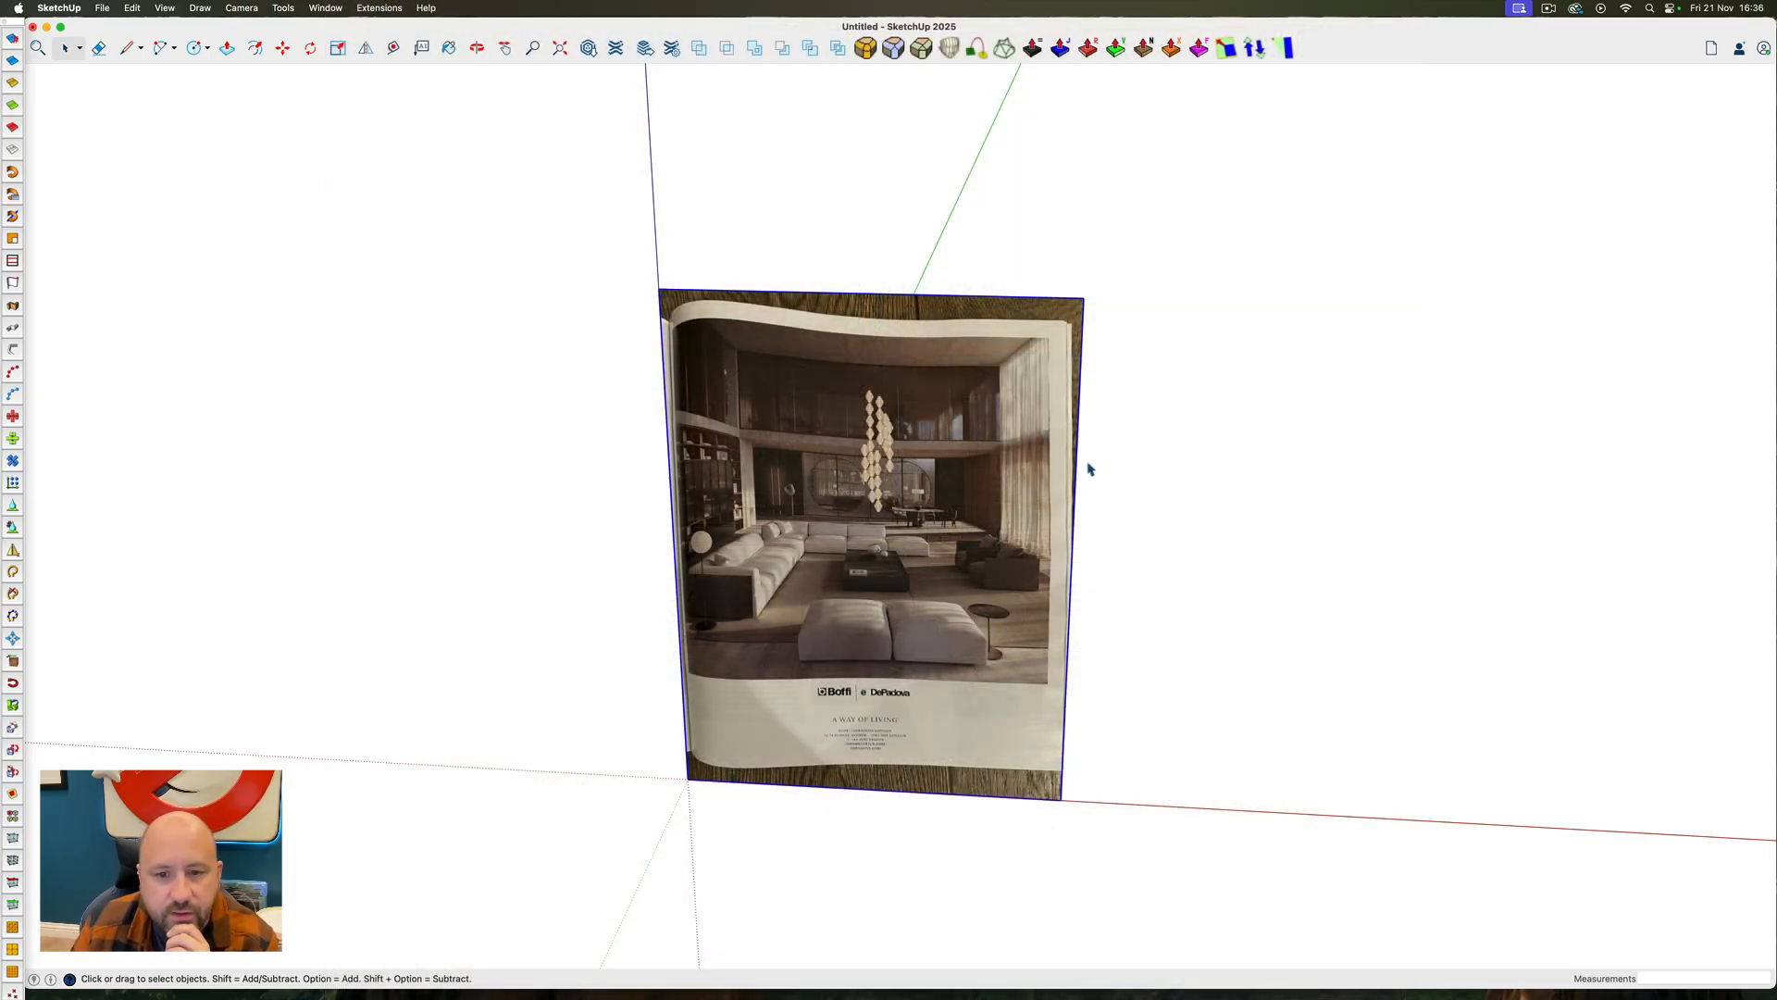
# Examine the living-room reference image and measure its overall height from the bottom edge to the top edge
pyautogui.scroll(5, 935, 513)
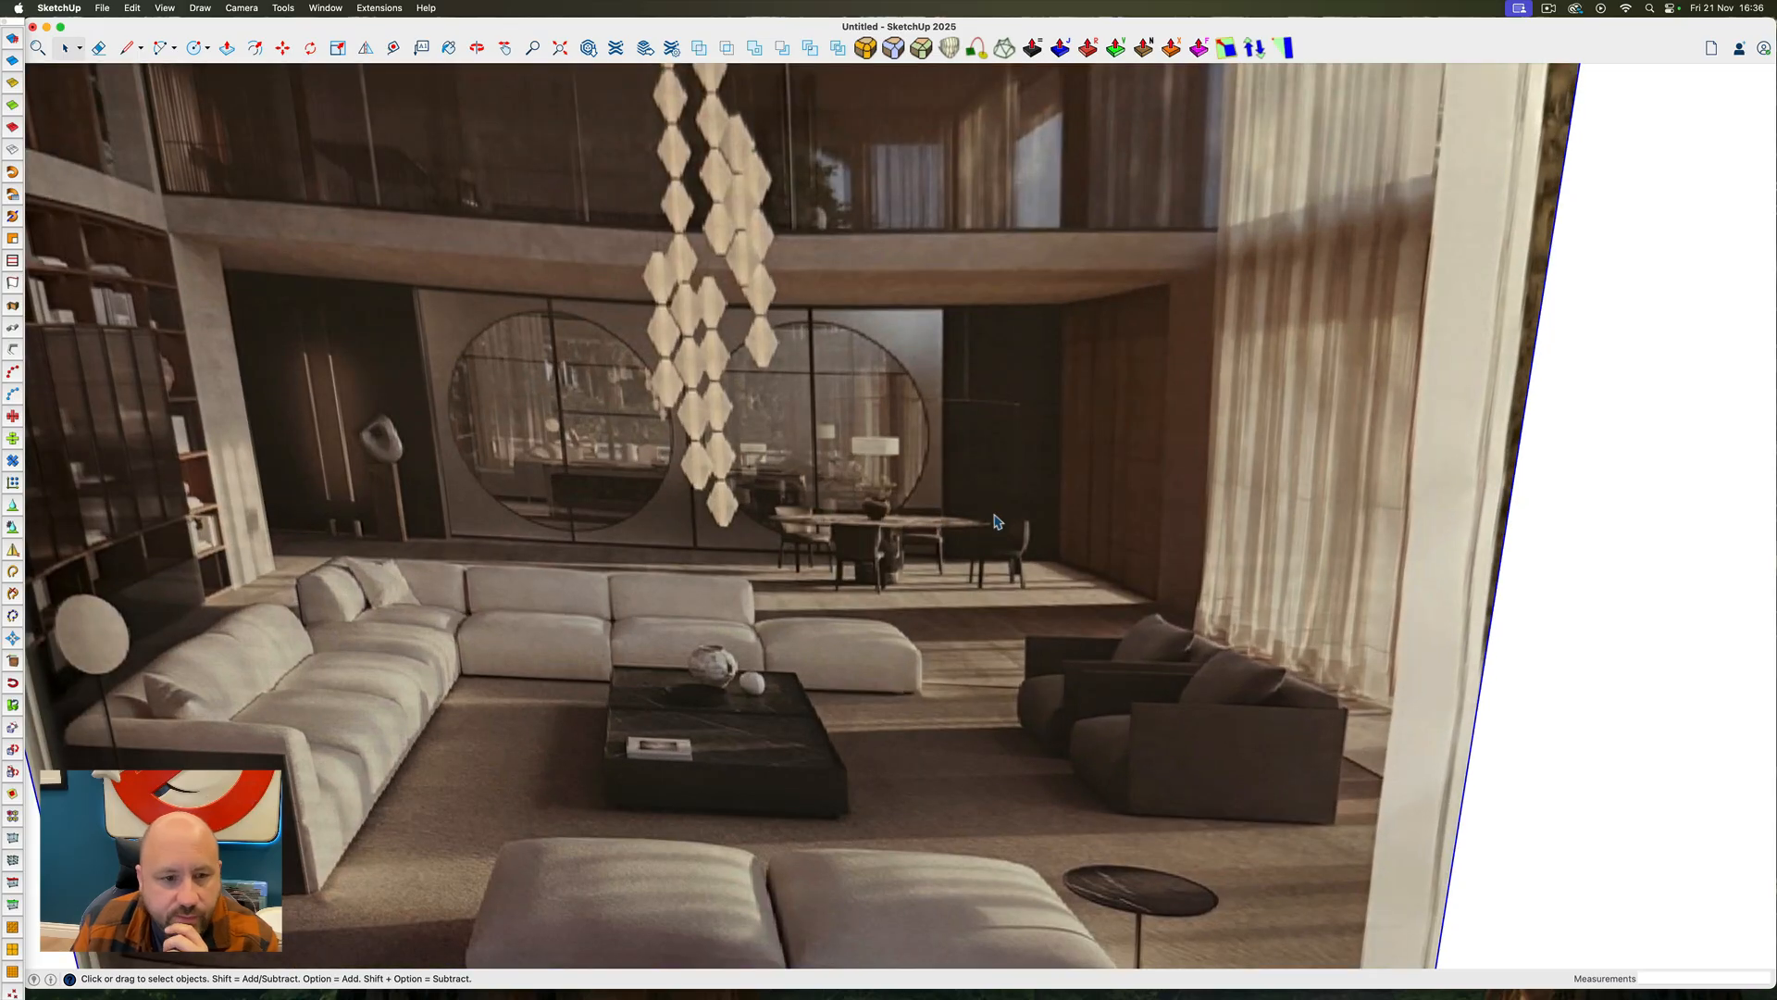
pyautogui.scroll(-2, 996, 521)
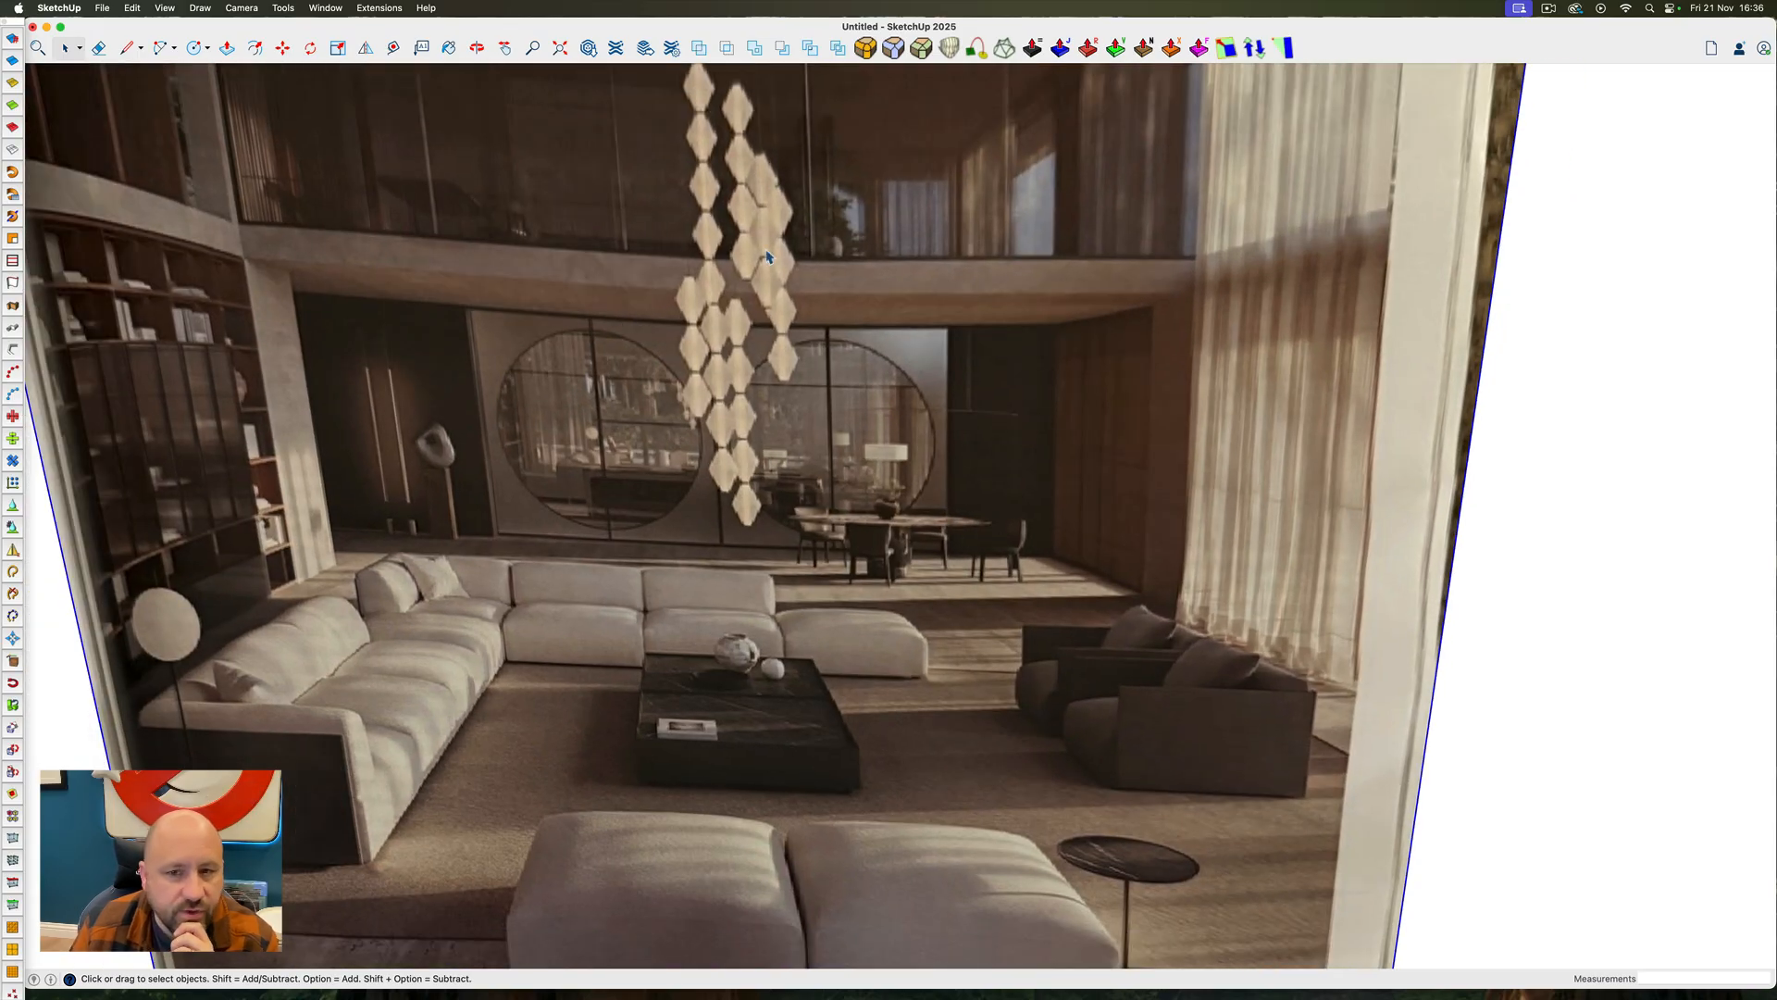
pyautogui.scroll(-5, 969, 365)
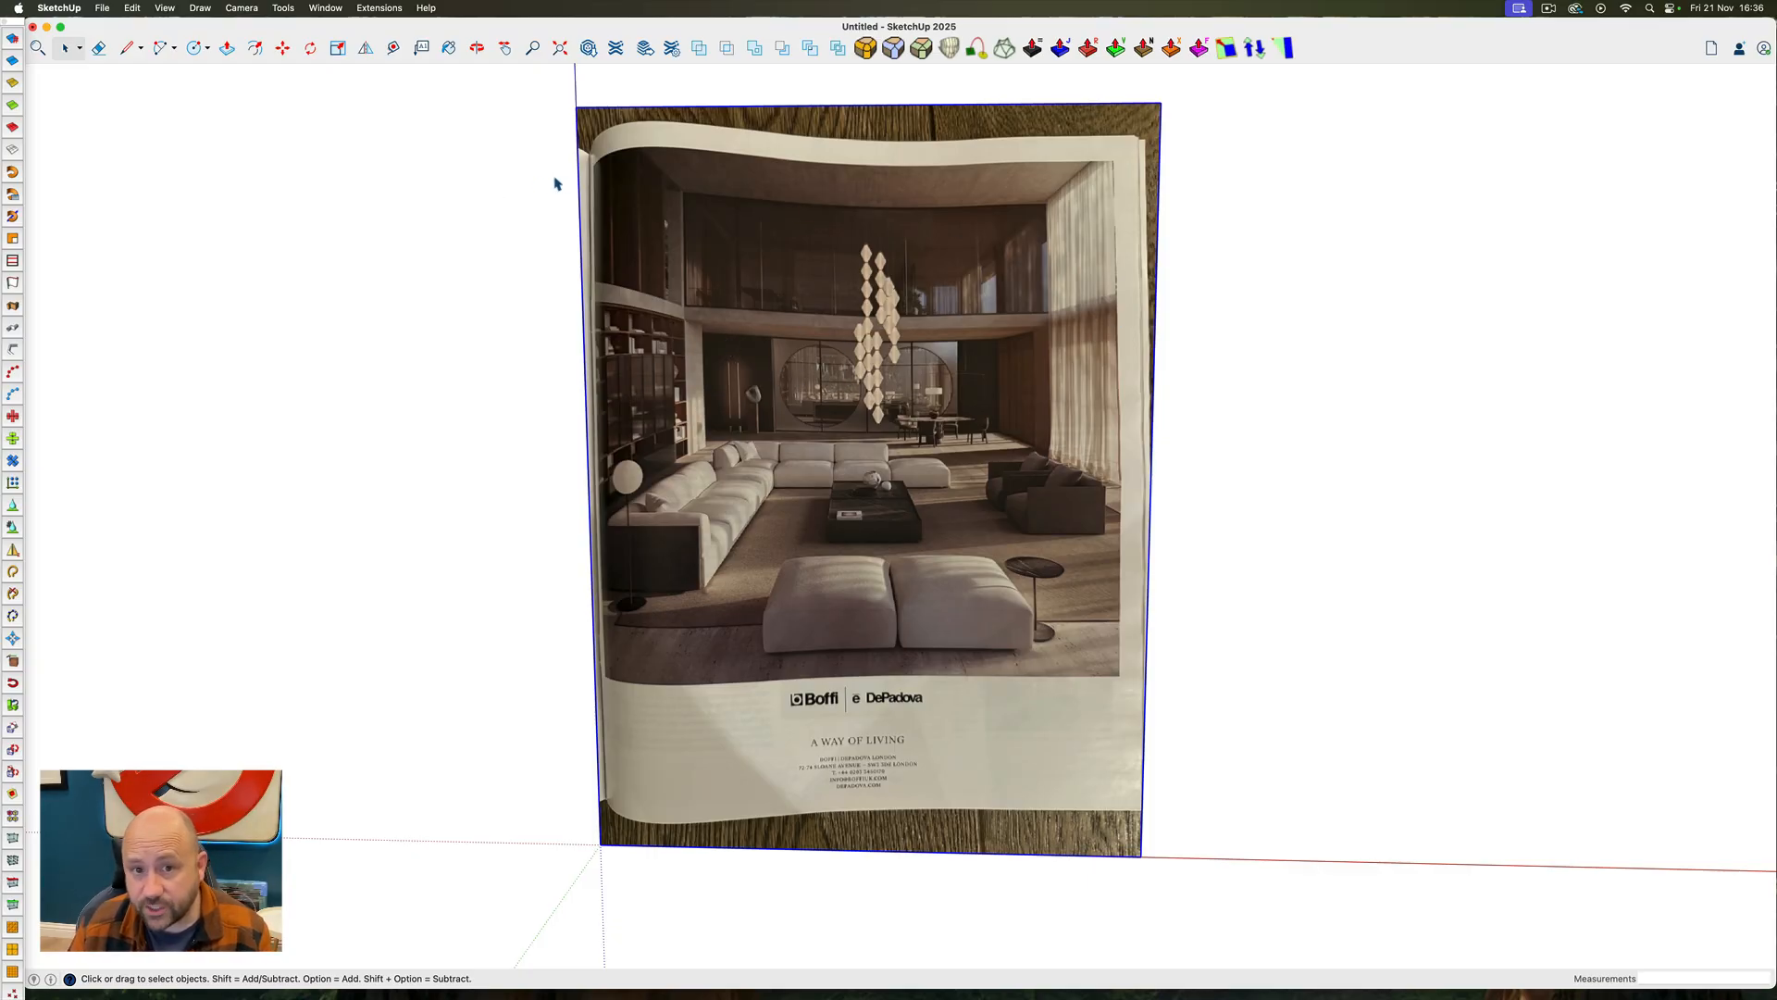
pyautogui.scroll(-10, 659, 397)
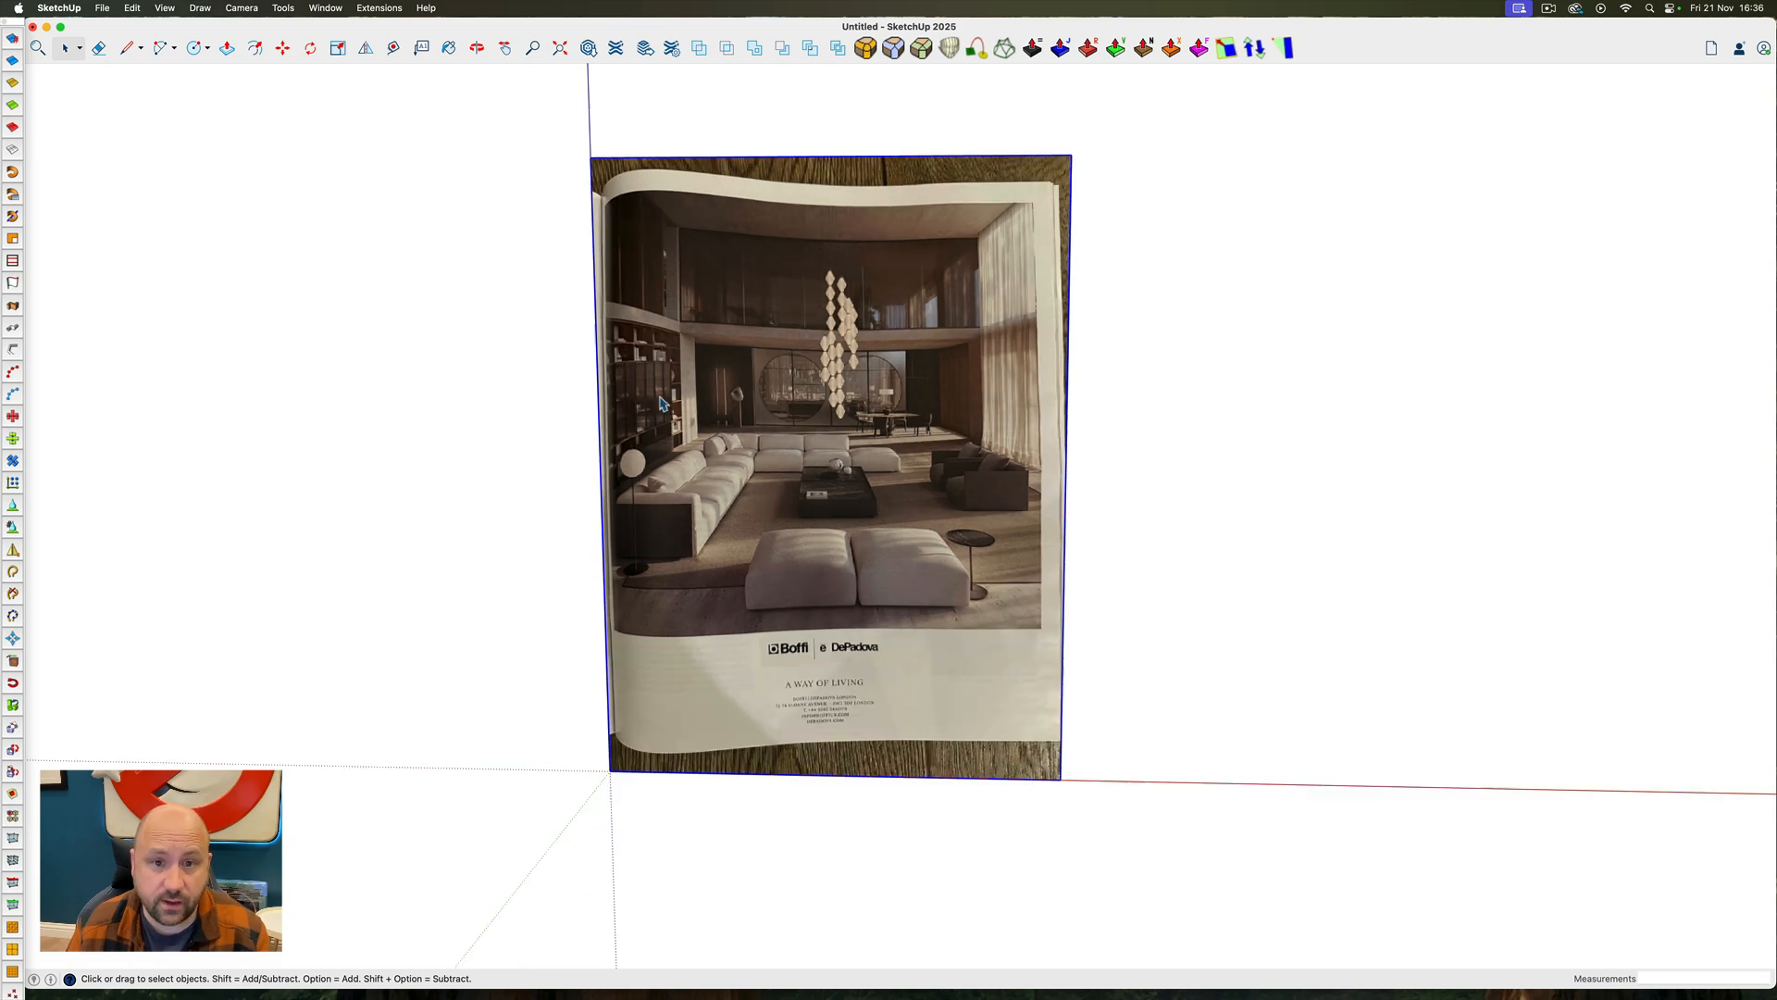
pyautogui.scroll(4, 660, 397)
pyautogui.keyDown('ctrl'); pyautogui.keyDown('super'); pyautogui.moveTo(659, 397); pyautogui.dragTo(690, 557); pyautogui.keyUp('super'); pyautogui.keyUp('ctrl')
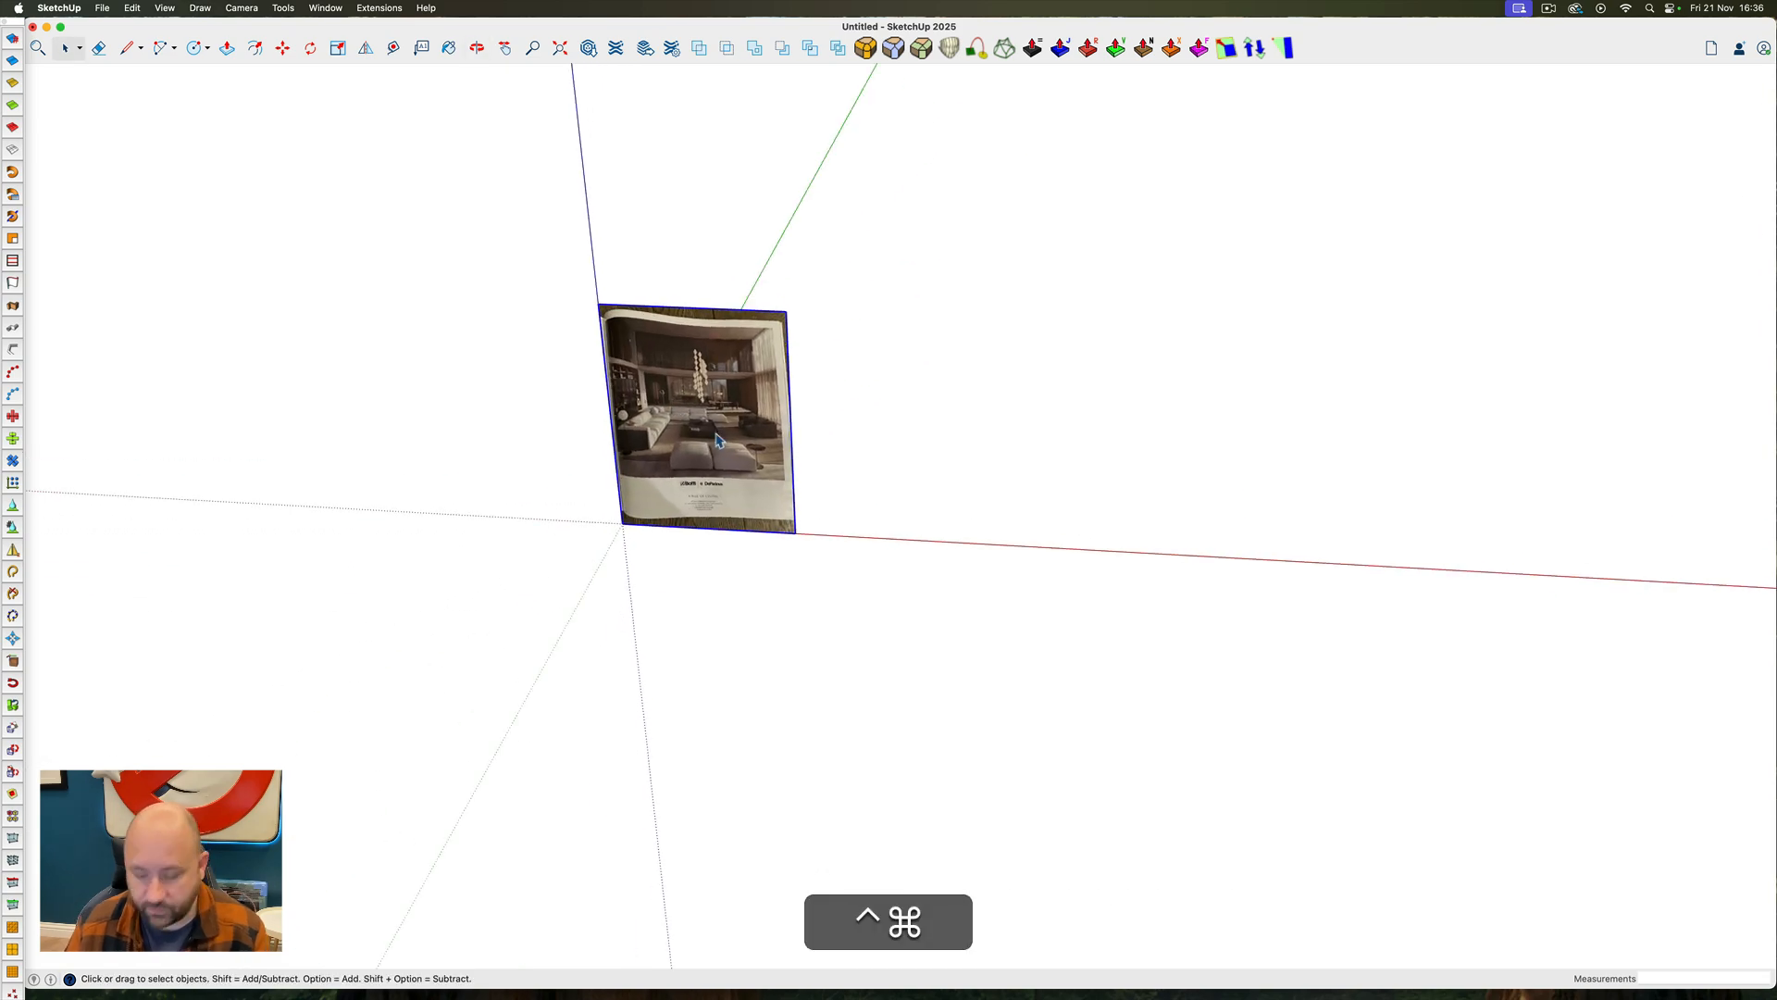
pyautogui.press('ctrl+super+m')
pyautogui.press('m')
pyautogui.press('t')
pyautogui.scroll(4, 653, 504)
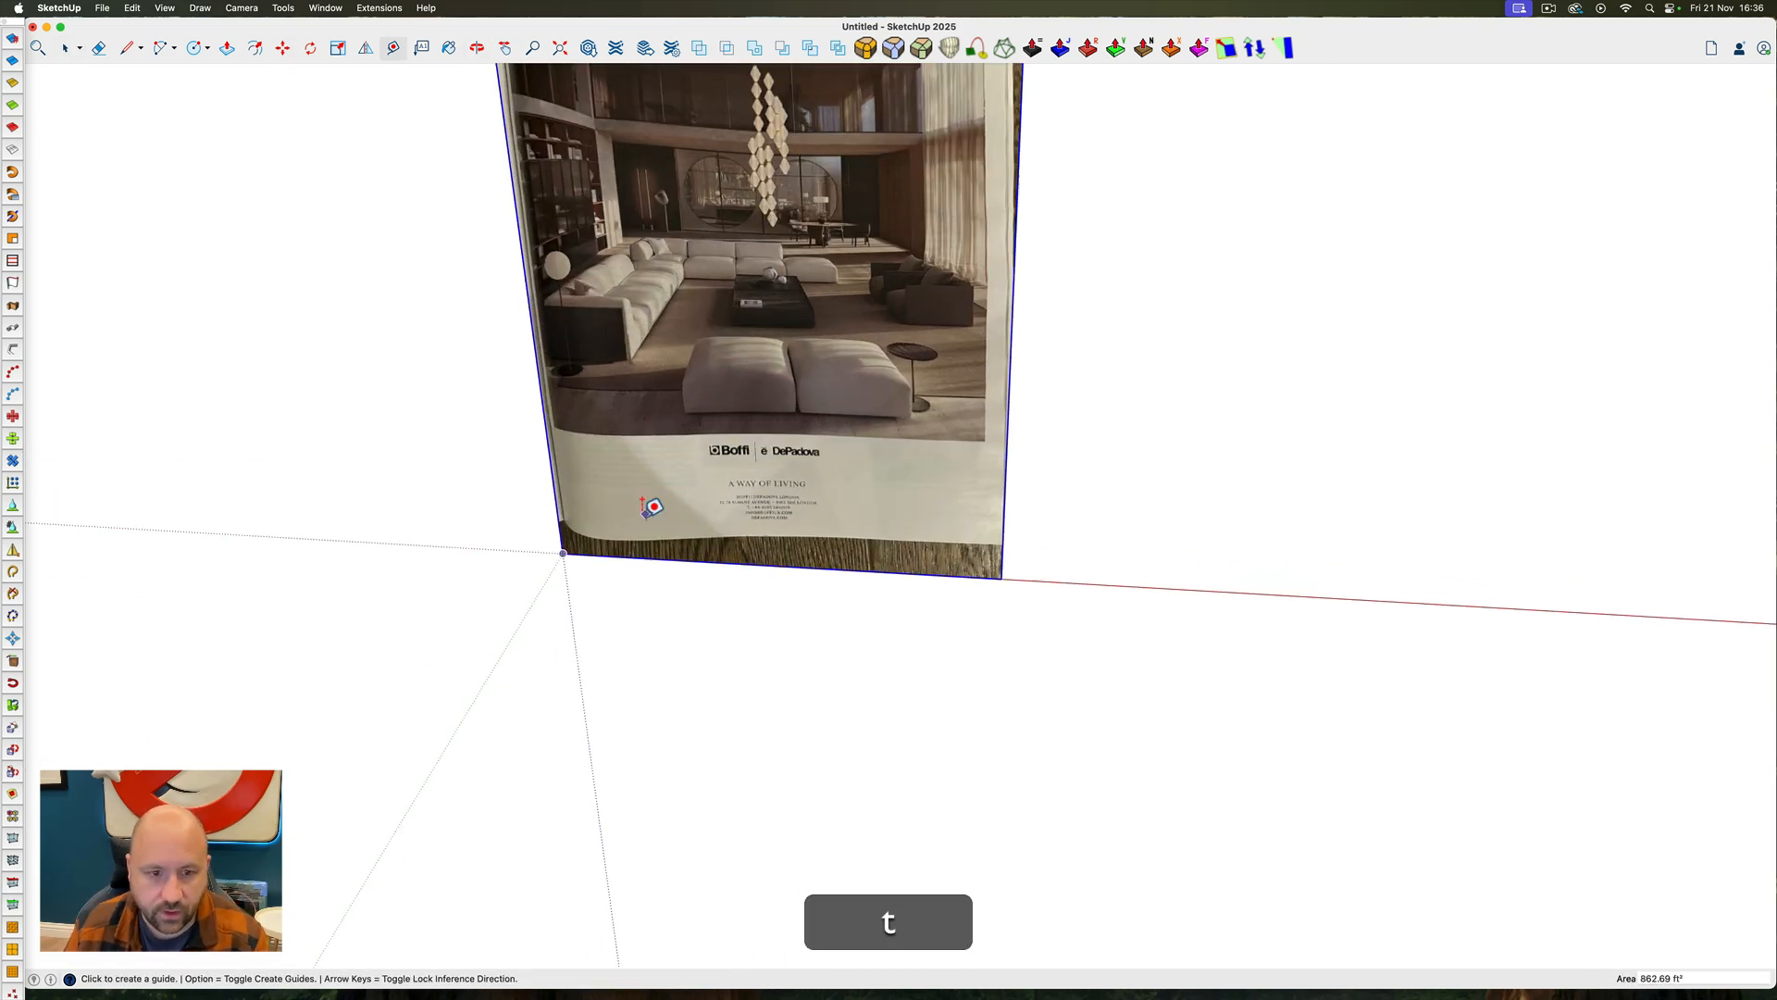
pyautogui.click(621, 556)
pyautogui.scroll(-4, 622, 556)
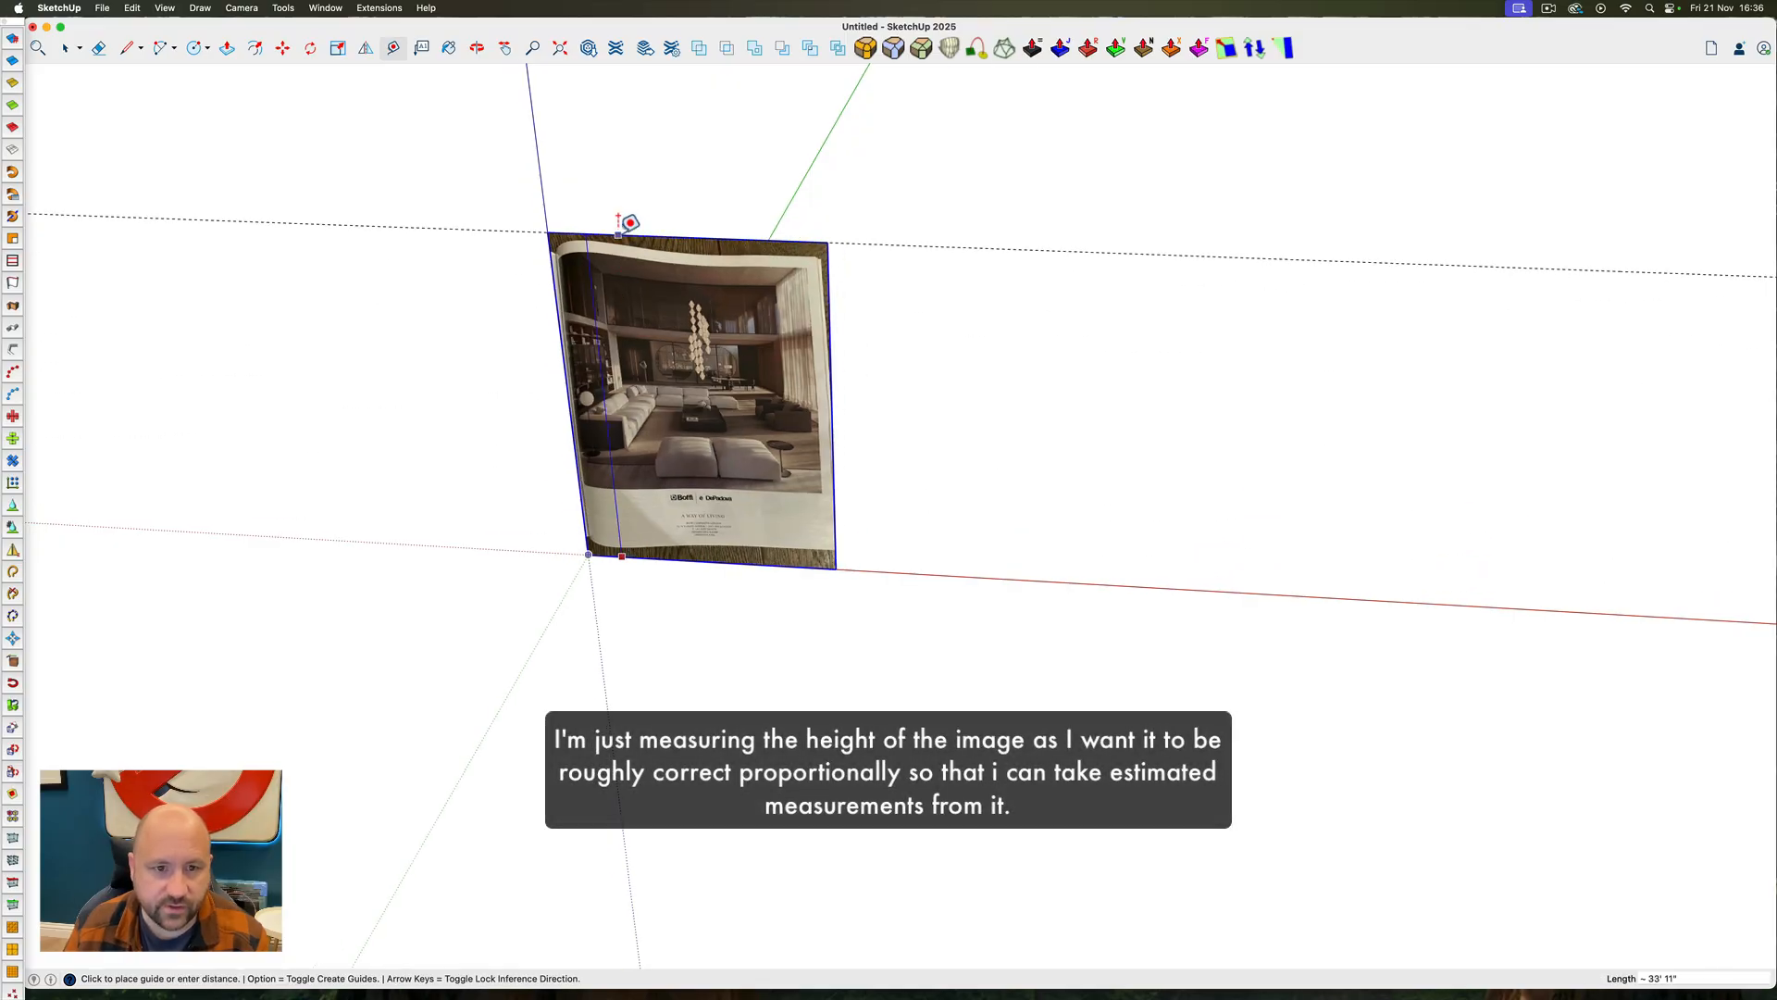
pyautogui.press('space')
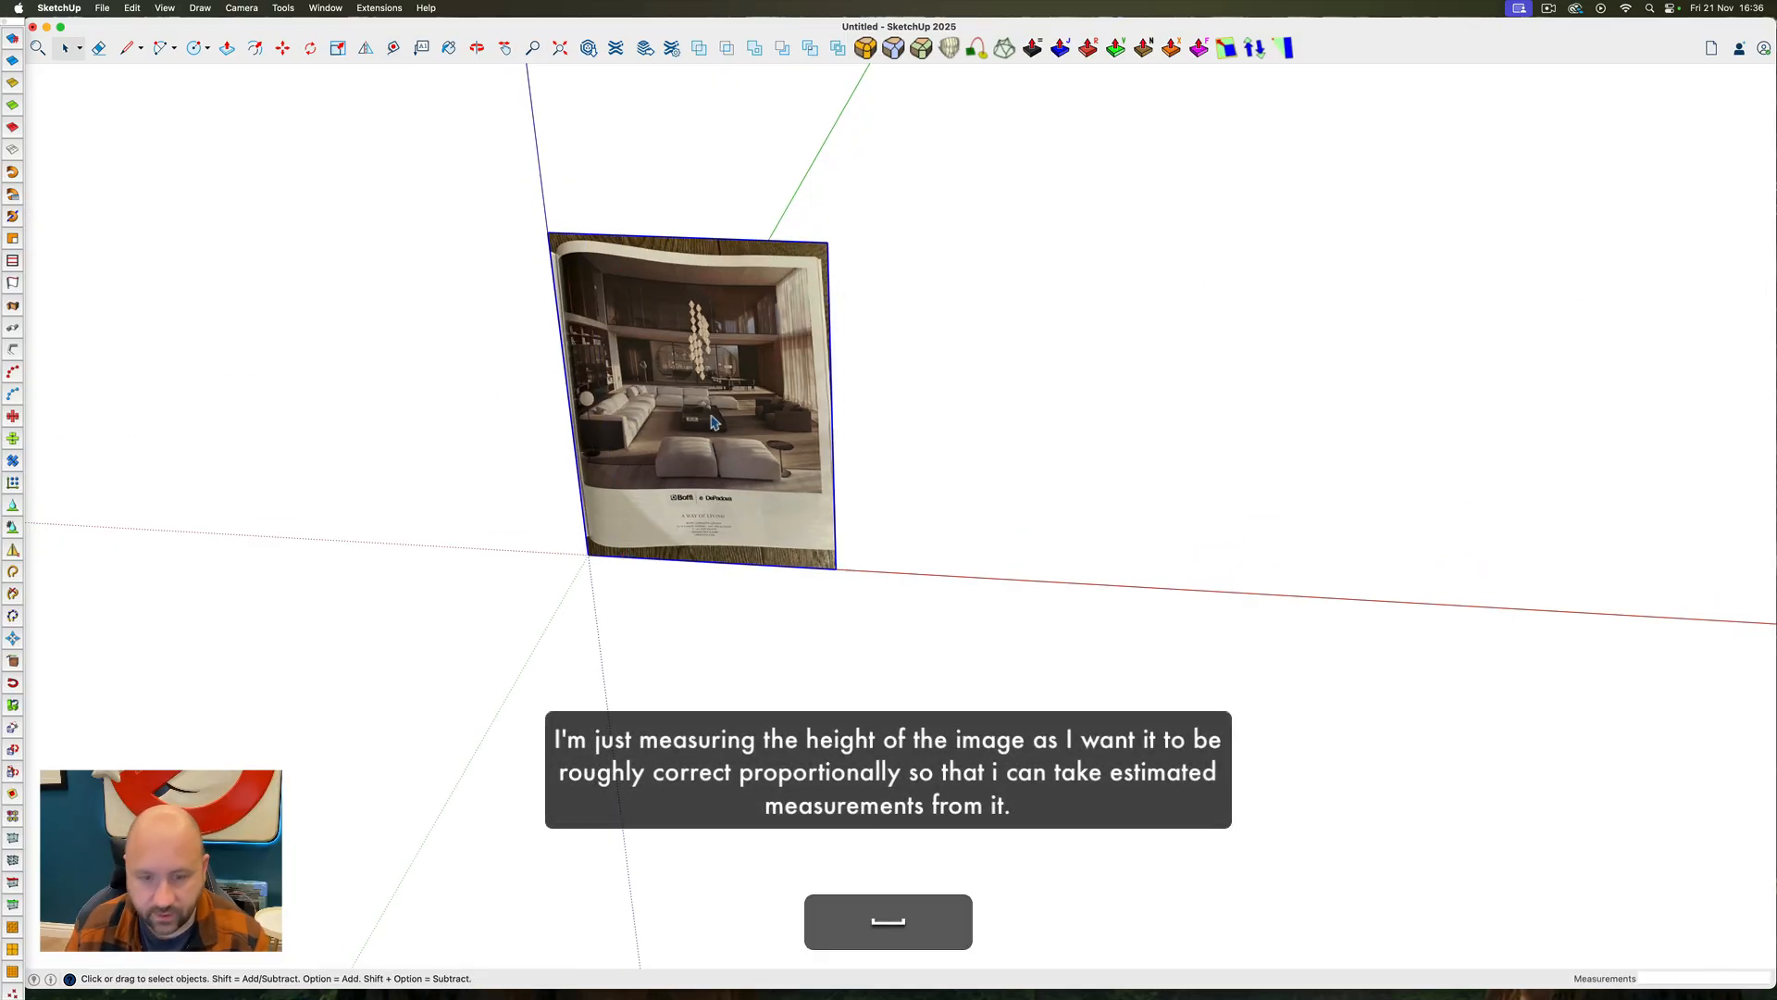
# Move the reference image along the red axis until it stands clear of the origin
pyautogui.press('m')
pyautogui.click(734, 393)
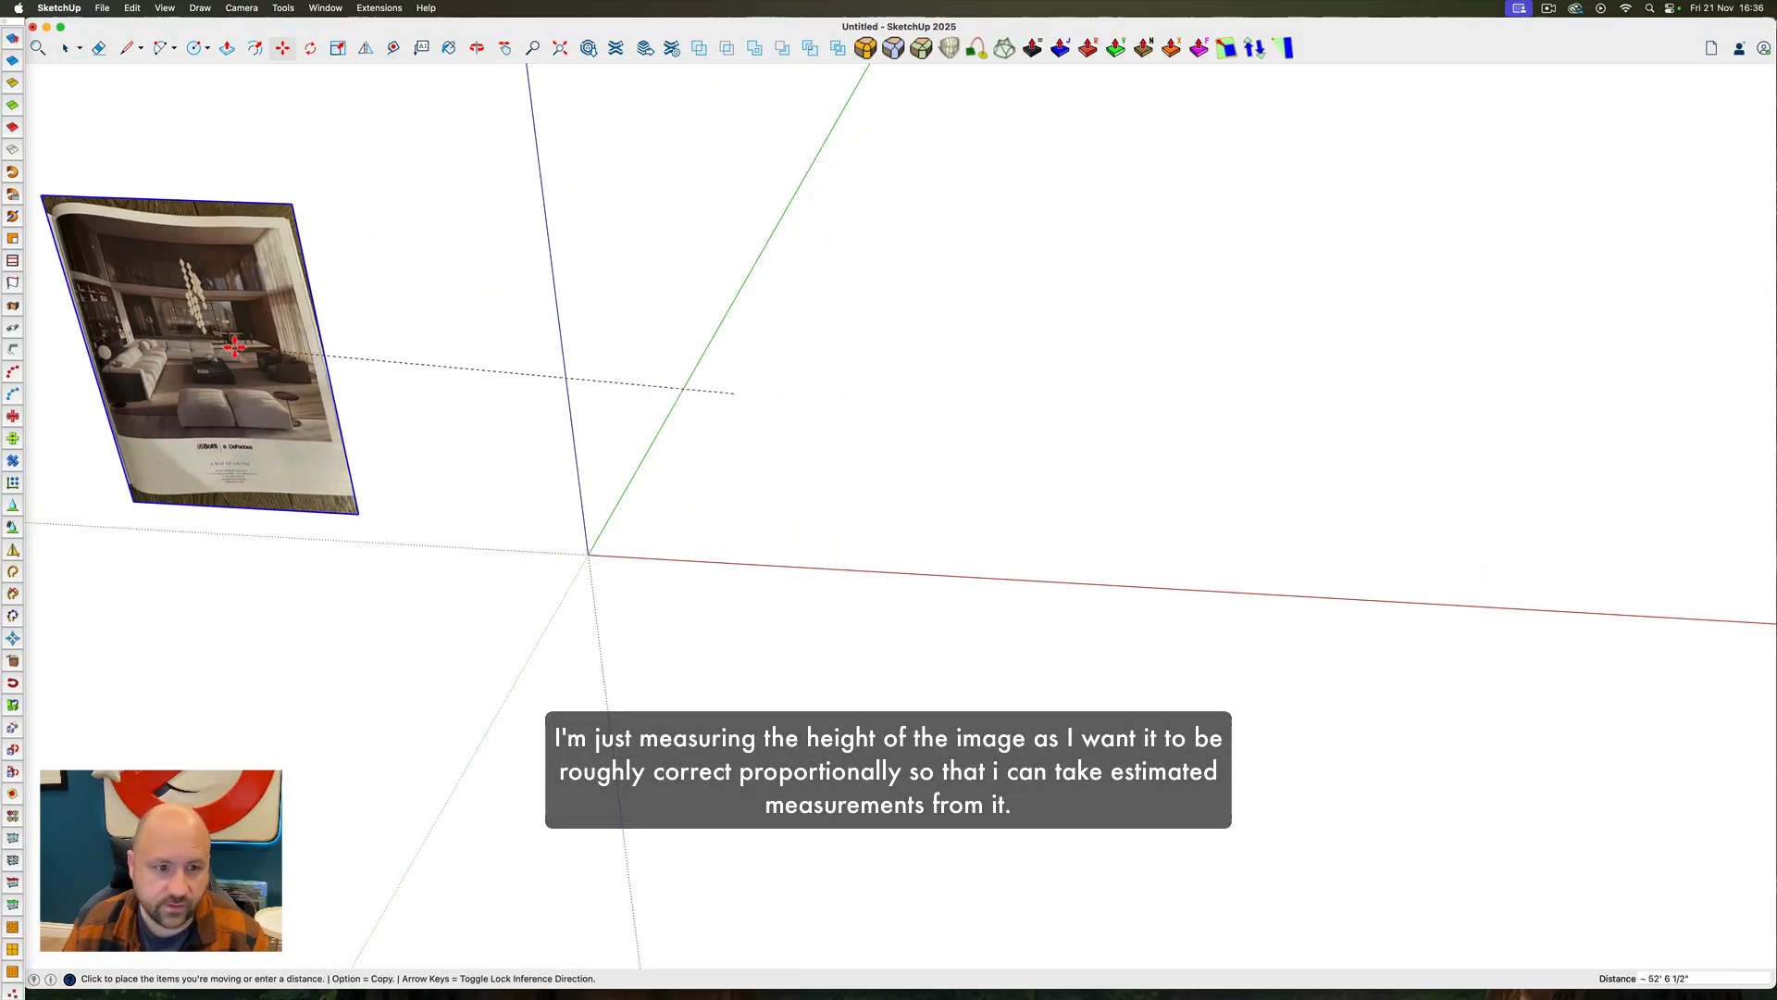
pyautogui.click(218, 370)
# Draw a 40' by 30' rectangle on the ground plane with one corner at the origin
pyautogui.press('r')
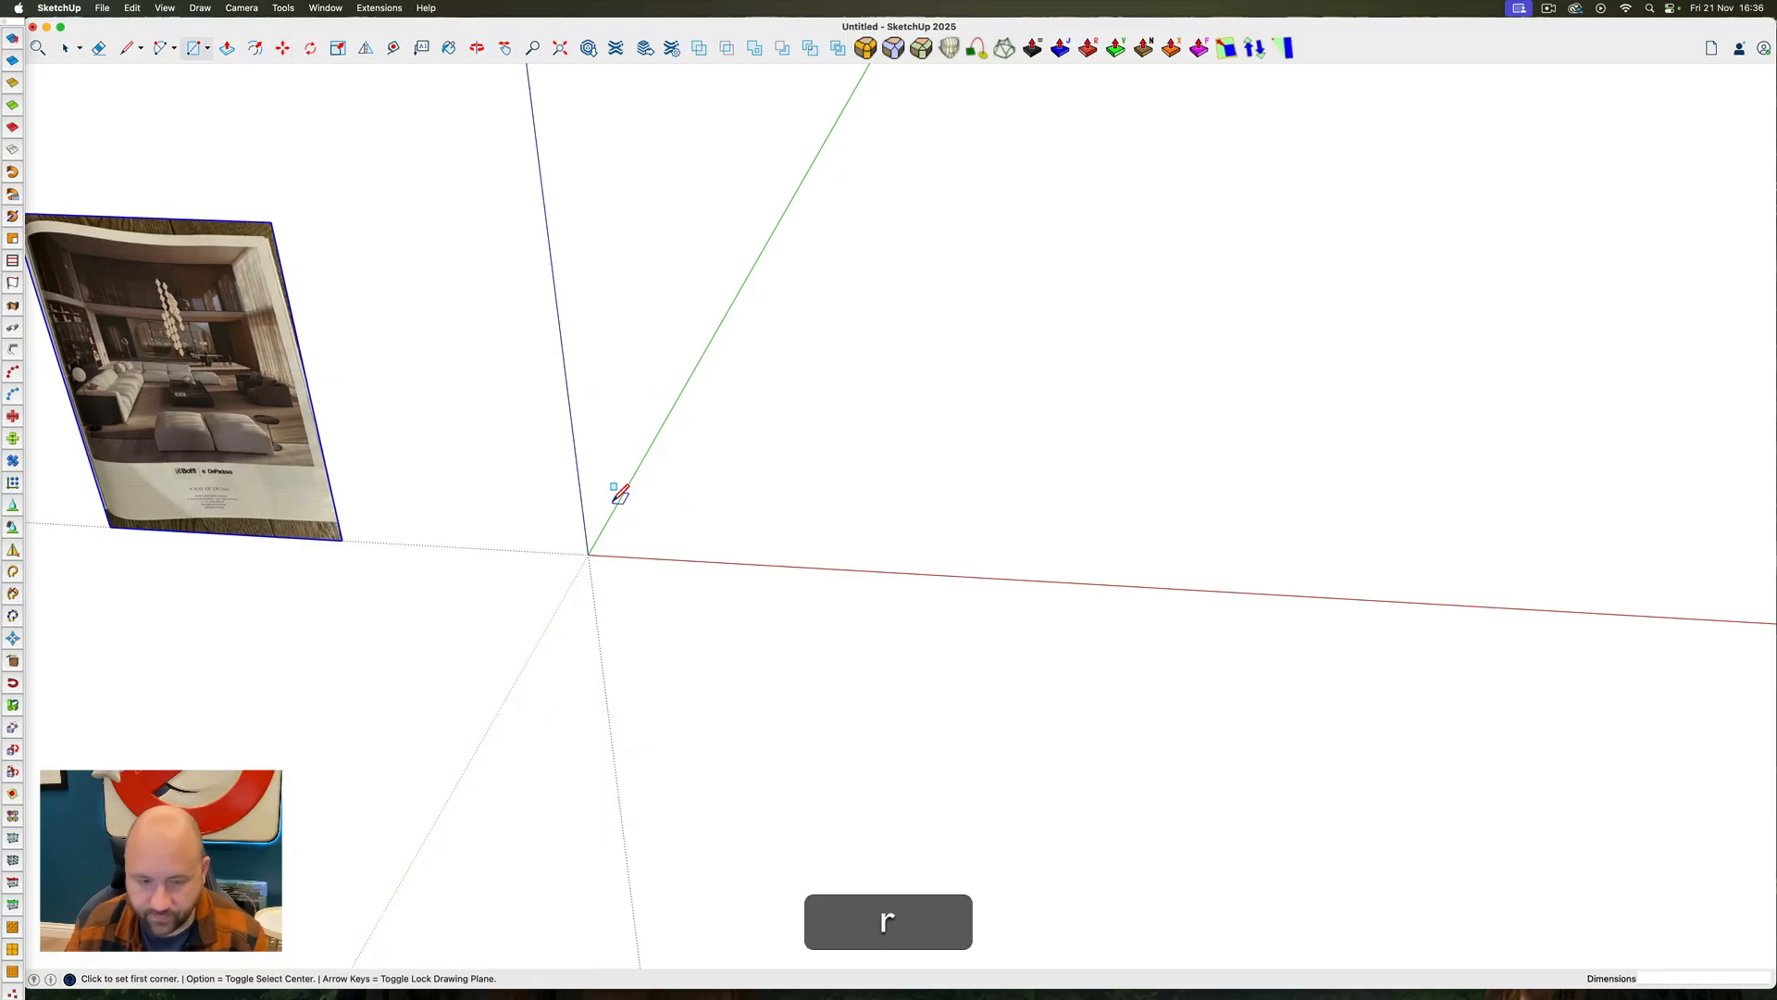
pyautogui.click(590, 553)
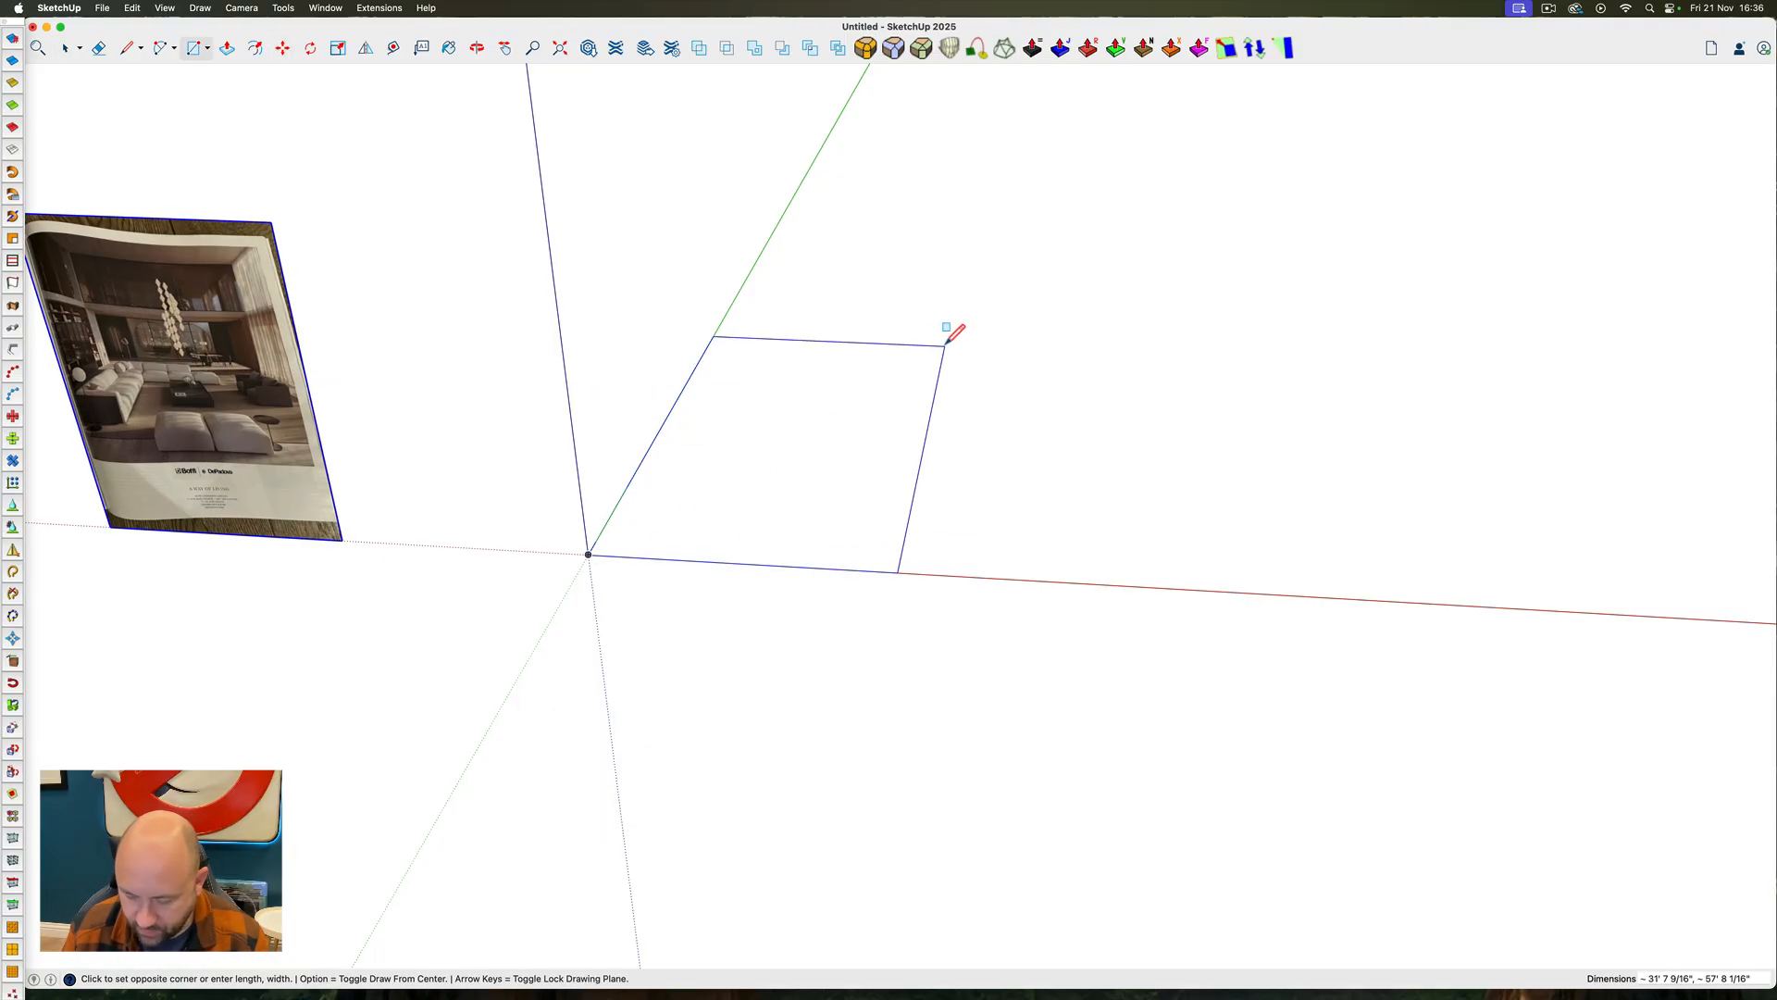
pyautogui.write("40'")
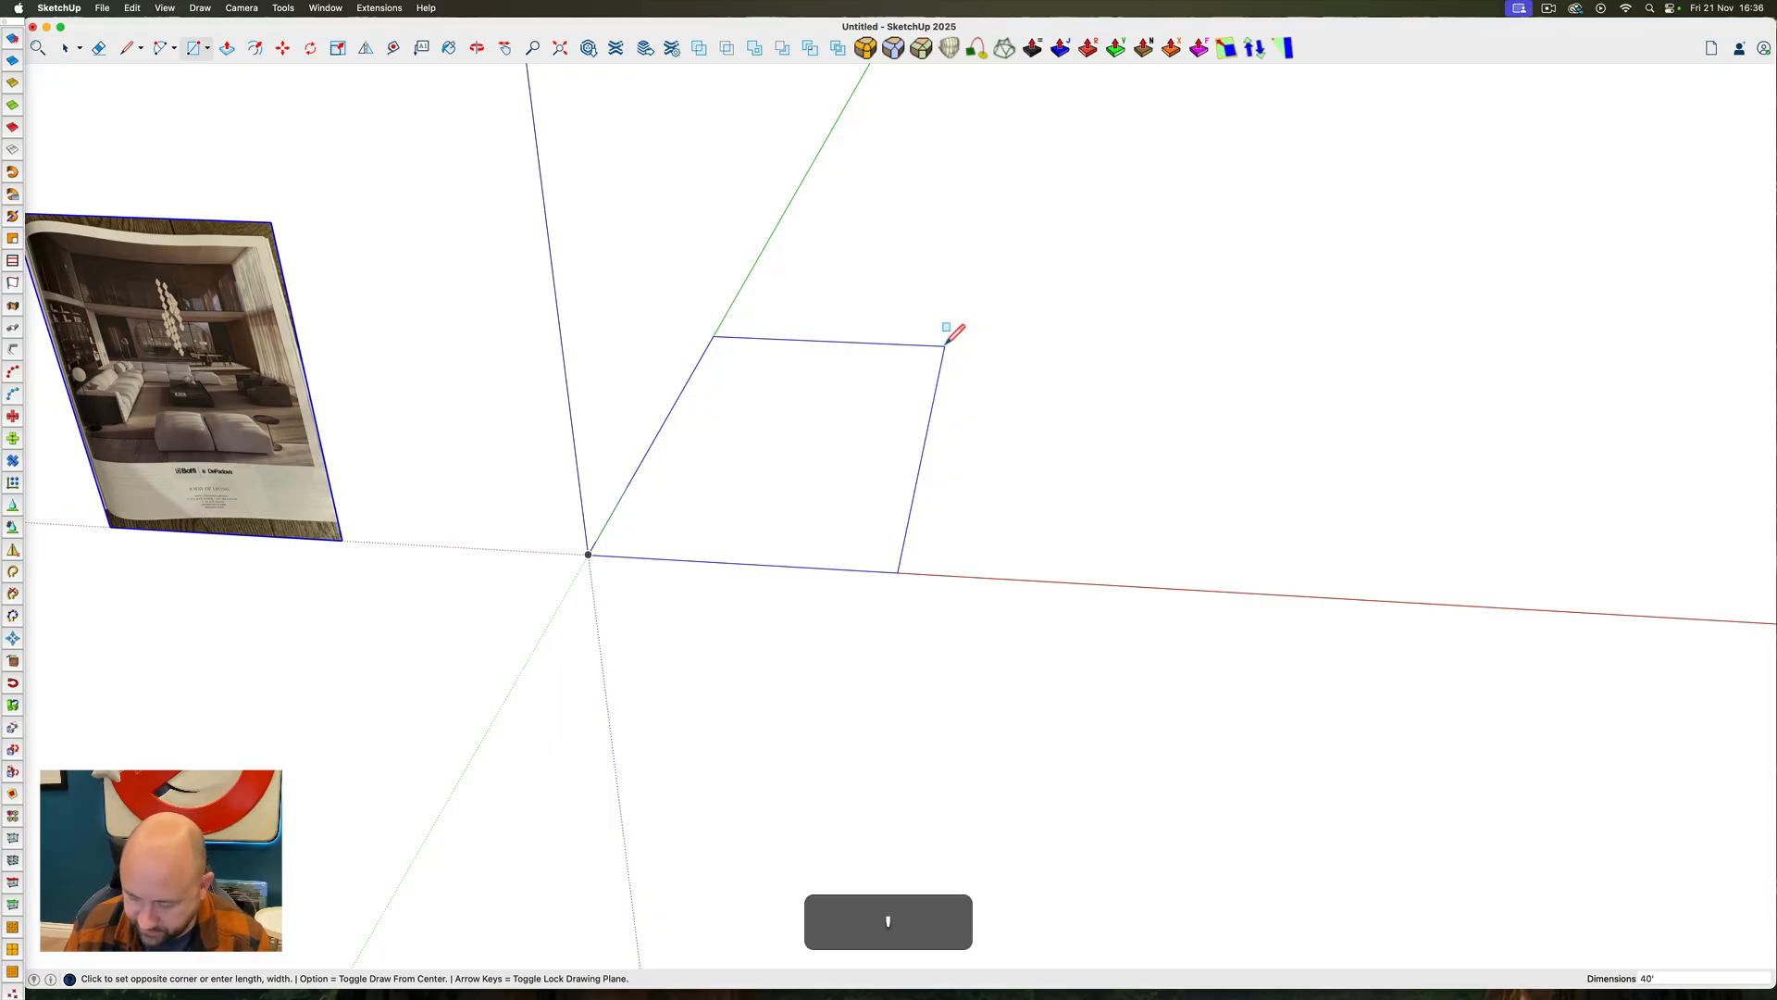
pyautogui.write(',30')
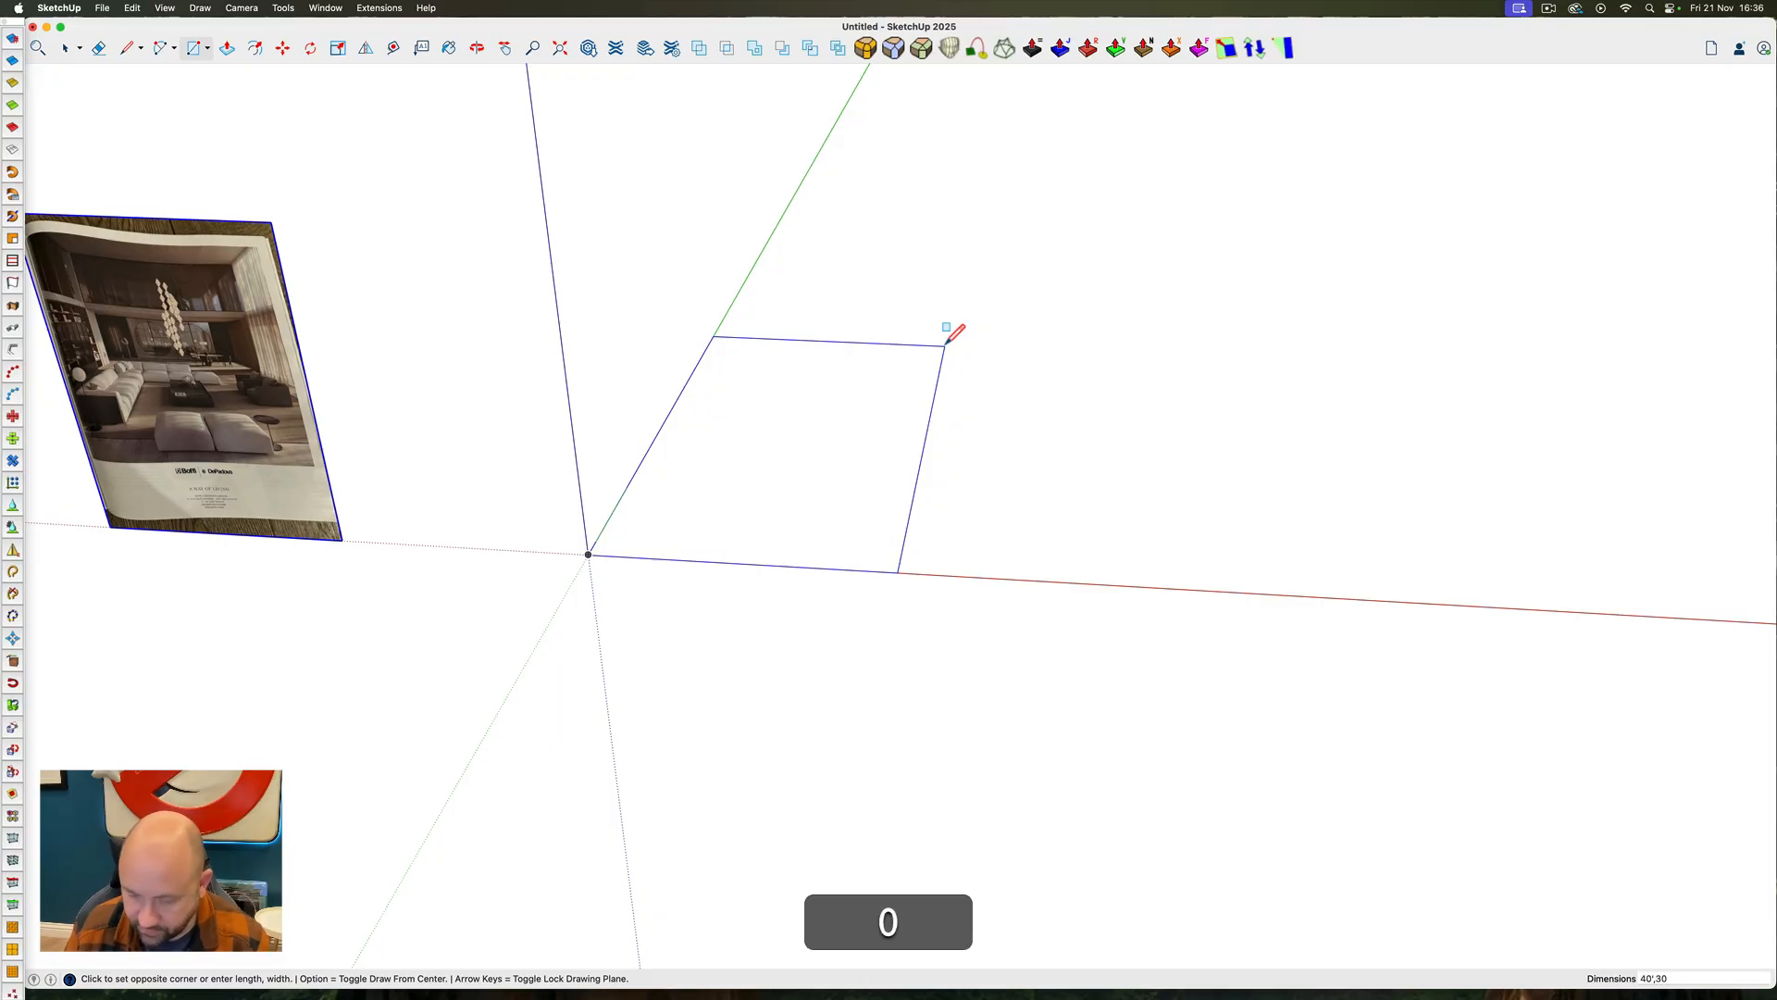
pyautogui.write("'")
pyautogui.press('Return')
pyautogui.write('30')
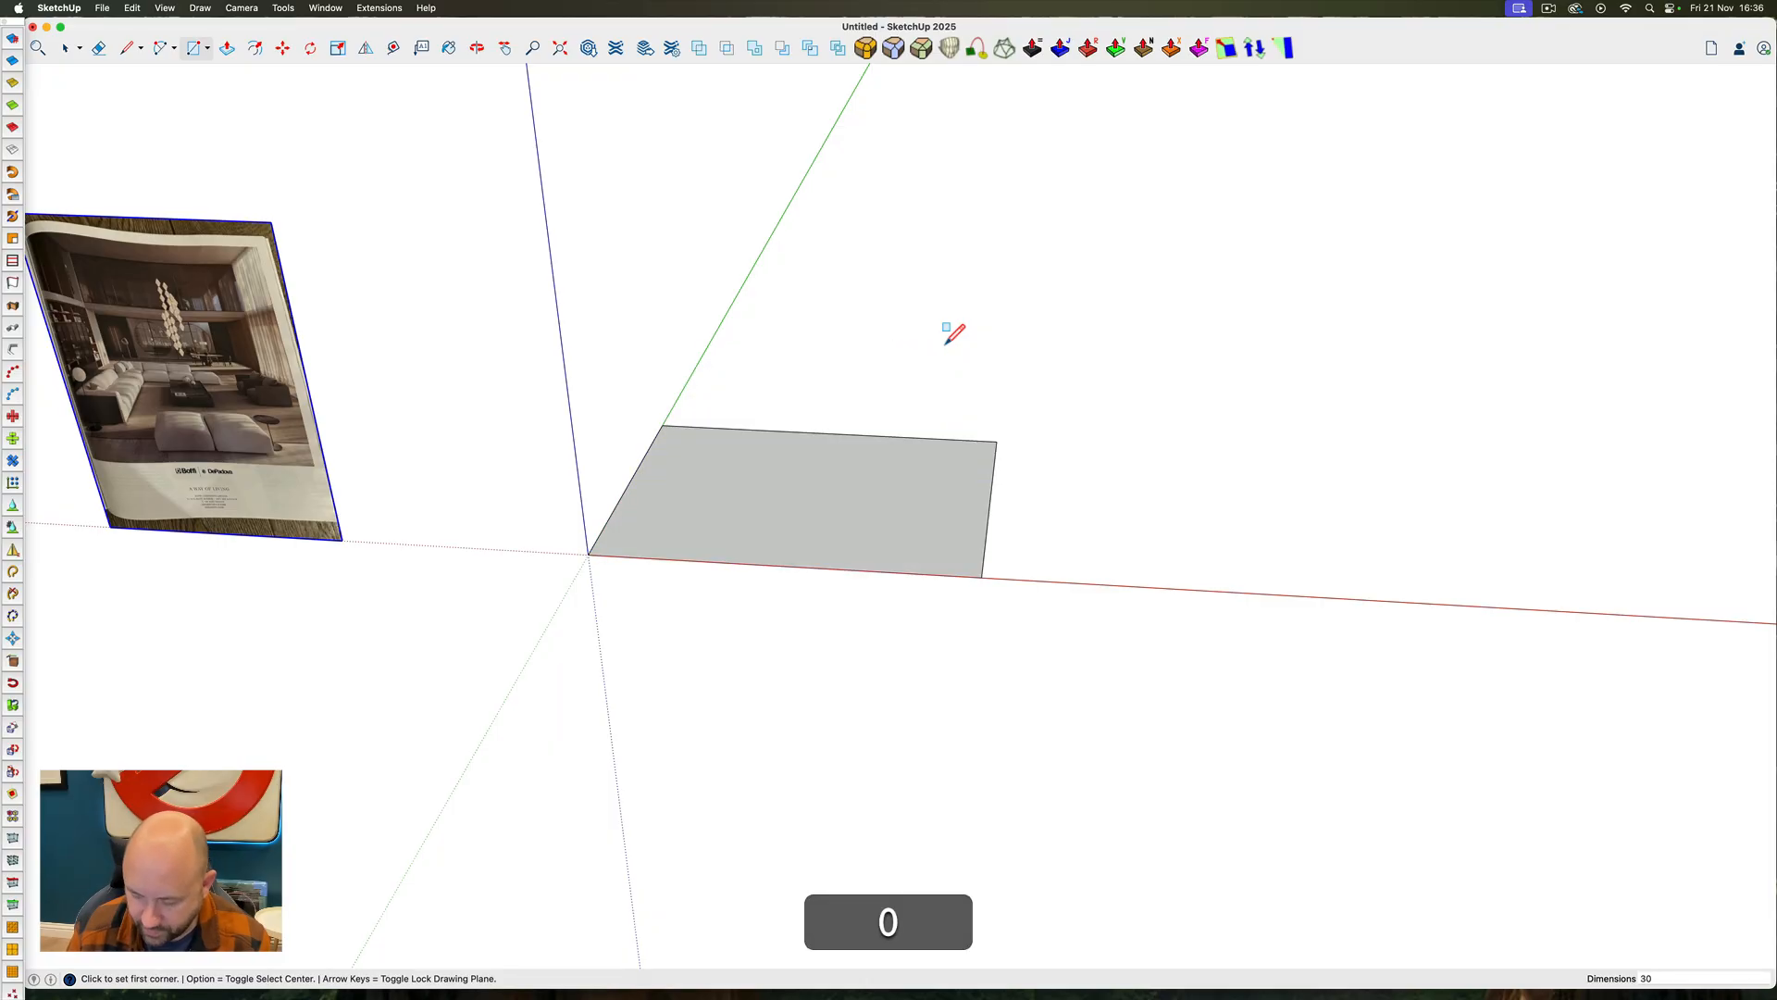
pyautogui.write("'40'")
pyautogui.press('Return')
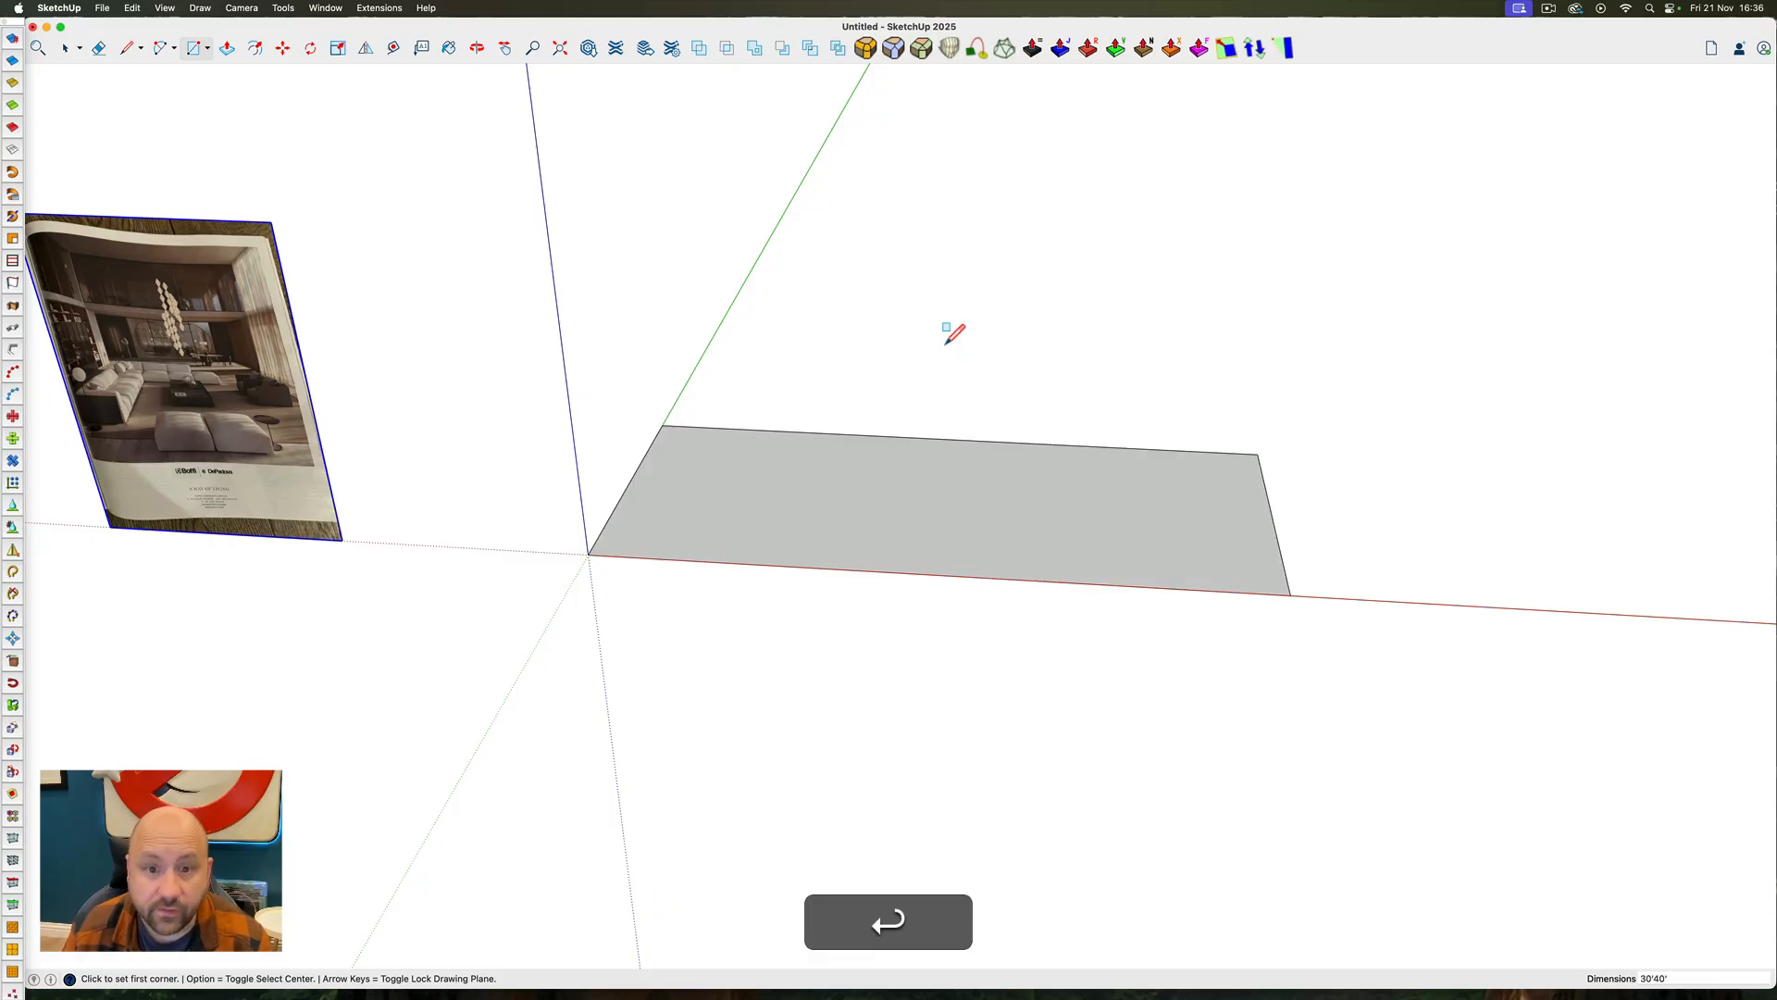
# Set the ground rectangle's dimensions to 30' by 40'
pyautogui.write('30')
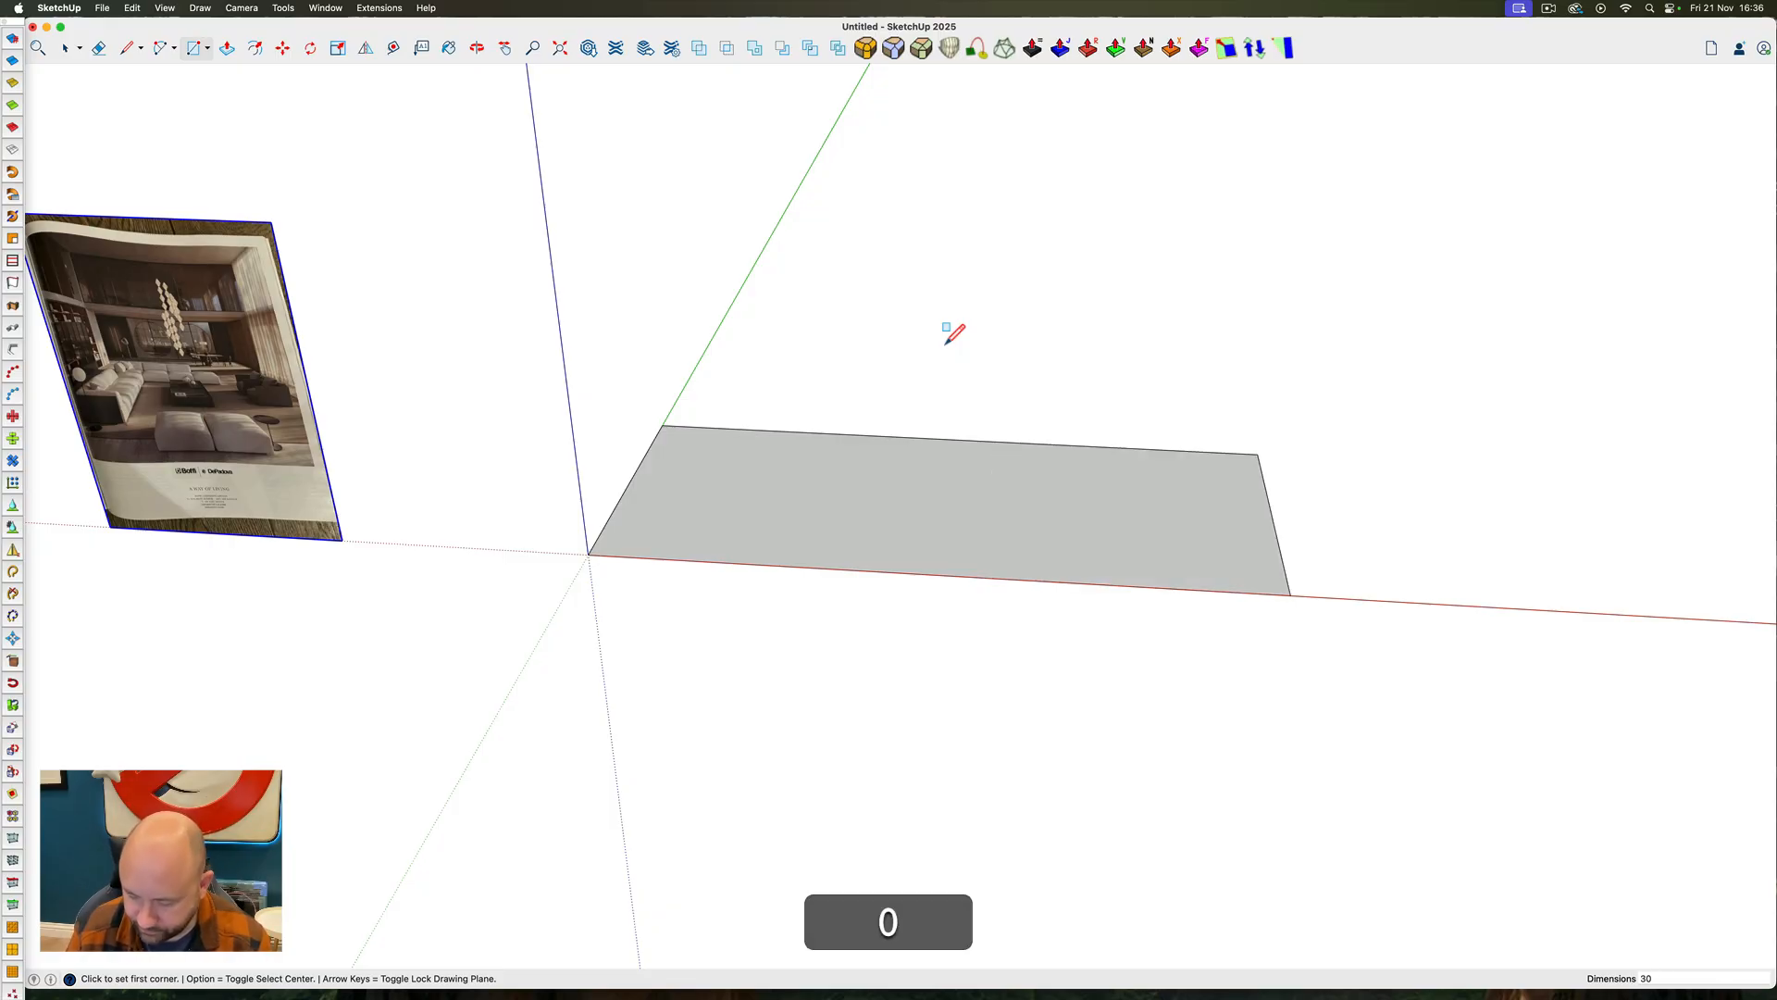
pyautogui.write("',40")
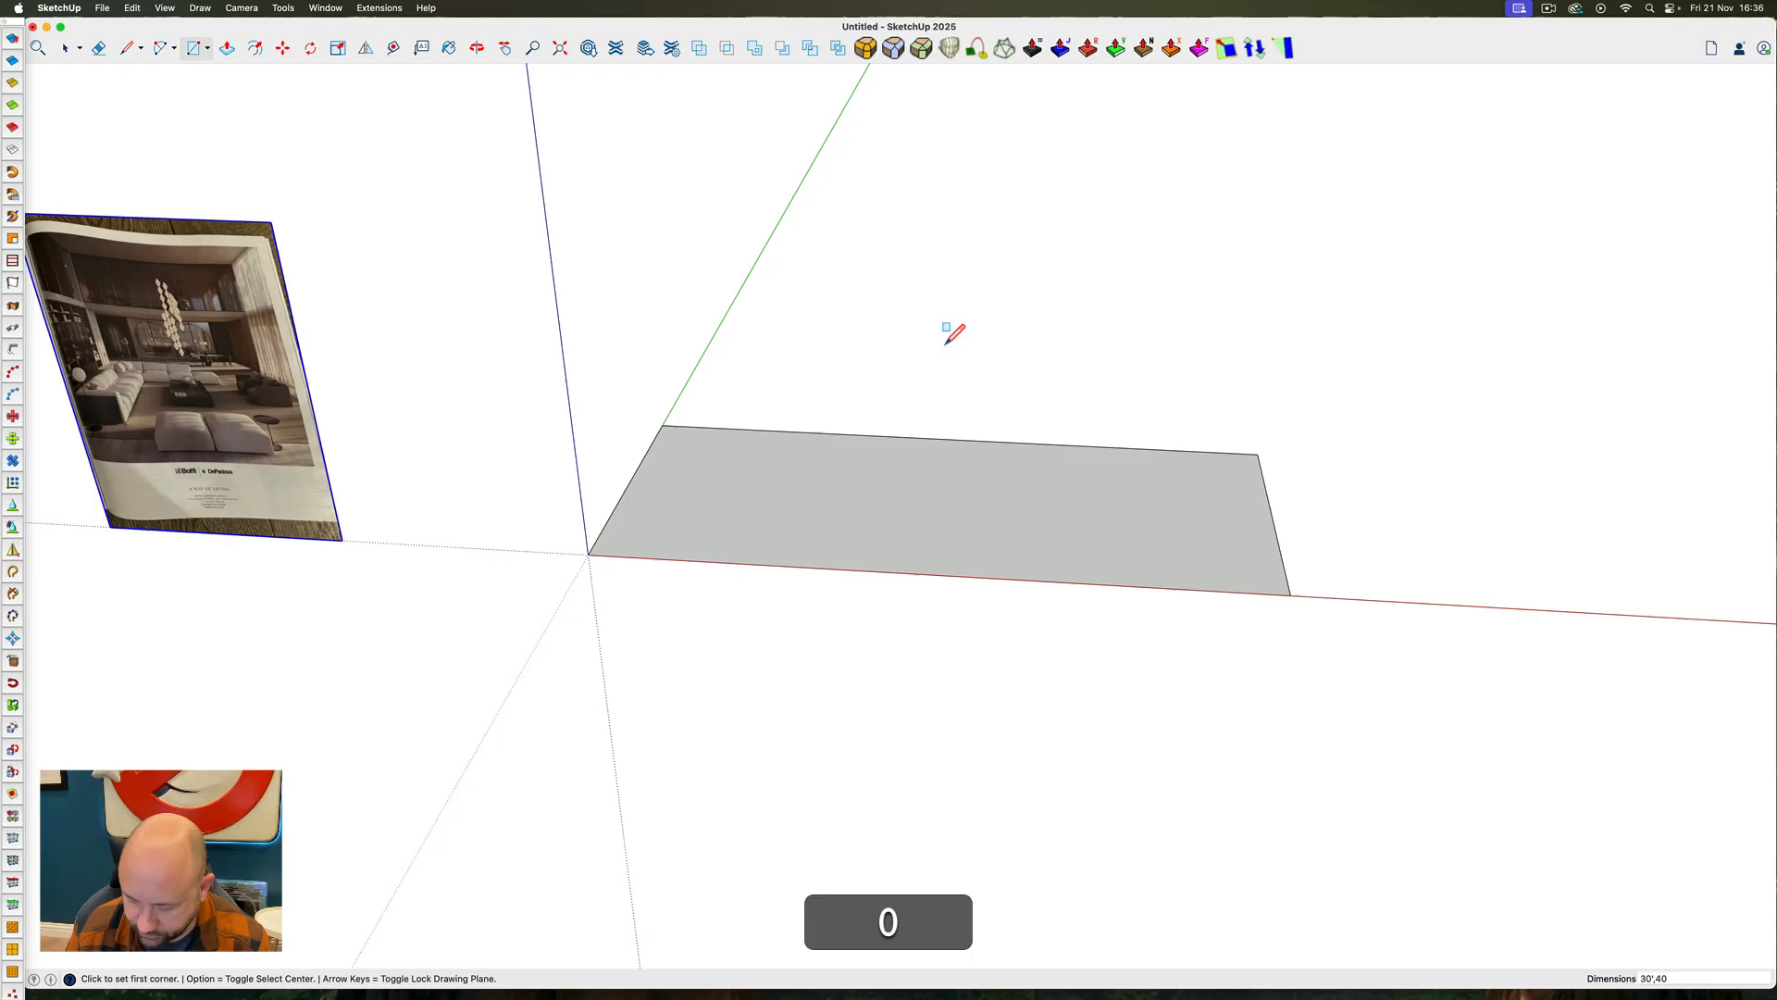
pyautogui.write("'")
pyautogui.press('Return')
pyautogui.scroll(-4, 1033, 430)
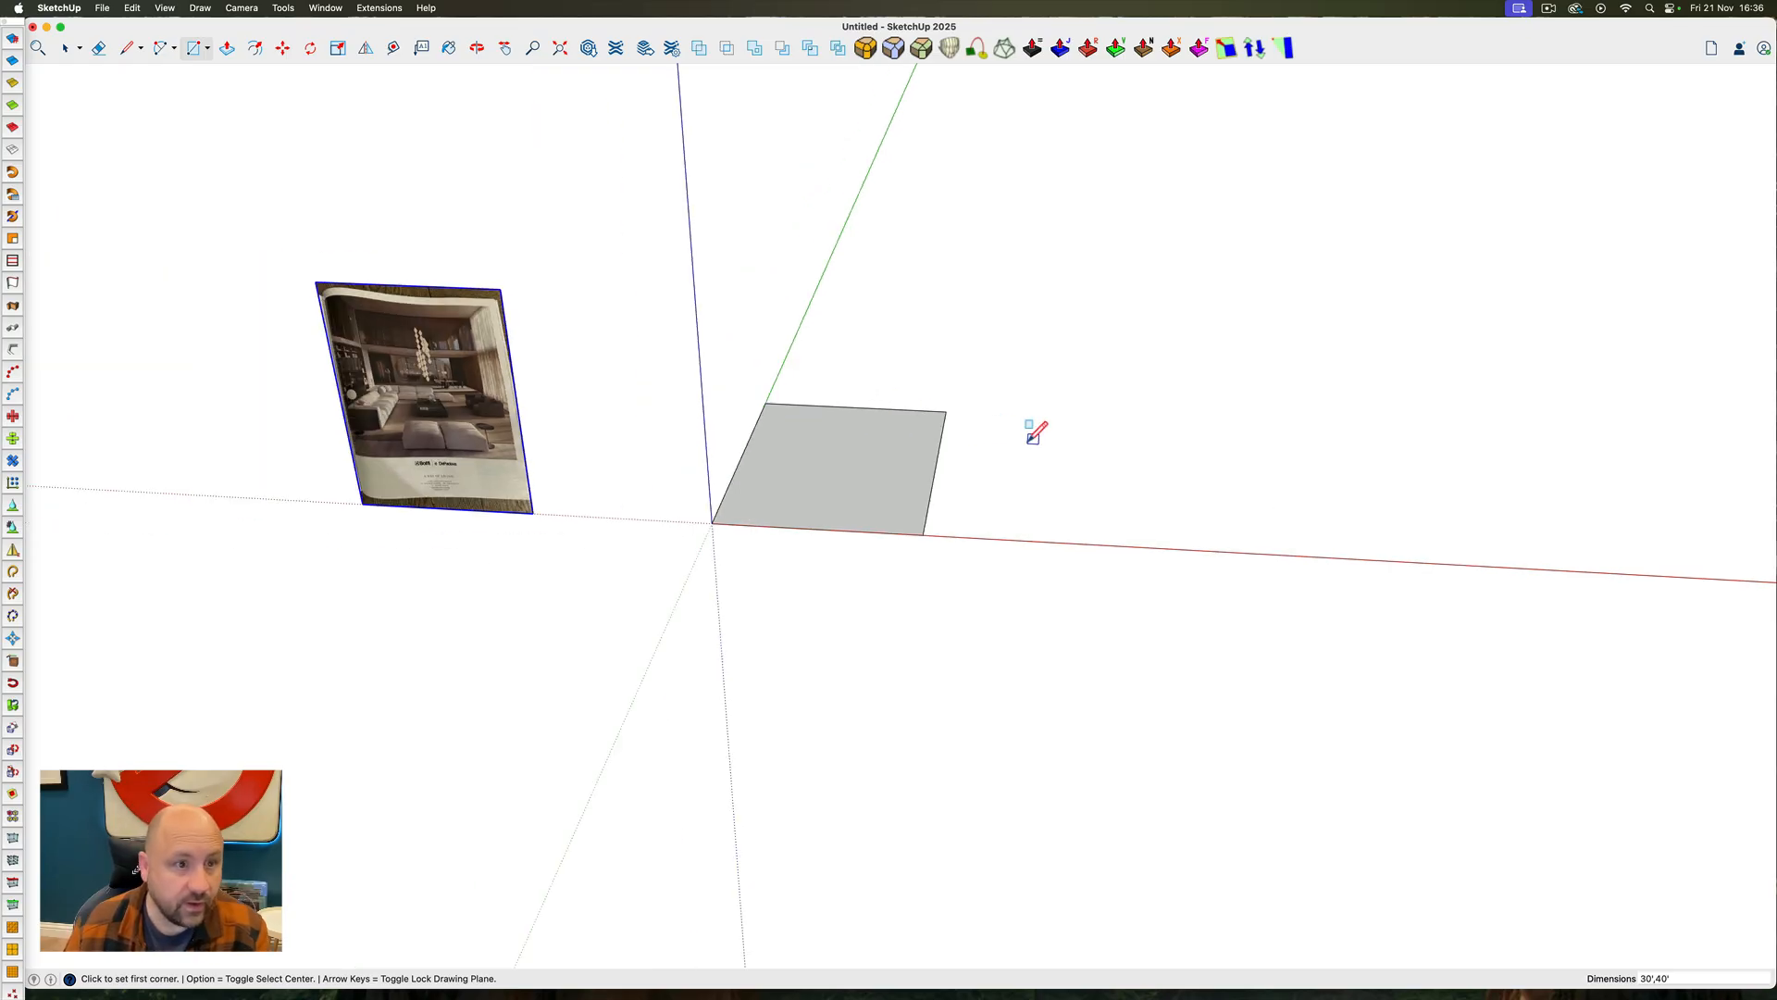
# Offset the ground rectangle's outline outward by 10" and delete the inner face, leaving only the wall strip
pyautogui.press('space')
pyautogui.scroll(6, 627, 397)
pyautogui.moveTo(815, 495); pyautogui.dragTo(921, 456, button='middle')
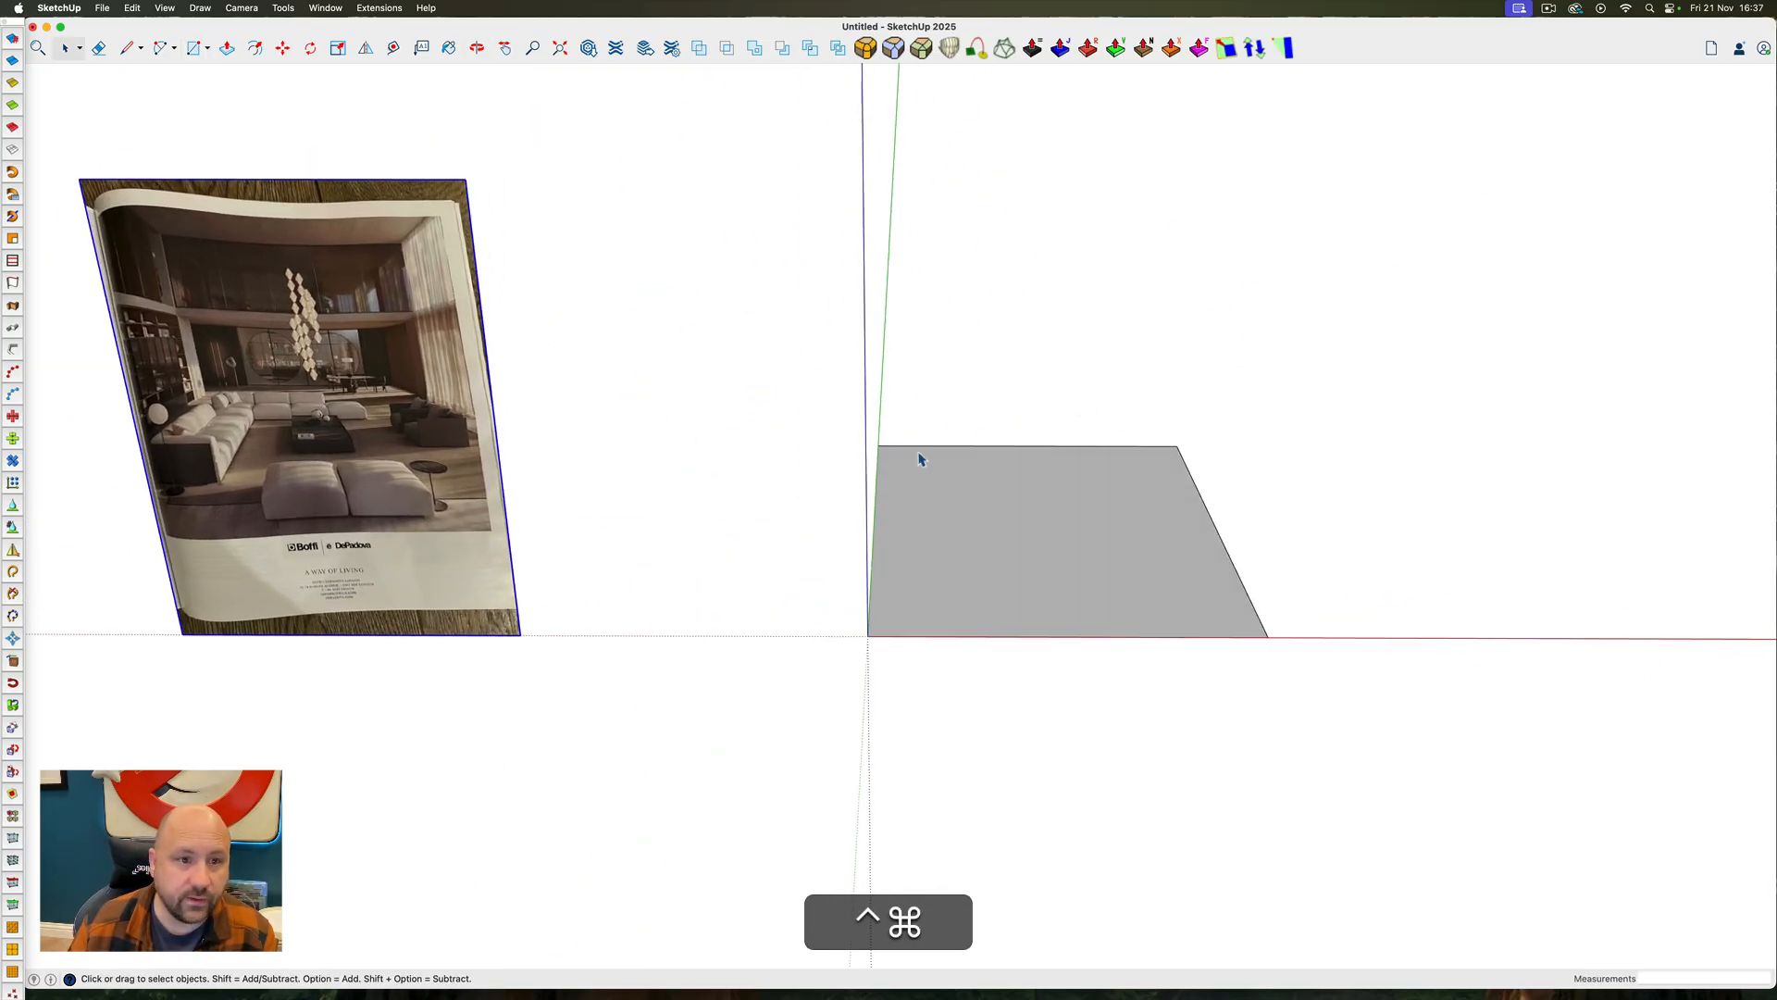
pyautogui.click(997, 500)
pyautogui.moveTo(987, 504); pyautogui.dragTo(904, 583, button='middle')
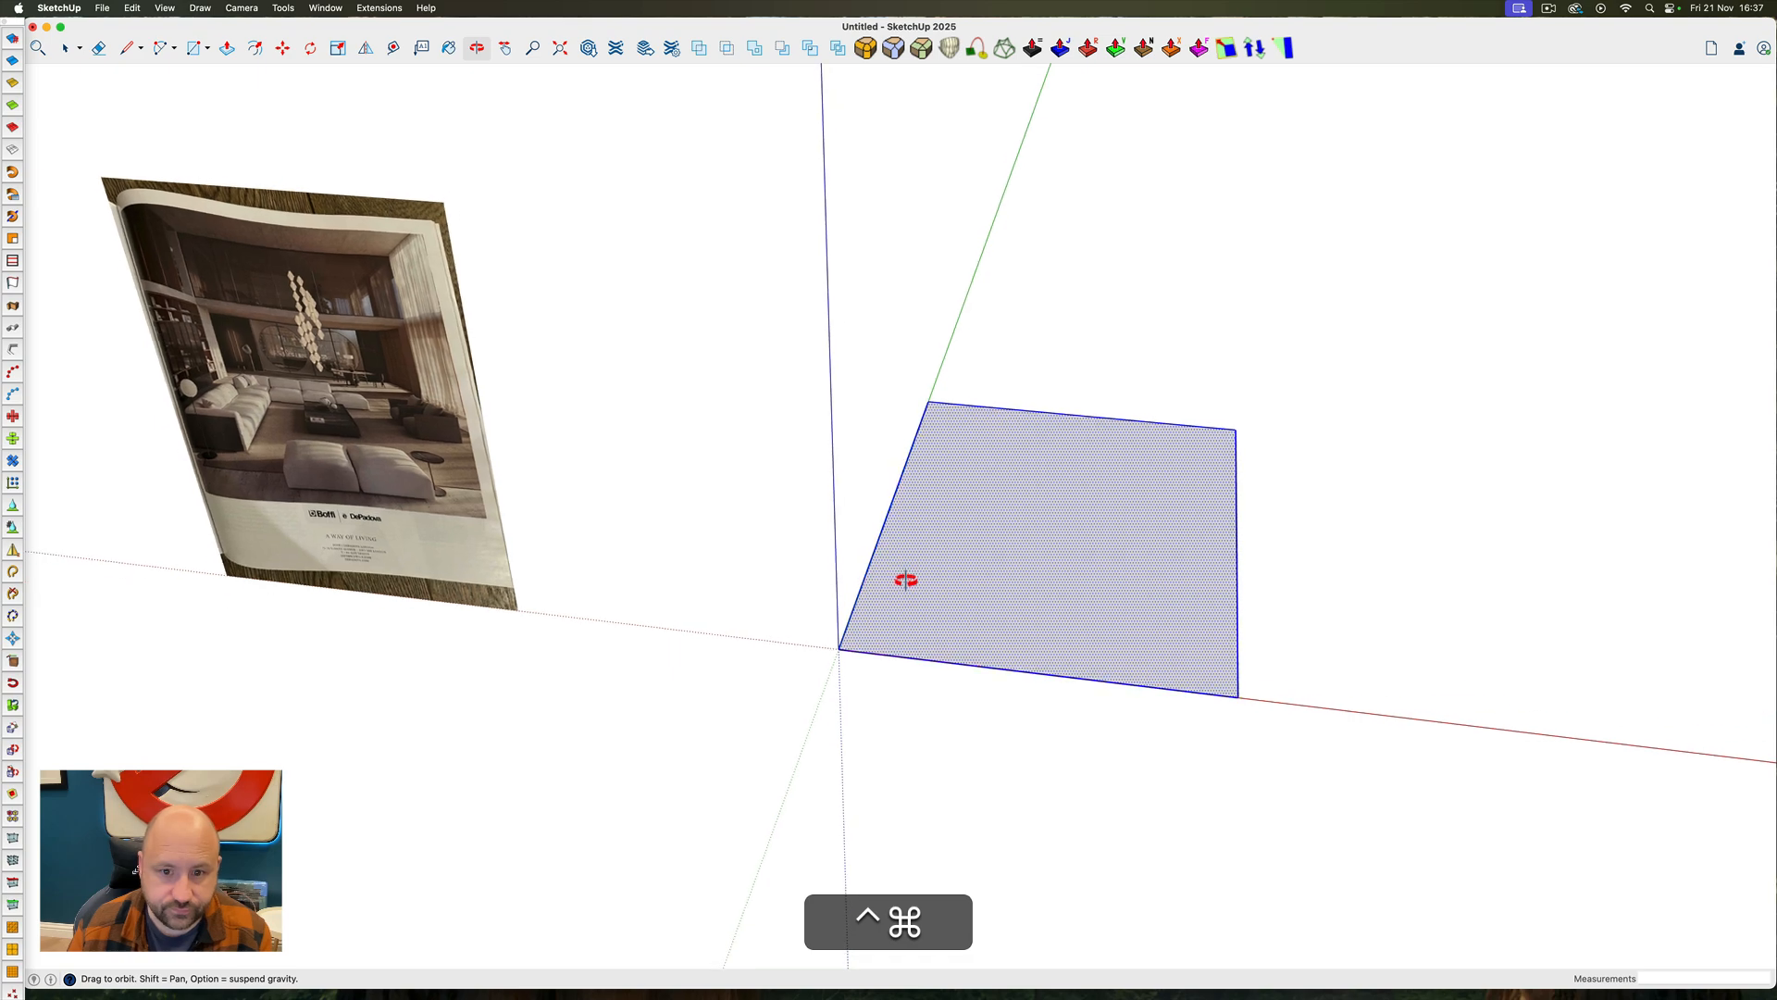
pyautogui.press('f')
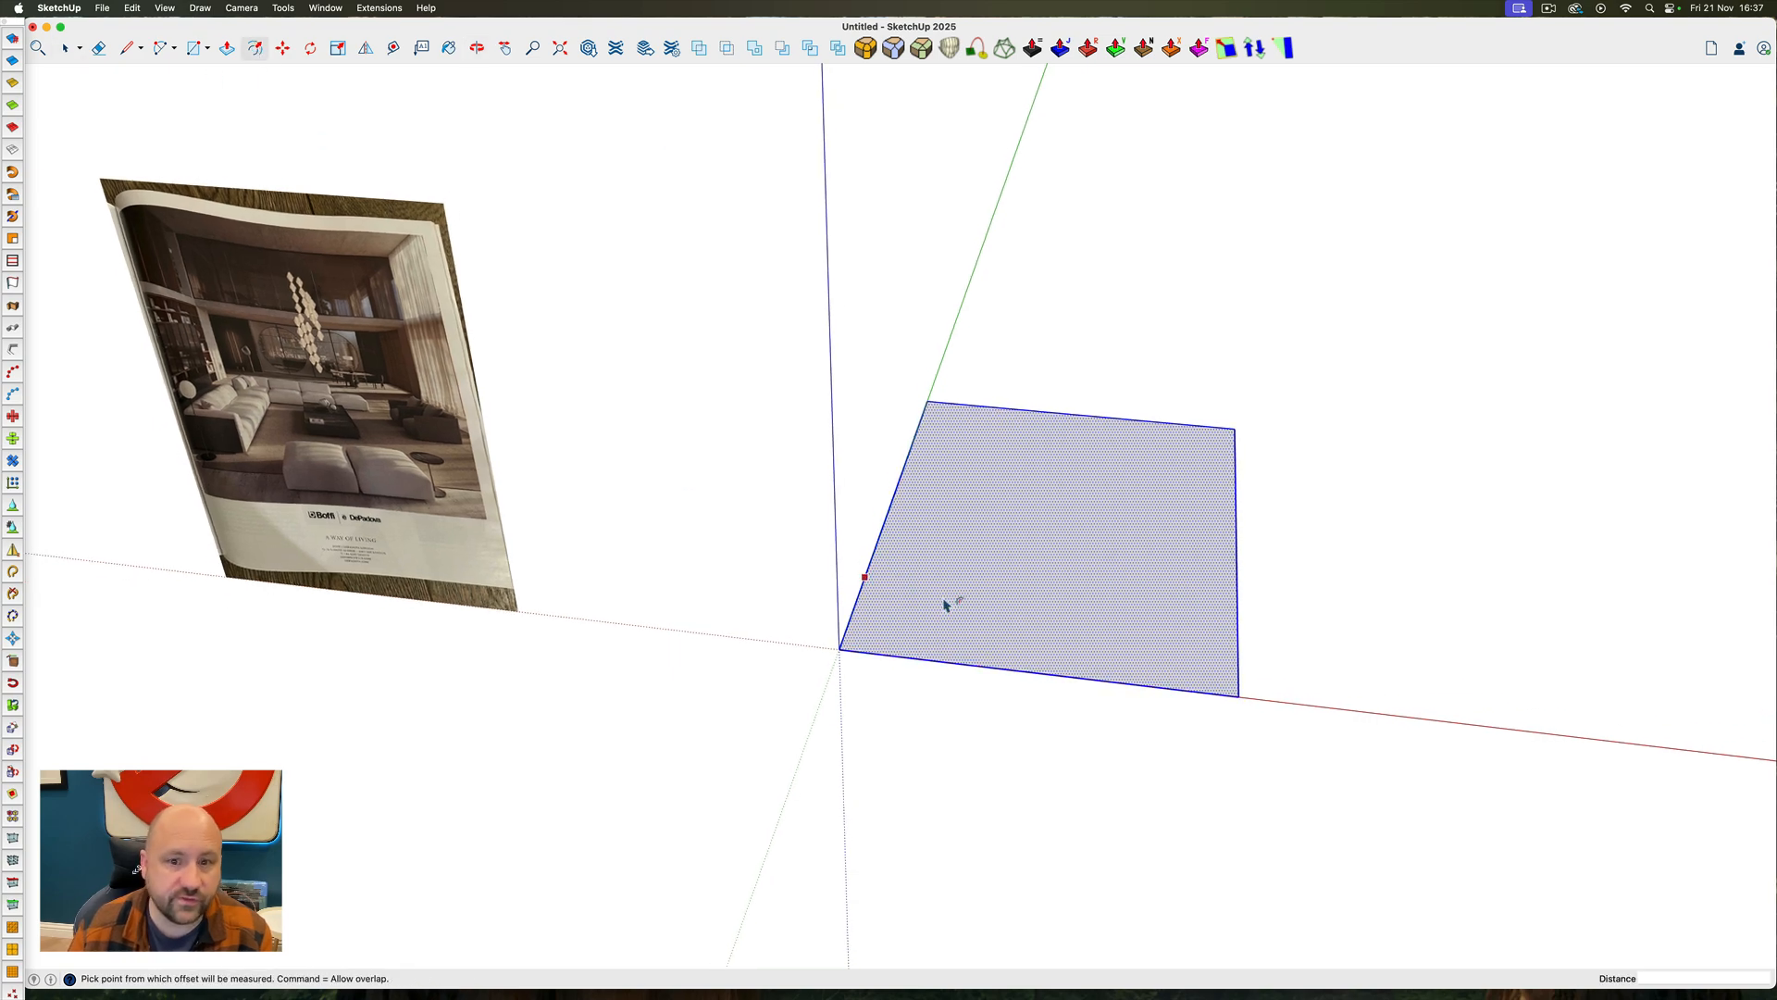
pyautogui.click(869, 567)
pyautogui.write('10"')
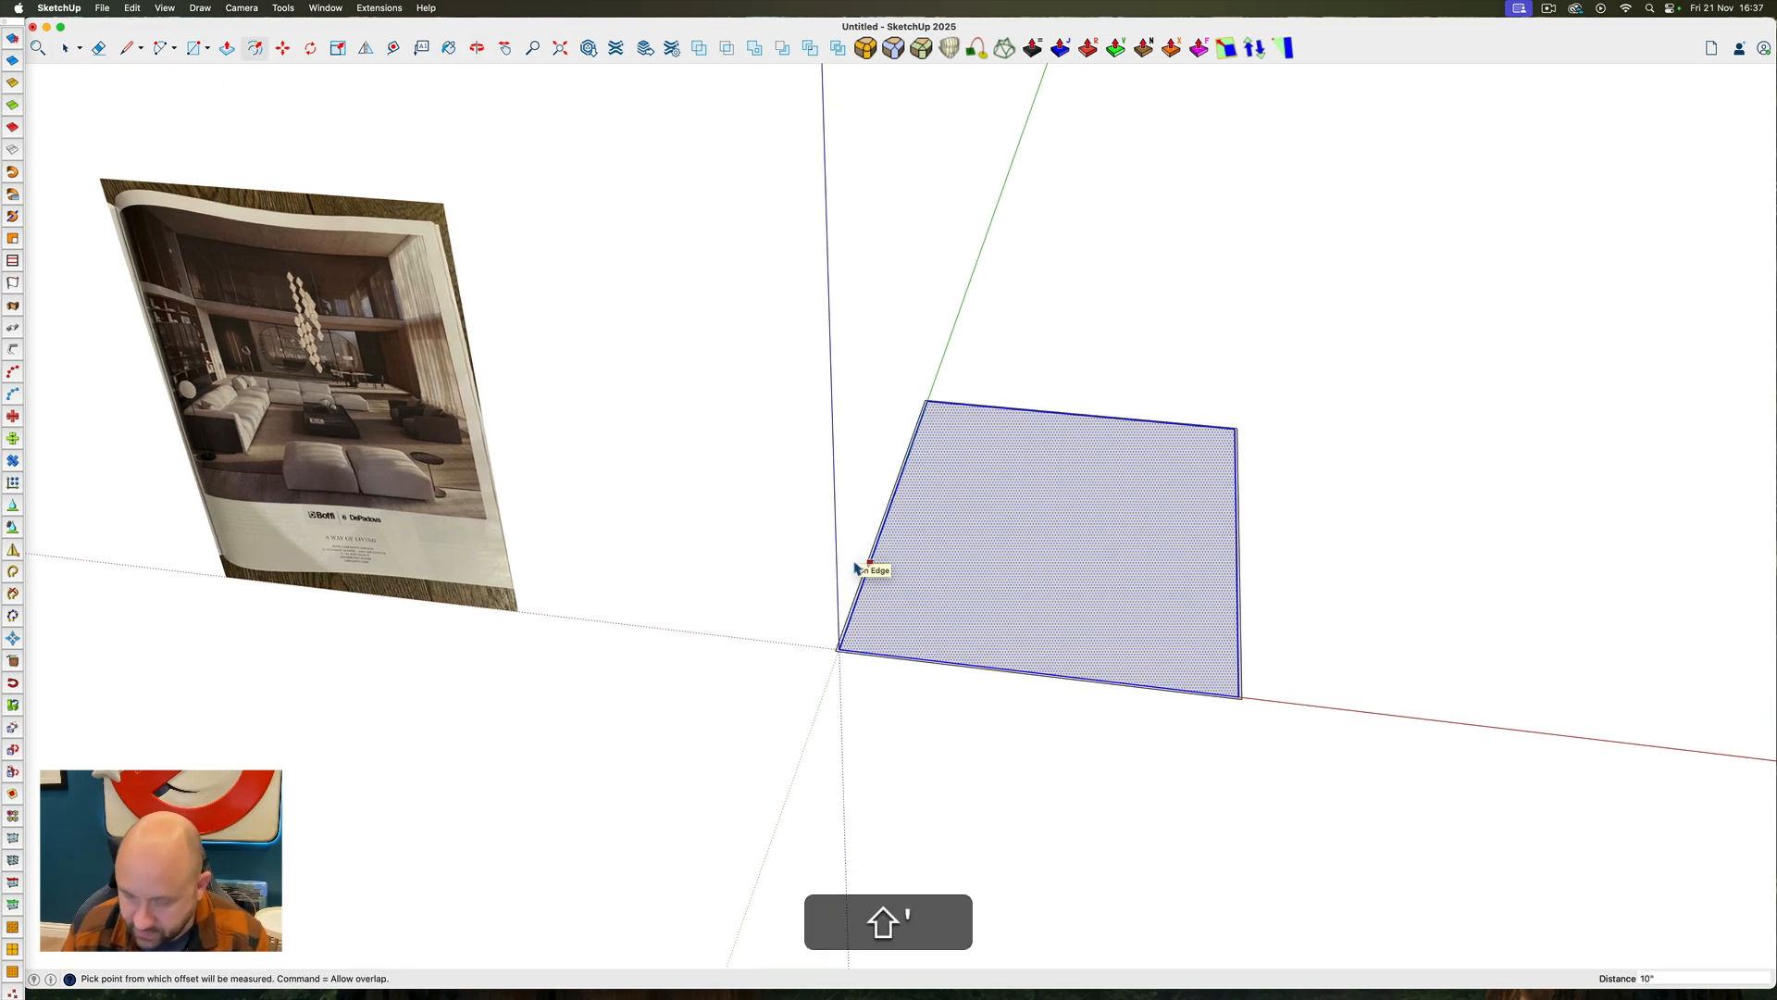
pyautogui.press('Return')
pyautogui.press('space')
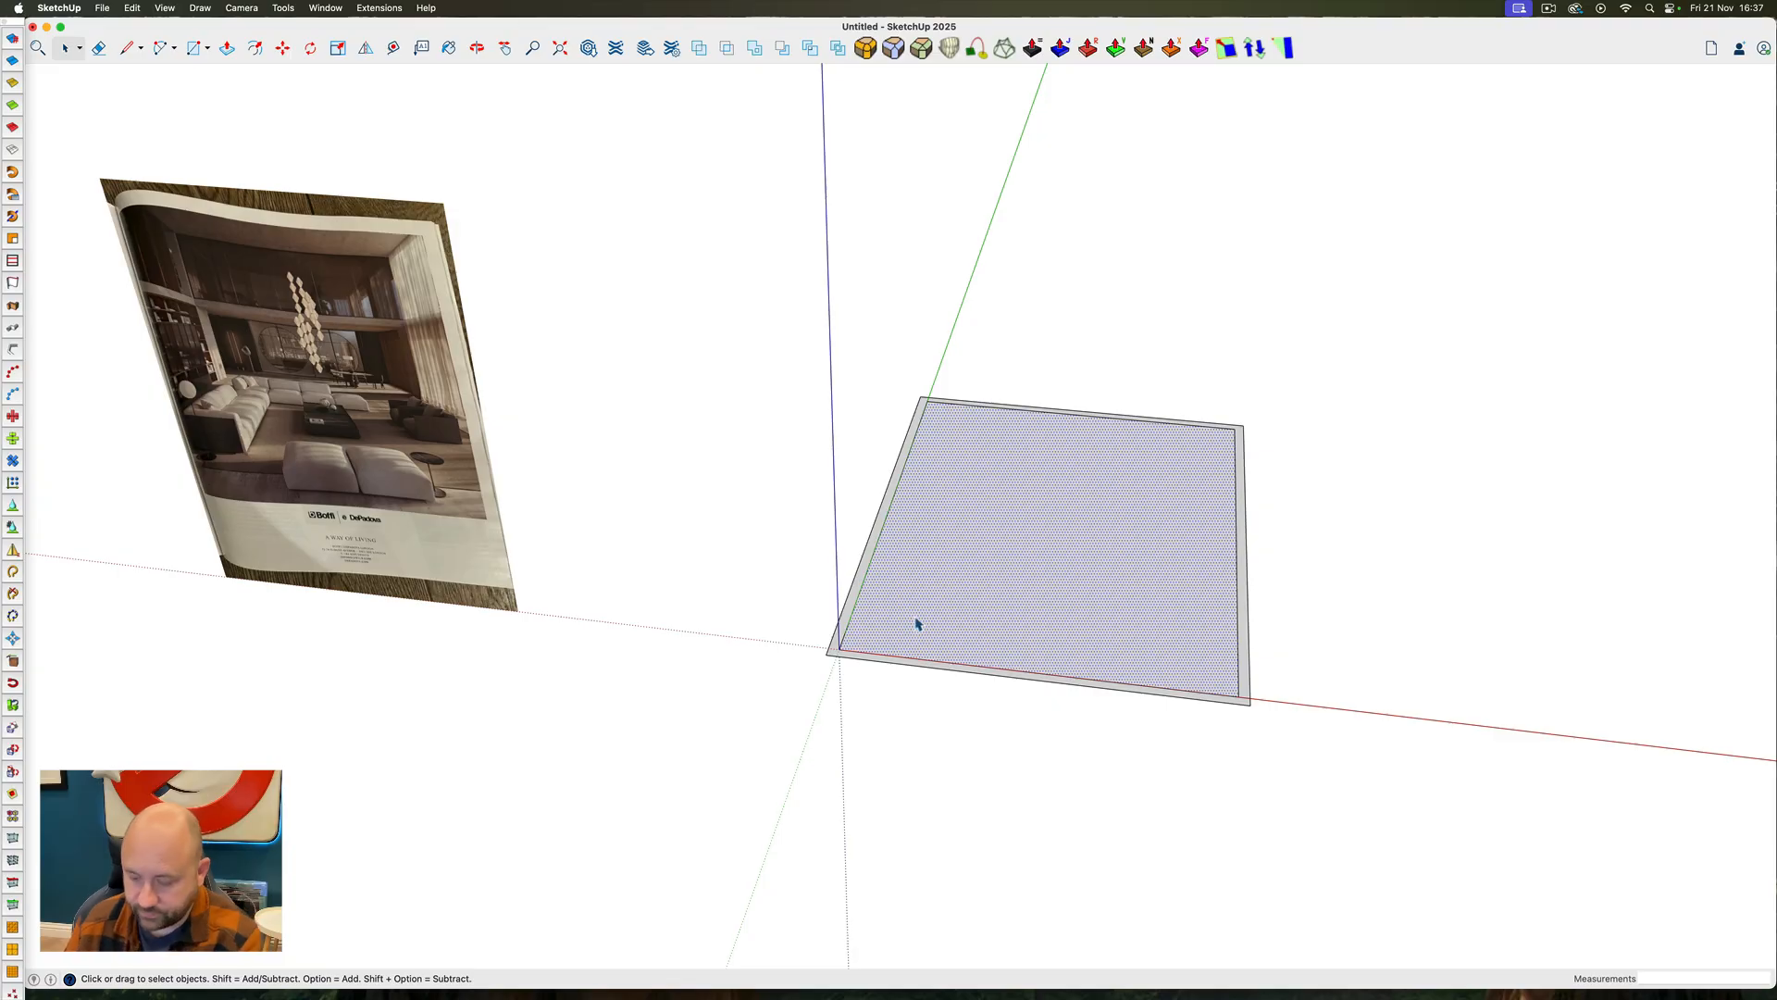
pyautogui.press('BackSpace')
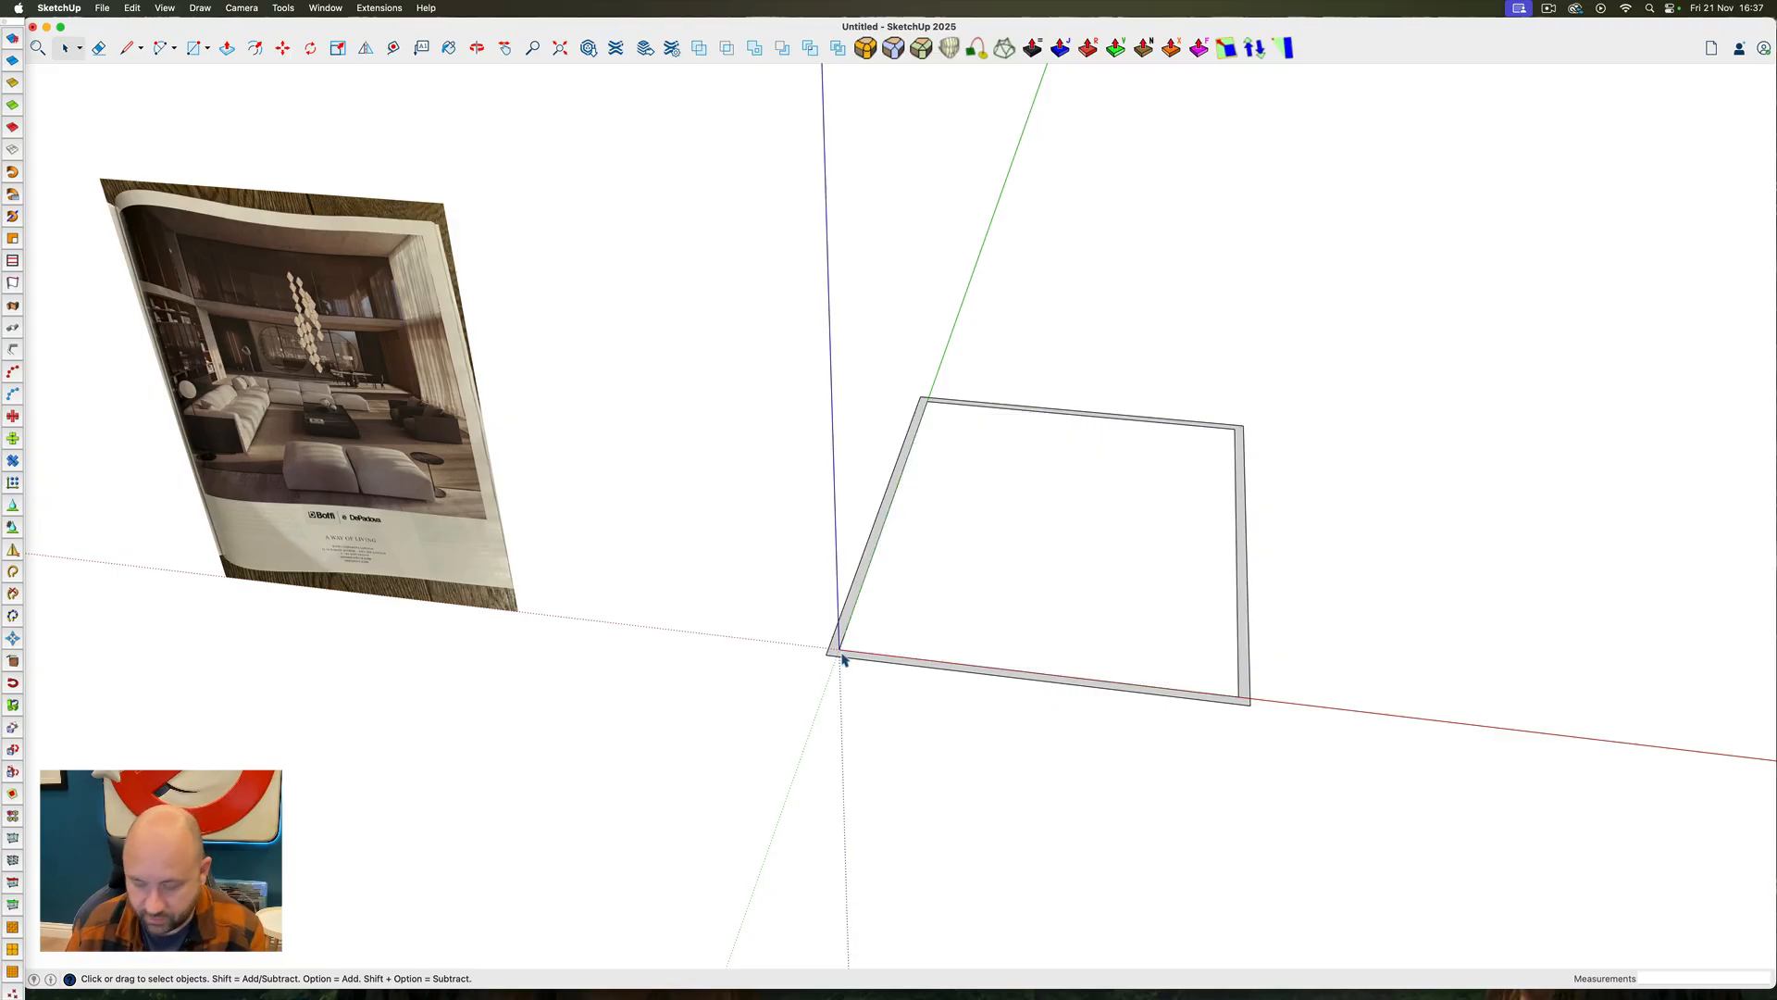
# Draw short lines along the red axis across the wall strip at its two front corners
pyautogui.scroll(3, 843, 659)
pyautogui.press('l')
pyautogui.scroll(-1, 817, 631)
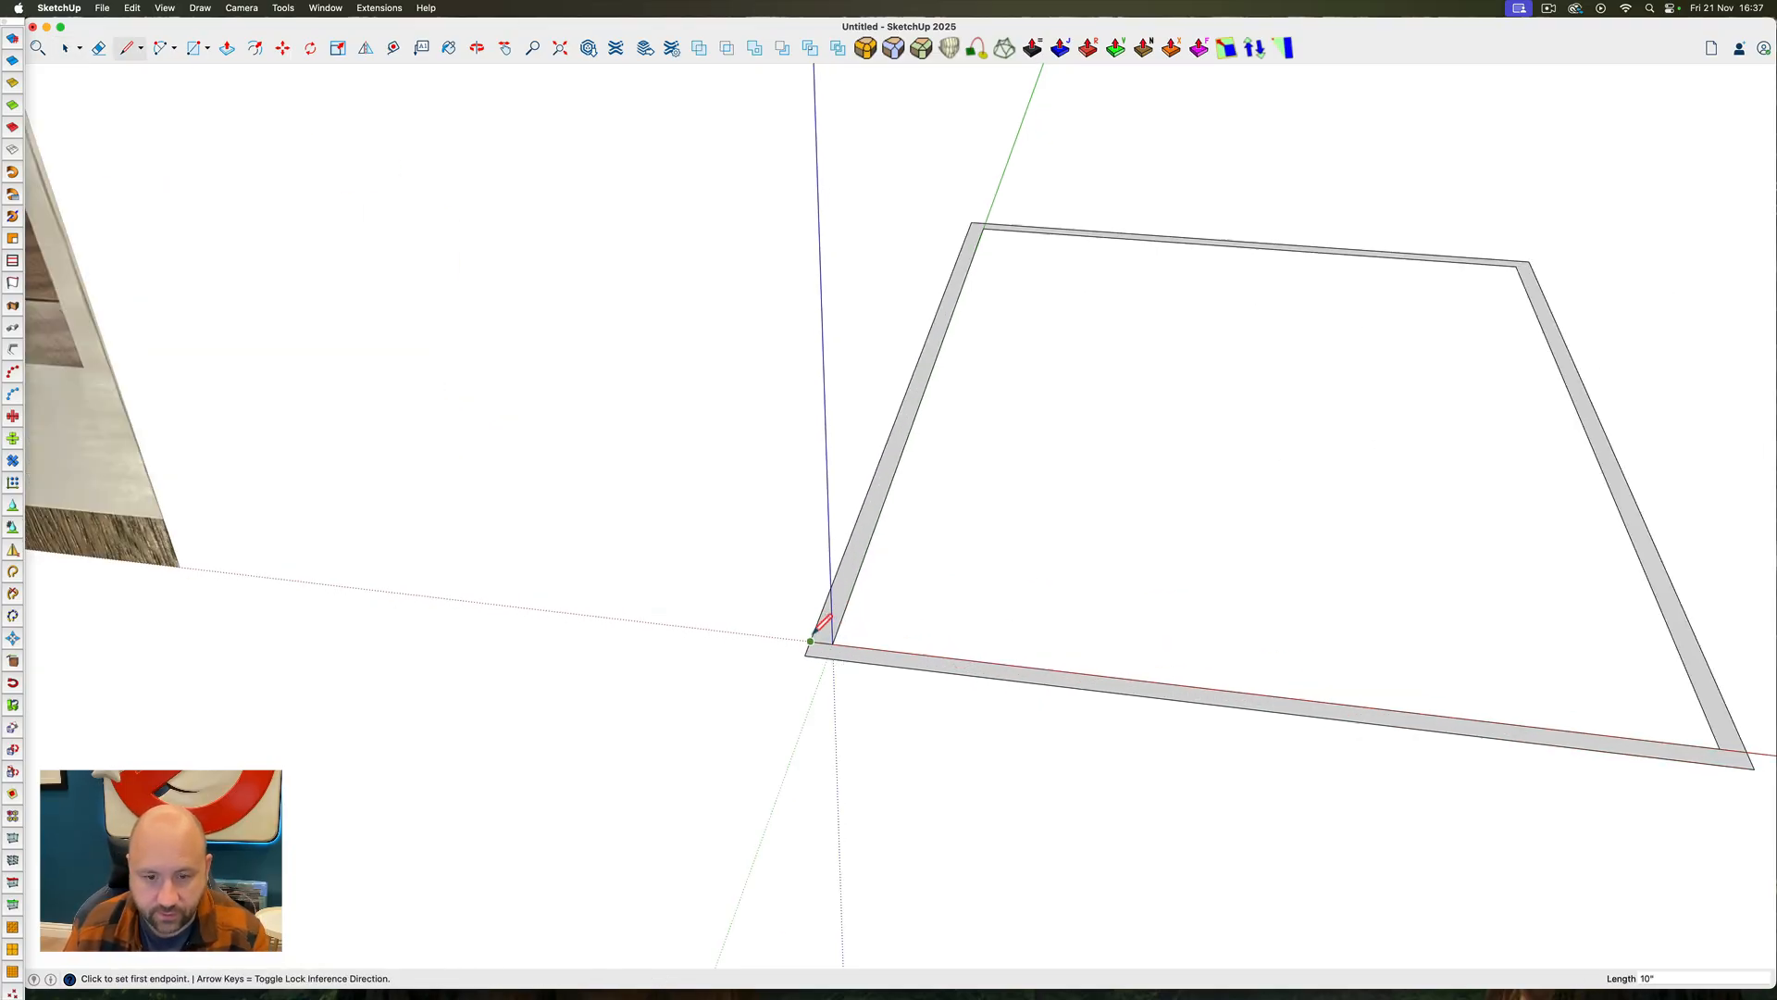
pyautogui.scroll(-3, 817, 631)
pyautogui.click(1216, 685)
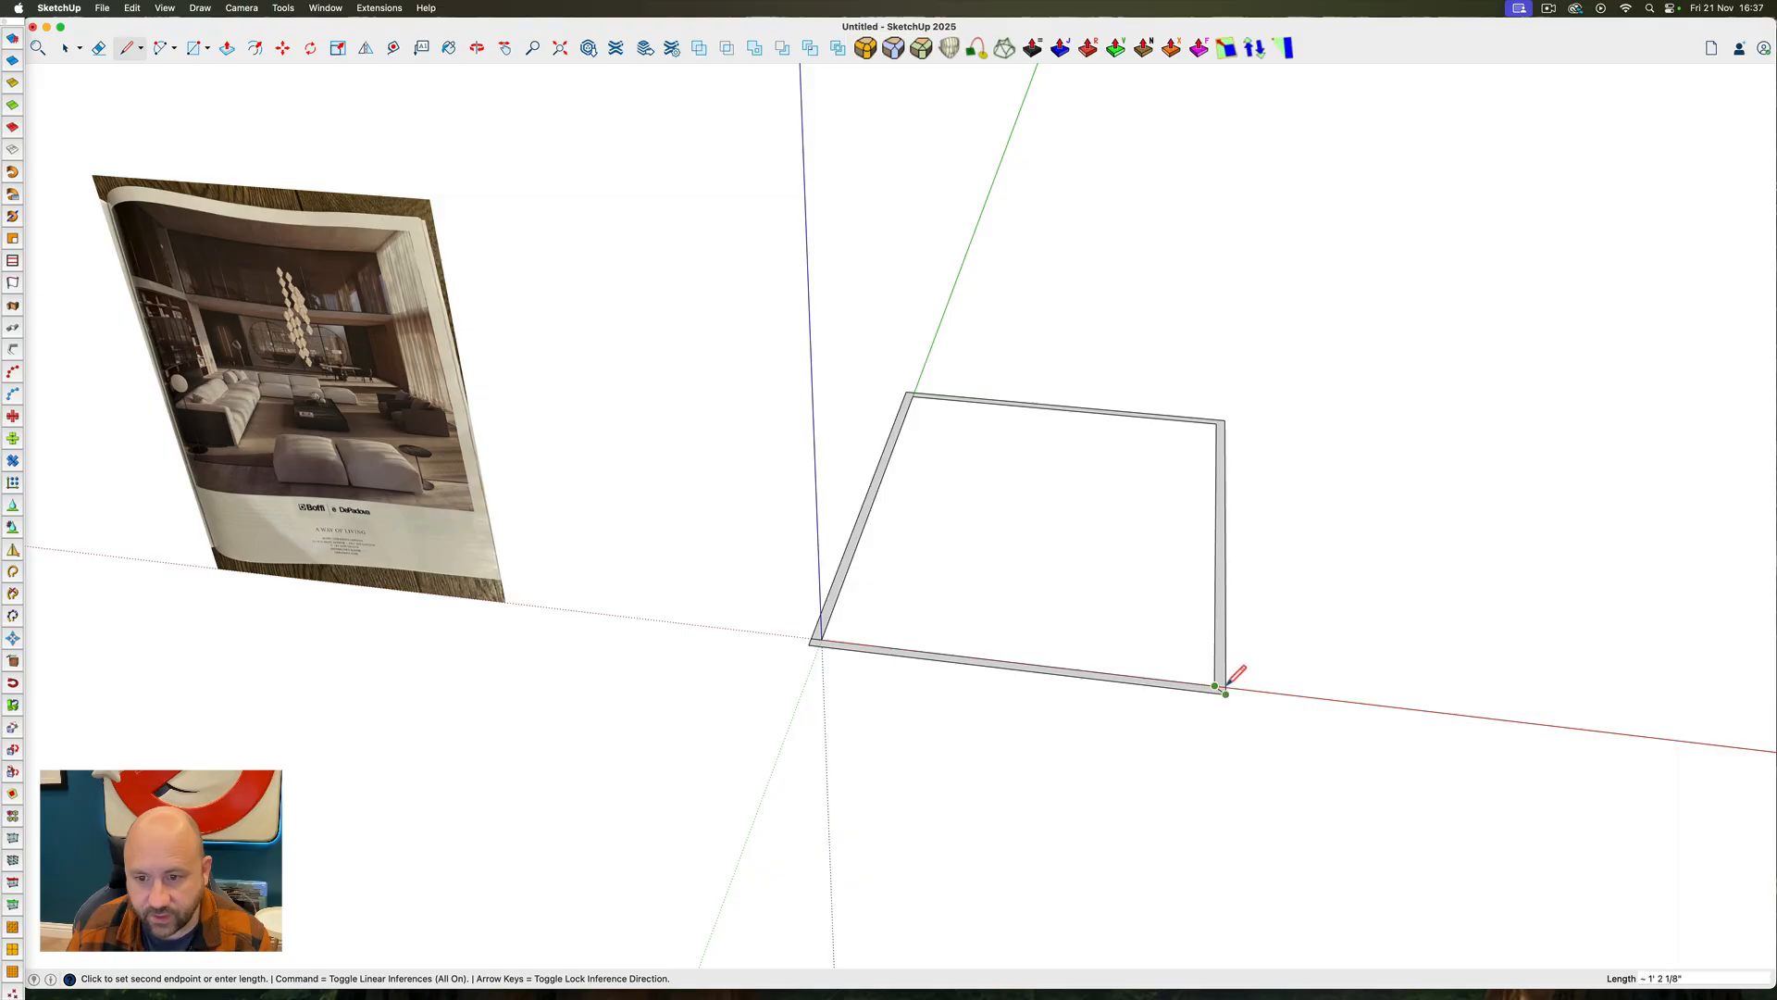
pyautogui.press('space')
# Erase the edges of the wall strip along the red axis to open the front of the room
pyautogui.press('e')
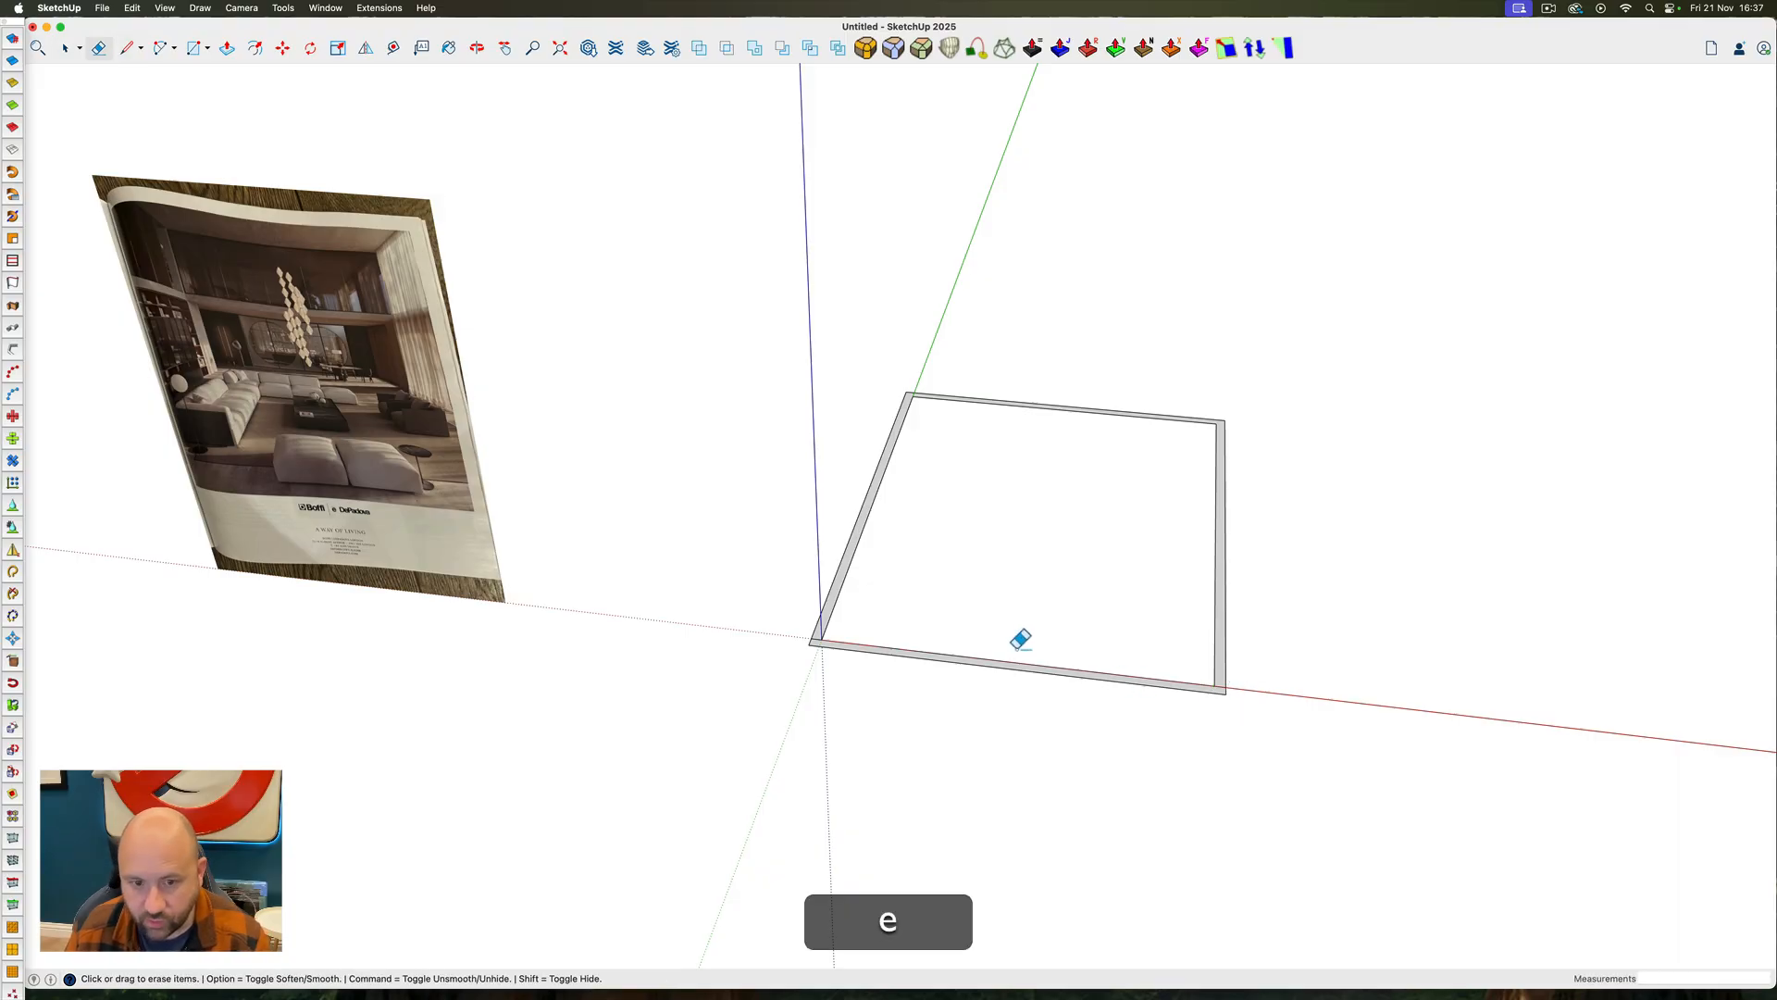
pyautogui.moveTo(1019, 635)
pyautogui.mouseDown()
pyautogui.moveTo(956, 678)
pyautogui.moveTo(907, 662)
pyautogui.mouseUp()
pyautogui.click(815, 634)
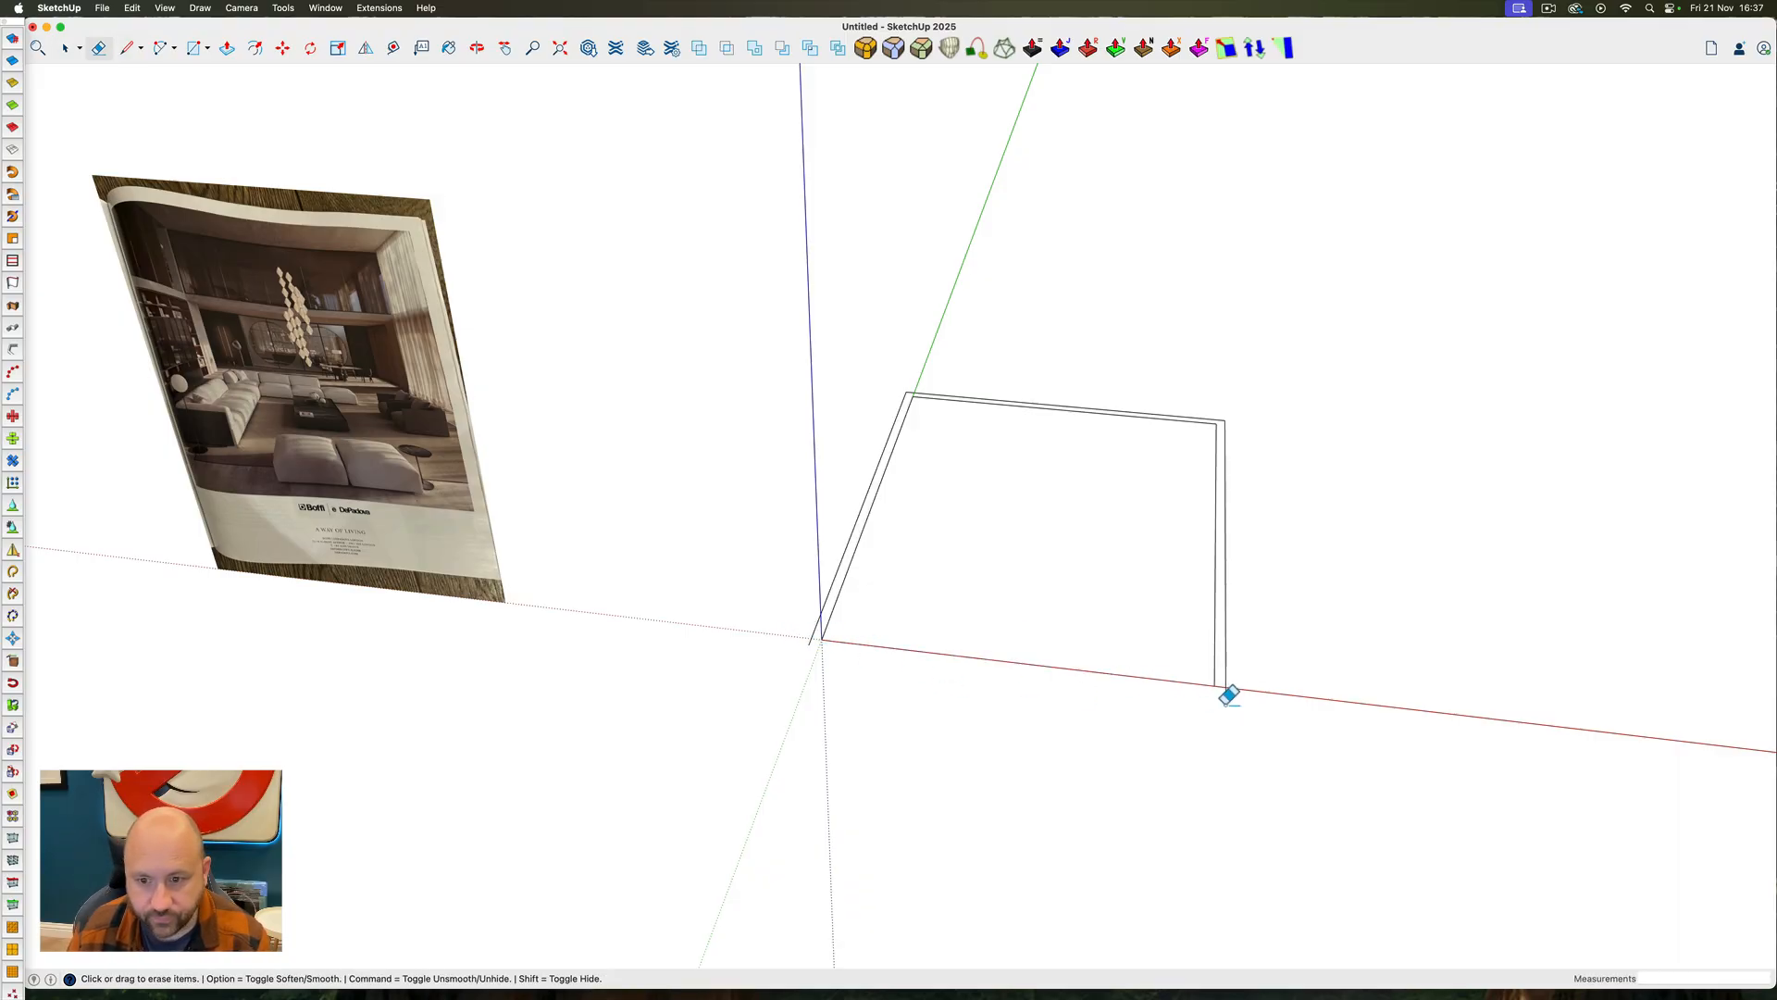
# Close the wall strip's open end at the origin with a short line and erase the leftover edge stubs
pyautogui.scroll(3, 826, 630)
pyautogui.press('l')
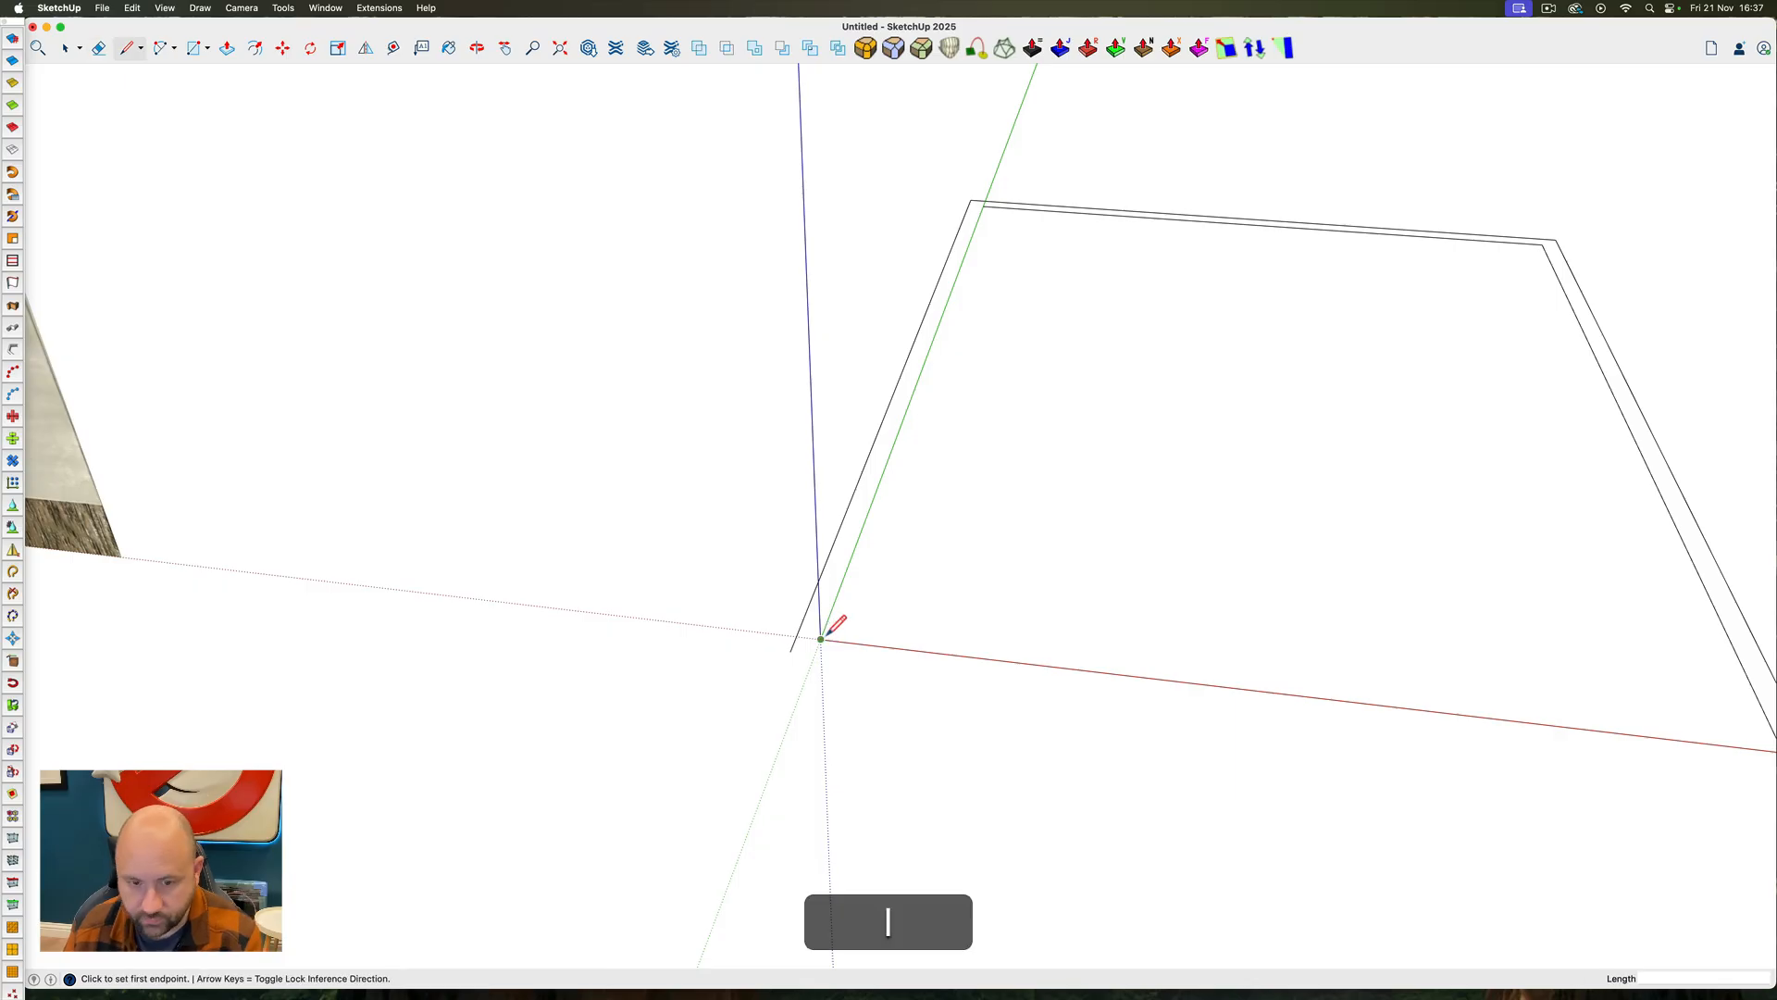
pyautogui.click(821, 638)
pyautogui.click(801, 636)
pyautogui.press('space')
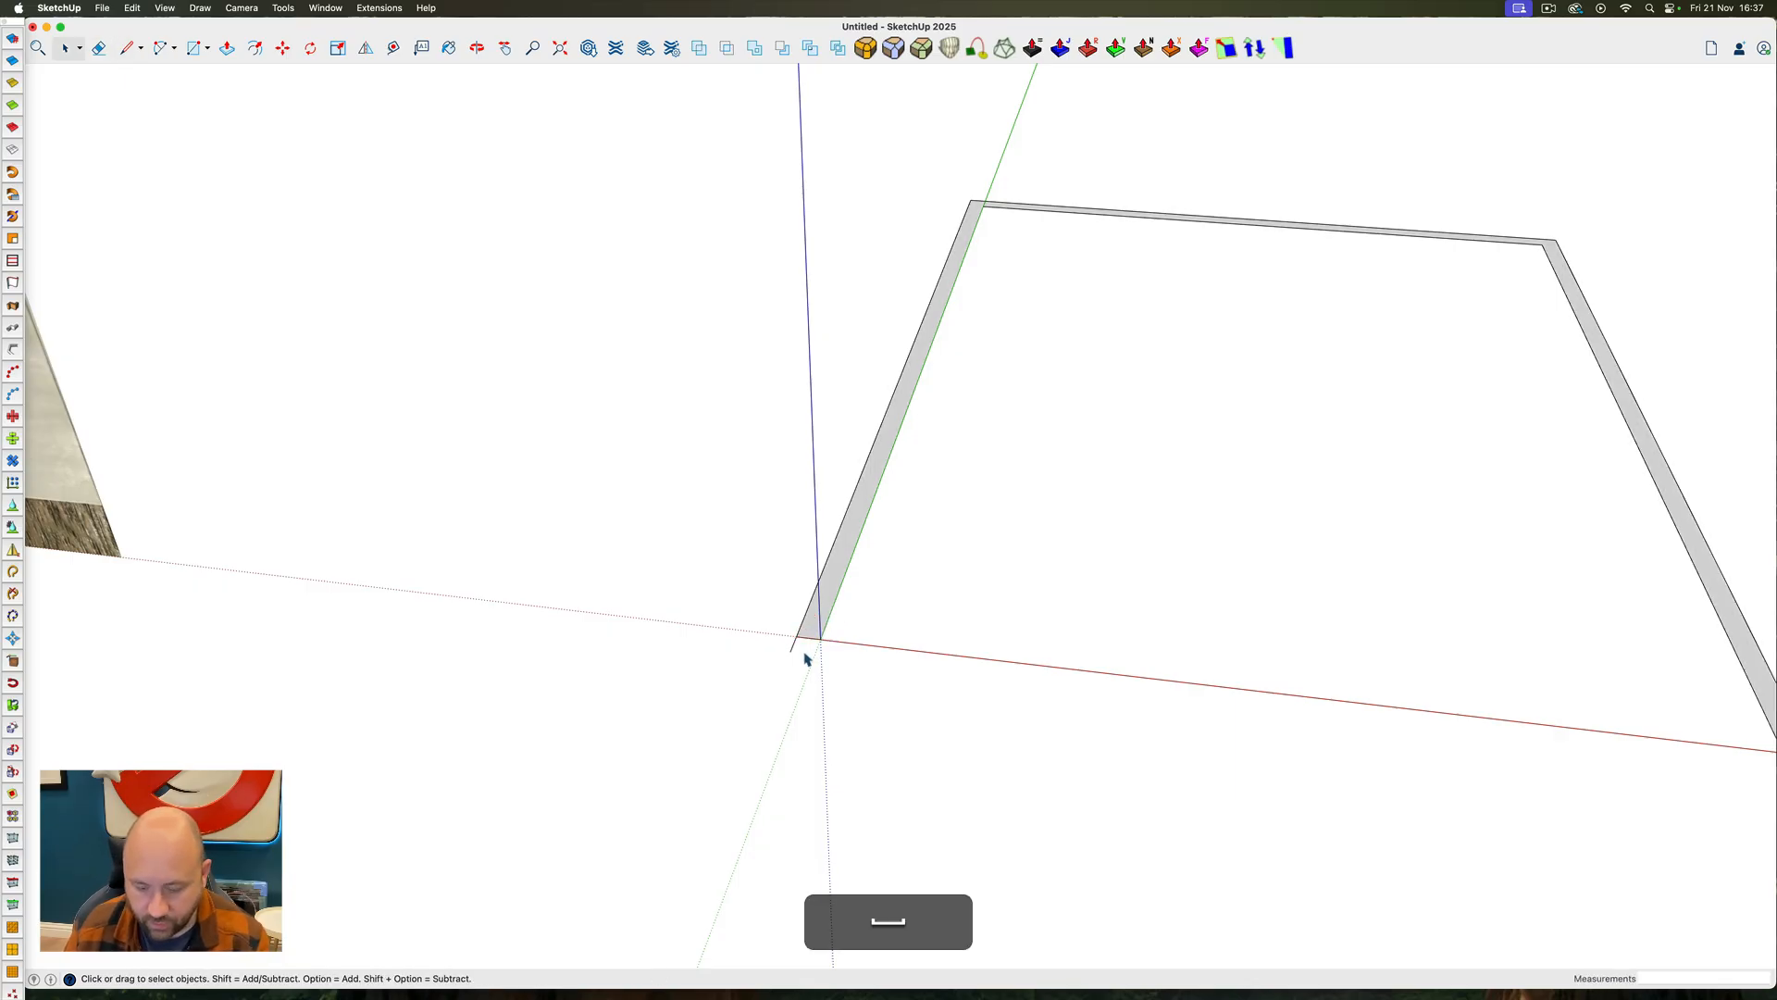
pyautogui.press('e')
pyautogui.scroll(-3, 796, 638)
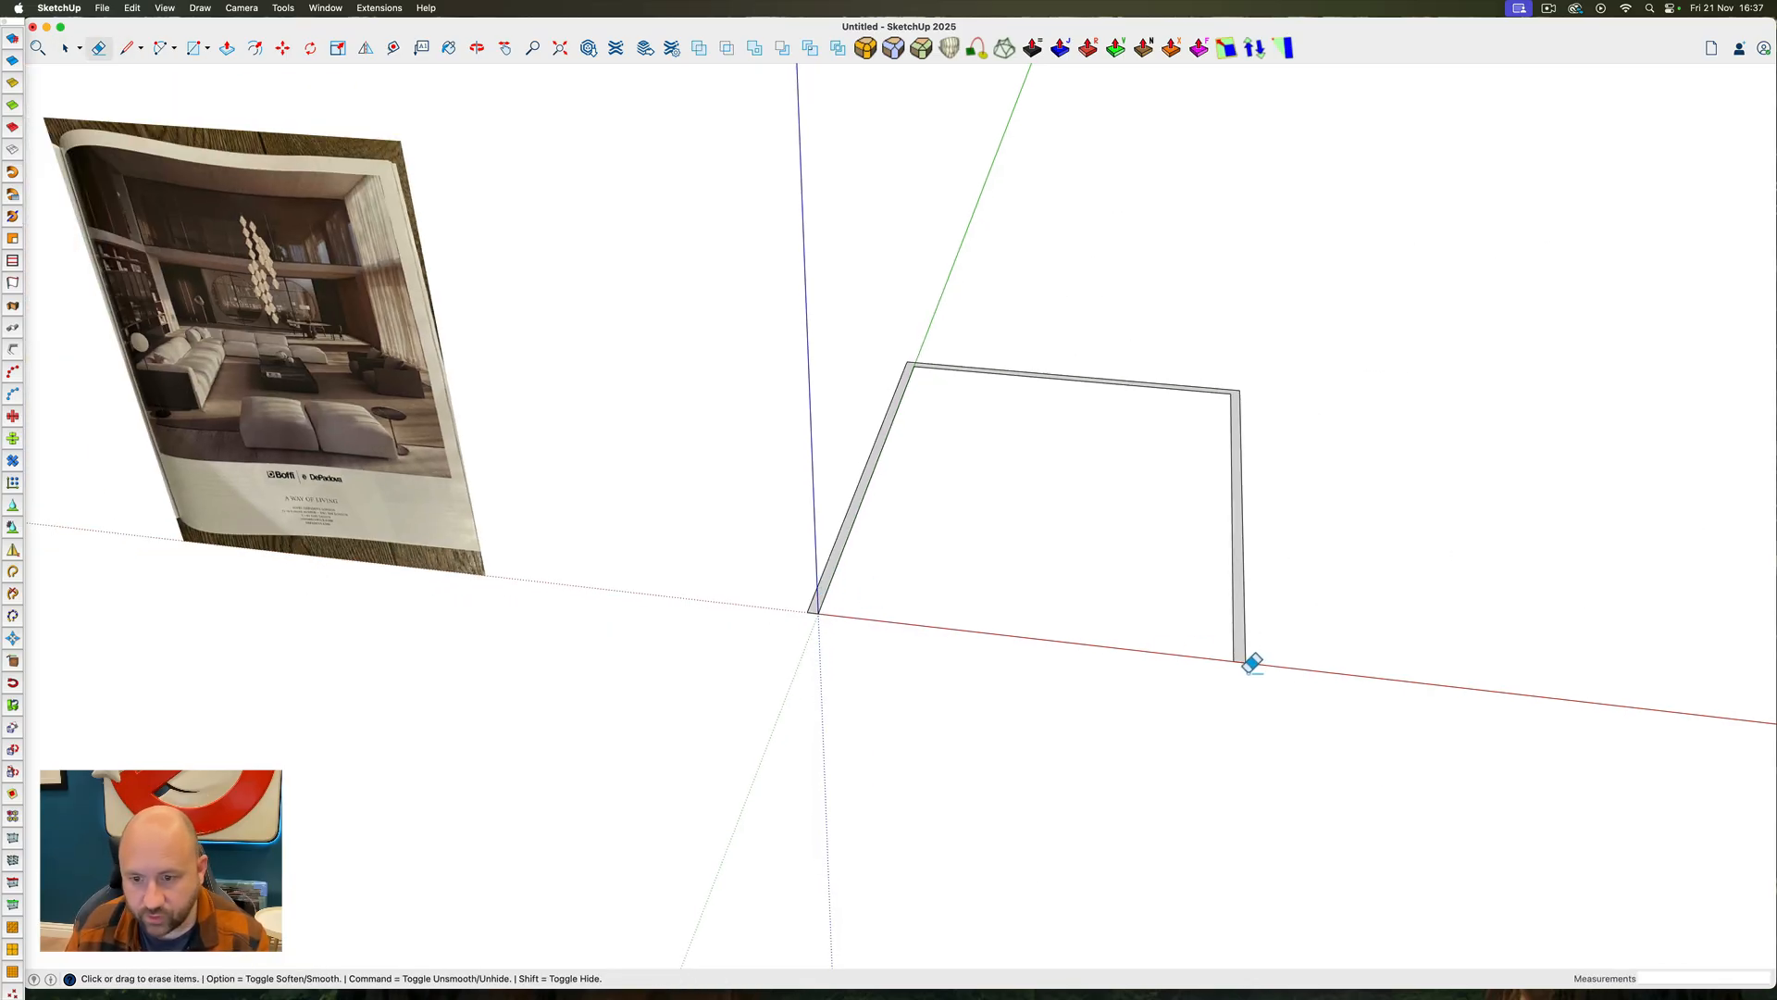
# Push/Pull the U-shaped wall outline up to a height of 16'
pyautogui.press('p')
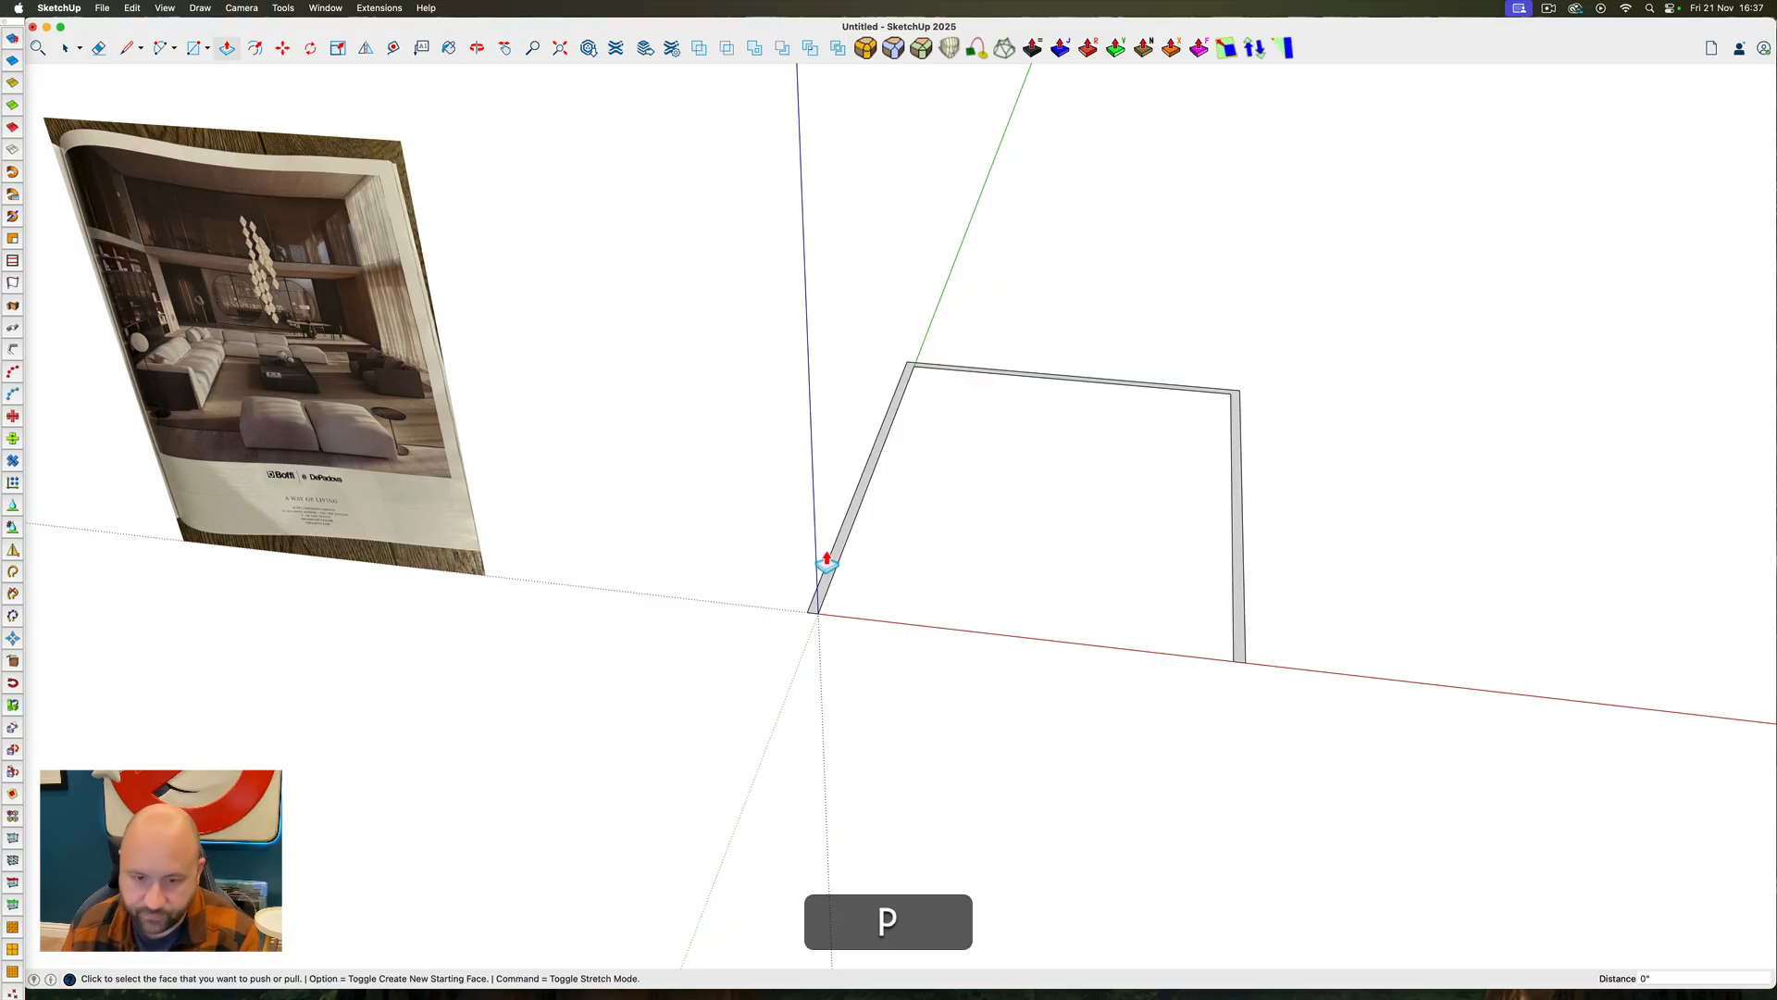
pyautogui.click(833, 567)
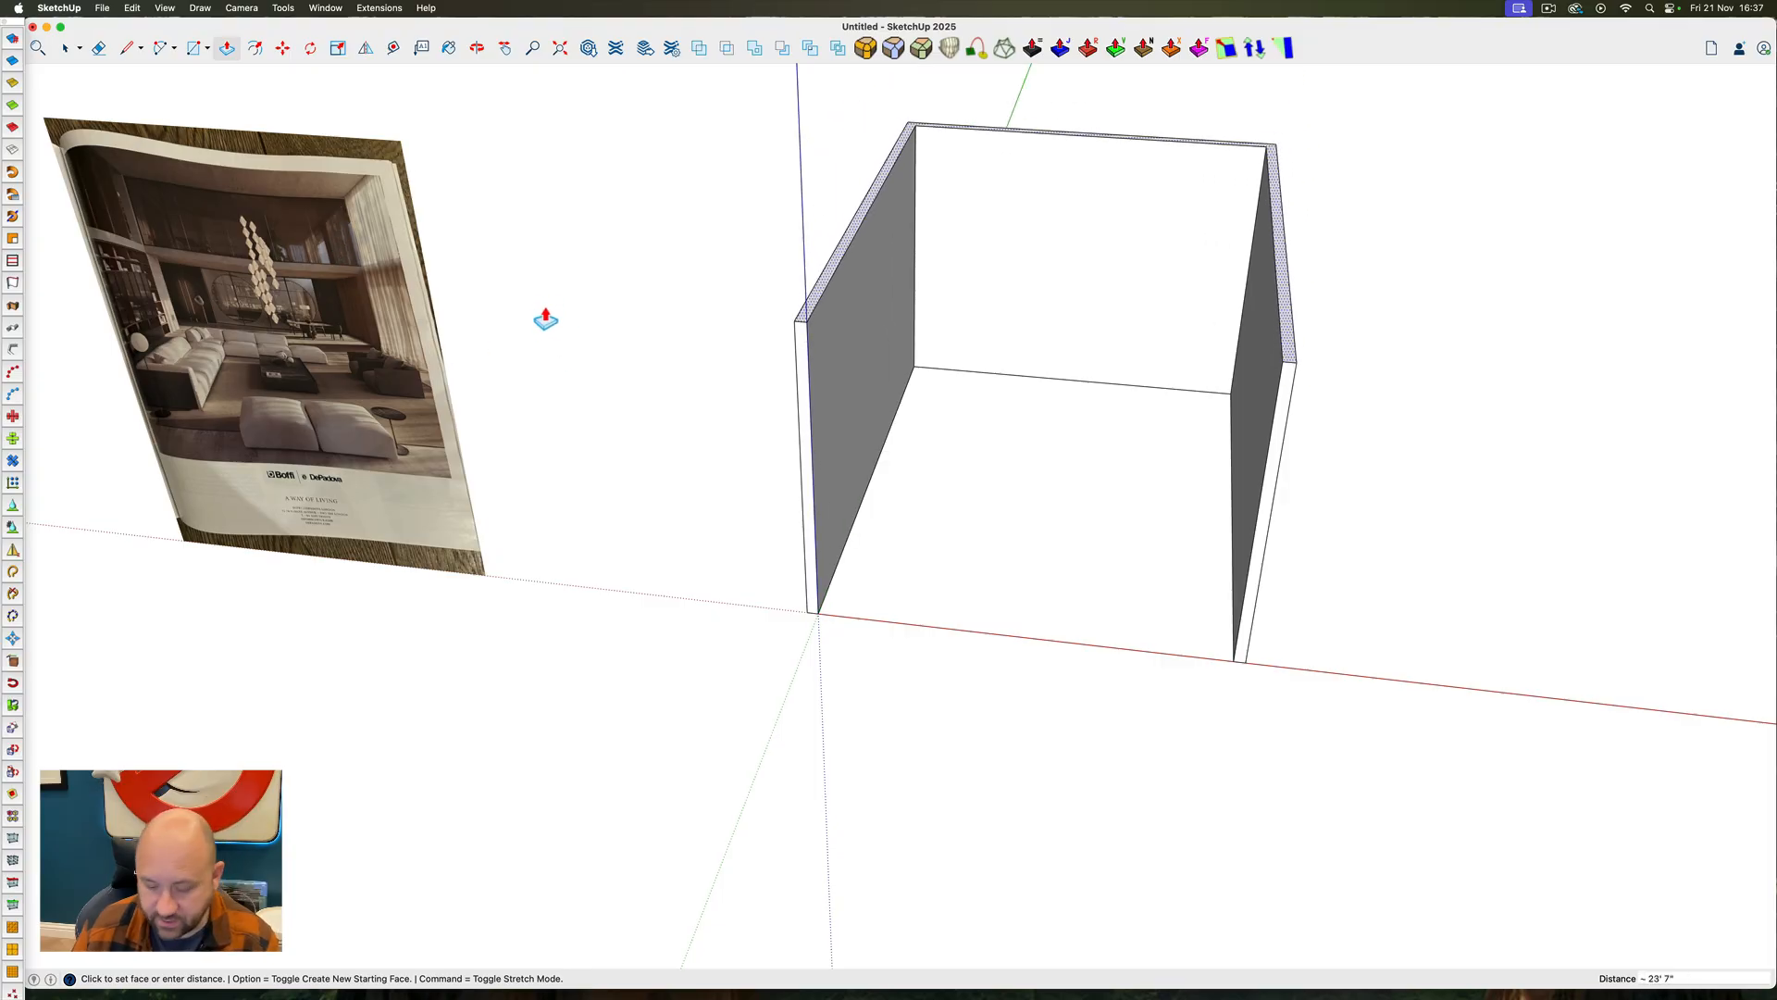
pyautogui.write("16'")
pyautogui.press('Return')
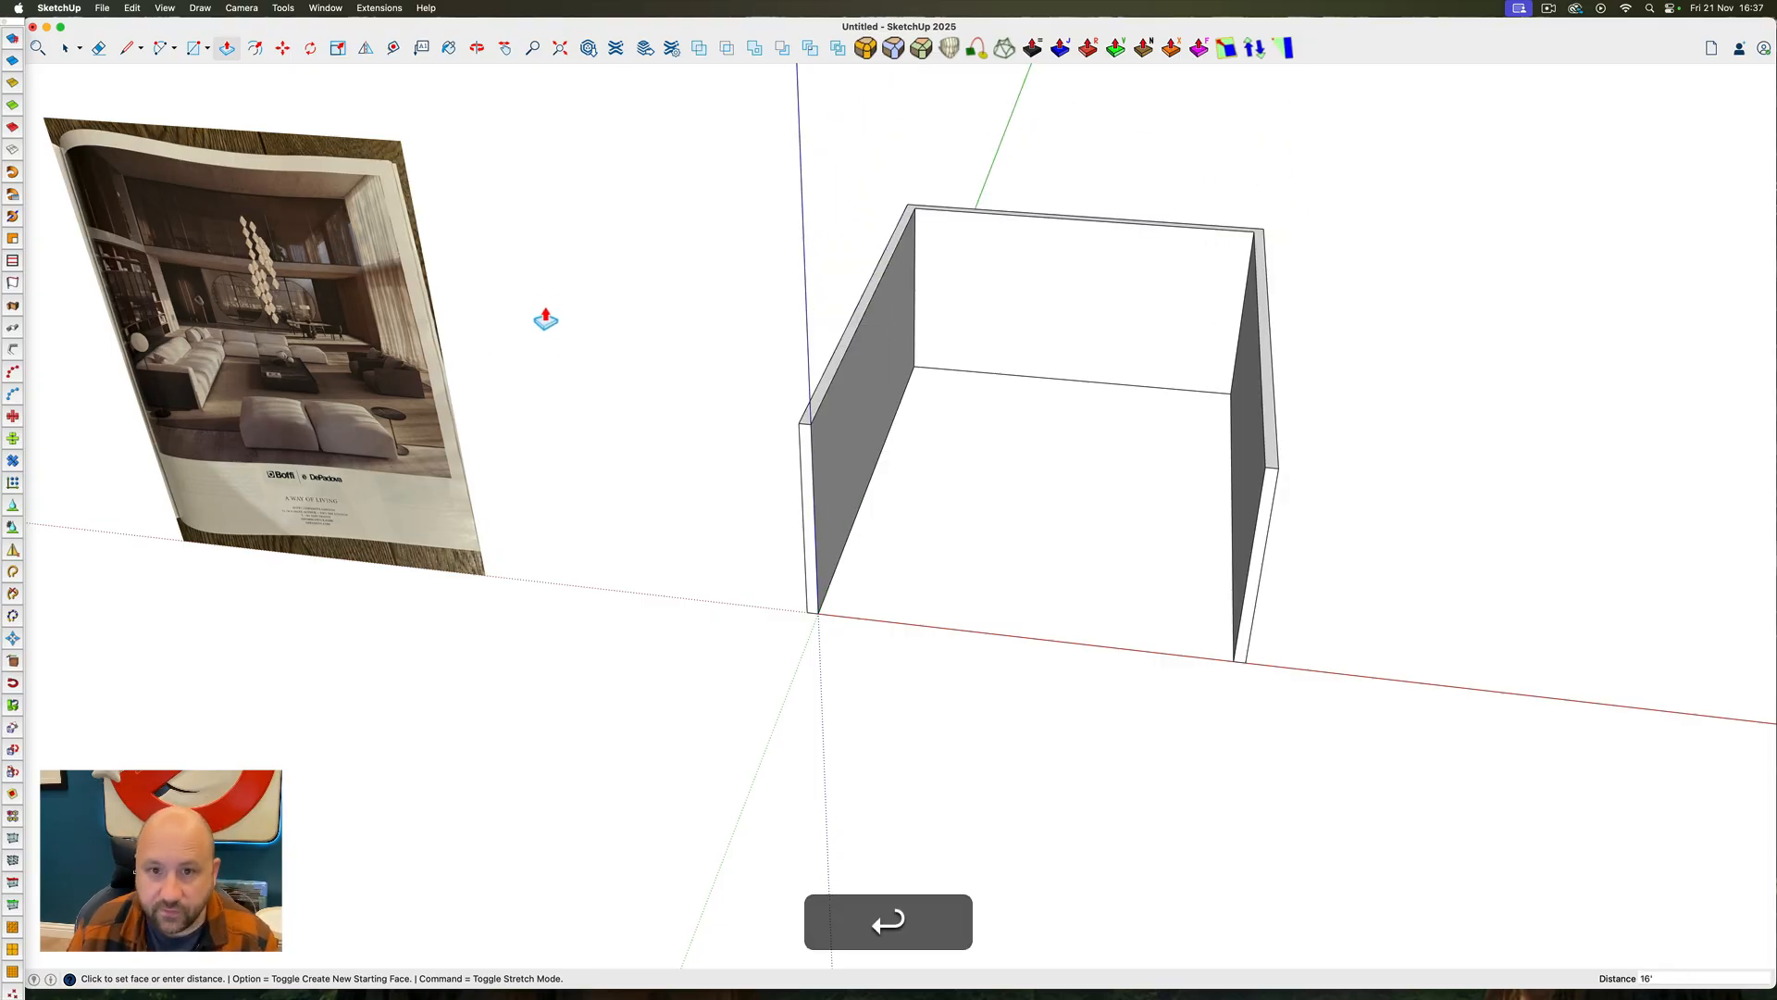
# Select all the connected wall geometry and make it a group
pyautogui.press('space')
pyautogui.tripleClick(842, 371)
pyautogui.rightClick(837, 363)
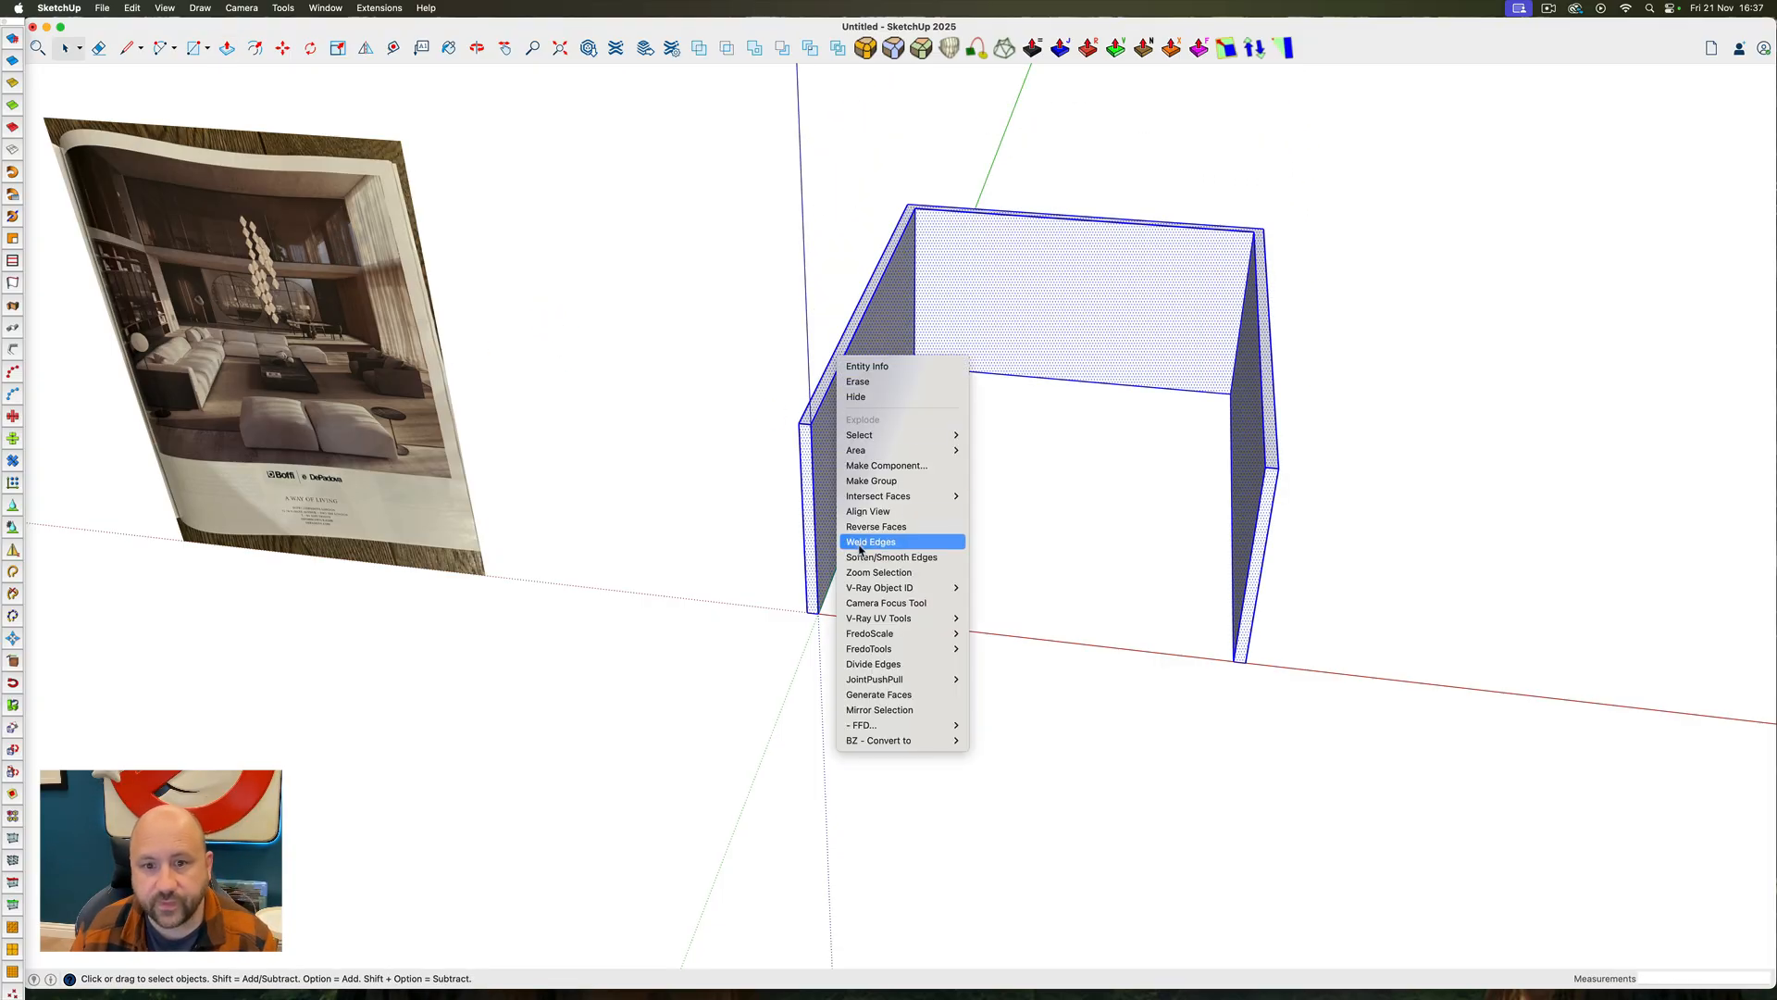
pyautogui.click(869, 482)
# Draw a rectangle across the wall tops and Push/Pull it up into a 1' thick roof slab
pyautogui.press('r')
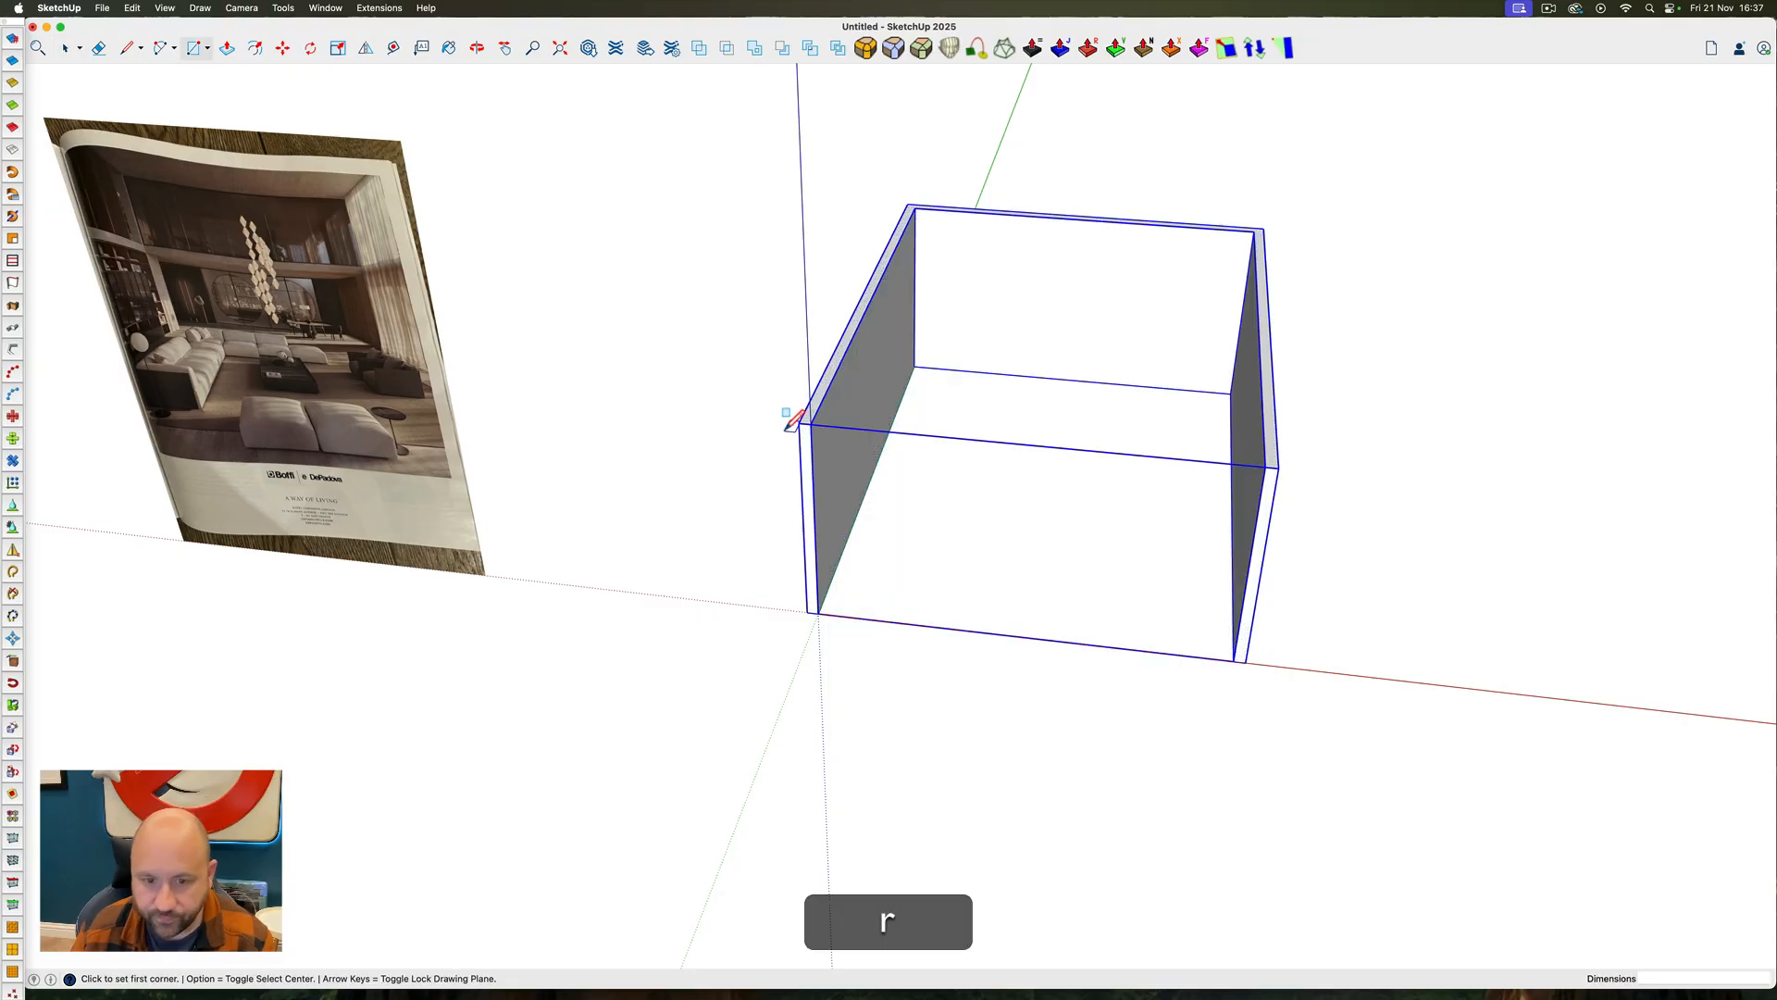
pyautogui.click(811, 423)
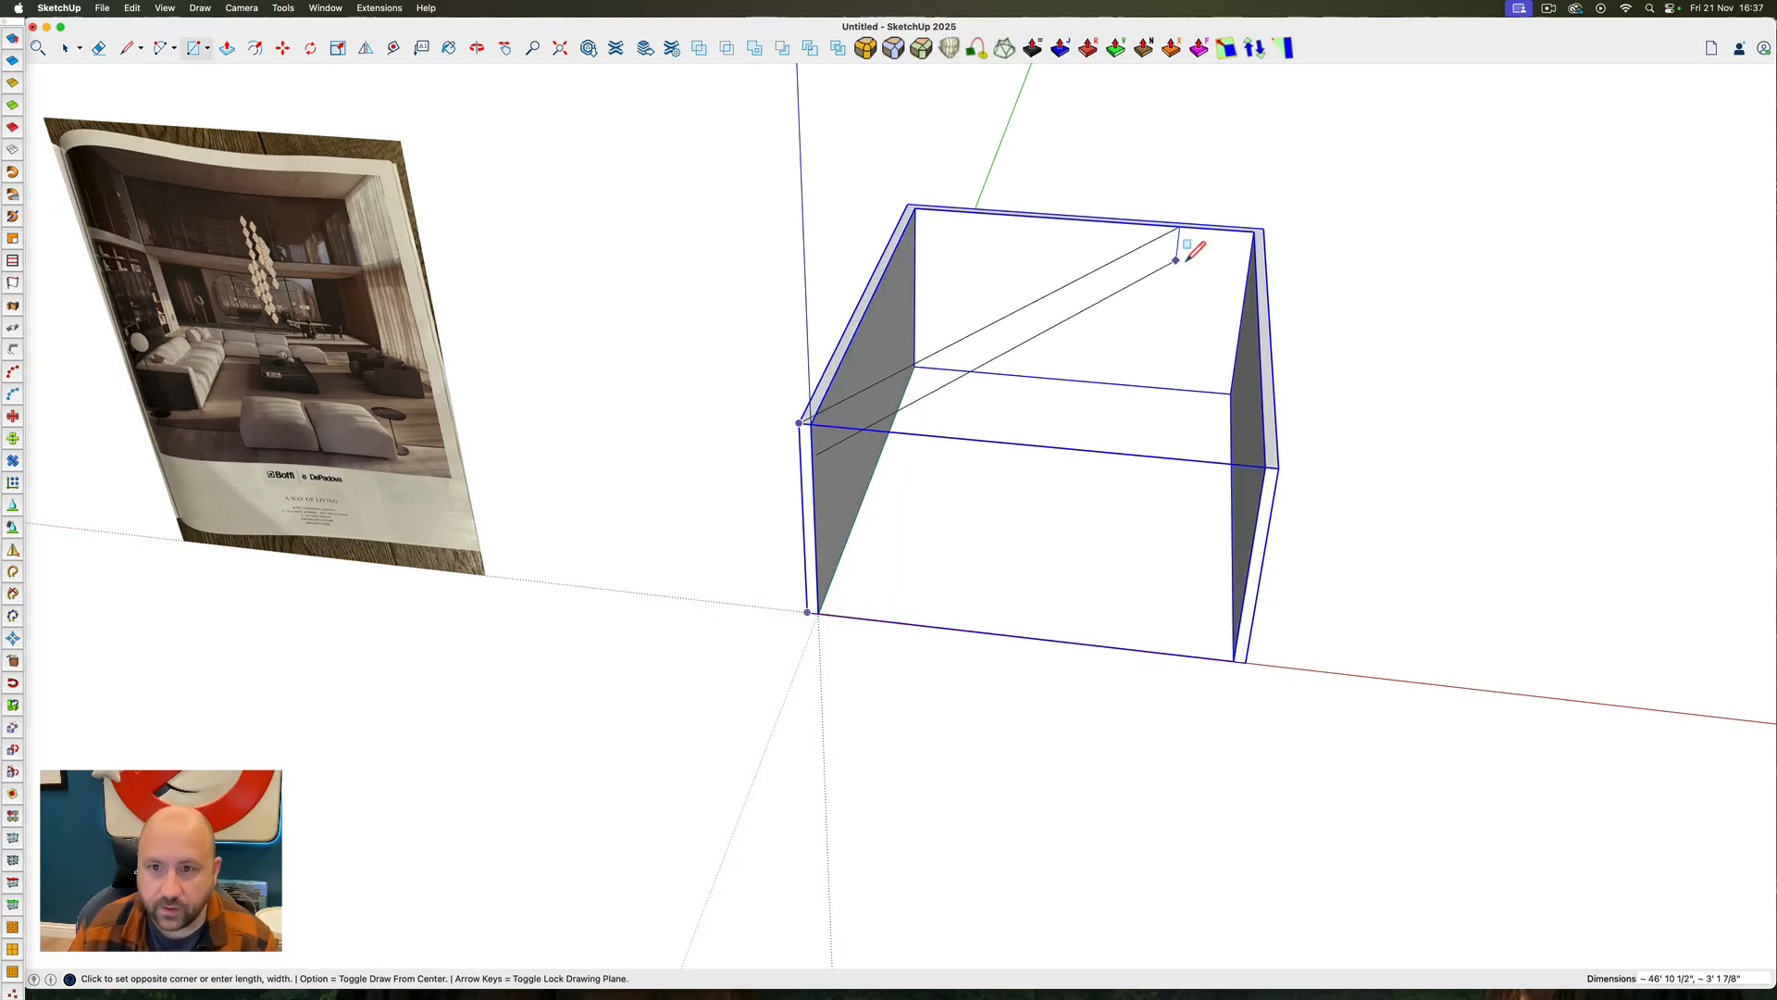
pyautogui.click(1265, 228)
pyautogui.write('p')
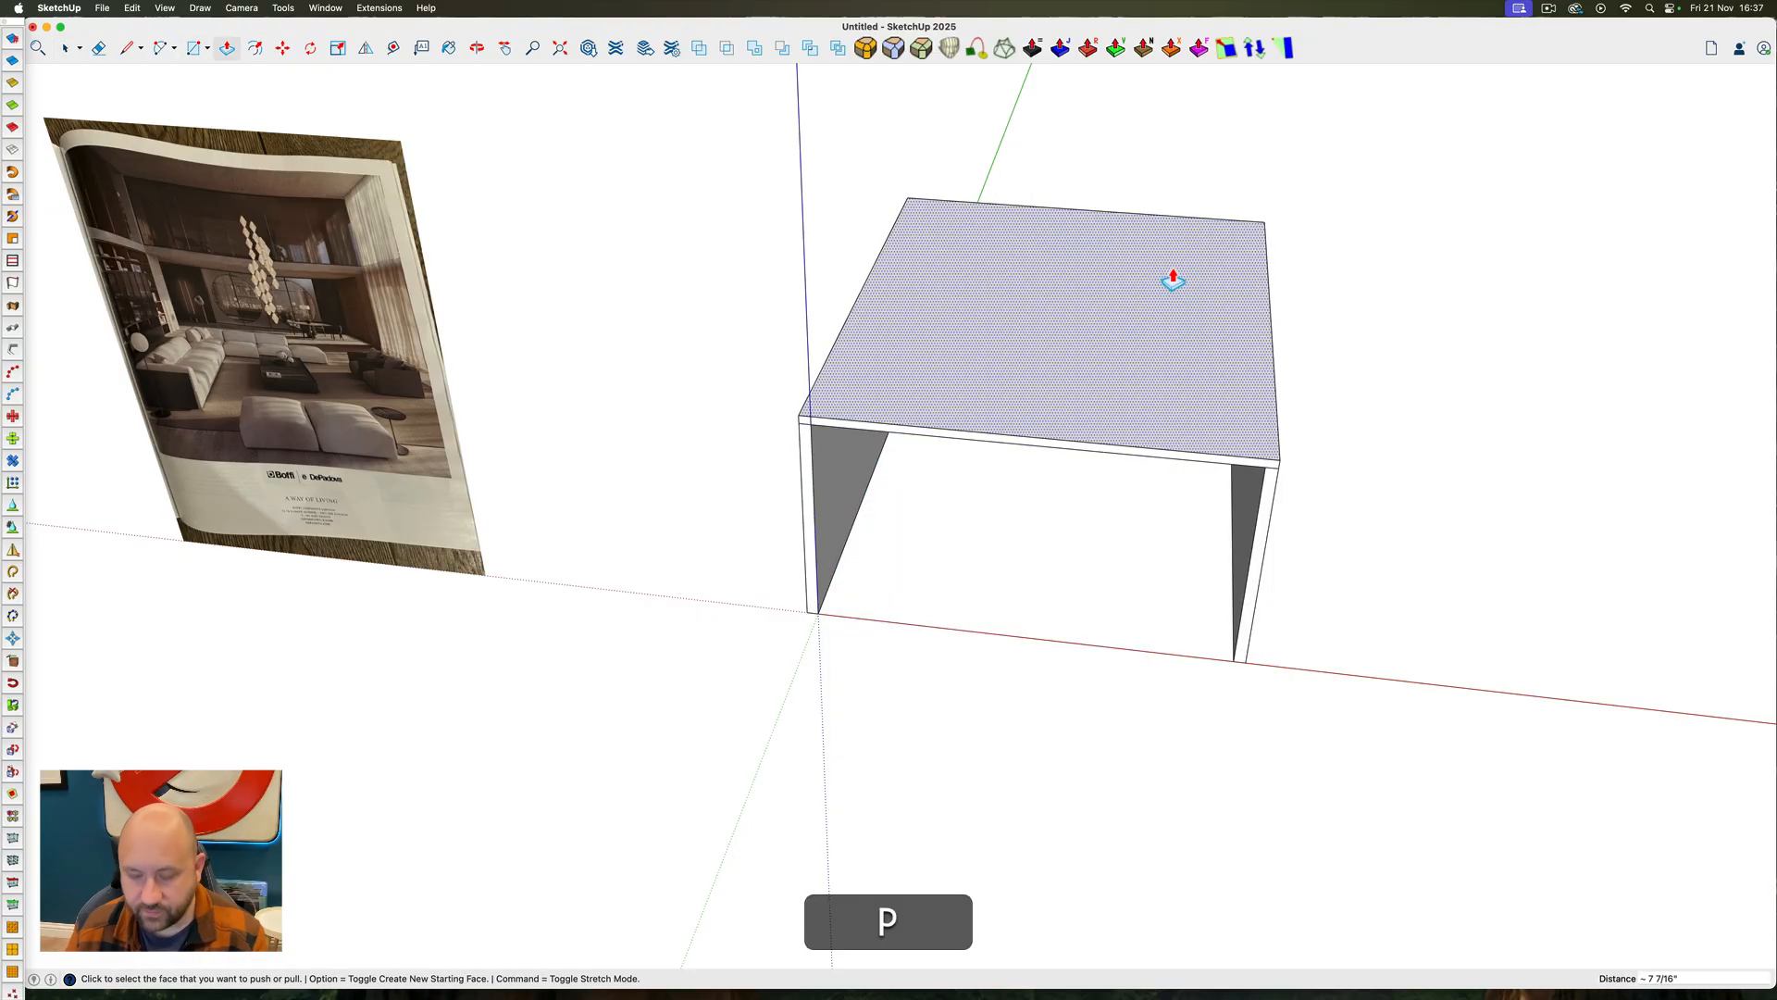
pyautogui.write('1')
pyautogui.press('Return')
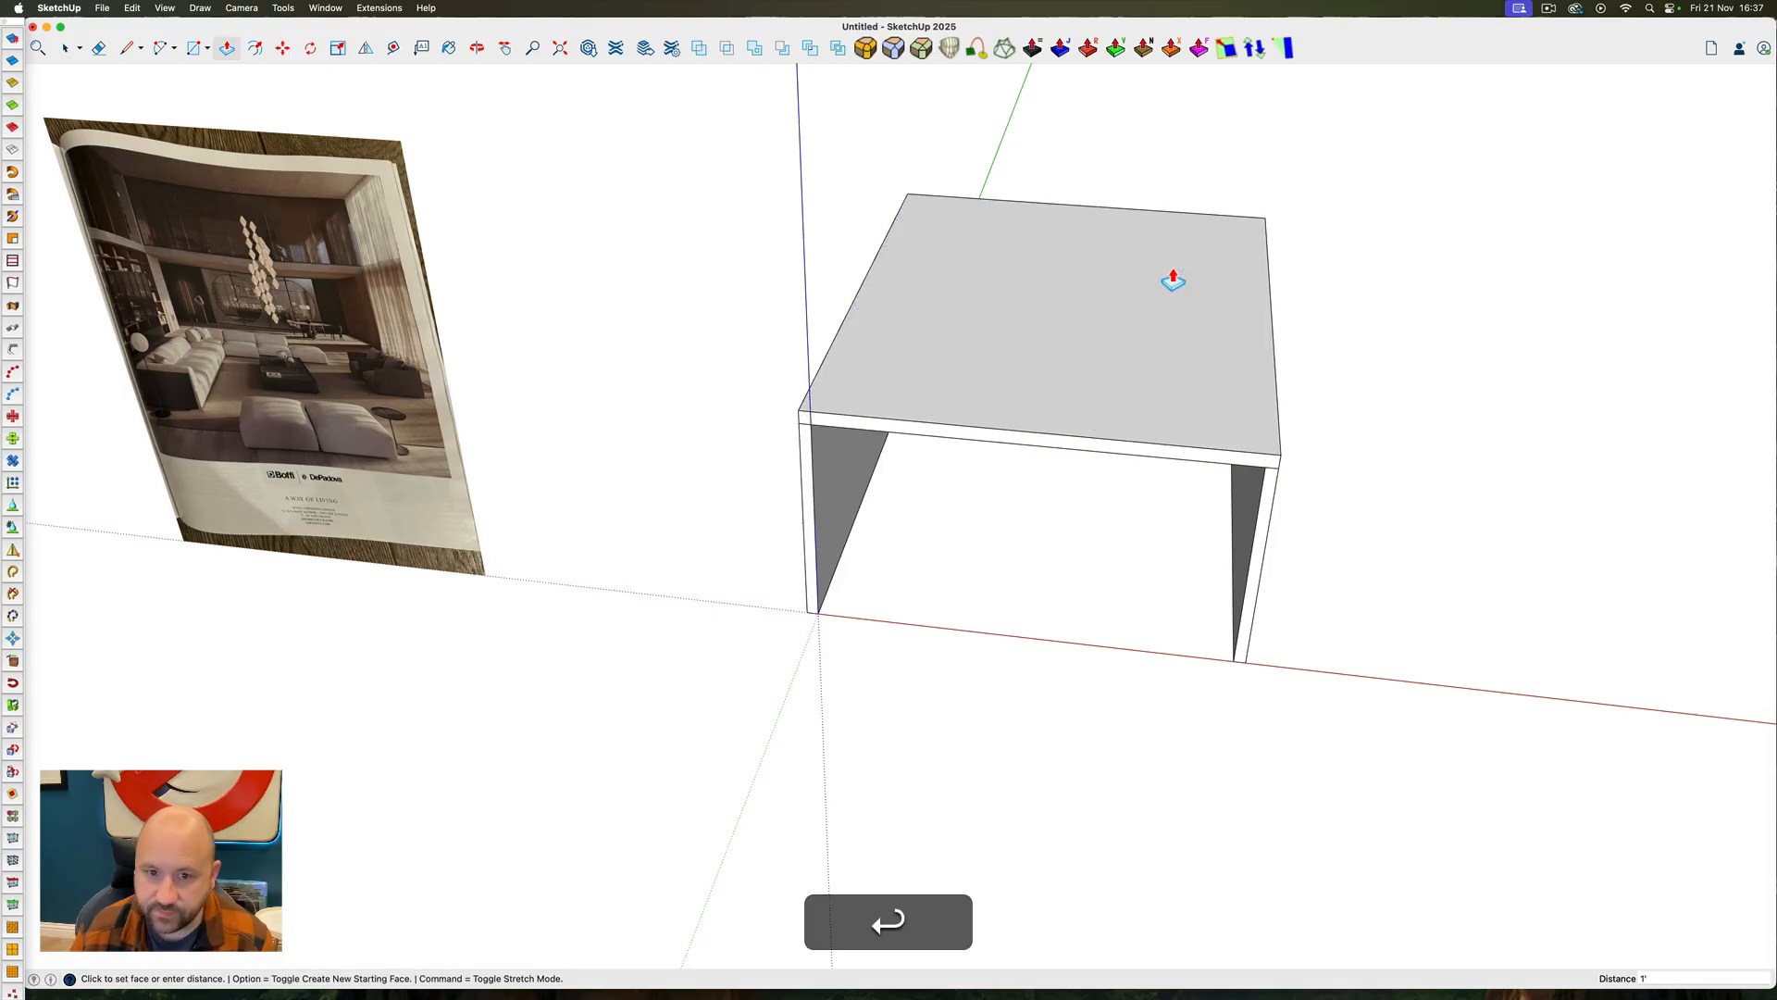
# Select the whole roof slab and make it a group
pyautogui.press('space')
pyautogui.doubleClick(1123, 302)
pyautogui.rightClick(1122, 300)
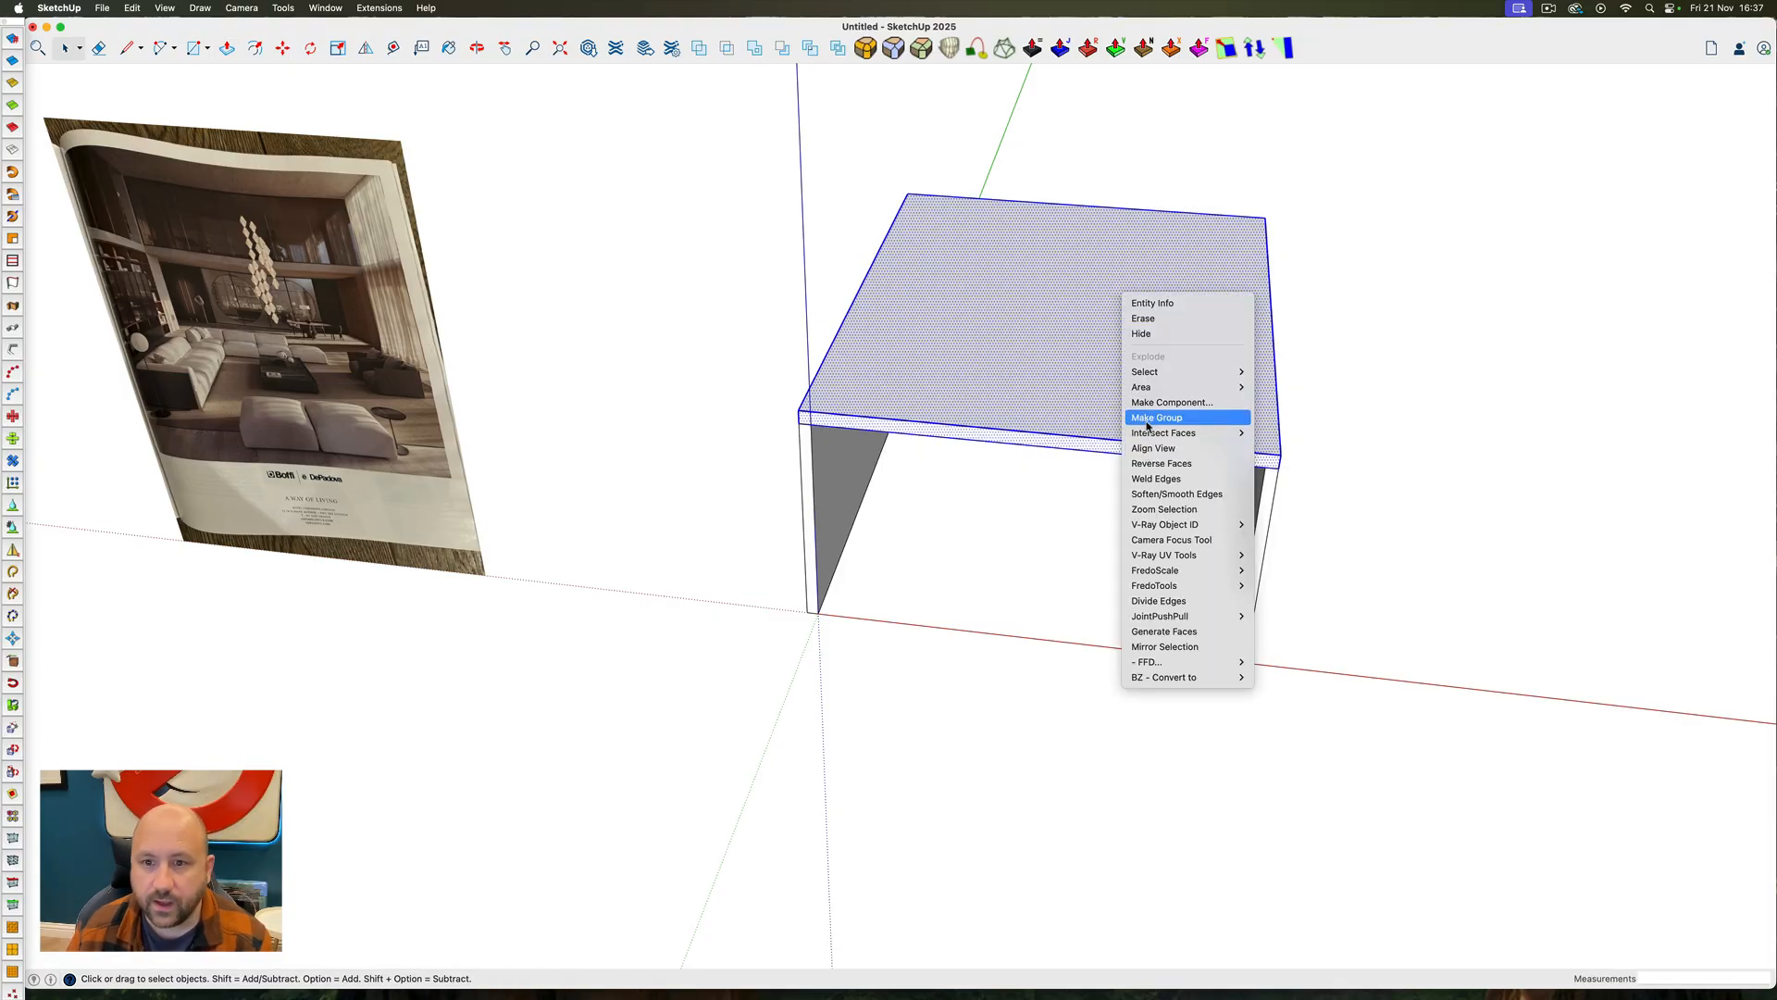
pyautogui.click(1146, 422)
# Copy the roof slab 8' straight down along the blue axis as the mezzanine floor
pyautogui.keyDown('ctrl'); pyautogui.keyDown('super'); pyautogui.moveTo(696, 488); pyautogui.dragTo(648, 274); pyautogui.keyUp('super'); pyautogui.keyUp('ctrl')
pyautogui.scroll(5, 238, 225)
pyautogui.keyDown('ctrl'); pyautogui.keyDown('super'); pyautogui.moveTo(238, 225); pyautogui.dragTo(182, 296); pyautogui.keyUp('super'); pyautogui.keyUp('ctrl')
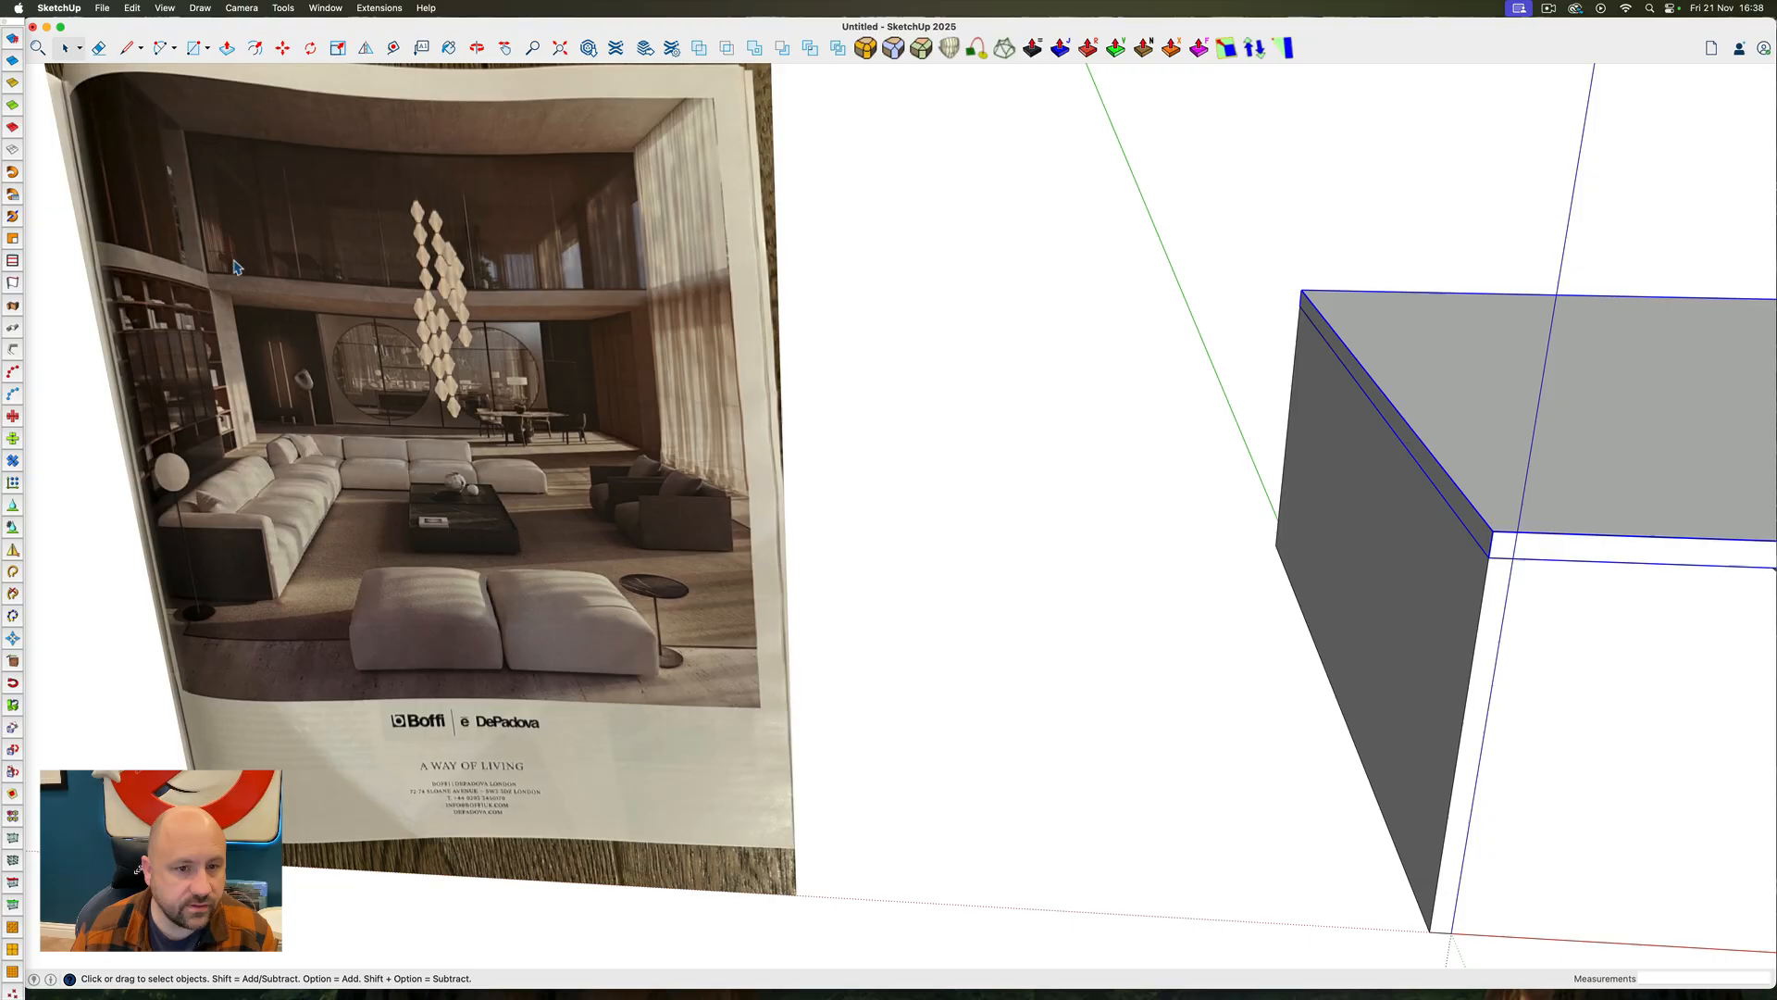
pyautogui.scroll(-5, 396, 268)
pyautogui.keyDown('ctrl'); pyautogui.keyDown('super'); pyautogui.moveTo(984, 359); pyautogui.dragTo(900, 327); pyautogui.keyUp('super'); pyautogui.keyUp('ctrl')
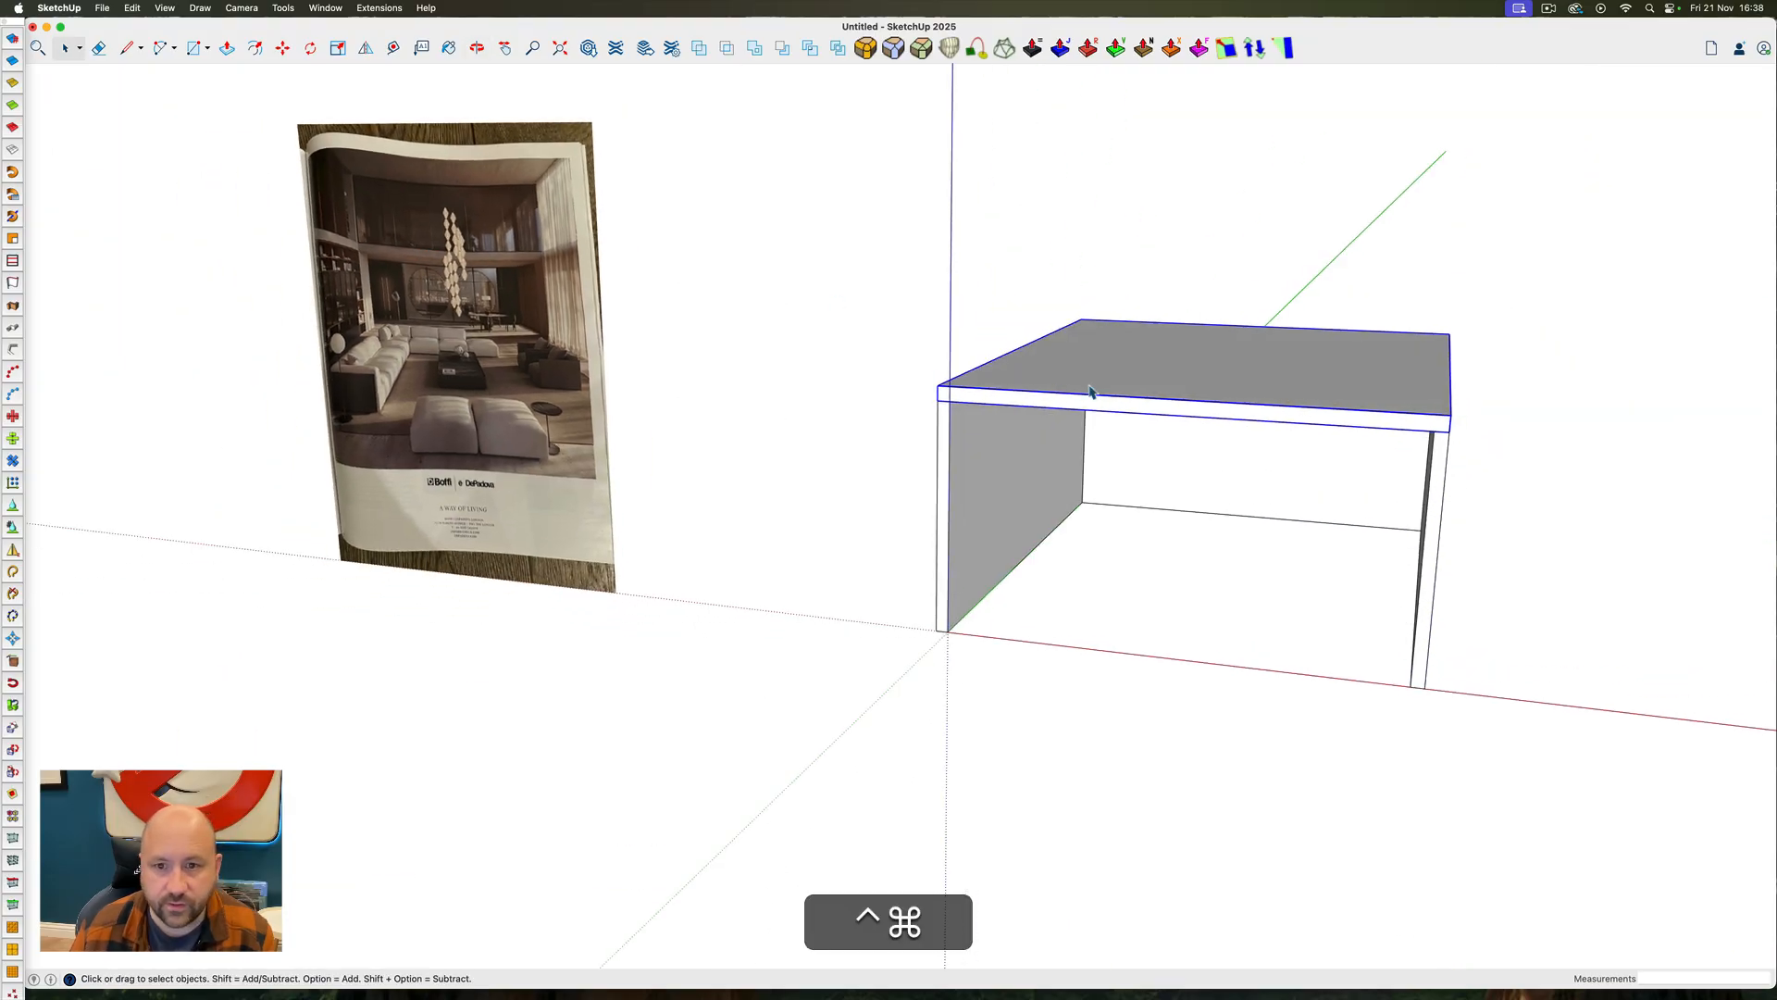
pyautogui.press('m')
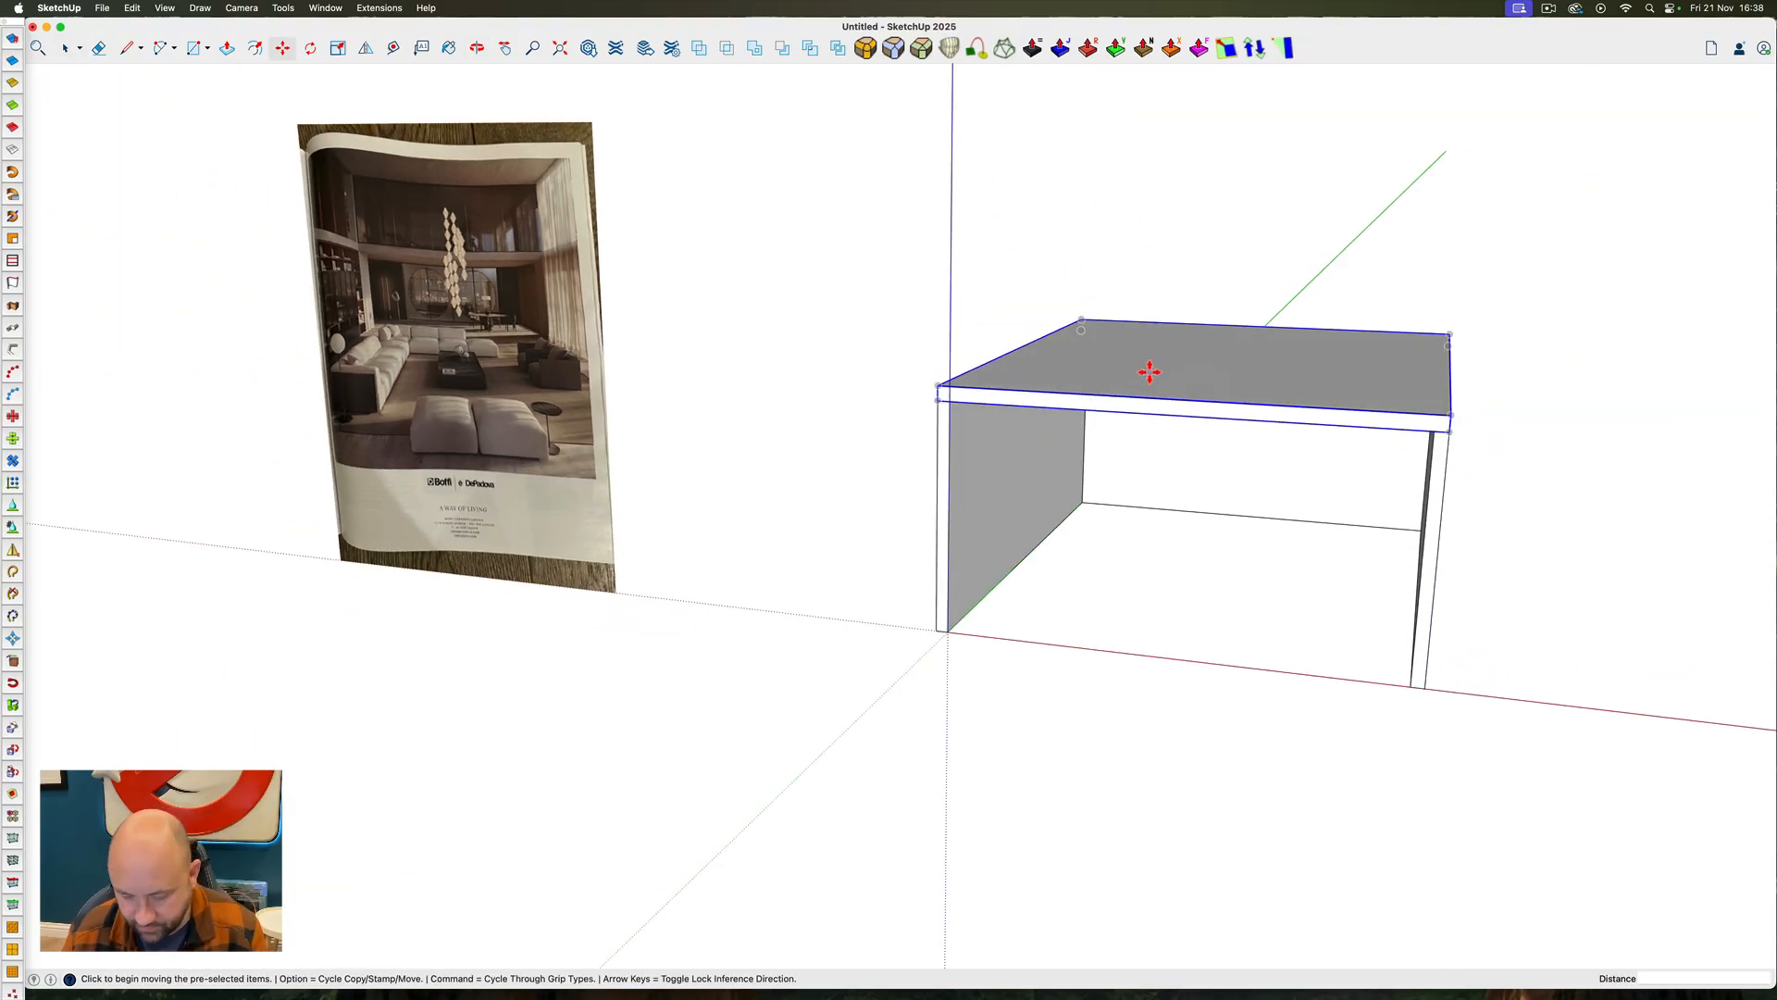
pyautogui.press('alt')
pyautogui.click(1148, 370)
pyautogui.press('Up')
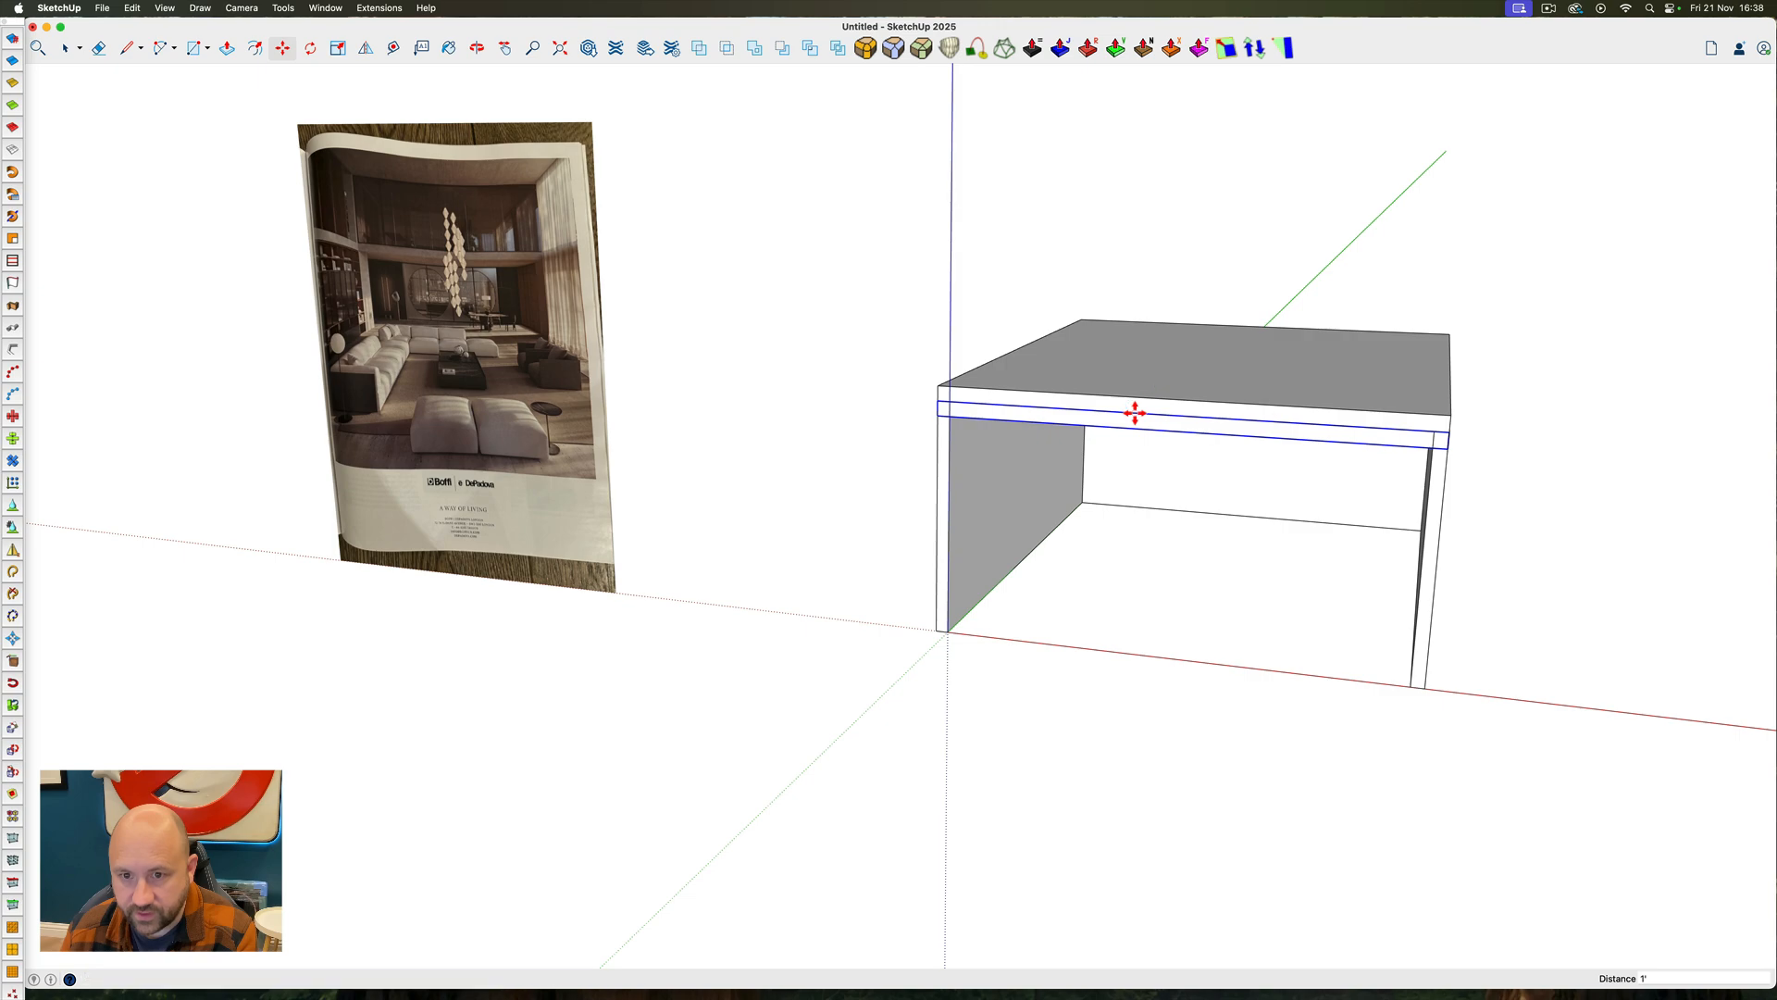
pyautogui.press('Up')
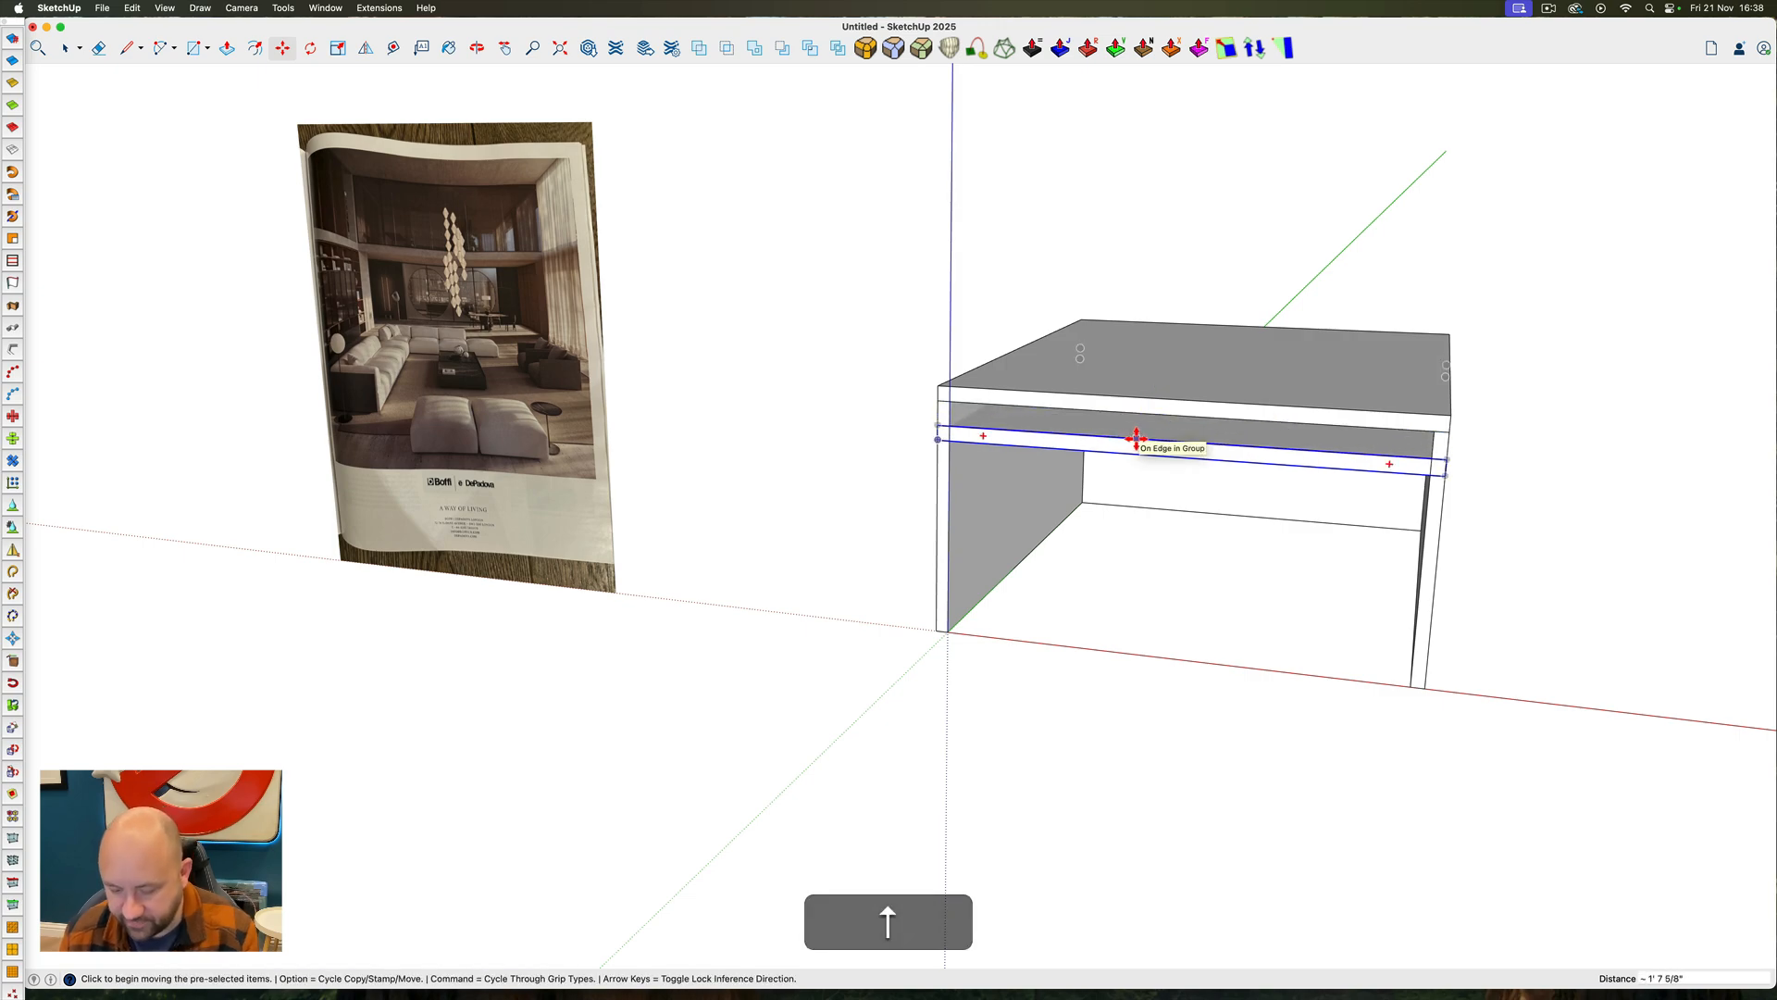
pyautogui.write('8')
pyautogui.press('Return')
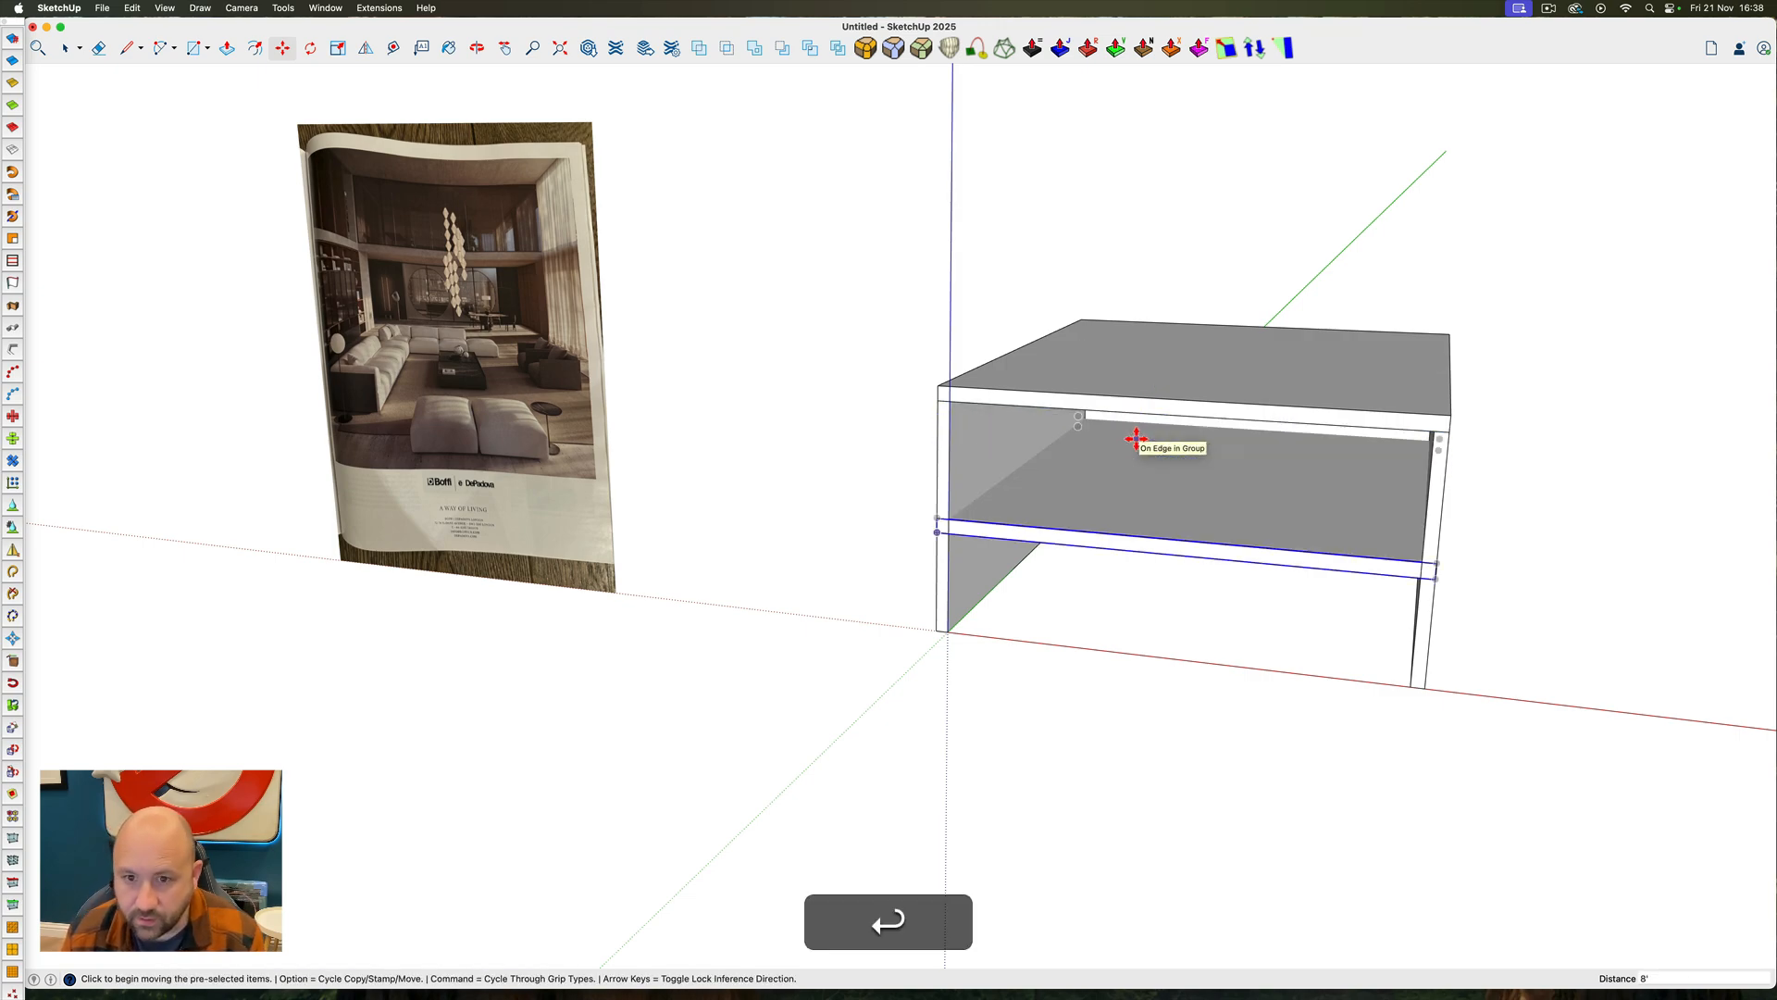
# Select both the mezzanine and roof slabs and move them up 1' along the blue axis
pyautogui.press('space')
pyautogui.keyDown('ctrl'); pyautogui.keyDown('super'); pyautogui.moveTo(1068, 525); pyautogui.dragTo(999, 459, button='middle'); pyautogui.keyUp('super'); pyautogui.keyUp('ctrl')
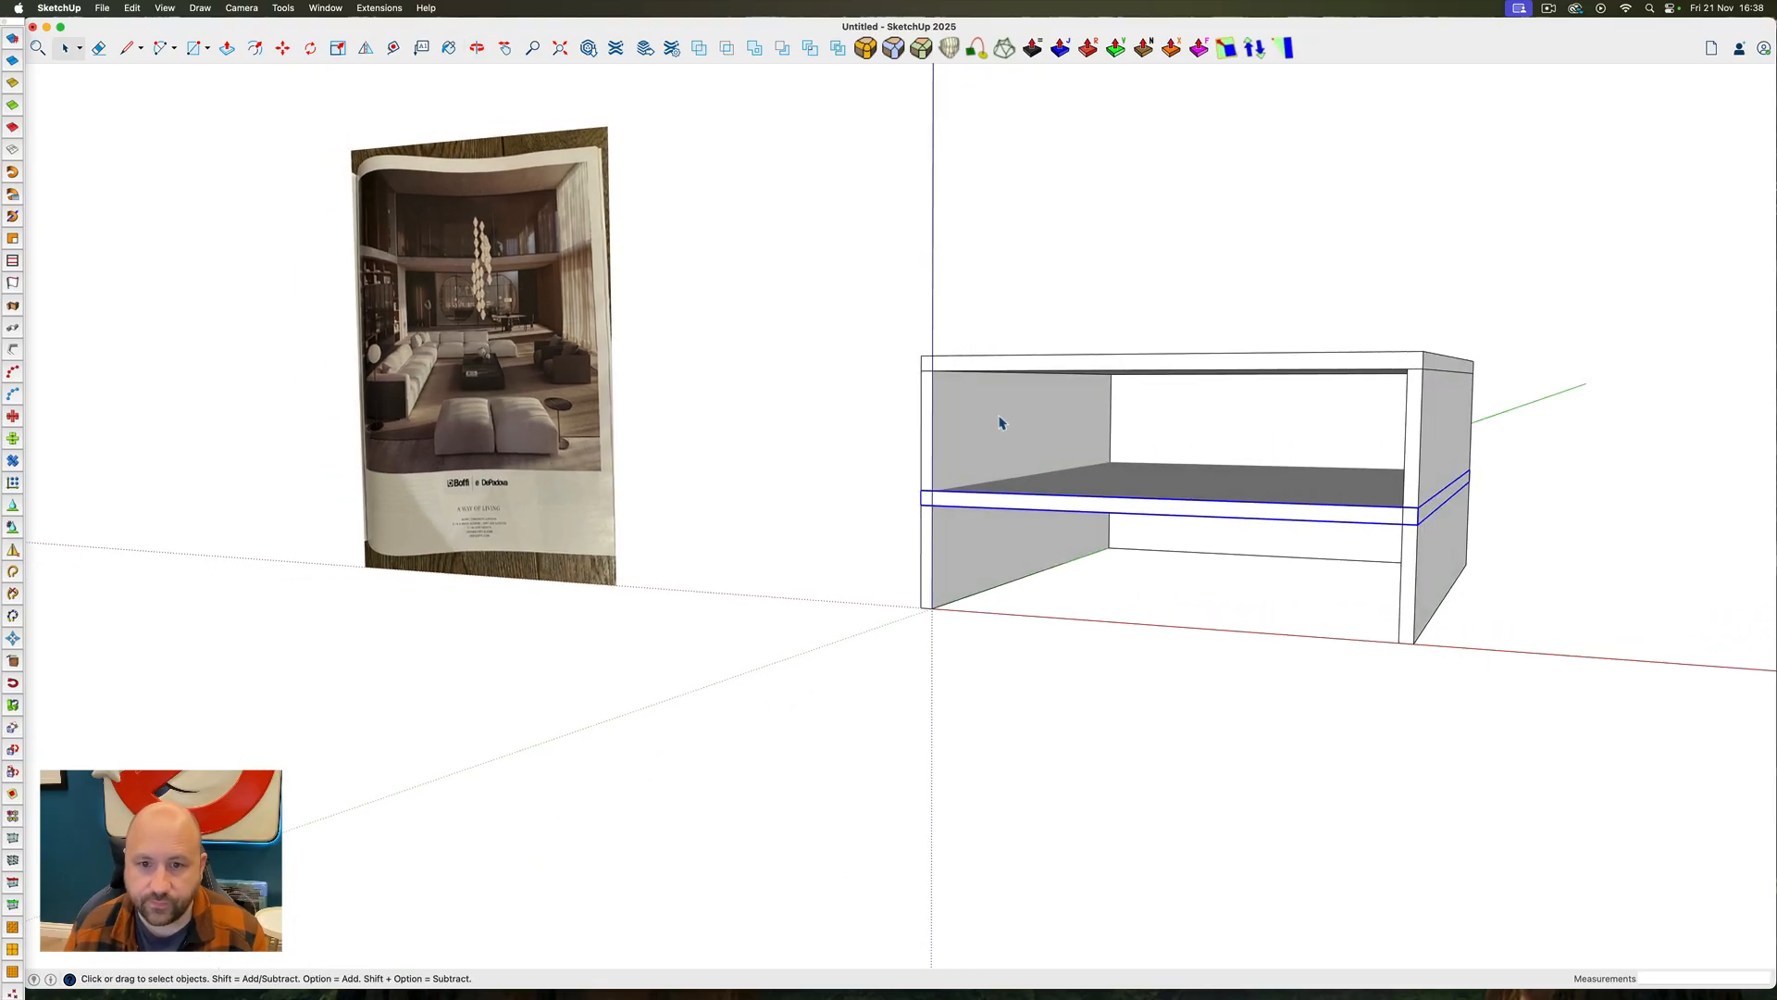
pyautogui.keyDown('shift'); pyautogui.click(1031, 369); pyautogui.keyUp('shift')
pyautogui.hotkey('shift', 'm')
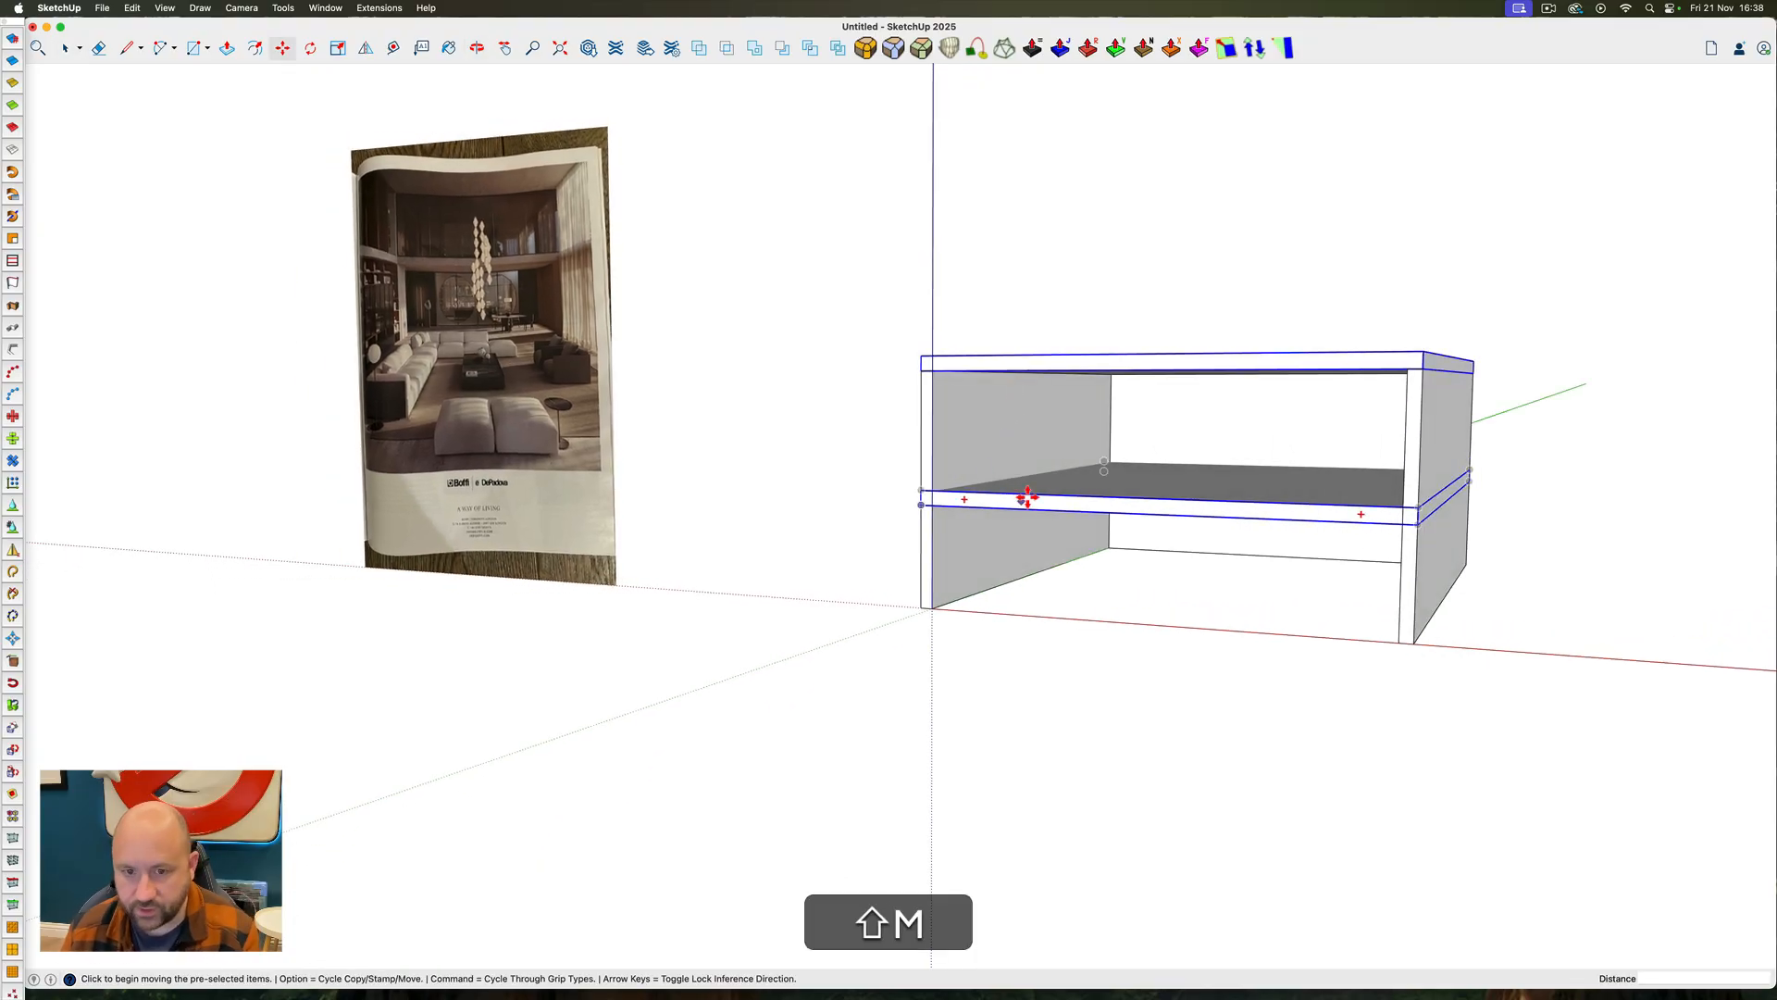
pyautogui.press('m')
pyautogui.click(1025, 493)
pyautogui.press('Up')
pyautogui.click(1029, 493)
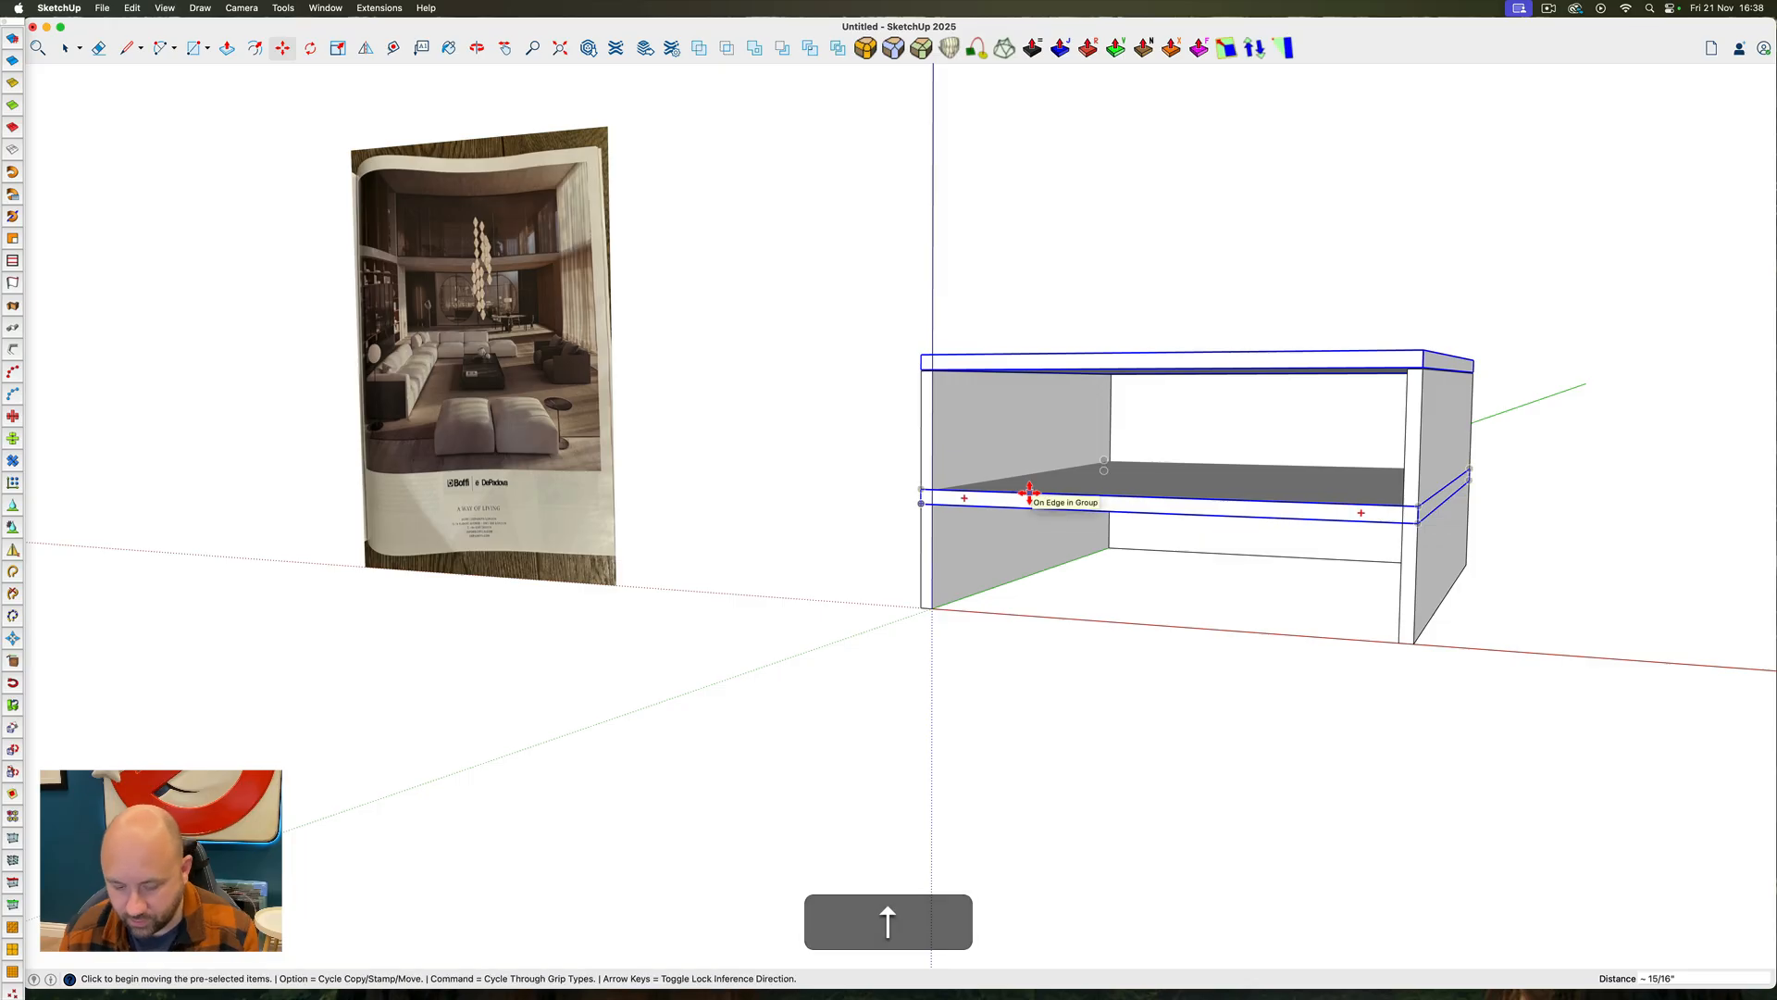
pyautogui.write("1'")
pyautogui.press('Return')
# Inside the wall group, Push/Pull the top face up to the underside of the roof slab
pyautogui.press('space')
pyautogui.doubleClick(970, 408)
pyautogui.click(971, 414)
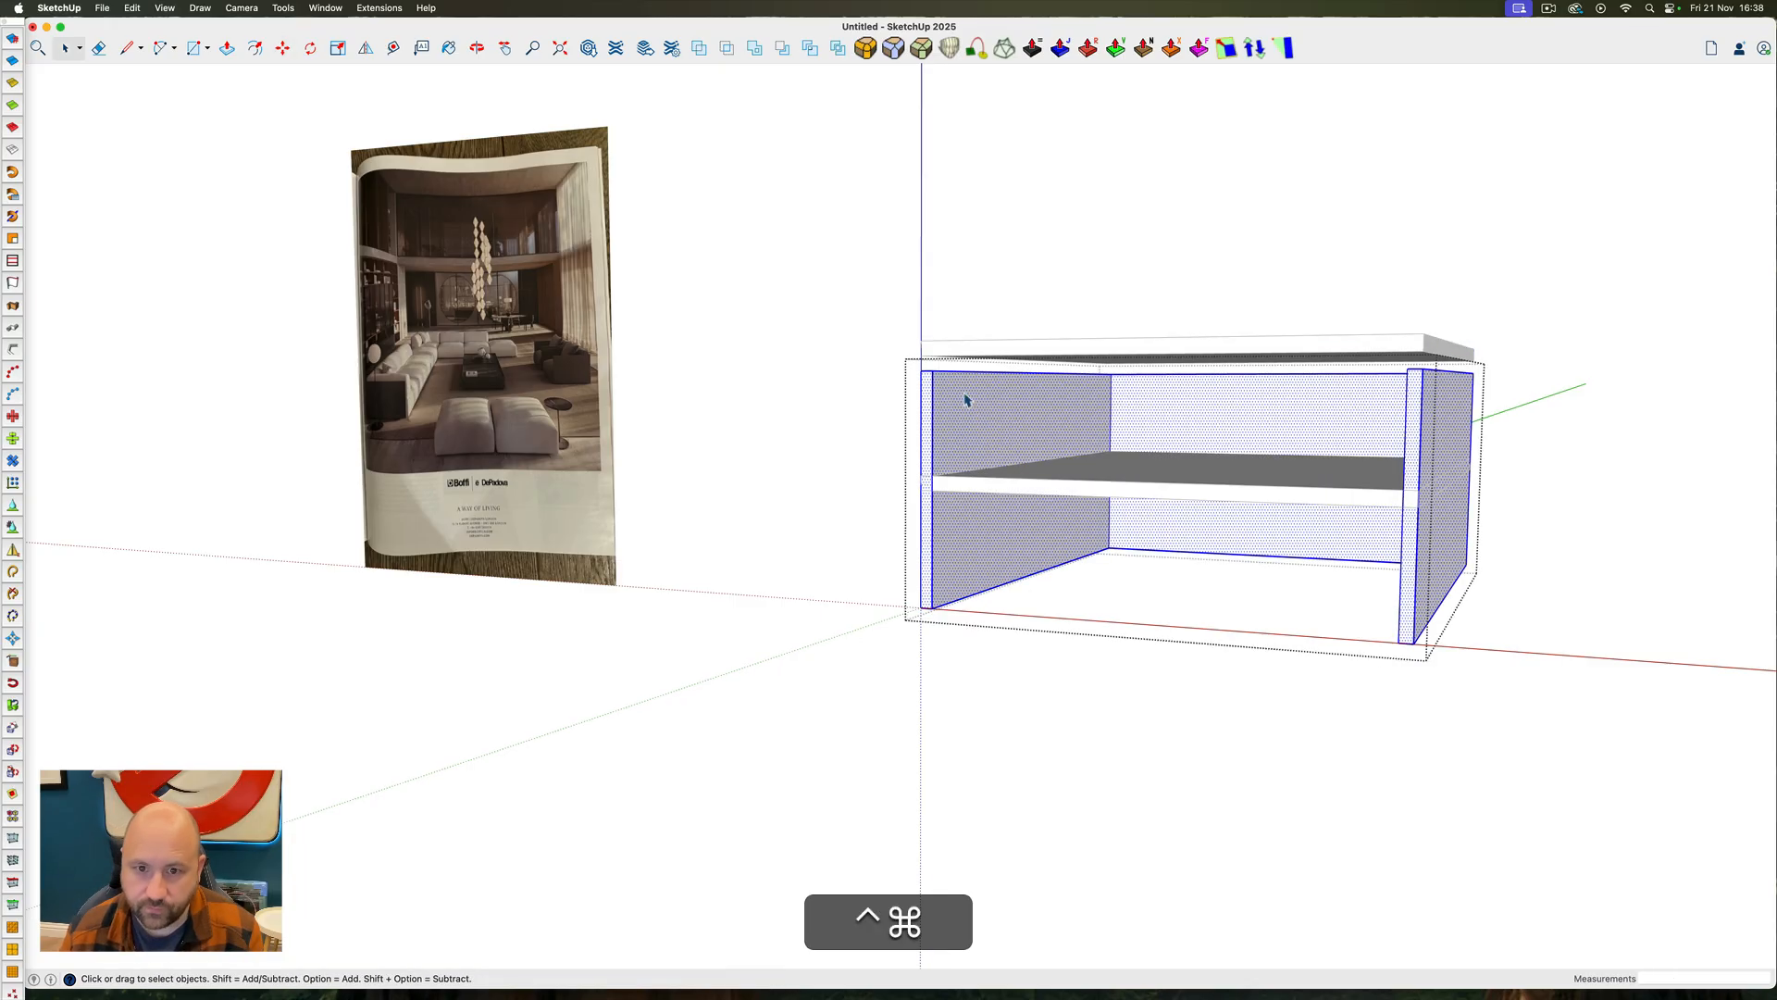
pyautogui.scroll(6, 972, 414)
pyautogui.press('p')
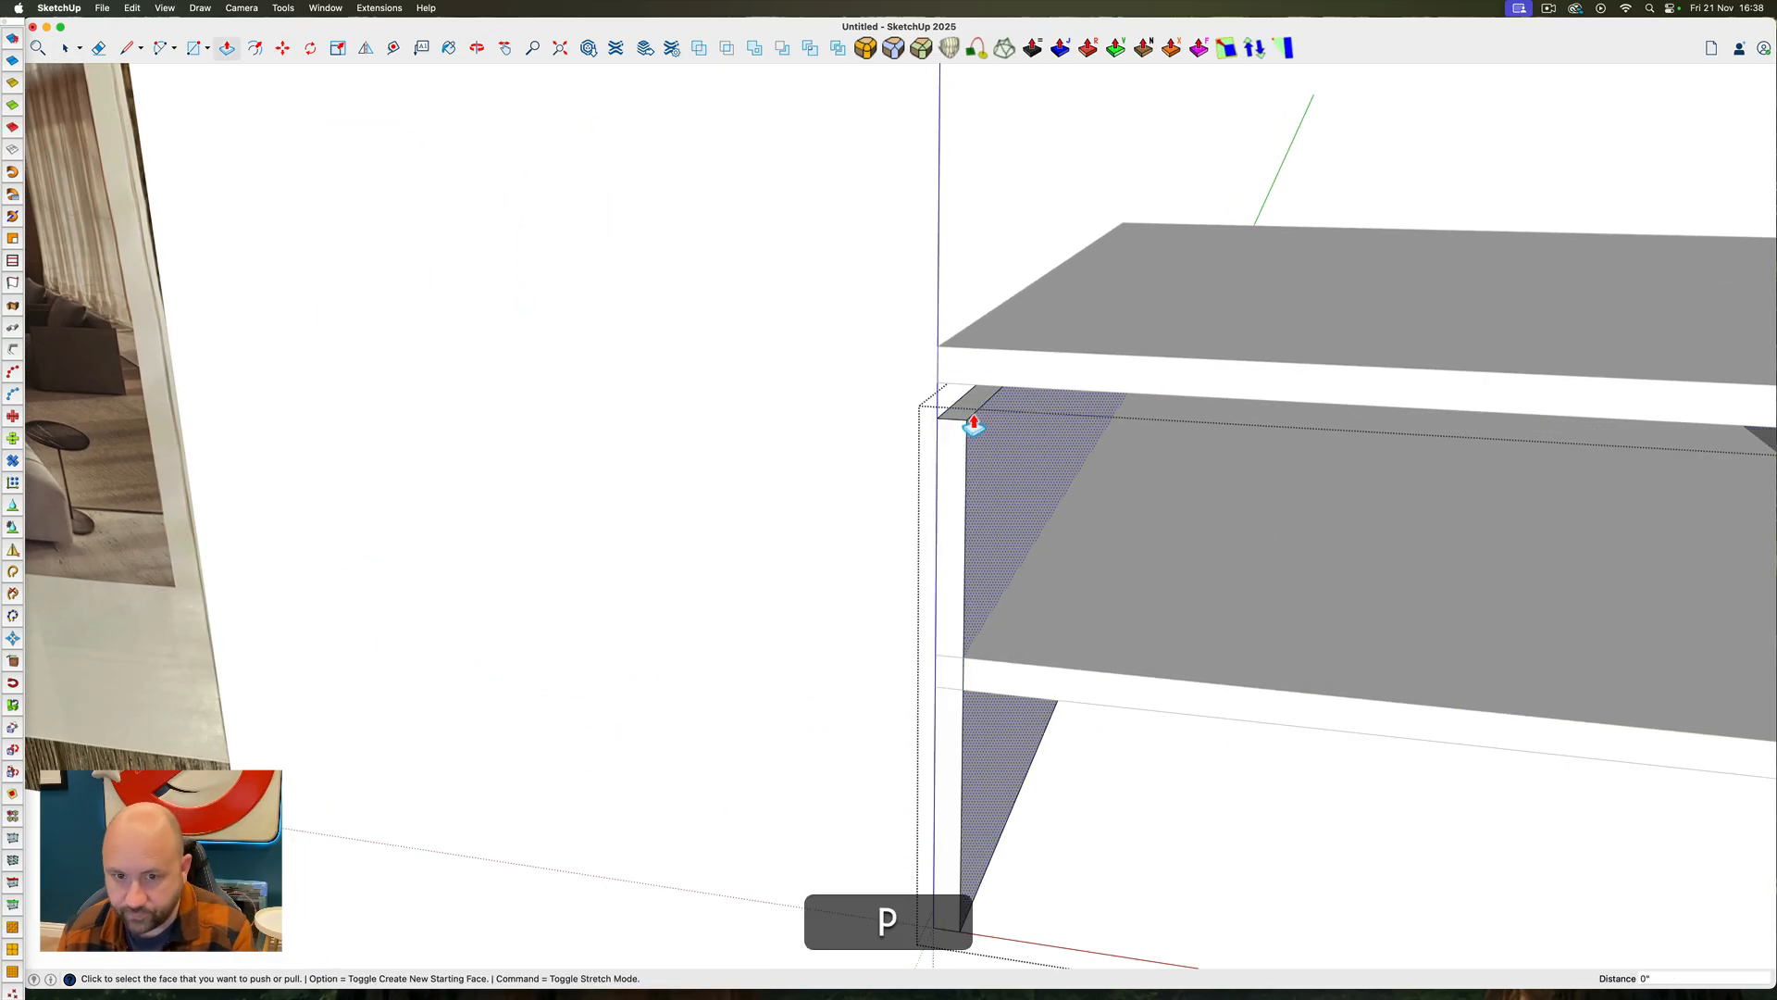
pyautogui.press('space')
pyautogui.scroll(-5, 962, 412)
pyautogui.scroll(-2, 963, 412)
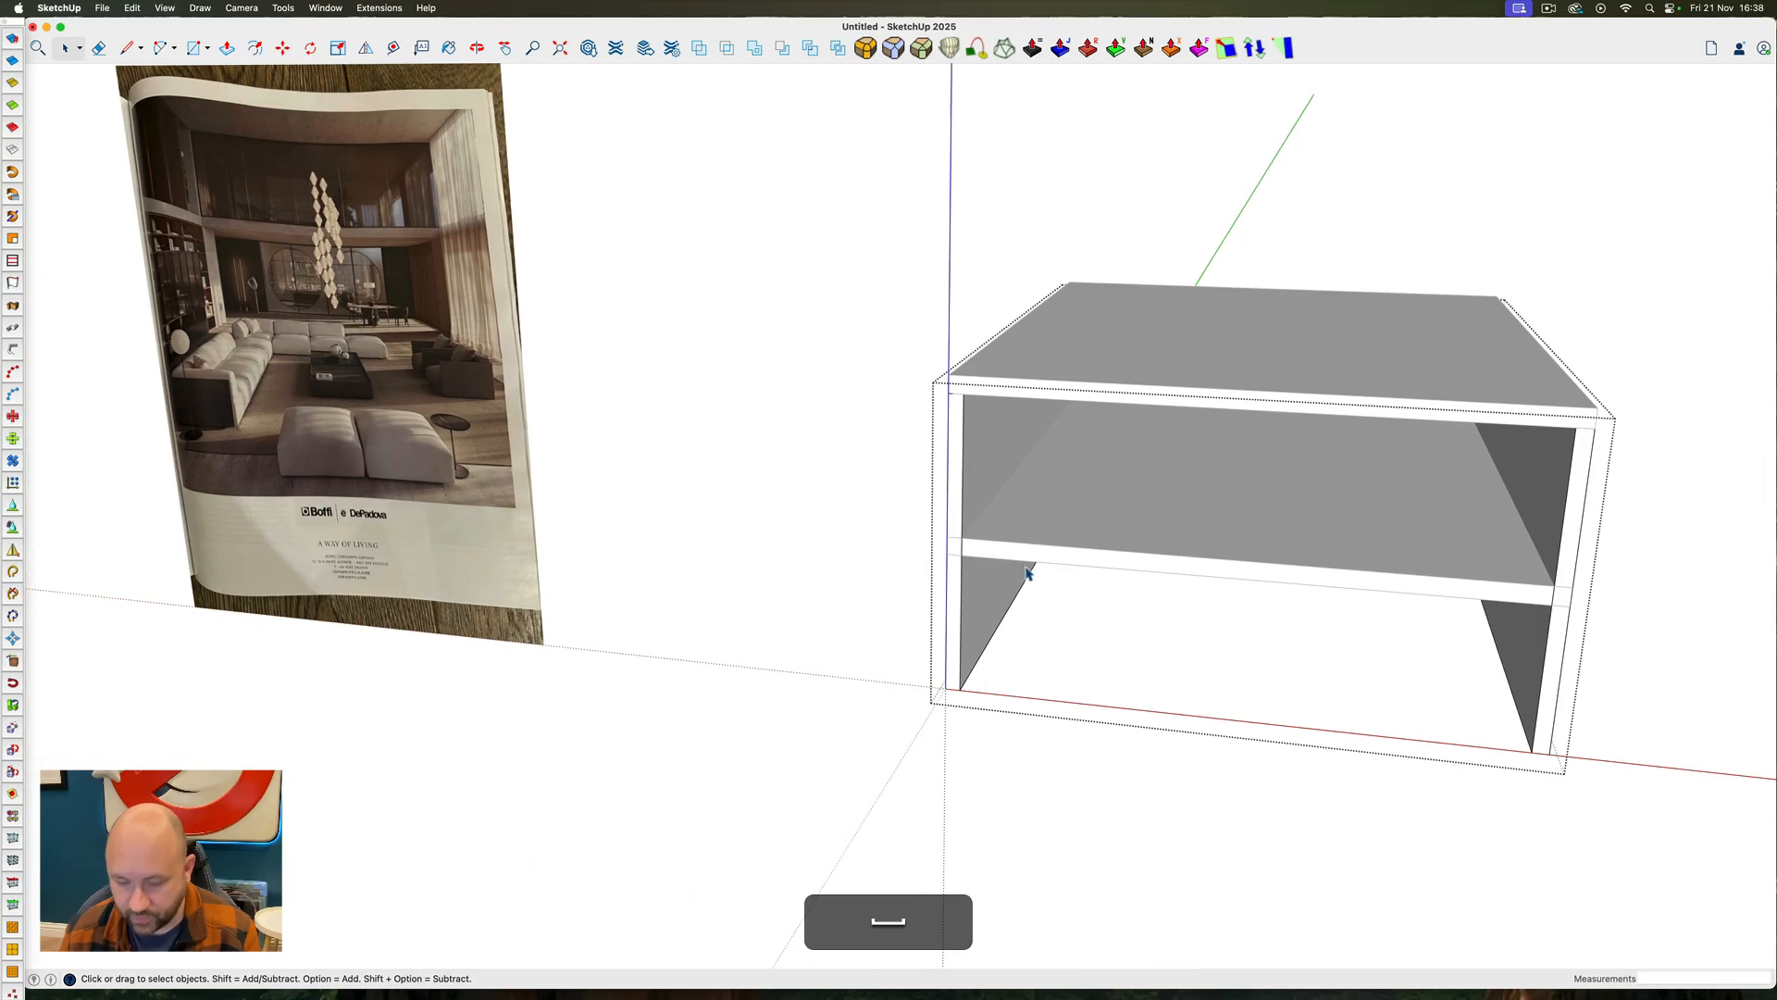
# Leave the wall group and measure the clear heights below and above the mezzanine slab
pyautogui.press('t')
pyautogui.press('space')
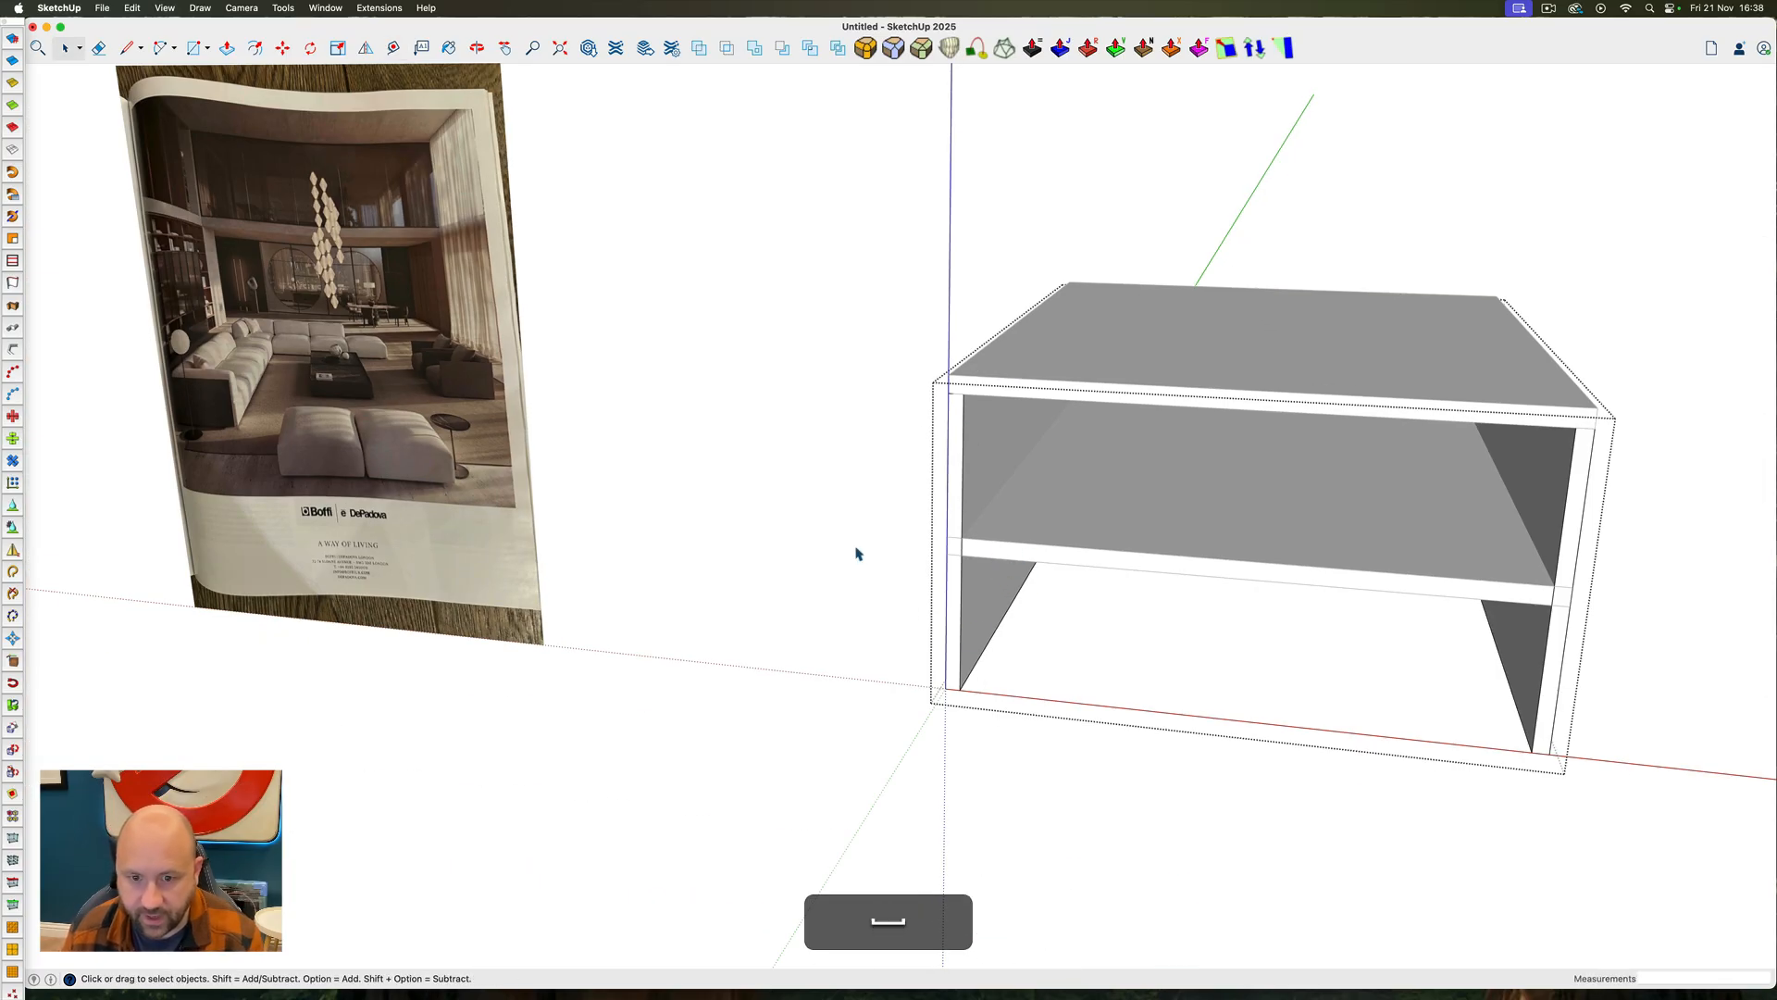
pyautogui.click(857, 554)
pyautogui.press('t')
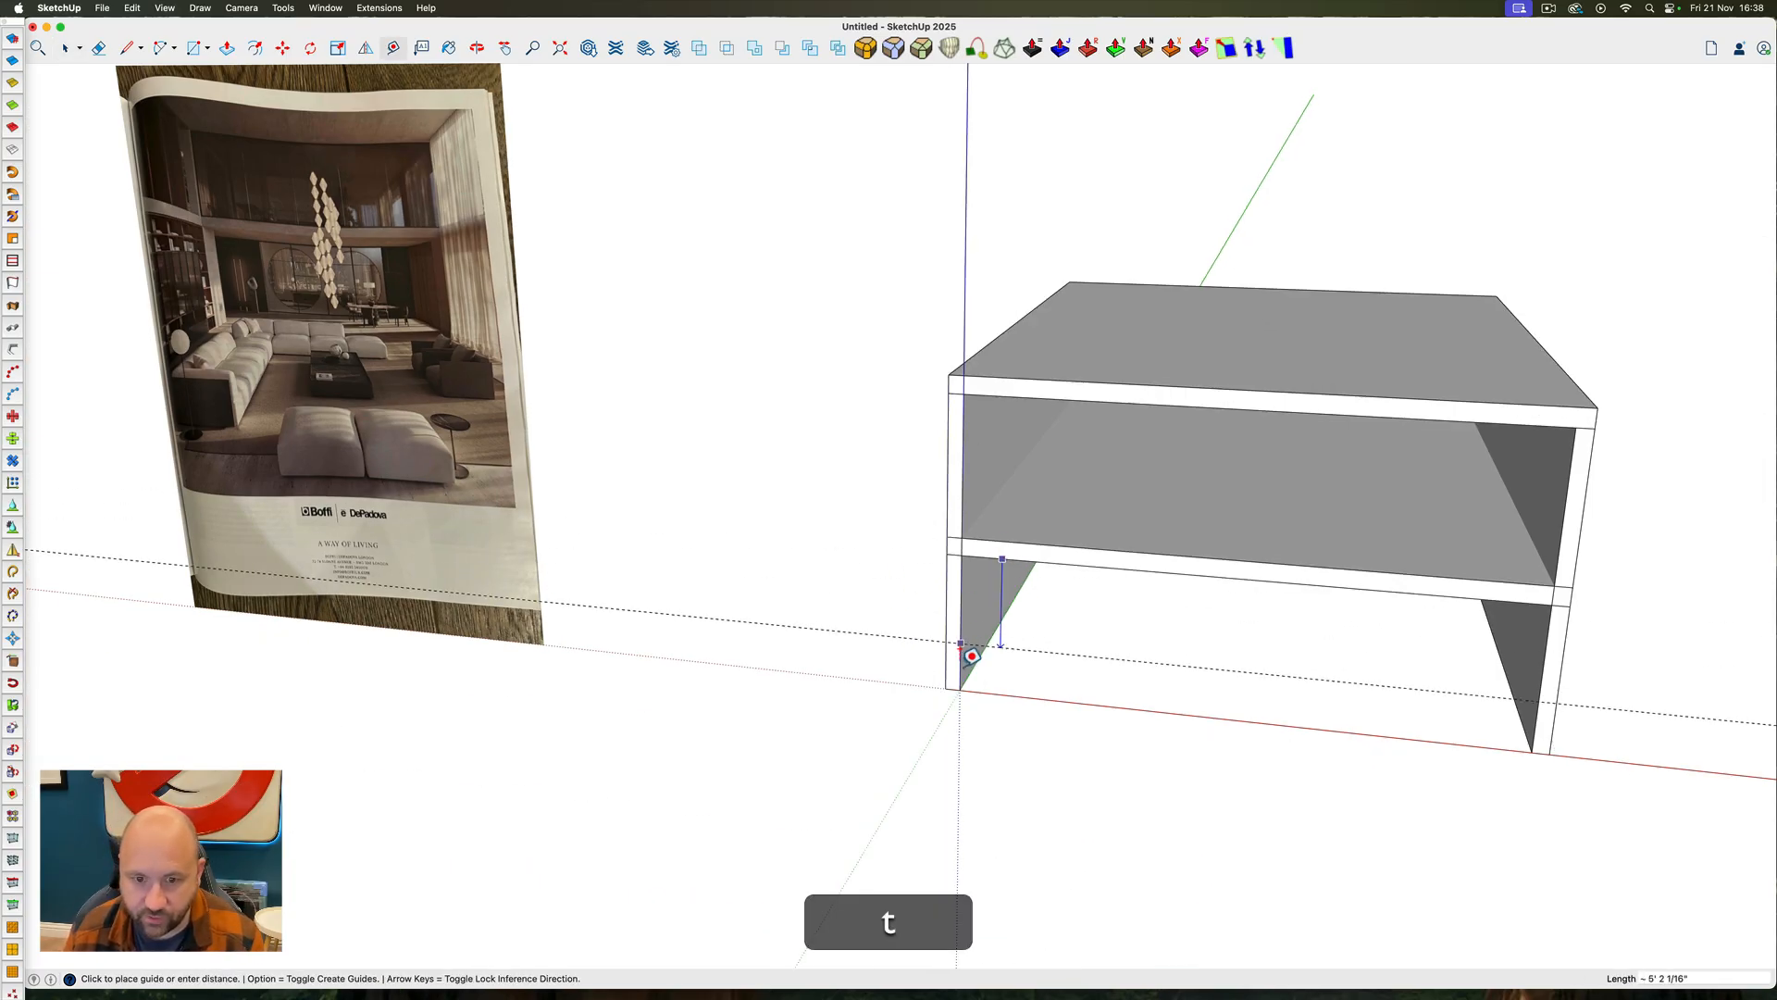
pyautogui.press('Escape')
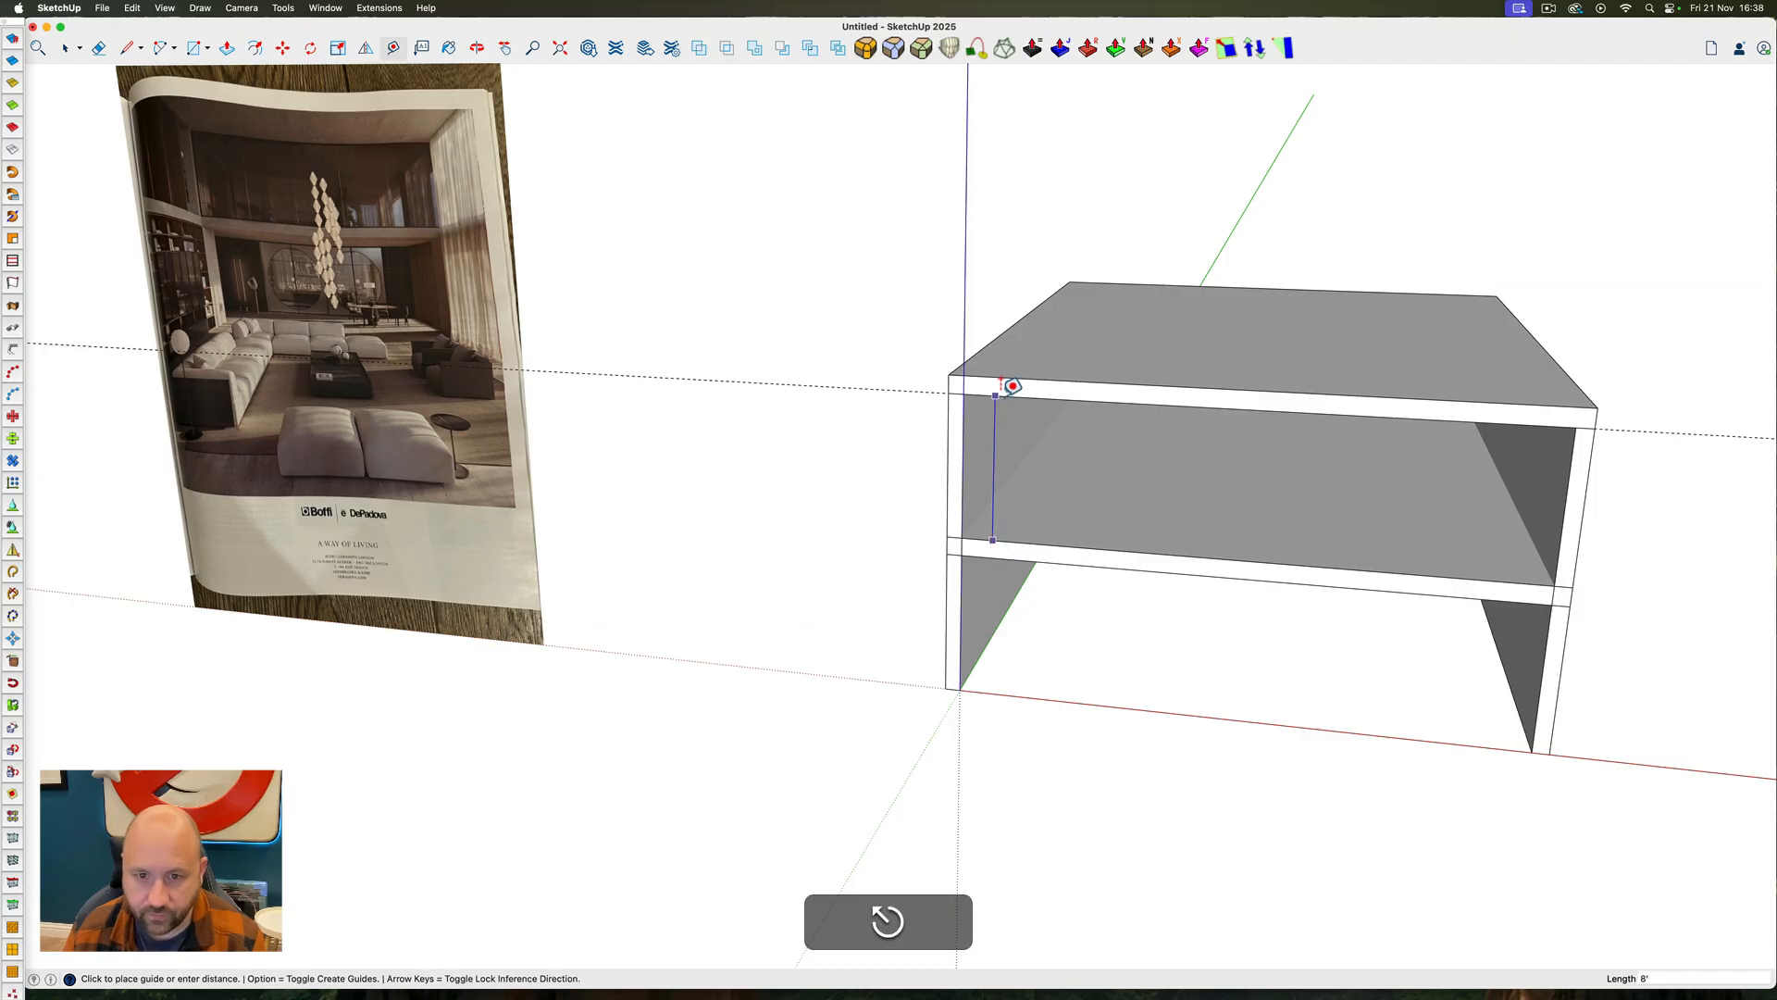
pyautogui.press('space')
# Inside the mezzanine slab group, Push/Pull the front face back by 25'
pyautogui.doubleClick(1086, 526)
pyautogui.moveTo(1086, 525); pyautogui.dragTo(944, 448, button='middle')
pyautogui.press('ctrl+super+p')
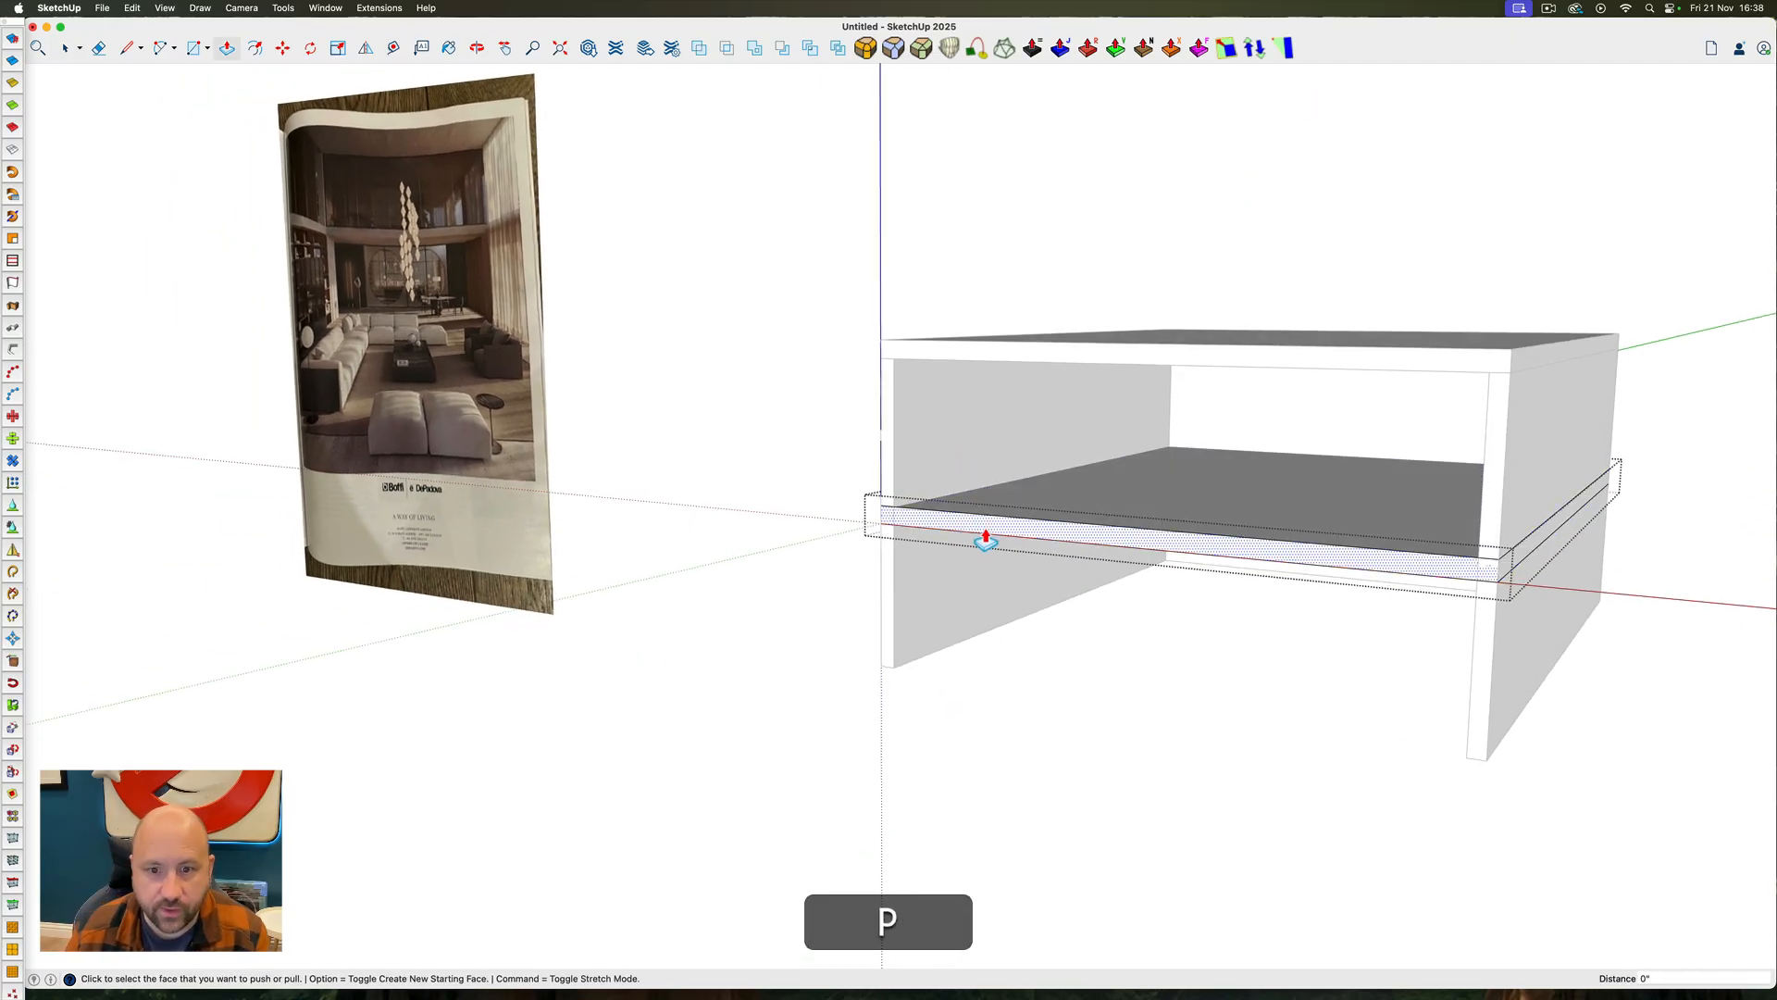
pyautogui.click(980, 533)
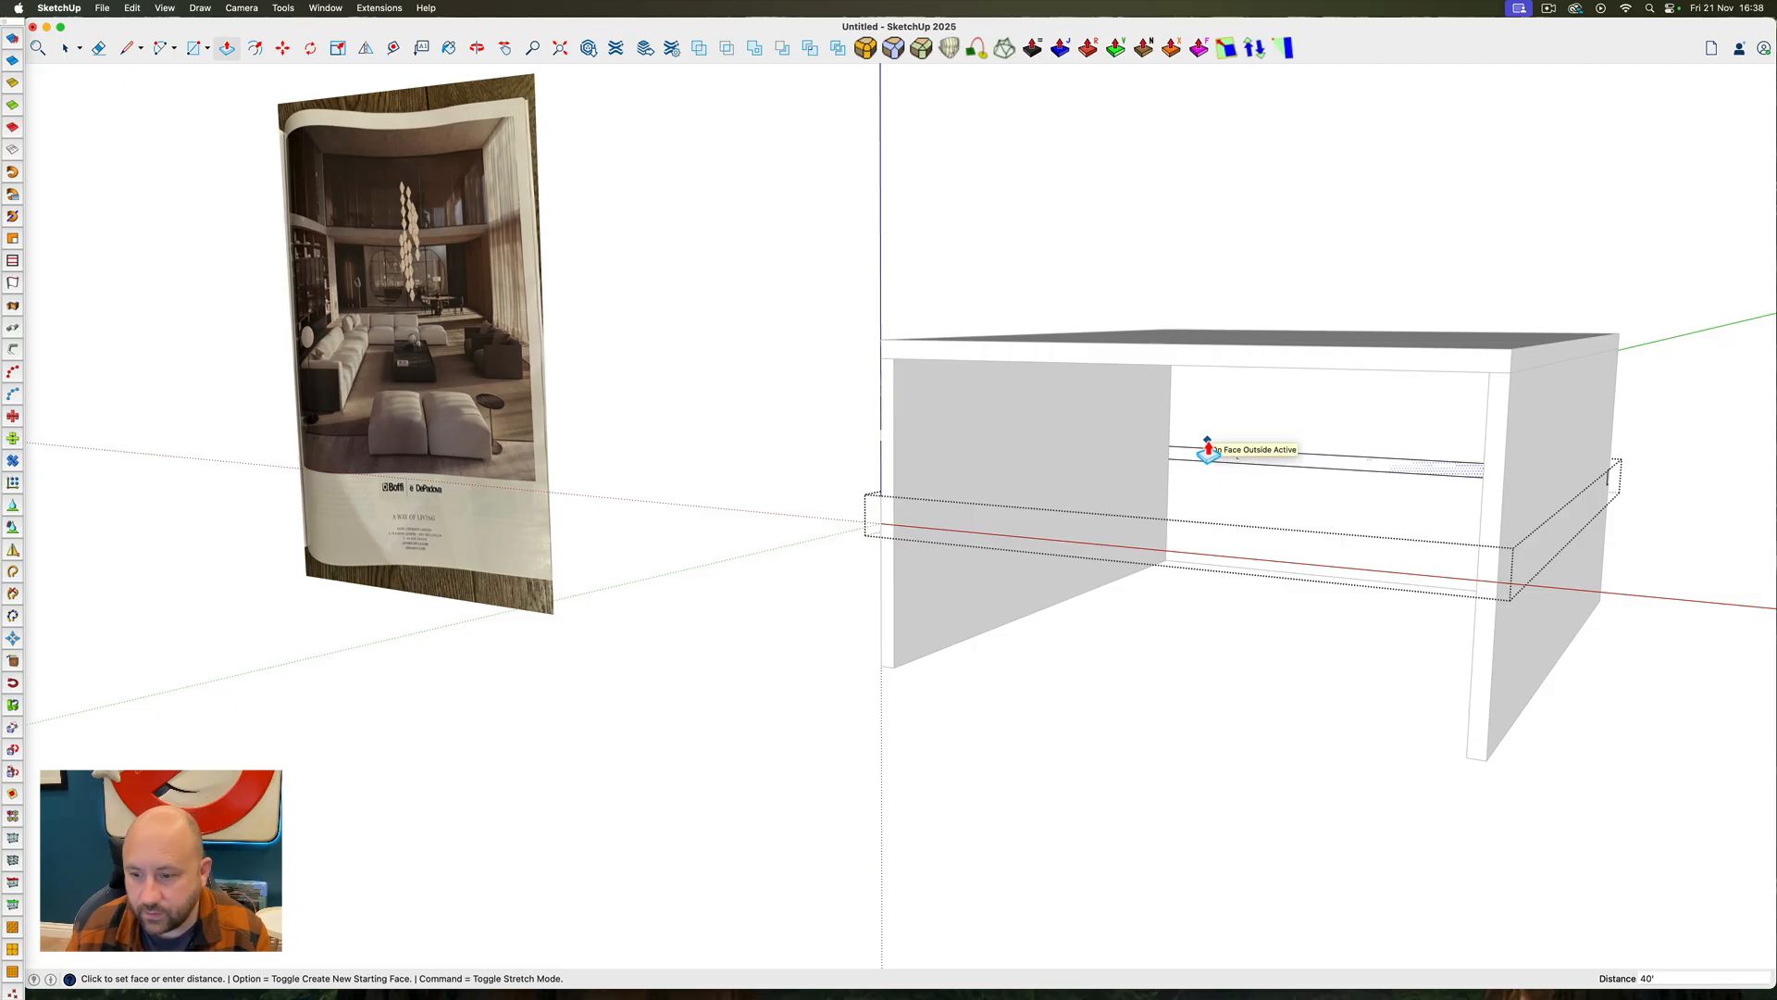
pyautogui.write('30')
pyautogui.press('Return')
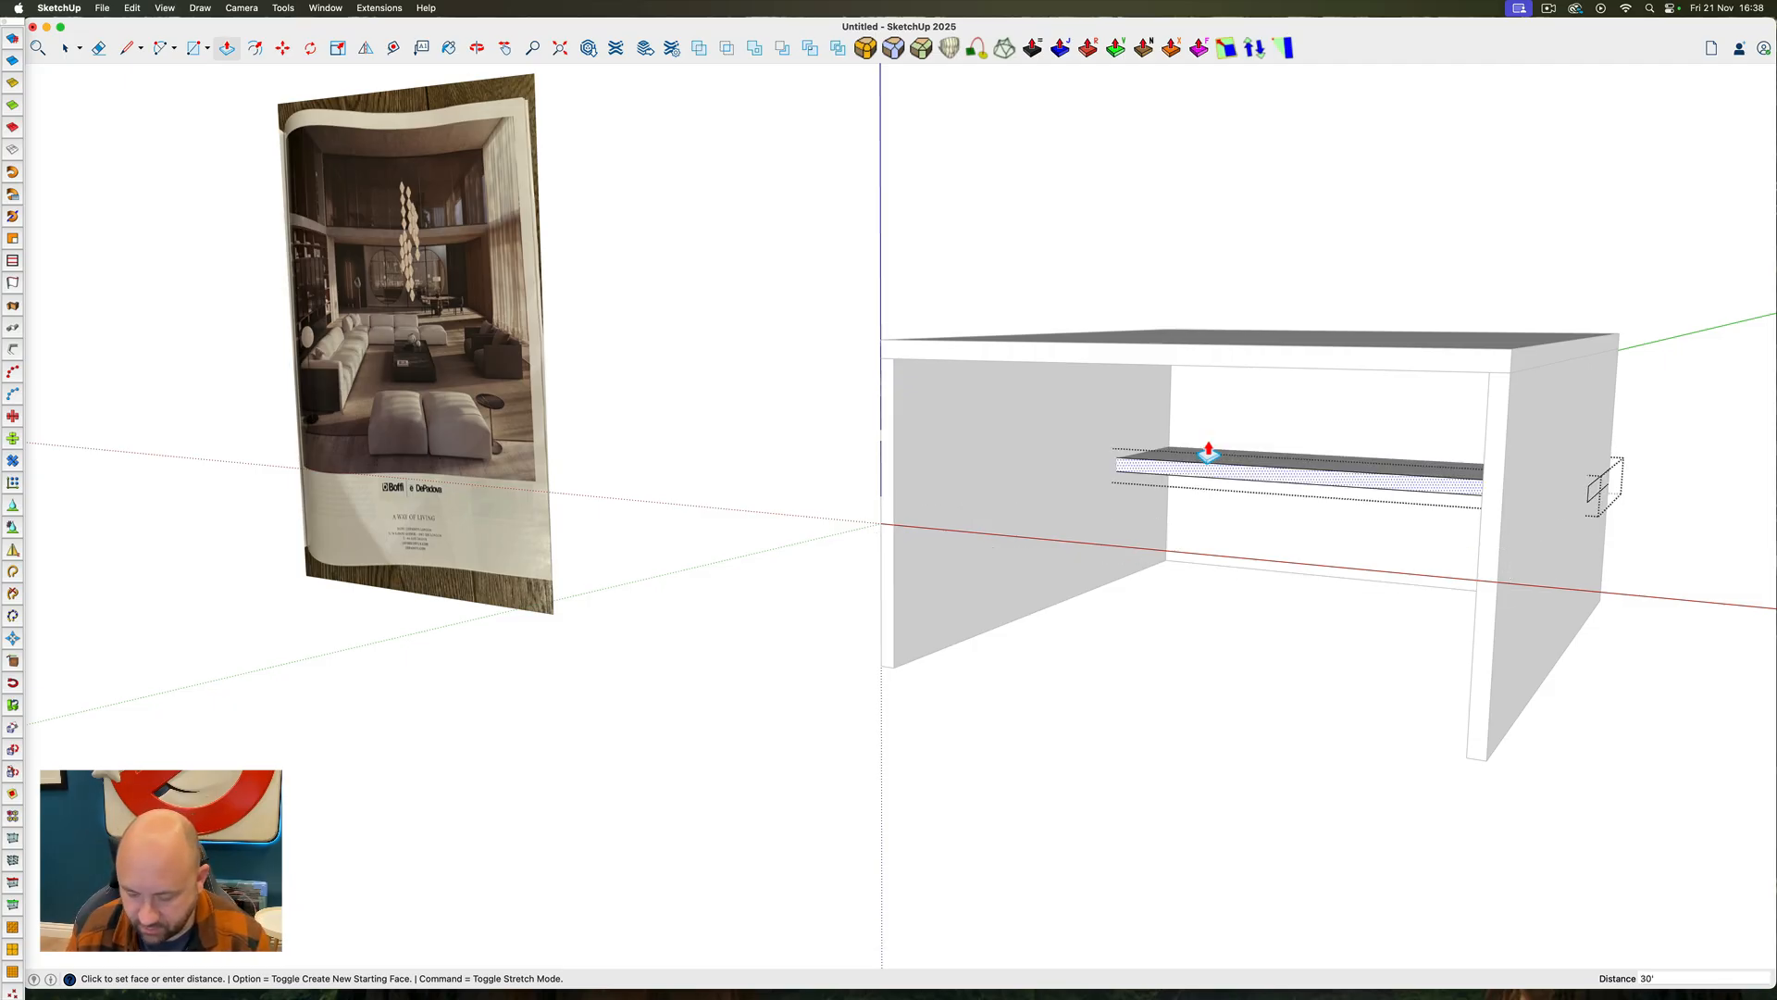
pyautogui.write('25')
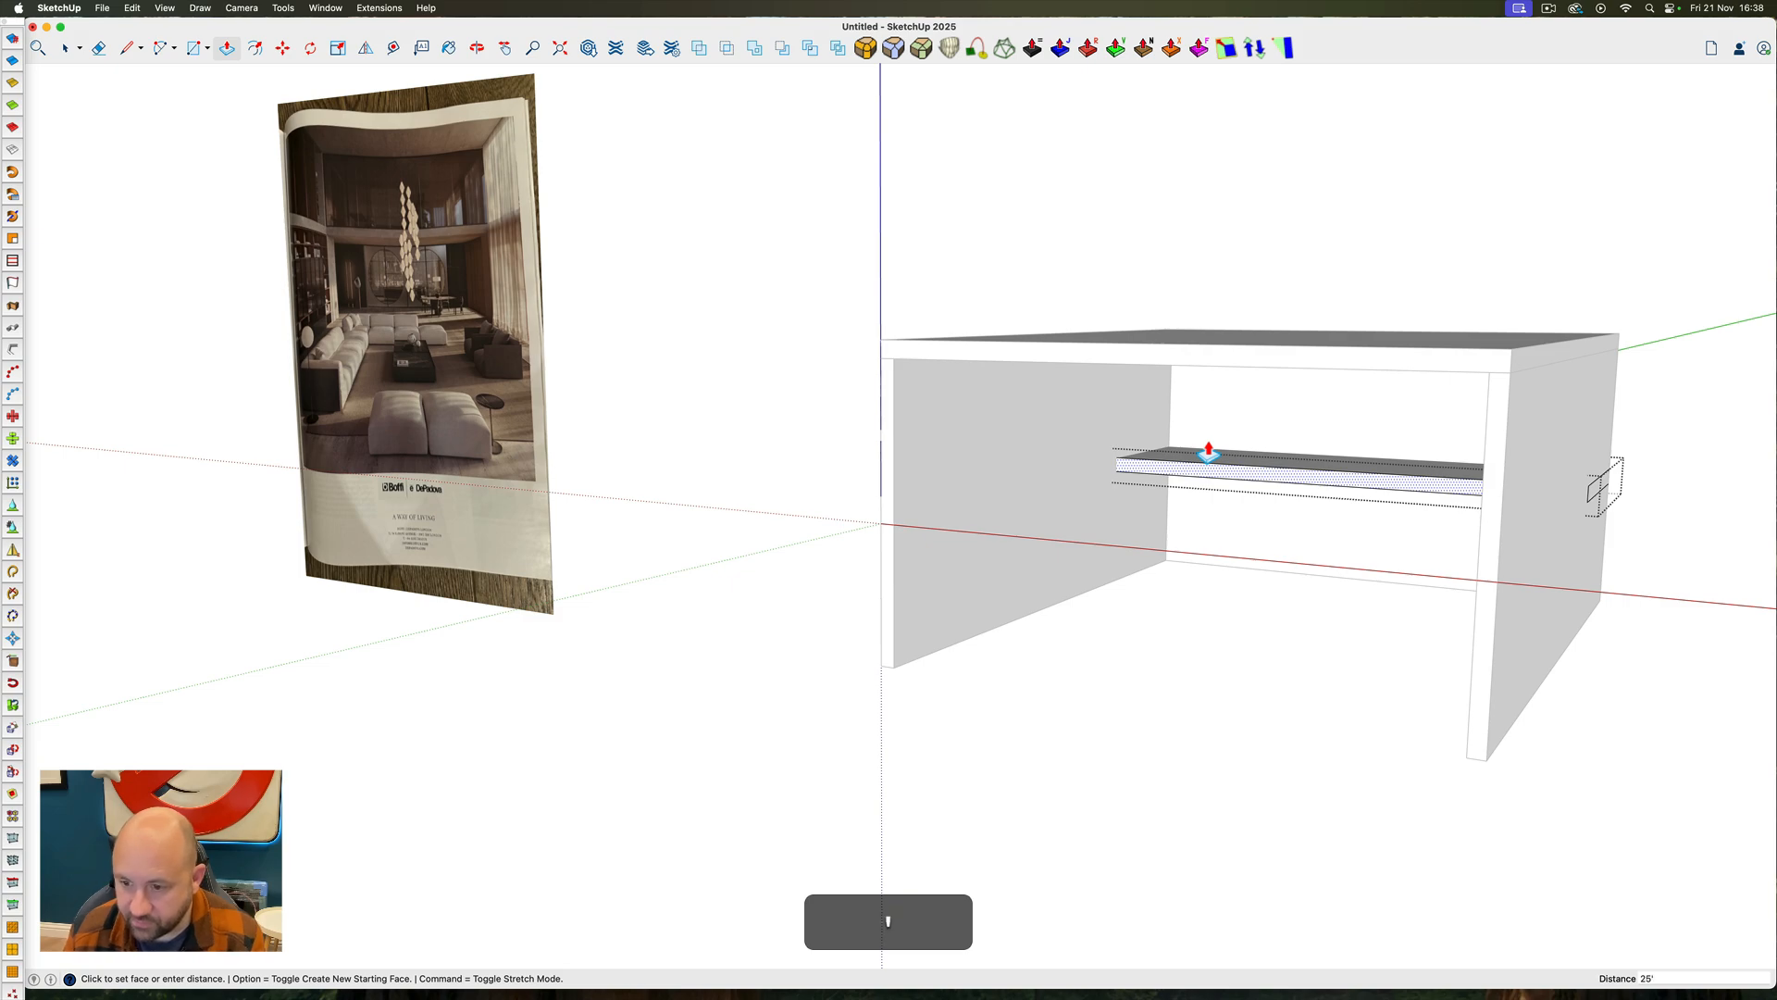
pyautogui.press('Return')
pyautogui.press('space')
pyautogui.tripleClick(1185, 467)
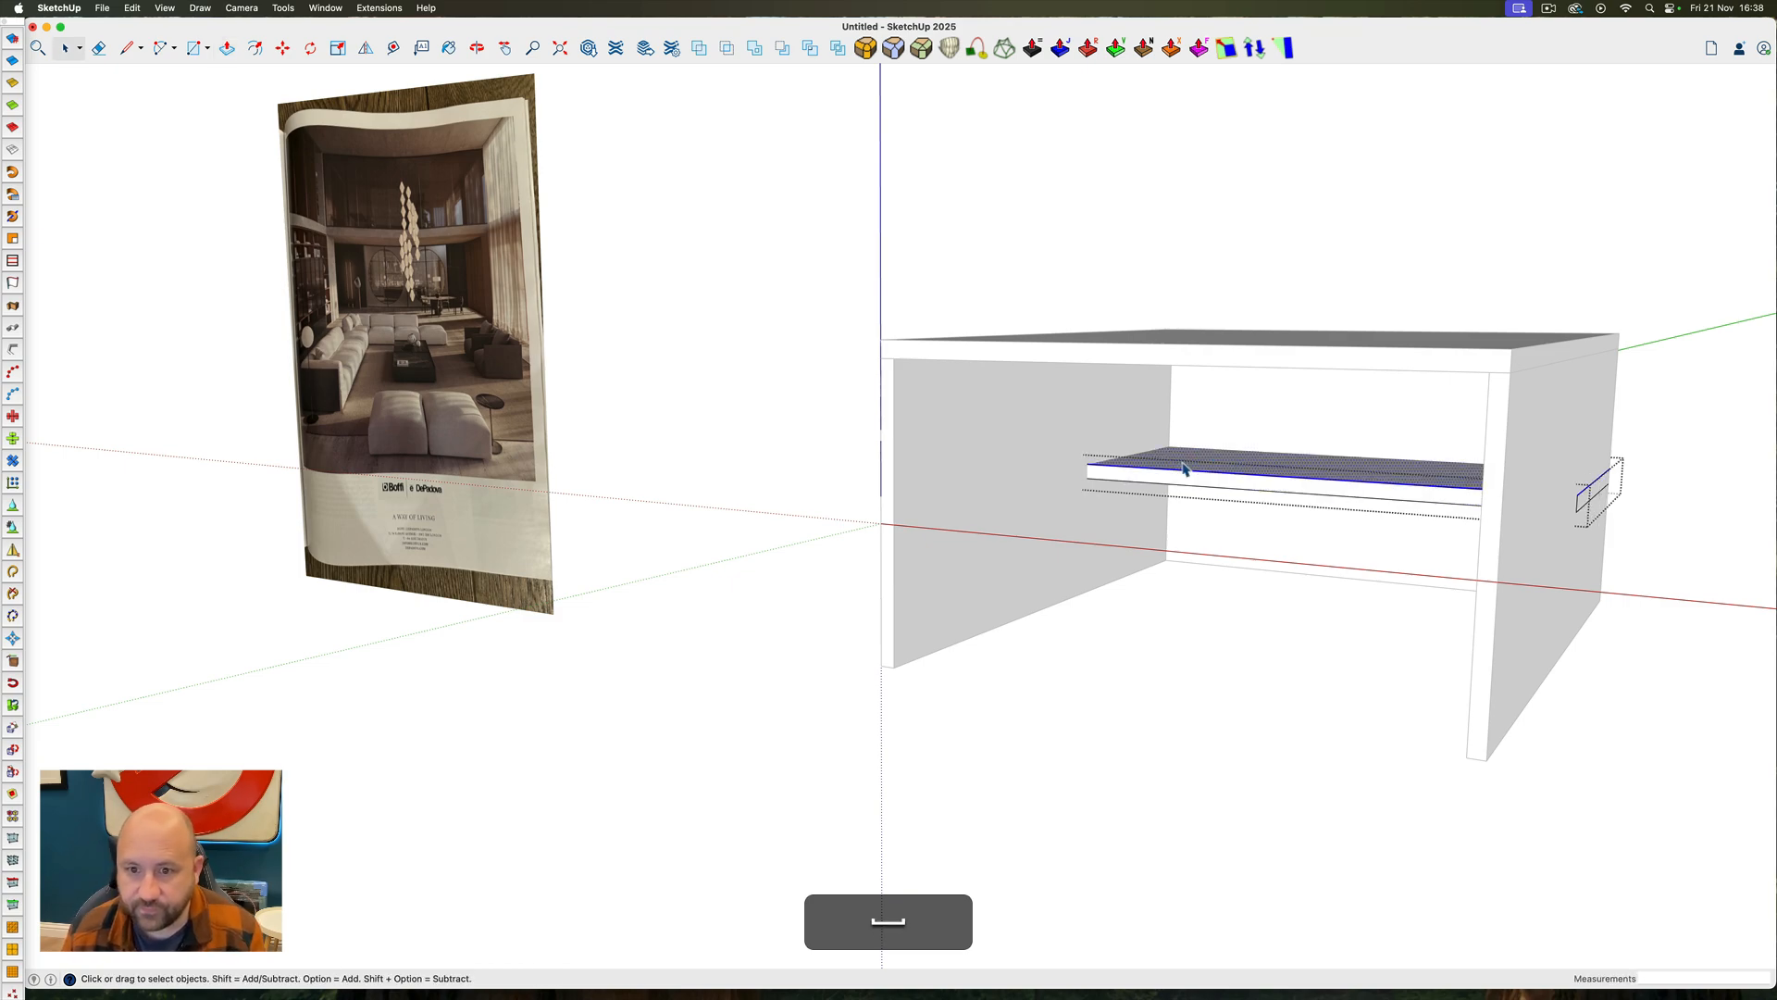
# Draw a rectangle of about 6' 3 1/2" by 22' 1 7/16" on the upper left wall up to the mezzanine's front corner and push it through as an opening
pyautogui.moveTo(961, 427)
pyautogui.mouseDown(button='middle')
pyautogui.moveTo(972, 496)
pyautogui.moveTo(1234, 416)
pyautogui.moveTo(1297, 373)
pyautogui.moveTo(1075, 470)
pyautogui.moveTo(969, 448)
pyautogui.moveTo(1011, 464)
pyautogui.moveTo(1024, 445)
pyautogui.moveTo(944, 405)
pyautogui.moveTo(933, 419)
pyautogui.mouseUp(button='middle')
pyautogui.press('space')
pyautogui.tripleClick(958, 423)
pyautogui.press('r')
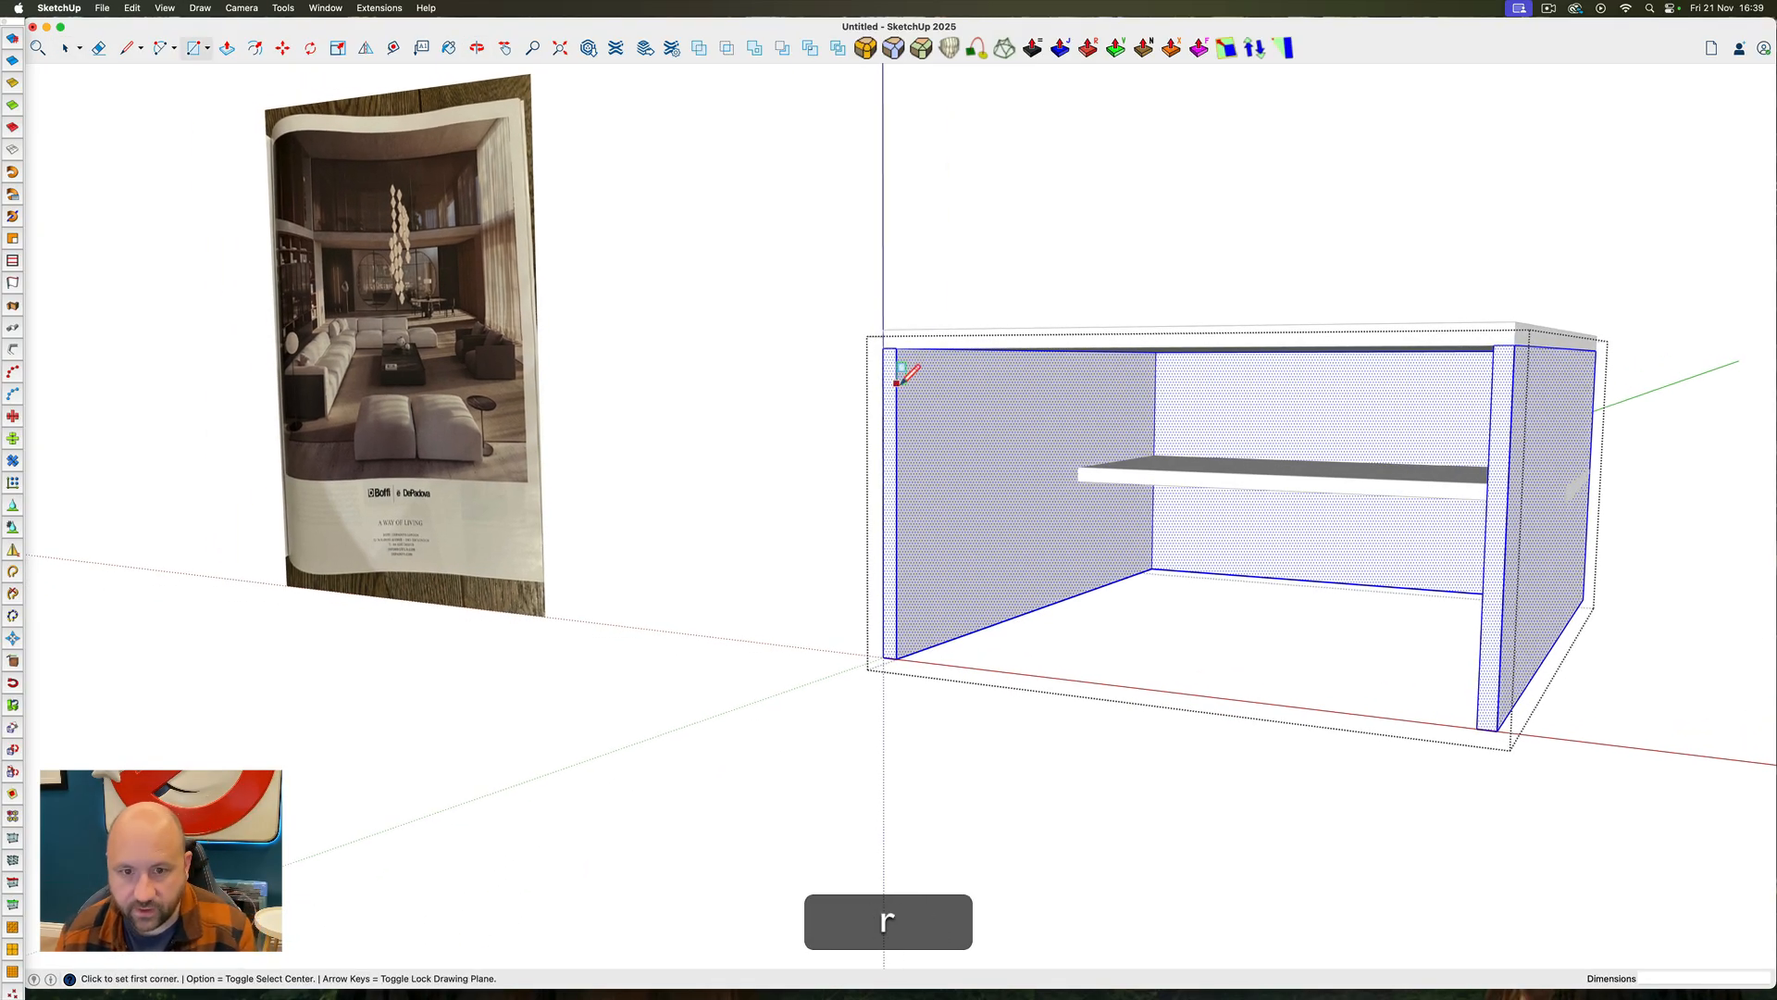
pyautogui.click(923, 379)
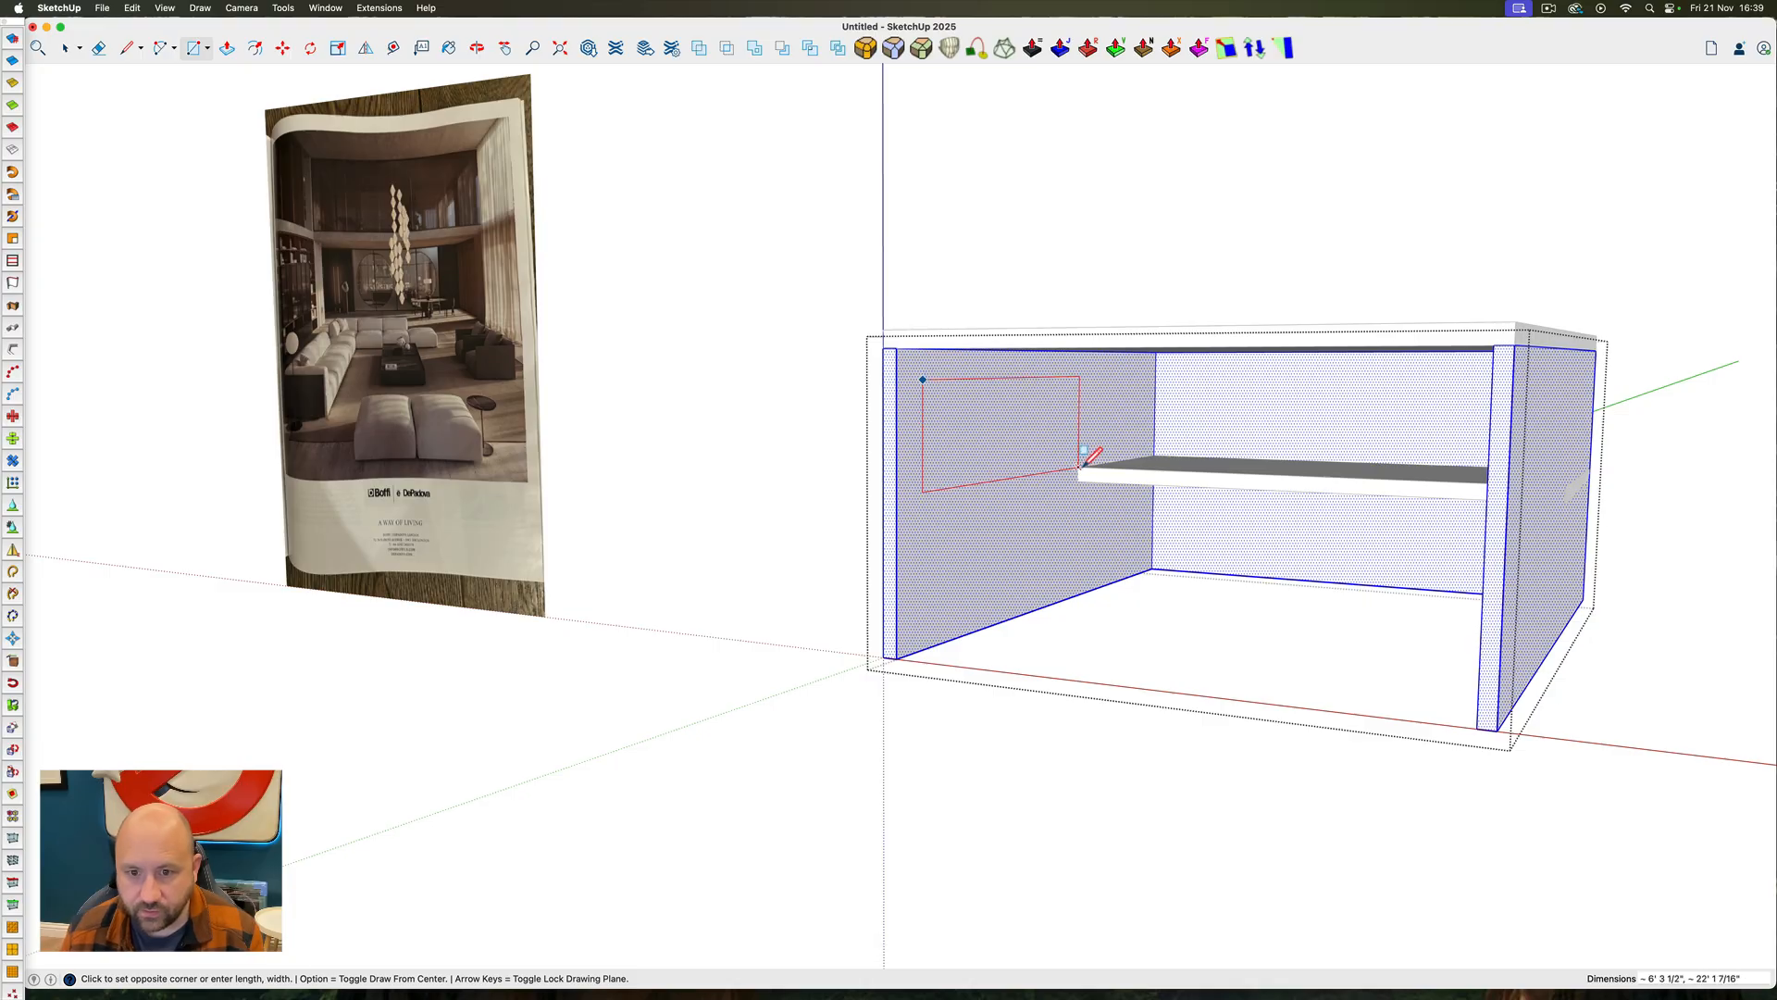
pyautogui.click(1081, 468)
pyautogui.press('p')
pyautogui.moveTo(1023, 440); pyautogui.dragTo(1074, 447)
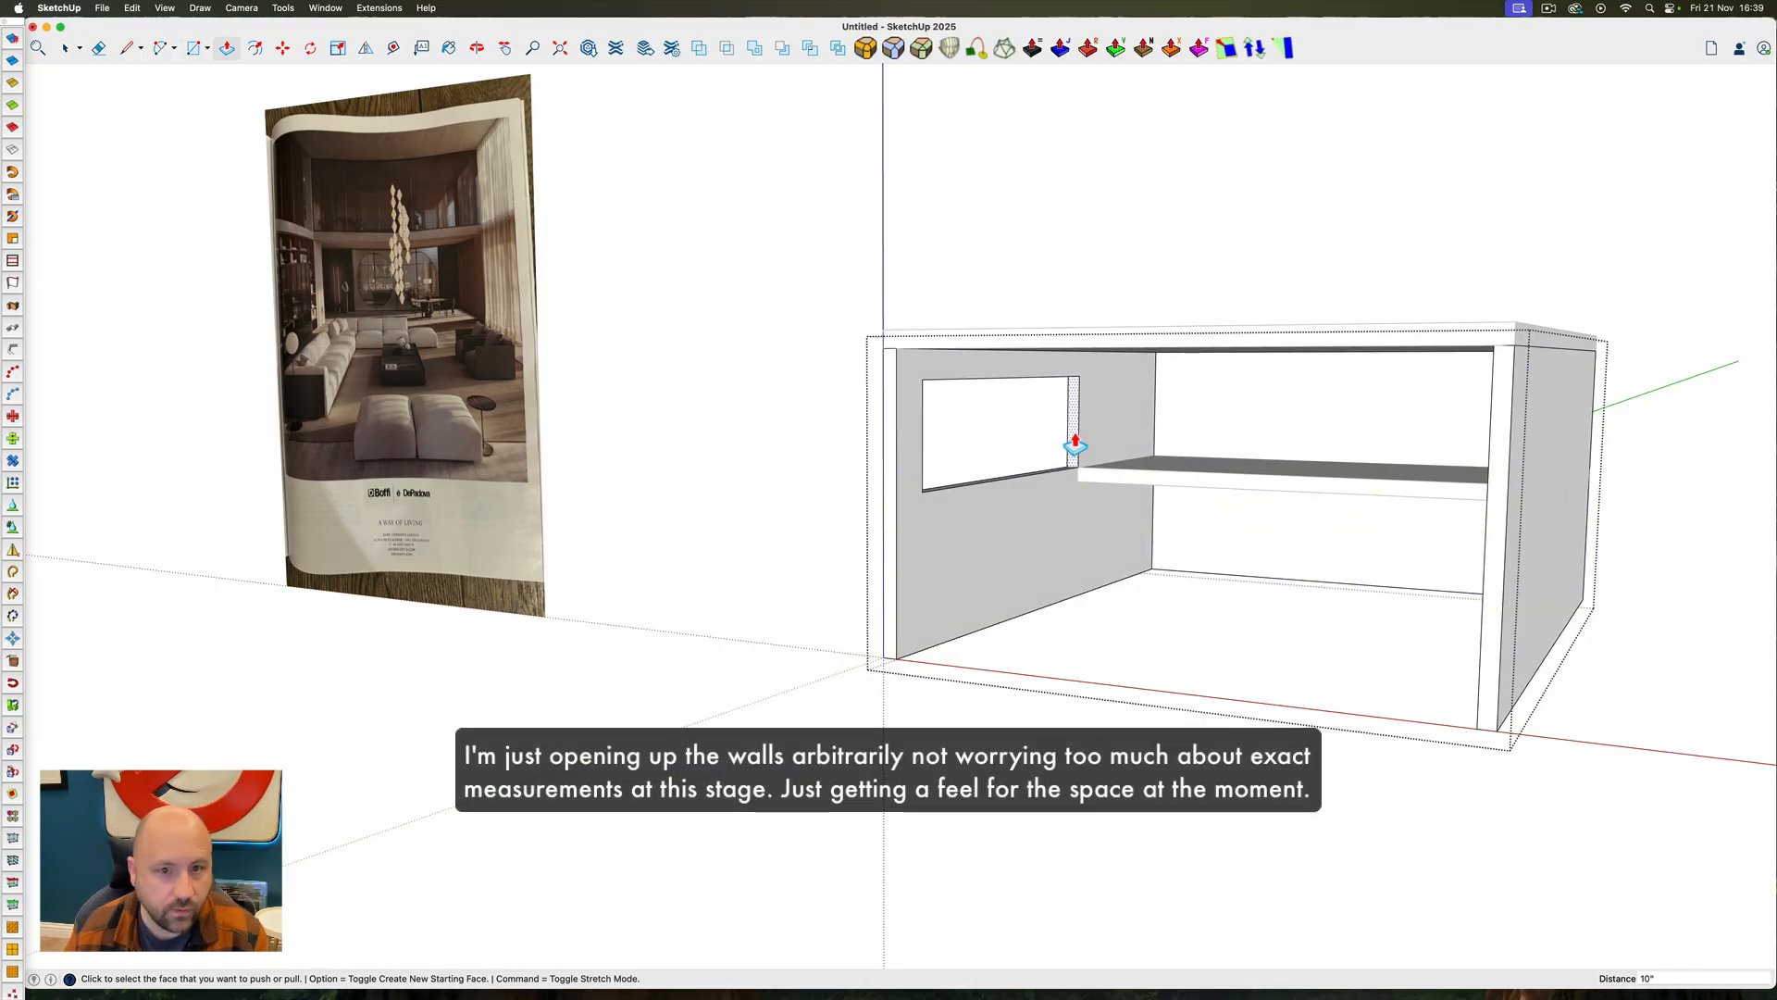
# Push/Pull the upper face of the left wall's window opening up to the ceiling
pyautogui.moveTo(1095, 436); pyautogui.dragTo(1065, 399, button='middle')
pyautogui.press('p')
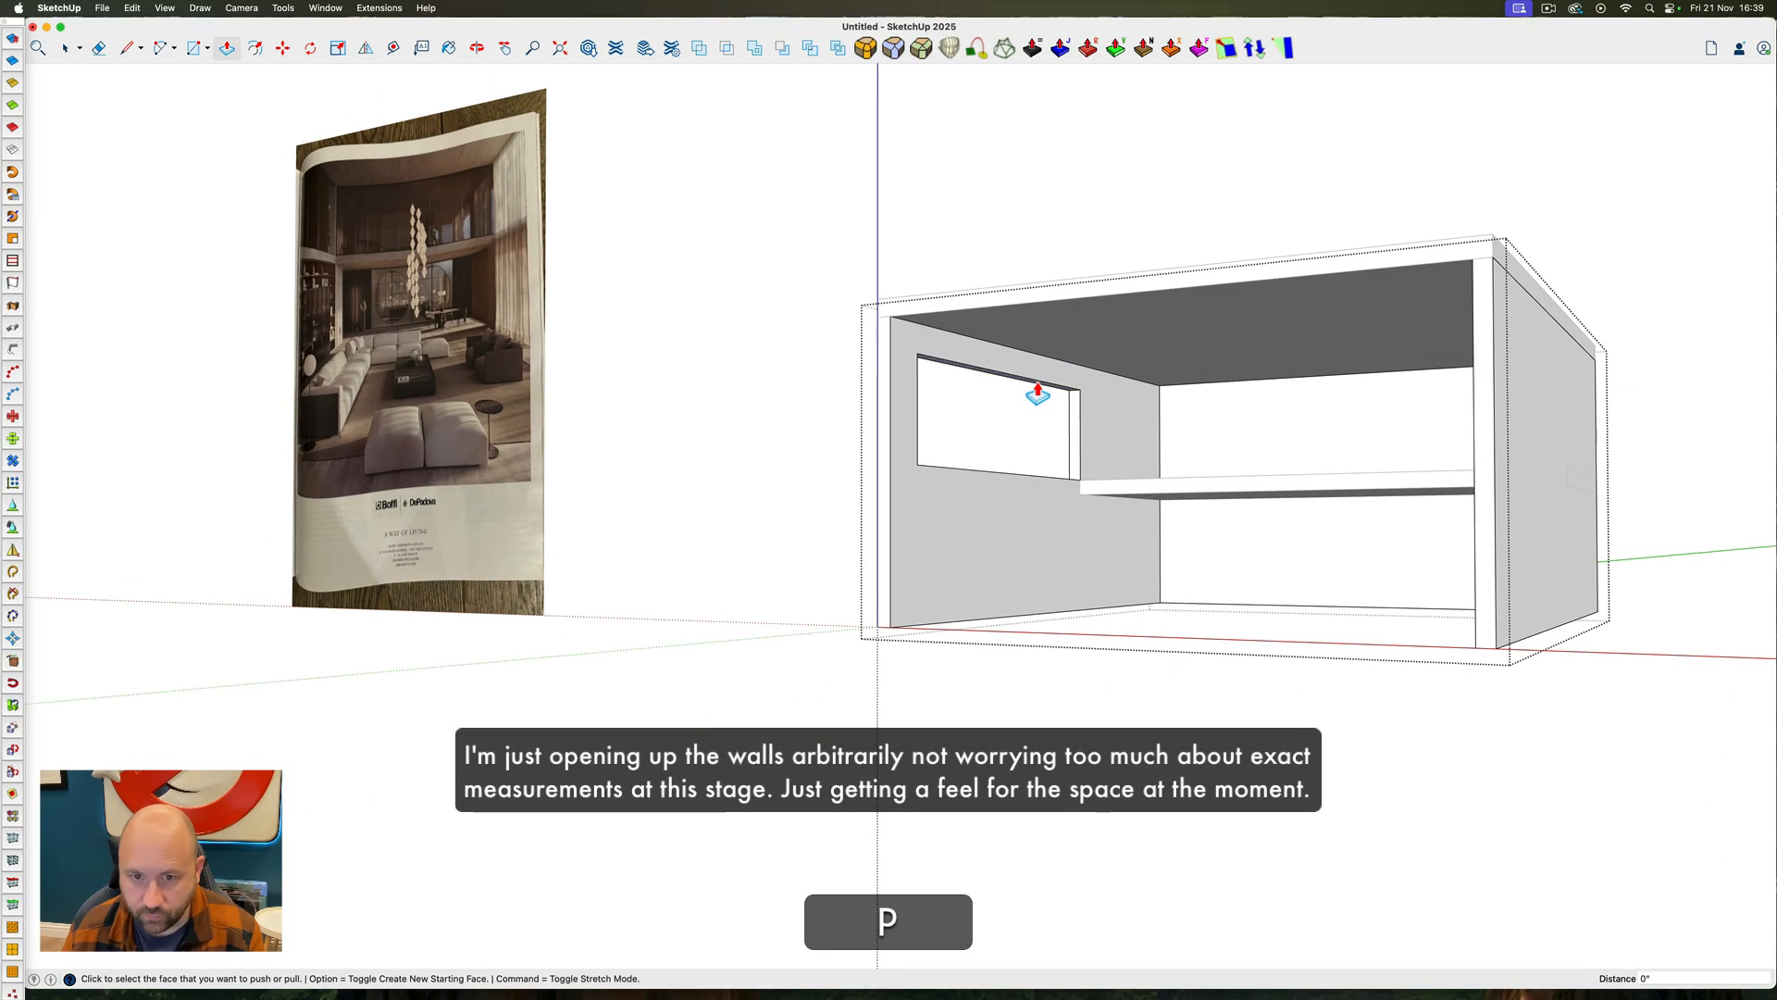
pyautogui.click(1037, 383)
pyautogui.click(1067, 367)
# Place a vertical guide on the left wall 2' behind the rear edge of the window opening
pyautogui.press('space')
pyautogui.keyDown('ctrl'); pyautogui.keyDown('super'); pyautogui.moveTo(1101, 380); pyautogui.dragTo(1067, 443); pyautogui.keyUp('super'); pyautogui.keyUp('ctrl')
pyautogui.doubleClick(1096, 425)
pyautogui.tripleClick(1094, 422)
pyautogui.scroll(5, 1094, 424)
pyautogui.press('t')
pyautogui.click(1080, 417)
pyautogui.write("2'")
pyautogui.press('Return')
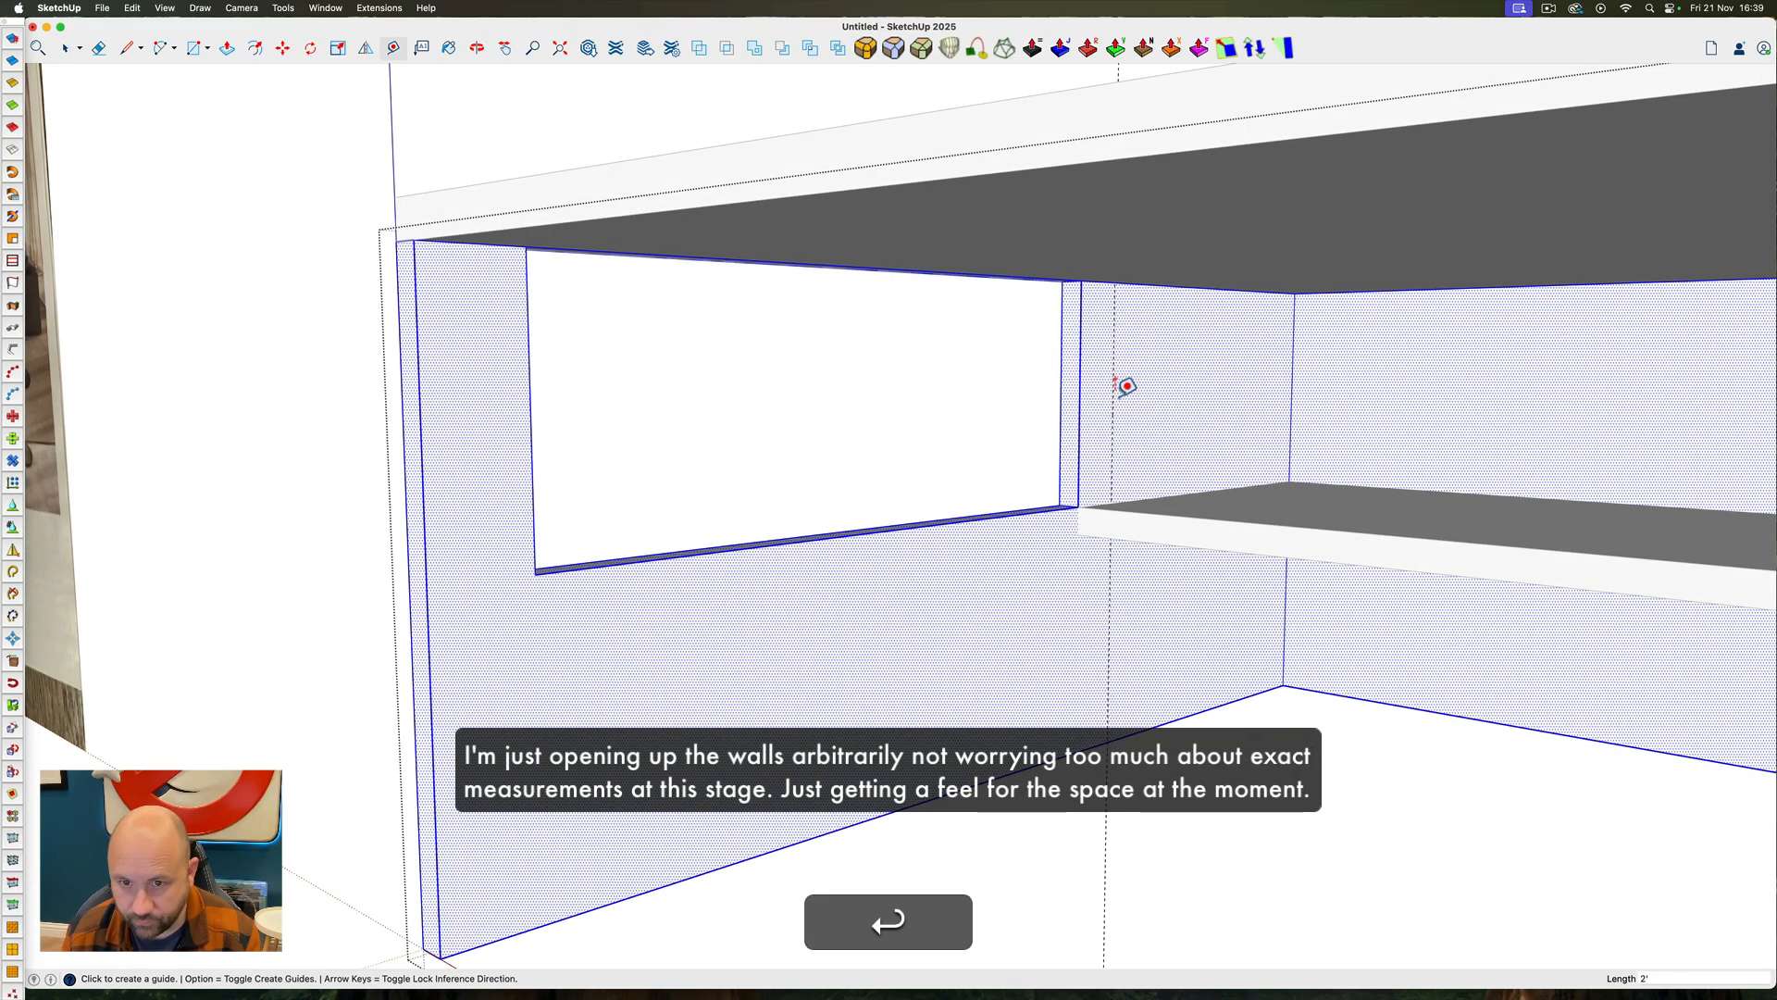
# Draw a rectangle from the guide at mezzanine floor level to the rear ceiling corner and push it through the left wall
pyautogui.press('r')
pyautogui.scroll(5, 1119, 495)
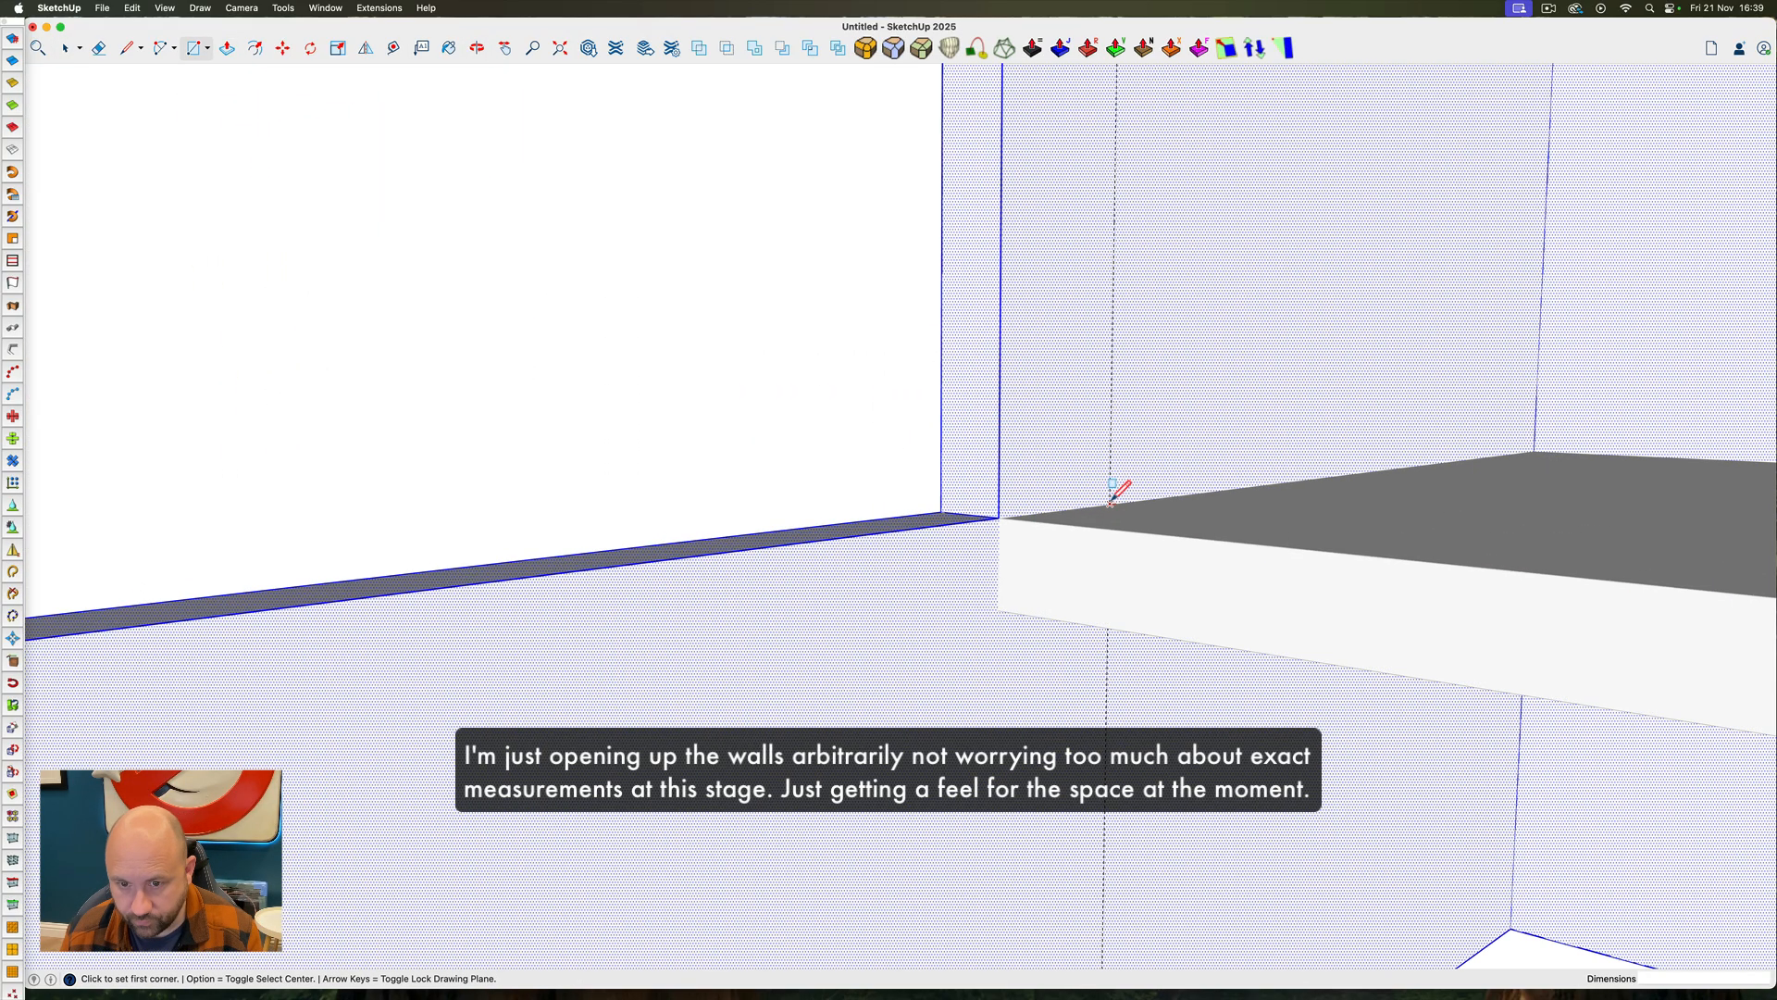
pyautogui.click(1111, 505)
pyautogui.click(1371, 209)
pyautogui.press('p')
pyautogui.doubleClick(1265, 297)
pyautogui.press('Escape')
pyautogui.scroll(-5, 1373, 372)
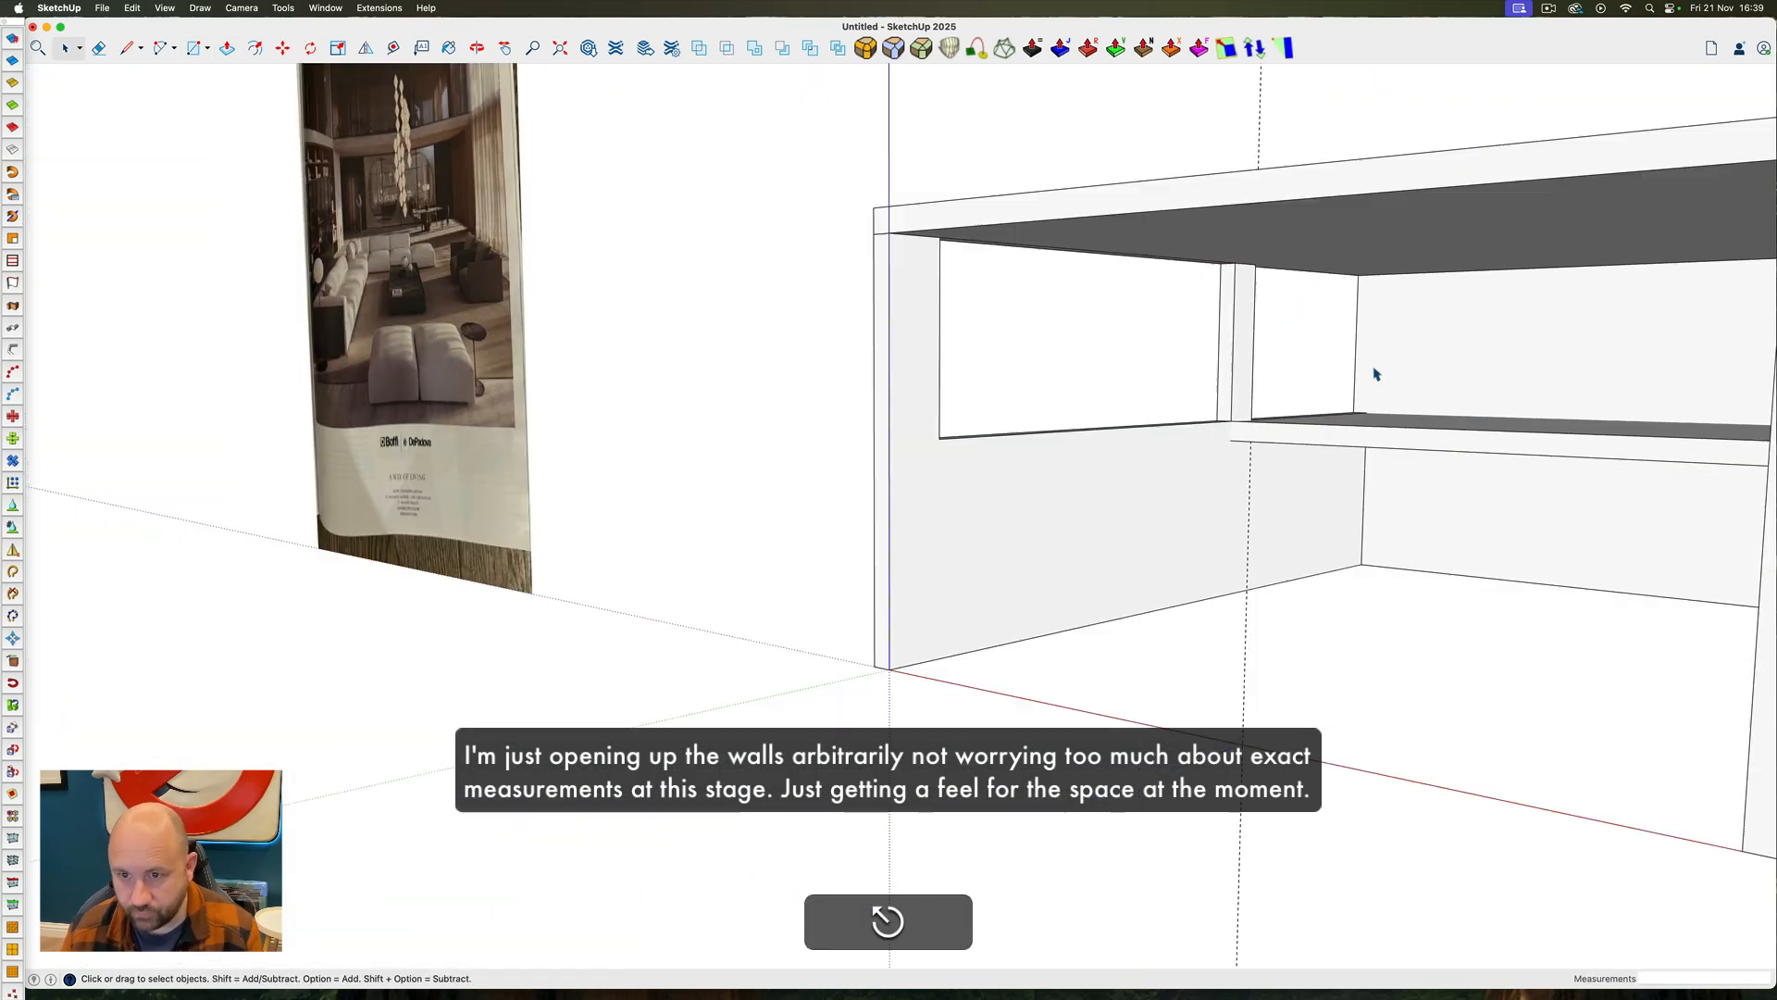
# Erase the leftover strip across the top of the left wall's front window opening
pyautogui.keyDown('ctrl'); pyautogui.keyDown('super'); pyautogui.moveTo(1372, 372); pyautogui.dragTo(1470, 337); pyautogui.keyUp('super'); pyautogui.keyUp('ctrl')
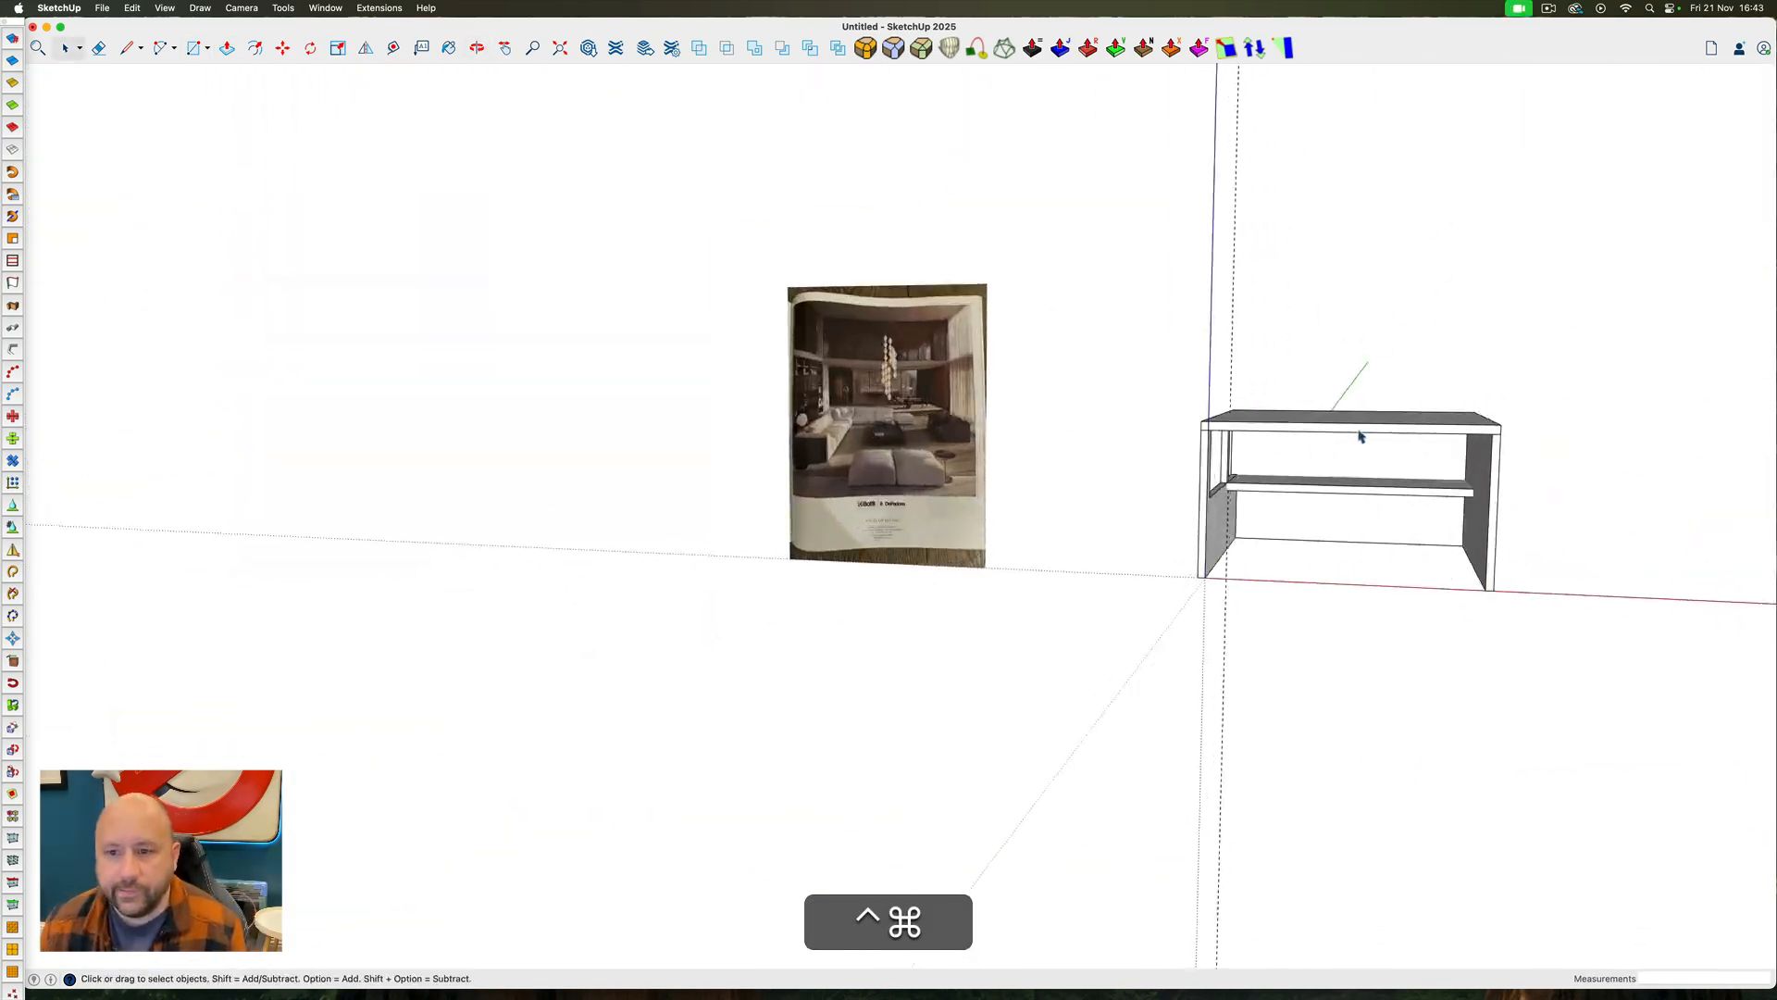
pyautogui.keyDown('ctrl'); pyautogui.keyDown('super'); pyautogui.moveTo(1352, 381); pyautogui.dragTo(1075, 718); pyautogui.keyUp('super'); pyautogui.keyUp('ctrl')
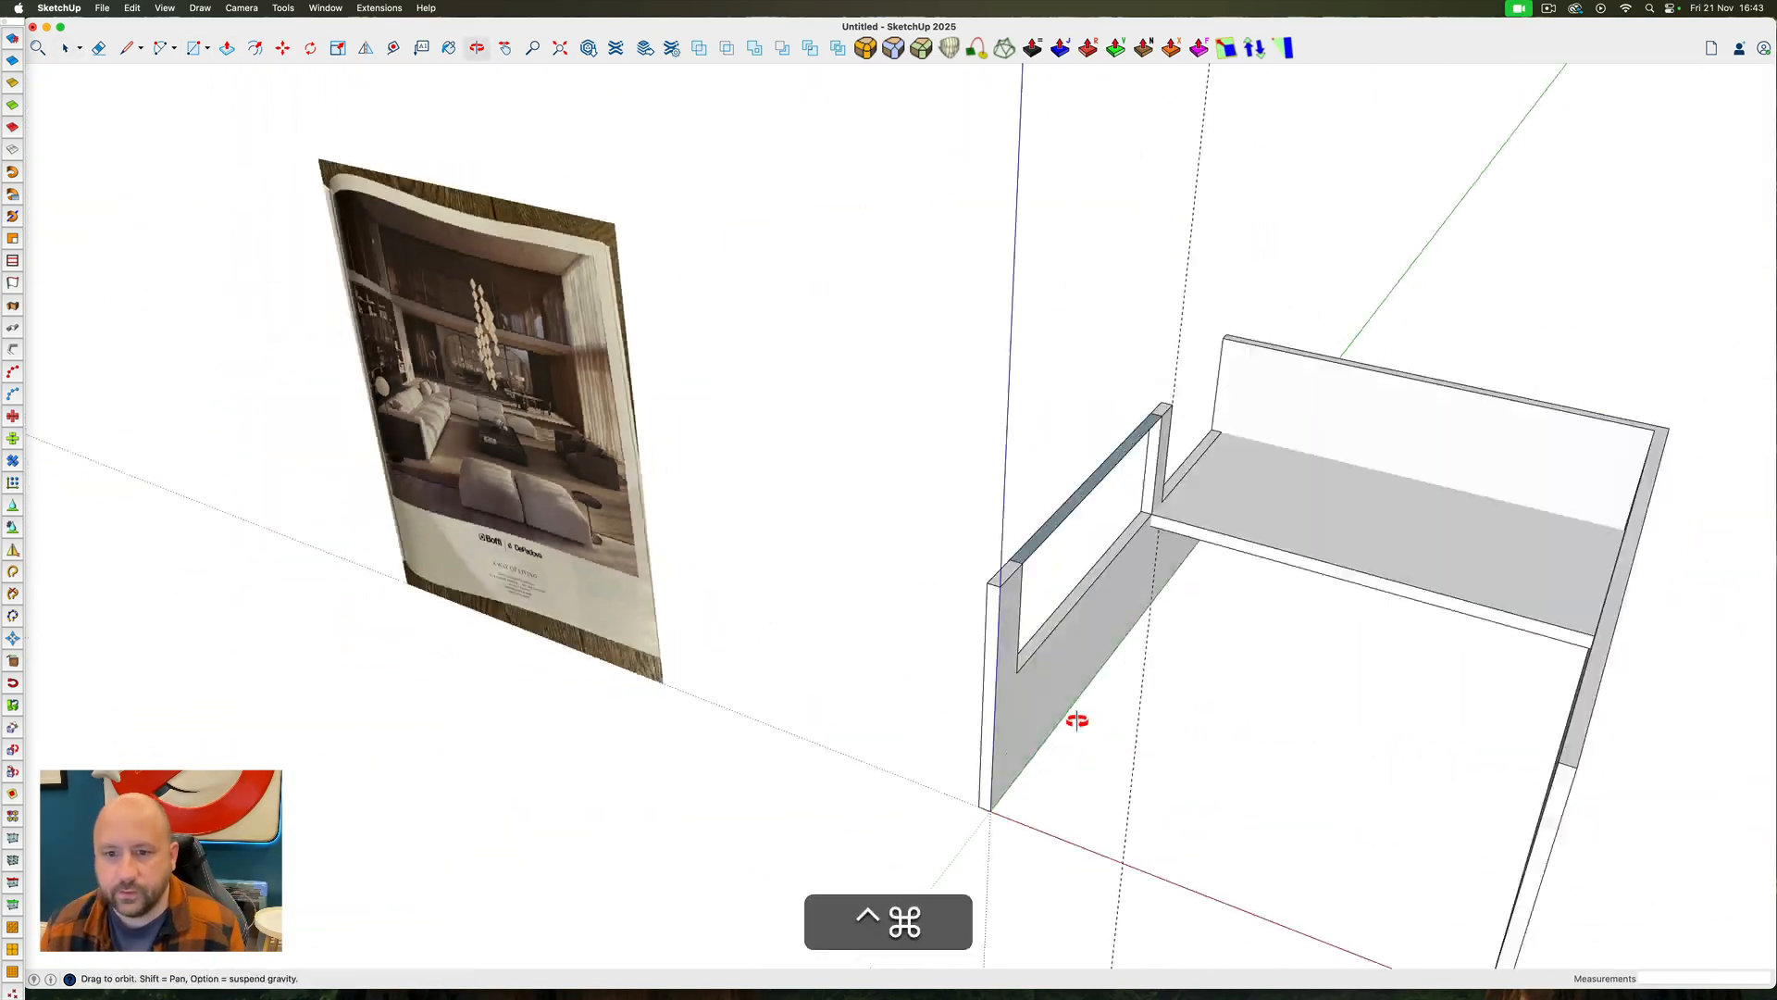
pyautogui.scroll(3, 1124, 473)
pyautogui.press('e')
pyautogui.click(1124, 473)
pyautogui.moveTo(1168, 482)
pyautogui.keyDown('ctrl'); pyautogui.keyDown('super'); pyautogui.mouseDown()
pyautogui.moveTo(1396, 246)
pyautogui.moveTo(1173, 503)
pyautogui.moveTo(1481, 398)
pyautogui.moveTo(1157, 407)
pyautogui.mouseUp(); pyautogui.keyUp('super'); pyautogui.keyUp('ctrl')
# Draw a full-height rectangle along the mezzanine slab's front edge and offset its outline inward as a window frame
pyautogui.press('r')
pyautogui.click(1154, 540)
pyautogui.click(1530, 384)
pyautogui.press('space')
pyautogui.doubleClick(1430, 402)
pyautogui.press('f')
pyautogui.click(1083, 405)
pyautogui.press('space')
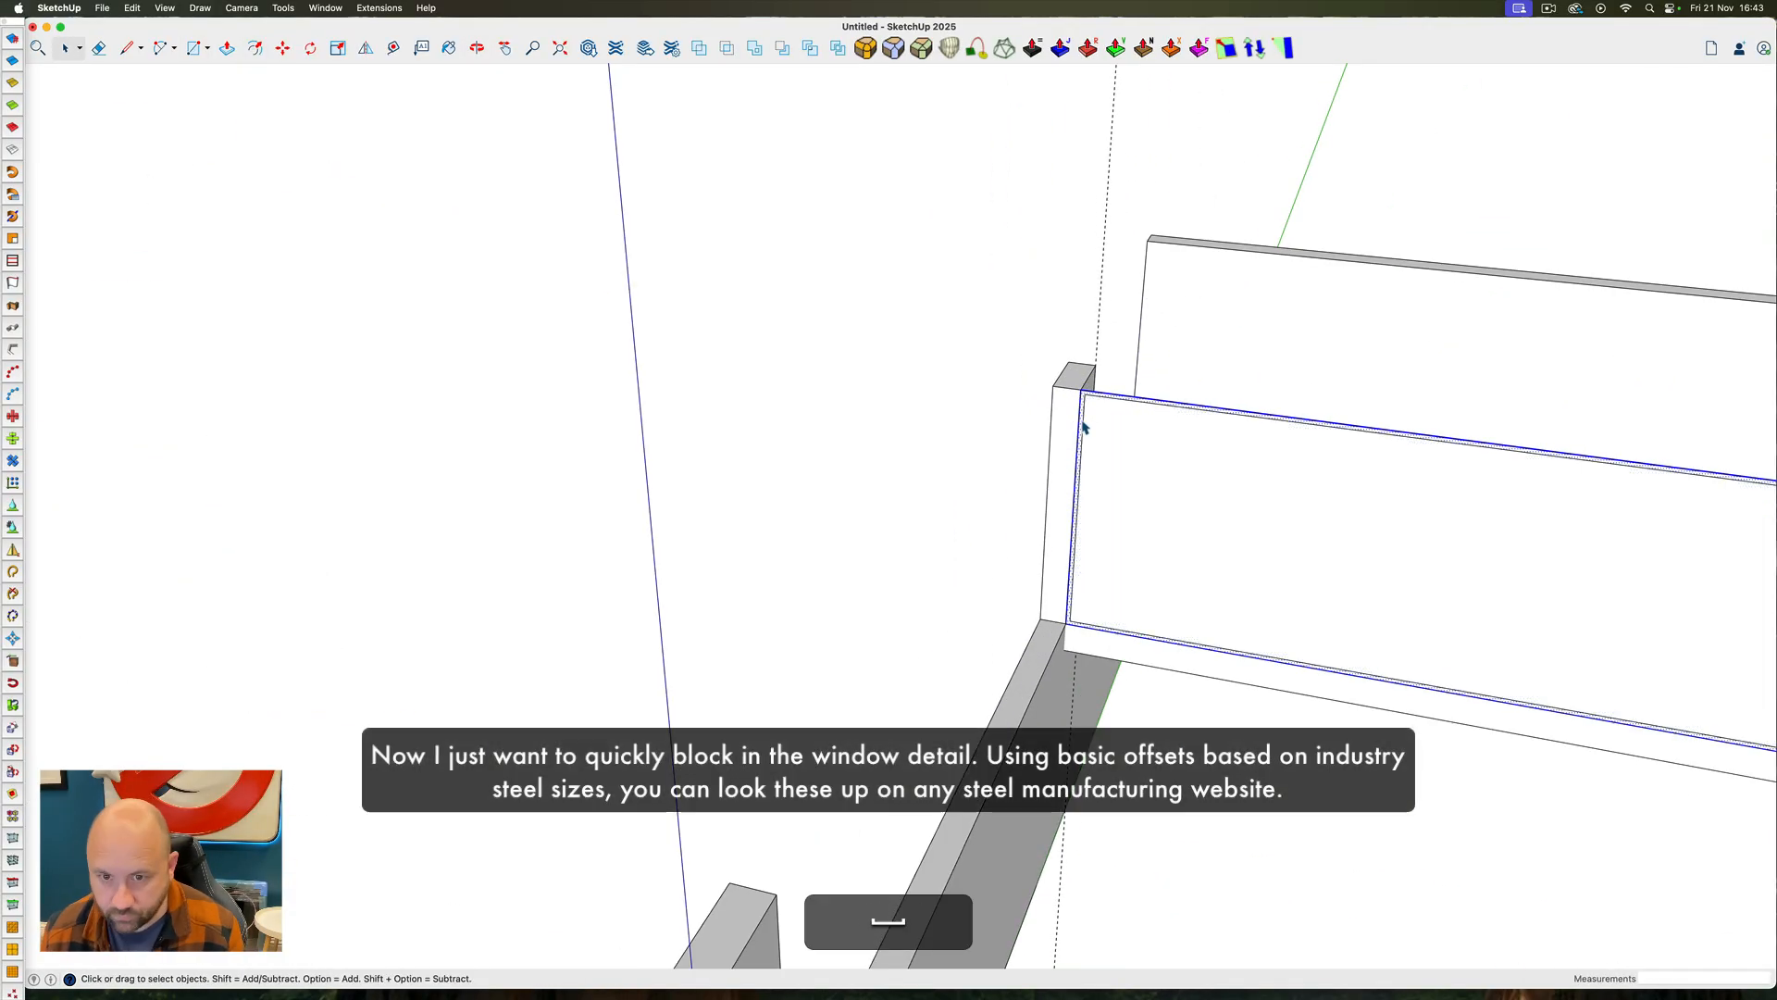
# Place vertical guides along both edges of the window frame's left upright
pyautogui.scroll(4, 1084, 425)
pyautogui.press('t')
pyautogui.click(1070, 418)
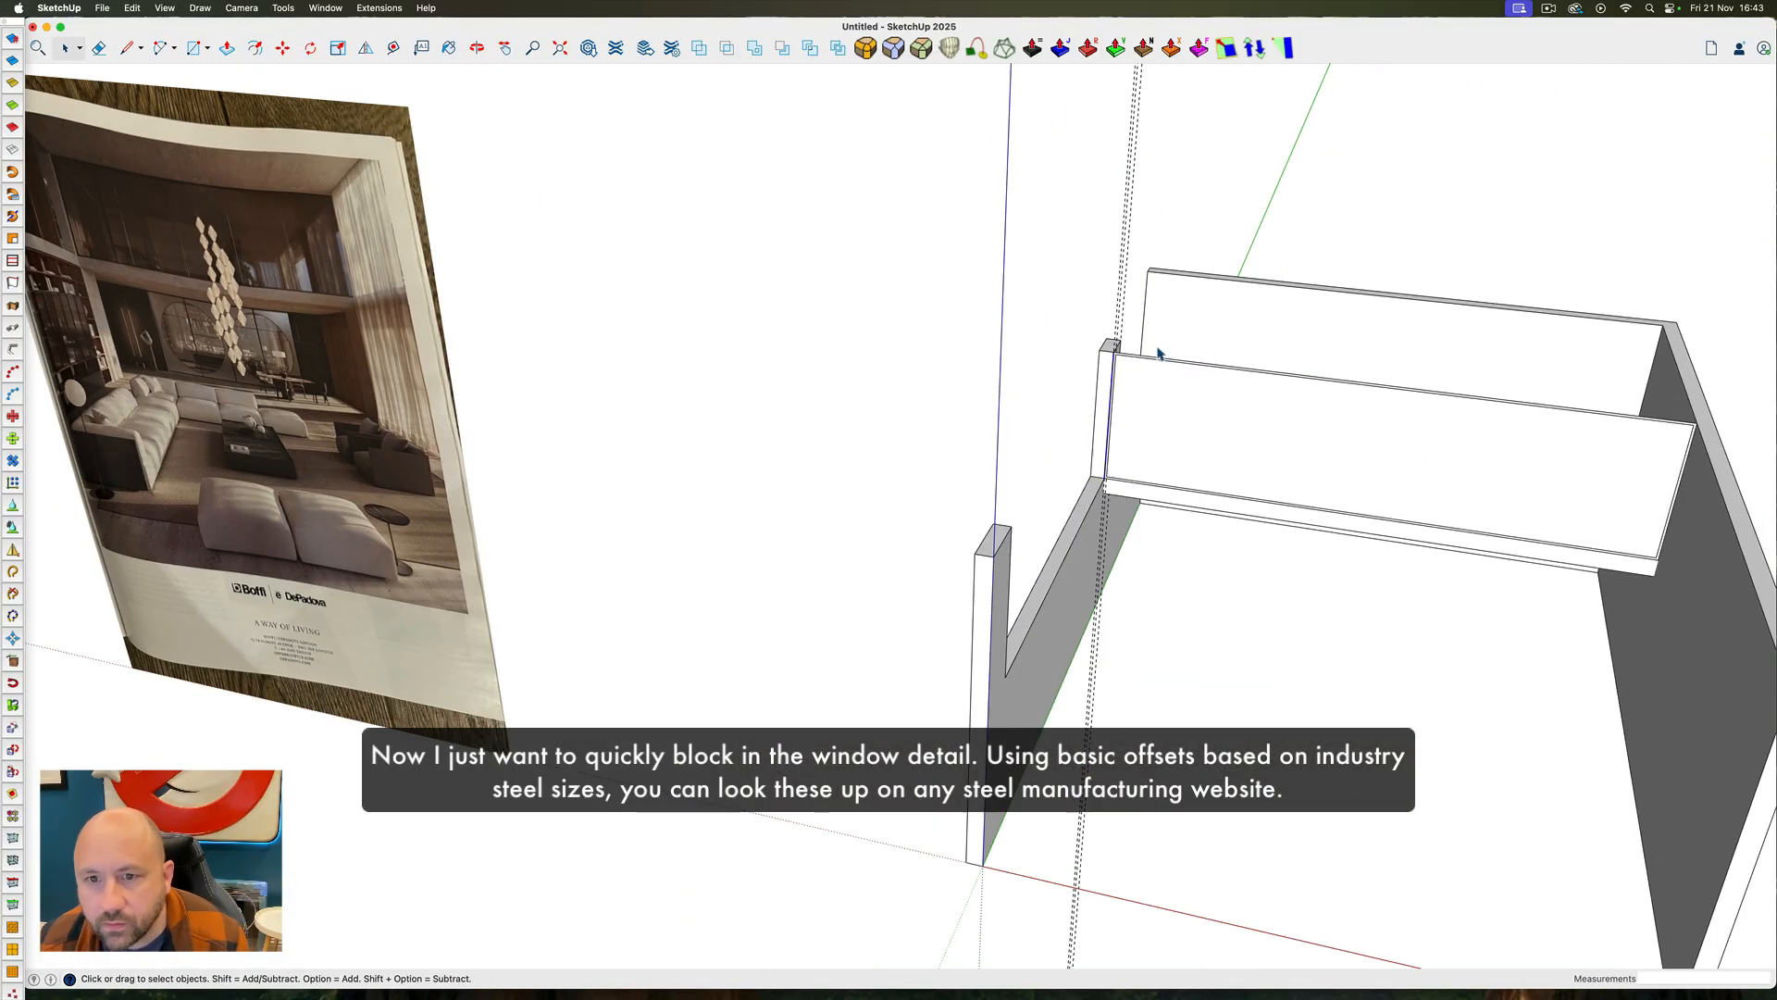
pyautogui.keyDown('ctrl'); pyautogui.keyDown('super'); pyautogui.moveTo(1037, 278); pyautogui.dragTo(1083, 290); pyautogui.keyUp('super'); pyautogui.keyUp('ctrl')
# Copy the guide pair across to the frame's right end and divide the span into five equal bays
pyautogui.press('m')
pyautogui.click(1127, 353)
pyautogui.press('alt')
pyautogui.press('Right')
pyautogui.scroll(-3, 1145, 367)
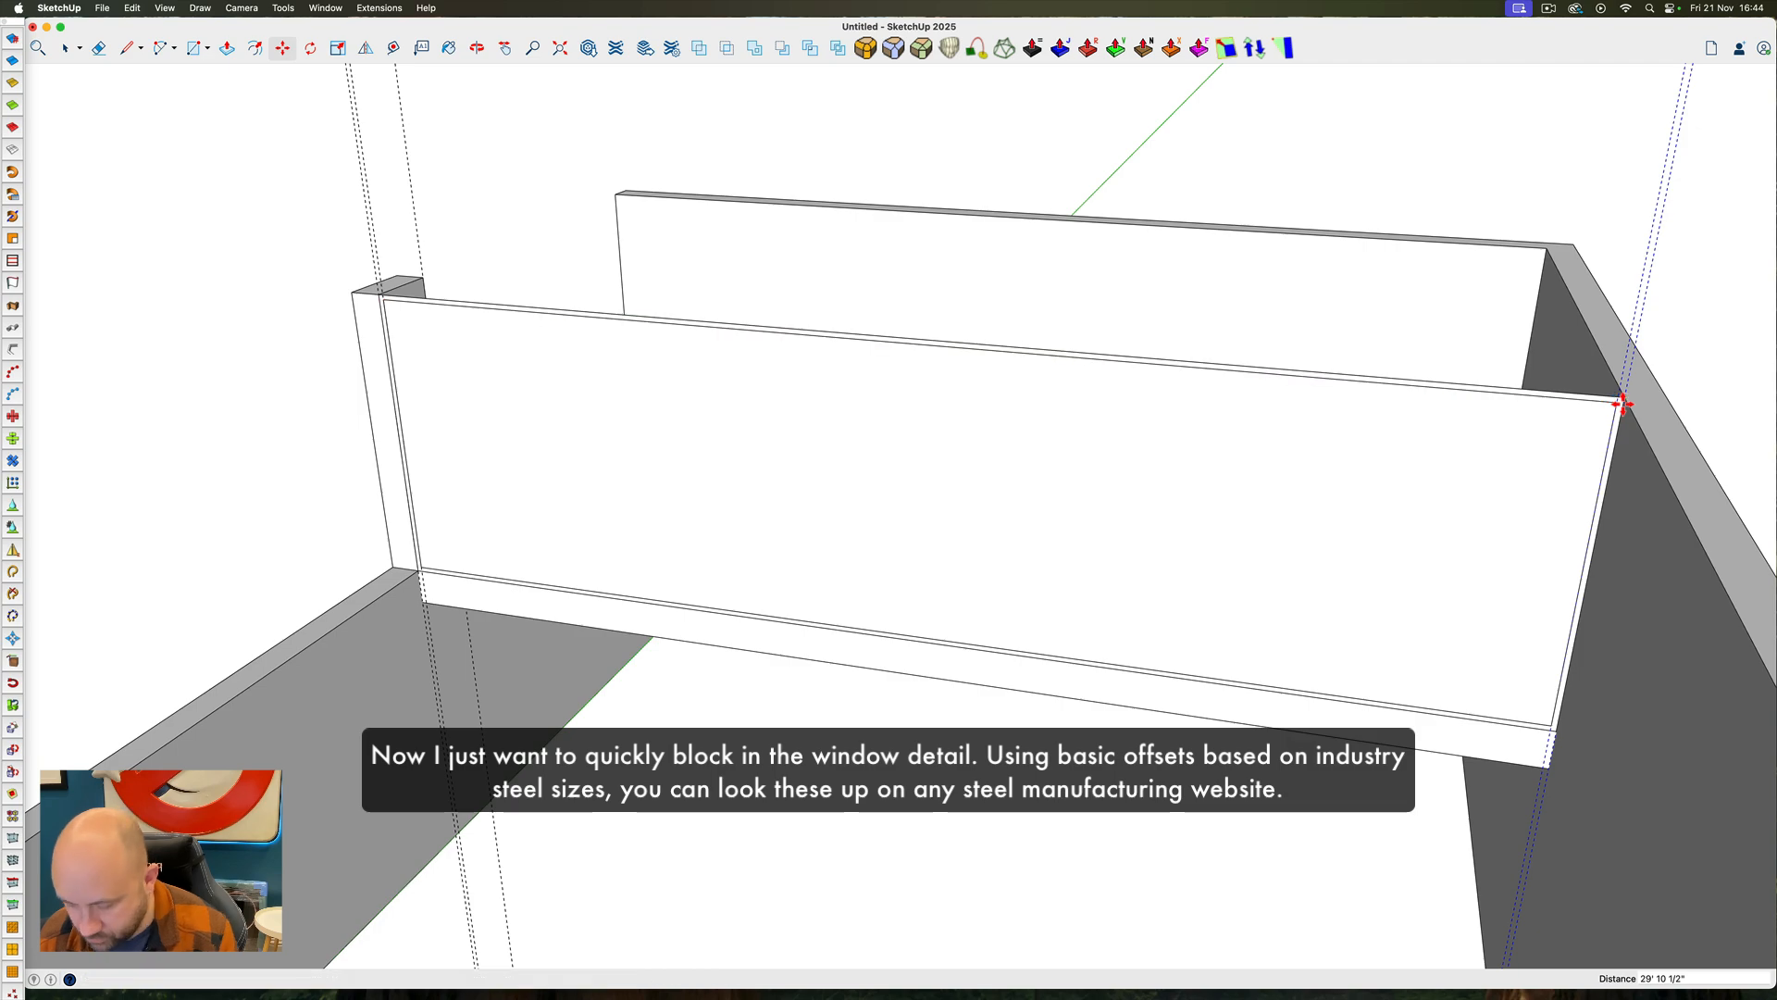
# Draw full-height mullions at the four intermediate guide pairs and erase the overlapping edges where they meet the top rail
pyautogui.press('r')
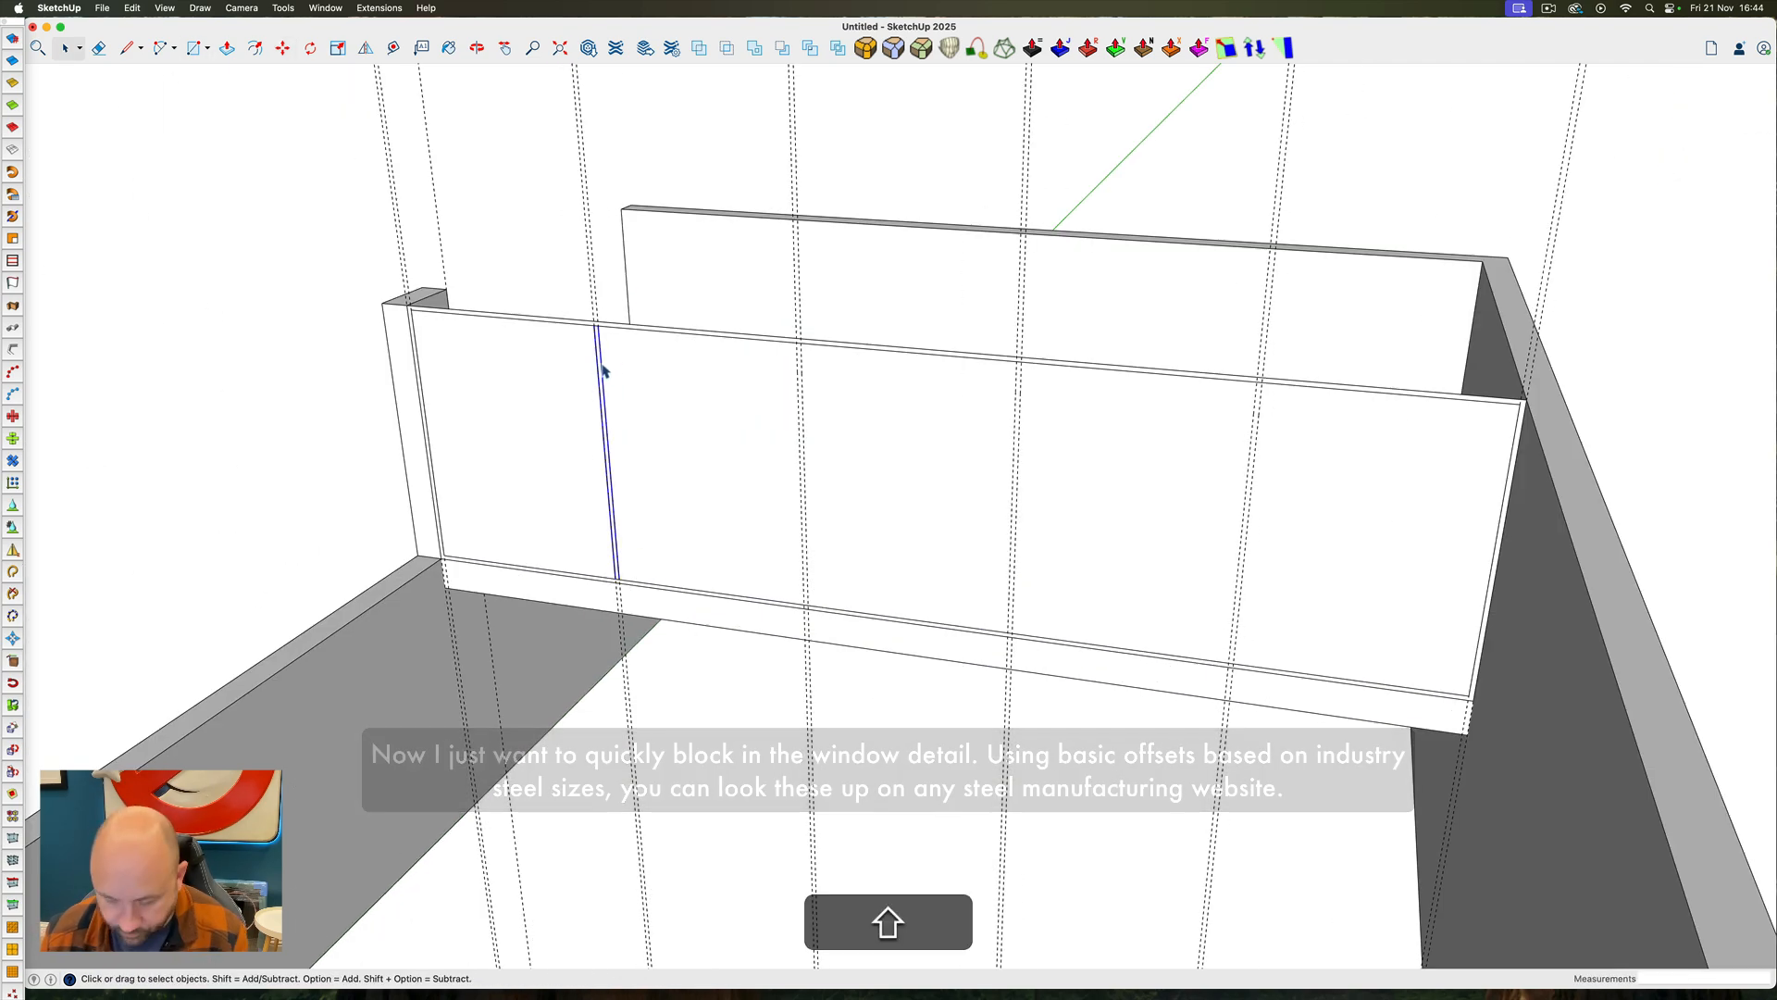
pyautogui.press('alt')
pyautogui.press('e')
pyautogui.scroll(8, 416, 303)
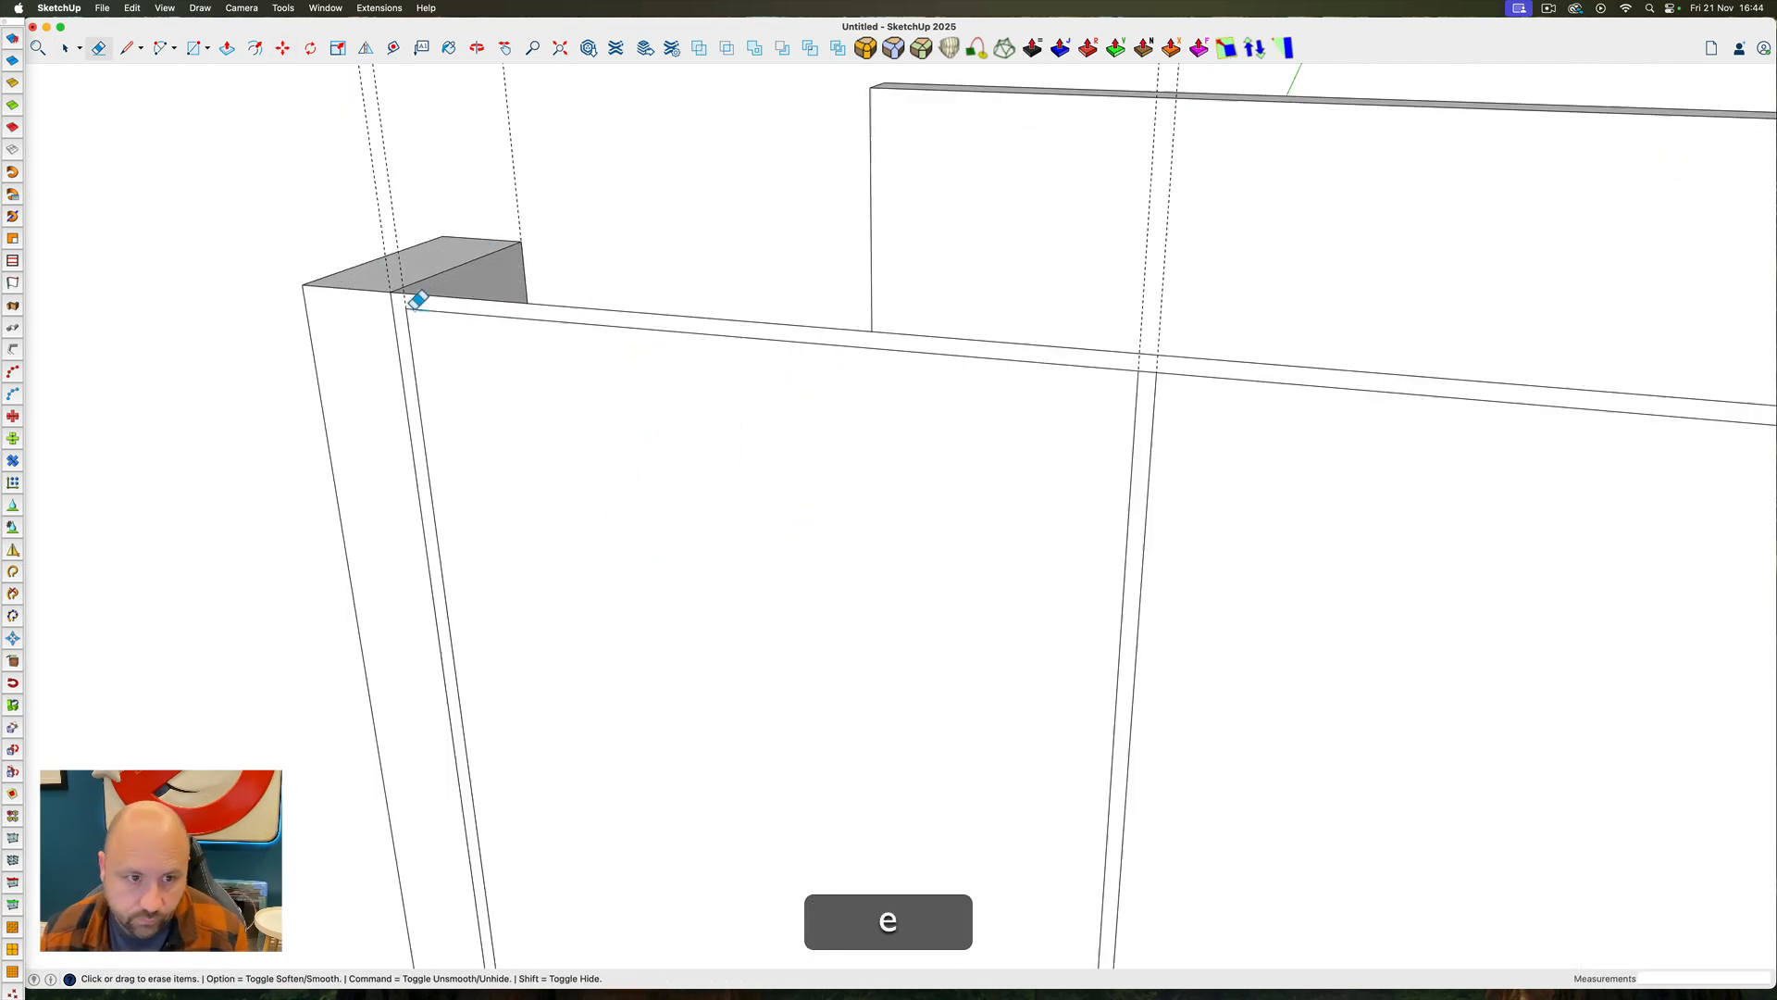
pyautogui.scroll(-5, 416, 304)
pyautogui.scroll(6, 876, 331)
pyautogui.click(876, 335)
pyautogui.scroll(-9, 877, 333)
pyautogui.scroll(8, 886, 347)
pyautogui.scroll(-8, 886, 347)
pyautogui.click(1093, 365)
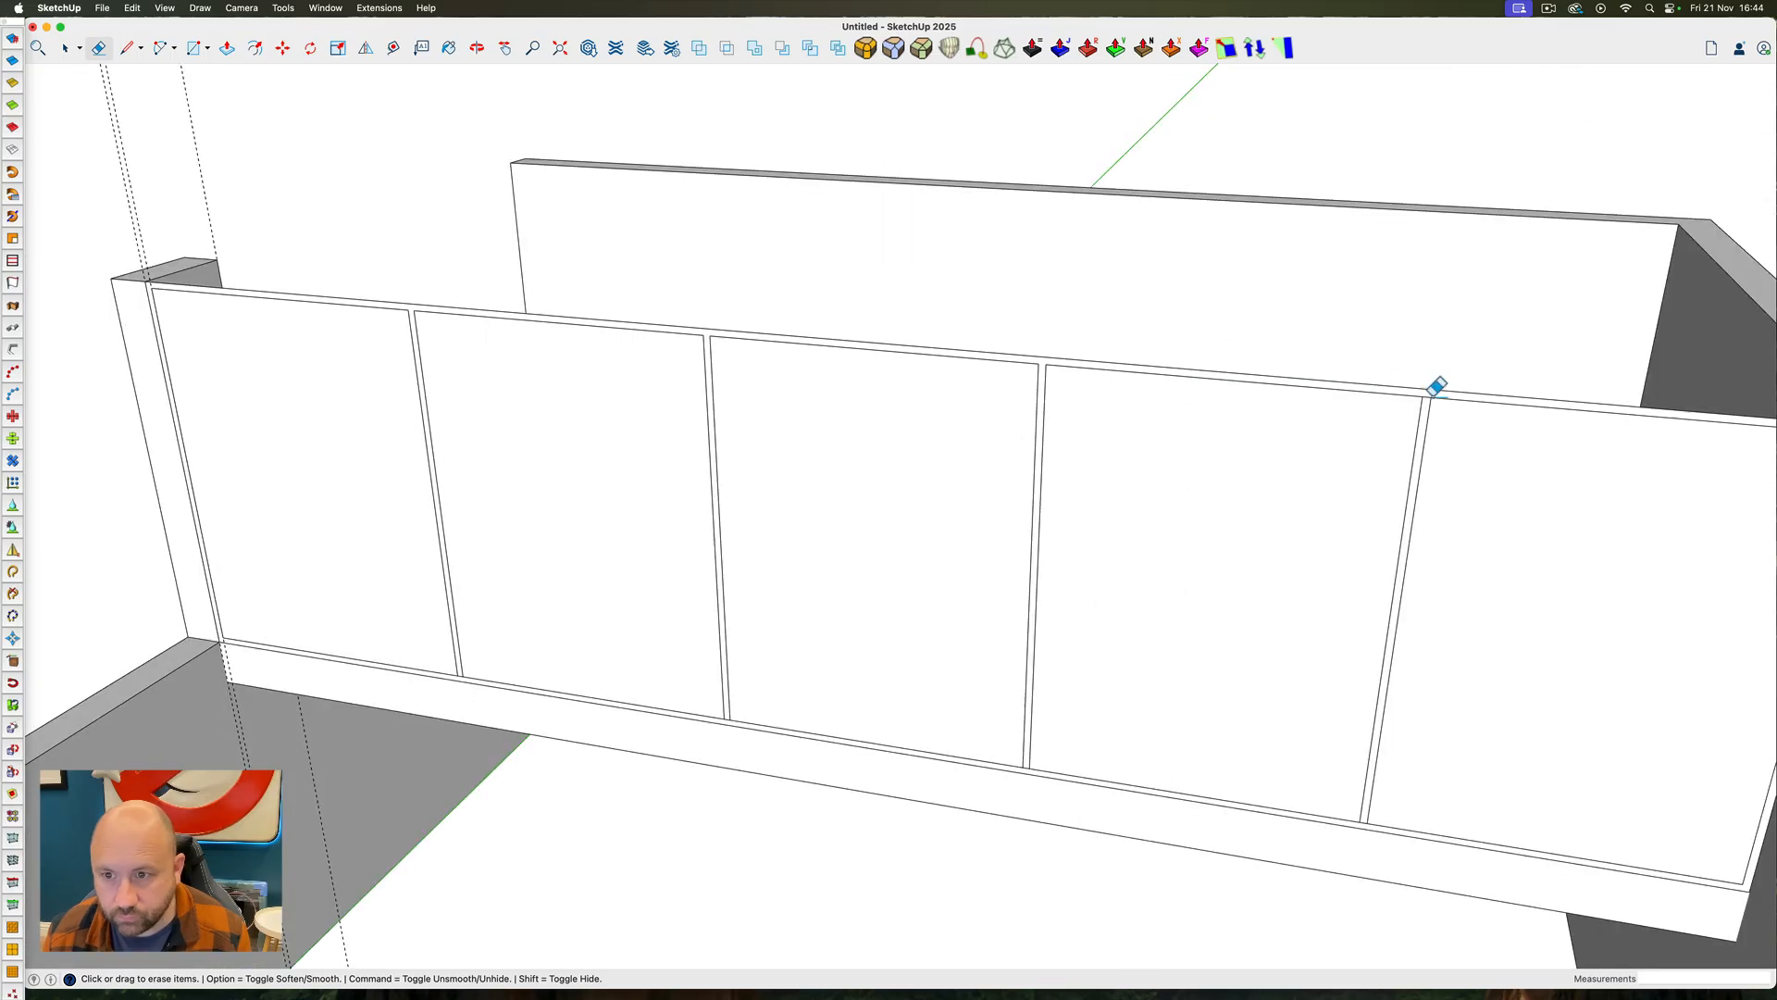
pyautogui.scroll(8, 1435, 387)
pyautogui.click(1435, 388)
# Erase the overlapping edges where the mullions meet the bottom rail
pyautogui.scroll(-8, 1435, 388)
pyautogui.scroll(5, 1194, 807)
pyautogui.click(1203, 800)
pyautogui.scroll(-6, 1046, 743)
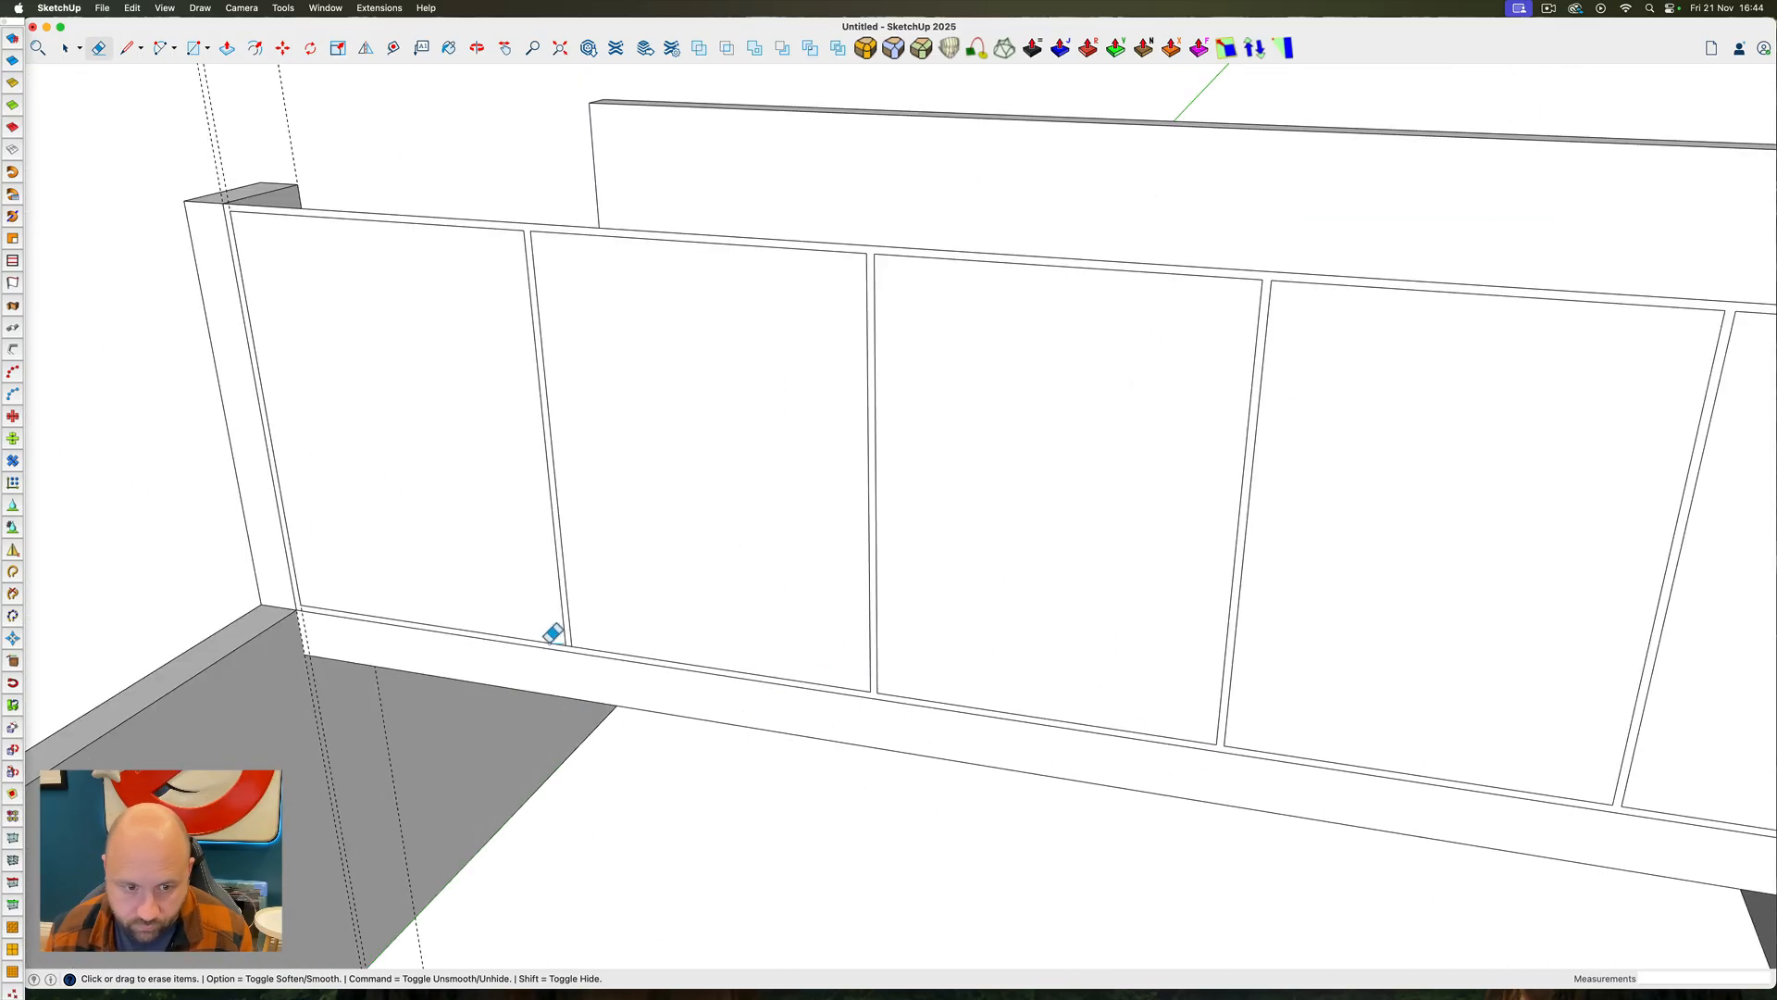
# Copy the five pane faces 10' in front of the window frame and delete the original faces from the openings
pyautogui.scroll(-8, 694, 618)
pyautogui.press('space')
pyautogui.click(690, 500)
pyautogui.keyDown('shift'); pyautogui.click(856, 467); pyautogui.keyUp('shift')
pyautogui.keyDown('shift'); pyautogui.click(1036, 481); pyautogui.keyUp('shift')
pyautogui.keyDown('shift'); pyautogui.click(1236, 511); pyautogui.keyUp('shift')
pyautogui.keyDown('shift'); pyautogui.click(1414, 541); pyautogui.keyUp('shift')
pyautogui.hotkey('shift', 'm')
pyautogui.click(1414, 542)
pyautogui.press('alt')
pyautogui.write('20')
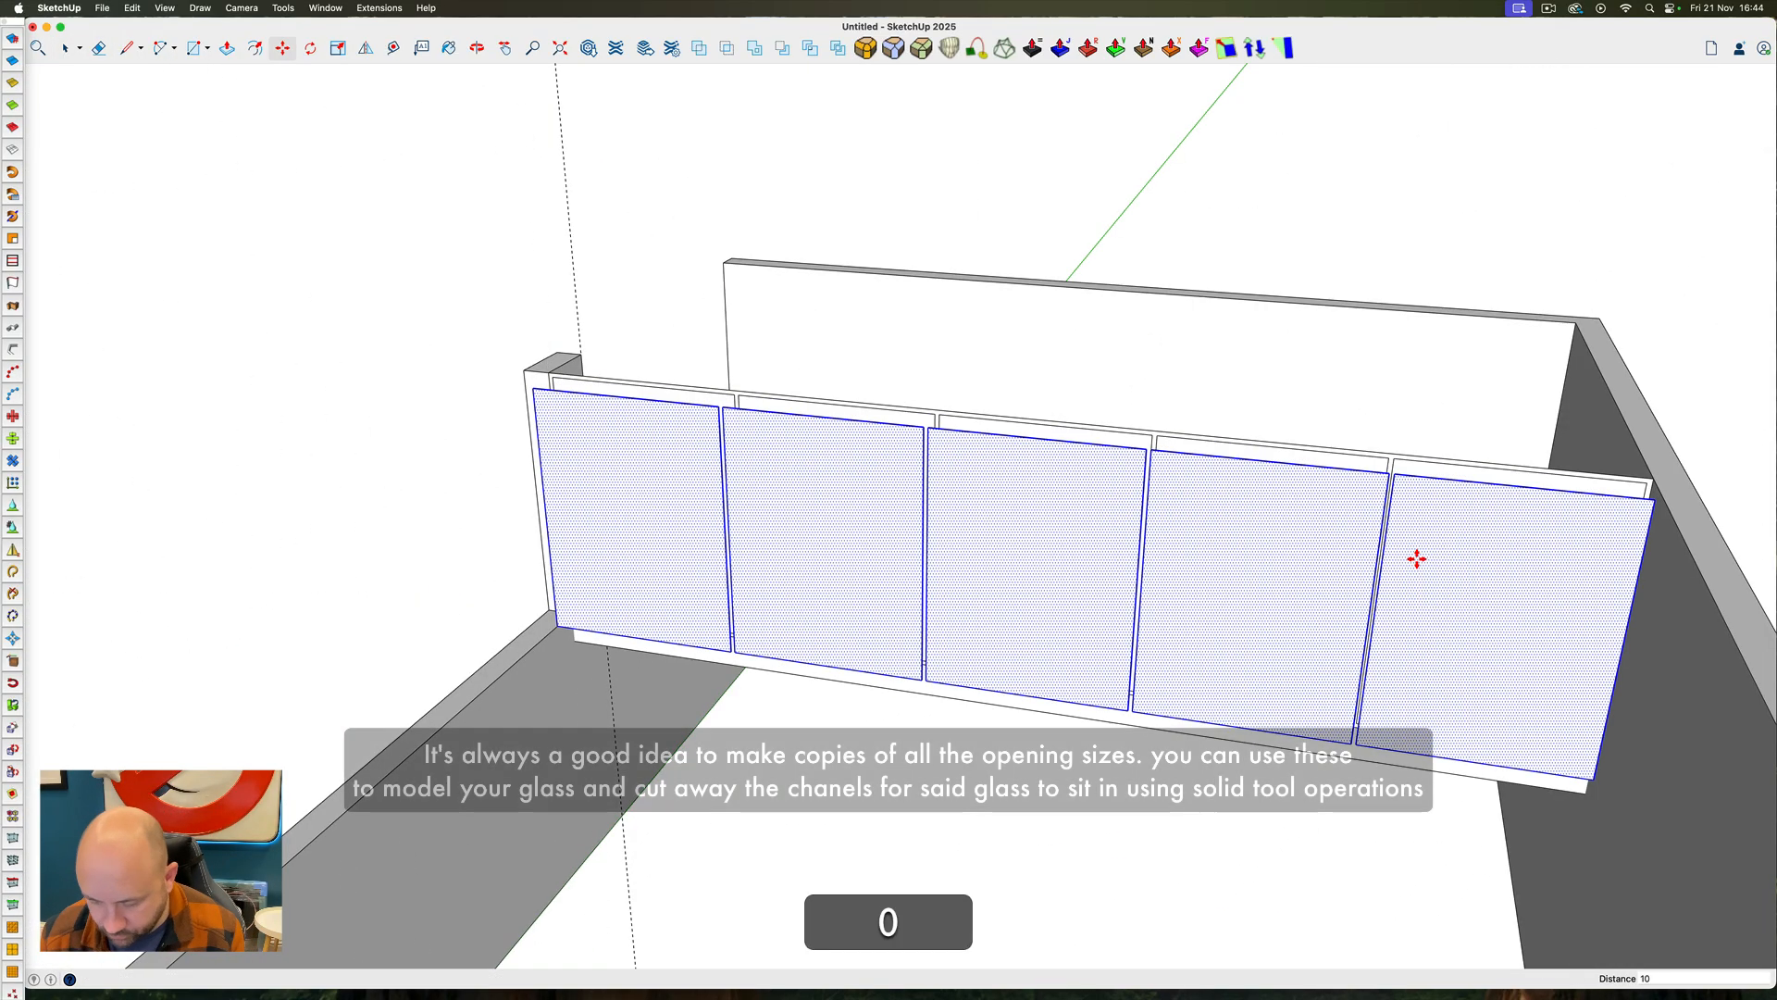
pyautogui.press('Return')
pyautogui.click(1039, 516)
pyautogui.press('BackSpace')
# Extrude the window frame face 2" and group the resulting frame
pyautogui.scroll(8, 499, 490)
pyautogui.press('p')
pyautogui.click(561, 393)
pyautogui.write('1')
pyautogui.press('Return')
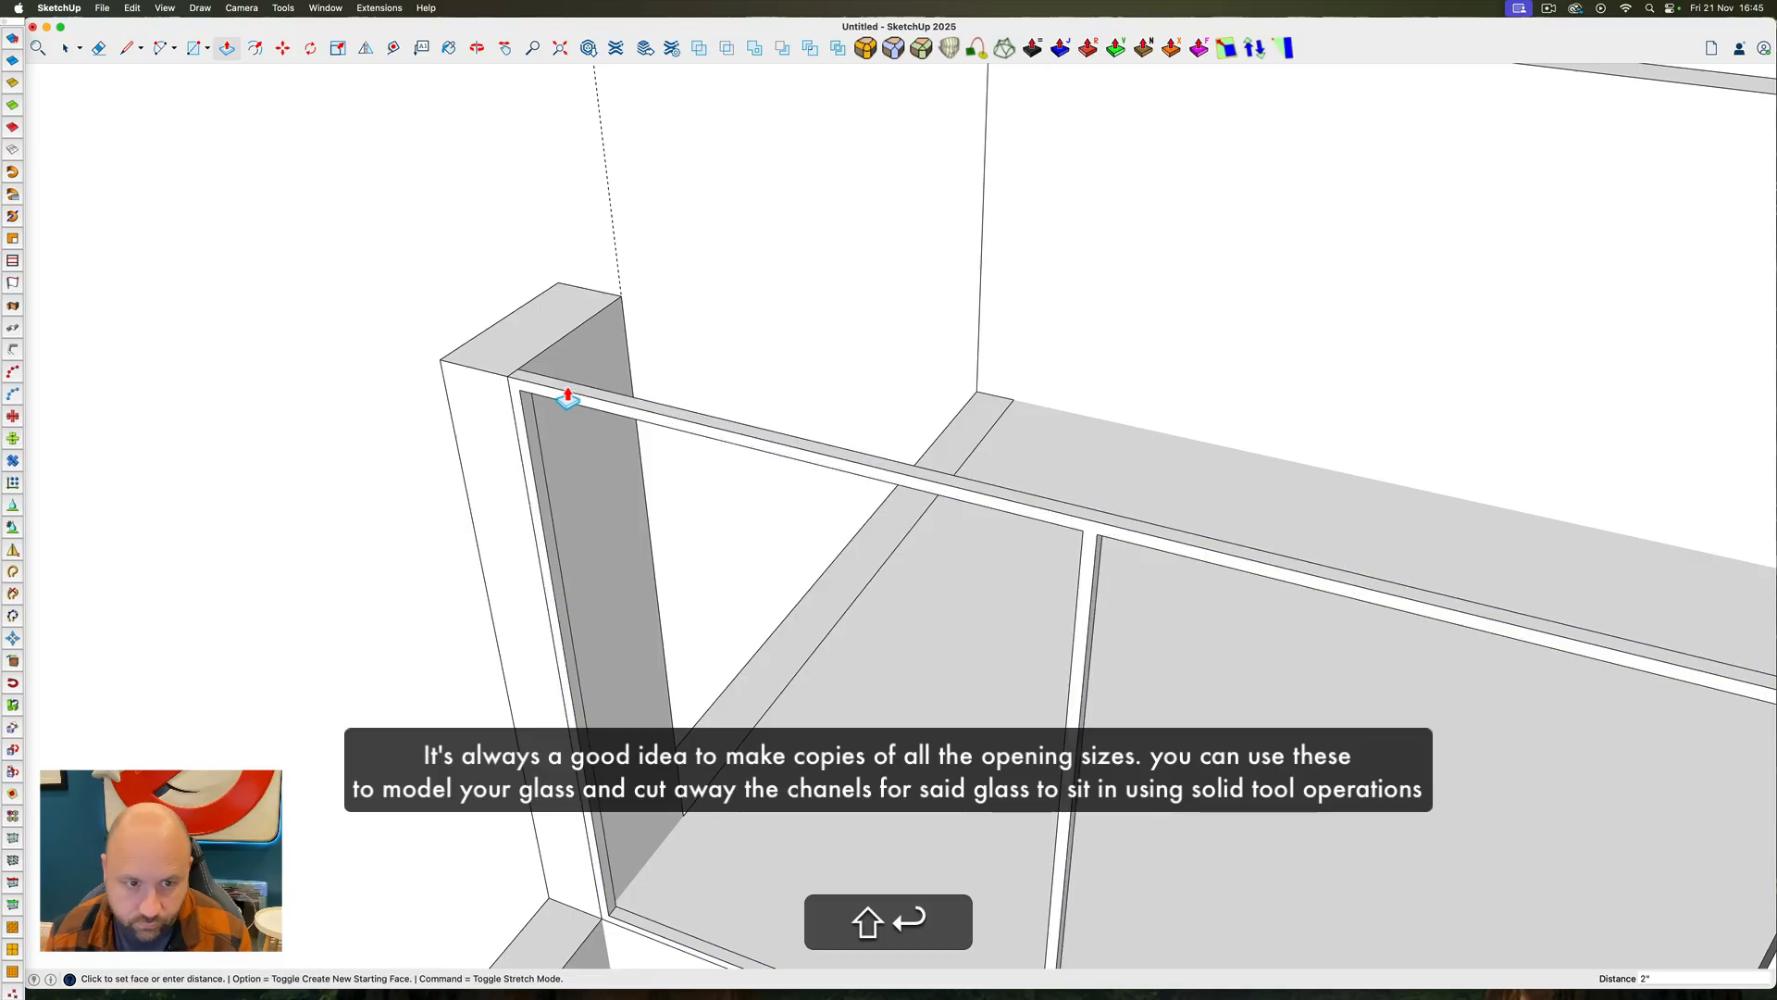
pyautogui.press('space')
pyautogui.tripleClick(555, 392)
pyautogui.press('g')
# Copy the five loose pane faces back into the window frame's openings
pyautogui.scroll(-8, 546, 467)
pyautogui.click(554, 686)
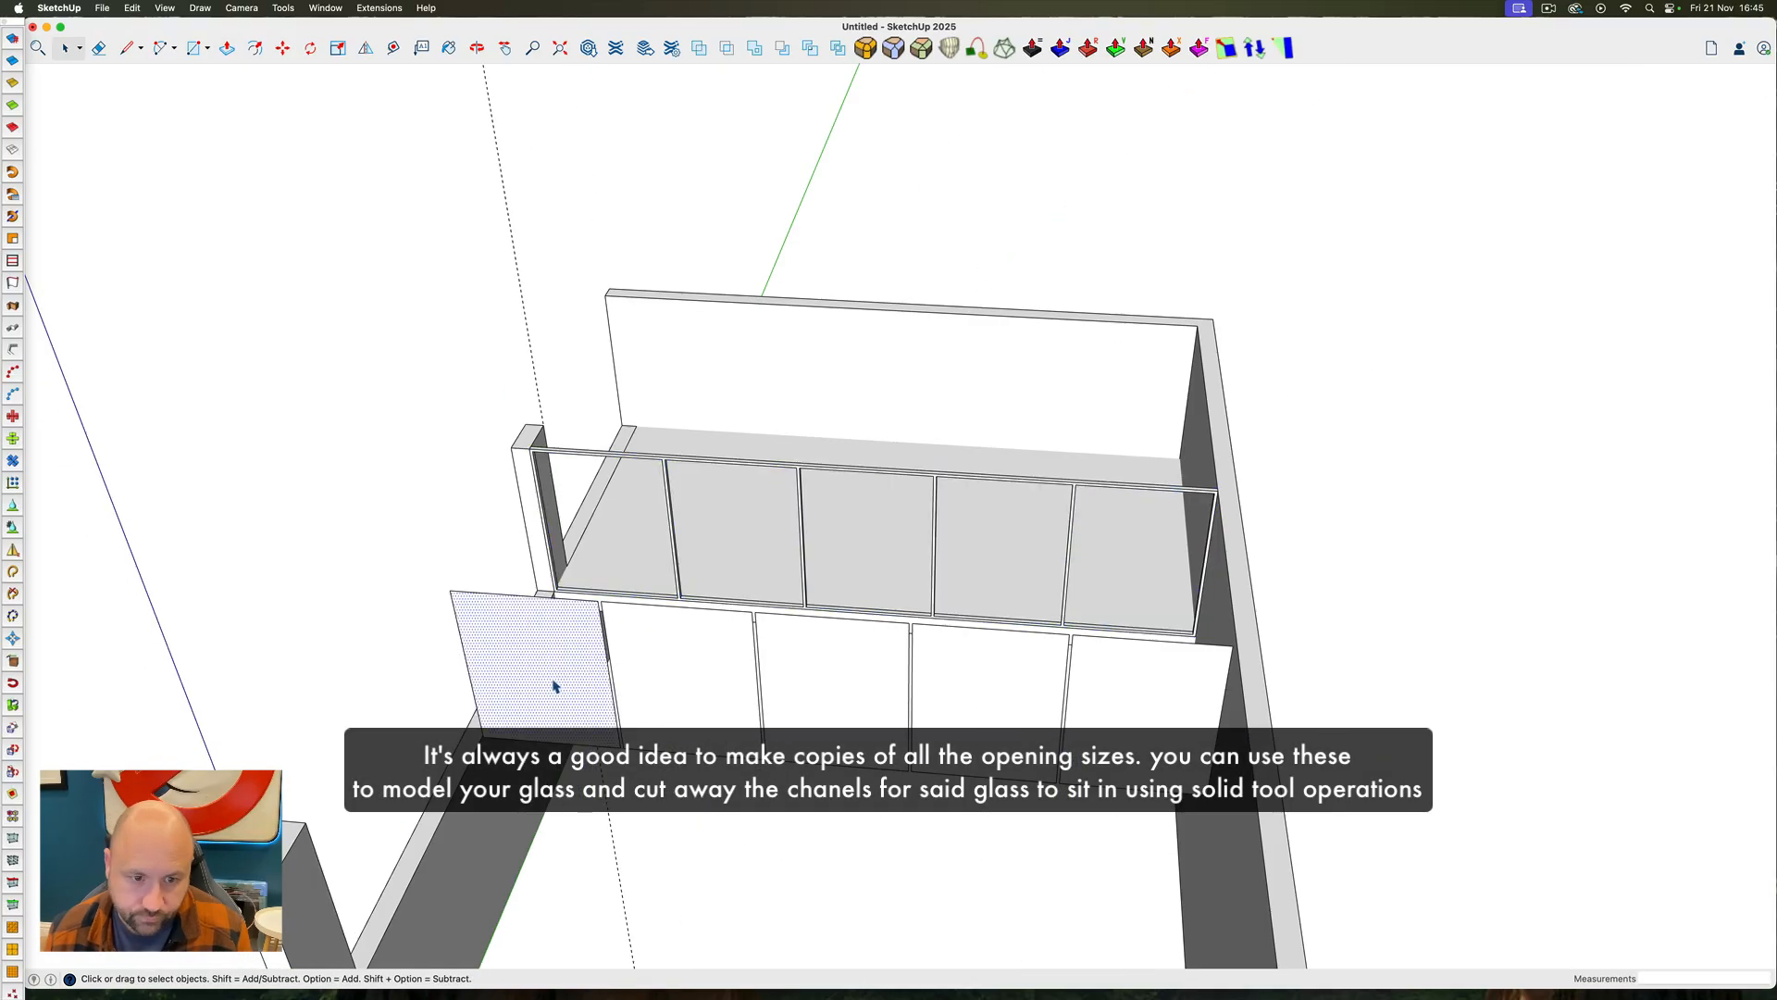
pyautogui.keyDown('shift'); pyautogui.click(838, 662); pyautogui.keyUp('shift')
pyautogui.keyDown('shift'); pyautogui.click(1009, 668); pyautogui.keyUp('shift')
pyautogui.keyDown('shift'); pyautogui.click(1120, 680); pyautogui.keyUp('shift')
pyautogui.press('m')
pyautogui.click(539, 623)
pyautogui.press('alt')
pyautogui.click(607, 469)
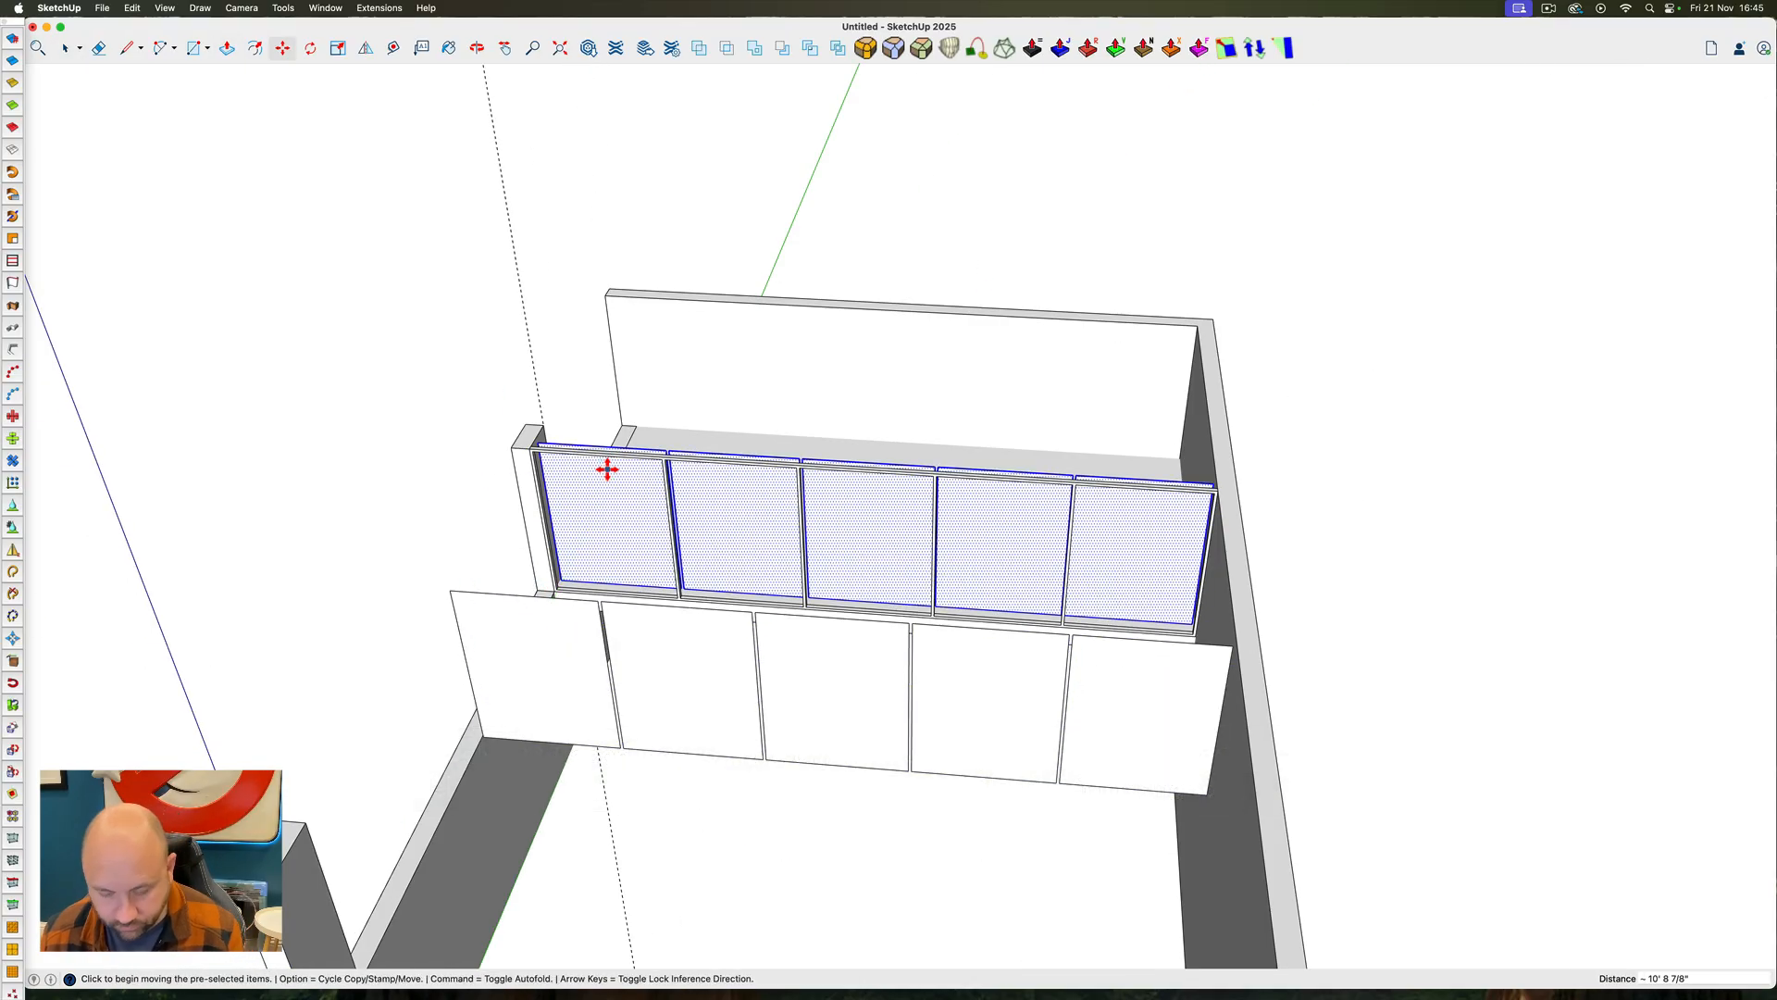
pyautogui.press('f')
pyautogui.scroll(8, 555, 459)
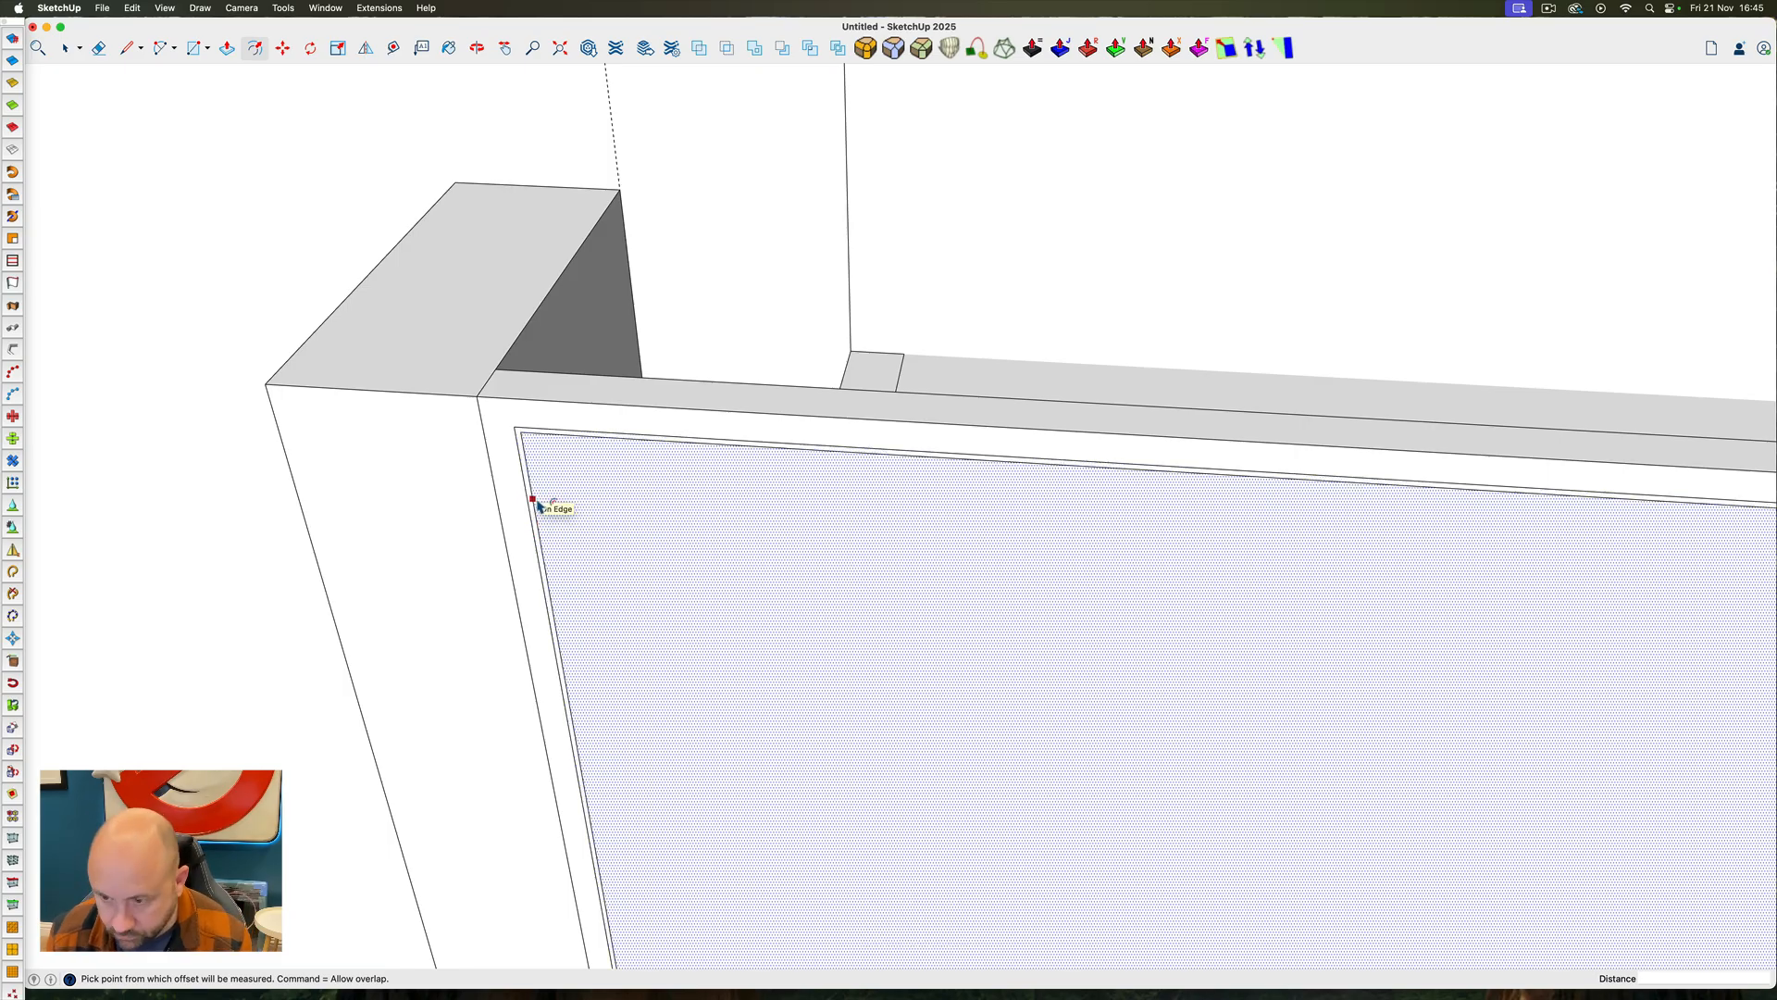
pyautogui.press('super+z')
pyautogui.press('super+z')
# Offset the outline of the leftmost pane in the frame inward by 3/8"
pyautogui.press('space')
pyautogui.click(584, 473)
pyautogui.press('f')
pyautogui.click(573, 435)
pyautogui.write('3/8"')
pyautogui.hotkey('shift', 'Return')
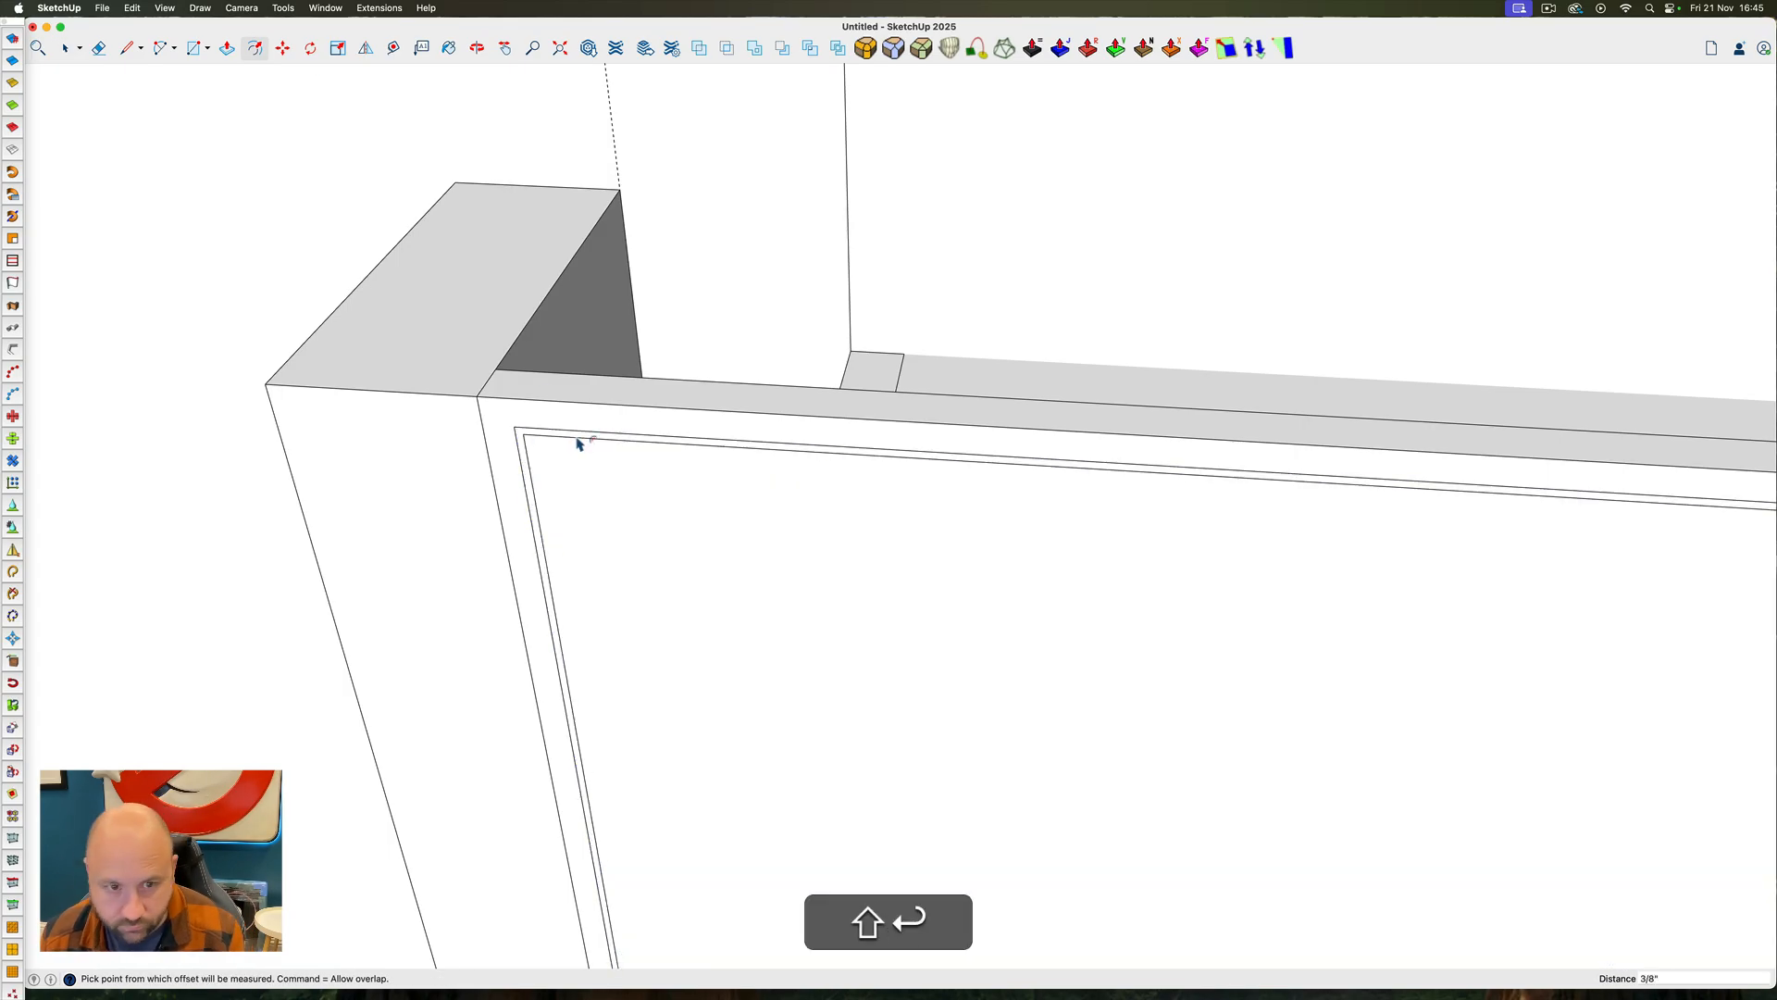
# Offset the outlines of the other four panes in the frame inward by 3/8"
pyautogui.scroll(-5, 578, 444)
pyautogui.keyDown('shift'); pyautogui.moveTo(1018, 519); pyautogui.dragTo(356, 450, button='middle'); pyautogui.keyUp('shift')
pyautogui.press('space')
pyautogui.press('f')
pyautogui.press('Escape')
pyautogui.doubleClick(797, 457)
pyautogui.doubleClick(1532, 480)
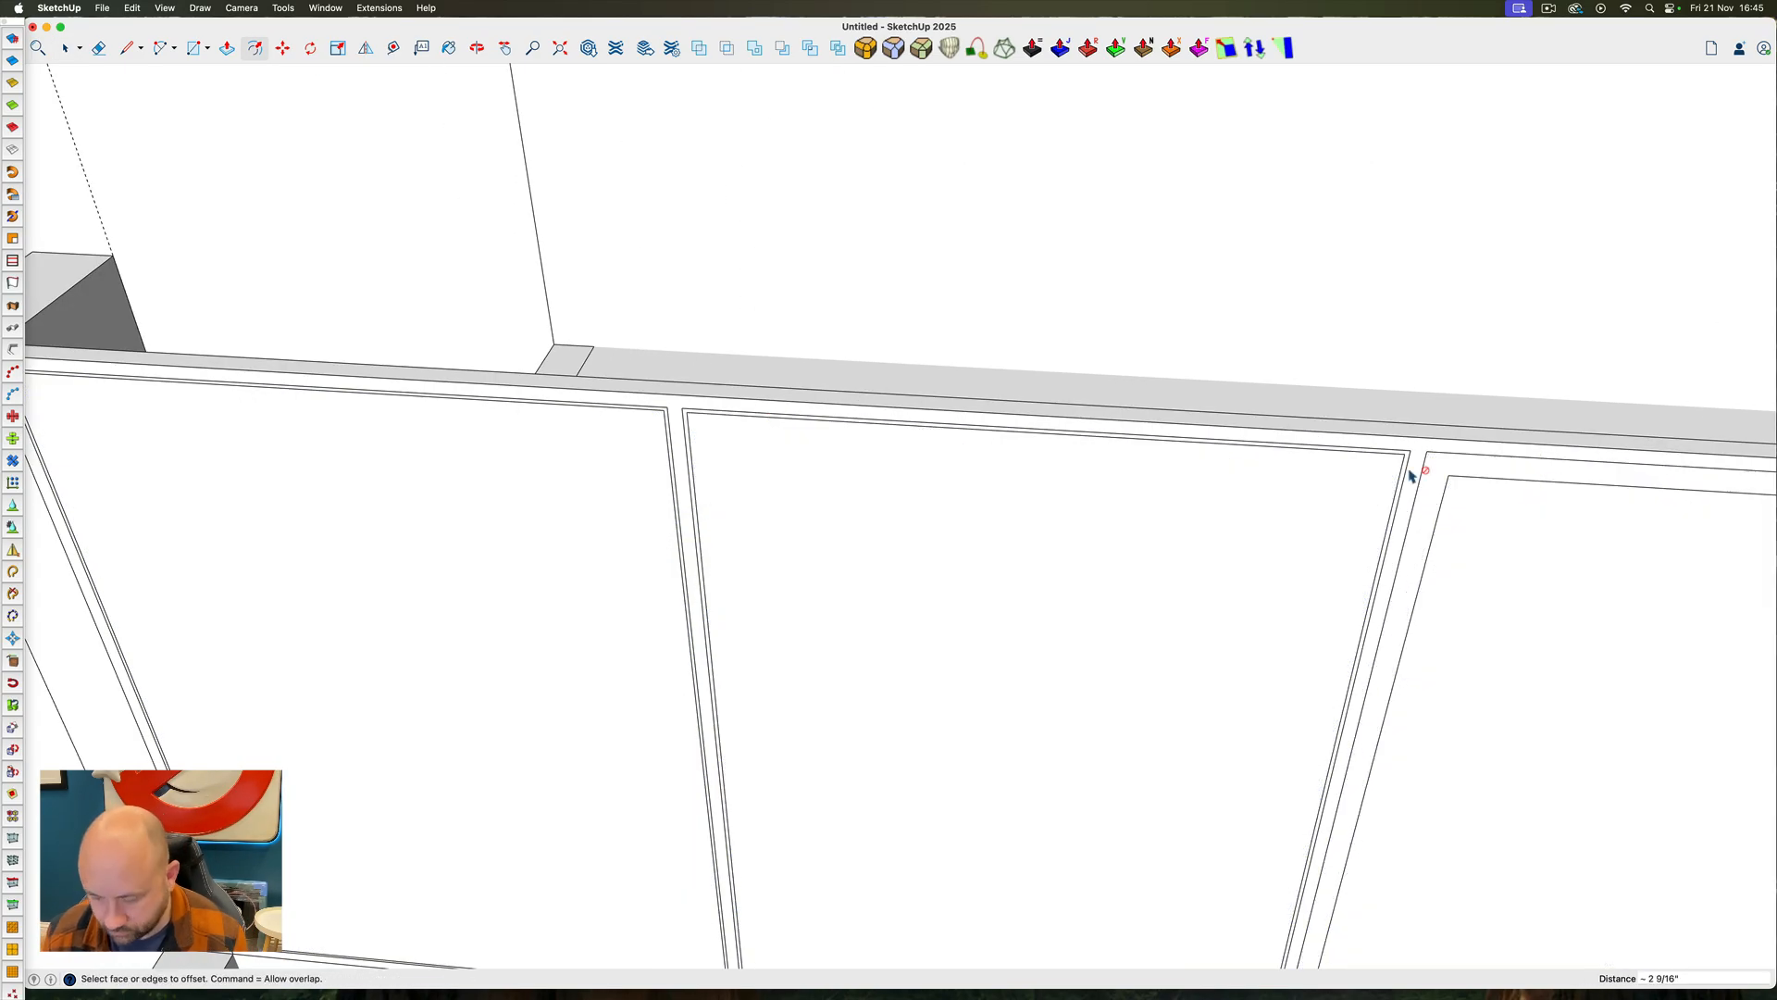
pyautogui.write('3/8"')
pyautogui.scroll(-8, 1123, 401)
pyautogui.scroll(6, 1201, 380)
pyautogui.write('3/8"')
# Delete the inner pane faces so that only the narrow offset strips remain in the frame openings
pyautogui.press('space')
pyautogui.click(1236, 396)
pyautogui.press('BackSpace')
pyautogui.click(583, 354)
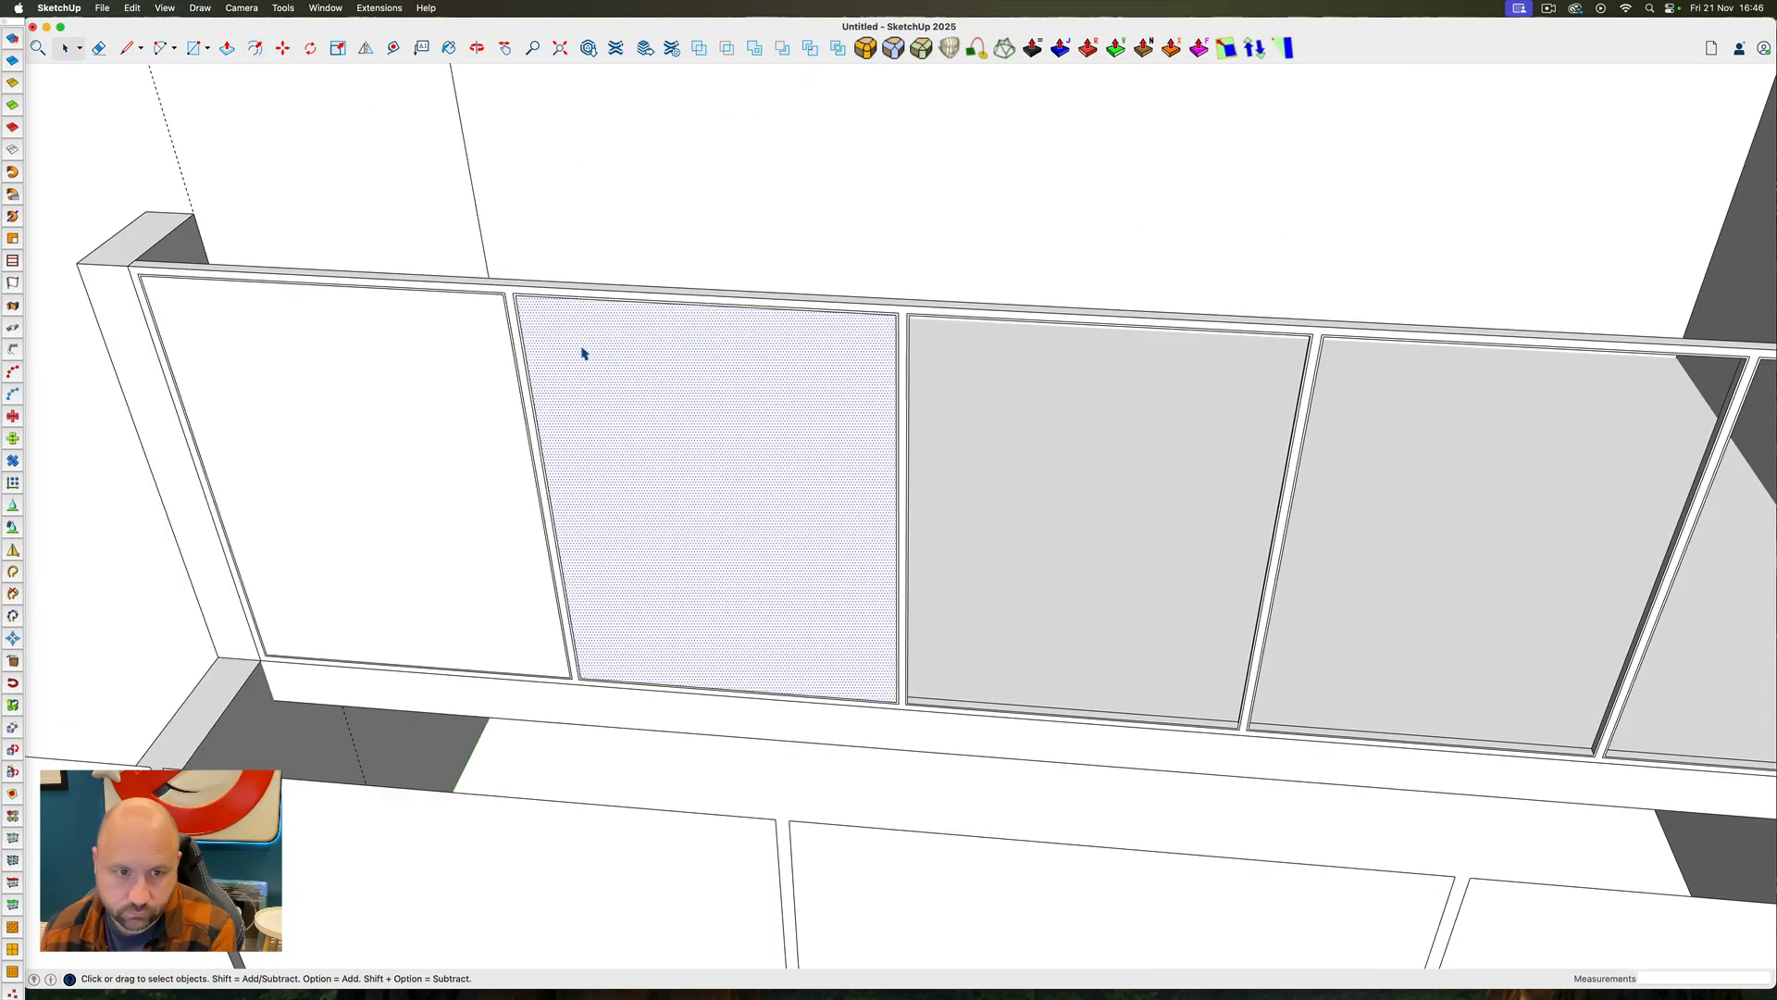
pyautogui.press('BackSpace')
pyautogui.click(444, 351)
pyautogui.press('BackSpace')
# Select the narrow strips around all five openings and group them as glazing beads
pyautogui.scroll(6, 498, 298)
pyautogui.doubleClick(498, 301)
pyautogui.keyDown('shift'); pyautogui.doubleClick(526, 303); pyautogui.keyUp('shift')
pyautogui.keyDown('shift'); pyautogui.doubleClick(1506, 347); pyautogui.keyUp('shift')
pyautogui.keyDown('shift'); pyautogui.doubleClick(1345, 334); pyautogui.keyUp('shift')
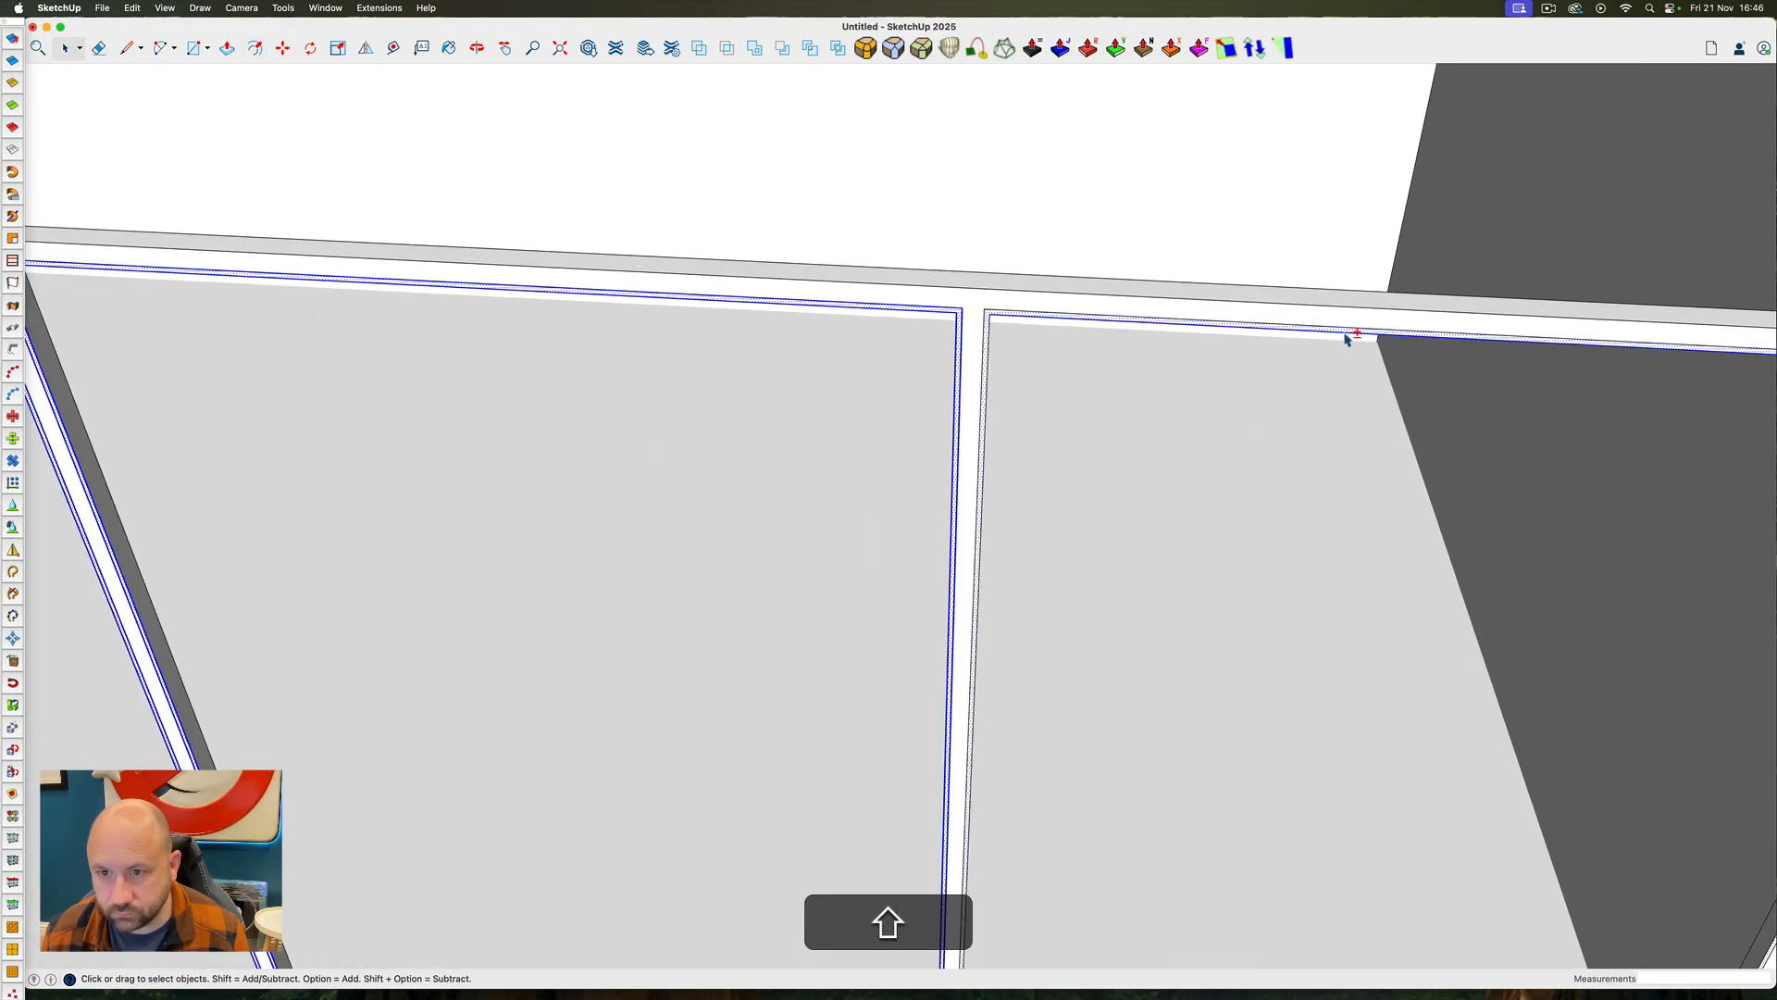
pyautogui.scroll(-10, 1194, 305)
pyautogui.scroll(10, 535, 219)
# Extrude the glazing bead strips around the five openings inside their group
pyautogui.press('p')
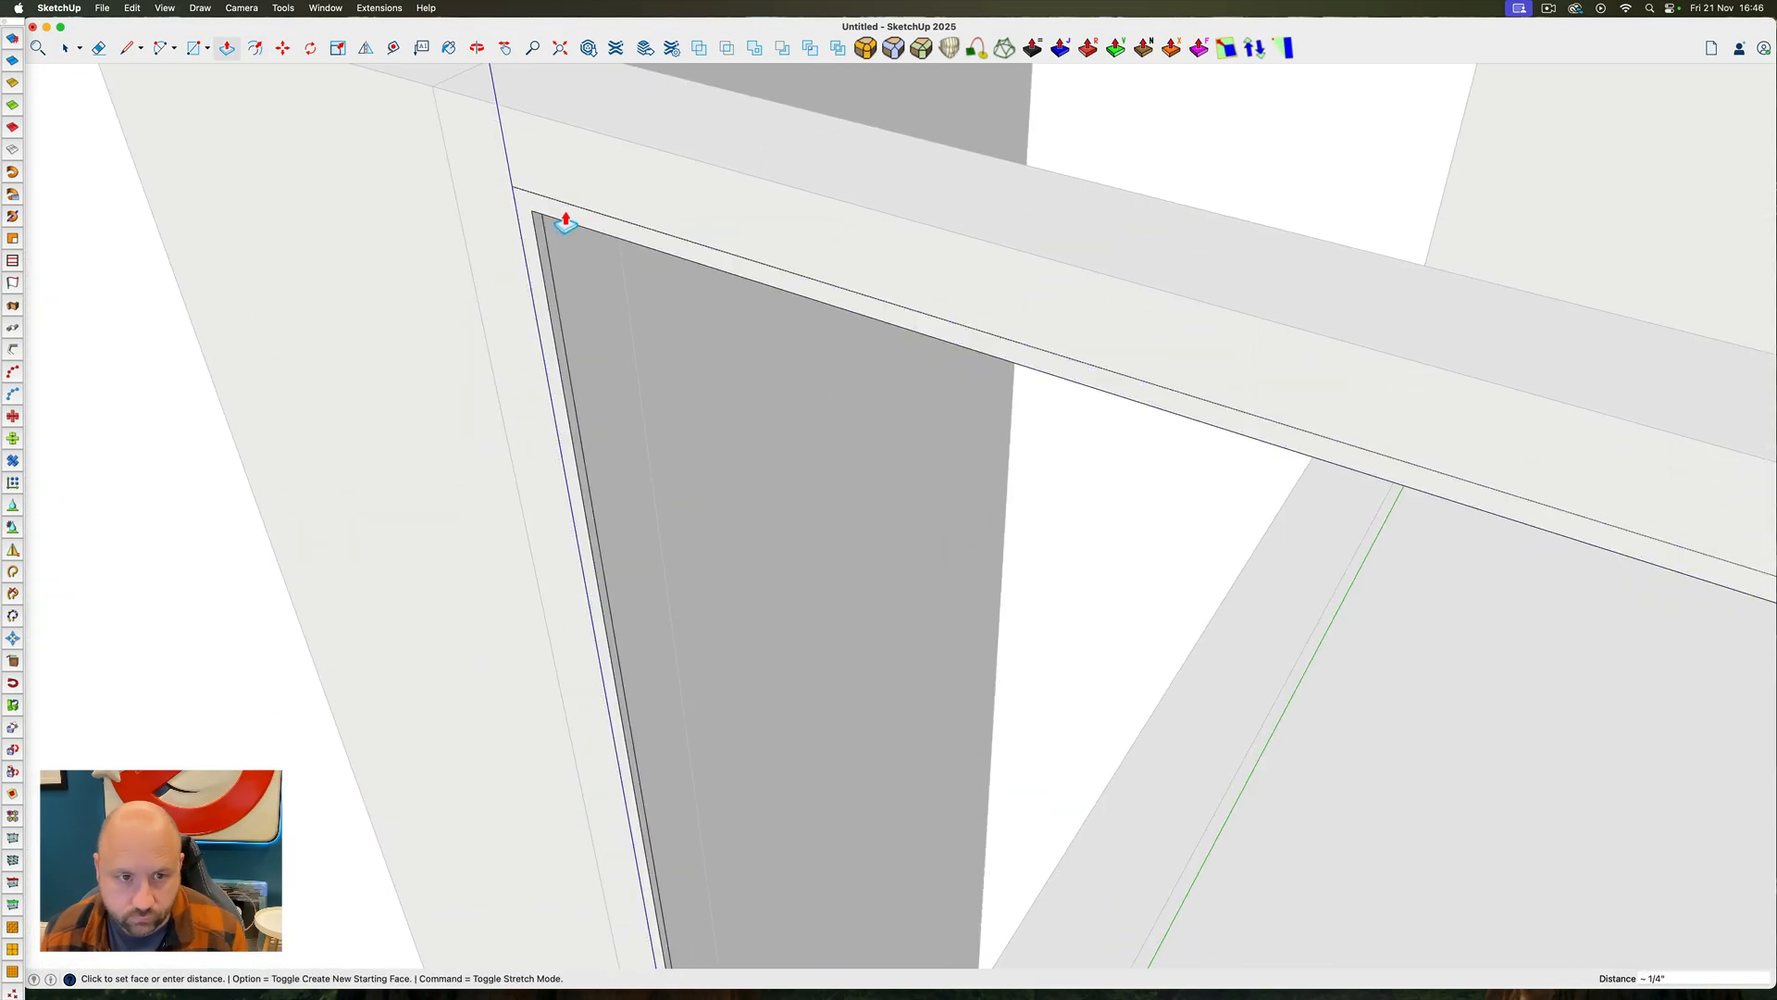
pyautogui.press('space')
pyautogui.doubleClick(566, 222)
pyautogui.scroll(-10, 566, 222)
pyautogui.scroll(5, 797, 301)
pyautogui.press('p')
pyautogui.scroll(-5, 674, 281)
pyautogui.scroll(5, 1563, 552)
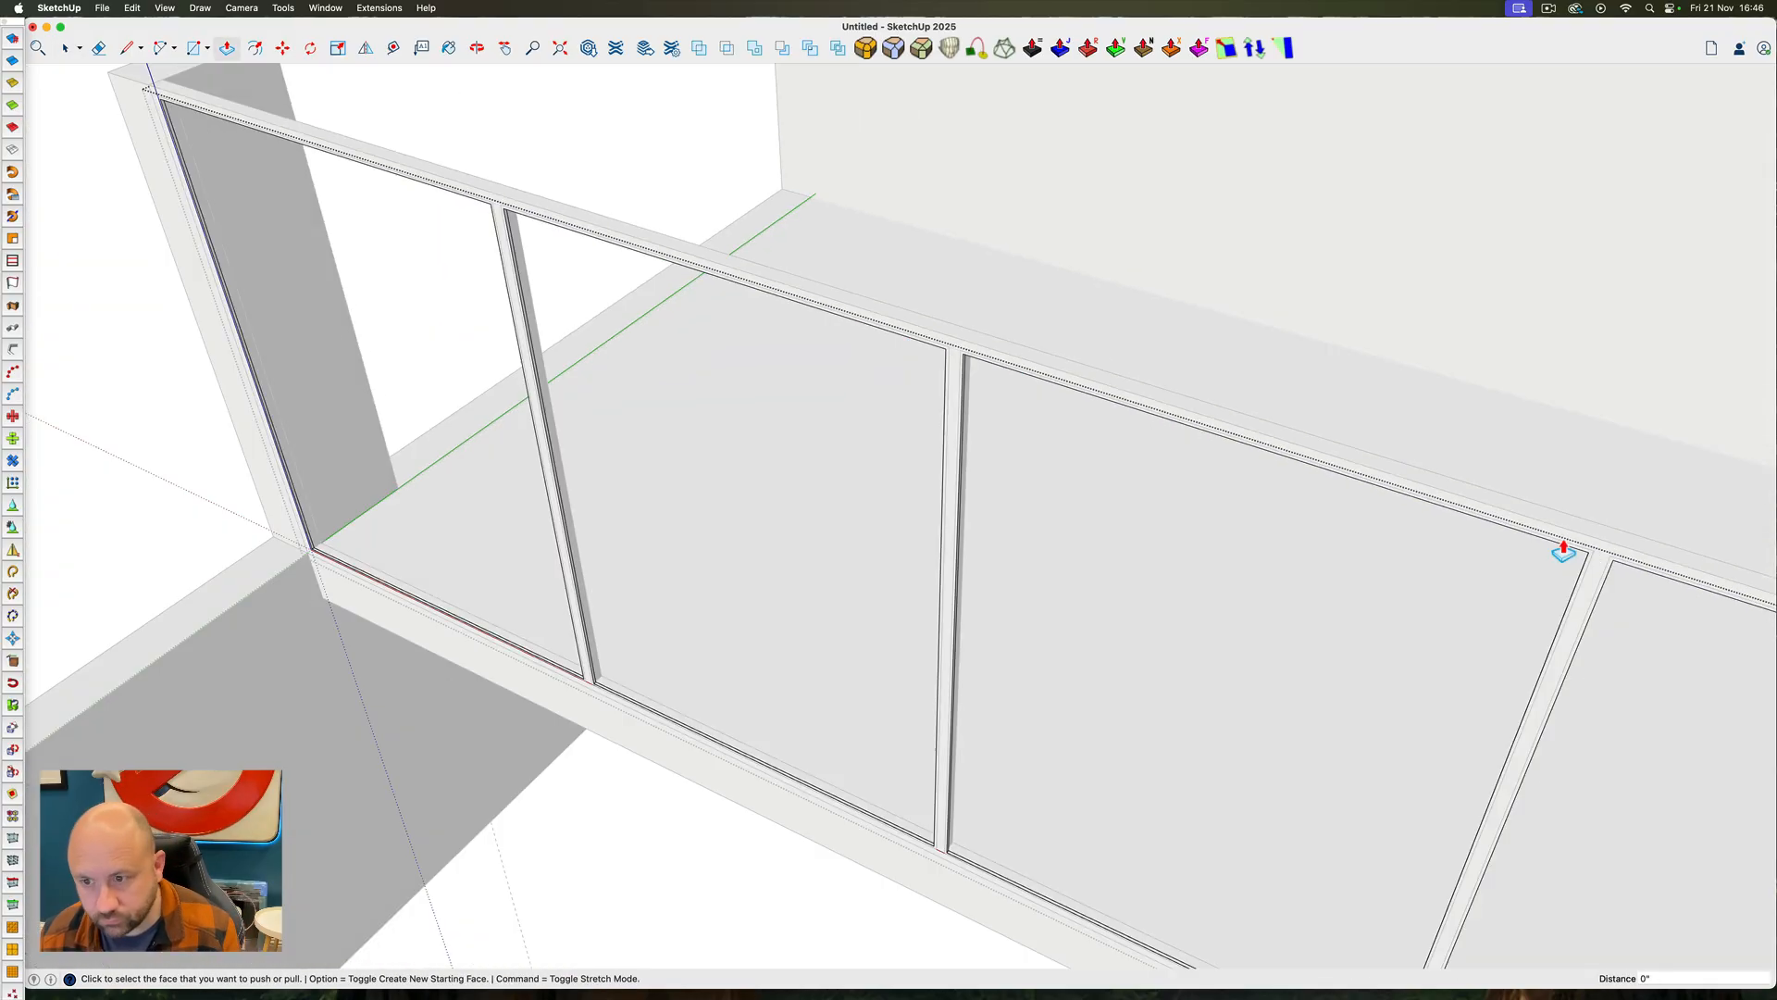
pyautogui.scroll(-5, 1564, 551)
pyautogui.scroll(5, 1491, 457)
pyautogui.scroll(-5, 425, 120)
pyautogui.scroll(5, 442, 163)
# Select each extruded glazing bead in turn and group it separately
pyautogui.press('space')
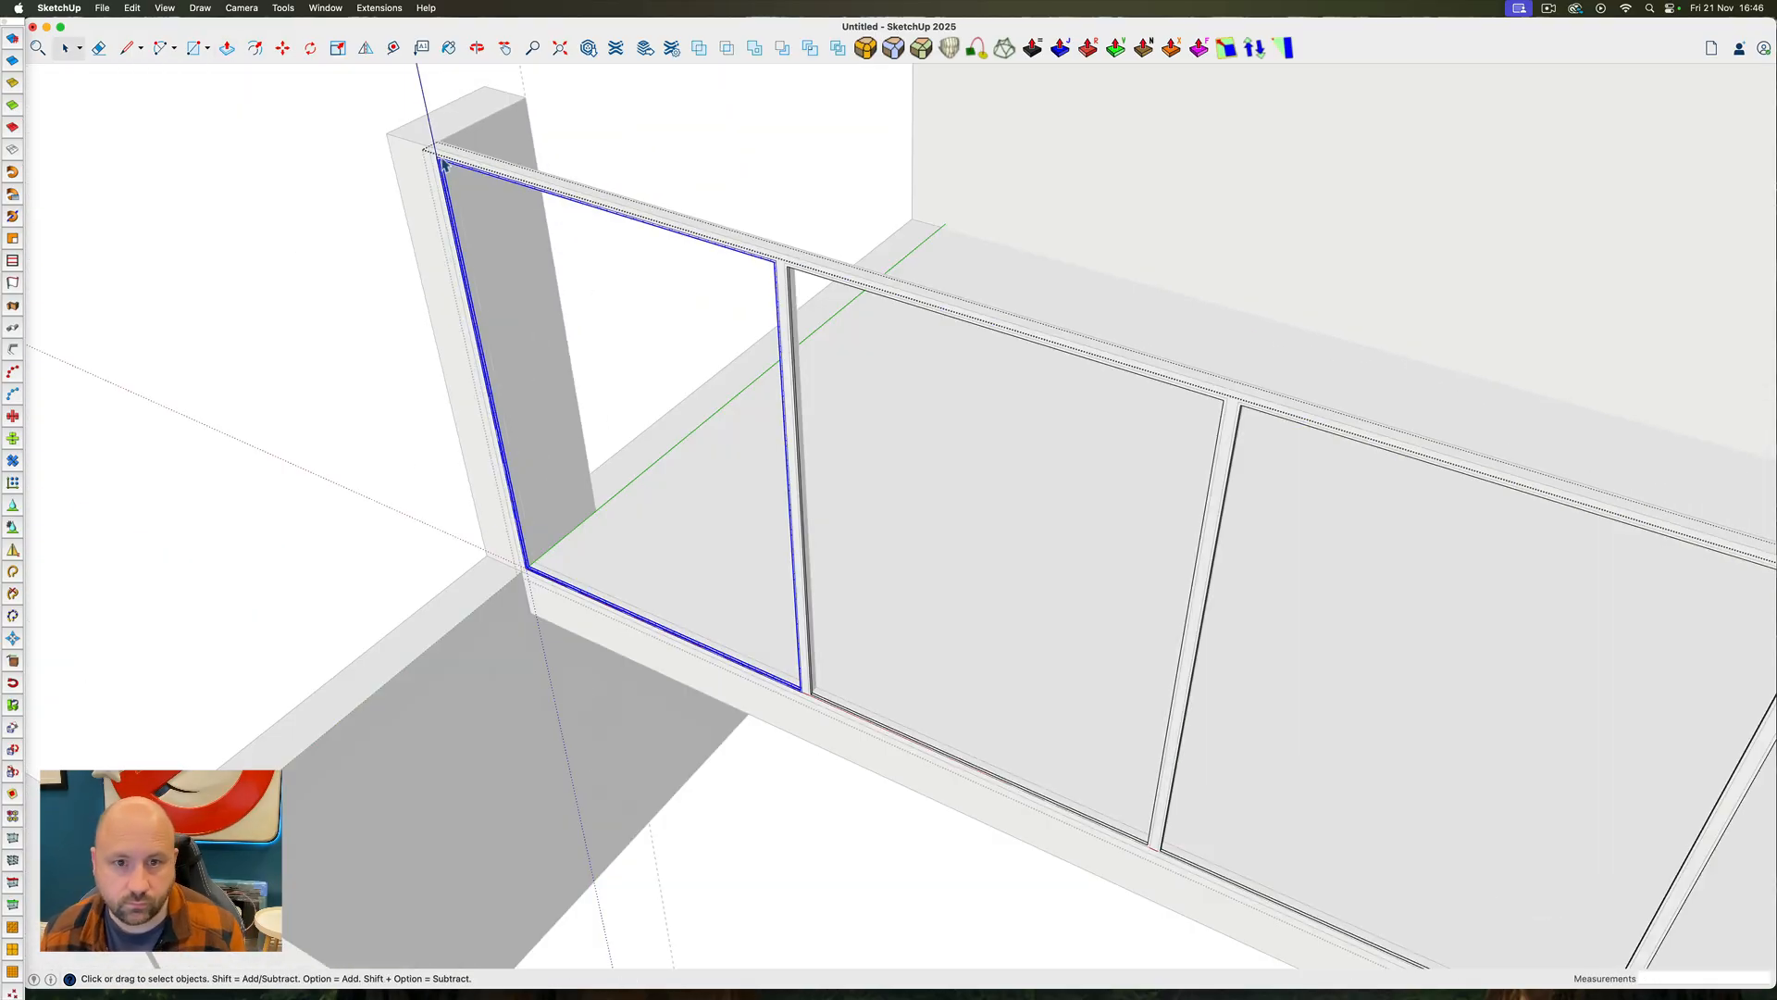
pyautogui.scroll(-3, 442, 163)
pyautogui.scroll(3, 813, 269)
pyautogui.keyDown('shift'); pyautogui.doubleClick(814, 269); pyautogui.keyUp('shift')
pyautogui.scroll(-6, 1025, 313)
pyautogui.scroll(5, 941, 319)
pyautogui.tripleClick(944, 323)
pyautogui.click(942, 301)
pyautogui.scroll(-5, 941, 296)
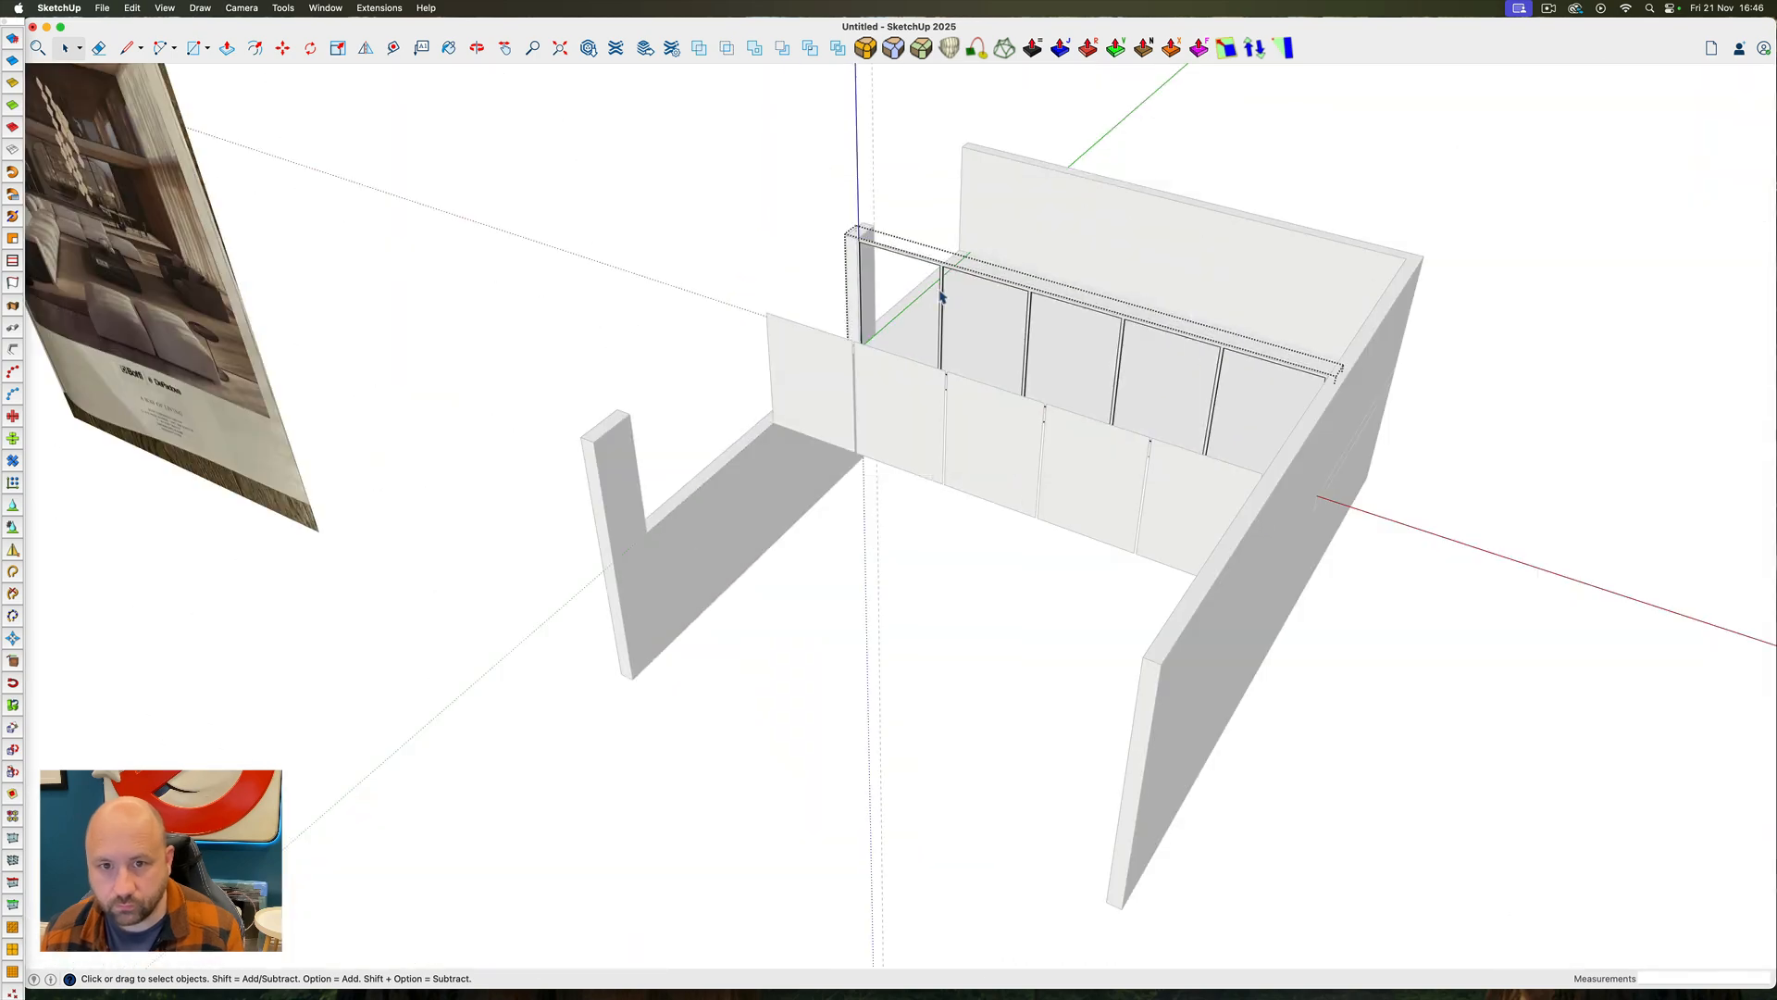
# Select all the glazing beads and move them into position within the frame's depth
pyautogui.press('super+a')
pyautogui.scroll(10, 860, 246)
pyautogui.press('m')
pyautogui.click(837, 325)
pyautogui.press('space')
# Offset the outlines of the five loose panes in front of the frame outward by 1/2"
pyautogui.scroll(-8, 836, 325)
pyautogui.moveTo(1046, 246); pyautogui.dragTo(1009, 444, button='middle')
pyautogui.click(1004, 704)
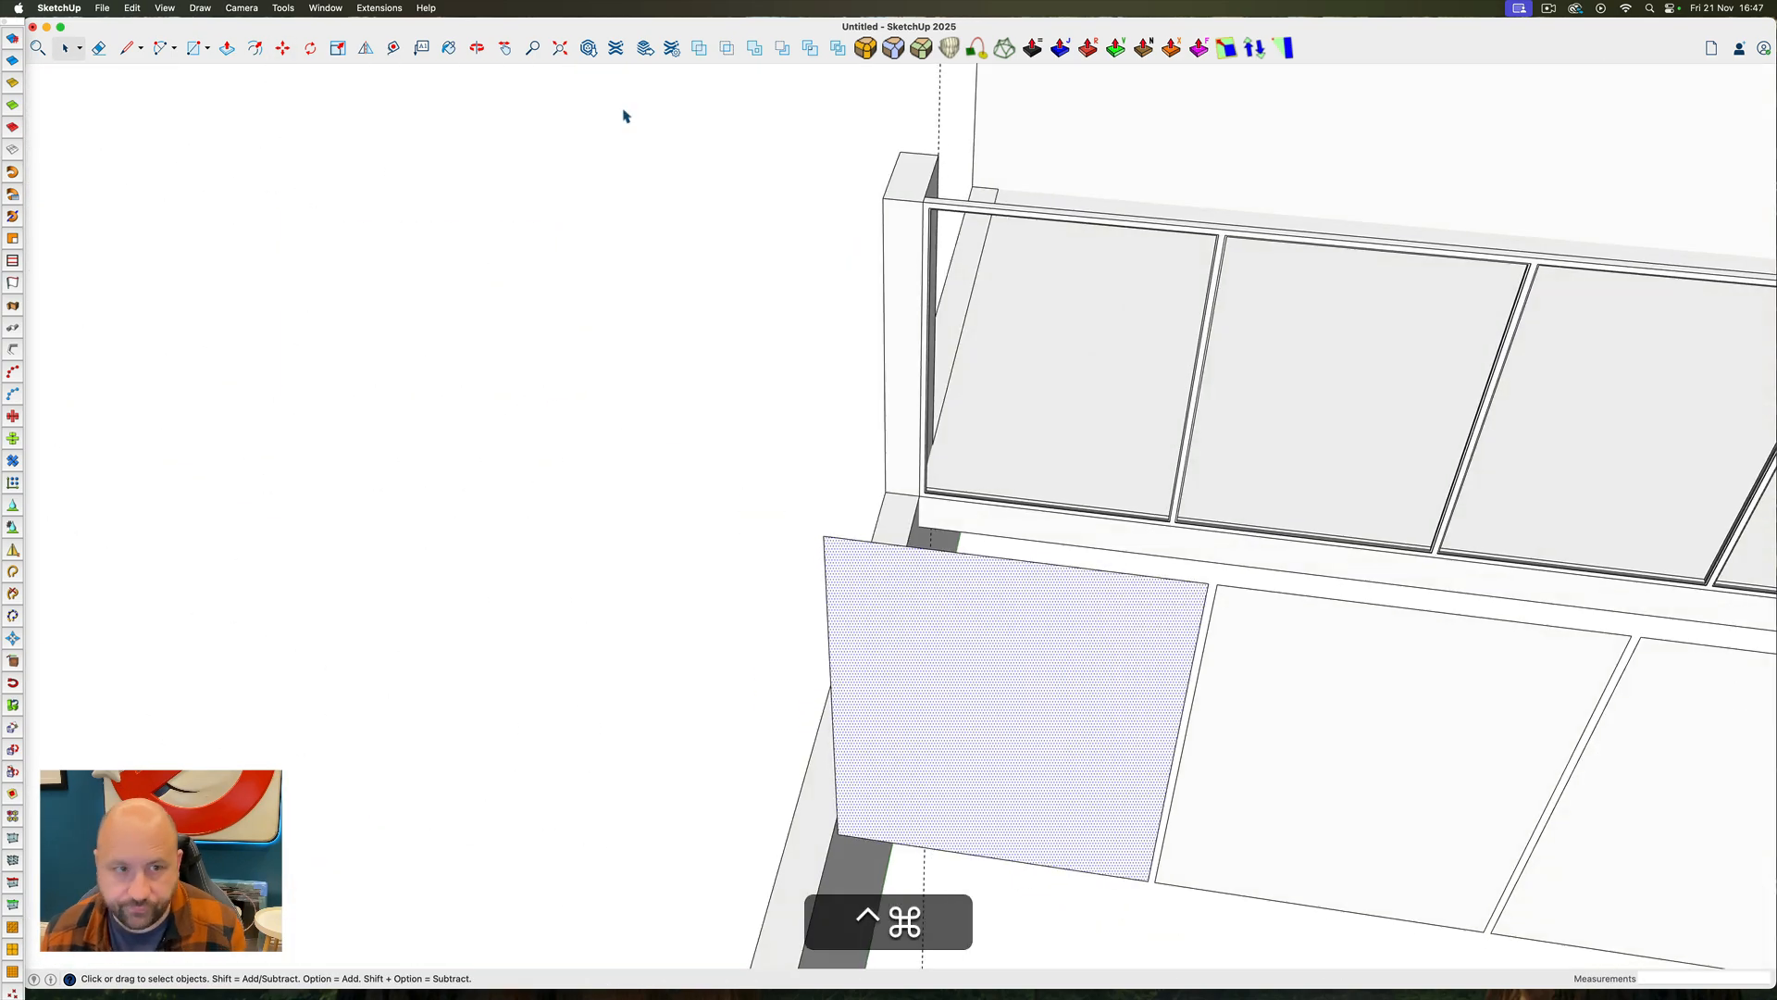
pyautogui.doubleClick(1236, 593)
pyautogui.press('super+z')
pyautogui.doubleClick(1234, 593)
pyautogui.scroll(-5, 917, 559)
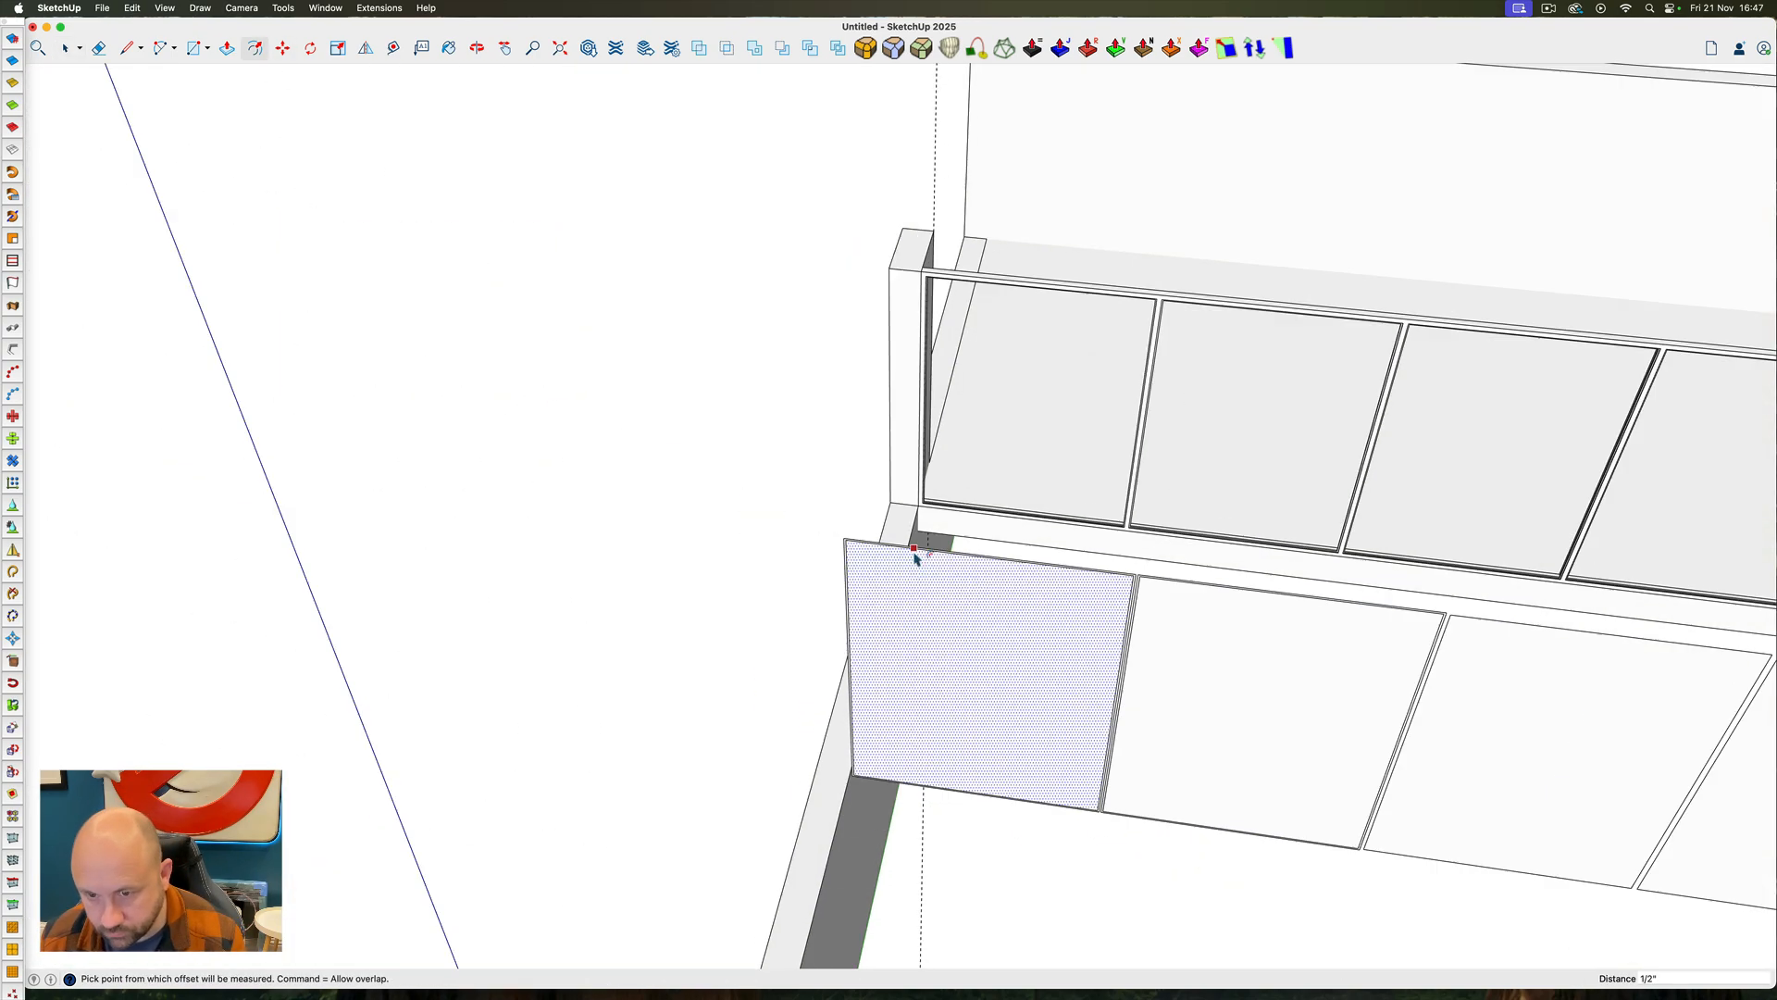
pyautogui.scroll(5, 1370, 606)
pyautogui.doubleClick(1472, 616)
pyautogui.doubleClick(1568, 633)
pyautogui.scroll(-5, 1443, 606)
pyautogui.doubleClick(1512, 617)
# Copy the five inner pane rectangles to the clipboard and delete their outlines from the enlarged panes
pyautogui.press('space')
pyautogui.doubleClick(1203, 592)
pyautogui.keyDown('shift'); pyautogui.doubleClick(787, 576); pyautogui.keyUp('shift')
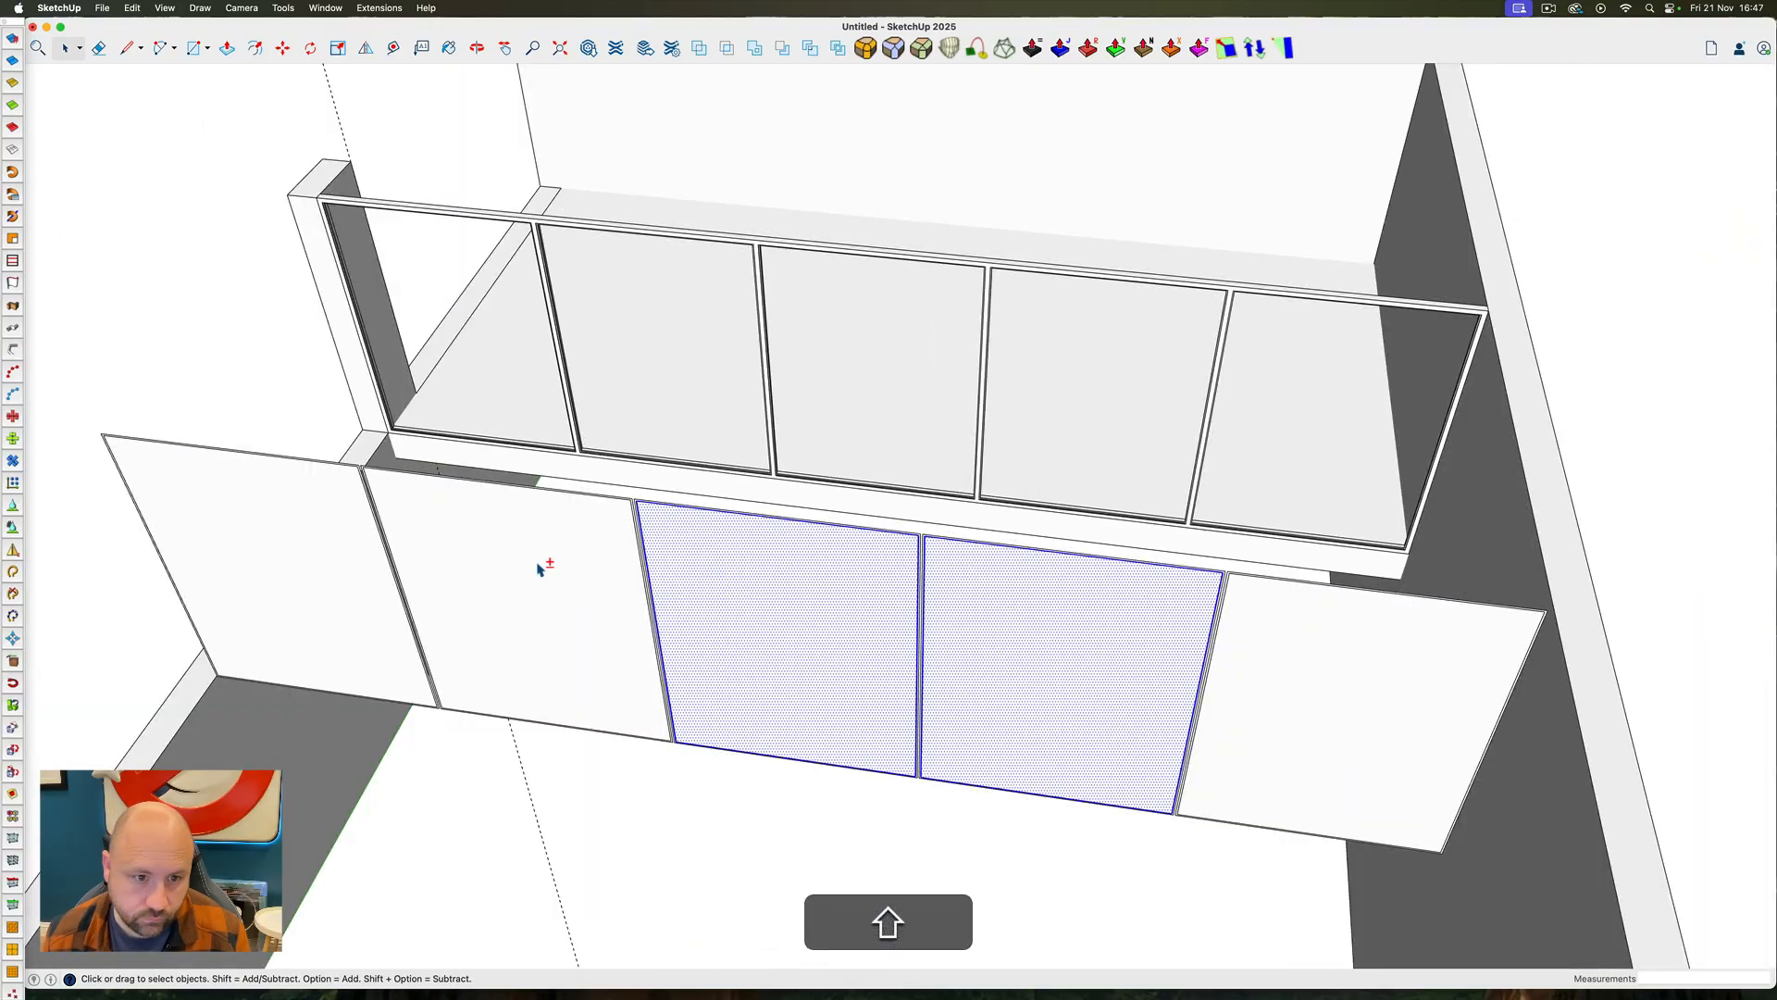
pyautogui.keyDown('shift'); pyautogui.doubleClick(539, 567); pyautogui.keyUp('shift')
pyautogui.keyDown('shift'); pyautogui.doubleClick(318, 548); pyautogui.keyUp('shift')
pyautogui.press('super+c')
pyautogui.keyDown('shift'); pyautogui.click(317, 548); pyautogui.keyUp('shift')
pyautogui.keyDown('shift'); pyautogui.click(965, 606); pyautogui.keyUp('shift')
pyautogui.keyDown('shift'); pyautogui.doubleClick(1277, 626); pyautogui.keyUp('shift')
pyautogui.keyDown('shift'); pyautogui.click(1277, 626); pyautogui.keyUp('shift')
pyautogui.press('Delete')
# Extrude the enlarged panes into thin solid panels for cutting the glass channels
pyautogui.press('p')
pyautogui.scroll(5, 294, 473)
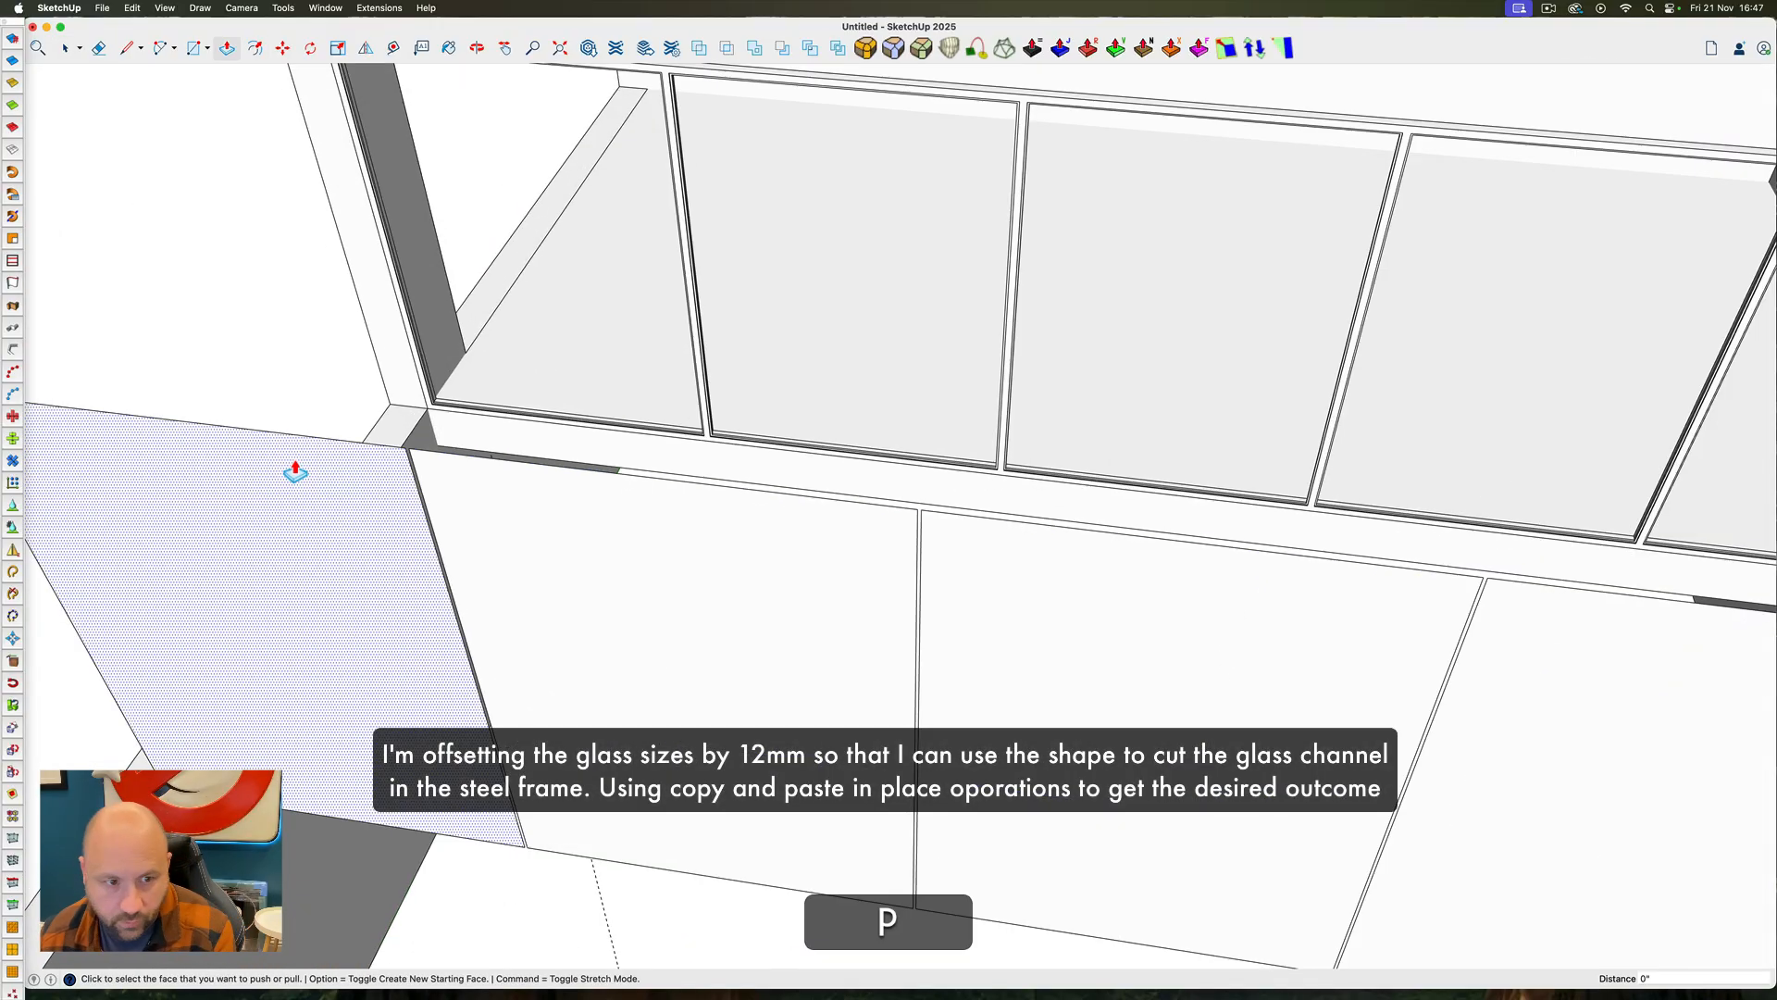
pyautogui.click(294, 472)
pyautogui.press('Return')
# Select all five extruded panels and group them
pyautogui.press('space')
pyautogui.tripleClick(1210, 604)
pyautogui.keyDown('shift'); pyautogui.tripleClick(781, 564); pyautogui.keyUp('shift')
pyautogui.keyDown('shift'); pyautogui.tripleClick(615, 542); pyautogui.keyUp('shift')
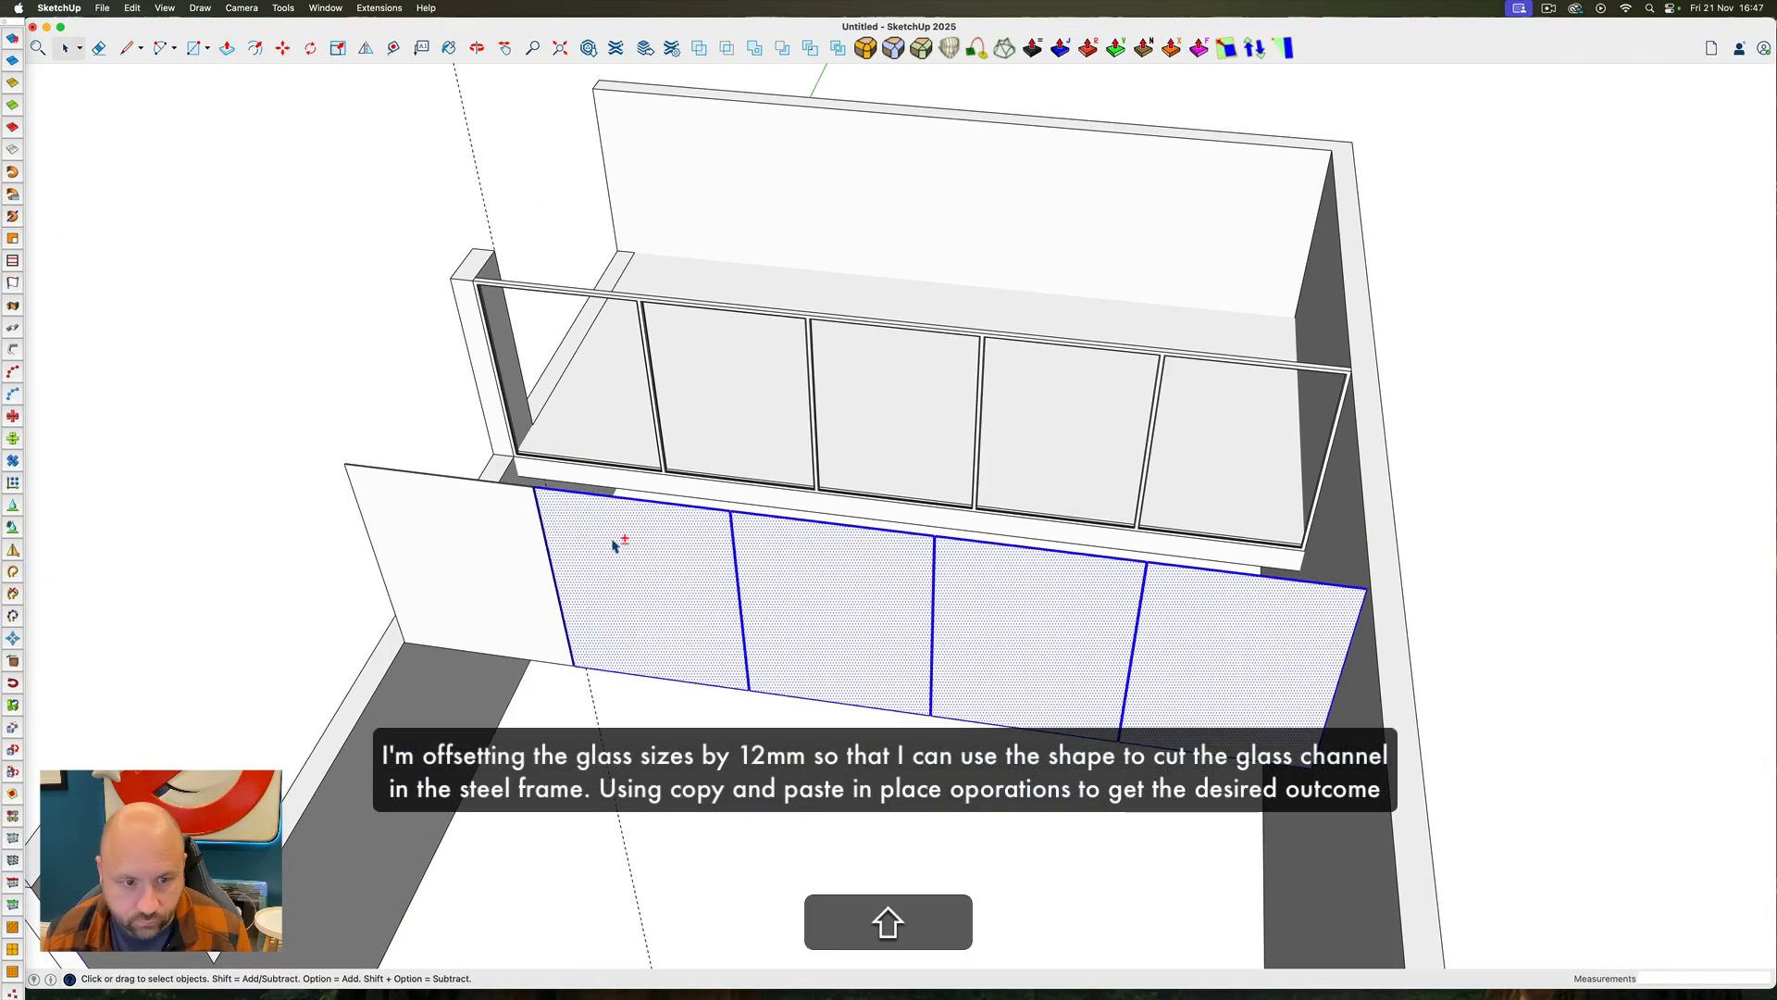
pyautogui.keyDown('shift'); pyautogui.tripleClick(398, 495); pyautogui.keyUp('shift')
pyautogui.rightClick(397, 489)
pyautogui.click(448, 620)
# Copy the panels straight back along the green axis to the corner of the frame's left opening
pyautogui.press('m')
pyautogui.click(366, 529)
pyautogui.hotkey('alt', 'Left')
pyautogui.scroll(10, 479, 285)
pyautogui.click(448, 258)
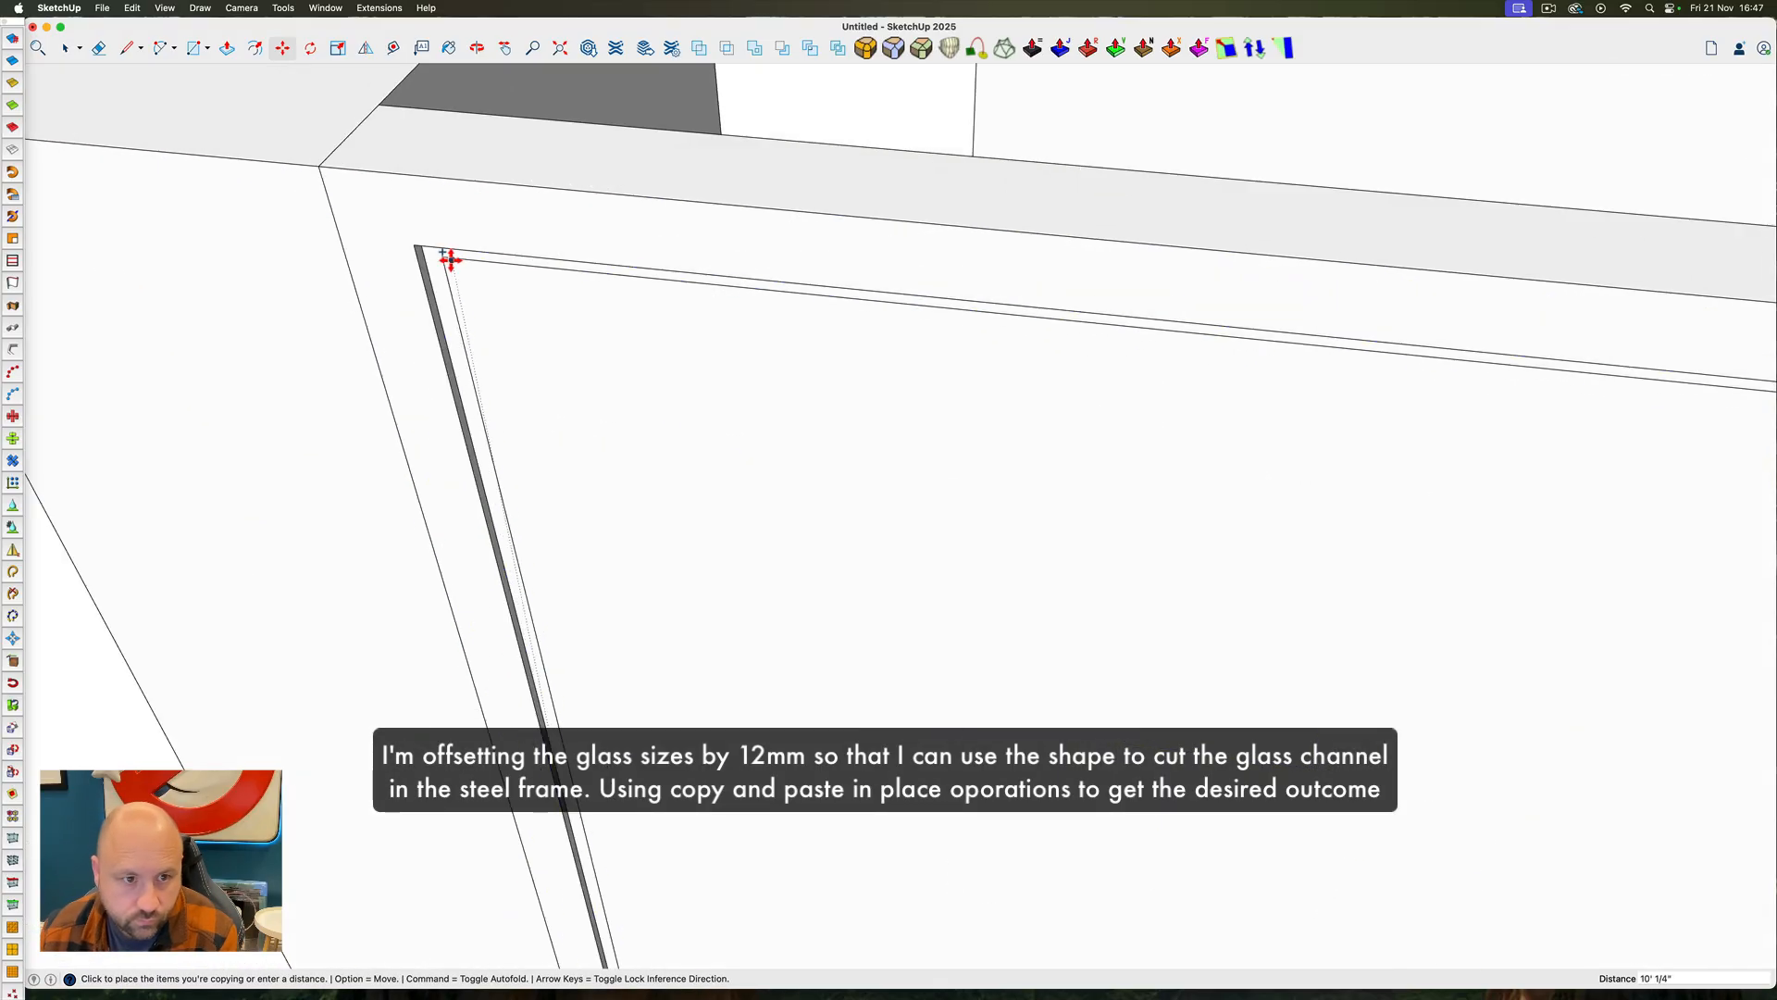
# Place the copied panels at the corner of the frame's opening and subtract them from the steel frame to cut the glass channels
pyautogui.click(448, 258)
pyautogui.click(457, 269)
pyautogui.scroll(-10, 712, 532)
pyautogui.press('space')
pyautogui.click(783, 48)
pyautogui.click(746, 555)
pyautogui.click(648, 491)
pyautogui.press('space')
pyautogui.scroll(10, 650, 495)
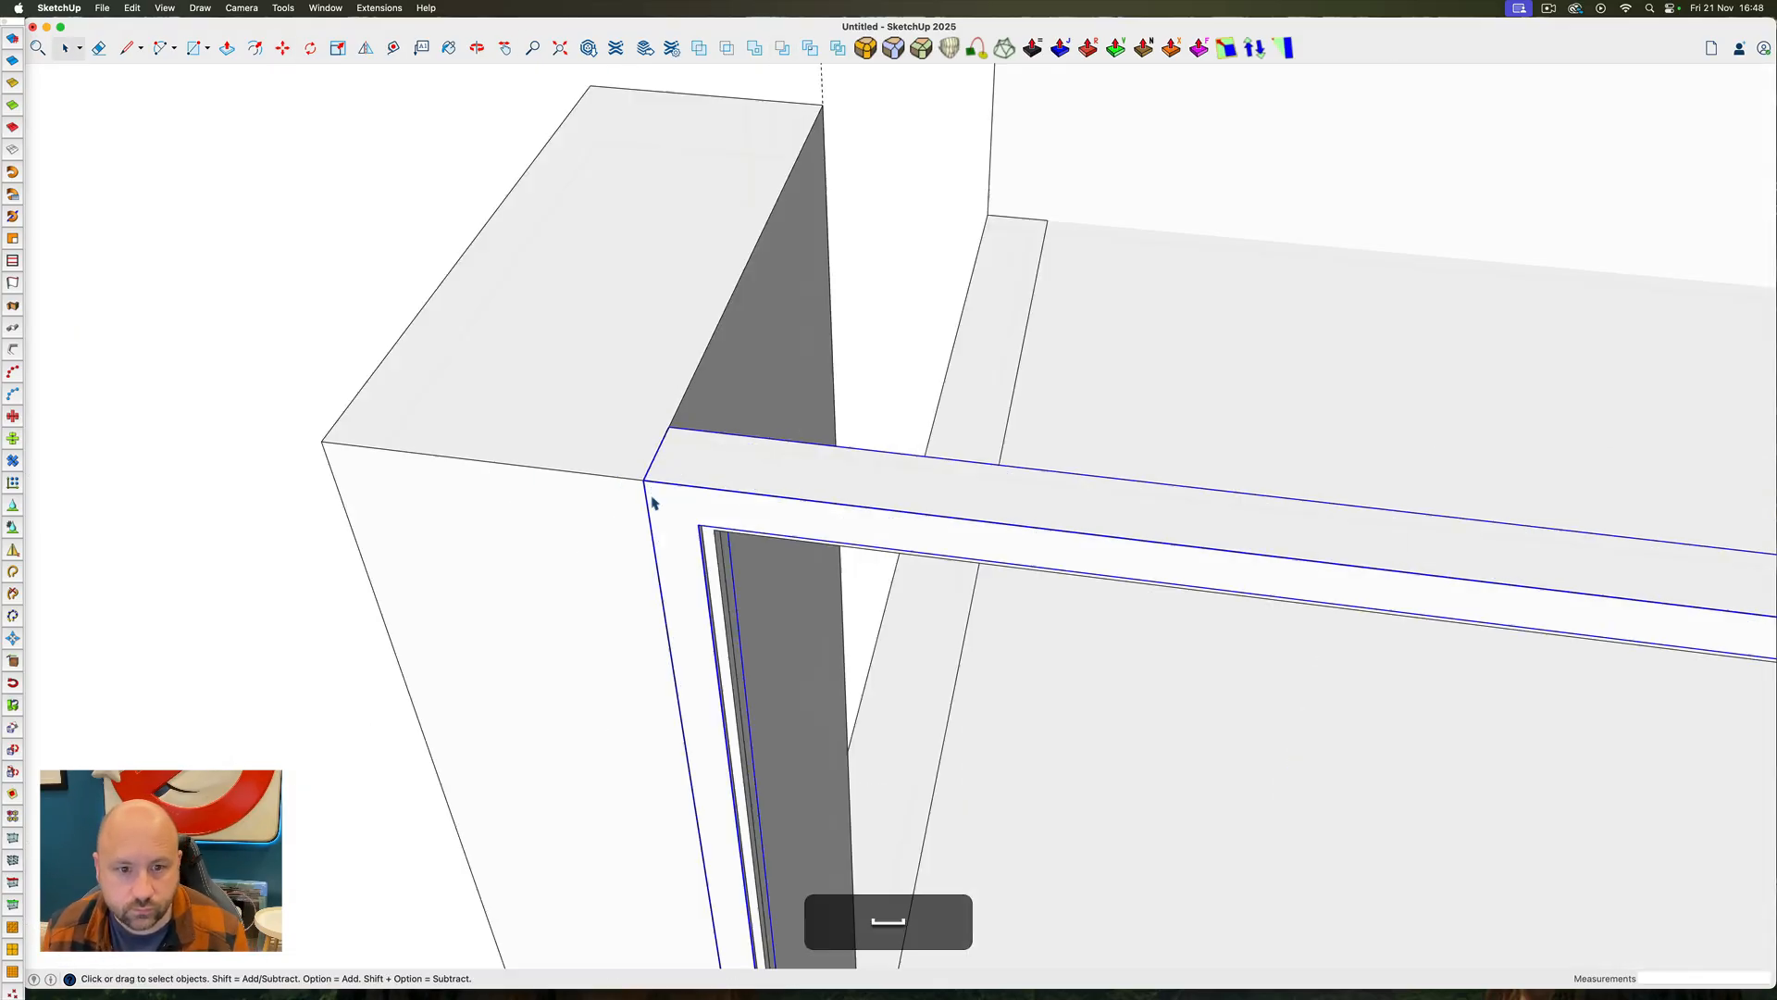
pyautogui.keyDown('ctrl'); pyautogui.keyDown('super'); pyautogui.moveTo(654, 504); pyautogui.dragTo(855, 759); pyautogui.keyUp('super'); pyautogui.keyUp('ctrl')
# Set the pasted panes in the steel frame's openings and paint them with a translucent material from the Glass collection
pyautogui.scroll(-8, 608, 635)
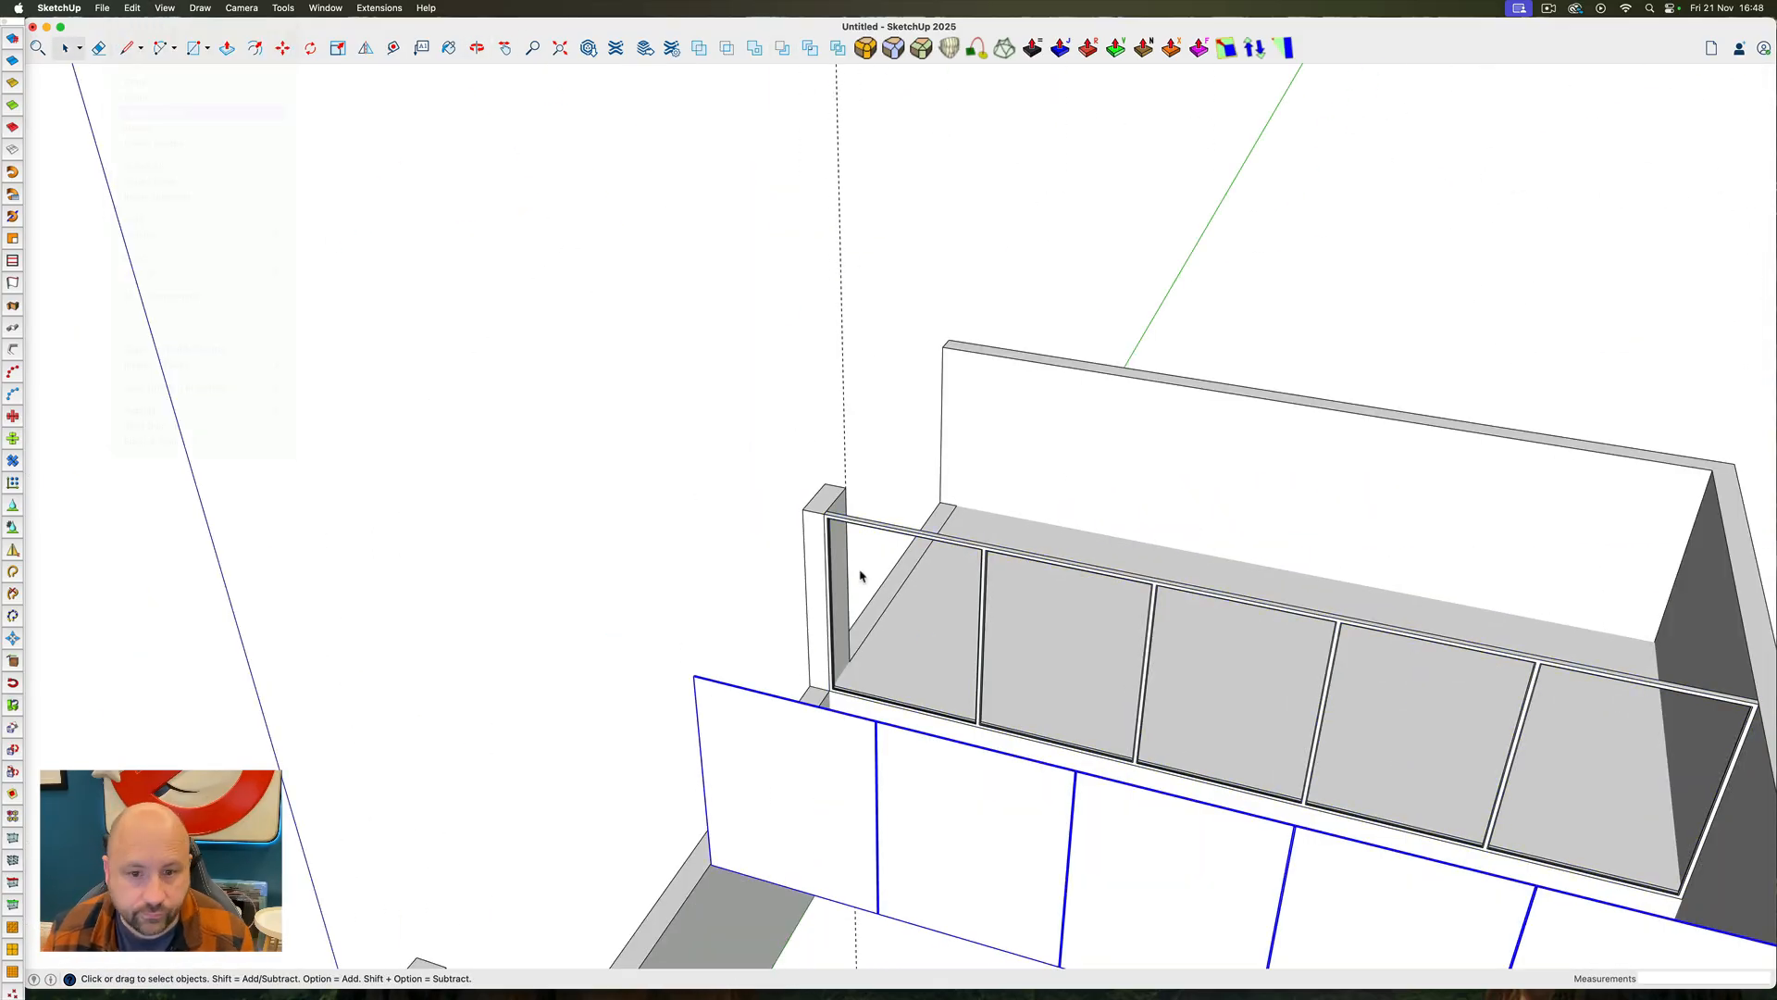
pyautogui.click(1290, 683)
pyautogui.press('b')
pyautogui.click(859, 74)
pyautogui.click(769, 108)
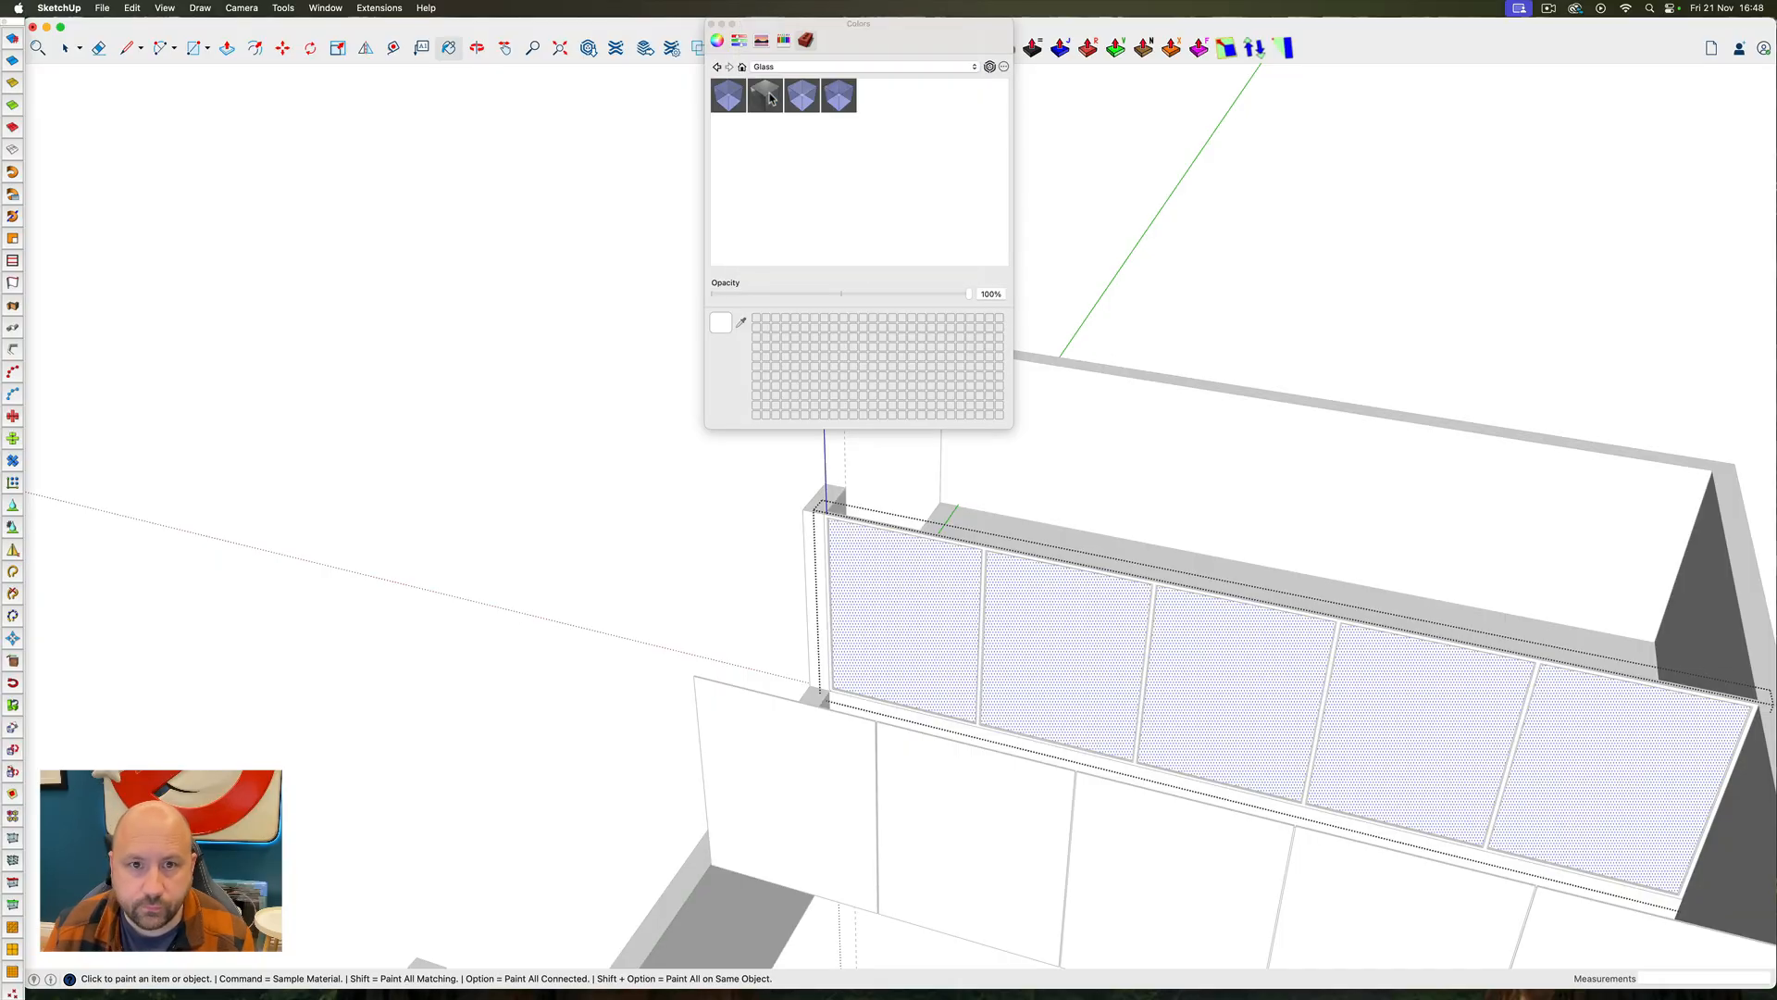
pyautogui.click(734, 99)
pyautogui.click(828, 552)
pyautogui.click(711, 24)
pyautogui.press('space')
pyautogui.click(663, 204)
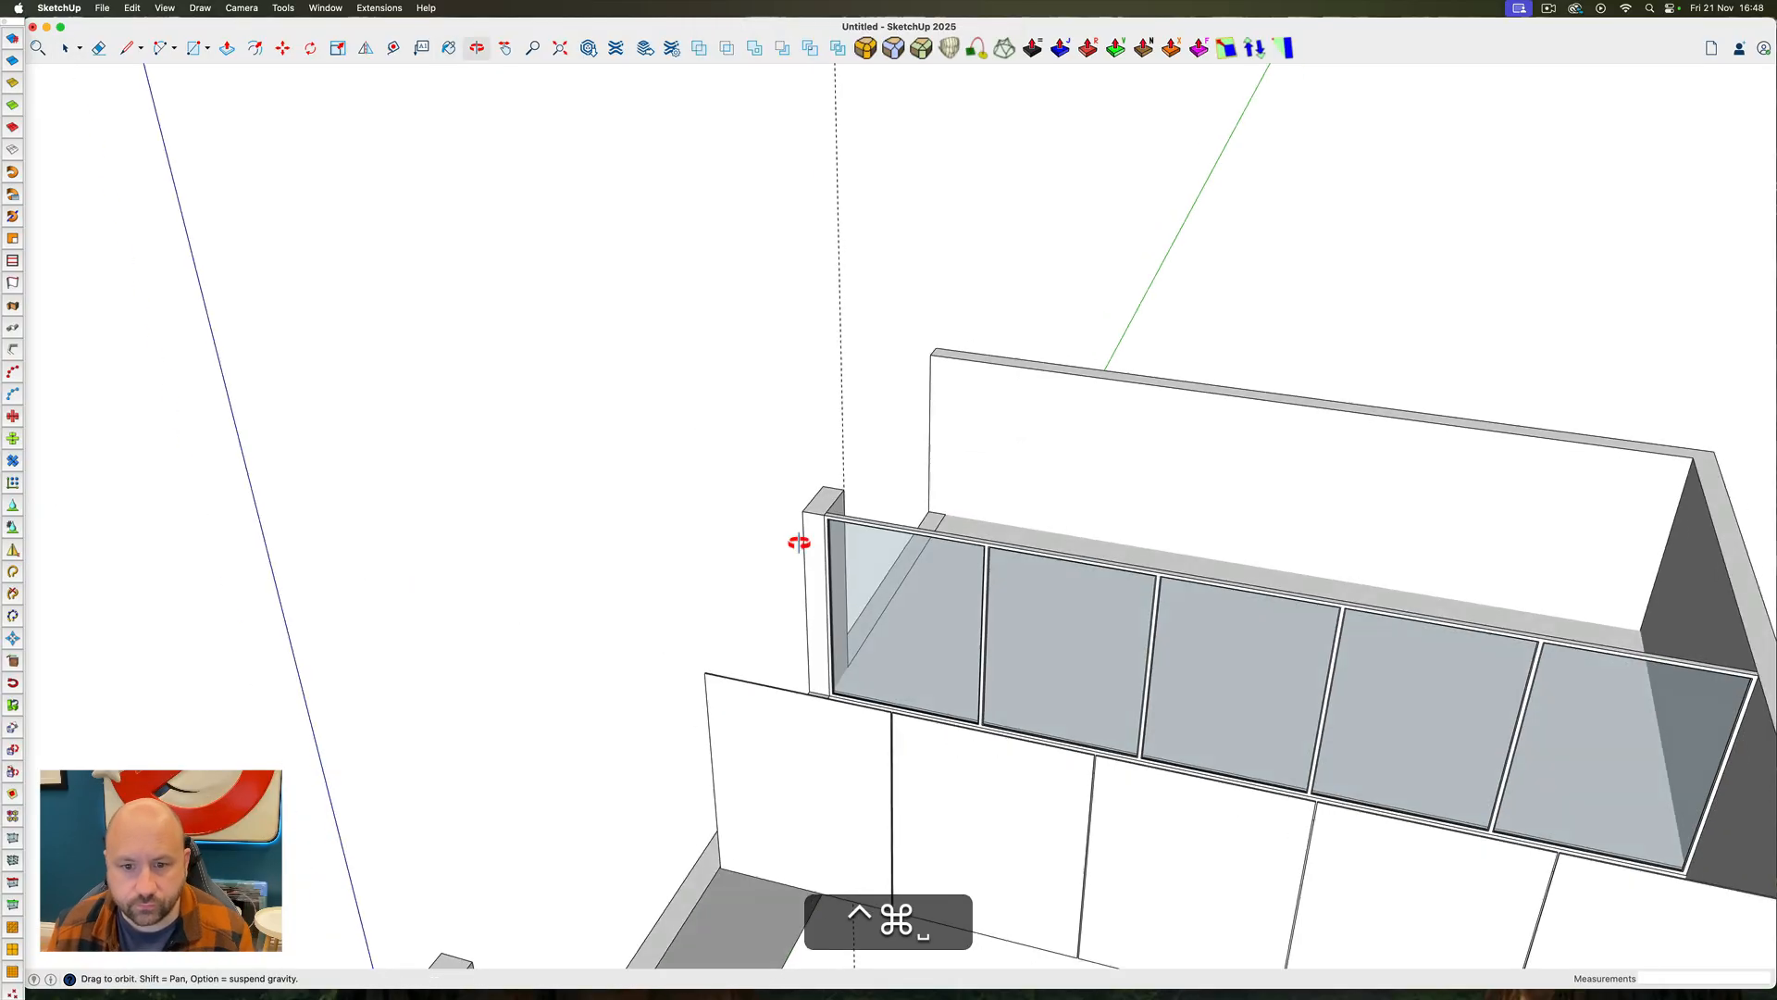
# Move the group of glass panes to line up with the glass channels within the frame's thickness
pyautogui.click(1015, 701)
pyautogui.moveTo(797, 539); pyautogui.dragTo(906, 428, button='middle')
pyautogui.scroll(10, 829, 523)
pyautogui.press('m')
pyautogui.click(752, 445)
pyautogui.click(811, 372)
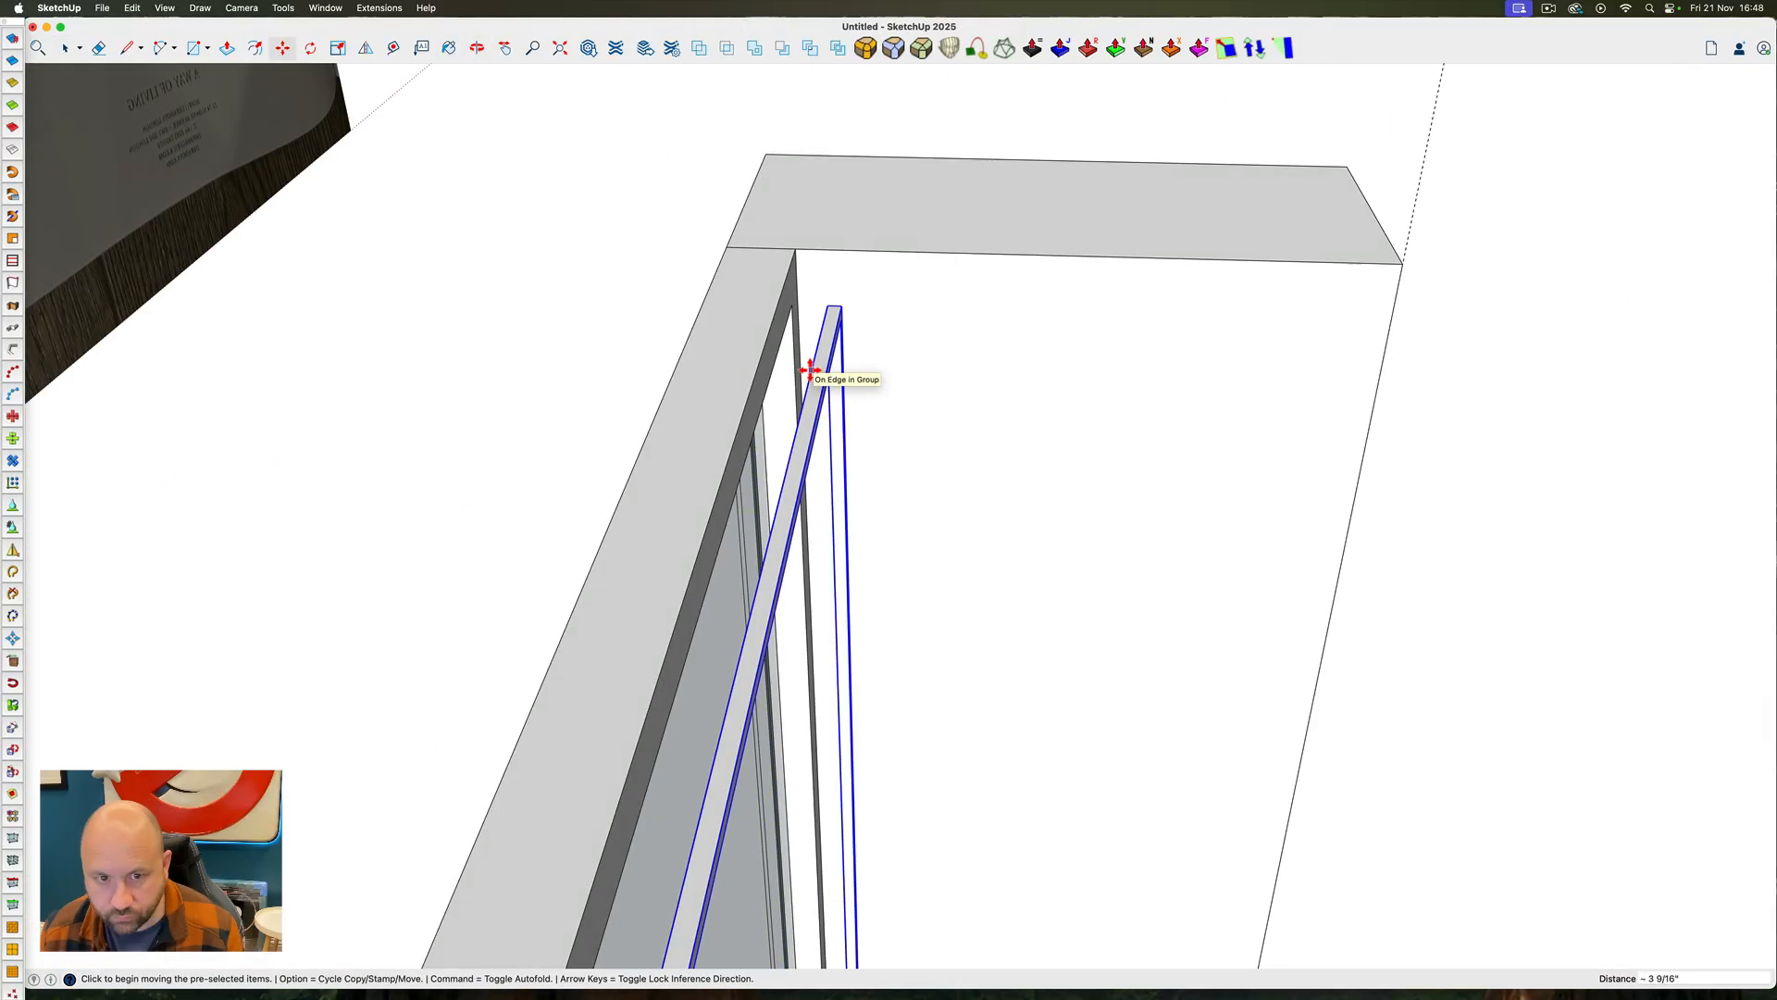
pyautogui.keyDown('ctrl'); pyautogui.keyDown('super'); pyautogui.moveTo(737, 641); pyautogui.dragTo(1078, 396); pyautogui.keyUp('super'); pyautogui.keyUp('ctrl')
# Paint the mezzanine's steel window frame with a dark grey colour
pyautogui.press('space')
pyautogui.click(911, 357)
pyautogui.press('m')
pyautogui.press('b')
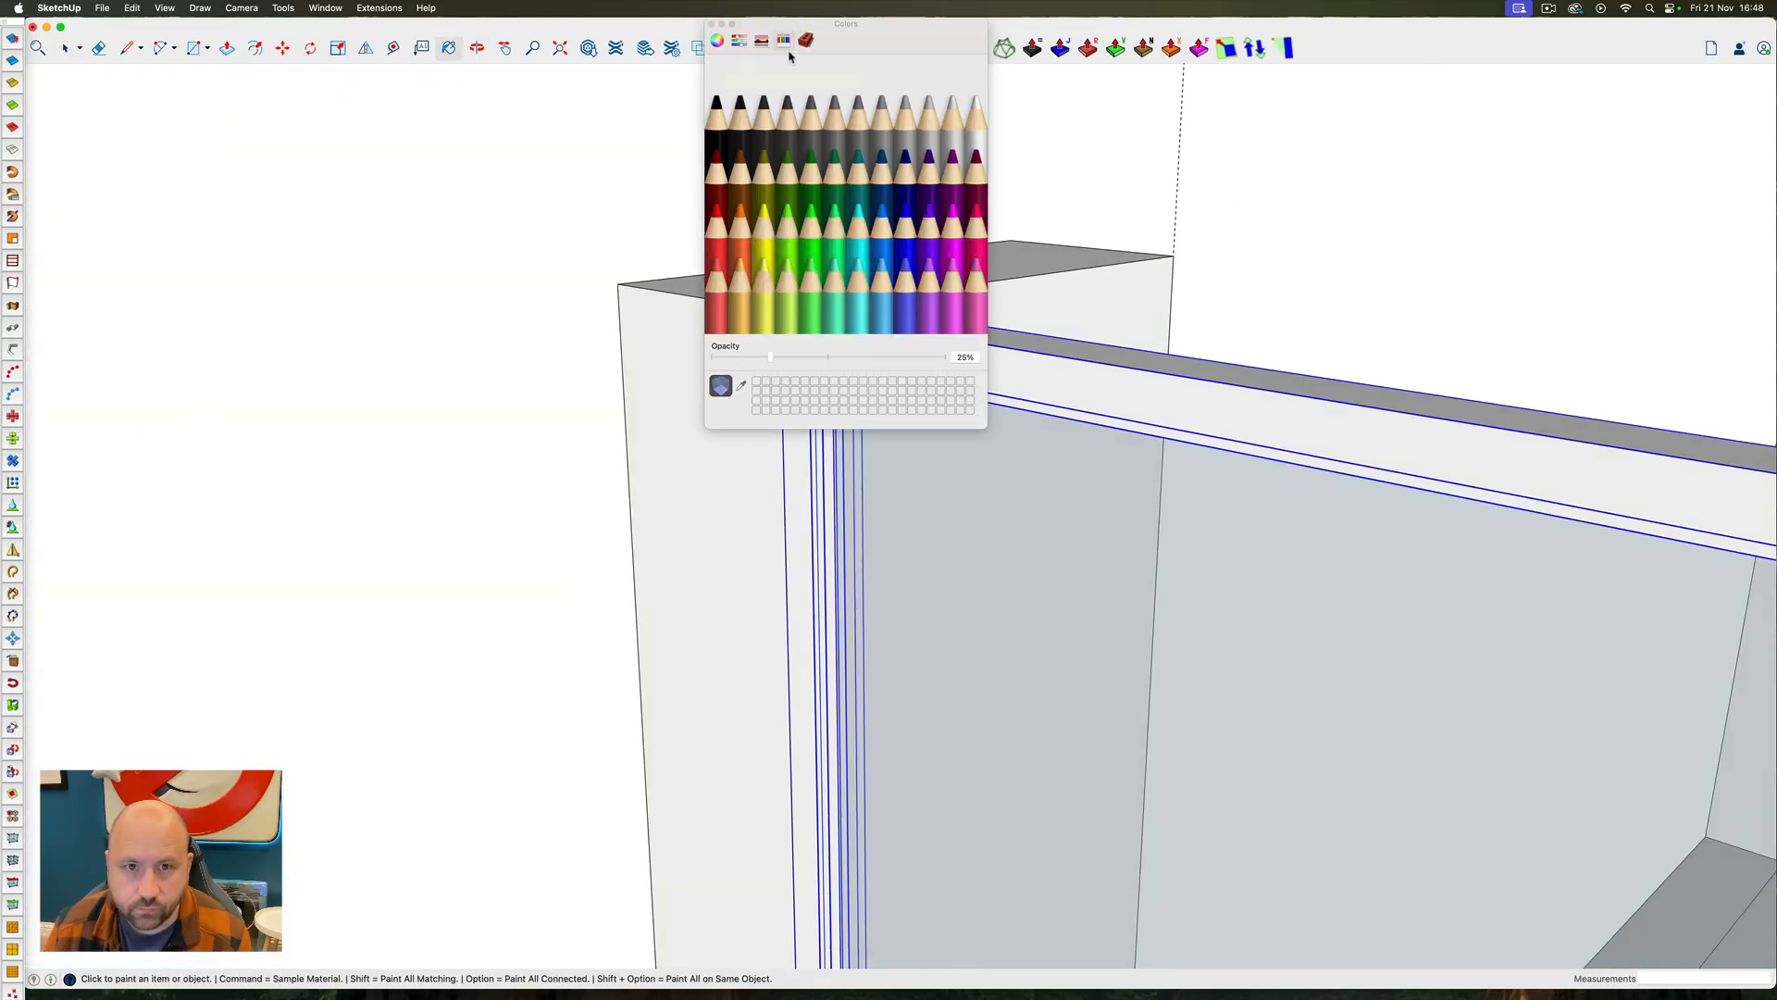
pyautogui.click(788, 124)
pyautogui.click(1032, 376)
pyautogui.press('space')
pyautogui.click(711, 24)
# Trim the side ends of the mezzanine floor slab by 10" to the inner faces of the side walls
pyautogui.scroll(-10, 963, 523)
pyautogui.keyDown('ctrl'); pyautogui.keyDown('super'); pyautogui.moveTo(964, 524); pyautogui.dragTo(1194, 481); pyautogui.keyUp('super'); pyautogui.keyUp('ctrl')
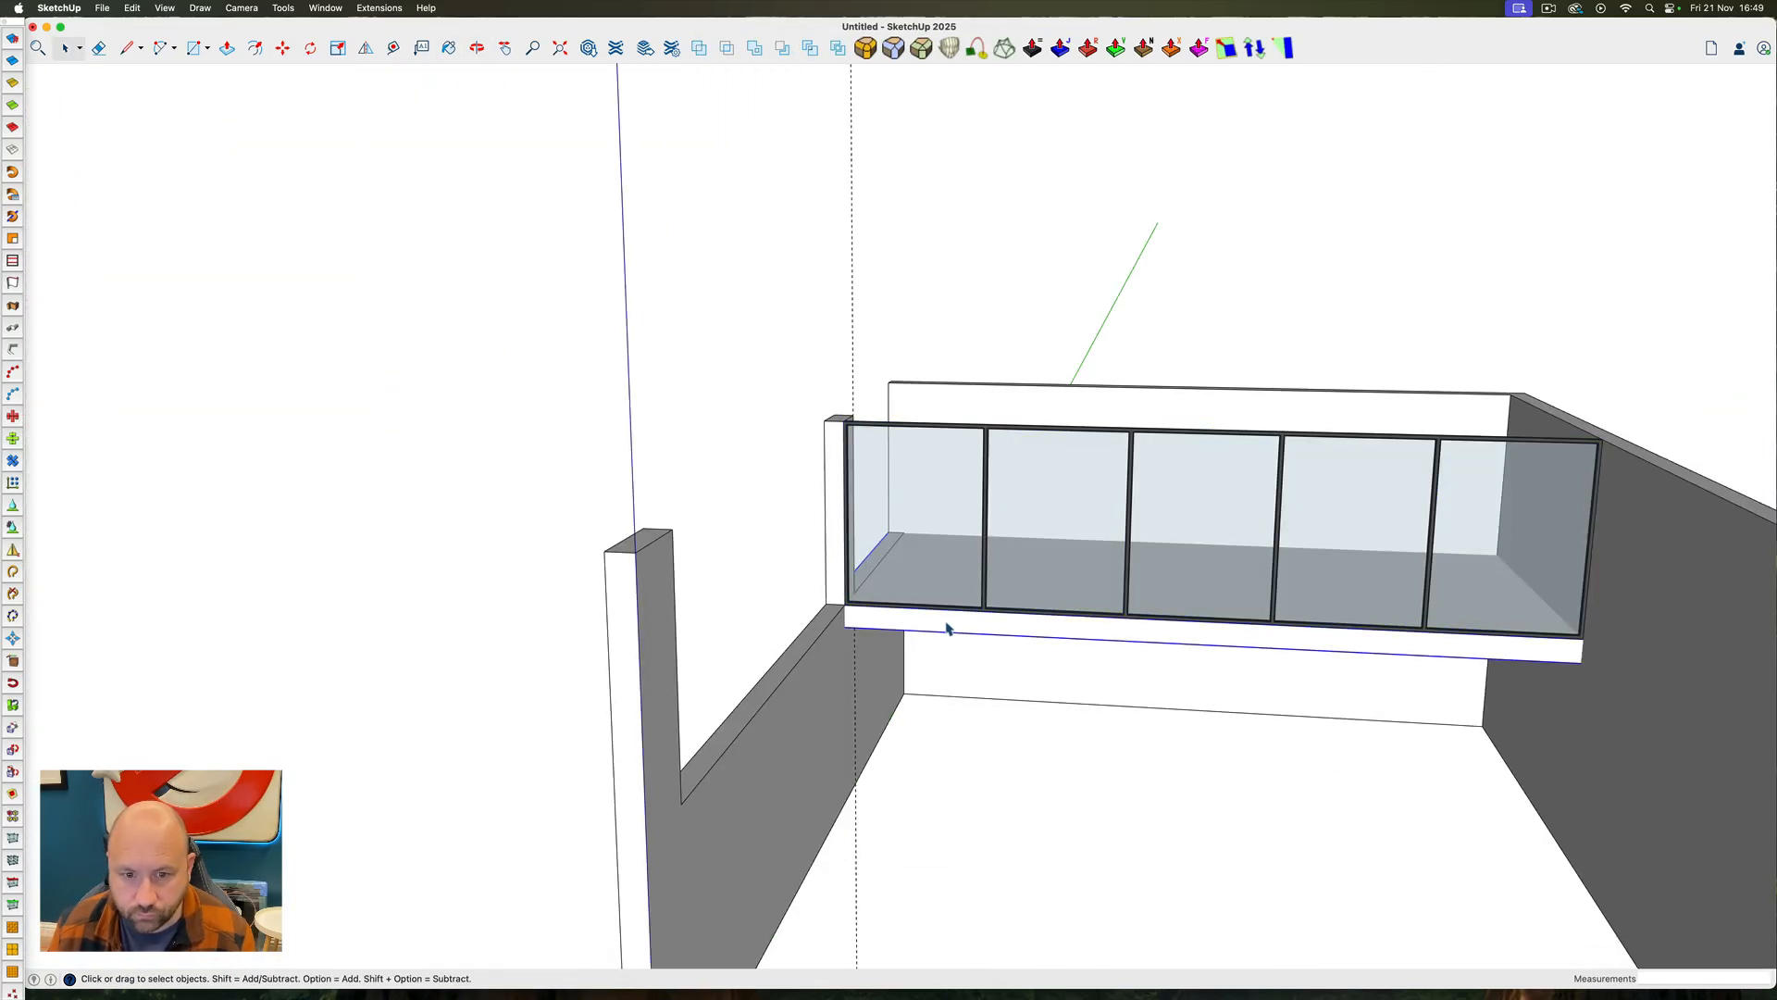
pyautogui.tripleClick(948, 627)
pyautogui.moveTo(947, 627)
pyautogui.keyDown('ctrl'); pyautogui.keyDown('super'); pyautogui.mouseDown()
pyautogui.moveTo(1363, 720)
pyautogui.moveTo(1425, 751)
pyautogui.mouseUp(); pyautogui.keyUp('super'); pyautogui.keyUp('ctrl')
pyautogui.press('p')
pyautogui.doubleClick(826, 622)
pyautogui.keyDown('ctrl'); pyautogui.keyDown('super'); pyautogui.moveTo(1610, 602); pyautogui.dragTo(1185, 646); pyautogui.keyUp('super'); pyautogui.keyUp('ctrl')
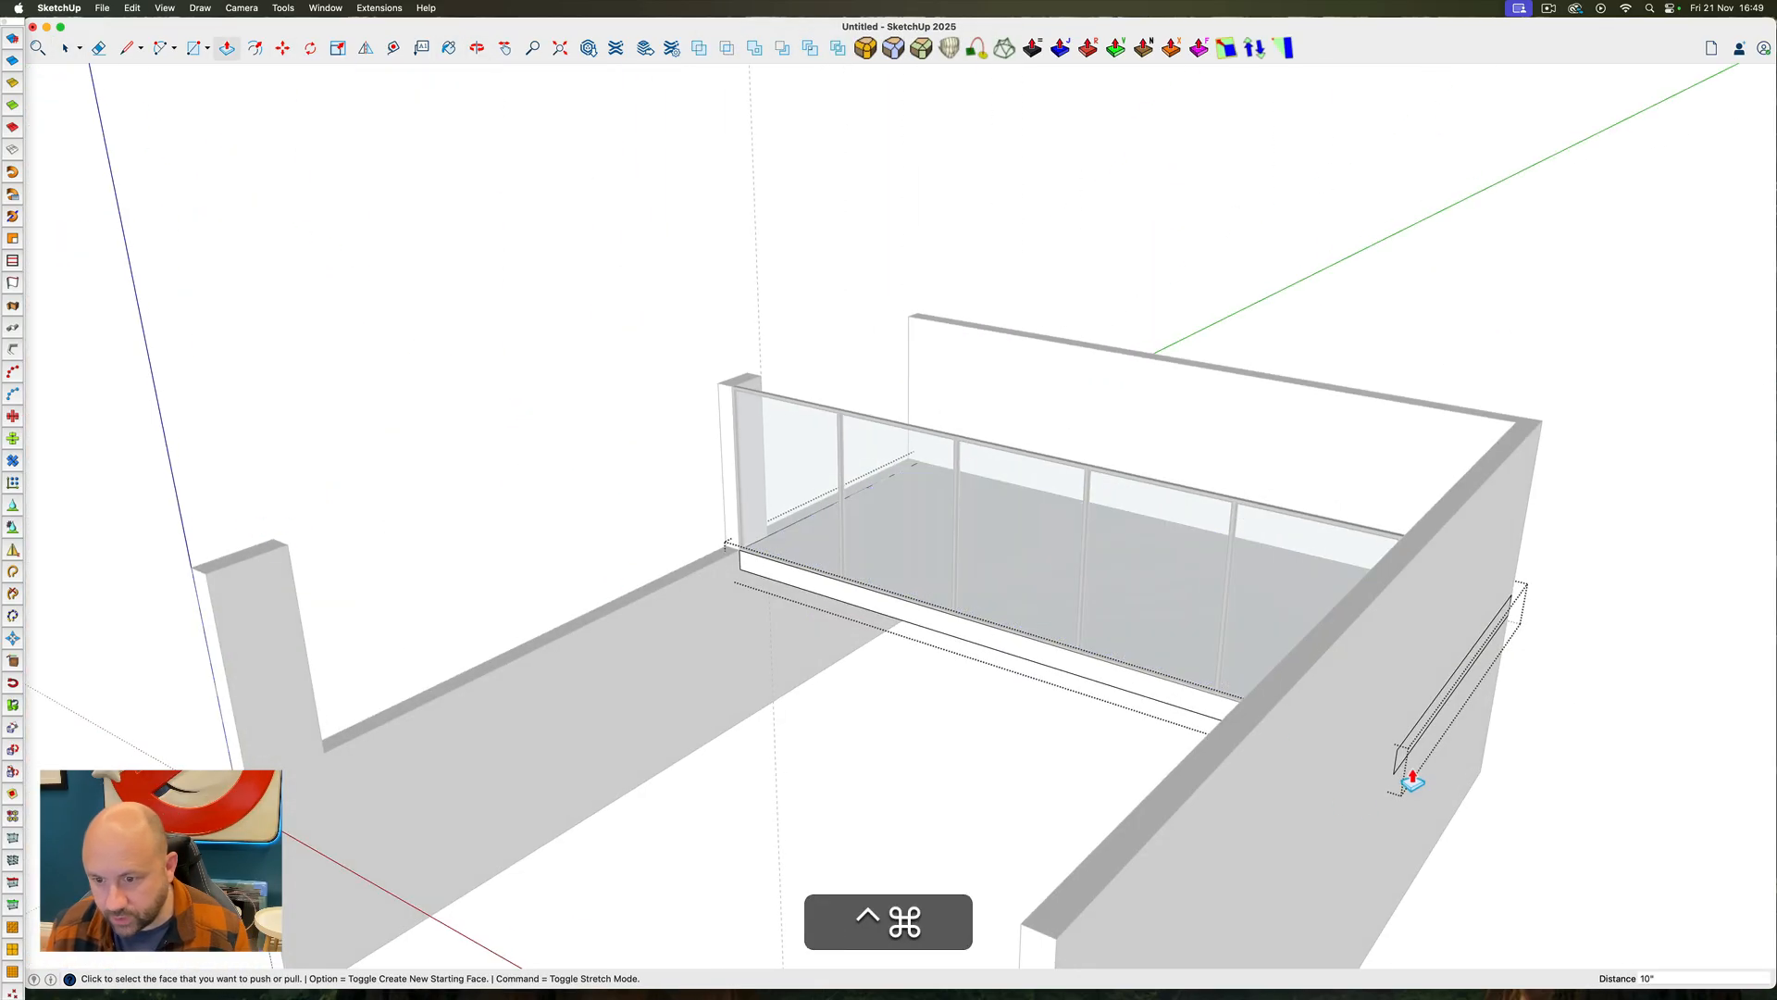
pyautogui.keyDown('ctrl'); pyautogui.keyDown('super'); pyautogui.moveTo(1404, 767); pyautogui.dragTo(1460, 660); pyautogui.keyUp('super'); pyautogui.keyUp('ctrl')
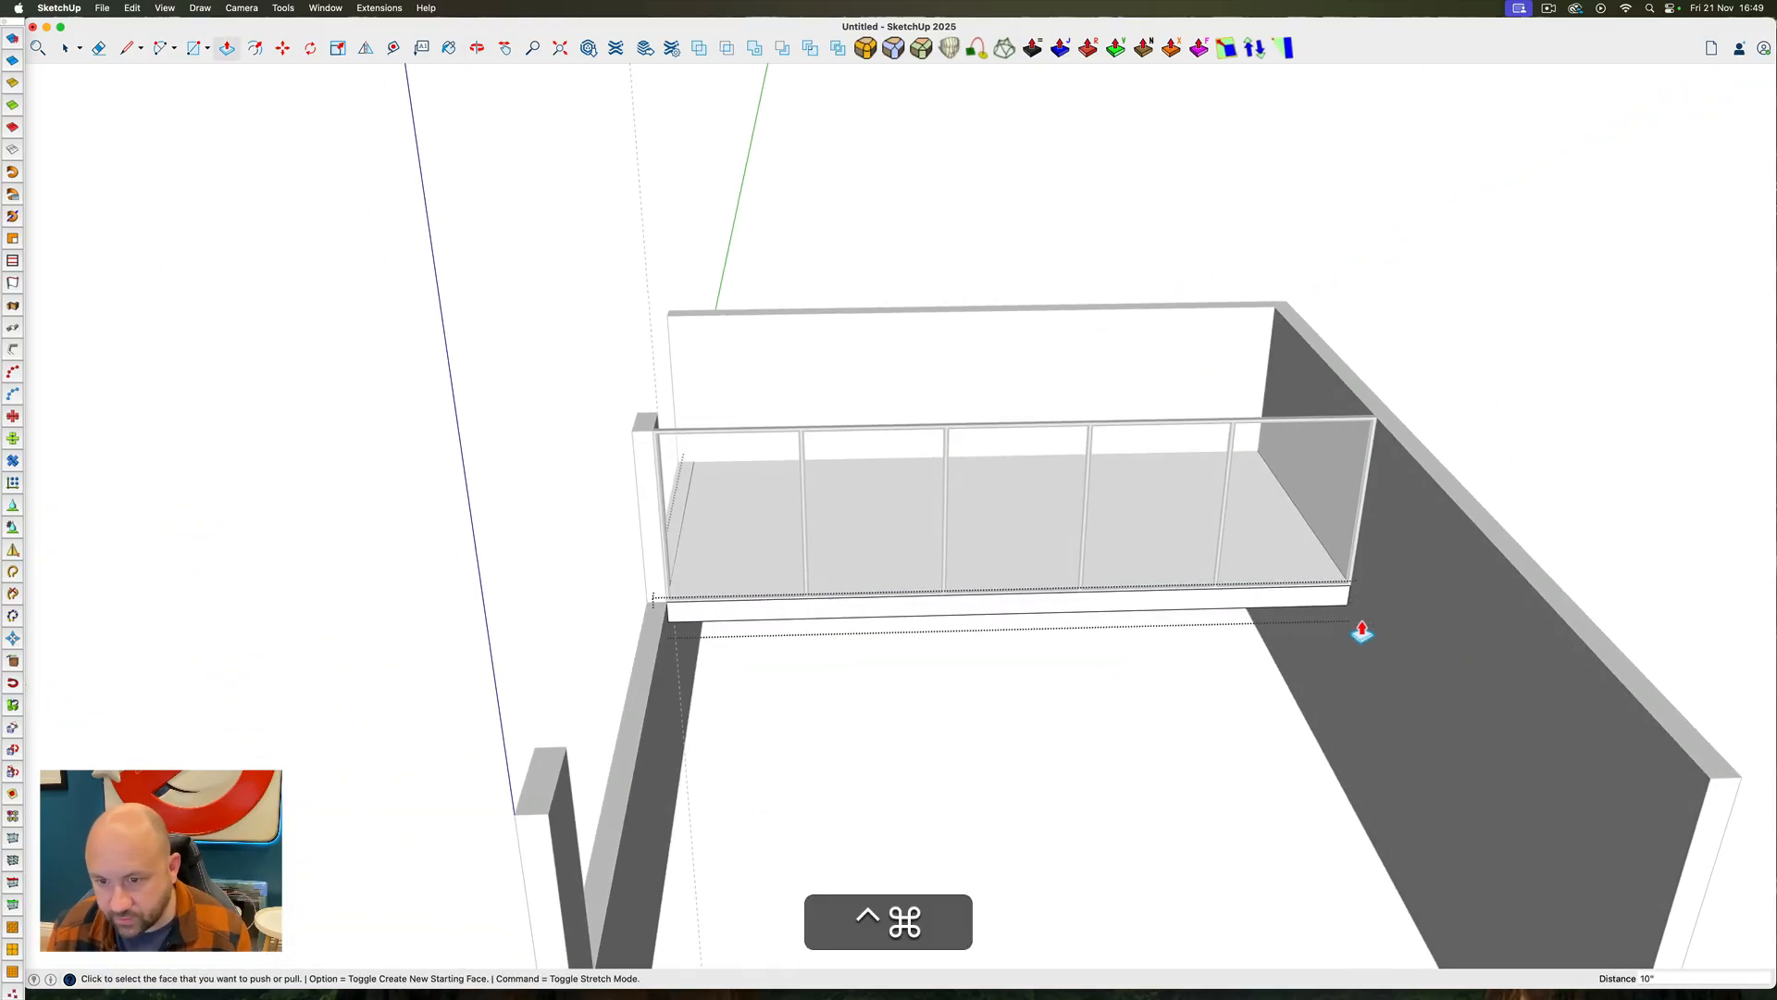
# Push the rear face of the mezzanine floor slab in 10" to the inner face of the back wall
pyautogui.keyDown('ctrl'); pyautogui.keyDown('super'); pyautogui.moveTo(833, 602); pyautogui.dragTo(1261, 478); pyautogui.keyUp('super'); pyautogui.keyUp('ctrl')
pyautogui.scroll(-5, 1261, 477)
pyautogui.scroll(8, 829, 565)
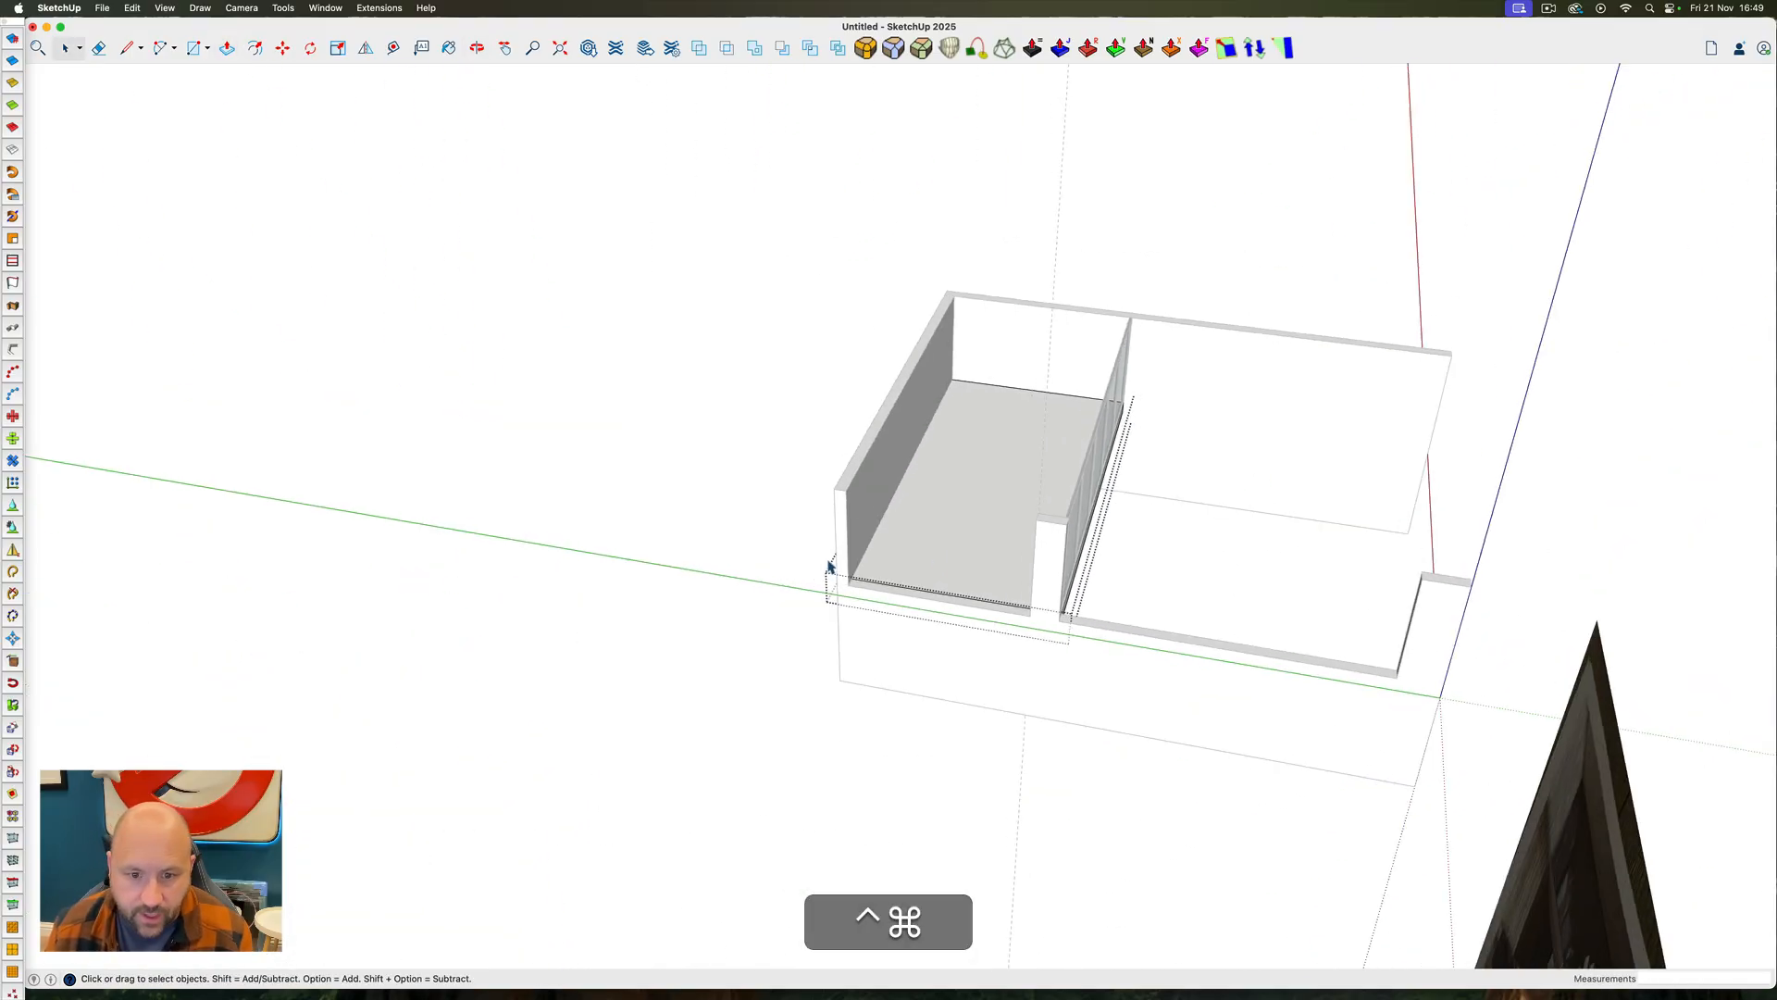
pyautogui.keyDown('ctrl'); pyautogui.keyDown('super'); pyautogui.moveTo(829, 565); pyautogui.dragTo(1183, 512); pyautogui.keyUp('super'); pyautogui.keyUp('ctrl')
pyautogui.tripleClick(1003, 485)
pyautogui.scroll(6, 941, 524)
pyautogui.press('p')
pyautogui.click(833, 574)
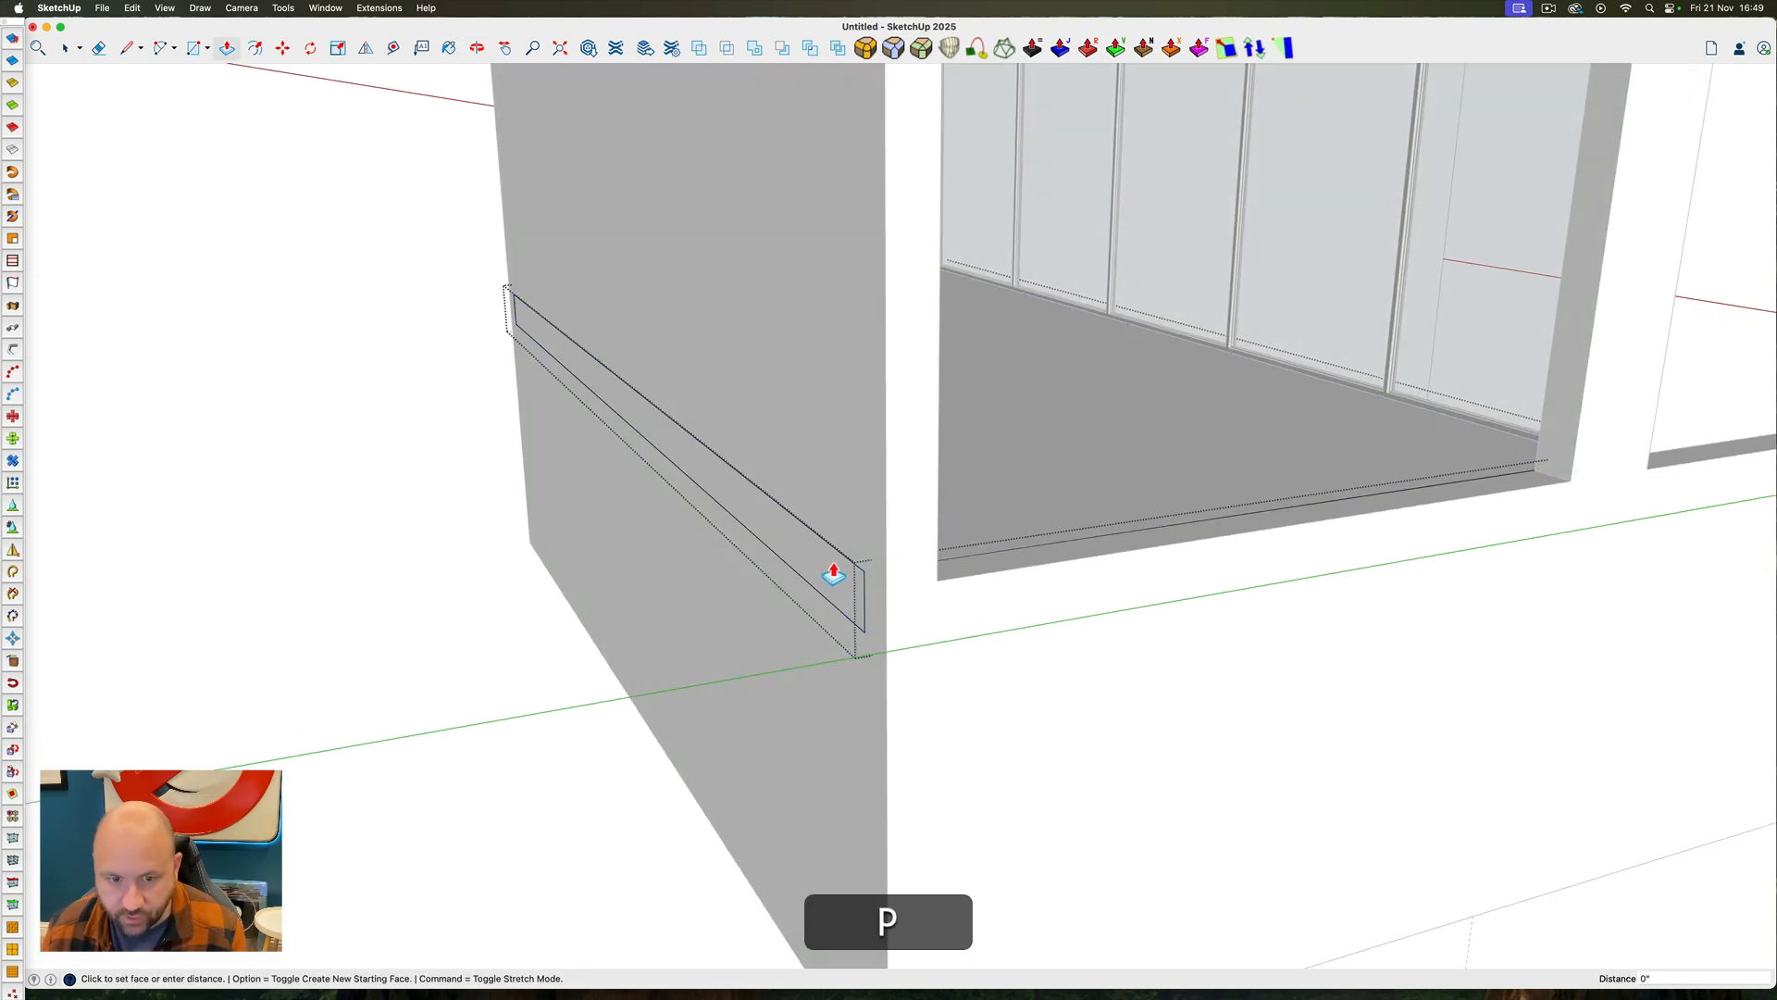
pyautogui.keyDown('ctrl'); pyautogui.keyDown('super'); pyautogui.moveTo(890, 551); pyautogui.dragTo(492, 547); pyautogui.keyUp('super'); pyautogui.keyUp('ctrl')
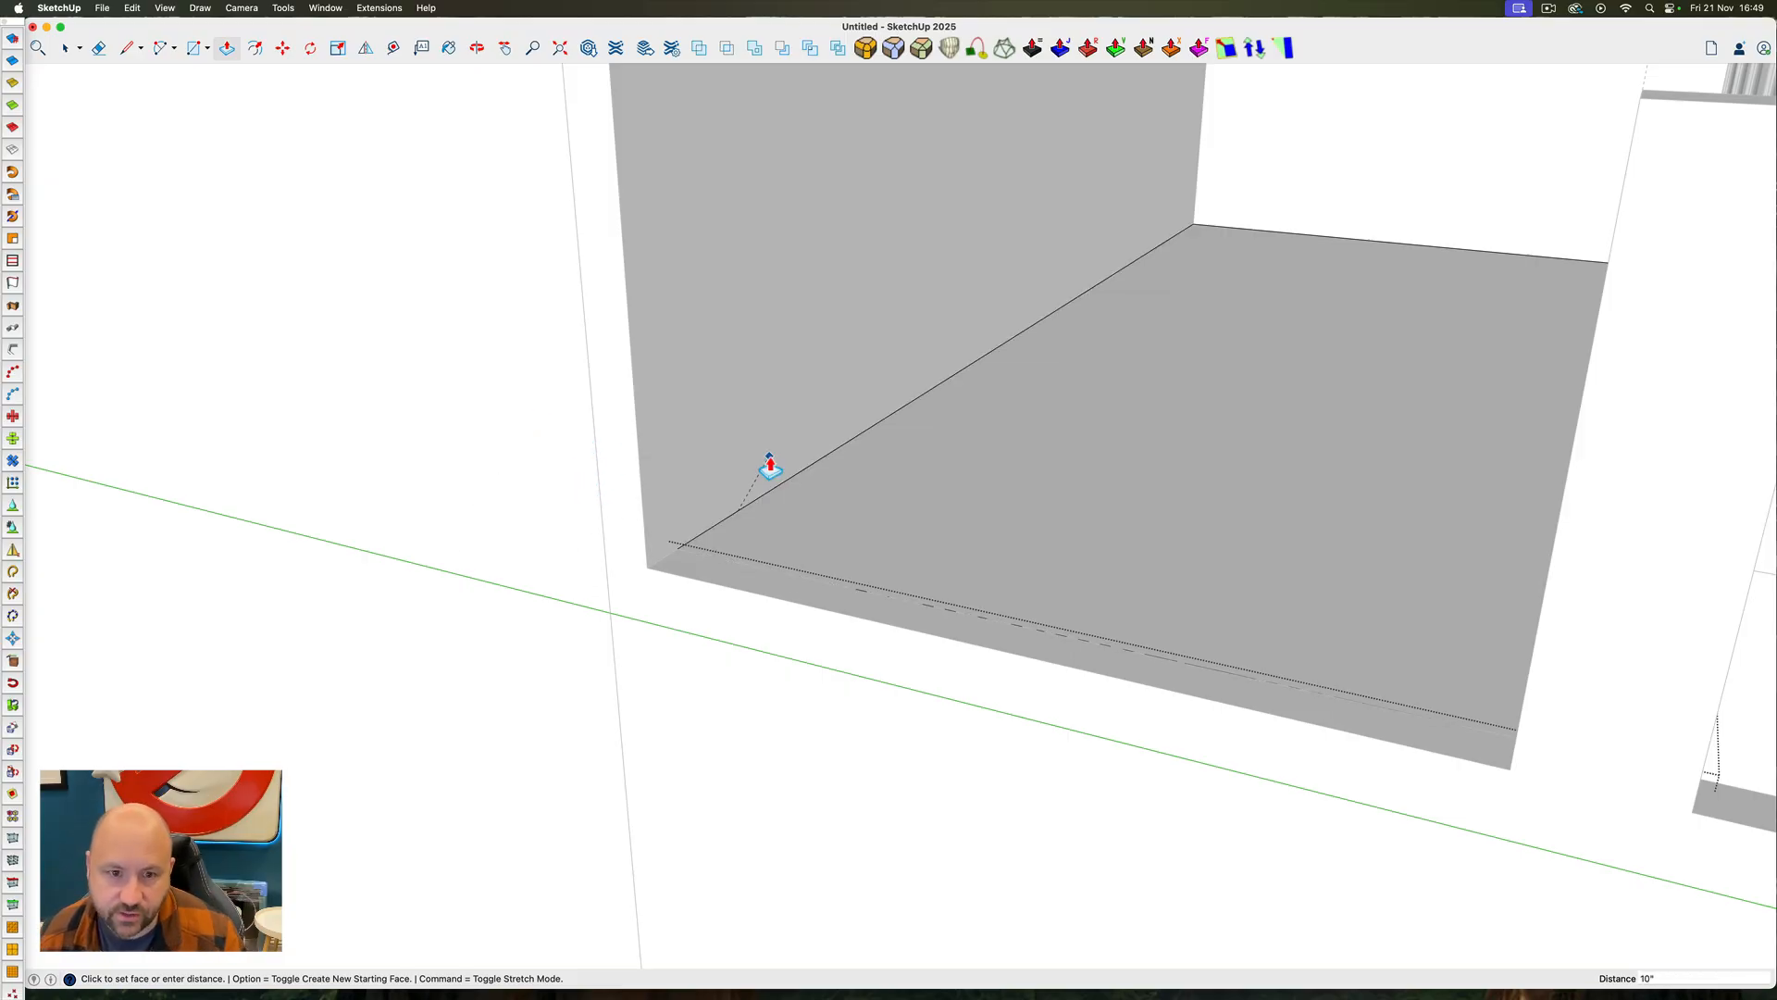
pyautogui.scroll(-10, 866, 626)
pyautogui.press('space')
pyautogui.click(861, 532)
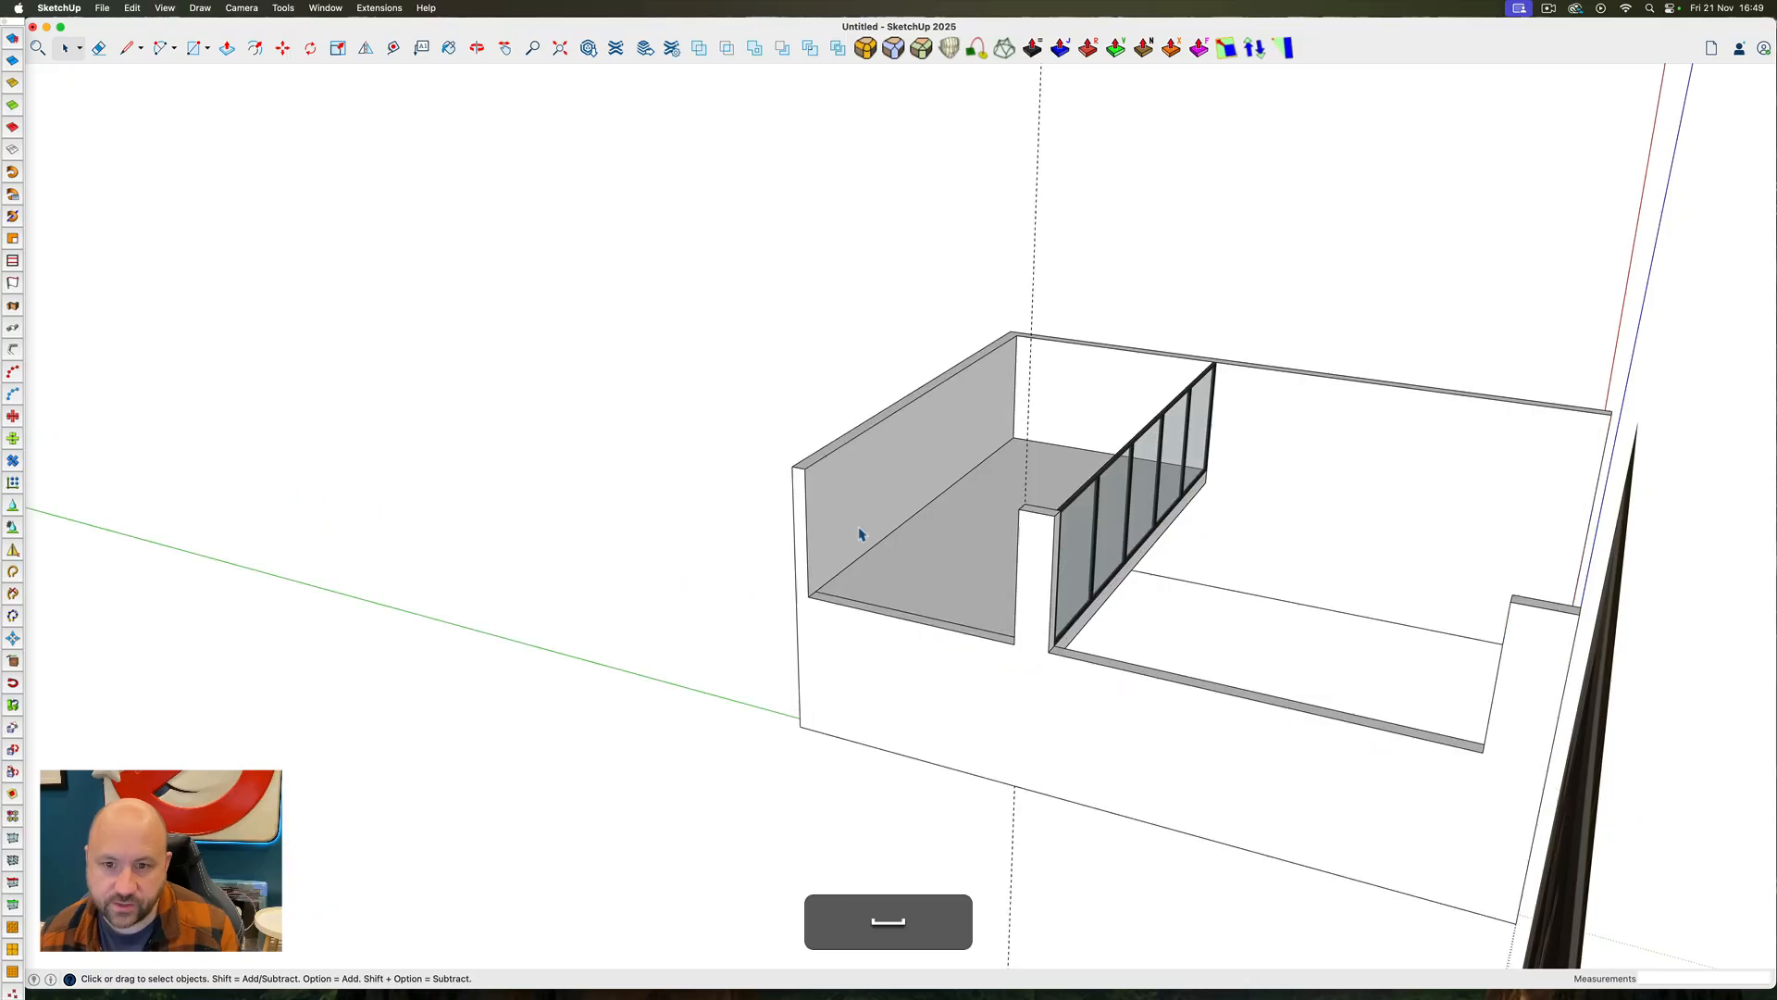
# Delete all guides from the model
pyautogui.keyDown('ctrl'); pyautogui.keyDown('super'); pyautogui.moveTo(860, 532); pyautogui.dragTo(416, 514); pyautogui.keyUp('super'); pyautogui.keyUp('ctrl')
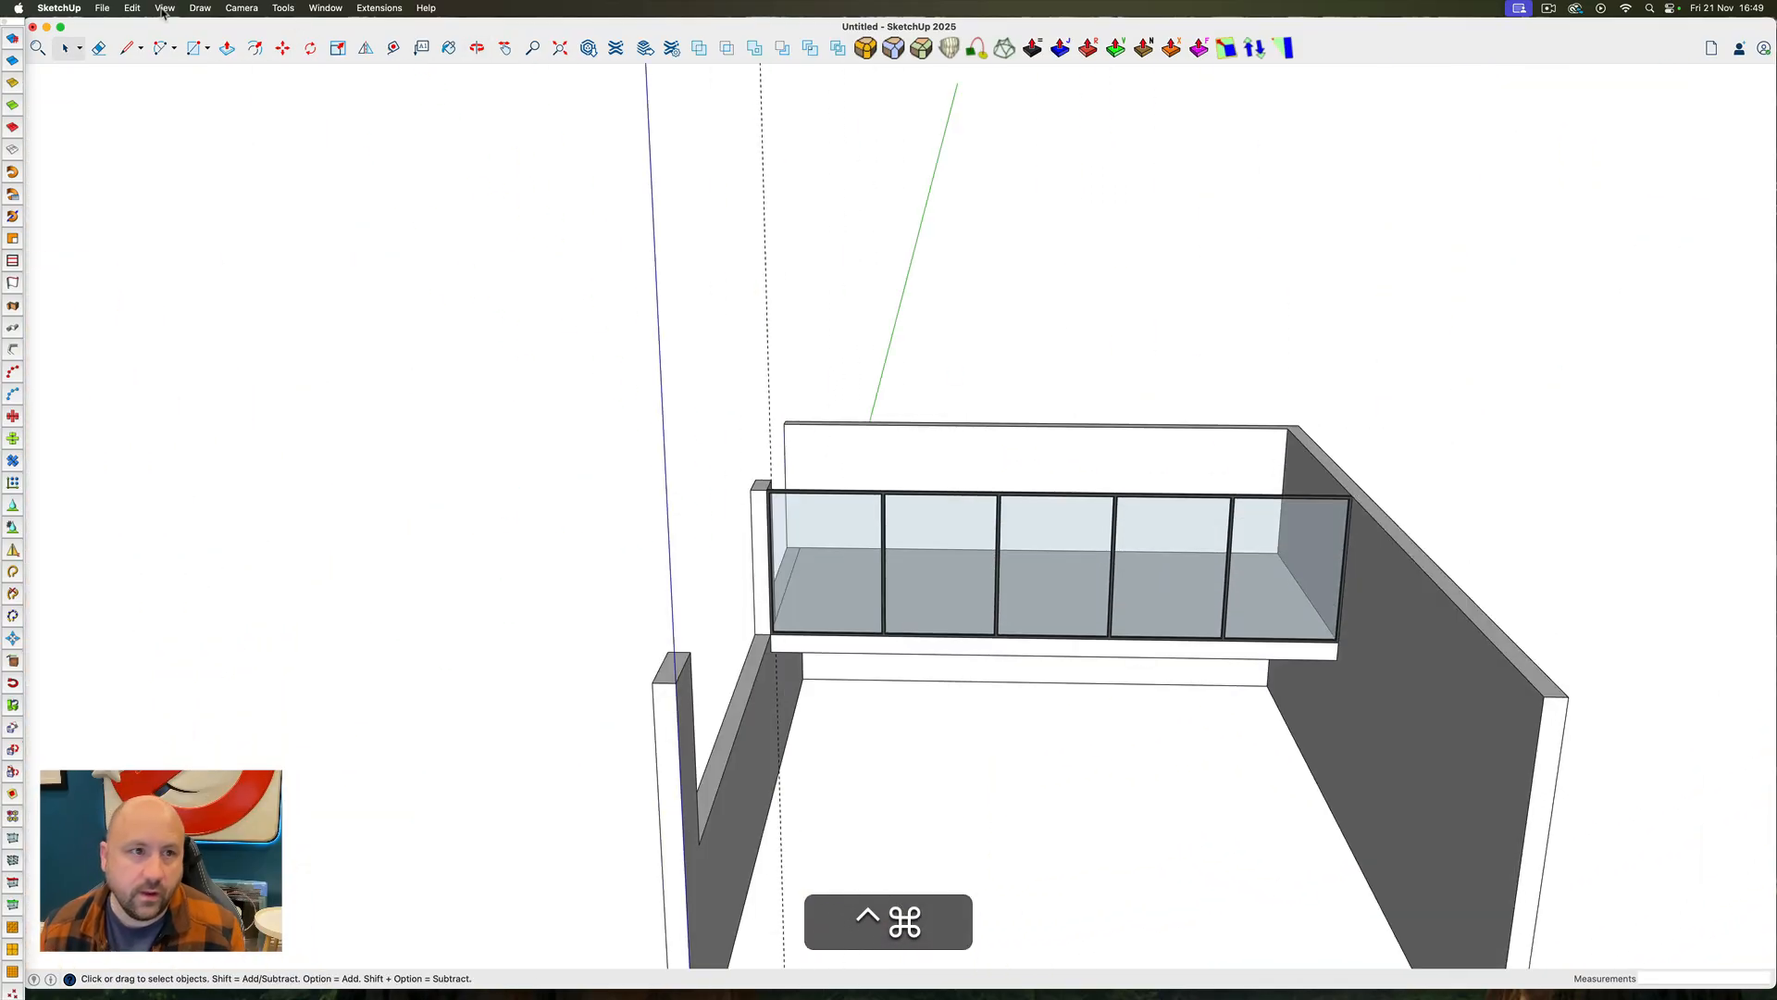
pyautogui.click(133, 8)
pyautogui.click(158, 144)
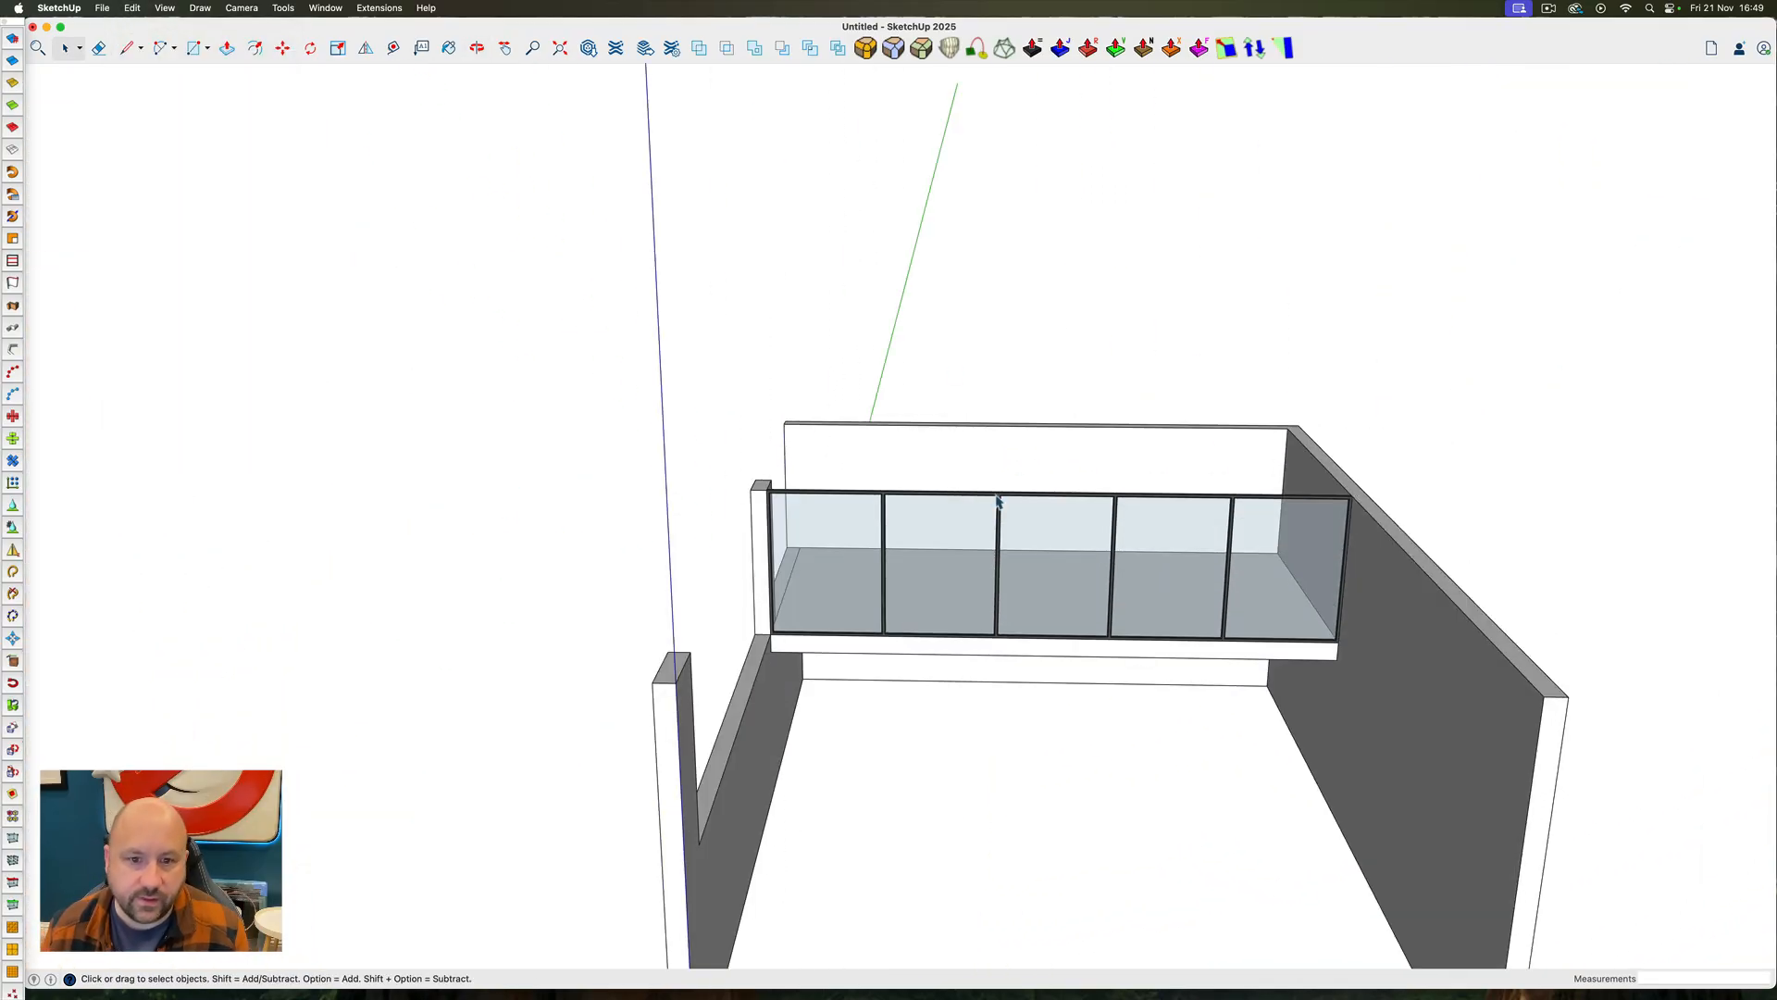
# Unhide the roof slab and copy it down to the base of the walls as the floor
pyautogui.scroll(-8, 1039, 453)
pyautogui.keyDown('ctrl'); pyautogui.keyDown('super'); pyautogui.moveTo(1040, 453); pyautogui.dragTo(1092, 592); pyautogui.keyUp('super'); pyautogui.keyUp('ctrl')
pyautogui.press('ctrl+shift+super+e')
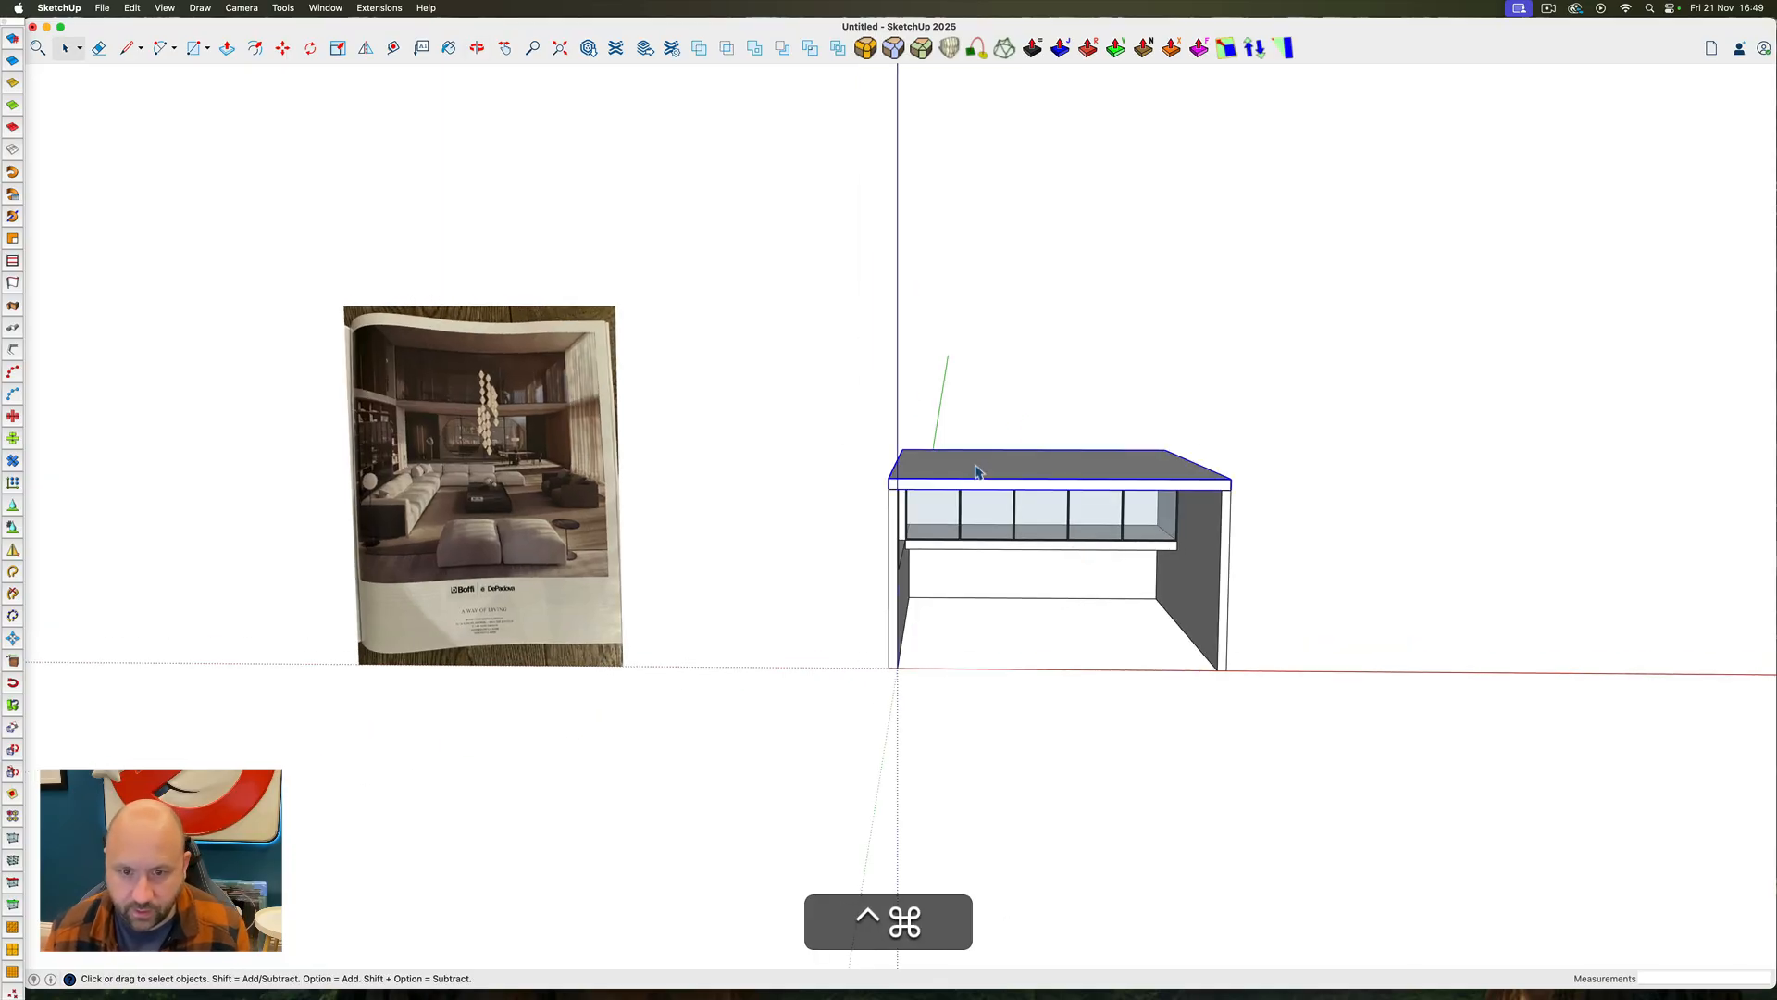
pyautogui.press('m')
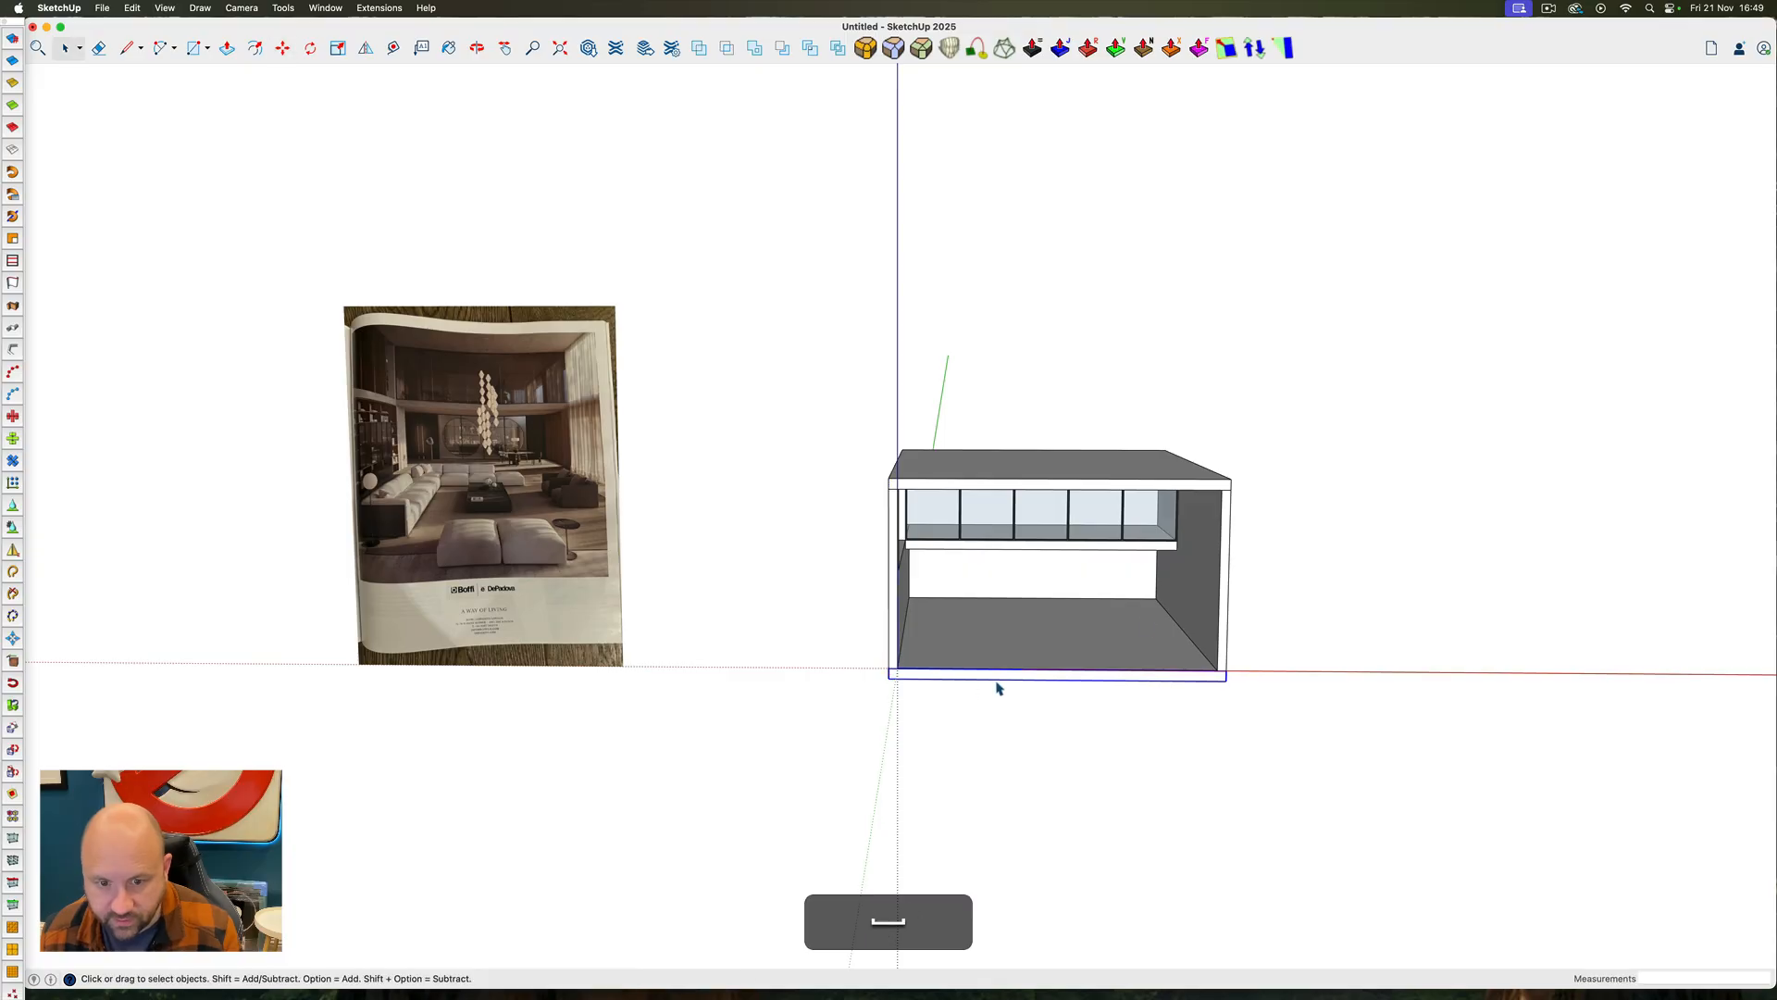
# Select the entire room and move it up 1' along the blue axis so the floor's underside sits at ground level
pyautogui.moveTo(861, 398); pyautogui.dragTo(1275, 696)
pyautogui.press('m')
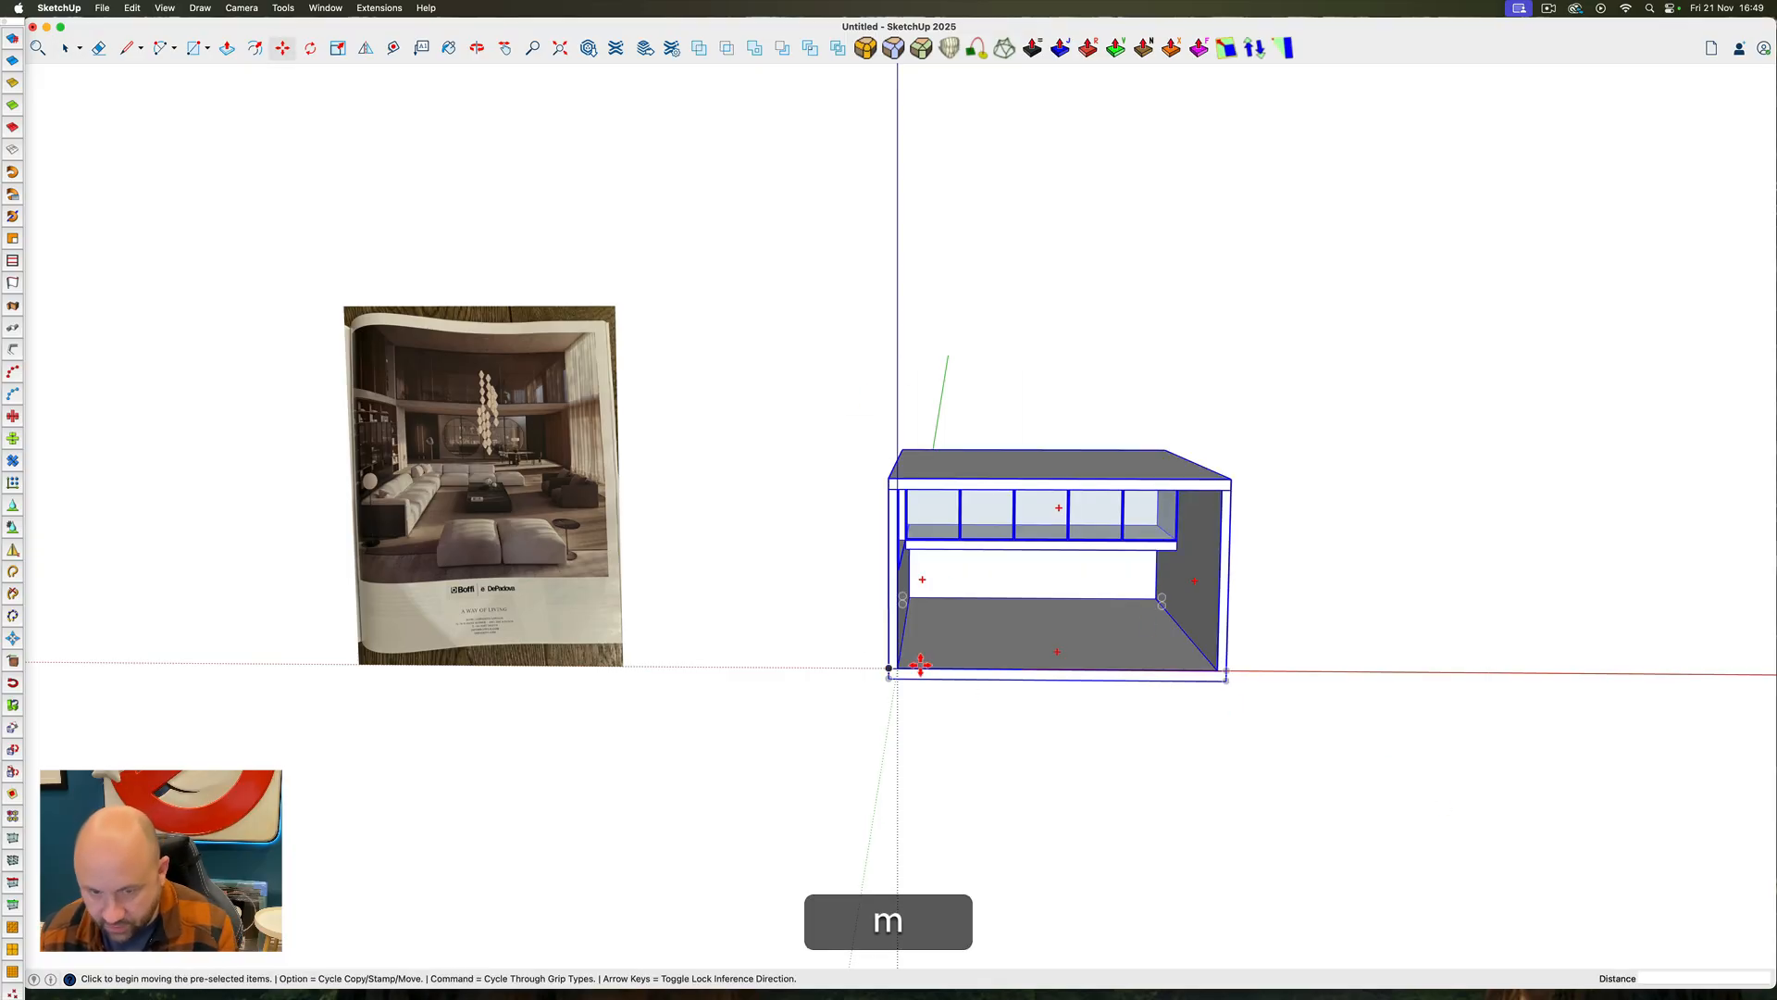
pyautogui.click(890, 679)
pyautogui.press('Up')
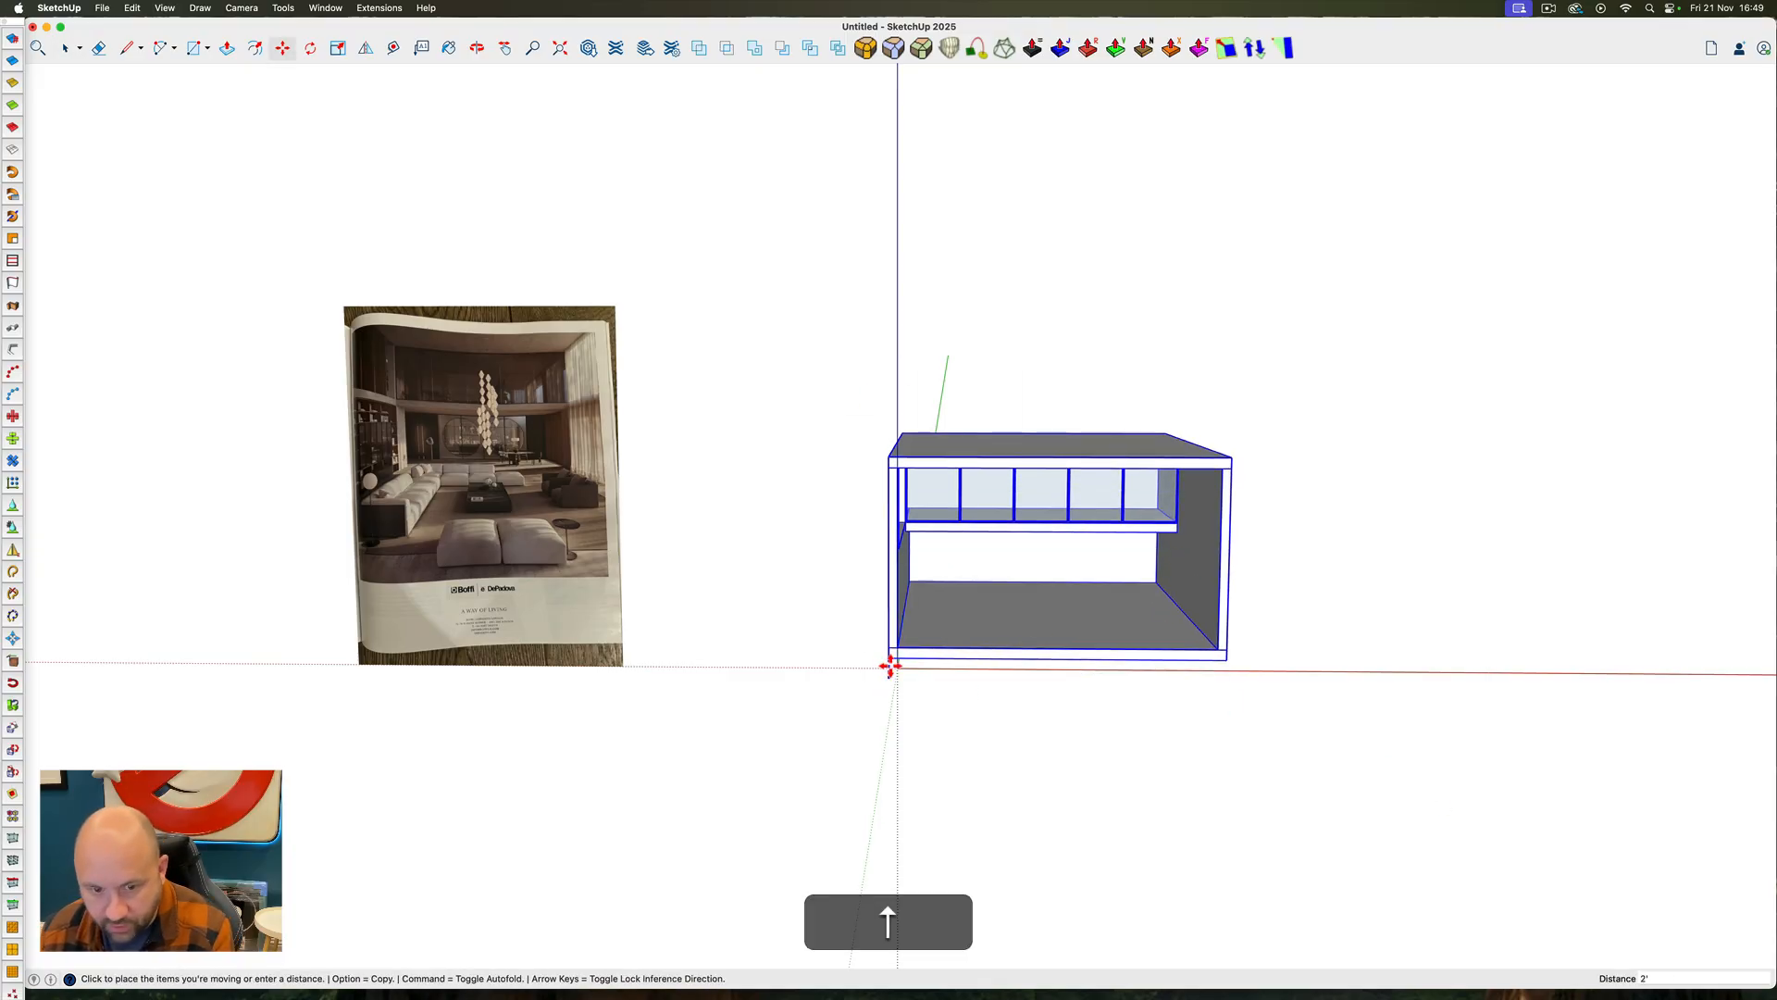
pyautogui.scroll(5, 896, 668)
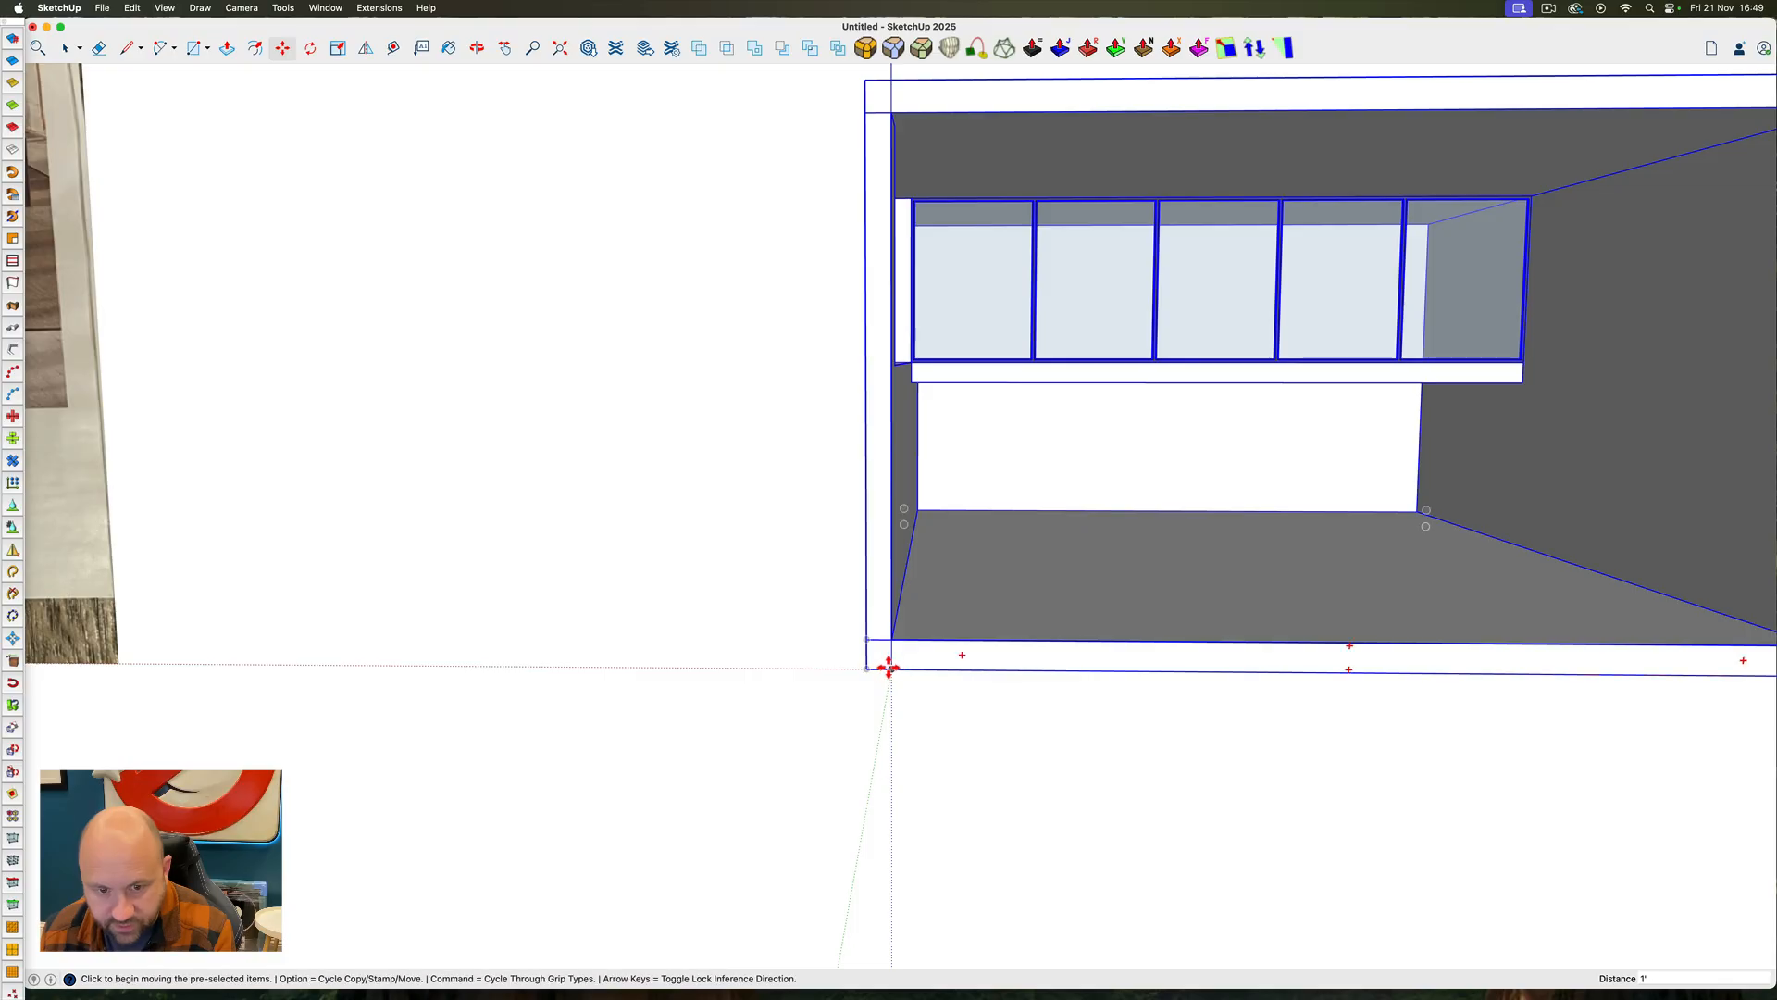
pyautogui.scroll(-8, 847, 648)
pyautogui.press('space')
pyautogui.click(845, 648)
# Compare the room model with the magazine reference image, examining the area beneath the mezzanine and the side walls
pyautogui.keyDown('ctrl'); pyautogui.keyDown('super'); pyautogui.moveTo(948, 604); pyautogui.dragTo(796, 561); pyautogui.keyUp('super'); pyautogui.keyUp('ctrl')
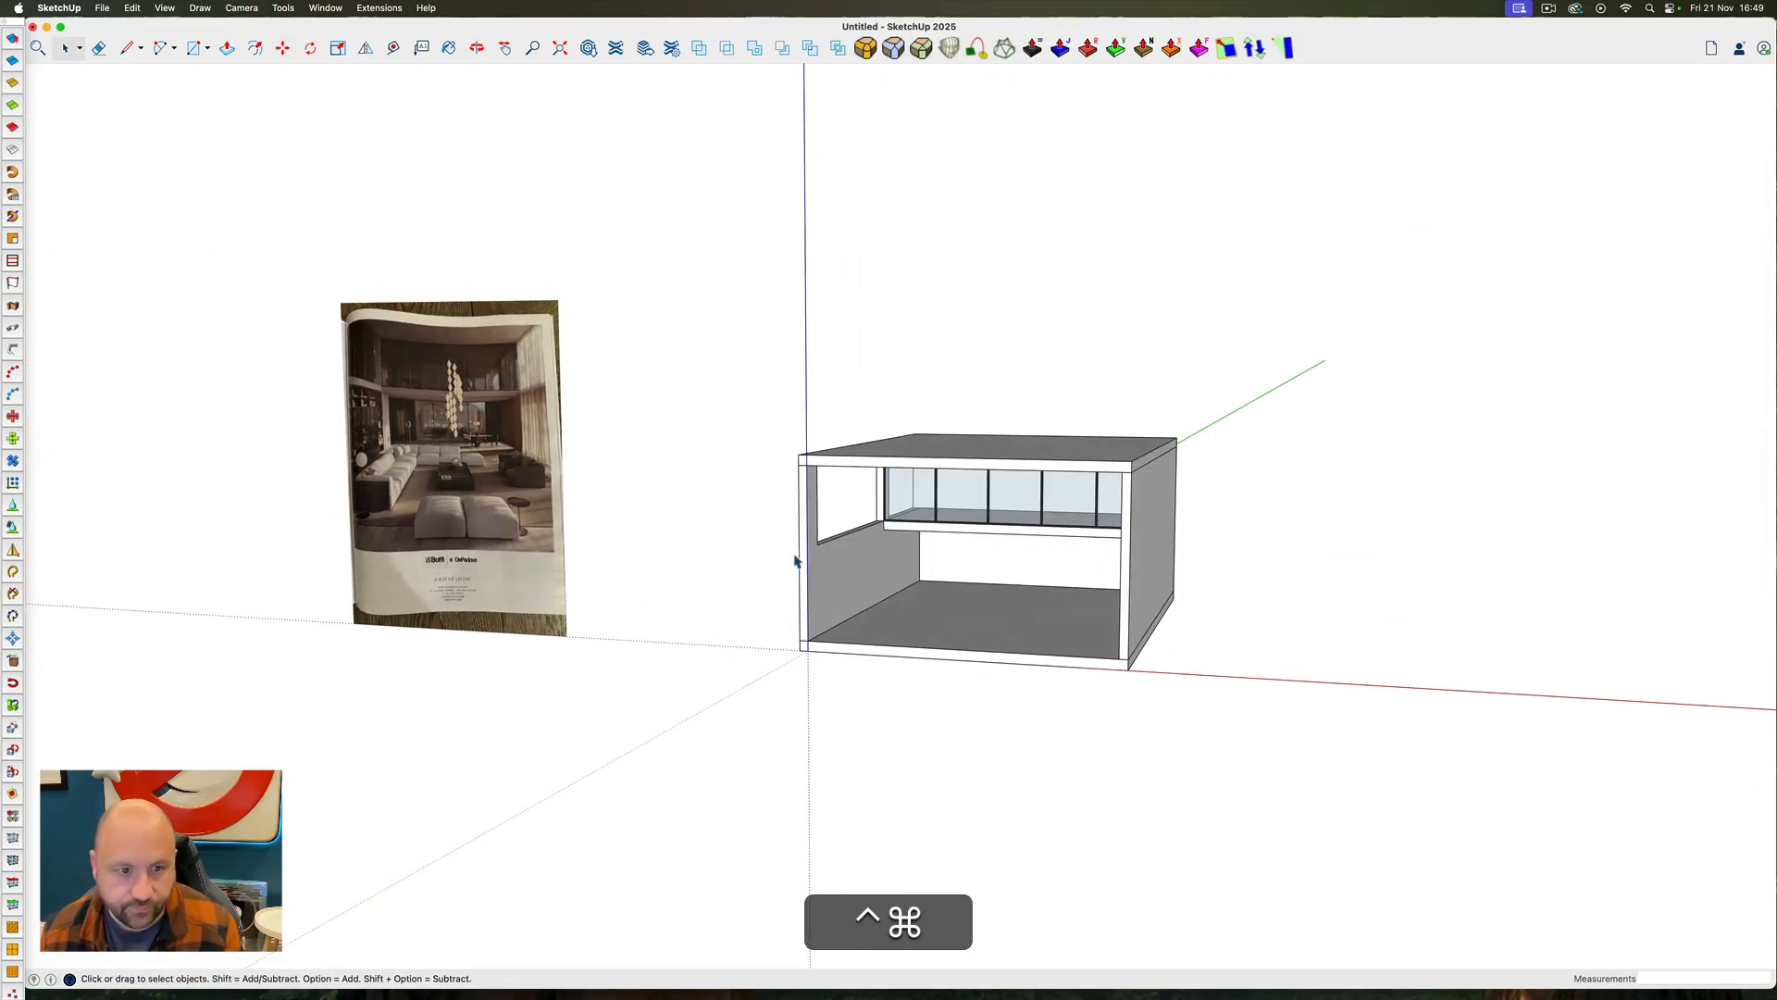
pyautogui.scroll(10, 428, 448)
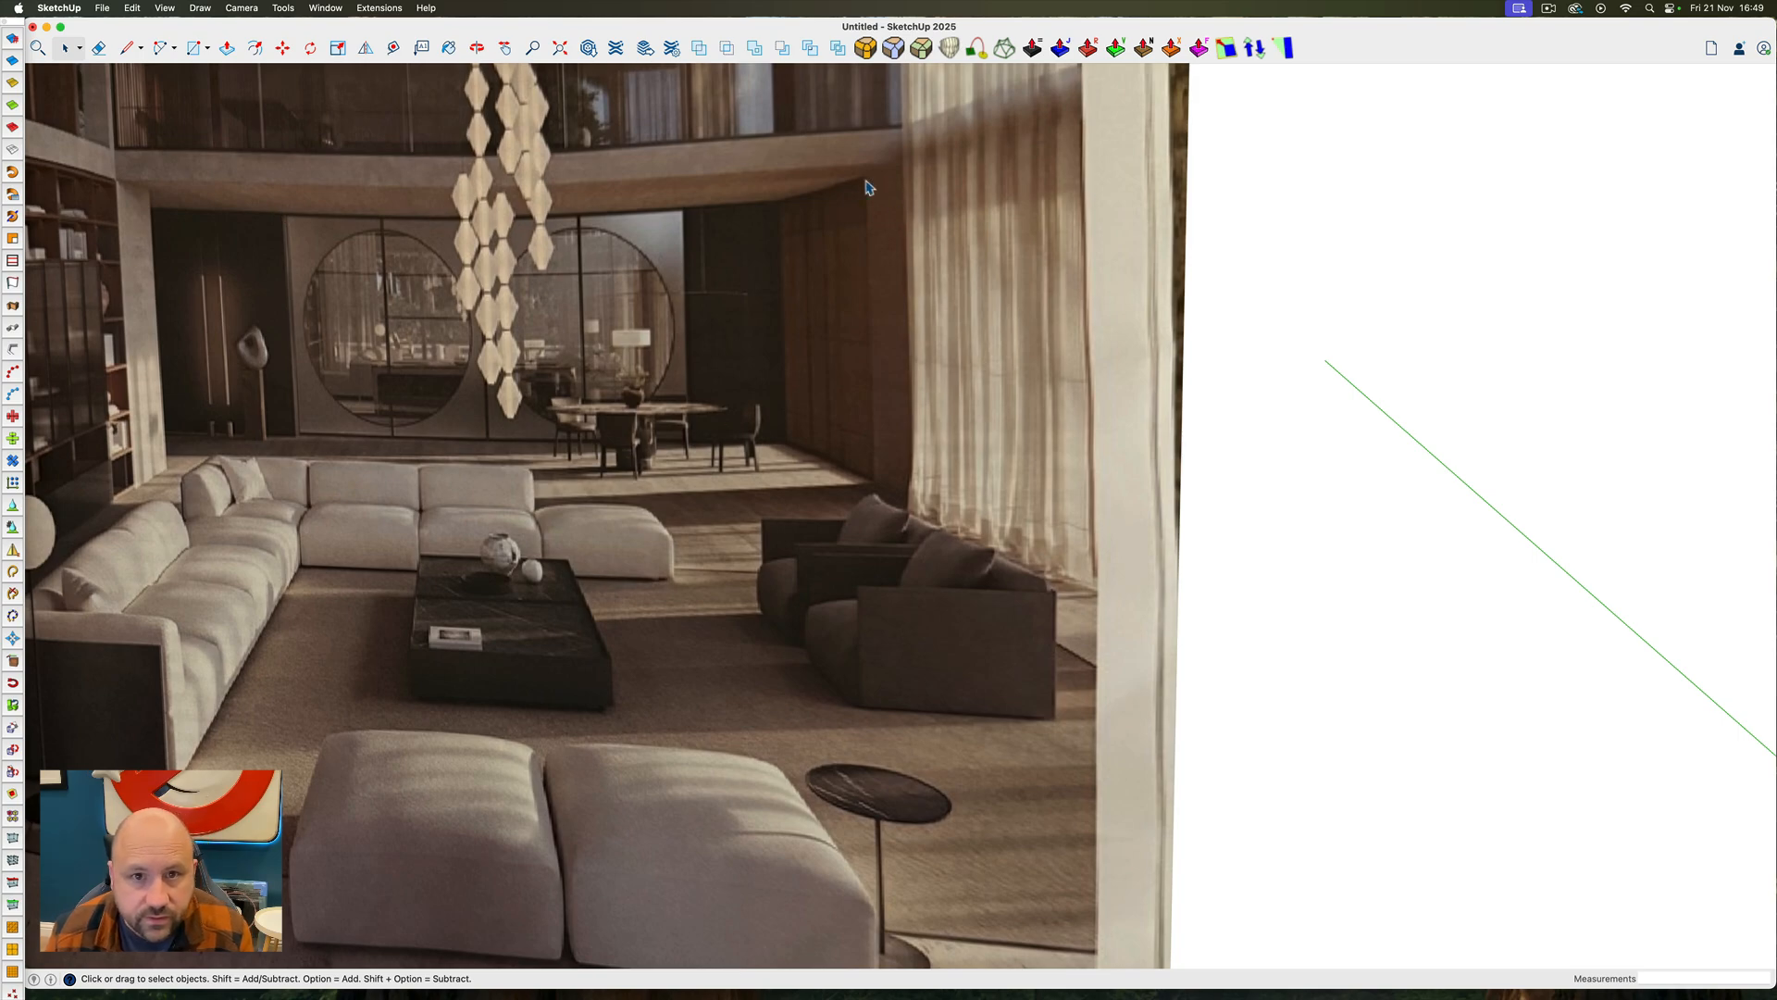
pyautogui.scroll(-8, 764, 341)
pyautogui.keyDown('ctrl'); pyautogui.keyDown('super'); pyautogui.moveTo(764, 341); pyautogui.dragTo(674, 327); pyautogui.keyUp('super'); pyautogui.keyUp('ctrl')
pyautogui.scroll(-3, 673, 328)
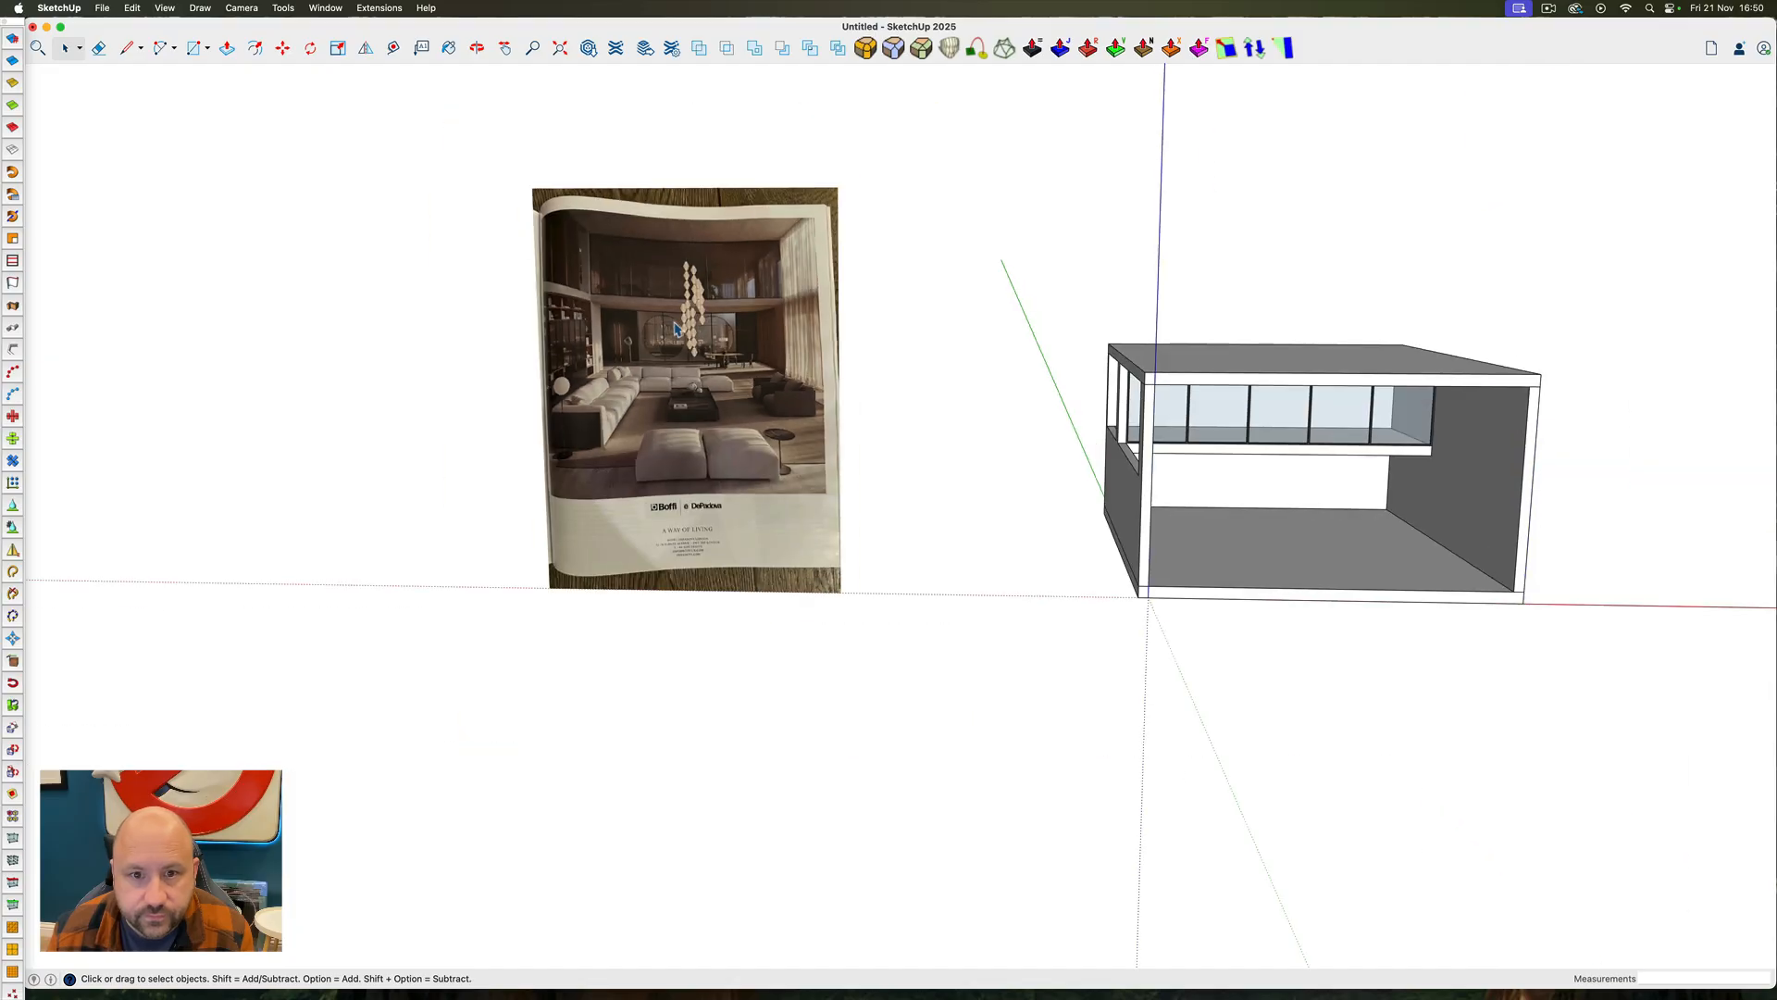
pyautogui.scroll(7, 1469, 480)
pyautogui.scroll(-7, 1449, 487)
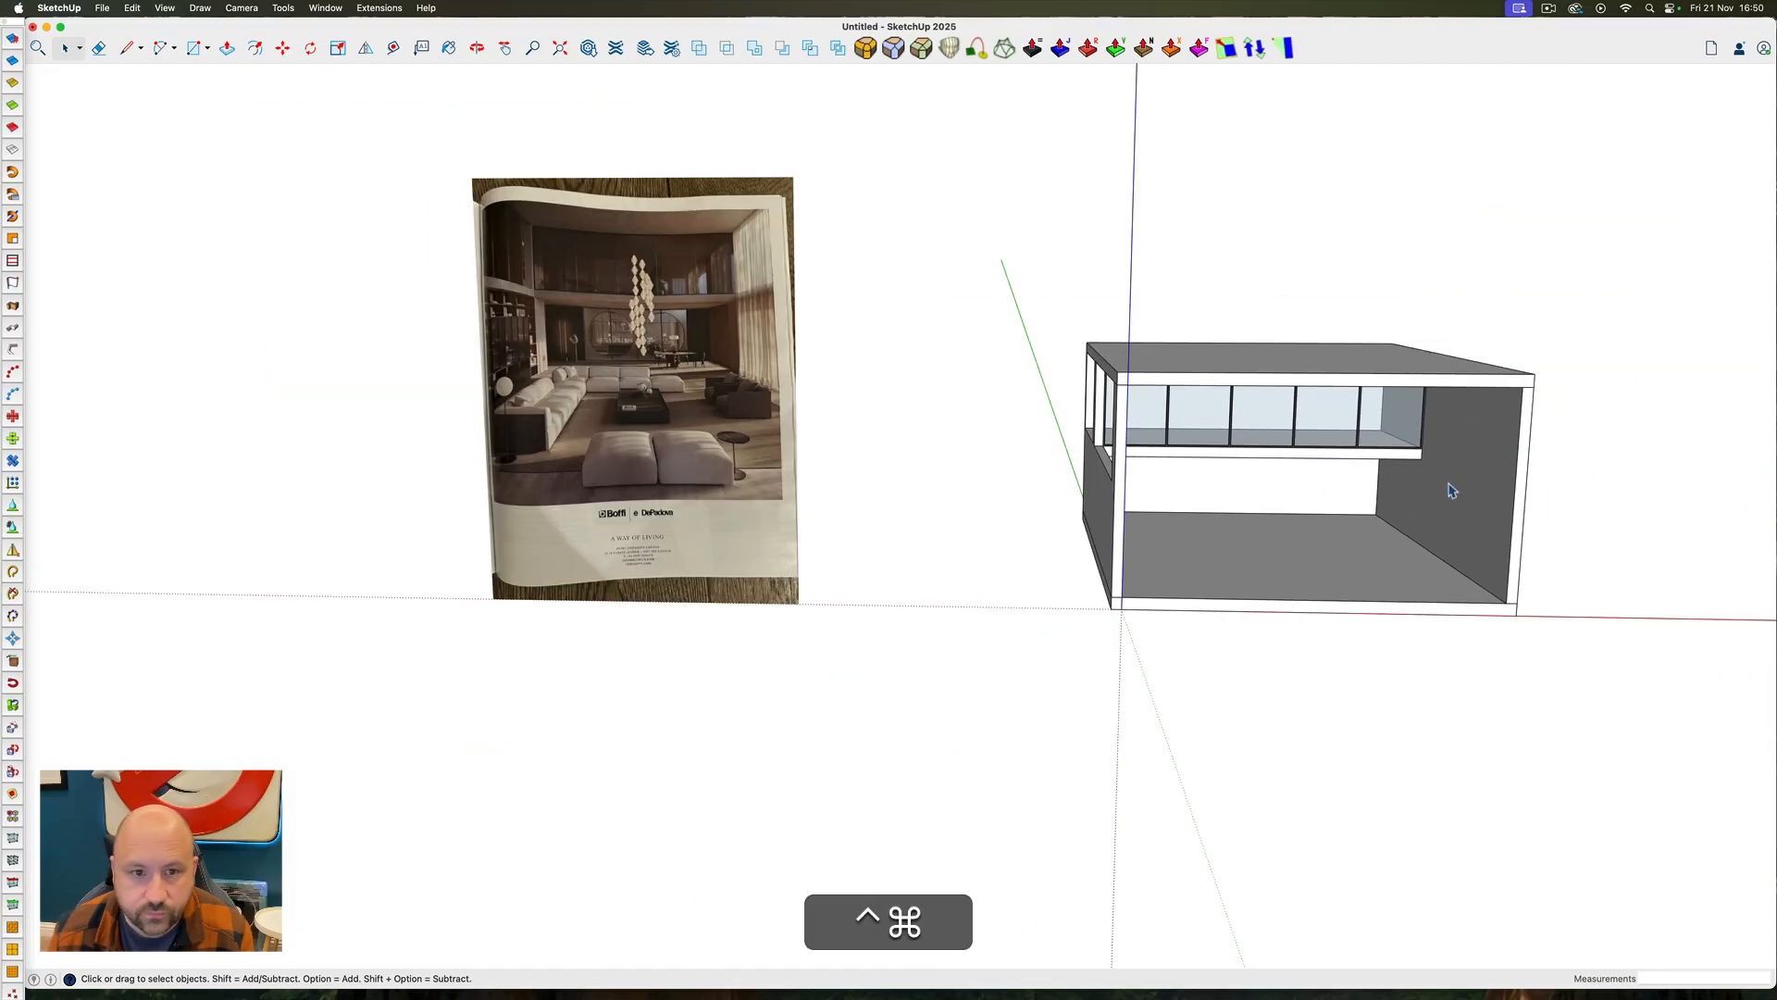
pyautogui.scroll(6, 688, 317)
pyautogui.keyDown('ctrl'); pyautogui.keyDown('super'); pyautogui.moveTo(696, 320); pyautogui.dragTo(762, 329); pyautogui.keyUp('super'); pyautogui.keyUp('ctrl')
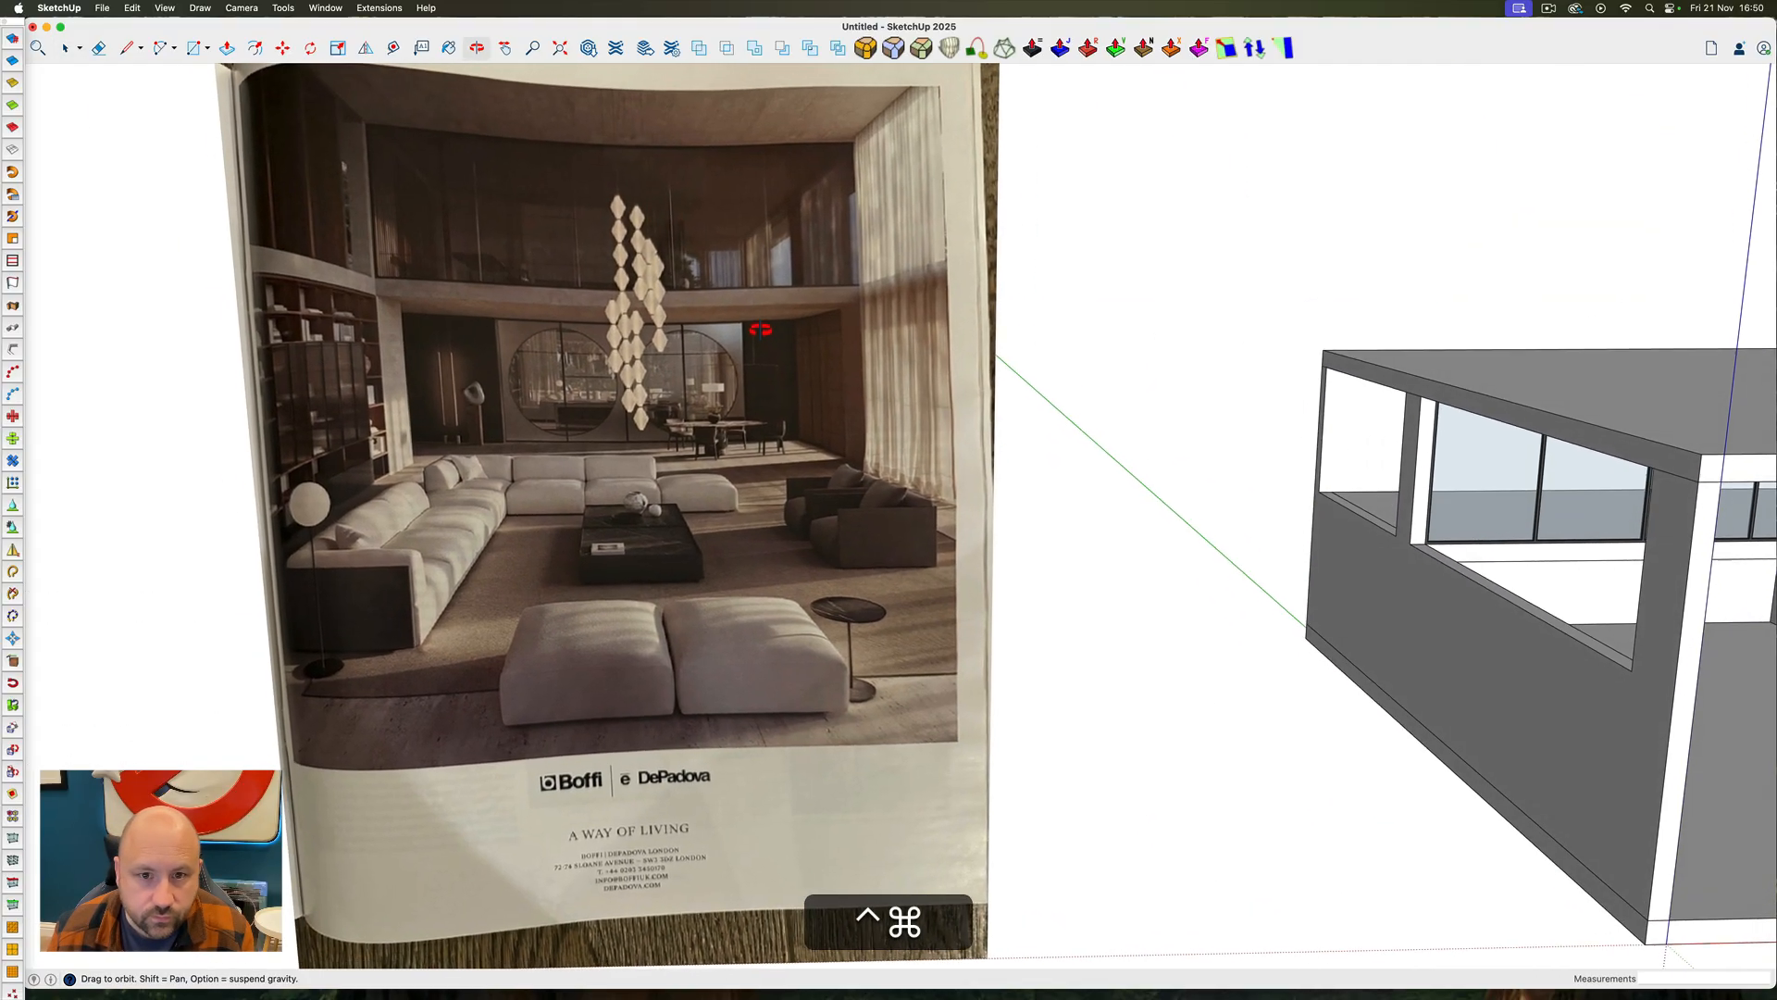
pyautogui.scroll(-3, 760, 330)
pyautogui.scroll(-3, 762, 335)
# Draw and extrude a rectangular panel against the right wall beneath the mezzanine and make it a group
pyautogui.press('r')
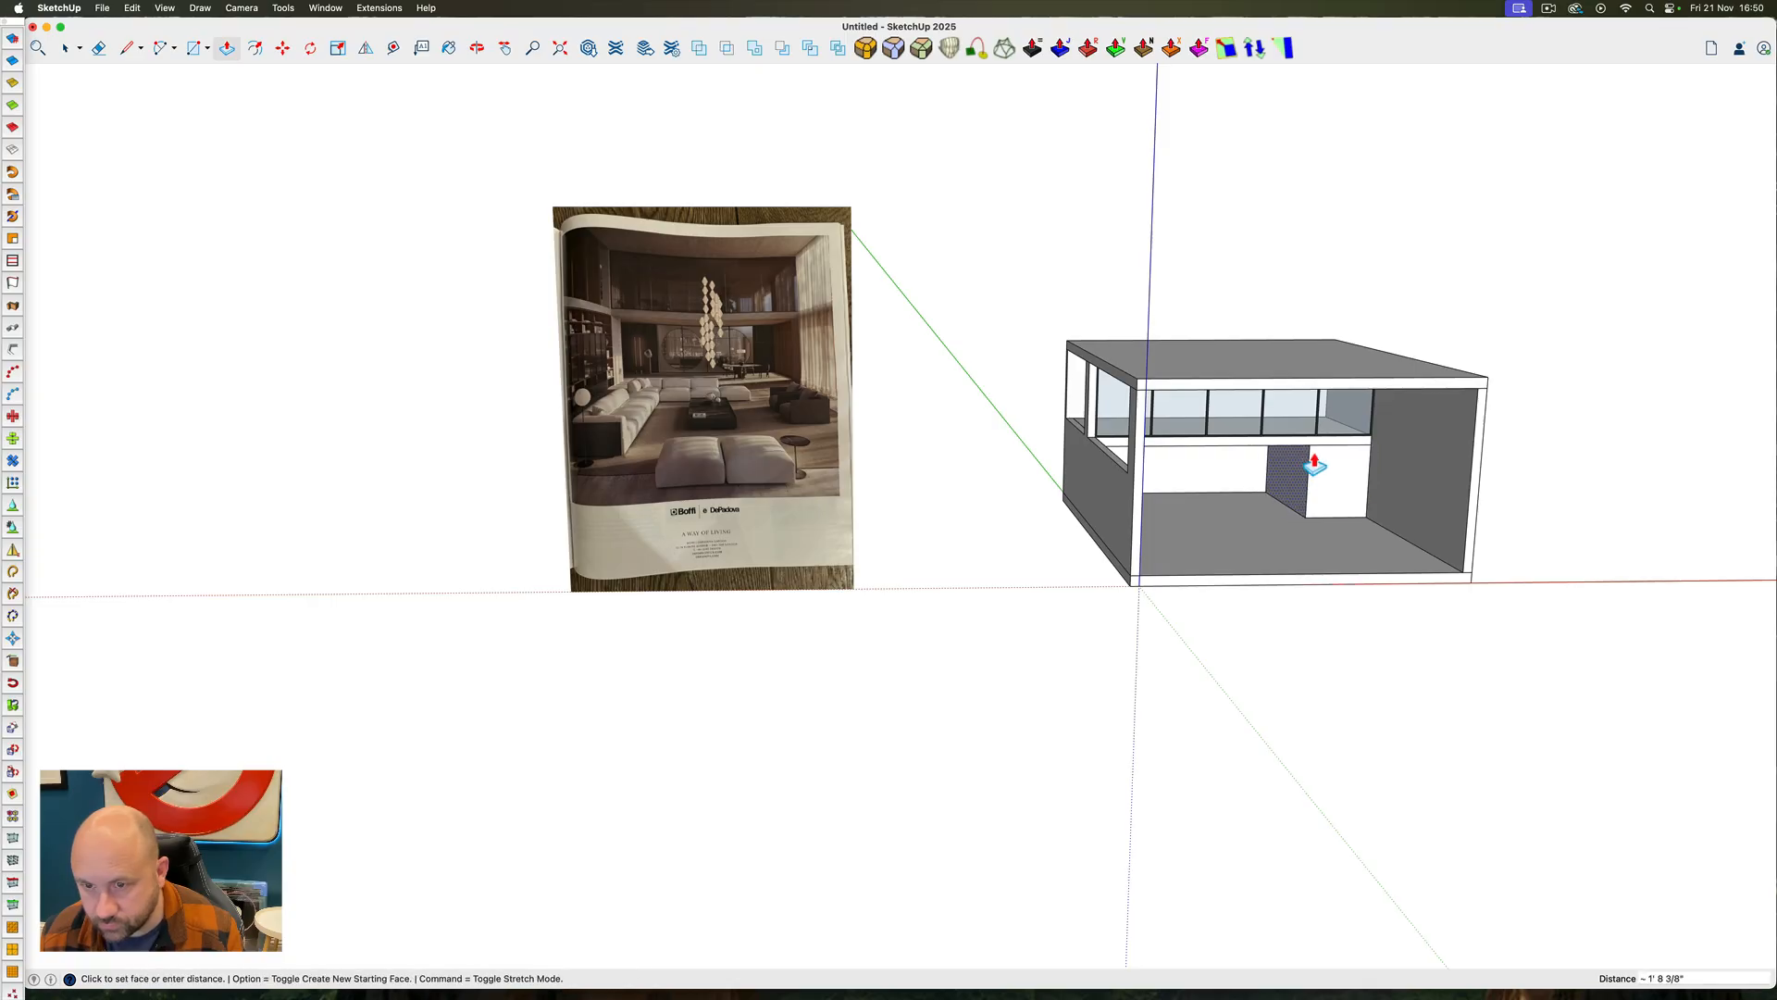
pyautogui.press('space')
pyautogui.keyDown('ctrl'); pyautogui.keyDown('super'); pyautogui.moveTo(1233, 446); pyautogui.dragTo(1323, 479); pyautogui.keyUp('super'); pyautogui.keyUp('ctrl')
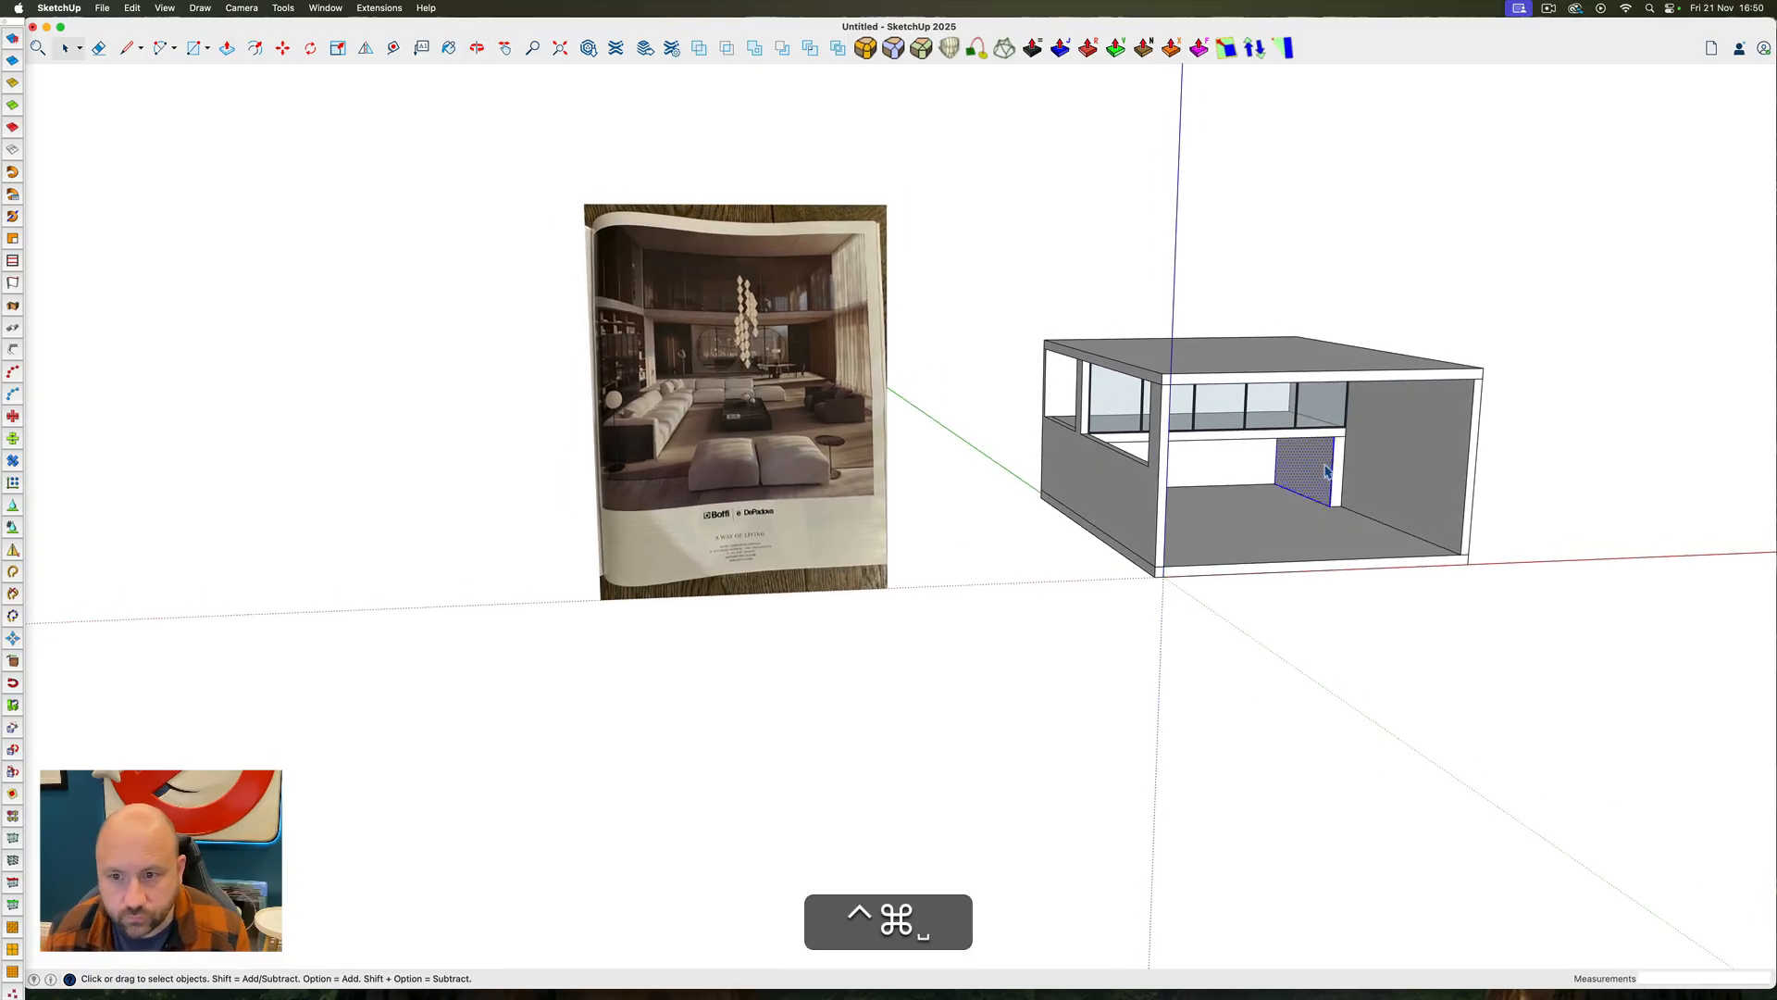
pyautogui.rightClick(1326, 470)
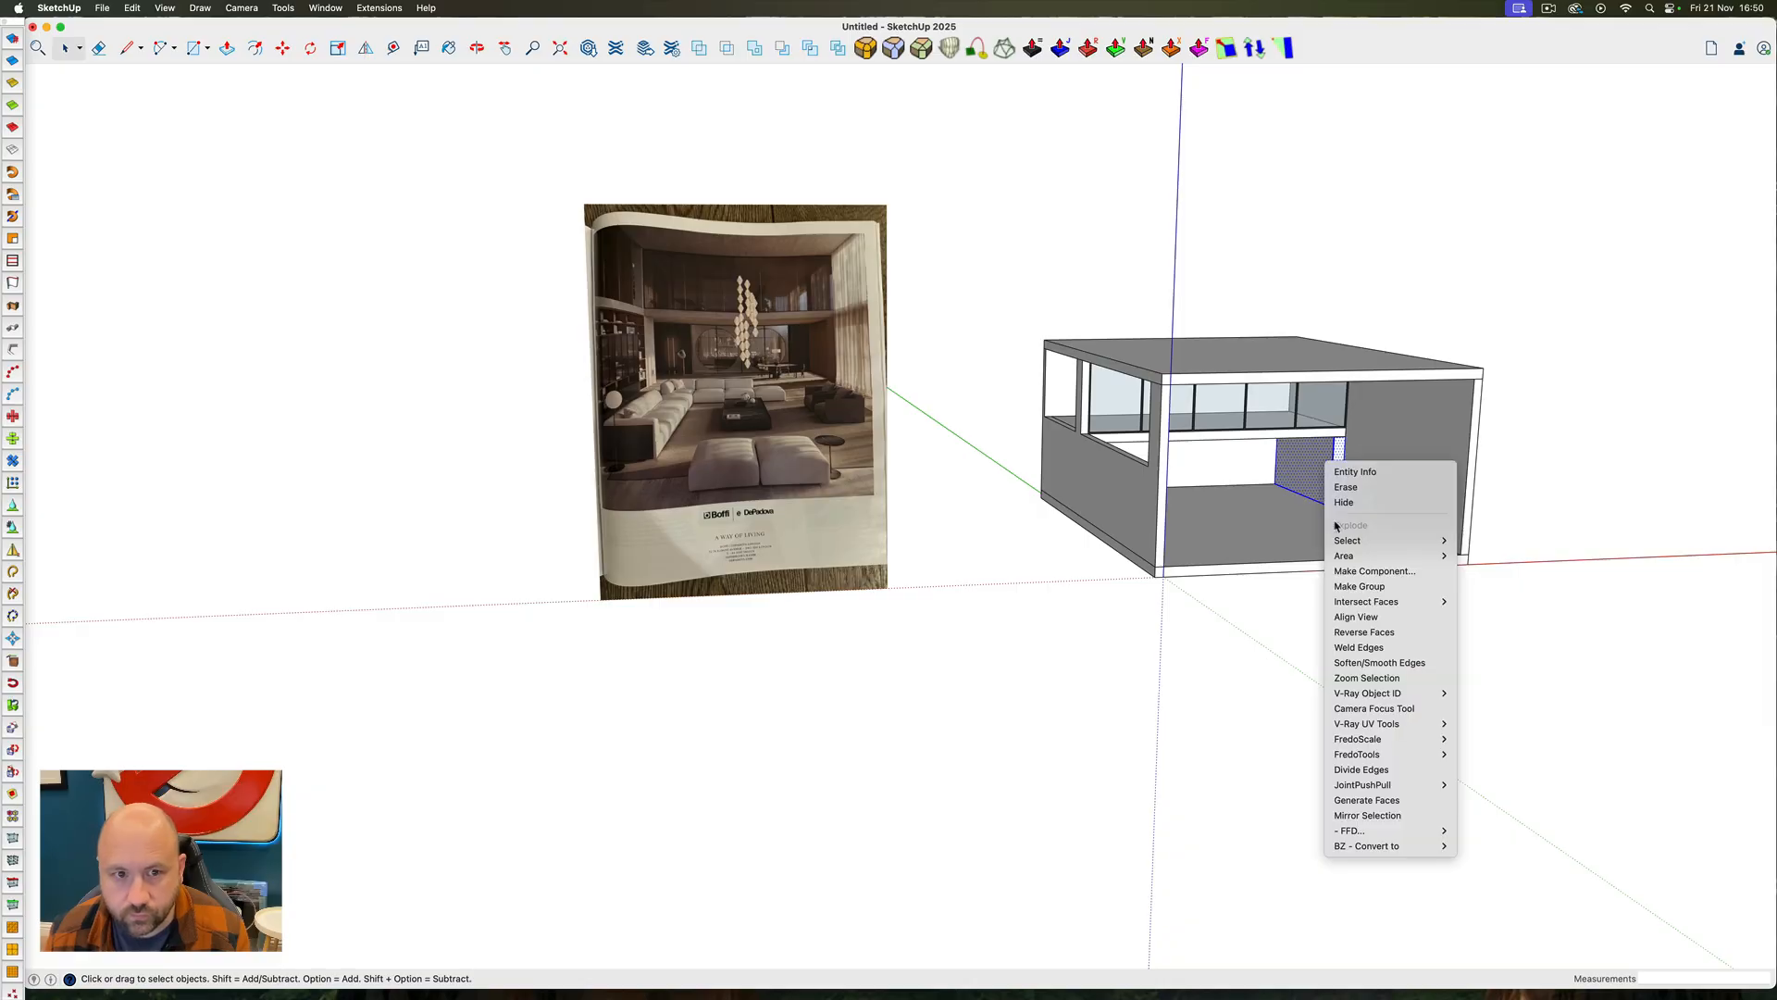
pyautogui.click(1364, 589)
# Place a vertical guide 8' along the left wall, in line with the rear edge of the column between the openings
pyautogui.keyDown('ctrl'); pyautogui.keyDown('super'); pyautogui.moveTo(1363, 592); pyautogui.dragTo(919, 448); pyautogui.keyUp('super'); pyautogui.keyUp('ctrl')
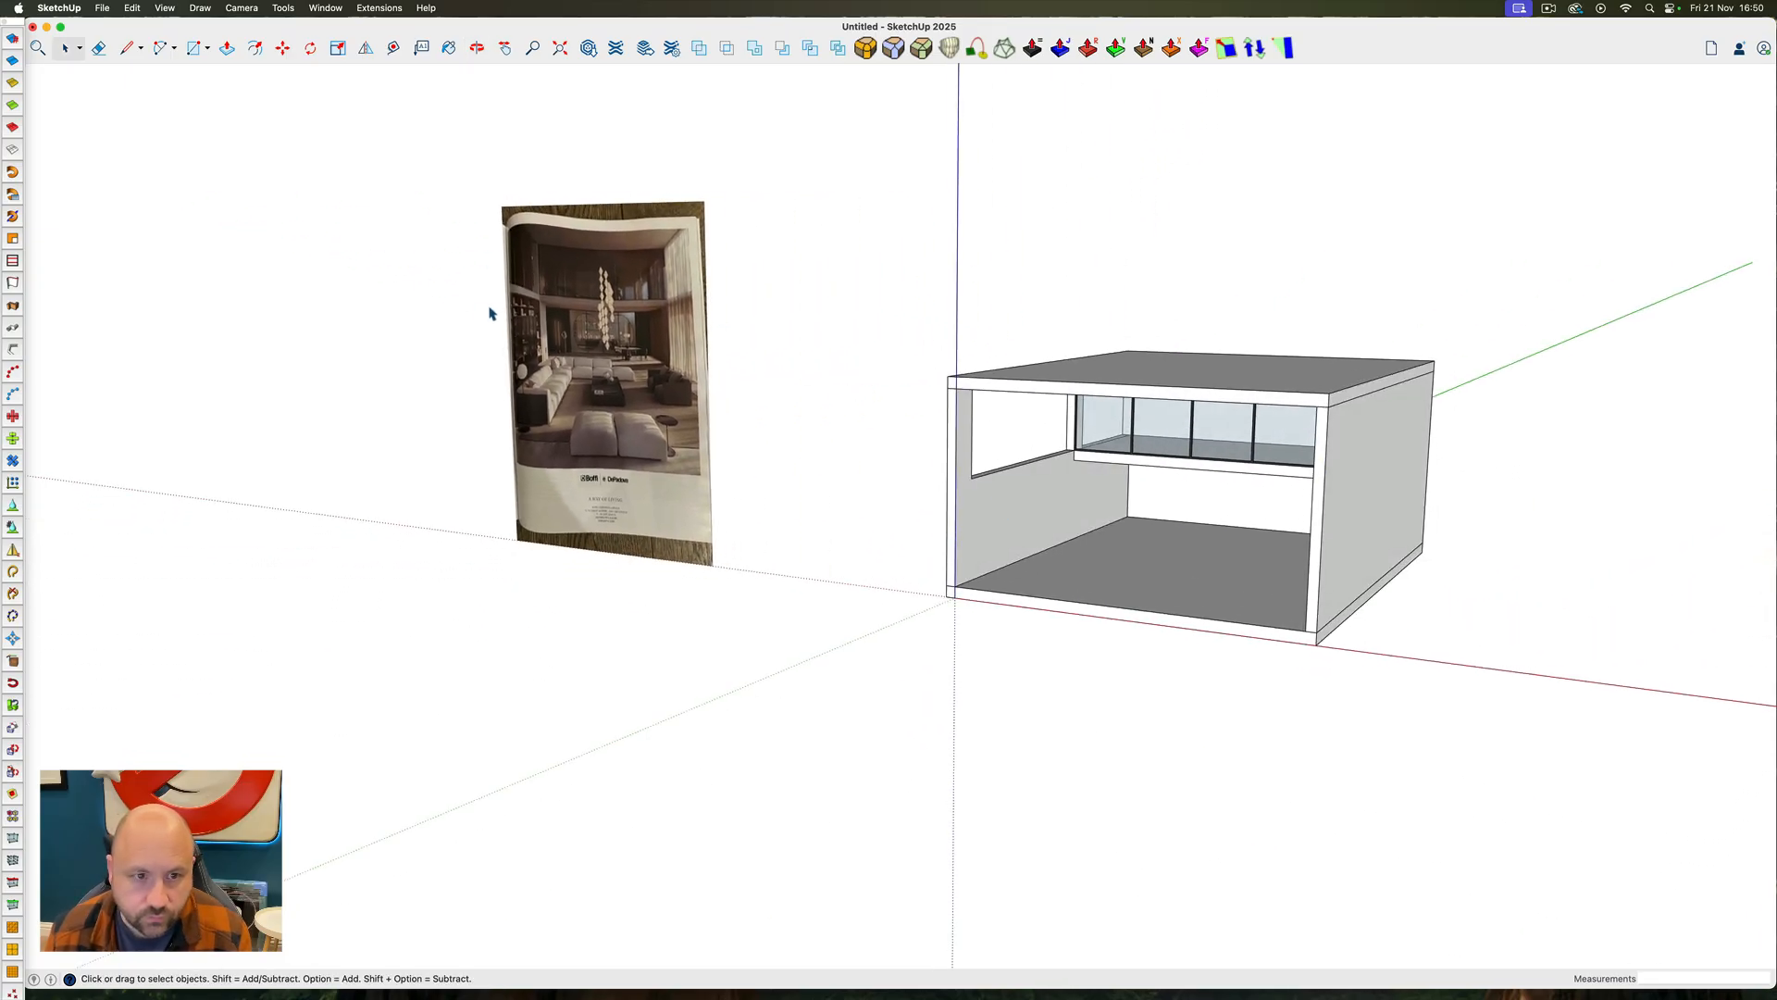
pyautogui.scroll(10, 525, 327)
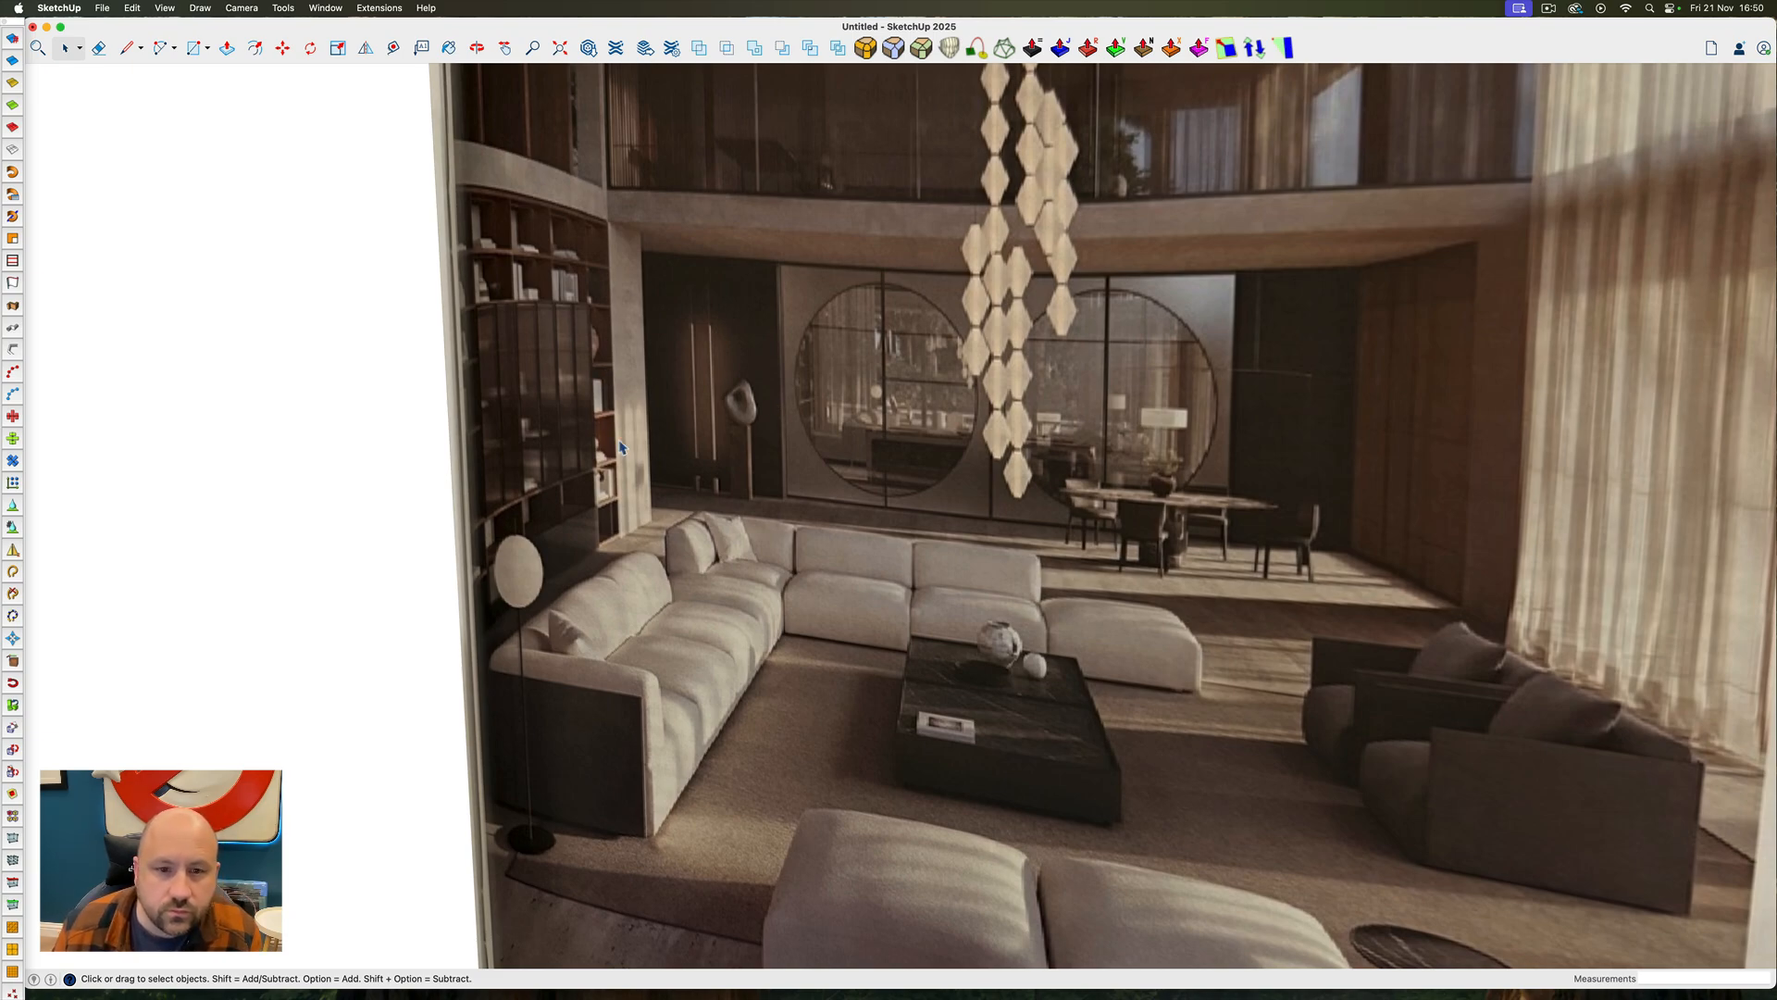
pyautogui.scroll(-10, 807, 276)
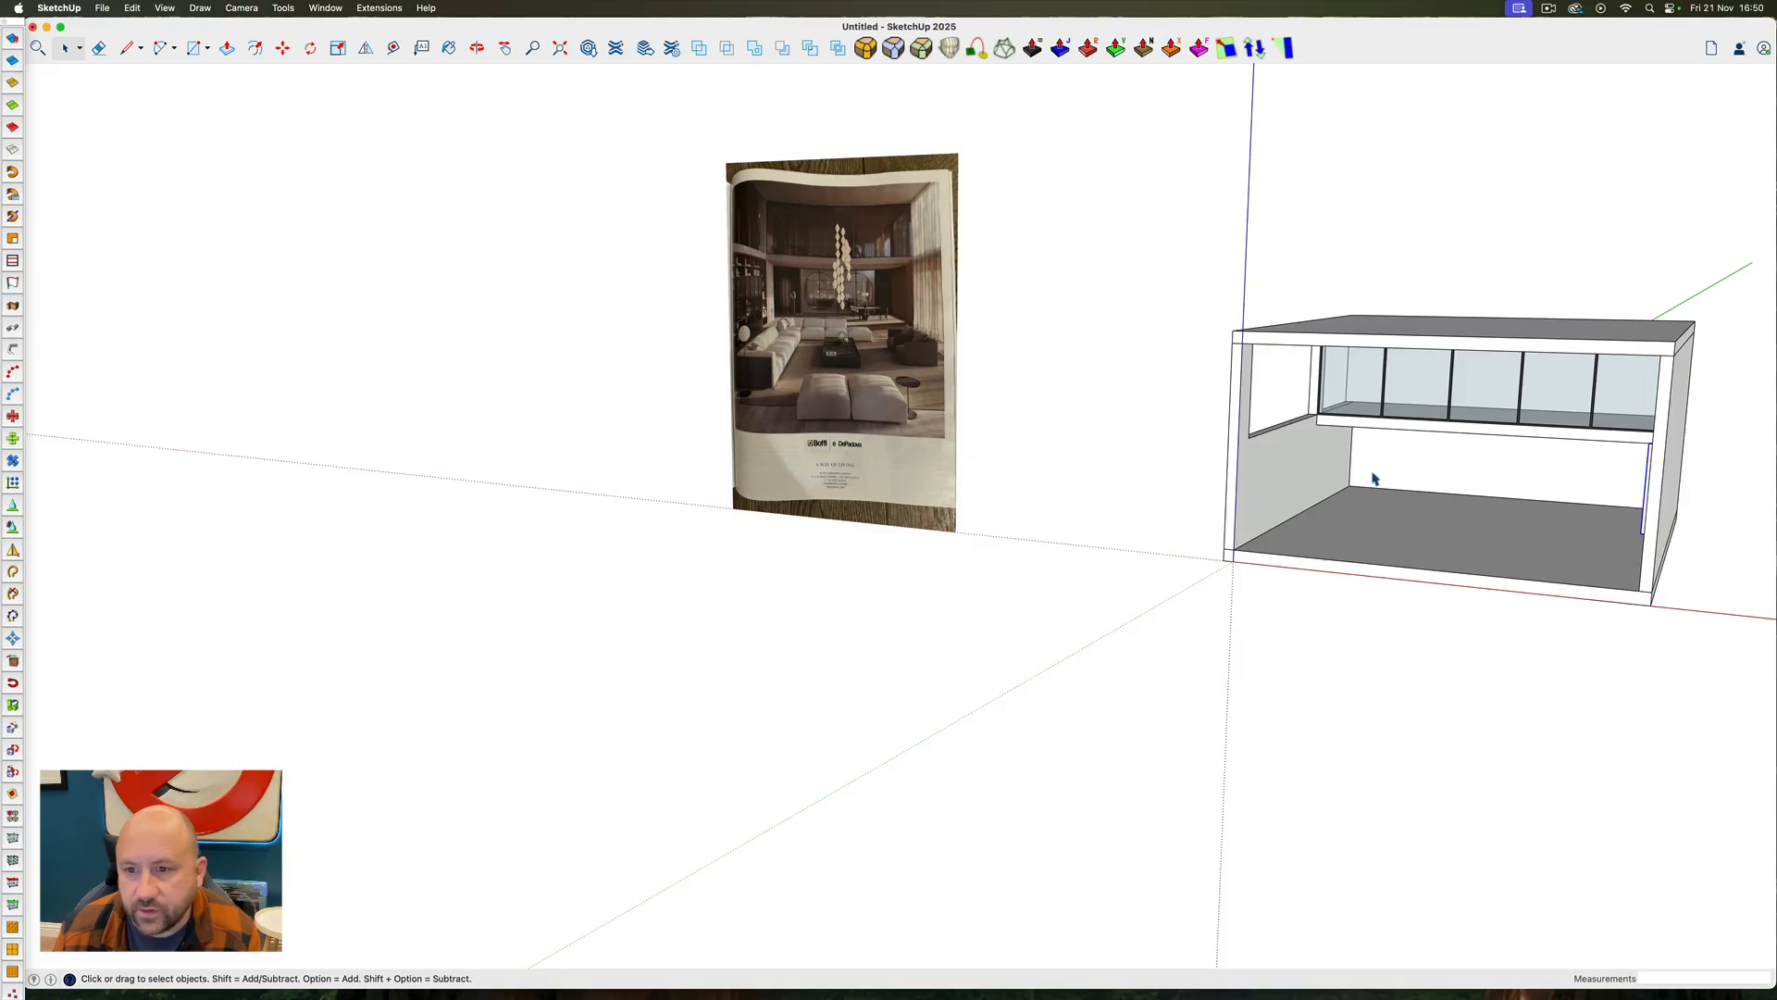
pyautogui.scroll(8, 1373, 474)
pyautogui.keyDown('ctrl'); pyautogui.keyDown('super'); pyautogui.moveTo(1366, 459); pyautogui.dragTo(1208, 474); pyautogui.keyUp('super'); pyautogui.keyUp('ctrl')
pyautogui.keyDown('ctrl'); pyautogui.keyDown('super'); pyautogui.moveTo(1261, 345); pyautogui.dragTo(1084, 413); pyautogui.keyUp('super'); pyautogui.keyUp('ctrl')
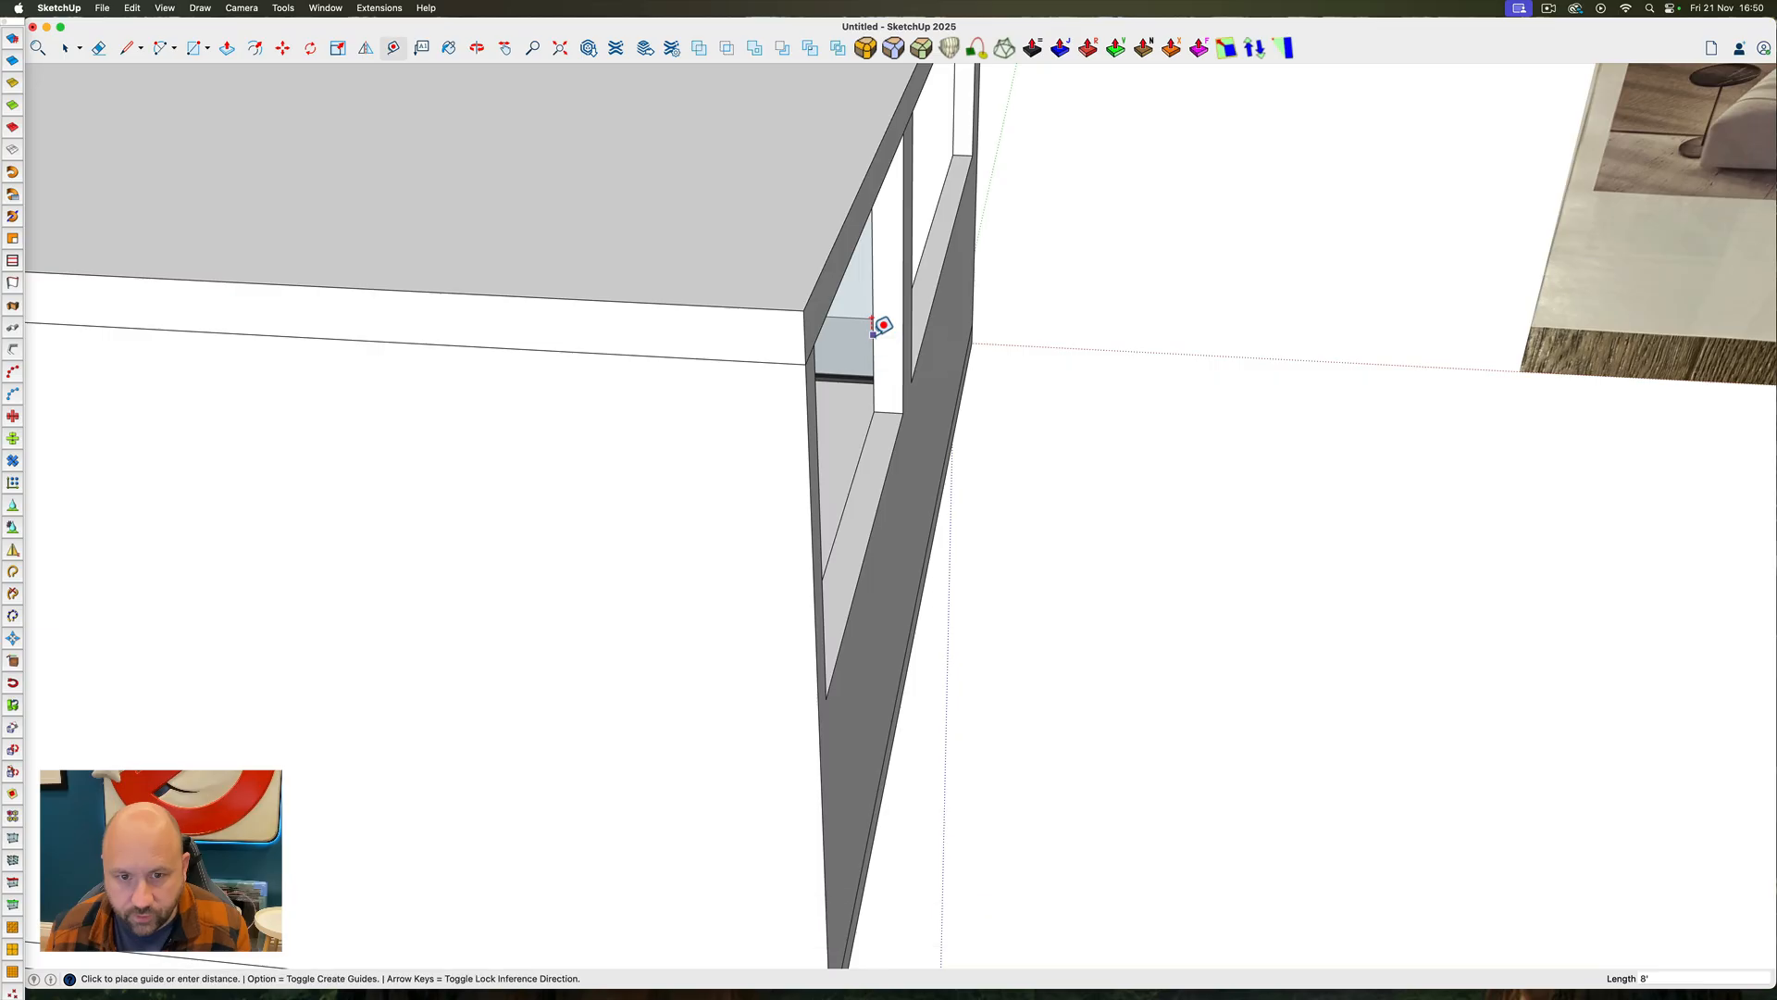
pyautogui.keyDown('ctrl'); pyautogui.keyDown('super'); pyautogui.moveTo(798, 381); pyautogui.dragTo(1474, 715); pyautogui.keyUp('super'); pyautogui.keyUp('ctrl')
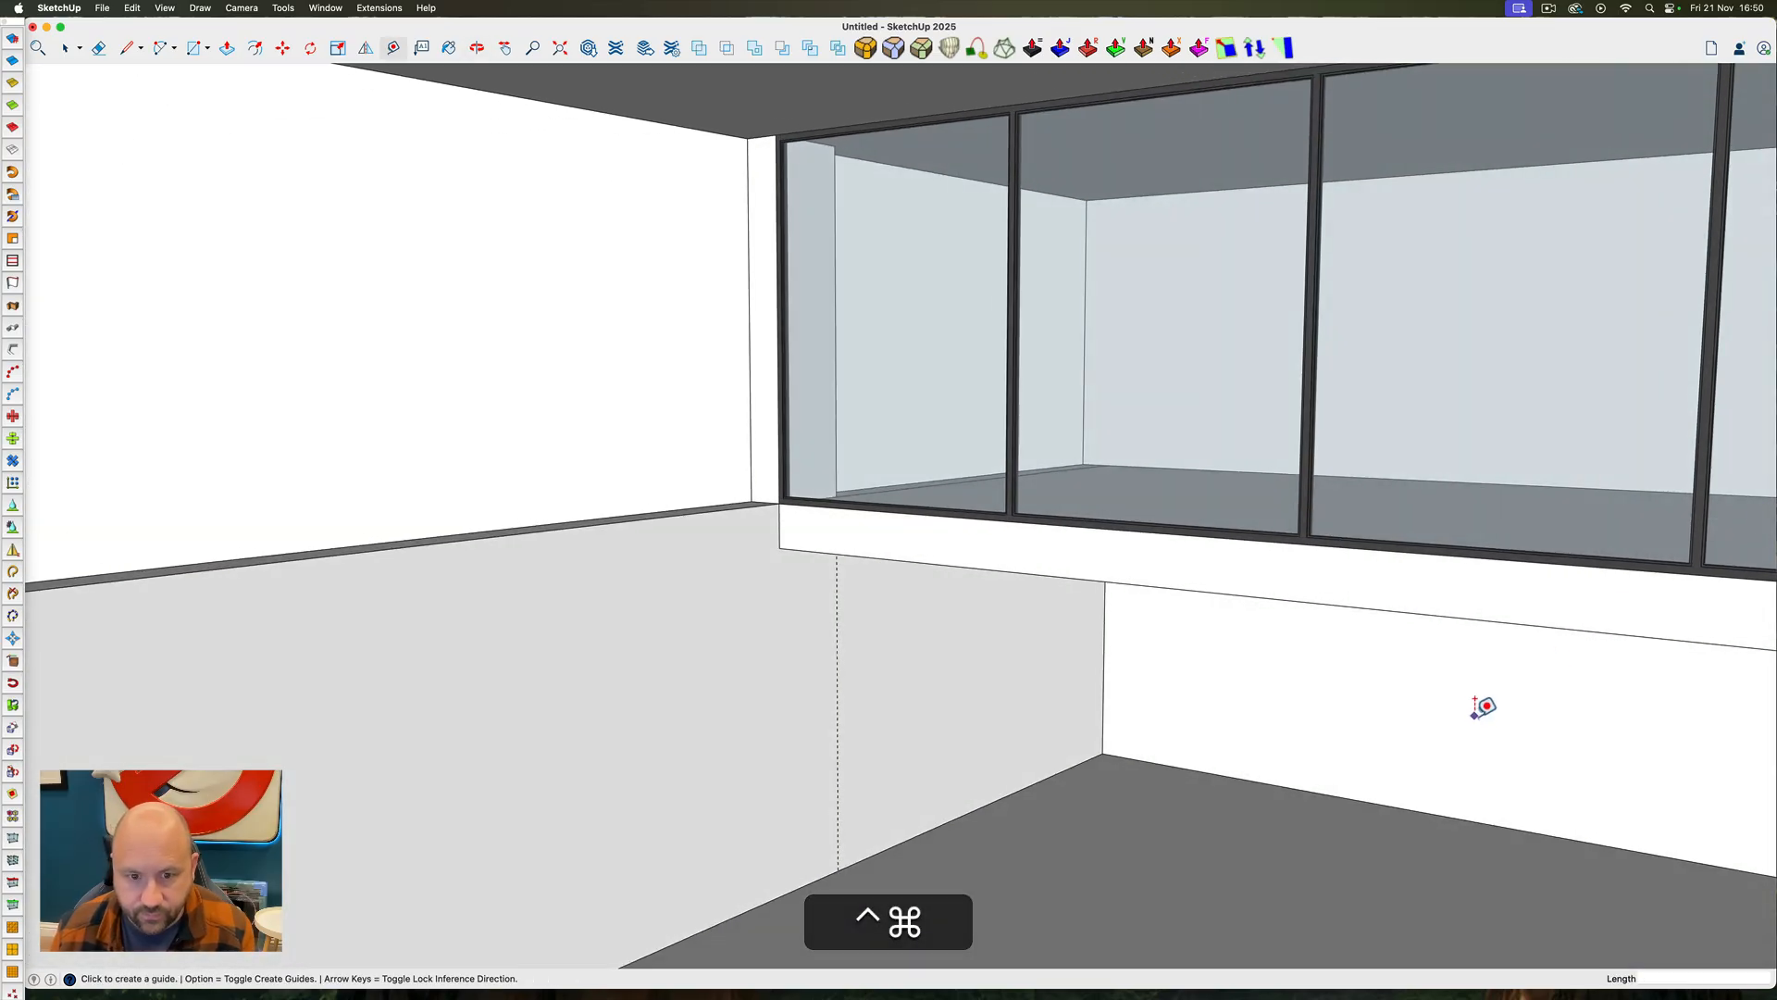
# Draw a rectangle on the left wall beneath the mezzanine, from the vertical guide to the rear corner, and push it through as an opening
pyautogui.keyDown('ctrl'); pyautogui.keyDown('super'); pyautogui.moveTo(1056, 714); pyautogui.dragTo(940, 611); pyautogui.keyUp('super'); pyautogui.keyUp('ctrl')
pyautogui.tripleClick(940, 612)
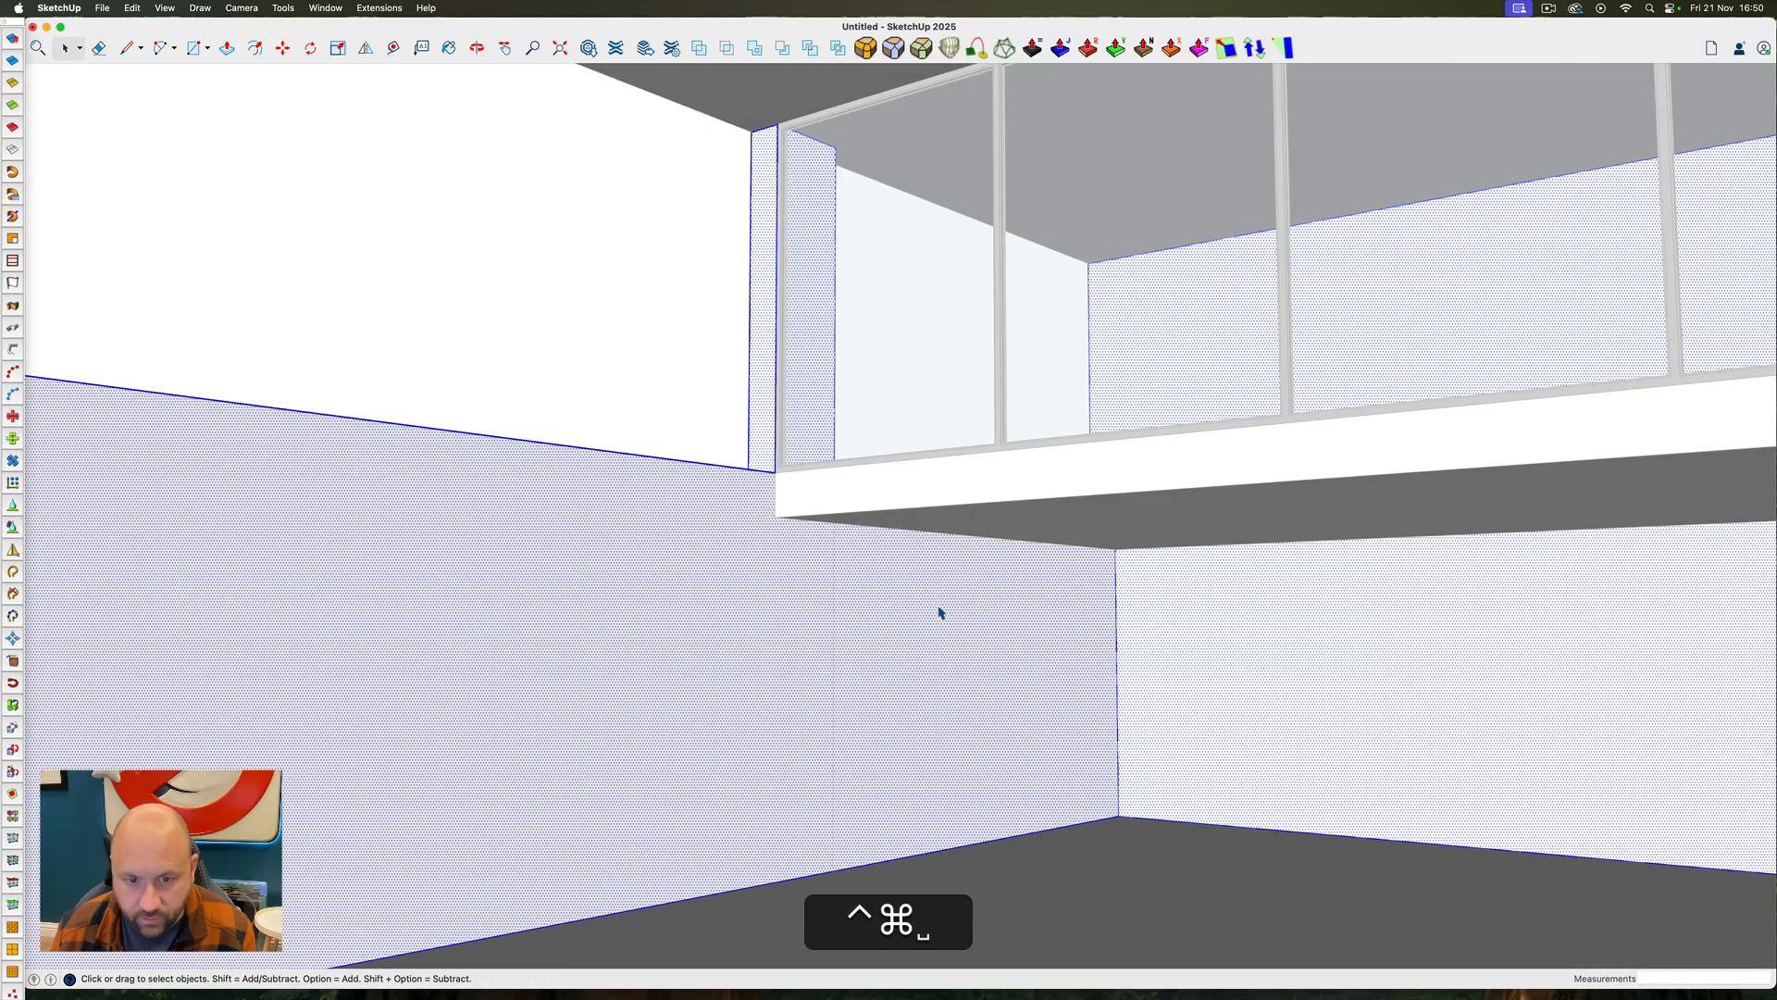
pyautogui.press('r')
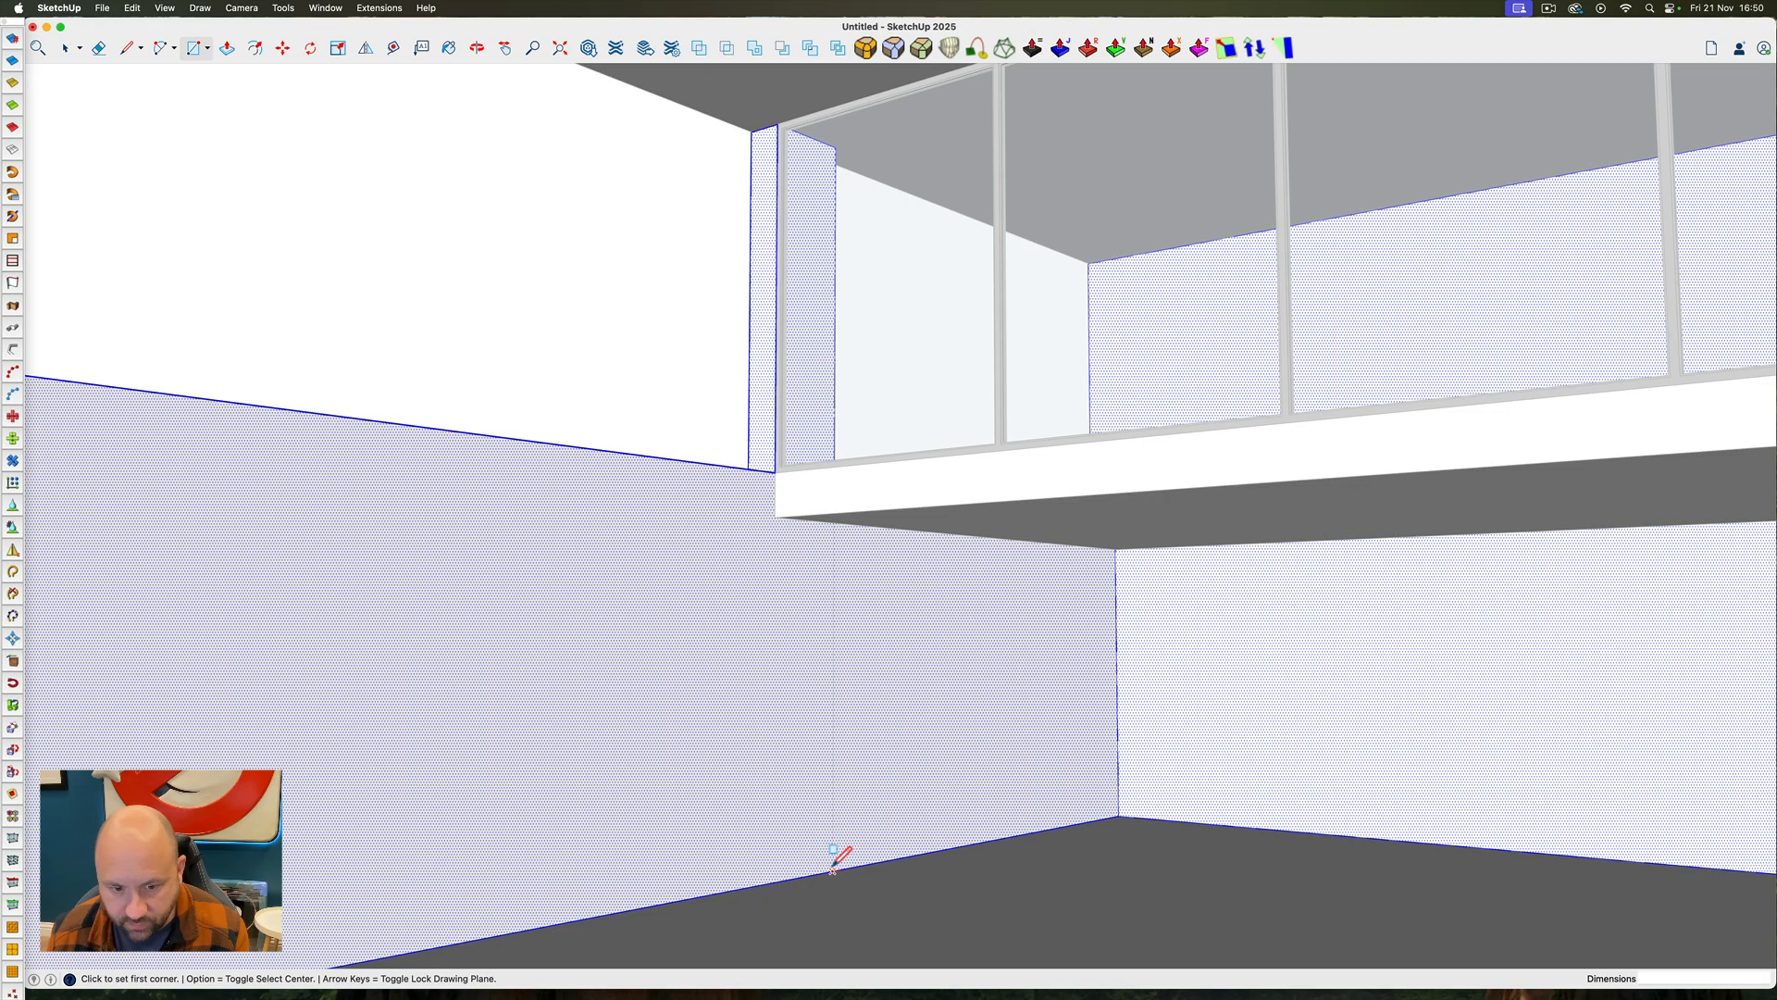
pyautogui.click(1116, 549)
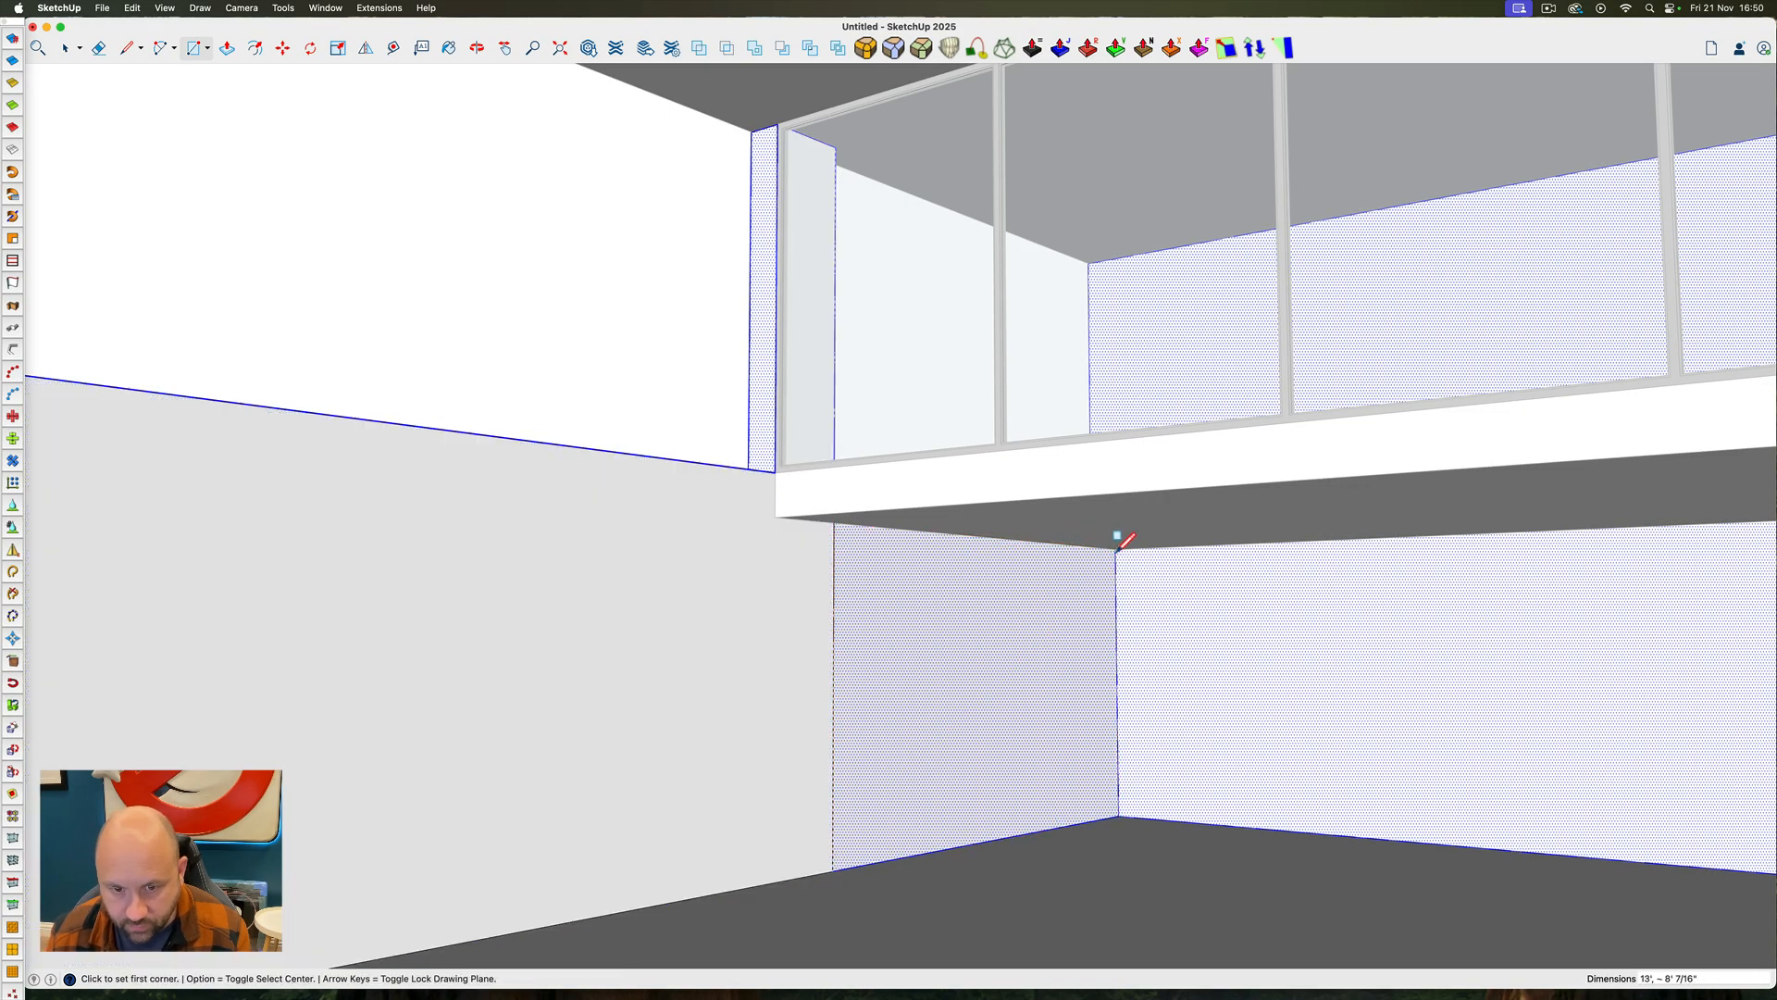
pyautogui.press('p')
pyautogui.doubleClick(1008, 647)
pyautogui.moveTo(713, 503)
pyautogui.keyDown('ctrl'); pyautogui.keyDown('super'); pyautogui.mouseDown()
pyautogui.moveTo(1405, 413)
pyautogui.moveTo(556, 481)
pyautogui.moveTo(1595, 766)
pyautogui.moveTo(897, 452)
pyautogui.moveTo(1127, 506)
pyautogui.moveTo(926, 500)
pyautogui.mouseUp(); pyautogui.keyUp('super'); pyautogui.keyUp('ctrl')
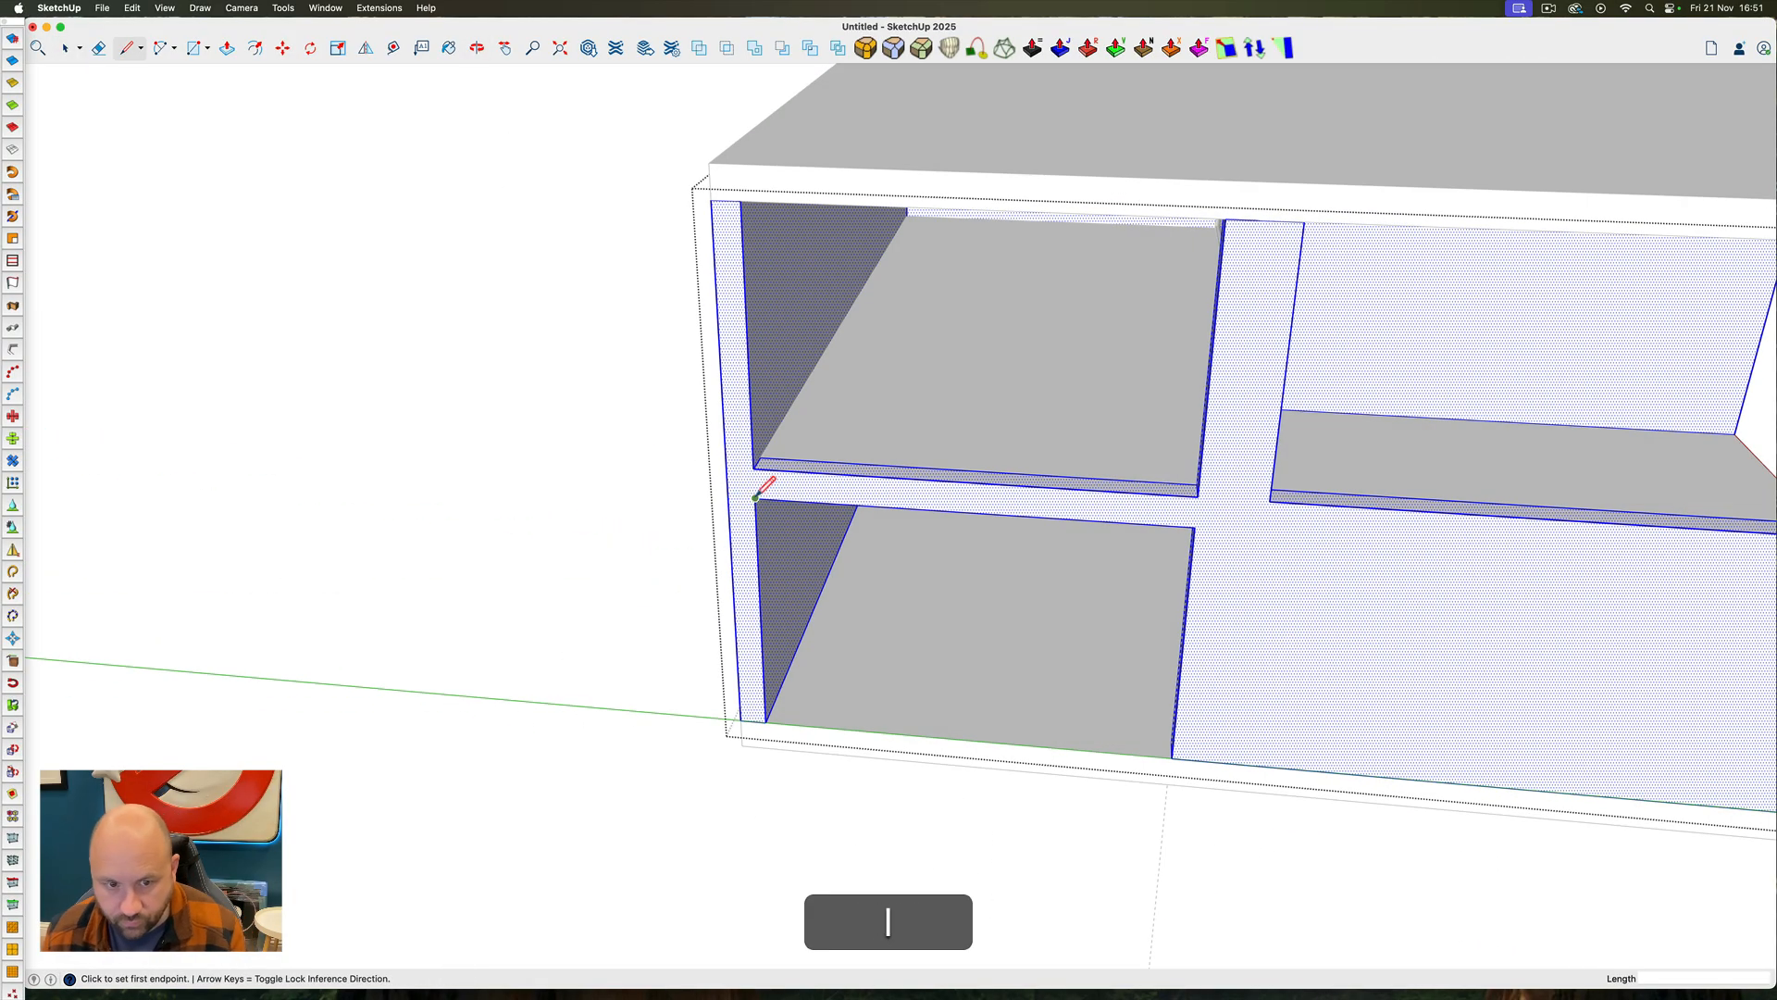
# Extend the rear wall's end face outward about 10' beyond the left wall with Push/Pull
pyautogui.click(755, 498)
pyautogui.click(754, 469)
pyautogui.press('p')
pyautogui.click(745, 493)
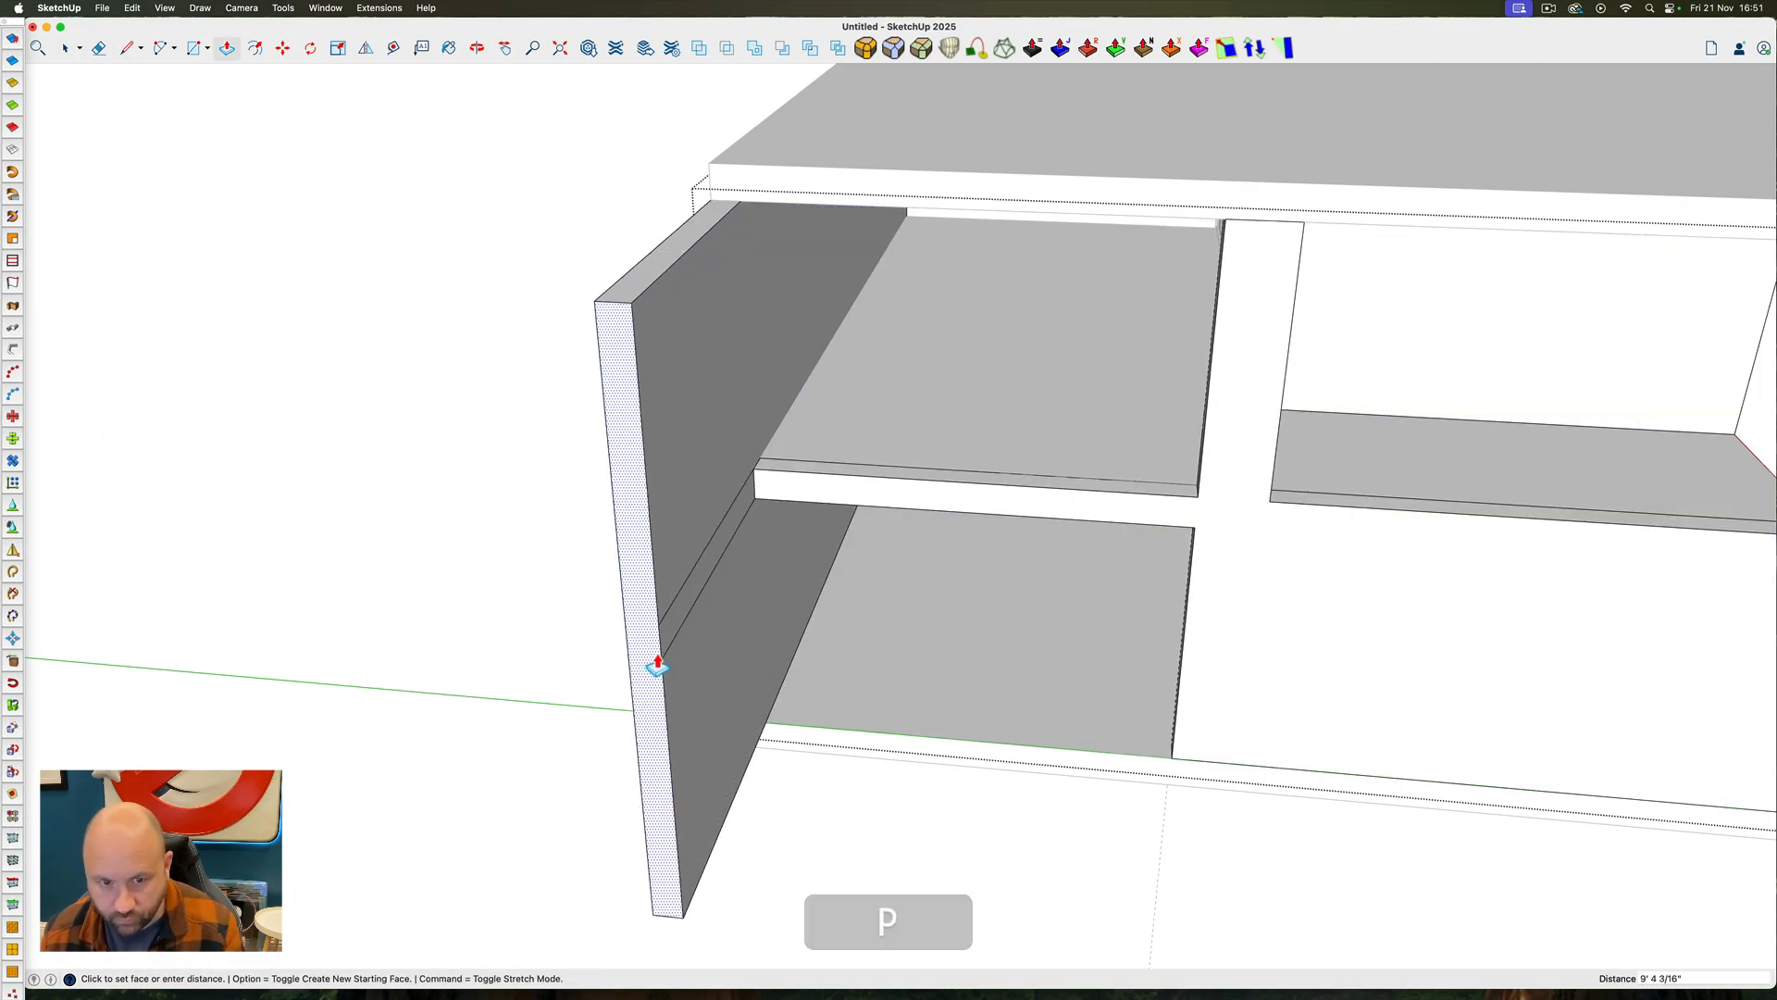
pyautogui.click(651, 667)
pyautogui.press('space')
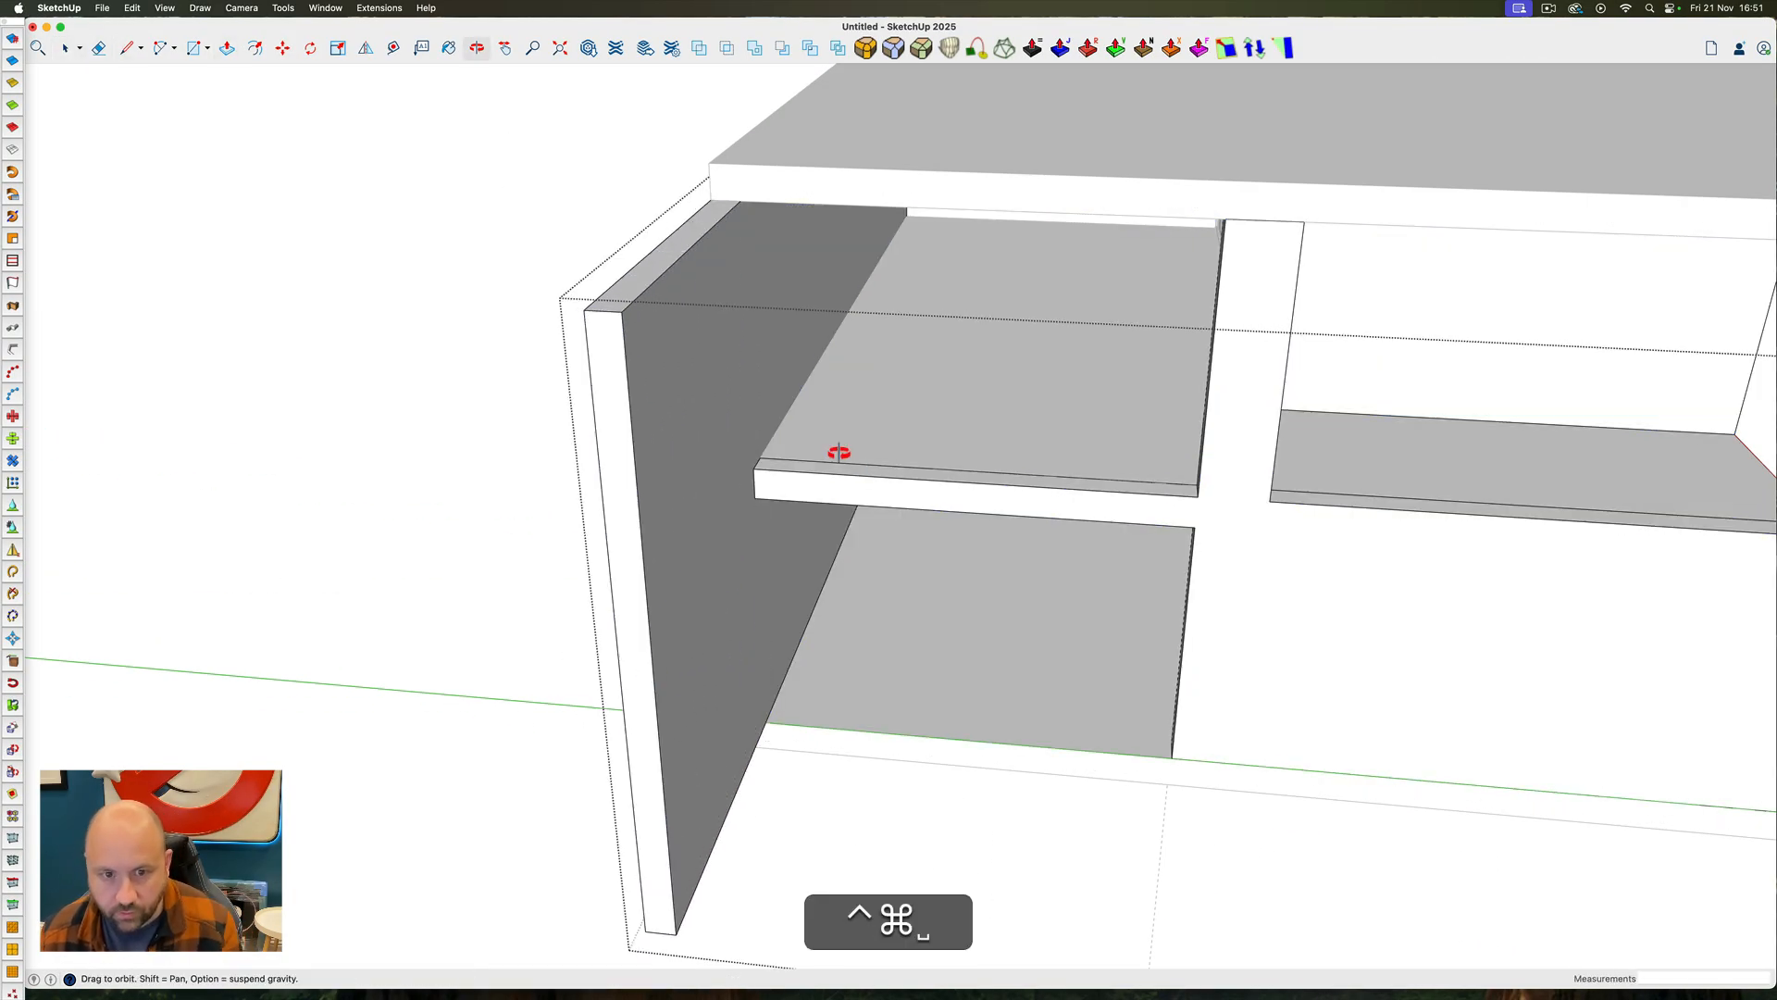
# Open the roof slab and extend its left edge outward 10', flush with the end of the extended rear wall
pyautogui.keyDown('ctrl'); pyautogui.keyDown('super'); pyautogui.moveTo(838, 452); pyautogui.dragTo(716, 408); pyautogui.keyUp('super'); pyautogui.keyUp('ctrl')
pyautogui.tripleClick(799, 247)
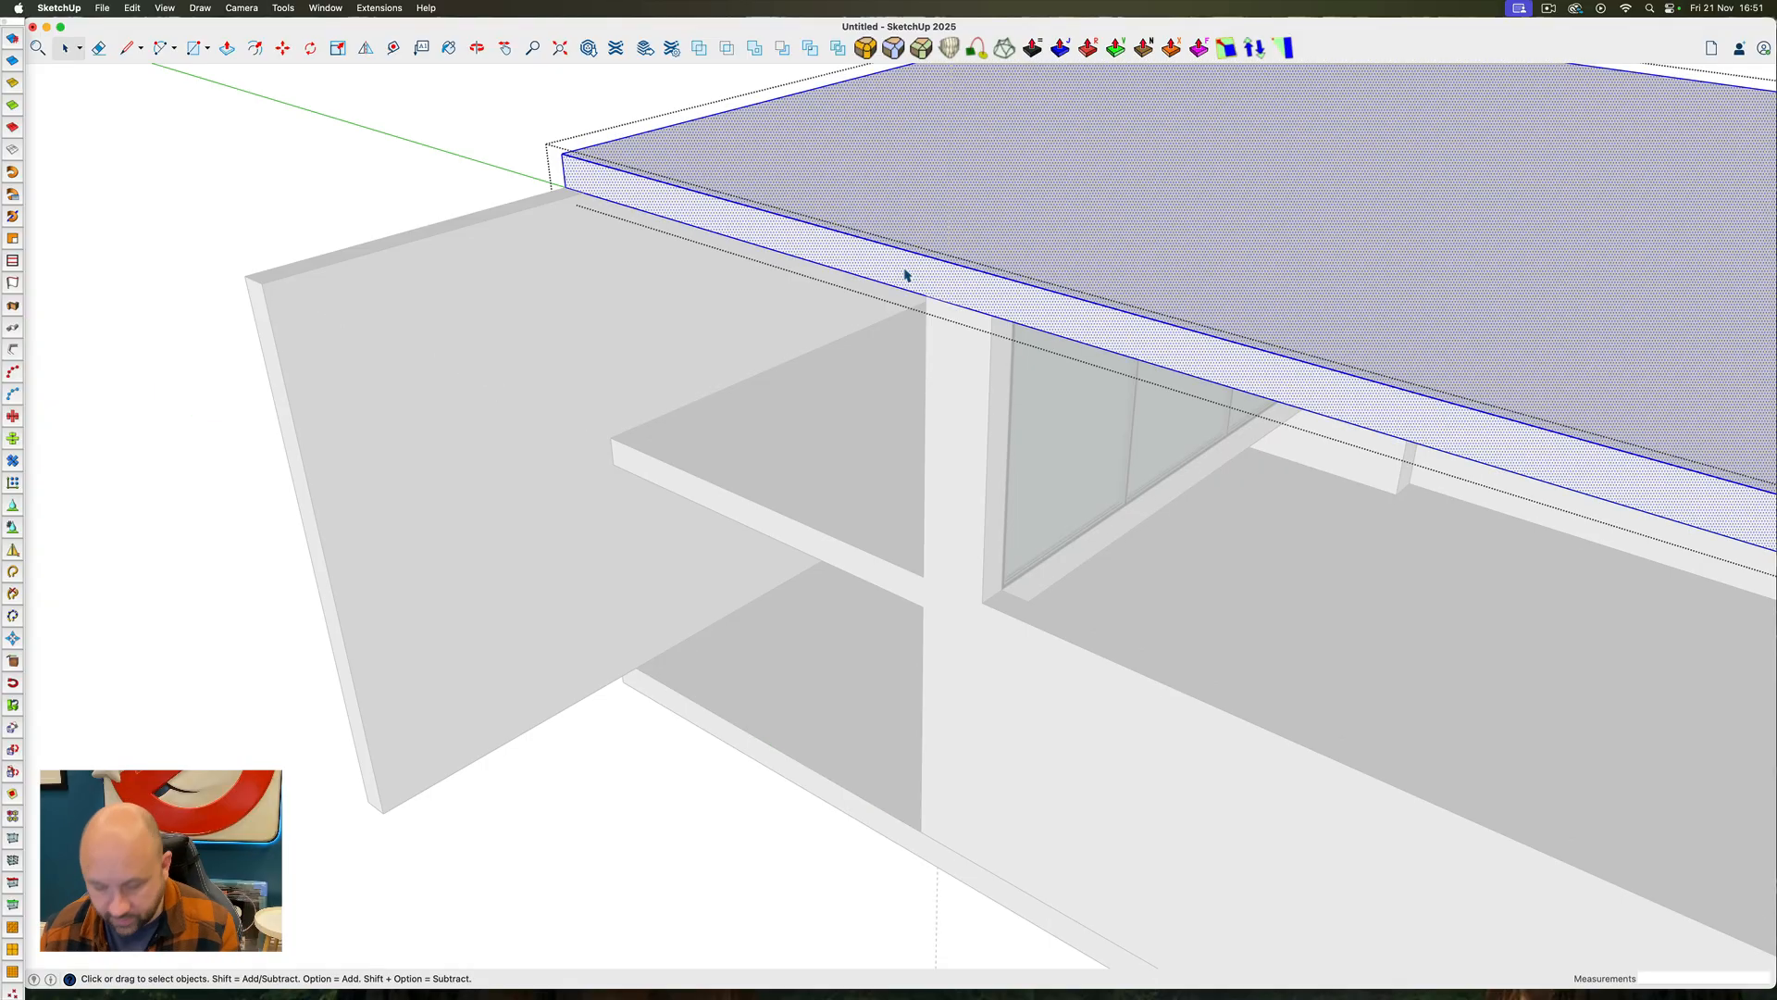
pyautogui.press('p')
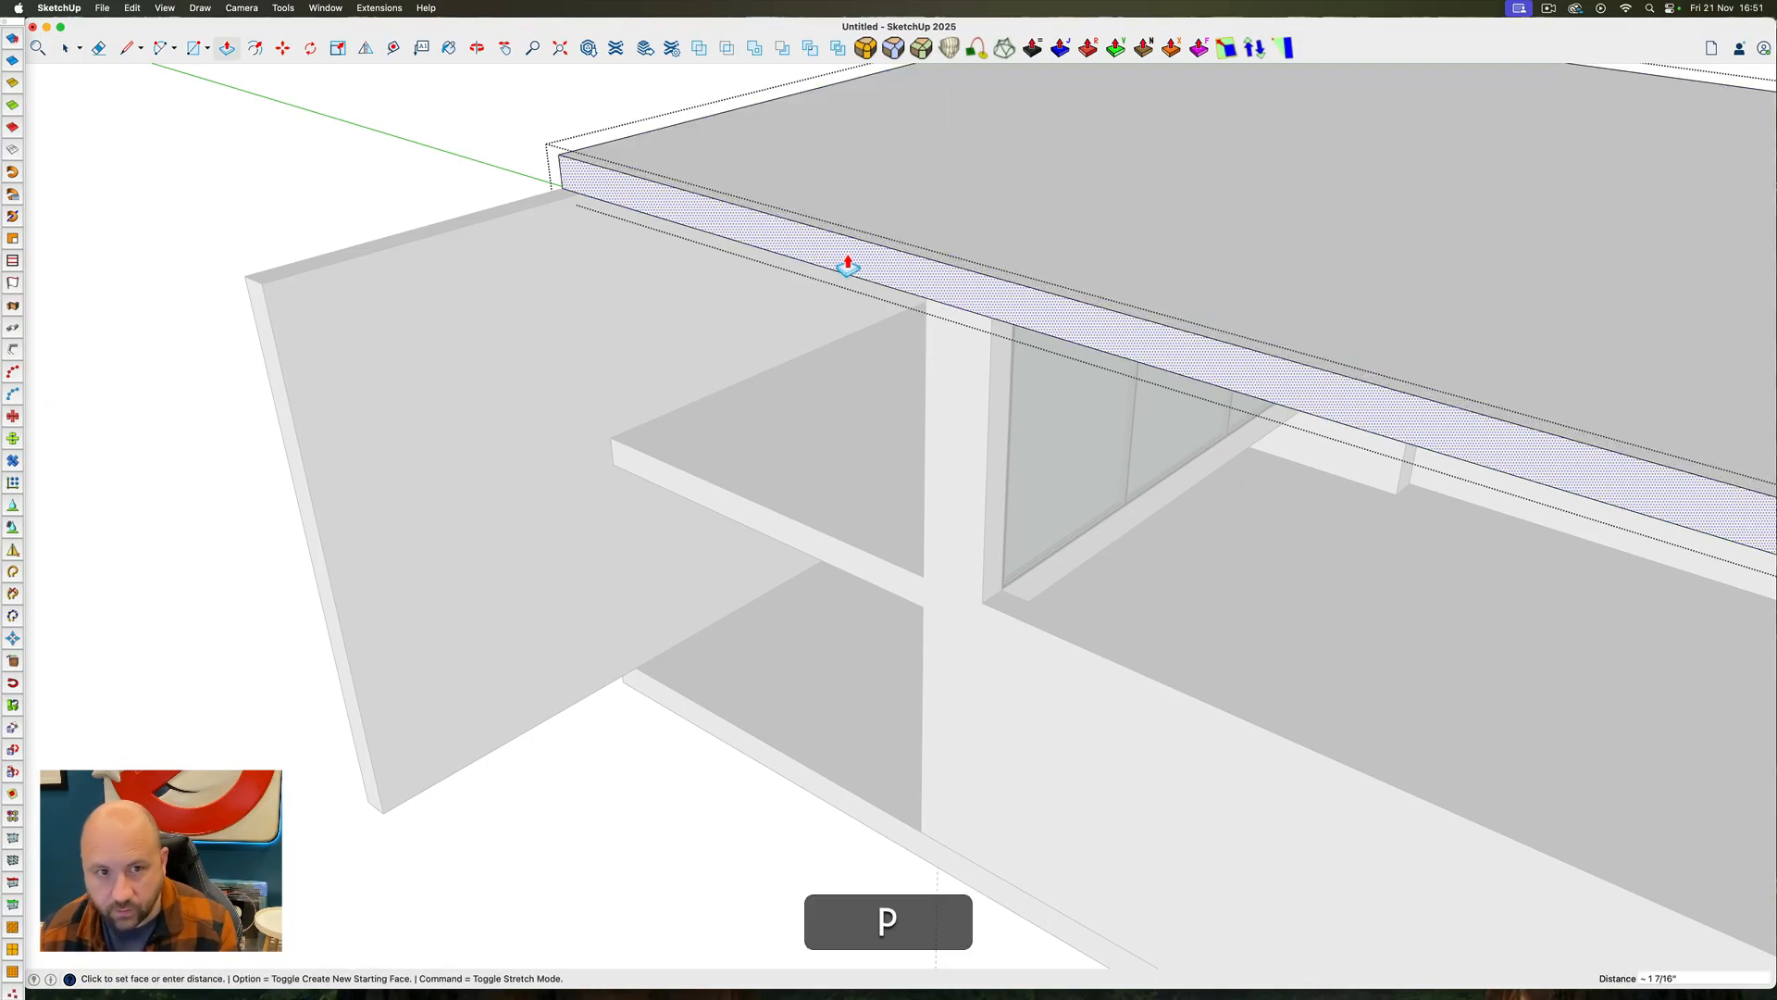
pyautogui.click(845, 265)
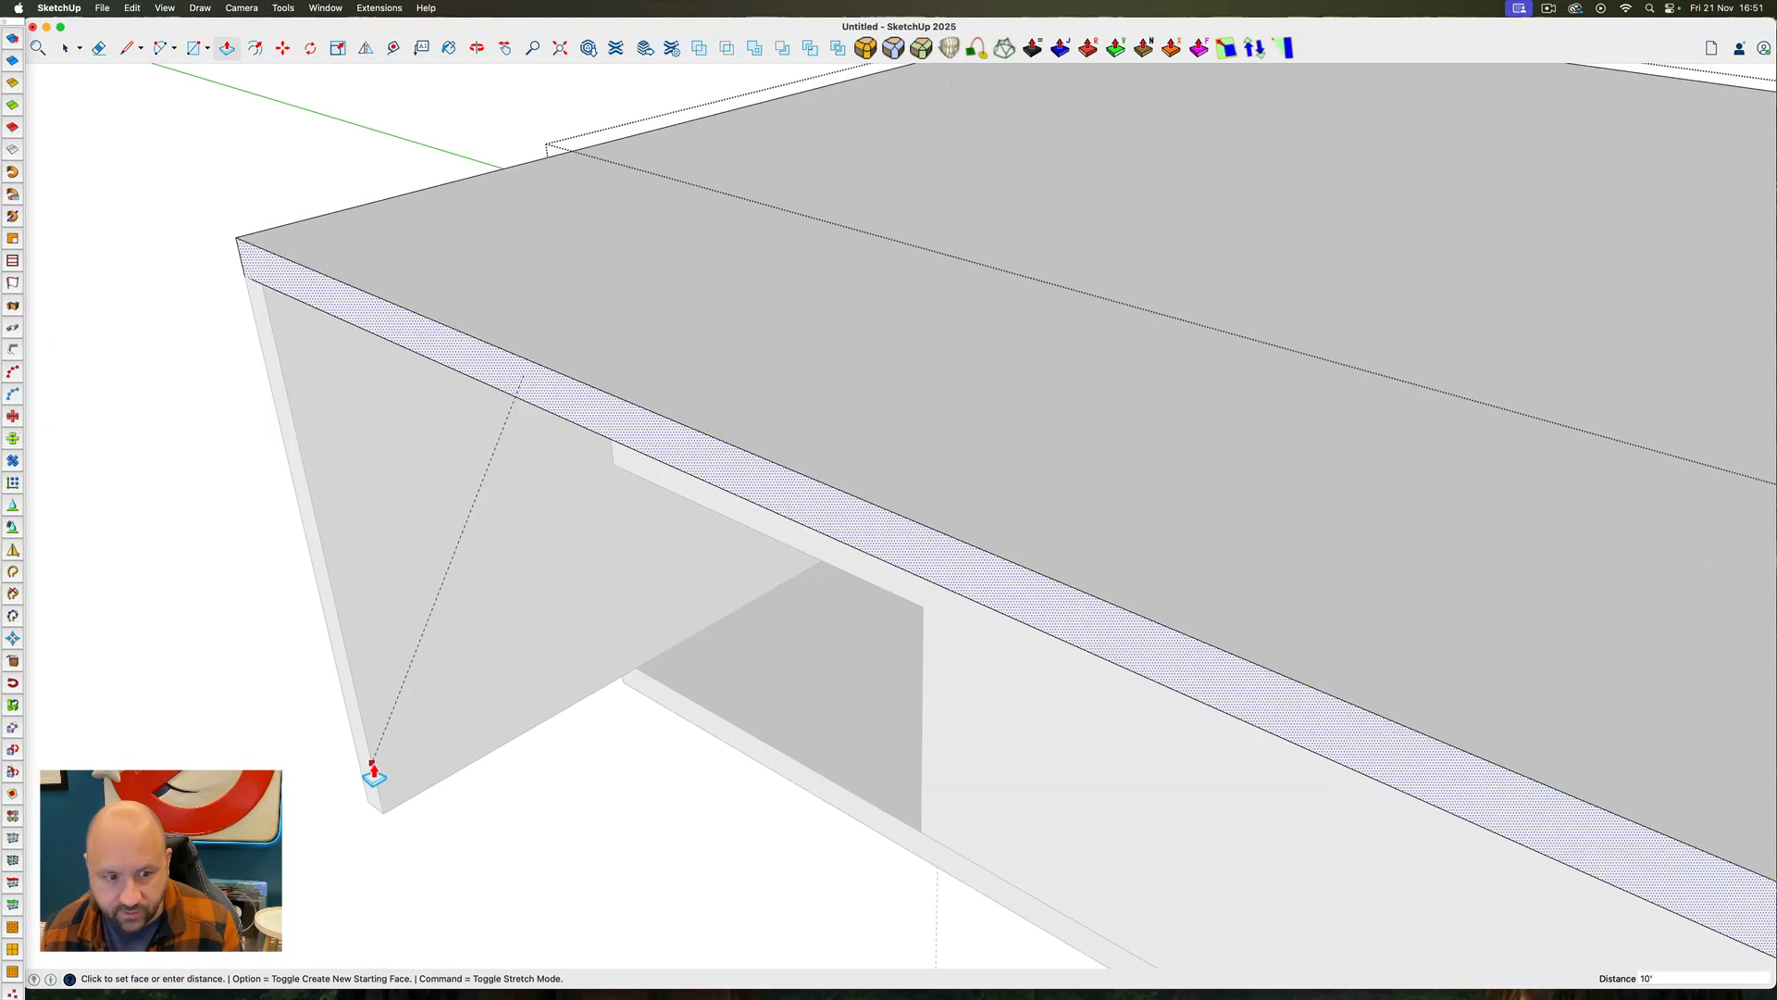
pyautogui.click(369, 765)
# Split the floor slab's outer edge at the lower opening with a 1' line and extend the rear section to the rear wall's end
pyautogui.press('ctrl+super')
pyautogui.keyDown('ctrl'); pyautogui.keyDown('super'); pyautogui.moveTo(492, 622); pyautogui.dragTo(828, 734); pyautogui.keyUp('super'); pyautogui.keyUp('ctrl')
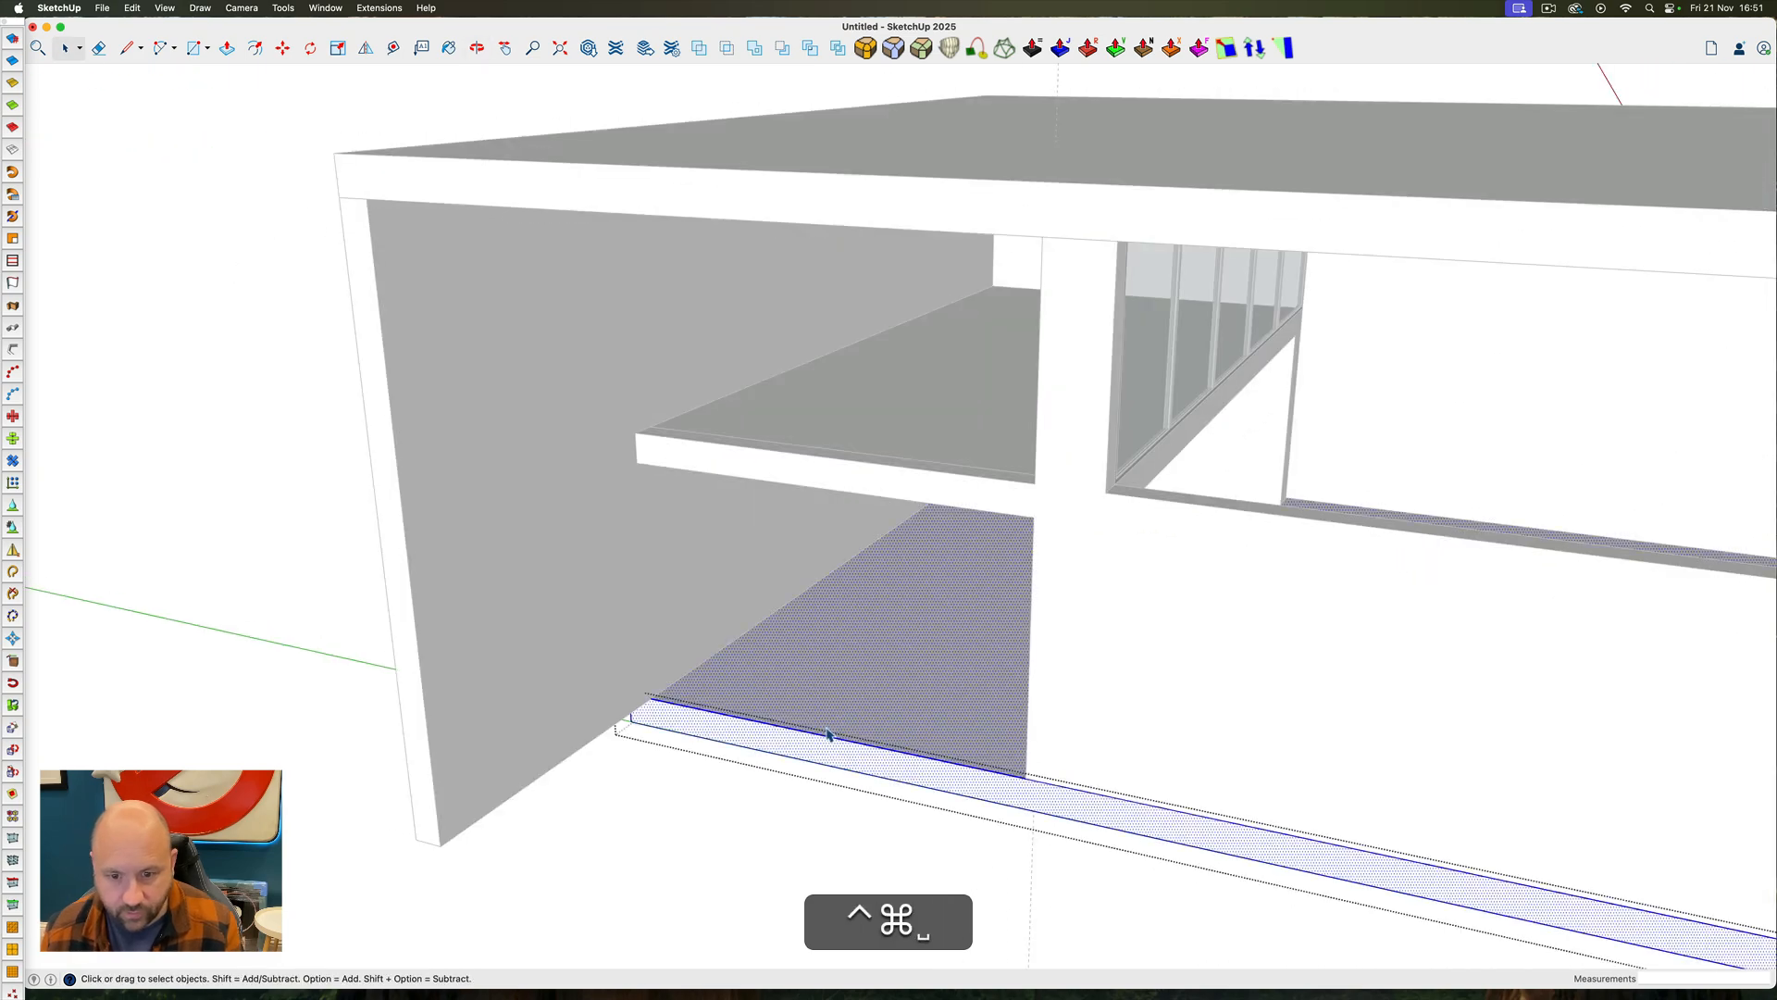
pyautogui.click(1028, 808)
pyautogui.press('p')
pyautogui.click(952, 777)
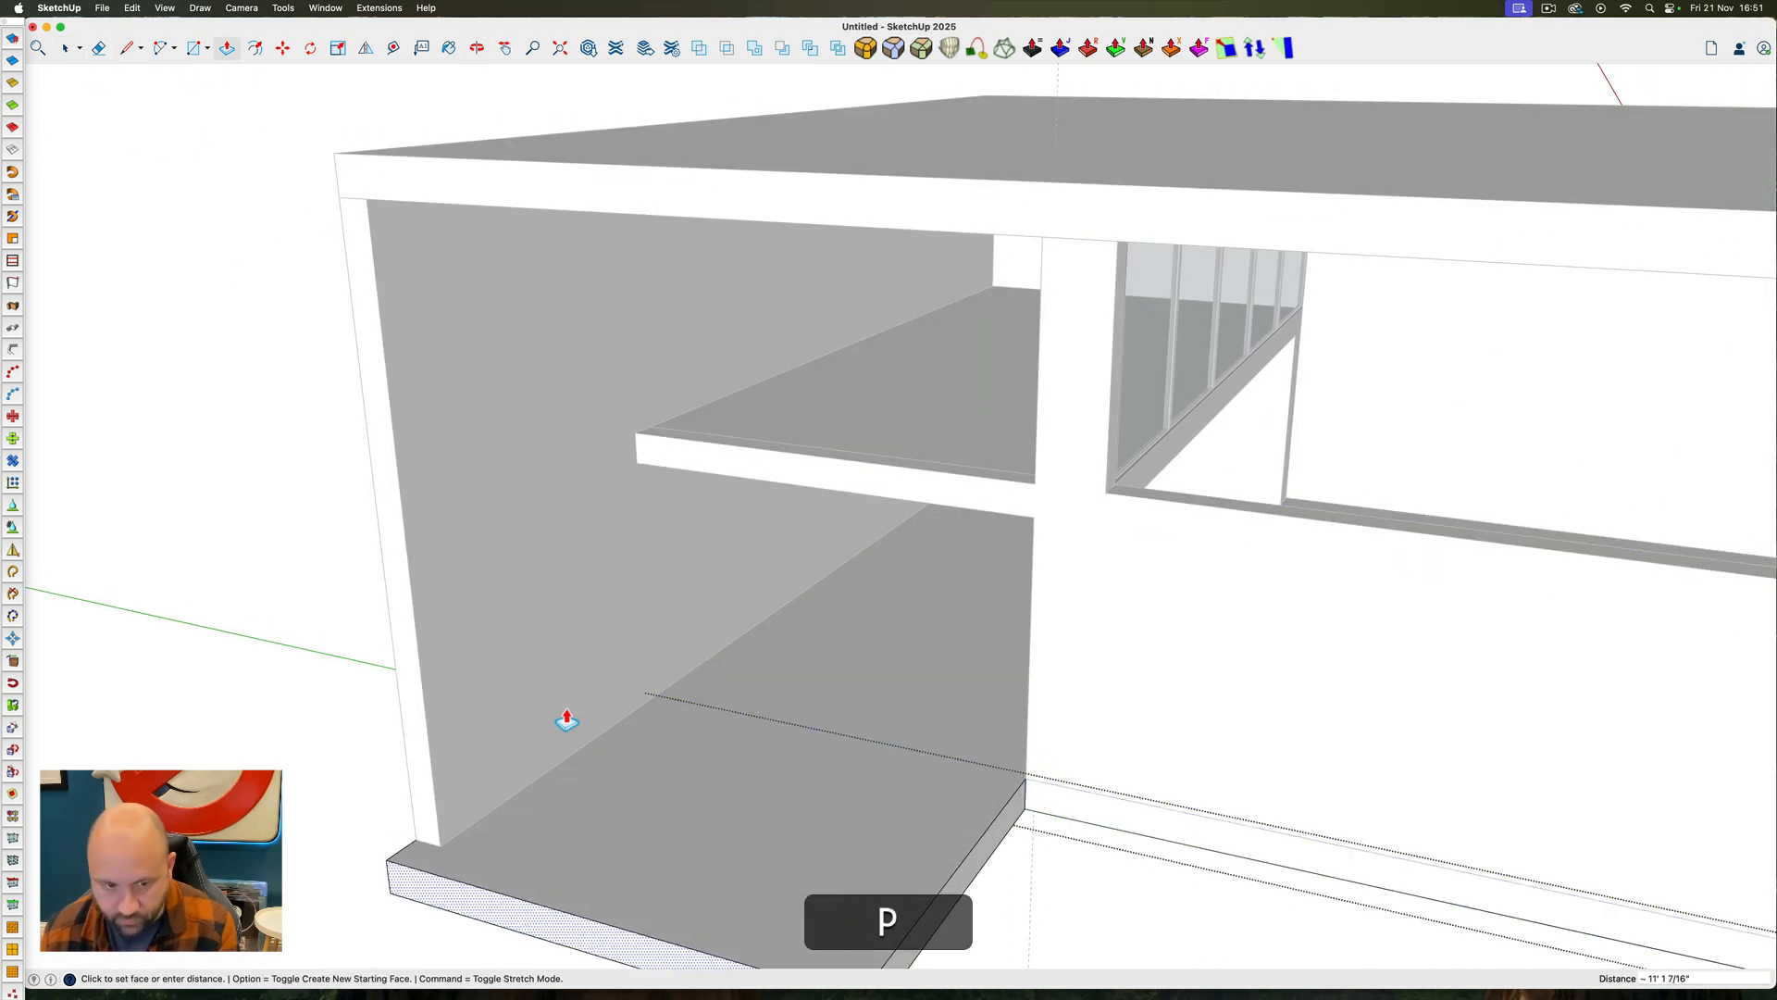
pyautogui.click(425, 683)
pyautogui.press('space')
pyautogui.keyDown('ctrl'); pyautogui.keyDown('super'); pyautogui.moveTo(1058, 706); pyautogui.dragTo(385, 552); pyautogui.keyUp('super'); pyautogui.keyUp('ctrl')
pyautogui.scroll(-2, 886, 603)
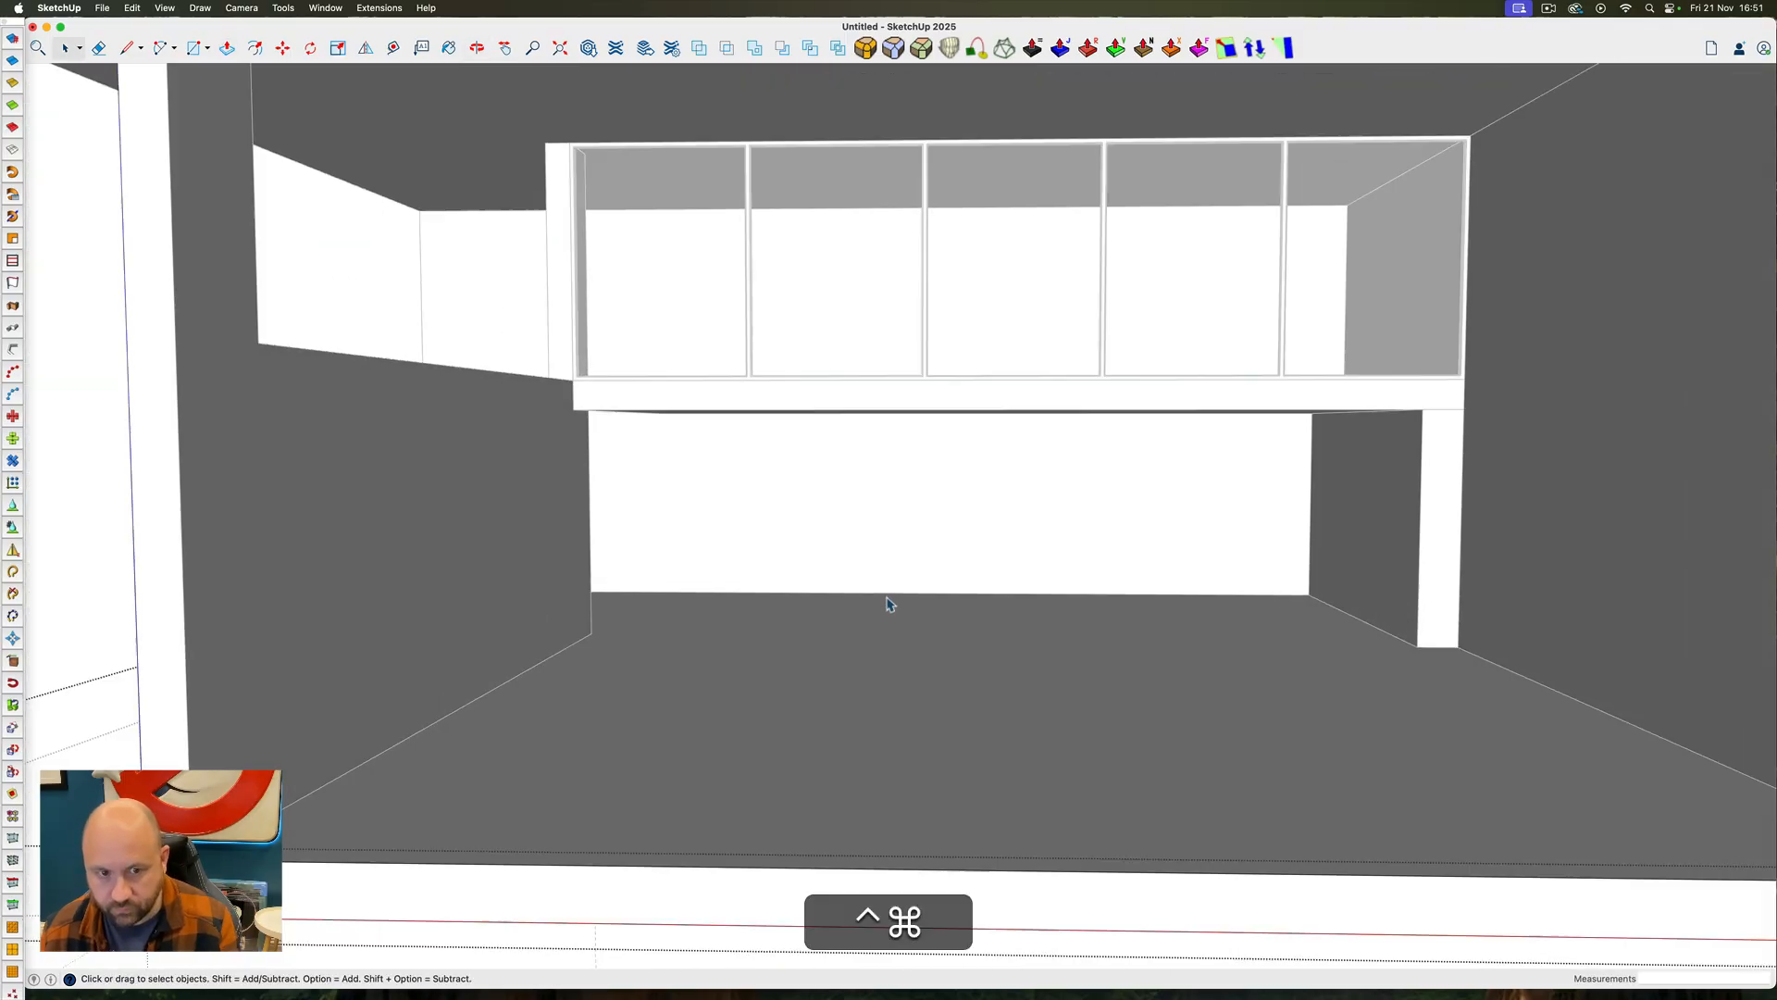
pyautogui.scroll(-3, 887, 604)
# Draw a rectangle over the mezzanine slab's outer edge and pull it outward 10' as an exterior slab
pyautogui.keyDown('ctrl'); pyautogui.keyDown('super'); pyautogui.moveTo(746, 515); pyautogui.dragTo(852, 524); pyautogui.keyUp('super'); pyautogui.keyUp('ctrl')
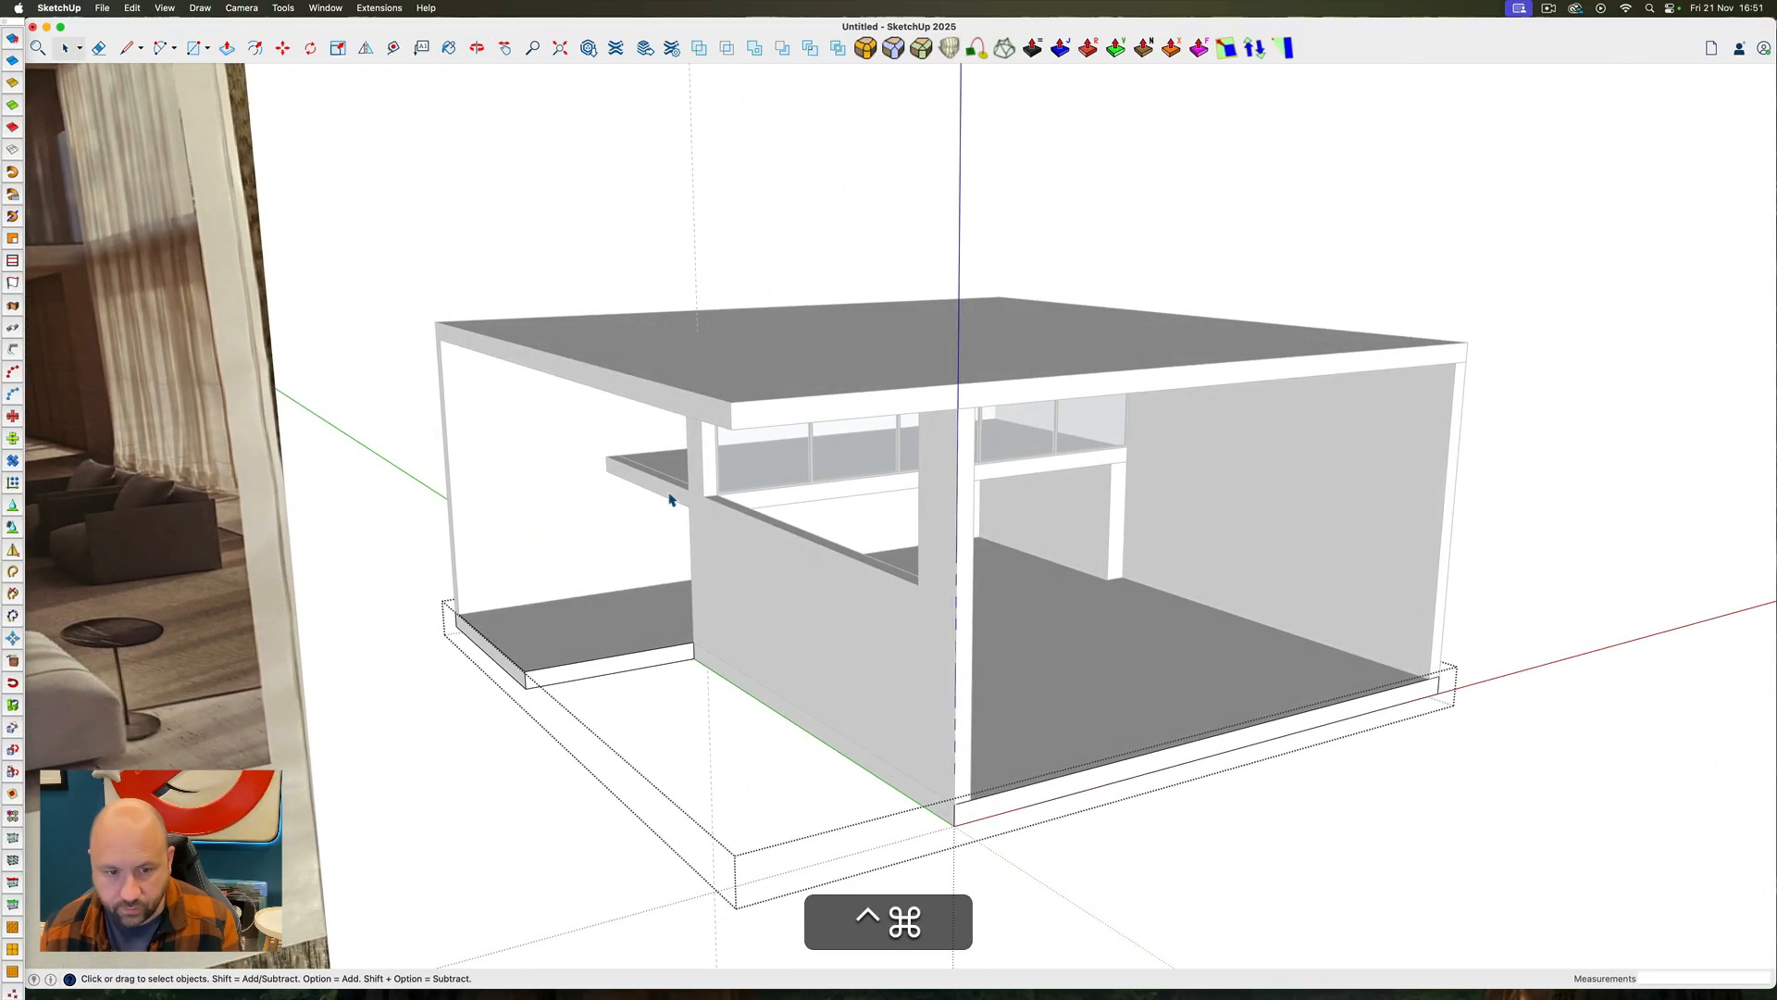
pyautogui.scroll(4, 675, 502)
pyautogui.press('r')
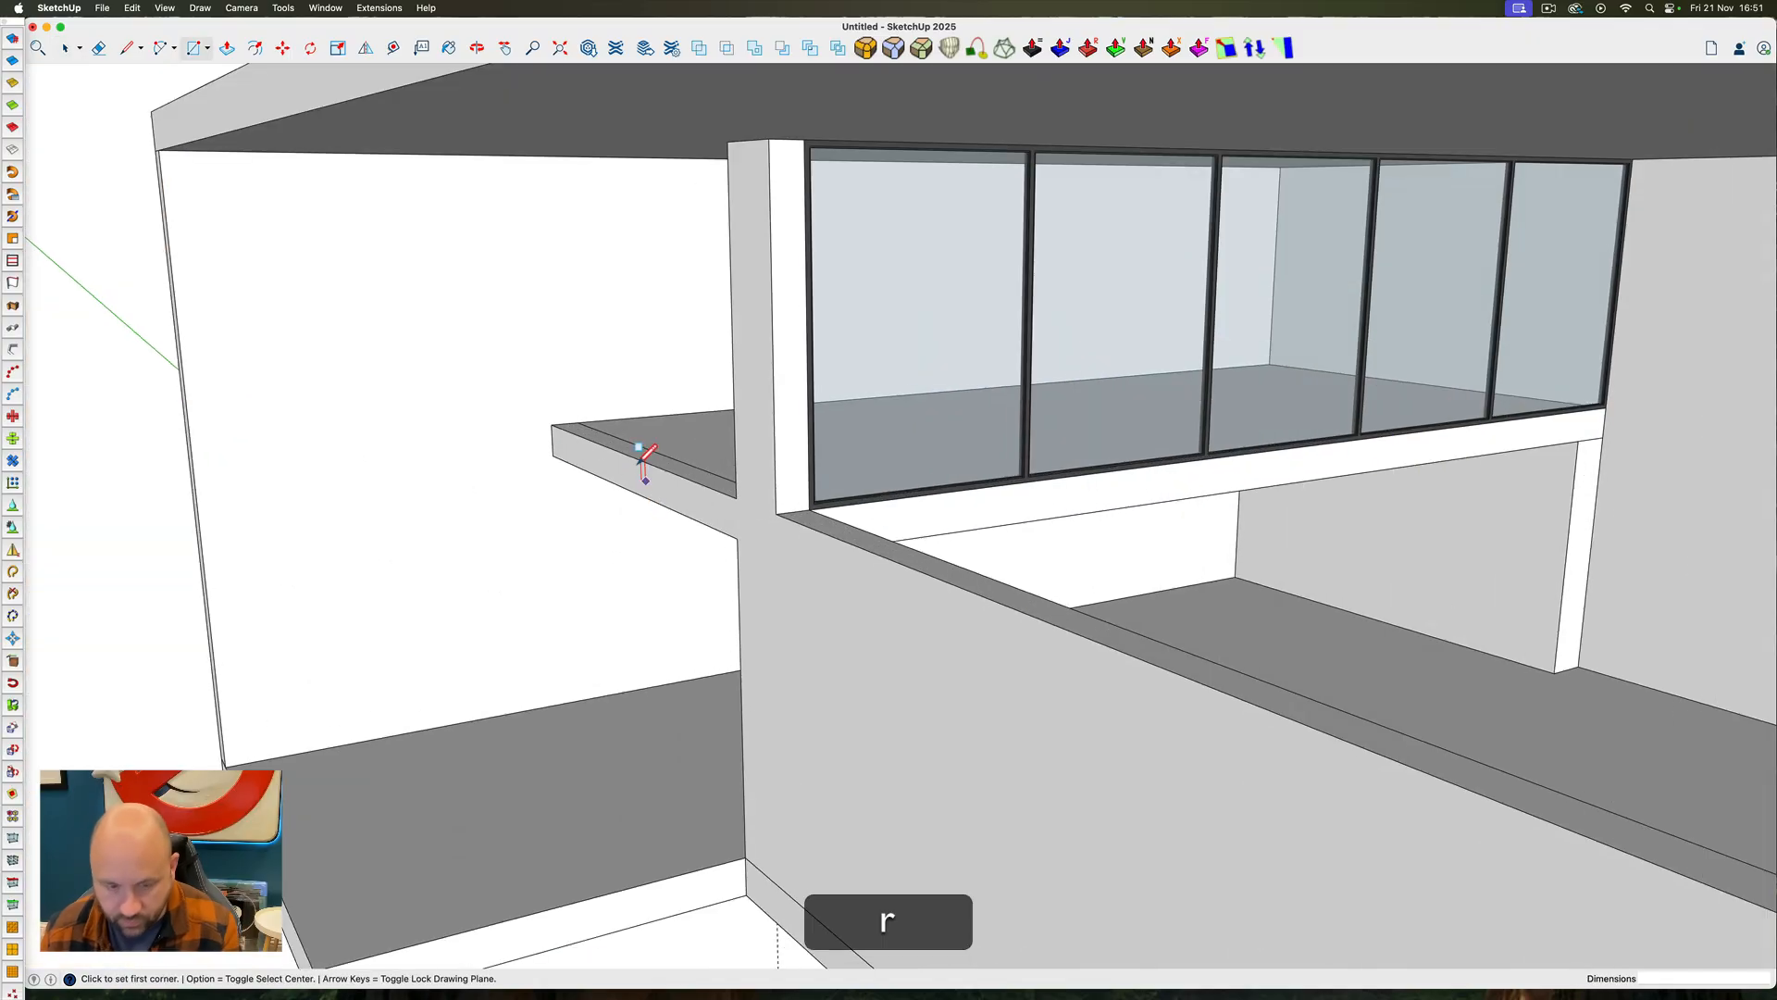
pyautogui.scroll(-5, 553, 424)
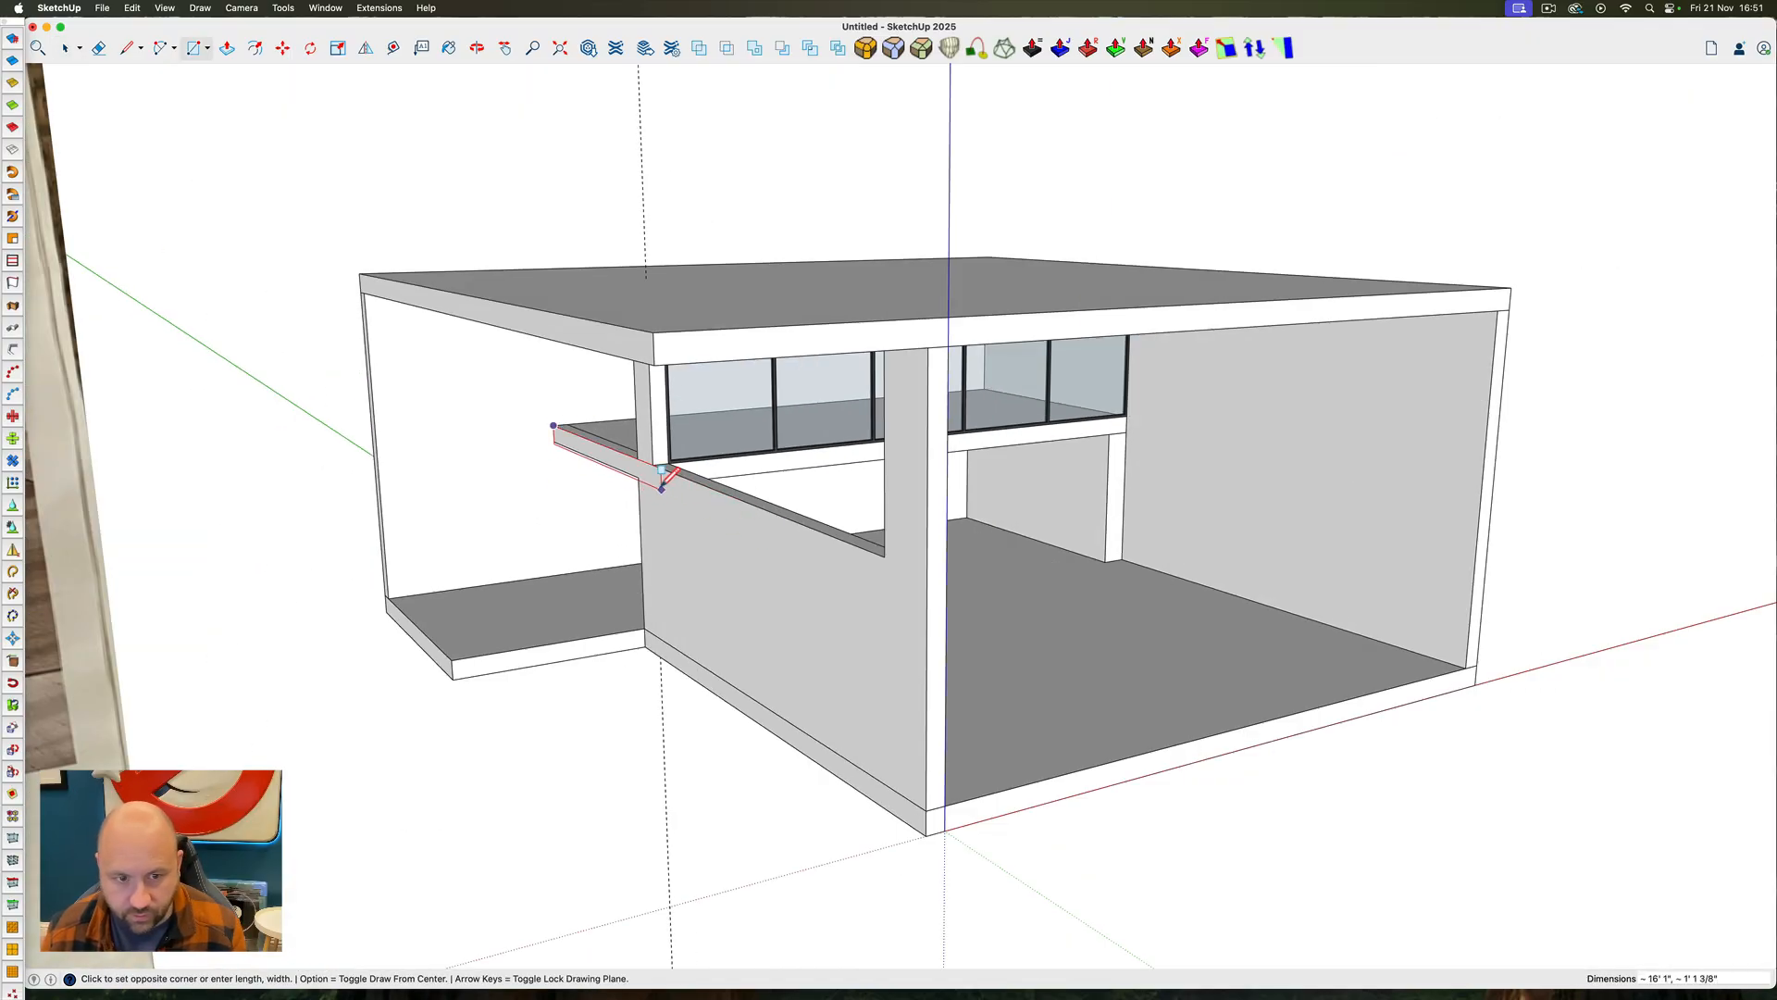
pyautogui.press('p')
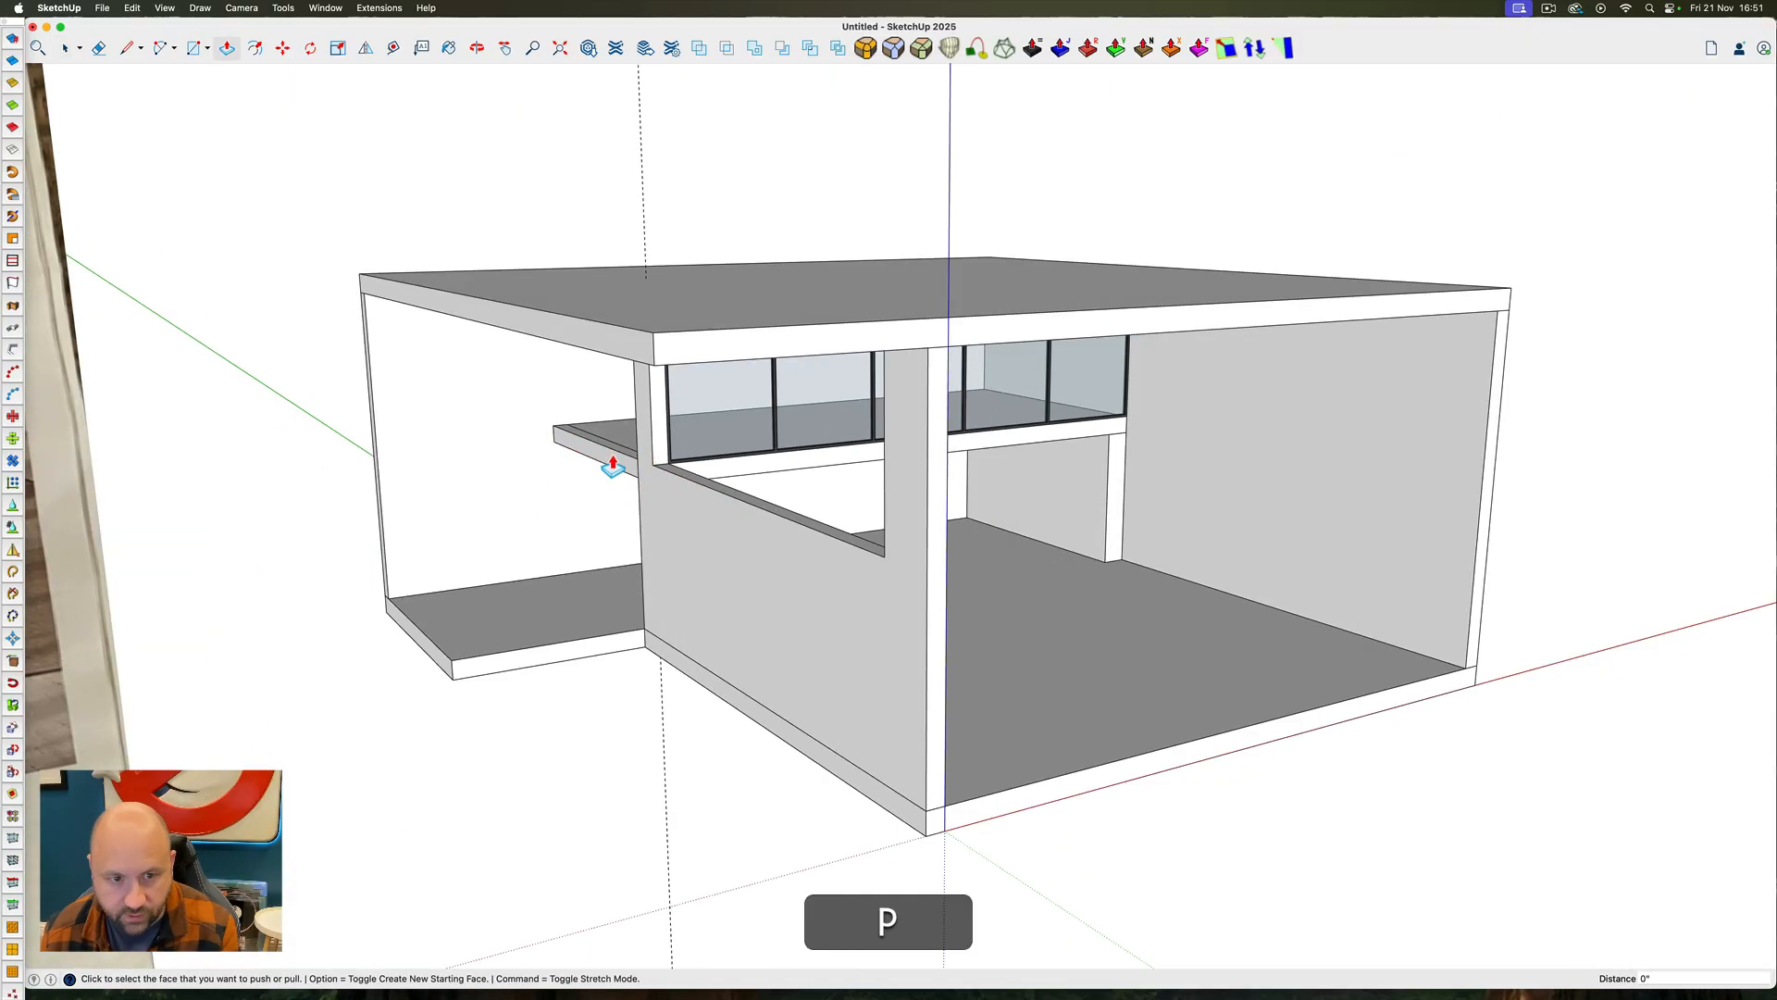
pyautogui.click(558, 438)
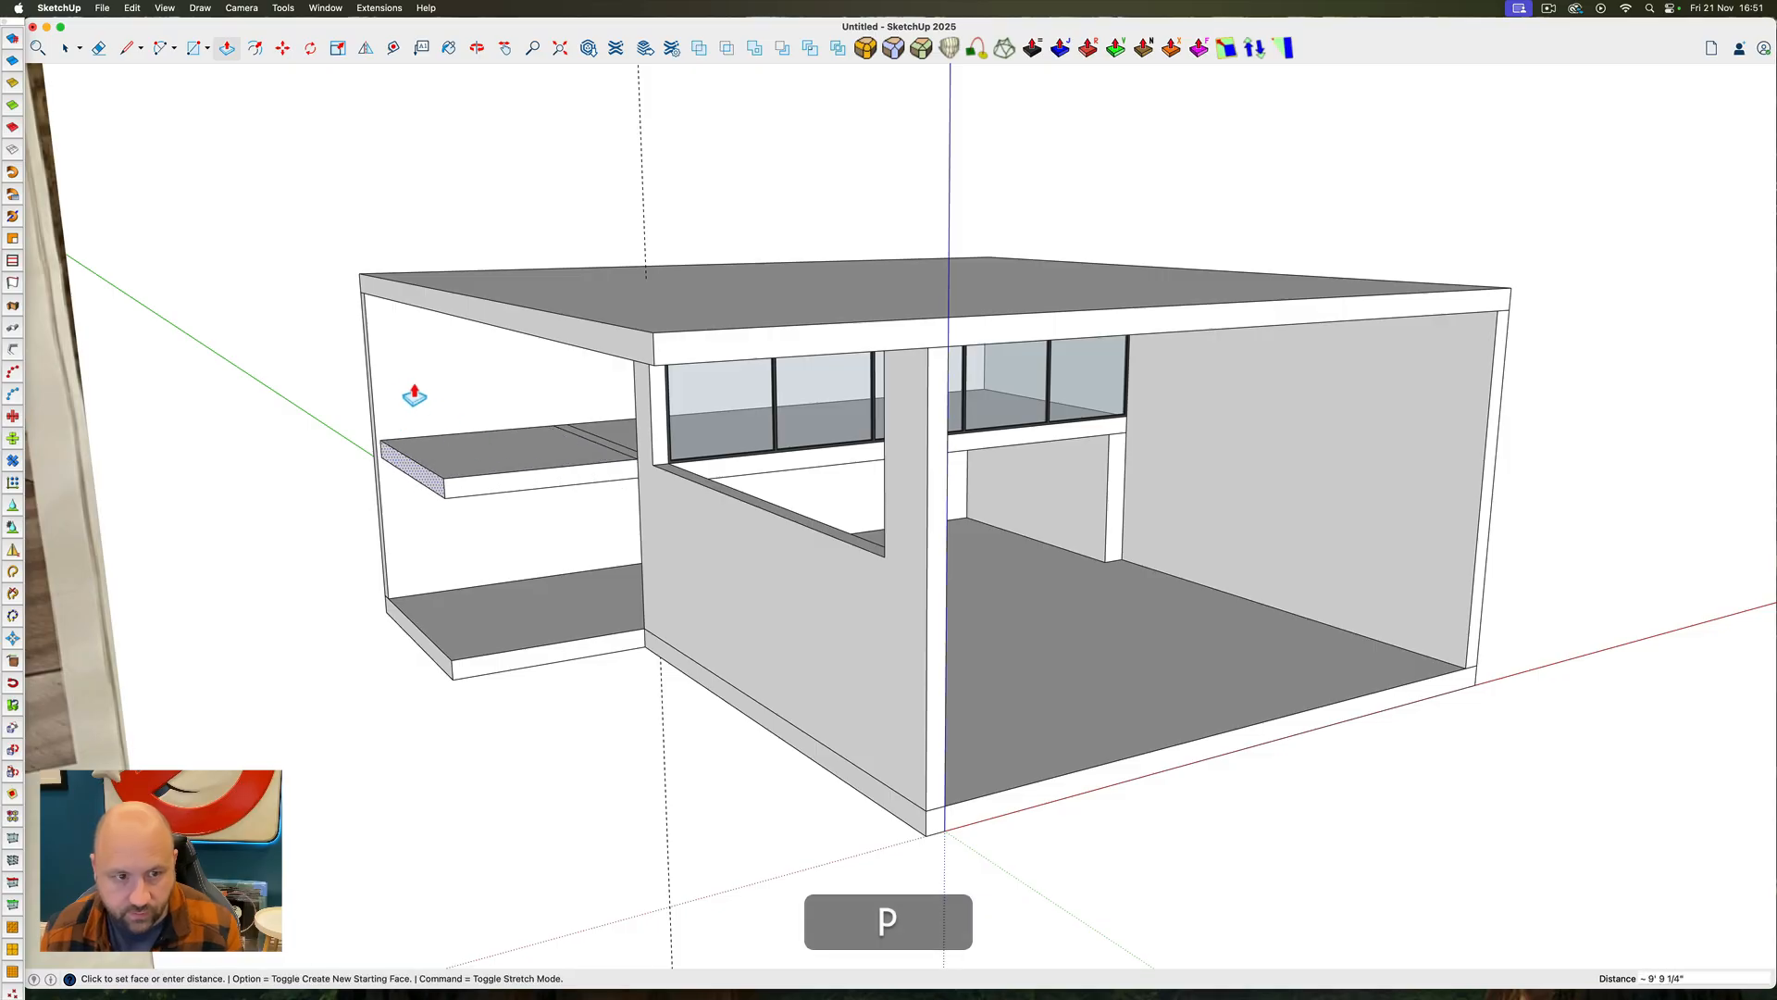
# Extend the exterior slab 27' forward along the outside of the left wall and make it a group
pyautogui.click(601, 481)
pyautogui.press('space')
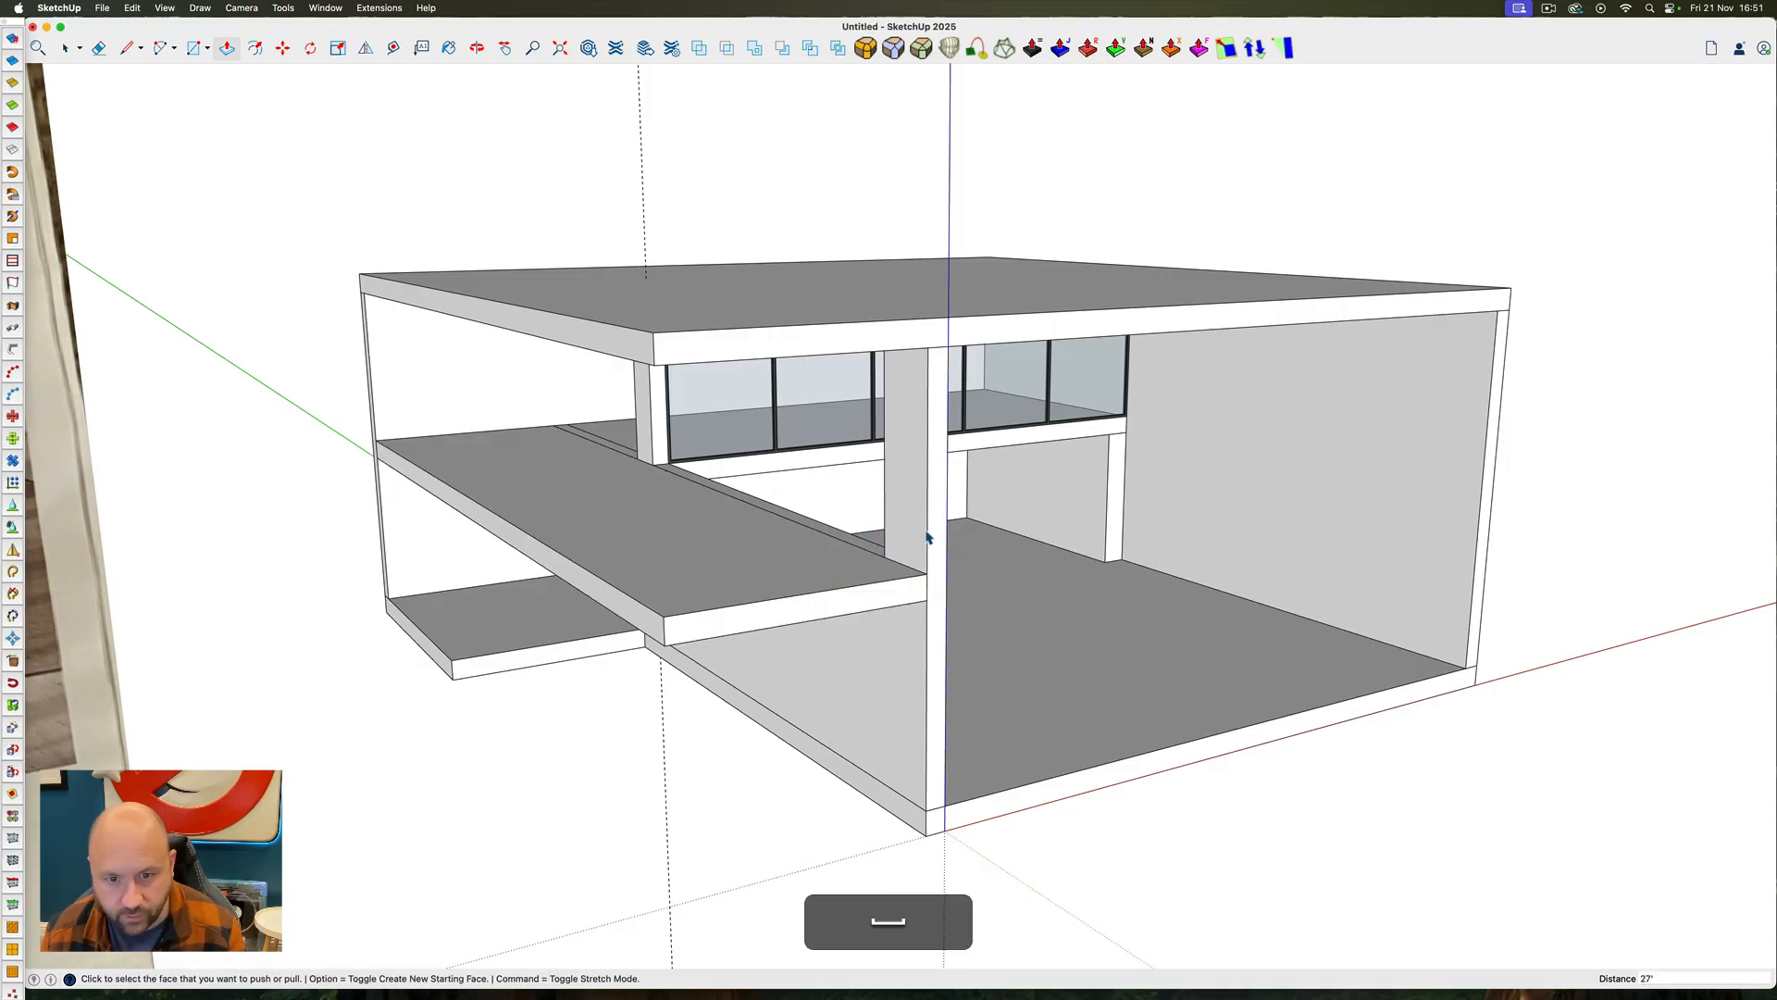
pyautogui.keyDown('ctrl'); pyautogui.keyDown('super'); pyautogui.moveTo(812, 588); pyautogui.dragTo(604, 540); pyautogui.keyUp('super'); pyautogui.keyUp('ctrl')
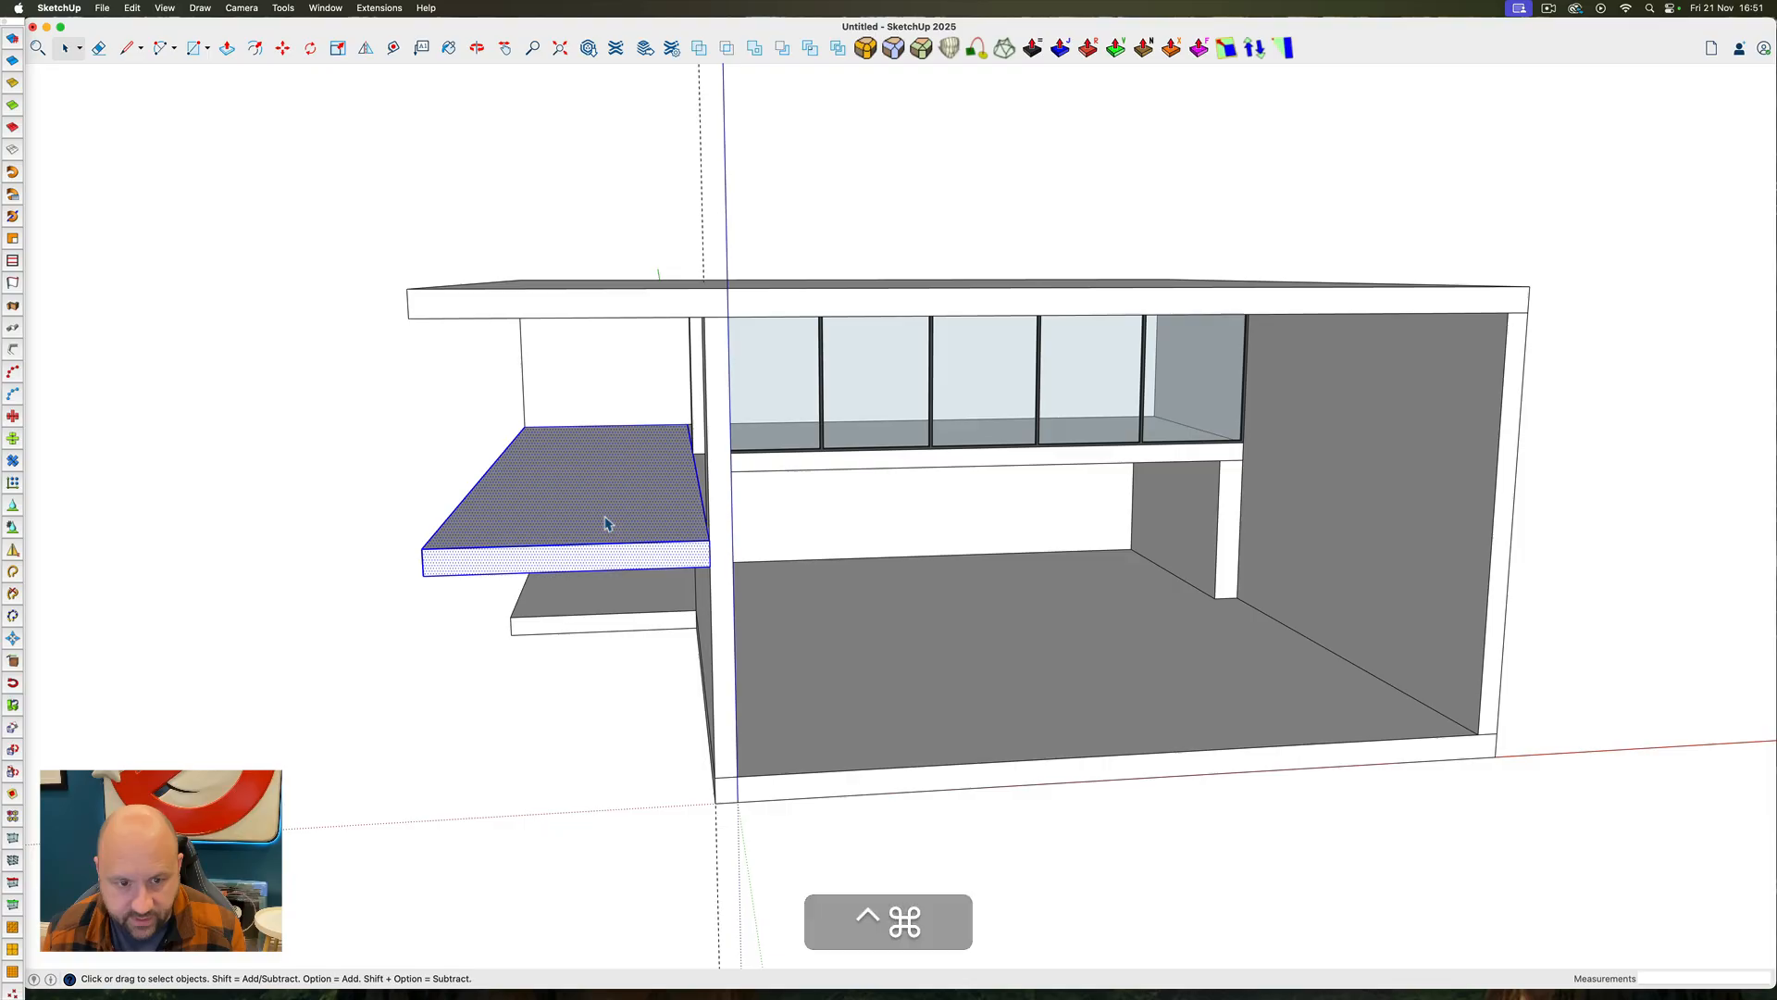
pyautogui.rightClick(606, 518)
pyautogui.click(647, 639)
# Hide the roof slab group to expose the interior and the mezzanine glazing from above
pyautogui.keyDown('ctrl'); pyautogui.keyDown('super'); pyautogui.moveTo(583, 519); pyautogui.dragTo(593, 462); pyautogui.keyUp('super'); pyautogui.keyUp('ctrl')
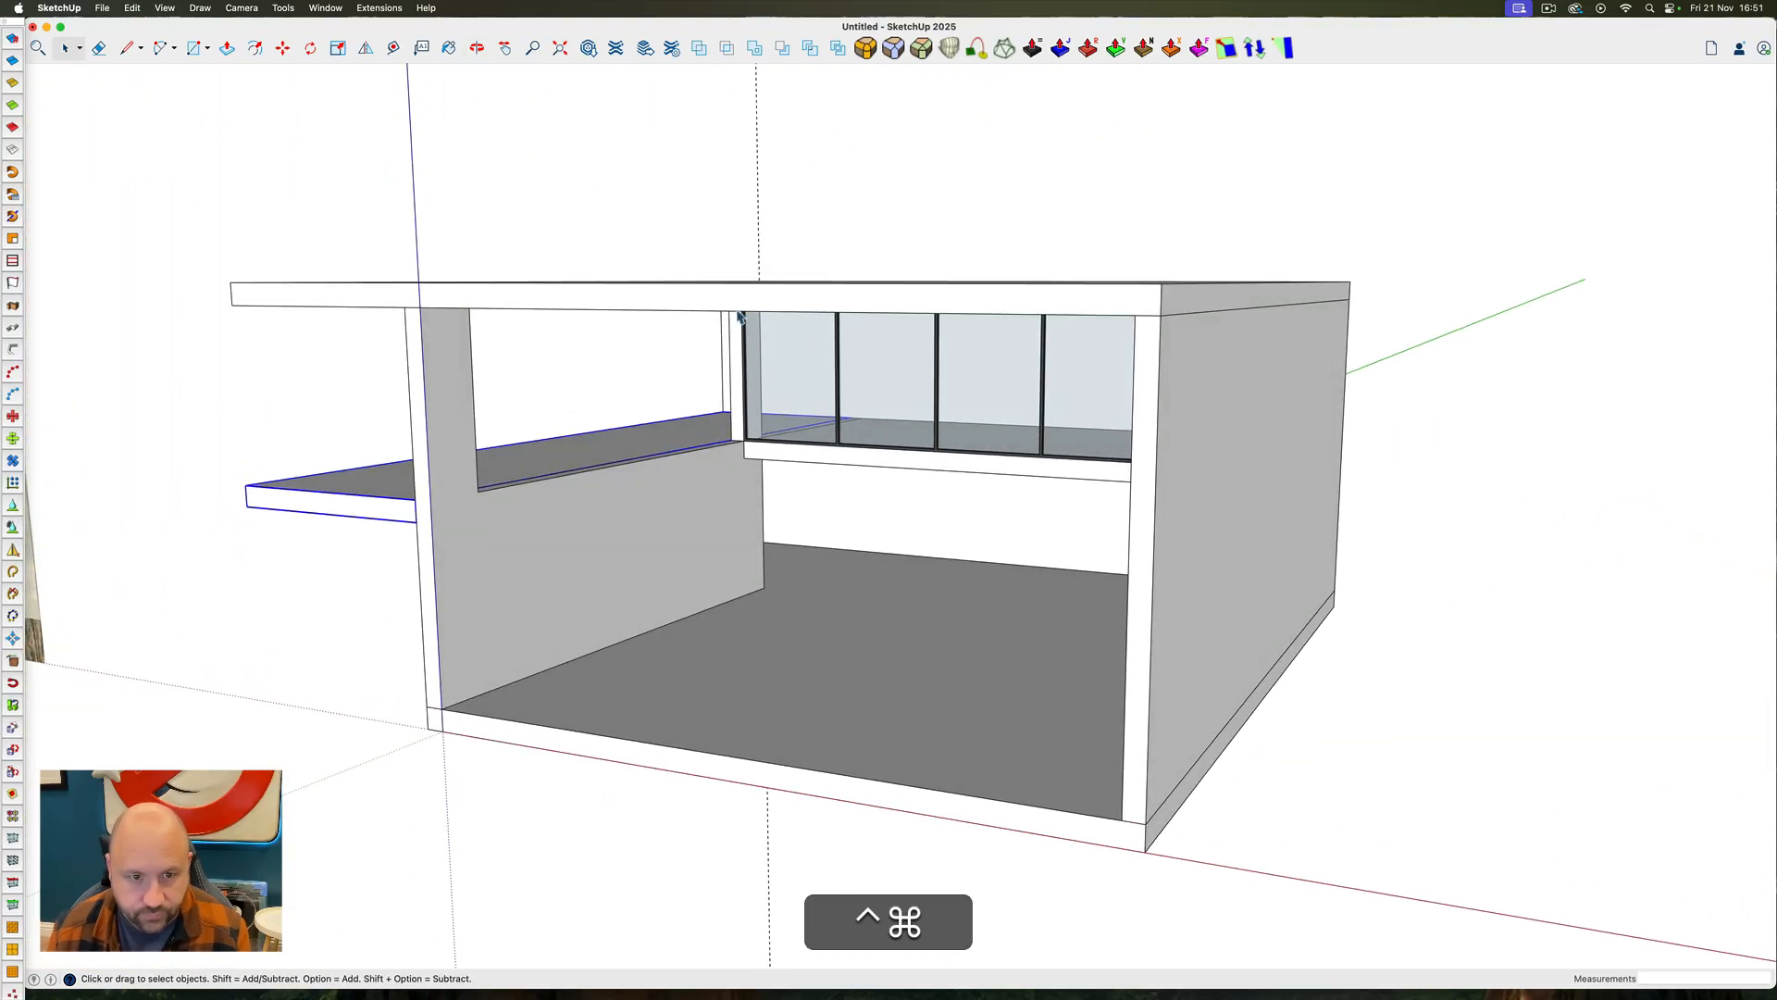
pyautogui.keyDown('ctrl'); pyautogui.keyDown('super'); pyautogui.moveTo(738, 312); pyautogui.dragTo(772, 279); pyautogui.keyUp('super'); pyautogui.keyUp('ctrl')
pyautogui.click(772, 279)
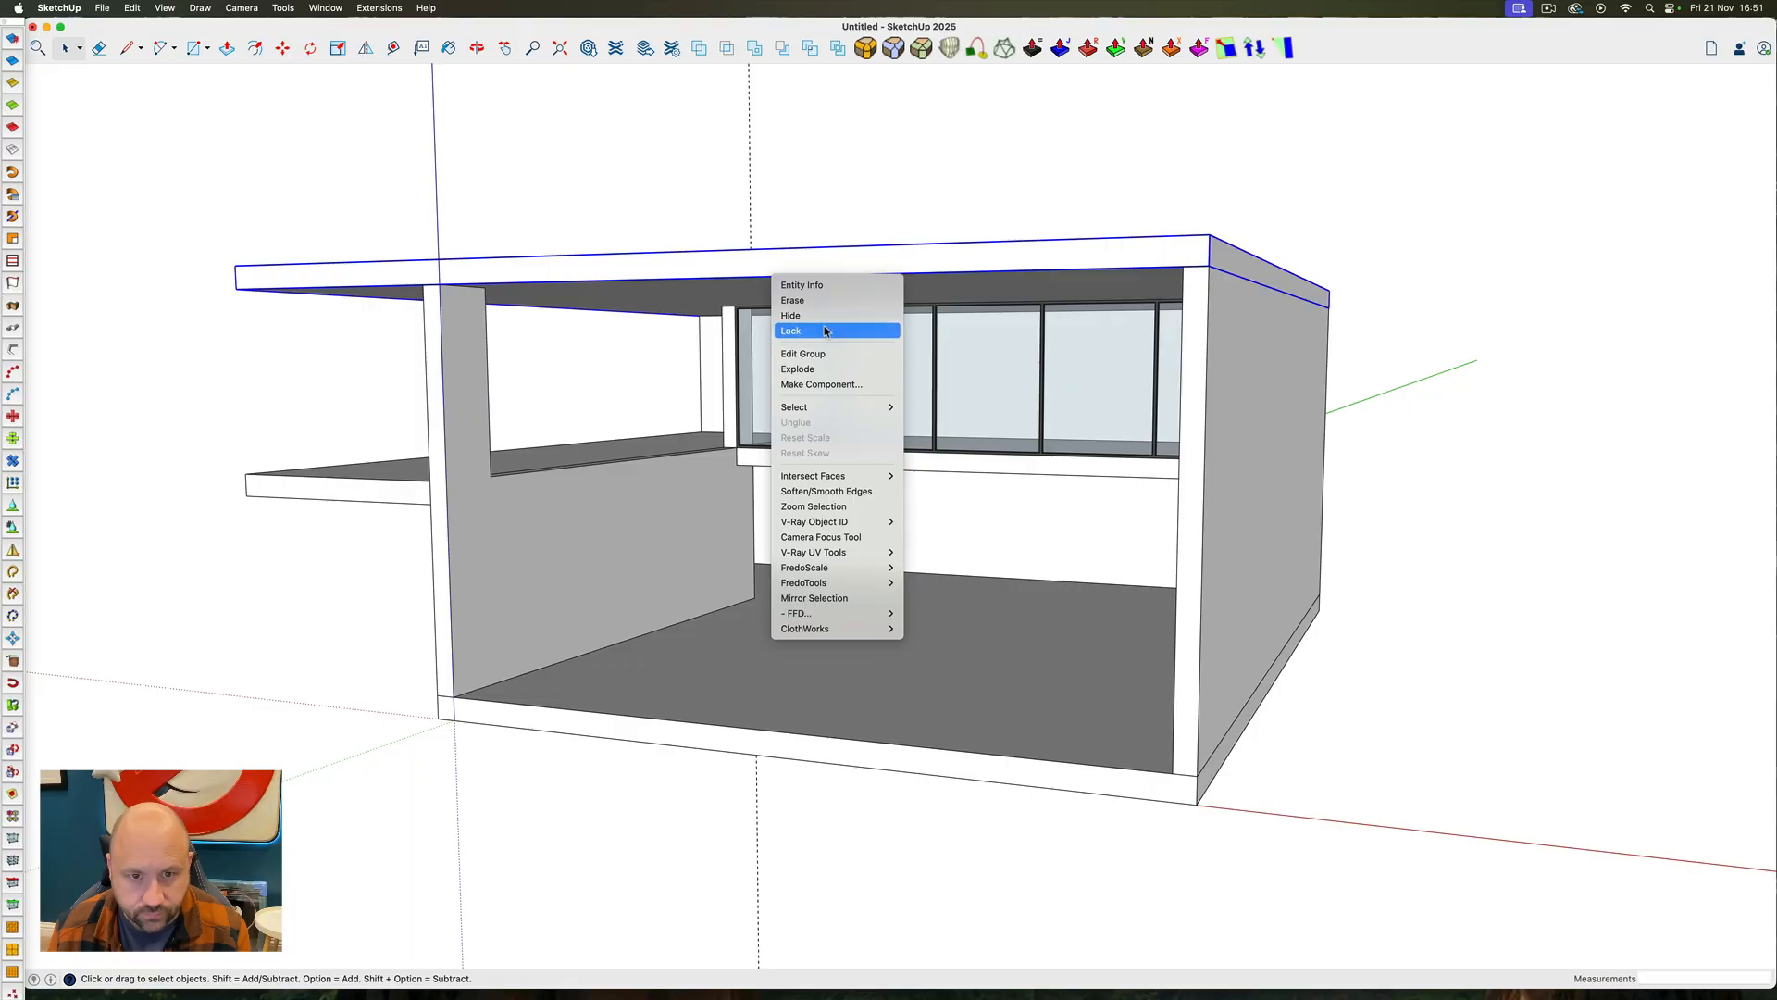
pyautogui.click(819, 316)
pyautogui.moveTo(761, 324); pyautogui.dragTo(750, 734, button='middle')
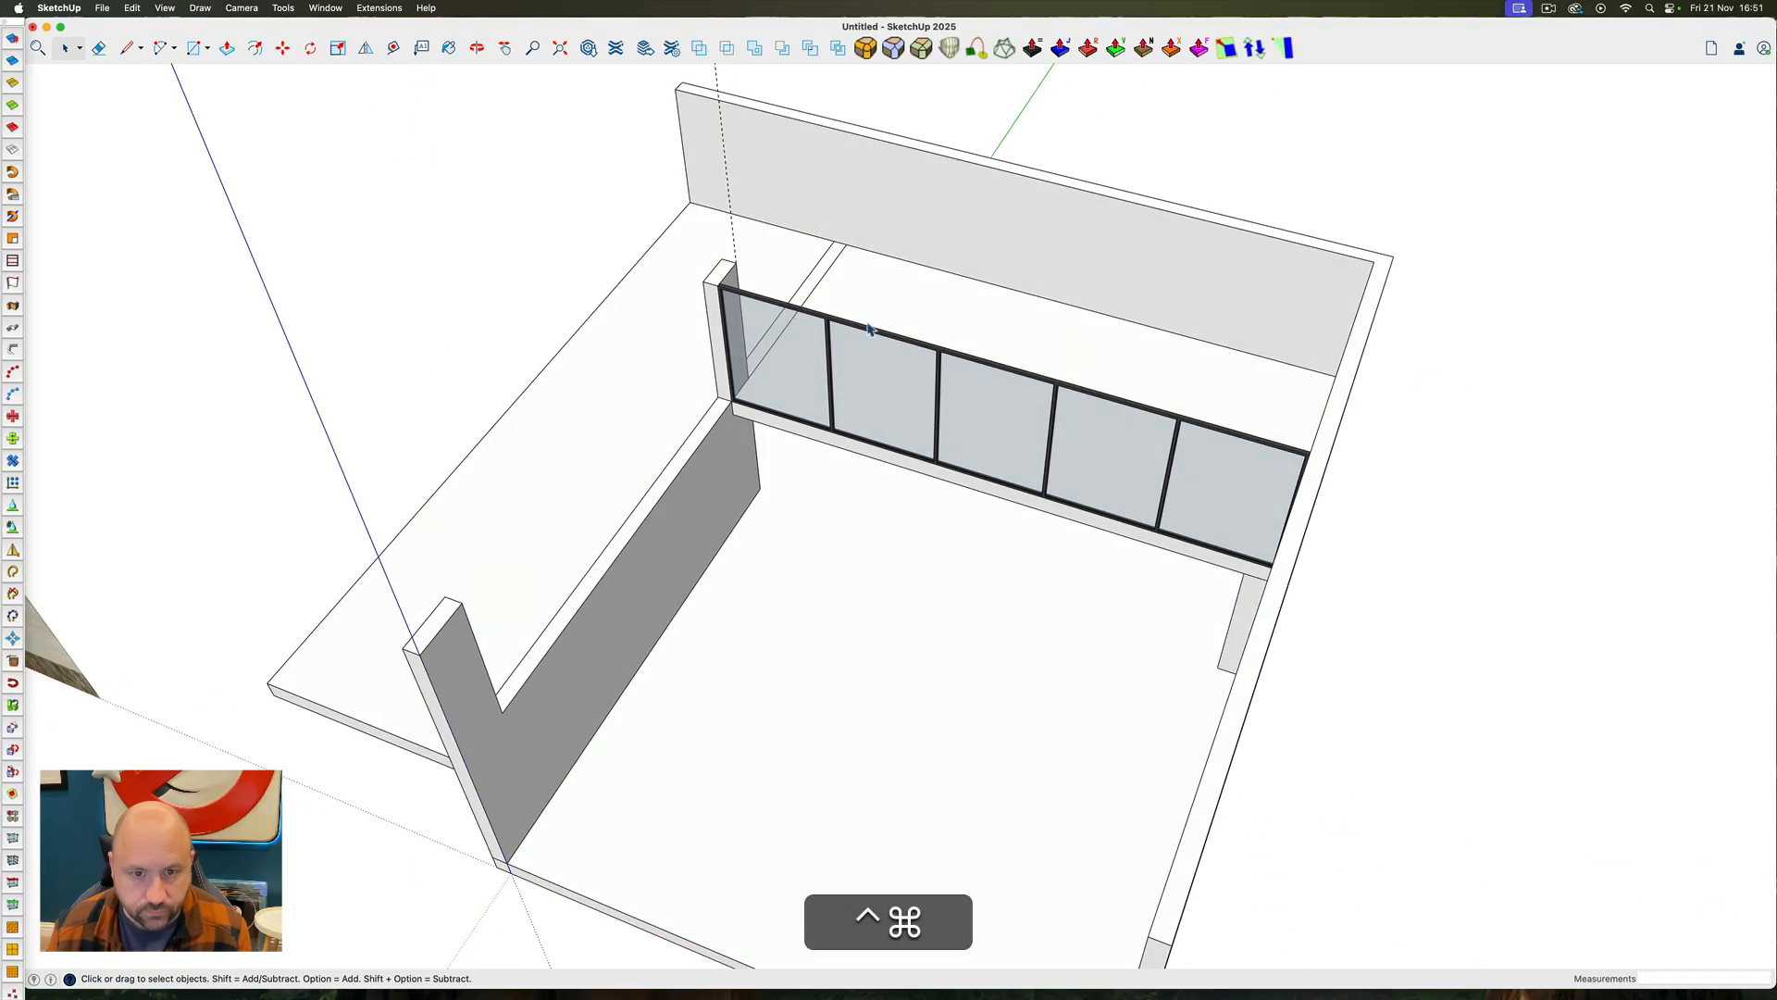
pyautogui.moveTo(813, 330); pyautogui.dragTo(996, 367, button='middle')
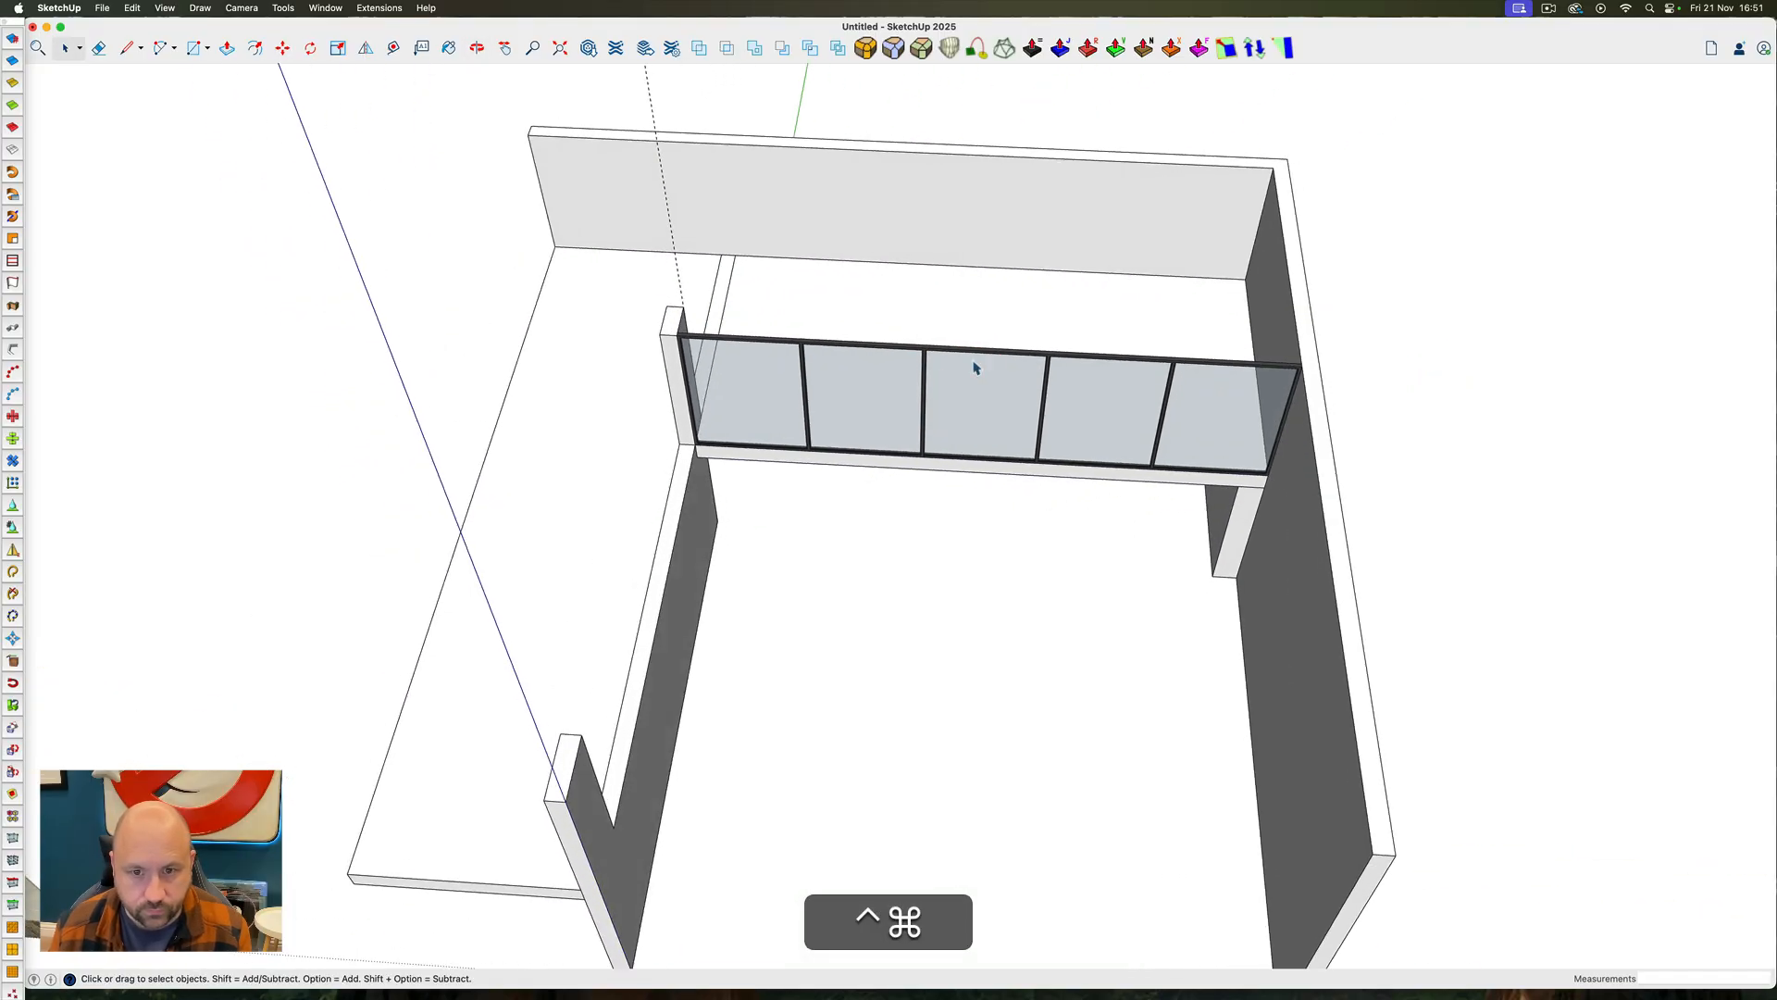
# Select the whole mezzanine glazing and copy it from its rear upper corner to the inner corner of the left wall's front pier
pyautogui.click(930, 357)
pyautogui.moveTo(622, 281); pyautogui.dragTo(1357, 489)
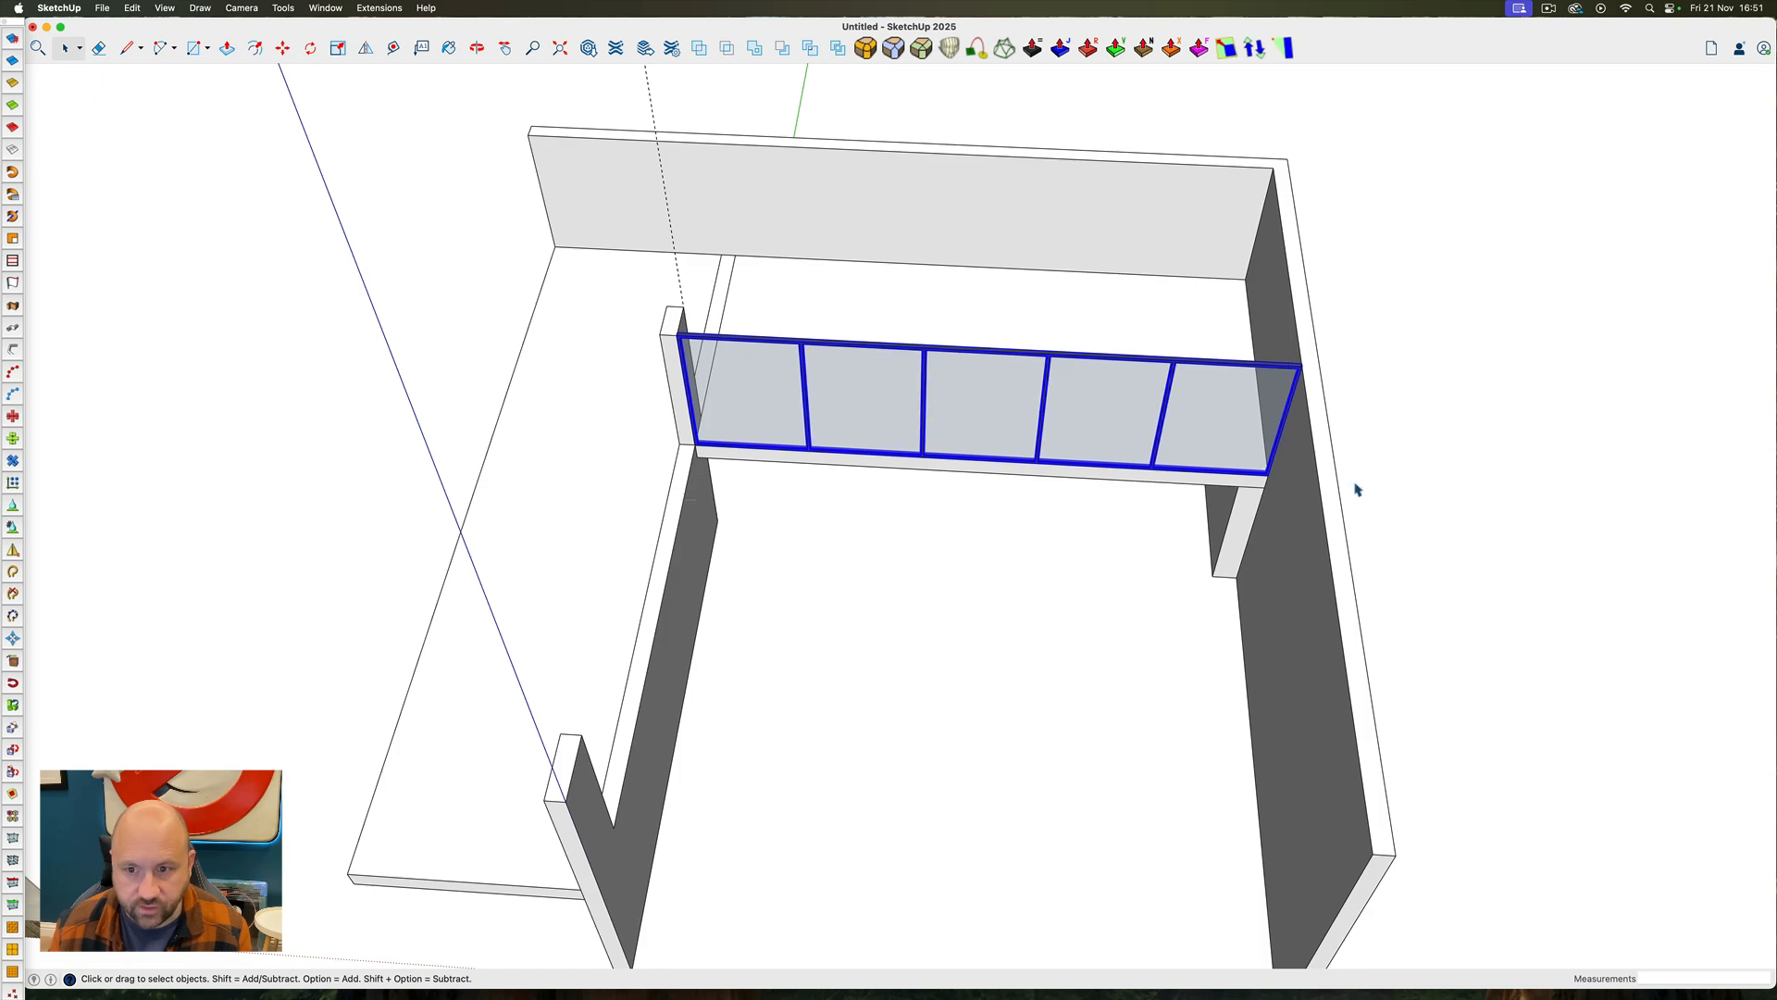
pyautogui.keyDown('ctrl'); pyautogui.keyDown('super'); pyautogui.moveTo(995, 408); pyautogui.dragTo(602, 426); pyautogui.keyUp('super'); pyautogui.keyUp('ctrl')
pyautogui.scroll(8, 781, 251)
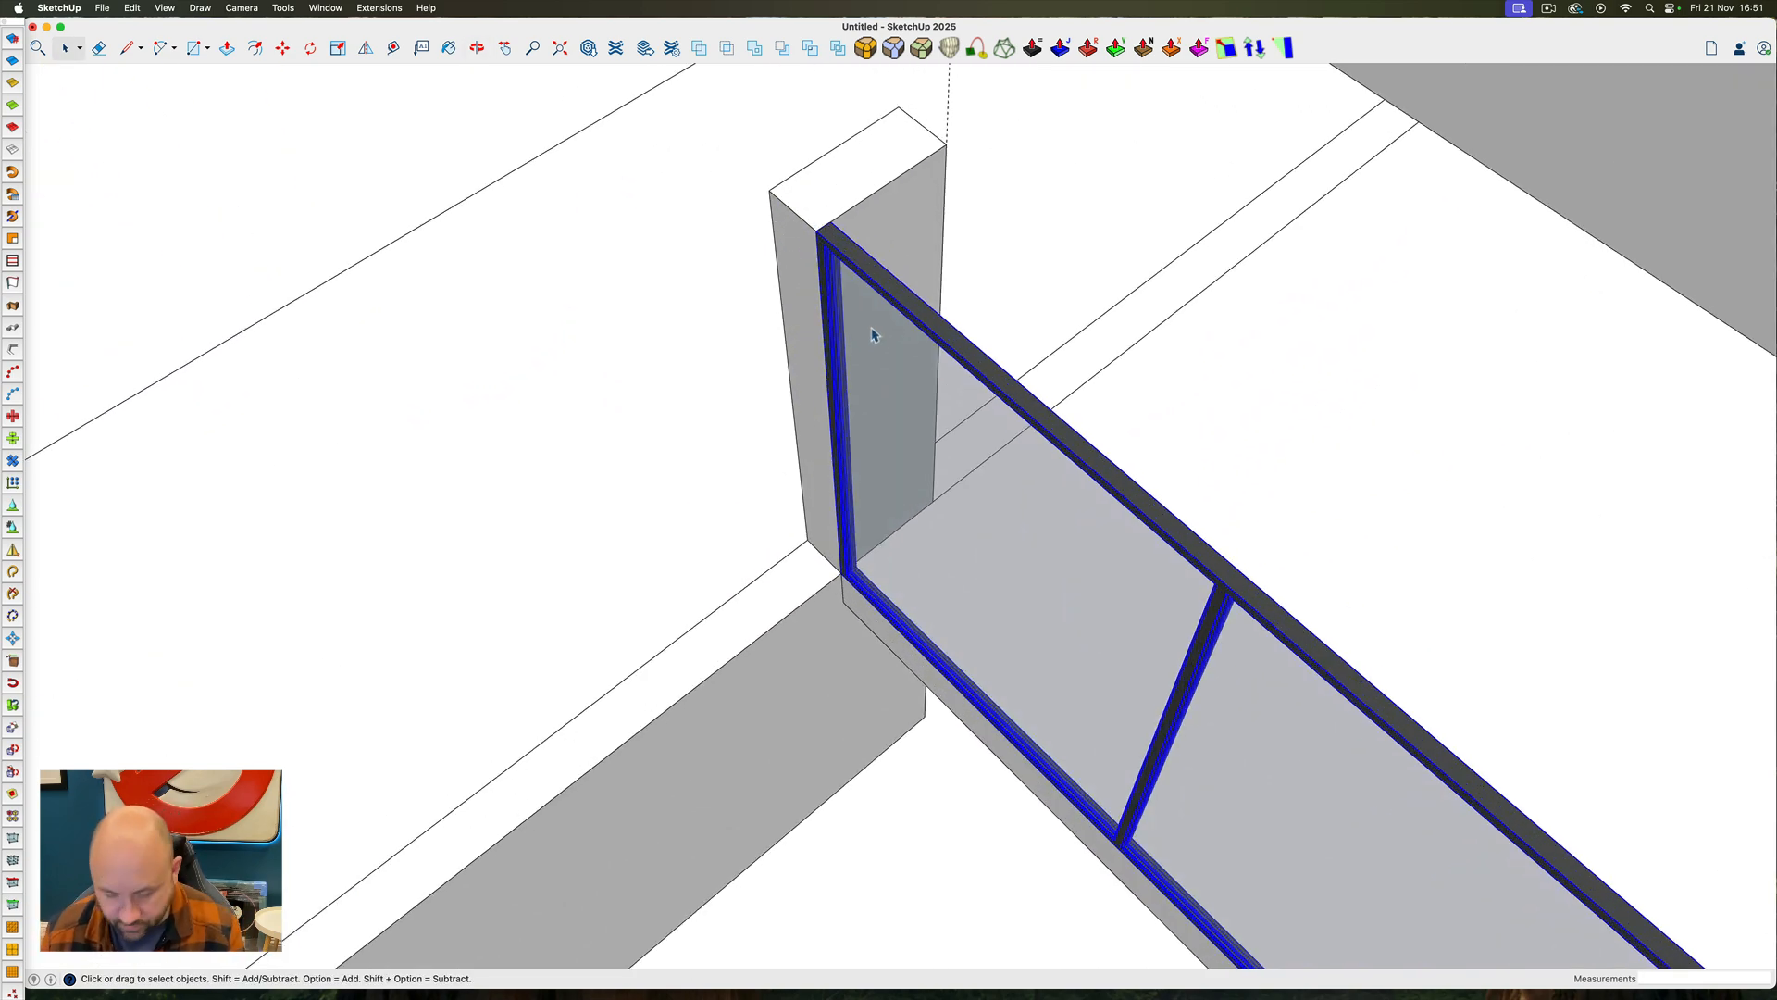
pyautogui.press('m')
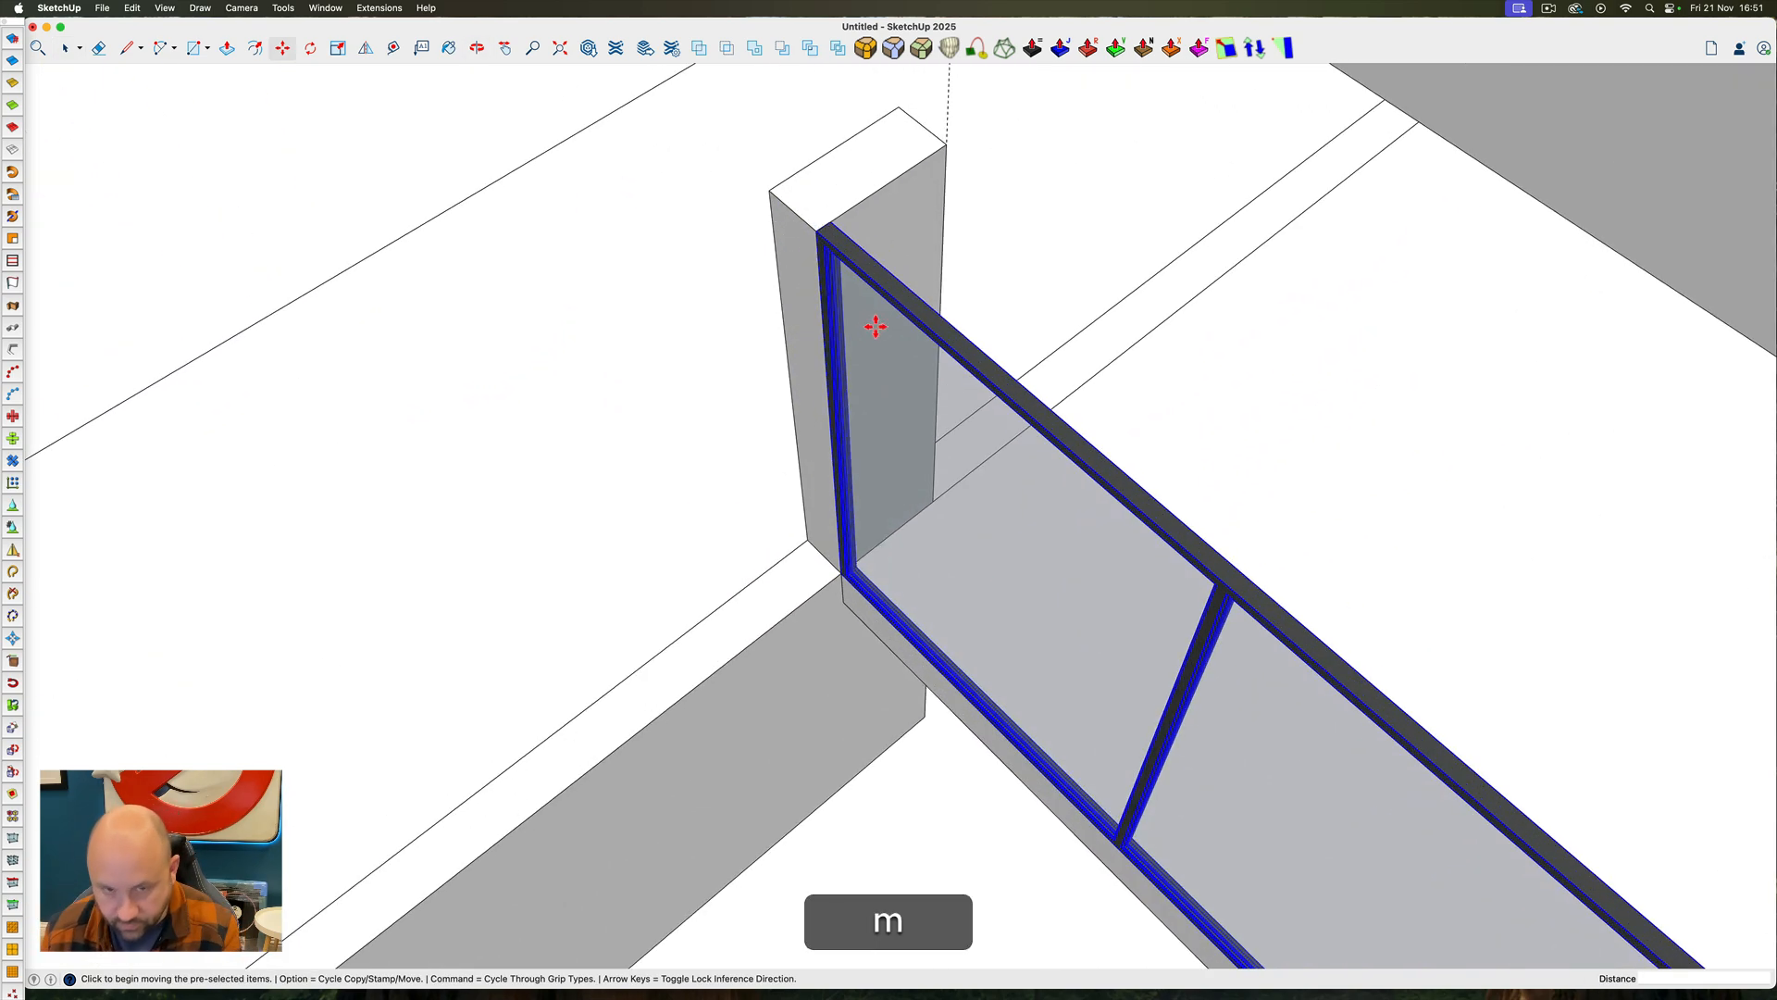
pyautogui.click(833, 222)
pyautogui.press('alt')
pyautogui.scroll(-5, 957, 258)
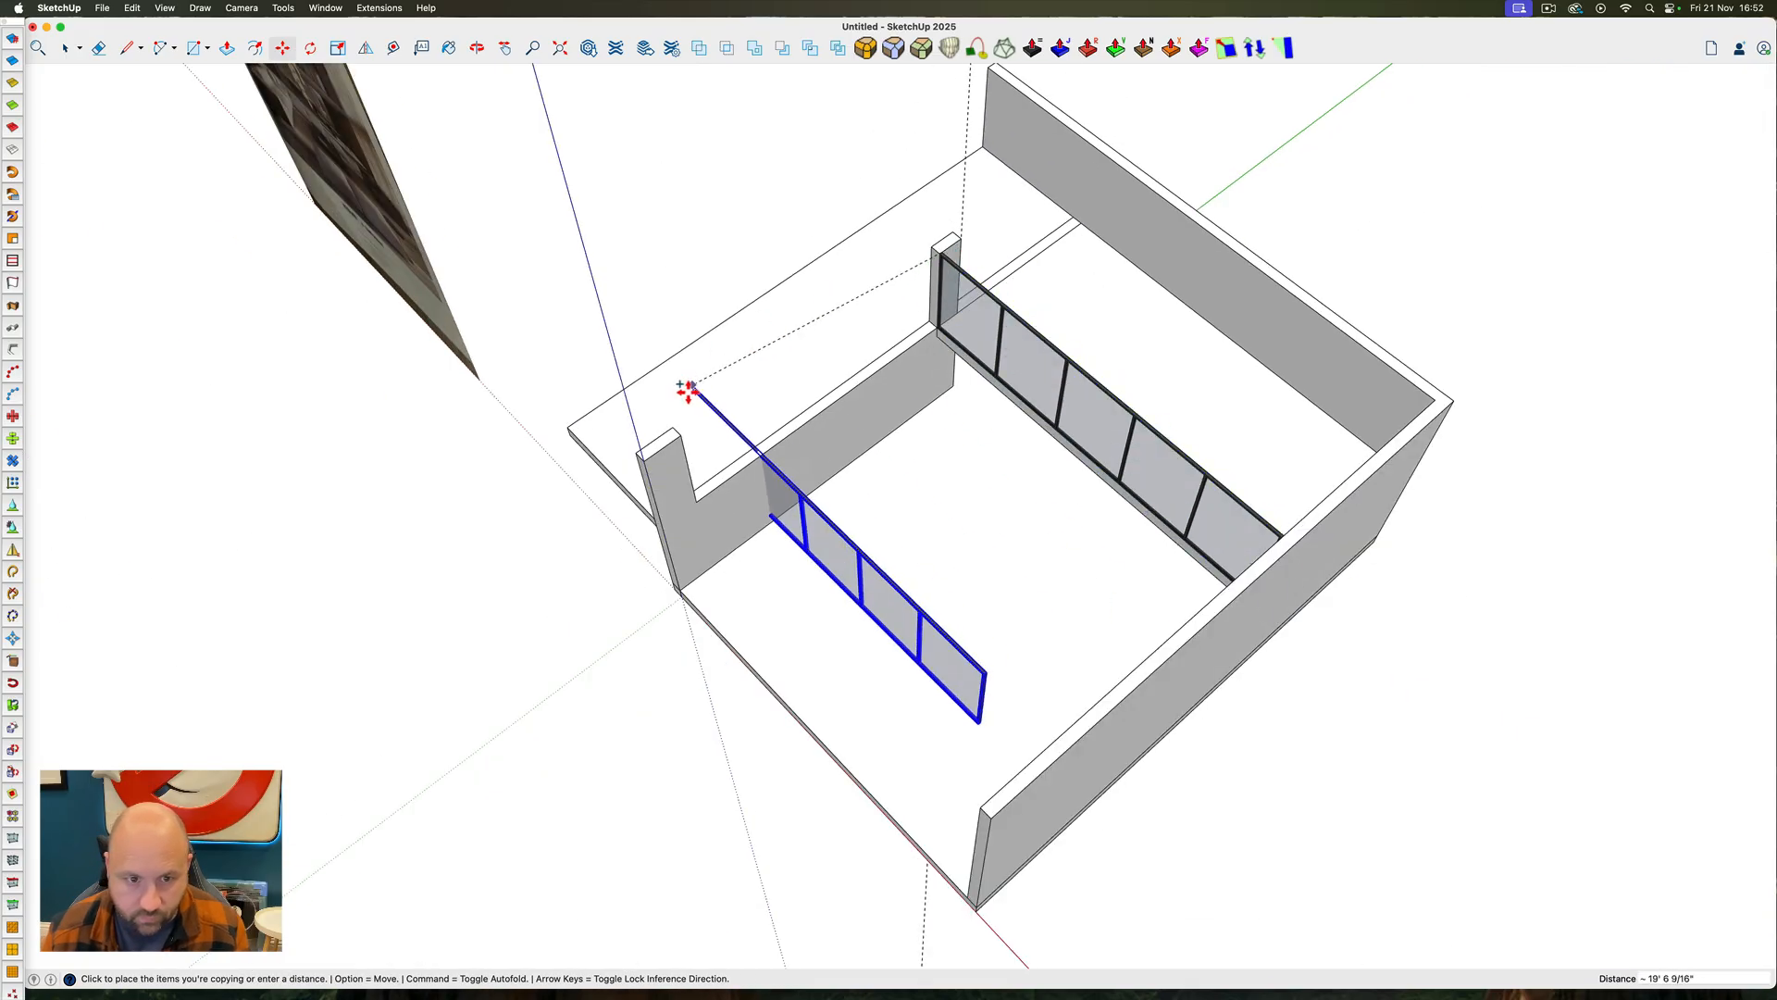
pyautogui.scroll(6, 682, 435)
# Rotate the copied glazing 90° about its upper corner so it runs parallel to the left wall
pyautogui.press('q')
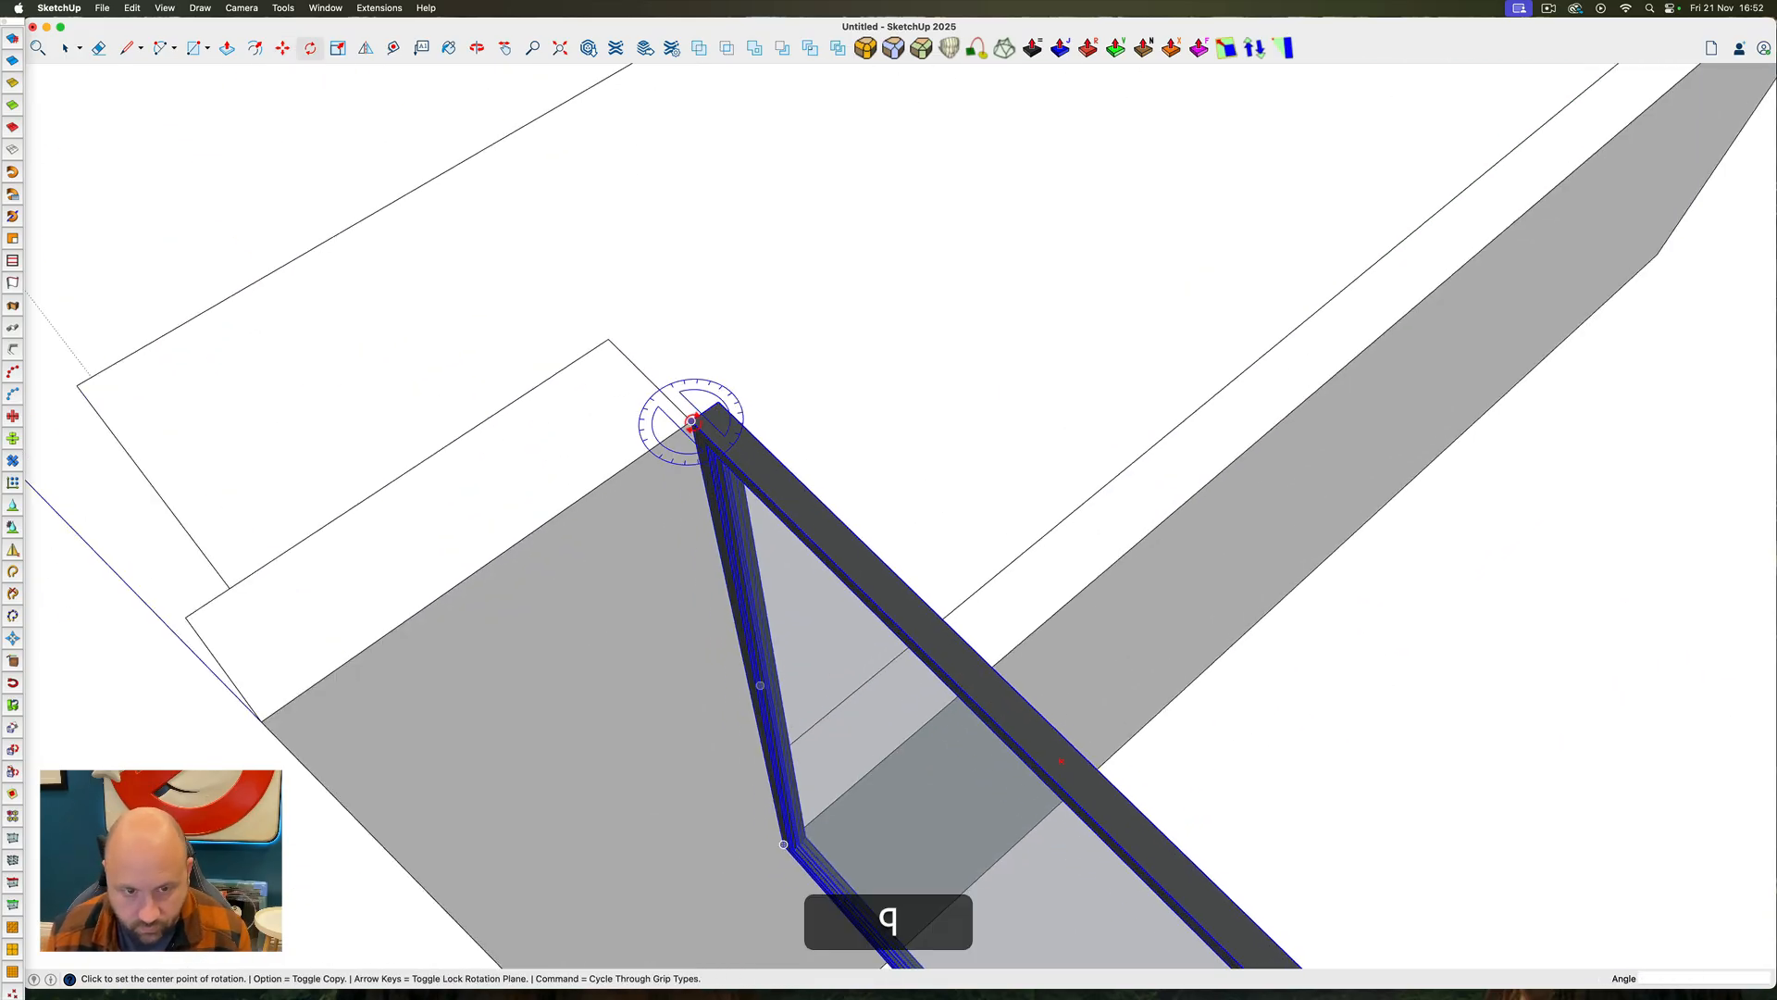
pyautogui.click(692, 422)
pyautogui.scroll(-5, 689, 417)
# Move the rotated glazing along the left wall's opening until its rear end meets the column beside the mezzanine glazing
pyautogui.press('m')
pyautogui.scroll(-3, 991, 237)
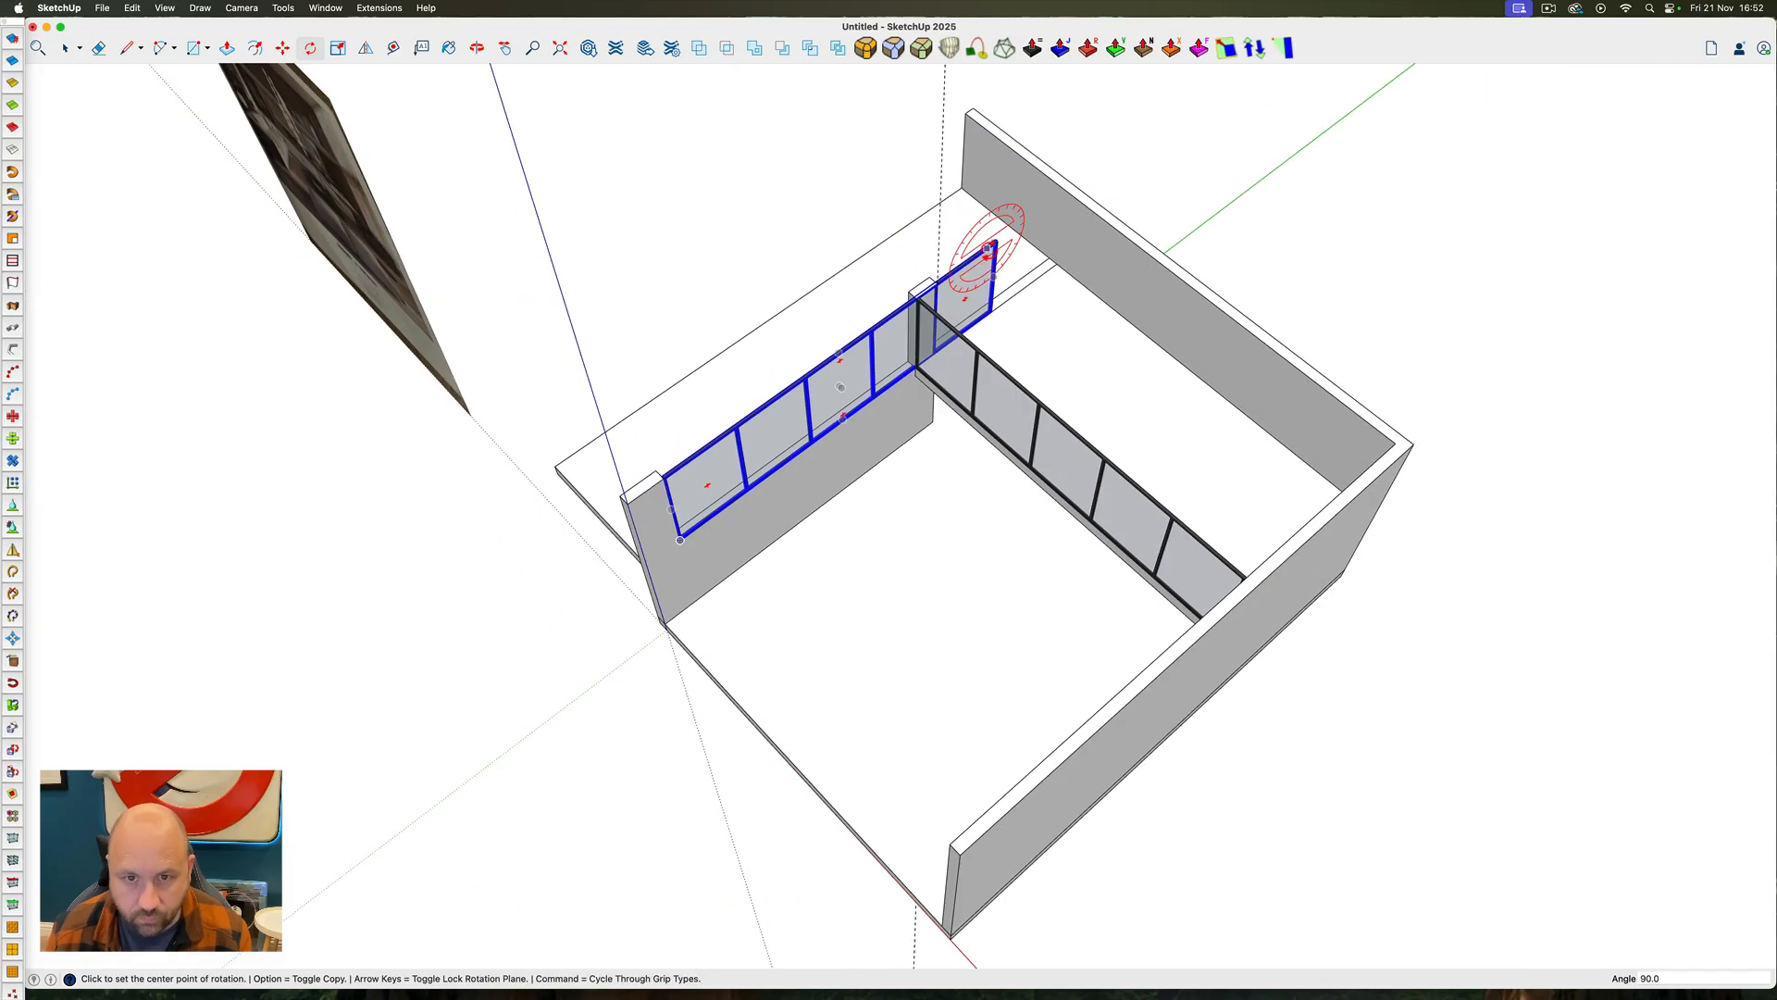
pyautogui.scroll(8, 1021, 209)
pyautogui.press('alt')
pyautogui.click(1021, 205)
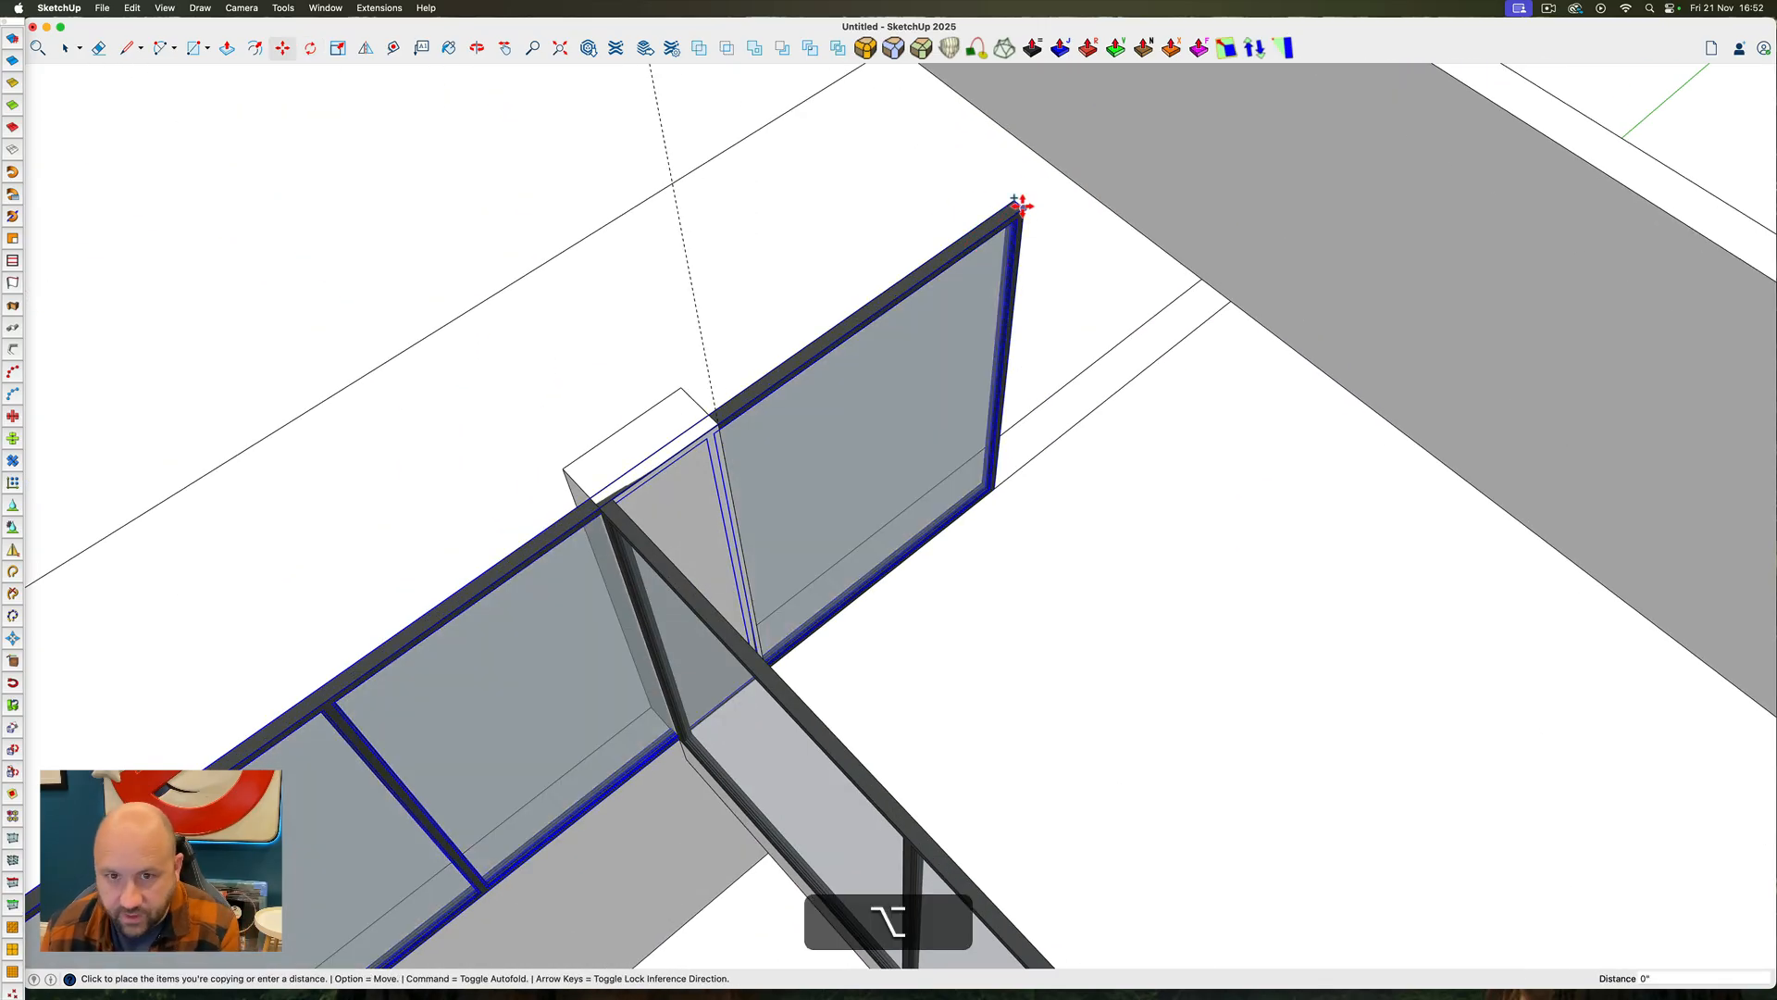
pyautogui.press('super')
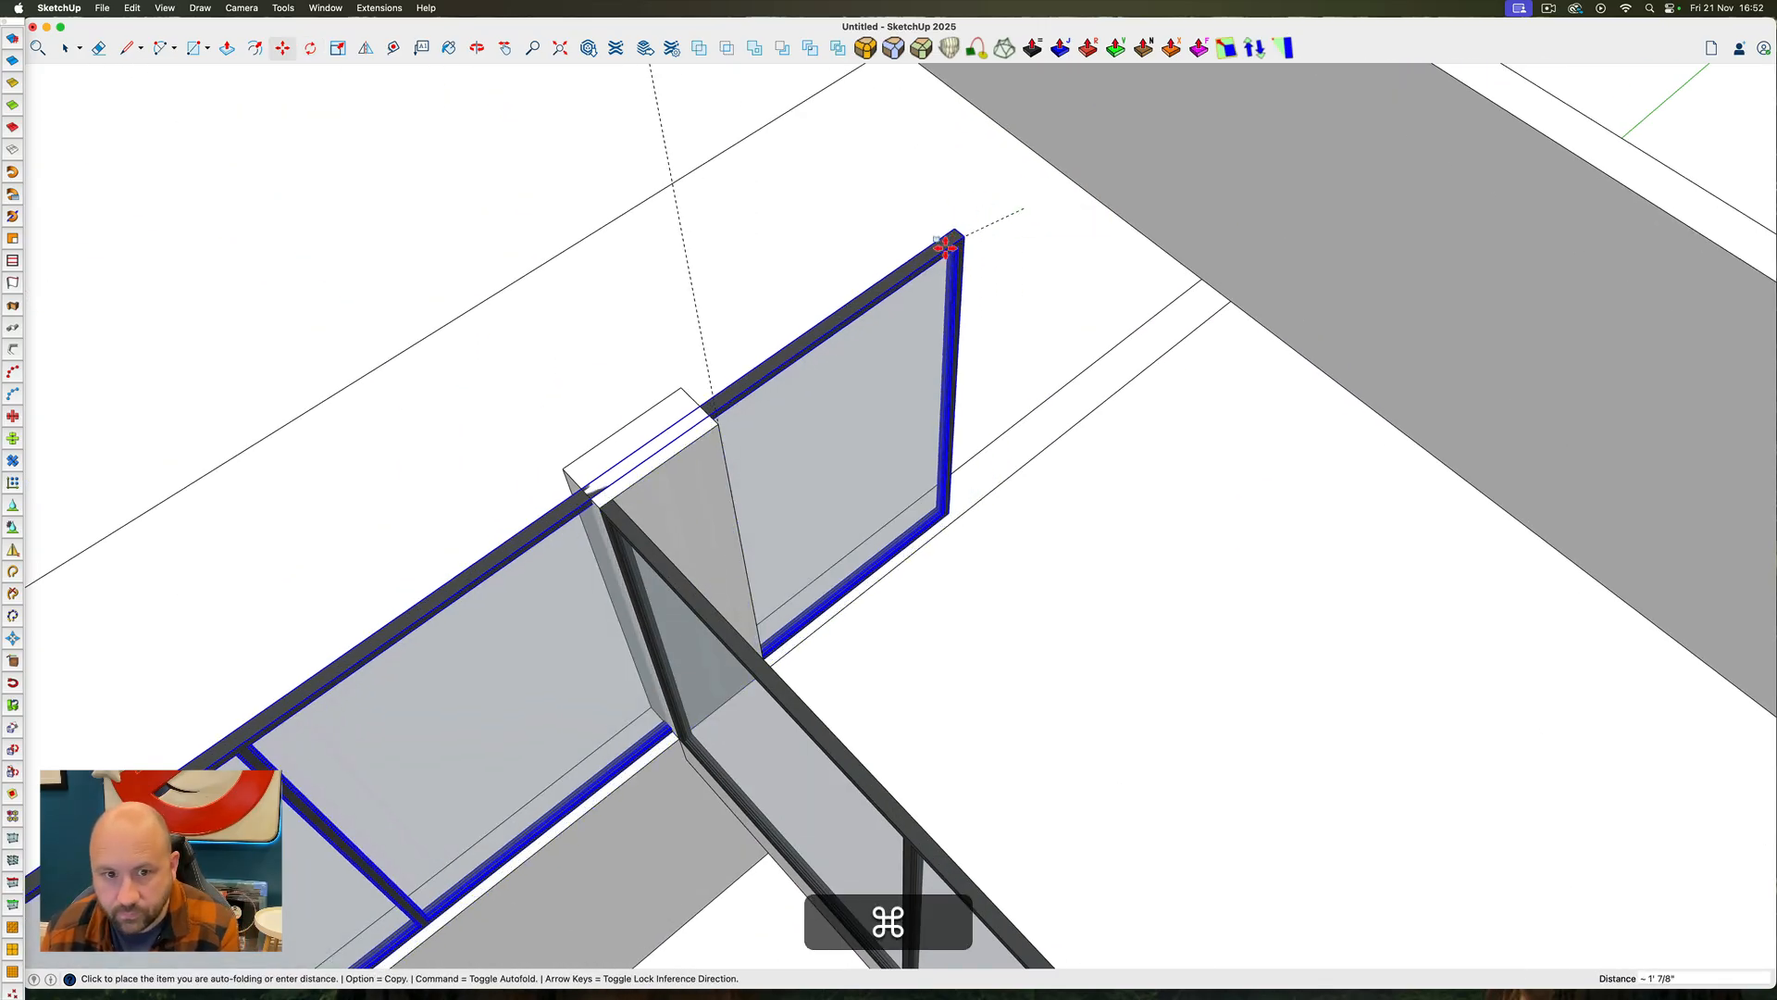
pyautogui.click(595, 503)
pyautogui.press('space')
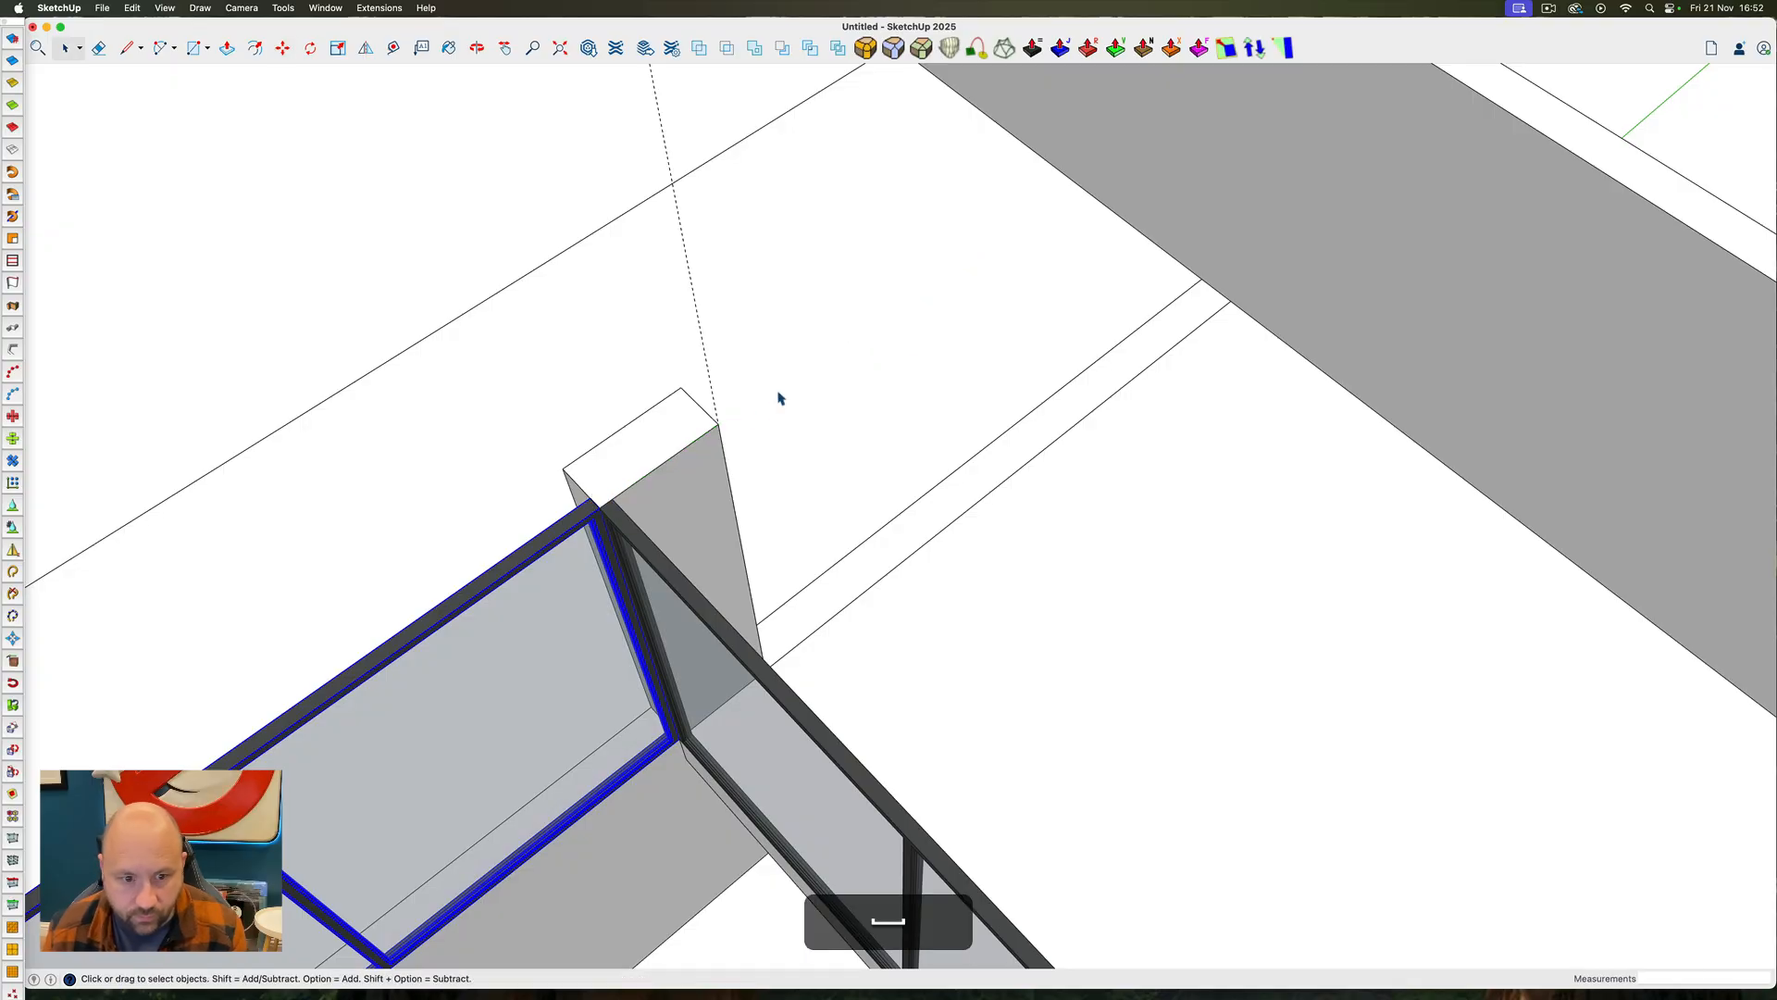
# Hide the left wall group so the glazing copy overlapping its front pier is fully accessible
pyautogui.scroll(-5, 959, 324)
pyautogui.scroll(-4, 959, 324)
pyautogui.scroll(9, 809, 434)
pyautogui.keyDown('ctrl'); pyautogui.keyDown('super'); pyautogui.moveTo(809, 434); pyautogui.dragTo(757, 303); pyautogui.keyUp('super'); pyautogui.keyUp('ctrl')
pyautogui.scroll(5, 757, 303)
pyautogui.click(753, 303)
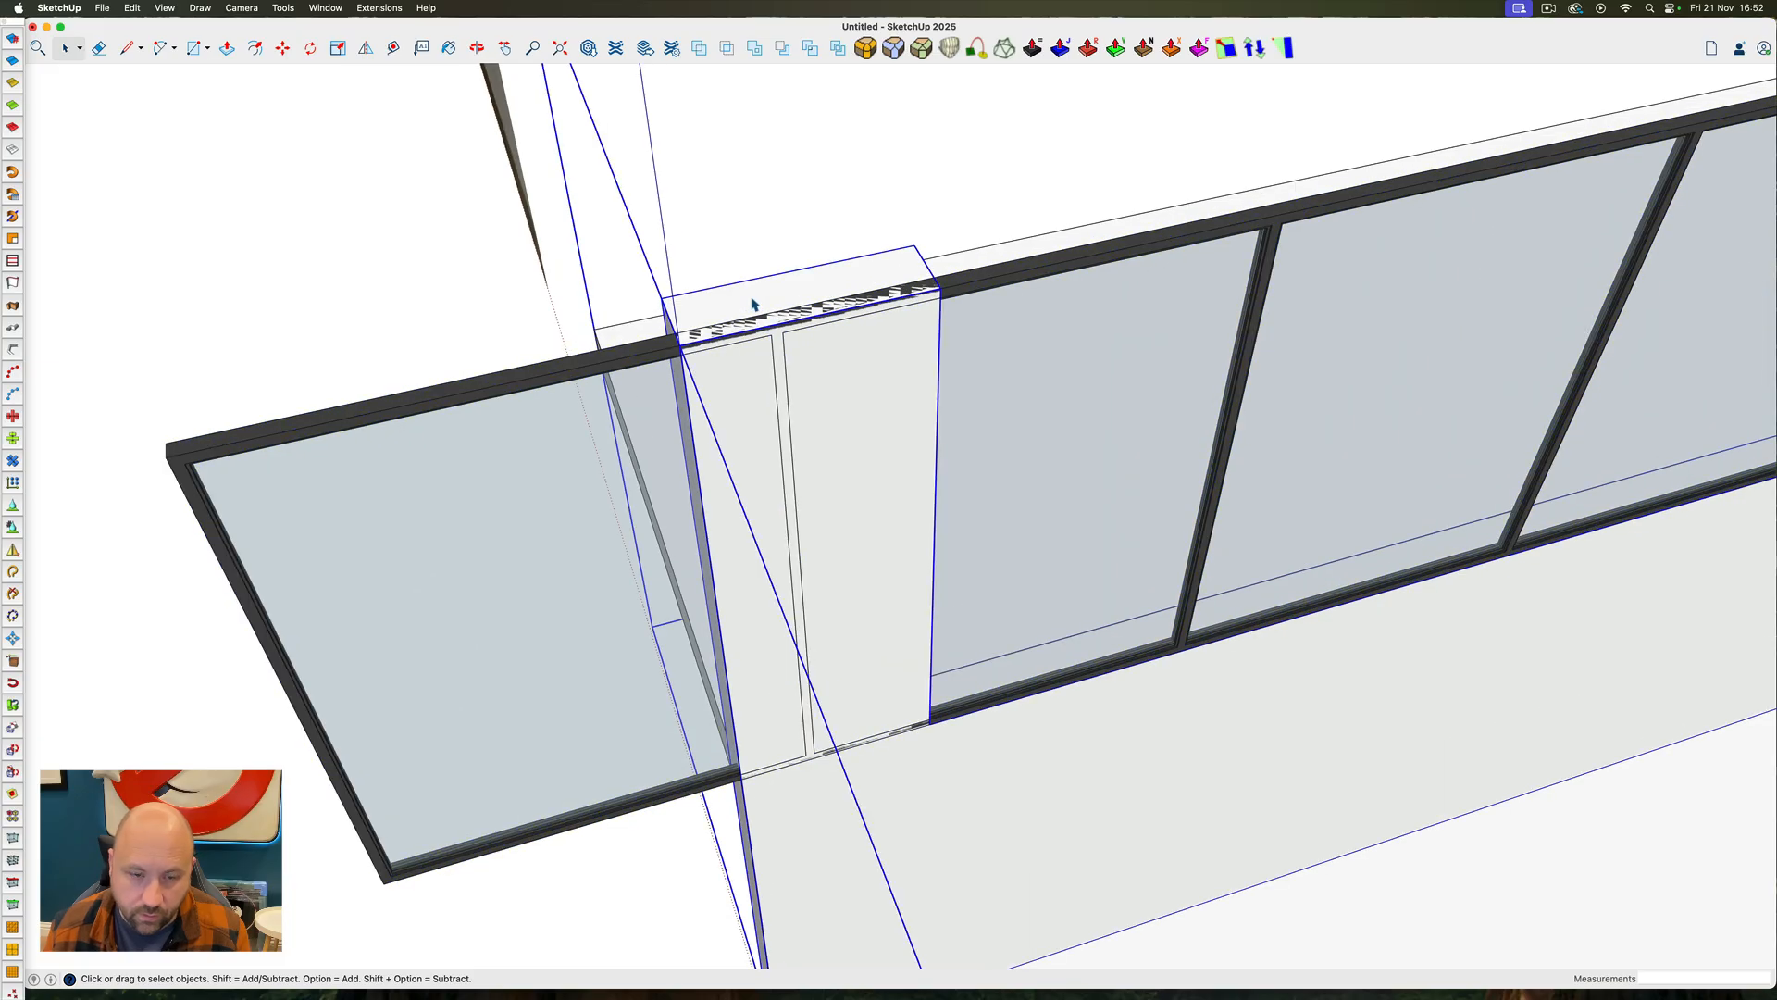
pyautogui.rightClick(753, 304)
pyautogui.click(818, 334)
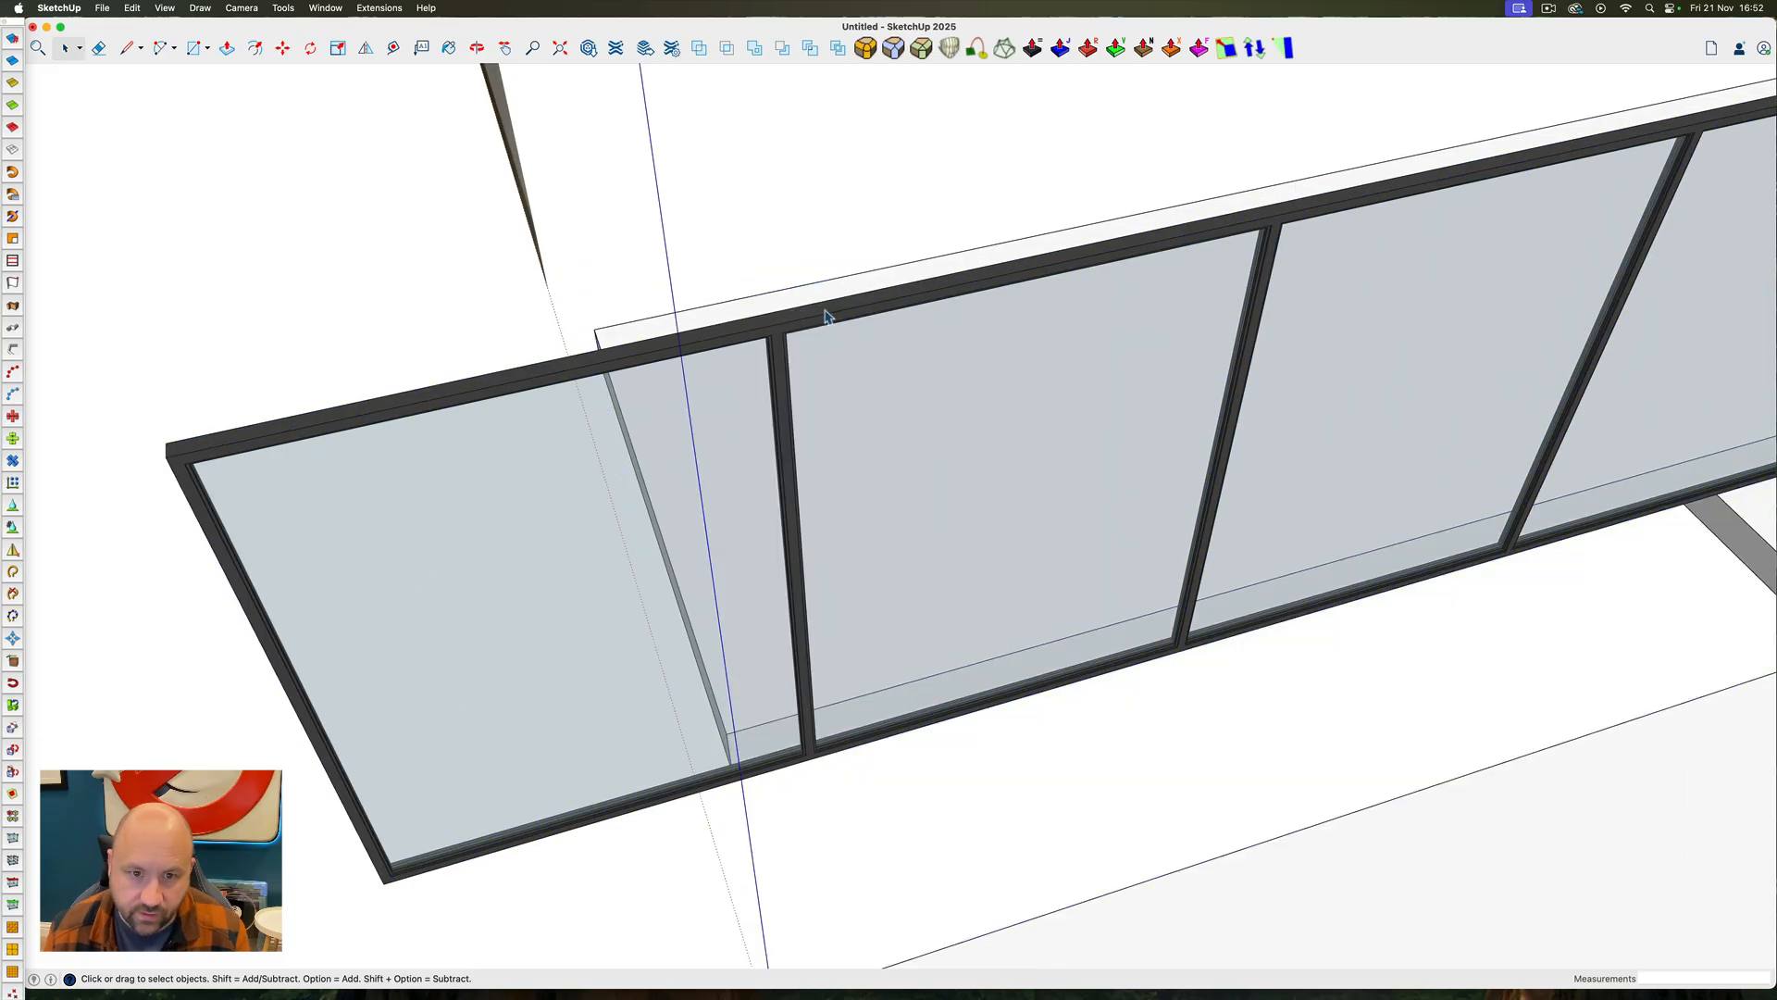
# Delete the glass pane in the front bay of the left wall's glazing copy, leaving that bay's frame
pyautogui.keyDown('ctrl'); pyautogui.keyDown('super'); pyautogui.moveTo(827, 316); pyautogui.dragTo(859, 210); pyautogui.keyUp('super'); pyautogui.keyUp('ctrl')
pyautogui.click(745, 334)
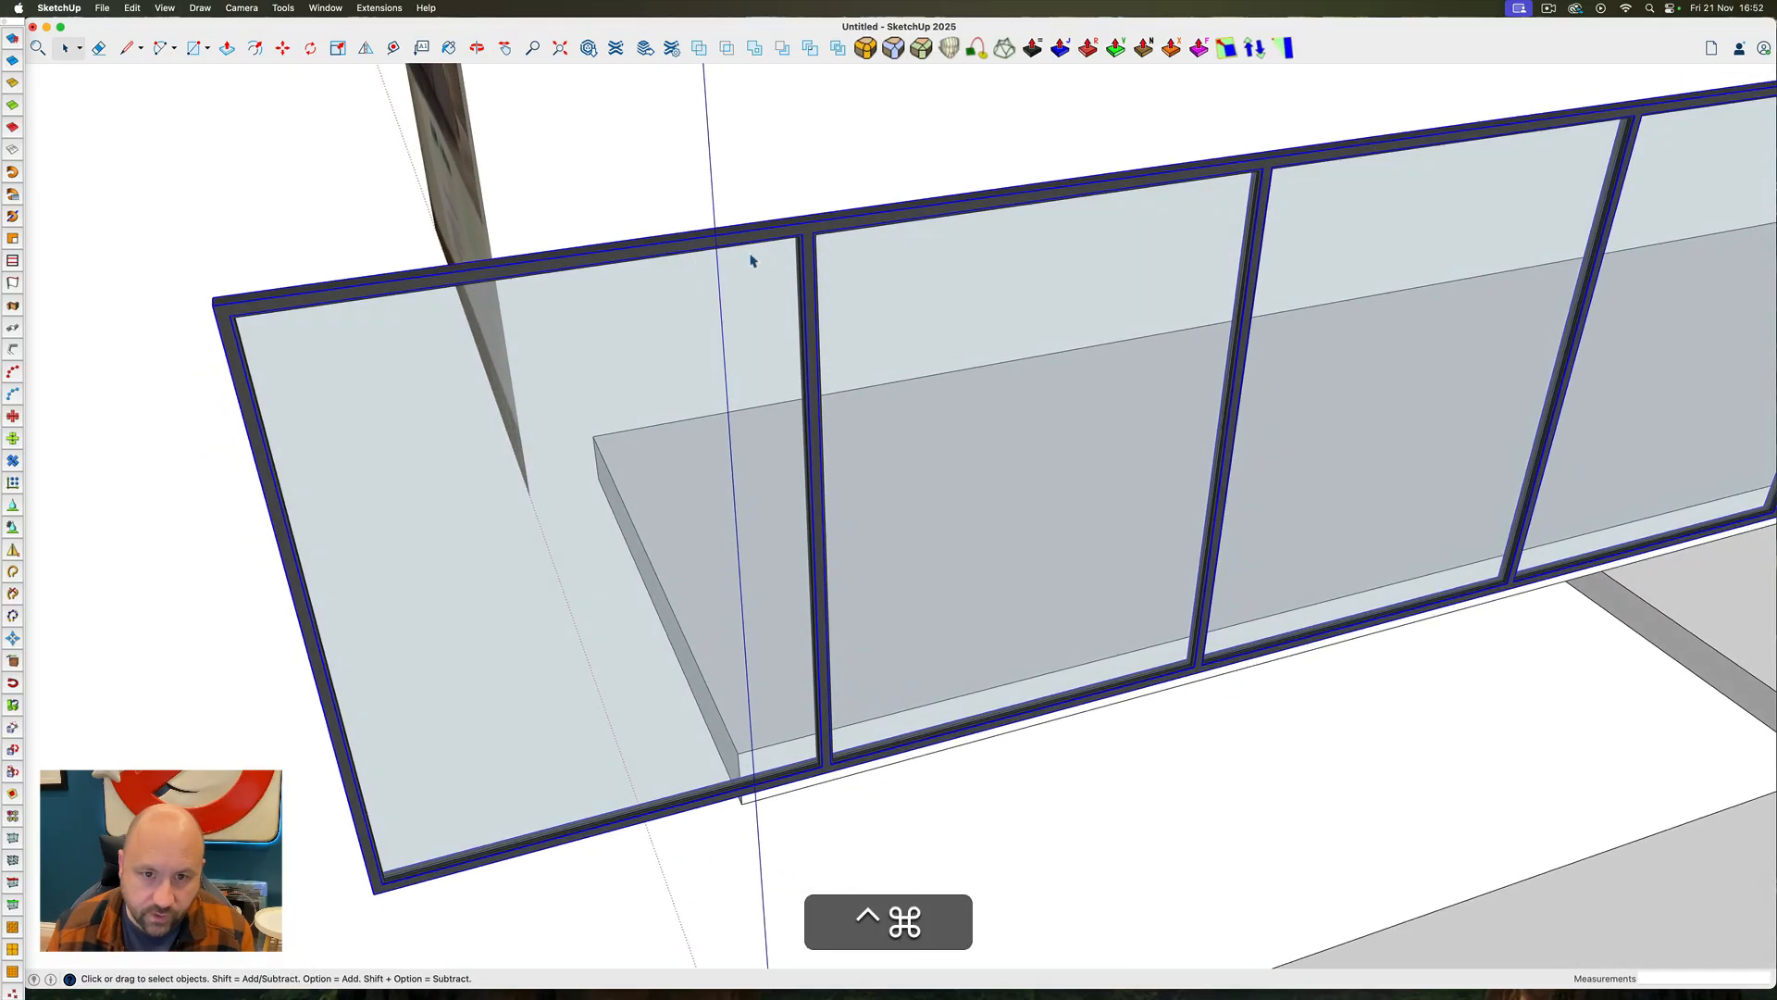
pyautogui.doubleClick(750, 258)
pyautogui.click(738, 328)
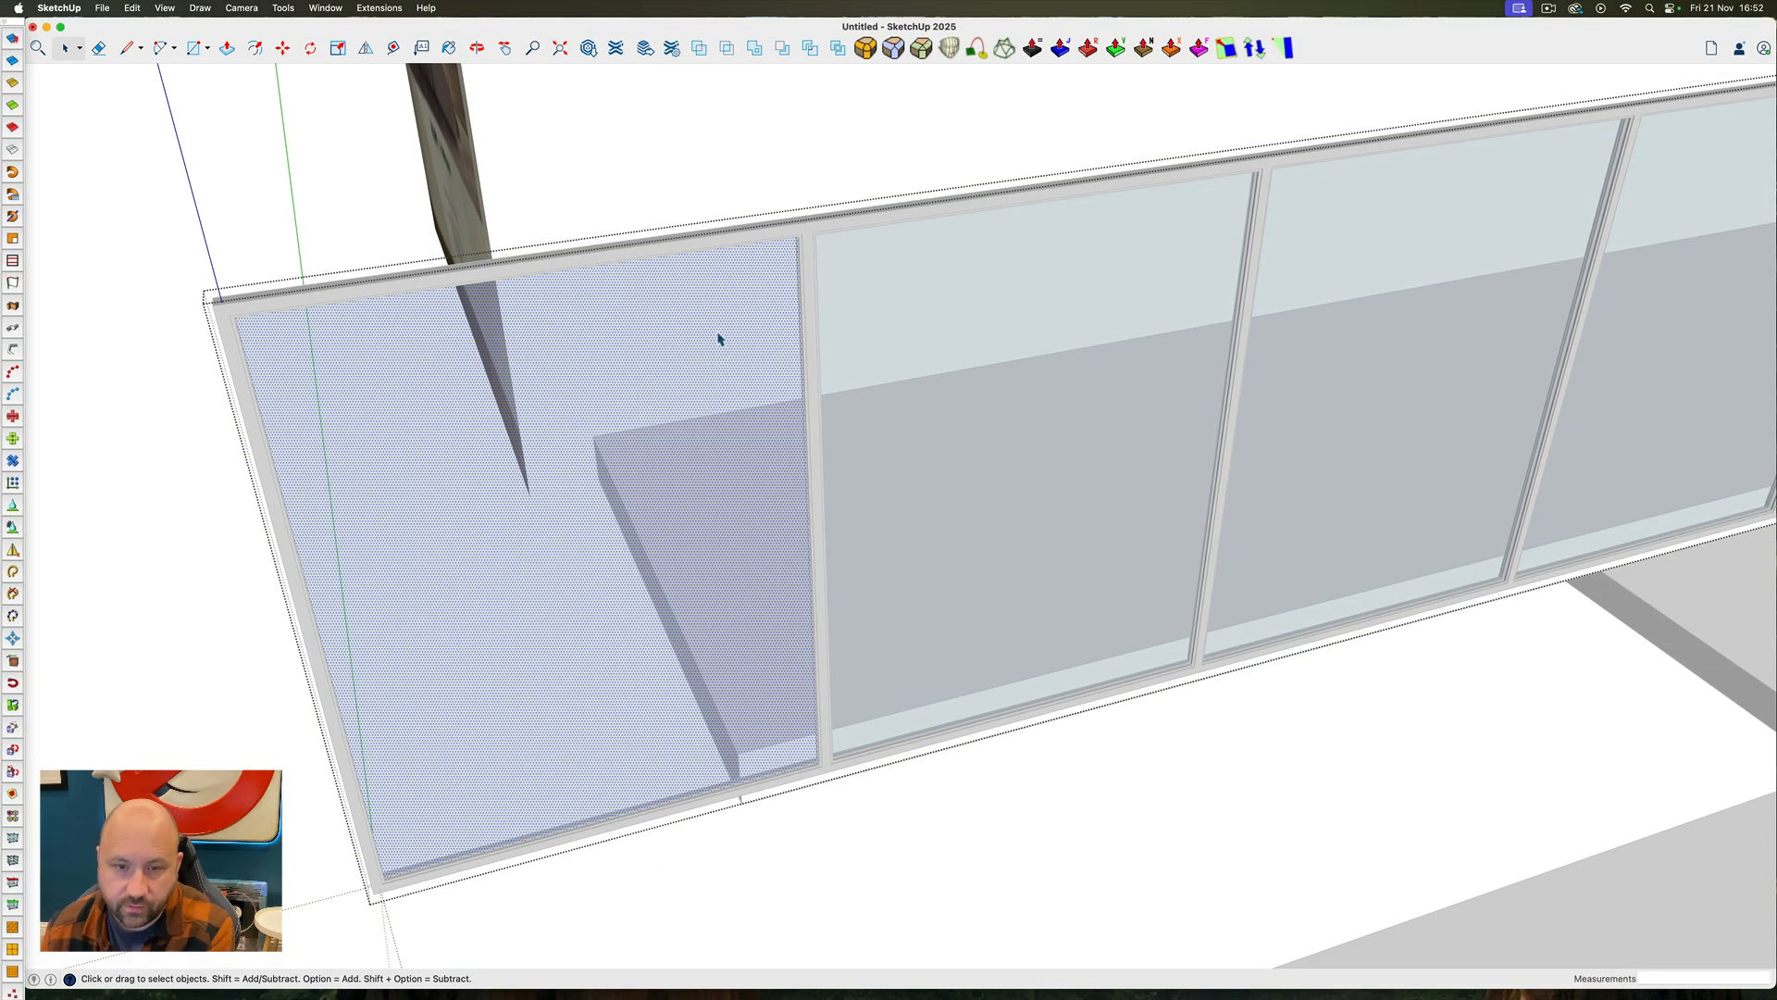
pyautogui.press('BackSpace')
pyautogui.press('Escape')
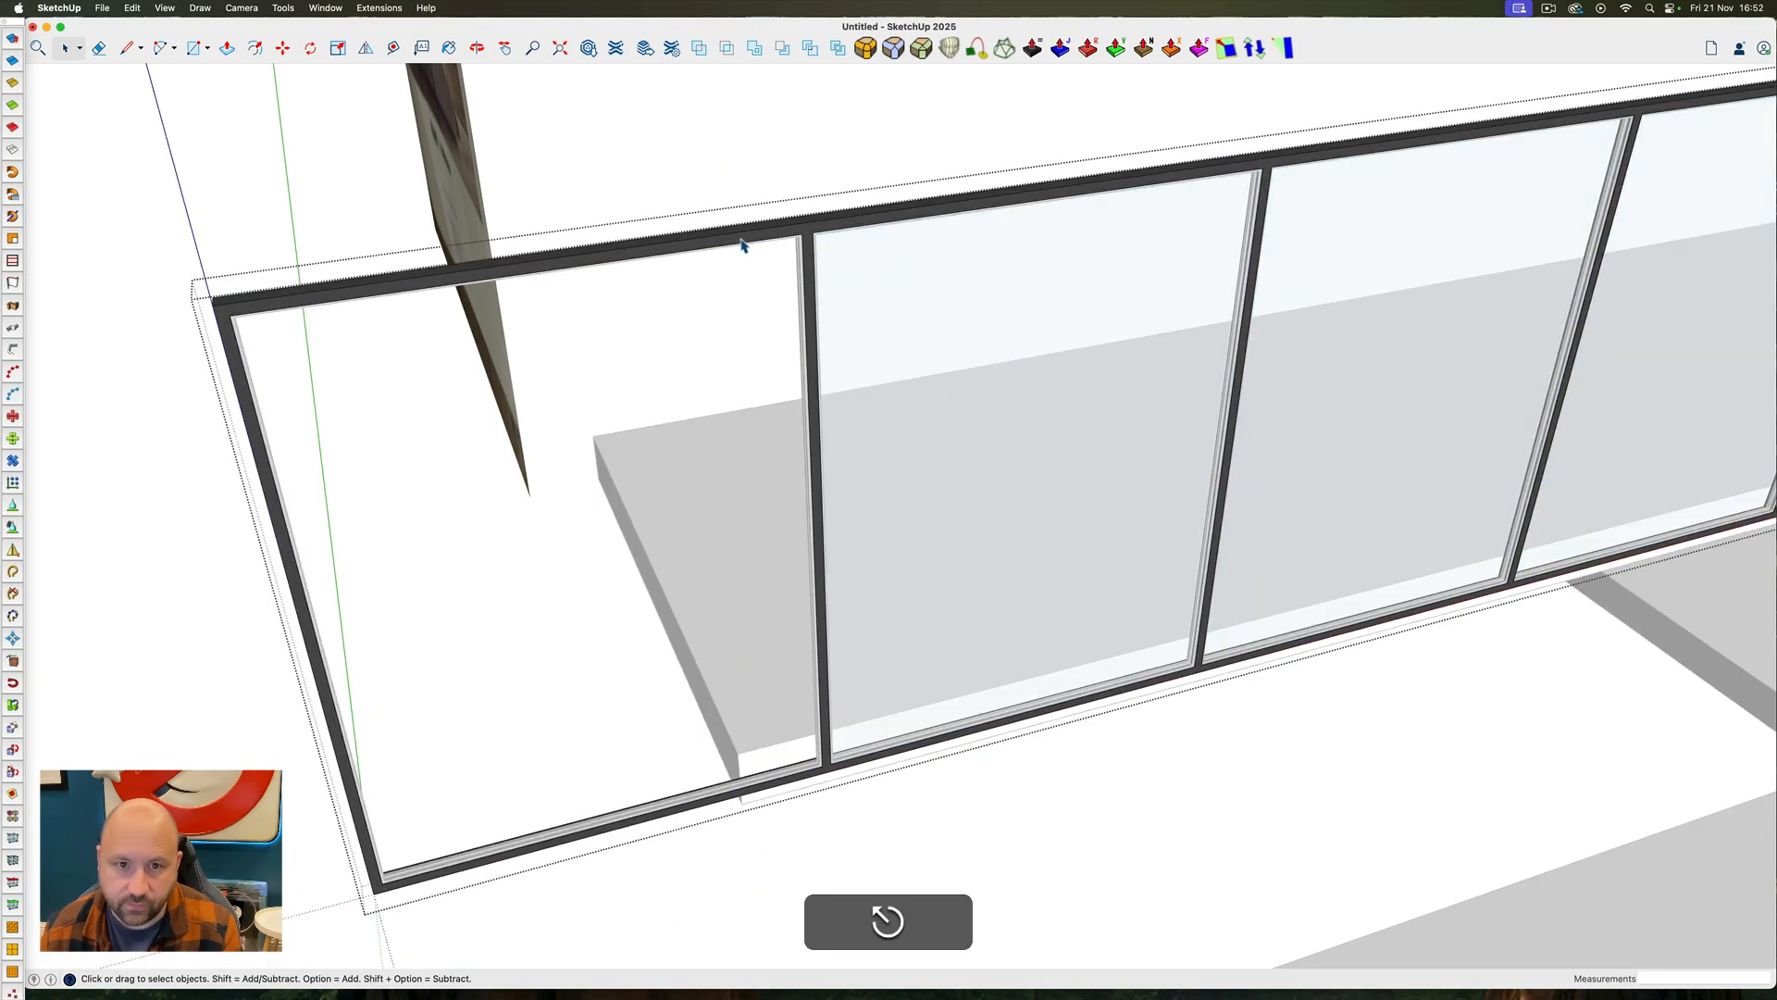
pyautogui.click(745, 241)
pyautogui.press('Escape')
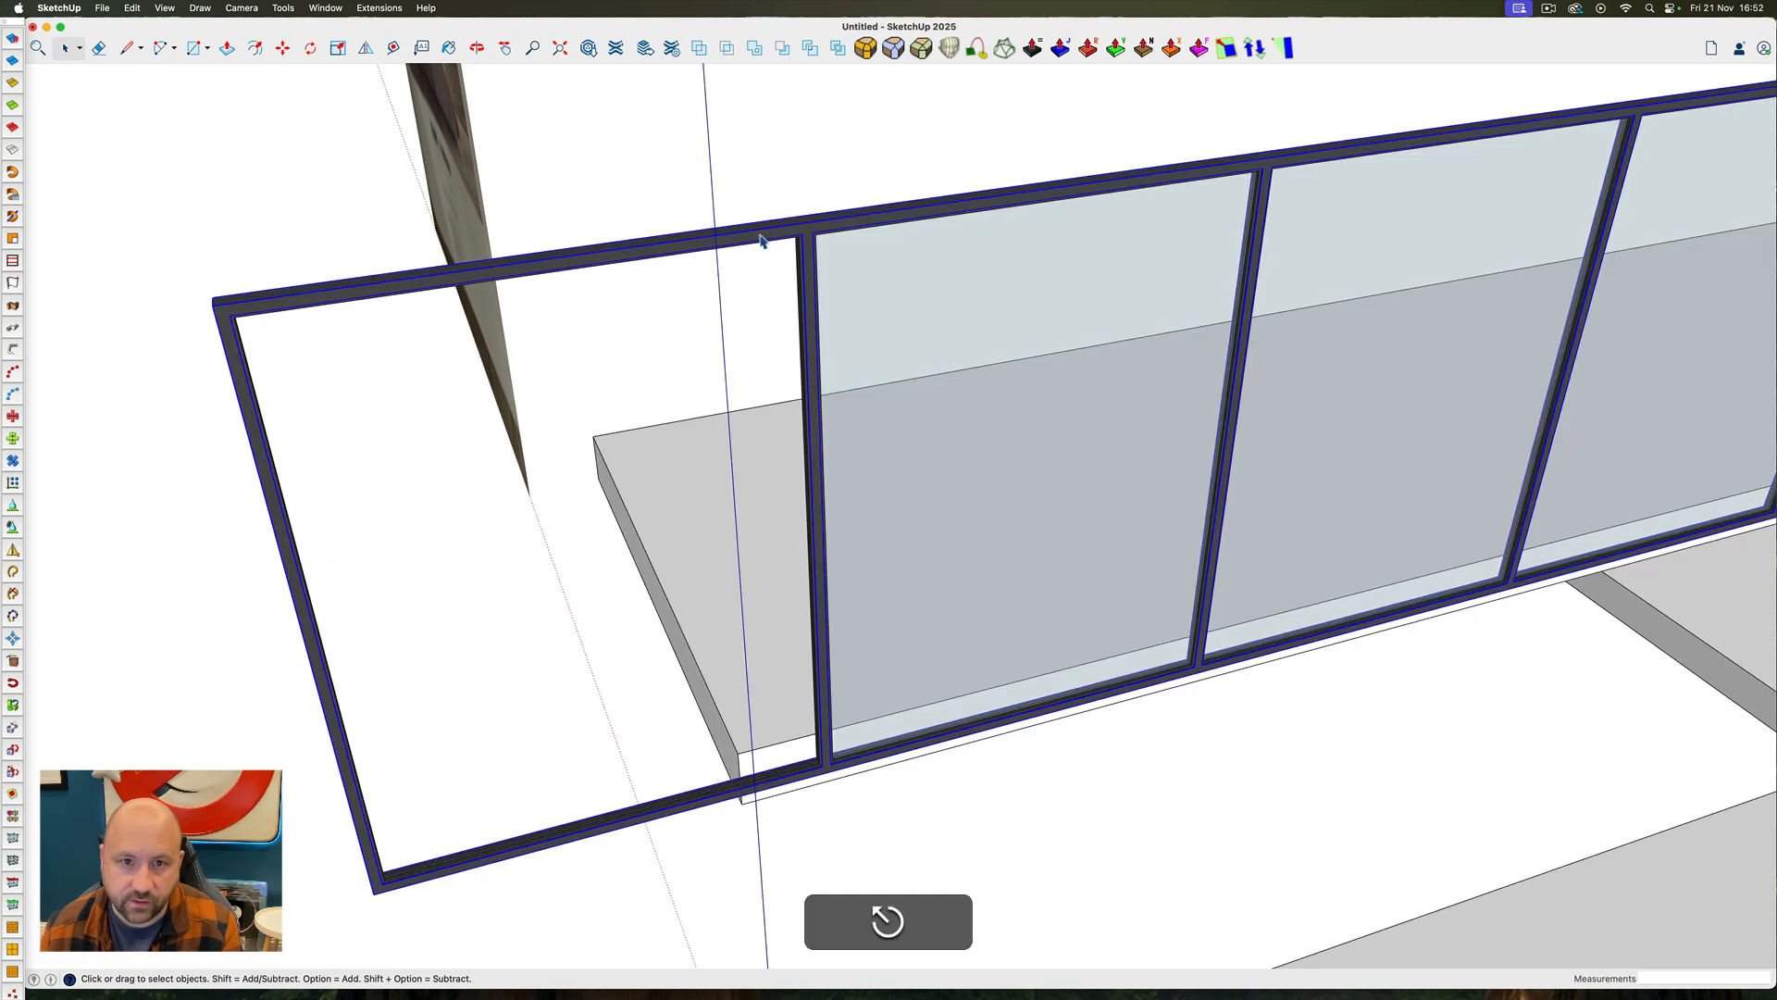
# Draw a rectangle from the first mullion's top and Push/Pull it into a box fully enclosing the empty front frame bay
pyautogui.keyDown('ctrl'); pyautogui.keyDown('super'); pyautogui.moveTo(787, 230); pyautogui.dragTo(668, 402); pyautogui.keyUp('super'); pyautogui.keyUp('ctrl')
pyautogui.scroll(5, 780, 269)
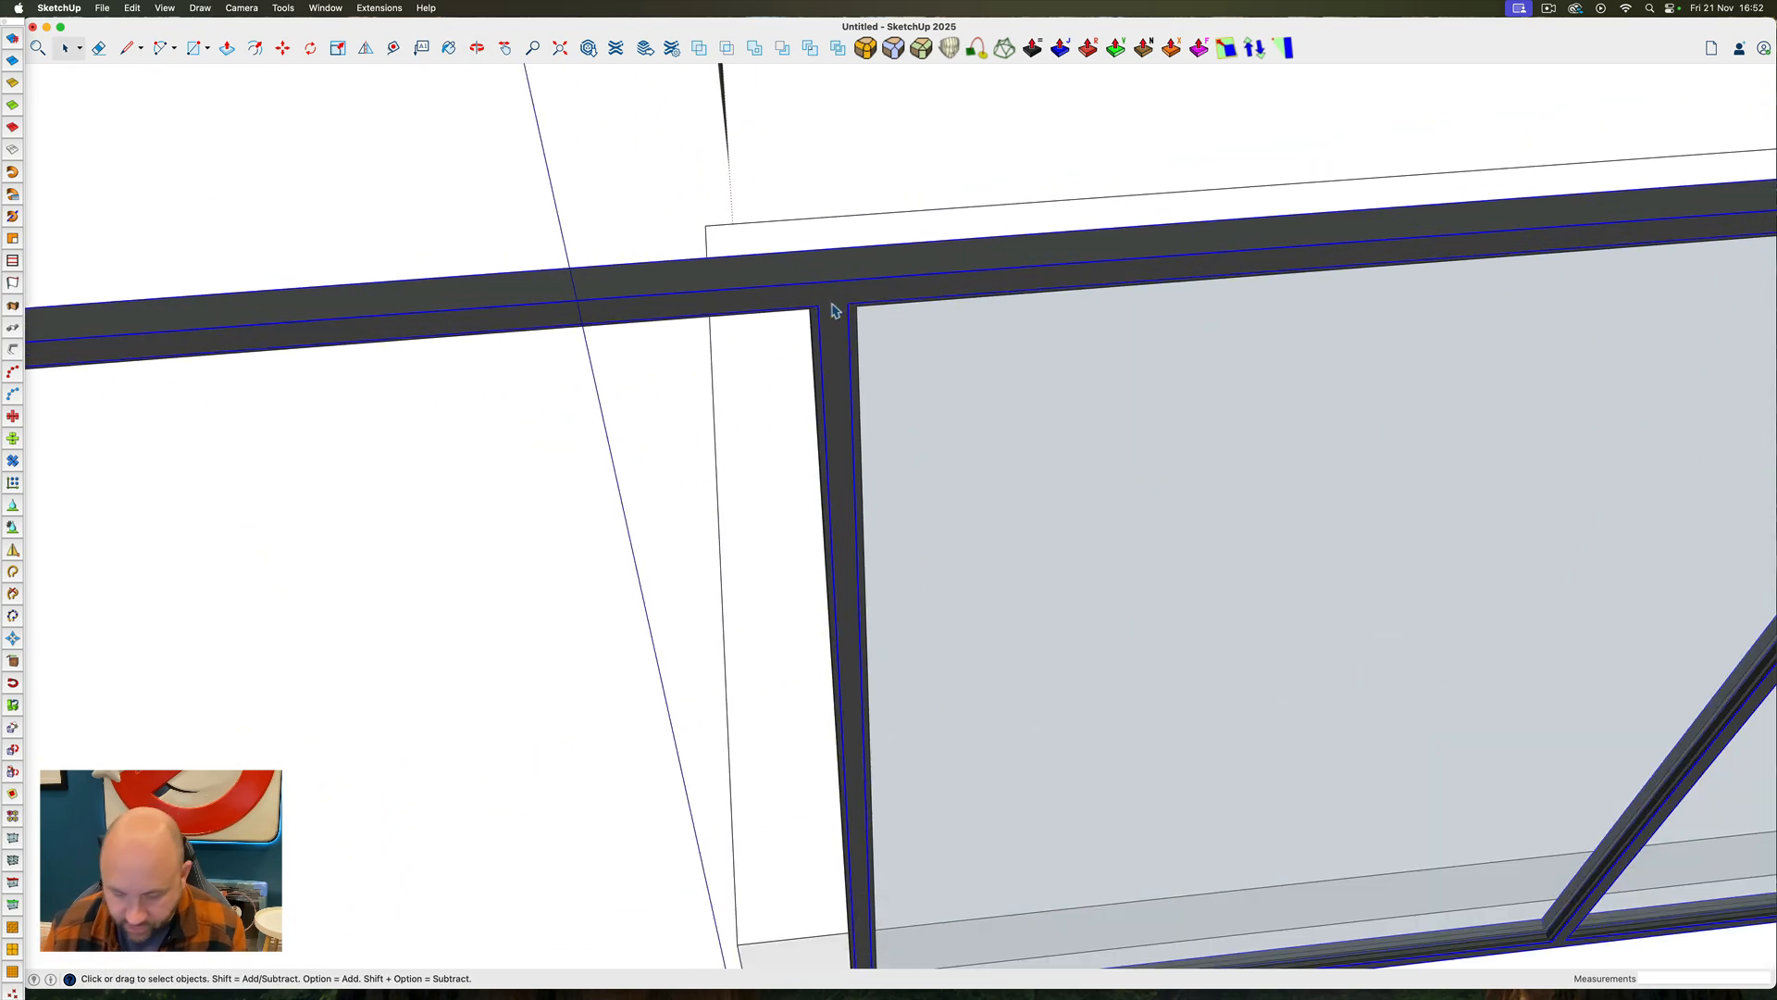
pyautogui.press('r')
pyautogui.scroll(-5, 820, 298)
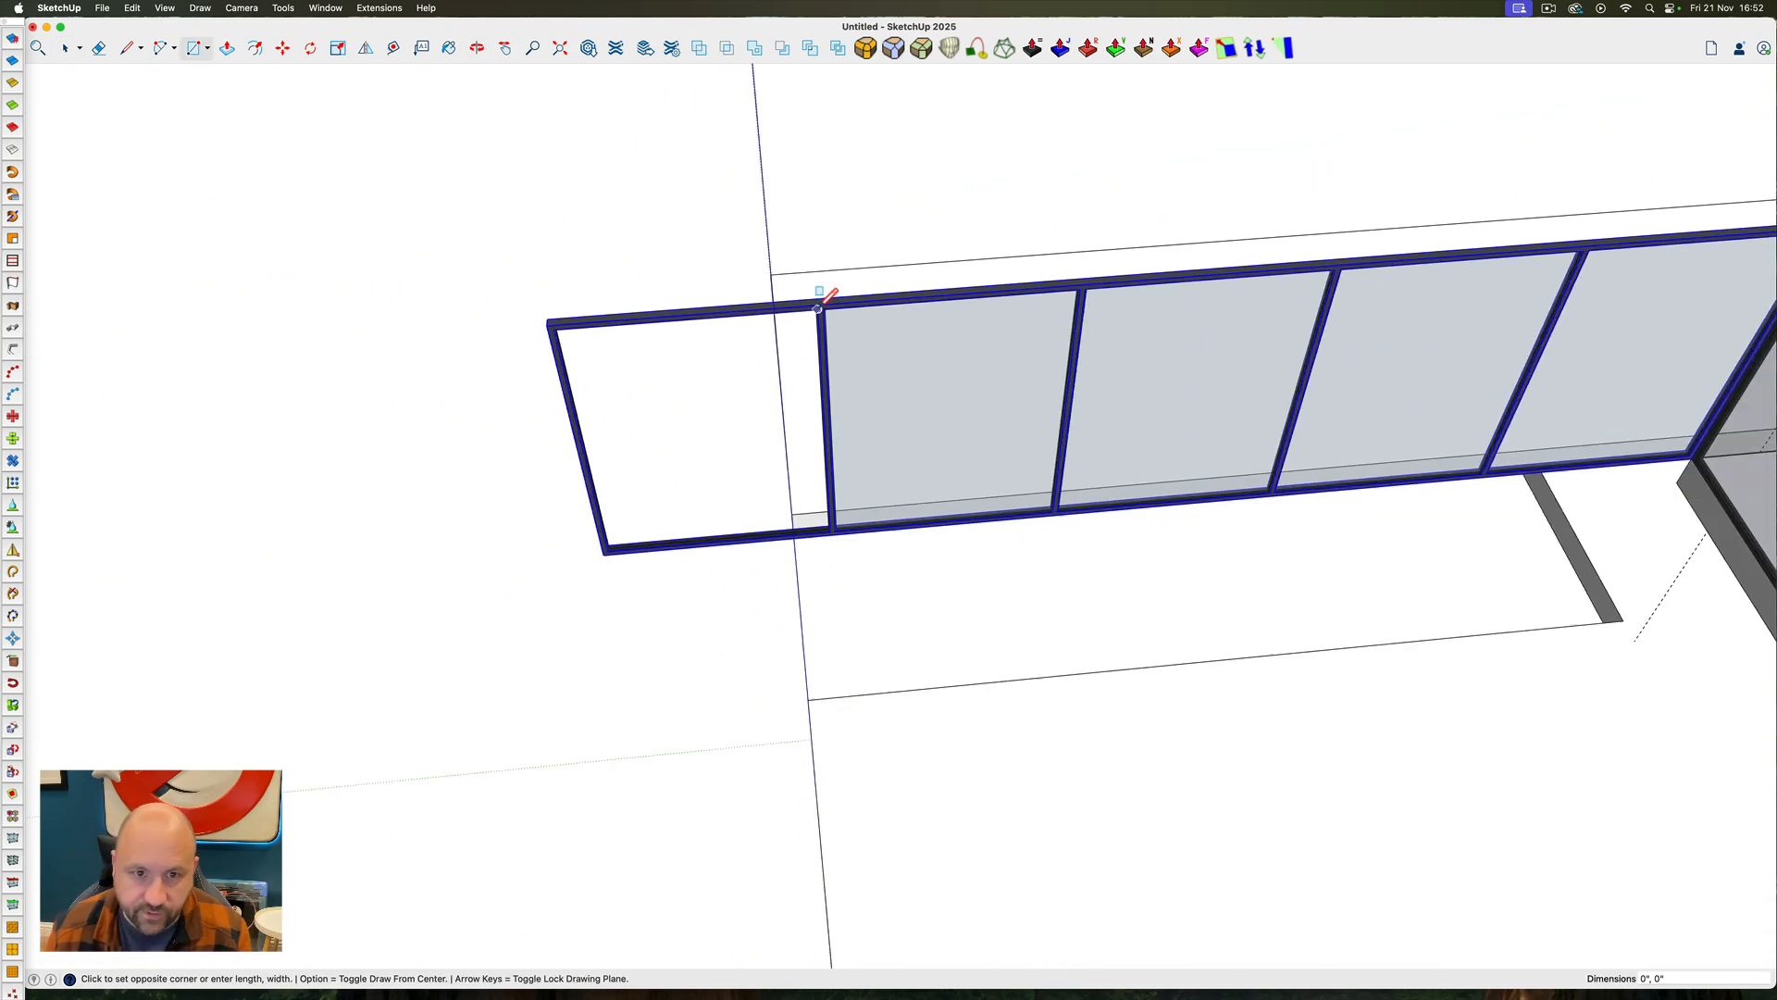
pyautogui.press('p')
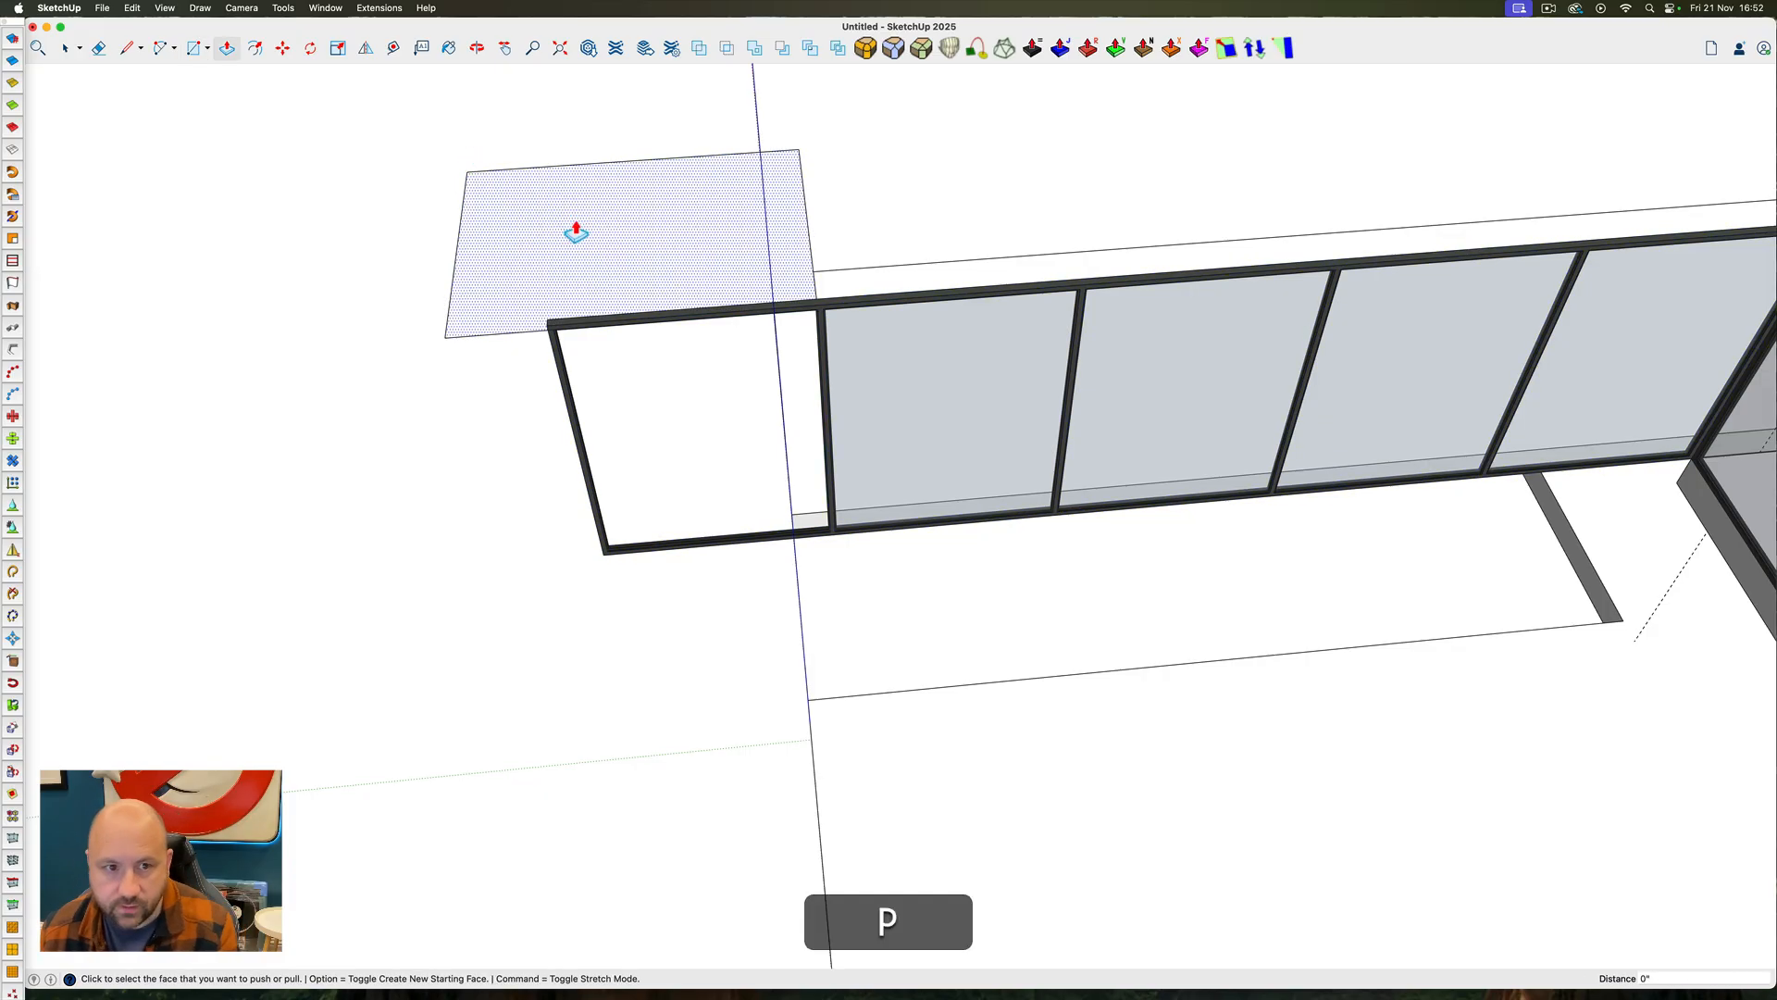
pyautogui.click(574, 230)
pyautogui.click(622, 555)
pyautogui.click(658, 414)
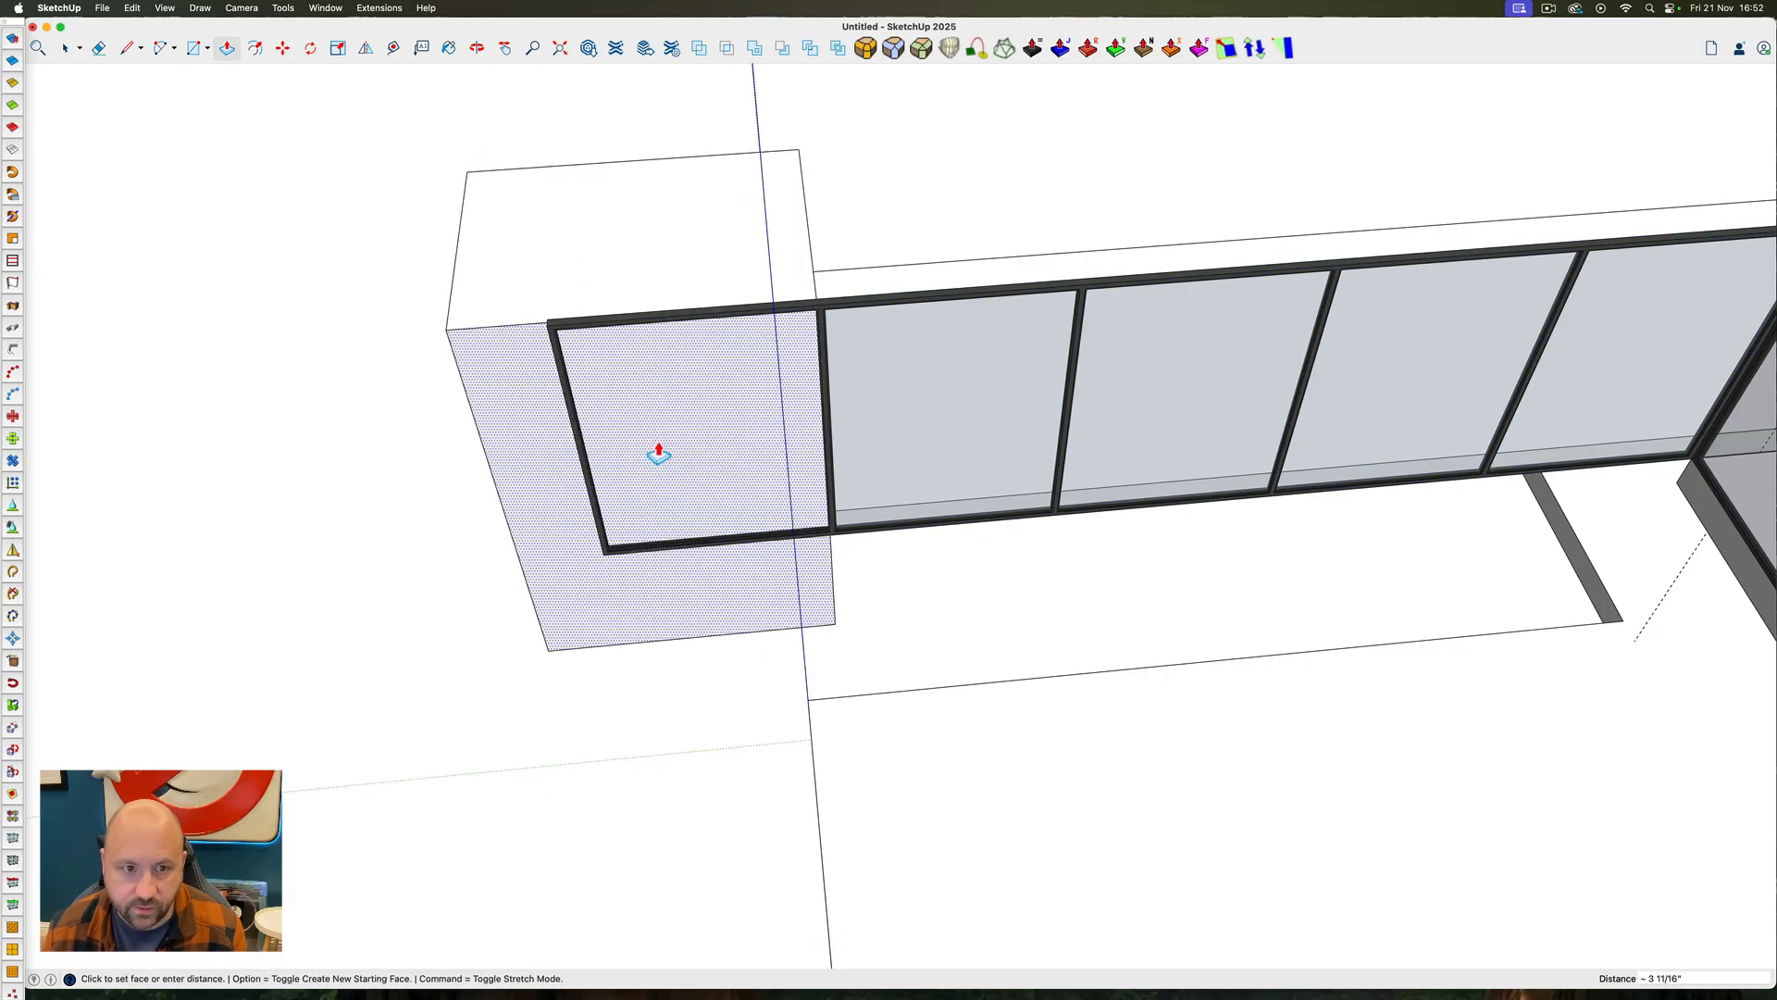
pyautogui.click(658, 528)
pyautogui.click(656, 367)
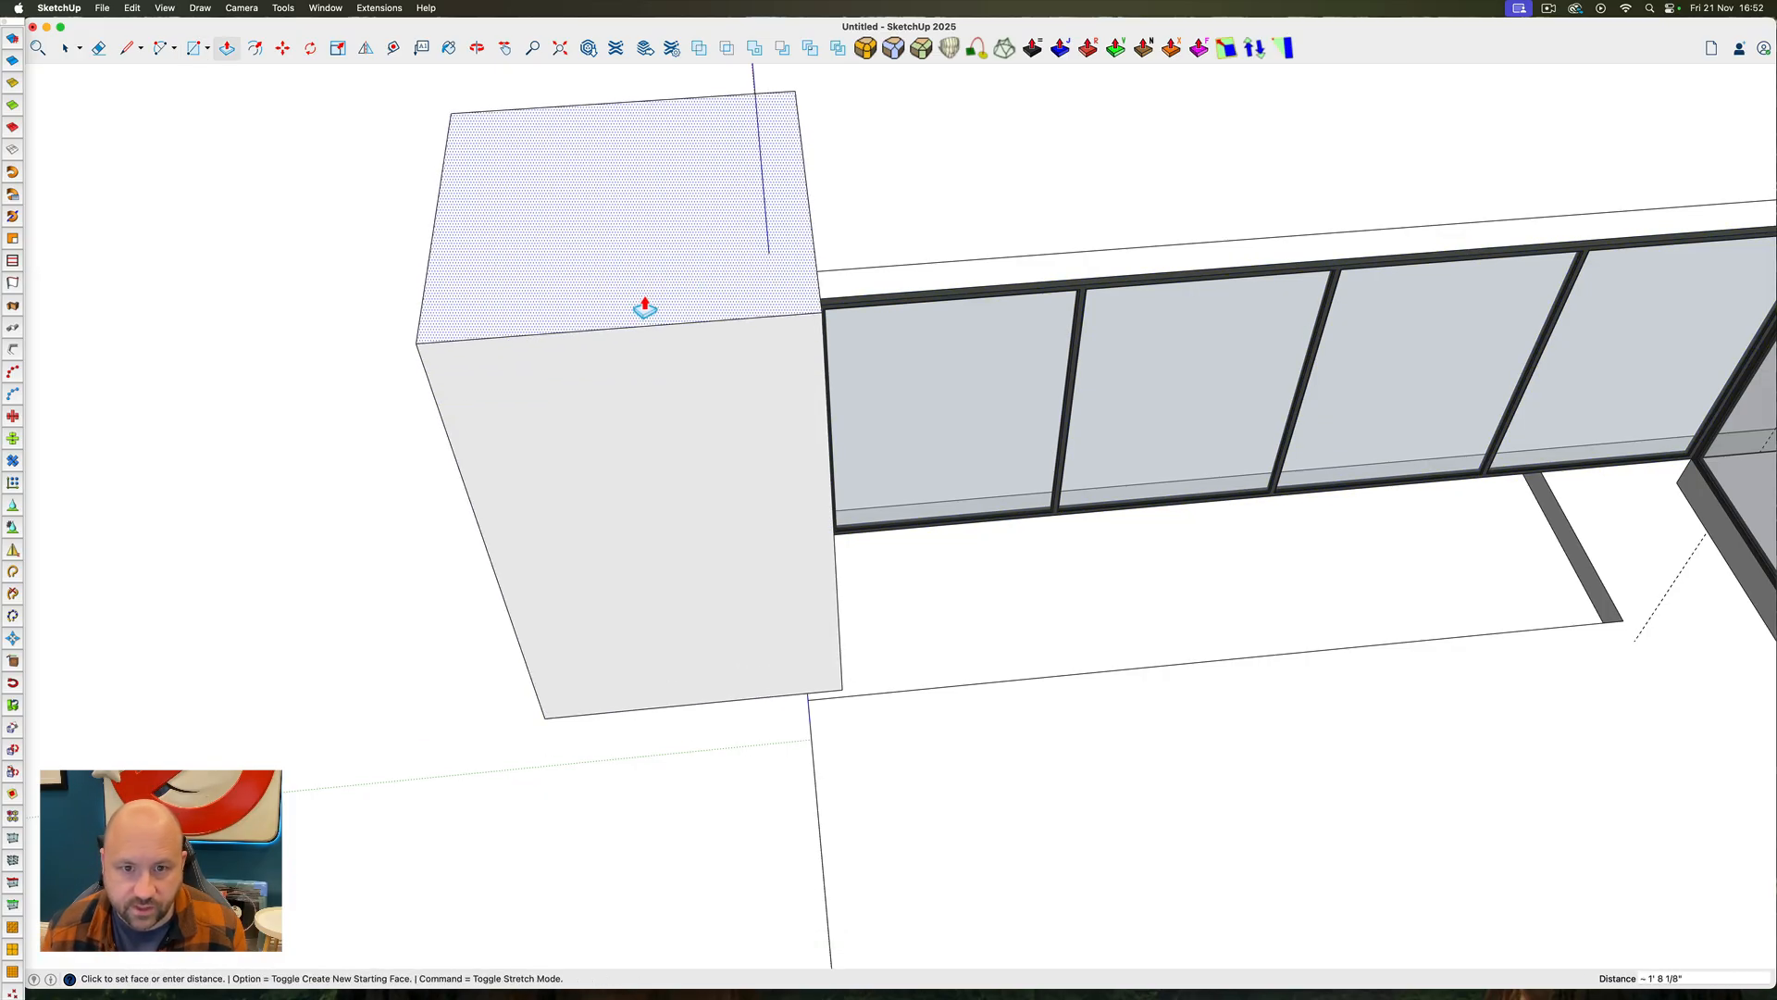
pyautogui.click(644, 306)
# Group the box, copy it, and subtract it from the glazing's outer frame to trim off the front bay
pyautogui.press('space')
pyautogui.tripleClick(658, 324)
pyautogui.rightClick(658, 325)
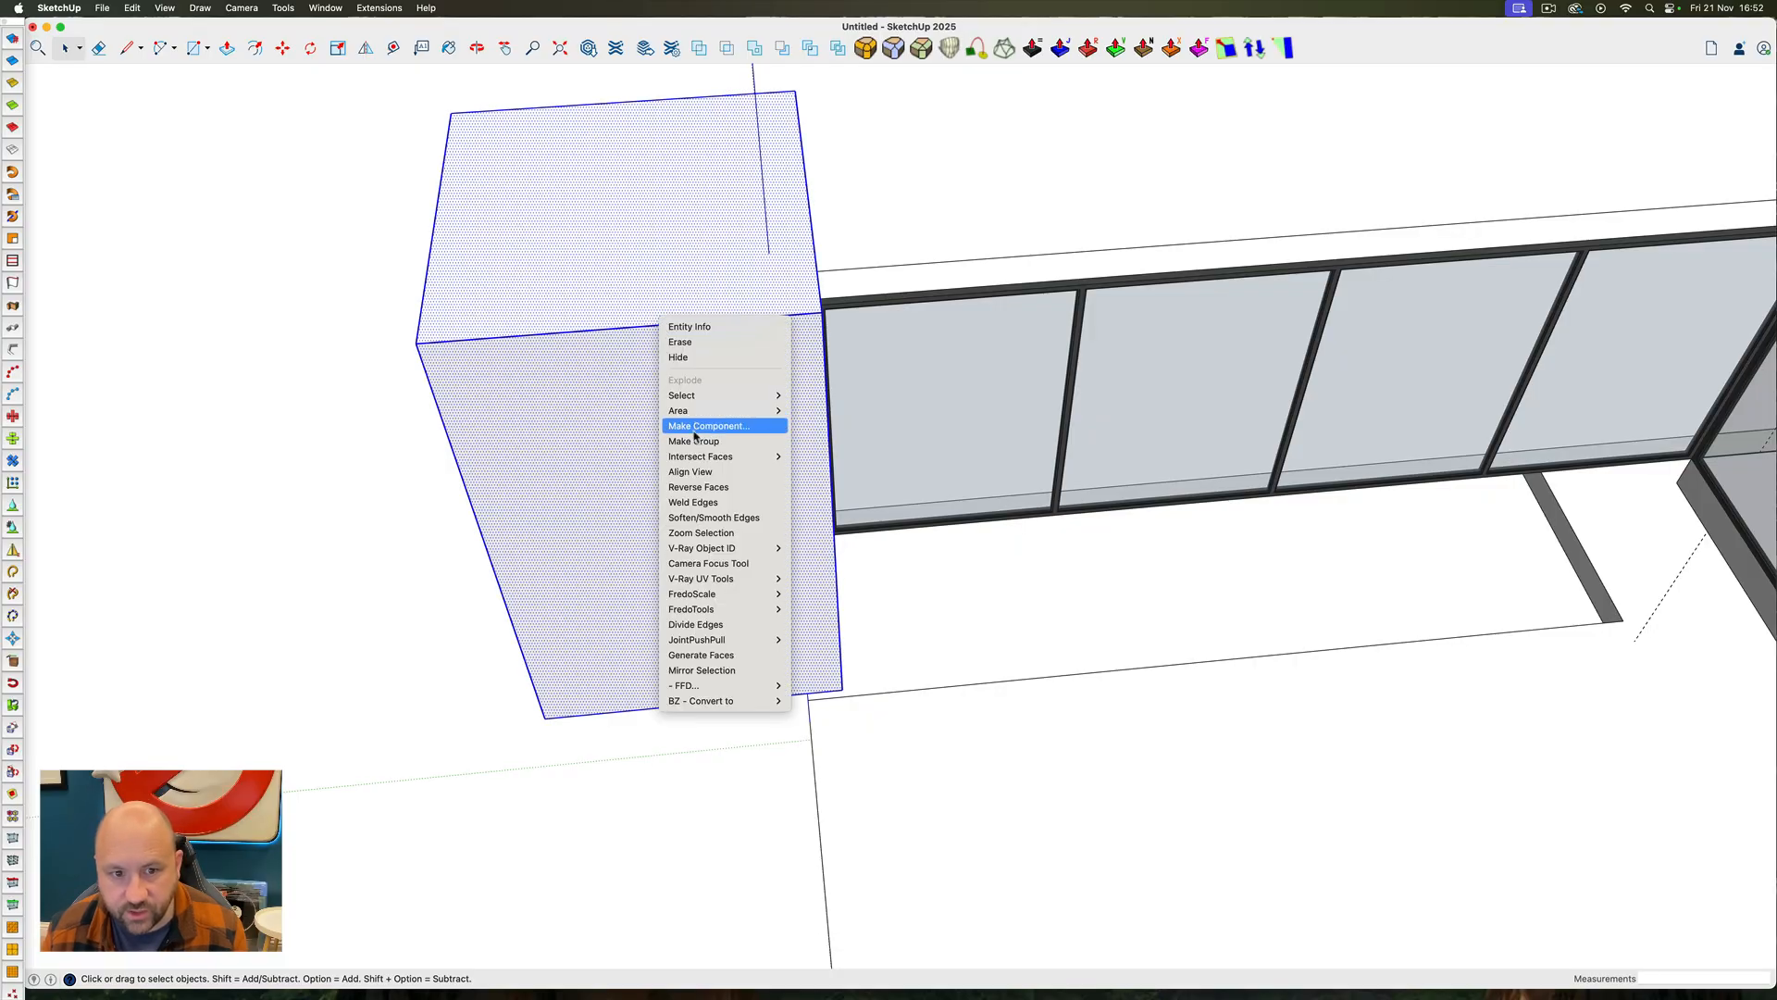
pyautogui.click(719, 428)
pyautogui.moveTo(793, 337); pyautogui.dragTo(418, 289, button='middle')
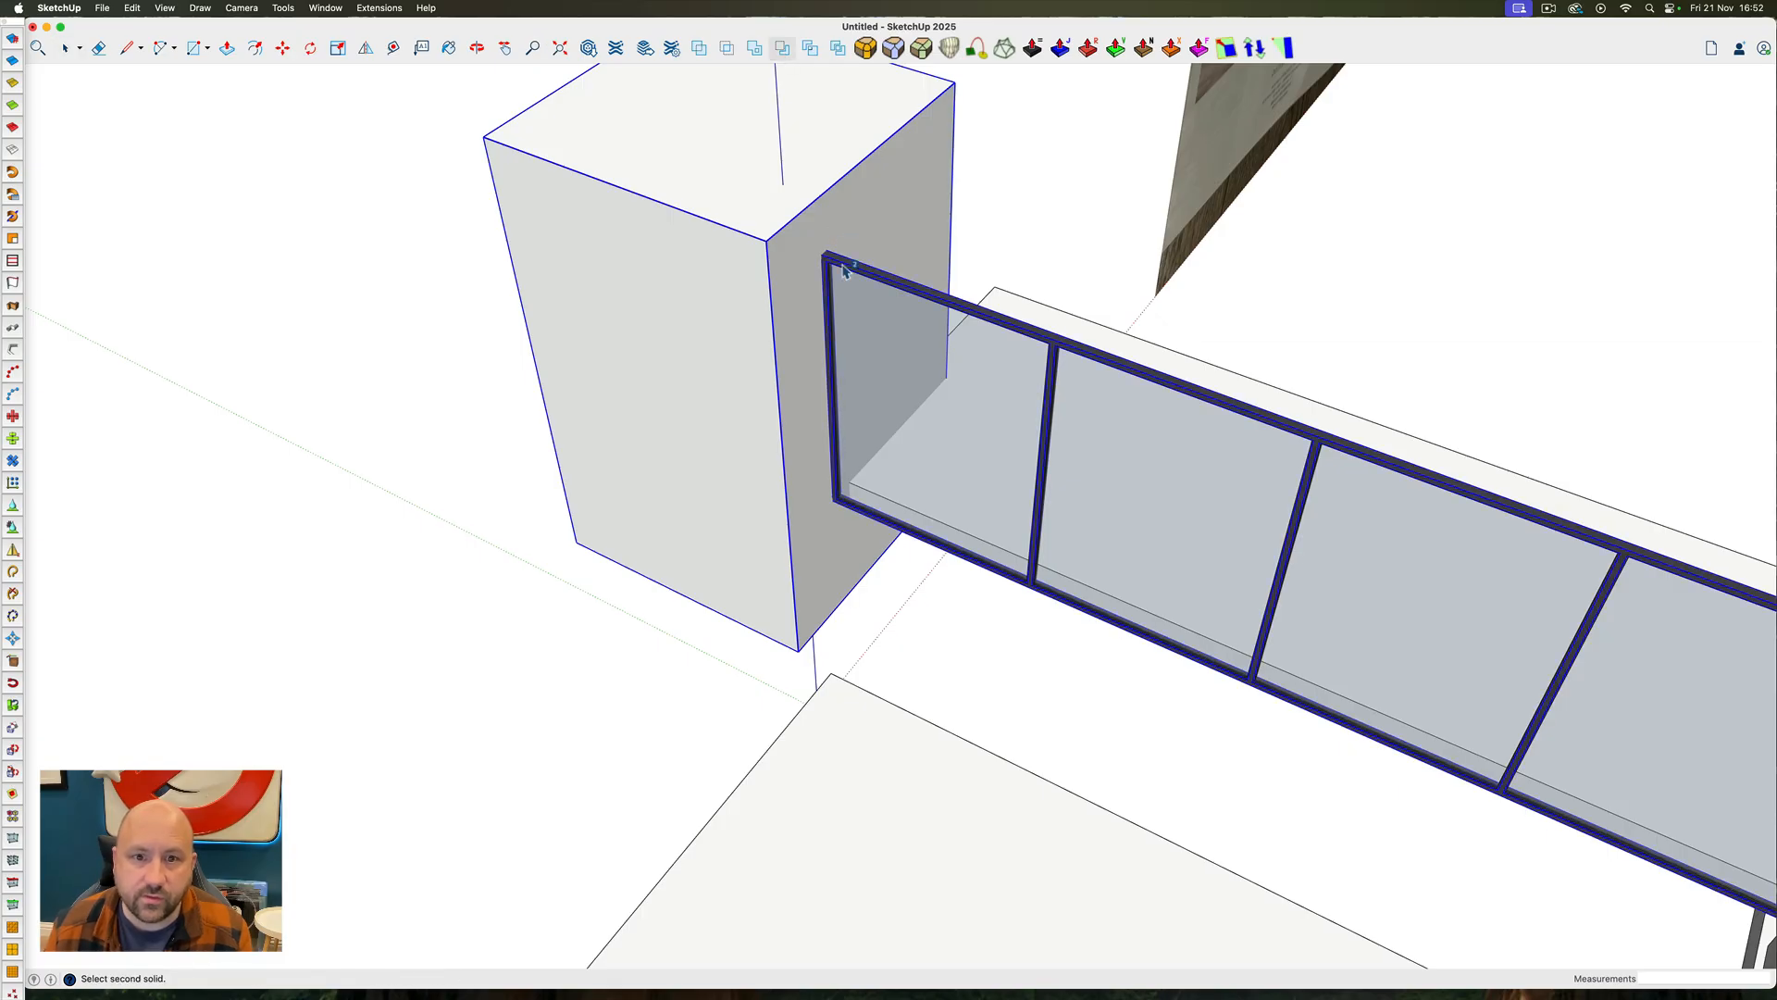
pyautogui.press('Delete')
pyautogui.press('space')
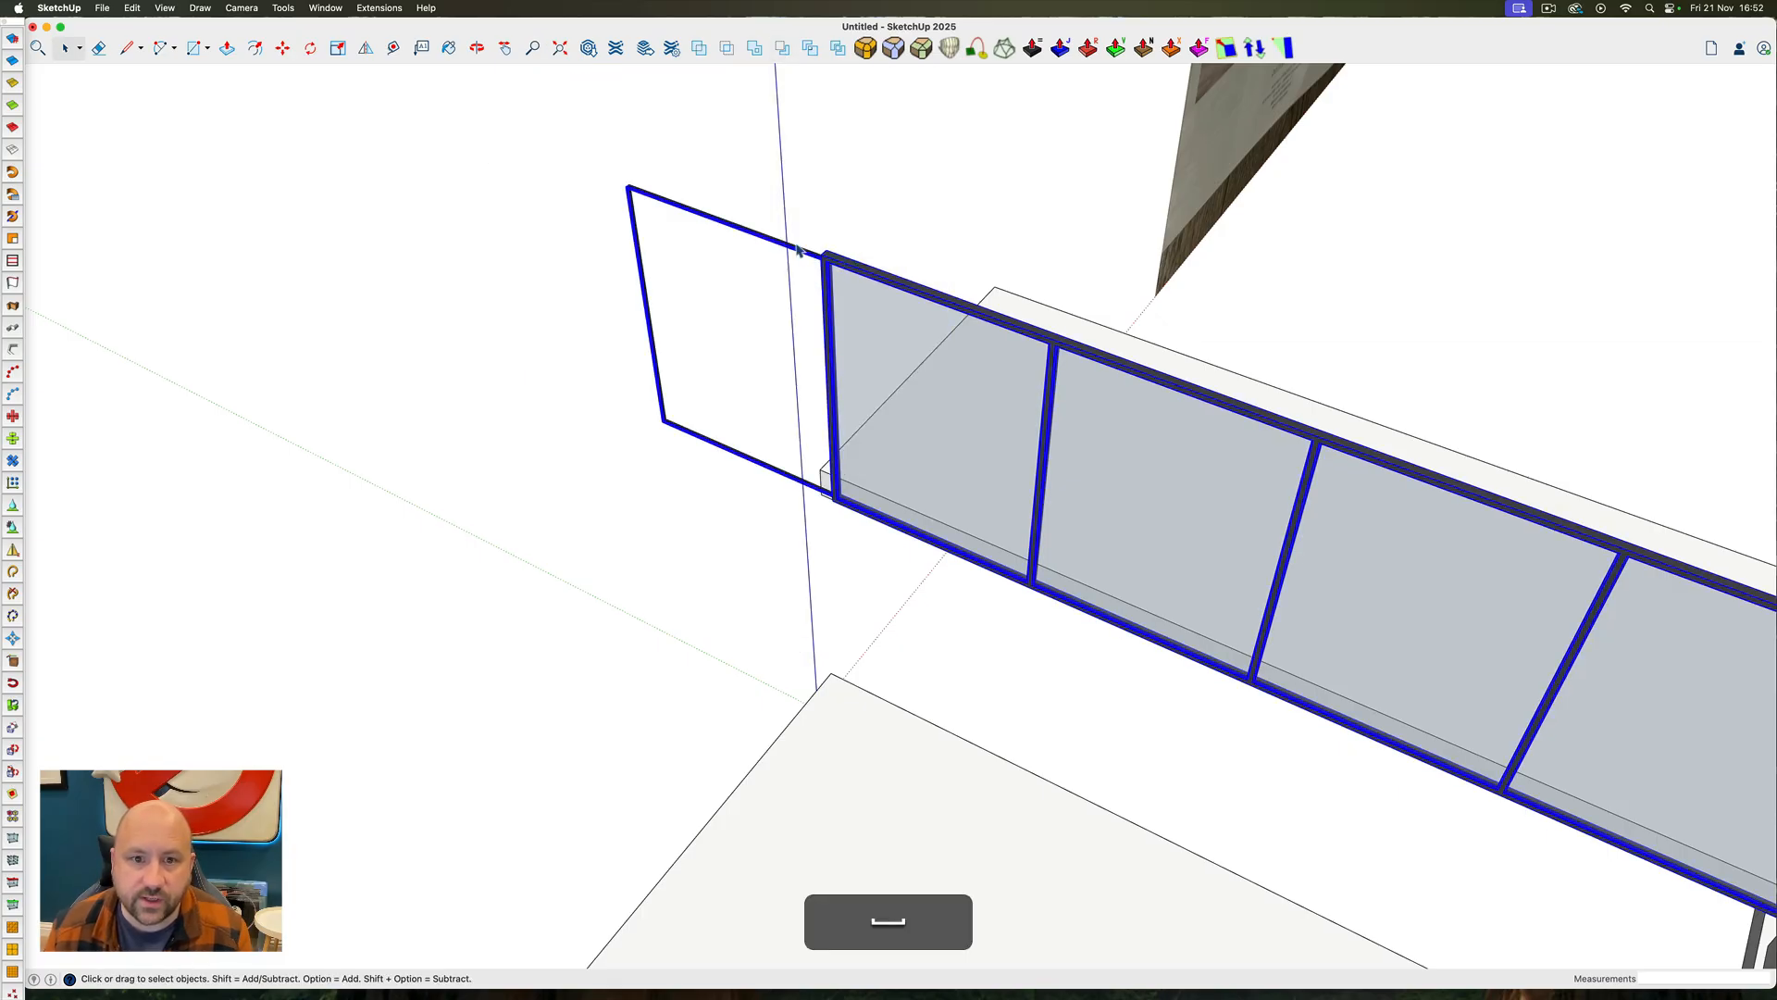
# Paste the cutting box in place and subtract it from the inner frame nested within the outer frame
pyautogui.click(132, 8)
pyautogui.click(149, 112)
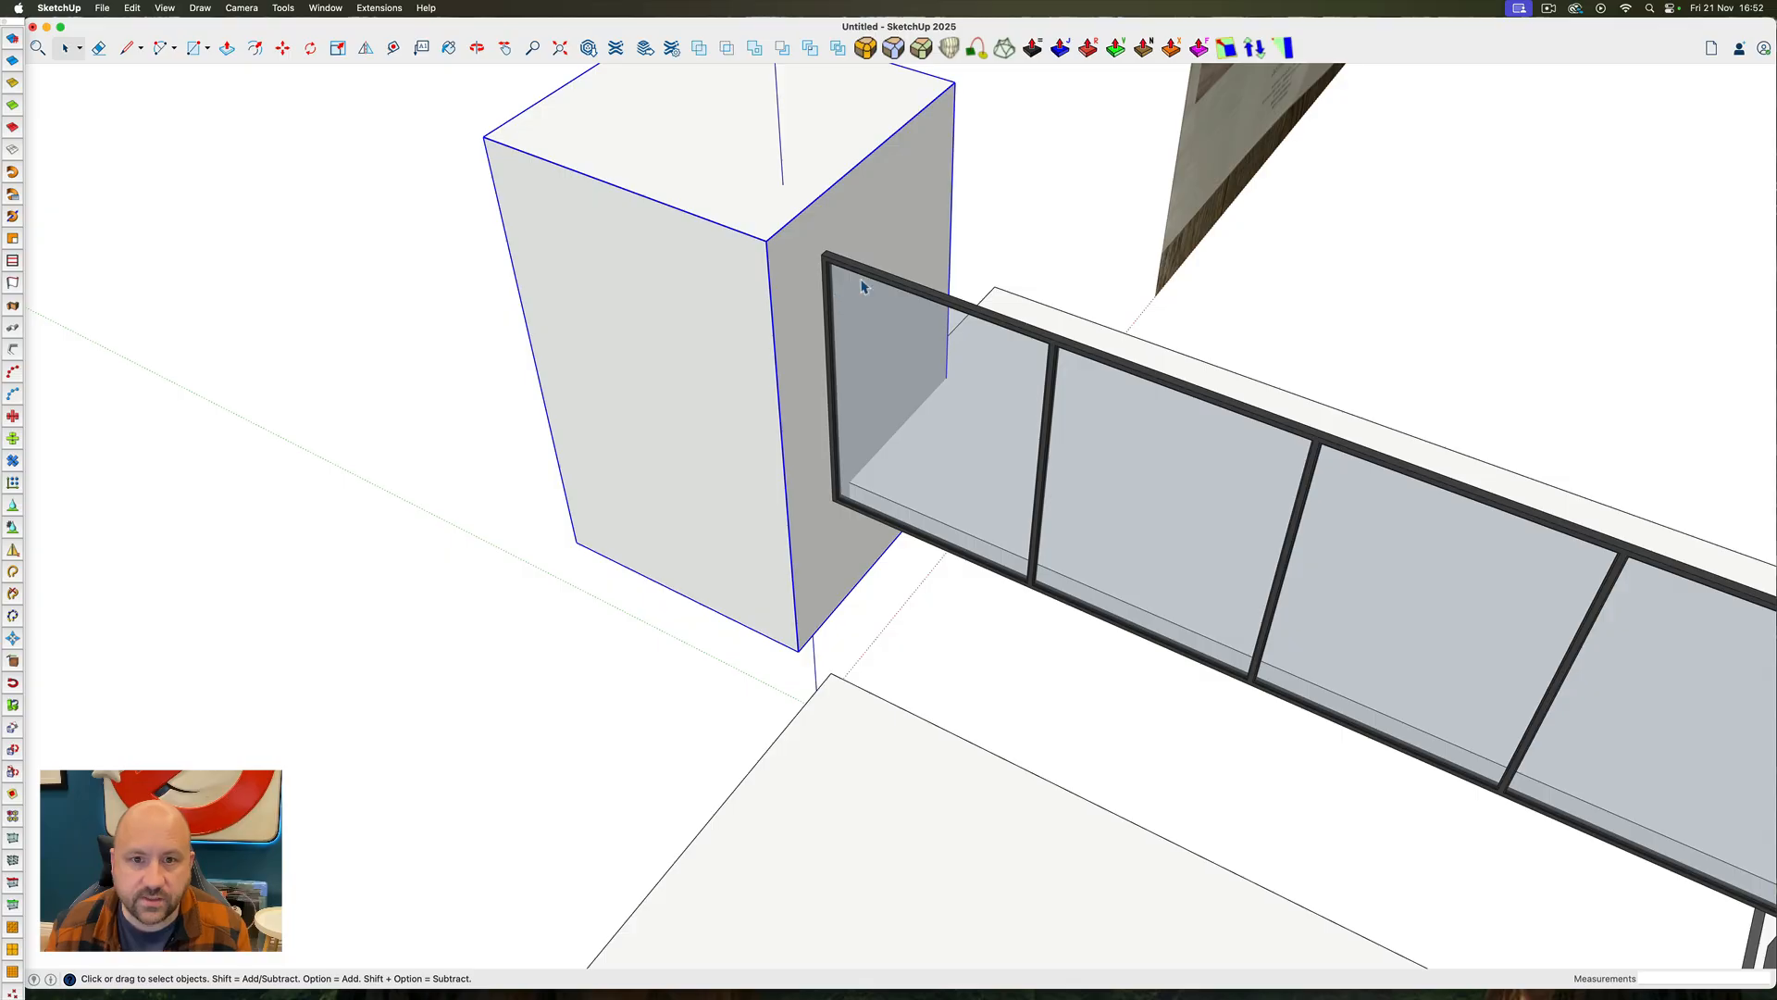
pyautogui.click(780, 50)
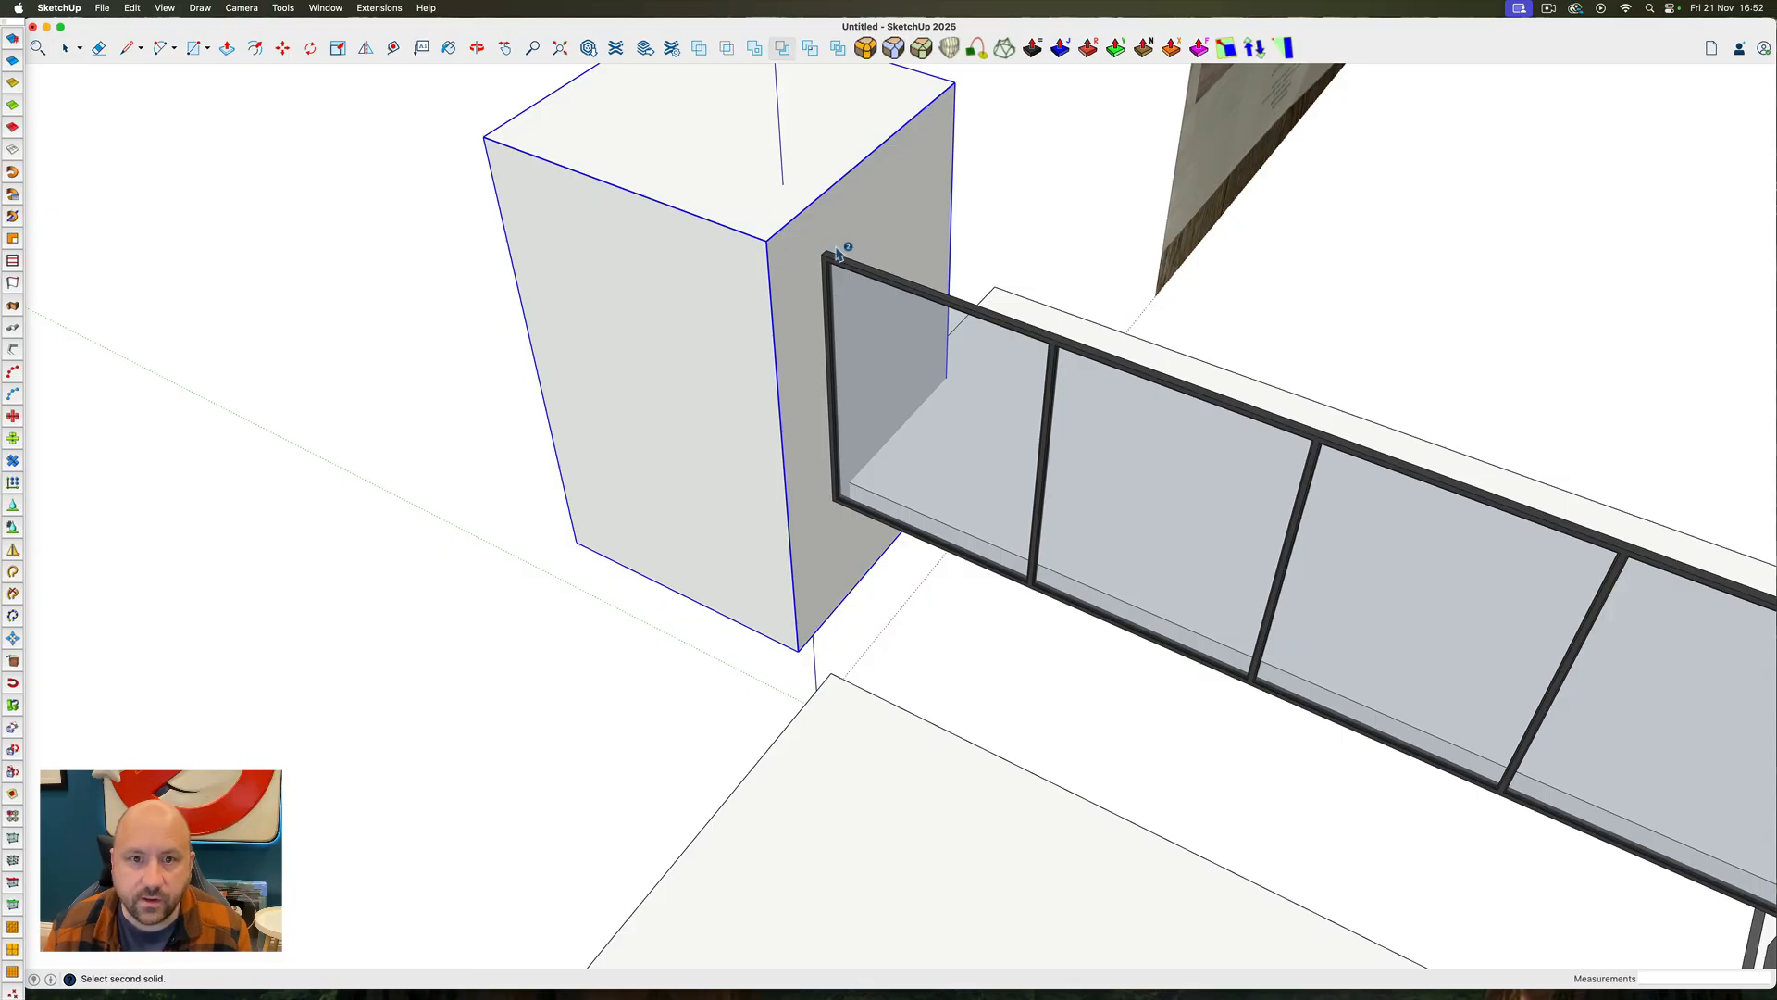
pyautogui.scroll(8, 833, 251)
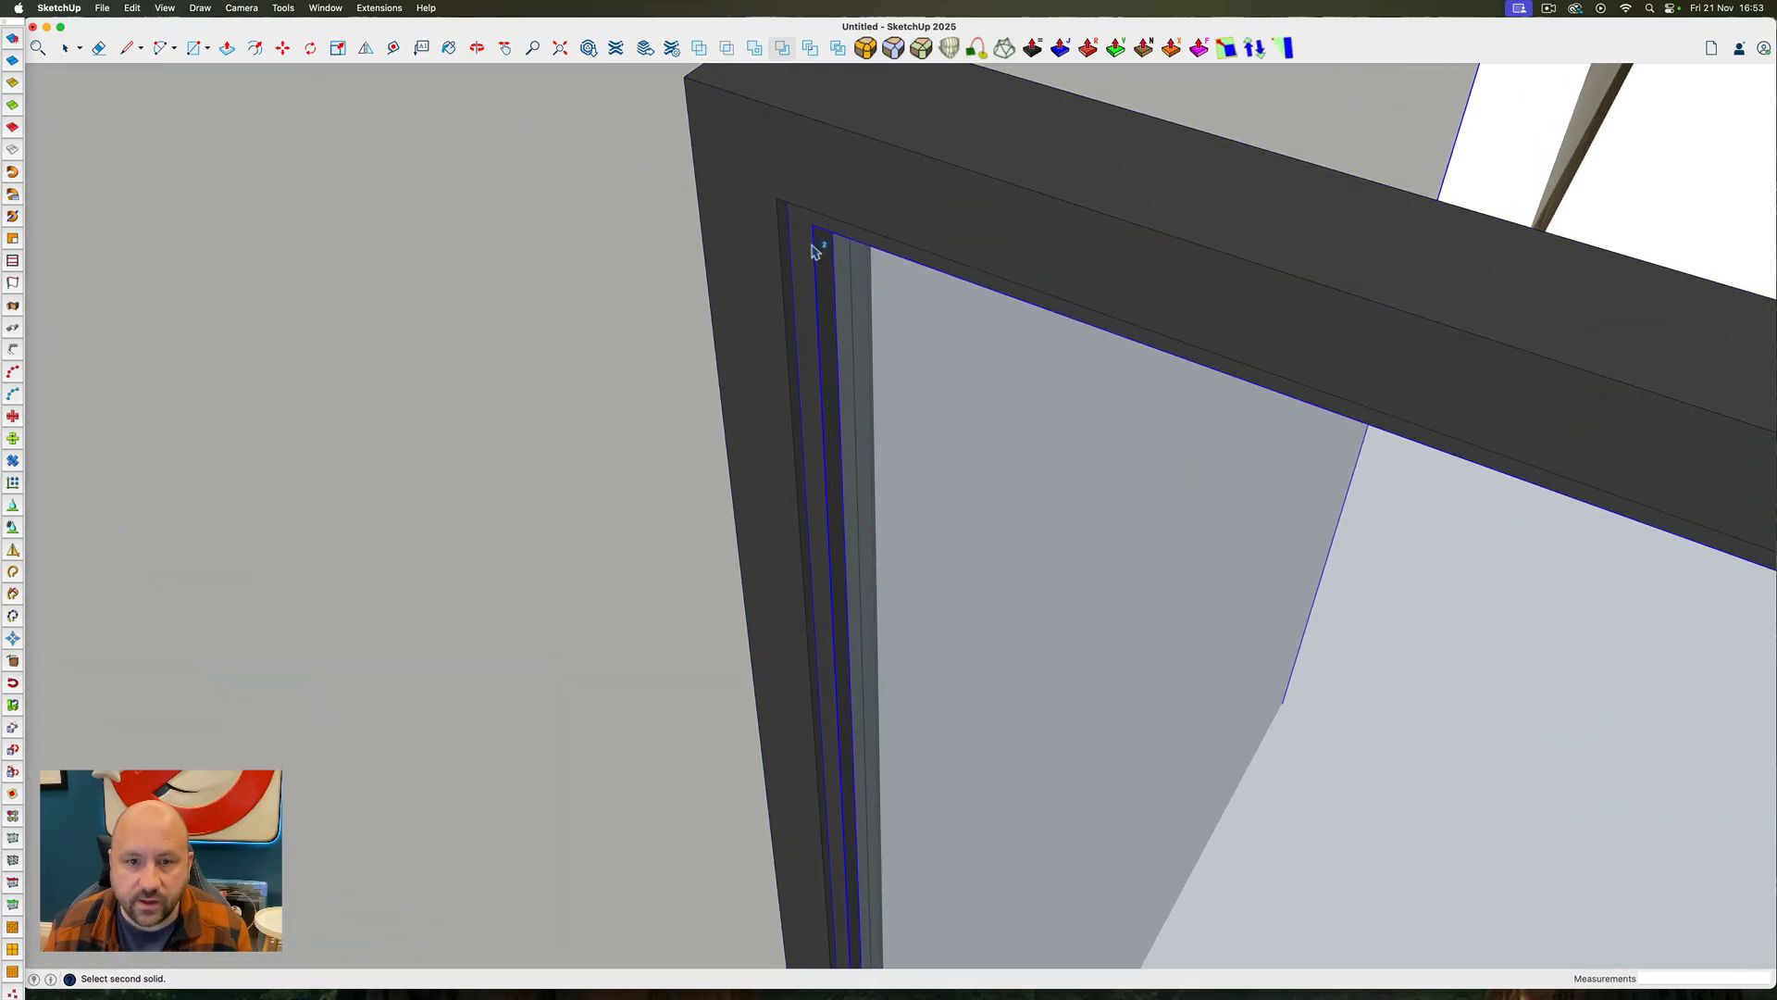
pyautogui.click(815, 248)
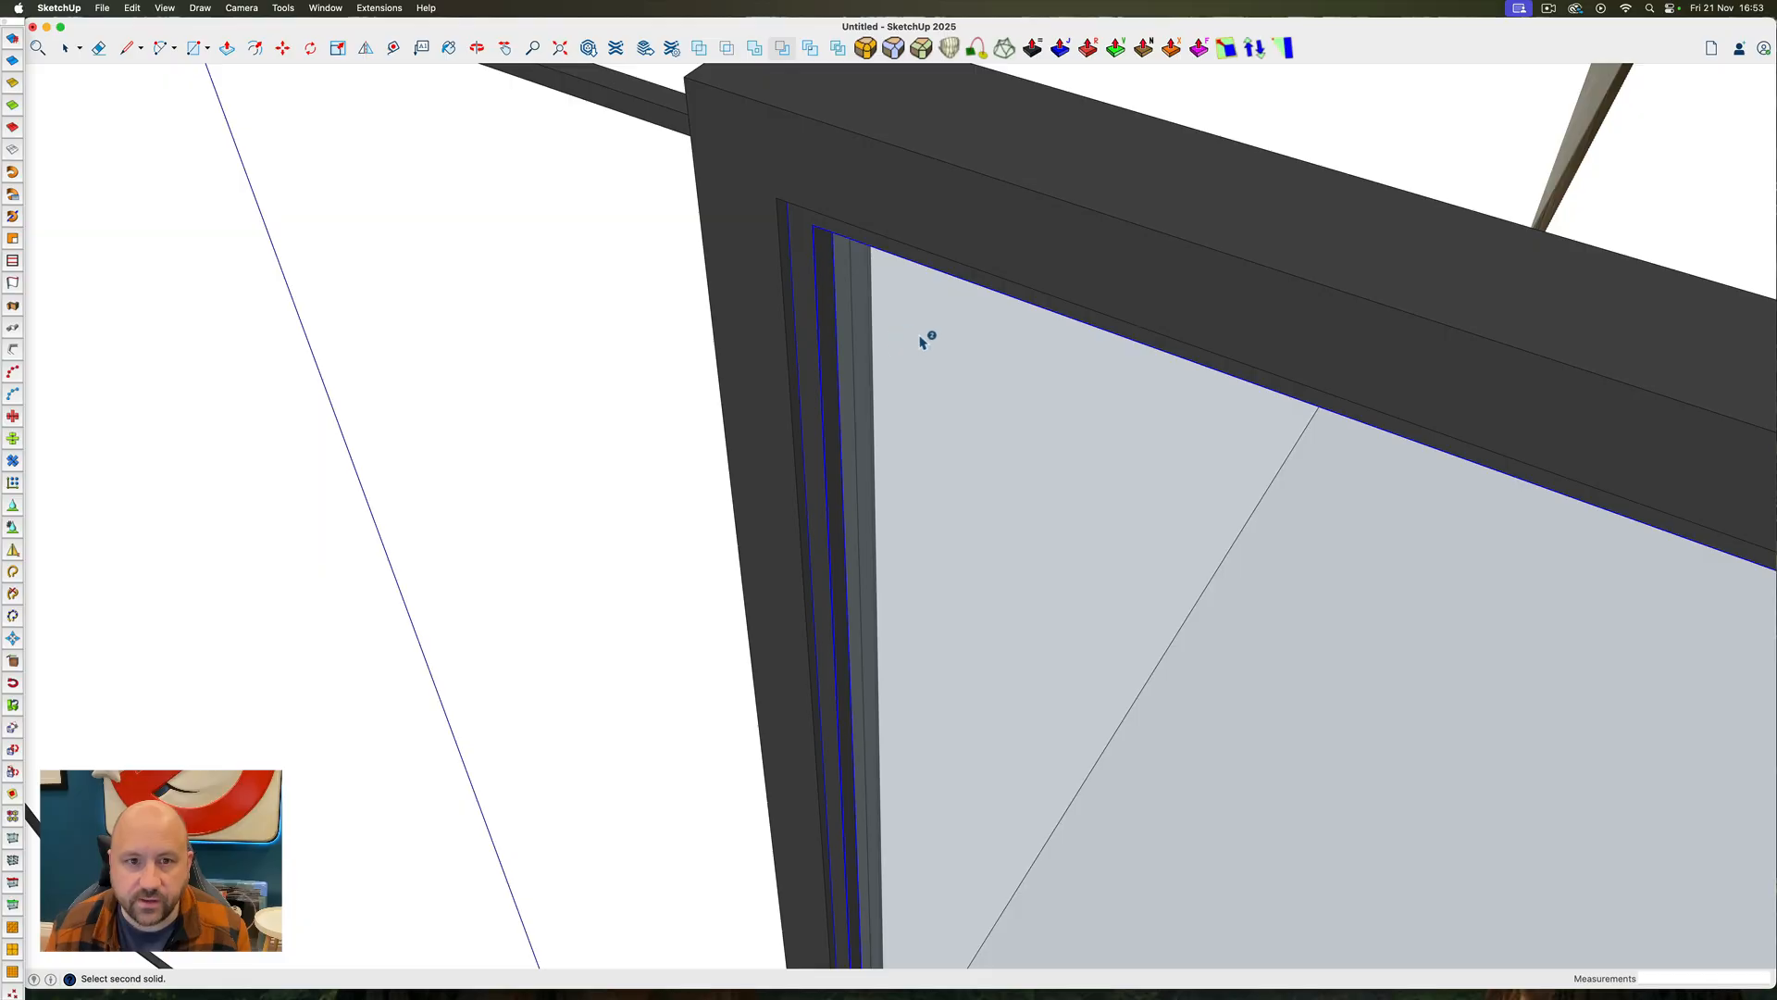
pyautogui.scroll(-8, 916, 333)
pyautogui.press('space')
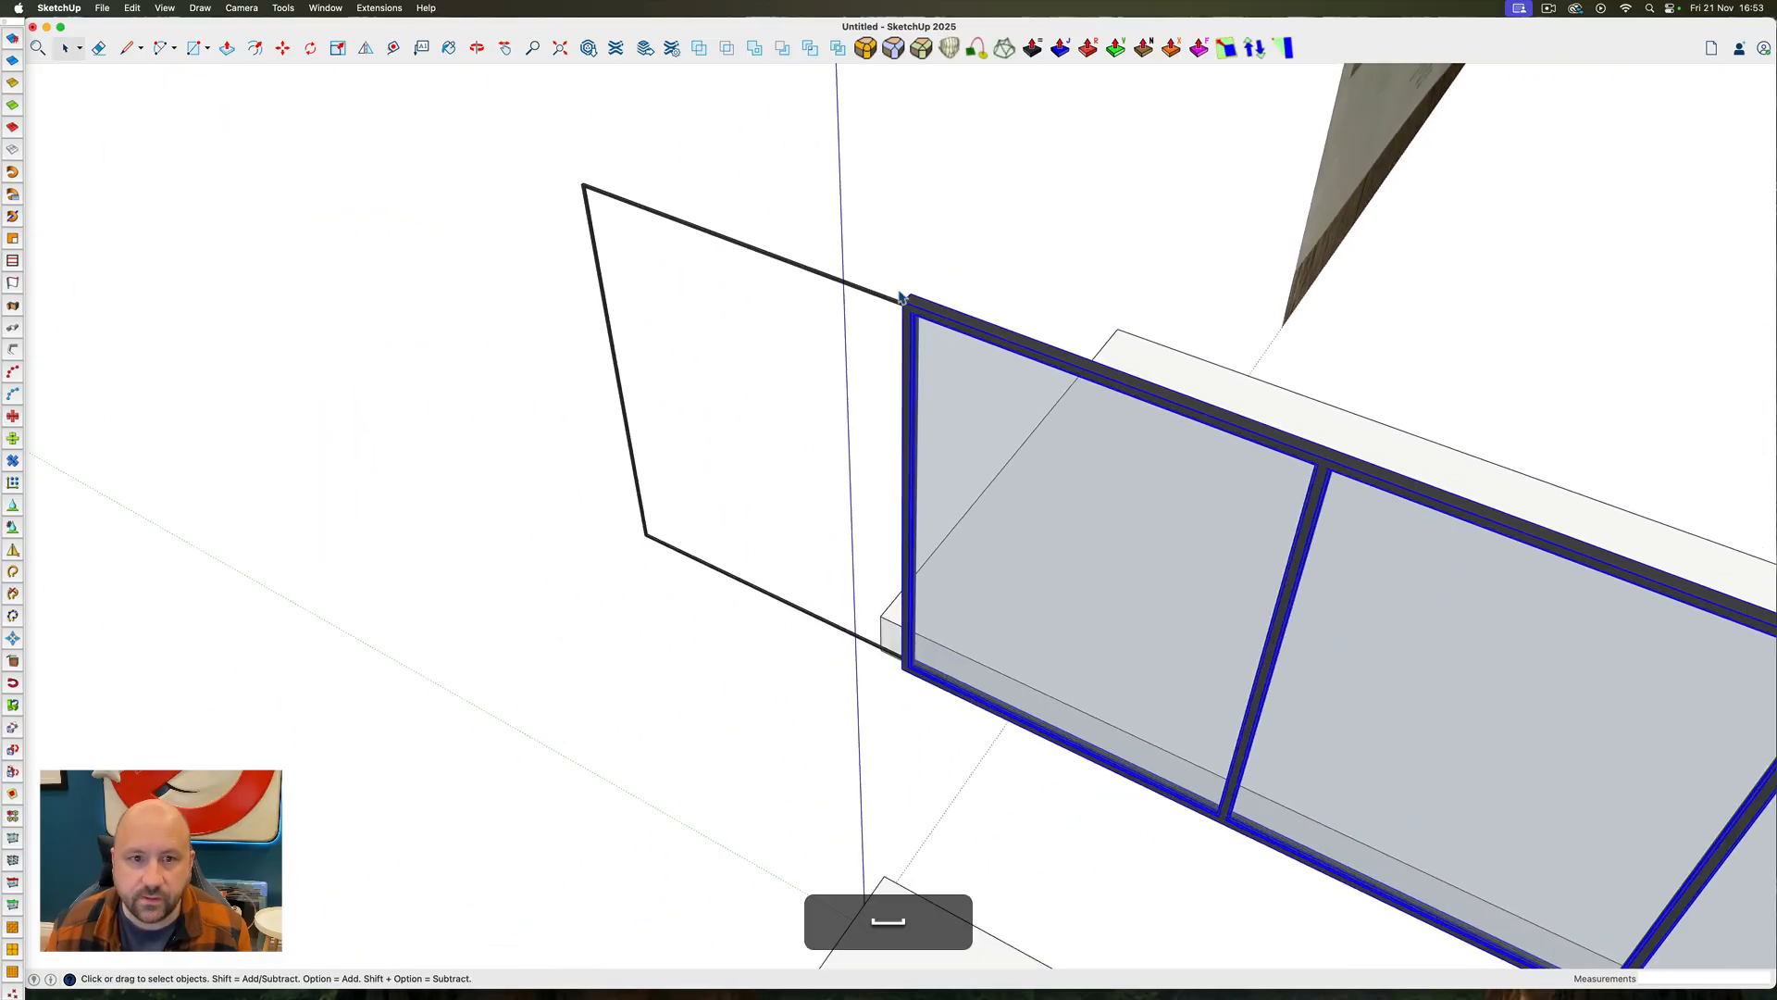
# Paste the cutting box in place again and subtract it from the last frame piece overhanging the front bay
pyautogui.click(848, 287)
pyautogui.moveTo(880, 297); pyautogui.dragTo(555, 158, button='middle')
pyautogui.click(140, 9)
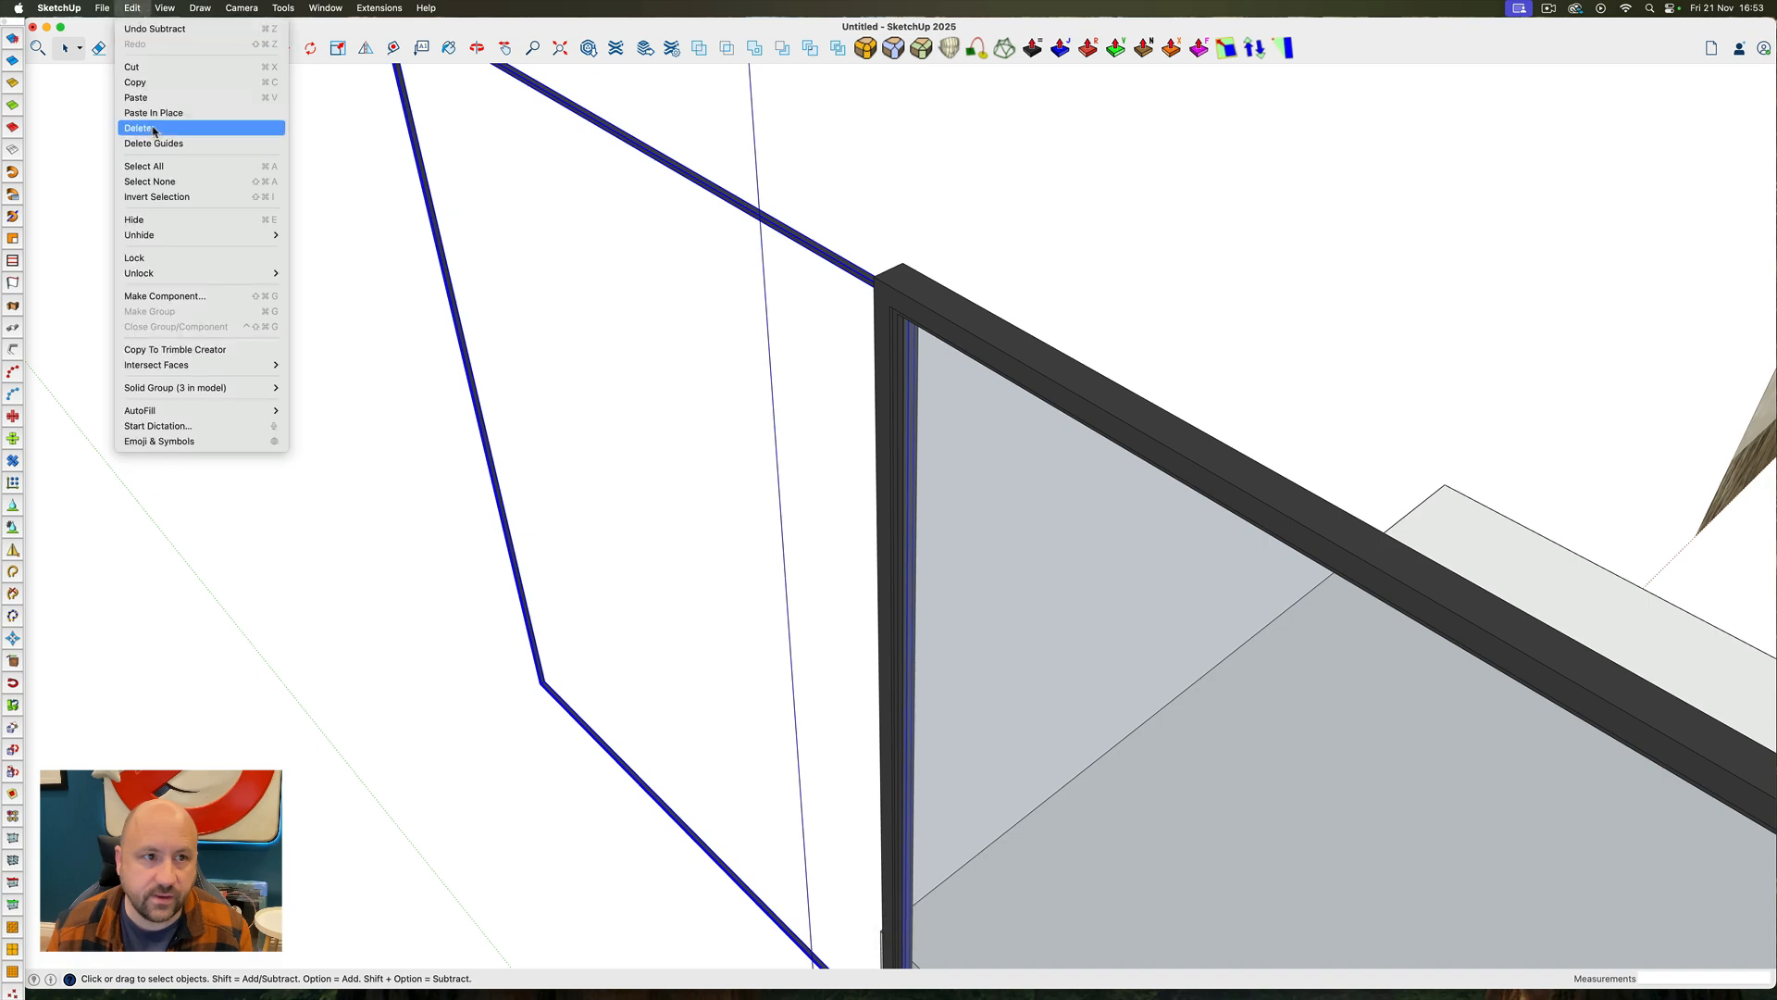
pyautogui.click(161, 113)
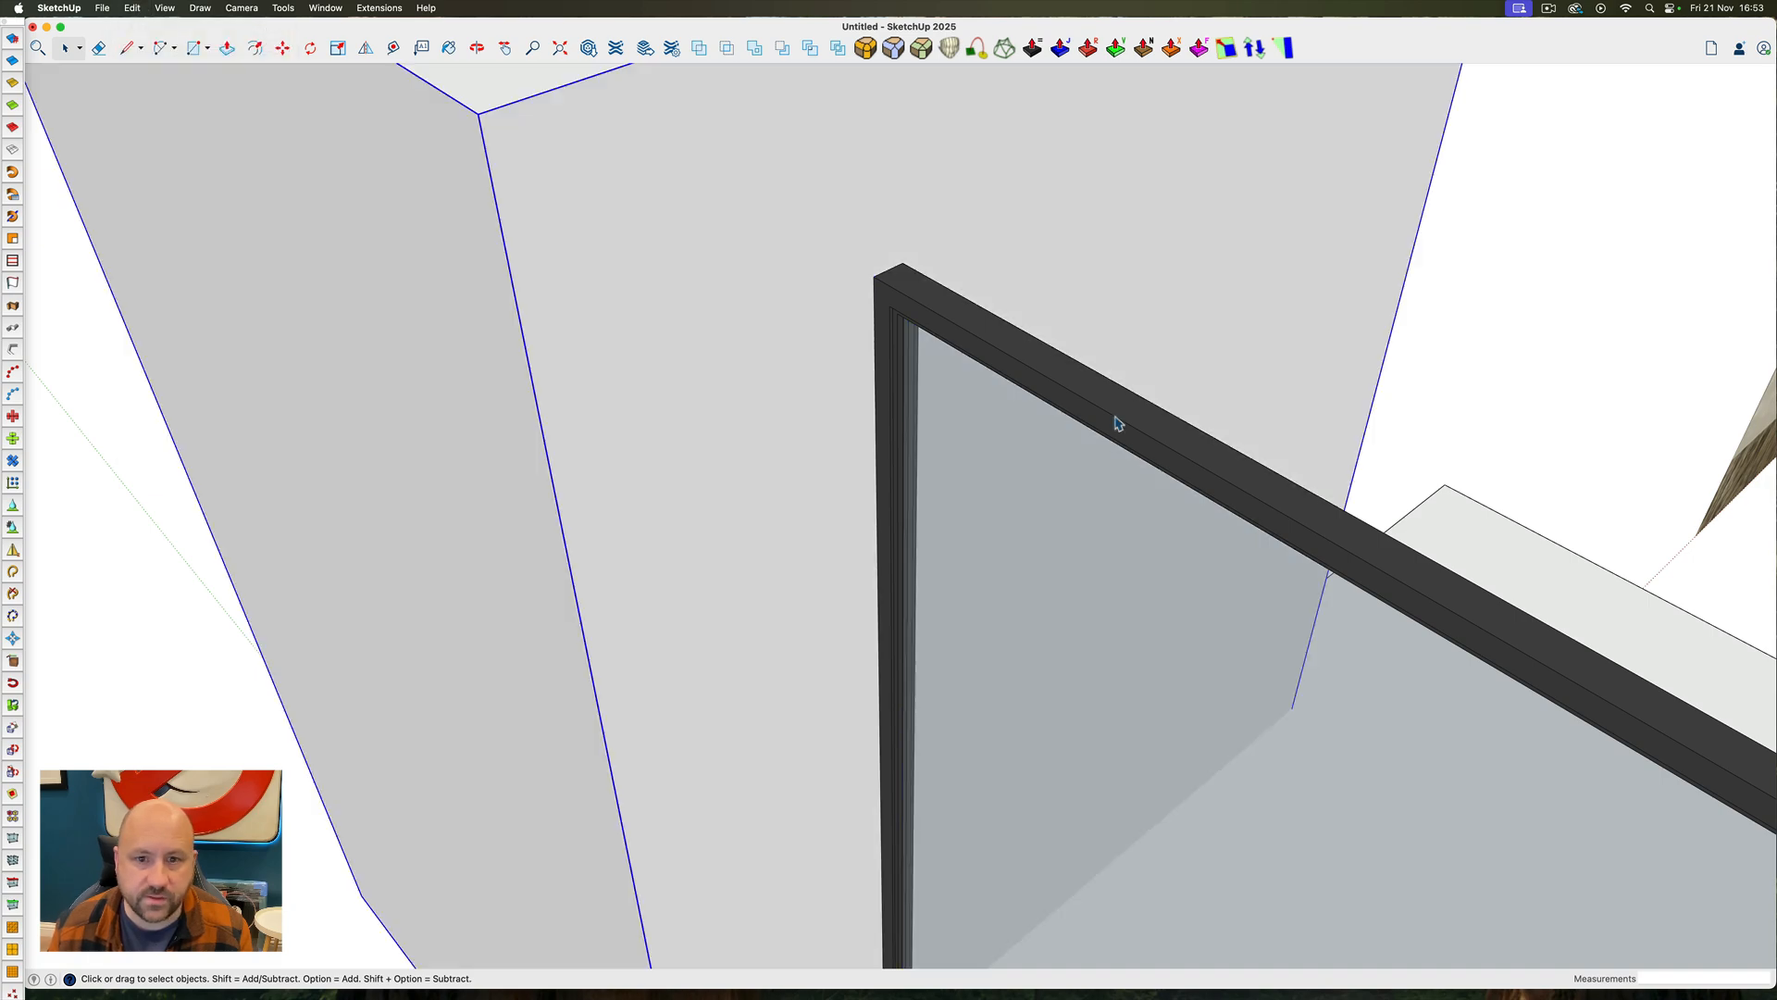
pyautogui.moveTo(1126, 416); pyautogui.dragTo(1300, 416, button='middle')
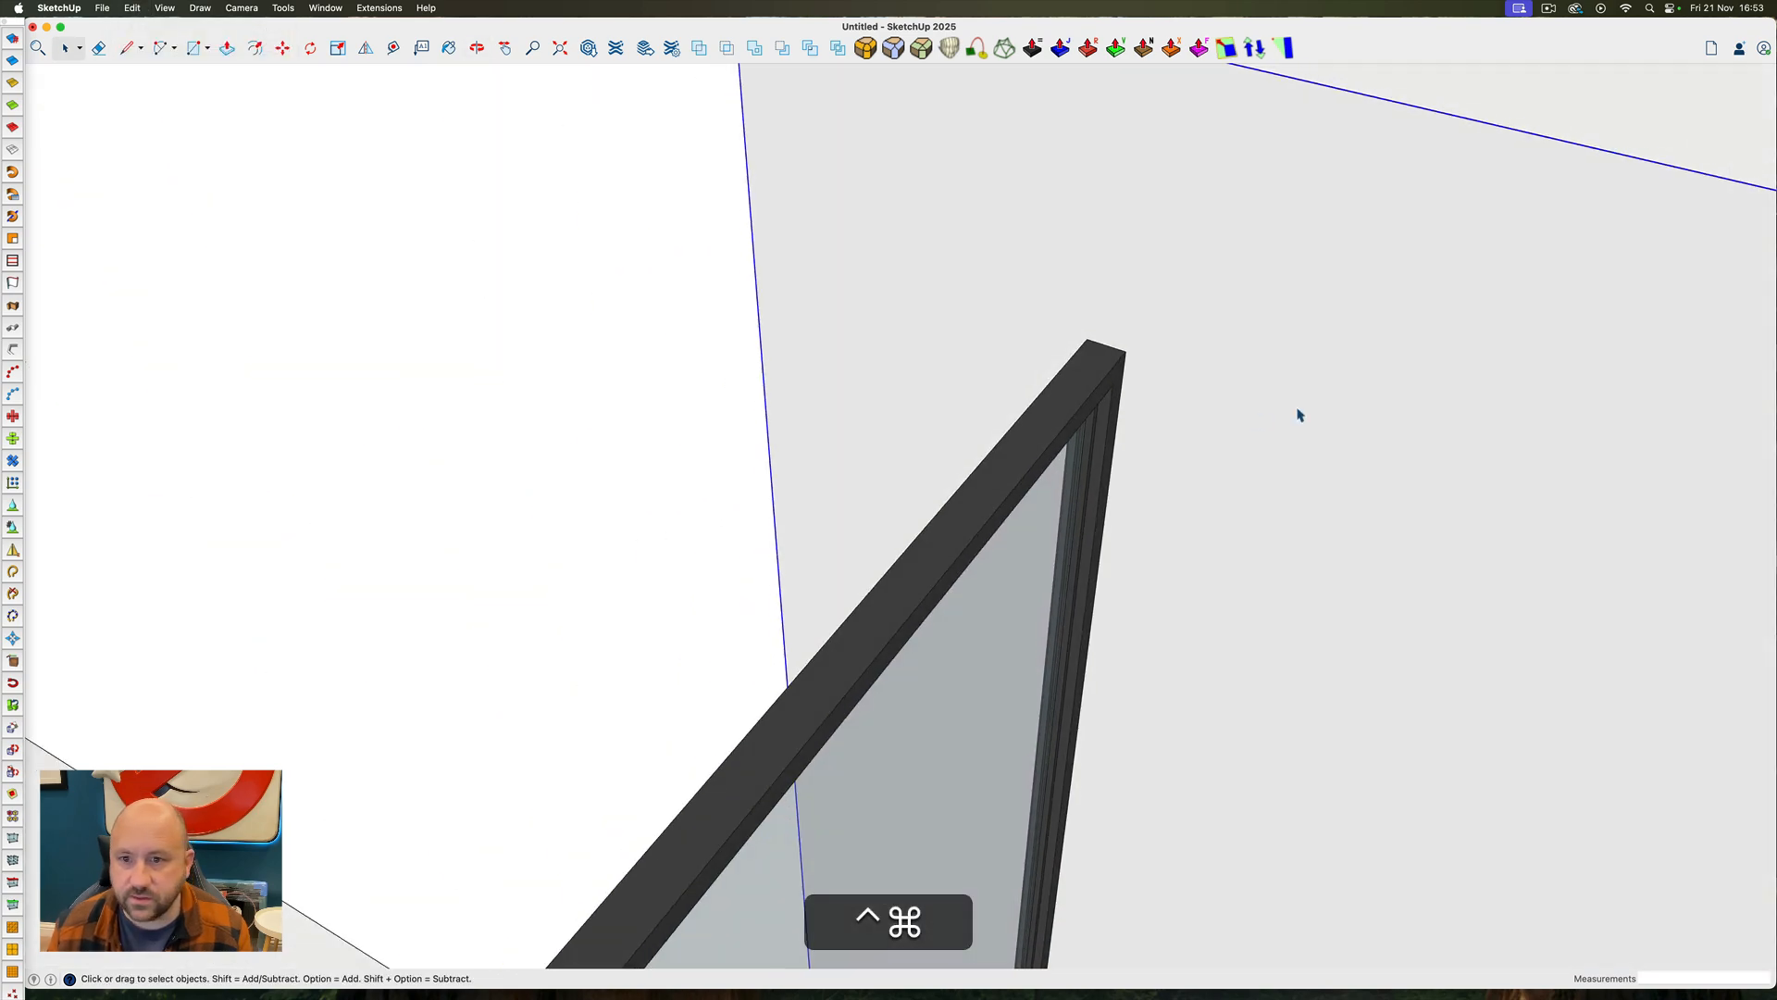
pyautogui.click(782, 48)
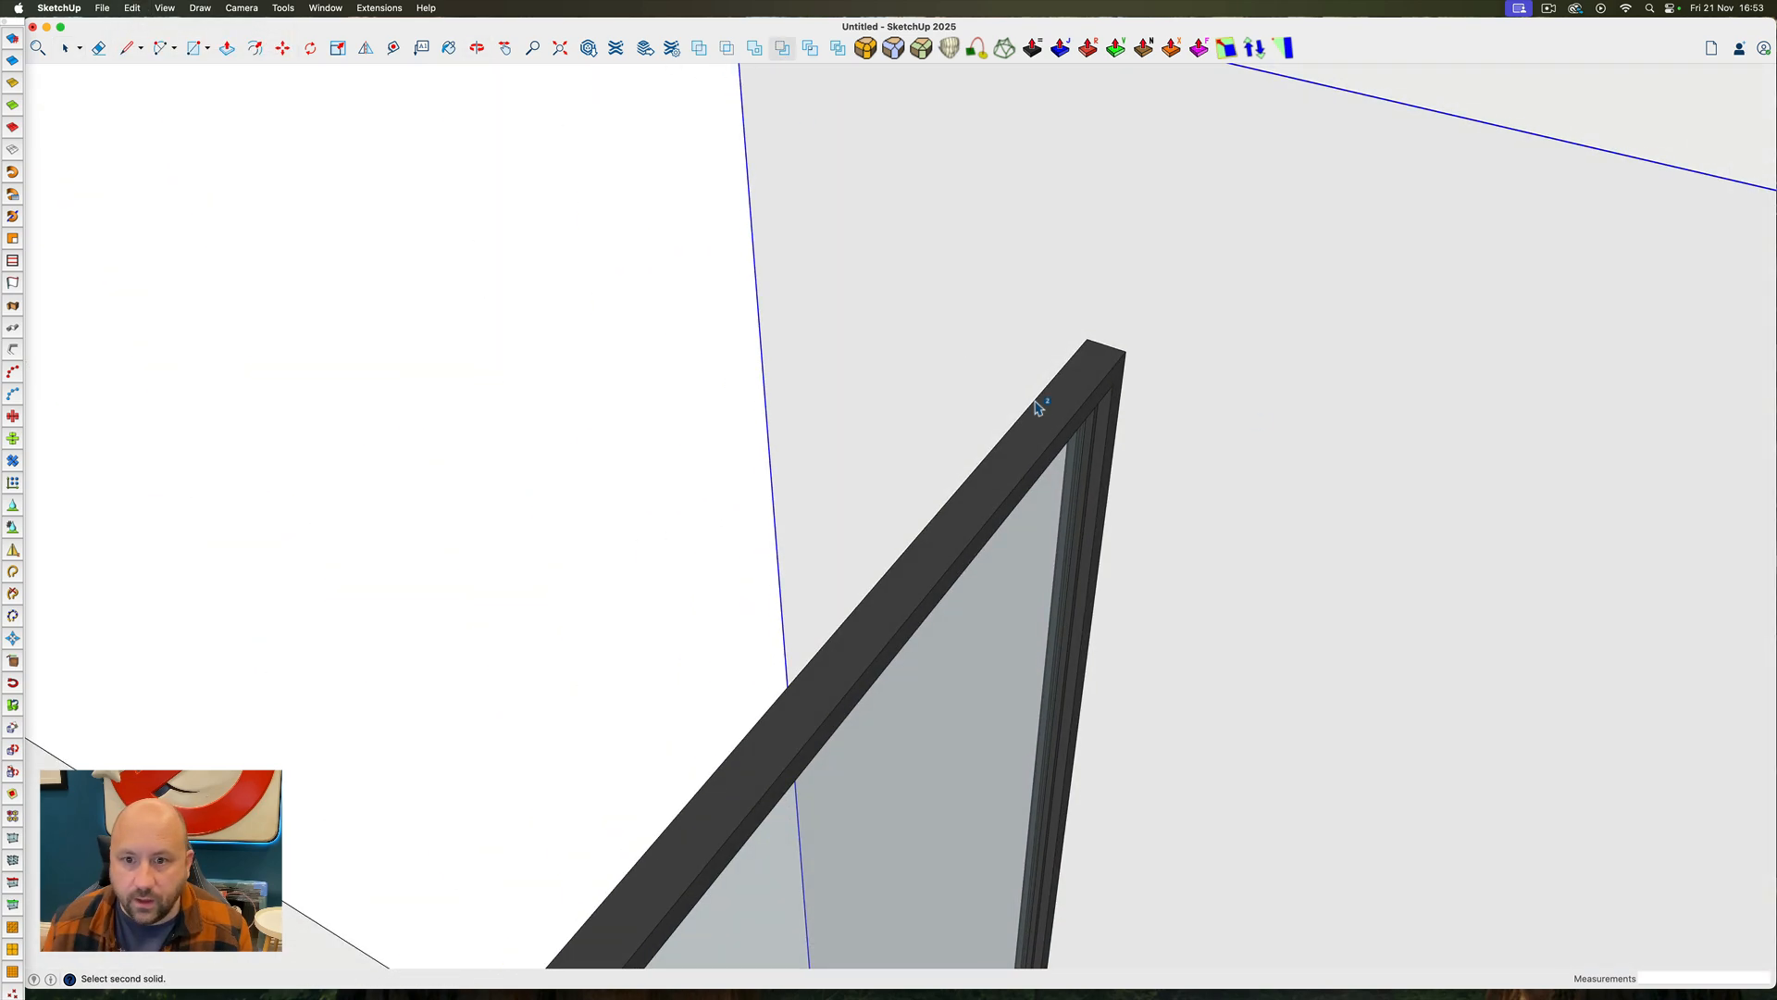
pyautogui.click(1093, 436)
pyautogui.press('space')
pyautogui.moveTo(902, 347); pyautogui.dragTo(1289, 456, button='middle')
pyautogui.scroll(-8, 731, 357)
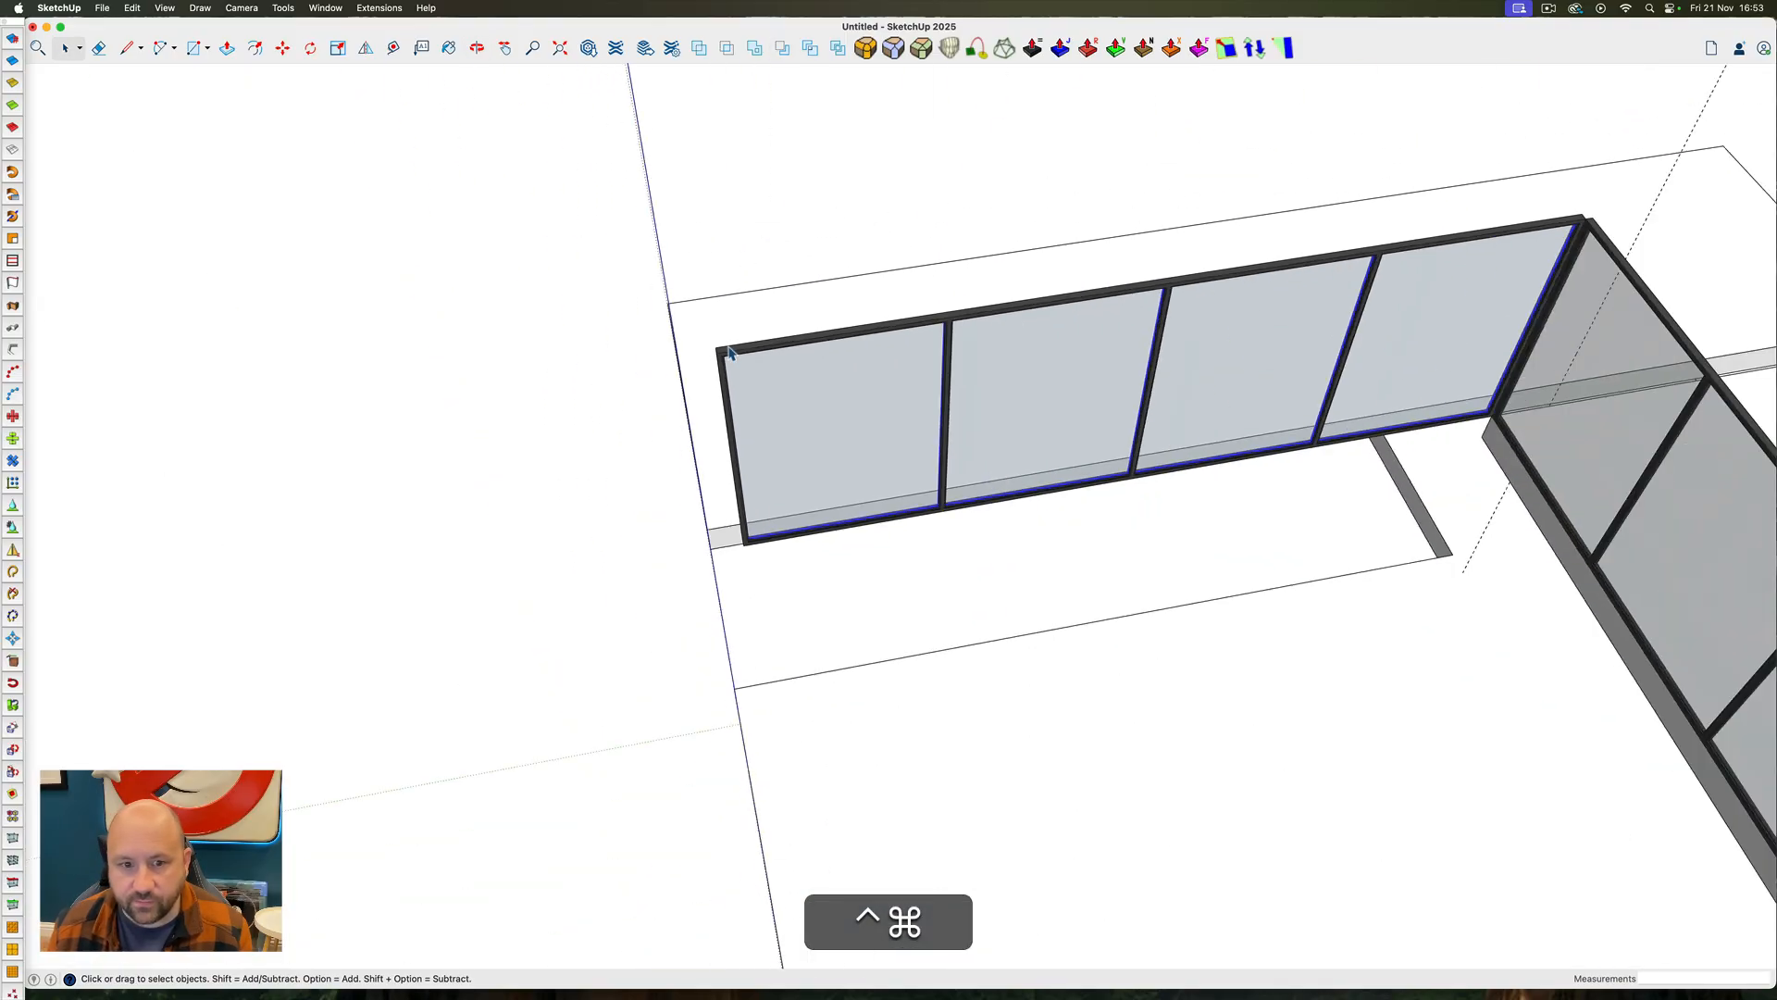
# Unhide the hidden wall geometry and hide the ceiling slab to expose the glazing from above
pyautogui.moveTo(730, 357); pyautogui.dragTo(1119, 384, button='middle')
pyautogui.press('shift+ctrl+super+e')
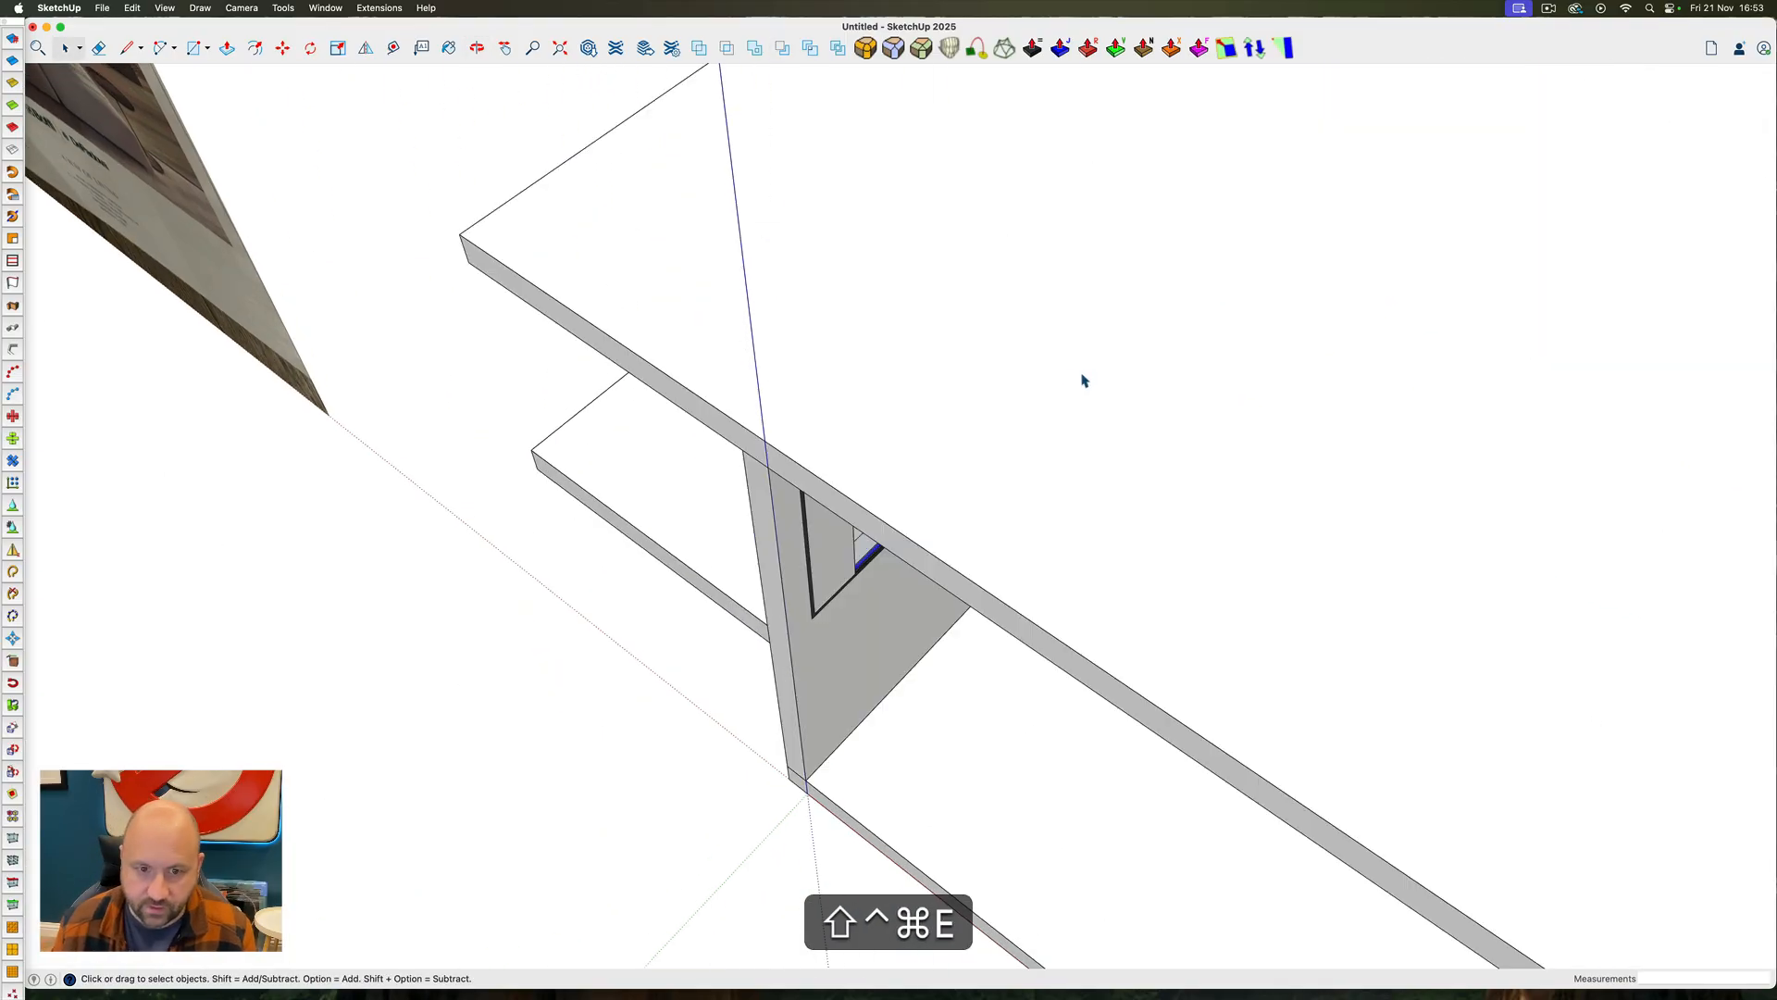
pyautogui.rightClick(861, 371)
pyautogui.click(874, 401)
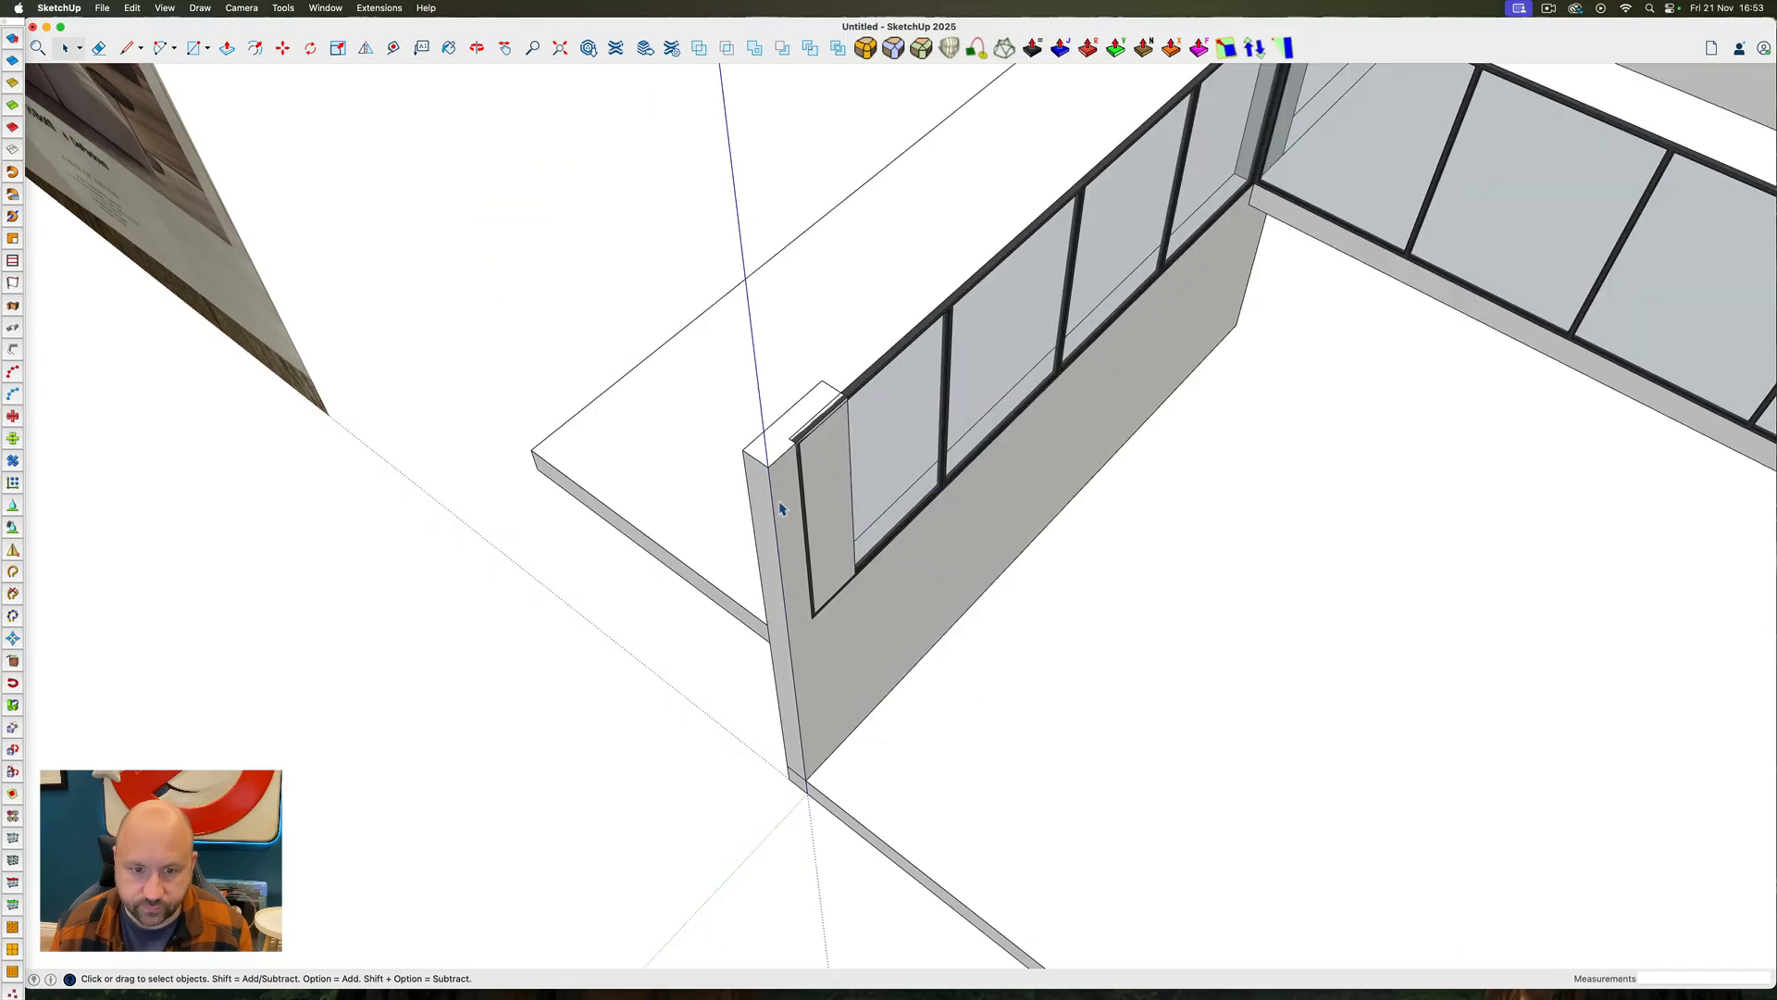
# Open the left wall group for editing and select all the geometry of its front pier
pyautogui.tripleClick(779, 503)
pyautogui.moveTo(780, 505); pyautogui.dragTo(491, 523, button='middle')
pyautogui.scroll(-6, 988, 619)
pyautogui.moveTo(667, 353); pyautogui.dragTo(1007, 798)
pyautogui.scroll(5, 812, 450)
pyautogui.scroll(-4, 776, 481)
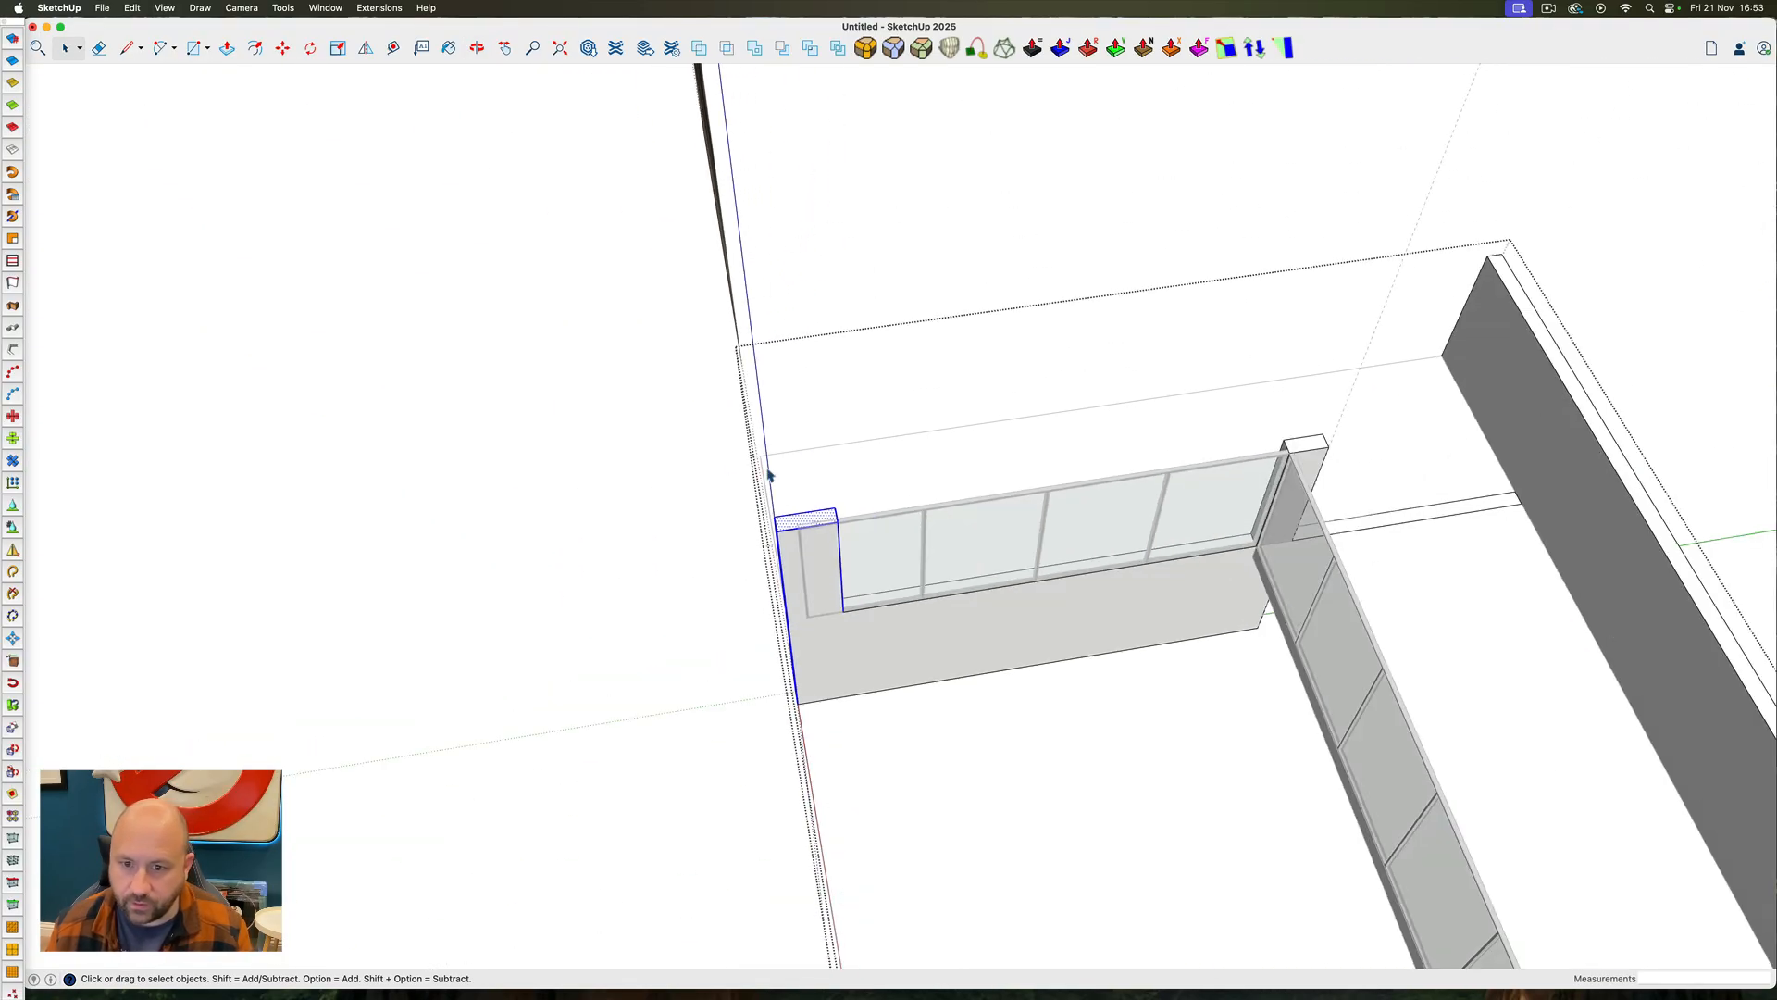
pyautogui.scroll(5, 1336, 465)
# Measure along the rear pier's top and place a guide 2' forward of the left glazing's front end
pyautogui.press('t')
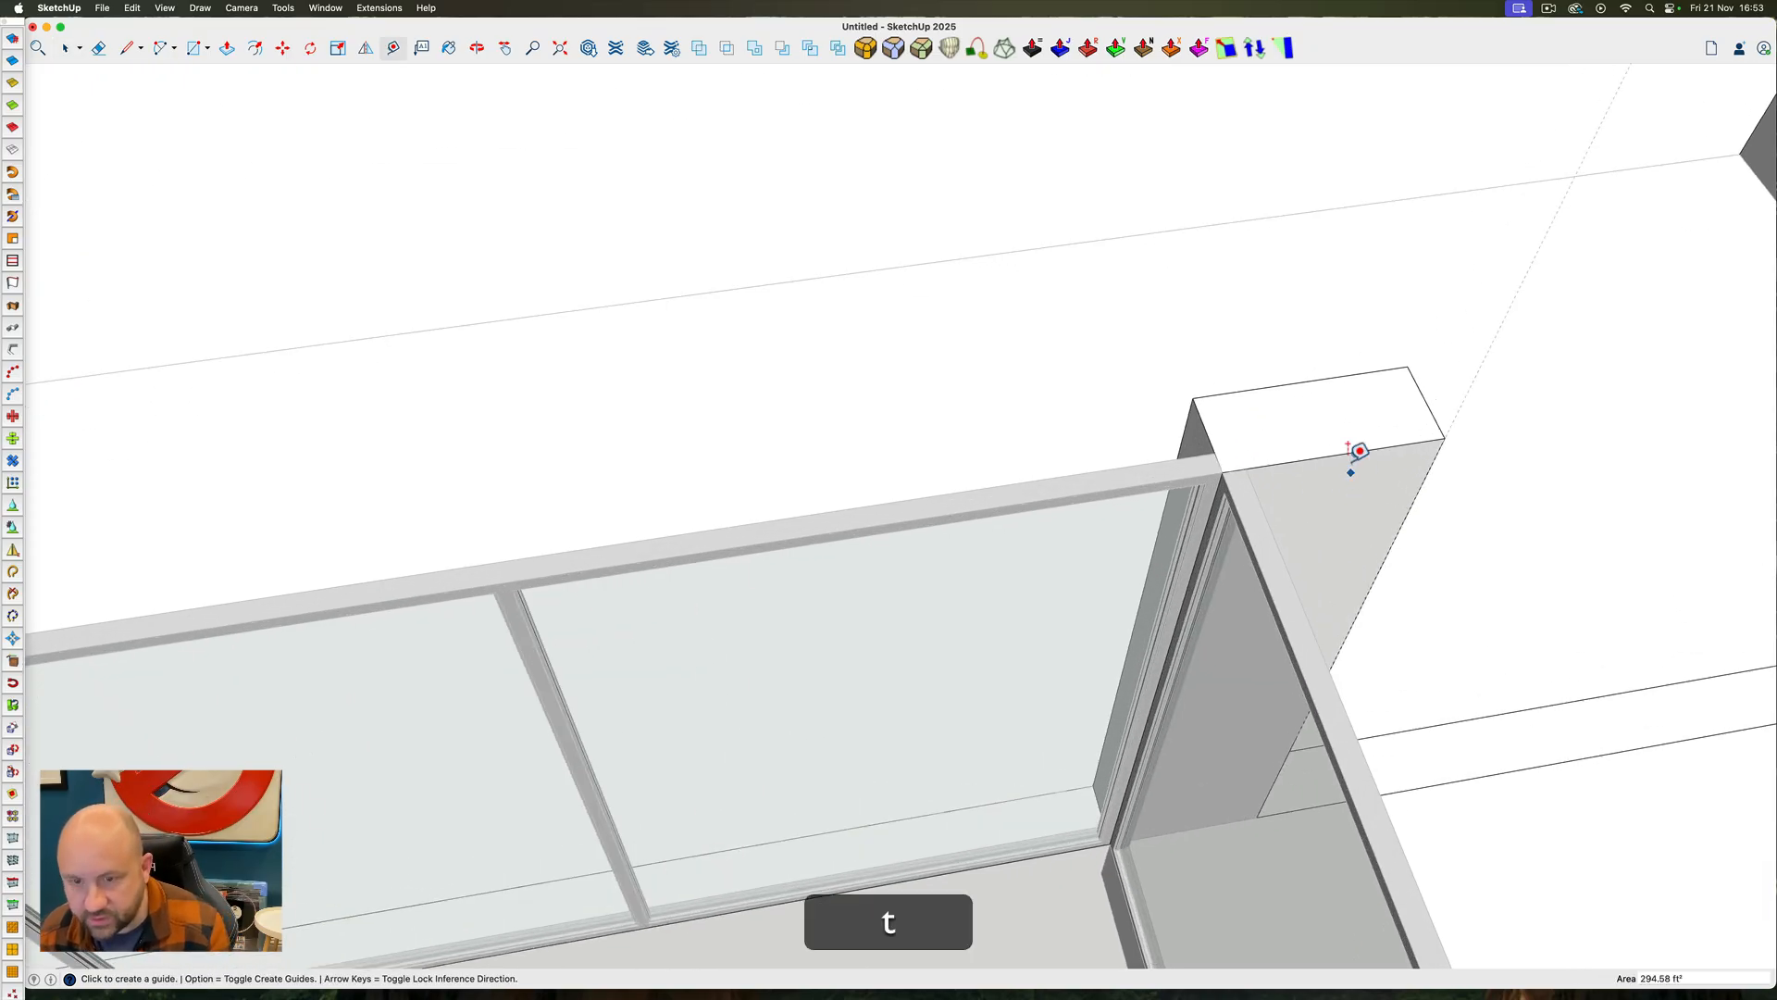
pyautogui.click(1207, 432)
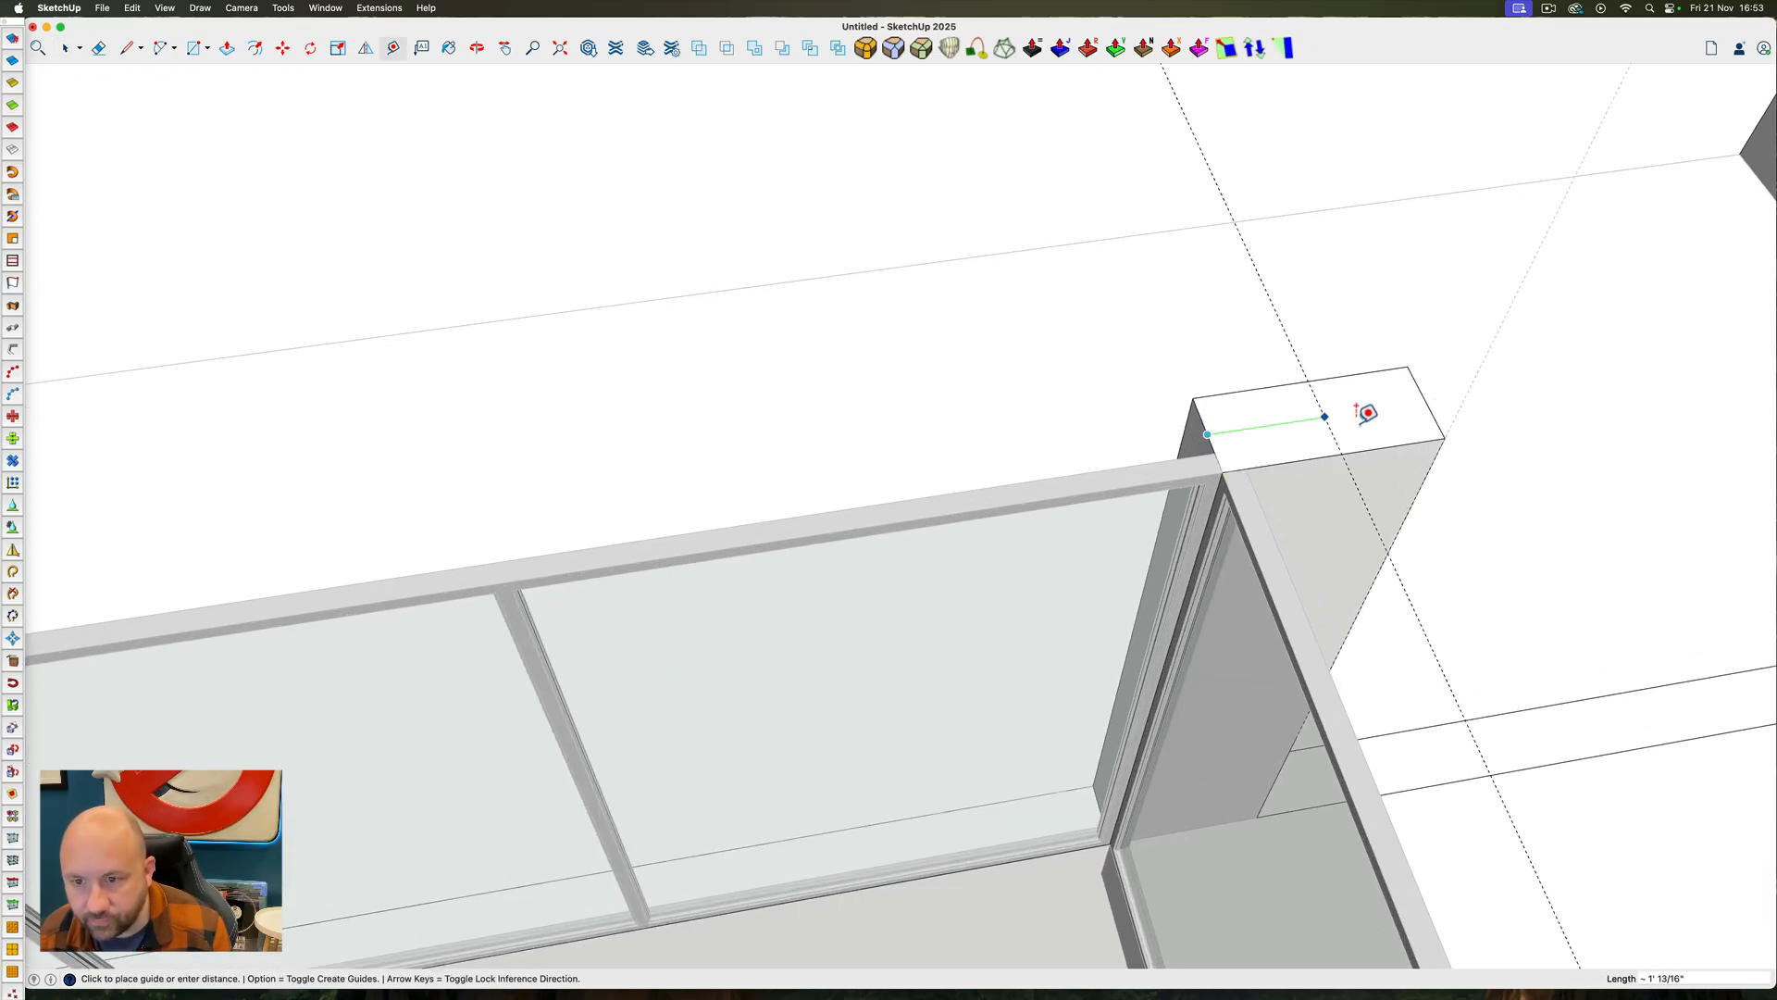
pyautogui.press('Escape')
pyautogui.scroll(-6, 1309, 405)
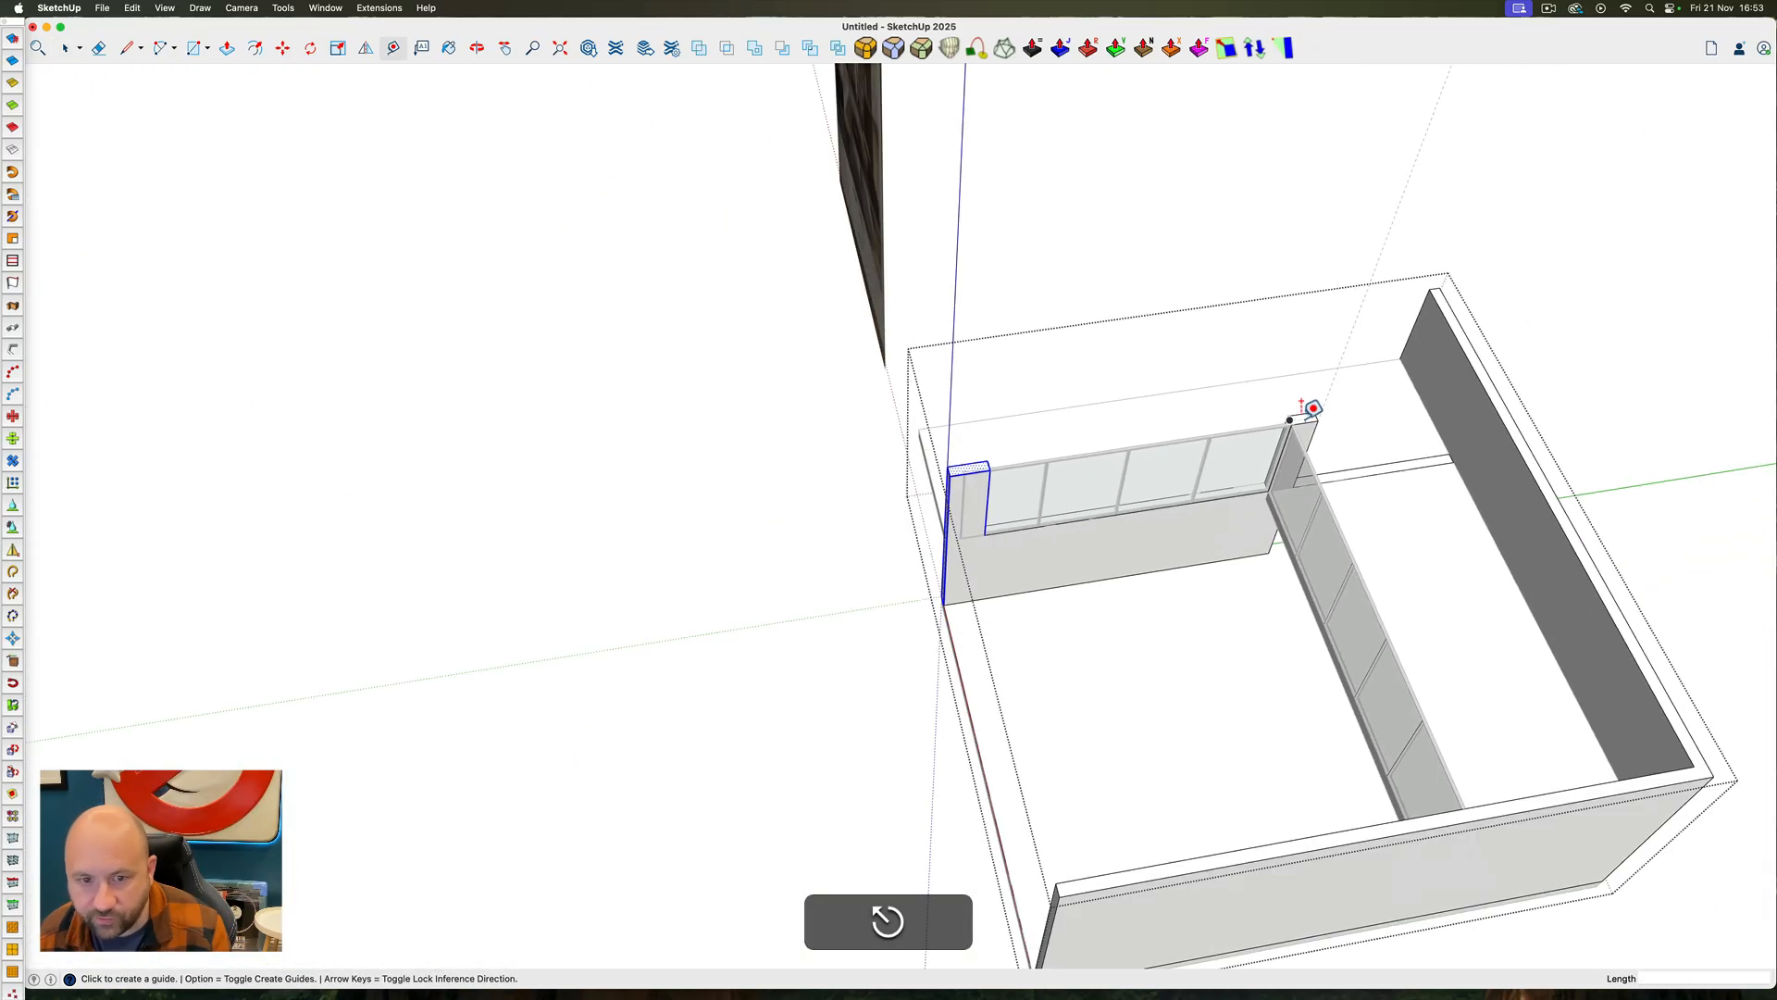
pyautogui.scroll(5, 995, 454)
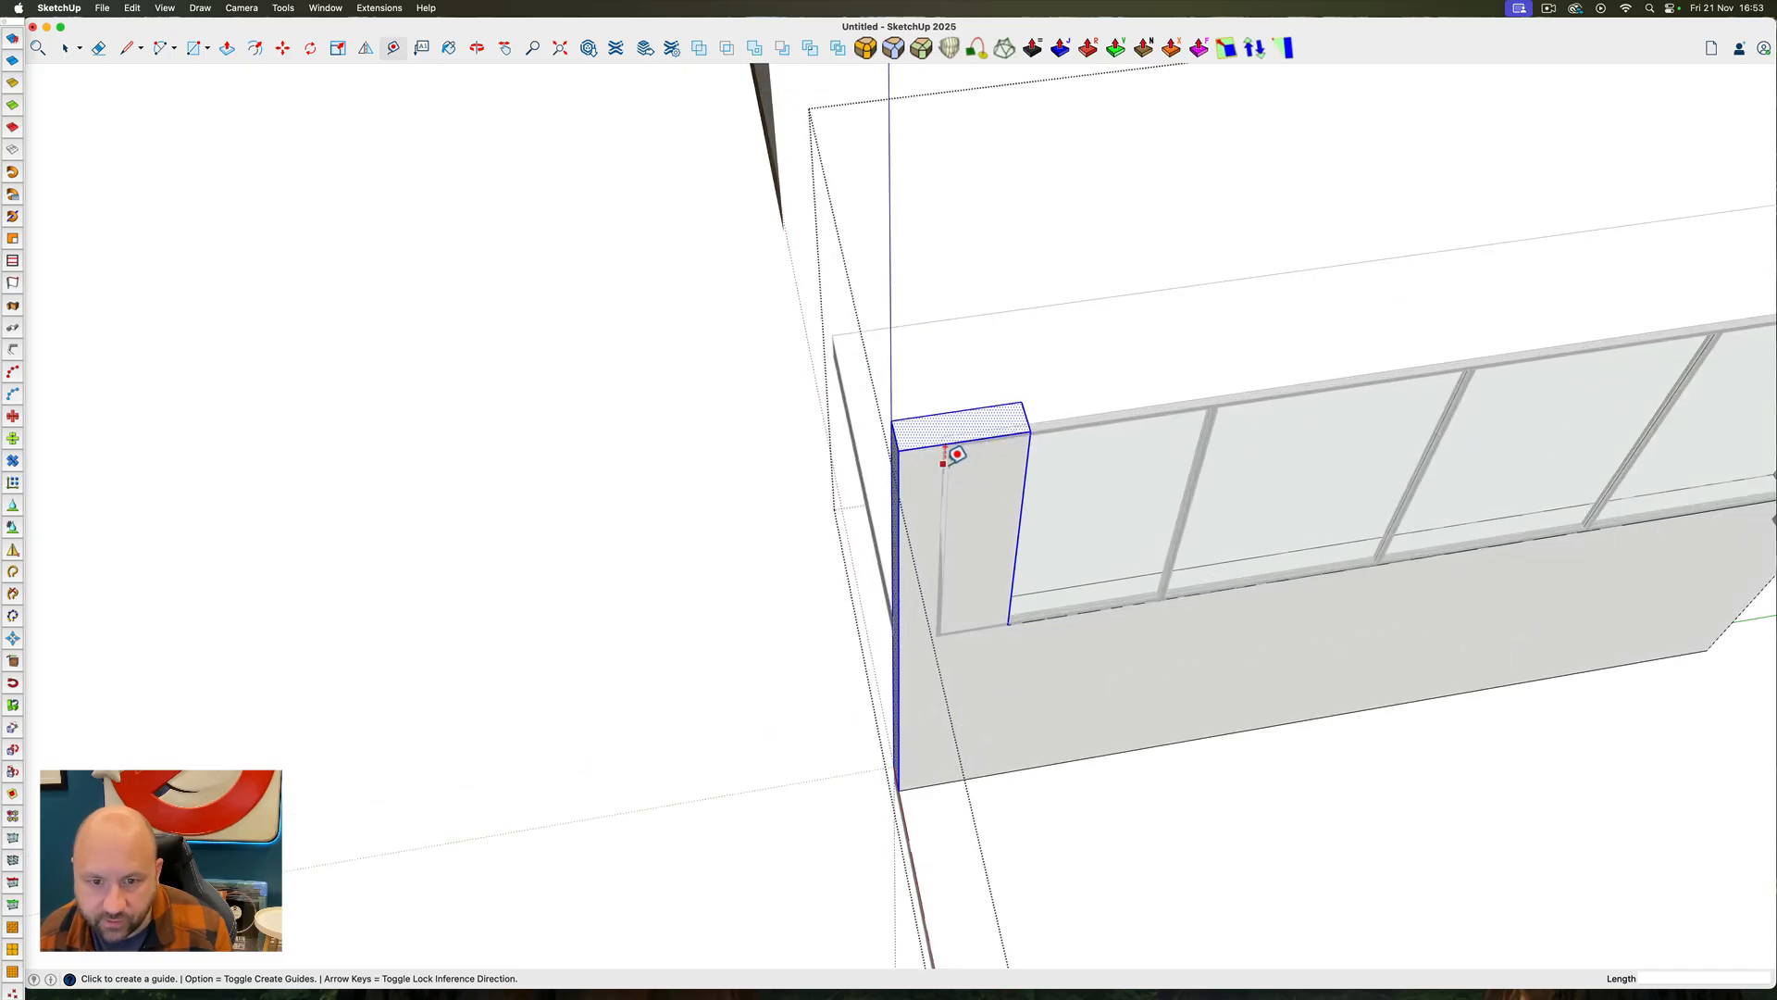
pyautogui.write("2'")
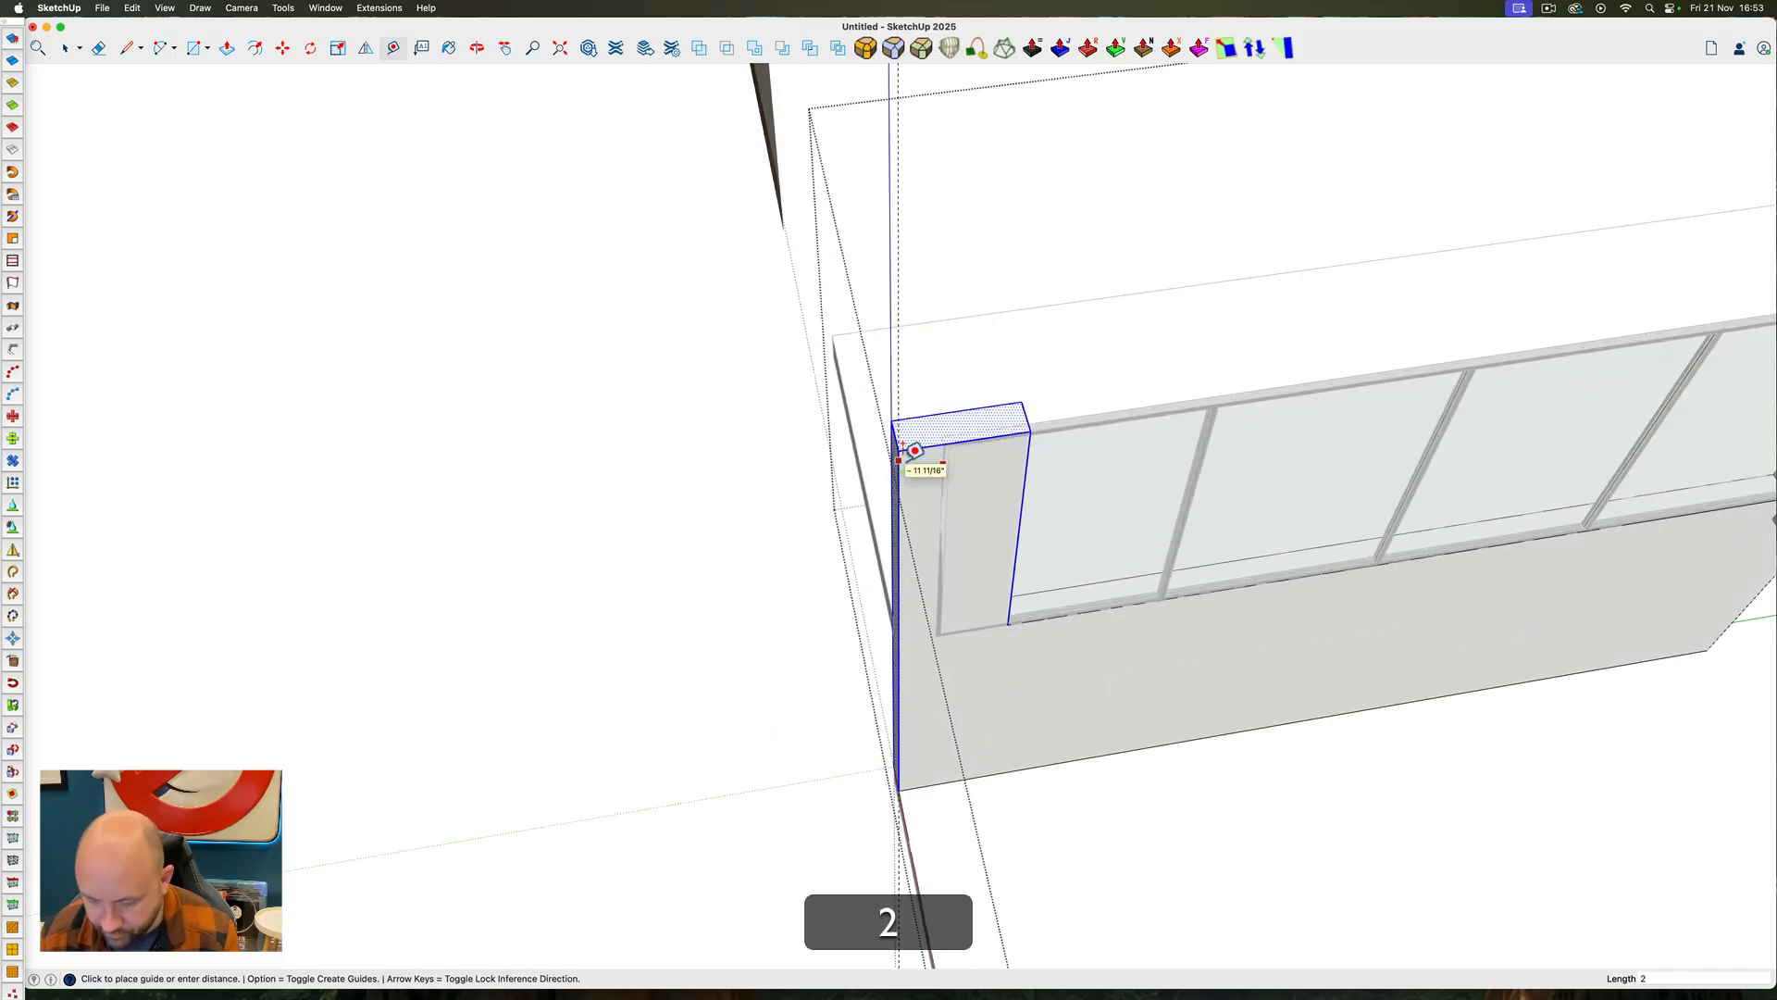
pyautogui.press('Return')
# Move the left wall's front pier forward along the green axis until its front face meets the guide, and close the group
pyautogui.press('space')
pyautogui.tripleClick(912, 472)
pyautogui.keyDown('ctrl'); pyautogui.keyDown('super'); pyautogui.moveTo(914, 470); pyautogui.dragTo(861, 440); pyautogui.keyUp('super'); pyautogui.keyUp('ctrl')
pyautogui.moveTo(759, 269); pyautogui.dragTo(1055, 879)
pyautogui.press('m')
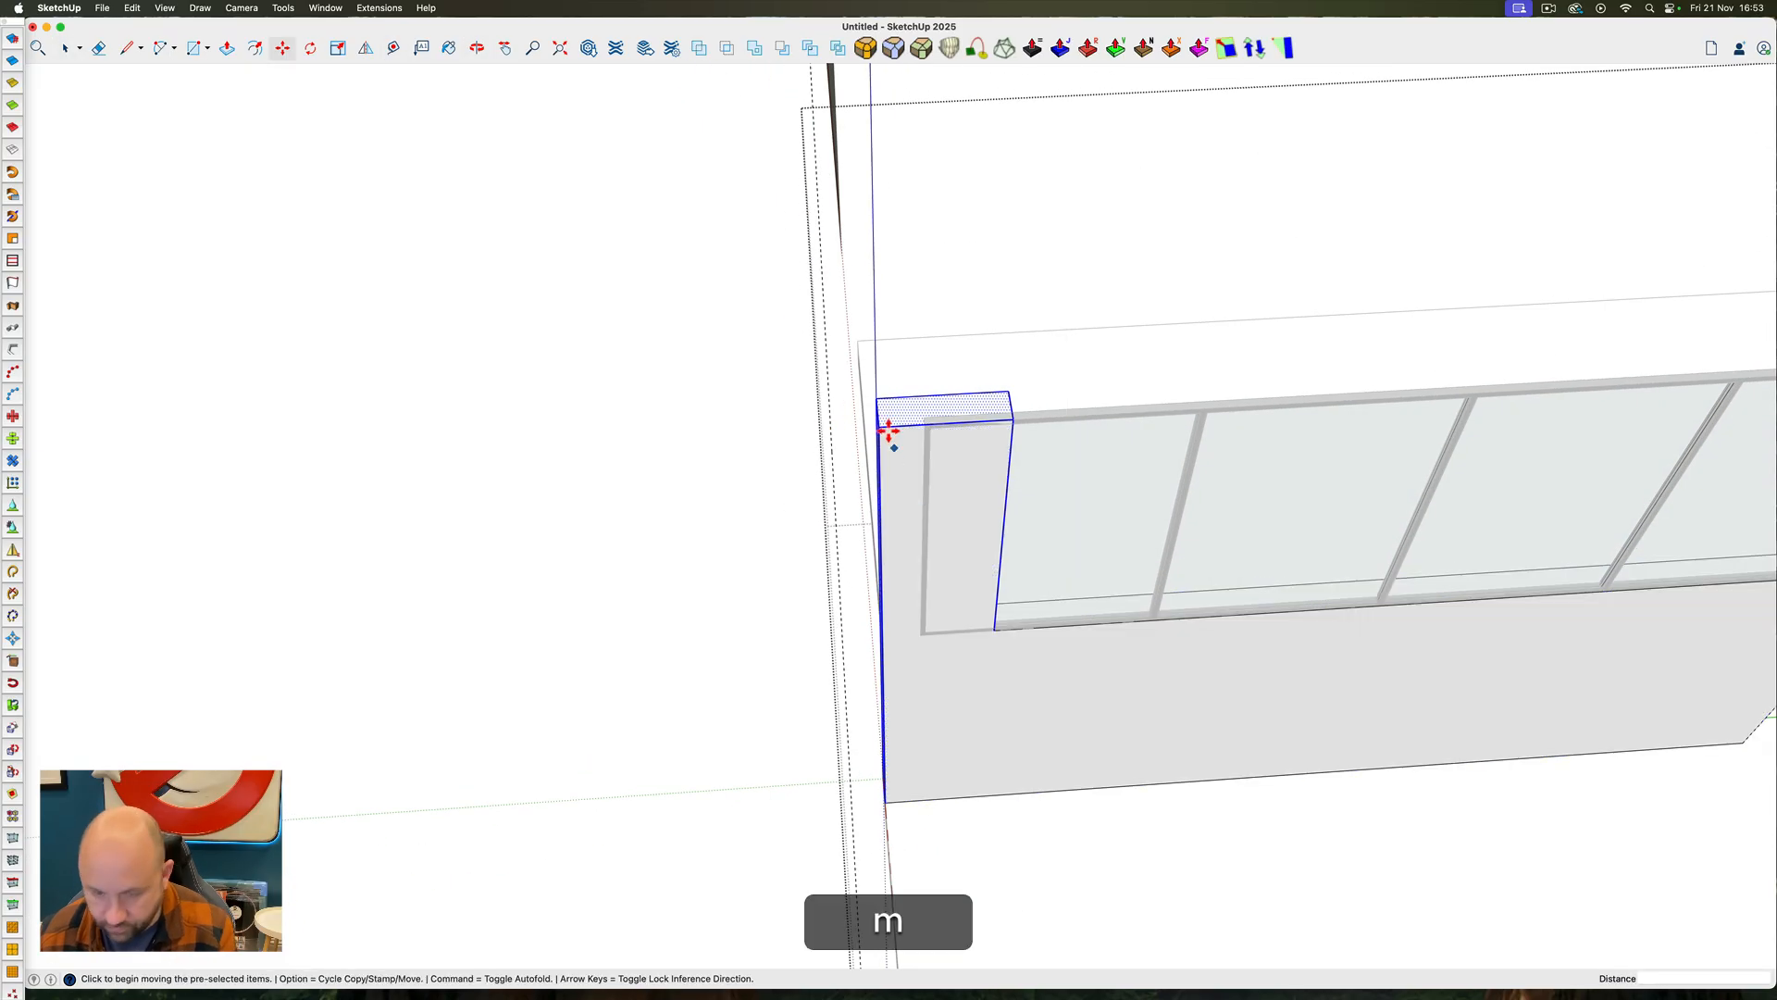
pyautogui.click(879, 427)
pyautogui.press('Left')
pyautogui.click(831, 417)
pyautogui.keyDown('ctrl'); pyautogui.keyDown('super'); pyautogui.moveTo(922, 449); pyautogui.dragTo(1039, 661); pyautogui.keyUp('super'); pyautogui.keyUp('ctrl')
pyautogui.press('p')
pyautogui.click(873, 432)
pyautogui.click(834, 408)
pyautogui.press('space')
pyautogui.click(748, 456)
pyautogui.tripleClick(1039, 661)
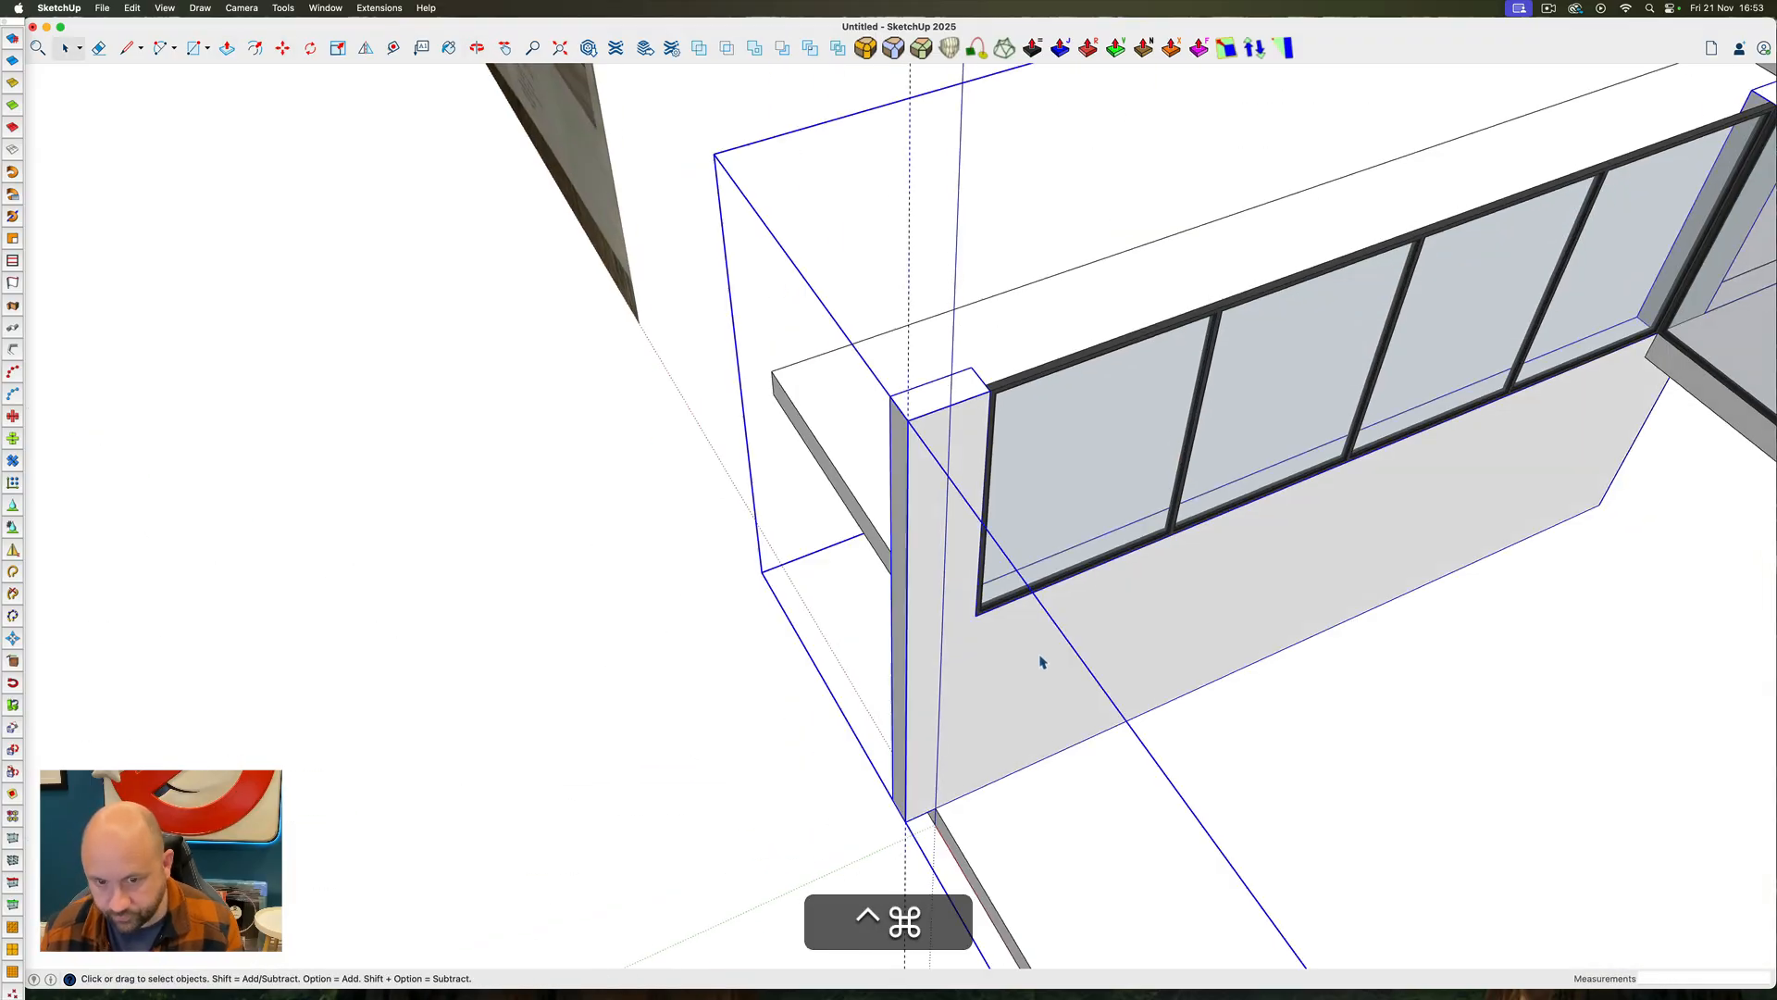
# Extend the floor slab's front face with Push/Pull until it is flush with the front pier's face
pyautogui.scroll(-8, 1039, 566)
pyautogui.keyDown('ctrl'); pyautogui.keyDown('super'); pyautogui.moveTo(1039, 564); pyautogui.dragTo(1126, 609); pyautogui.keyUp('super'); pyautogui.keyUp('ctrl')
pyautogui.tripleClick(1126, 608)
pyautogui.scroll(7, 1126, 609)
pyautogui.press('p')
pyautogui.click(881, 624)
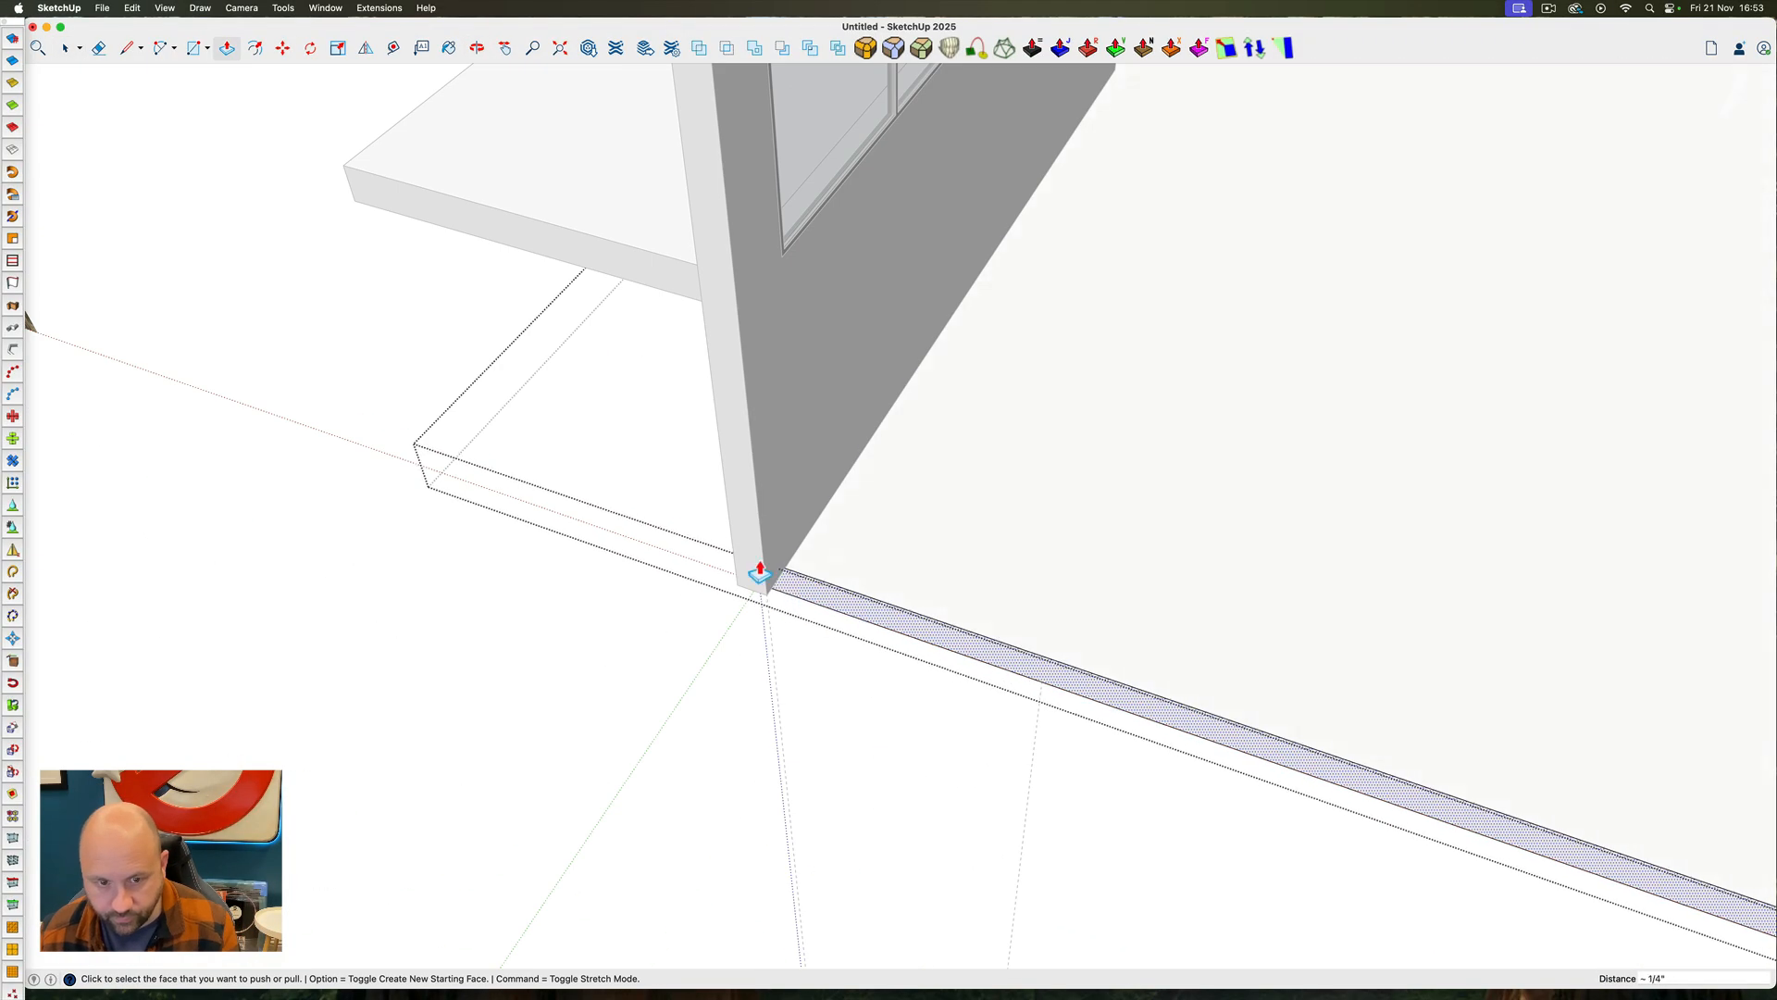
pyautogui.click(745, 583)
# Extend the front face of the exterior slab beside the left wall until it is flush with the front pier
pyautogui.scroll(-7, 746, 583)
pyautogui.press('space')
pyautogui.tripleClick(716, 491)
pyautogui.scroll(7, 715, 492)
pyautogui.press('p')
pyautogui.click(715, 492)
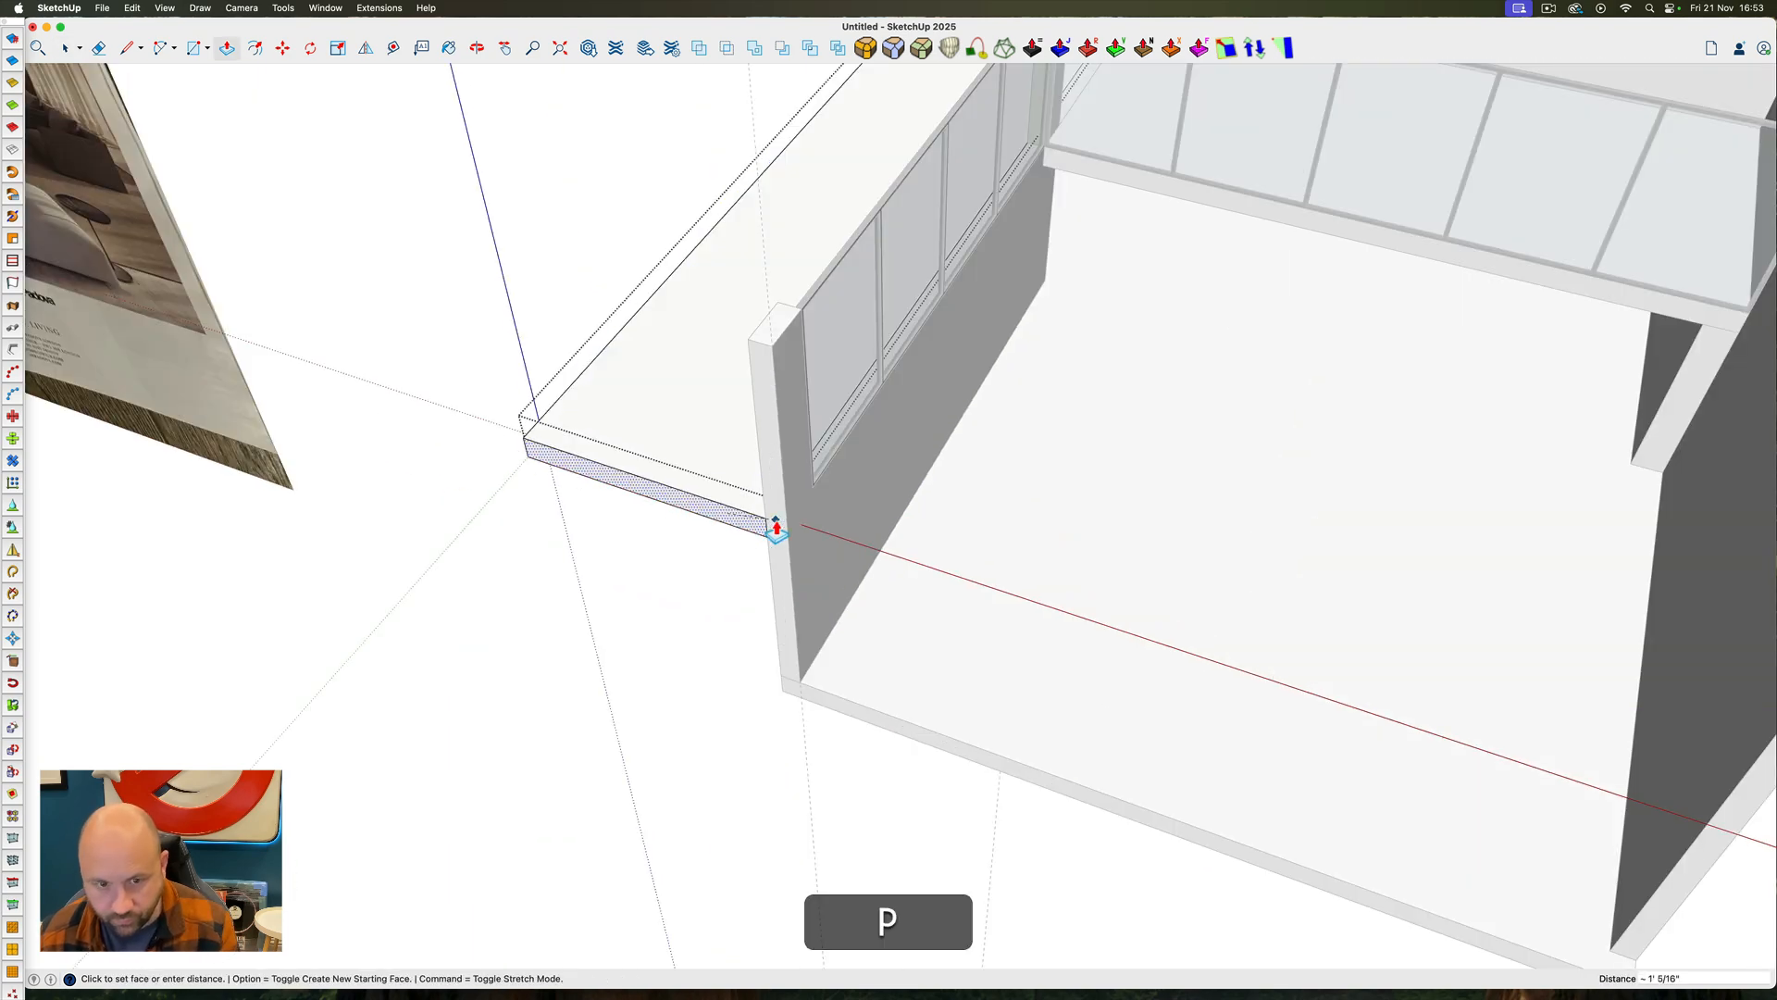
pyautogui.click(773, 524)
# Push the right wall's front face back until it is flush with the left front pier, and close the group
pyautogui.scroll(-8, 774, 524)
pyautogui.press('space')
pyautogui.tripleClick(1126, 580)
pyautogui.press('p')
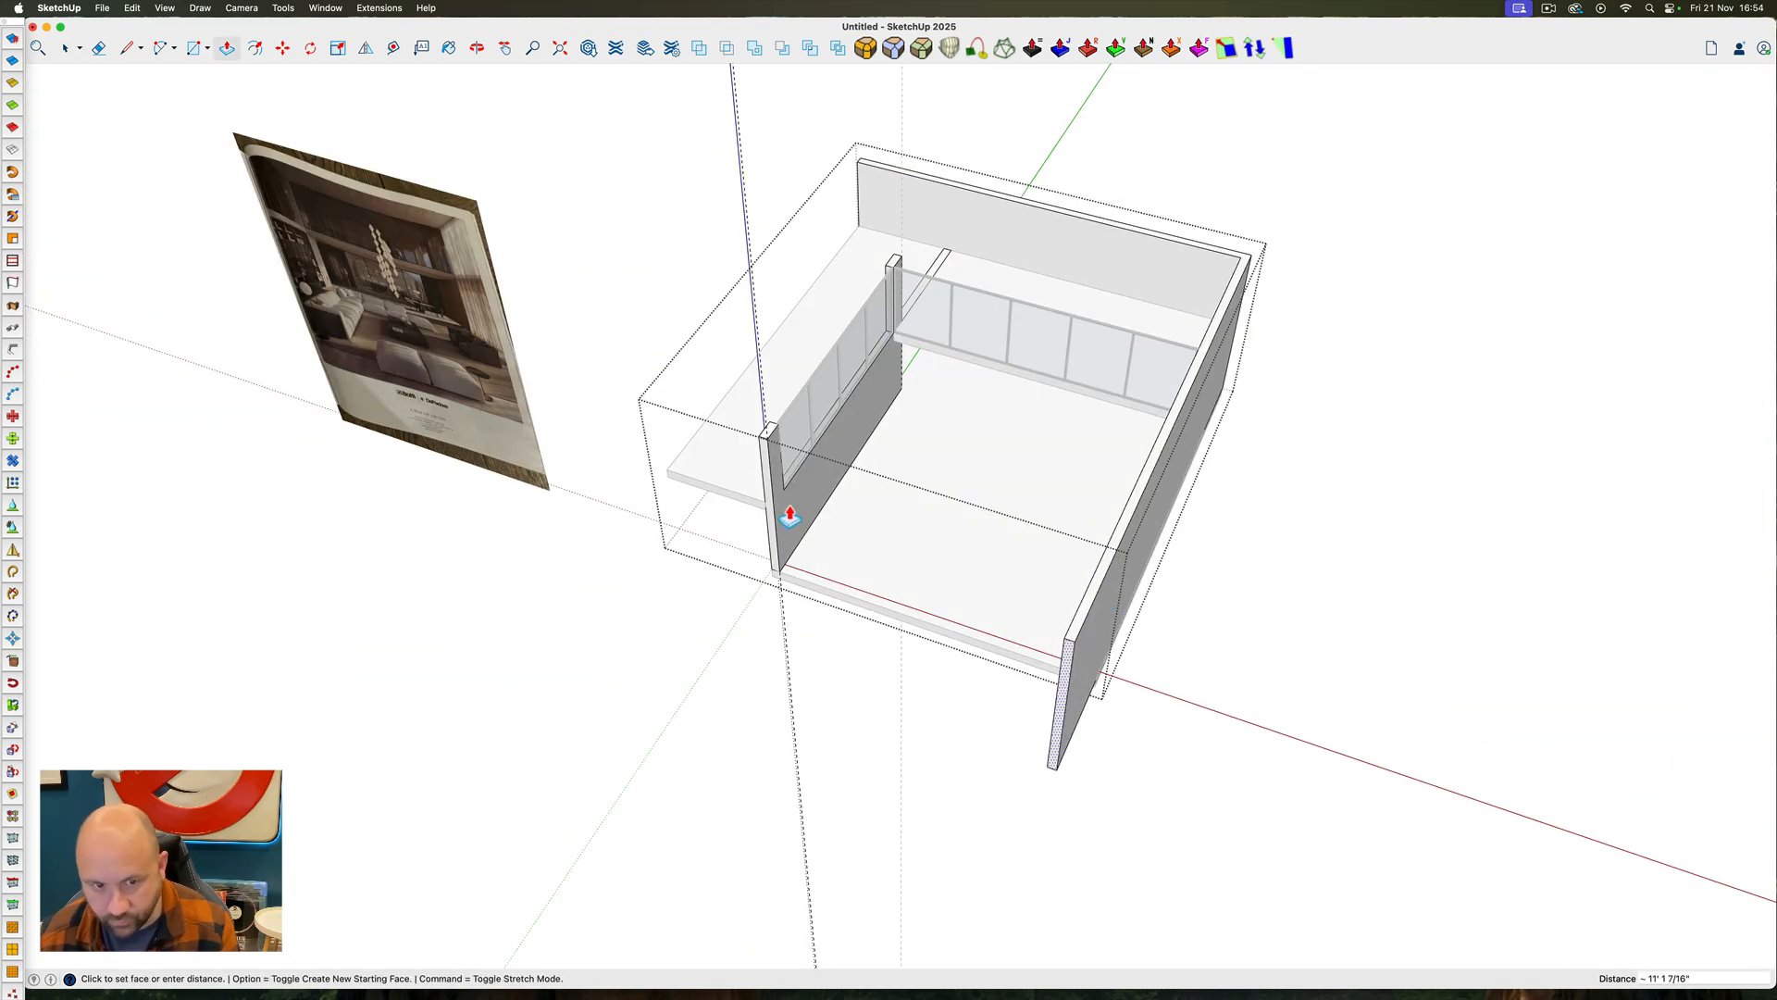
pyautogui.click(770, 514)
pyautogui.press('space')
pyautogui.click(1317, 607)
# Unhide all hidden geometry, including the roof slab, and delete all guides from the model
pyautogui.keyDown('ctrl'); pyautogui.keyDown('super'); pyautogui.moveTo(1000, 596); pyautogui.dragTo(1078, 296, button='middle'); pyautogui.keyUp('super'); pyautogui.keyUp('ctrl')
pyautogui.press('shift+super+e')
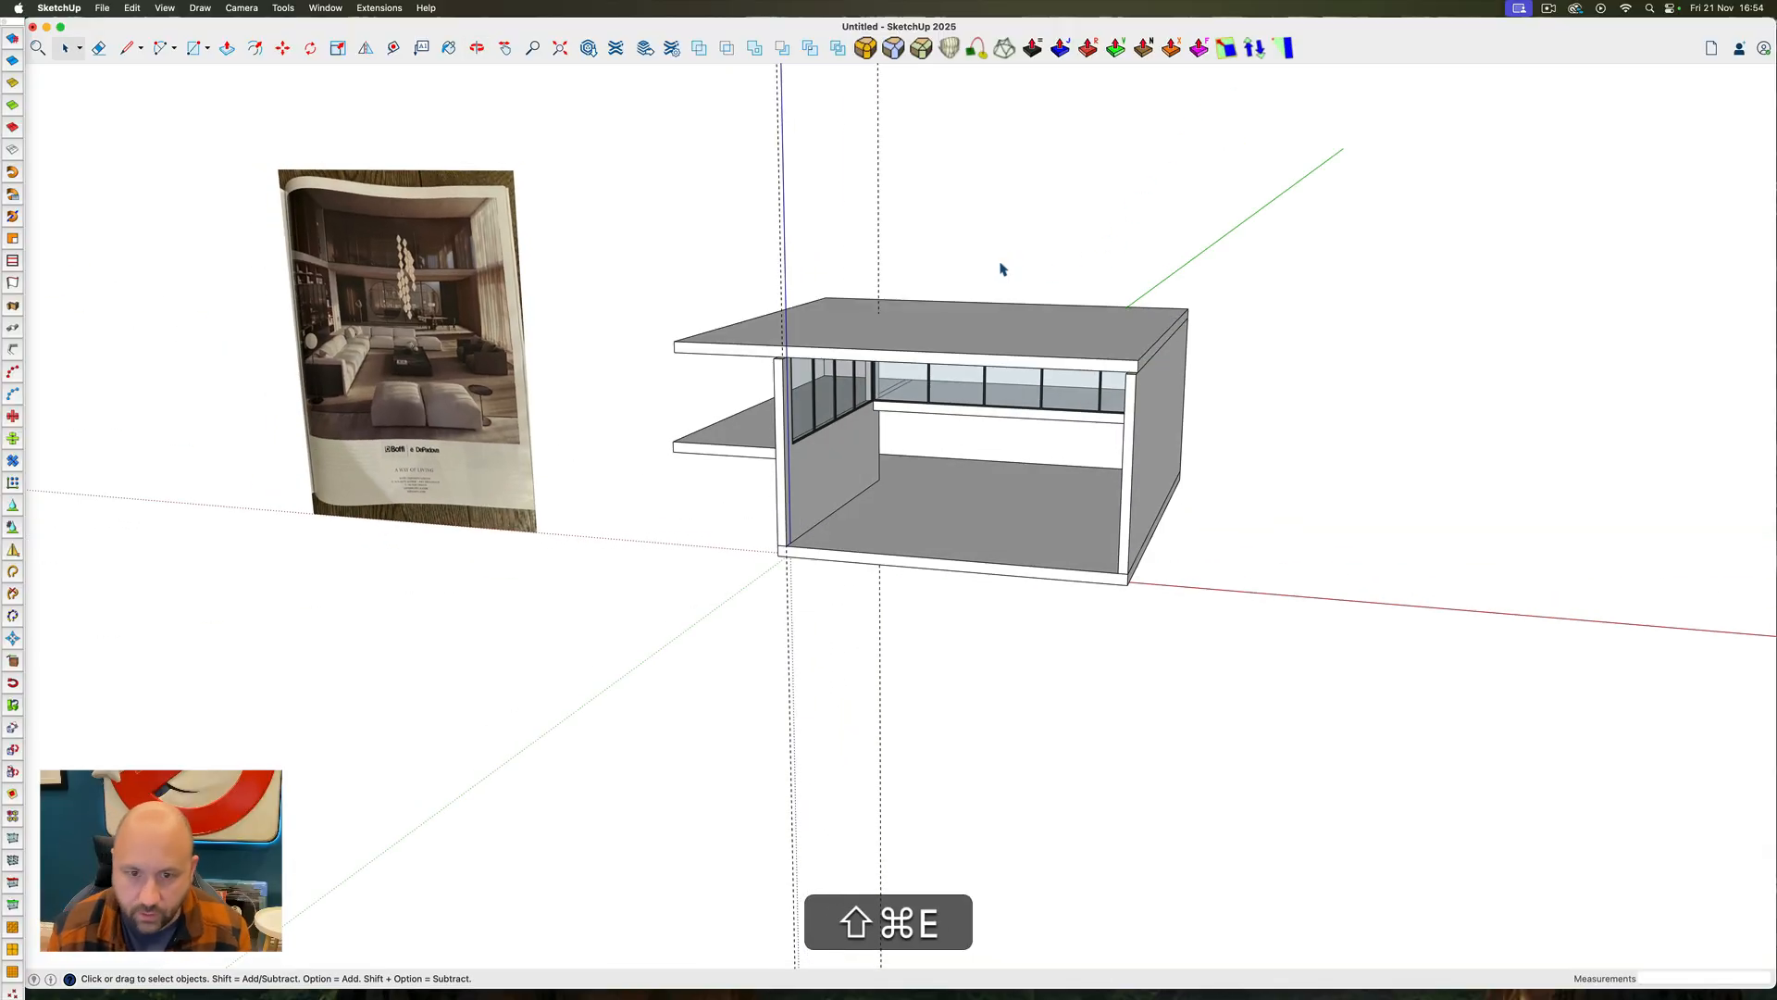
pyautogui.click(134, 8)
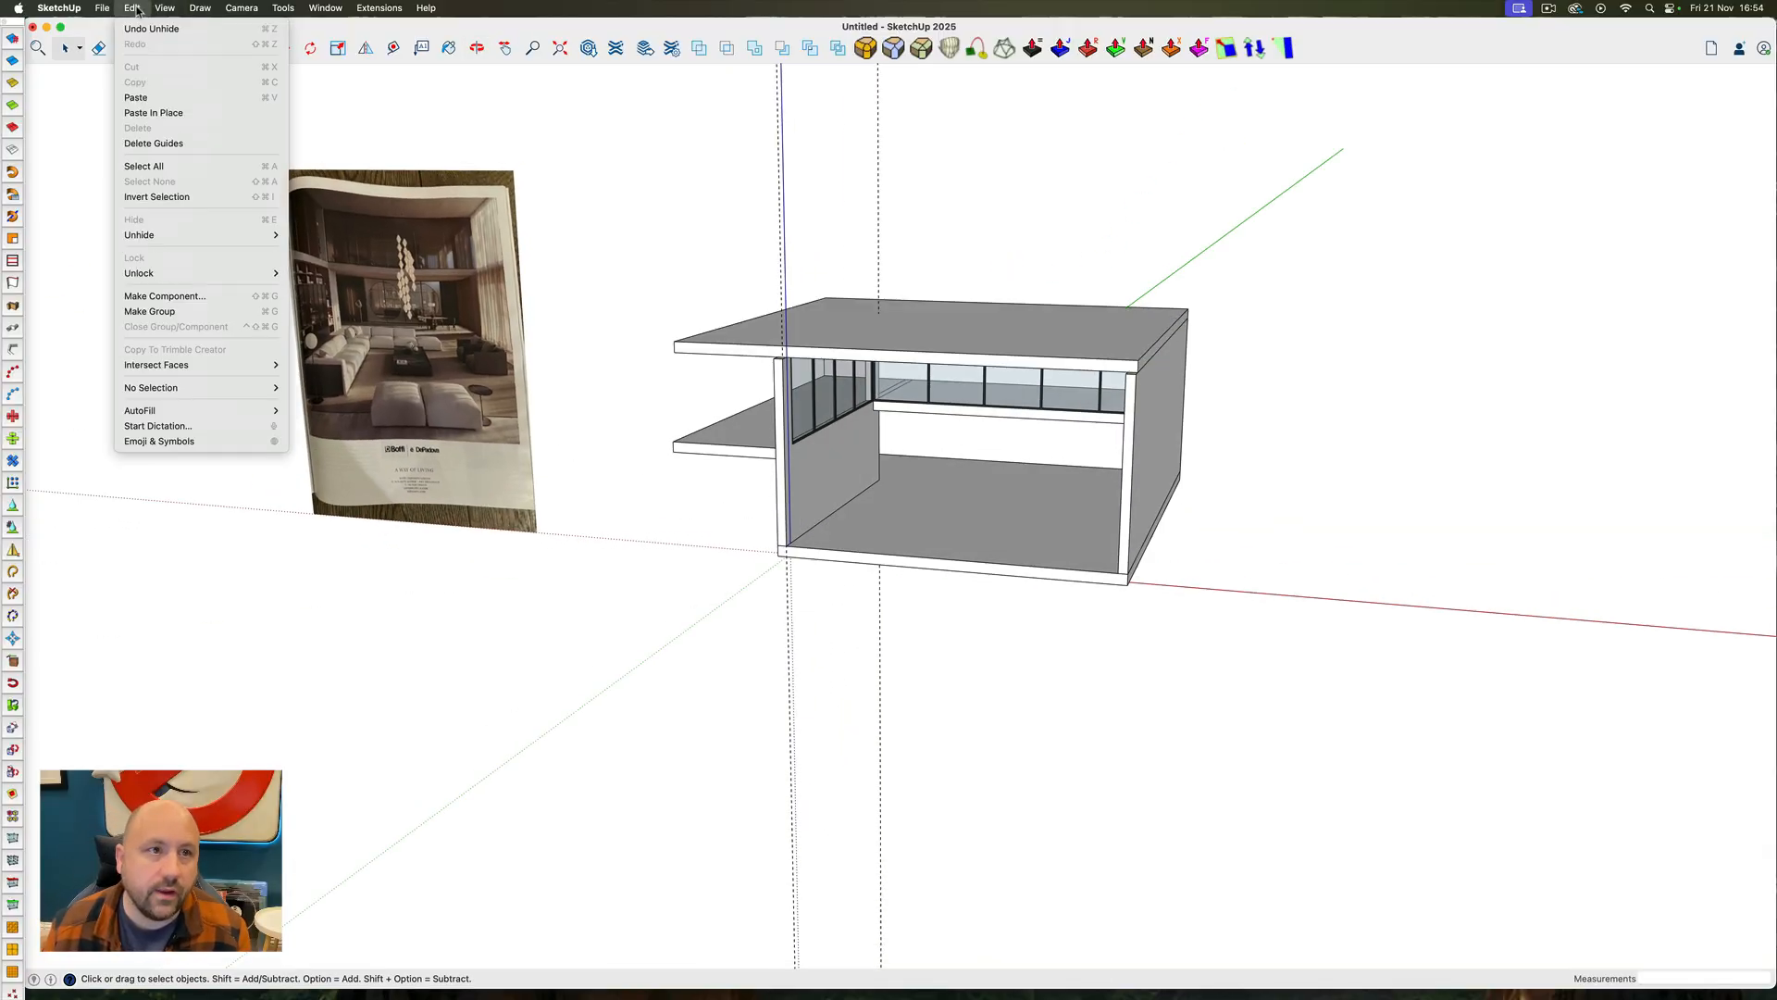
pyautogui.click(153, 144)
# Check the bookcase in the reference image and open the DOOR KITBASH 2025 file in its own window
pyautogui.keyDown('ctrl'); pyautogui.keyDown('super'); pyautogui.moveTo(1157, 518); pyautogui.dragTo(786, 435, button='middle'); pyautogui.keyUp('super'); pyautogui.keyUp('ctrl')
pyautogui.scroll(10, 341, 294)
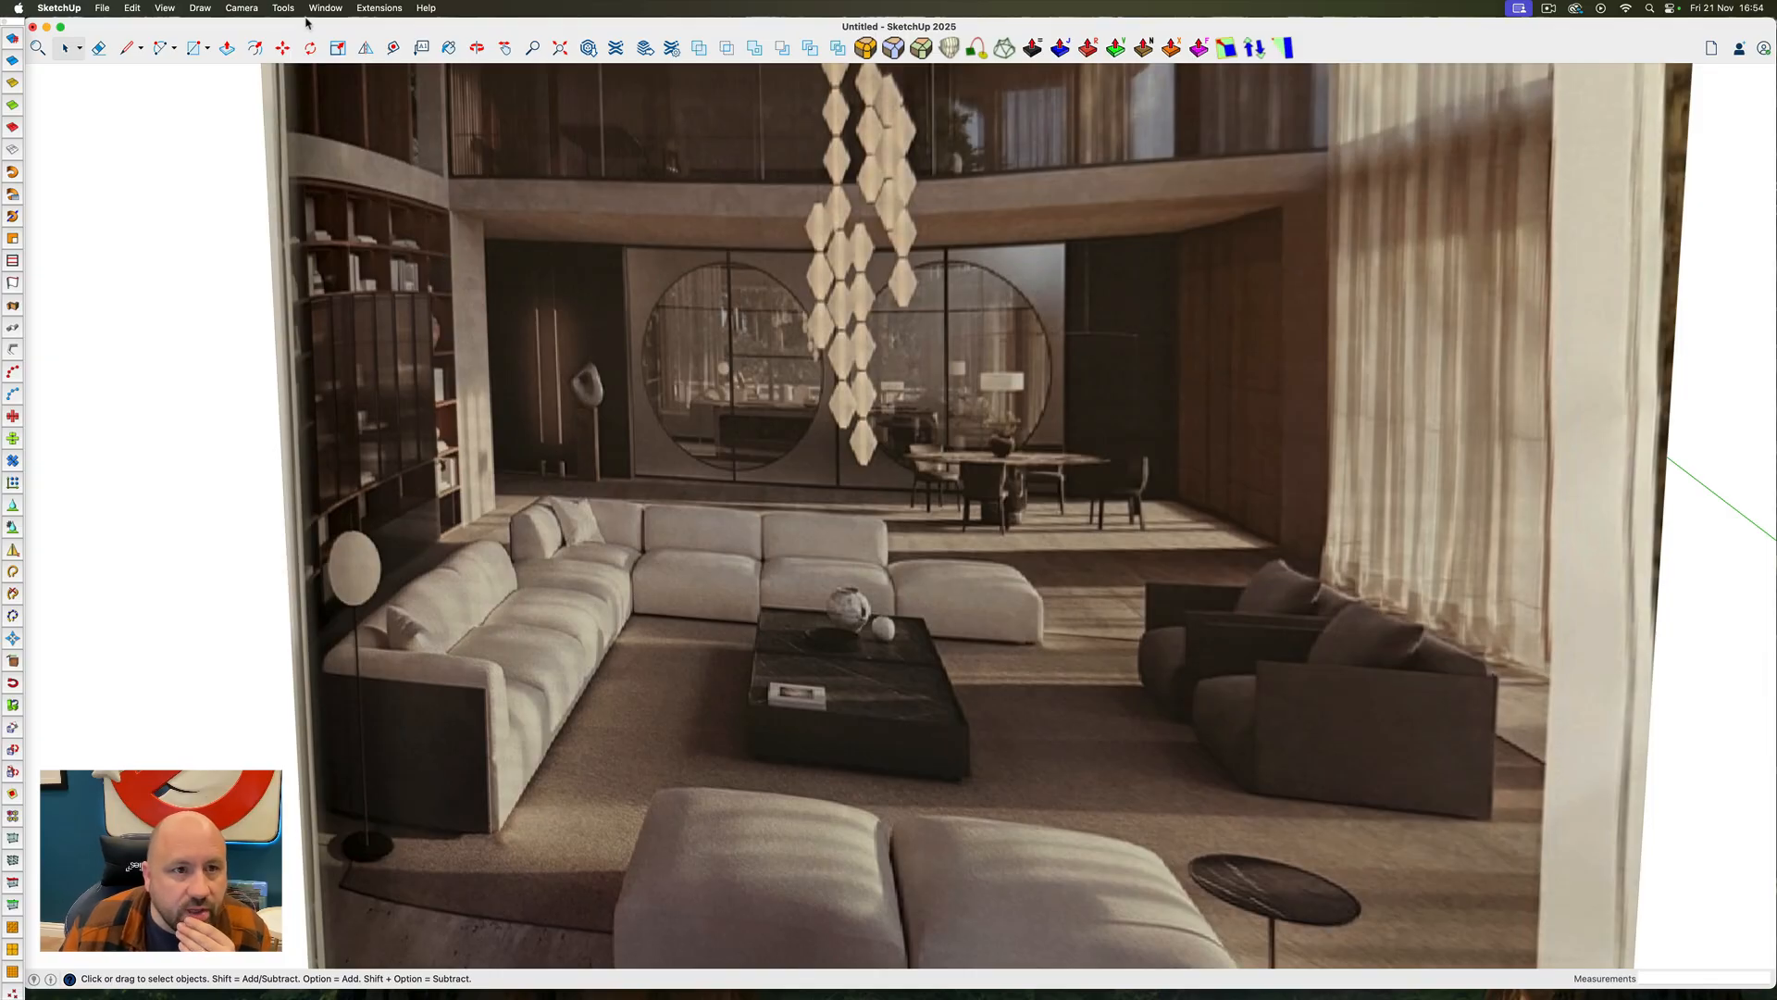
pyautogui.click(102, 9)
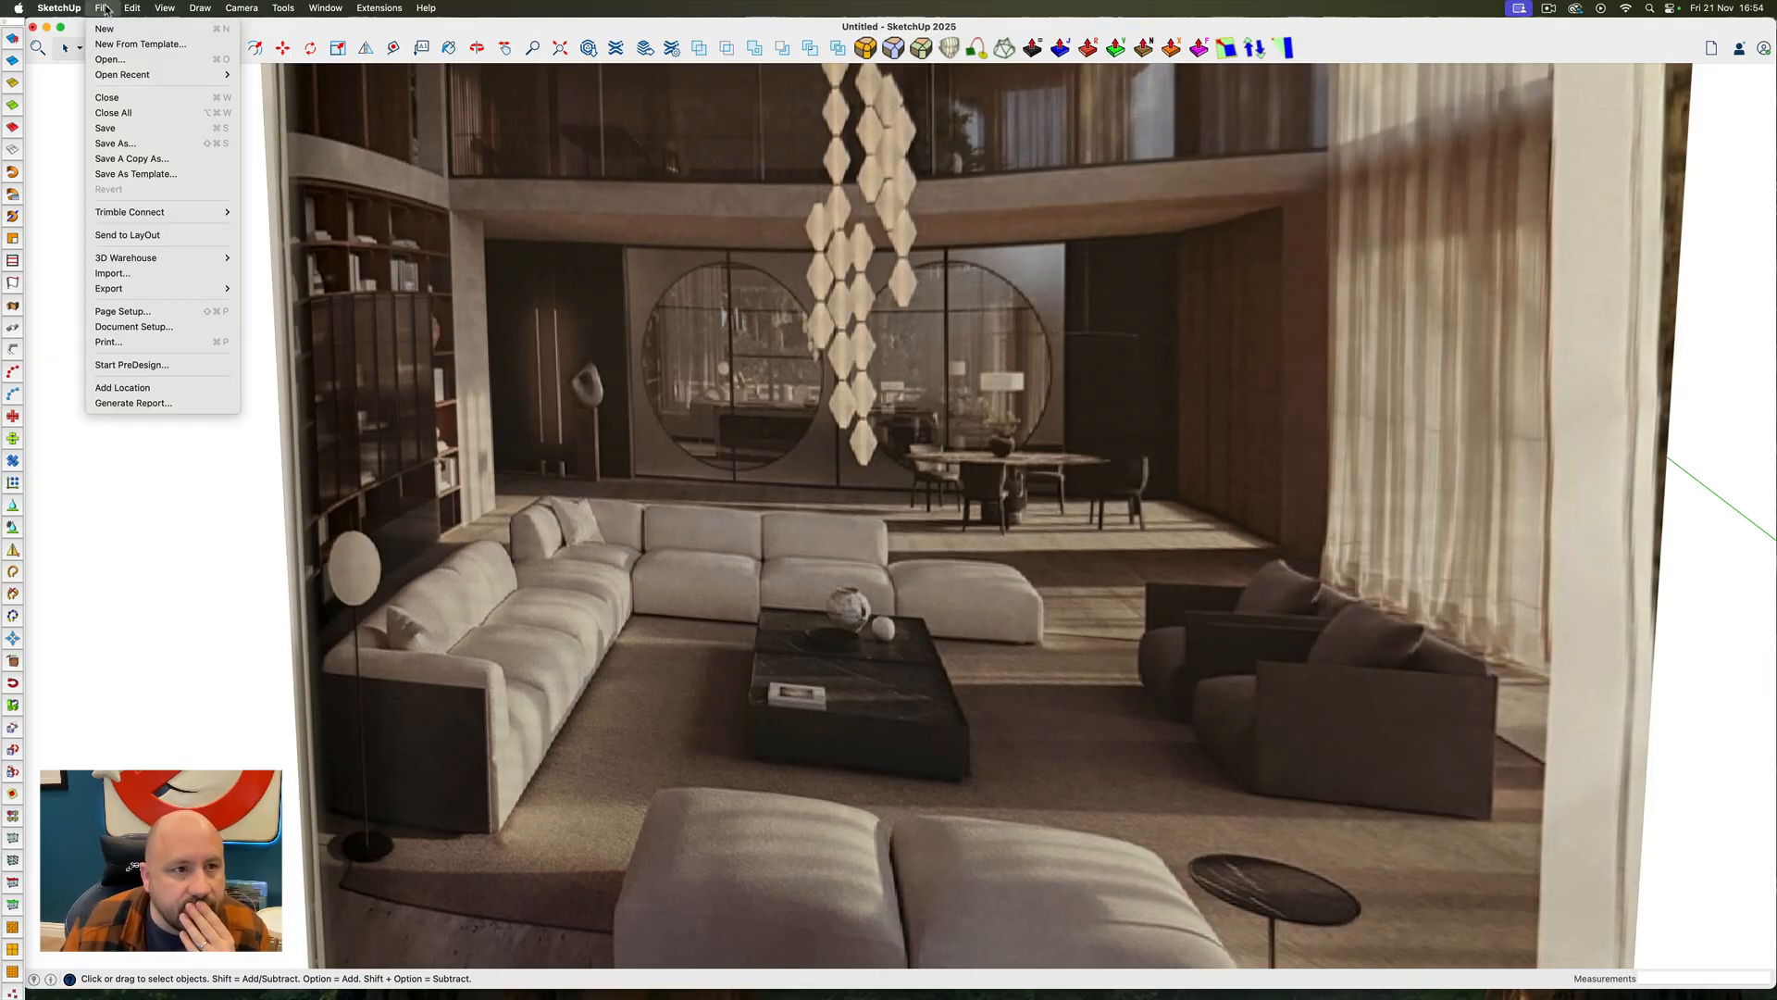
pyautogui.click(115, 59)
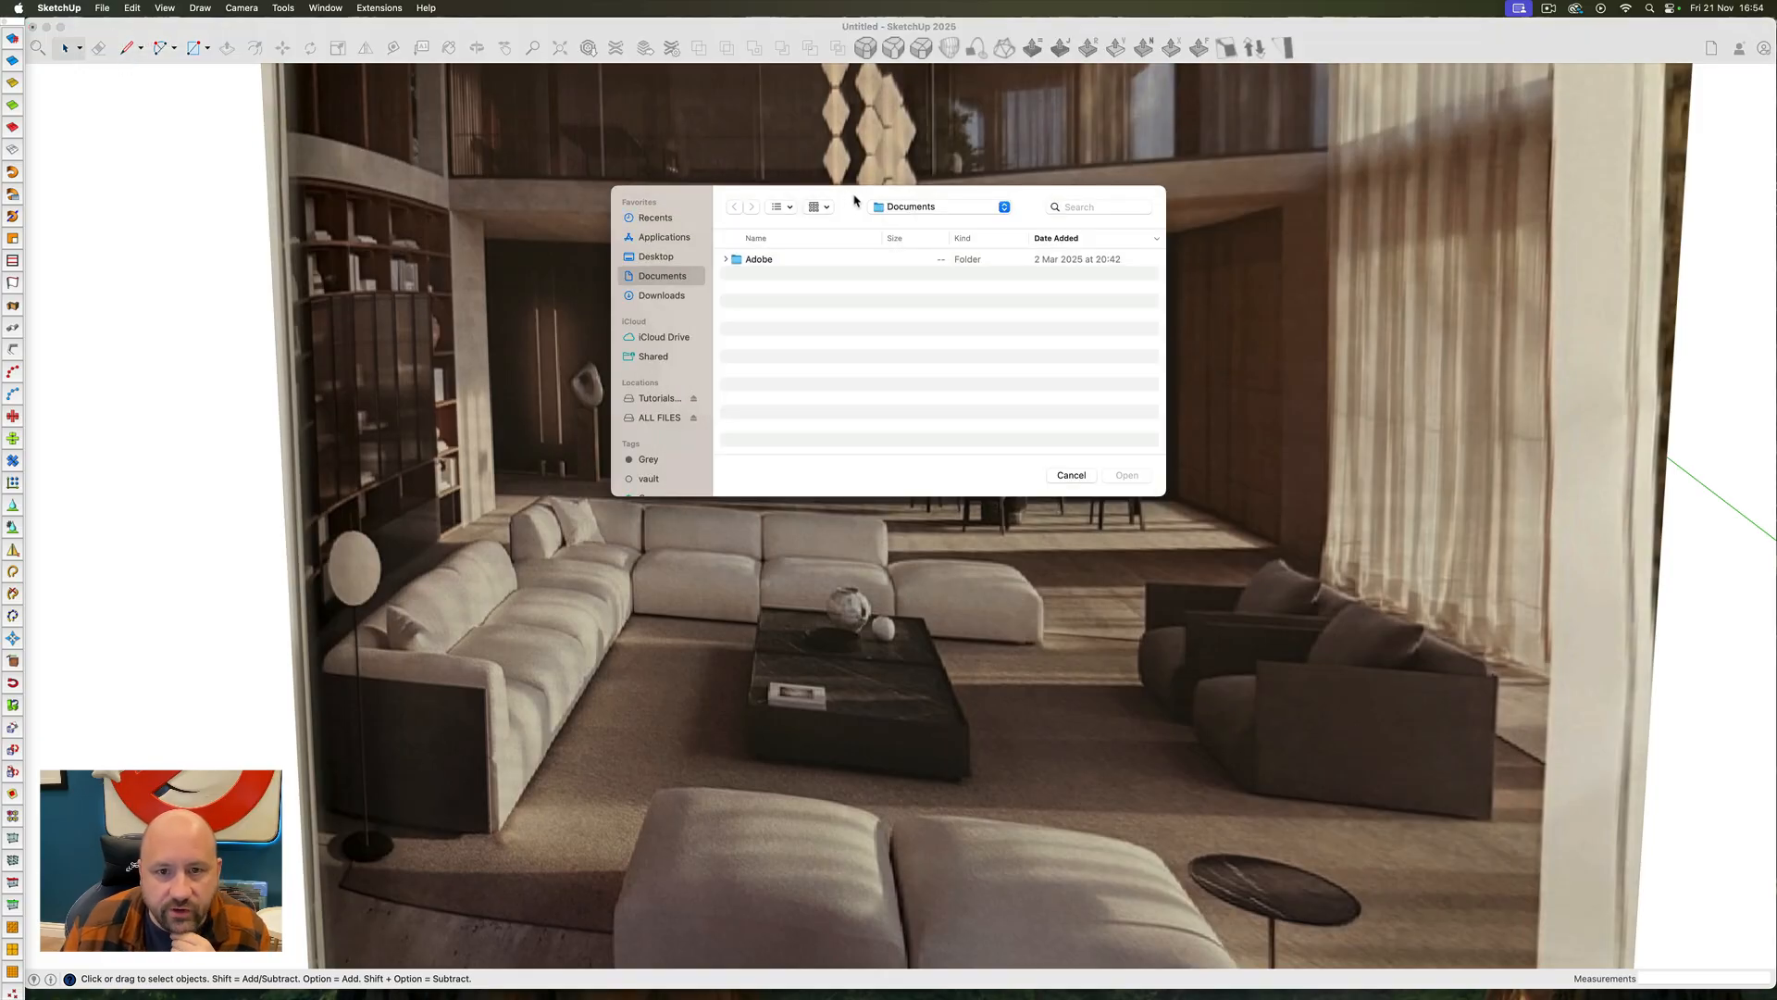
pyautogui.moveTo(855, 201); pyautogui.dragTo(1776, 417)
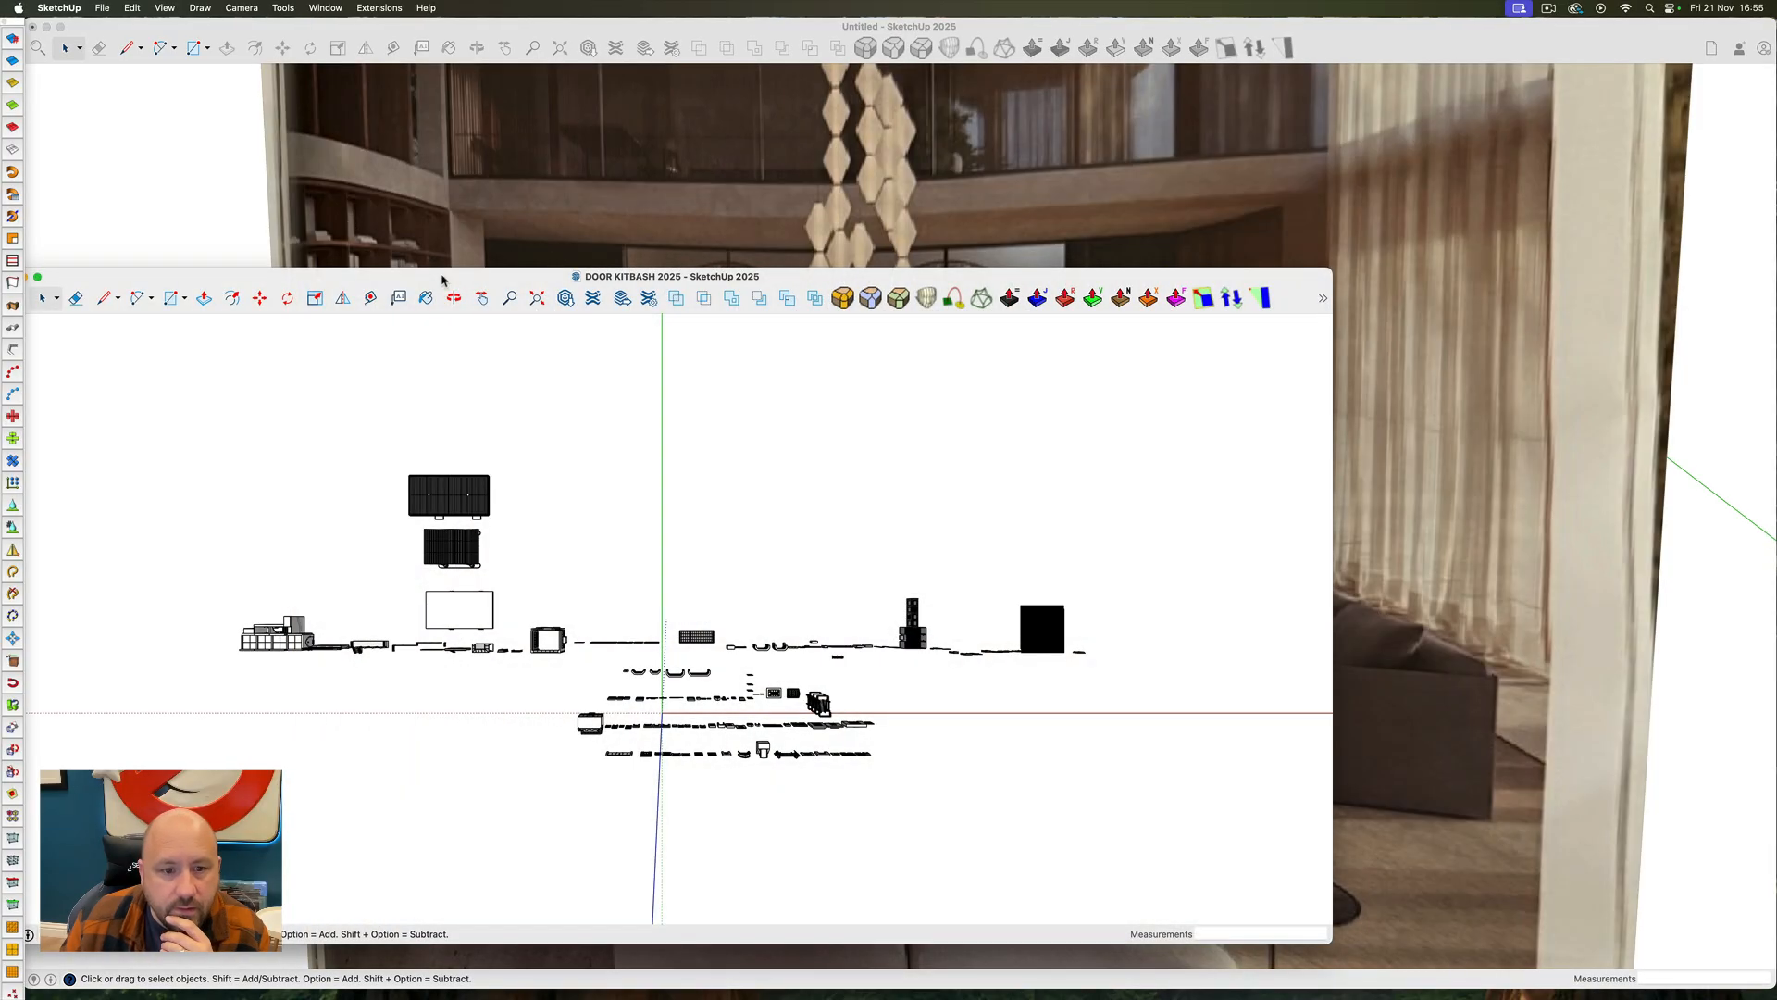
pyautogui.moveTo(441, 279); pyautogui.dragTo(621, 142)
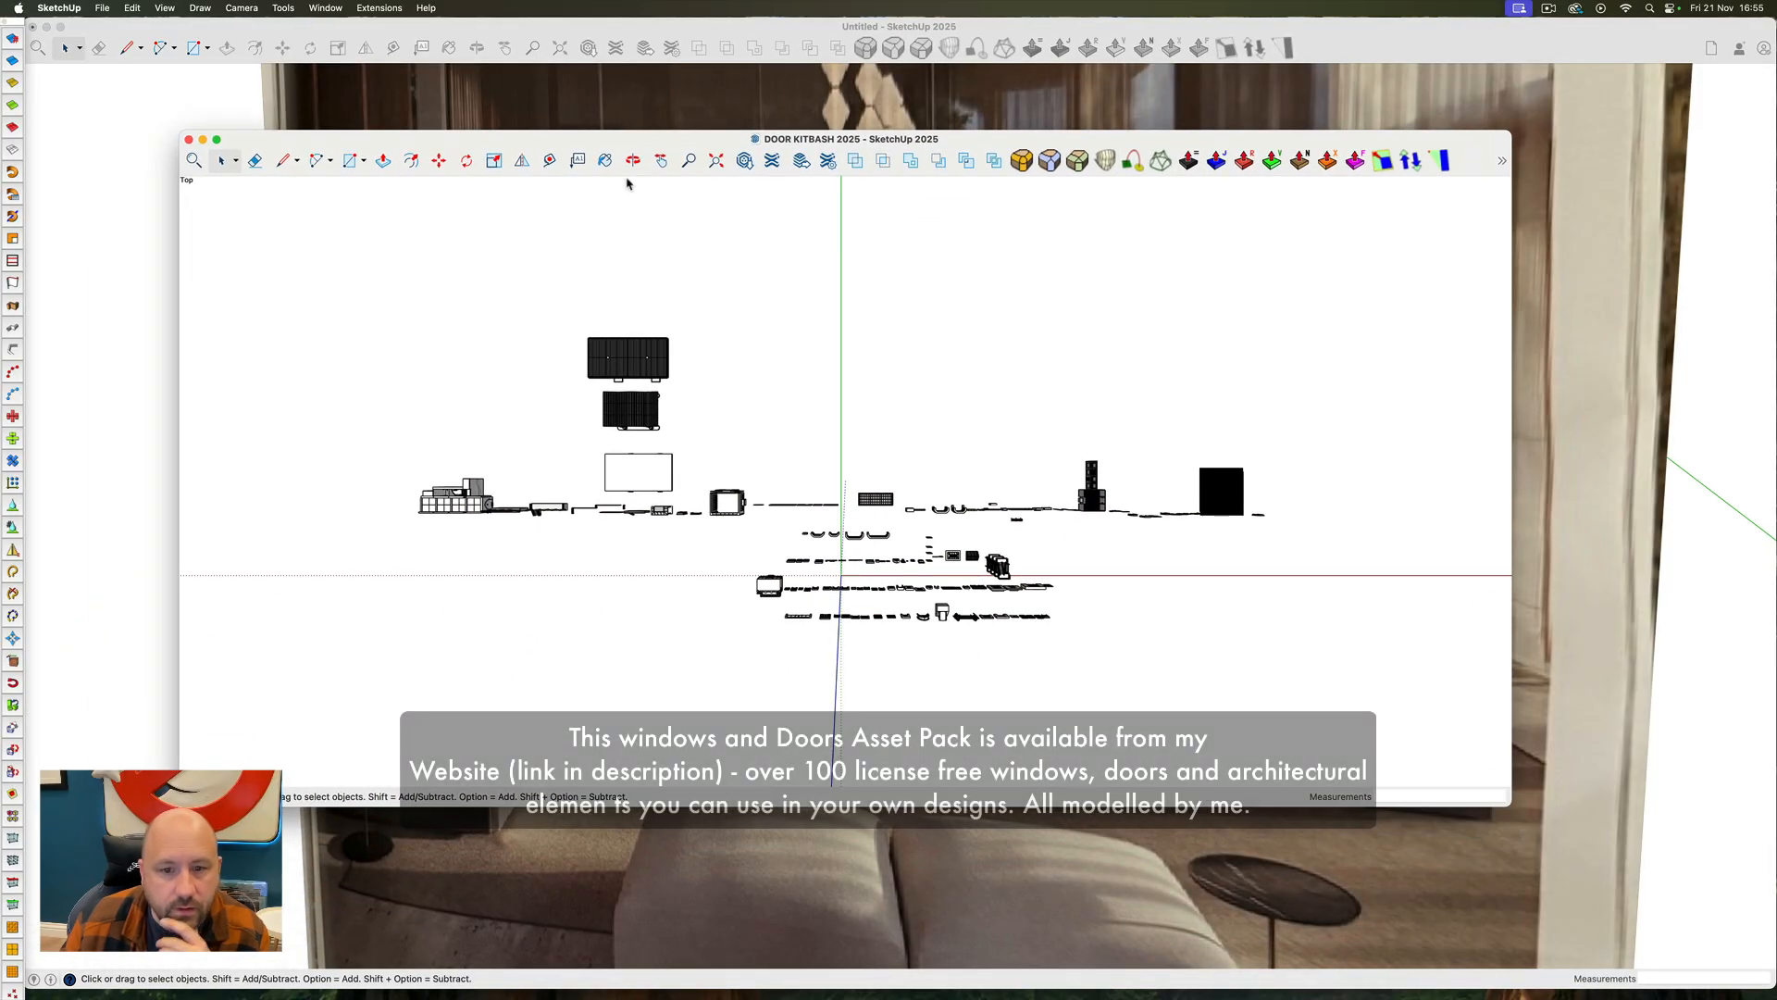
# Find the panelled room with built-in shelving among the kitbash models and select it
pyautogui.moveTo(674, 572); pyautogui.dragTo(616, 305, button='middle')
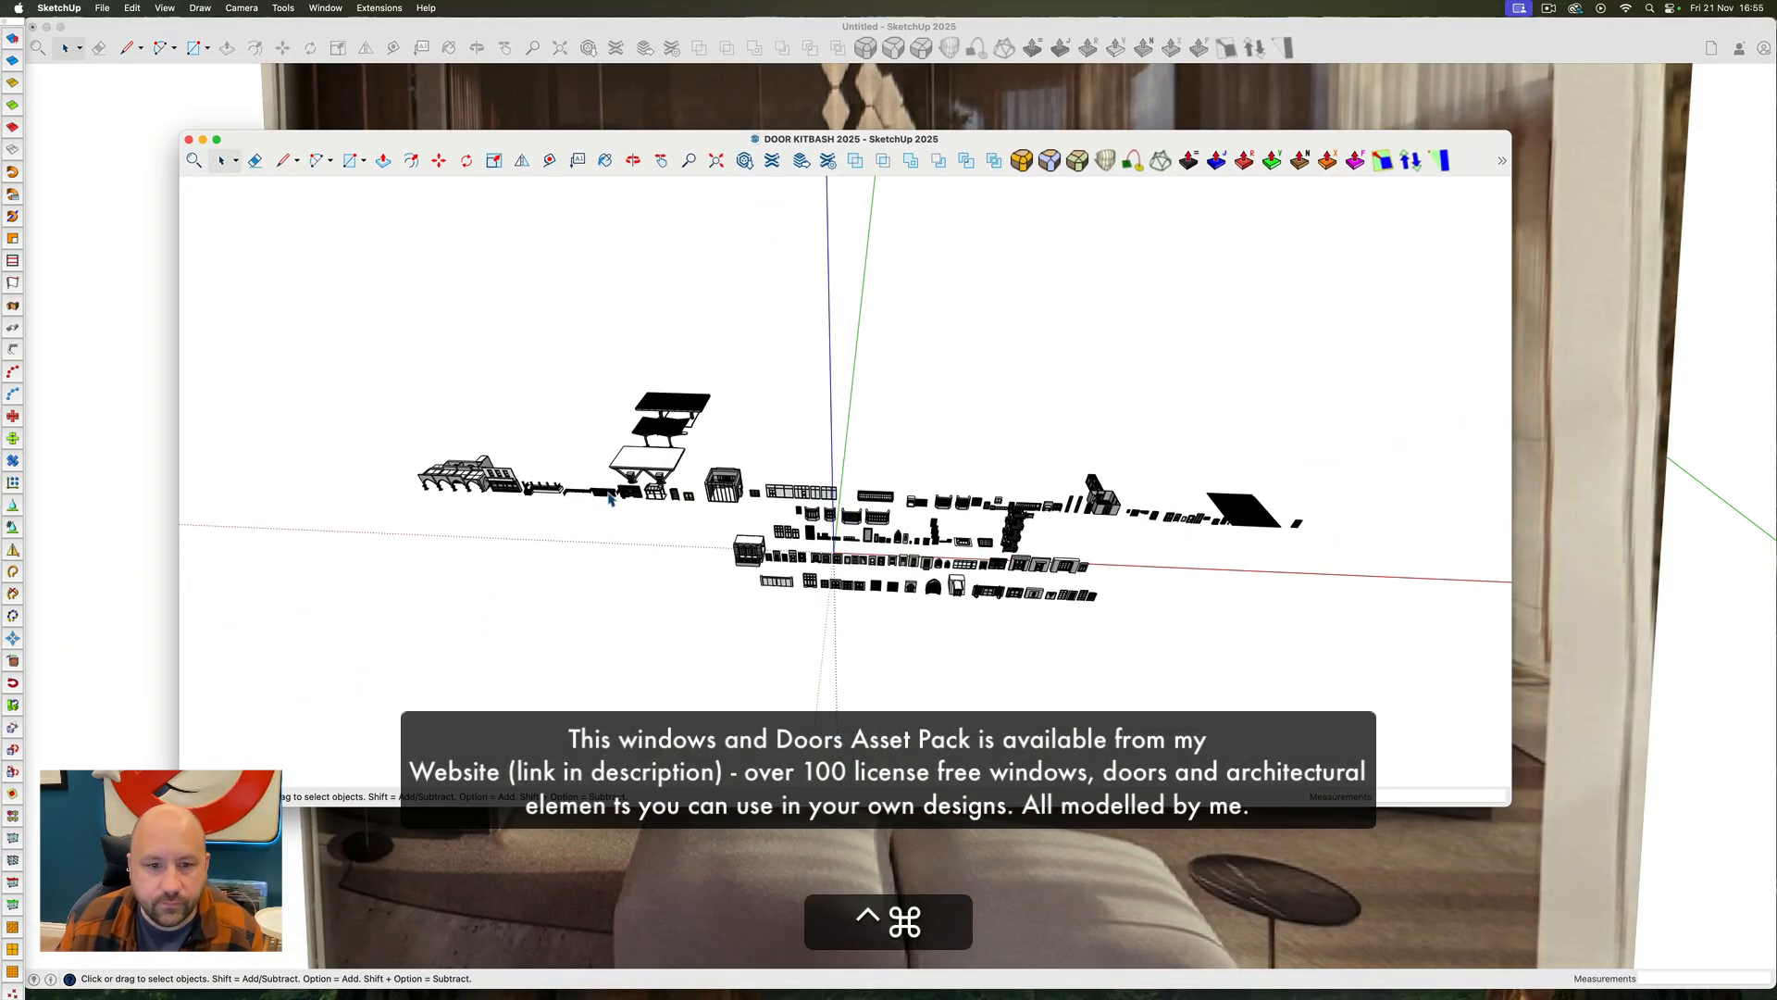
pyautogui.scroll(10, 672, 496)
pyautogui.scroll(8, 856, 482)
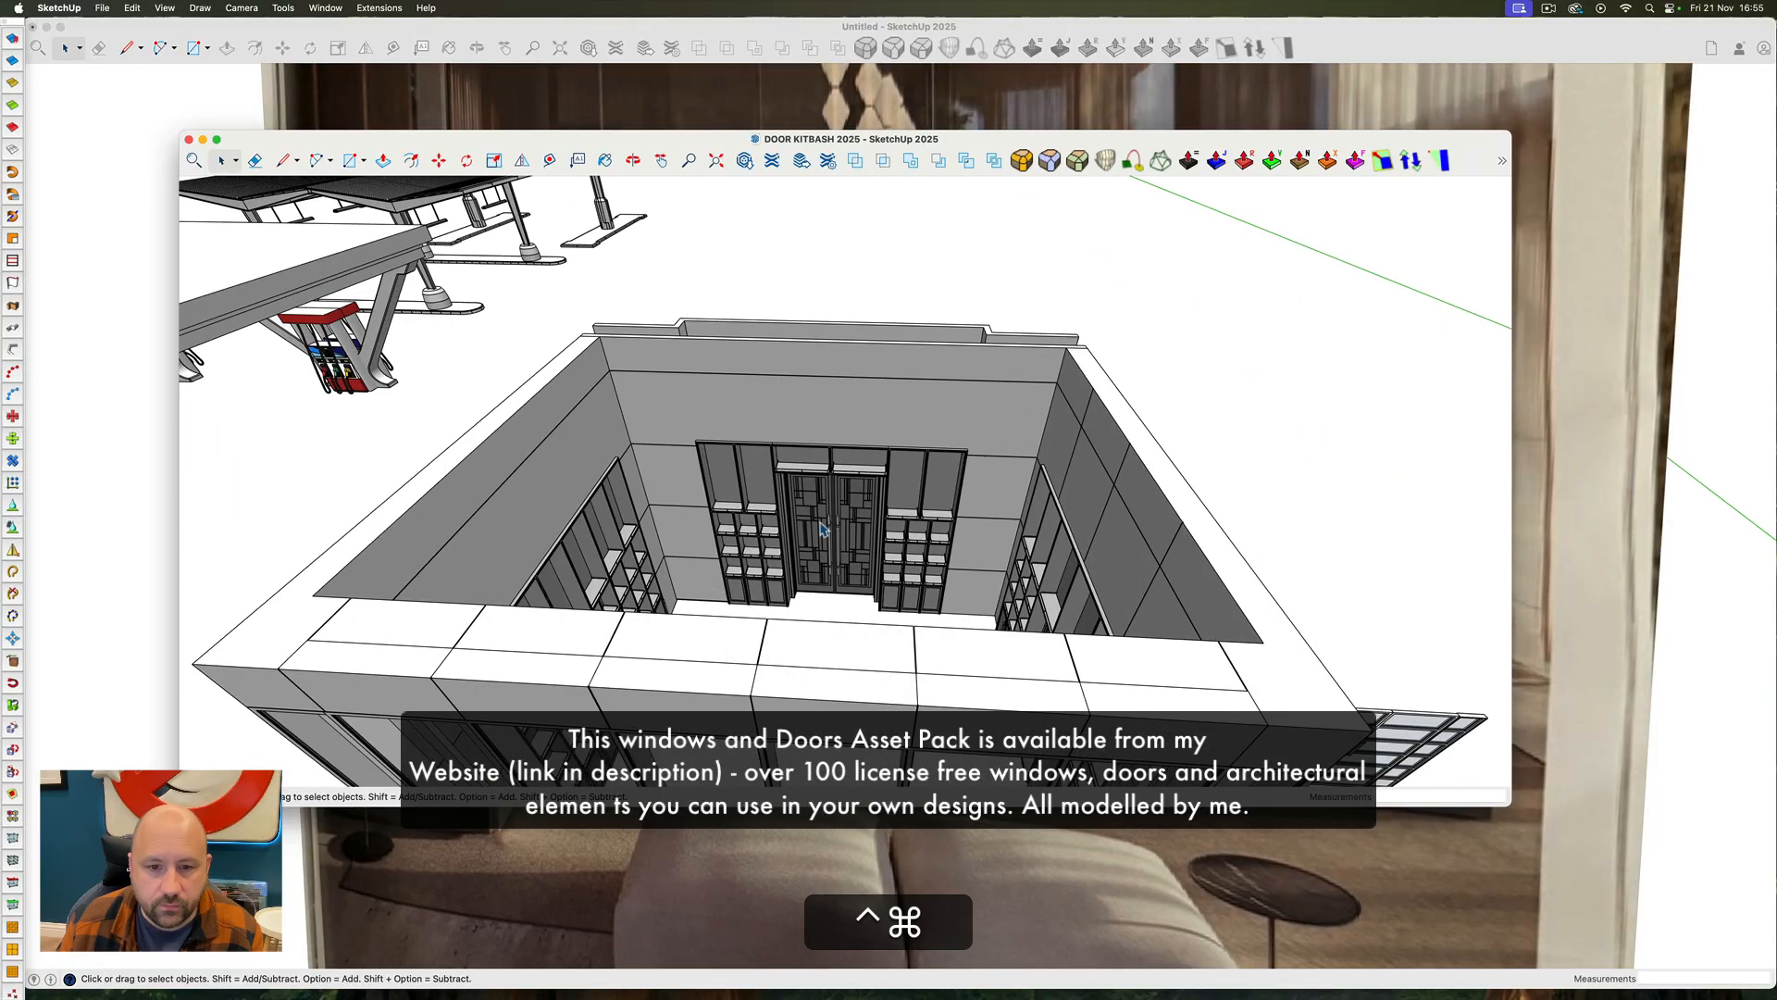
pyautogui.keyDown('ctrl'); pyautogui.keyDown('super'); pyautogui.moveTo(851, 486); pyautogui.dragTo(1199, 518); pyautogui.keyUp('super'); pyautogui.keyUp('ctrl')
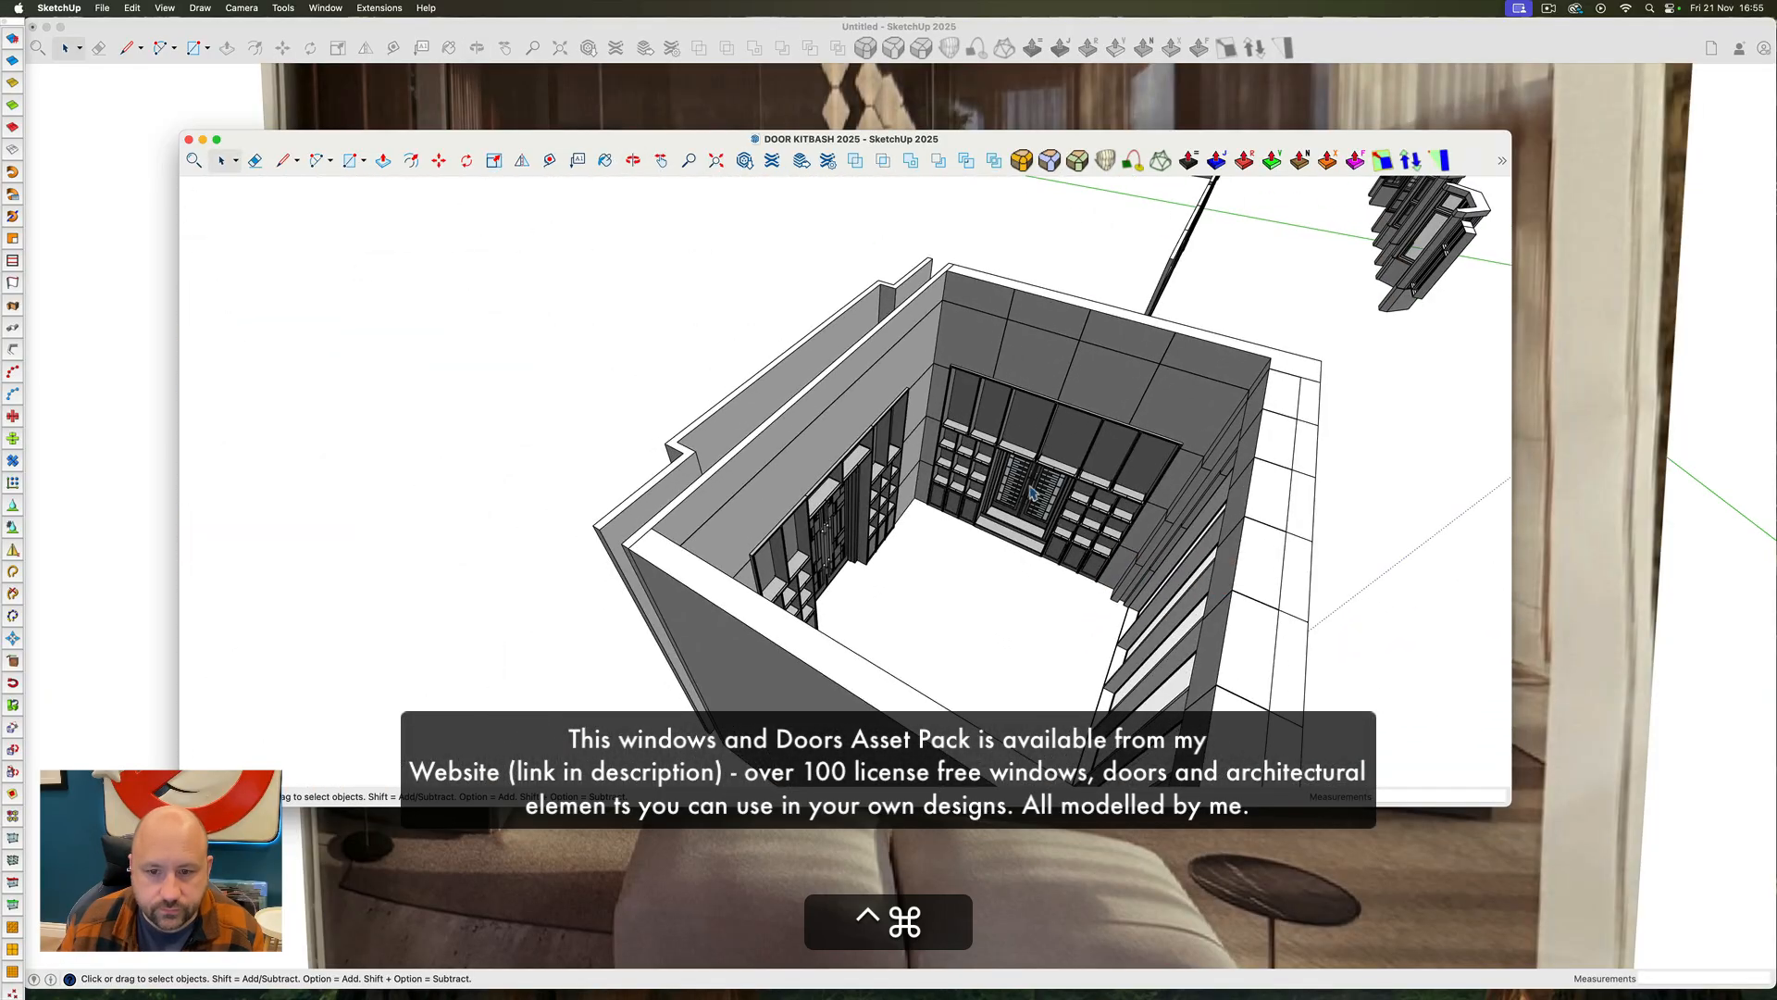
pyautogui.scroll(8, 971, 458)
pyautogui.keyDown('ctrl'); pyautogui.keyDown('super'); pyautogui.moveTo(945, 472); pyautogui.dragTo(776, 416); pyautogui.keyUp('super'); pyautogui.keyUp('ctrl')
pyautogui.click(713, 476)
# Open the panelled room group and copy the full-width shelving unit with cabinets along its base
pyautogui.scroll(-8, 821, 520)
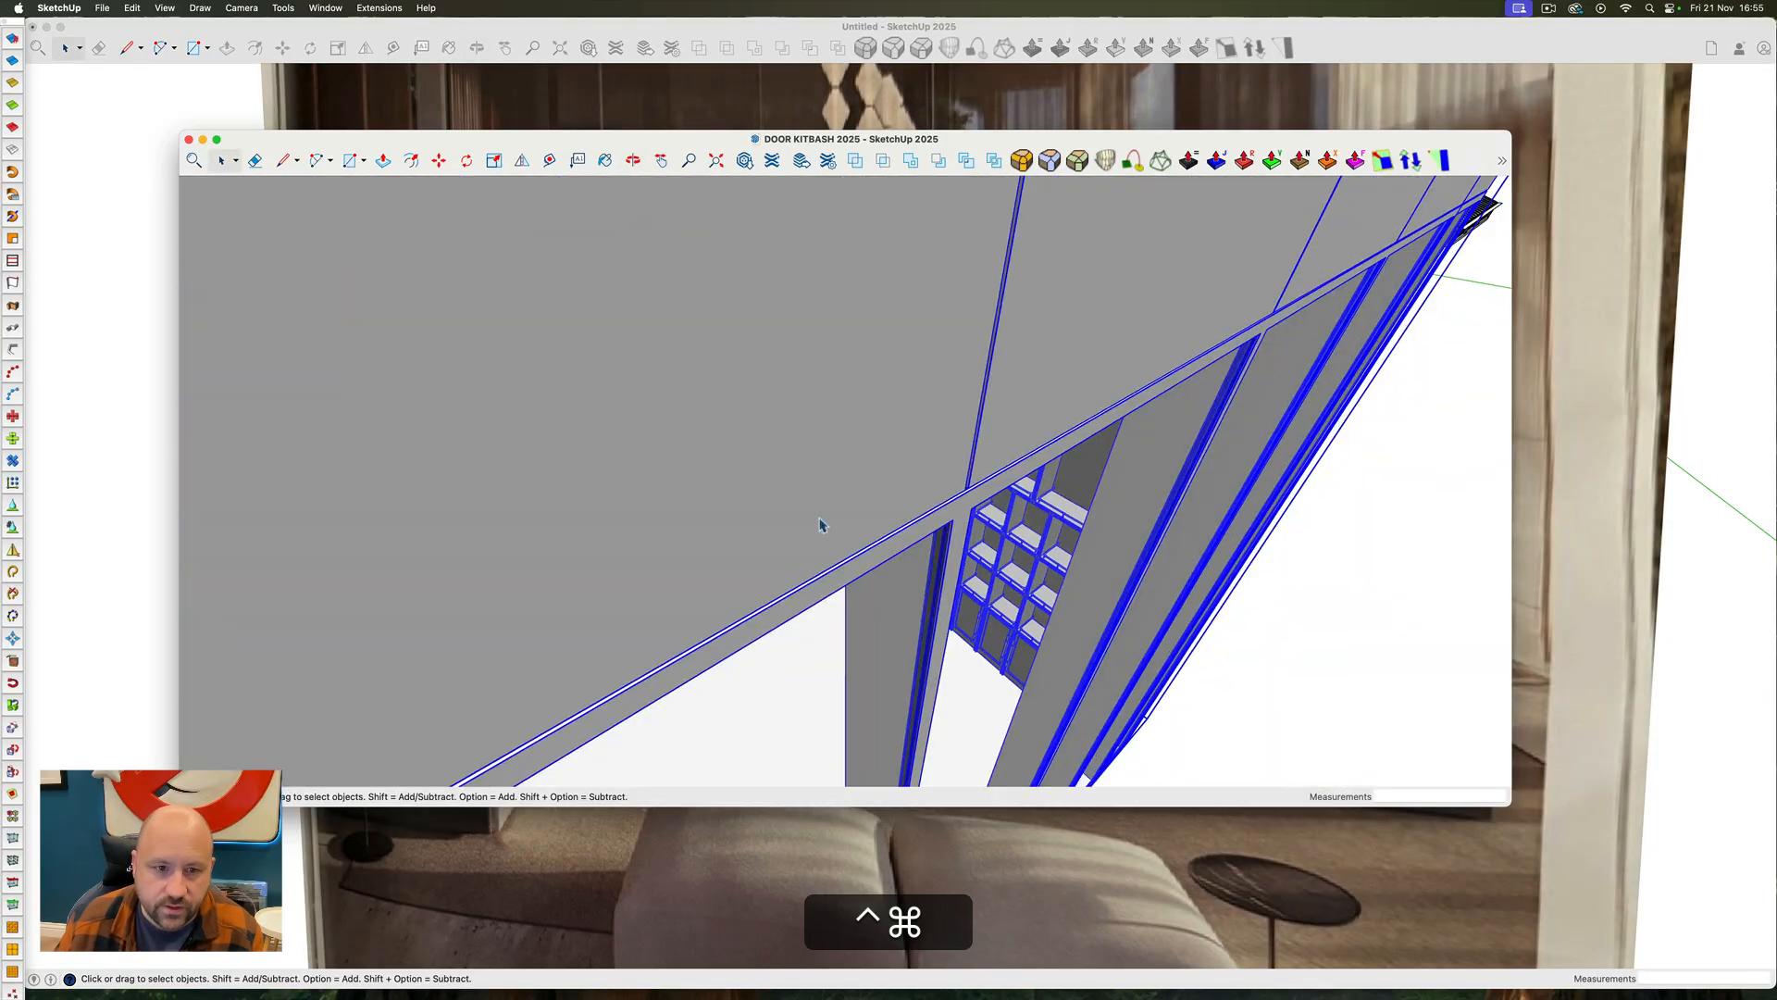
pyautogui.keyDown('ctrl'); pyautogui.keyDown('super'); pyautogui.moveTo(821, 520); pyautogui.dragTo(313, 433); pyautogui.keyUp('super'); pyautogui.keyUp('ctrl')
pyautogui.scroll(-5, 688, 654)
pyautogui.keyDown('ctrl'); pyautogui.keyDown('super'); pyautogui.moveTo(689, 654); pyautogui.dragTo(408, 722); pyautogui.keyUp('super'); pyautogui.keyUp('ctrl')
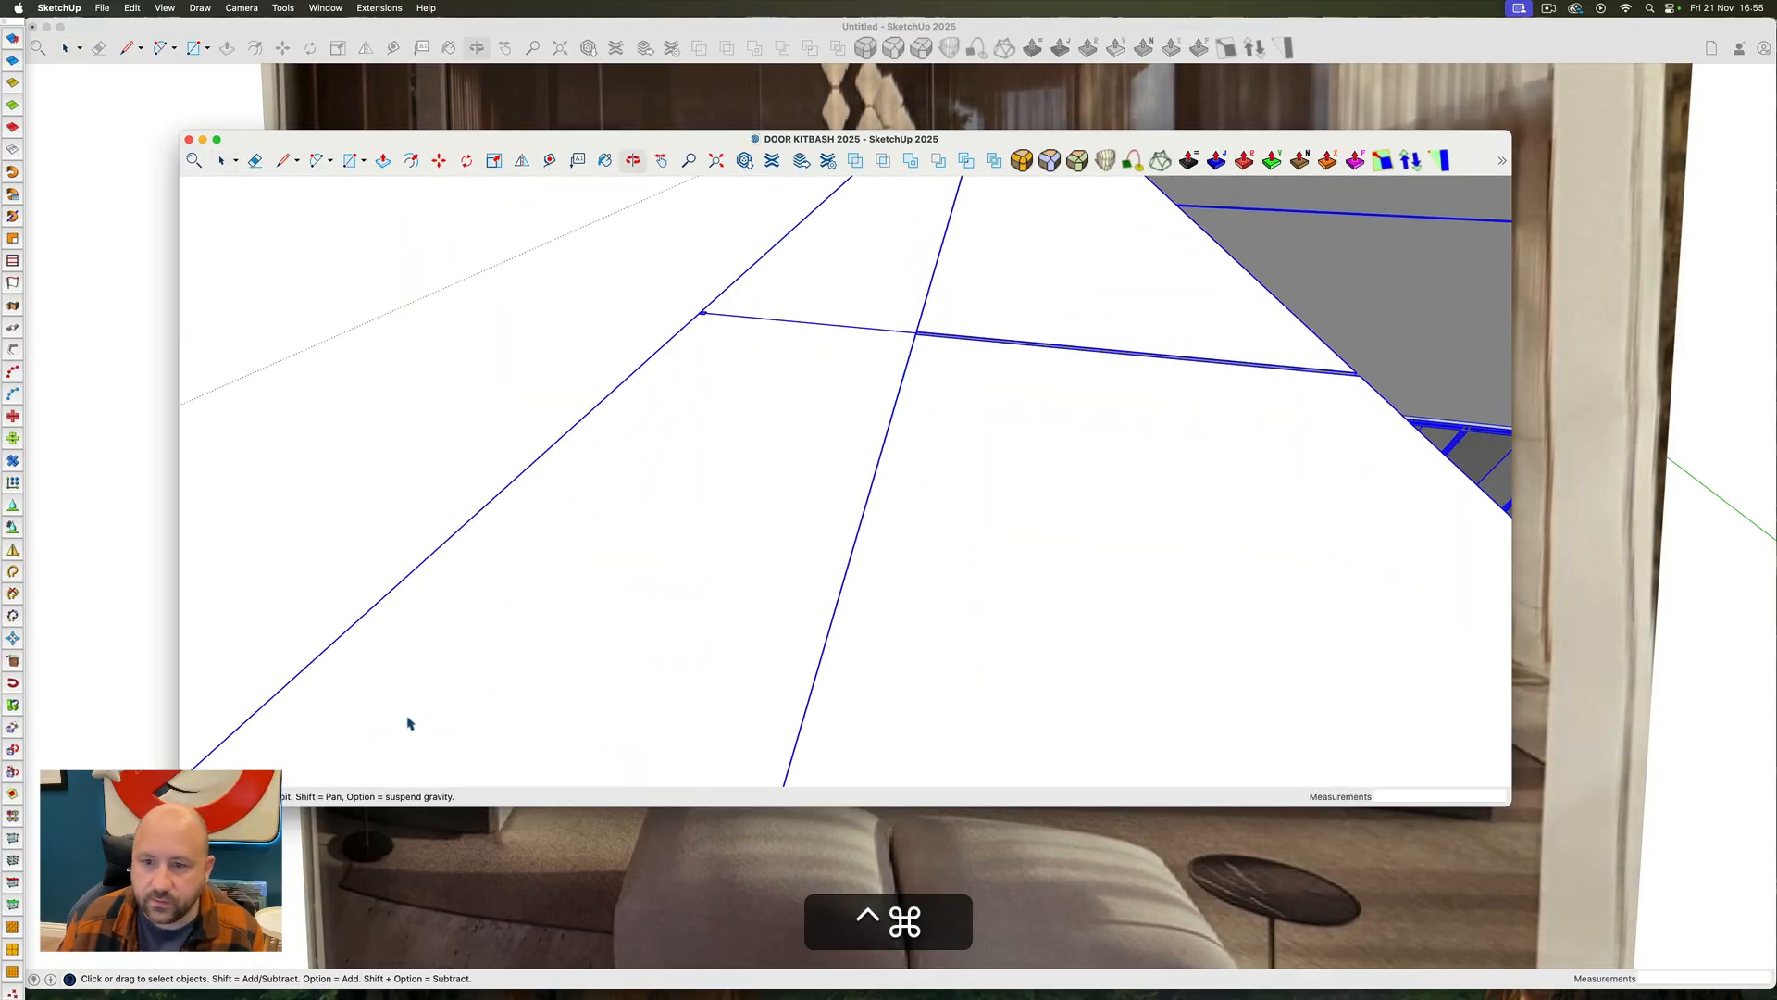
pyautogui.scroll(-5, 435, 696)
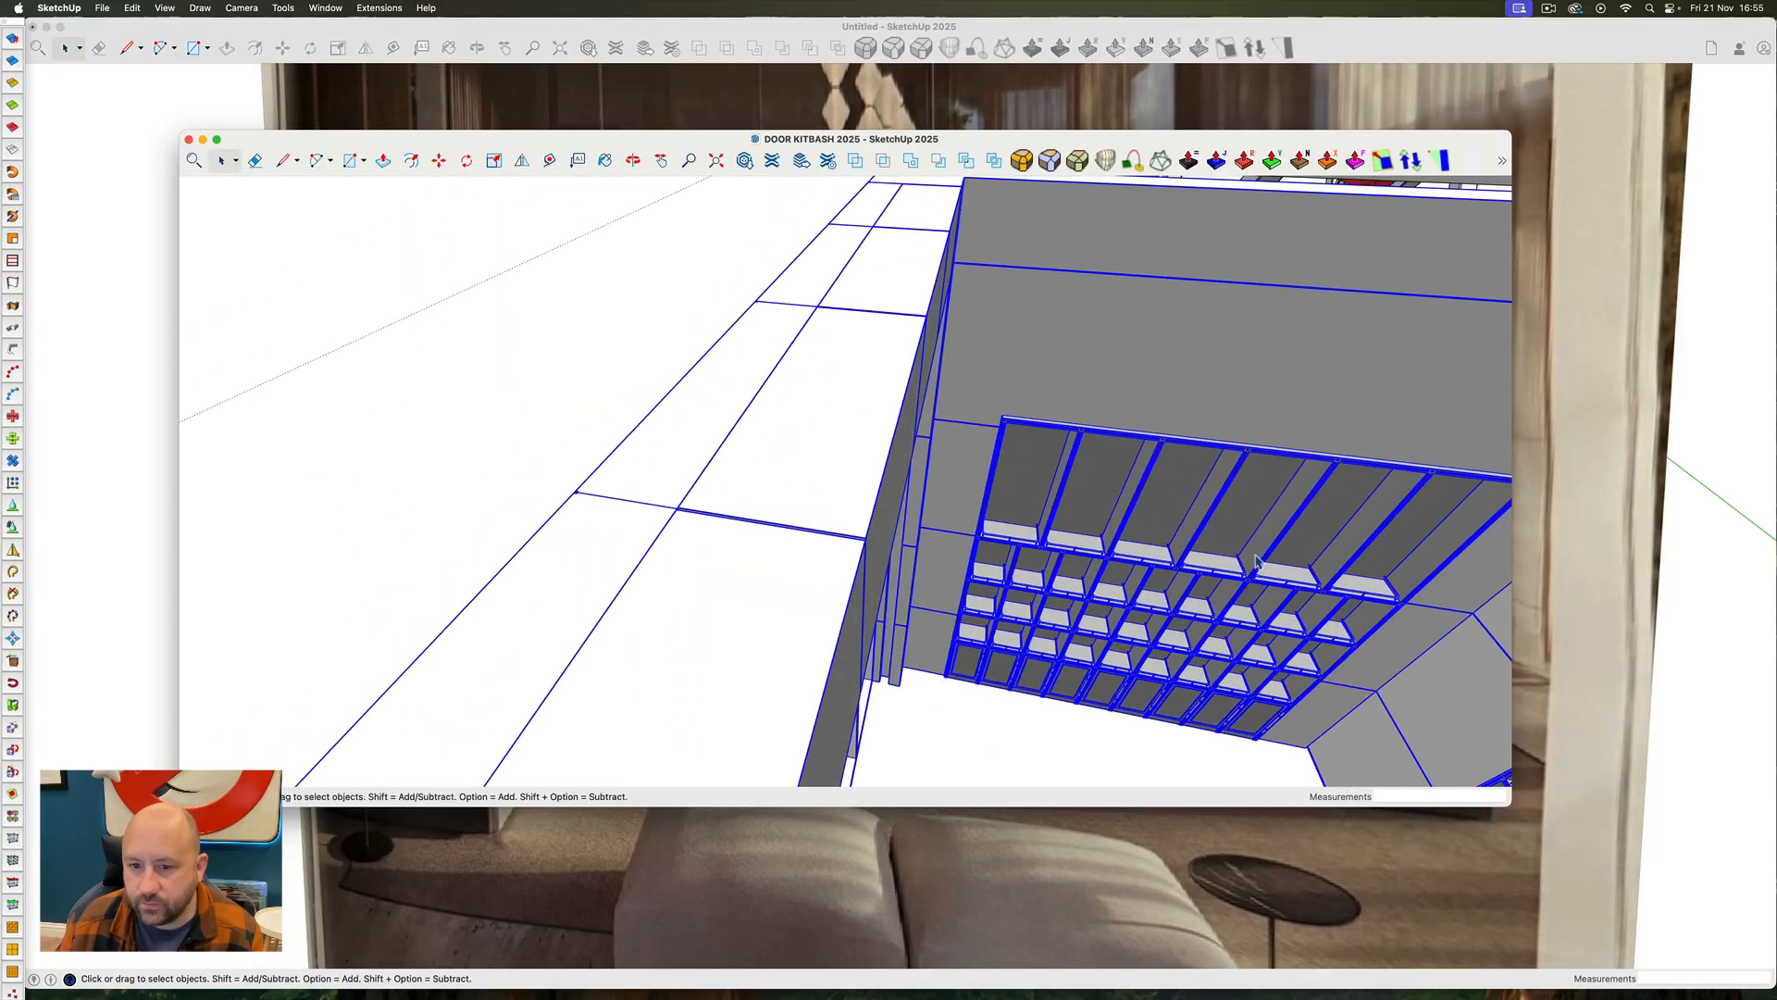
pyautogui.scroll(5, 1256, 561)
pyautogui.doubleClick(963, 526)
pyautogui.click(942, 539)
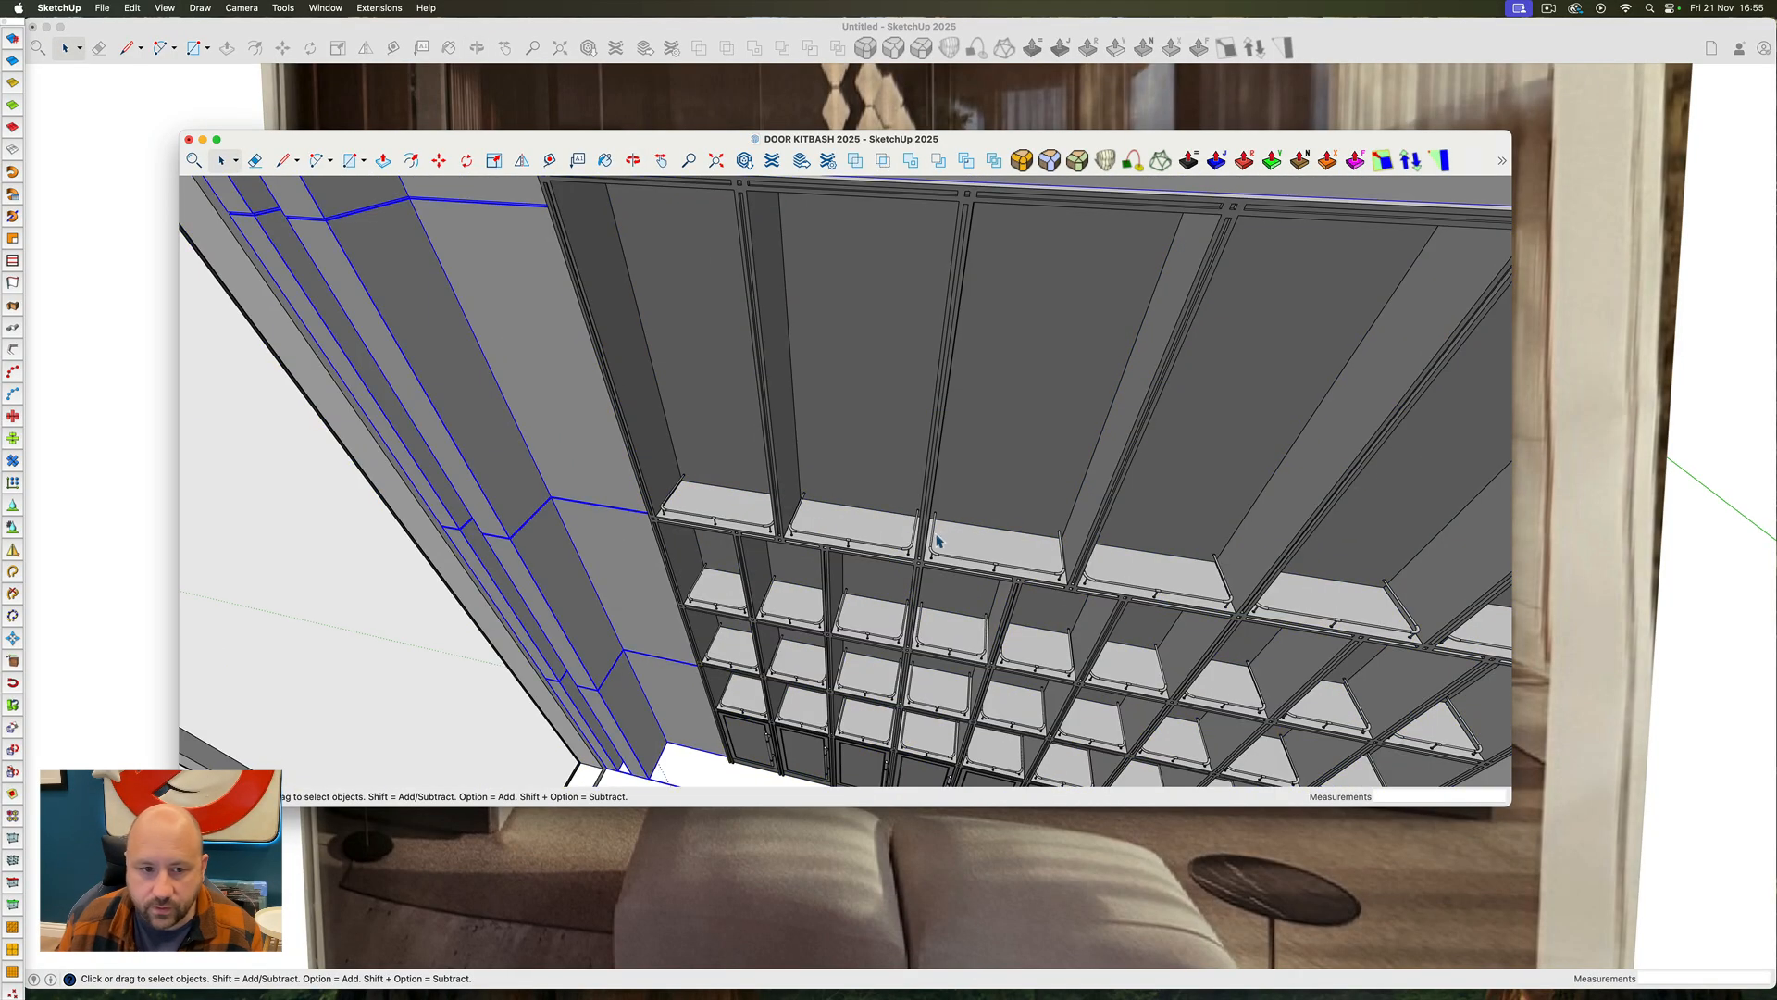
pyautogui.click(860, 553)
pyautogui.keyDown('ctrl'); pyautogui.keyDown('super'); pyautogui.moveTo(837, 533); pyautogui.dragTo(1003, 609); pyautogui.keyUp('super'); pyautogui.keyUp('ctrl')
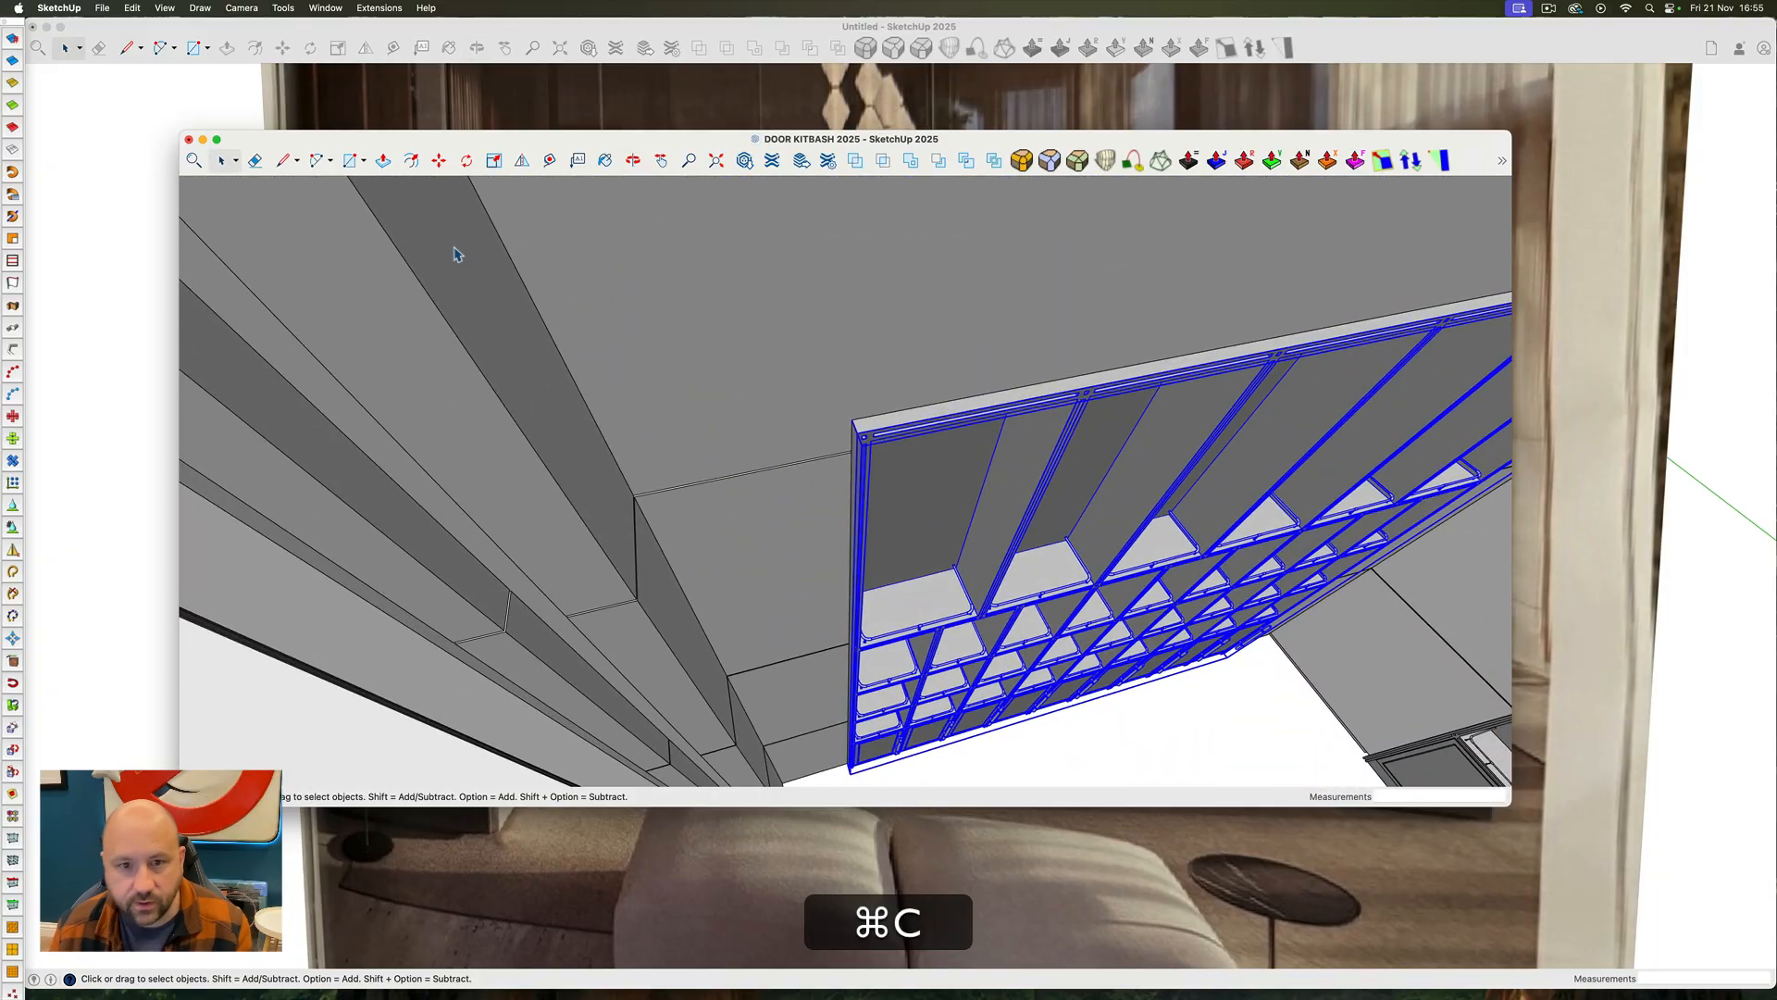
# Return to the living room model and paste the shelving unit onto the floor in front of the left wall
pyautogui.click(251, 100)
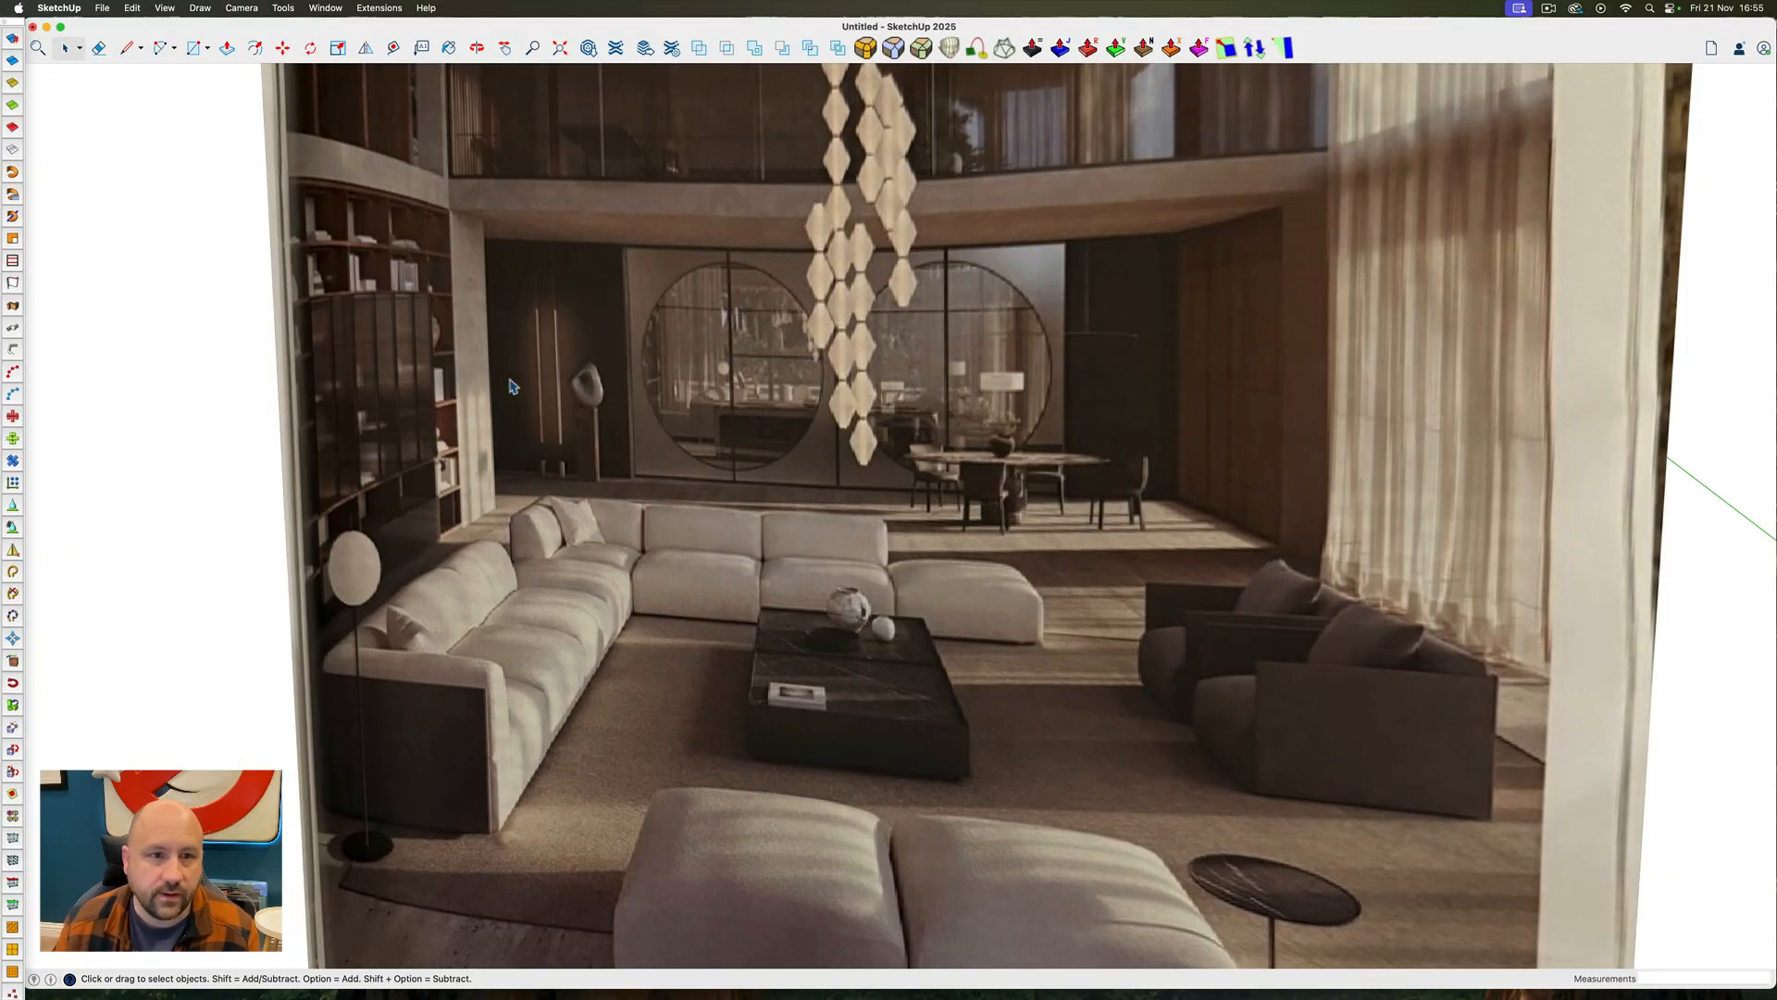
pyautogui.scroll(-10, 513, 386)
pyautogui.keyDown('ctrl'); pyautogui.keyDown('super'); pyautogui.moveTo(1078, 547); pyautogui.dragTo(879, 576); pyautogui.keyUp('super'); pyautogui.keyUp('ctrl')
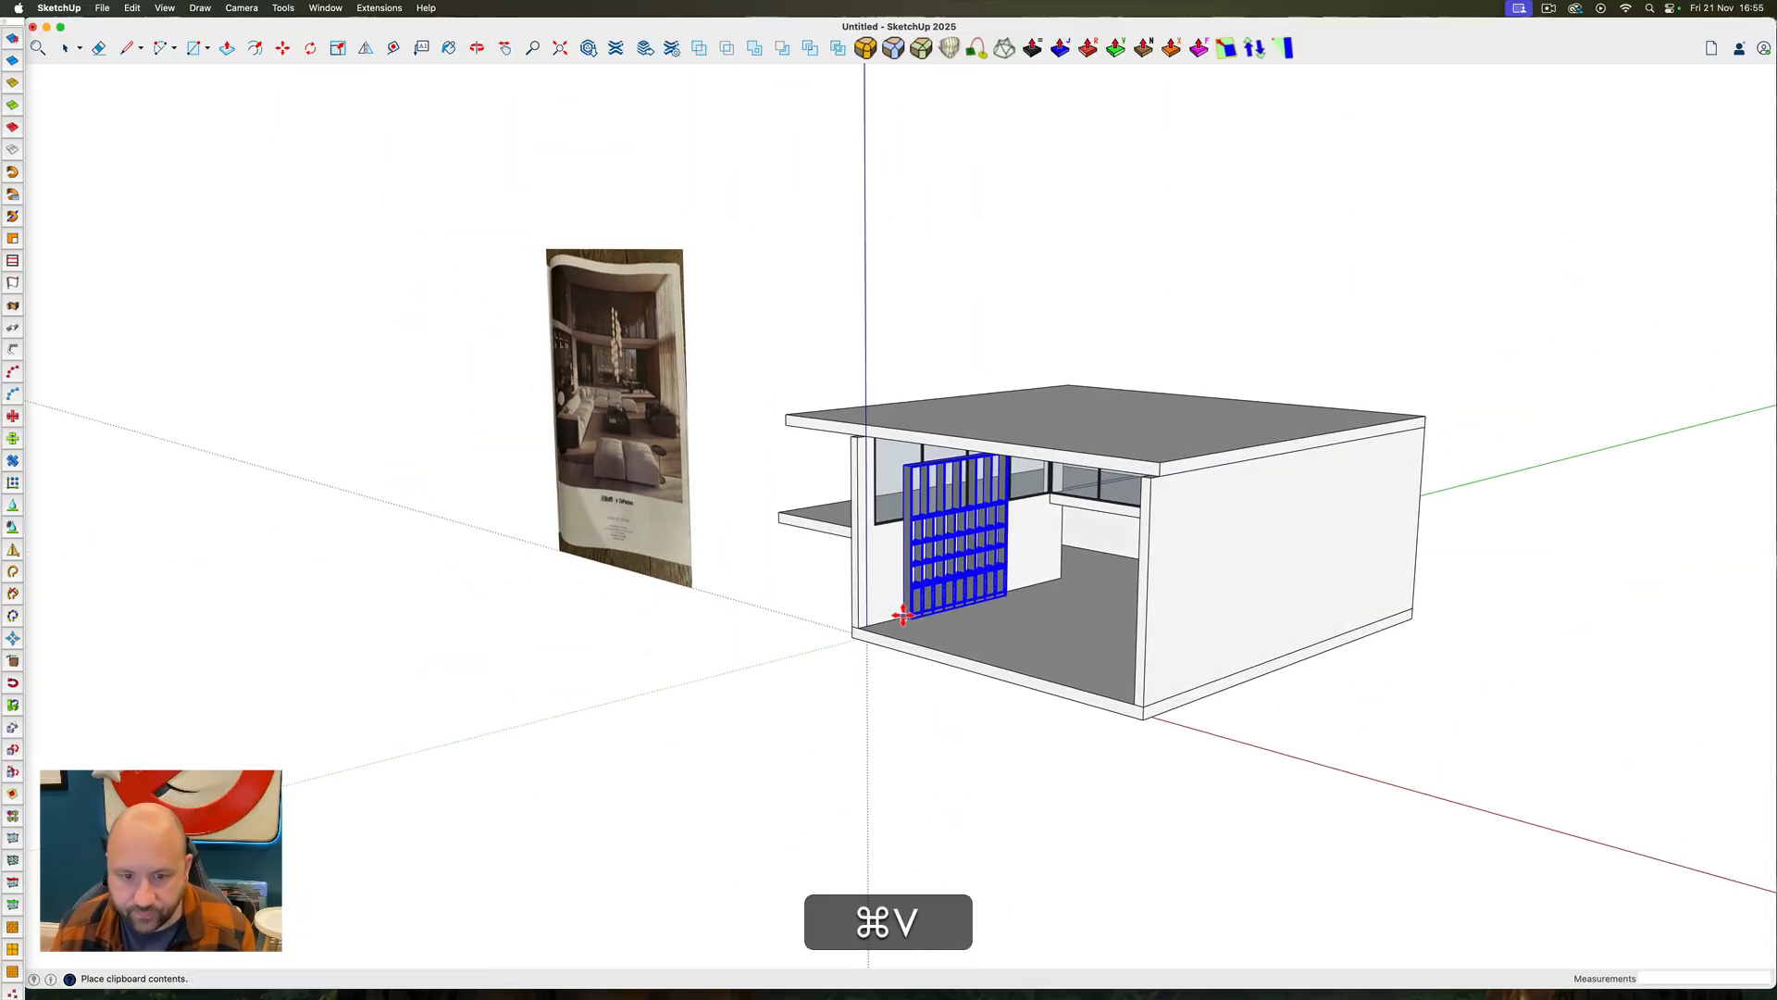
pyautogui.click(904, 613)
pyautogui.scroll(5, 909, 625)
pyautogui.scroll(-8, 984, 647)
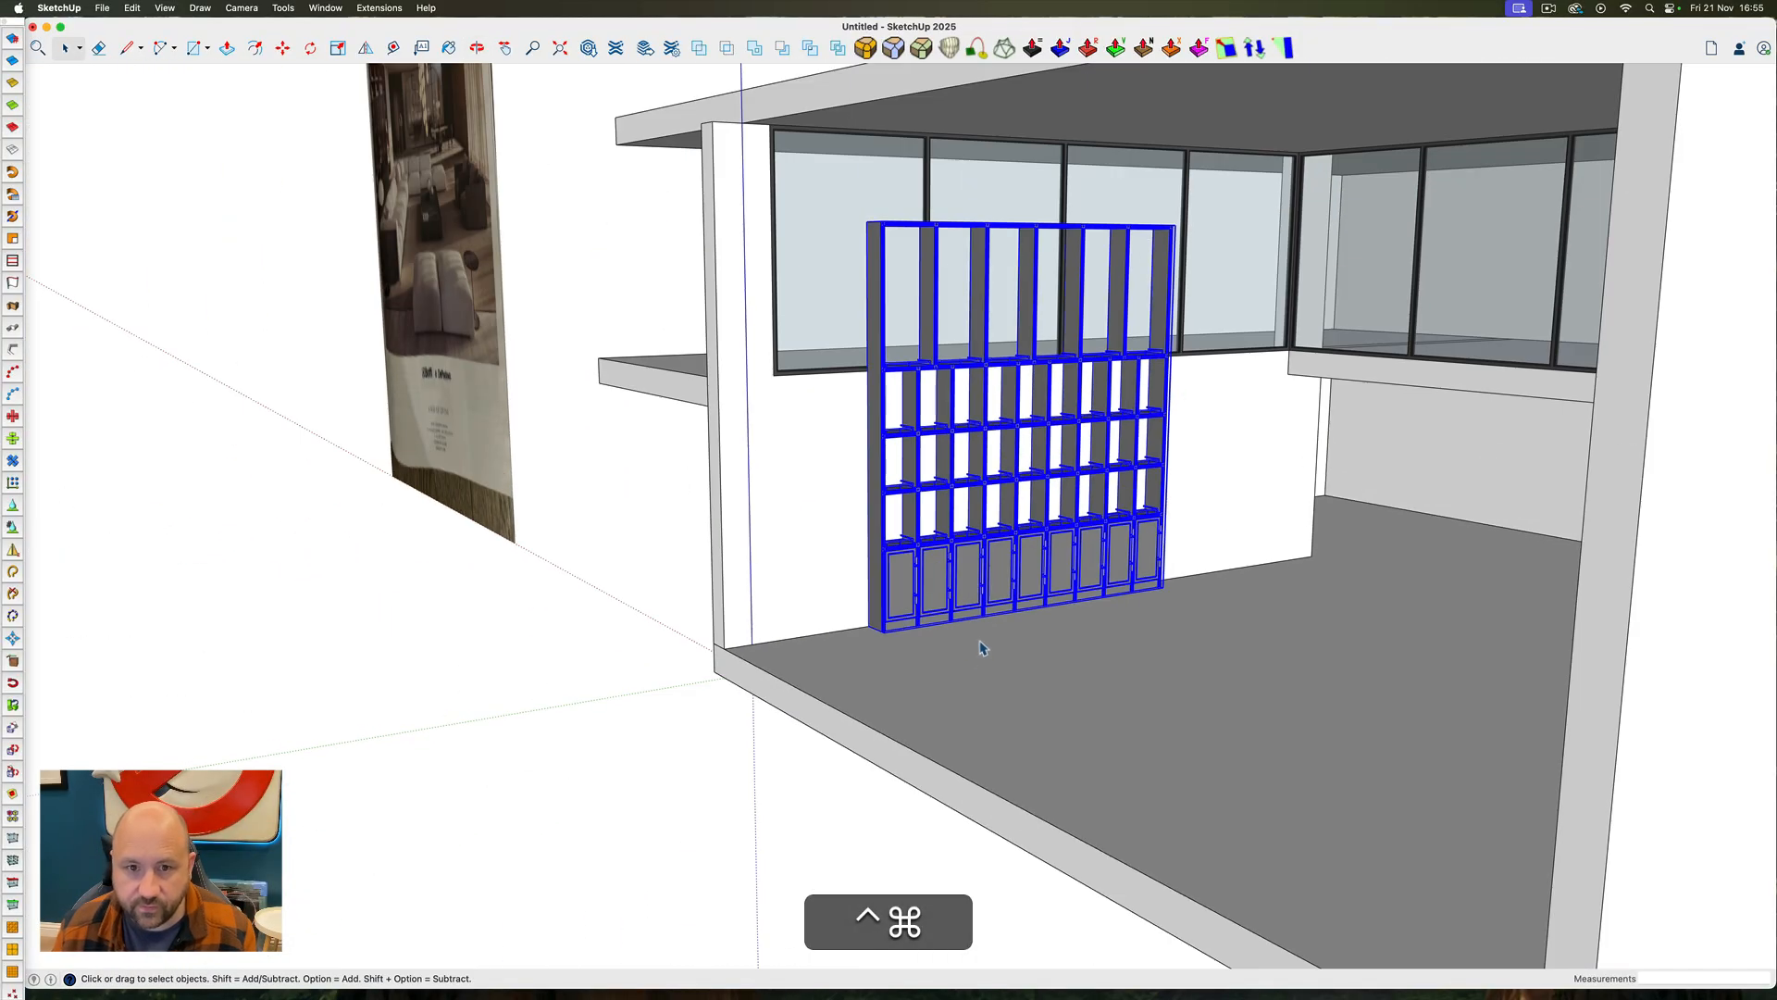
pyautogui.keyDown('ctrl'); pyautogui.keyDown('super'); pyautogui.moveTo(975, 654); pyautogui.dragTo(1024, 687); pyautogui.keyUp('super'); pyautogui.keyUp('ctrl')
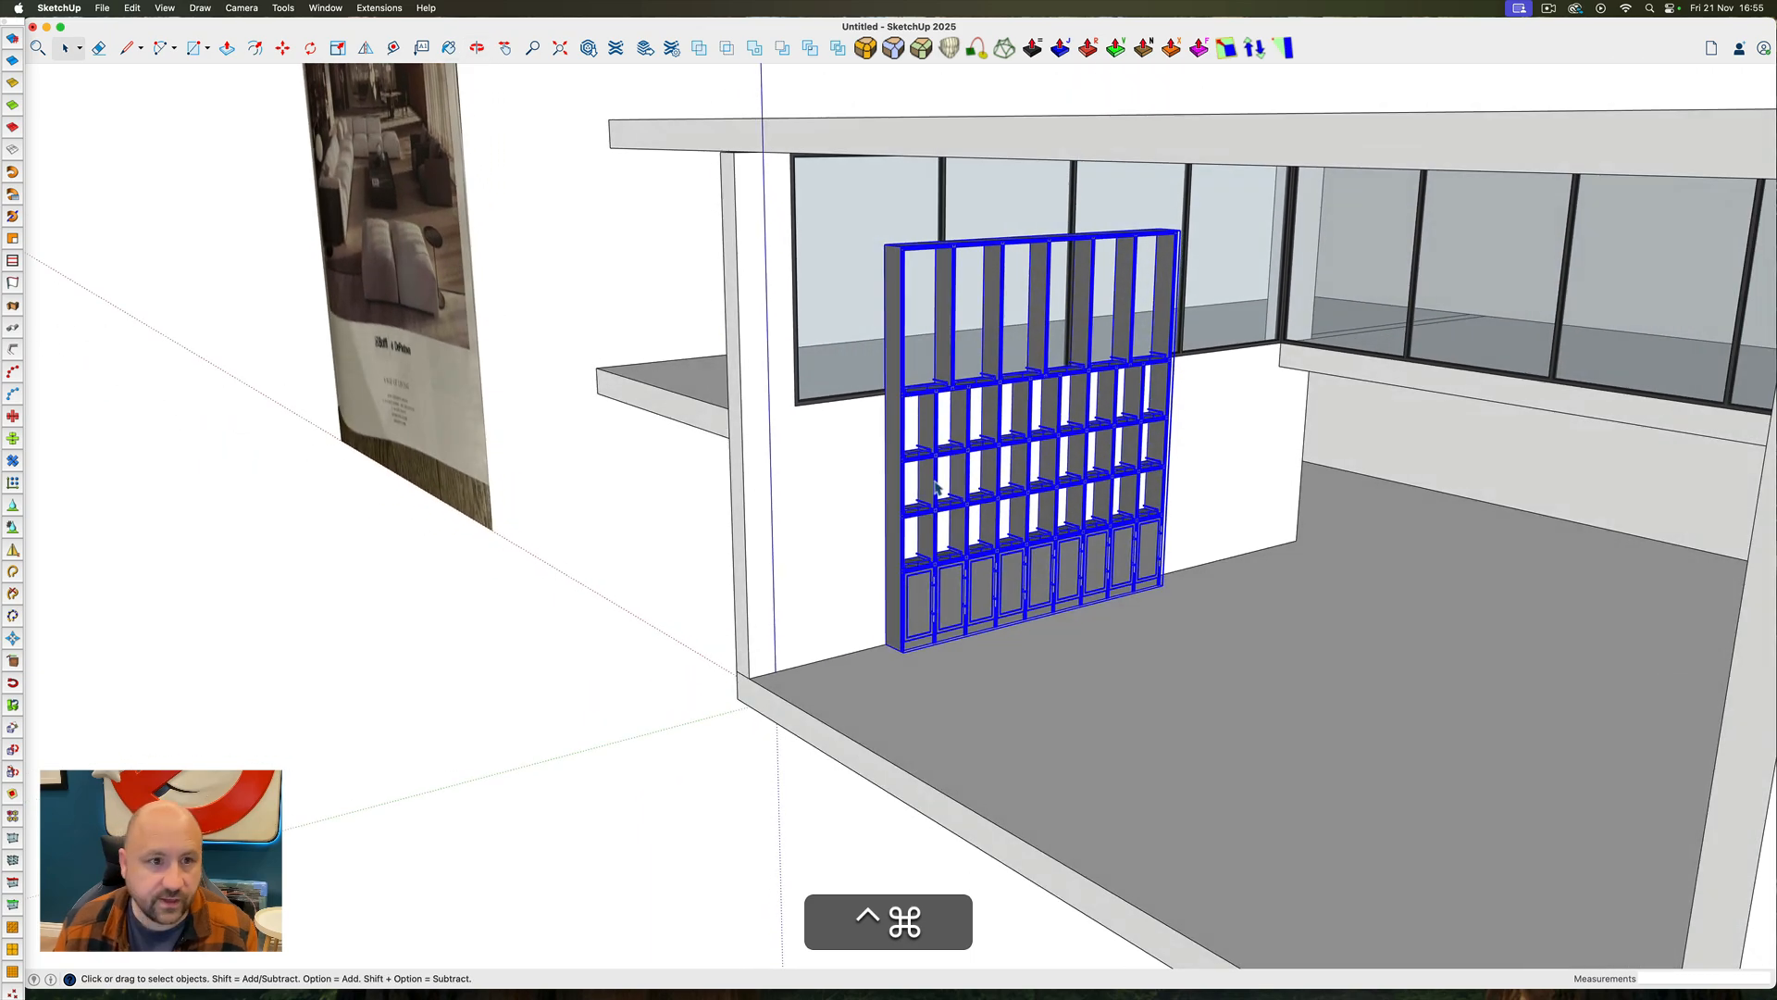
# Measure up from the left wall's floor edge and place a horizontal guide along the wall level with the rear beam's underside
pyautogui.scroll(-5, 1136, 714)
pyautogui.scroll(10, 601, 271)
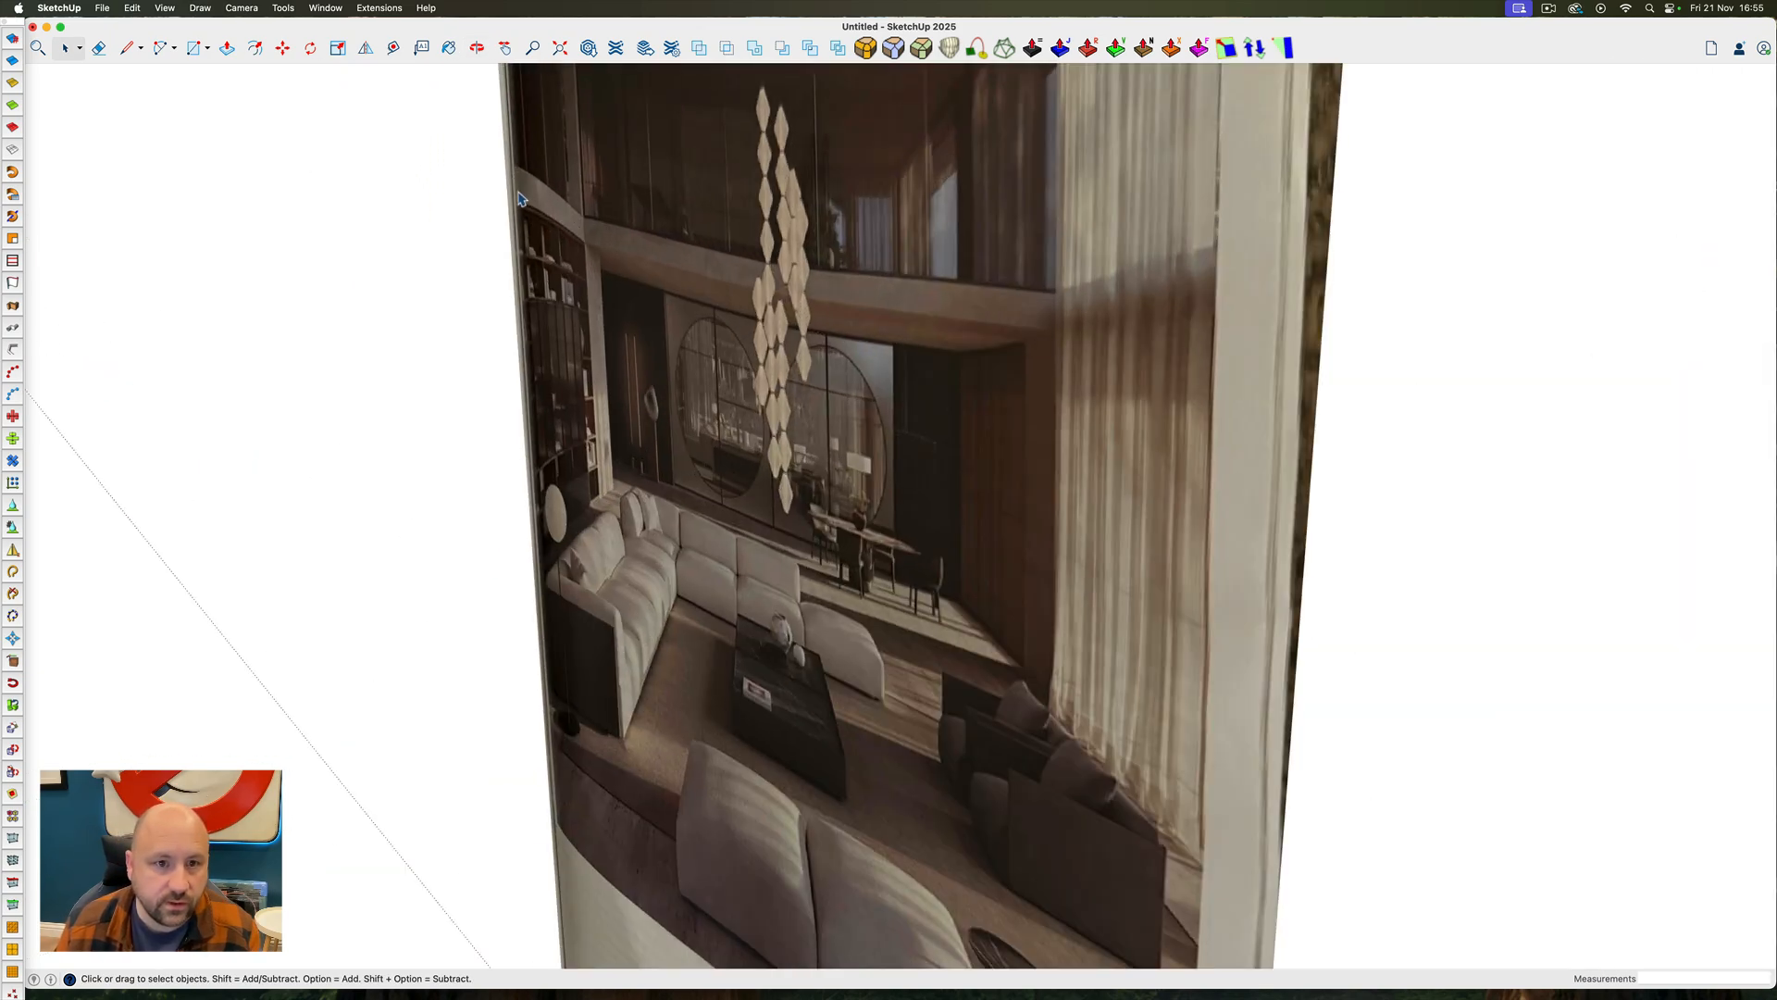
pyautogui.scroll(-10, 634, 261)
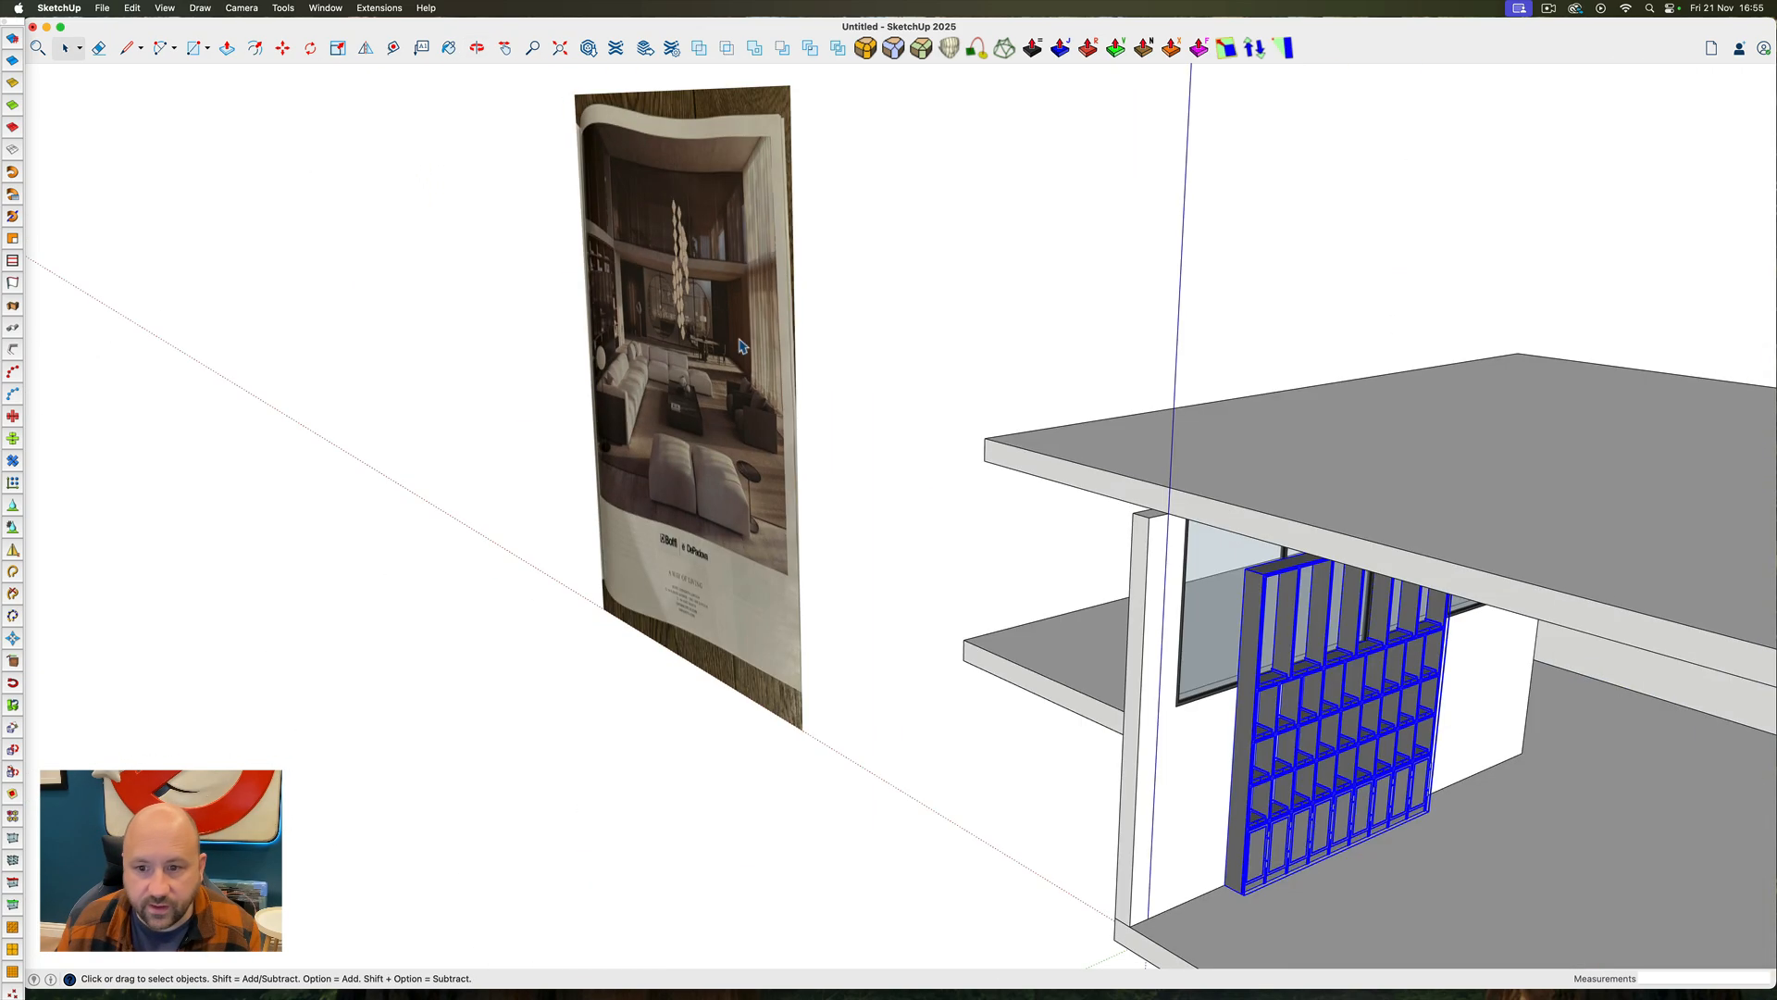
pyautogui.keyDown('ctrl'); pyautogui.keyDown('super'); pyautogui.moveTo(1424, 696); pyautogui.dragTo(1492, 619); pyautogui.keyUp('super'); pyautogui.keyUp('ctrl')
pyautogui.scroll(5, 1492, 618)
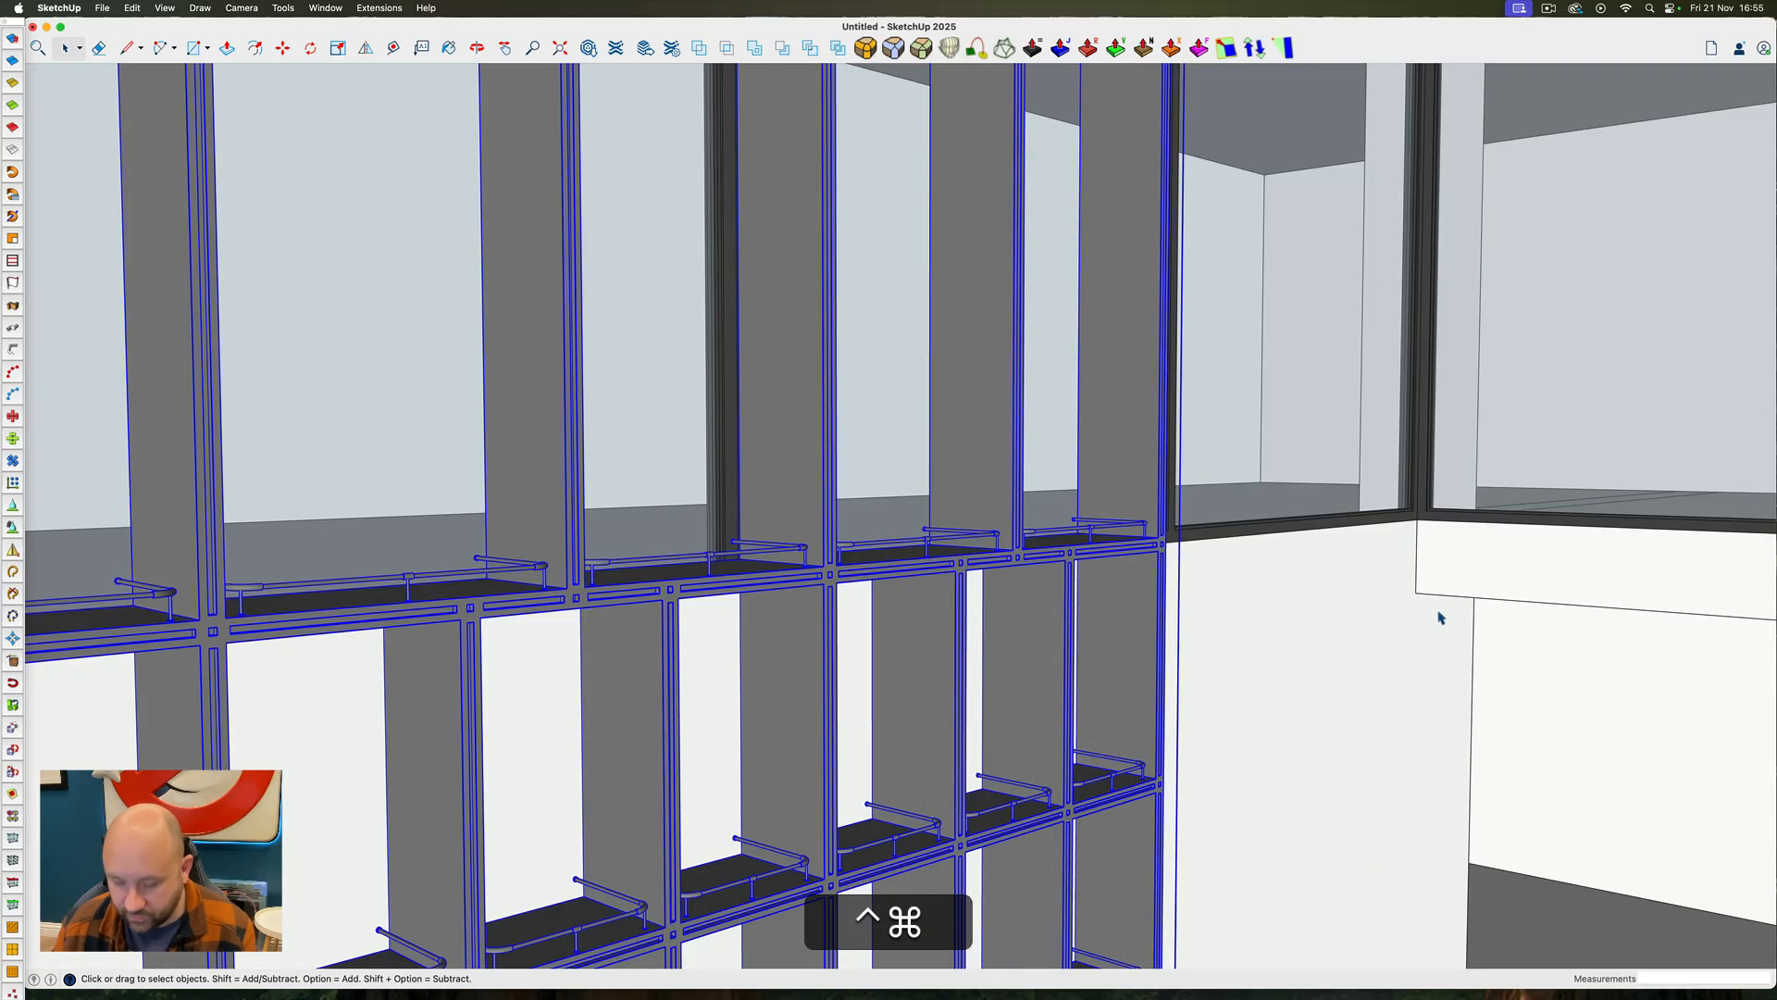
pyautogui.scroll(-4, 1262, 564)
pyautogui.press('t')
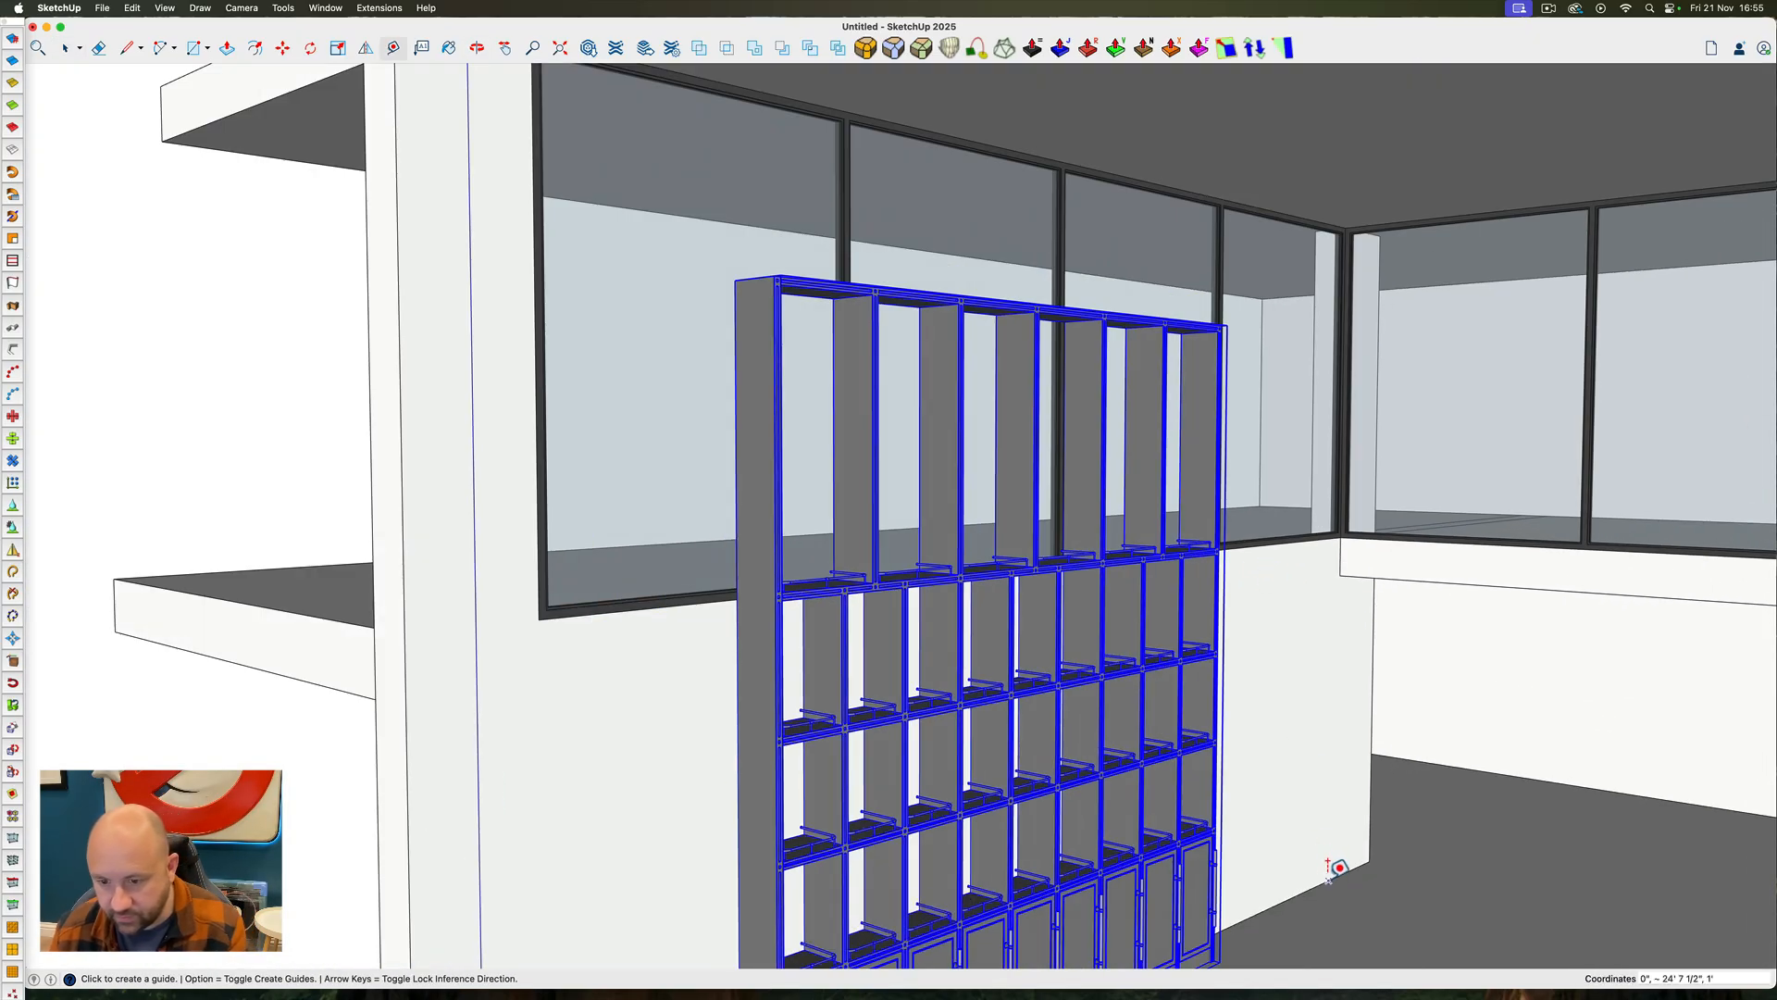
pyautogui.press('Up')
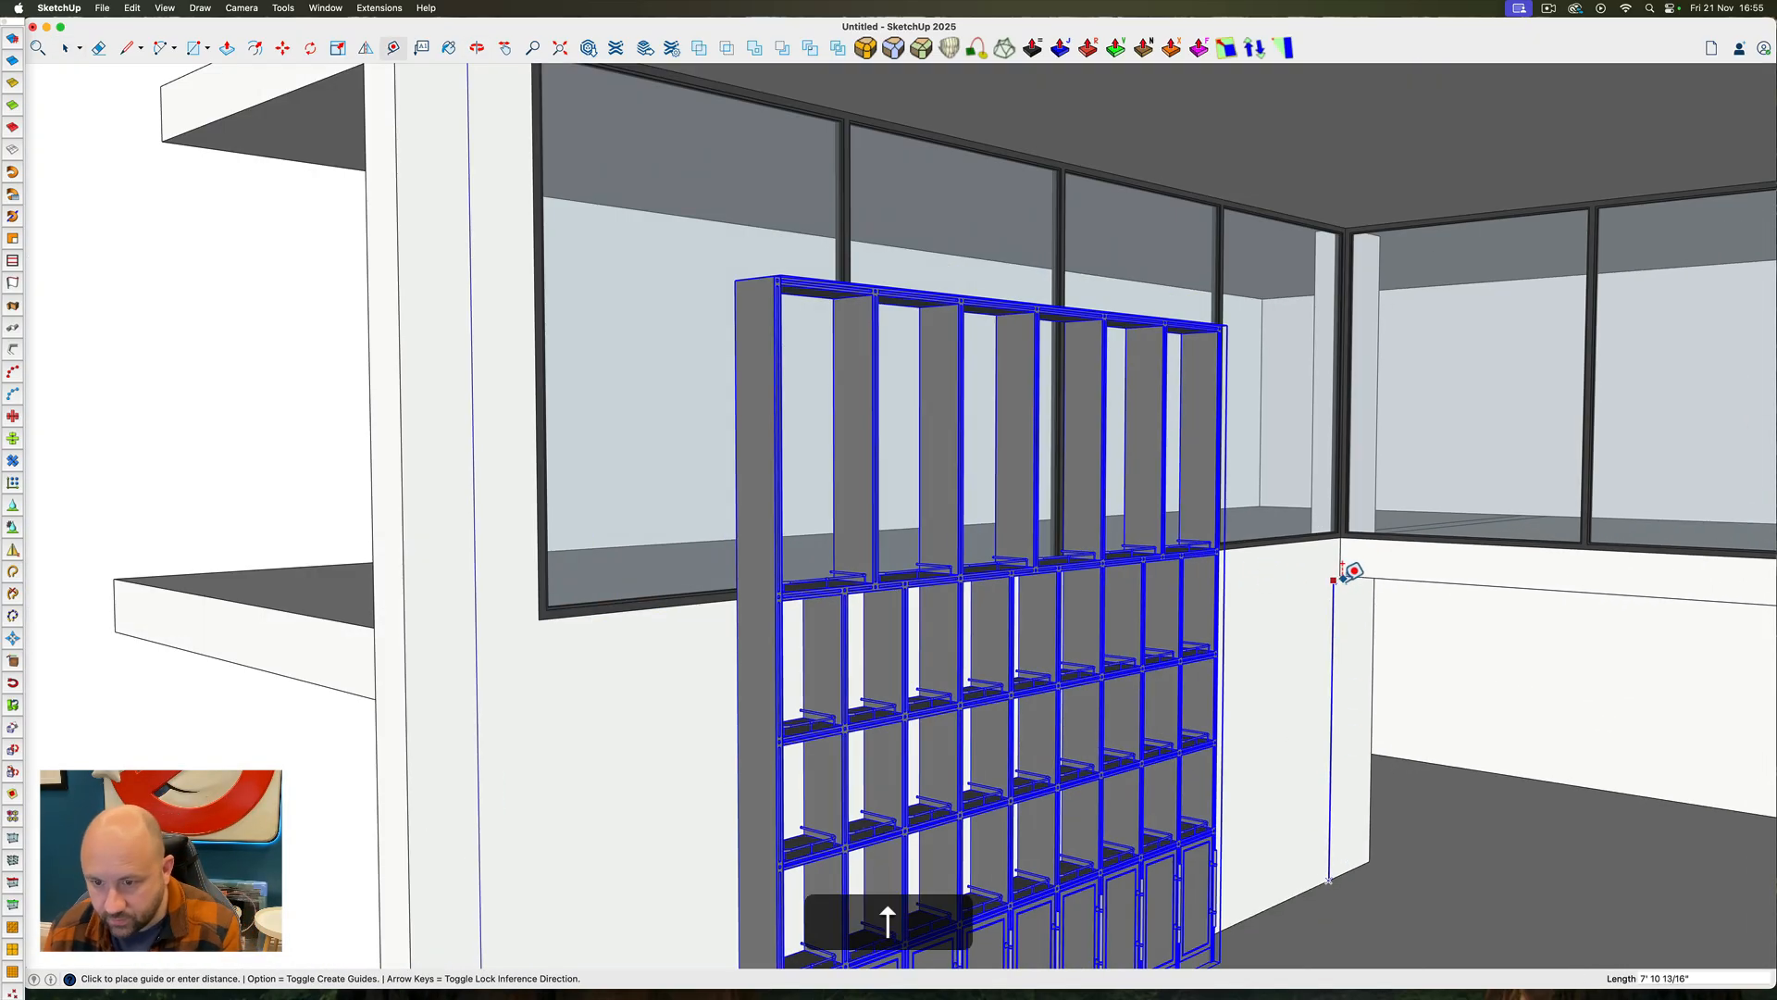
pyautogui.press('Escape')
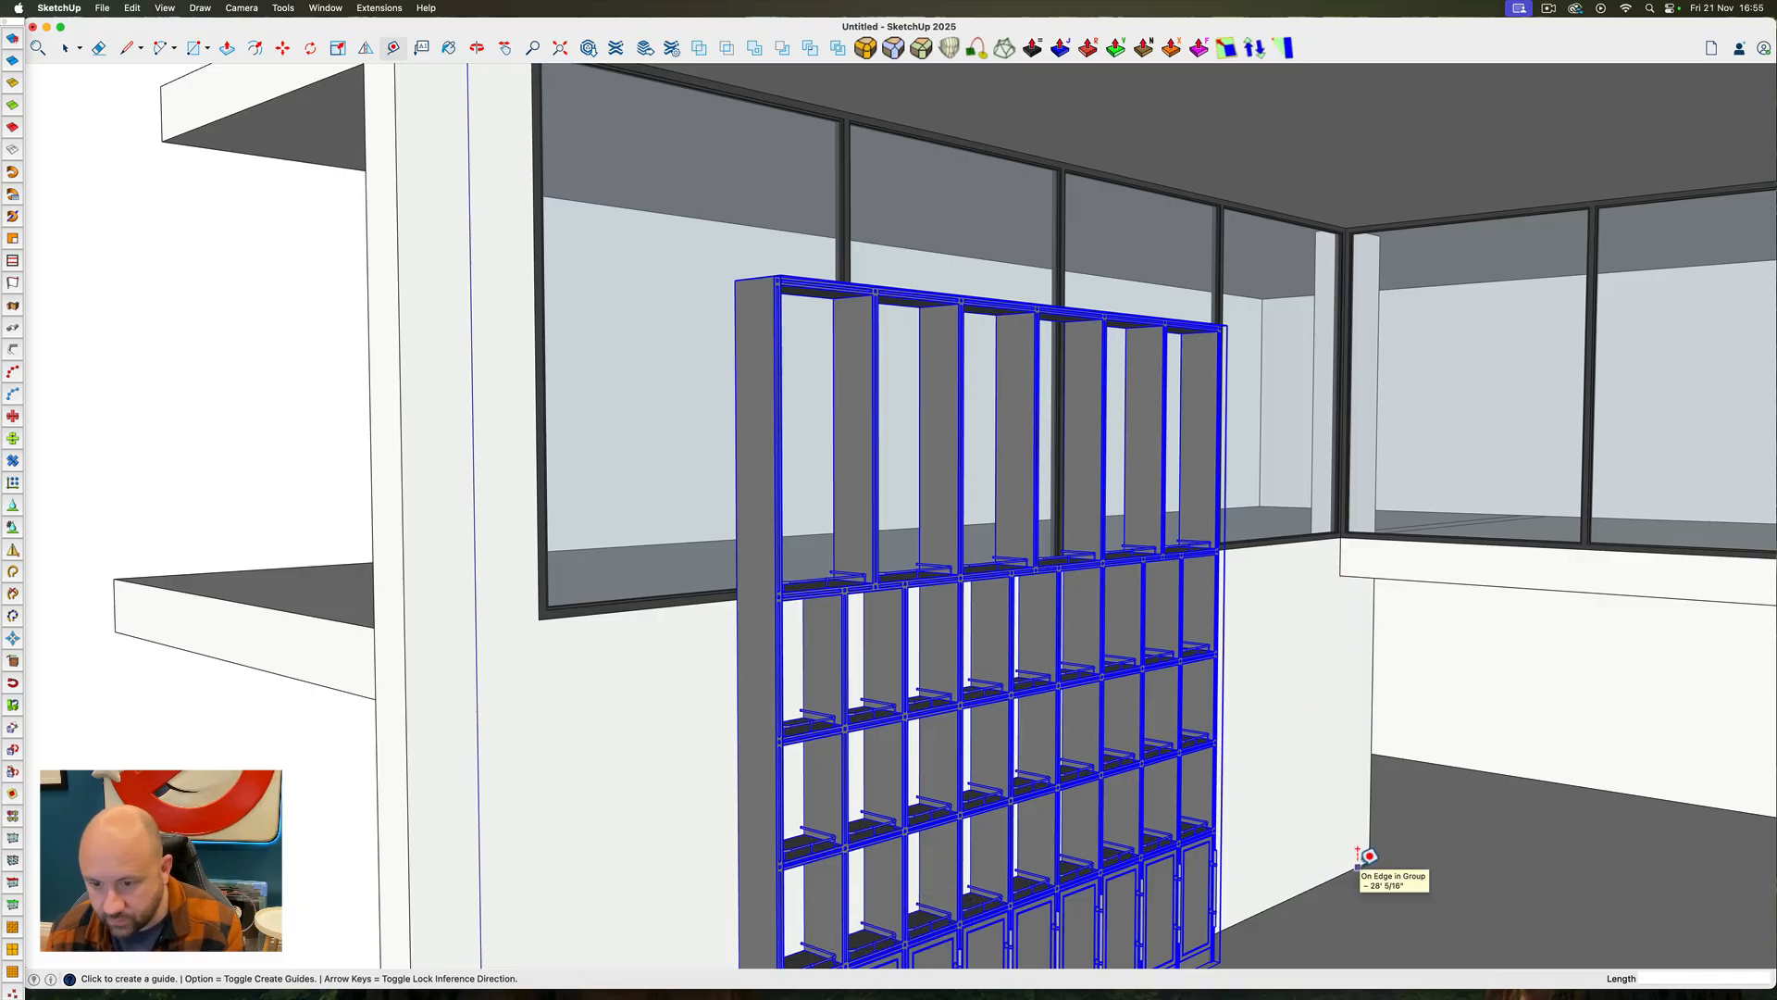
pyautogui.click(1358, 856)
pyautogui.click(1347, 569)
pyautogui.press('space')
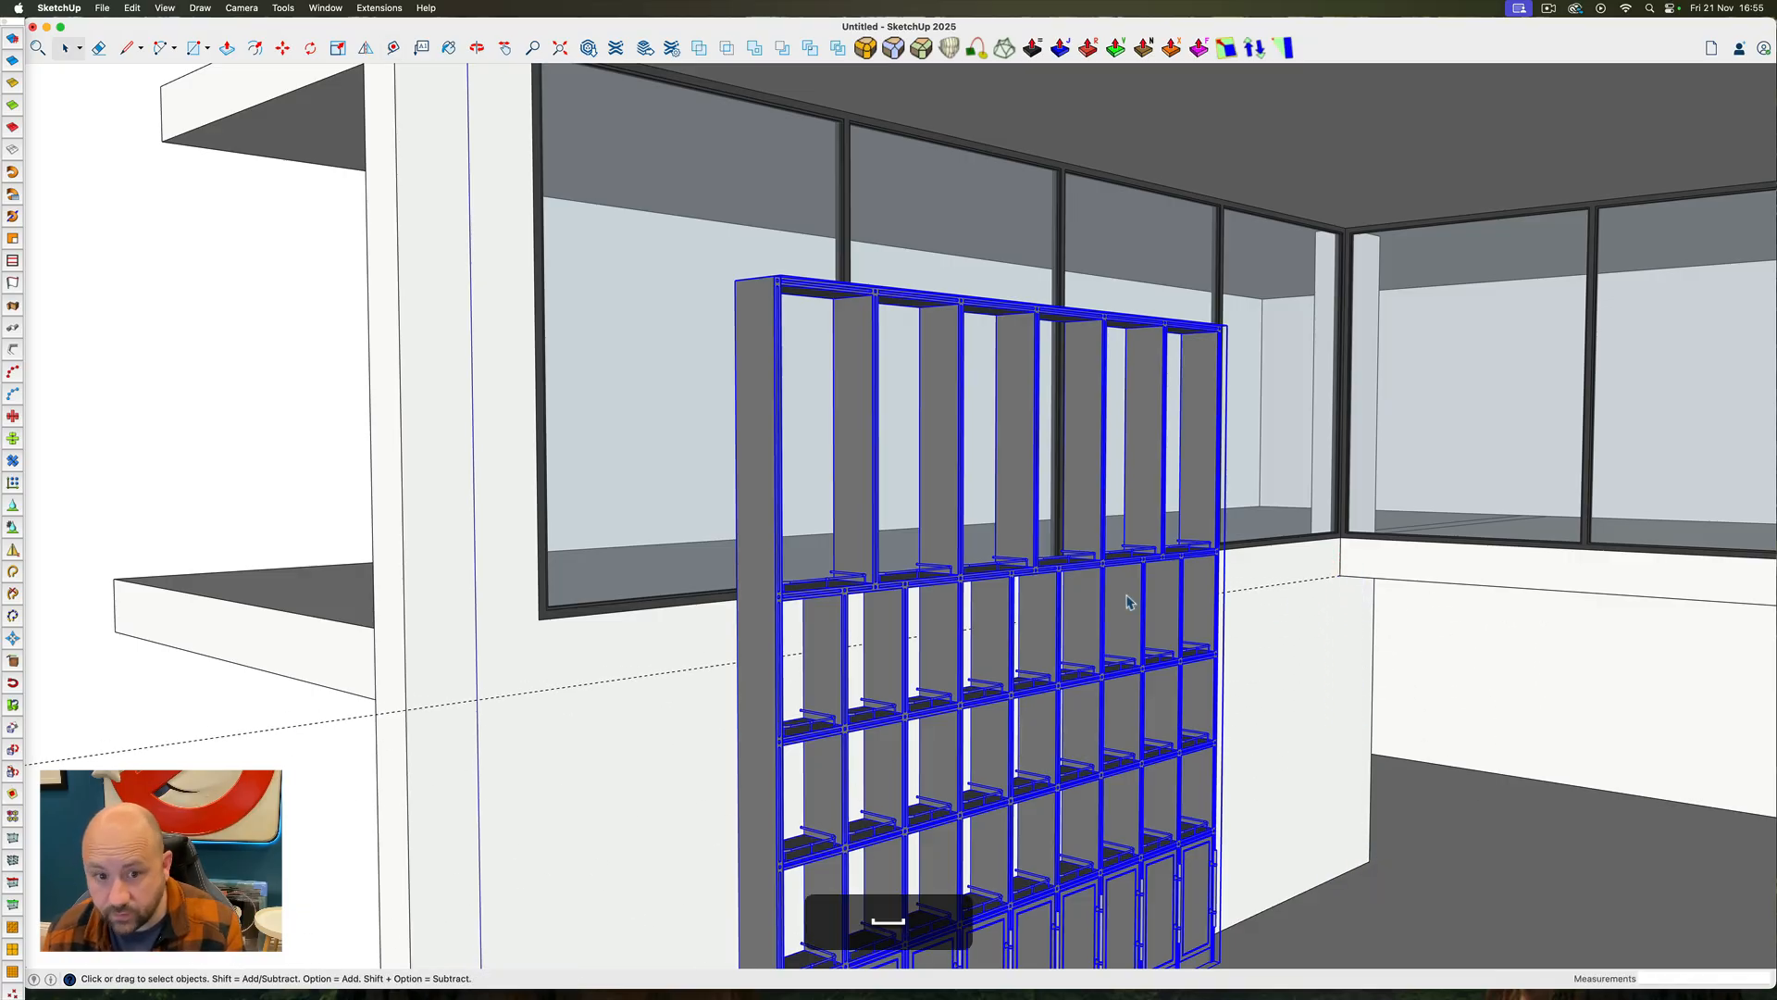
# Move the shelving unit forward along the green axis until it stands clear of the room's open front
pyautogui.moveTo(1032, 638)
pyautogui.keyDown('ctrl'); pyautogui.keyDown('super'); pyautogui.mouseDown()
pyautogui.moveTo(1091, 602)
pyautogui.moveTo(1043, 557)
pyautogui.moveTo(1030, 606)
pyautogui.mouseUp(); pyautogui.keyUp('super'); pyautogui.keyUp('ctrl')
pyautogui.scroll(-3, 1030, 606)
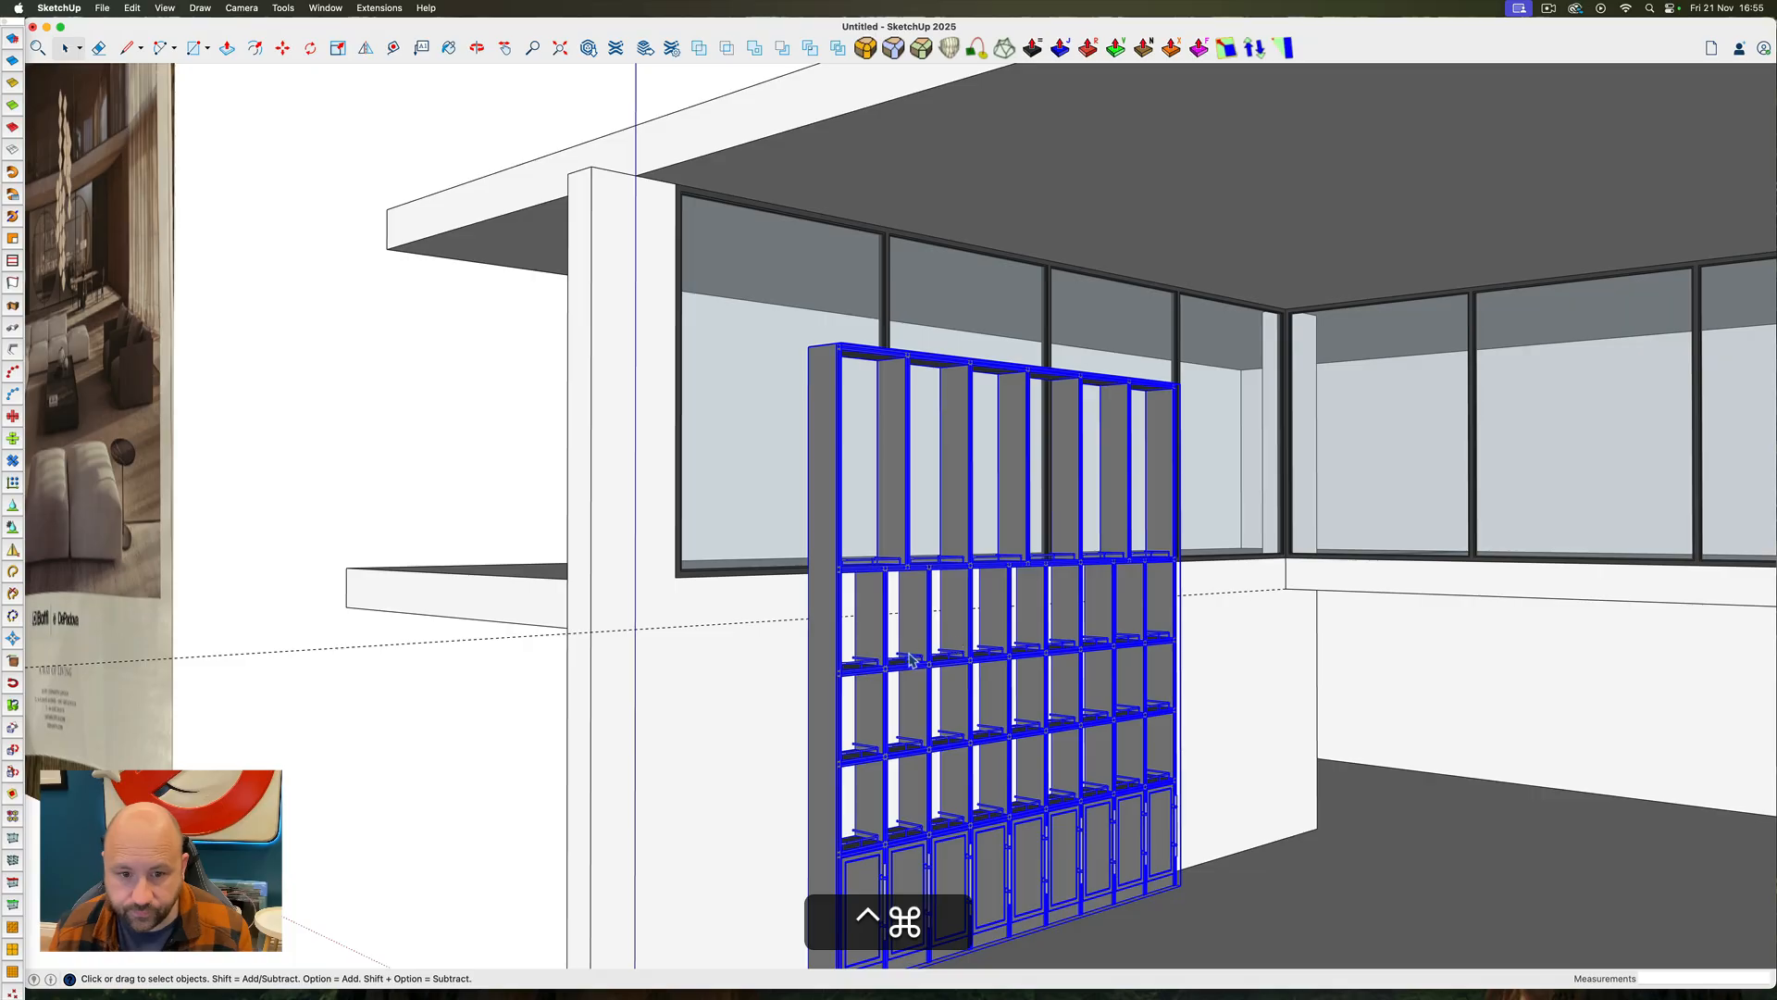
pyautogui.keyDown('ctrl'); pyautogui.keyDown('super'); pyautogui.moveTo(909, 660); pyautogui.dragTo(832, 678); pyautogui.keyUp('super'); pyautogui.keyUp('ctrl')
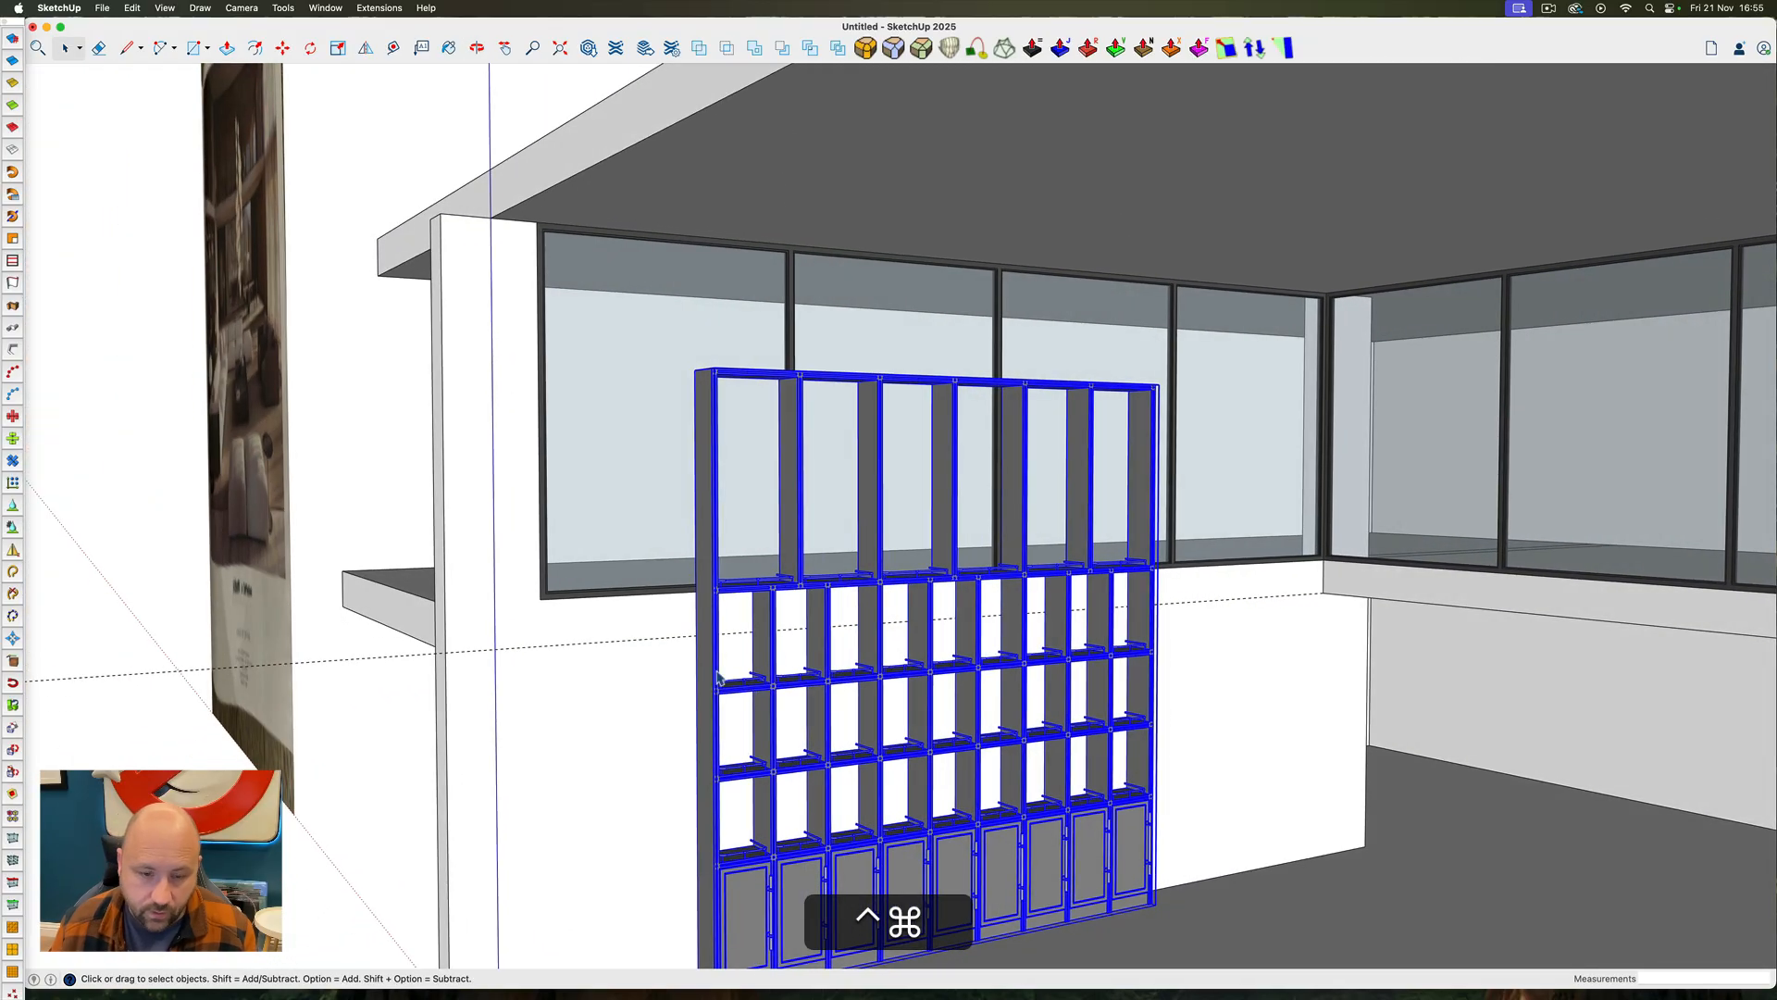
pyautogui.keyDown('ctrl'); pyautogui.keyDown('super'); pyautogui.moveTo(762, 559); pyautogui.dragTo(772, 683); pyautogui.keyUp('super'); pyautogui.keyUp('ctrl')
pyautogui.scroll(-5, 772, 682)
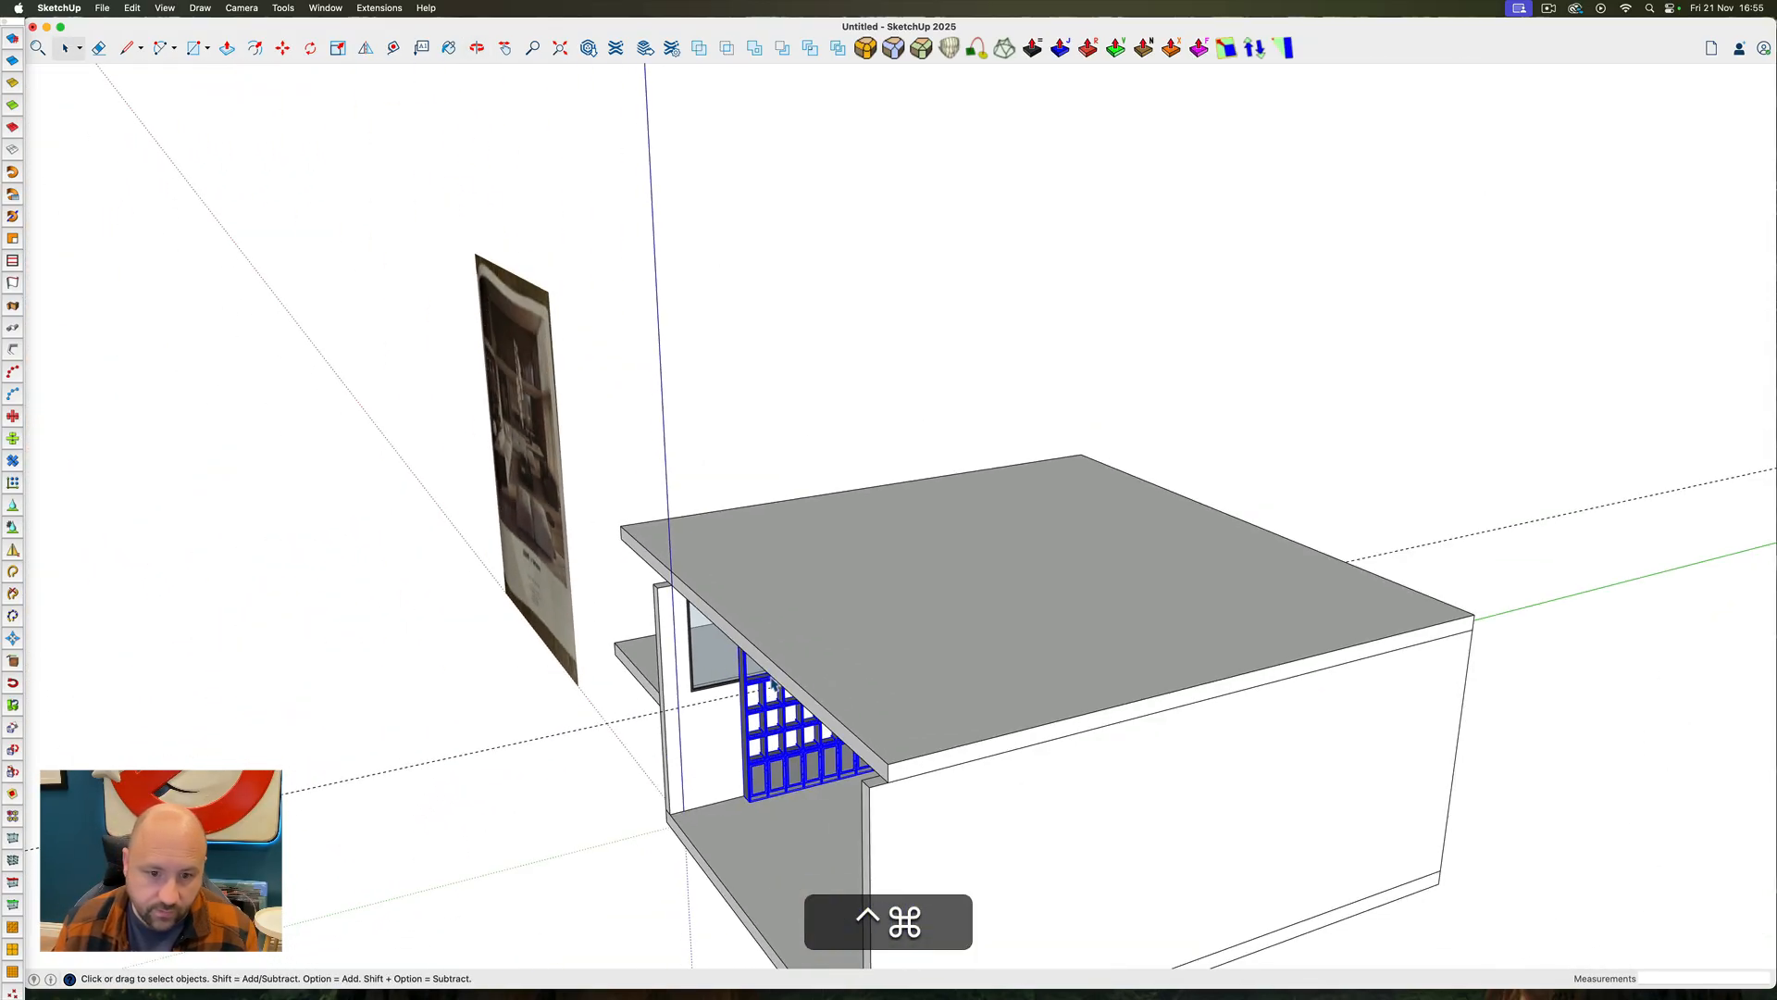
pyautogui.press('m')
pyautogui.click(829, 818)
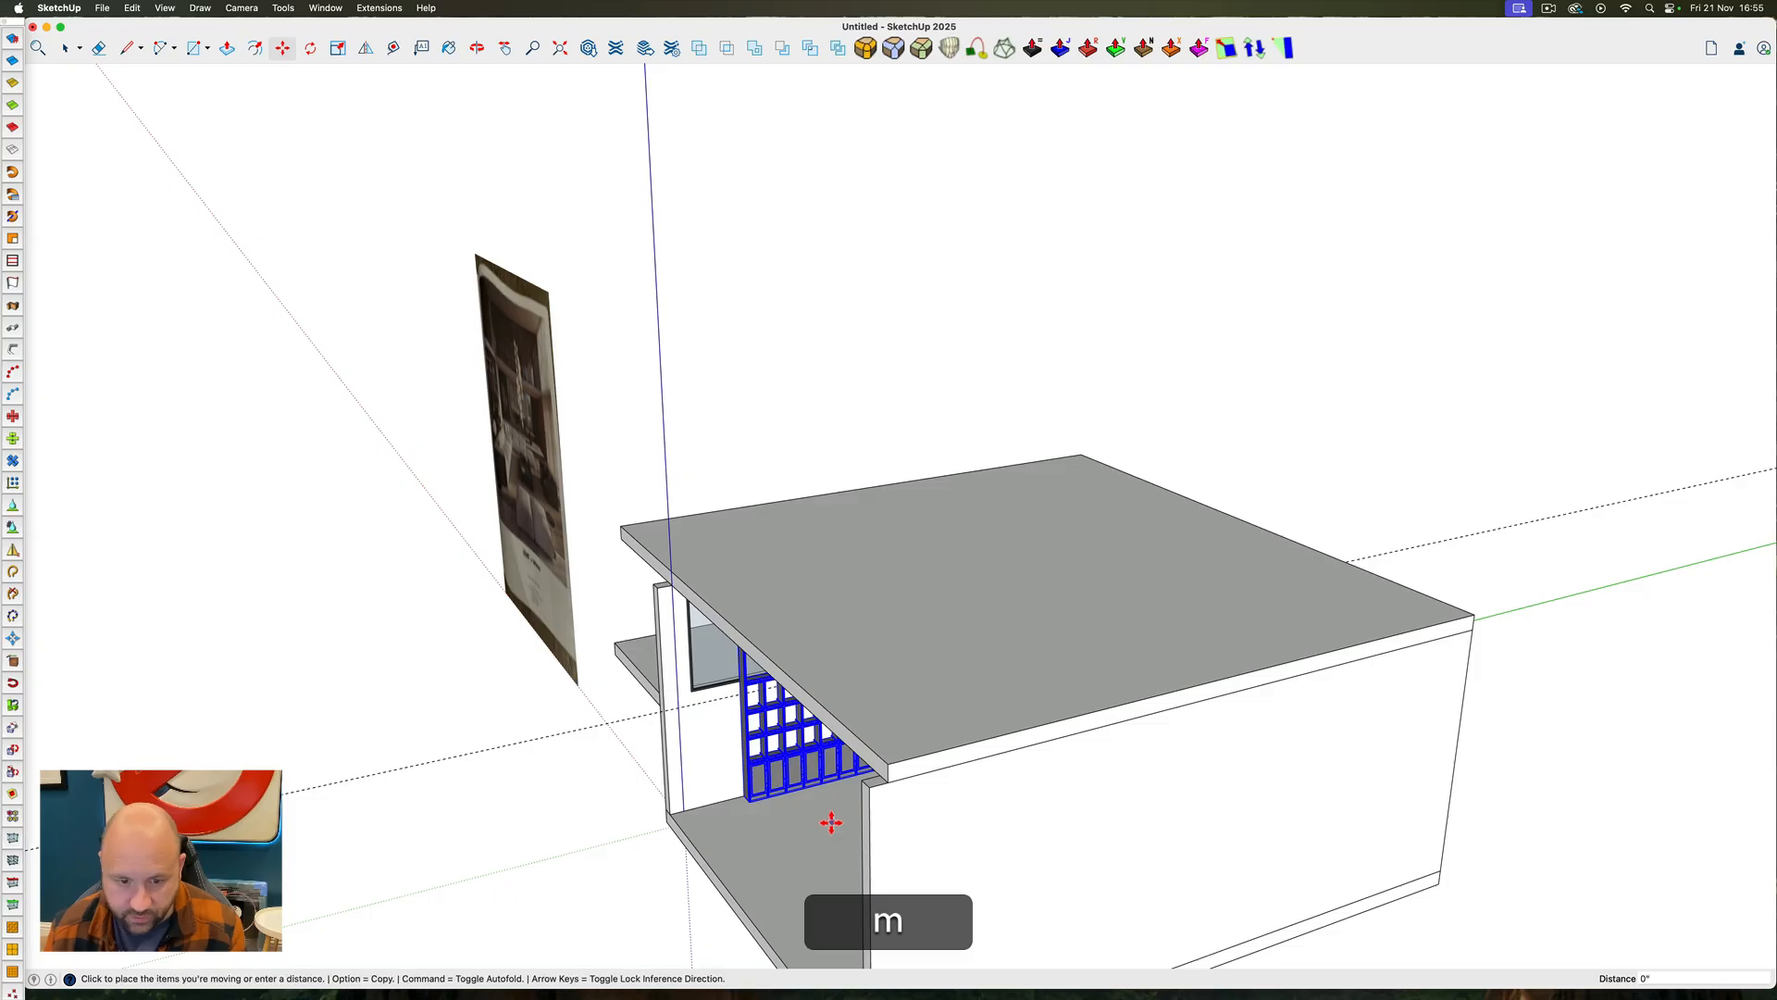
pyautogui.click(776, 839)
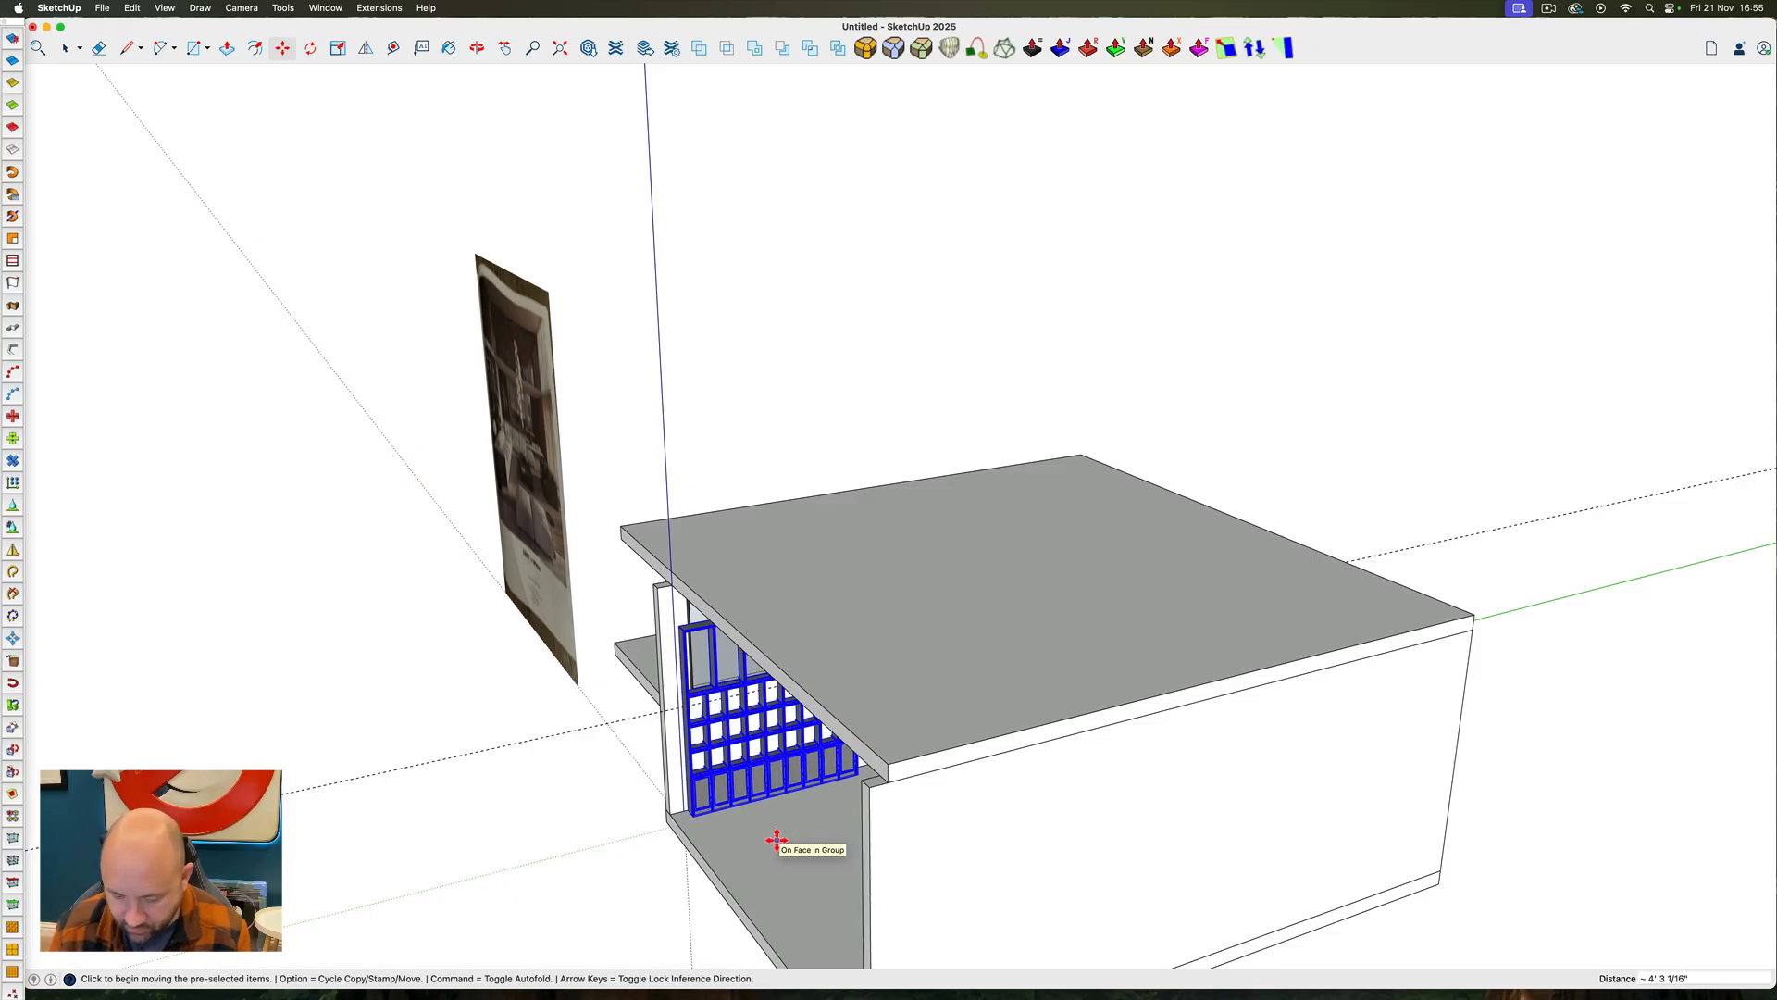
pyautogui.write('0')
pyautogui.press('Return')
pyautogui.press('space')
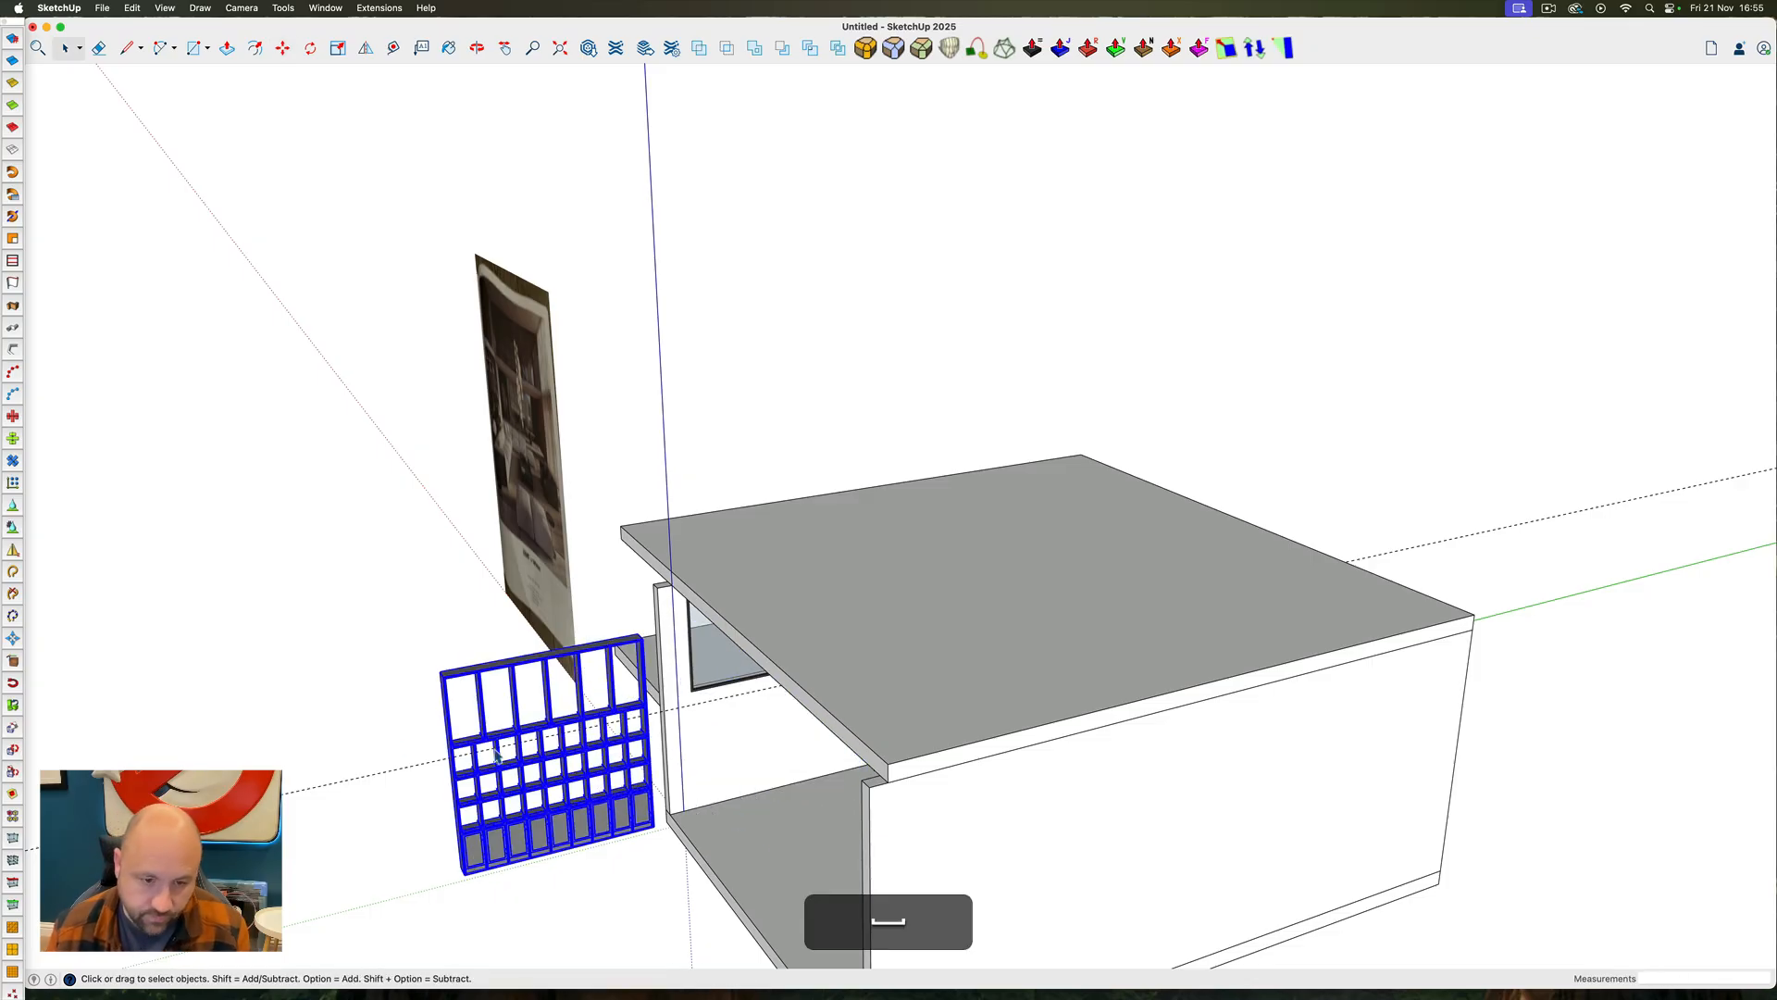
# Open the shelving unit and delete the guard rails from the tall compartments in its upper row
pyautogui.scroll(10, 452, 750)
pyautogui.keyDown('ctrl'); pyautogui.keyDown('super'); pyautogui.moveTo(450, 749); pyautogui.dragTo(382, 752); pyautogui.keyUp('super'); pyautogui.keyUp('ctrl')
pyautogui.doubleClick(407, 714)
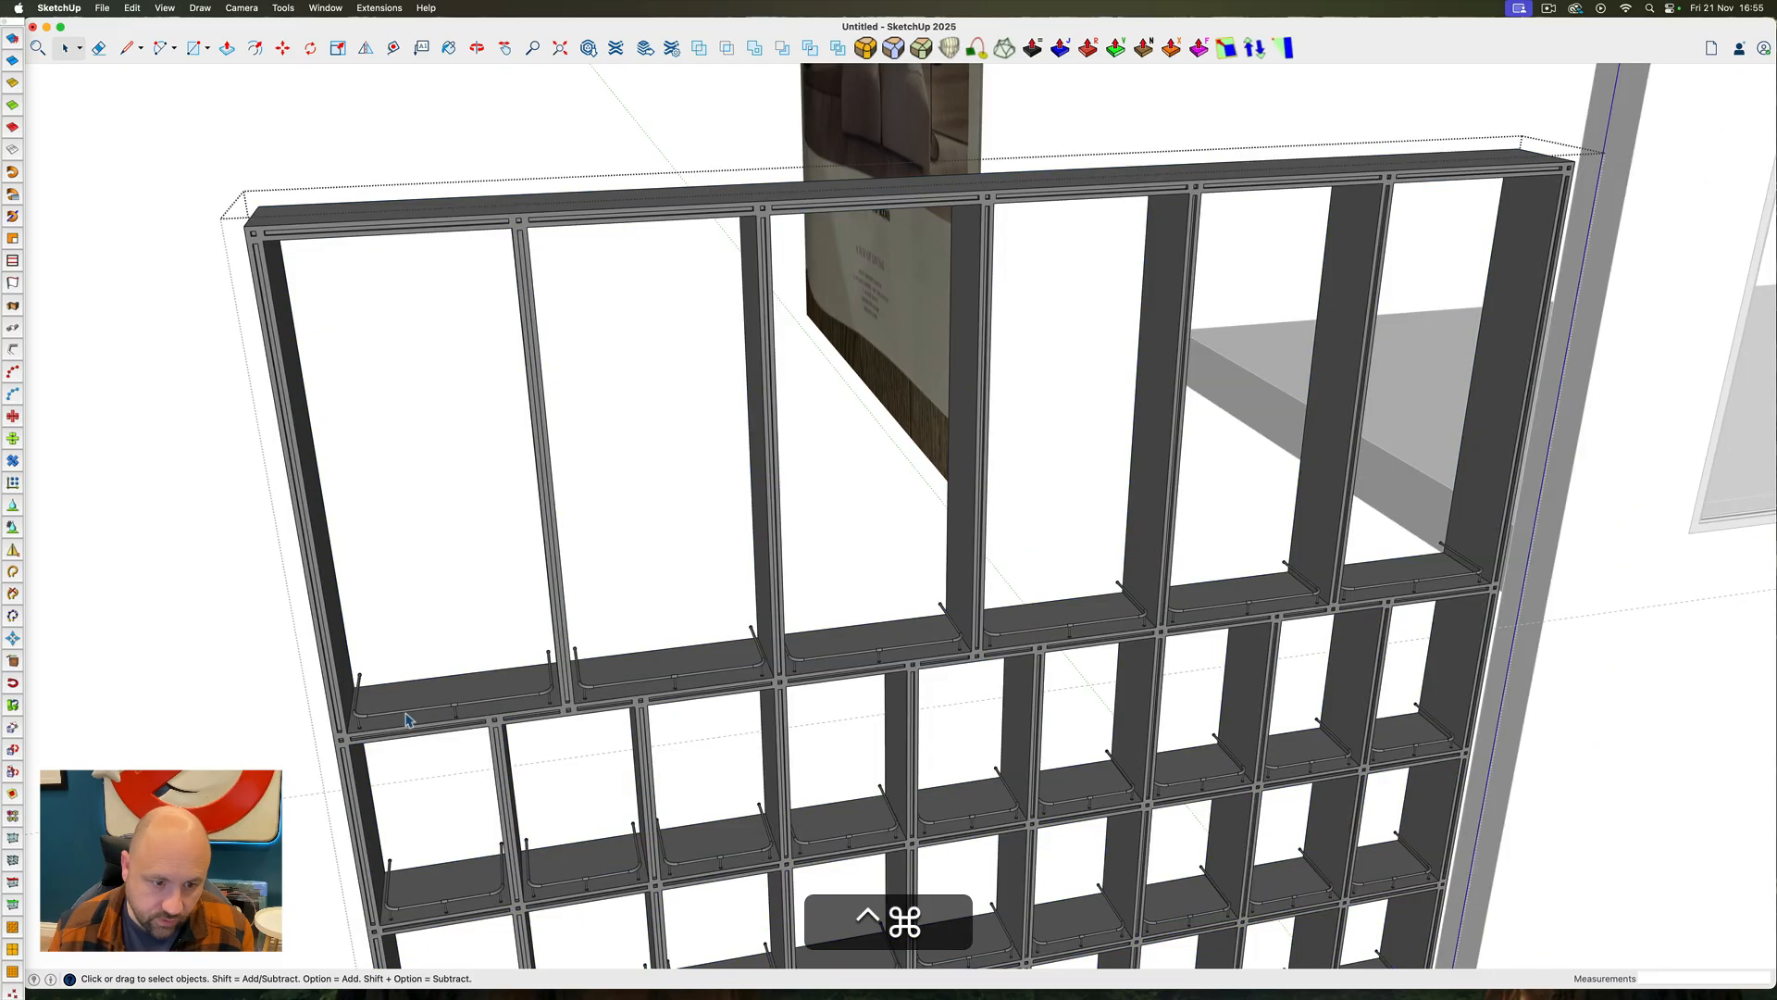
pyautogui.click(406, 717)
pyautogui.press('BackSpace')
pyautogui.click(648, 682)
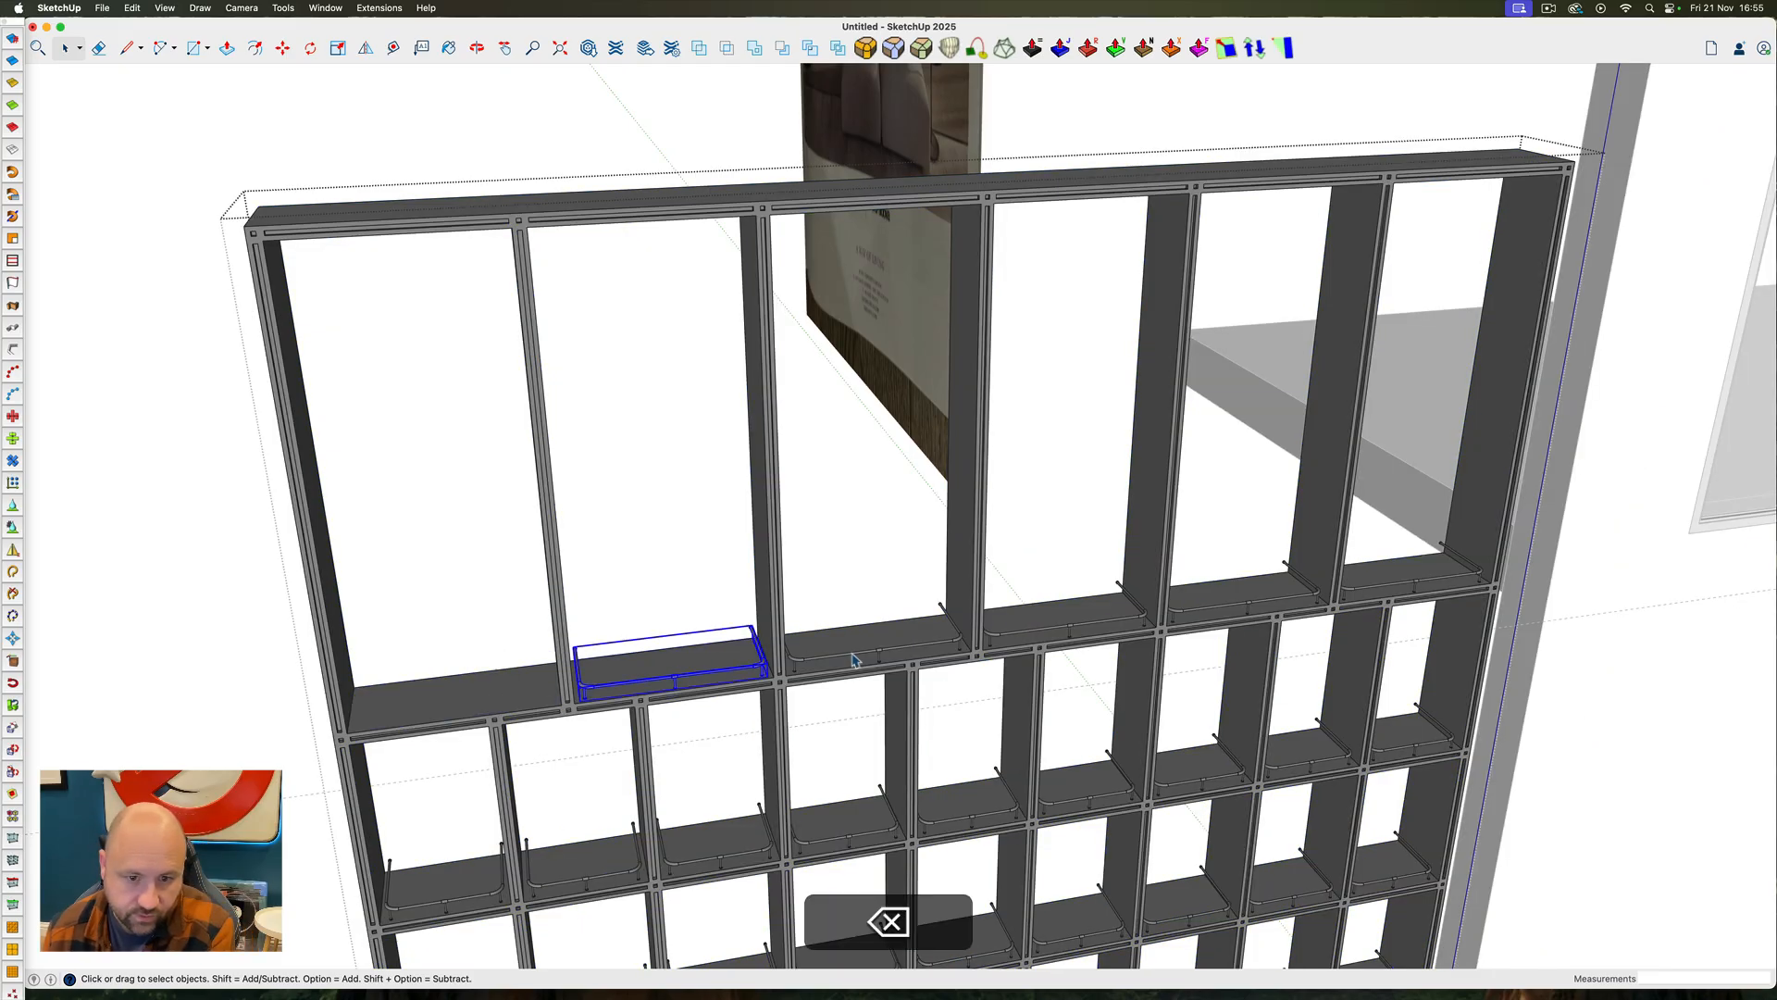
pyautogui.press('BackSpace')
pyautogui.click(857, 653)
pyautogui.press('BackSpace')
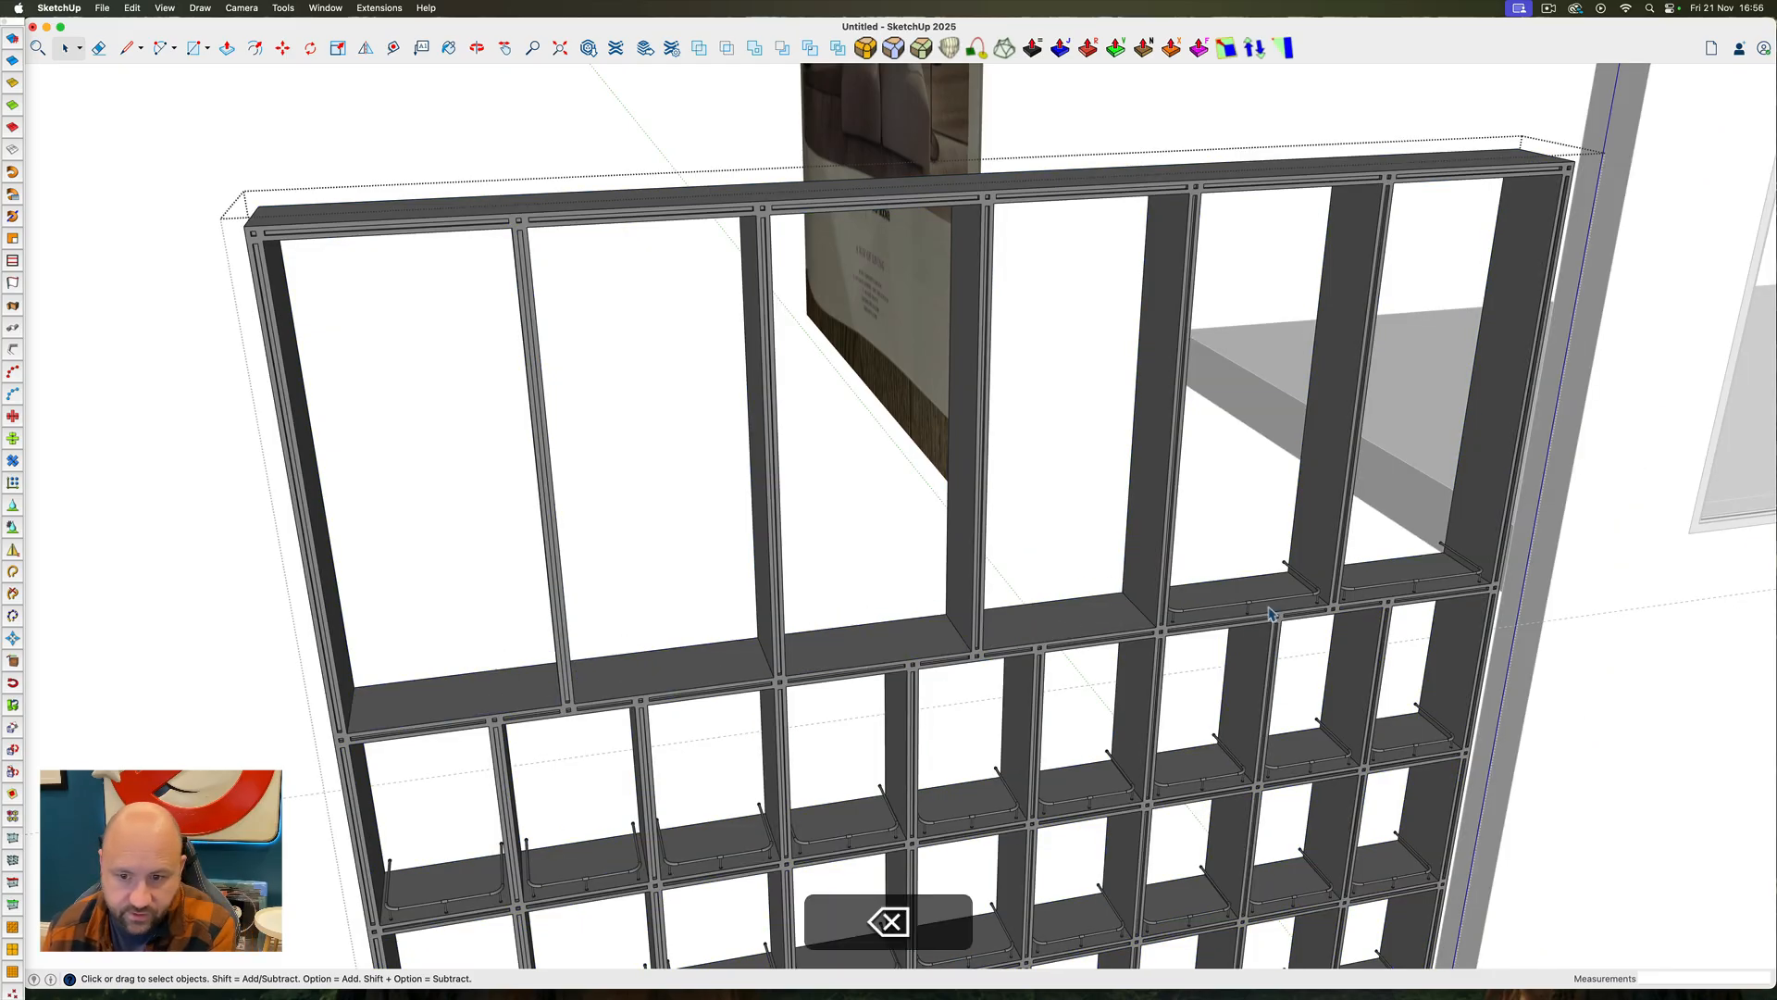
pyautogui.click(1271, 609)
pyautogui.press('BackSpace')
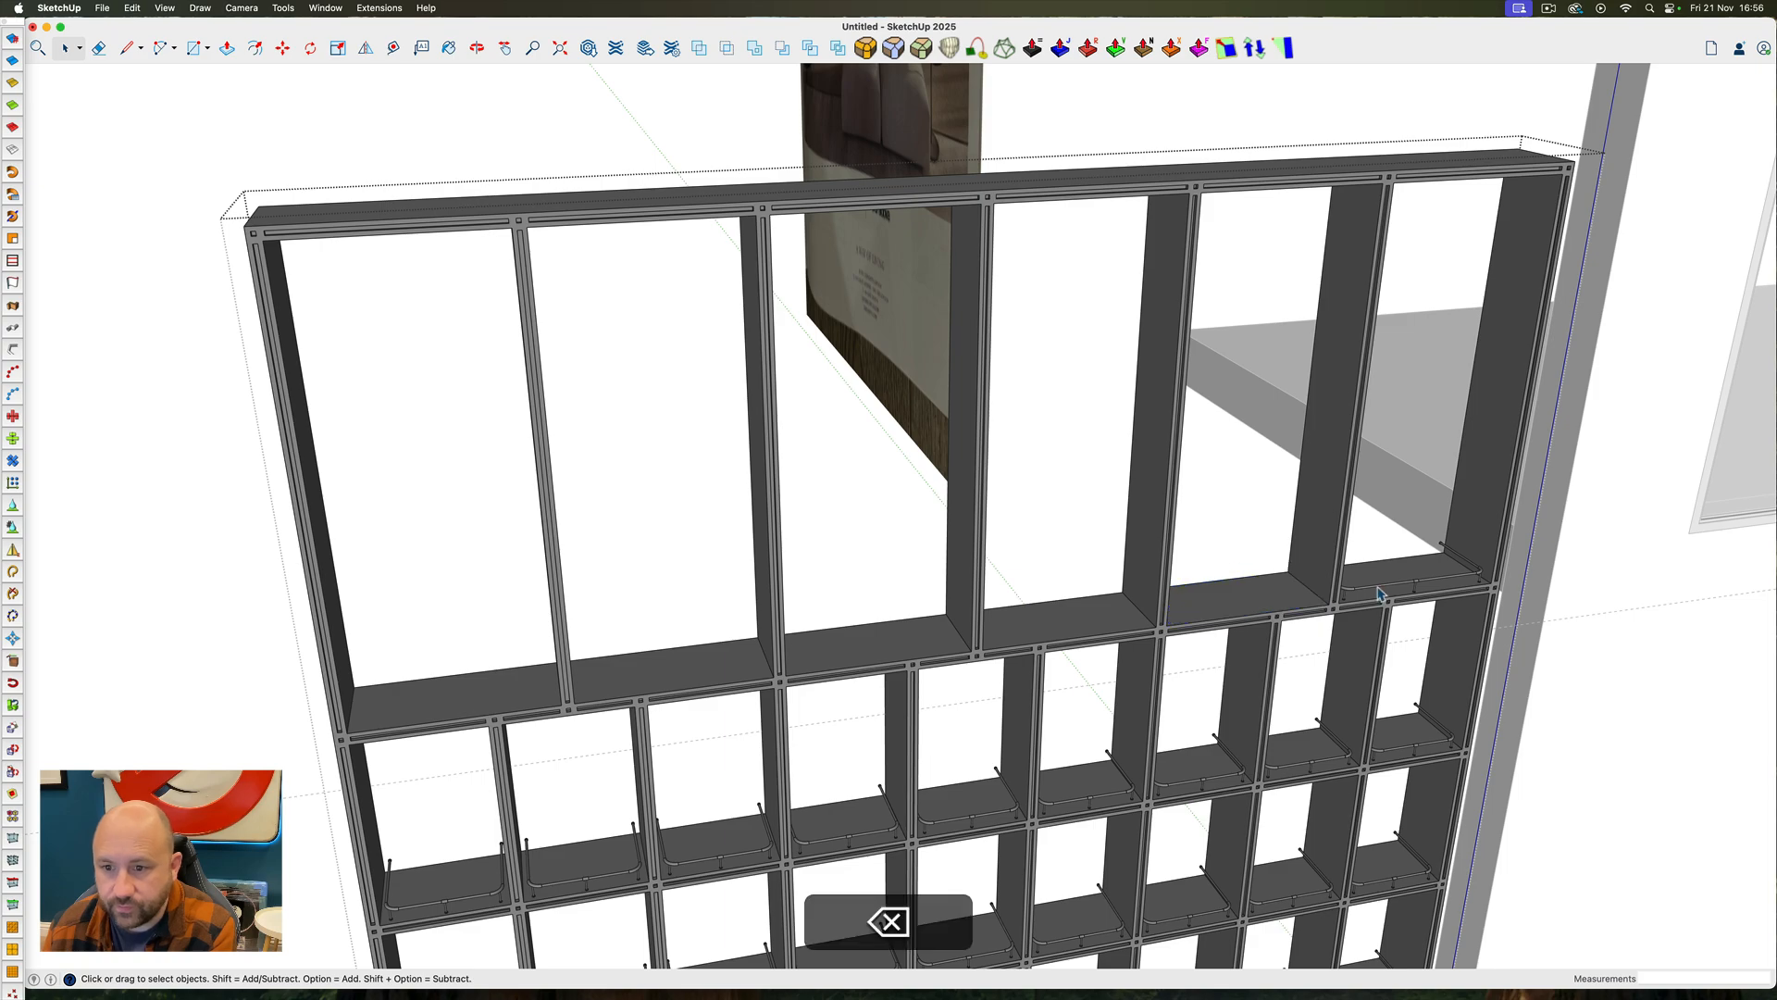
pyautogui.scroll(-5, 1238, 596)
pyautogui.tripleClick(1192, 590)
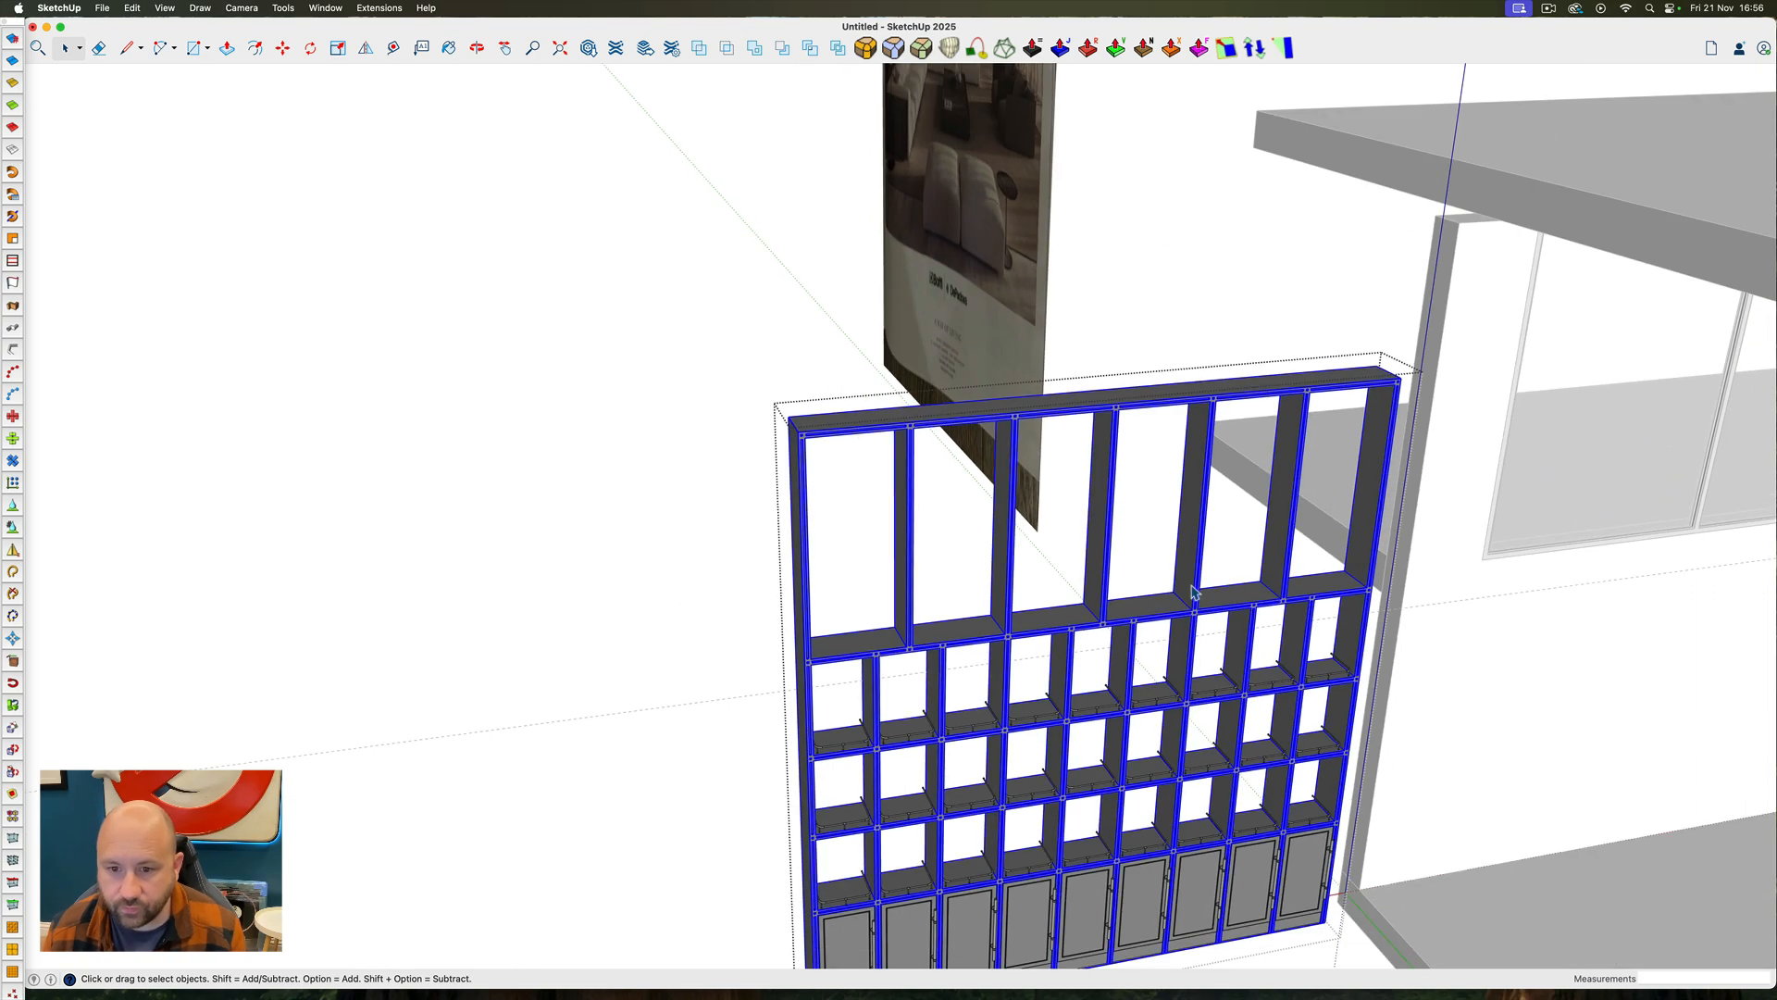
pyautogui.keyDown('ctrl'); pyautogui.keyDown('super'); pyautogui.moveTo(1192, 589); pyautogui.dragTo(1171, 567); pyautogui.keyUp('super'); pyautogui.keyUp('ctrl')
pyautogui.doubleClick(1173, 565)
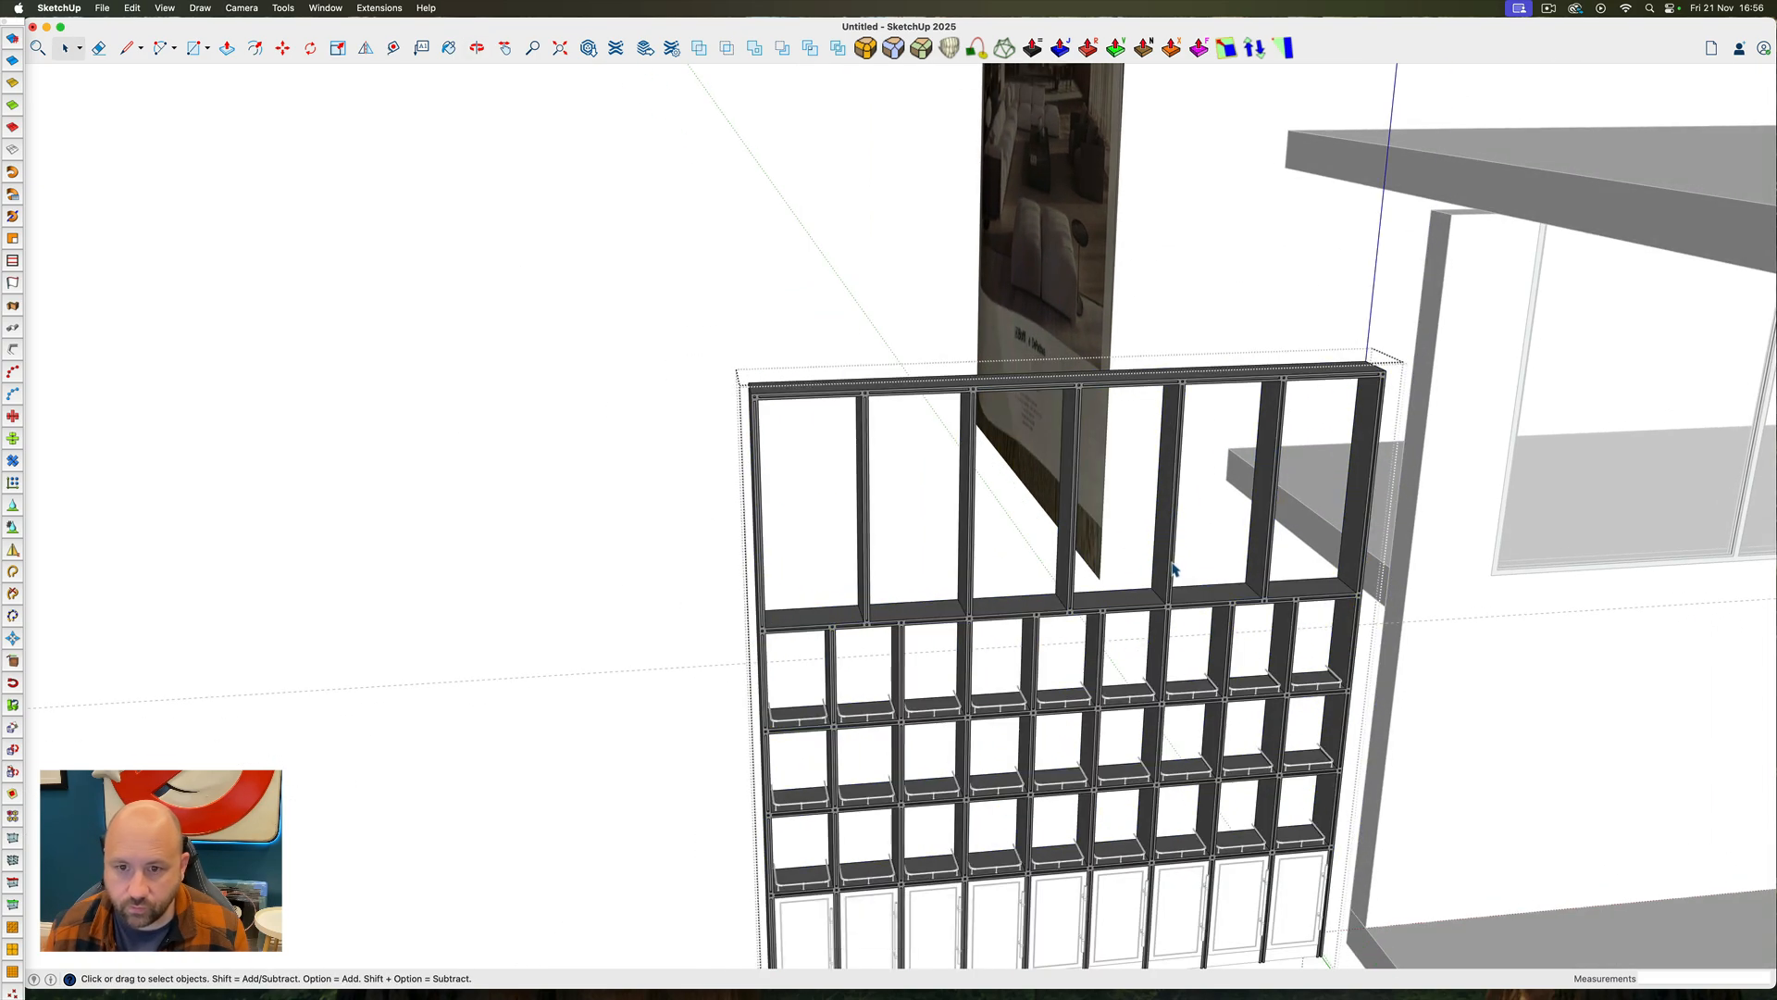
pyautogui.keyDown('ctrl'); pyautogui.keyDown('super'); pyautogui.moveTo(1213, 502); pyautogui.dragTo(1128, 528); pyautogui.keyUp('super'); pyautogui.keyUp('ctrl')
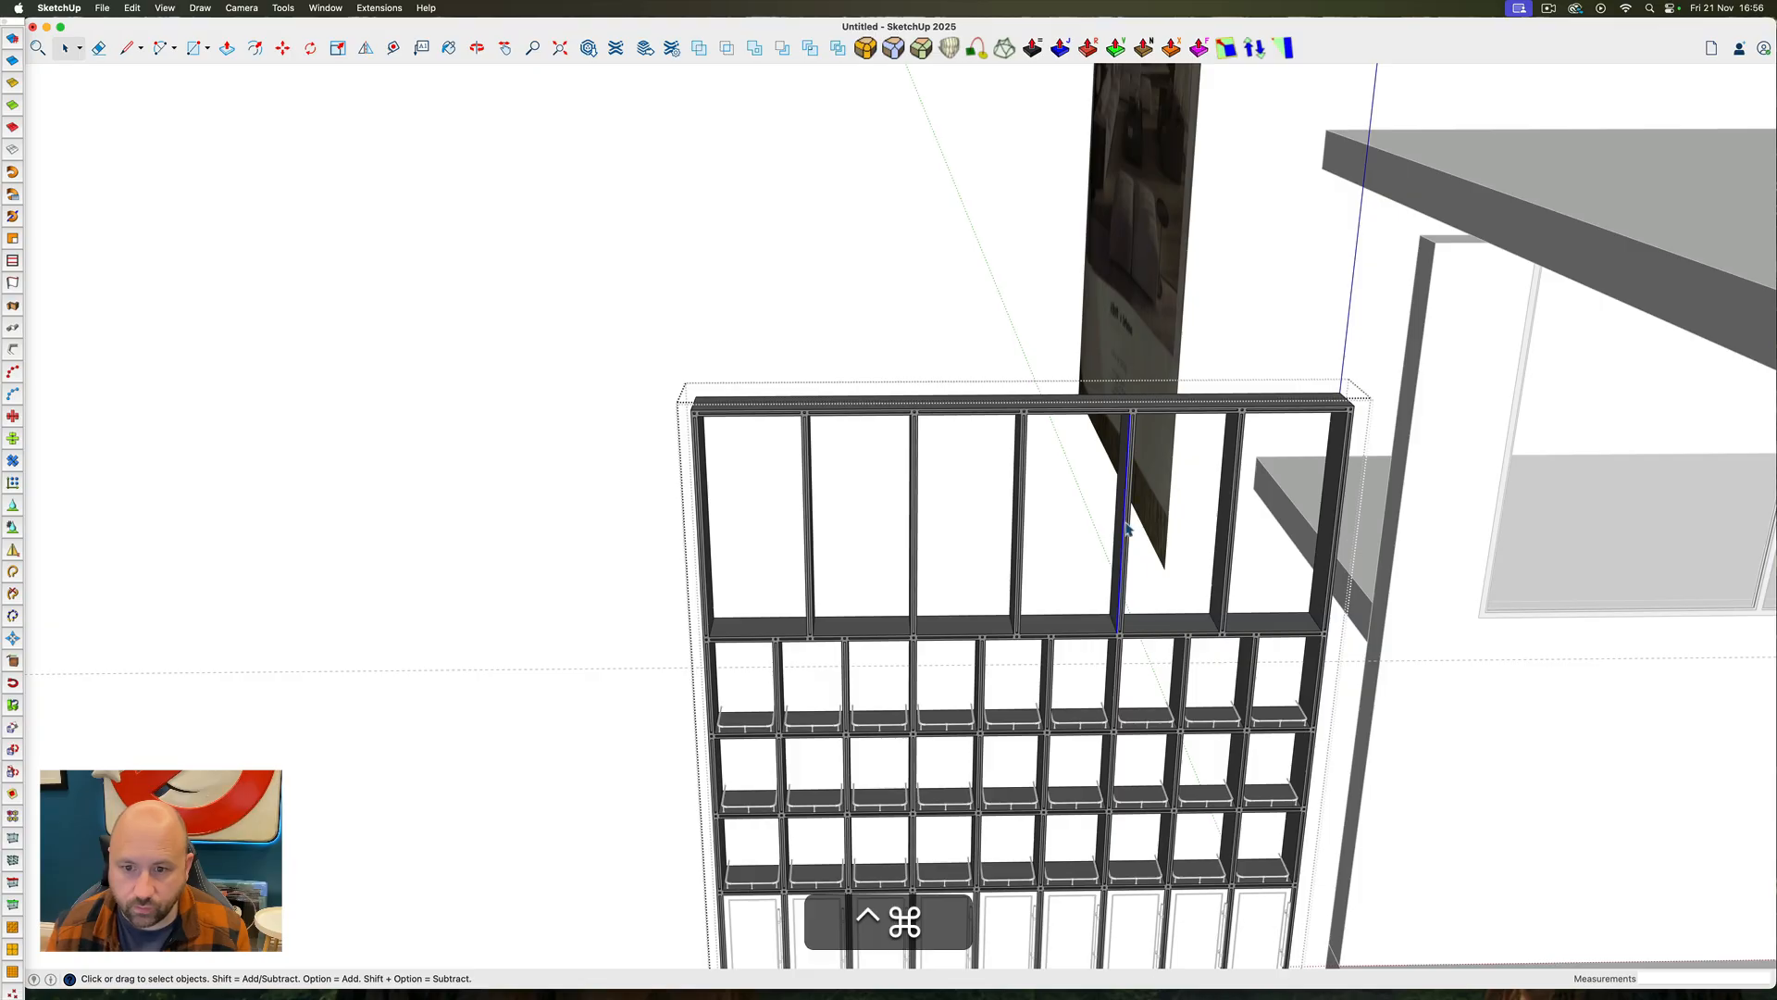
pyautogui.tripleClick(1125, 543)
pyautogui.press('Escape')
pyautogui.click(1123, 544)
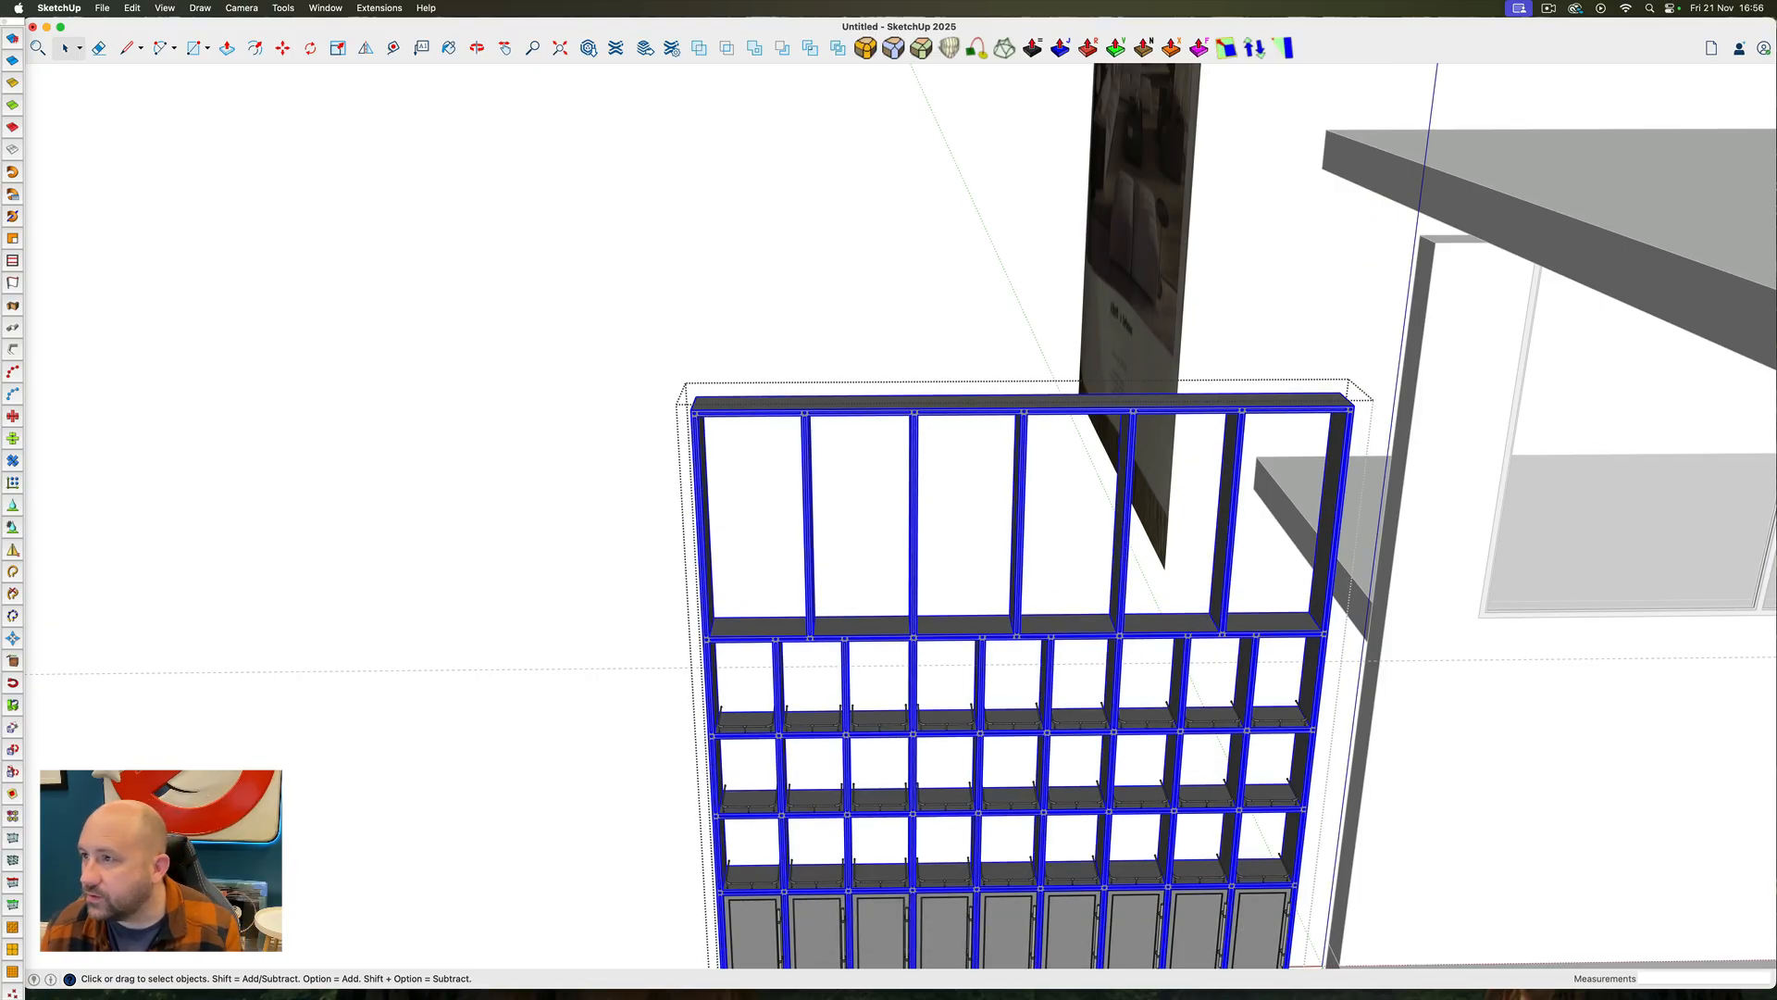
pyautogui.keyDown('ctrl'); pyautogui.keyDown('super'); pyautogui.moveTo(952, 508); pyautogui.dragTo(878, 645); pyautogui.keyUp('super'); pyautogui.keyUp('ctrl')
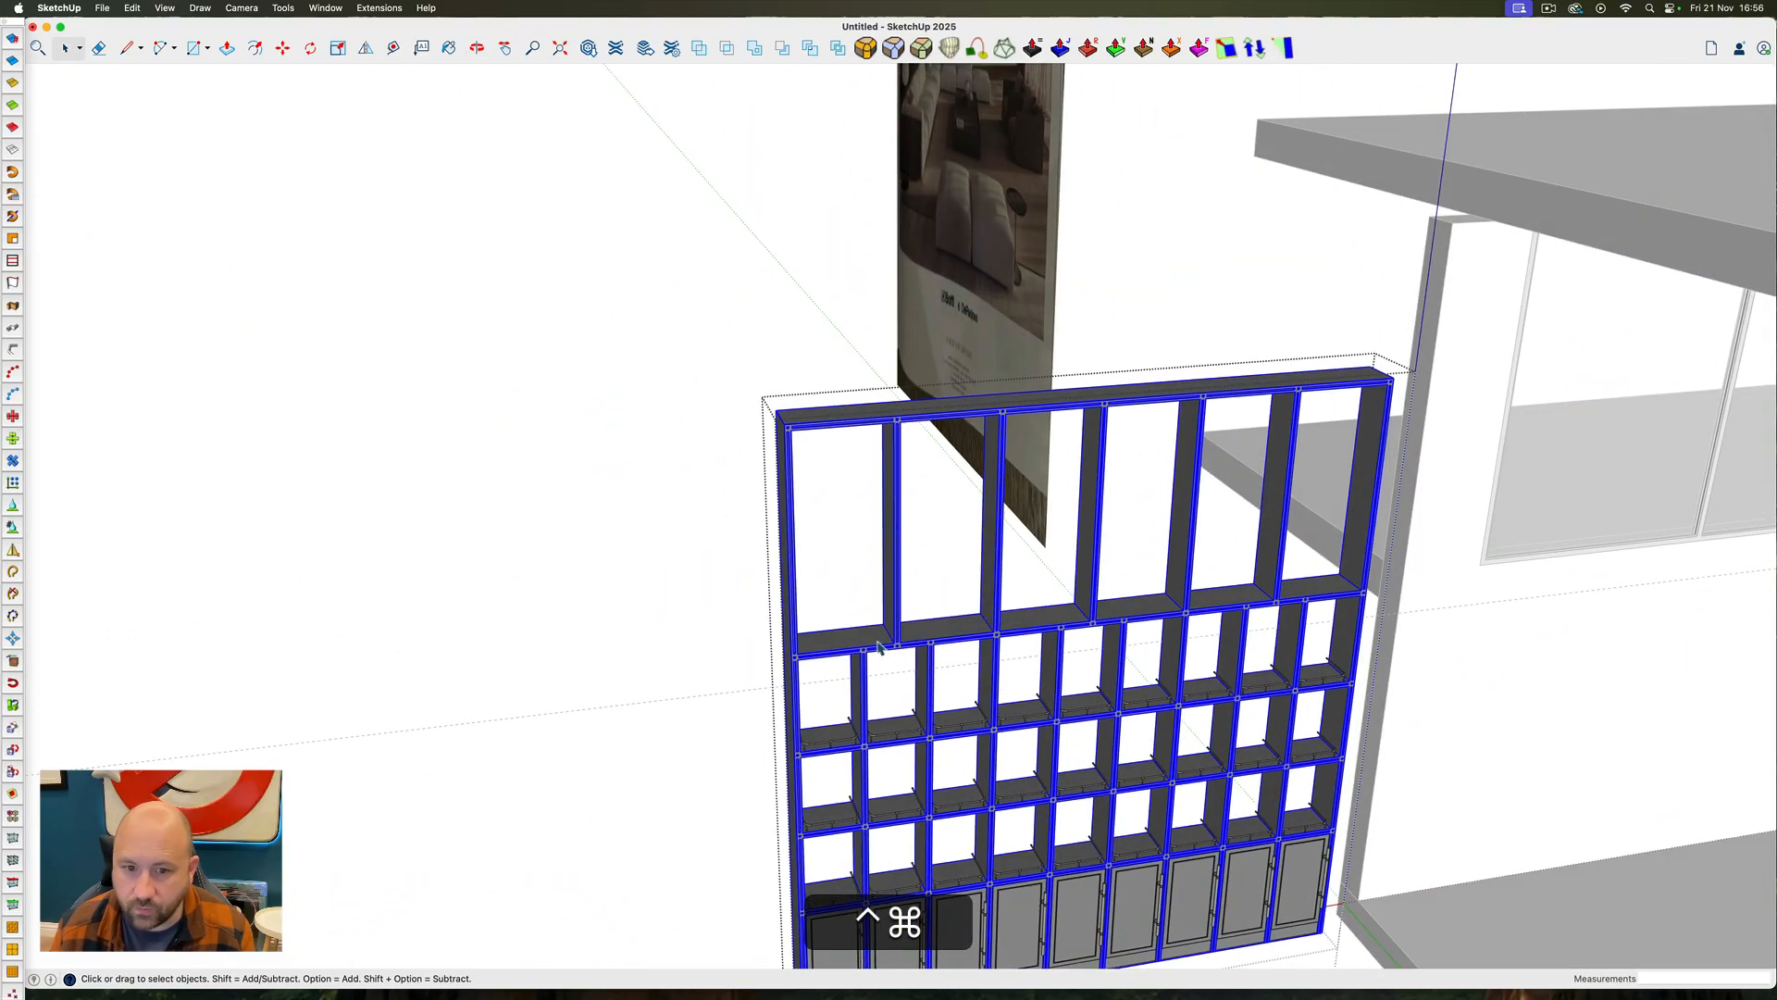
pyautogui.press('Escape')
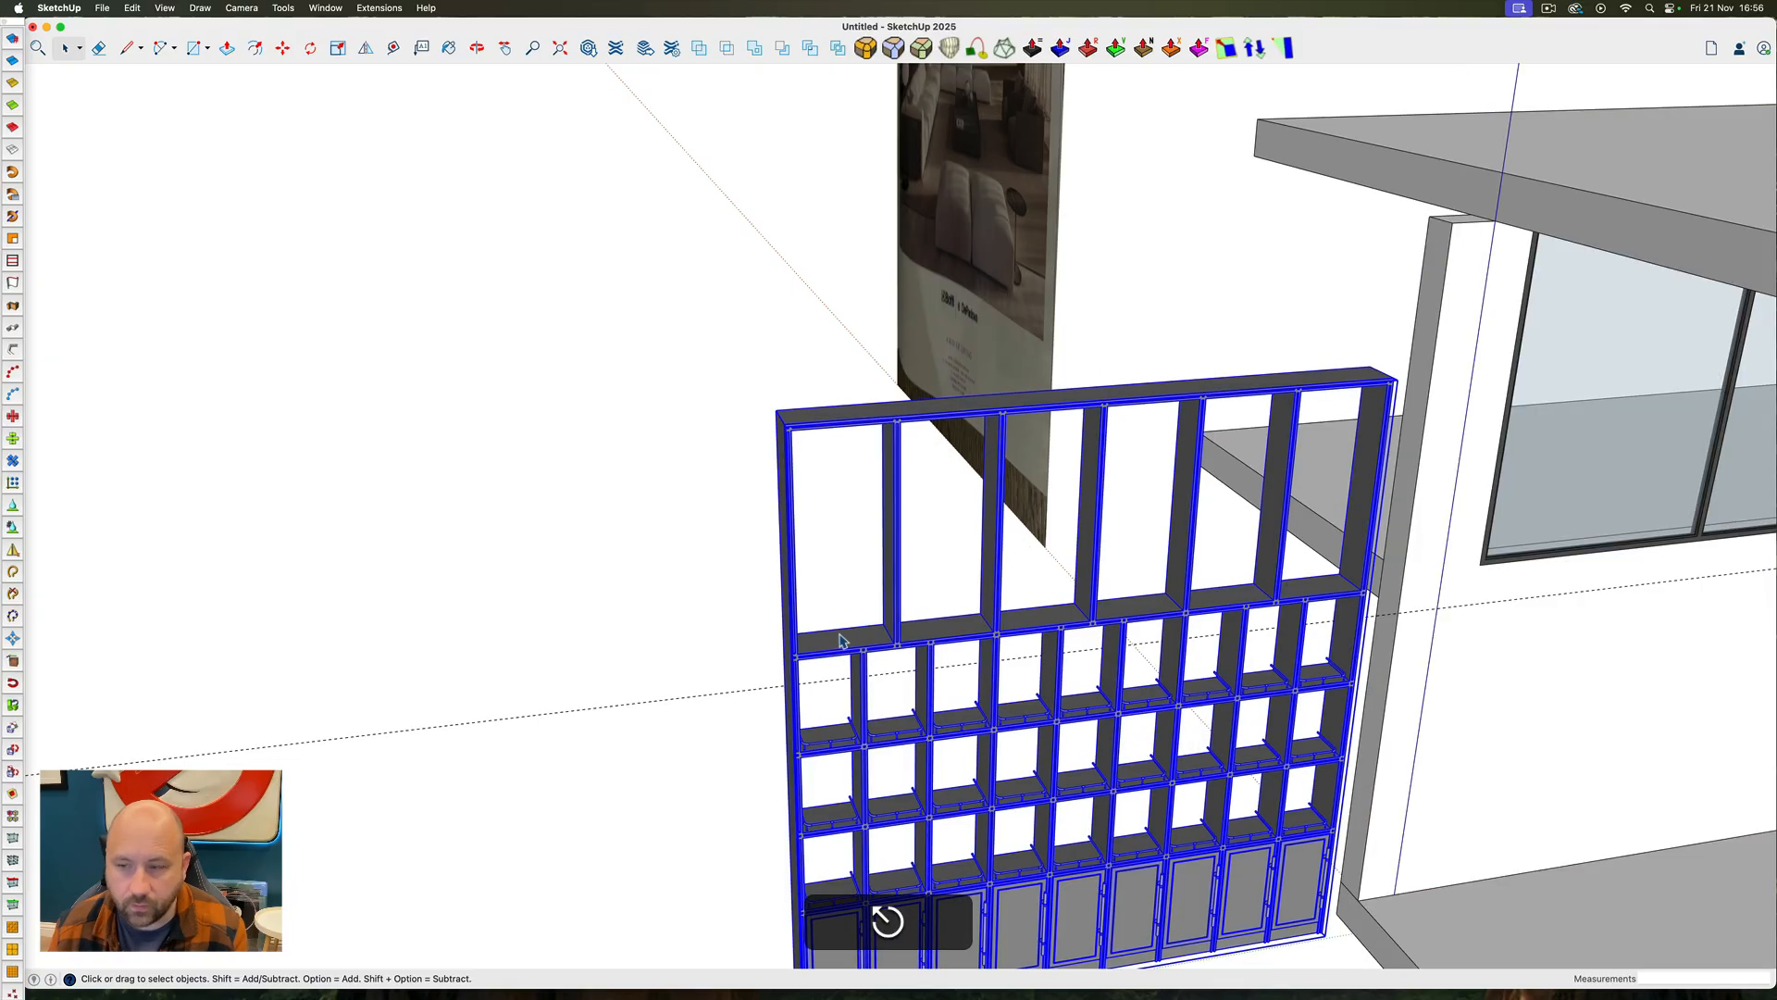
pyautogui.doubleClick(840, 640)
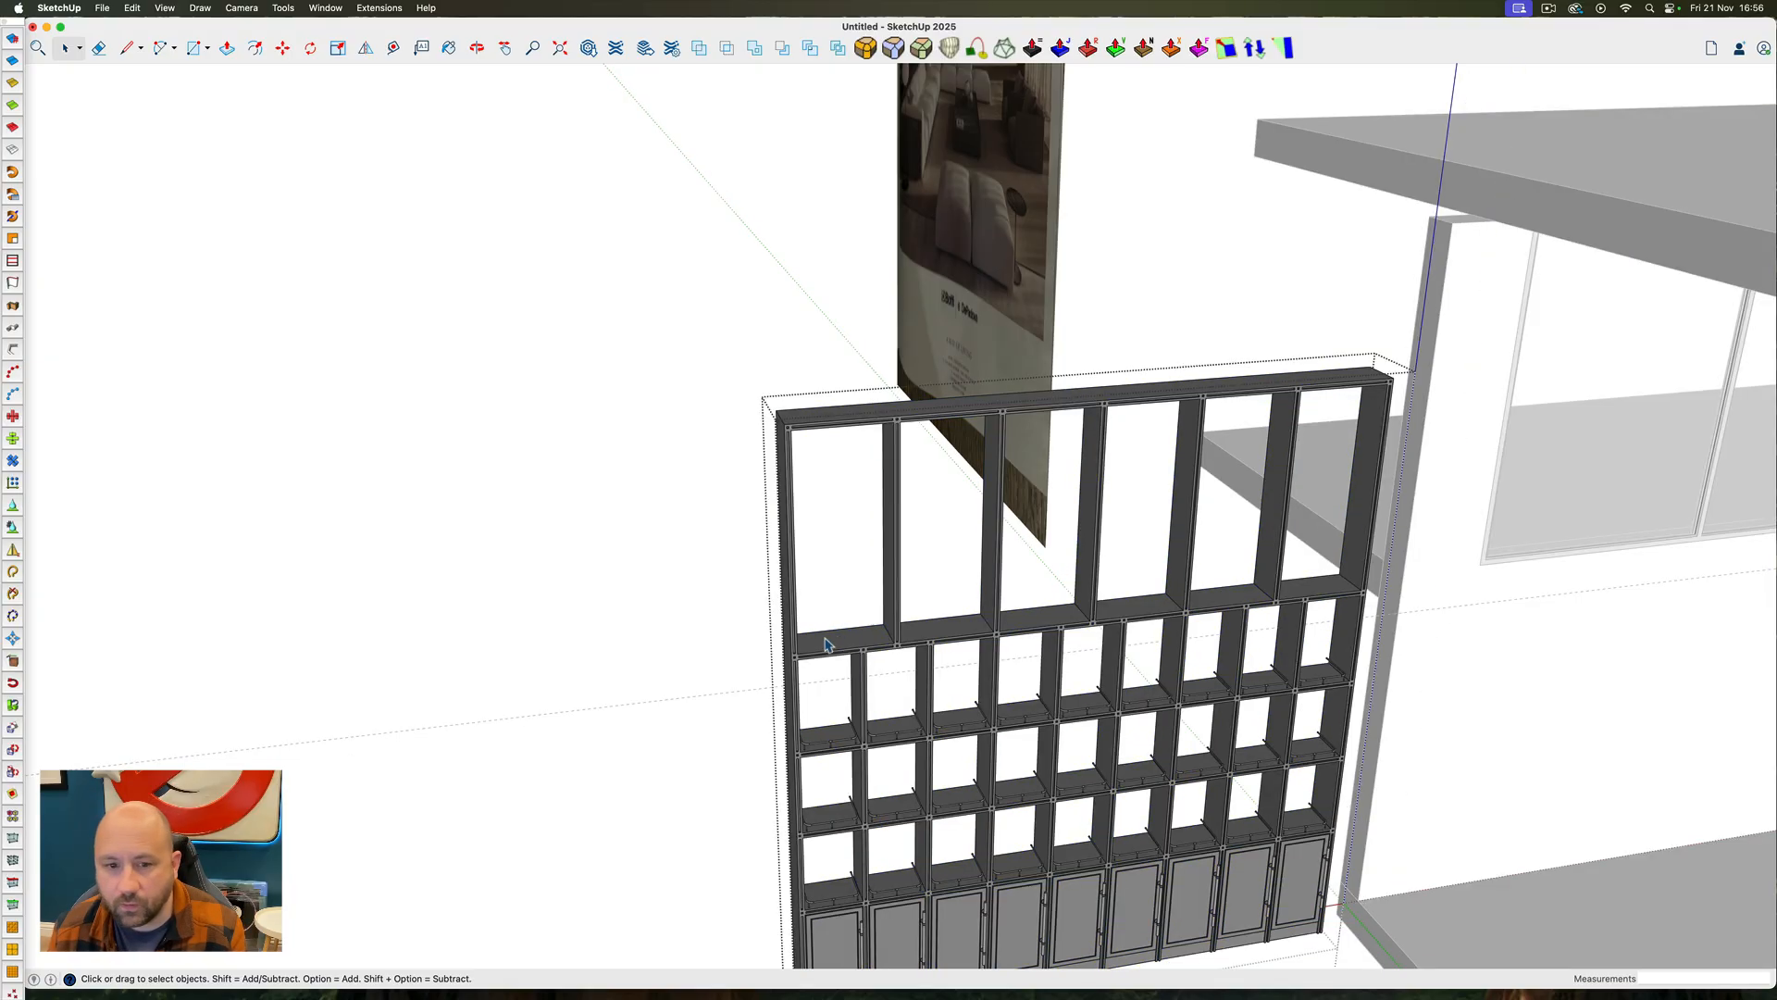
# Run Solid Inspector² on the shelving frame and examine the flagged edge along the end upright
pyautogui.click(826, 645)
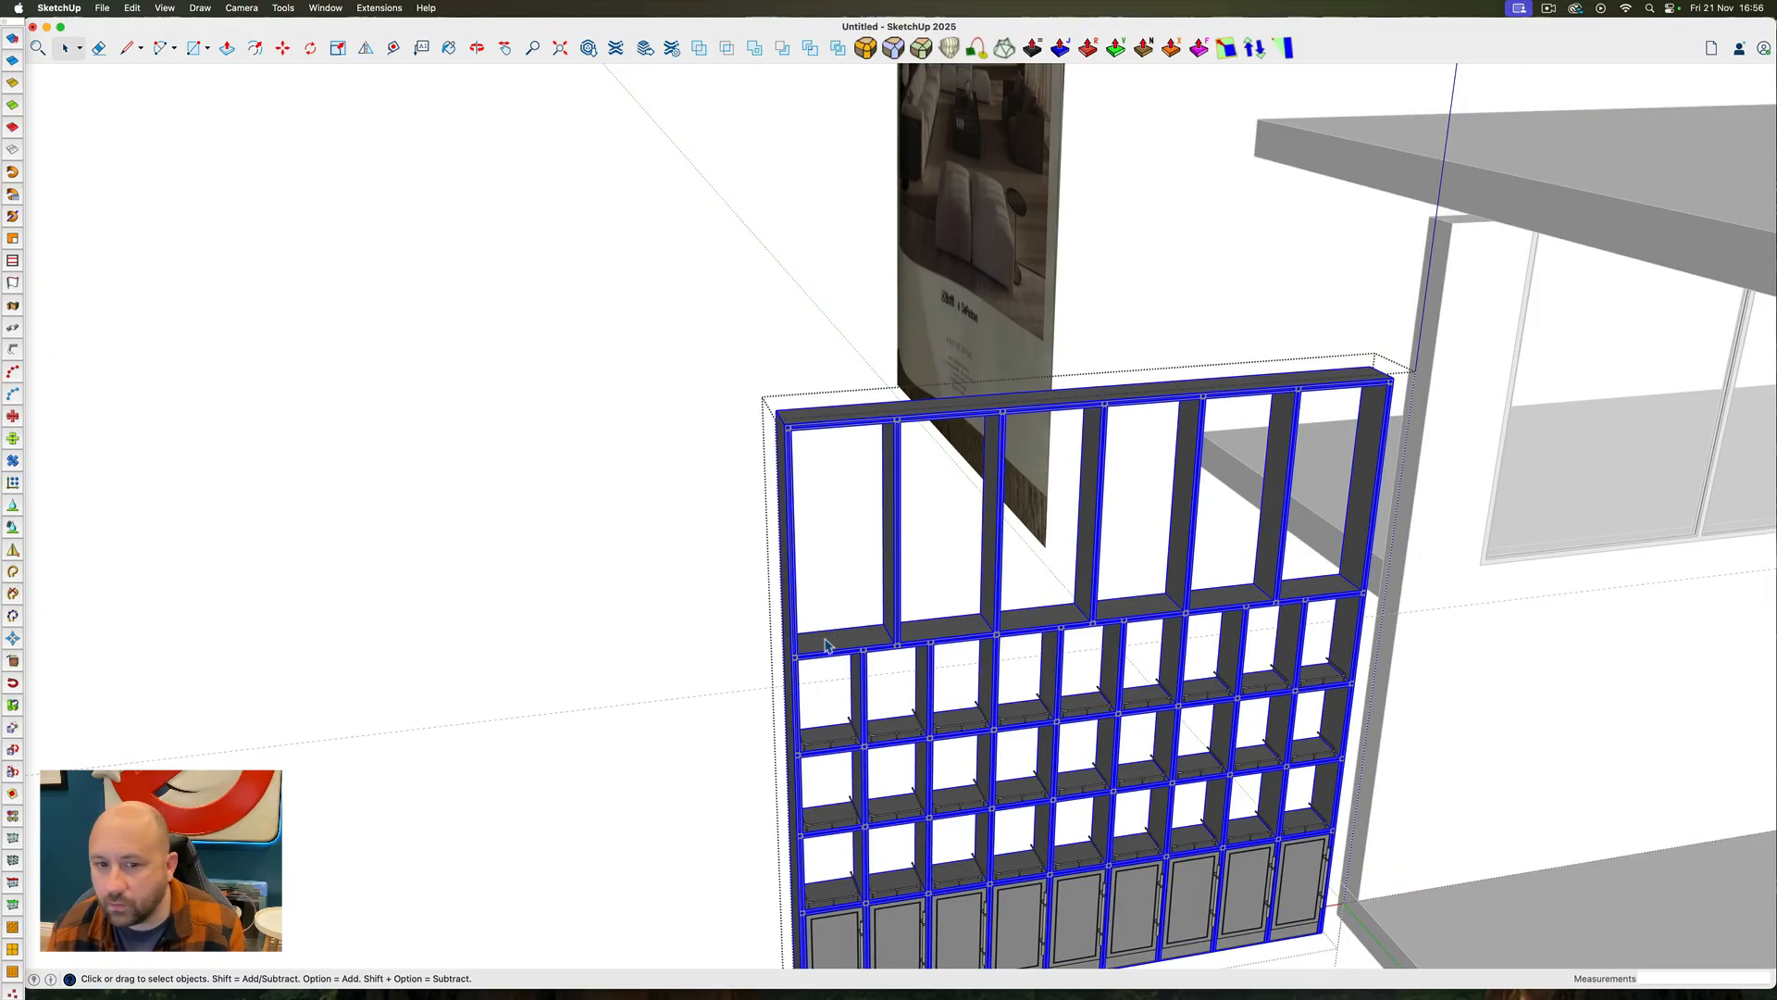
pyautogui.click(283, 8)
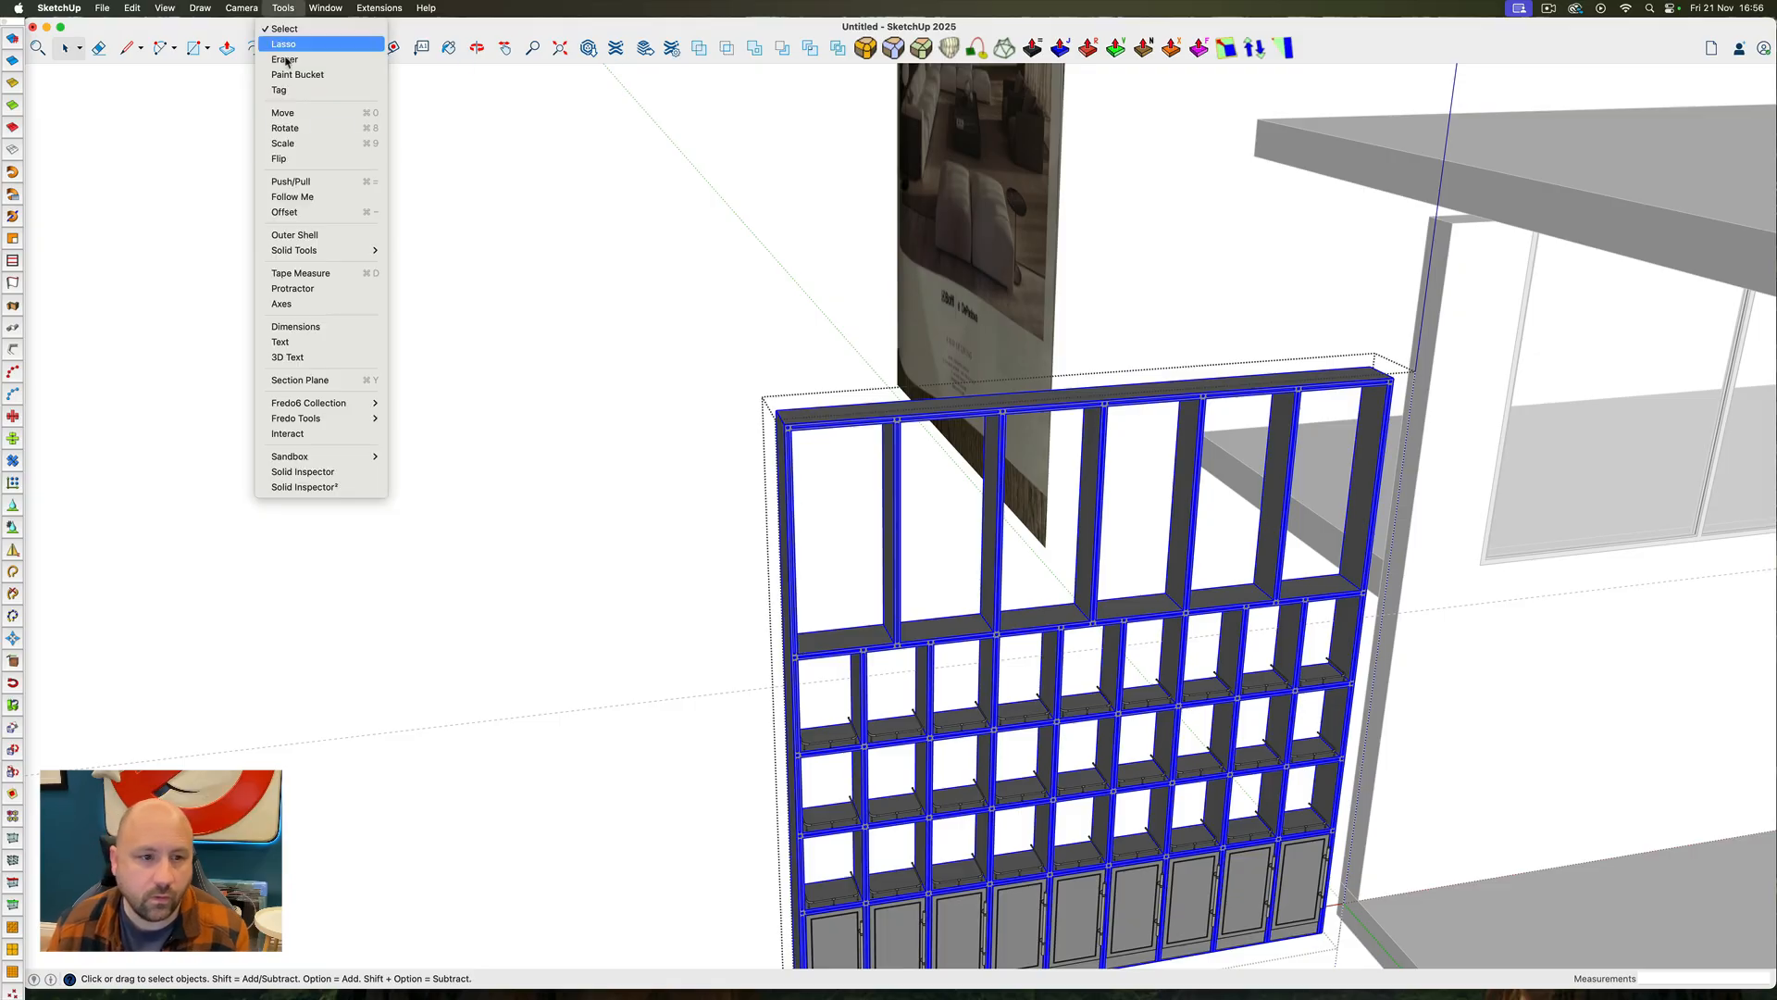
pyautogui.click(301, 484)
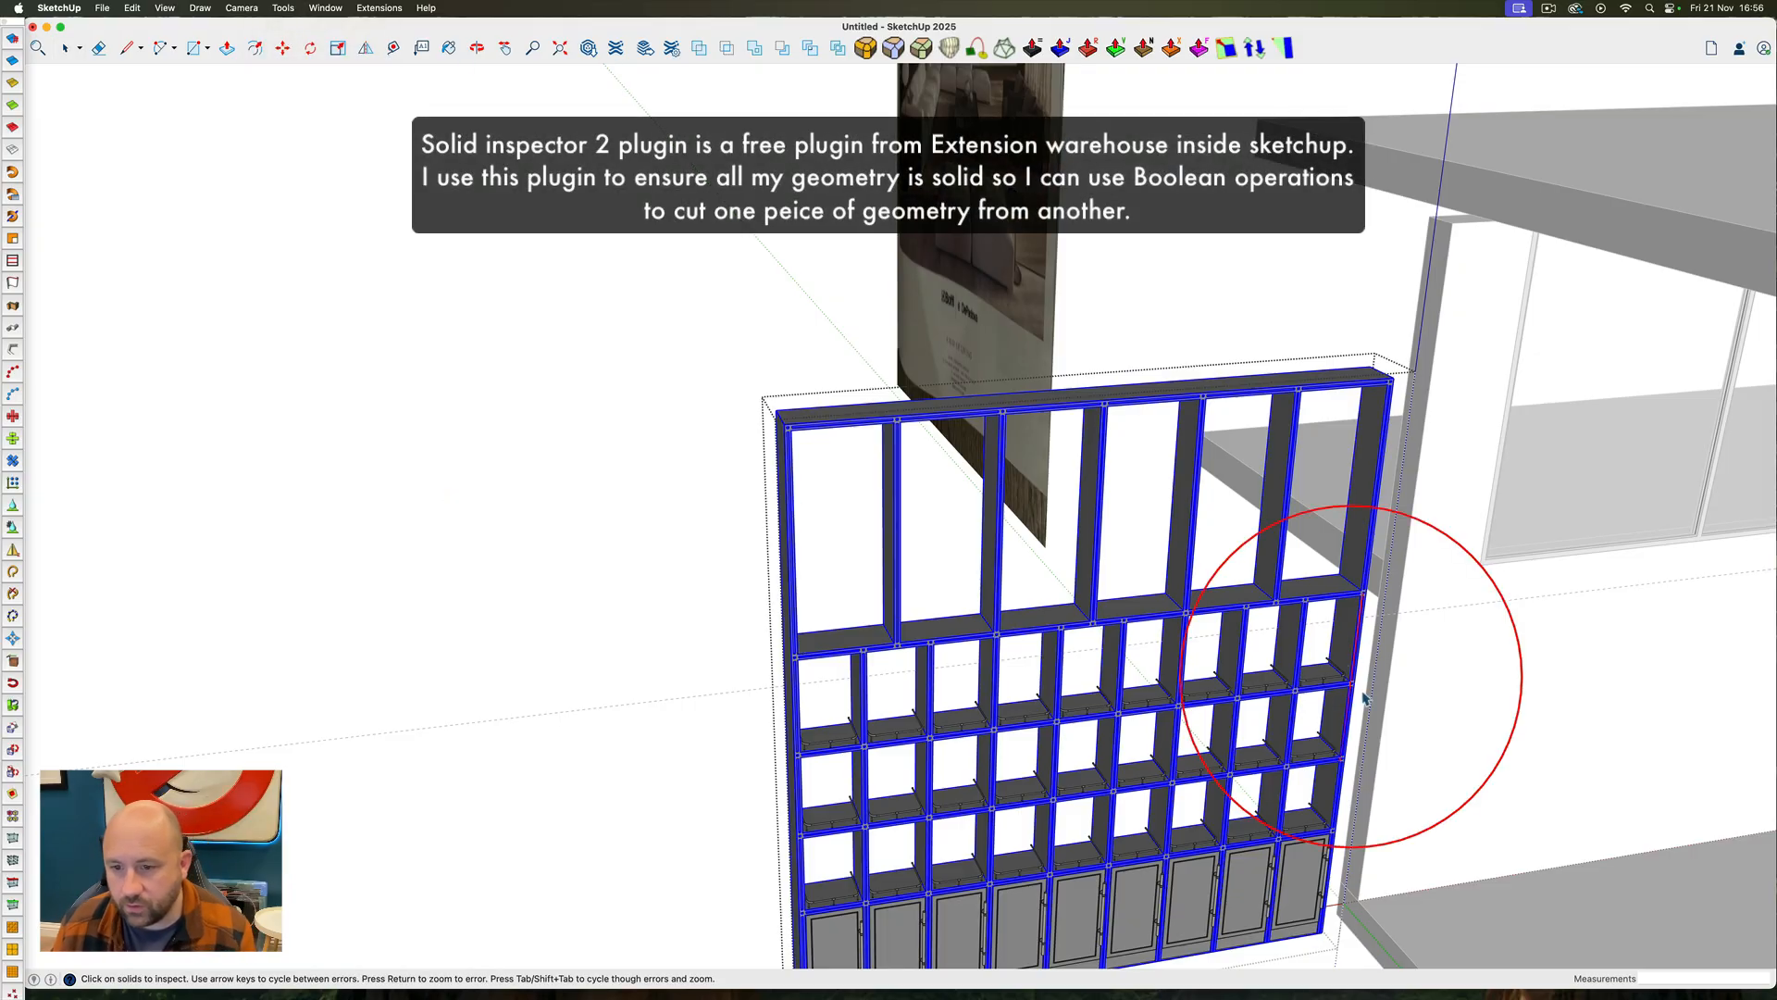
pyautogui.scroll(10, 1354, 690)
pyautogui.keyDown('ctrl'); pyautogui.keyDown('super'); pyautogui.moveTo(1342, 674); pyautogui.dragTo(1055, 583); pyautogui.keyUp('super'); pyautogui.keyUp('ctrl')
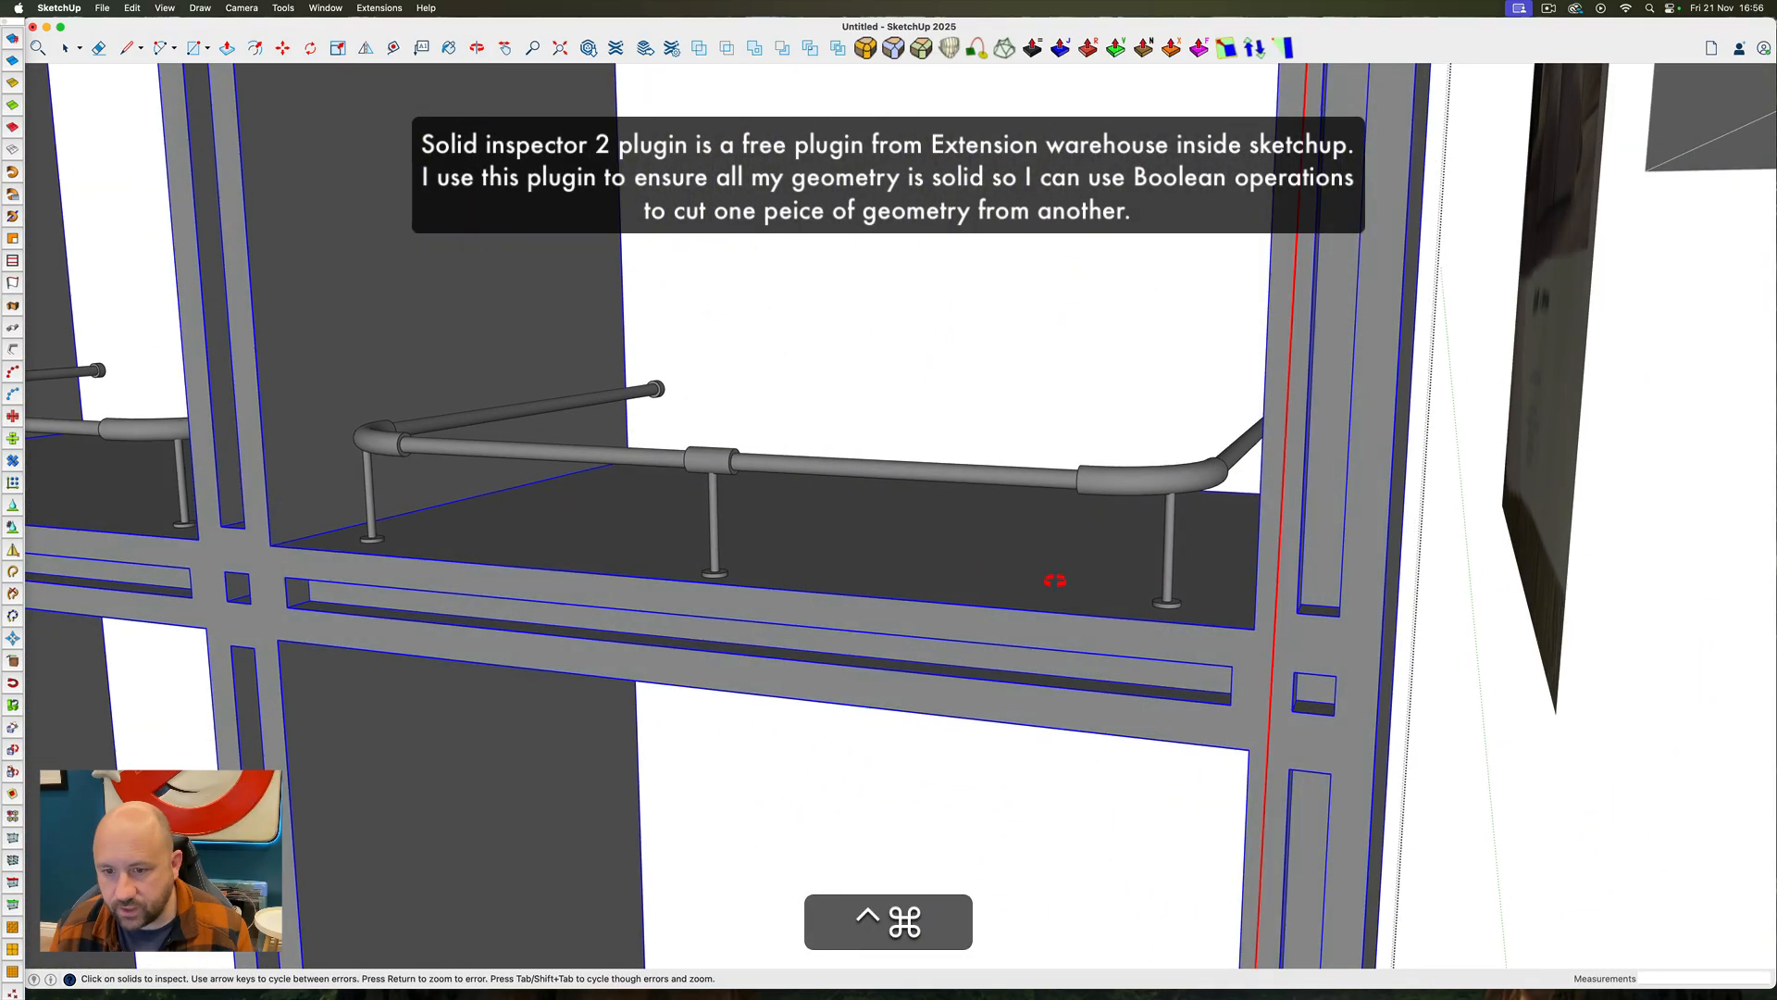
pyautogui.keyDown('ctrl'); pyautogui.keyDown('super'); pyautogui.moveTo(1370, 618); pyautogui.dragTo(1524, 577); pyautogui.keyUp('super'); pyautogui.keyUp('ctrl')
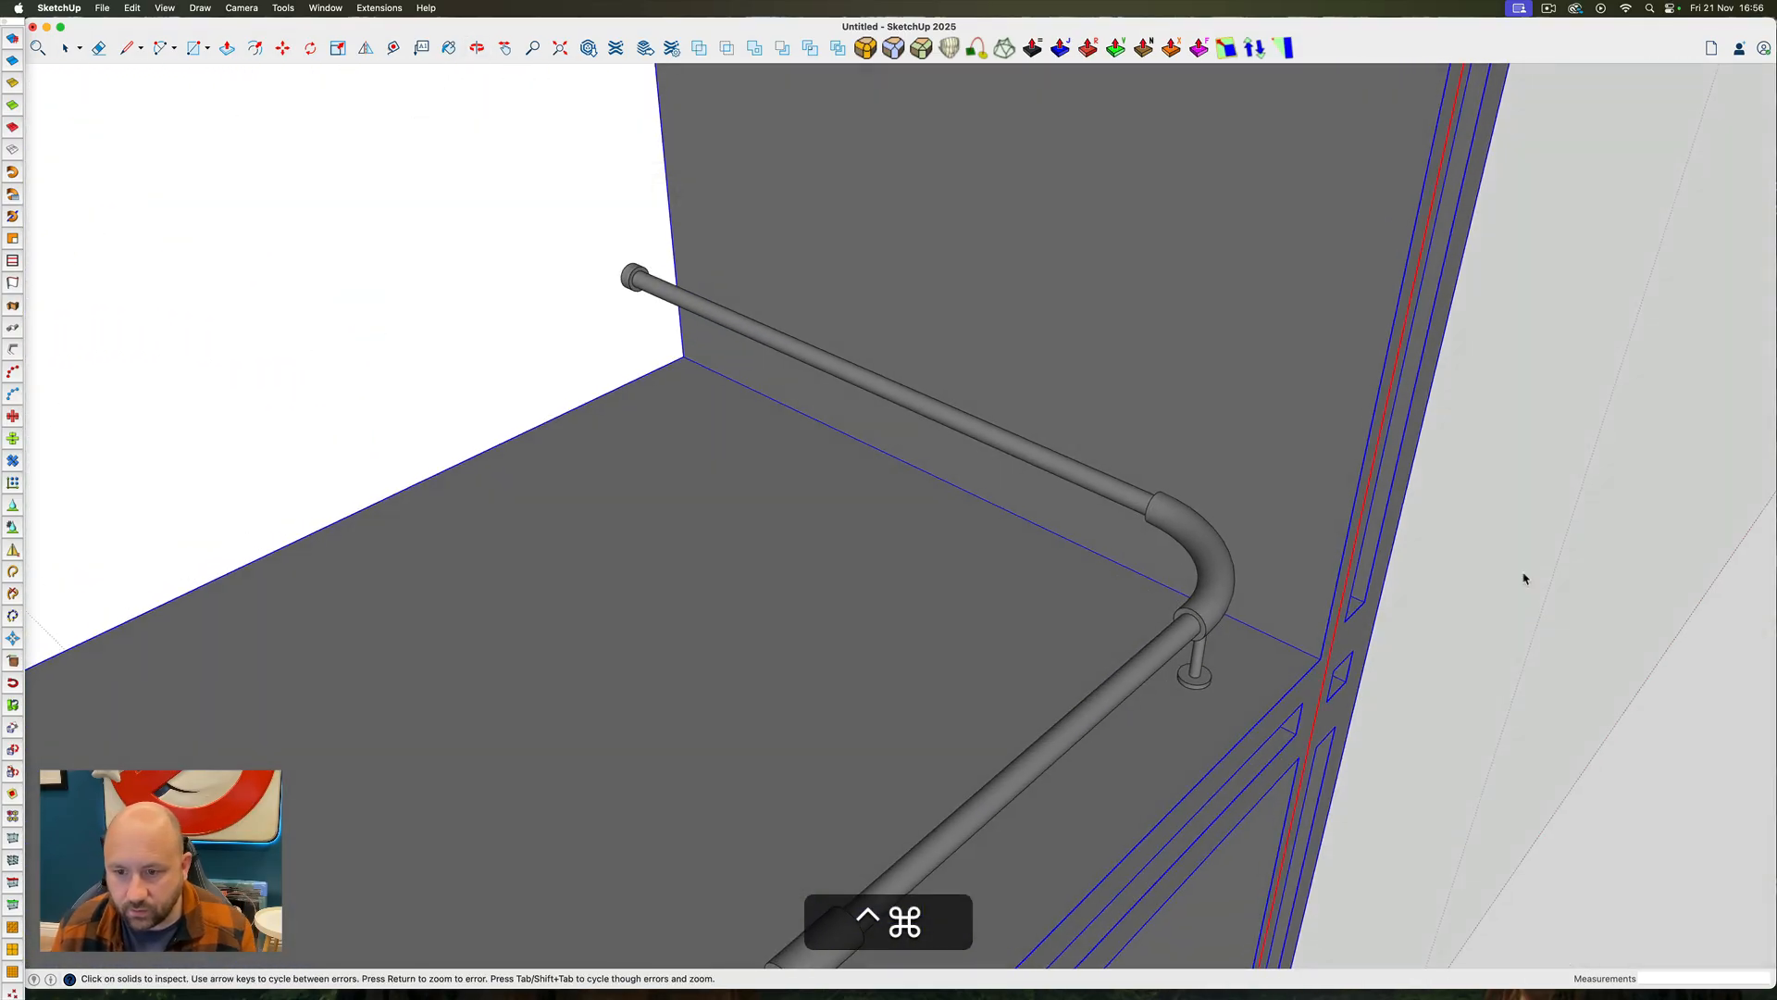
pyautogui.scroll(1, 1315, 531)
pyautogui.scroll(4, 1316, 532)
pyautogui.keyDown('ctrl'); pyautogui.keyDown('super'); pyautogui.moveTo(1316, 532); pyautogui.dragTo(131, 867); pyautogui.keyUp('super'); pyautogui.keyUp('ctrl')
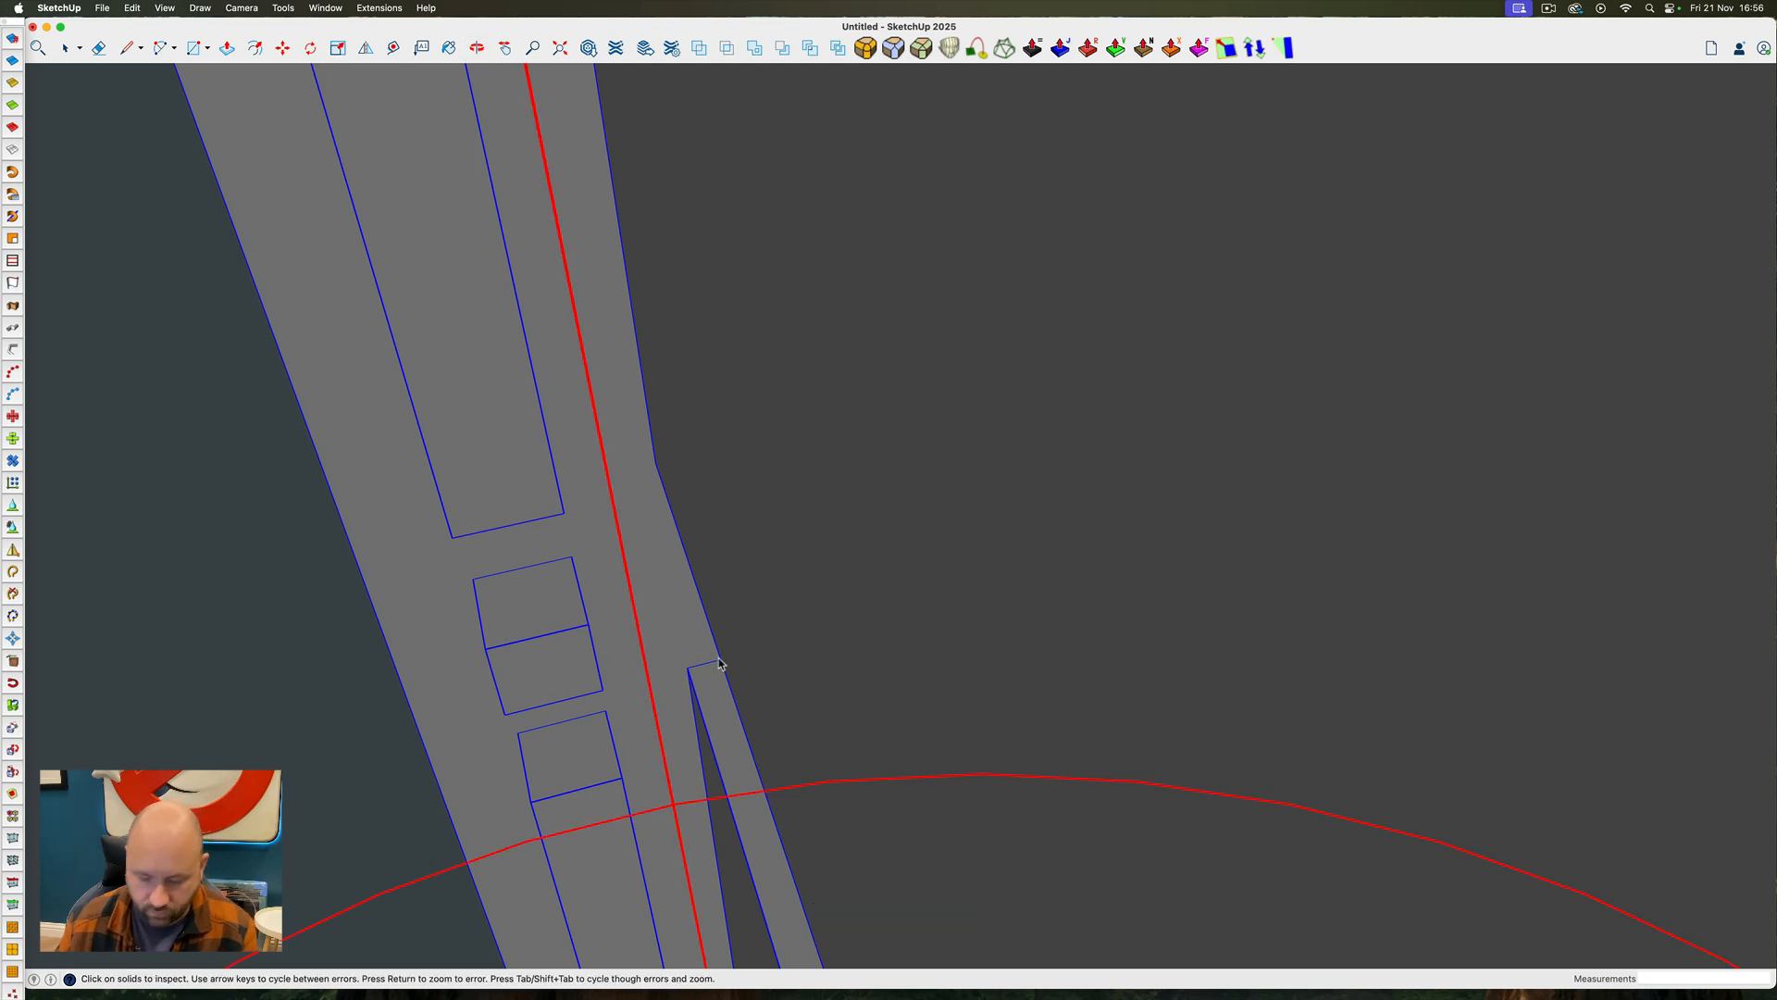
# Rerun the solid check on the frame and examine the flagged edge where the end upright meets a shelf
pyautogui.press('h')
pyautogui.moveTo(639, 670); pyautogui.dragTo(635, 256)
pyautogui.scroll(8, 725, 416)
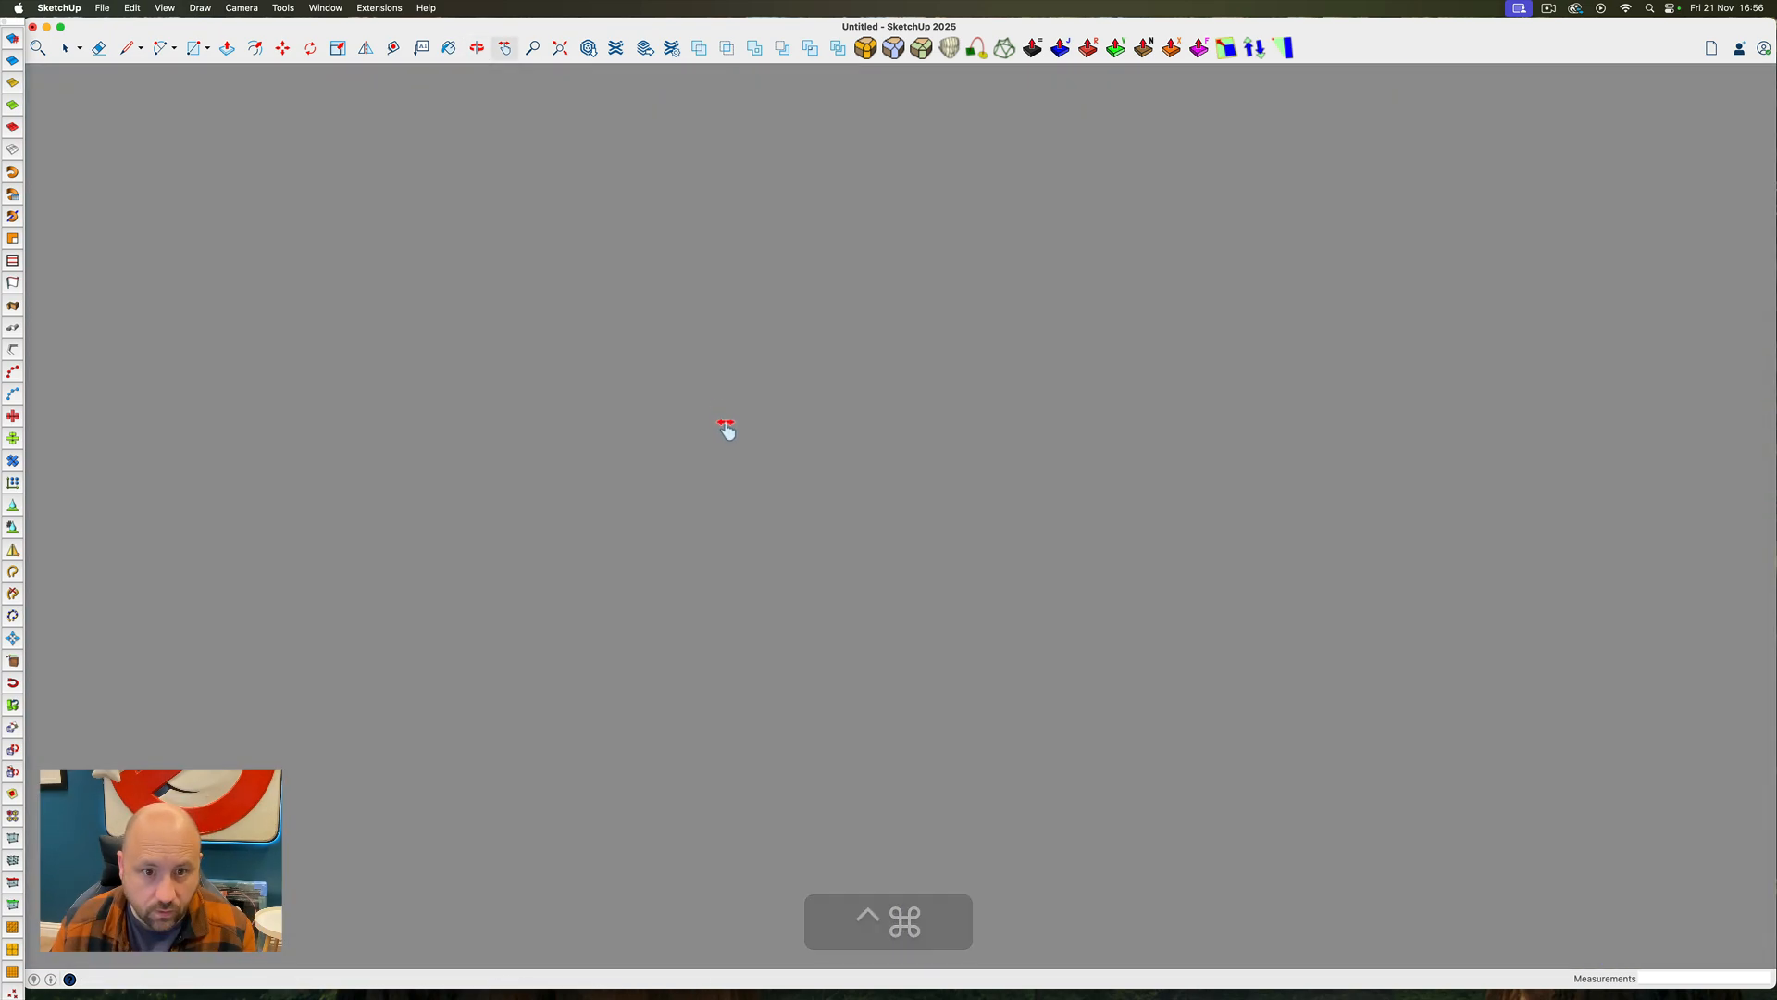
pyautogui.scroll(-6, 727, 432)
pyautogui.scroll(-1, 728, 432)
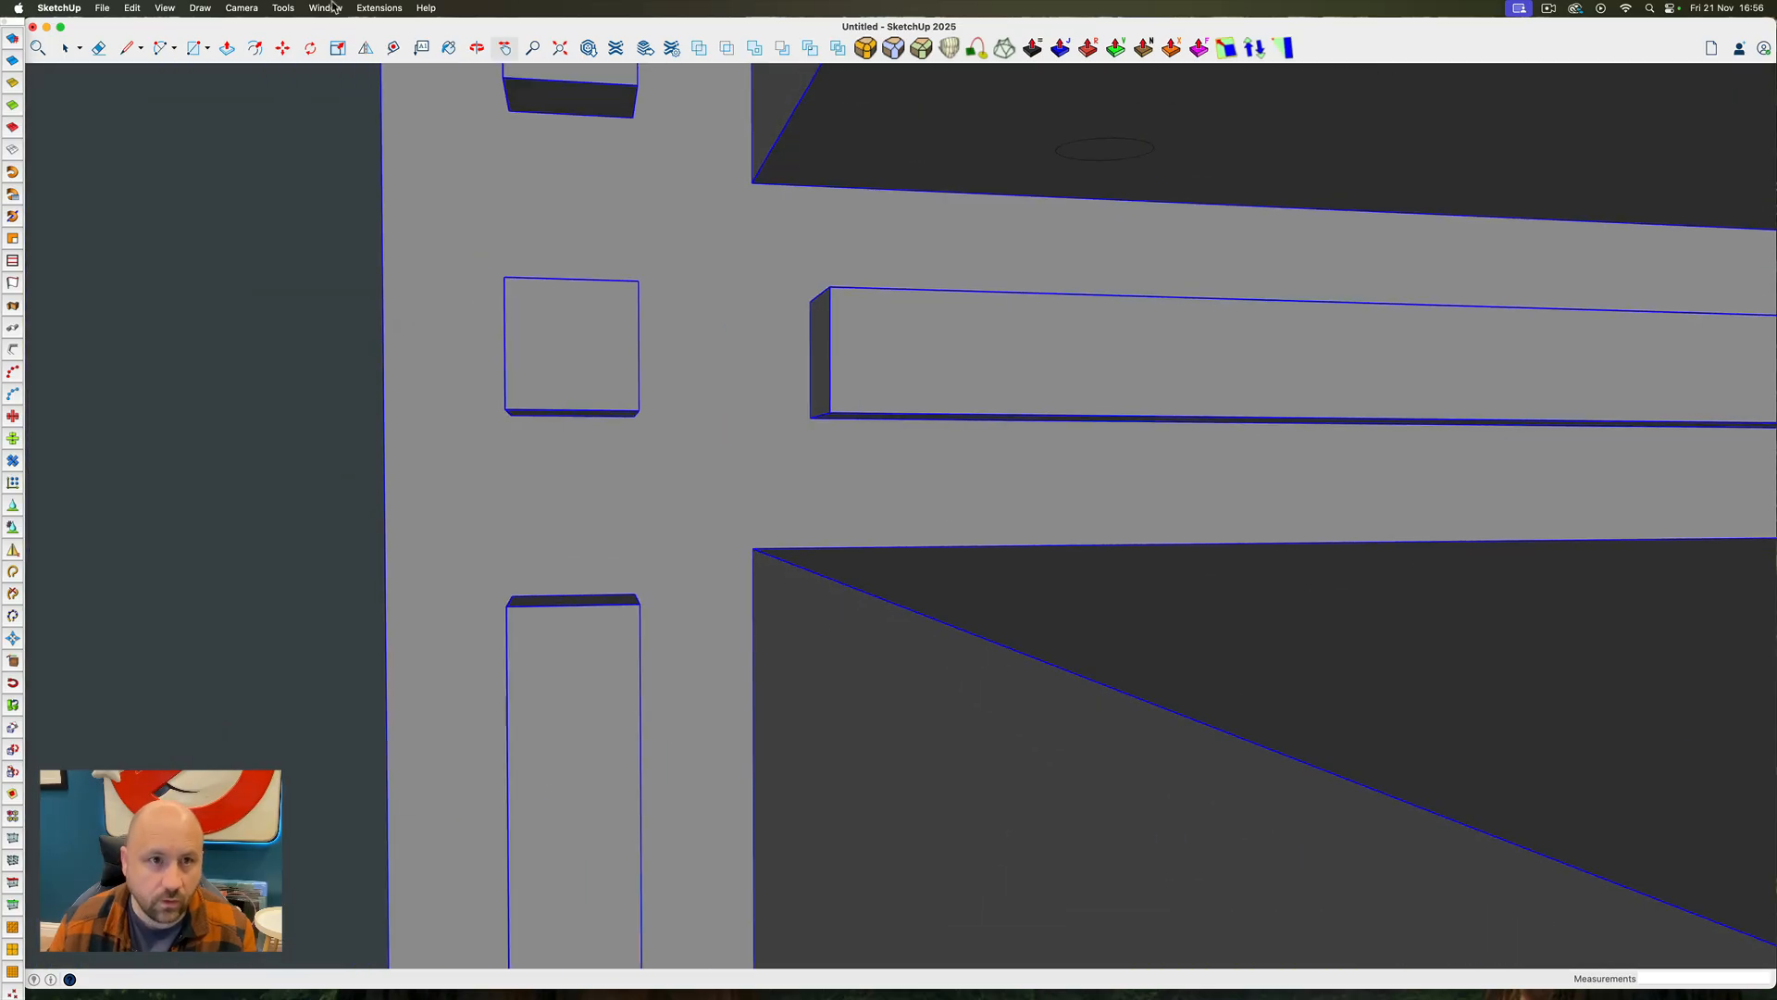
pyautogui.click(284, 7)
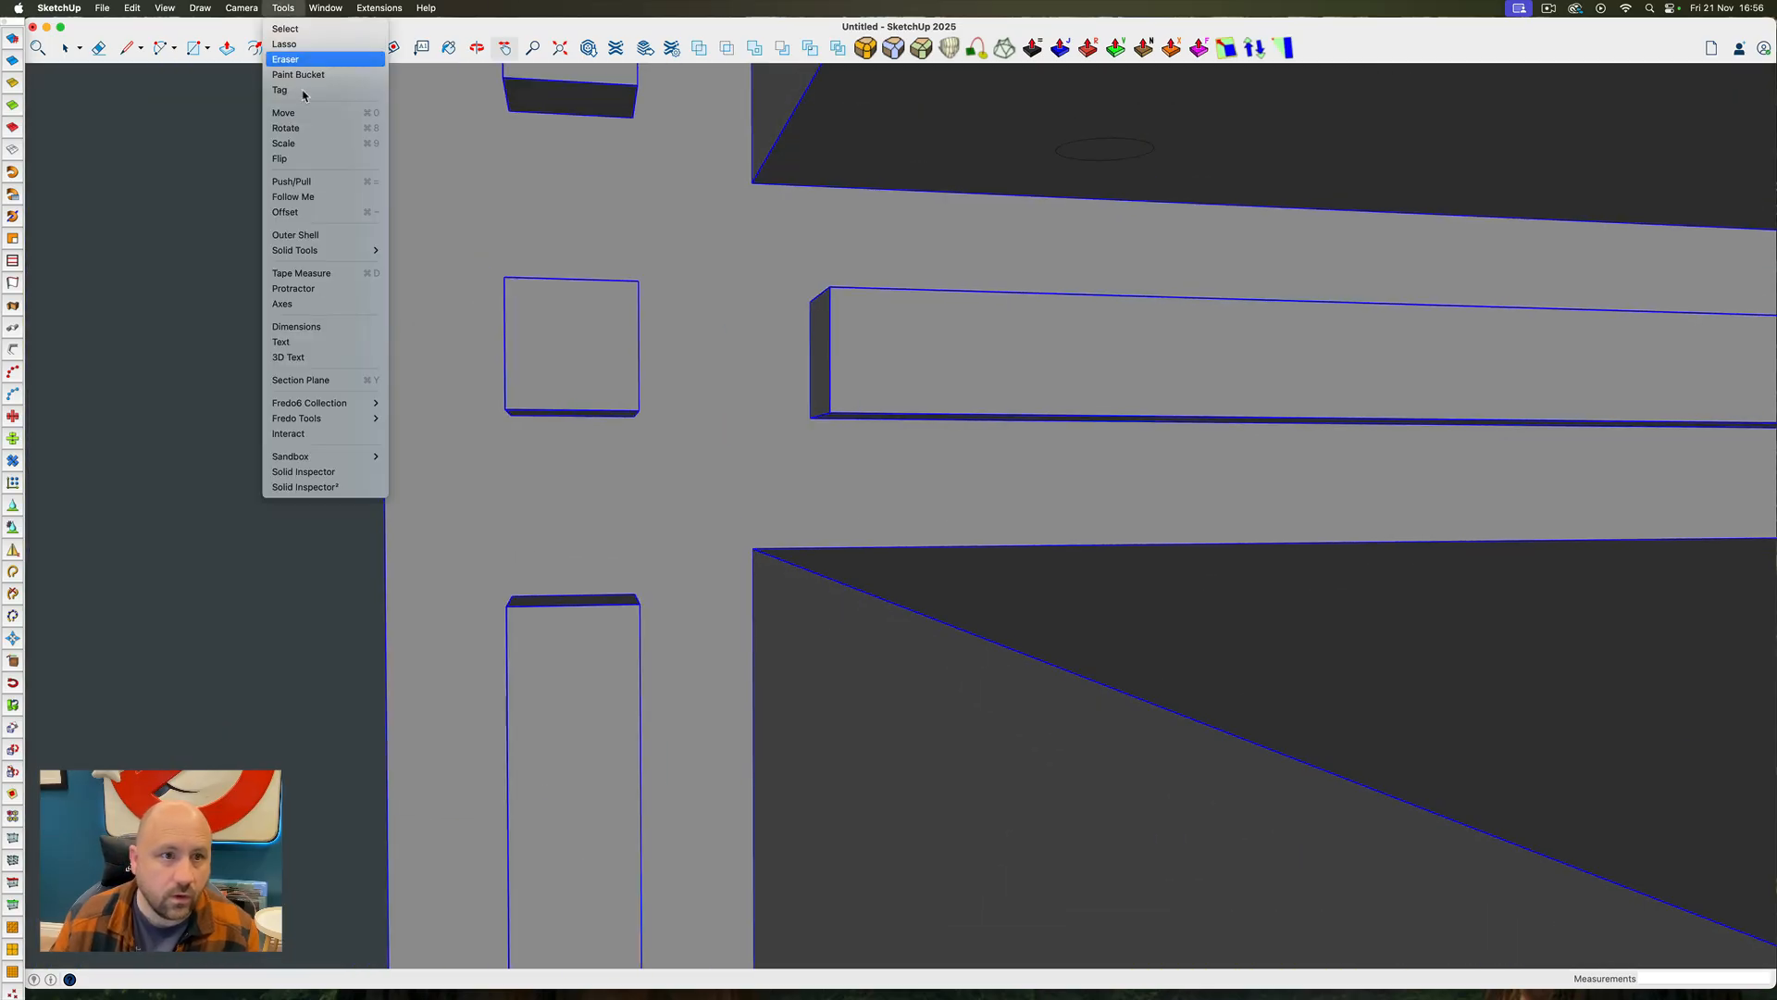
pyautogui.click(324, 470)
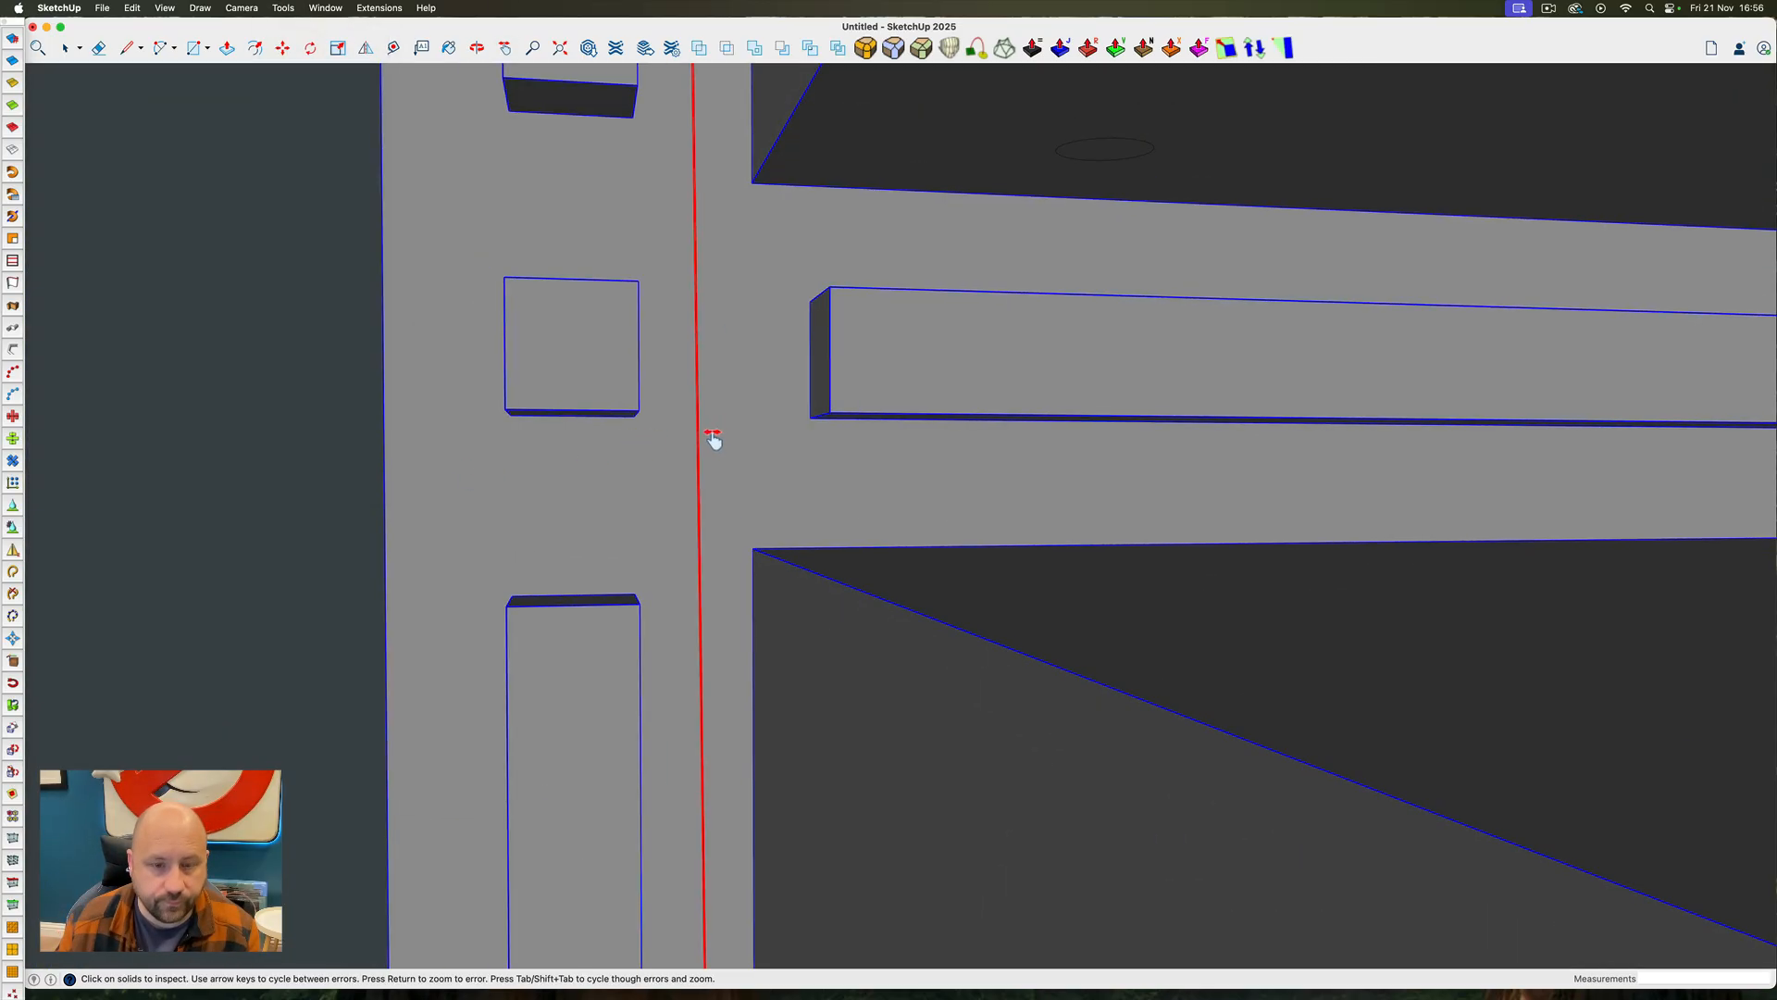
pyautogui.moveTo(812, 387); pyautogui.dragTo(734, 436, button='middle')
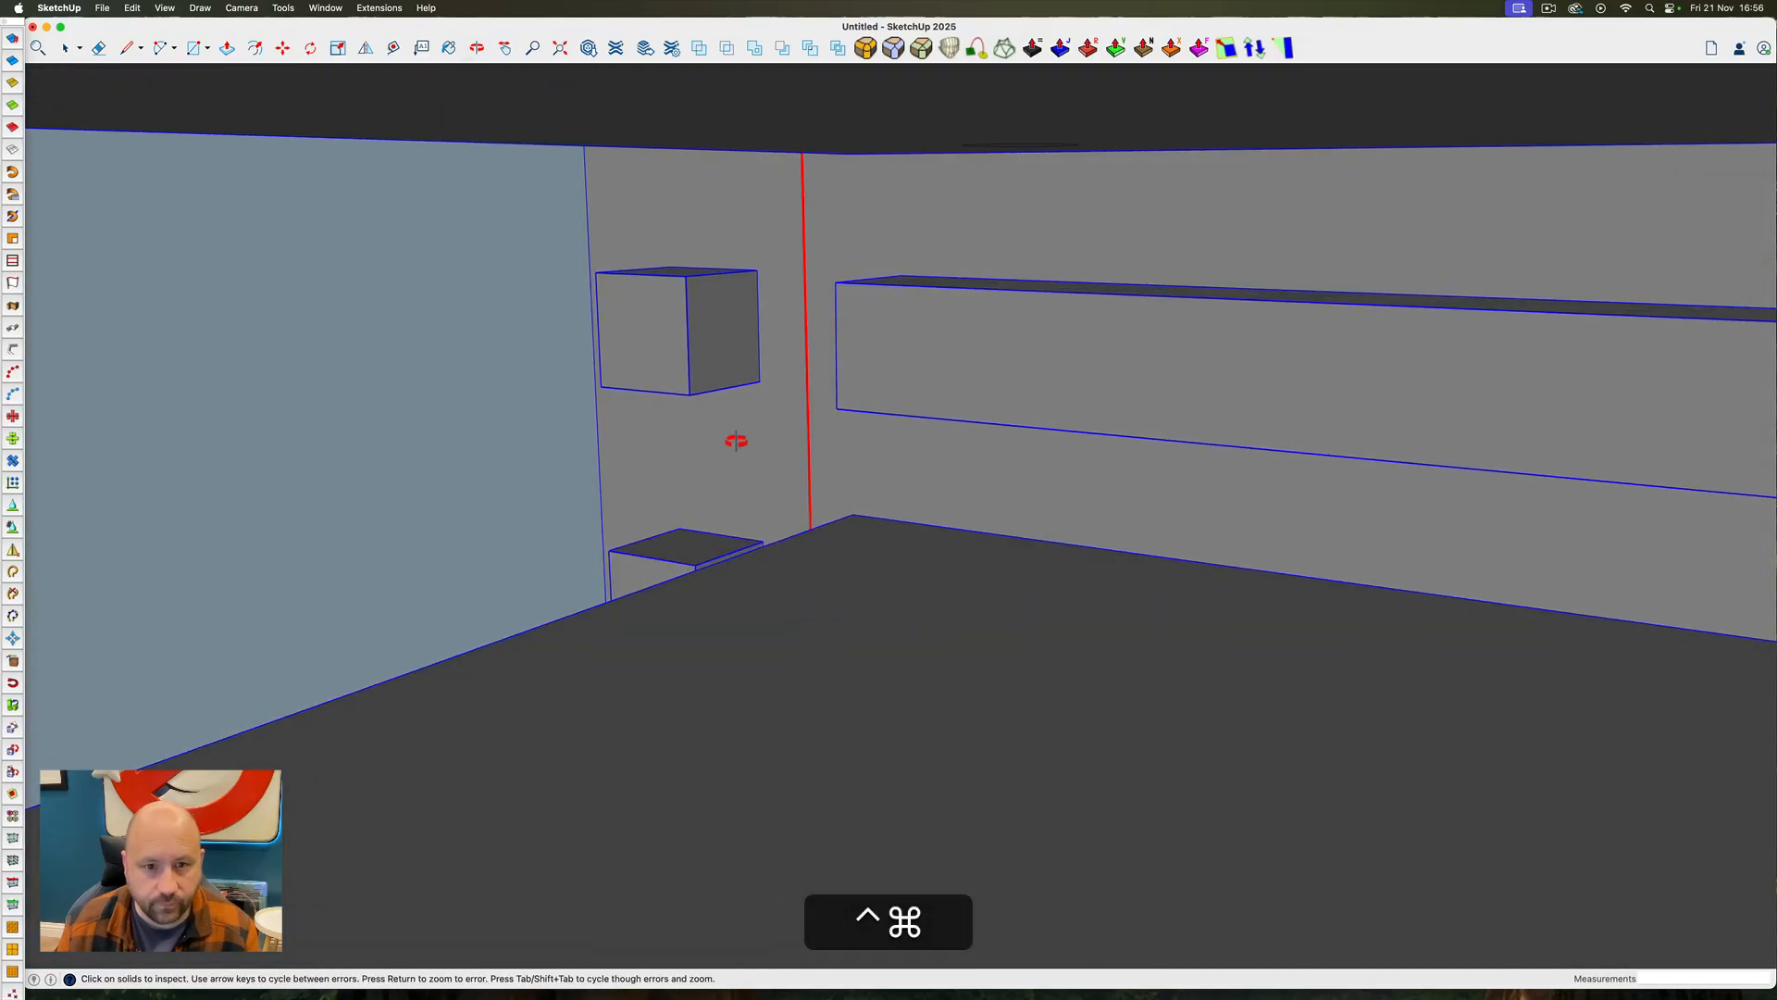
# Open the frame group, erase the stray overlapping edges from the end upright's front face, and close the group
pyautogui.press('space')
pyautogui.tripleClick(817, 384)
pyautogui.keyDown('ctrl'); pyautogui.keyDown('super'); pyautogui.moveTo(813, 372); pyautogui.dragTo(335, 431); pyautogui.keyUp('super'); pyautogui.keyUp('ctrl')
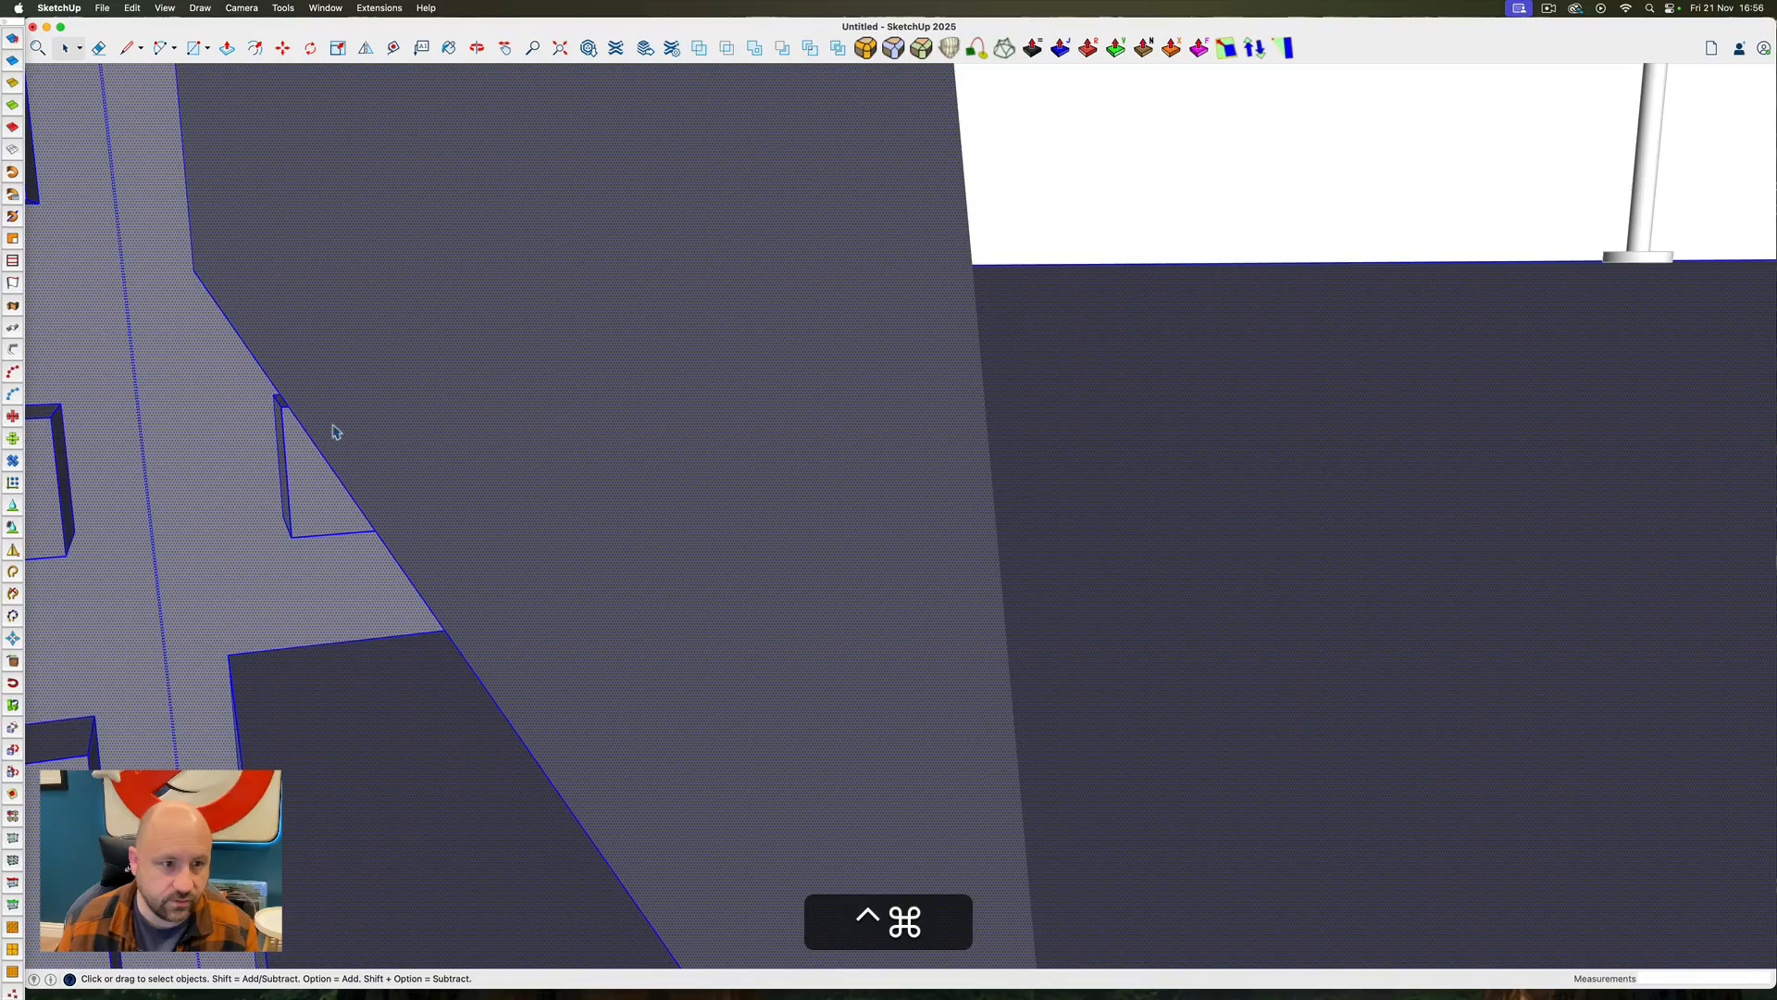
pyautogui.press('e')
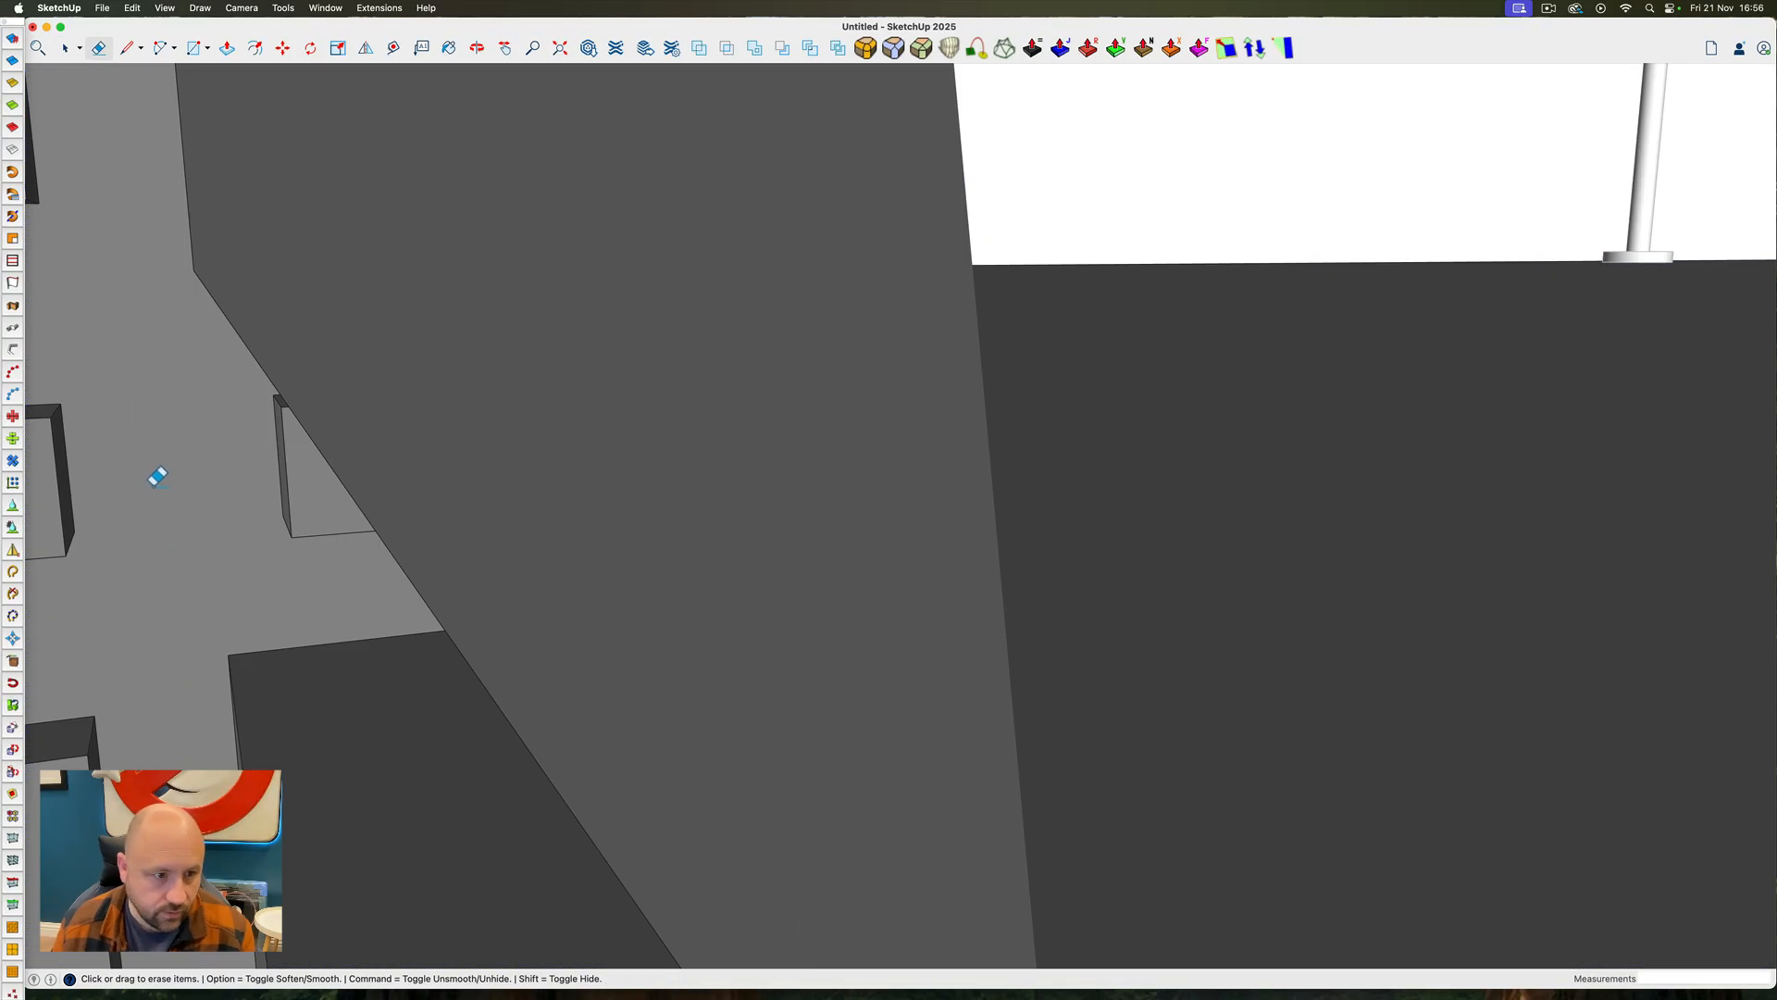
pyautogui.press('space')
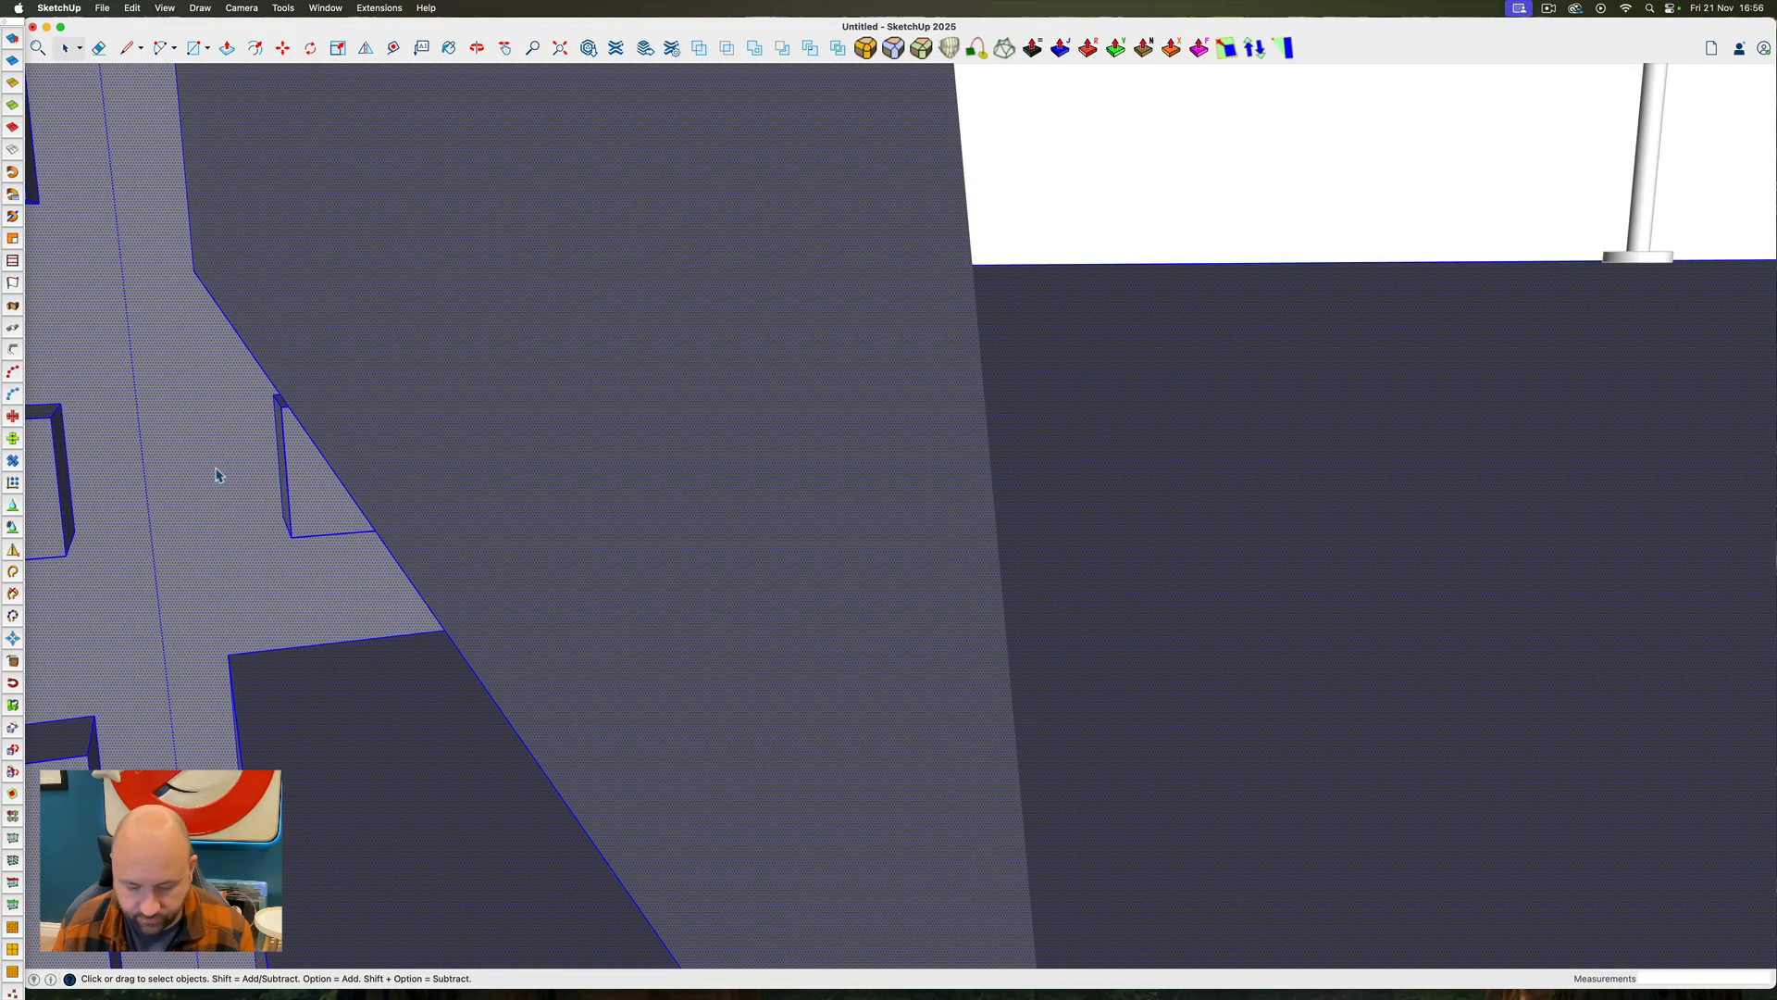
pyautogui.press('e')
pyautogui.press('space')
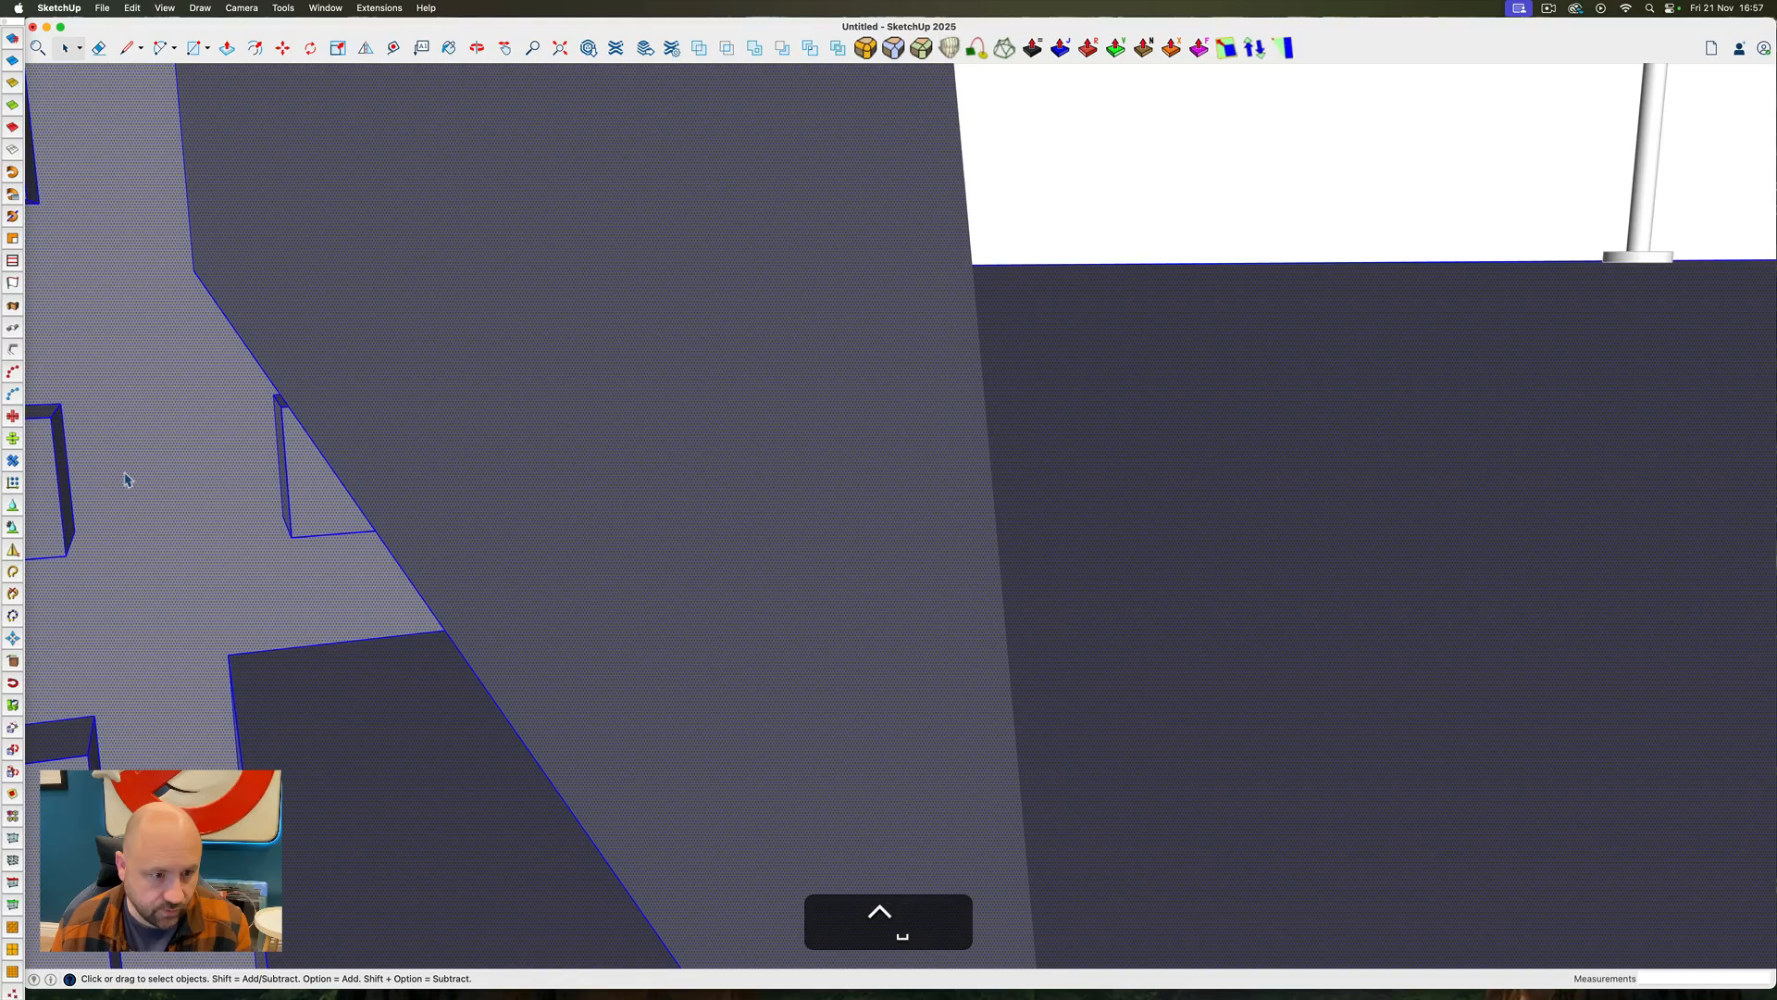
pyautogui.moveTo(123, 481)
pyautogui.keyDown('ctrl'); pyautogui.keyDown('super'); pyautogui.mouseDown()
pyautogui.moveTo(1462, 599)
pyautogui.moveTo(885, 559)
pyautogui.moveTo(740, 423)
pyautogui.mouseUp(); pyautogui.keyUp('super'); pyautogui.keyUp('ctrl')
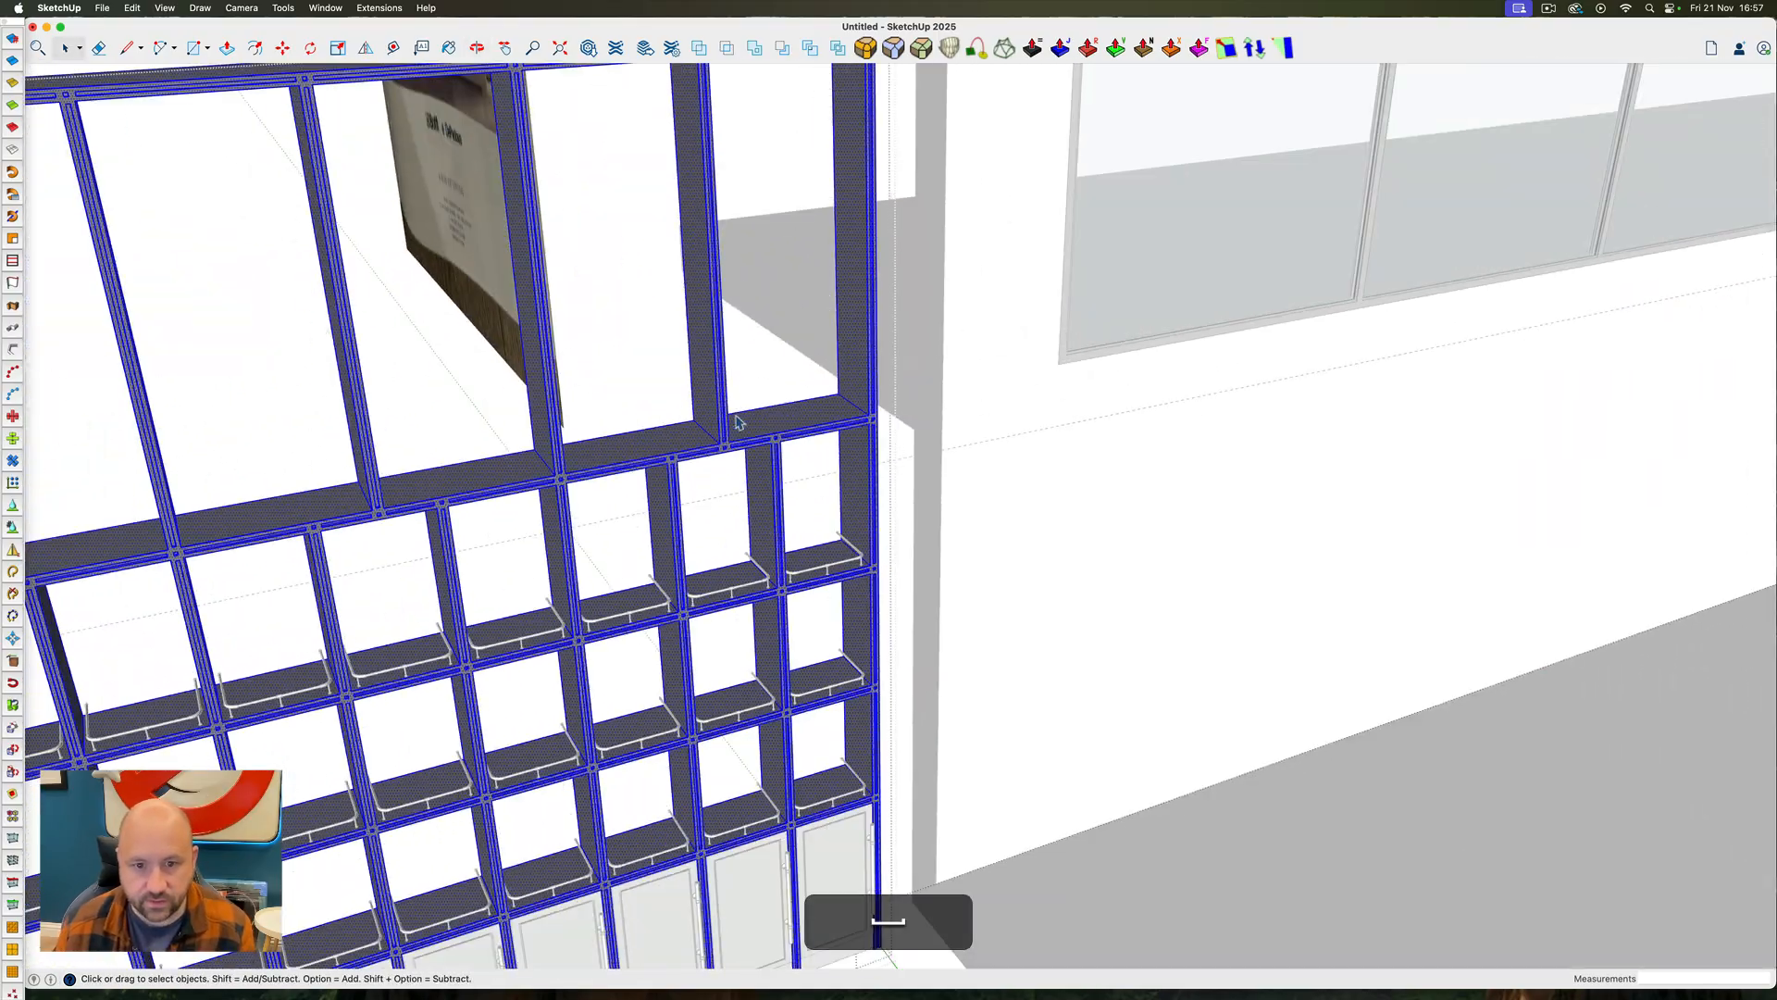
pyautogui.press('Escape')
pyautogui.click(836, 414)
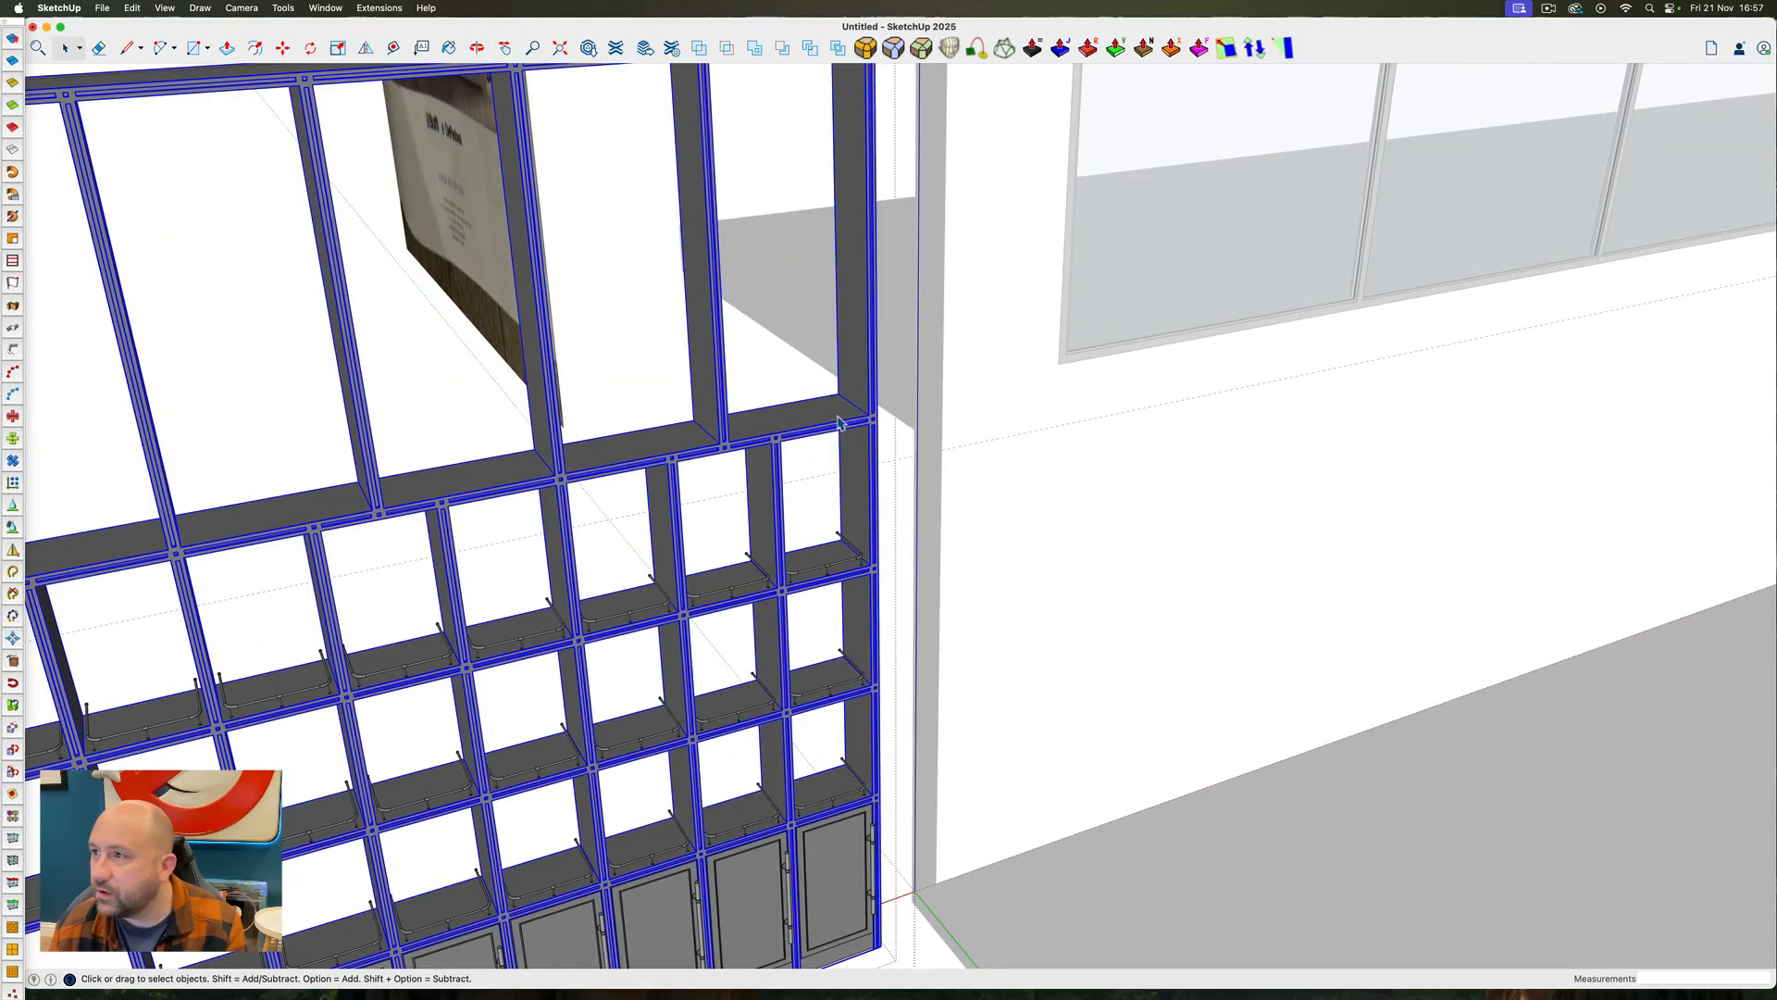
# Draw a rectangle from the tall row's bottom shelf and push-pull it into a block enclosing the whole upper row
pyautogui.moveTo(1776, 278)
pyautogui.mouseDown()
pyautogui.moveTo(1229, 297)
pyautogui.moveTo(1776, 278)
pyautogui.mouseUp()
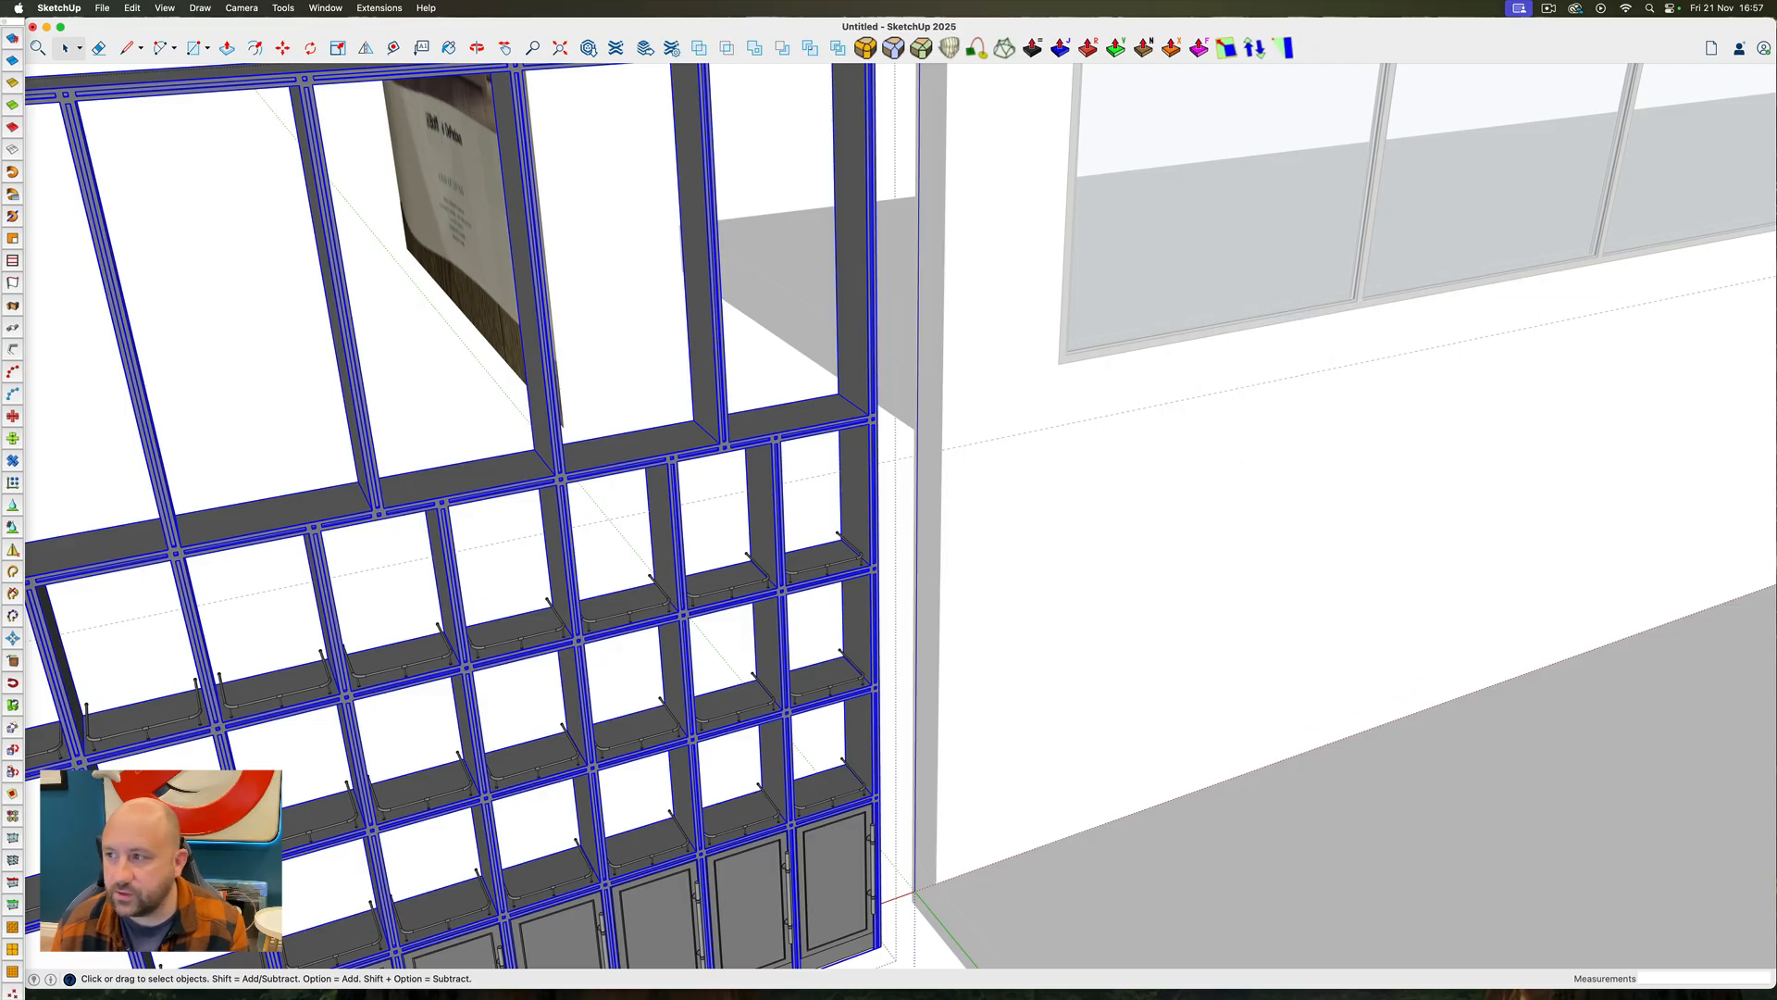
pyautogui.scroll(-8, 850, 396)
pyautogui.keyDown('ctrl'); pyautogui.keyDown('super'); pyautogui.moveTo(853, 397); pyautogui.dragTo(758, 400); pyautogui.keyUp('super'); pyautogui.keyUp('ctrl')
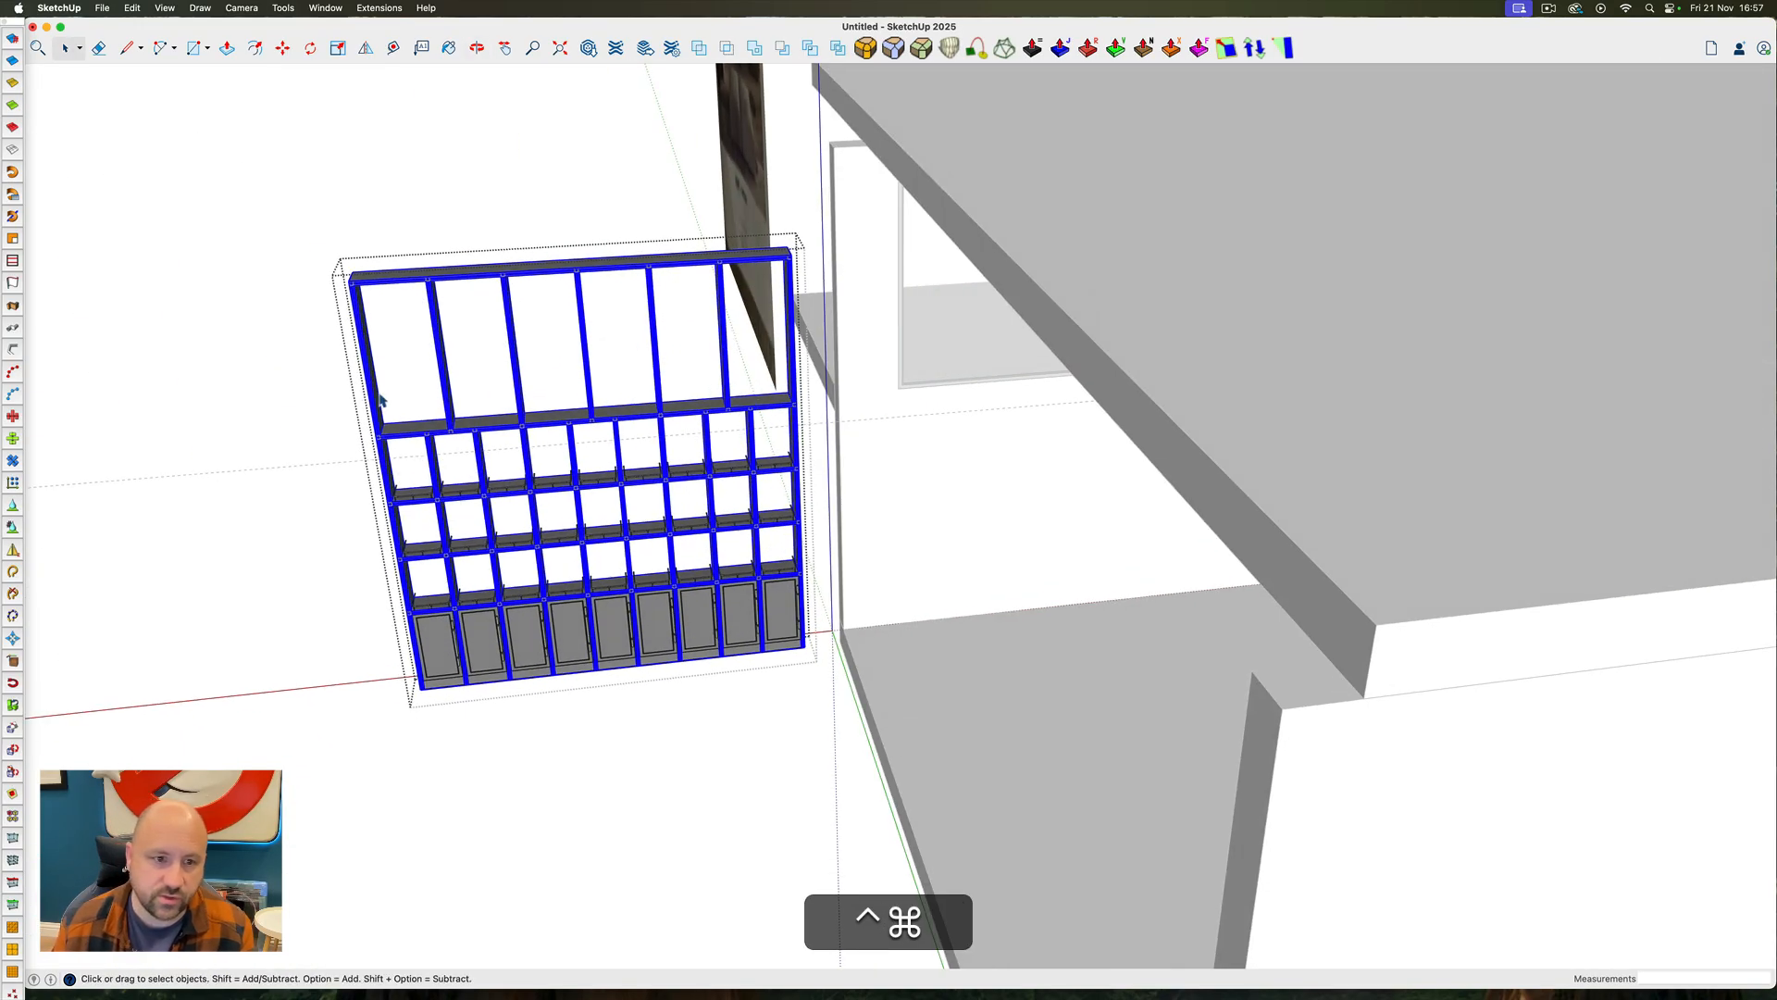
pyautogui.scroll(5, 359, 325)
pyautogui.keyDown('ctrl'); pyautogui.keyDown('super'); pyautogui.moveTo(359, 326); pyautogui.dragTo(377, 500); pyautogui.keyUp('super'); pyautogui.keyUp('ctrl')
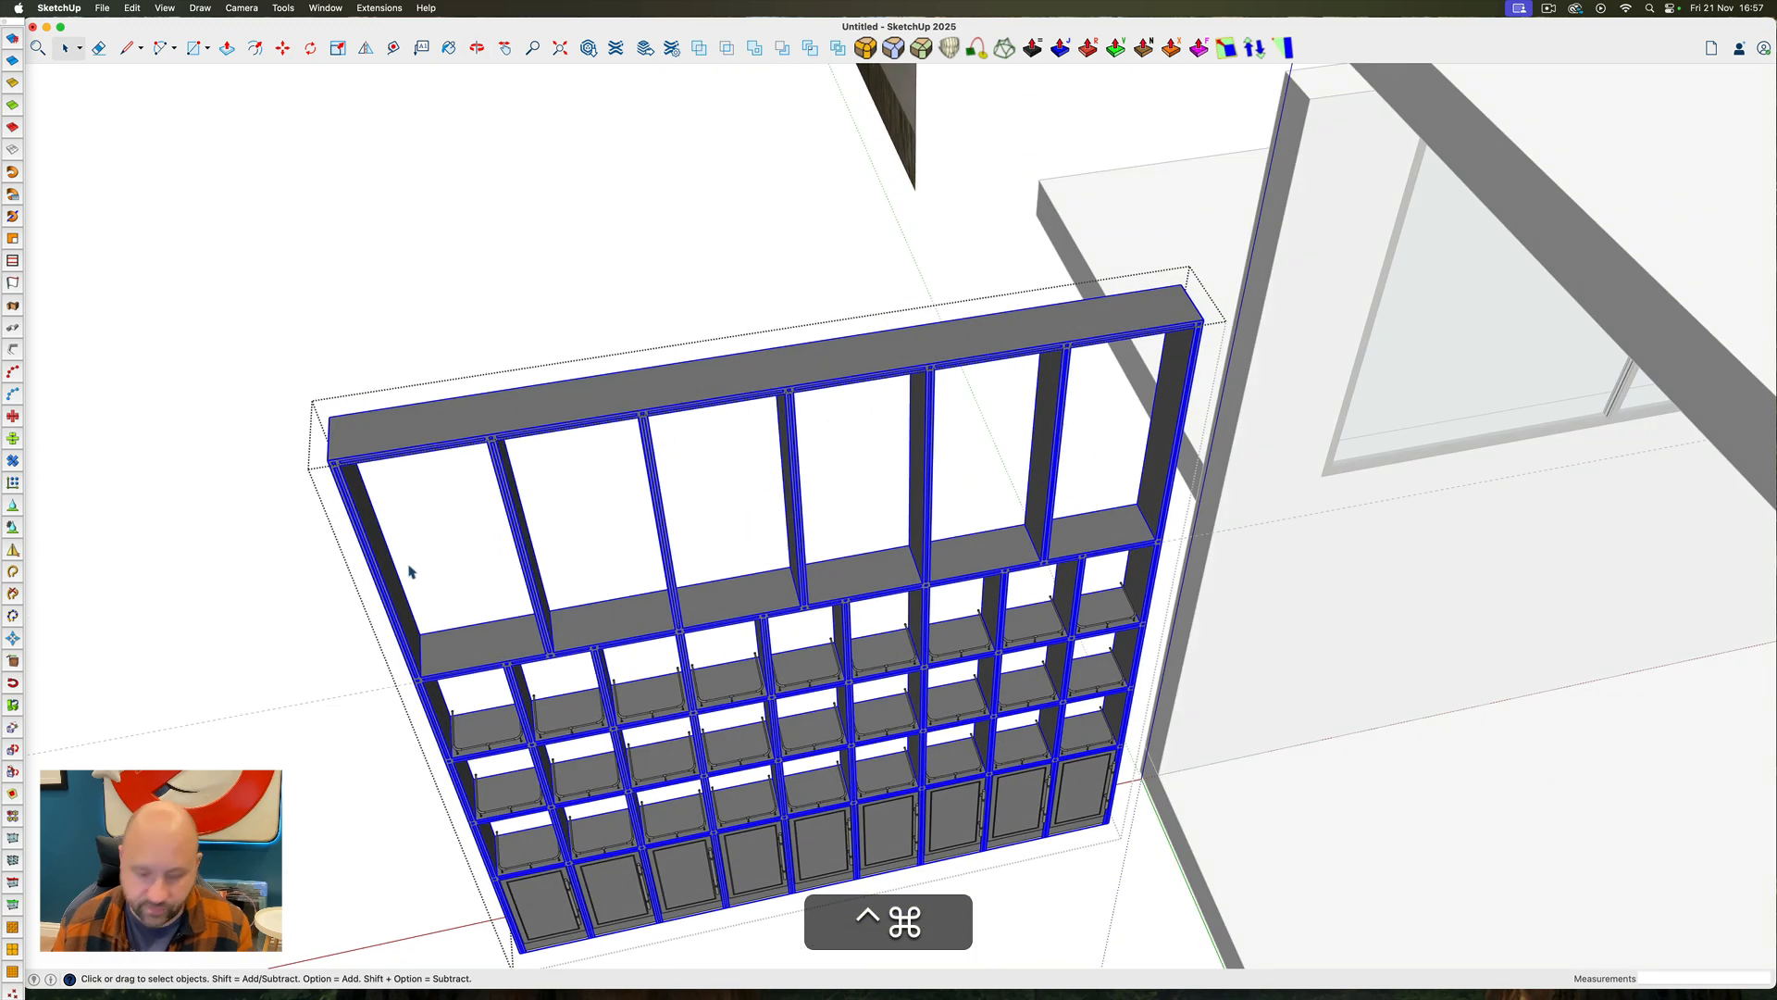
pyautogui.press('r')
pyautogui.click(444, 673)
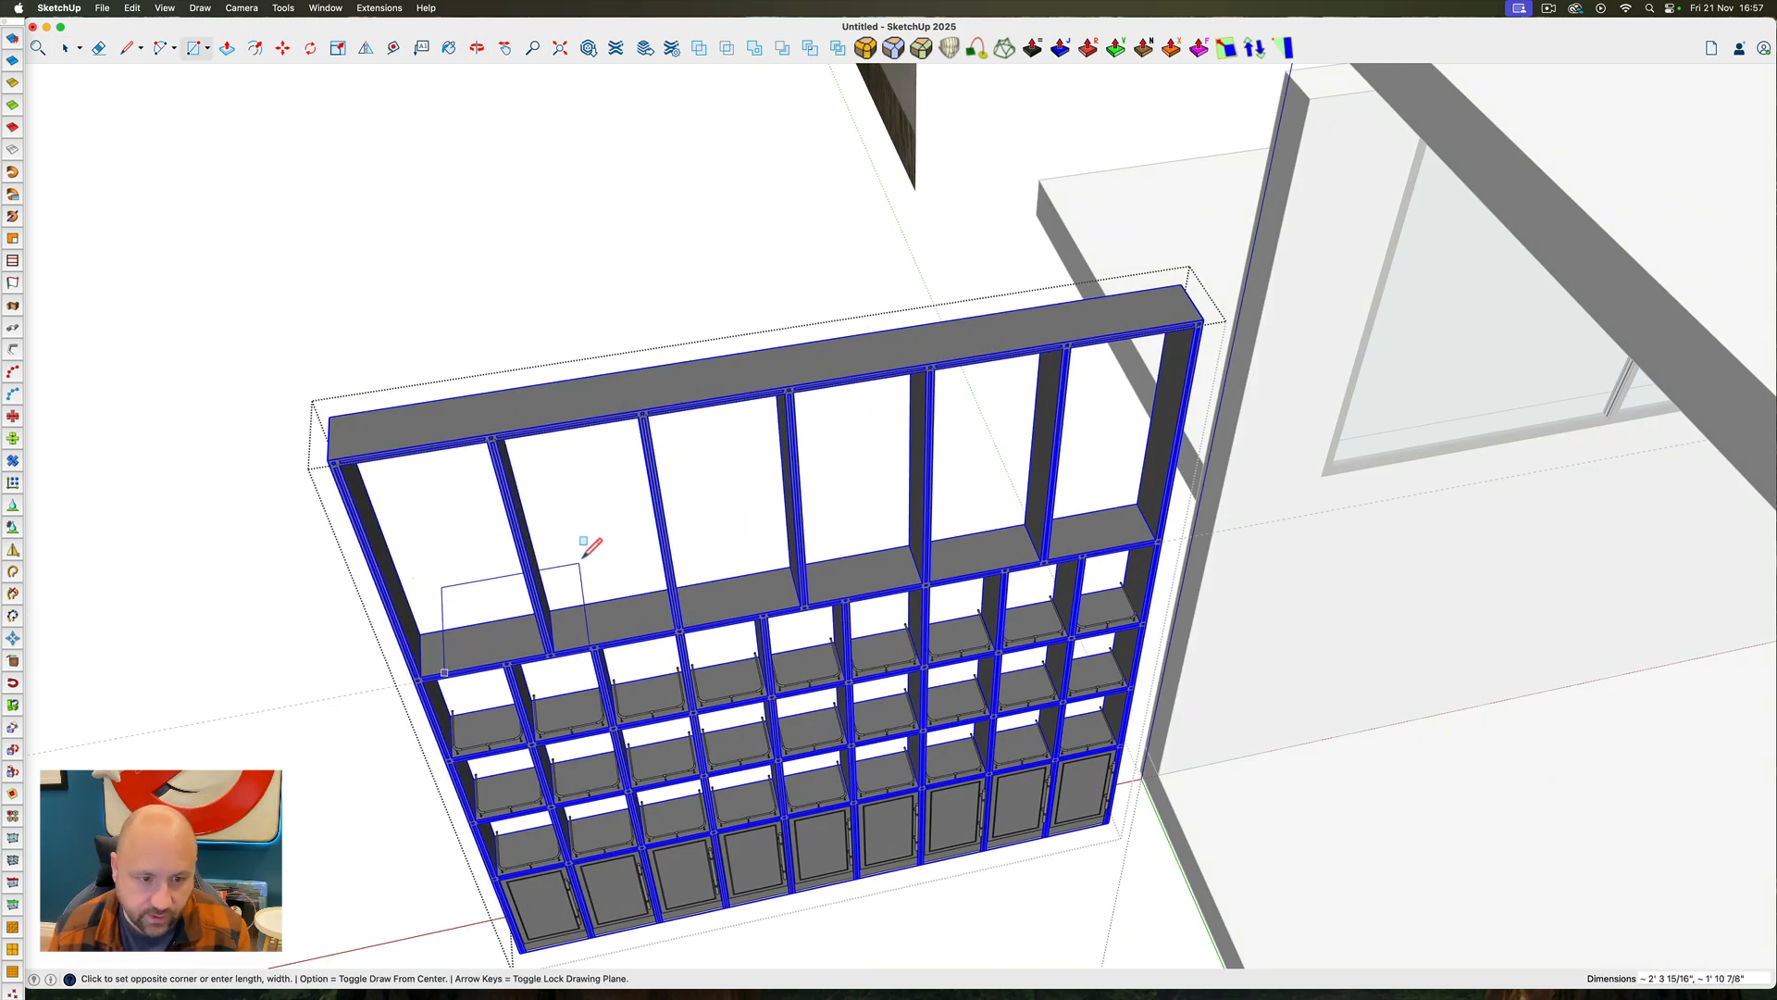
pyautogui.click(633, 537)
pyautogui.press('p')
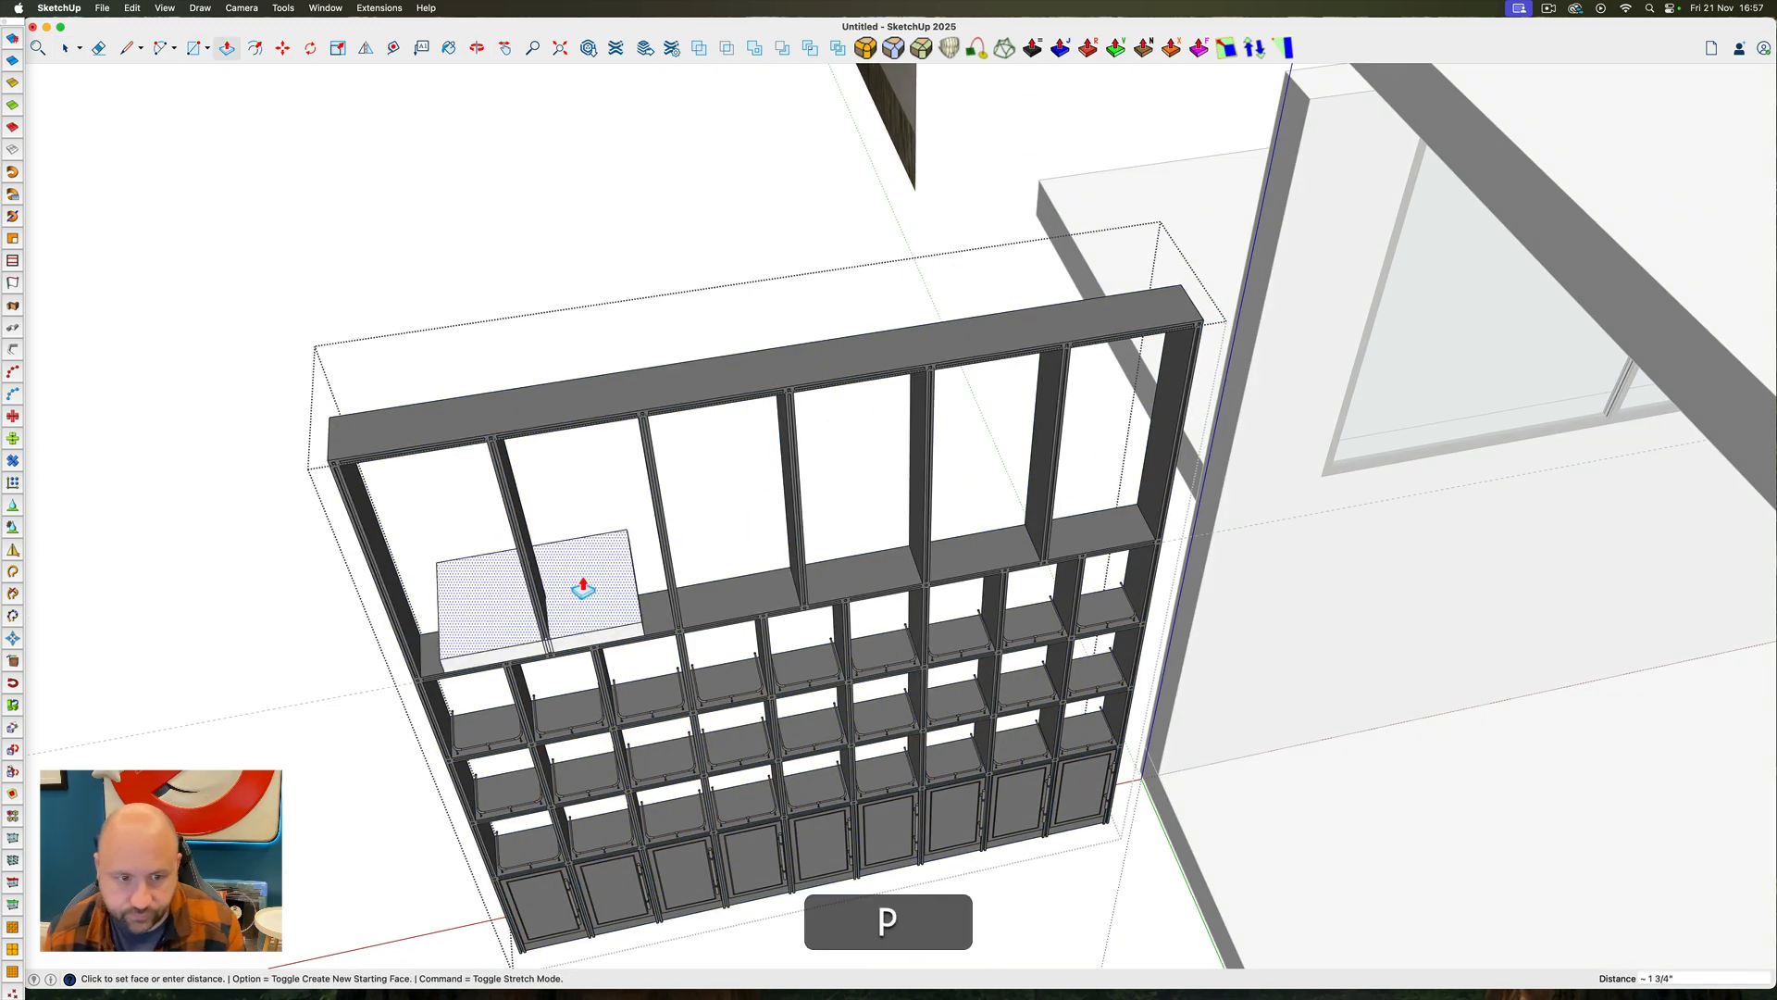
pyautogui.click(585, 590)
pyautogui.click(527, 308)
pyautogui.keyDown('ctrl'); pyautogui.keyDown('super'); pyautogui.moveTo(492, 461); pyautogui.dragTo(1114, 488); pyautogui.keyUp('super'); pyautogui.keyUp('ctrl')
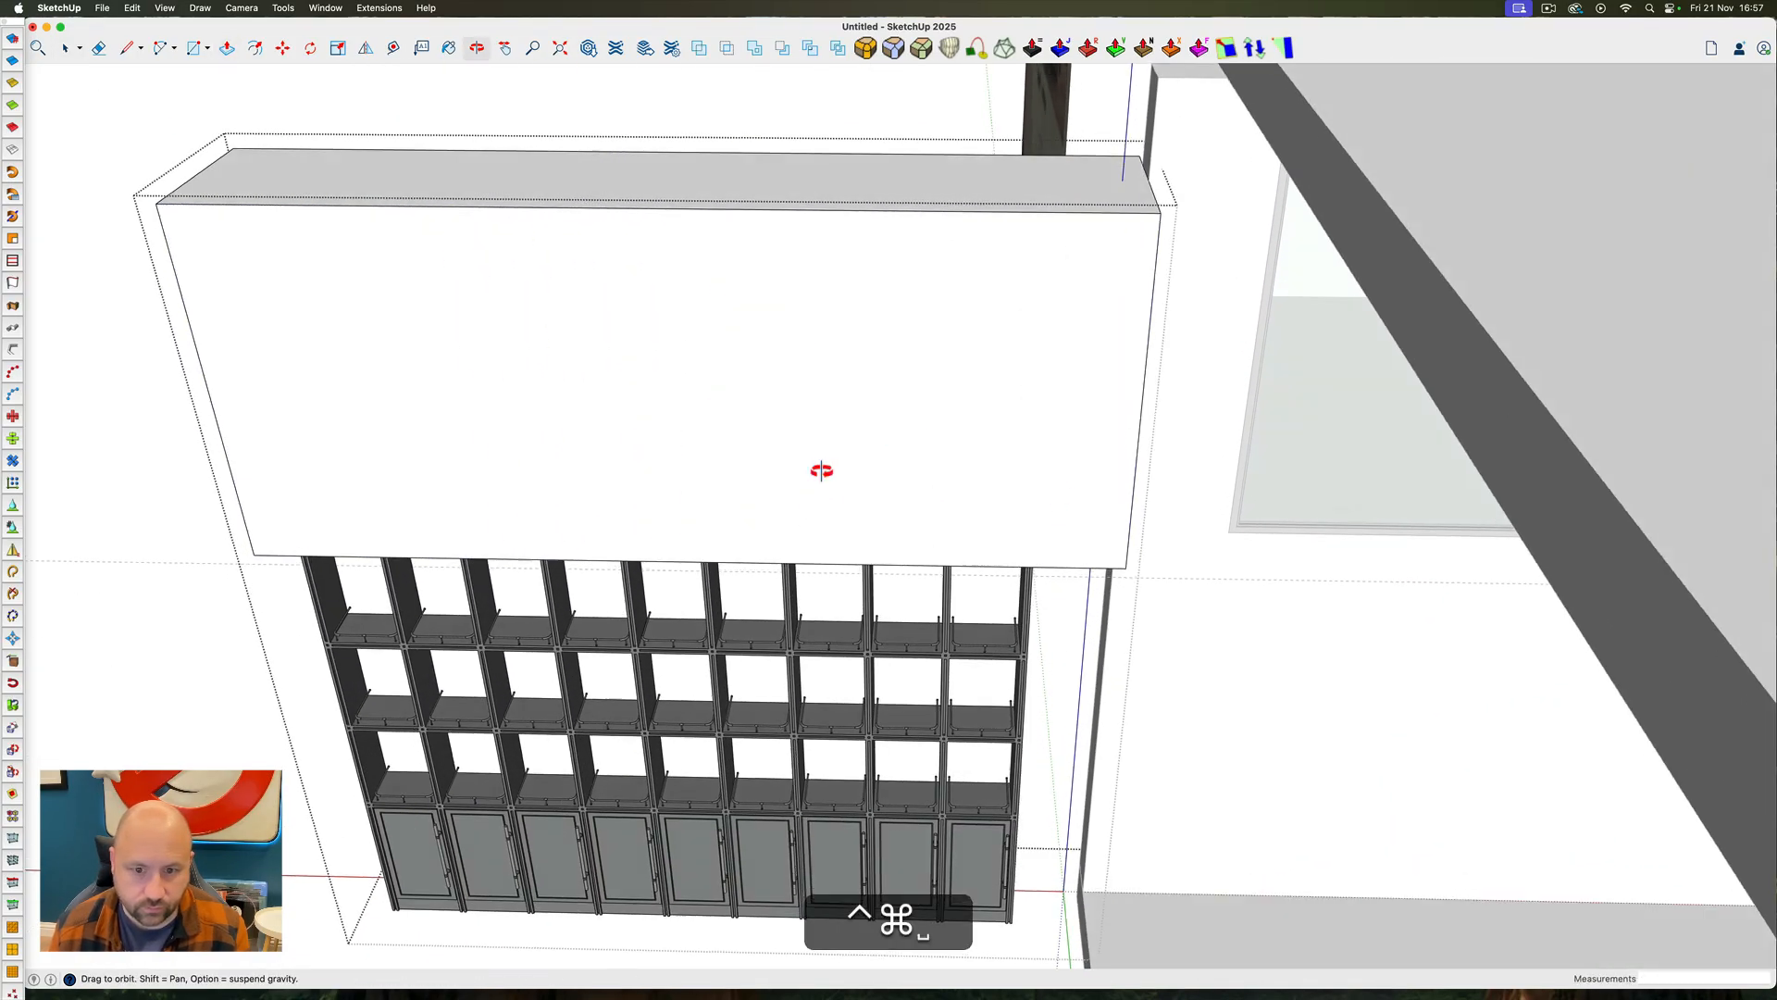
pyautogui.keyDown('ctrl'); pyautogui.keyDown('super'); pyautogui.moveTo(817, 464); pyautogui.dragTo(817, 235); pyautogui.keyUp('super'); pyautogui.keyUp('ctrl')
# Group the block and subtract it from the shelving frame to cut away the tall upper row
pyautogui.click(731, 321)
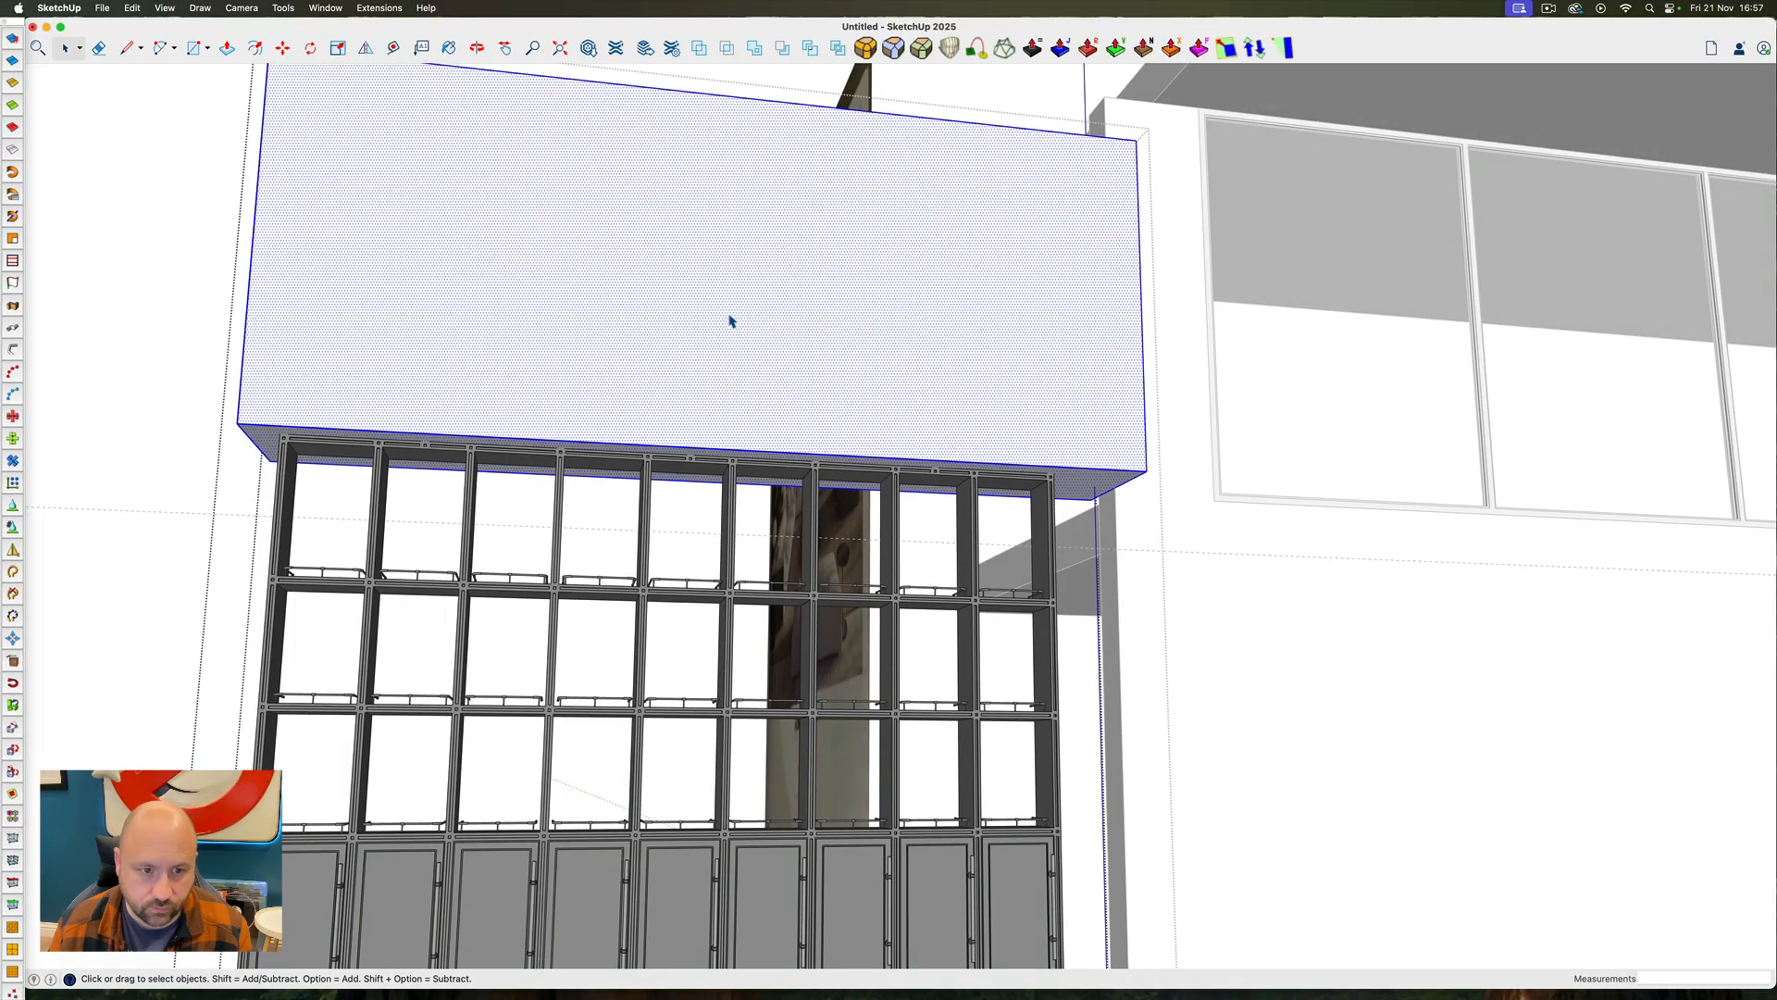
pyautogui.rightClick(730, 321)
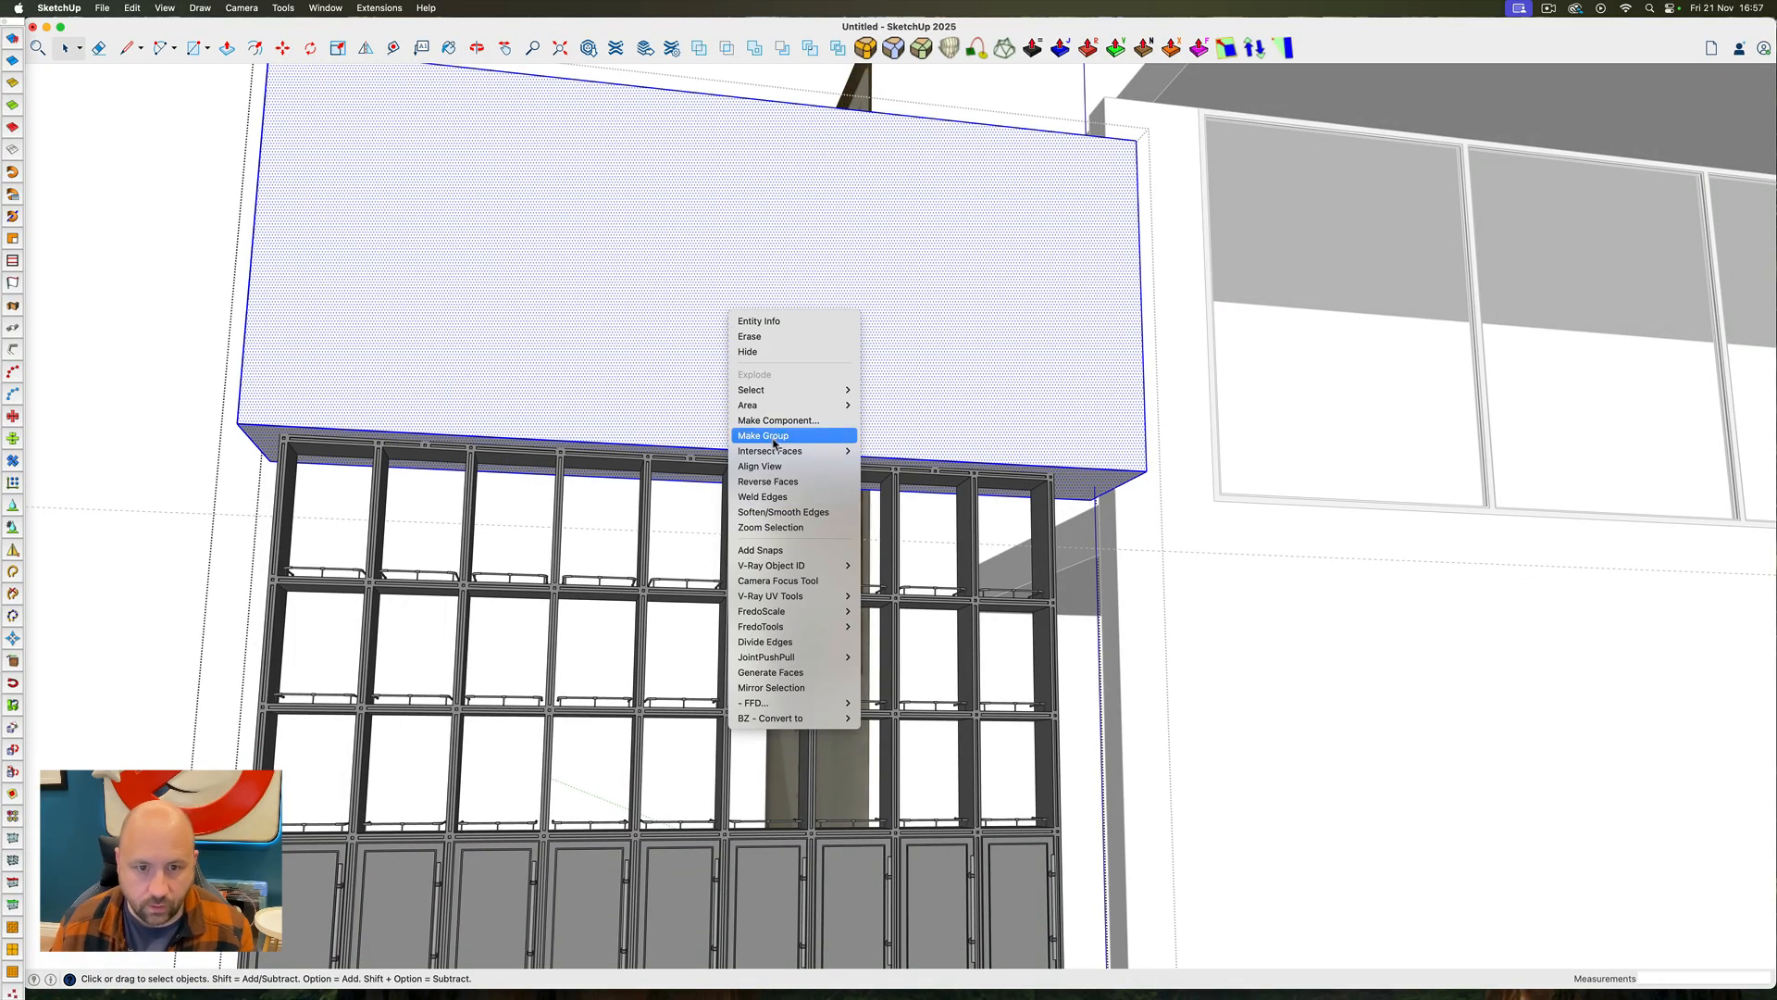
pyautogui.click(774, 444)
pyautogui.click(780, 50)
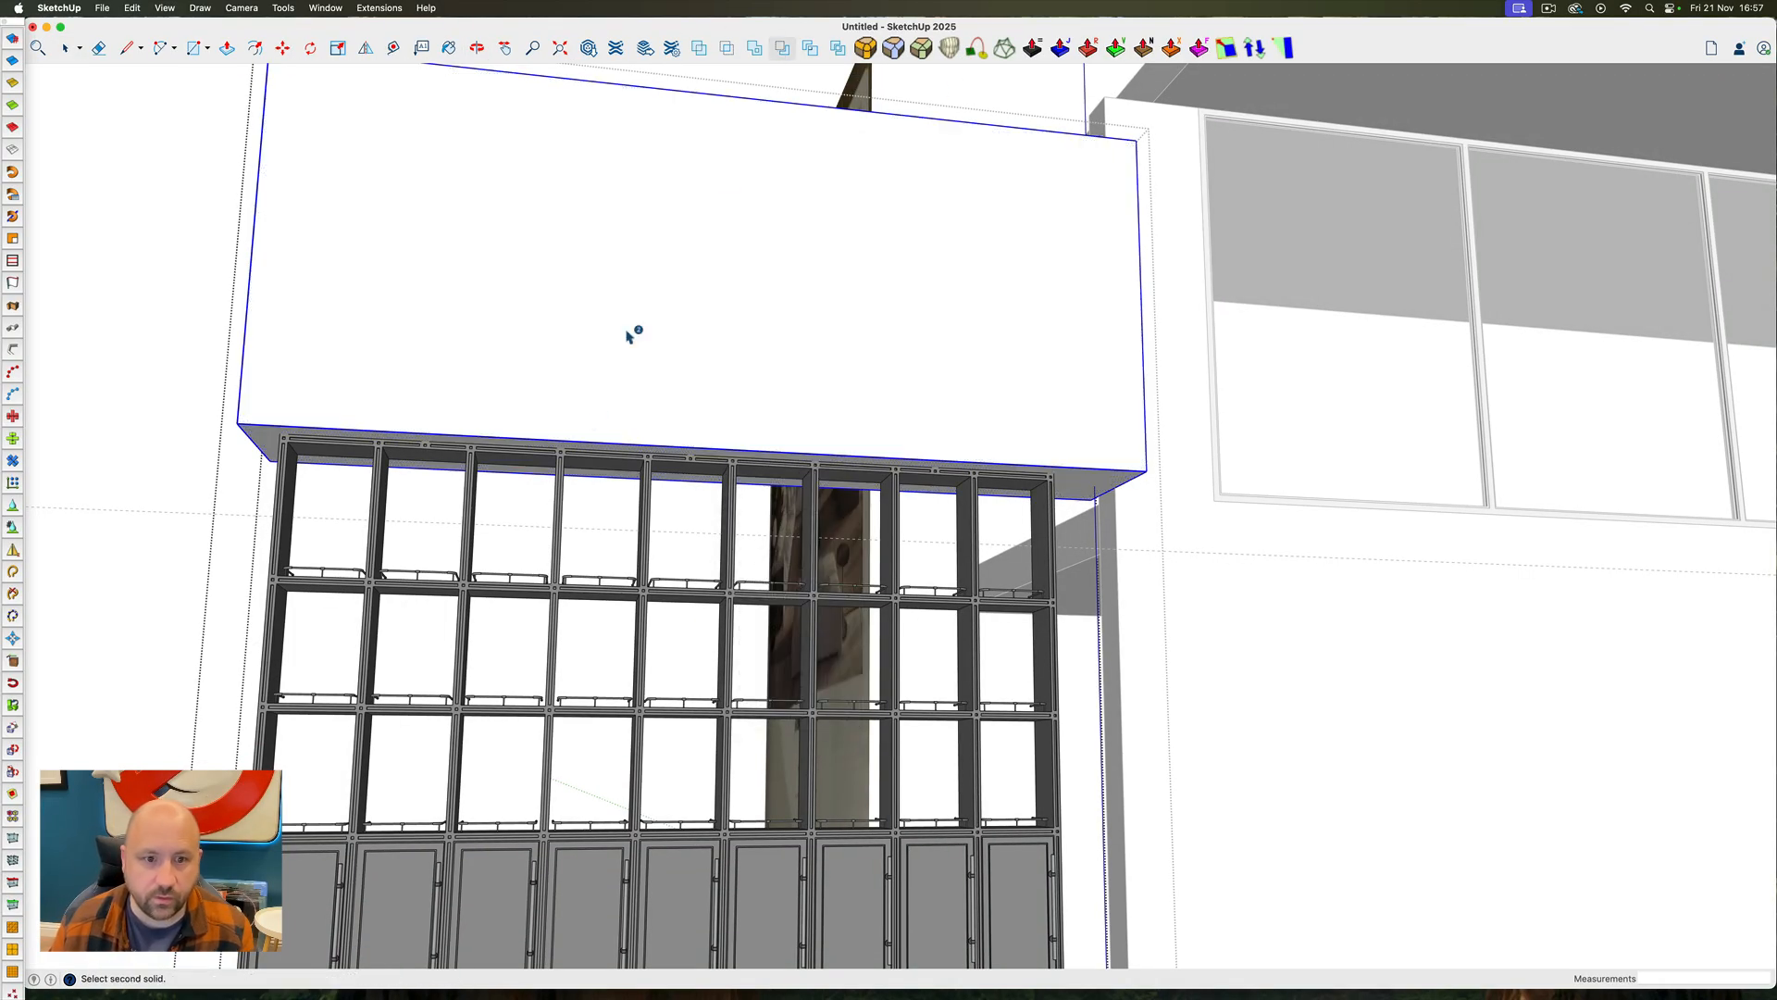
pyautogui.click(565, 484)
pyautogui.moveTo(566, 486); pyautogui.dragTo(935, 643, button='middle')
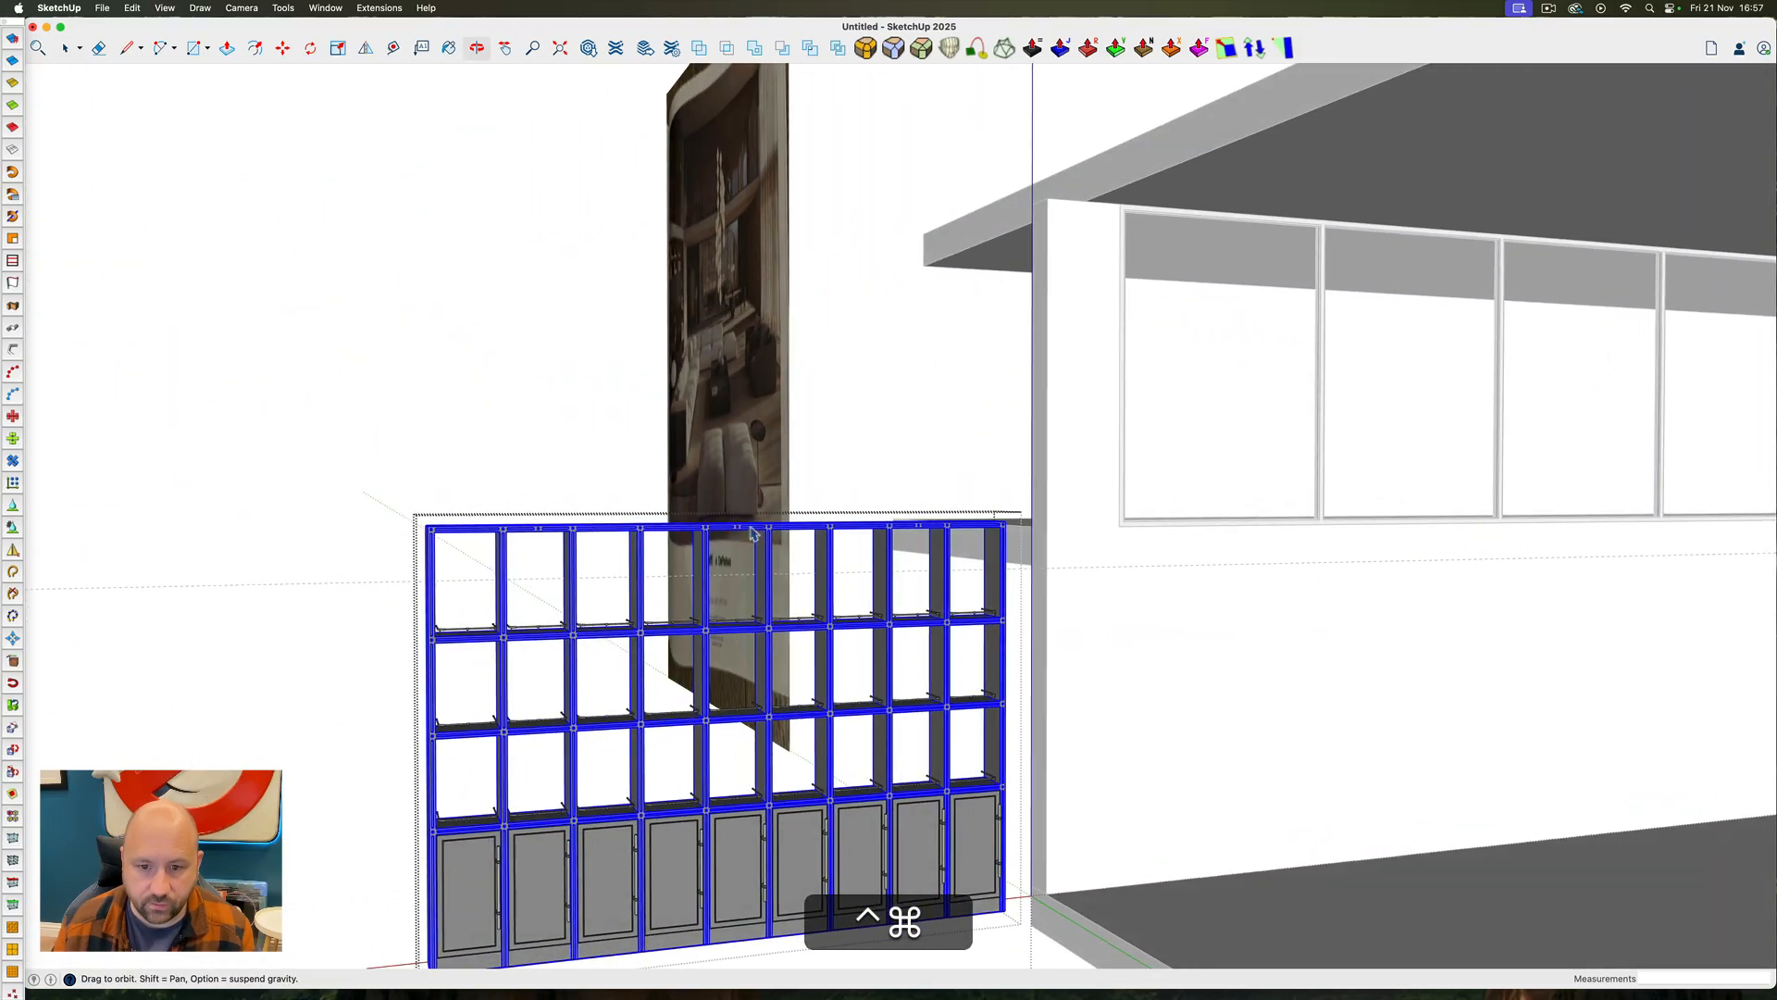
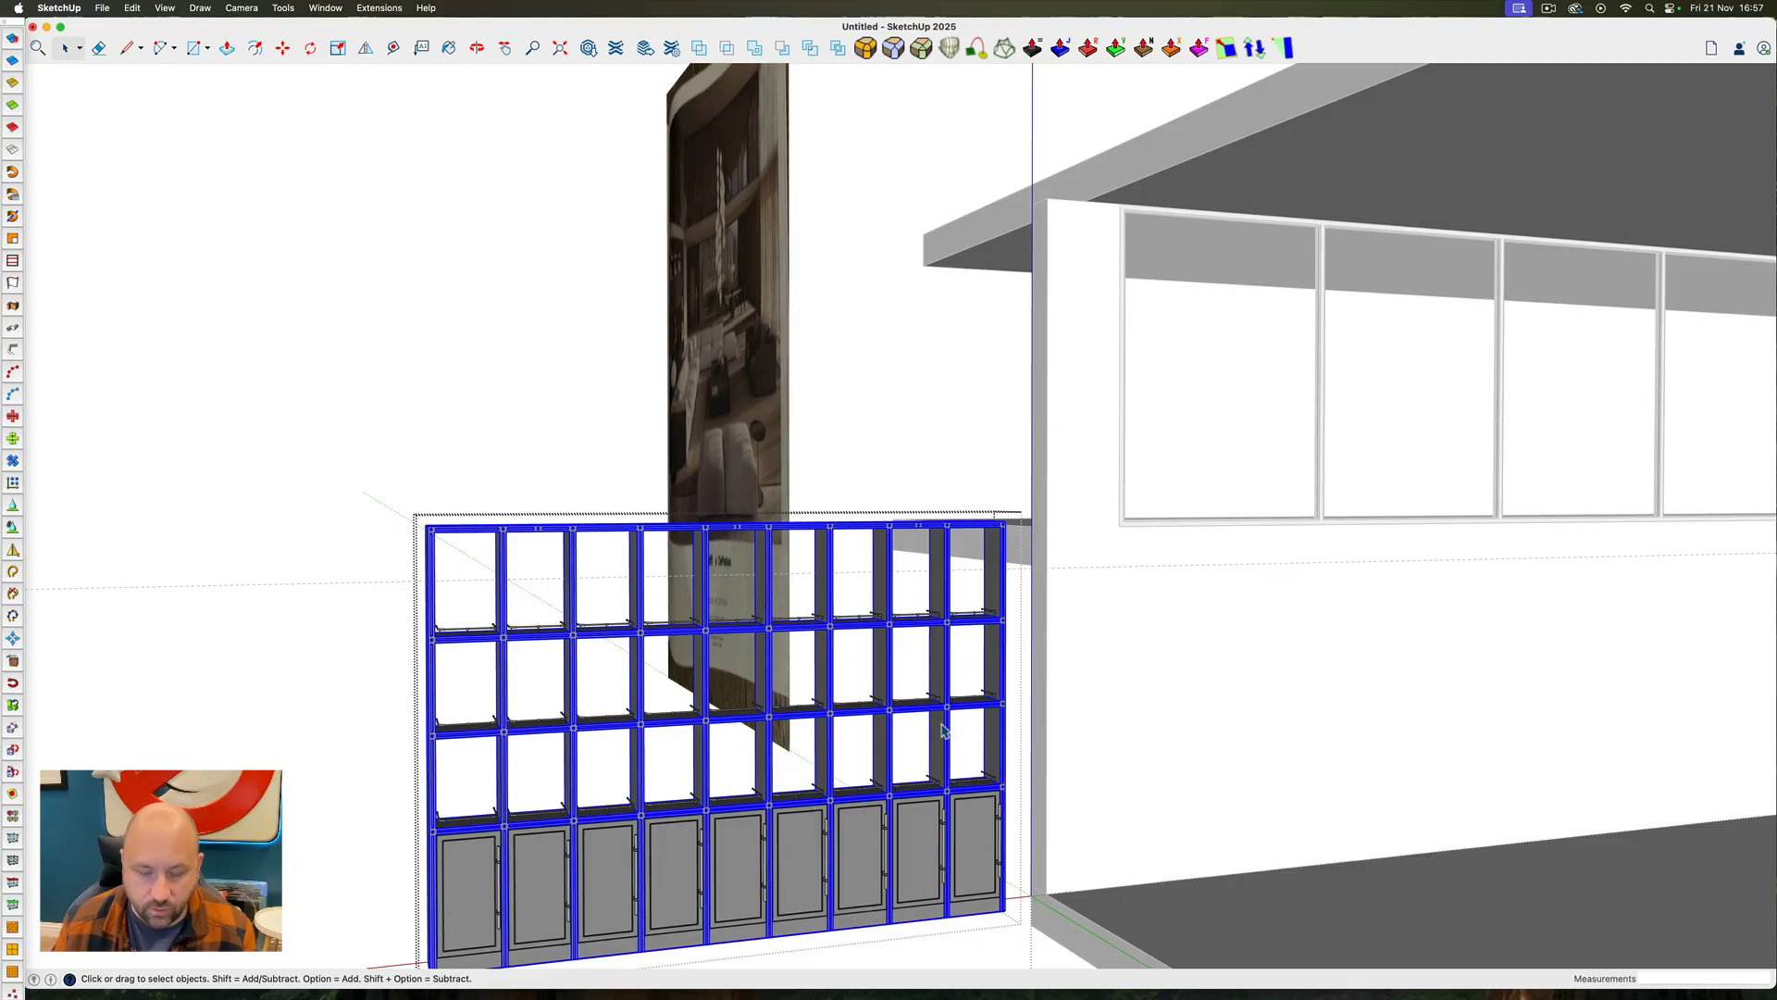
# Inside the shelving frame, select the geometry of the open rows and move it straight down about 1' 2"
pyautogui.moveTo(950, 817)
pyautogui.mouseDown(button='middle')
pyautogui.moveTo(910, 789)
pyautogui.moveTo(950, 799)
pyautogui.mouseUp(button='middle')
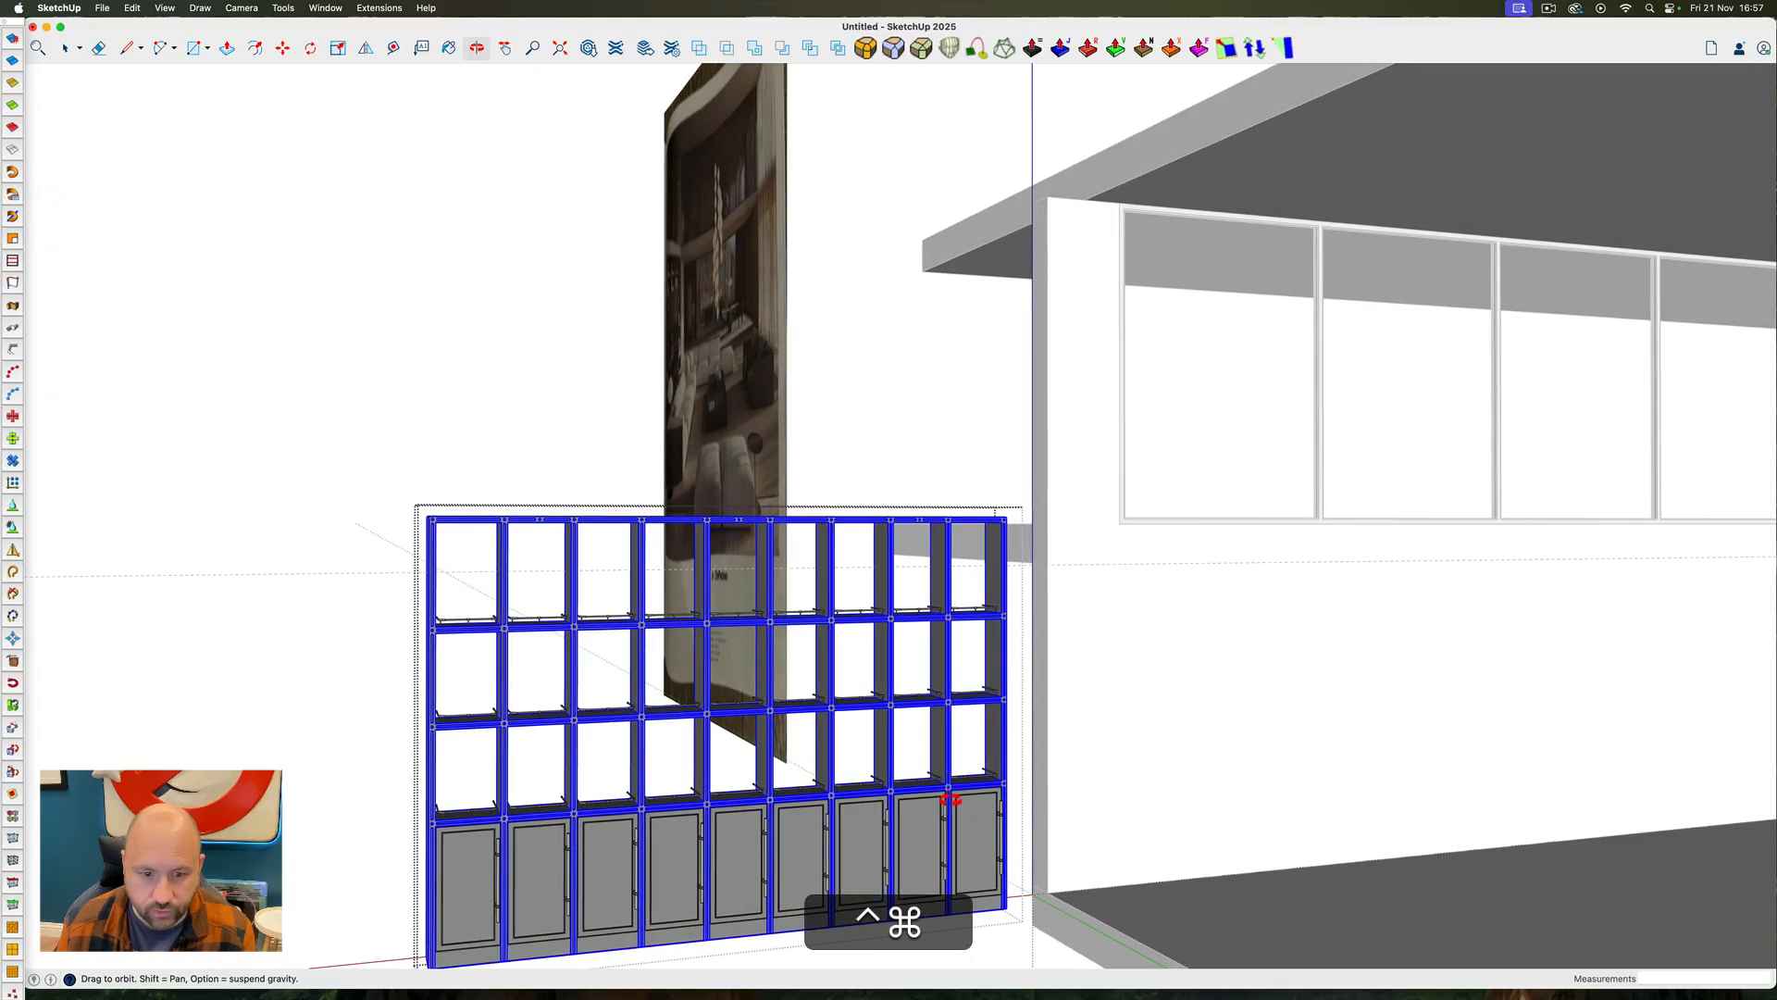
pyautogui.moveTo(951, 797); pyautogui.dragTo(861, 782, button='middle')
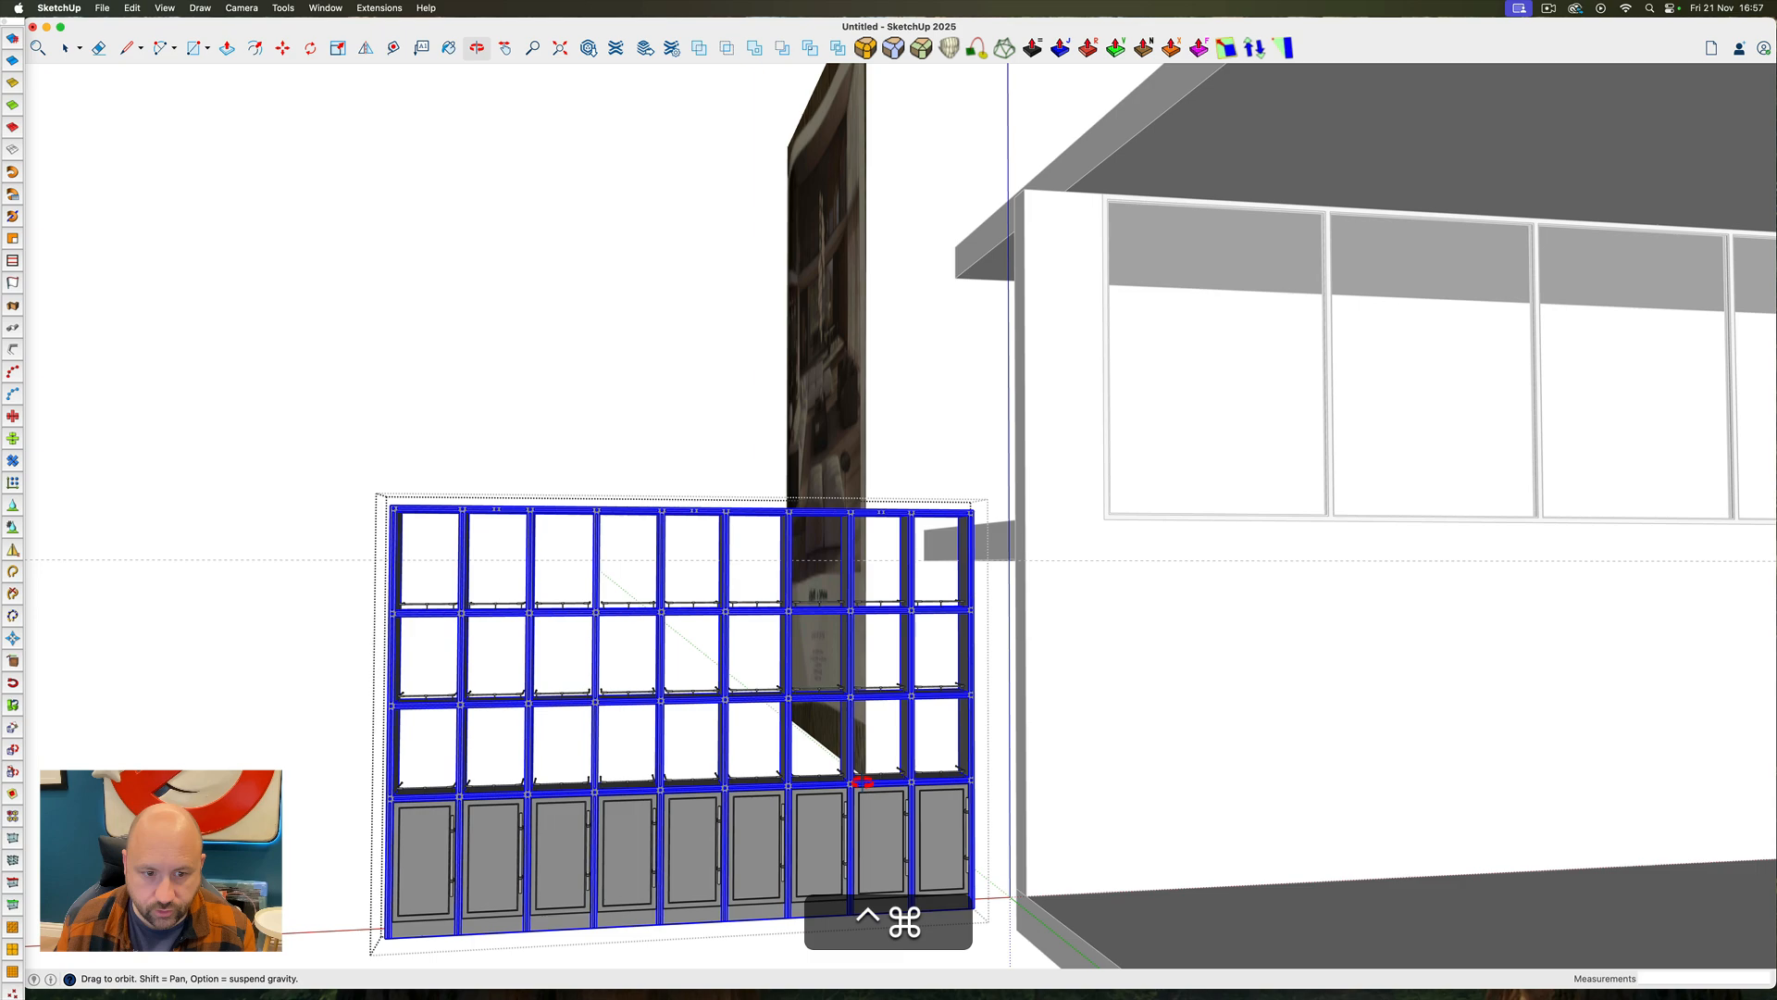
pyautogui.moveTo(317, 424); pyautogui.dragTo(1113, 816)
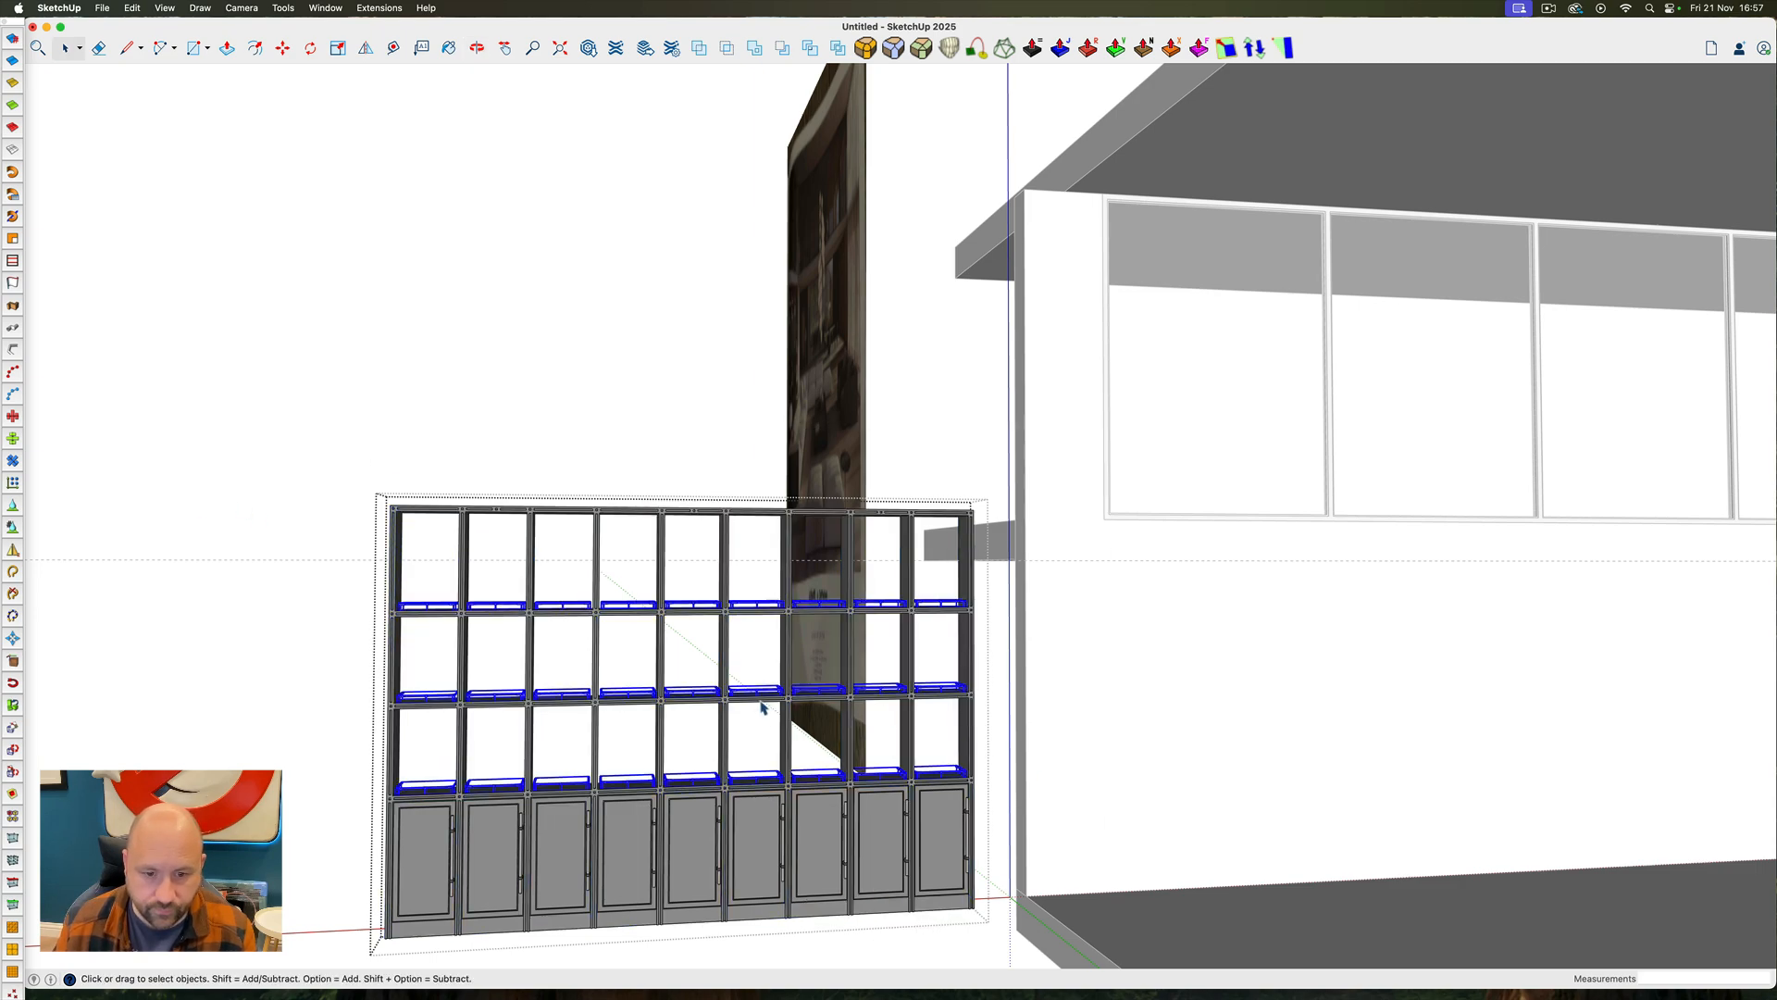
pyautogui.click(760, 706)
pyautogui.moveTo(153, 363); pyautogui.dragTo(1044, 862)
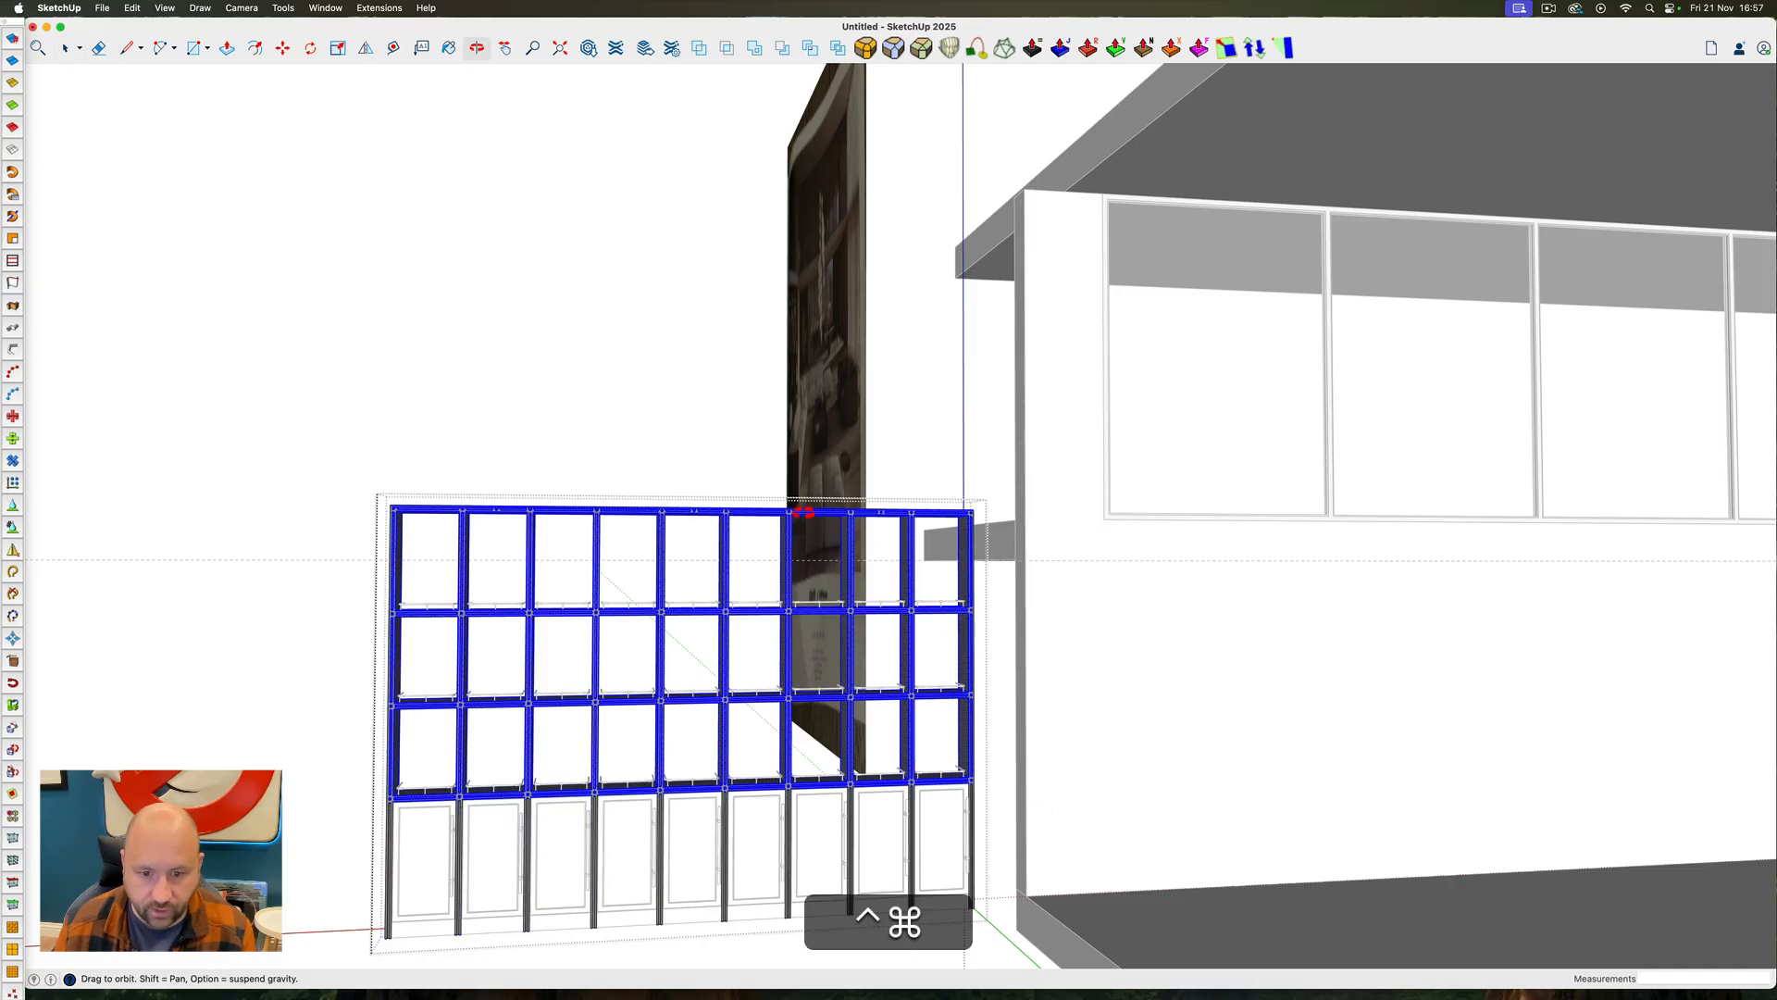
pyautogui.keyDown('ctrl'); pyautogui.keyDown('super'); pyautogui.moveTo(805, 512); pyautogui.dragTo(951, 636); pyautogui.keyUp('super'); pyautogui.keyUp('ctrl')
pyautogui.scroll(5, 1016, 583)
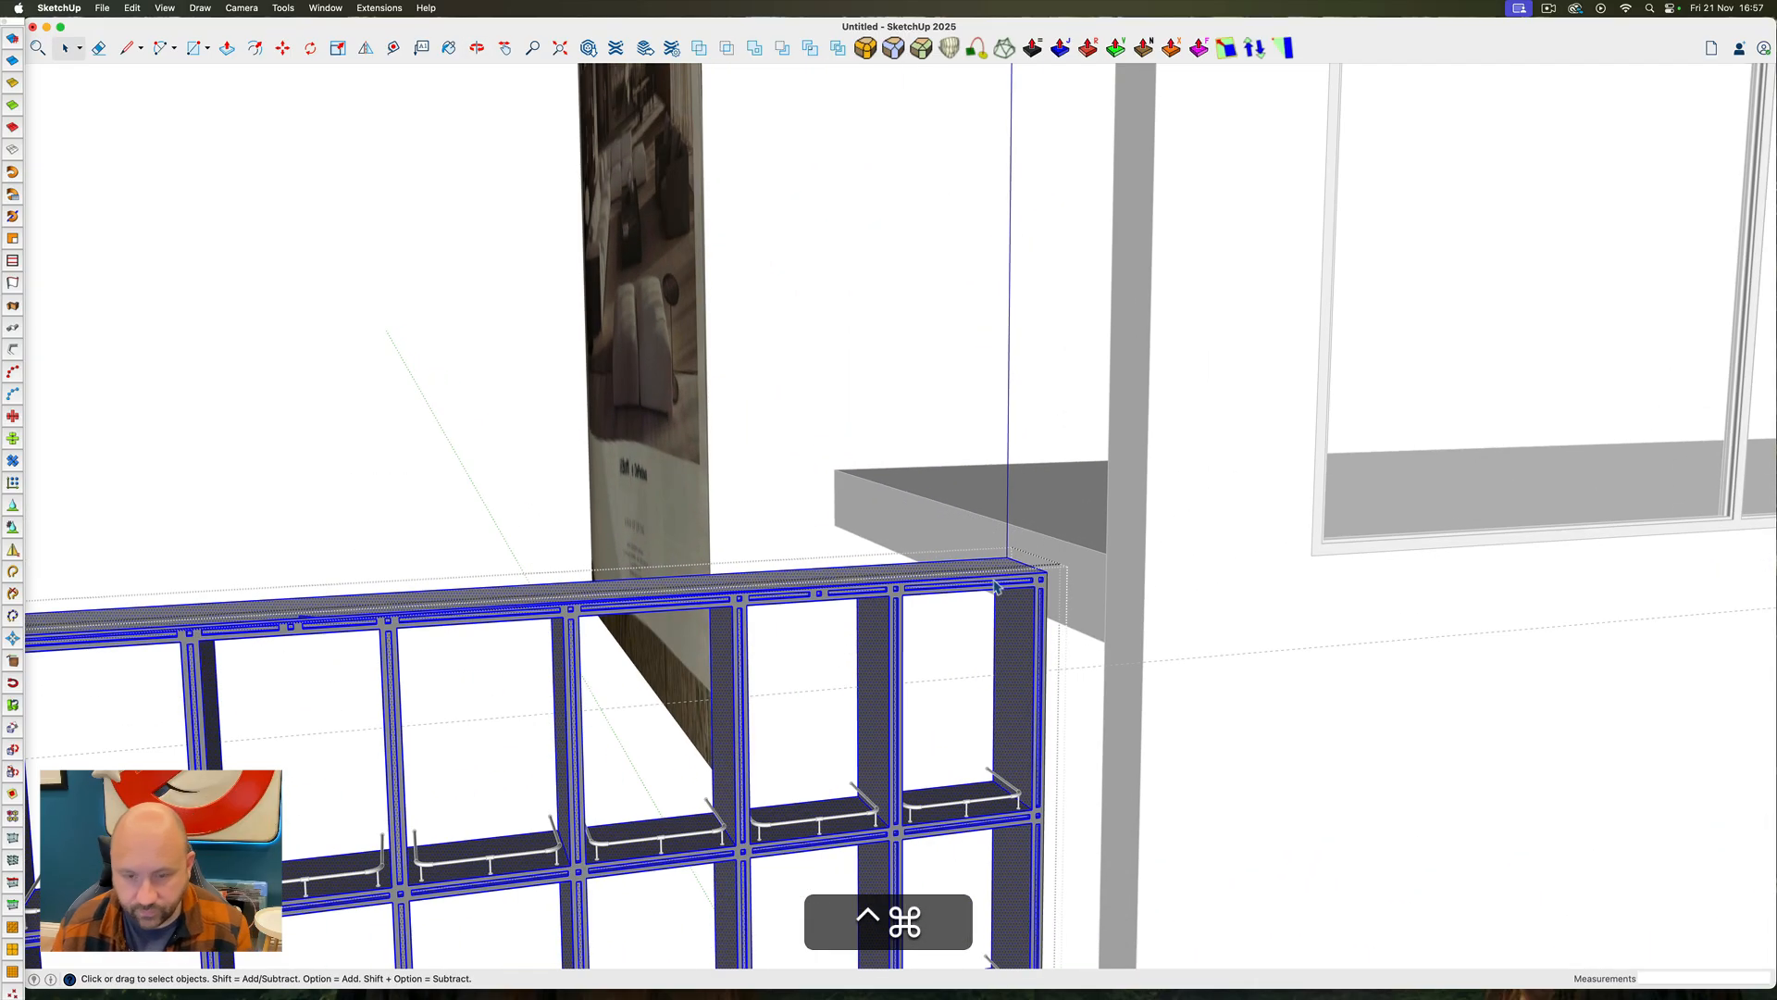
pyautogui.press('m')
pyautogui.click(1005, 556)
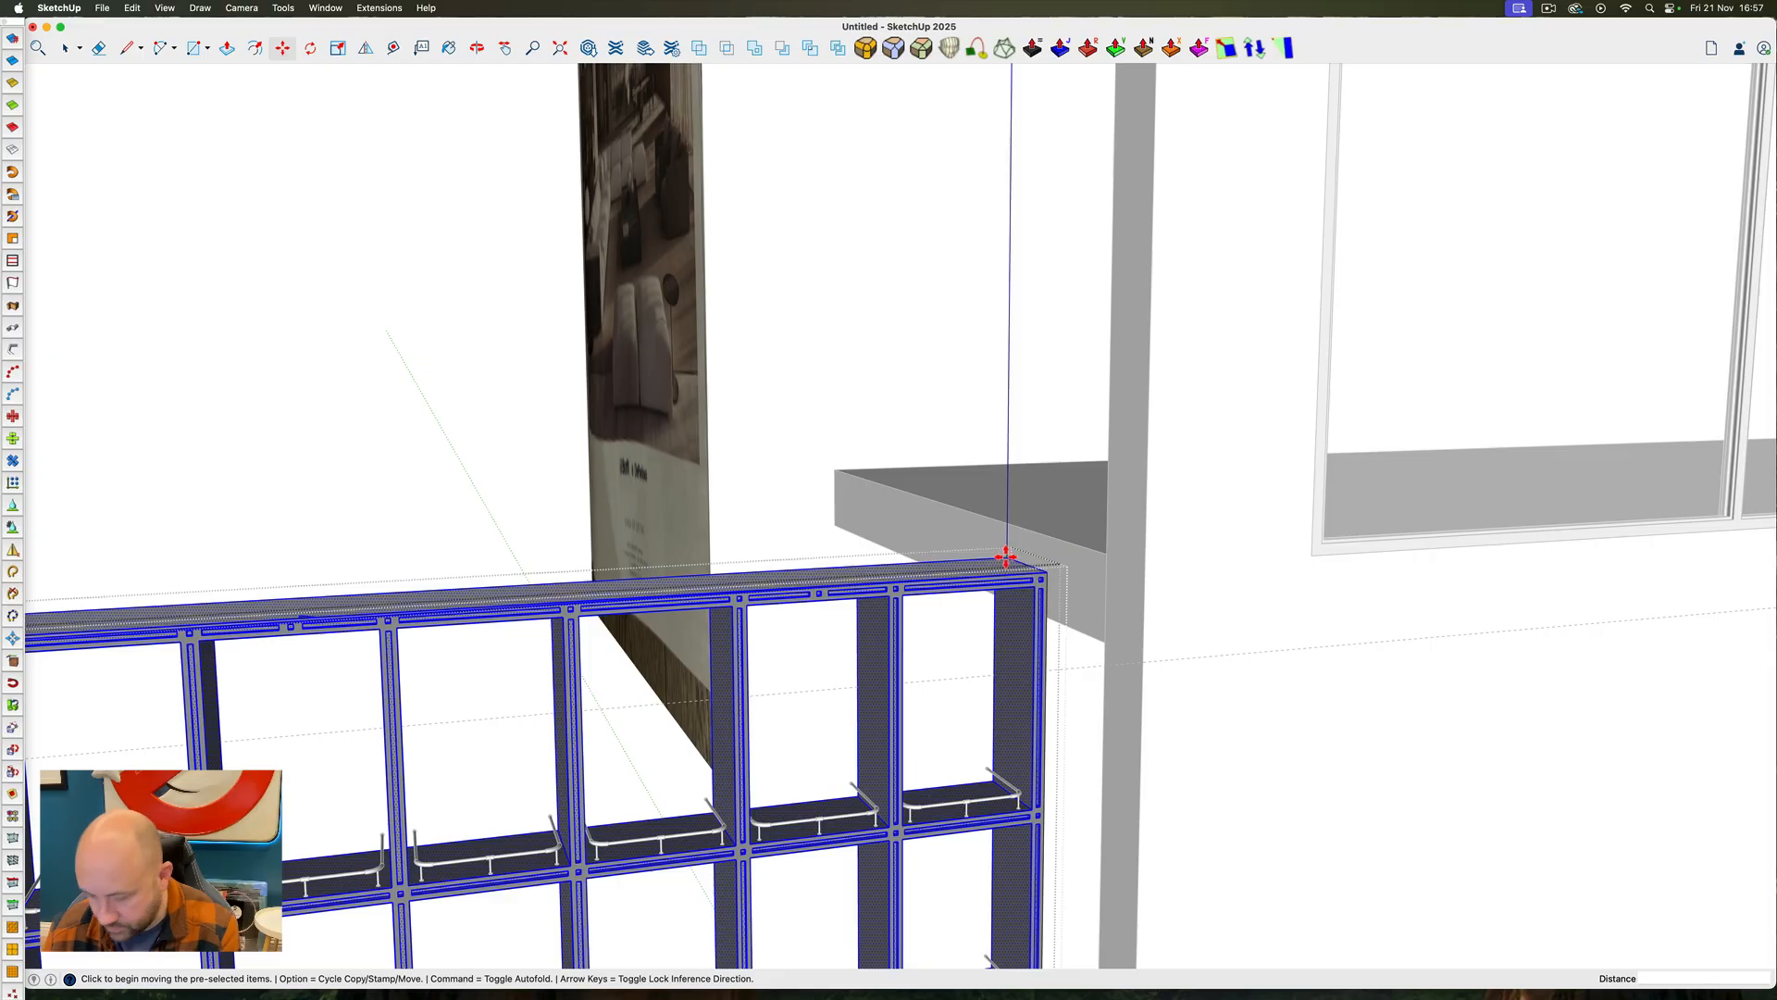
pyautogui.press('Up')
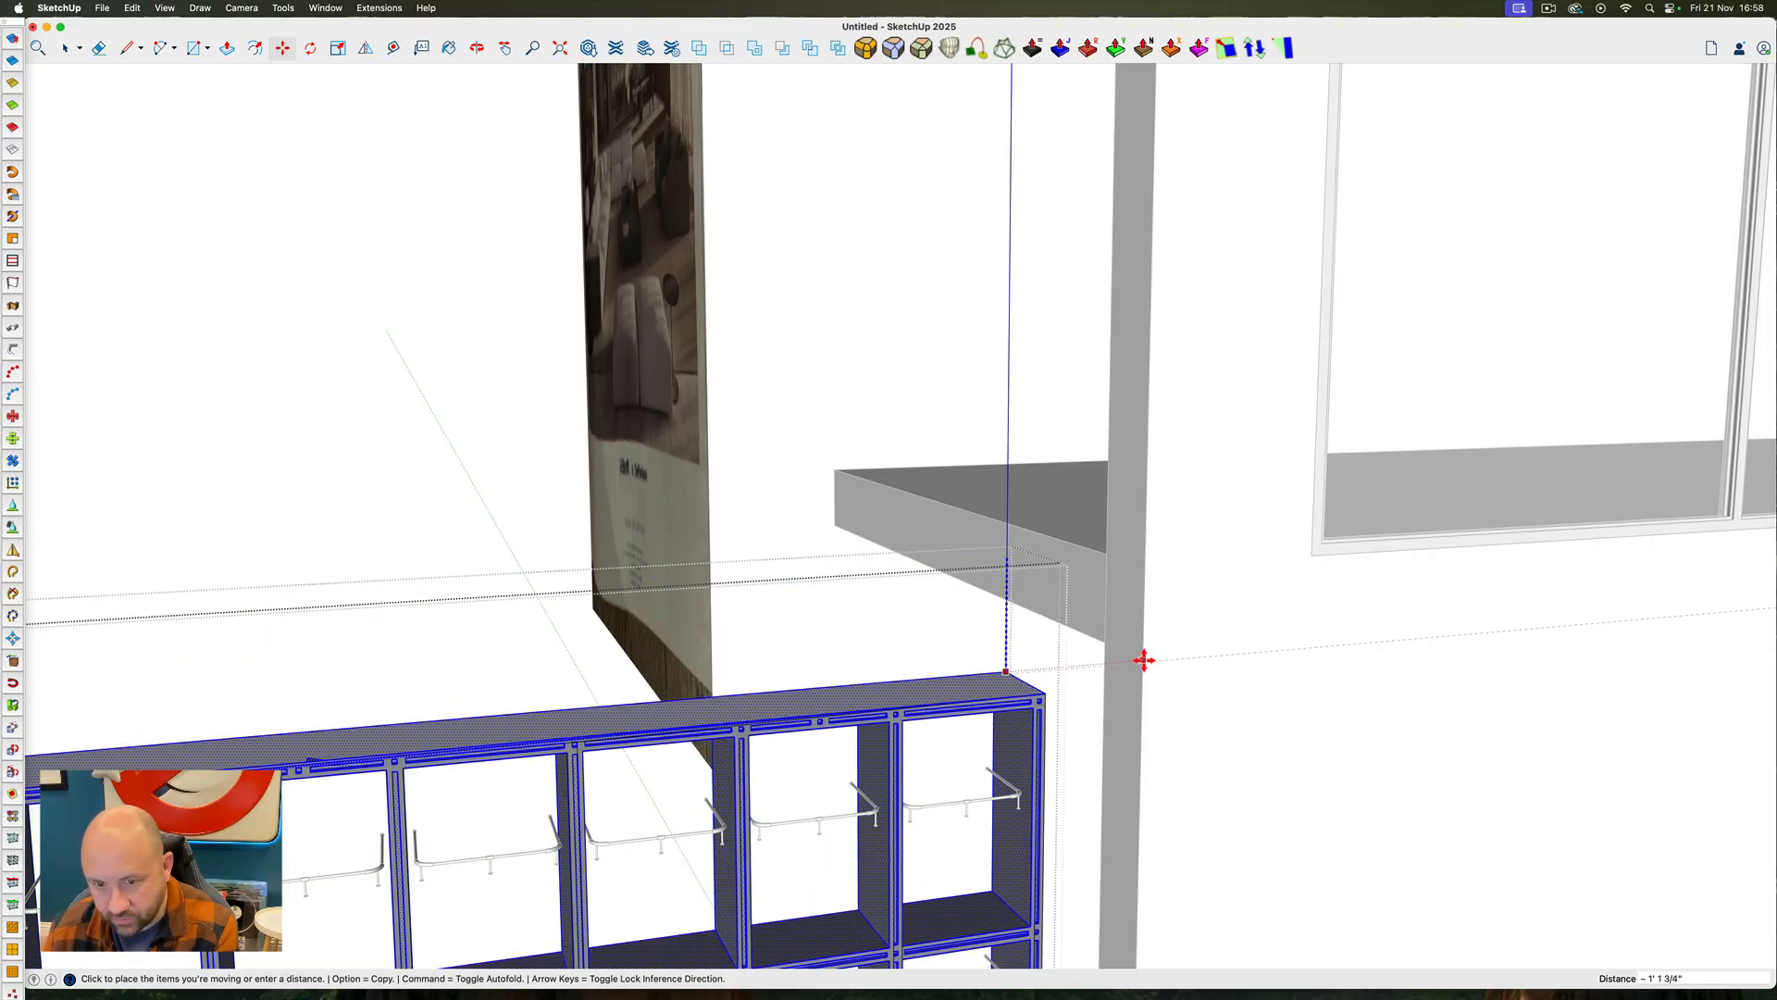
pyautogui.click(1143, 662)
pyautogui.scroll(-5, 1142, 555)
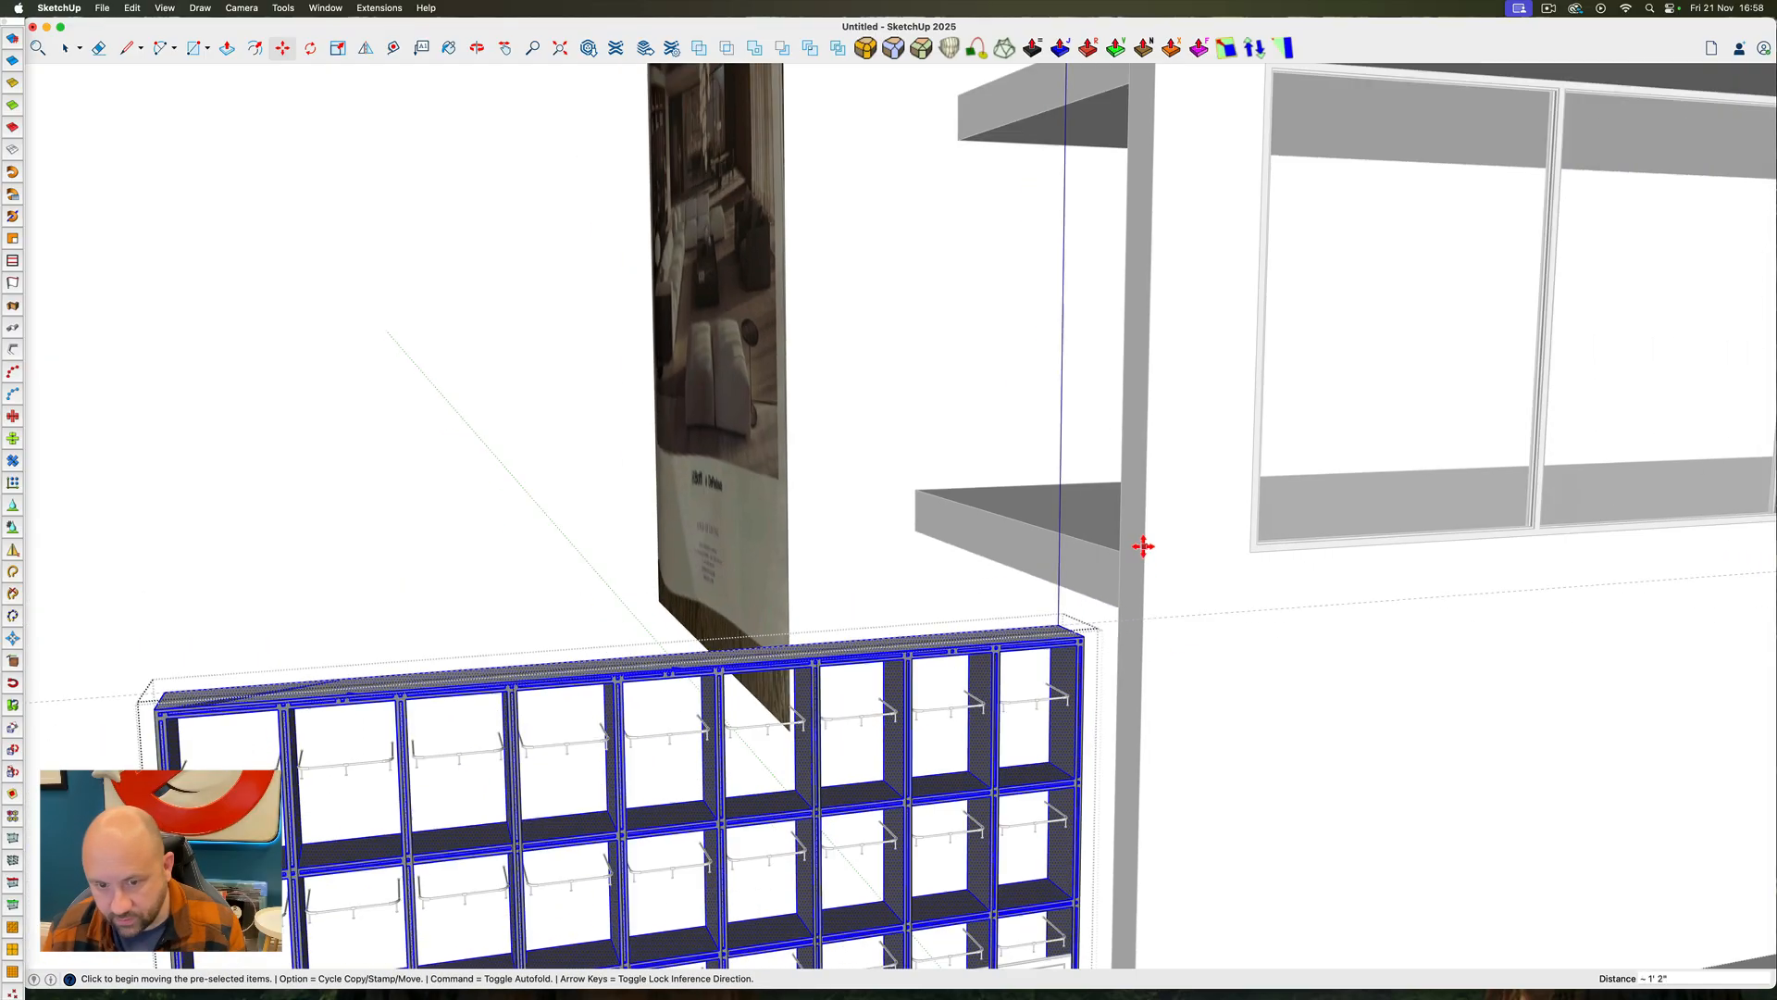
# Open one of the lower cabinet doors, examine its panel behind the lowered shelf, and close it again
pyautogui.press('space')
pyautogui.scroll(6, 996, 763)
pyautogui.moveTo(988, 759); pyautogui.dragTo(856, 652, button='middle')
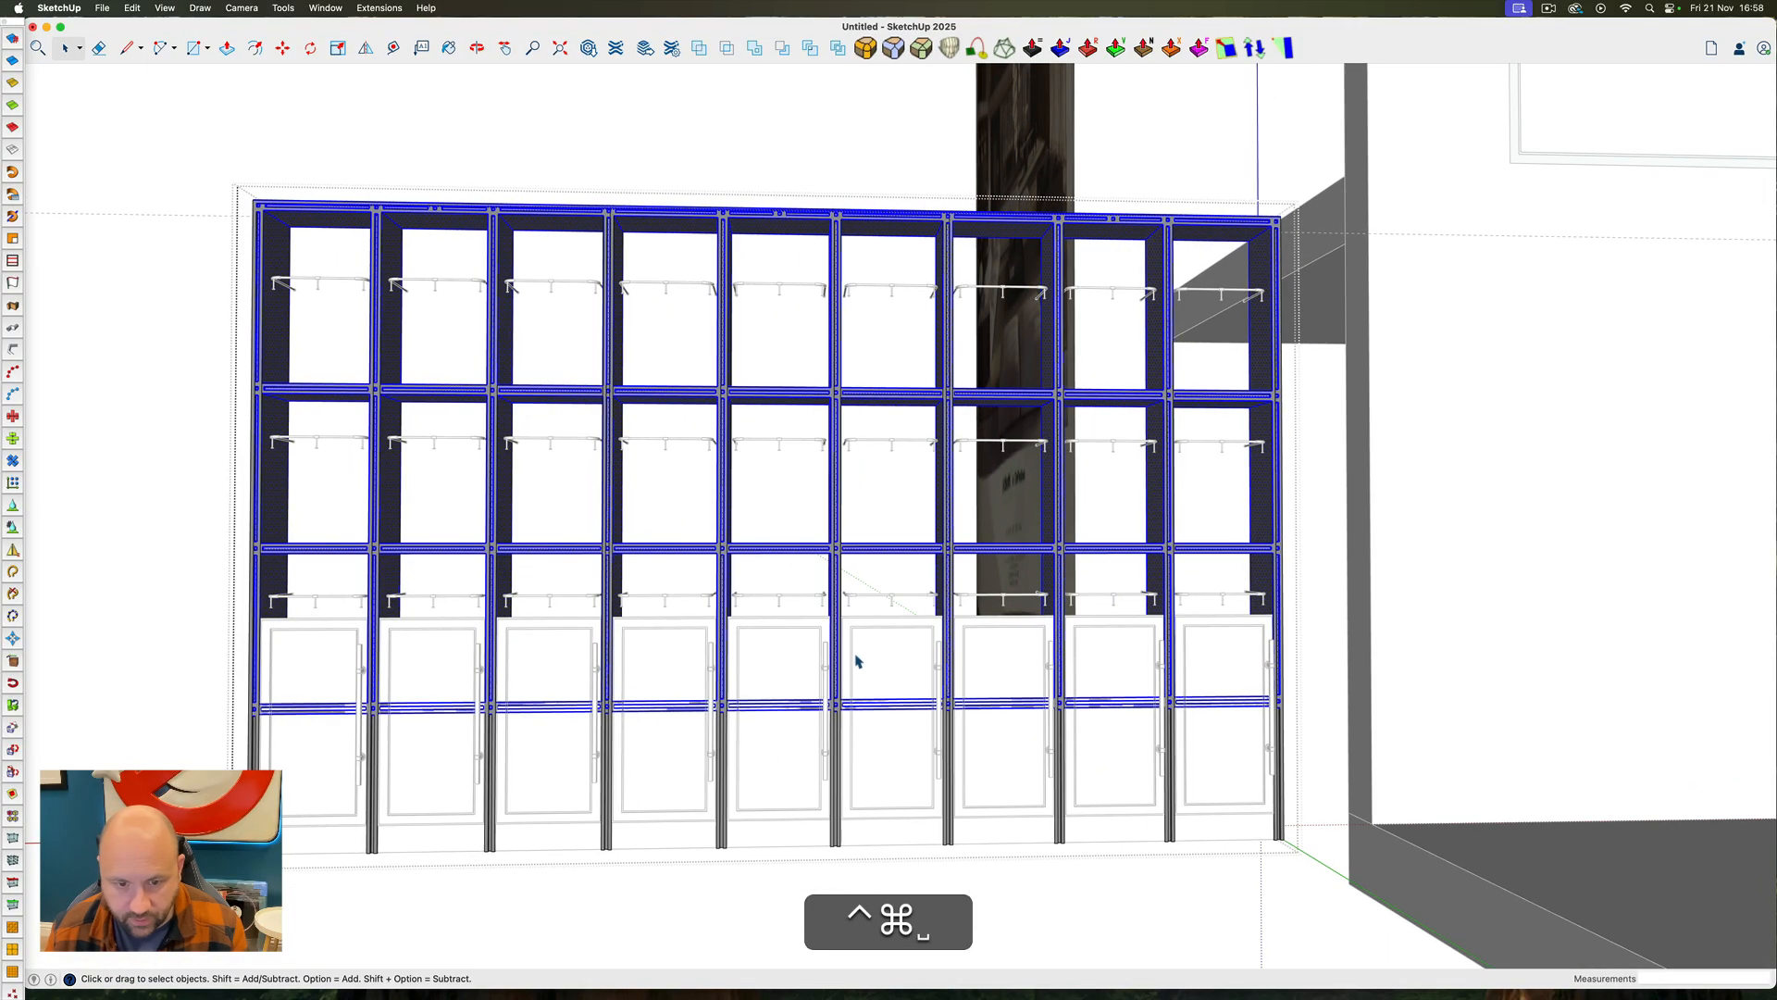
pyautogui.click(888, 645)
pyautogui.press('Escape')
pyautogui.doubleClick(886, 654)
pyautogui.click(889, 659)
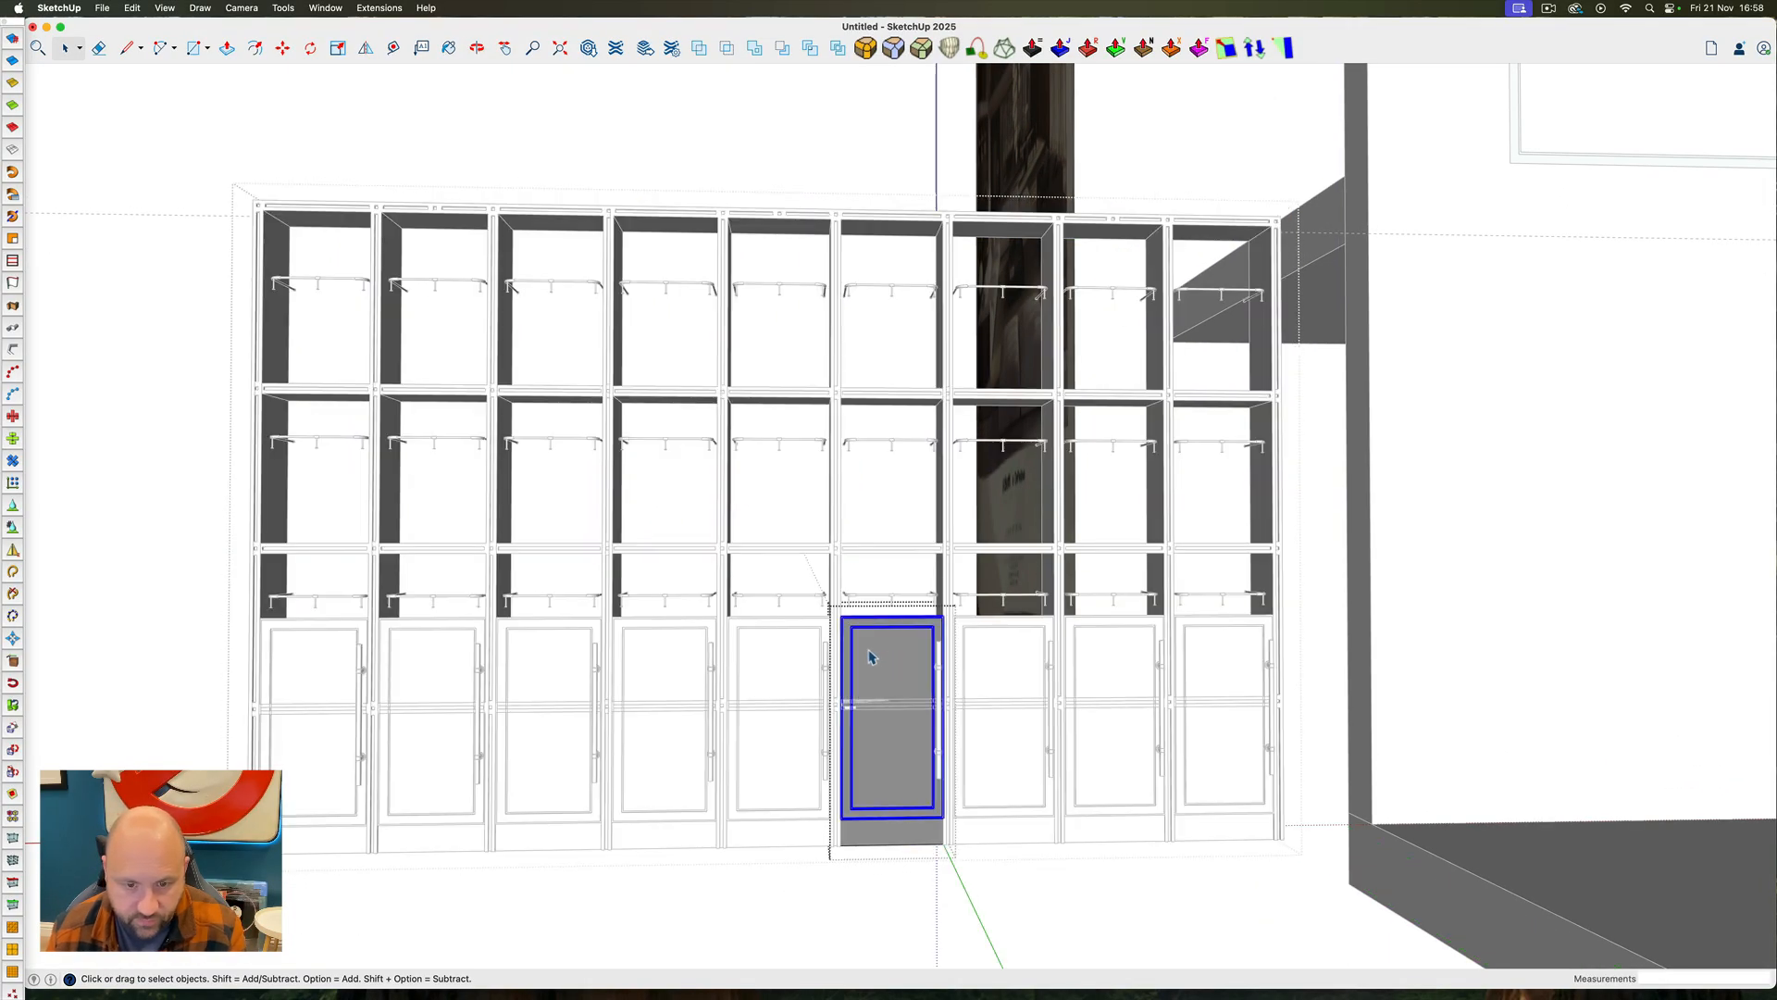
pyautogui.tripleClick(871, 657)
pyautogui.keyDown('ctrl'); pyautogui.keyDown('super'); pyautogui.moveTo(878, 666); pyautogui.dragTo(944, 764); pyautogui.keyUp('super'); pyautogui.keyUp('ctrl')
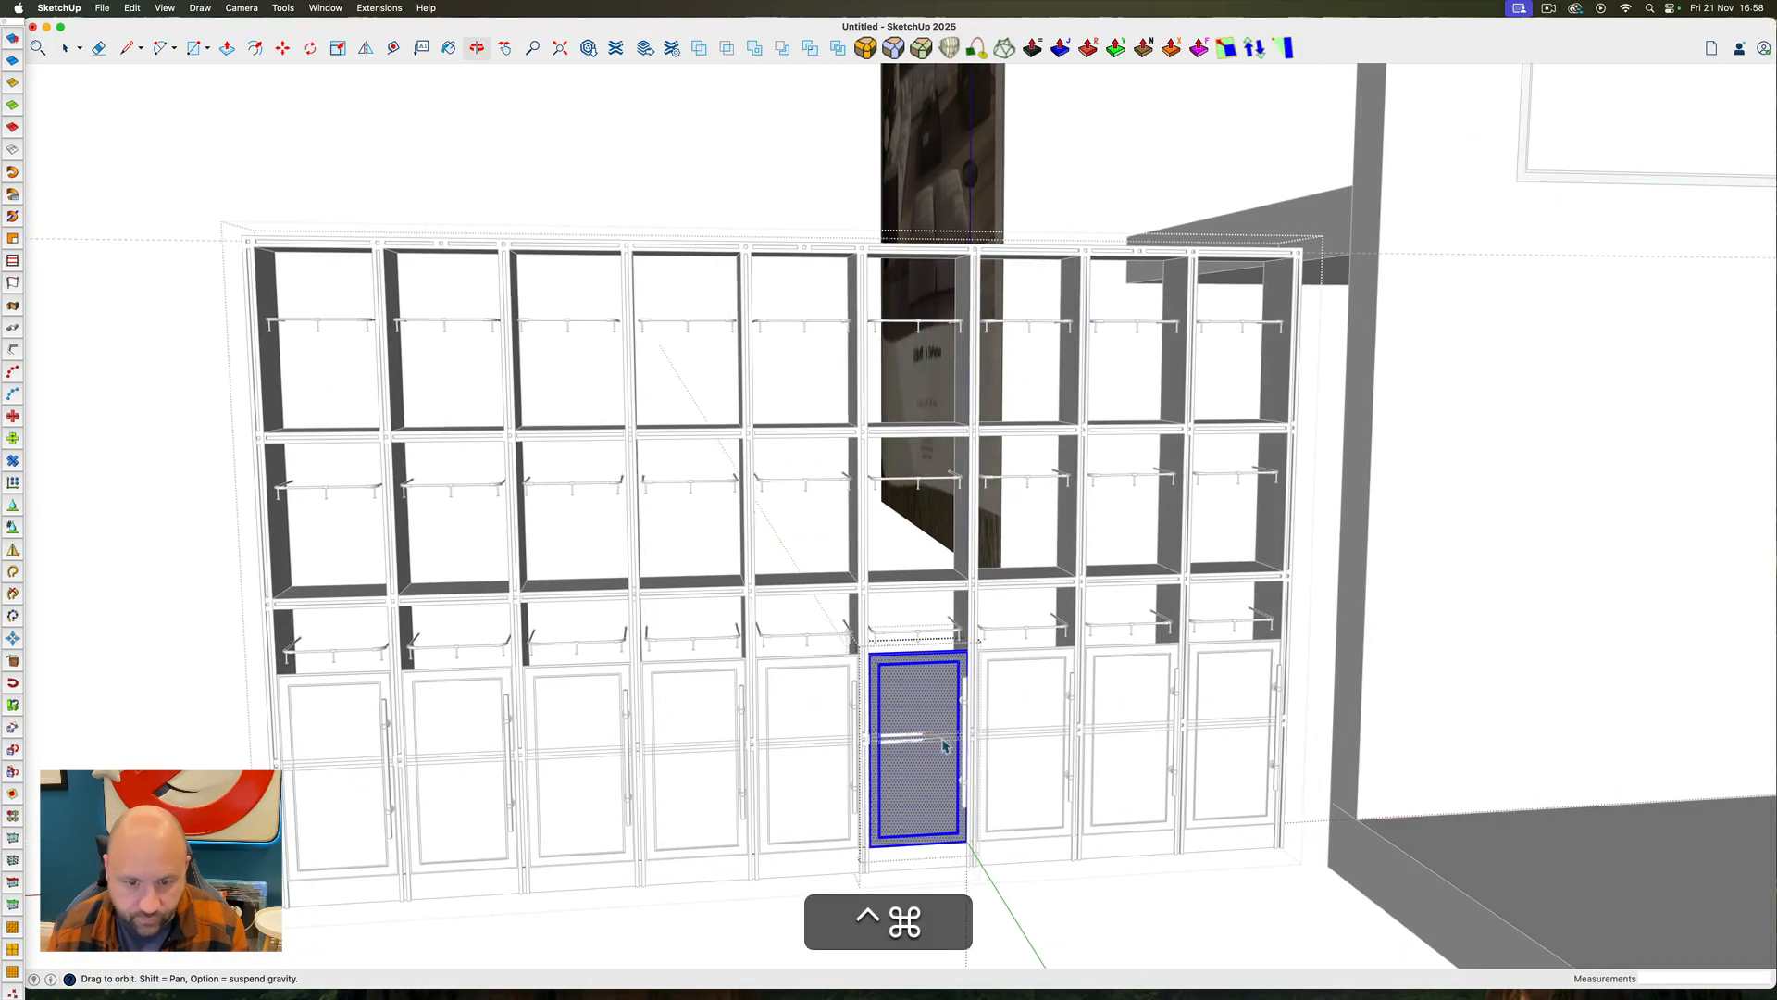
pyautogui.scroll(-5, 1158, 738)
pyautogui.scroll(3, 761, 746)
pyautogui.scroll(4, 760, 746)
pyautogui.press('Escape')
pyautogui.press('Escape')
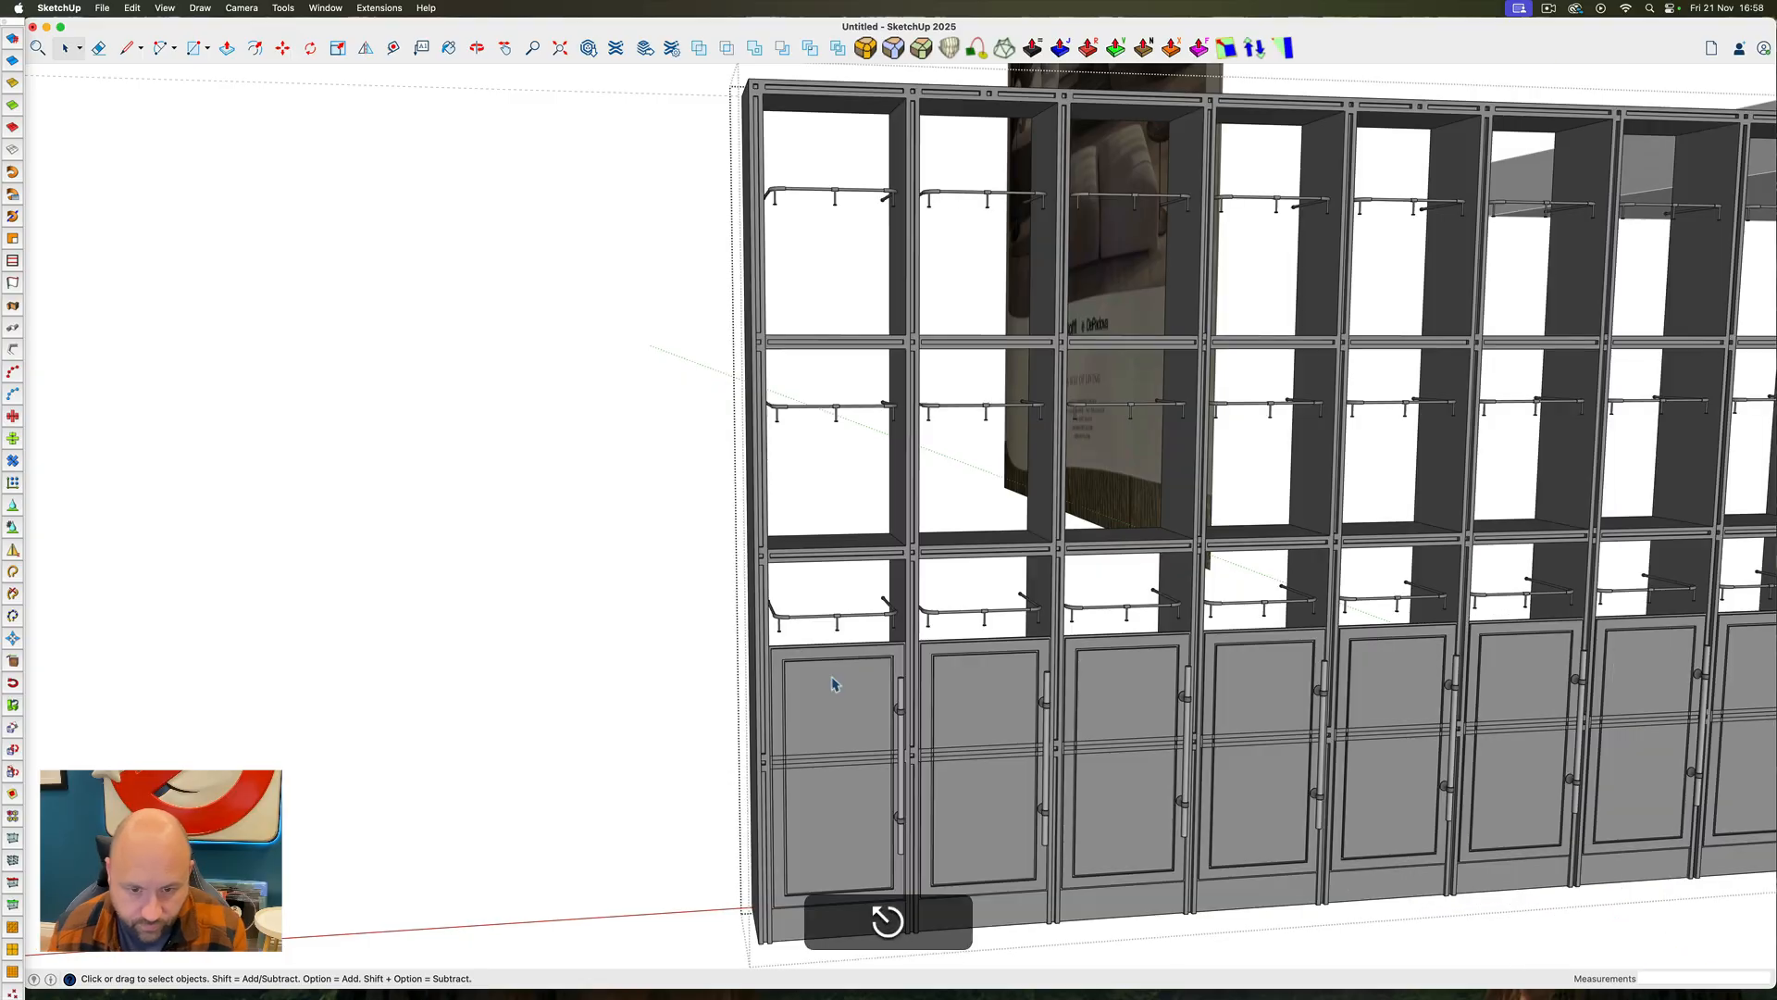
# Select all nine lower cabinet doors together with their handles and make them one group
pyautogui.click(830, 679)
pyautogui.keyDown('shift'); pyautogui.click(995, 685); pyautogui.keyUp('shift')
pyautogui.keyDown('shift'); pyautogui.click(1175, 687); pyautogui.keyUp('shift')
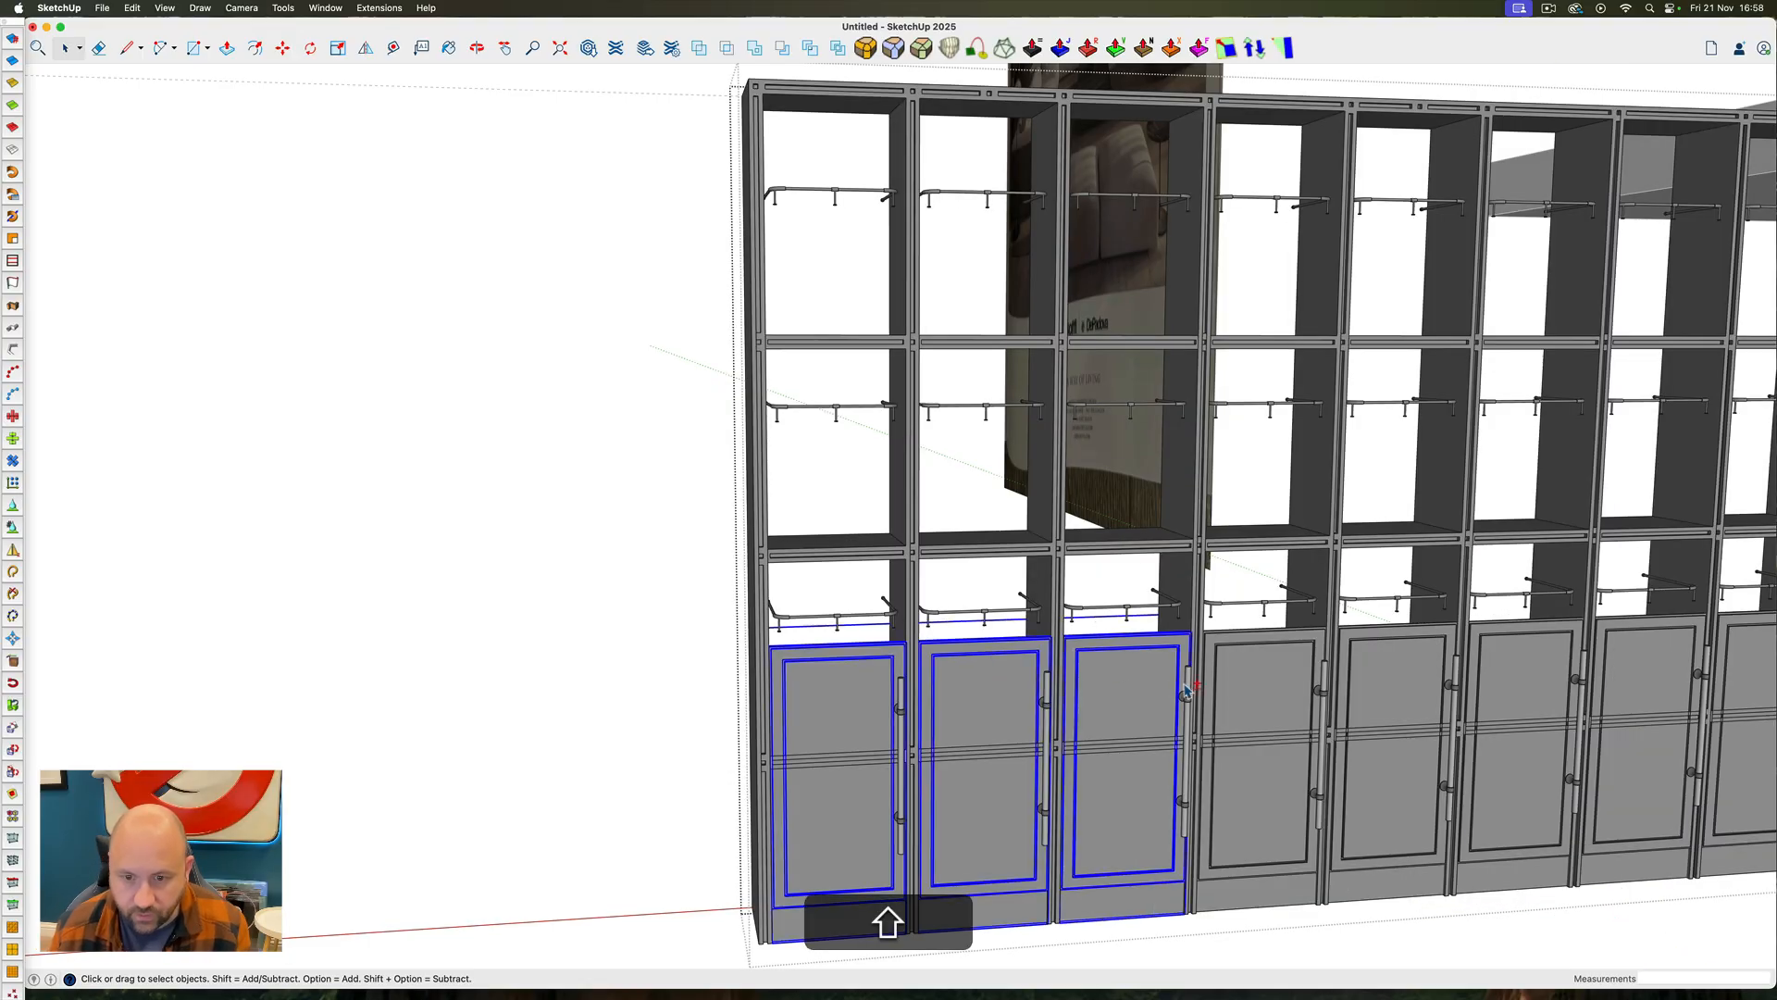
pyautogui.keyDown('shift'); pyautogui.click(1212, 690); pyautogui.keyUp('shift')
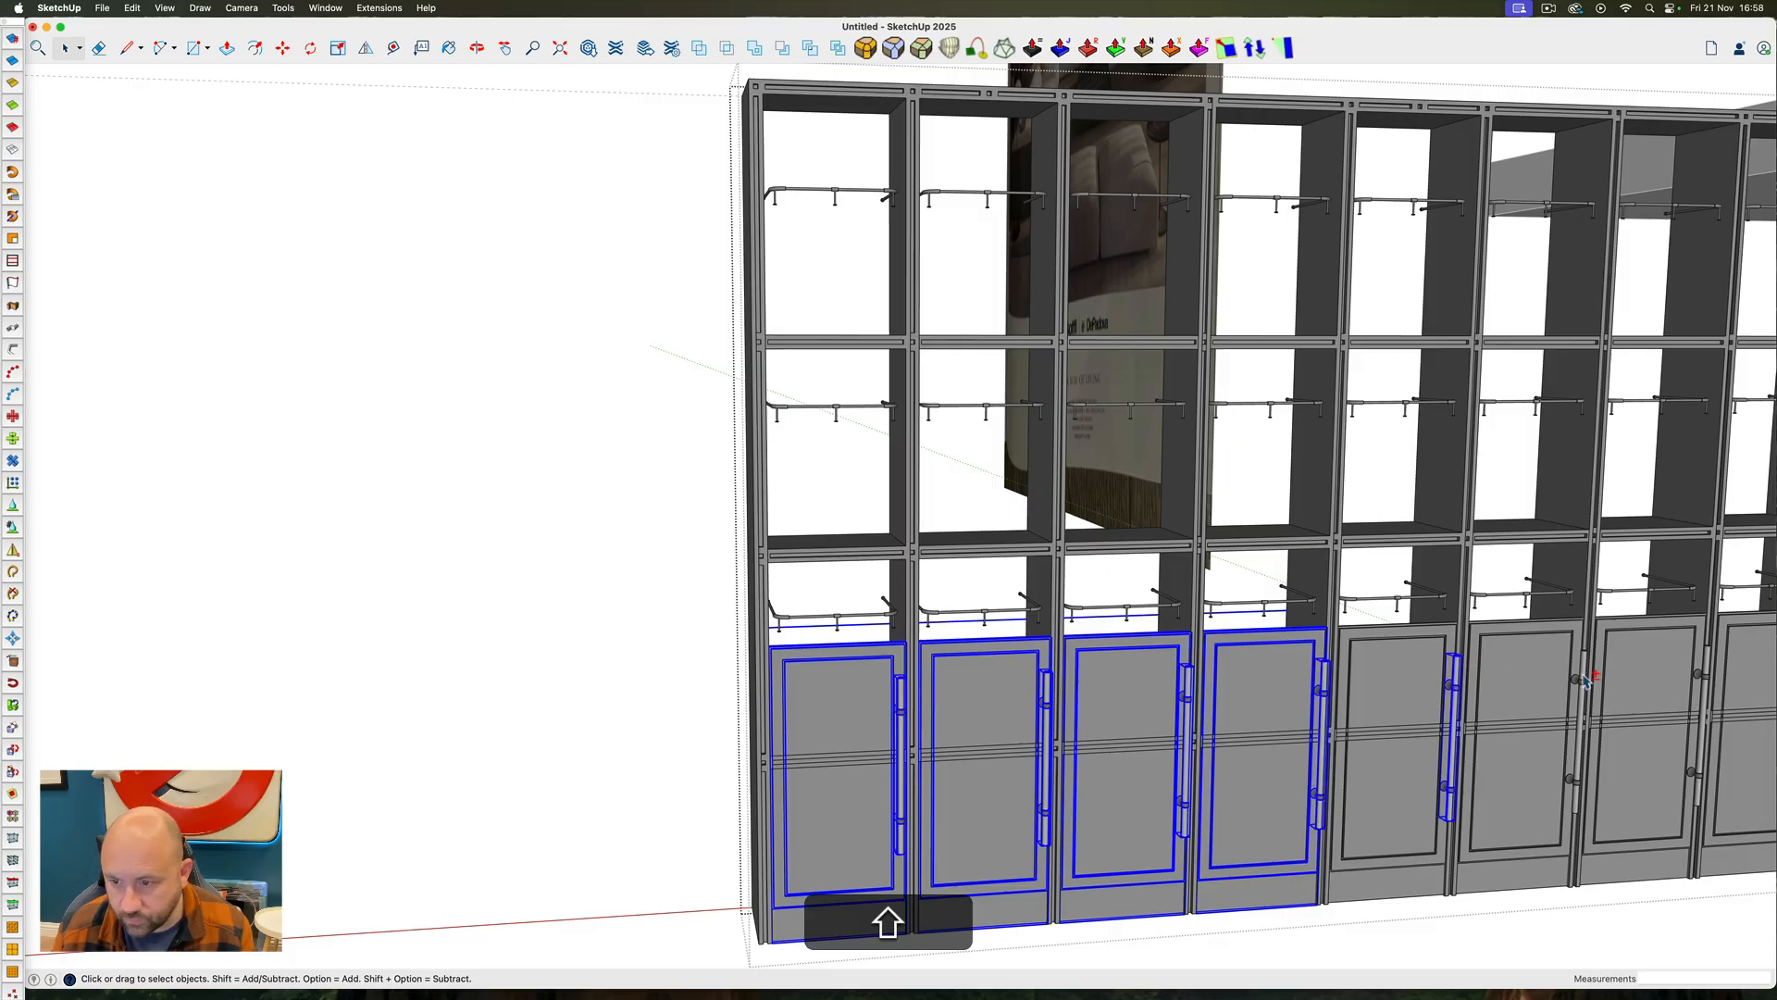
pyautogui.keyDown('shift'); pyautogui.scroll(-5, 1007, 680); pyautogui.keyUp('shift')
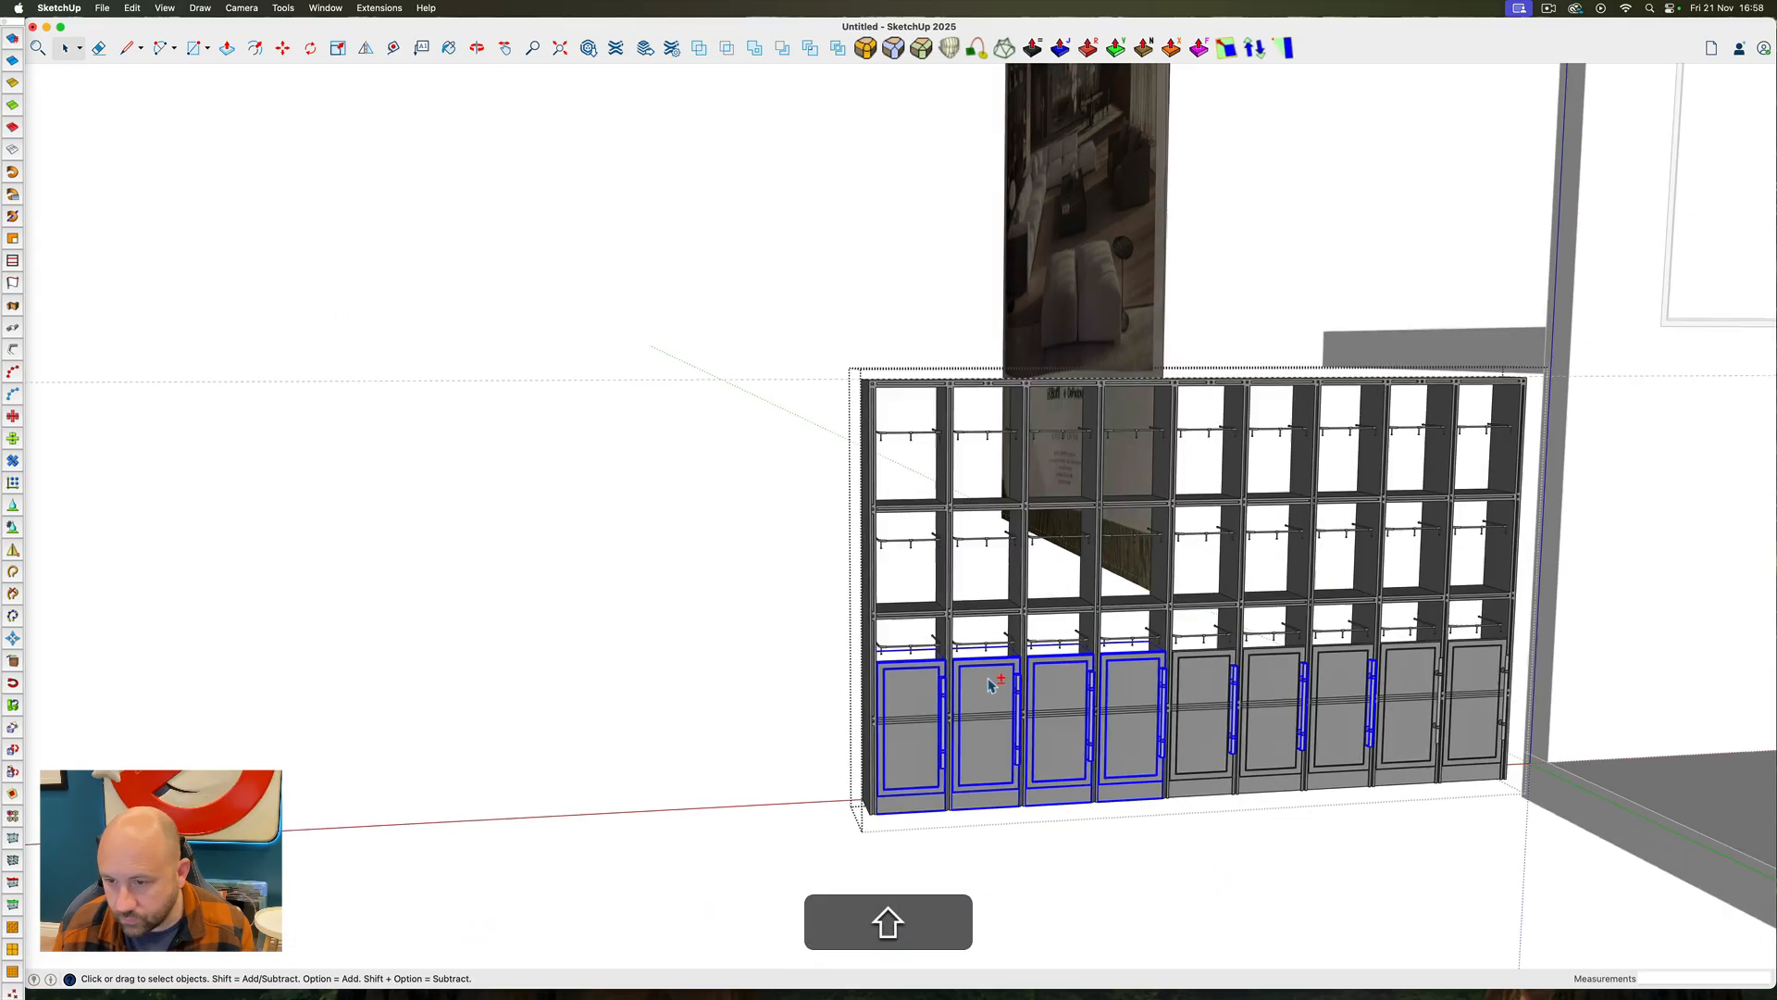
pyautogui.keyDown('shift'); pyautogui.scroll(5, 1407, 680); pyautogui.keyUp('shift')
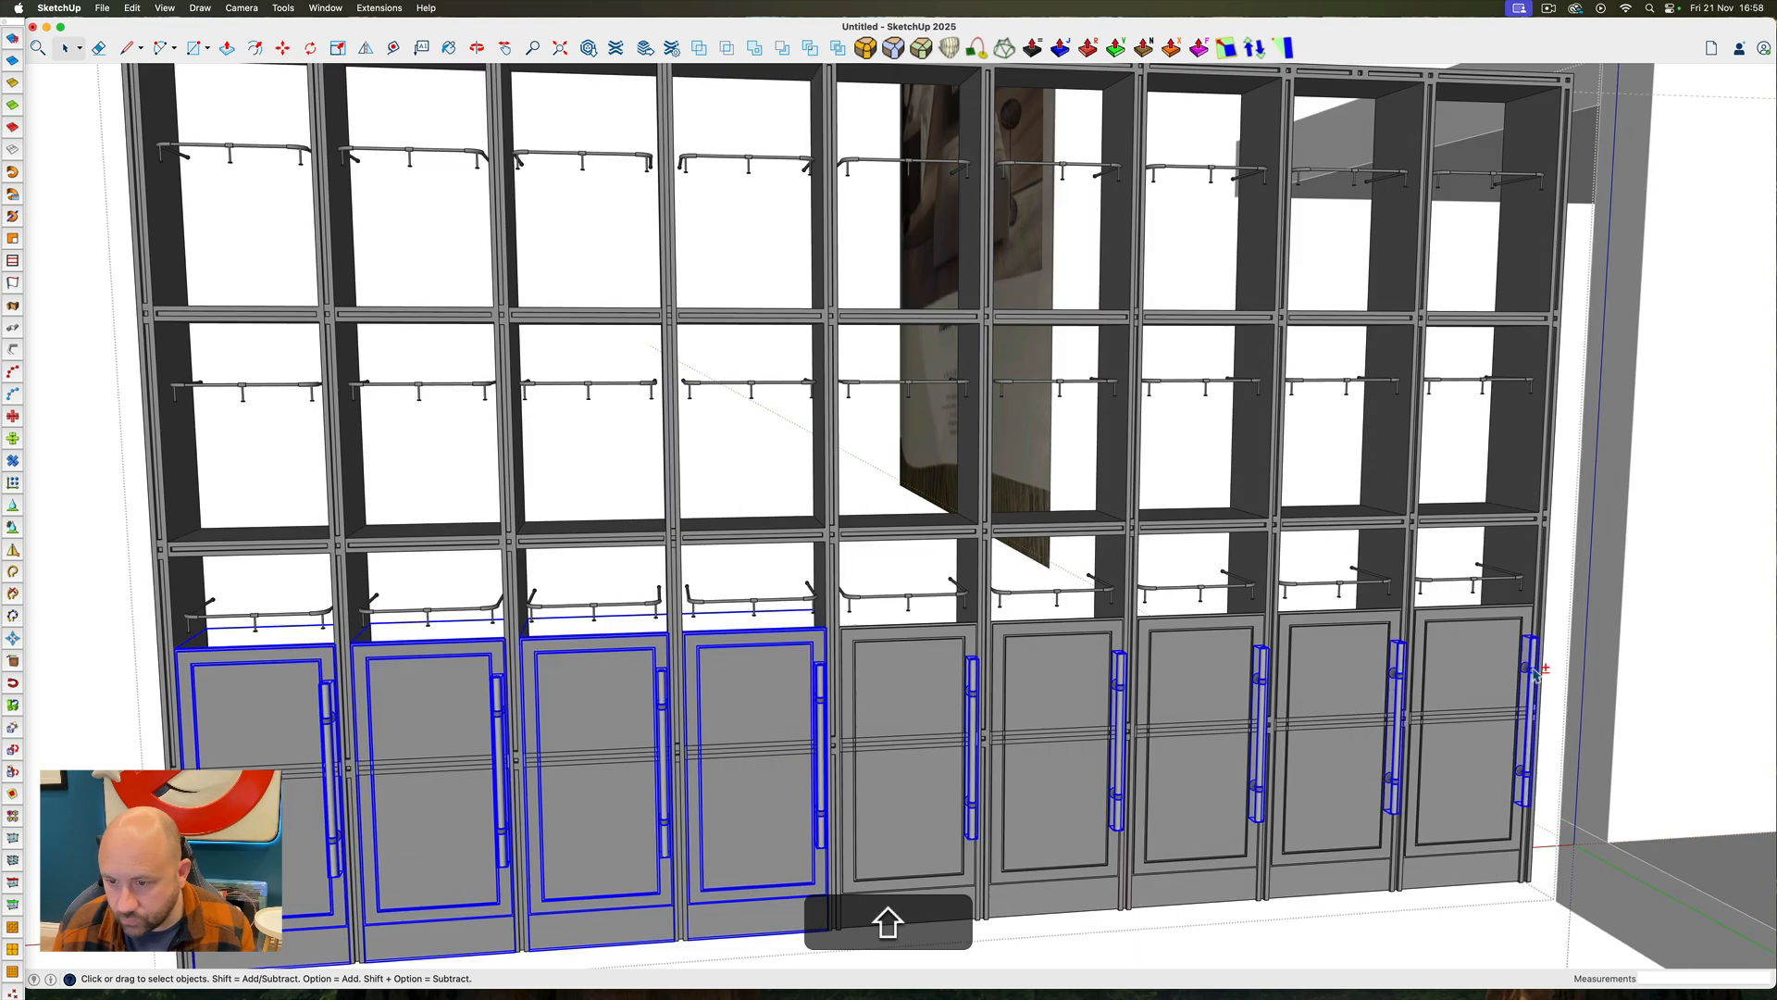
pyautogui.keyDown('shift'); pyautogui.click(1500, 659); pyautogui.keyUp('shift')
pyautogui.keyDown('shift'); pyautogui.click(1370, 648); pyautogui.keyUp('shift')
pyautogui.keyDown('shift'); pyautogui.click(1245, 644); pyautogui.keyUp('shift')
pyautogui.keyDown('shift'); pyautogui.click(1055, 661); pyautogui.keyUp('shift')
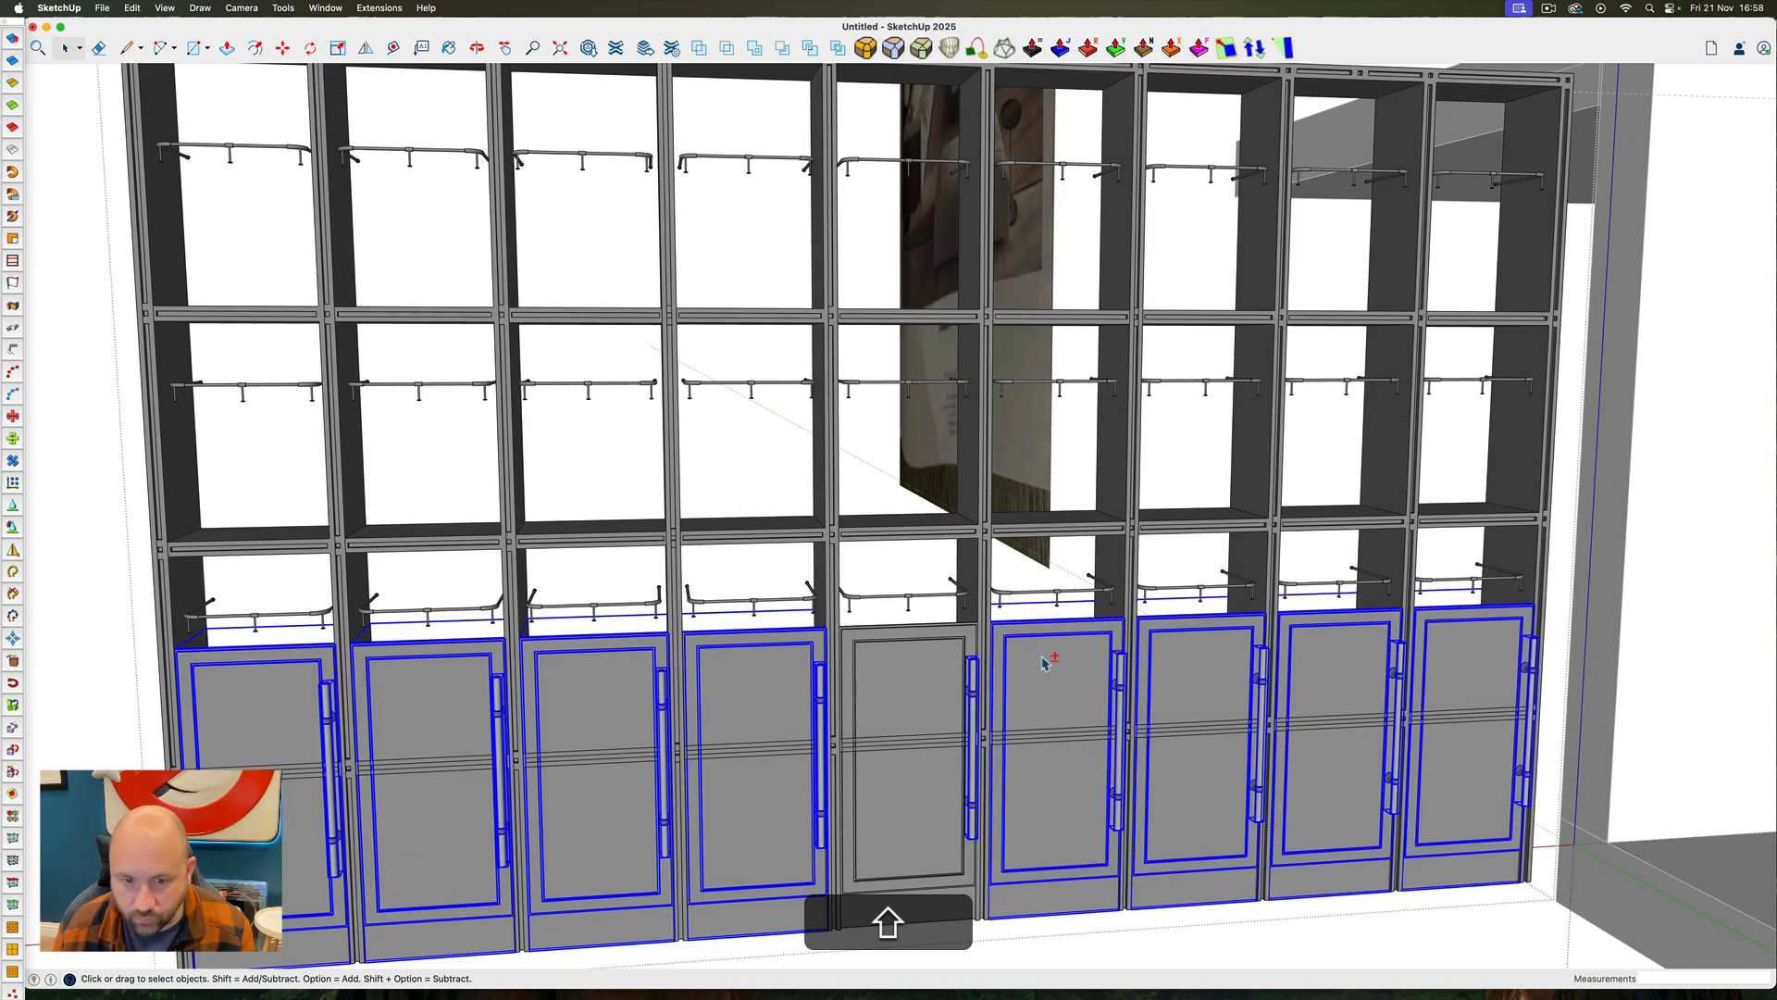
pyautogui.keyDown('shift'); pyautogui.click(936, 664); pyautogui.keyUp('shift')
pyautogui.rightClick(935, 659)
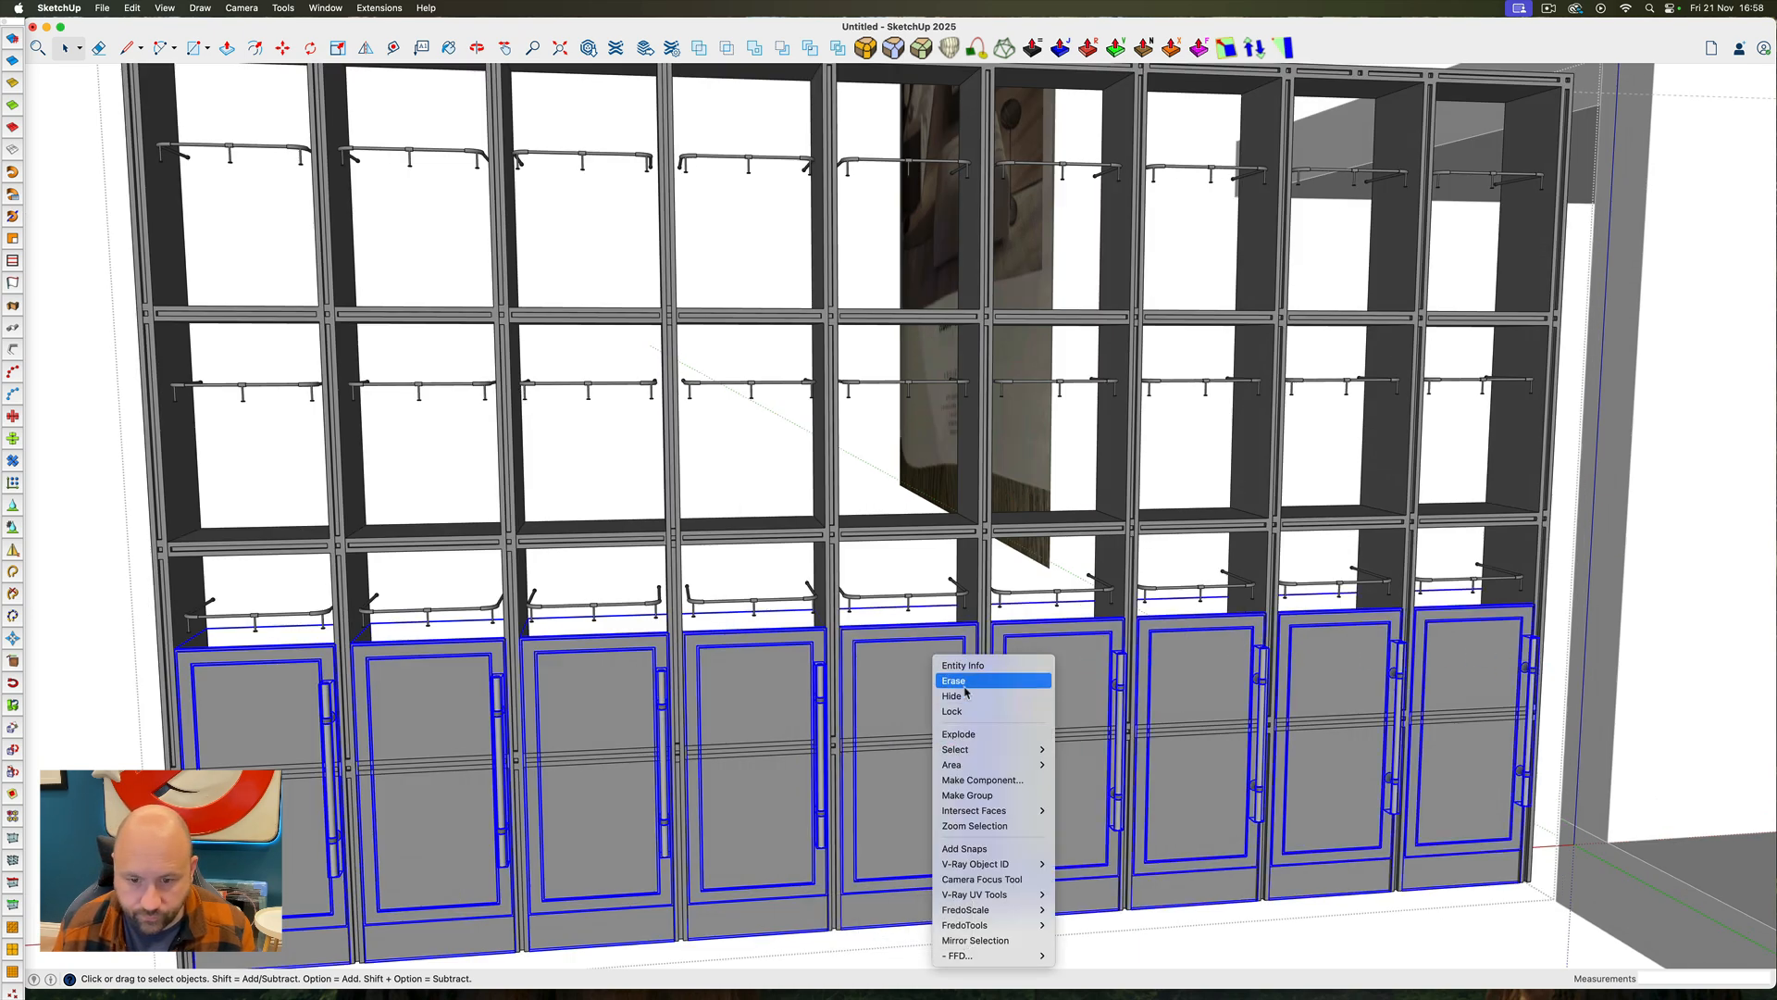
pyautogui.click(966, 795)
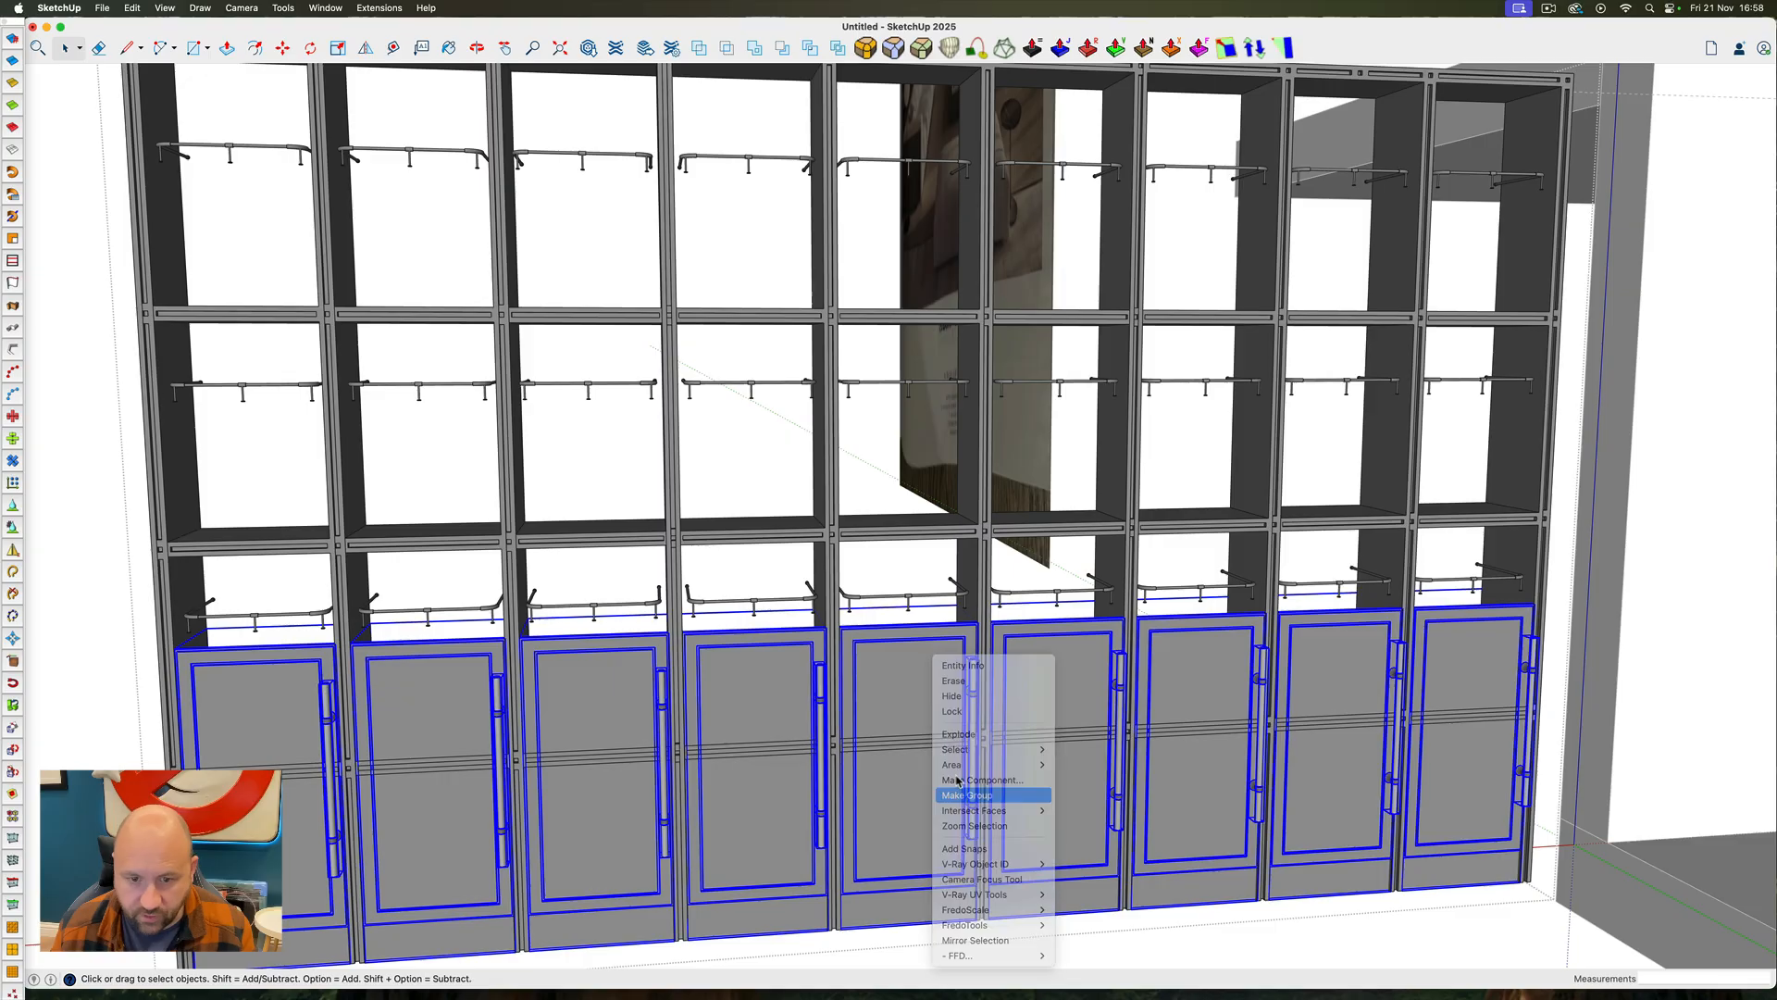
# Hide the grouped doors, open the shelving frame and examine the joints between its uprights and shelves
pyautogui.rightClick(905, 687)
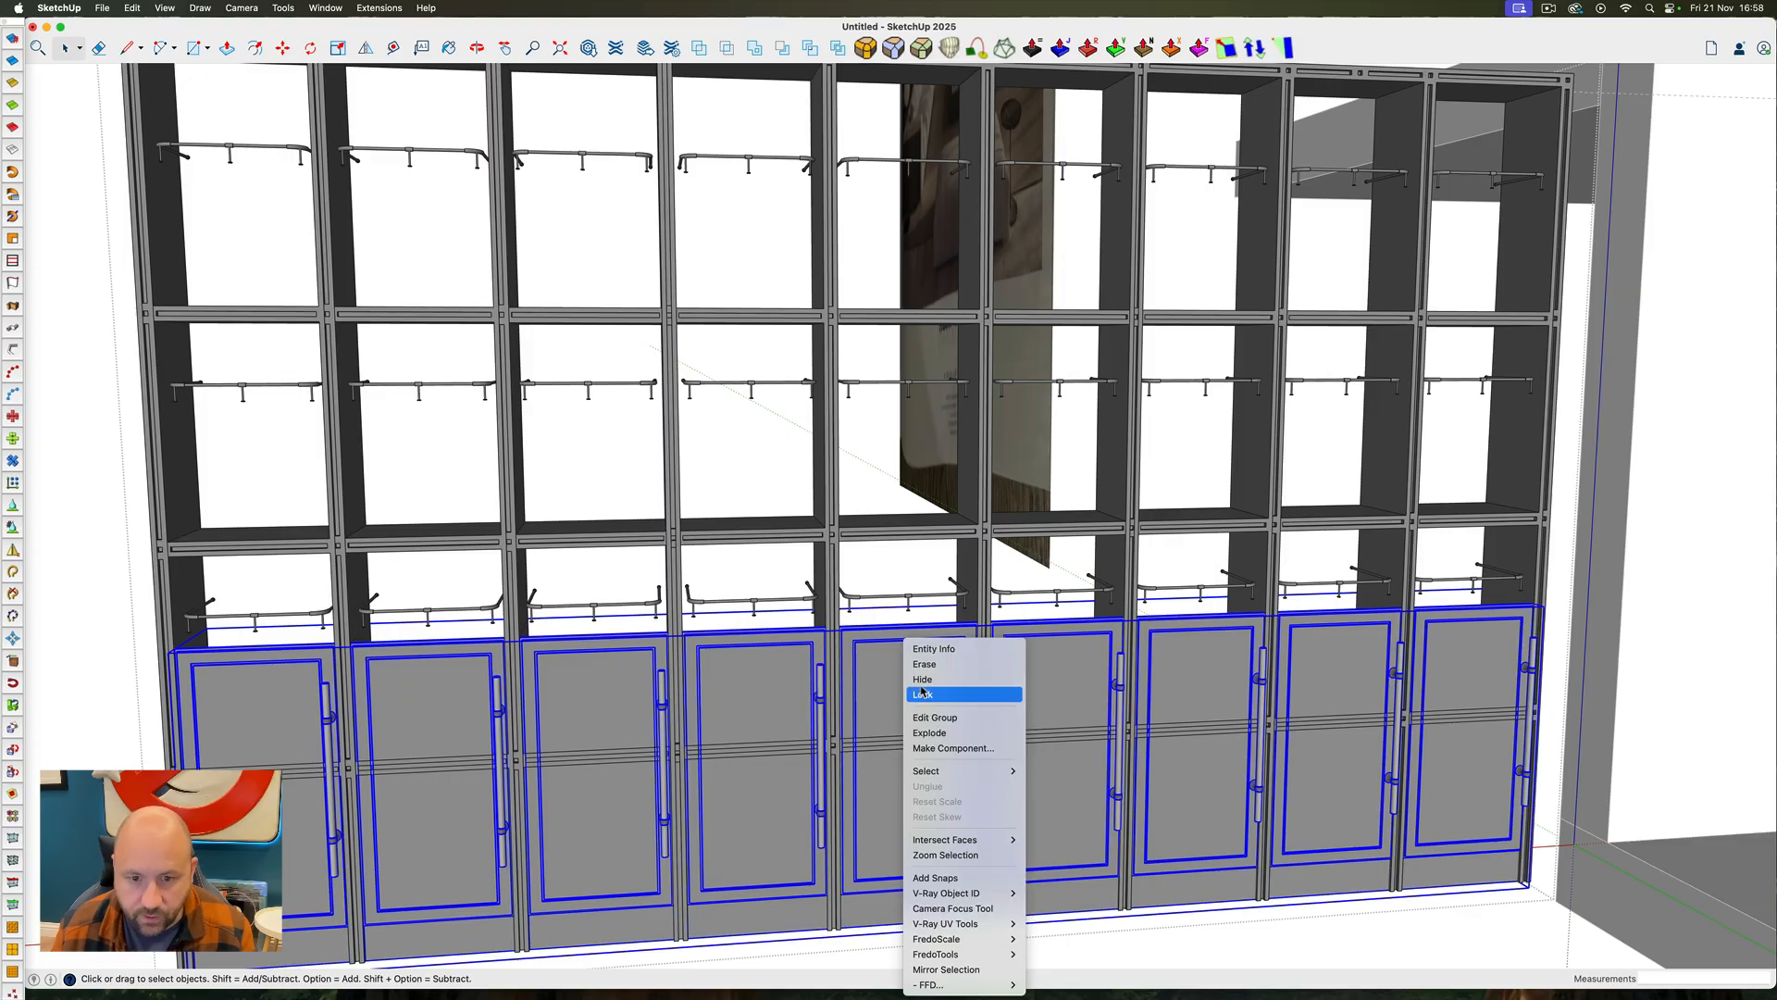
pyautogui.click(968, 696)
pyautogui.moveTo(912, 713)
pyautogui.keyDown('ctrl'); pyautogui.keyDown('super'); pyautogui.mouseDown()
pyautogui.moveTo(1003, 718)
pyautogui.moveTo(899, 731)
pyautogui.moveTo(706, 626)
pyautogui.moveTo(528, 602)
pyautogui.moveTo(915, 725)
pyautogui.mouseUp(); pyautogui.keyUp('super'); pyautogui.keyUp('ctrl')
pyautogui.scroll(8, 838, 743)
pyautogui.click(808, 749)
pyautogui.scroll(-3, 808, 750)
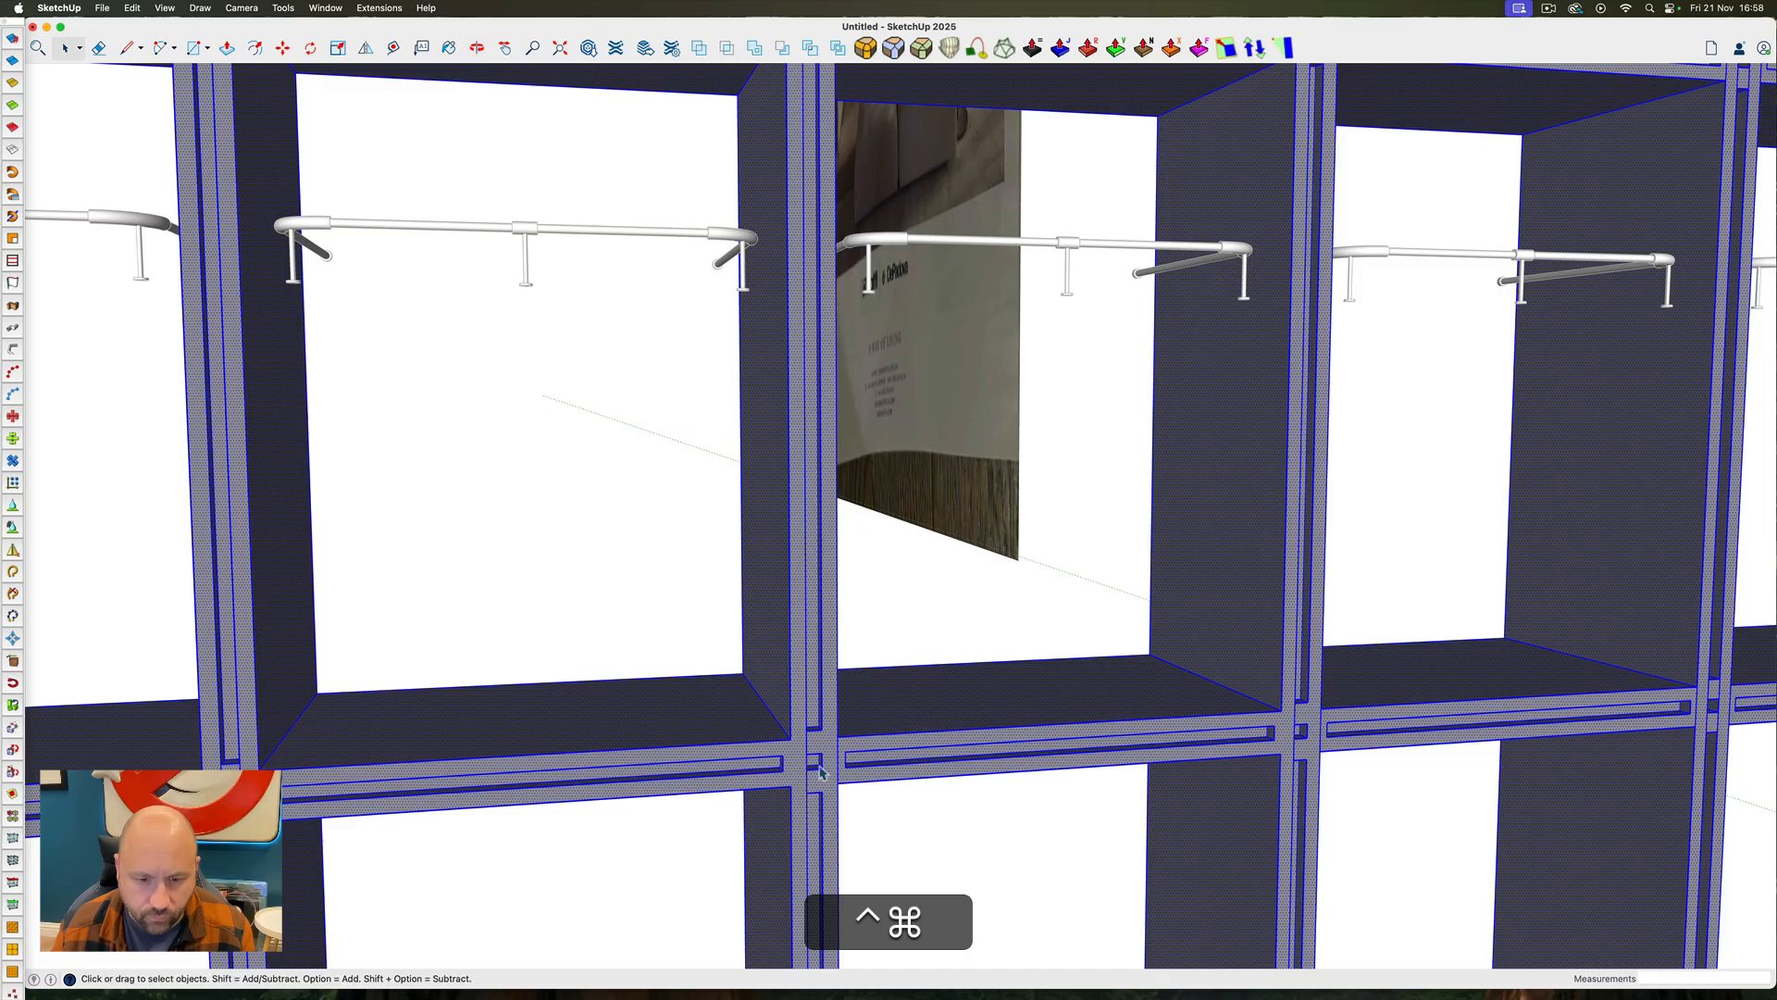
pyautogui.scroll(-6, 805, 751)
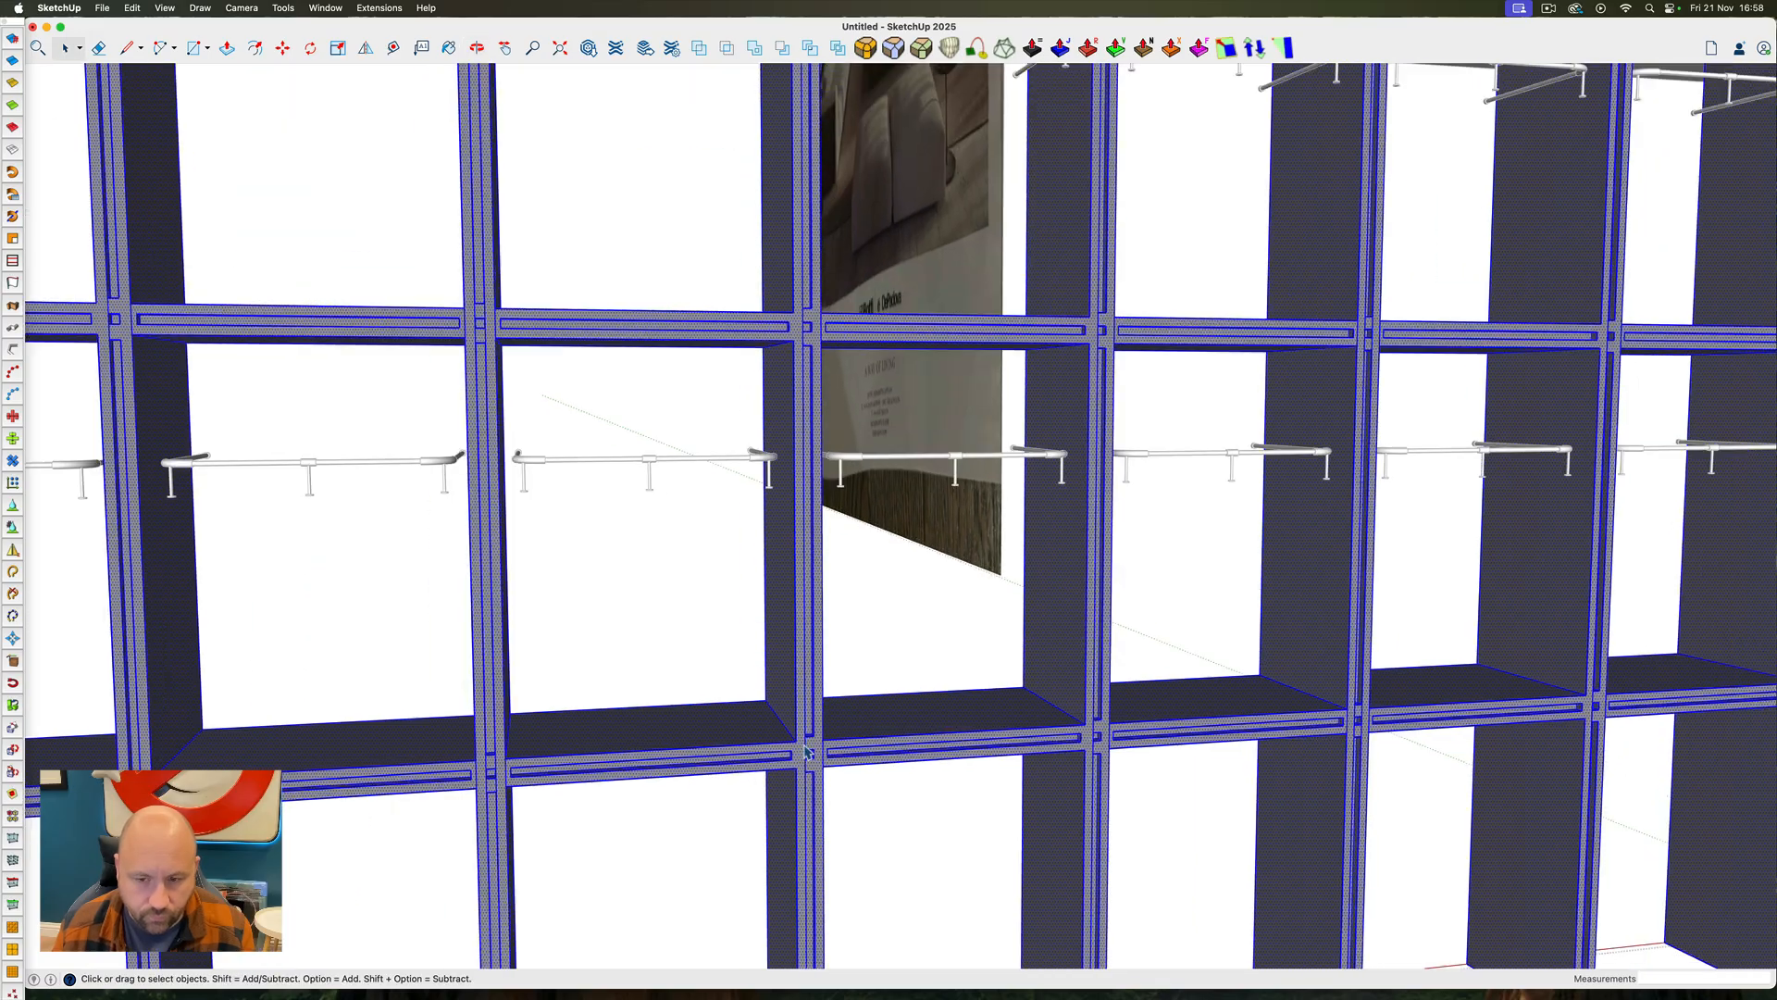
pyautogui.scroll(10, 804, 564)
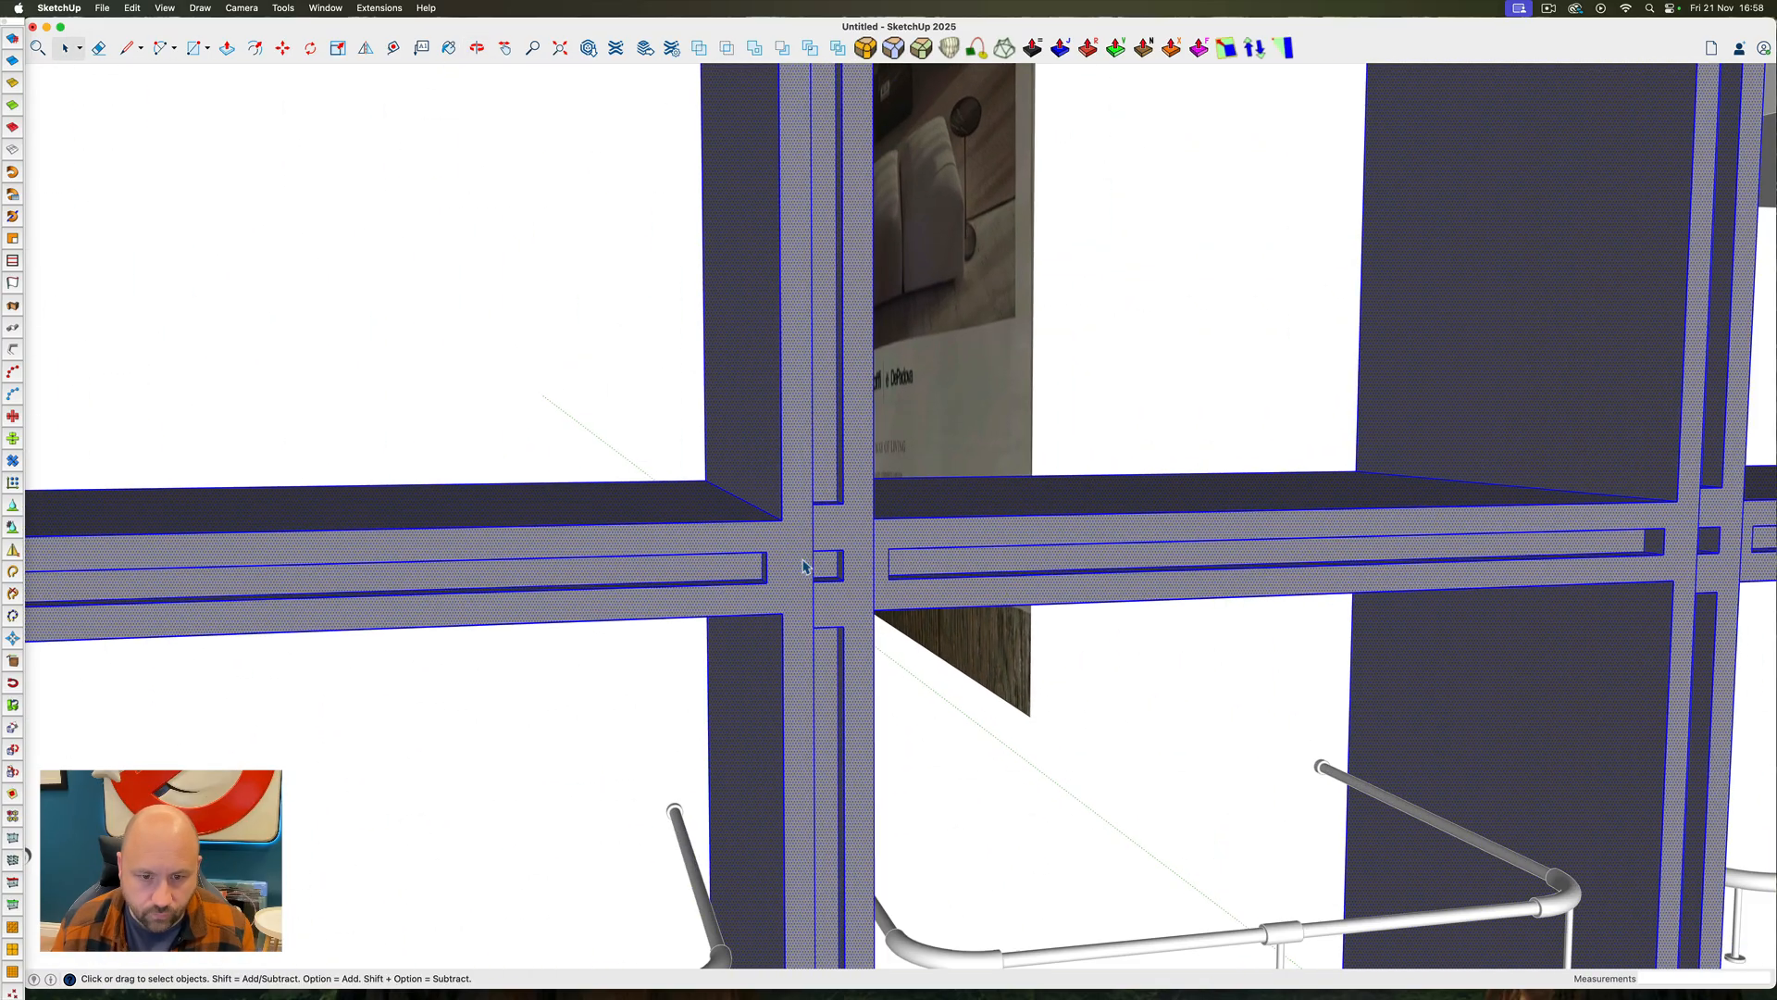
pyautogui.keyDown('ctrl'); pyautogui.keyDown('super'); pyautogui.moveTo(814, 556); pyautogui.dragTo(926, 461); pyautogui.keyUp('super'); pyautogui.keyUp('ctrl')
pyautogui.scroll(-10, 1037, 561)
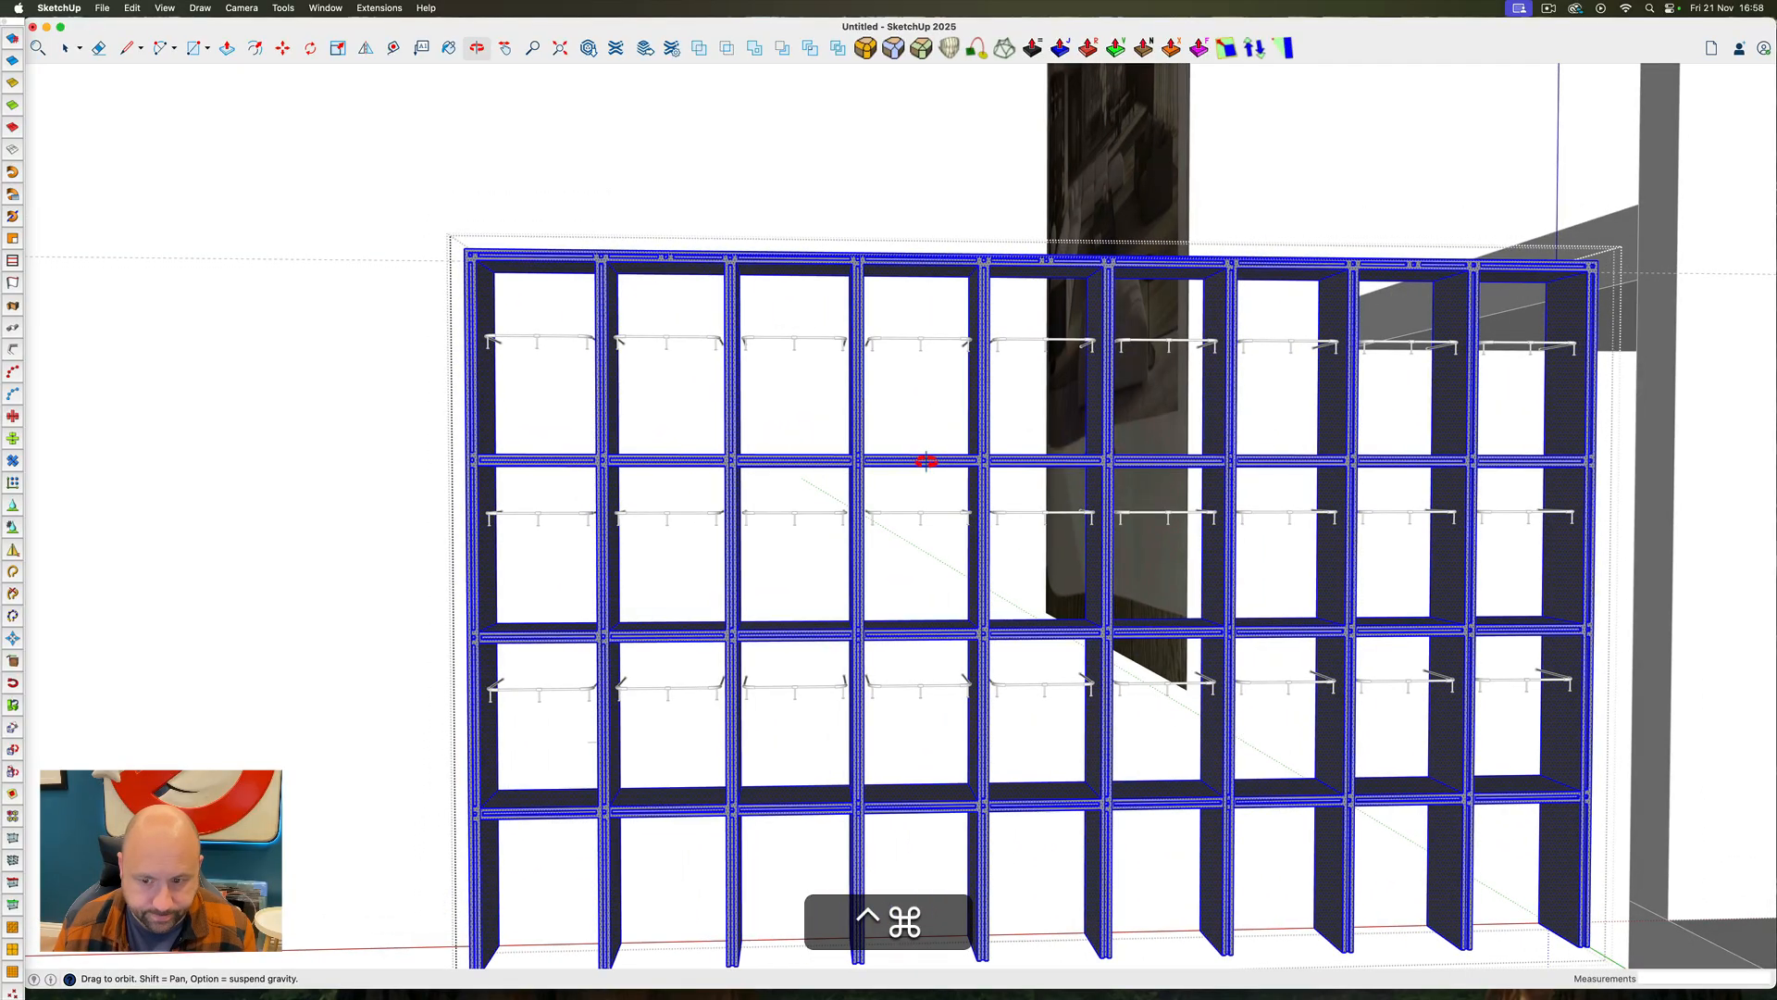
# Undo the hiding and grouping of the doors and the lowering of the frame's open rows
pyautogui.press('ctrl+super+z')
pyautogui.press('super+z')
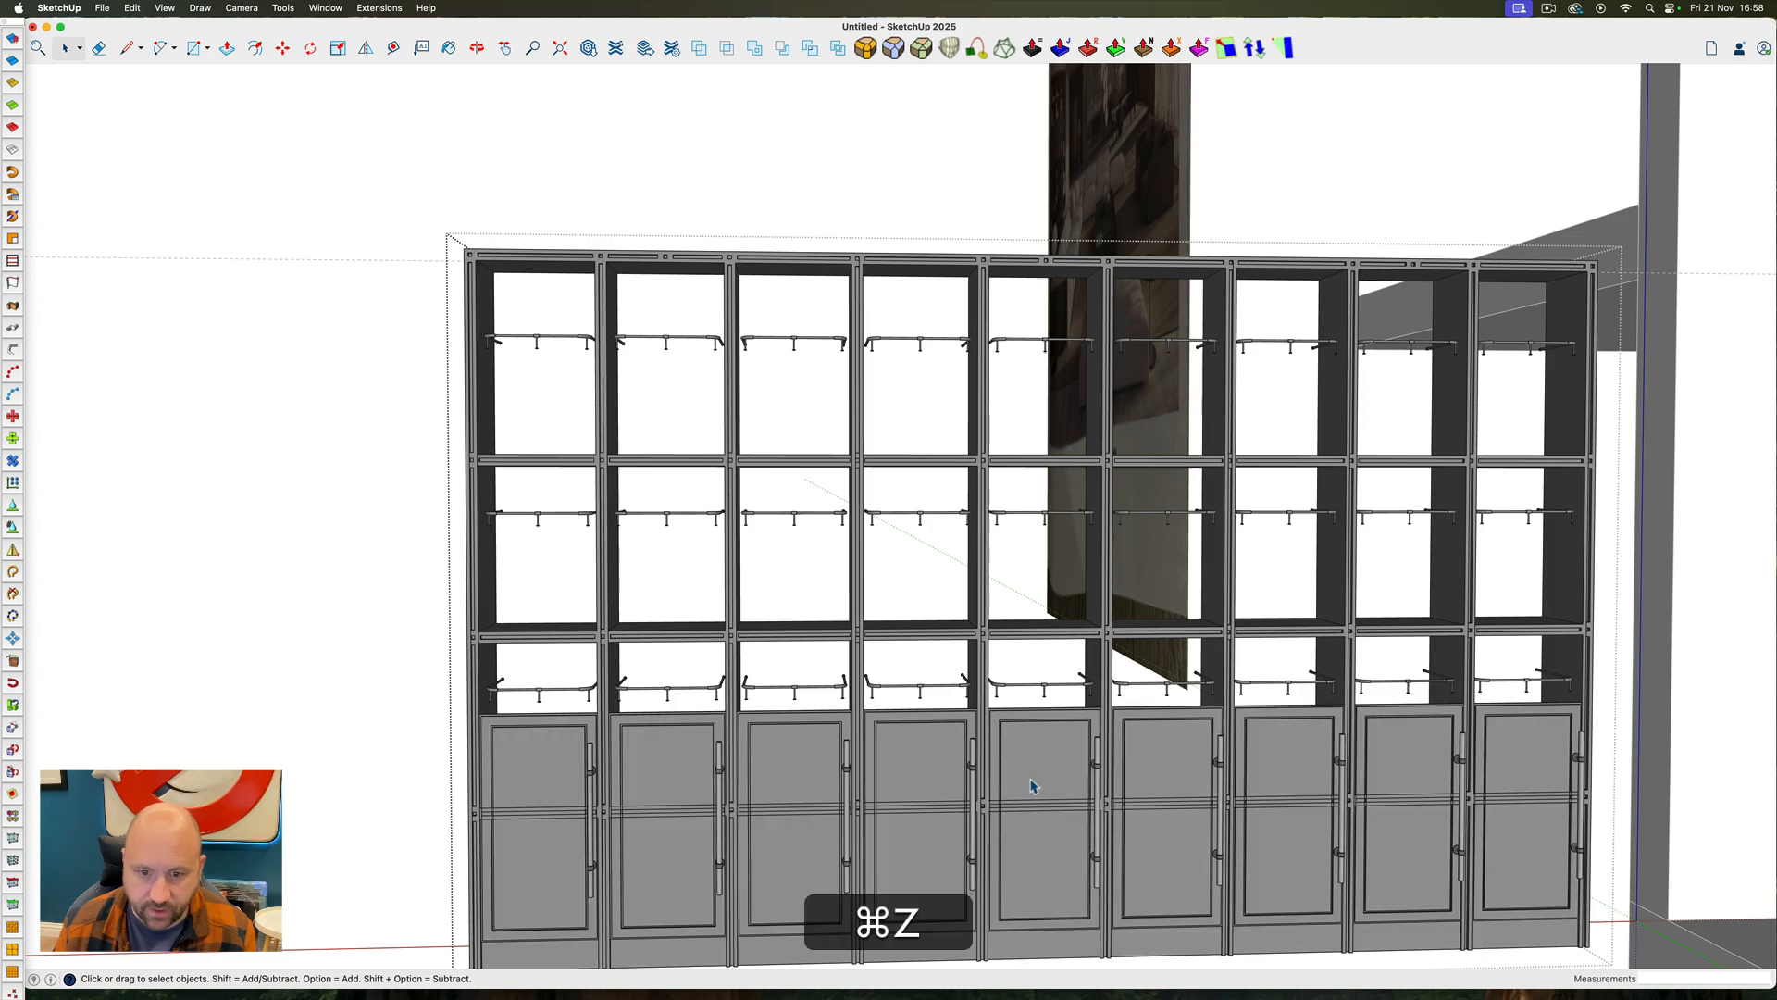
pyautogui.press('super+z')
pyautogui.press('super+z')
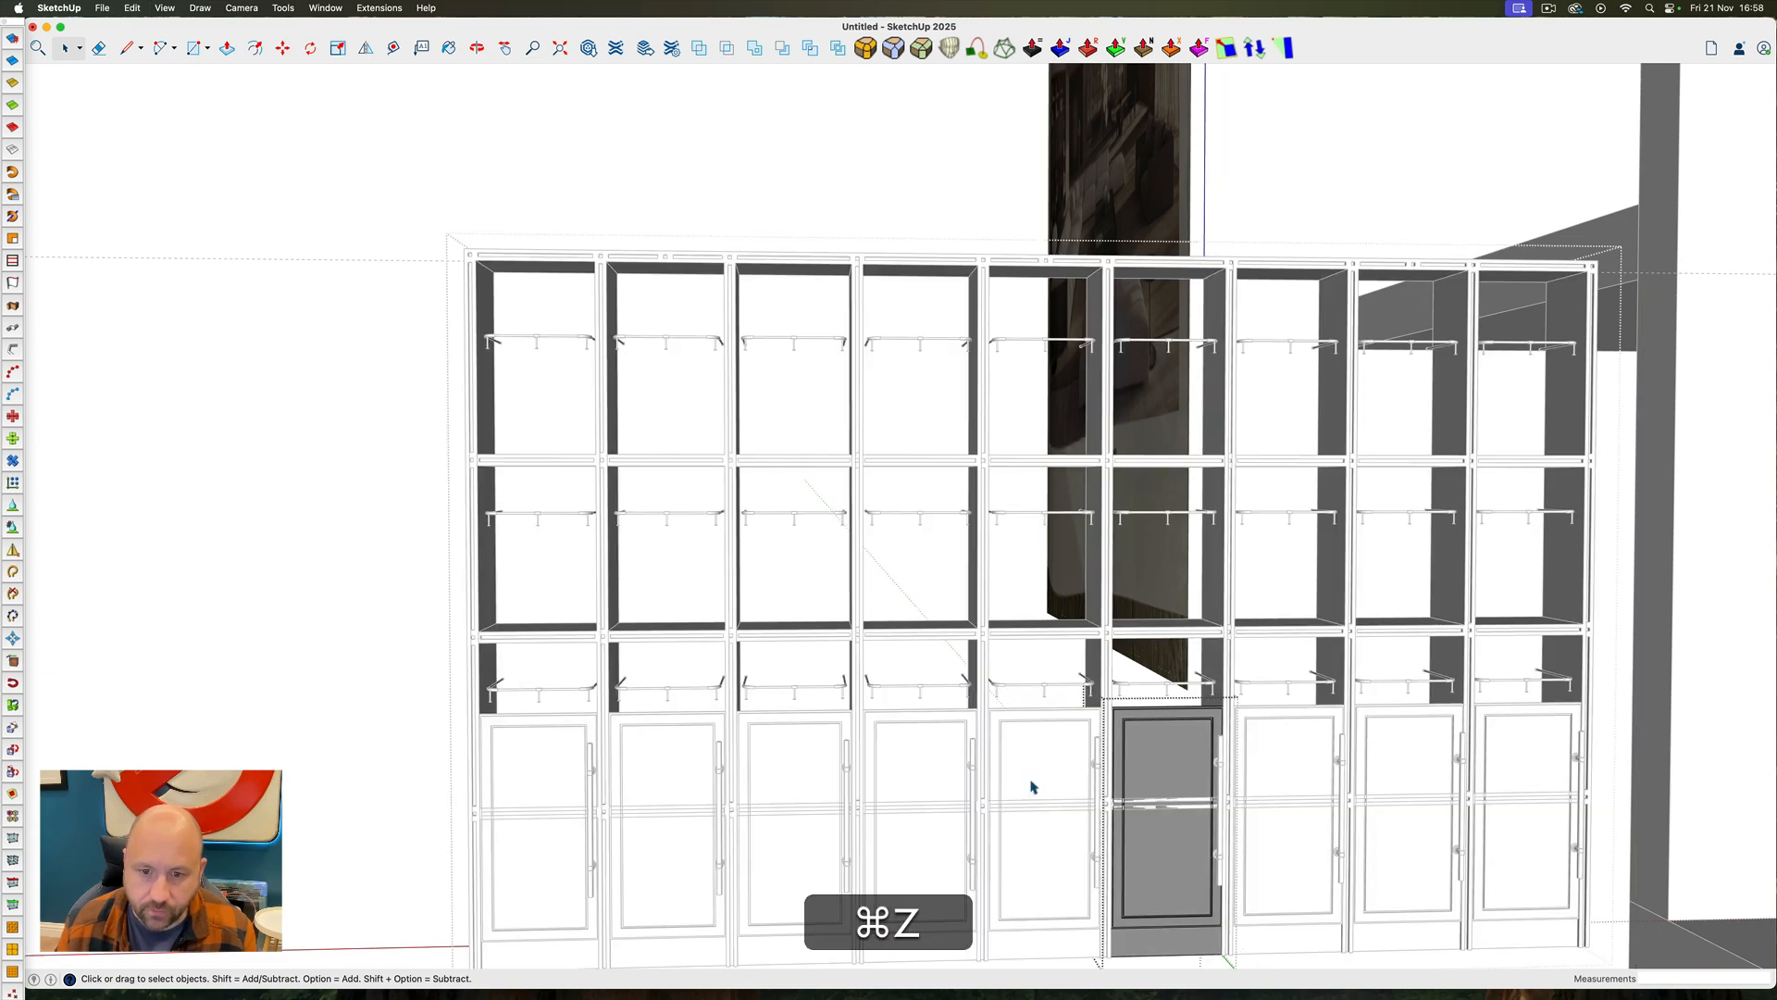
pyautogui.press('super+z')
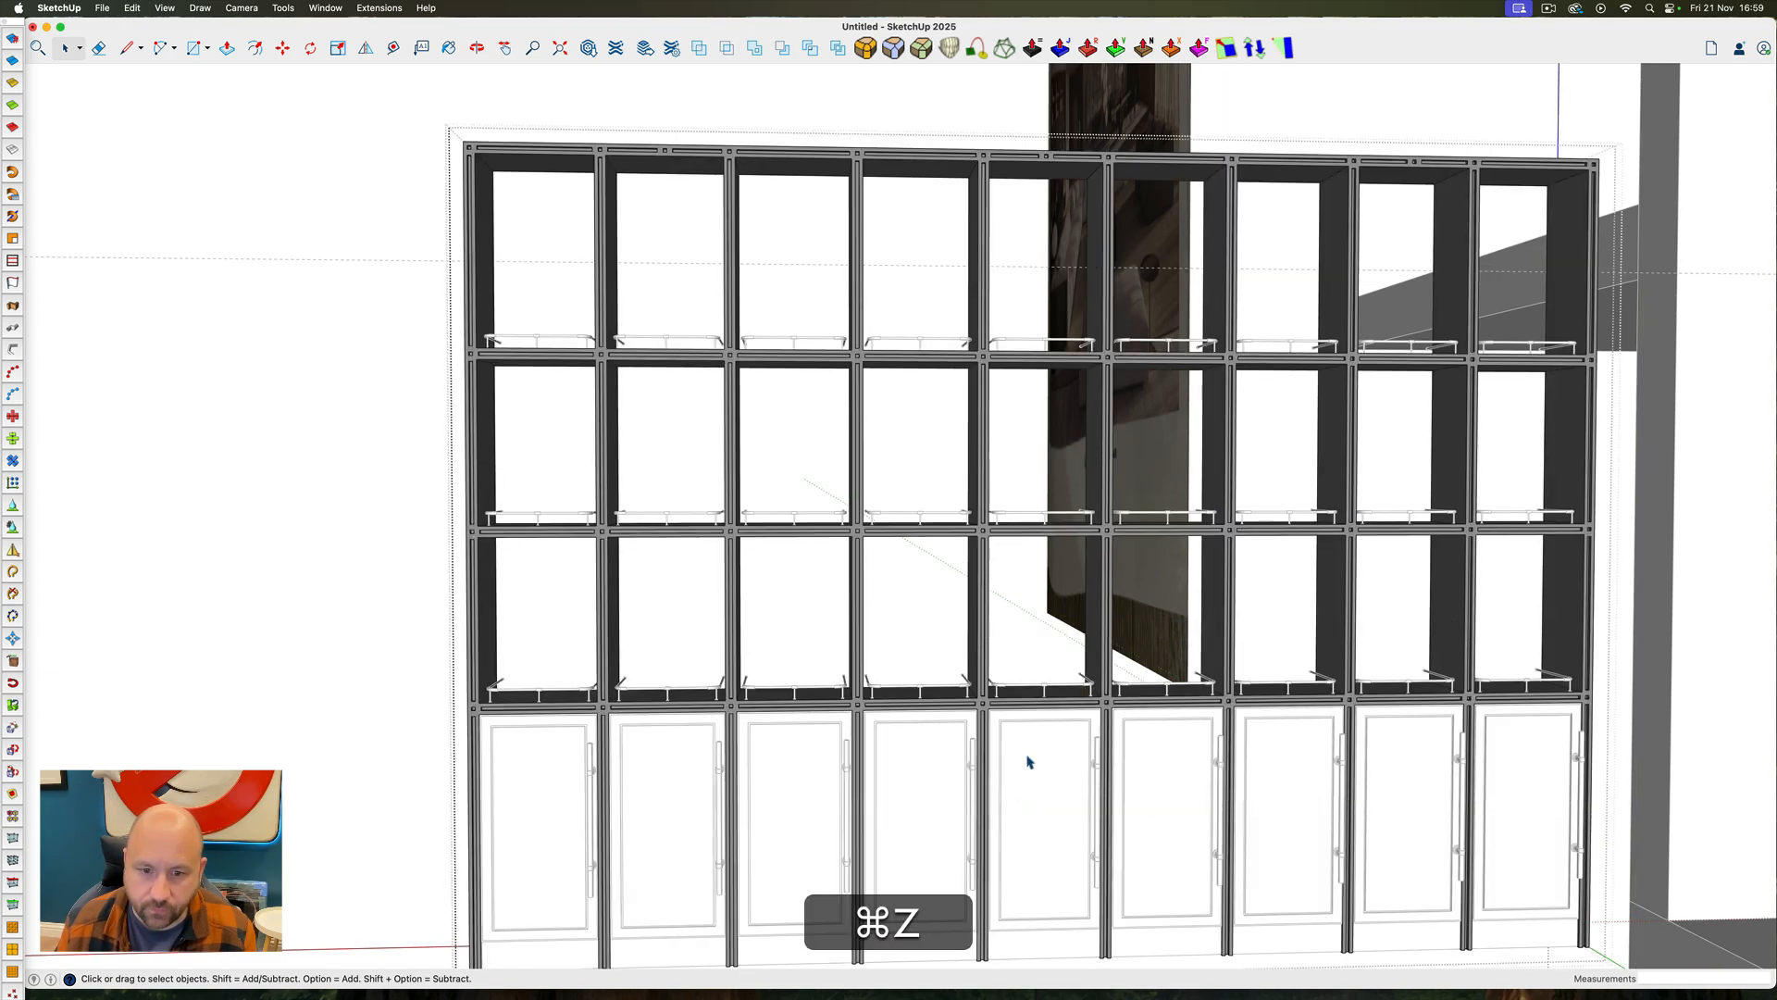
pyautogui.keyDown('ctrl'); pyautogui.keyDown('super'); pyautogui.moveTo(1029, 762); pyautogui.dragTo(1180, 689); pyautogui.keyUp('super'); pyautogui.keyUp('ctrl')
pyautogui.scroll(-5, 1029, 706)
pyautogui.moveTo(1018, 685)
pyautogui.keyDown('ctrl'); pyautogui.keyDown('super'); pyautogui.mouseDown()
pyautogui.moveTo(766, 611)
pyautogui.moveTo(813, 642)
pyautogui.mouseUp(); pyautogui.keyUp('super'); pyautogui.keyUp('ctrl')
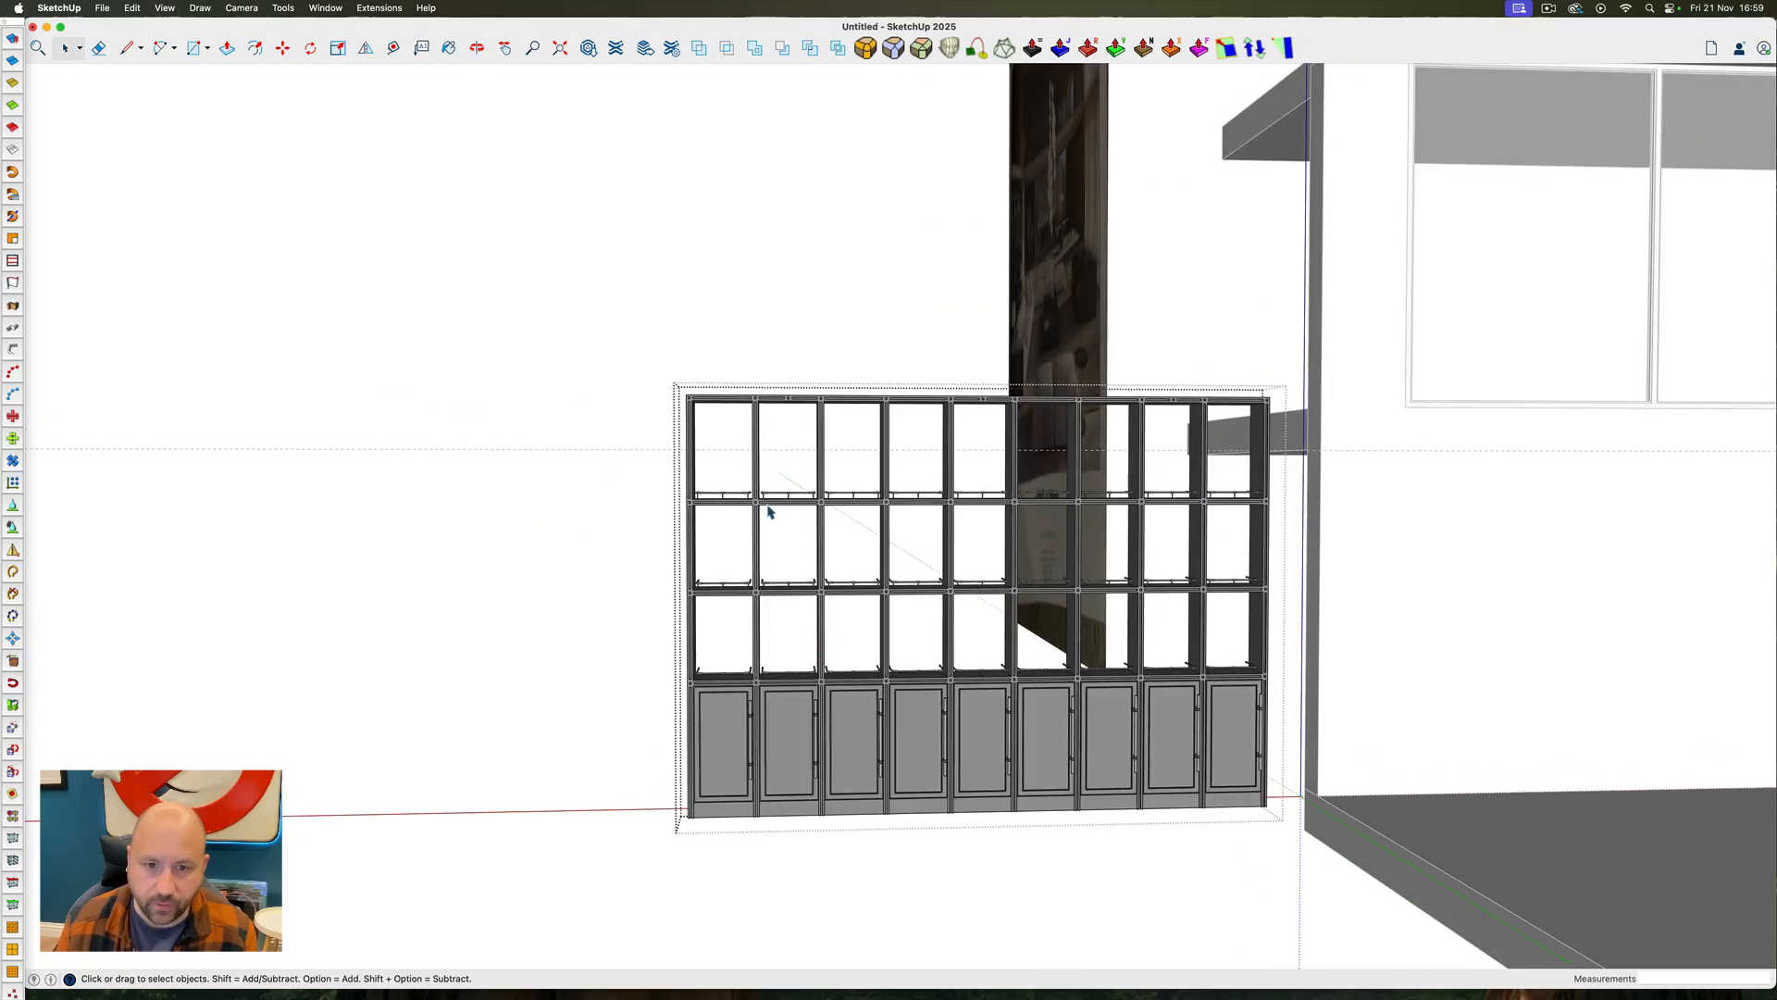
pyautogui.click(768, 511)
pyautogui.keyDown('ctrl'); pyautogui.keyDown('super'); pyautogui.moveTo(817, 516); pyautogui.dragTo(930, 659); pyautogui.keyUp('super'); pyautogui.keyUp('ctrl')
pyautogui.scroll(-5, 906, 603)
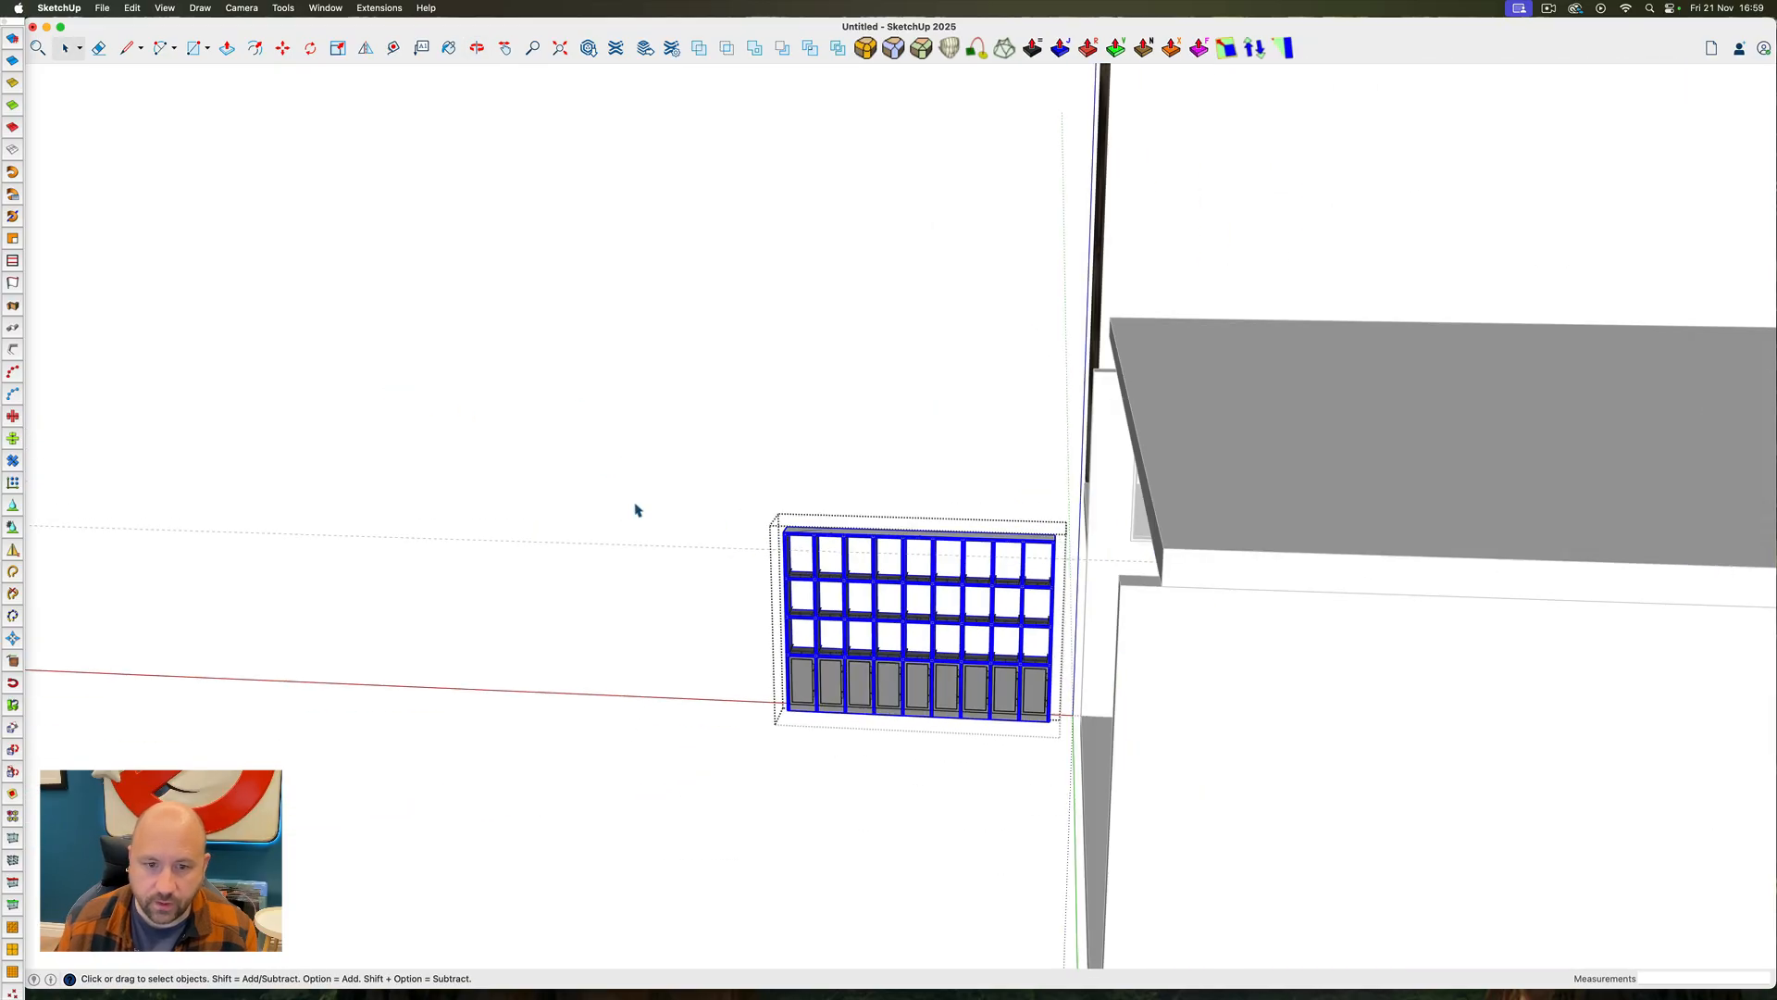
pyautogui.click(635, 507)
pyautogui.click(962, 623)
pyautogui.scroll(6, 1027, 532)
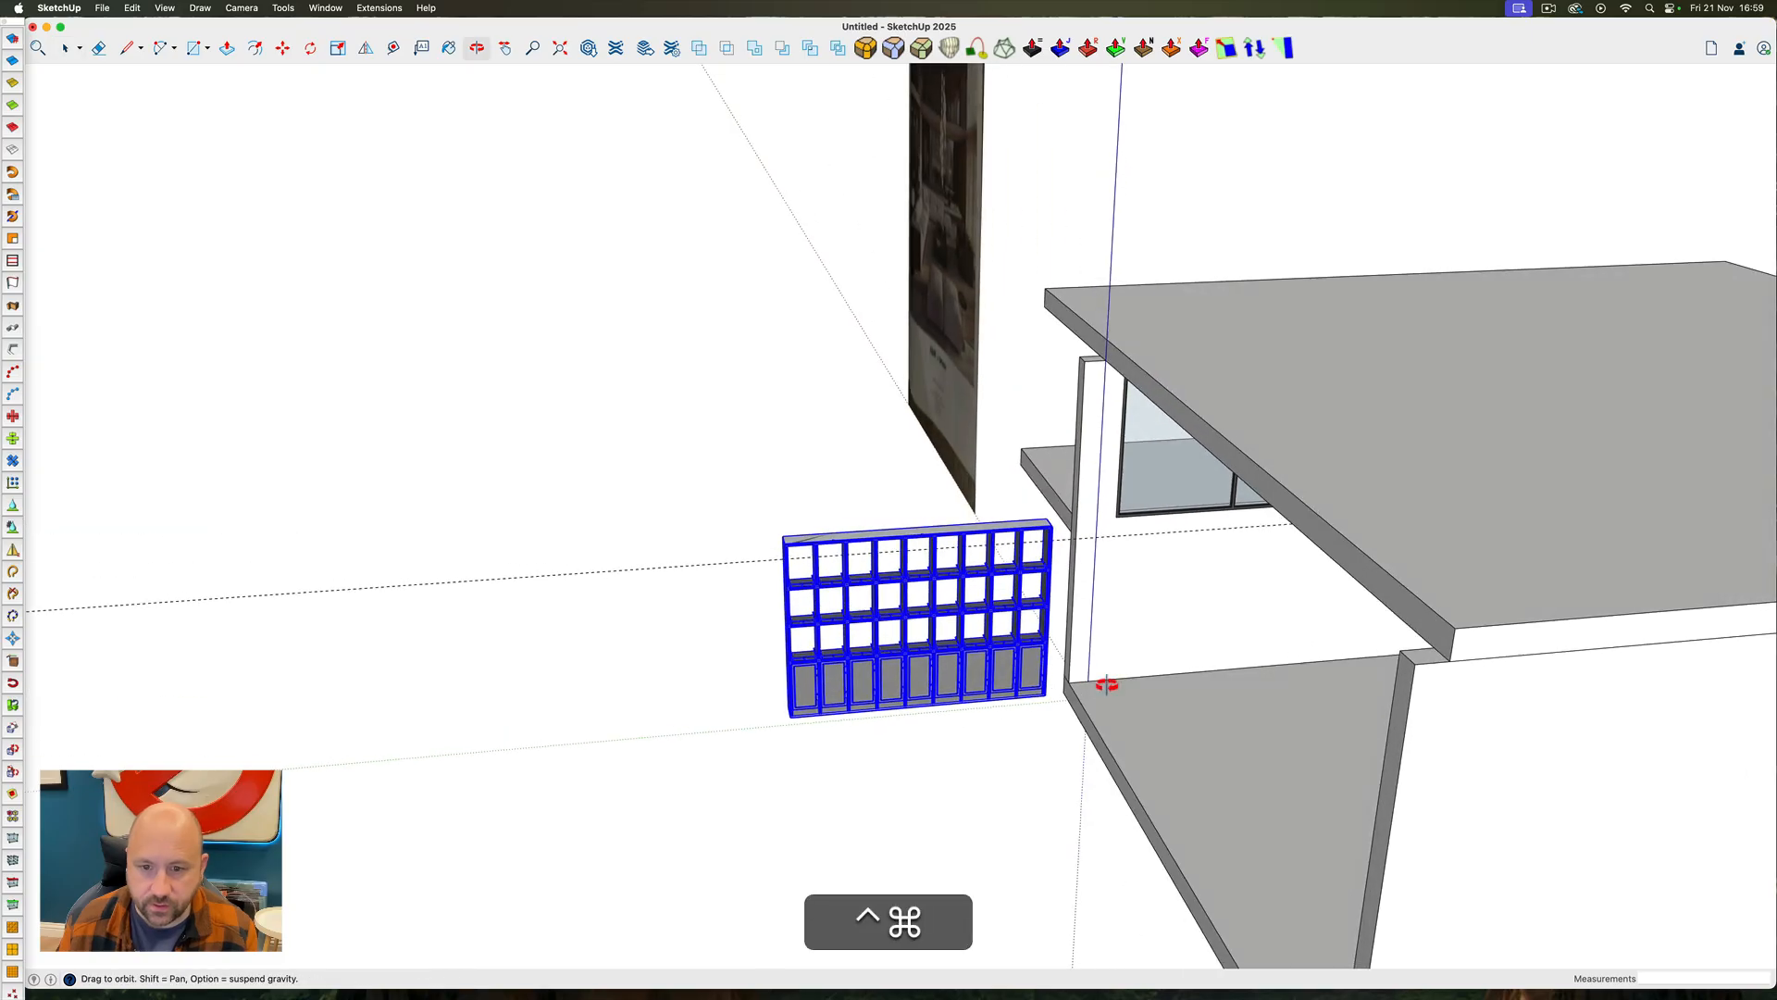
pyautogui.press('m')
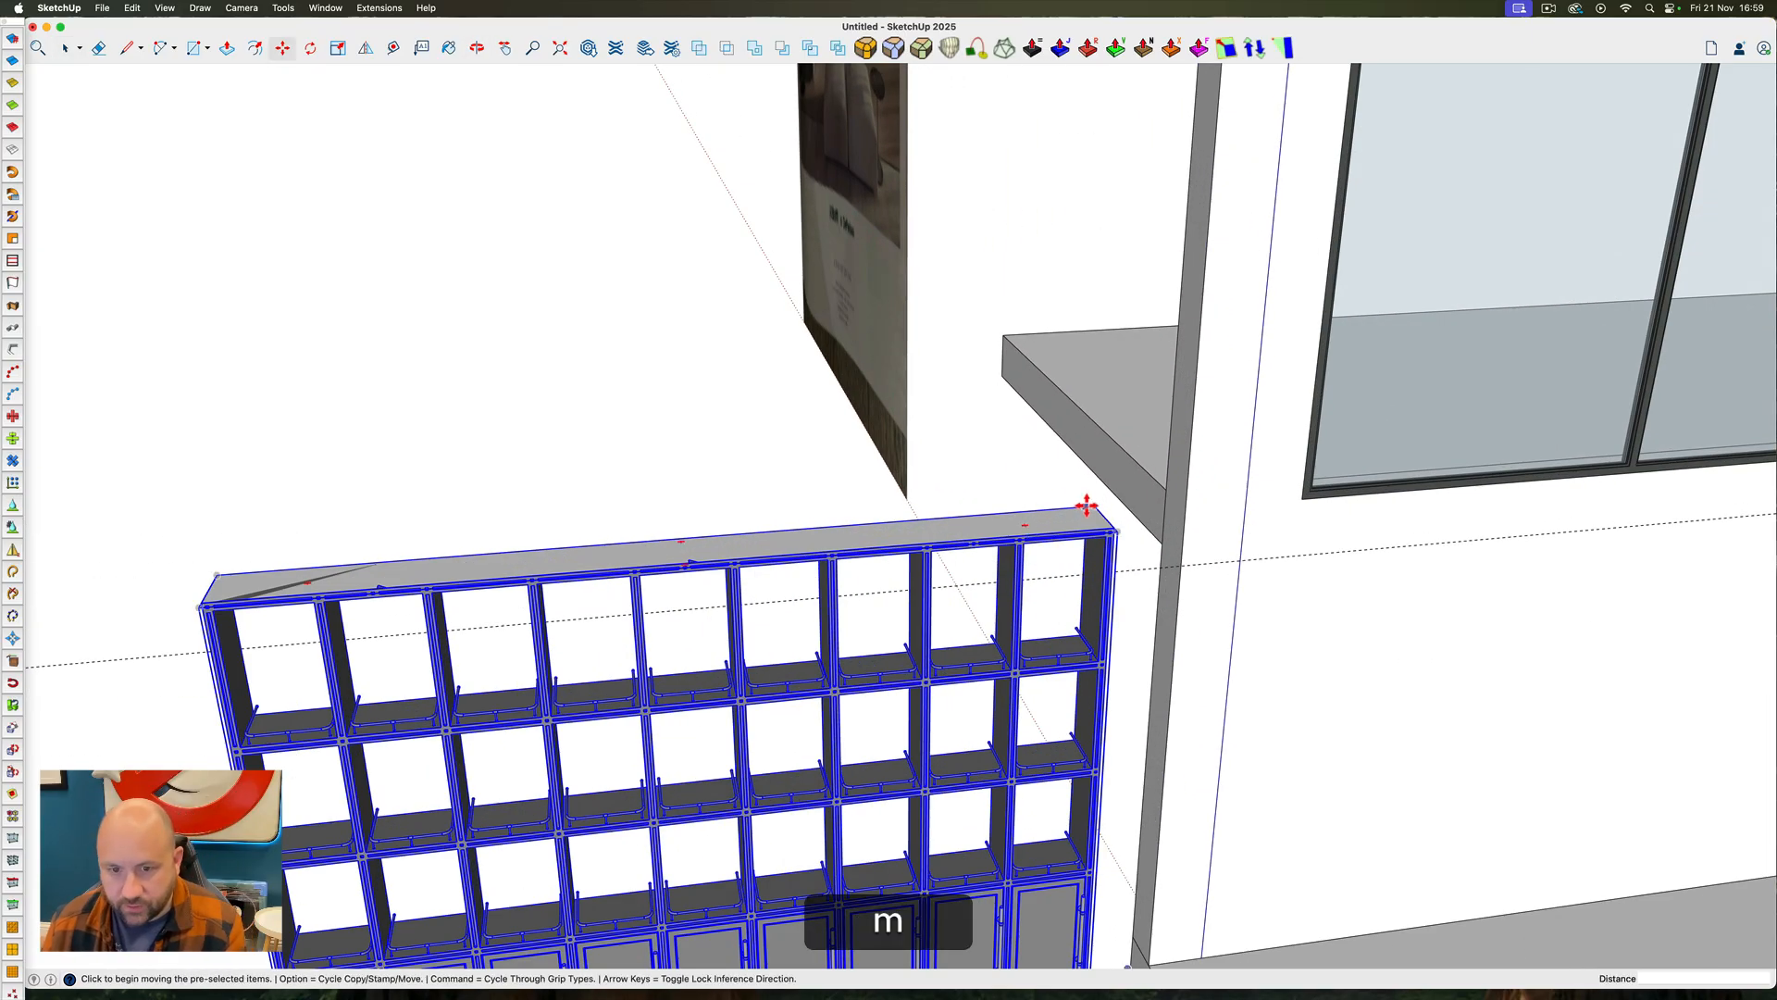
pyautogui.press('space')
# Open the shelving frame for editing and erase the stray edge of the dark sliver on its top face
pyautogui.scroll(5, 262, 599)
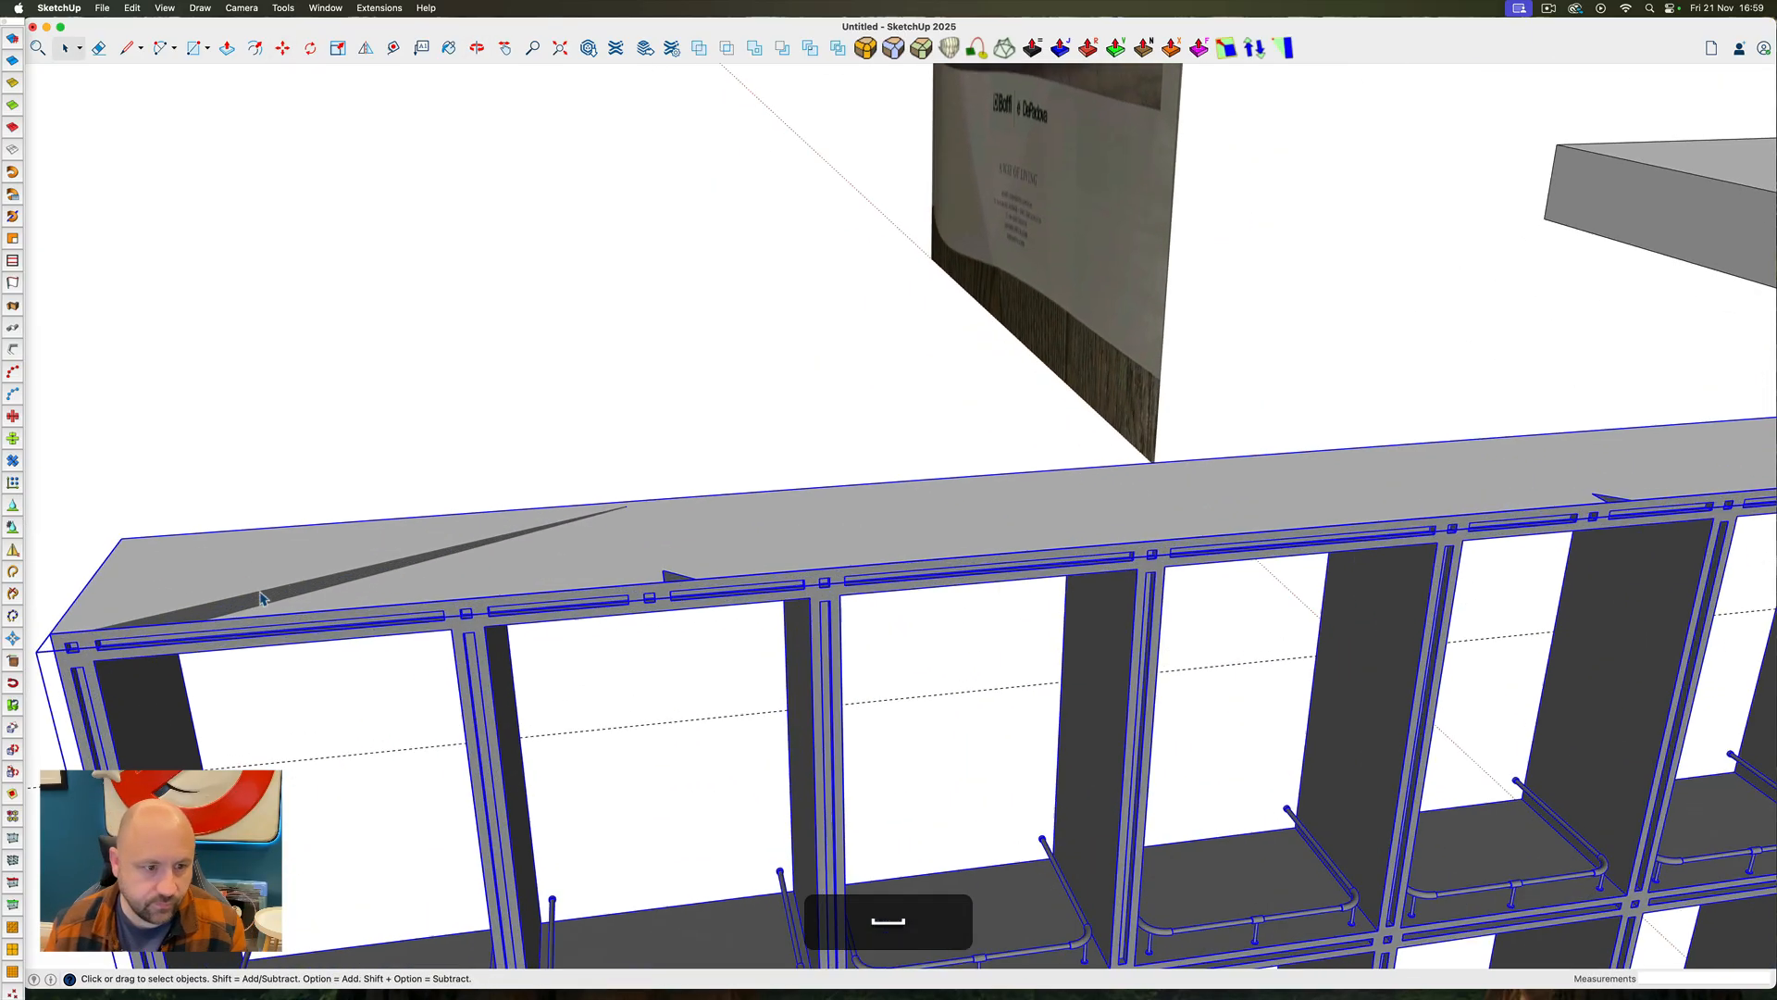
pyautogui.keyDown('ctrl'); pyautogui.keyDown('super'); pyautogui.moveTo(263, 599); pyautogui.dragTo(497, 676); pyautogui.keyUp('super'); pyautogui.keyUp('ctrl')
pyautogui.doubleClick(511, 654)
pyautogui.click(512, 660)
pyautogui.doubleClick(432, 646)
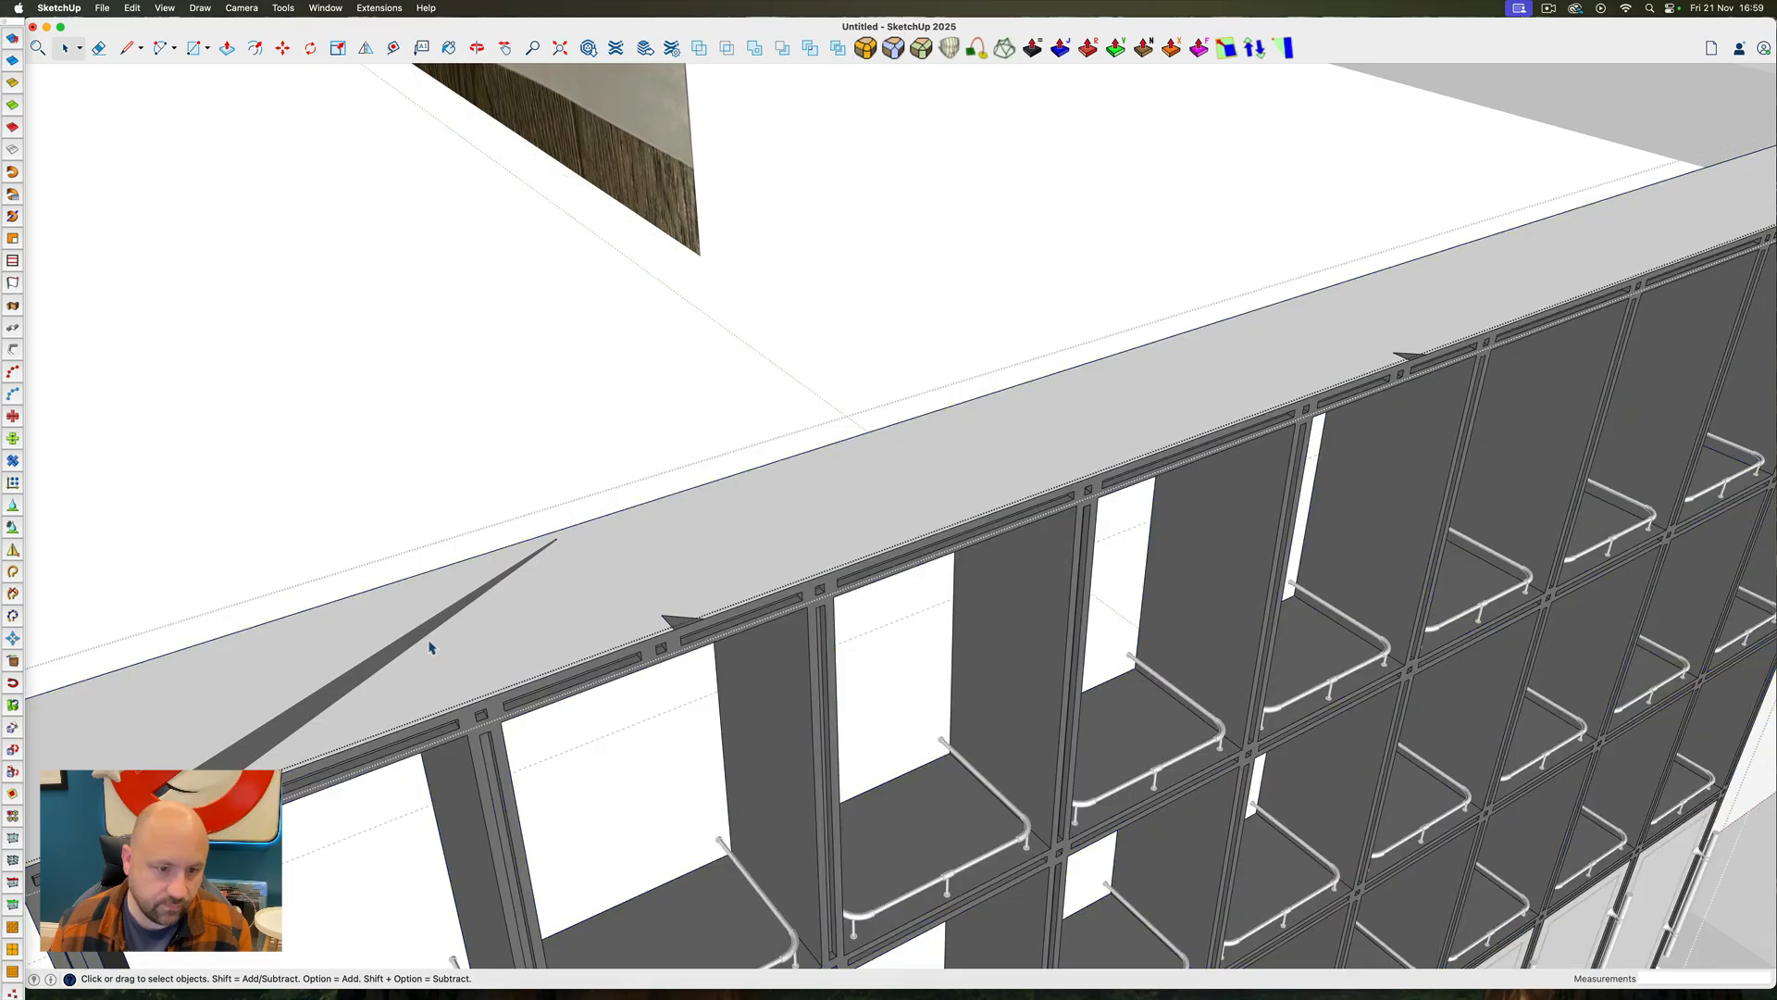
pyautogui.tripleClick(431, 648)
pyautogui.press('e')
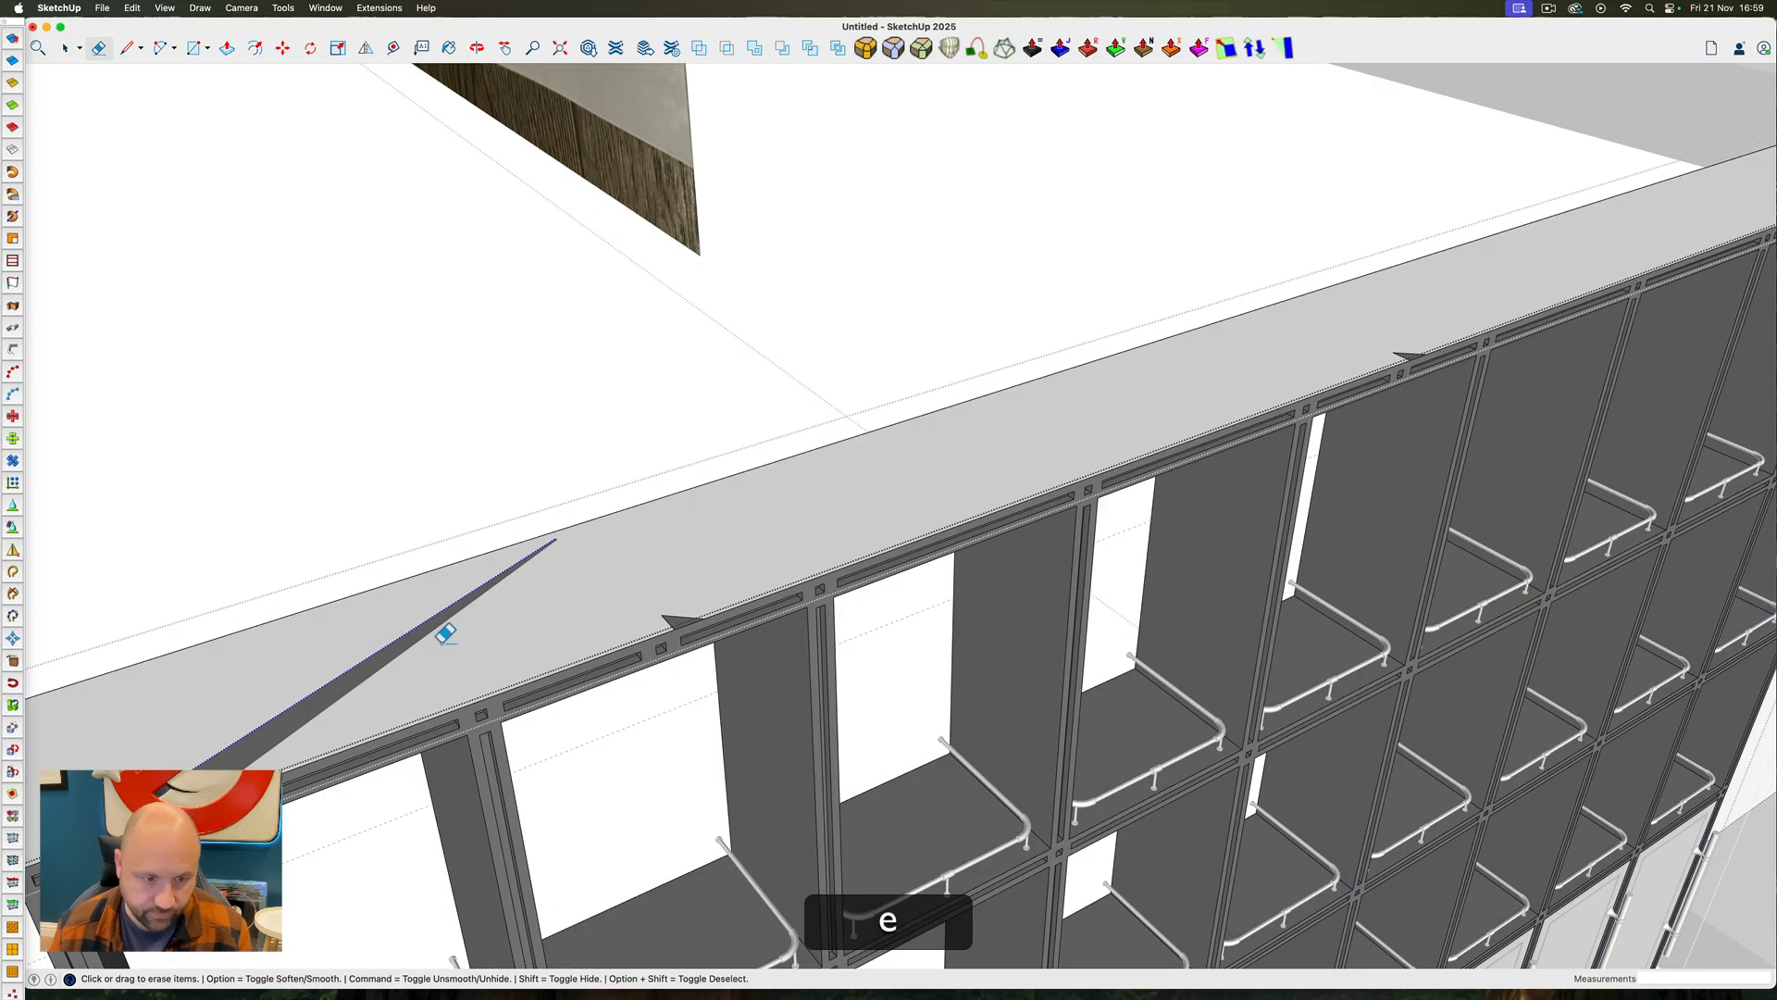
pyautogui.click(445, 632)
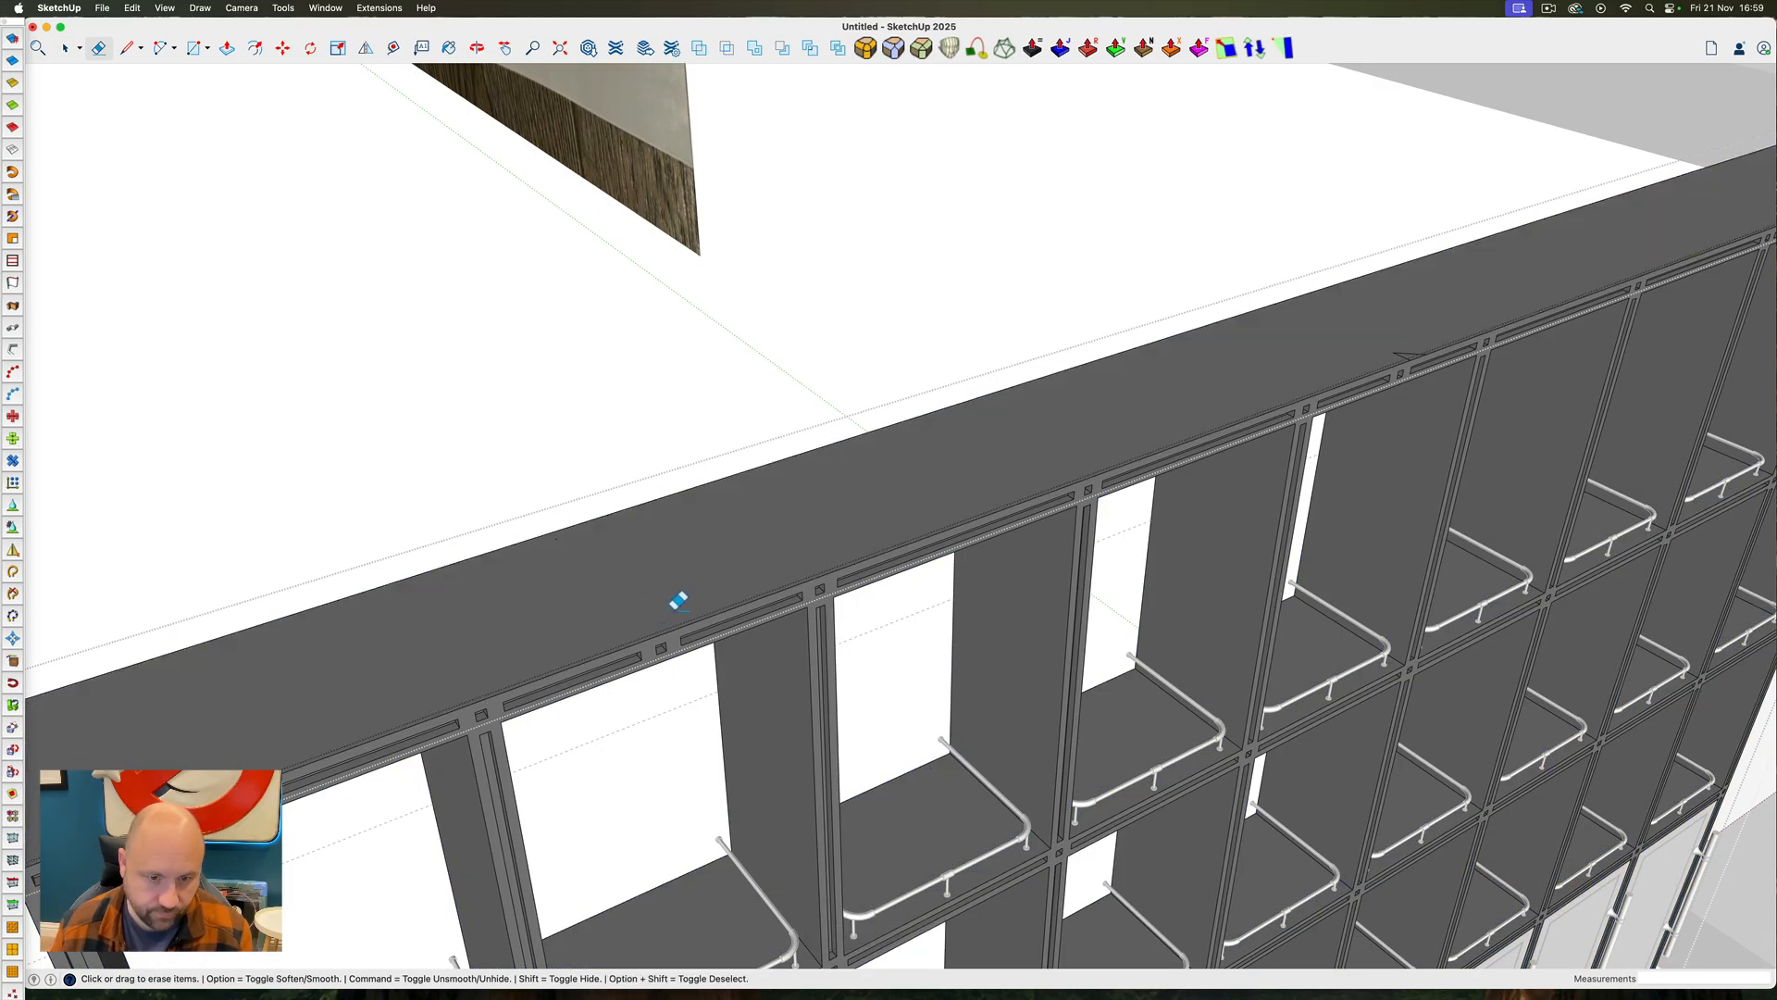
# Erase the remaining stray diagonal edge near the outer end of the frame's top face
pyautogui.scroll(-5, 885, 401)
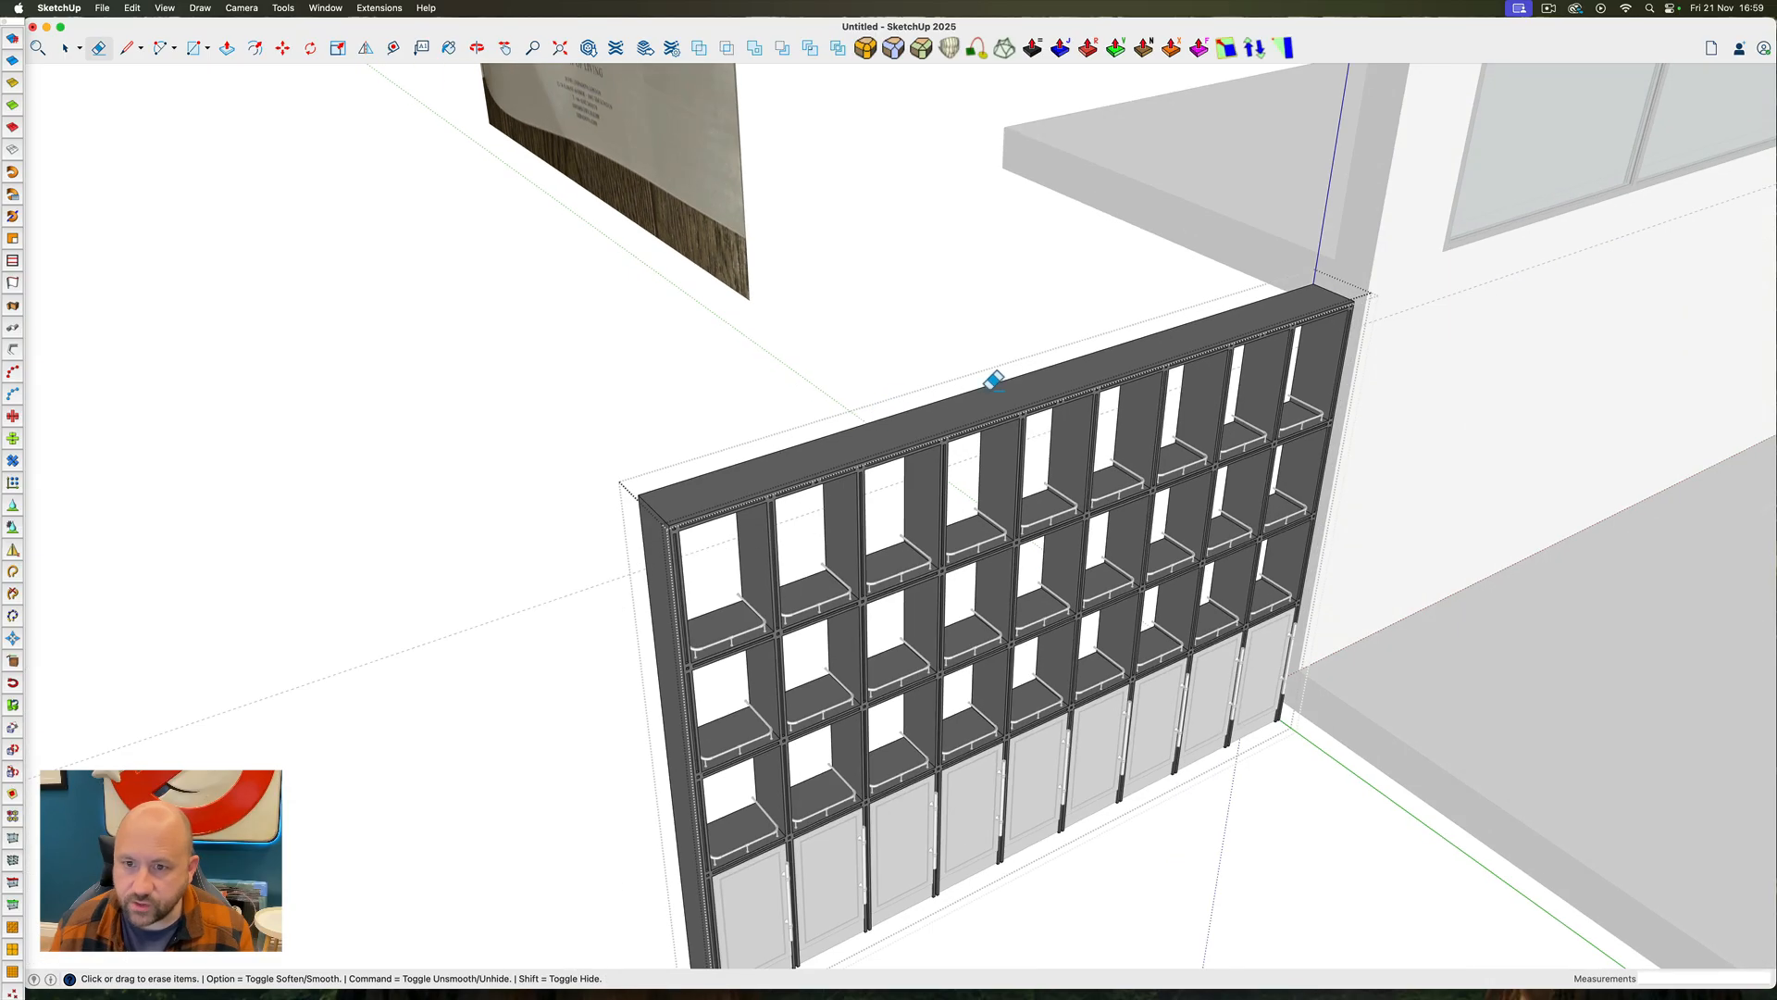
pyautogui.keyDown('ctrl'); pyautogui.keyDown('super'); pyautogui.moveTo(793, 457); pyautogui.dragTo(492, 592); pyautogui.keyUp('super'); pyautogui.keyUp('ctrl')
pyautogui.press('space')
pyautogui.scroll(6, 580, 518)
pyautogui.tripleClick(579, 519)
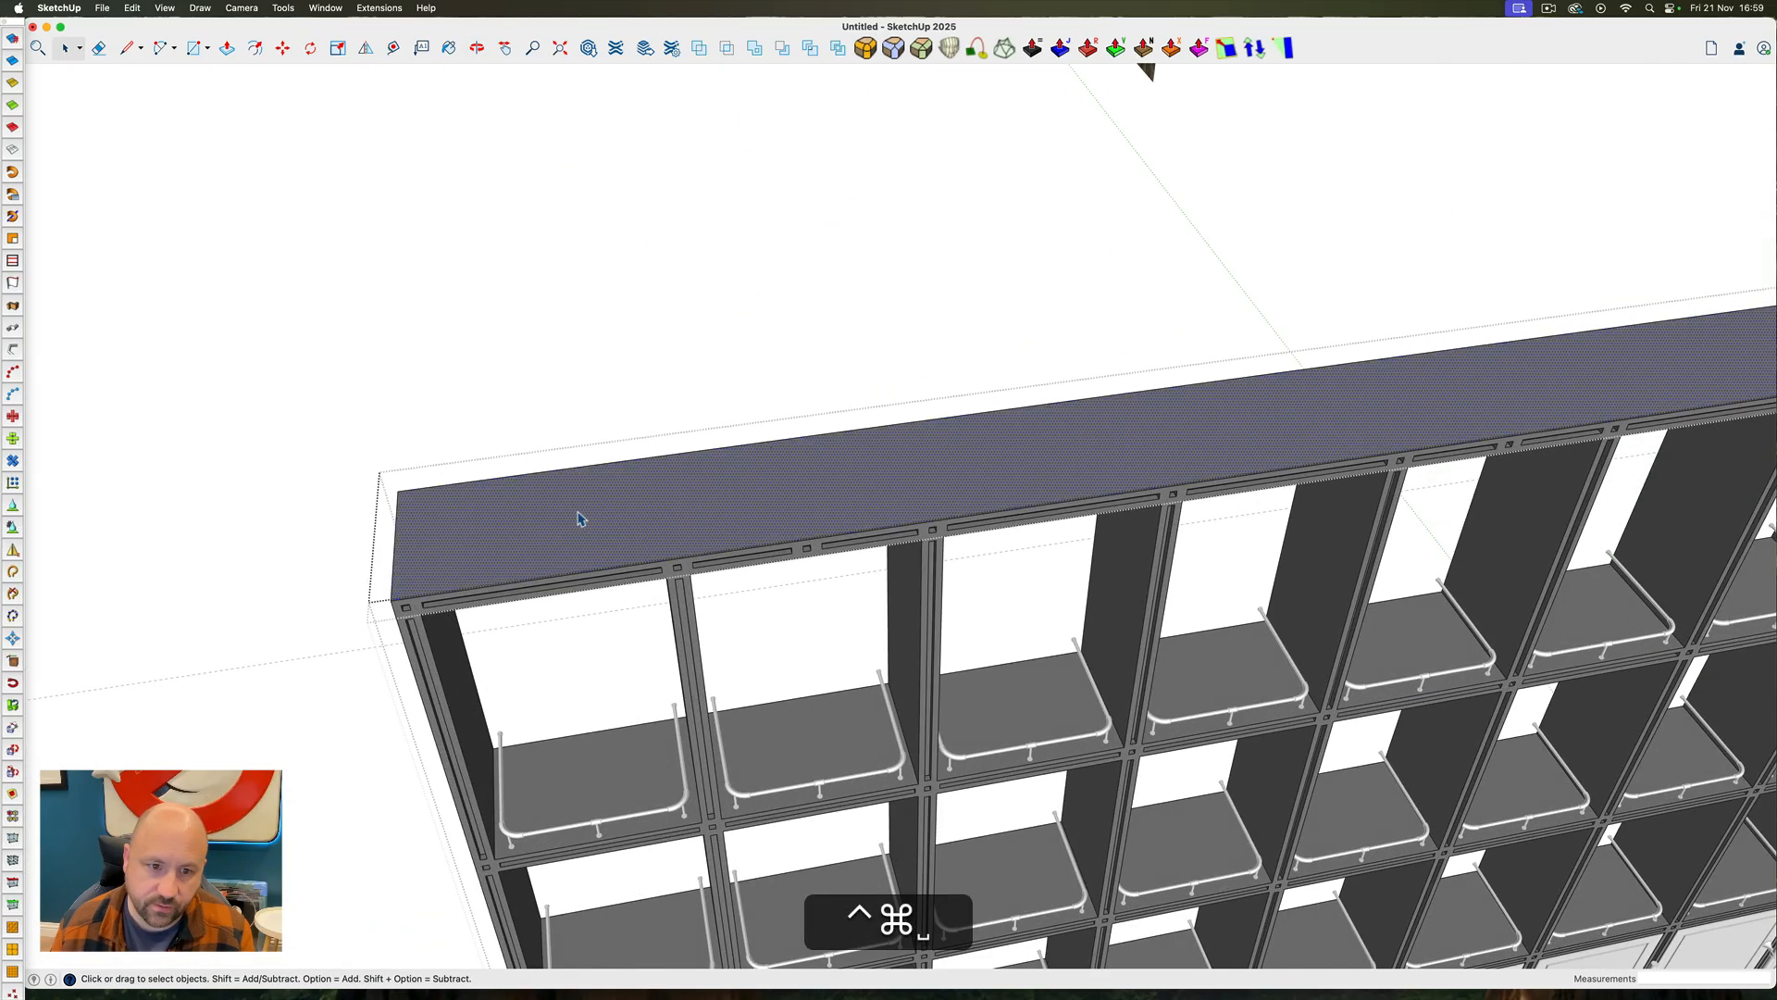
pyautogui.press('e')
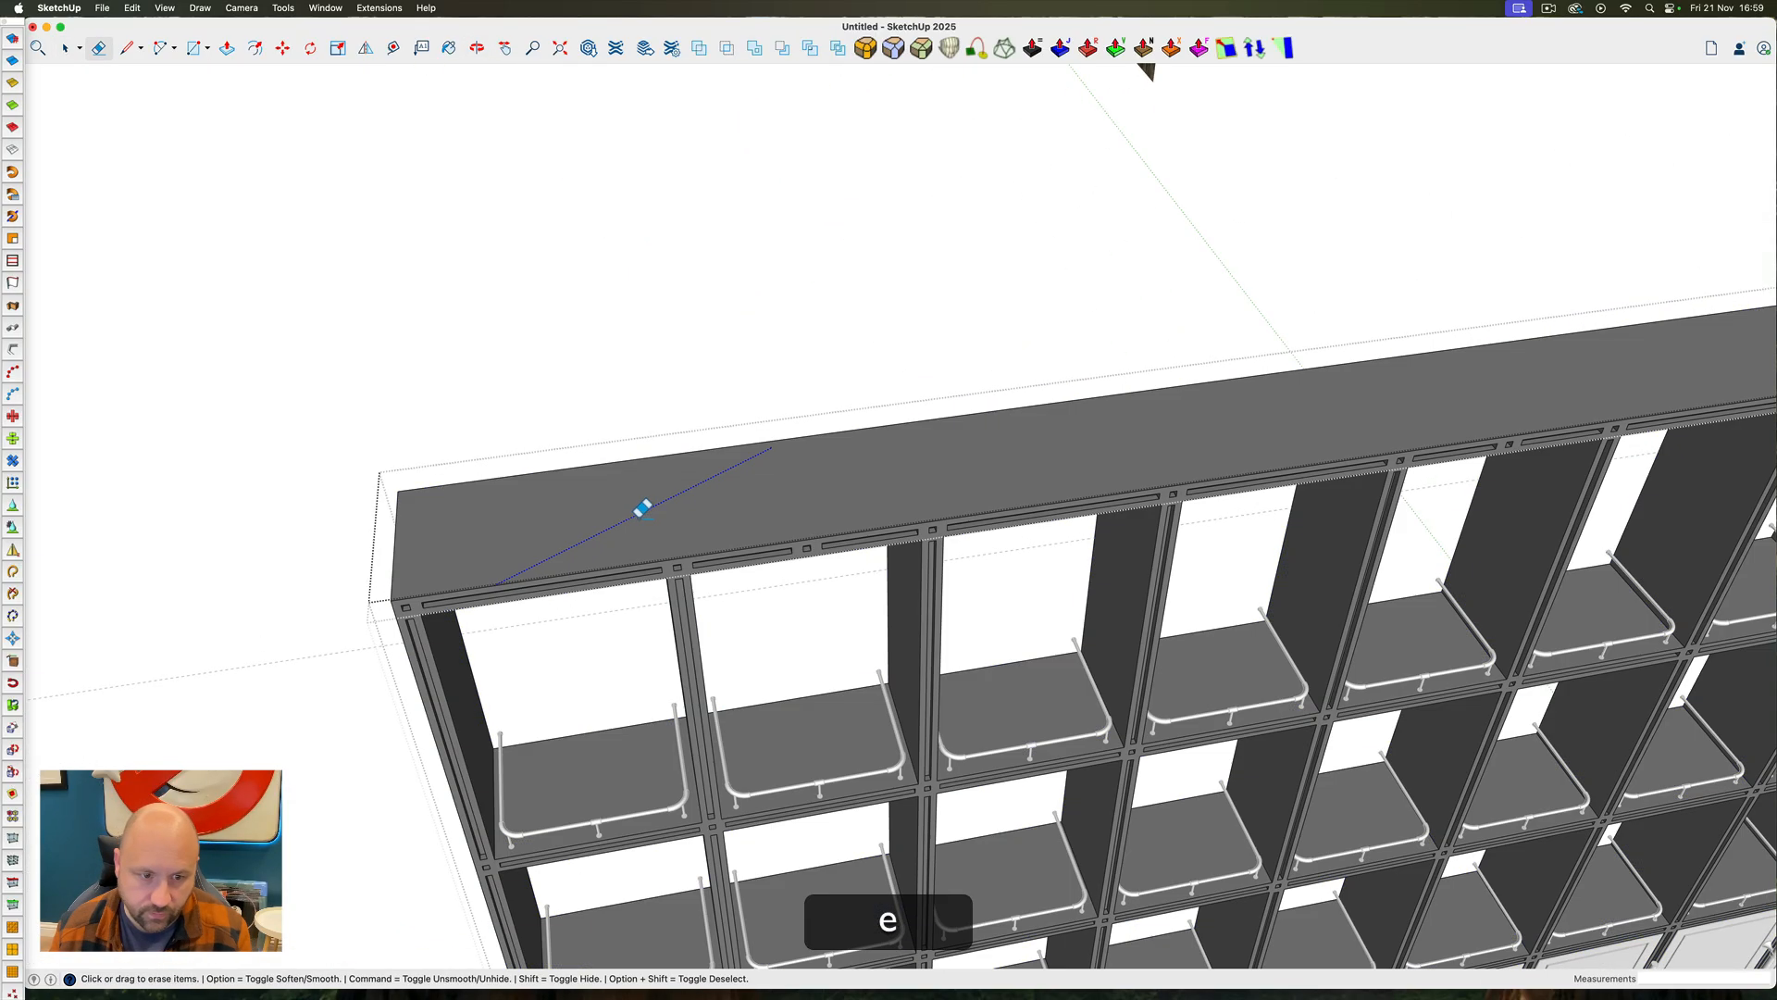
# Select the top face and all geometry connected to it to check the frame, and leave the frame
pyautogui.scroll(-5, 482, 505)
pyautogui.press('space')
pyautogui.tripleClick(947, 461)
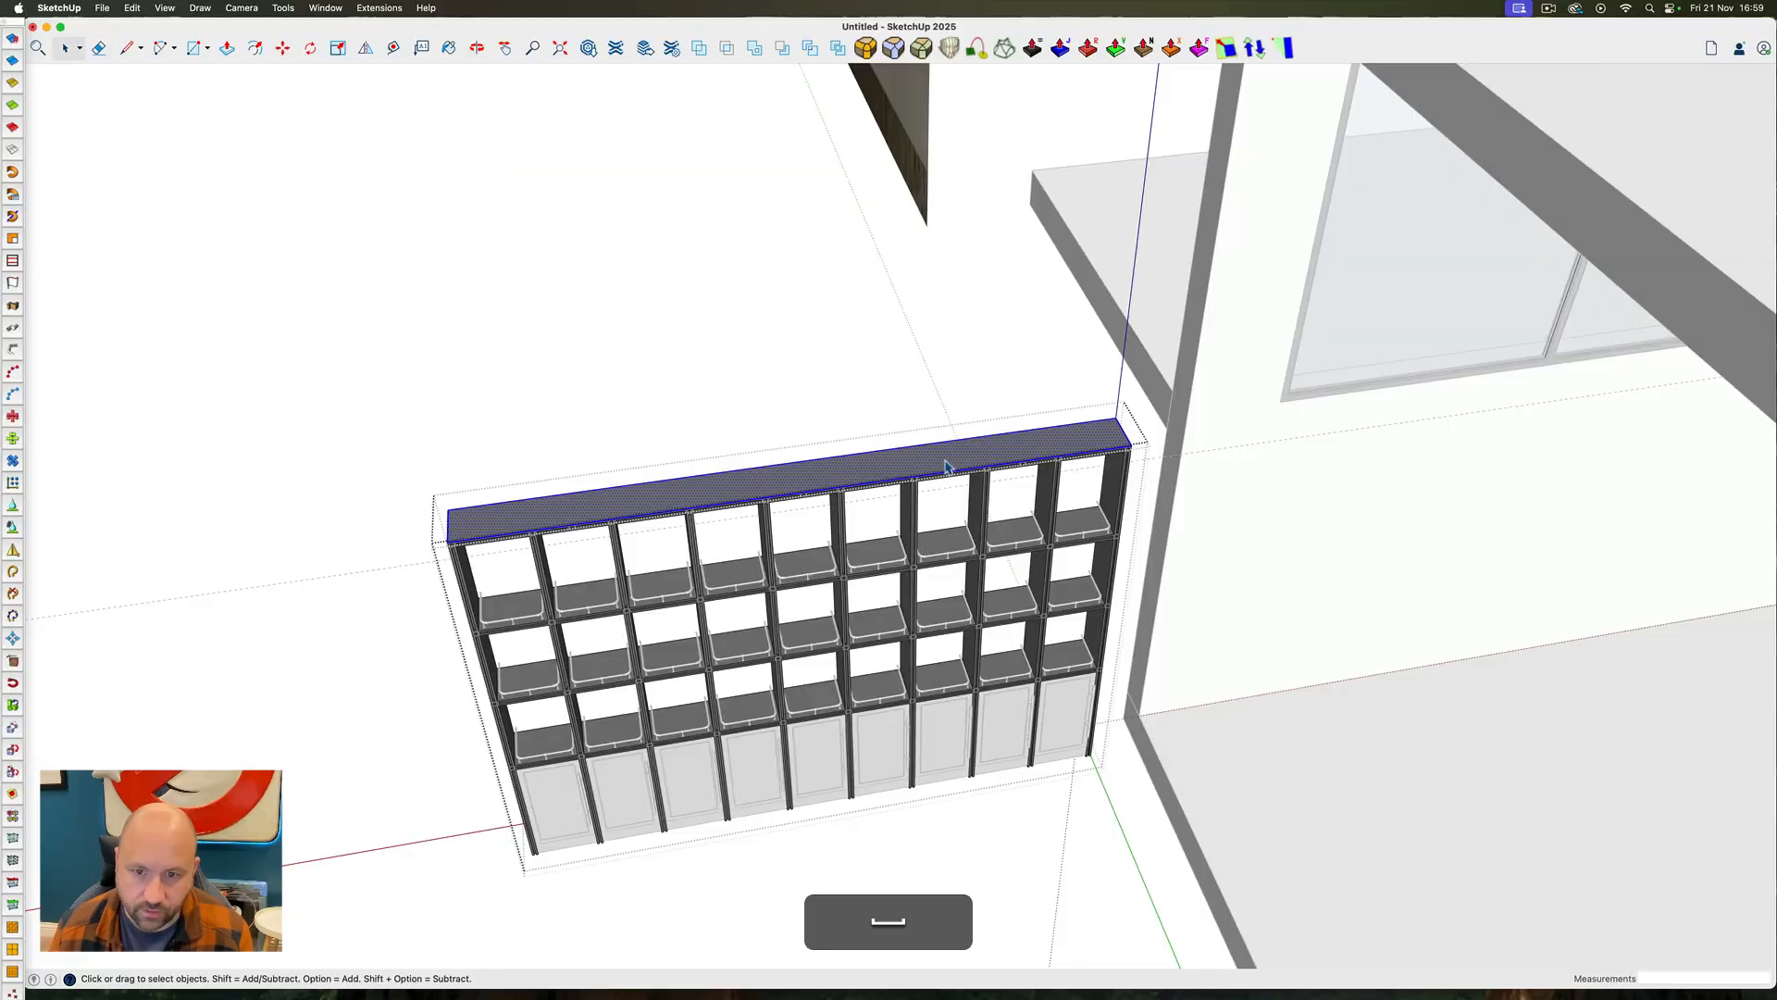
pyautogui.scroll(6, 974, 459)
pyautogui.moveTo(858, 458)
pyautogui.keyDown('ctrl'); pyautogui.keyDown('super'); pyautogui.mouseDown()
pyautogui.moveTo(703, 500)
pyautogui.moveTo(945, 540)
pyautogui.mouseUp(); pyautogui.keyUp('super'); pyautogui.keyUp('ctrl')
pyautogui.scroll(-5, 945, 540)
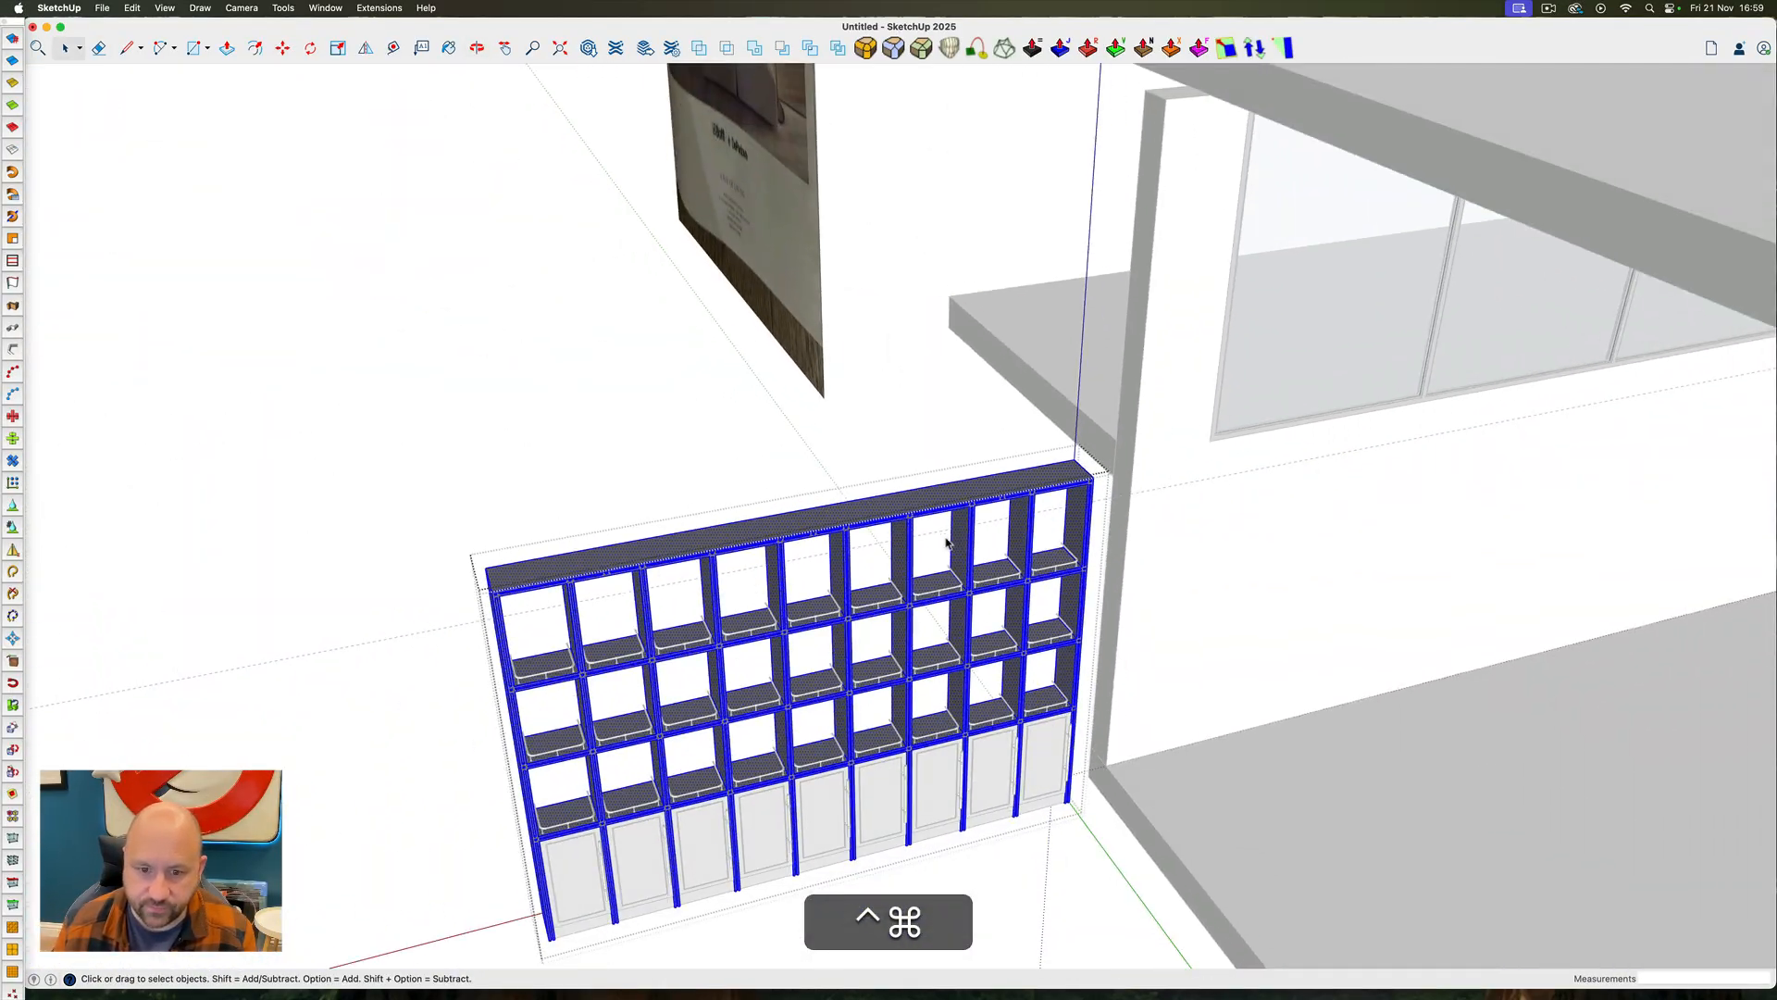
pyautogui.press('Escape')
# Lower the whole shelving unit along the vertical axis until its top aligns with the dashed guide line
pyautogui.tripleClick(1059, 482)
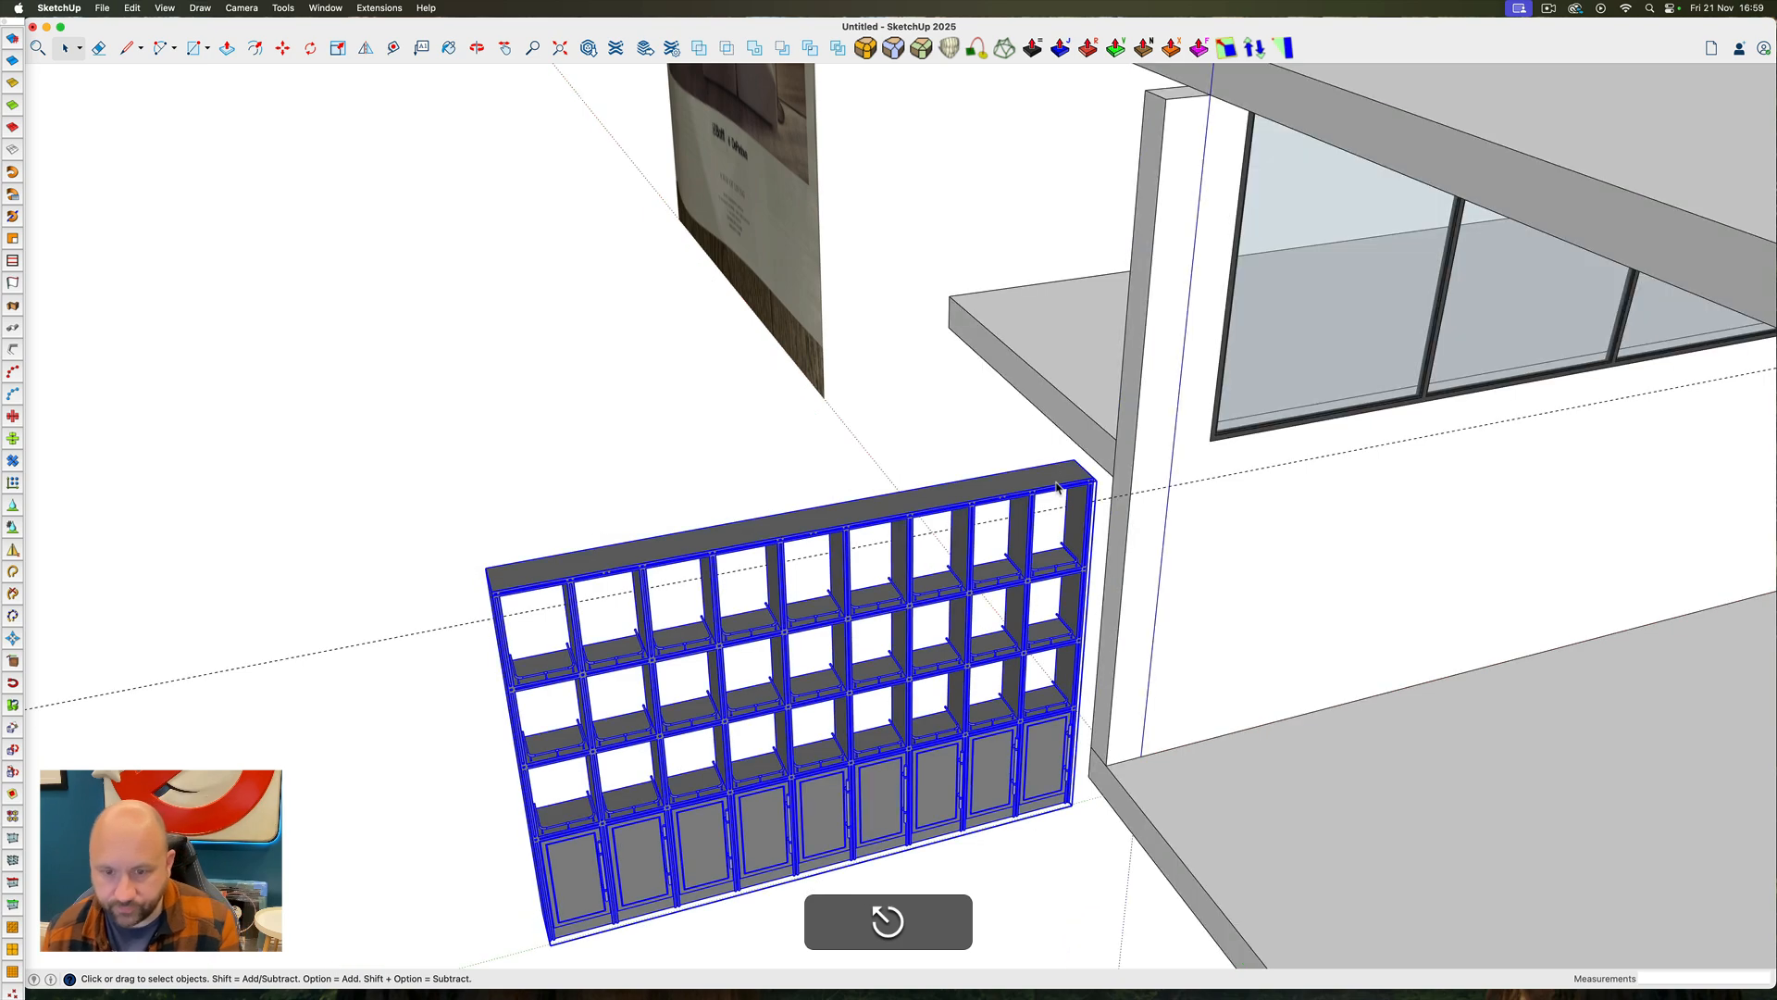
pyautogui.press('m')
pyautogui.click(1076, 460)
pyautogui.press('Up')
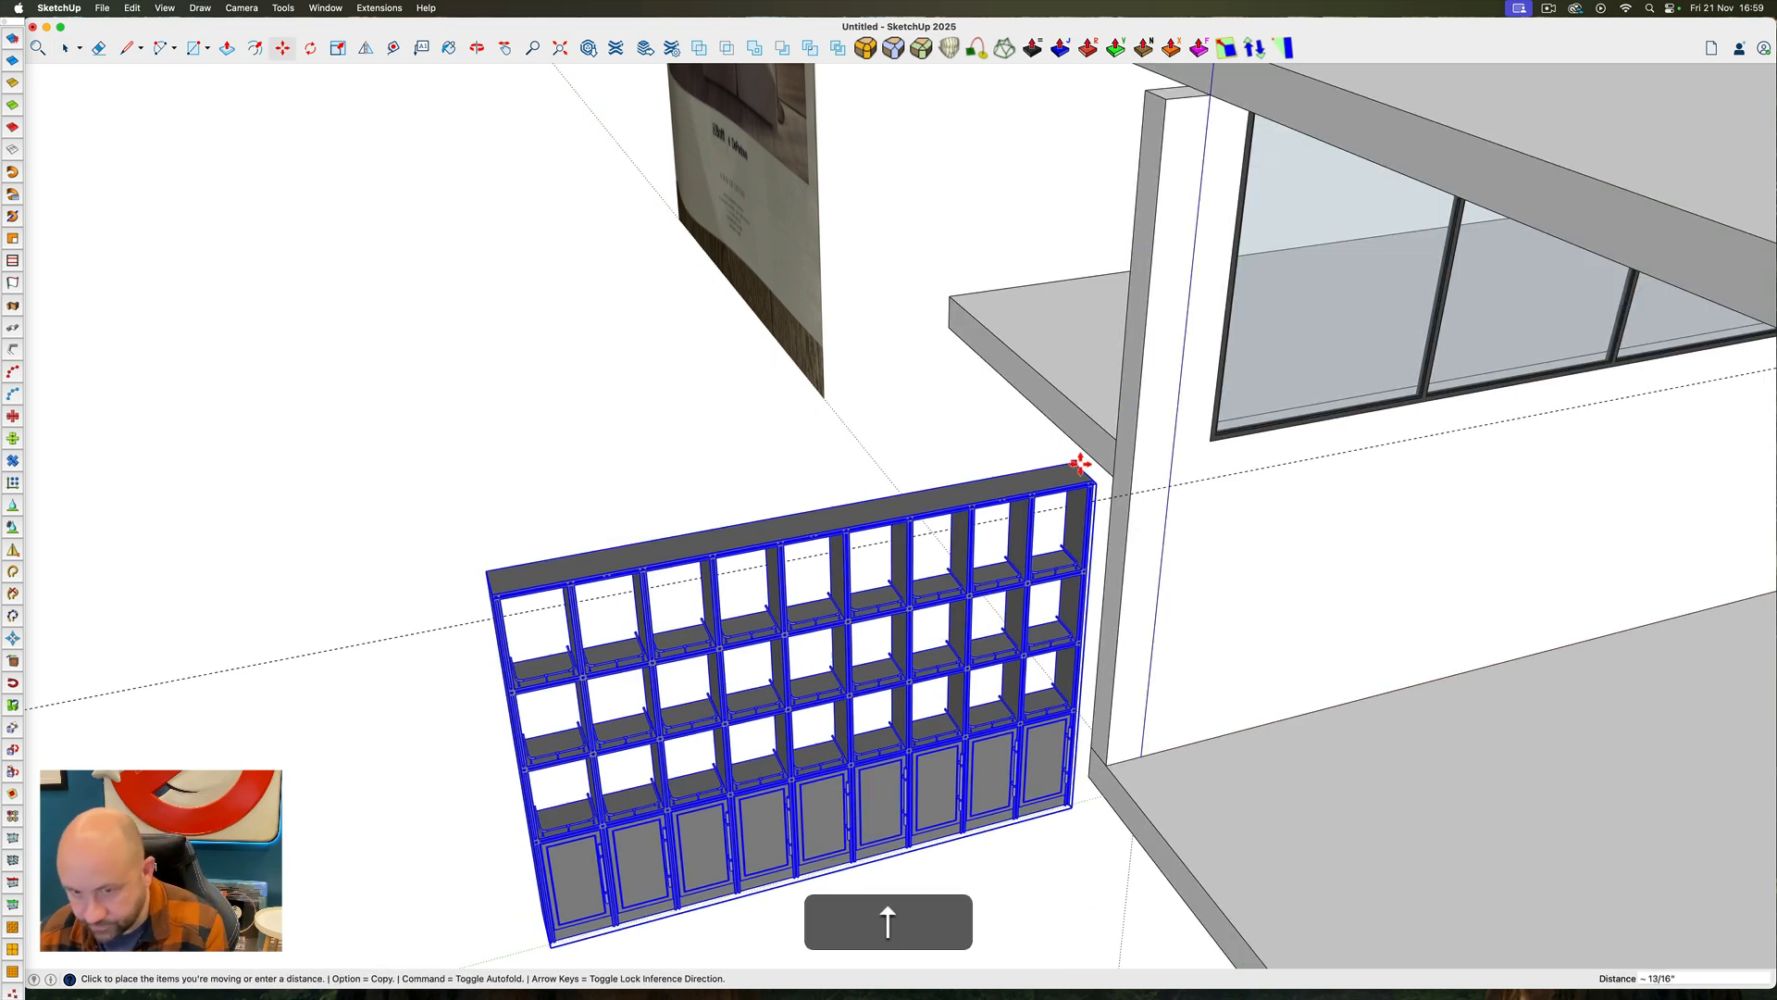
pyautogui.click(1128, 492)
pyautogui.press('space')
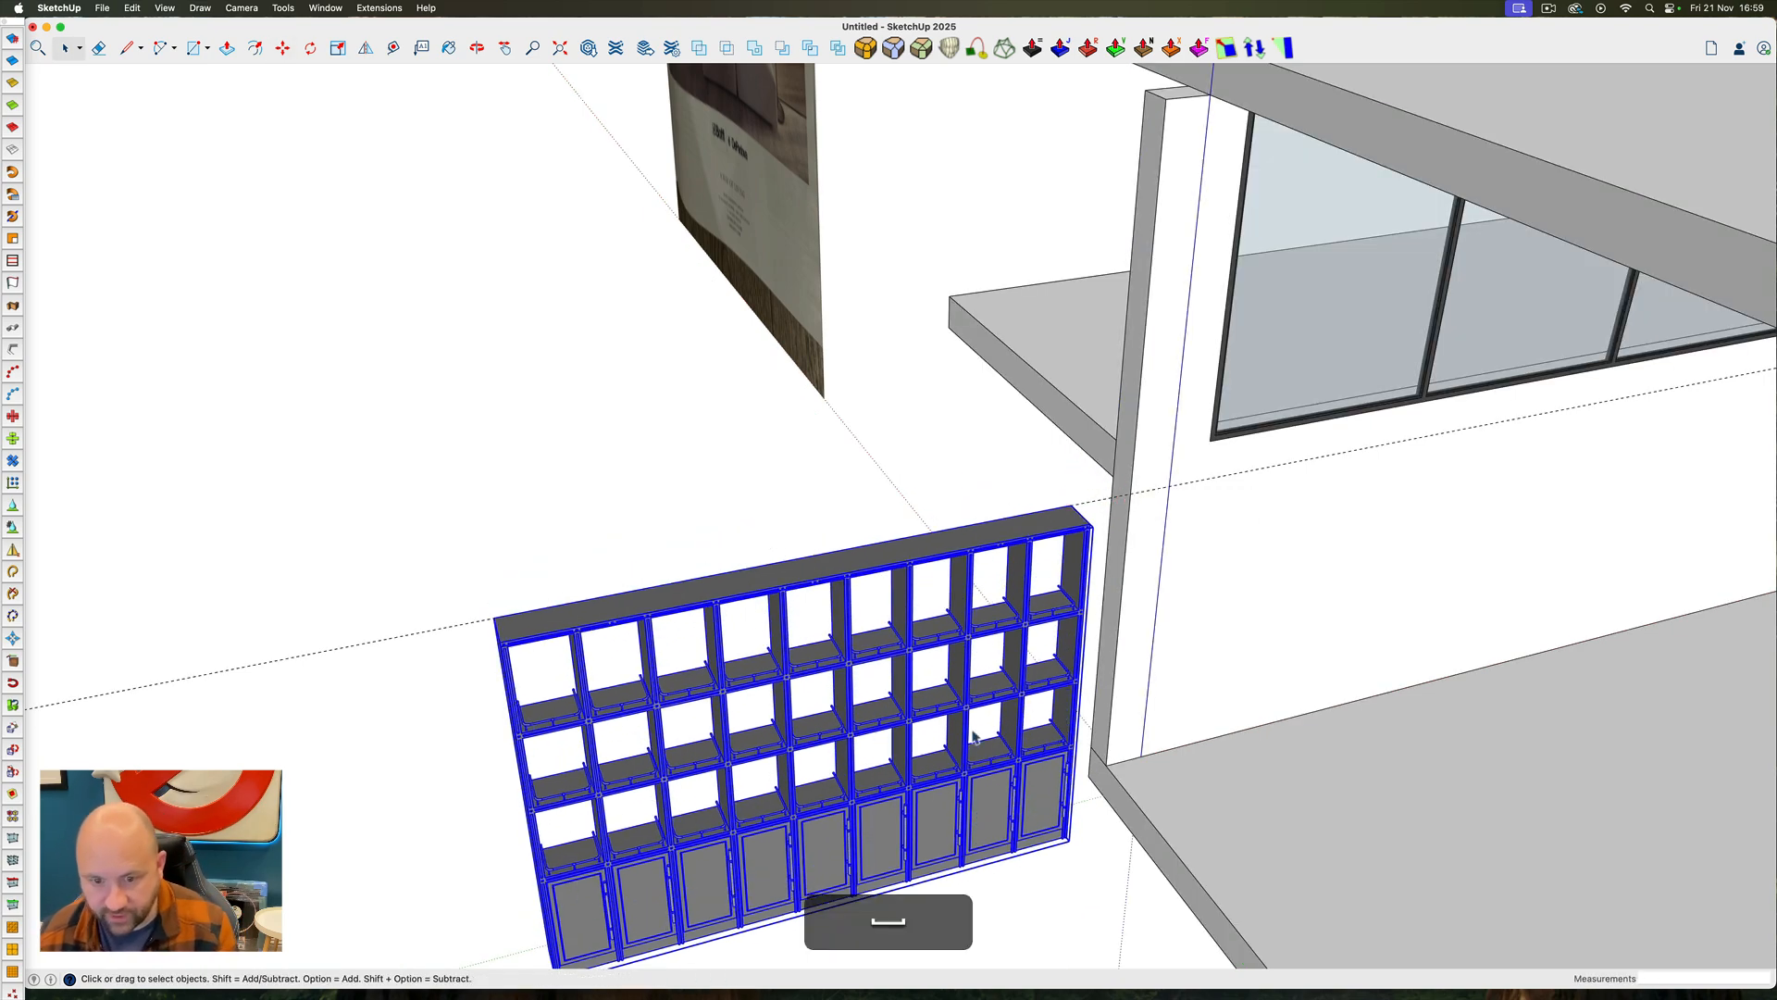
# Open the shelving unit, select the nine lower cabinet doors with their handles and move them 250 sideways, clear of the frame
pyautogui.keyDown('ctrl'); pyautogui.keyDown('super'); pyautogui.moveTo(1006, 775); pyautogui.dragTo(865, 576); pyautogui.keyUp('super'); pyautogui.keyUp('ctrl')
pyautogui.scroll(-5, 1089, 660)
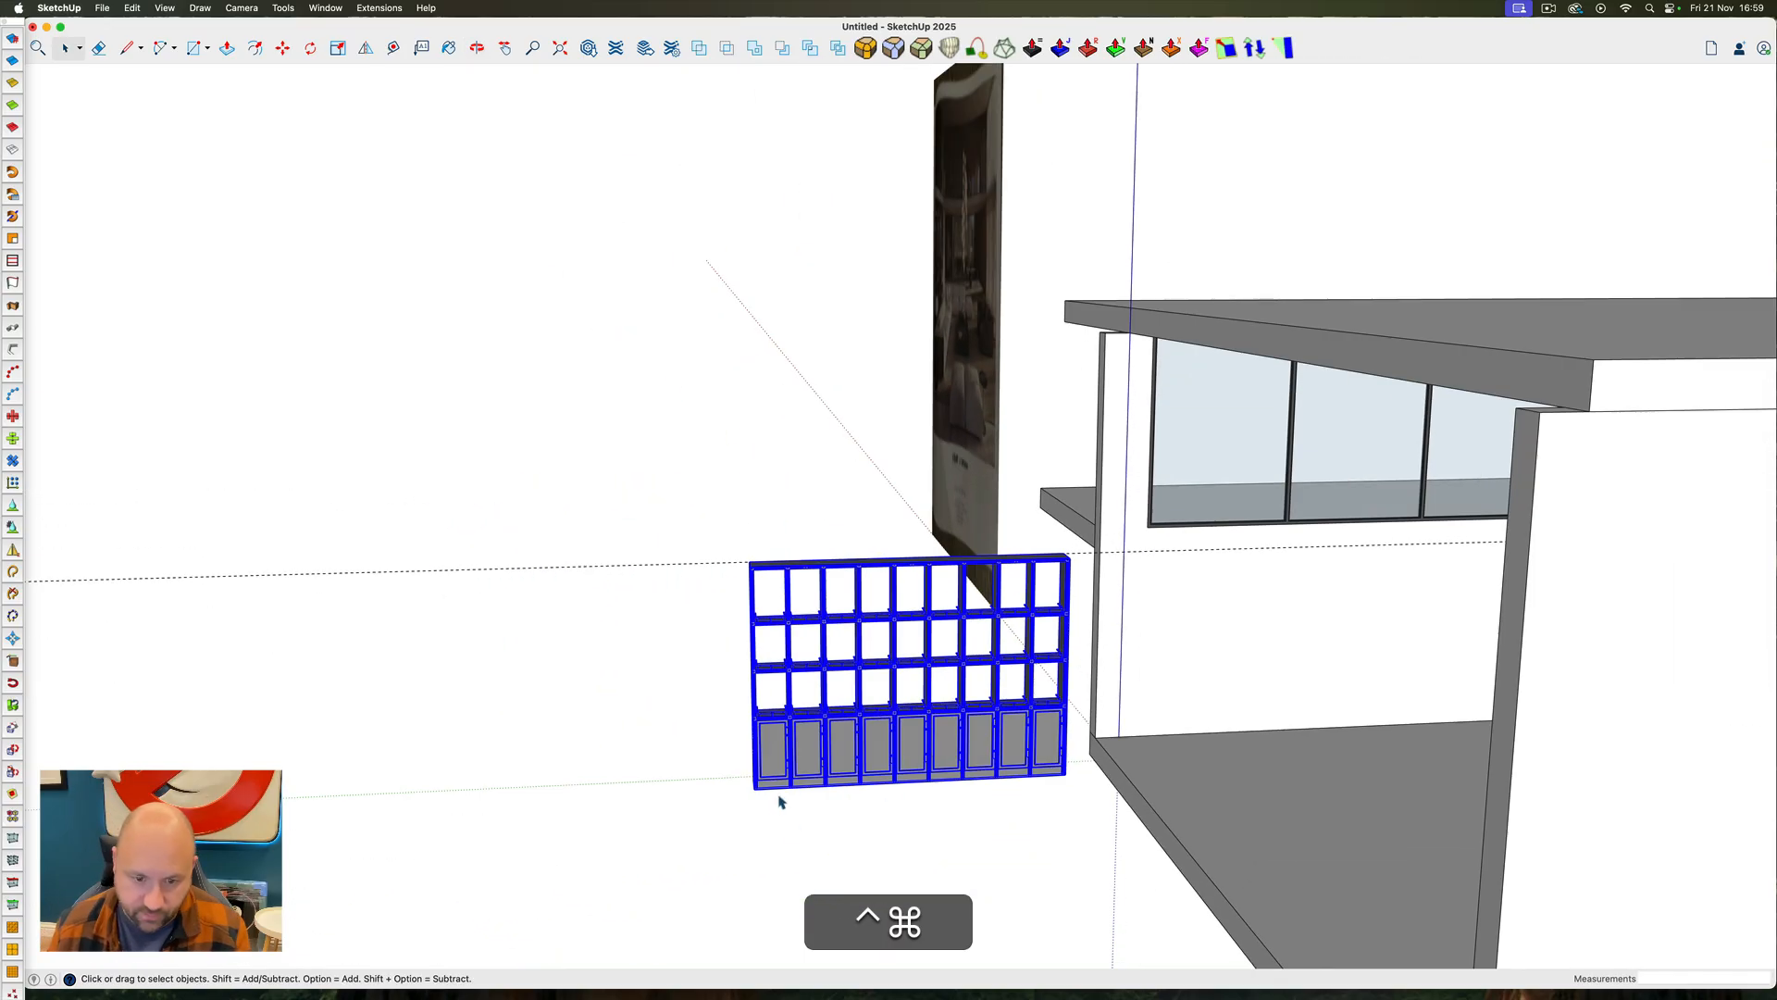
pyautogui.scroll(5, 780, 802)
pyautogui.keyDown('ctrl'); pyautogui.keyDown('super'); pyautogui.moveTo(780, 802); pyautogui.dragTo(799, 761); pyautogui.keyUp('super'); pyautogui.keyUp('ctrl')
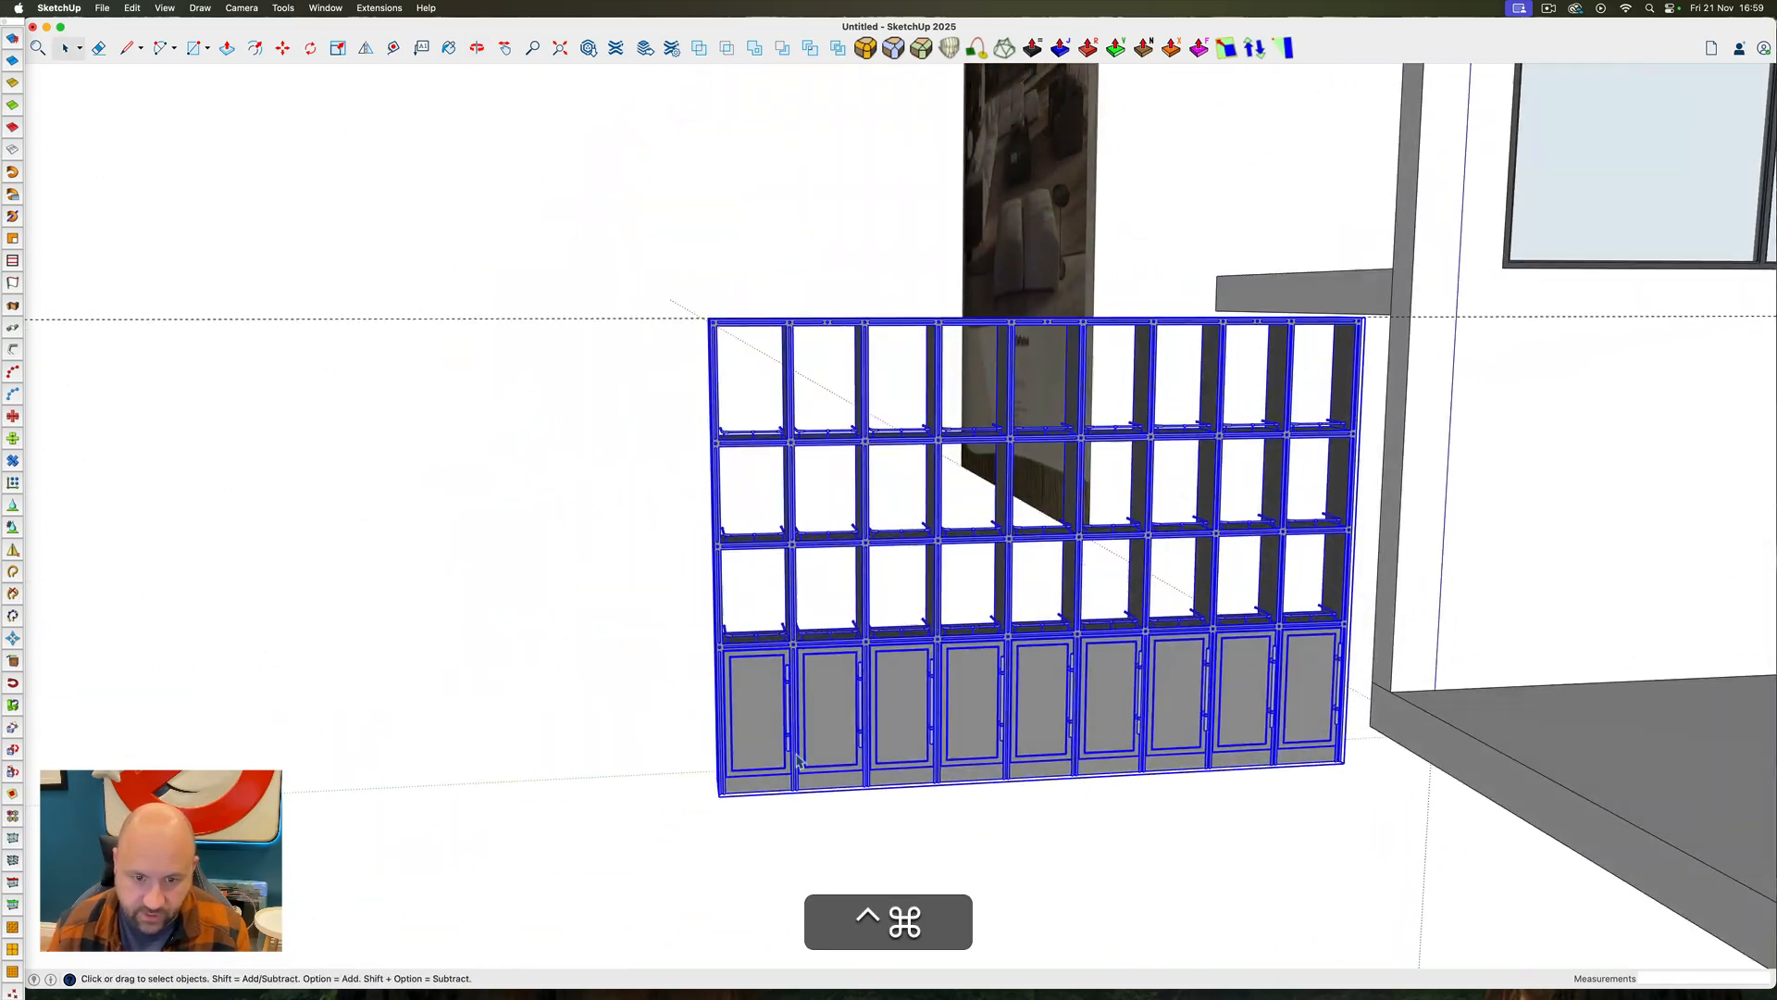
pyautogui.doubleClick(757, 678)
pyautogui.moveTo(647, 622); pyautogui.dragTo(1379, 838)
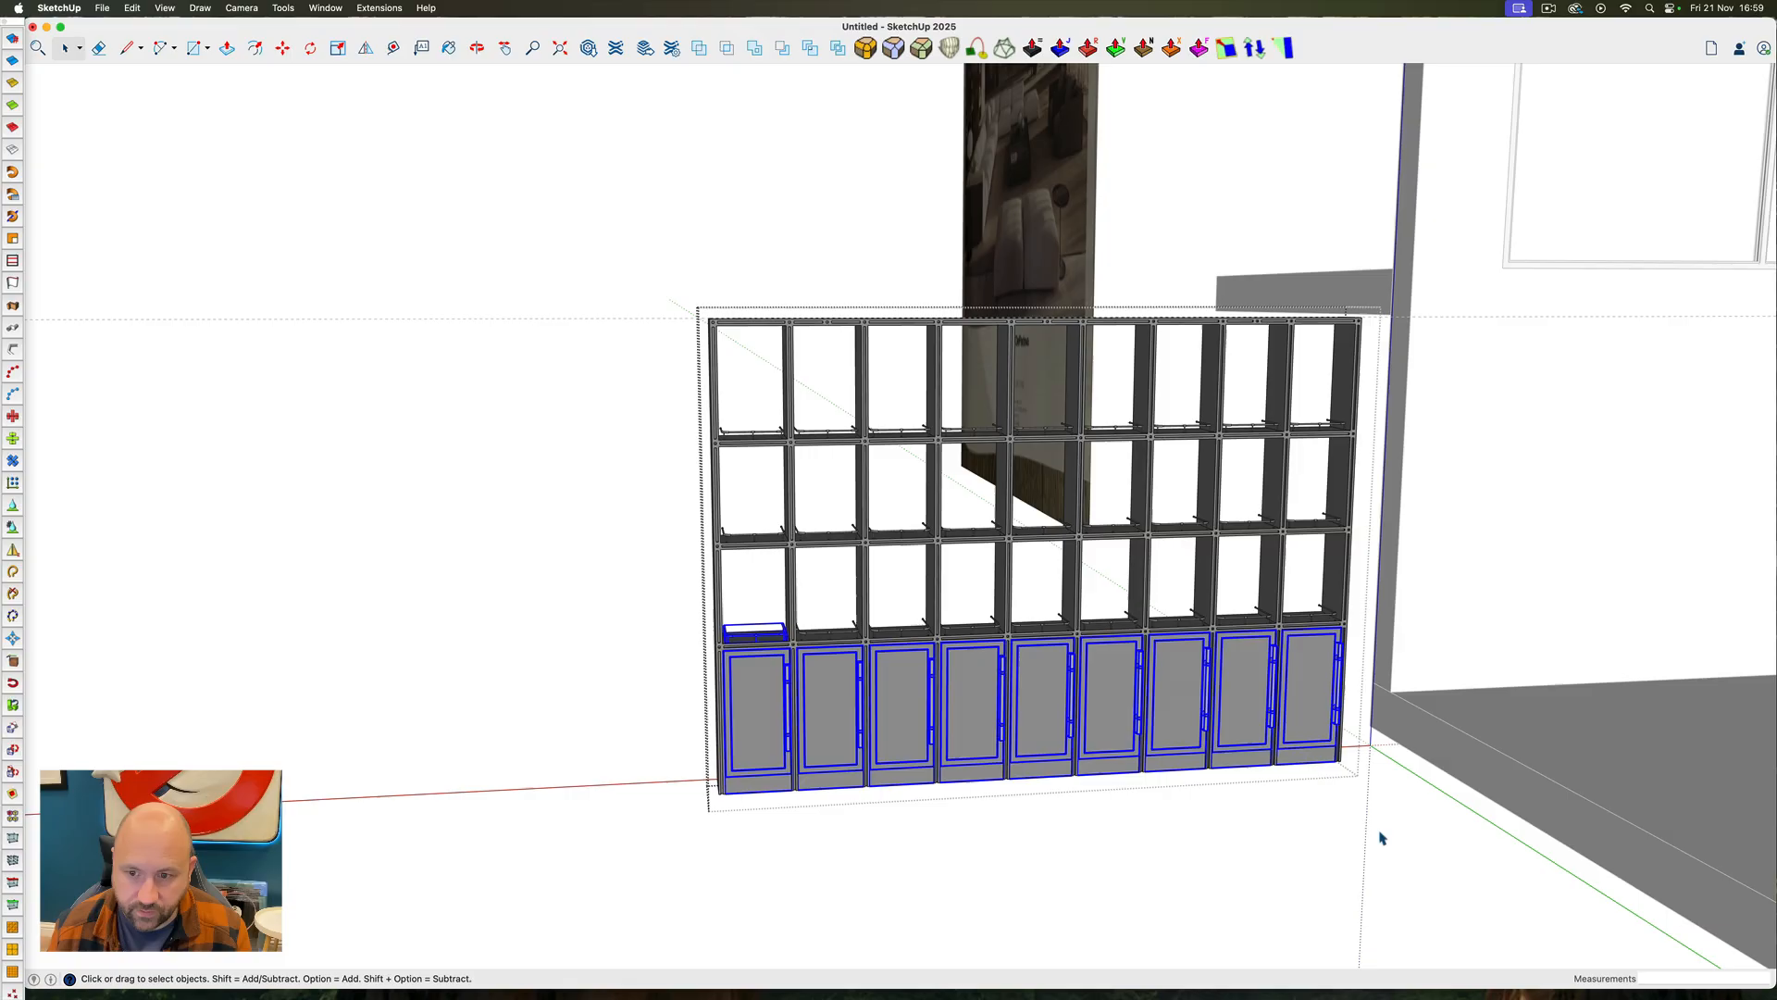
pyautogui.press('m')
pyautogui.click(972, 690)
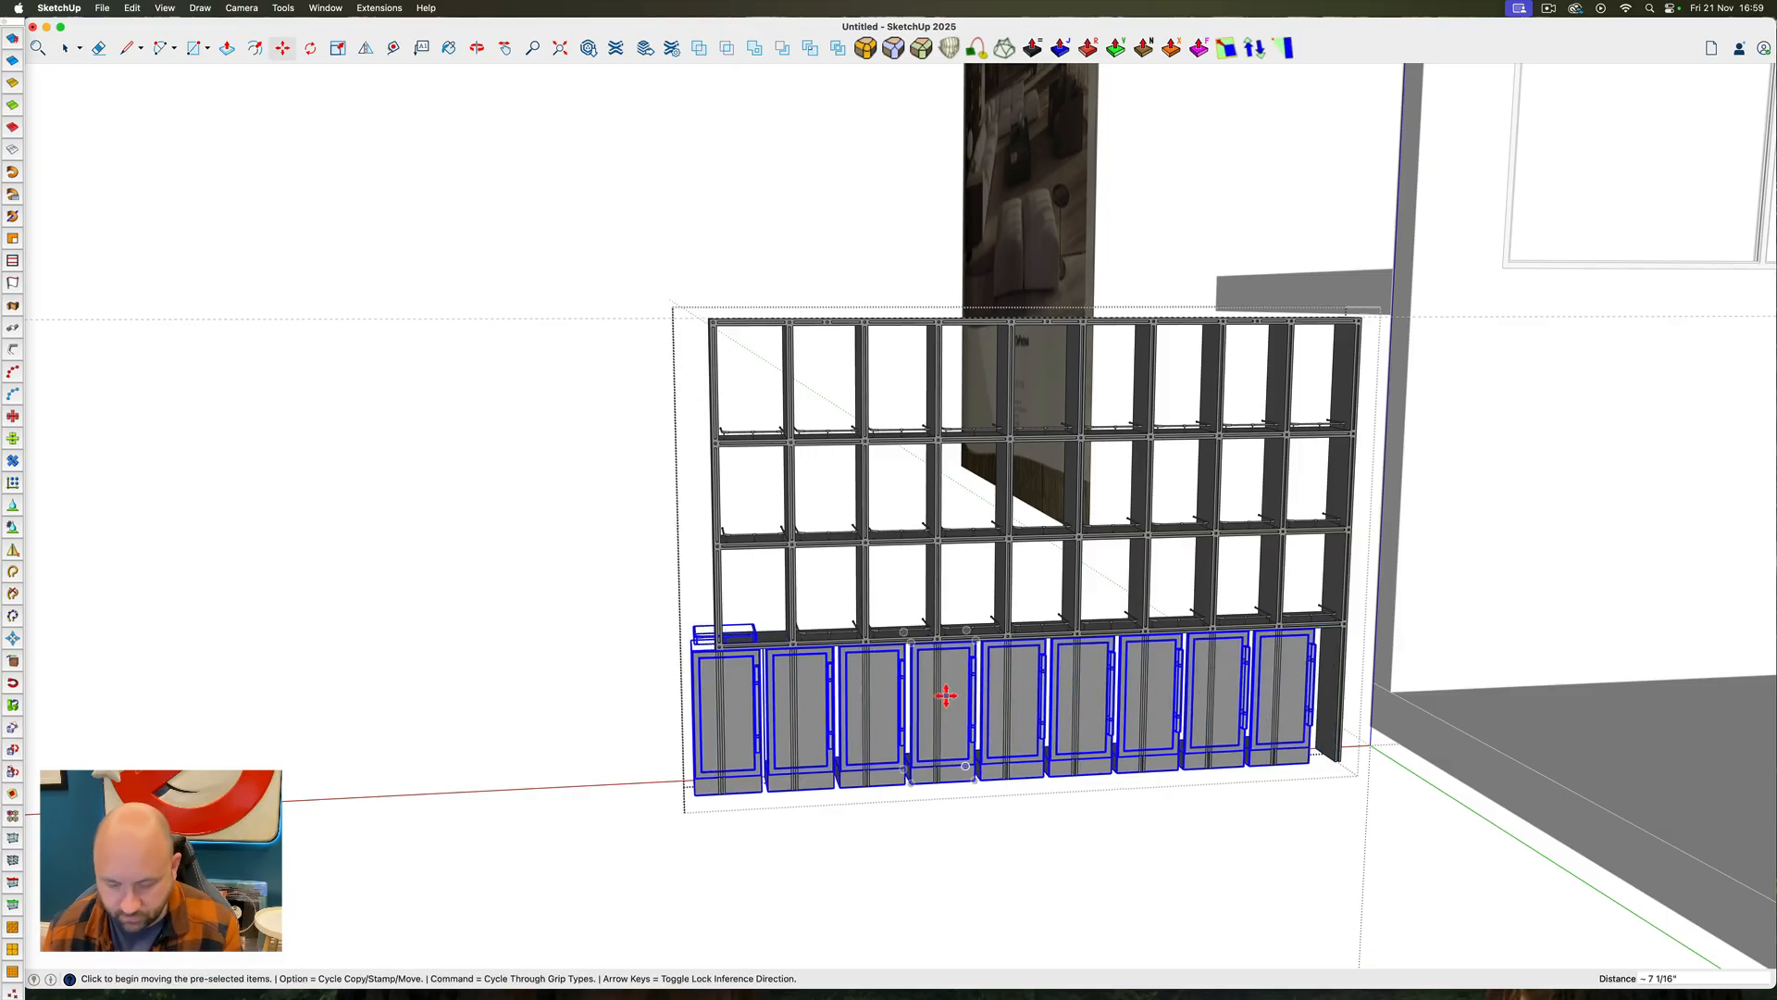
pyautogui.write('250')
pyautogui.press('Return')
pyautogui.press('space')
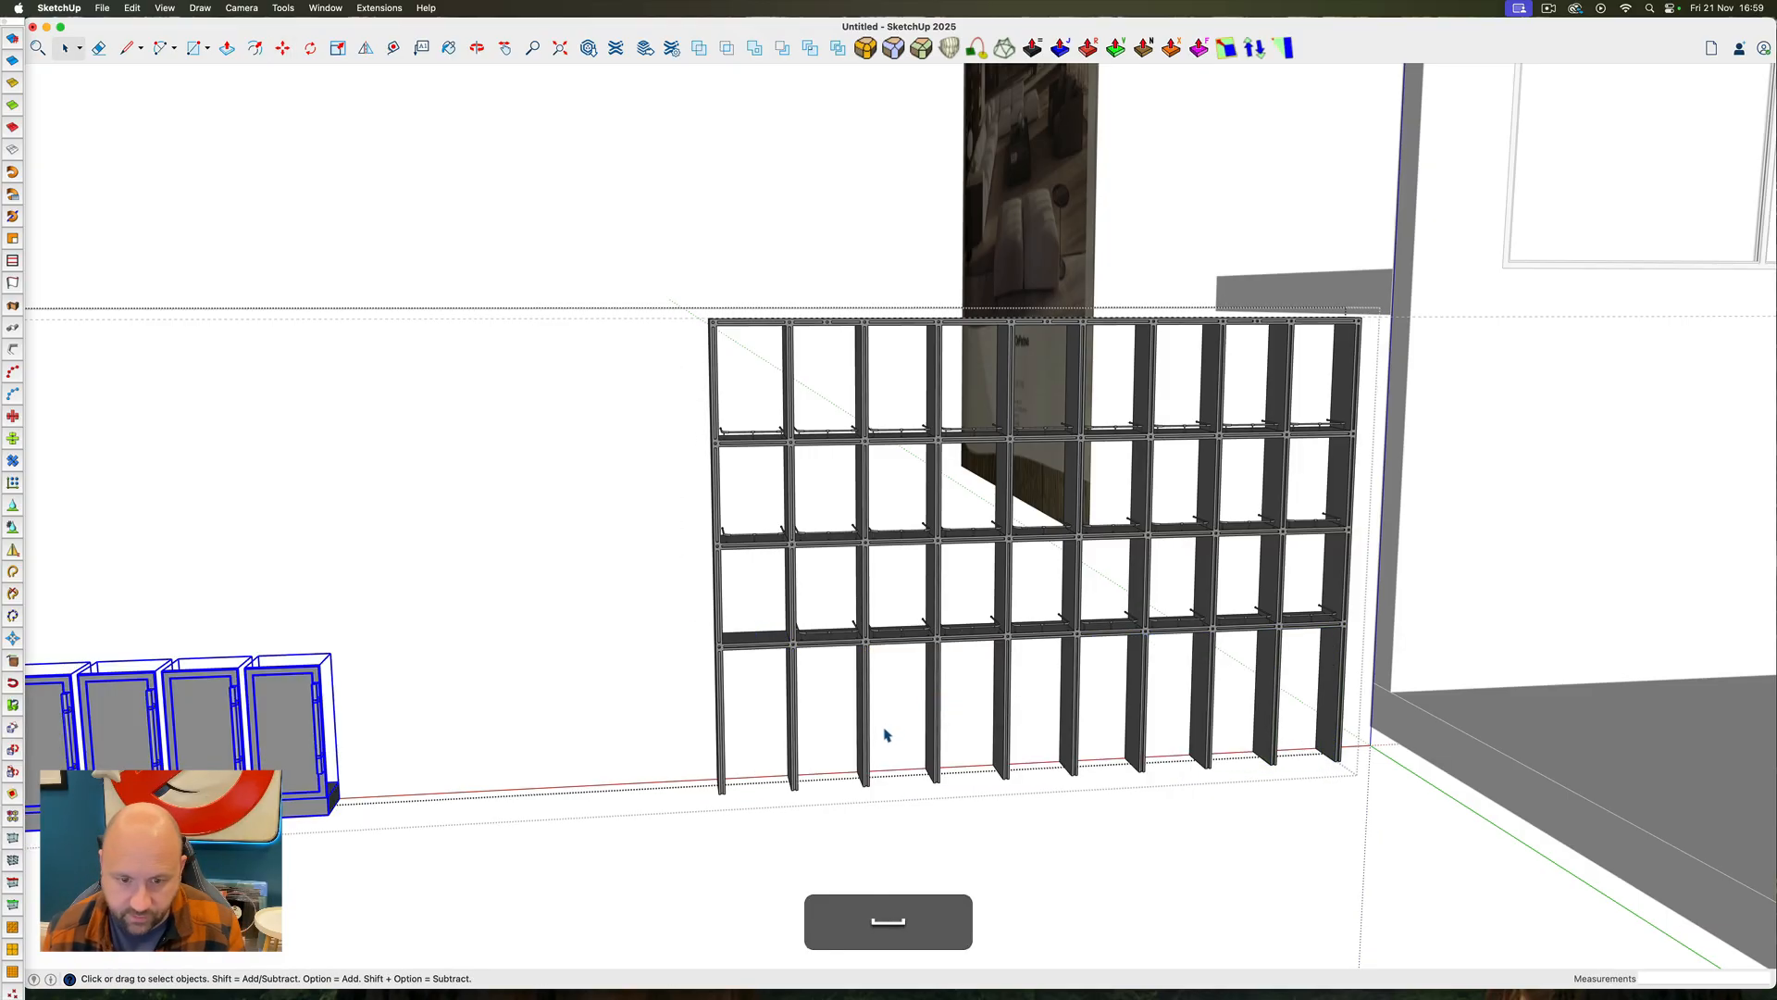
# Try to raise the lower ends of the frame's uprights vertically to the level of the adjacent floor slab, and undo it
pyautogui.keyDown('ctrl'); pyautogui.keyDown('super'); pyautogui.moveTo(883, 729); pyautogui.dragTo(911, 696); pyautogui.keyUp('super'); pyautogui.keyUp('ctrl')
pyautogui.click(909, 708)
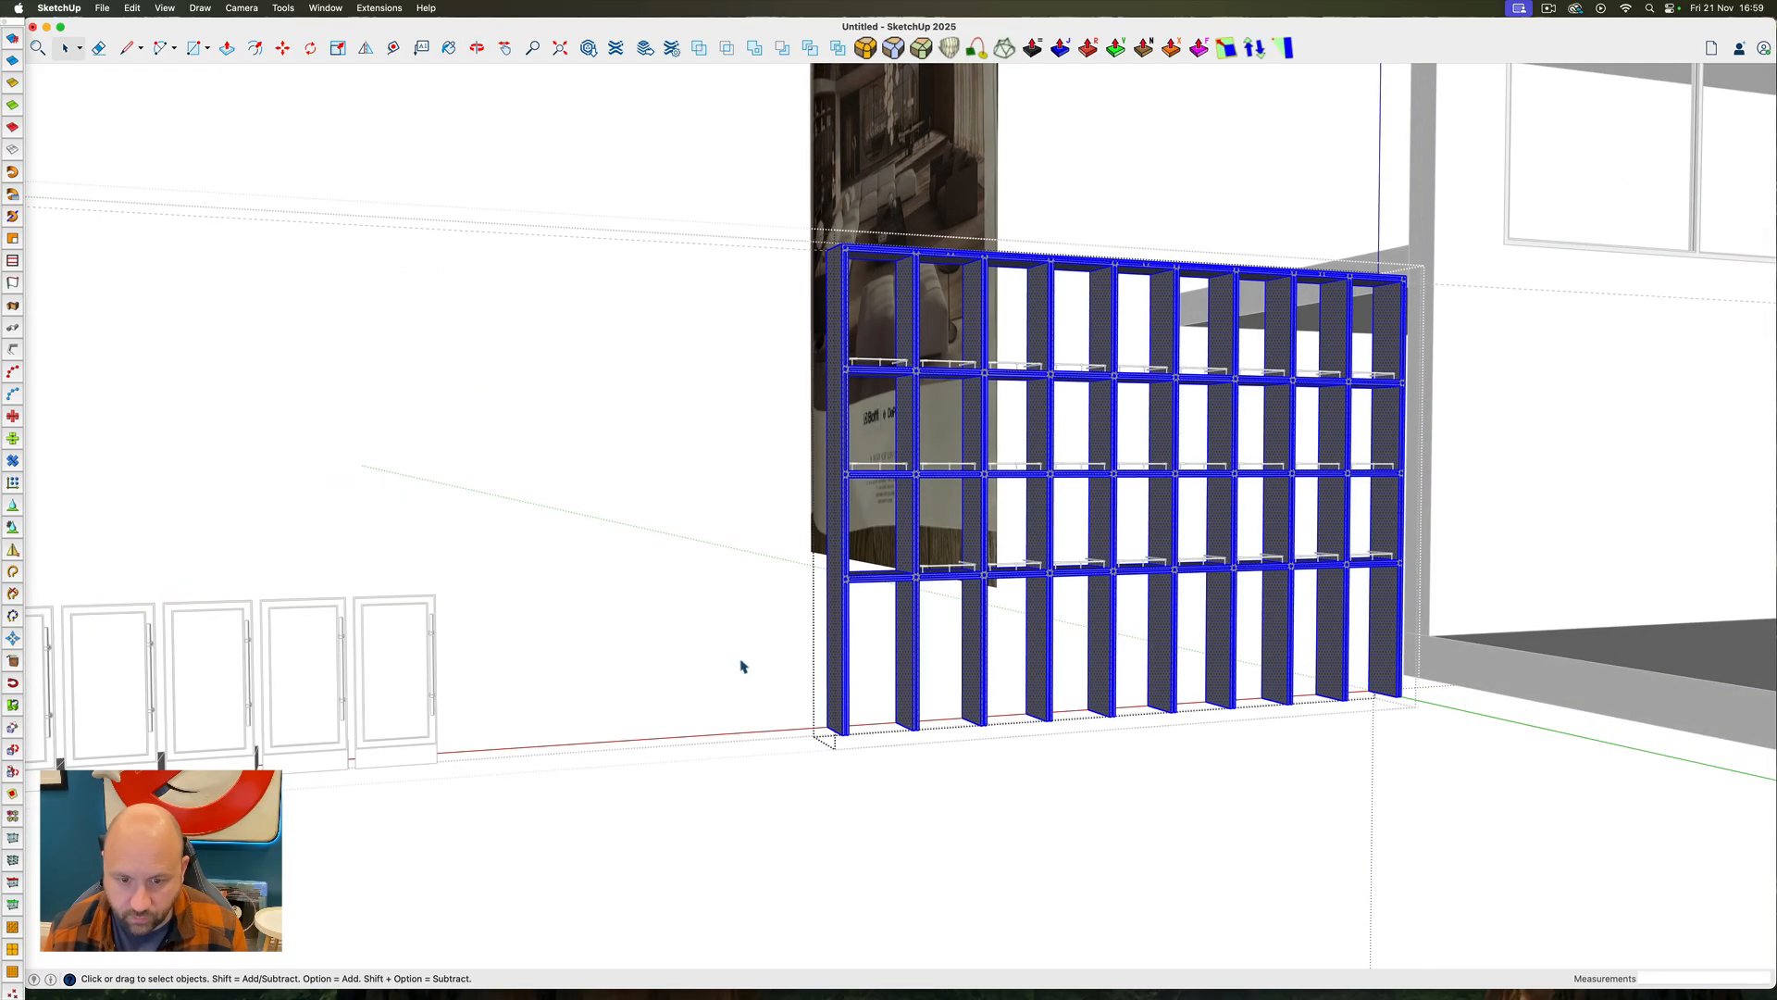
pyautogui.moveTo(793, 655); pyautogui.dragTo(1547, 874)
pyautogui.scroll(5, 1395, 688)
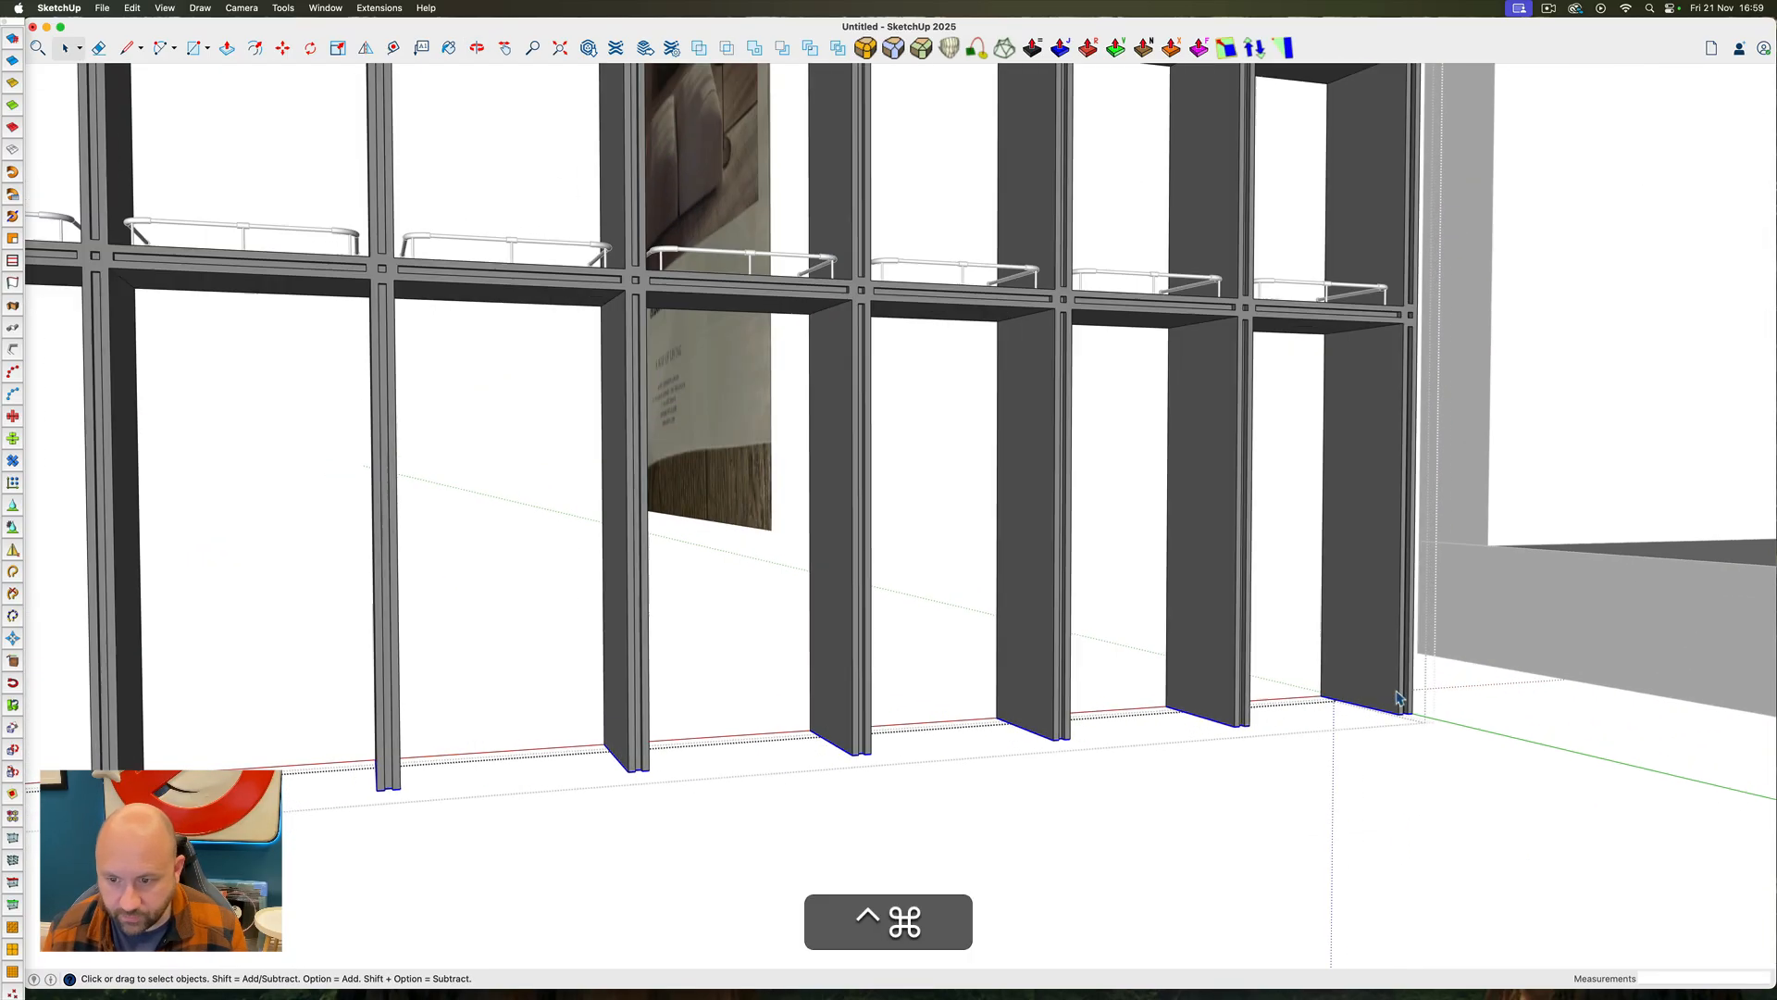
pyautogui.keyDown('ctrl'); pyautogui.keyDown('super'); pyautogui.moveTo(1395, 687); pyautogui.dragTo(1289, 752); pyautogui.keyUp('super'); pyautogui.keyUp('ctrl')
pyautogui.press('ctrl+super+m')
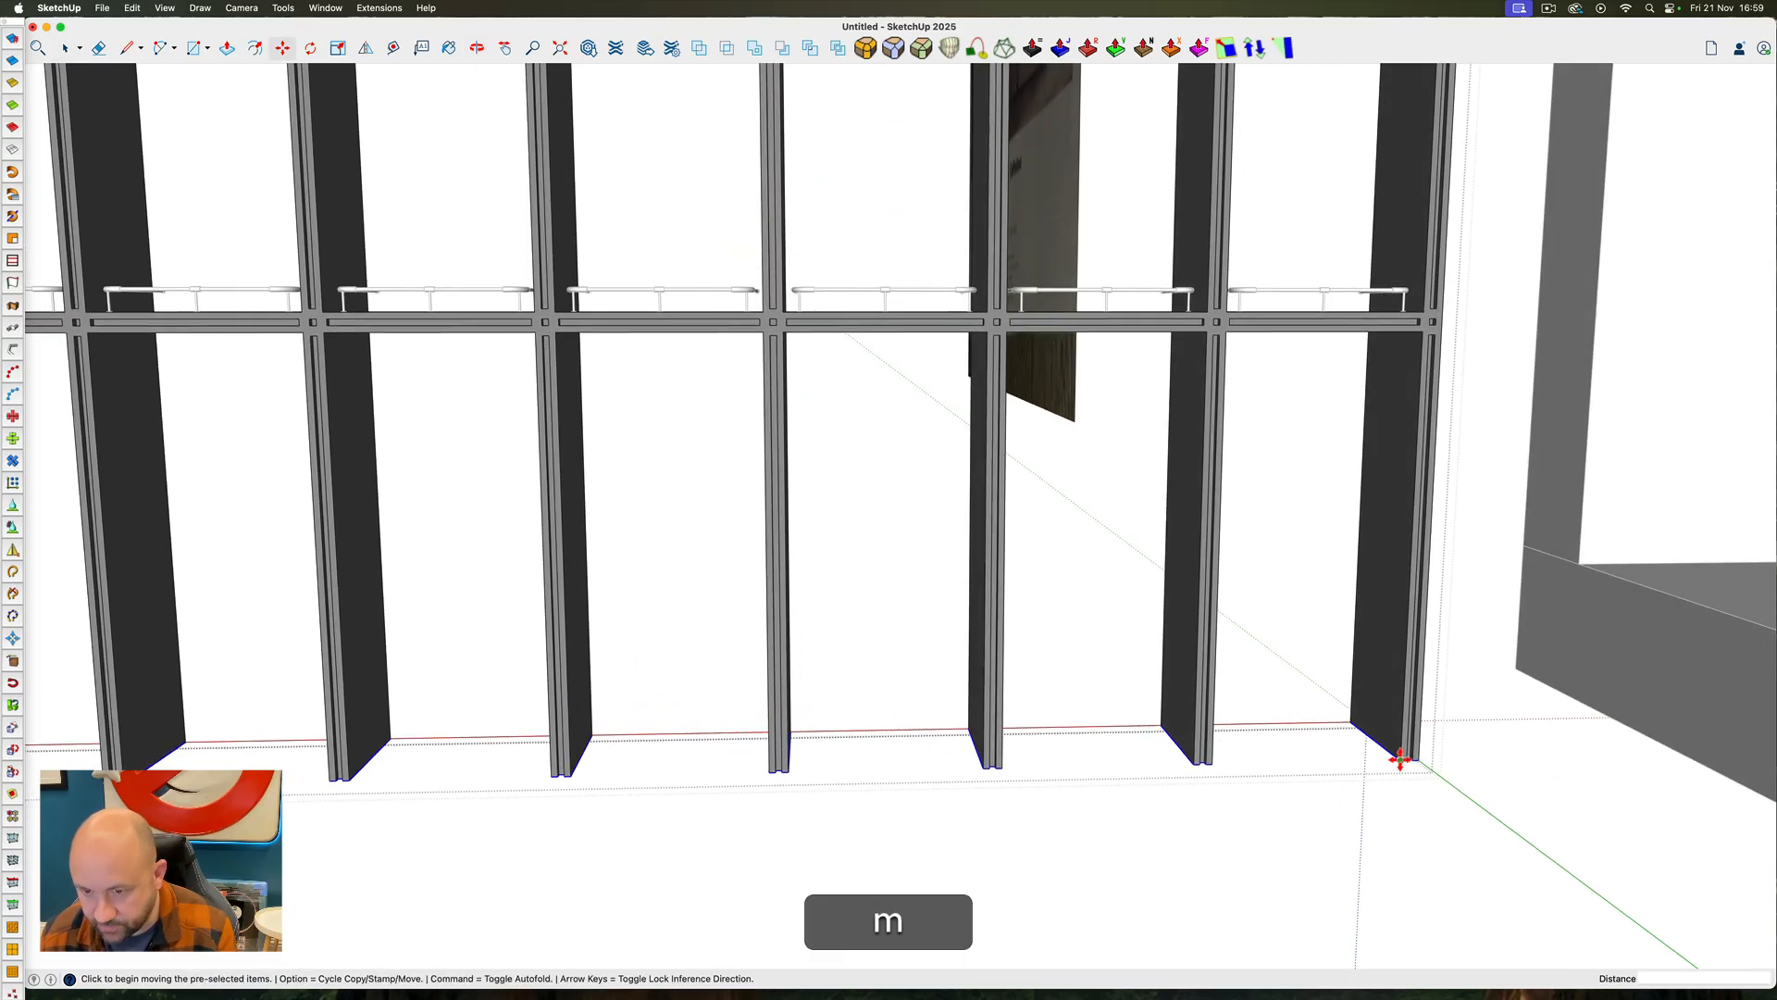
pyautogui.click(1399, 758)
pyautogui.press('Up')
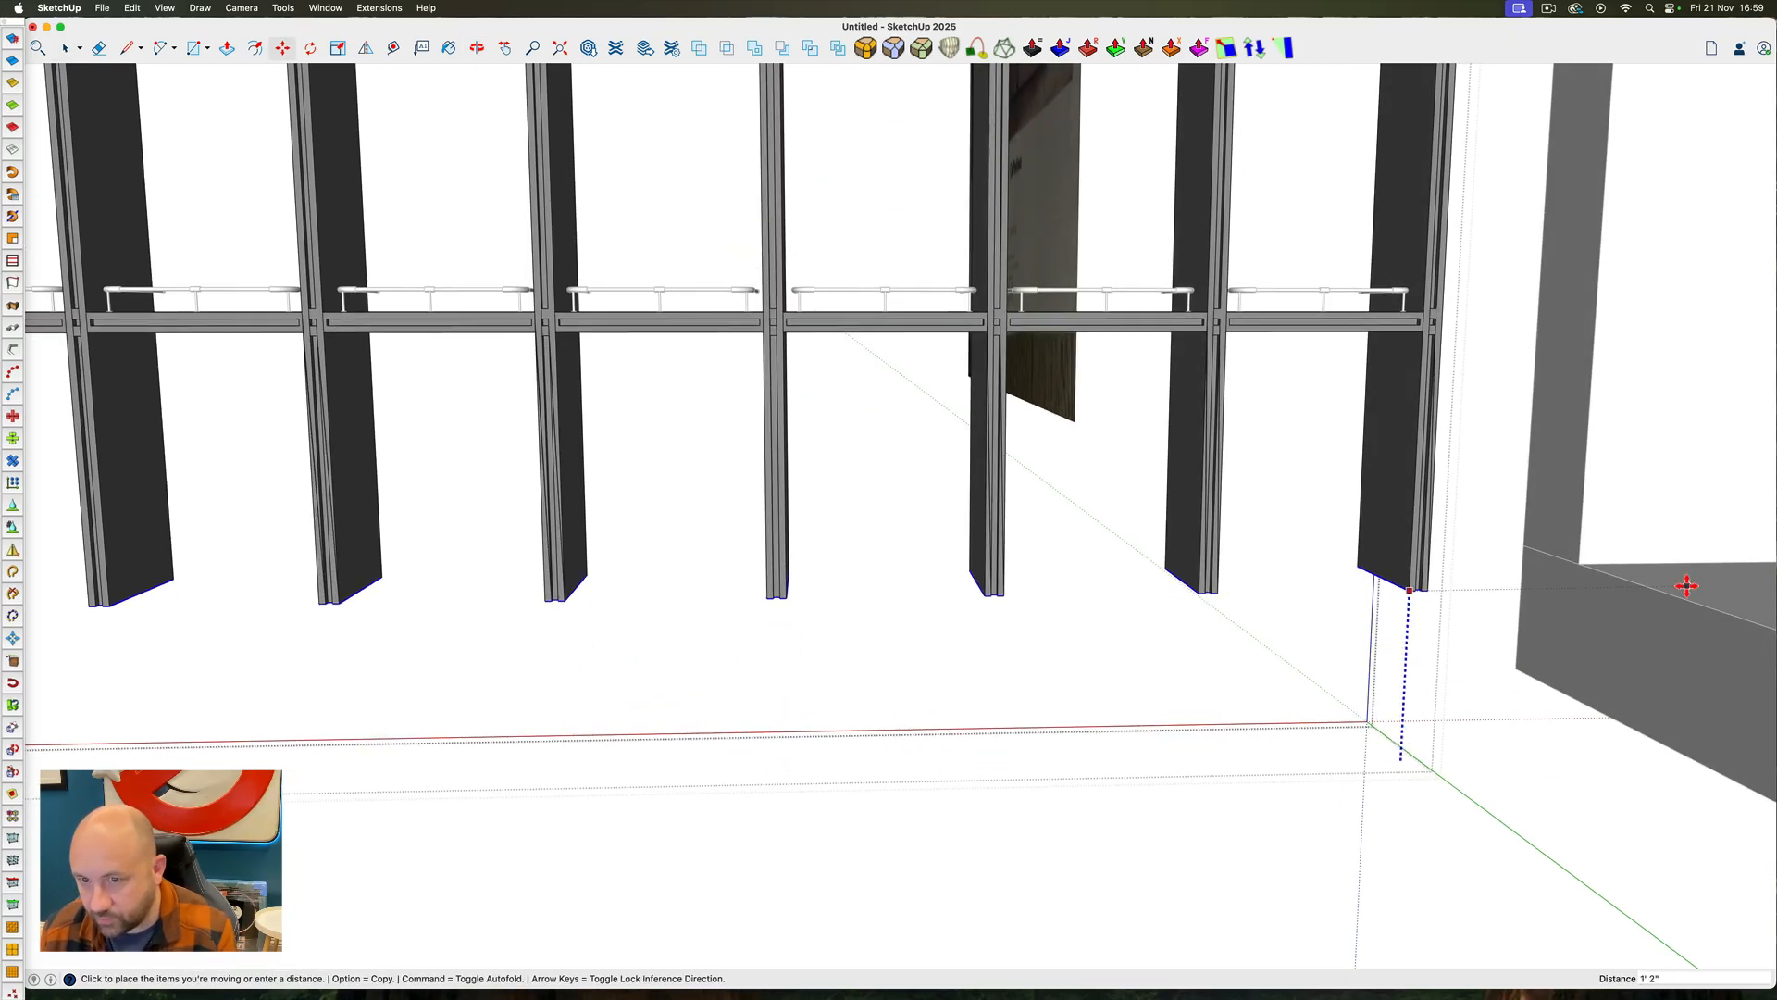
pyautogui.click(1687, 585)
pyautogui.scroll(-5, 1355, 760)
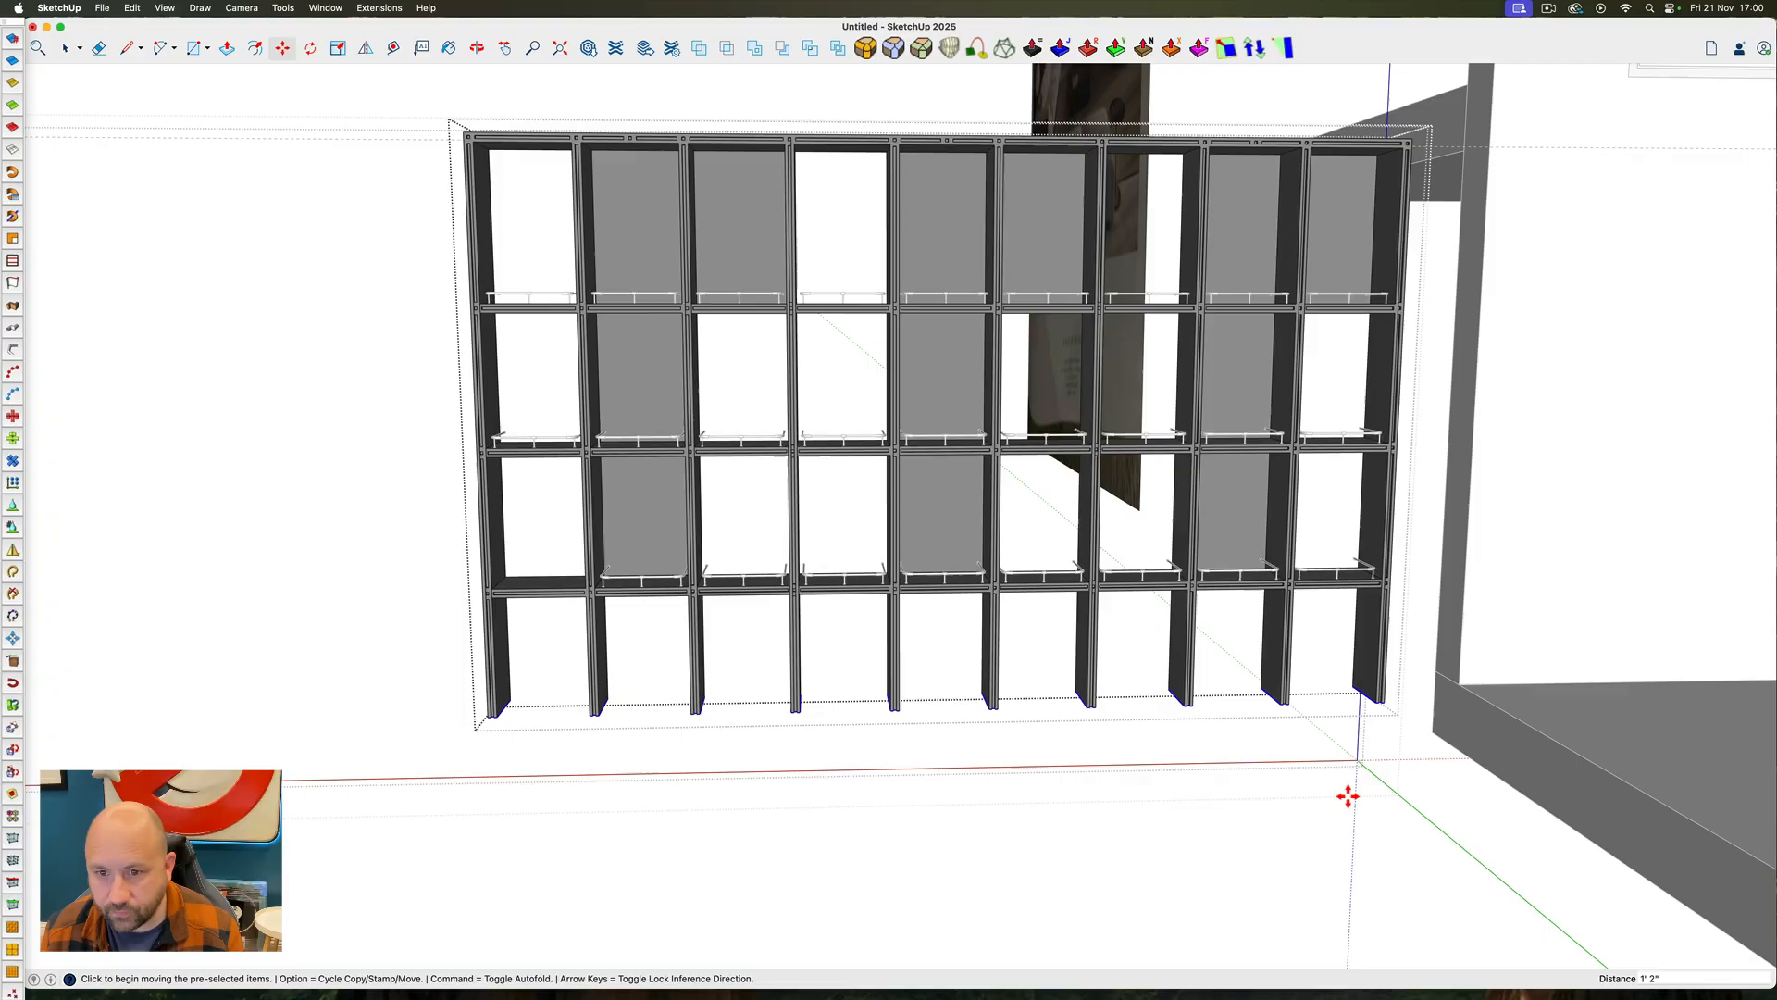
pyautogui.press('super+z')
# Try again to shorten the uprights by raising their lower ends 1' 2", and undo back to the closed frame
pyautogui.moveTo(1359, 792); pyautogui.dragTo(1254, 609, button='middle')
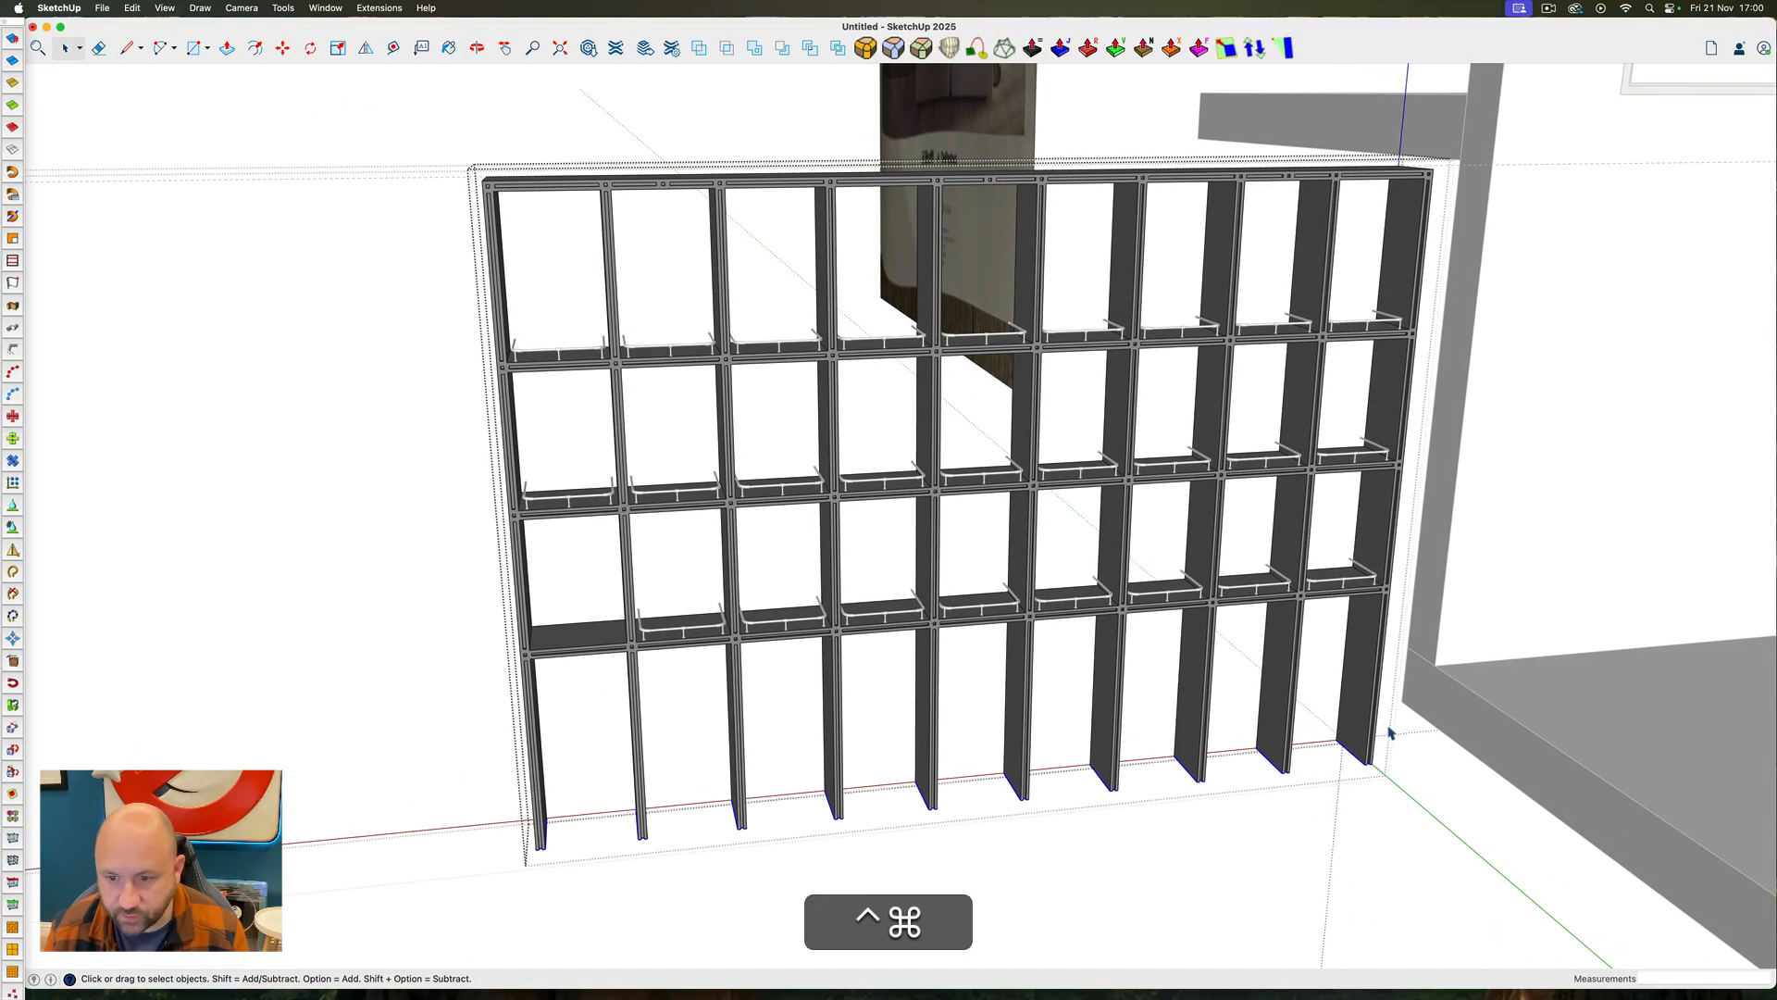
pyautogui.press('m')
pyautogui.click(1366, 766)
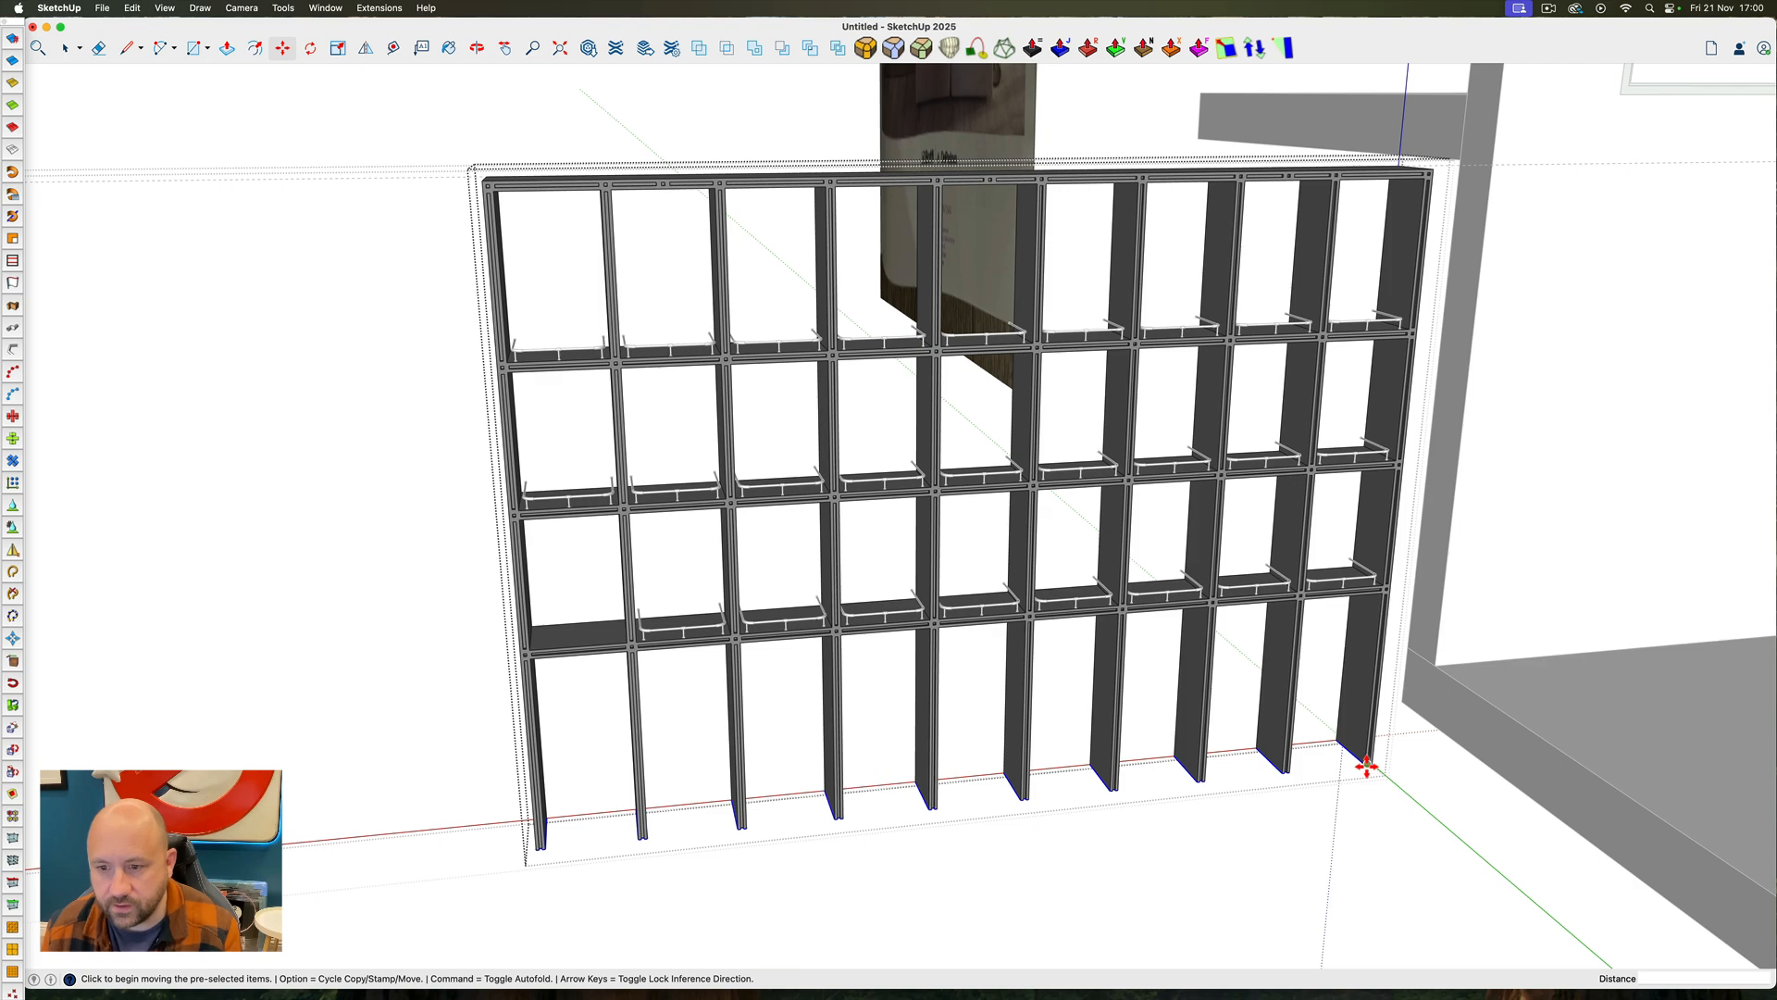
pyautogui.press('Up')
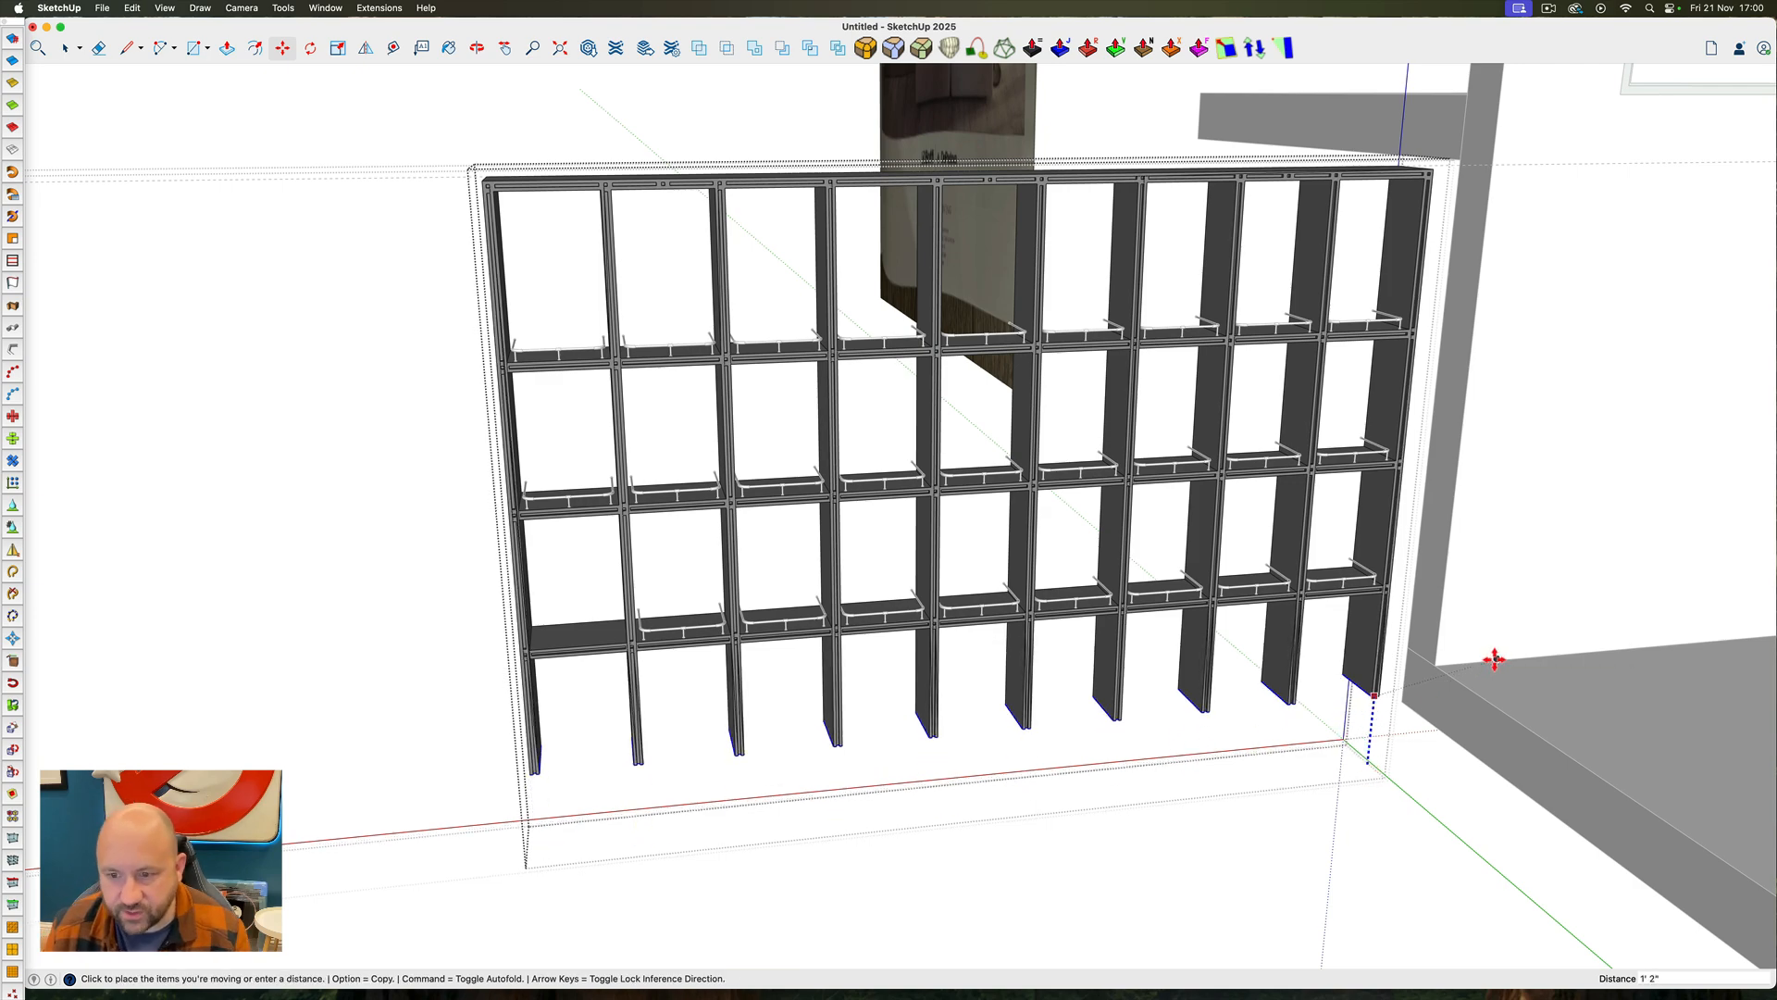
pyautogui.click(1558, 678)
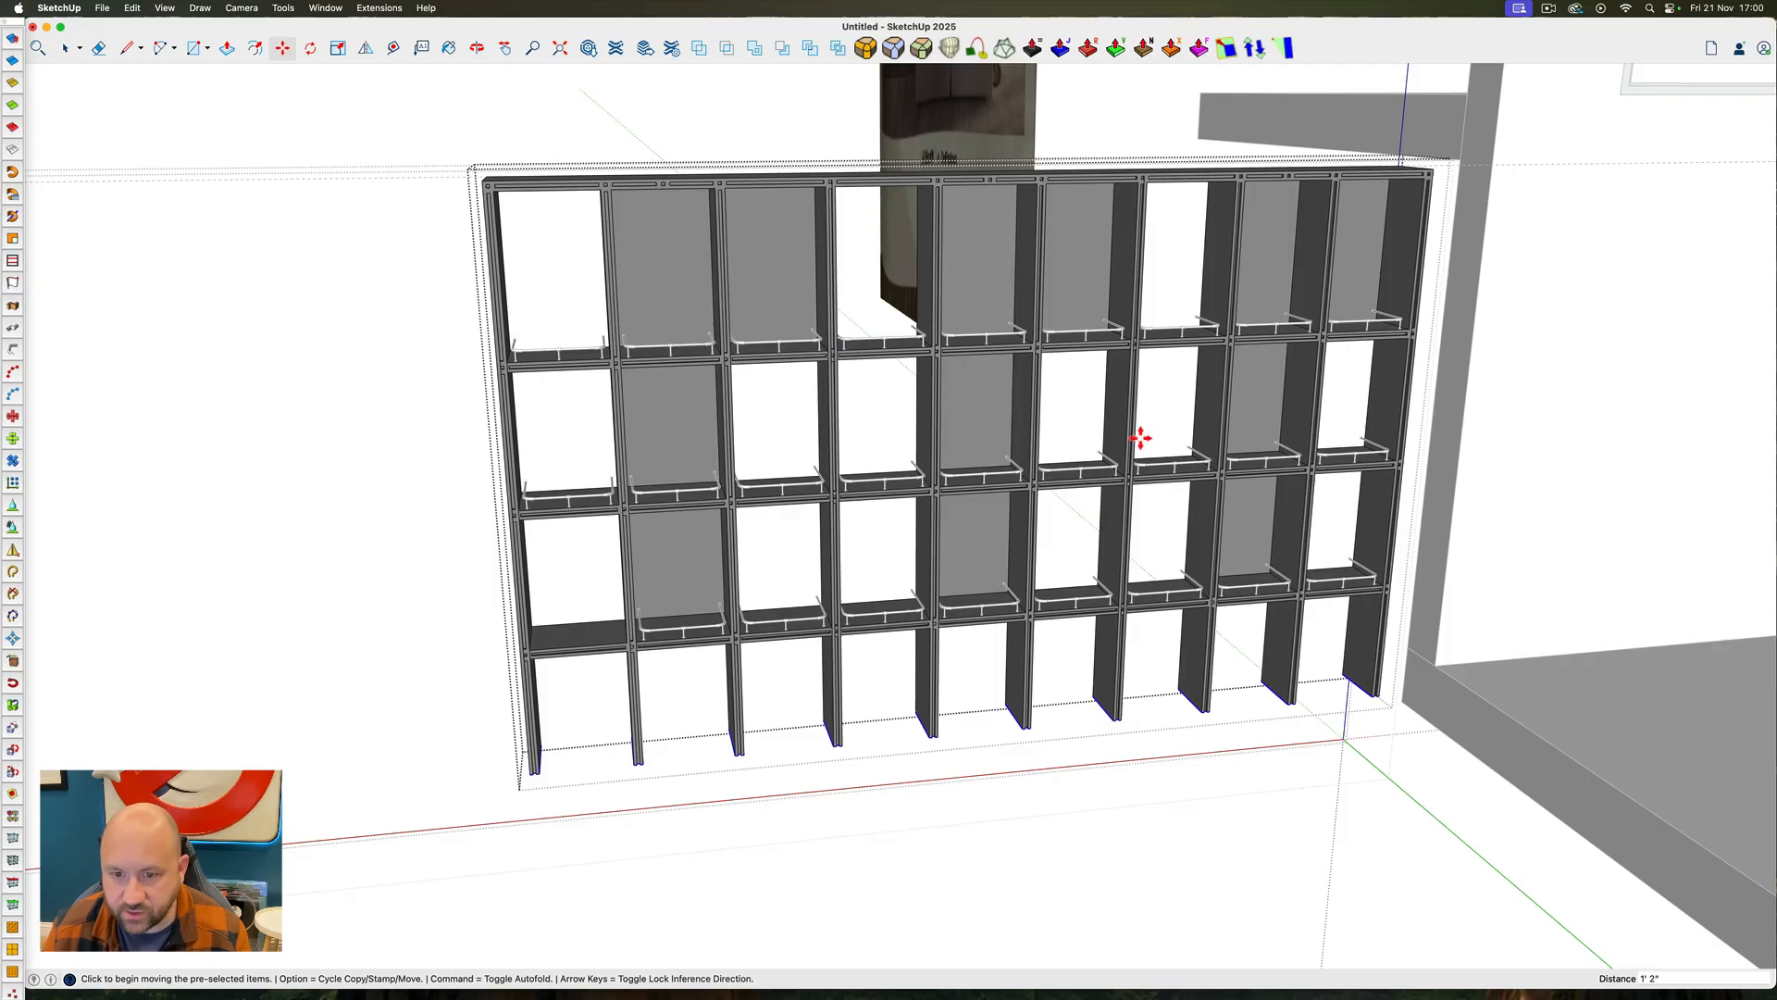
pyautogui.press('super')
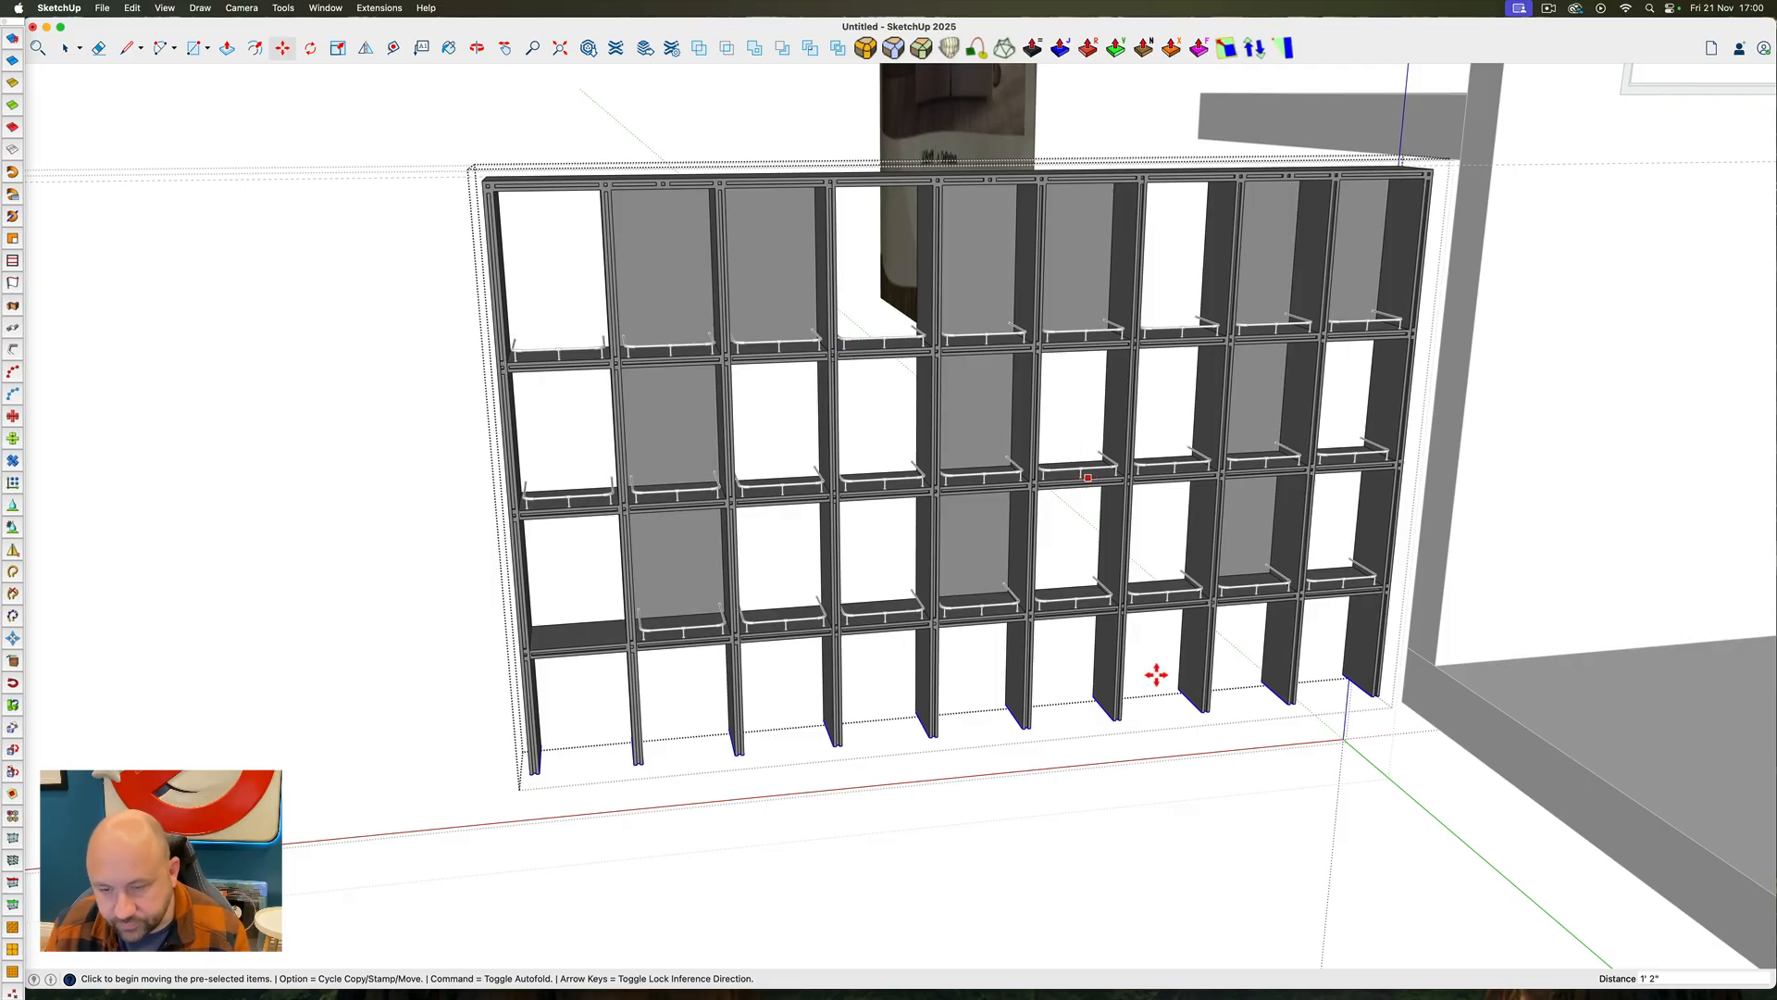
pyautogui.press('super+z')
pyautogui.press('super+z')
pyautogui.press('super+z')
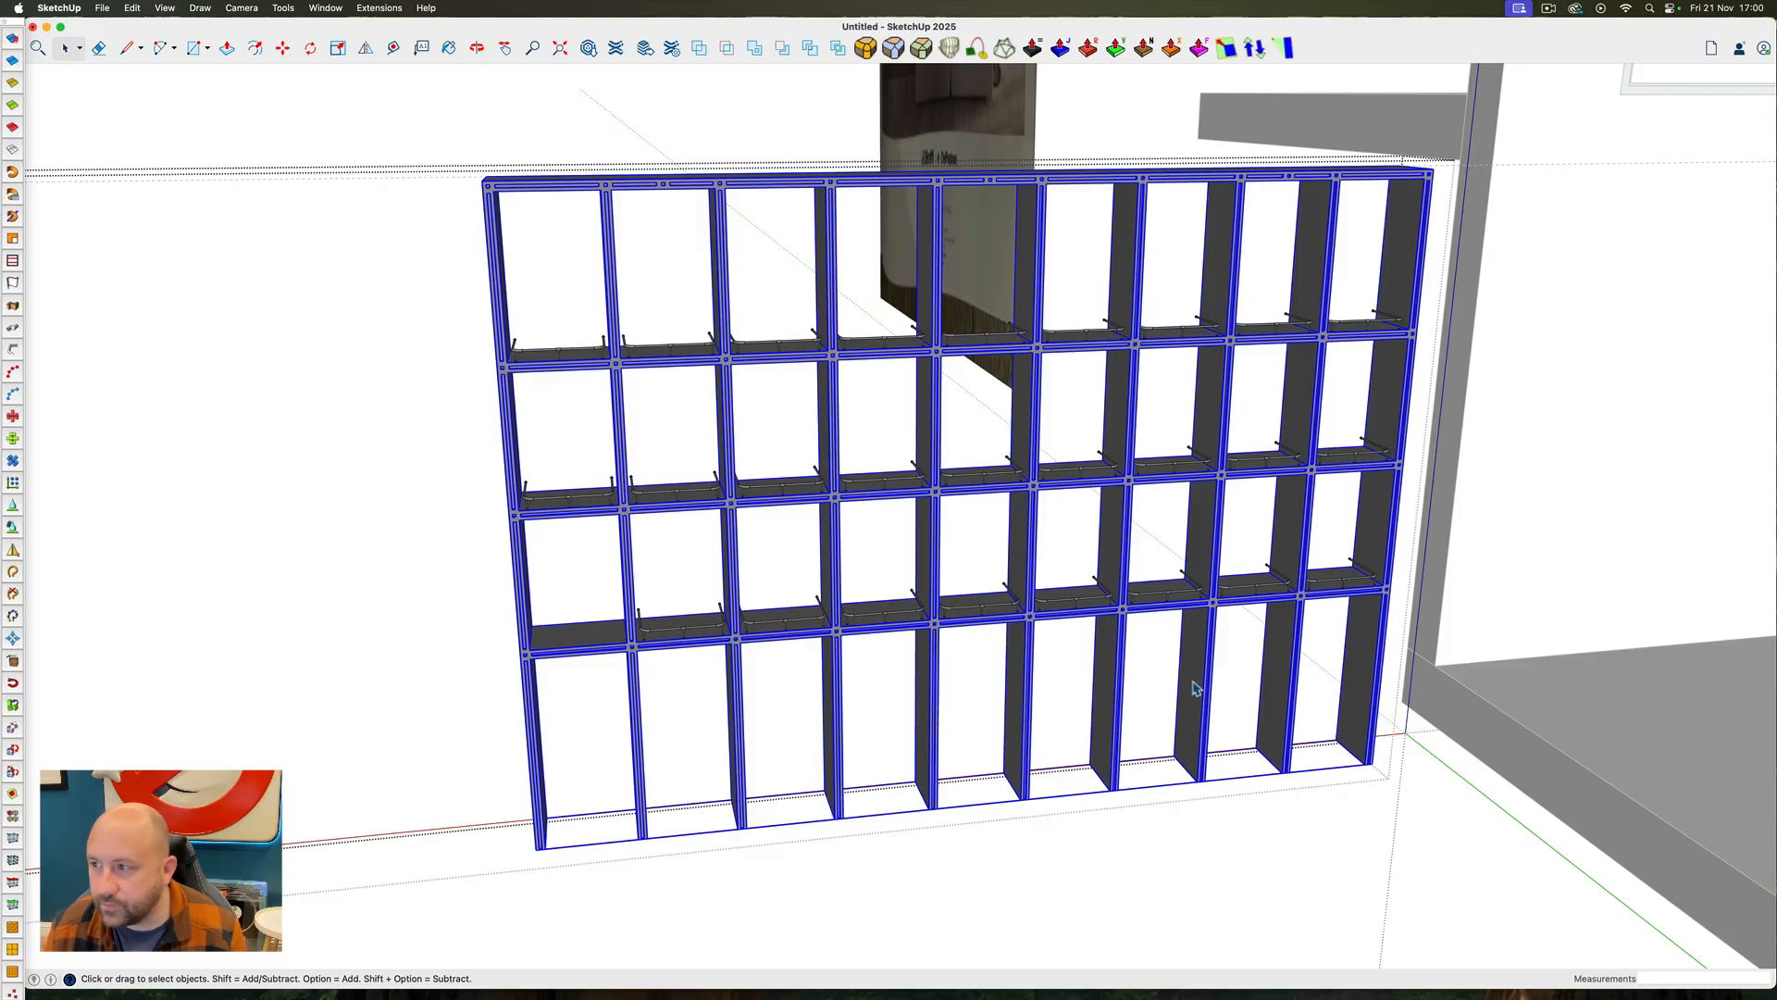
# Run Solid Inspector on the frame, delete the tiny stray edge in its top face and select all connected geometry
pyautogui.keyDown('ctrl'); pyautogui.keyDown('super'); pyautogui.moveTo(1197, 527); pyautogui.dragTo(1103, 754); pyautogui.keyUp('super'); pyautogui.keyUp('ctrl')
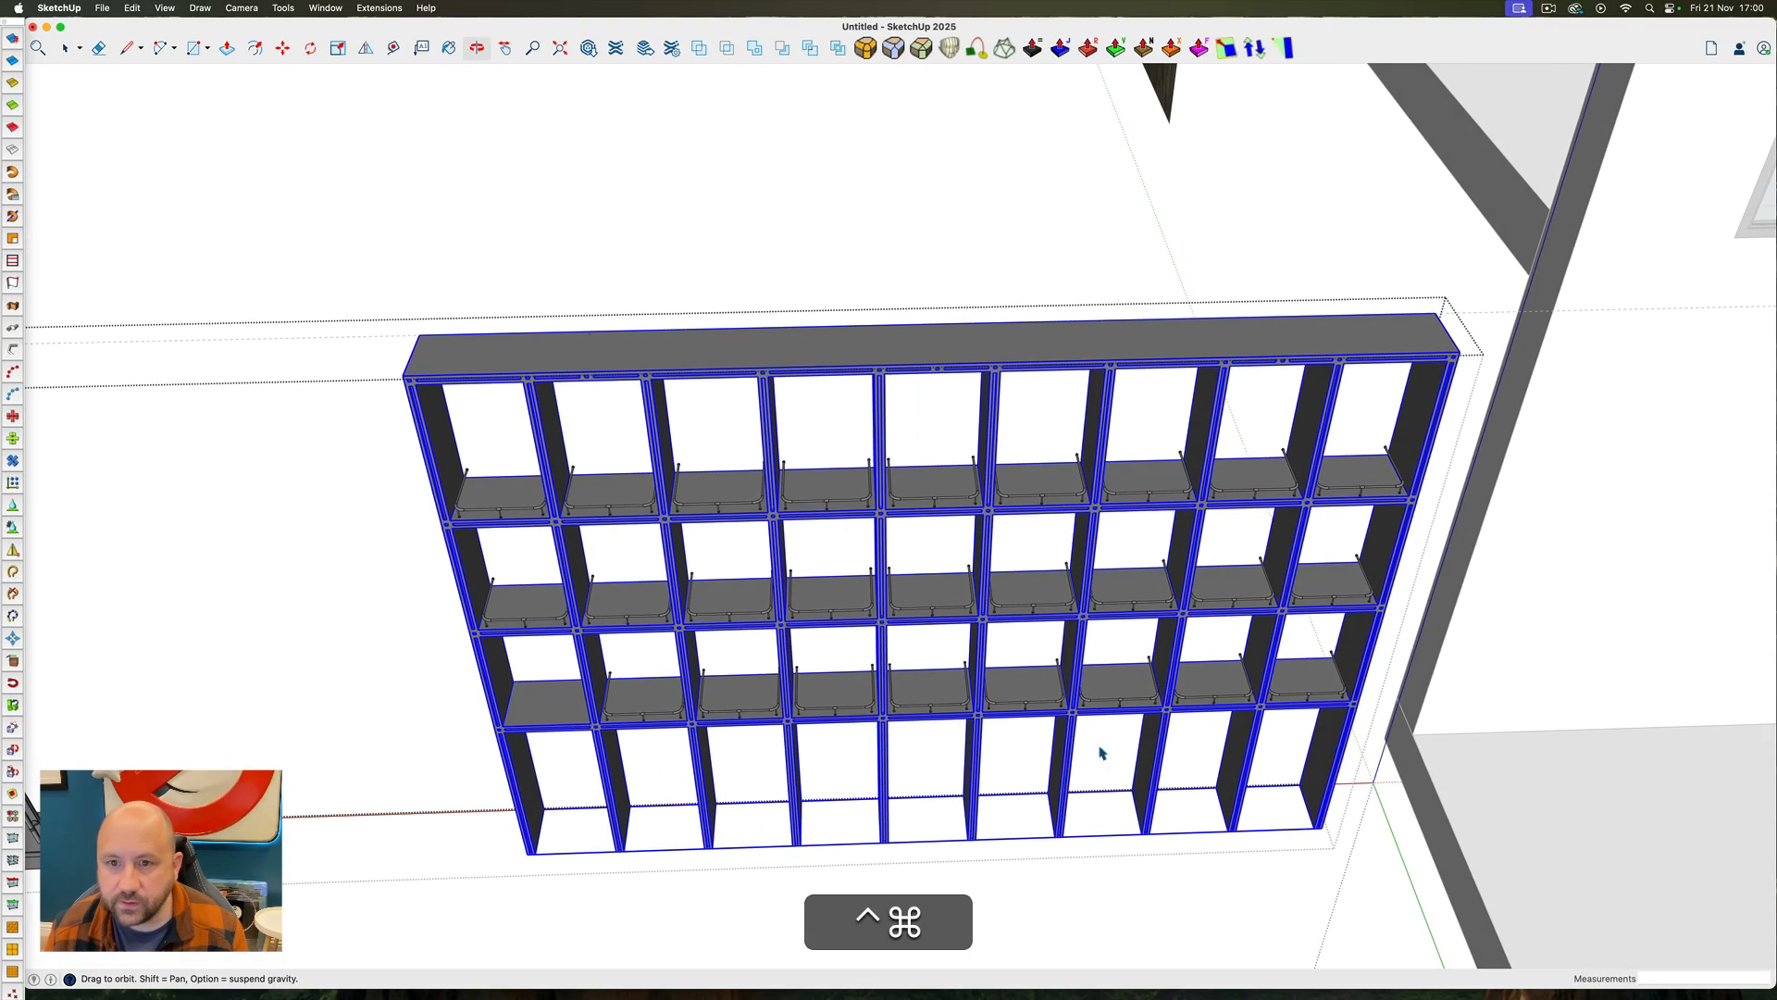
pyautogui.click(283, 8)
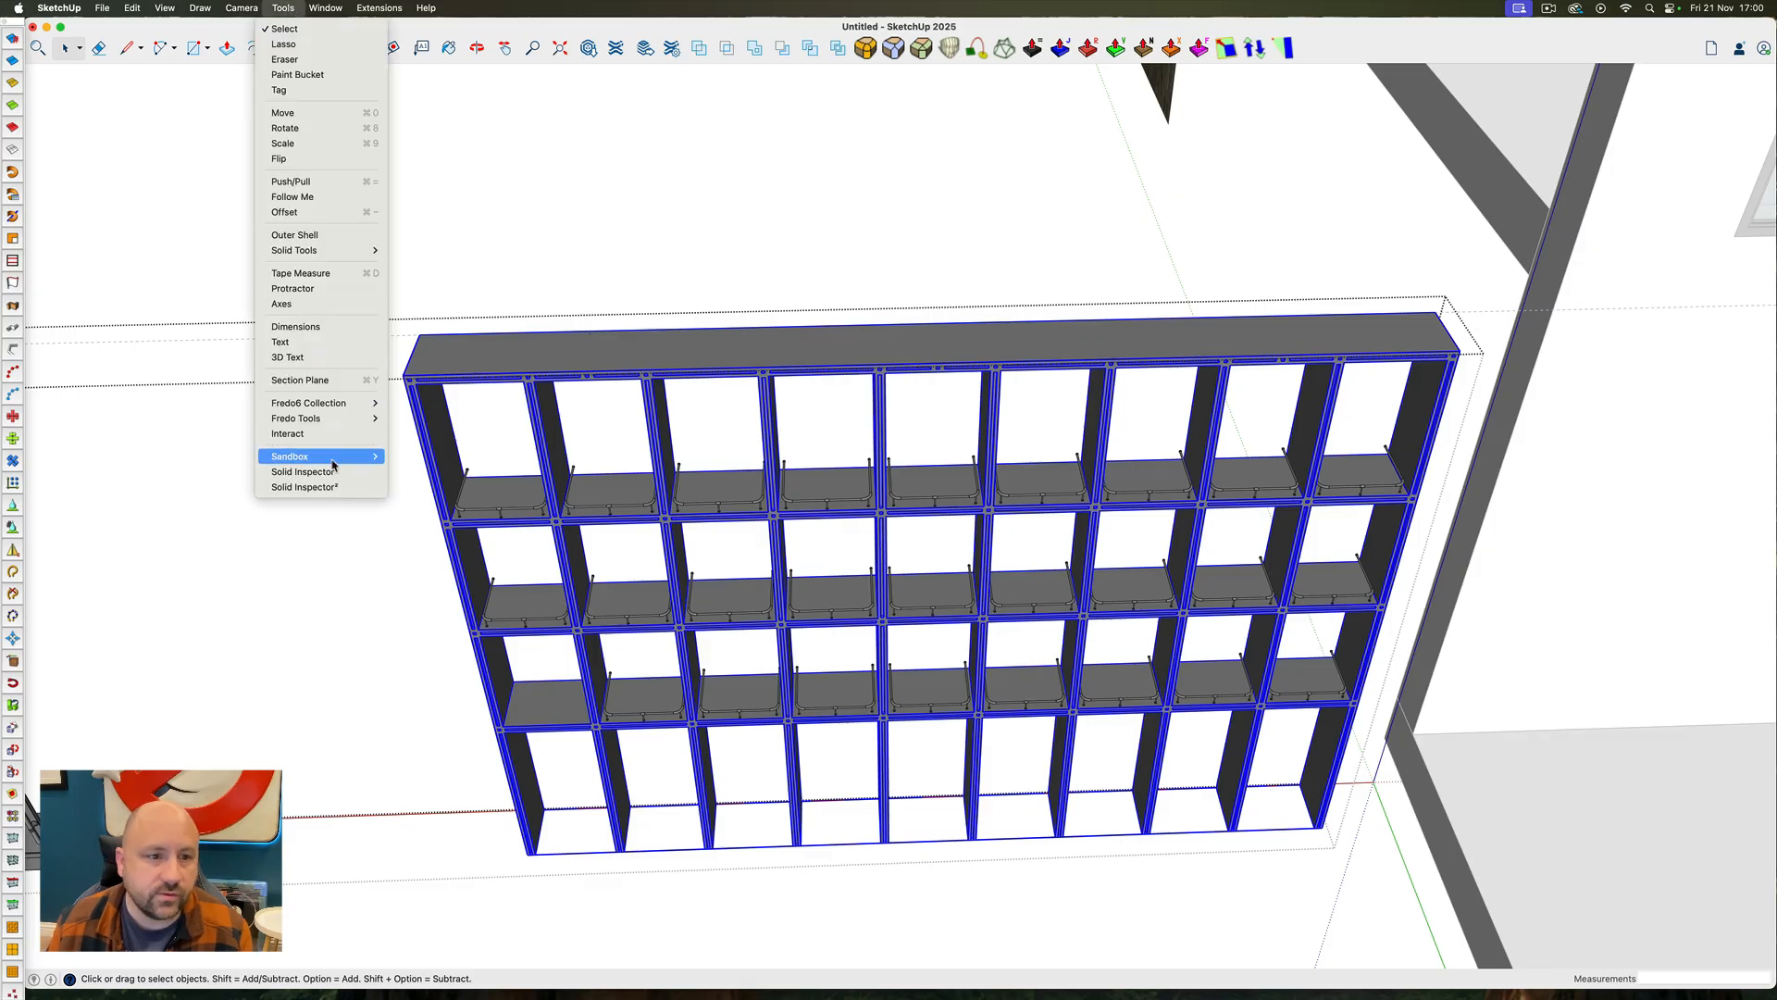
pyautogui.click(305, 471)
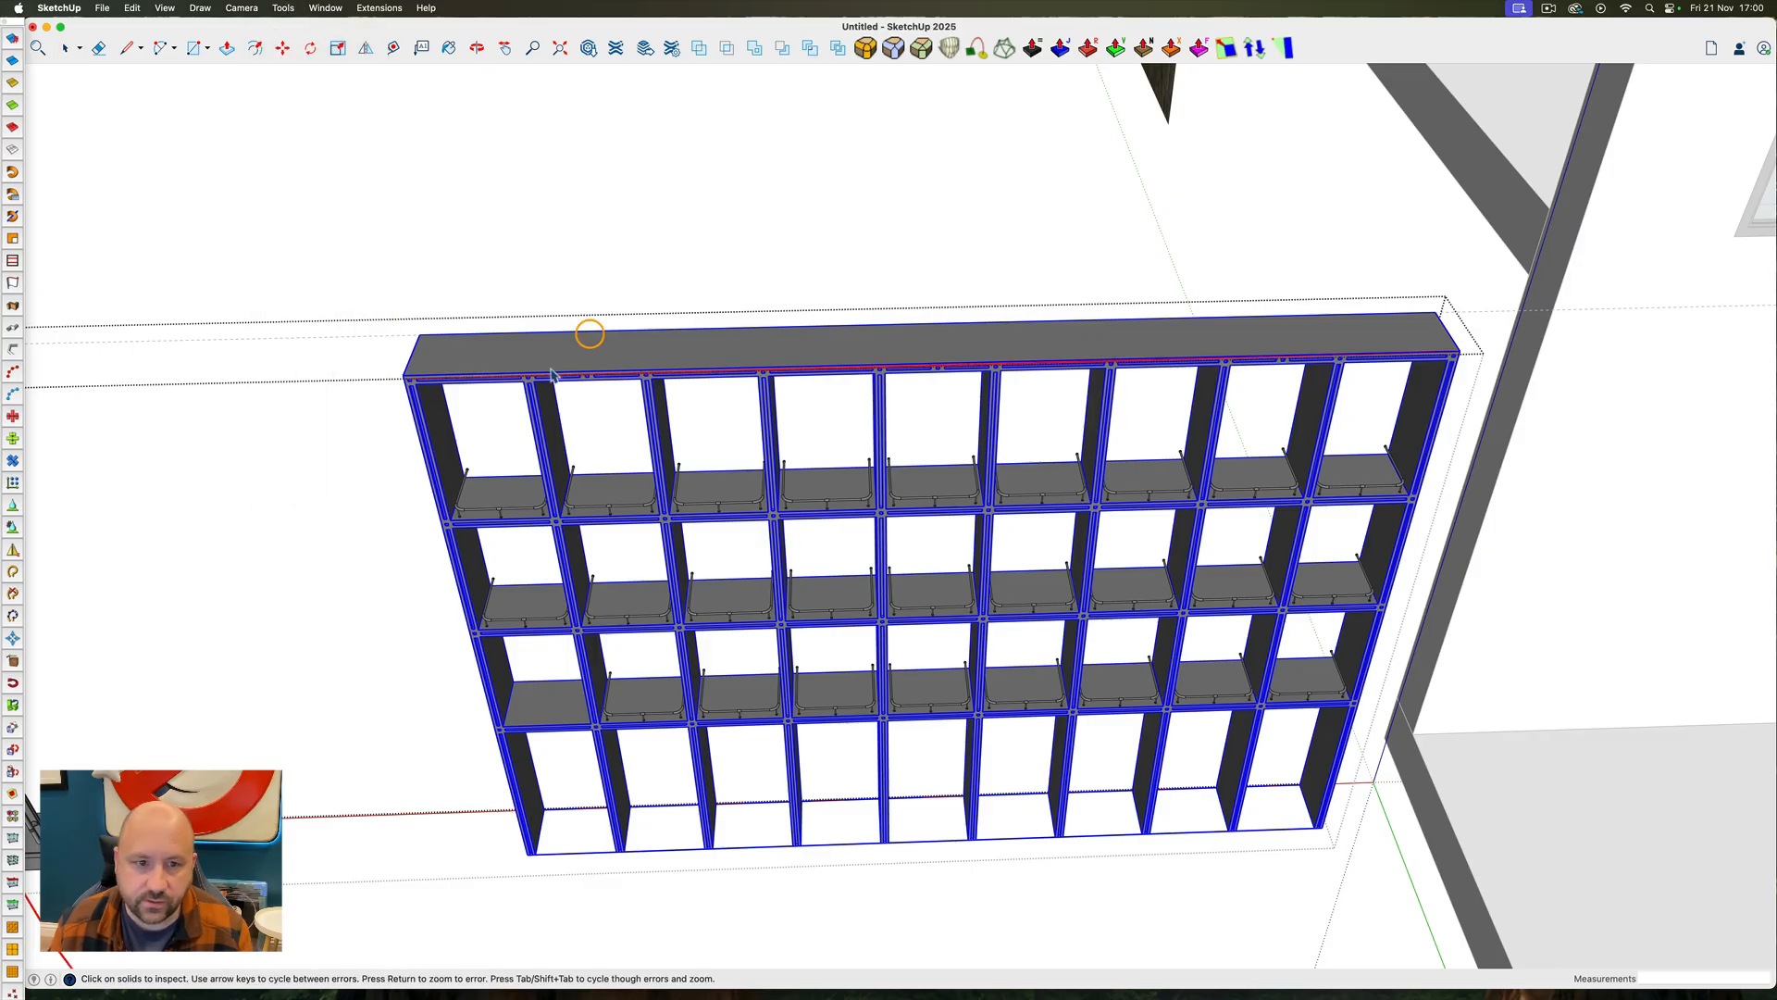
pyautogui.scroll(10, 551, 374)
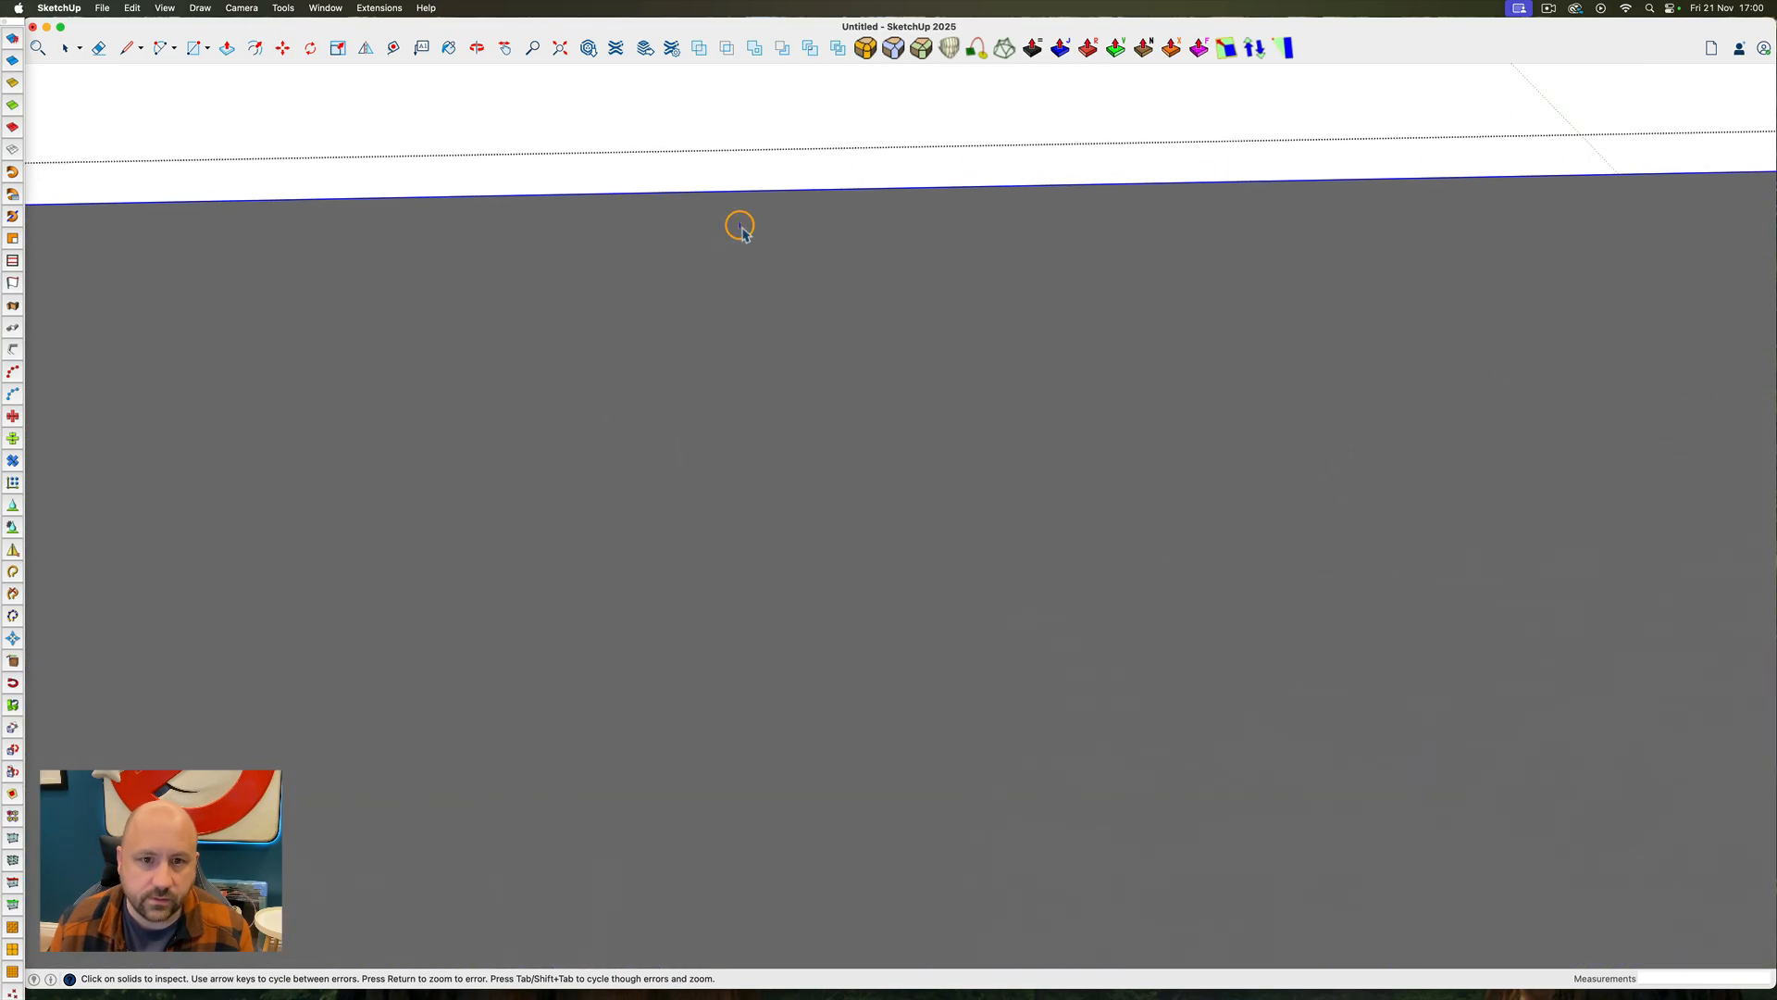
pyautogui.press('space')
pyautogui.click(690, 236)
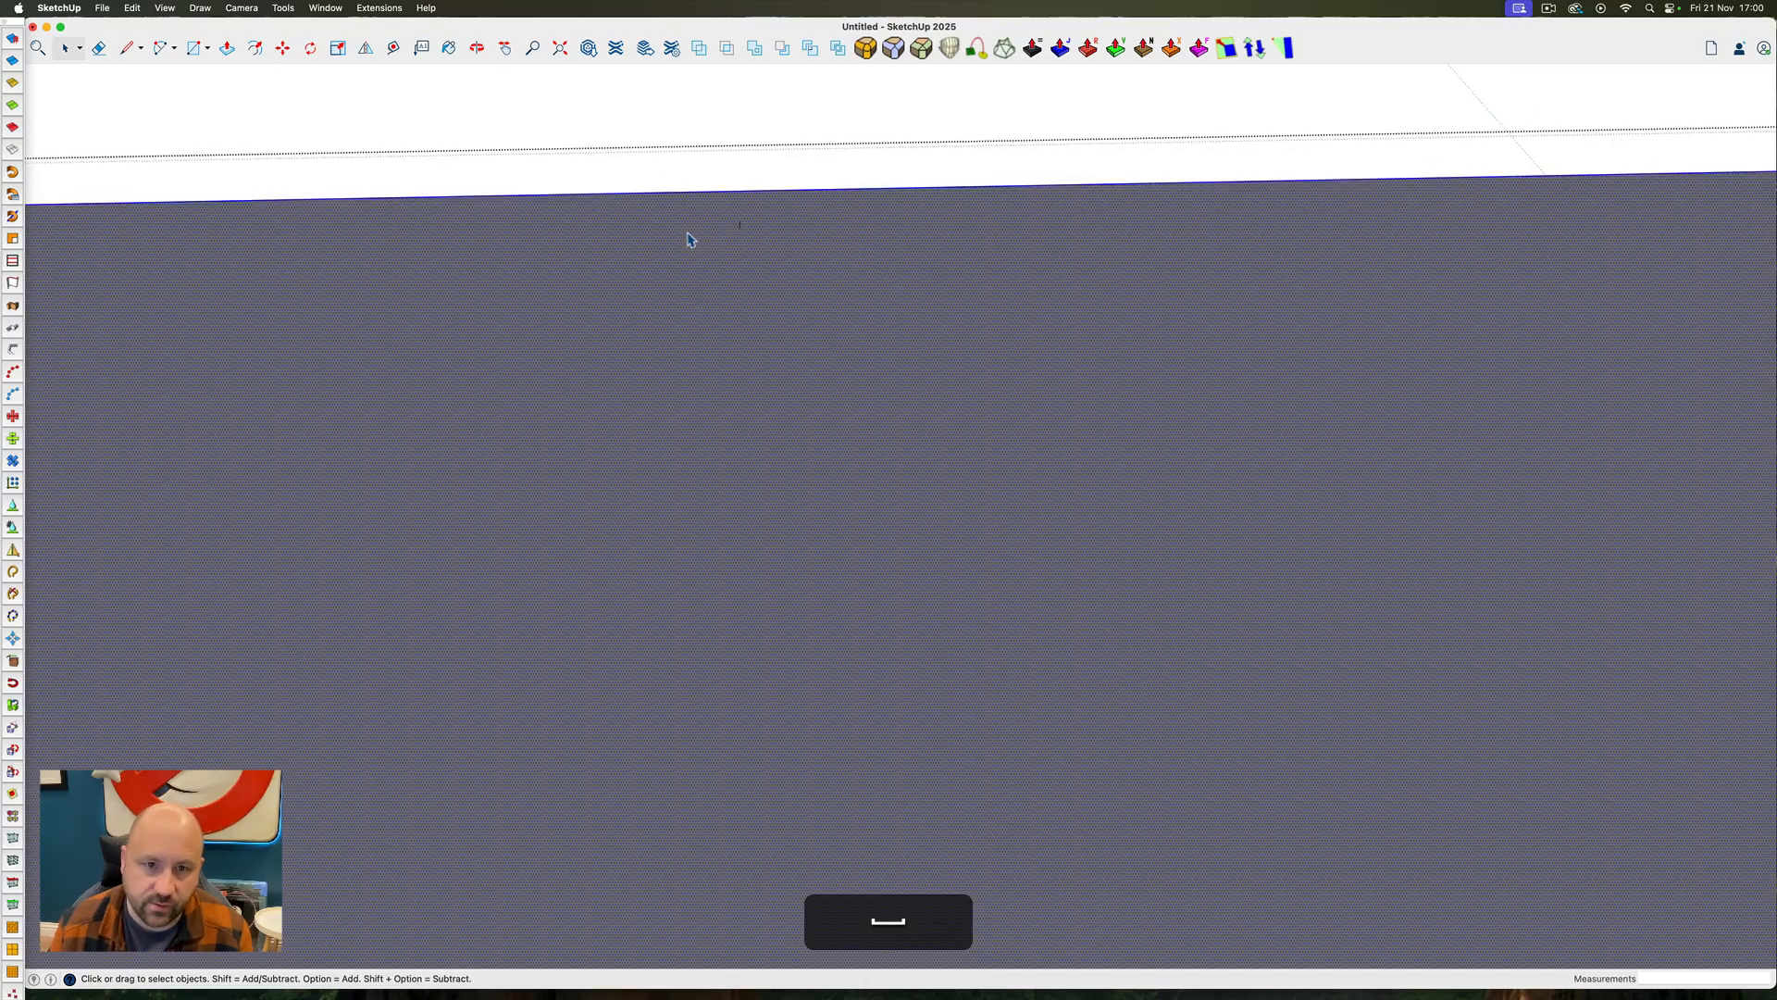
pyautogui.press('BackSpace')
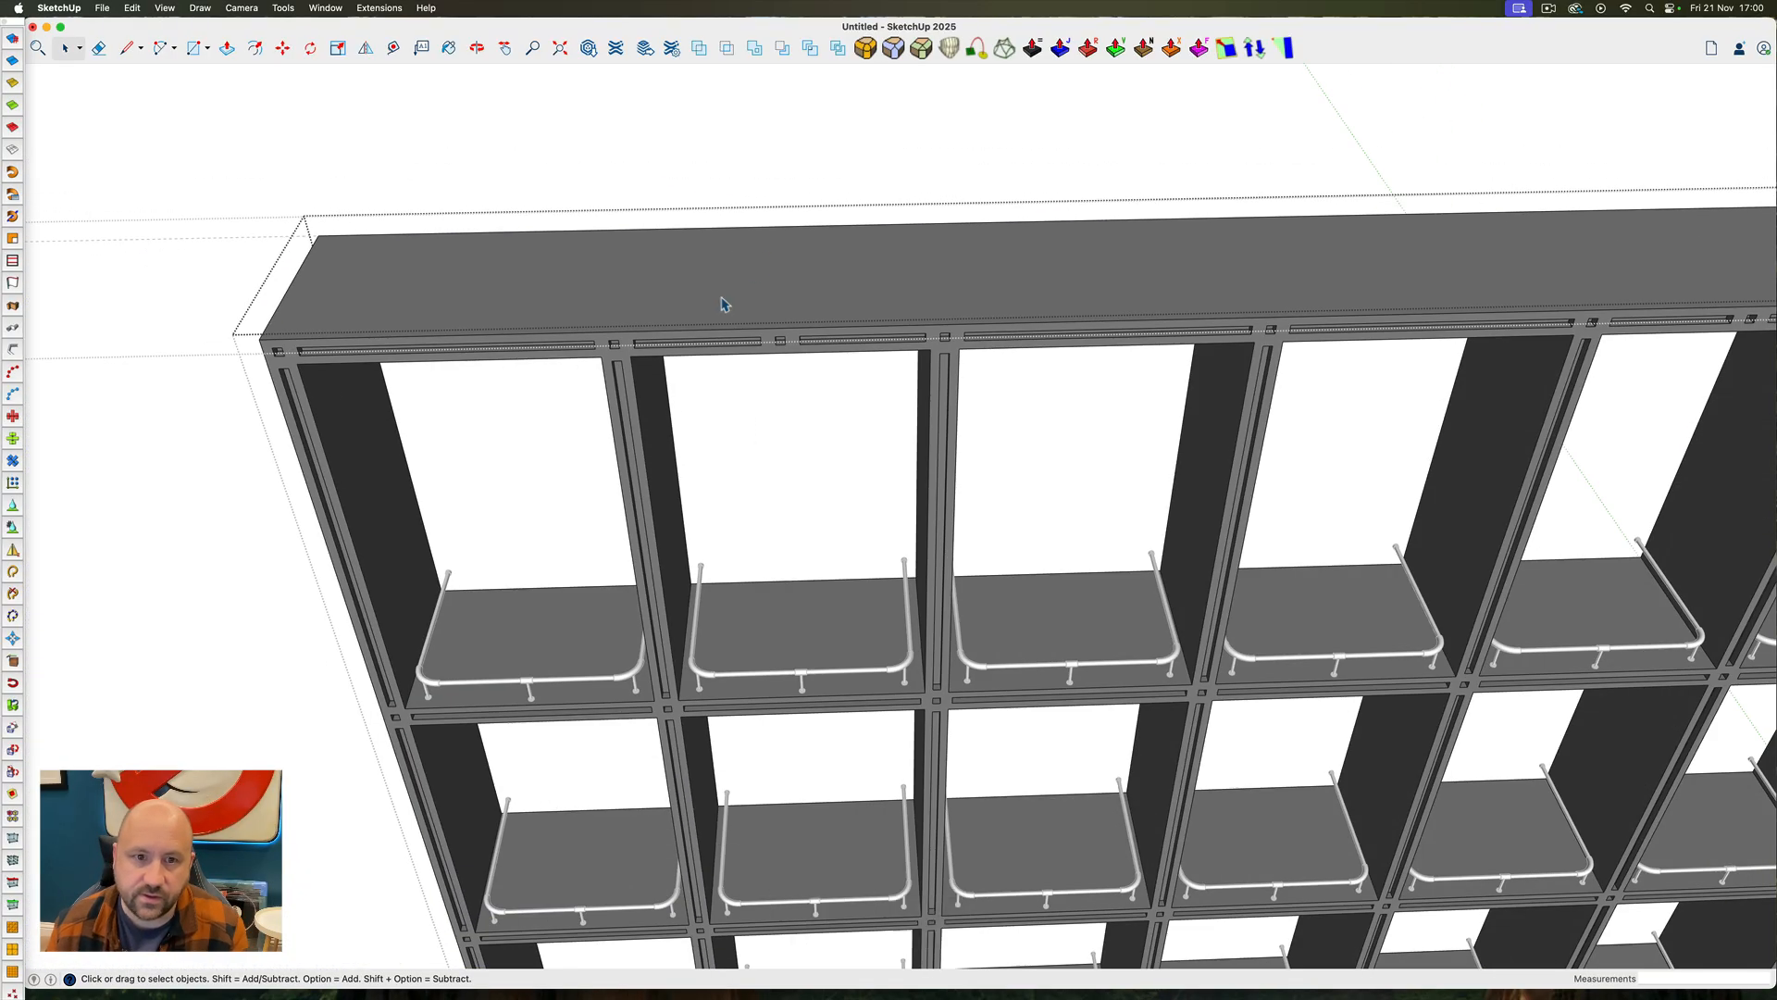
pyautogui.tripleClick(724, 304)
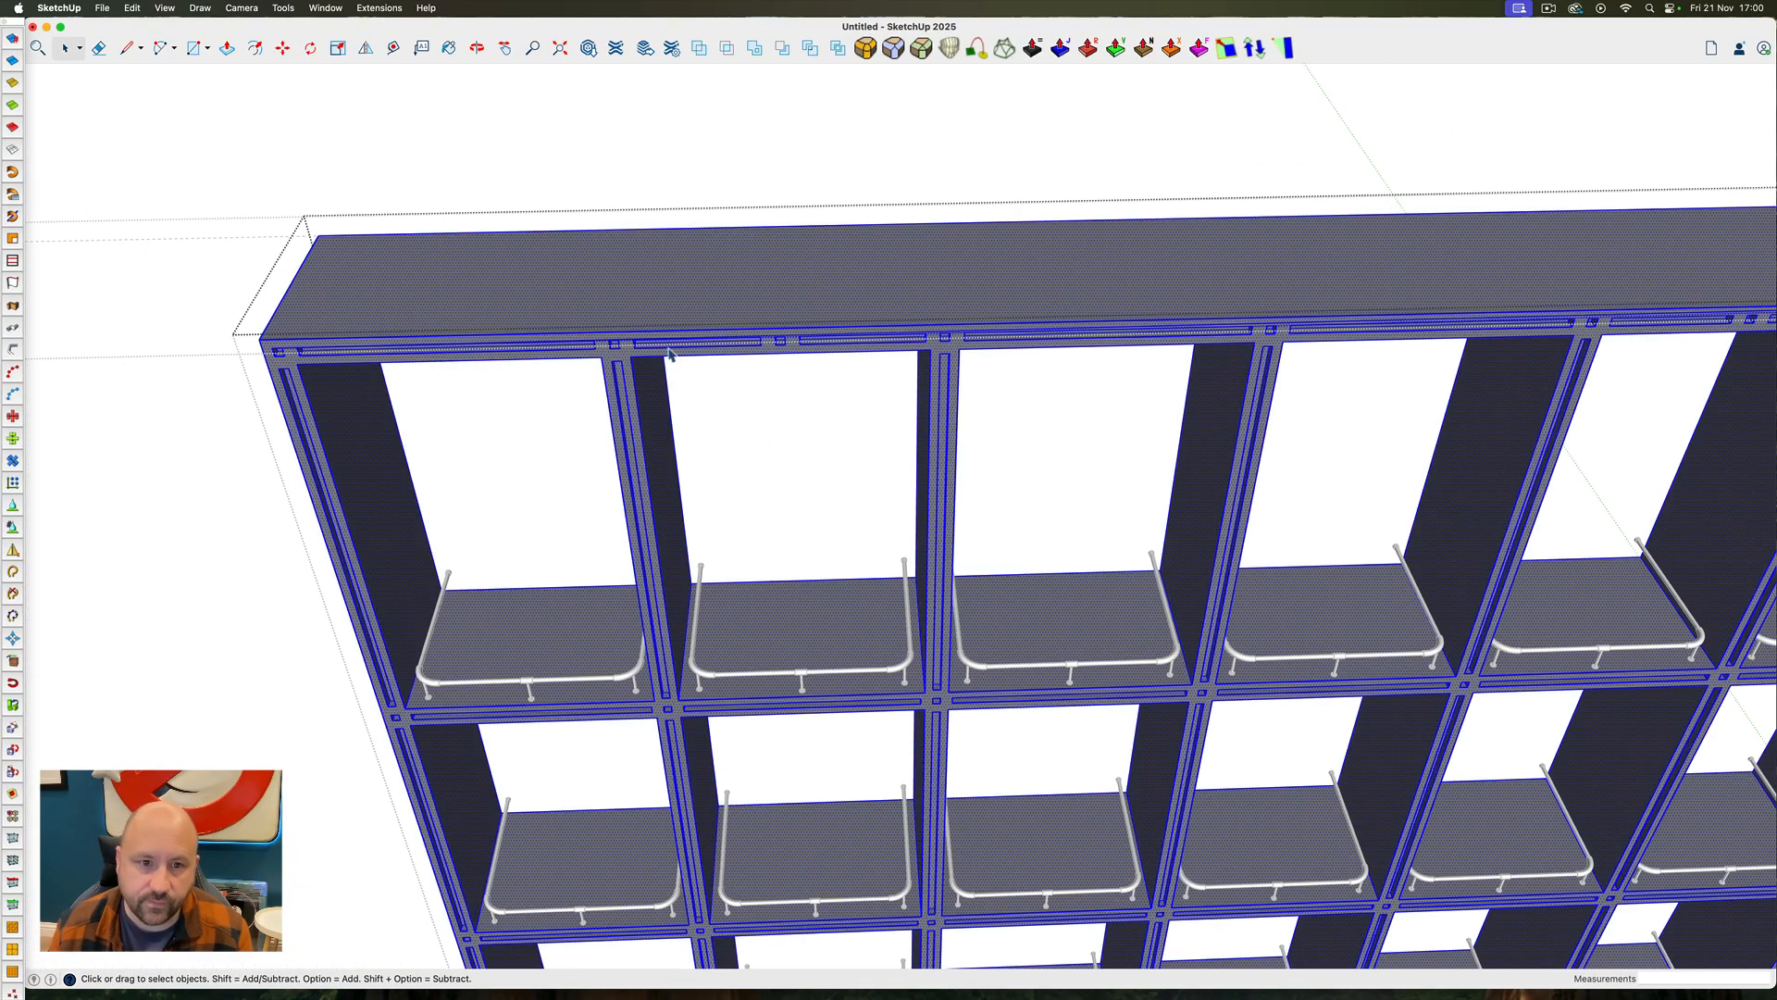
# Erase the stray hidden edges running between the slots on the front face of the frame's top rail
pyautogui.scroll(8, 670, 353)
pyautogui.keyDown('ctrl'); pyautogui.keyDown('super'); pyautogui.scroll(3, 587, 345); pyautogui.keyUp('super'); pyautogui.keyUp('ctrl')
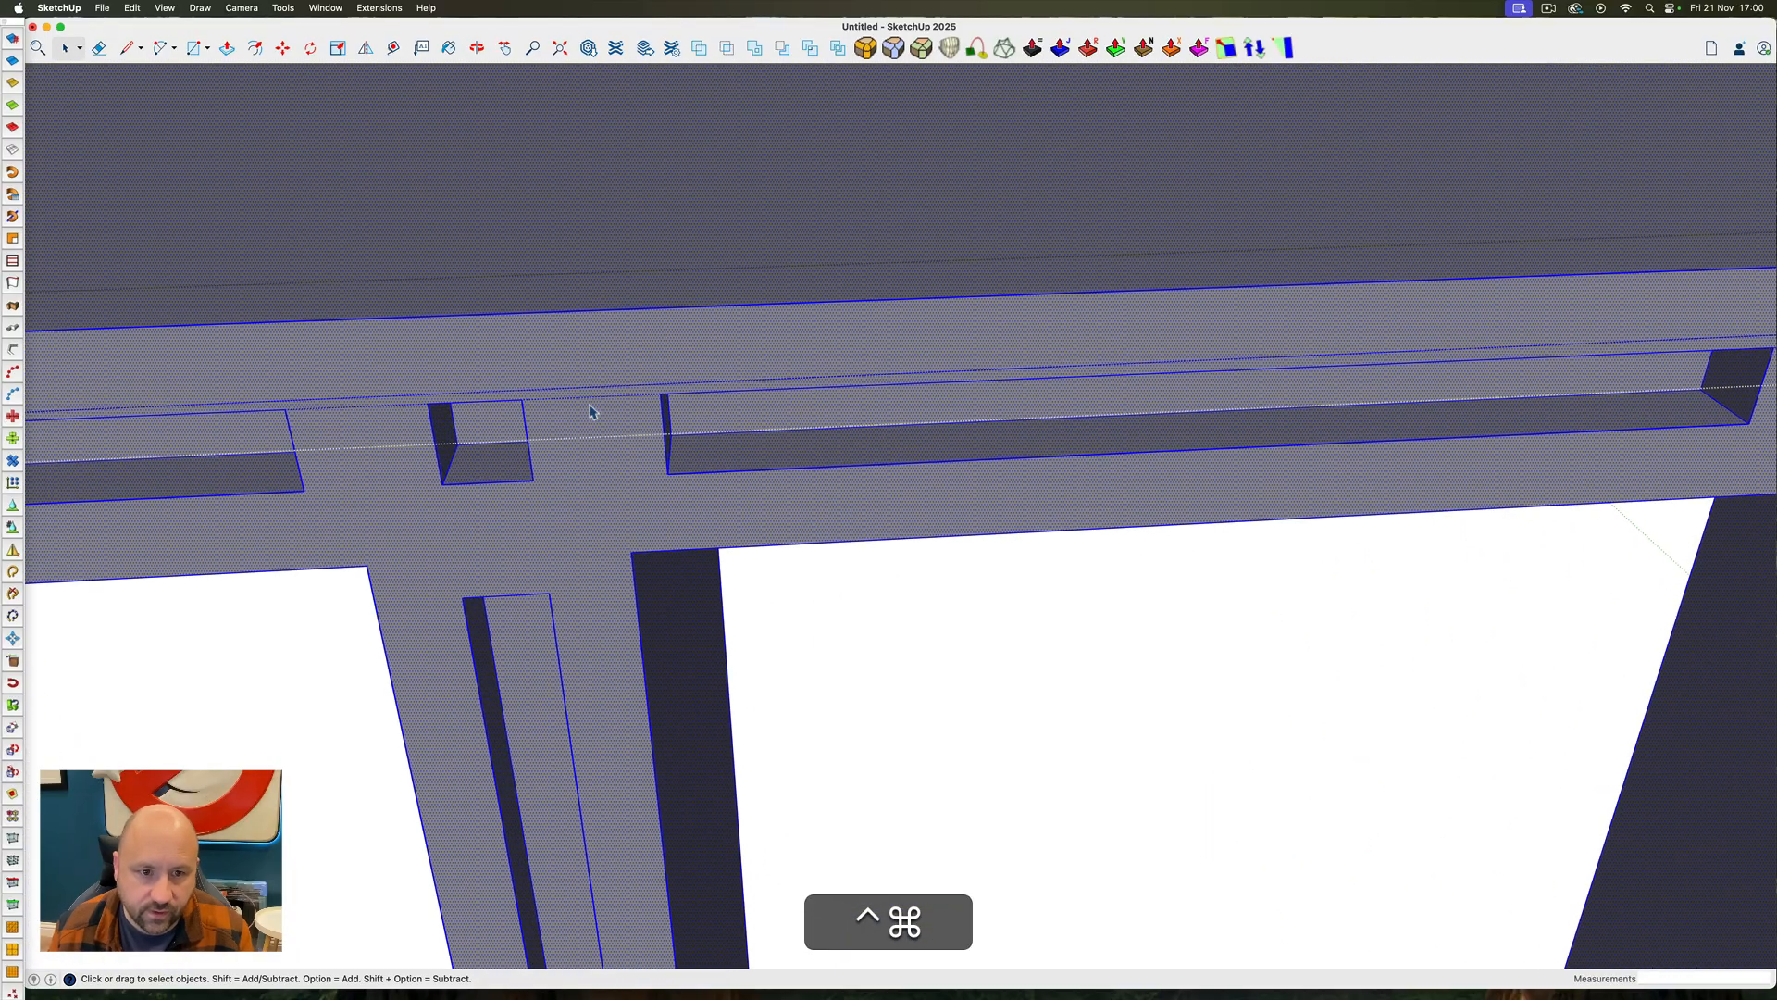
pyautogui.press('e')
pyautogui.press('space')
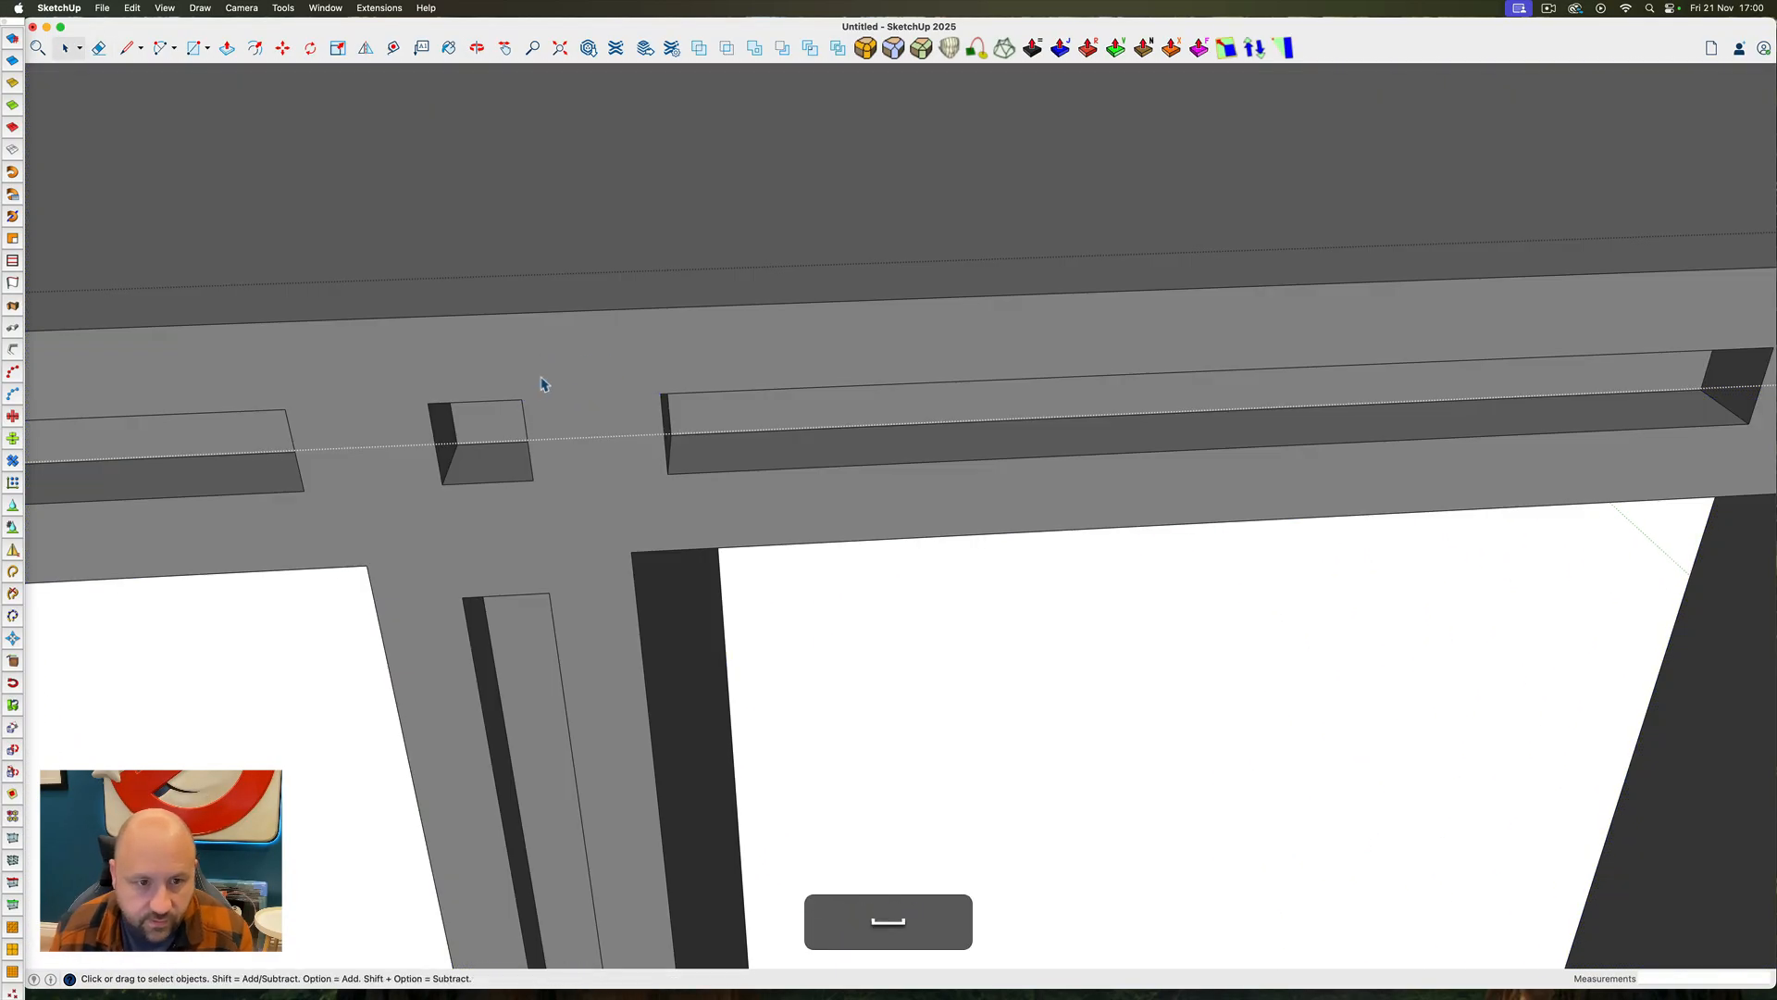
pyautogui.tripleClick(543, 383)
pyautogui.press('e')
pyautogui.moveTo(559, 381)
pyautogui.mouseDown()
pyautogui.moveTo(577, 388)
pyautogui.moveTo(555, 384)
pyautogui.mouseUp()
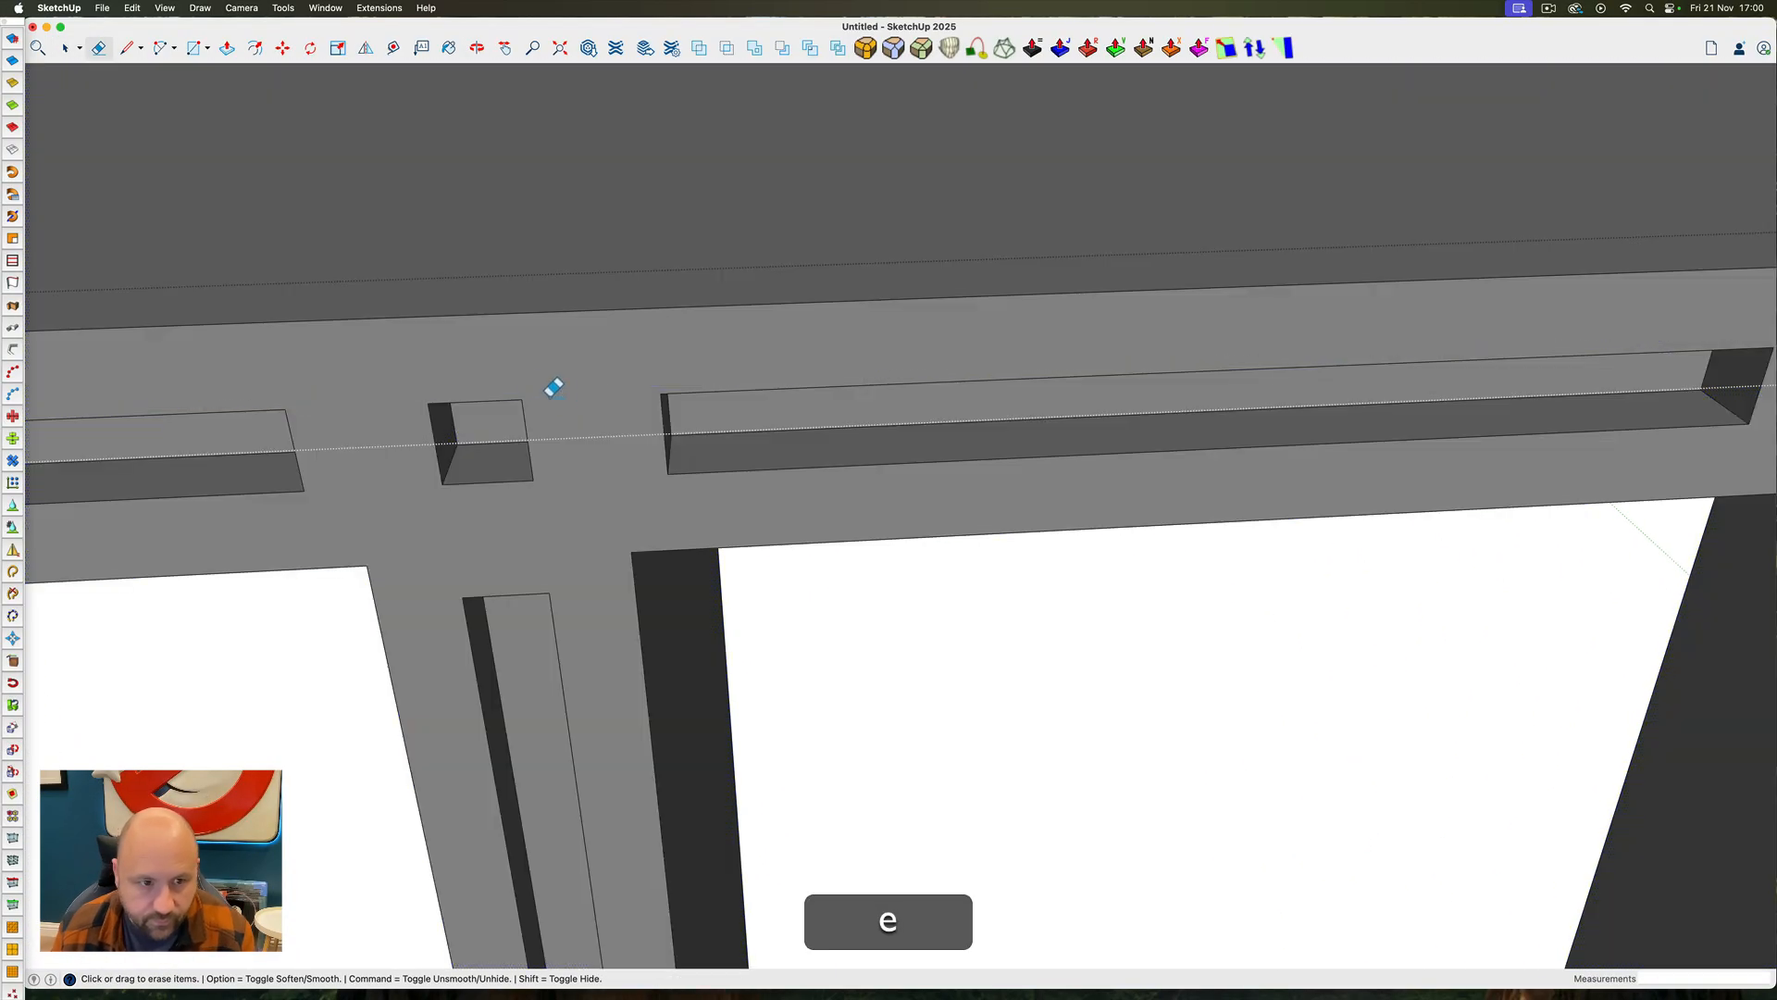
pyautogui.press('space')
pyautogui.tripleClick(365, 435)
pyautogui.press('e')
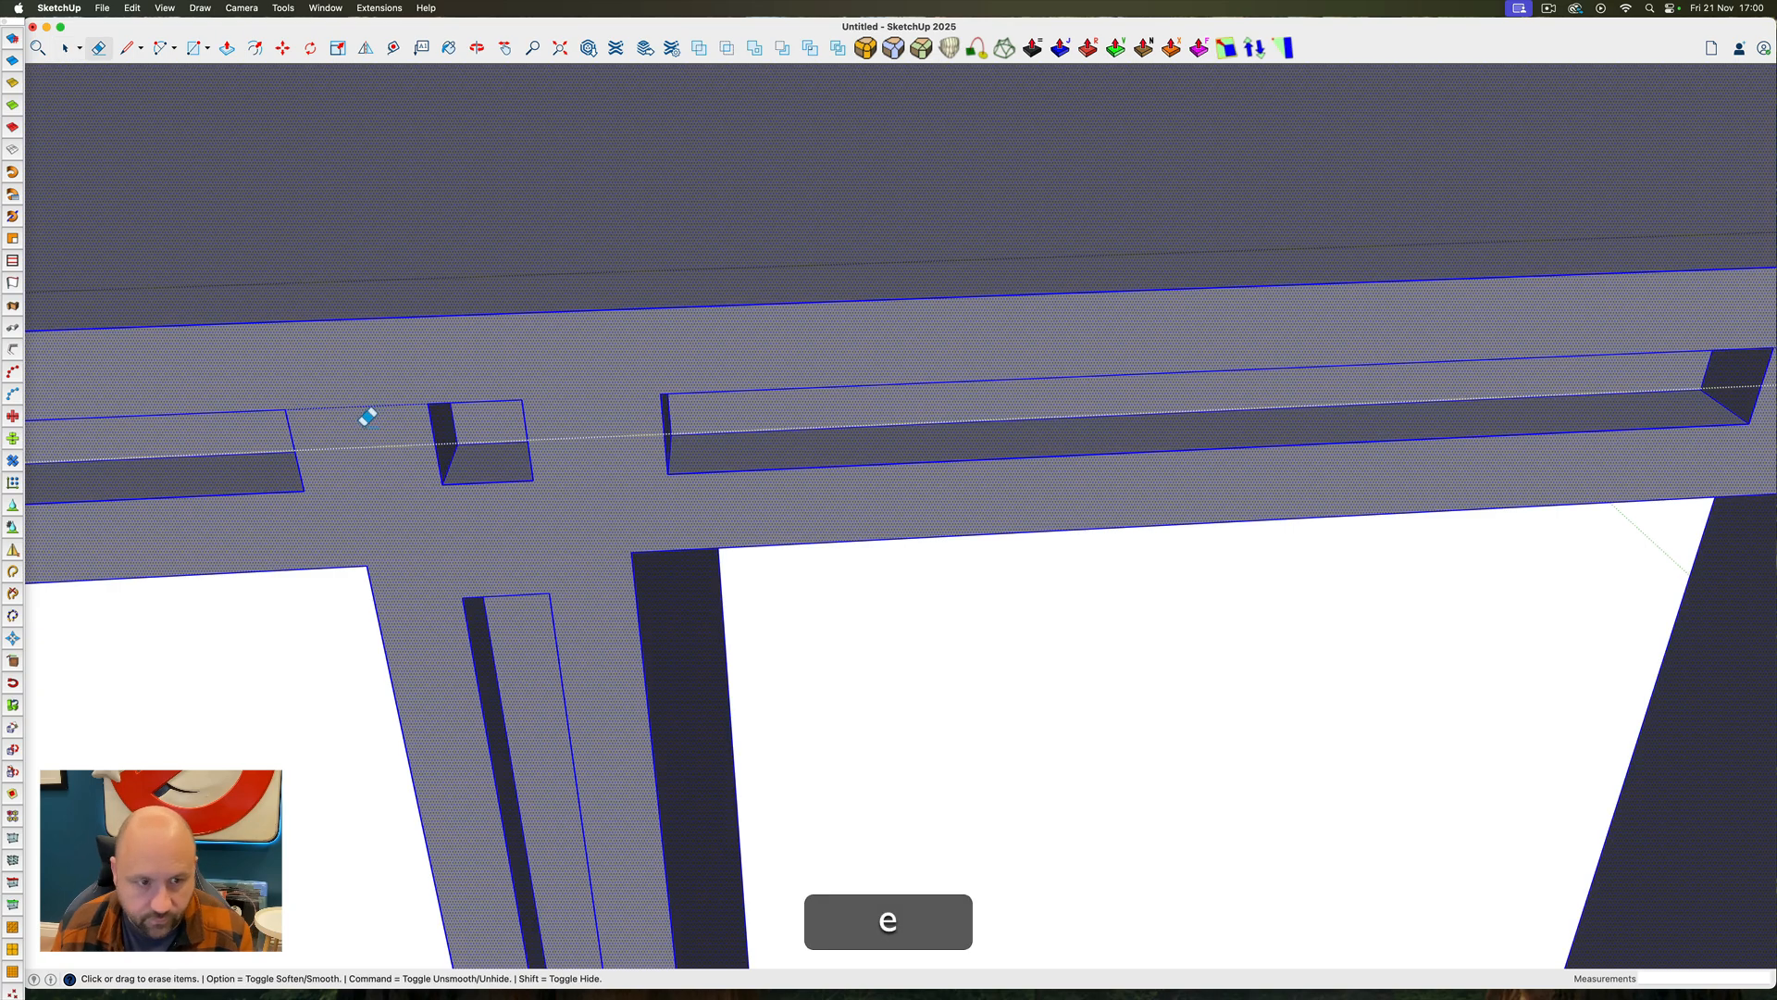
pyautogui.scroll(-5, 389, 350)
pyautogui.press('space')
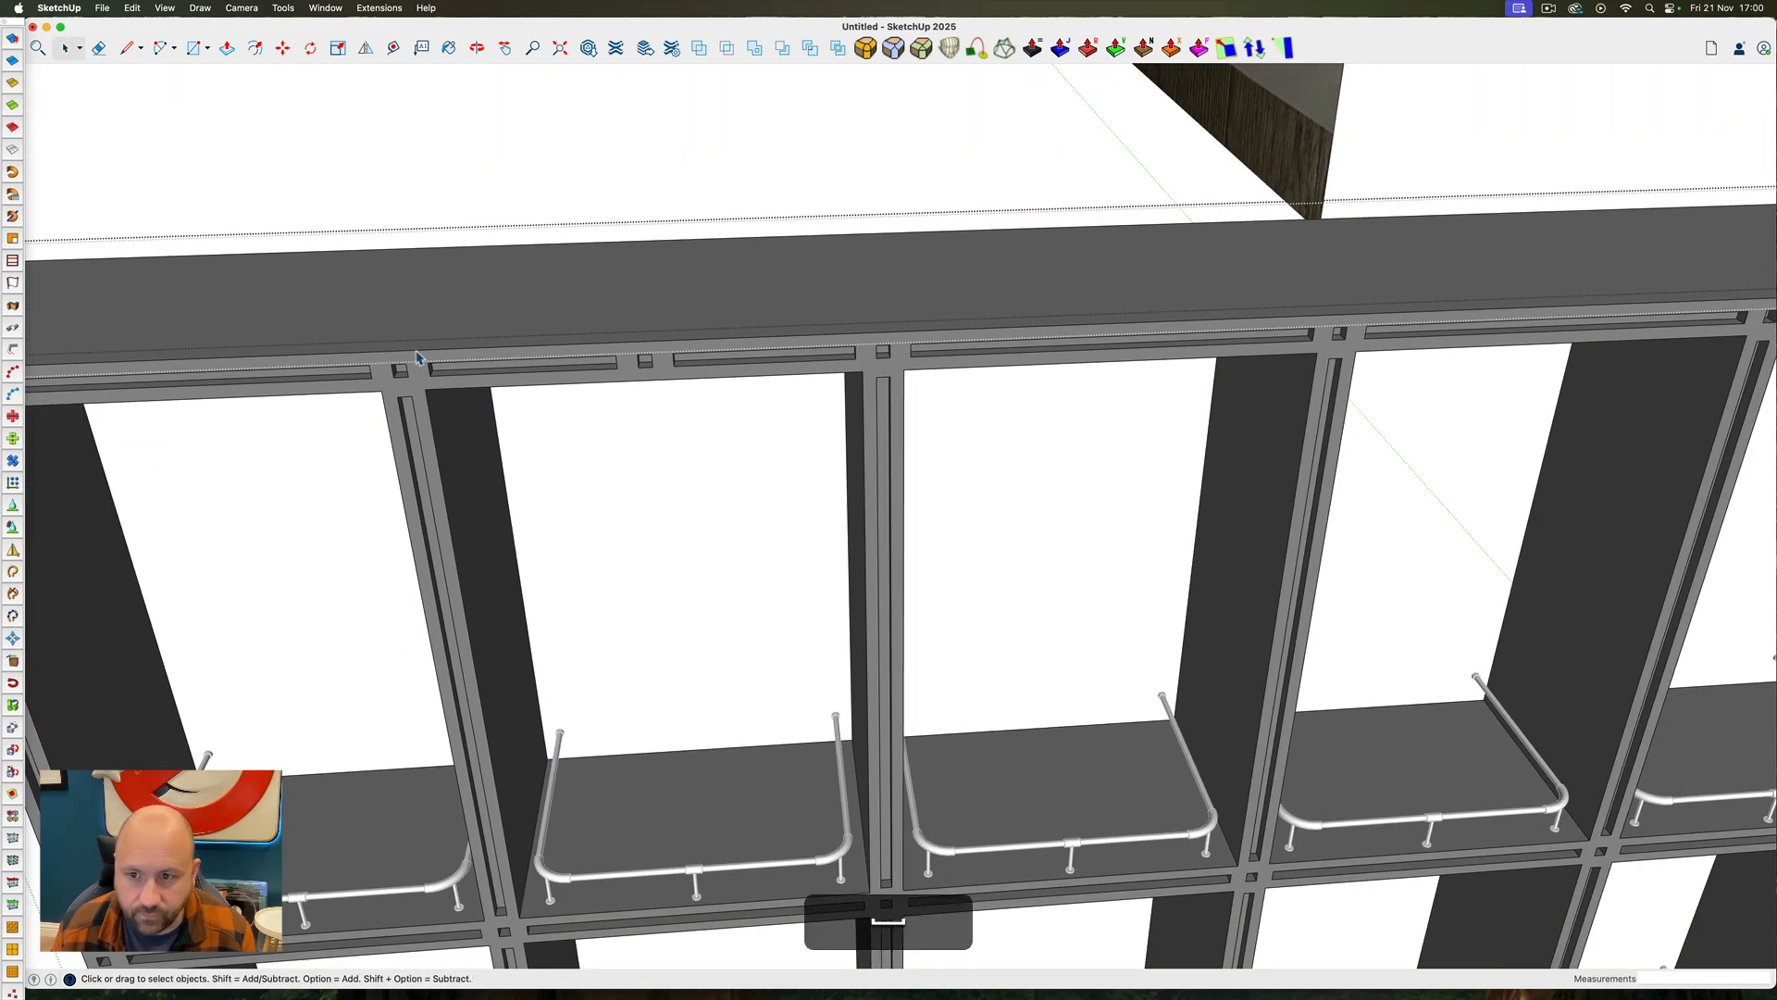
# Select the frame's connected geometry again, check the whole top rail for leftover stray edges and close the frame
pyautogui.tripleClick(389, 350)
pyautogui.scroll(-5, 388, 350)
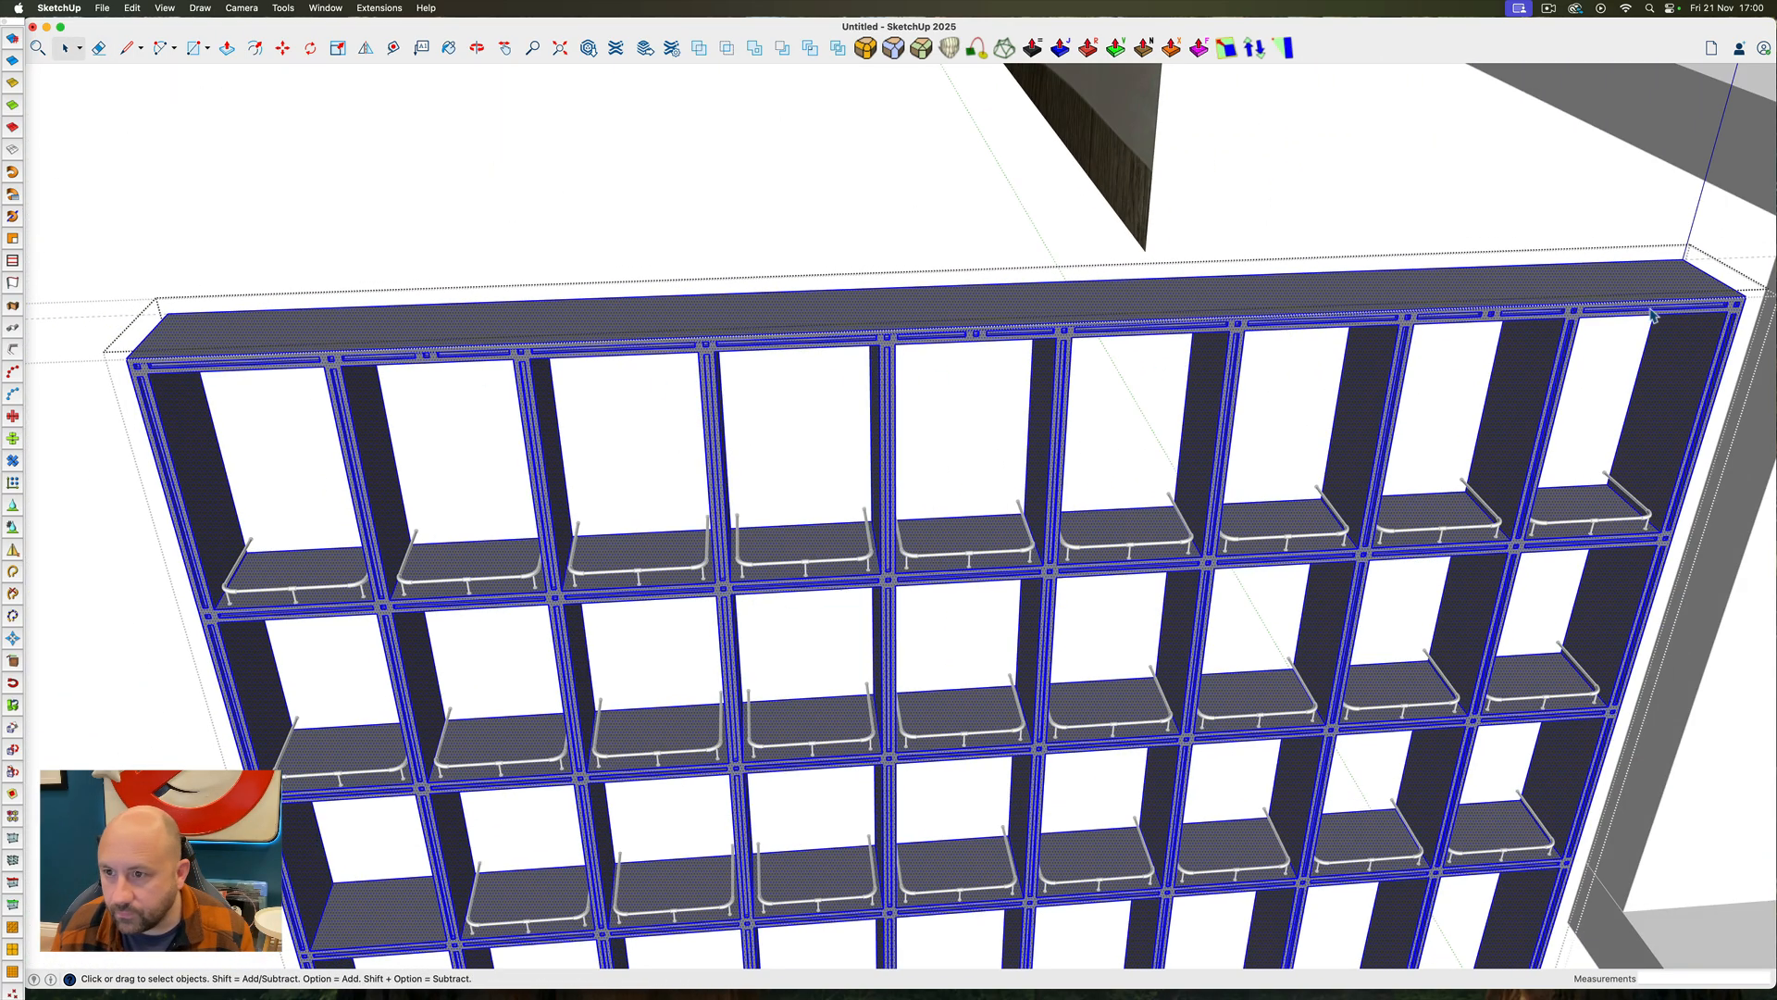
pyautogui.scroll(5, 1652, 315)
pyautogui.scroll(-10, 1029, 329)
pyautogui.press('space')
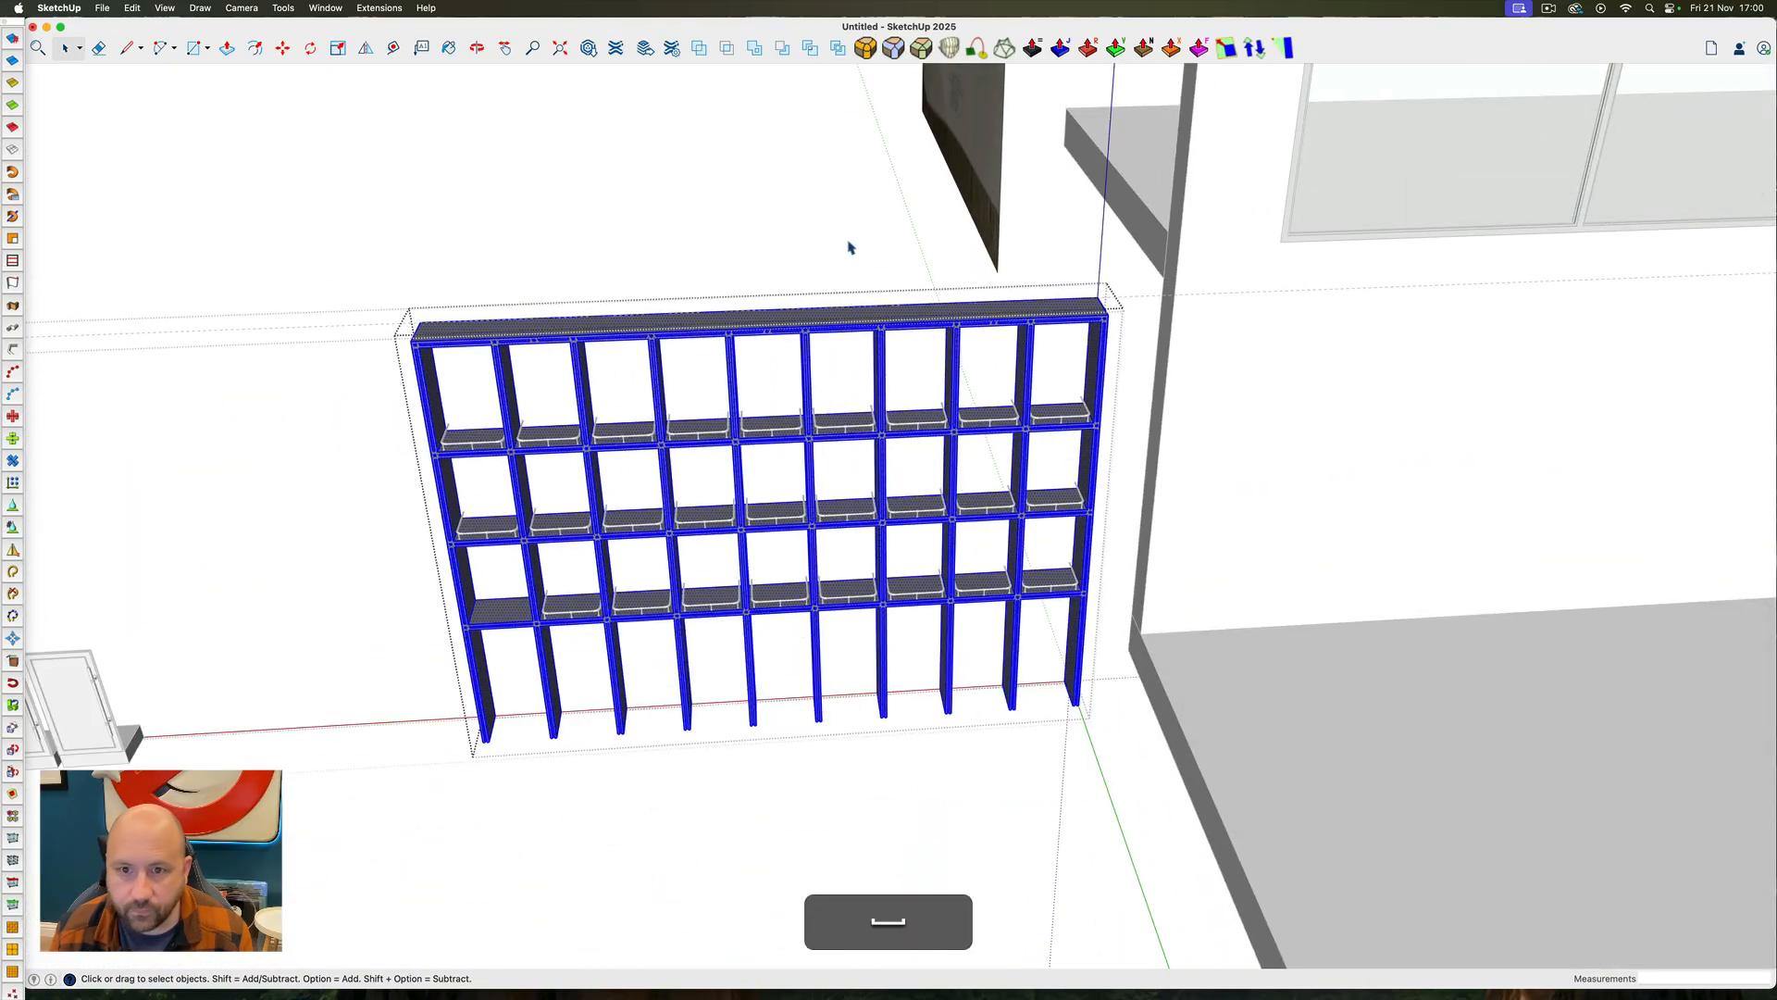
pyautogui.click(849, 244)
# Draw a horizontal rectangle about 9' 4" by 20' 6" from the floor slab's edge through the uprights and extrude it down past their ends
pyautogui.keyDown('ctrl'); pyautogui.keyDown('super'); pyautogui.moveTo(990, 372); pyautogui.dragTo(682, 290); pyautogui.keyUp('super'); pyautogui.keyUp('ctrl')
pyautogui.press('space')
pyautogui.click(466, 327)
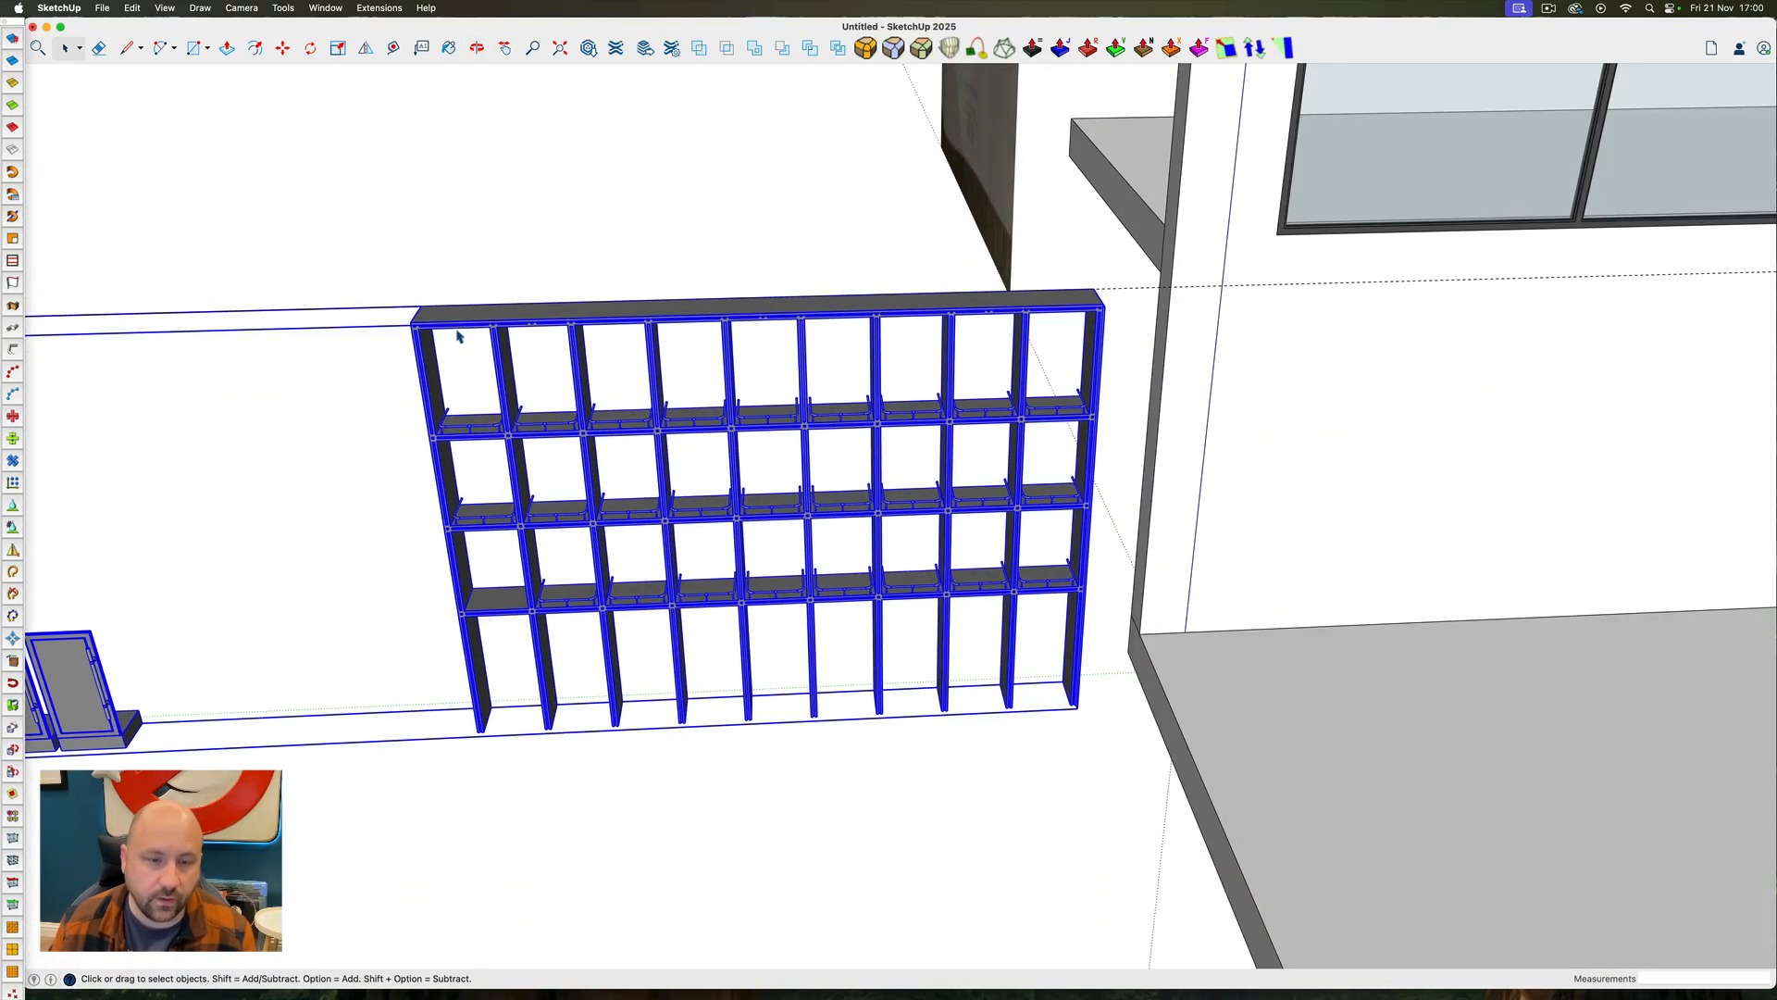
pyautogui.keyDown('ctrl'); pyautogui.keyDown('super'); pyautogui.moveTo(662, 512); pyautogui.dragTo(786, 503); pyautogui.keyUp('super'); pyautogui.keyUp('ctrl')
pyautogui.press('ctrl+super+r')
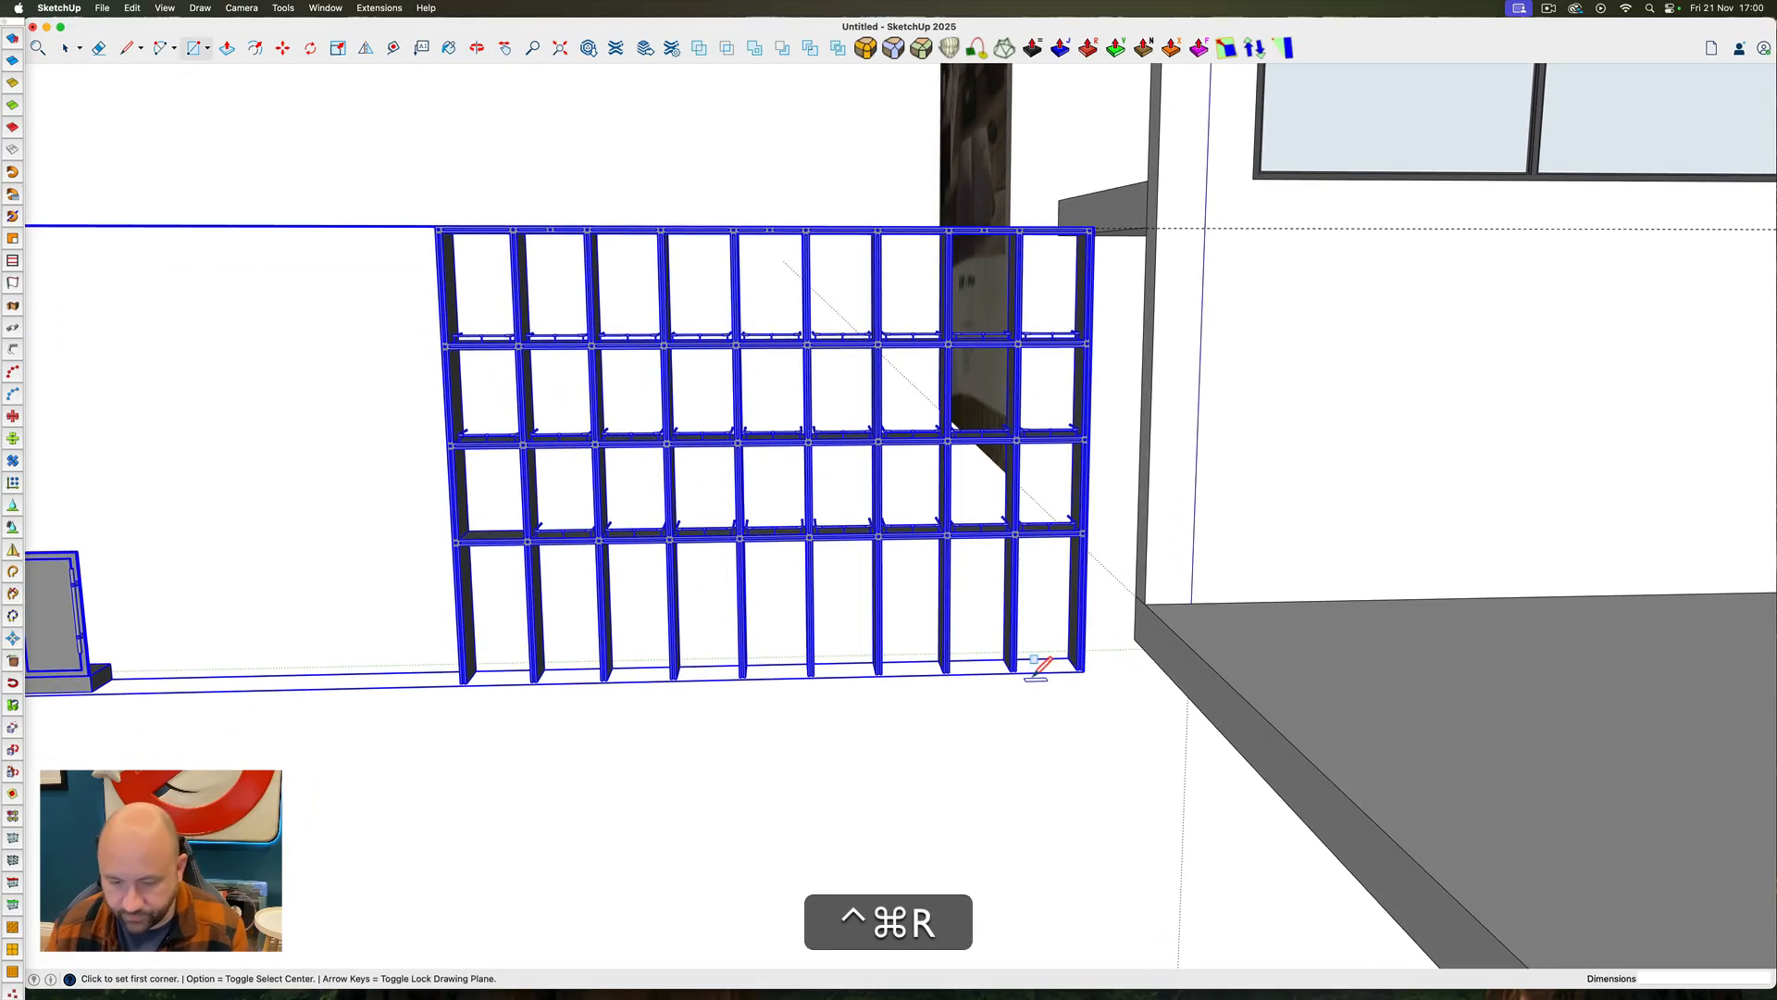
pyautogui.click(1166, 629)
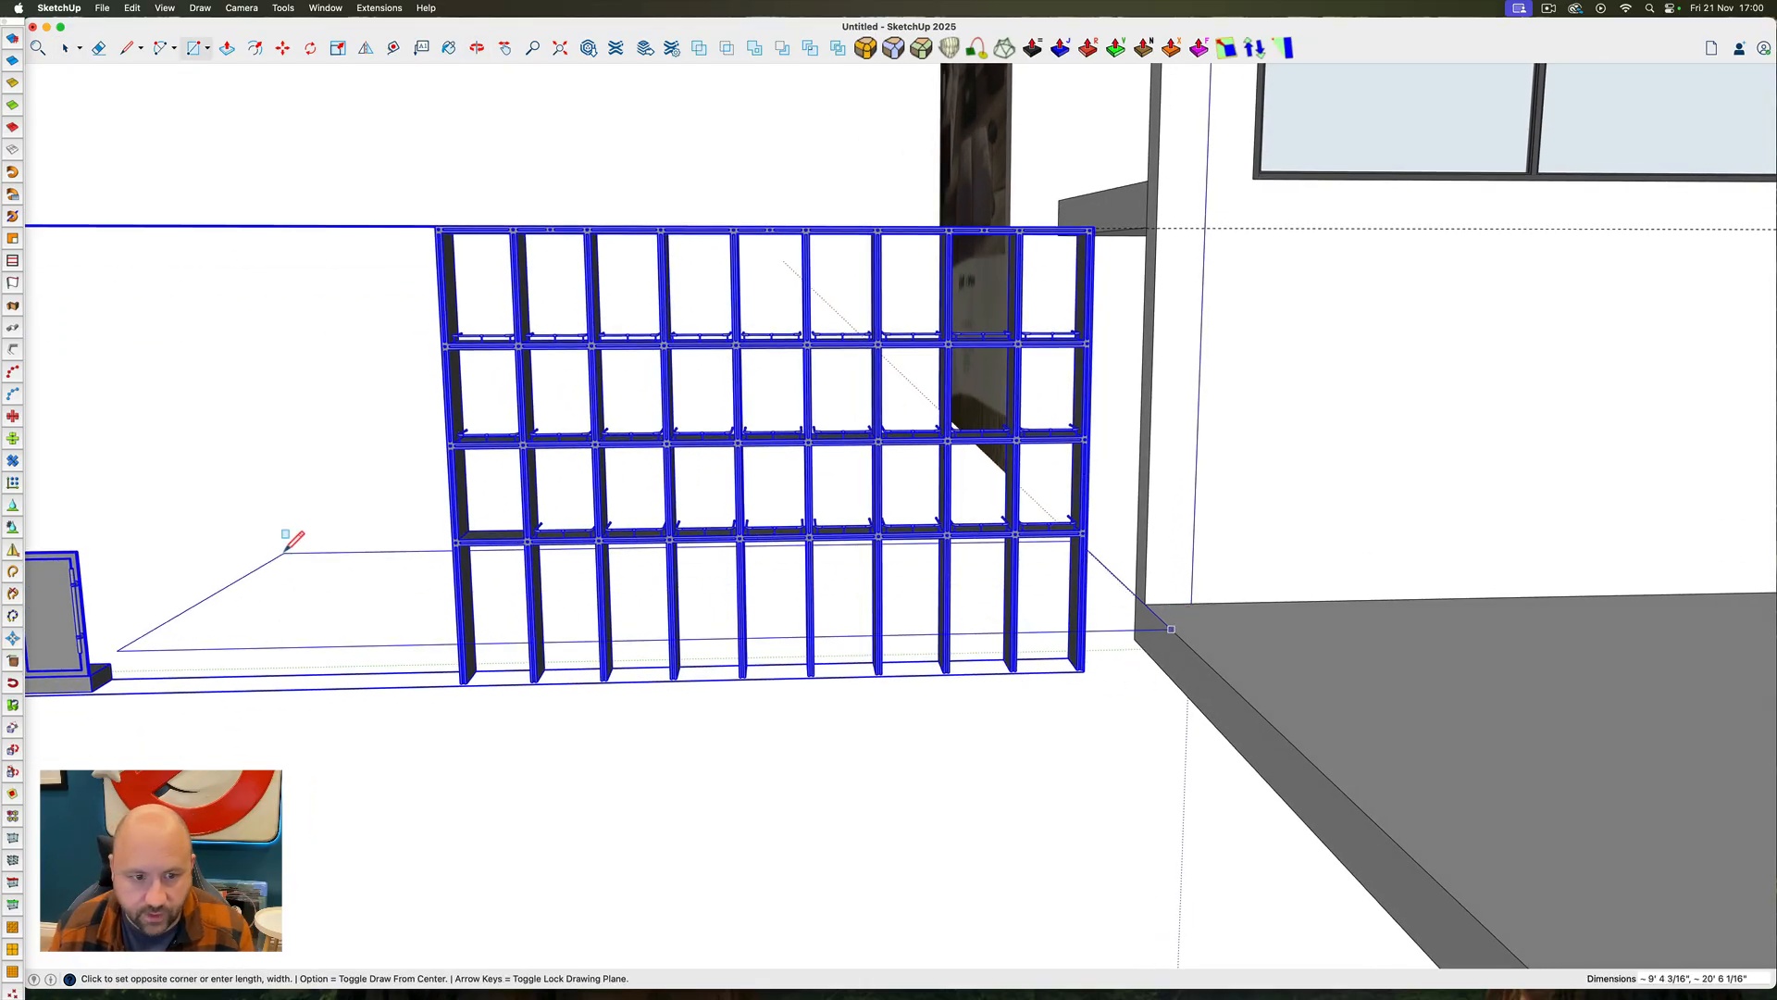
pyautogui.click(285, 553)
pyautogui.press('p')
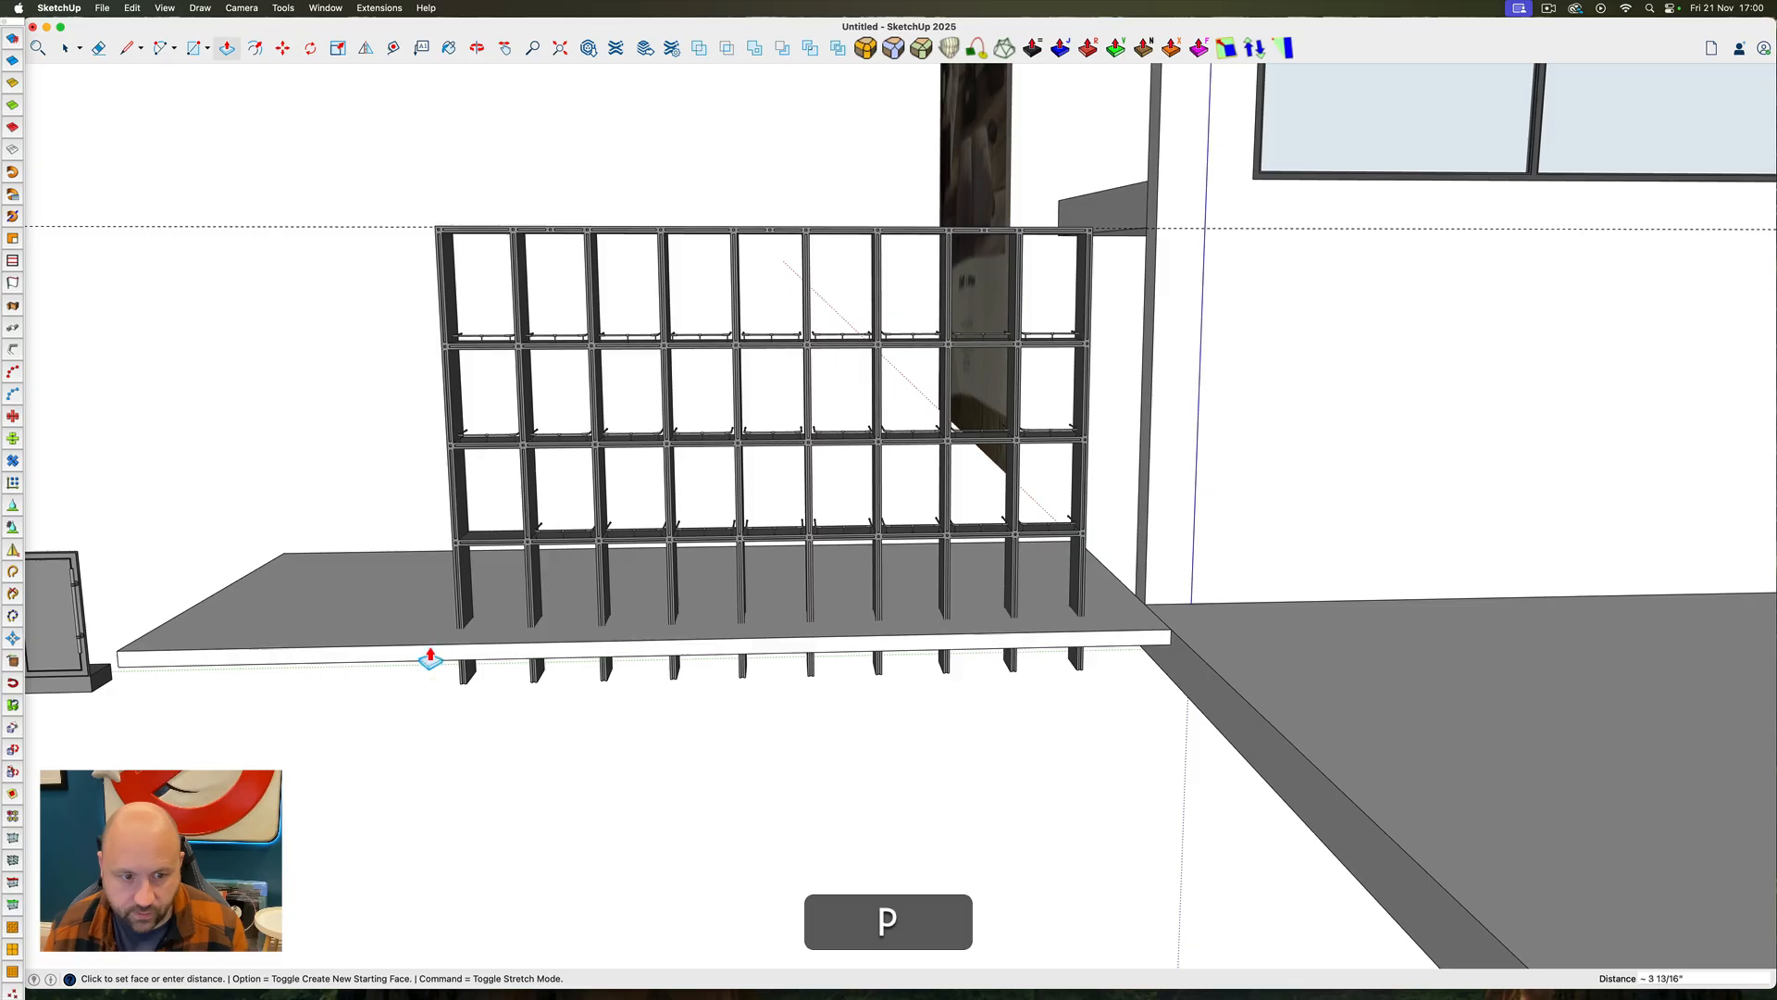
pyautogui.click(428, 650)
pyautogui.click(468, 796)
# Select all of the new box's geometry and make it a group
pyautogui.press('space')
pyautogui.tripleClick(526, 701)
pyautogui.rightClick(527, 702)
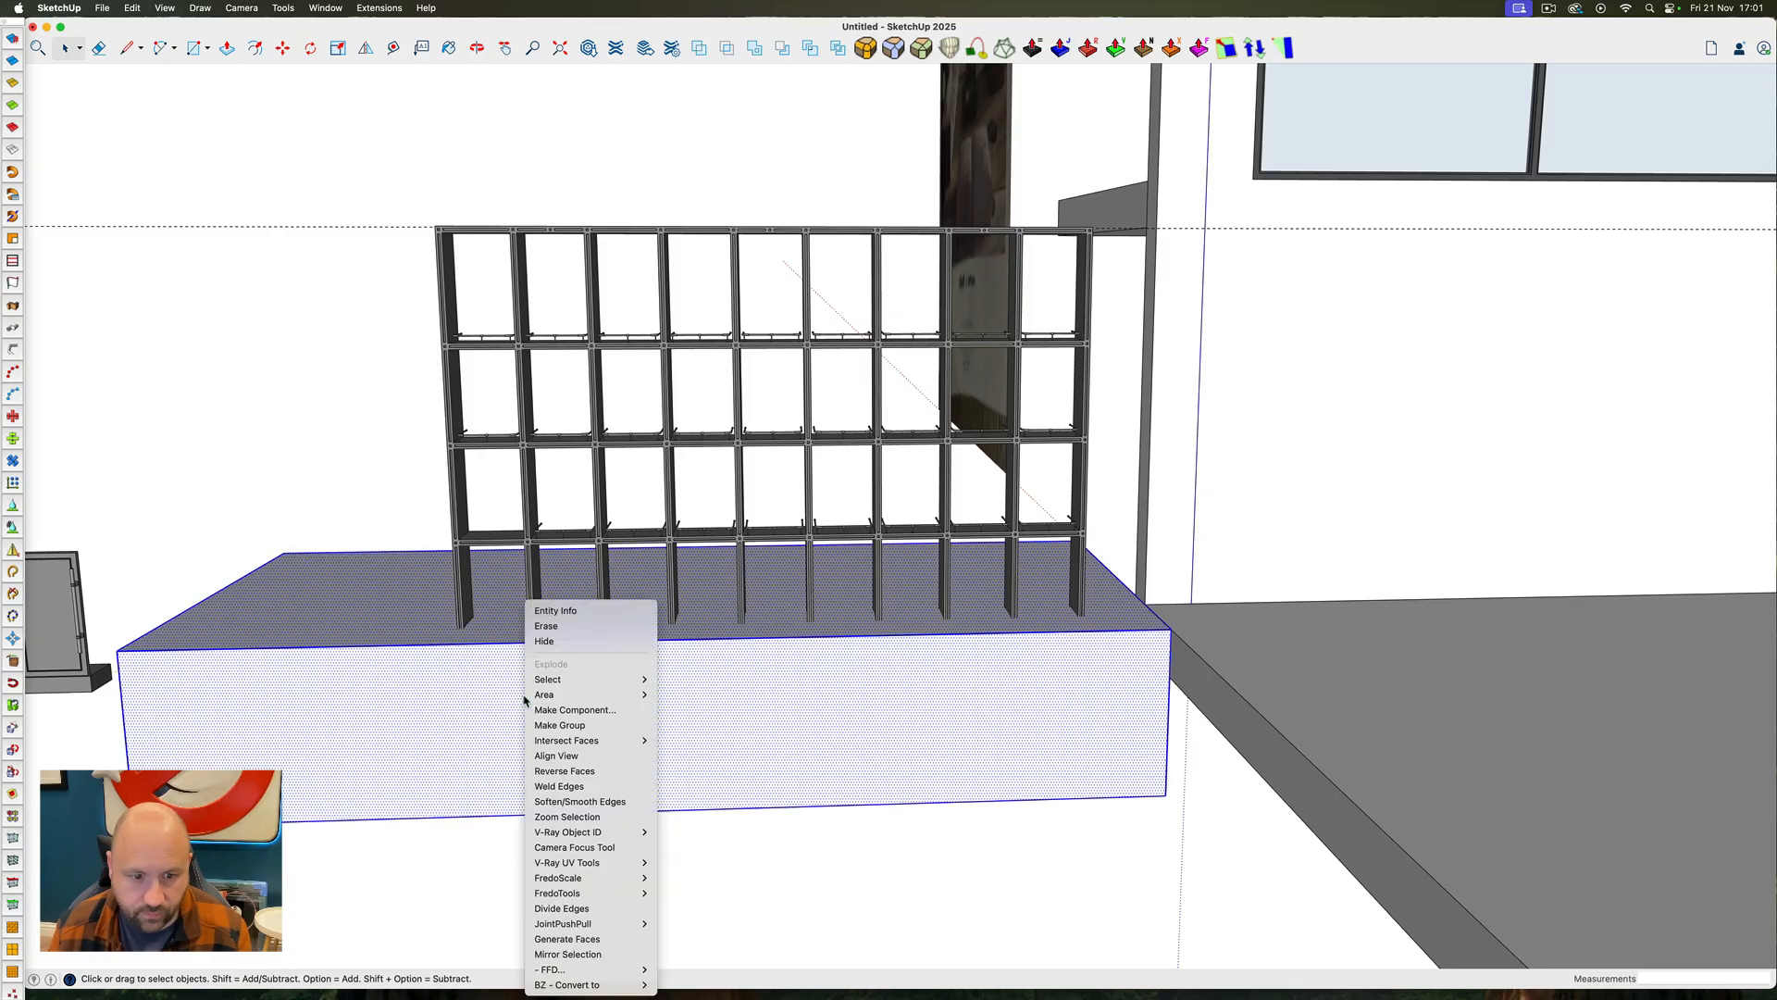
pyautogui.click(568, 726)
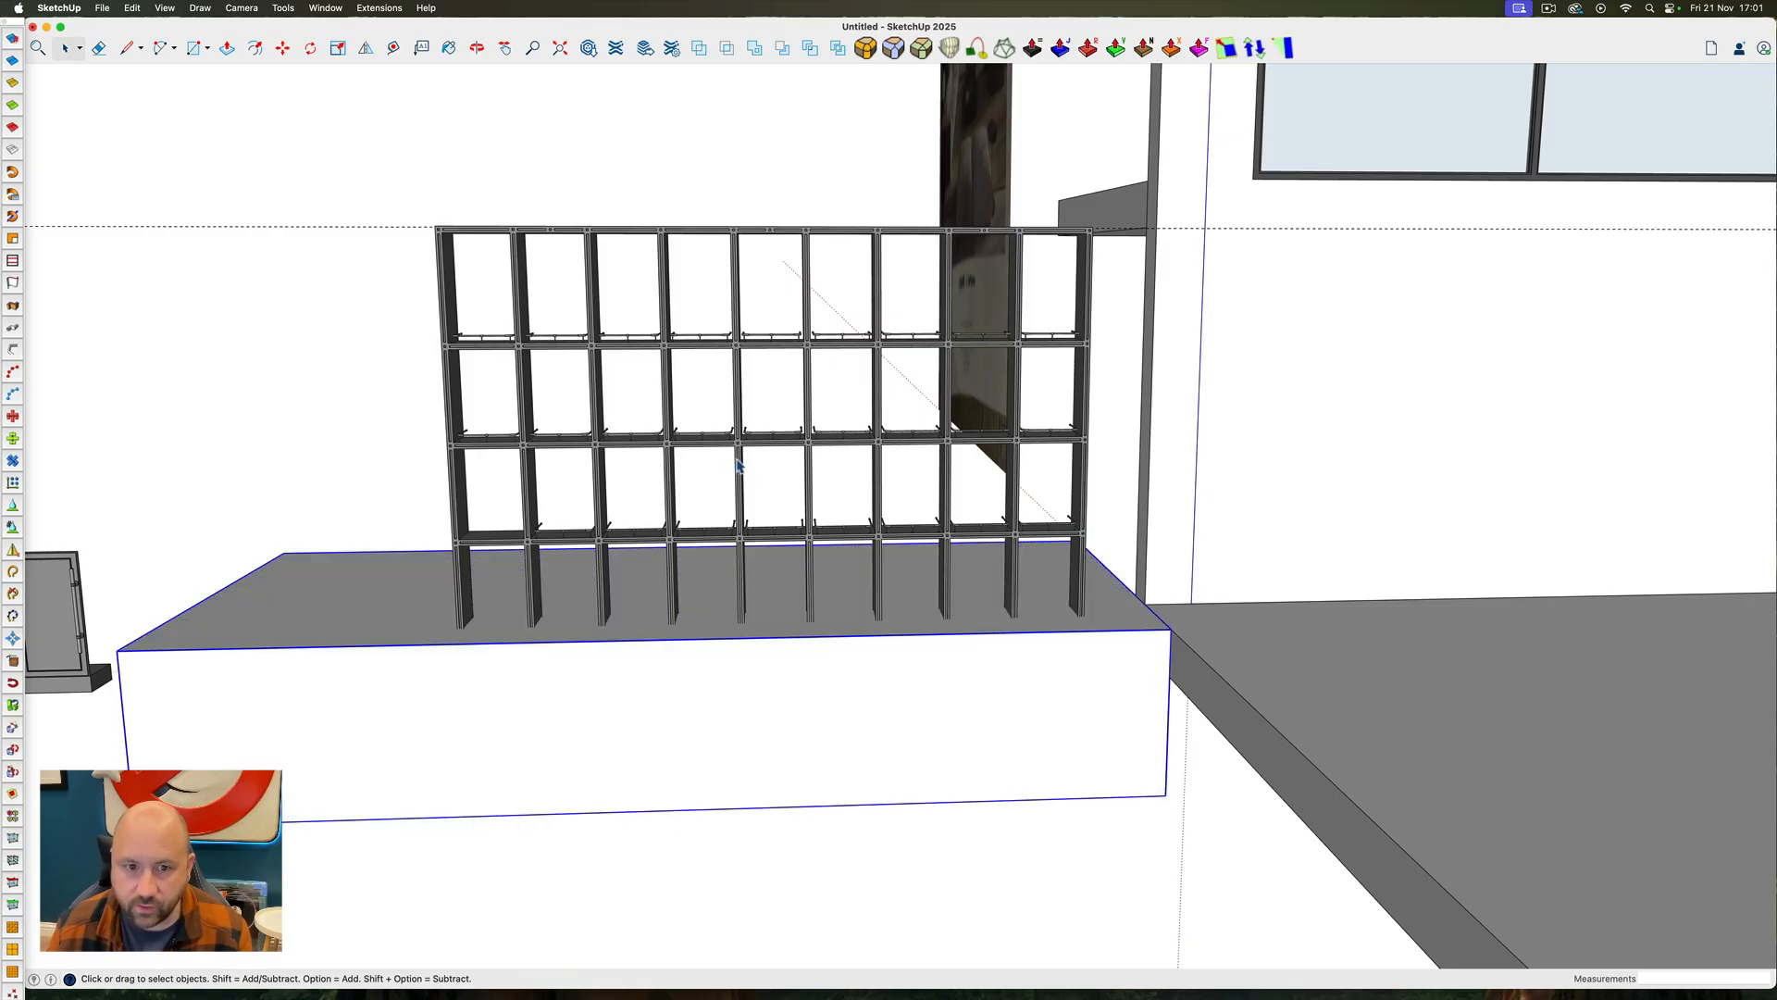
# Copy the box group, delete the original and paste it in place inside the opened shelving unit
pyautogui.press('super+shift+i')
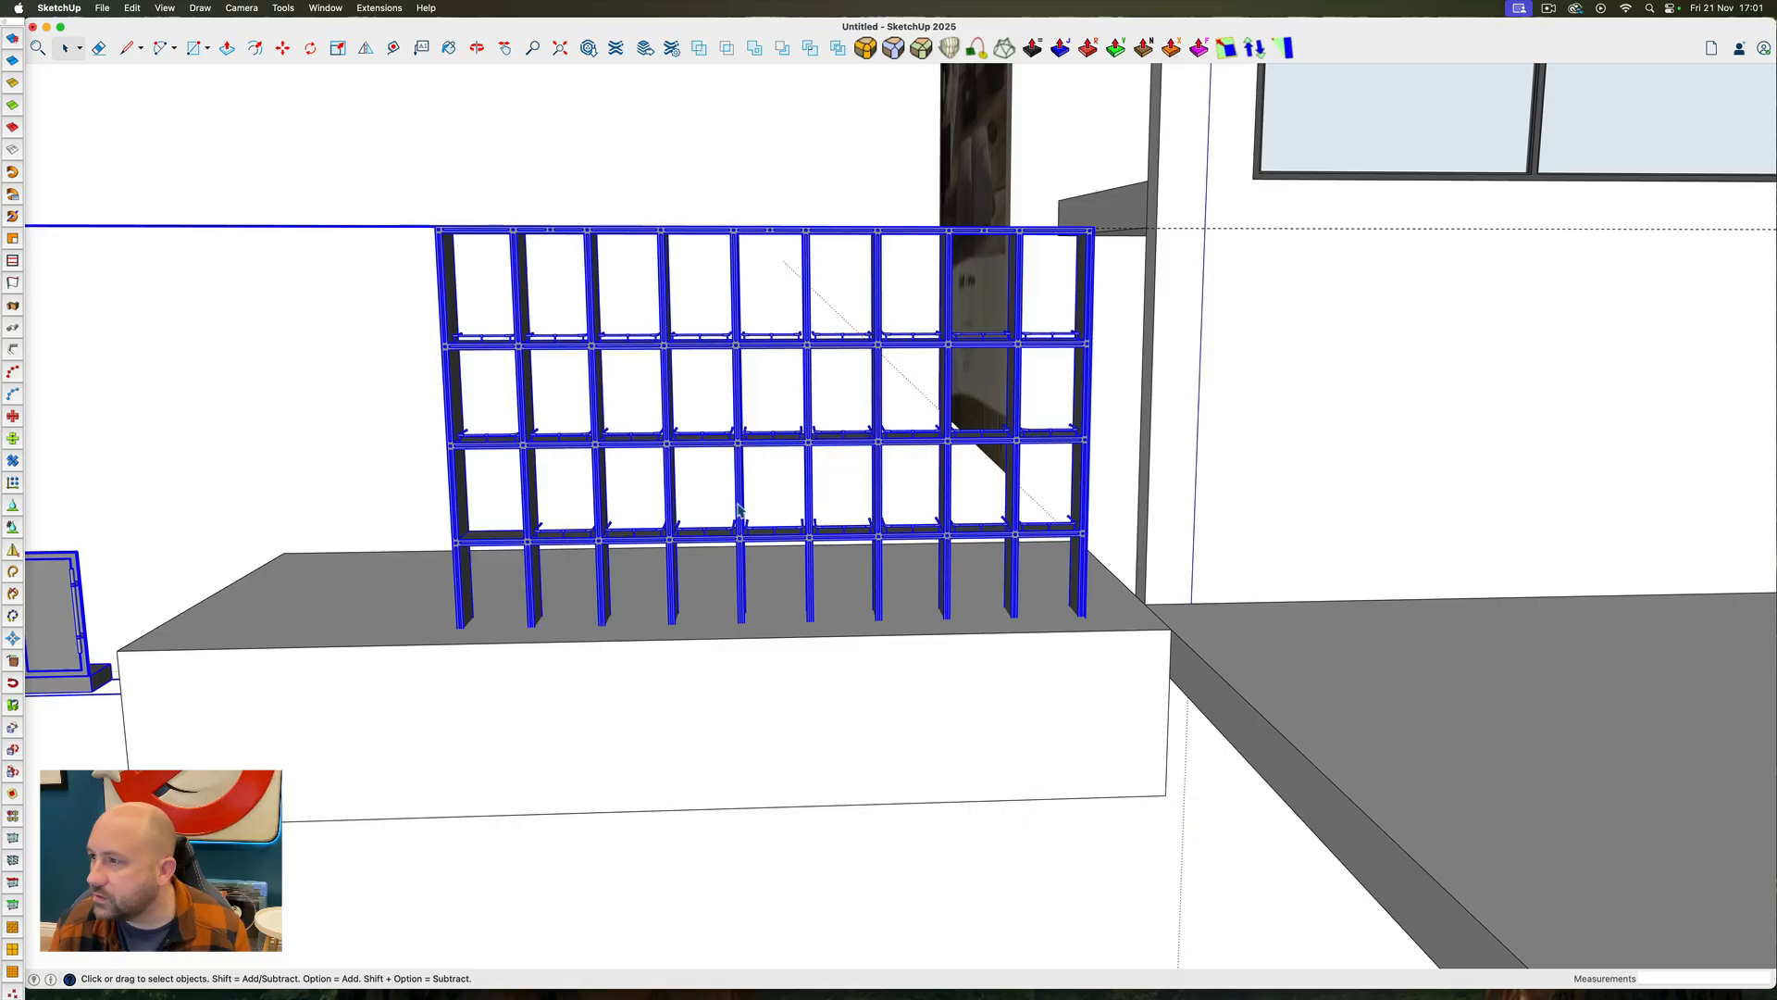
pyautogui.keyDown('ctrl'); pyautogui.keyDown('super'); pyautogui.moveTo(740, 497); pyautogui.dragTo(856, 671, button='middle'); pyautogui.keyUp('super'); pyautogui.keyUp('ctrl')
pyautogui.click(888, 798)
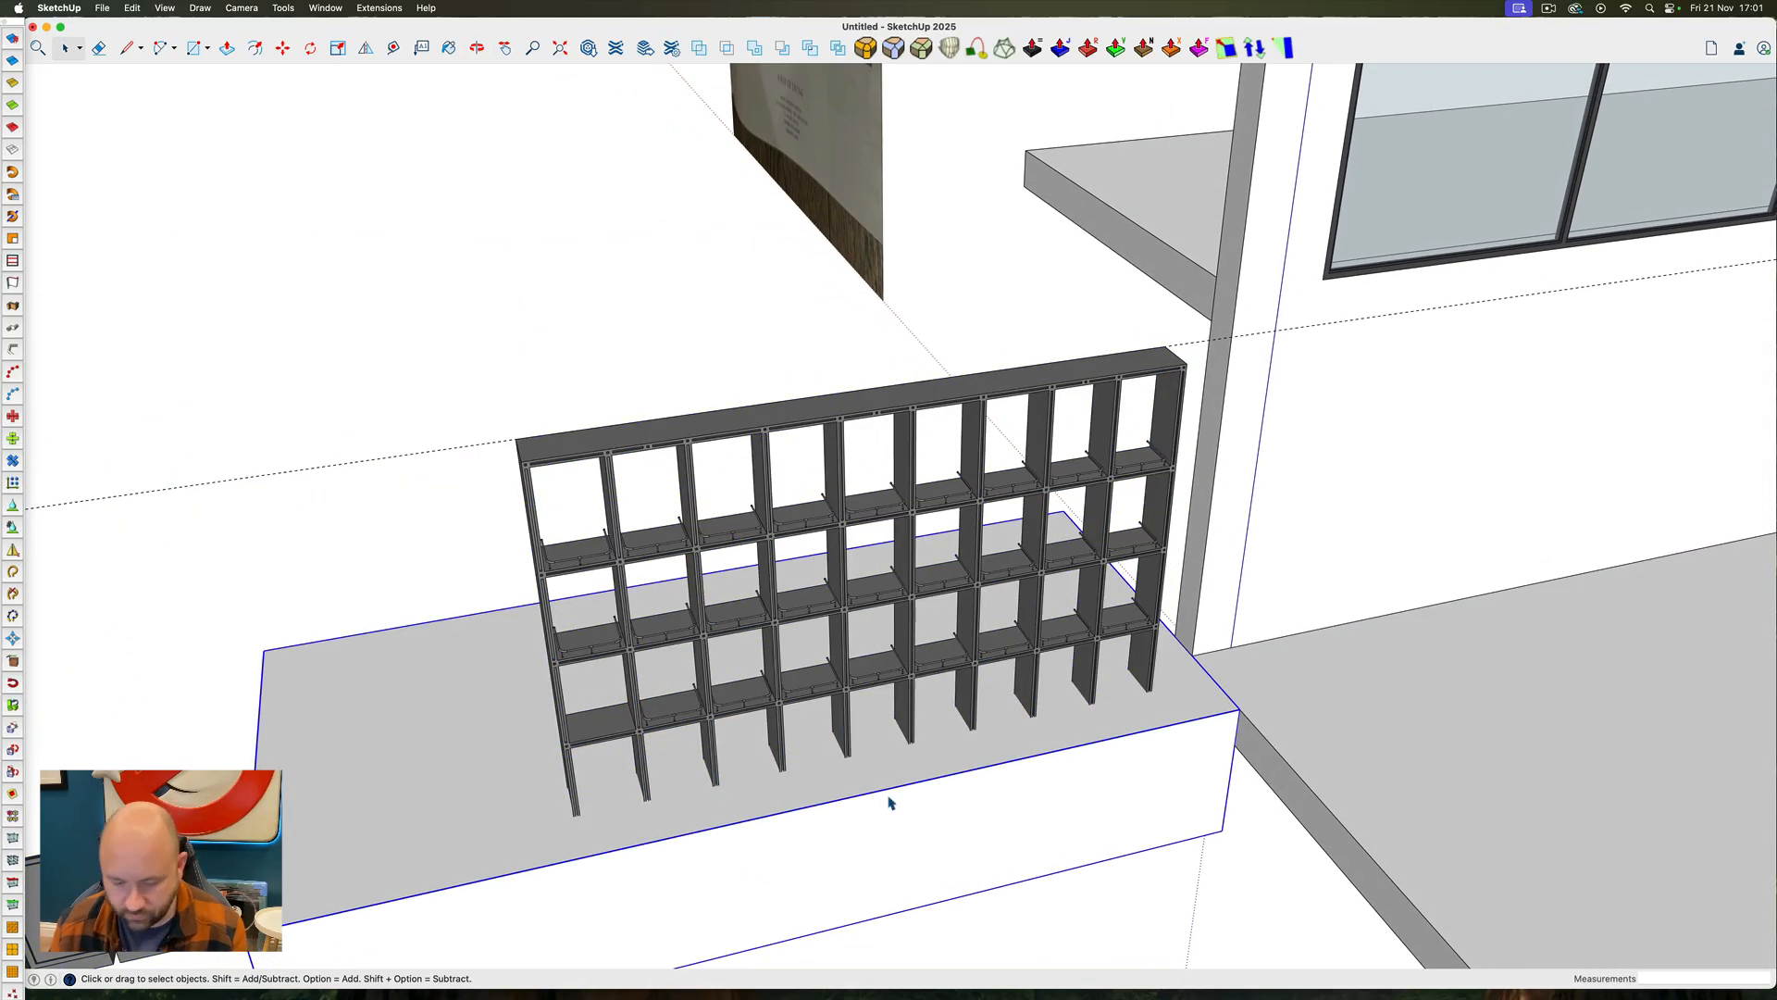
pyautogui.press('super+c')
pyautogui.press('super+BackSpace')
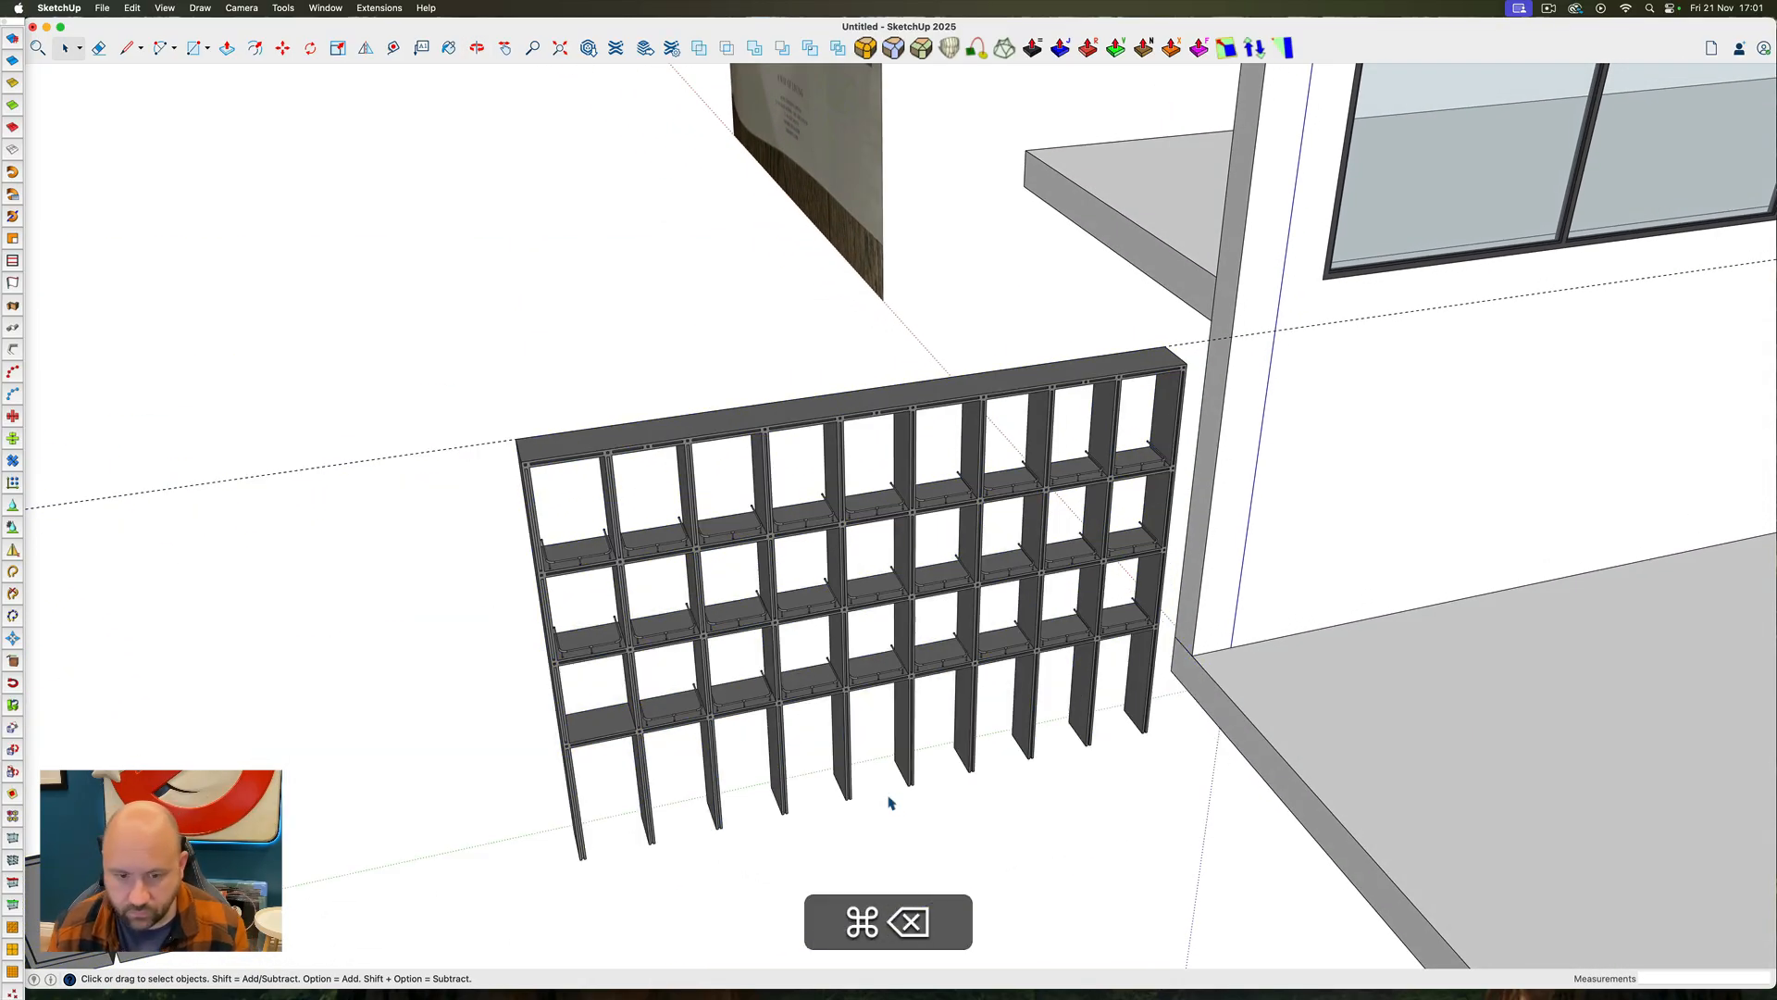
pyautogui.doubleClick(905, 652)
pyautogui.press('super+a')
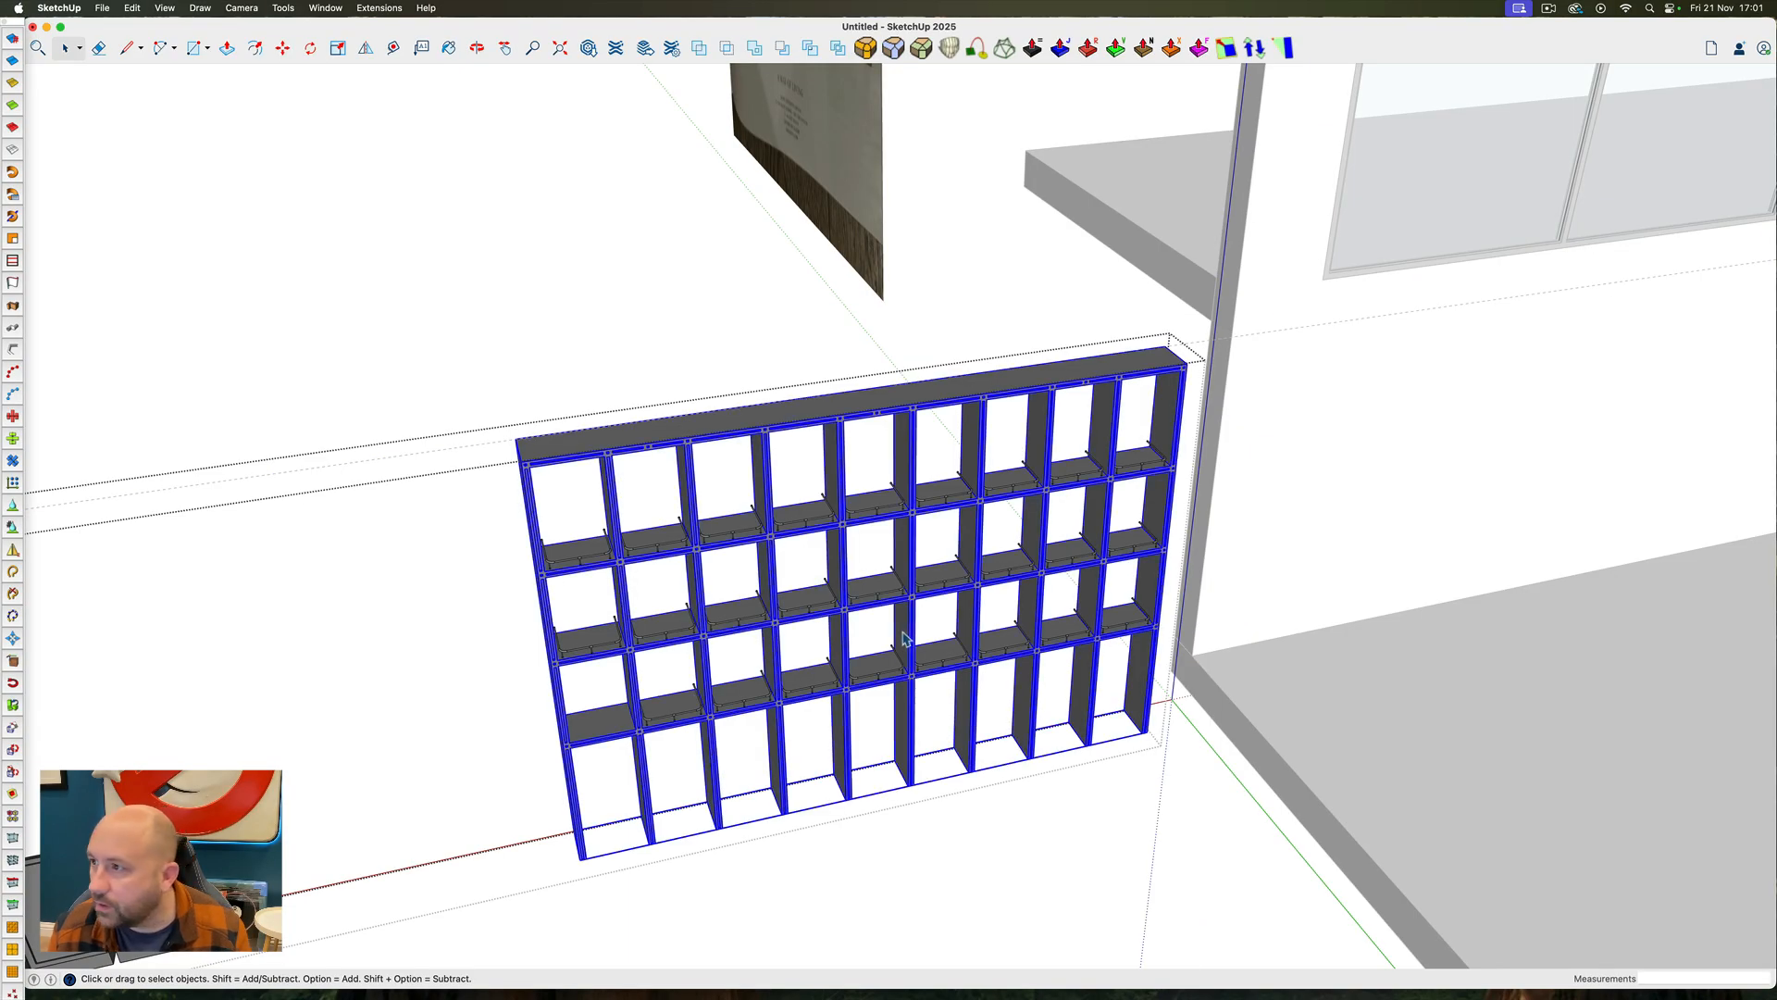
pyautogui.click(135, 9)
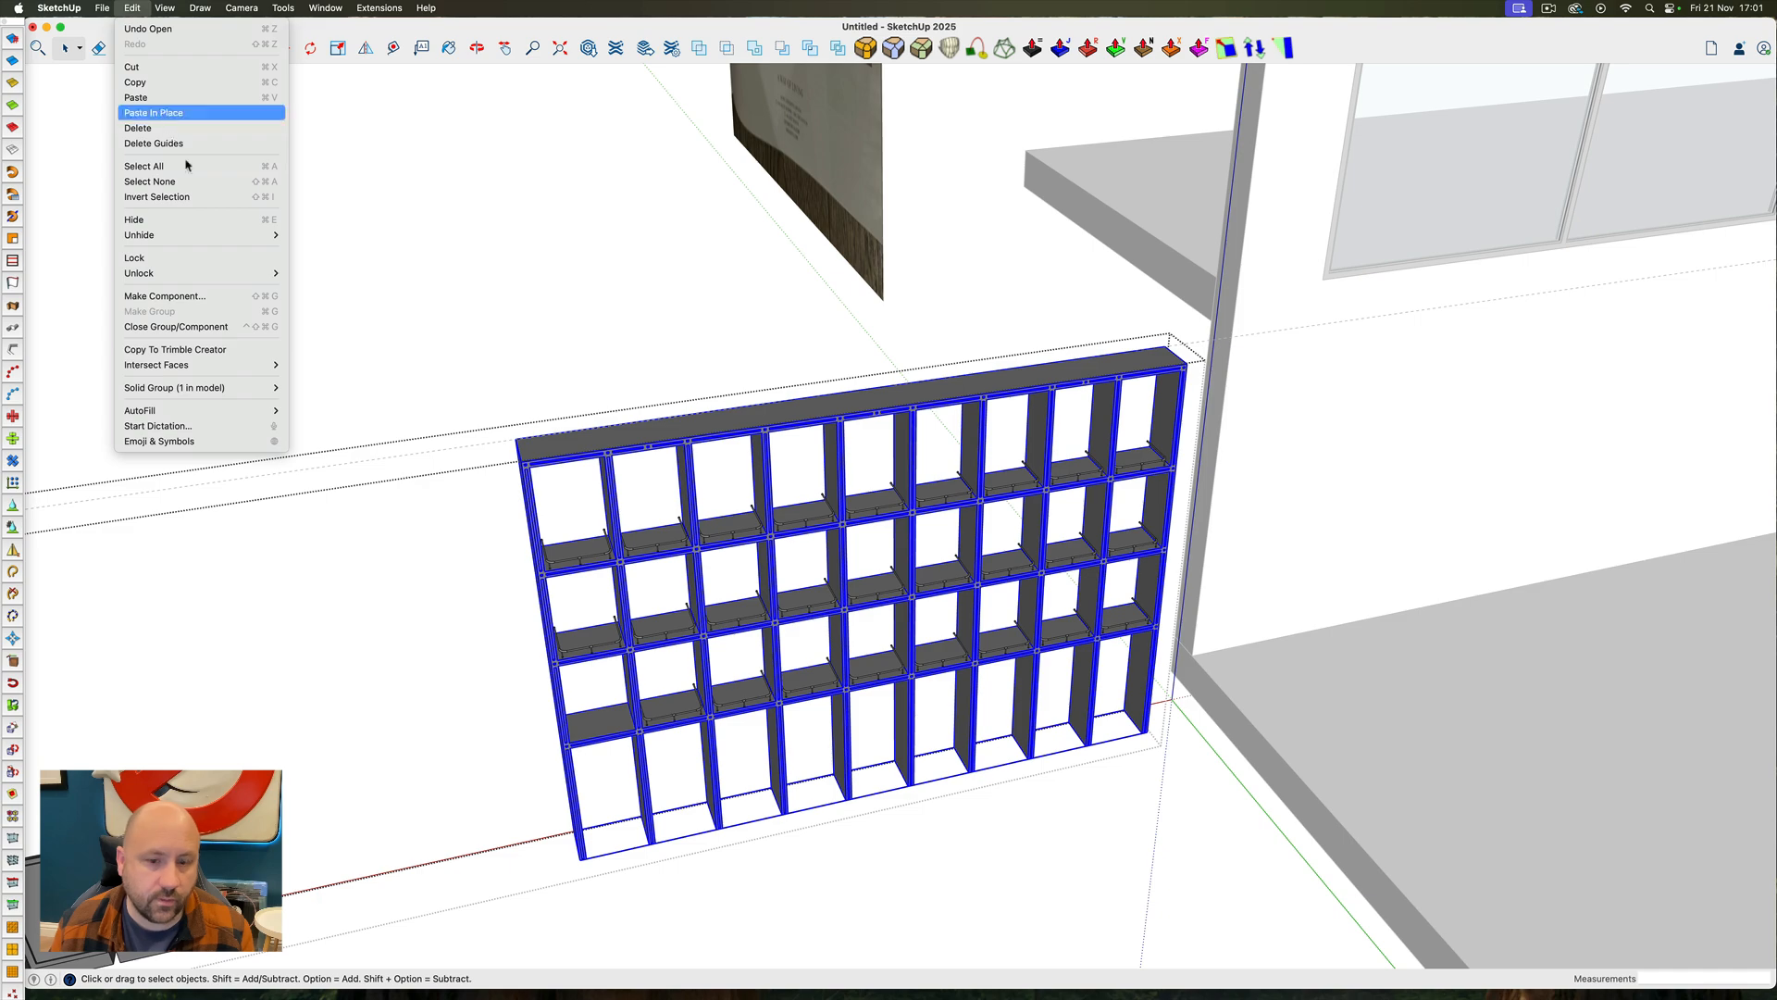
pyautogui.click(171, 112)
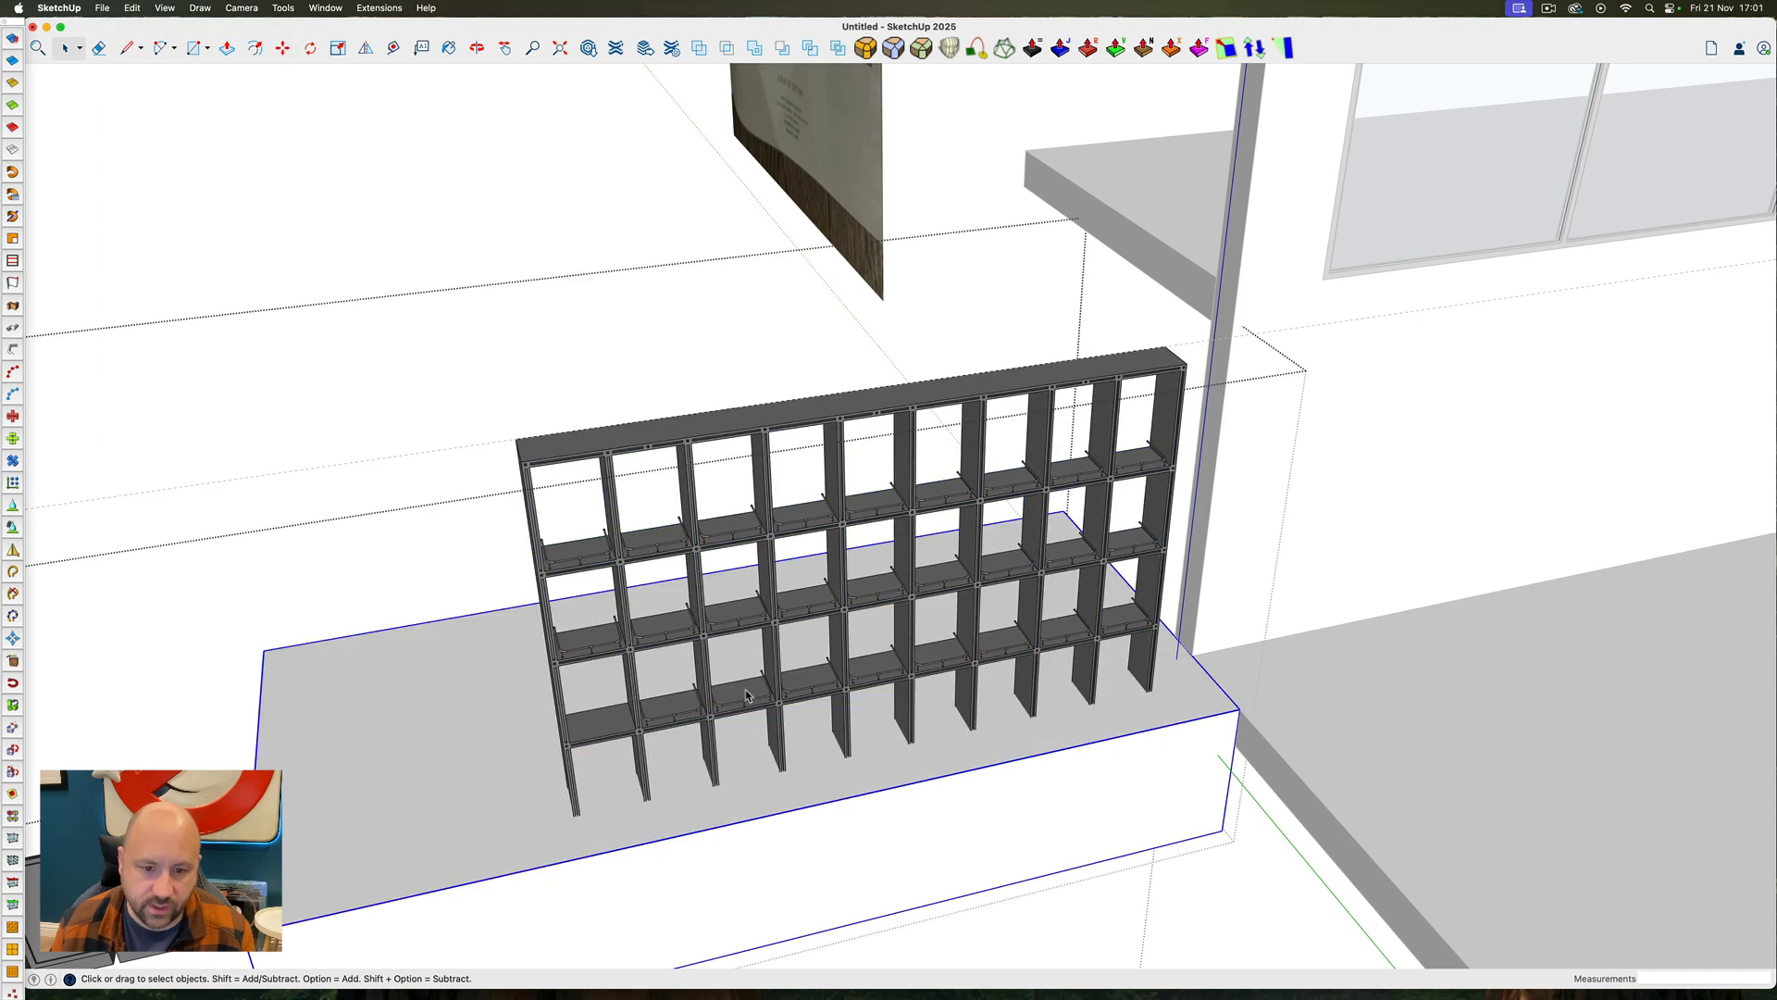
# Subtract the box from the shelving frame with the solid tools to shorten its uprights
pyautogui.click(783, 48)
pyautogui.click(818, 422)
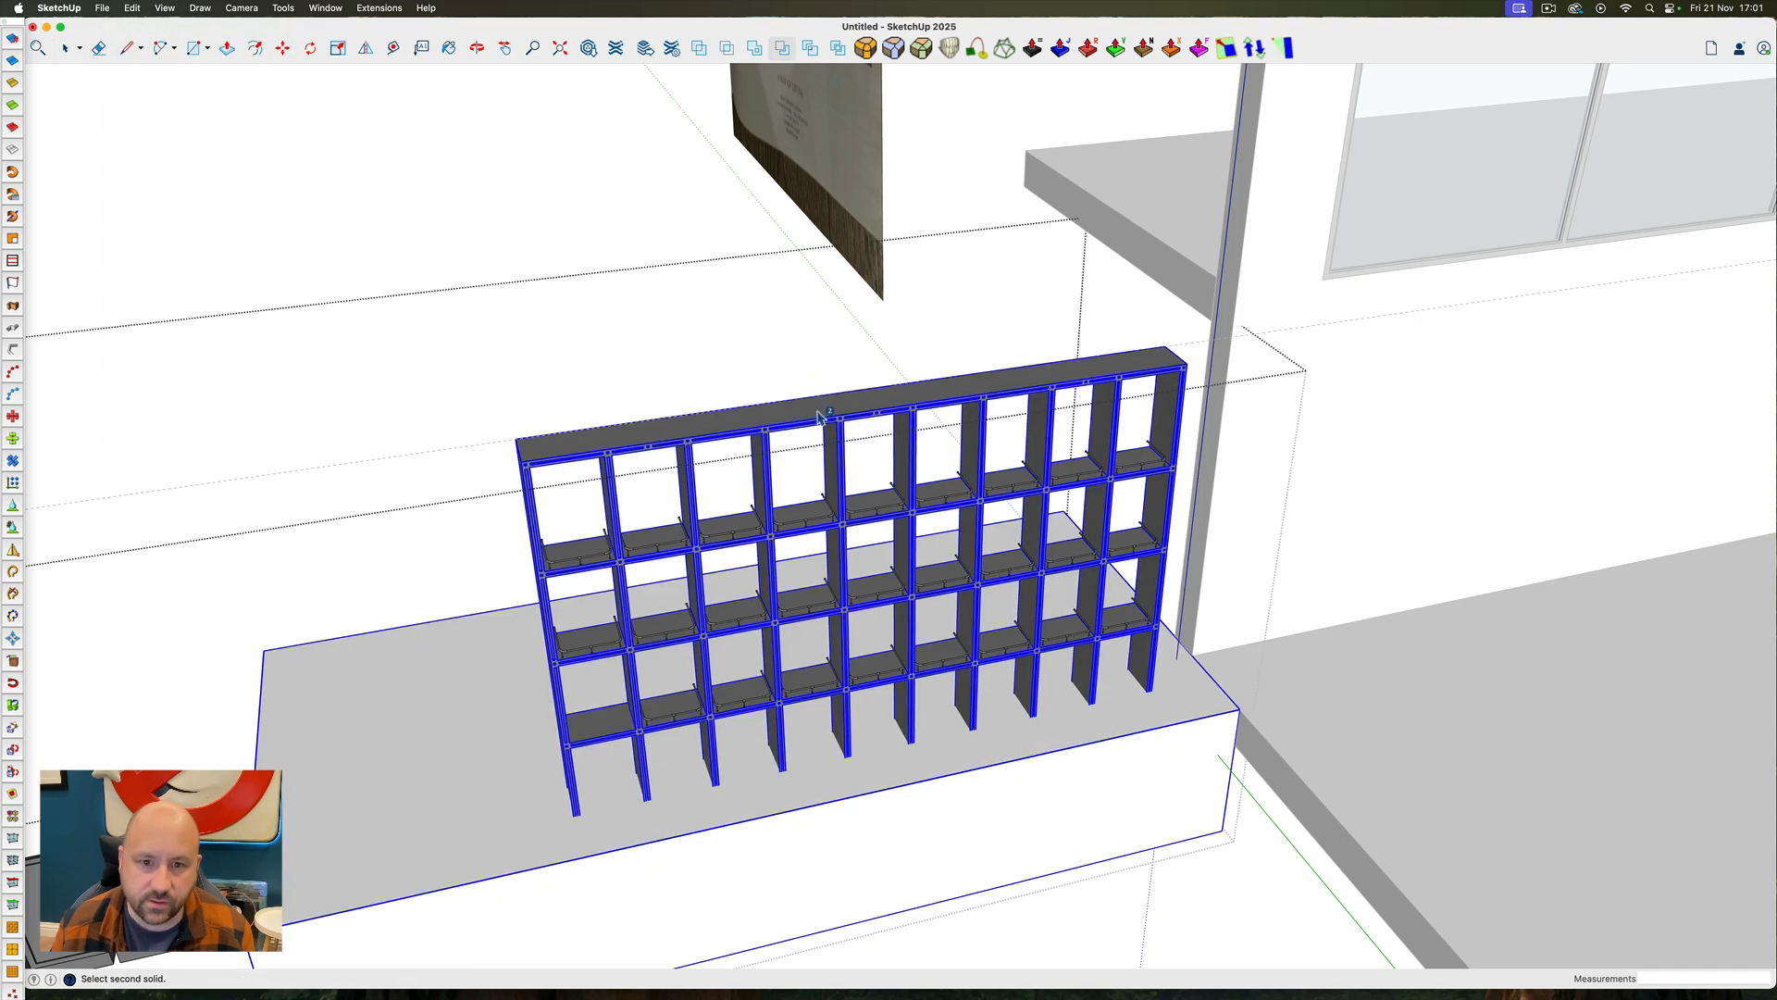
pyautogui.click(818, 418)
pyautogui.press('space')
pyautogui.keyDown('ctrl'); pyautogui.keyDown('super'); pyautogui.moveTo(902, 535); pyautogui.dragTo(603, 639); pyautogui.keyUp('super'); pyautogui.keyUp('ctrl')
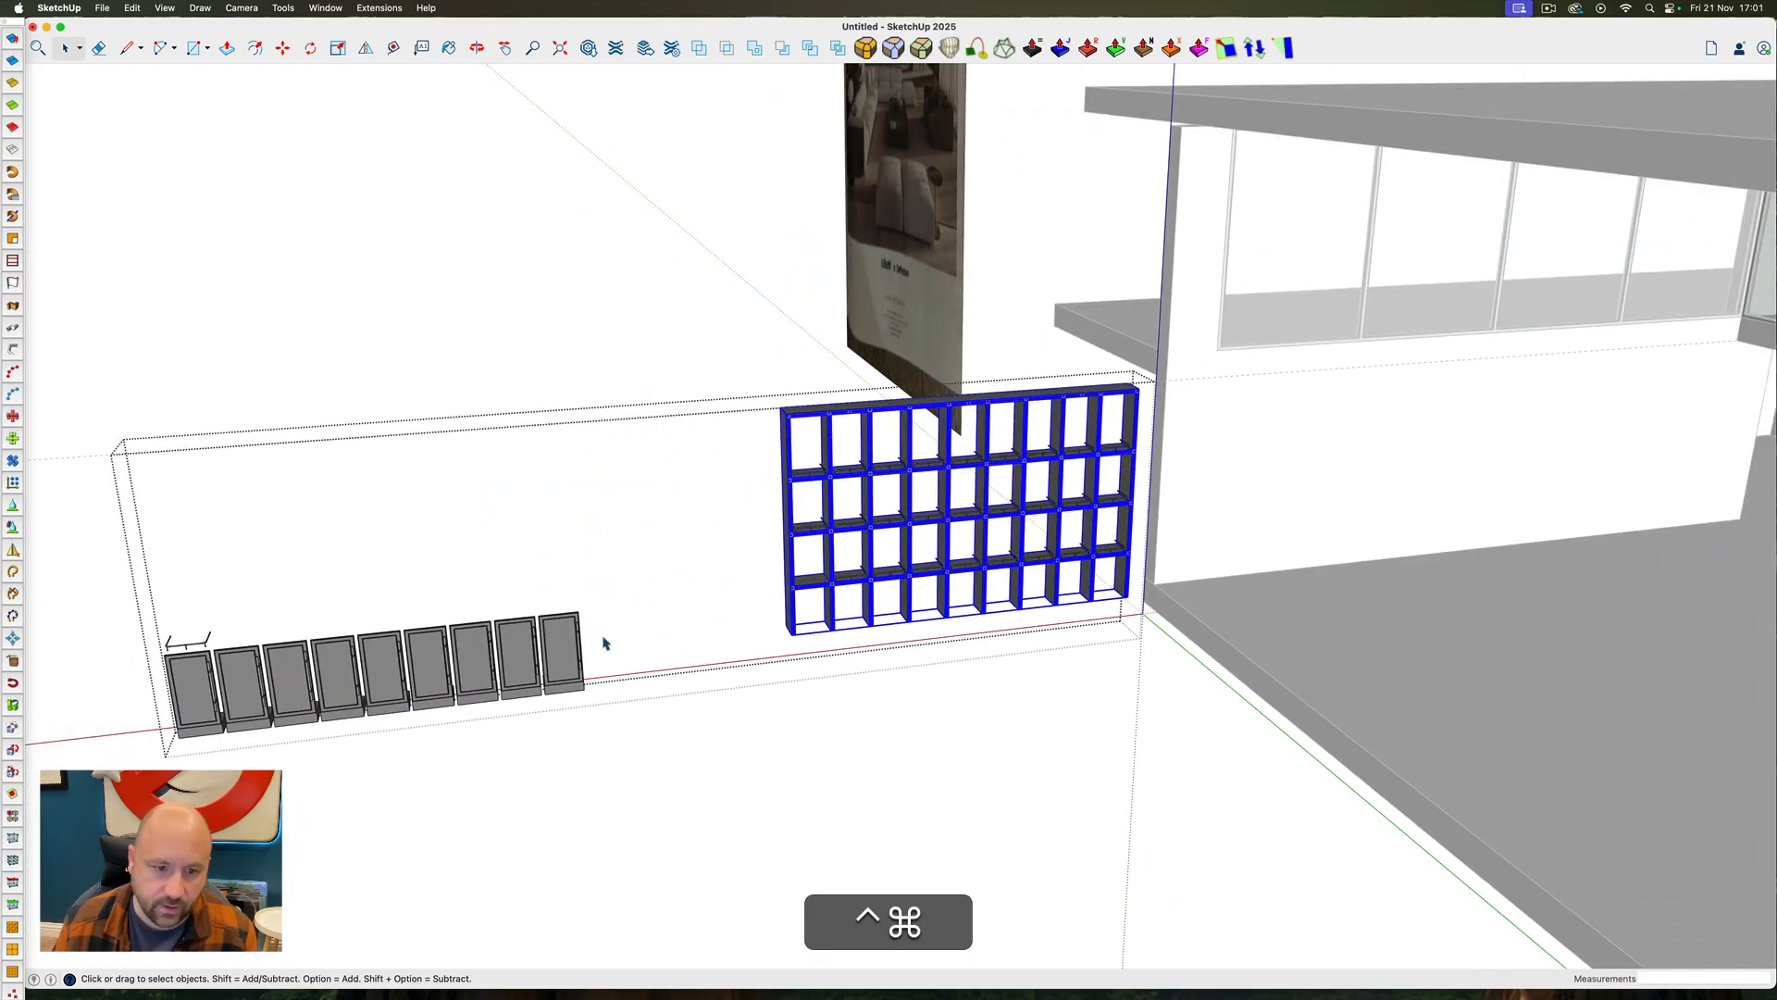
# Select only the railing above the leftmost detached cabinet door and move it 20 sideways, back into the frame's empty bay
pyautogui.scroll(3, 567, 685)
pyautogui.scroll(-3, 622, 700)
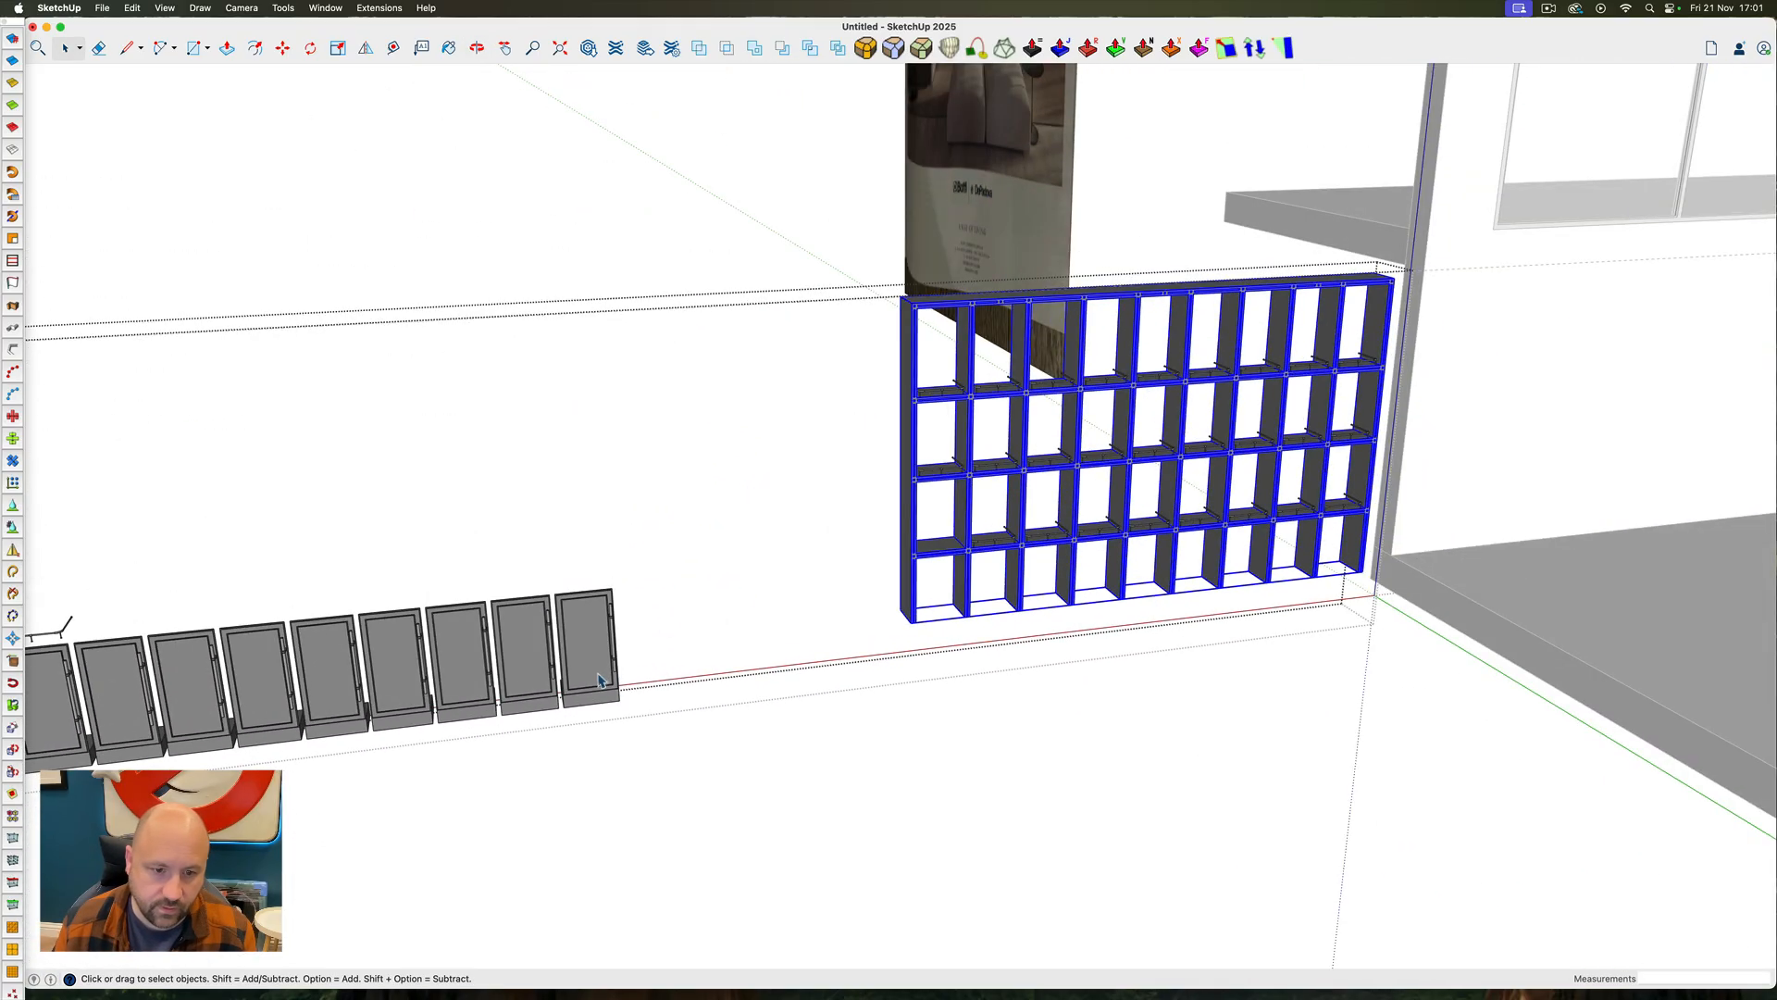
pyautogui.click(599, 673)
pyautogui.scroll(-2, 604, 685)
pyautogui.moveTo(210, 562); pyautogui.dragTo(695, 811)
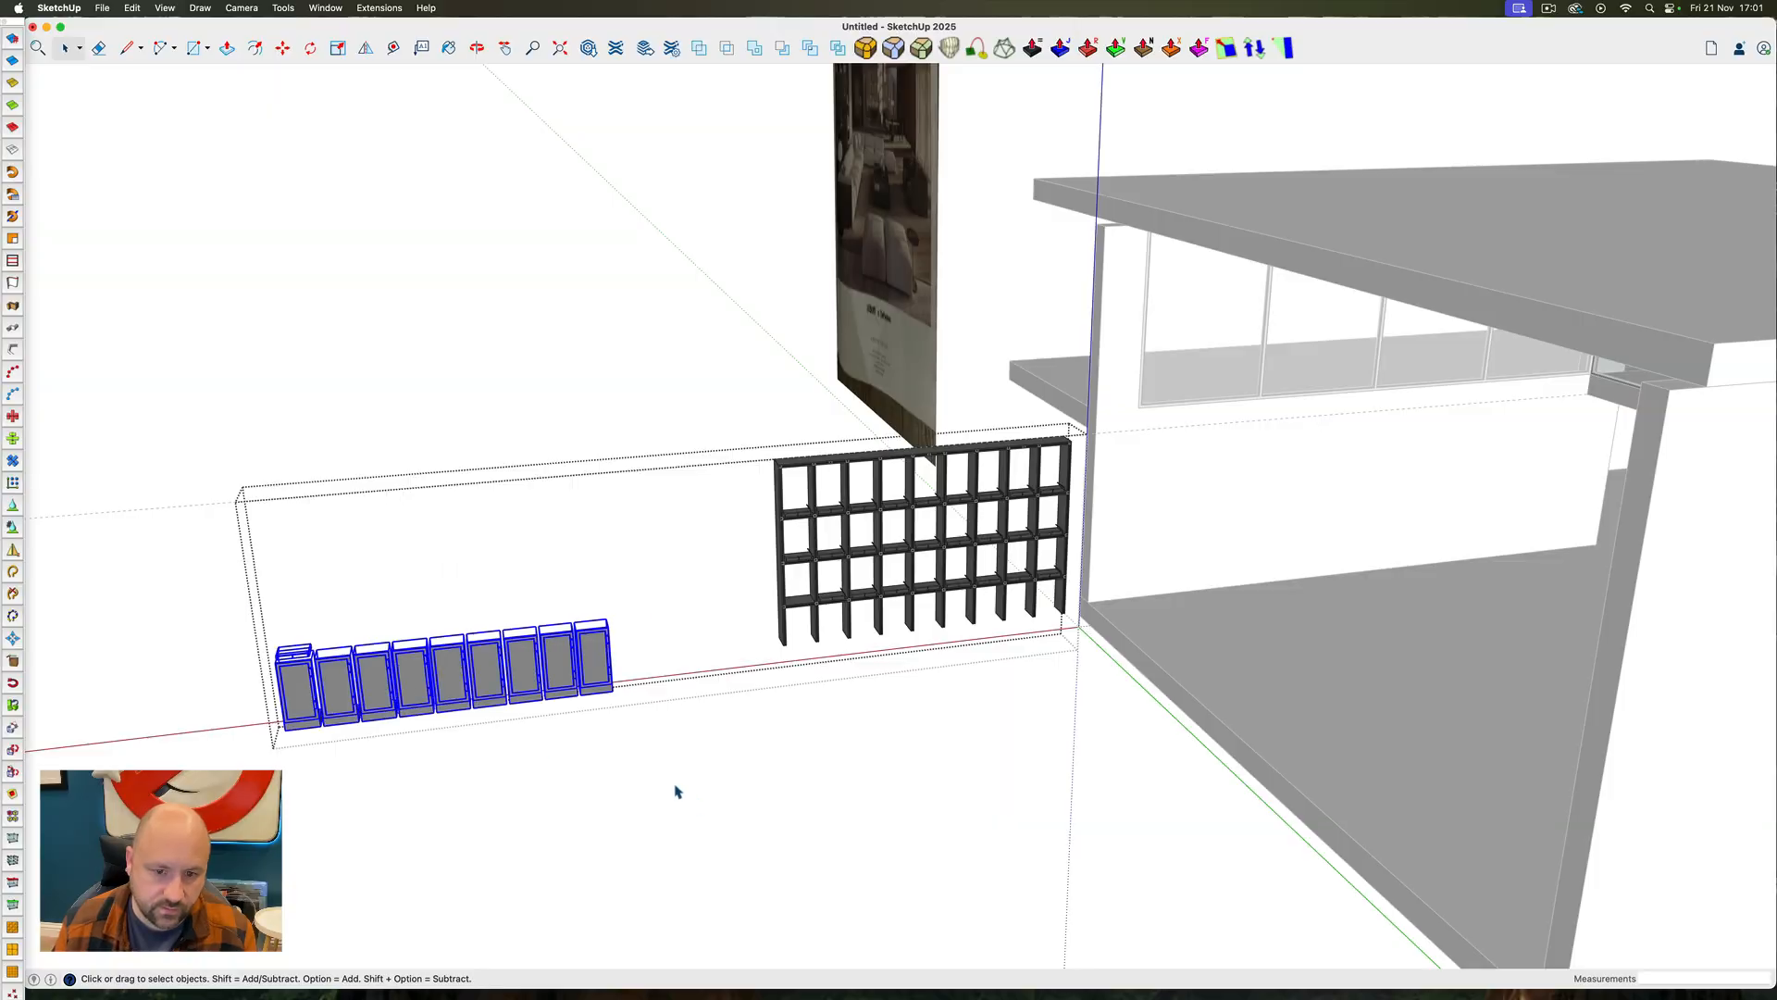
pyautogui.press('m')
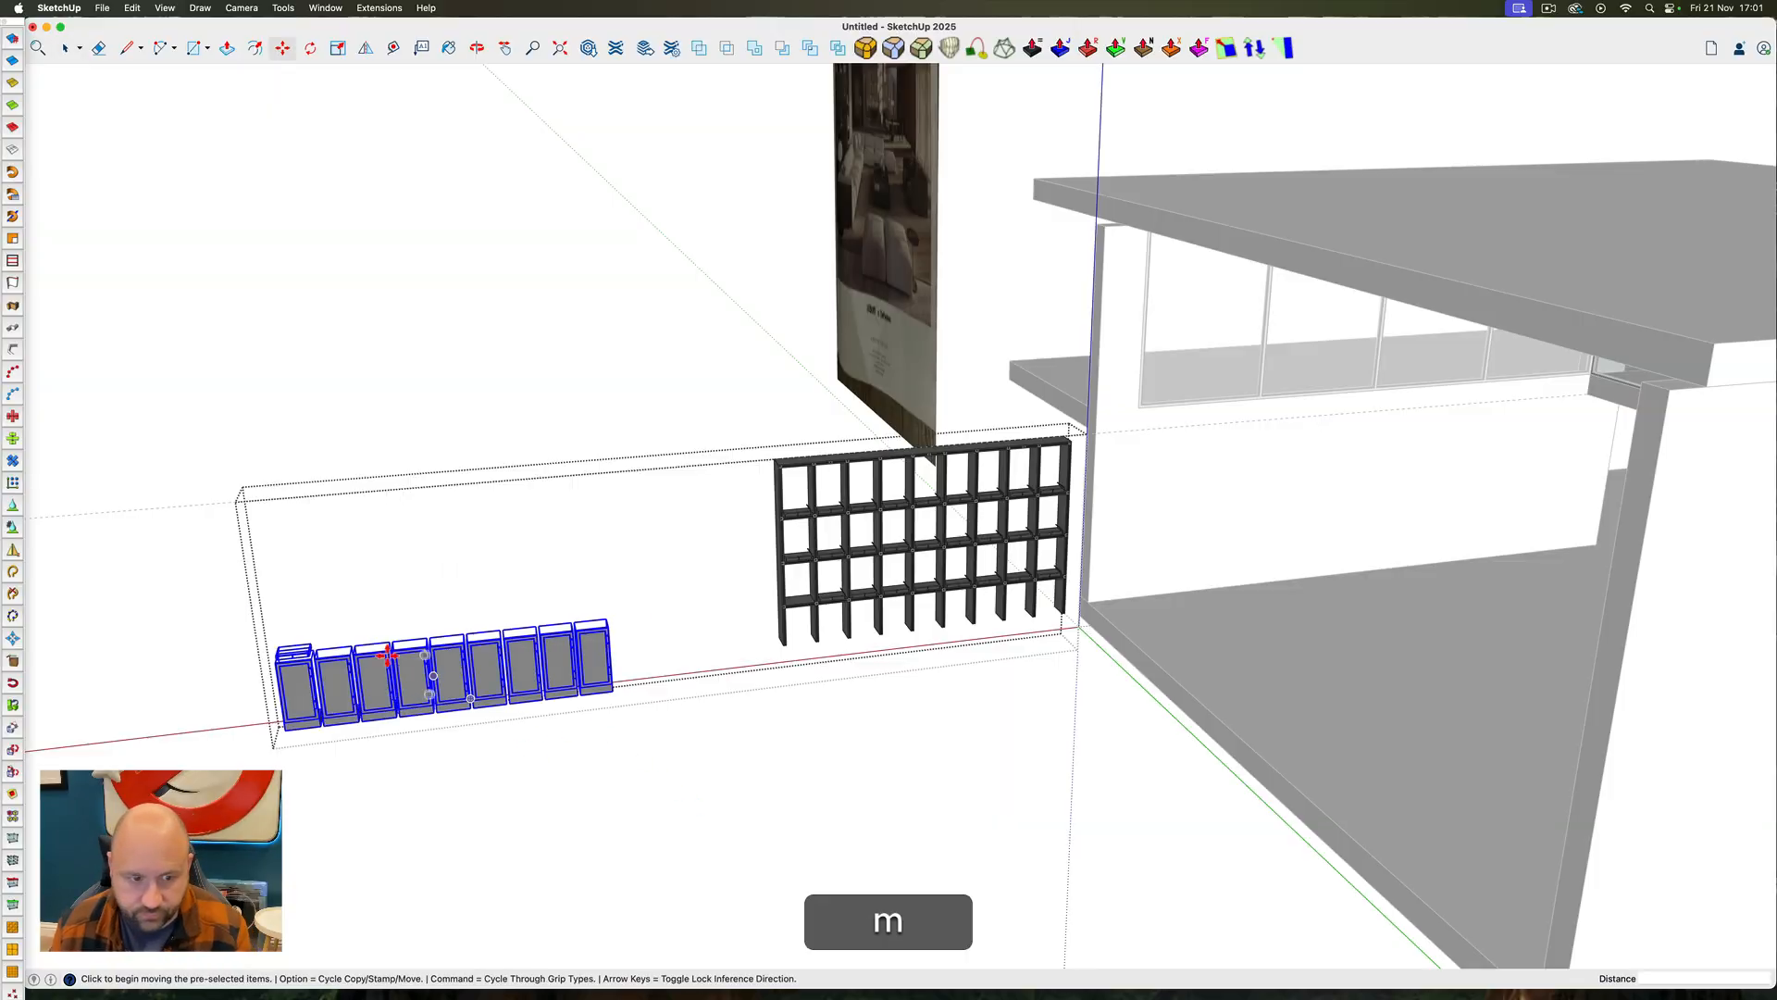
pyautogui.press('space')
pyautogui.click(312, 654)
pyautogui.press('m')
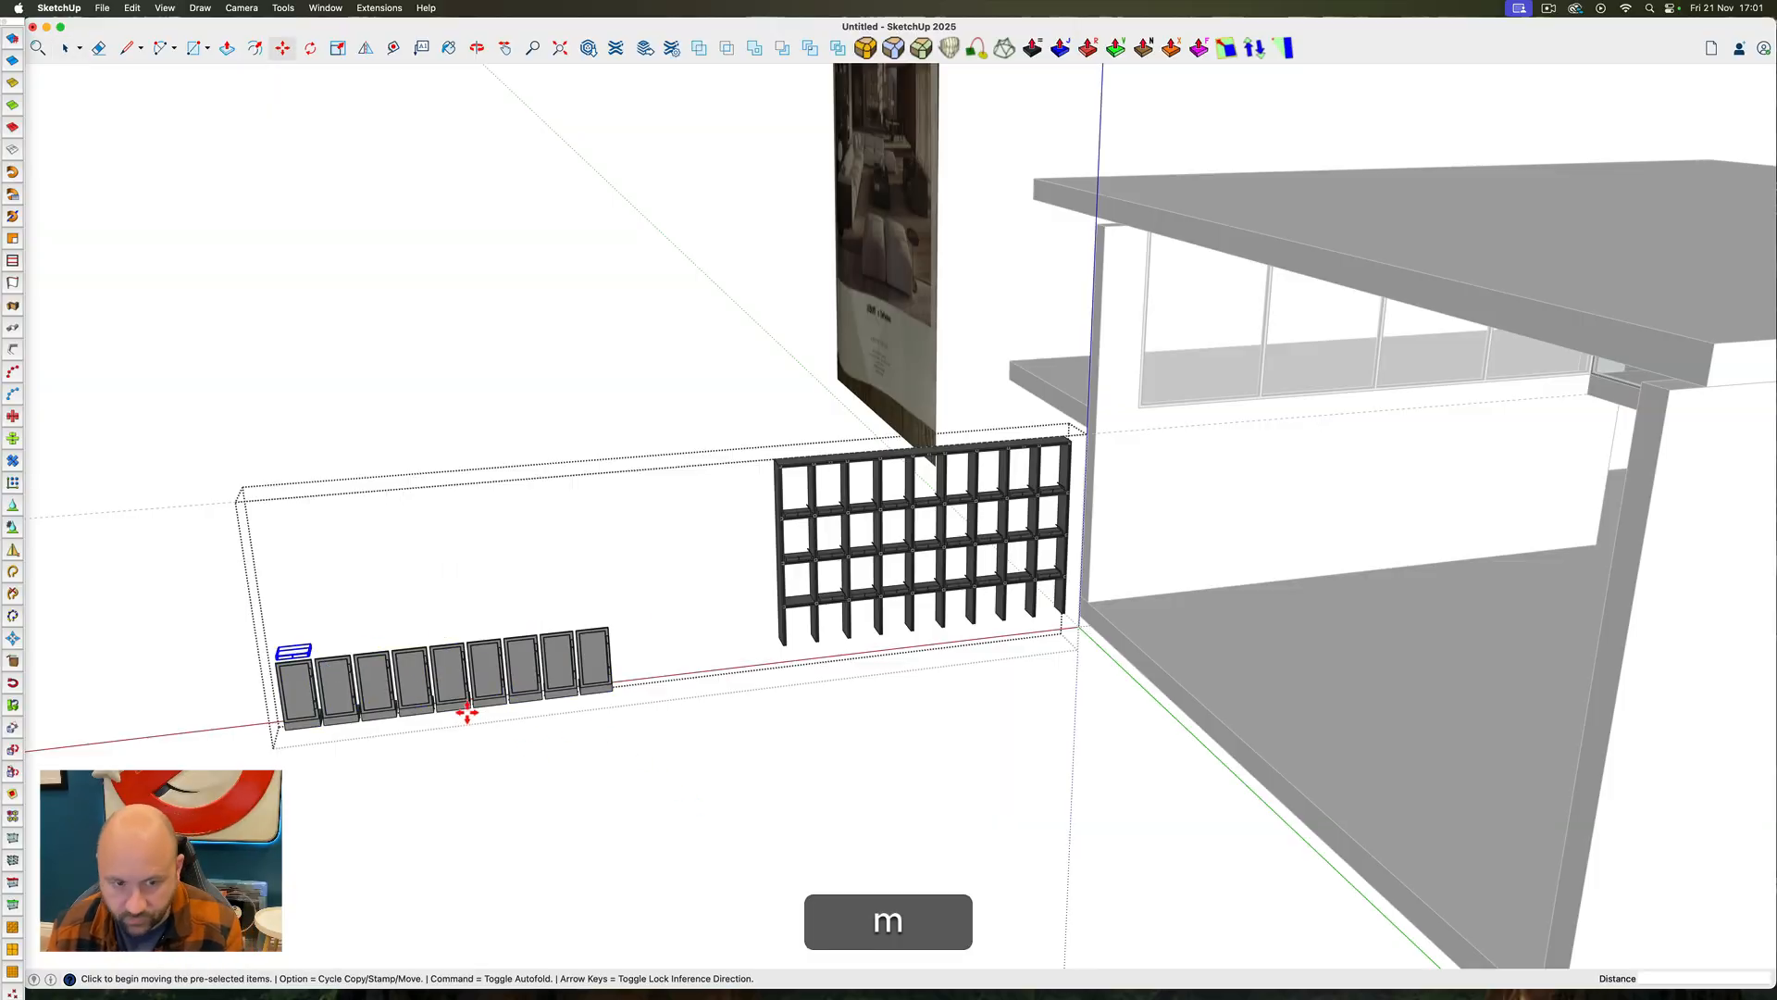
pyautogui.click(487, 745)
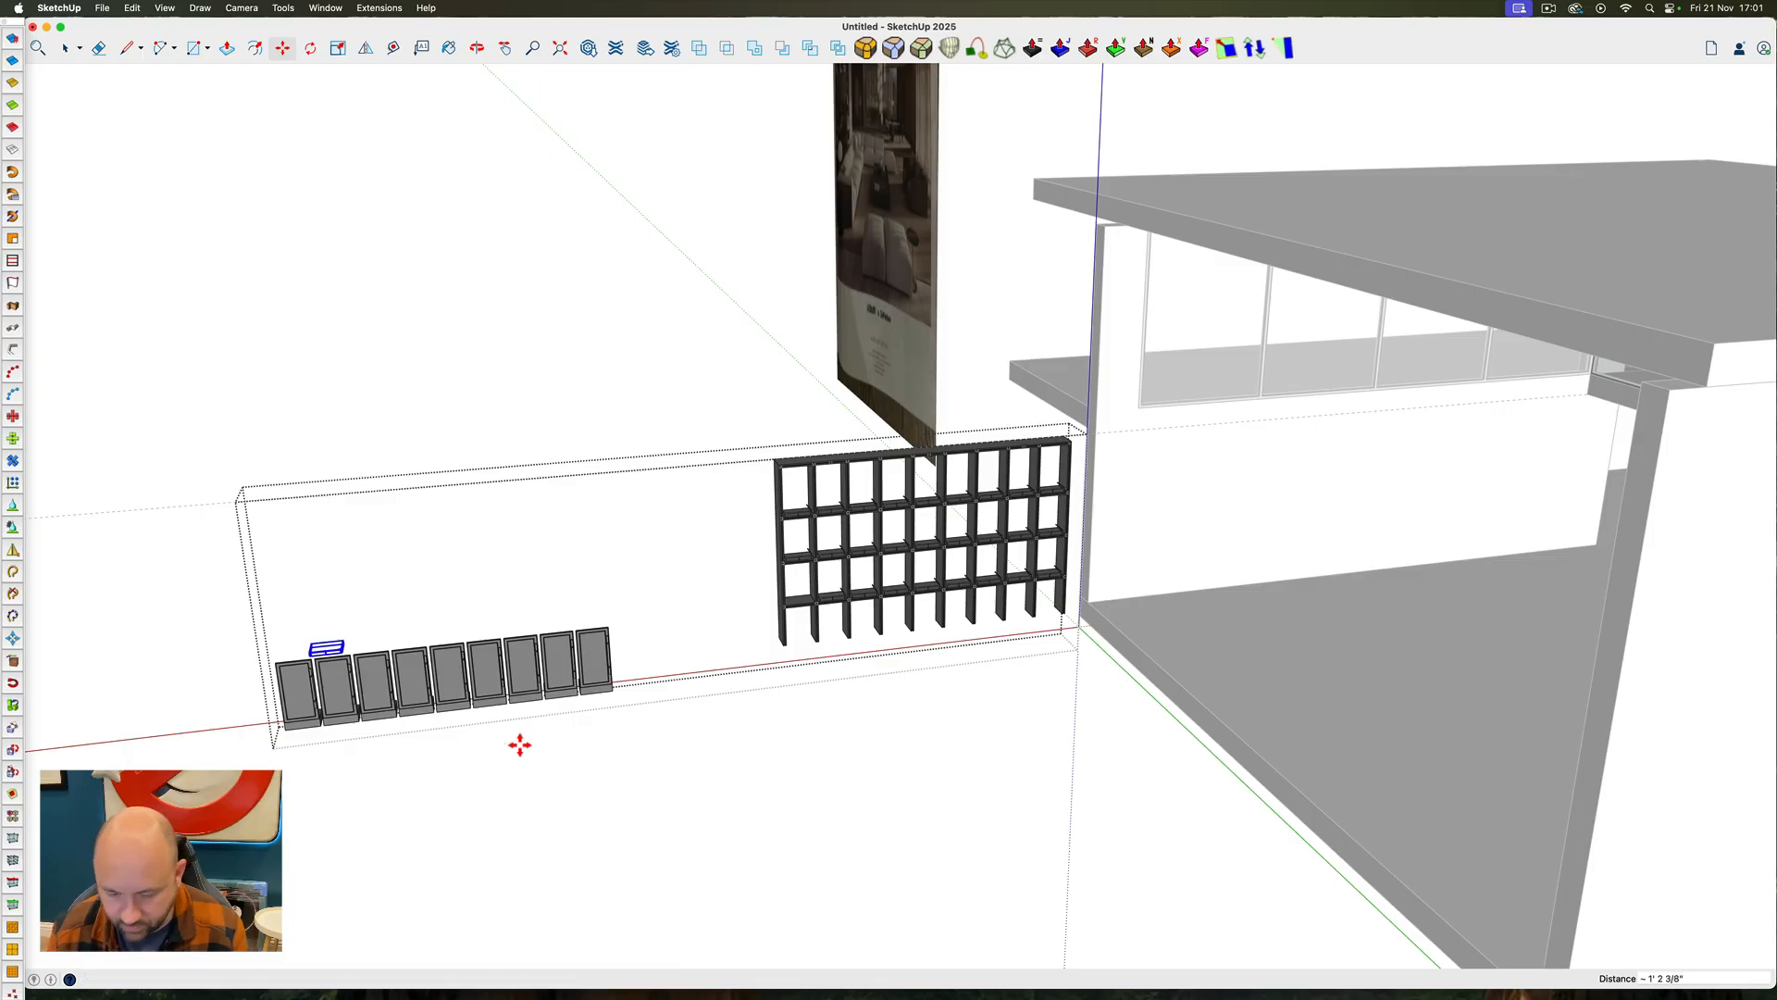
pyautogui.write('20')
pyautogui.press('space')
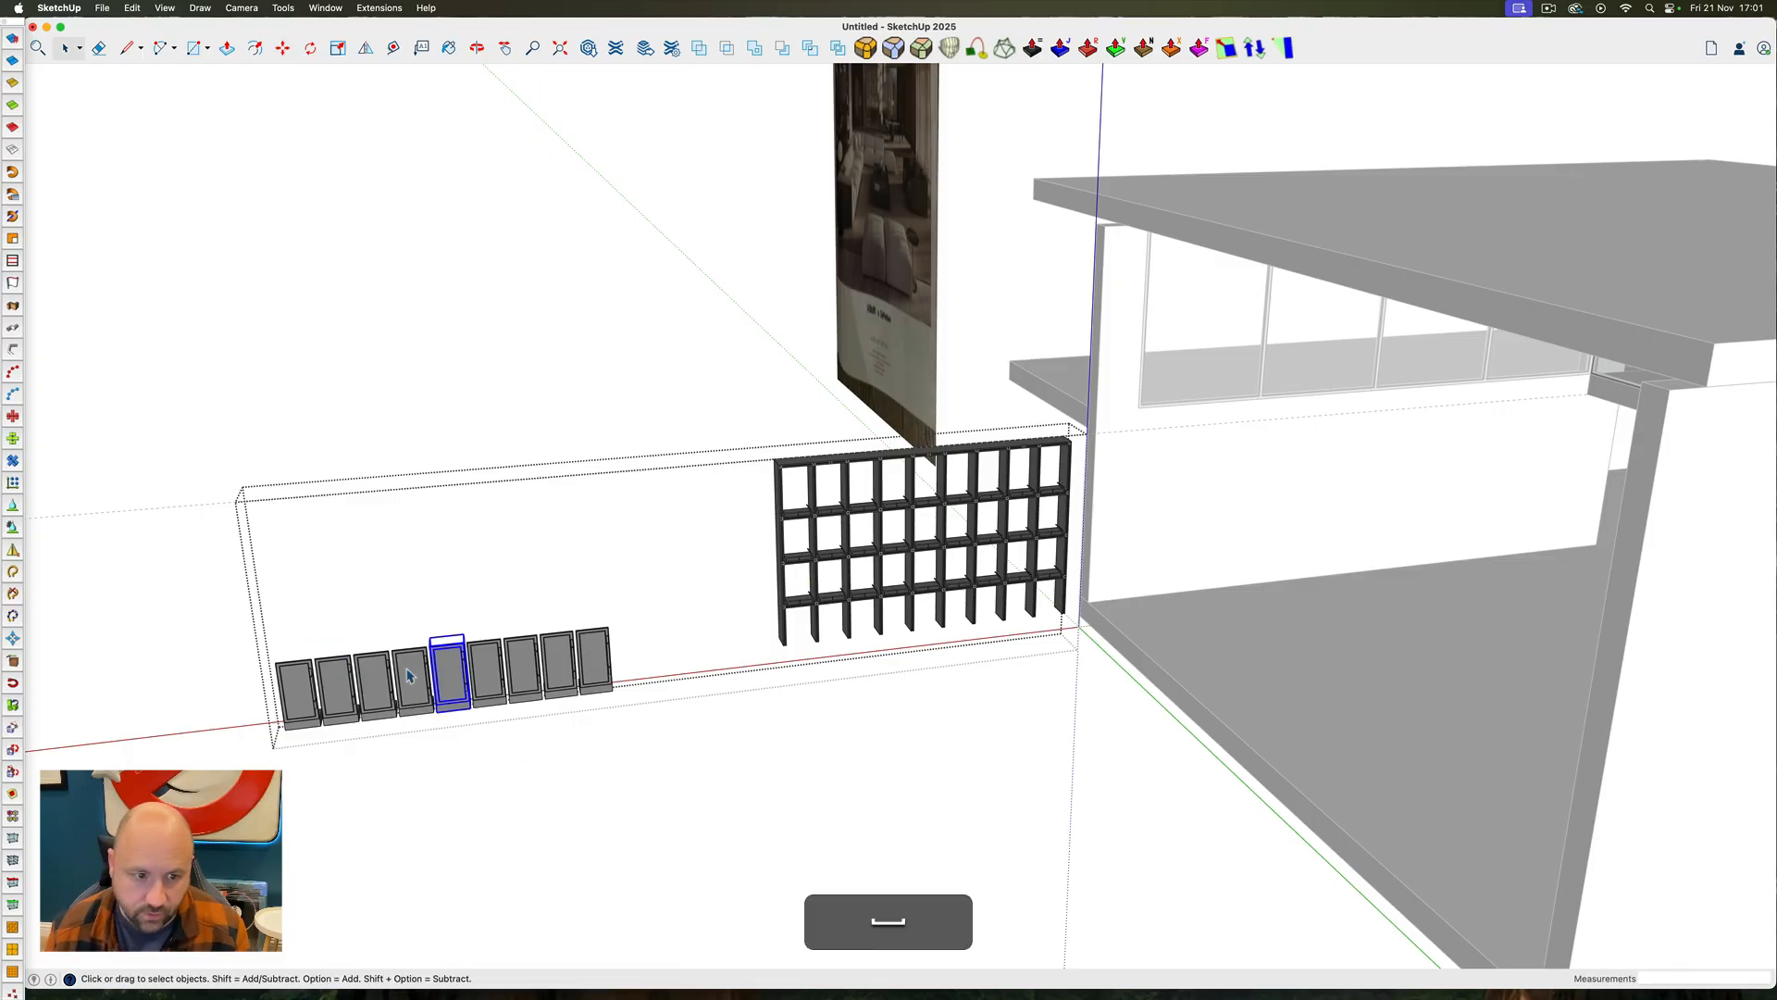
# Select the nine detached cabinet doors and raise them vertically 1' 2" to the level of the shortened uprights' lower ends
pyautogui.scroll(10, 353, 674)
pyautogui.keyDown('ctrl'); pyautogui.keyDown('super'); pyautogui.moveTo(408, 657); pyautogui.dragTo(358, 639); pyautogui.keyUp('super'); pyautogui.keyUp('ctrl')
pyautogui.scroll(-5, 720, 603)
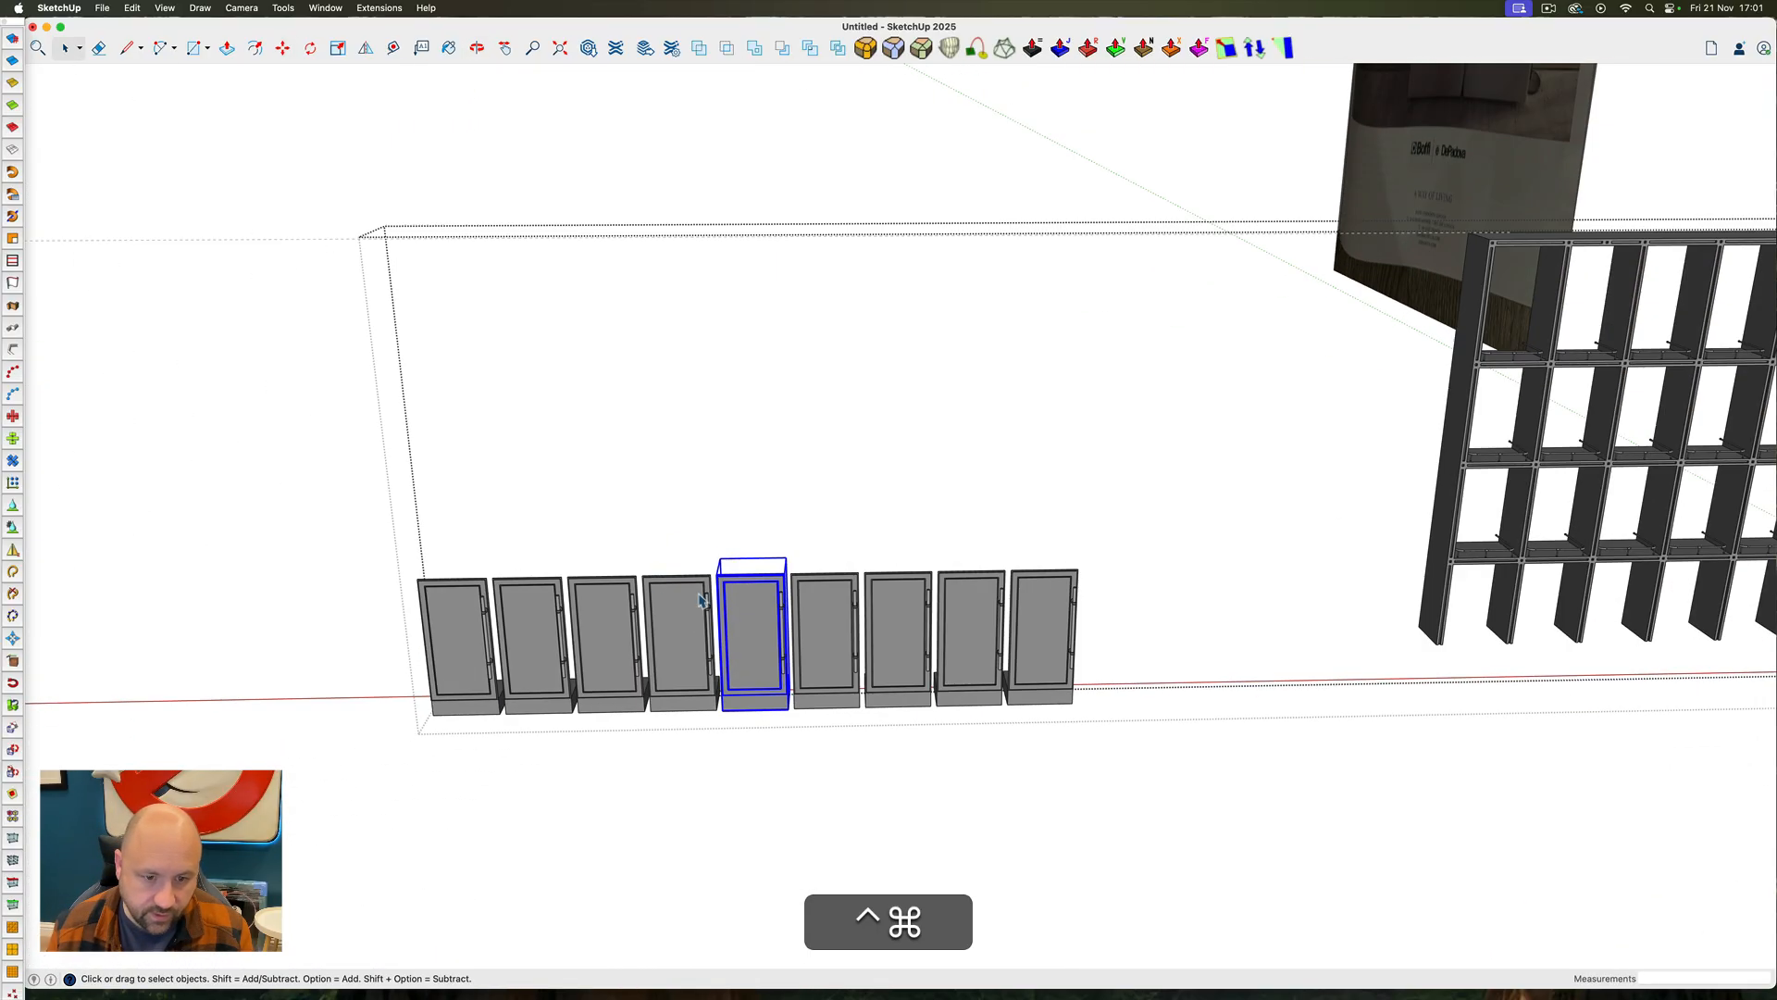
pyautogui.moveTo(325, 500); pyautogui.dragTo(1194, 800)
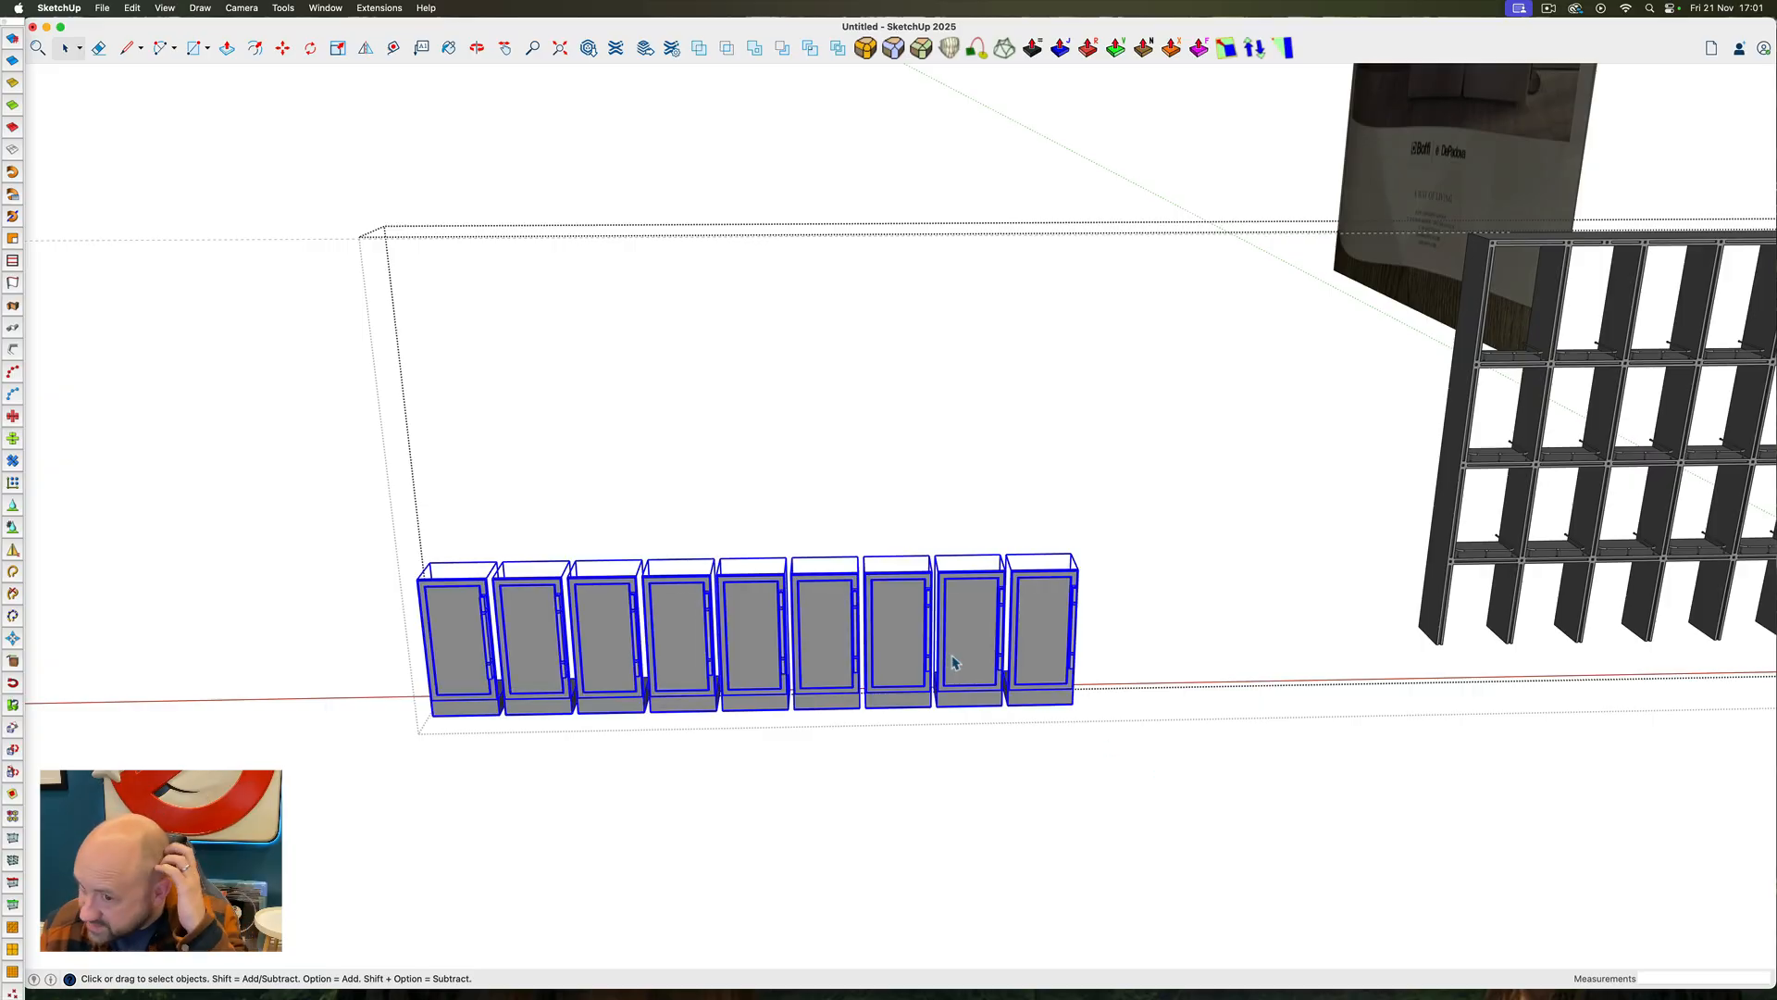
pyautogui.keyDown('ctrl'); pyautogui.keyDown('super'); pyautogui.moveTo(1041, 644); pyautogui.dragTo(879, 712); pyautogui.keyUp('super'); pyautogui.keyUp('ctrl')
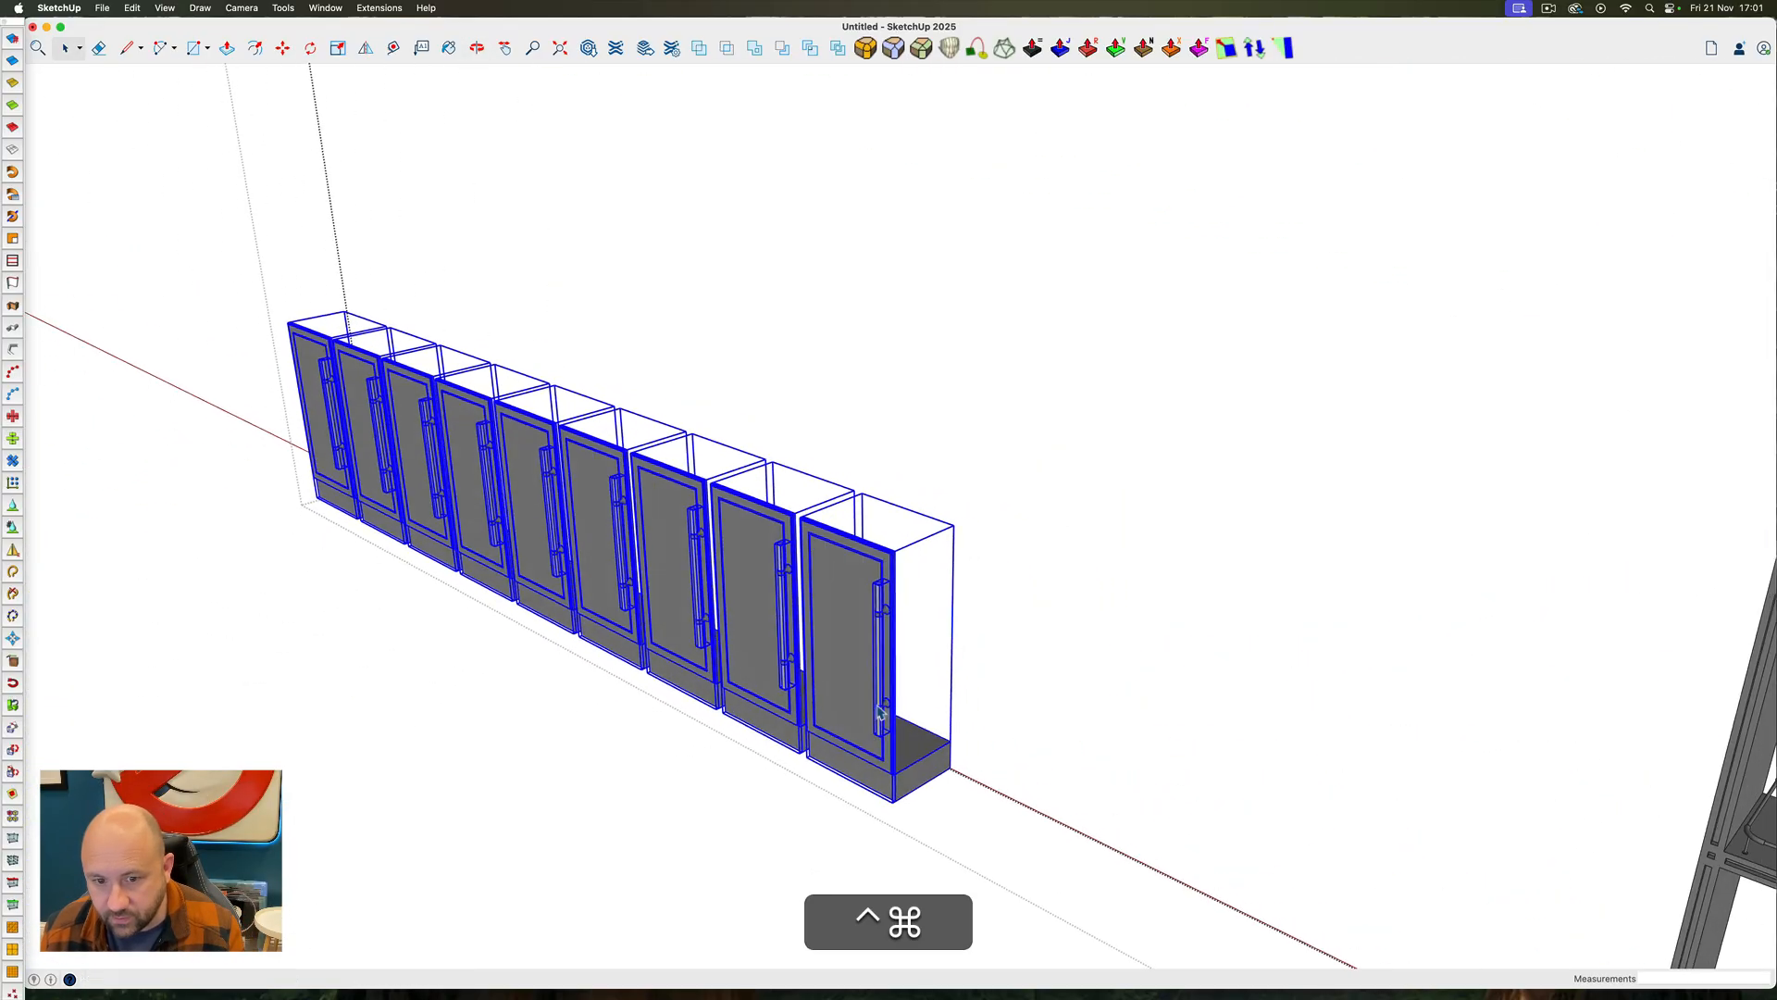
pyautogui.press('m')
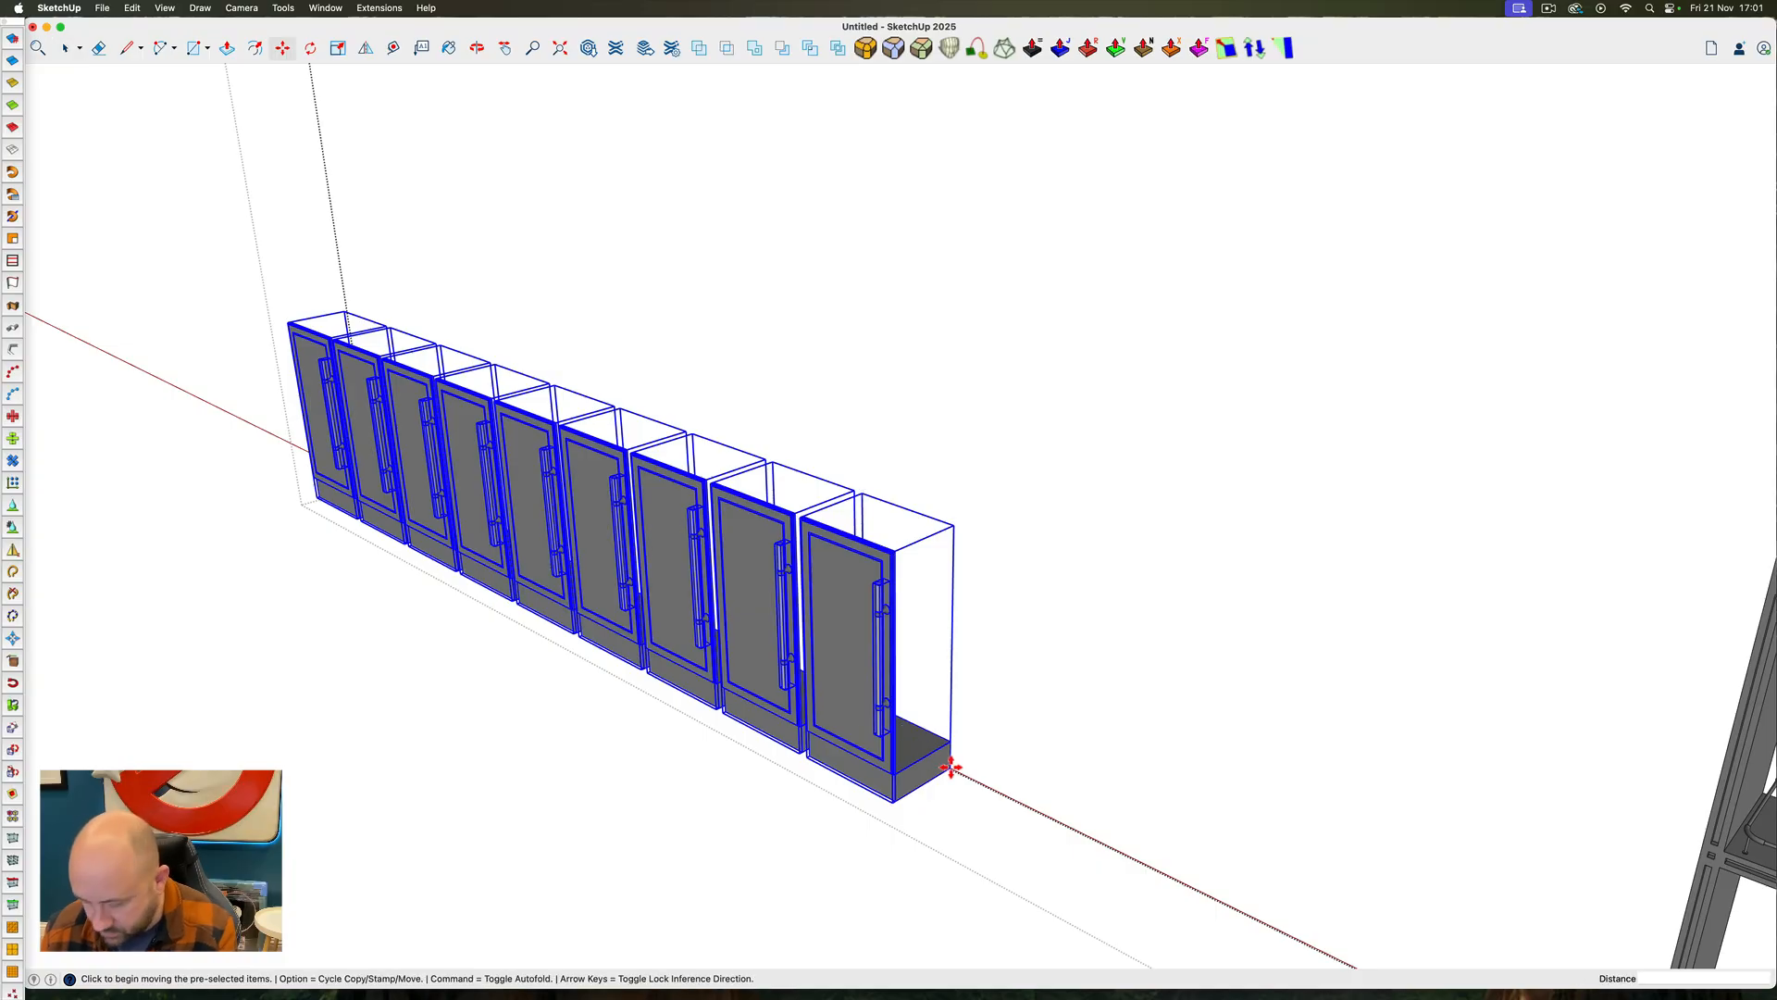
pyautogui.click(951, 767)
pyautogui.press('Up')
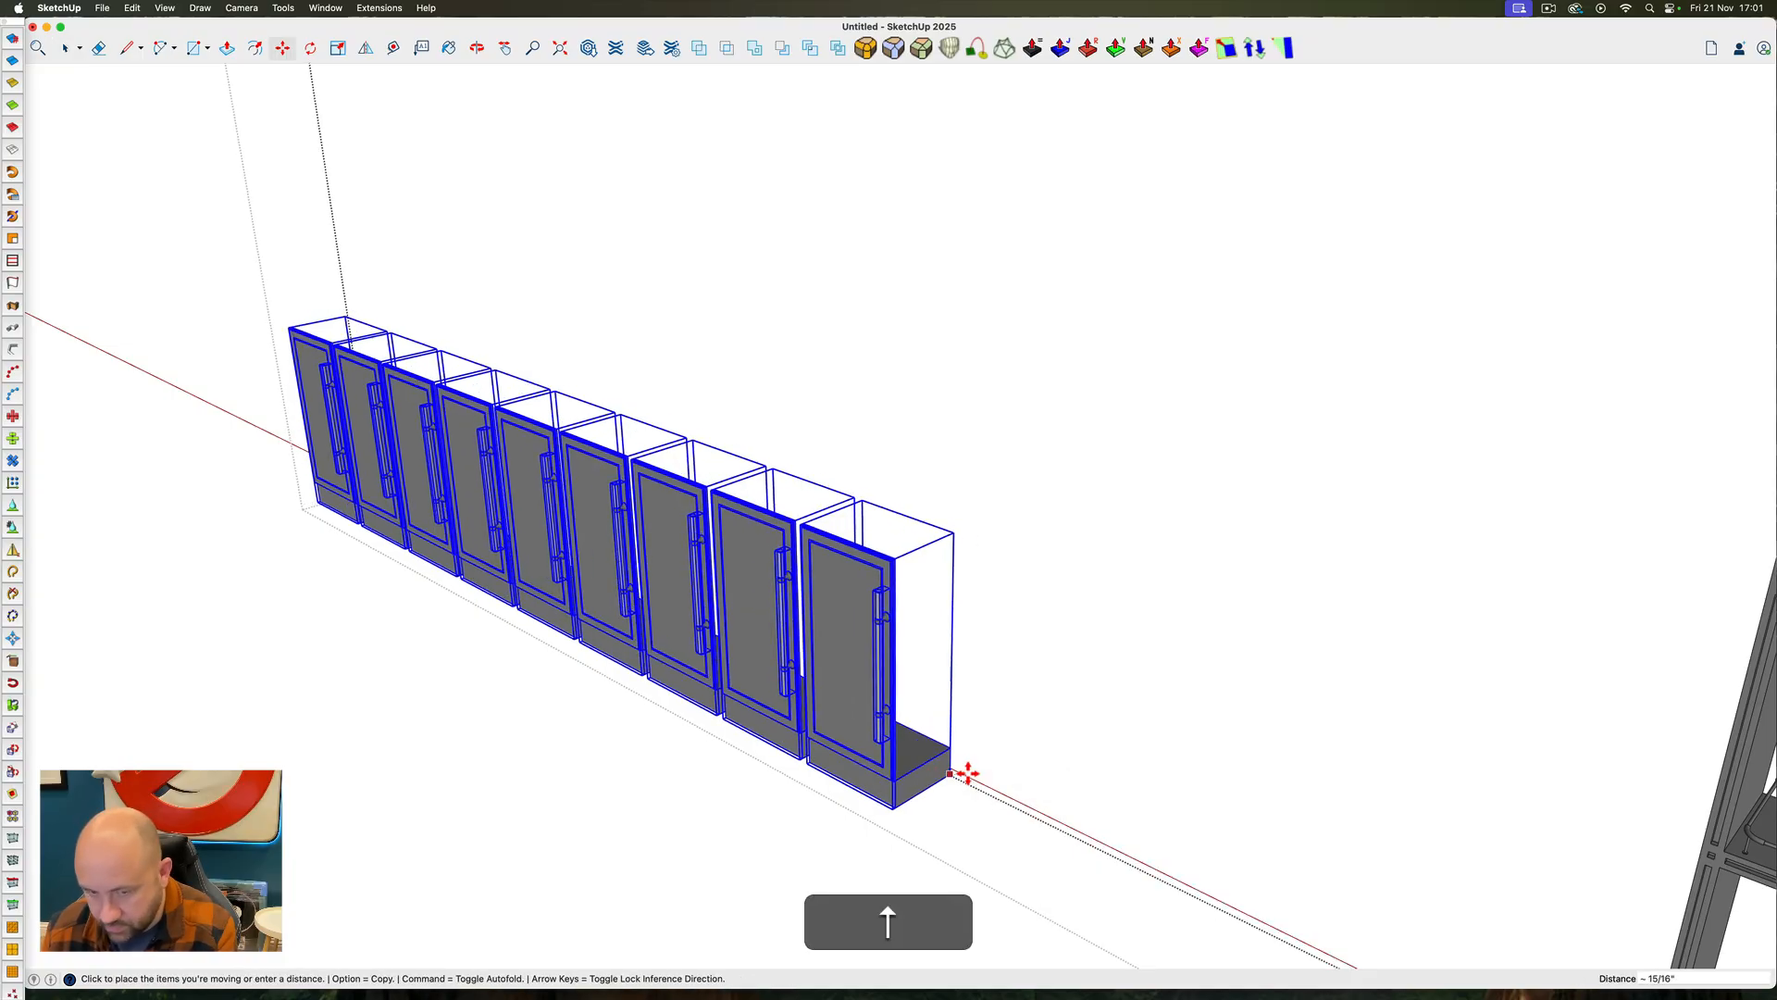
pyautogui.scroll(-3, 956, 729)
pyautogui.scroll(-3, 963, 787)
pyautogui.scroll(5, 1203, 856)
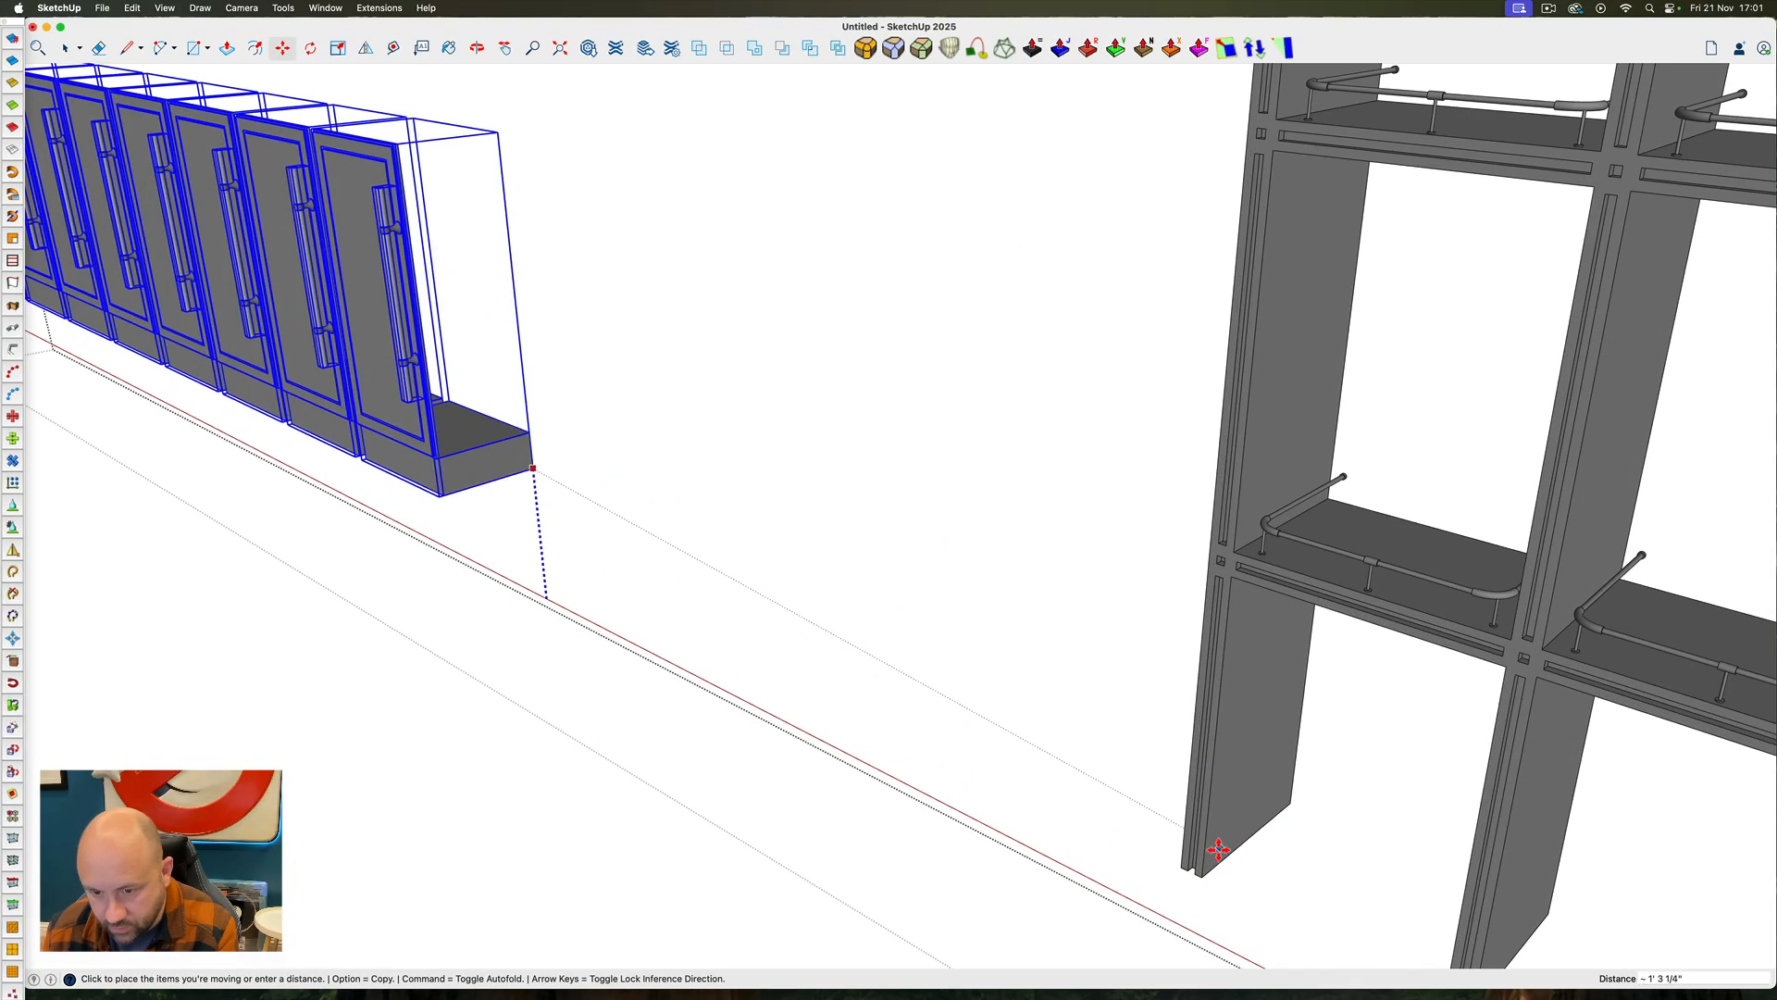
pyautogui.click(1203, 874)
# Move the nine selected cabinet doors 20 sideways, back into the bottom bays of the shelving frame
pyautogui.scroll(-5, 1230, 746)
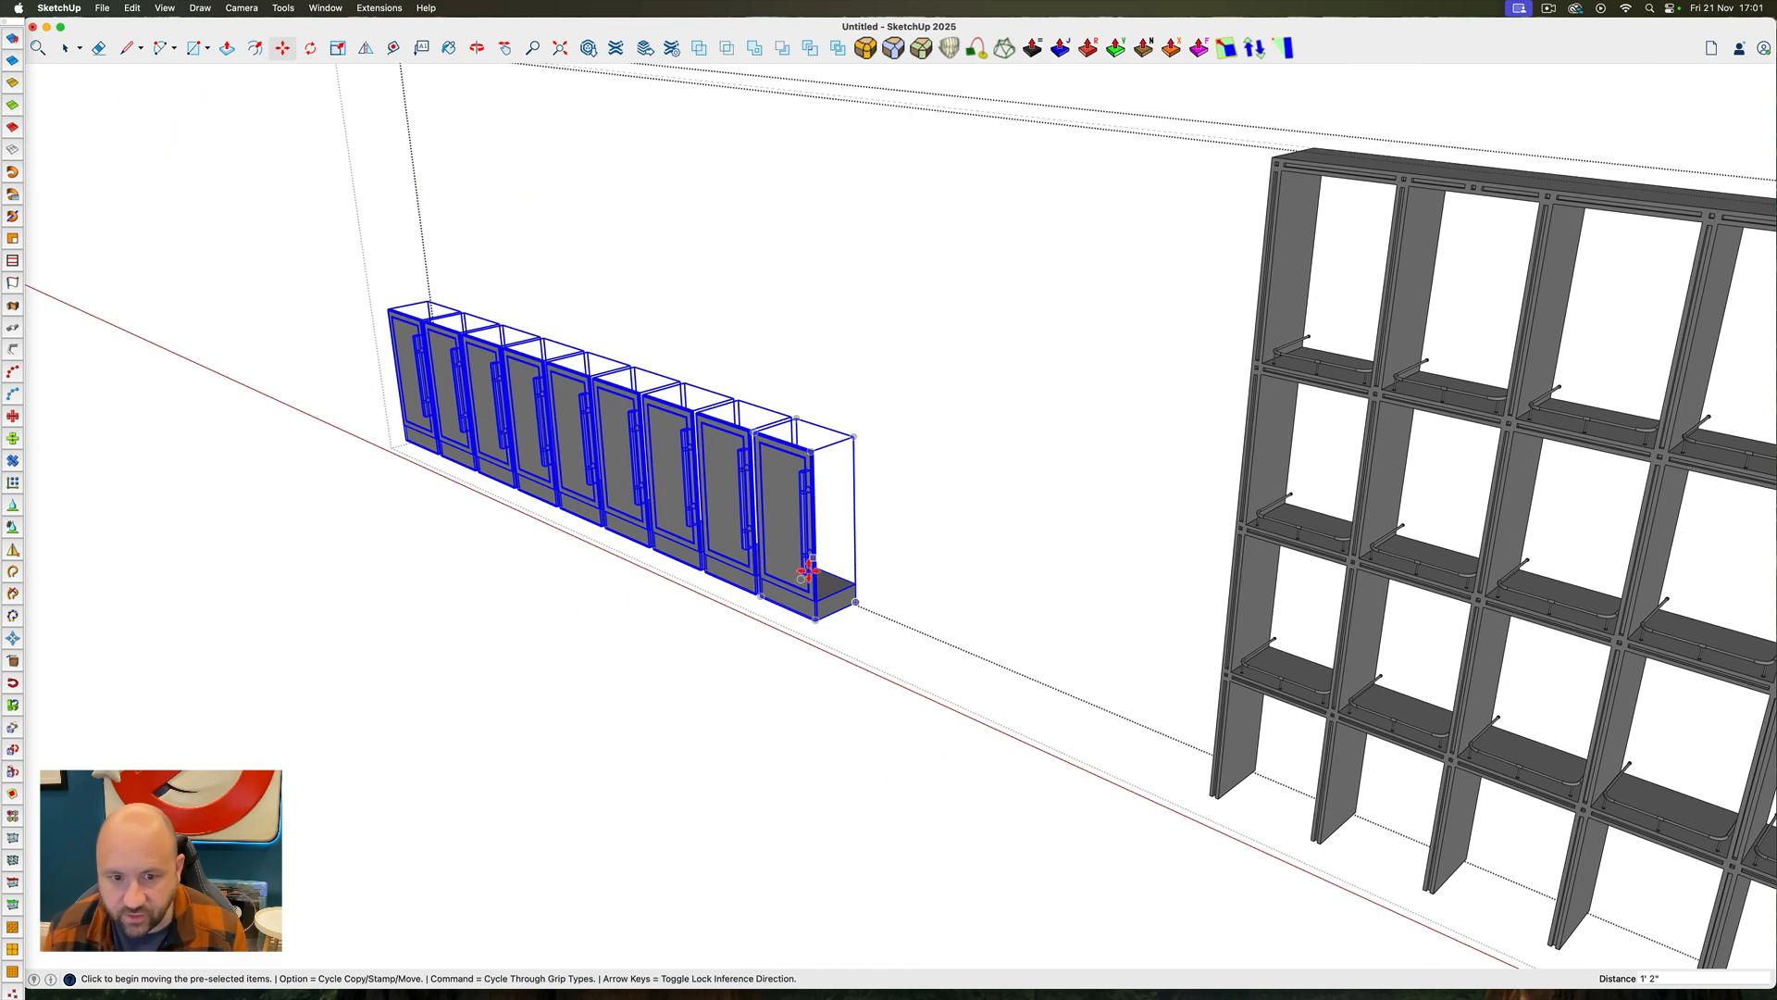
pyautogui.click(659, 578)
pyautogui.write('20')
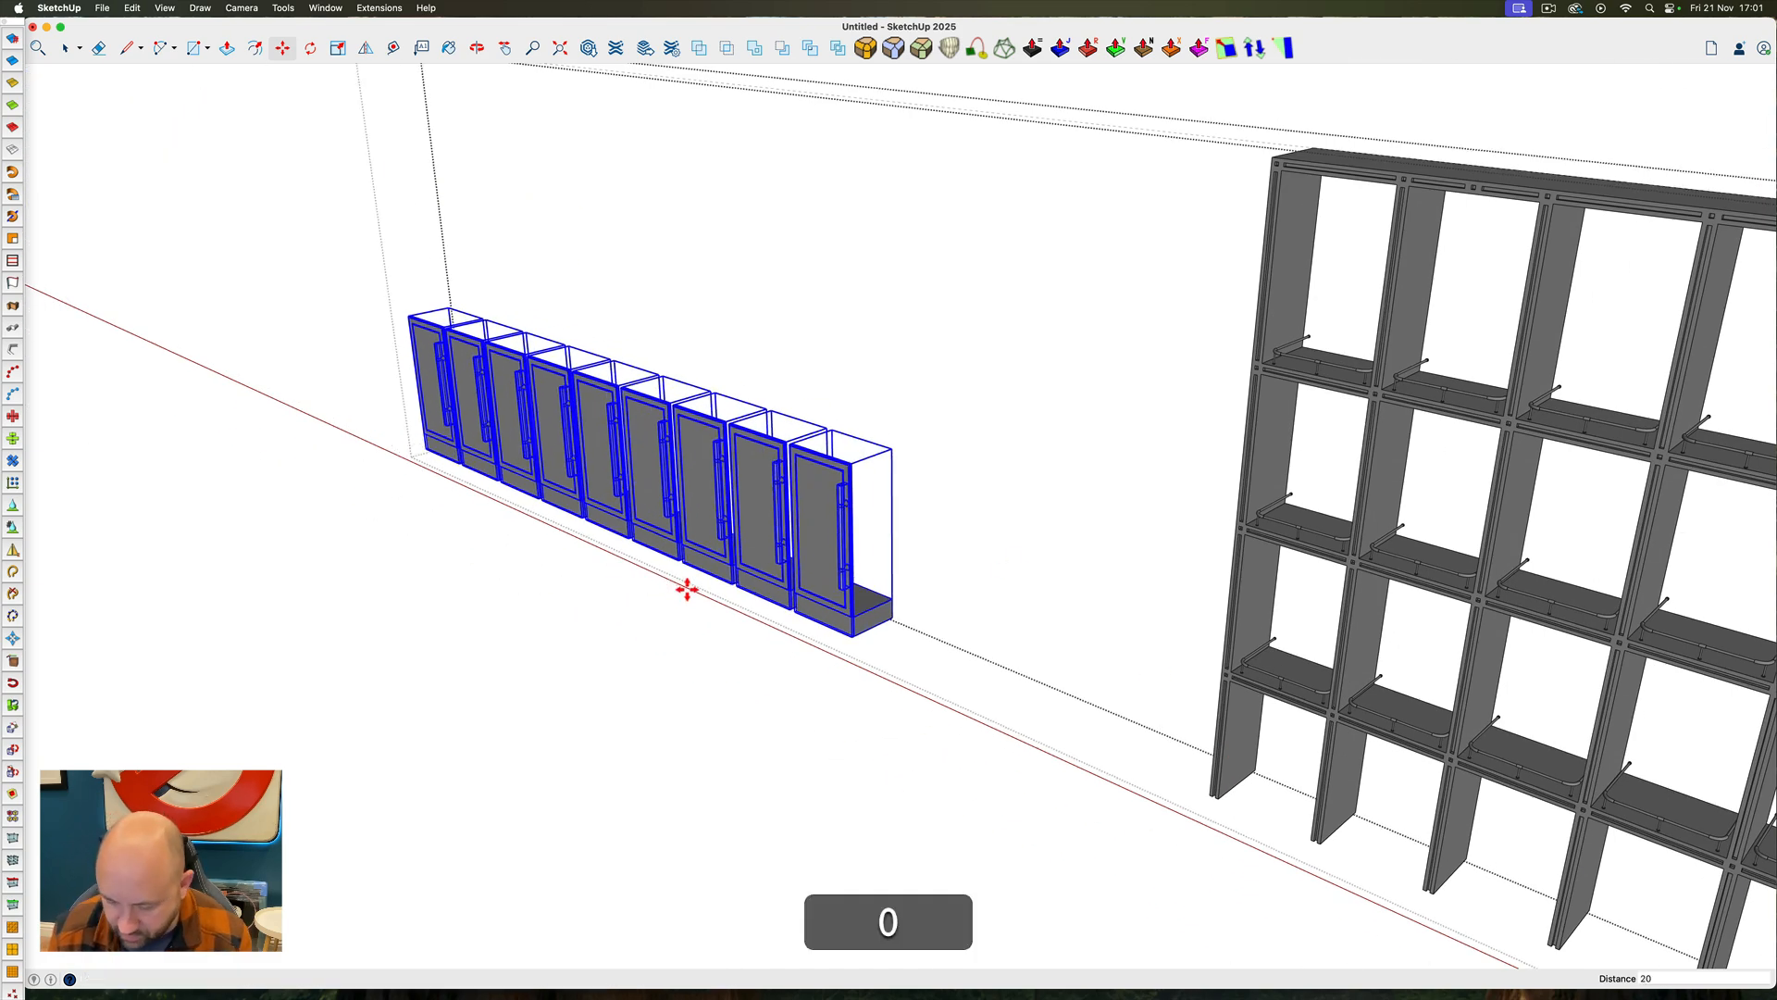
pyautogui.press('Return')
pyautogui.press('space')
# Scale the nine cabinet doors down in height so their tops meet the lowest shelf, and close the group
pyautogui.keyDown('ctrl'); pyautogui.keyDown('super'); pyautogui.moveTo(676, 553); pyautogui.dragTo(1137, 555); pyautogui.keyUp('super'); pyautogui.keyUp('ctrl')
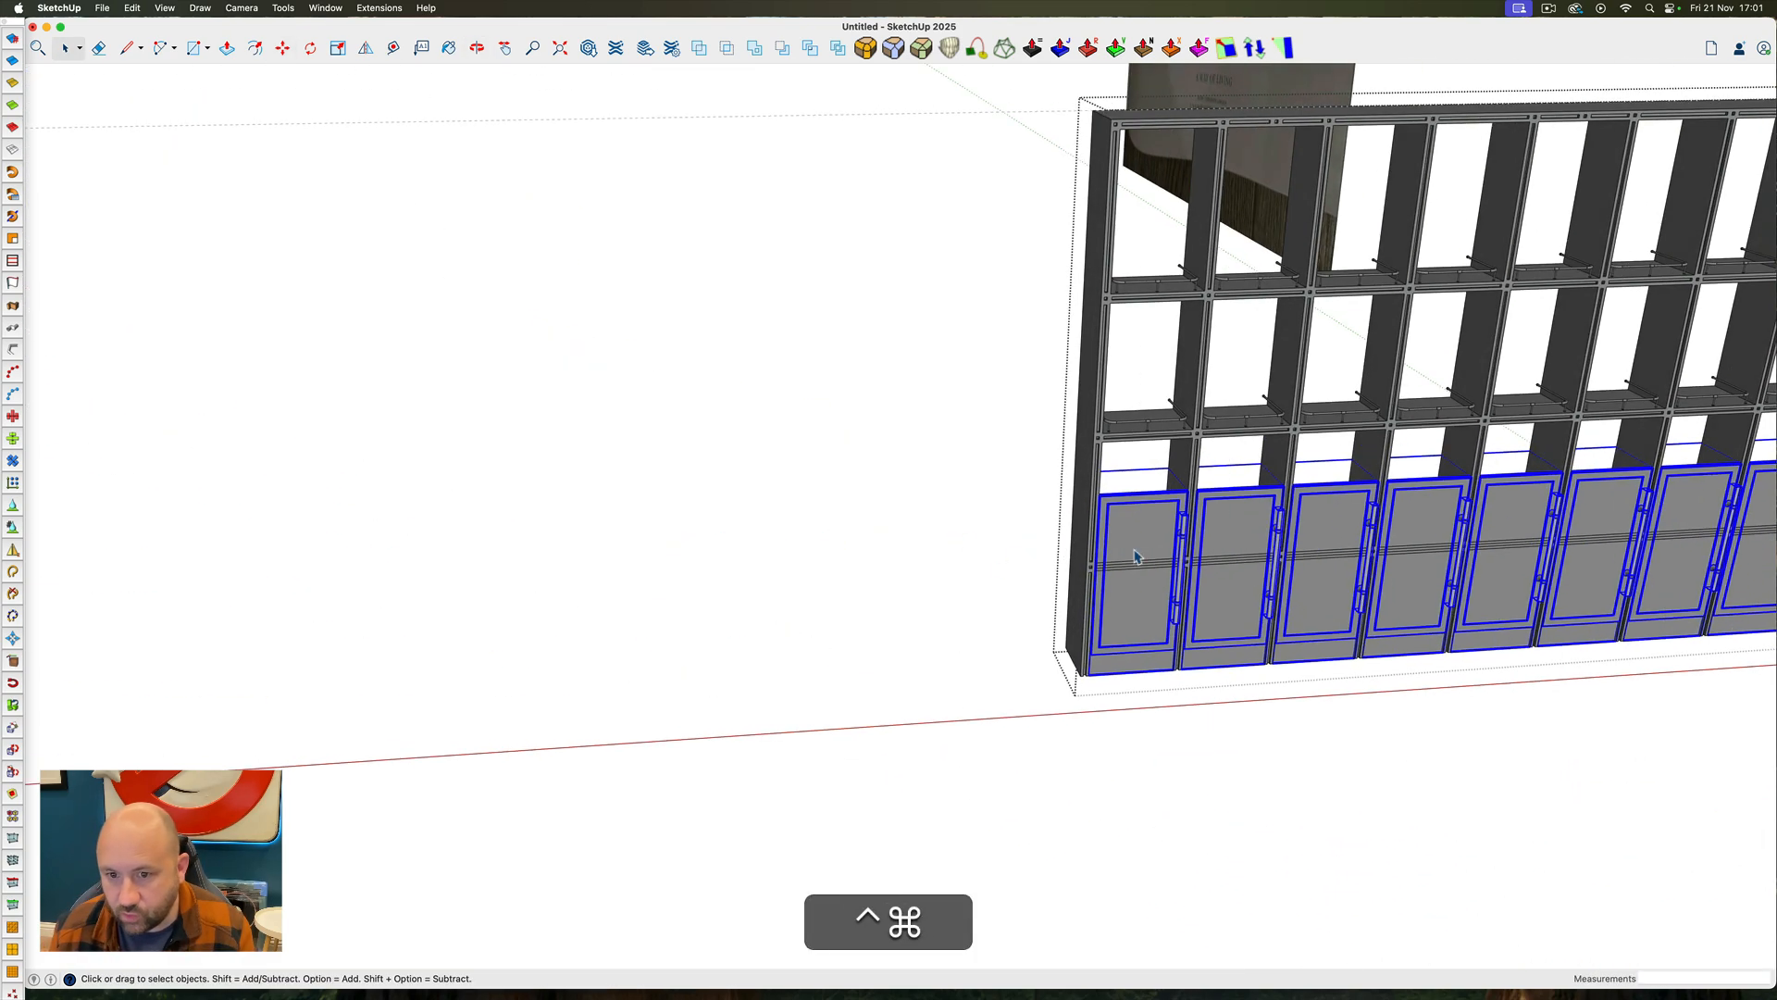
pyautogui.scroll(-4, 843, 542)
pyautogui.press('super+9')
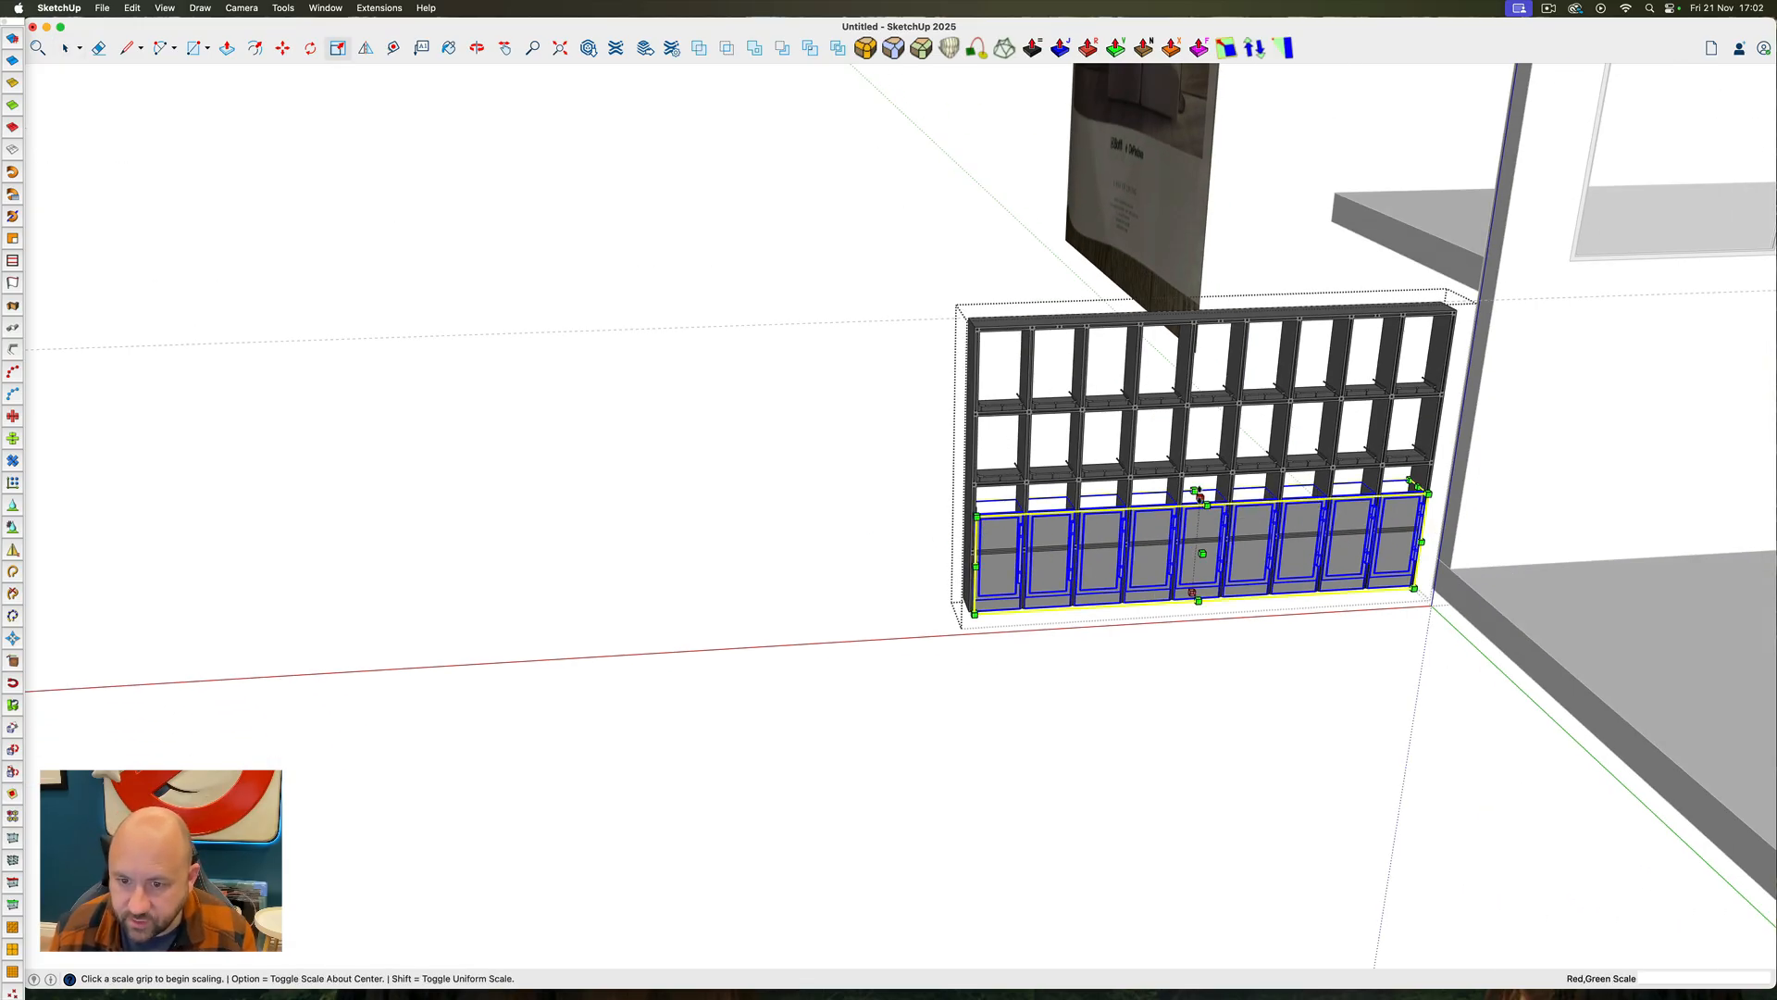
pyautogui.click(1196, 491)
pyautogui.scroll(5, 1198, 504)
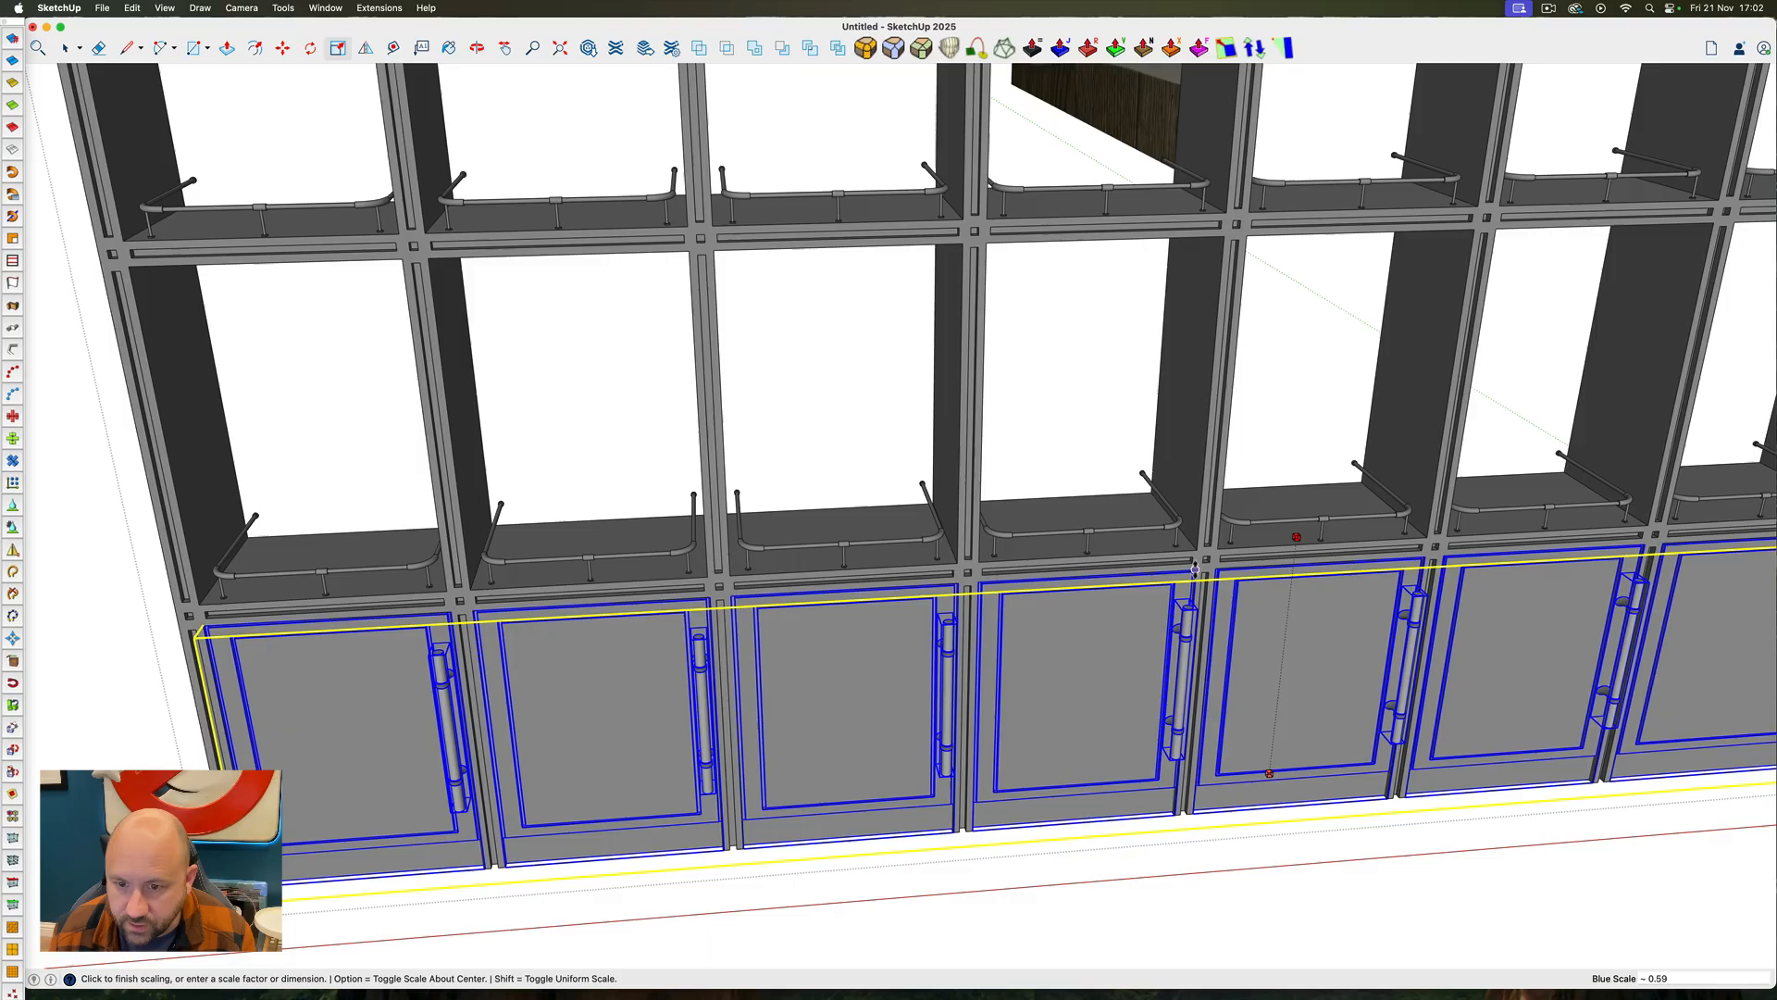
pyautogui.press('Escape')
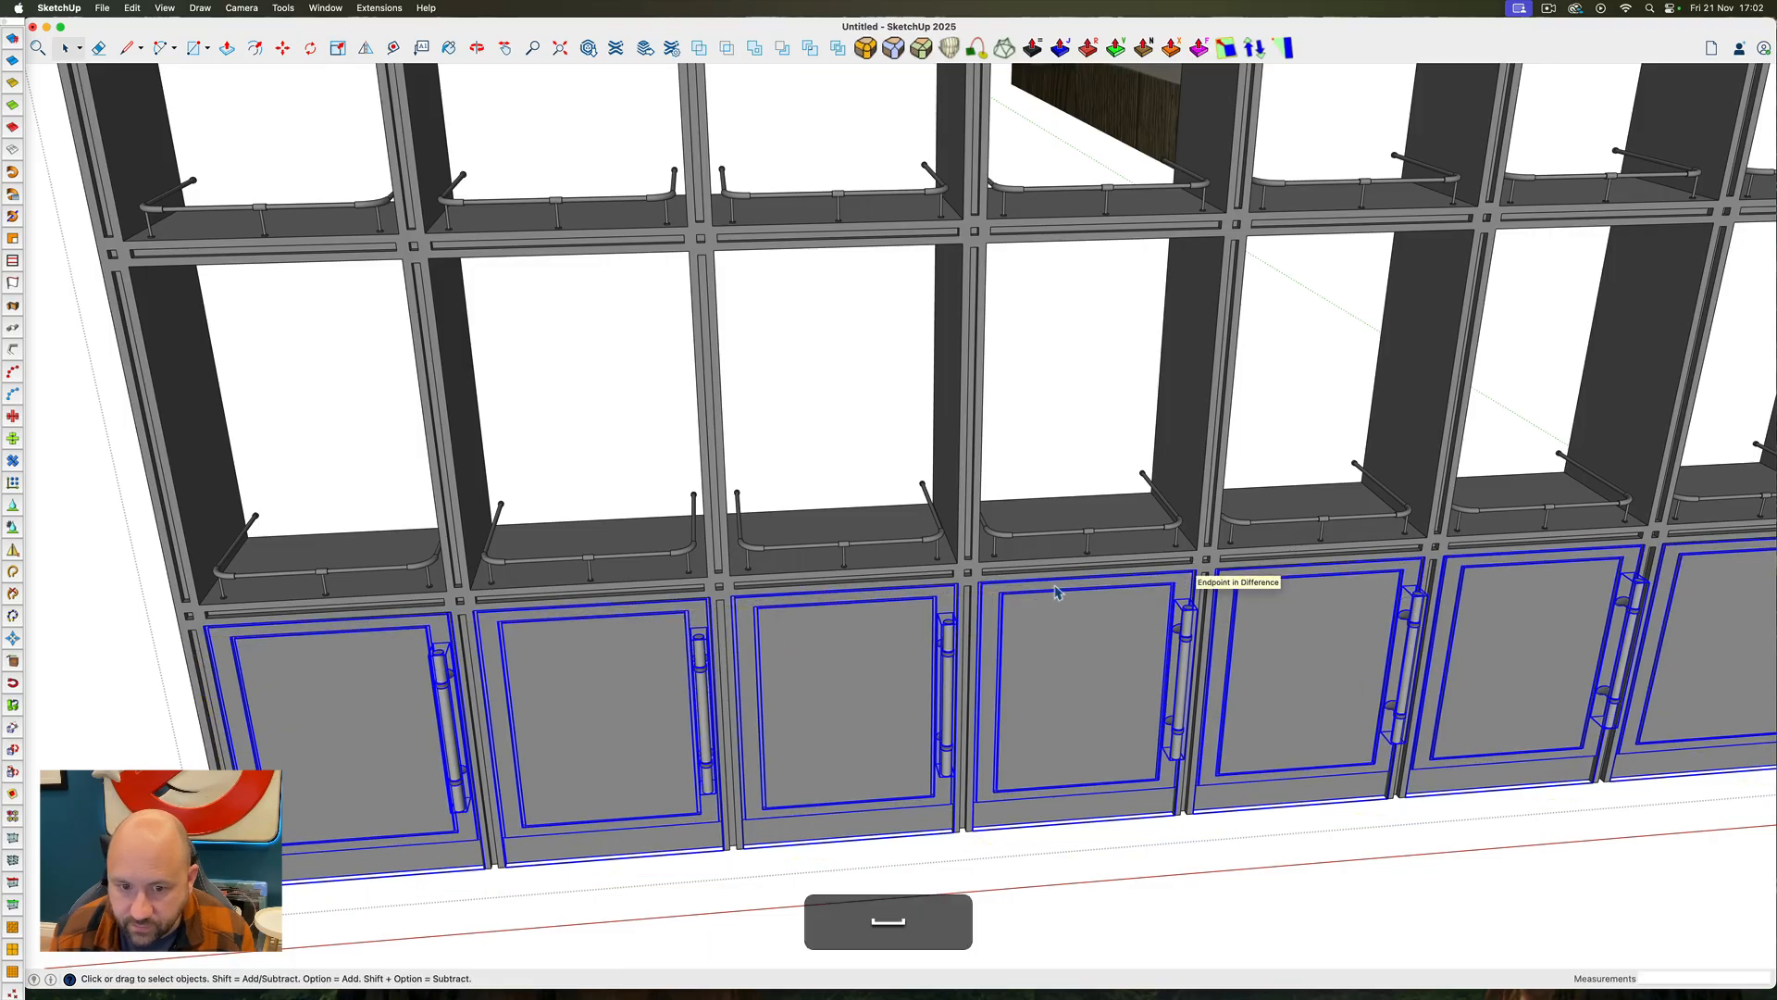
pyautogui.scroll(-10, 1111, 560)
pyautogui.press('Escape')
# Examine the bookcase wall in the magazine reference image and compare it with the modelled left wall and its upper windows
pyautogui.moveTo(1025, 552)
pyautogui.keyDown('ctrl'); pyautogui.keyDown('super'); pyautogui.mouseDown()
pyautogui.moveTo(1241, 413)
pyautogui.moveTo(1039, 533)
pyautogui.mouseUp(); pyautogui.keyUp('super'); pyautogui.keyUp('ctrl')
pyautogui.scroll(-5, 1038, 532)
pyautogui.keyDown('ctrl'); pyautogui.keyDown('super'); pyautogui.moveTo(1202, 510); pyautogui.dragTo(1144, 316); pyautogui.keyUp('super'); pyautogui.keyUp('ctrl')
pyautogui.click(1004, 278)
pyautogui.keyDown('ctrl'); pyautogui.keyDown('super'); pyautogui.moveTo(1041, 500); pyautogui.dragTo(1281, 618); pyautogui.keyUp('super'); pyautogui.keyUp('ctrl')
pyautogui.scroll(-5, 1281, 619)
pyautogui.scroll(6, 959, 325)
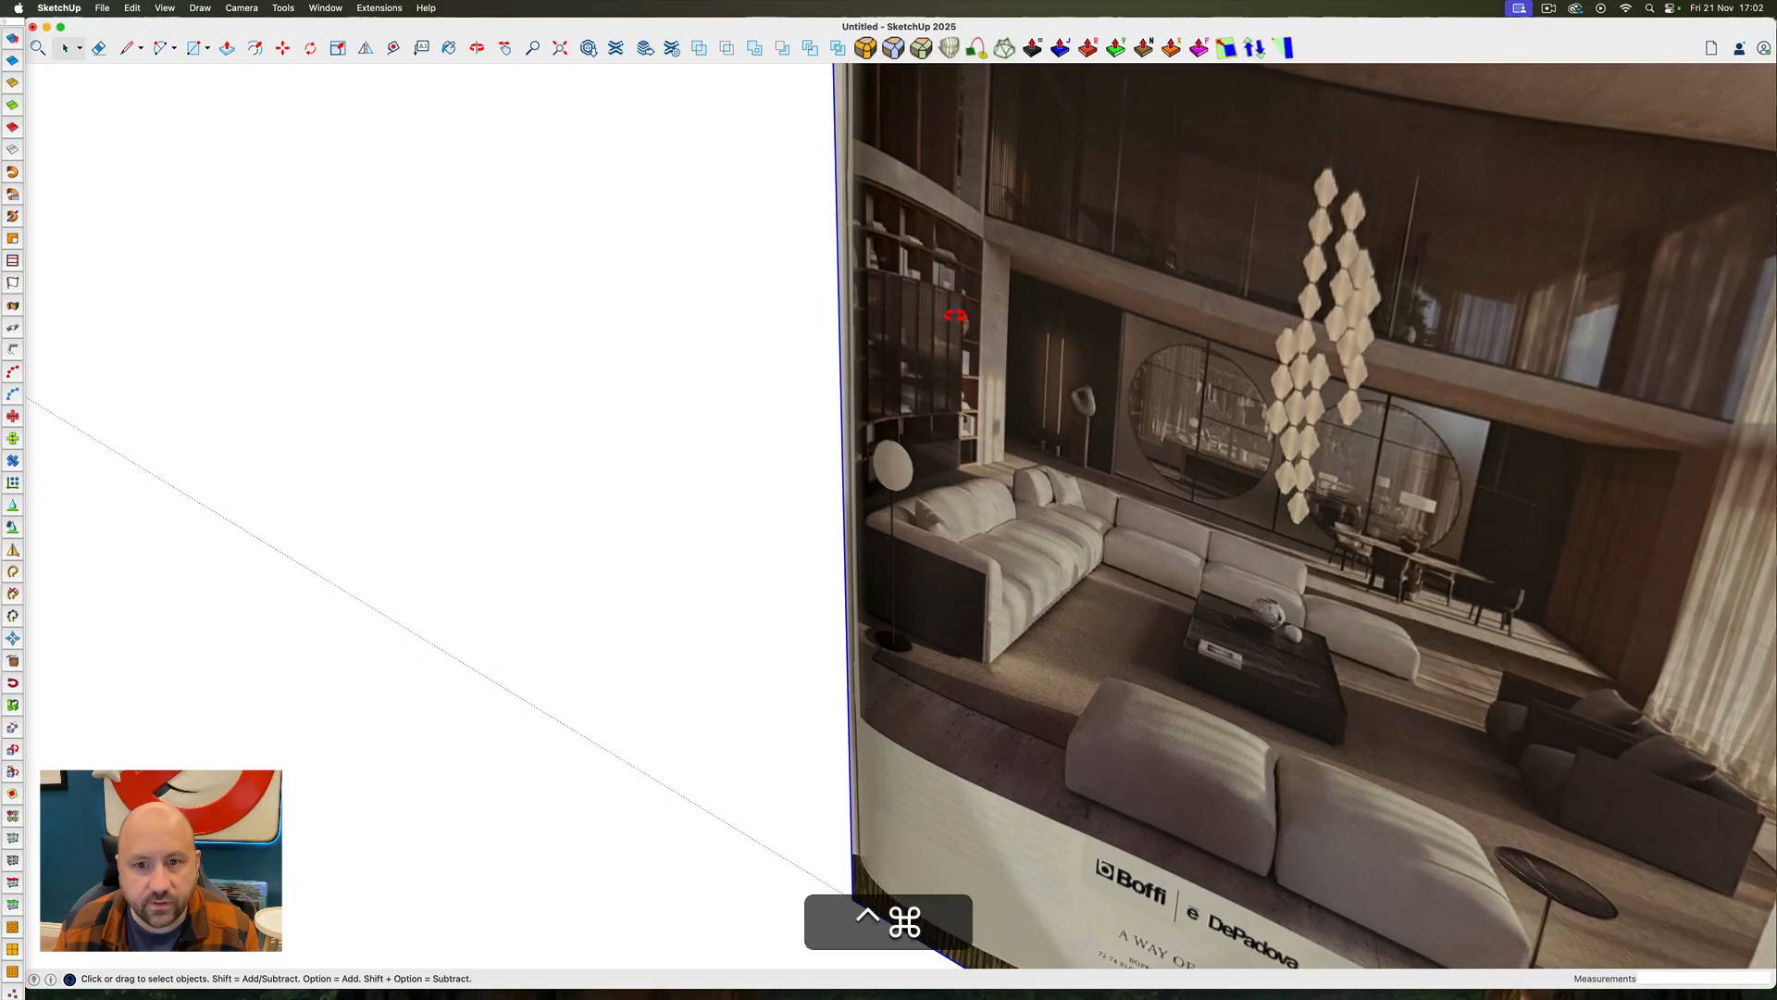
pyautogui.moveTo(940, 320)
pyautogui.keyDown('ctrl'); pyautogui.keyDown('super'); pyautogui.mouseDown()
pyautogui.moveTo(793, 281)
pyautogui.moveTo(952, 336)
pyautogui.moveTo(937, 313)
pyautogui.mouseUp(); pyautogui.keyUp('super'); pyautogui.keyUp('ctrl')
pyautogui.scroll(-6, 891, 226)
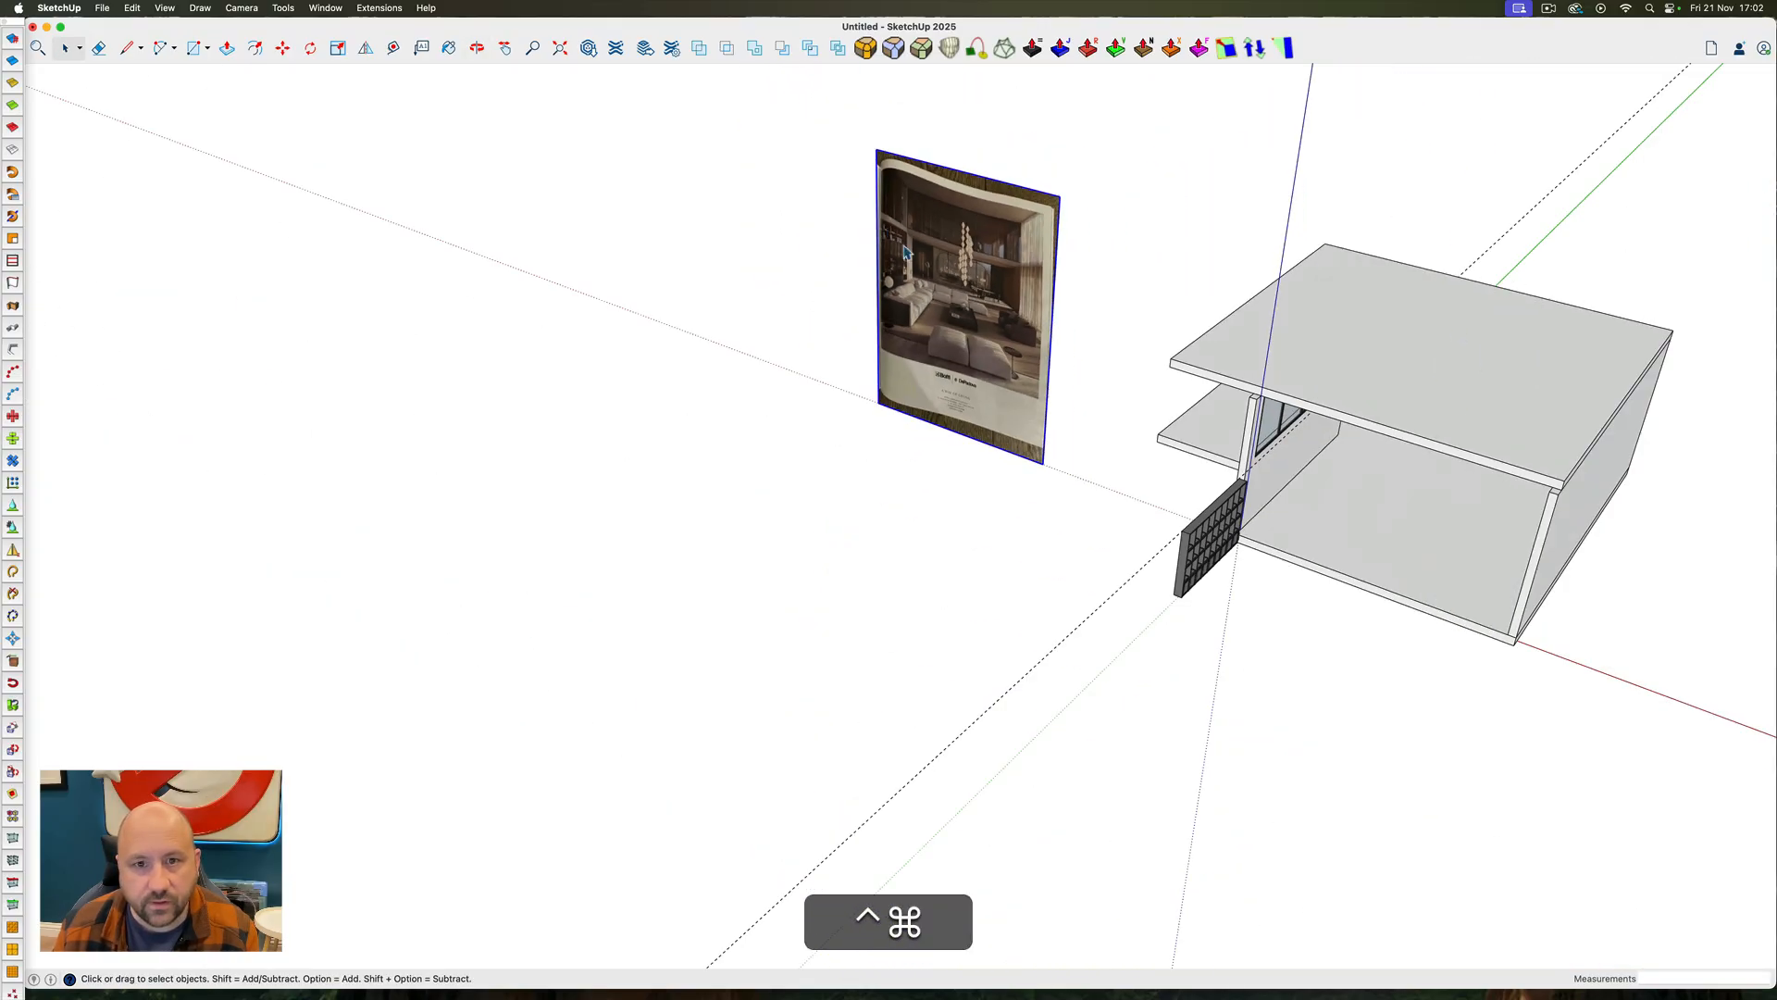
pyautogui.click(1386, 566)
pyautogui.scroll(3, 1261, 406)
pyautogui.keyDown('ctrl'); pyautogui.keyDown('super'); pyautogui.moveTo(1326, 517); pyautogui.dragTo(1336, 361); pyautogui.keyUp('super'); pyautogui.keyUp('ctrl')
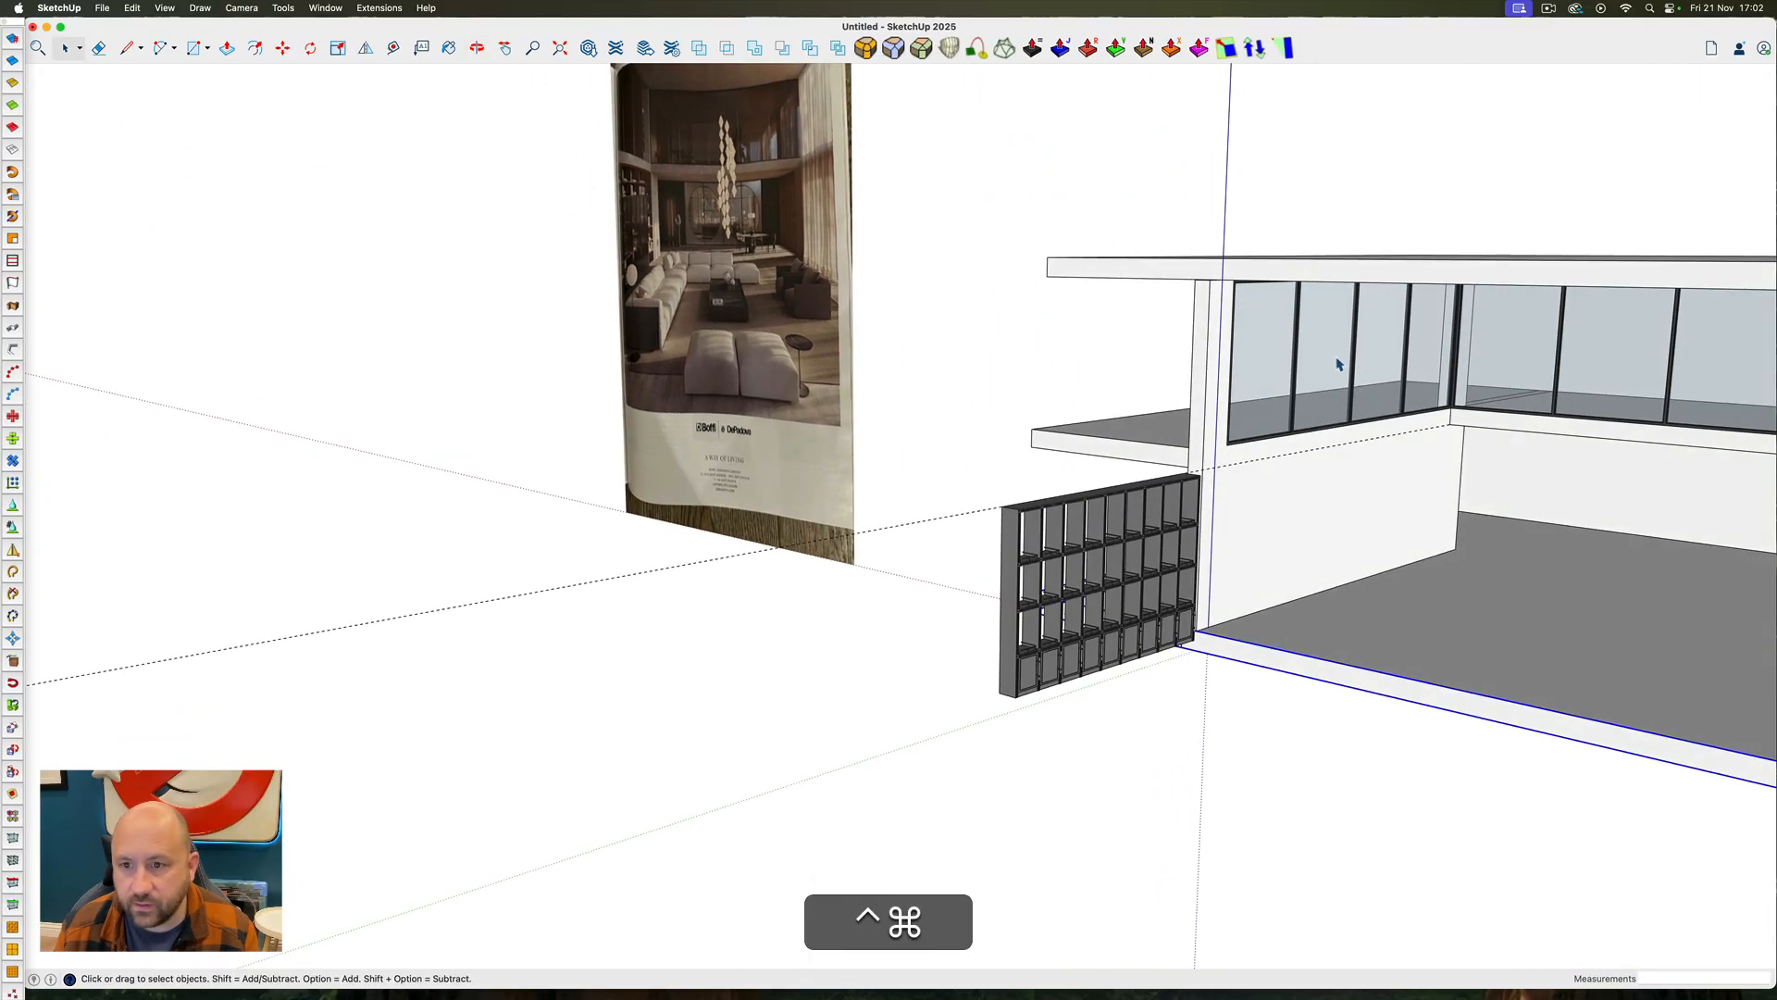
pyautogui.scroll(4, 1369, 397)
pyautogui.scroll(-5, 1367, 425)
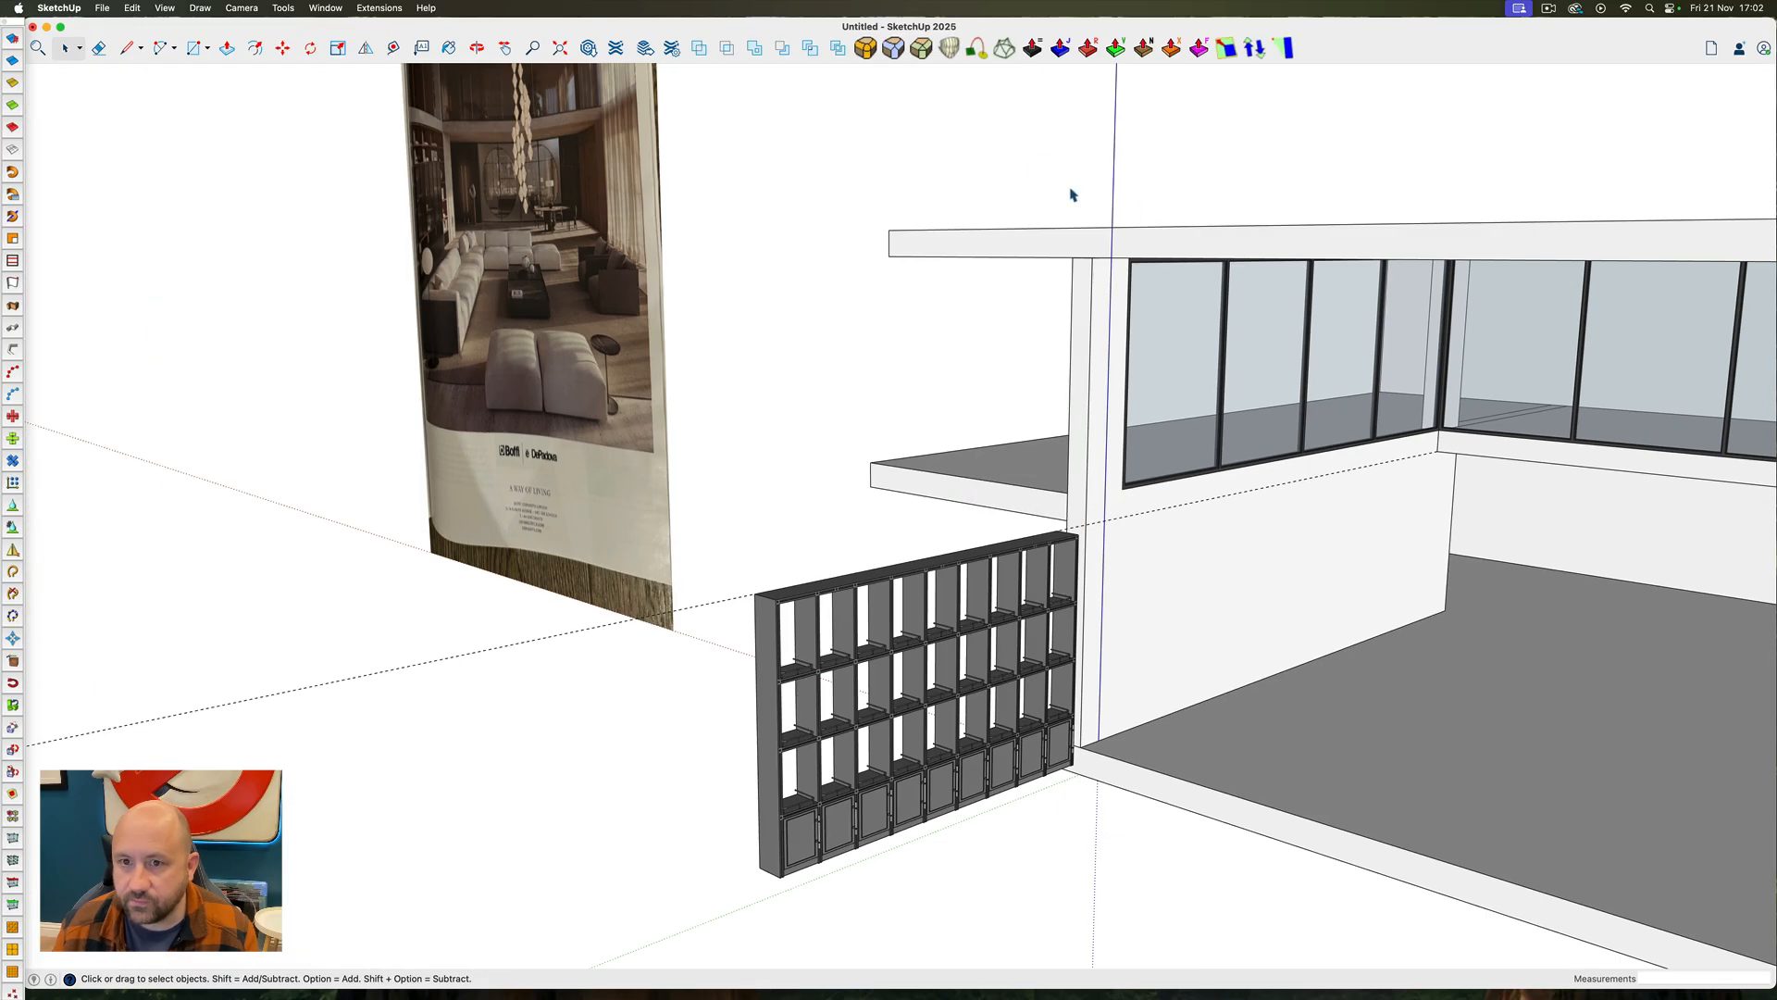
# Move the left wall's upper window frame 2" outward into its wall opening
pyautogui.click(1468, 482)
pyautogui.press('m')
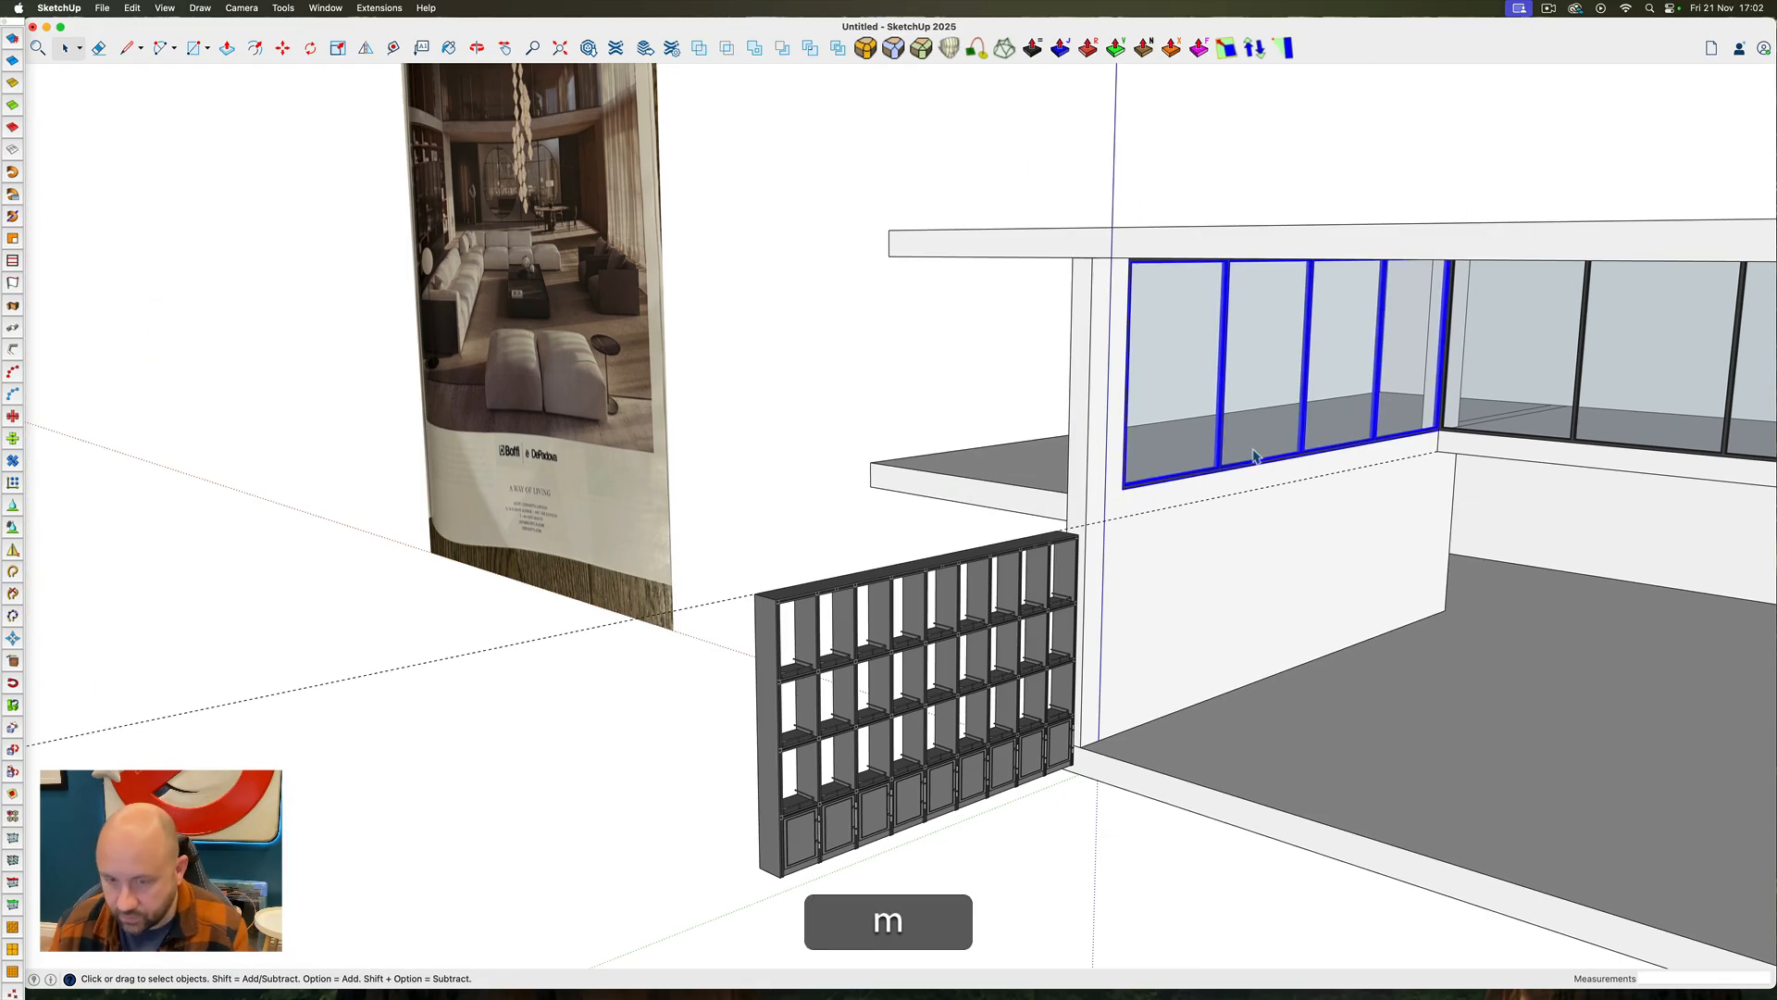
pyautogui.click(1079, 448)
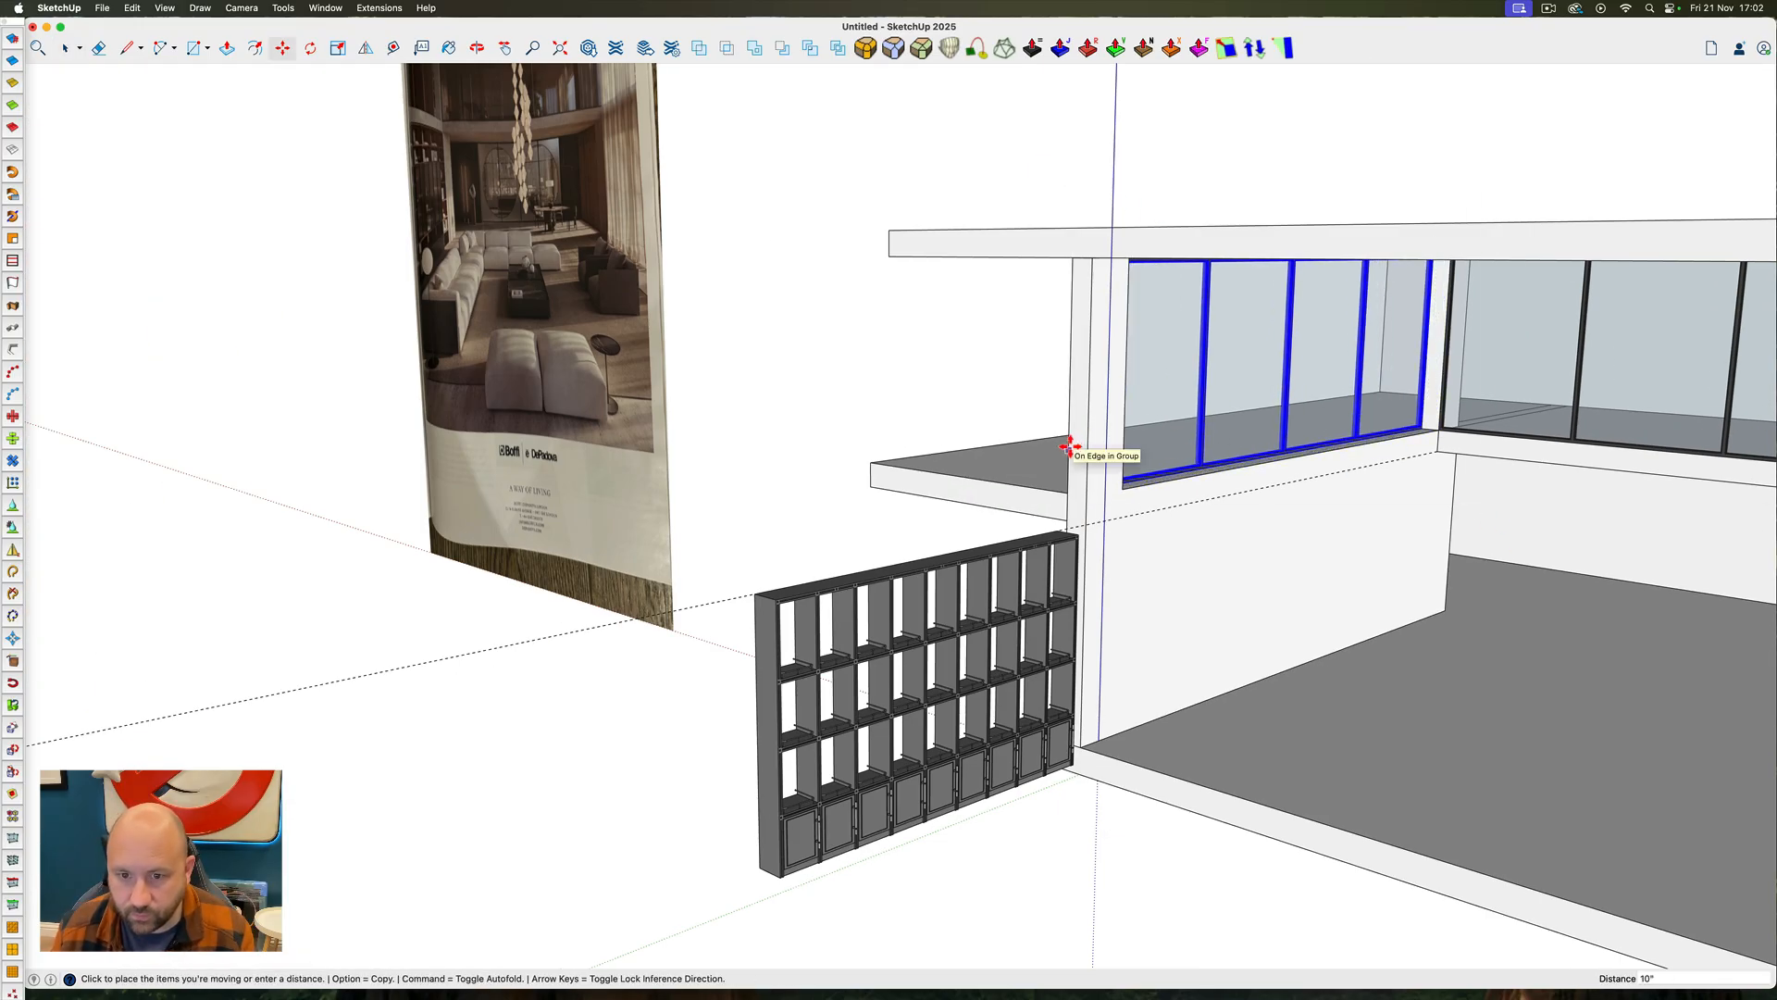
pyautogui.write('2')
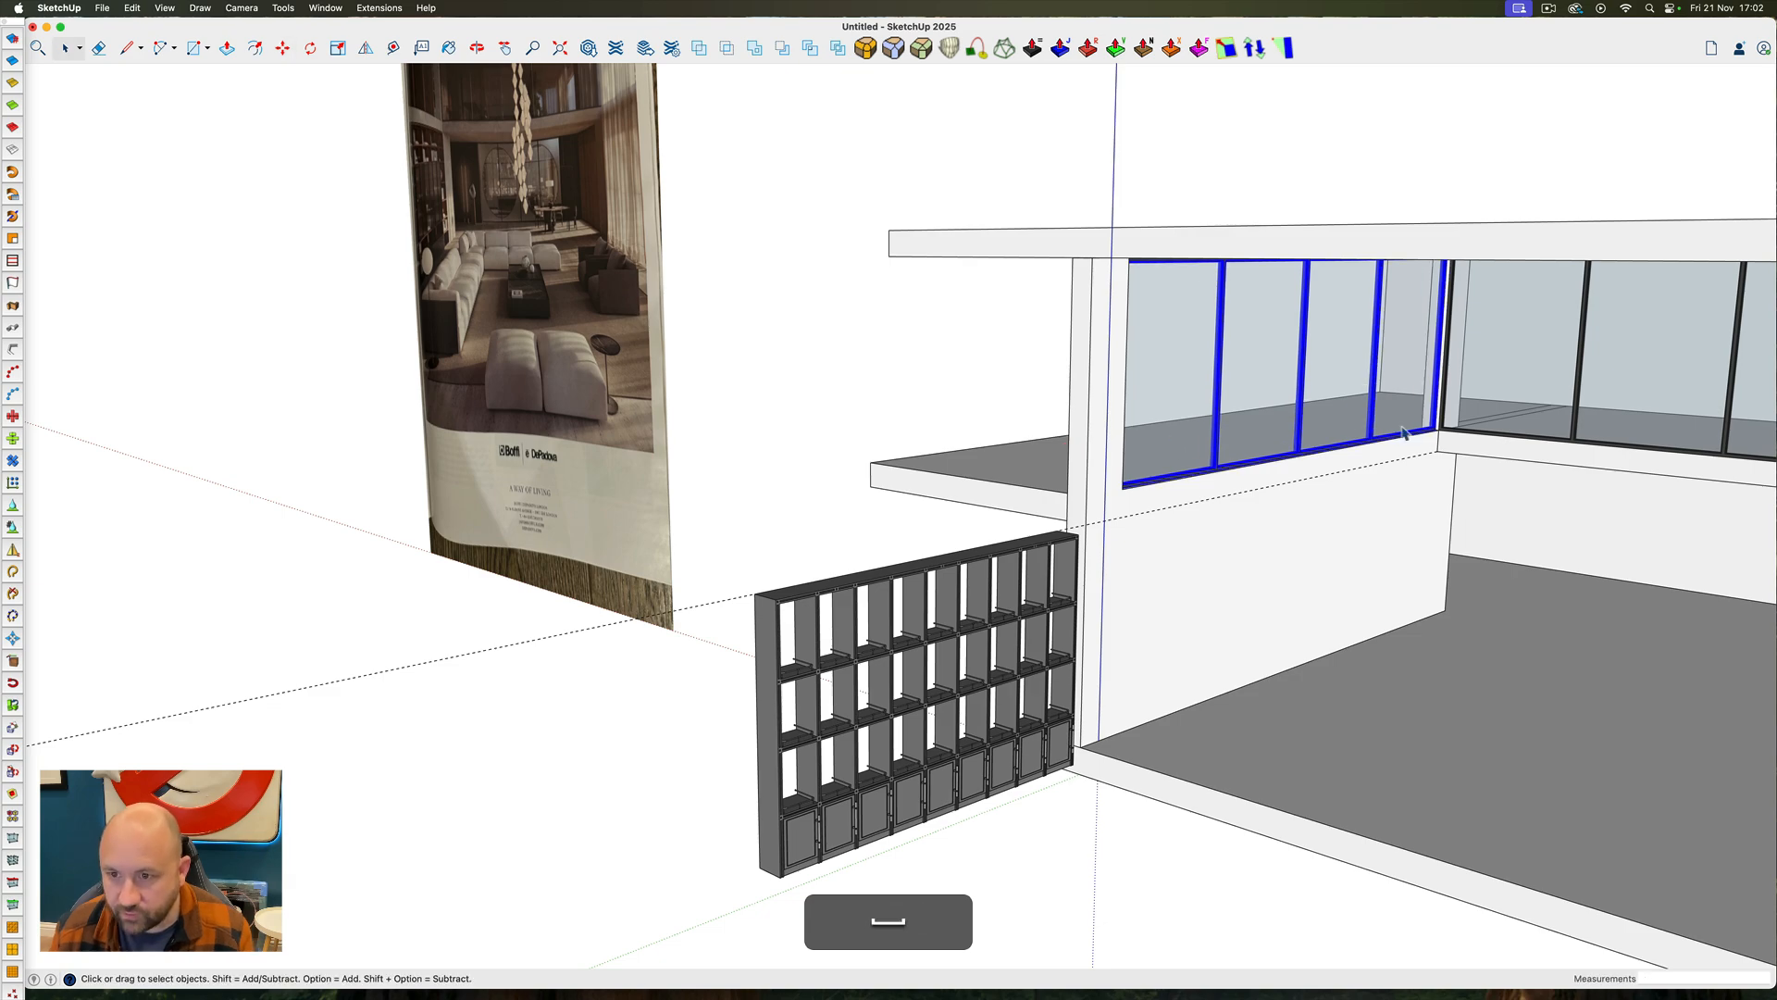
# Move the upper-level back window frame 2" back from the balcony edge, in line with the side window's setback
pyautogui.scroll(-5, 1463, 414)
pyautogui.keyDown('ctrl'); pyautogui.keyDown('super'); pyautogui.moveTo(1462, 414); pyautogui.dragTo(1661, 367); pyautogui.keyUp('super'); pyautogui.keyUp('ctrl')
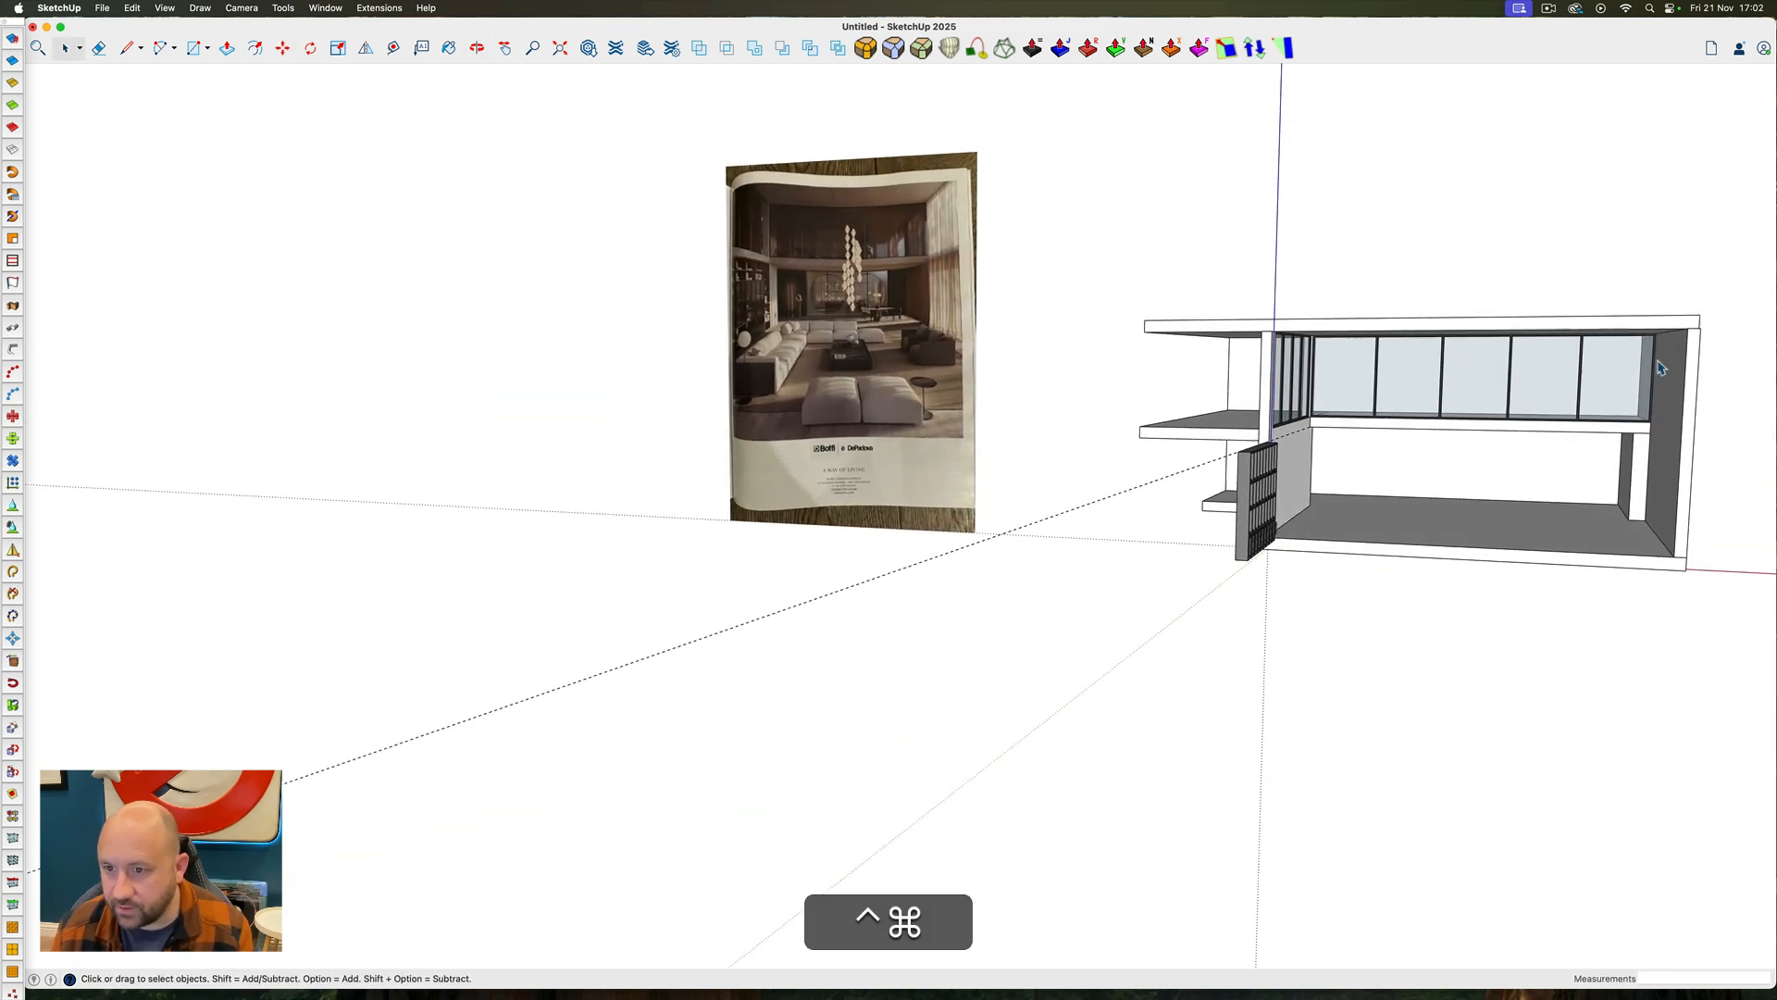
pyautogui.click(1589, 408)
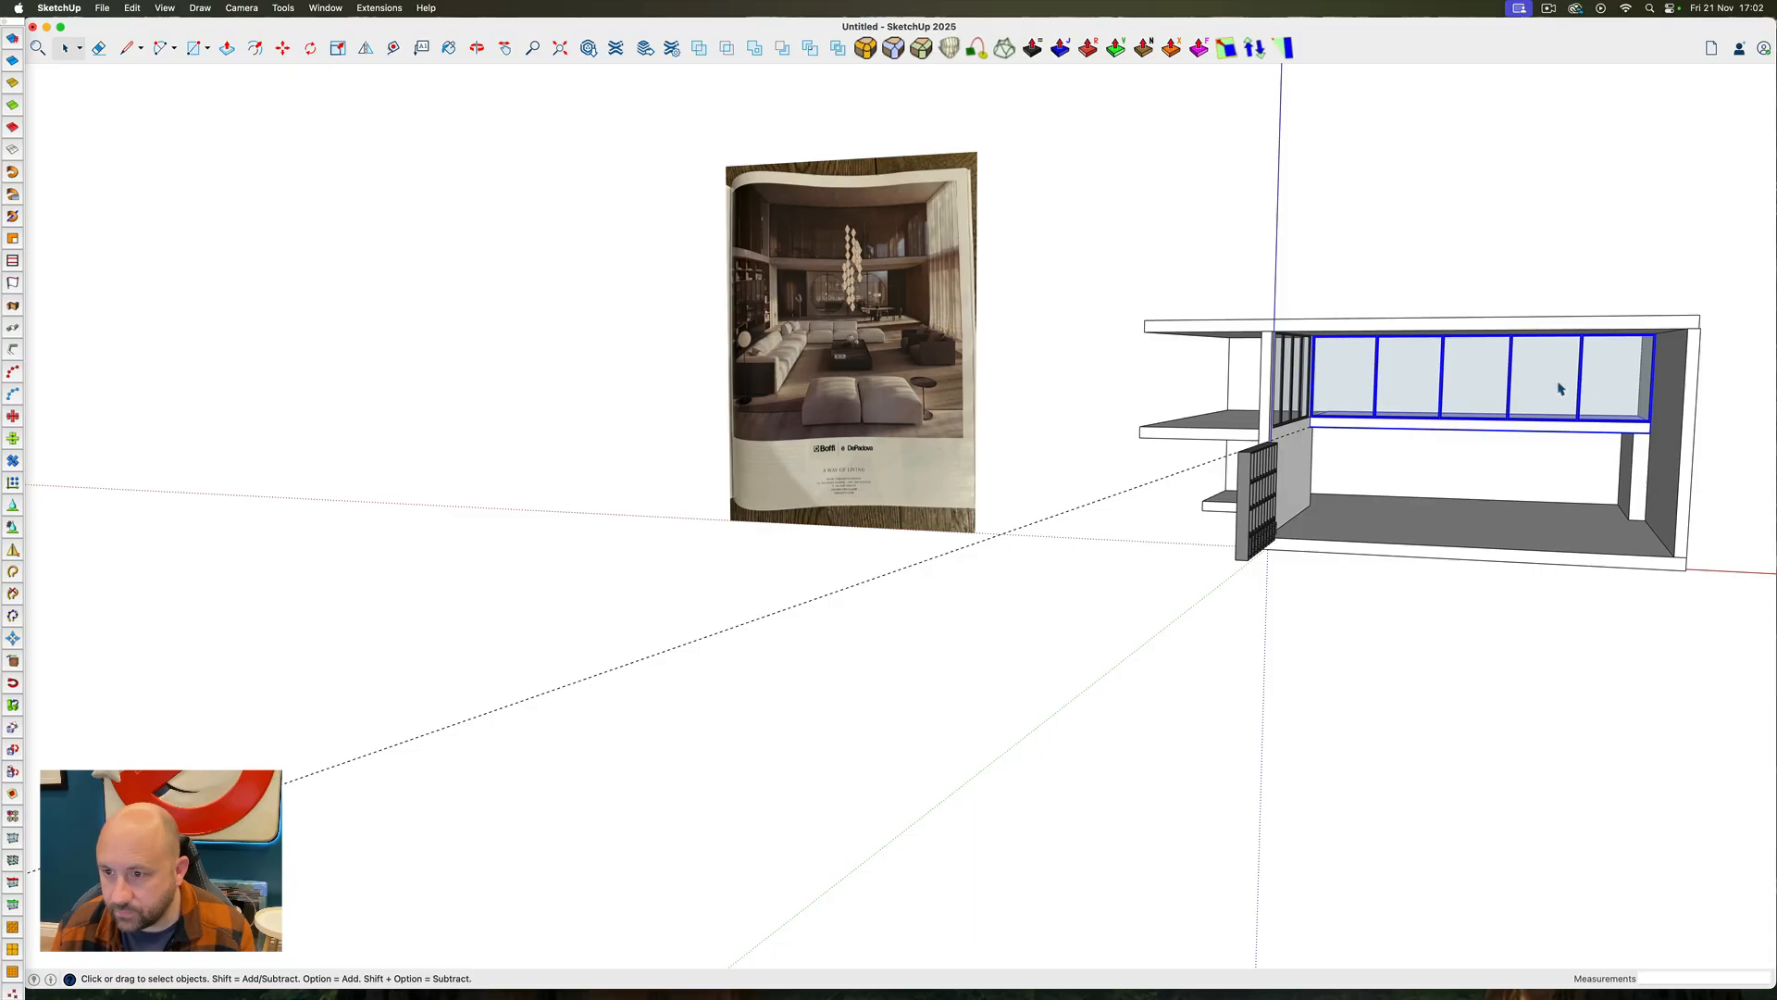
pyautogui.scroll(5, 1561, 389)
pyautogui.keyDown('ctrl'); pyautogui.keyDown('super'); pyautogui.moveTo(1536, 385); pyautogui.dragTo(937, 430); pyautogui.keyUp('super'); pyautogui.keyUp('ctrl')
pyautogui.scroll(5, 1040, 457)
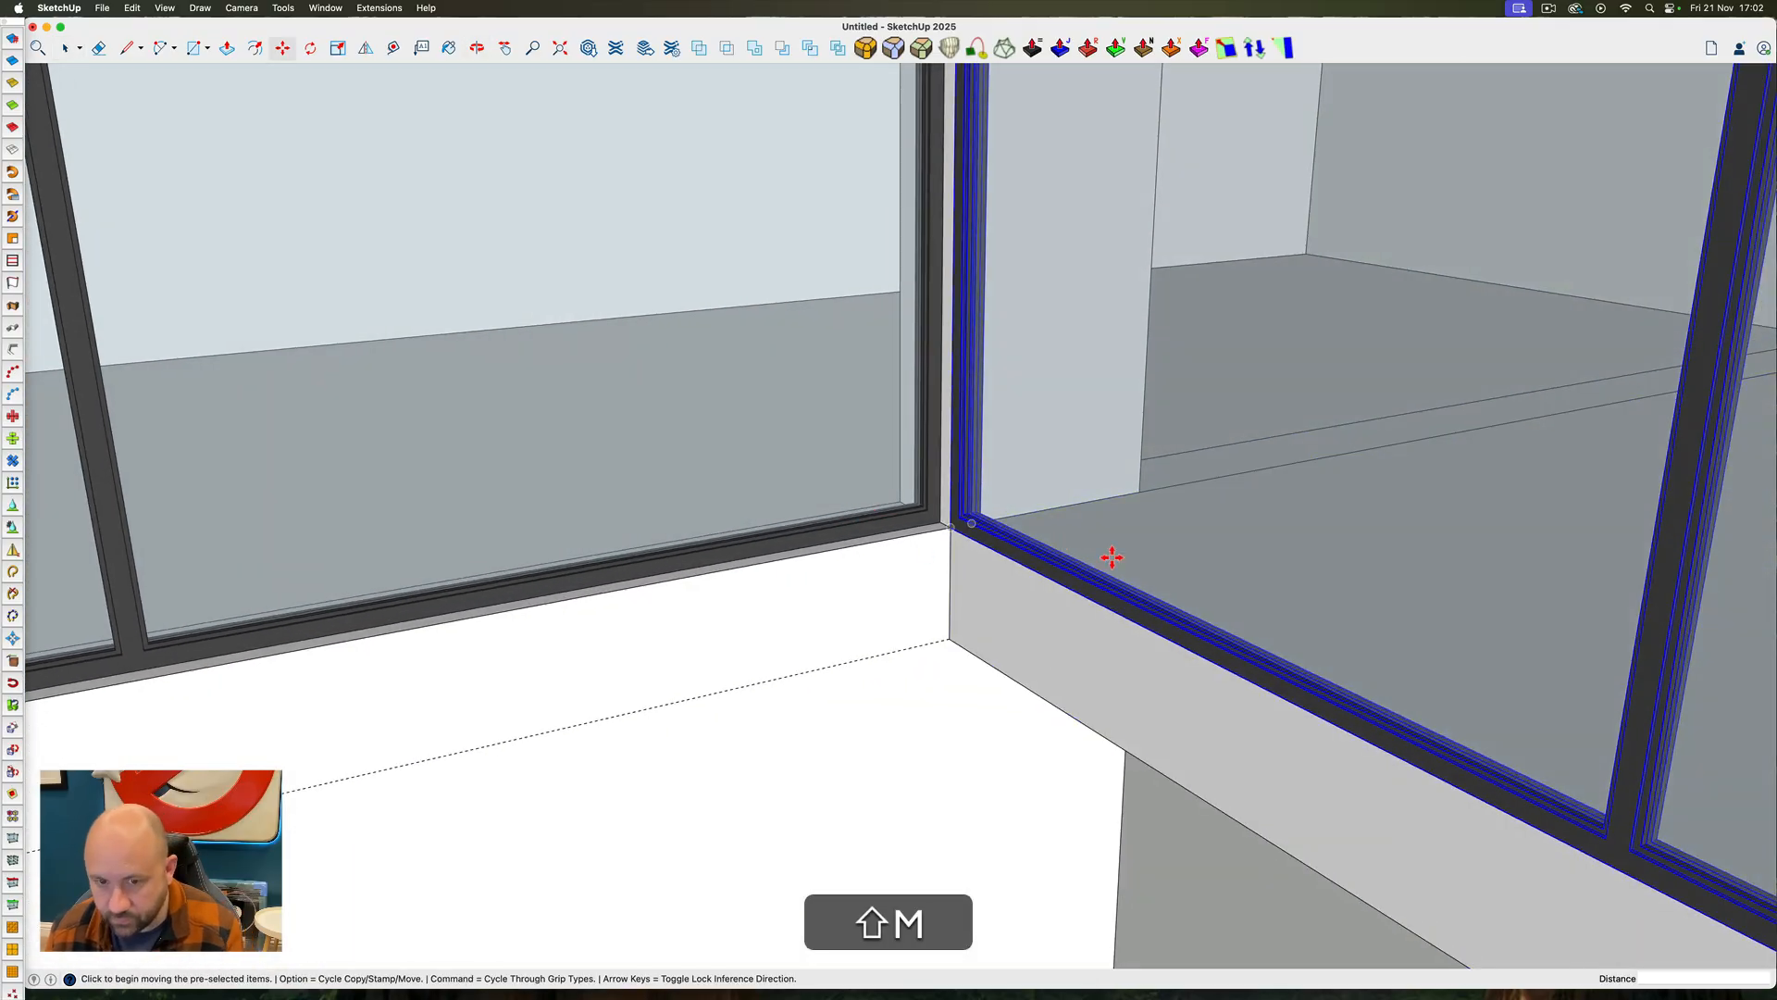
pyautogui.press('m')
pyautogui.click(1111, 556)
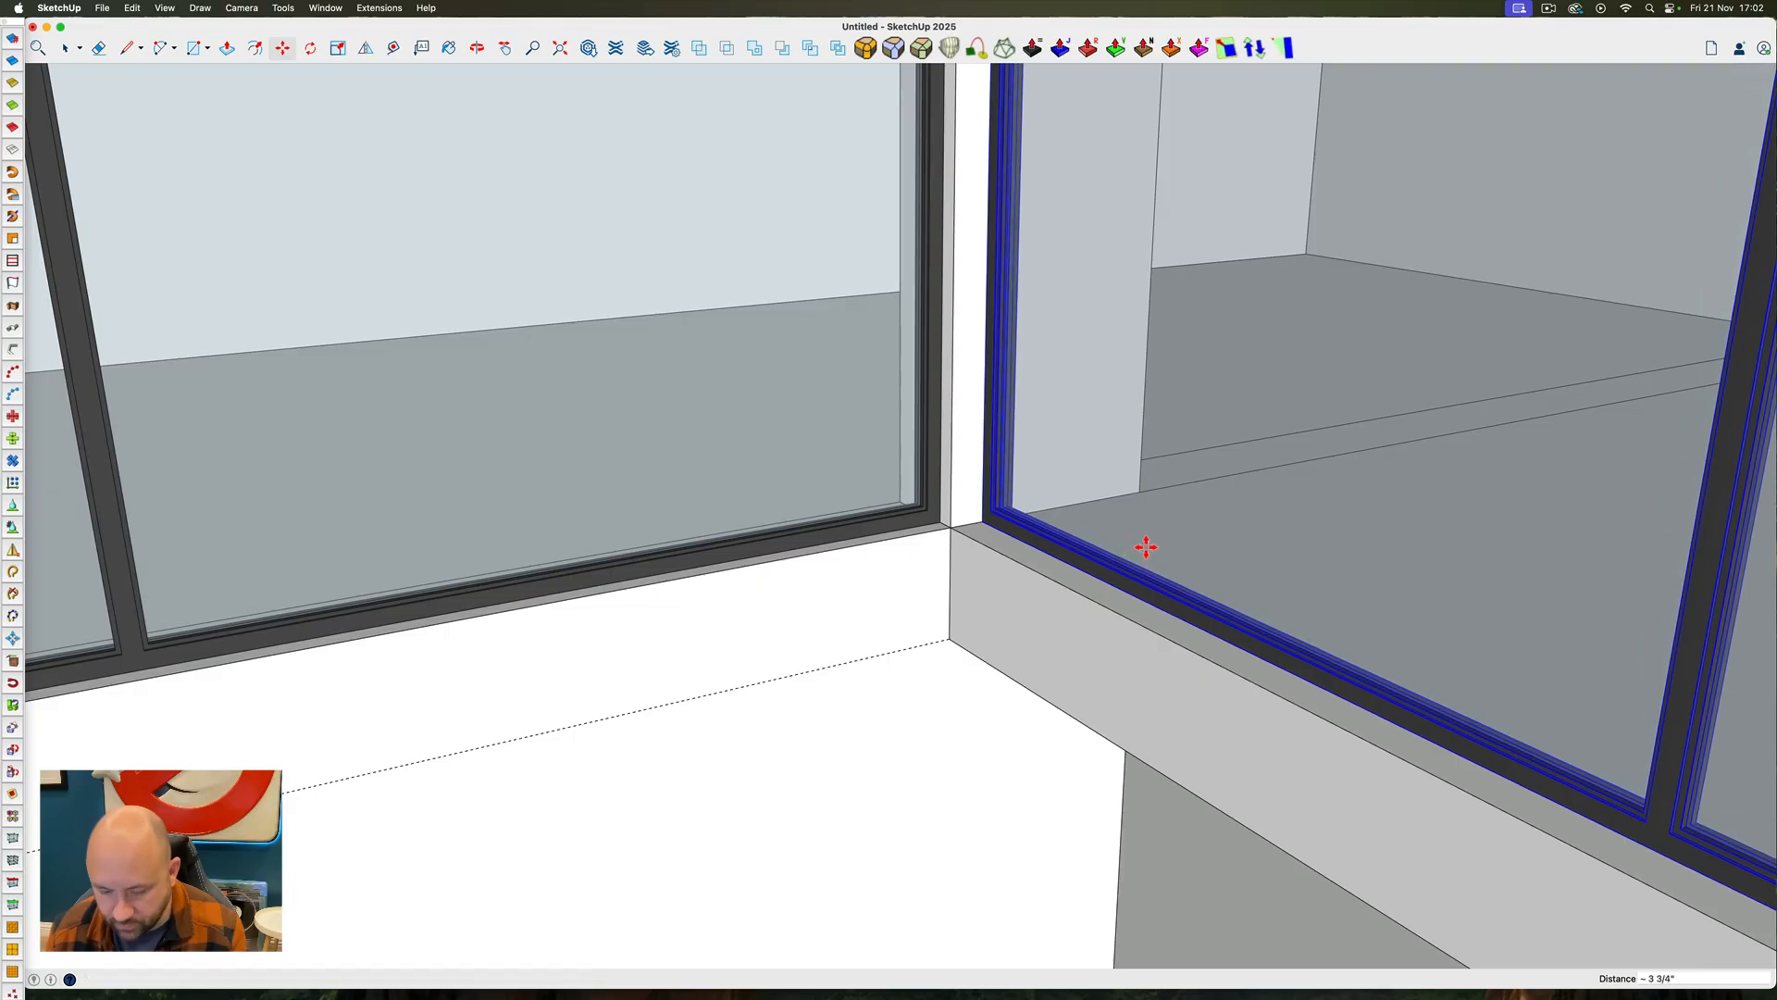
pyautogui.write('2')
pyautogui.hotkey('shift', 'Return')
pyautogui.scroll(-15, 945, 564)
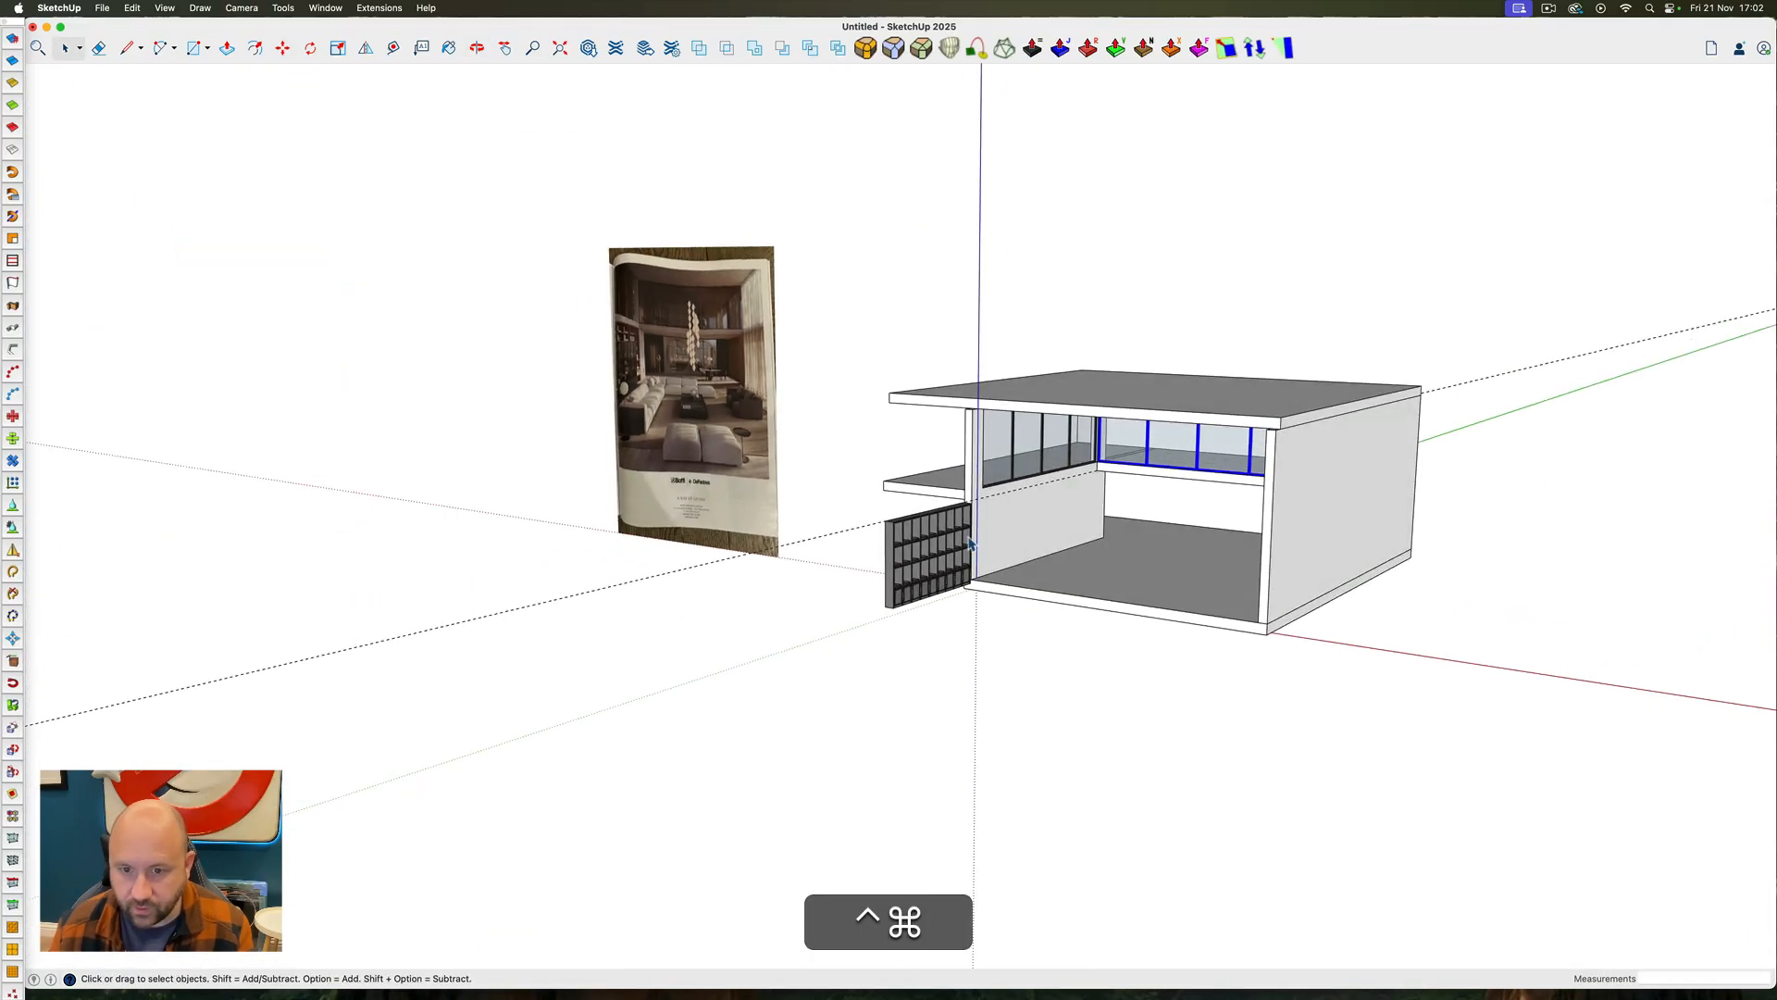
# Open the wall group and draw a rectangle on the left wall's inner face from the floor up to the guide line
pyautogui.tripleClick(1005, 532)
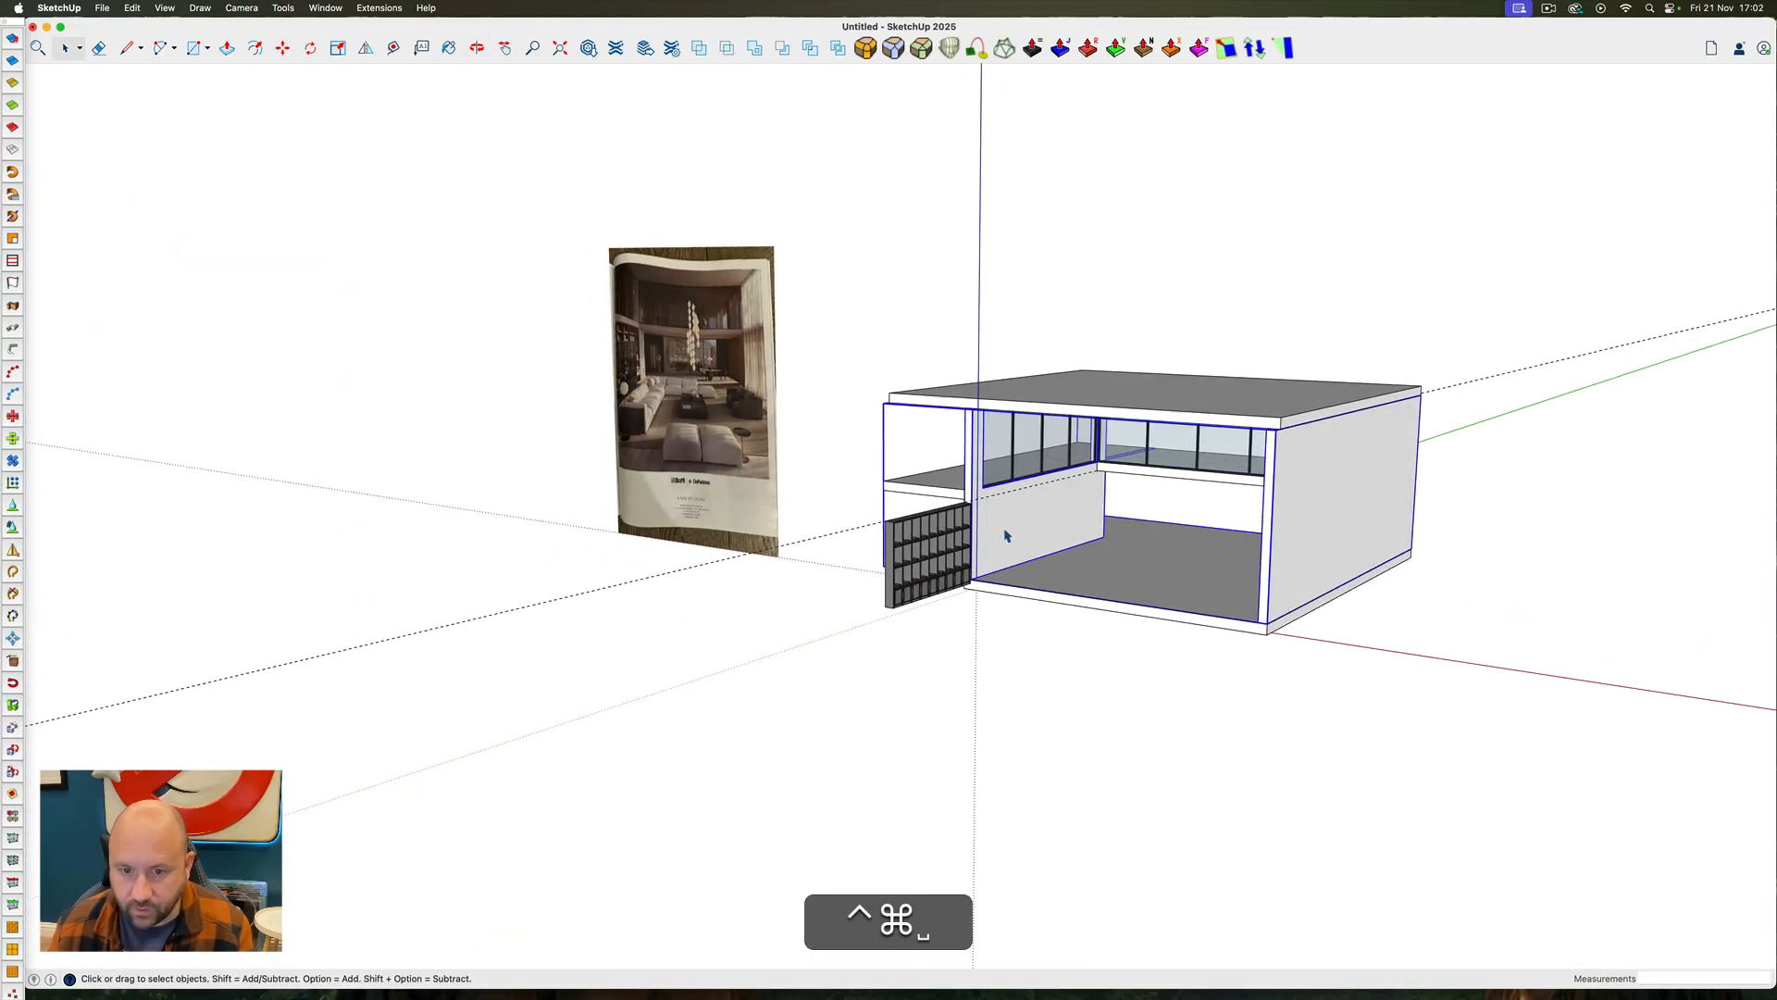
pyautogui.scroll(12, 1002, 532)
pyautogui.moveTo(990, 534); pyautogui.dragTo(900, 580, button='middle')
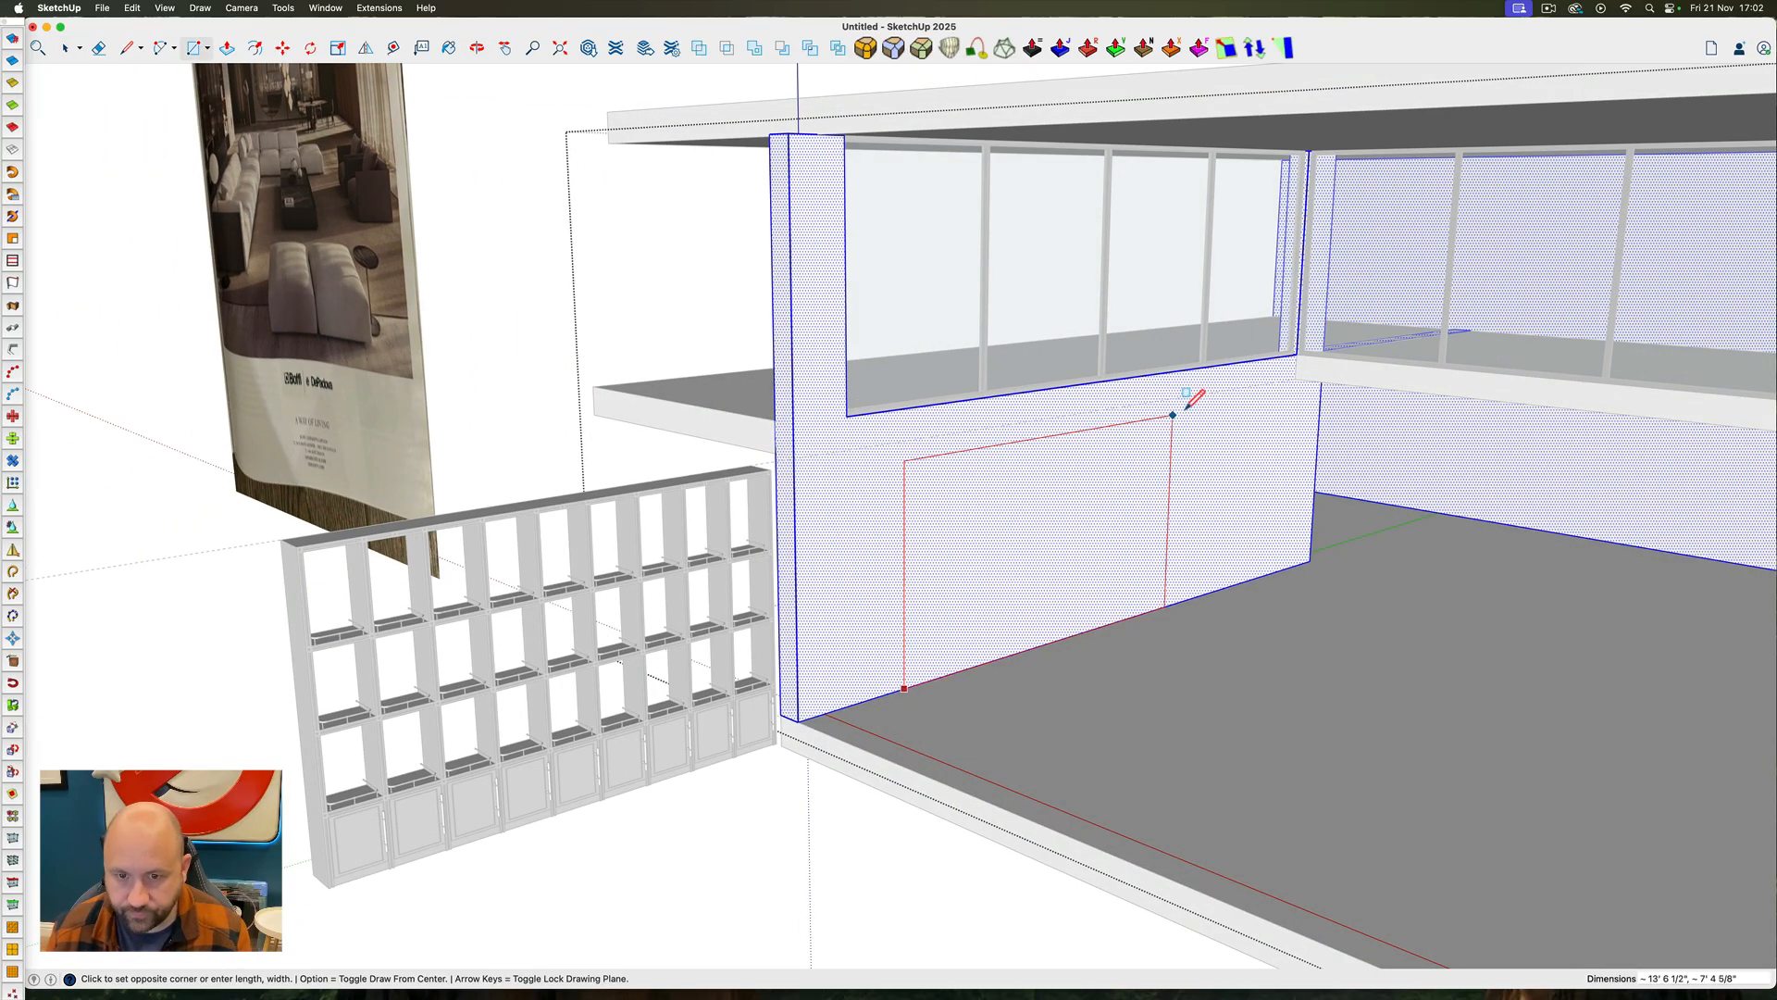
pyautogui.click(1215, 390)
# Push the rectangle through the left wall's full thickness to cut an opening, and close the wall group
pyautogui.press('p')
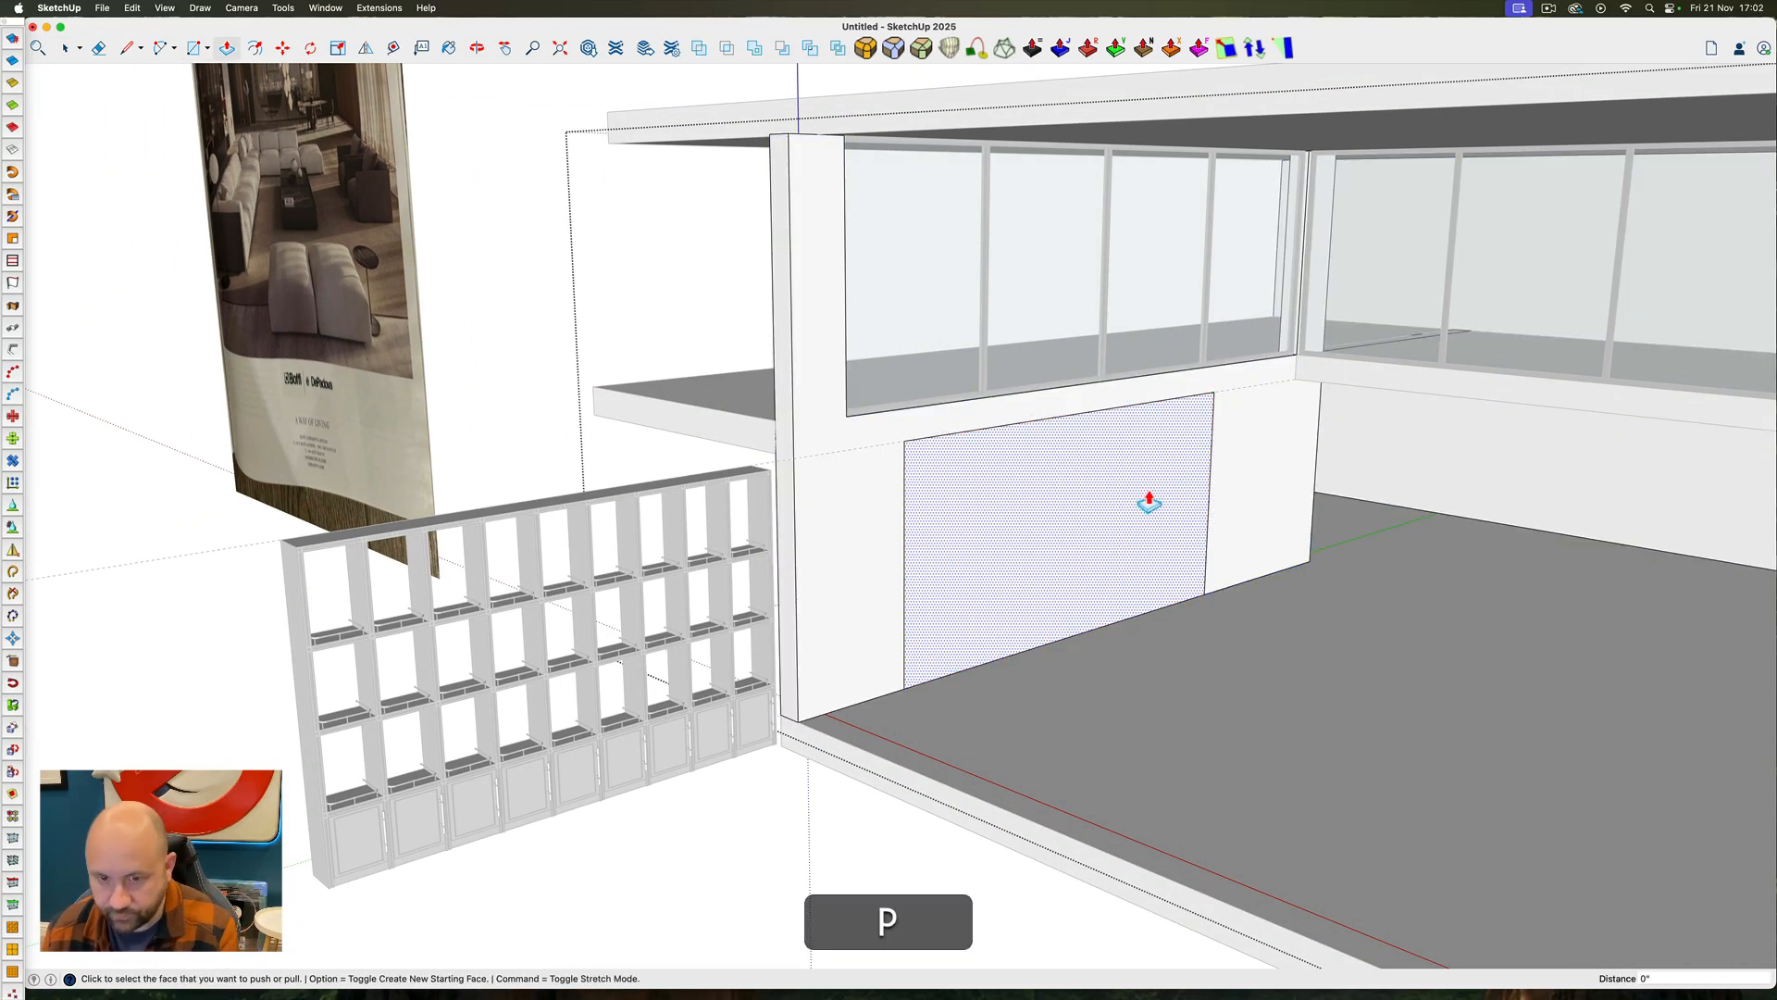
pyautogui.click(1098, 519)
pyautogui.click(1058, 523)
pyautogui.press('space')
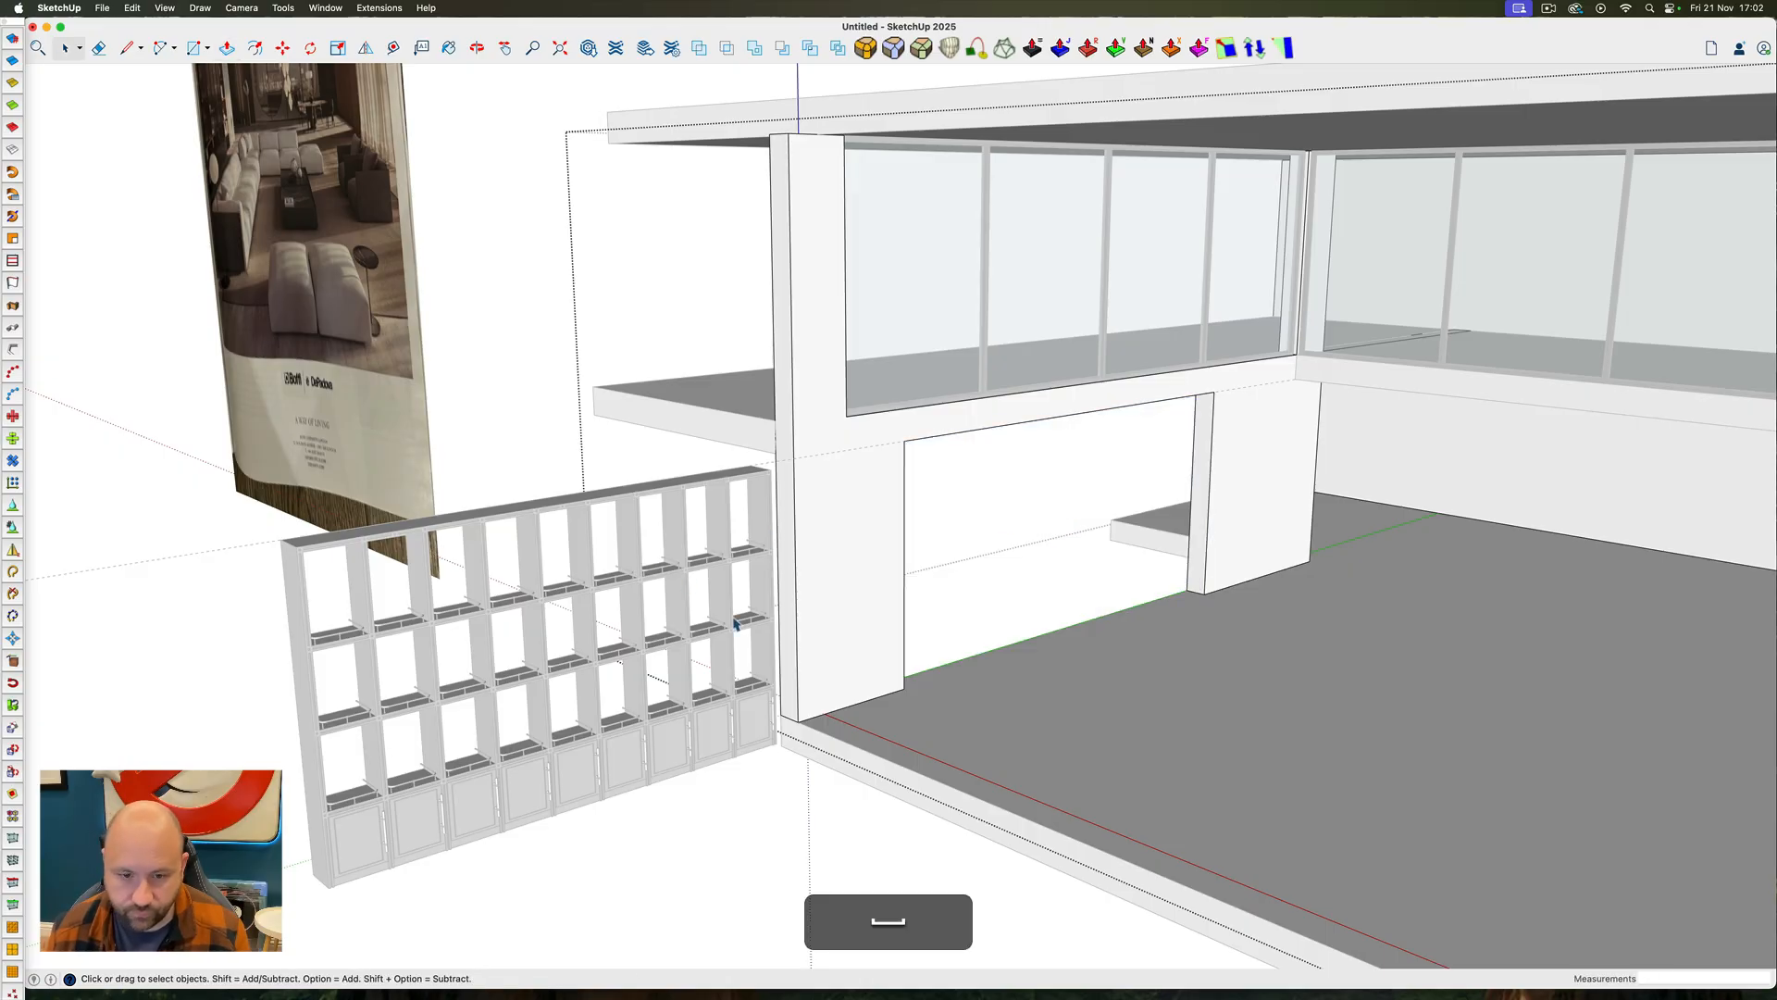
pyautogui.press('Escape')
pyautogui.scroll(-5, 996, 748)
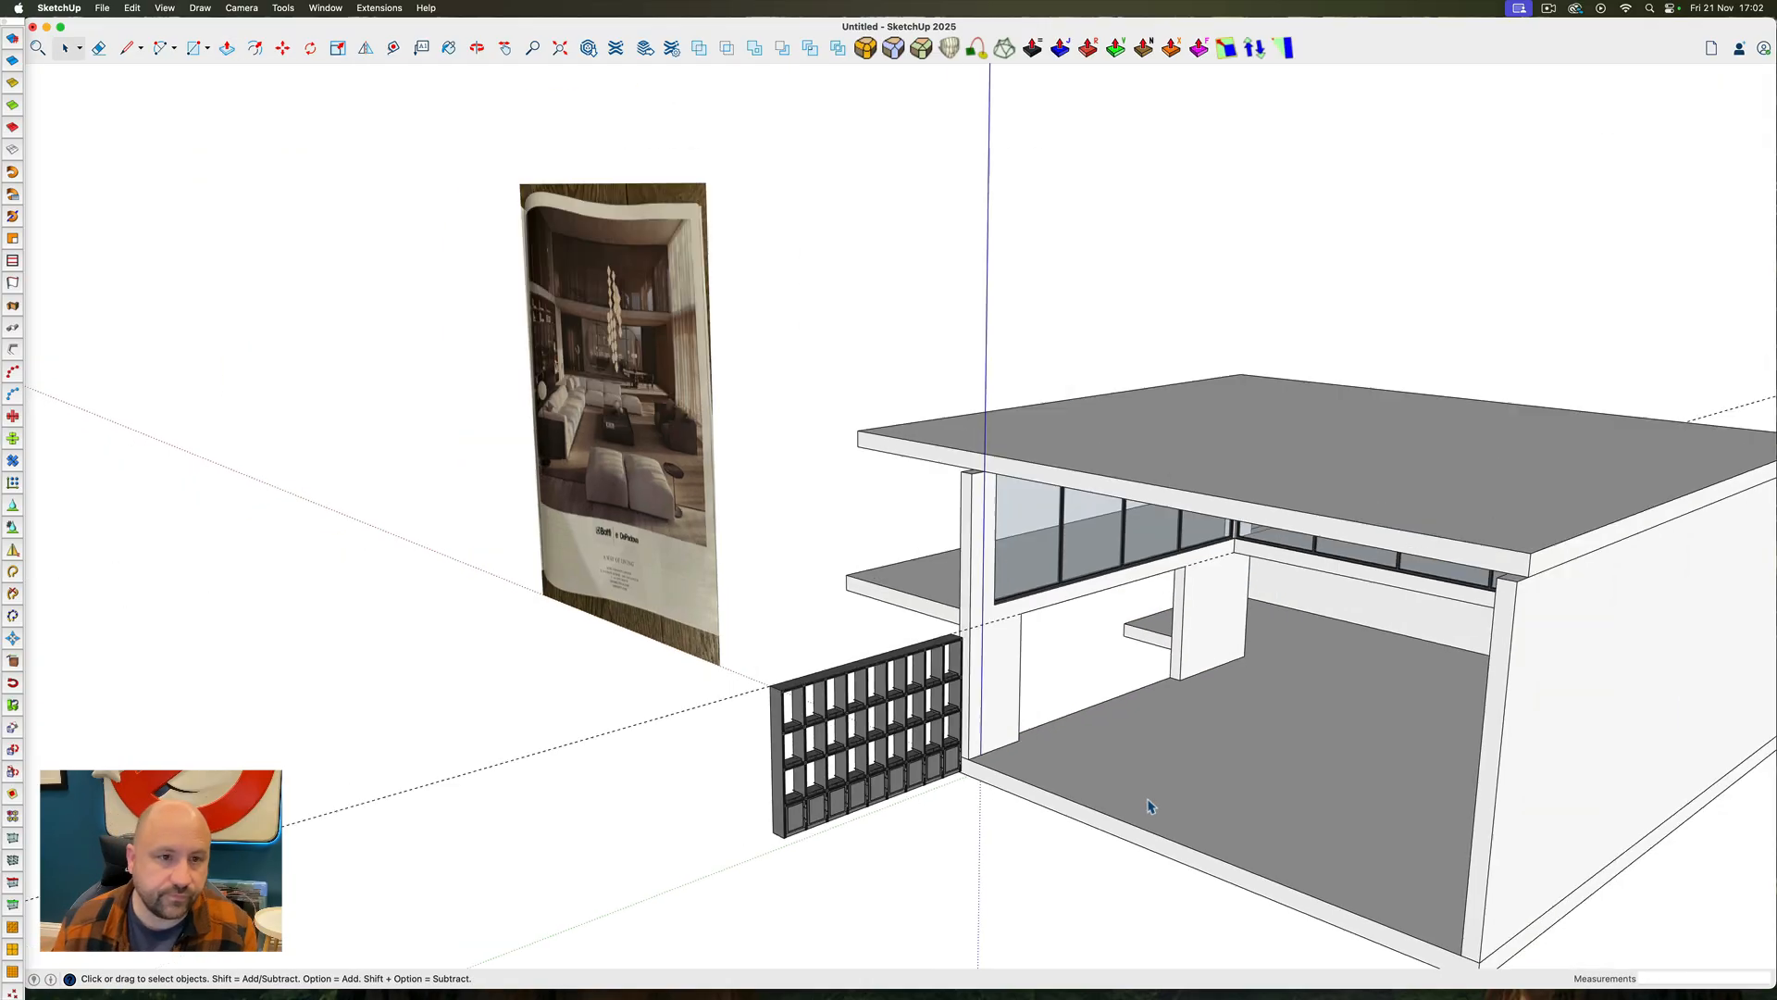
# Check the bookcase in the reference image and widen the wall opening by pushing its far jamb to the upper floor slab's edge
pyautogui.scroll(6, 550, 361)
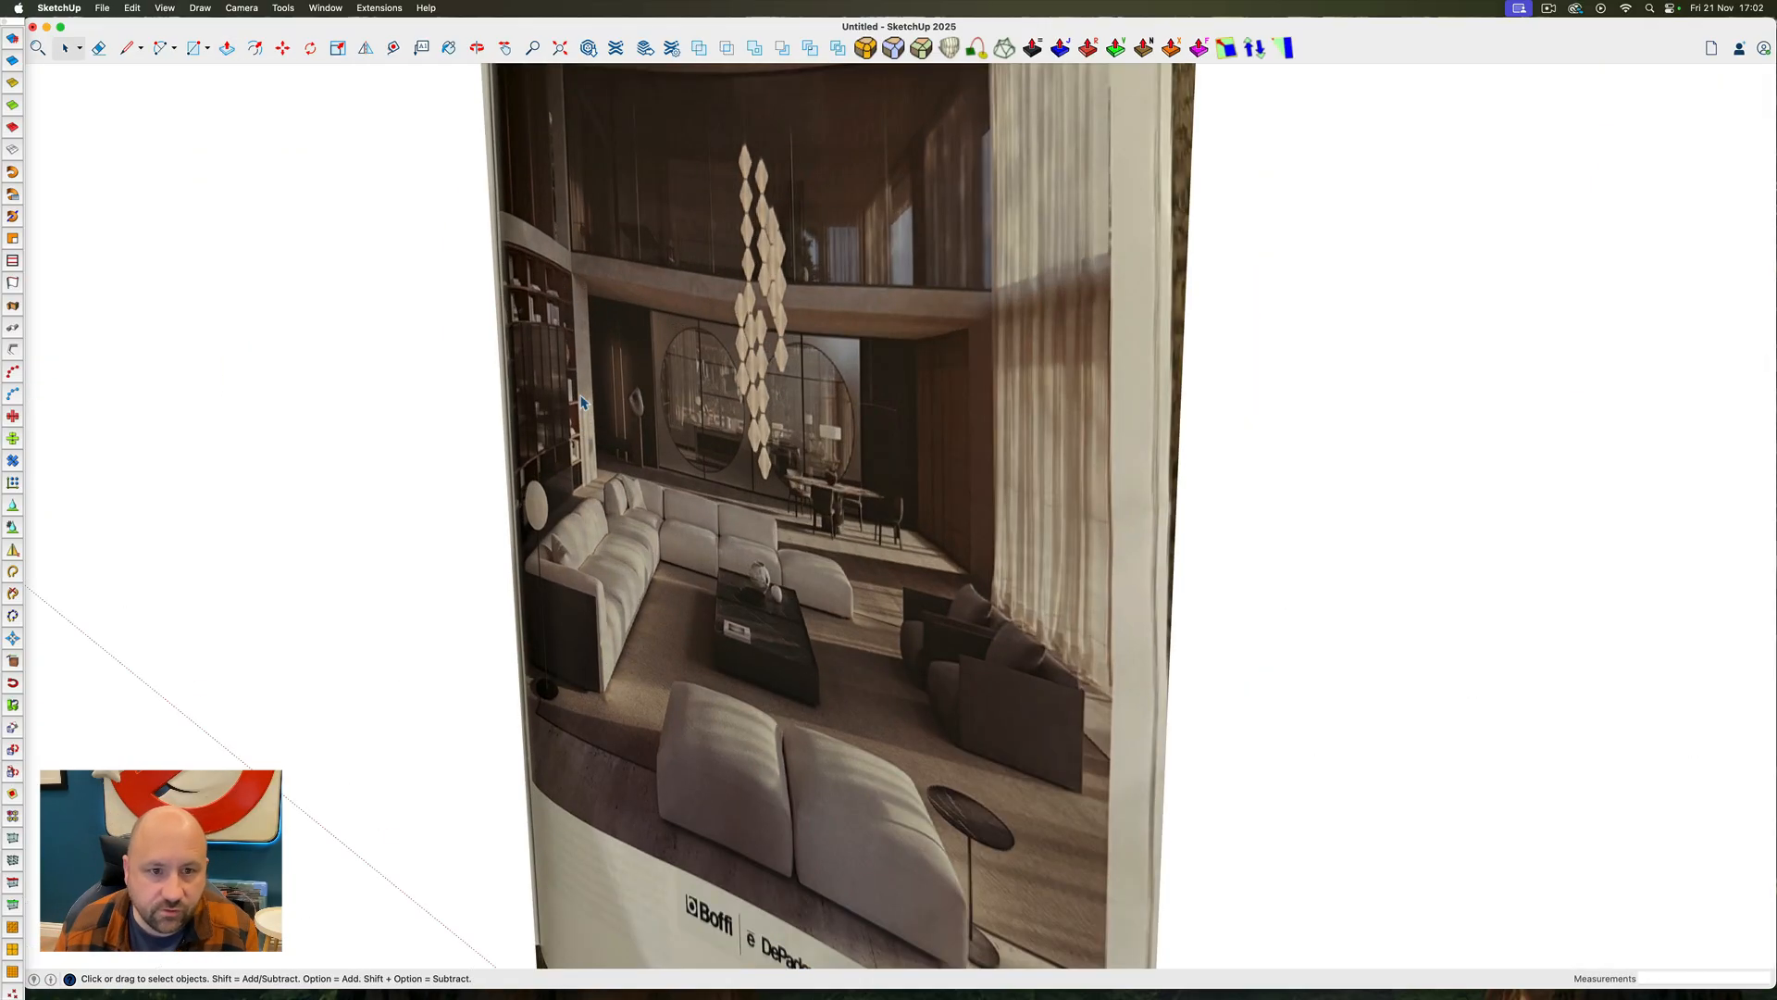
pyautogui.scroll(-5, 582, 401)
pyautogui.scroll(6, 1446, 742)
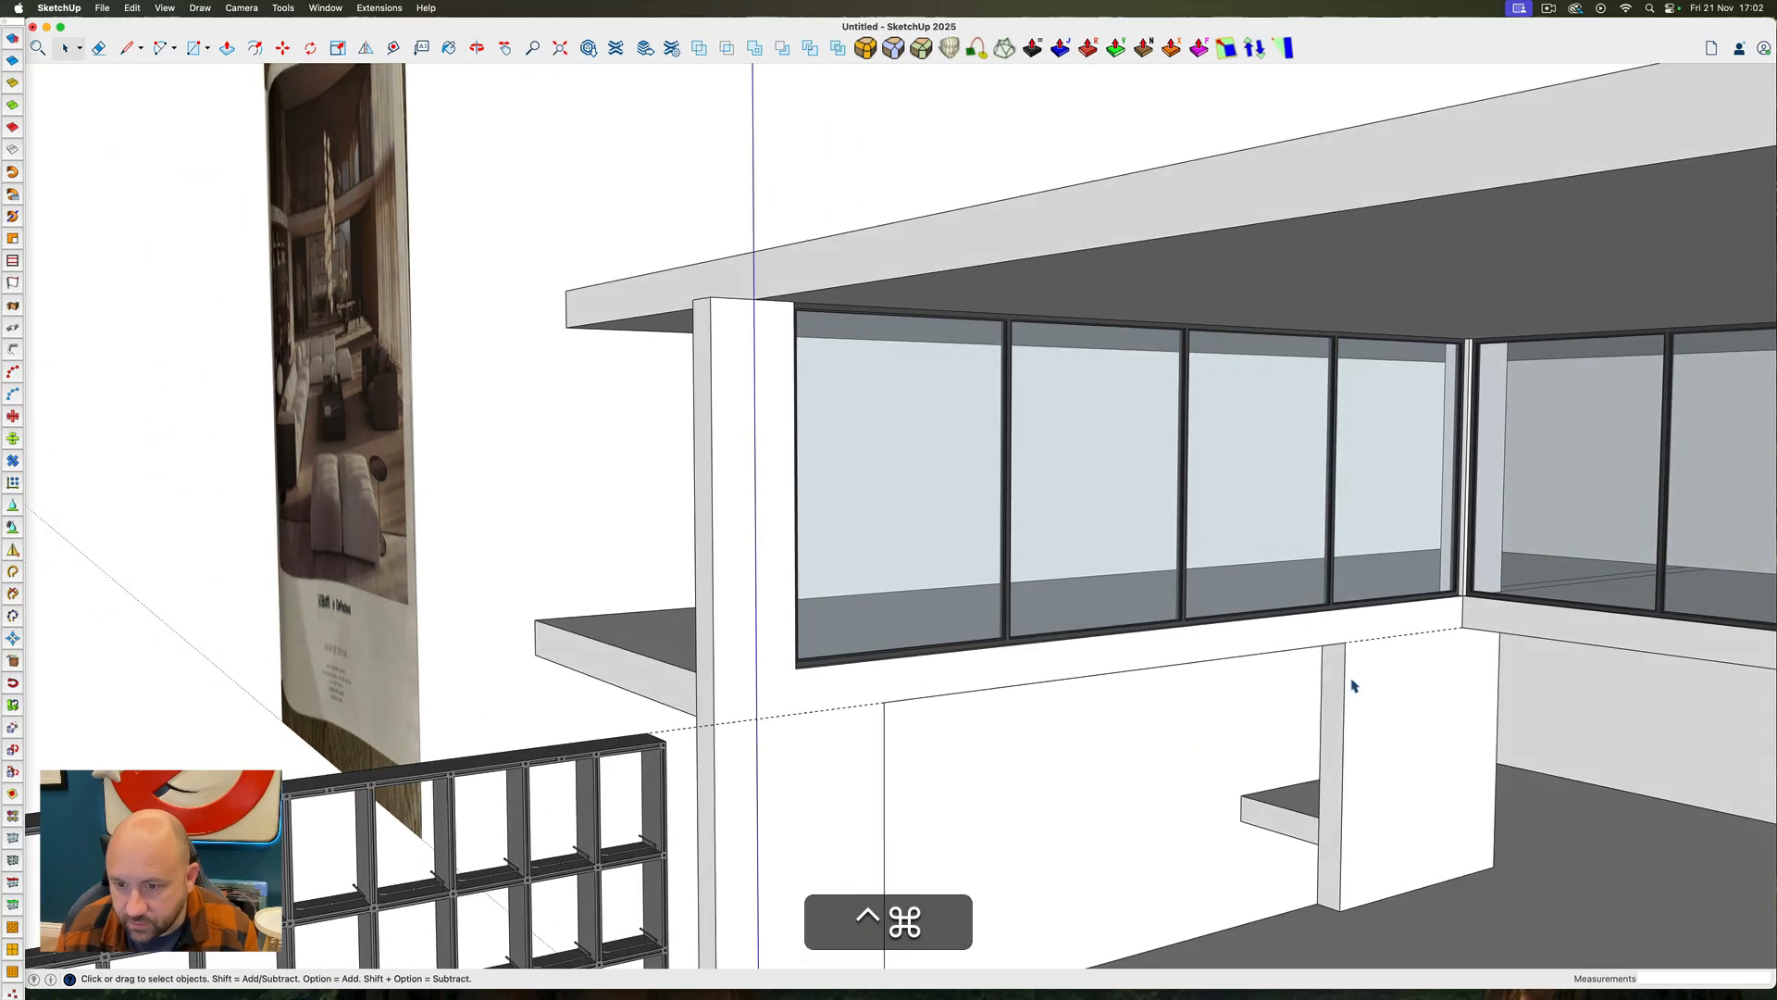
pyautogui.click(1354, 686)
pyautogui.press('p')
pyautogui.click(1325, 702)
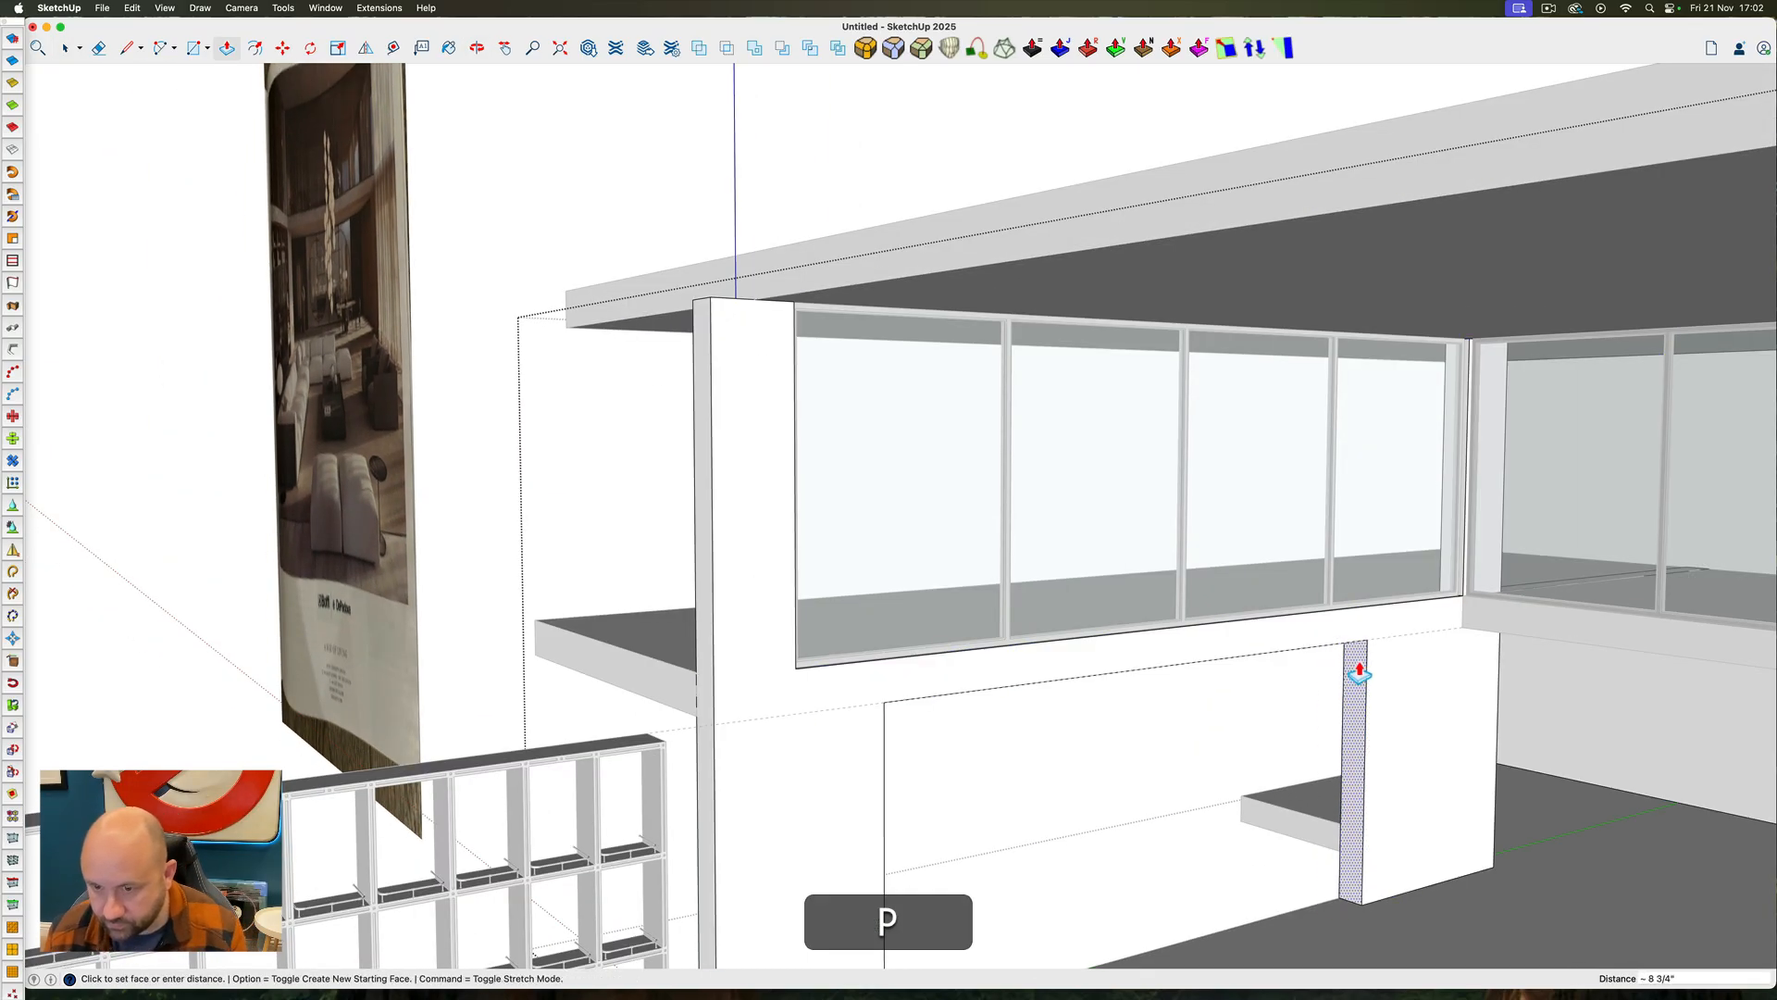
pyautogui.click(1465, 615)
pyautogui.press('space')
pyautogui.scroll(-5, 1465, 616)
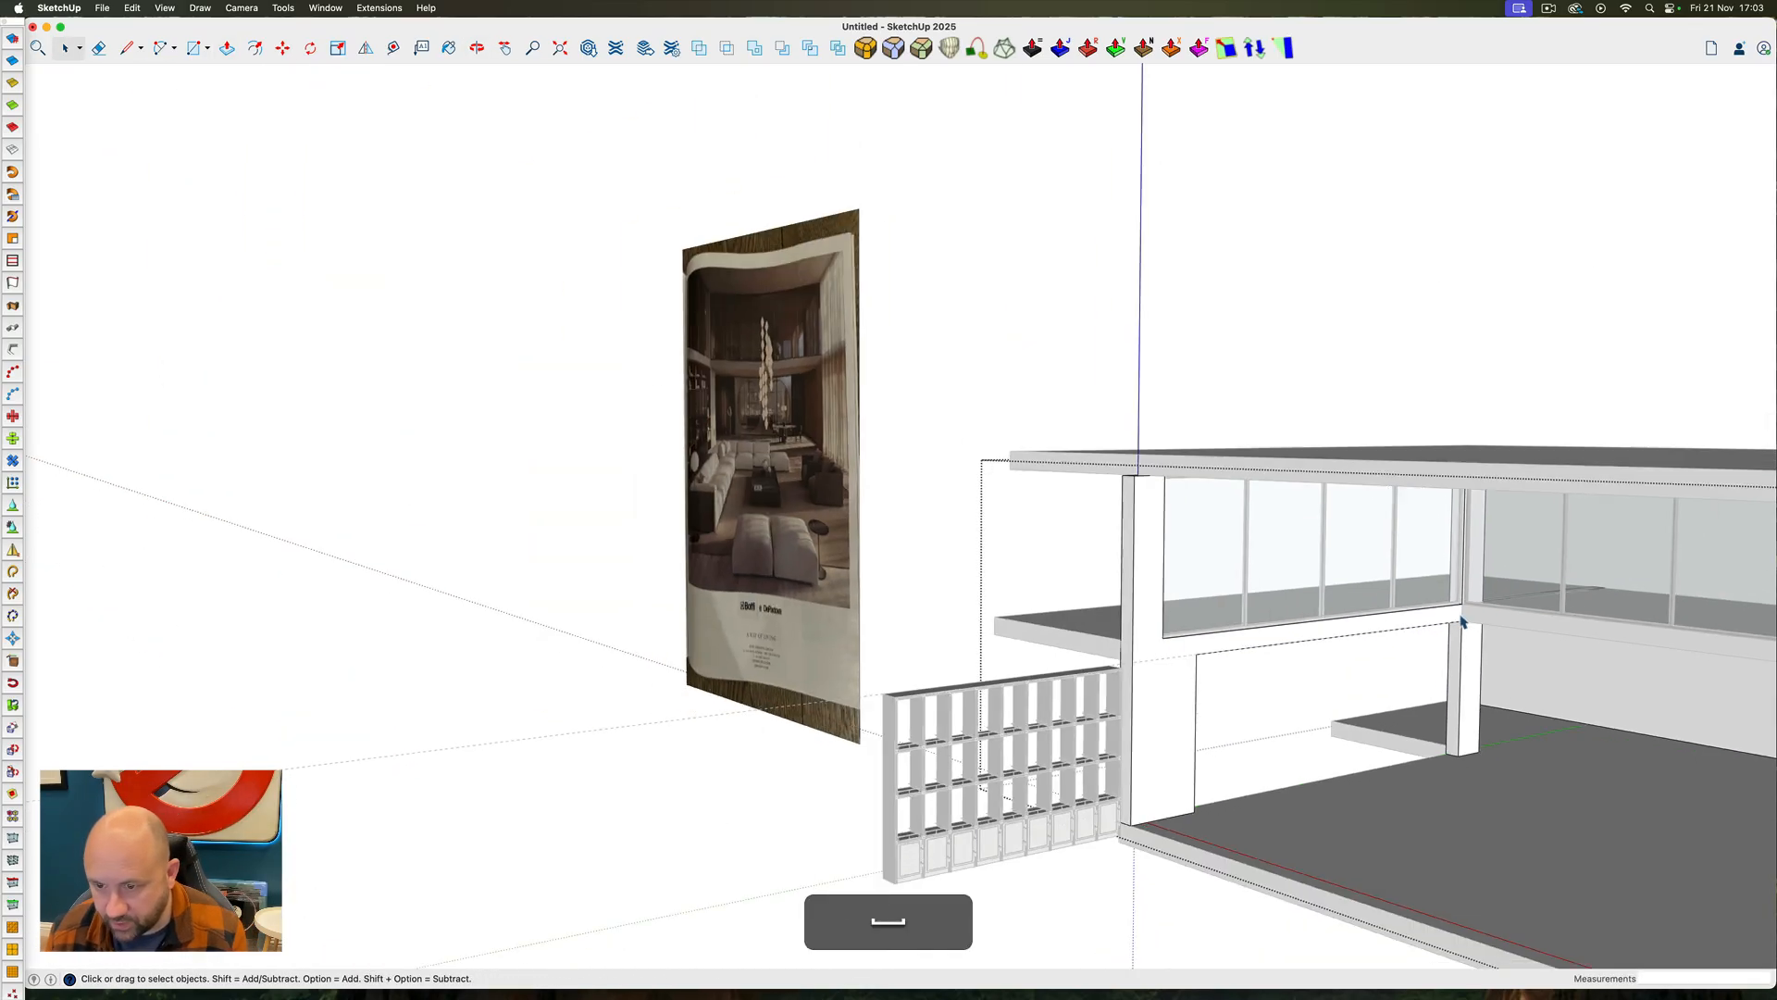
# Move the shelving unit by its lower corner along the green axis into the left wall's opening, close to the far jamb
pyautogui.click(1070, 720)
pyautogui.press('m')
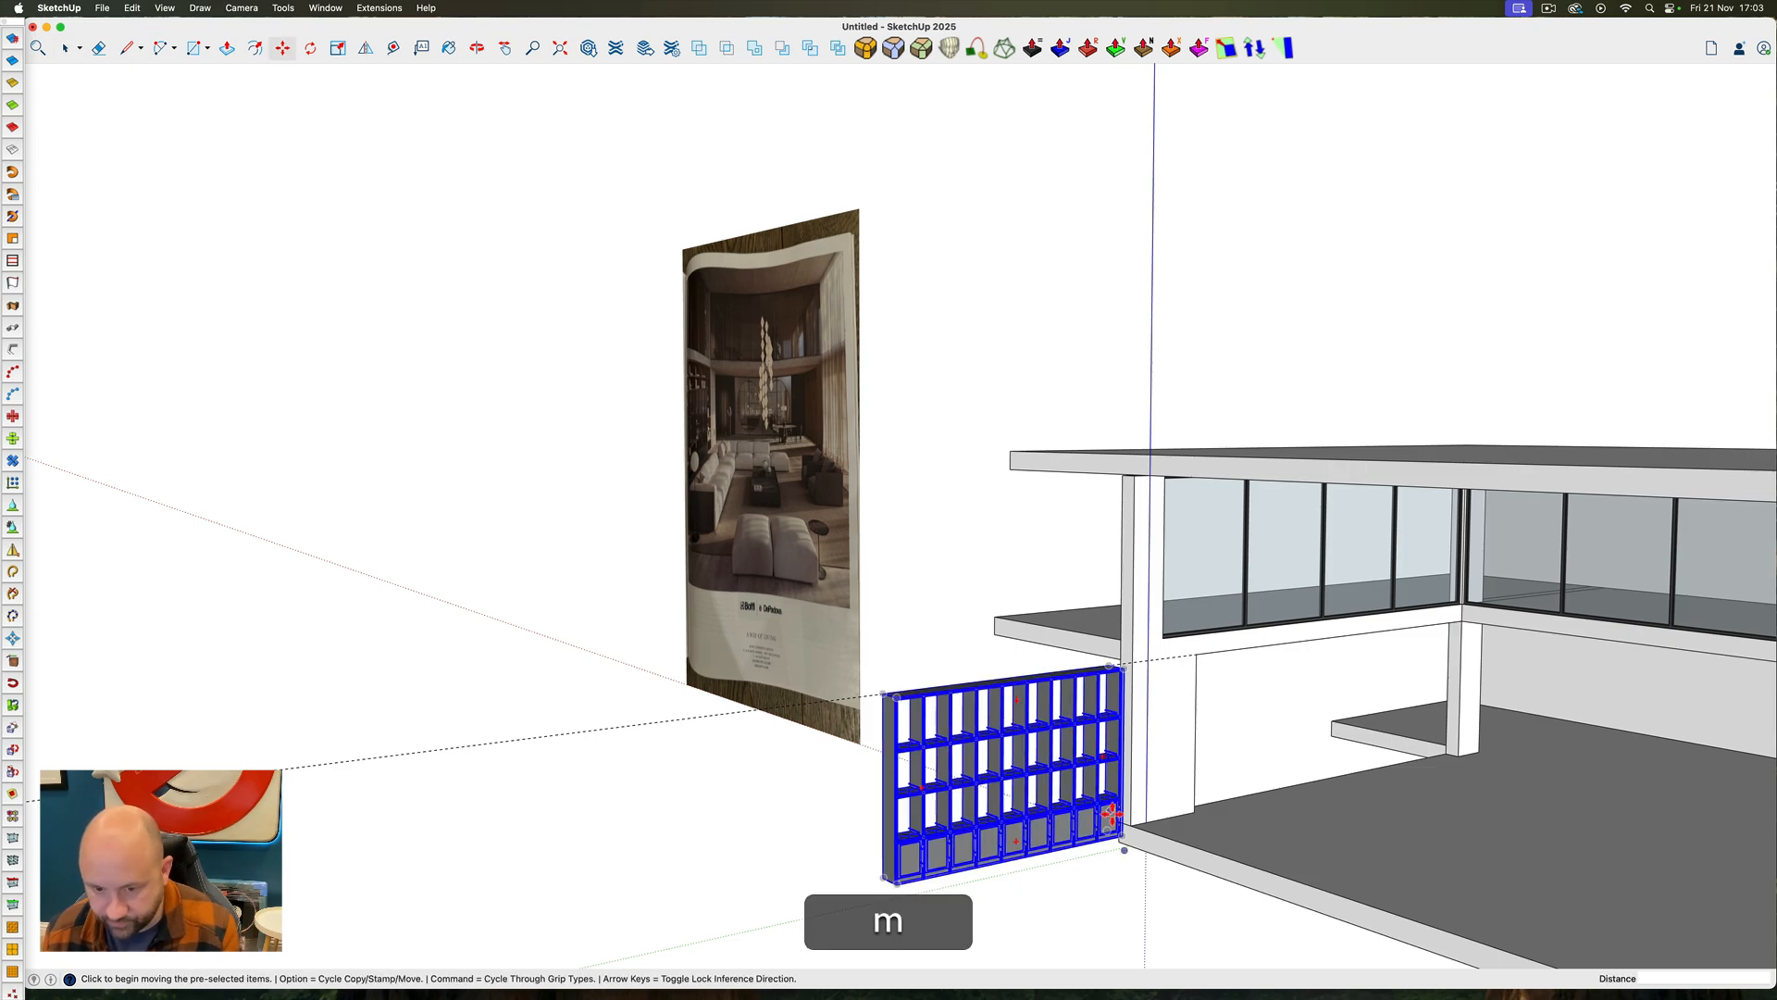
pyautogui.scroll(5, 1123, 832)
pyautogui.scroll(5, 1106, 838)
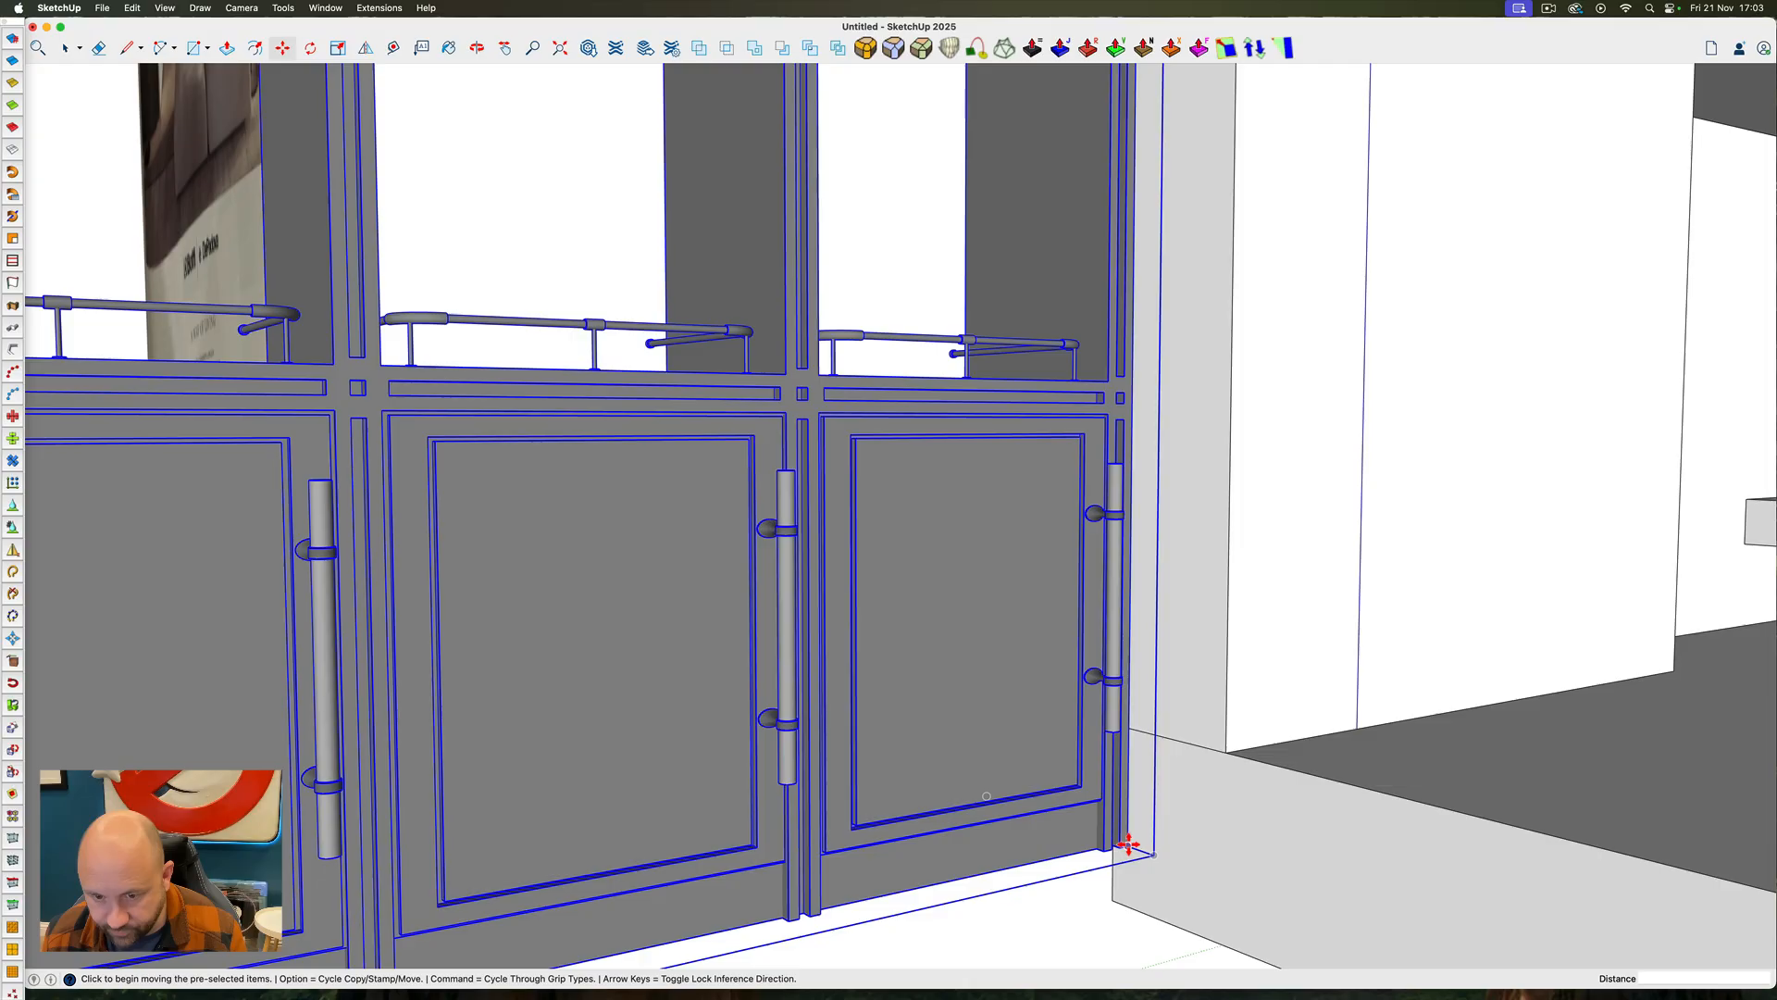
pyautogui.click(1128, 844)
pyautogui.press('Left')
pyautogui.scroll(-10, 1157, 814)
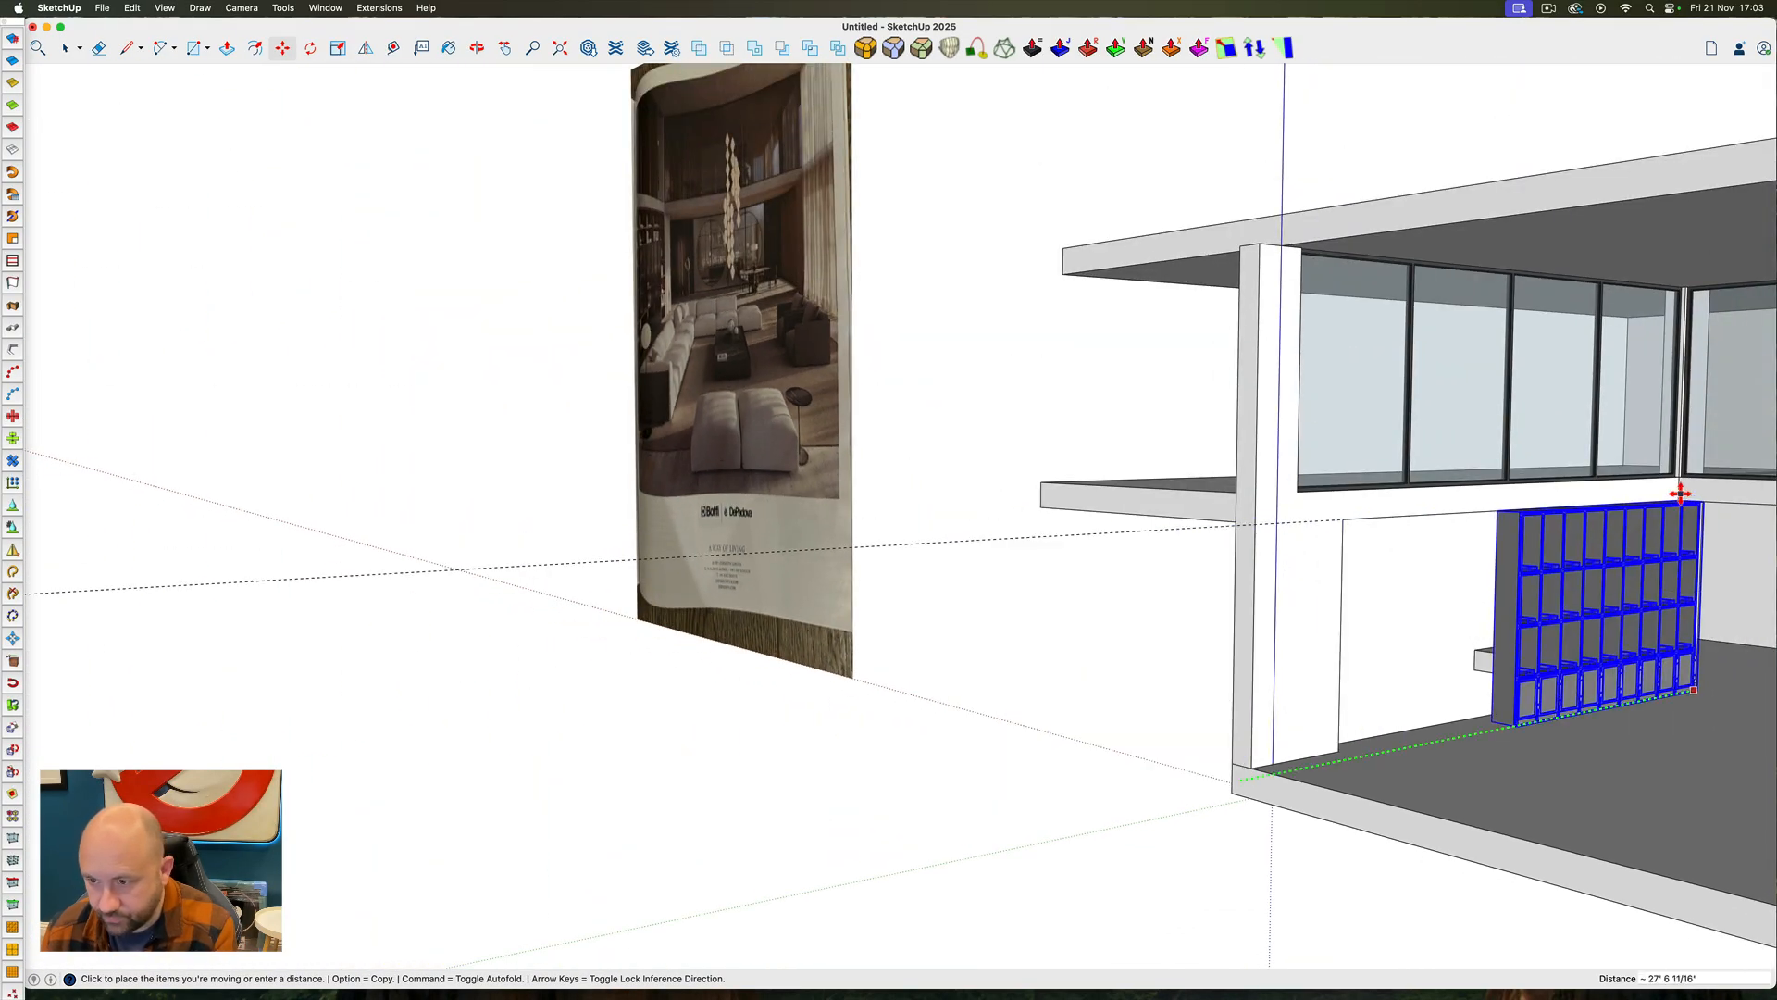
pyautogui.click(1656, 638)
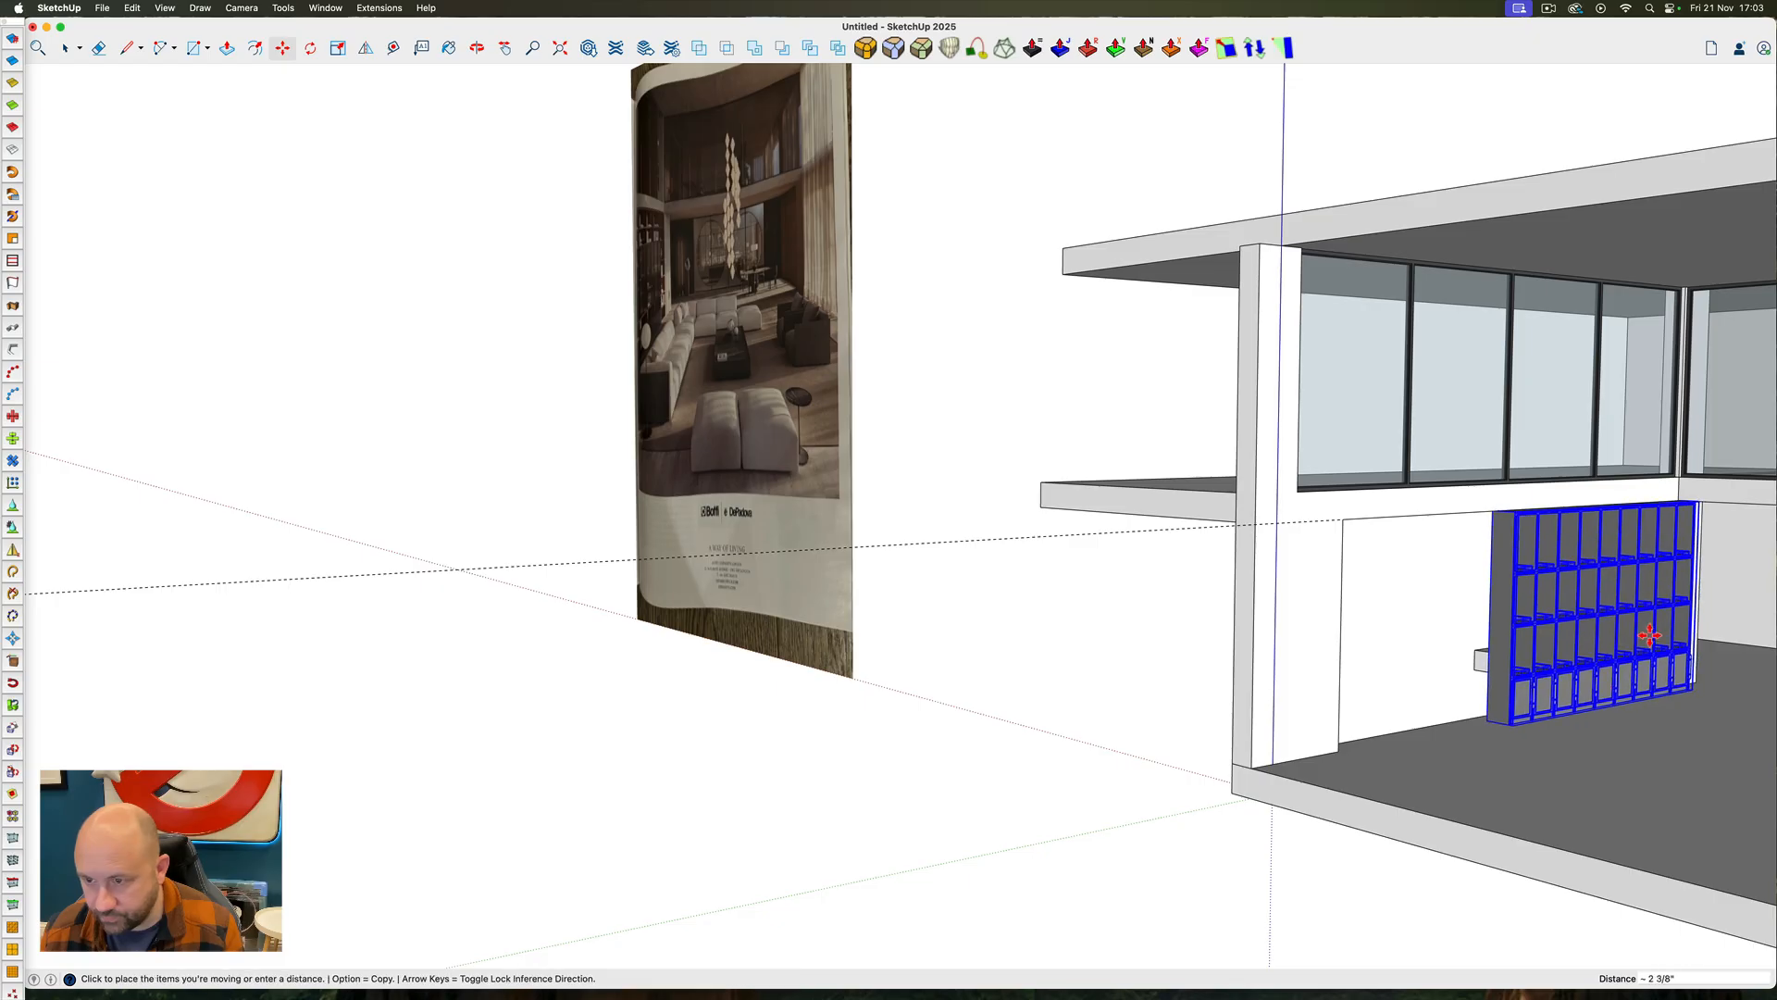
pyautogui.click(1639, 636)
pyautogui.press('space')
# Move the shelving unit by its lower front corner along the red axis onto the wall opening's jamb corner
pyautogui.scroll(10, 1650, 662)
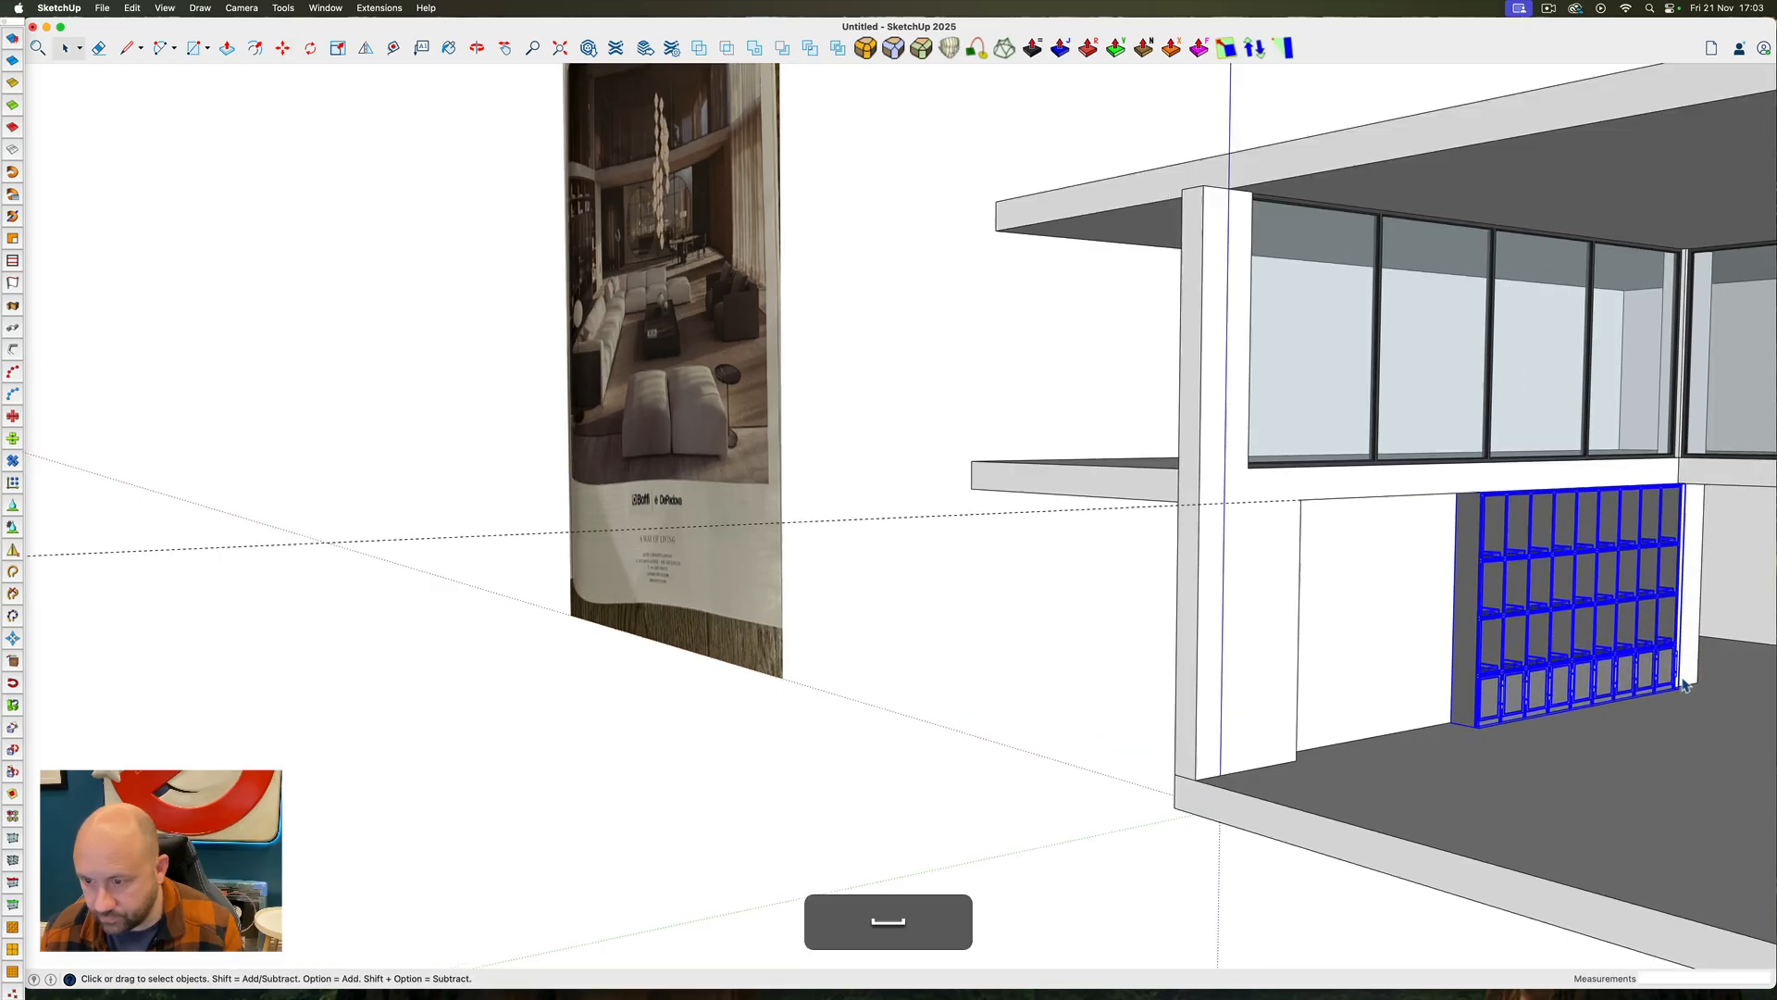
pyautogui.keyDown('ctrl'); pyautogui.keyDown('super'); pyautogui.moveTo(1654, 694); pyautogui.dragTo(1381, 743); pyautogui.keyUp('super'); pyautogui.keyUp('ctrl')
pyautogui.scroll(-5, 1386, 747)
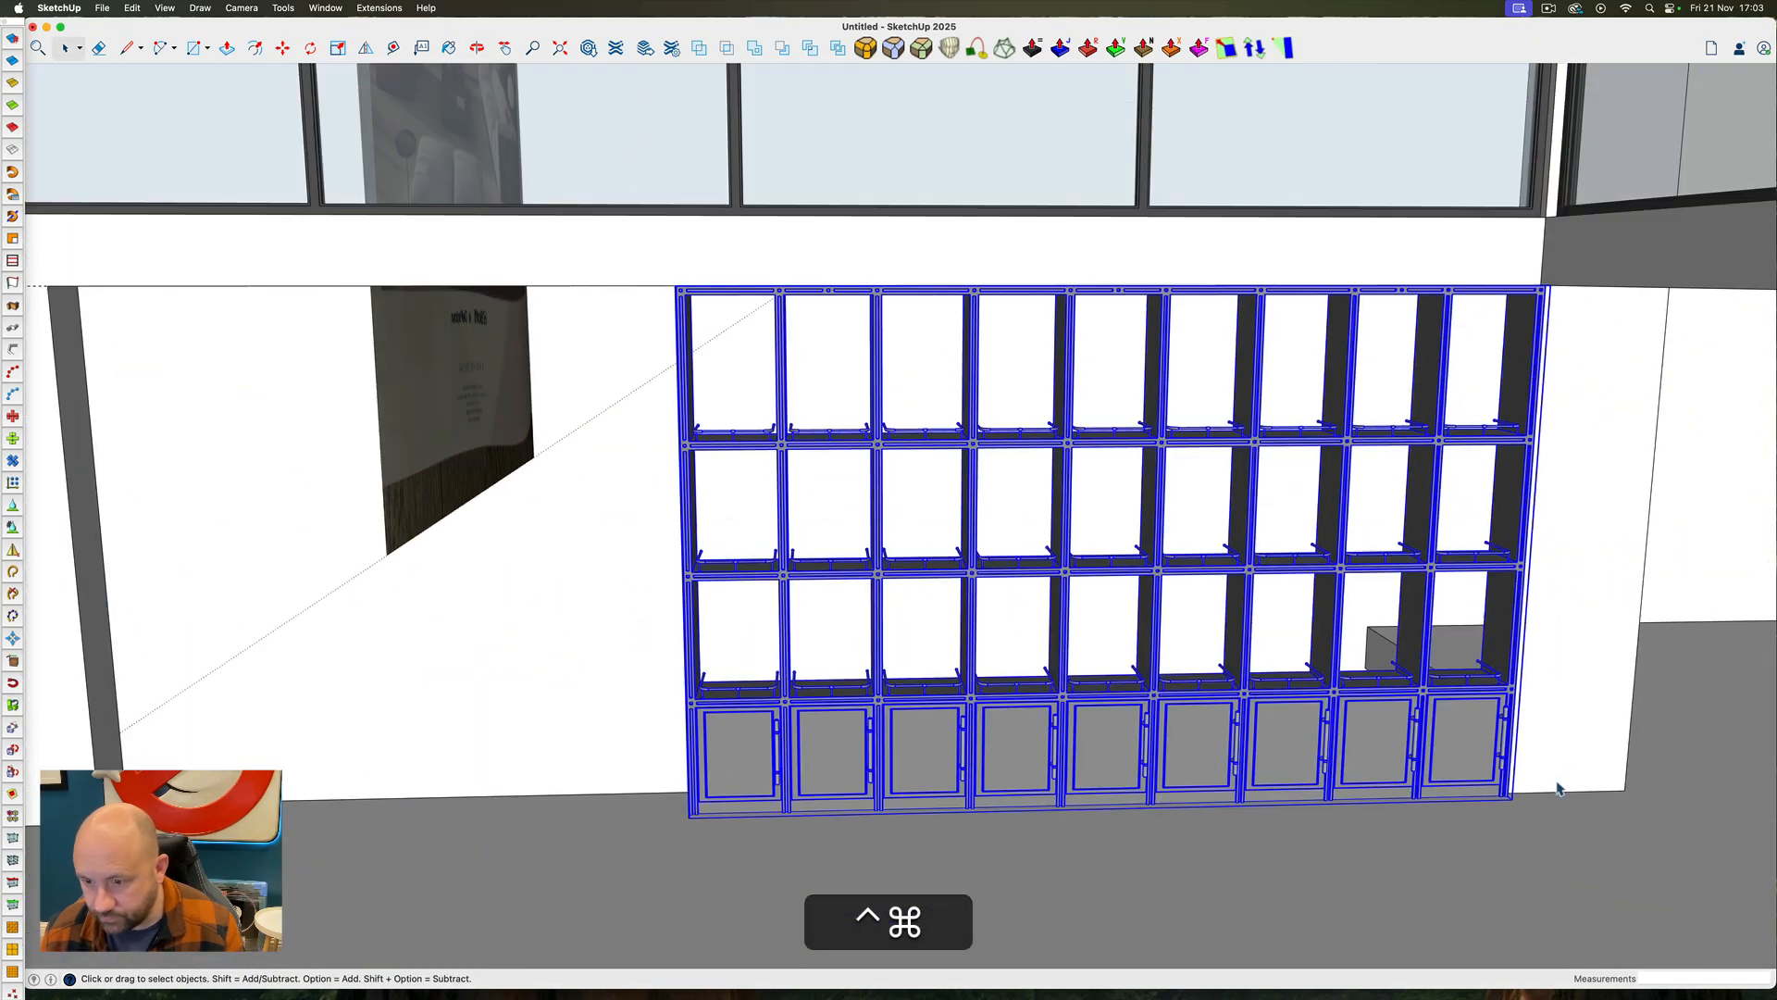
pyautogui.scroll(8, 1559, 789)
pyautogui.keyDown('ctrl'); pyautogui.keyDown('super'); pyautogui.moveTo(1559, 788); pyautogui.dragTo(948, 780); pyautogui.keyUp('super'); pyautogui.keyUp('ctrl')
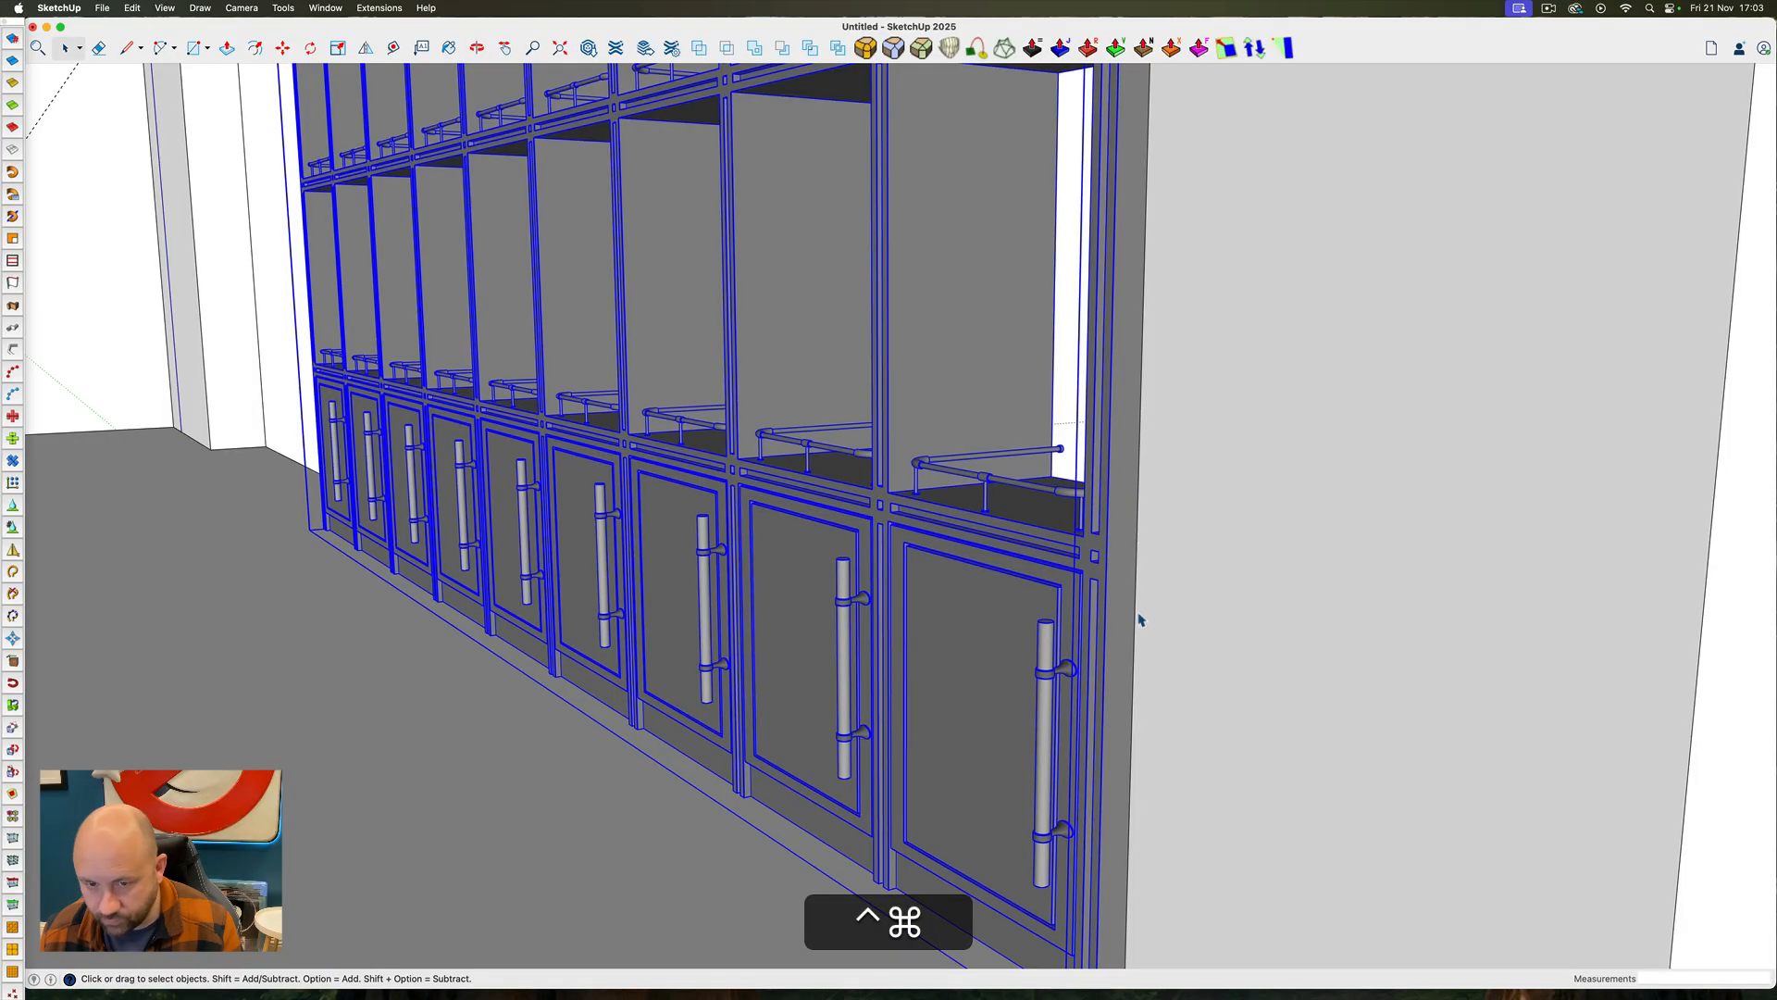
pyautogui.scroll(-5, 1140, 619)
pyautogui.scroll(8, 1095, 844)
pyautogui.press('m')
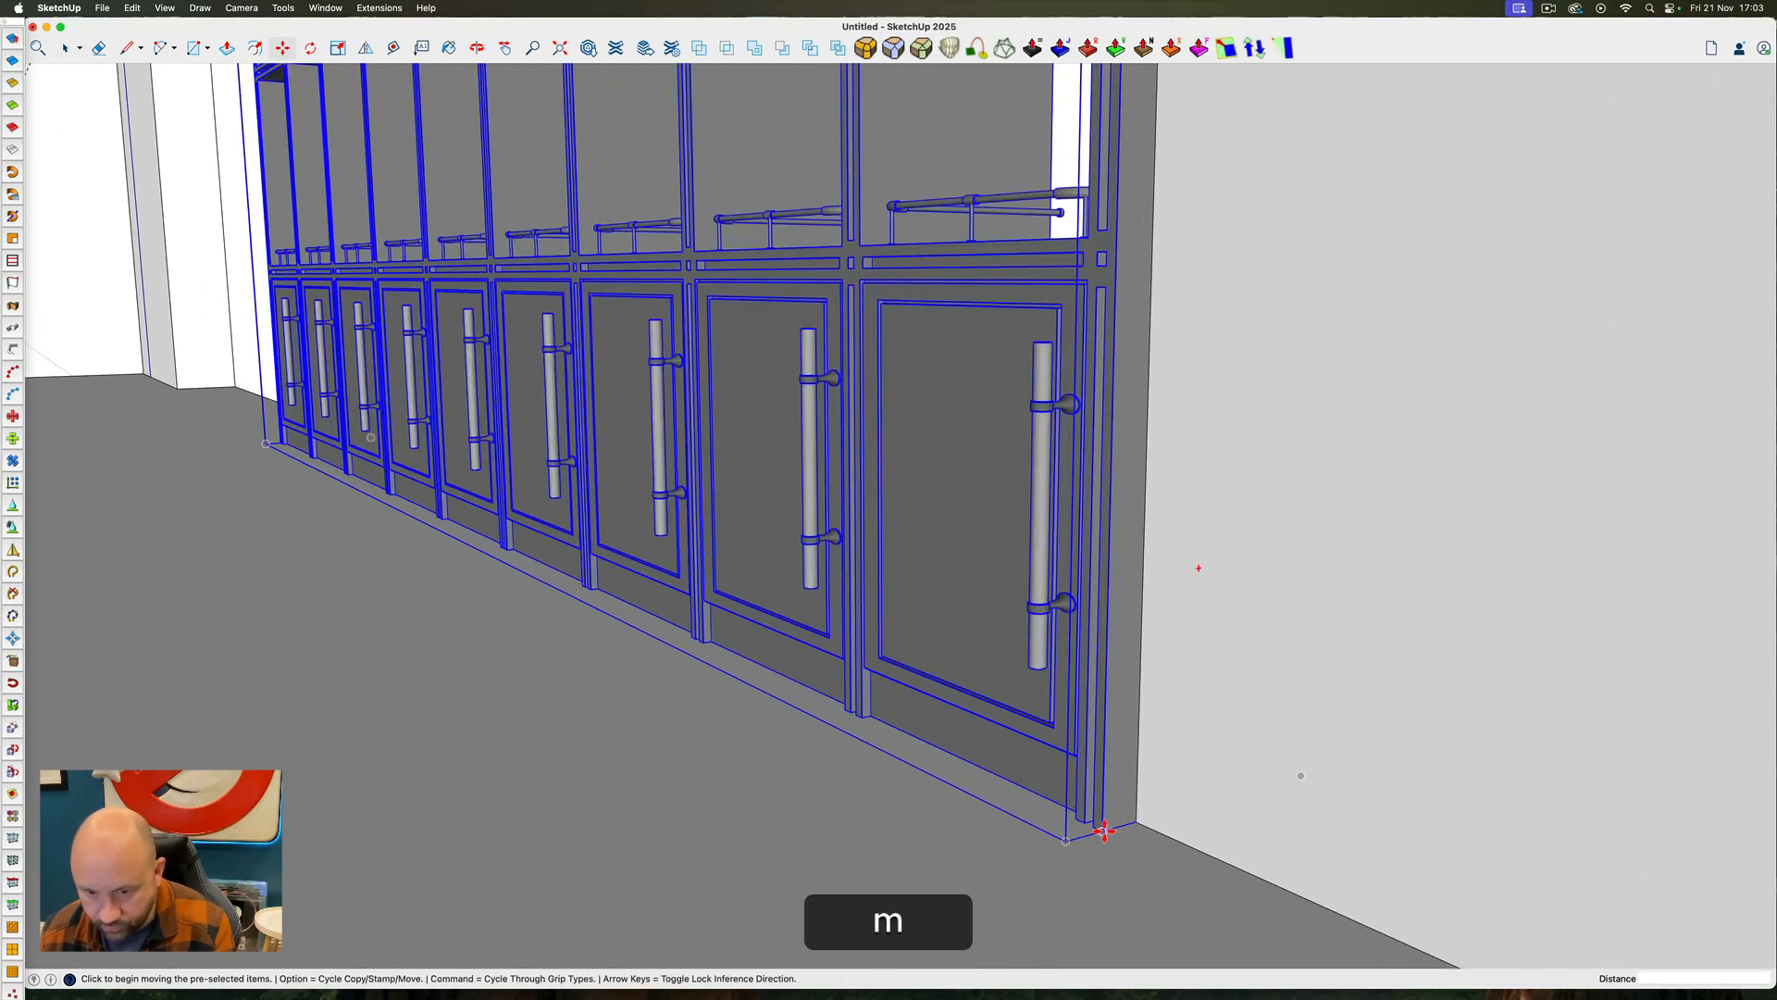
pyautogui.click(1105, 831)
pyautogui.press('Left')
pyautogui.press('Right')
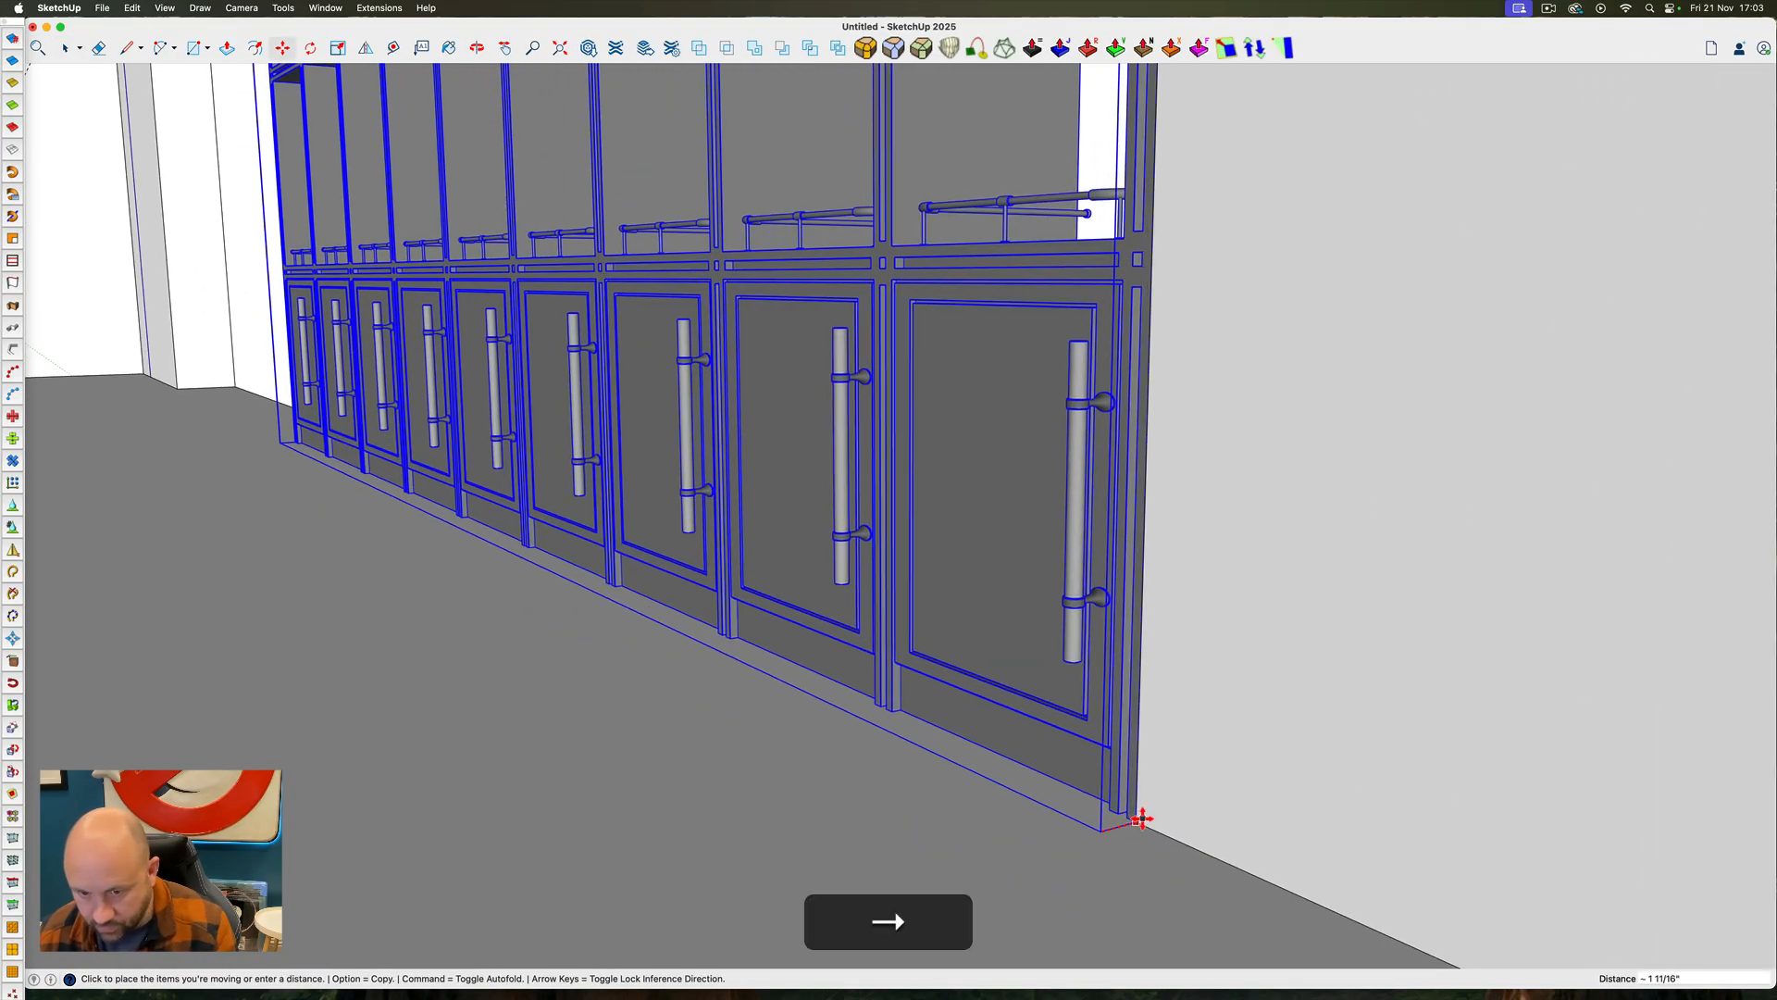
pyautogui.click(1139, 817)
pyautogui.press('space')
# Move the shelving unit 2" out from the left wall's face into the room
pyautogui.moveTo(1144, 793)
pyautogui.keyDown('ctrl'); pyautogui.keyDown('super'); pyautogui.mouseDown()
pyautogui.moveTo(1012, 663)
pyautogui.moveTo(1156, 791)
pyautogui.mouseUp(); pyautogui.keyUp('super'); pyautogui.keyUp('ctrl')
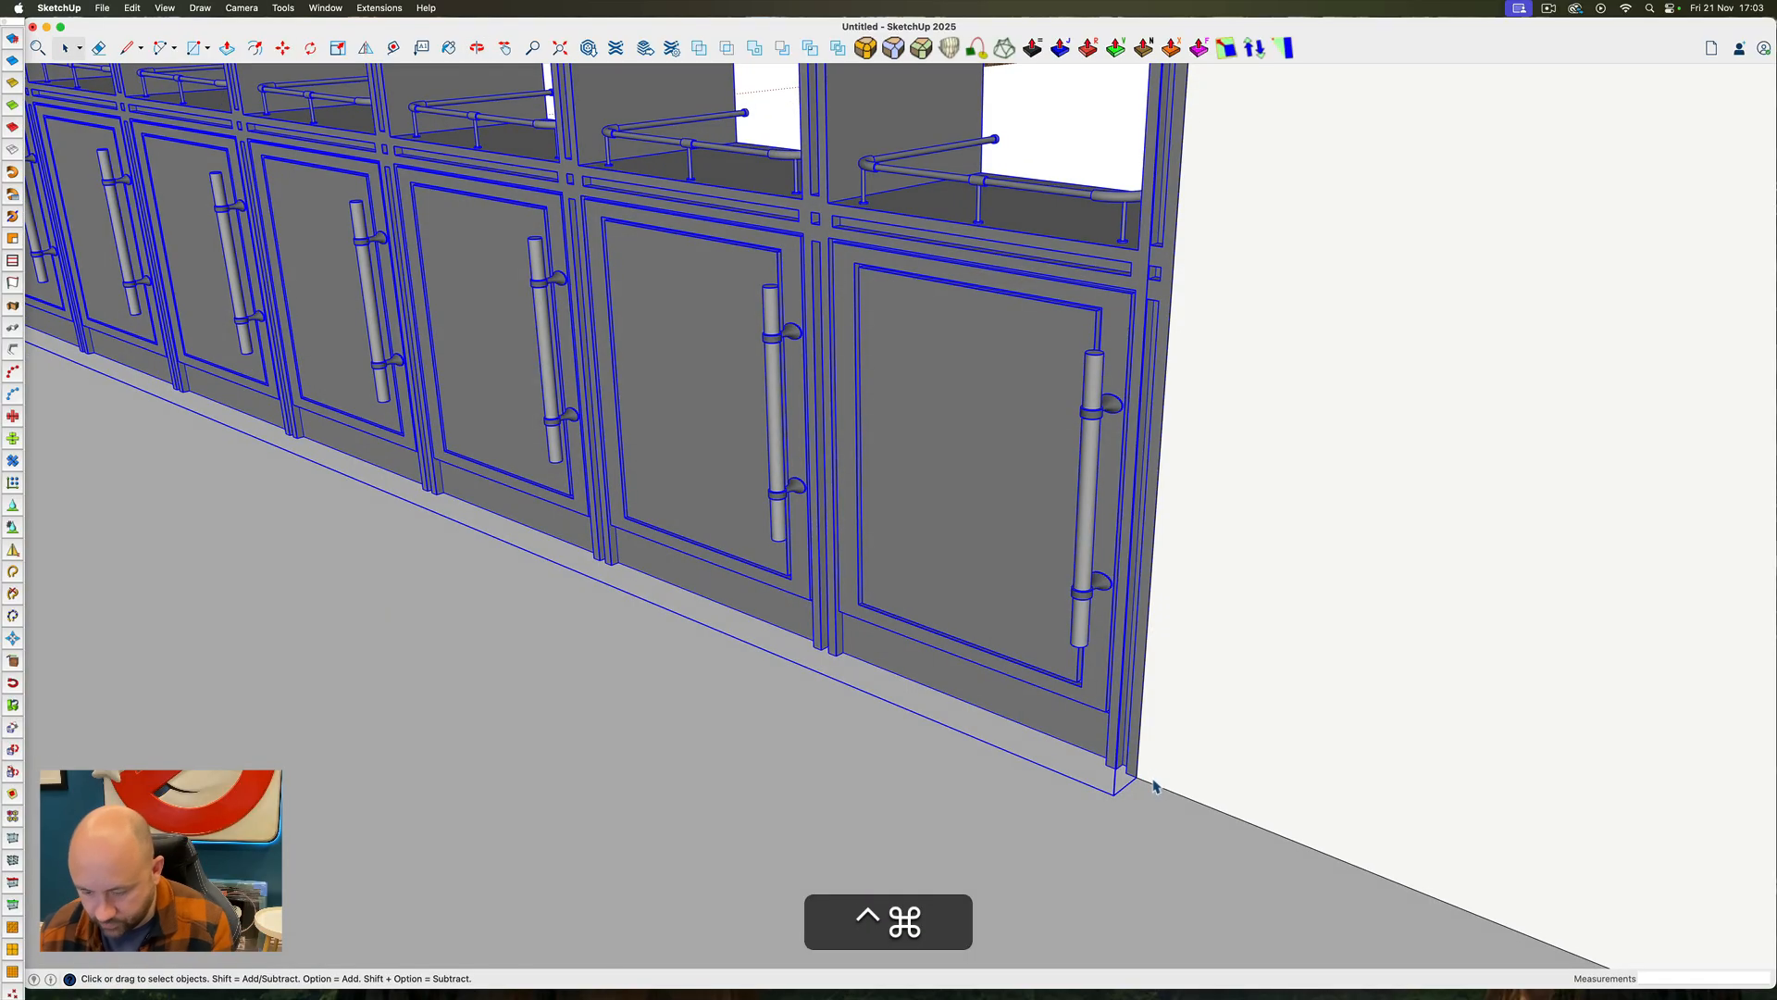
pyautogui.click(1136, 779)
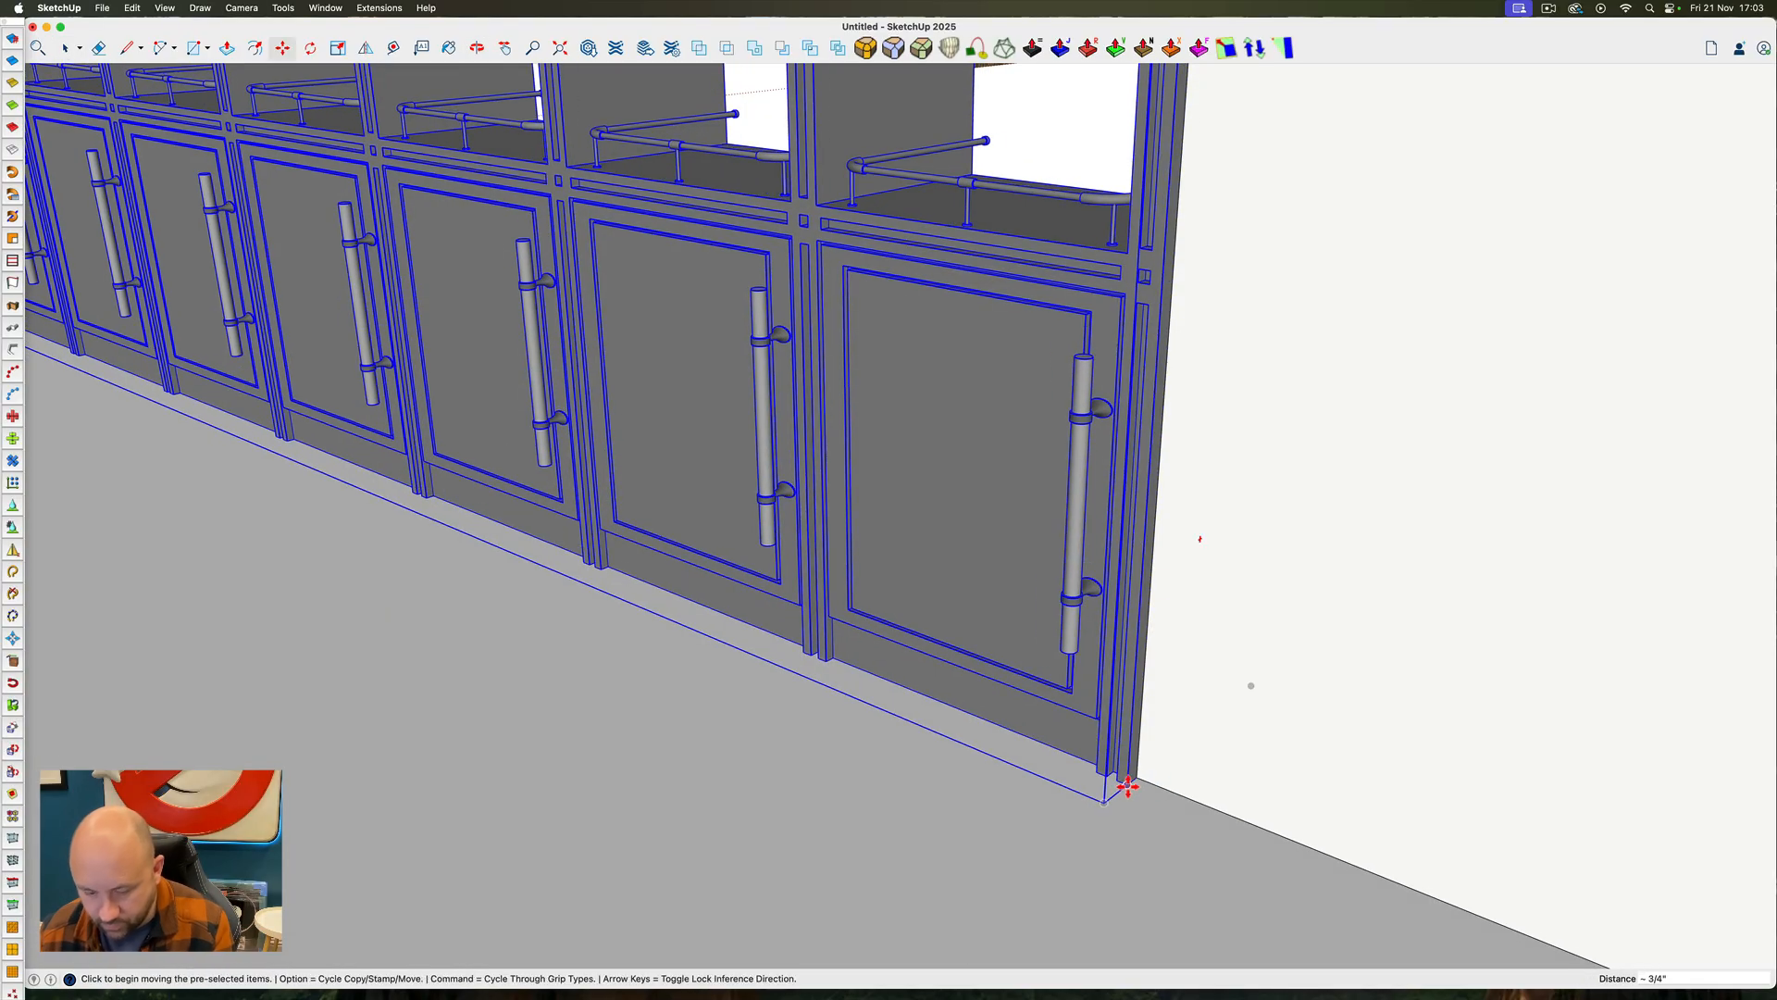
pyautogui.write('2"')
pyautogui.press('Return')
# Hide the roof slab group above the room
pyautogui.keyDown('ctrl'); pyautogui.keyDown('super'); pyautogui.moveTo(912, 738); pyautogui.dragTo(1515, 738); pyautogui.keyUp('super'); pyautogui.keyUp('ctrl')
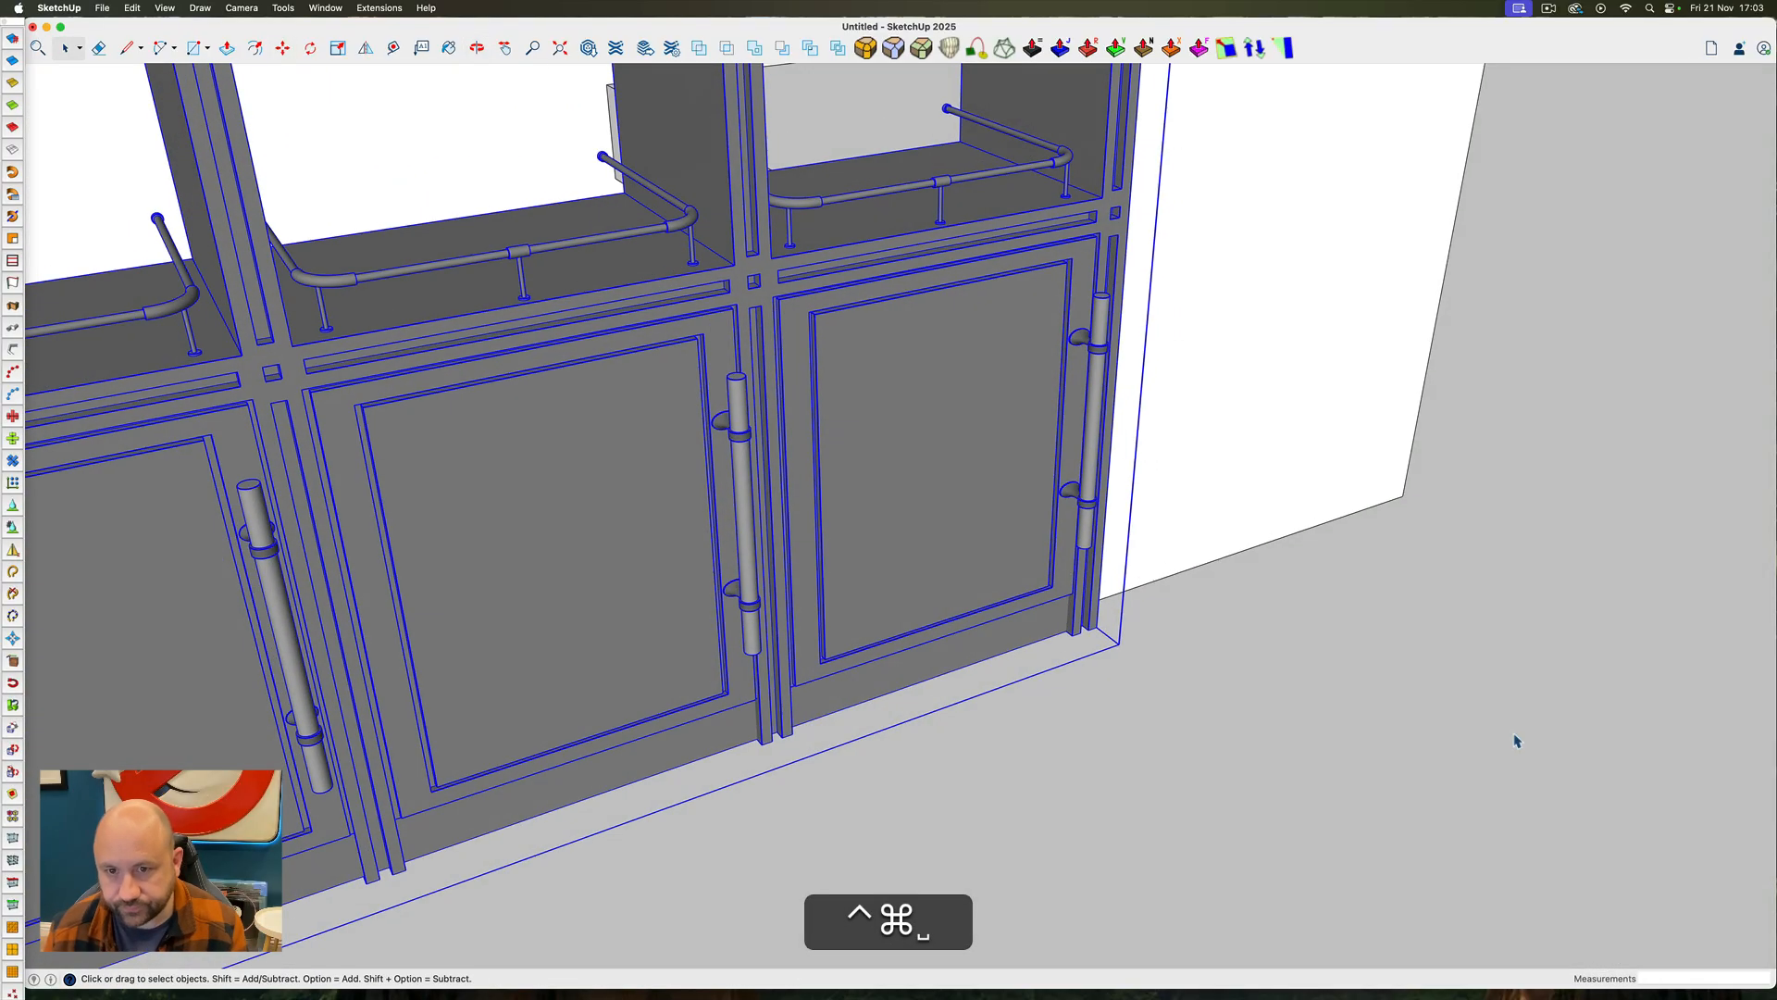
pyautogui.scroll(-10, 1507, 732)
pyautogui.scroll(-3, 1611, 474)
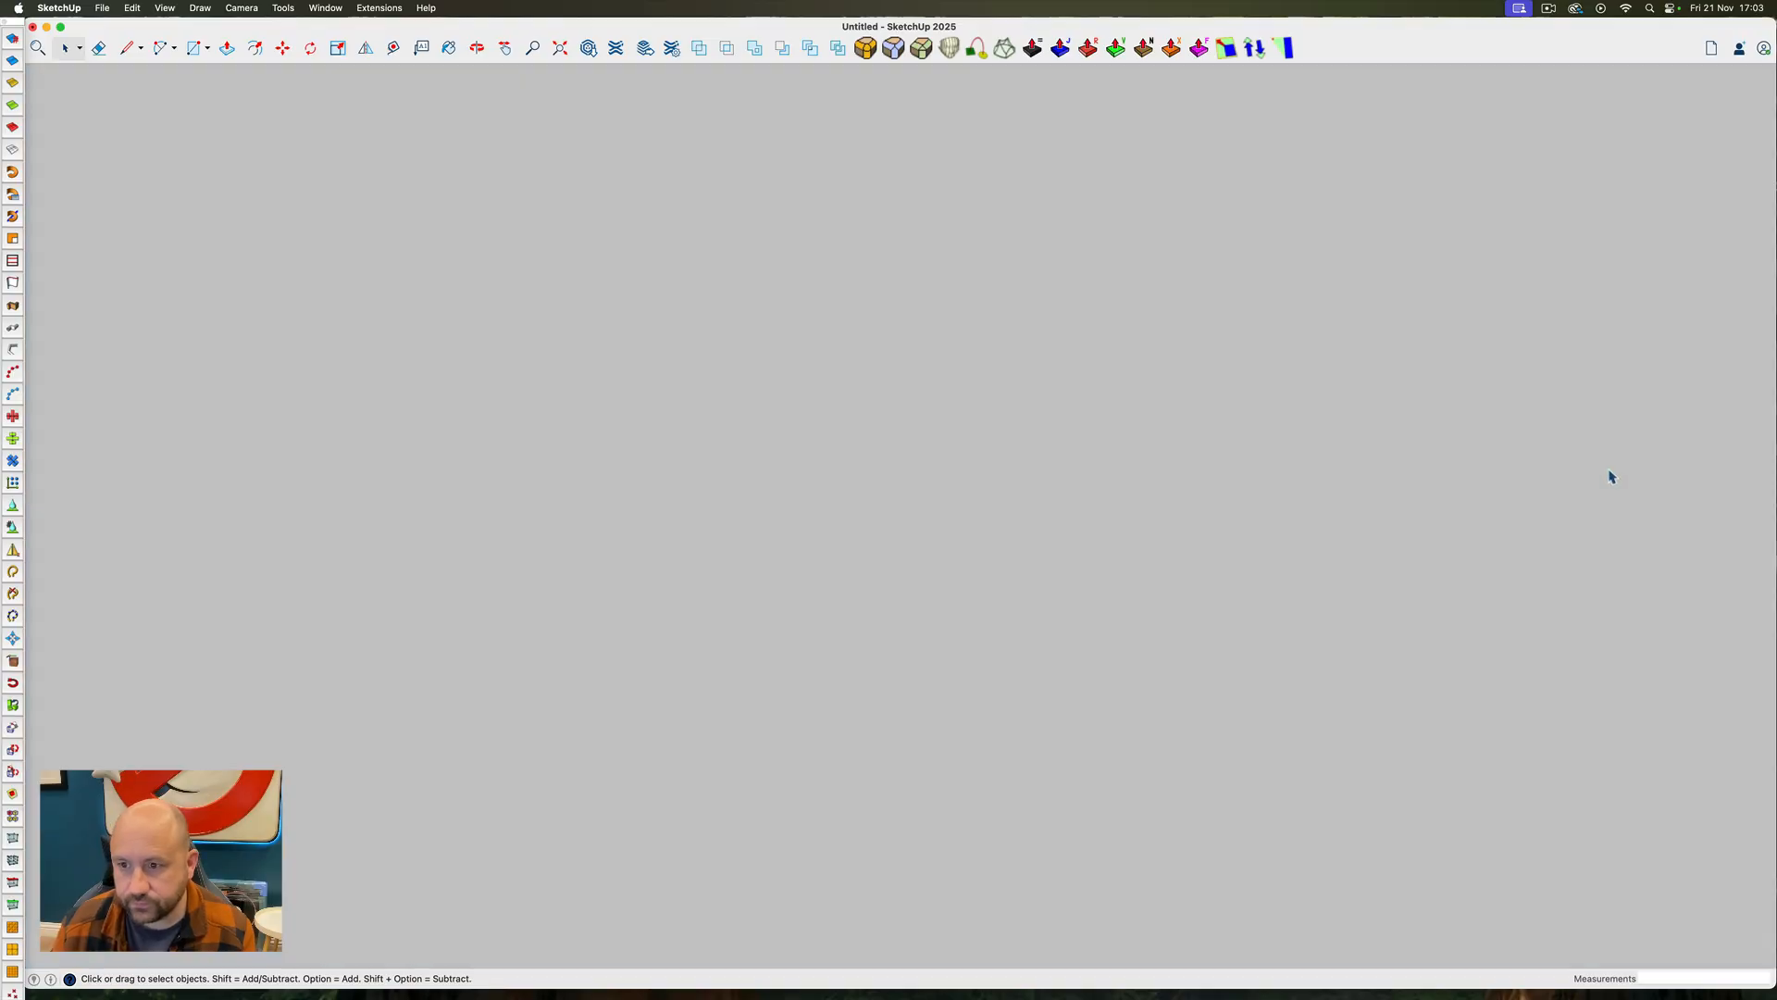
pyautogui.scroll(6, 1609, 477)
pyautogui.rightClick(1605, 478)
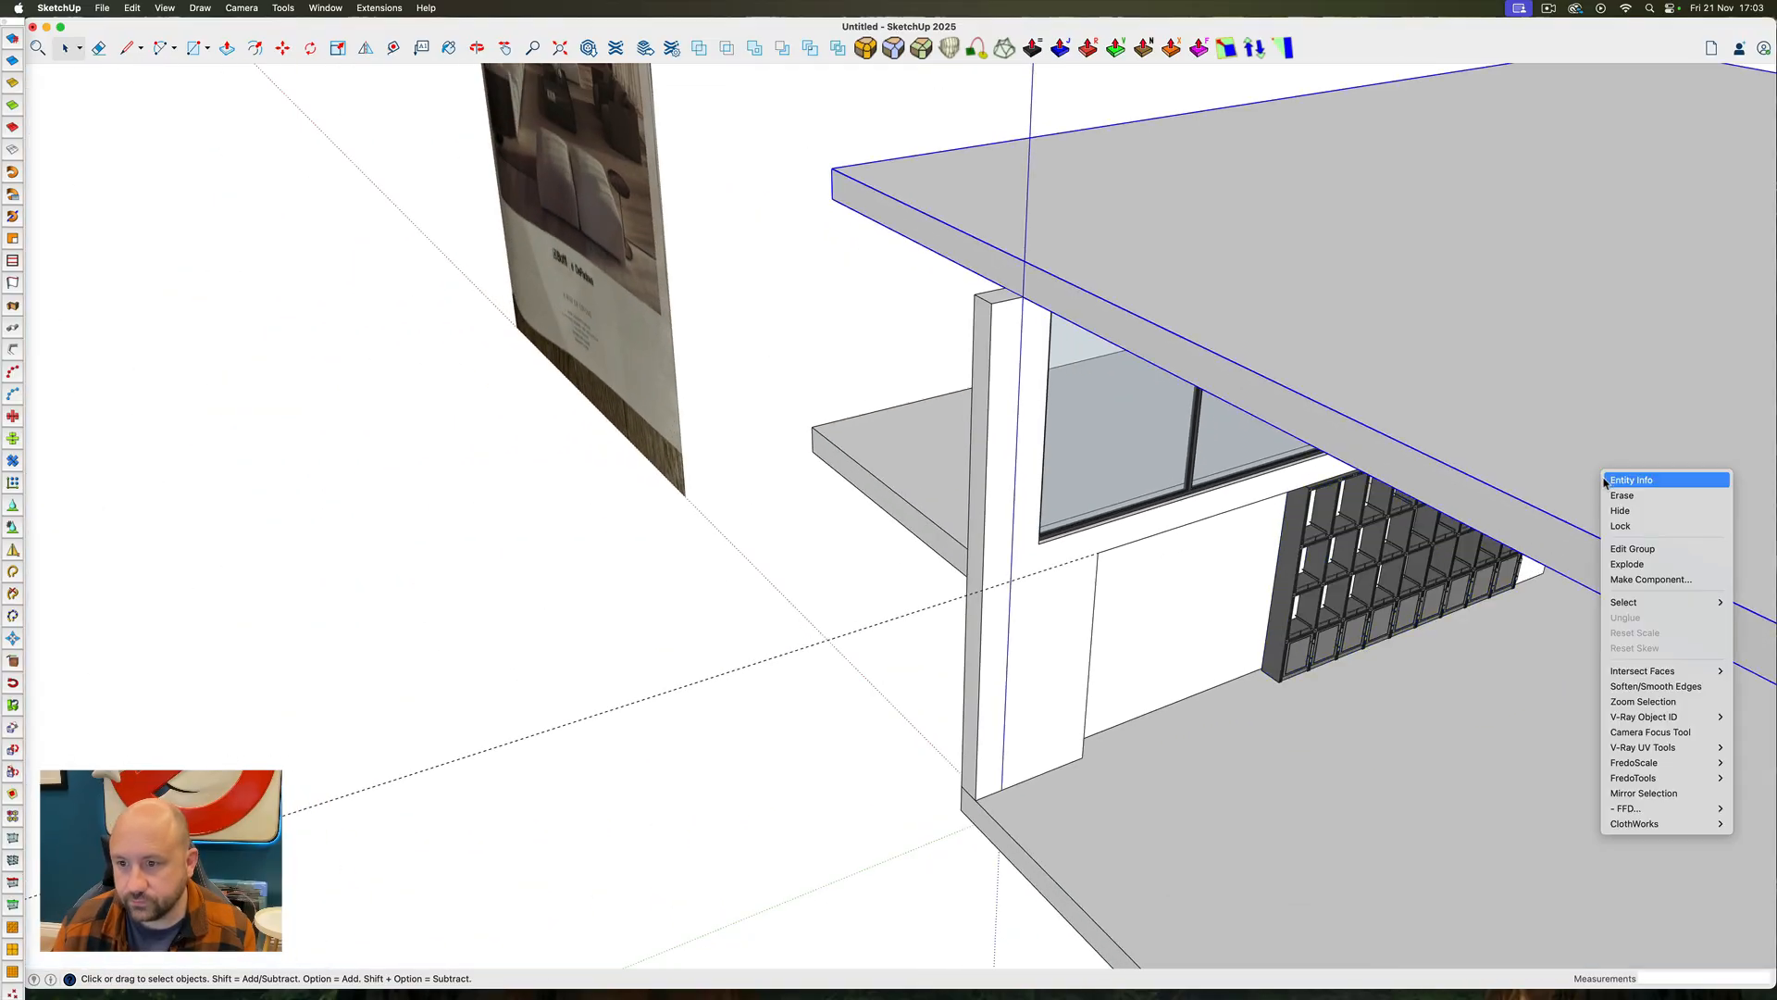
pyautogui.click(1623, 510)
# Compare the open room with the magazine reference image and examine the right wall beside the upper-floor glazing
pyautogui.scroll(3, 1463, 619)
pyautogui.keyDown('ctrl'); pyautogui.keyDown('super'); pyautogui.moveTo(1460, 615); pyautogui.dragTo(1523, 504); pyautogui.keyUp('super'); pyautogui.keyUp('ctrl')
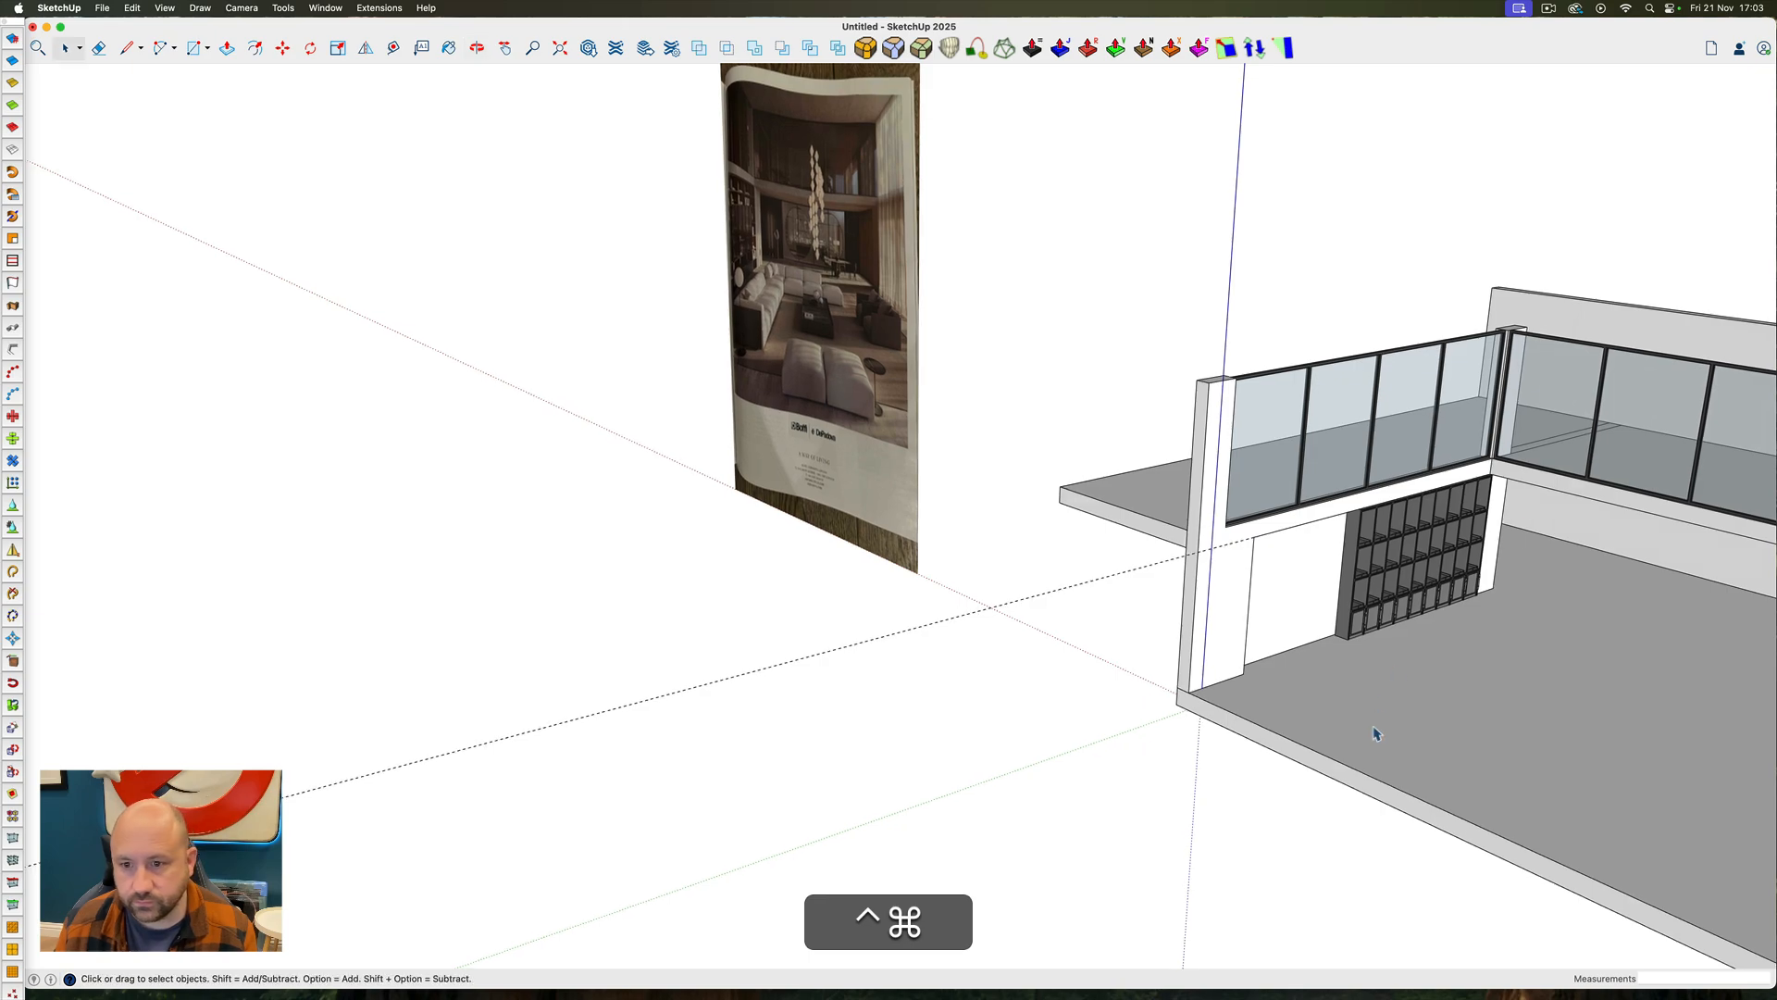
pyautogui.moveTo(1373, 728)
pyautogui.keyDown('ctrl'); pyautogui.keyDown('super'); pyautogui.mouseDown()
pyautogui.moveTo(1389, 690)
pyautogui.moveTo(1690, 608)
pyautogui.moveTo(1725, 631)
pyautogui.mouseUp(); pyautogui.keyUp('super'); pyautogui.keyUp('ctrl')
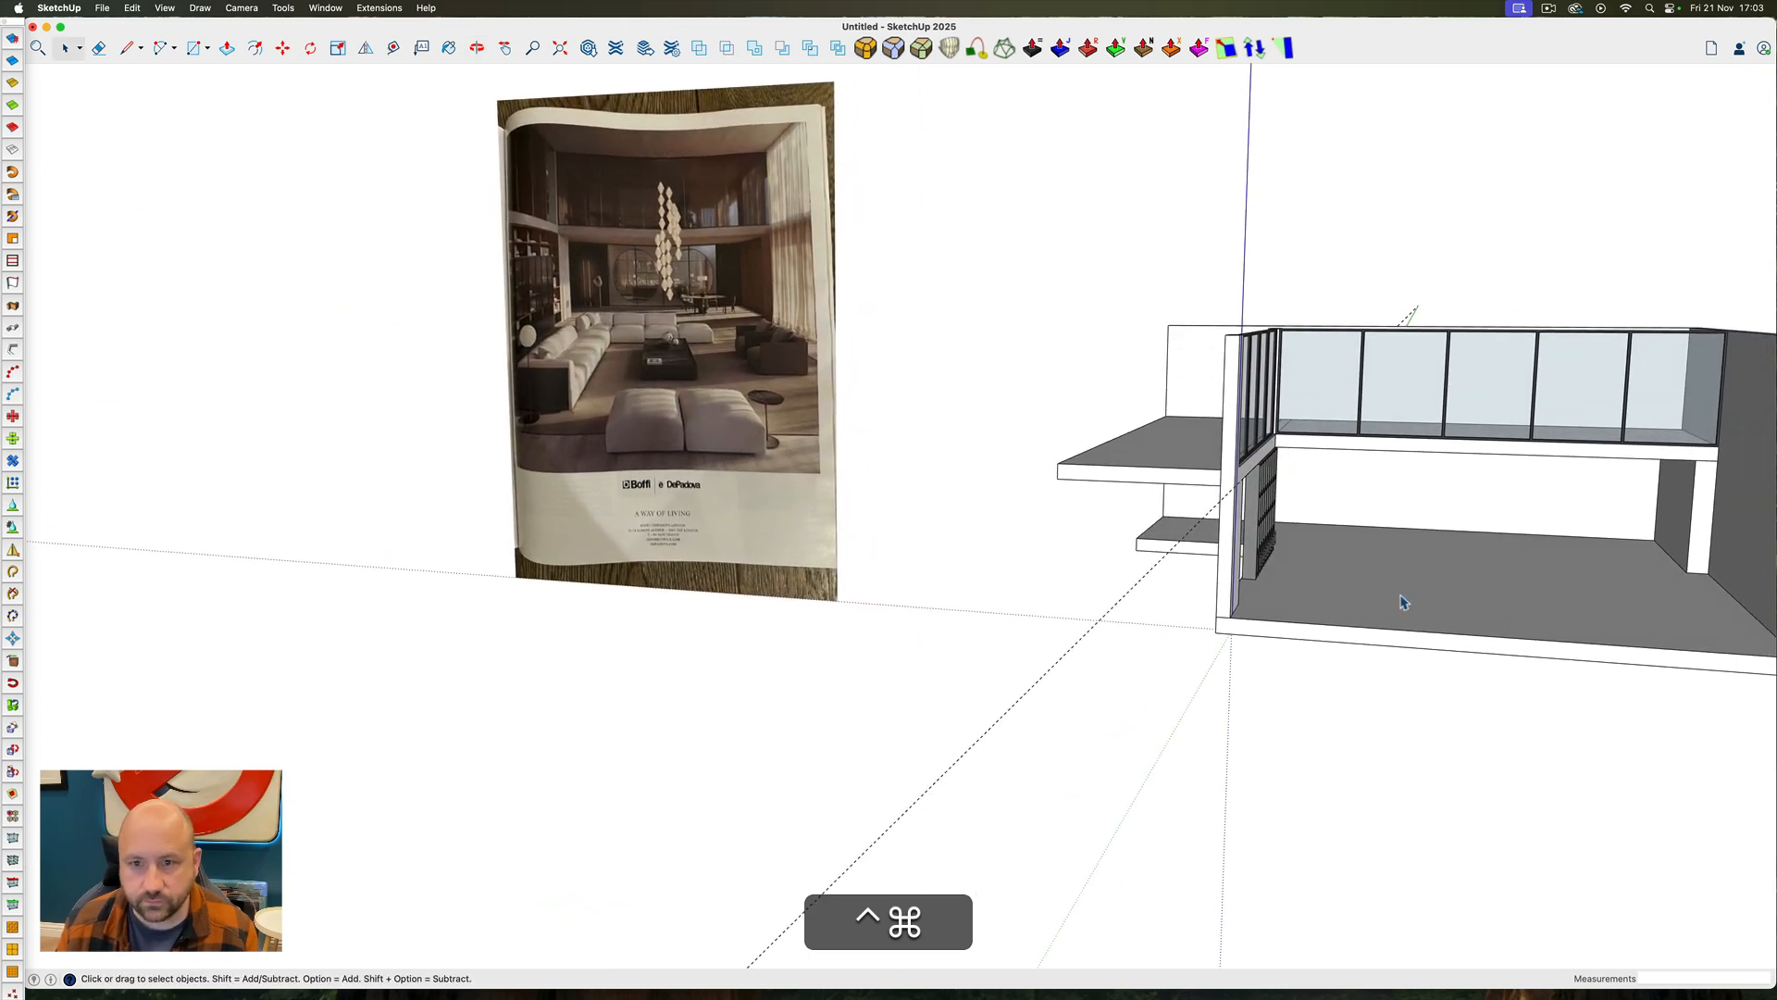
pyautogui.keyDown('ctrl'); pyautogui.keyDown('super'); pyautogui.scroll(3, 1462, 571); pyautogui.keyUp('super'); pyautogui.keyUp('ctrl')
pyautogui.scroll(5, 1393, 499)
pyautogui.moveTo(1400, 518)
pyautogui.keyDown('ctrl'); pyautogui.keyDown('super'); pyautogui.mouseDown()
pyautogui.moveTo(1705, 425)
pyautogui.moveTo(1434, 342)
pyautogui.moveTo(1424, 512)
pyautogui.moveTo(1626, 524)
pyautogui.moveTo(1412, 444)
pyautogui.mouseUp(); pyautogui.keyUp('super'); pyautogui.keyUp('ctrl')
pyautogui.scroll(-5, 1318, 511)
pyautogui.moveTo(1319, 511)
pyautogui.keyDown('ctrl'); pyautogui.keyDown('super'); pyautogui.mouseDown()
pyautogui.moveTo(1329, 460)
pyautogui.moveTo(1387, 581)
pyautogui.mouseUp(); pyautogui.keyUp('super'); pyautogui.keyUp('ctrl')
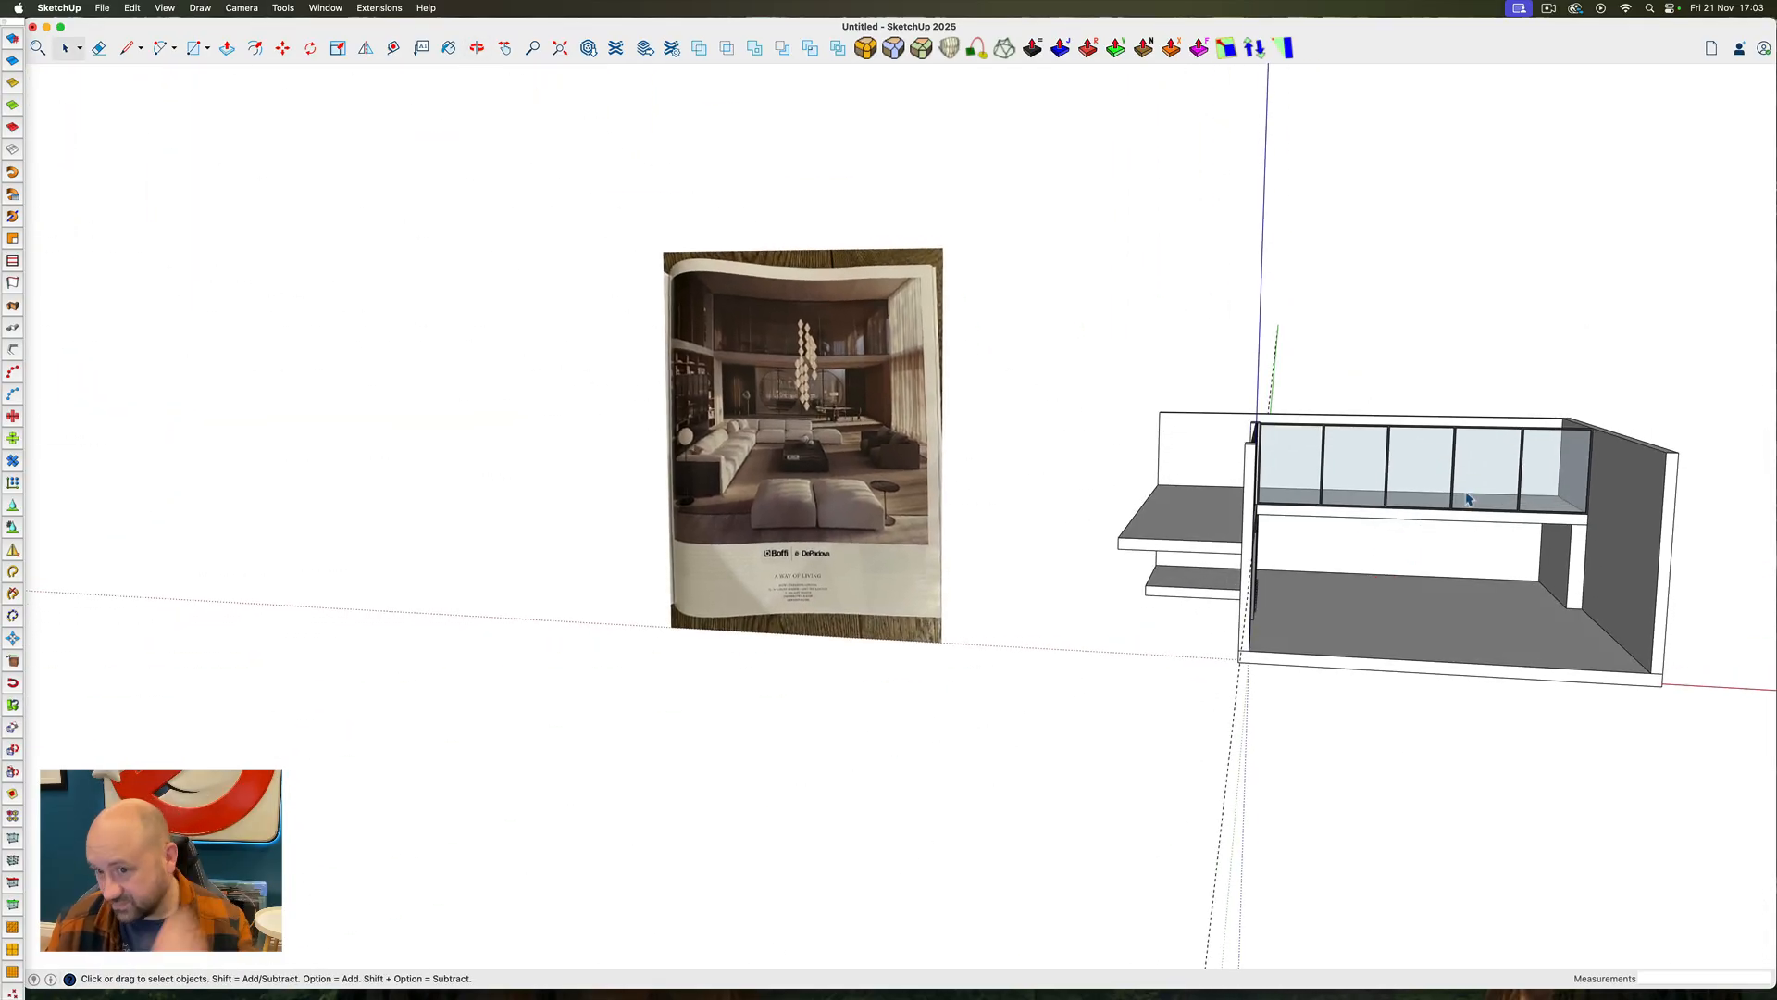
pyautogui.moveTo(1502, 498)
pyautogui.keyDown('ctrl'); pyautogui.keyDown('super'); pyautogui.mouseDown()
pyautogui.moveTo(1123, 615)
pyautogui.moveTo(1376, 674)
pyautogui.moveTo(1463, 497)
pyautogui.mouseUp(); pyautogui.keyUp('super'); pyautogui.keyUp('ctrl')
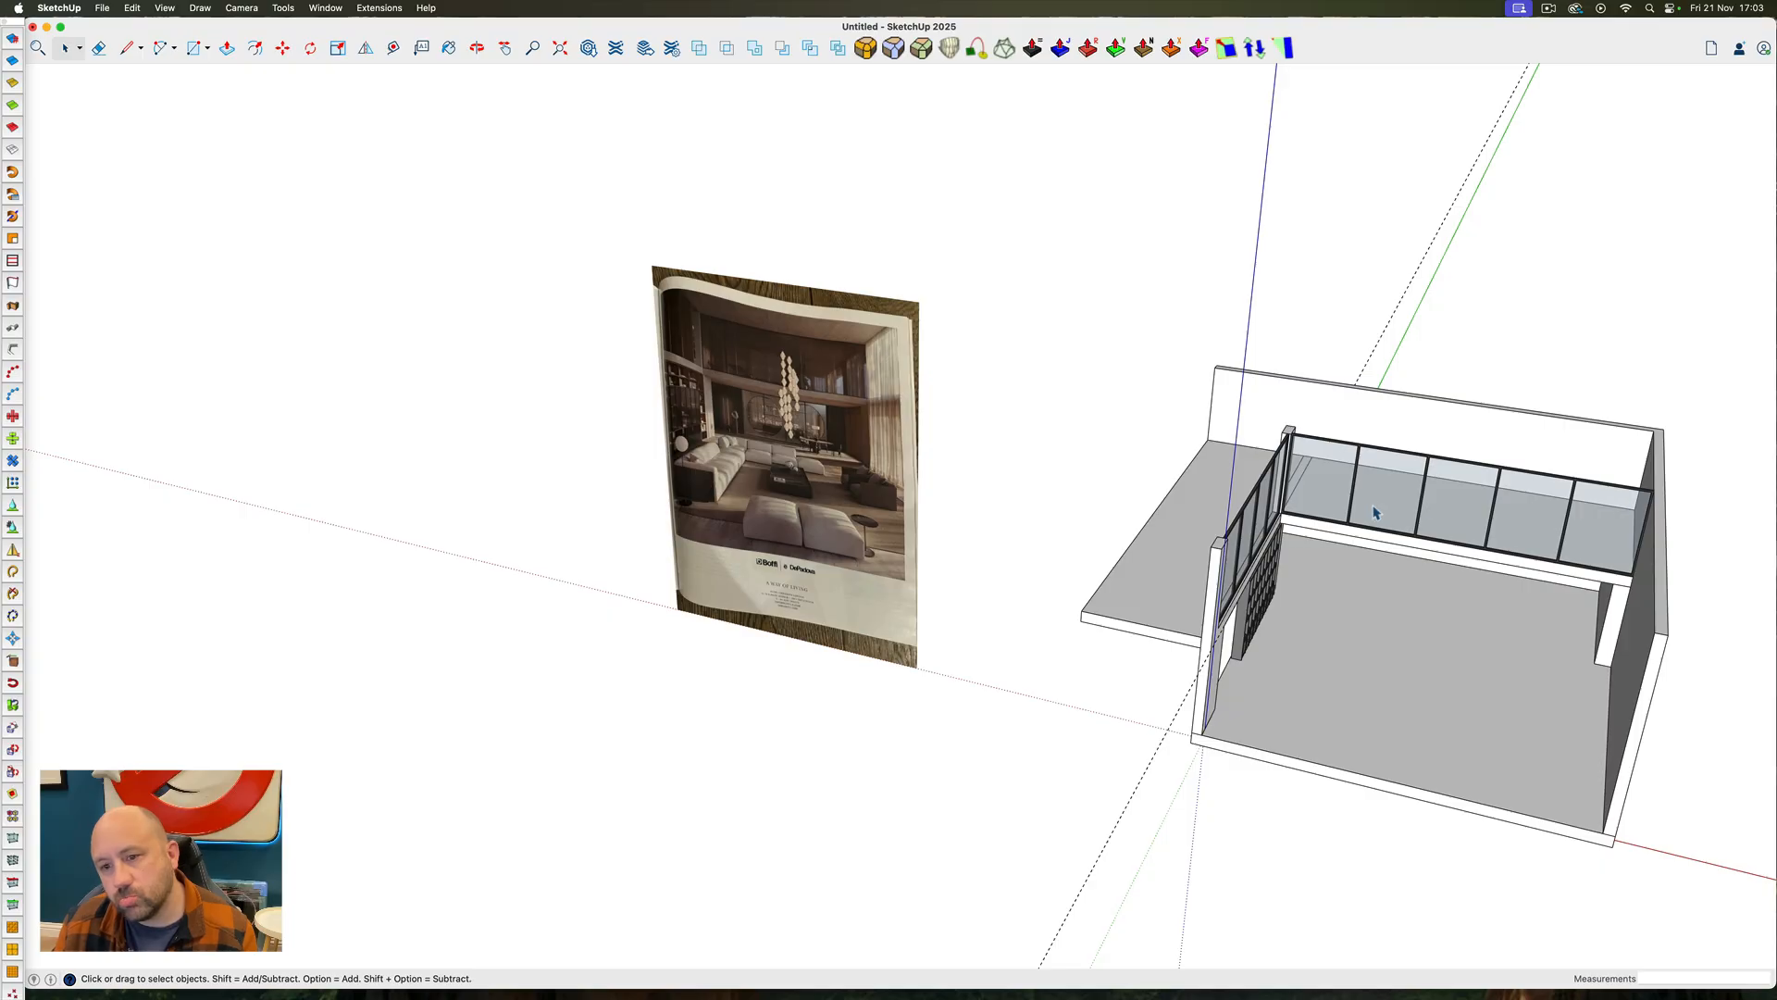
pyautogui.keyDown('ctrl'); pyautogui.keyDown('super'); pyautogui.moveTo(1374, 512); pyautogui.dragTo(1471, 289); pyautogui.keyUp('super'); pyautogui.keyUp('ctrl')
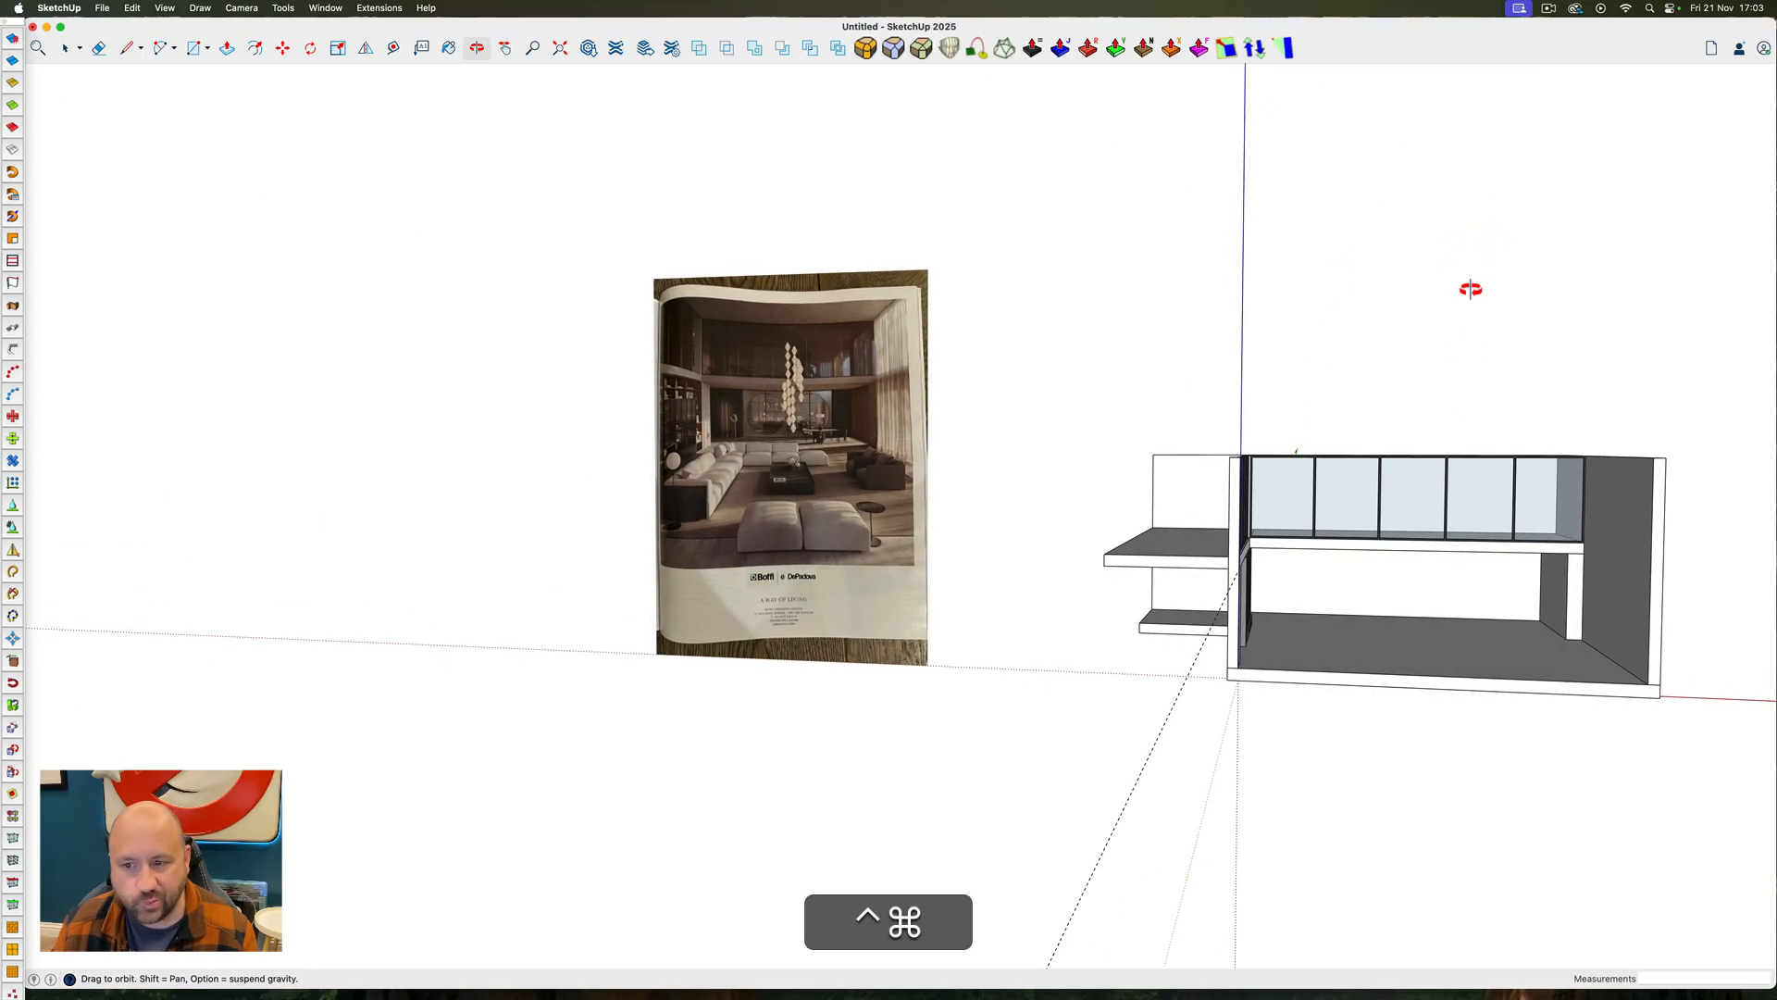
pyautogui.keyDown('ctrl'); pyautogui.keyDown('super'); pyautogui.moveTo(1471, 289); pyautogui.dragTo(1254, 381); pyautogui.keyUp('super'); pyautogui.keyUp('ctrl')
pyautogui.scroll(10, 1254, 382)
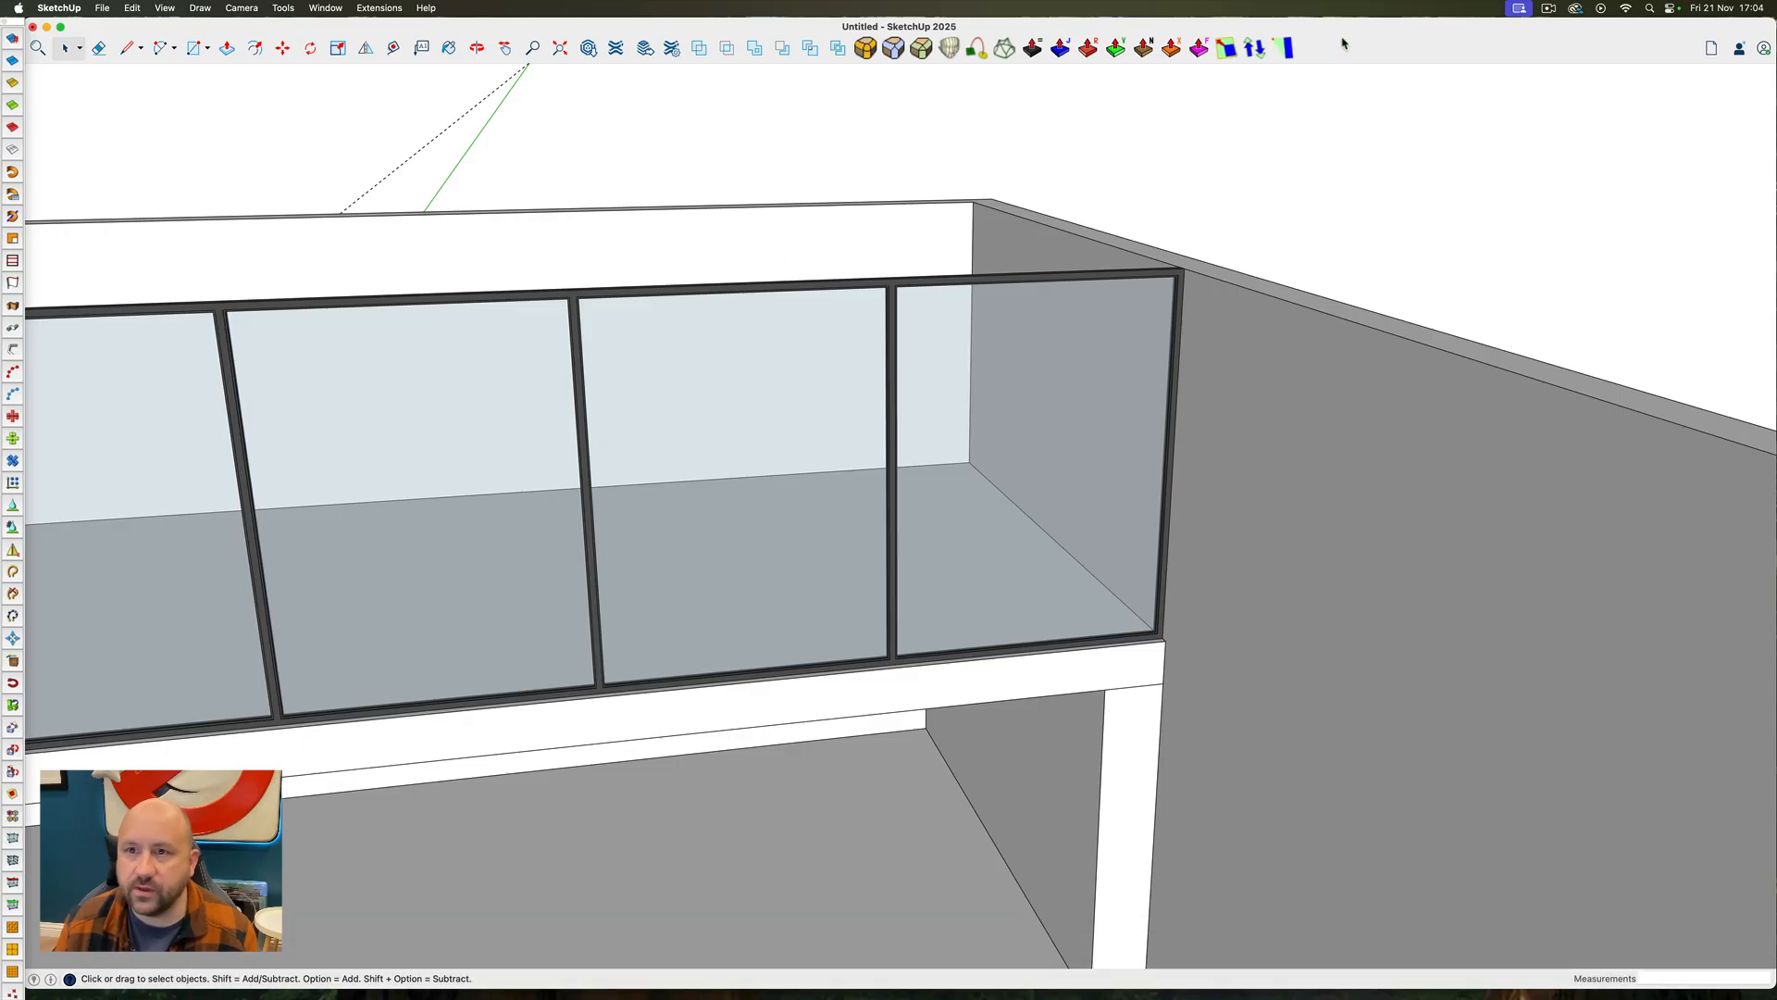
# Switch to the DOOR KITBASH 2025 model and copy the framed window panels together with the header blocks above them
pyautogui.moveTo(1314, 28)
pyautogui.mouseDown()
pyautogui.moveTo(1407, 327)
pyautogui.moveTo(1394, 330)
pyautogui.mouseUp()
pyautogui.moveTo(897, 141); pyautogui.dragTo(940, 29)
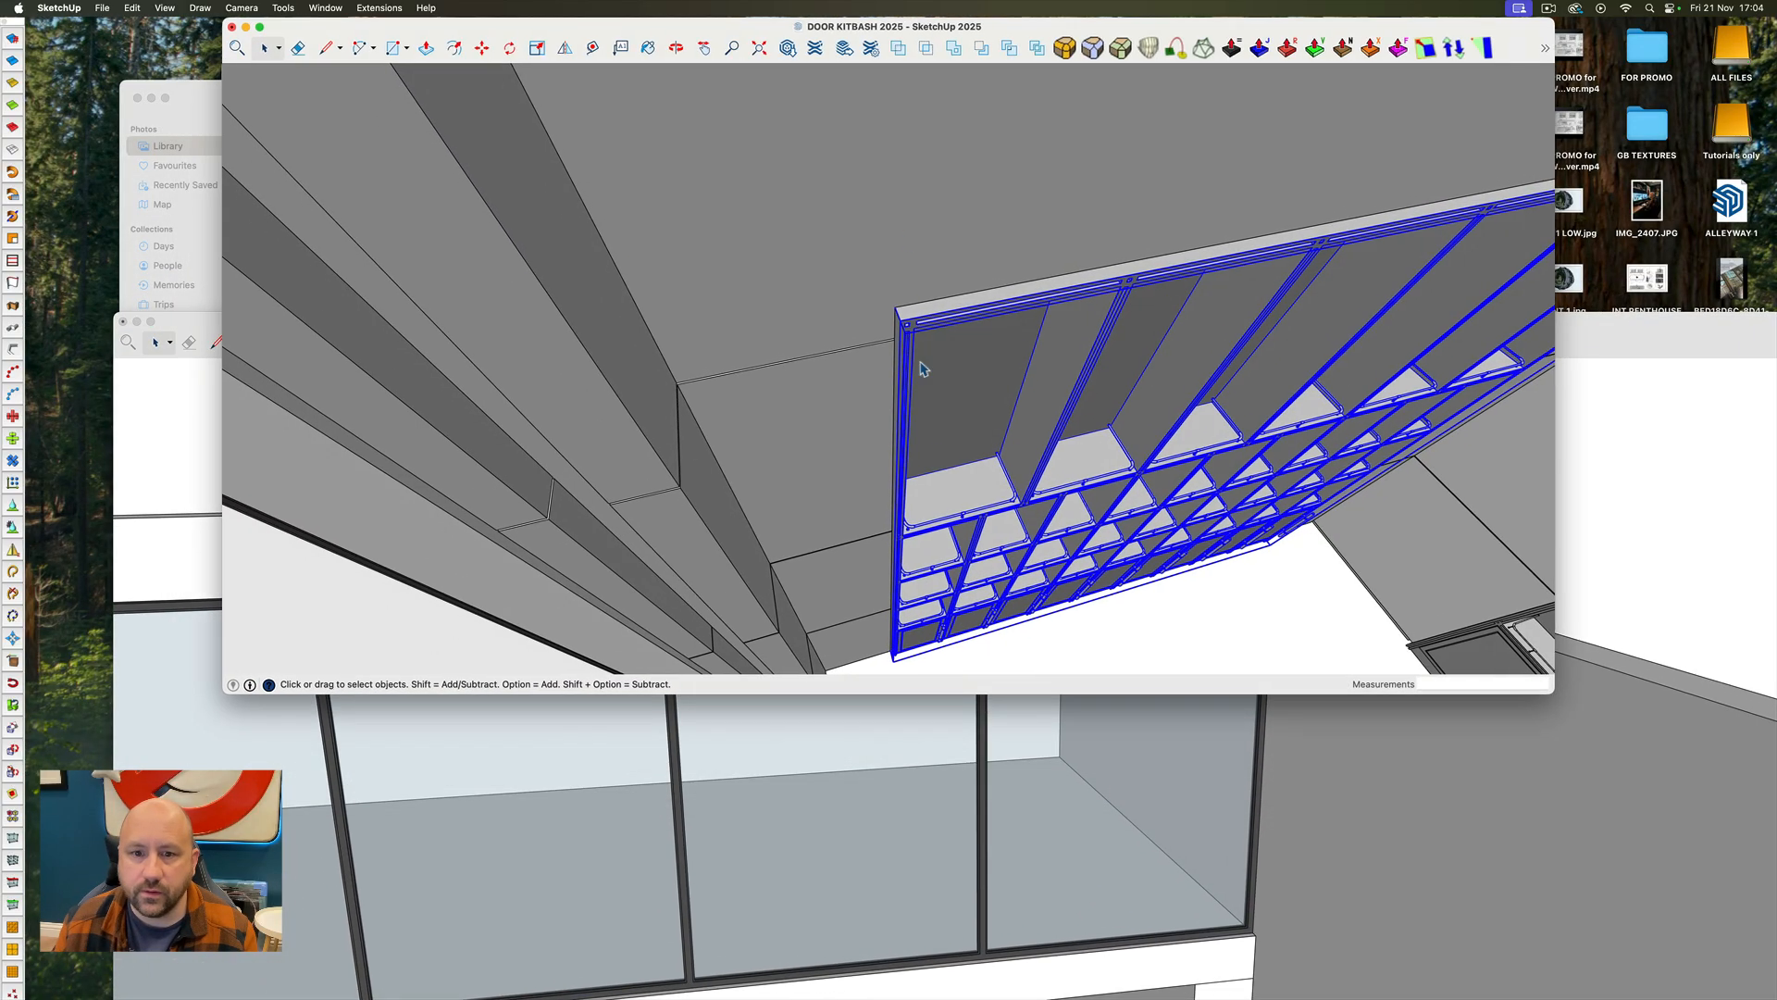
pyautogui.scroll(-10, 885, 366)
pyautogui.moveTo(886, 366); pyautogui.dragTo(1373, 183, button='middle')
pyautogui.scroll(10, 1129, 232)
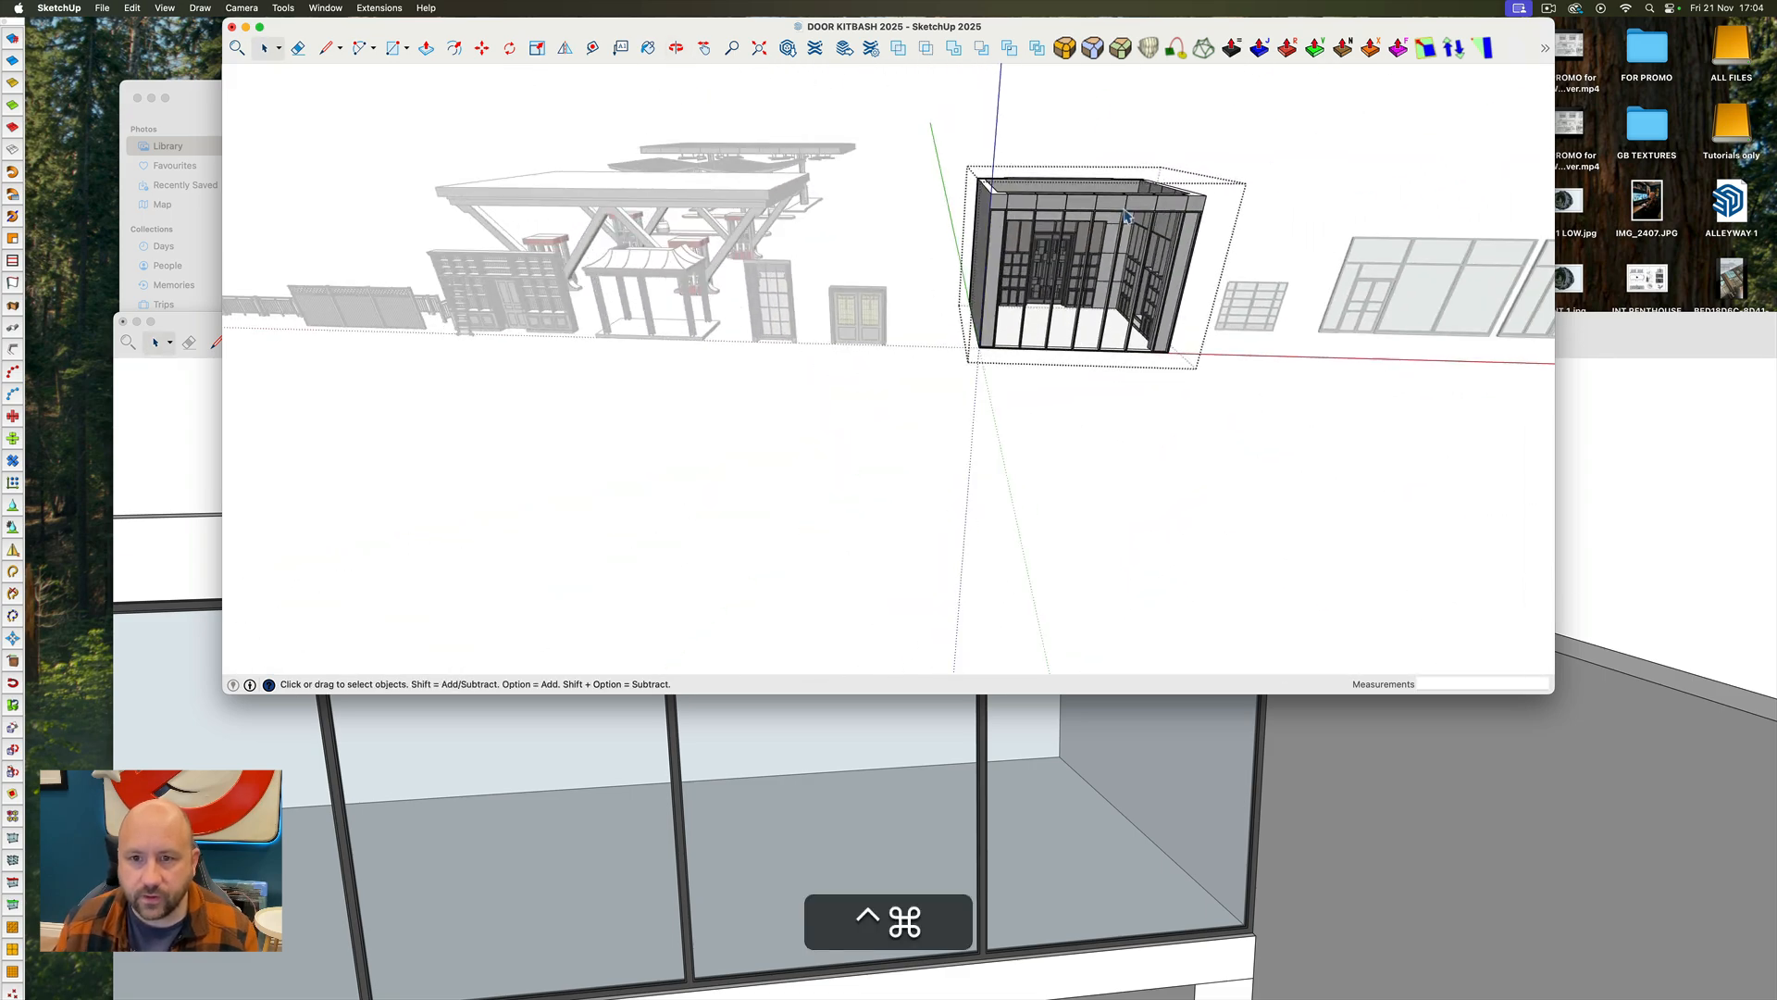
pyautogui.moveTo(1124, 208); pyautogui.dragTo(1029, 297, button='middle')
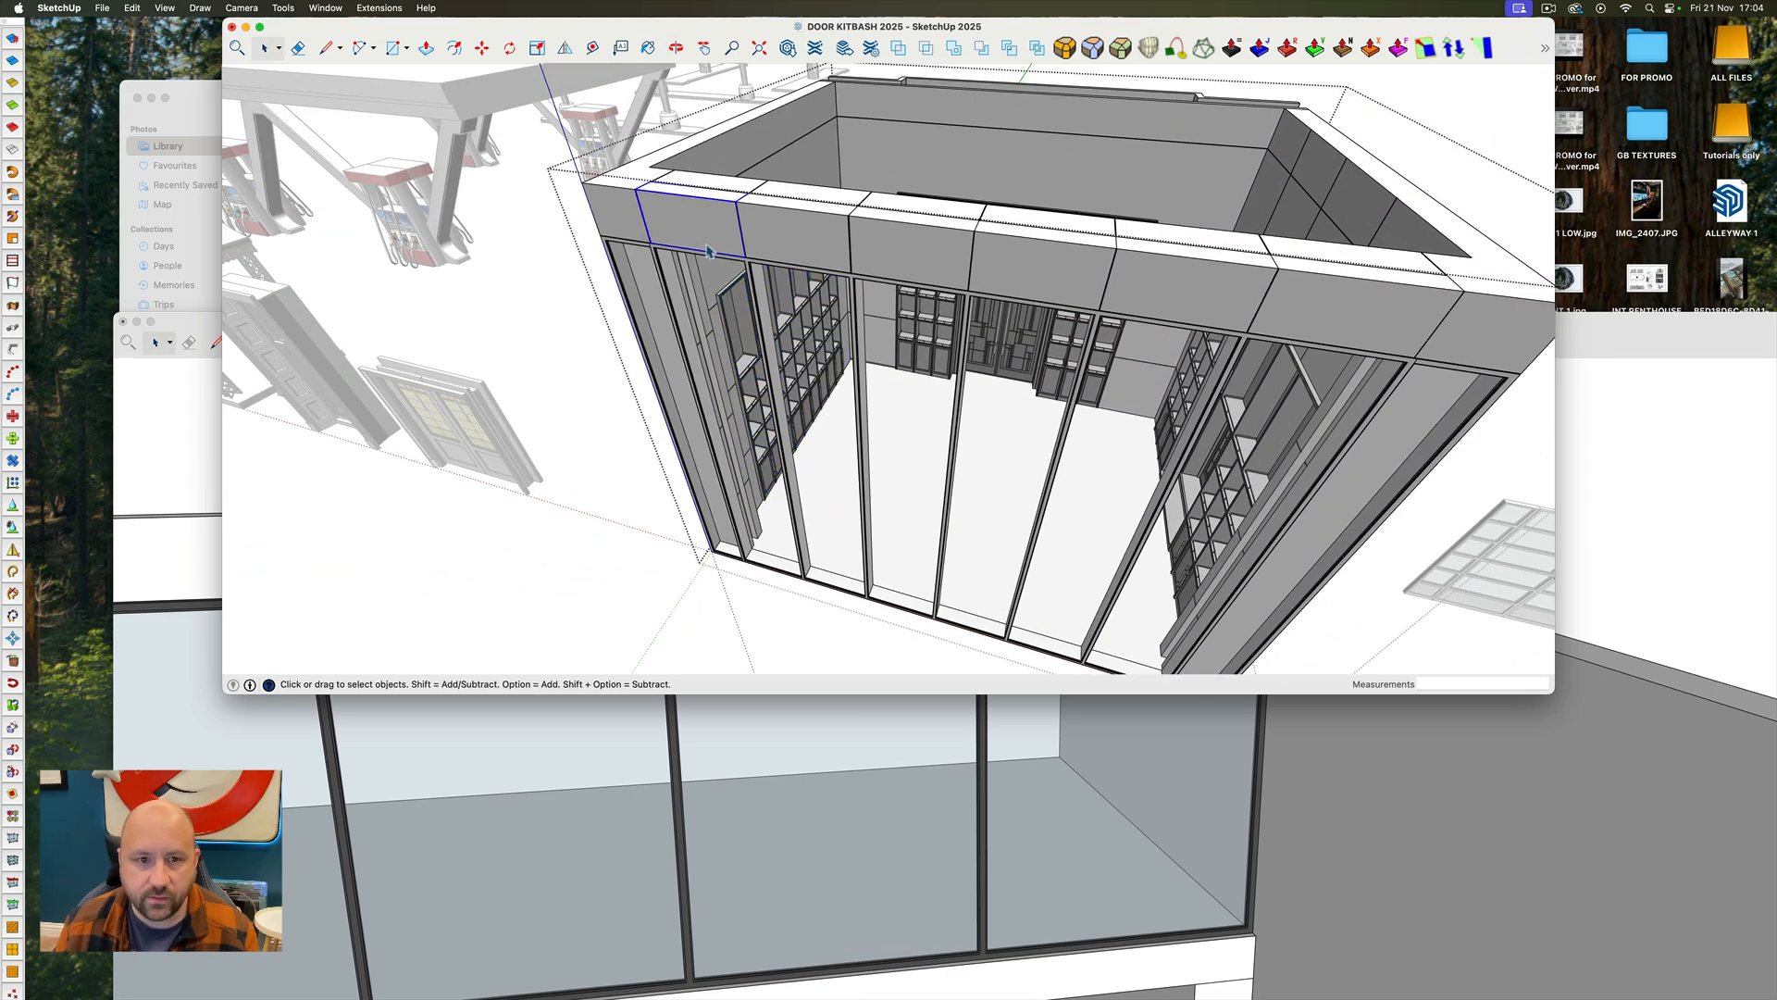
pyautogui.keyDown('shift'); pyautogui.click(832, 274); pyautogui.keyUp('shift')
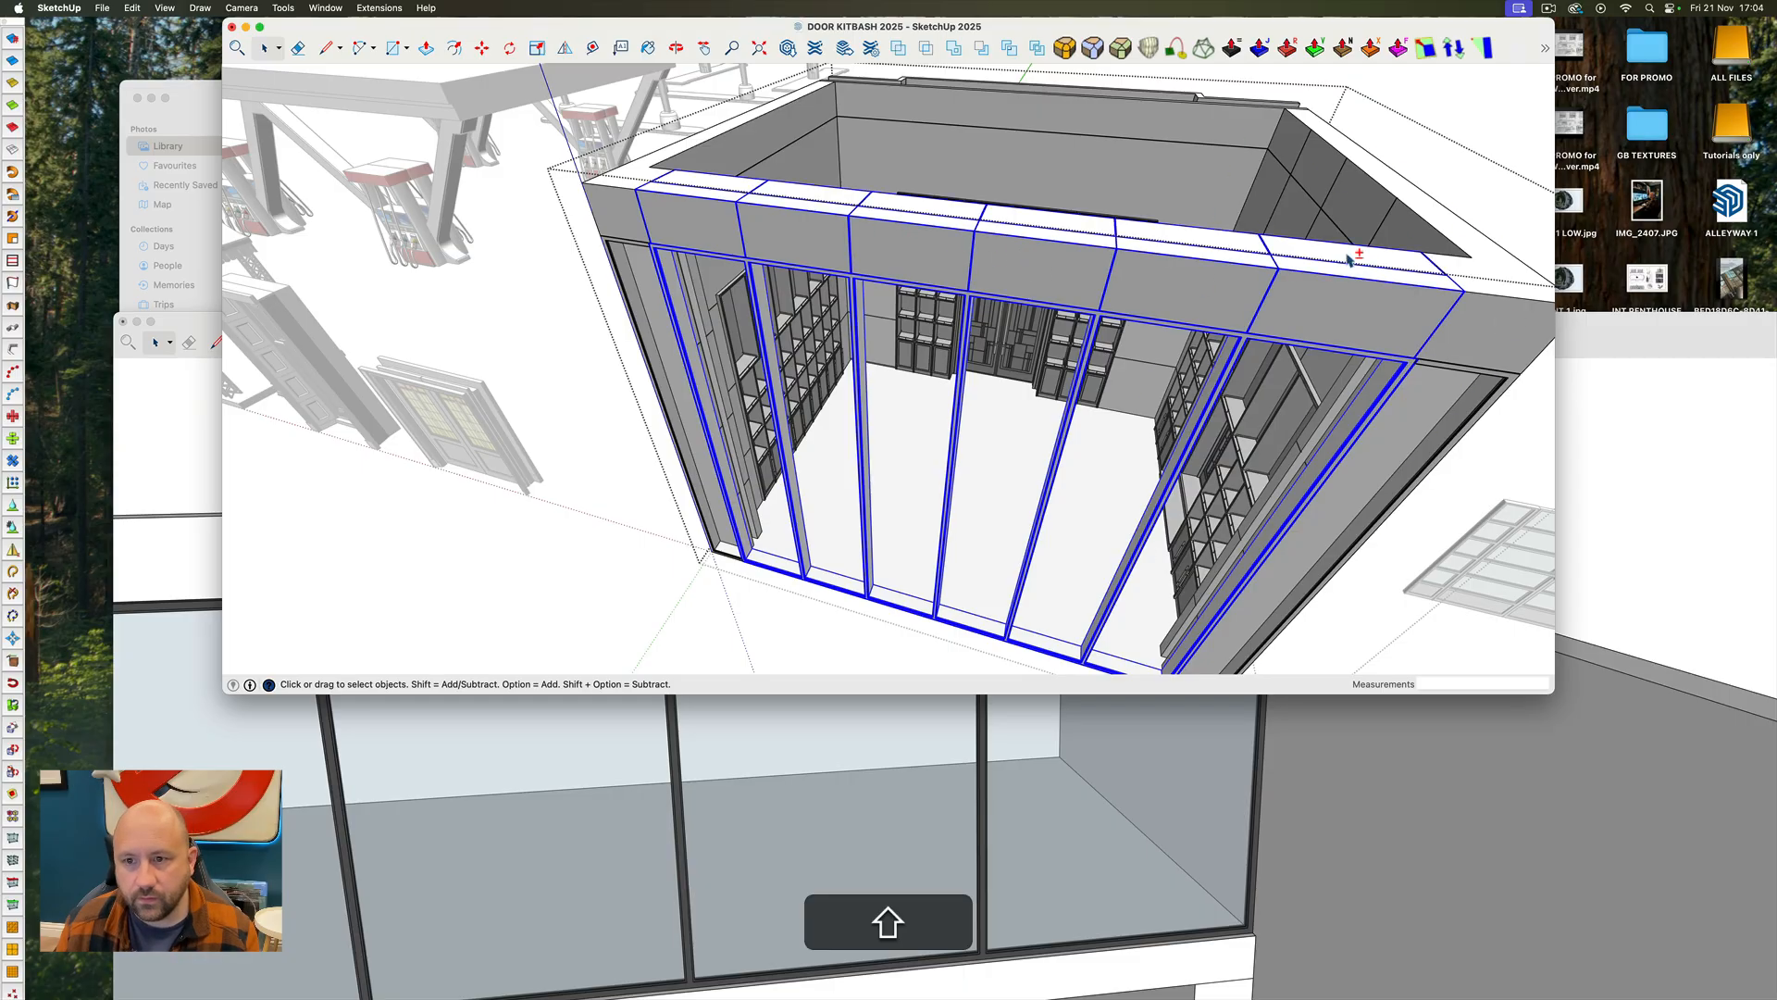
pyautogui.moveTo(788, 266); pyautogui.dragTo(801, 185, button='middle')
pyautogui.scroll(-10, 796, 199)
pyautogui.moveTo(836, 294); pyautogui.dragTo(870, 355, button='middle')
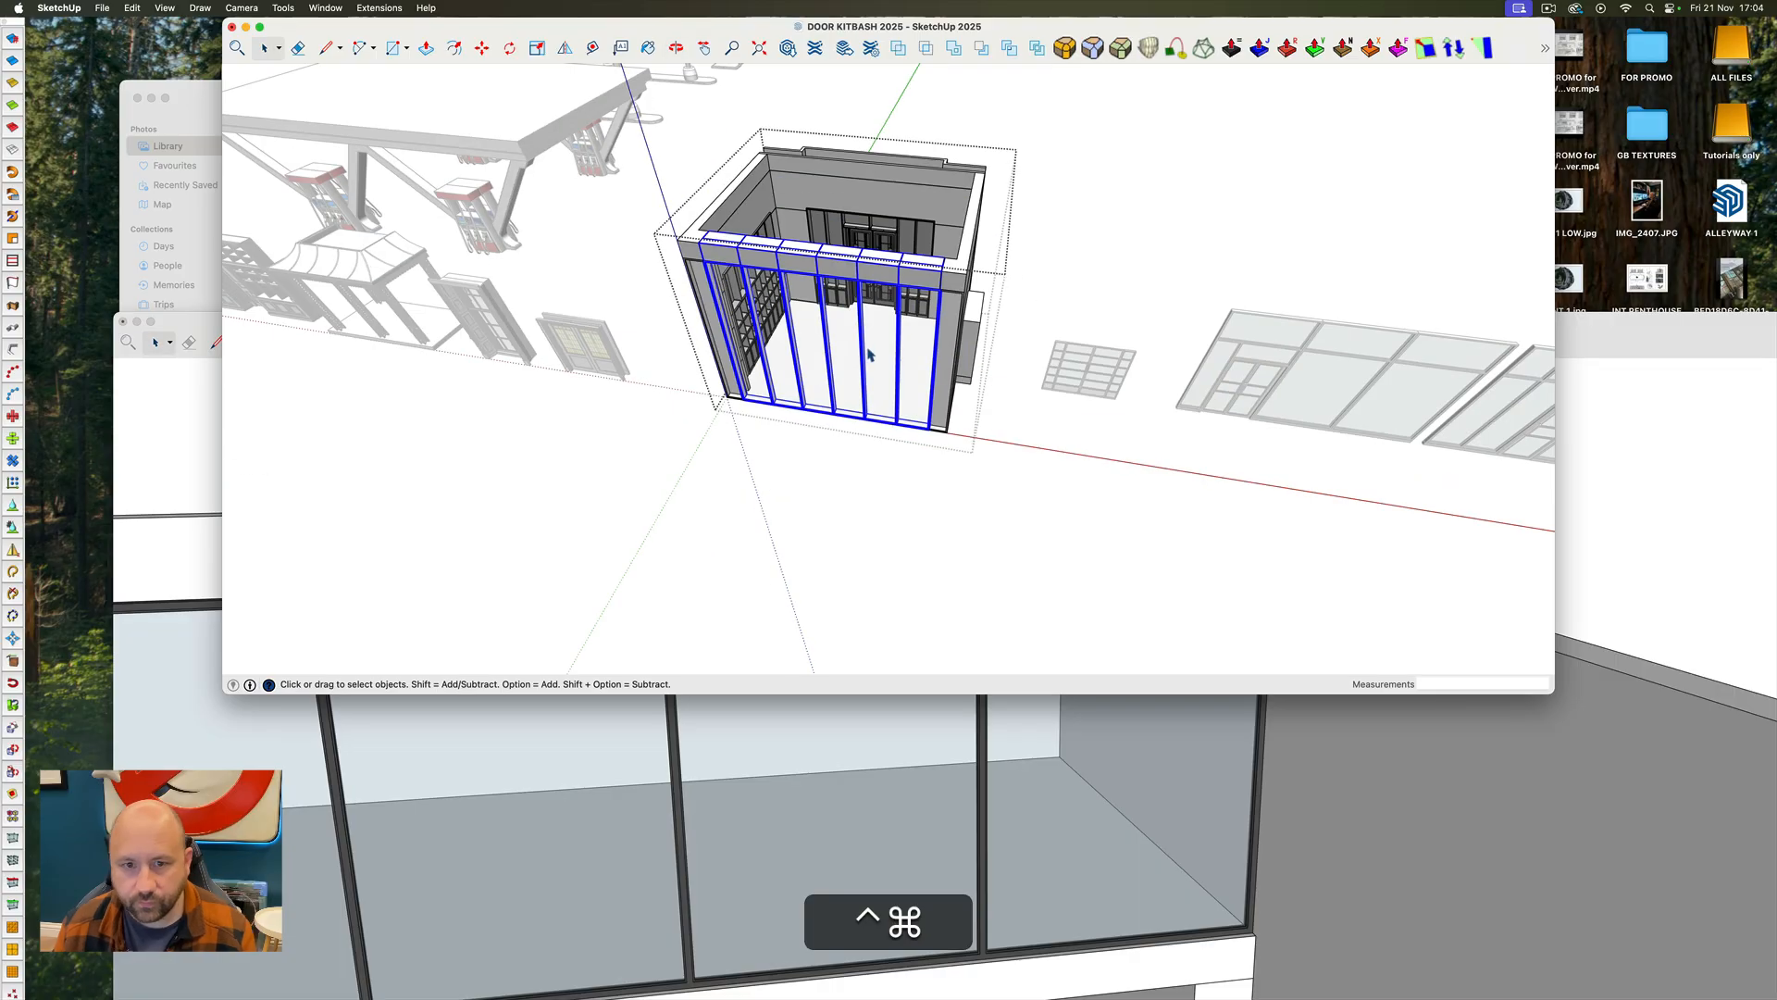
# Minimise the kitbash model and paste the copied window wall into the room near the right wall
pyautogui.click(246, 27)
pyautogui.doubleClick(802, 324)
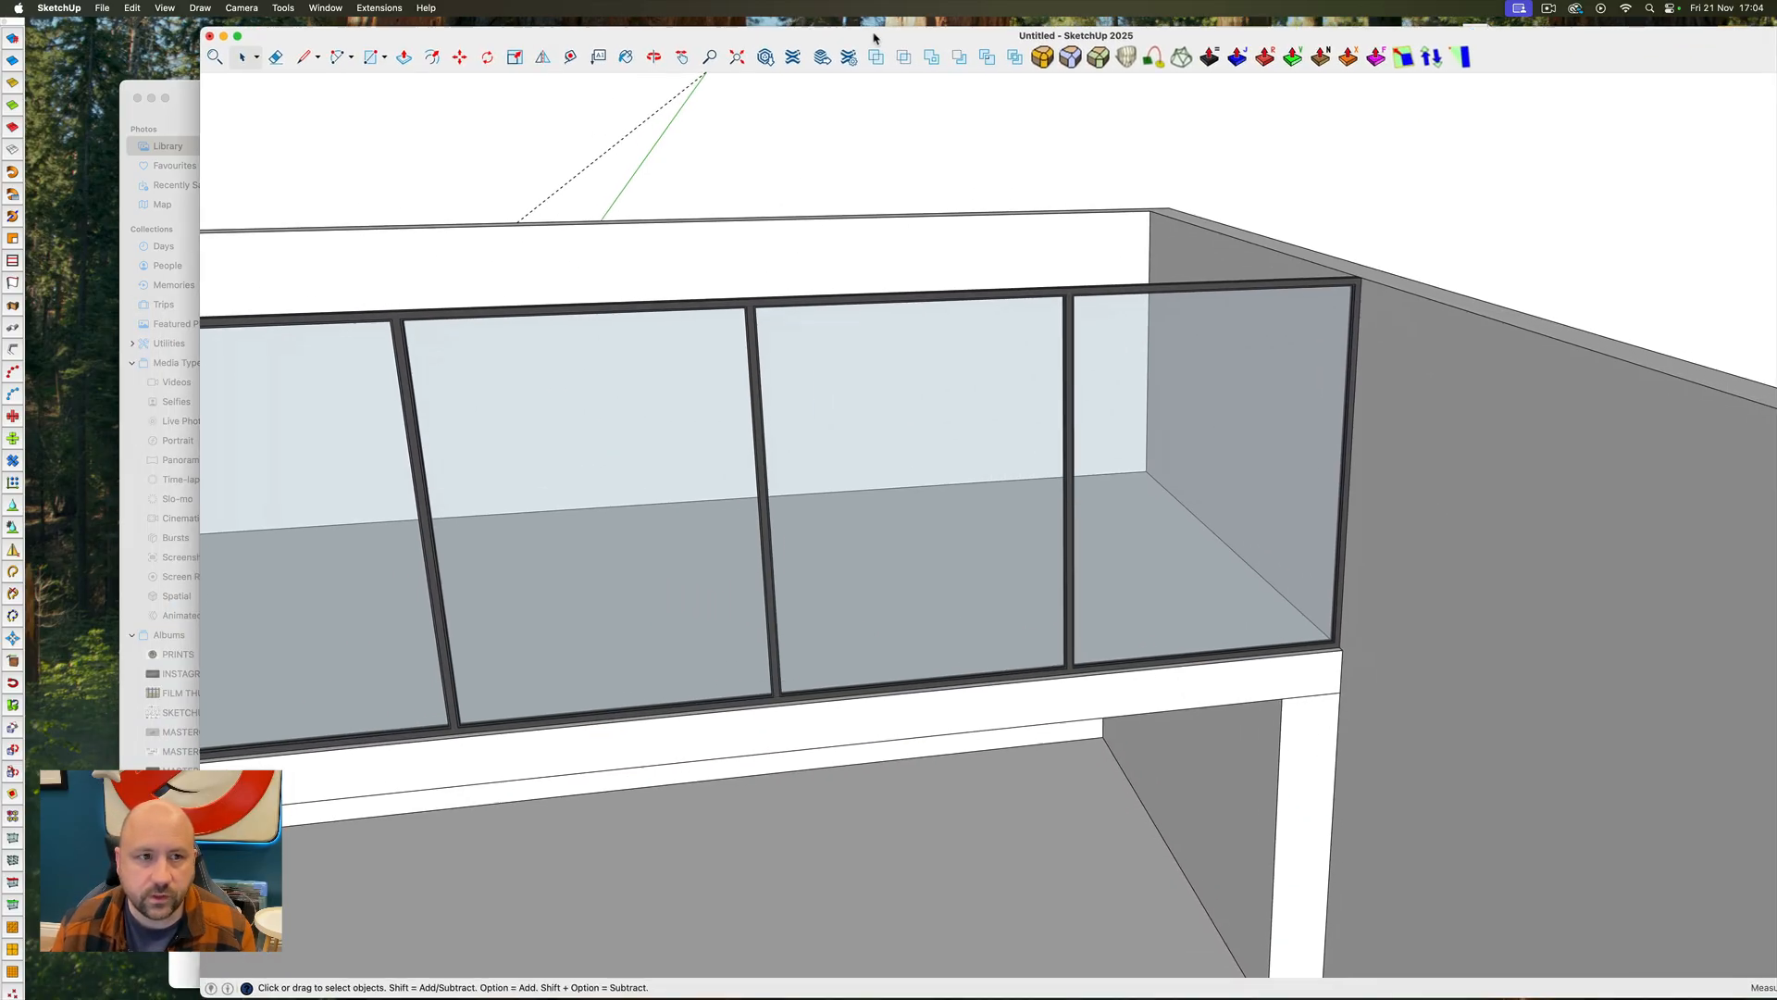
pyautogui.scroll(-5, 731, 307)
pyautogui.moveTo(734, 312); pyautogui.dragTo(859, 547, button='middle')
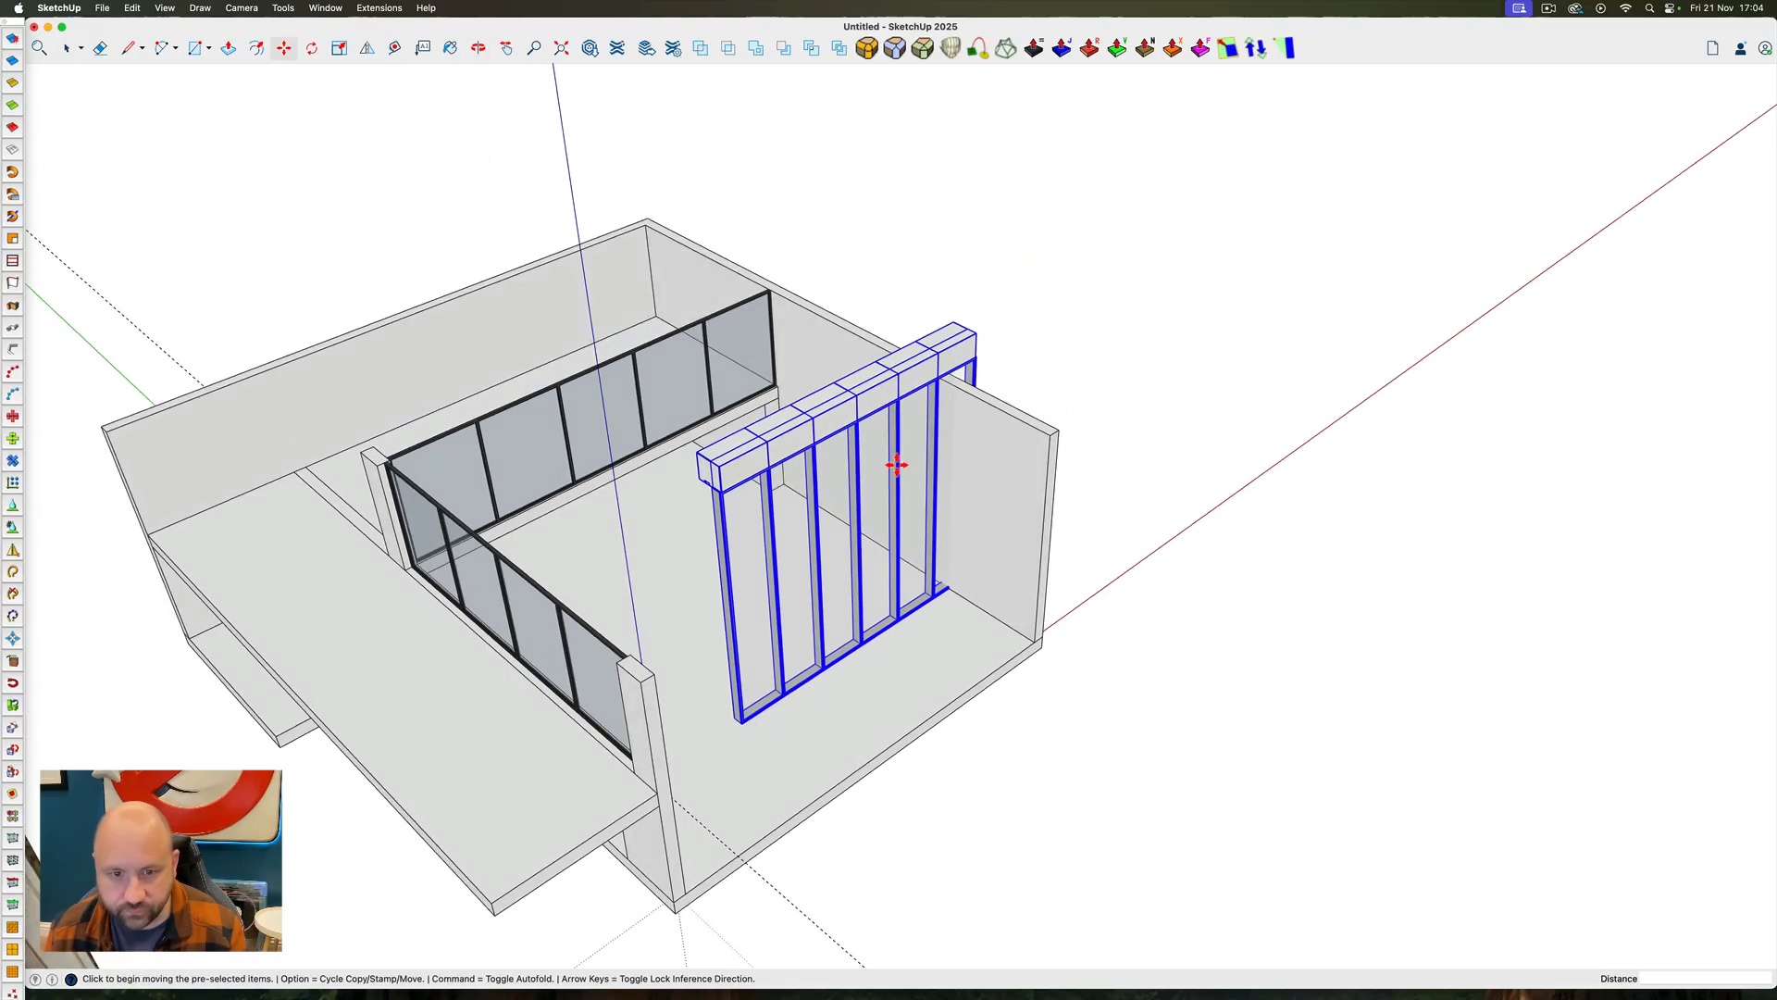
pyautogui.scroll(2, 902, 370)
# Rotate the window wall 90° and move it by its top corner to the end corner of the upper-floor glazing frame
pyautogui.click(815, 392)
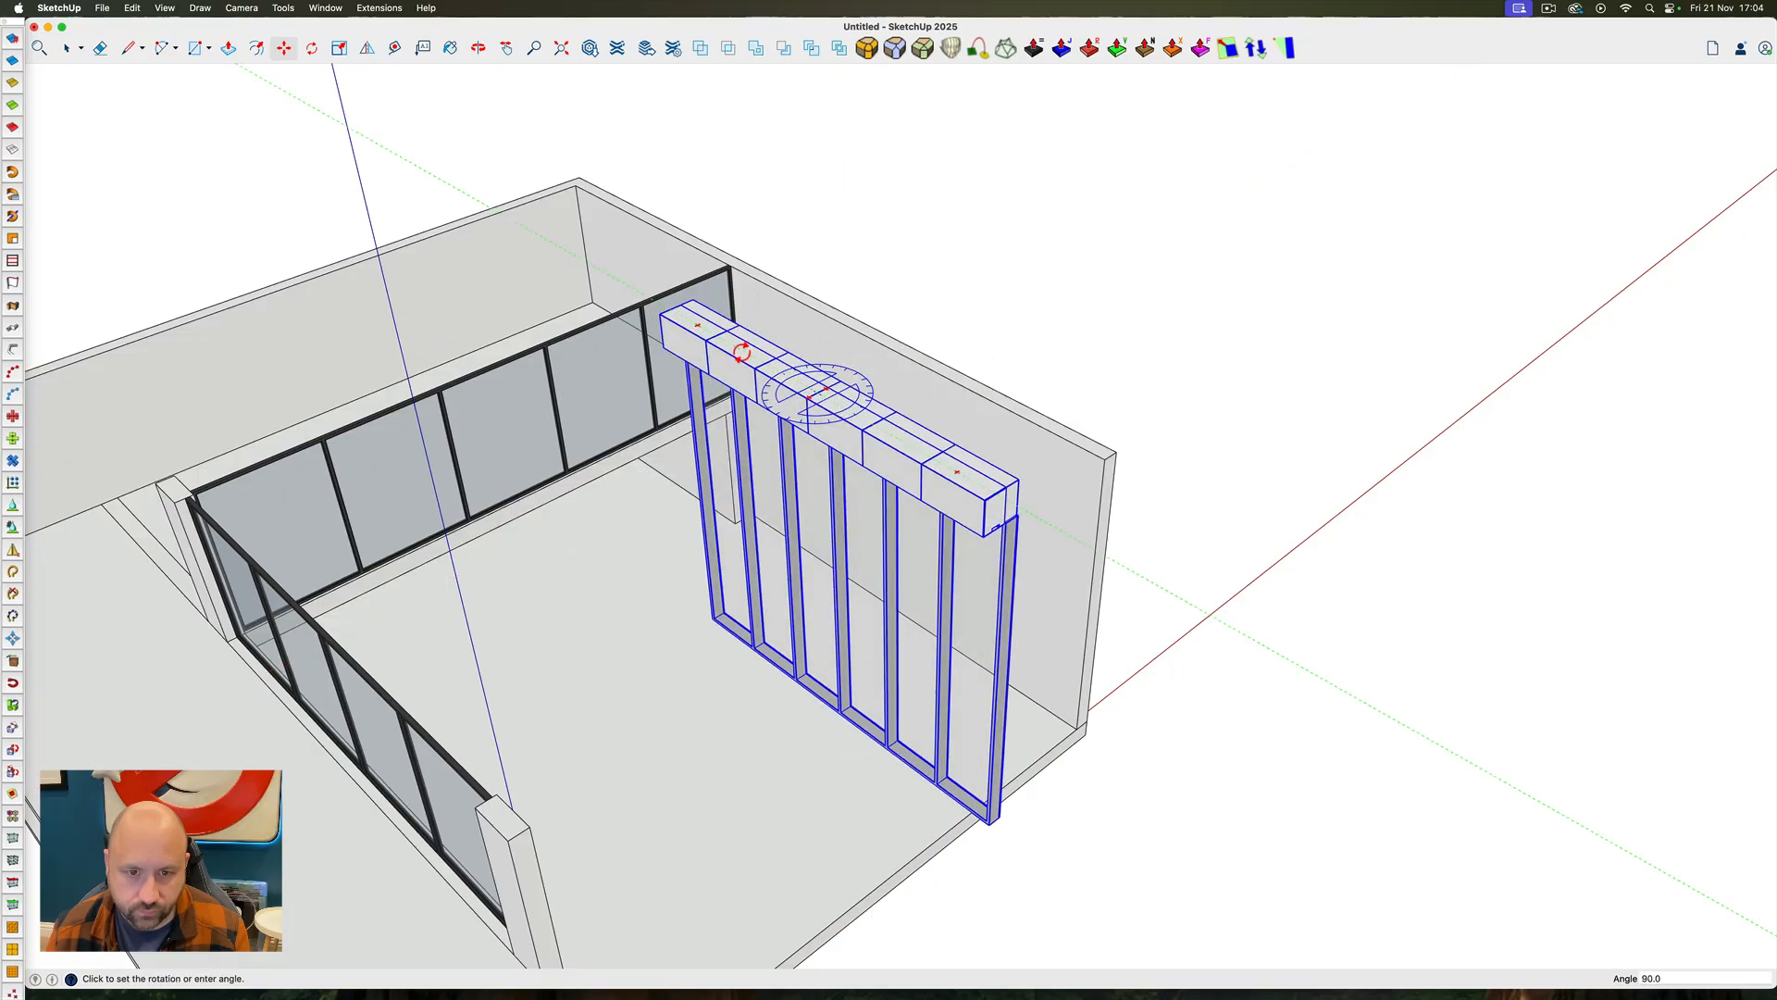
pyautogui.click(744, 353)
pyautogui.scroll(5, 726, 278)
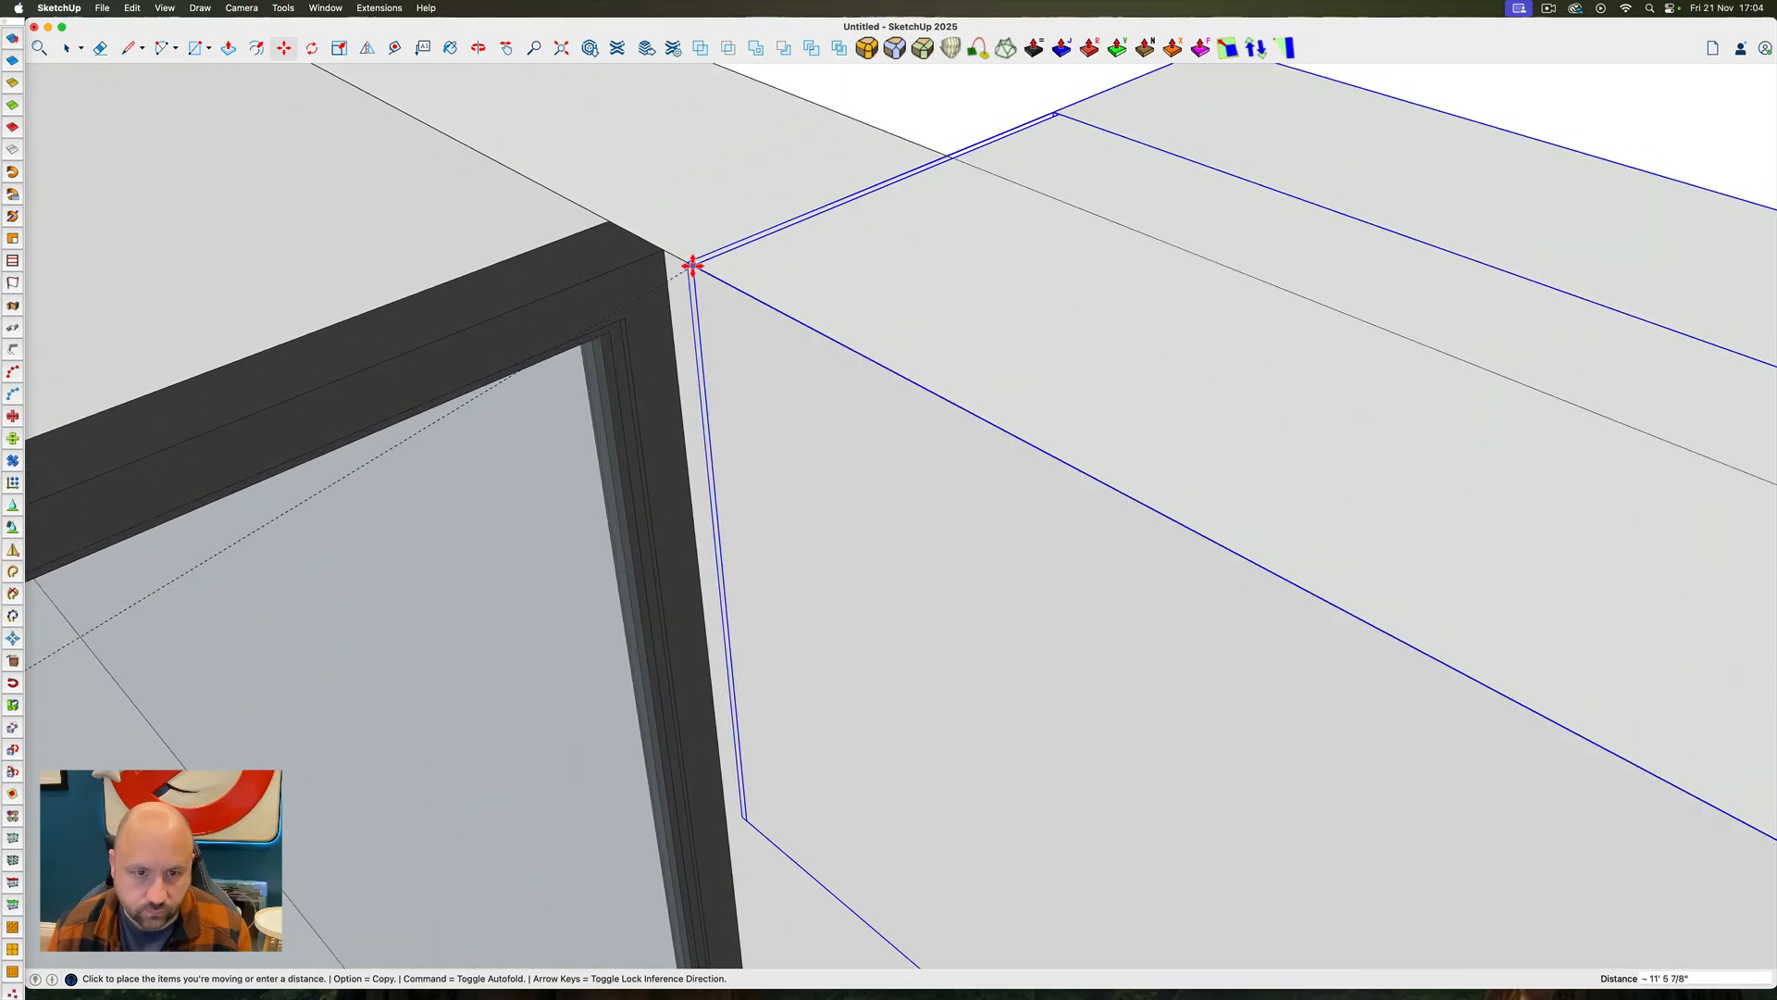
pyautogui.click(662, 250)
# Open the wall group and push the right wall's free end back to where the window wall begins
pyautogui.scroll(-5, 703, 388)
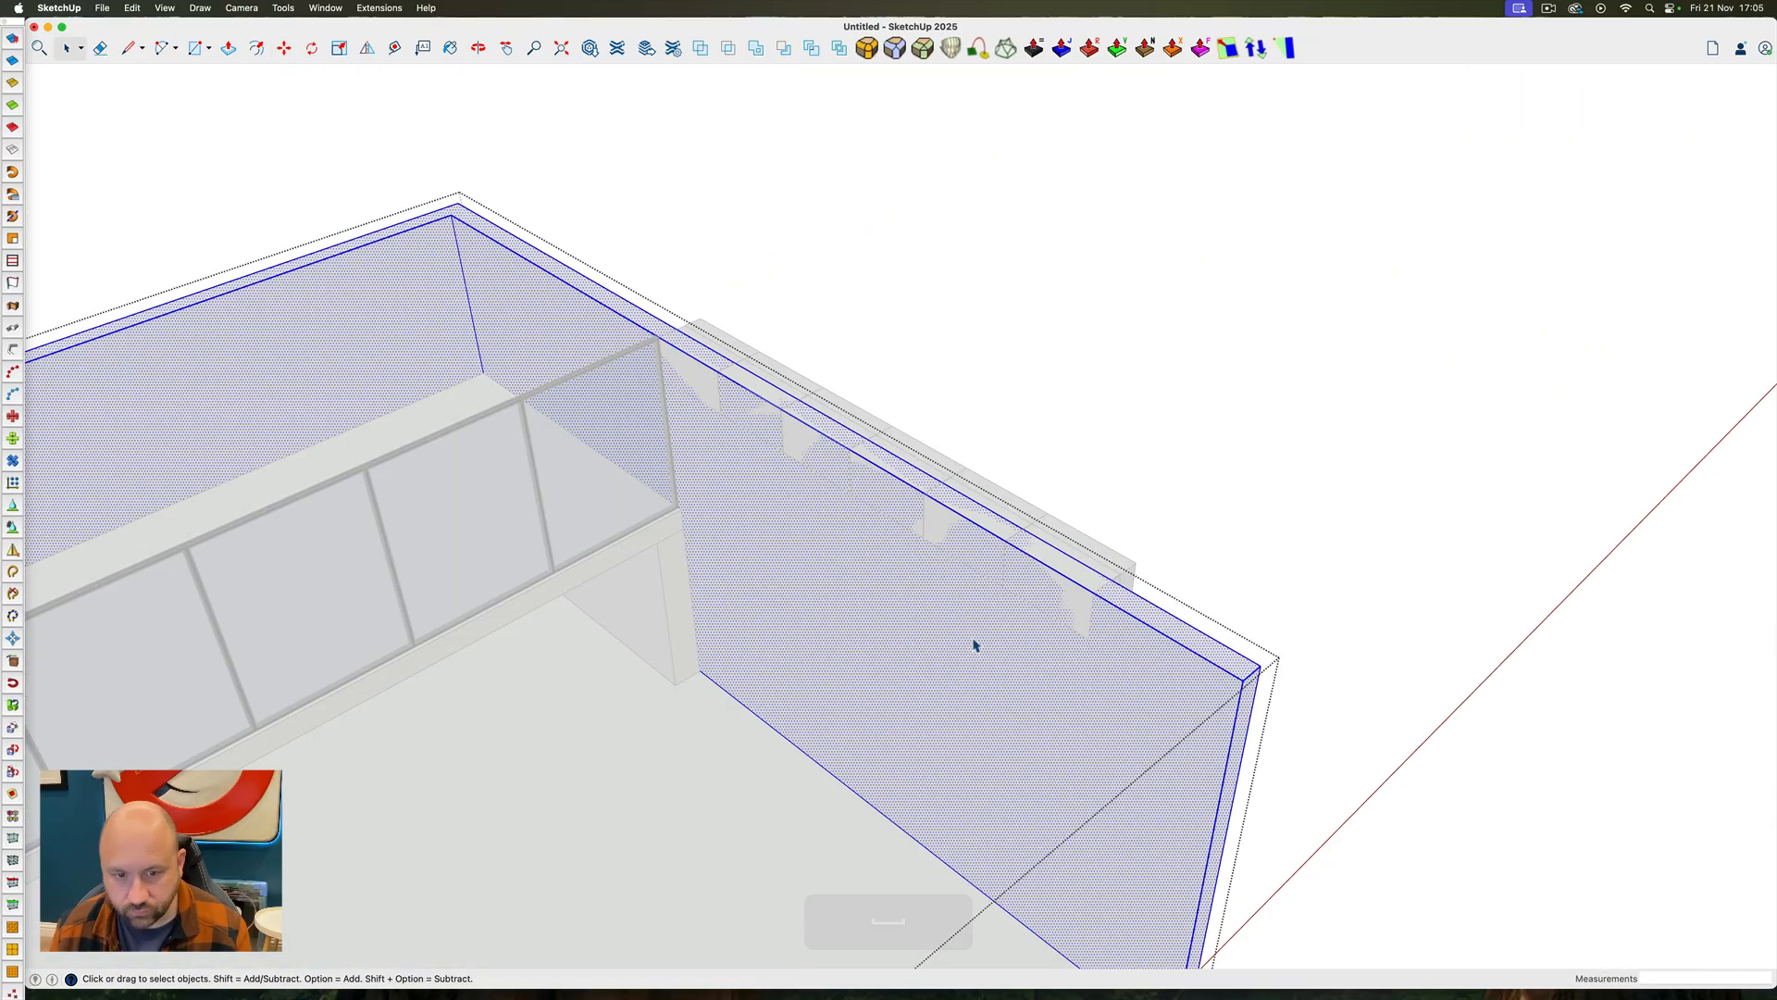
pyautogui.press('p')
pyautogui.click(683, 340)
pyautogui.press('space')
pyautogui.click(935, 389)
pyautogui.keyDown('ctrl'); pyautogui.keyDown('super'); pyautogui.moveTo(935, 388); pyautogui.dragTo(306, 231); pyautogui.keyUp('super'); pyautogui.keyUp('ctrl')
# Examine from outside how the window wall meets the edge of the ground-floor slab
pyautogui.scroll(-5, 574, 481)
pyautogui.scroll(5, 765, 694)
pyautogui.keyDown('ctrl'); pyautogui.keyDown('super'); pyautogui.moveTo(765, 694); pyautogui.dragTo(752, 754); pyautogui.keyUp('super'); pyautogui.keyUp('ctrl')
pyautogui.click(800, 637)
pyautogui.doubleClick(667, 689)
pyautogui.click(647, 642)
pyautogui.scroll(5, 848, 857)
pyautogui.scroll(-10, 752, 754)
pyautogui.keyDown('ctrl'); pyautogui.keyDown('super'); pyautogui.moveTo(1027, 805); pyautogui.dragTo(425, 614); pyautogui.keyUp('super'); pyautogui.keyUp('ctrl')
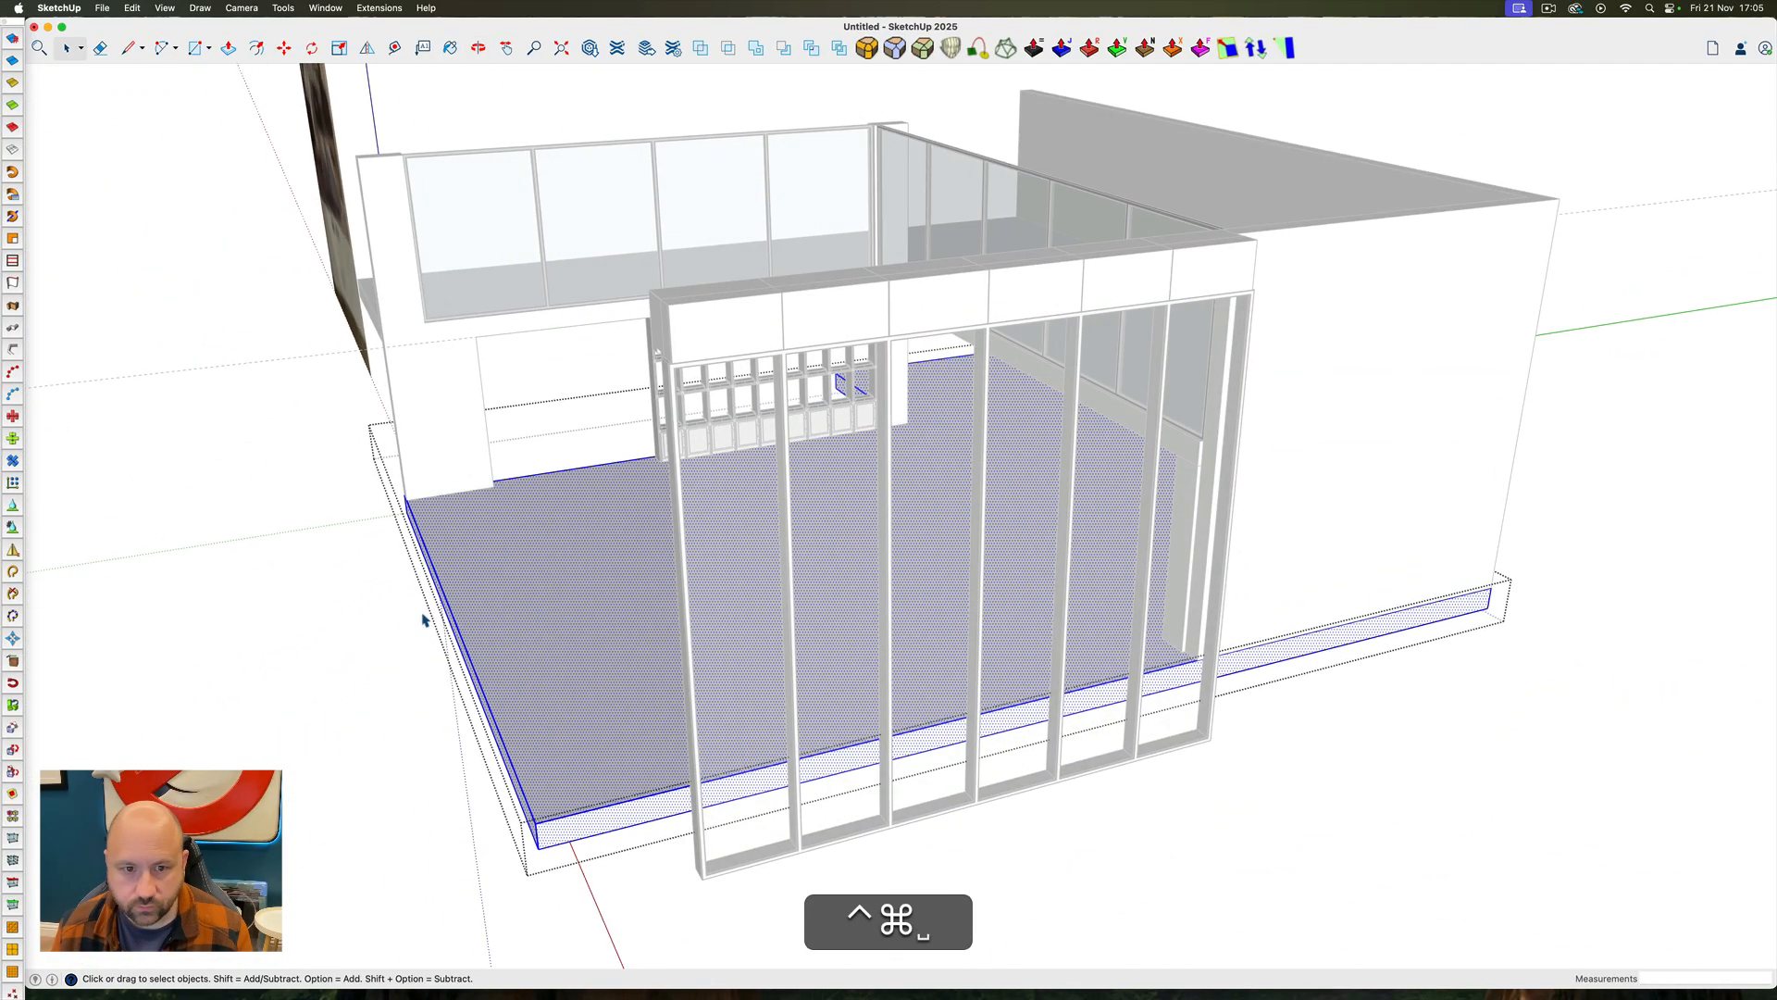
# Open the window wall's frame group, examine the panels and close the group
pyautogui.press('space')
pyautogui.click(738, 389)
pyautogui.doubleClick(717, 365)
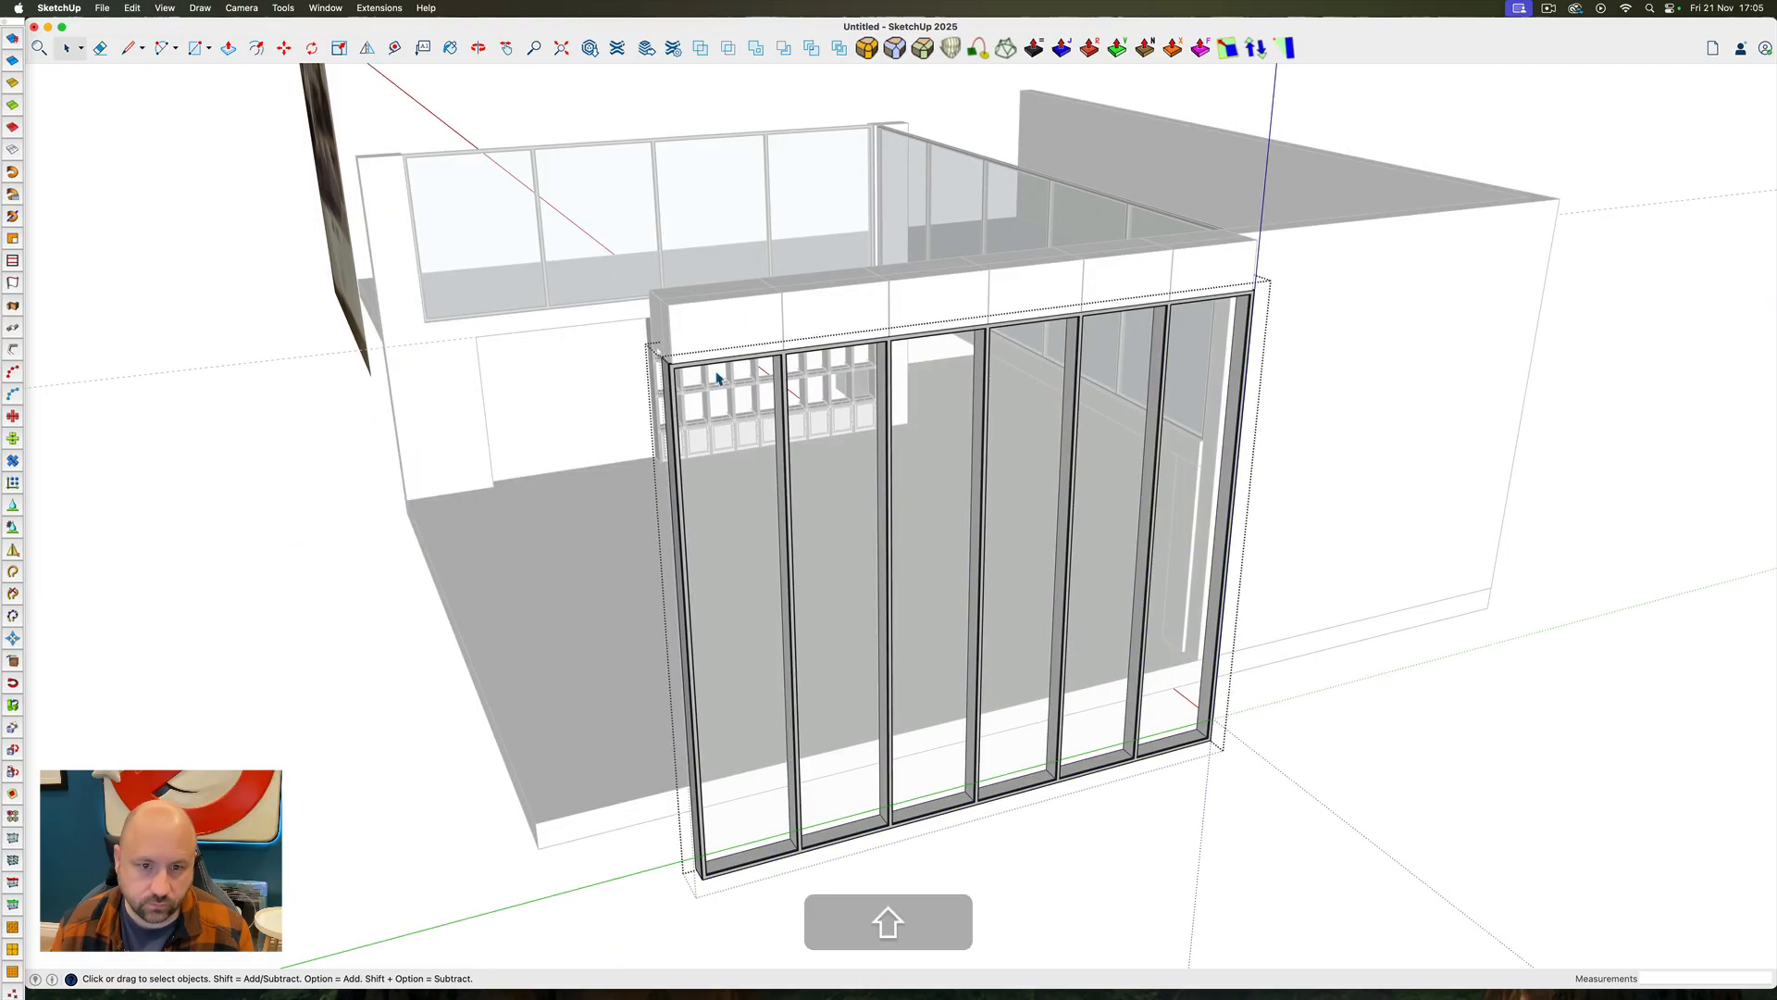
pyautogui.keyDown('ctrl'); pyautogui.keyDown('super'); pyautogui.moveTo(718, 375); pyautogui.dragTo(1268, 344); pyautogui.keyUp('super'); pyautogui.keyUp('ctrl')
pyautogui.tripleClick(792, 470)
pyautogui.keyDown('ctrl'); pyautogui.keyDown('super'); pyautogui.moveTo(792, 470); pyautogui.dragTo(547, 518); pyautogui.keyUp('super'); pyautogui.keyUp('ctrl')
pyautogui.scroll(-8, 615, 555)
pyautogui.click(546, 519)
# Open the wall group and pull the right wall's outer face out flush with the window wall's header
pyautogui.keyDown('ctrl'); pyautogui.keyDown('super'); pyautogui.moveTo(814, 278); pyautogui.dragTo(1058, 393); pyautogui.keyUp('super'); pyautogui.keyUp('ctrl')
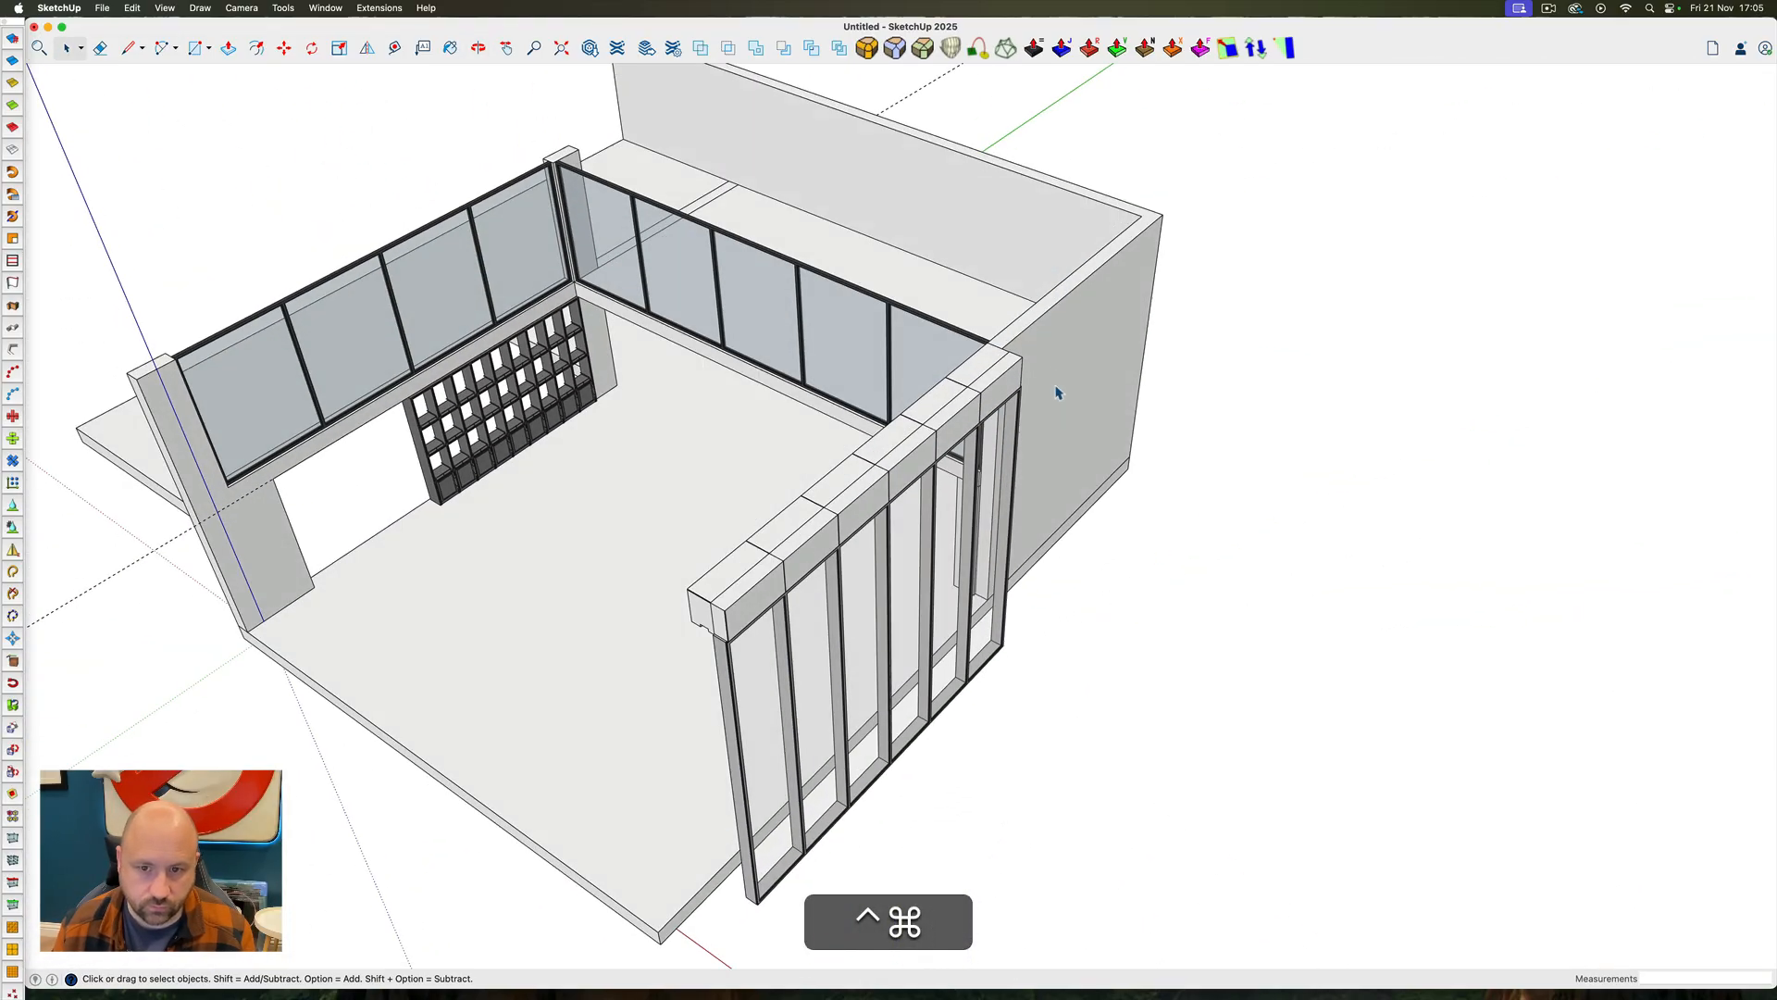
pyautogui.tripleClick(1039, 338)
pyautogui.press('p')
pyautogui.press('space')
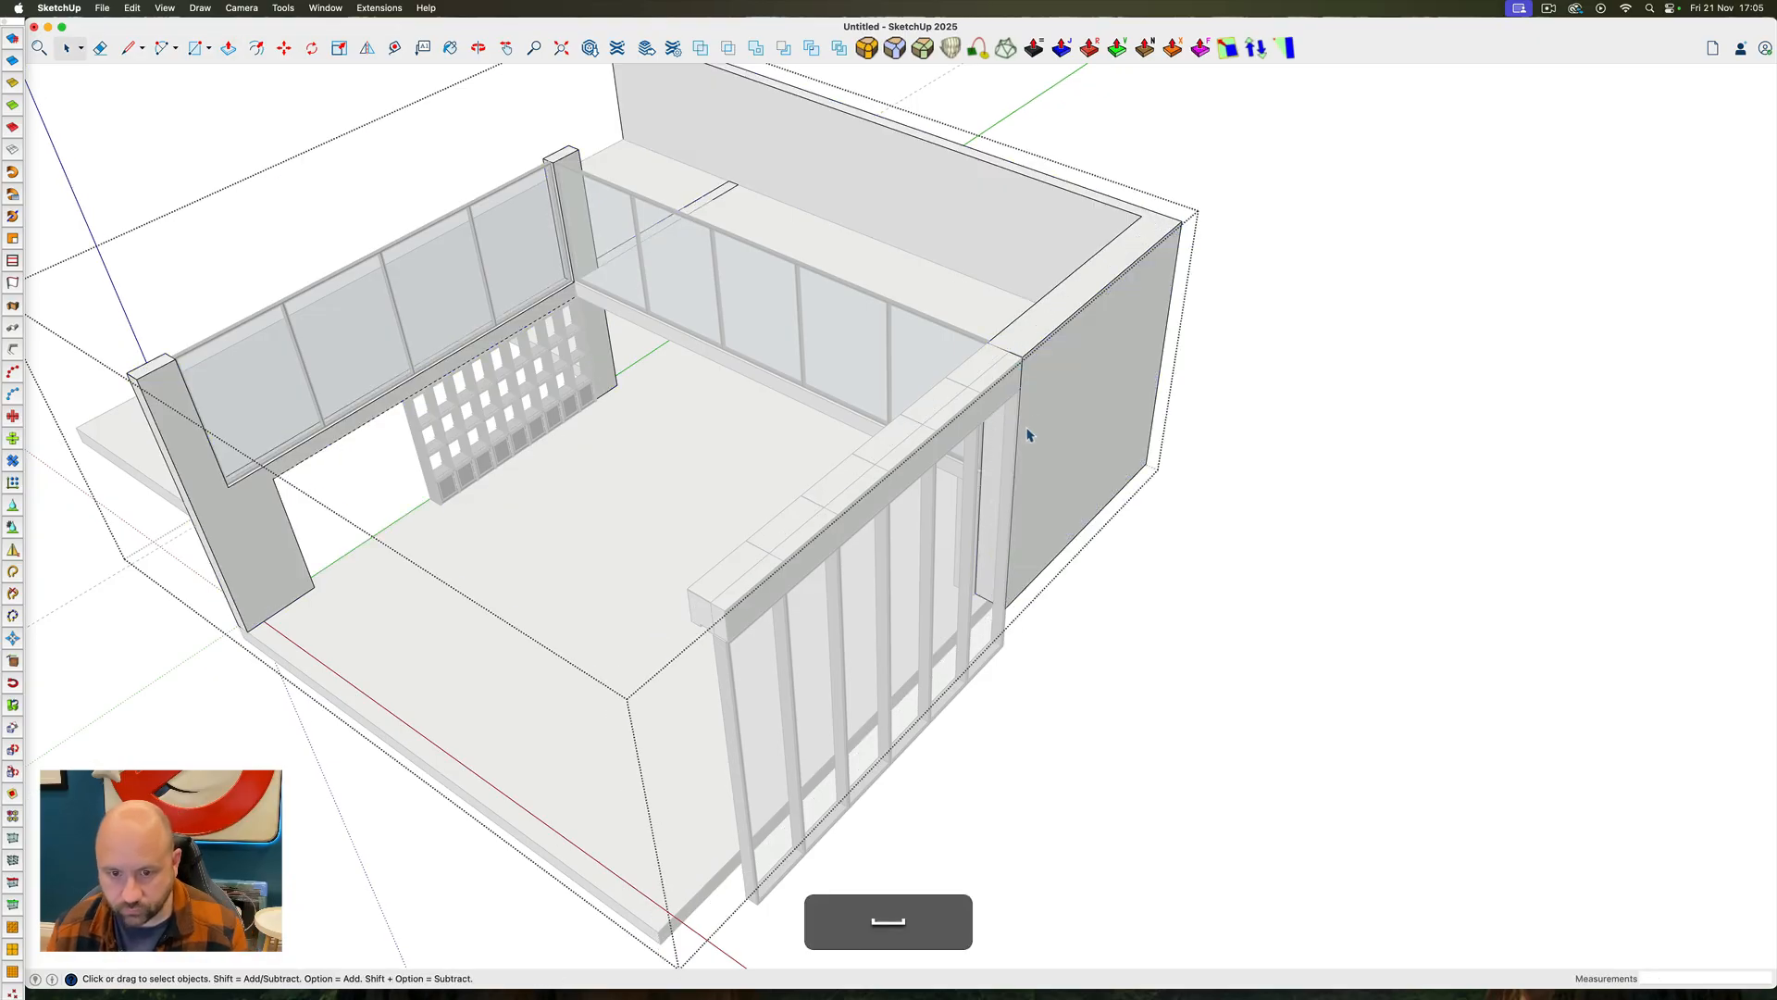
pyautogui.keyDown('ctrl'); pyautogui.keyDown('super'); pyautogui.moveTo(1028, 433); pyautogui.dragTo(984, 488); pyautogui.keyUp('super'); pyautogui.keyUp('ctrl')
# Scale the window frames vertically from their bottom edge up to the floor slab's top corner
pyautogui.press('space')
pyautogui.click(965, 738)
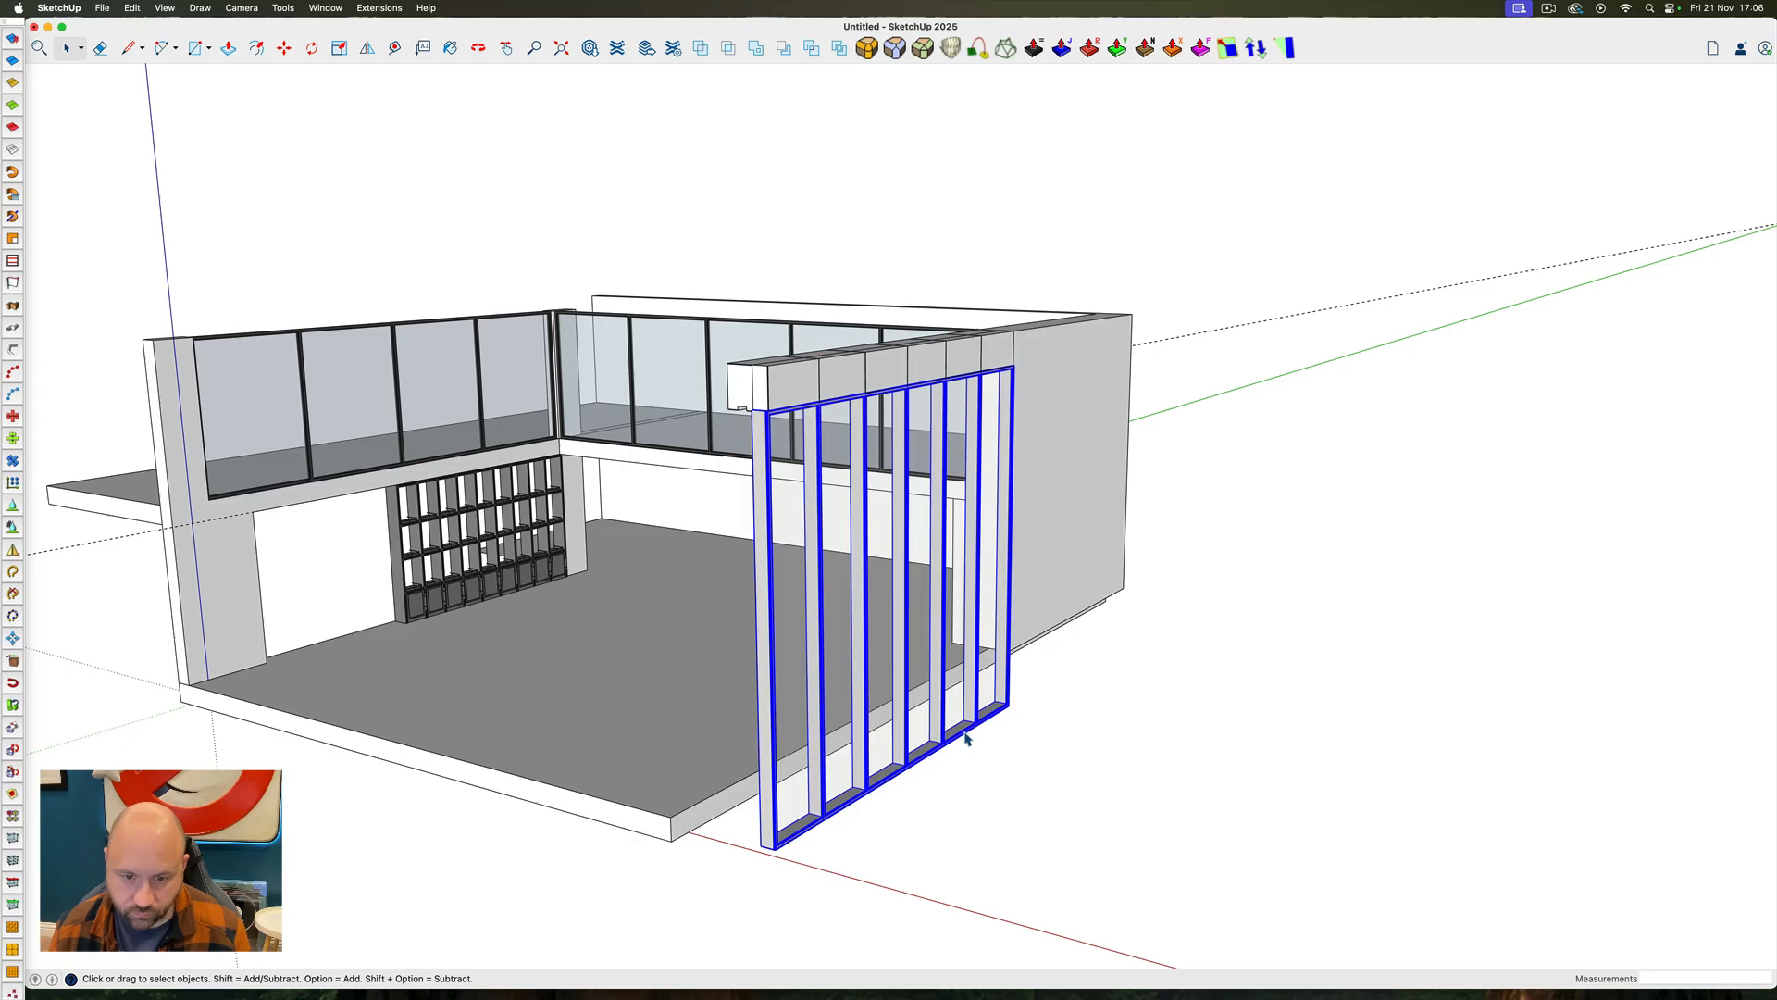
pyautogui.keyDown('ctrl'); pyautogui.keyDown('super'); pyautogui.moveTo(964, 734); pyautogui.dragTo(911, 528); pyautogui.keyUp('super'); pyautogui.keyUp('ctrl')
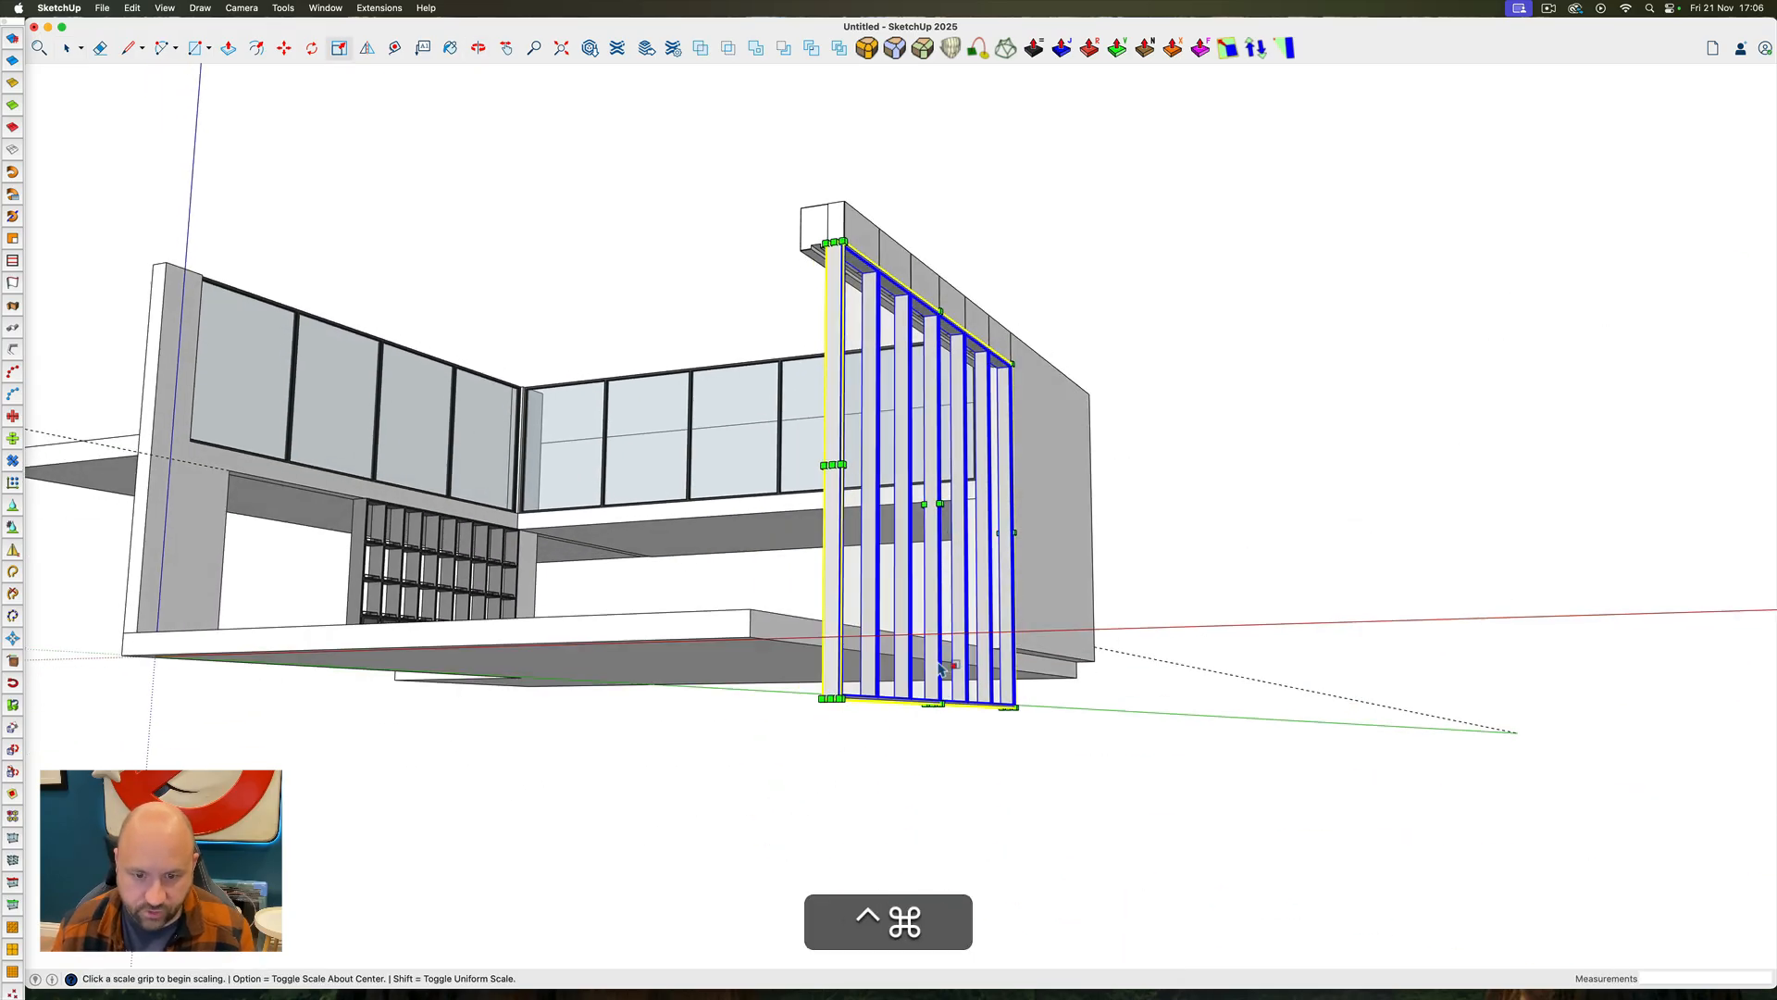
pyautogui.scroll(12, 933, 706)
pyautogui.scroll(-10, 932, 704)
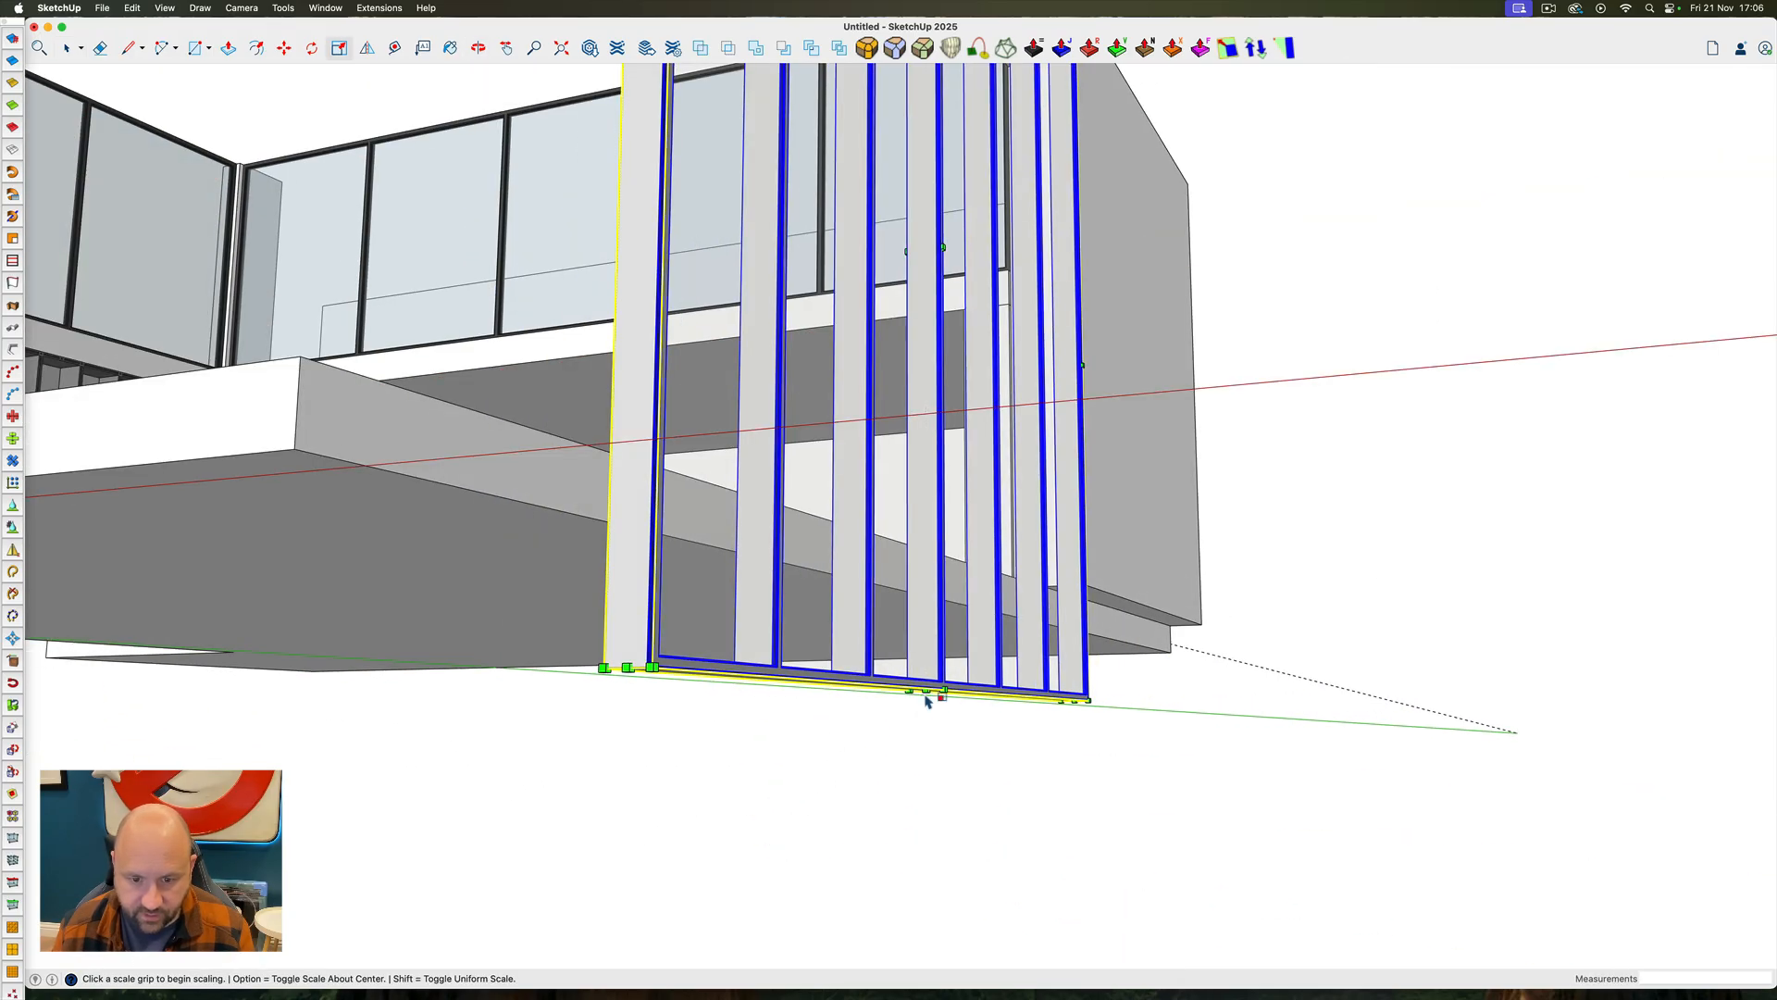
pyautogui.click(925, 690)
pyautogui.click(300, 358)
pyautogui.press('space')
# Open the floor slab group and pull its side face out beneath the window frames to the right wall's outer line
pyautogui.tripleClick(722, 638)
pyautogui.keyDown('ctrl'); pyautogui.keyDown('super'); pyautogui.moveTo(648, 371); pyautogui.dragTo(593, 564); pyautogui.keyUp('super'); pyautogui.keyUp('ctrl')
pyautogui.press('p')
pyautogui.click(846, 651)
pyautogui.click(956, 607)
pyautogui.press('space')
pyautogui.click(1102, 731)
pyautogui.keyDown('ctrl'); pyautogui.keyDown('super'); pyautogui.moveTo(1102, 730); pyautogui.dragTo(1265, 814); pyautogui.keyUp('super'); pyautogui.keyUp('ctrl')
# Draw a rectangle on the slab between the window wall's end and the front edge, and pull it up to the header's top
pyautogui.press('r')
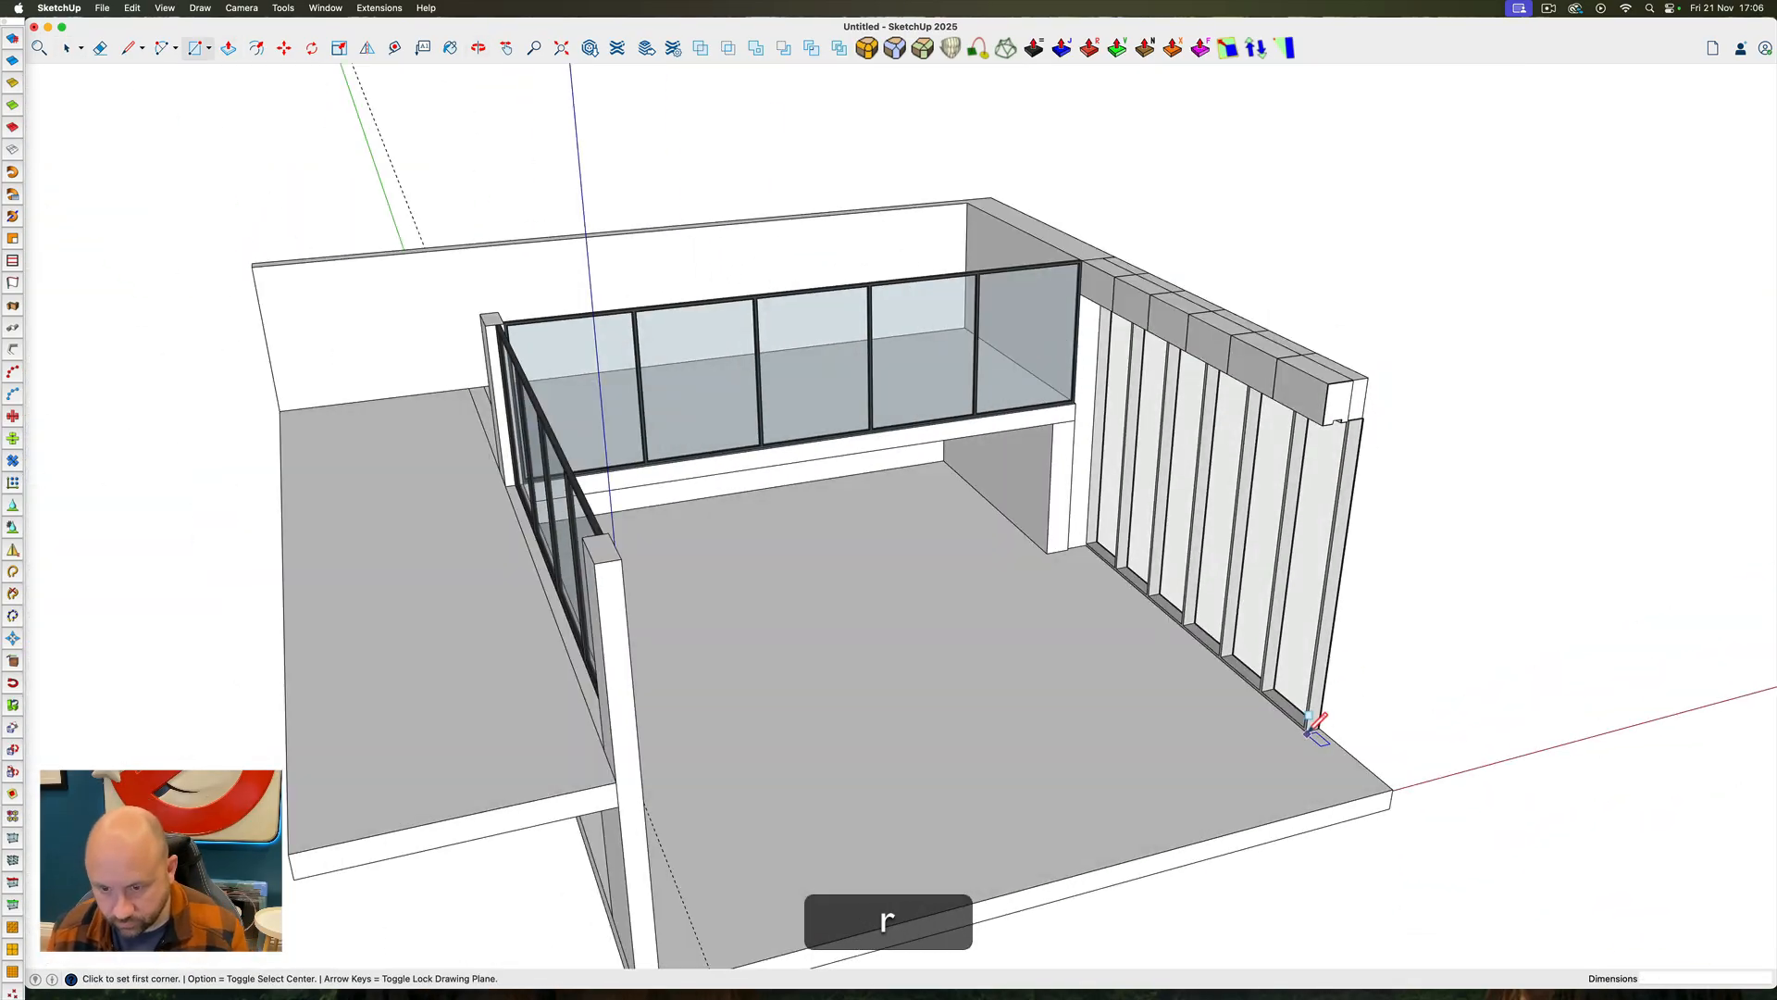
pyautogui.click(1306, 732)
pyautogui.click(1304, 812)
pyautogui.press('p')
pyautogui.click(1332, 794)
pyautogui.click(1366, 379)
# Pull the end block's inner face out flush with the short return wall below the balcony, and group the block
pyautogui.keyDown('ctrl'); pyautogui.keyDown('super'); pyautogui.moveTo(1397, 515); pyautogui.dragTo(1156, 565); pyautogui.keyUp('super'); pyautogui.keyUp('ctrl')
pyautogui.click(1177, 592)
pyautogui.click(1225, 507)
pyautogui.keyDown('ctrl'); pyautogui.keyDown('super'); pyautogui.moveTo(1225, 507); pyautogui.dragTo(1444, 546); pyautogui.keyUp('super'); pyautogui.keyUp('ctrl')
pyautogui.click(1250, 574)
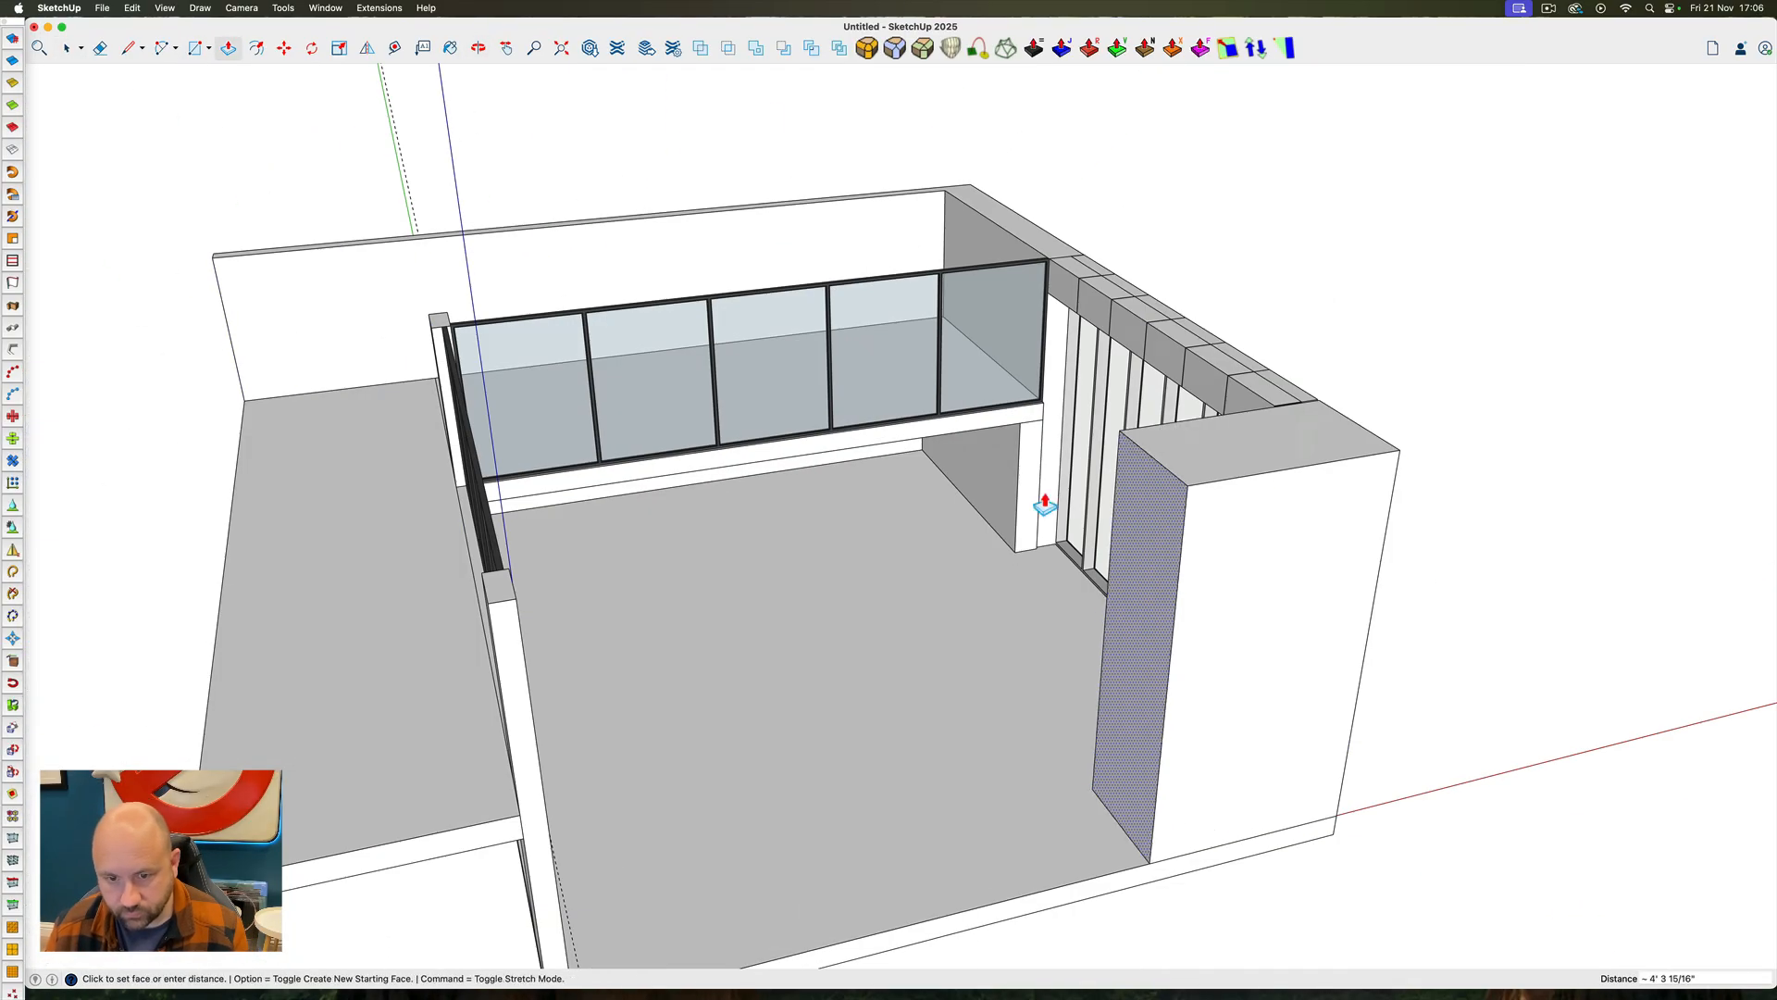
pyautogui.keyDown('ctrl'); pyautogui.keyDown('super'); pyautogui.moveTo(1073, 574); pyautogui.dragTo(1281, 559); pyautogui.keyUp('super'); pyautogui.keyUp('ctrl')
pyautogui.tripleClick(1281, 559)
pyautogui.rightClick(1281, 559)
pyautogui.click(1324, 684)
# Draw a rectangle about 10" by 5' 6" on the floor in the left wall's opening beside the bookcase, and pull it up to the opening's top
pyautogui.keyDown('ctrl'); pyautogui.keyDown('super'); pyautogui.moveTo(1324, 684); pyautogui.dragTo(645, 691); pyautogui.keyUp('super'); pyautogui.keyUp('ctrl')
pyautogui.scroll(-5, 913, 614)
pyautogui.scroll(3, 719, 774)
pyautogui.keyDown('ctrl'); pyautogui.keyDown('super'); pyautogui.moveTo(718, 774); pyautogui.dragTo(686, 951); pyautogui.keyUp('super'); pyautogui.keyUp('ctrl')
pyautogui.press('r')
pyautogui.click(664, 856)
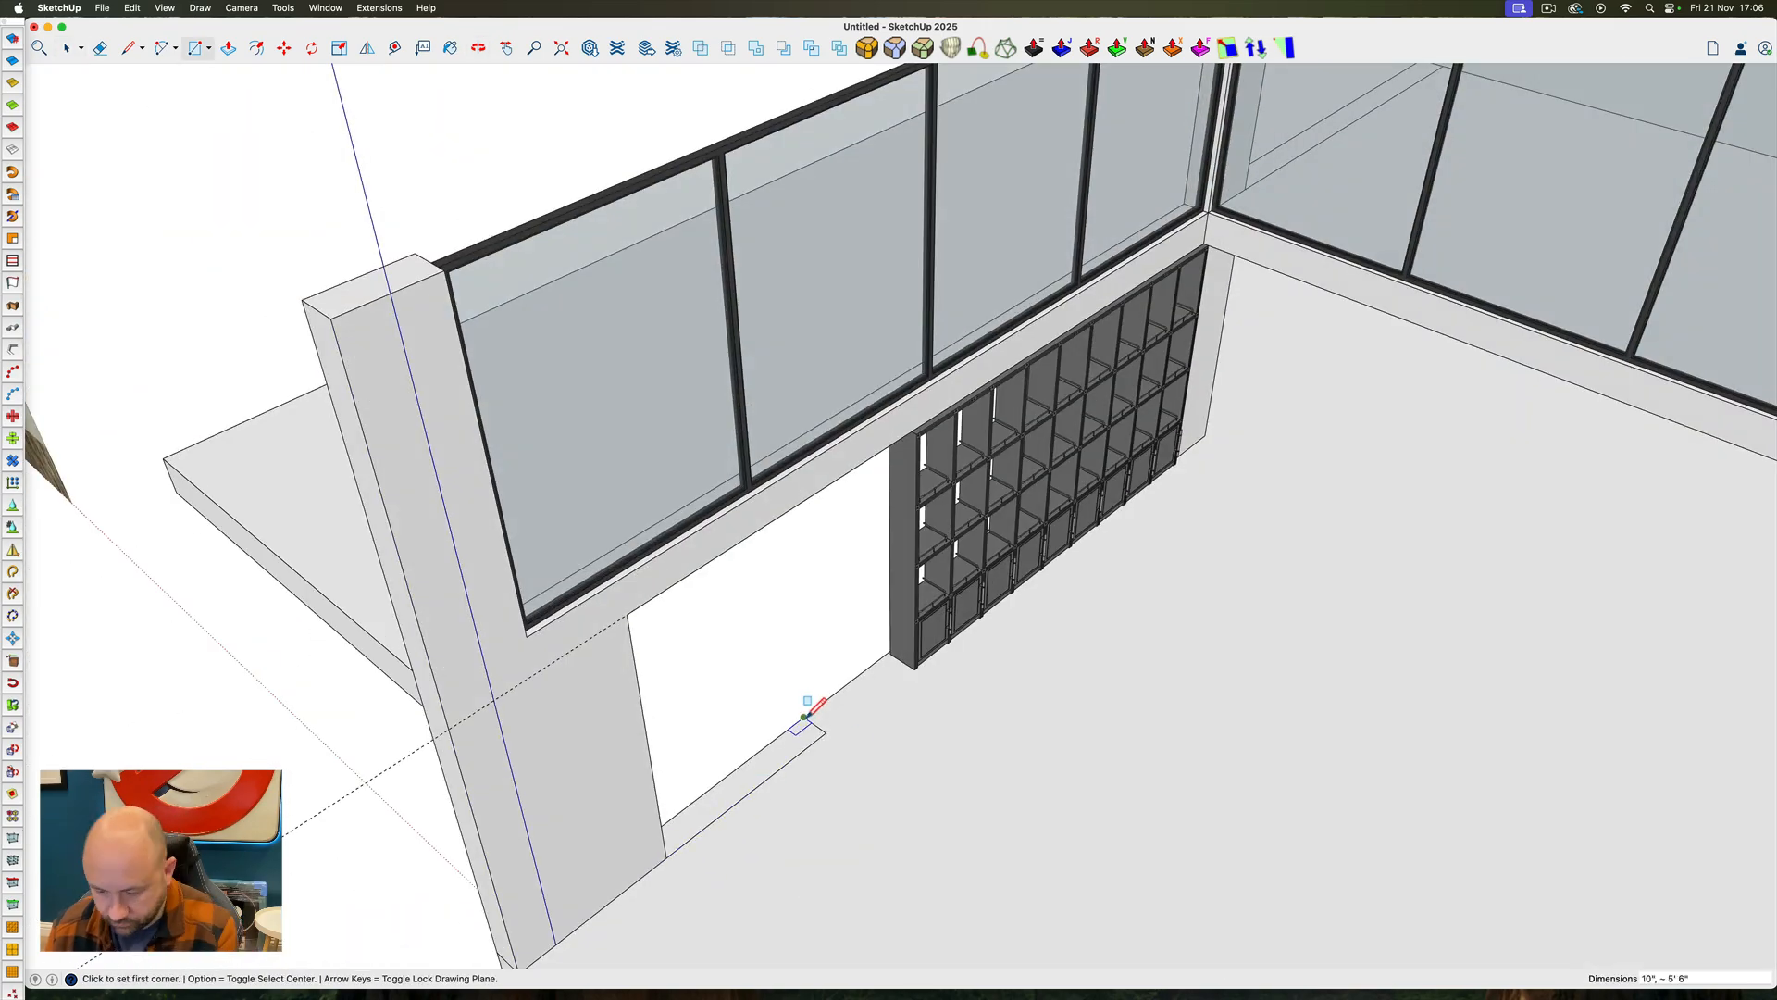
pyautogui.click(815, 497)
pyautogui.press('space')
# Move the new wall block along the green axis until it meets the side of the bookcase
pyautogui.keyDown('ctrl'); pyautogui.keyDown('super'); pyautogui.moveTo(783, 577); pyautogui.dragTo(648, 537); pyautogui.keyUp('super'); pyautogui.keyUp('ctrl')
pyautogui.doubleClick(685, 527)
pyautogui.press('l')
pyautogui.press('m')
pyautogui.click(790, 516)
pyautogui.press('Left')
pyautogui.scroll(10, 921, 470)
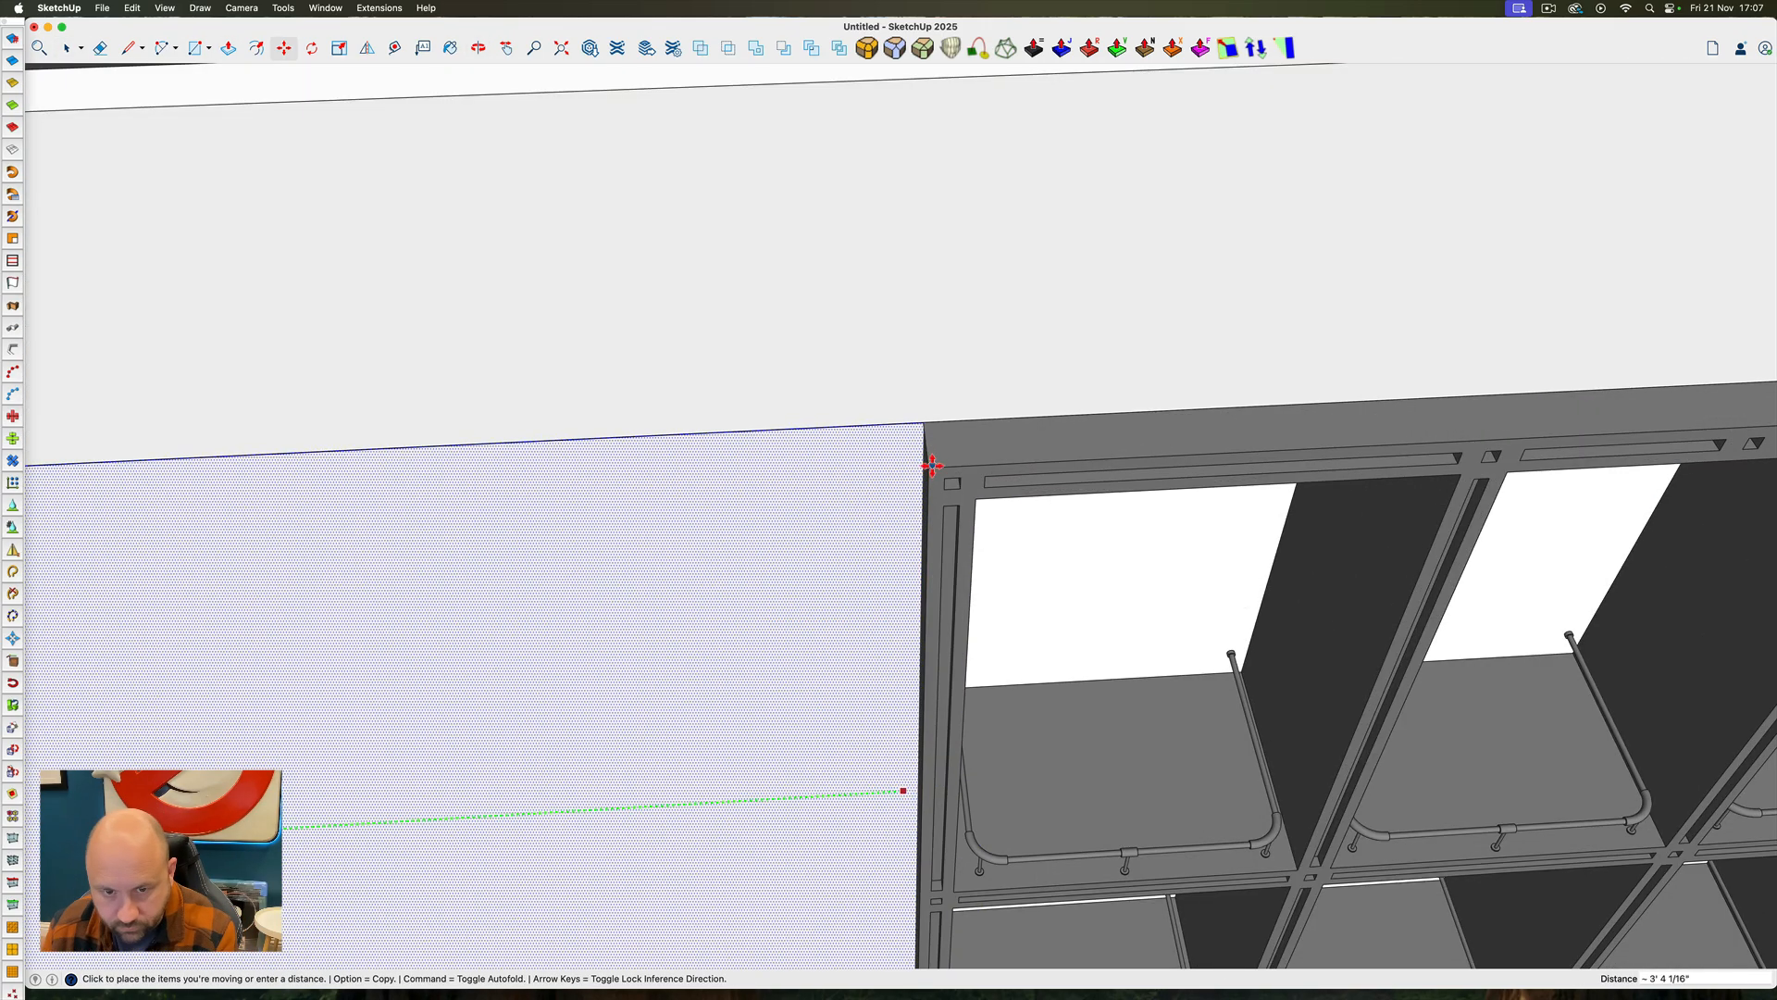
pyautogui.click(933, 464)
# Place a guide 4' from the doorway's fixed edge and push the wall block's side face back to it
pyautogui.scroll(5, 935, 556)
pyautogui.keyDown('ctrl'); pyautogui.keyDown('super'); pyautogui.moveTo(935, 555); pyautogui.dragTo(635, 643); pyautogui.keyUp('super'); pyautogui.keyUp('ctrl')
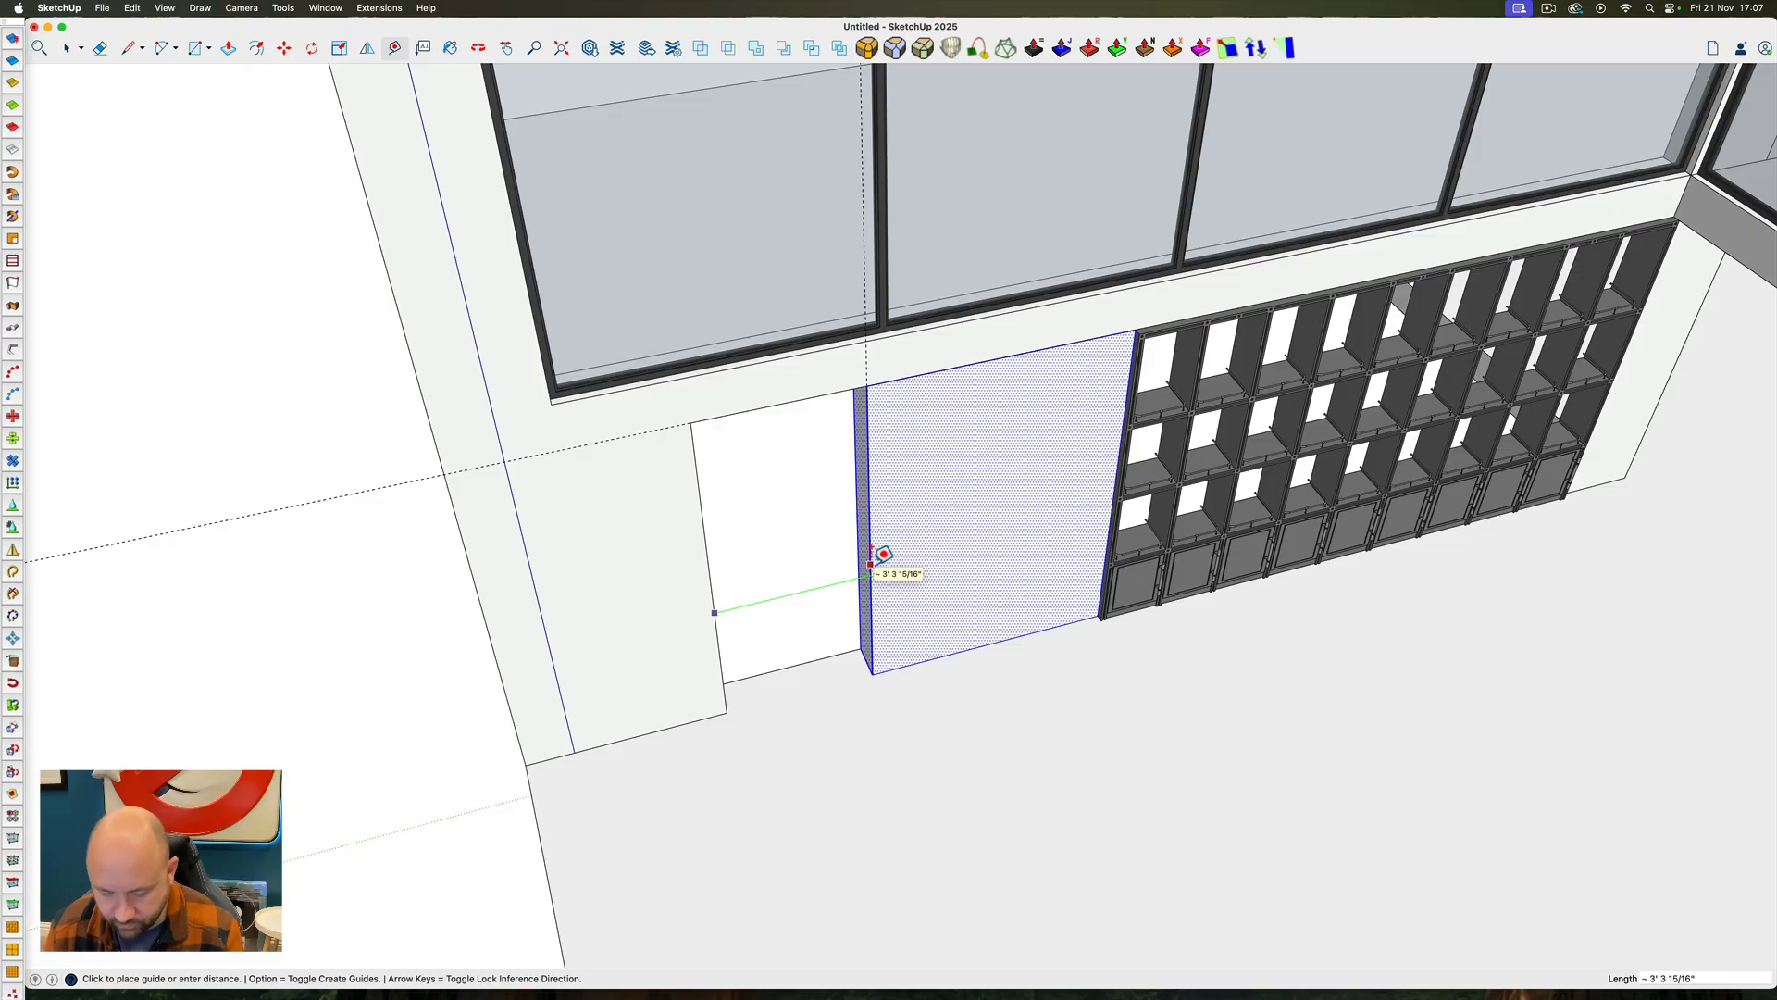
pyautogui.write('4p')
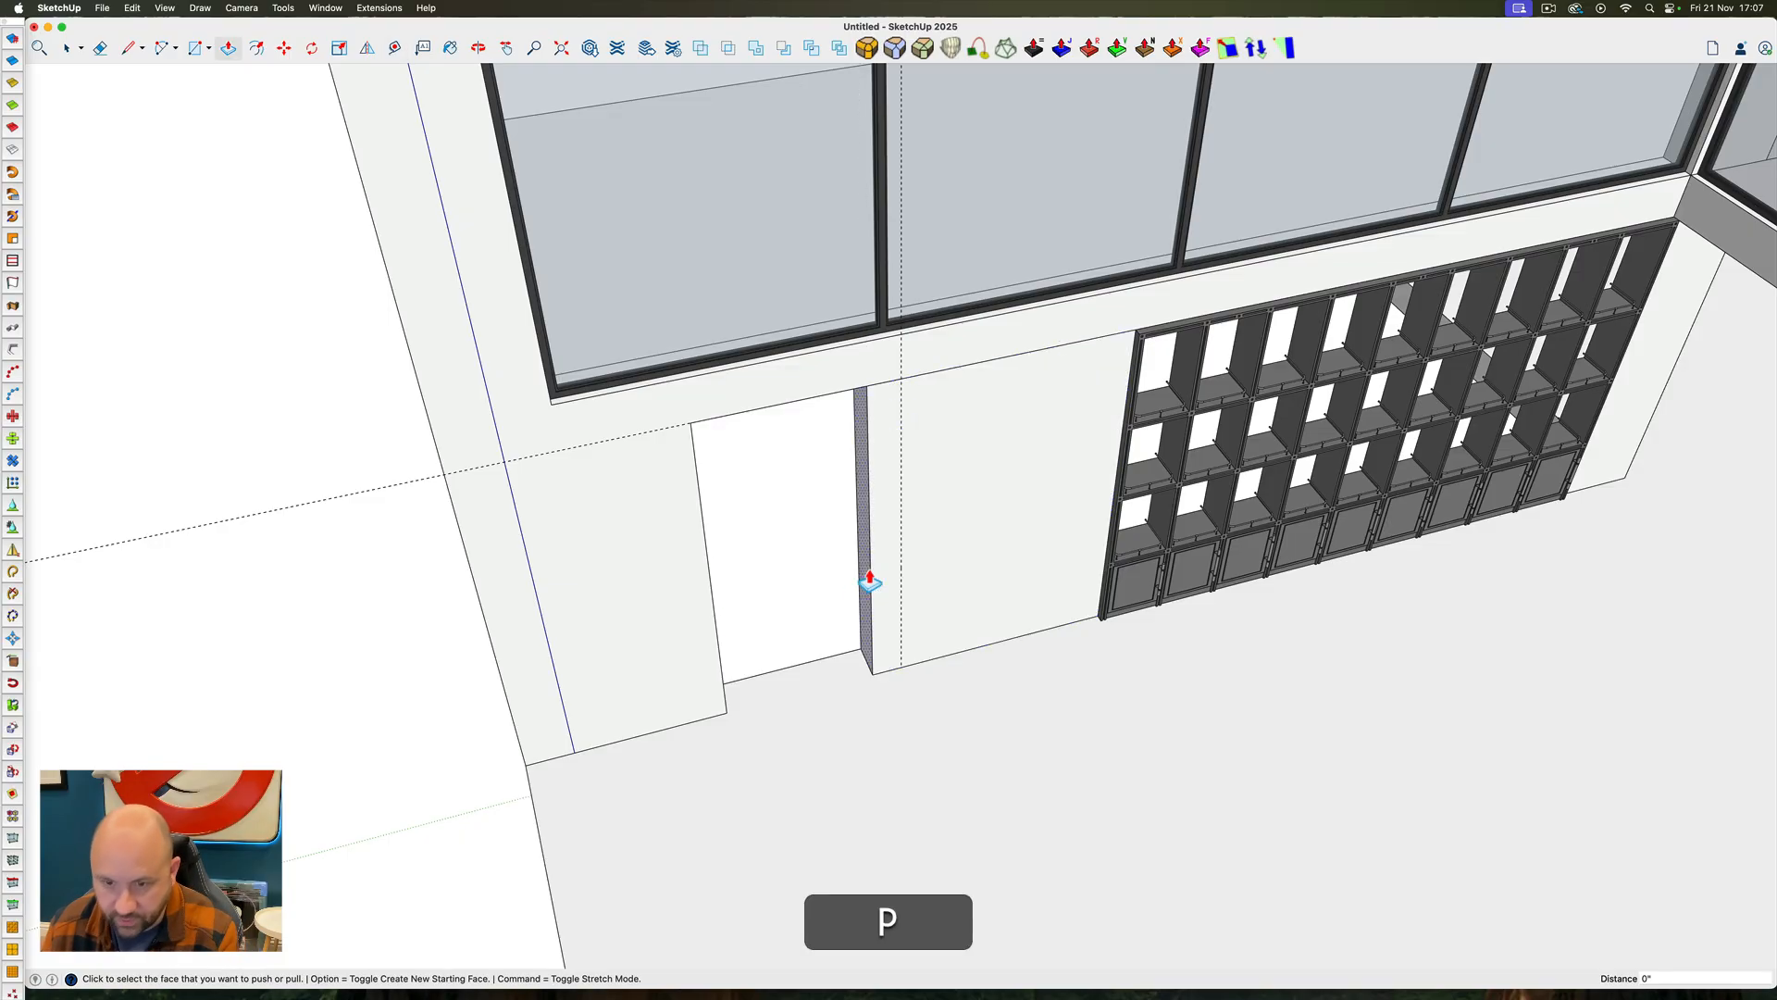
pyautogui.click(867, 579)
pyautogui.click(900, 540)
pyautogui.press('space')
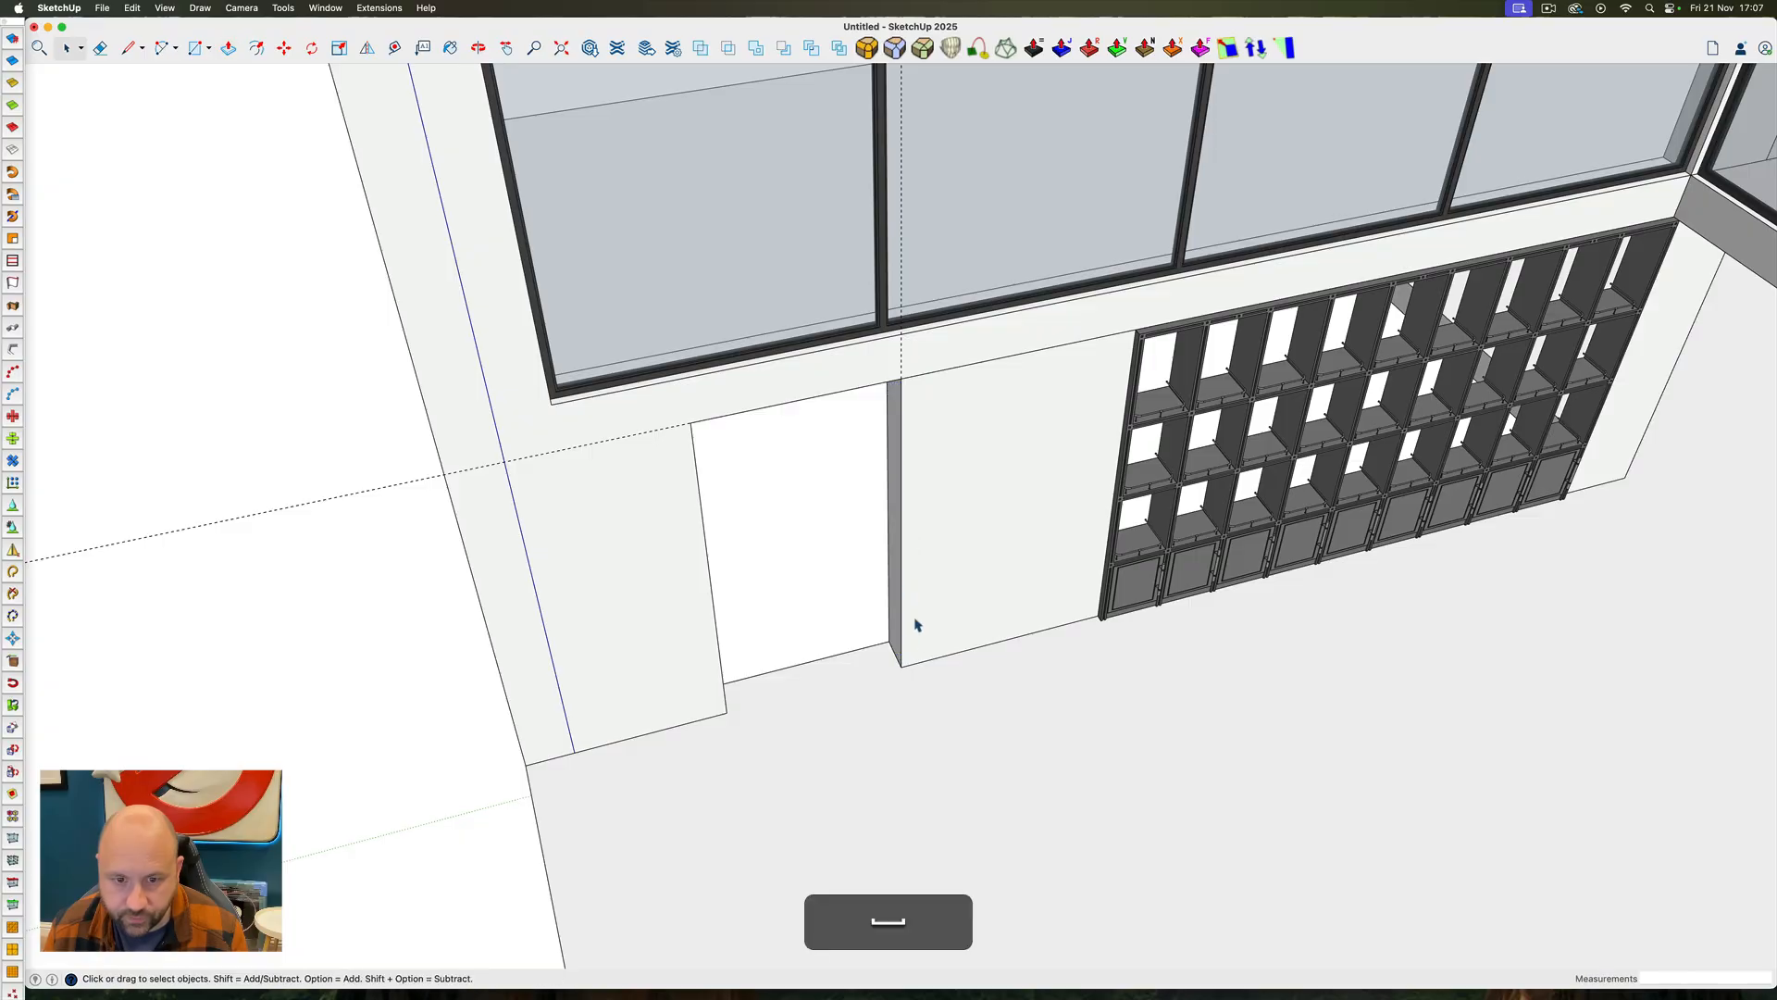
# Select the whole wall block between the doorway and the bookcase and make it a group
pyautogui.moveTo(918, 627); pyautogui.dragTo(1003, 556, button='middle')
pyautogui.click(1003, 559)
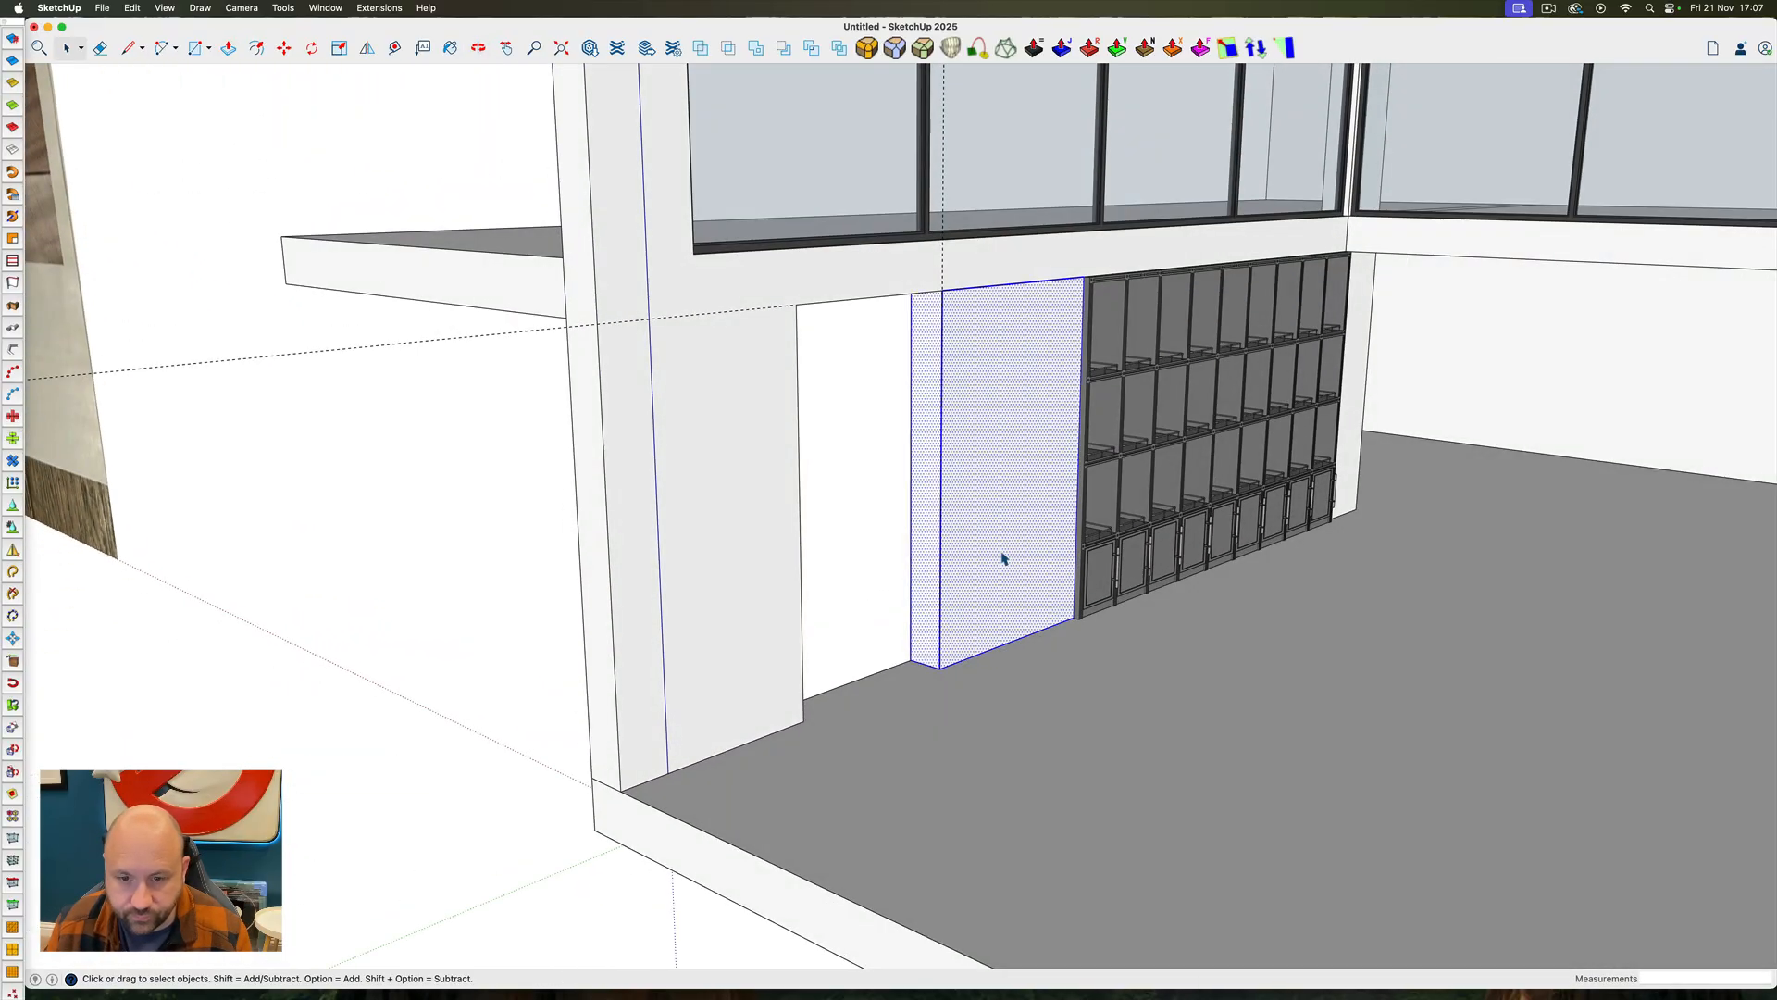
pyautogui.rightClick(1003, 559)
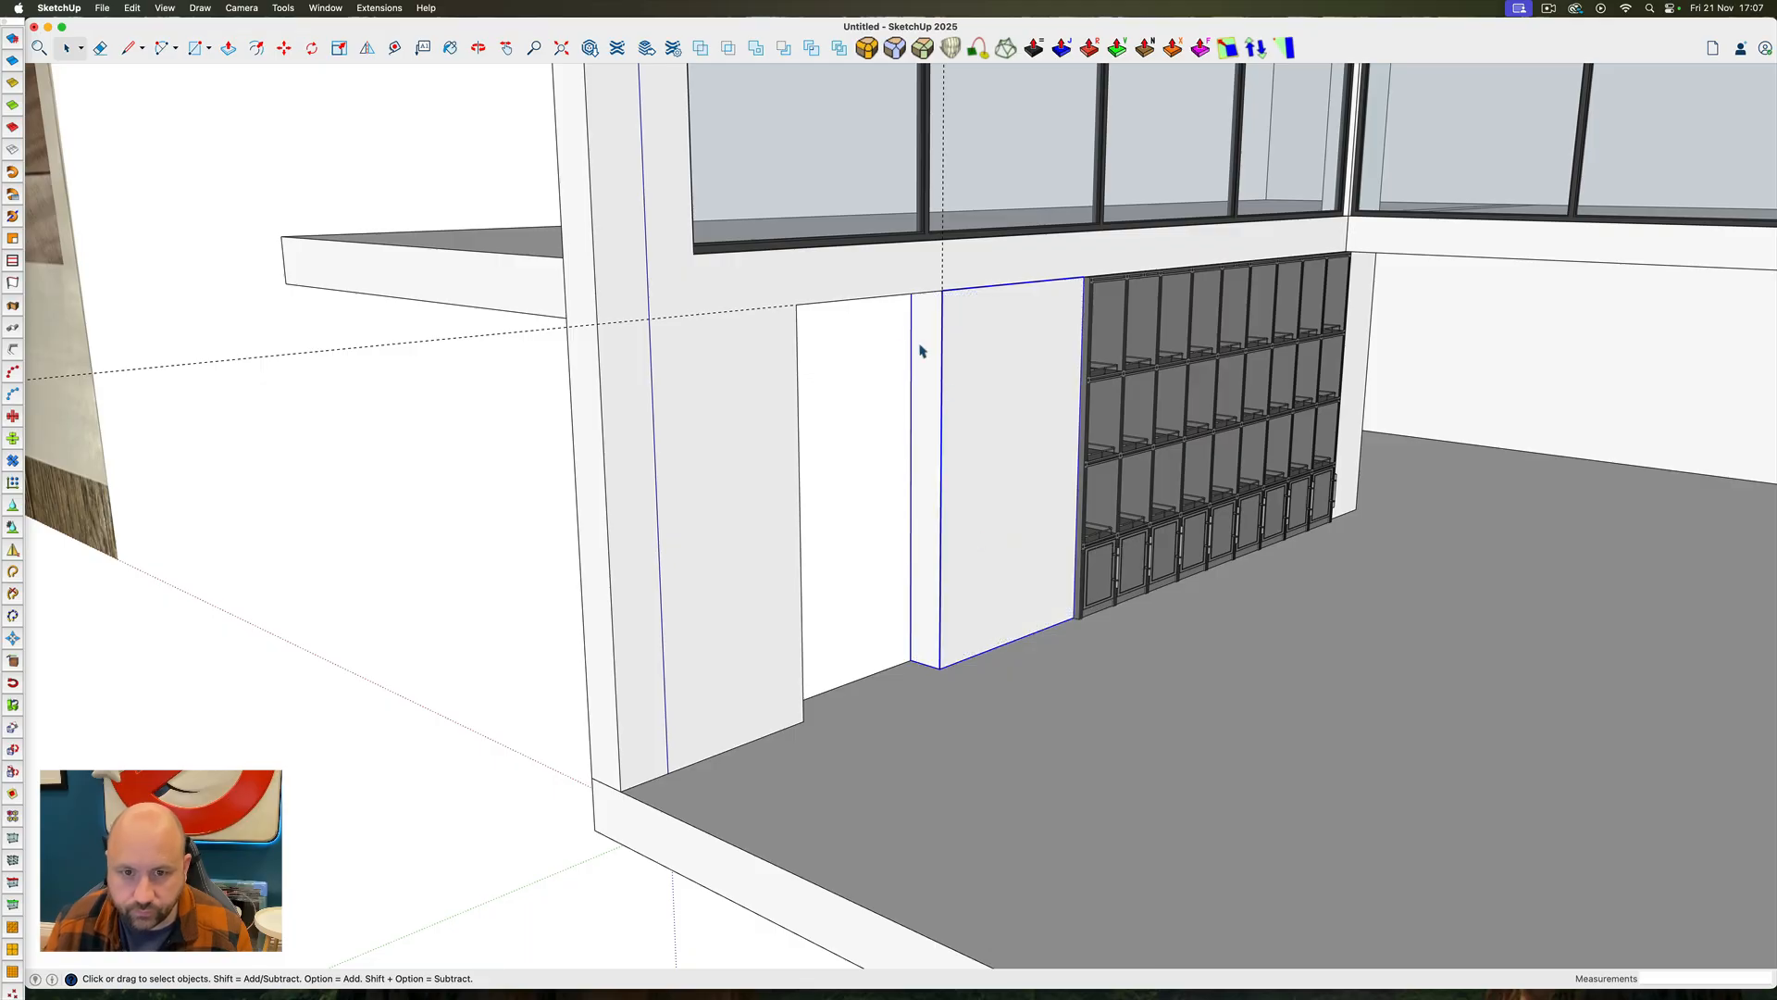
# Run Solid Inspector on the main wall group and examine the flagged error where the beam meets the back wall
pyautogui.keyDown('shift'); pyautogui.click(876, 281); pyautogui.keyUp('shift')
pyautogui.rightClick(874, 279)
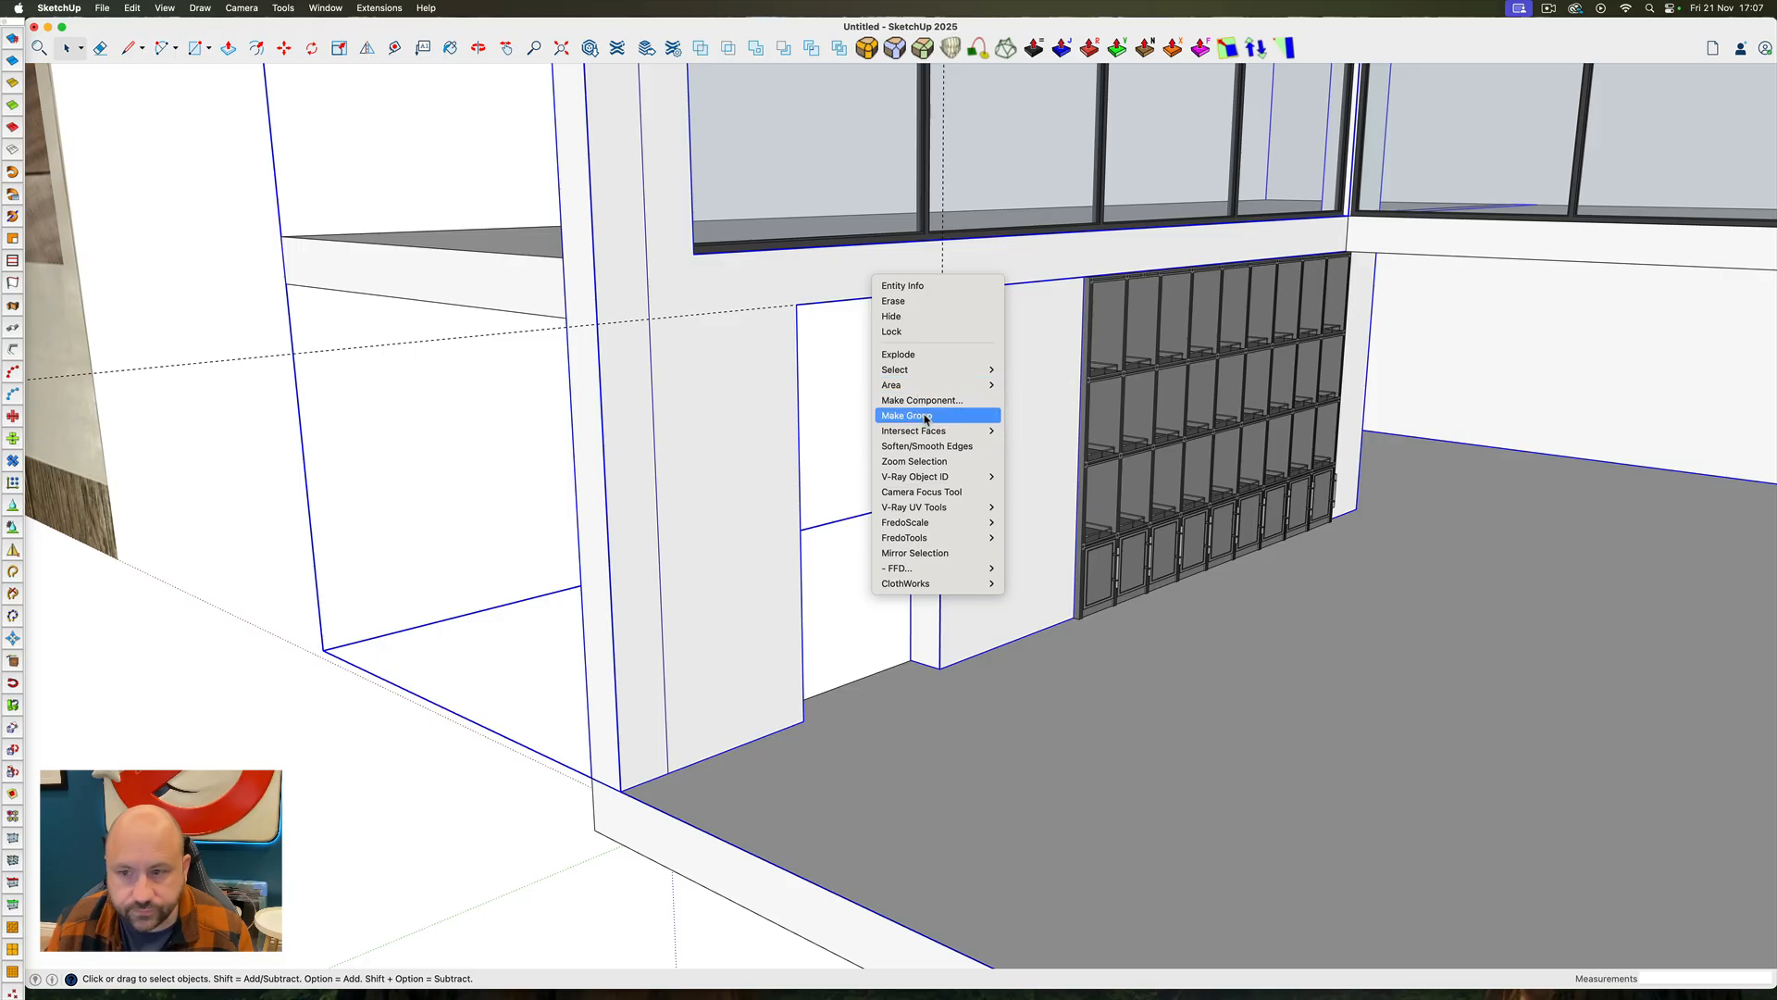
pyautogui.click(623, 422)
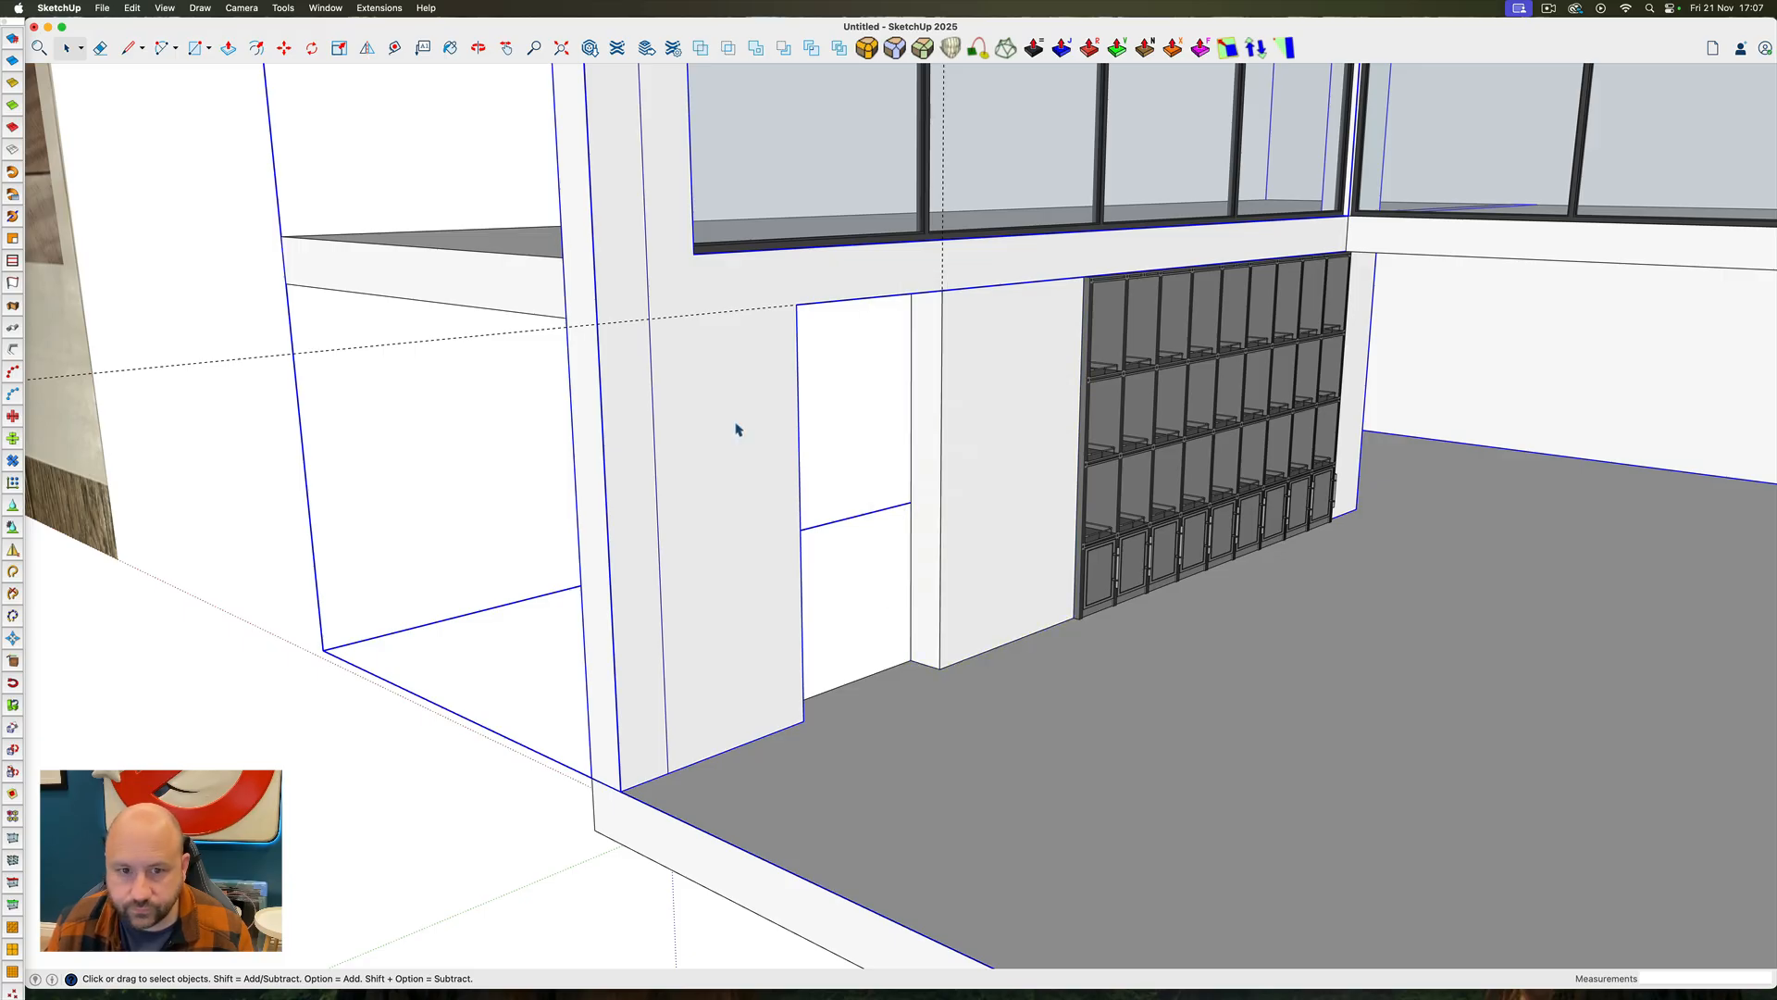
pyautogui.moveTo(692, 350); pyautogui.dragTo(567, 112, button='middle')
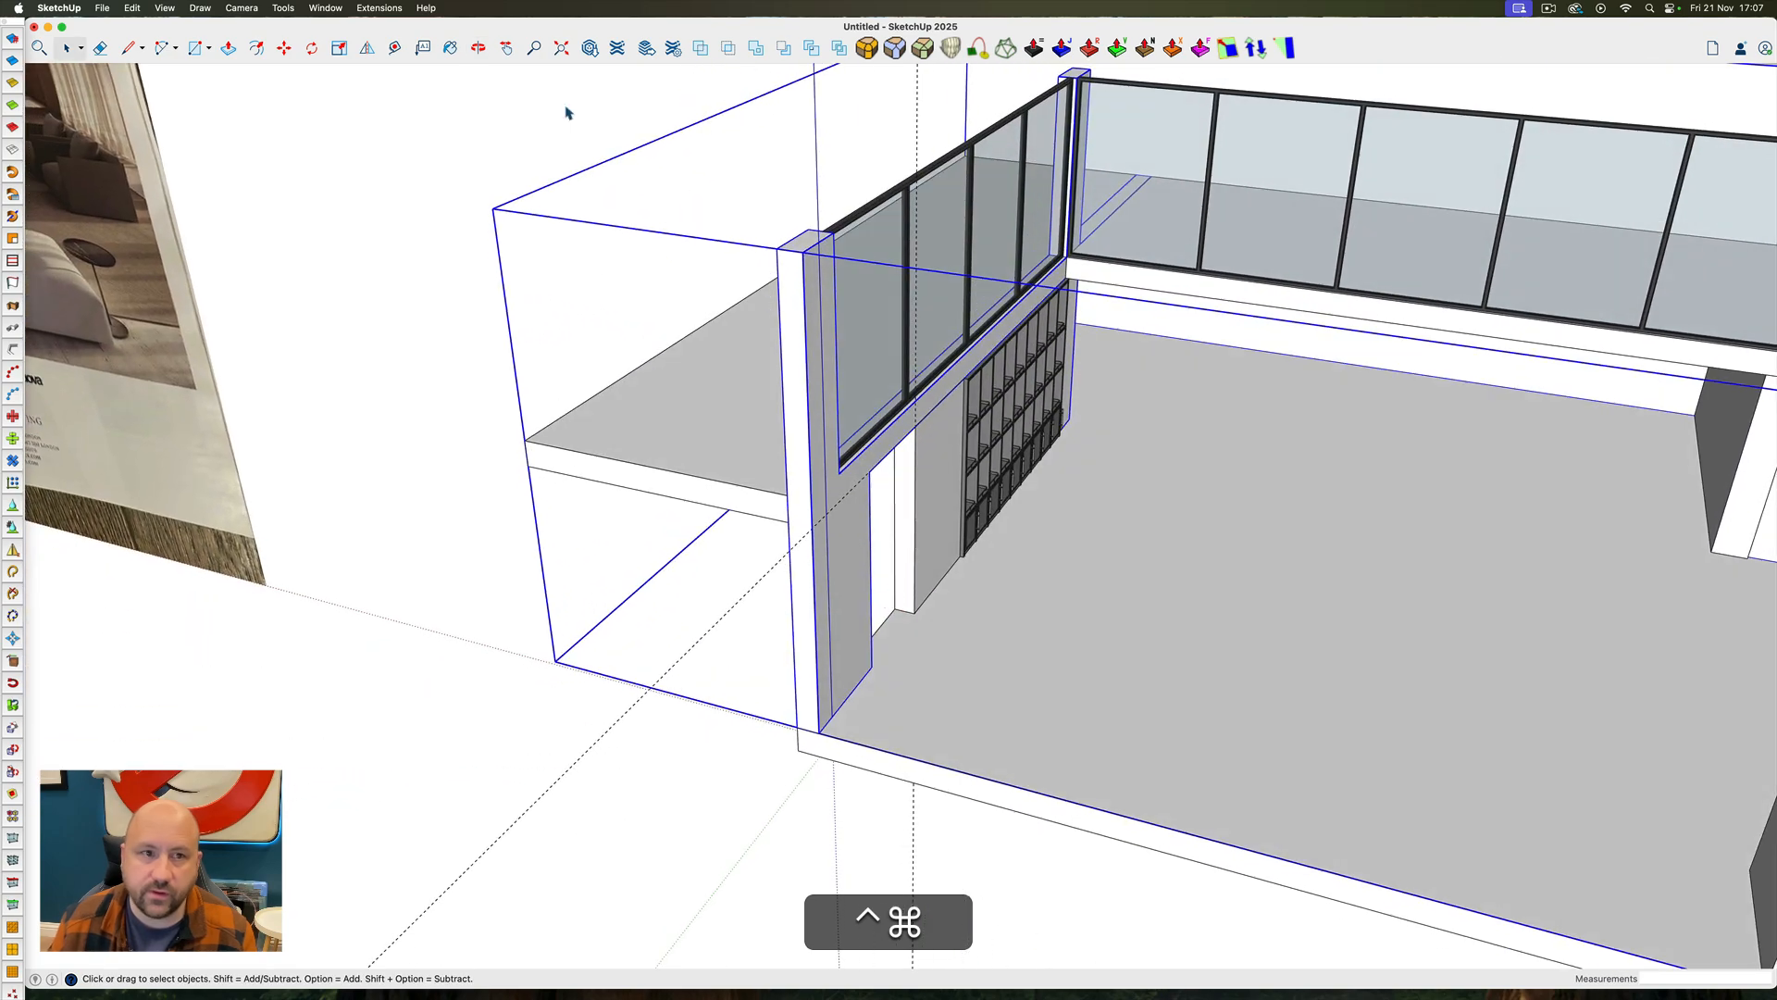
pyautogui.click(283, 8)
pyautogui.click(346, 476)
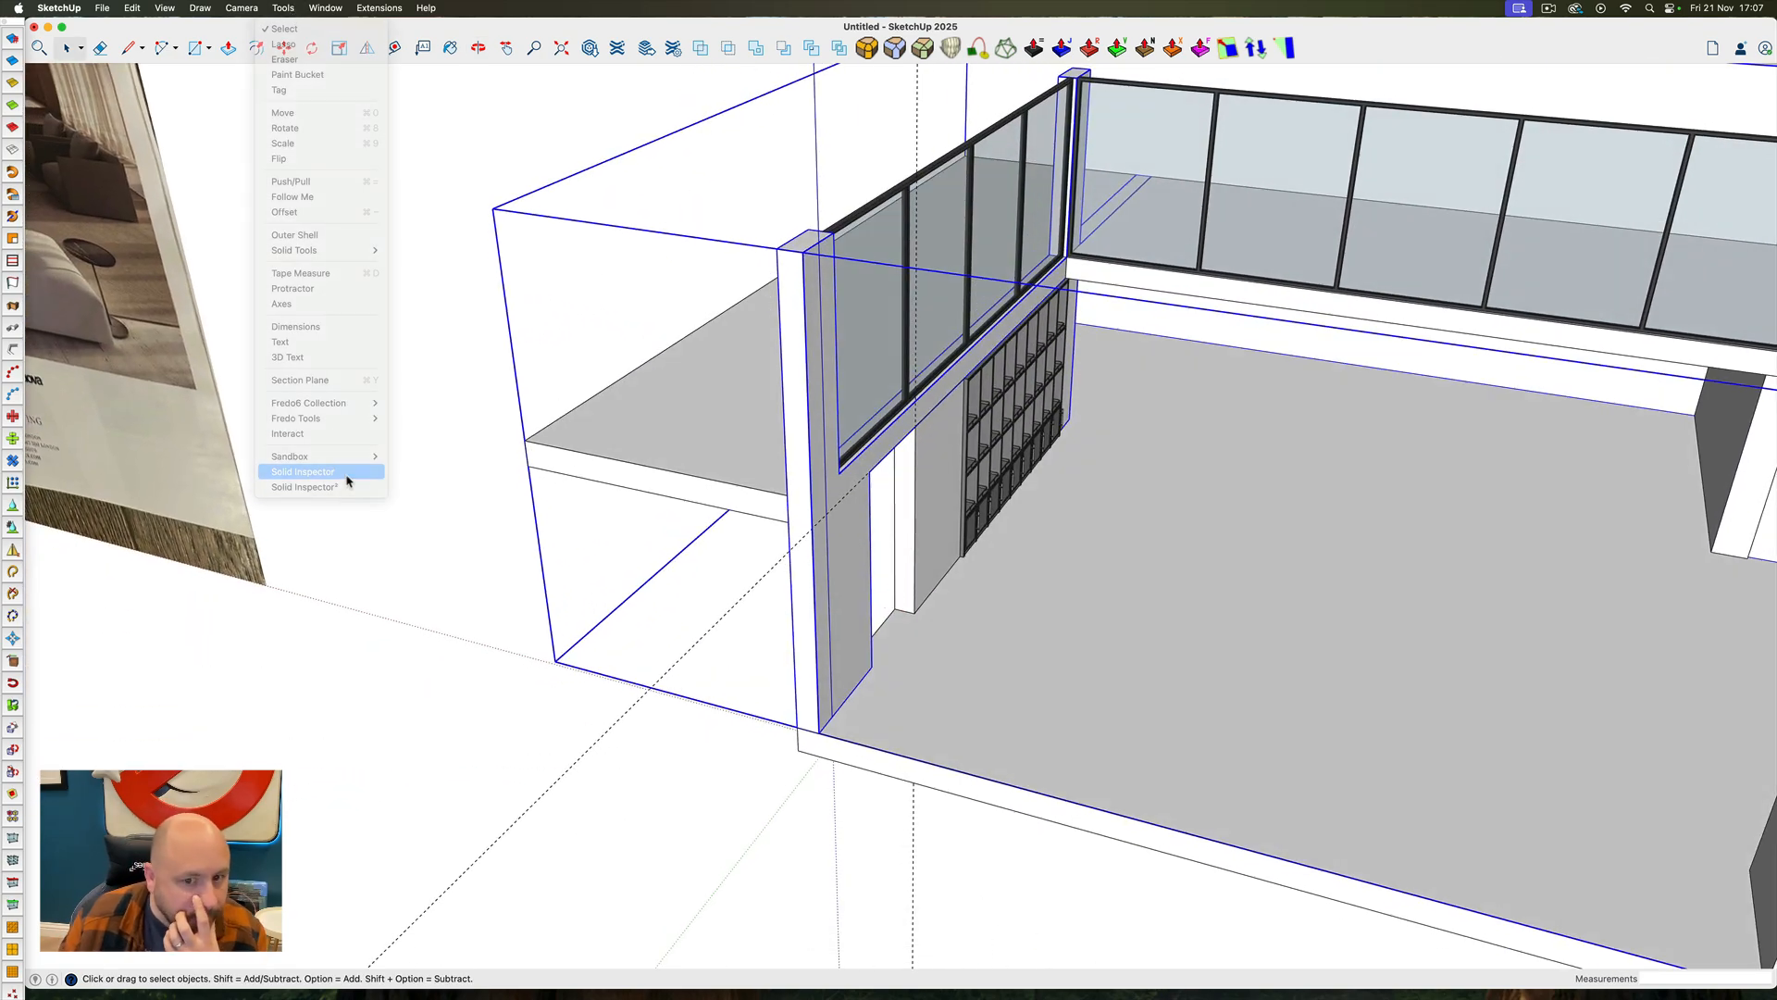
pyautogui.scroll(-5, 851, 504)
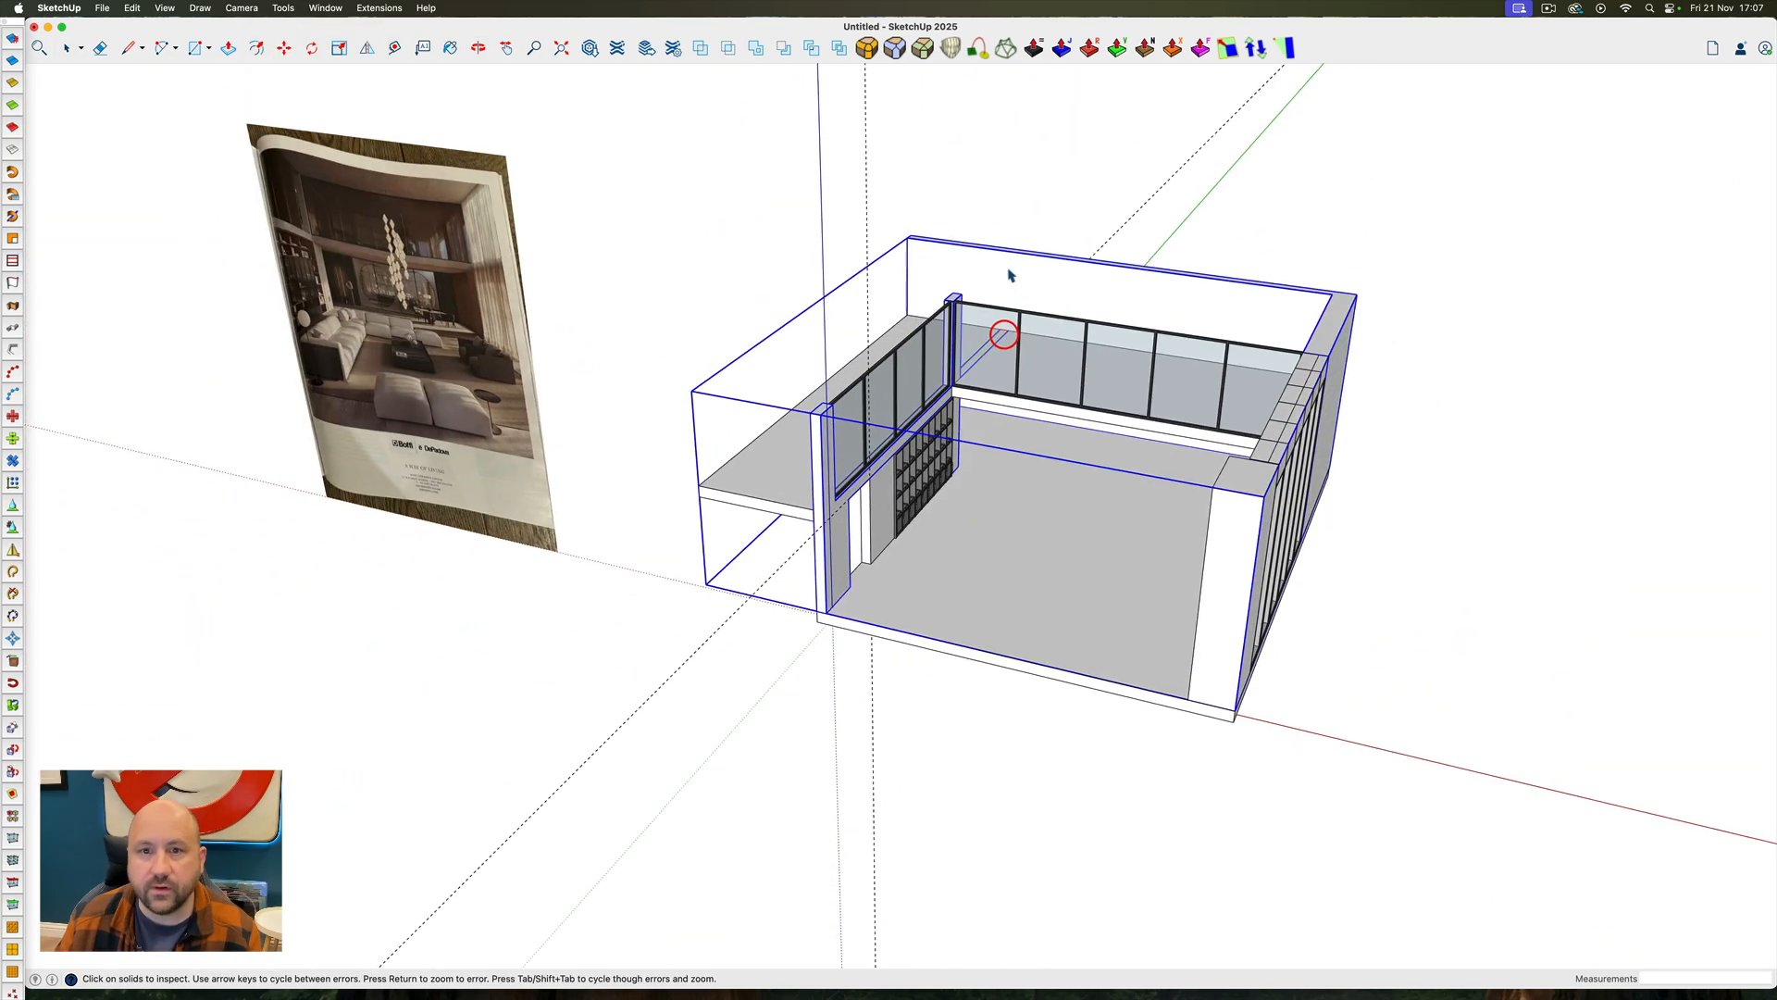
pyautogui.scroll(5, 983, 329)
pyautogui.moveTo(983, 335); pyautogui.dragTo(930, 359, button='middle')
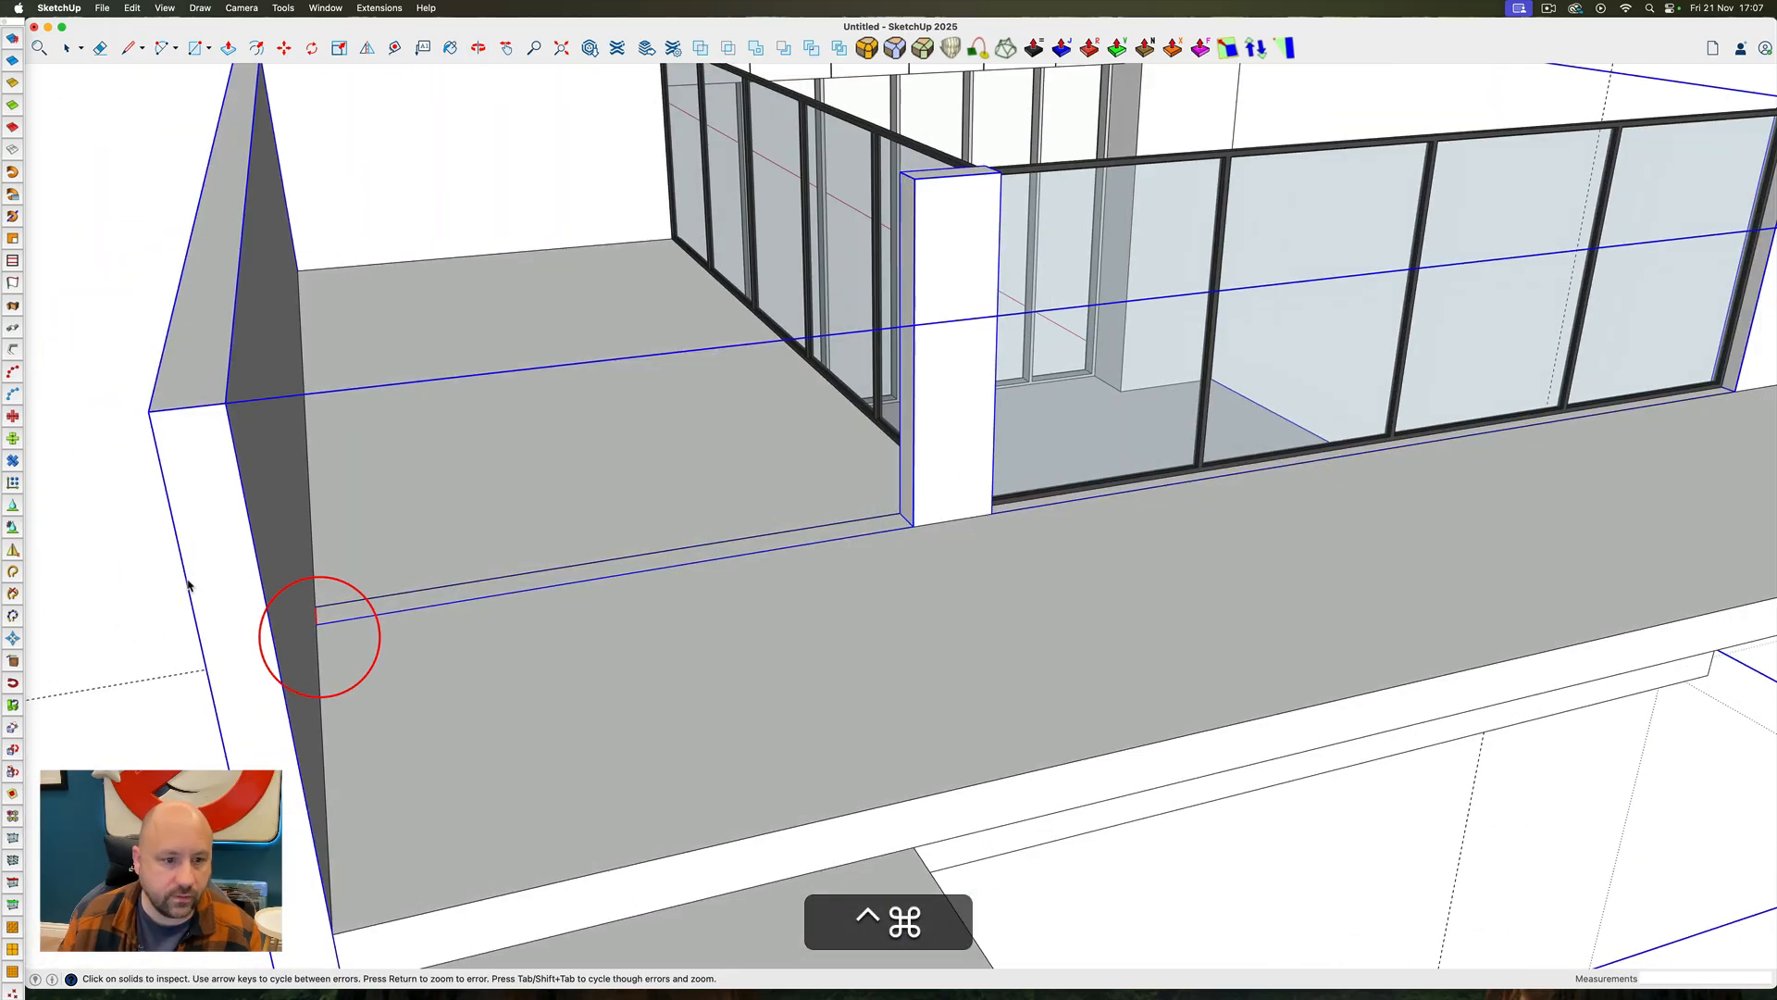
# Hide the upper slab outside the left wall and open the wall group for editing
pyautogui.press('space')
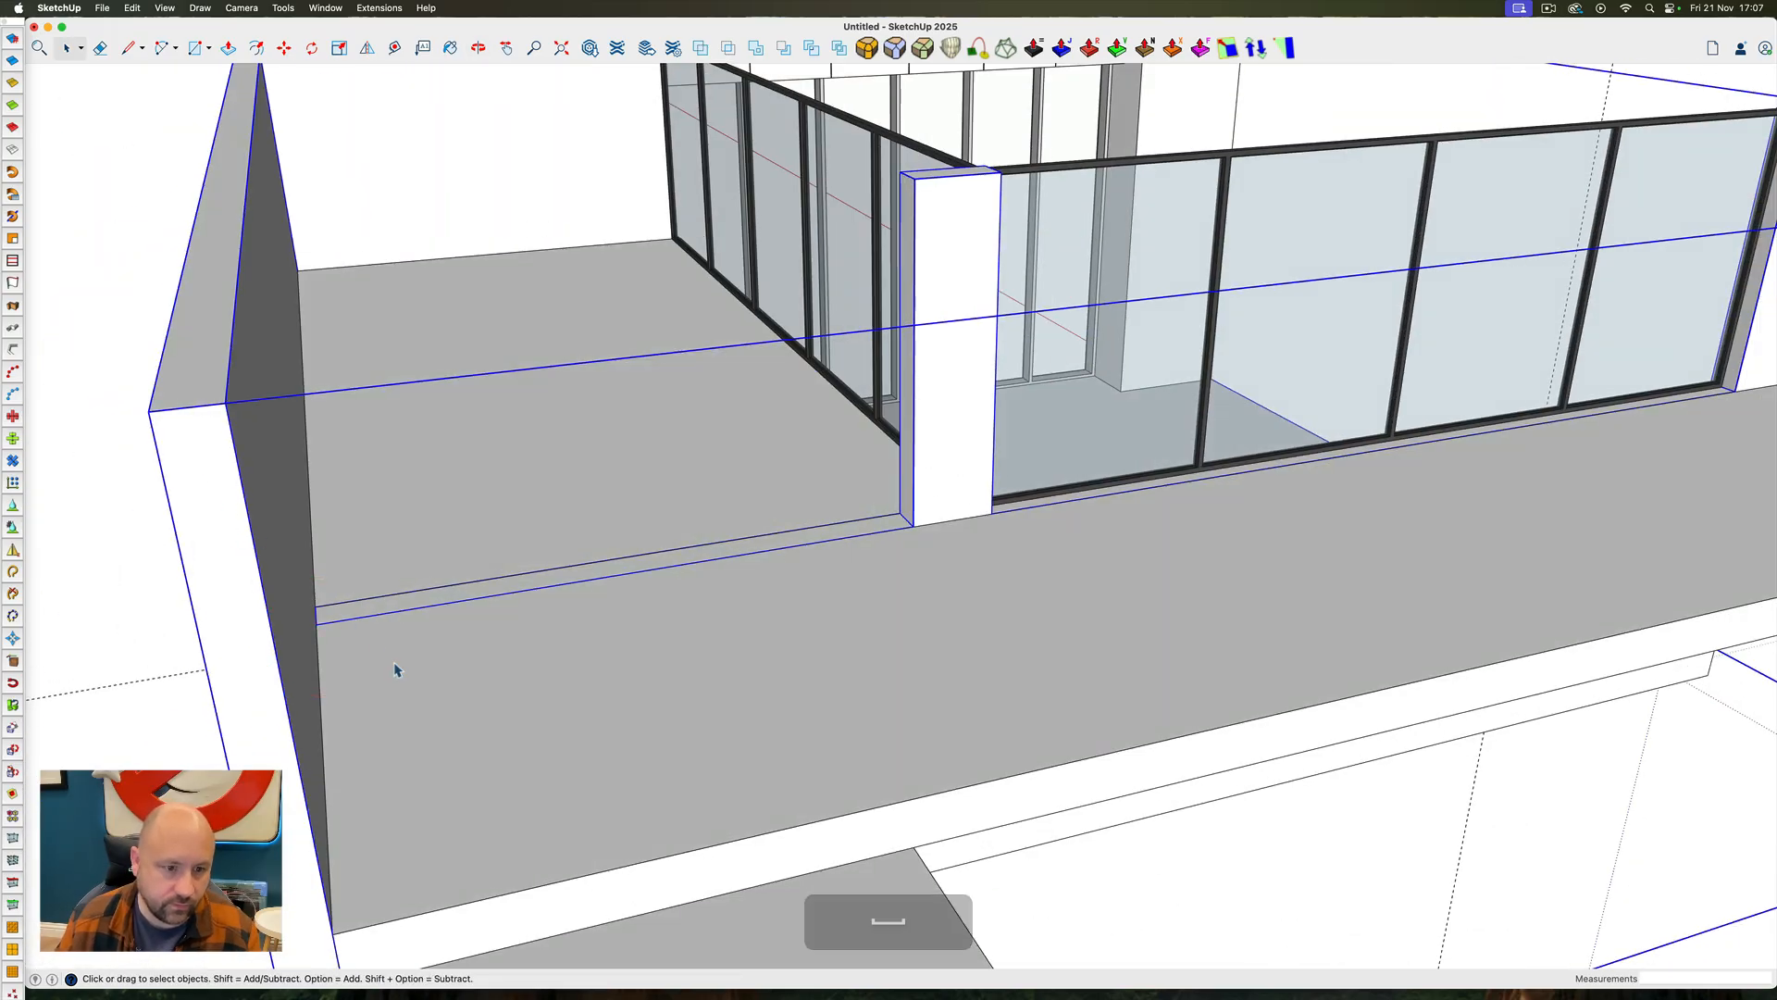
pyautogui.rightClick(404, 630)
pyautogui.click(435, 683)
pyautogui.scroll(5, 352, 619)
pyautogui.keyDown('ctrl'); pyautogui.keyDown('super'); pyautogui.moveTo(352, 618); pyautogui.dragTo(234, 488); pyautogui.keyUp('super'); pyautogui.keyUp('ctrl')
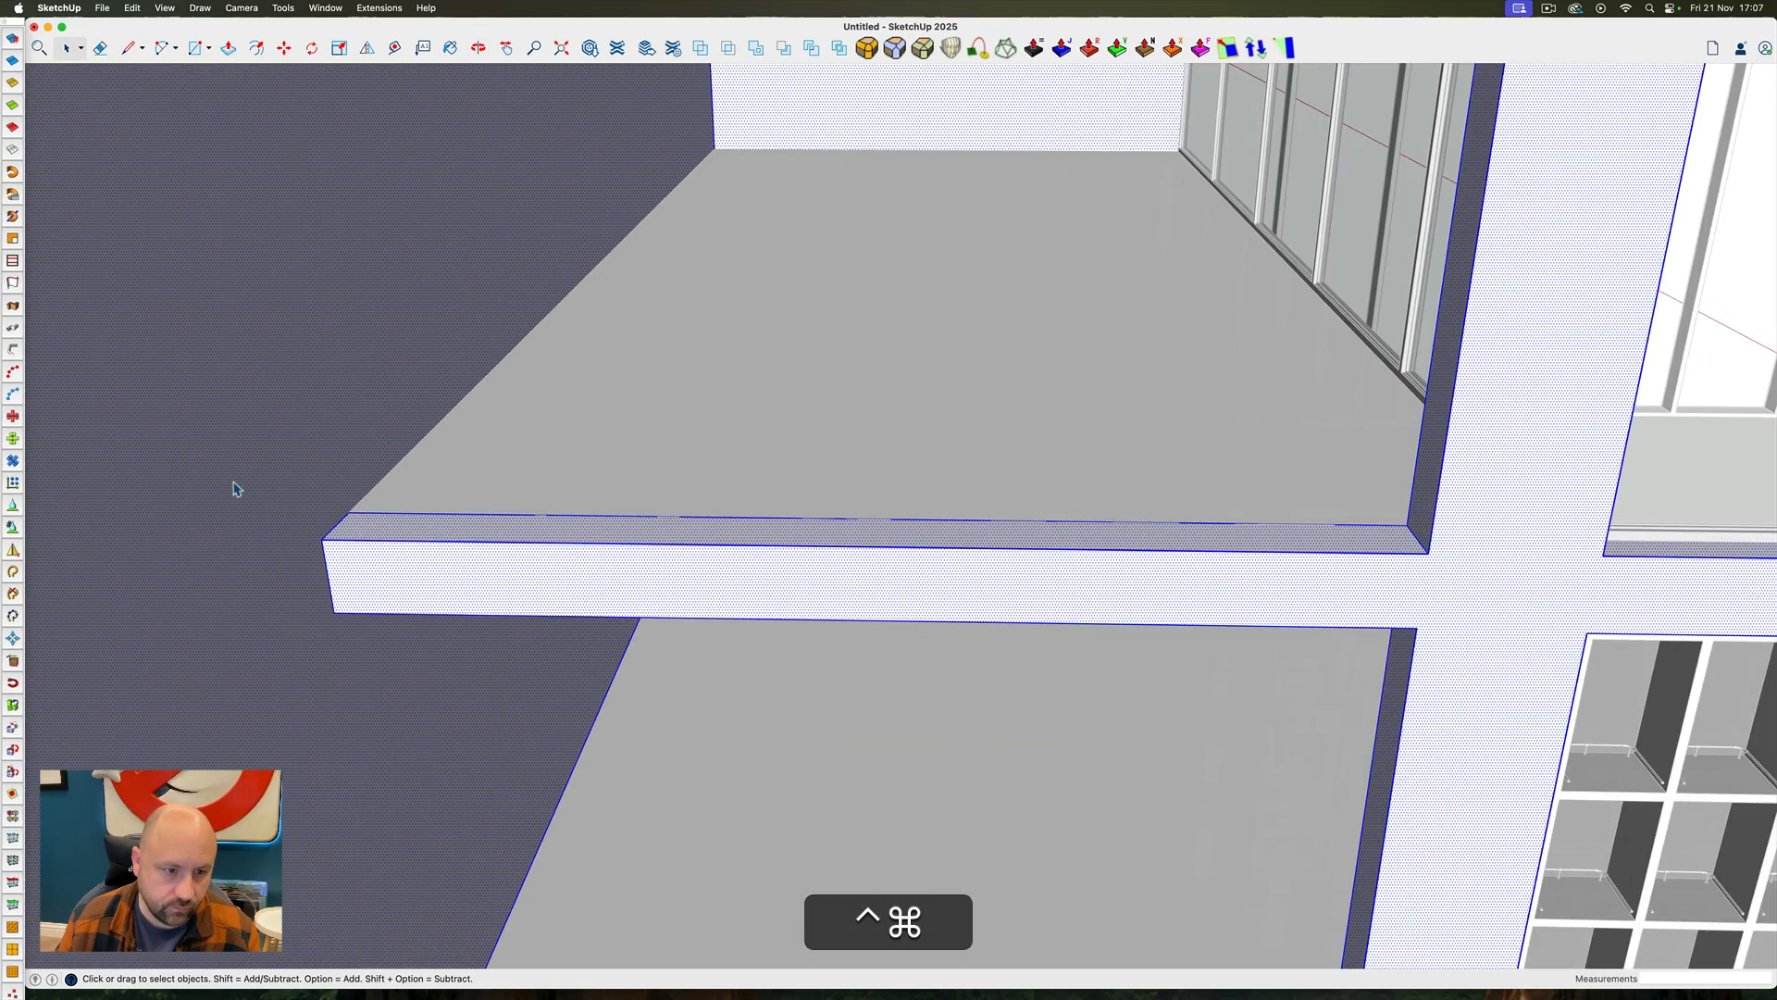
# Pull the underside of the beam beside the upper floor down level with that floor slab's underside
pyautogui.moveTo(306, 560)
pyautogui.keyDown('ctrl'); pyautogui.keyDown('super'); pyautogui.mouseDown()
pyautogui.moveTo(56, 108)
pyautogui.moveTo(329, 571)
pyautogui.mouseUp(); pyautogui.keyUp('super'); pyautogui.keyUp('ctrl')
pyautogui.scroll(-5, 417, 532)
pyautogui.scroll(5, 416, 532)
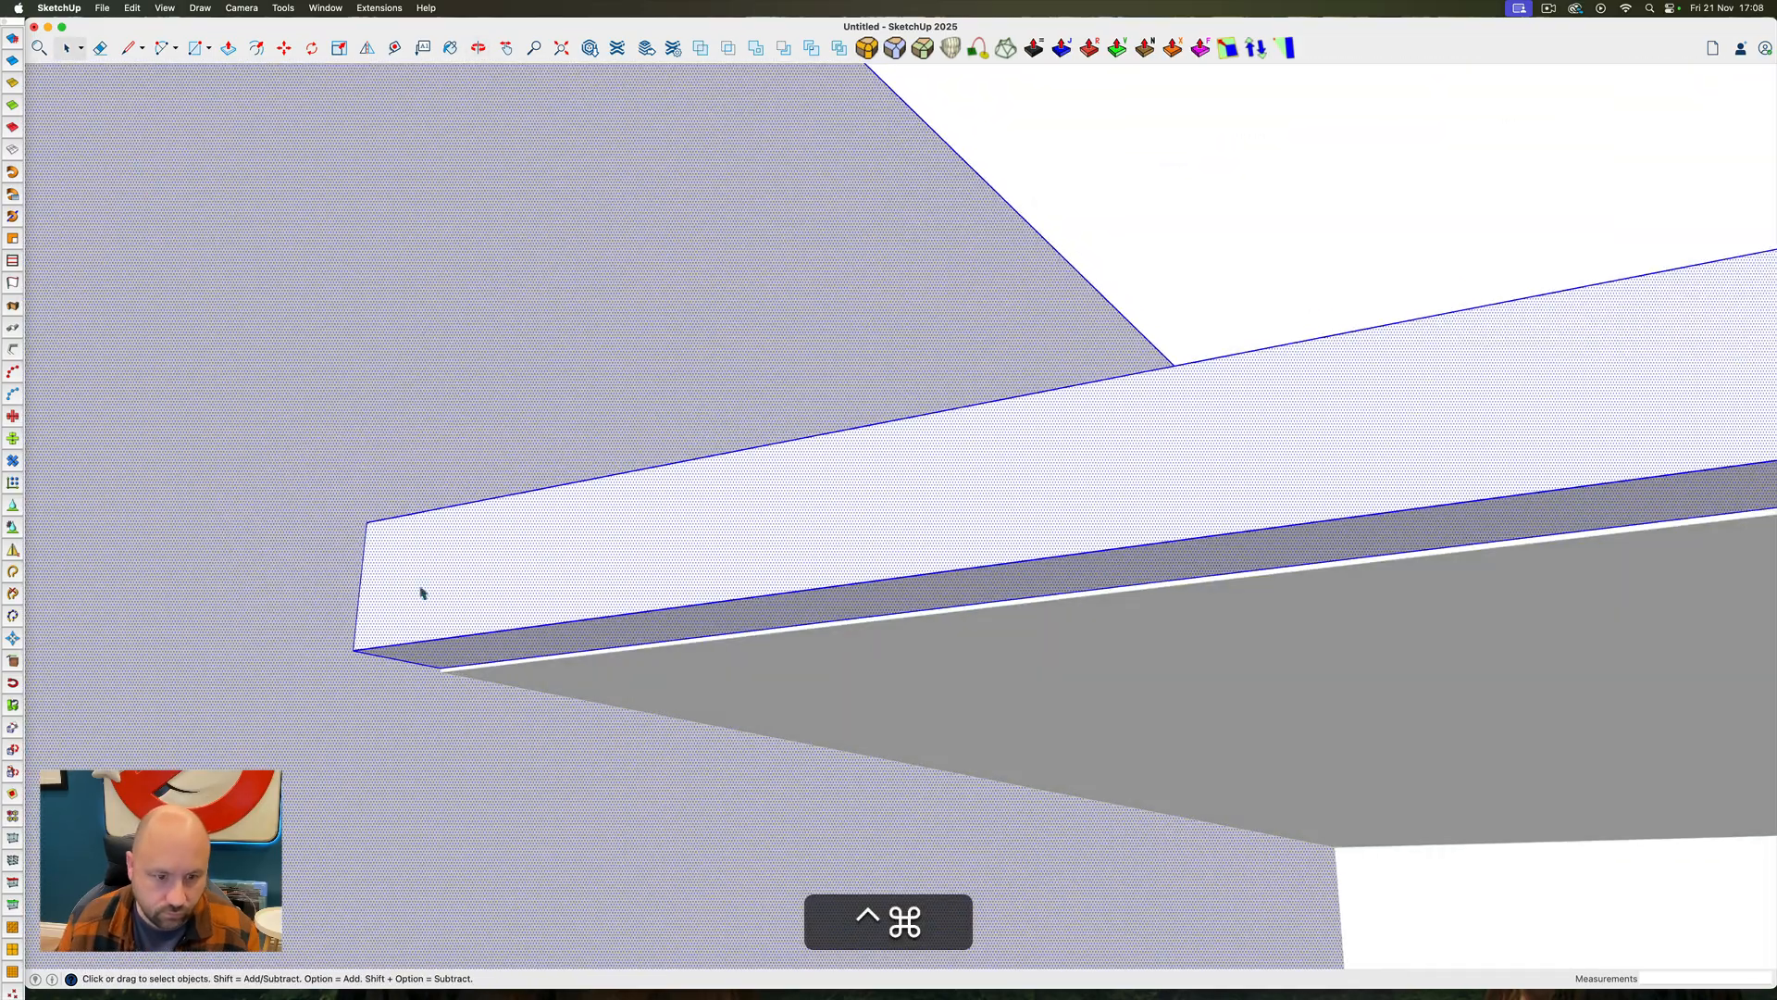
pyautogui.press('p')
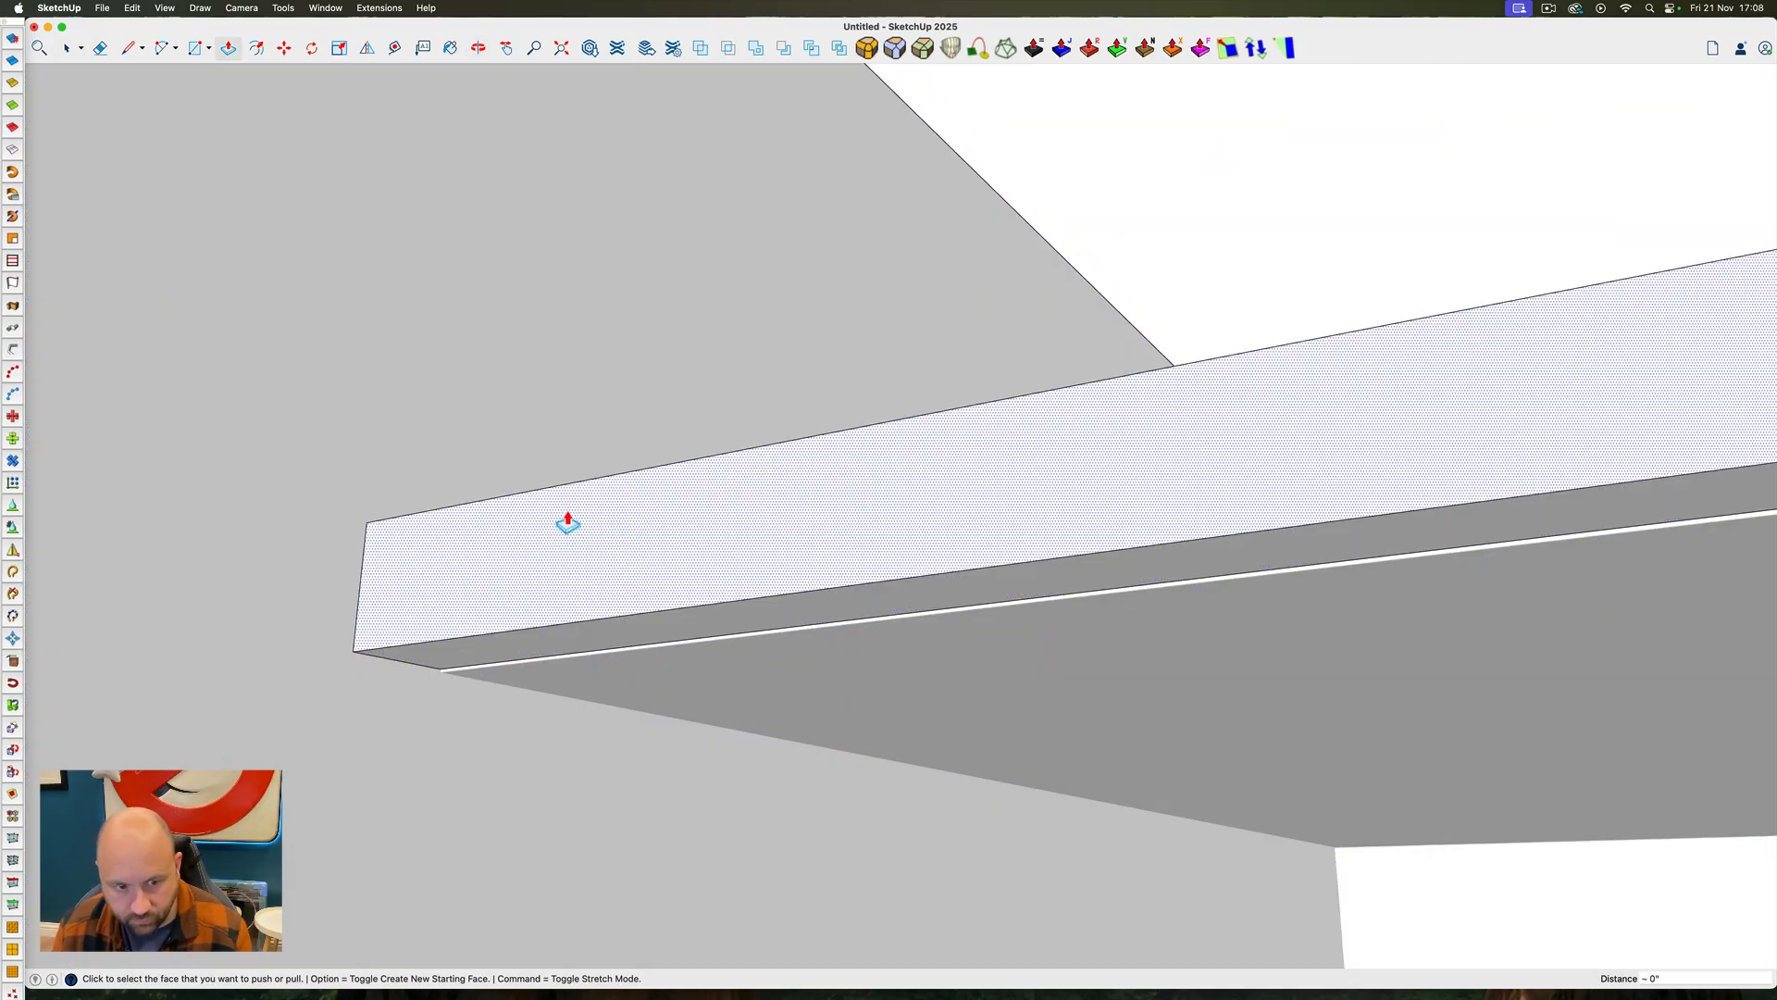
pyautogui.click(606, 637)
pyautogui.click(832, 645)
pyautogui.press('space')
pyautogui.keyDown('ctrl'); pyautogui.keyDown('super'); pyautogui.moveTo(785, 643); pyautogui.dragTo(398, 555); pyautogui.keyUp('super'); pyautogui.keyUp('ctrl')
pyautogui.scroll(-10, 571, 707)
pyautogui.press('Escape')
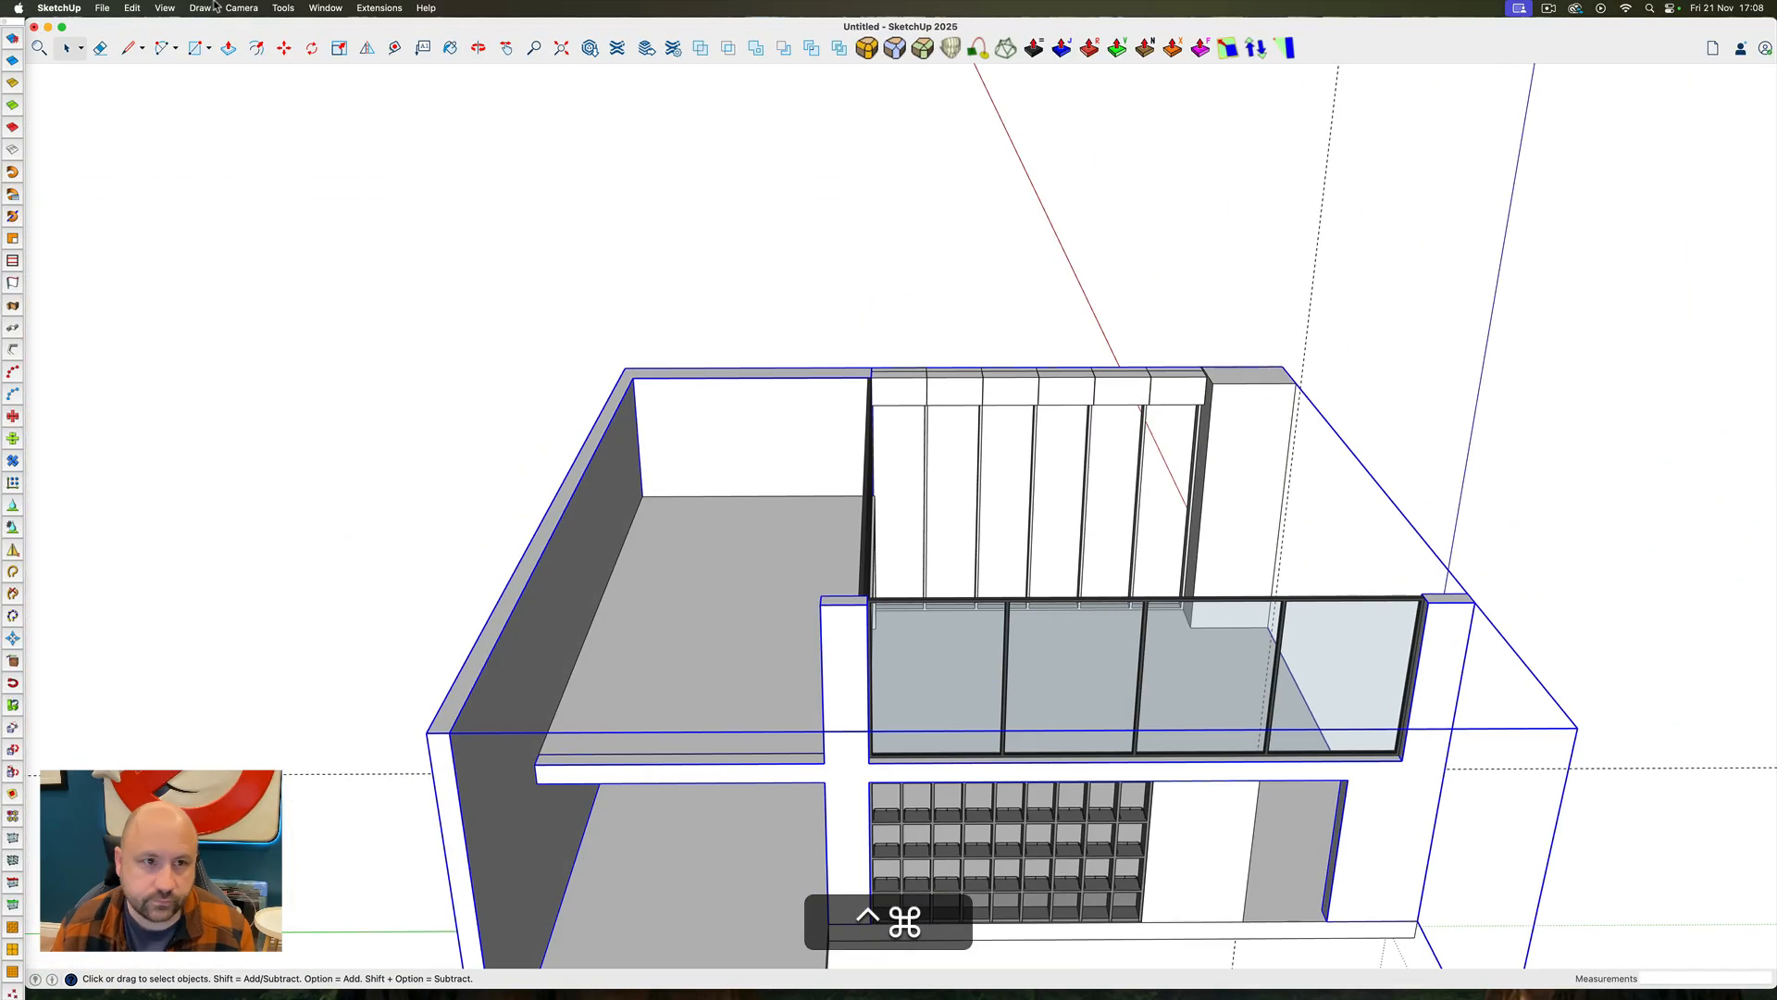
# Run Solid Inspector² on the wall group again and delete the stray internal face where the beam meets the back wall
pyautogui.click(283, 8)
pyautogui.click(323, 494)
pyautogui.scroll(10, 544, 785)
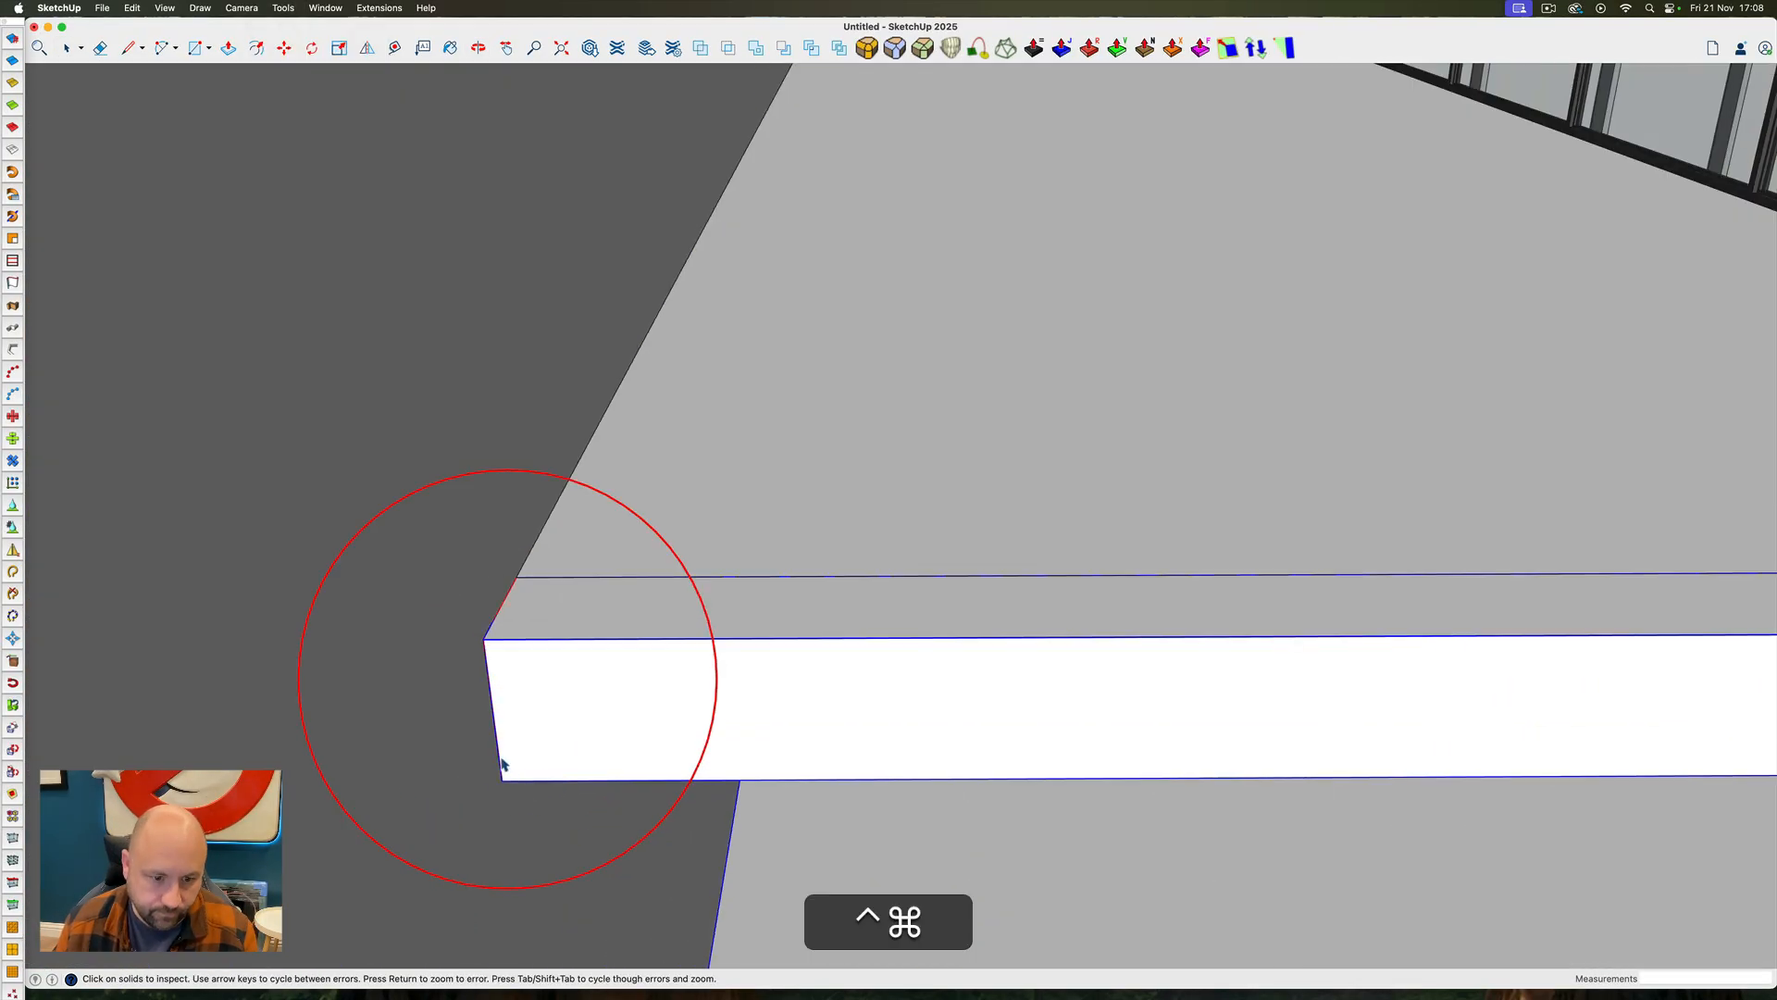
pyautogui.keyDown('ctrl'); pyautogui.keyDown('super'); pyautogui.moveTo(503, 766); pyautogui.dragTo(732, 728); pyautogui.keyUp('super'); pyautogui.keyUp('ctrl')
pyautogui.press('BackSpace')
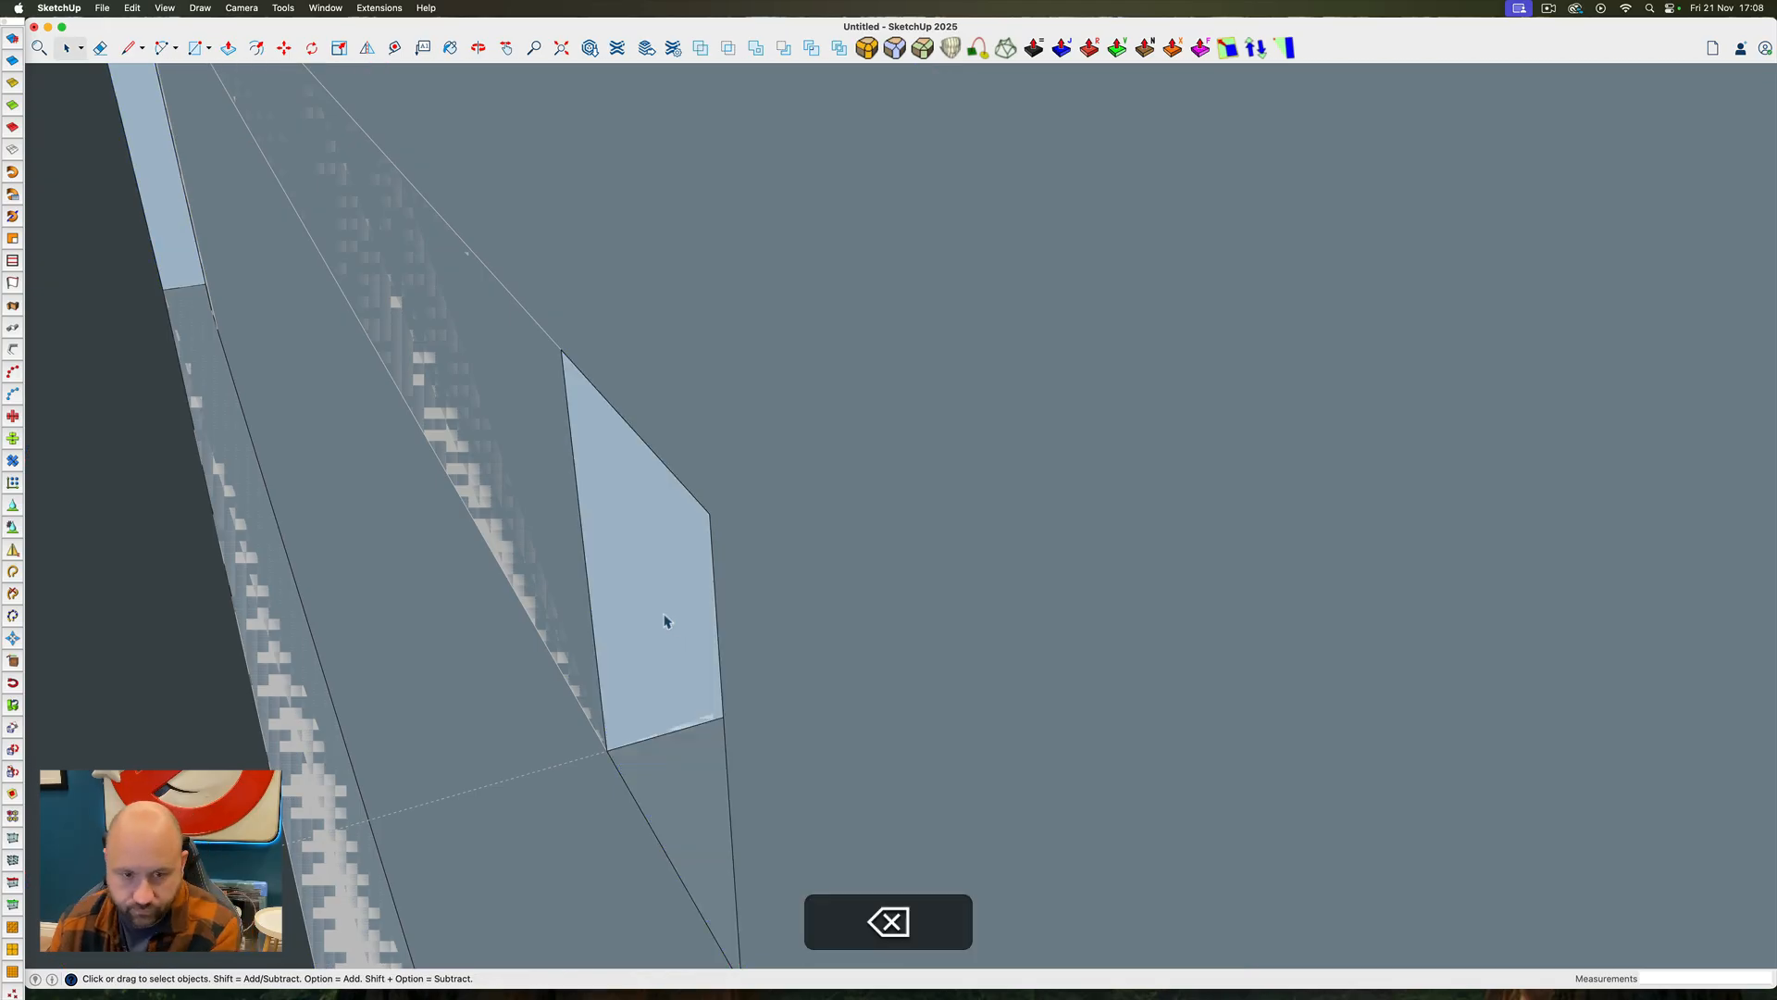
pyautogui.keyDown('ctrl'); pyautogui.keyDown('super'); pyautogui.moveTo(798, 630); pyautogui.dragTo(285, 651); pyautogui.keyUp('super'); pyautogui.keyUp('ctrl')
pyautogui.scroll(-12, 911, 671)
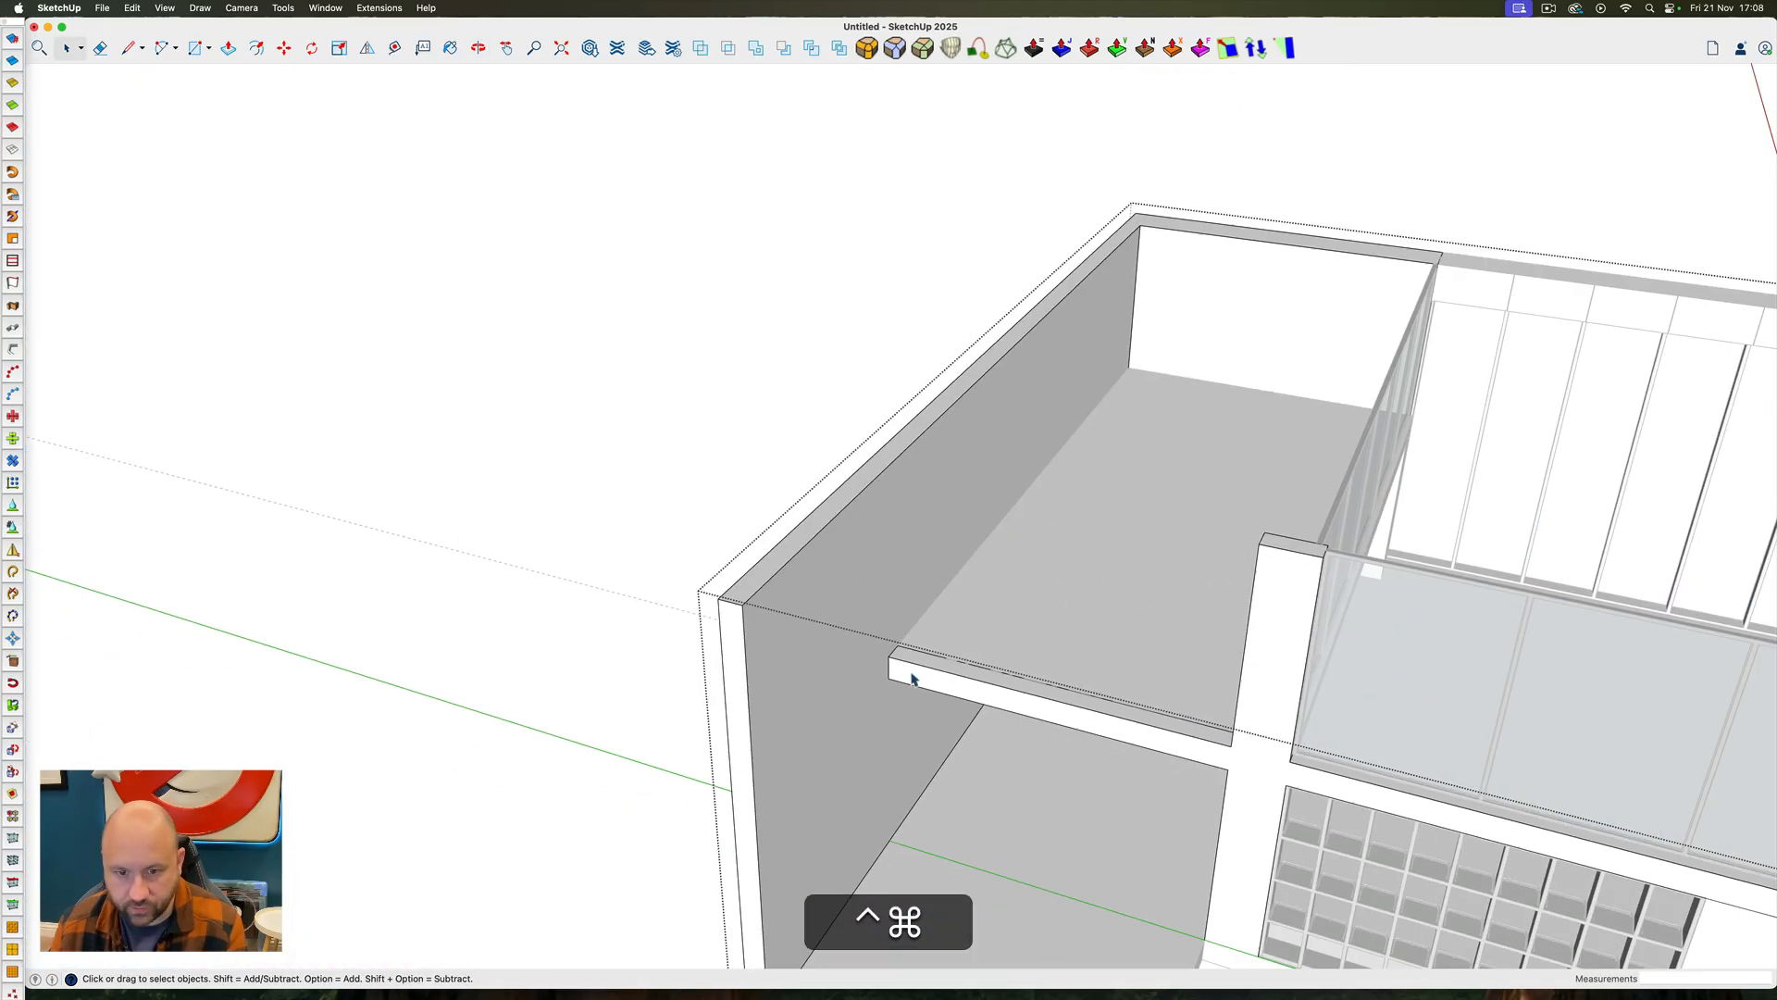
pyautogui.click(844, 638)
pyautogui.click(815, 664)
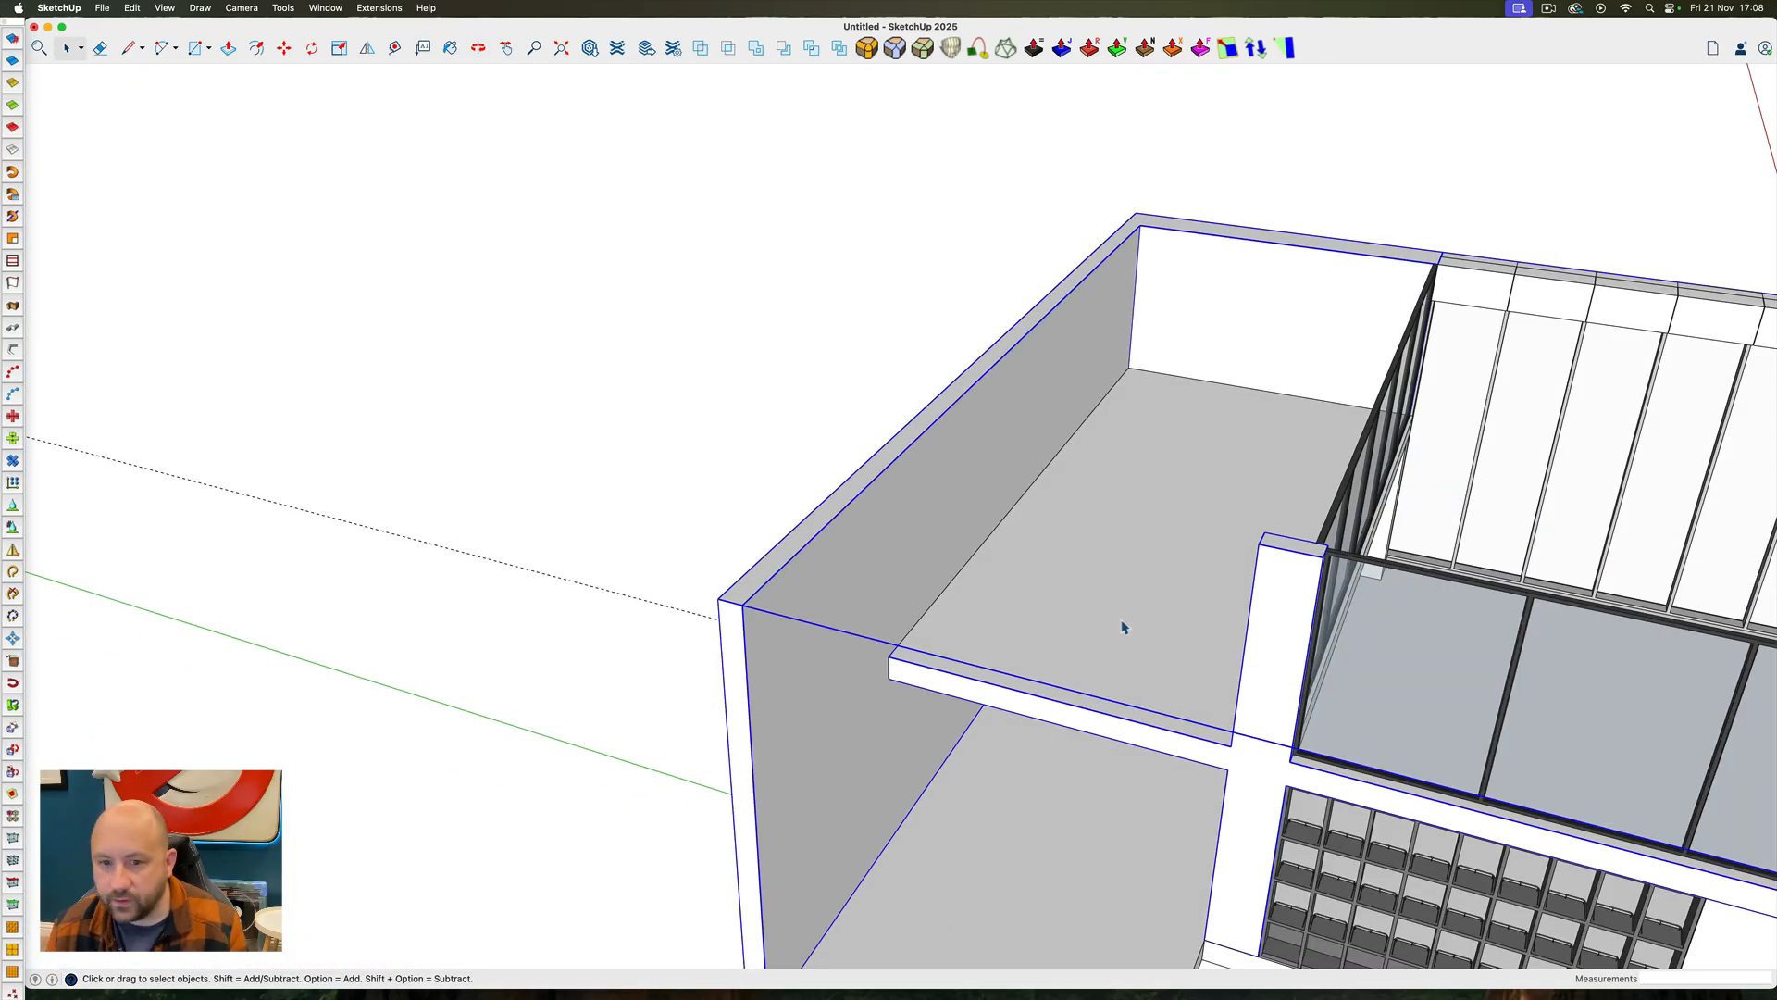
# Merge the wall block beside the doorway into the main wall group with Outer Shell
pyautogui.keyDown('ctrl'); pyautogui.keyDown('super'); pyautogui.moveTo(1122, 628); pyautogui.dragTo(624, 689); pyautogui.keyUp('super'); pyautogui.keyUp('ctrl')
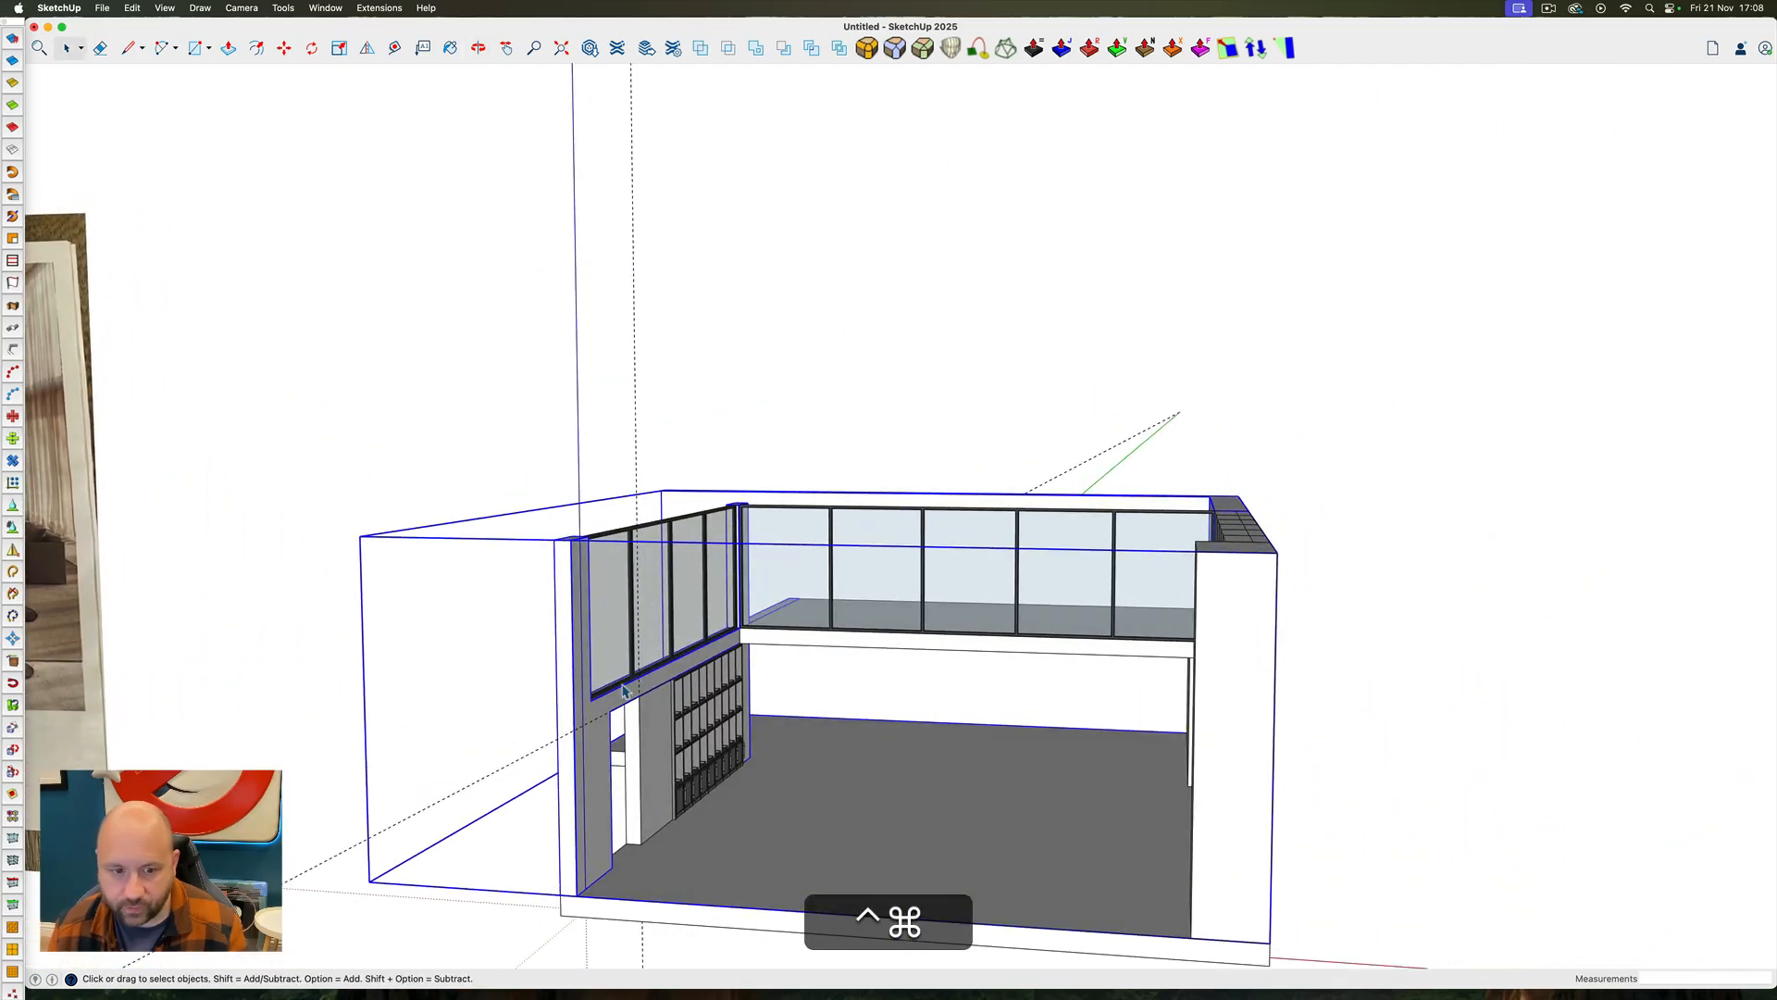
pyautogui.rightClick(646, 748)
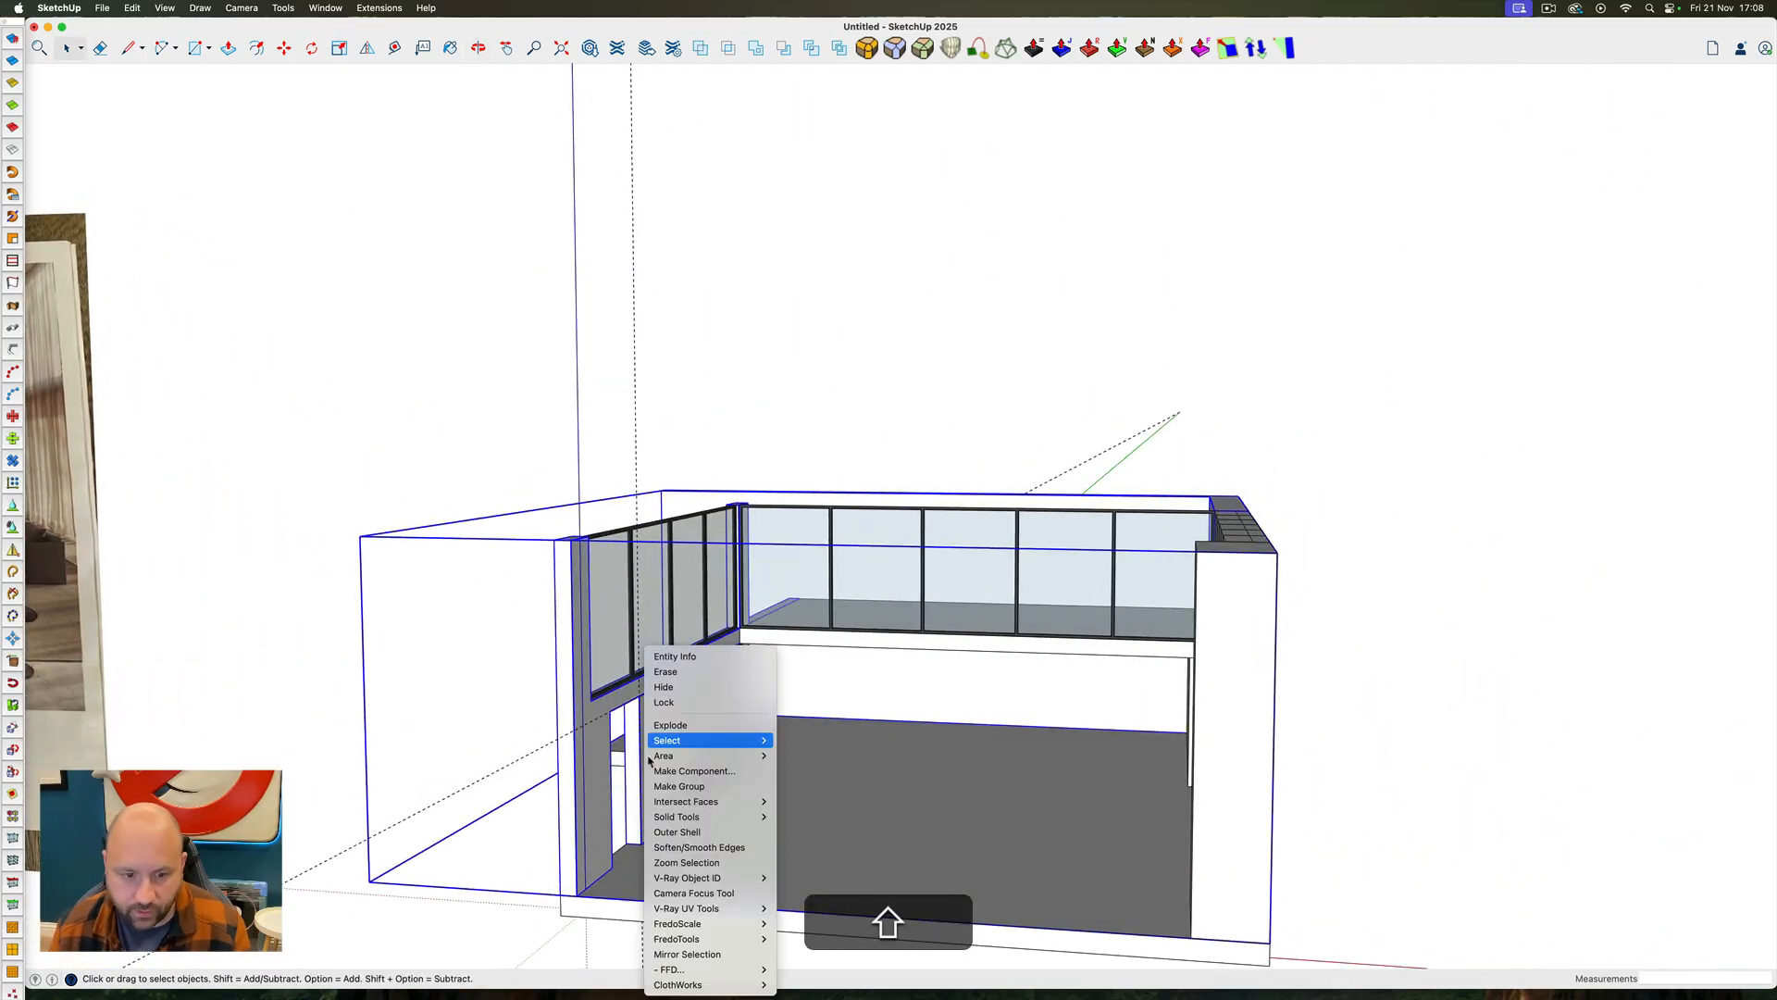
pyautogui.click(668, 833)
pyautogui.scroll(6, 654, 709)
# Select the upper floor slab together with the wall group and merge them with Outer Shell
pyautogui.keyDown('ctrl'); pyautogui.keyDown('super'); pyautogui.moveTo(652, 709); pyautogui.dragTo(785, 316); pyautogui.keyUp('super'); pyautogui.keyUp('ctrl')
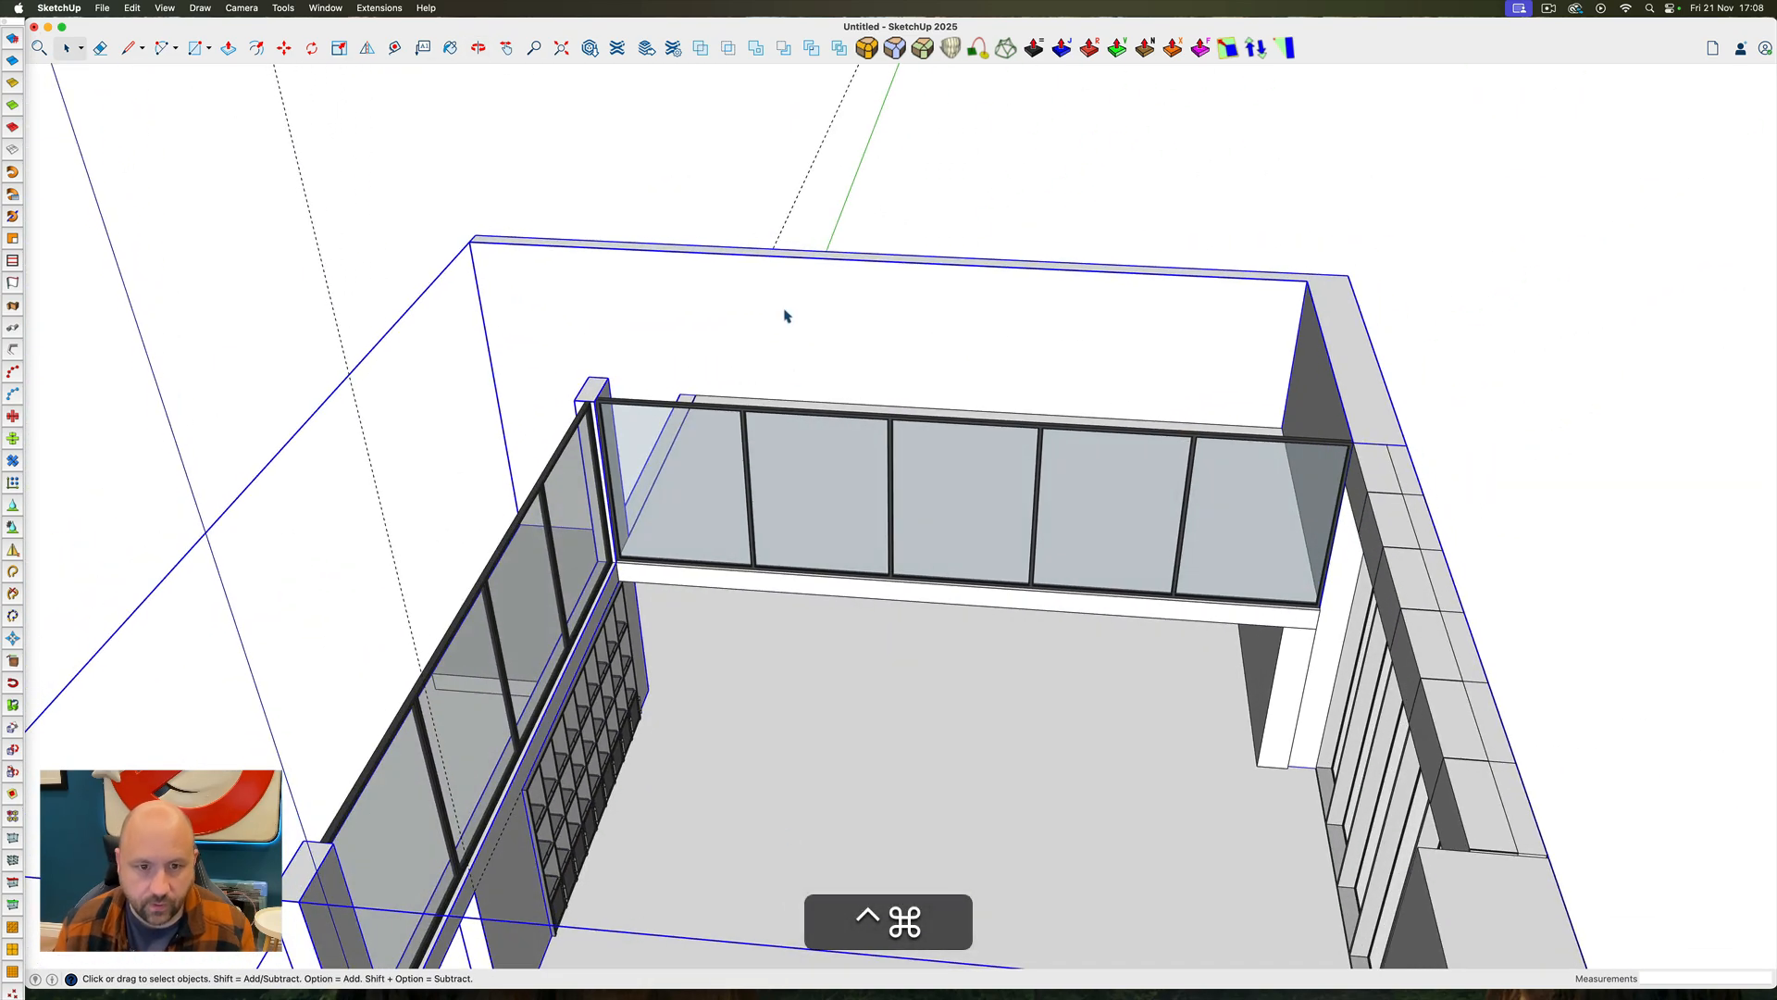
pyautogui.moveTo(687, 342)
pyautogui.keyDown('ctrl'); pyautogui.keyDown('super'); pyautogui.mouseDown()
pyautogui.moveTo(714, 317)
pyautogui.moveTo(671, 324)
pyautogui.mouseUp(); pyautogui.keyUp('super'); pyautogui.keyUp('ctrl')
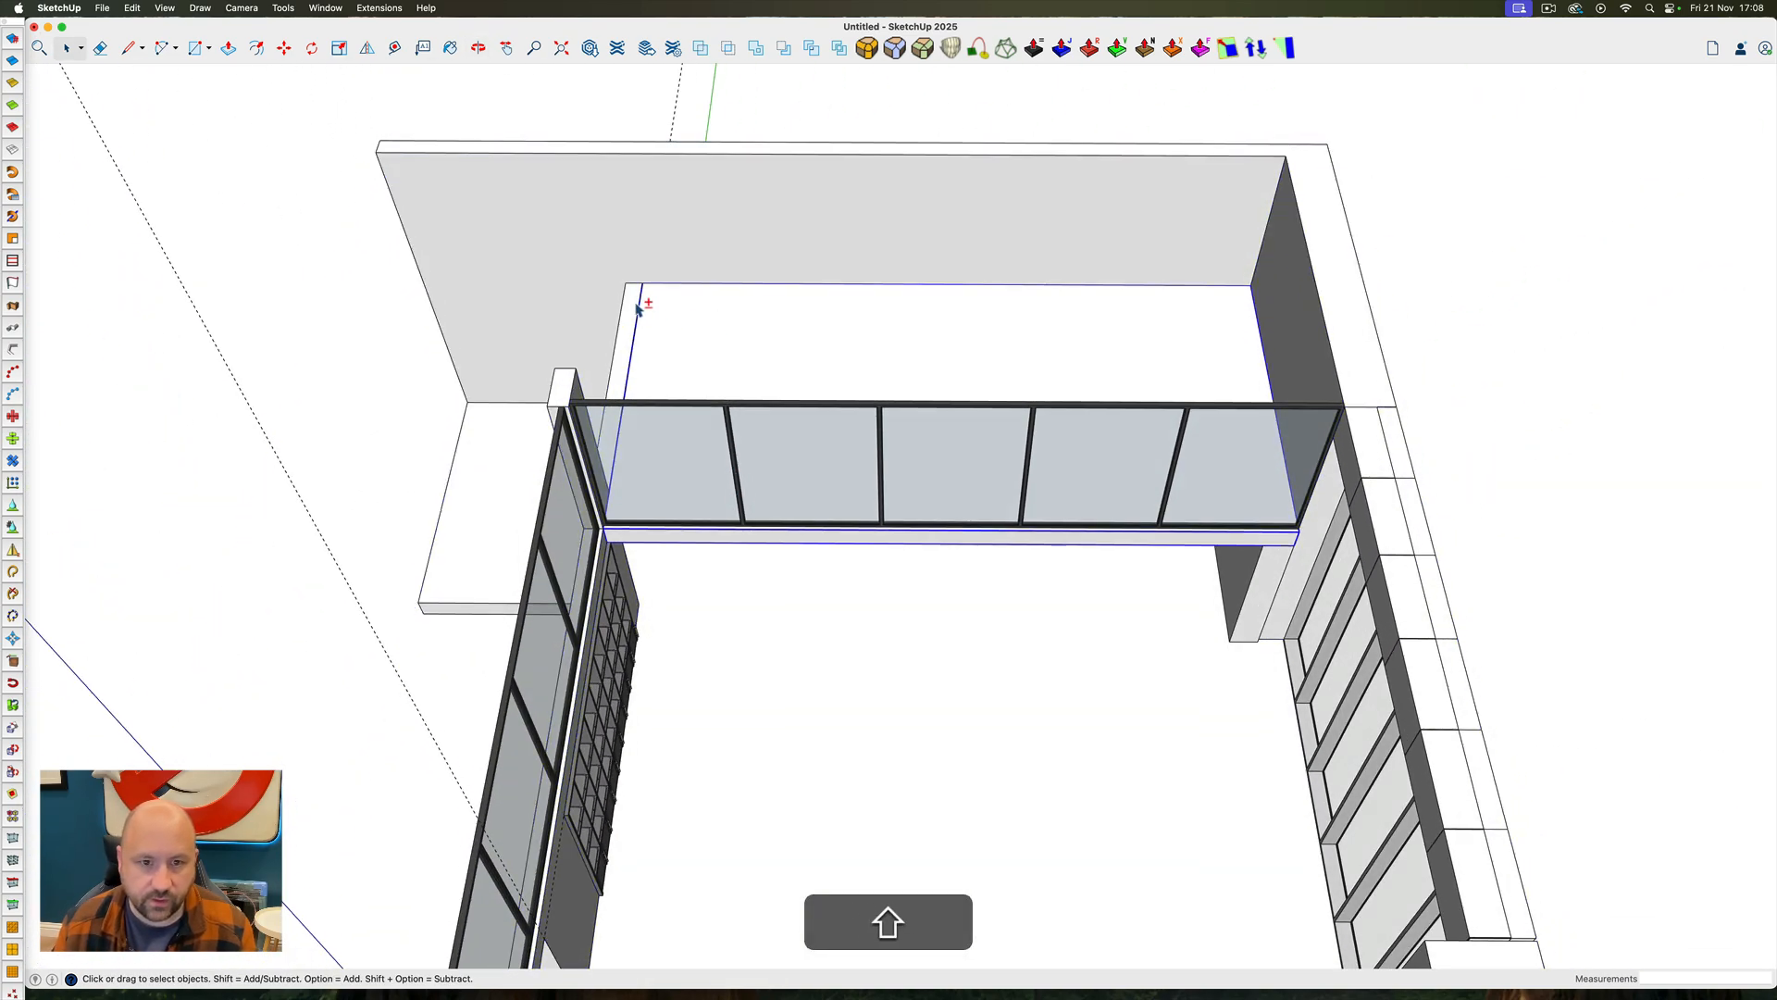
pyautogui.keyDown('shift'); pyautogui.click(636, 307); pyautogui.keyUp('shift')
pyautogui.rightClick(635, 302)
pyautogui.click(706, 485)
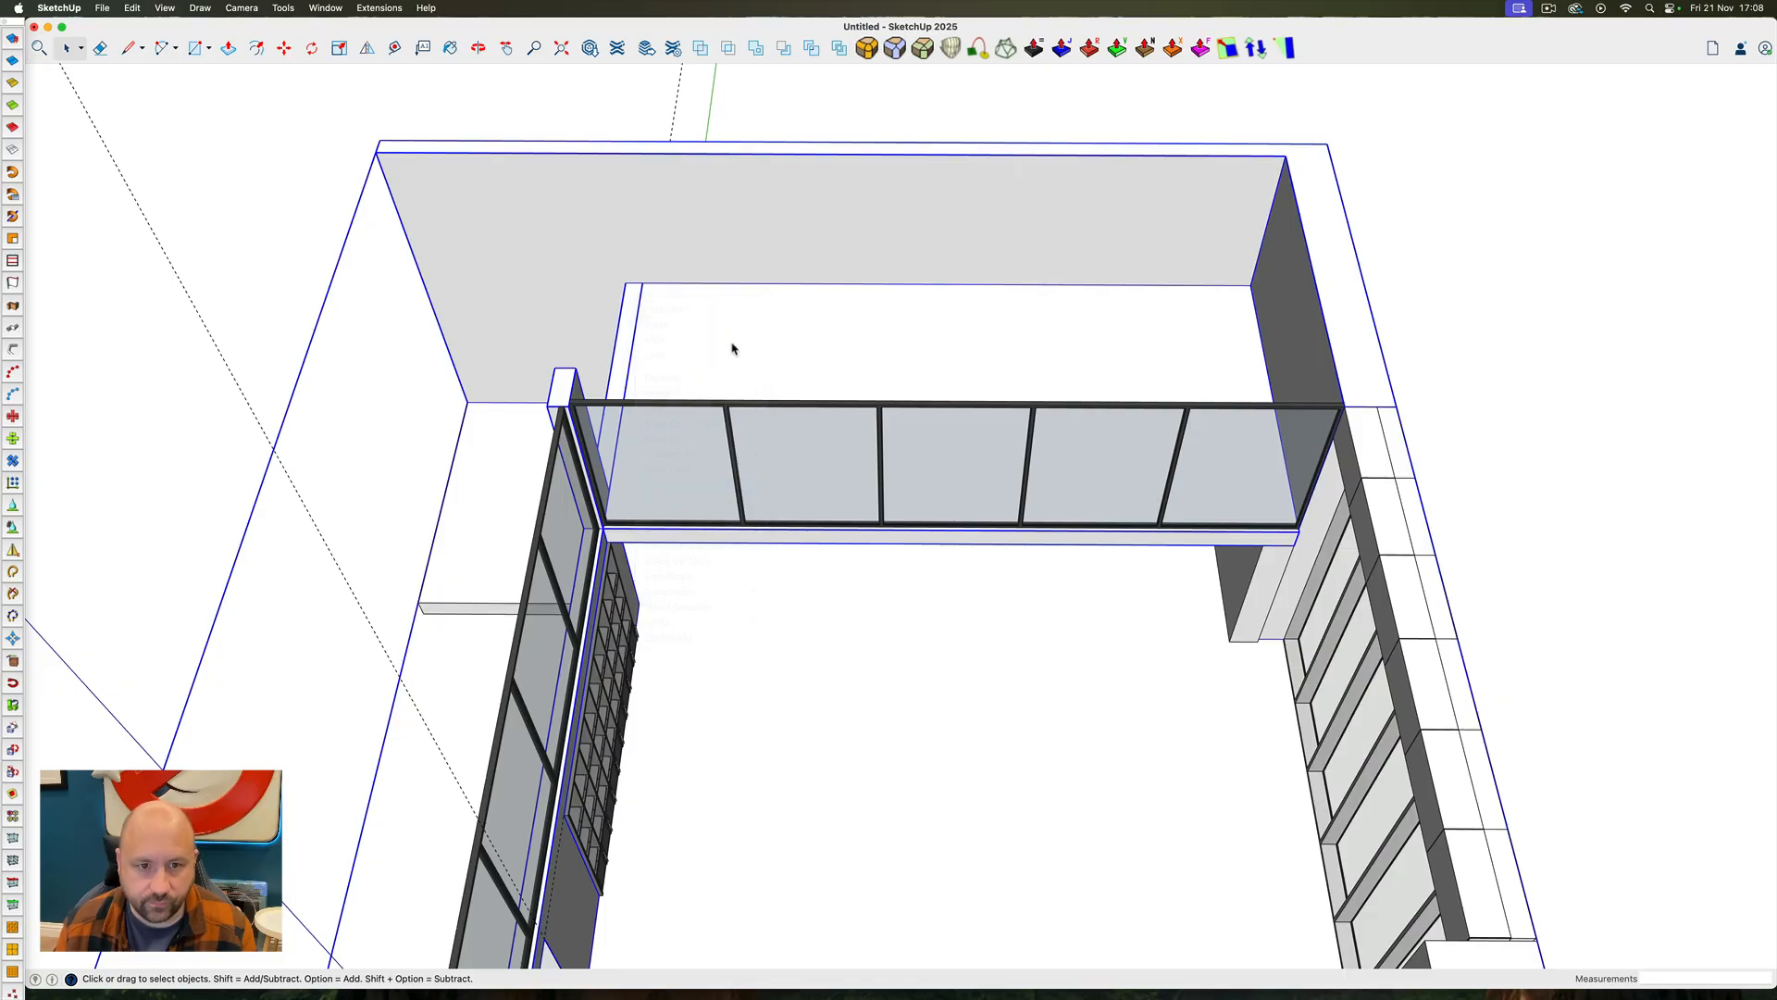
# Merge the right return wall below the balcony with the combined wall group using Outer Shell
pyautogui.keyDown('ctrl'); pyautogui.keyDown('super'); pyautogui.moveTo(673, 339); pyautogui.dragTo(1158, 512); pyautogui.keyUp('super'); pyautogui.keyUp('ctrl')
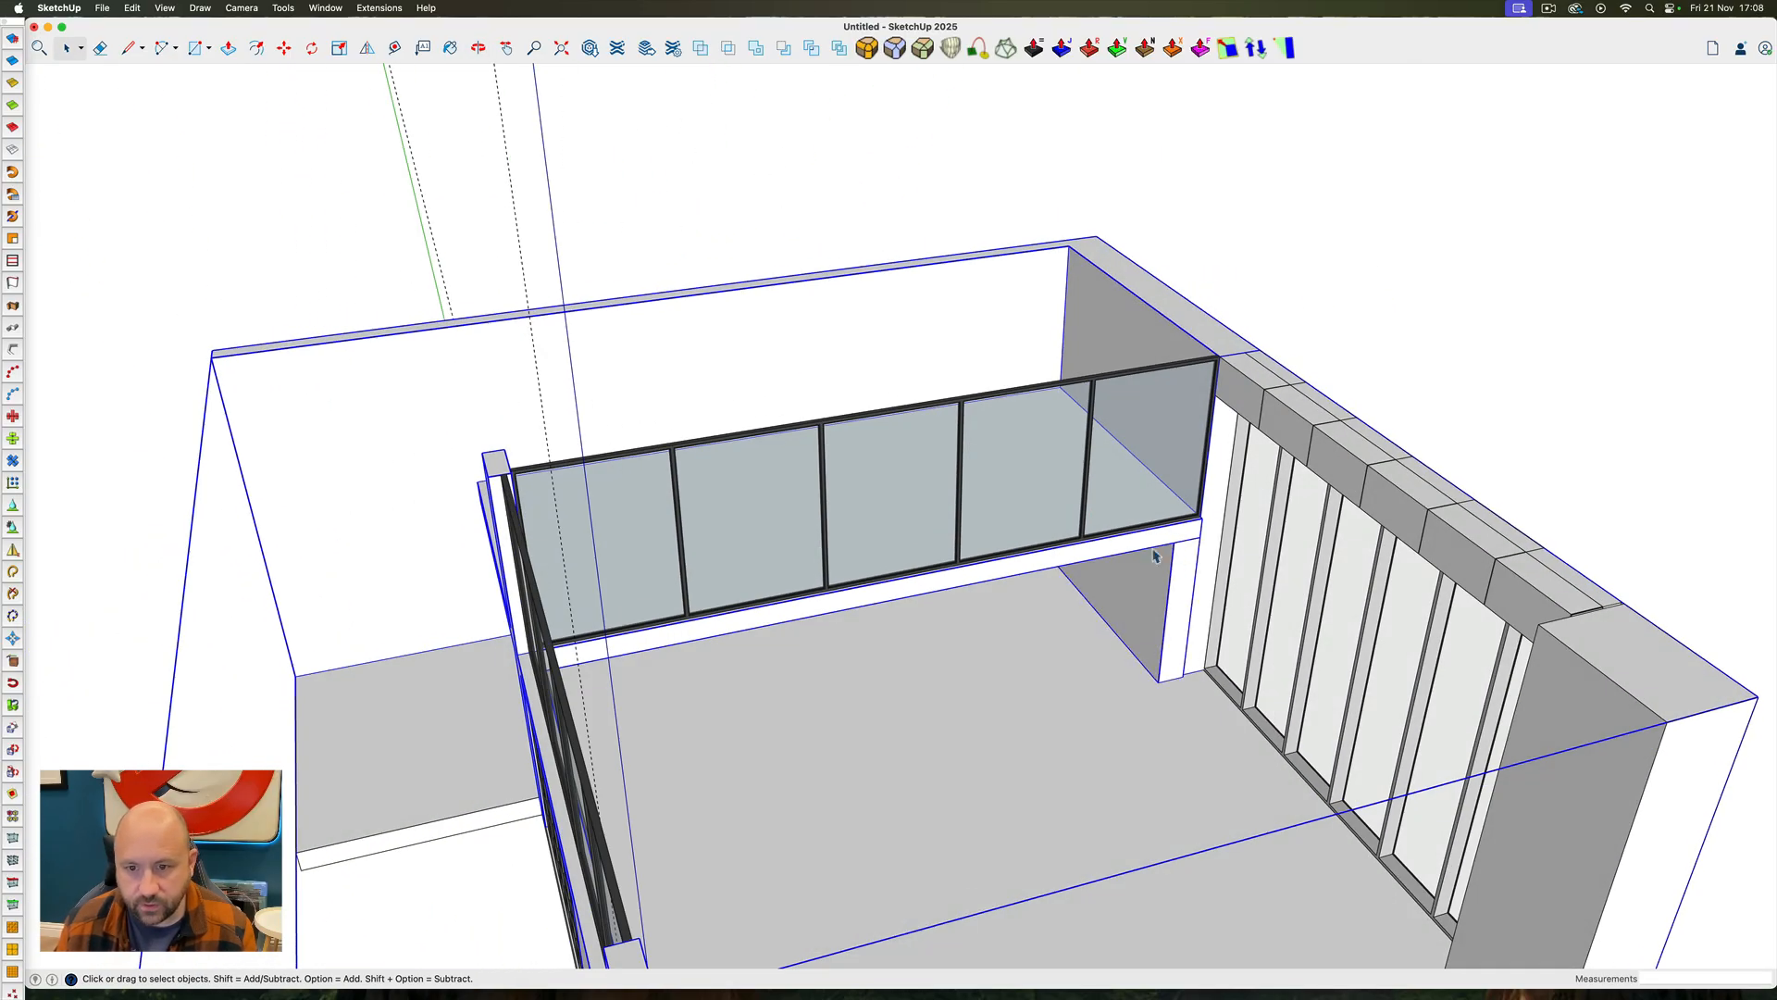
pyautogui.rightClick(1141, 547)
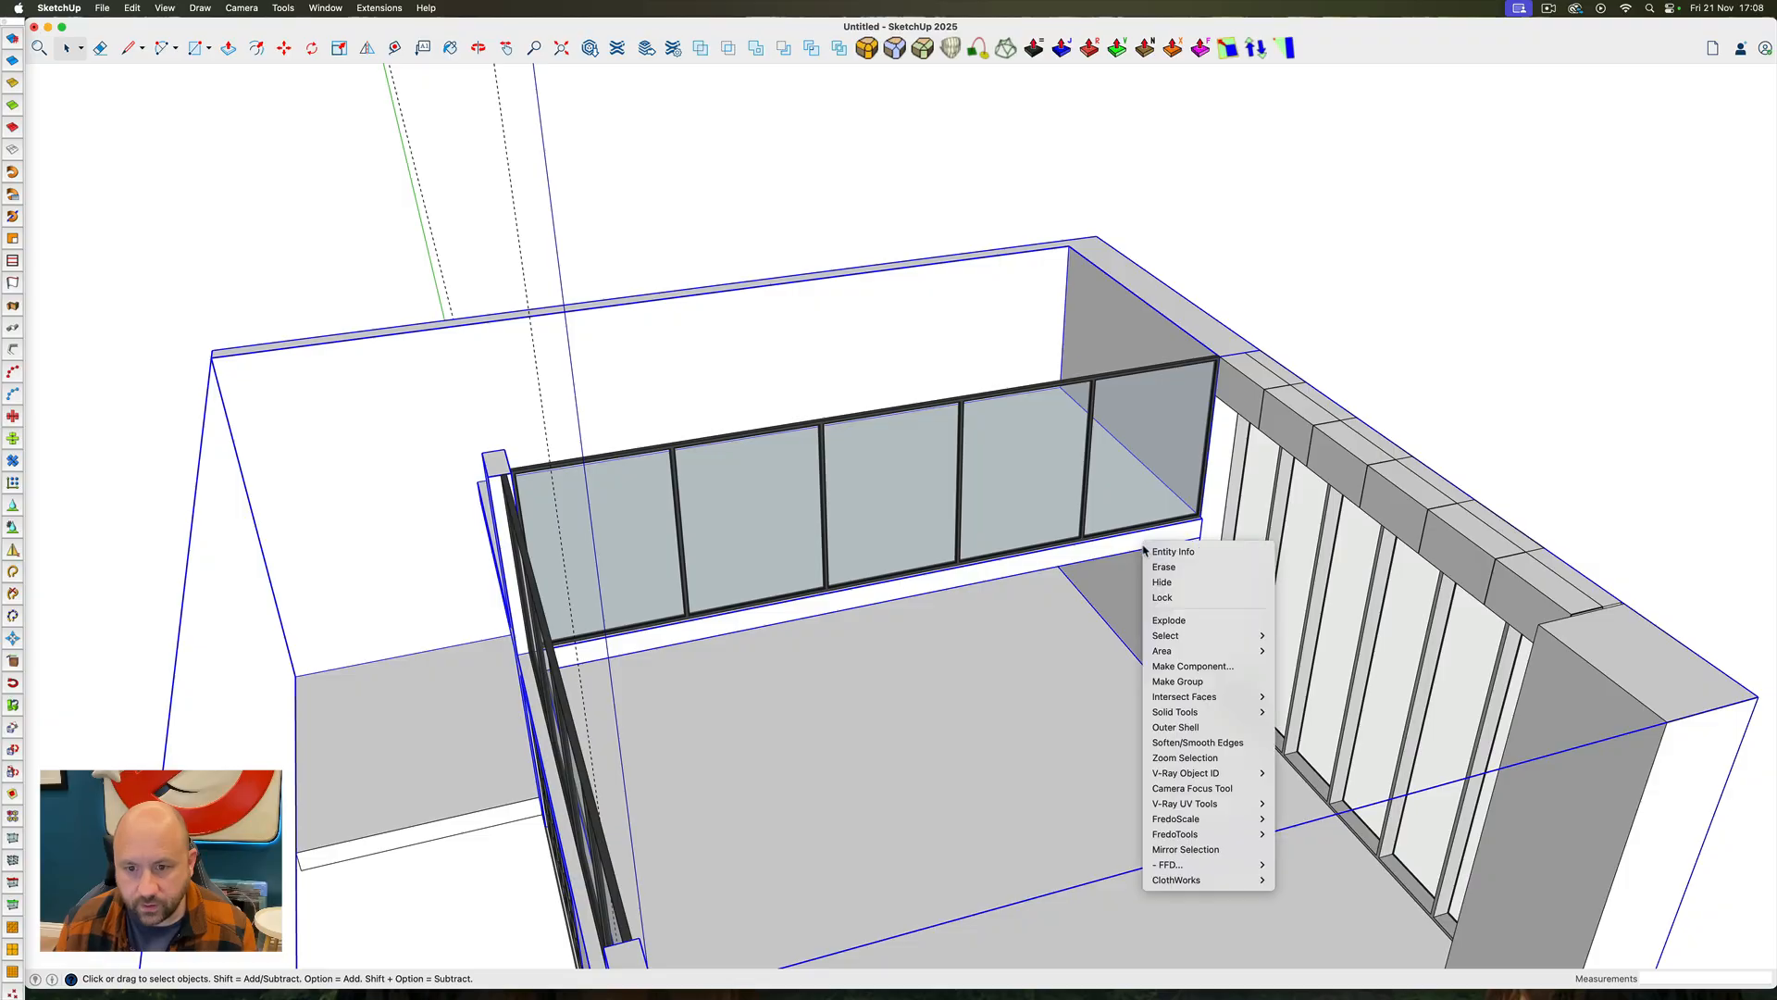
pyautogui.click(1175, 729)
pyautogui.scroll(6, 1185, 593)
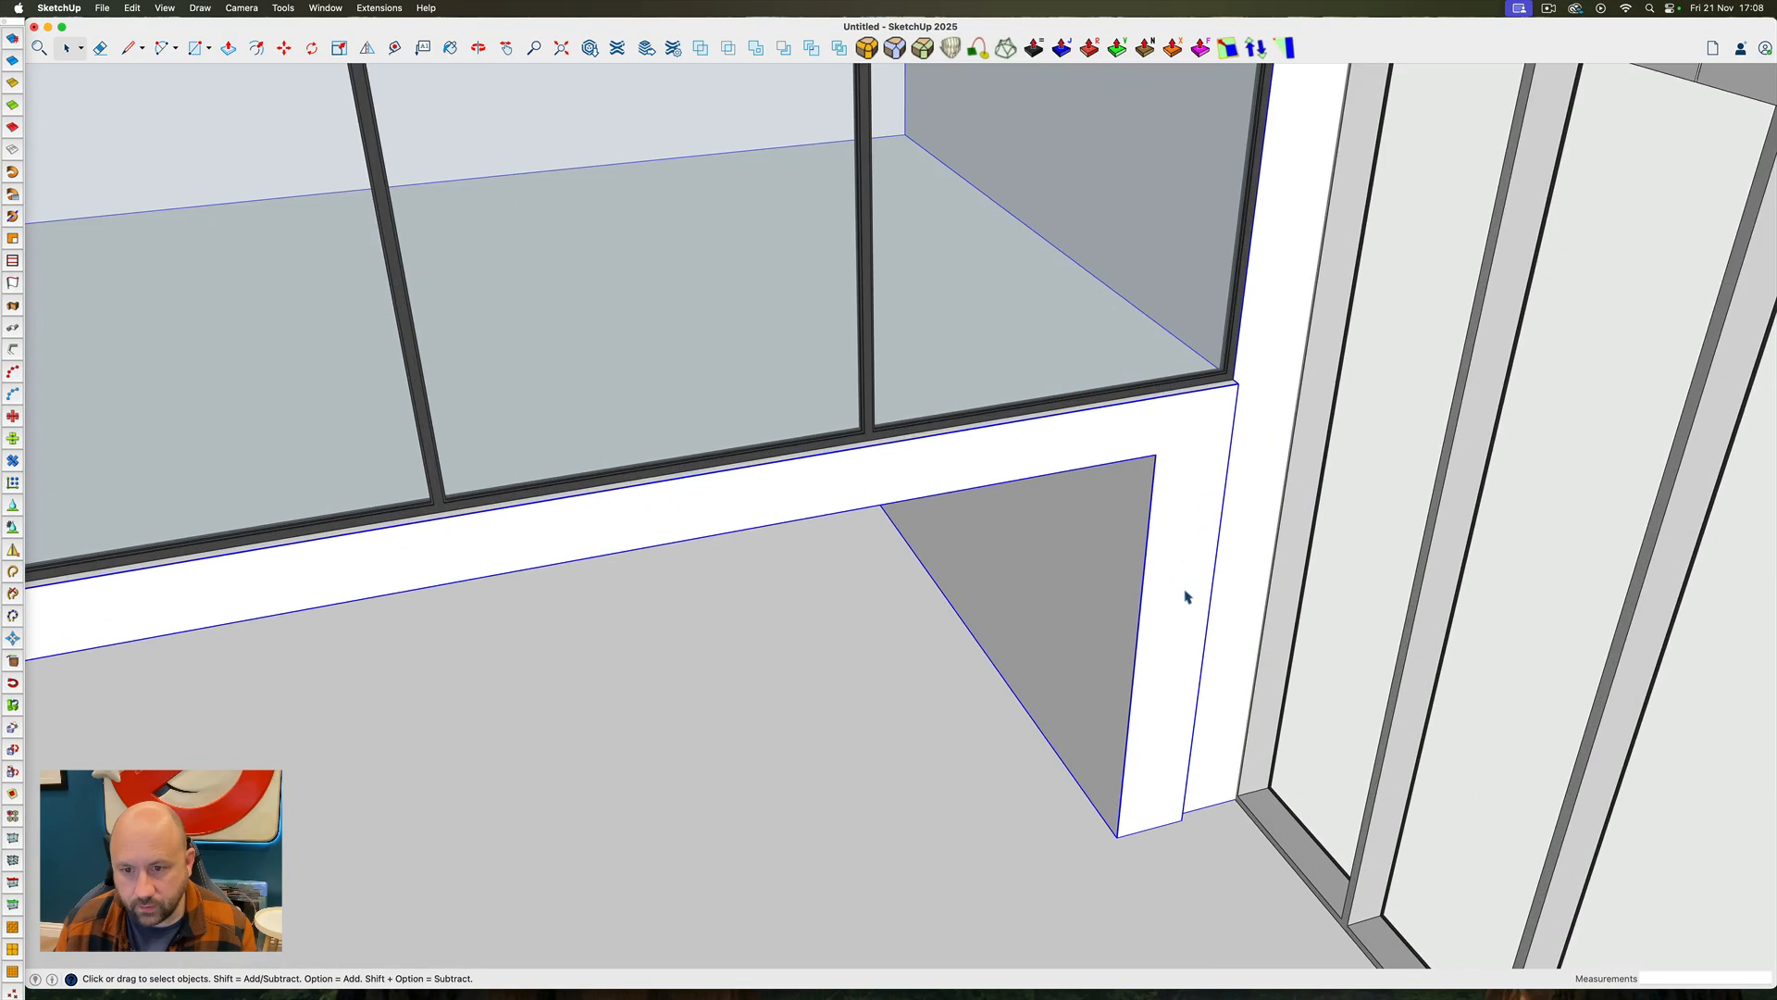
pyautogui.keyDown('shift'); pyautogui.click(1260, 414); pyautogui.keyUp('shift')
# Select the whole window wall with its corner column and move it about 9" away from the return wall's end
pyautogui.keyDown('ctrl'); pyautogui.keyDown('super'); pyautogui.moveTo(1236, 433); pyautogui.dragTo(1089, 789); pyautogui.keyUp('super'); pyautogui.keyUp('ctrl')
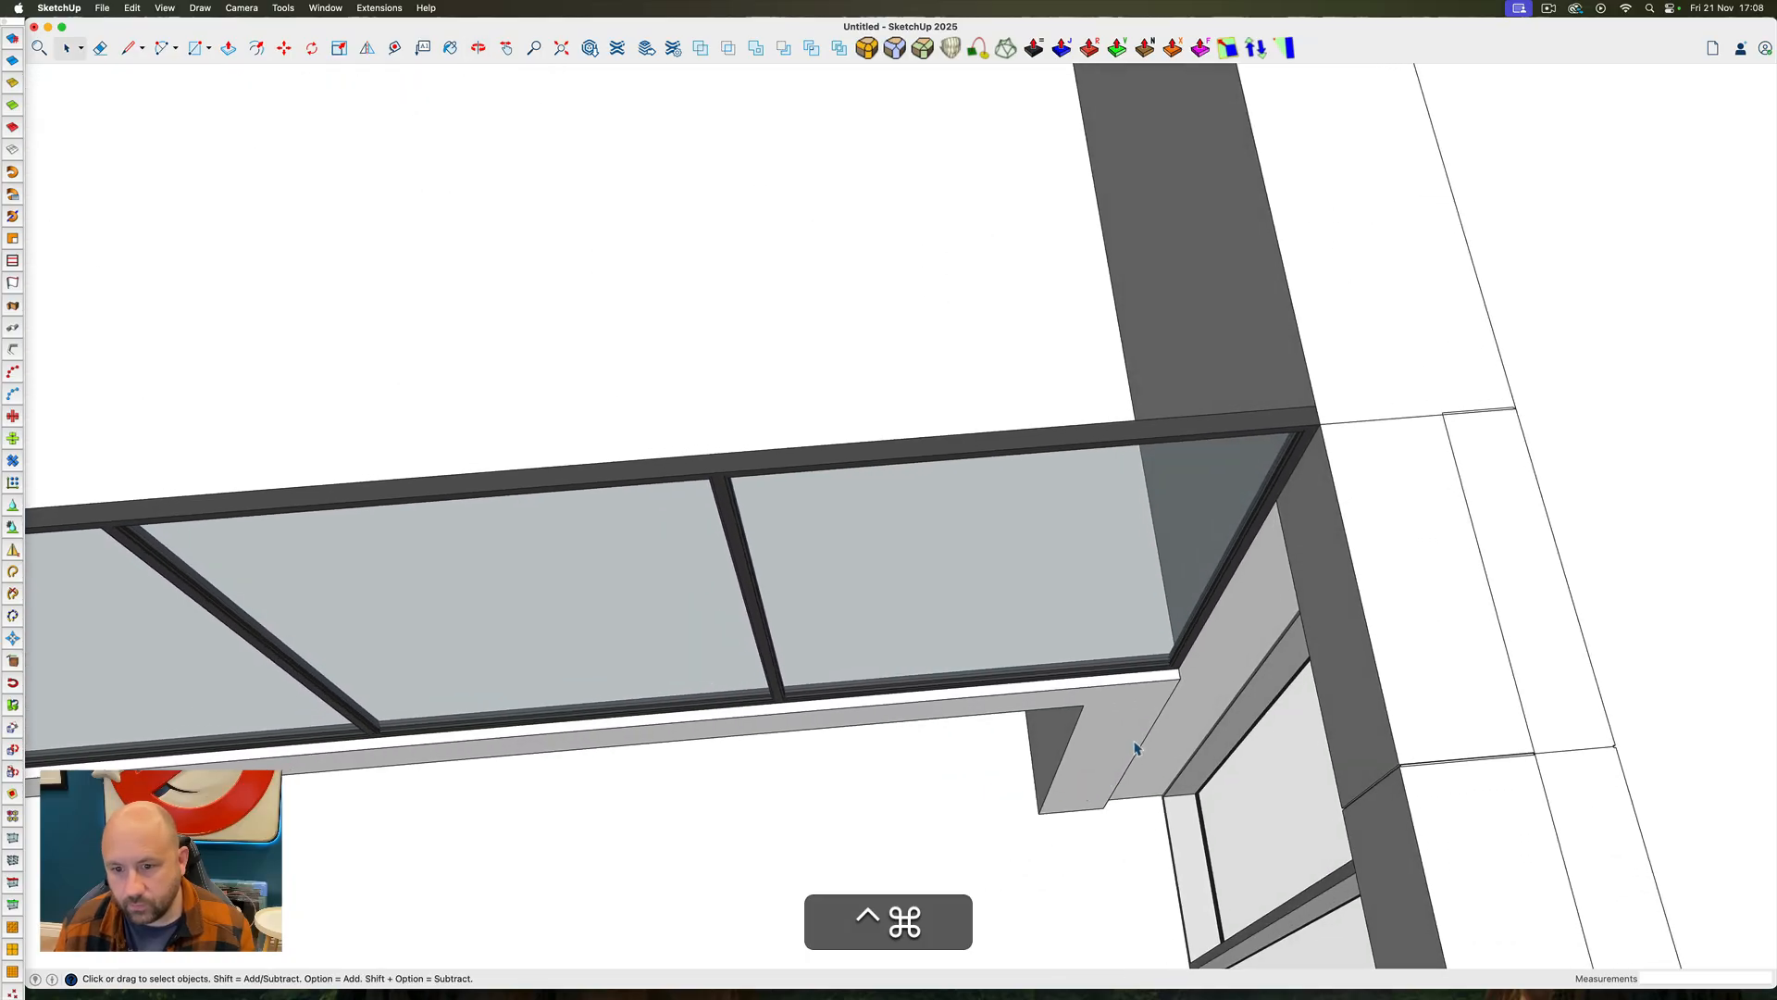
pyautogui.click(1397, 534)
pyautogui.scroll(-8, 1222, 518)
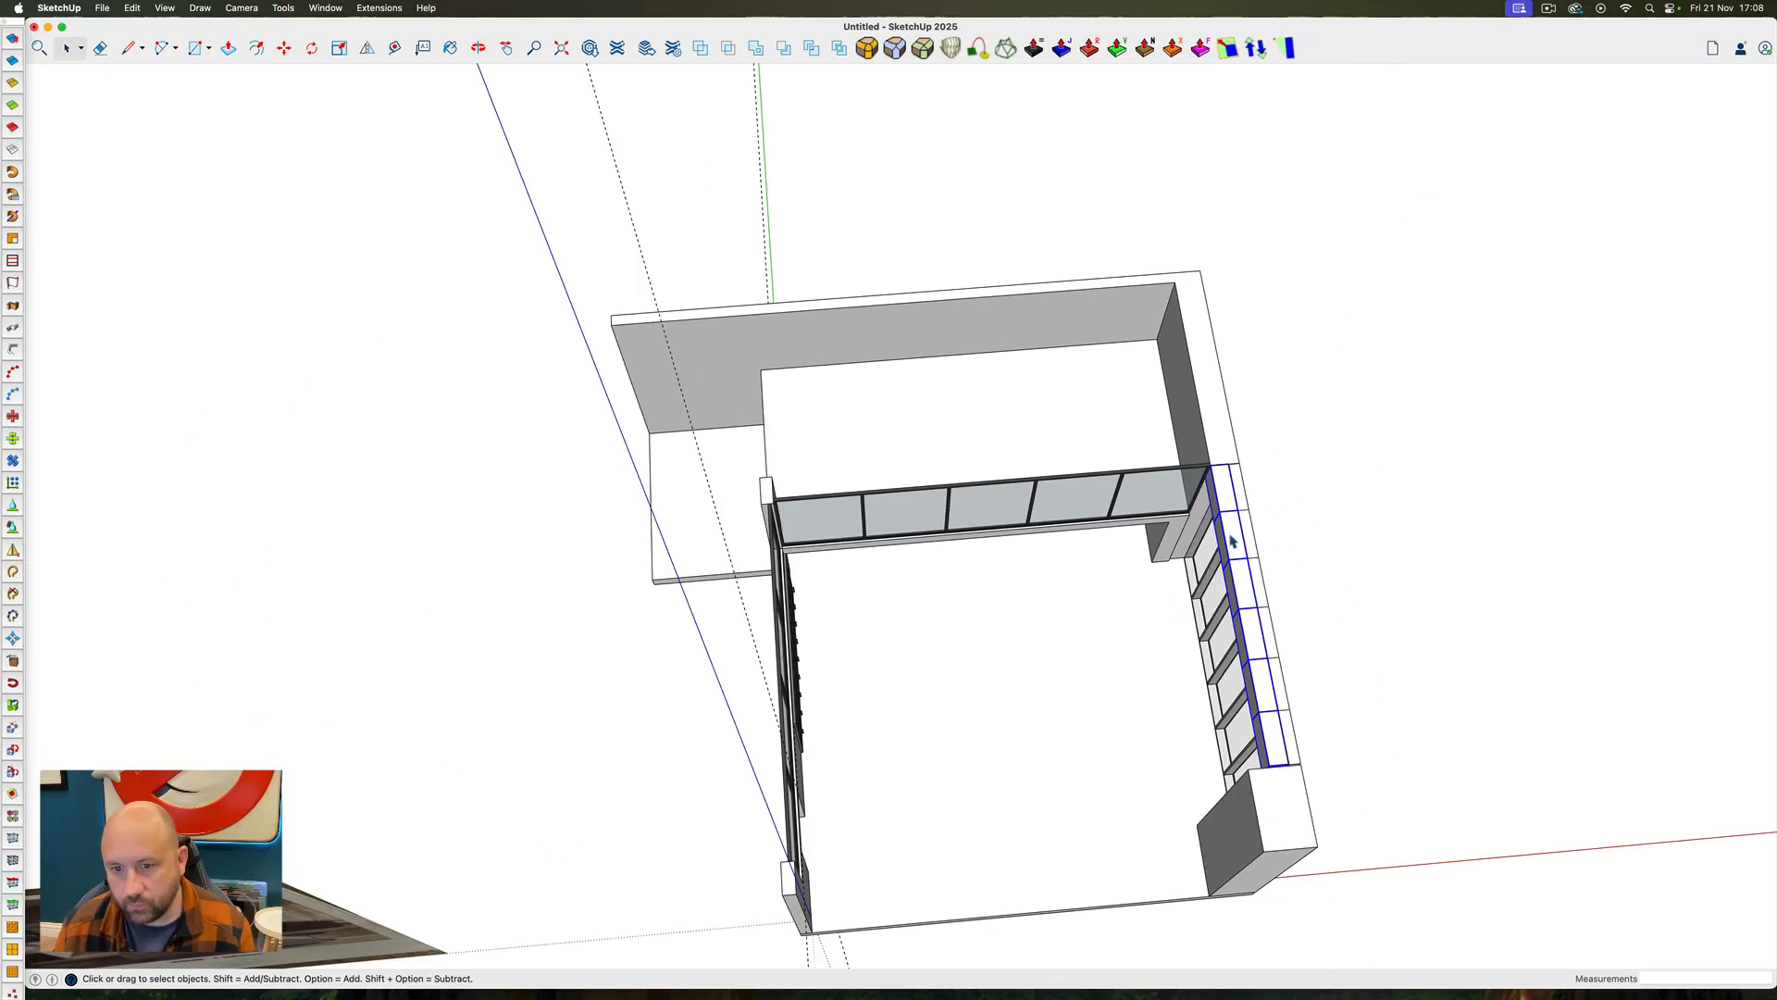
pyautogui.moveTo(1132, 399); pyautogui.dragTo(1422, 968)
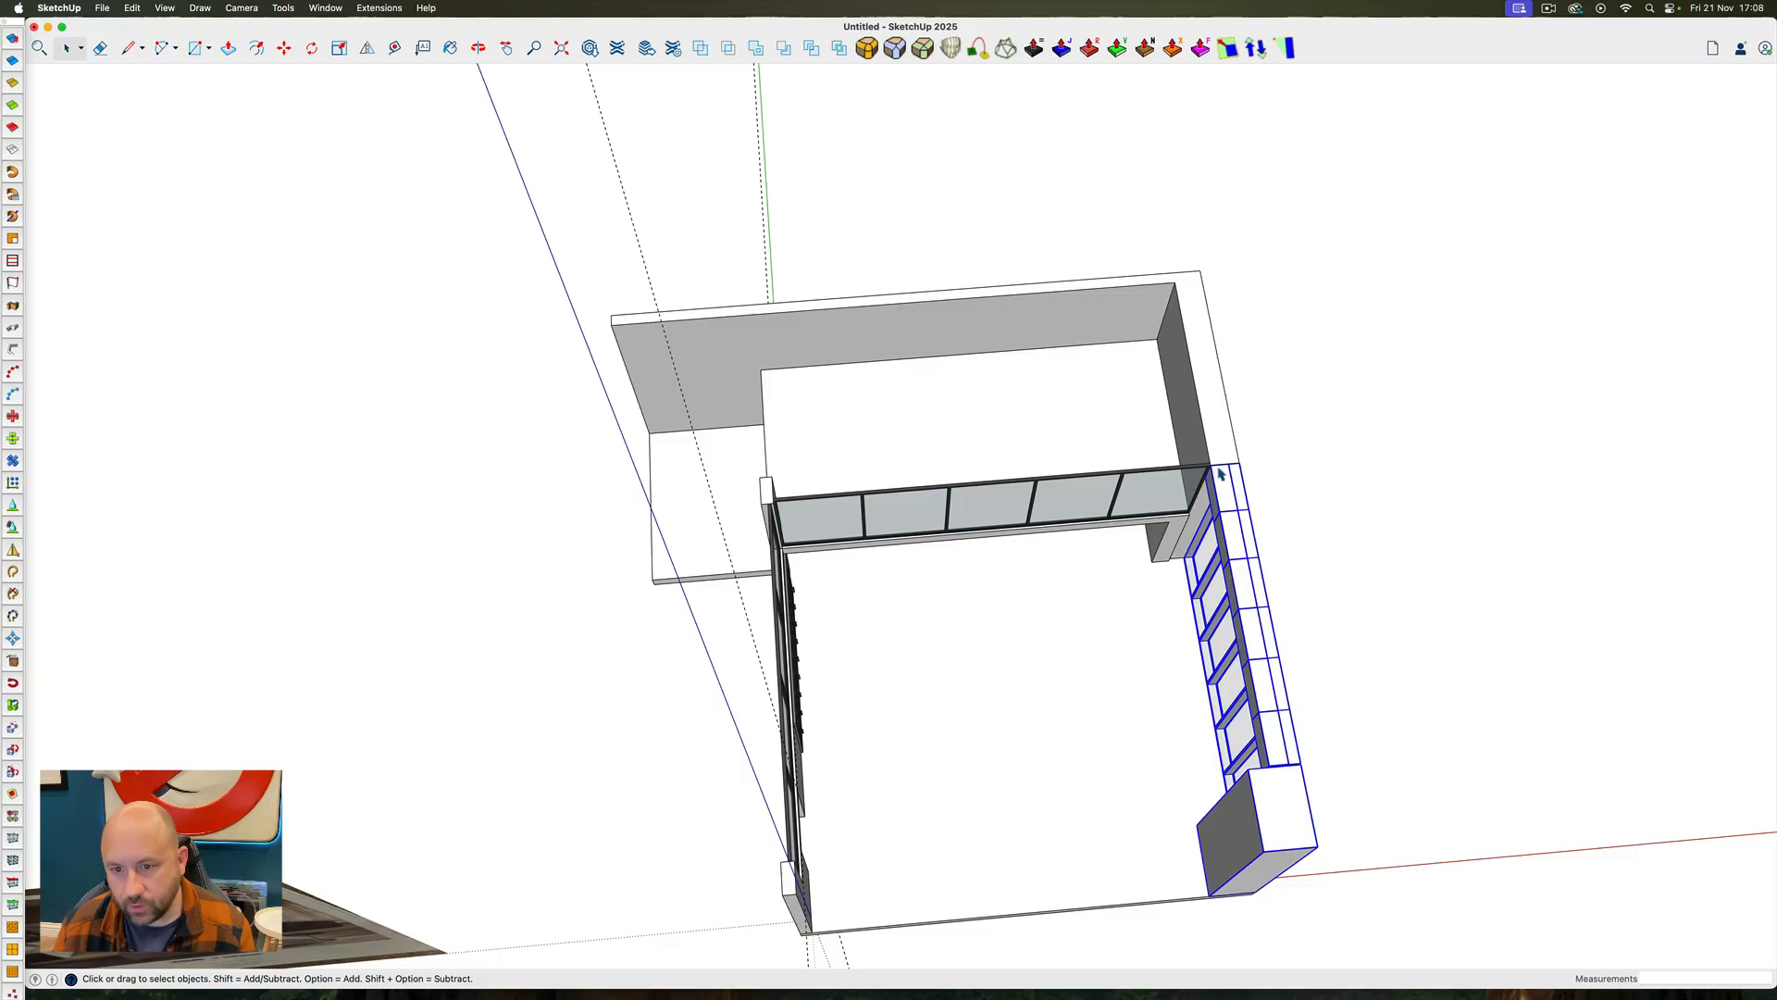
pyautogui.scroll(6, 1218, 474)
pyautogui.press('m')
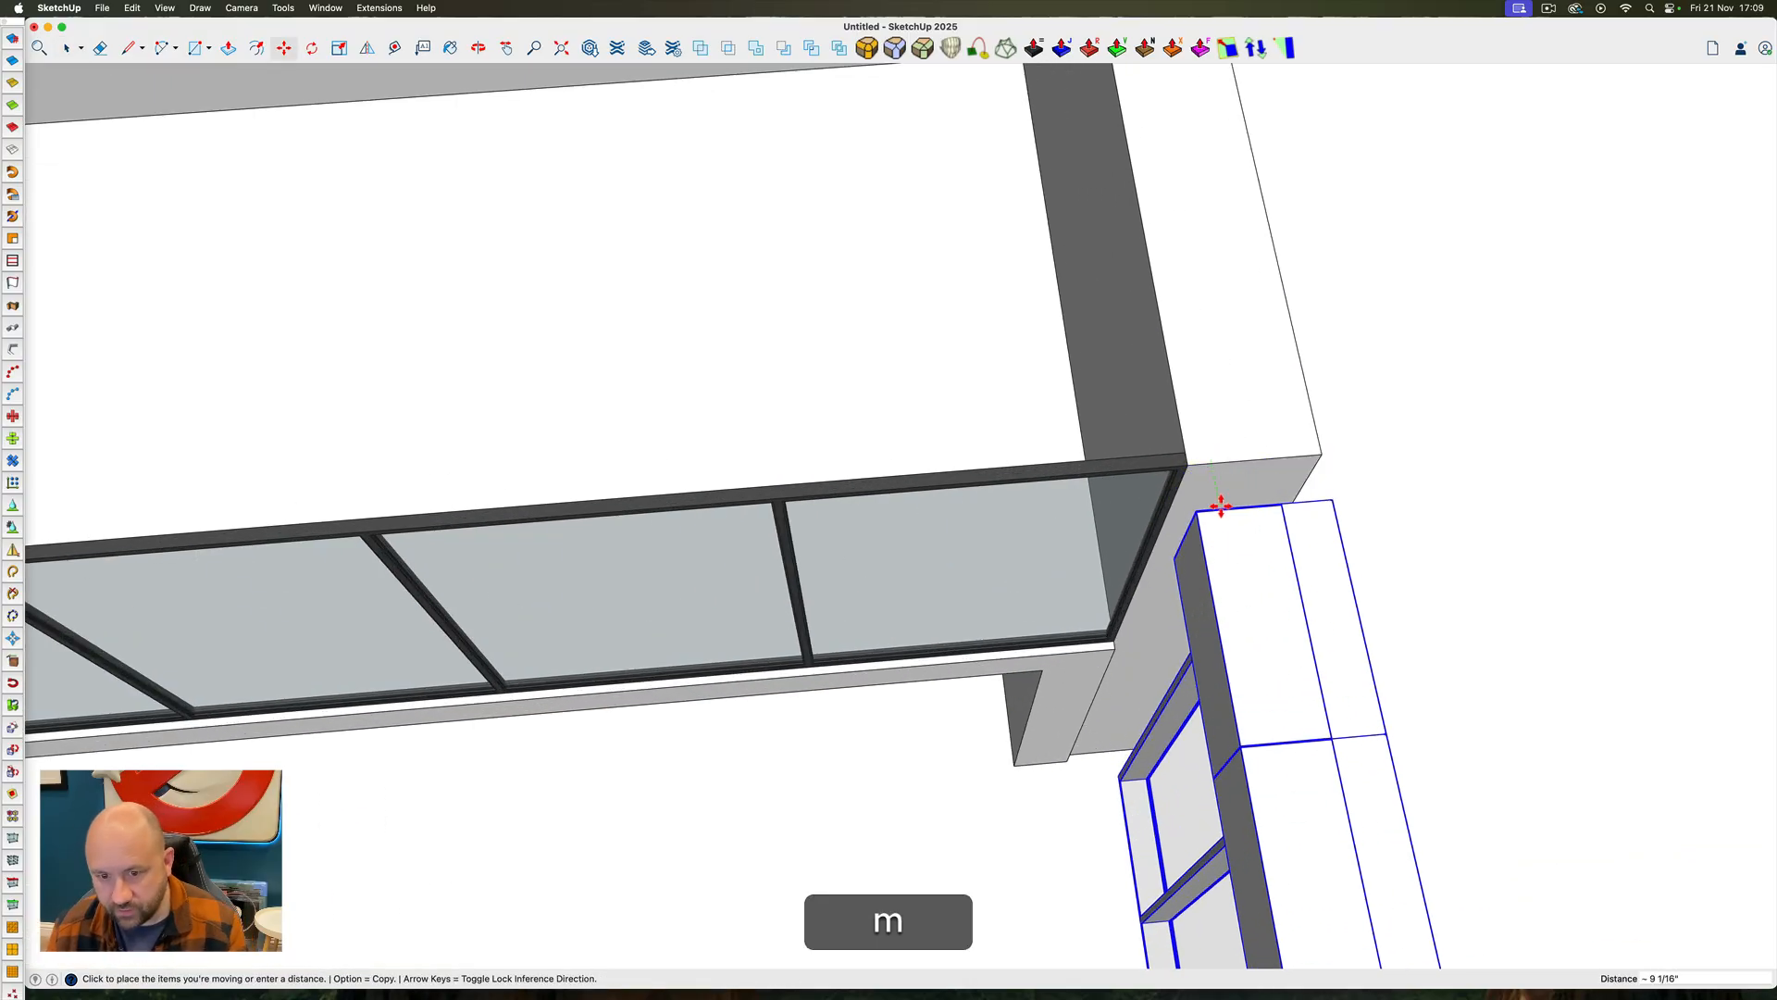
pyautogui.press('space')
# Bring the return wall's end face flush with the balcony beam in the merged wall group and erase the leftover seam edge
pyautogui.click(1125, 673)
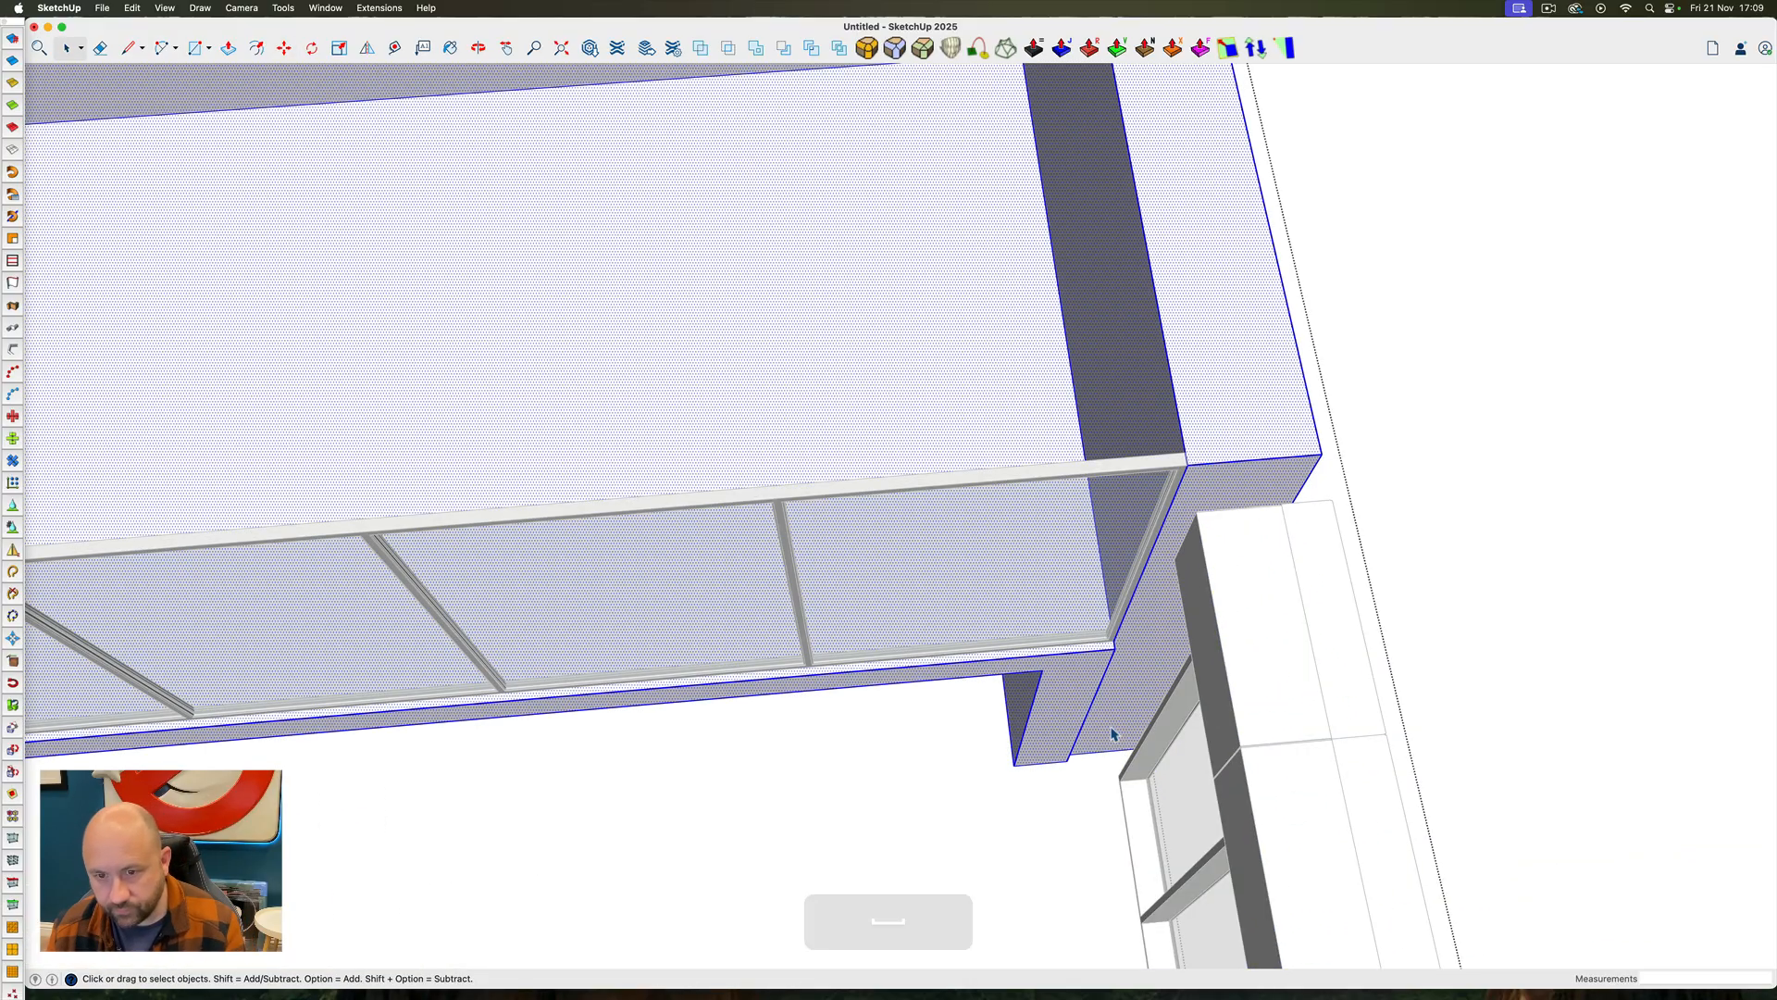
pyautogui.press('p')
pyautogui.press('space')
pyautogui.press('e')
pyautogui.click(1099, 688)
pyautogui.press('space')
pyautogui.press('Escape')
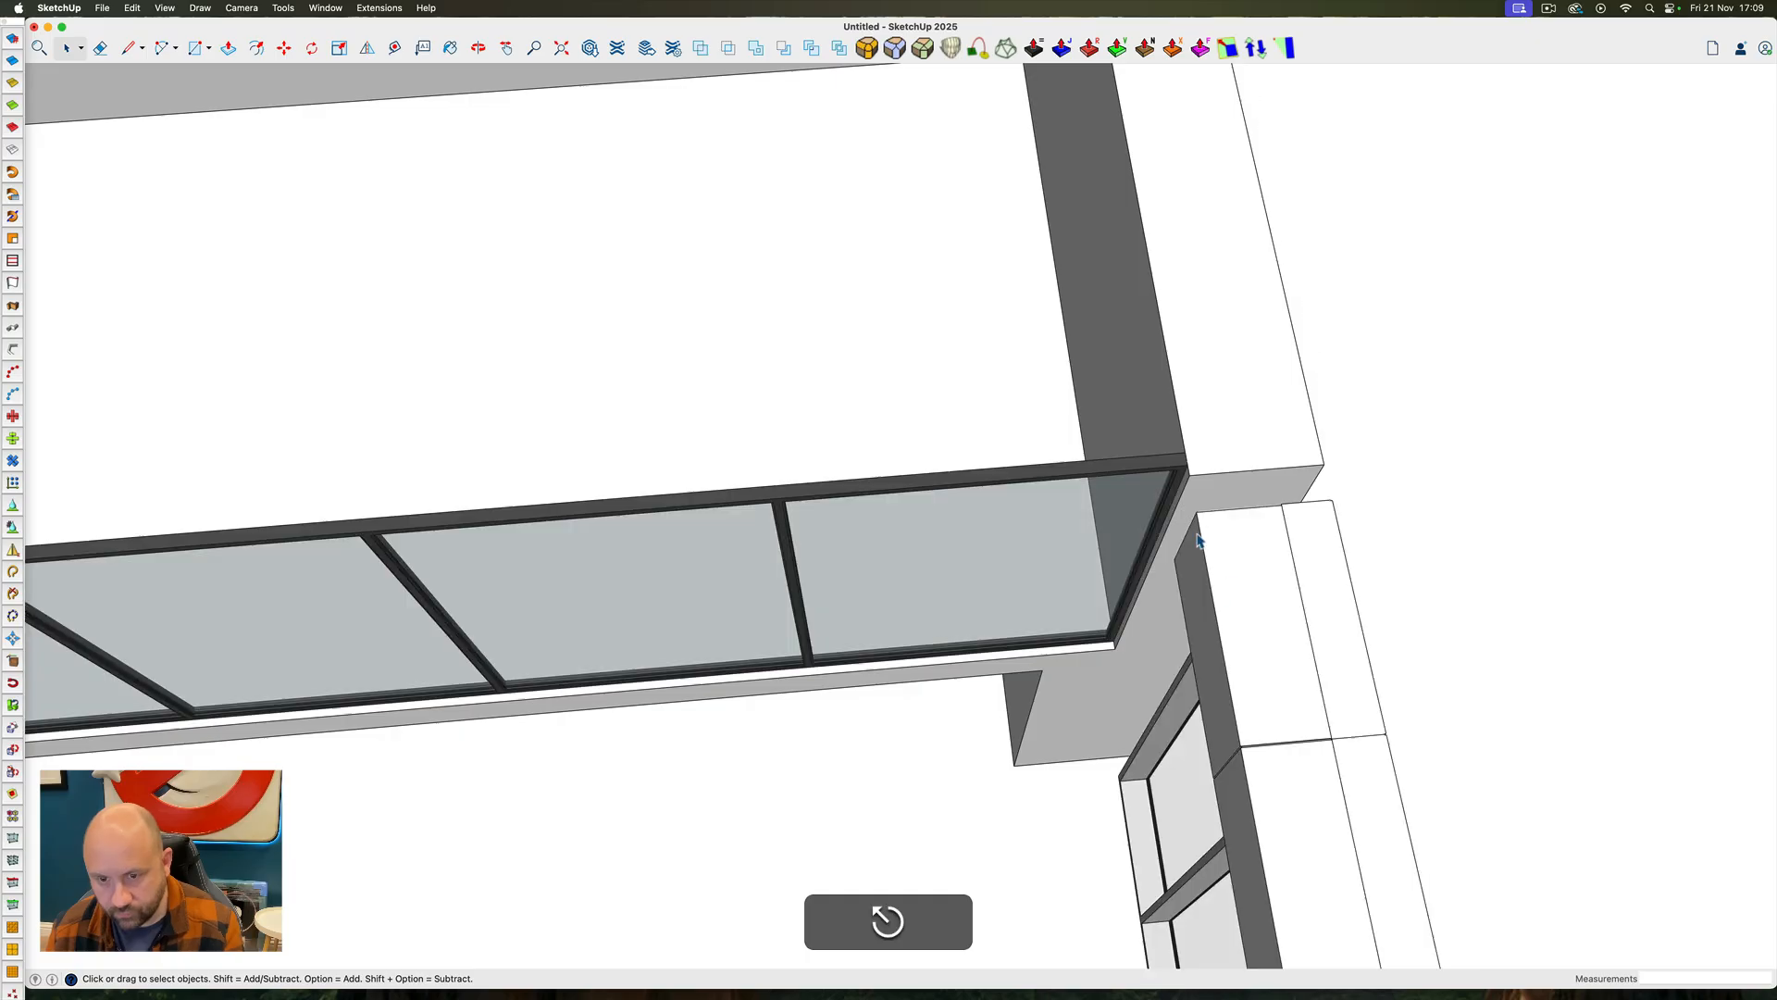
# Move the window wall and corner column back along the green axis until they meet the return wall's end
pyautogui.scroll(-6, 1124, 458)
pyautogui.moveTo(1092, 424)
pyautogui.mouseDown()
pyautogui.moveTo(1260, 879)
pyautogui.moveTo(1306, 920)
pyautogui.mouseUp()
pyautogui.scroll(5, 1134, 474)
pyautogui.press('m')
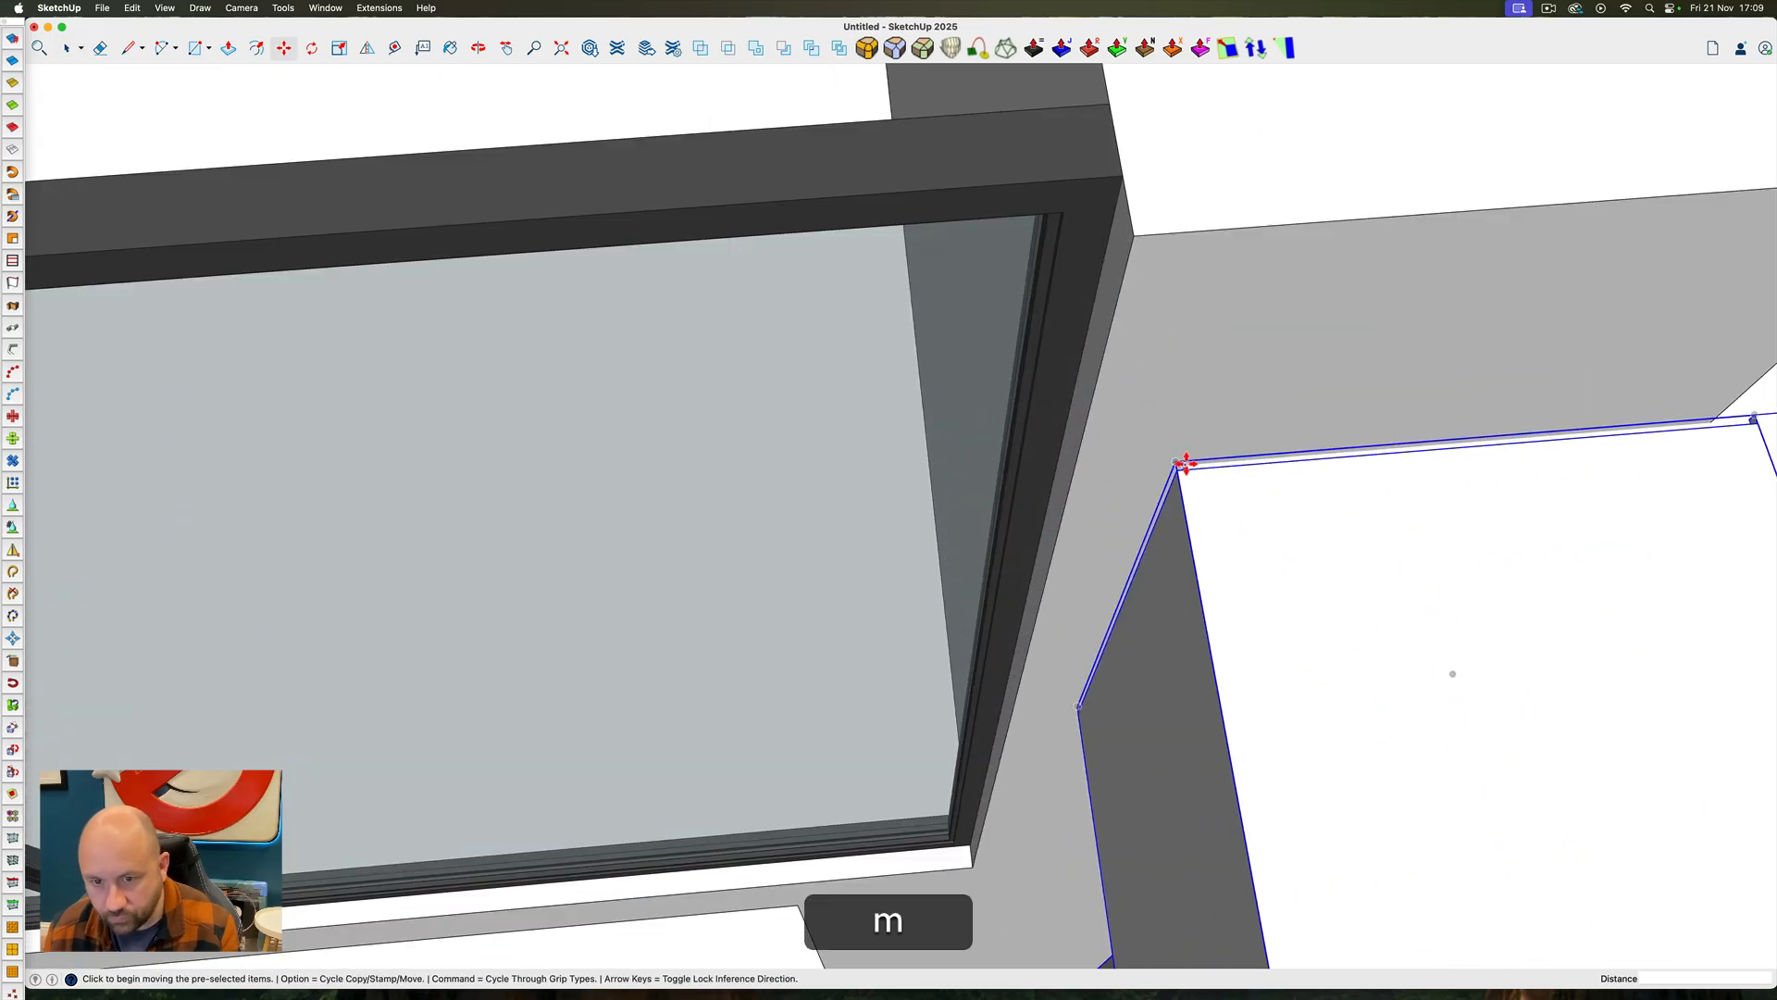
pyautogui.scroll(2, 1184, 465)
pyautogui.click(1165, 467)
pyautogui.press('Left')
pyautogui.scroll(-5, 1126, 329)
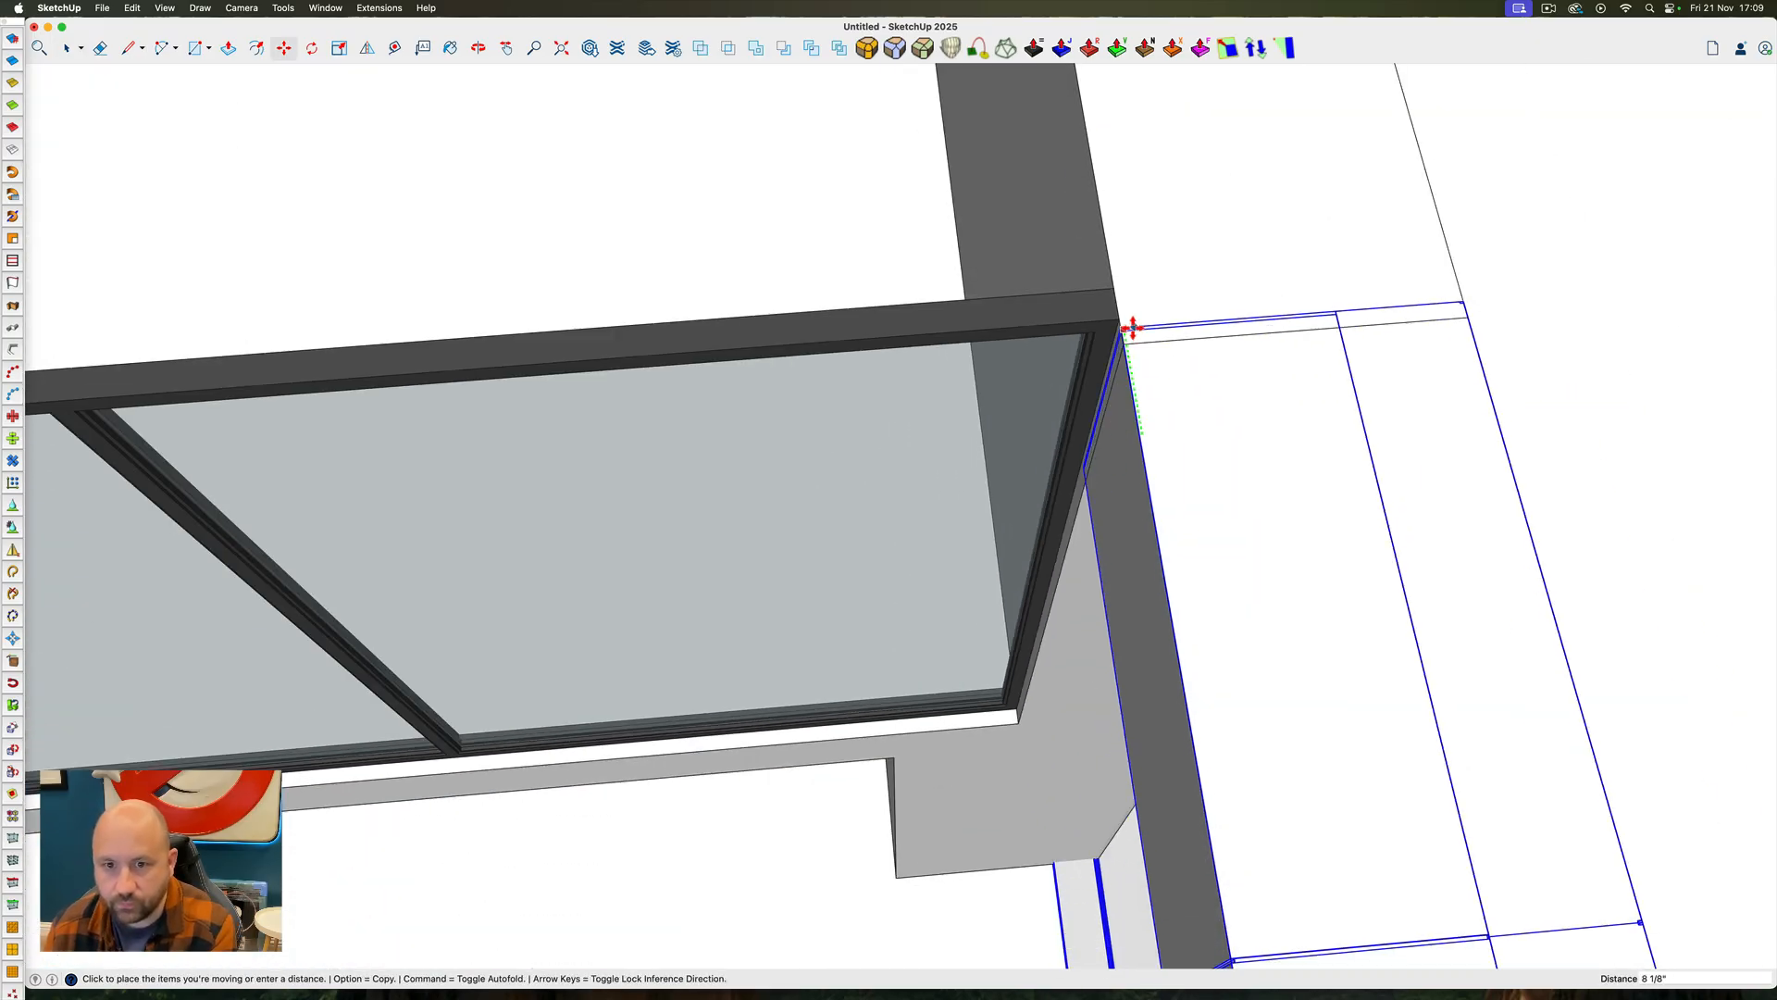
pyautogui.scroll(3, 1122, 343)
pyautogui.click(1114, 339)
pyautogui.press('space')
# Push/pull the corner column's outer face in line with the floor slab's front edge and leave the group
pyautogui.scroll(-8, 1026, 322)
pyautogui.keyDown('ctrl'); pyautogui.keyDown('super'); pyautogui.moveTo(1028, 324); pyautogui.dragTo(1591, 286); pyautogui.keyUp('super'); pyautogui.keyUp('ctrl')
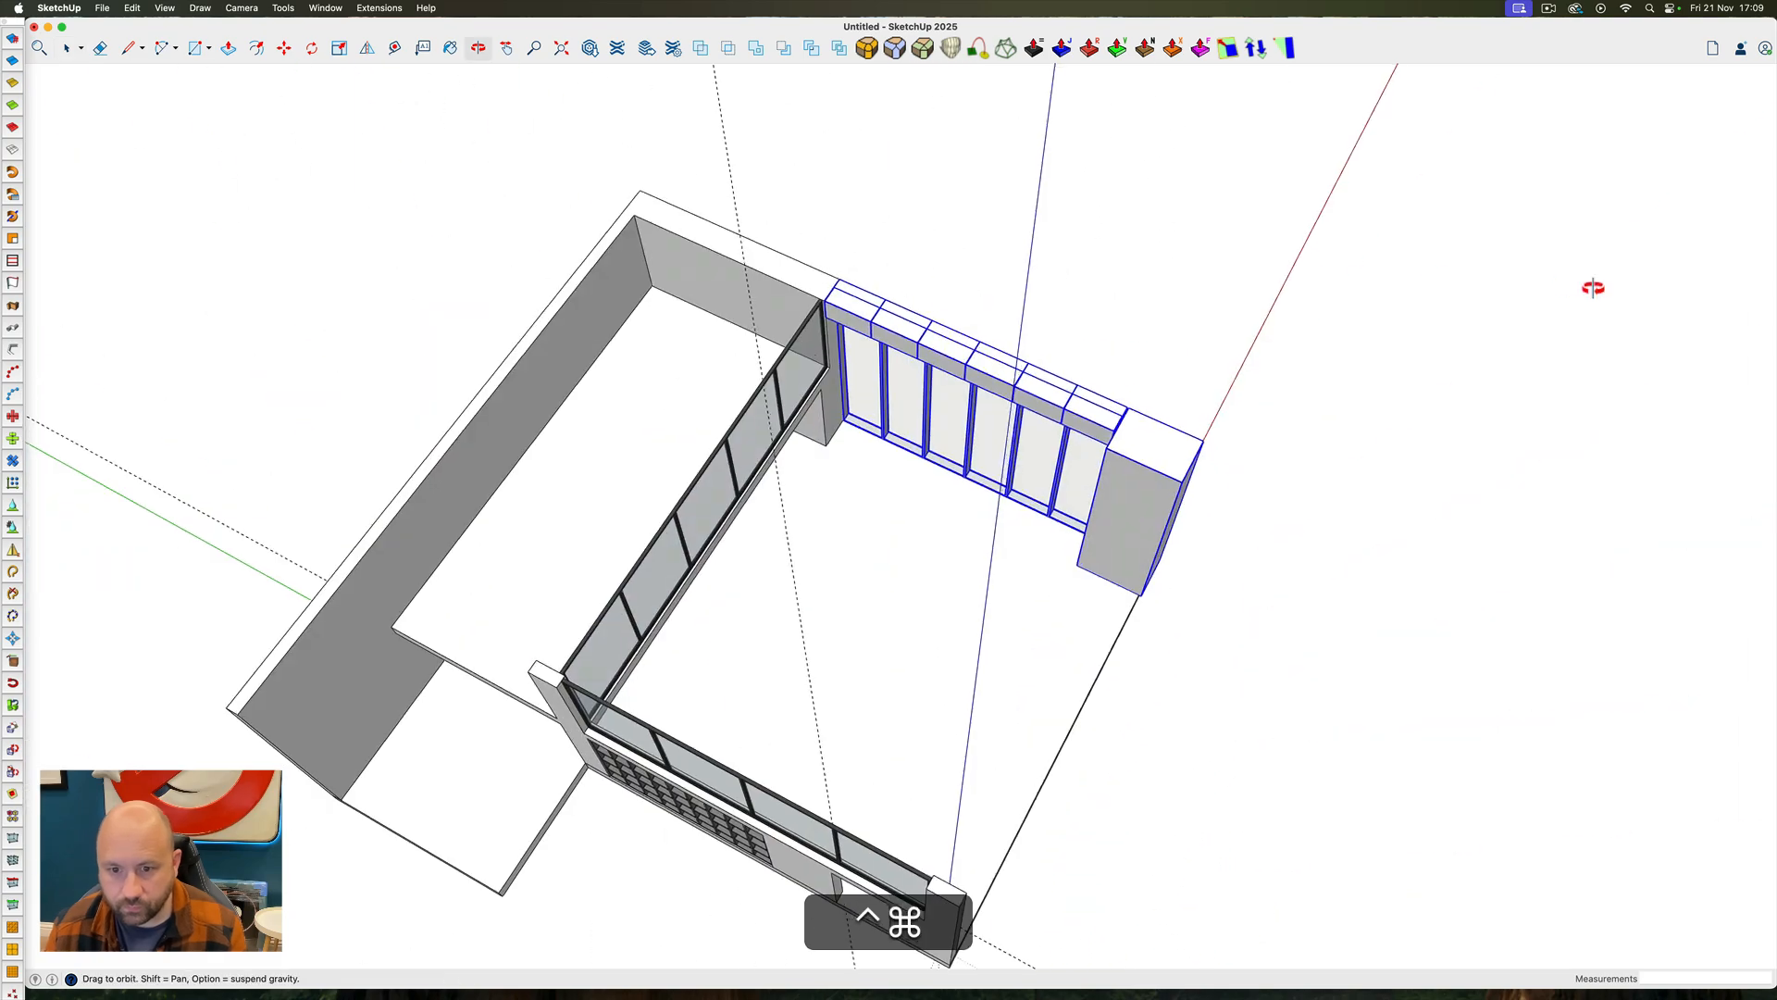
pyautogui.press('space')
pyautogui.scroll(5, 1138, 518)
pyautogui.doubleClick(1130, 417)
pyautogui.keyDown('ctrl'); pyautogui.keyDown('super'); pyautogui.moveTo(1130, 416); pyautogui.dragTo(972, 563); pyautogui.keyUp('super'); pyautogui.keyUp('ctrl')
pyautogui.press('p')
pyautogui.click(1074, 602)
pyautogui.click(989, 754)
pyautogui.press('space')
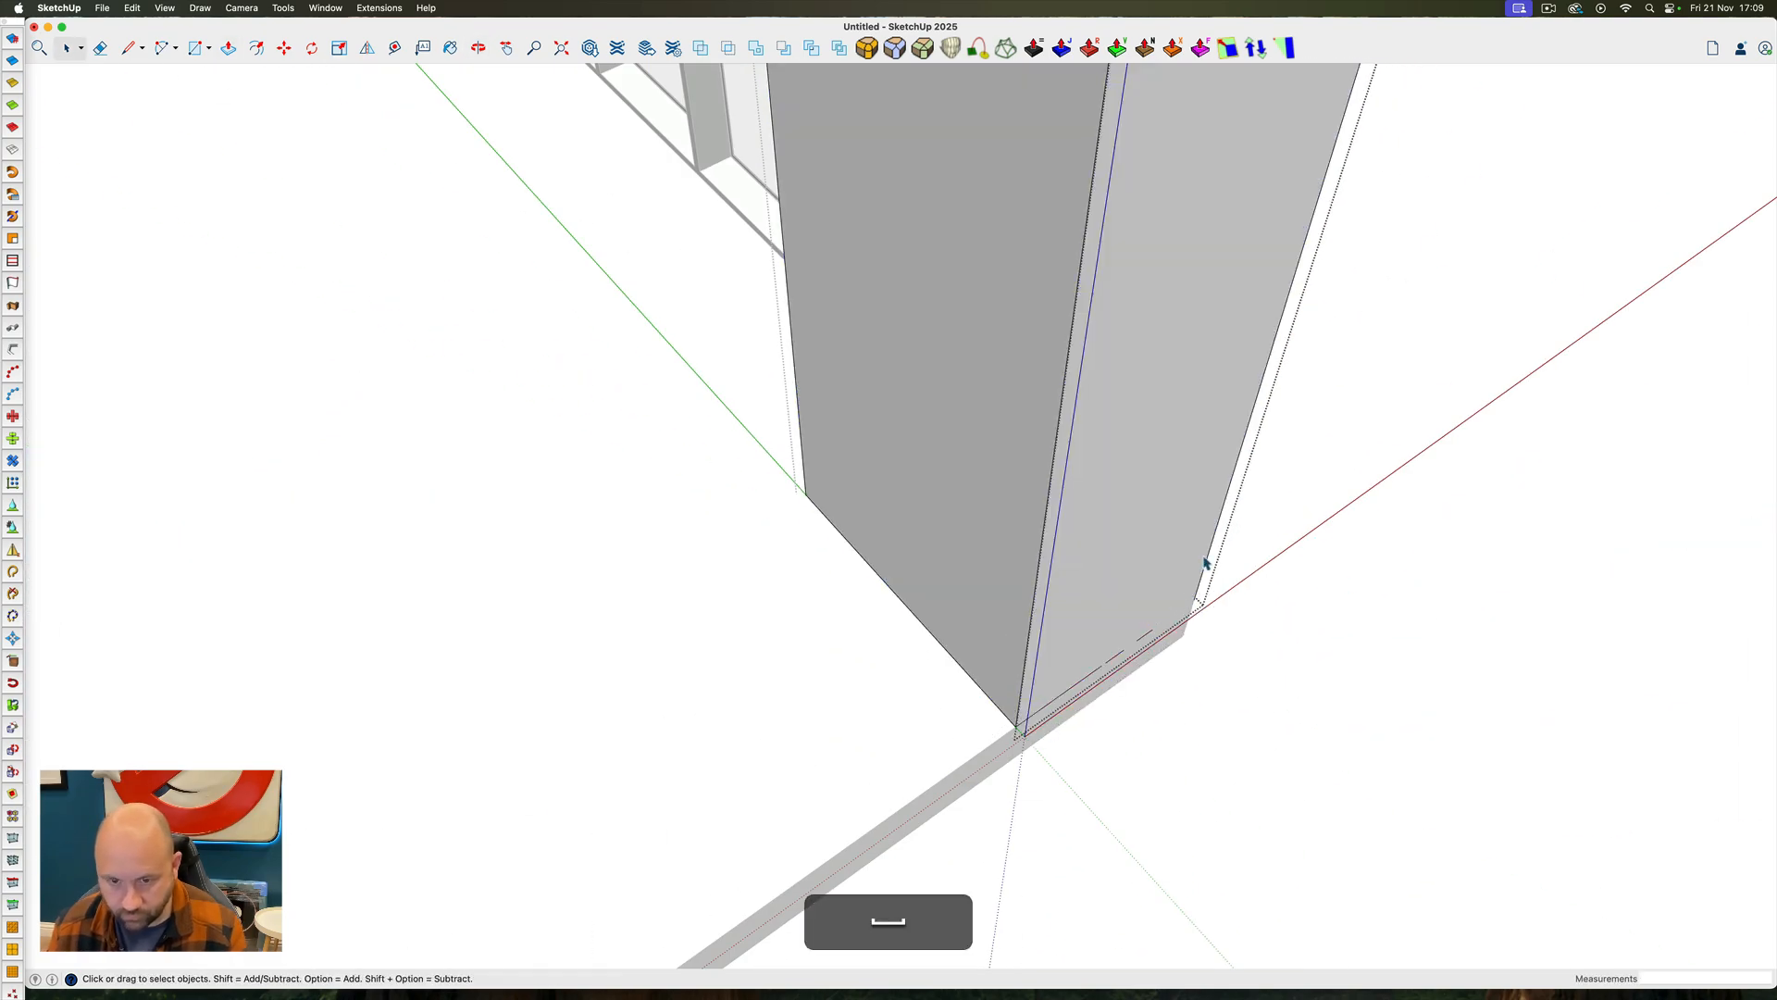
pyautogui.scroll(-10, 1206, 563)
pyautogui.keyDown('ctrl'); pyautogui.keyDown('super'); pyautogui.moveTo(1206, 562); pyautogui.dragTo(988, 369); pyautogui.keyUp('super'); pyautogui.keyUp('ctrl')
pyautogui.press('ctrl+shift+super+e')
pyautogui.press('Escape')
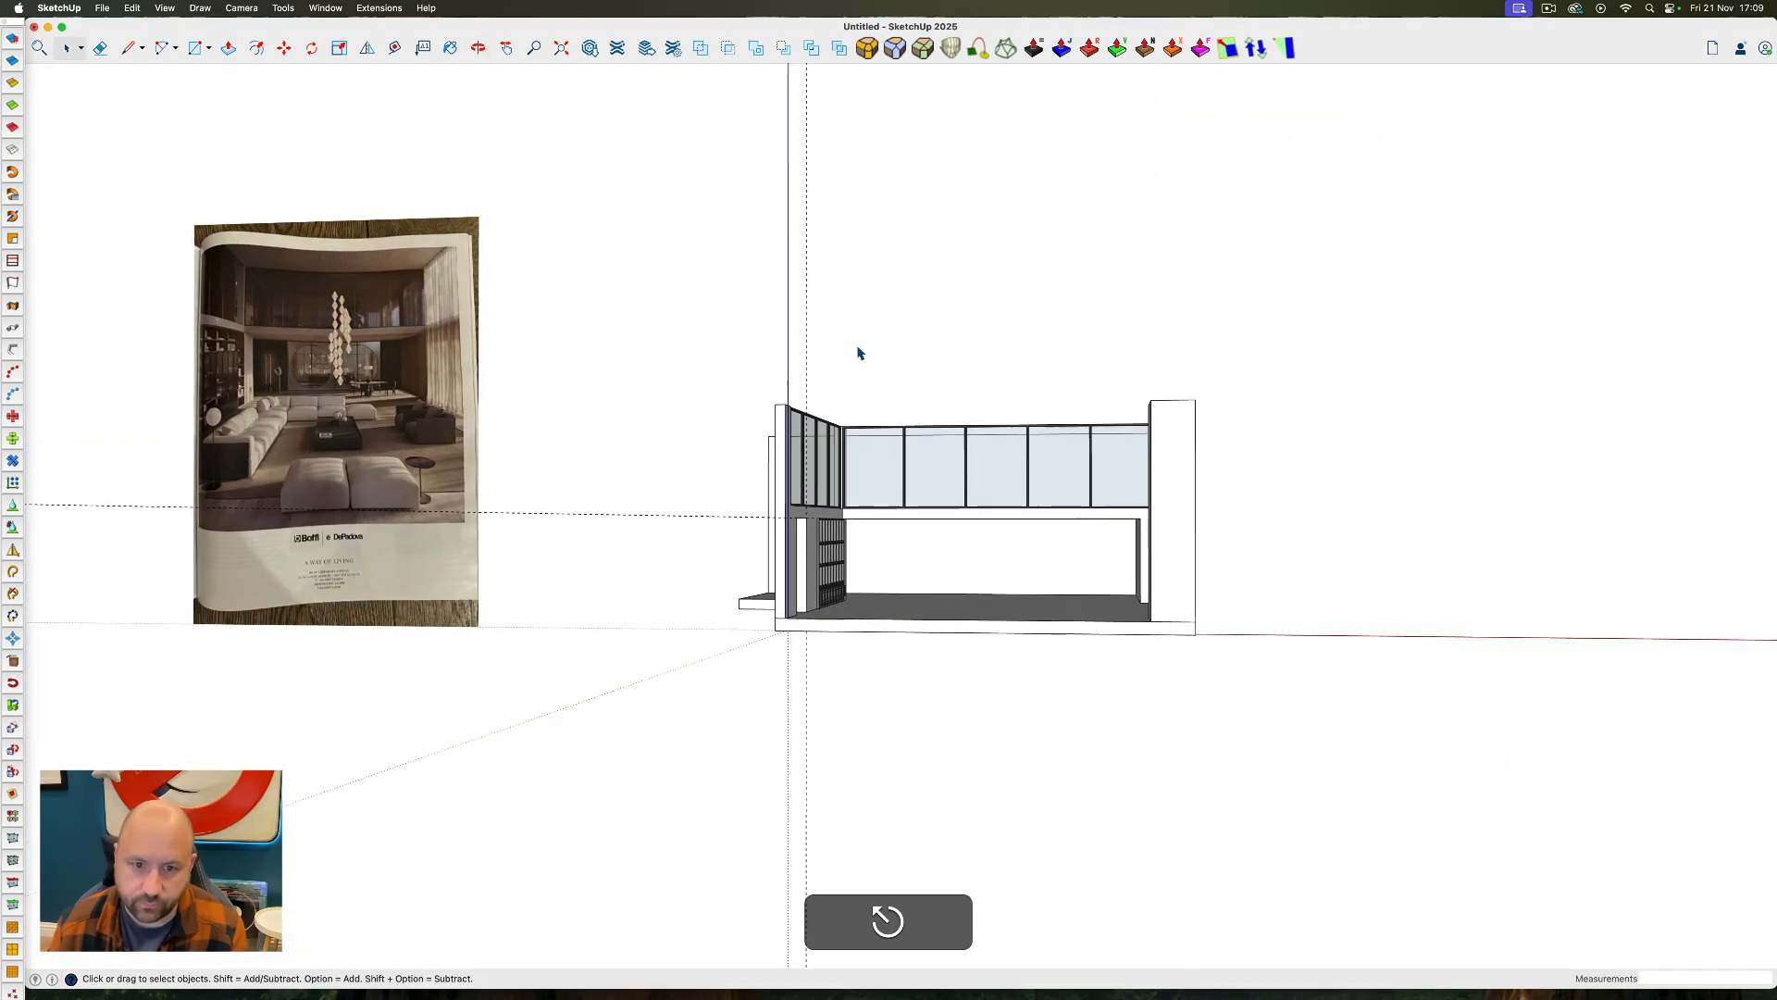
# Delete all guides and unhide the roof and floor slabs
pyautogui.click(132, 10)
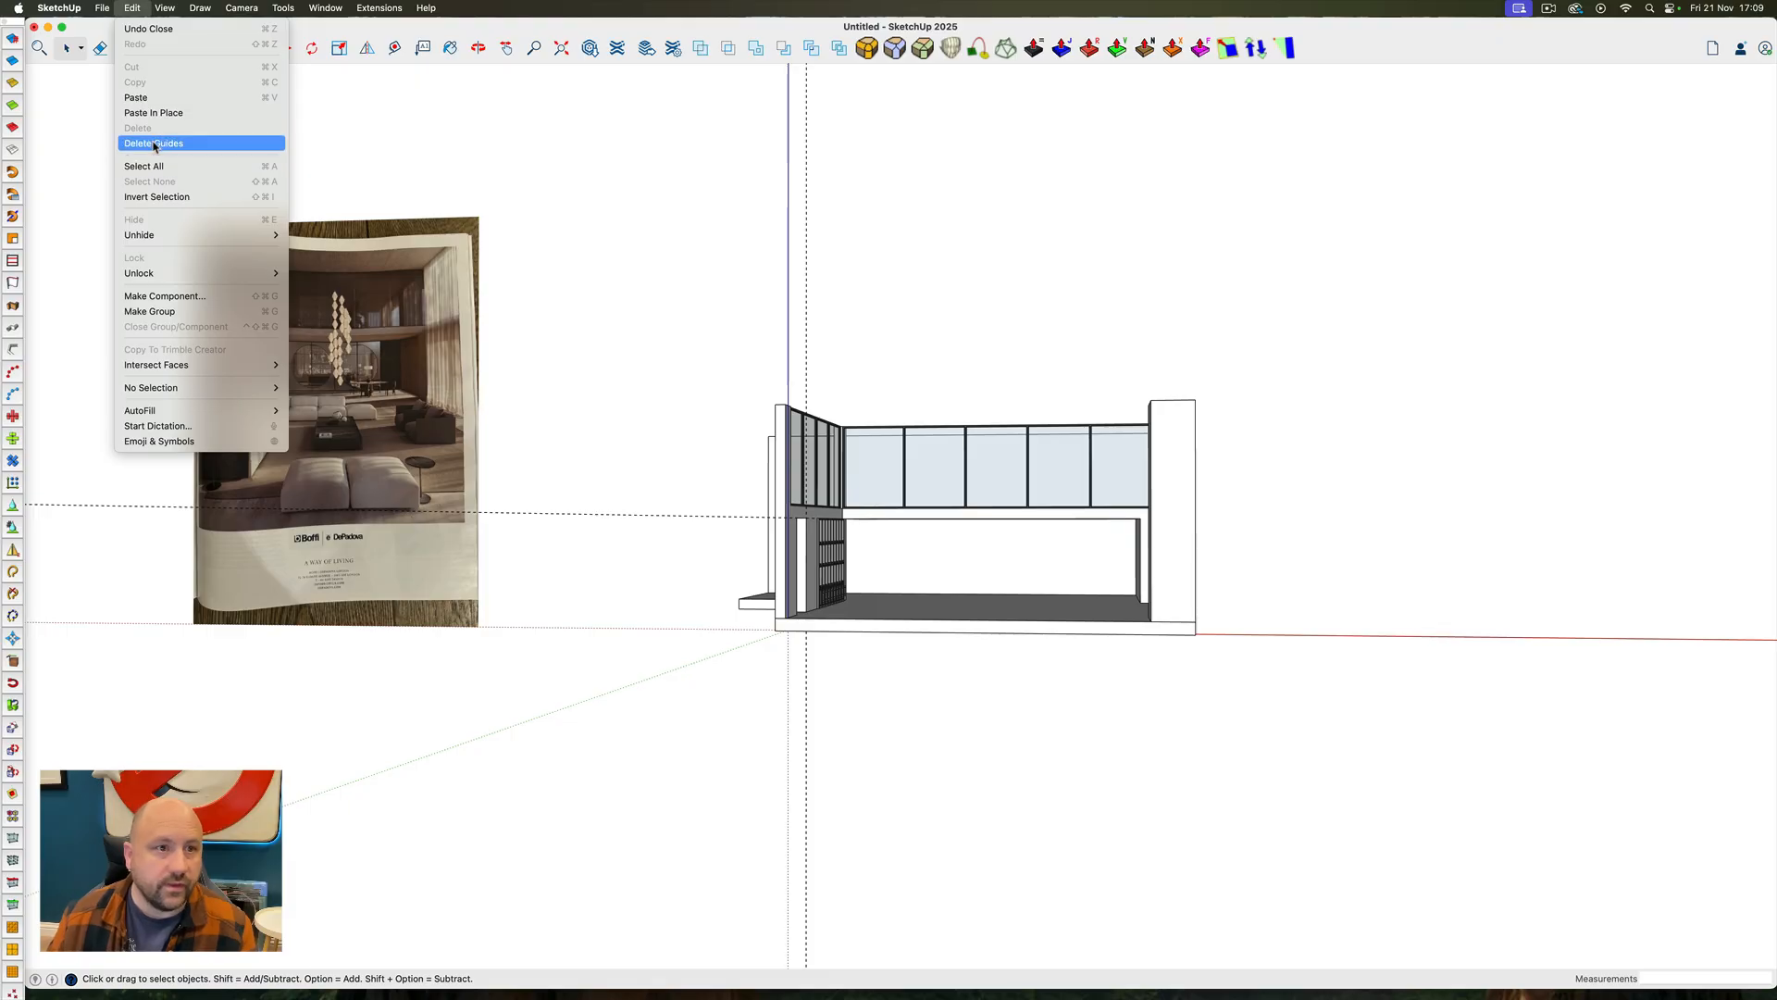
pyautogui.click(157, 145)
pyautogui.press('shift+super+e')
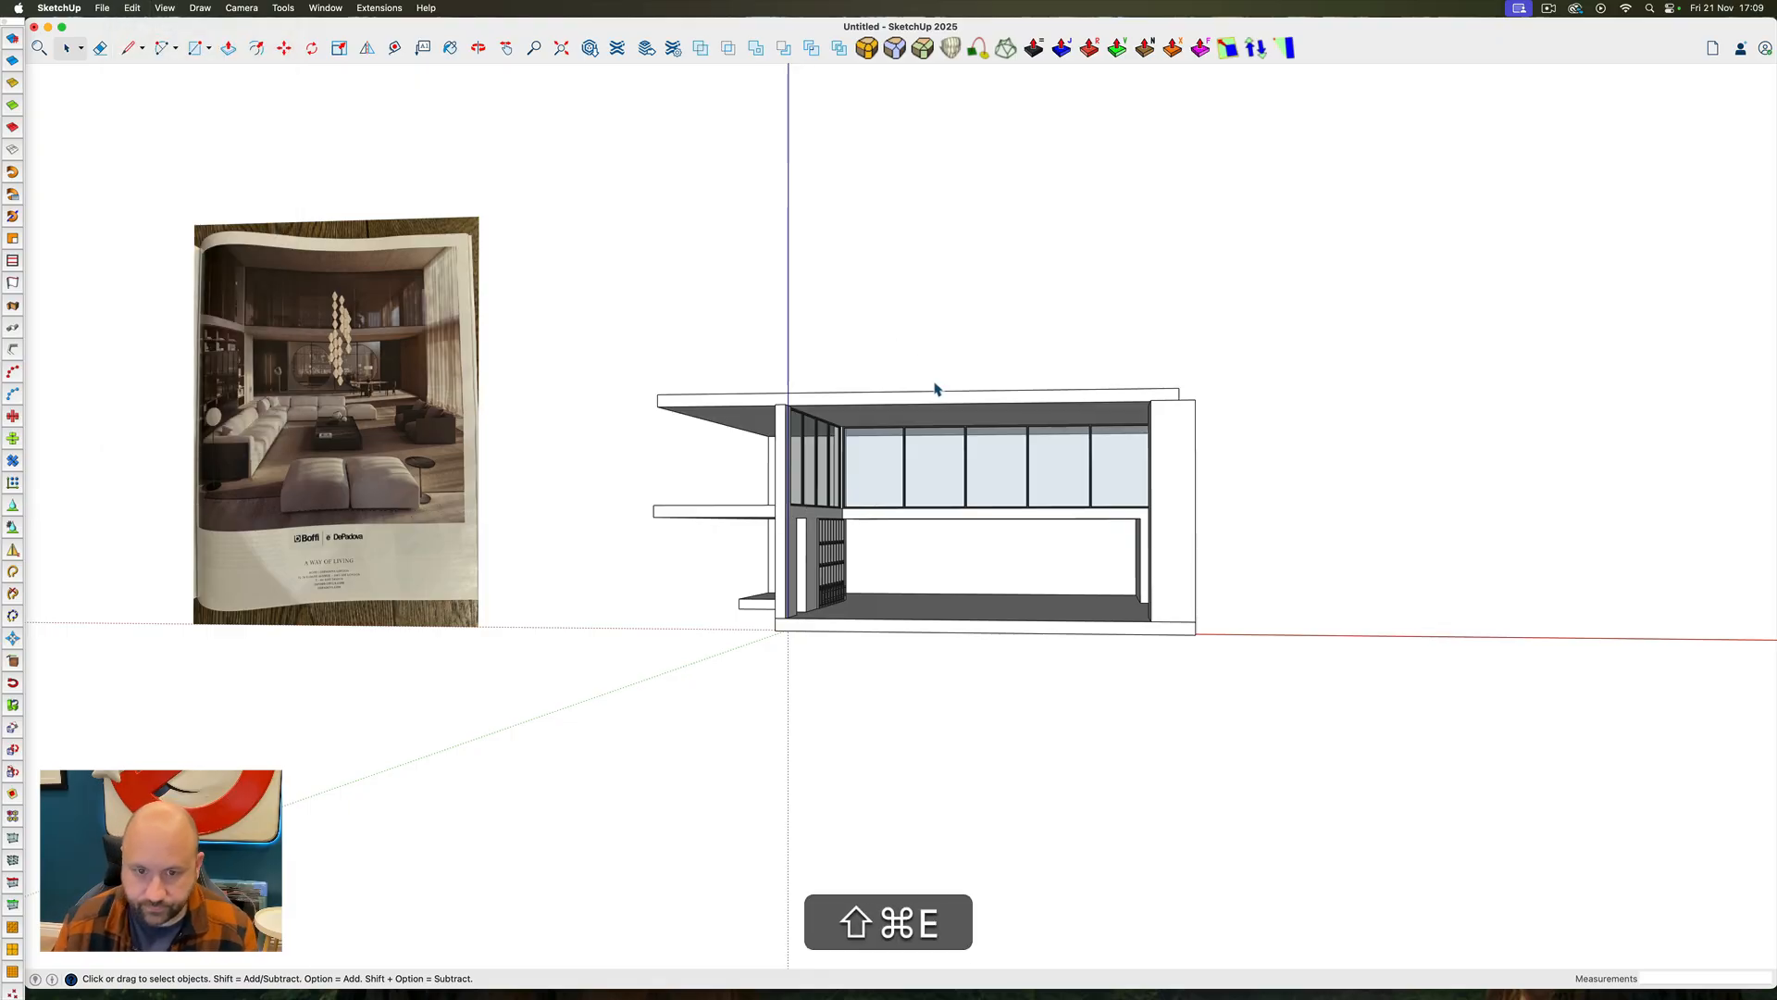
# View the room from its open front with shadows turned on
pyautogui.keyDown('ctrl'); pyautogui.keyDown('super'); pyautogui.moveTo(946, 370); pyautogui.dragTo(990, 454); pyautogui.keyUp('super'); pyautogui.keyUp('ctrl')
pyautogui.scroll(8, 1022, 521)
pyautogui.keyDown('ctrl'); pyautogui.keyDown('super'); pyautogui.moveTo(1020, 516); pyautogui.dragTo(975, 460); pyautogui.keyUp('super'); pyautogui.keyUp('ctrl')
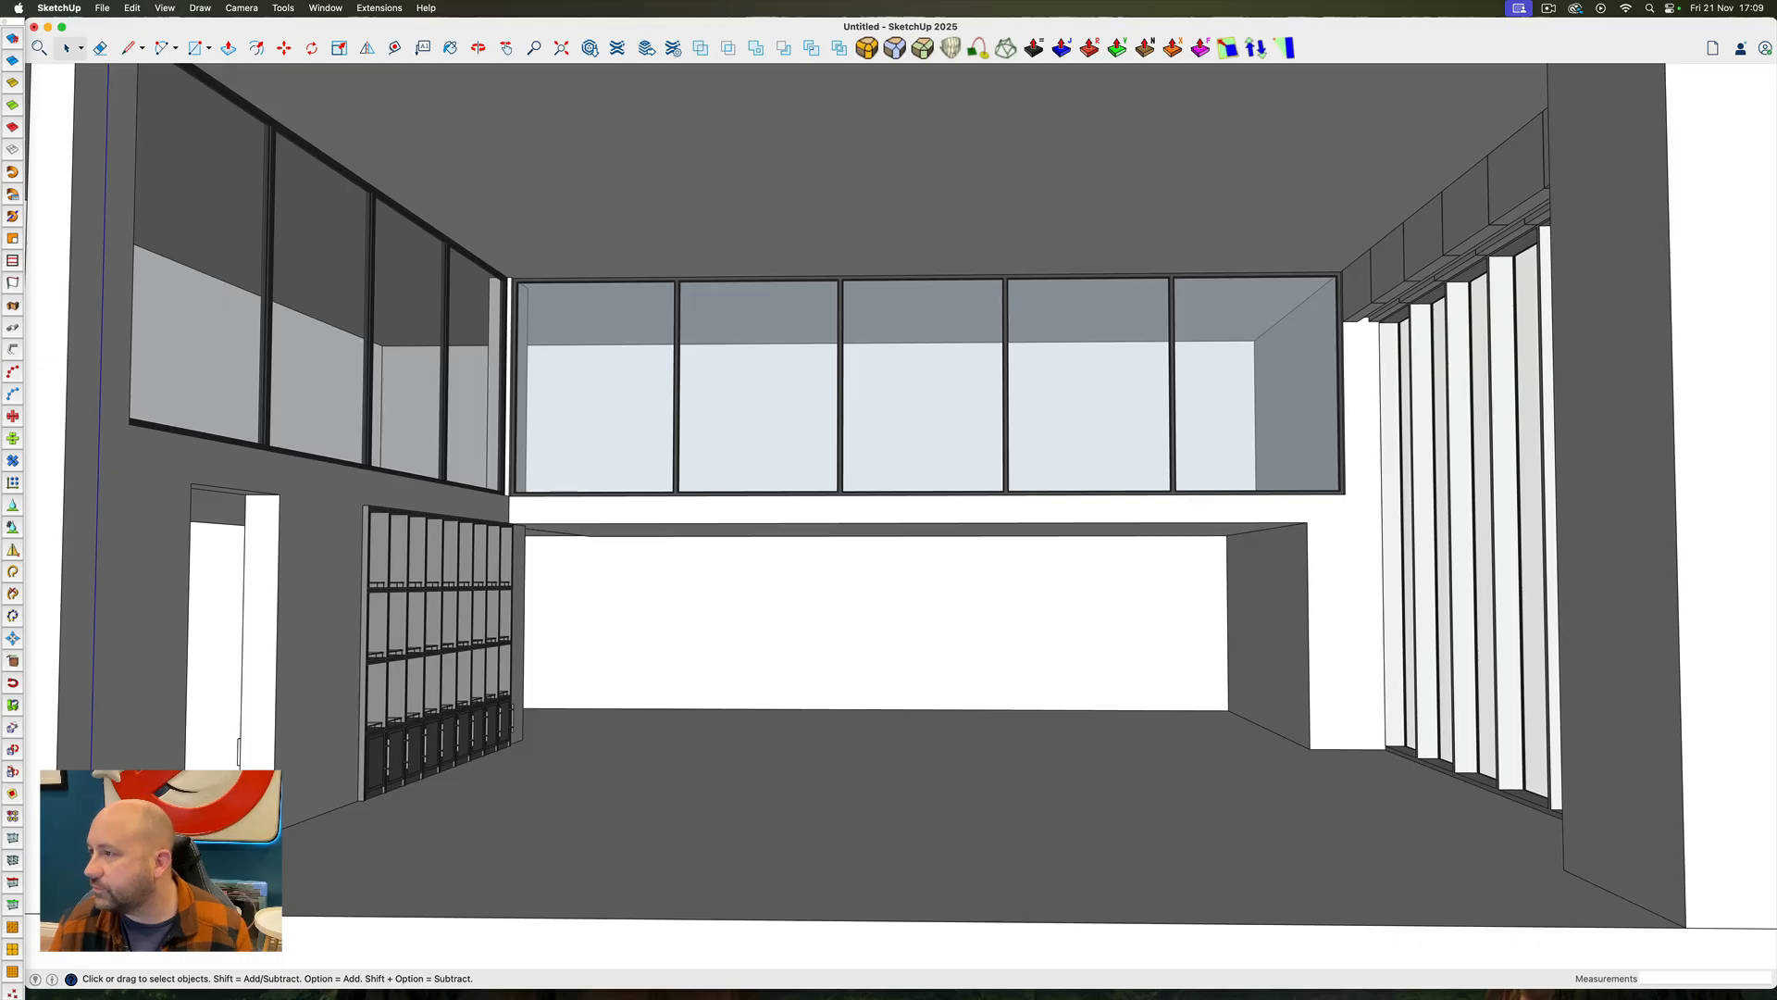
pyautogui.click(330, 6)
pyautogui.click(362, 388)
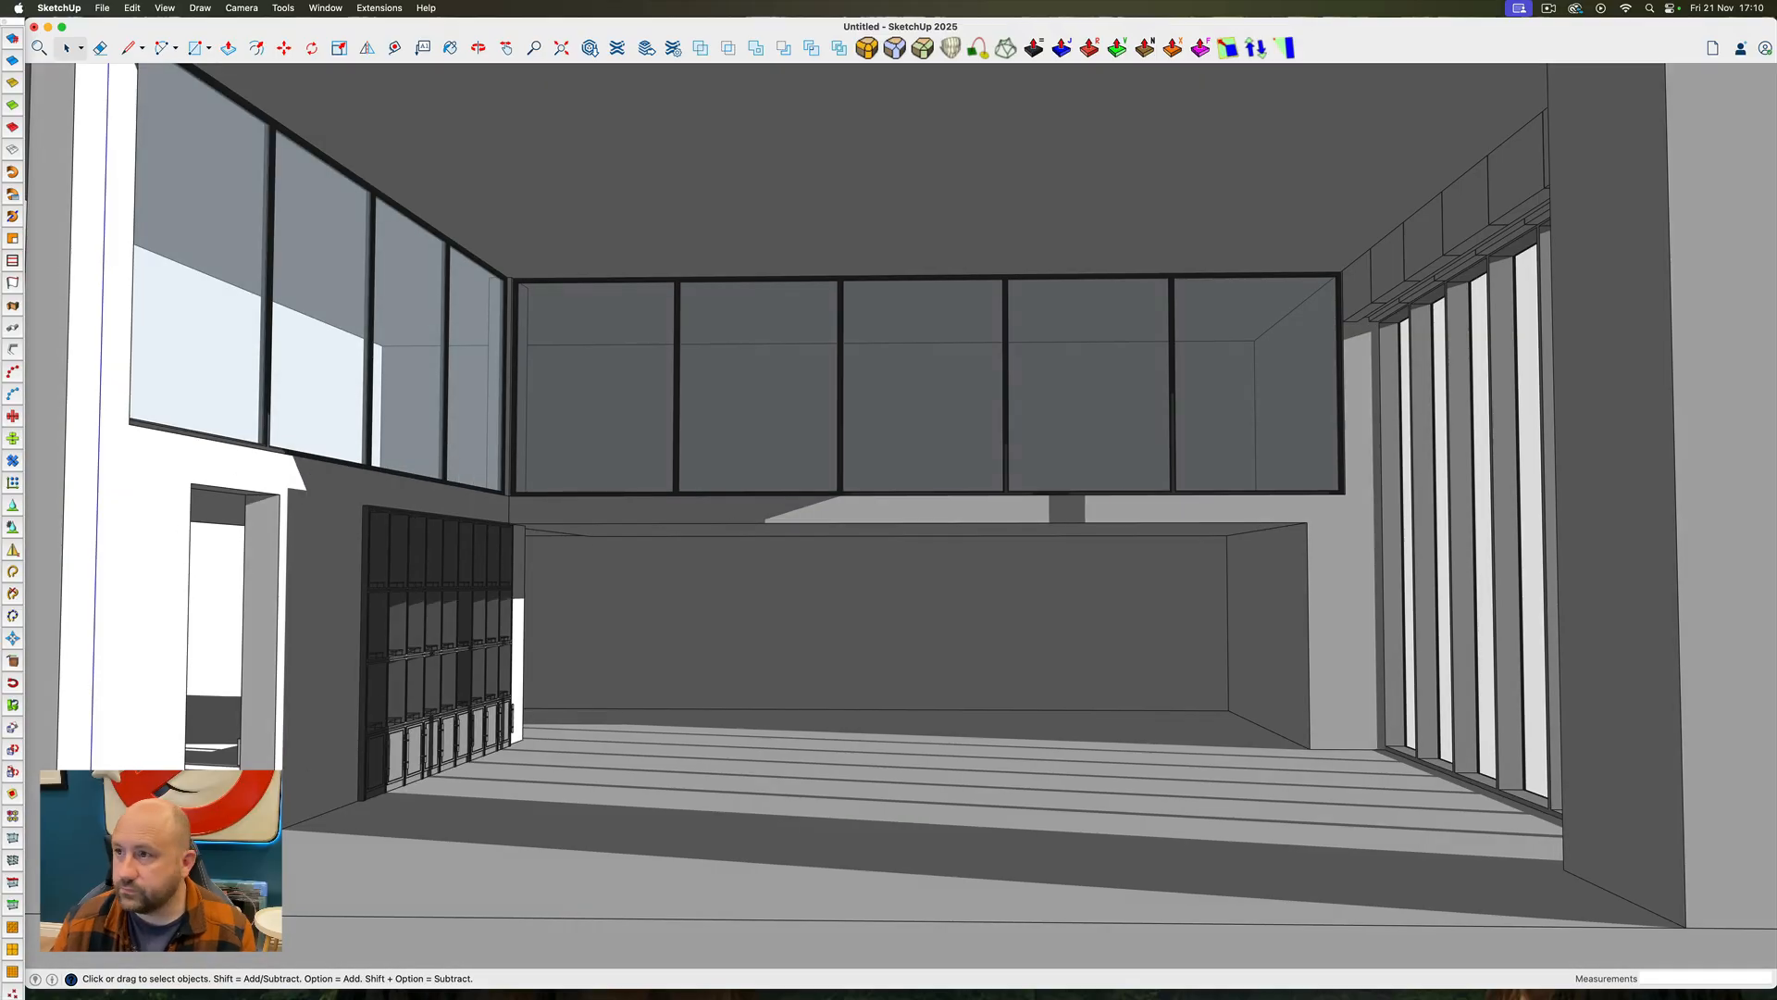
# Compare the magazine reference image with the model, focusing on the back wall and dining area beneath the balcony
pyautogui.scroll(-10, 762, 689)
pyautogui.scroll(3, 338, 555)
pyautogui.keyDown('ctrl'); pyautogui.keyDown('super'); pyautogui.moveTo(338, 532); pyautogui.dragTo(418, 566); pyautogui.keyUp('super'); pyautogui.keyUp('ctrl')
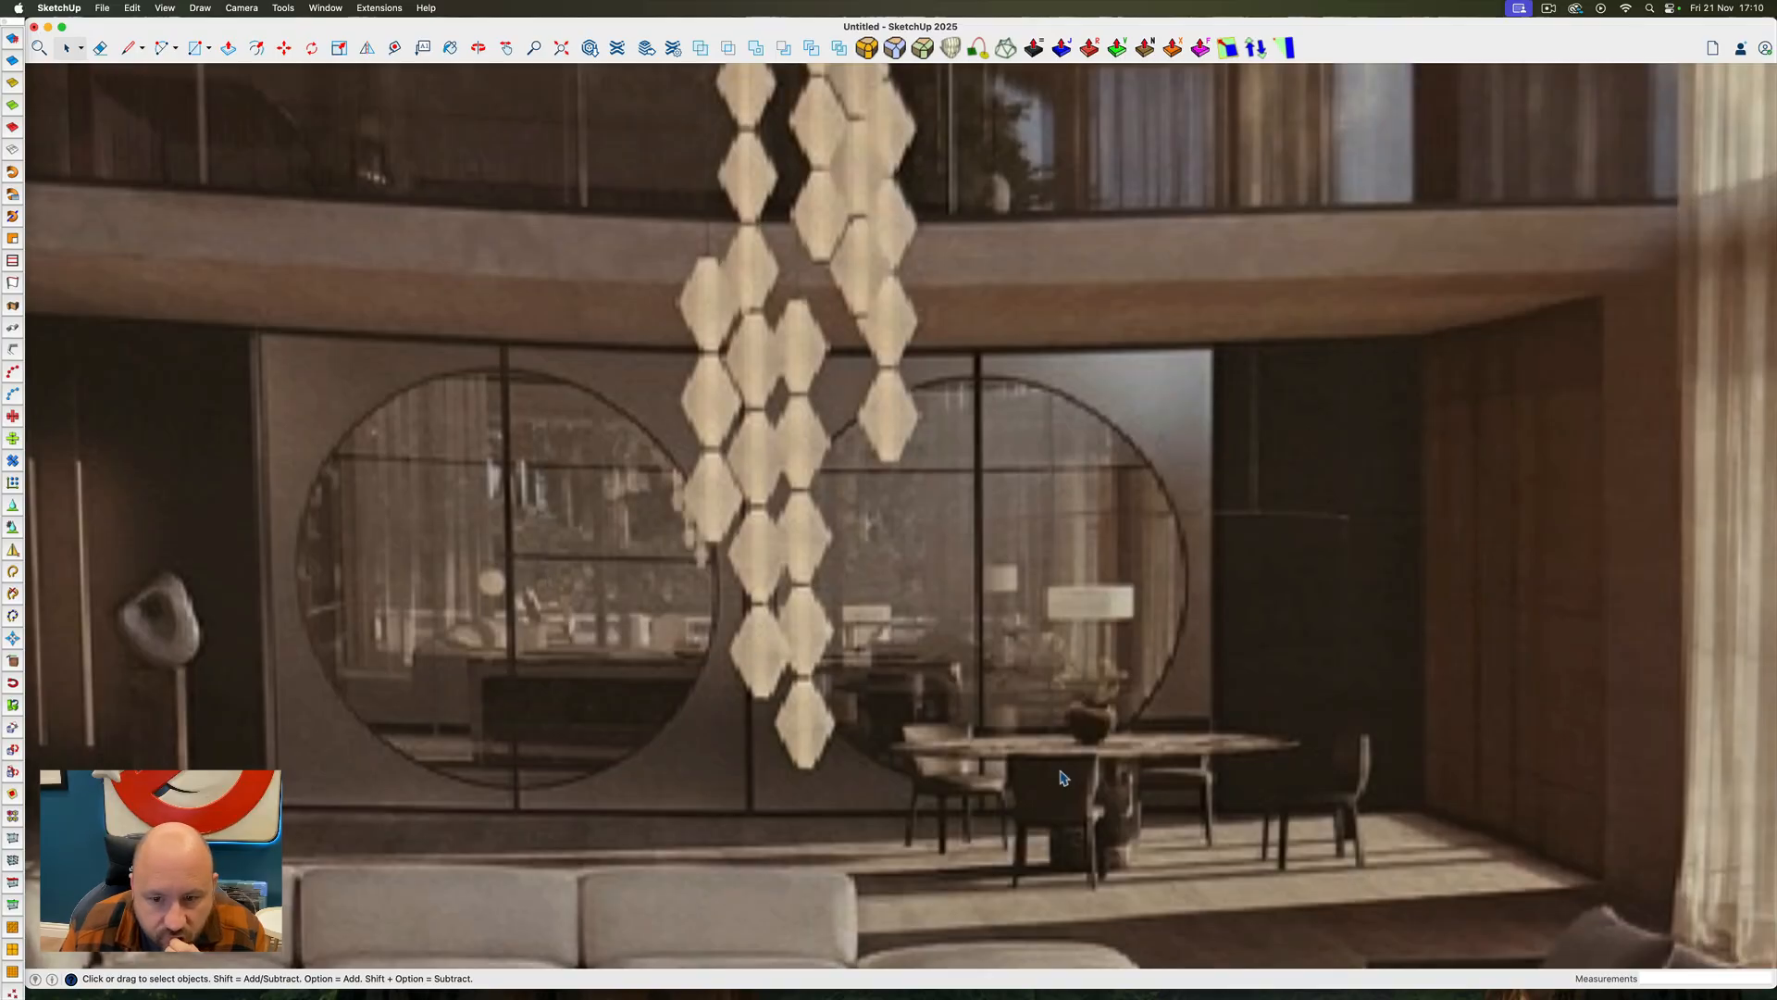
pyautogui.scroll(-3, 555, 637)
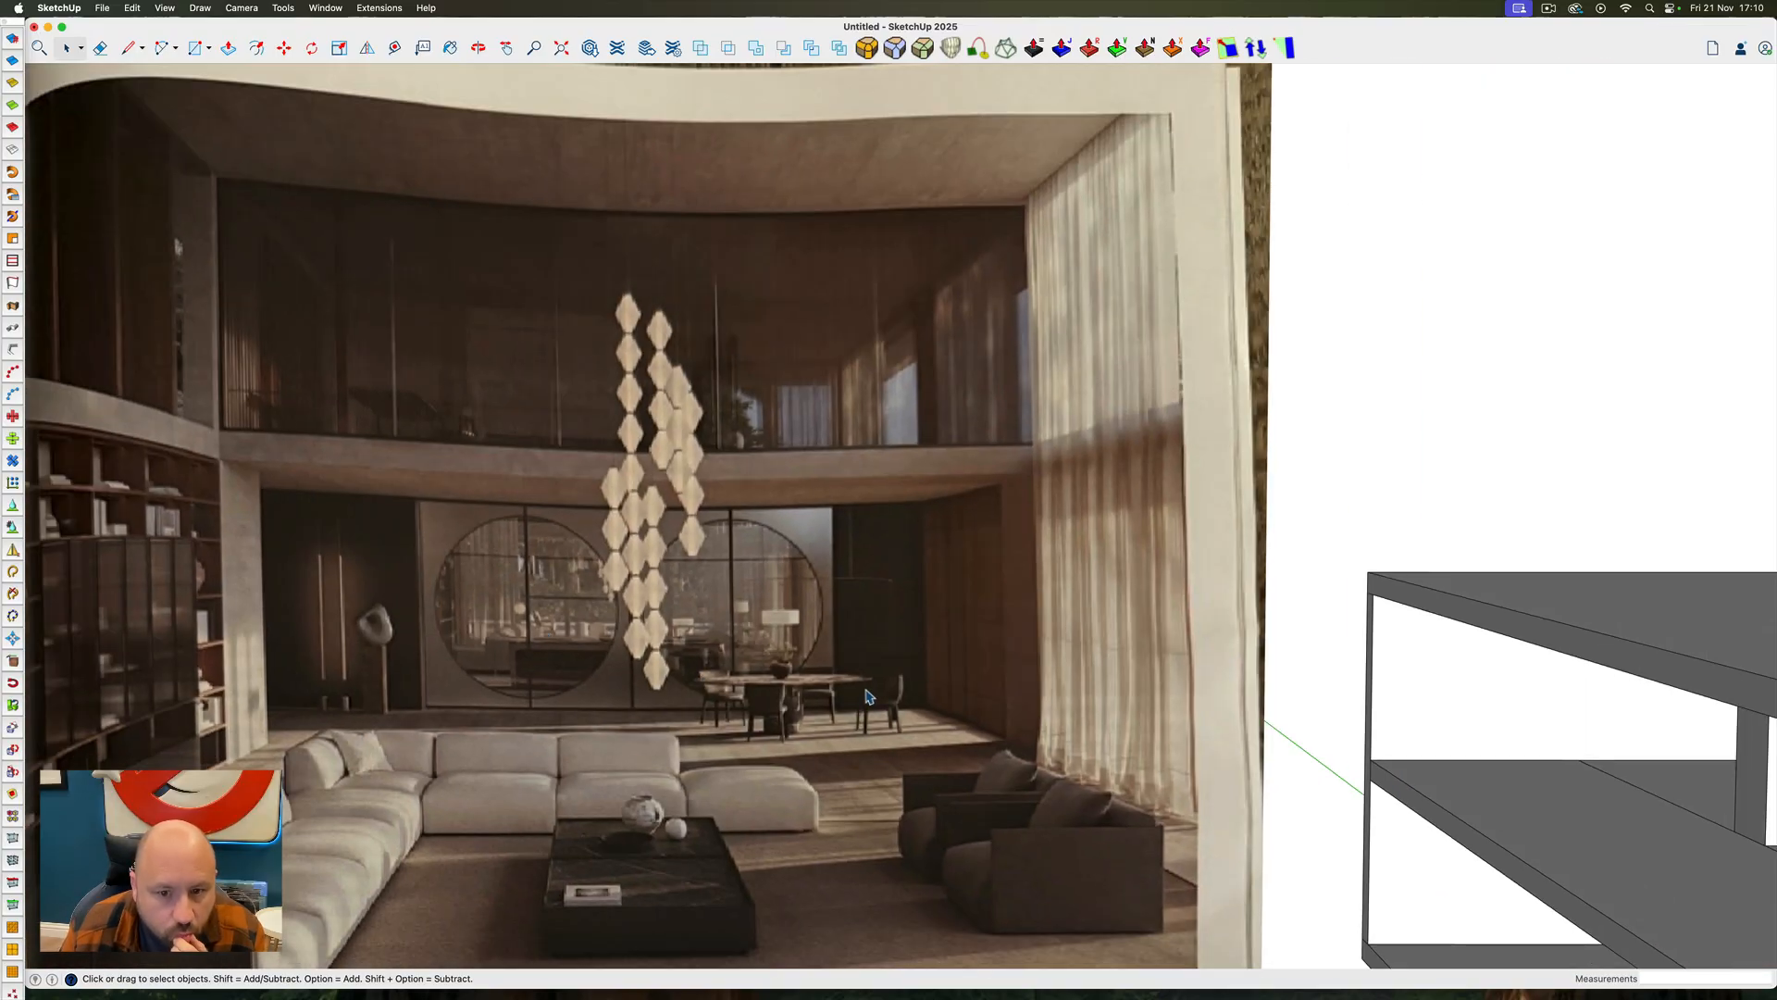
pyautogui.scroll(-10, 491, 457)
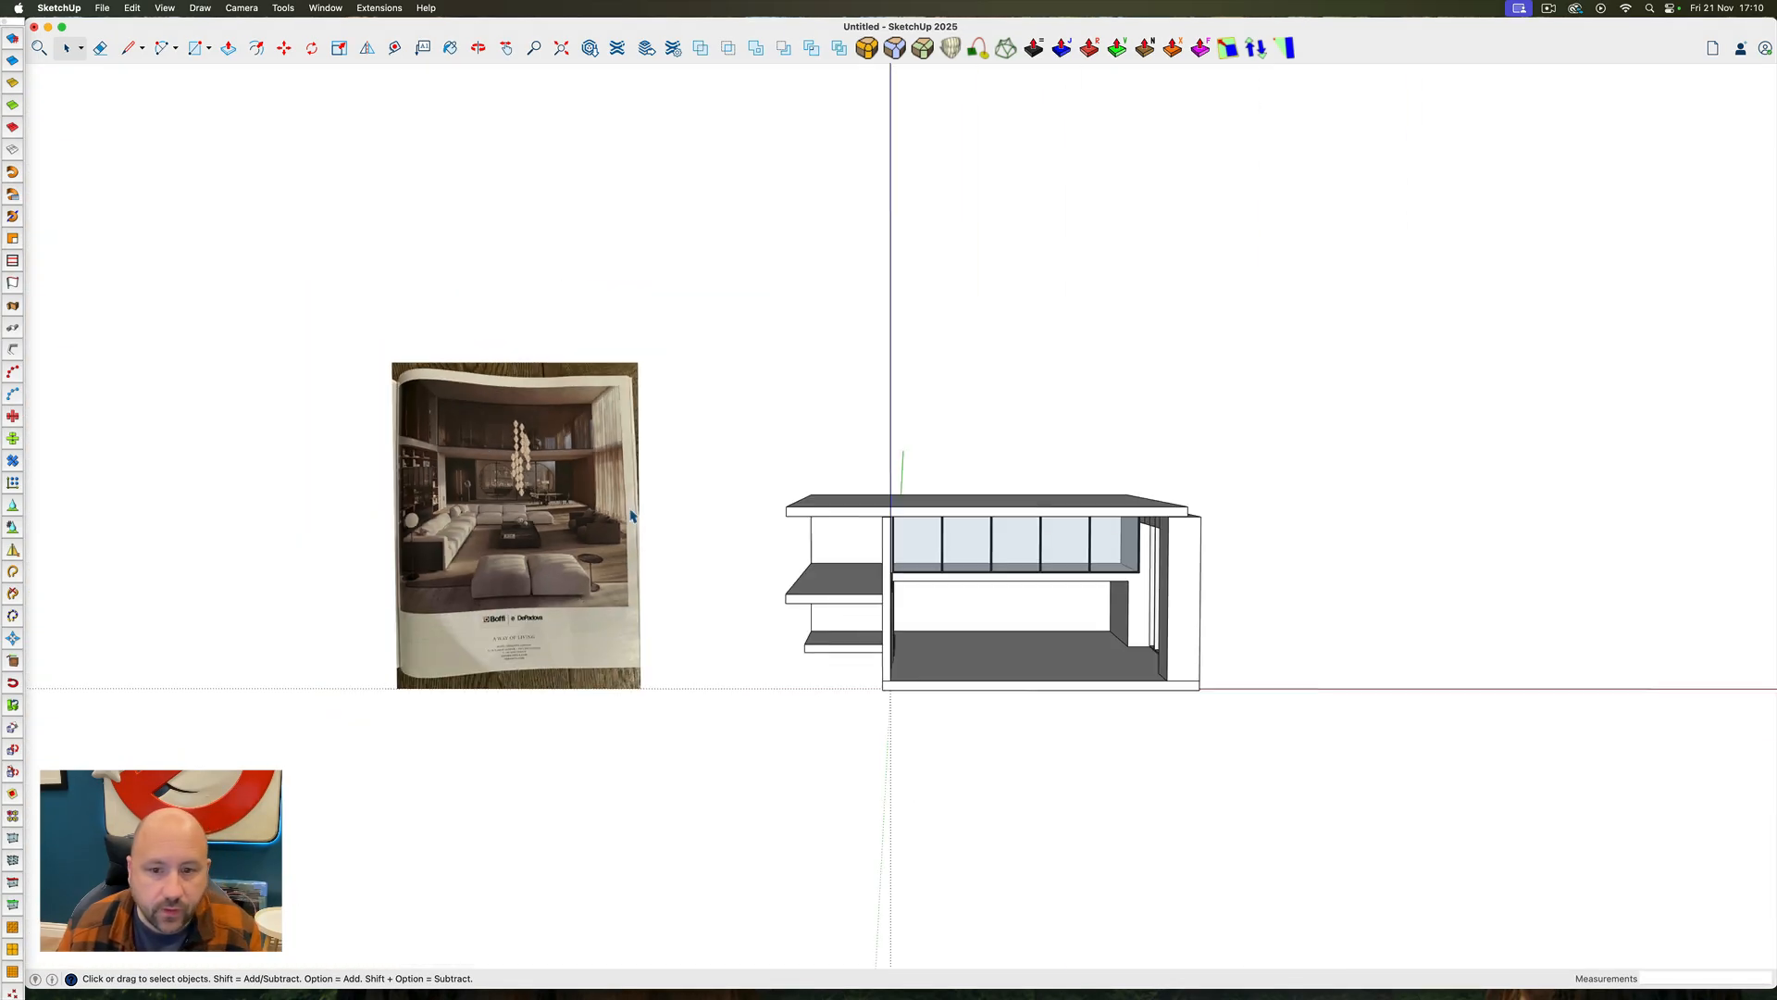
pyautogui.scroll(10, 1049, 595)
pyautogui.keyDown('ctrl'); pyautogui.keyDown('super'); pyautogui.moveTo(1049, 593); pyautogui.dragTo(1010, 662); pyautogui.keyUp('super'); pyautogui.keyUp('ctrl')
pyautogui.scroll(-3, 1009, 663)
pyautogui.scroll(-10, 1010, 666)
pyautogui.scroll(15, 570, 582)
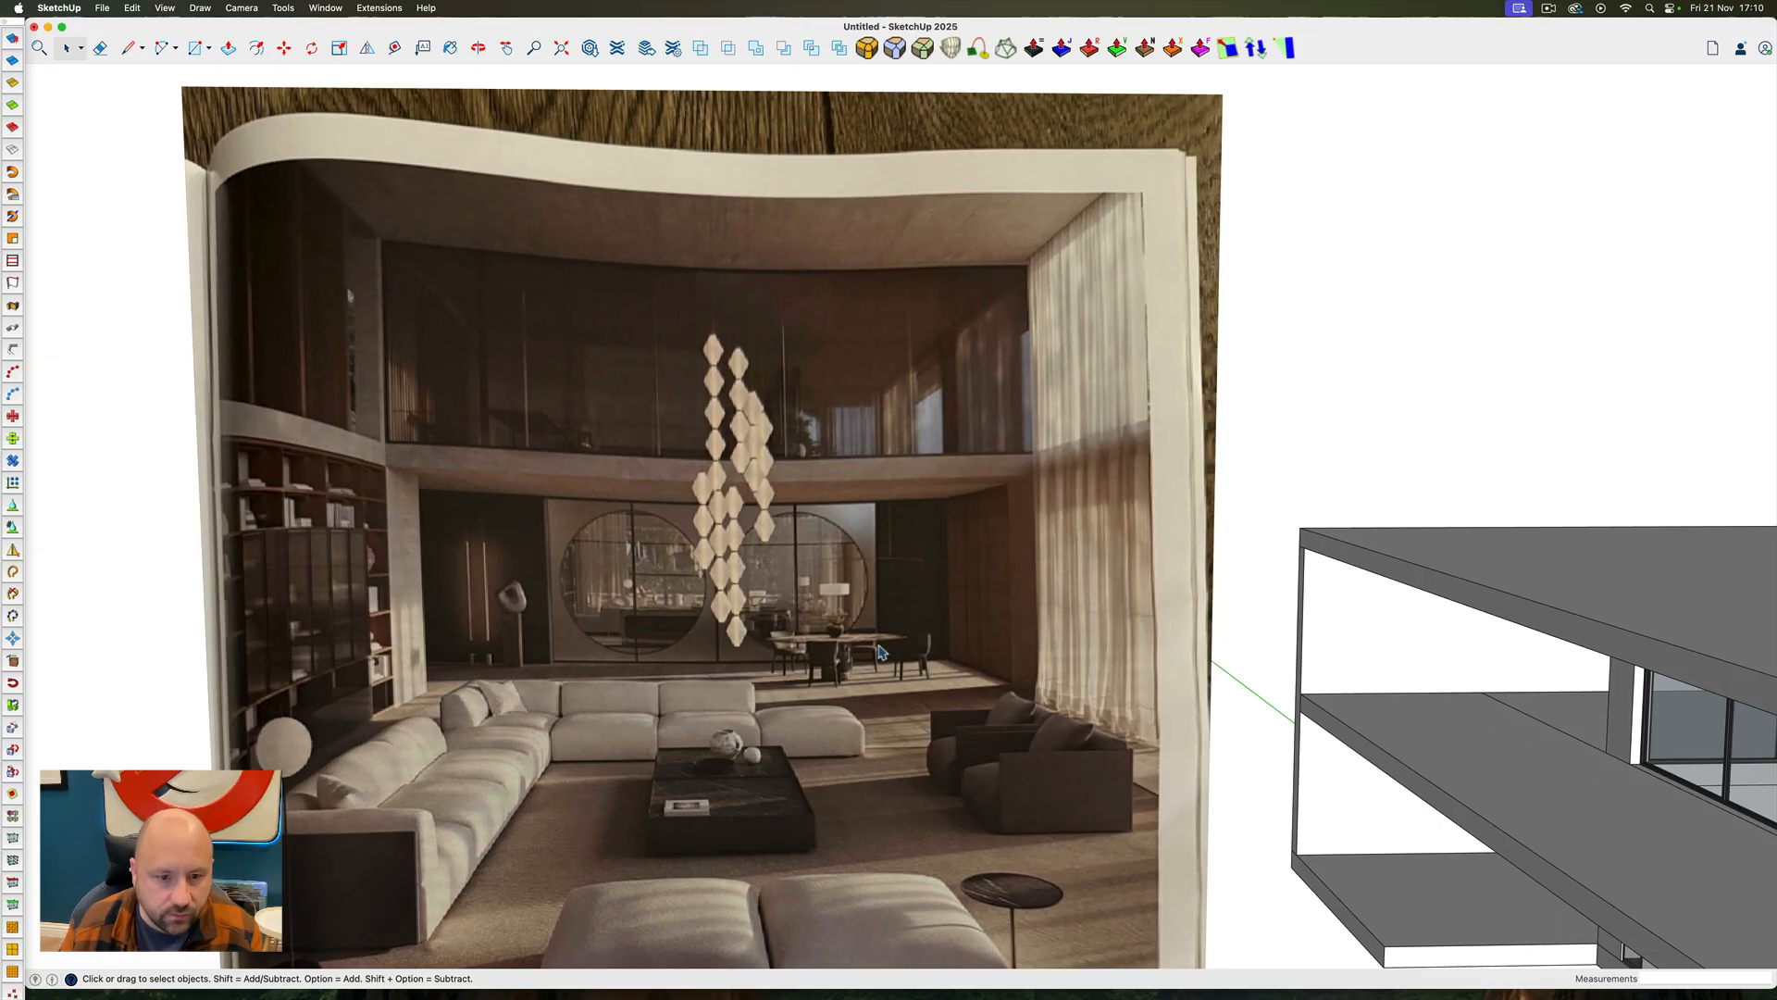
pyautogui.scroll(-15, 512, 548)
pyautogui.scroll(10, 1258, 685)
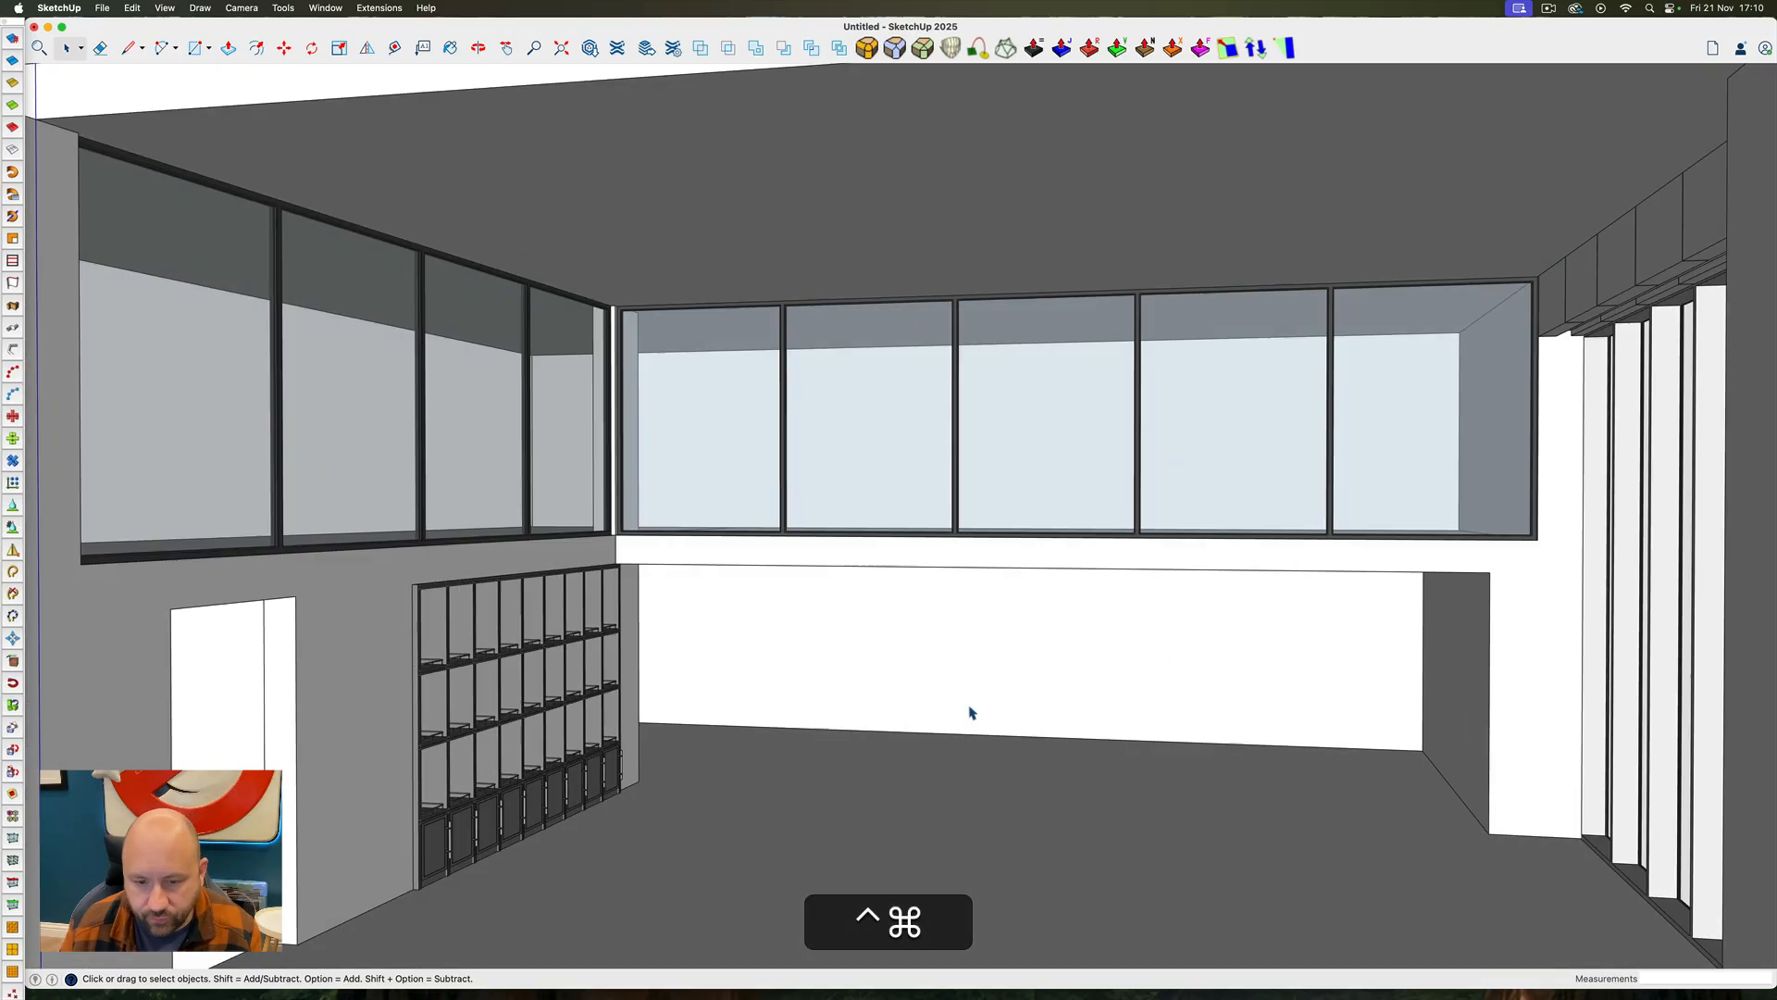
# Check the recess beneath the balcony with the Tape Measure and inspect its ceiling edge up close
pyautogui.keyDown('ctrl'); pyautogui.keyDown('super'); pyautogui.moveTo(972, 712); pyautogui.dragTo(996, 658); pyautogui.keyUp('super'); pyautogui.keyUp('ctrl')
pyautogui.press('t')
pyautogui.keyDown('ctrl'); pyautogui.keyDown('super'); pyautogui.moveTo(685, 565); pyautogui.dragTo(809, 507); pyautogui.keyUp('super'); pyautogui.keyUp('ctrl')
pyautogui.press('space')
pyautogui.scroll(10, 648, 477)
pyautogui.keyDown('ctrl'); pyautogui.keyDown('super'); pyautogui.moveTo(657, 472); pyautogui.dragTo(715, 463); pyautogui.keyUp('super'); pyautogui.keyUp('ctrl')
pyautogui.click(624, 410)
pyautogui.press('p')
pyautogui.press('space')
pyautogui.keyDown('ctrl'); pyautogui.keyDown('super'); pyautogui.moveTo(715, 463); pyautogui.dragTo(575, 464); pyautogui.keyUp('super'); pyautogui.keyUp('ctrl')
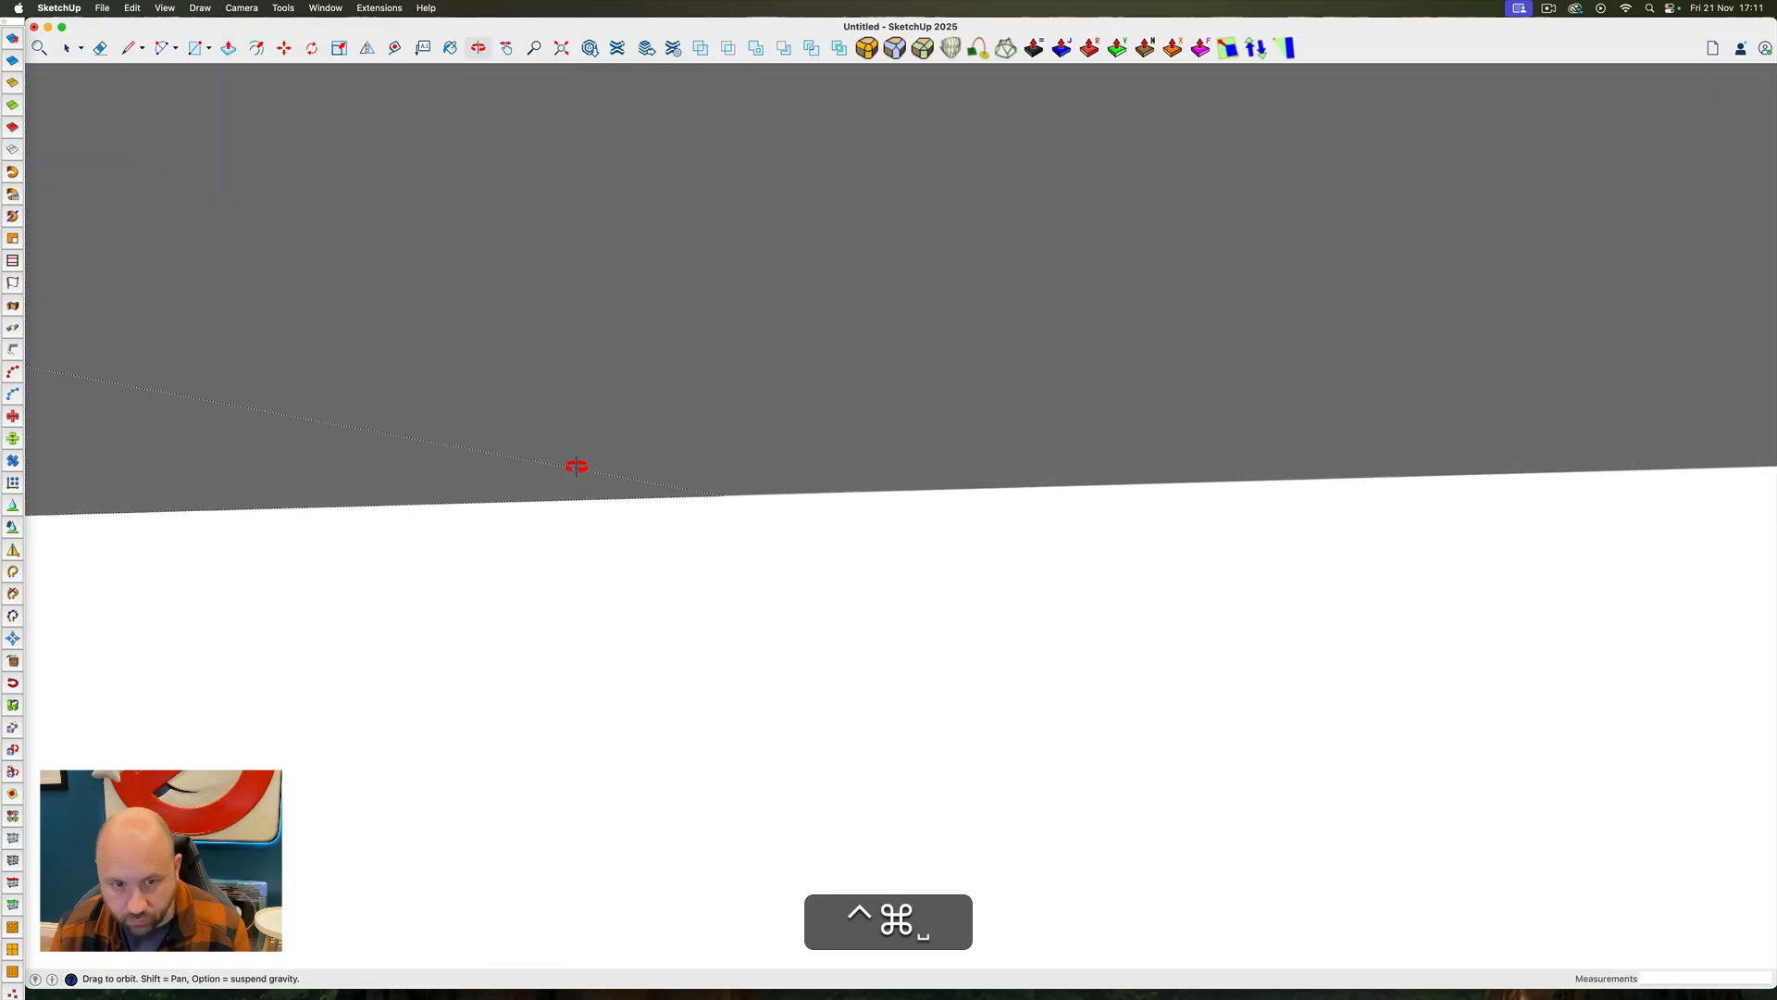
pyautogui.scroll(-15, 593, 472)
pyautogui.keyDown('ctrl'); pyautogui.keyDown('super'); pyautogui.moveTo(889, 556); pyautogui.dragTo(972, 629); pyautogui.keyUp('super'); pyautogui.keyUp('ctrl')
pyautogui.press('space')
pyautogui.keyDown('shift'); pyautogui.click(673, 402); pyautogui.keyUp('shift')
pyautogui.rightClick(674, 400)
pyautogui.click(720, 591)
# Draw an 8' by 8' rectangle on the back wall beneath the balcony, starting at the floor line
pyautogui.keyDown('ctrl'); pyautogui.keyDown('super'); pyautogui.moveTo(731, 589); pyautogui.dragTo(952, 550); pyautogui.keyUp('super'); pyautogui.keyUp('ctrl')
pyautogui.scroll(10, 952, 555)
pyautogui.press('r')
pyautogui.click(937, 587)
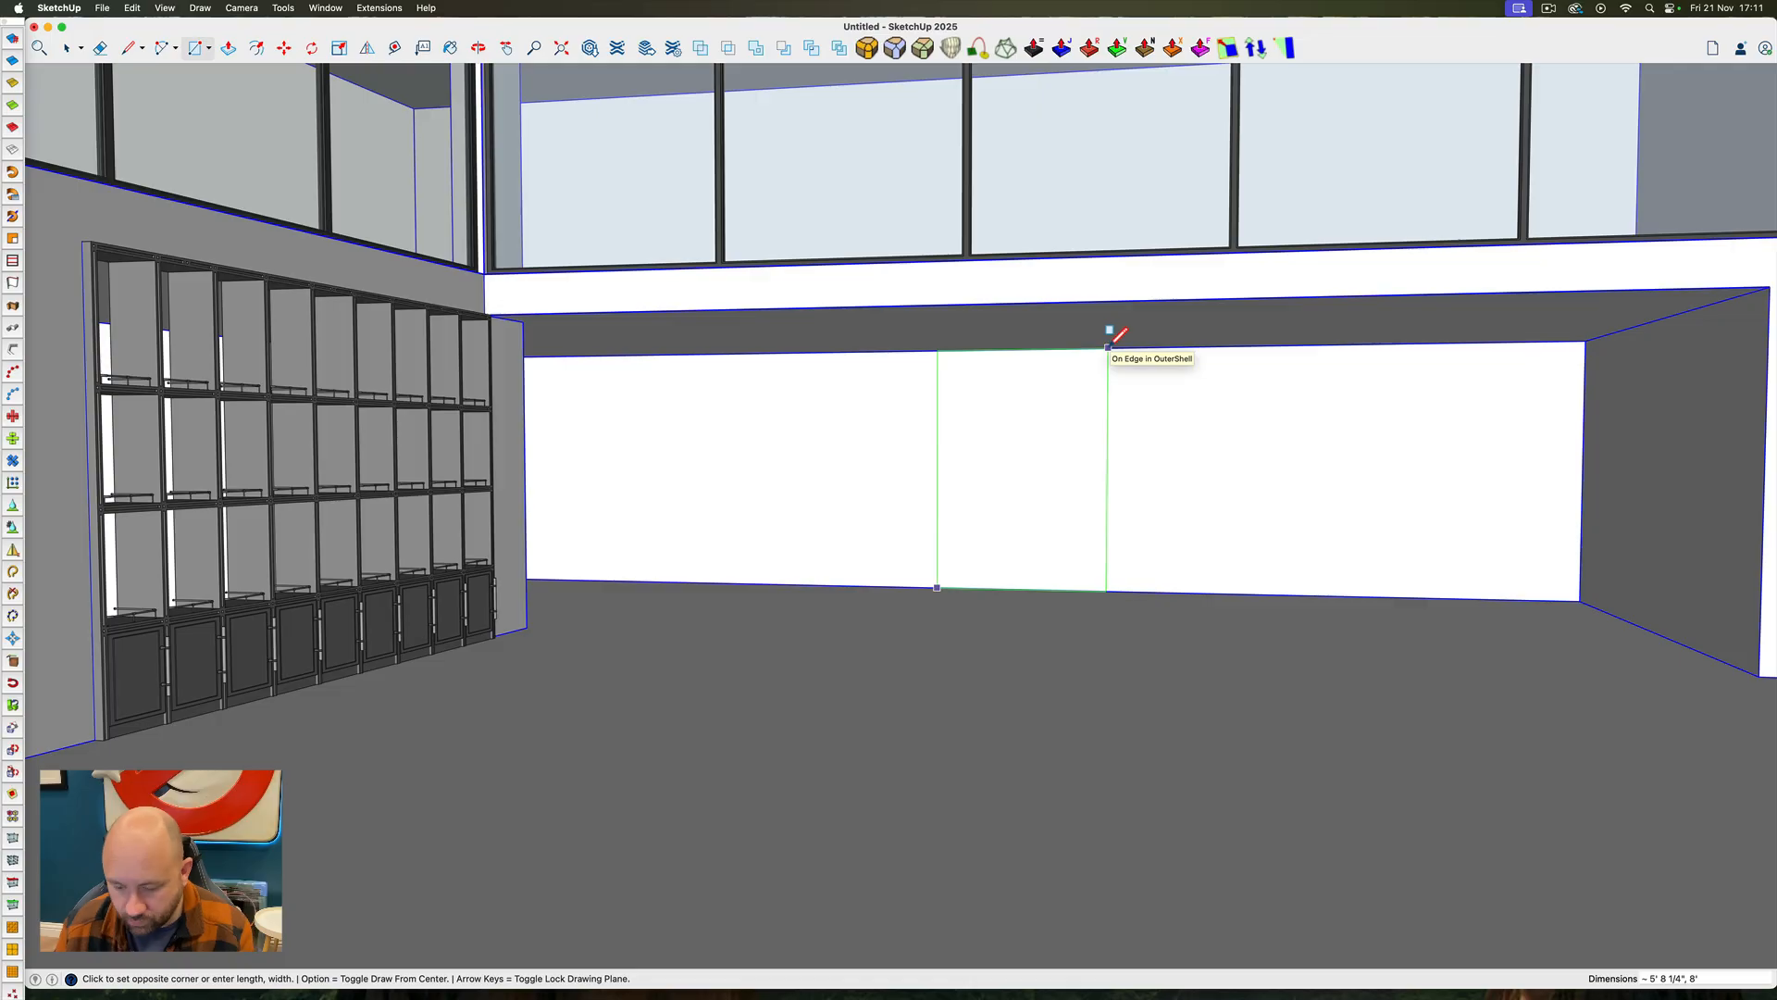
pyautogui.write('8,8')
pyautogui.press('Return')
# Extrude the square on the back wall into a thin panel and group it
pyautogui.press('p')
pyautogui.moveTo(1055, 492); pyautogui.dragTo(1071, 504)
pyautogui.press('space')
pyautogui.tripleClick(999, 488)
pyautogui.rightClick(1040, 486)
pyautogui.click(1071, 612)
# Convert the grouped back wall panel into a component
pyautogui.rightClick(996, 554)
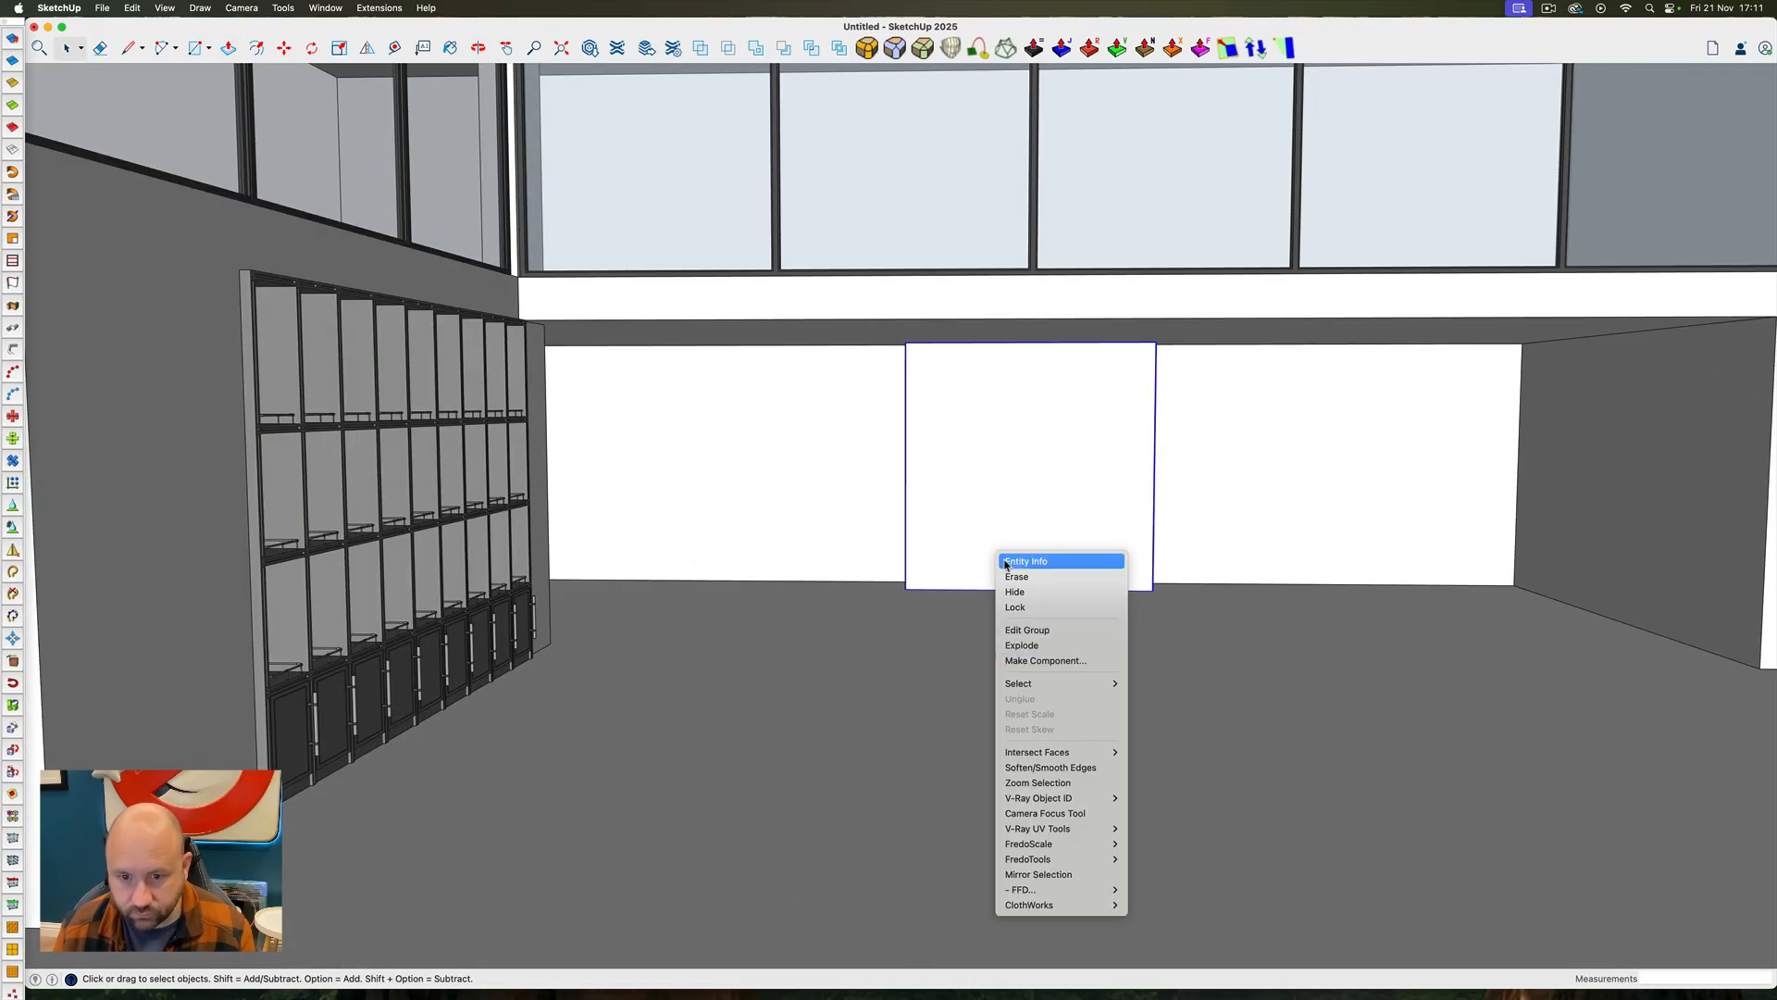
pyautogui.click(1046, 660)
pyautogui.press('Return')
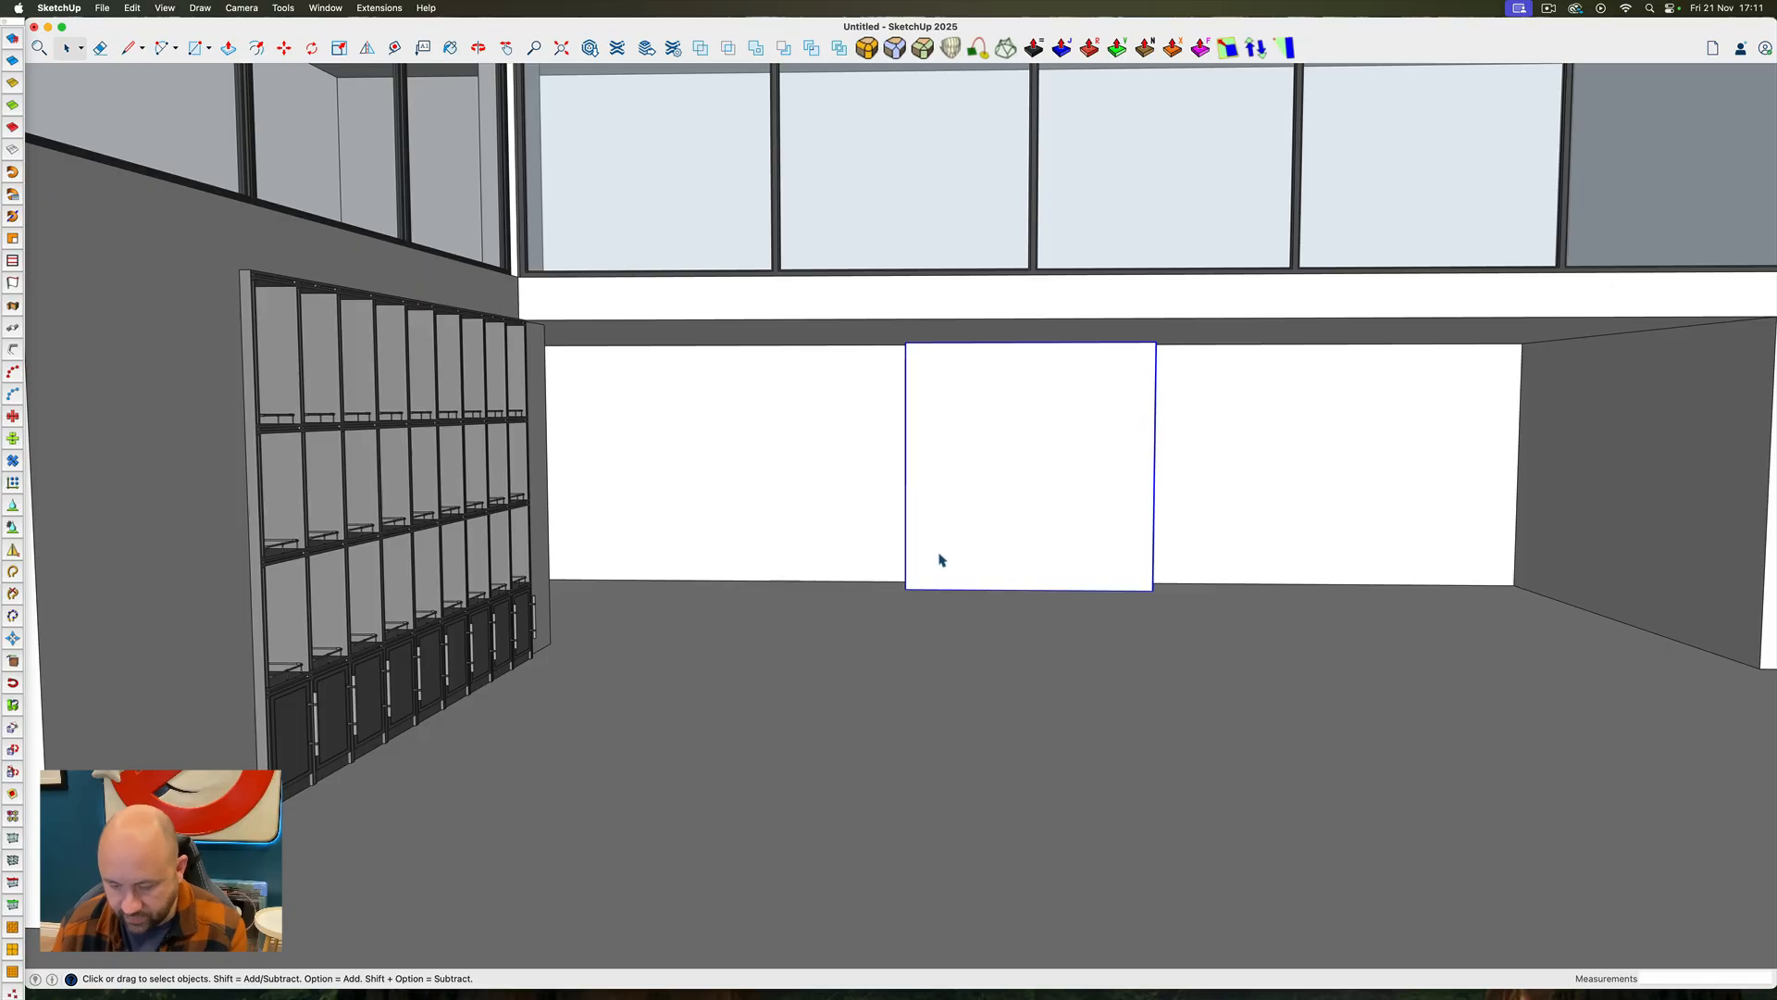
# Copy the square panel corner to corner so a second one sits directly beside it, towards the window wall
pyautogui.press('m')
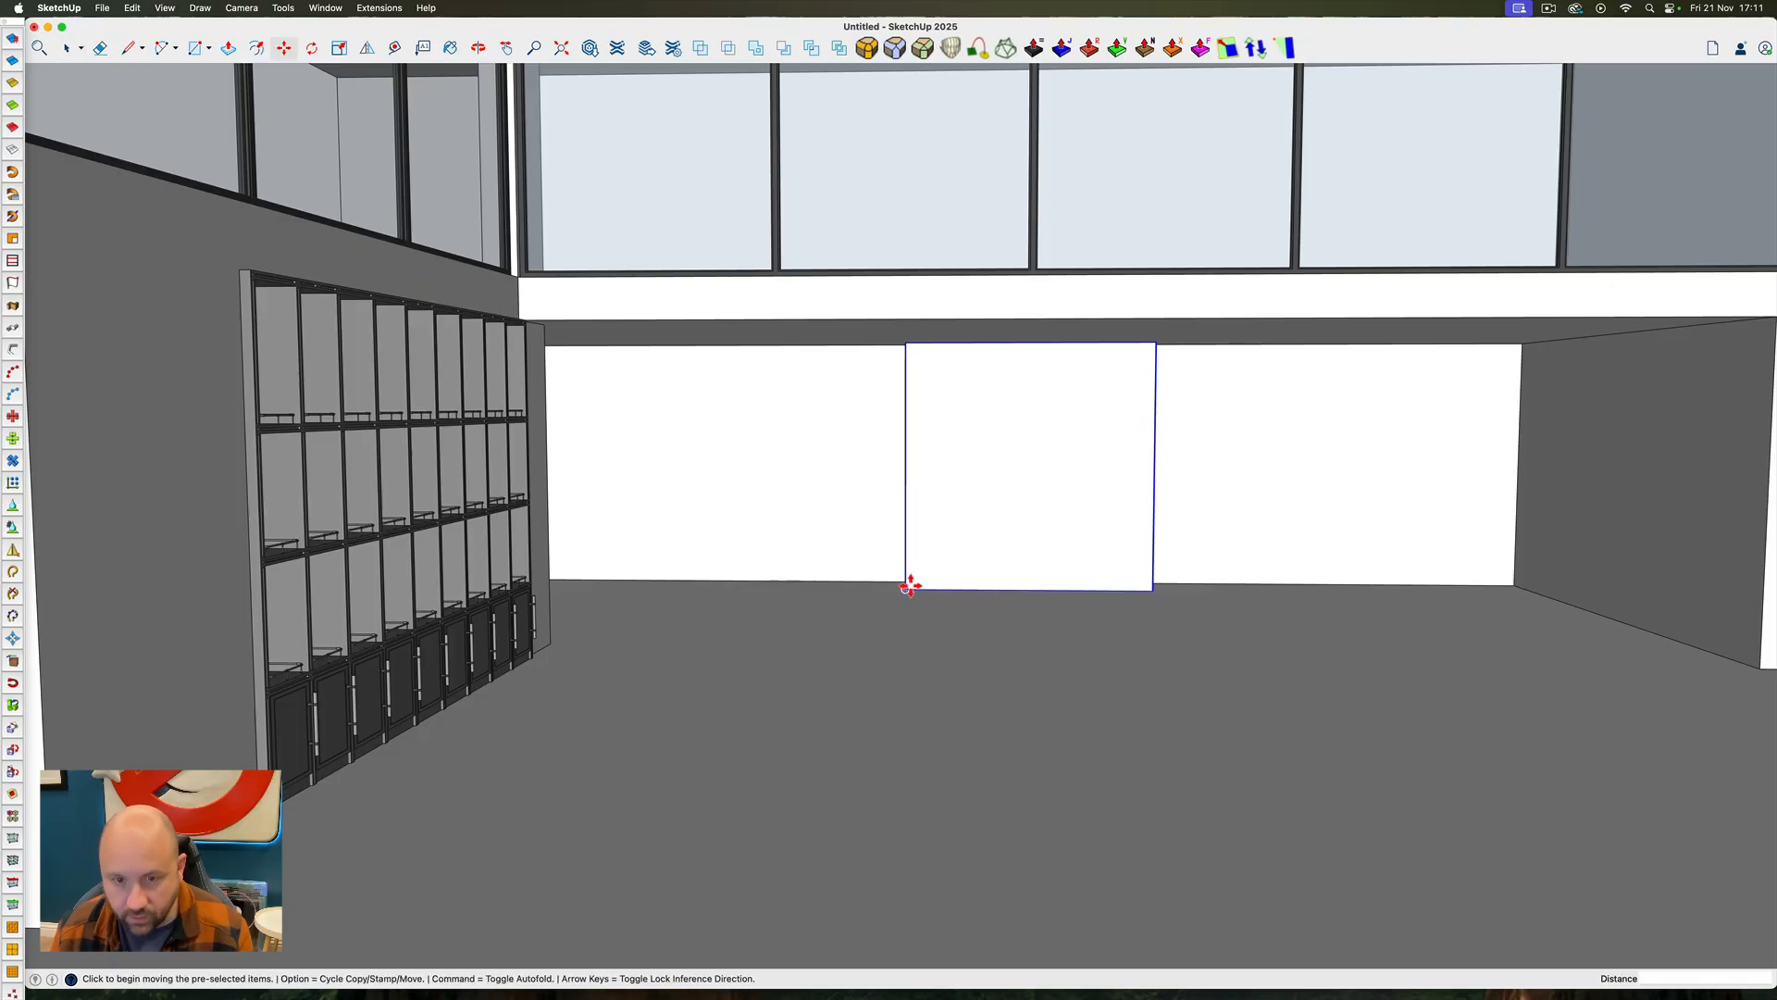
pyautogui.press('space')
pyautogui.press('m')
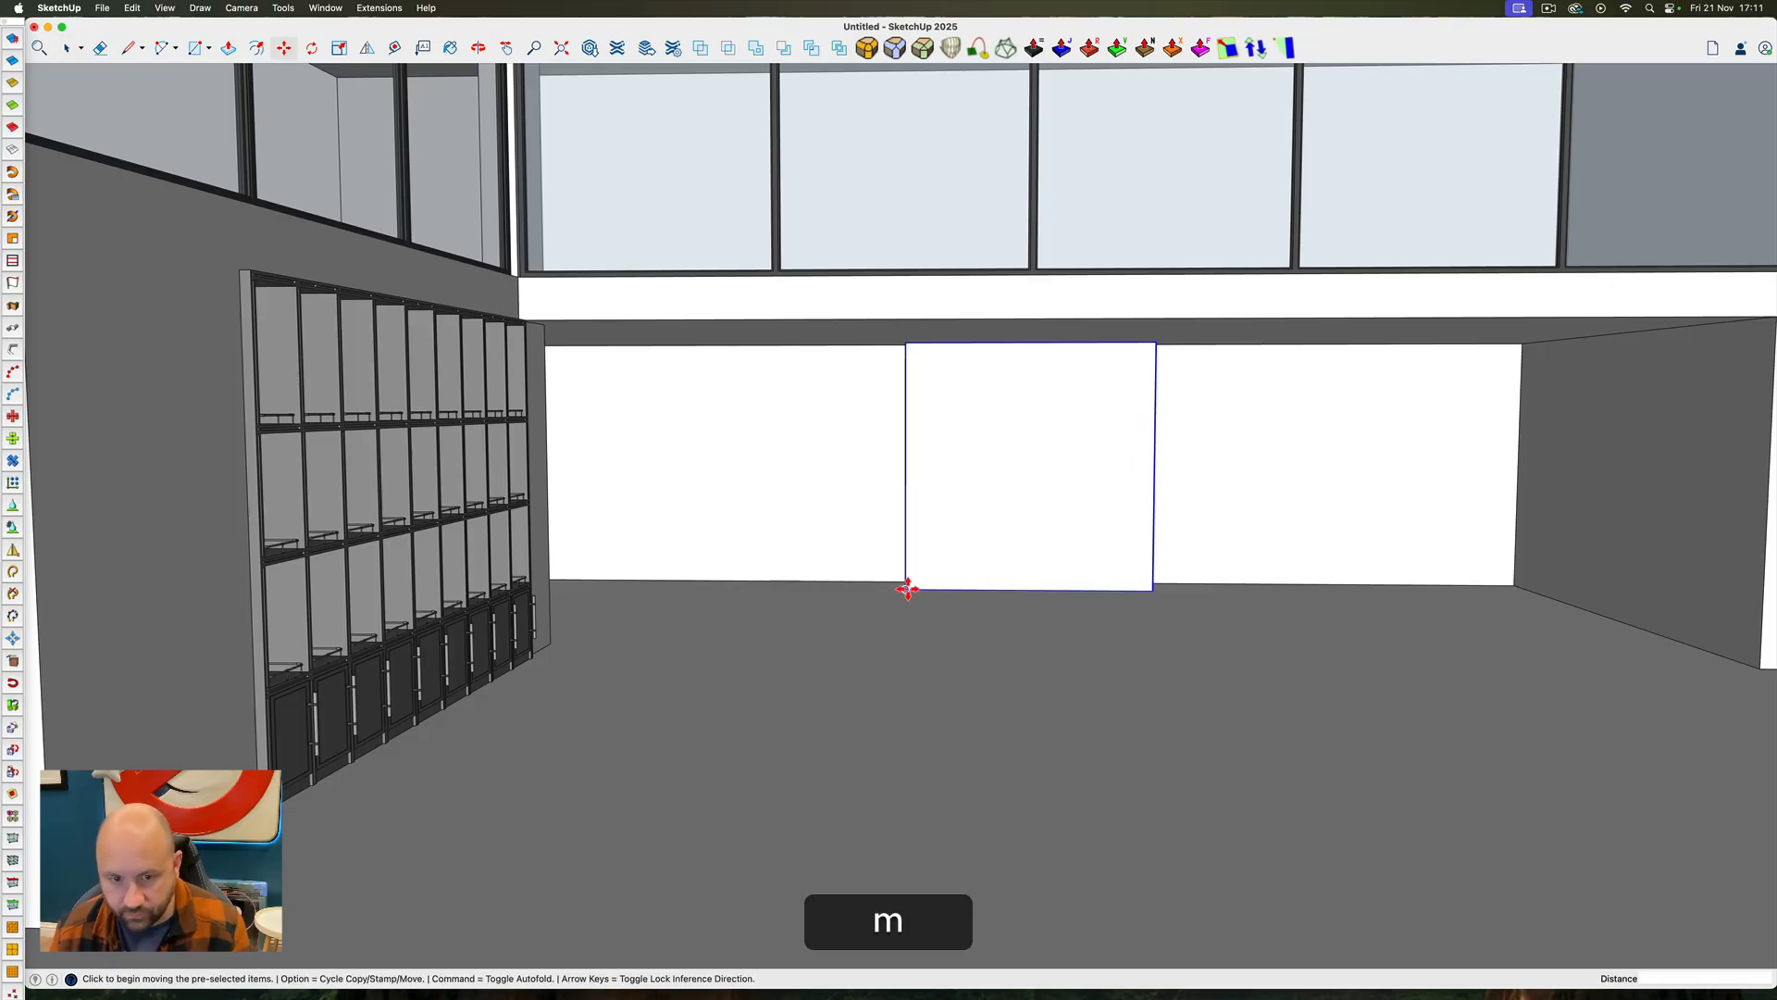
pyautogui.click(906, 589)
pyautogui.press('alt')
pyautogui.click(1154, 590)
pyautogui.press('space')
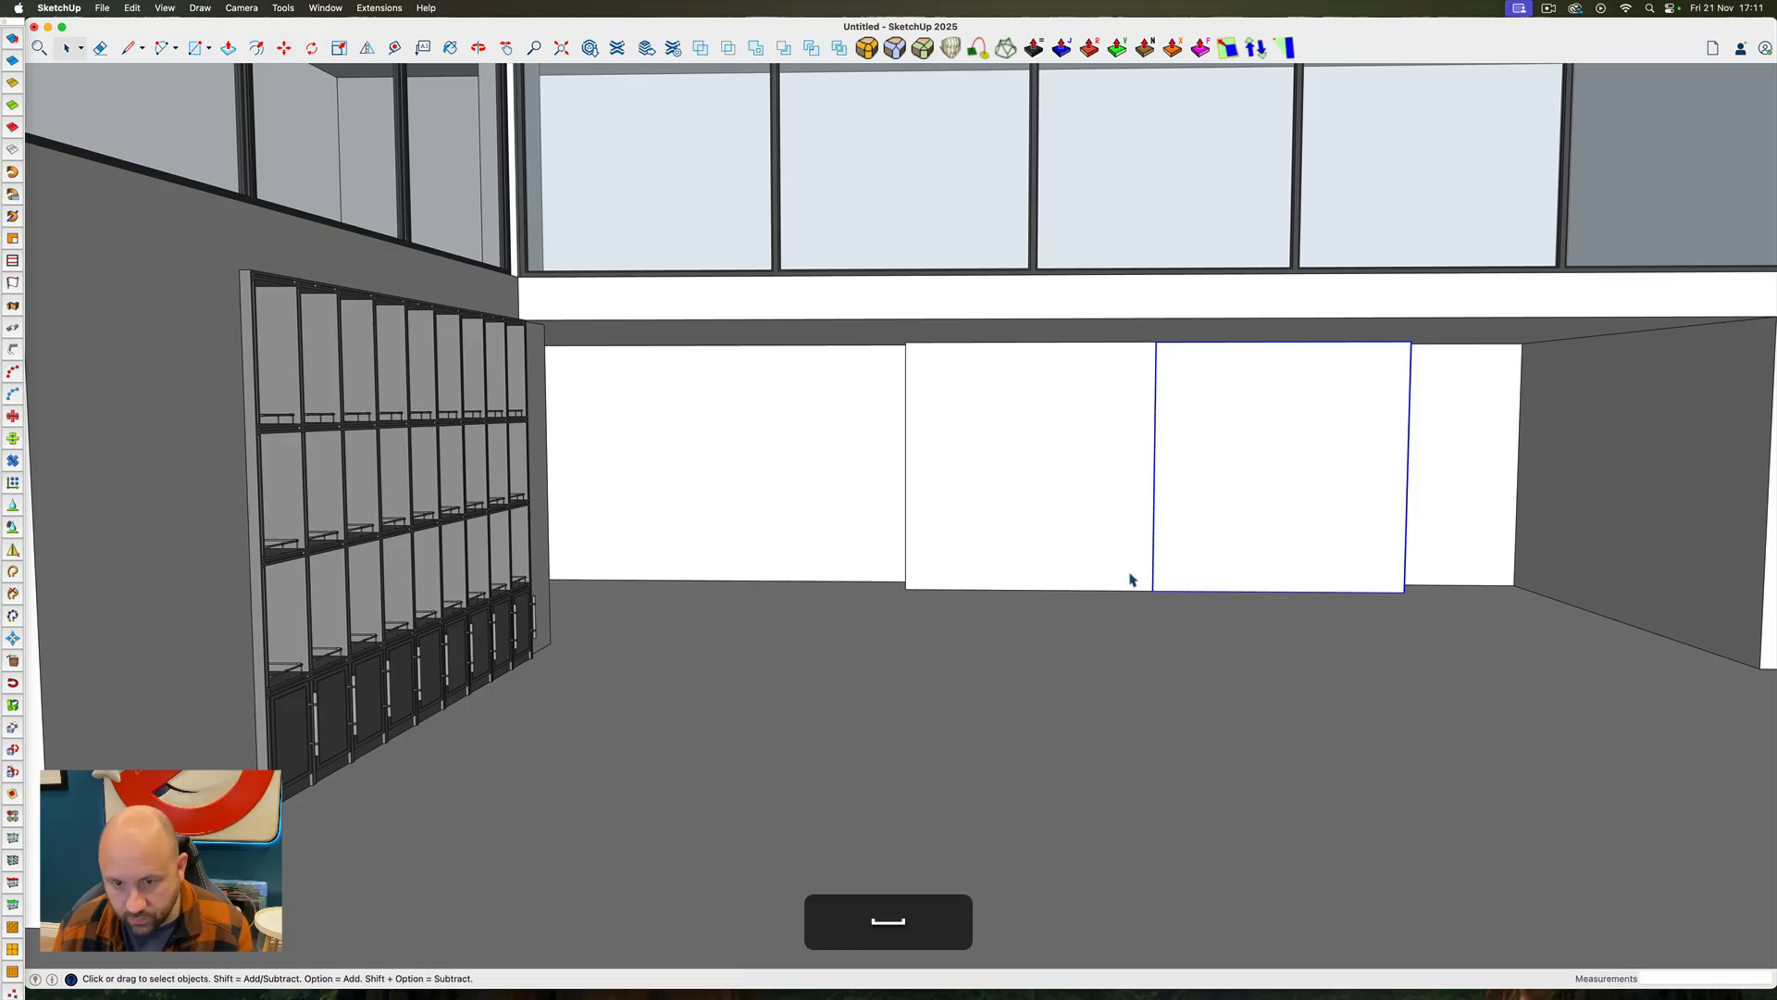
# Select both square panels and move them sideways along the back wall to centre them in the recess
pyautogui.keyDown('shift'); pyautogui.click(1091, 543); pyautogui.keyUp('shift')
pyautogui.scroll(-10, 1019, 503)
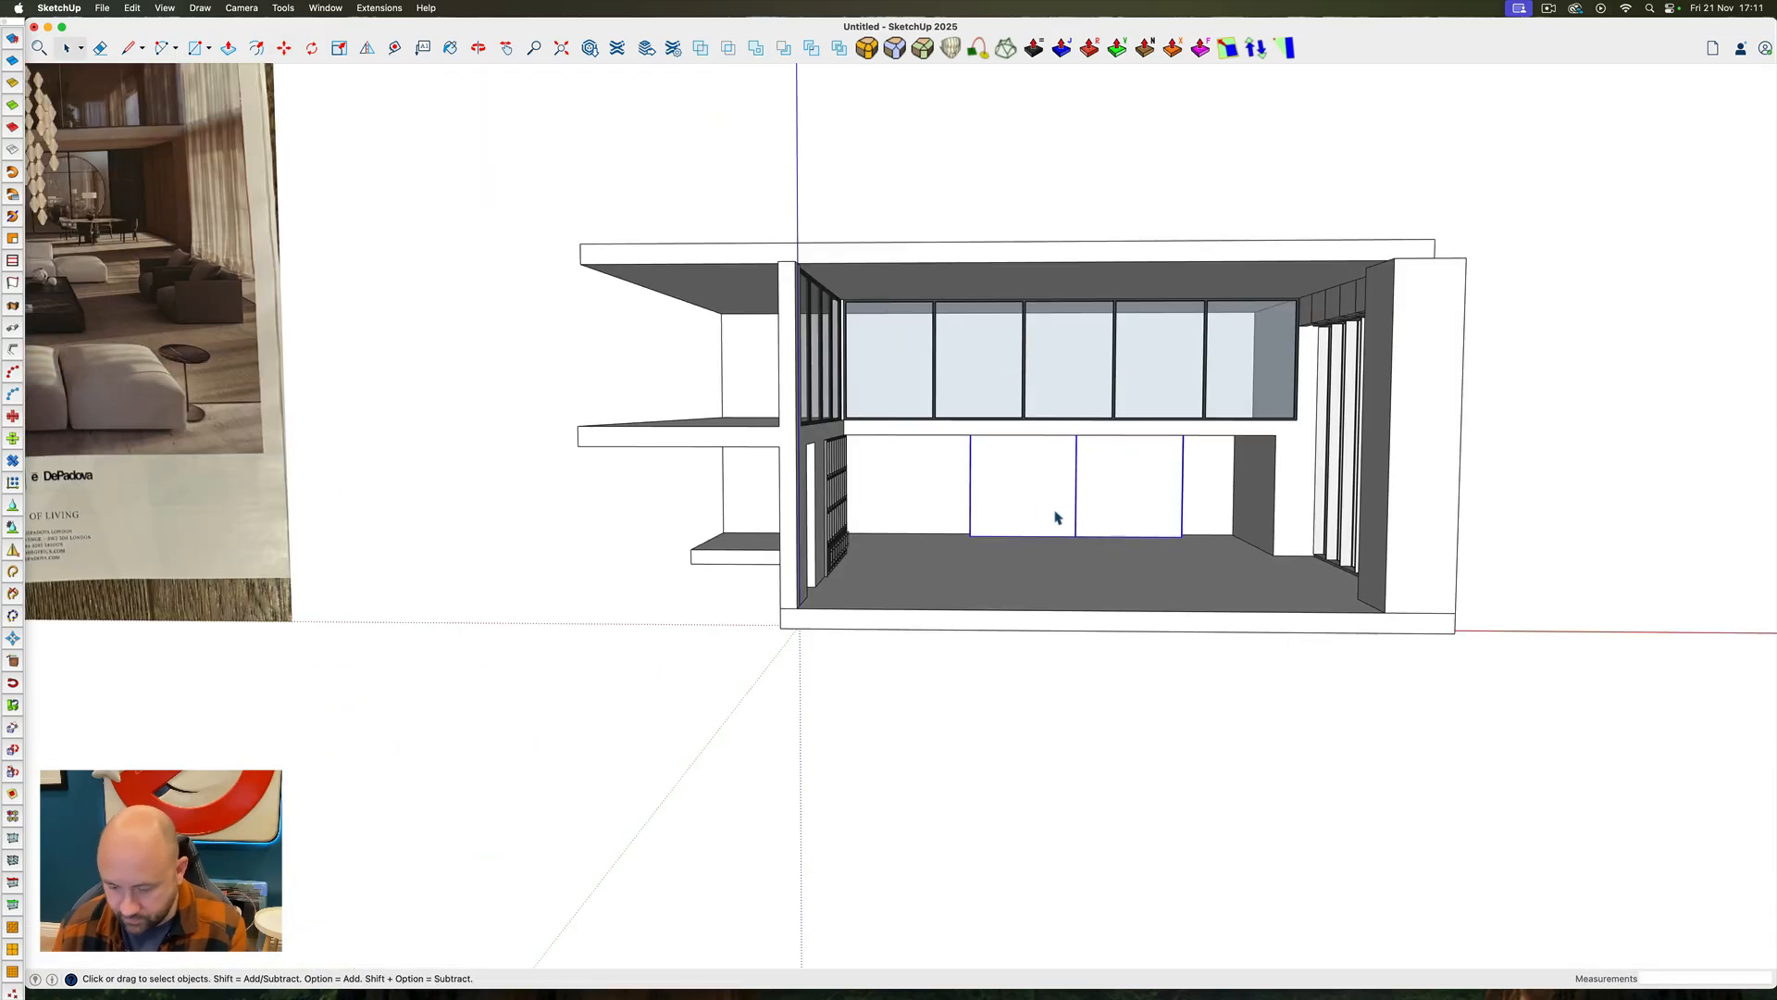
pyautogui.press('m')
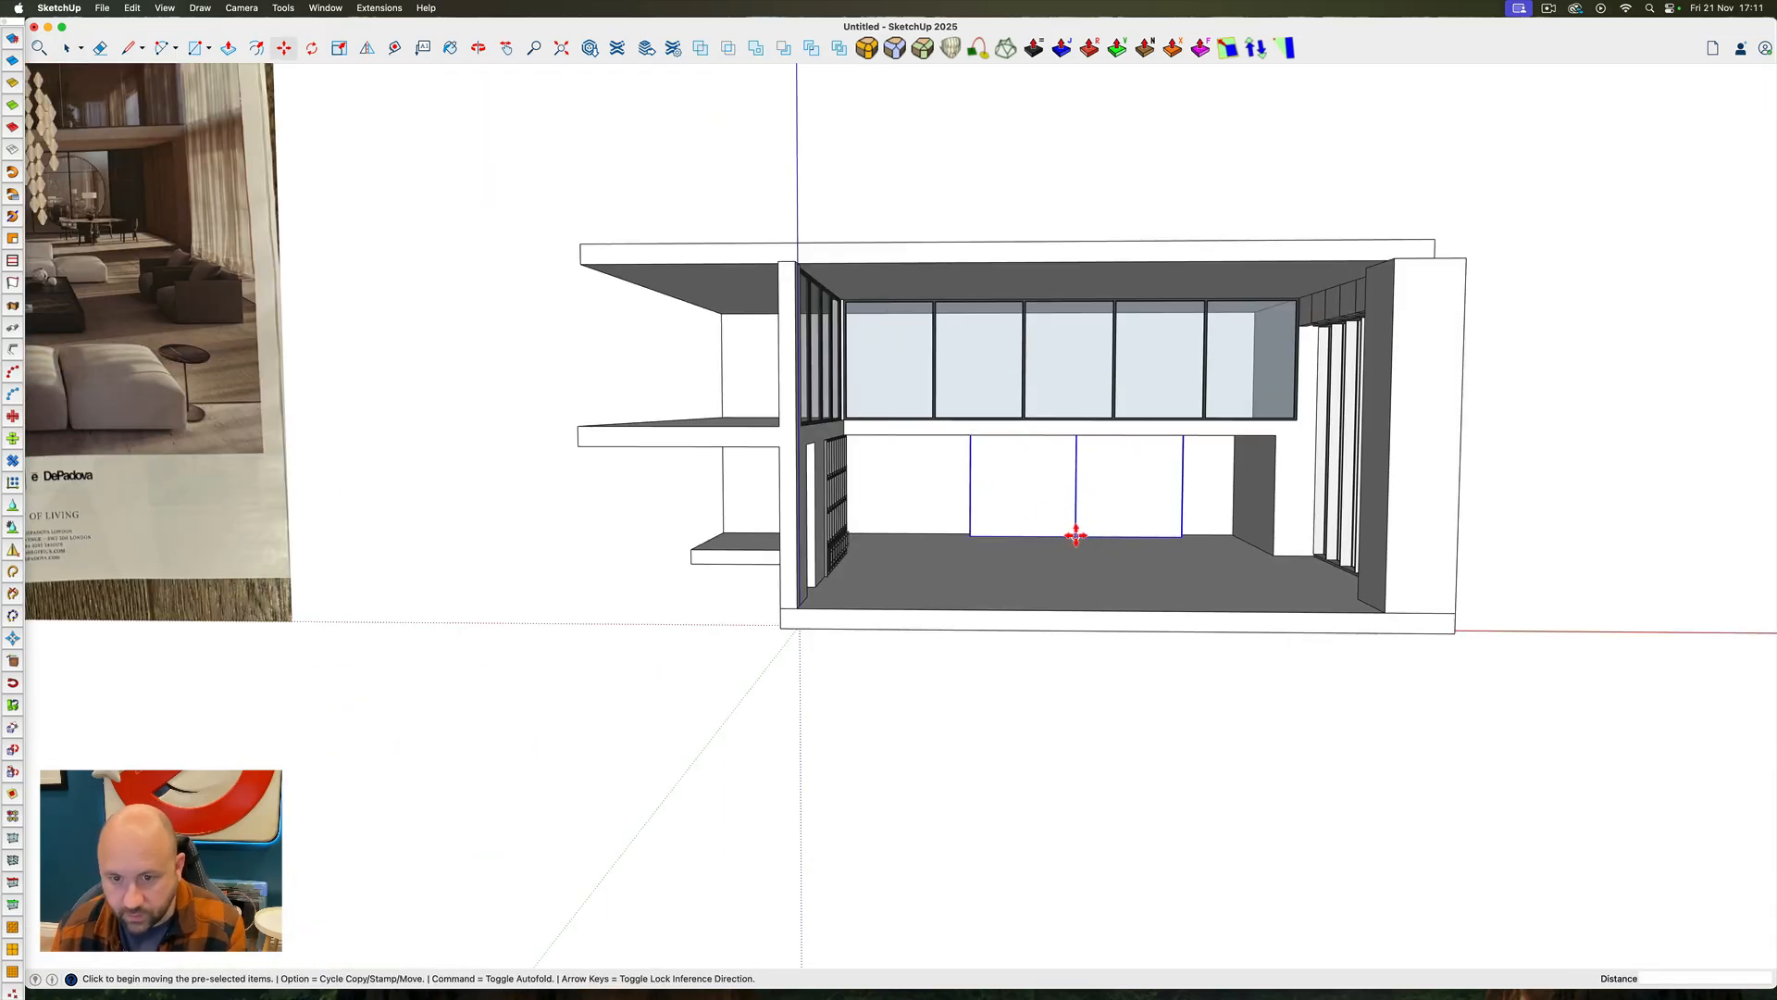
pyautogui.click(1075, 535)
pyautogui.press('Left')
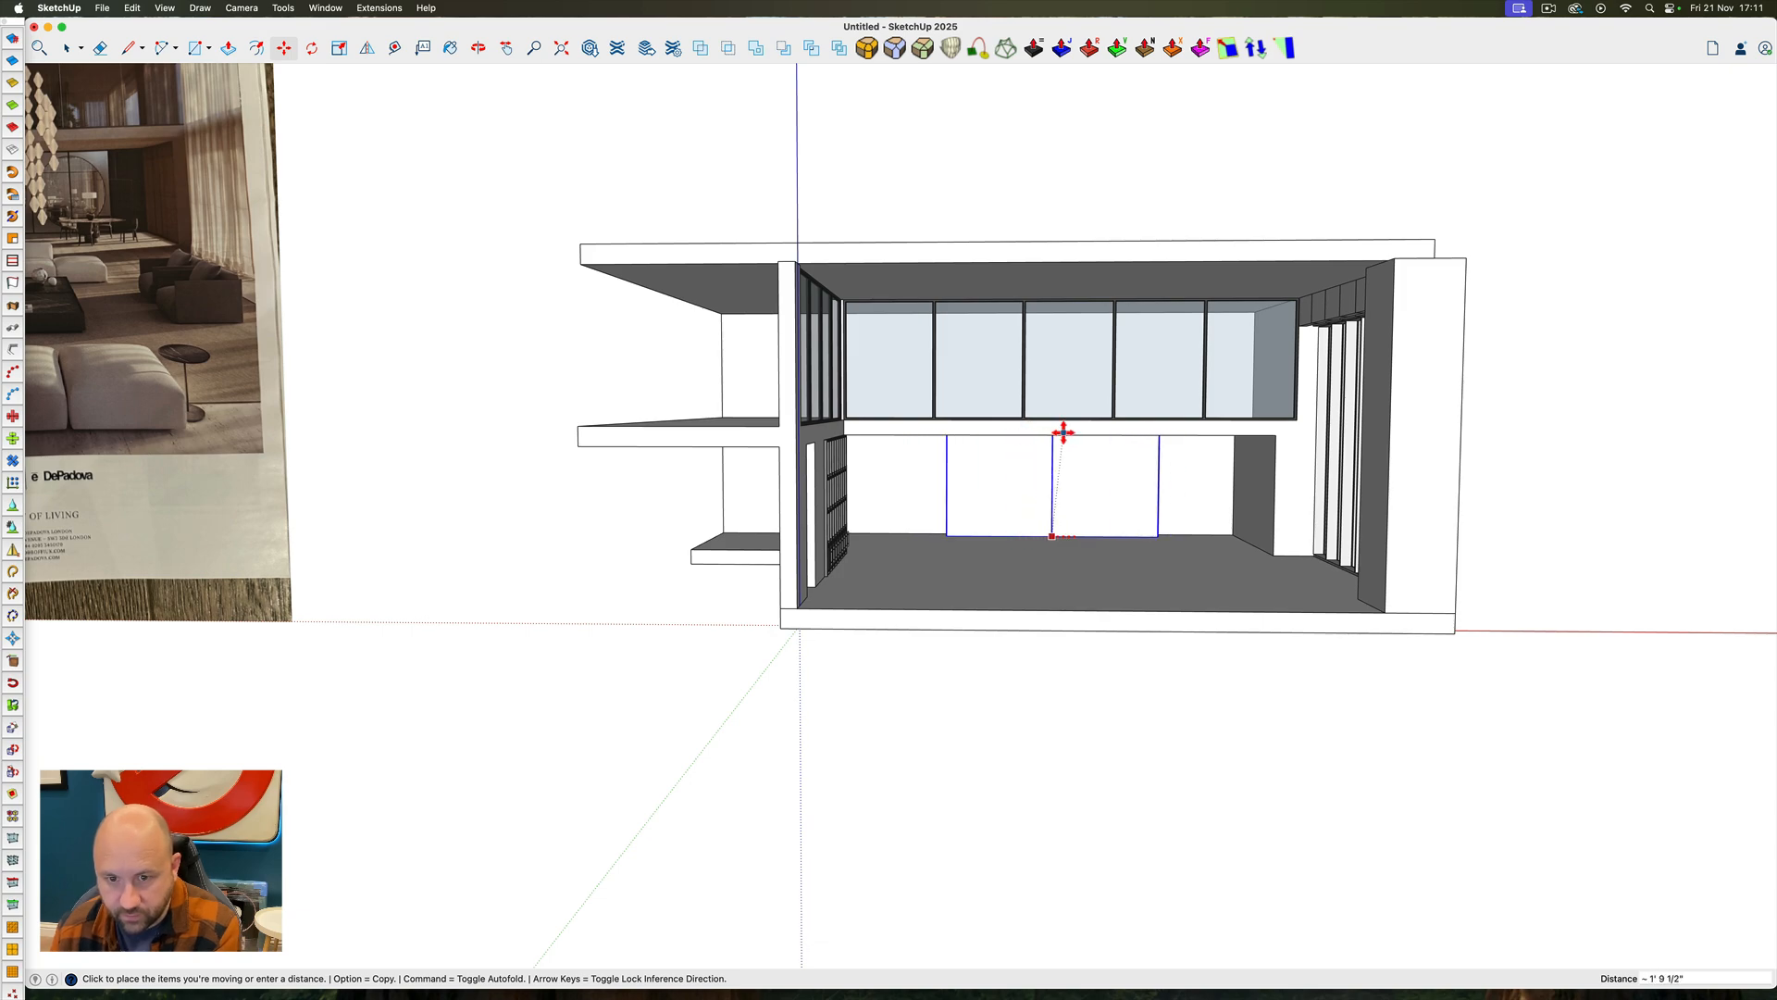
pyautogui.moveTo(1042, 535)
pyautogui.mouseDown(button='middle')
pyautogui.moveTo(842, 469)
pyautogui.moveTo(1038, 533)
pyautogui.mouseUp(button='middle')
# Examine the framing and proportions of the circular glazed screens in the magazine reference image
pyautogui.scroll(-5, 1049, 536)
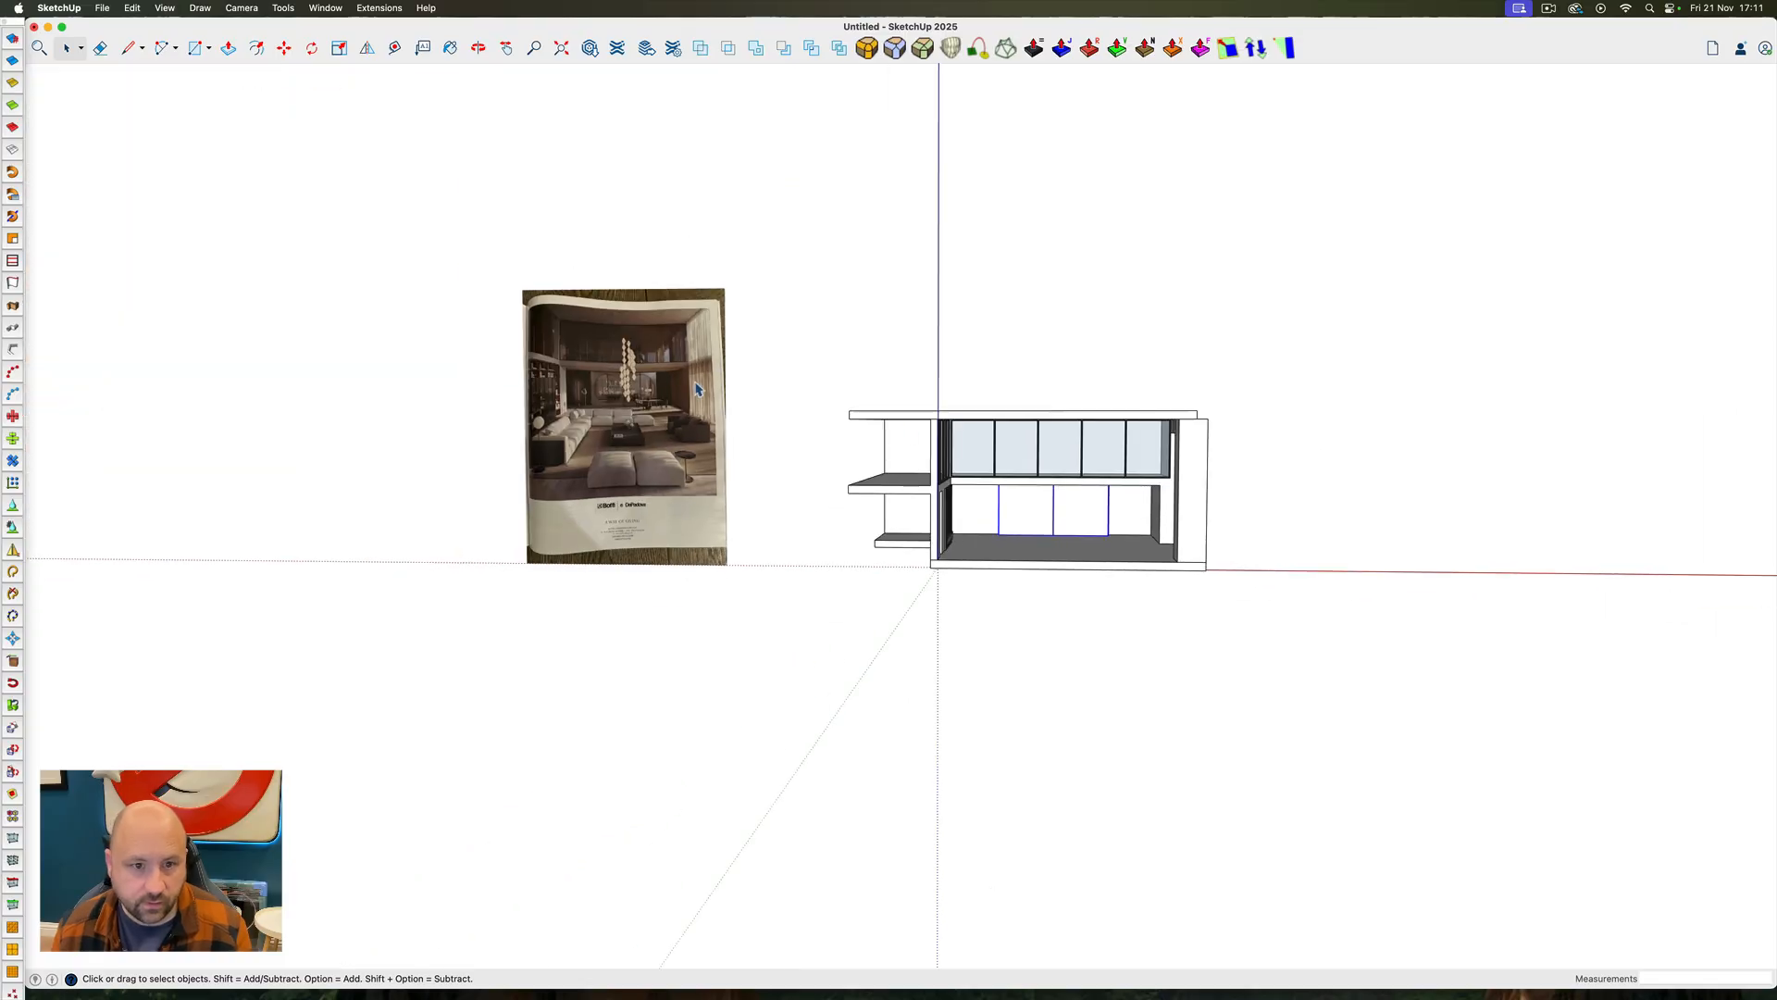
pyautogui.scroll(10, 470, 376)
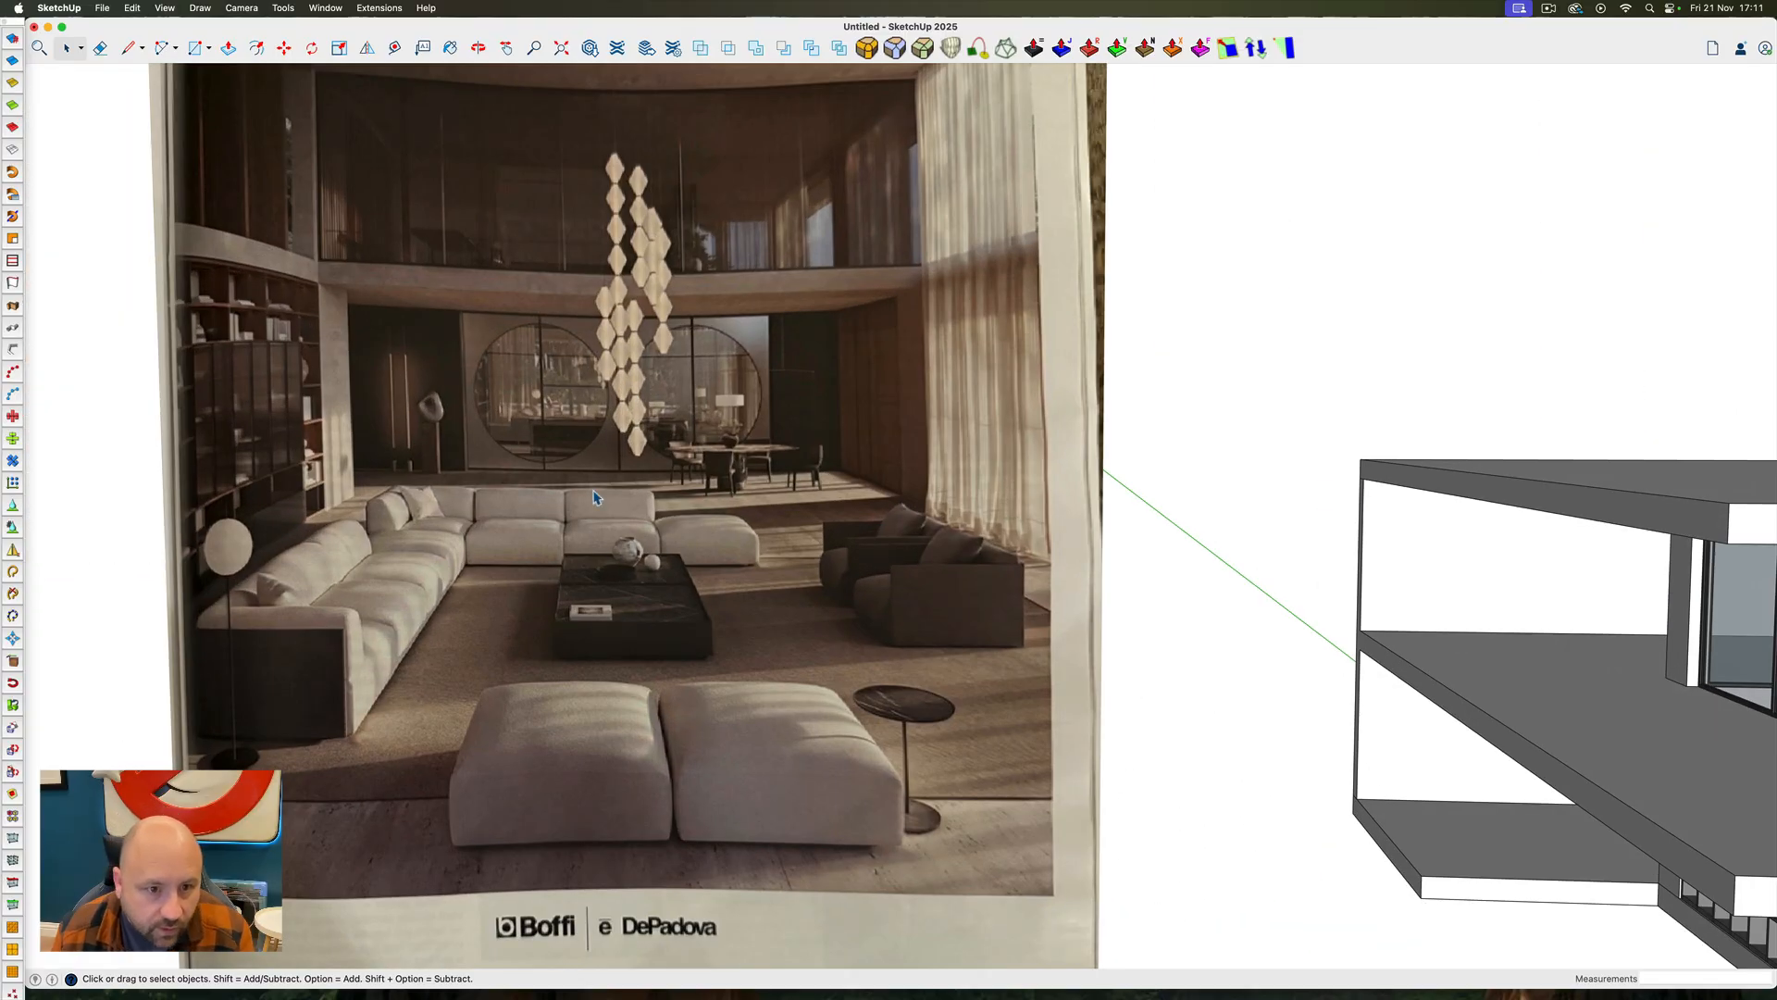
pyautogui.scroll(6, 470, 460)
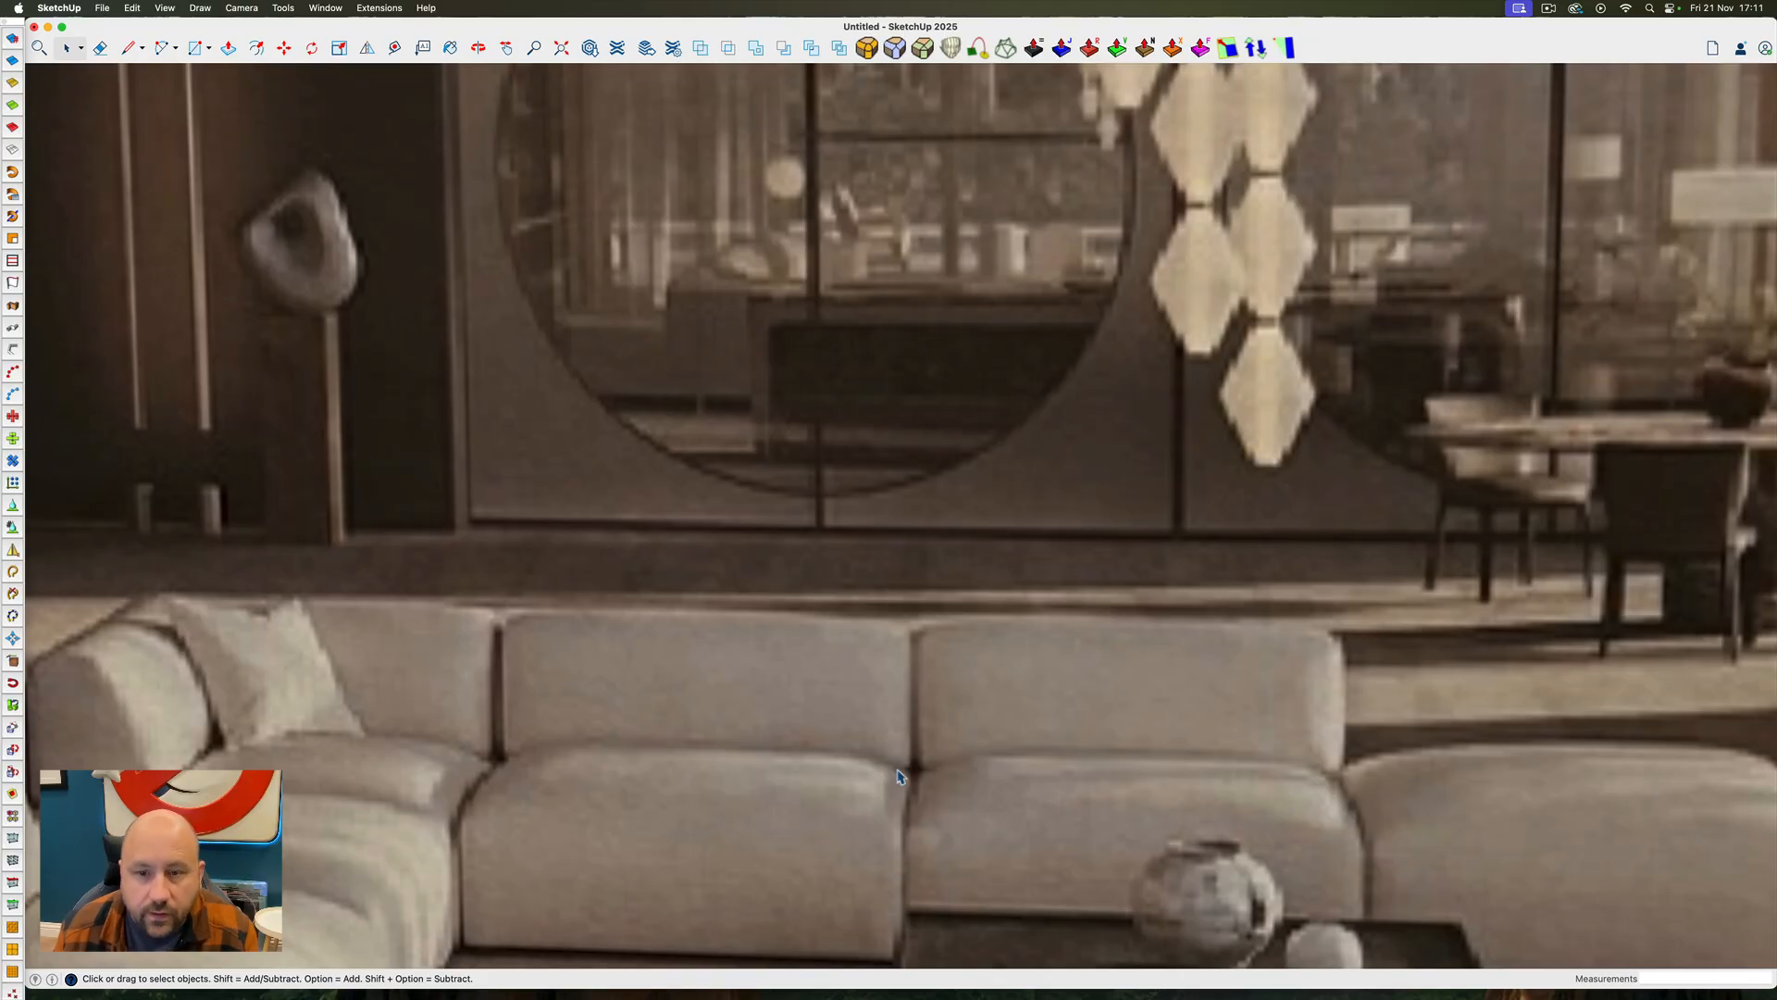
pyautogui.scroll(-5, 897, 776)
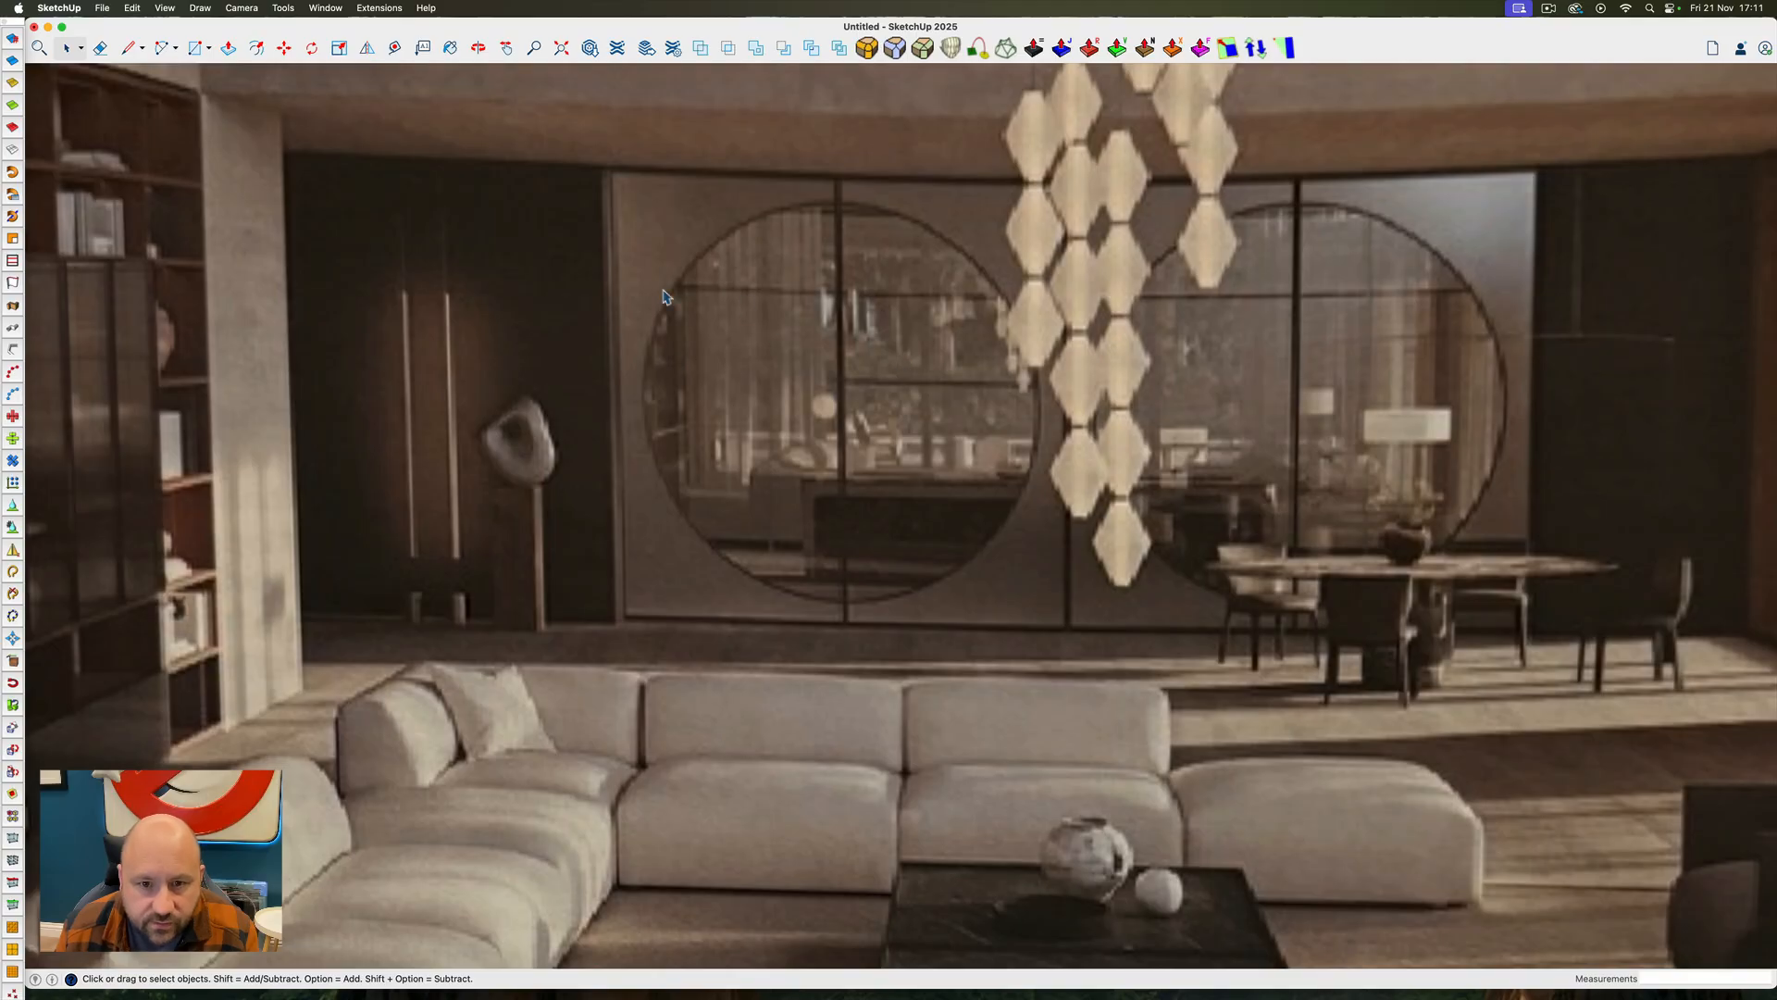
pyautogui.scroll(-8, 741, 285)
pyautogui.scroll(-5, 740, 285)
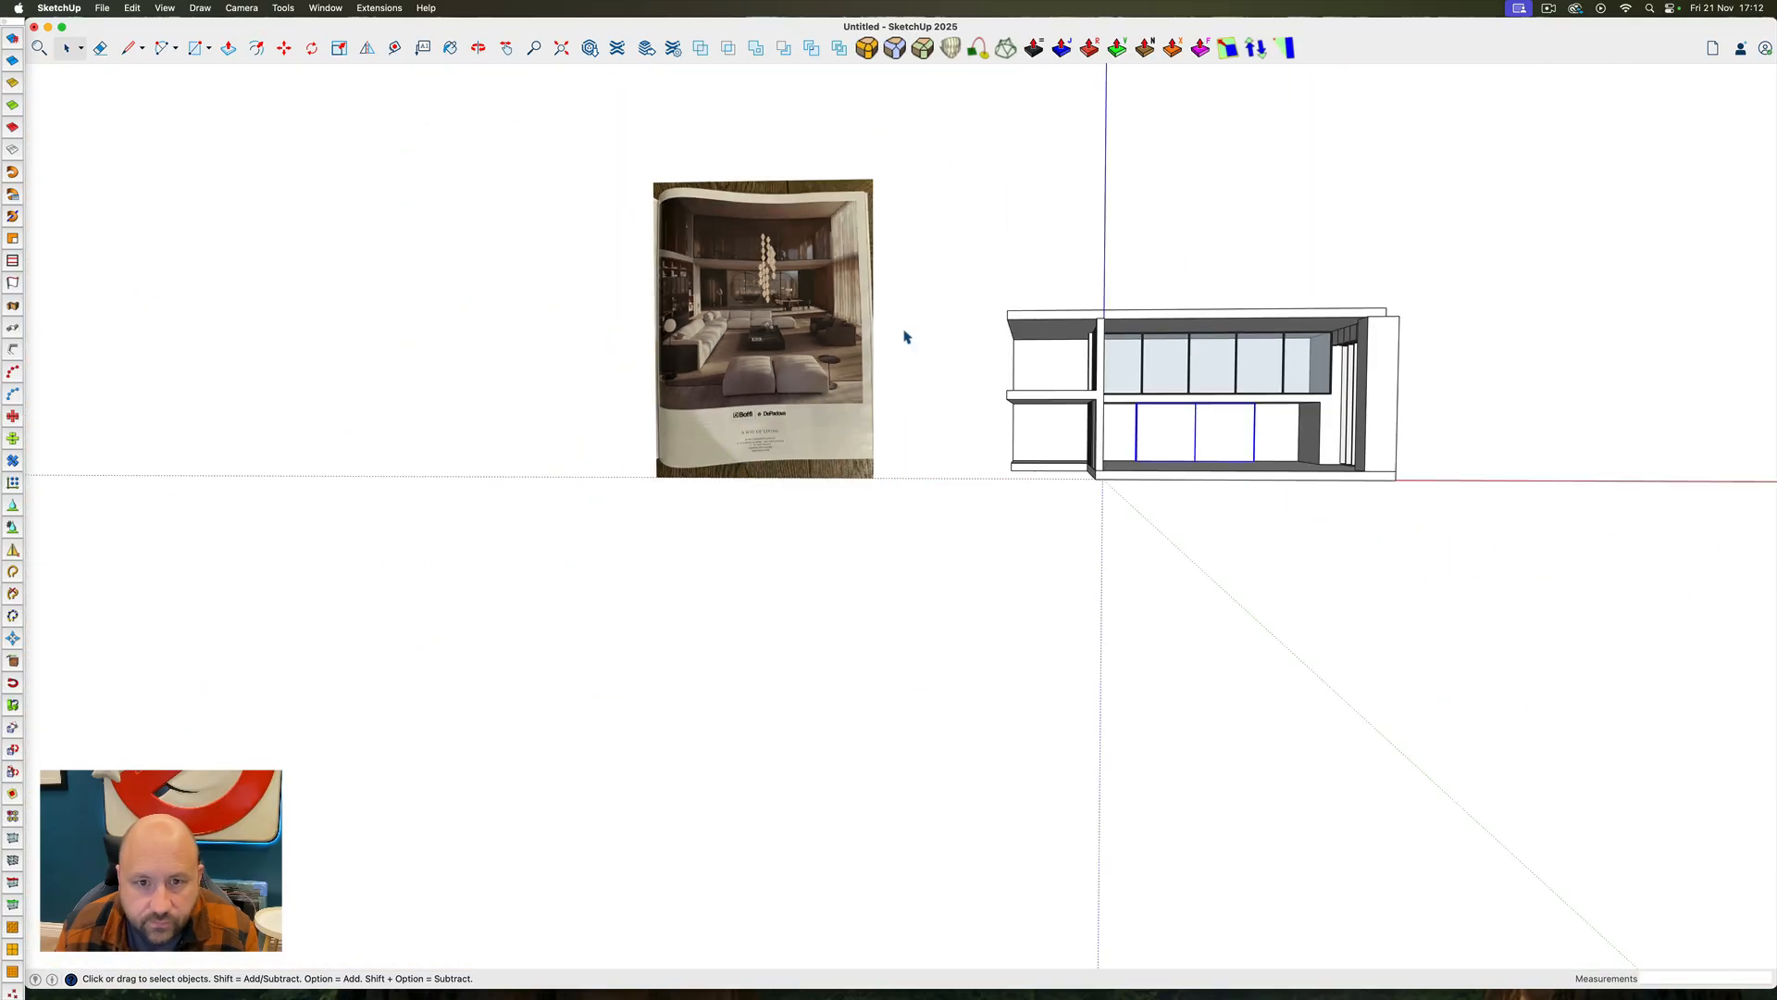
# Inside the square back wall panel component, offset the panel's outline 2" inward
pyautogui.scroll(10, 1204, 439)
pyautogui.keyDown('ctrl'); pyautogui.keyDown('super'); pyautogui.moveTo(1202, 435); pyautogui.dragTo(1125, 424); pyautogui.keyUp('super'); pyautogui.keyUp('ctrl')
pyautogui.doubleClick(1096, 436)
pyautogui.doubleClick(1096, 436)
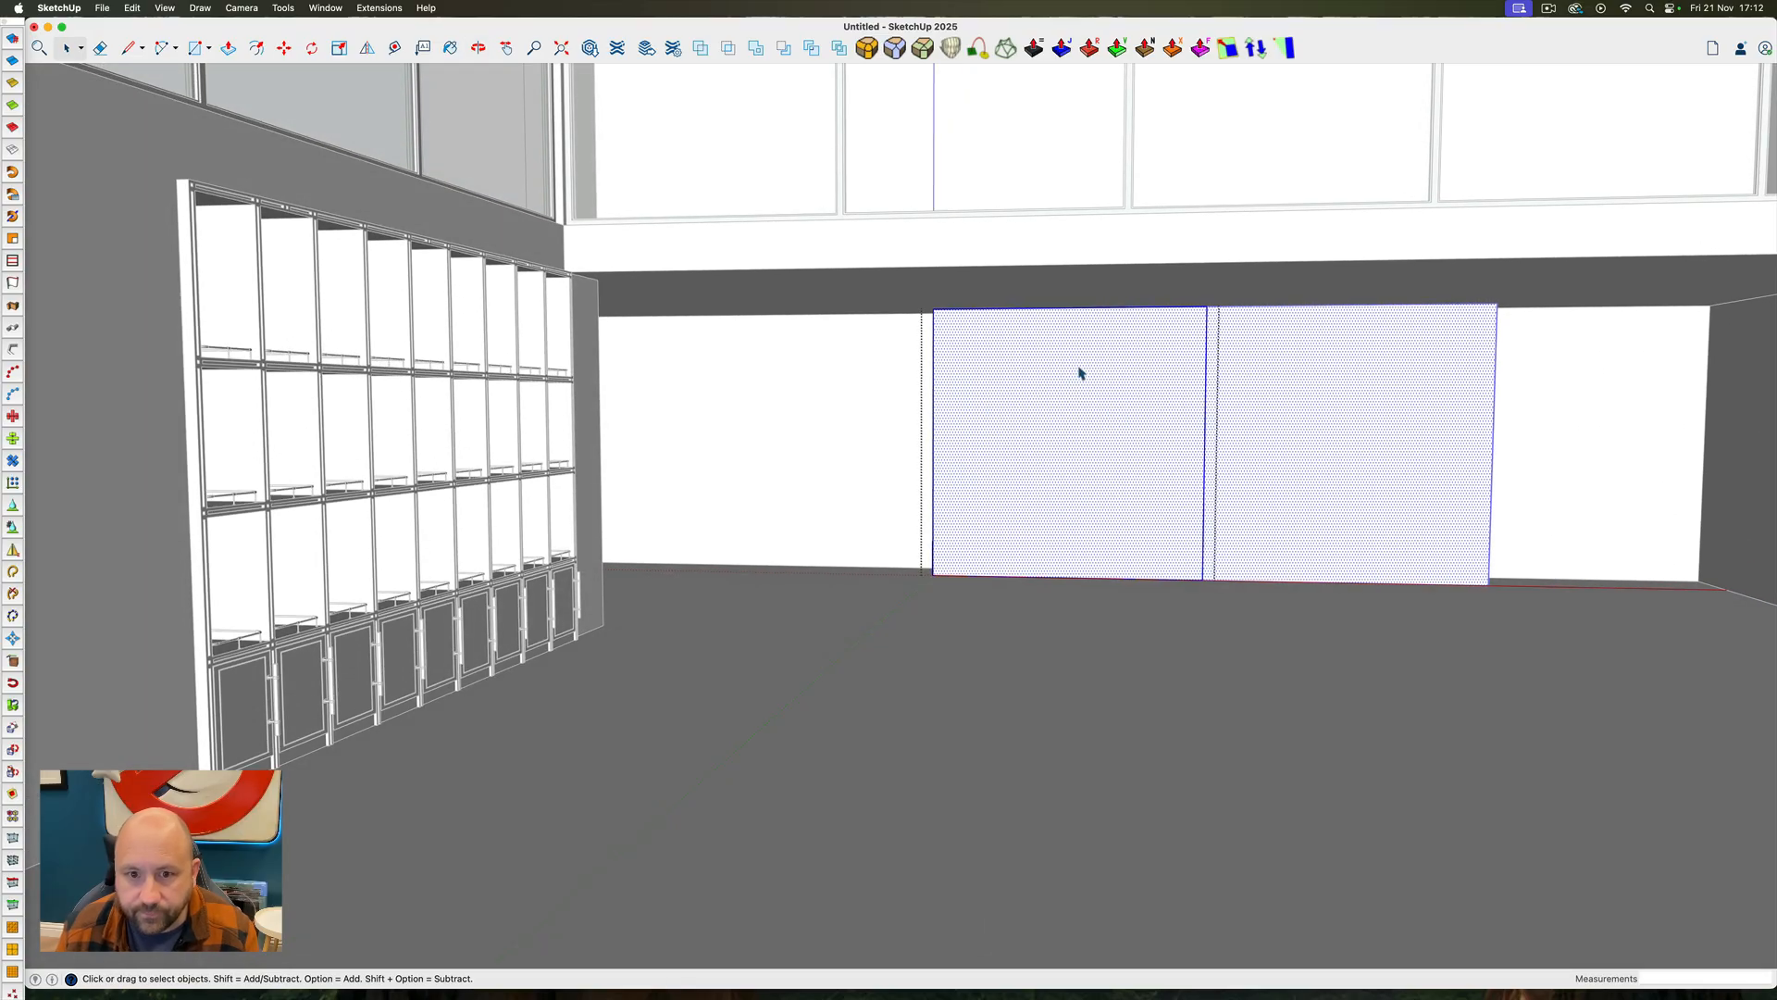
pyautogui.scroll(5, 990, 421)
pyautogui.keyDown('ctrl'); pyautogui.keyDown('super'); pyautogui.moveTo(990, 421); pyautogui.dragTo(1185, 435); pyautogui.keyUp('super'); pyautogui.keyUp('ctrl')
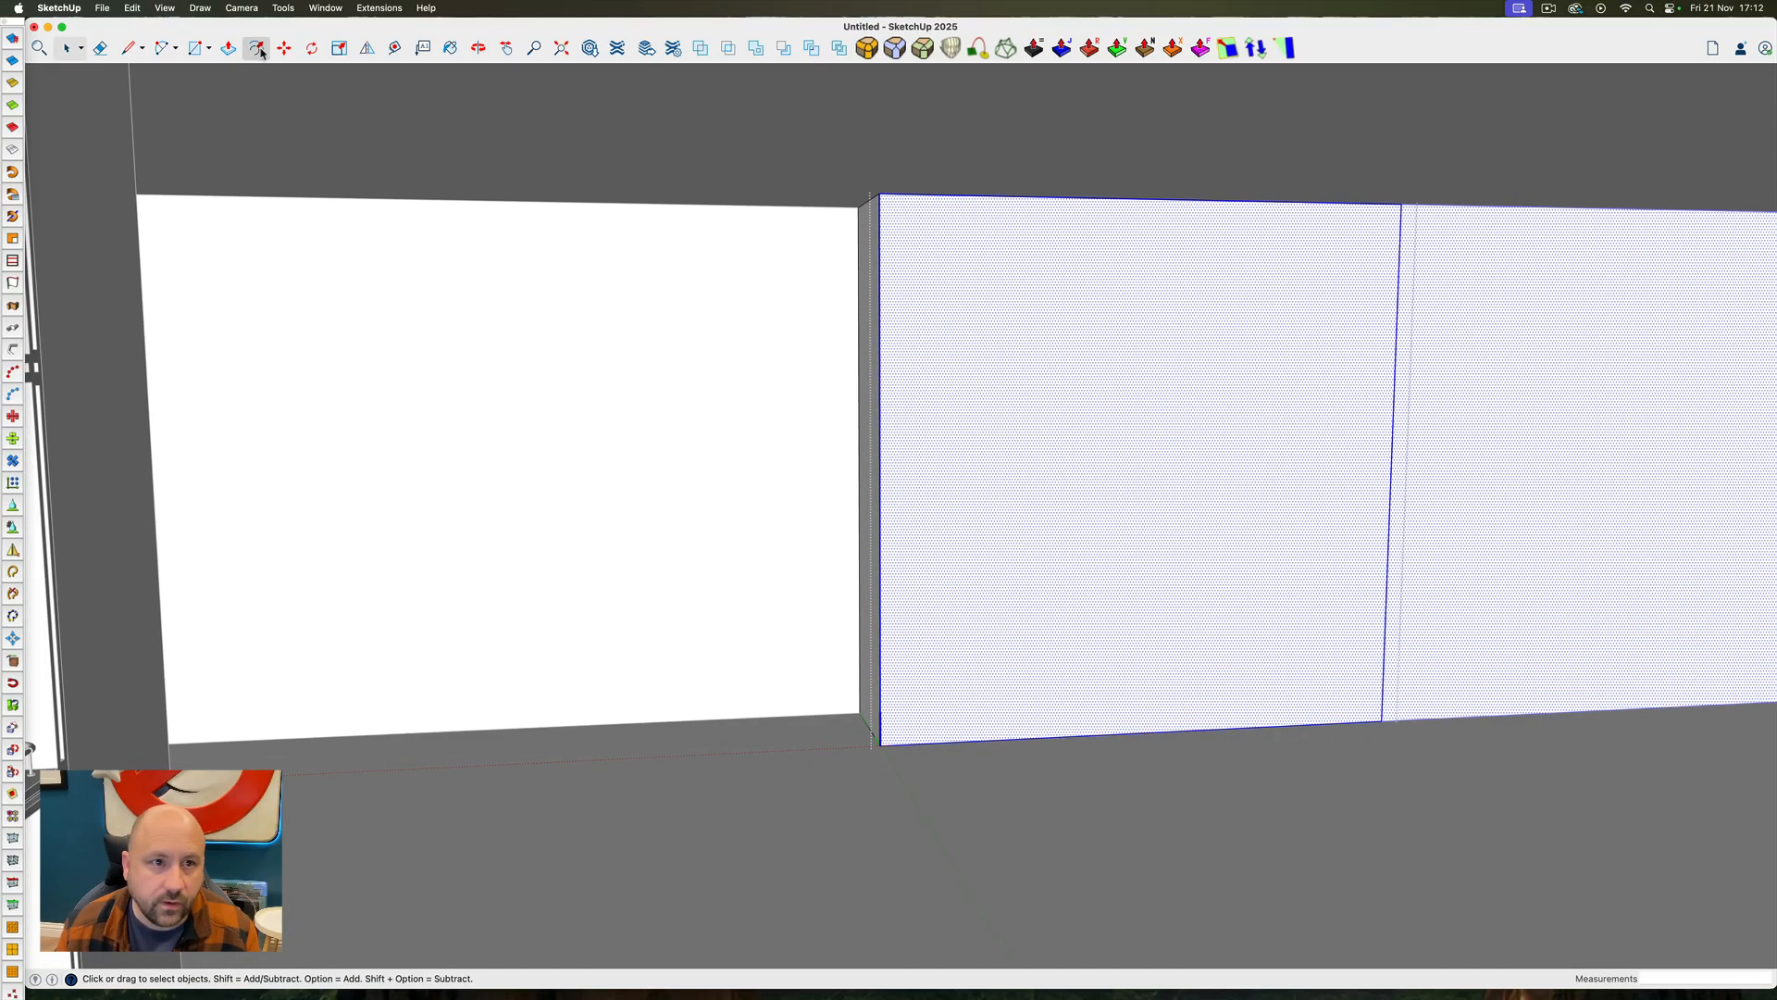
pyautogui.click(895, 301)
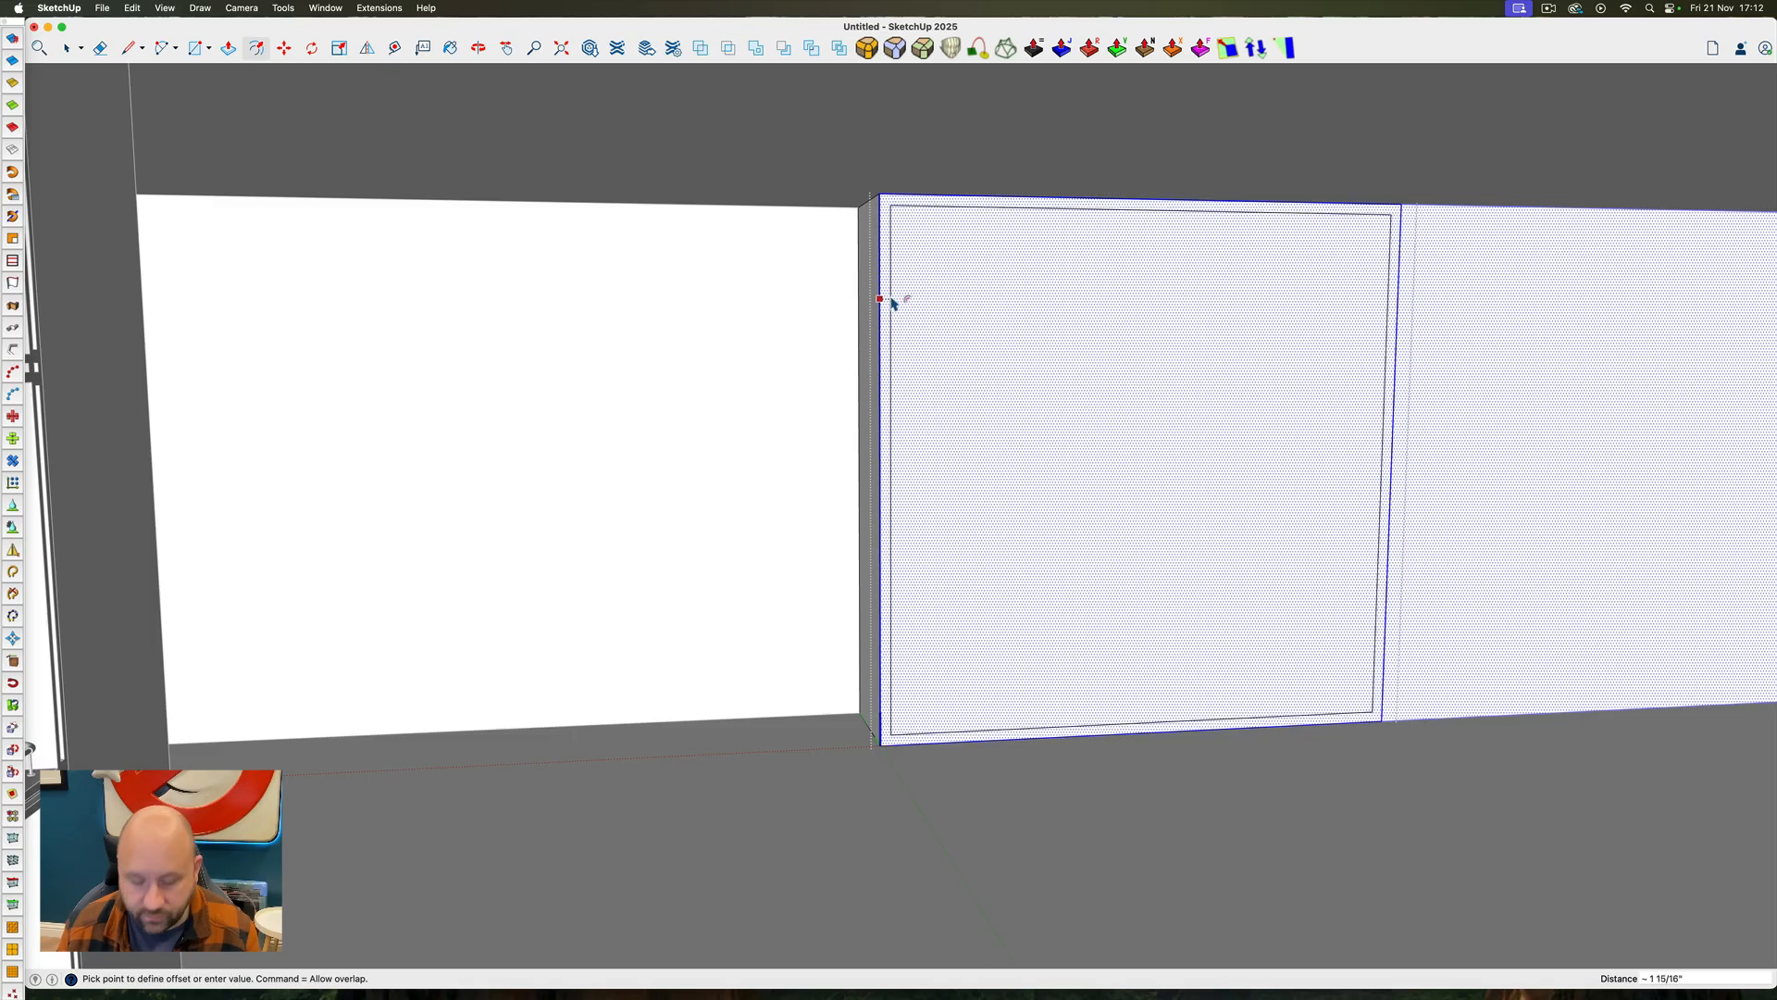
pyautogui.click(890, 298)
pyautogui.write('2"')
pyautogui.hotkey('shift', 'Return')
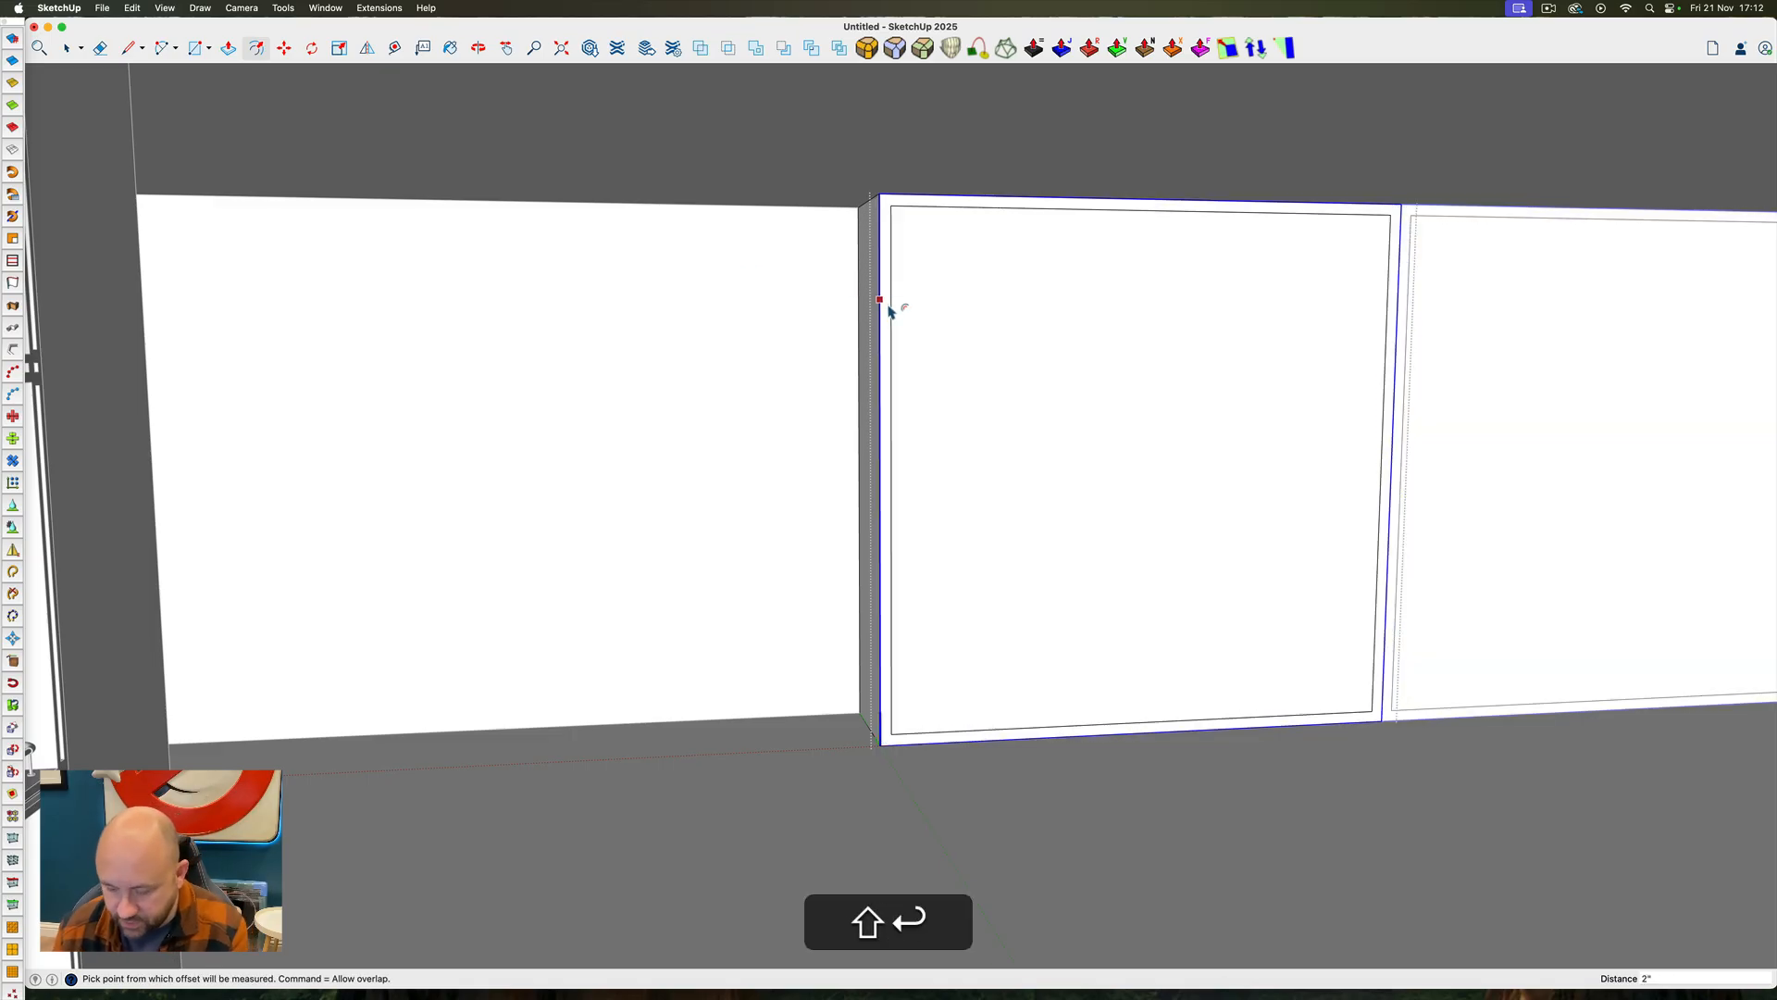
# Move the panel's inner face 1" along the green axis, out from the wall, to form a bevelled border
pyautogui.press('m')
pyautogui.press('Left')
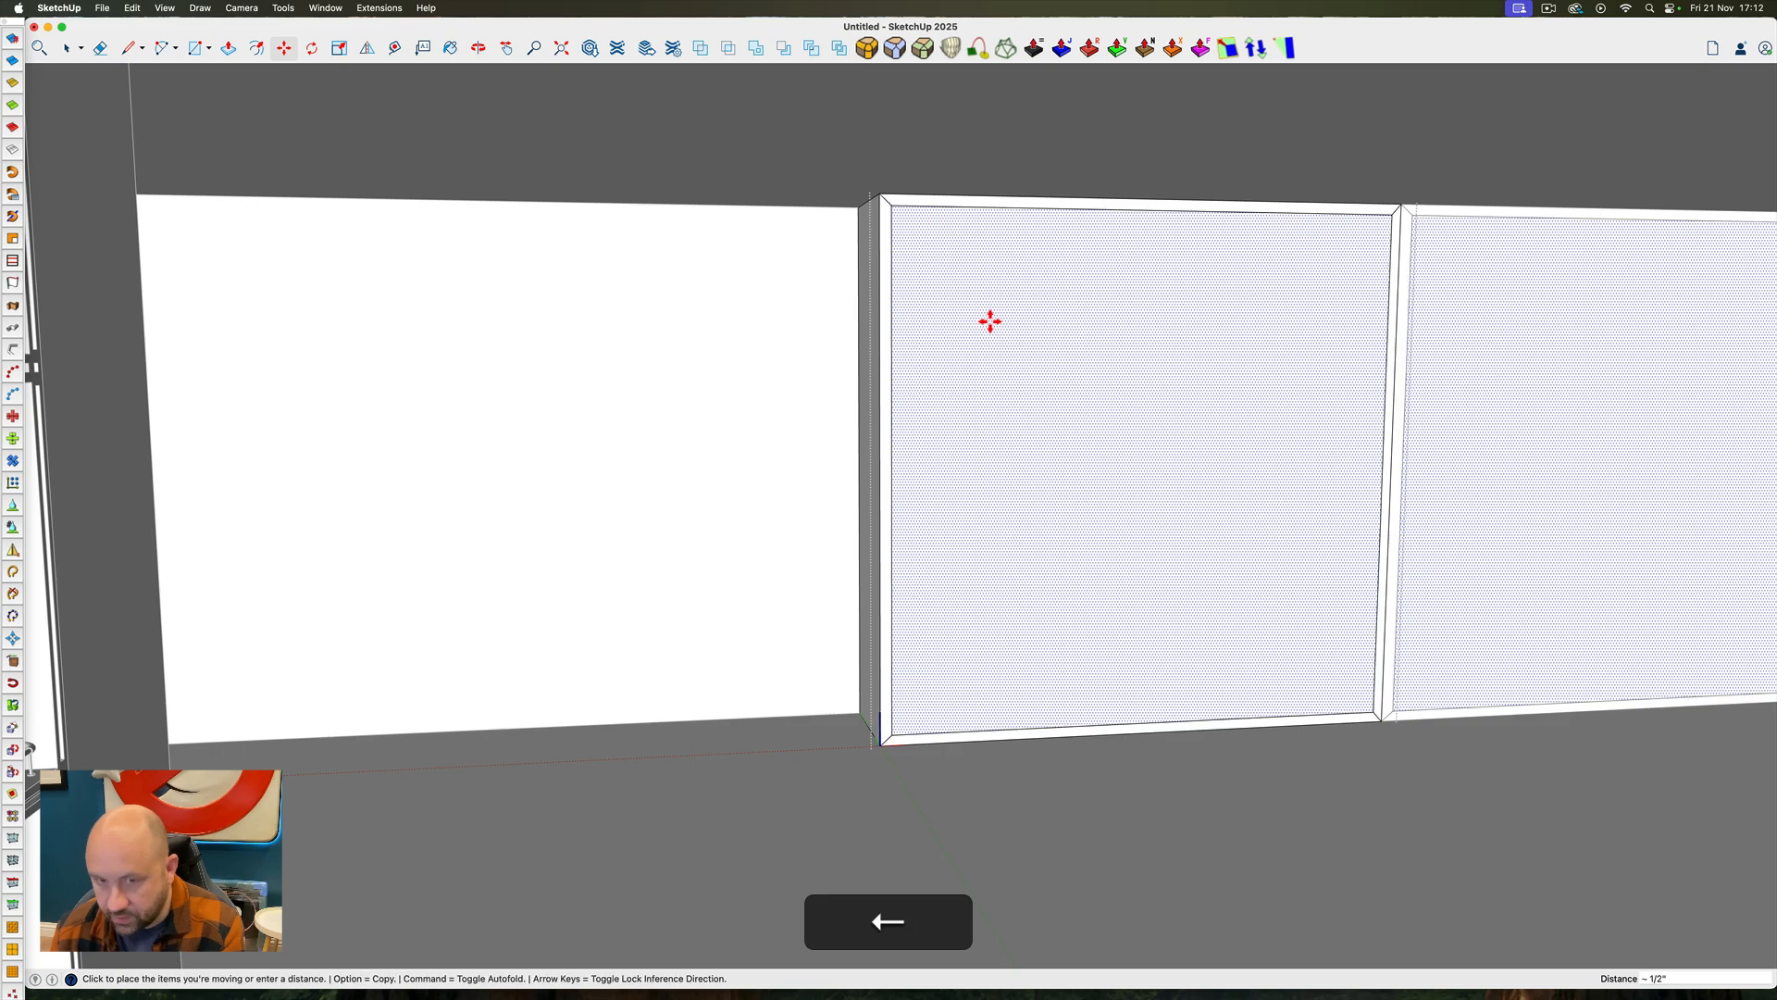
pyautogui.click(1003, 321)
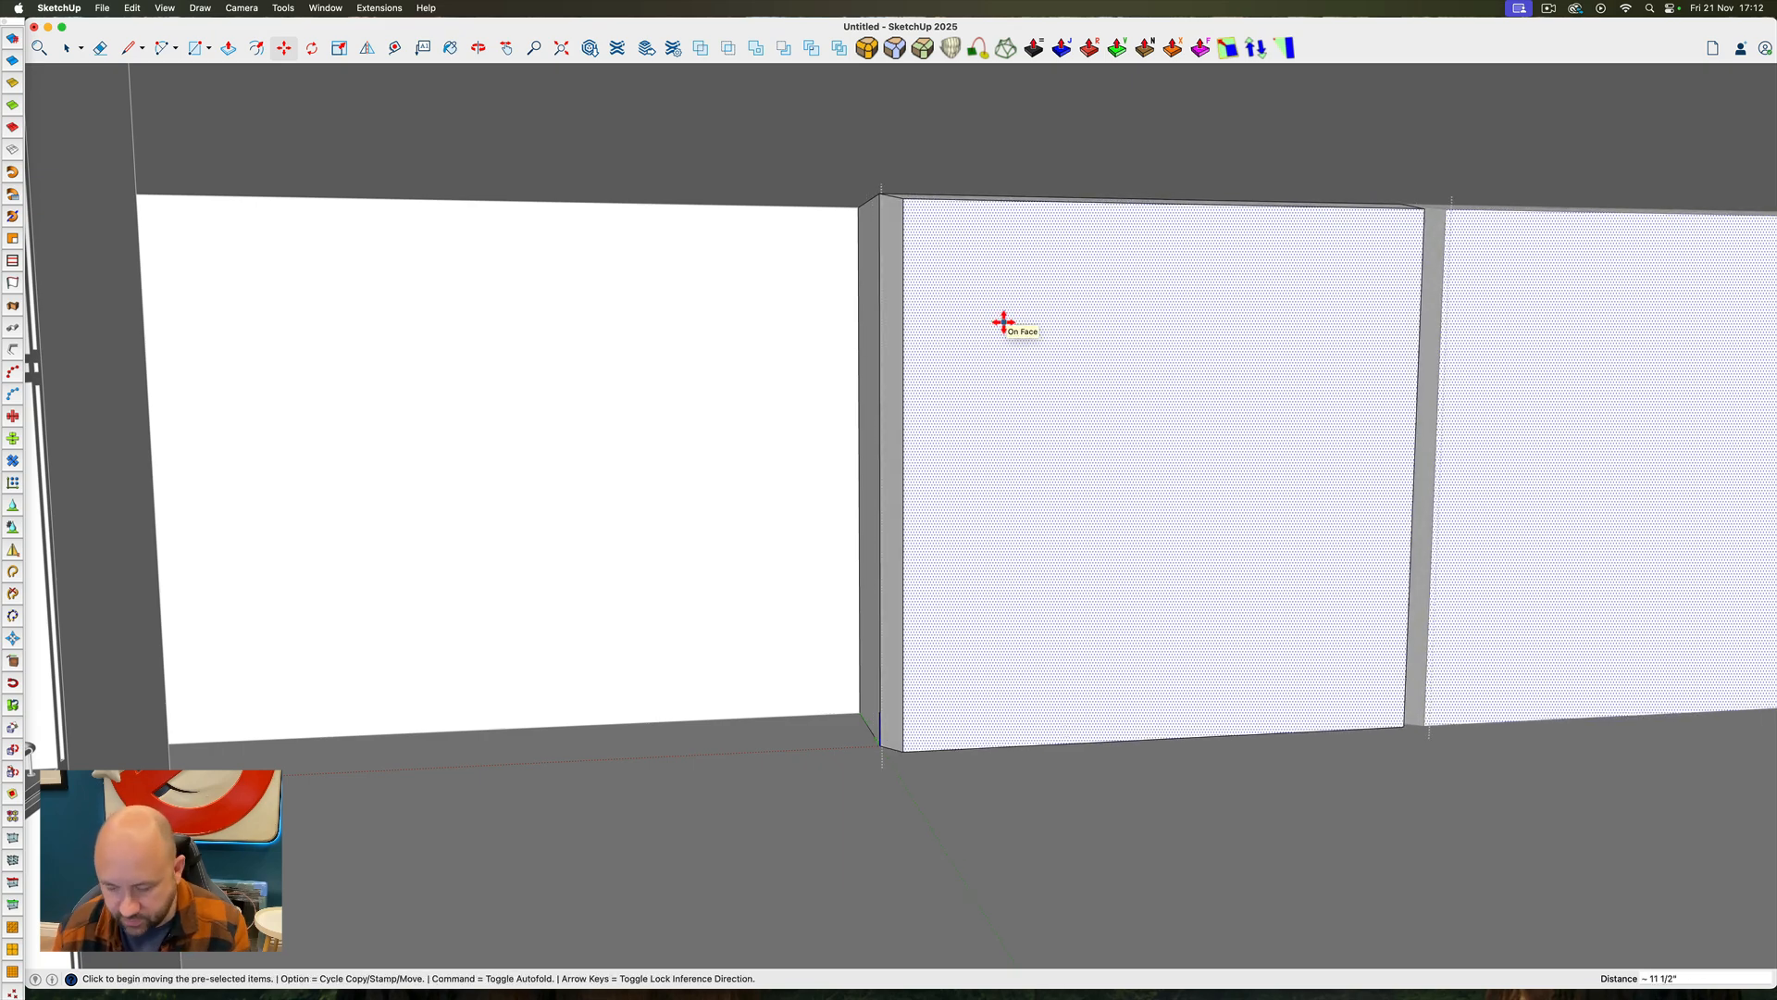
pyautogui.write('1"')
pyautogui.hotkey('shift', 'Return')
pyautogui.press('space')
pyautogui.scroll(-5, 900, 267)
pyautogui.keyDown('ctrl'); pyautogui.keyDown('super'); pyautogui.moveTo(1069, 317); pyautogui.dragTo(833, 290); pyautogui.keyUp('super'); pyautogui.keyUp('ctrl')
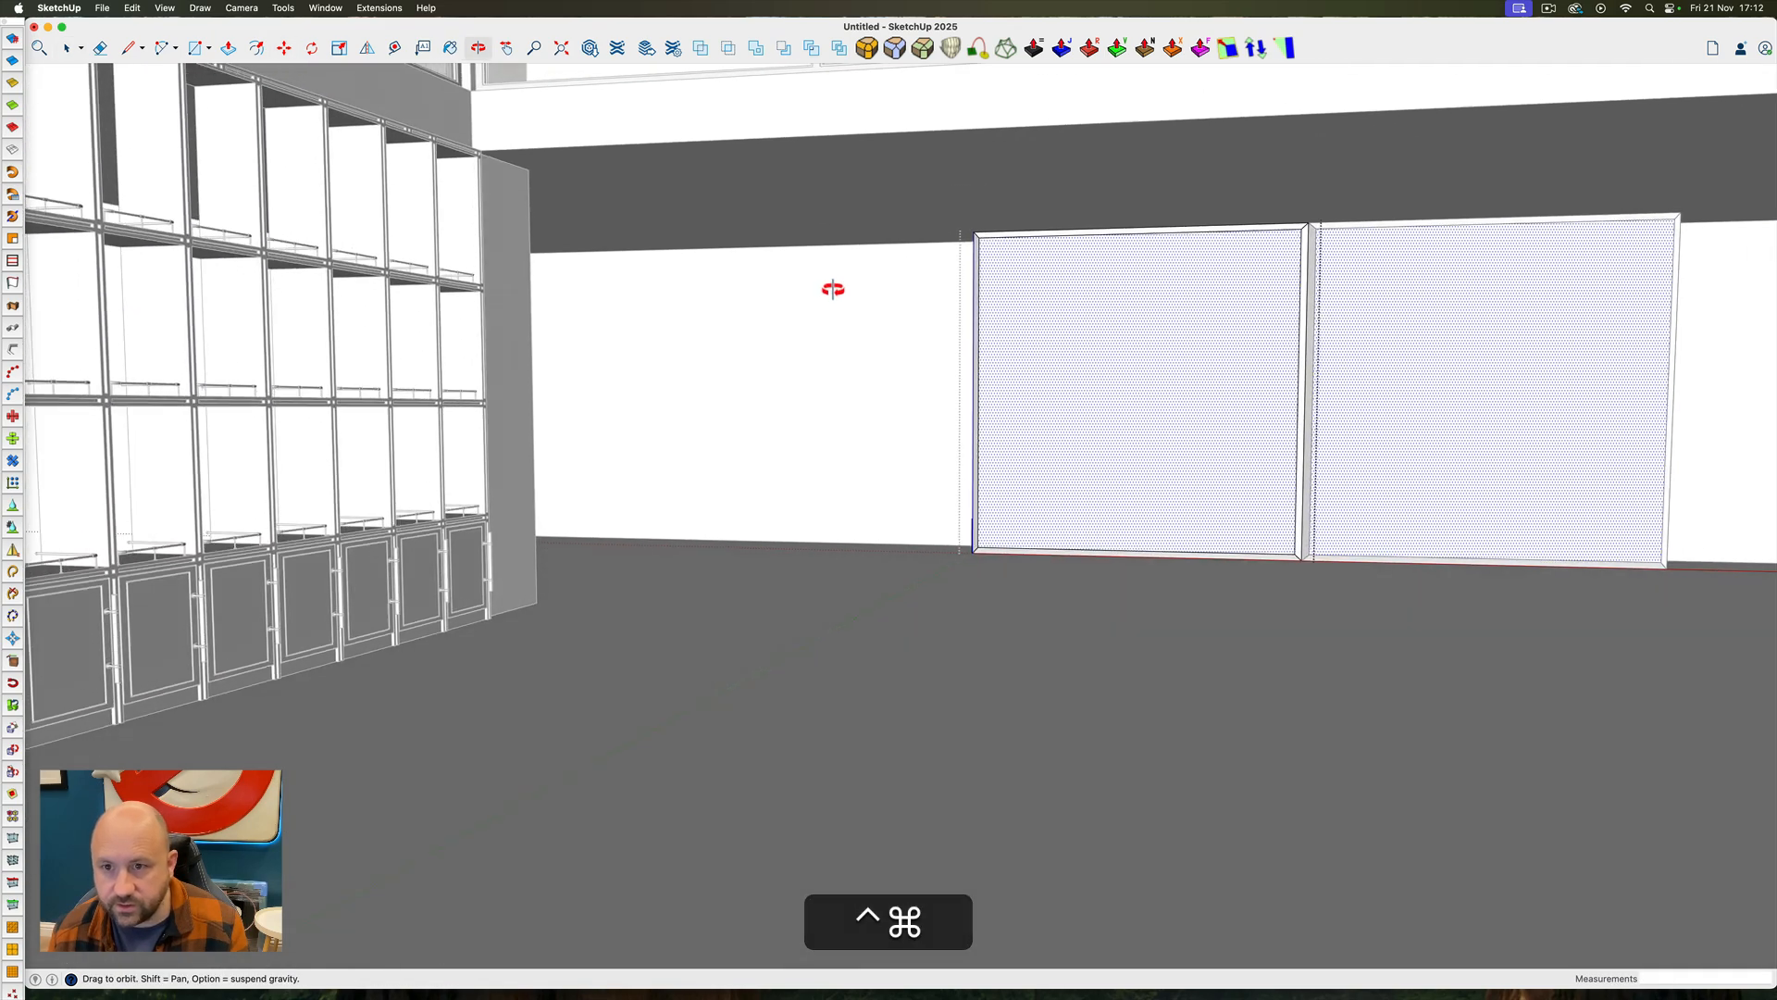
pyautogui.scroll(-8, 1009, 333)
pyautogui.keyDown('ctrl'); pyautogui.keyDown('super'); pyautogui.moveTo(1102, 361); pyautogui.dragTo(1110, 389); pyautogui.keyUp('super'); pyautogui.keyUp('ctrl')
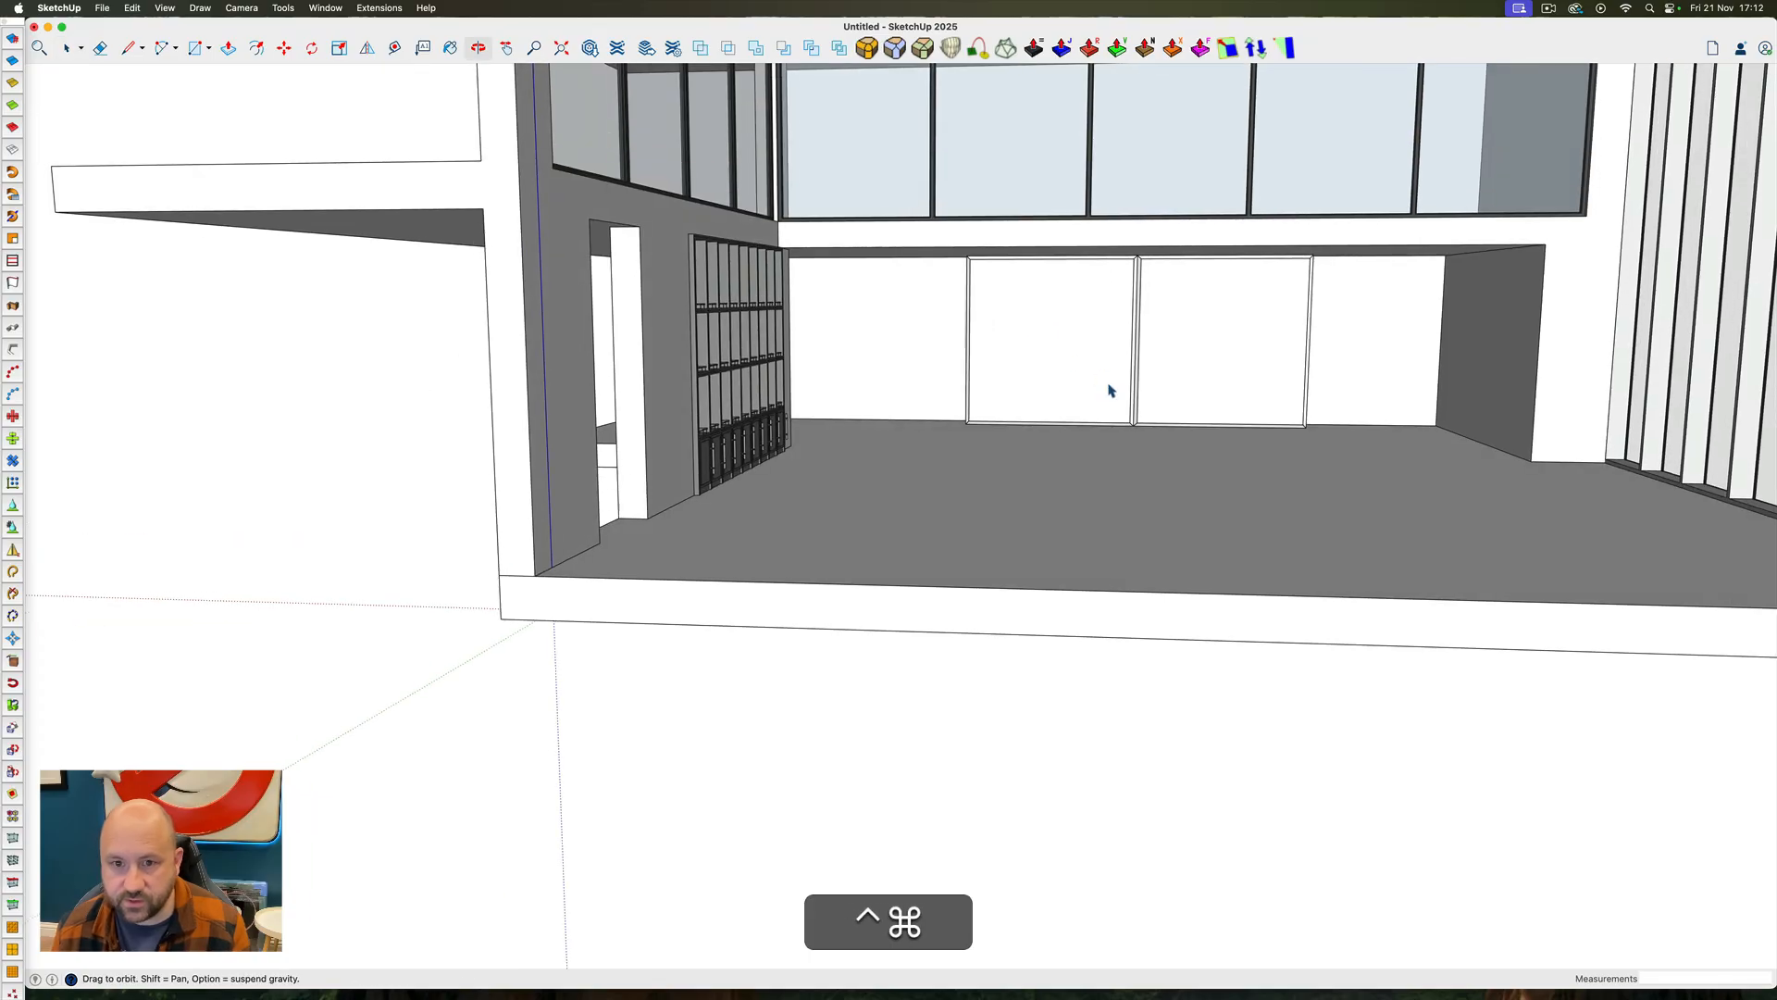
# Select all of the square panel's geometry inside its component and start a circle on its face
pyautogui.tripleClick(1041, 324)
pyautogui.scroll(5, 1034, 326)
pyautogui.press('c')
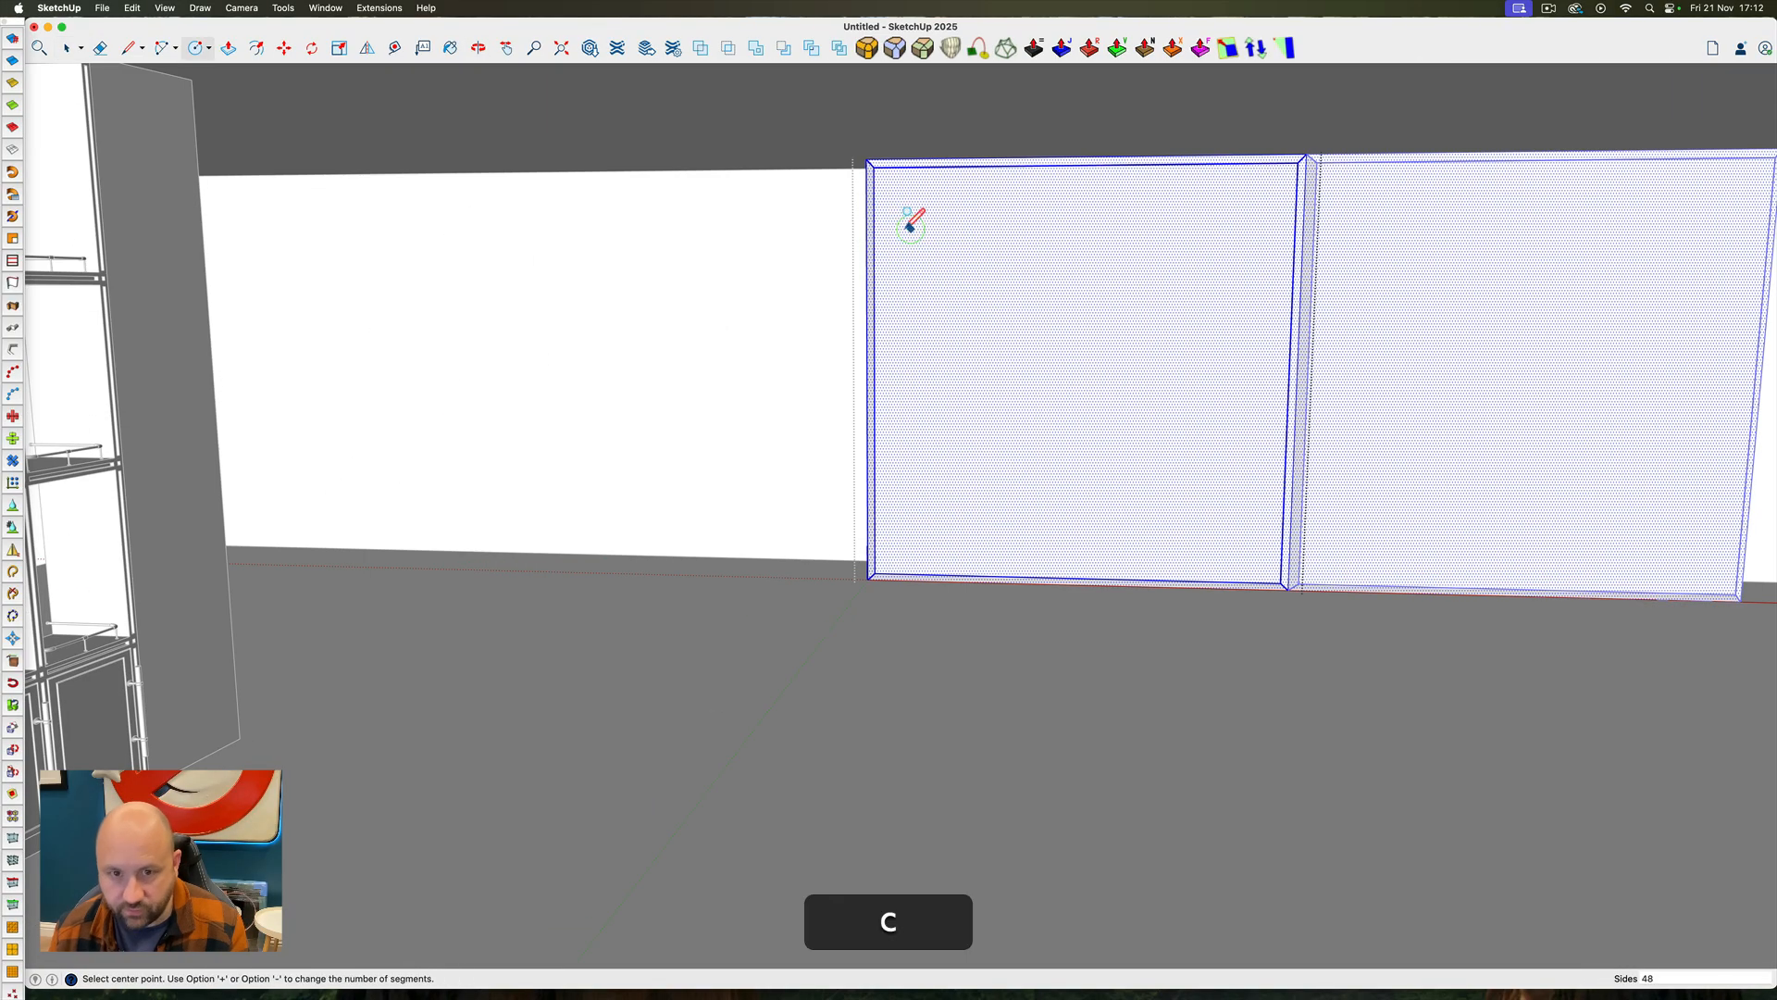
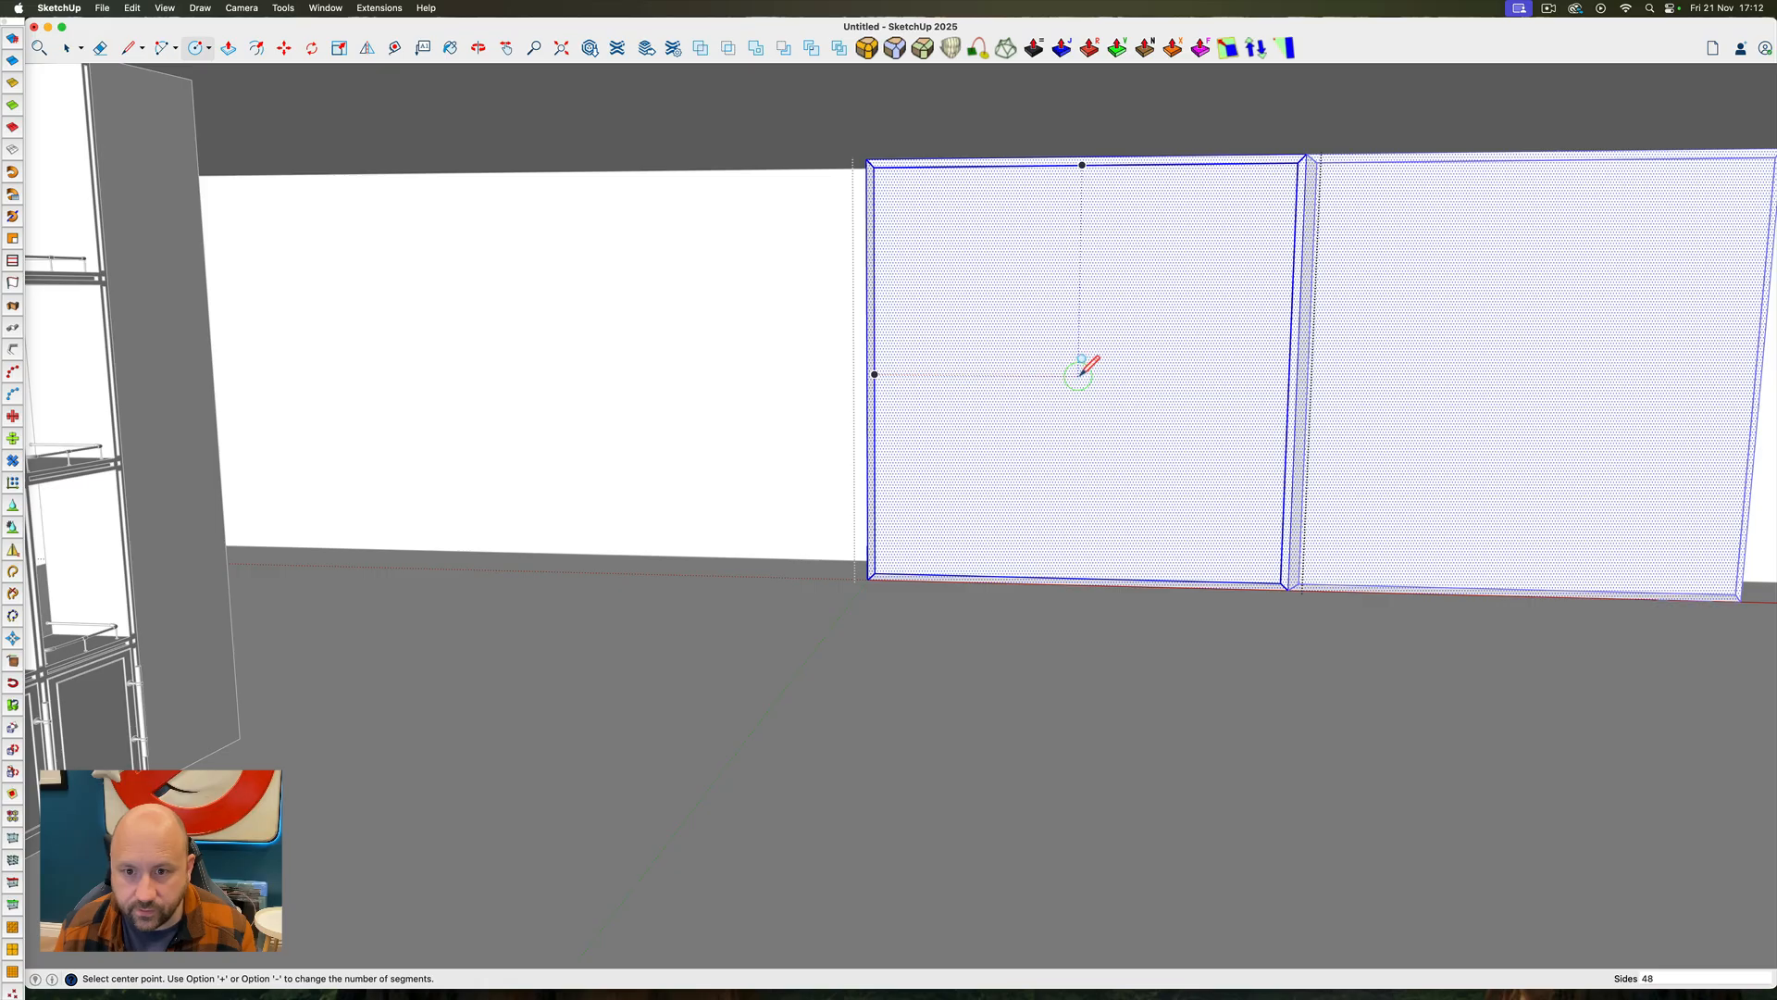
# Draw a 180-sided circle centred on the square panel's front face, nearly filling the area inside the bevelled border
pyautogui.click(1079, 374)
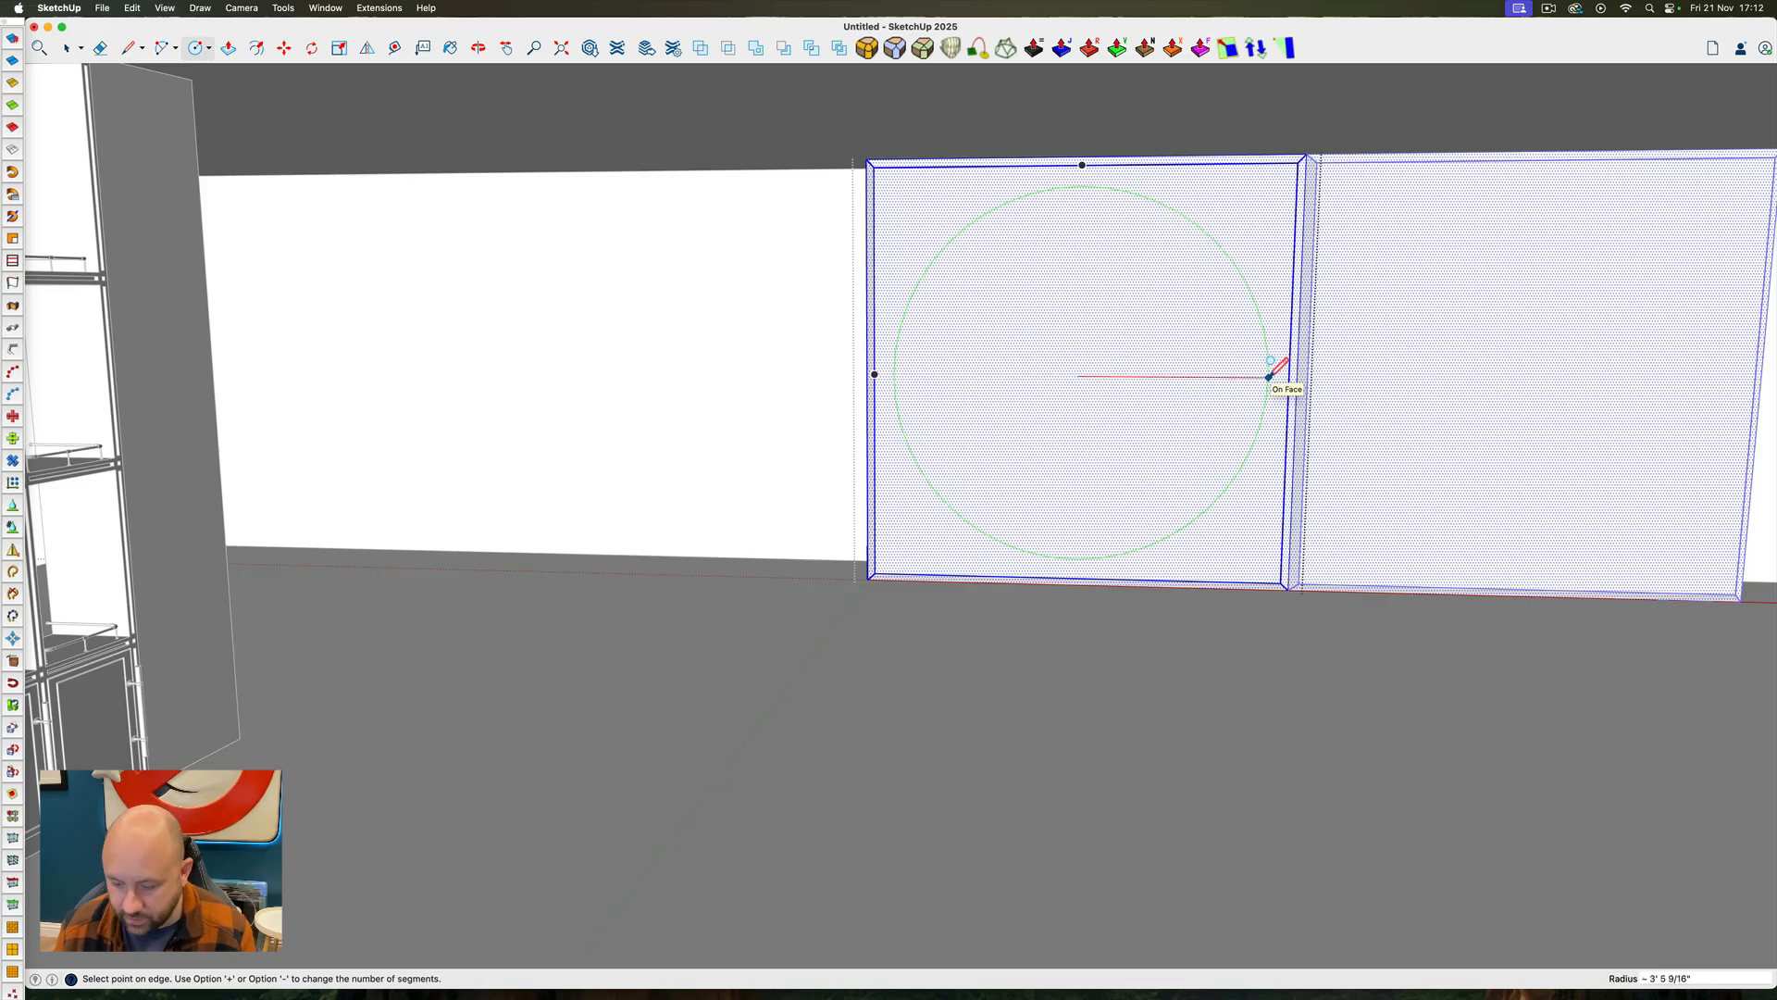
pyautogui.write('180')
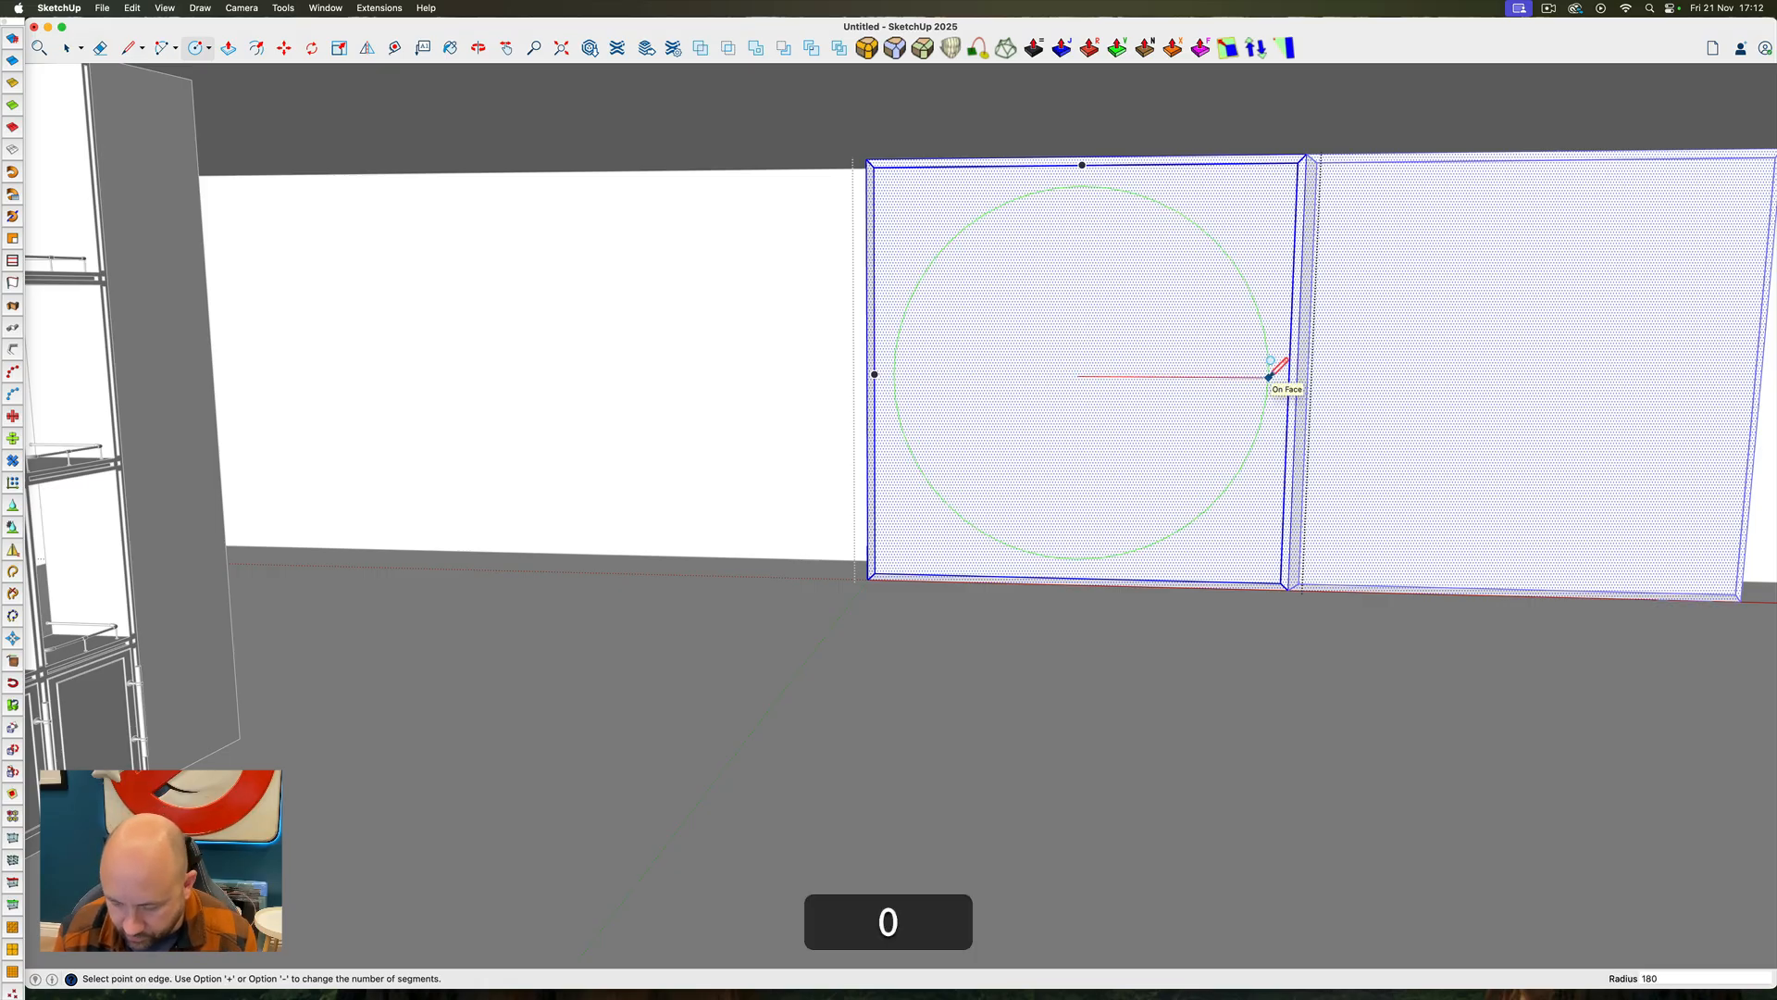
pyautogui.write('s')
pyautogui.press('Return')
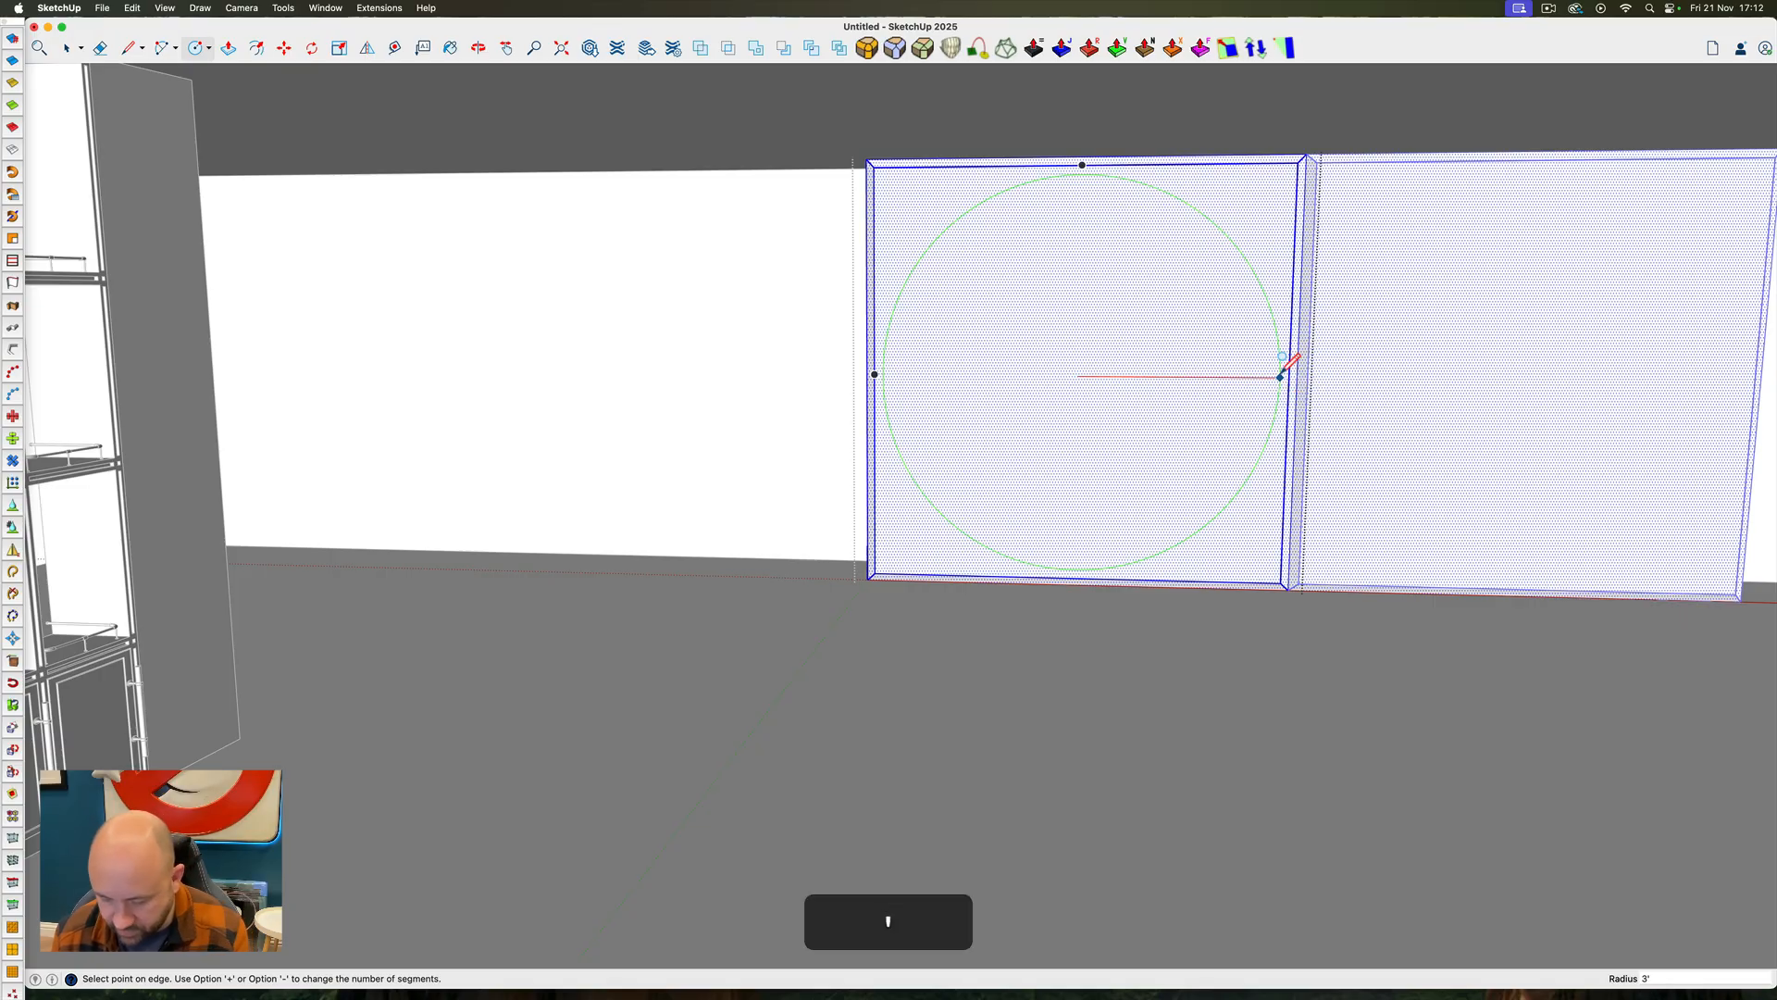
pyautogui.hotkey('shift', 'Return')
pyautogui.press('space')
pyautogui.scroll(-8, 1111, 374)
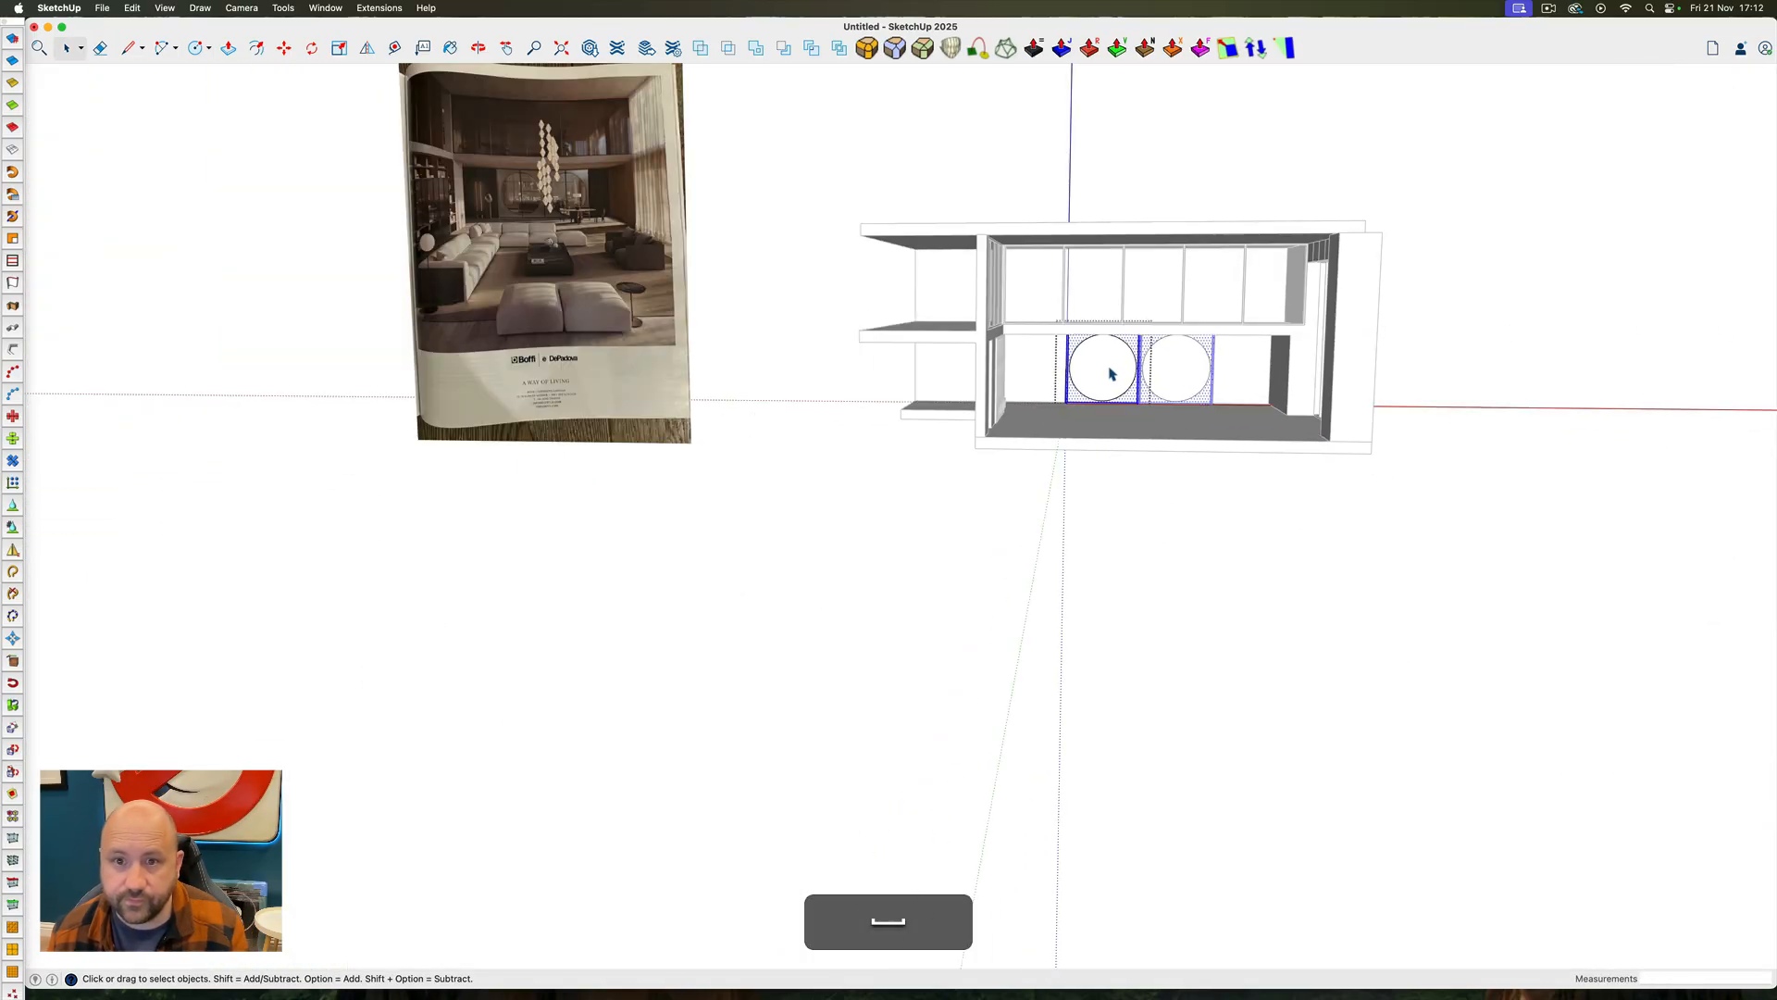
# Copy the left square panel component from the back wall to the open ground in front of the house
pyautogui.scroll(5, 507, 192)
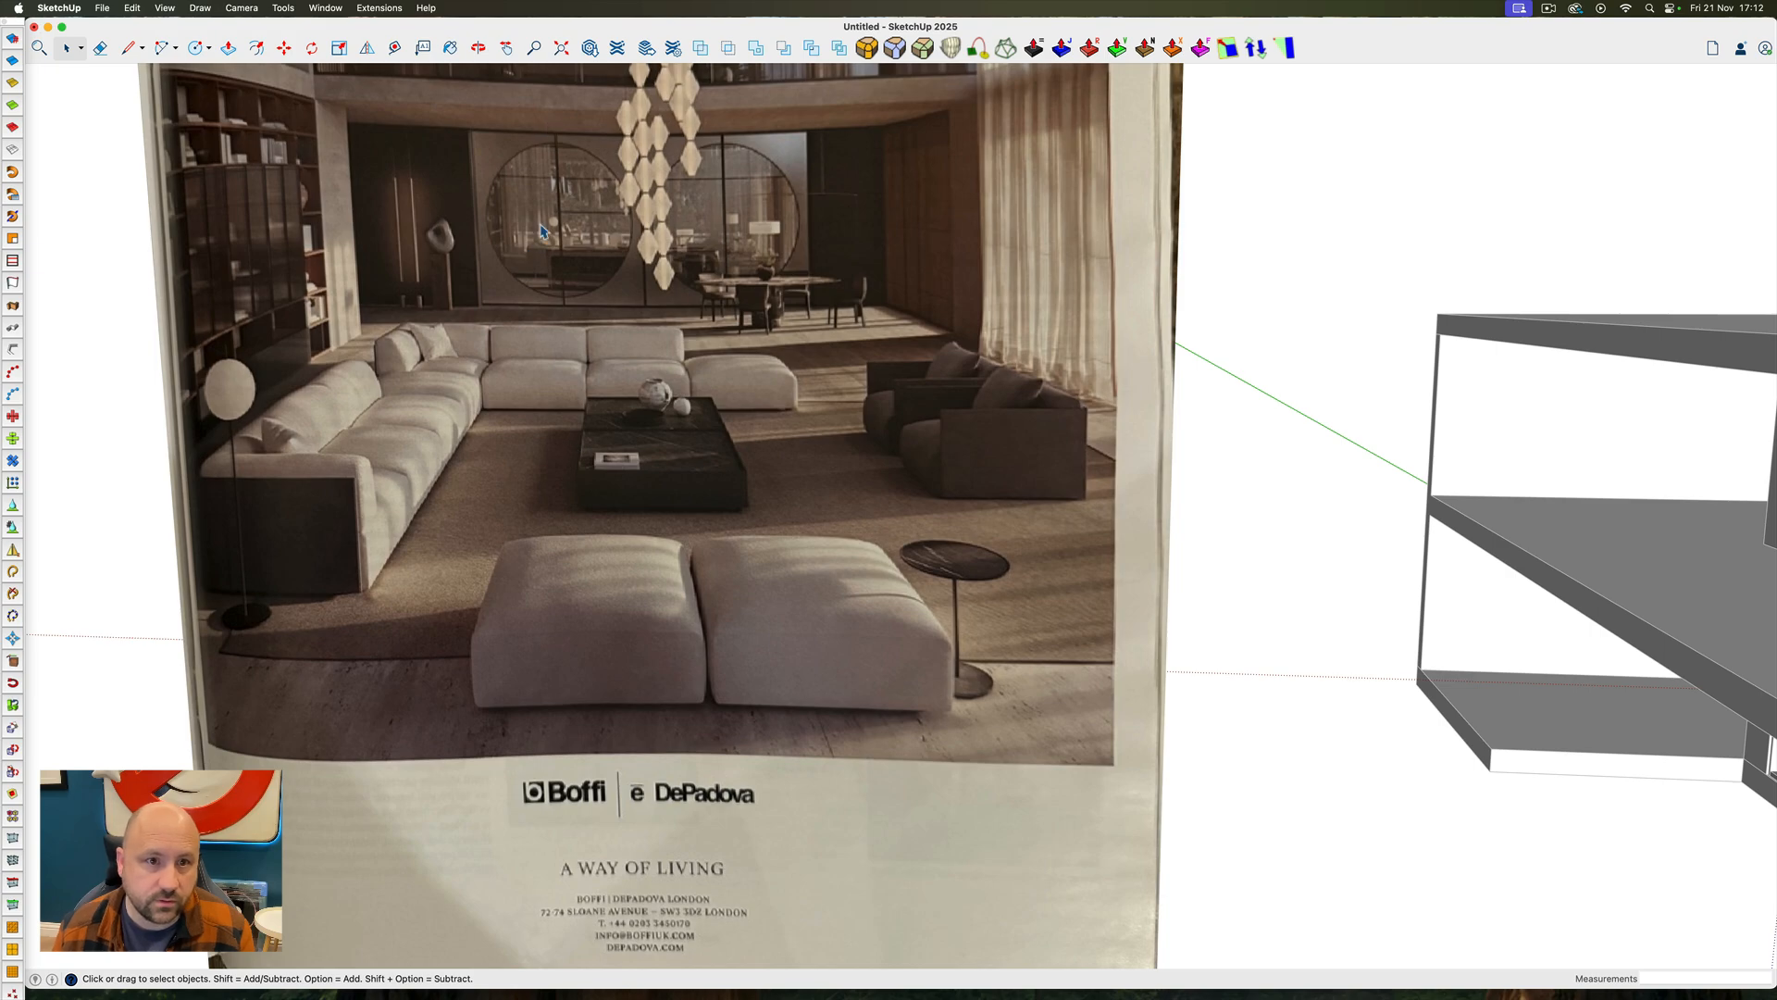
pyautogui.scroll(3, 530, 163)
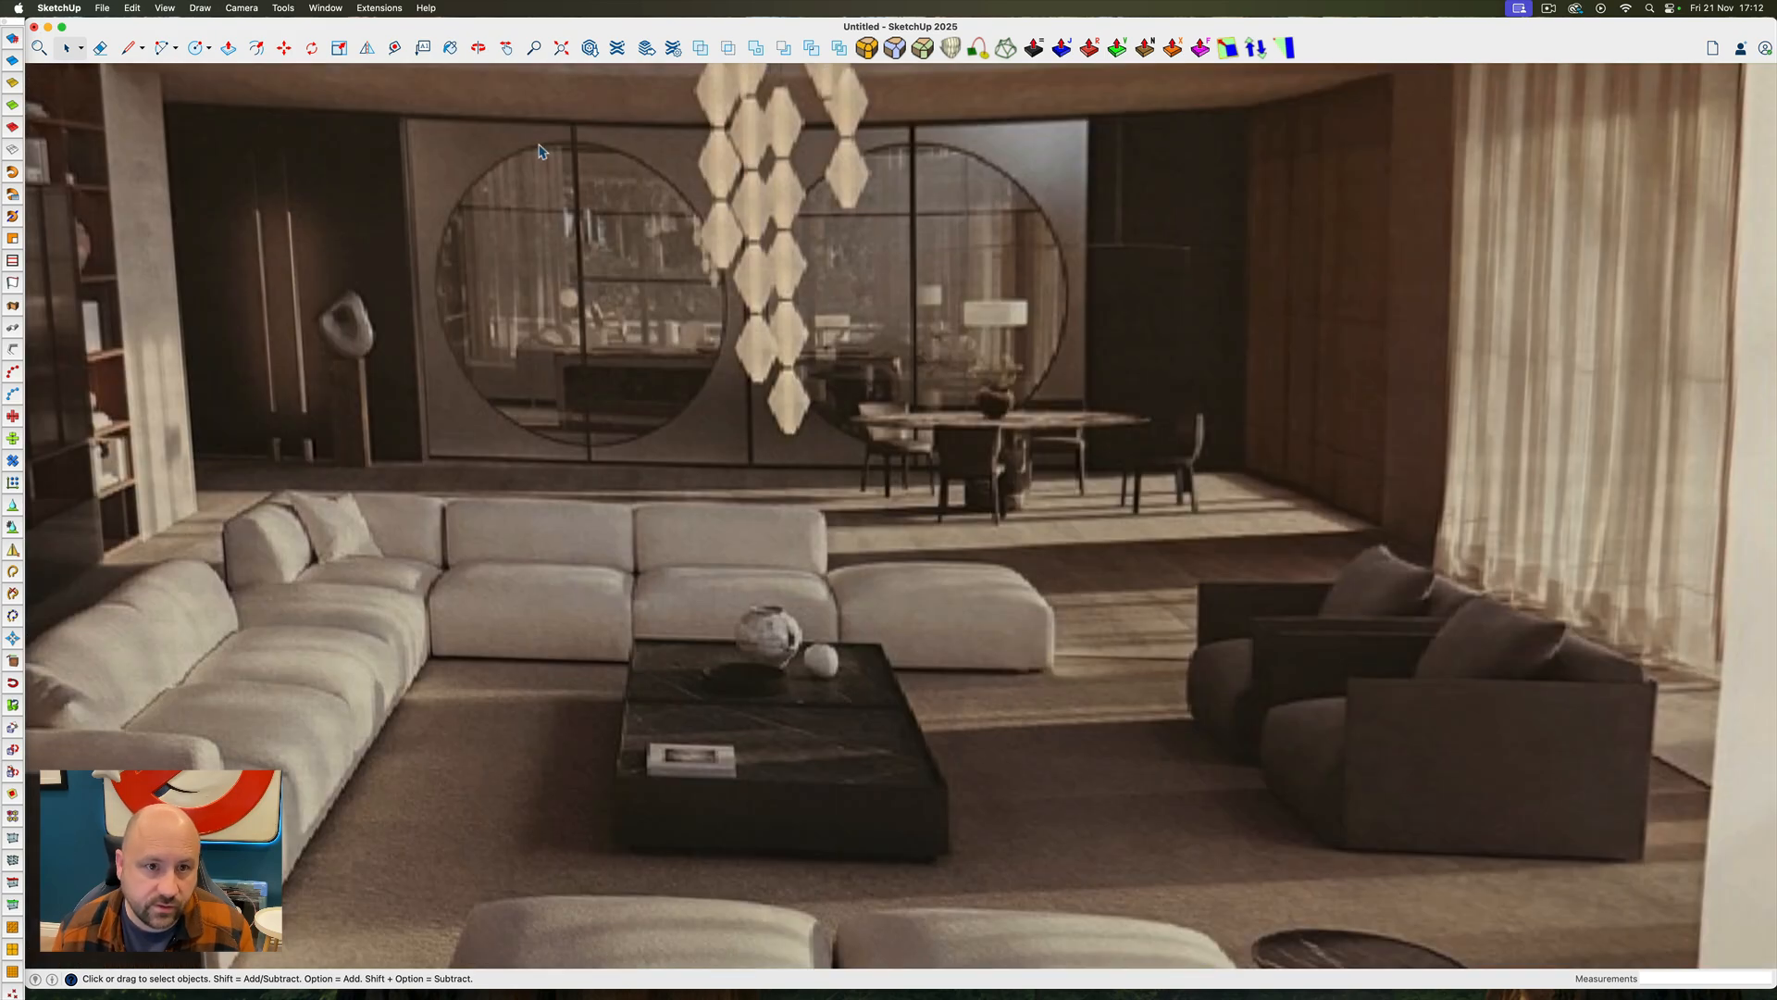
pyautogui.scroll(-6, 475, 151)
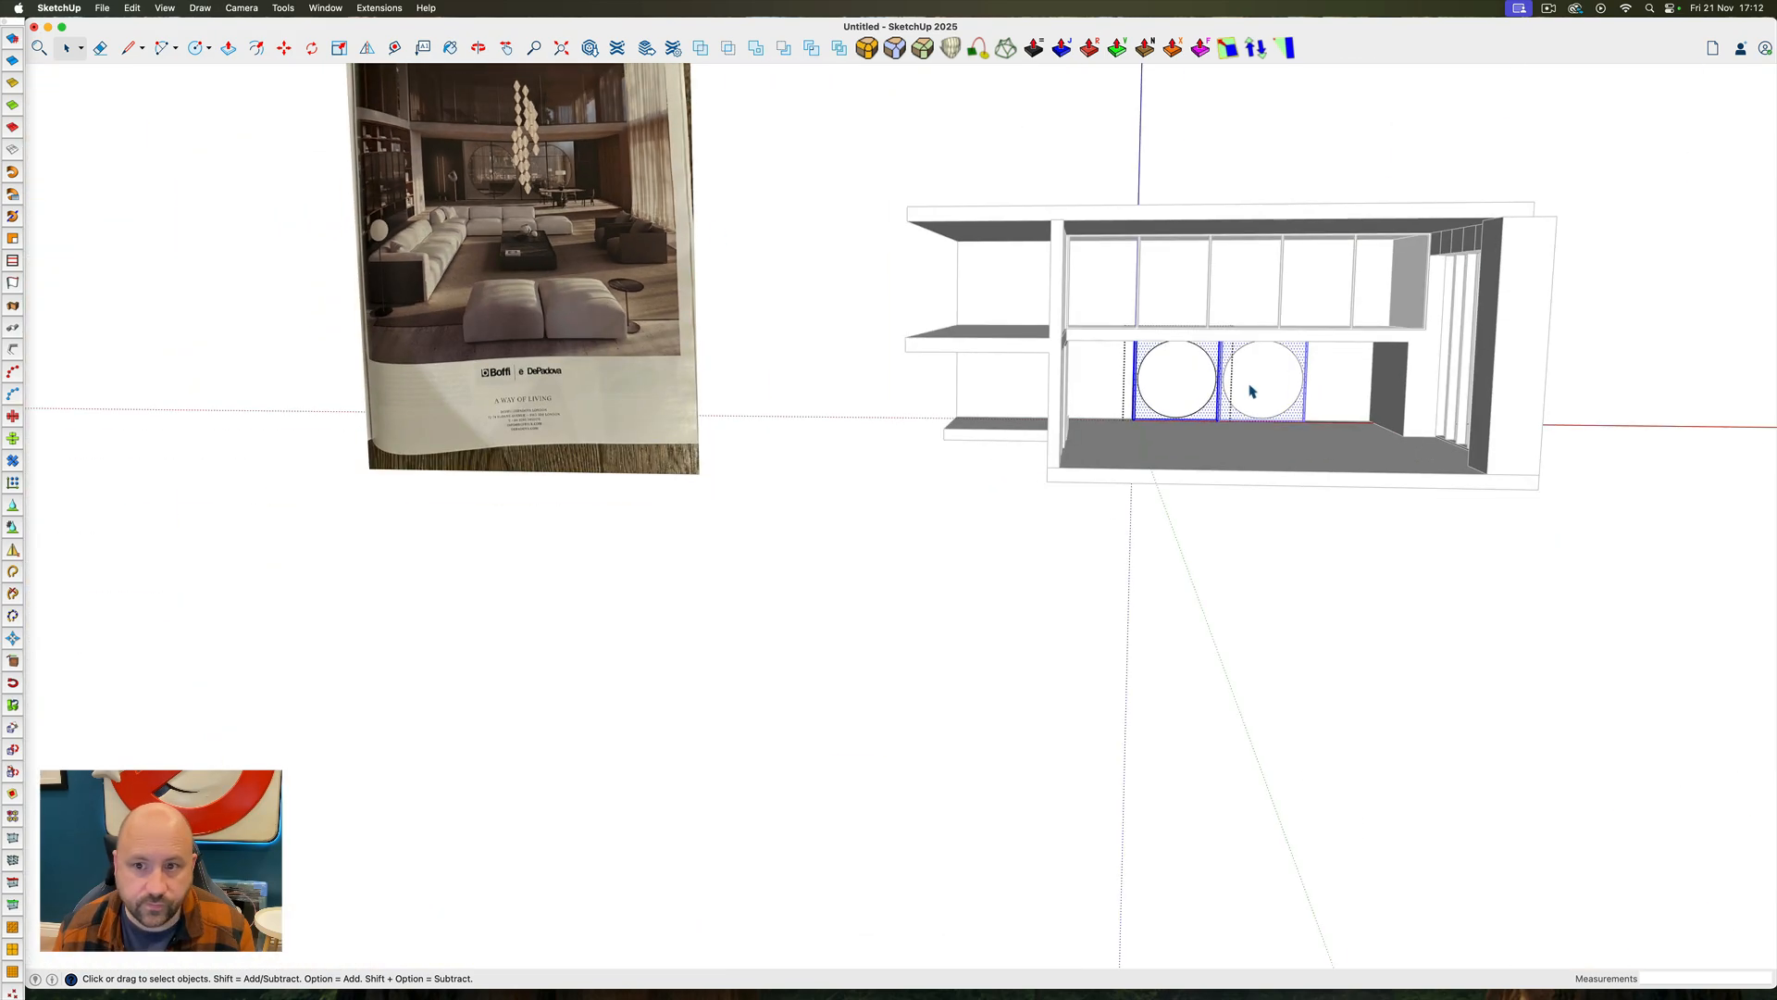
pyautogui.scroll(3, 1295, 400)
pyautogui.press('super+z')
pyautogui.click(1269, 378)
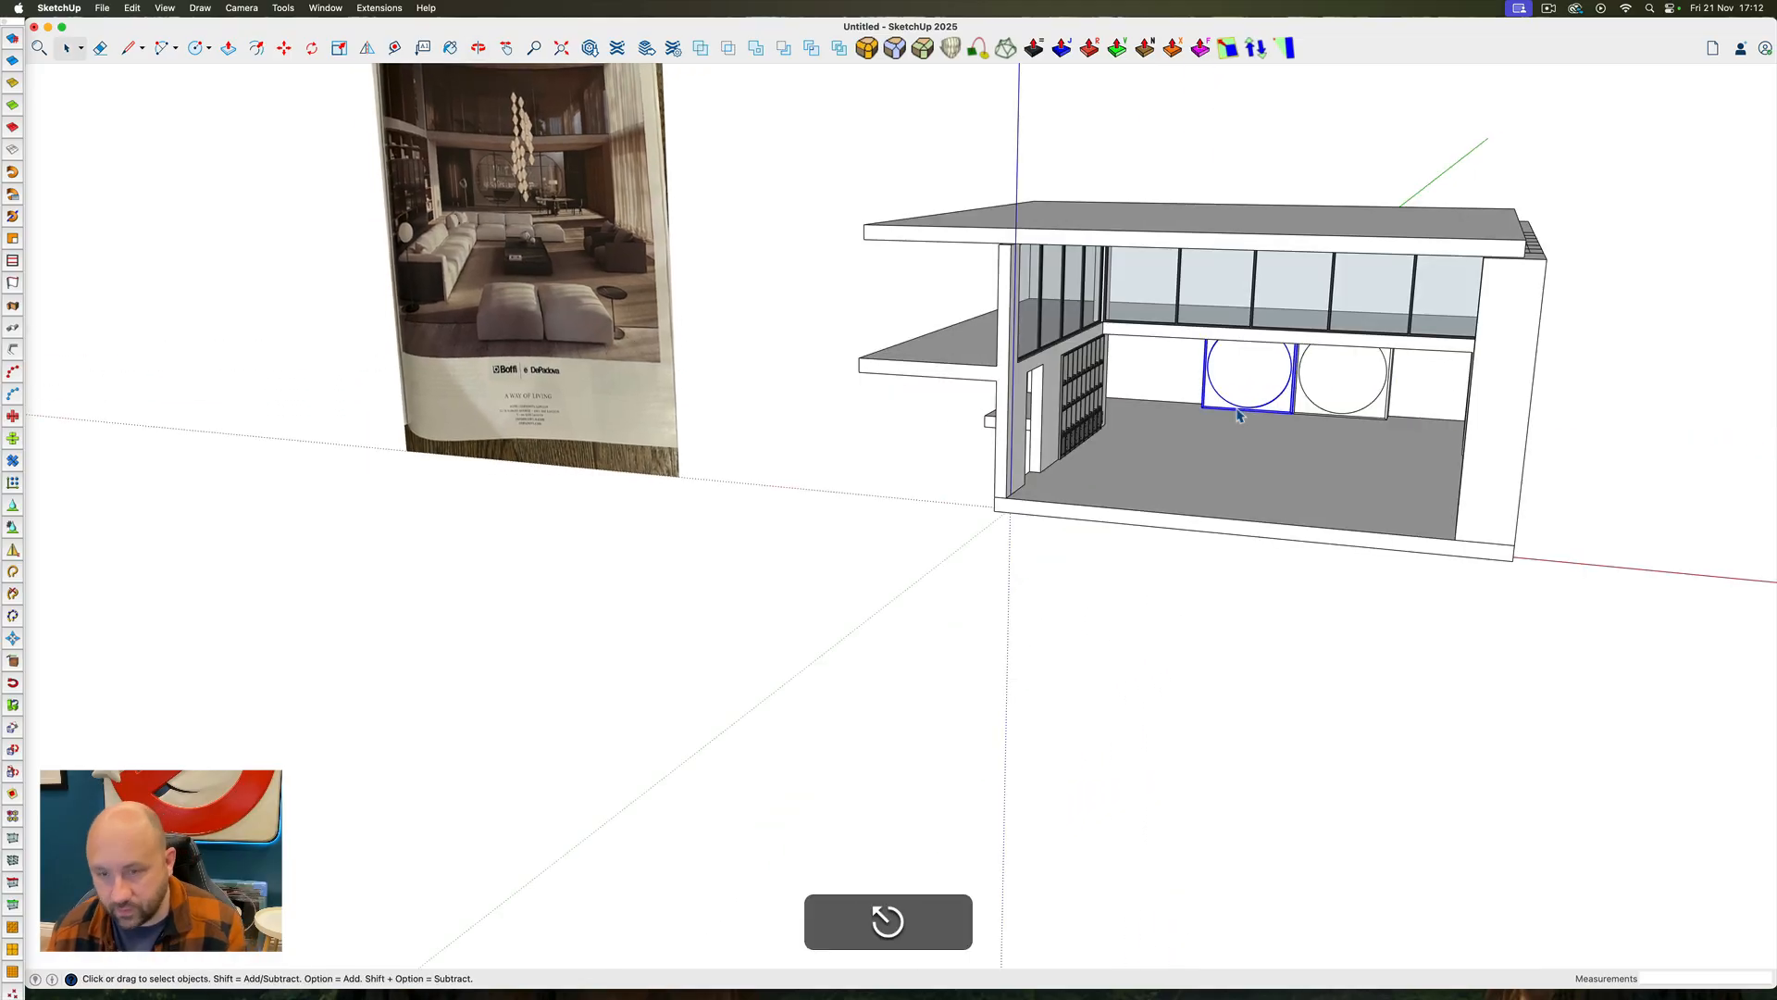
pyautogui.press('m')
pyautogui.press('alt')
pyautogui.click(1254, 390)
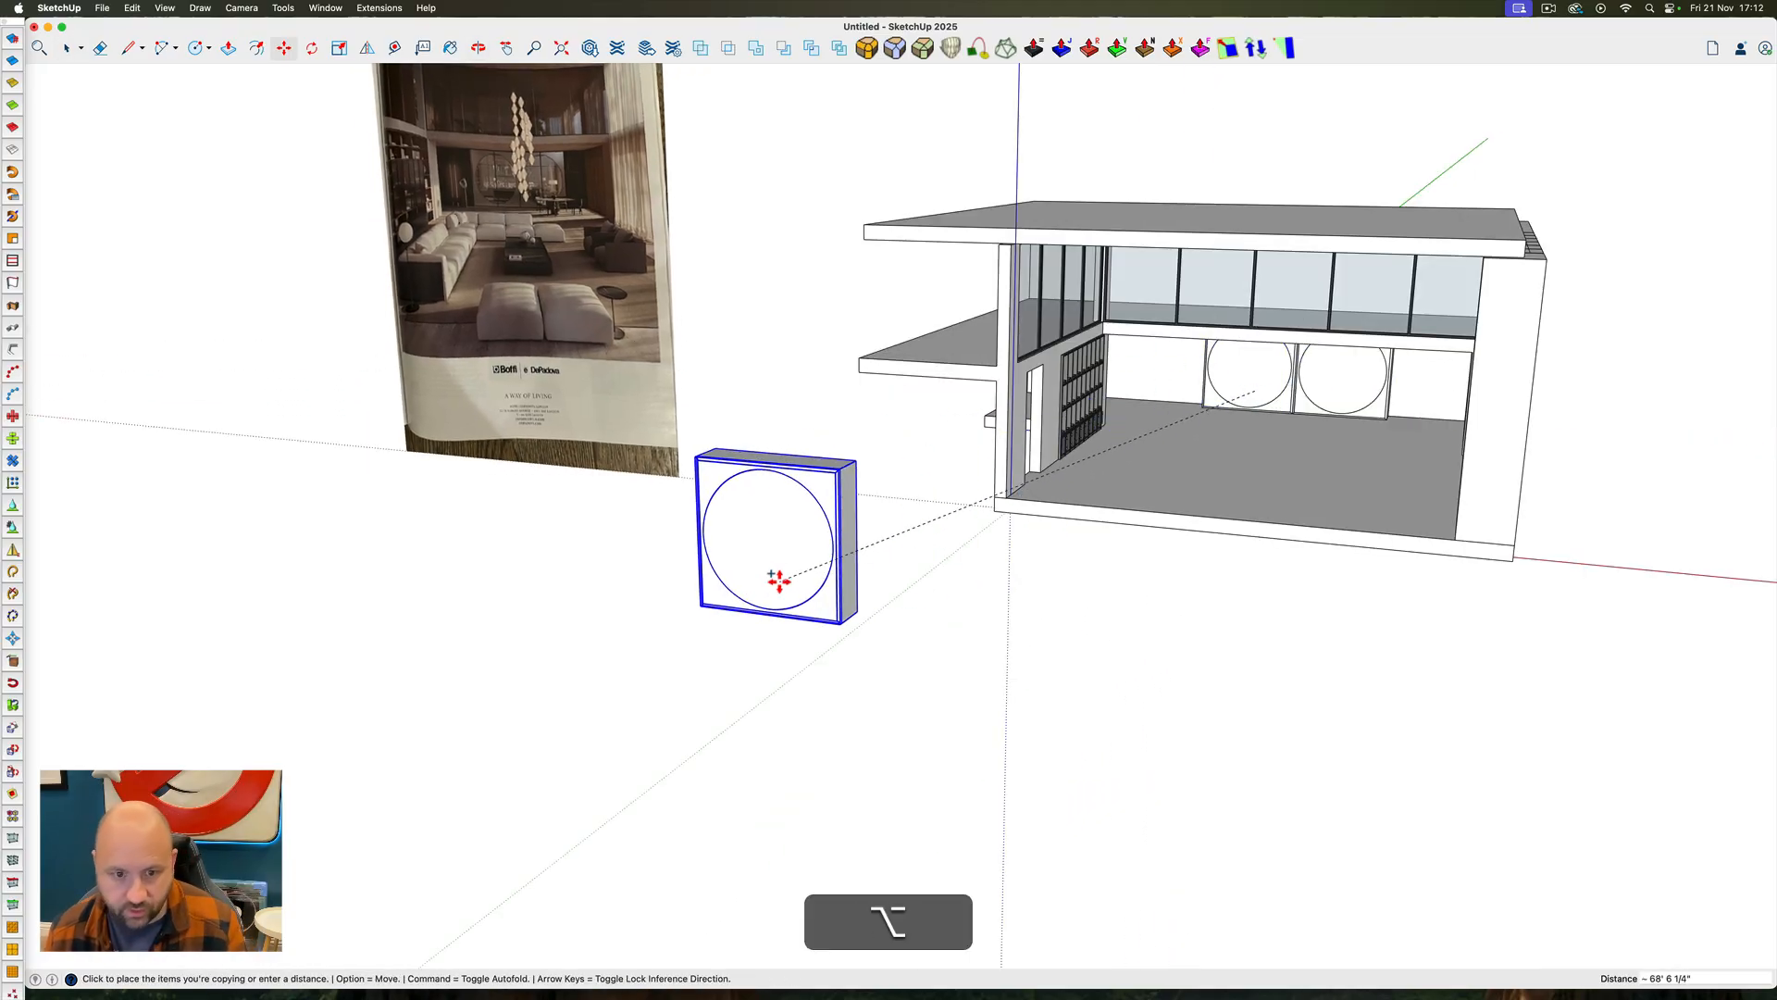
pyautogui.click(774, 574)
pyautogui.moveTo(793, 552); pyautogui.dragTo(904, 523, button='middle')
pyautogui.press('space')
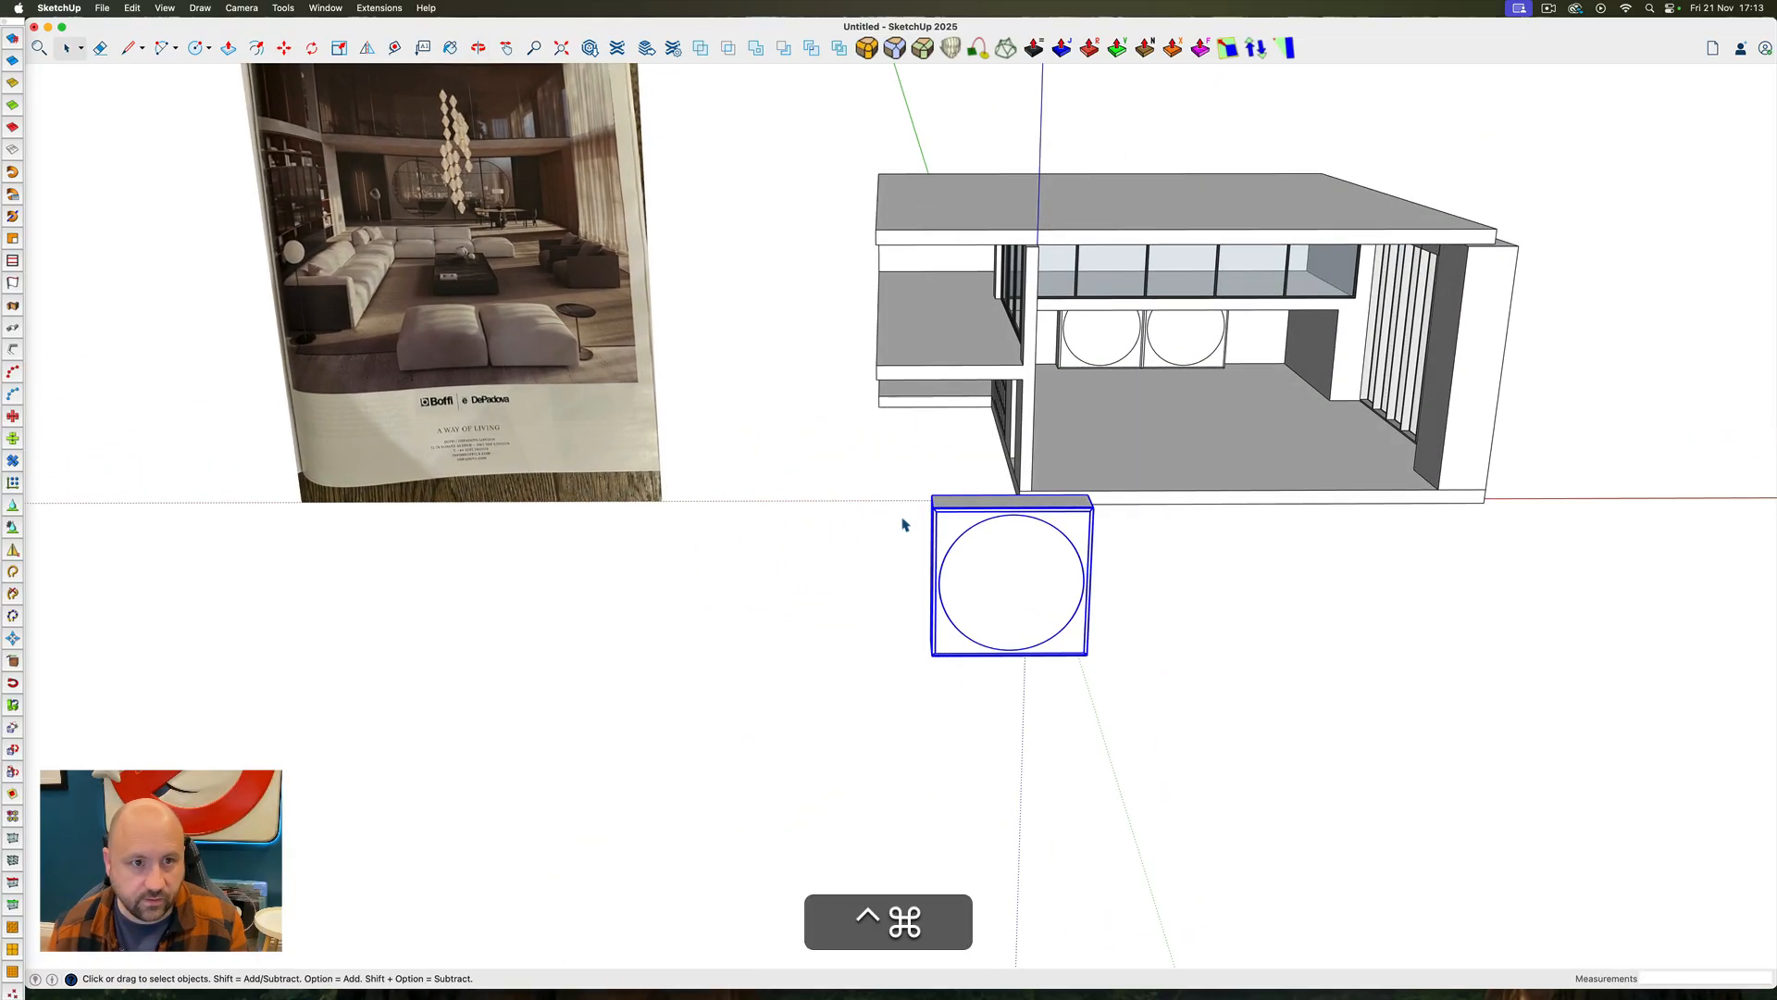
# Open the detached panel copy for editing and offset the outline of its top face 4" inward
pyautogui.scroll(5, 1036, 527)
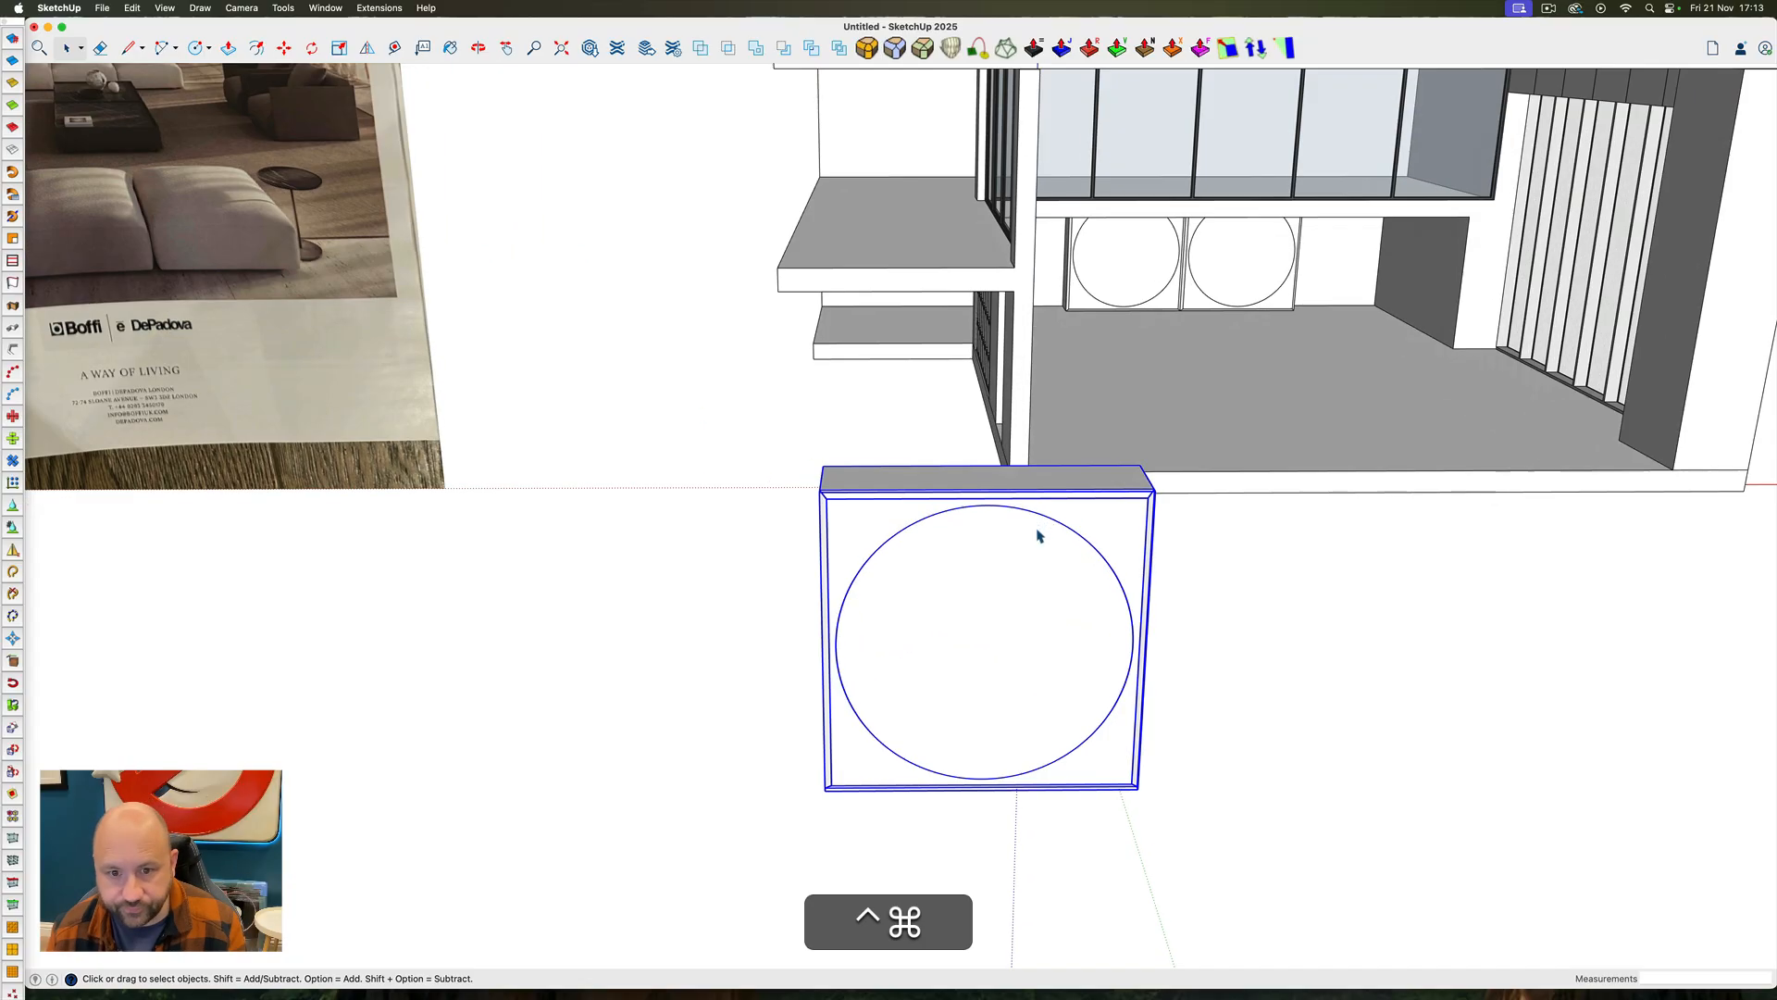
pyautogui.moveTo(1037, 527); pyautogui.dragTo(838, 749, button='middle')
pyautogui.tripleClick(968, 595)
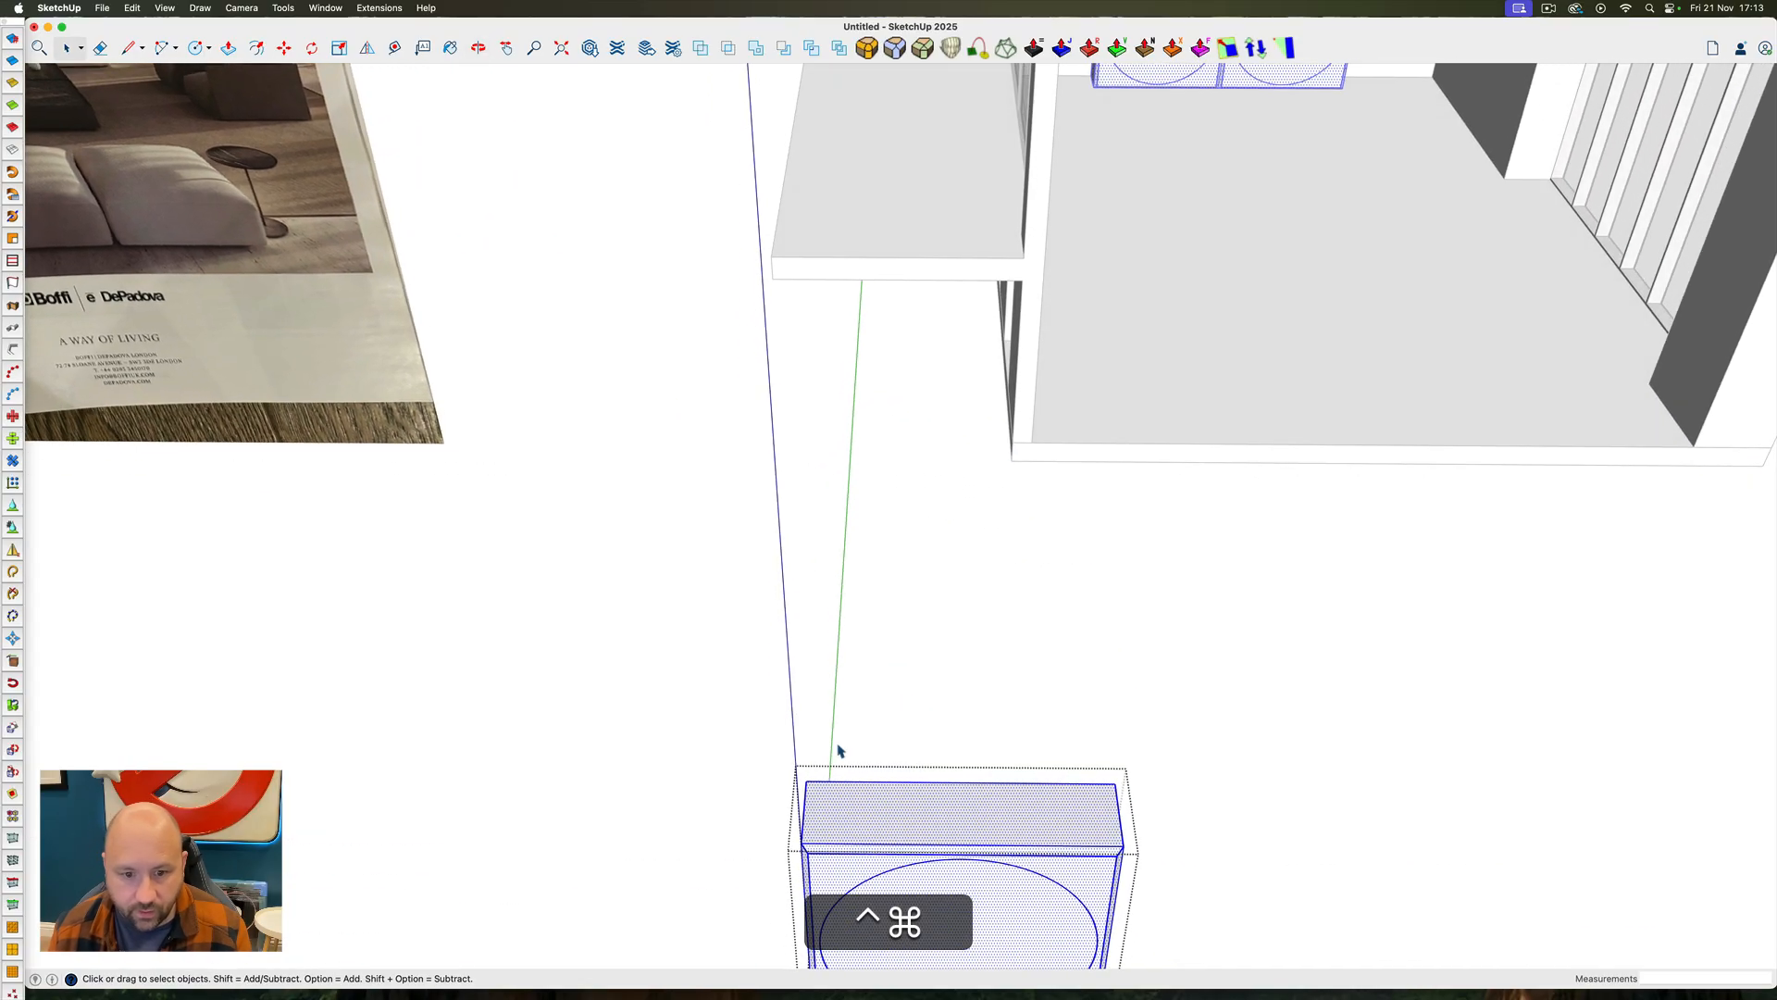
pyautogui.click(256, 47)
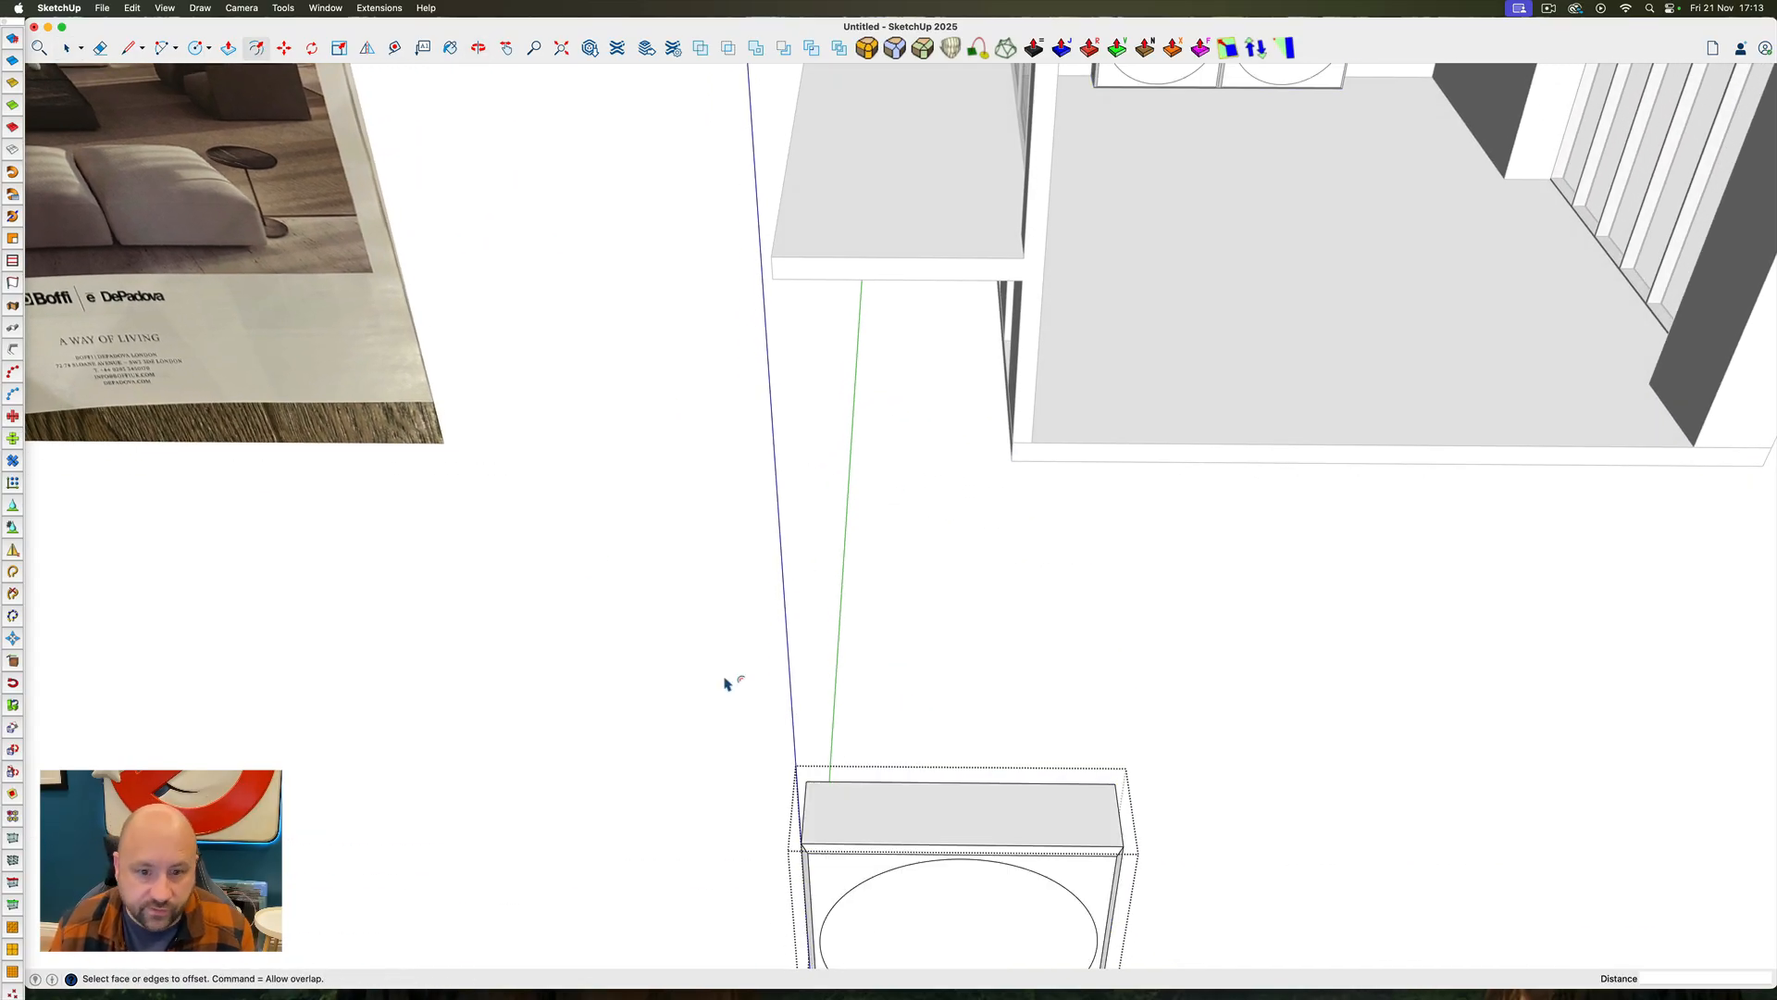
pyautogui.click(856, 803)
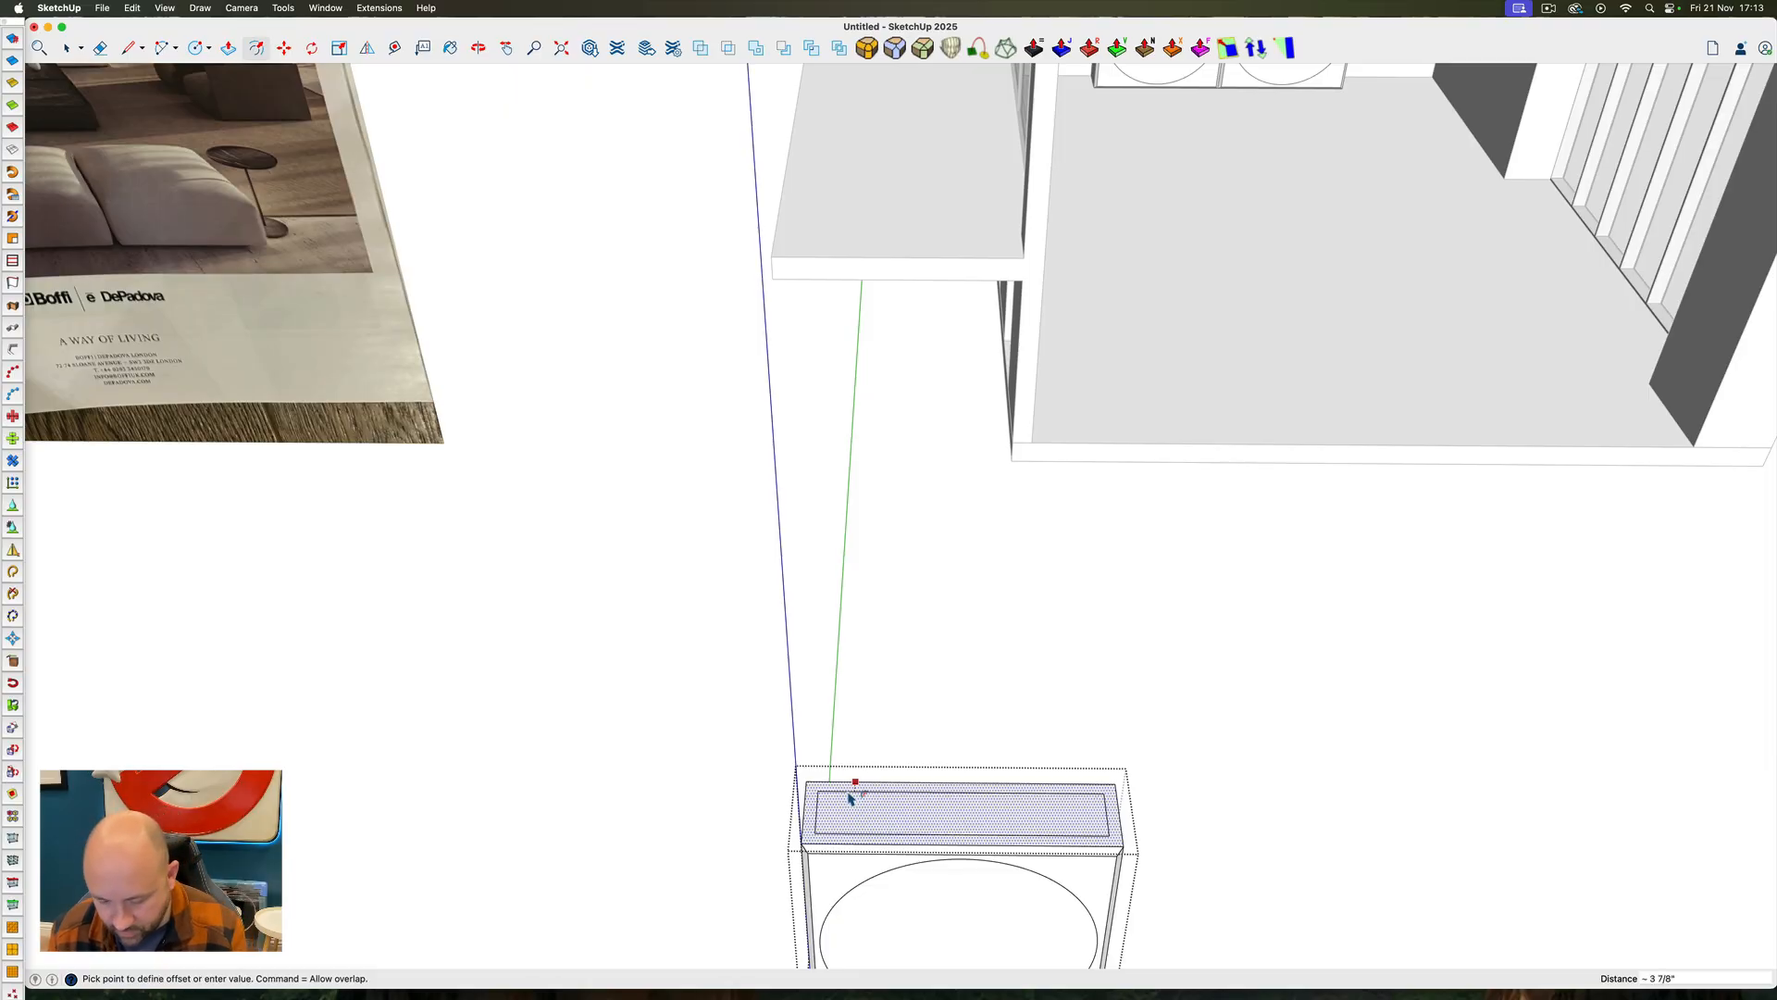
pyautogui.write('4"')
pyautogui.press('Return')
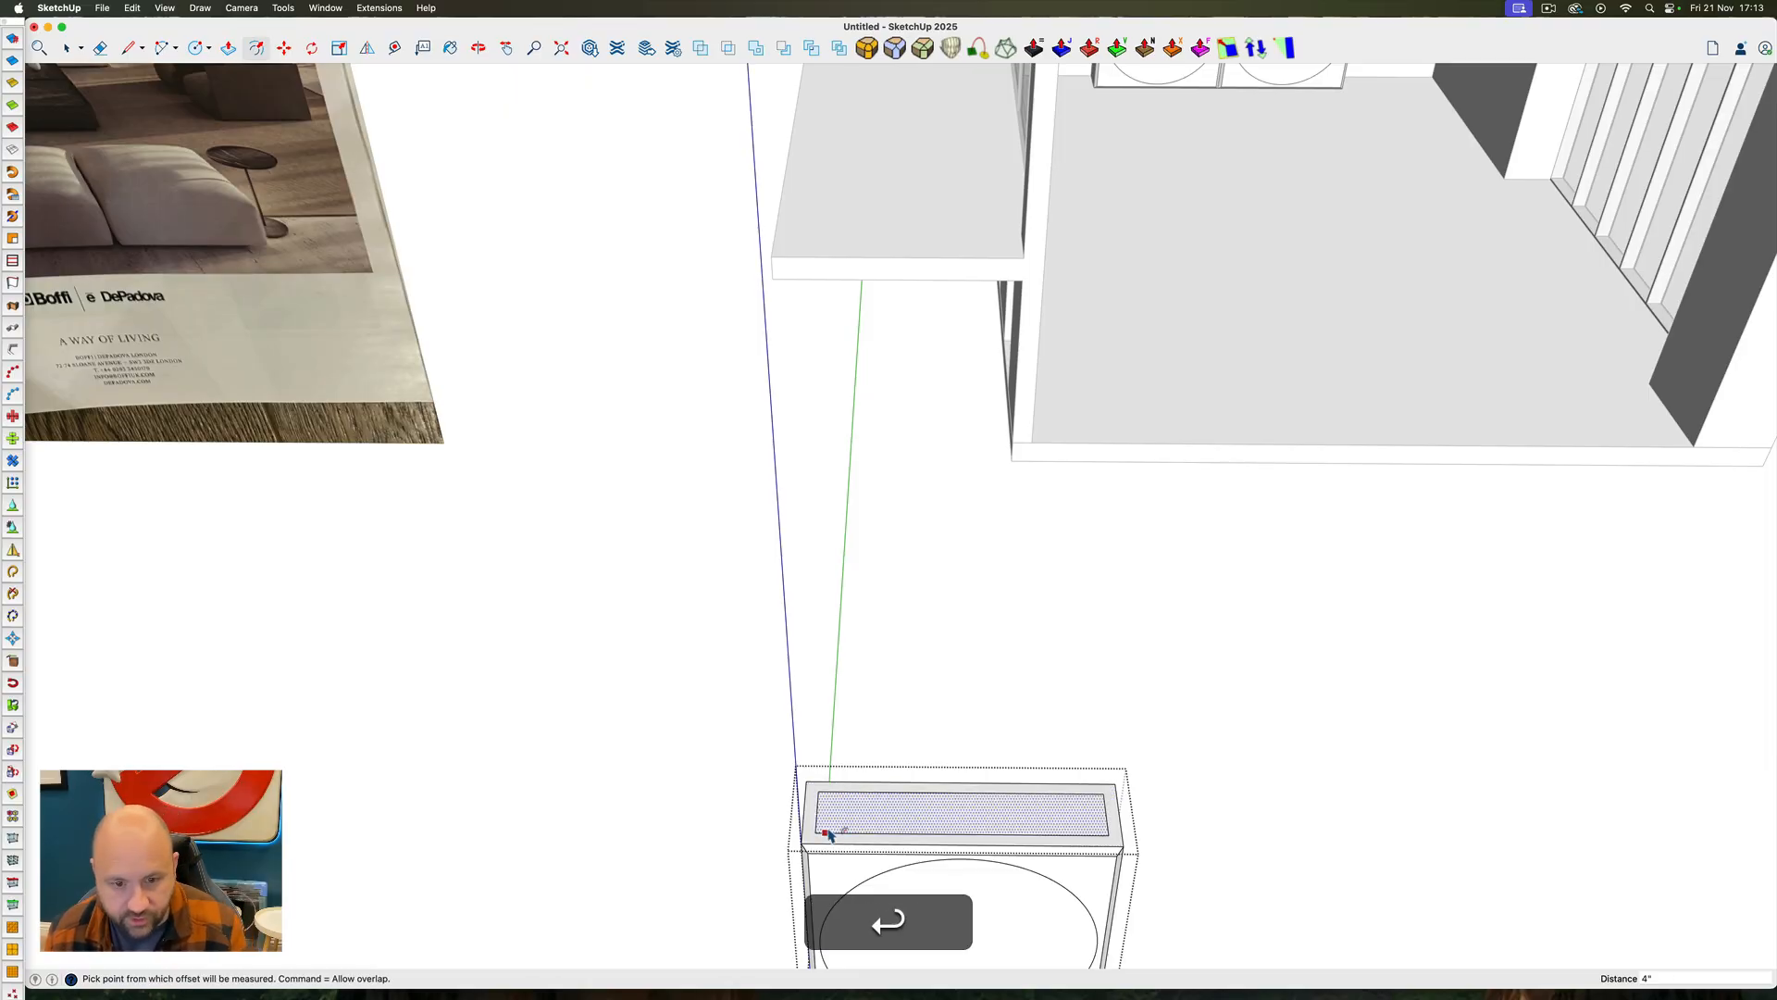
# Move the rear edge of the offset rectangle back along the green axis to the top face's back edge
pyautogui.scroll(2, 827, 825)
pyautogui.scroll(2, 824, 826)
pyautogui.press('space')
pyautogui.press('m')
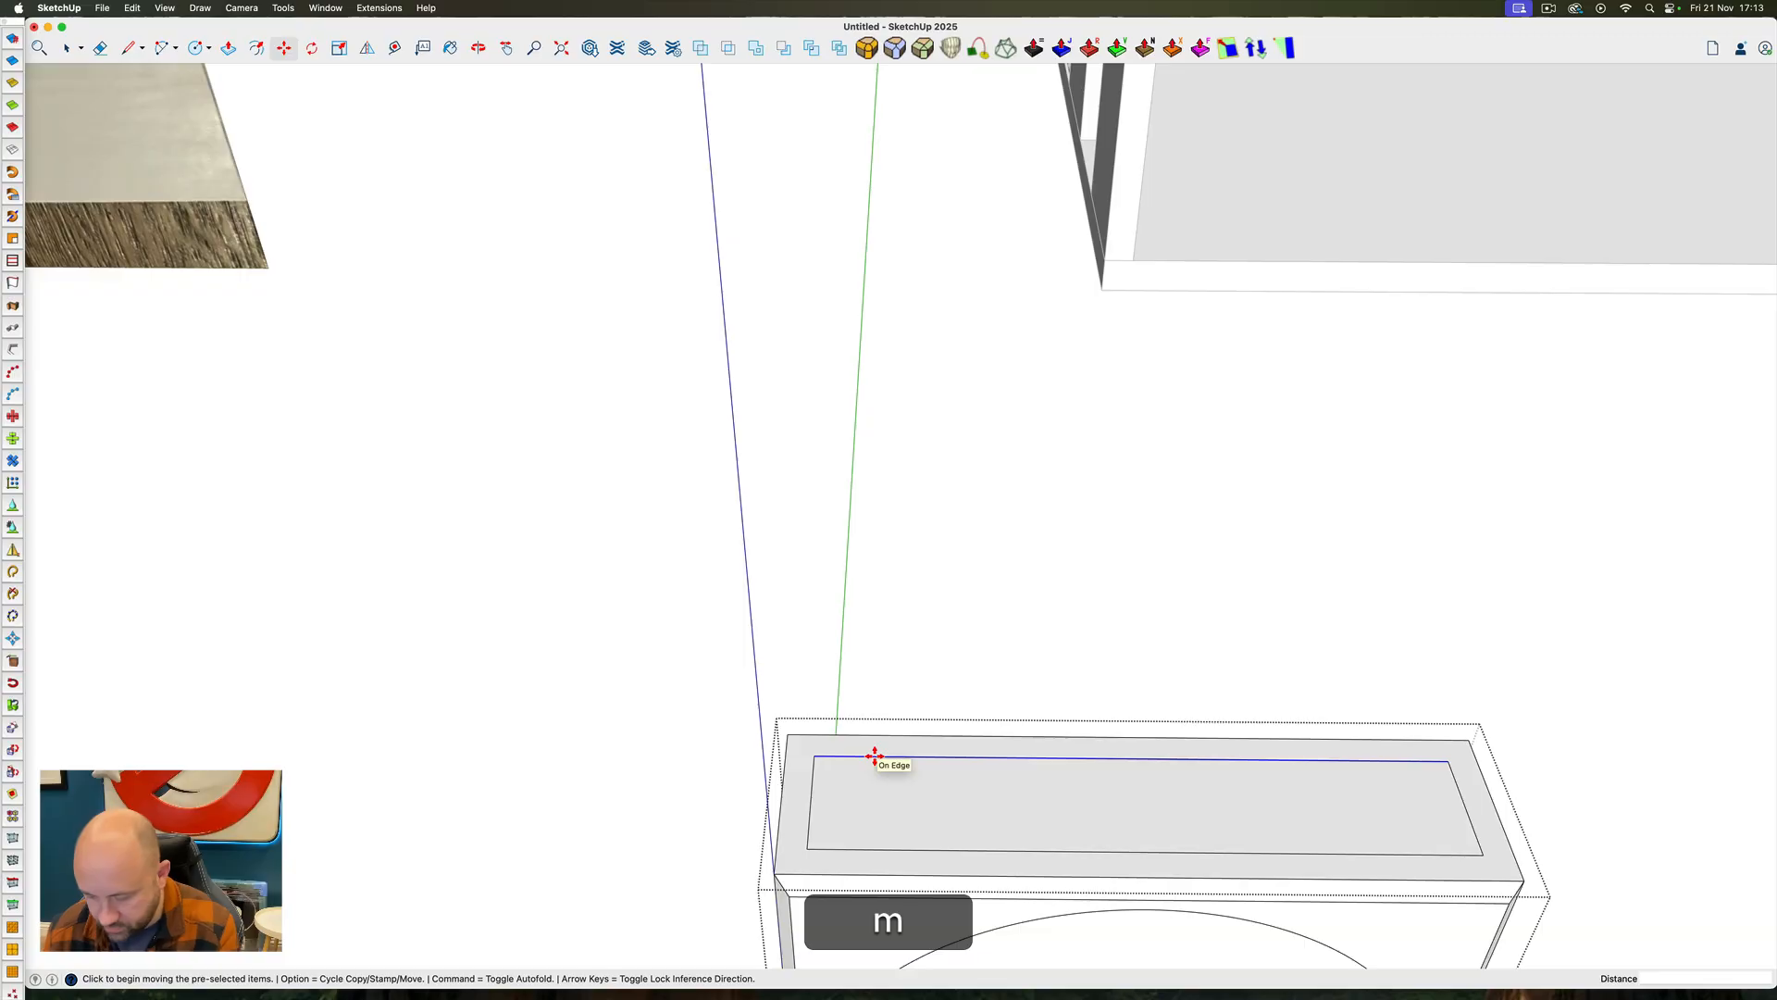
pyautogui.press('Left')
# Push the inner top face down through the panel's full height, leaving a U-shaped shell open at the back
pyautogui.press('p')
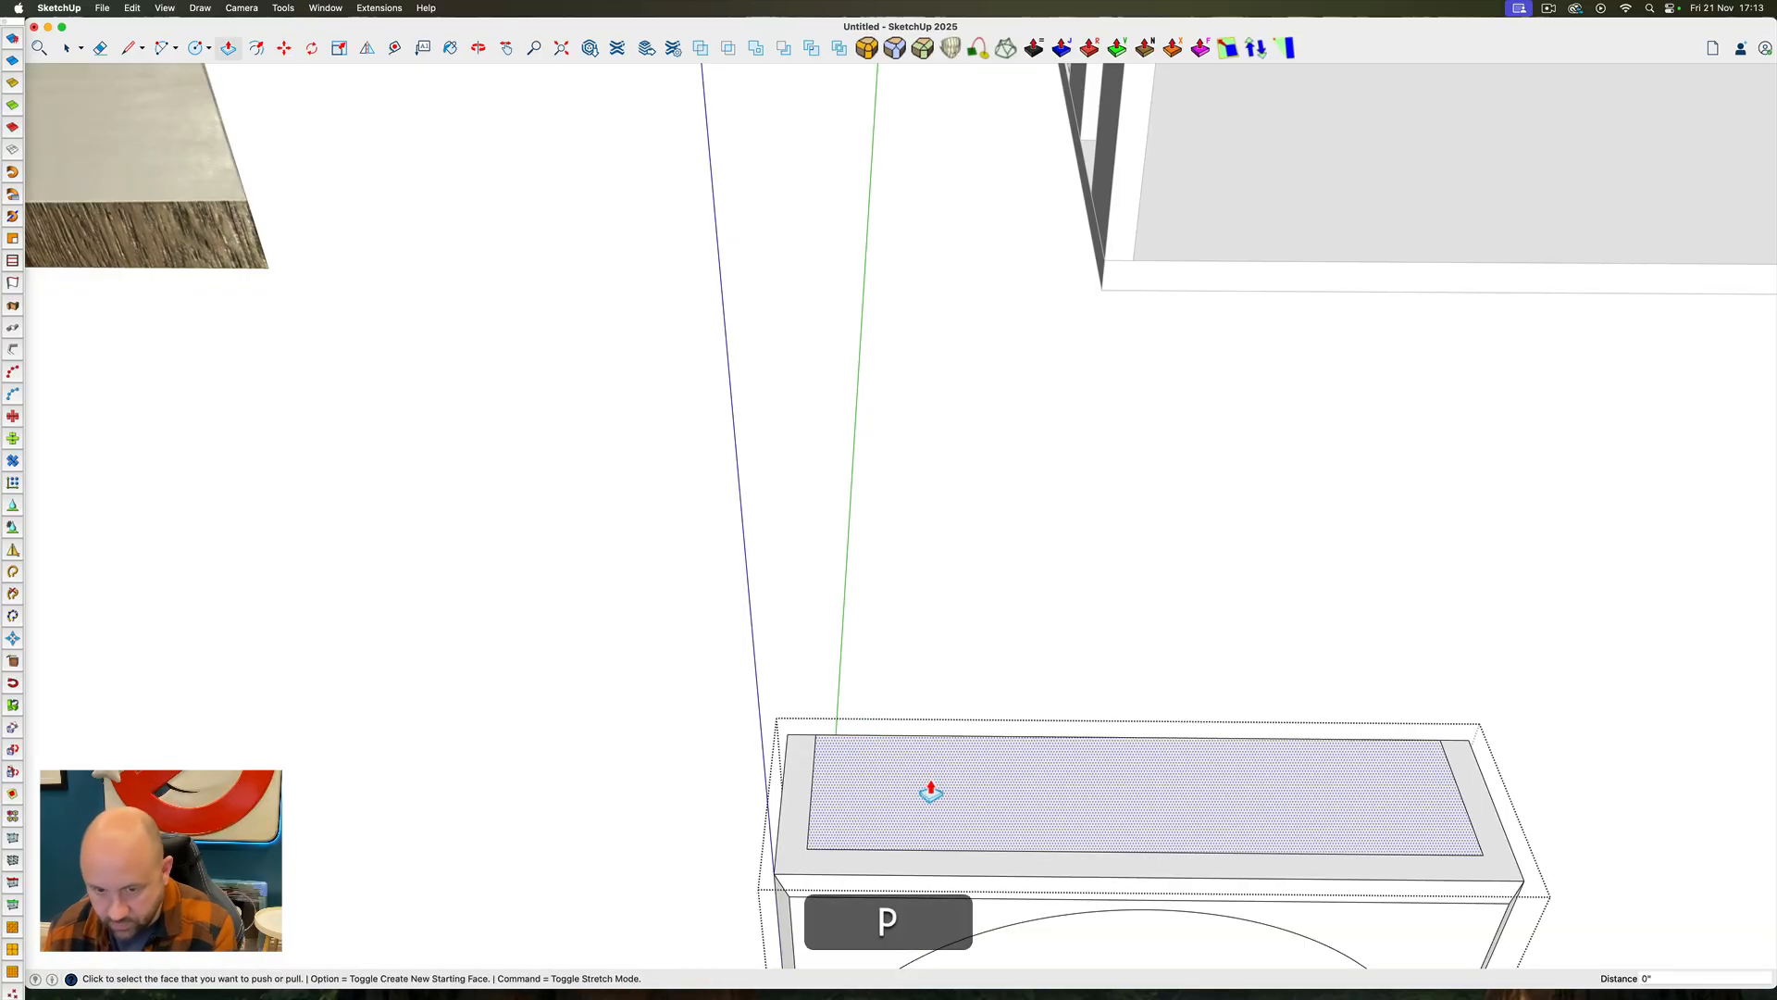
pyautogui.click(930, 788)
pyautogui.scroll(-4, 944, 801)
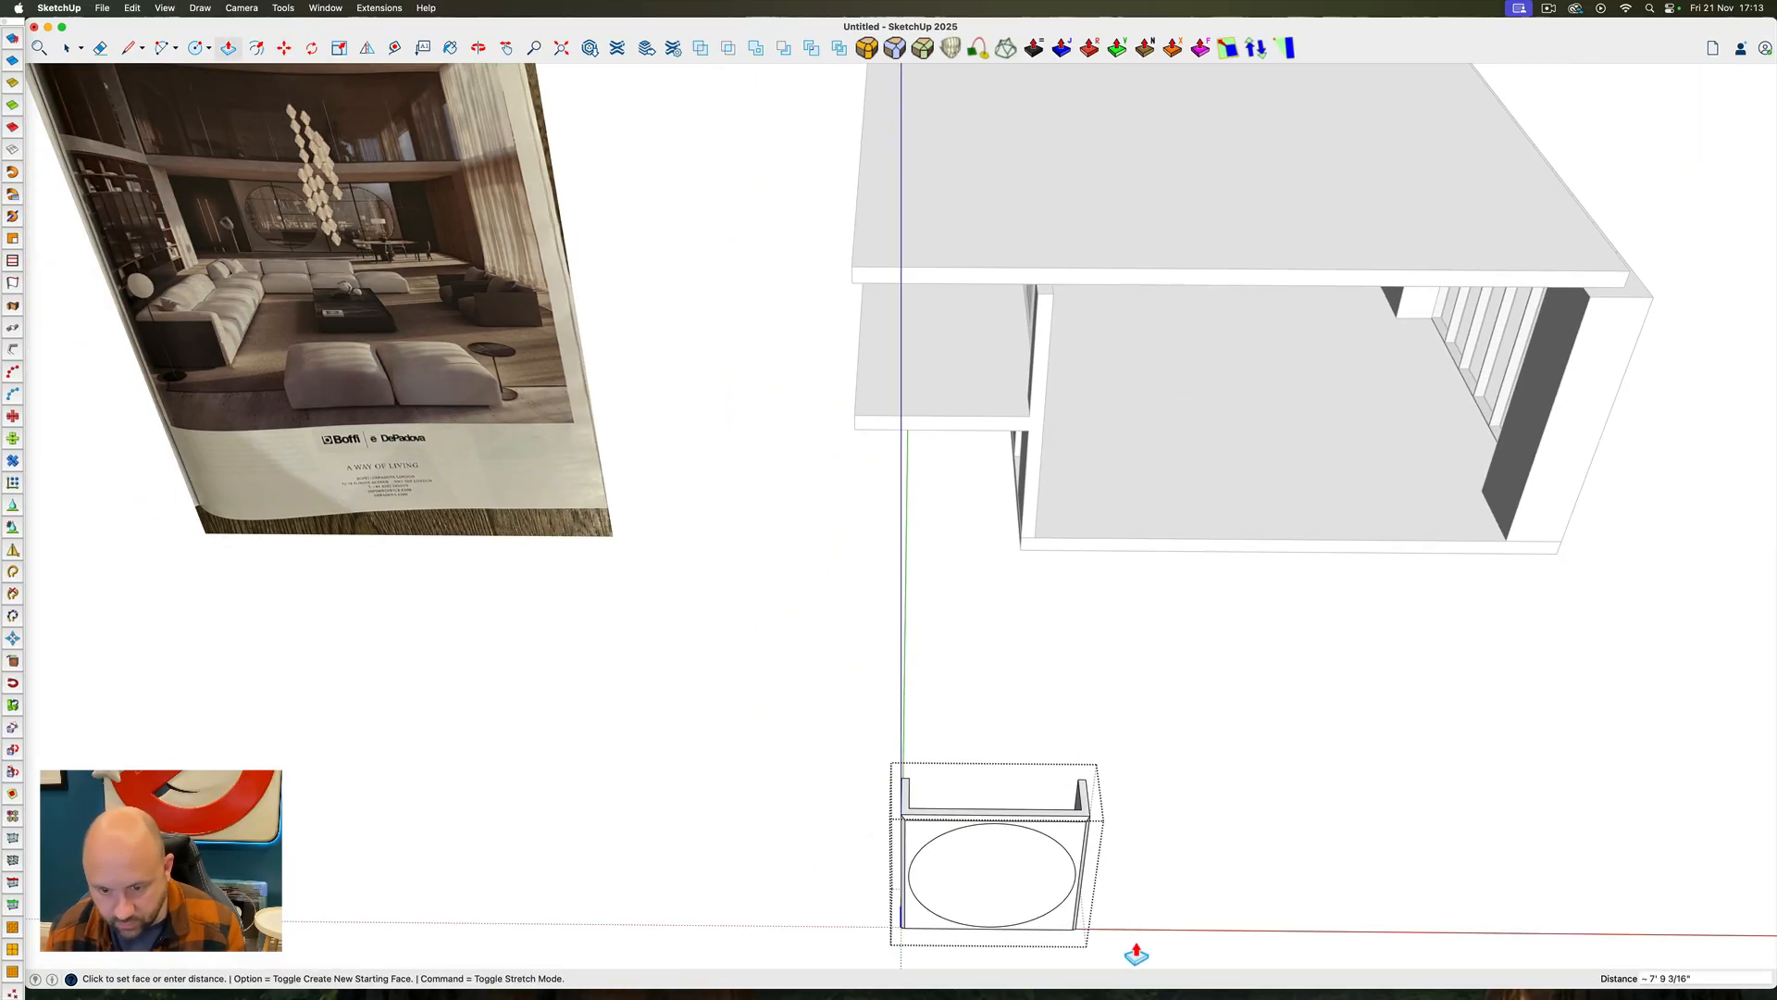
pyautogui.moveTo(824, 821); pyautogui.dragTo(1571, 761, button='middle')
pyautogui.scroll(3, 1407, 454)
pyautogui.press('p')
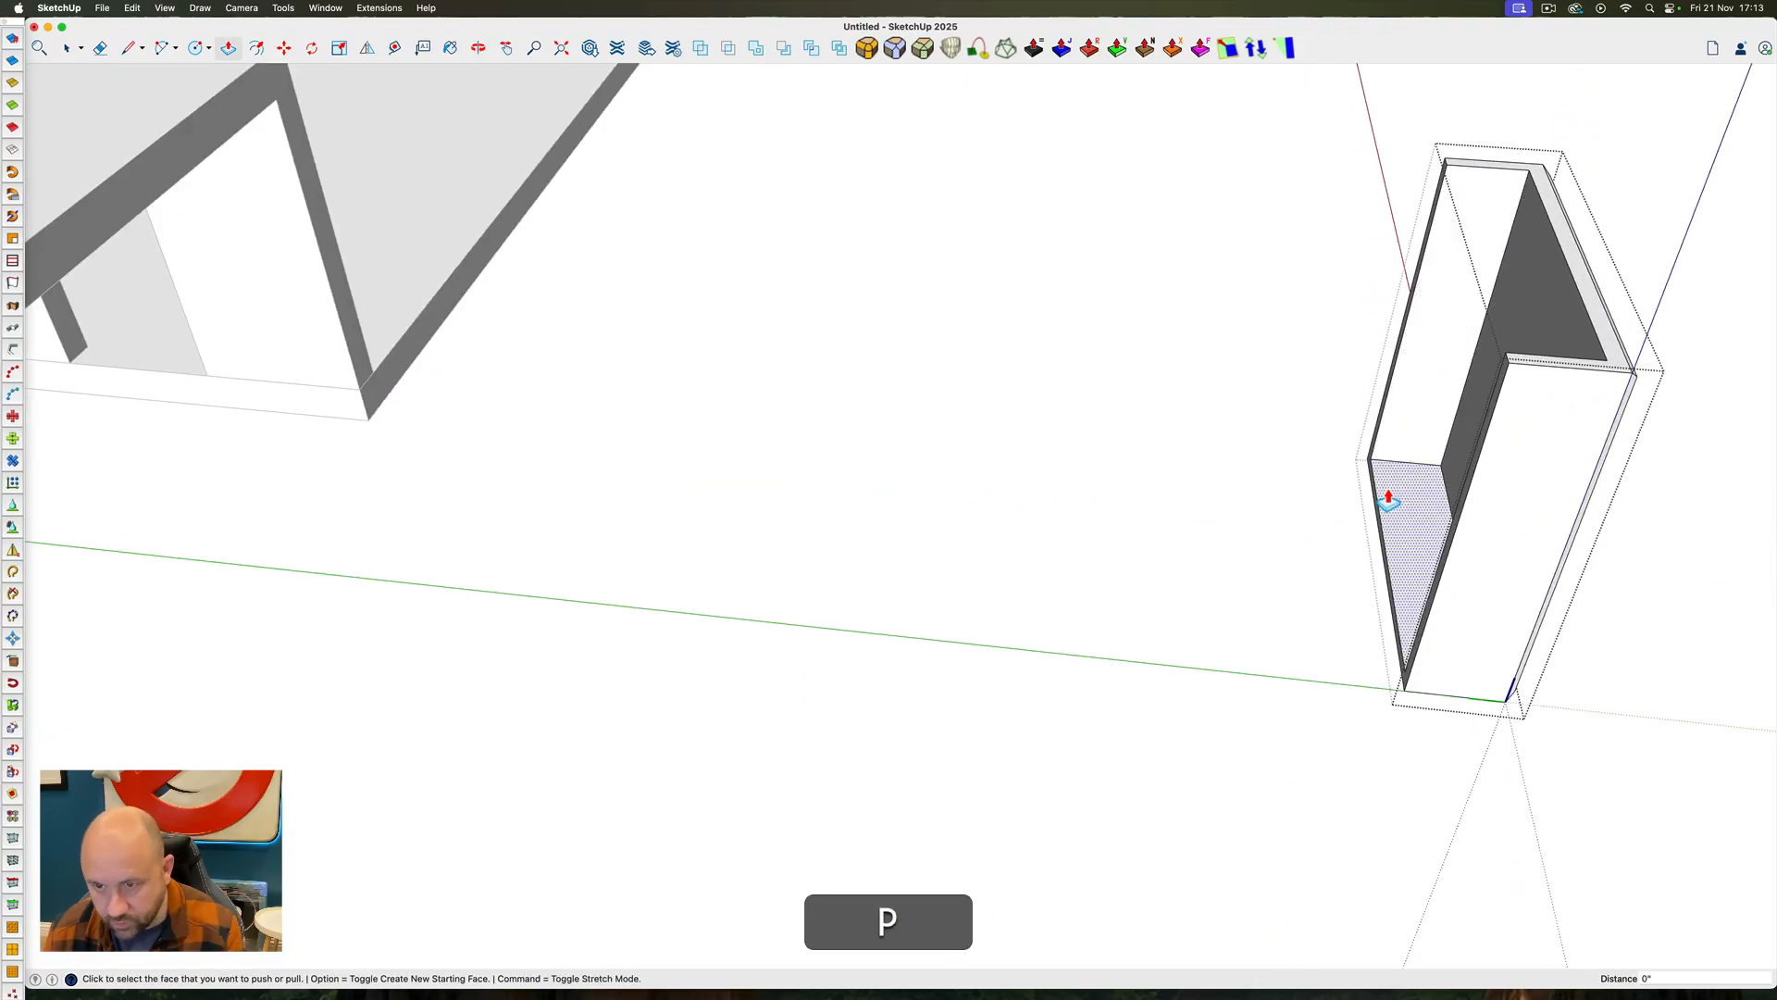
pyautogui.press('space')
pyautogui.moveTo(1435, 476); pyautogui.dragTo(718, 448, button='middle')
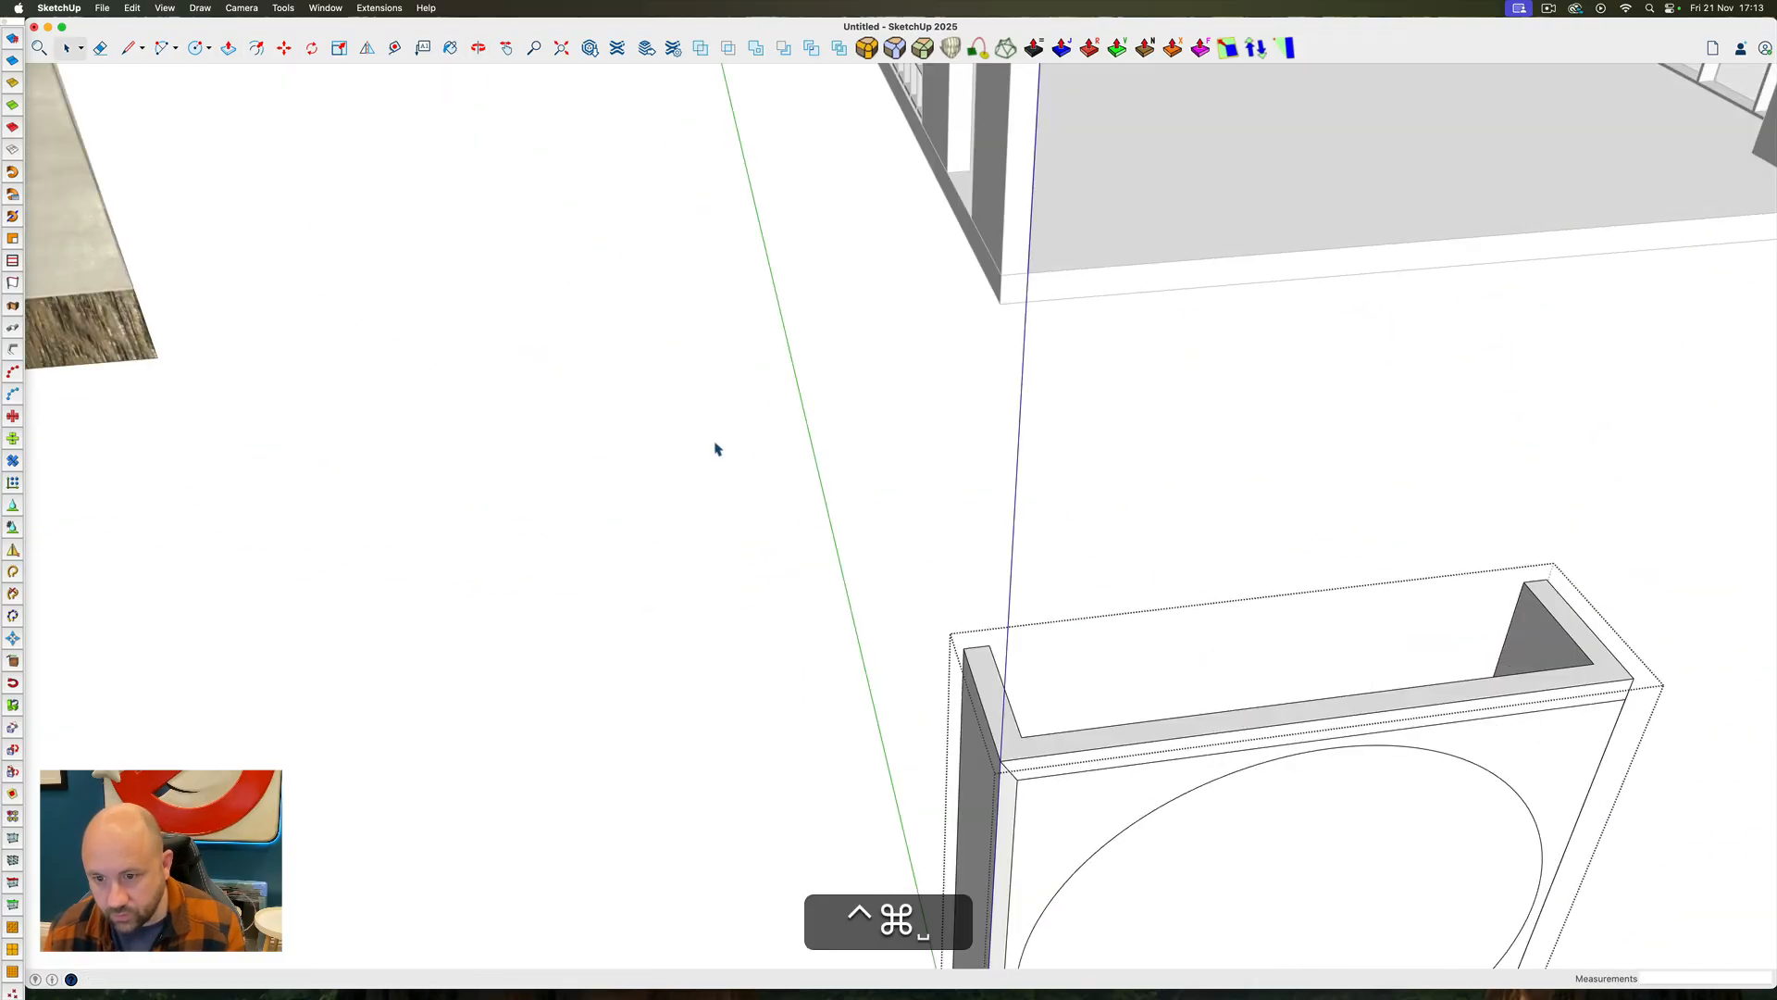
# Close the panel component and examine how the circular glazed screens are framed in the magazine reference image
pyautogui.scroll(-3, 718, 448)
pyautogui.moveTo(869, 564); pyautogui.dragTo(653, 506, button='middle')
pyautogui.press('space')
pyautogui.click(906, 596)
pyautogui.moveTo(678, 564); pyautogui.dragTo(941, 635, button='middle')
pyautogui.scroll(-3, 940, 636)
pyautogui.scroll(-3, 963, 644)
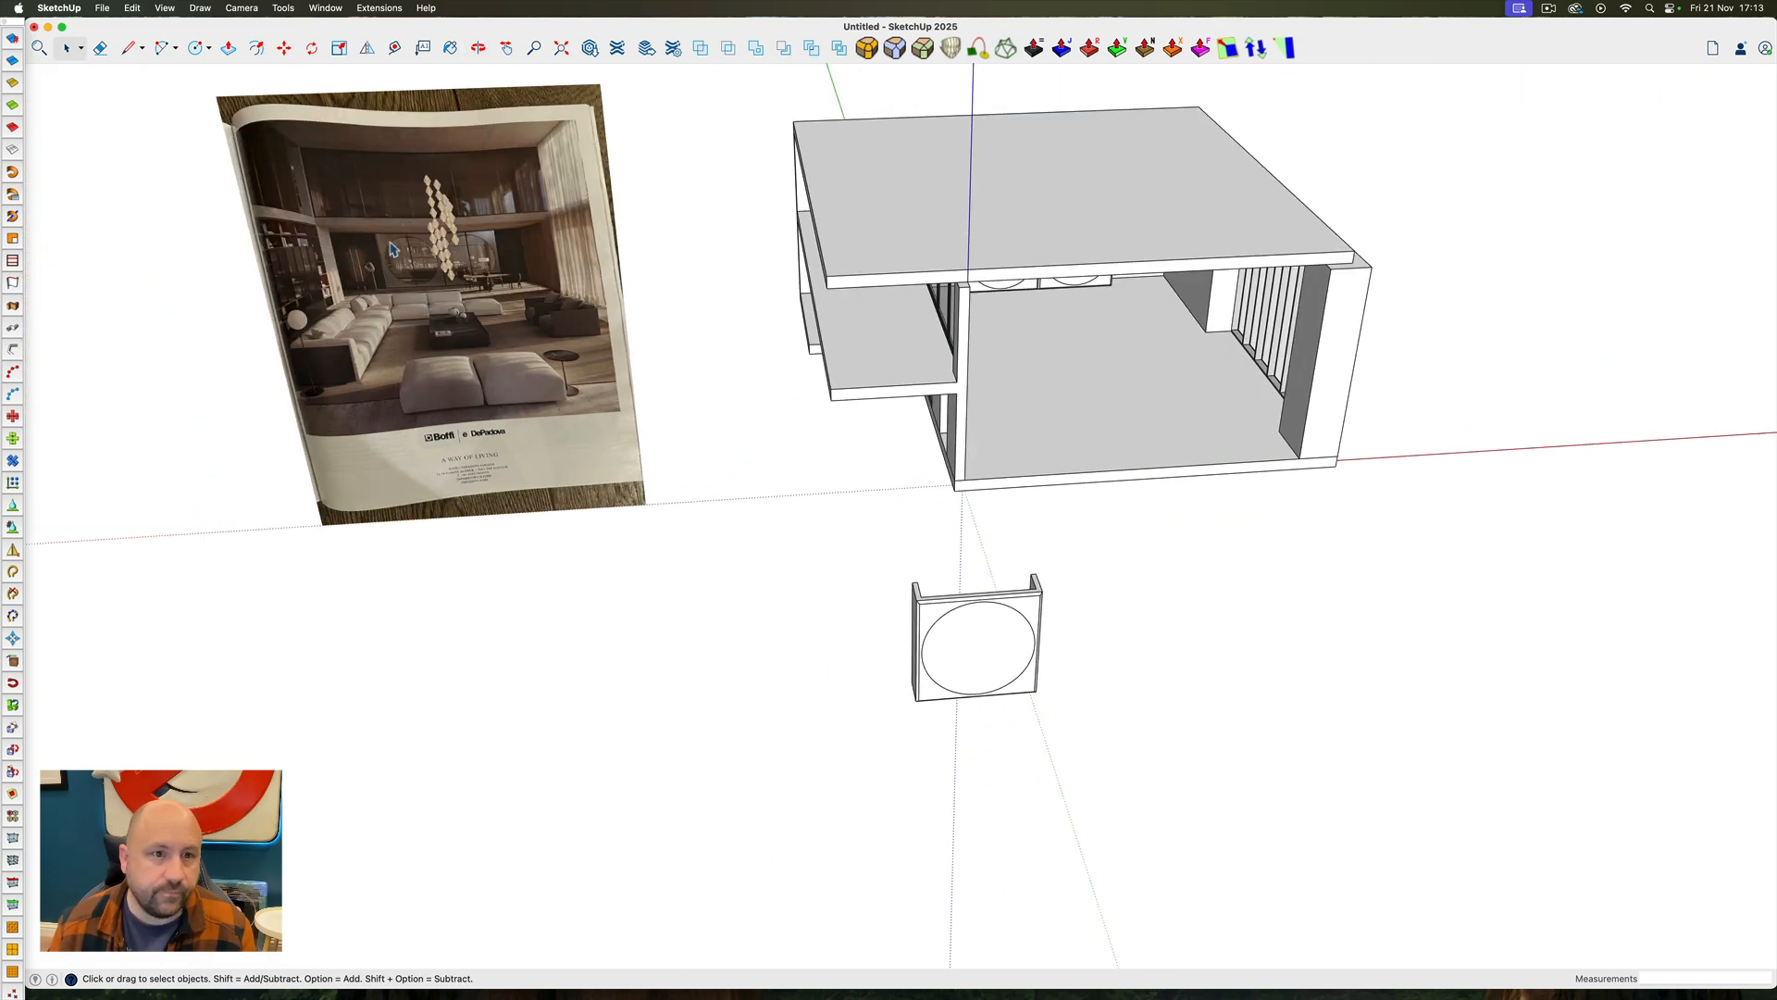
pyautogui.scroll(5, 401, 243)
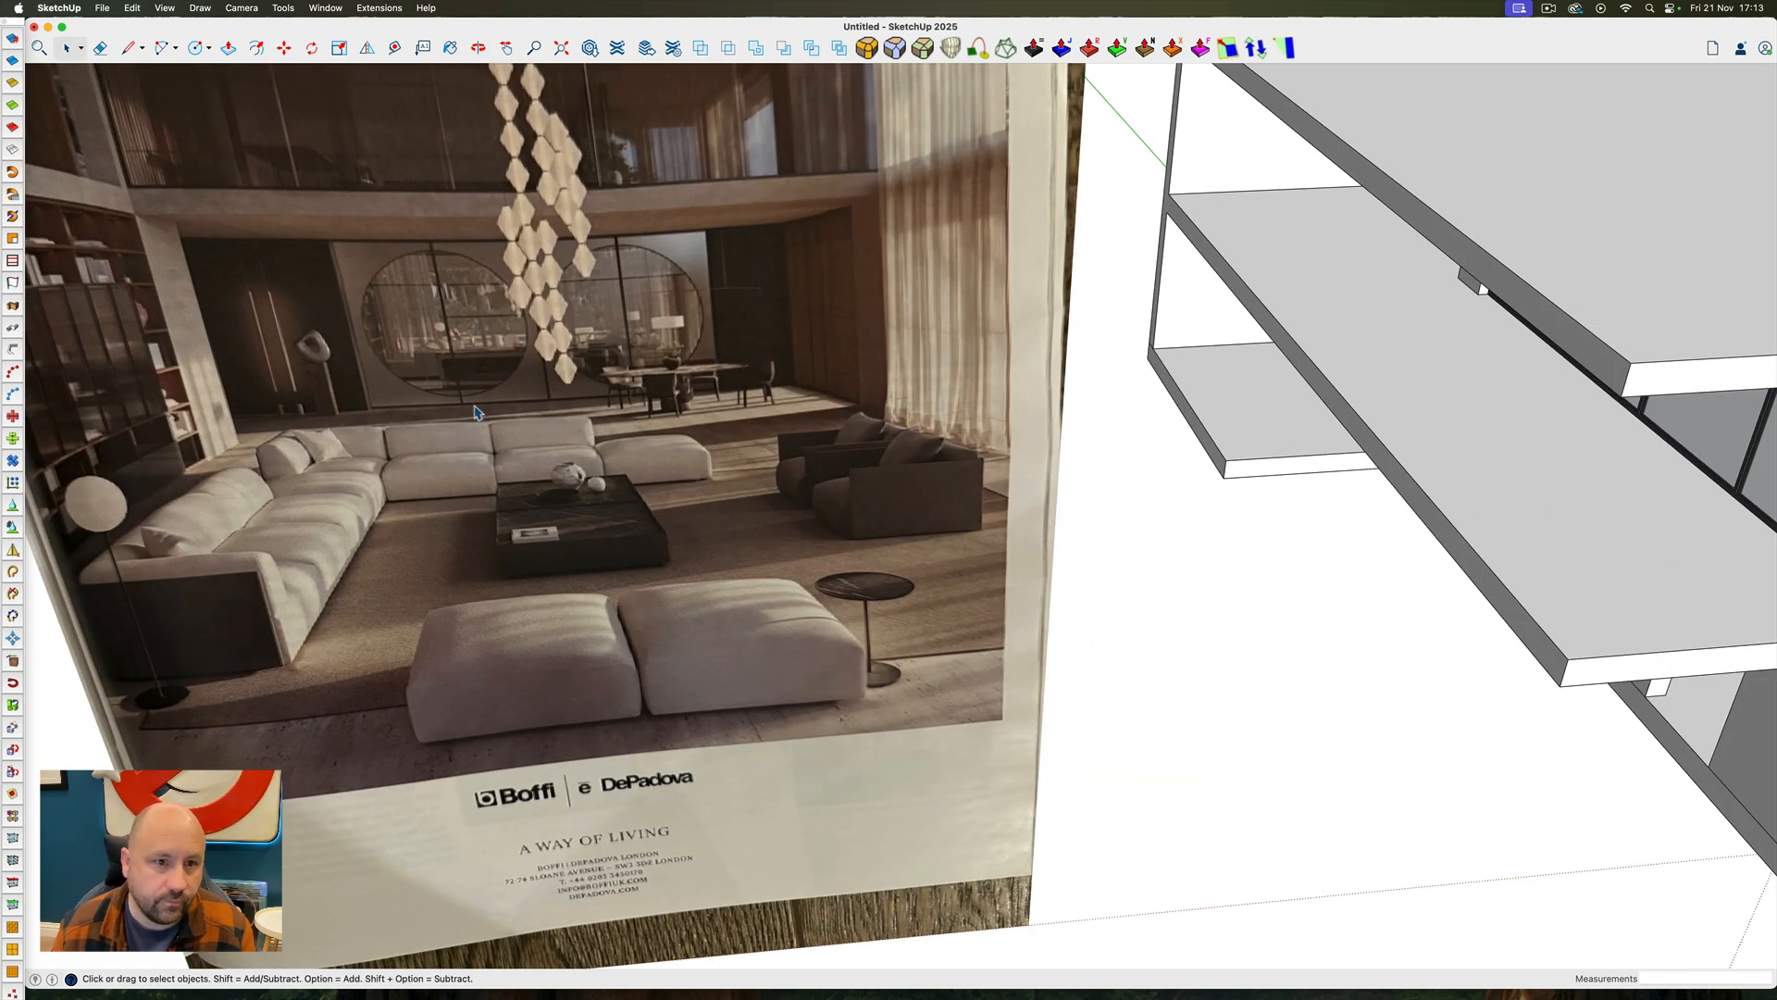
pyautogui.scroll(-5, 398, 282)
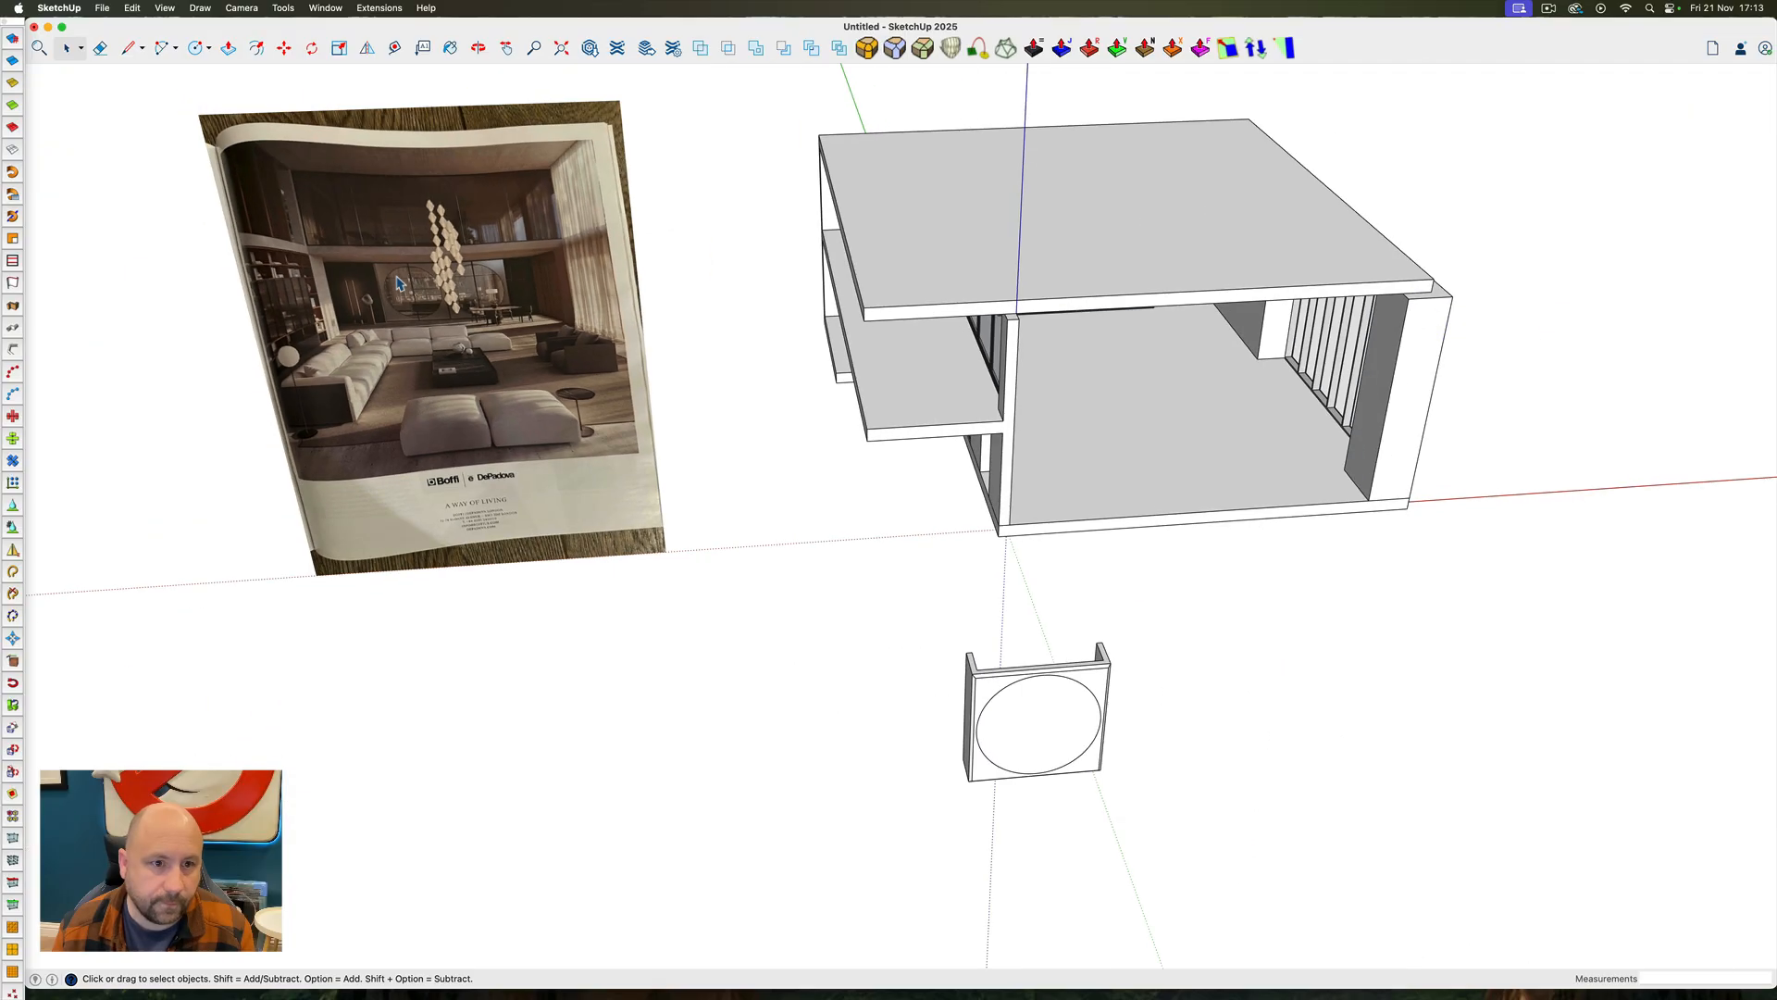
pyautogui.scroll(5, 1056, 705)
# Open the detached panel copy for editing and select its circular front face
pyautogui.keyDown('ctrl'); pyautogui.keyDown('super'); pyautogui.moveTo(1056, 705); pyautogui.dragTo(929, 724); pyautogui.keyUp('super'); pyautogui.keyUp('ctrl')
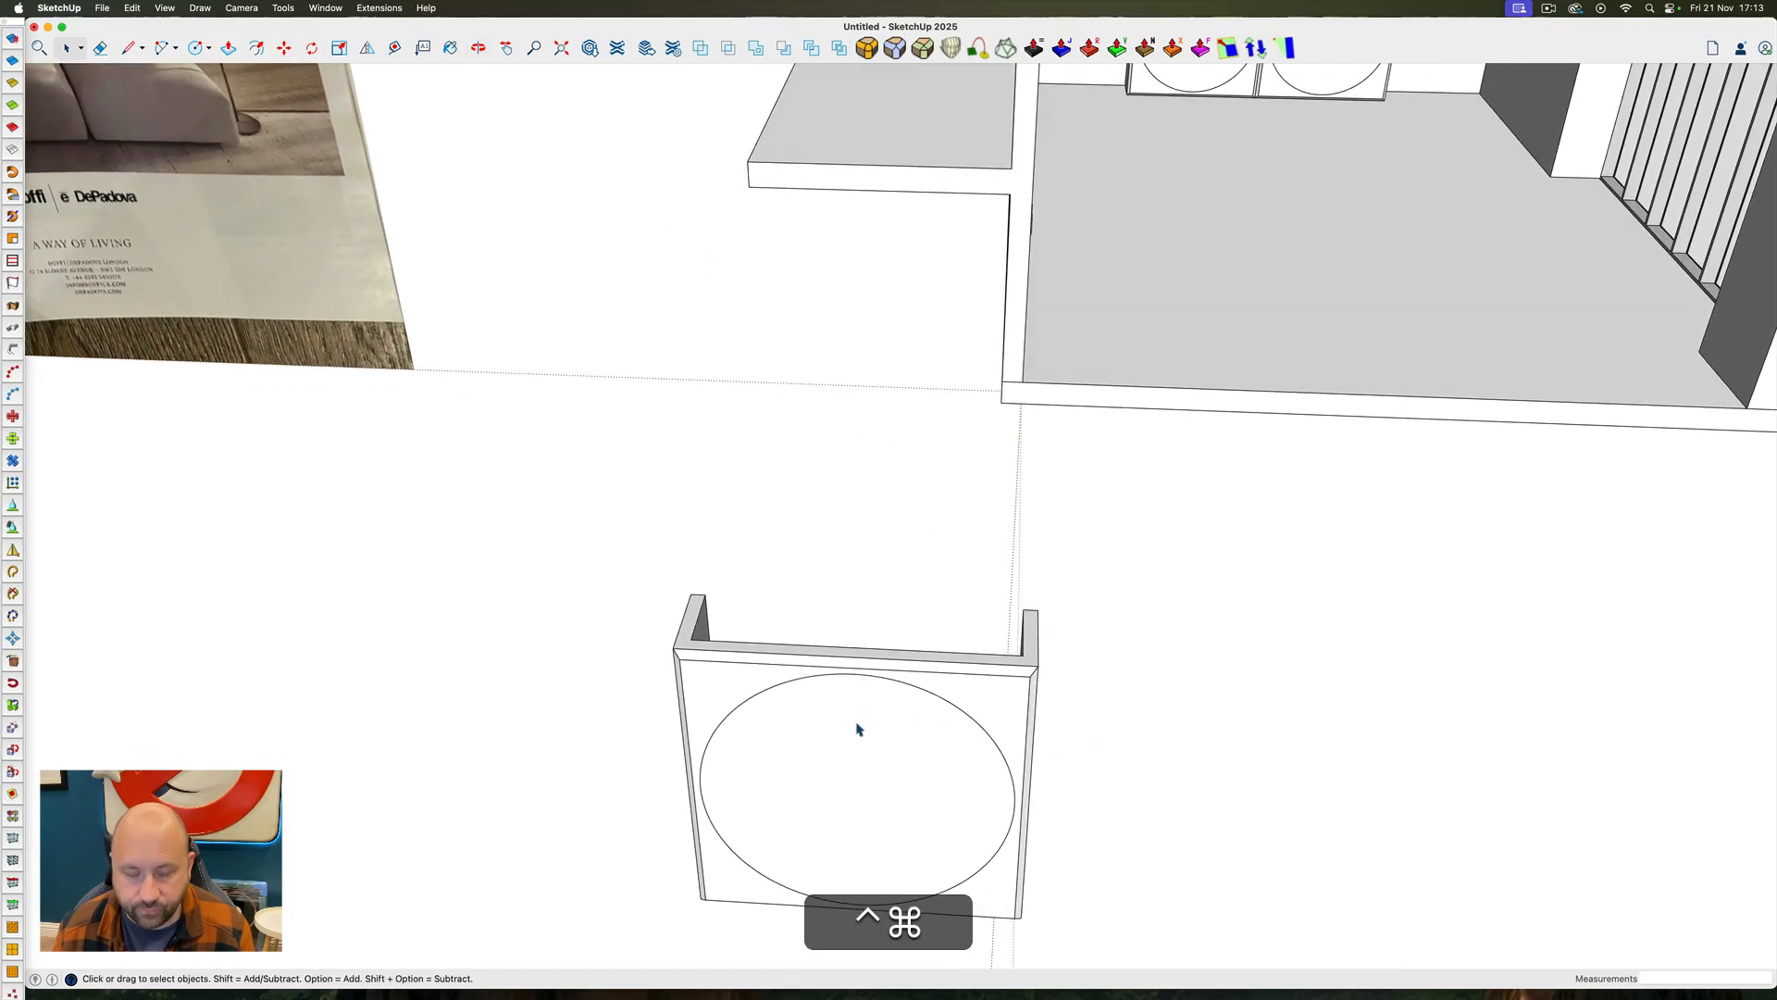
pyautogui.doubleClick(856, 726)
pyautogui.tripleClick(856, 725)
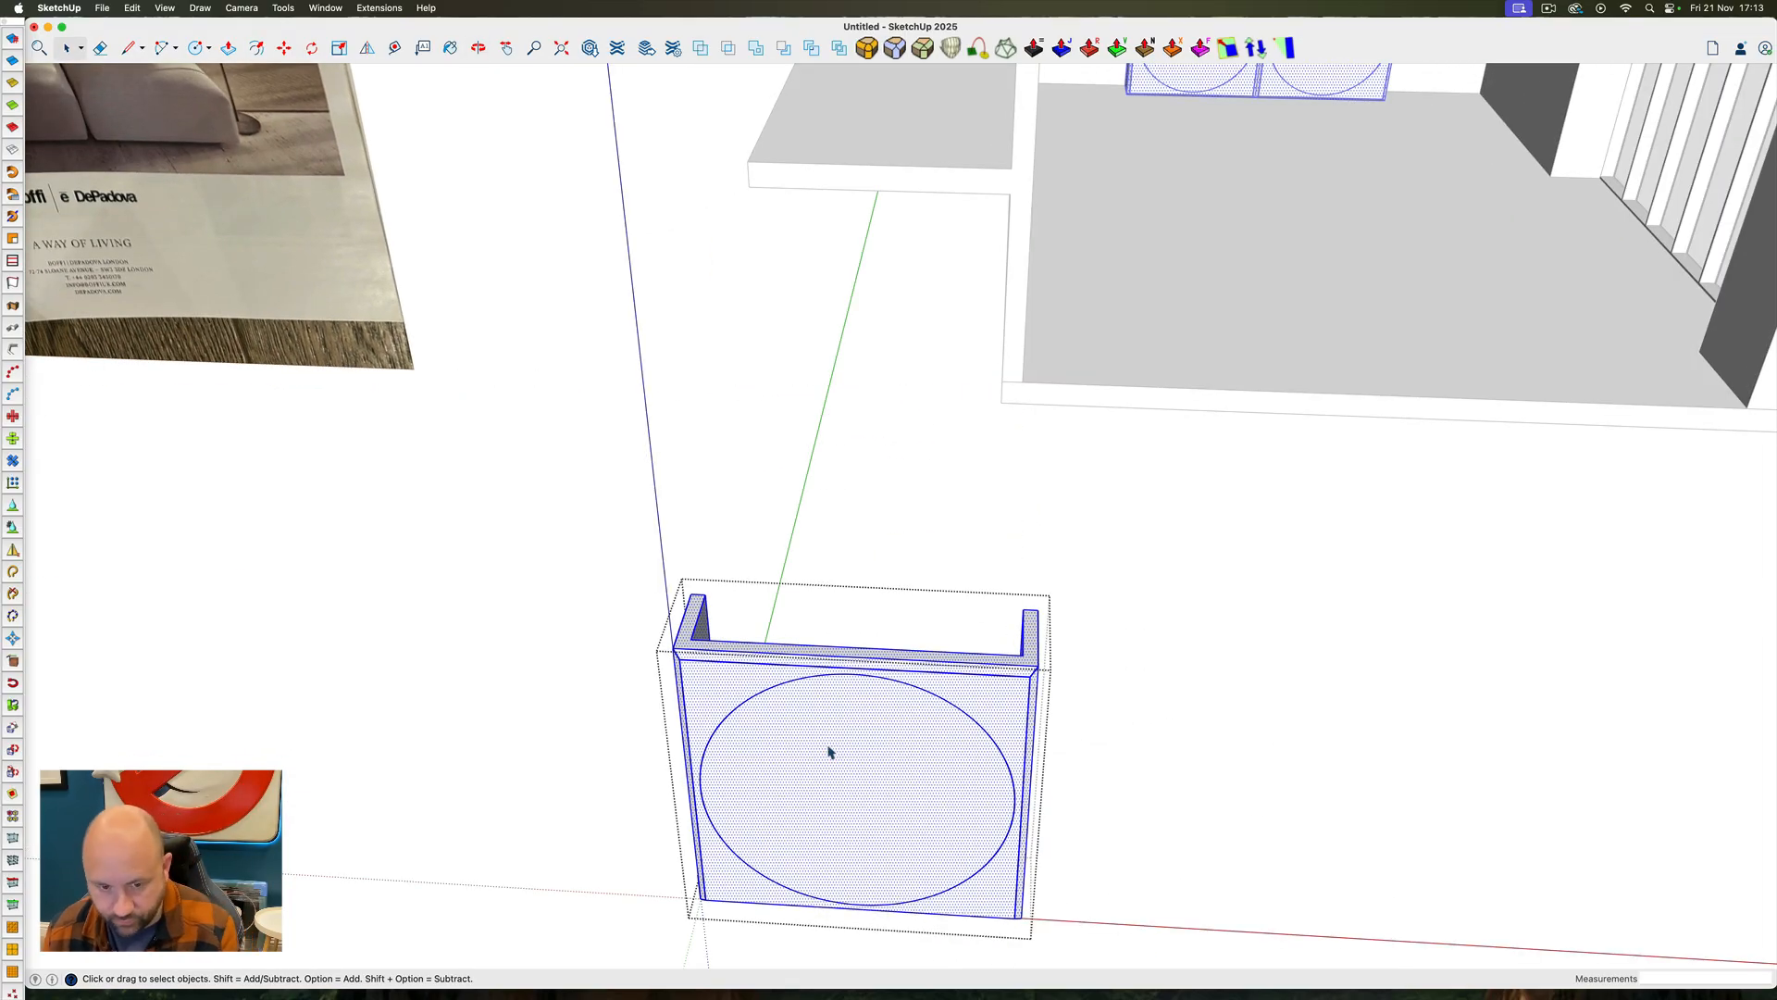
pyautogui.click(829, 752)
pyautogui.press('super+c')
pyautogui.press('super+p')
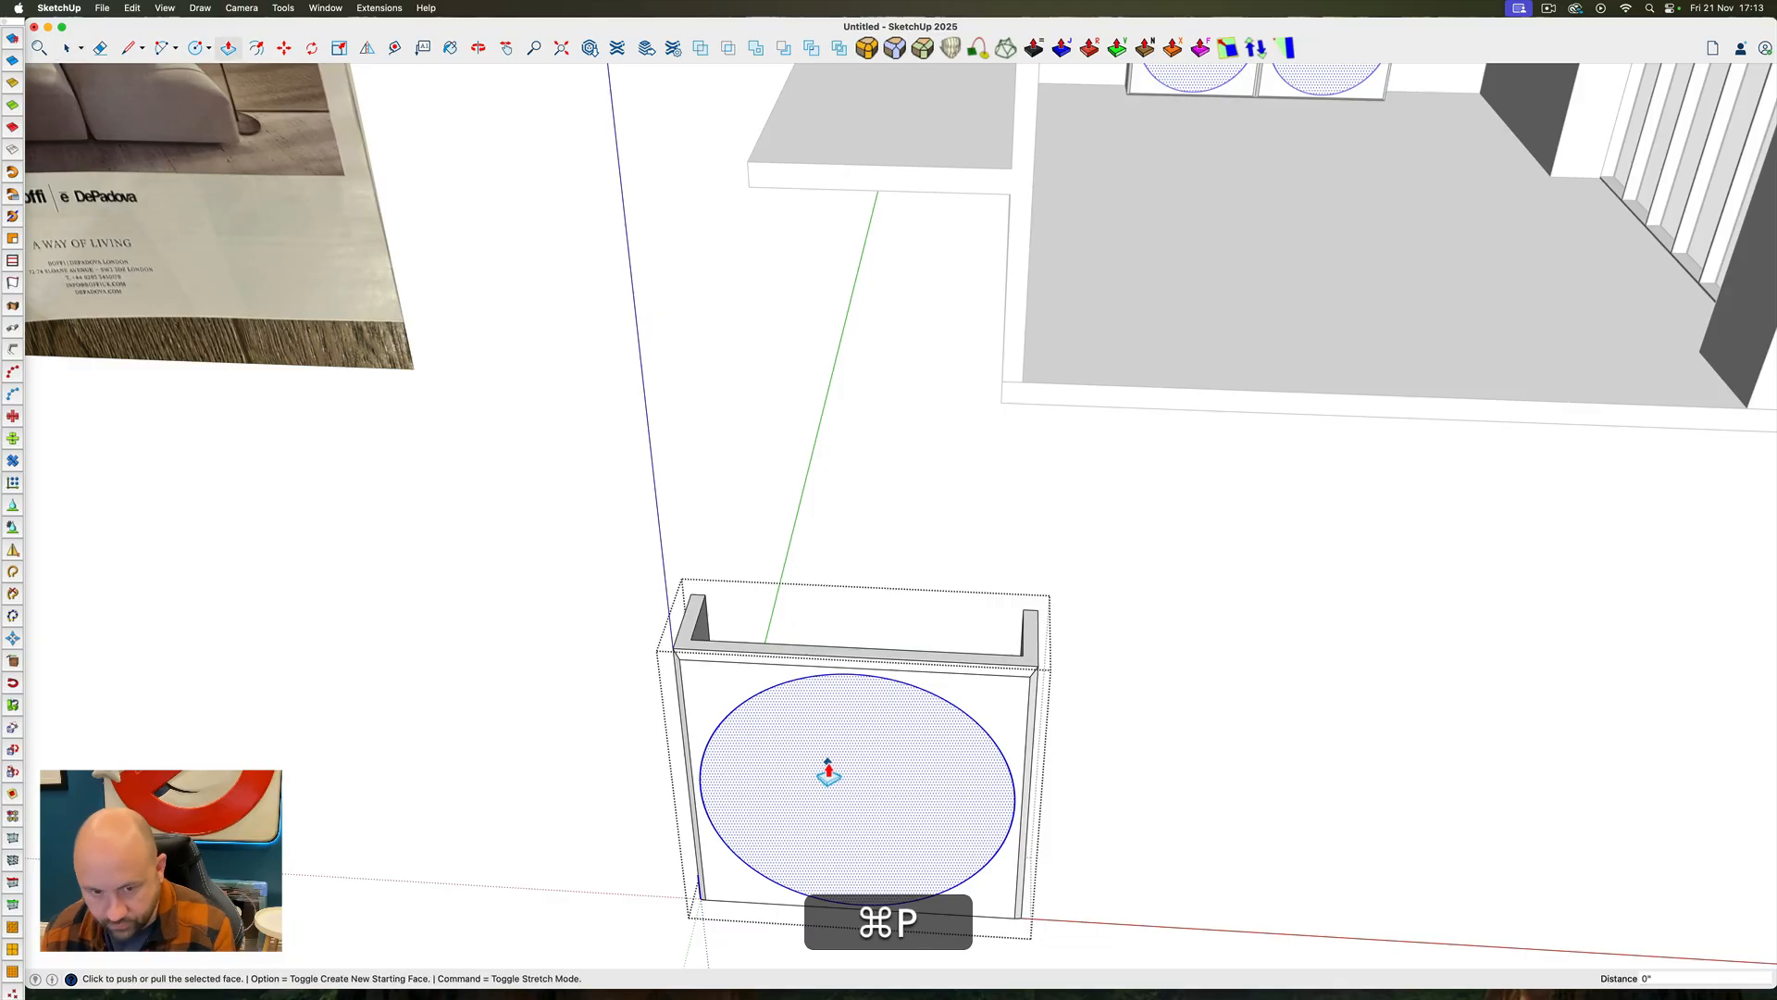
pyautogui.click(818, 783)
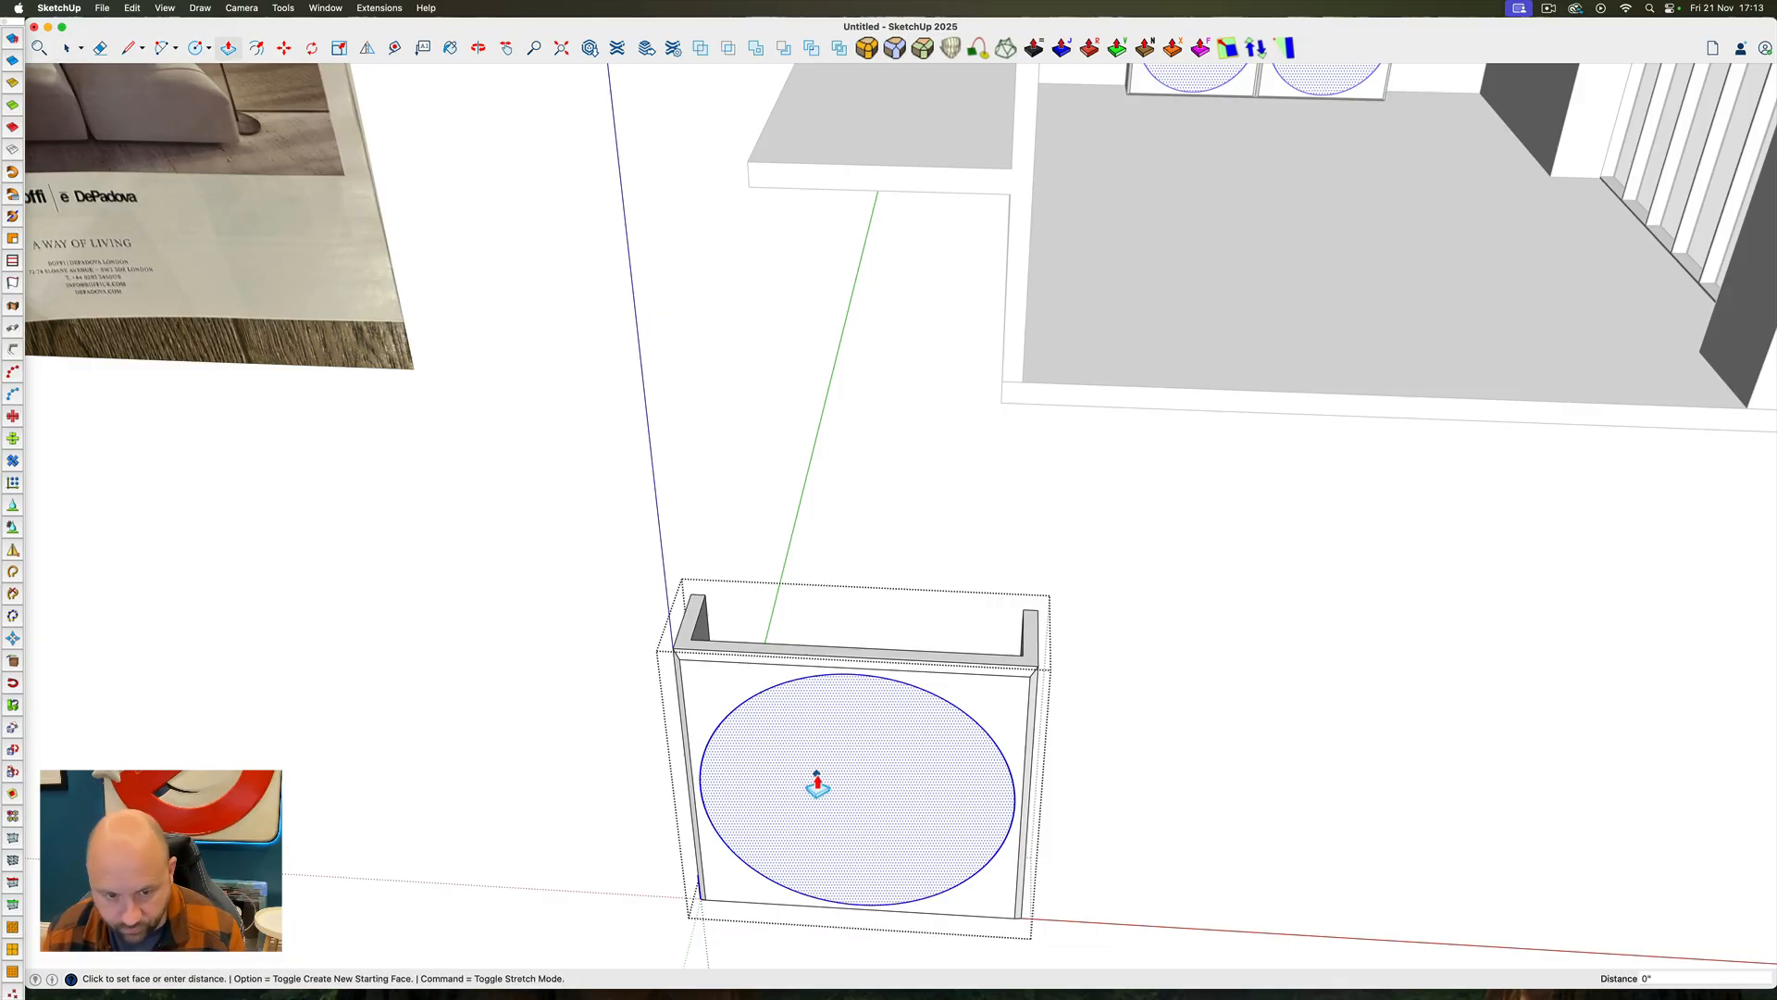
pyautogui.press('space')
# Offset the circle on the panel's front face slightly inward to create a narrow ring
pyautogui.scroll(5, 746, 769)
pyautogui.keyDown('ctrl'); pyautogui.keyDown('super'); pyautogui.moveTo(746, 769); pyautogui.dragTo(667, 735); pyautogui.keyUp('super'); pyautogui.keyUp('ctrl')
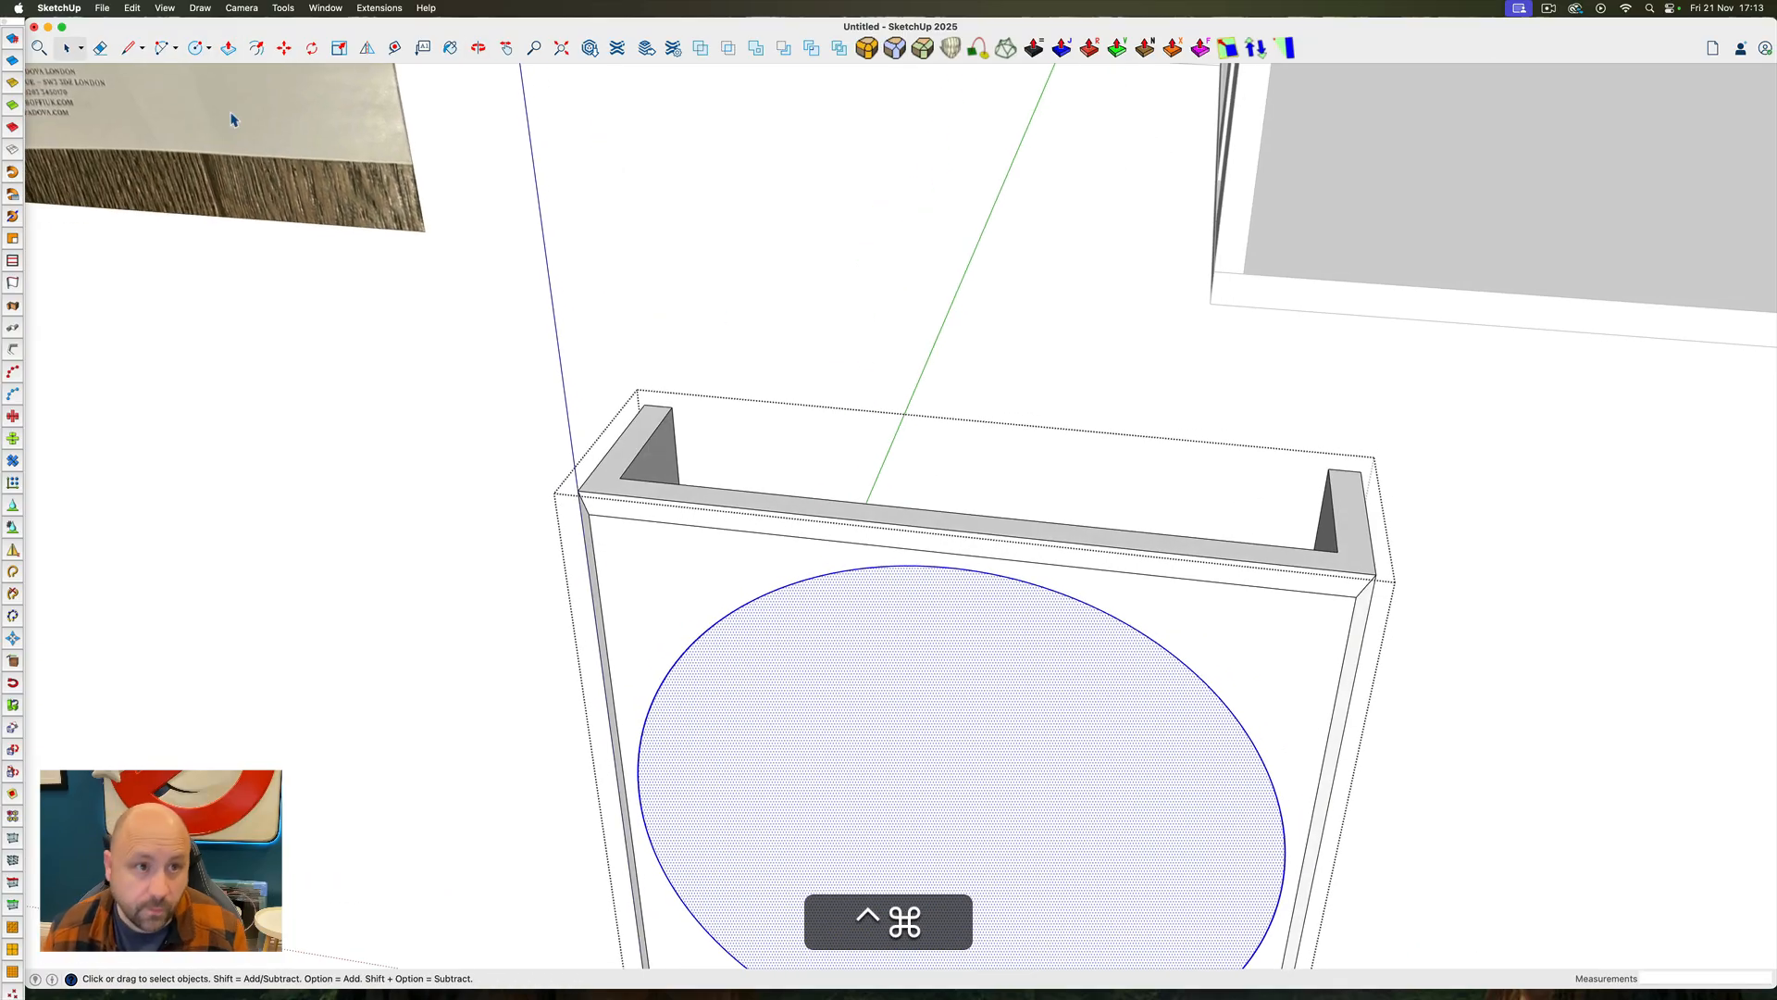
pyautogui.click(254, 47)
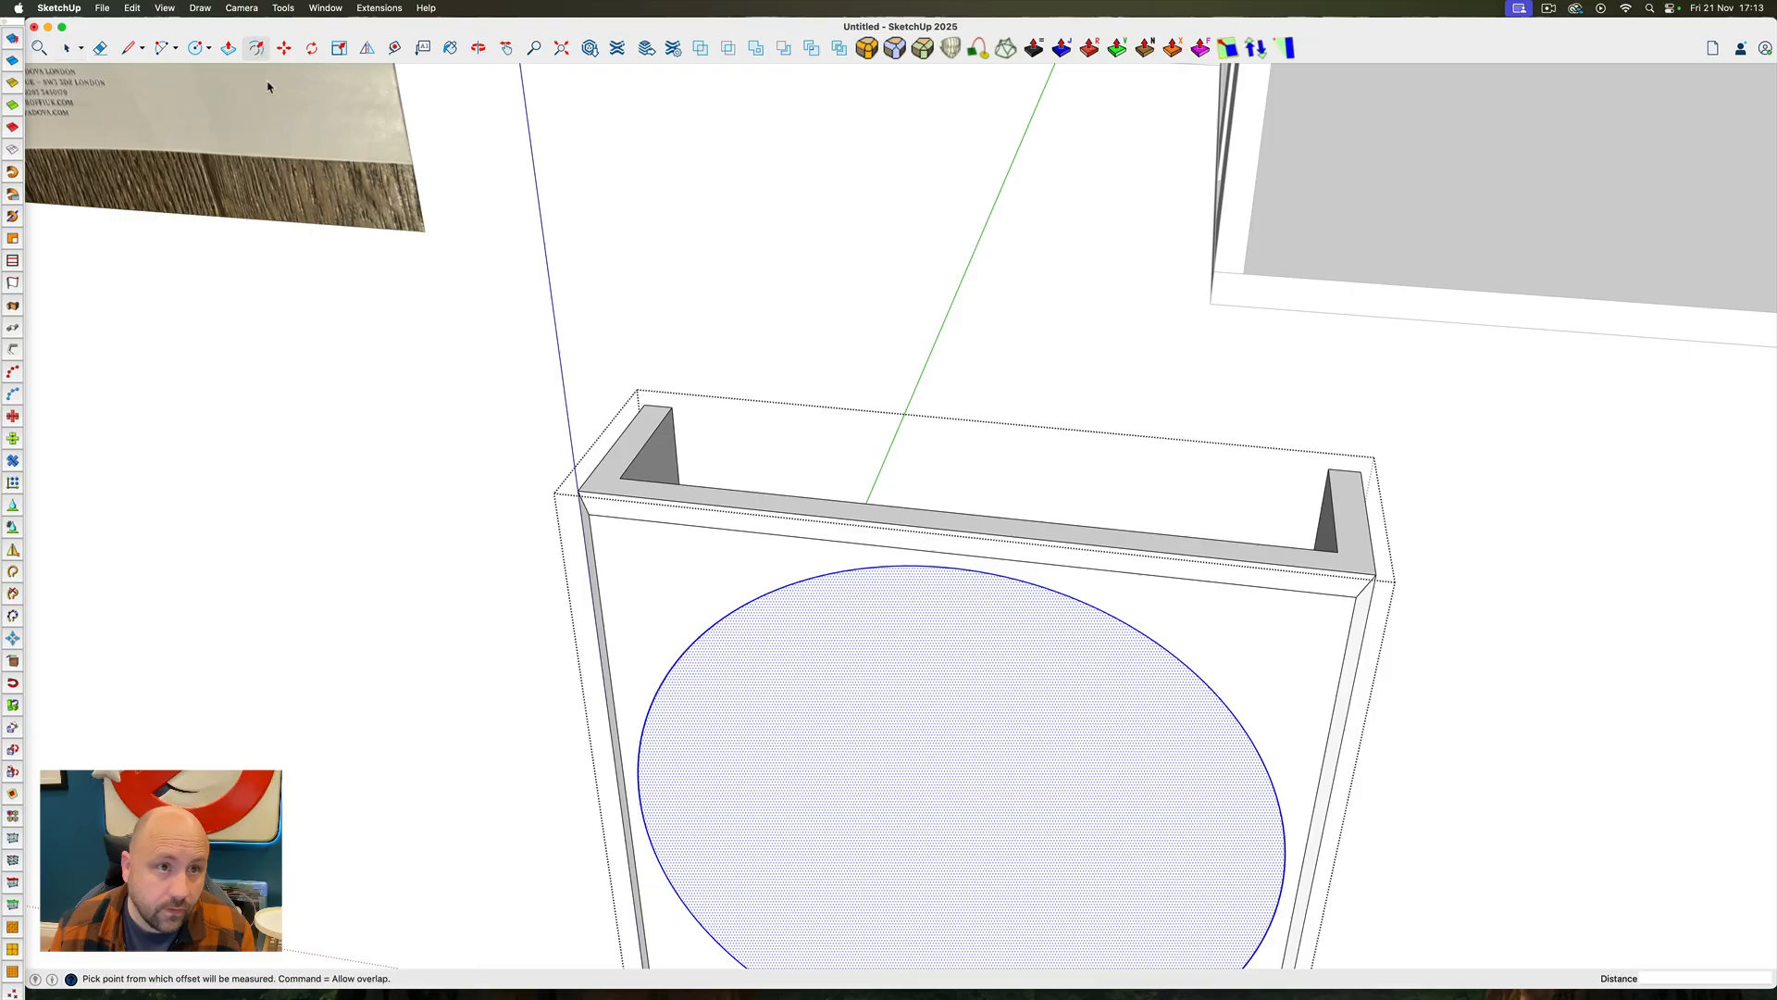
pyautogui.click(759, 614)
pyautogui.press('Return')
pyautogui.press('space')
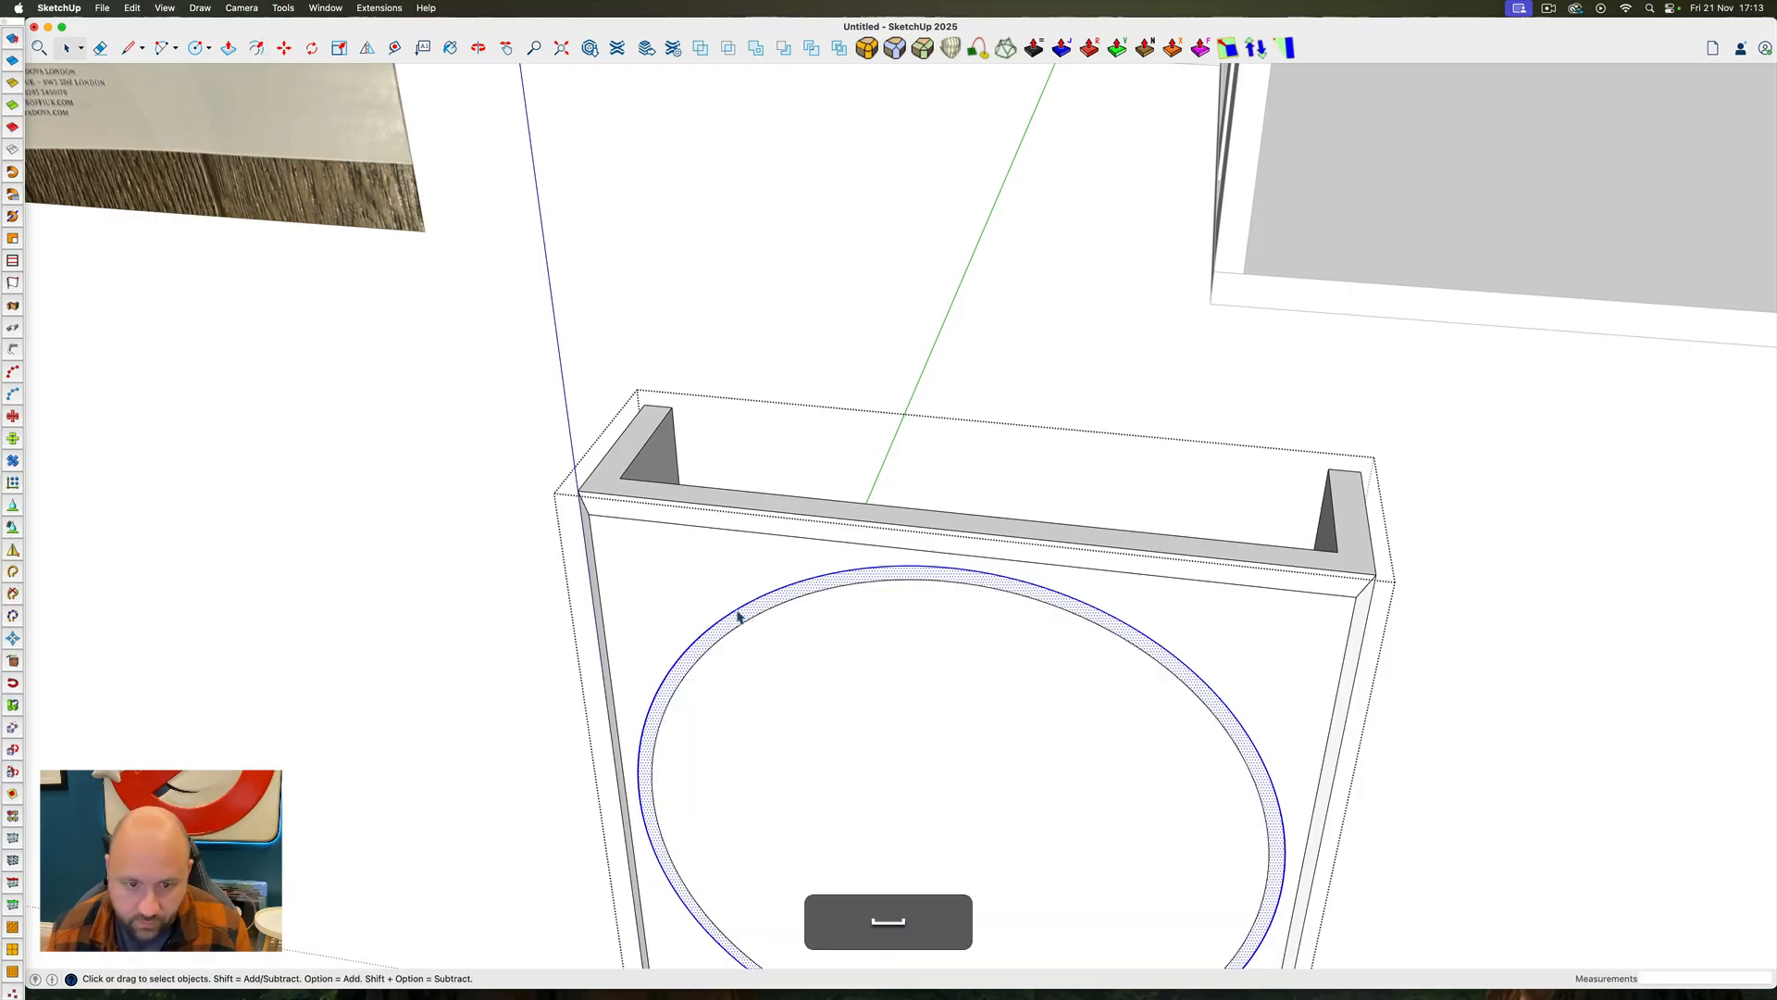
# Move the inner circular face 1" along the green axis into the panel, bevelling the ring around it
pyautogui.click(780, 679)
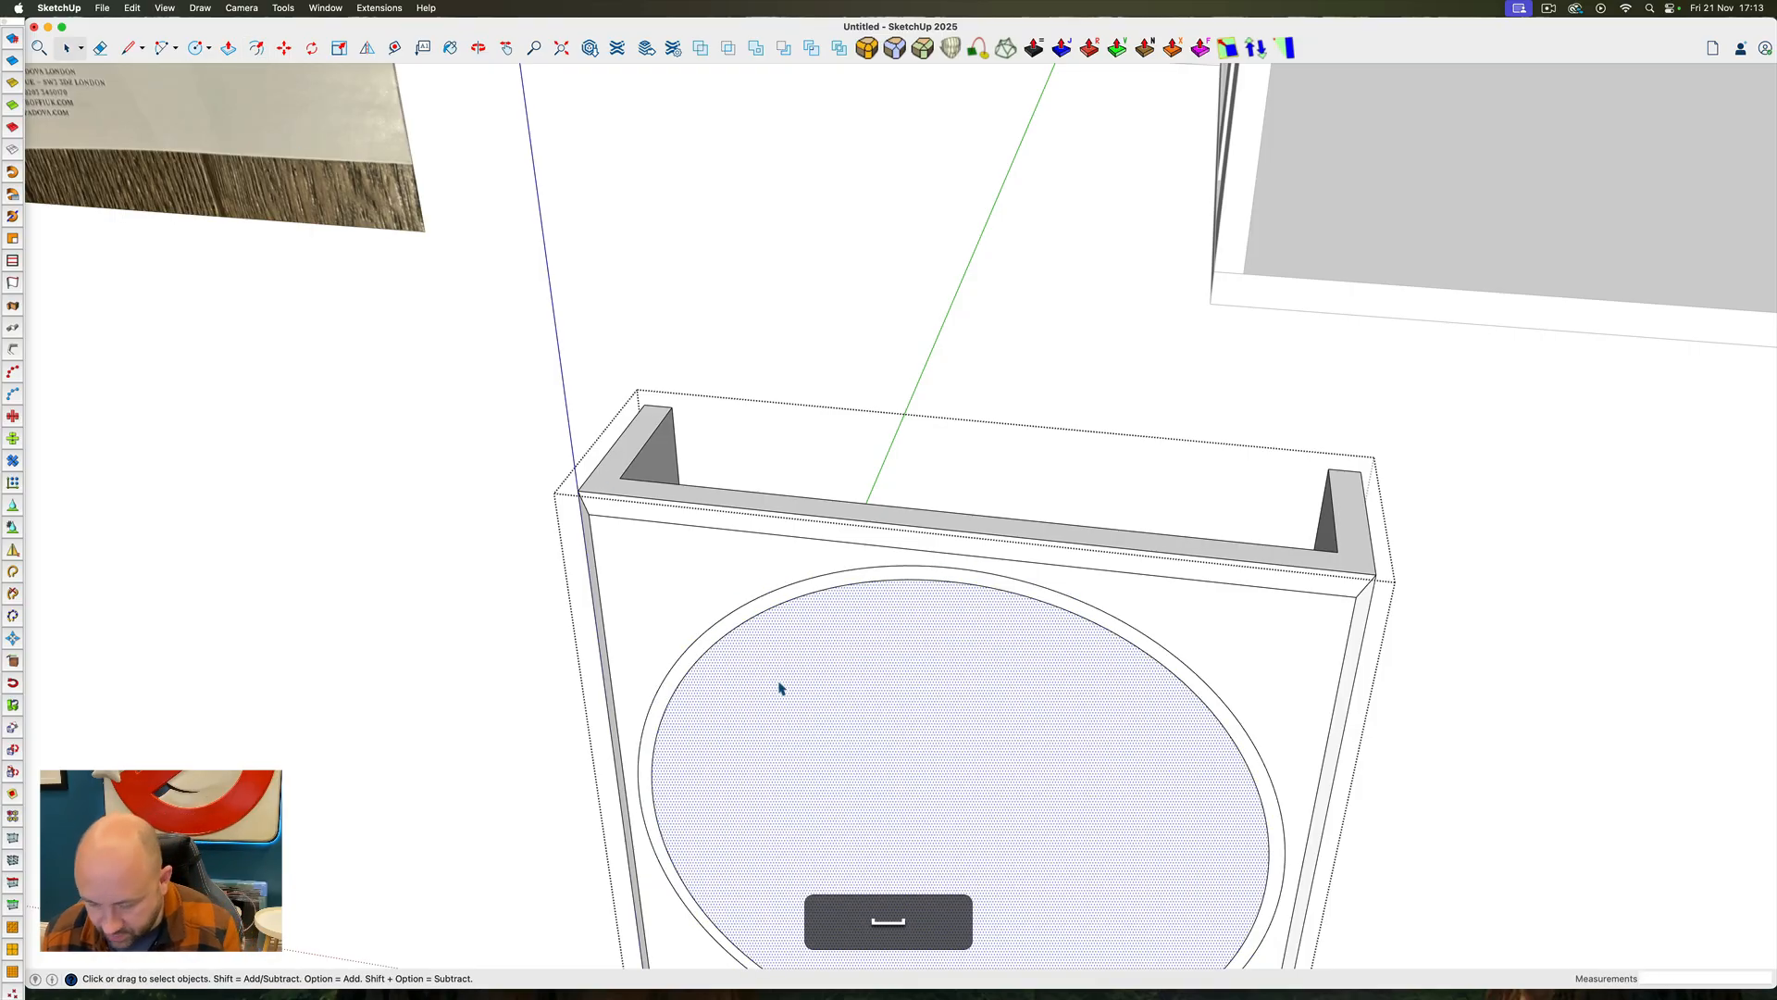
pyautogui.press('m')
pyautogui.click(775, 682)
pyautogui.press('Left')
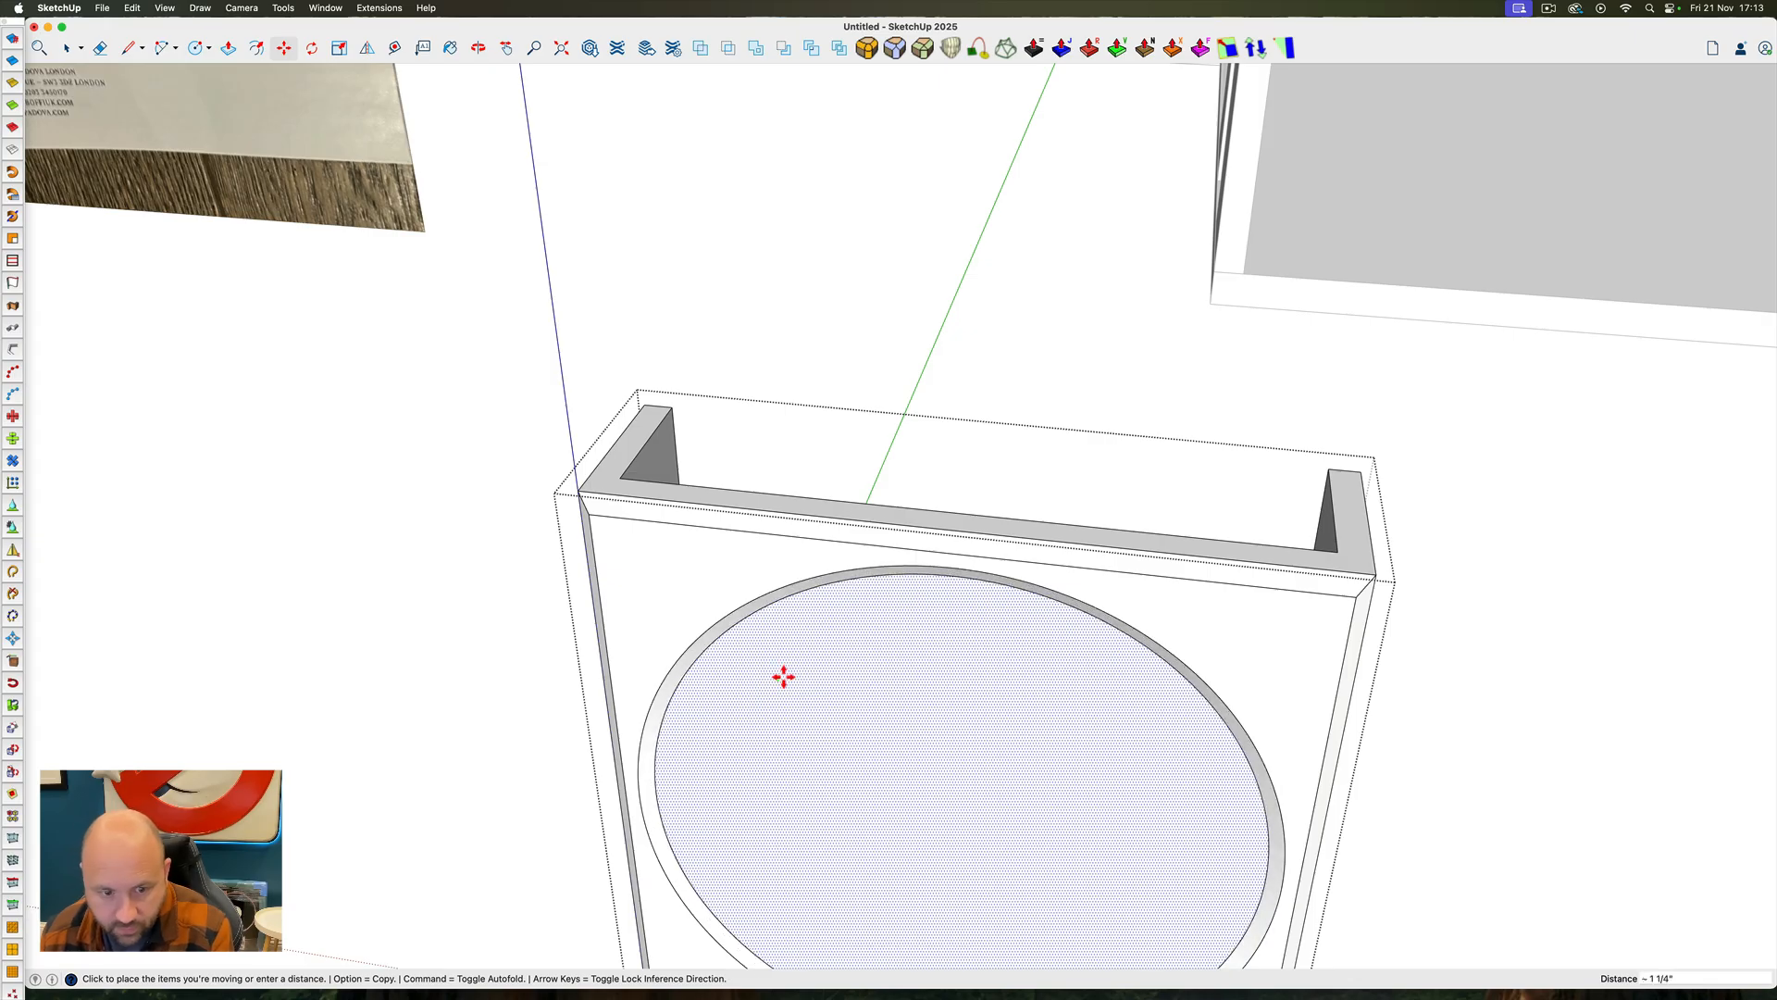
pyautogui.click(784, 676)
pyautogui.write('1')
pyautogui.press('Return')
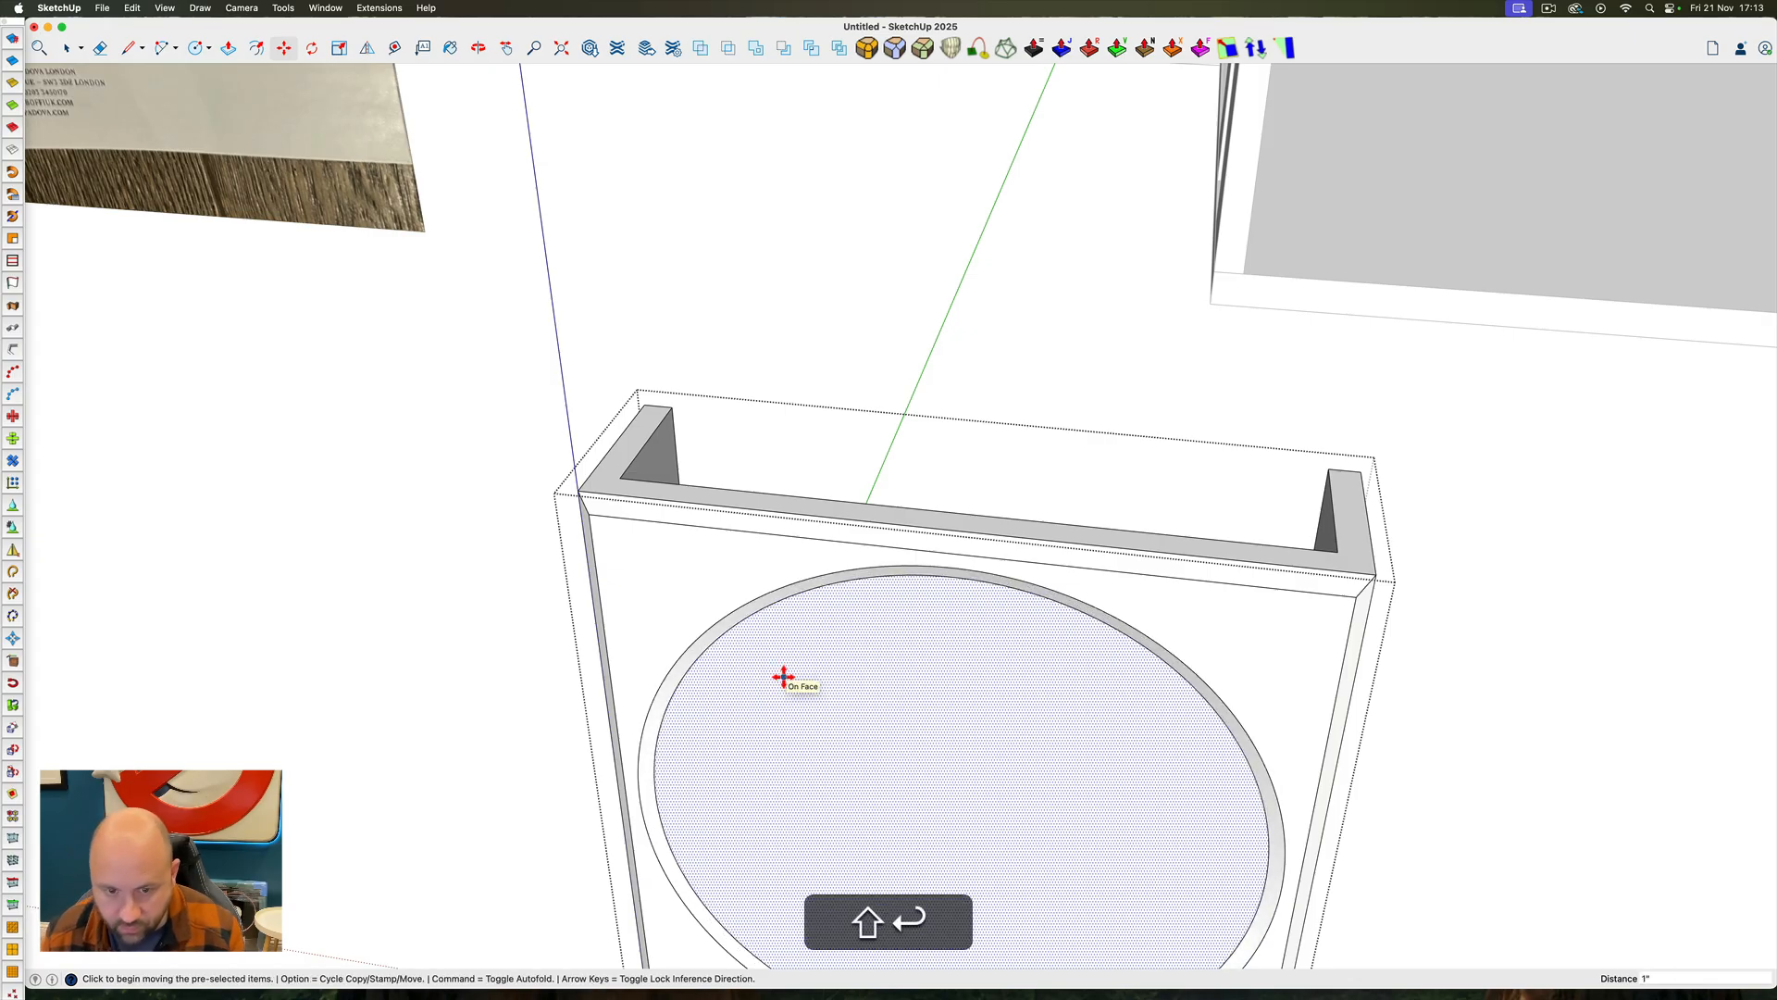
# Push the inner circular face through the panel's thickness to cut a round opening
pyautogui.press('space')
pyautogui.press('super+c')
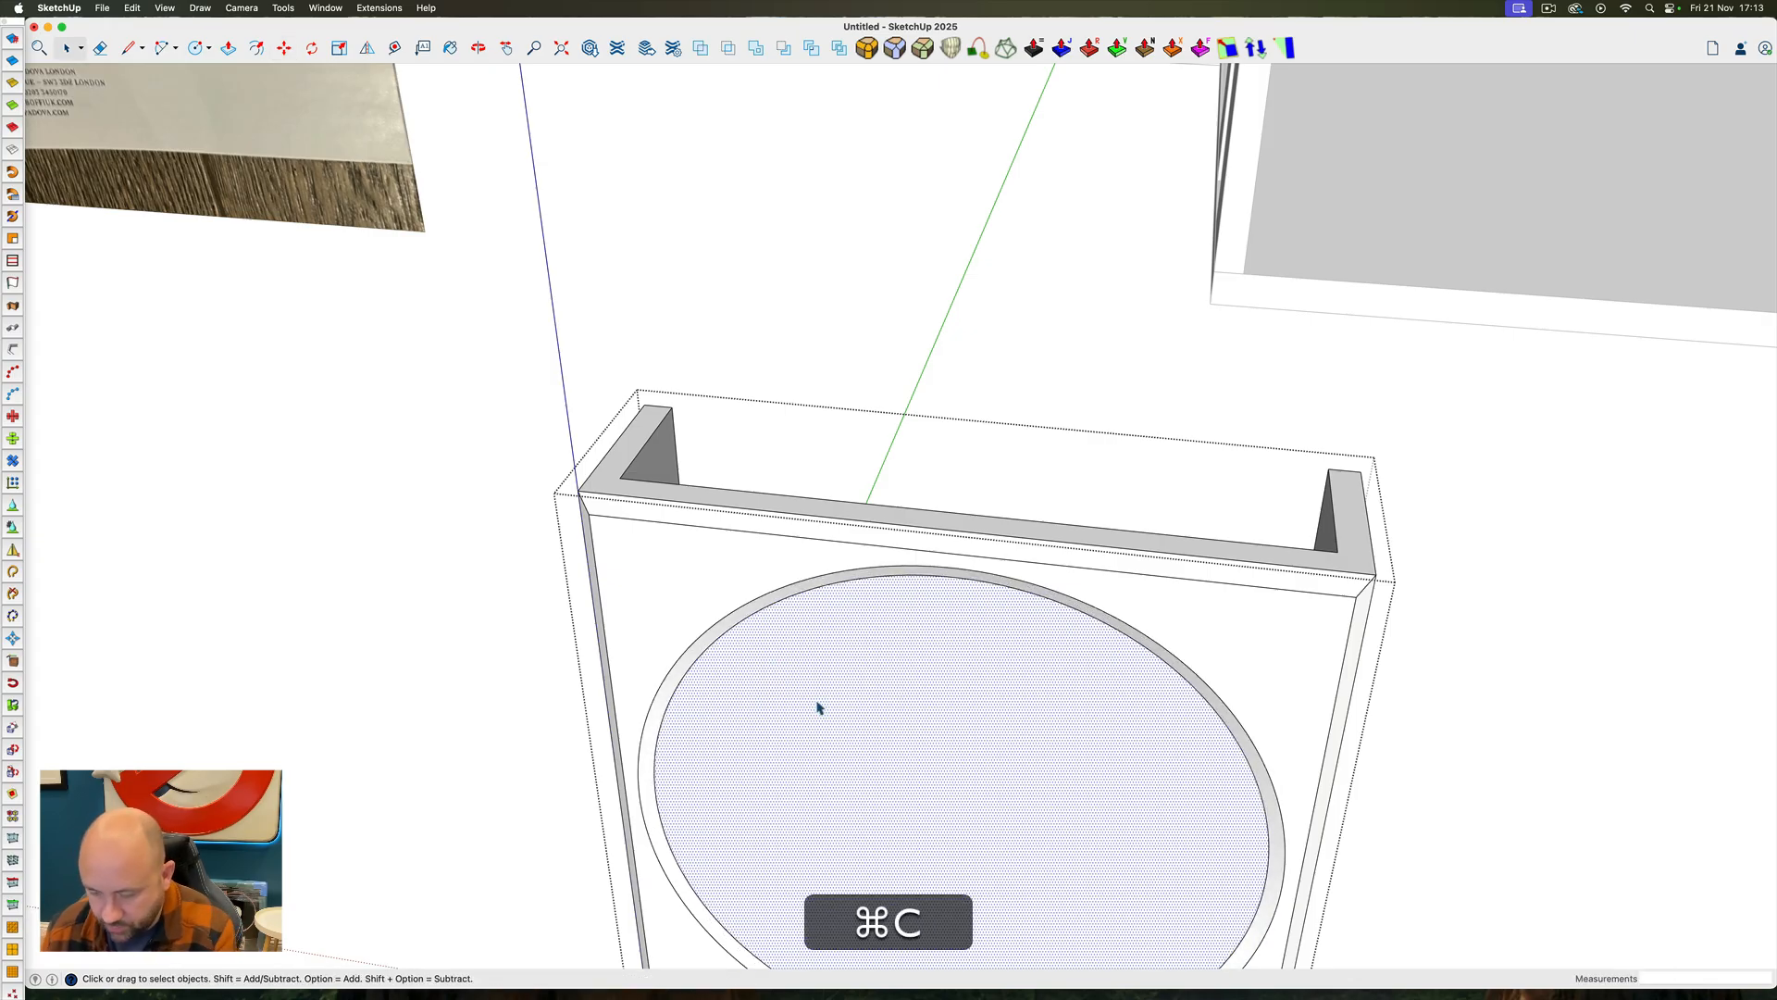
pyautogui.press('p')
pyautogui.click(821, 778)
pyautogui.click(852, 561)
pyautogui.press('space')
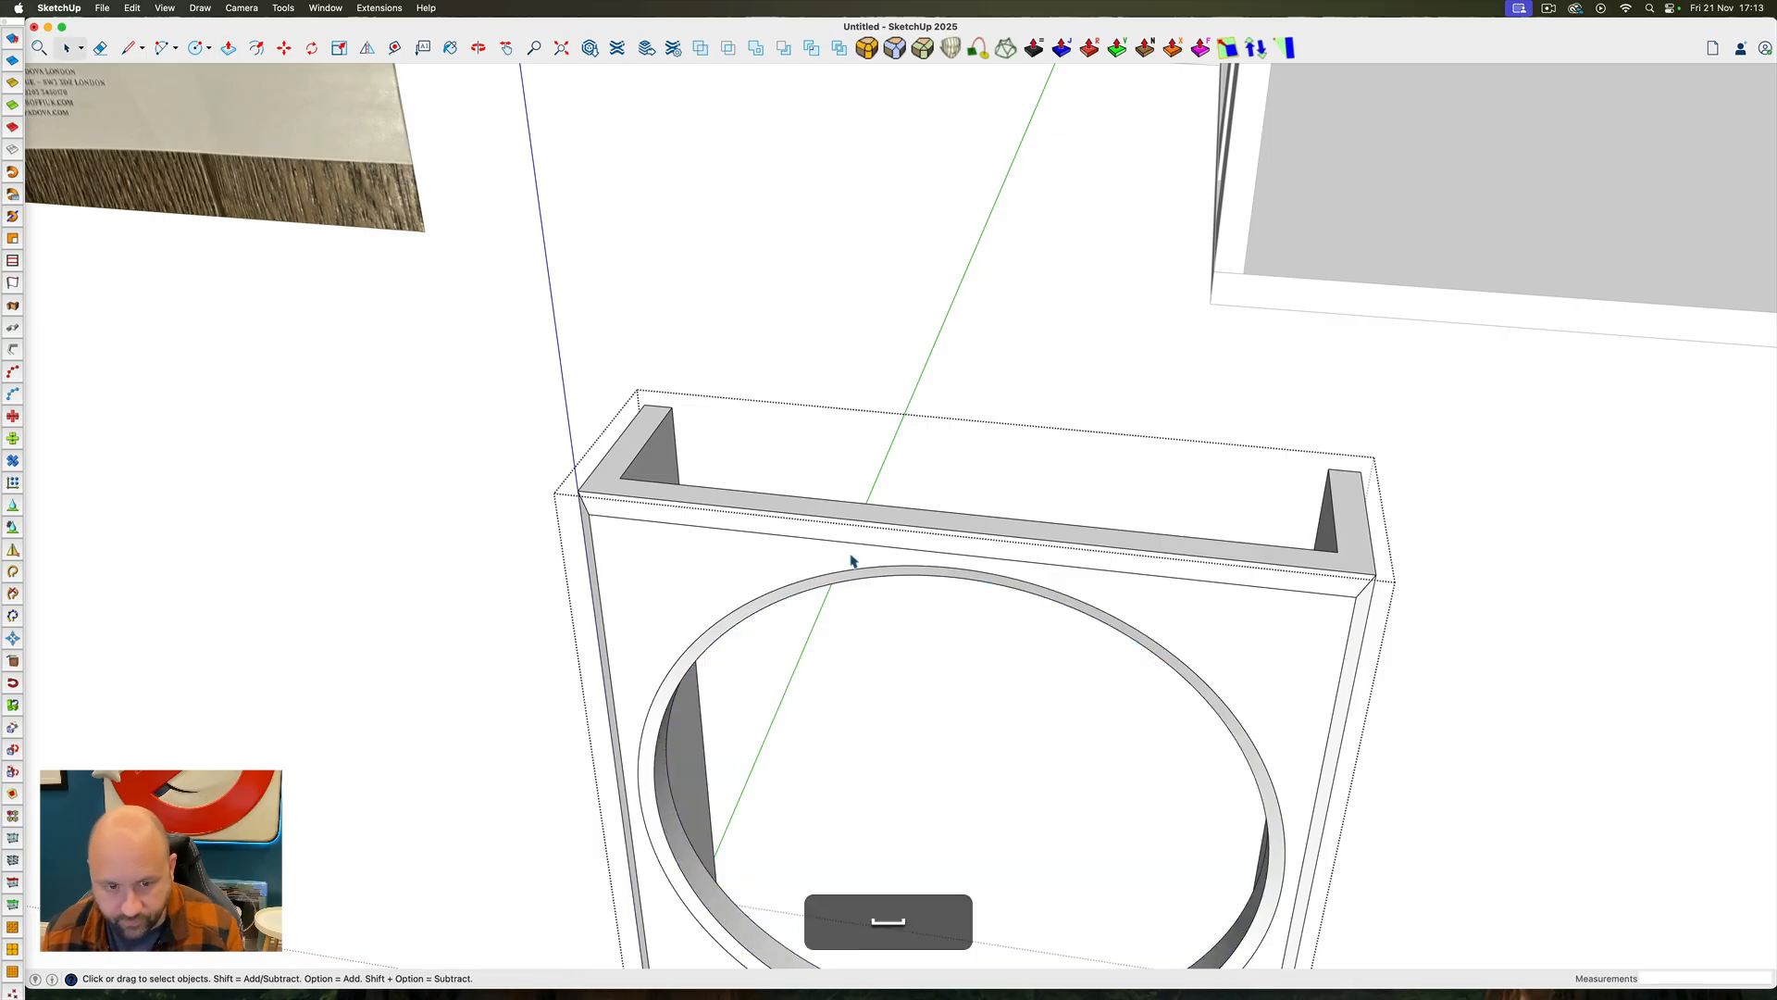
# Open the detached panel component and group all of its frame geometry inside it
pyautogui.scroll(-5, 830, 533)
pyautogui.keyDown('ctrl'); pyautogui.keyDown('super'); pyautogui.moveTo(830, 534); pyautogui.dragTo(986, 630); pyautogui.keyUp('super'); pyautogui.keyUp('ctrl')
pyautogui.press('space')
pyautogui.click(1266, 693)
pyautogui.keyDown('ctrl'); pyautogui.keyDown('super'); pyautogui.moveTo(1240, 681); pyautogui.dragTo(719, 592); pyautogui.keyUp('super'); pyautogui.keyUp('ctrl')
pyautogui.click(785, 607)
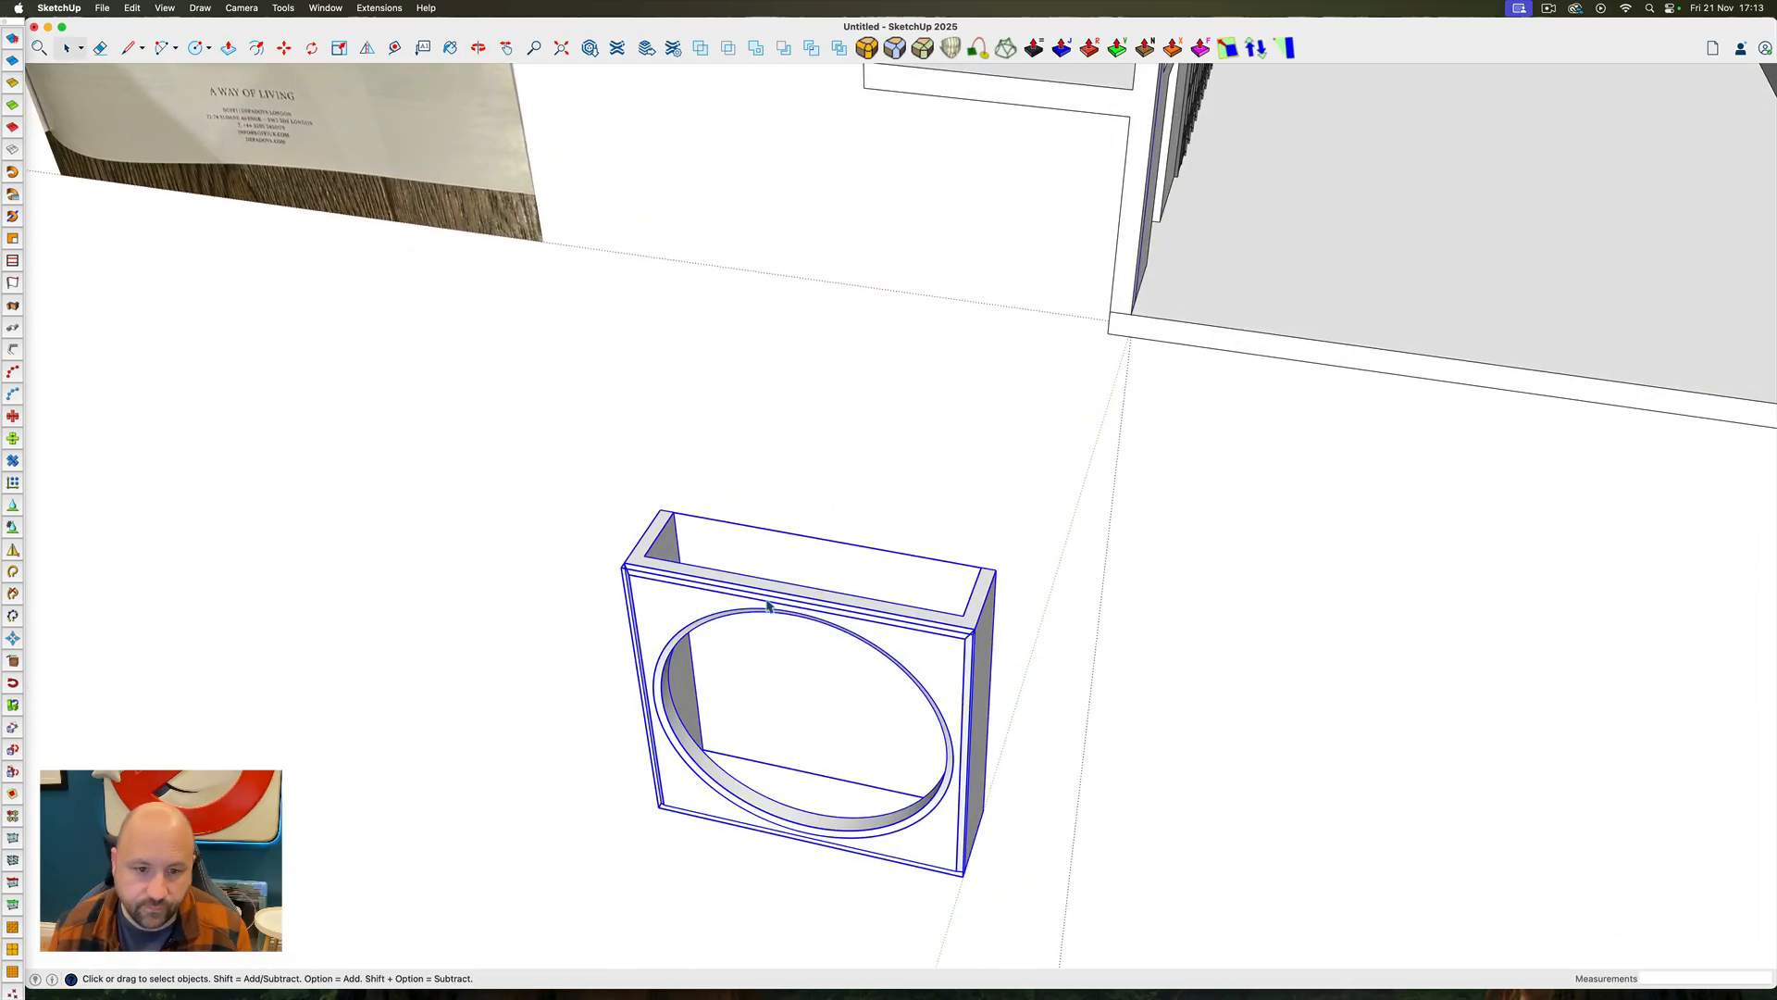
pyautogui.doubleClick(739, 594)
pyautogui.tripleClick(681, 584)
pyautogui.rightClick(680, 583)
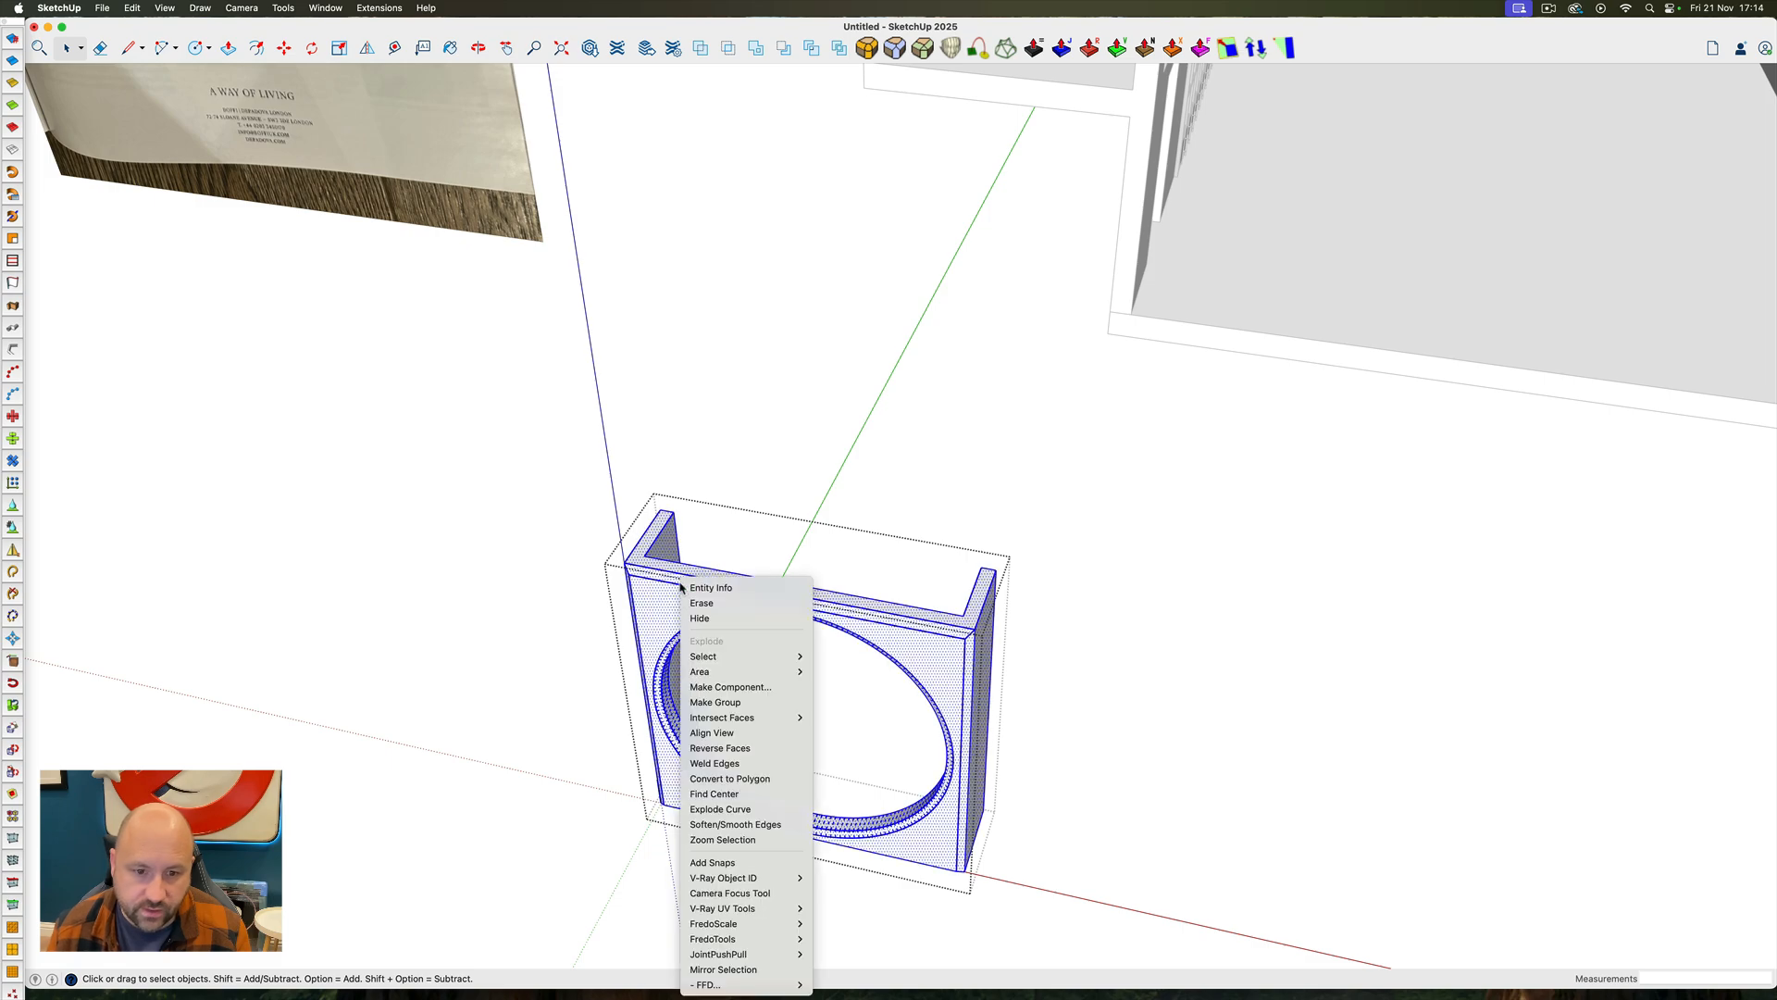
pyautogui.click(743, 700)
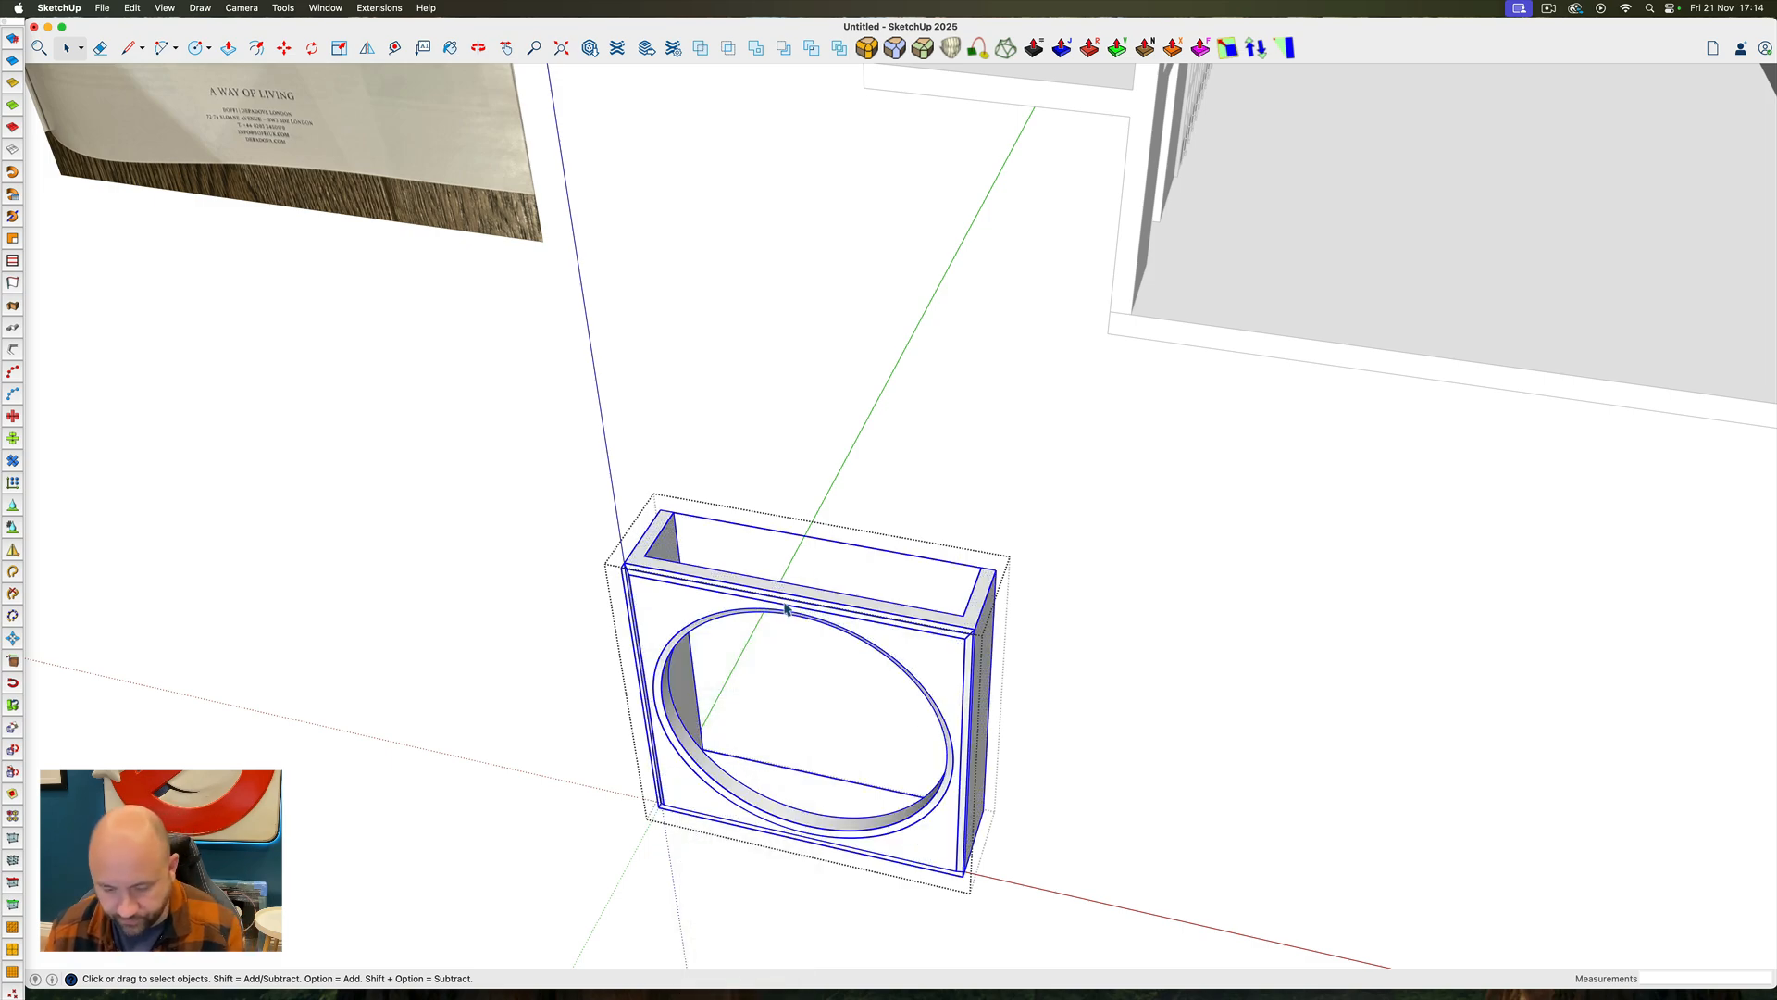
# Draw a rectangle about 1' by 5' 8" centred on the panel's top edge and extrude it about 12' 3" down through the panel
pyautogui.press('r')
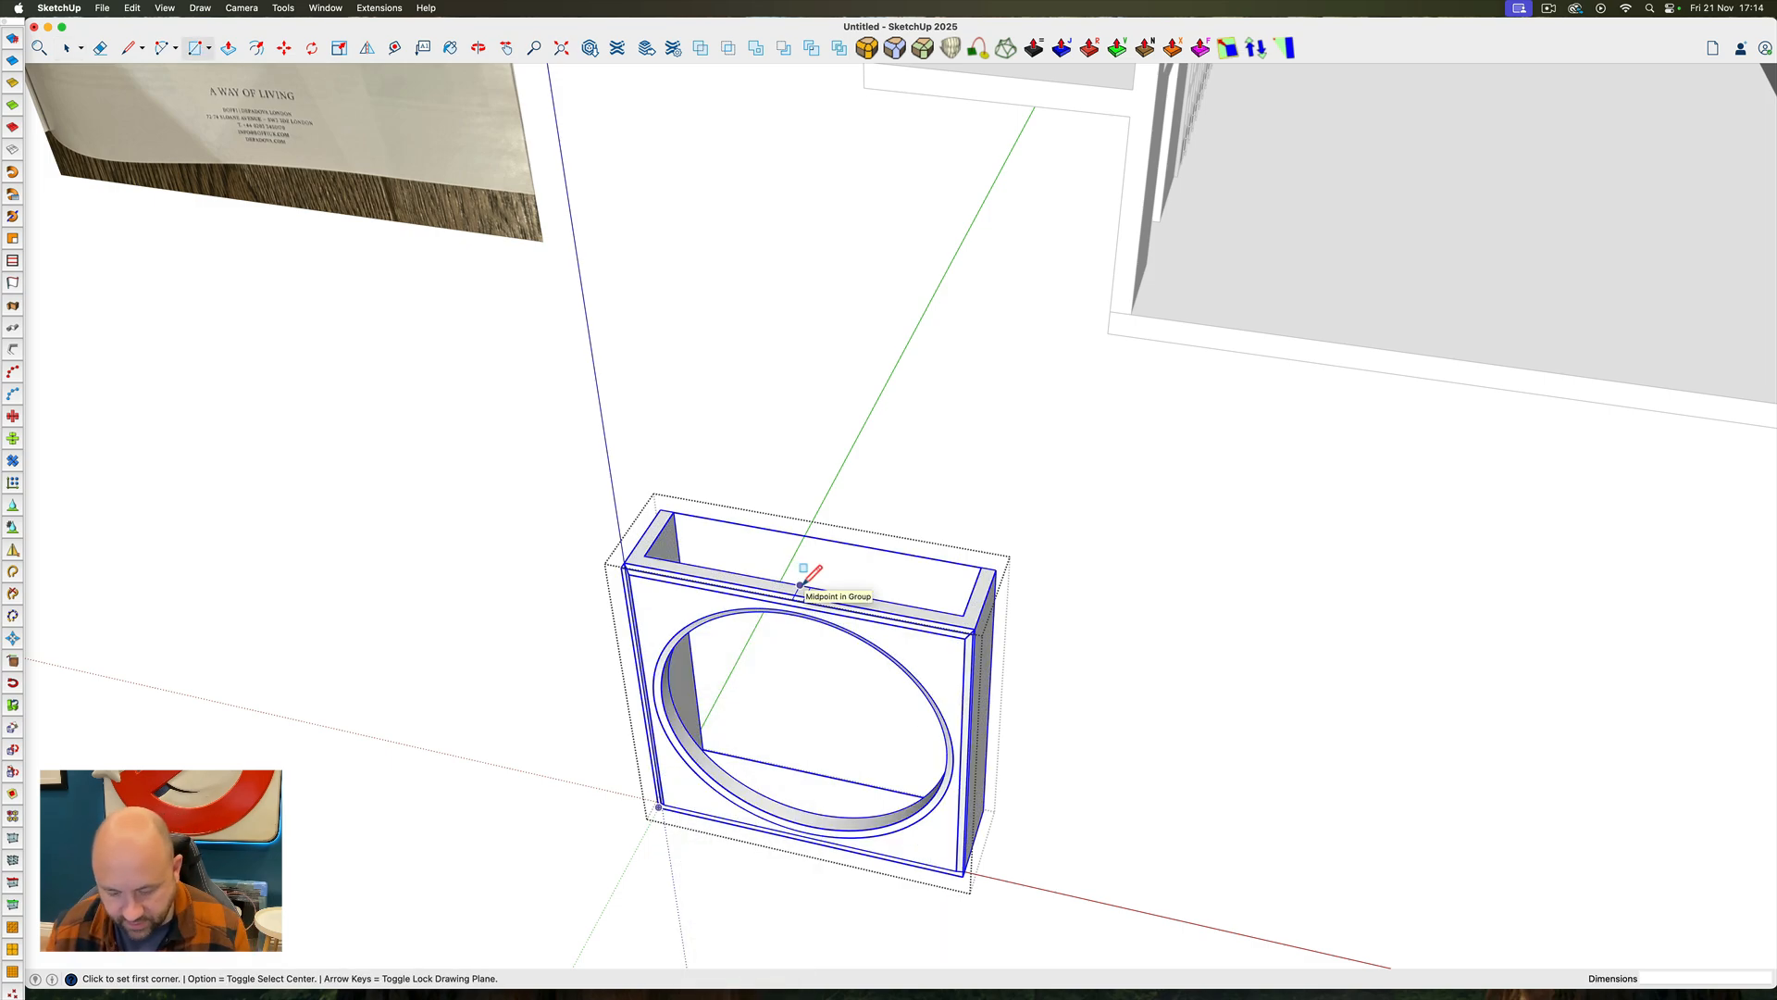
pyautogui.press('alt')
pyautogui.click(800, 585)
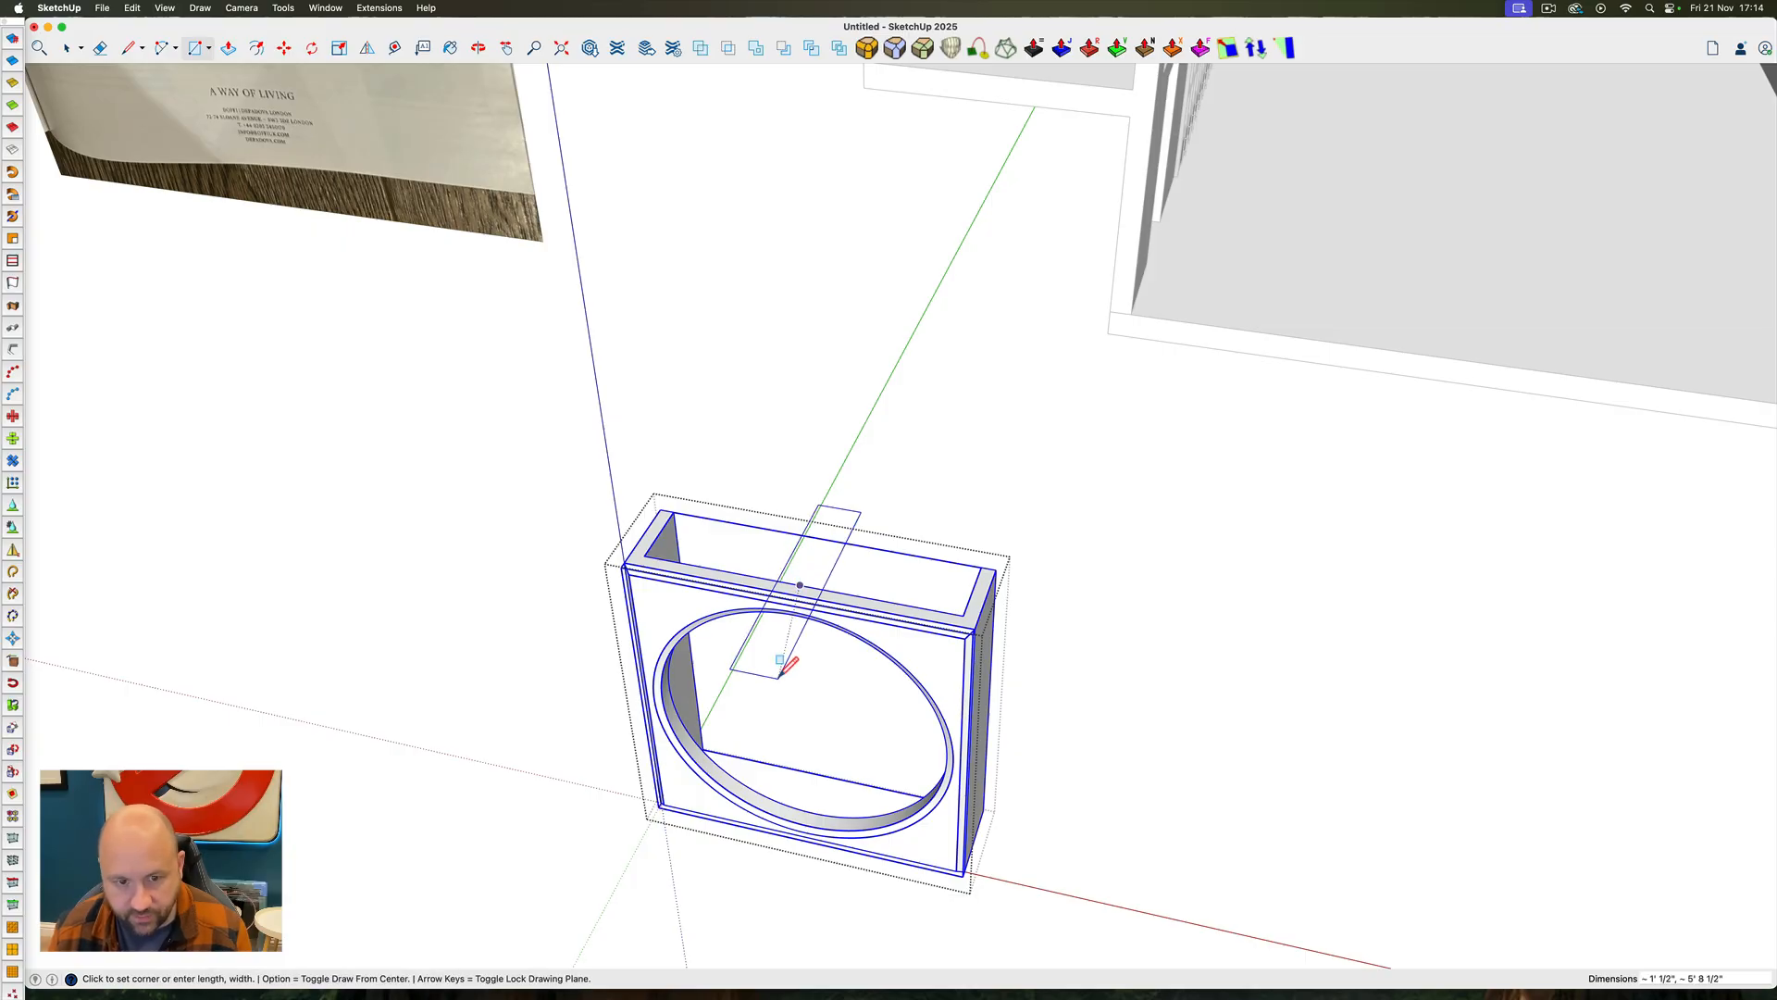
pyautogui.press('p')
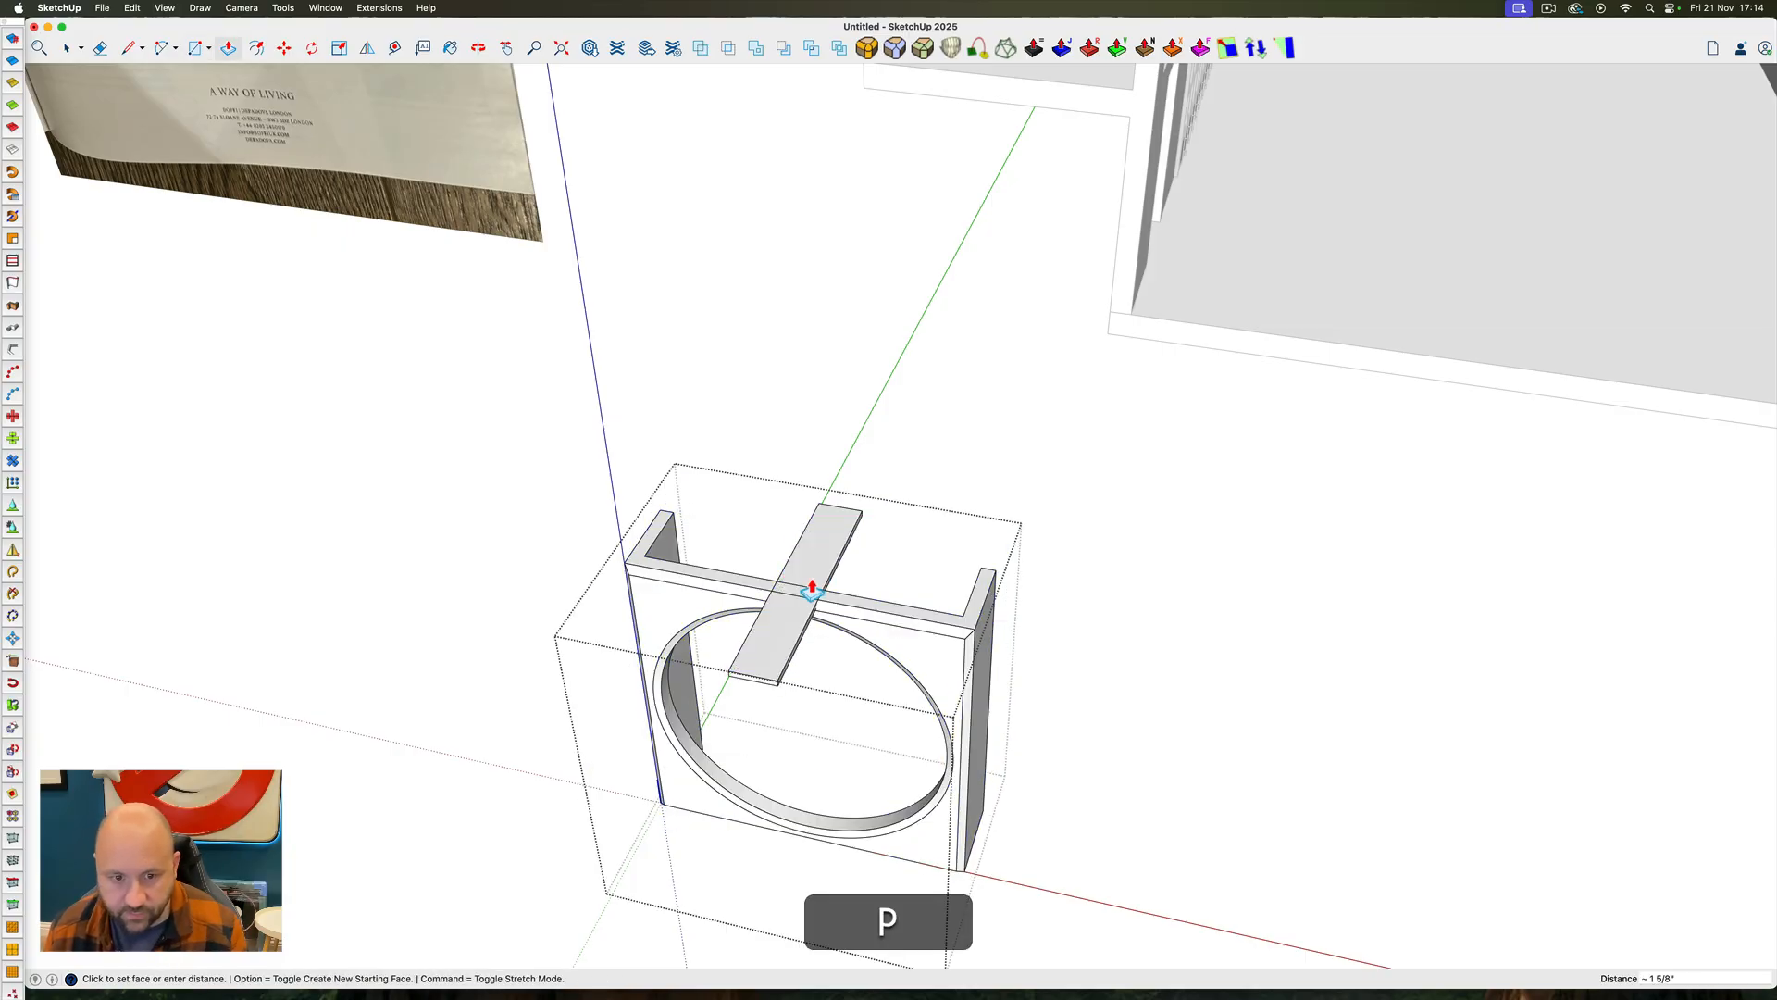
pyautogui.moveTo(809, 585); pyautogui.dragTo(850, 905)
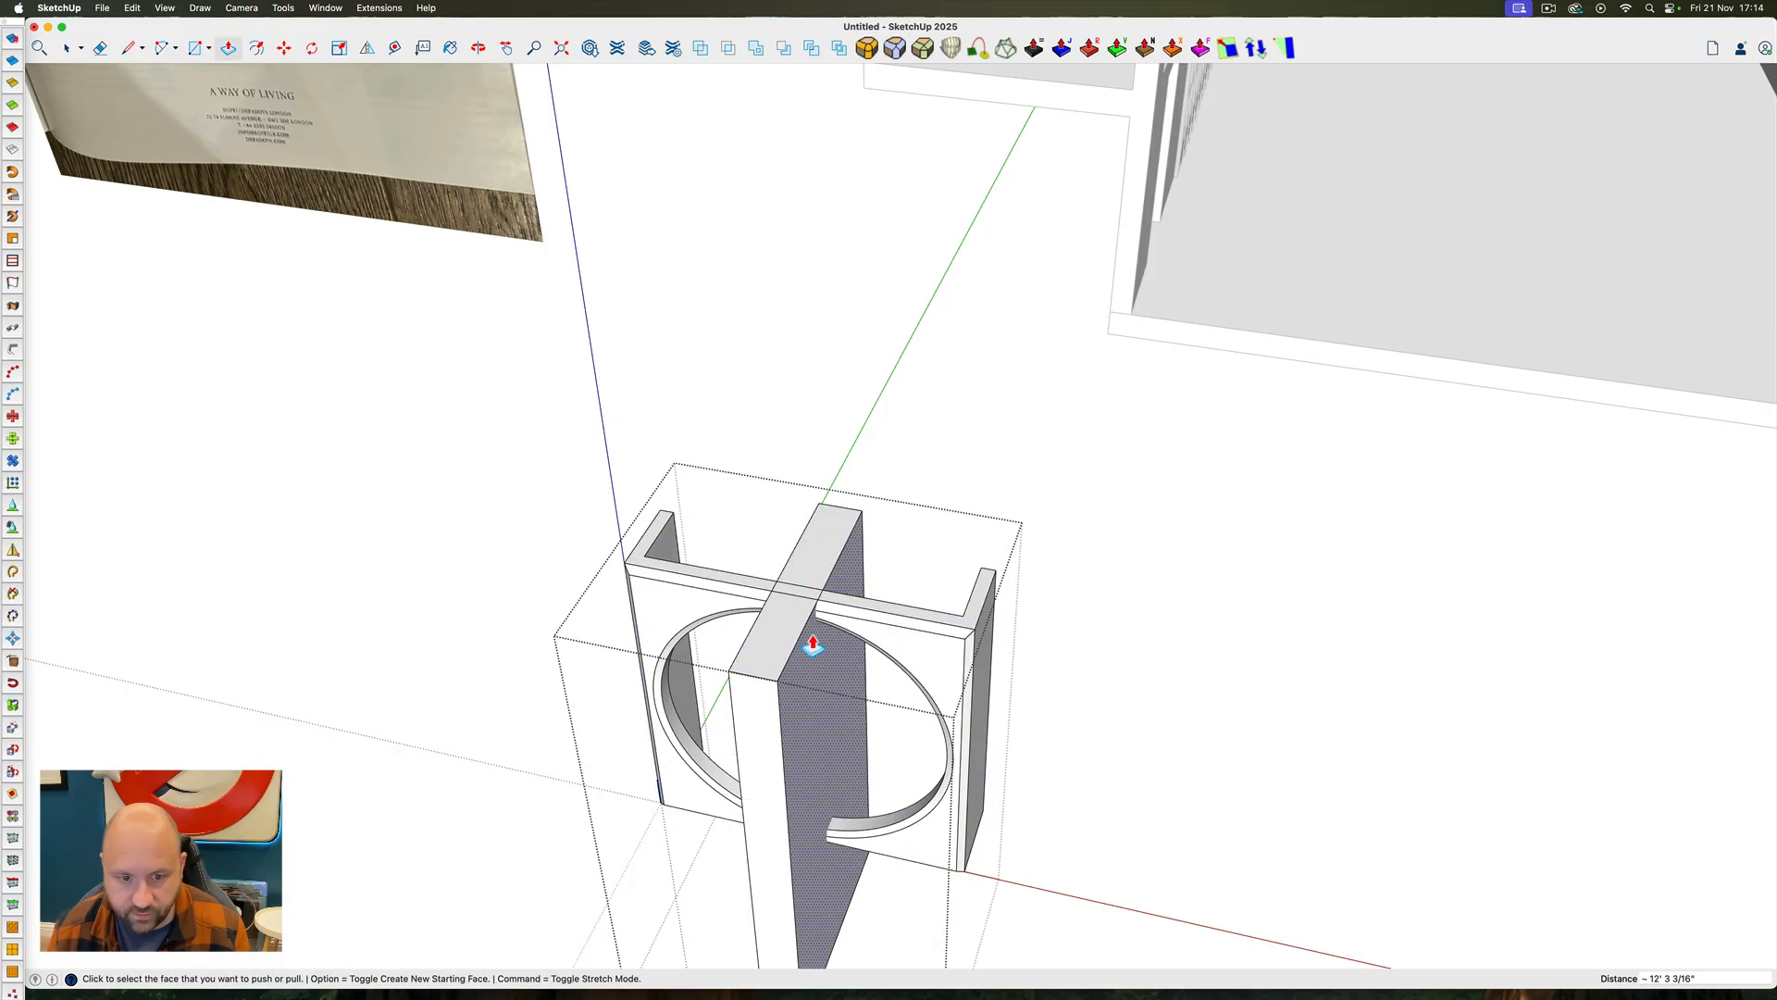
# Push the slab's right side face about 6 5/16" in to the panel's midpoint, then pull it back out 1/4"
pyautogui.moveTo(812, 637); pyautogui.dragTo(798, 603)
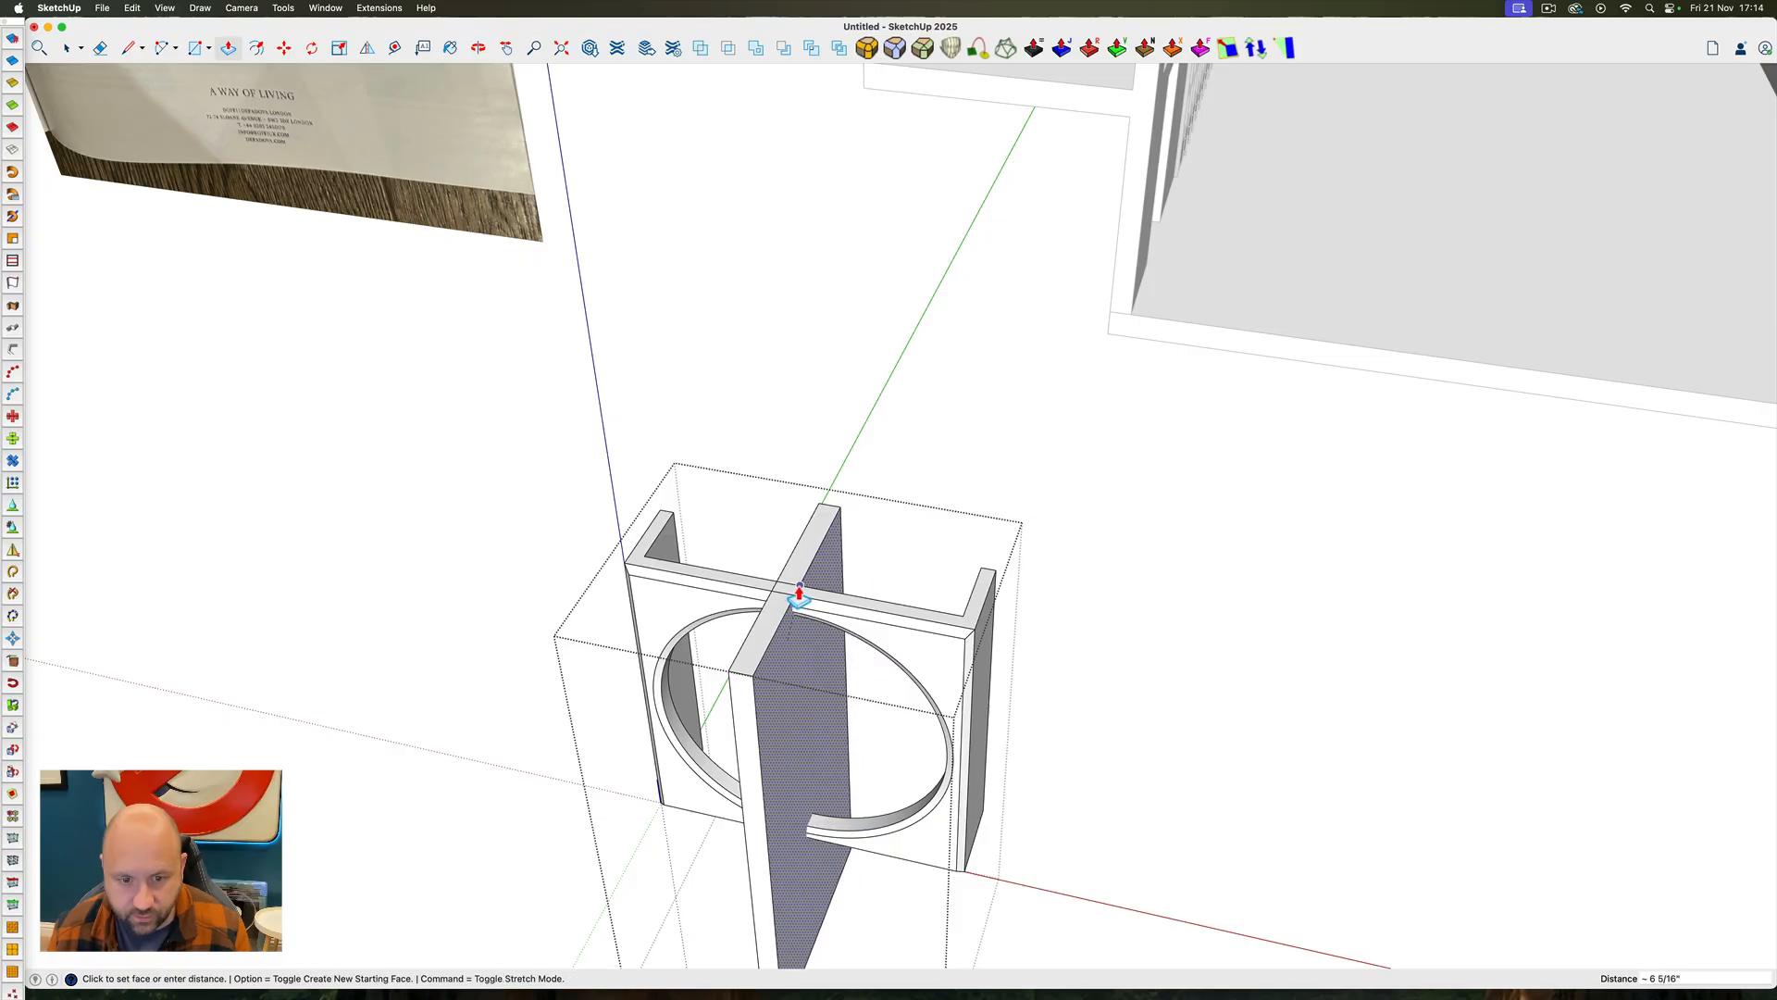
pyautogui.click(800, 586)
pyautogui.click(811, 577)
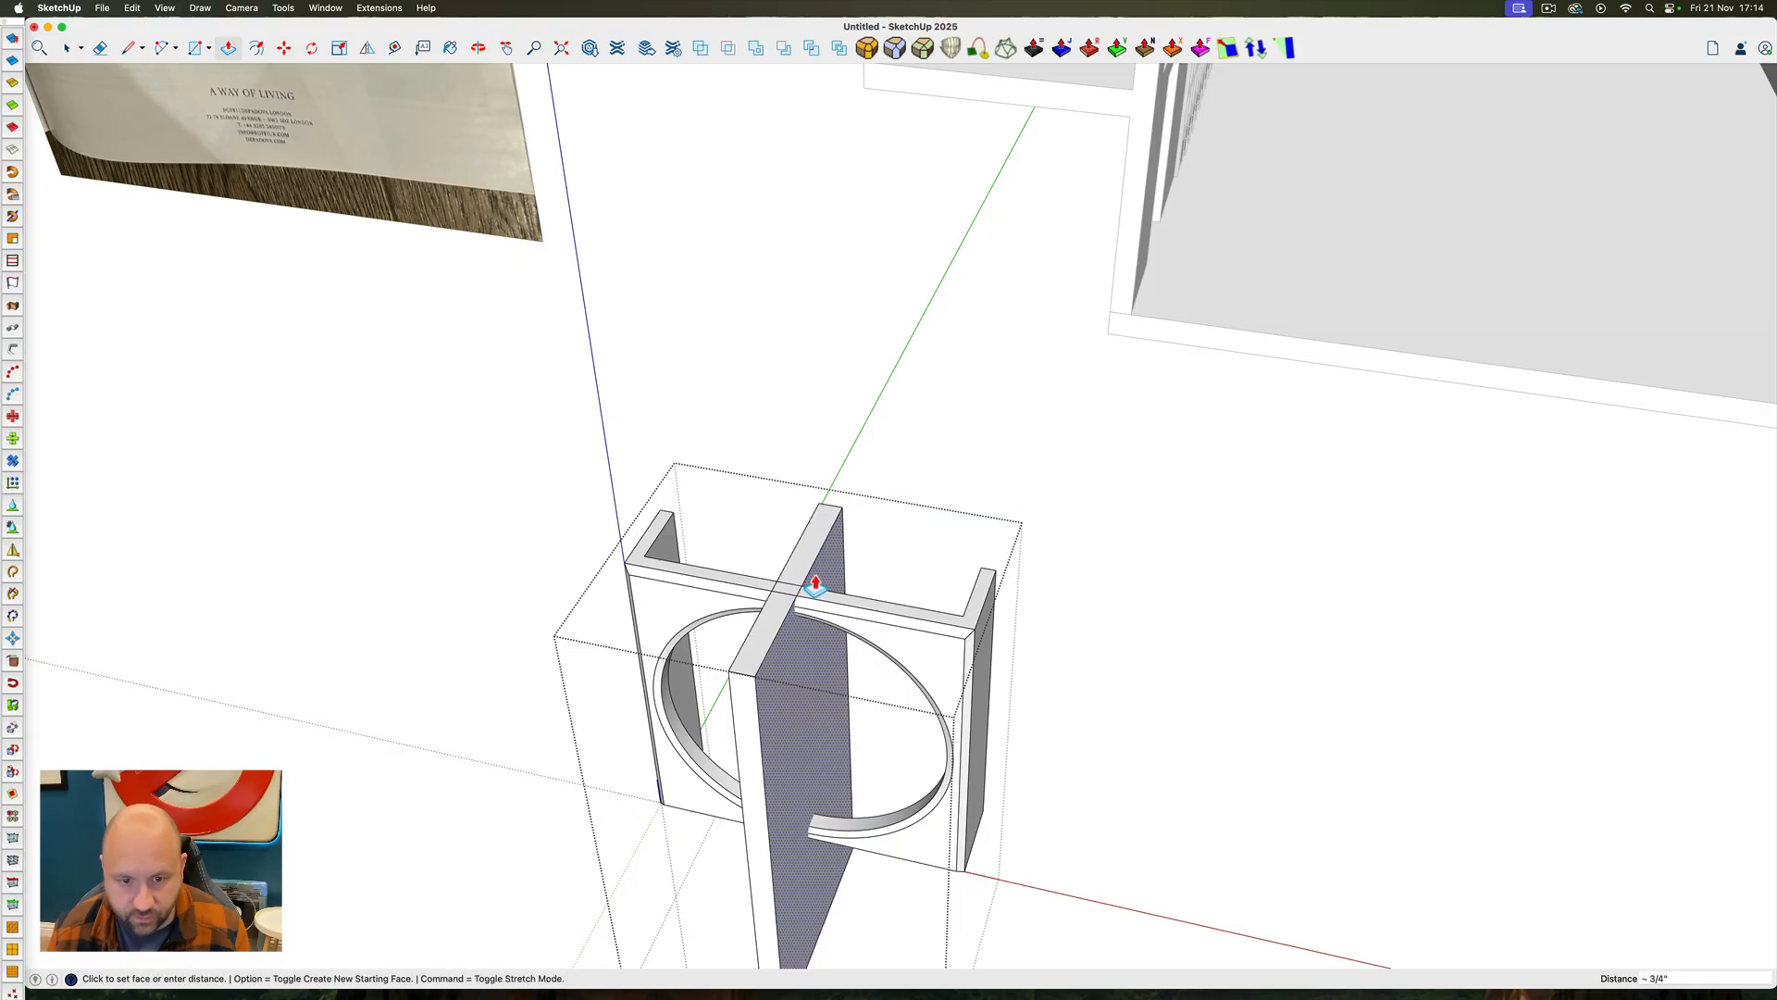
pyautogui.click(814, 576)
pyautogui.write('1/')
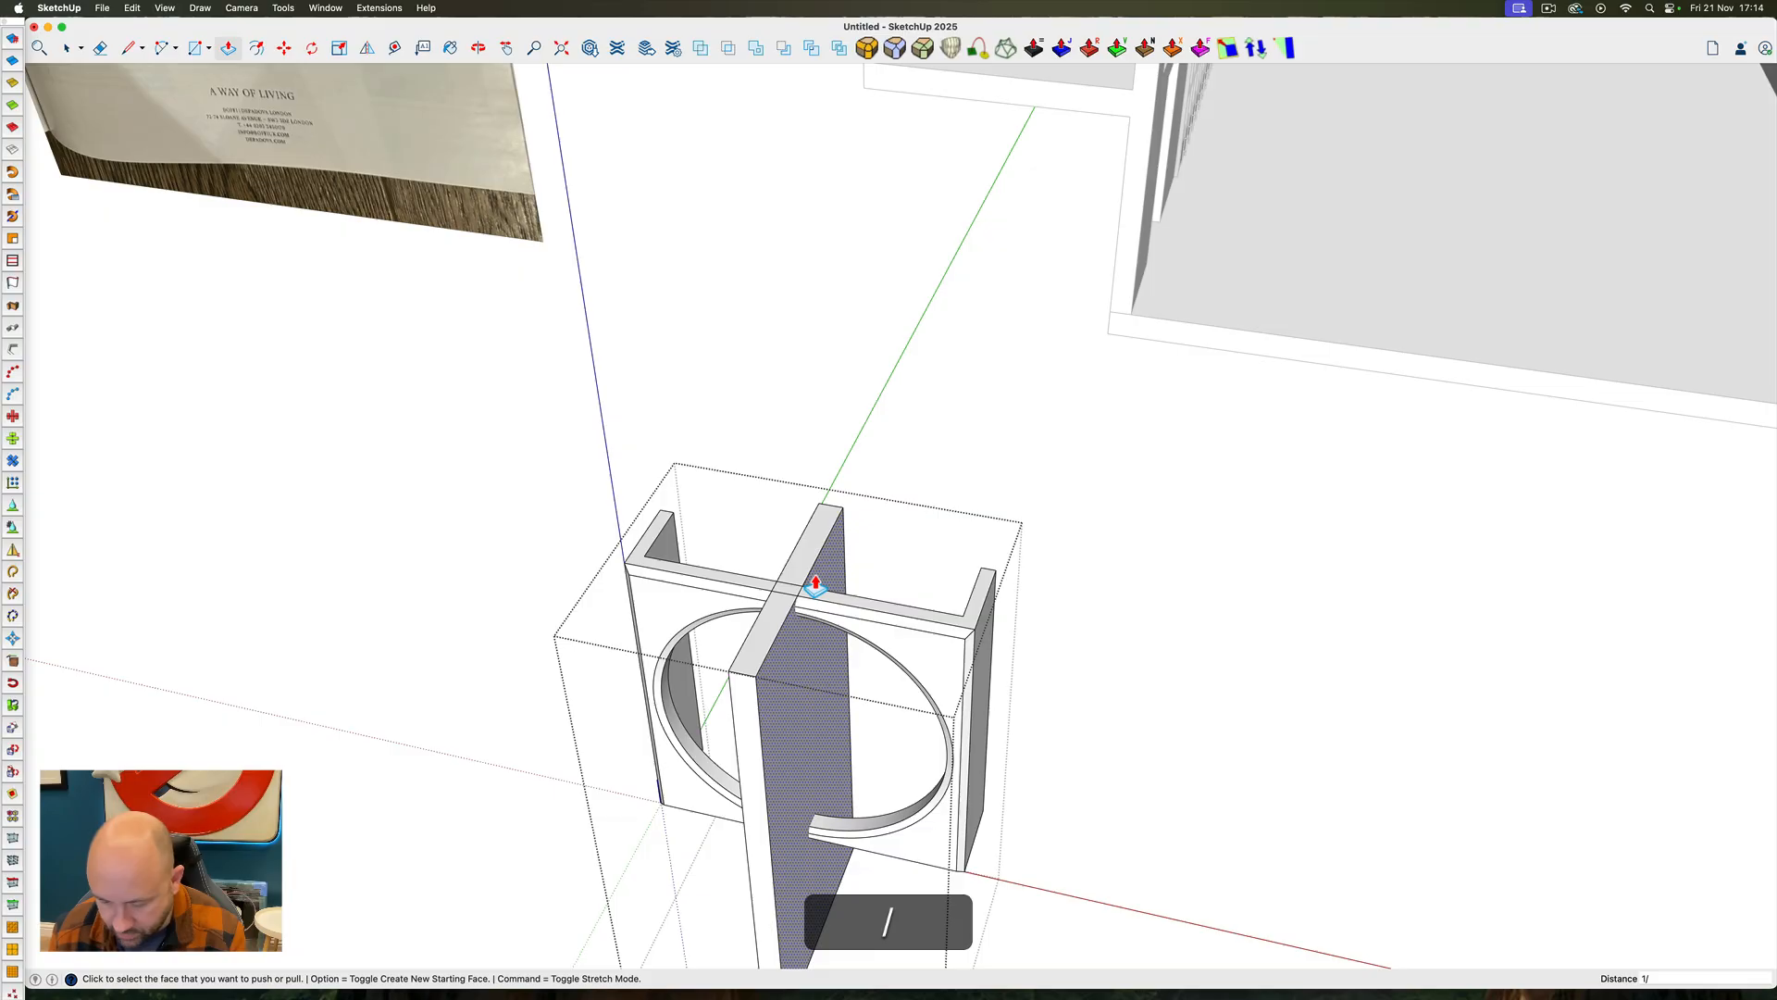
pyautogui.write('4')
pyautogui.hotkey('shift', 'Return')
pyautogui.press('space')
pyautogui.scroll(6, 817, 593)
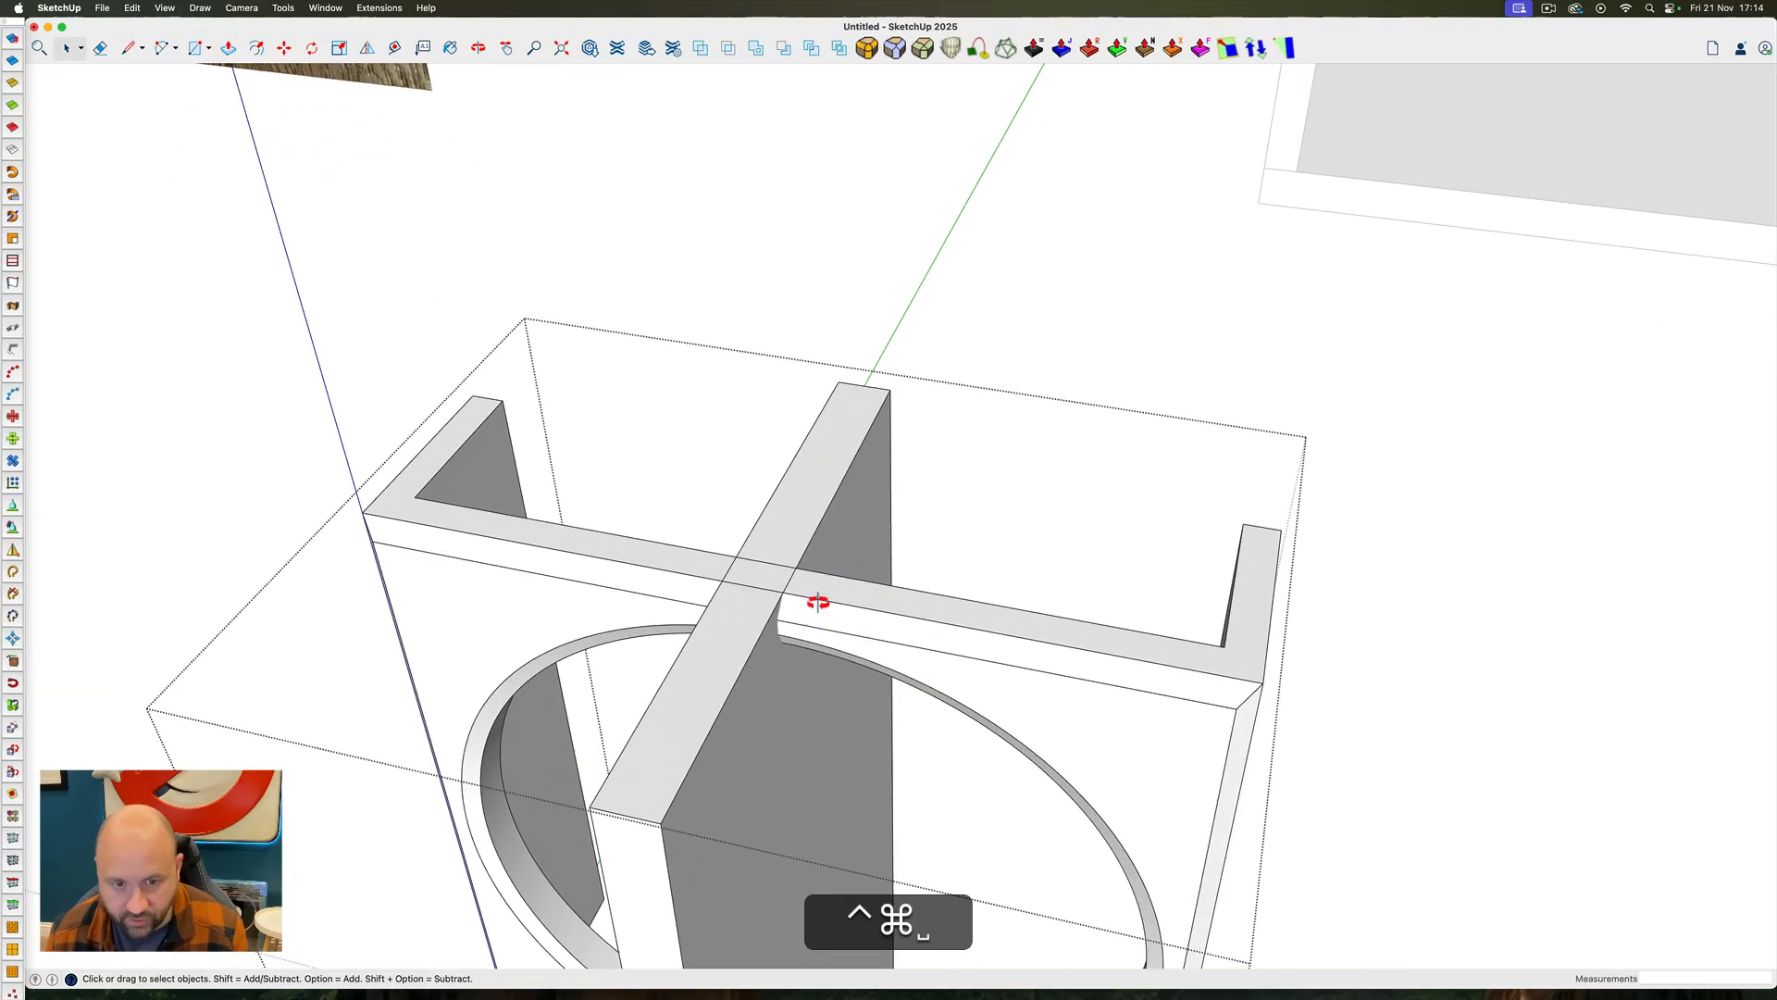
# Push the slab's opposite side face about 6 5/16" in to the panel's midpoint and pull it back out 1/4"
pyautogui.press('p')
pyautogui.click(837, 746)
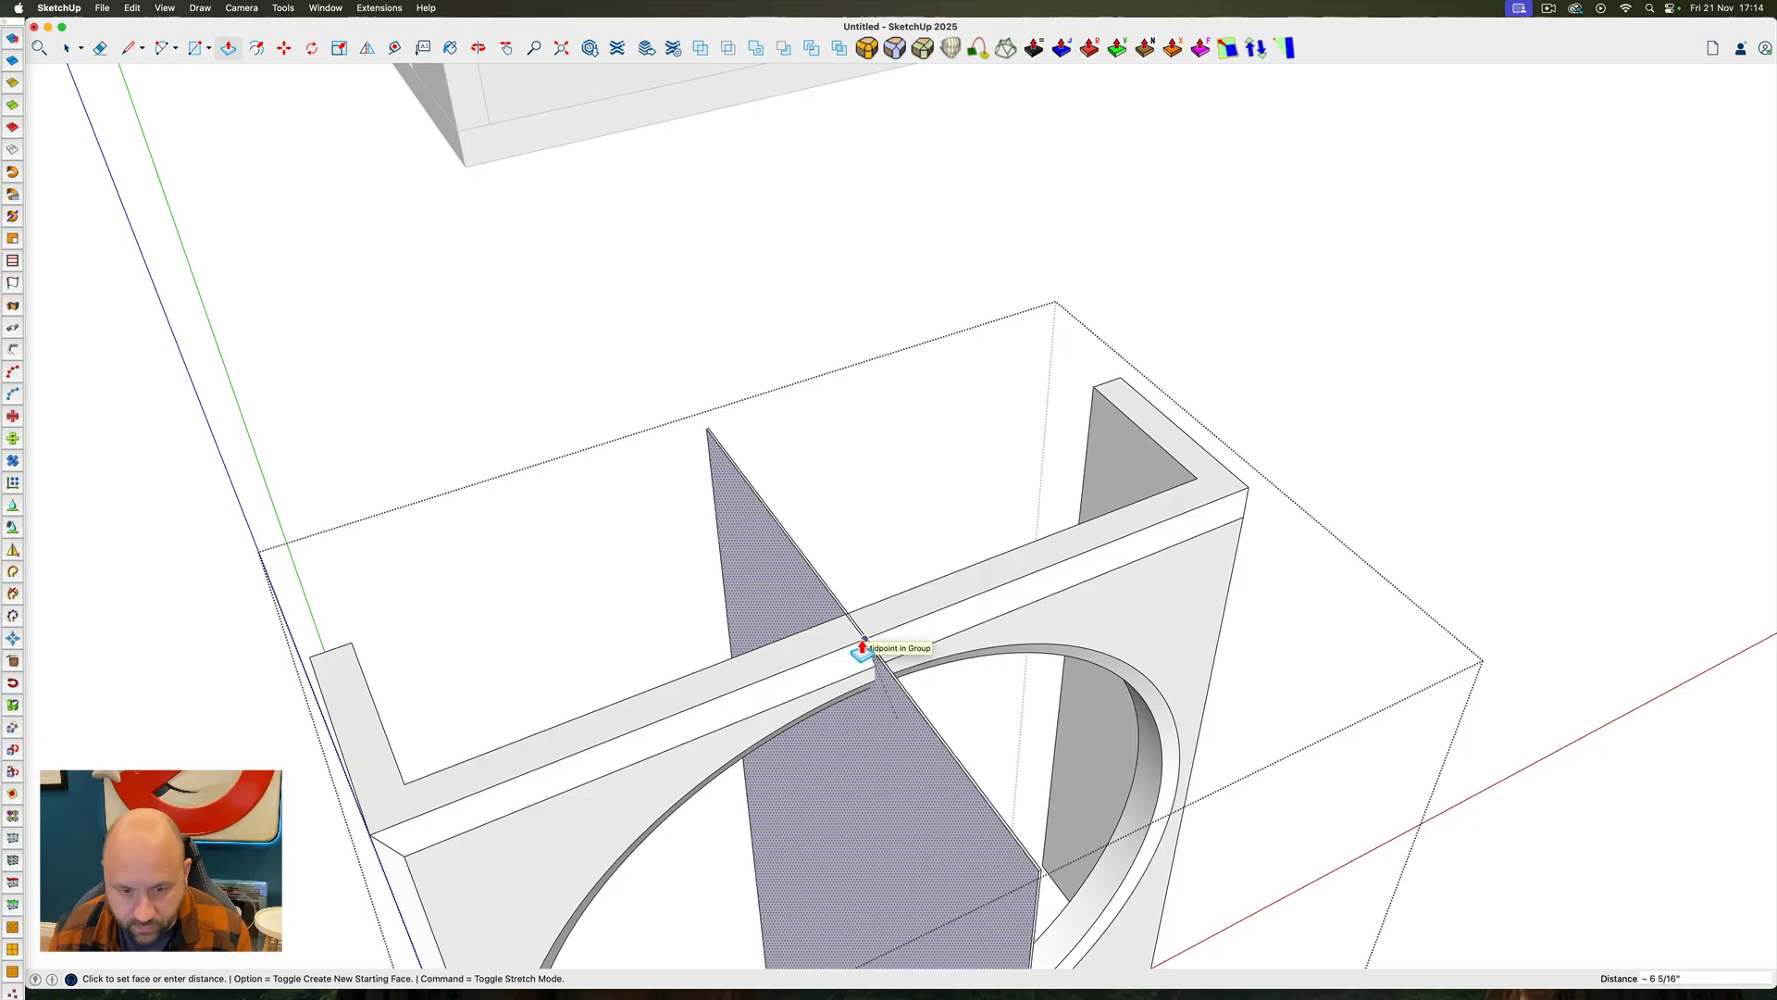
pyautogui.scroll(3, 863, 648)
pyautogui.click(868, 646)
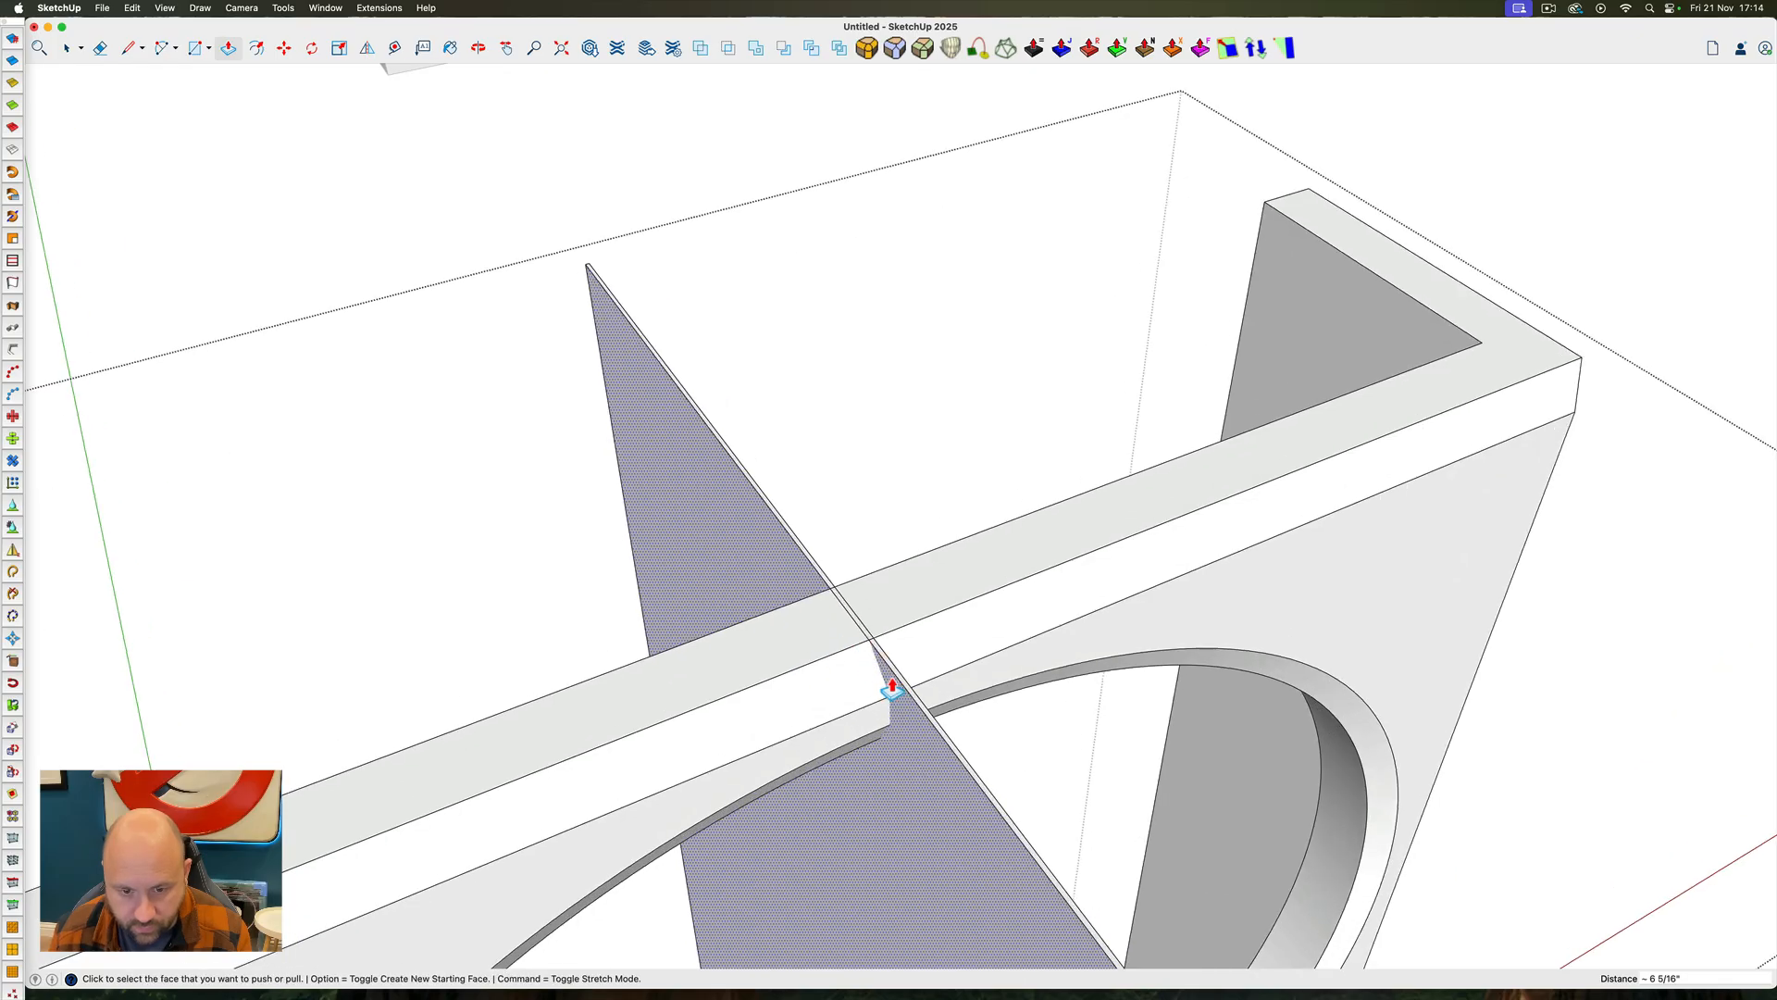
pyautogui.write('1/')
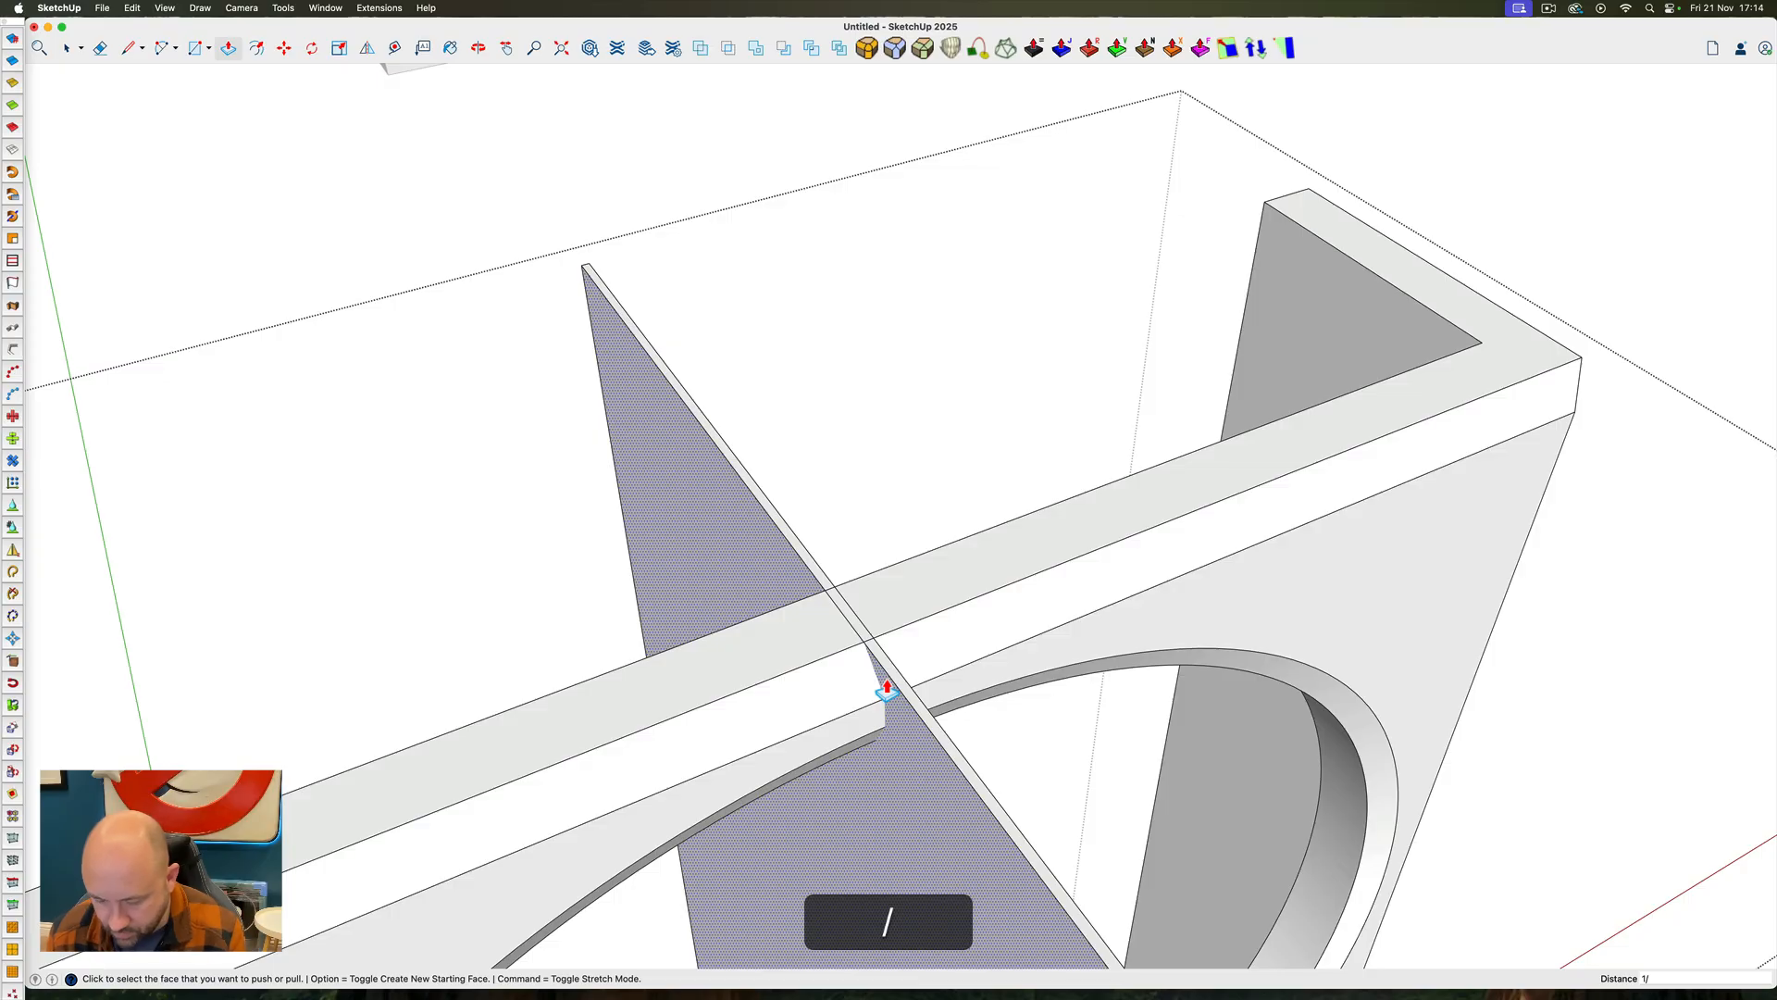
pyautogui.write('4"')
pyautogui.press('Return')
pyautogui.press('space')
pyautogui.scroll(-5, 886, 692)
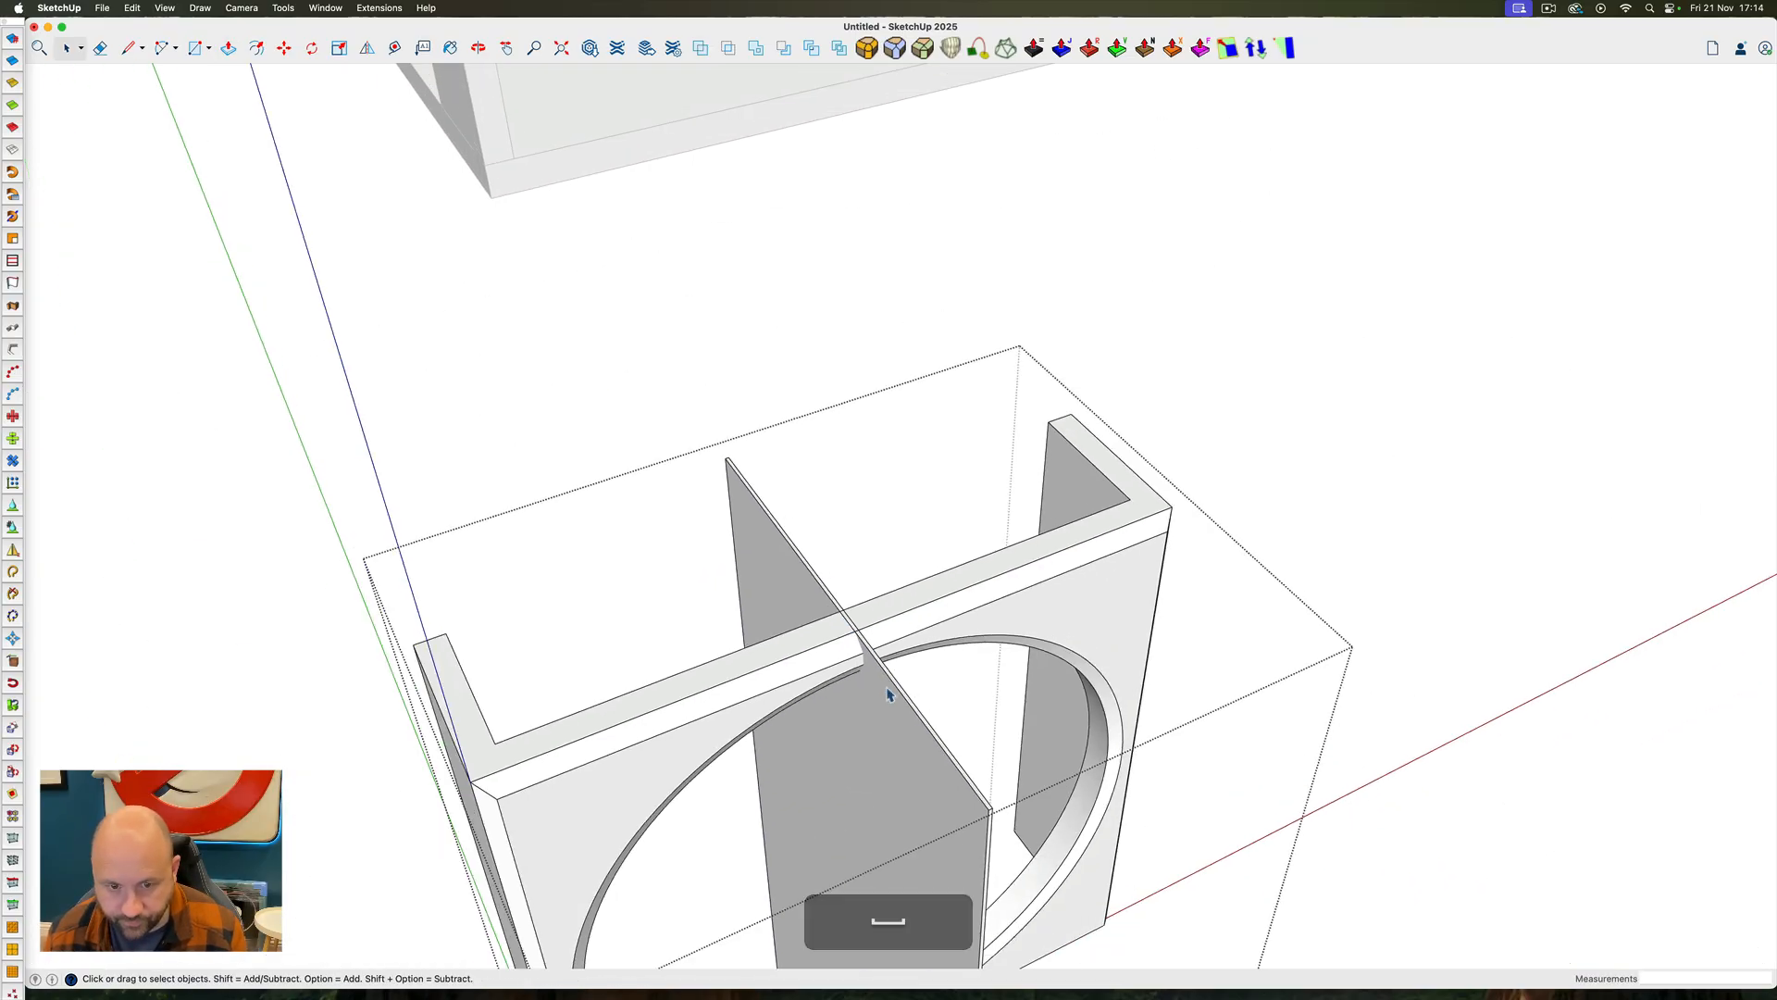
# Group the thin slab and subtract it from the panel frame to cut a narrow vertical gap through its centre
pyautogui.doubleClick(887, 692)
pyautogui.rightClick(887, 693)
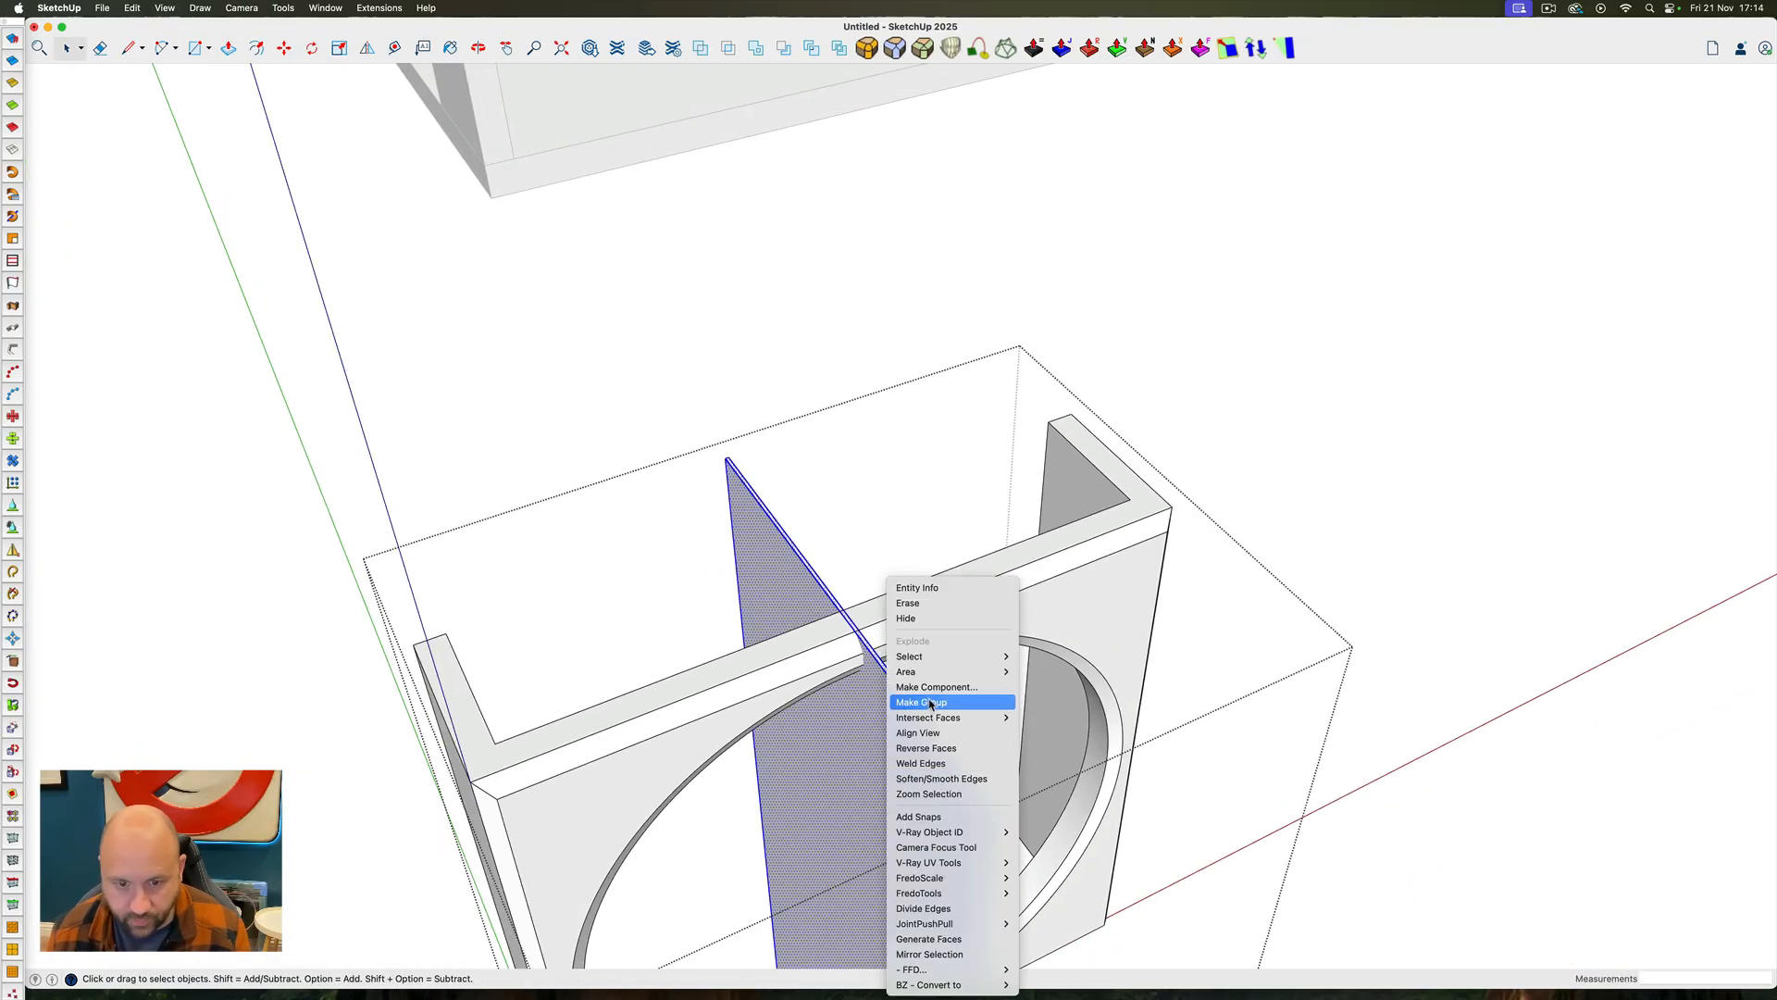
pyautogui.click(931, 707)
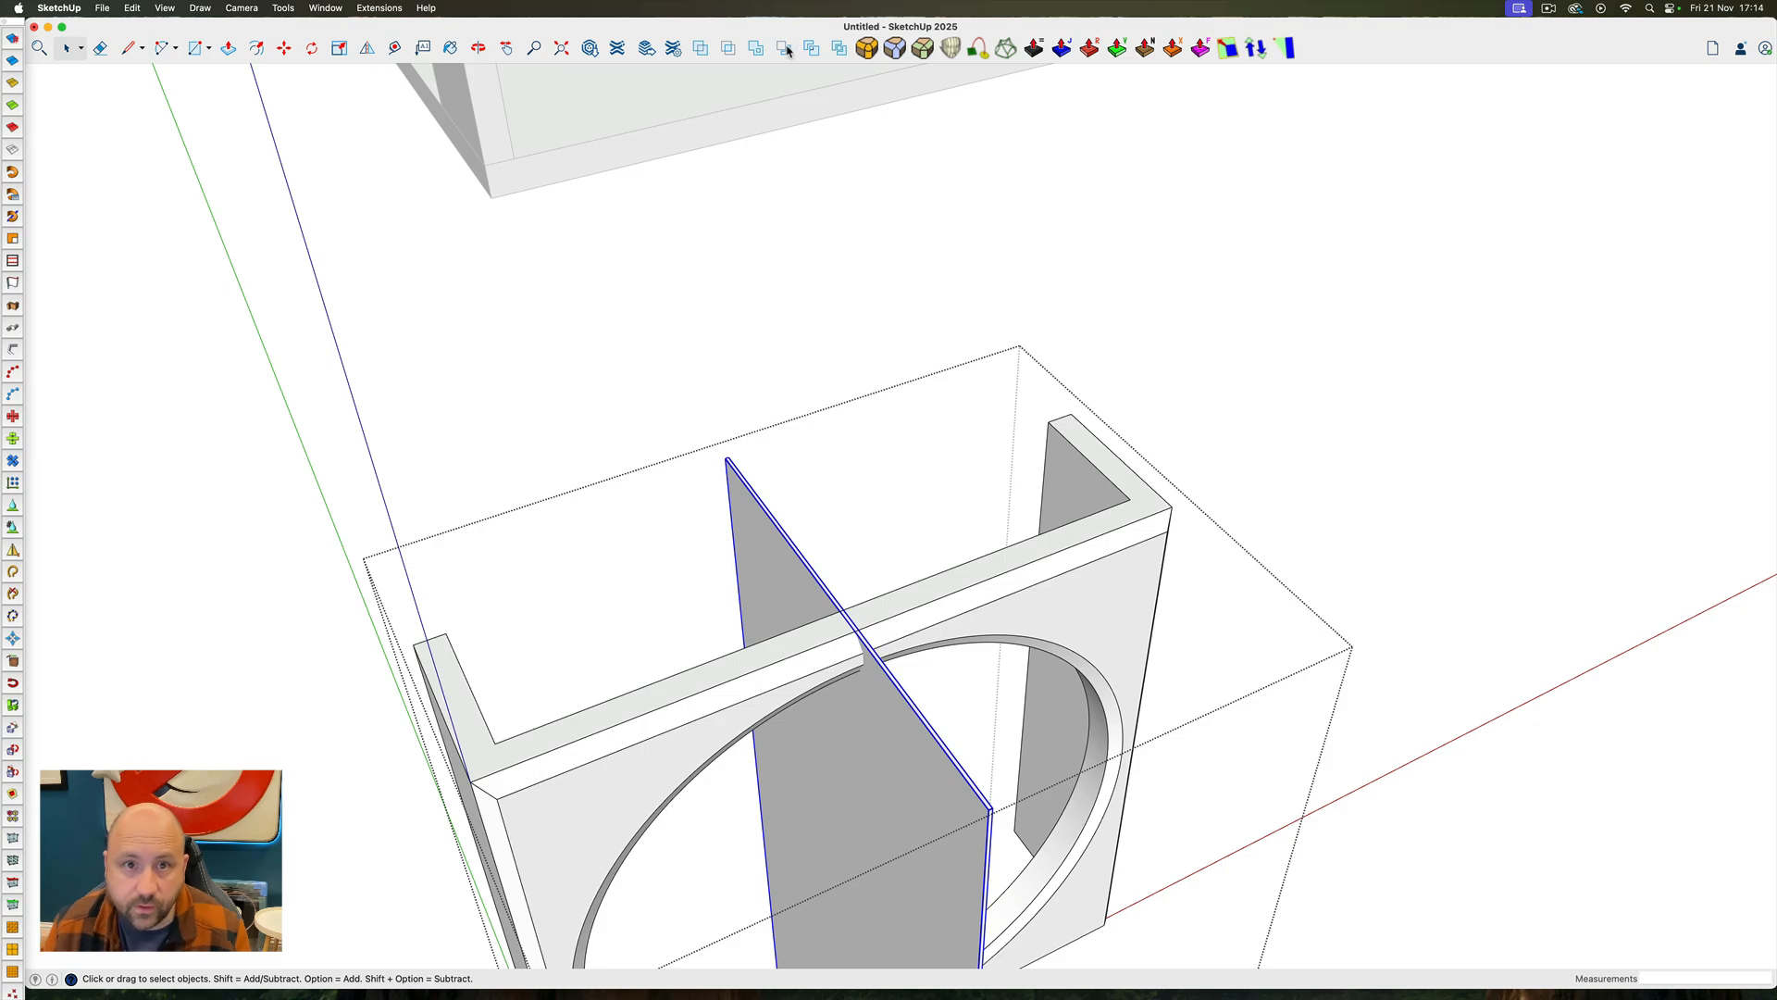
pyautogui.press('Delete')
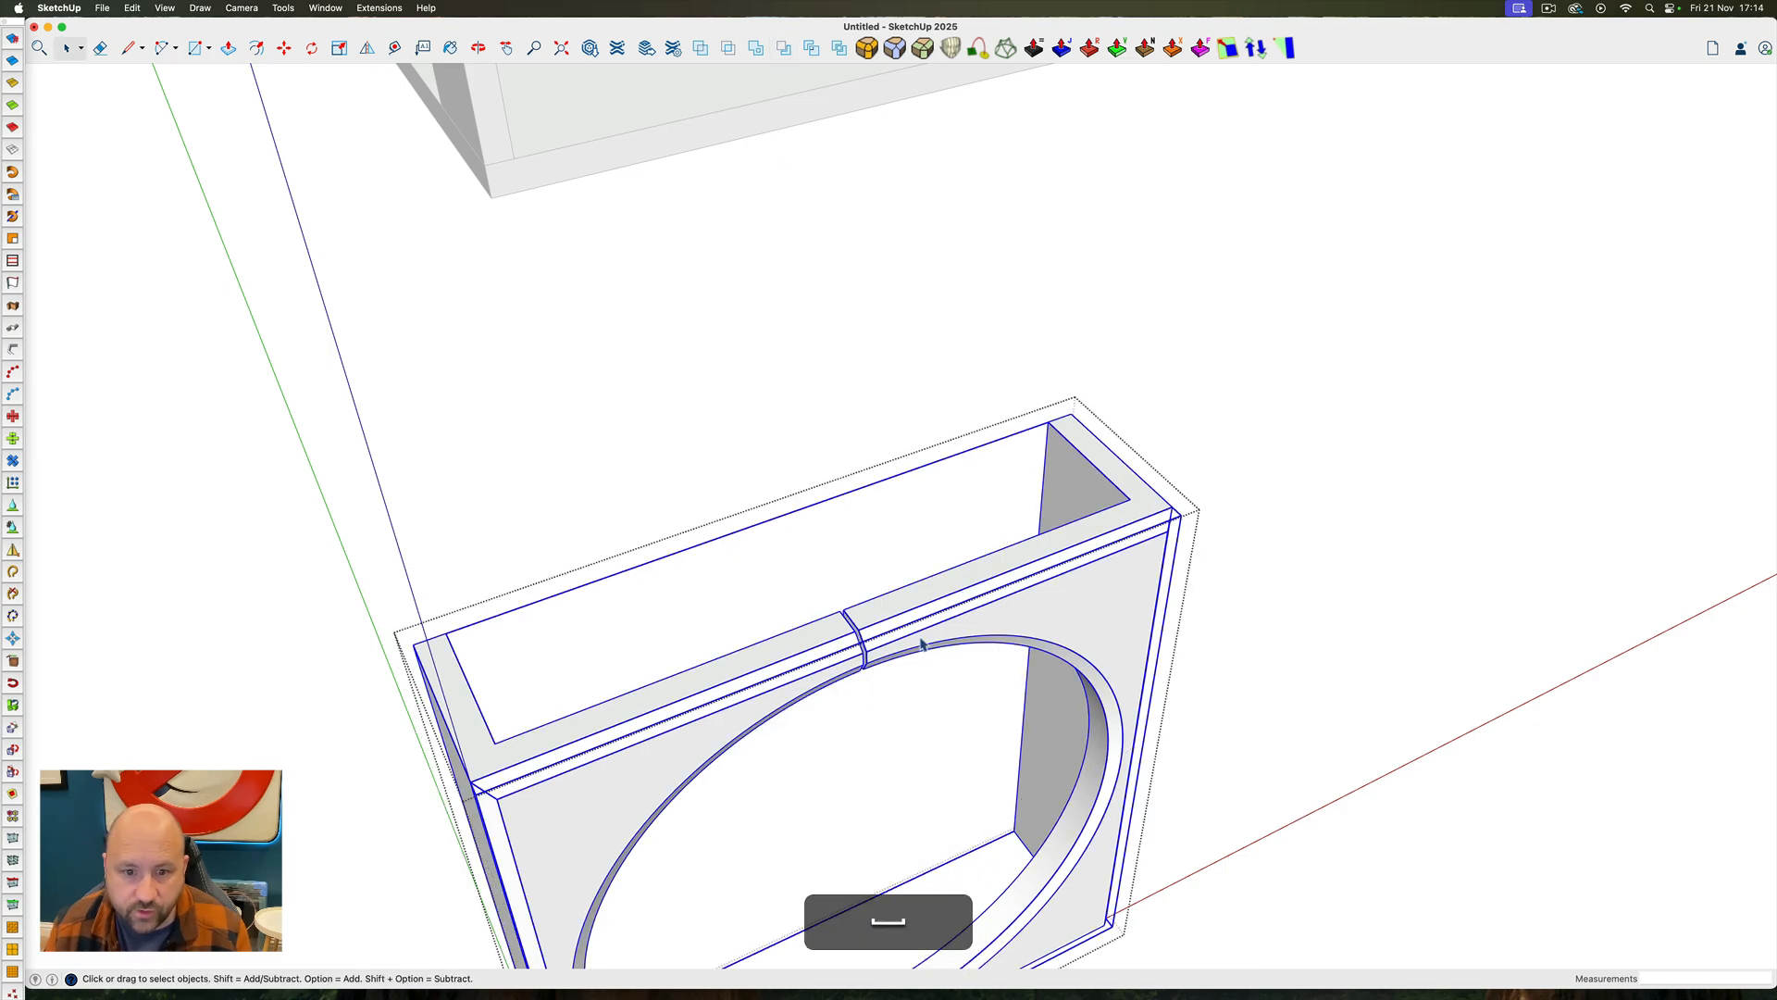
# Paste the circular face in place over the panel's round opening, after checking the glazed screens in the magazine reference
pyautogui.moveTo(921, 642); pyautogui.dragTo(748, 696, button='middle')
pyautogui.scroll(-5, 804, 605)
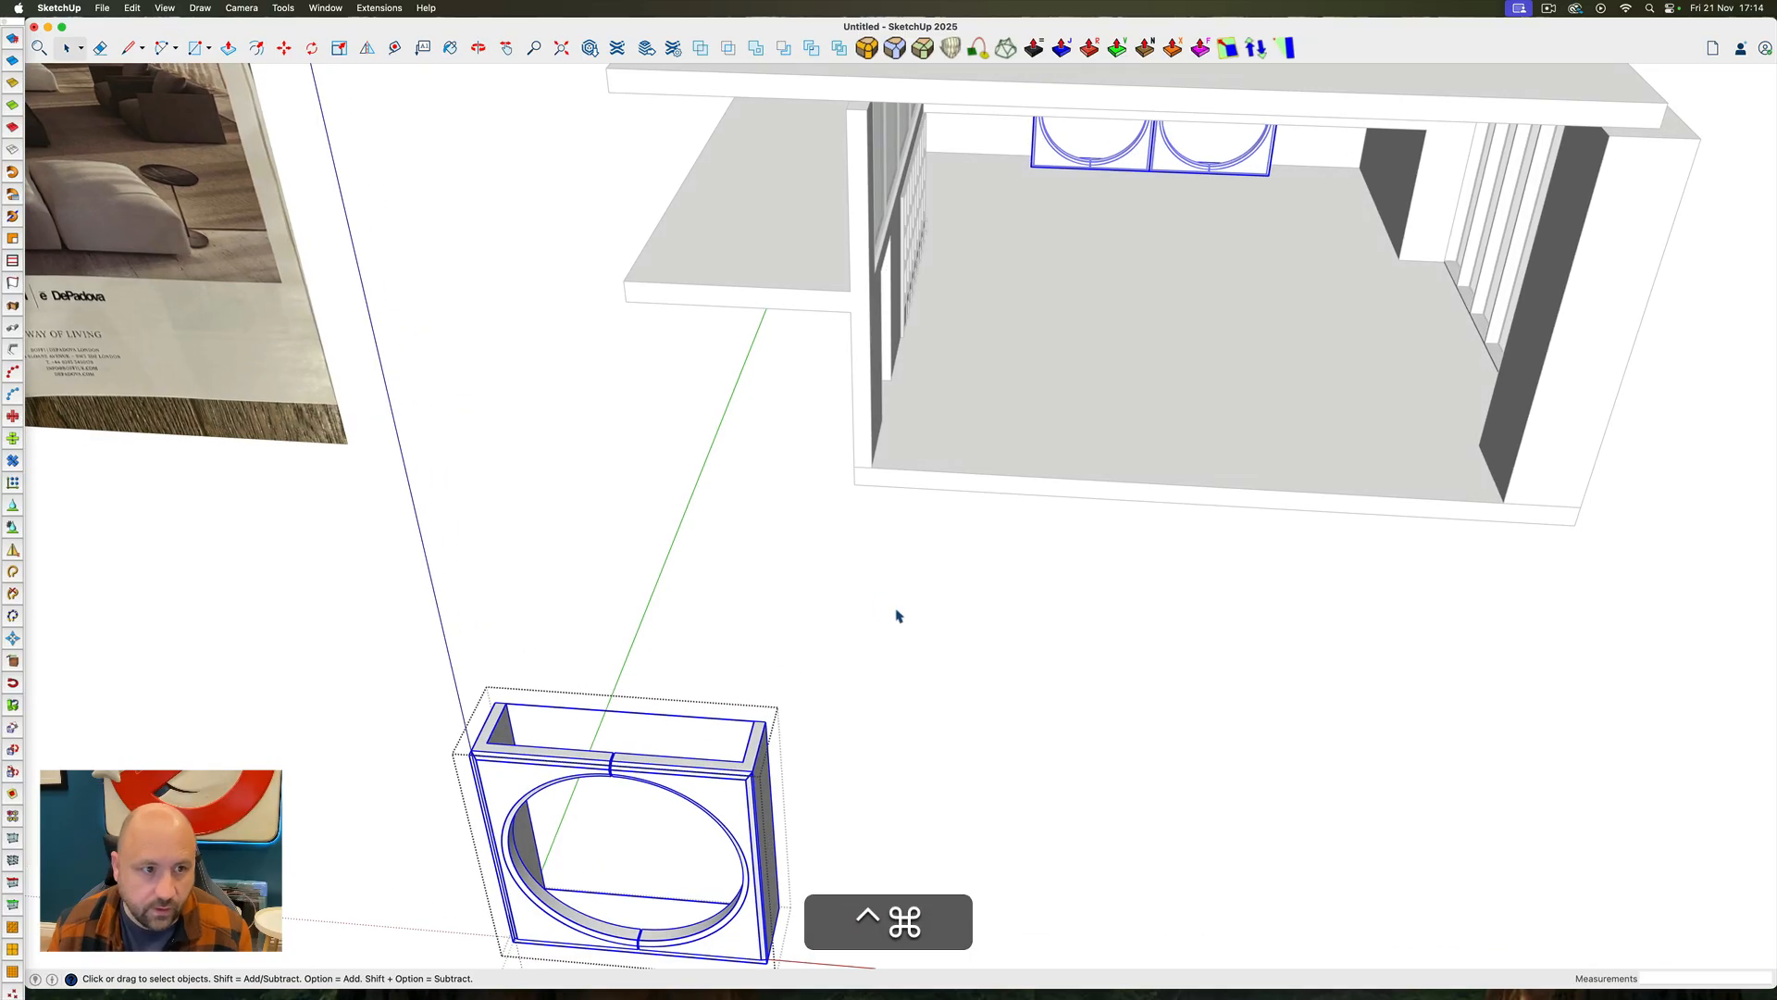
pyautogui.scroll(-5, 897, 616)
pyautogui.scroll(10, 351, 259)
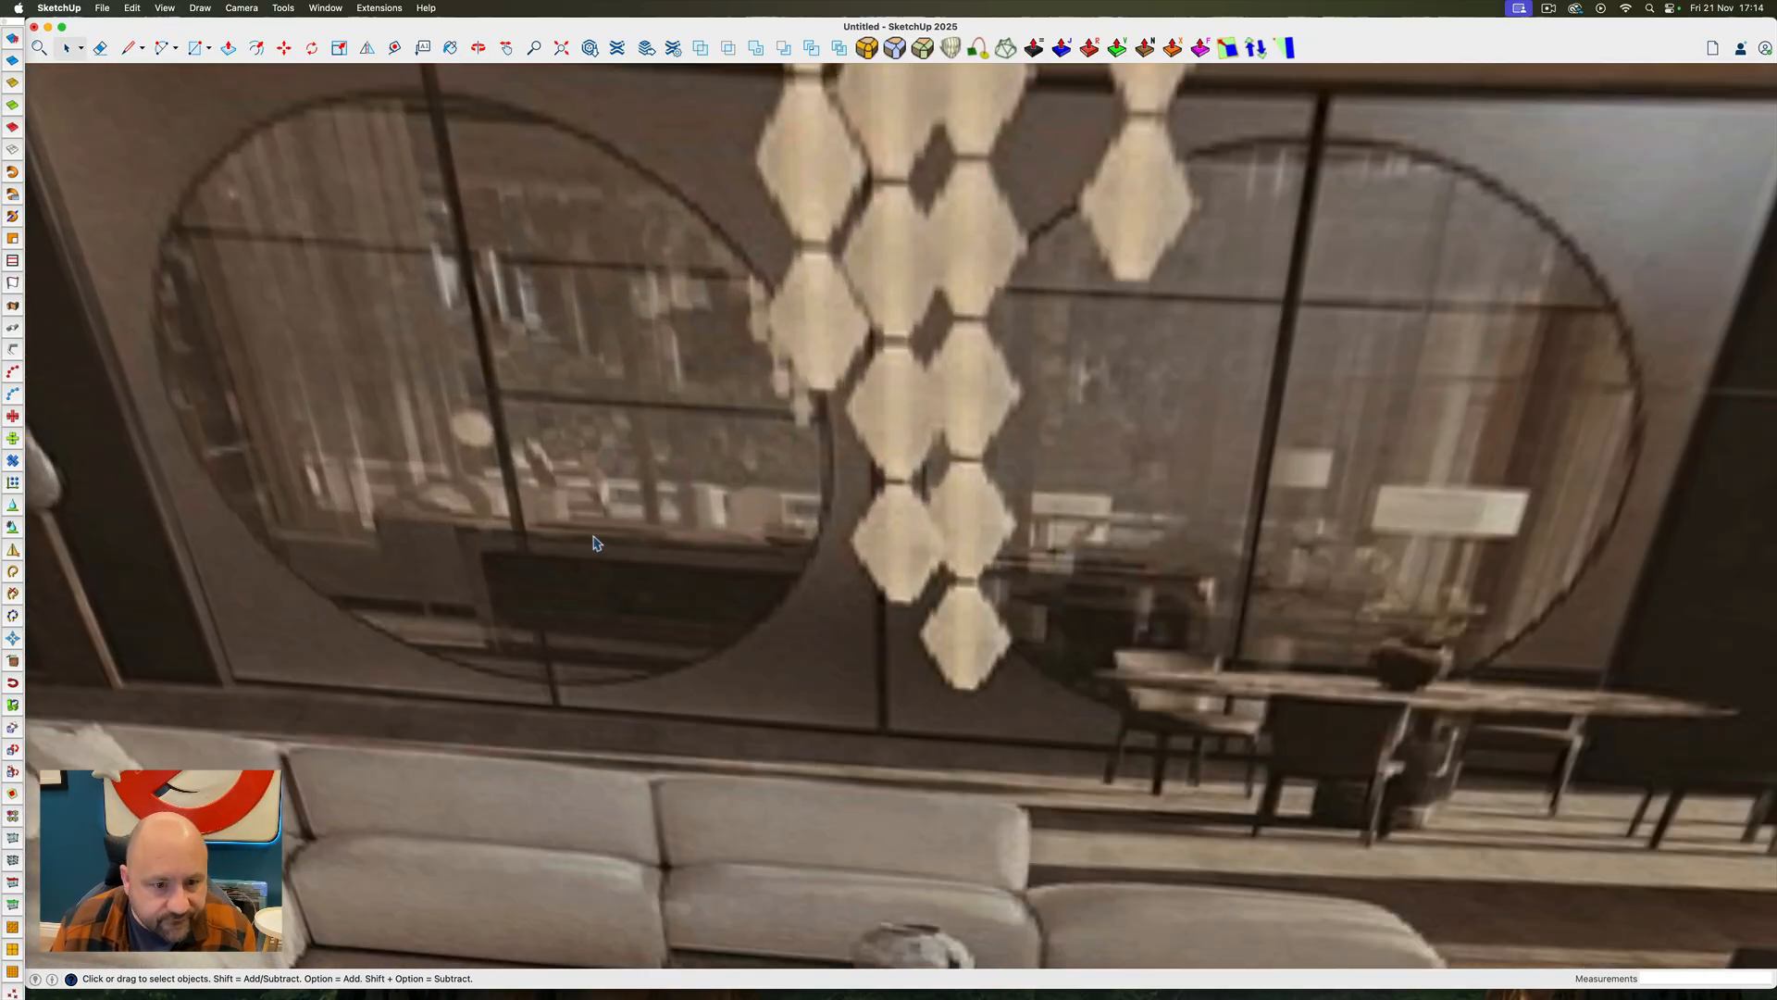
pyautogui.scroll(-12, 427, 488)
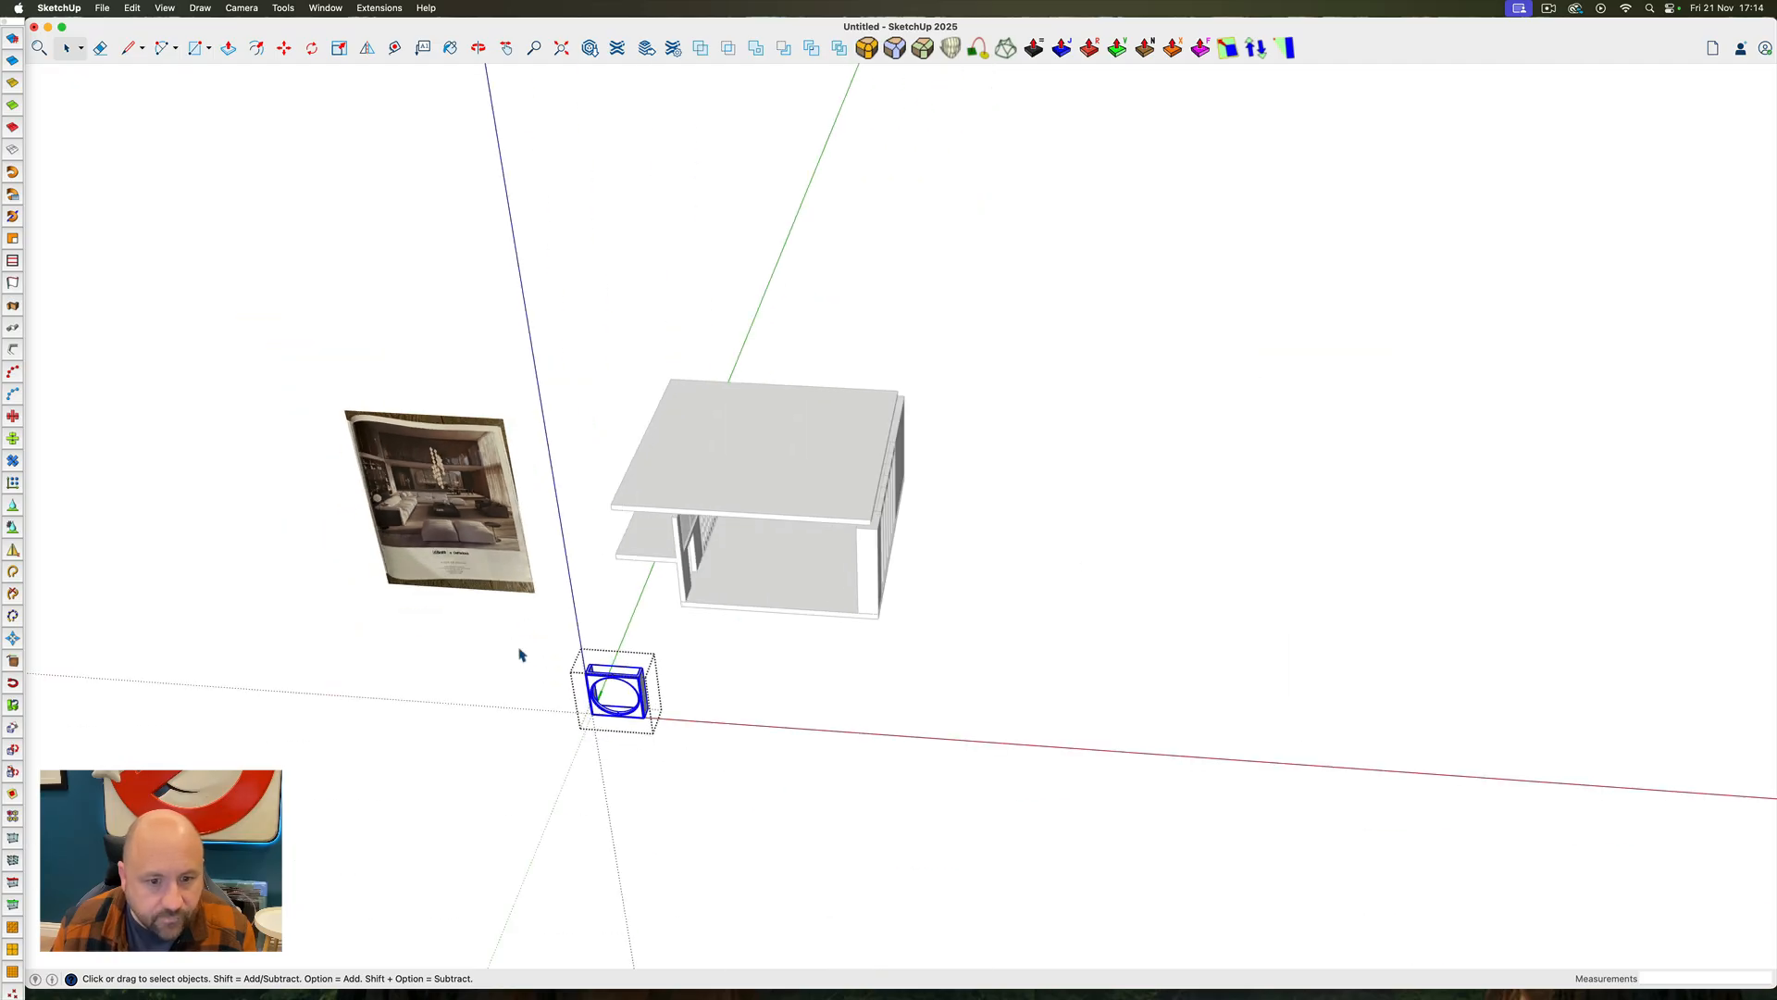
pyautogui.scroll(10, 597, 708)
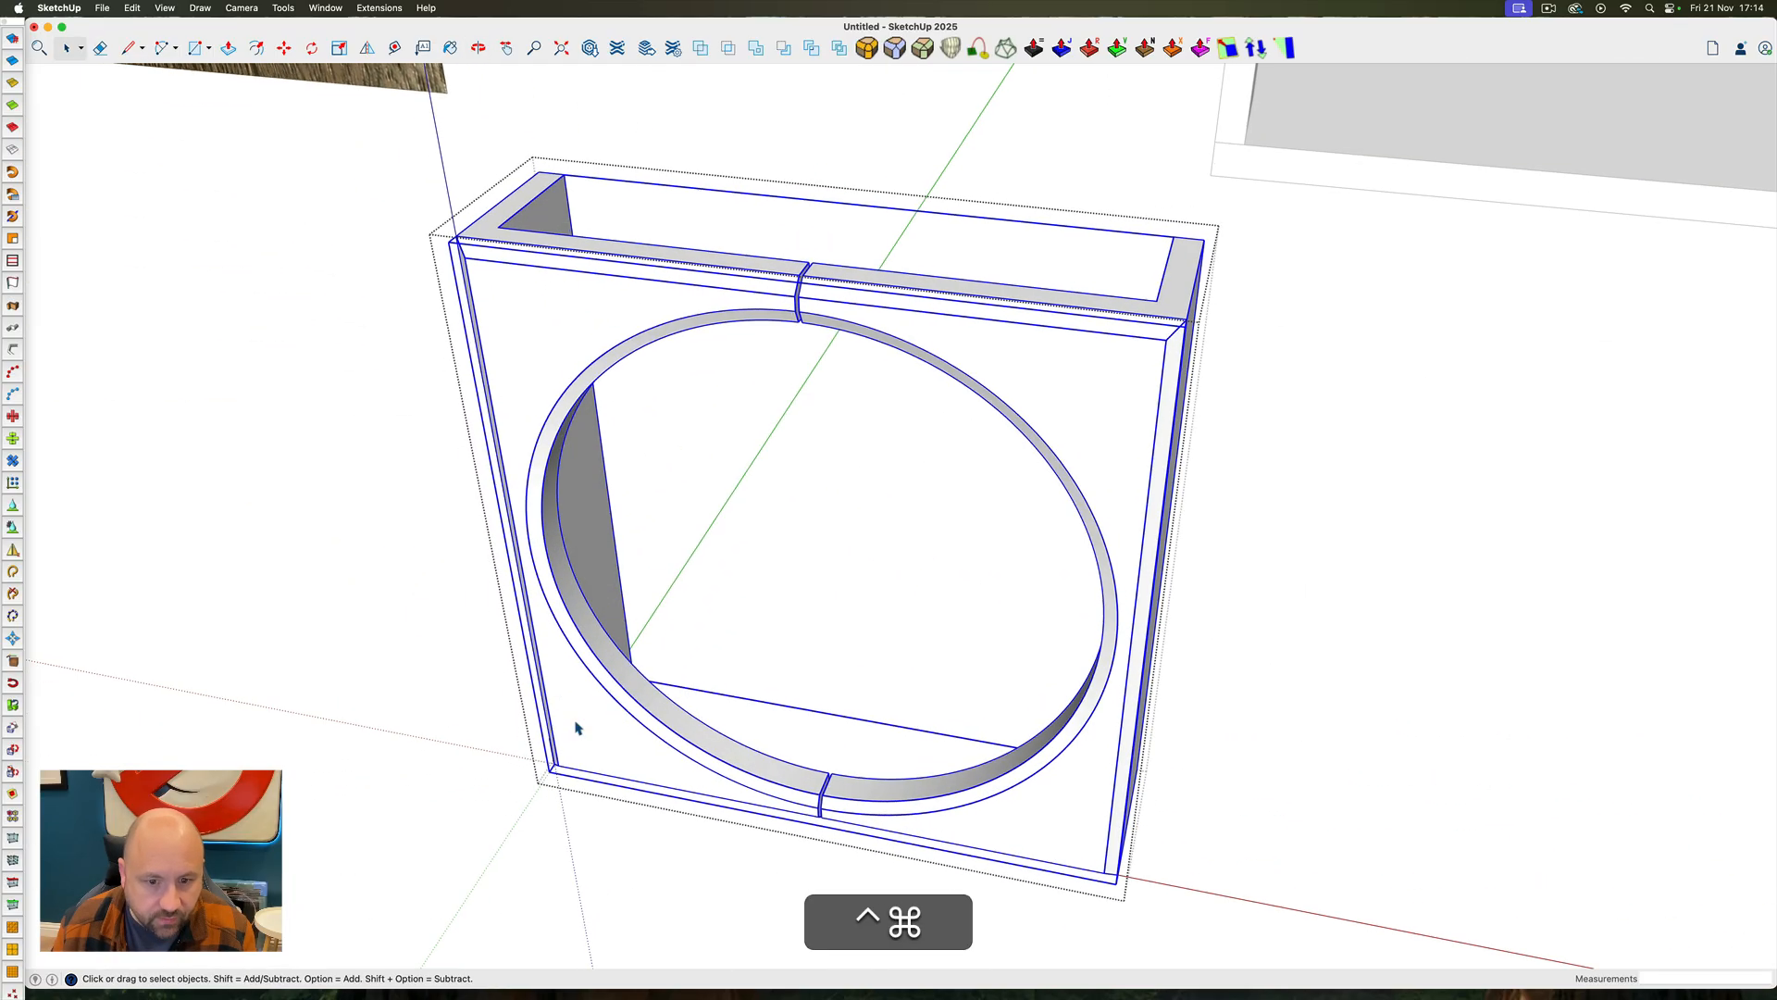
pyautogui.click(161, 10)
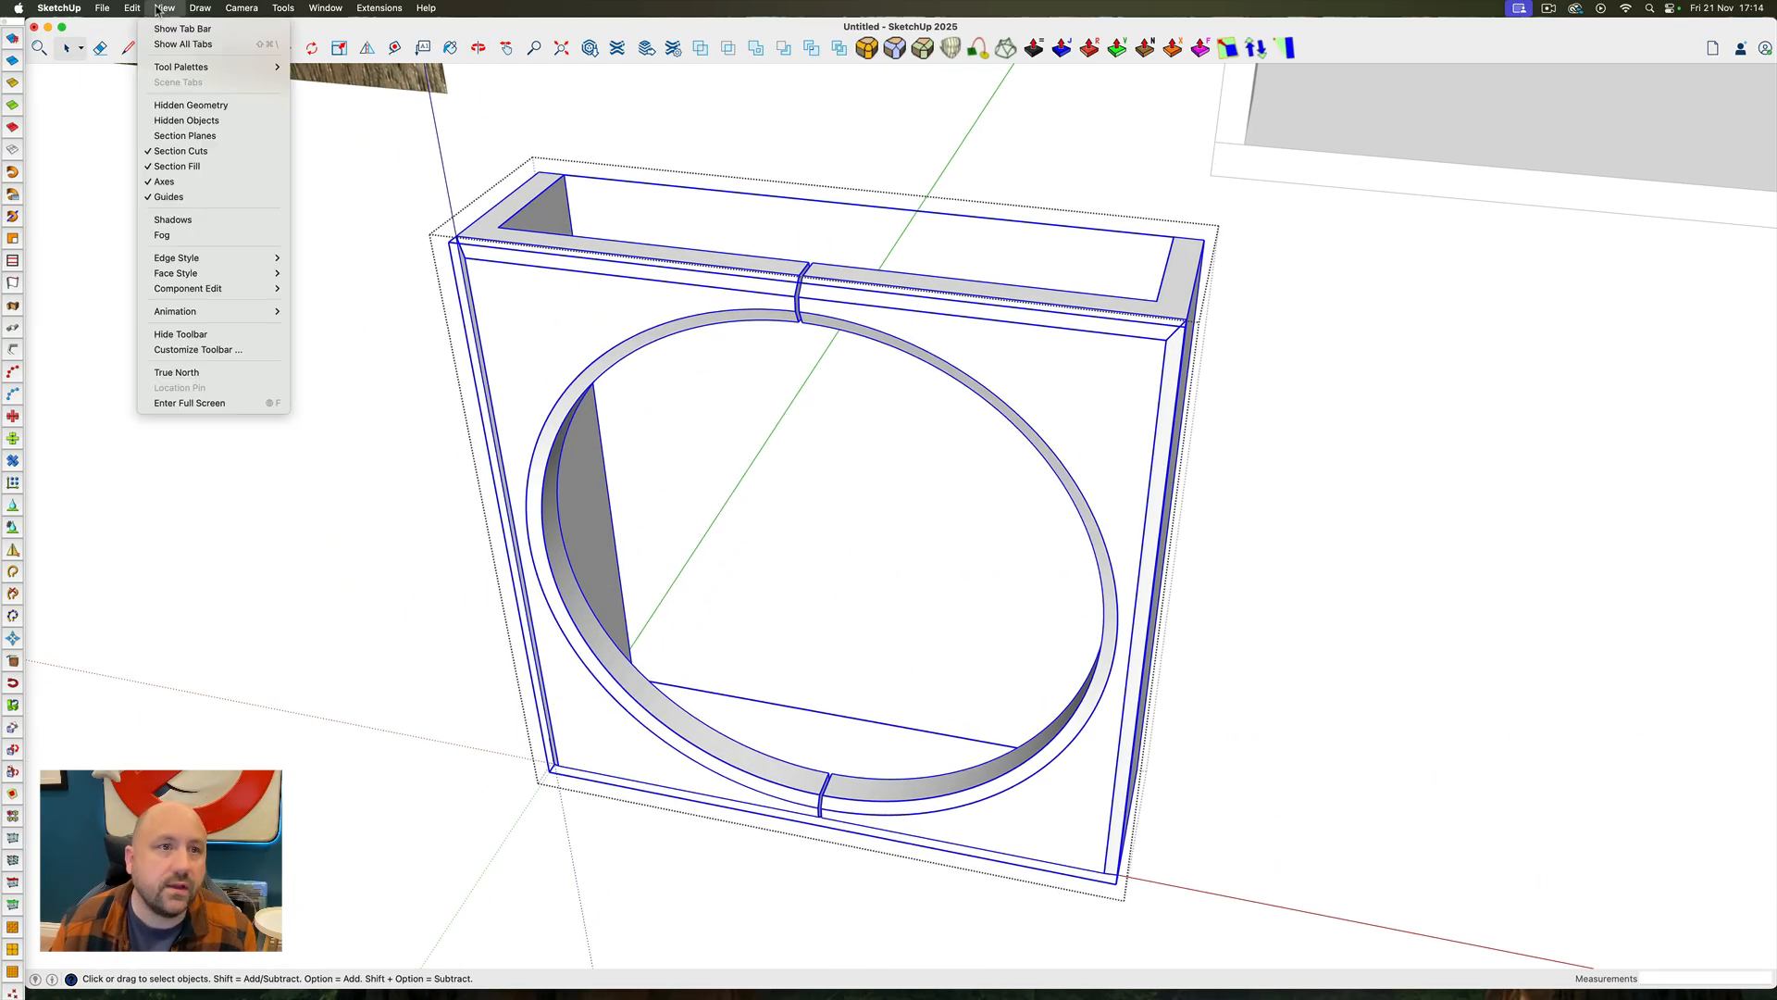
pyautogui.moveTo(135, 11)
pyautogui.click(152, 112)
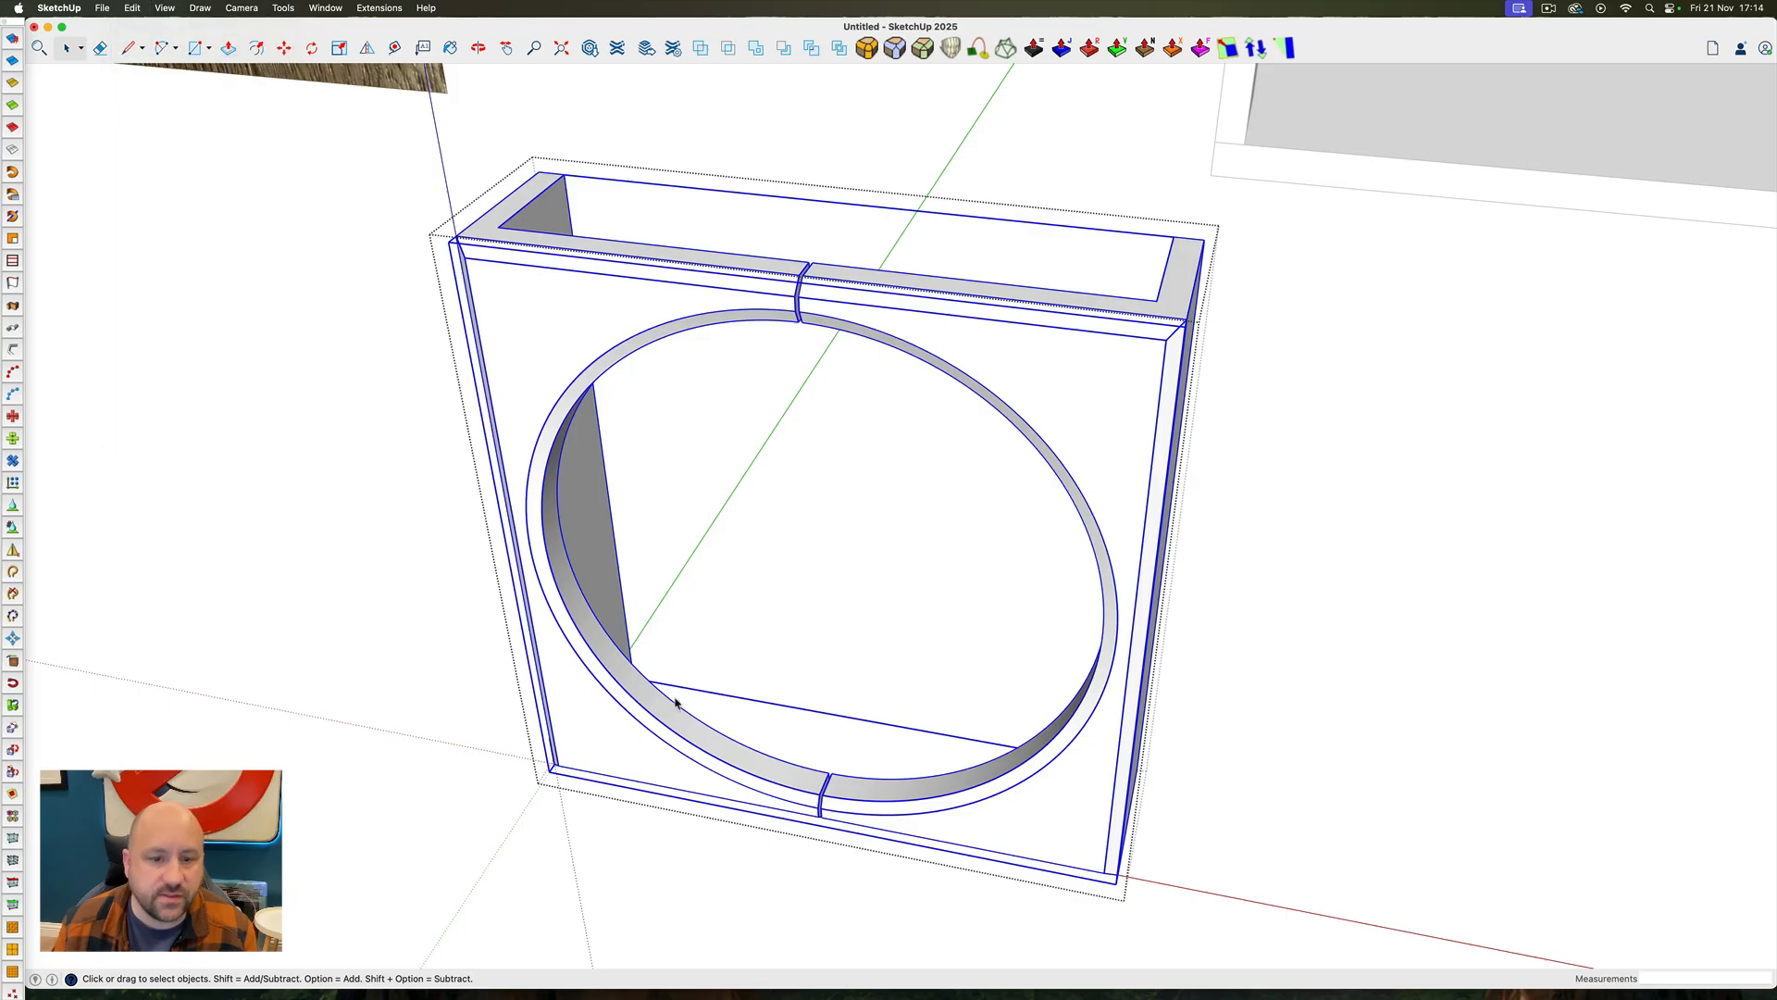
pyautogui.moveTo(833, 741); pyautogui.dragTo(731, 793, button='middle')
# Move the circular face and its edge 1' forward along the green axis, out in front of the panel's opening
pyautogui.press('p')
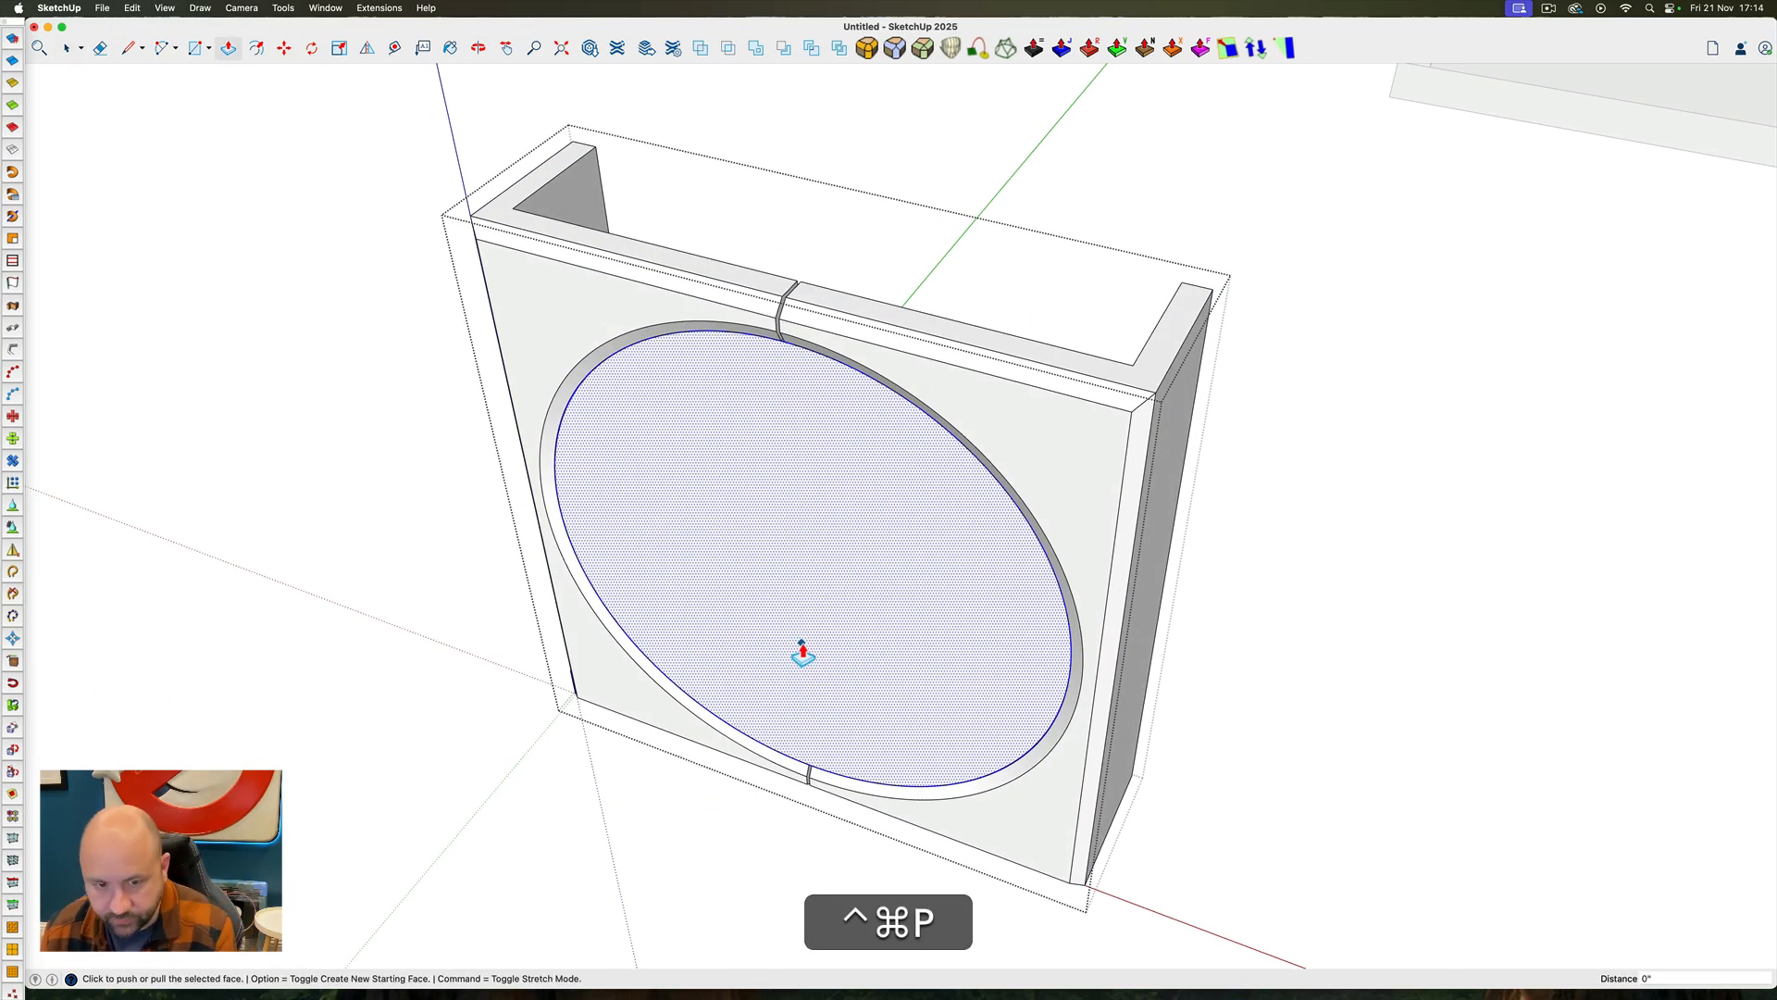
pyautogui.press('super+z')
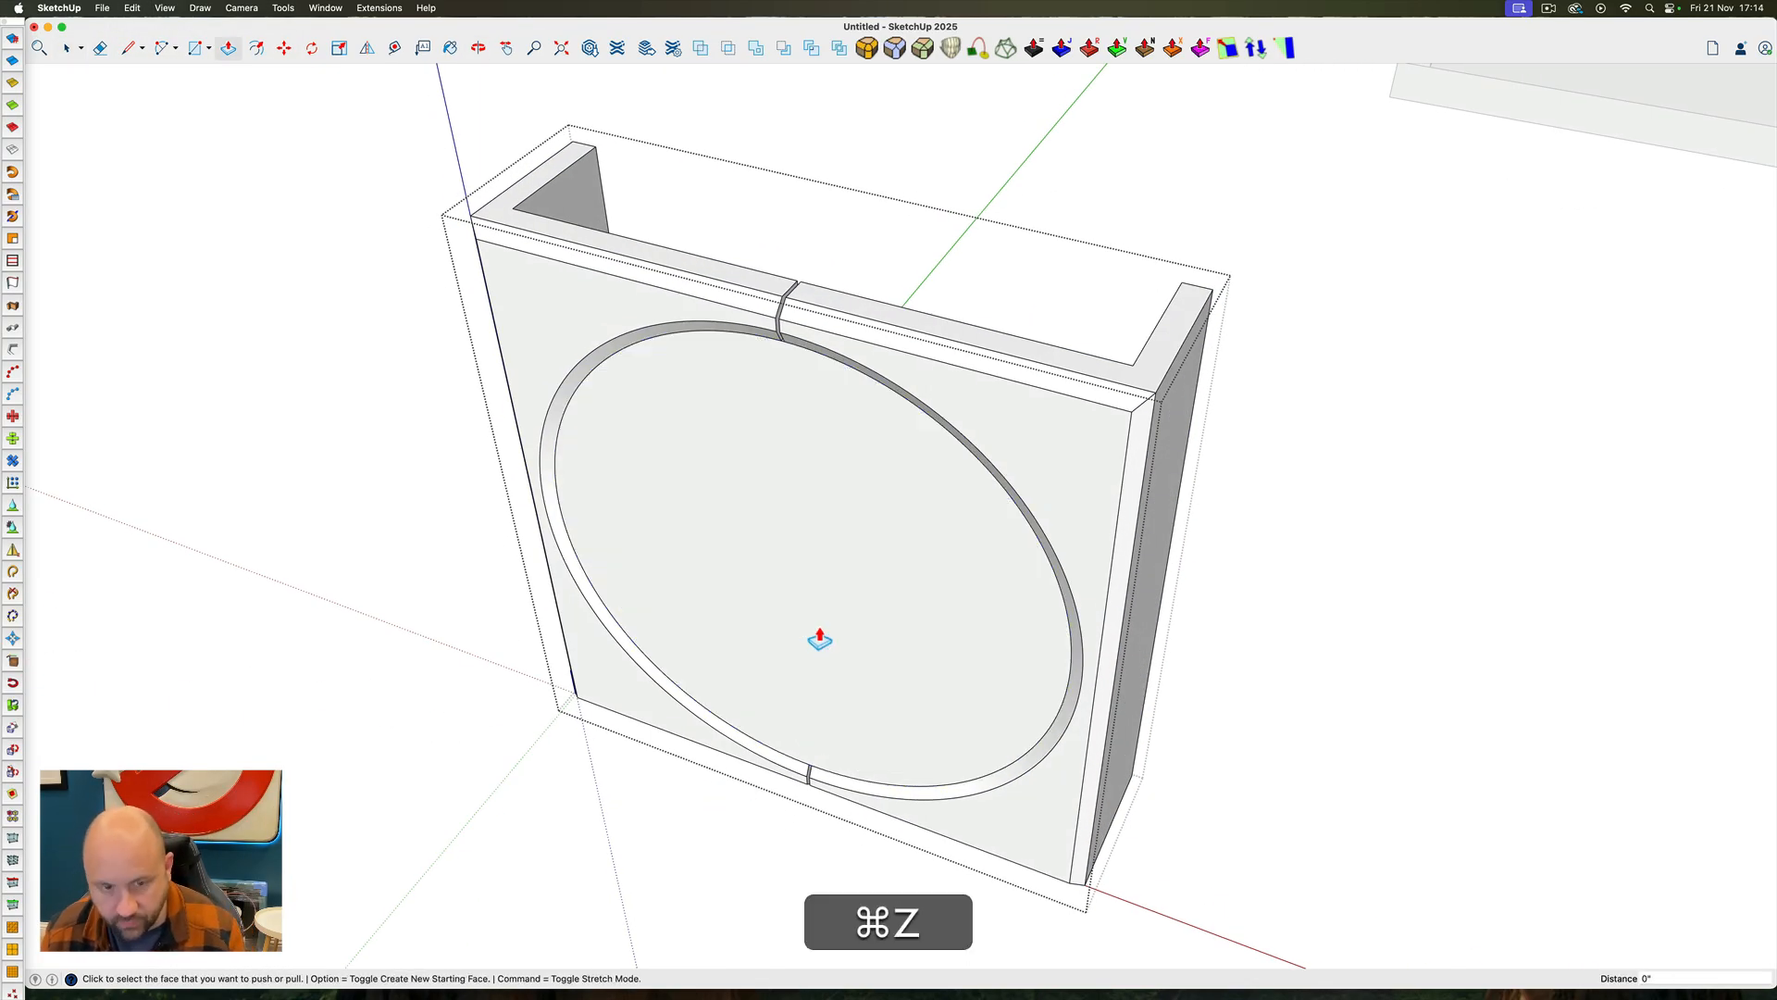
pyautogui.press('space')
pyautogui.doubleClick(853, 557)
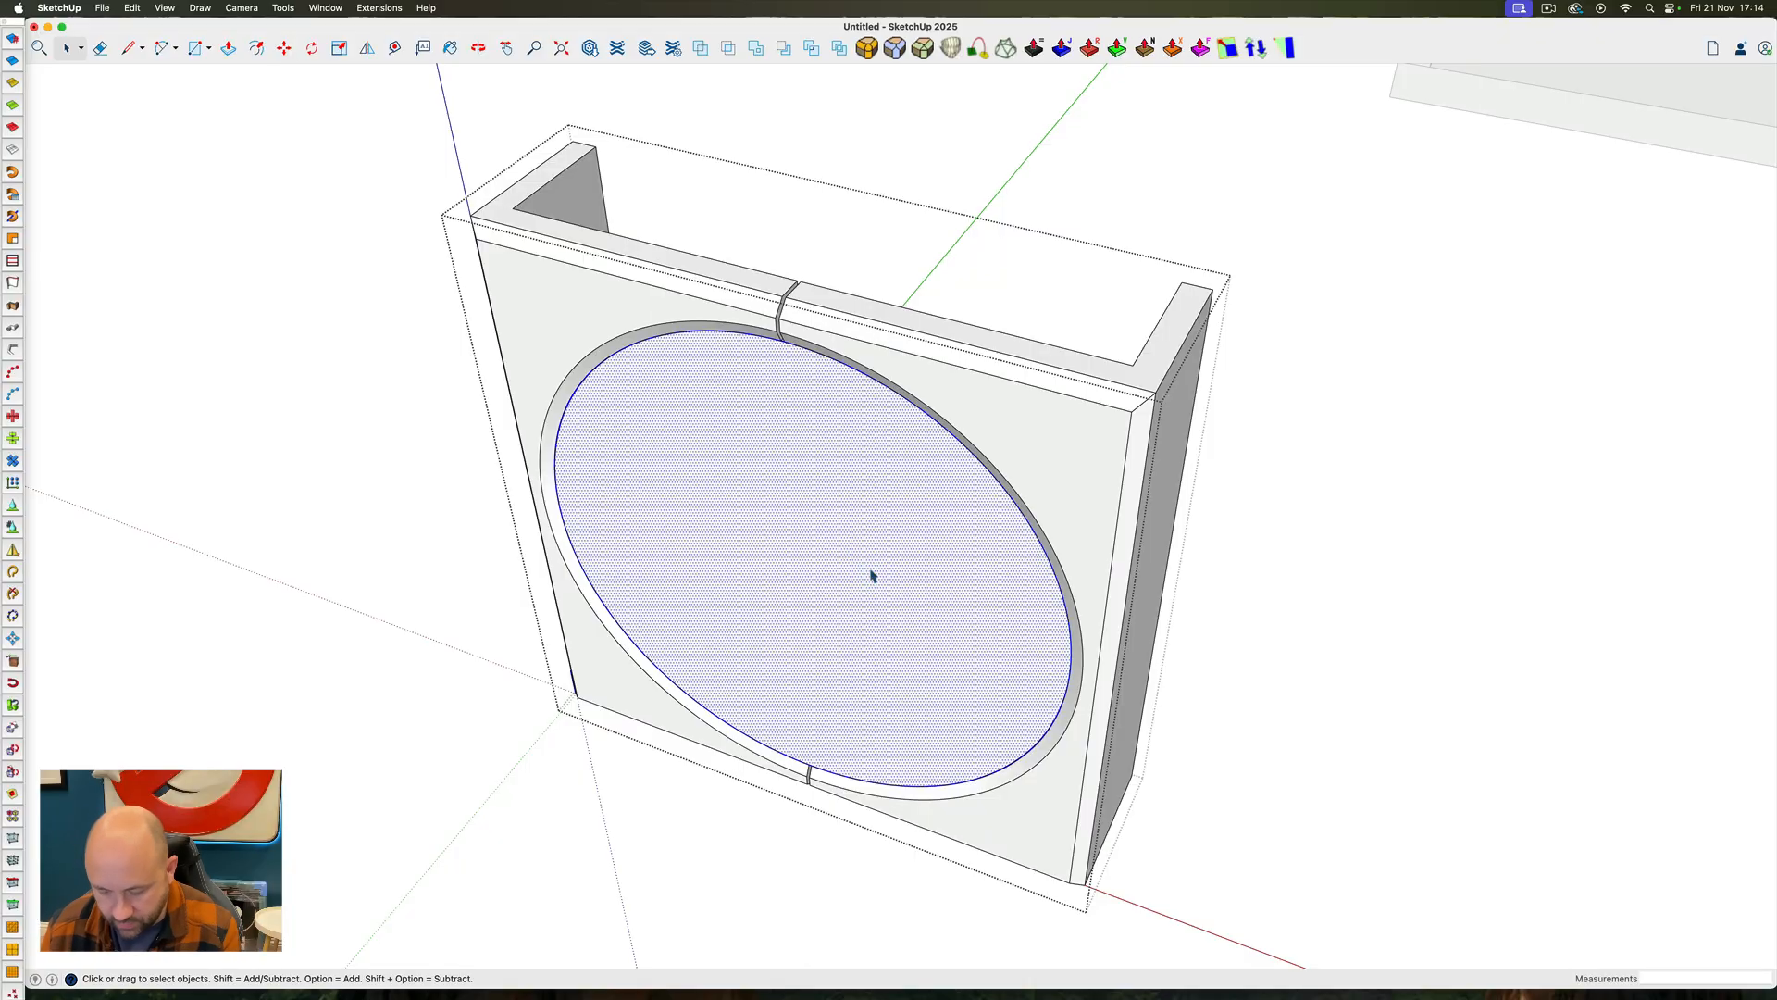
pyautogui.press('m')
pyautogui.click(869, 566)
pyautogui.write("1'")
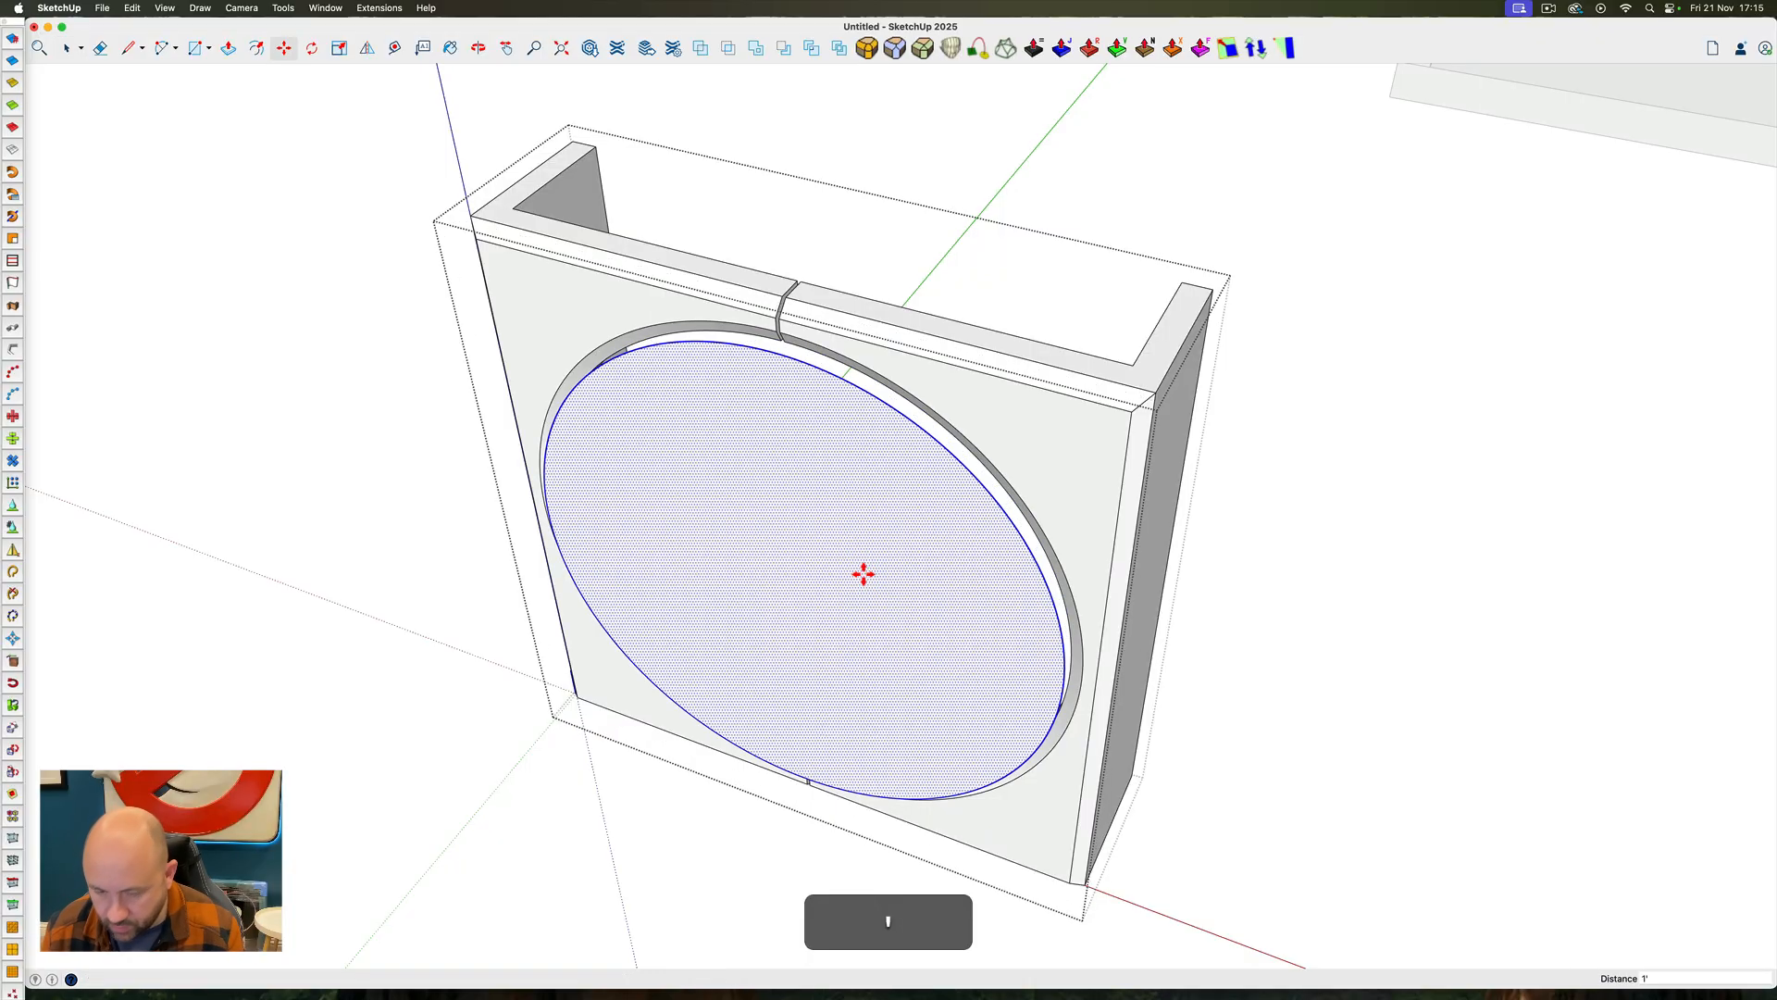
pyautogui.press('Return')
pyautogui.press('space')
# Offset the circular face's edge outward by 3/4" and delete the original inner circle and face
pyautogui.click(256, 47)
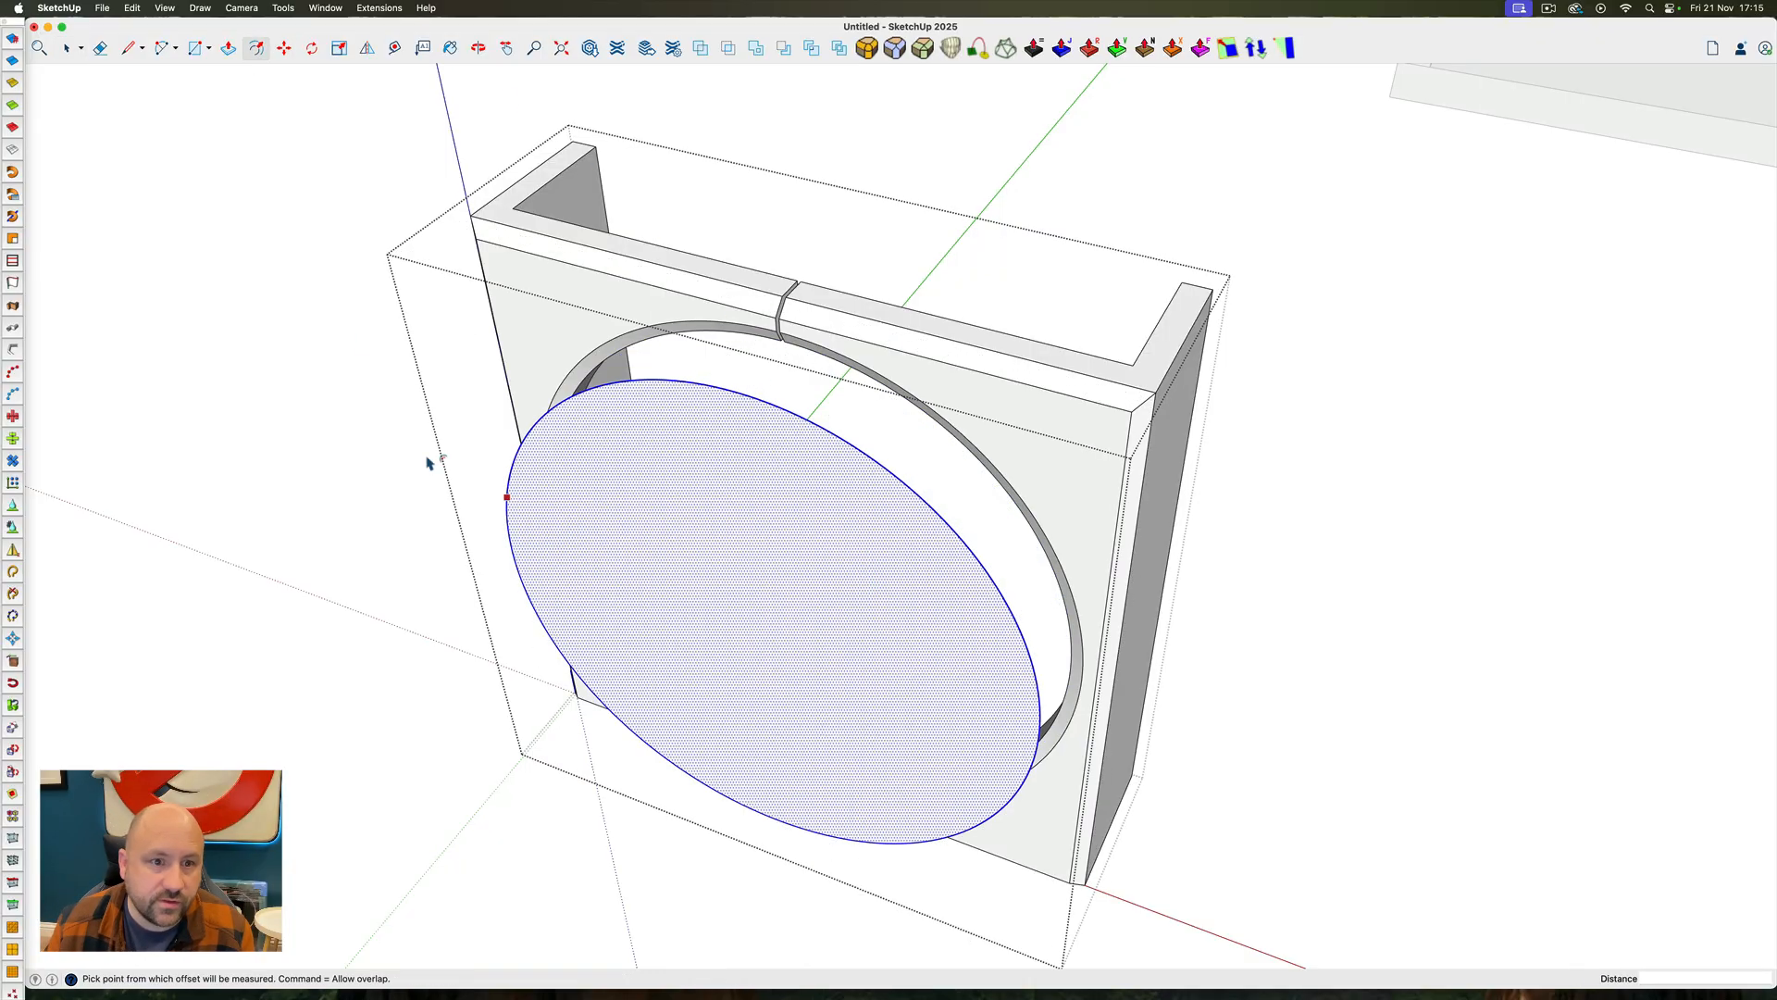
pyautogui.click(505, 515)
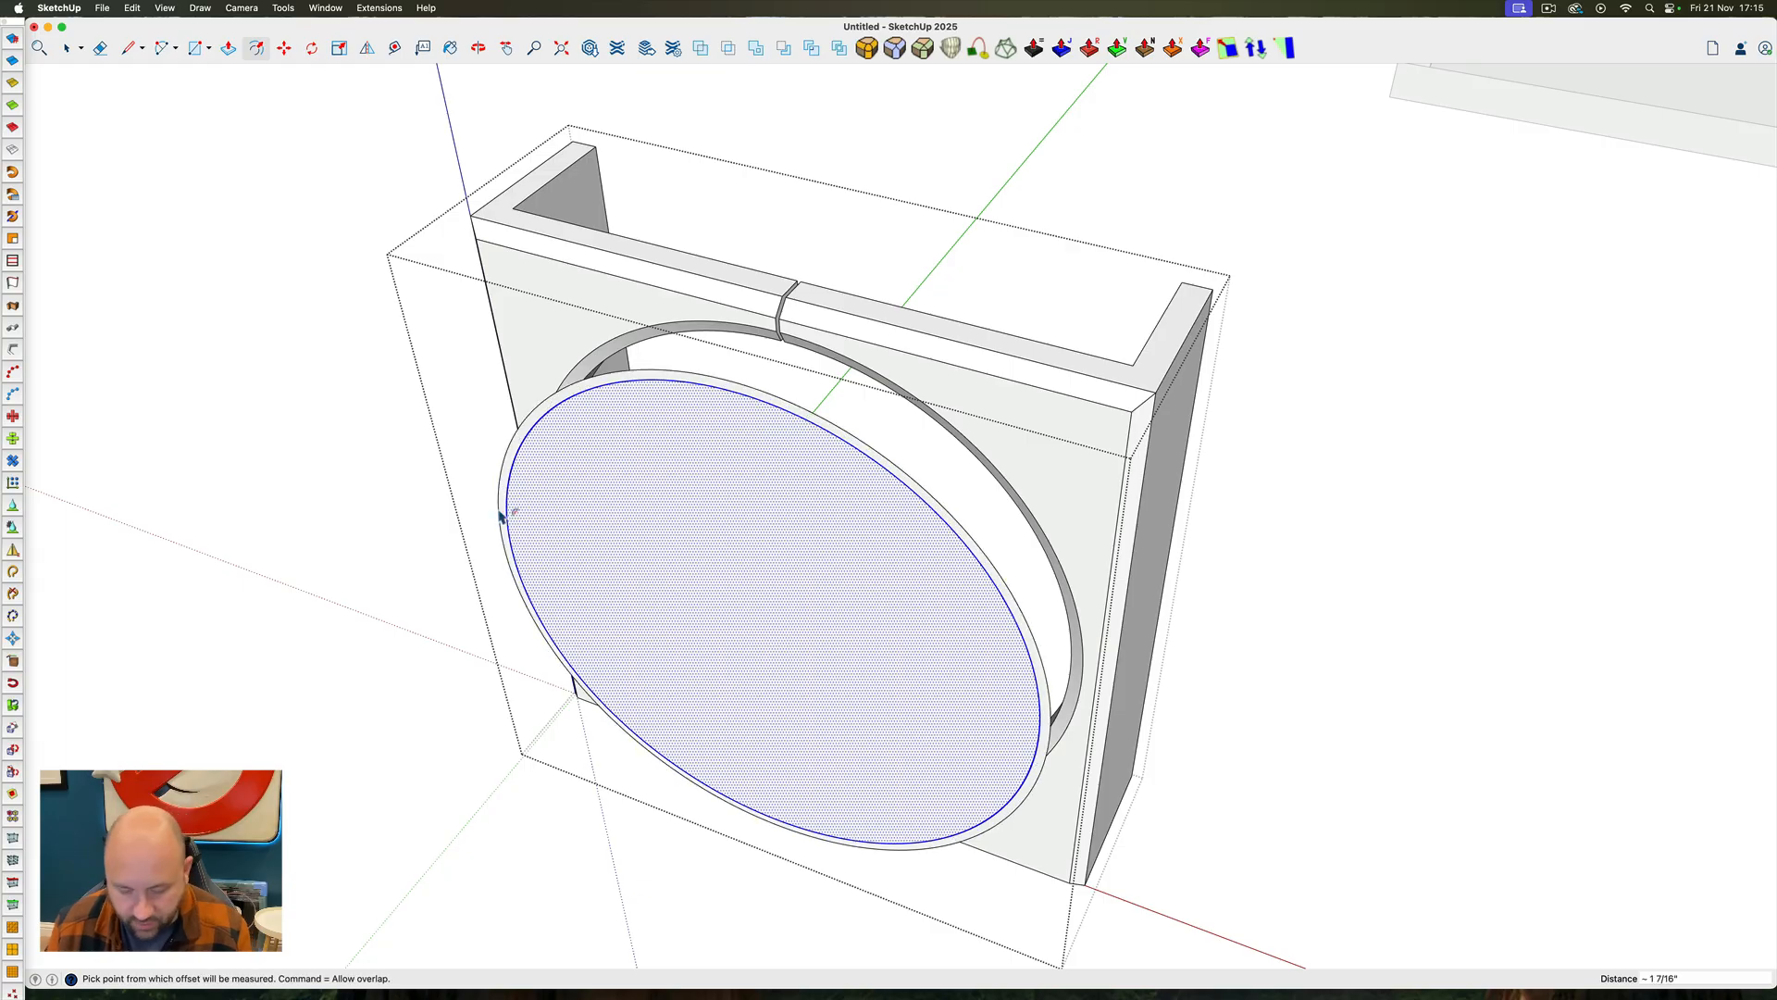
pyautogui.write('4')
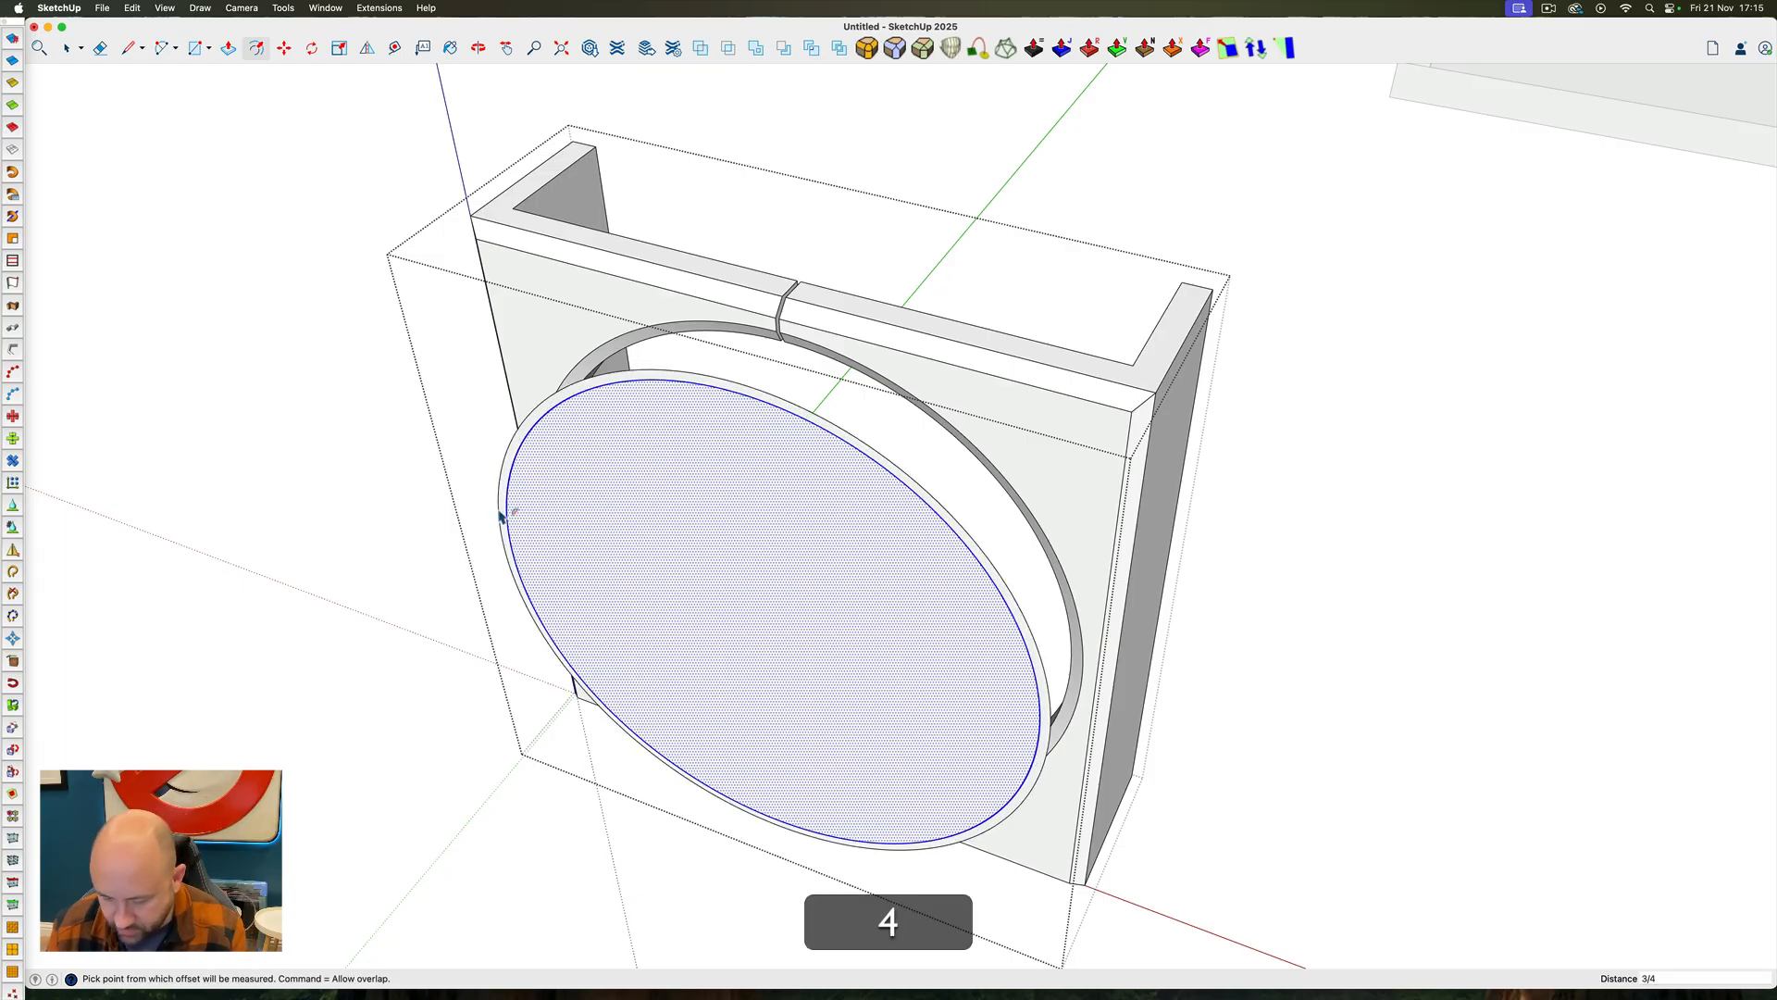
pyautogui.press('Return')
pyautogui.press('space')
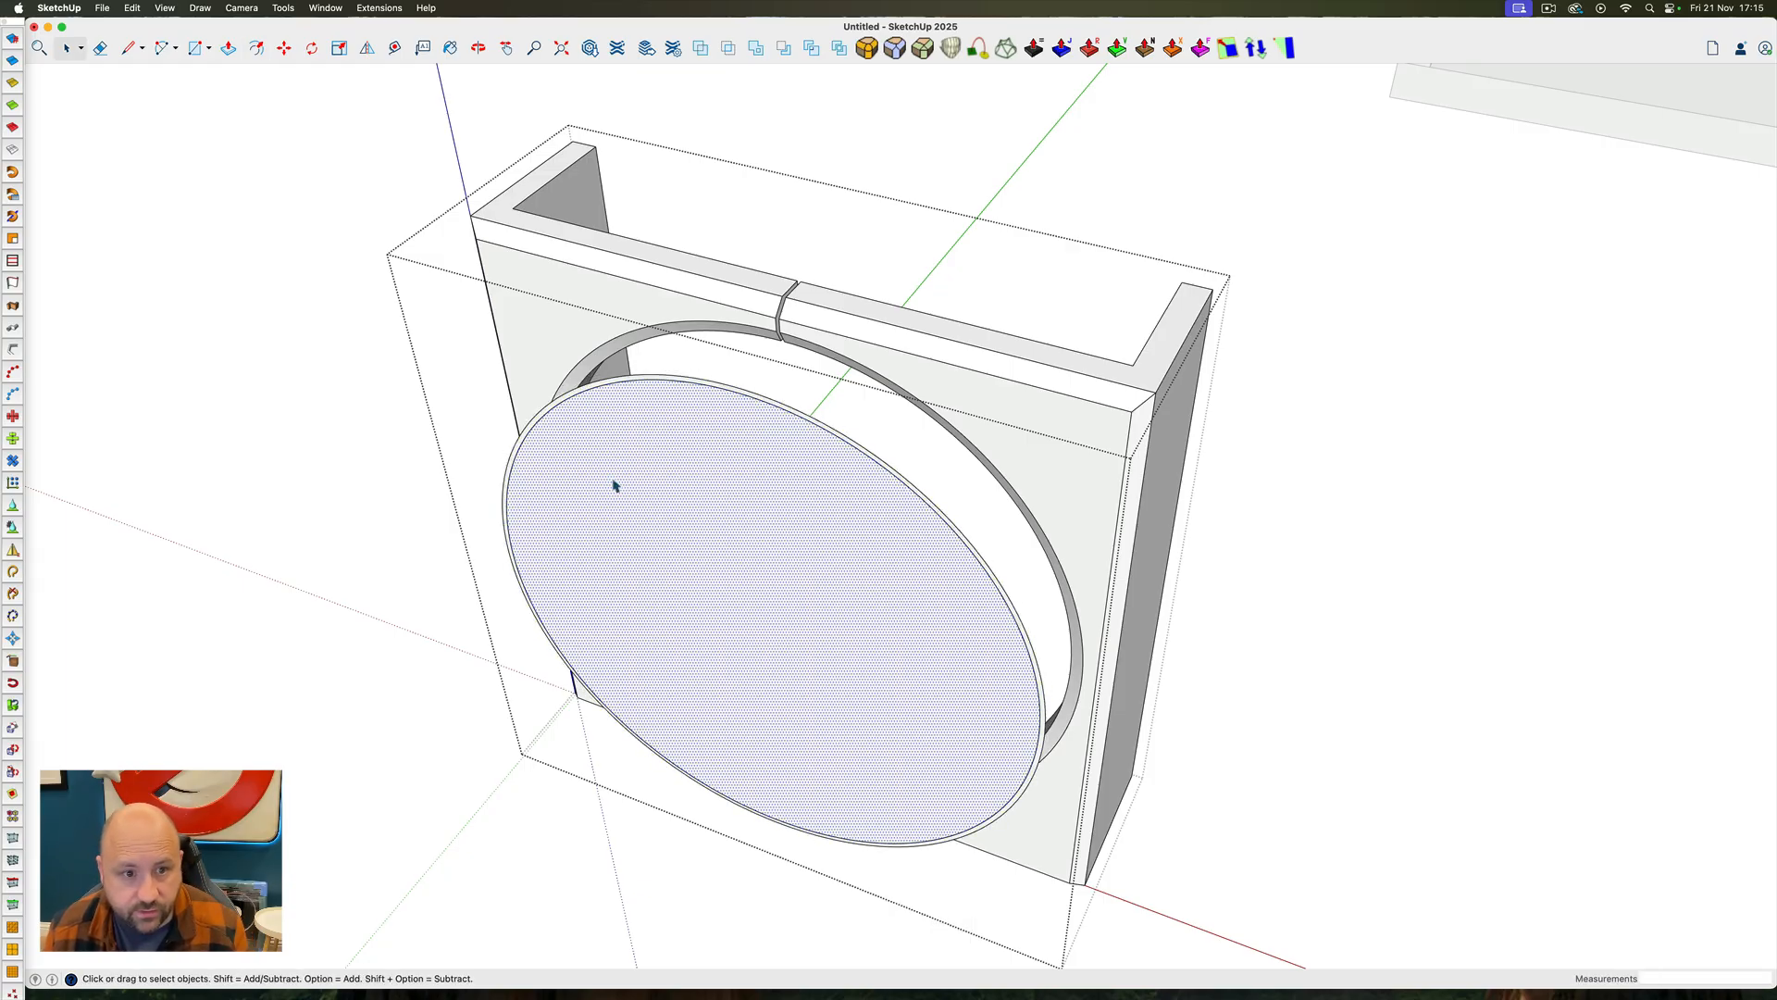
pyautogui.doubleClick(613, 484)
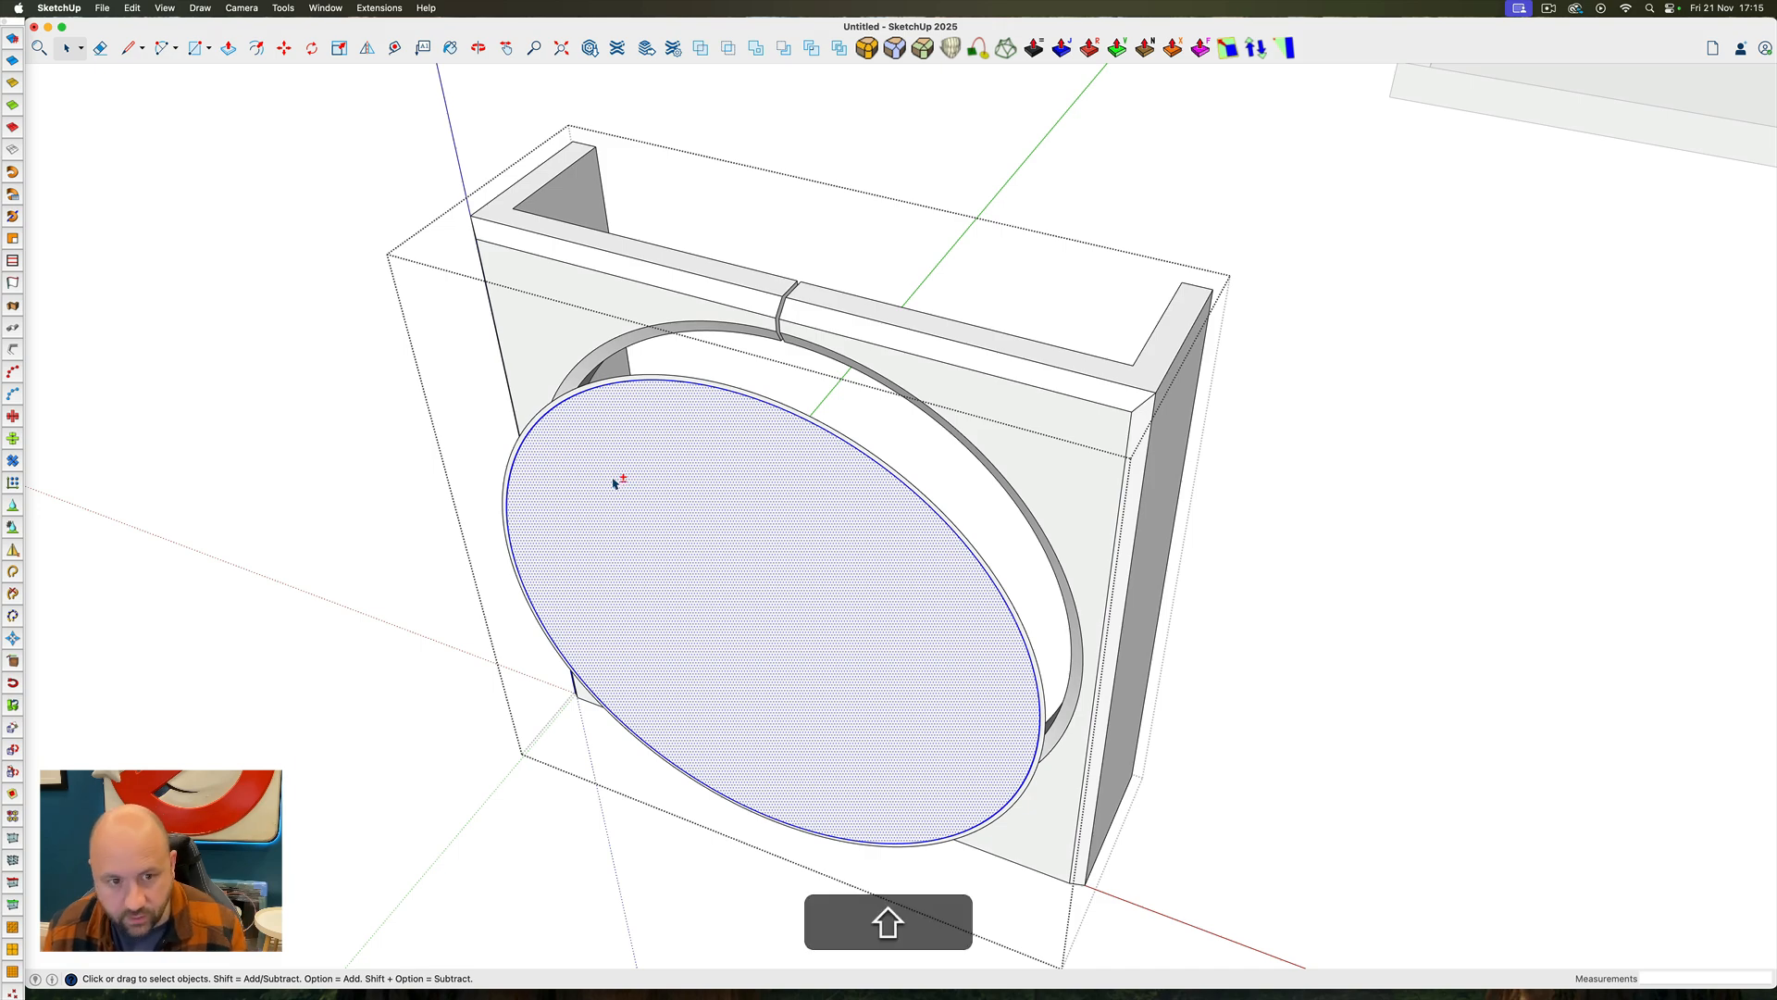
pyautogui.keyDown('shift'); pyautogui.click(612, 481); pyautogui.keyUp('shift')
pyautogui.press('BackSpace')
# Extrude the enlarged circular face into a thin disc and group the result
pyautogui.doubleClick(609, 491)
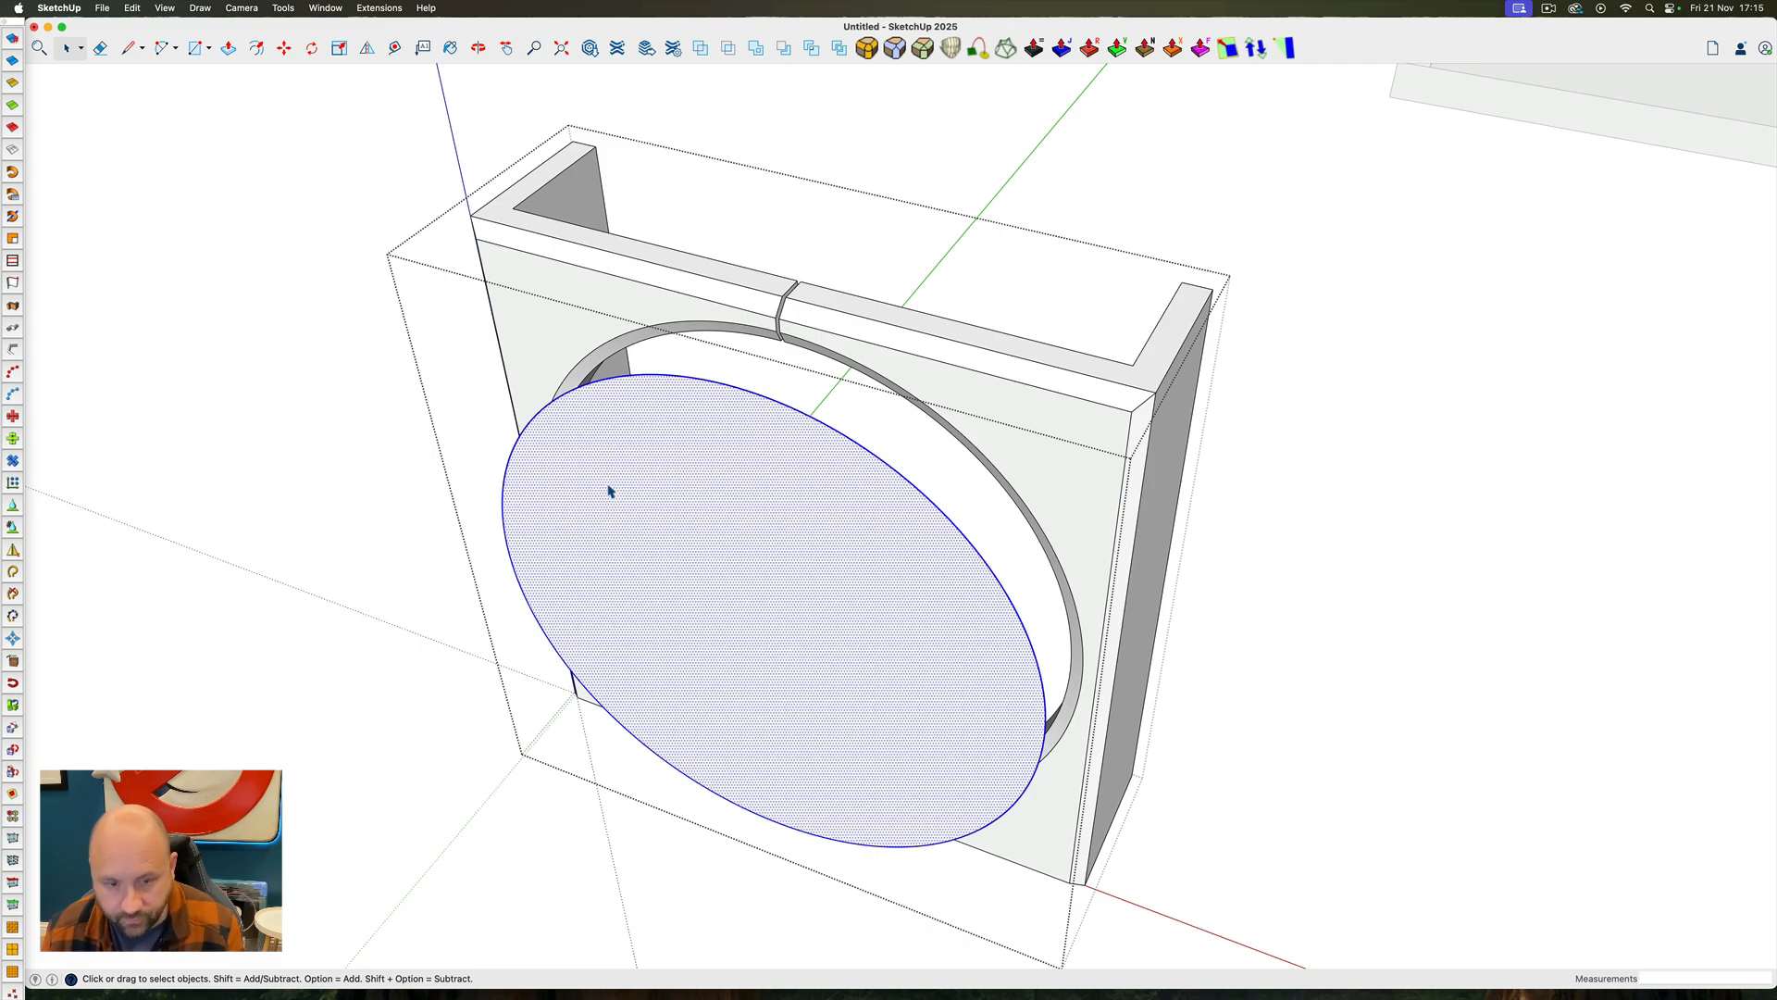
pyautogui.write('p')
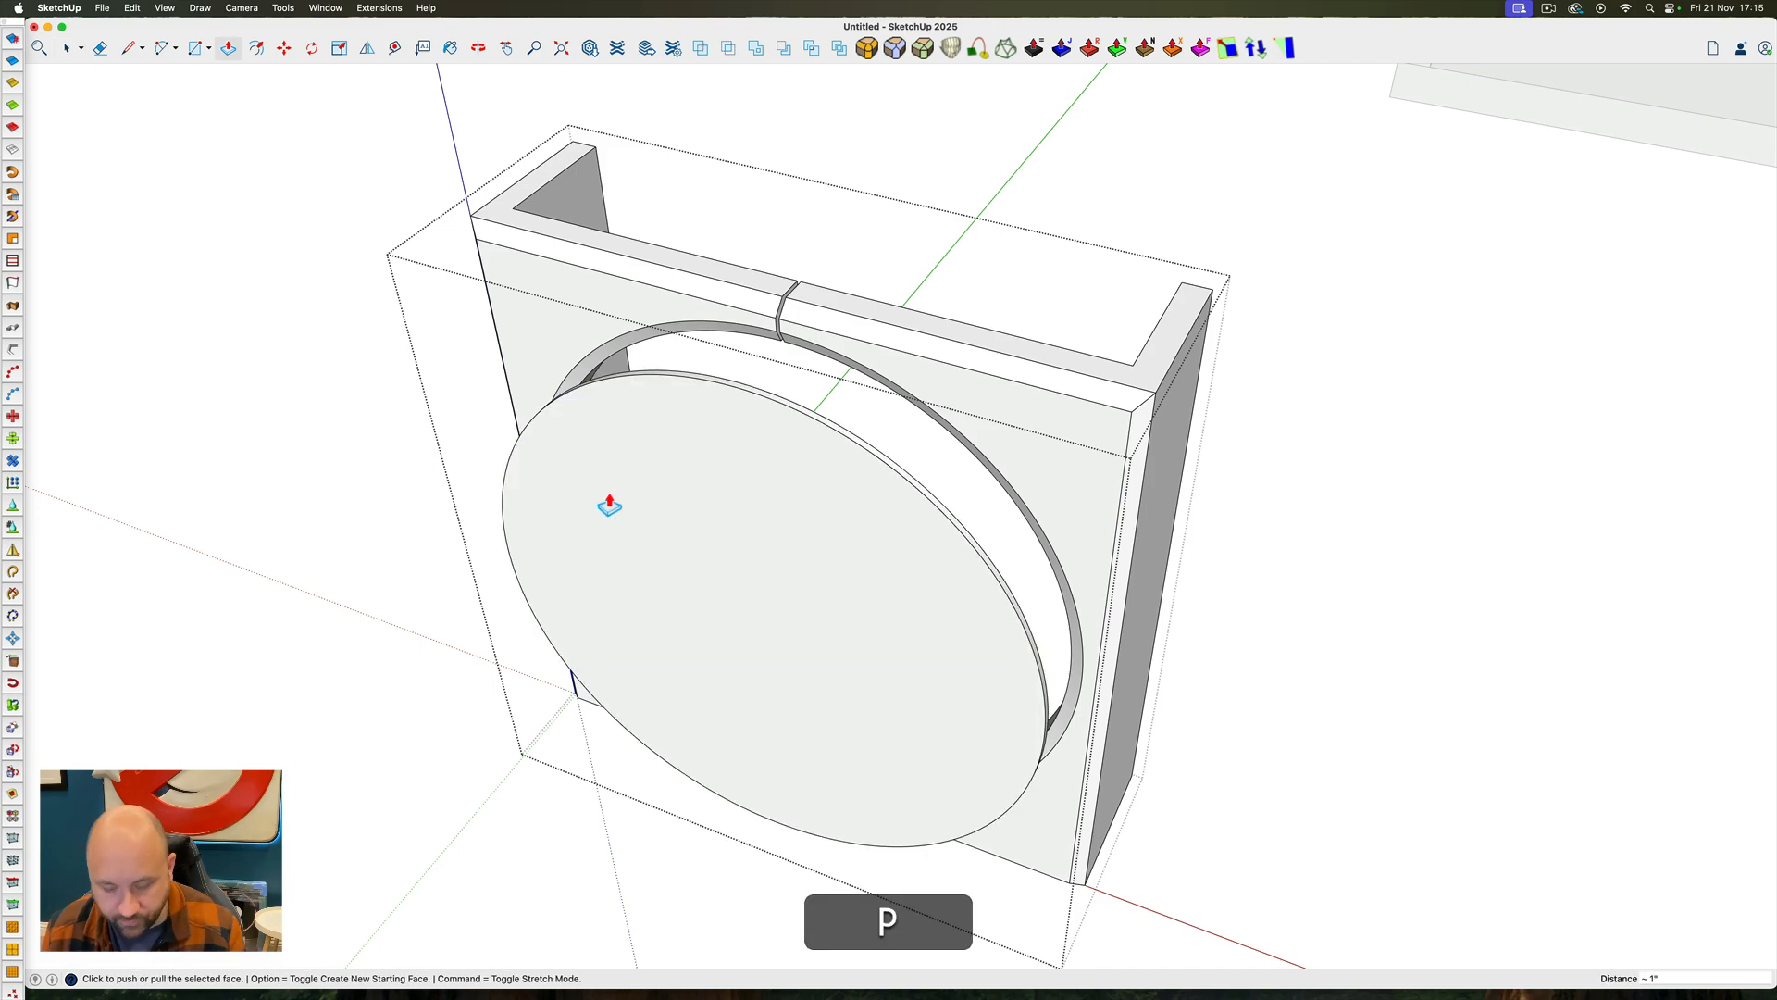
pyautogui.write('12m')
pyautogui.press('Return')
pyautogui.press('space')
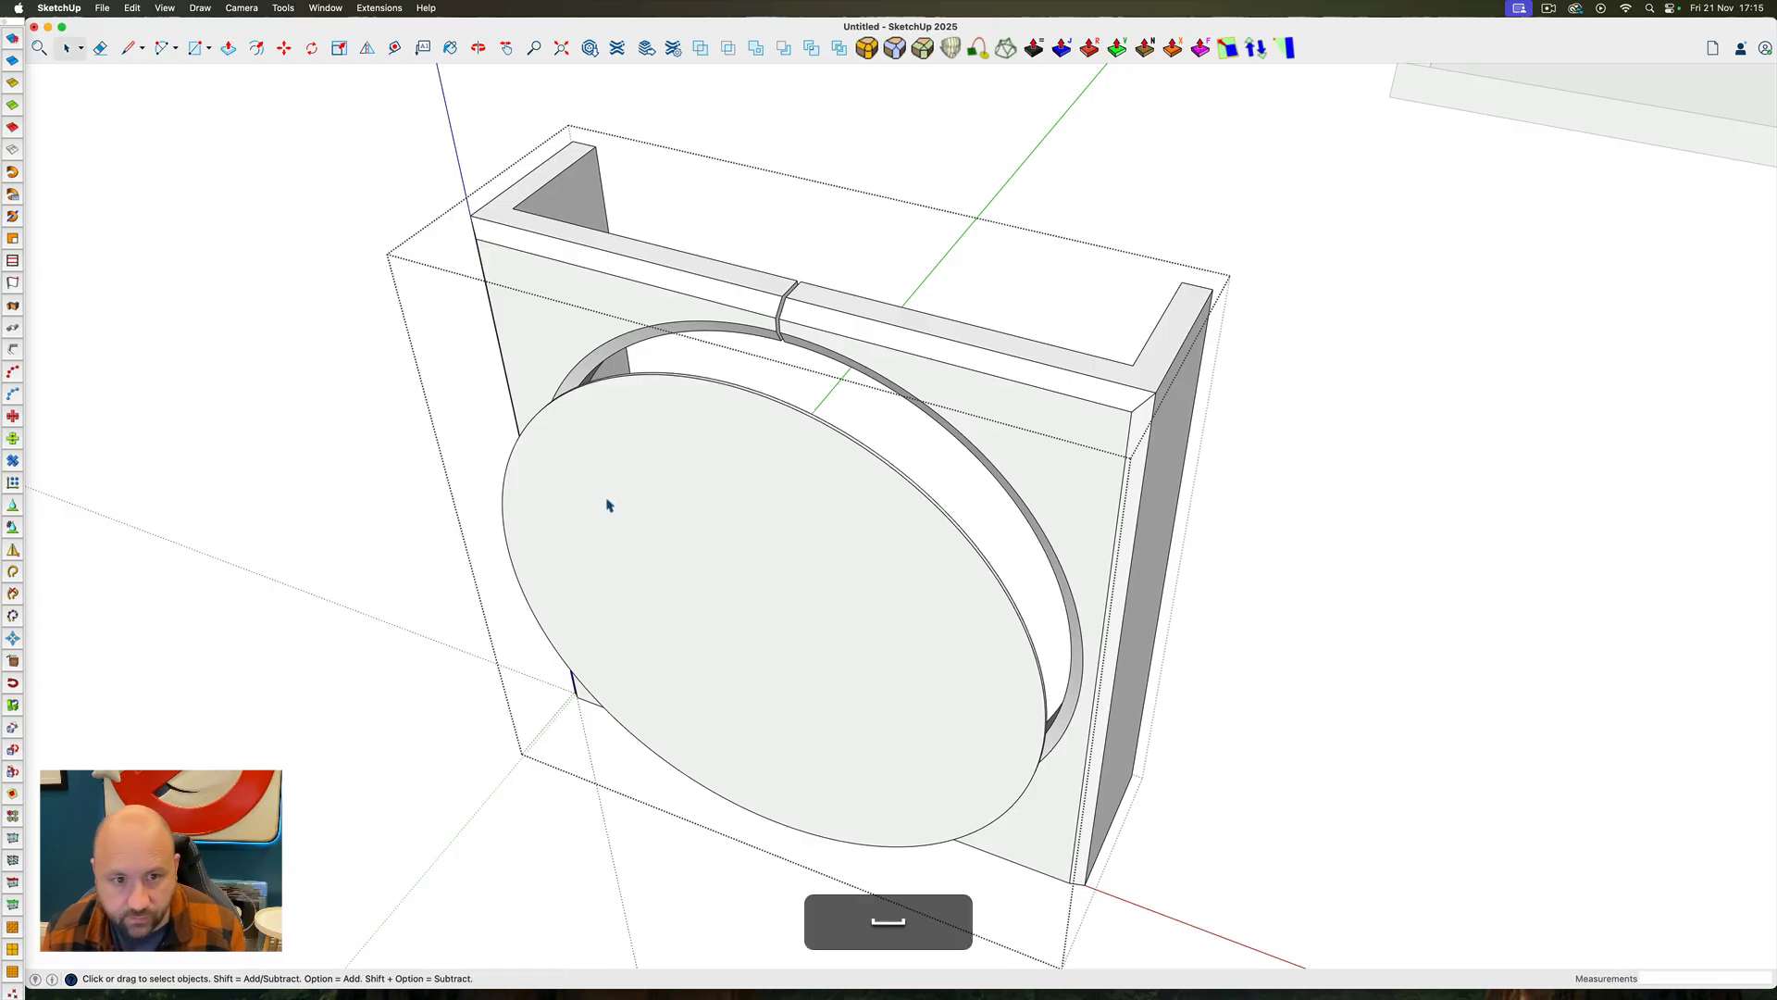
pyautogui.doubleClick(606, 504)
pyautogui.rightClick(606, 505)
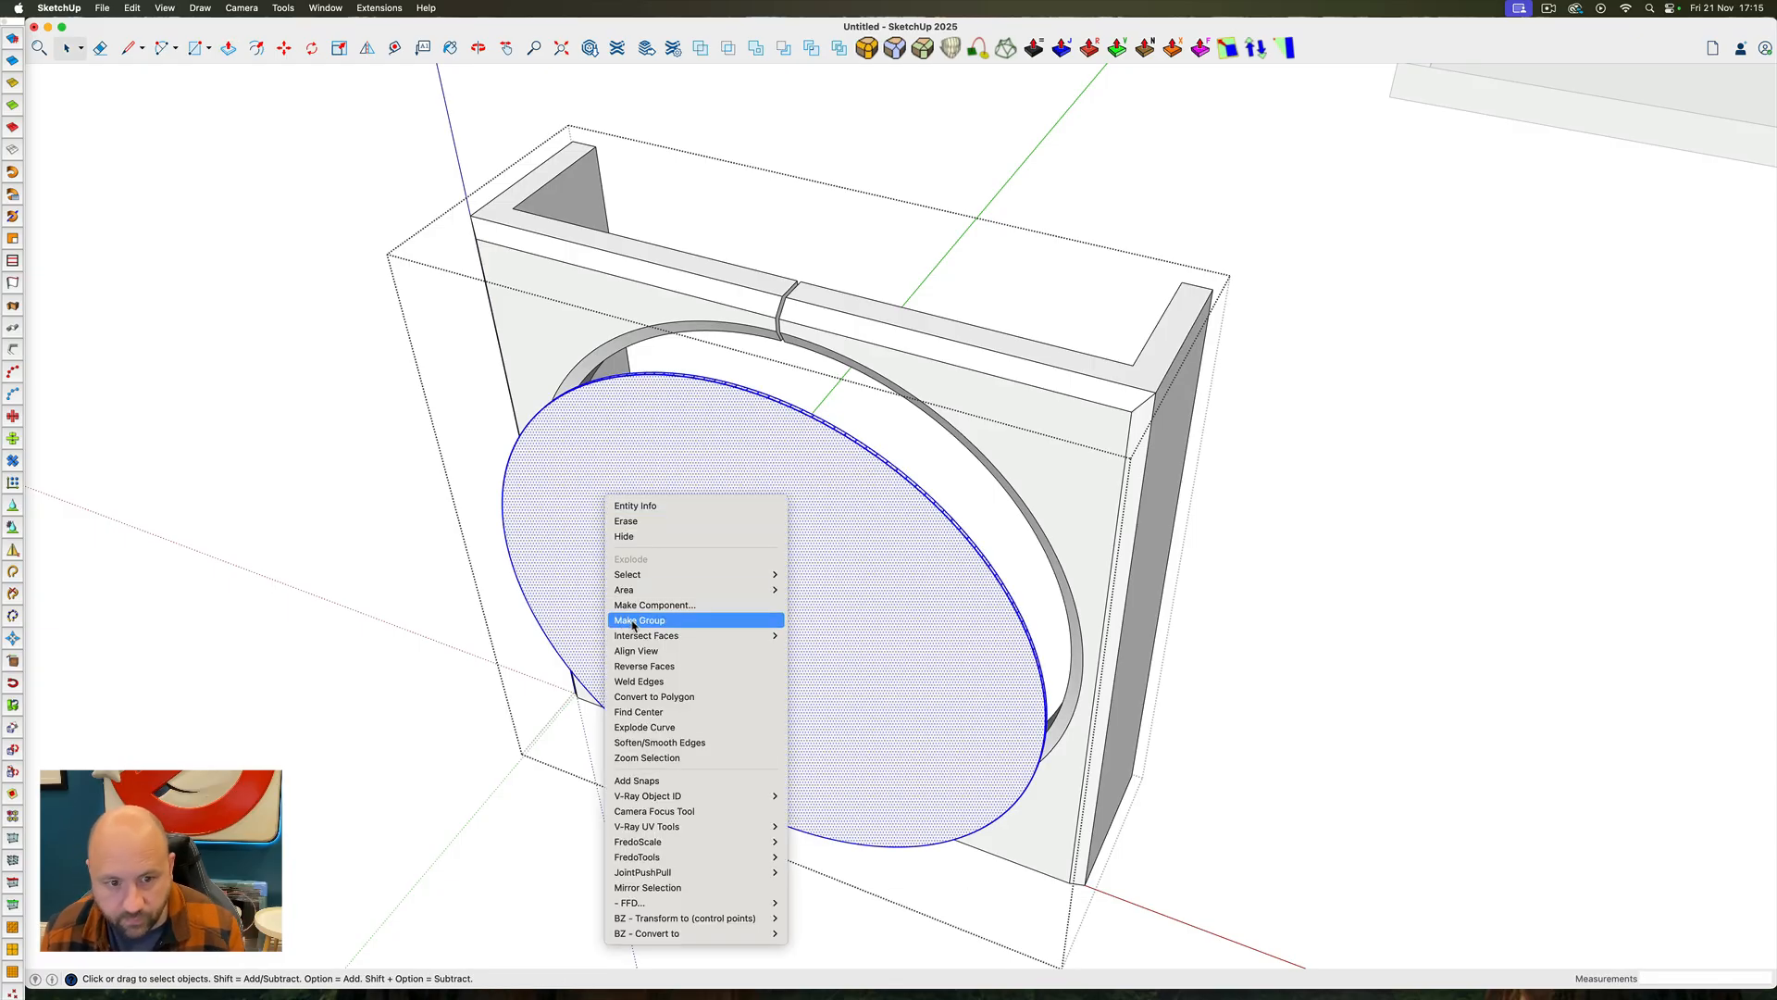
# Move the disc group 1' back into the panel's opening, plus a further 1/2" inward
pyautogui.press('m')
pyautogui.click(594, 588)
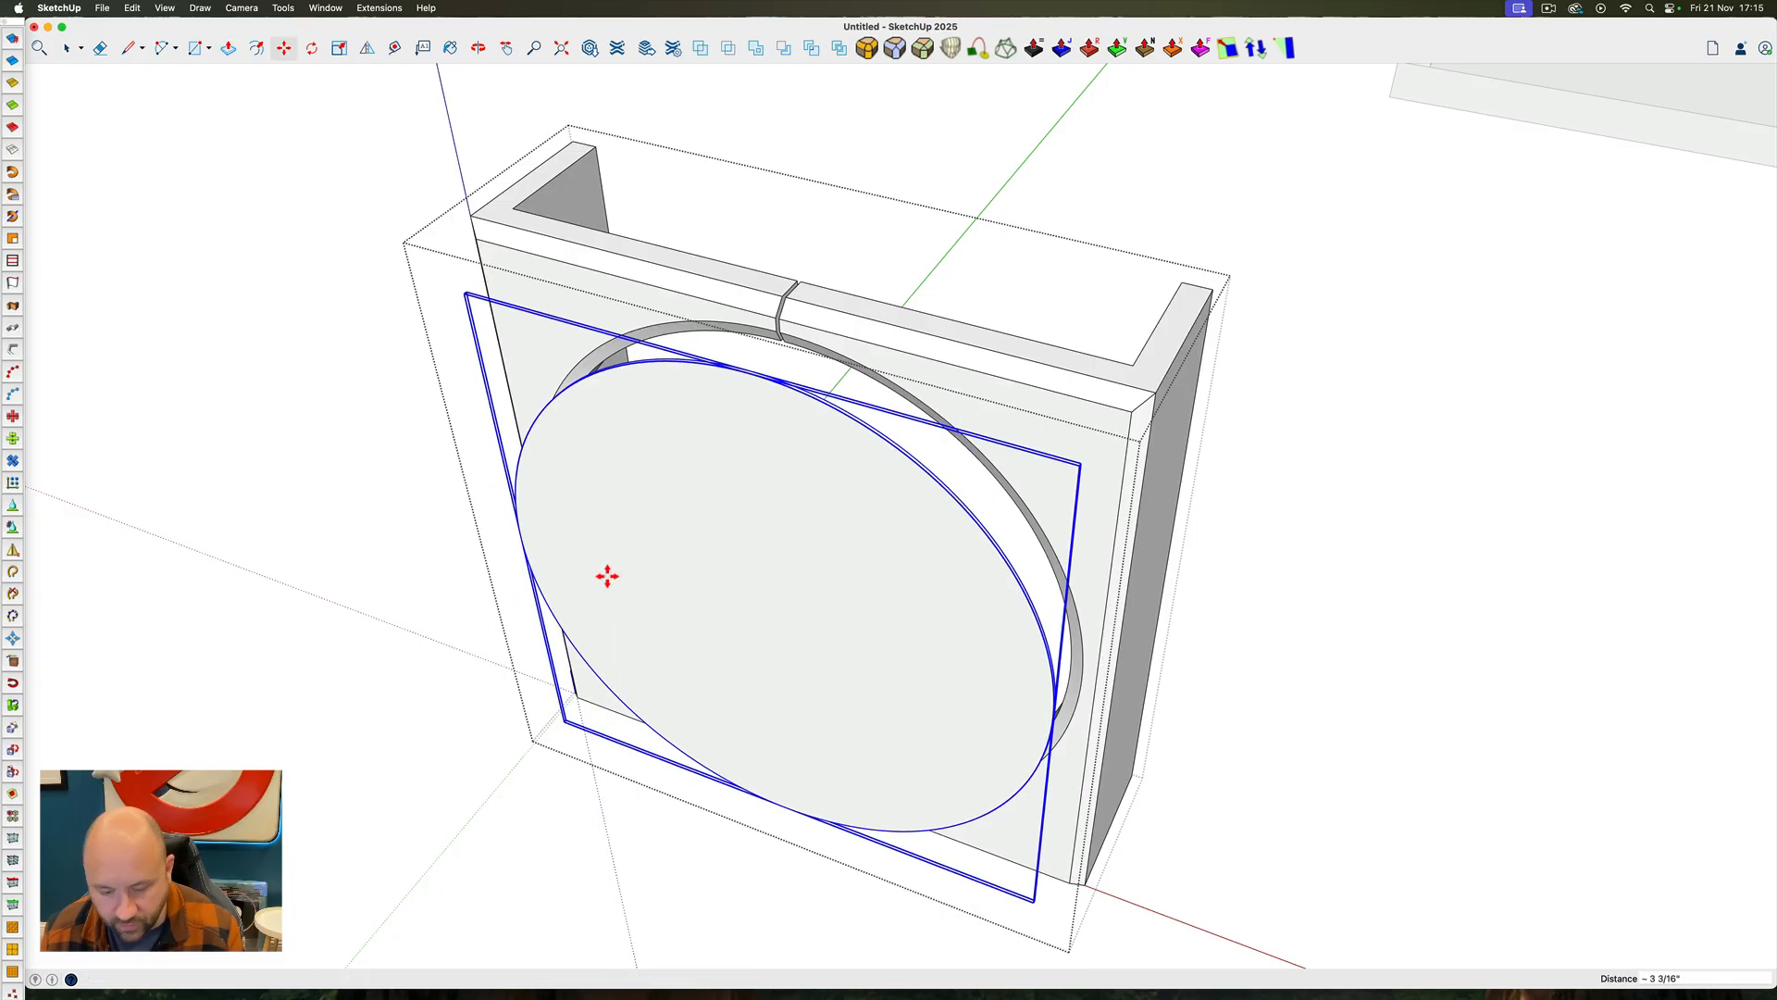
pyautogui.write('1')
pyautogui.press('Return')
pyautogui.press('space')
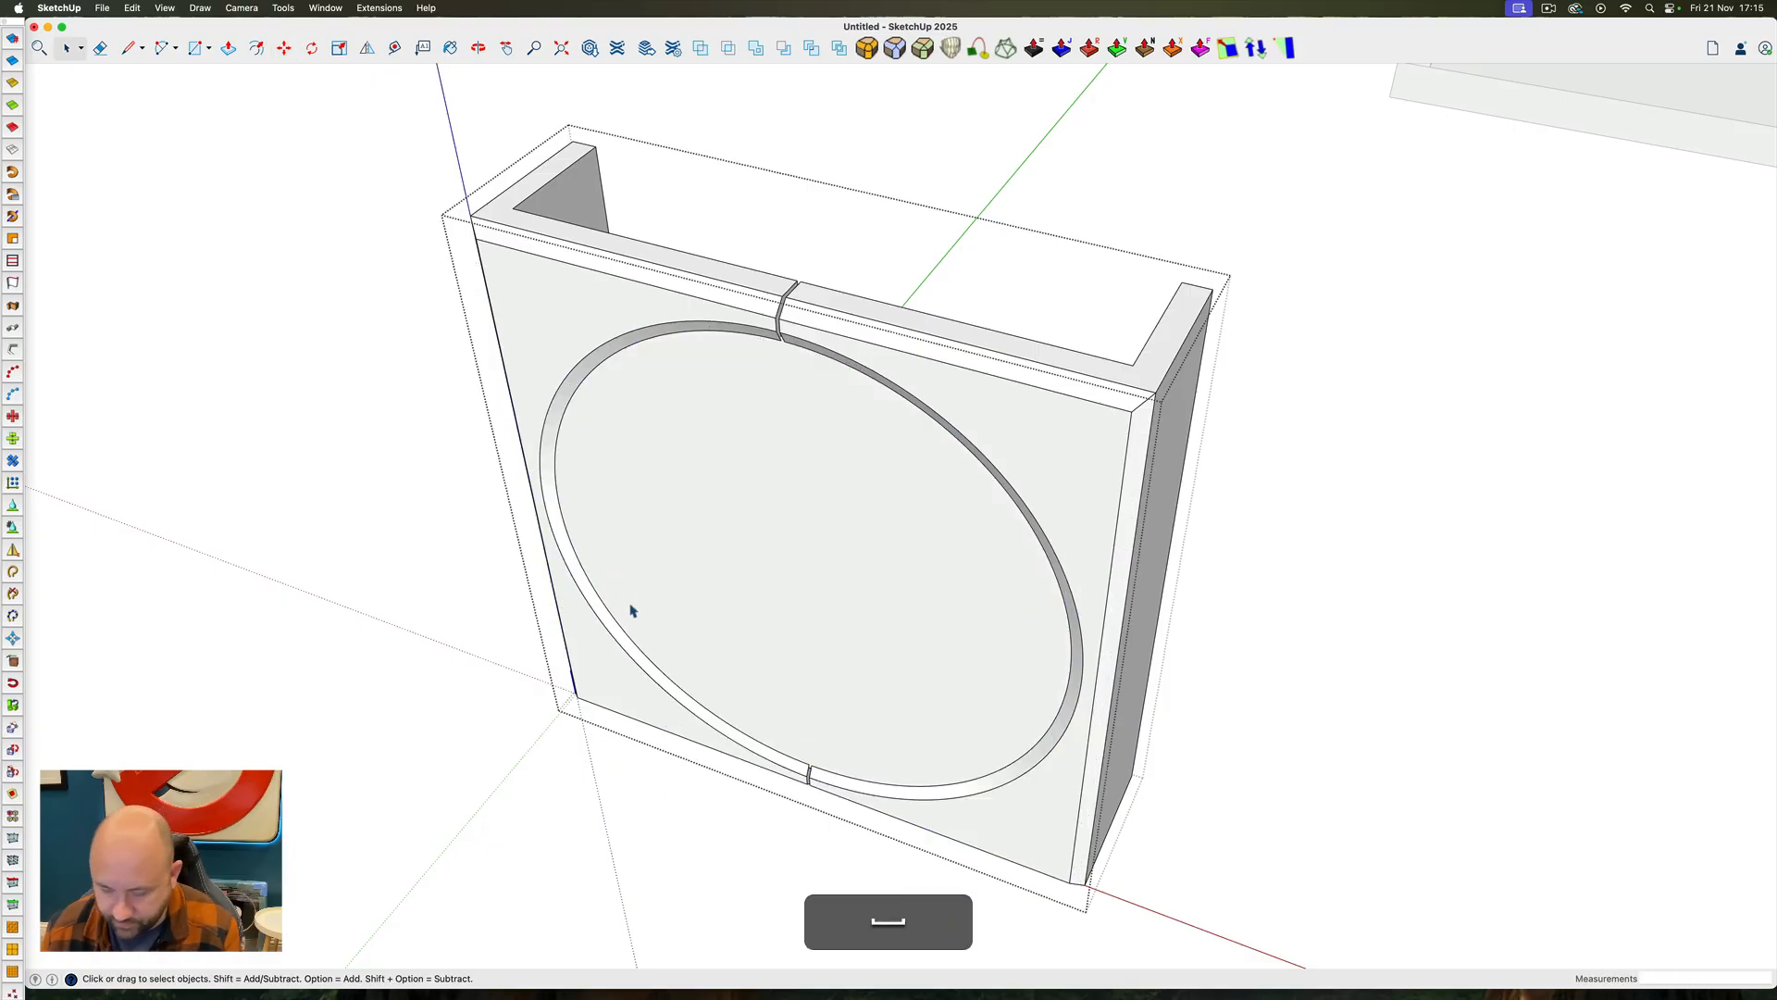
pyautogui.press('m')
pyautogui.click(635, 608)
pyautogui.write('1/2"')
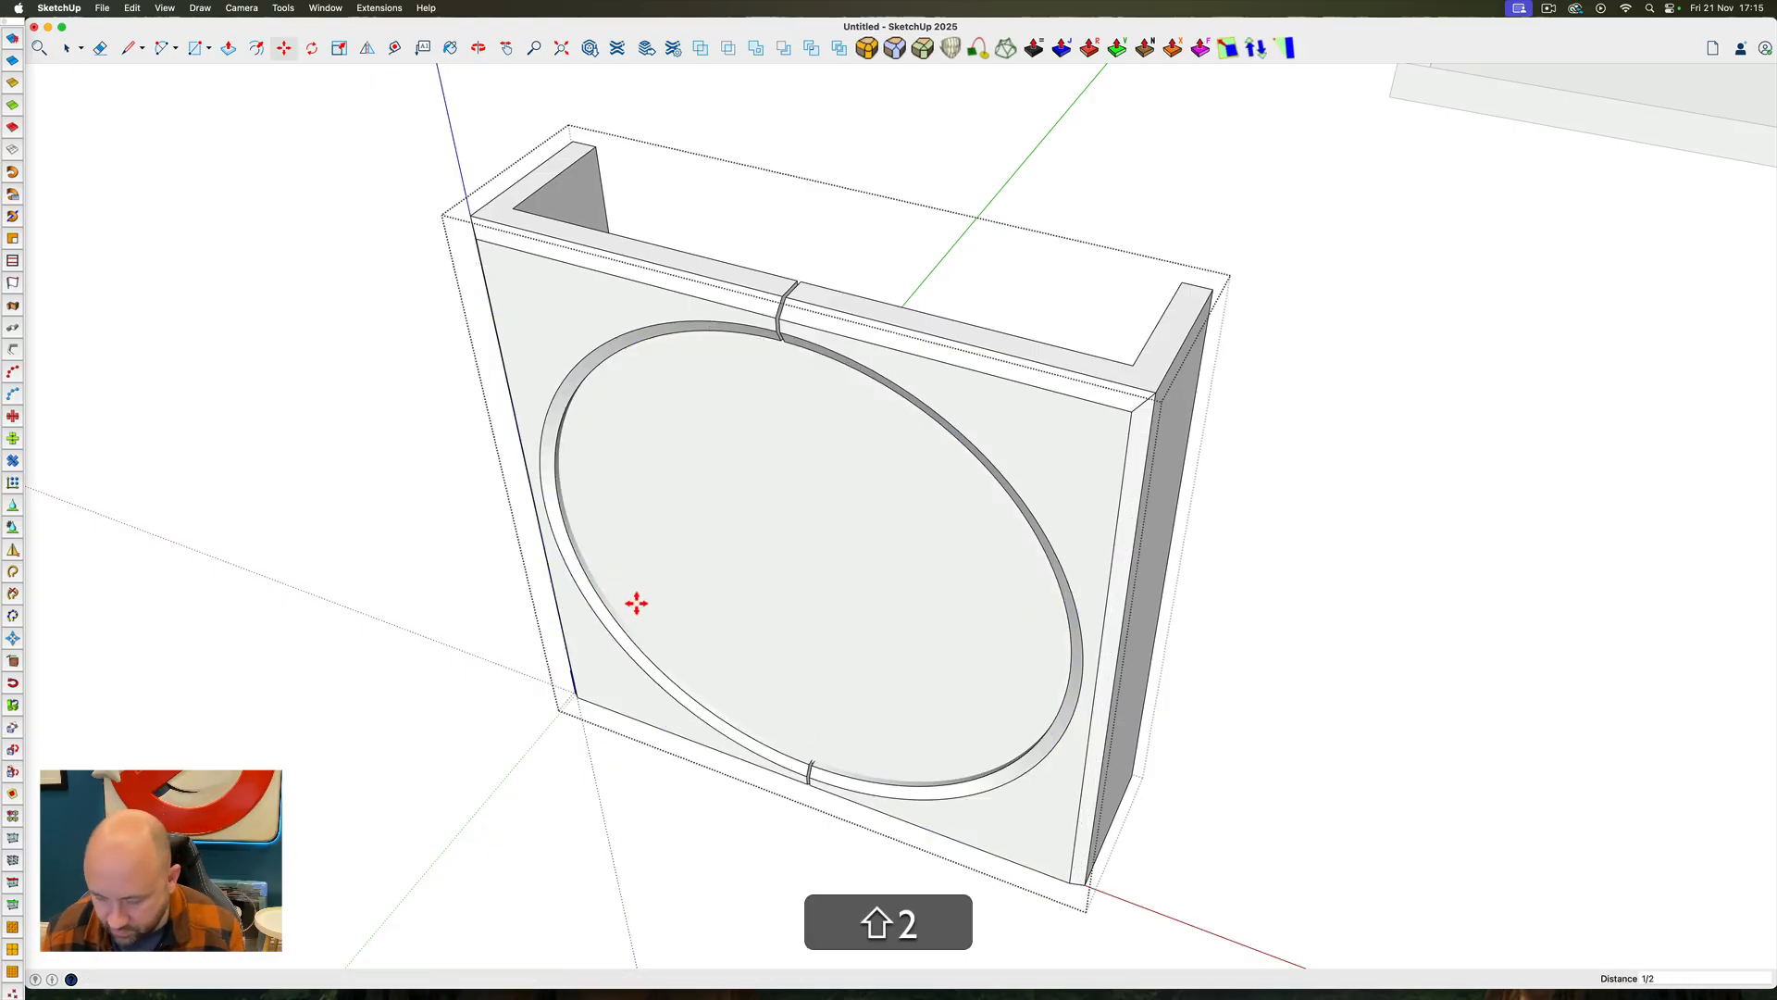
pyautogui.hotkey('shift', 'Return')
pyautogui.press('space')
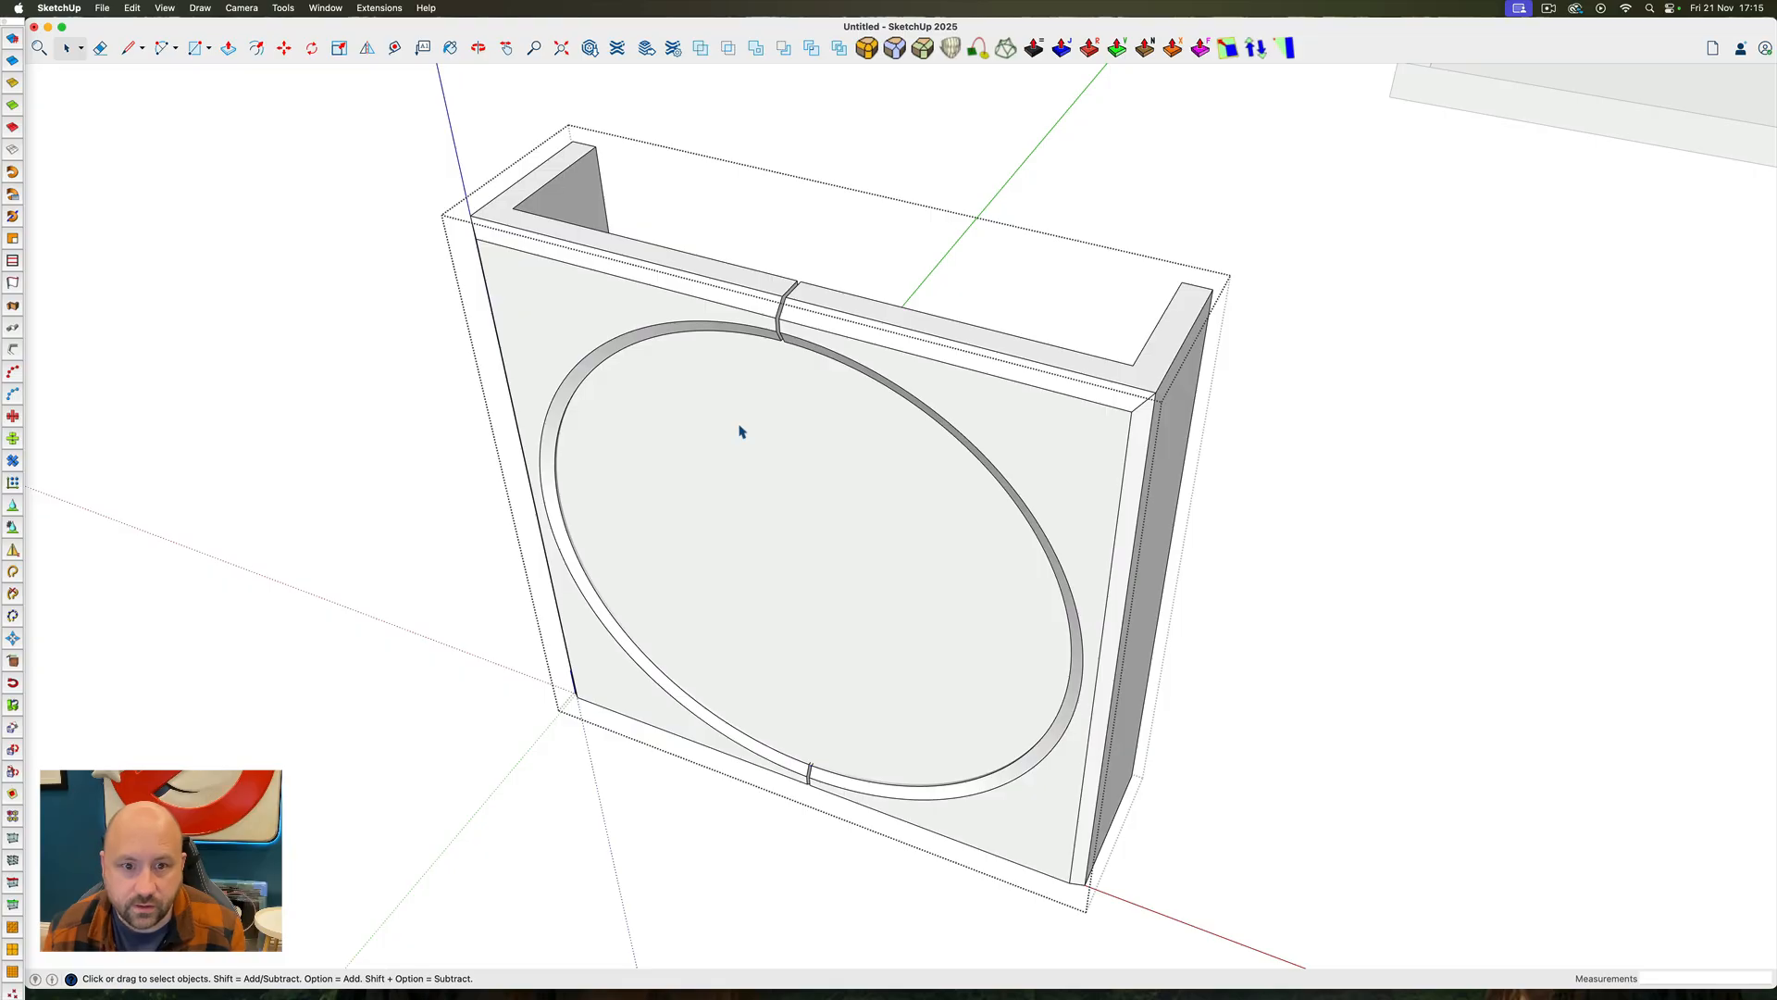
# Copy the disc, subtract it from the panel frame to cut a groove around the opening, and paste the disc back in place
pyautogui.press('super+c')
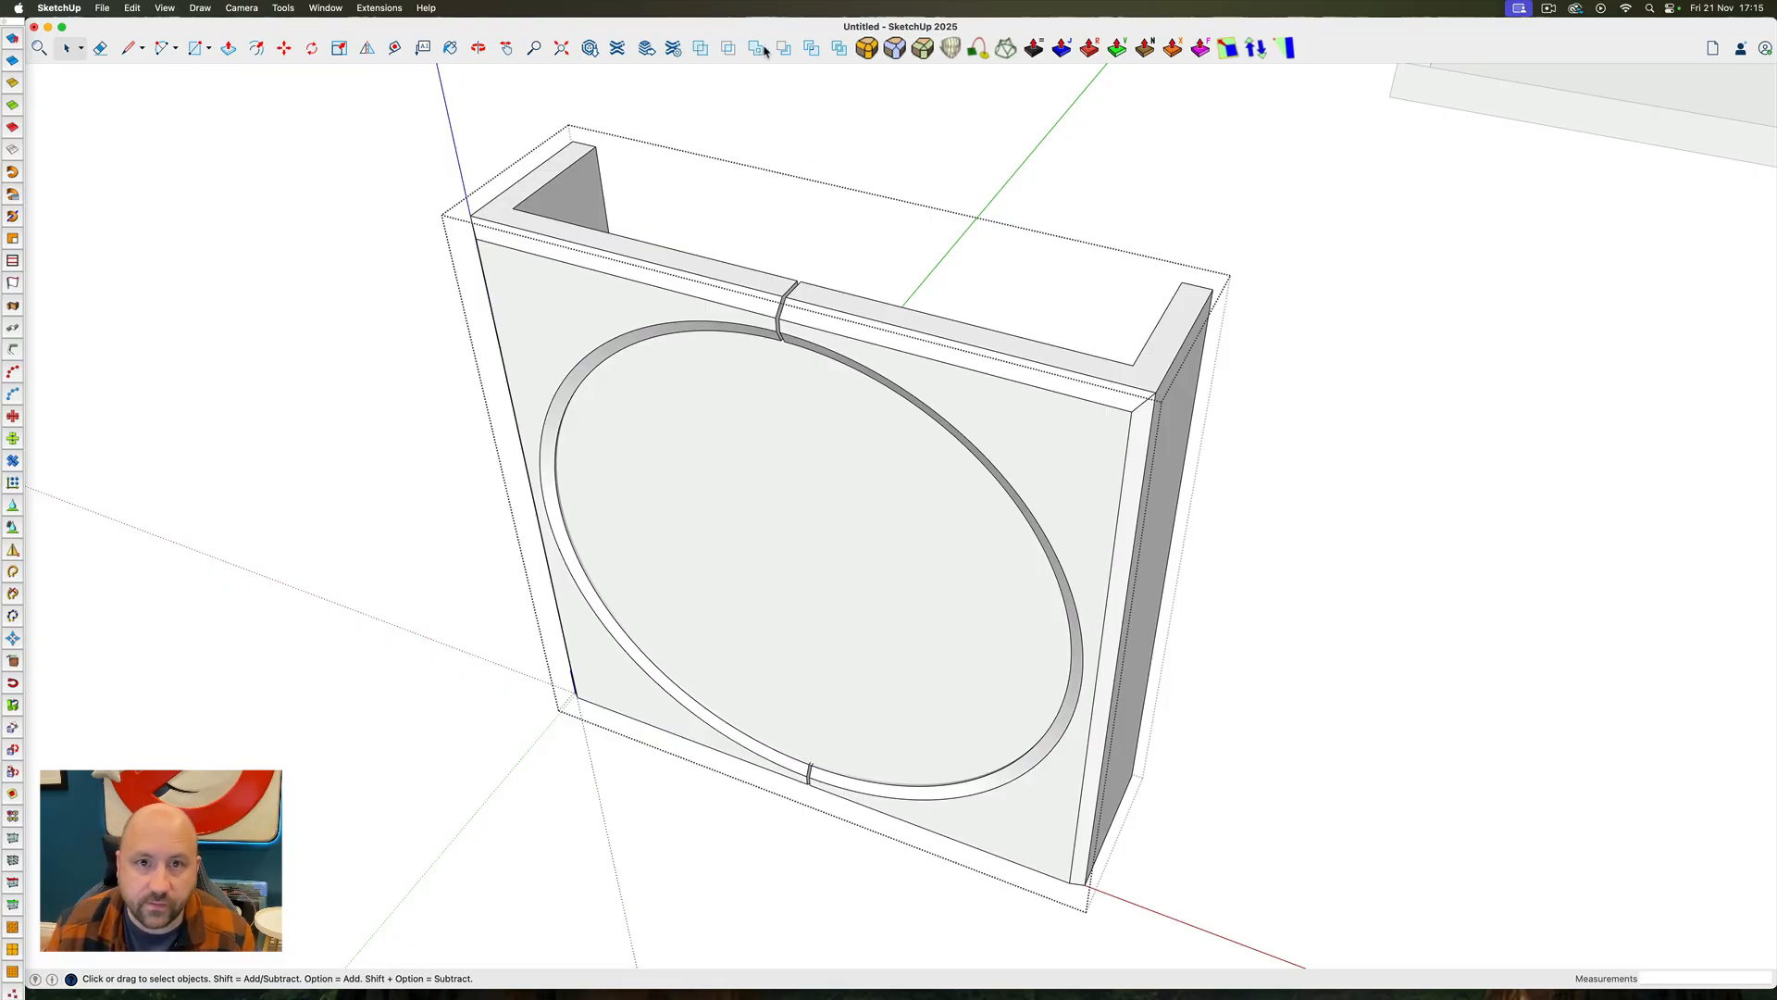
pyautogui.click(783, 48)
pyautogui.click(622, 290)
pyautogui.press('space')
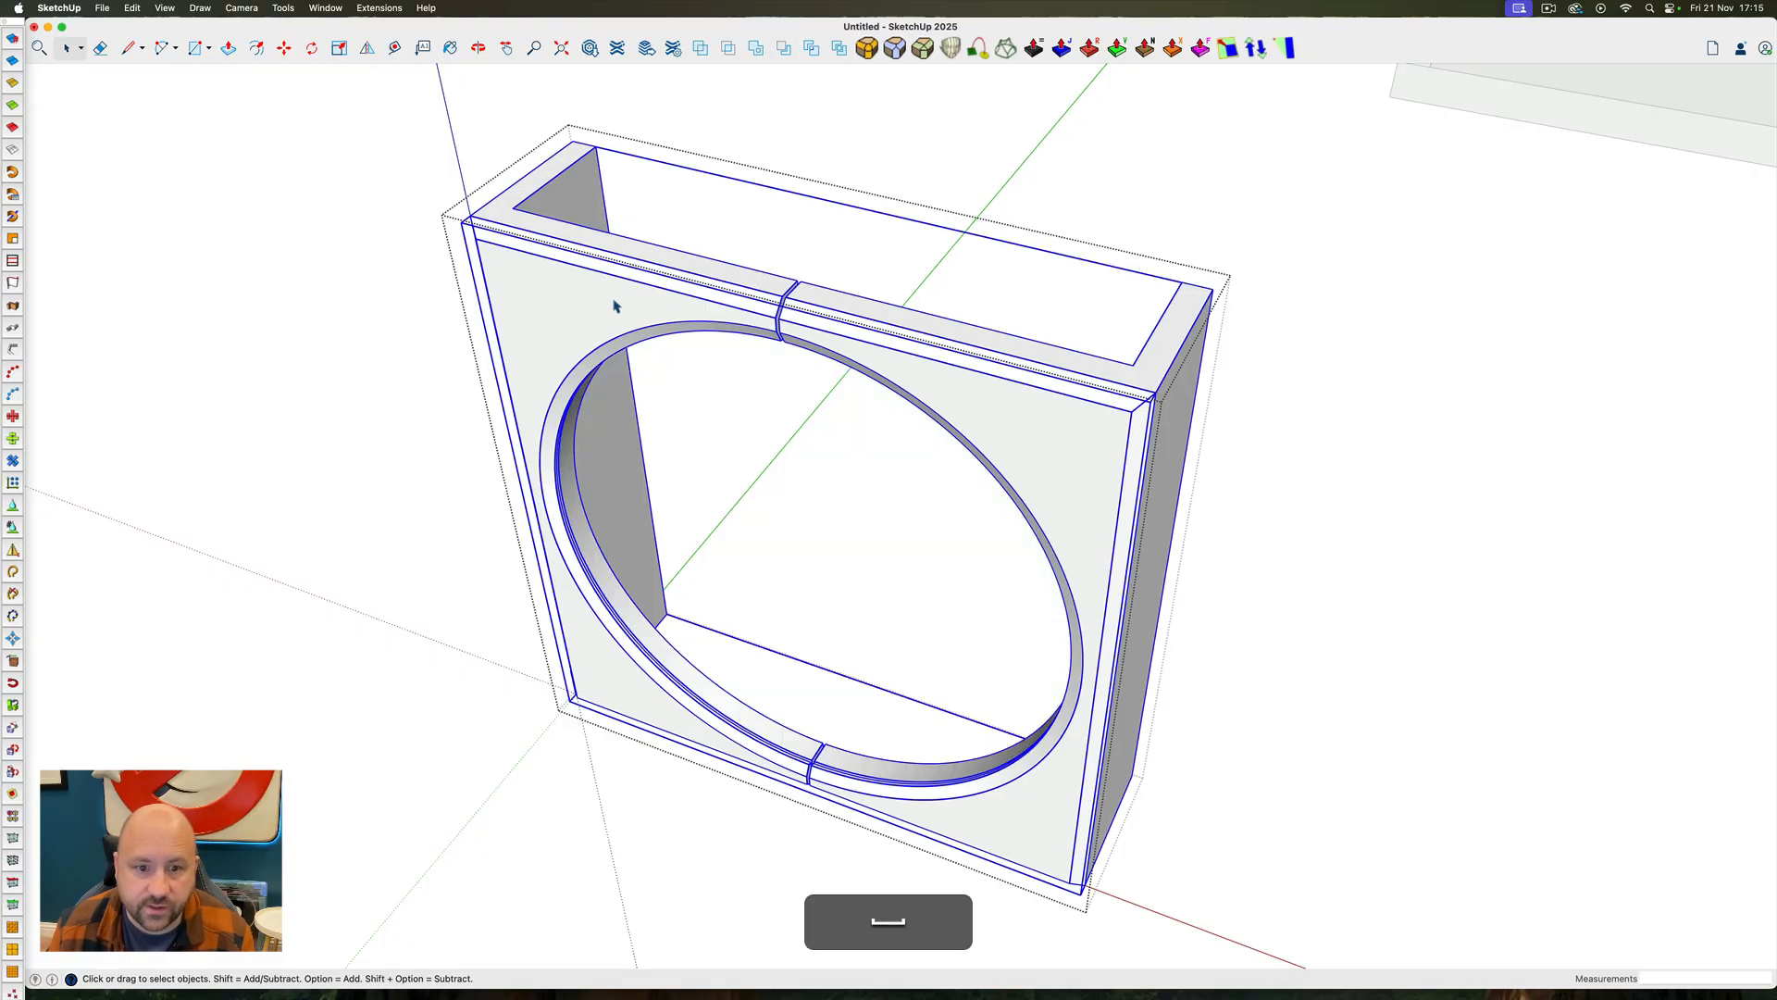
pyautogui.scroll(5, 807, 765)
pyautogui.keyDown('ctrl'); pyautogui.keyDown('super'); pyautogui.moveTo(807, 765); pyautogui.dragTo(880, 696); pyautogui.keyUp('super'); pyautogui.keyUp('ctrl')
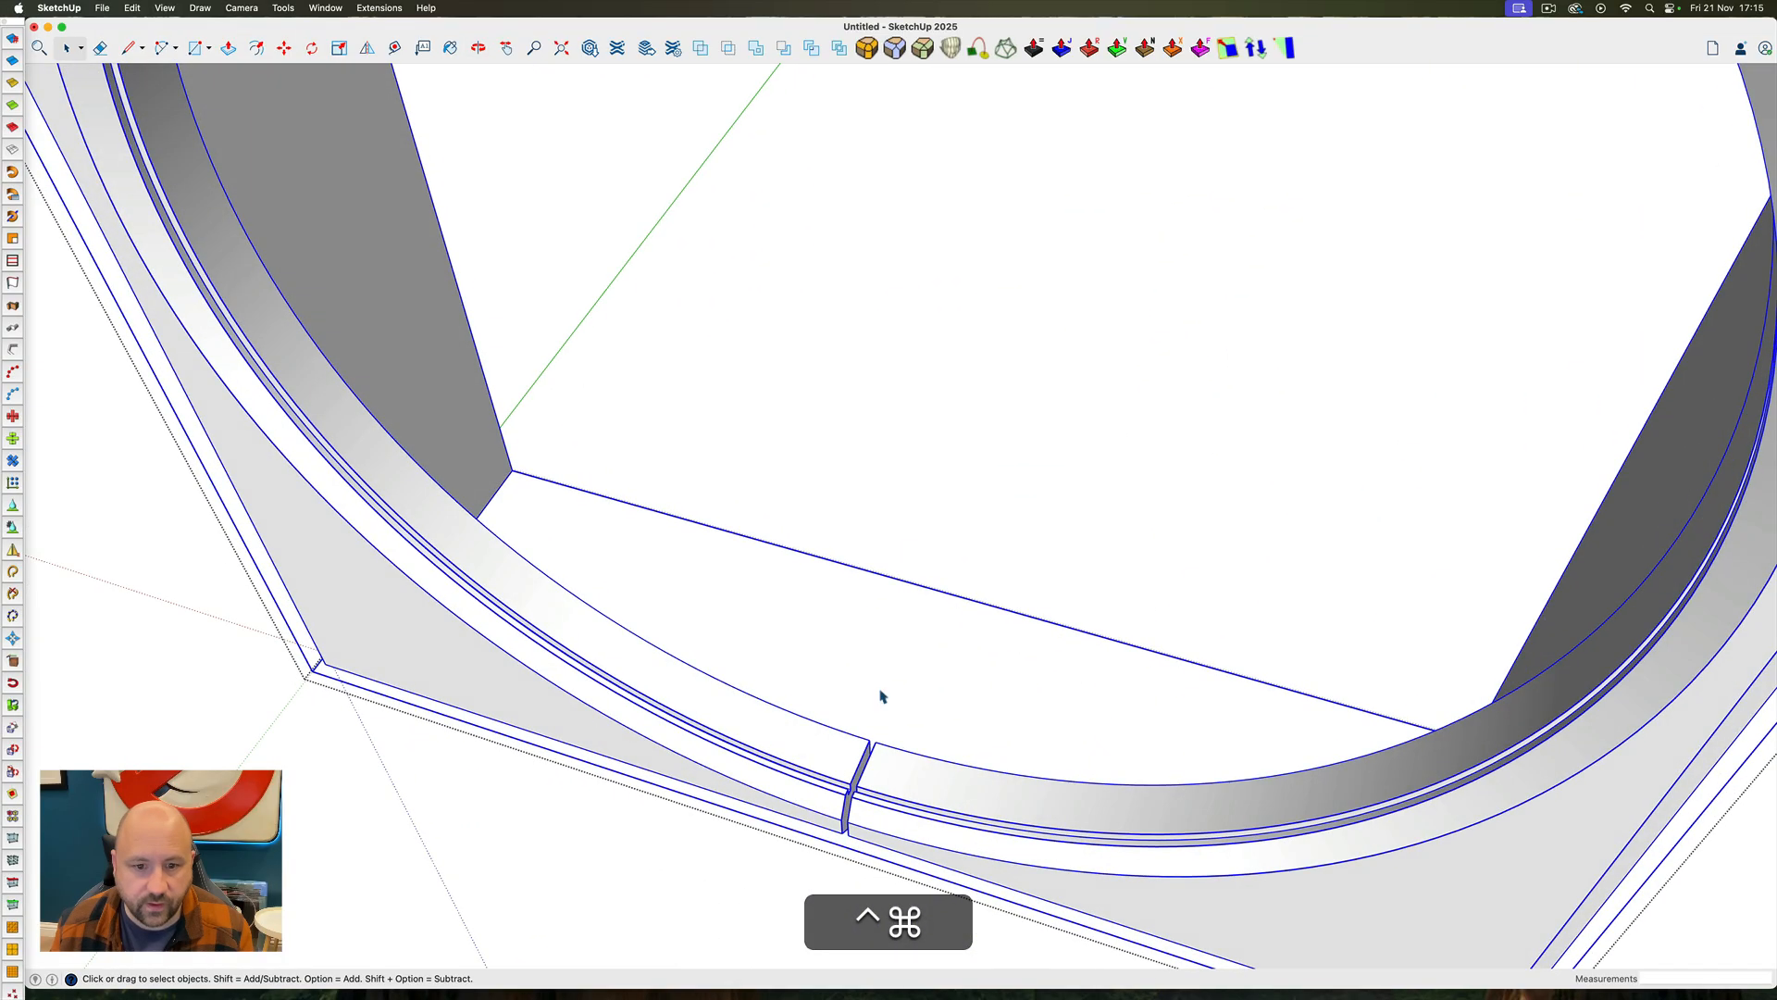
pyautogui.click(133, 8)
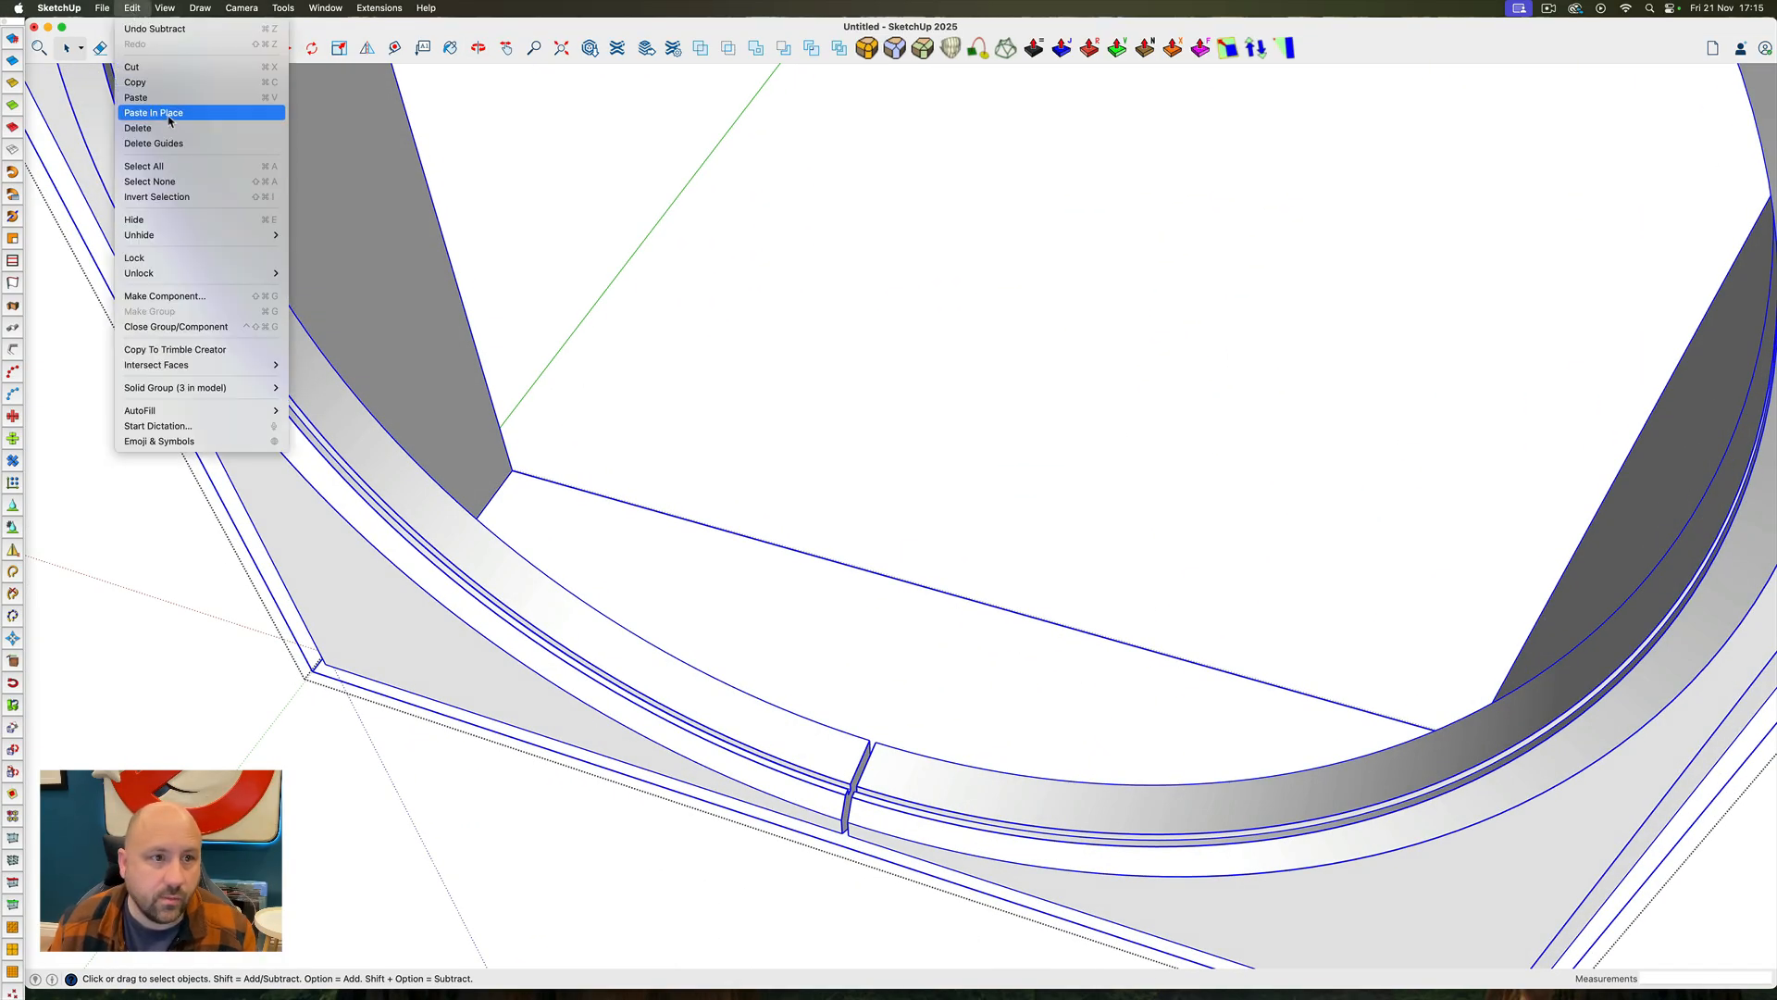
pyautogui.click(170, 114)
pyautogui.scroll(-5, 846, 728)
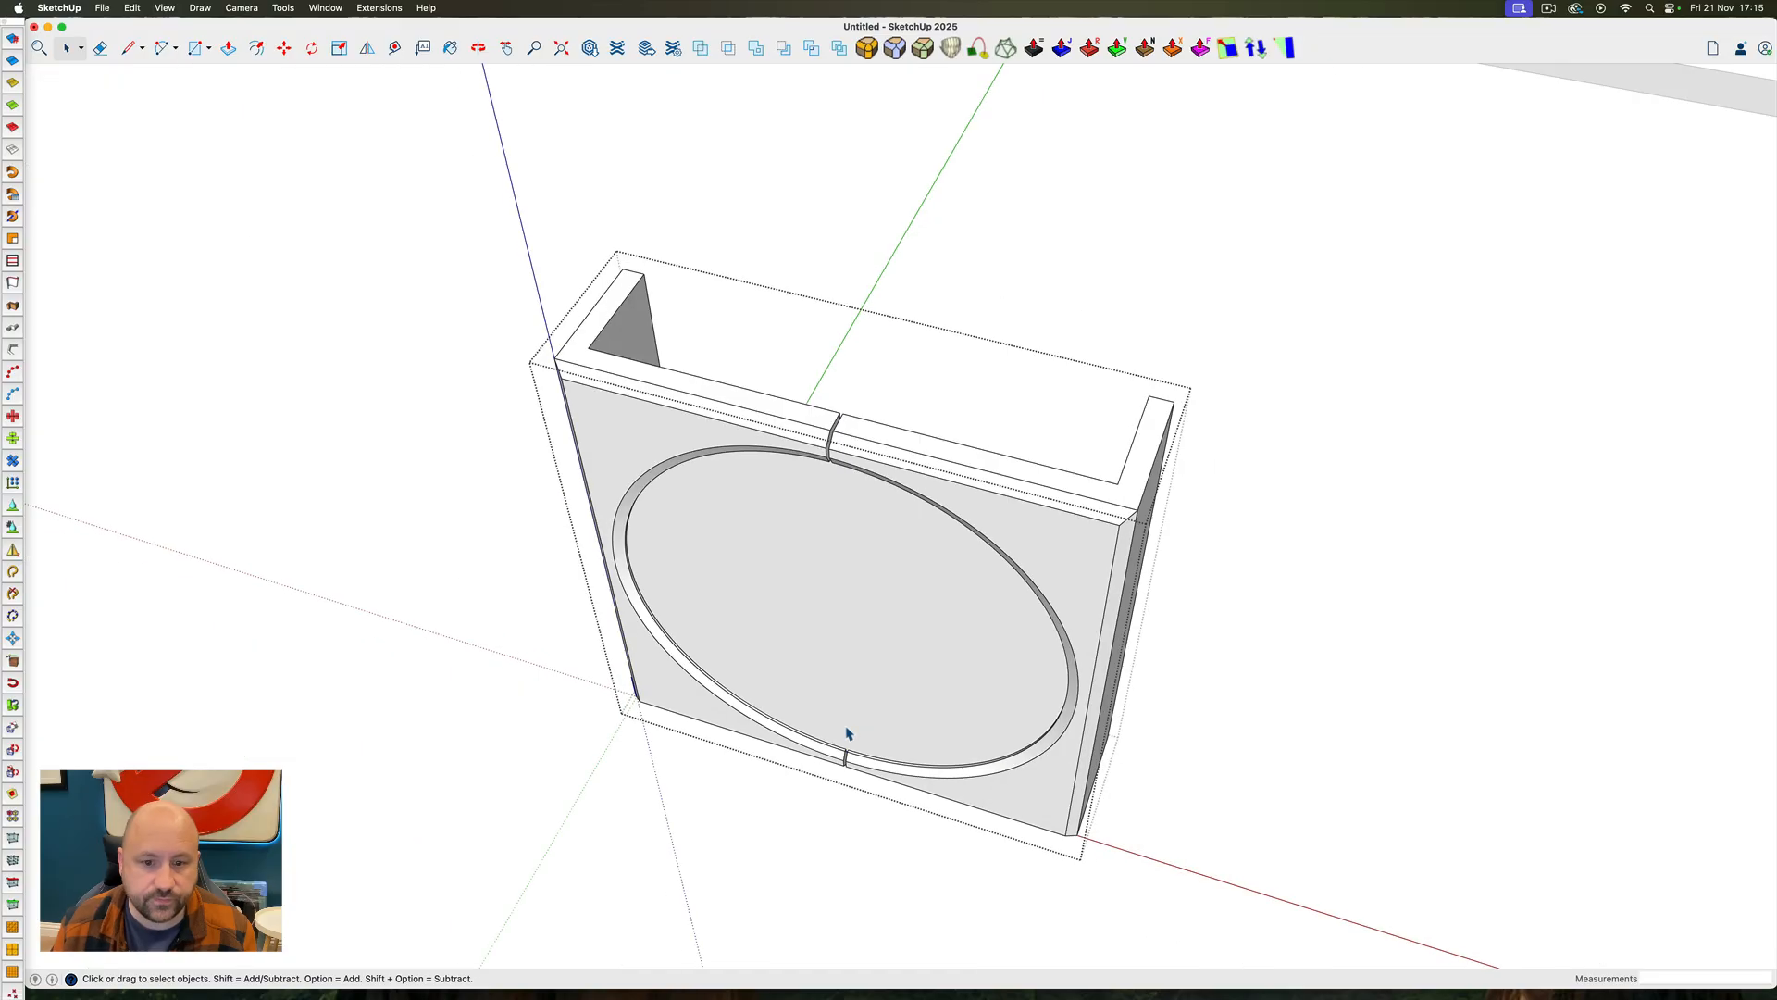
# Draw a rectangle across the top of the frame's centre gap and extrude it about 18' 7" down past the panel's base
pyautogui.scroll(5, 848, 487)
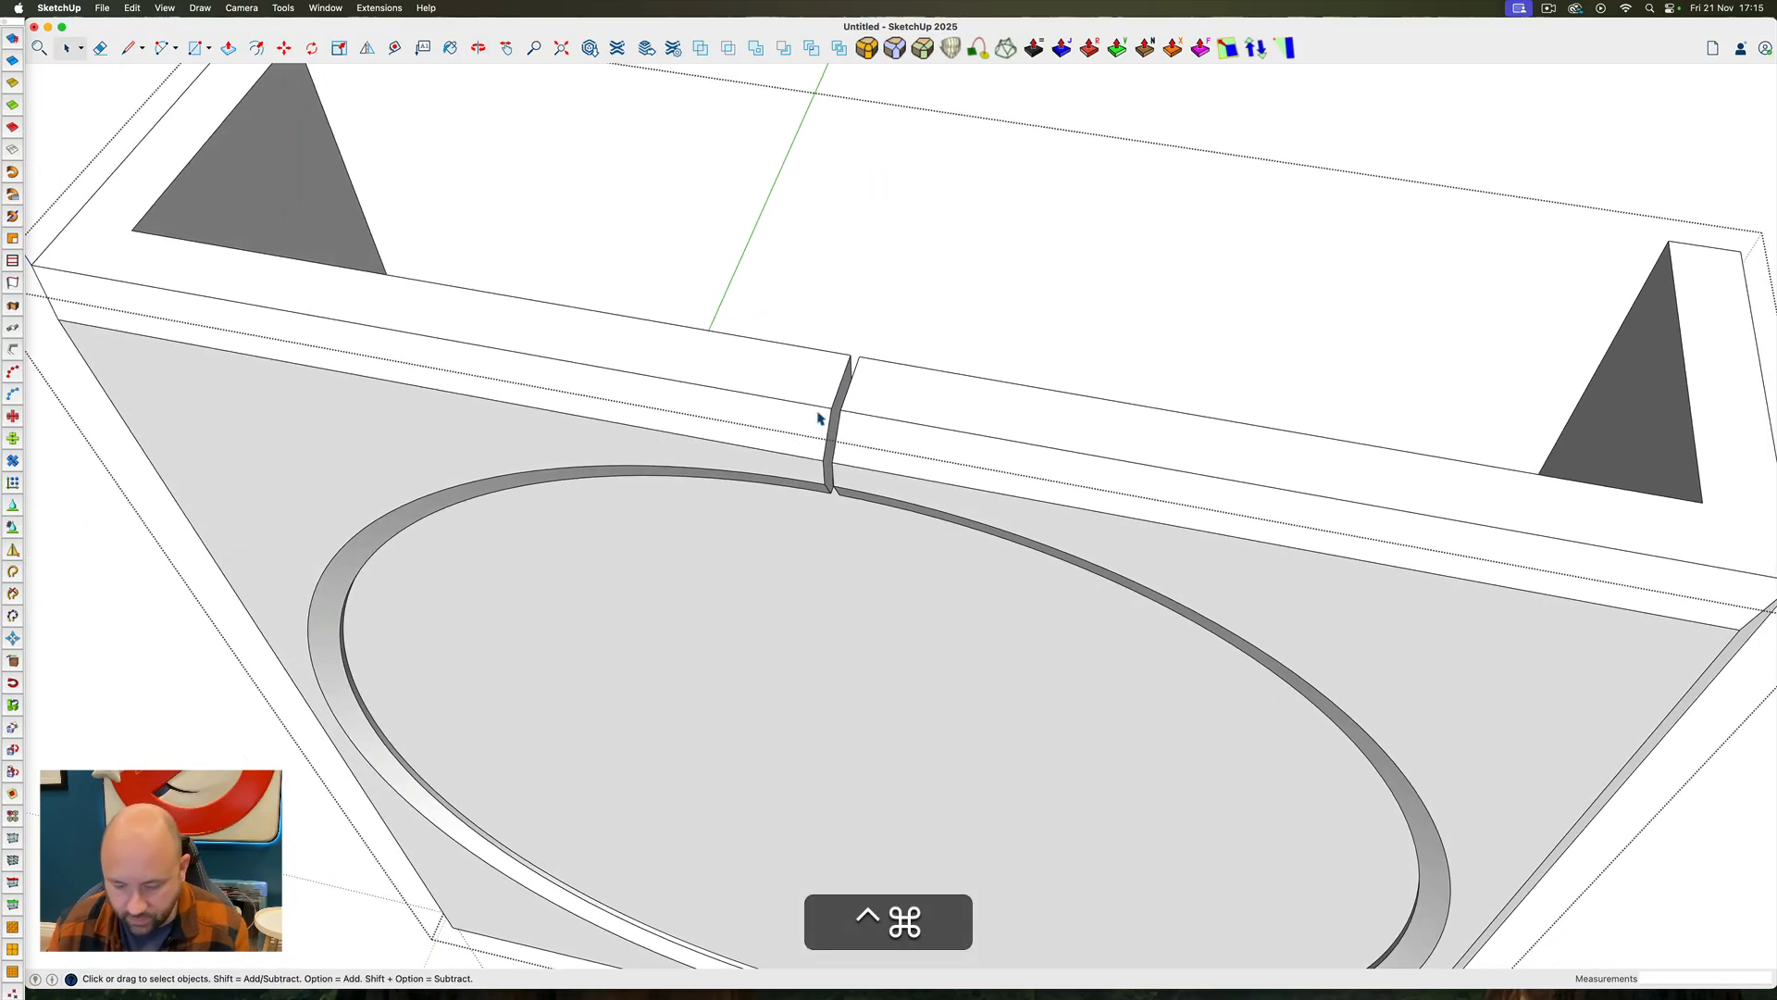
pyautogui.press('ctrl+super+r')
pyautogui.press('r')
pyautogui.click(851, 354)
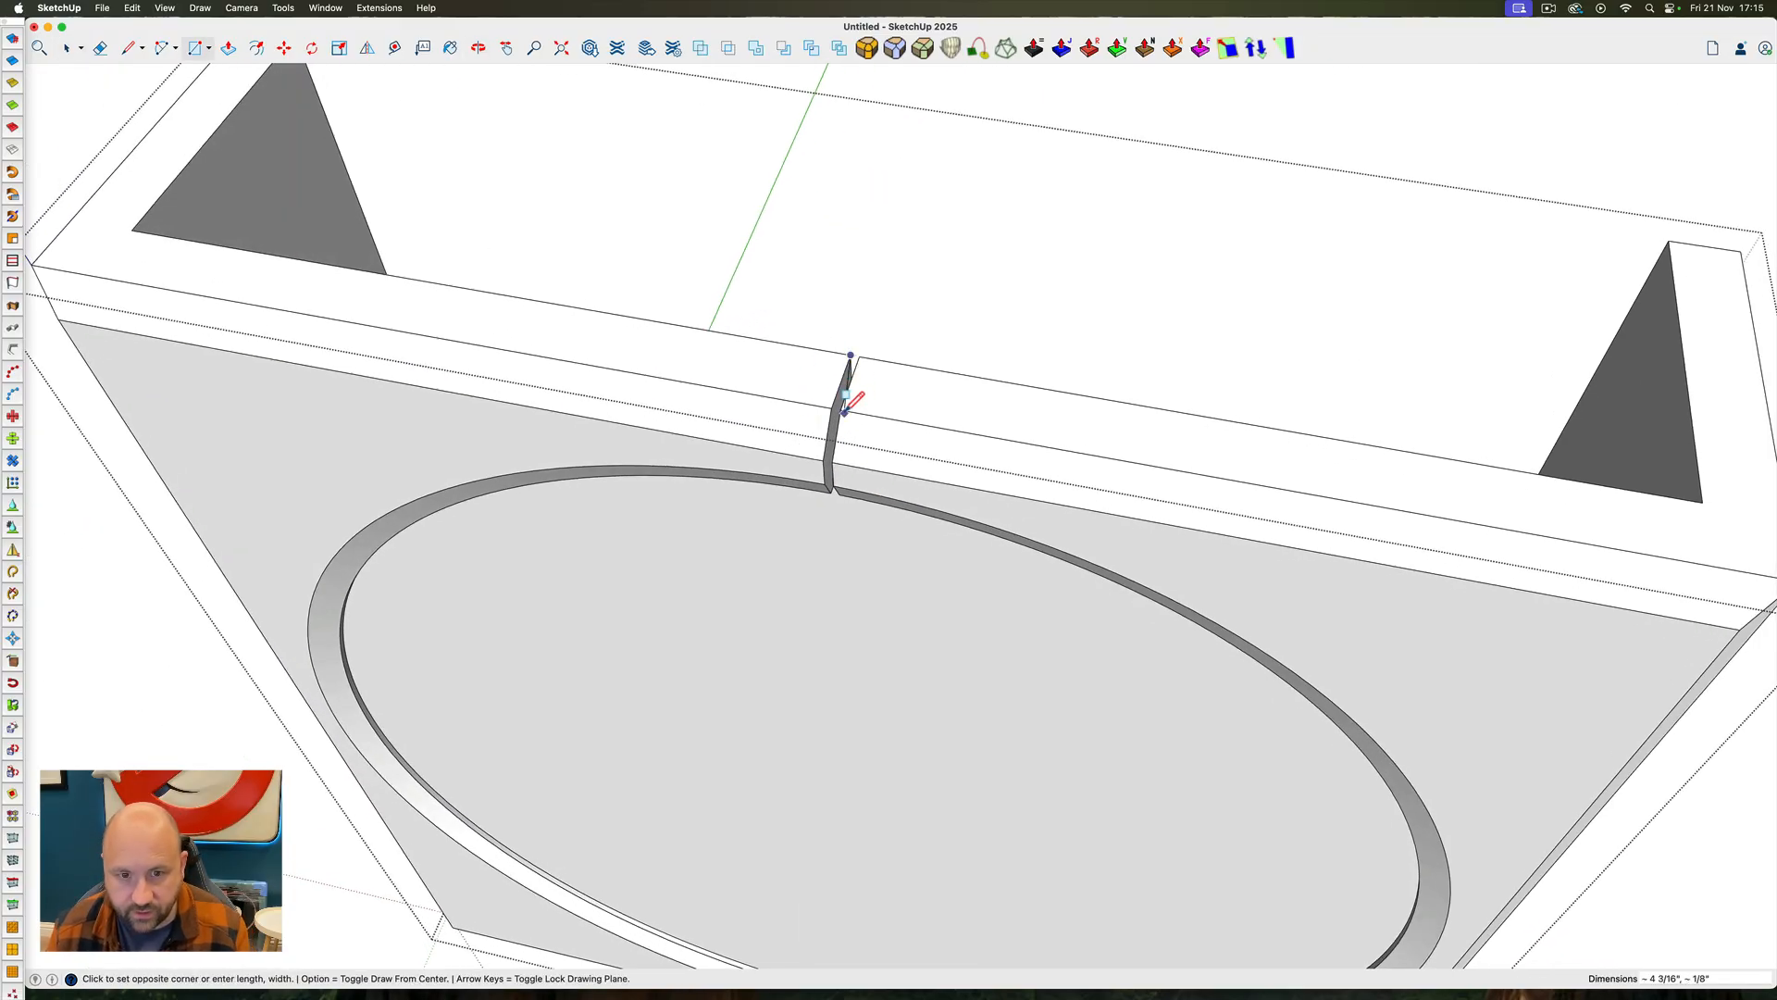
pyautogui.click(843, 407)
pyautogui.press('p')
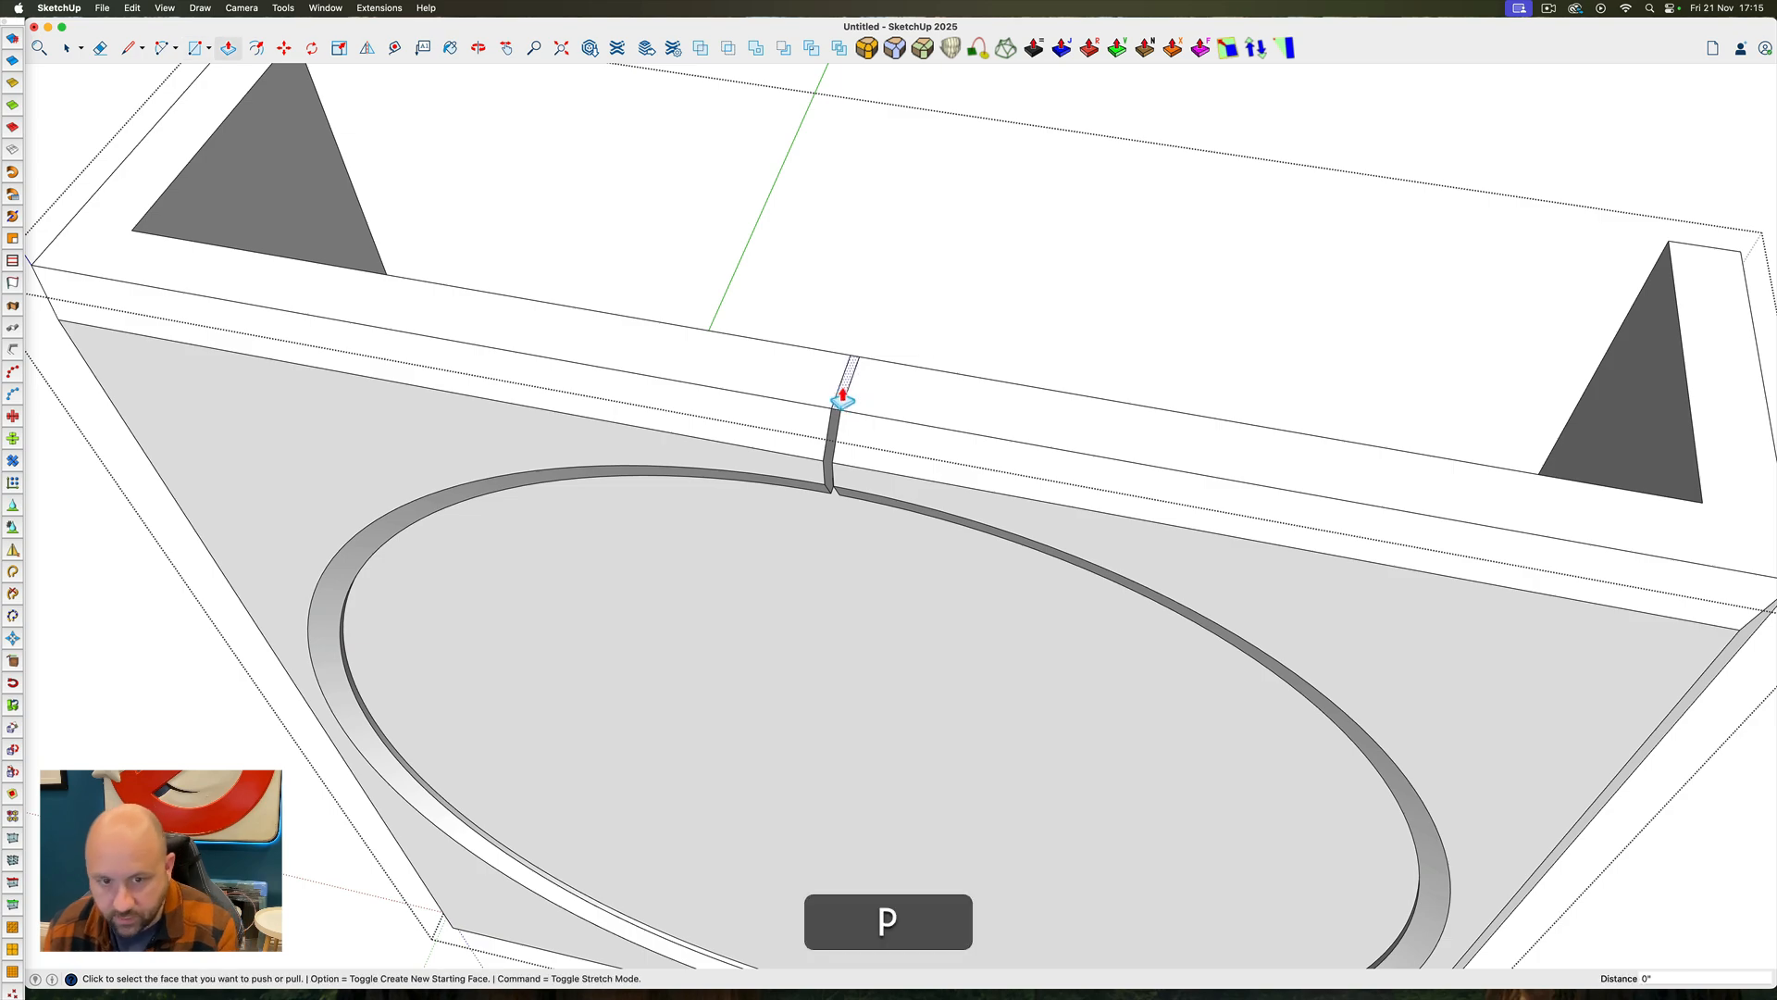
pyautogui.scroll(-4, 840, 411)
pyautogui.scroll(-3, 840, 412)
pyautogui.click(900, 770)
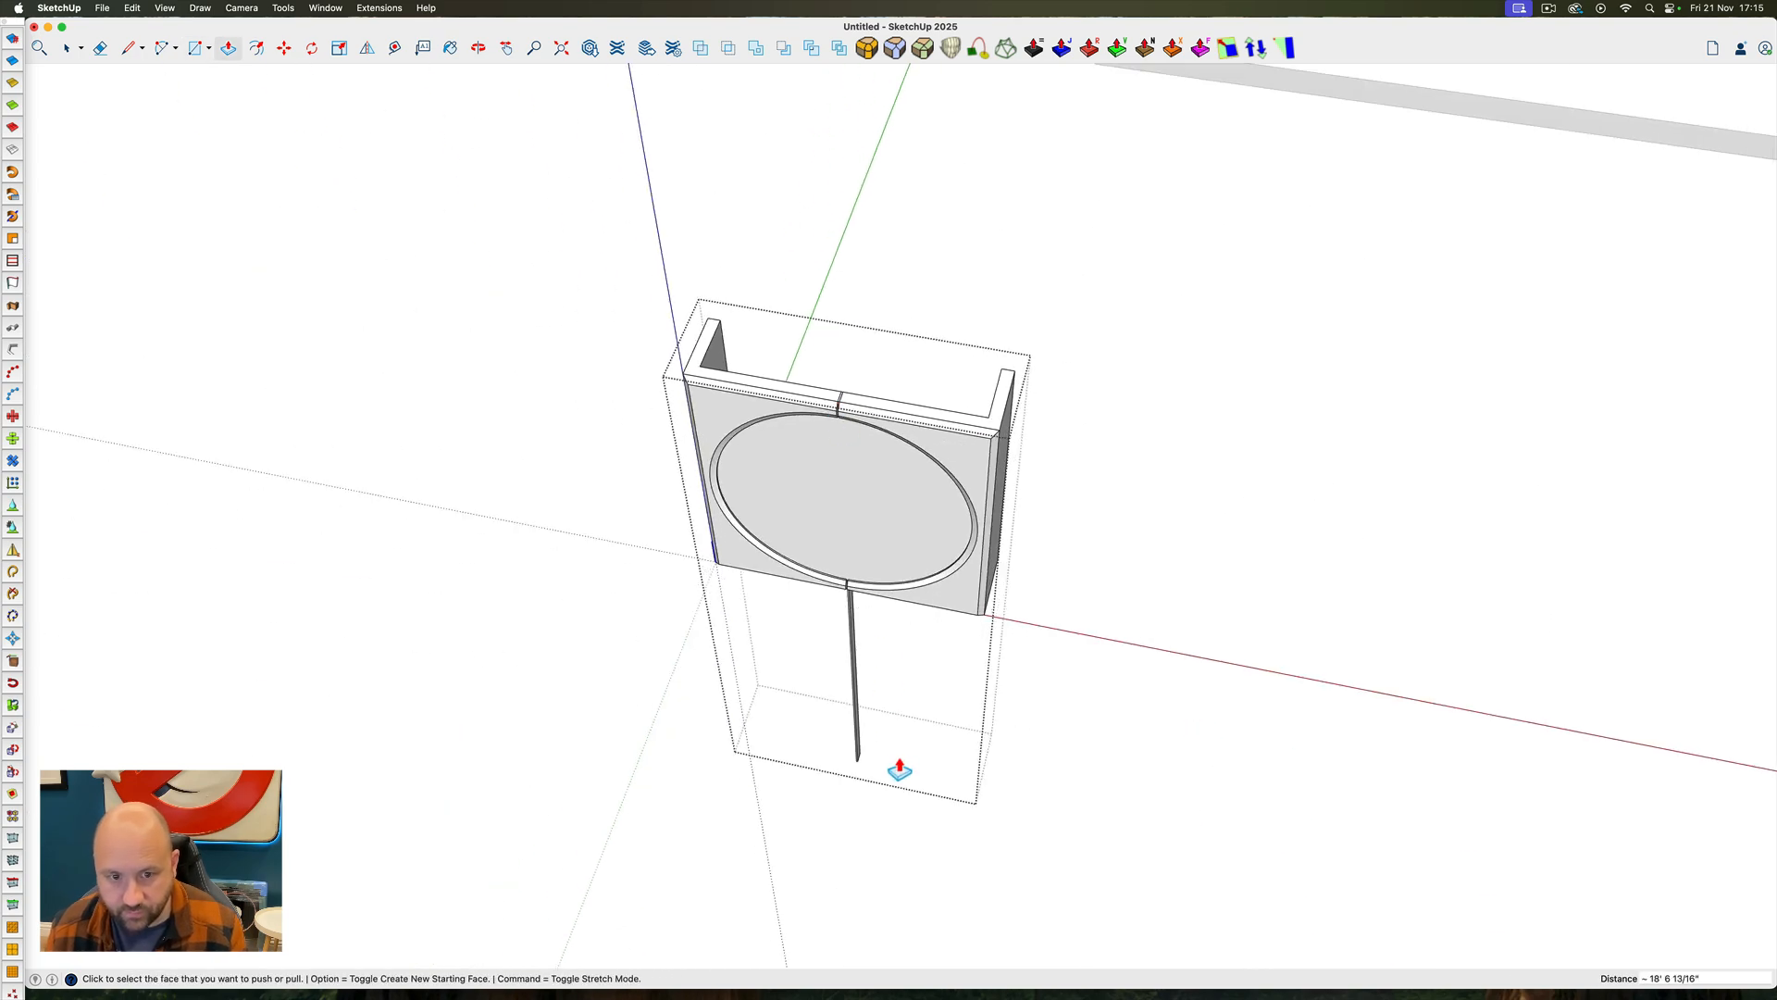
# Extend the thin slab forward past the disc, group it, and subtract it from the disc to split the disc into two halves
pyautogui.scroll(4, 850, 441)
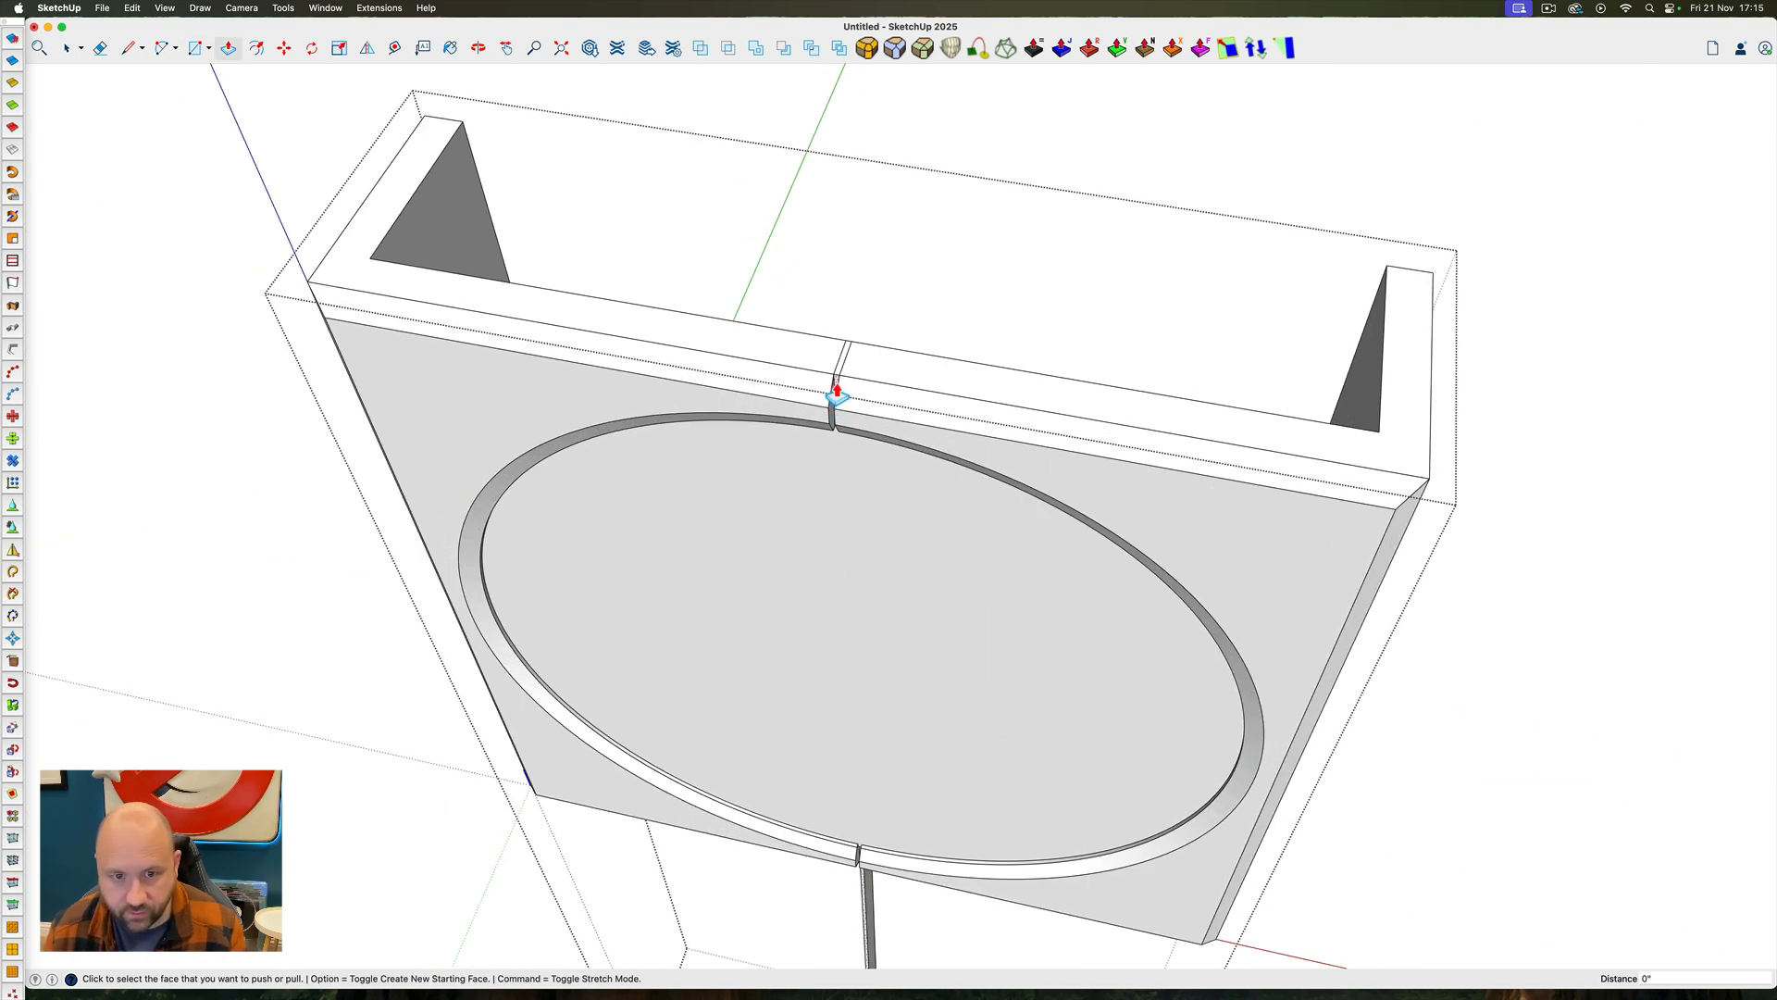
pyautogui.click(836, 395)
pyautogui.click(805, 509)
pyautogui.press('space')
pyautogui.tripleClick(809, 488)
pyautogui.rightClick(809, 486)
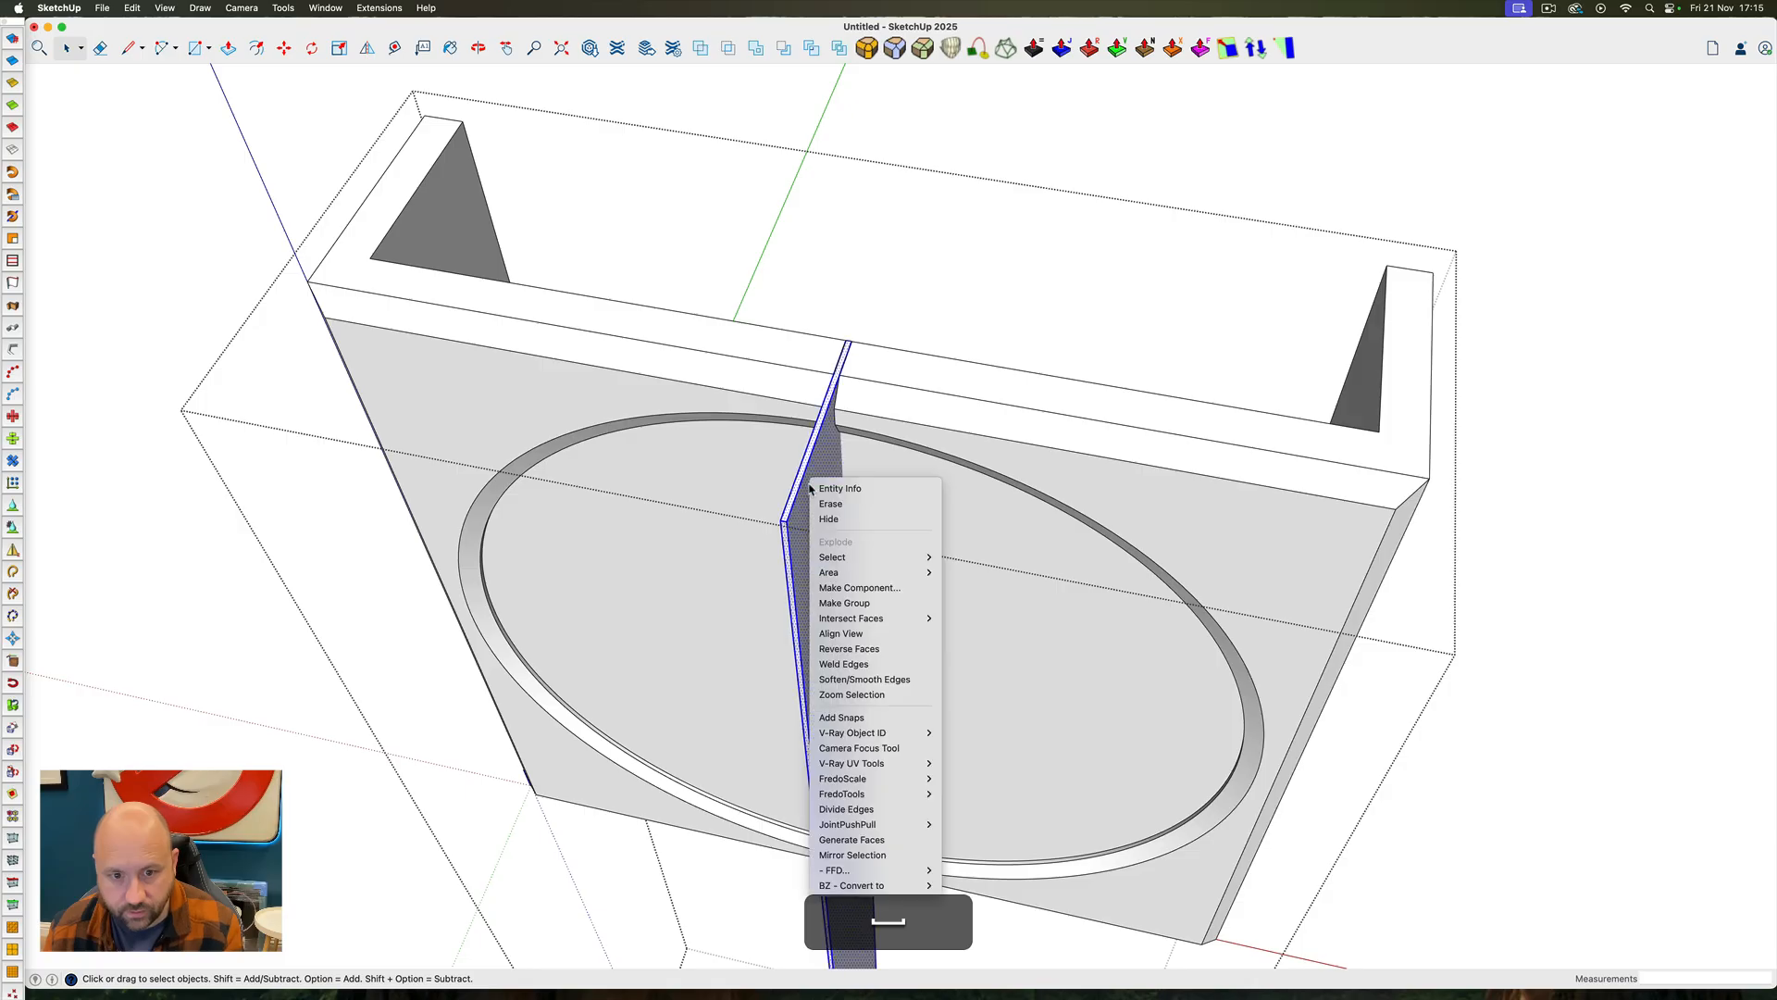
pyautogui.click(780, 53)
pyautogui.click(890, 553)
pyautogui.press('space')
# Paint both disc halves with the translucent glass material sampled from the room's upper balcony glazing
pyautogui.keyDown('ctrl'); pyautogui.keyDown('super'); pyautogui.moveTo(868, 511); pyautogui.dragTo(935, 448); pyautogui.keyUp('super'); pyautogui.keyUp('ctrl')
pyautogui.click(944, 466)
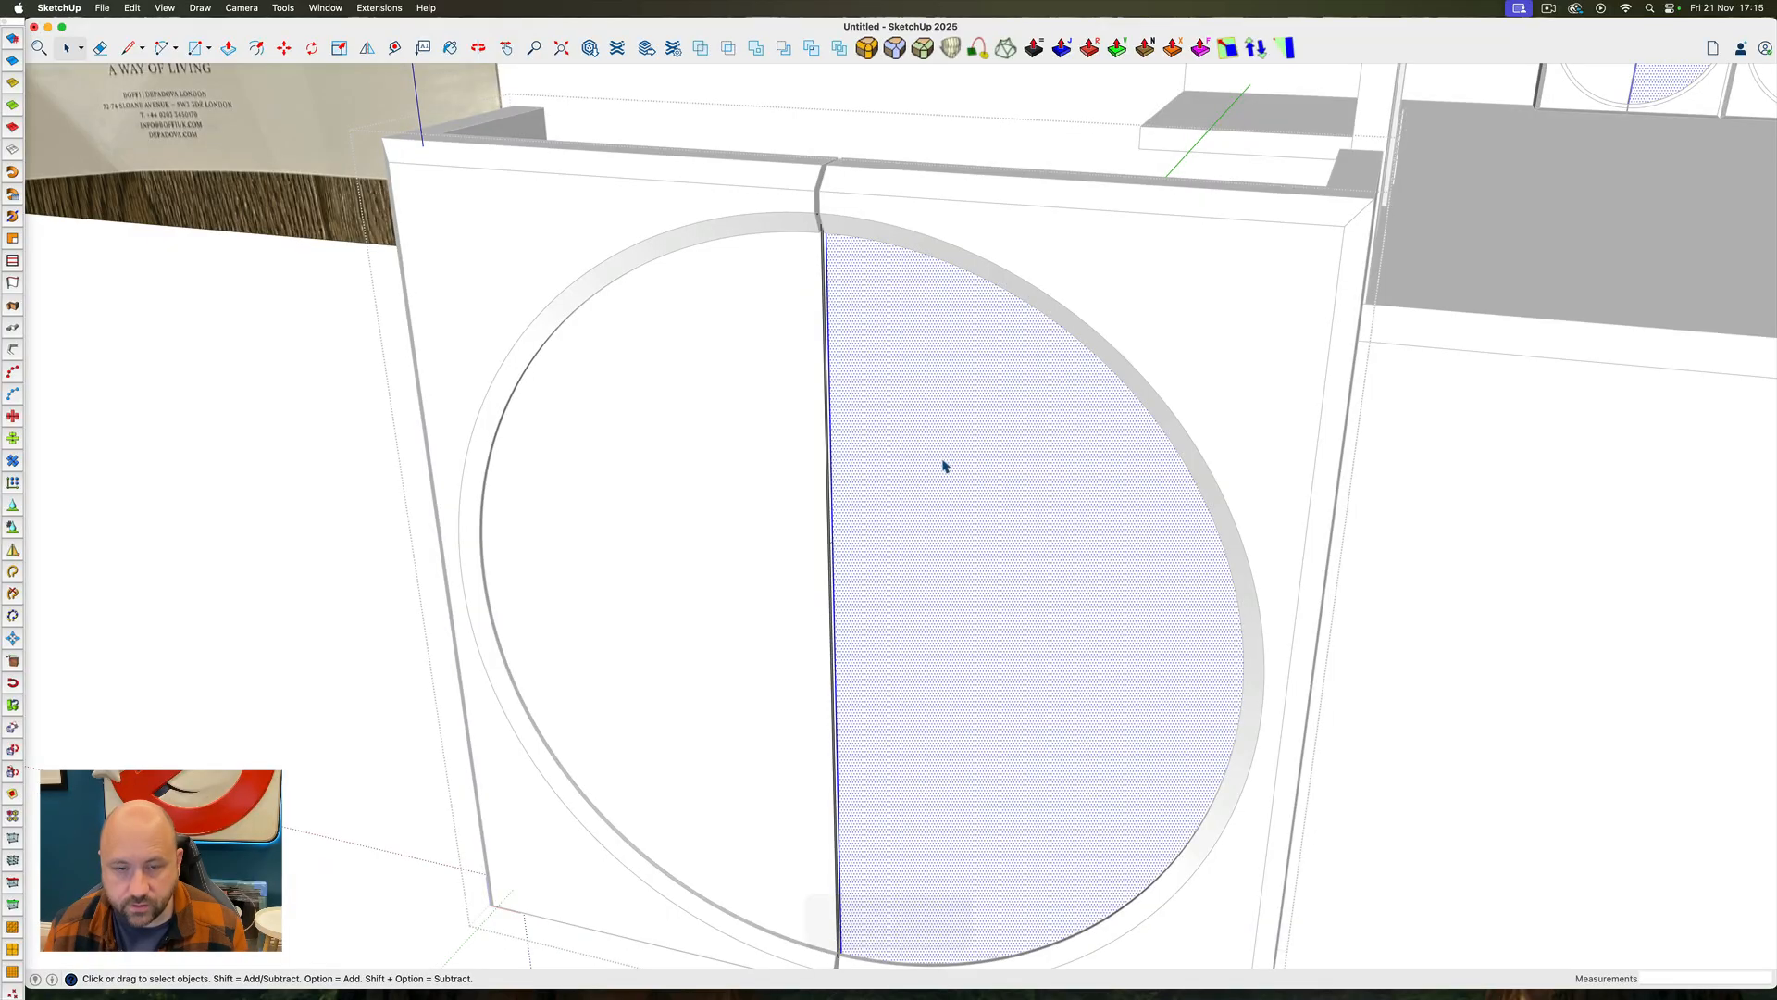
pyautogui.scroll(-5, 944, 466)
pyautogui.keyDown('shift'); pyautogui.click(836, 454); pyautogui.keyUp('shift')
pyautogui.scroll(-5, 816, 604)
pyautogui.hotkey('shift', 'b')
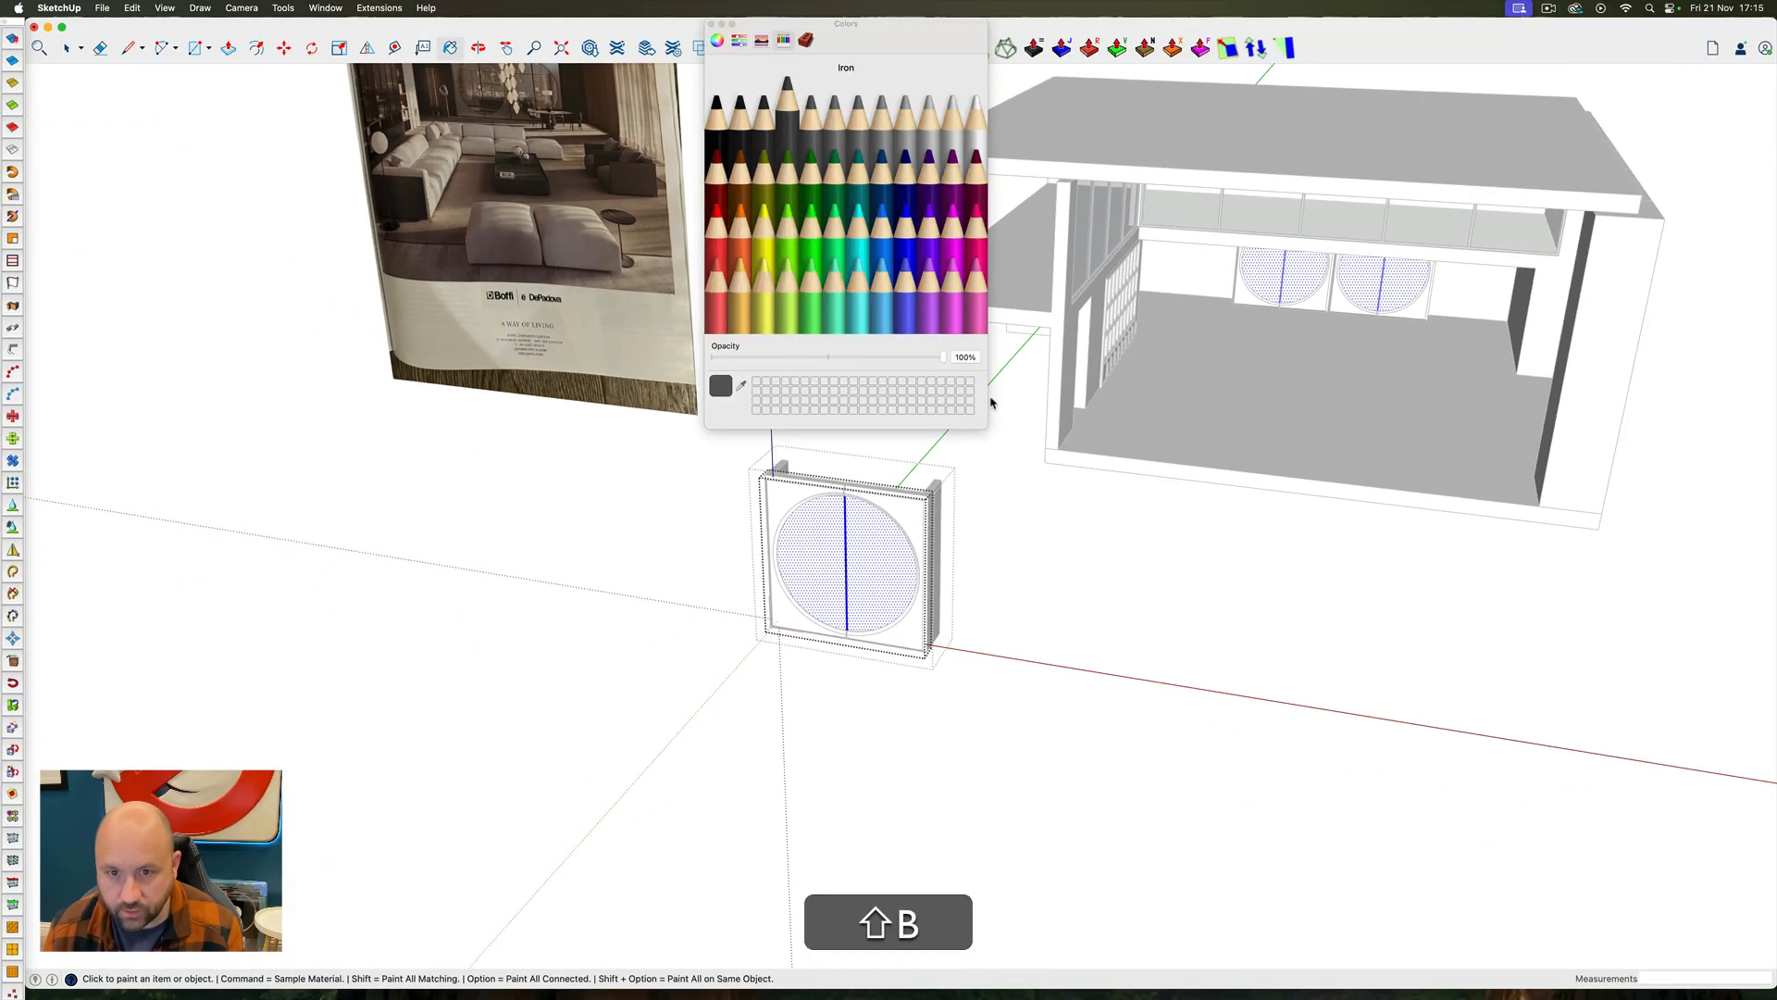
pyautogui.keyDown('super'); pyautogui.click(1180, 204); pyautogui.keyUp('super')
pyautogui.click(866, 542)
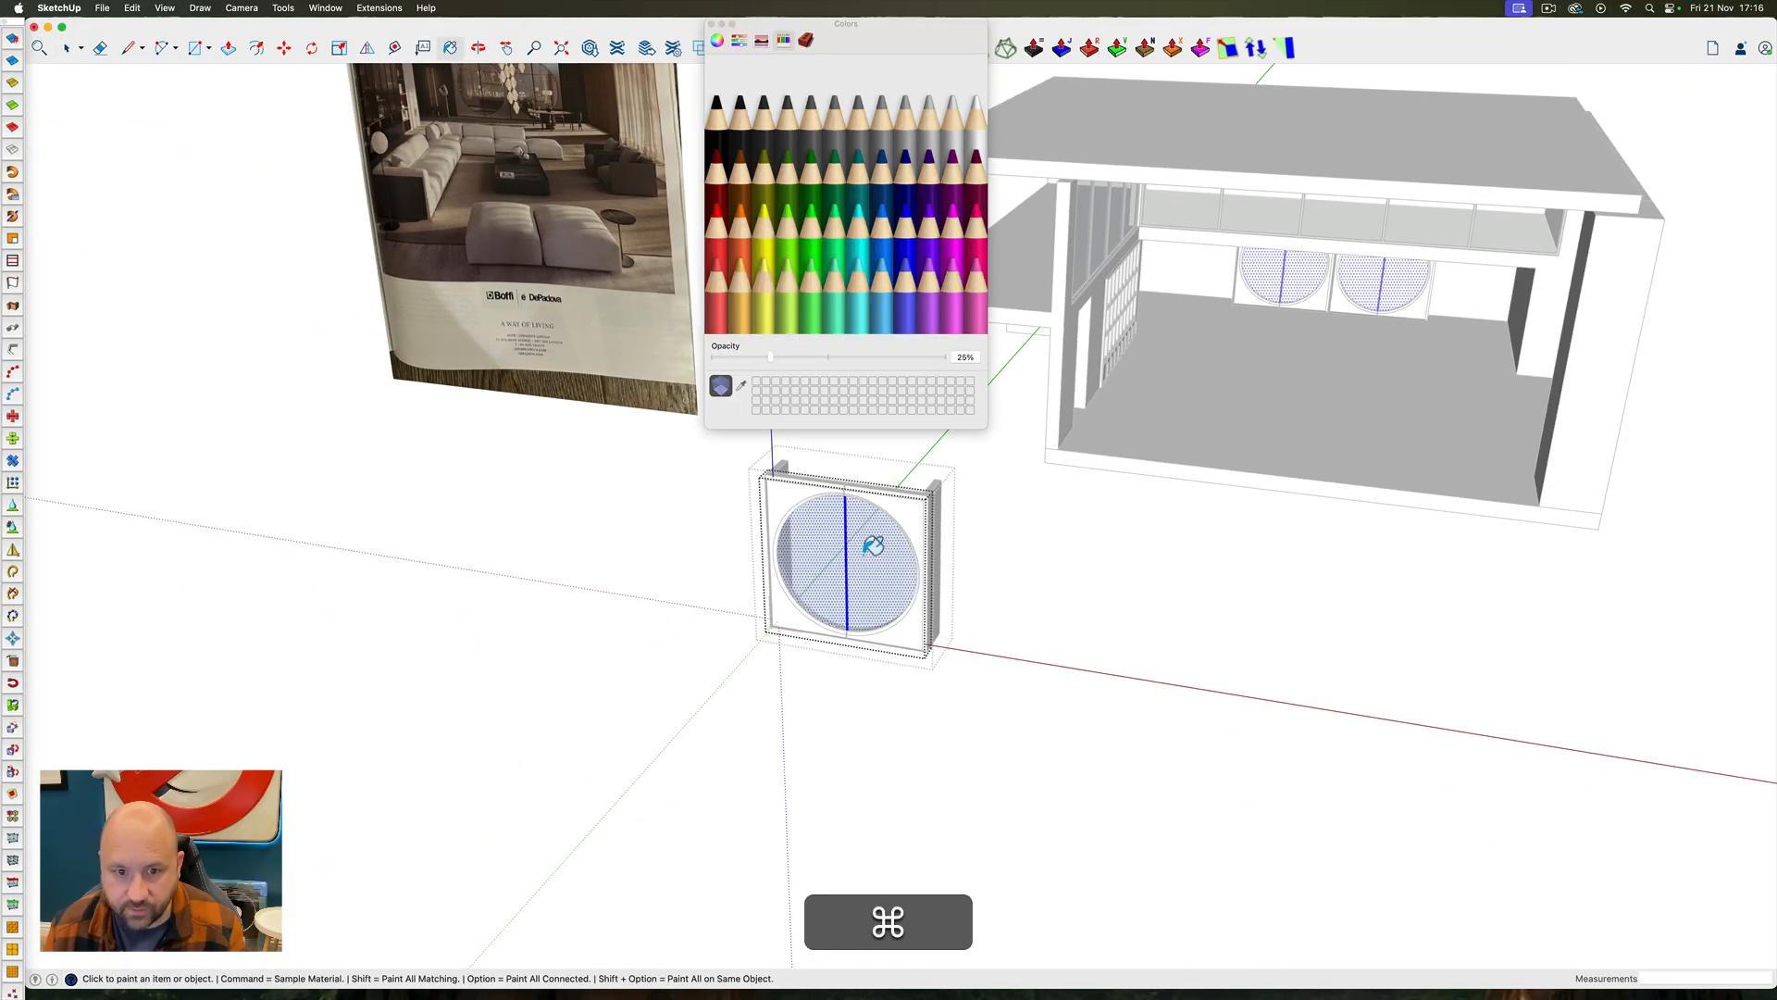
pyautogui.press('space')
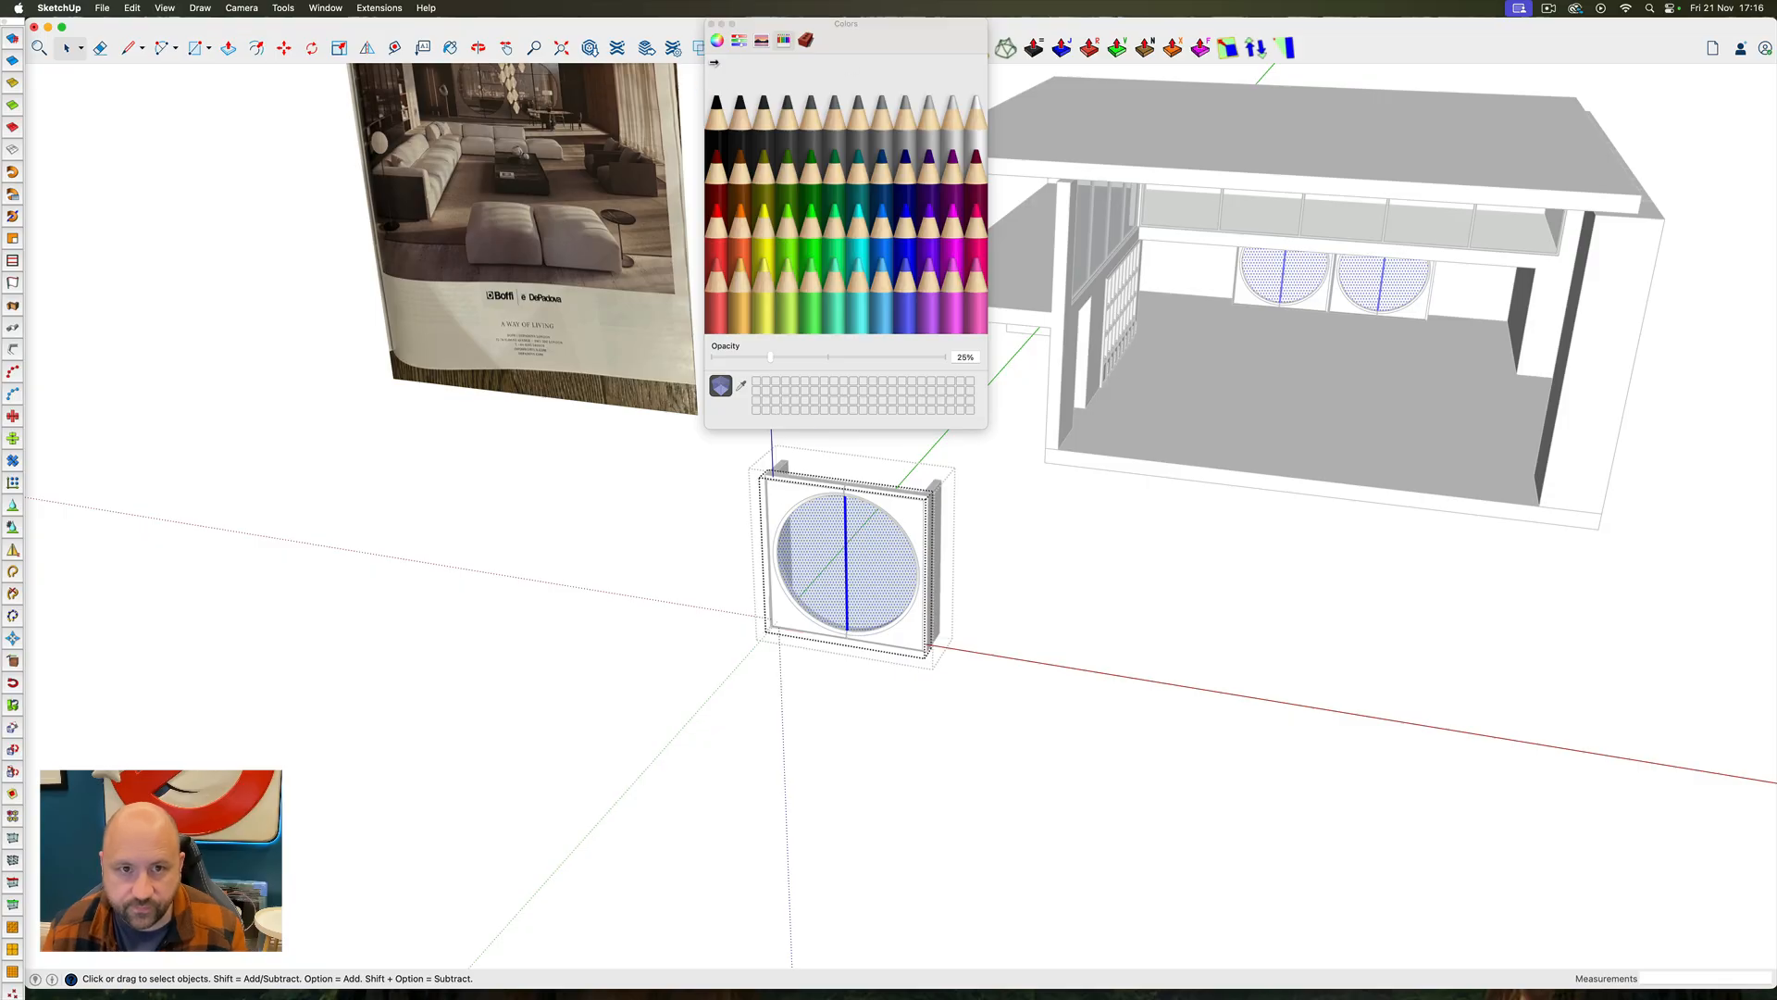
pyautogui.click(711, 24)
# Examine the glazed panel against the circular screens and surrounding back wall in the magazine reference image
pyautogui.moveTo(1119, 579); pyautogui.dragTo(873, 595, button='middle')
pyautogui.scroll(5, 791, 500)
pyautogui.moveTo(791, 500); pyautogui.dragTo(969, 534, button='middle')
pyautogui.scroll(-5, 841, 464)
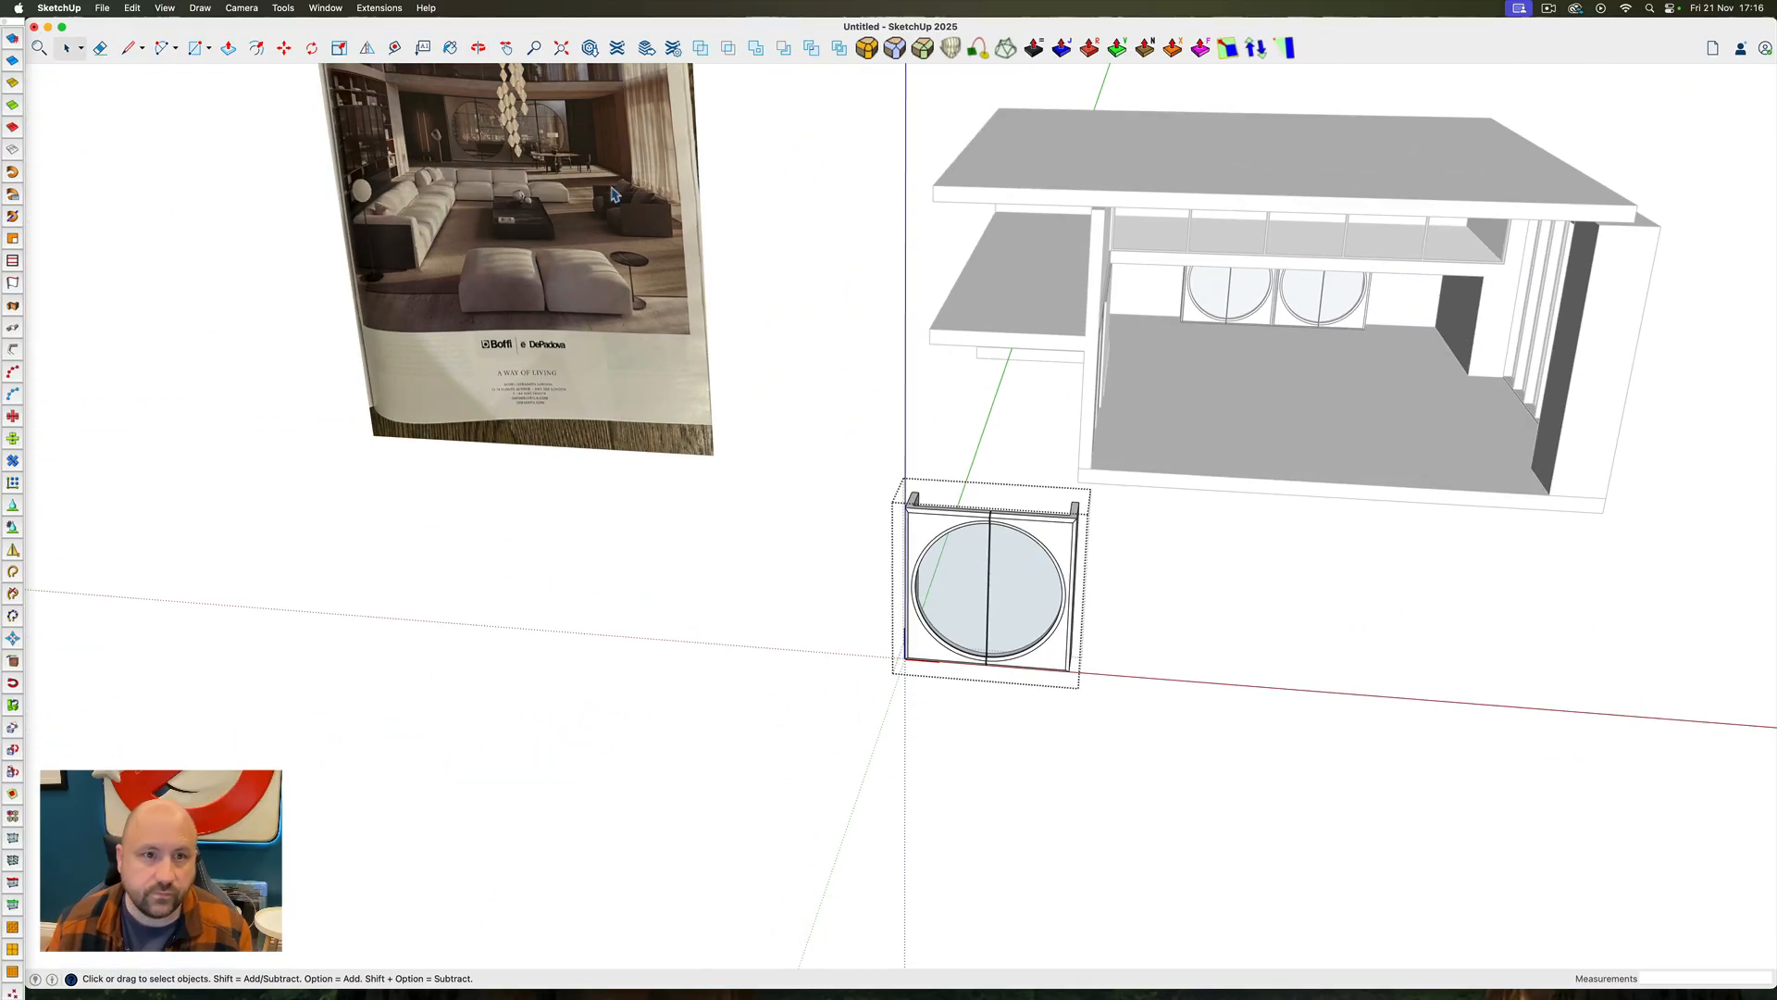
pyautogui.scroll(6, 593, 209)
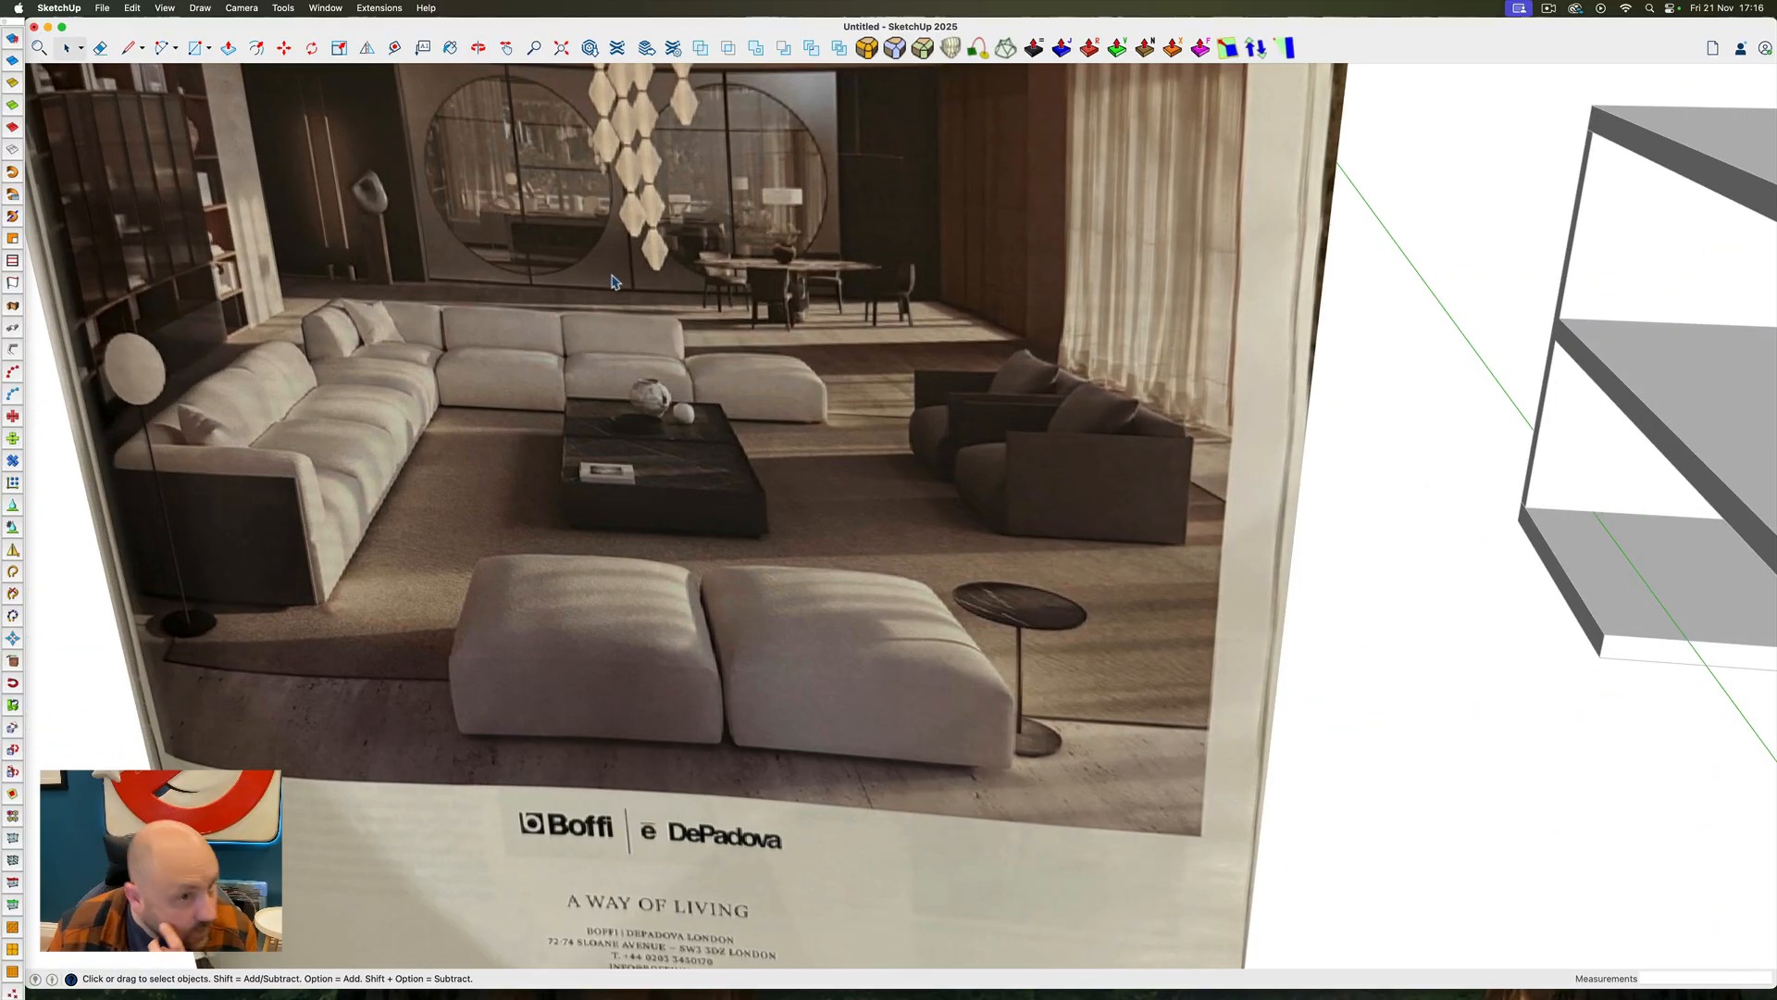
pyautogui.scroll(-3, 870, 651)
pyautogui.scroll(6, 592, 380)
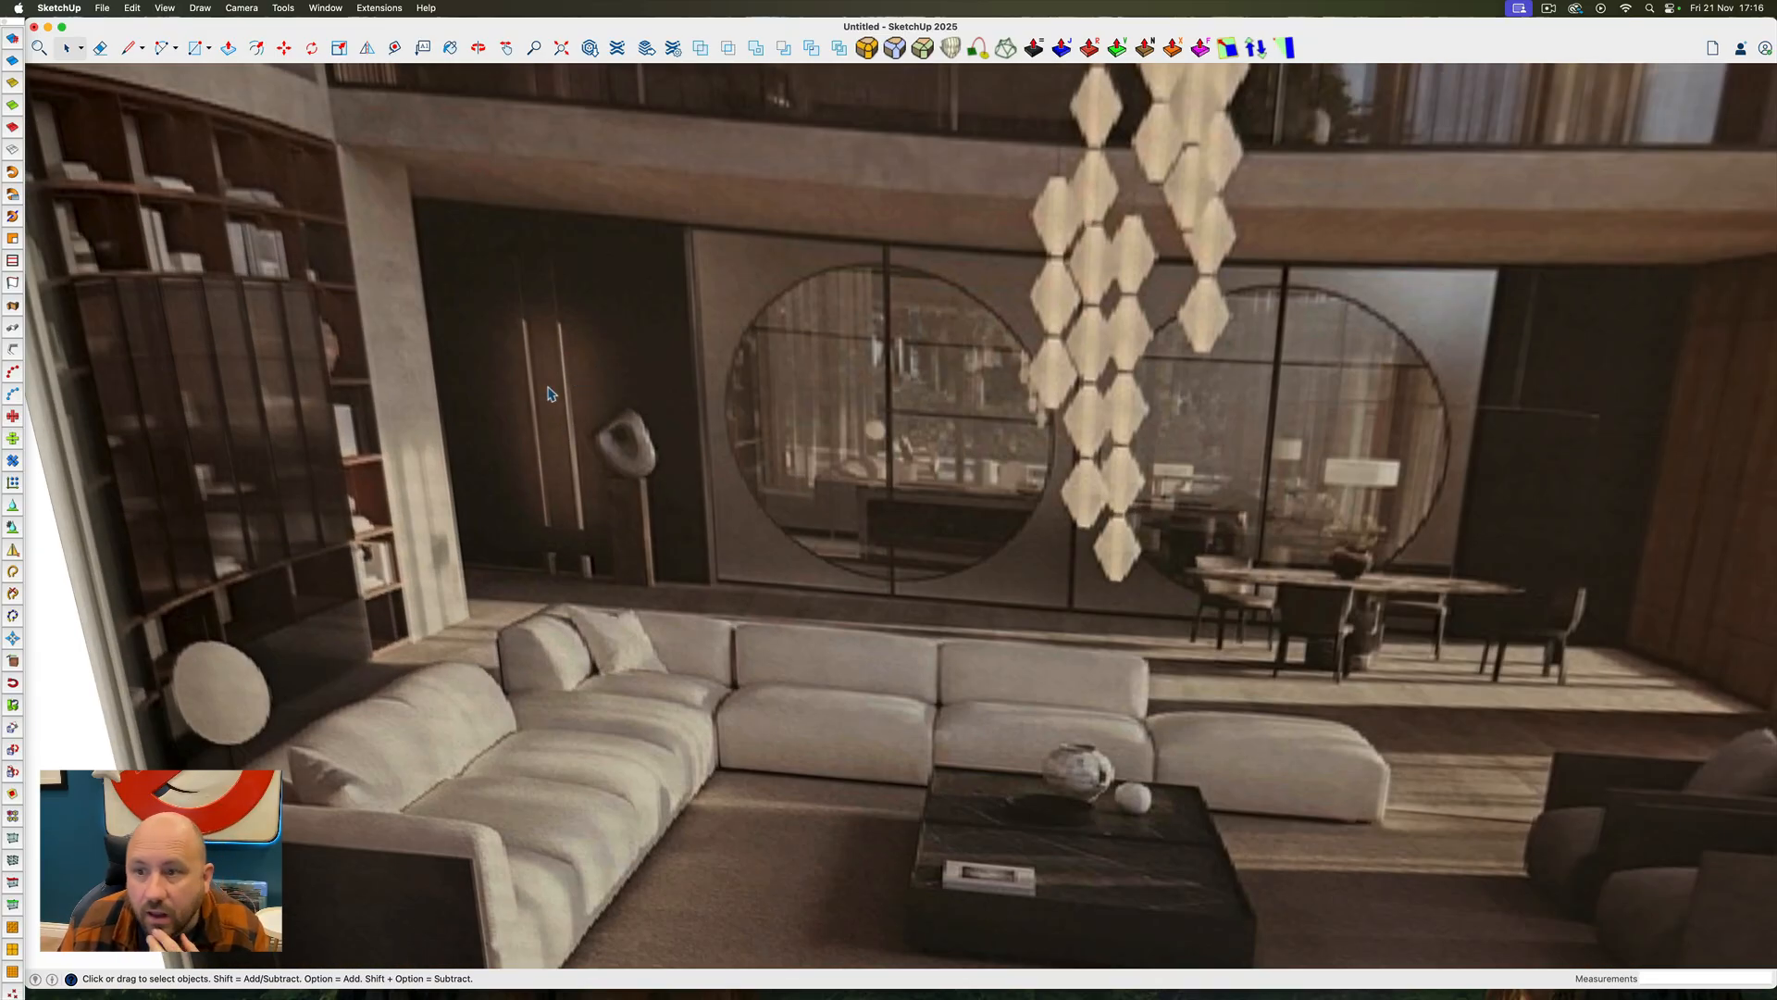
pyautogui.scroll(-2, 548, 394)
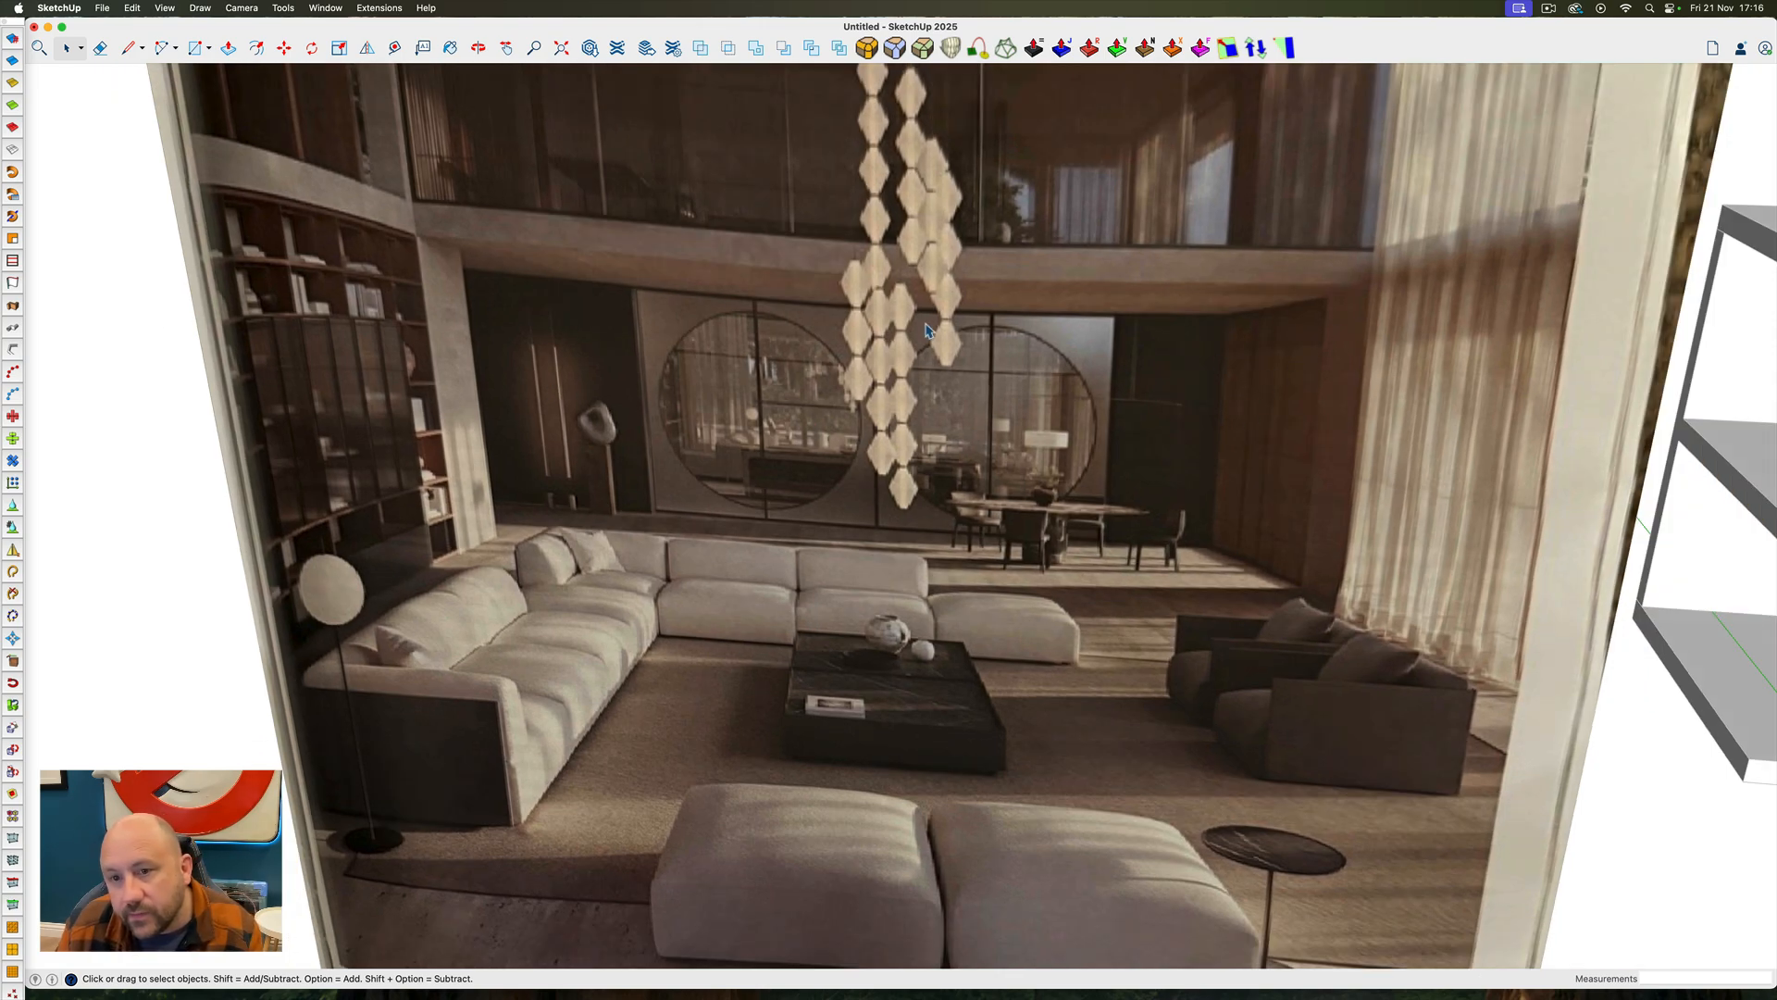
pyautogui.scroll(-5, 928, 330)
# Delete the loose working copy of the circular panel standing in front of the room
pyautogui.moveTo(1371, 578)
pyautogui.mouseDown(button='middle')
pyautogui.moveTo(1342, 587)
pyautogui.moveTo(1472, 480)
pyautogui.moveTo(1370, 546)
pyautogui.mouseUp(button='middle')
pyautogui.click(1336, 606)
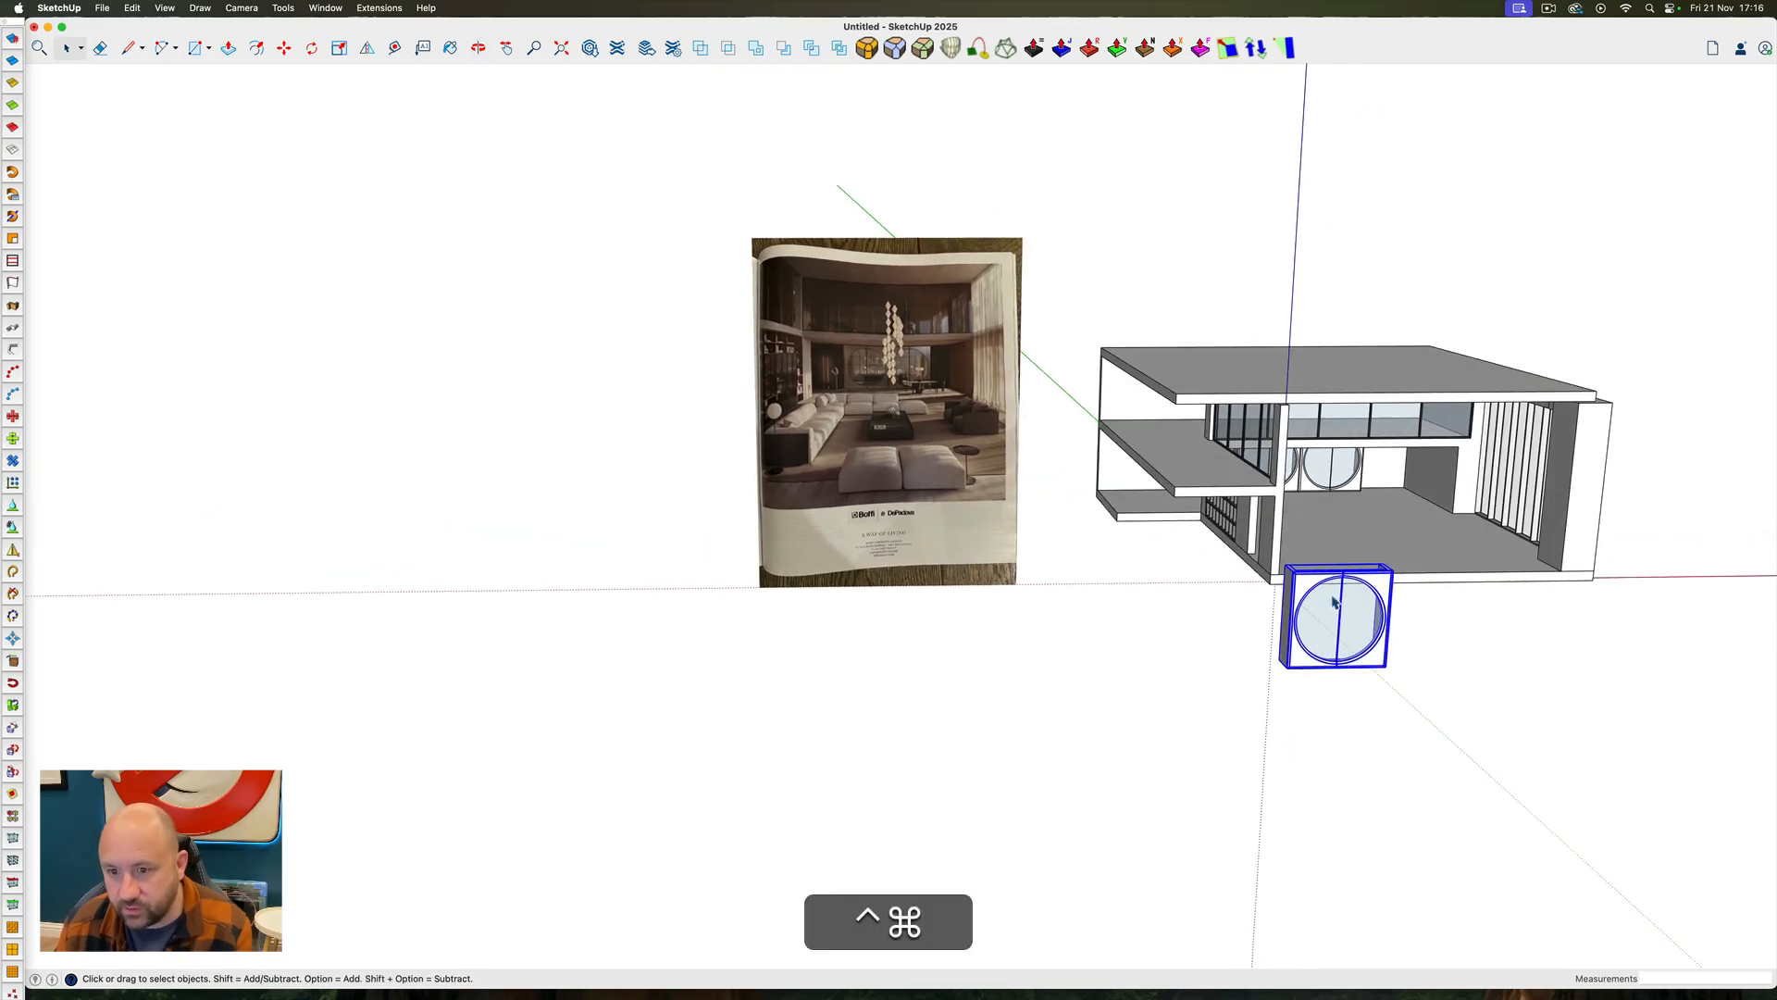
pyautogui.press('BackSpace')
# Open the room group for editing and offset the outline of the lower side wall beside the circular screens inward by 1"
pyautogui.scroll(8, 1449, 476)
pyautogui.moveTo(1450, 476); pyautogui.dragTo(1488, 404, button='middle')
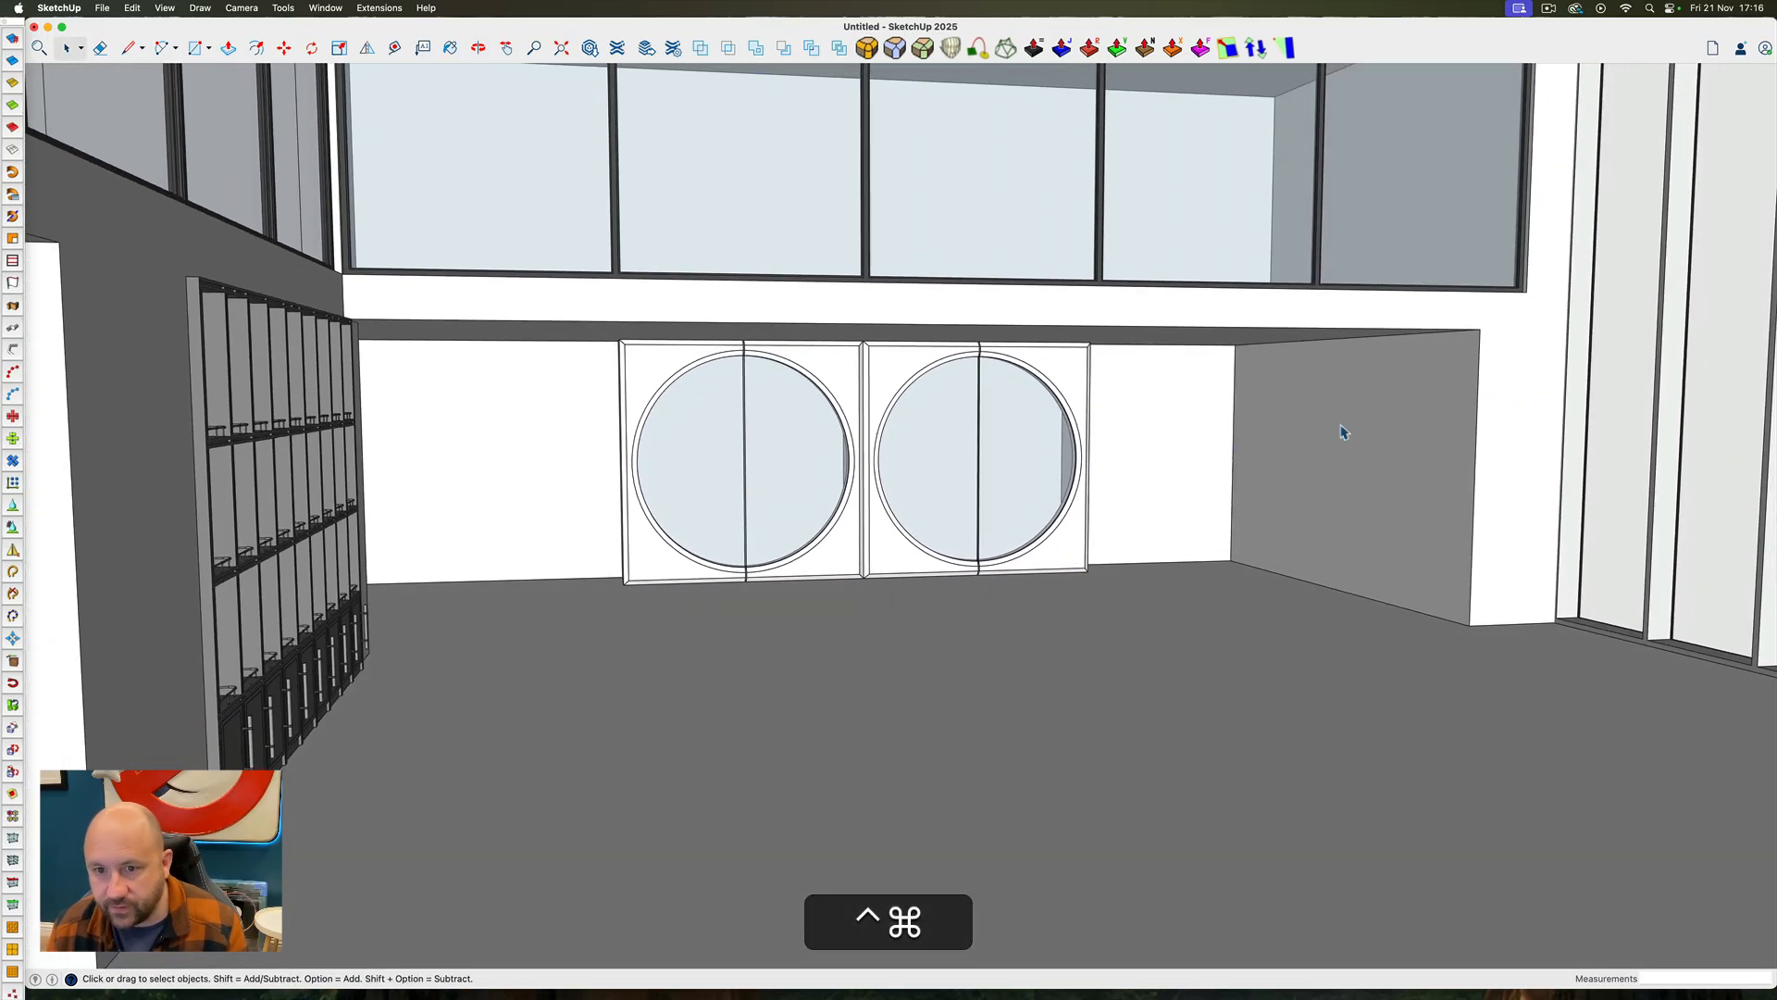
pyautogui.click(1342, 426)
pyautogui.moveTo(1300, 445); pyautogui.dragTo(1320, 410, button='middle')
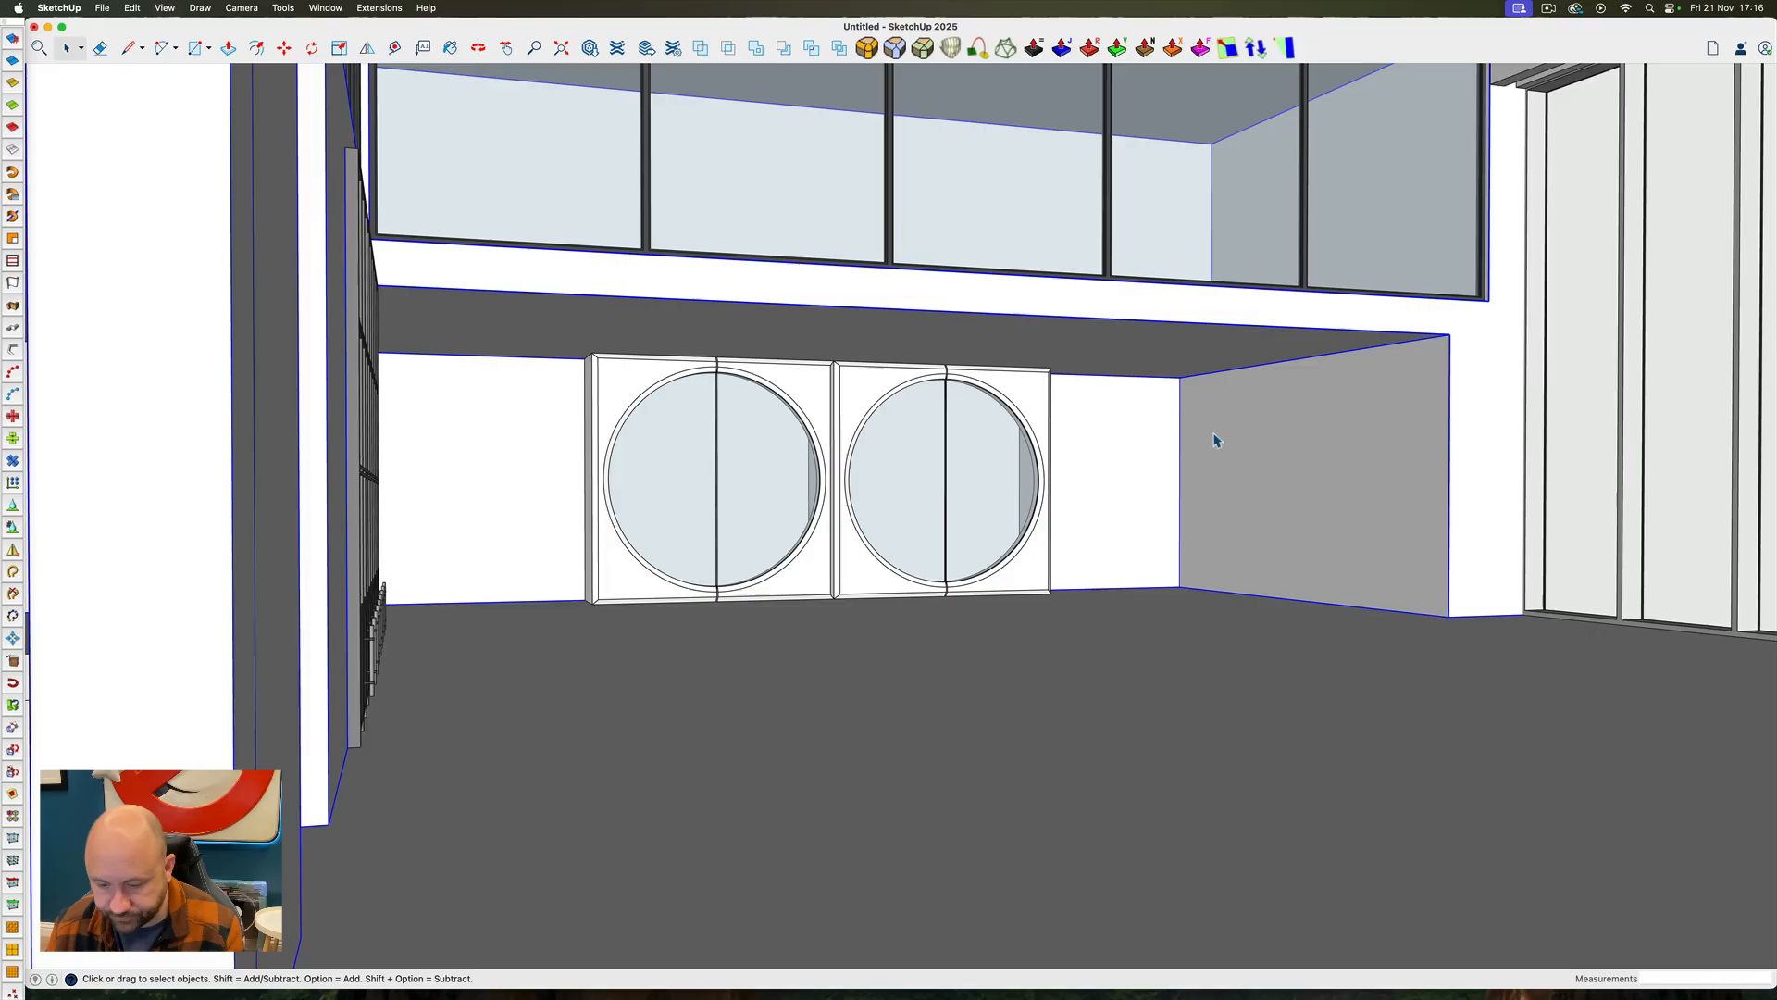
pyautogui.press('r')
pyautogui.press('space')
pyautogui.tripleClick(1243, 442)
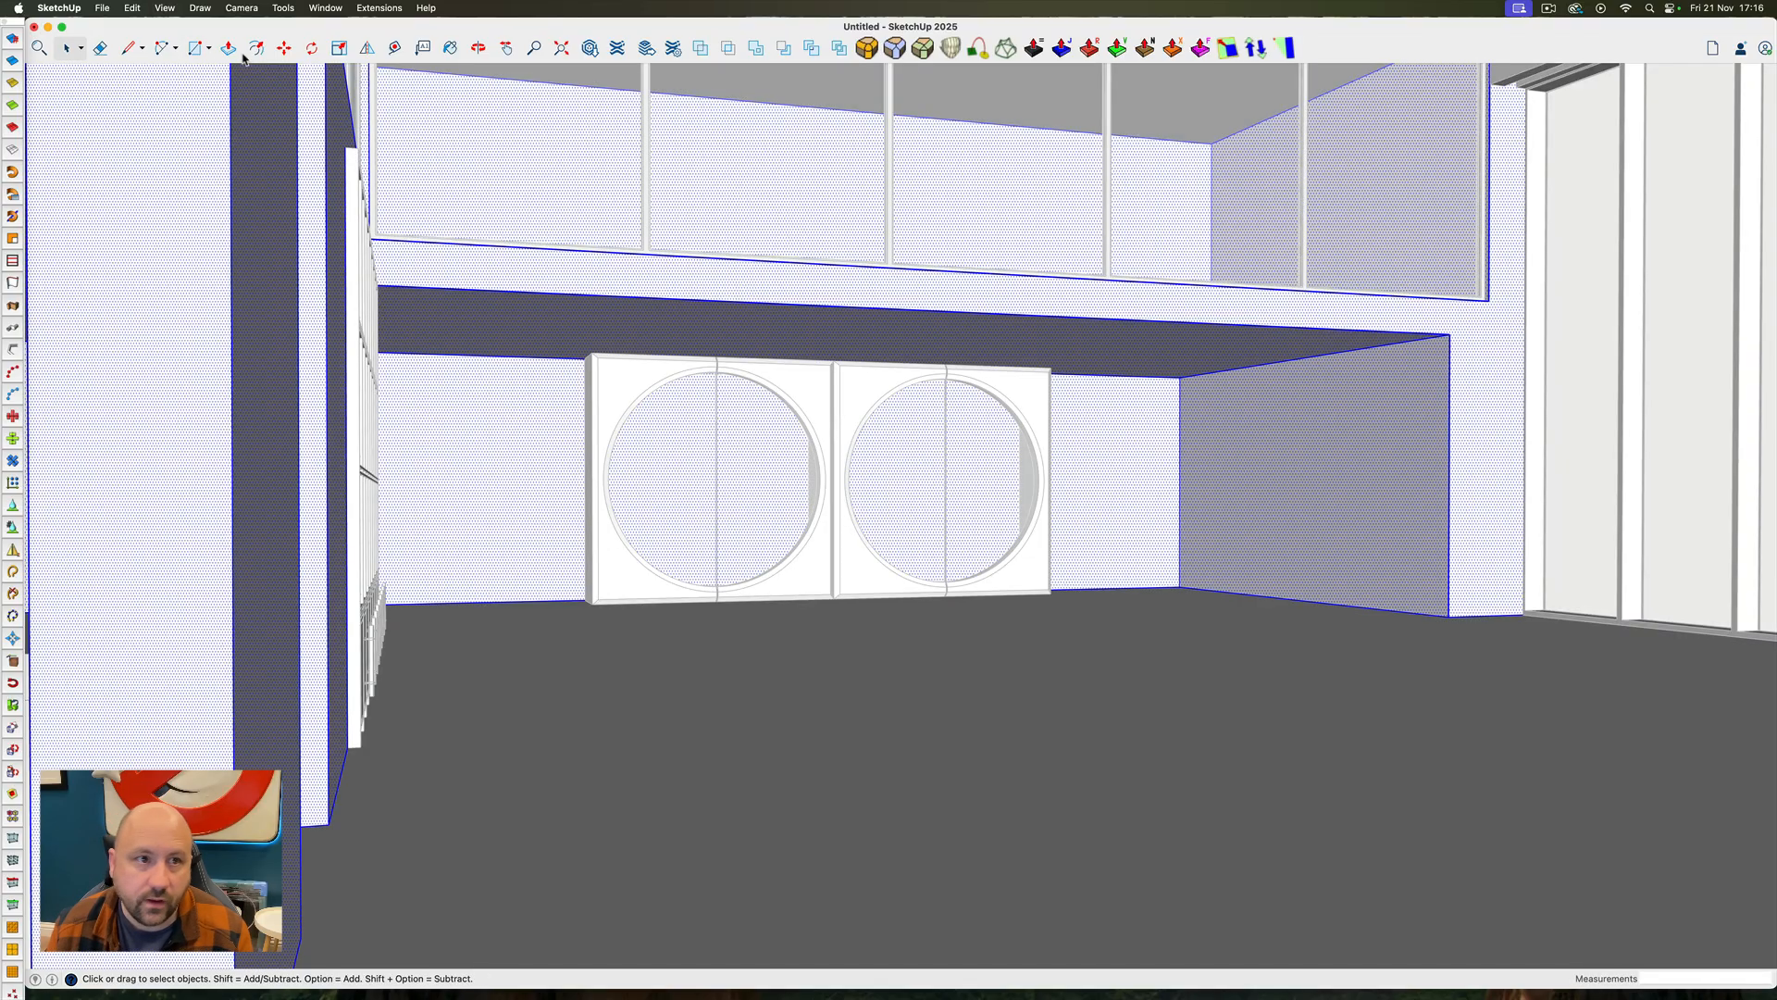
pyautogui.click(255, 47)
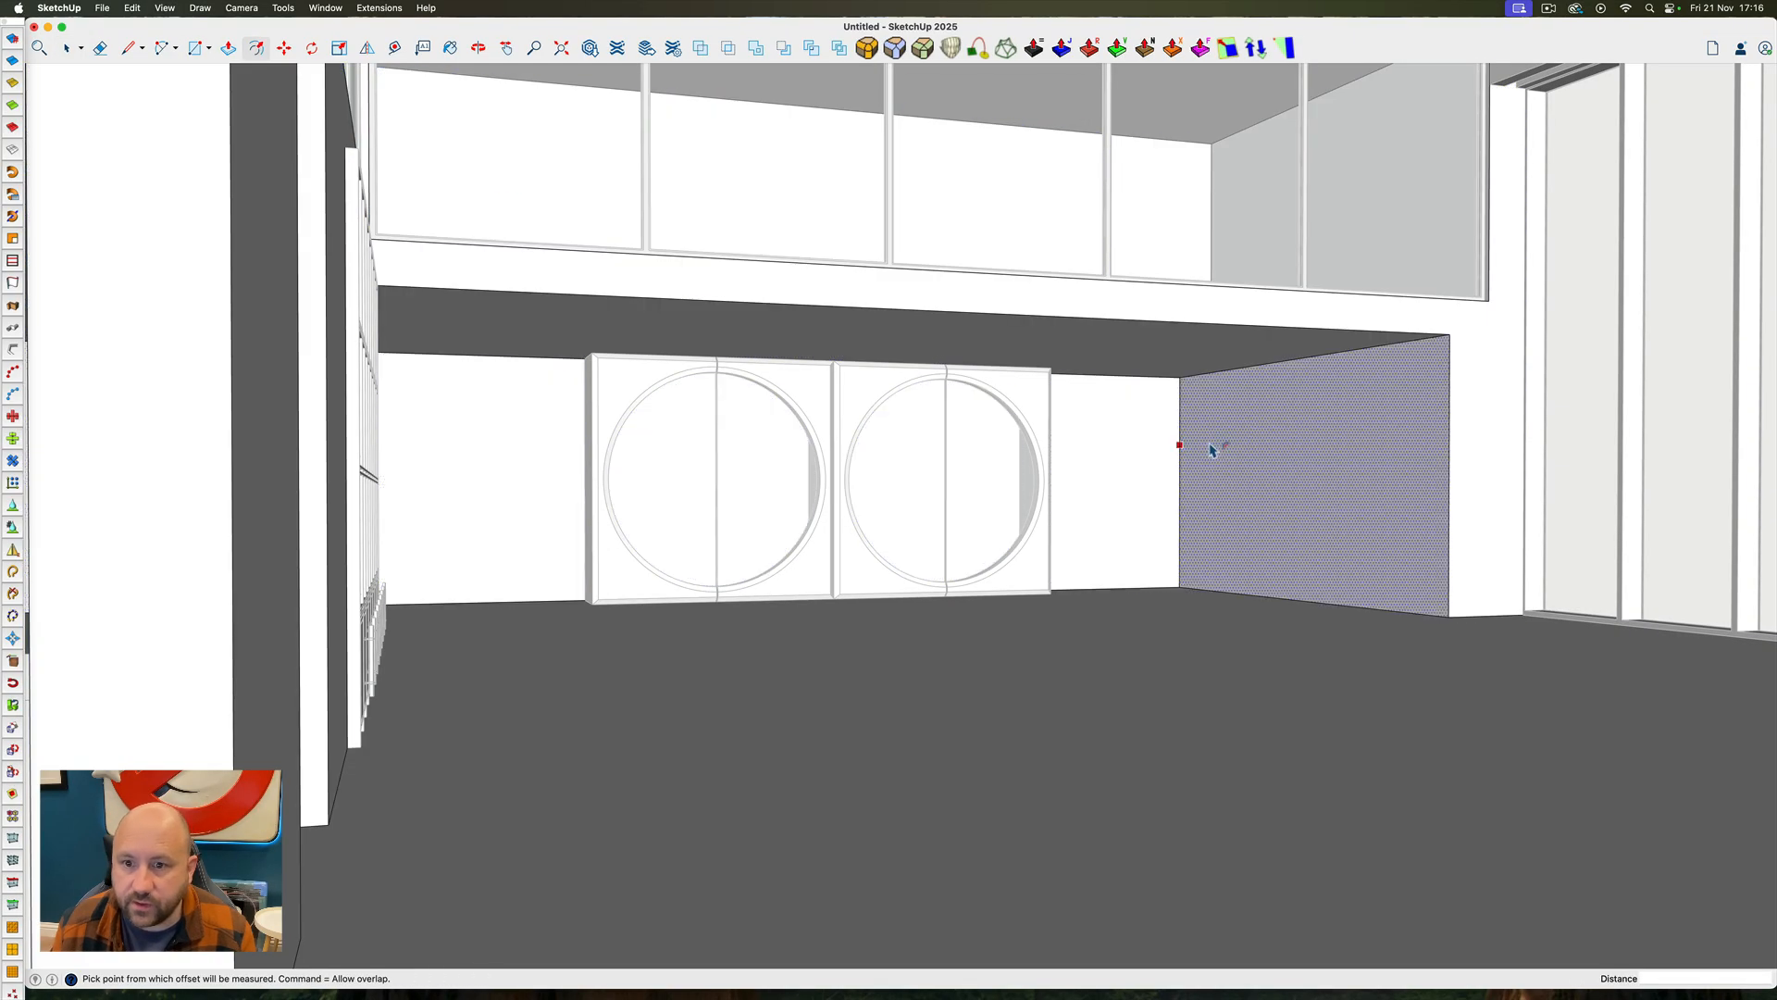
pyautogui.click(1213, 451)
pyautogui.write('1"')
pyautogui.press('Return')
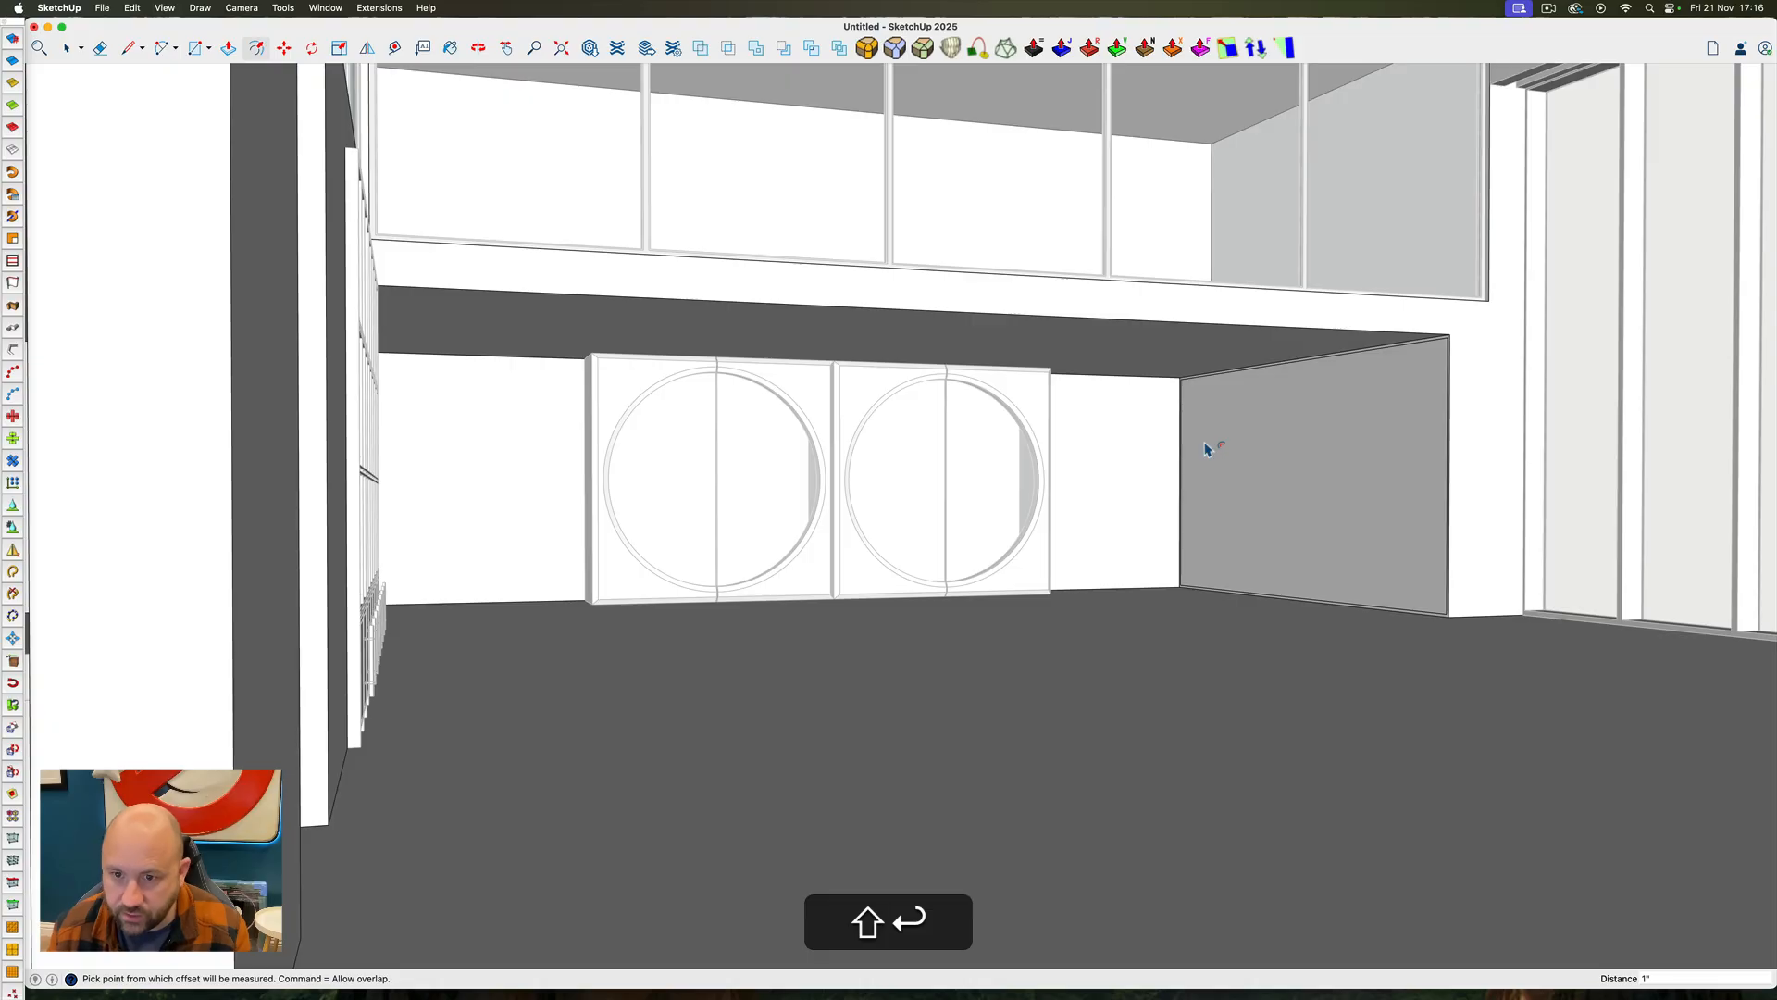
# Push the side wall's inner face back 2" to form a recess inside the narrow border
pyautogui.scroll(5, 1240, 426)
pyautogui.press('p')
pyautogui.click(1185, 410)
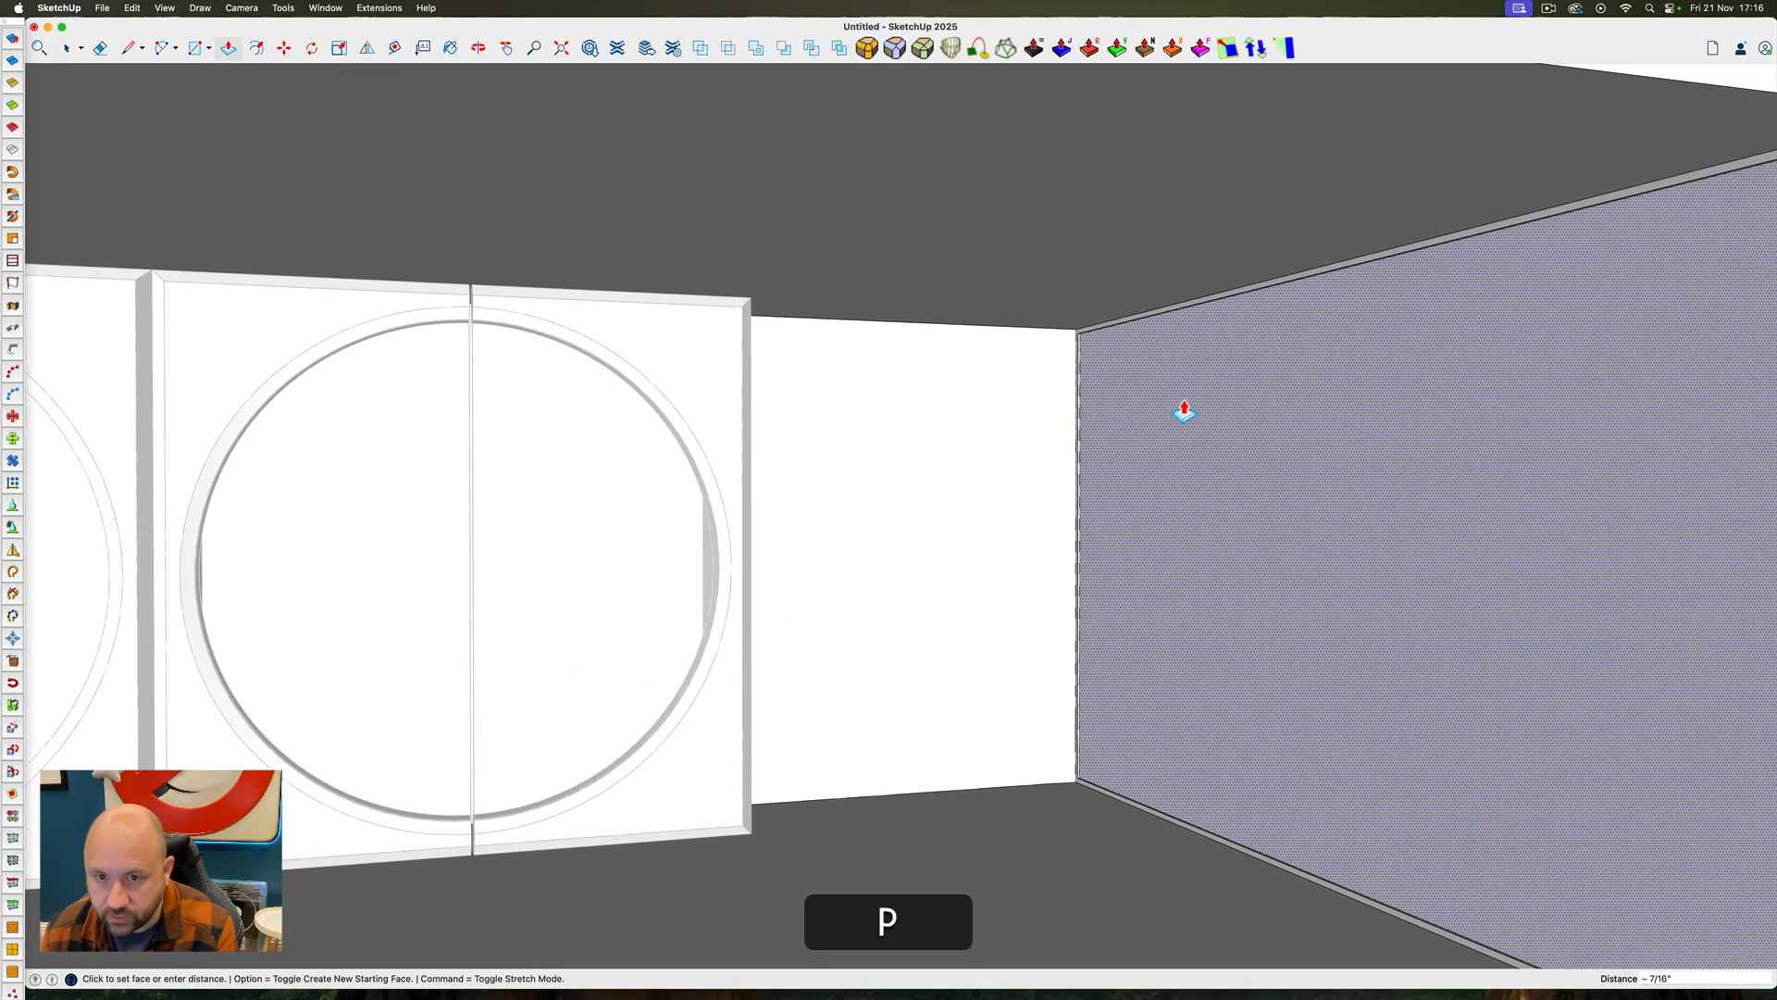
pyautogui.write('2')
pyautogui.hotkey('shift', 'Return')
pyautogui.press('space')
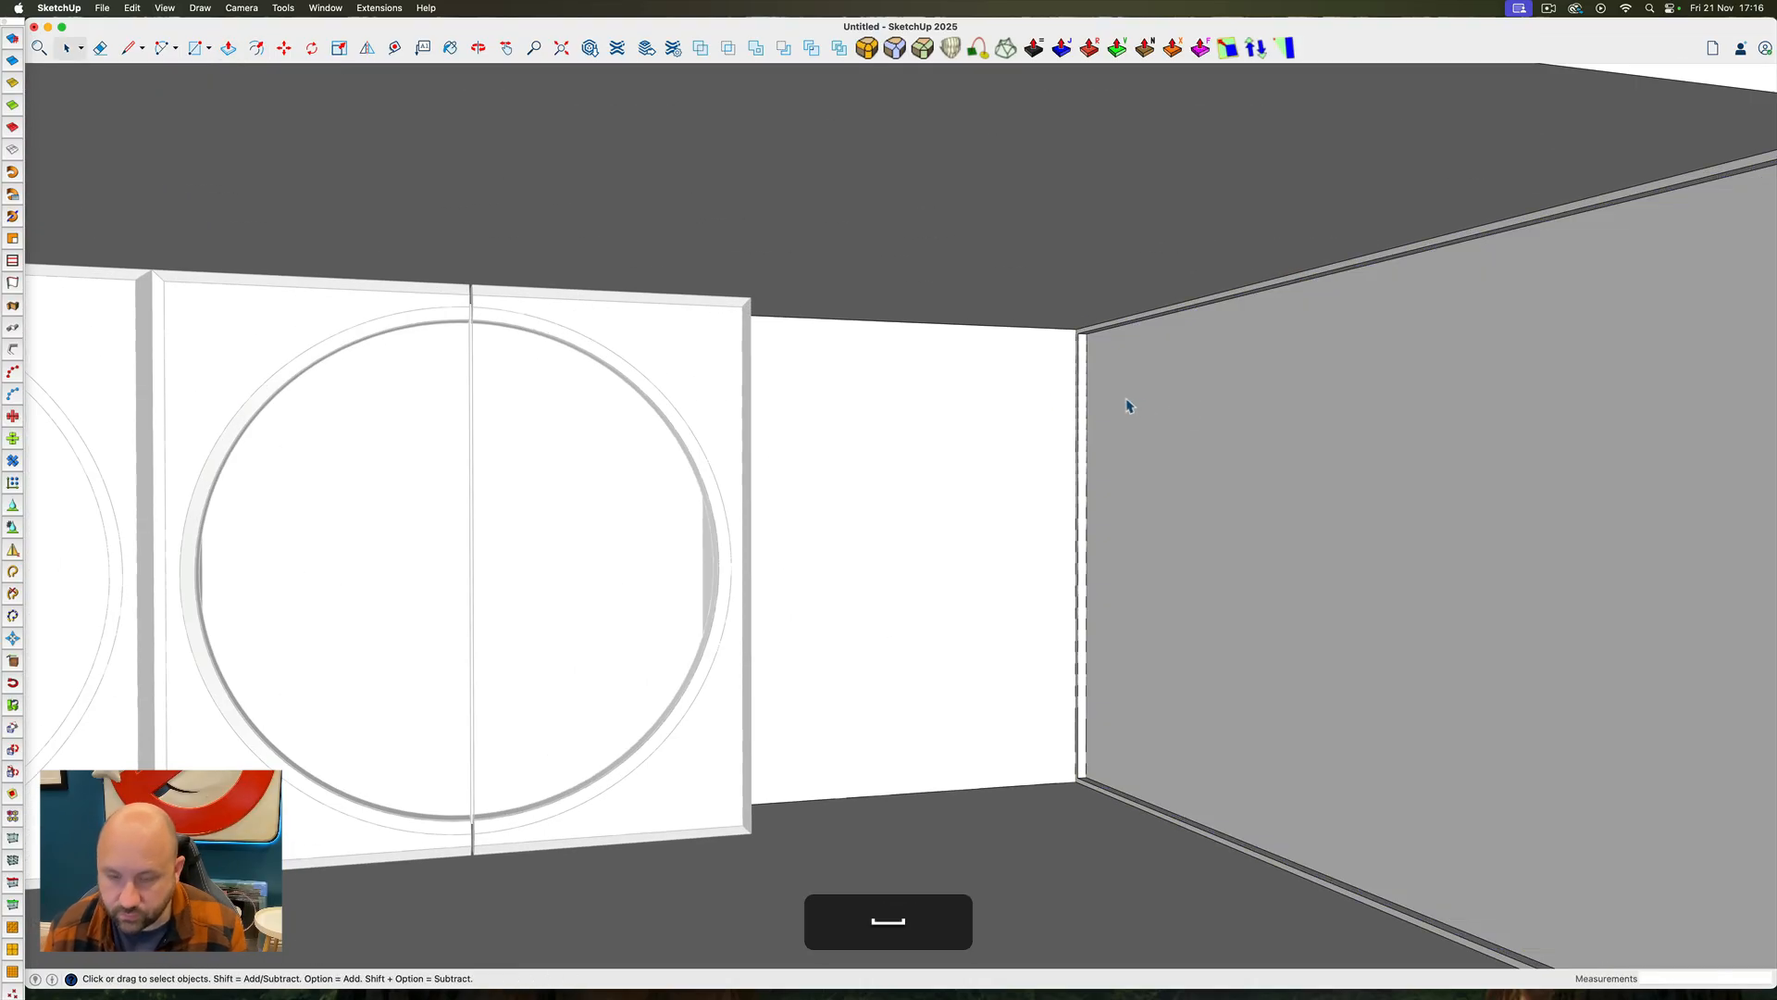
# Close the room group and draw a 14' 10" by 7' 10" rectangle across the recess in the lower side wall
pyautogui.scroll(-5, 1127, 406)
pyautogui.press('Escape')
pyautogui.scroll(6, 1099, 374)
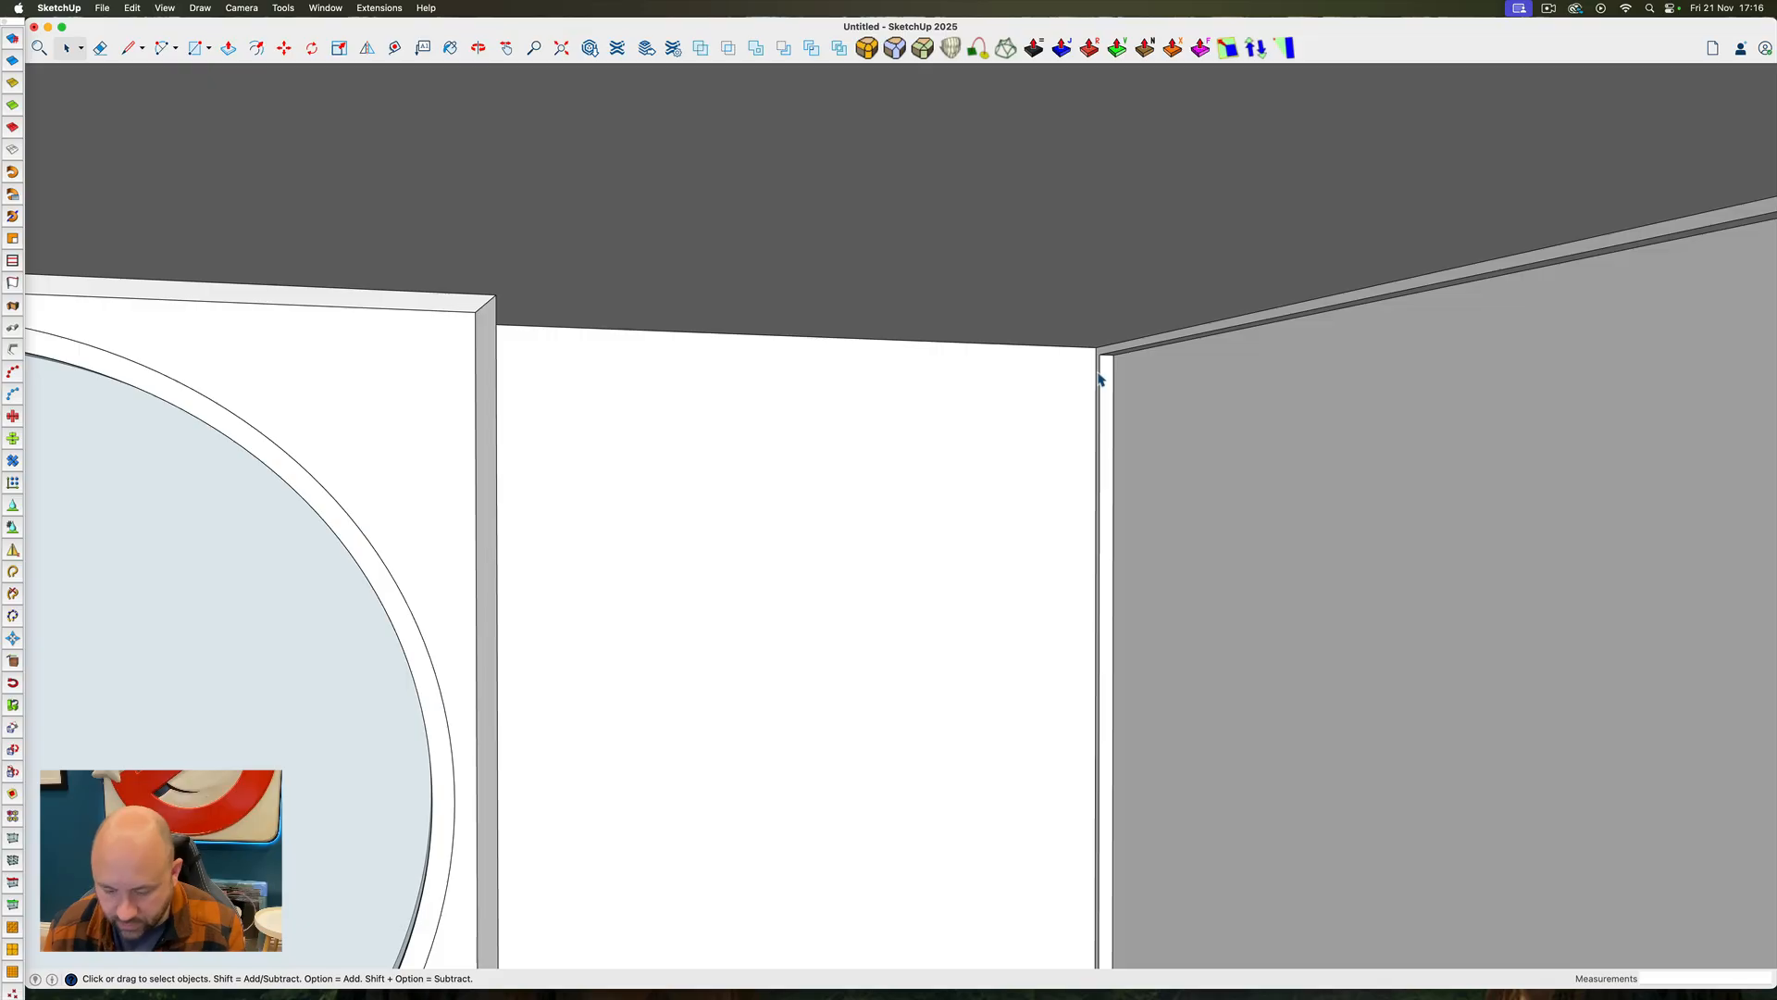
pyautogui.press('r')
pyautogui.click(1115, 354)
pyautogui.scroll(-7, 1117, 357)
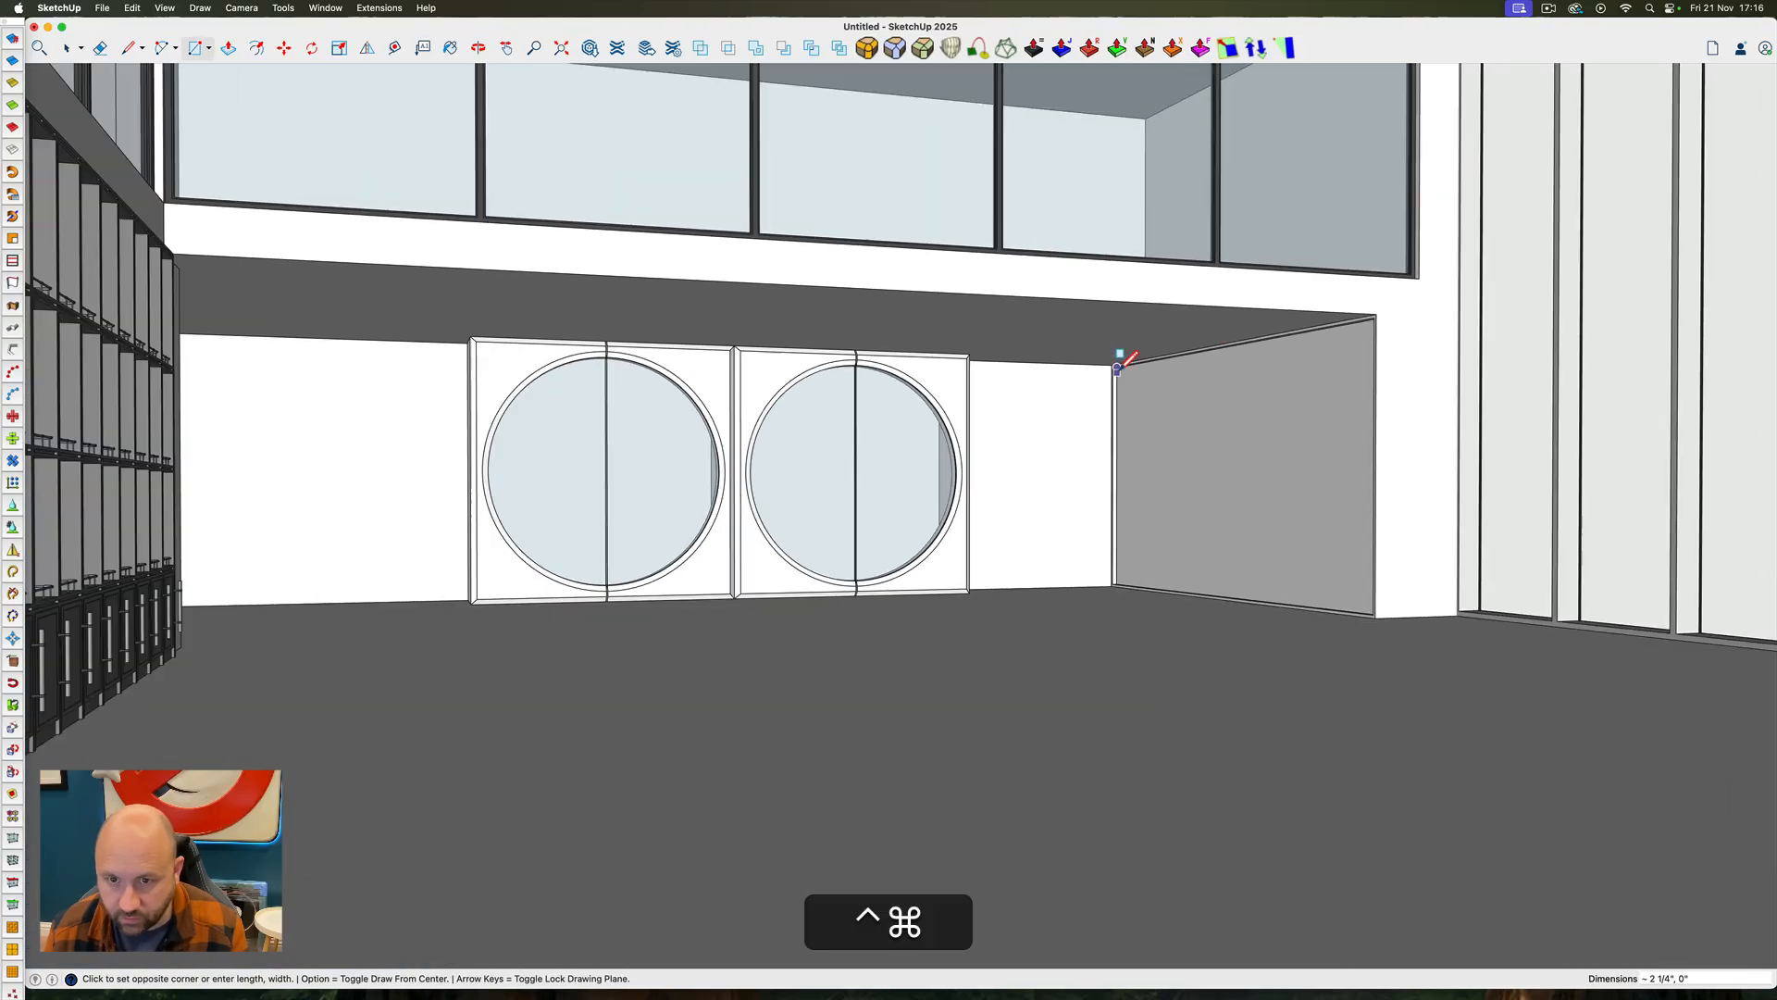
pyautogui.keyDown('ctrl'); pyautogui.keyDown('super'); pyautogui.moveTo(1117, 362); pyautogui.dragTo(1282, 515); pyautogui.keyUp('super'); pyautogui.keyUp('ctrl')
pyautogui.scroll(12, 1363, 546)
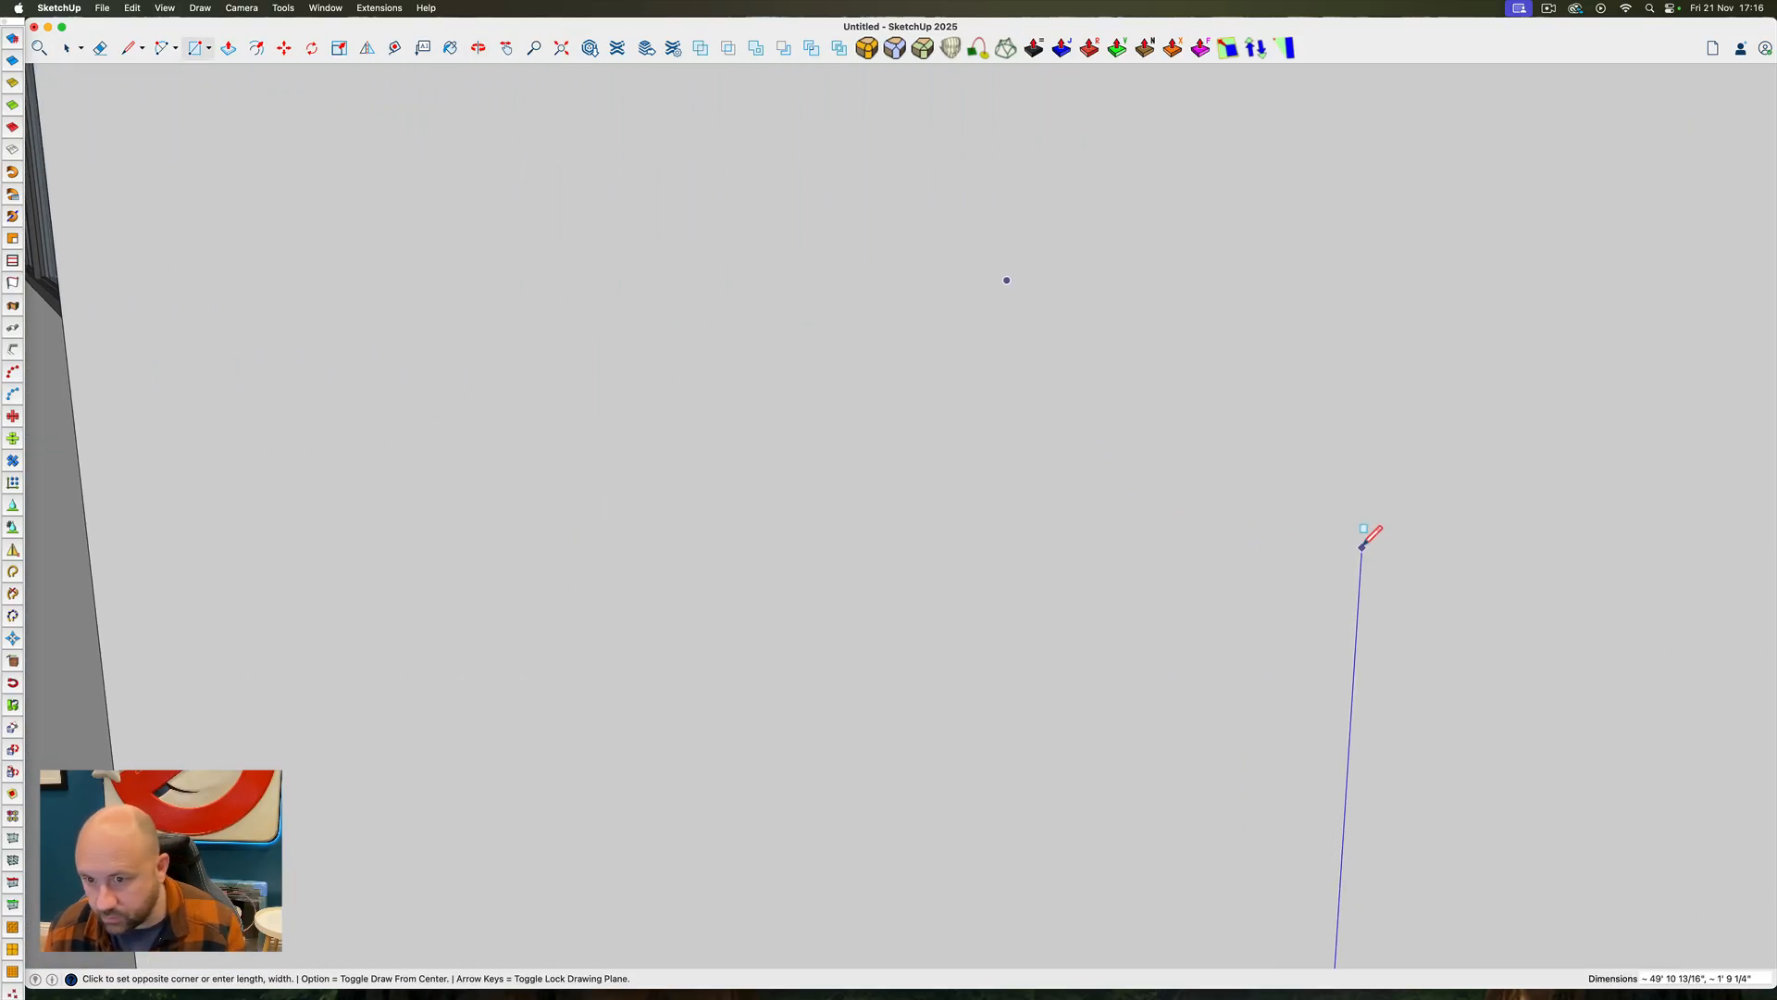
pyautogui.scroll(5, 1361, 546)
pyautogui.scroll(-3, 1349, 540)
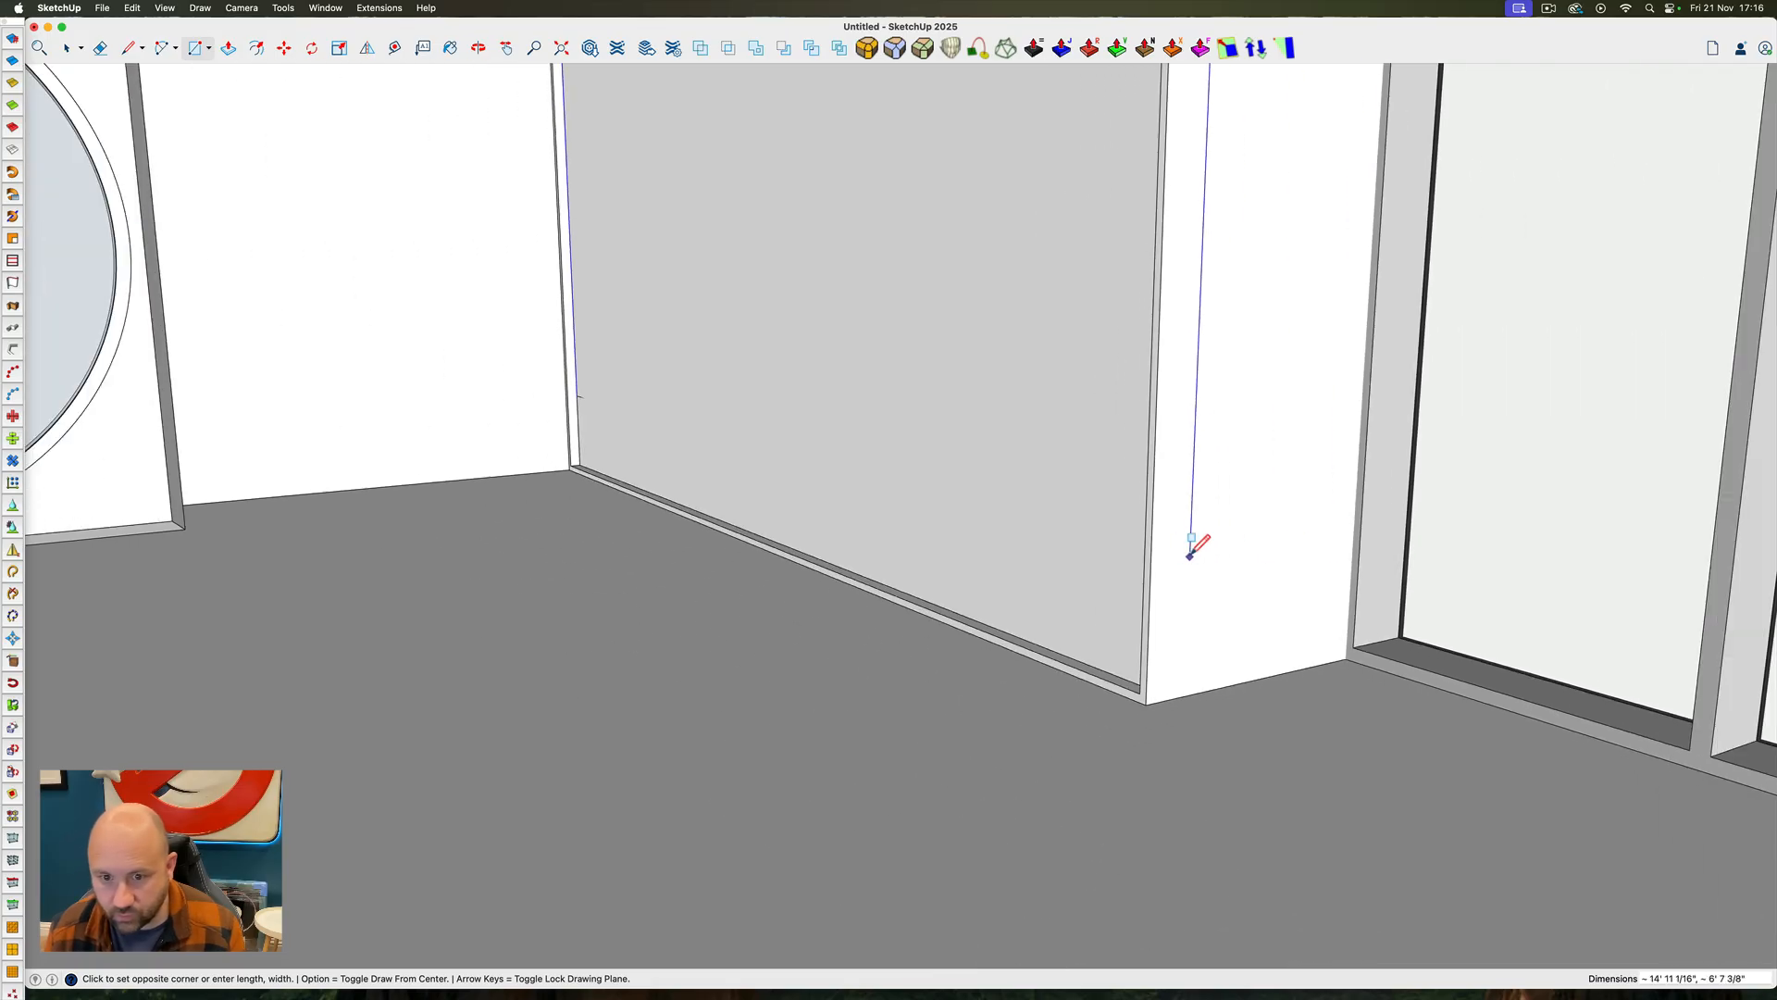
pyautogui.keyDown('ctrl'); pyautogui.keyDown('super'); pyautogui.moveTo(959, 636); pyautogui.dragTo(1314, 690); pyautogui.keyUp('super'); pyautogui.keyUp('ctrl')
pyautogui.scroll(5, 1473, 659)
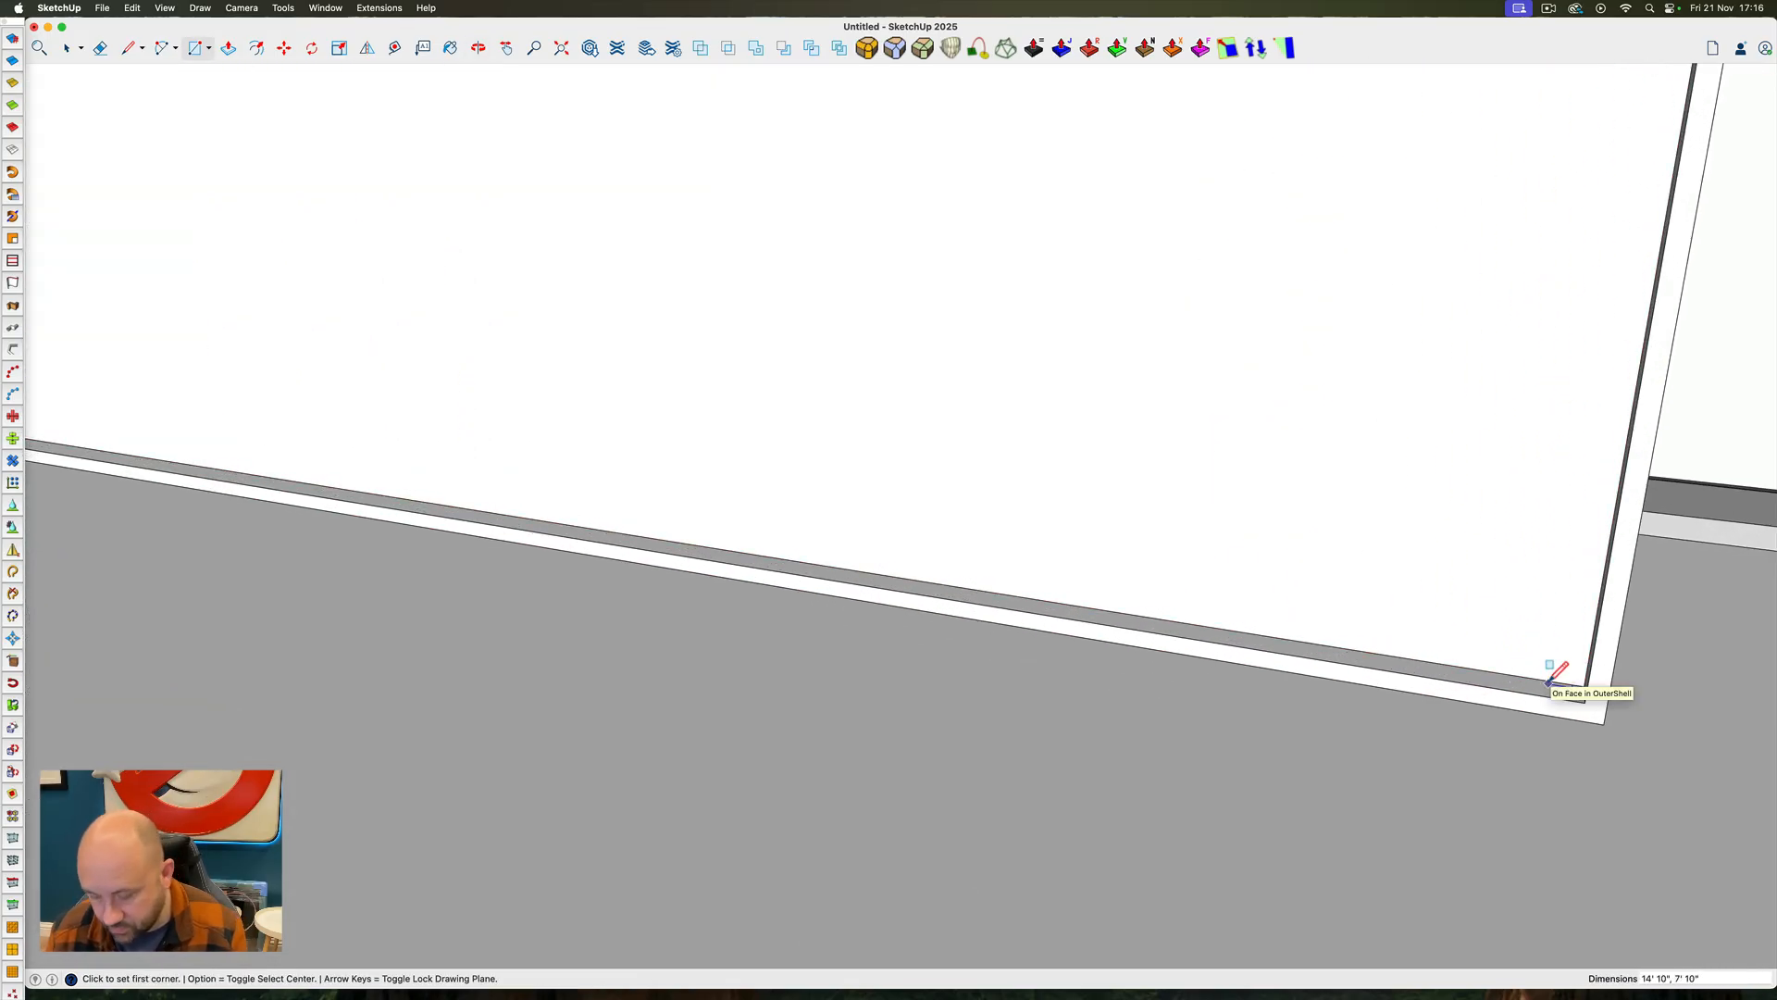
# Pull the rectangle in the side wall recess out into a thin solid panel
pyautogui.press('p')
pyautogui.click(1545, 657)
pyautogui.press('space')
pyautogui.keyDown('ctrl'); pyautogui.keyDown('super'); pyautogui.moveTo(1545, 654); pyautogui.dragTo(1398, 635); pyautogui.keyUp('super'); pyautogui.keyUp('ctrl')
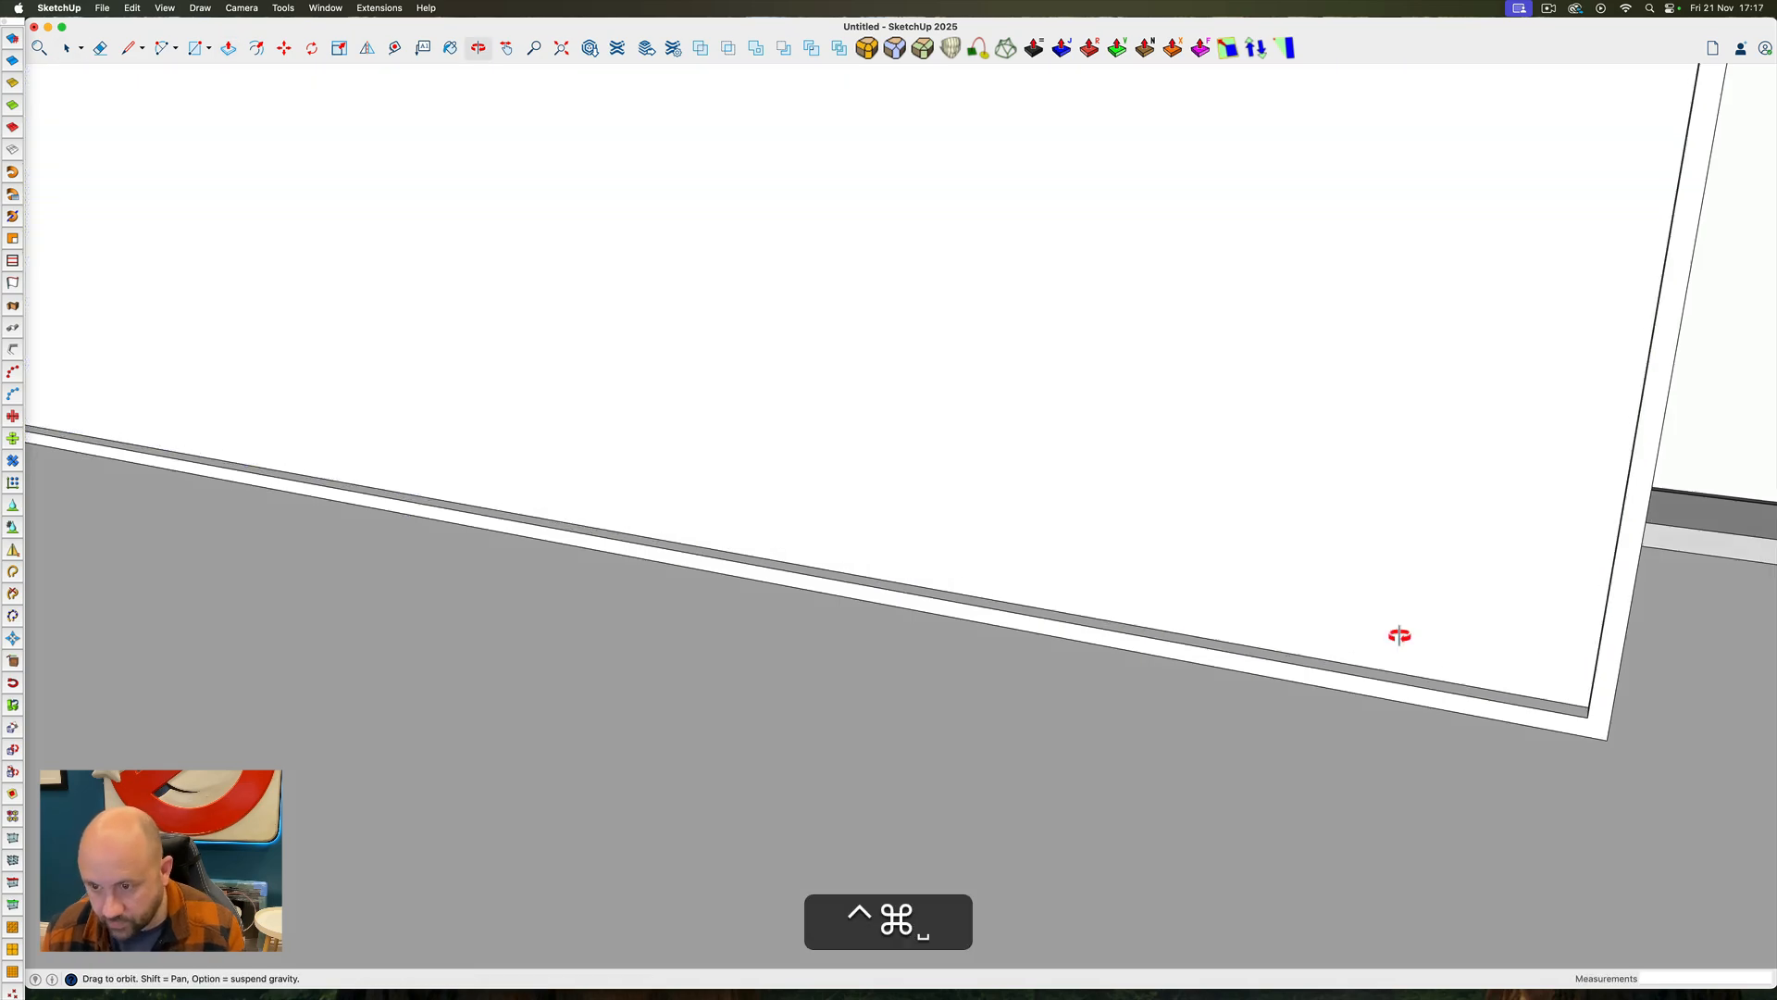
# Select the thin side wall panel and move it out of the room into open space
pyautogui.doubleClick(1333, 620)
pyautogui.scroll(-8, 1296, 601)
pyautogui.keyDown('ctrl'); pyautogui.keyDown('super'); pyautogui.moveTo(1296, 592); pyautogui.dragTo(1146, 614); pyautogui.keyUp('super'); pyautogui.keyUp('ctrl')
pyautogui.scroll(6, 857, 413)
pyautogui.scroll(-8, 907, 421)
pyautogui.press('m')
pyautogui.click(969, 406)
pyautogui.write("10'")
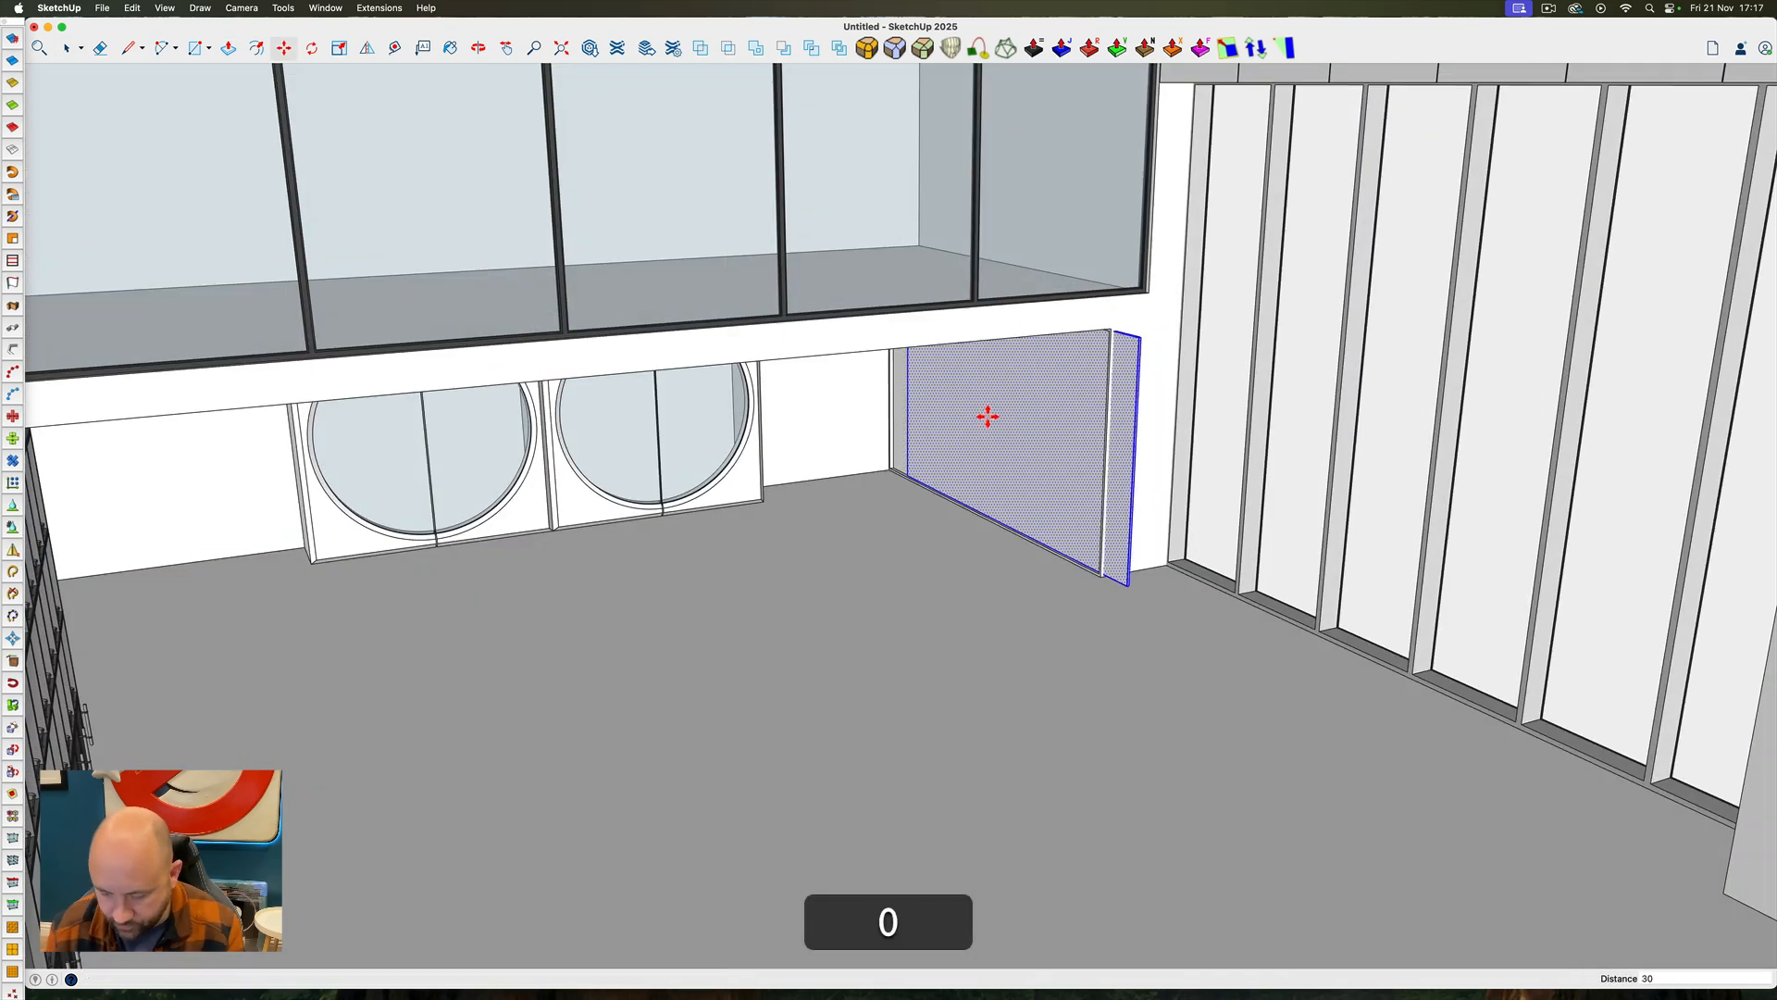
pyautogui.press('Return')
pyautogui.scroll(-12, 1009, 444)
pyautogui.press('ctrl+super+m')
pyautogui.click(1027, 468)
pyautogui.press('space')
# Place a pair of guides at the panel's end edge and array them across its length in five equal divisions
pyautogui.scroll(10, 1222, 469)
pyautogui.press('t')
pyautogui.click(928, 338)
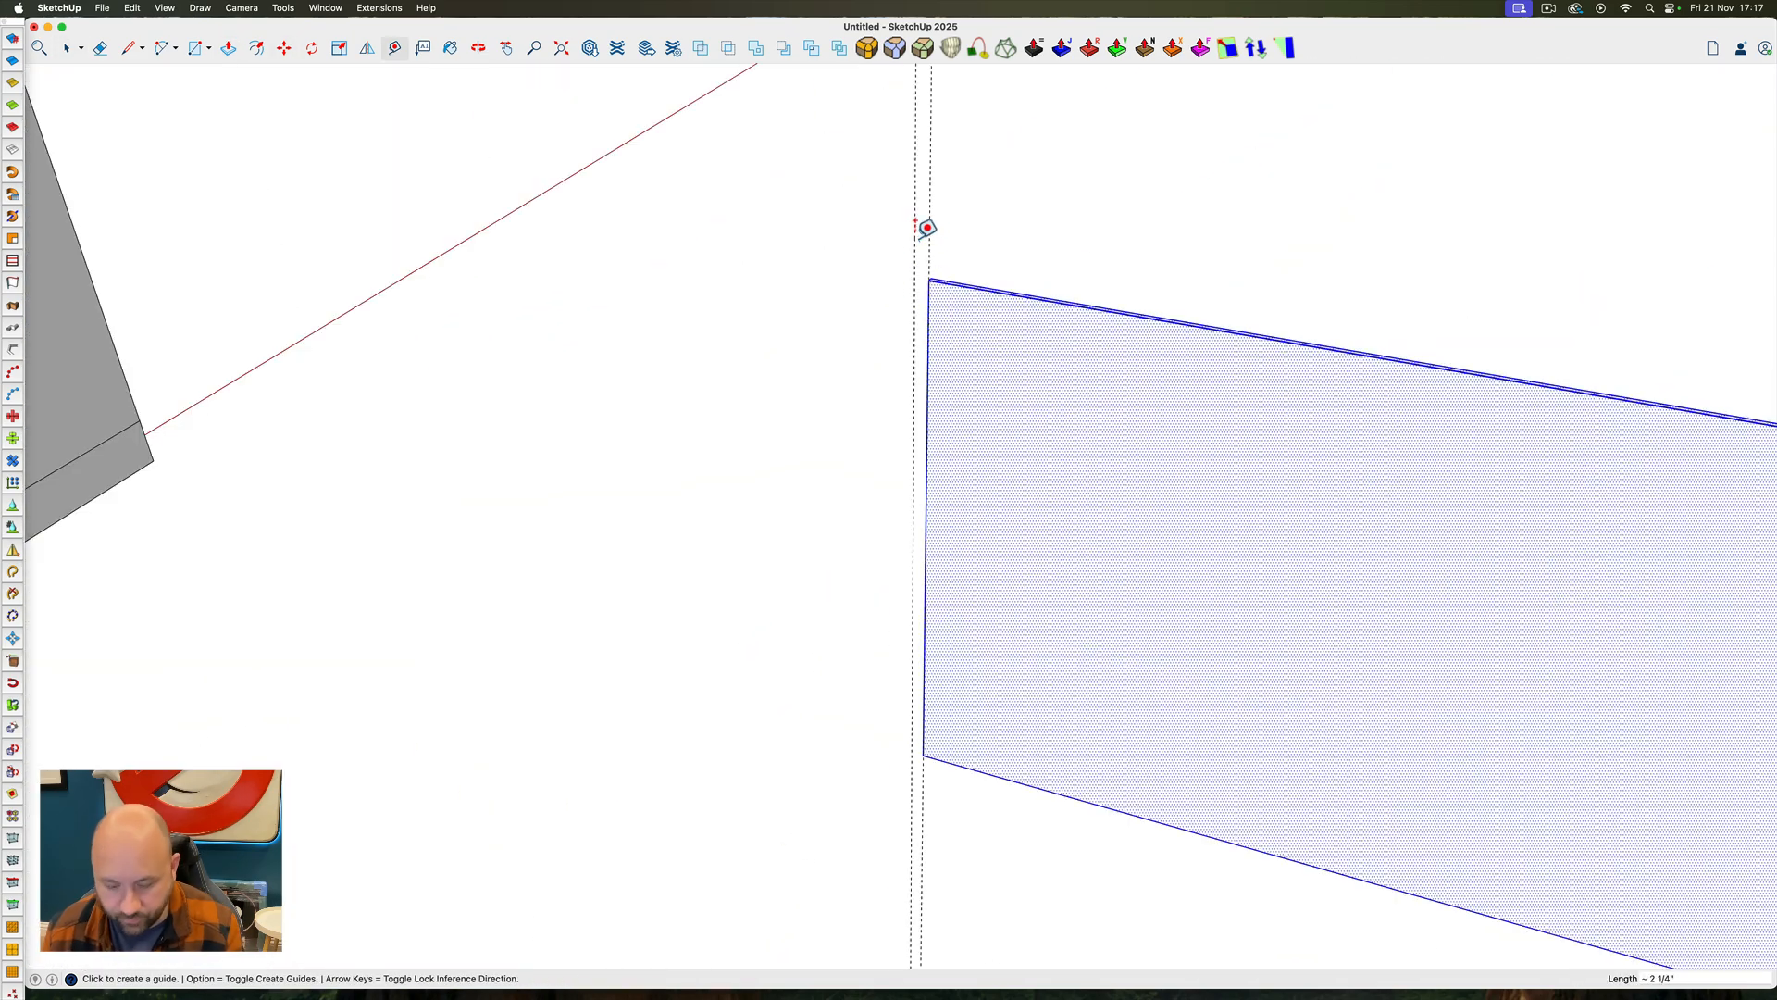
pyautogui.press('space')
pyautogui.click(928, 242)
pyautogui.press('m')
pyautogui.click(929, 280)
pyautogui.click(1456, 360)
pyautogui.write('/5')
pyautogui.press('Return')
# Draw a narrow full-height rectangle between the first interior pair of guides on the panel
pyautogui.scroll(8, 1078, 297)
pyautogui.press('r')
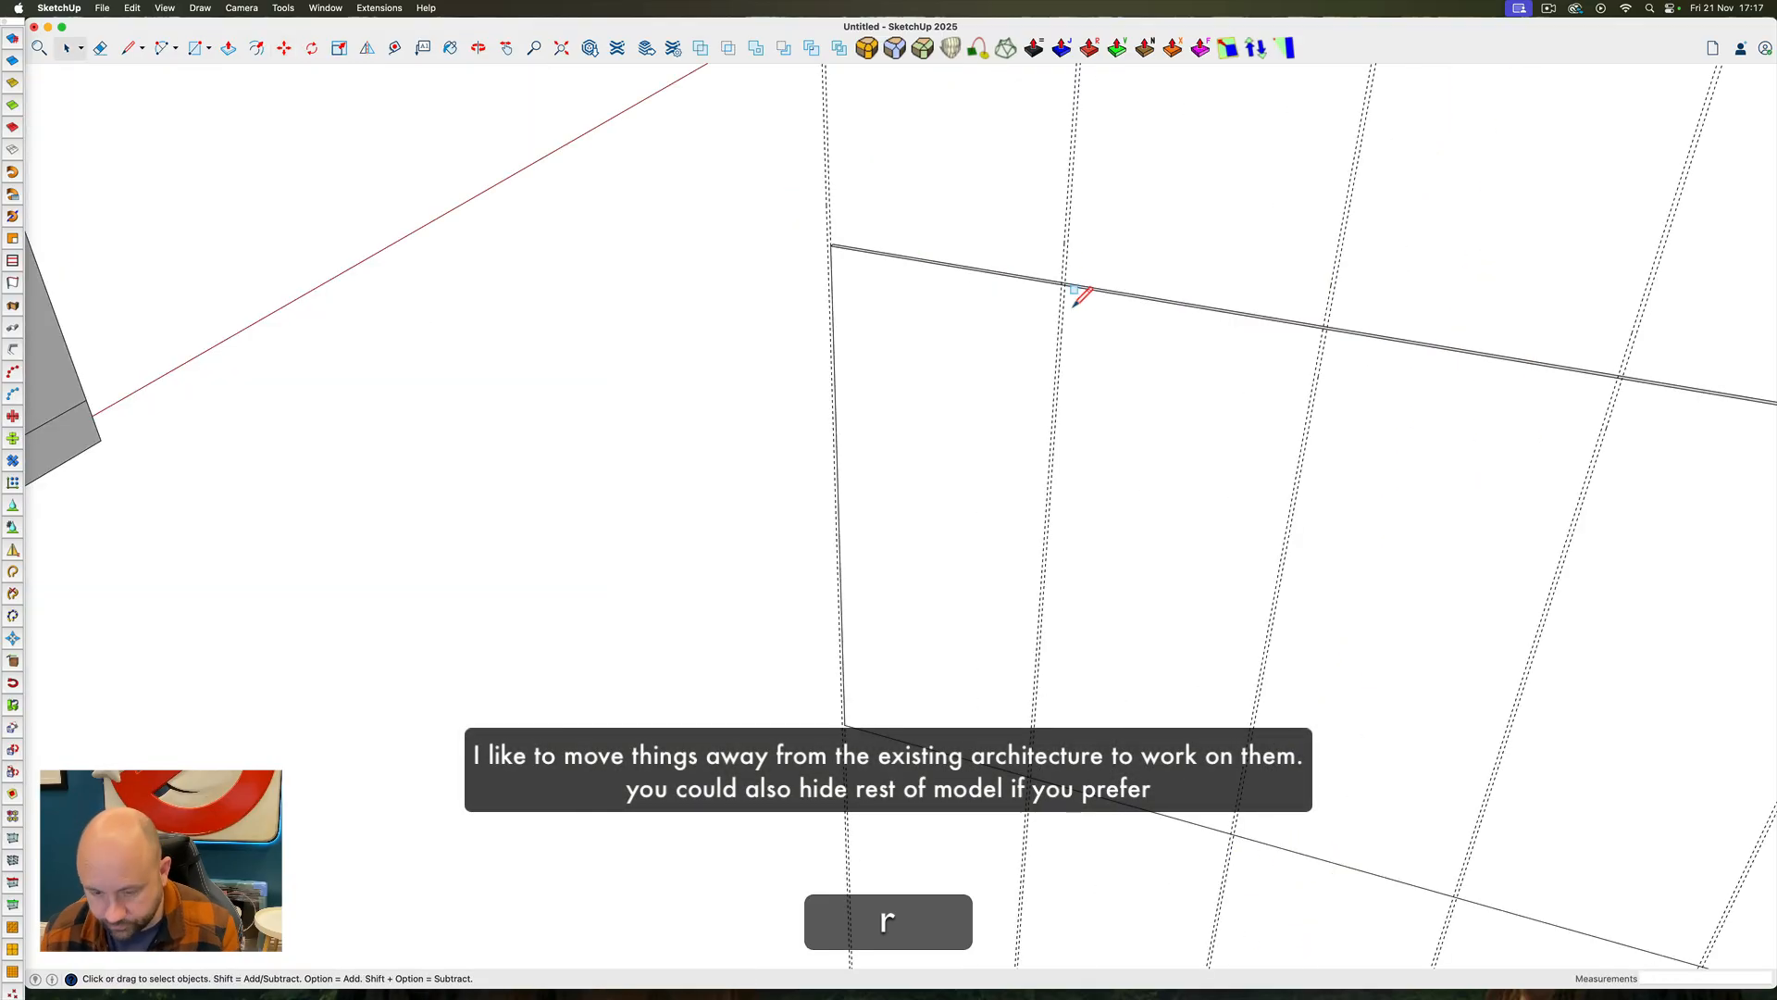
pyautogui.click(1072, 288)
pyautogui.click(1031, 789)
pyautogui.press('space')
# Copy the narrow strip's edges to the next guide pair and repeat the copy three times across the panel
pyautogui.click(996, 414)
pyautogui.keyDown('shift'); pyautogui.click(1001, 415); pyautogui.keyUp('shift')
pyautogui.press('m')
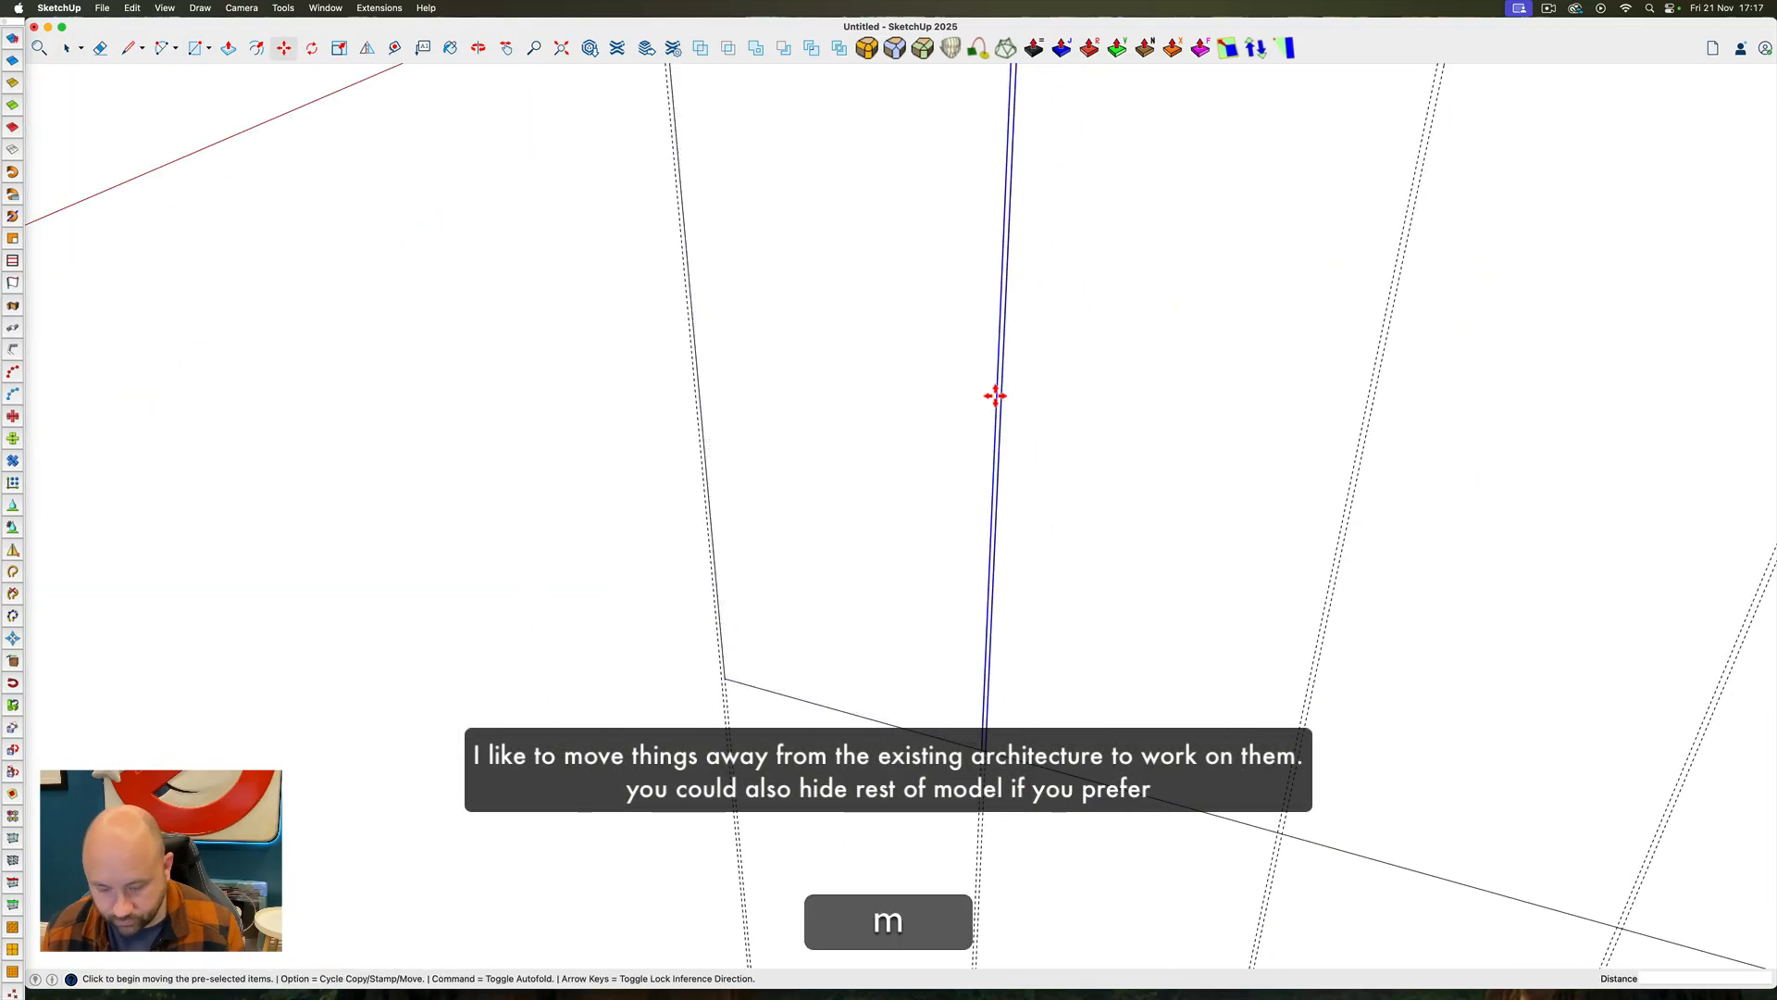
pyautogui.click(997, 397)
pyautogui.click(1364, 413)
pyautogui.scroll(-8, 801, 480)
pyautogui.write('*3')
pyautogui.press('Return')
pyautogui.press('space')
# Push the narrow strips into the panel to form shallow vertical grooves between its five sections
pyautogui.scroll(10, 843, 355)
pyautogui.press('p')
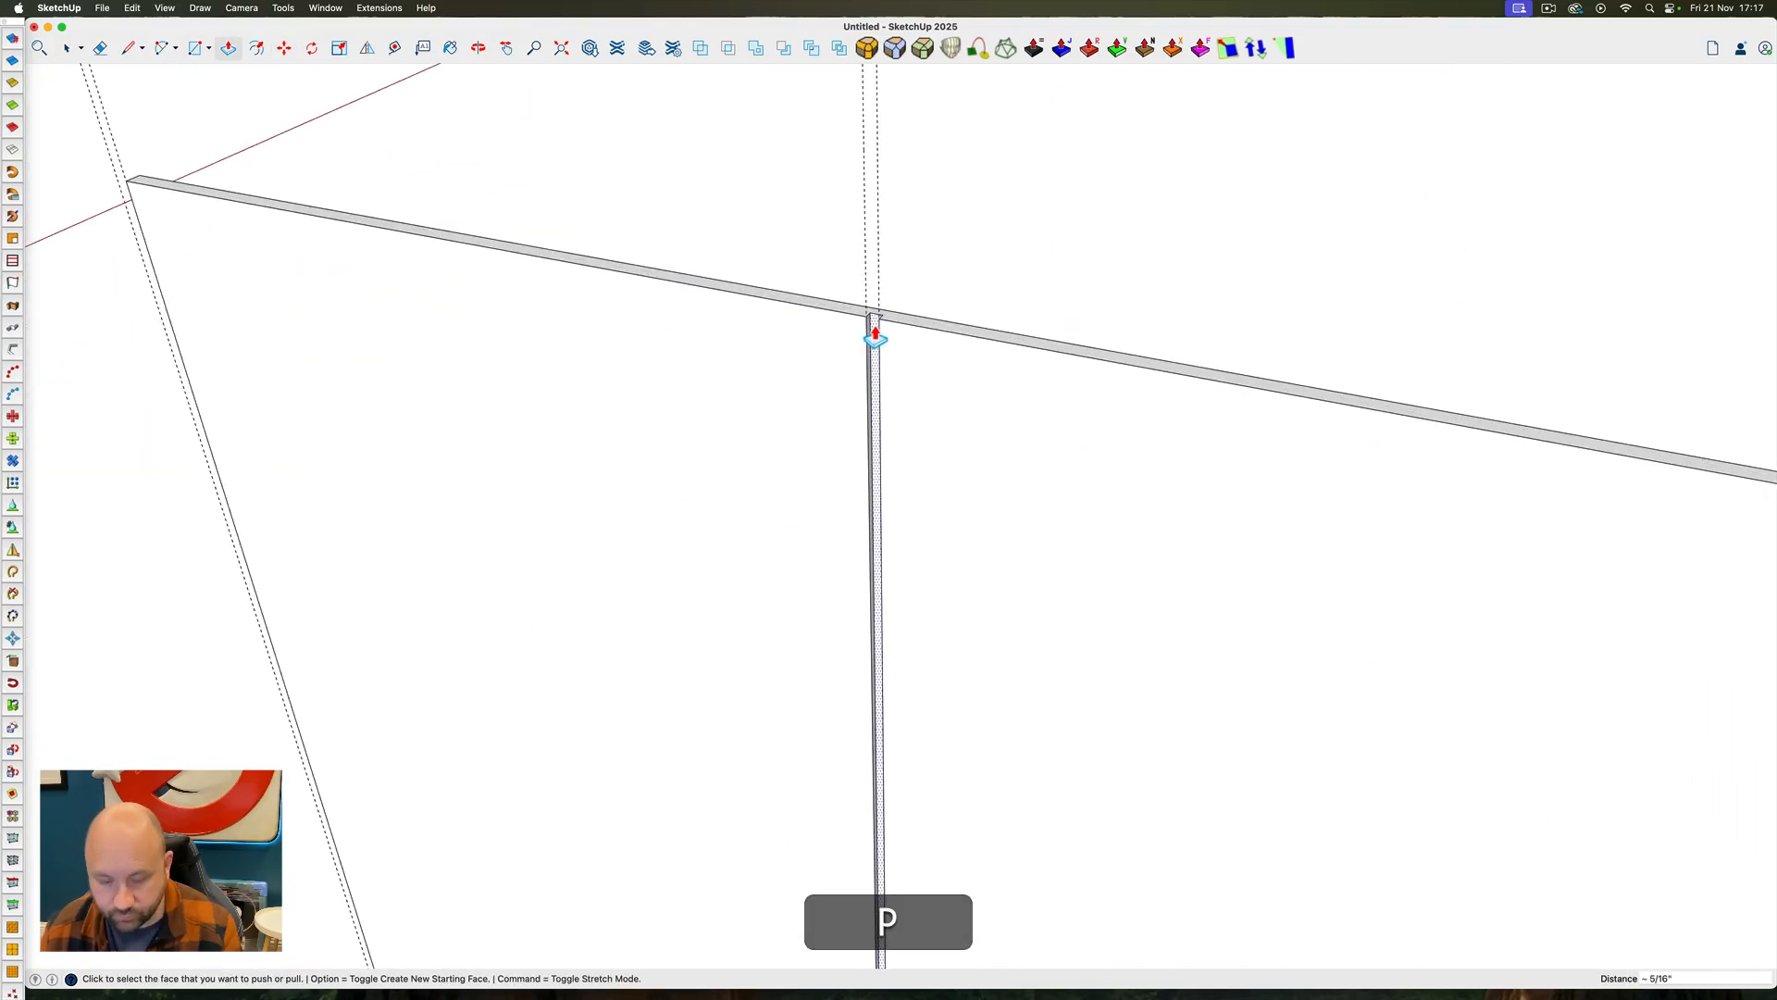
pyautogui.keyDown('shift'); pyautogui.moveTo(876, 325); pyautogui.dragTo(979, 398, button='middle'); pyautogui.keyUp('shift')
pyautogui.scroll(-8, 979, 398)
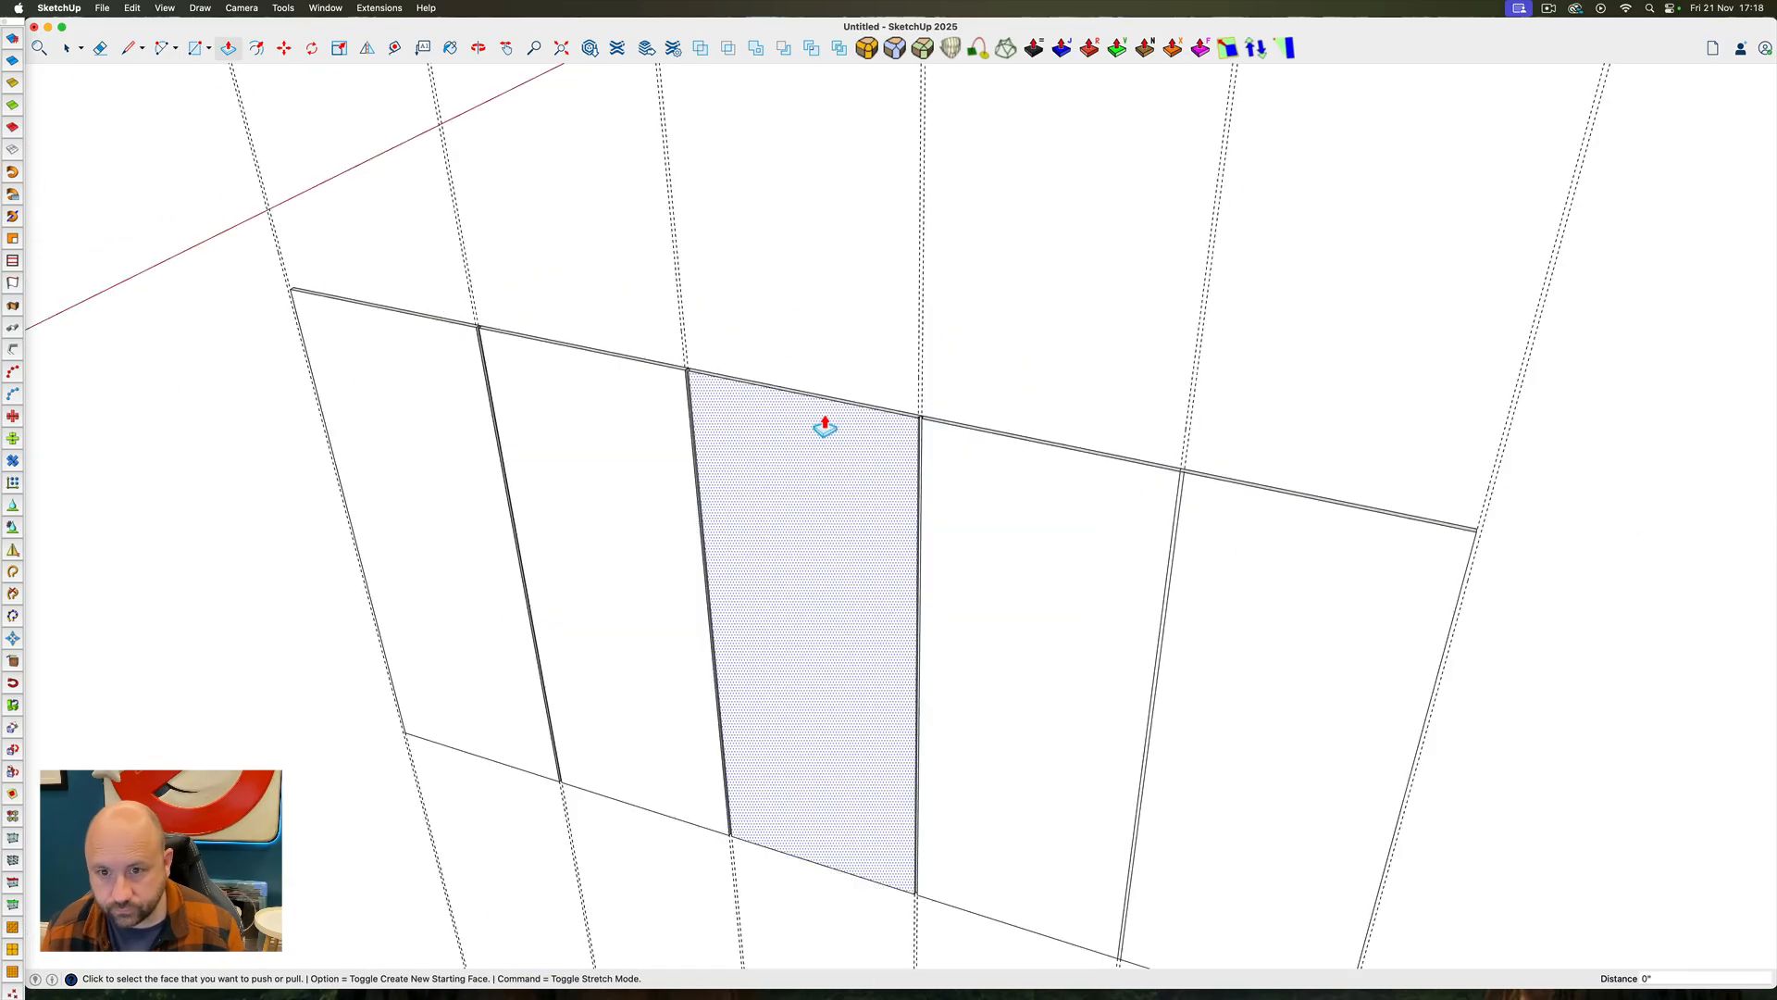
pyautogui.scroll(6, 1181, 504)
pyautogui.doubleClick(1180, 504)
pyautogui.scroll(-6, 1250, 516)
# Delete the construction guides and move the grooved panel back into the side wall recess
pyautogui.press('space')
pyautogui.tripleClick(1066, 487)
pyautogui.click(133, 8)
pyautogui.click(151, 142)
pyautogui.scroll(-8, 1032, 539)
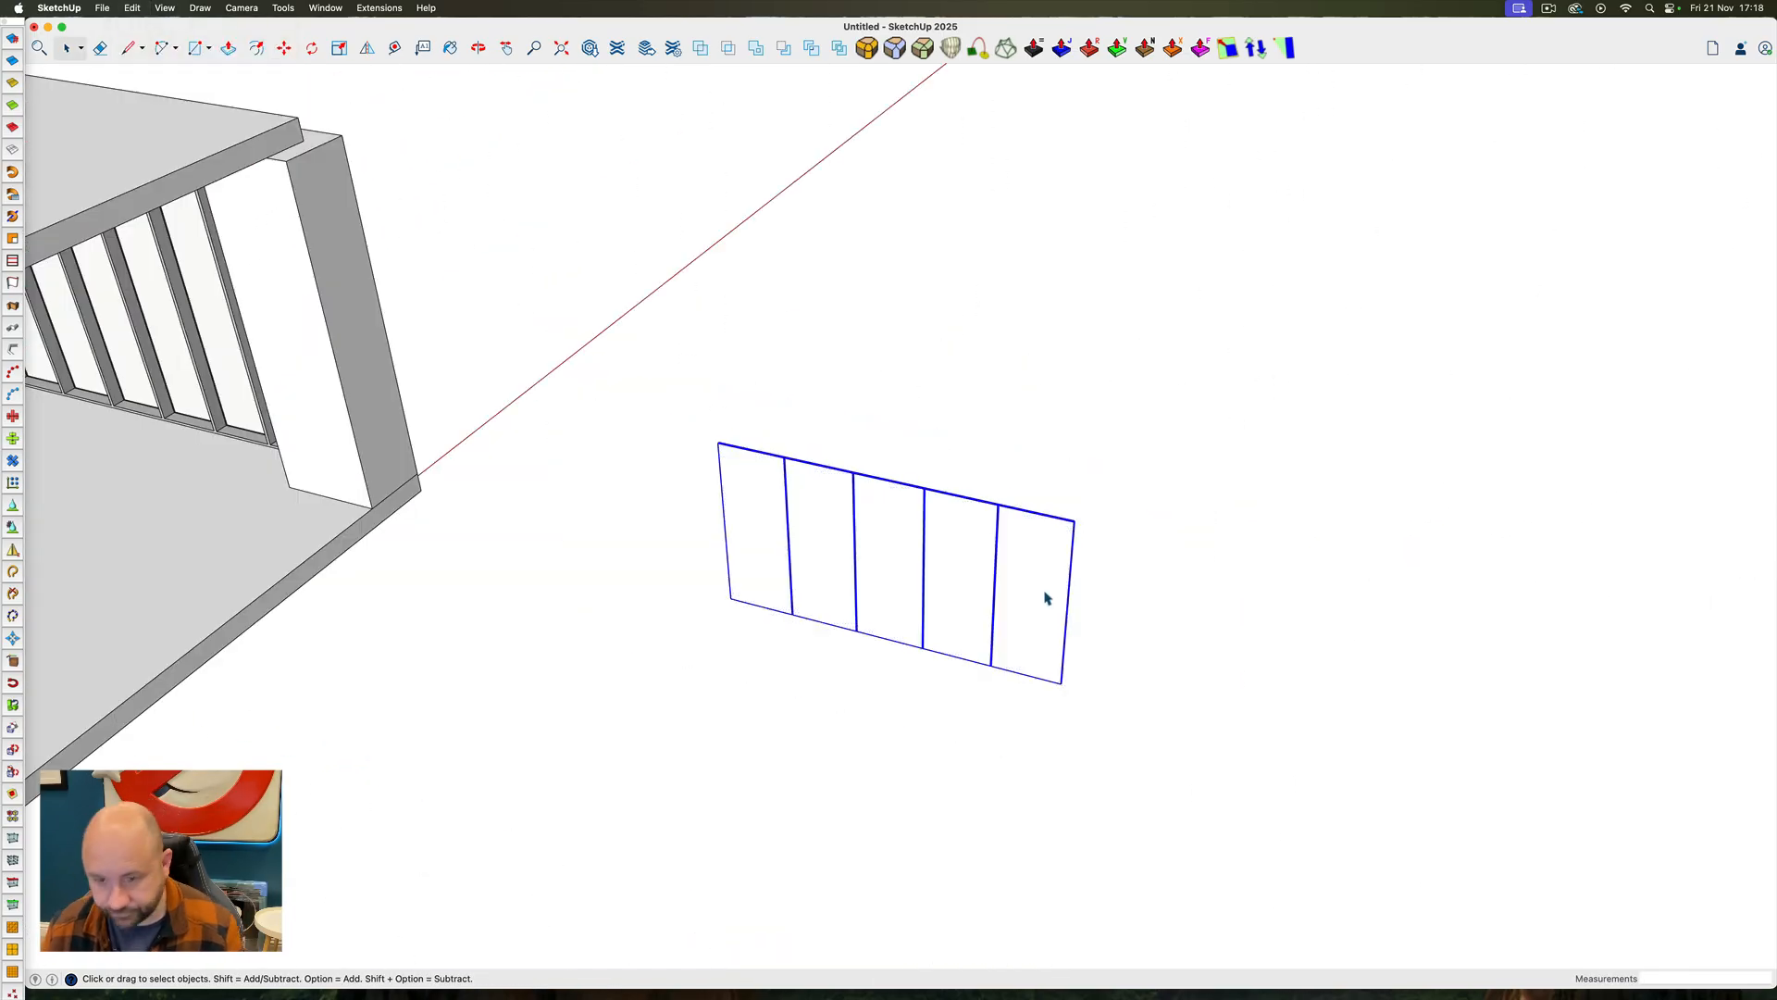
pyautogui.press('m')
pyautogui.click(1047, 599)
pyautogui.write('6000')
pyautogui.press('Return')
pyautogui.press('space')
# Draw a straight line along the ceiling recess in front of the tall windows as the drape's path
pyautogui.moveTo(1028, 579)
pyautogui.keyDown('ctrl'); pyautogui.keyDown('super'); pyautogui.mouseDown()
pyautogui.moveTo(580, 425)
pyautogui.moveTo(1015, 420)
pyautogui.mouseUp(); pyautogui.keyUp('super'); pyautogui.keyUp('ctrl')
pyautogui.scroll(-5, 689, 411)
pyautogui.scroll(6, 689, 412)
pyautogui.scroll(3, 579, 425)
pyautogui.scroll(-8, 627, 413)
pyautogui.scroll(8, 1055, 351)
pyautogui.keyDown('ctrl'); pyautogui.keyDown('super'); pyautogui.moveTo(1055, 352); pyautogui.dragTo(1096, 291); pyautogui.keyUp('super'); pyautogui.keyUp('ctrl')
pyautogui.scroll(6, 967, 374)
pyautogui.moveTo(967, 375)
pyautogui.keyDown('ctrl'); pyautogui.keyDown('super'); pyautogui.mouseDown()
pyautogui.moveTo(880, 333)
pyautogui.moveTo(930, 382)
pyautogui.mouseUp(); pyautogui.keyUp('super'); pyautogui.keyUp('ctrl')
pyautogui.scroll(-6, 970, 468)
pyautogui.scroll(6, 971, 469)
pyautogui.keyDown('ctrl'); pyautogui.keyDown('super'); pyautogui.moveTo(972, 468); pyautogui.dragTo(1018, 419); pyautogui.keyUp('super'); pyautogui.keyUp('ctrl')
pyautogui.press('l')
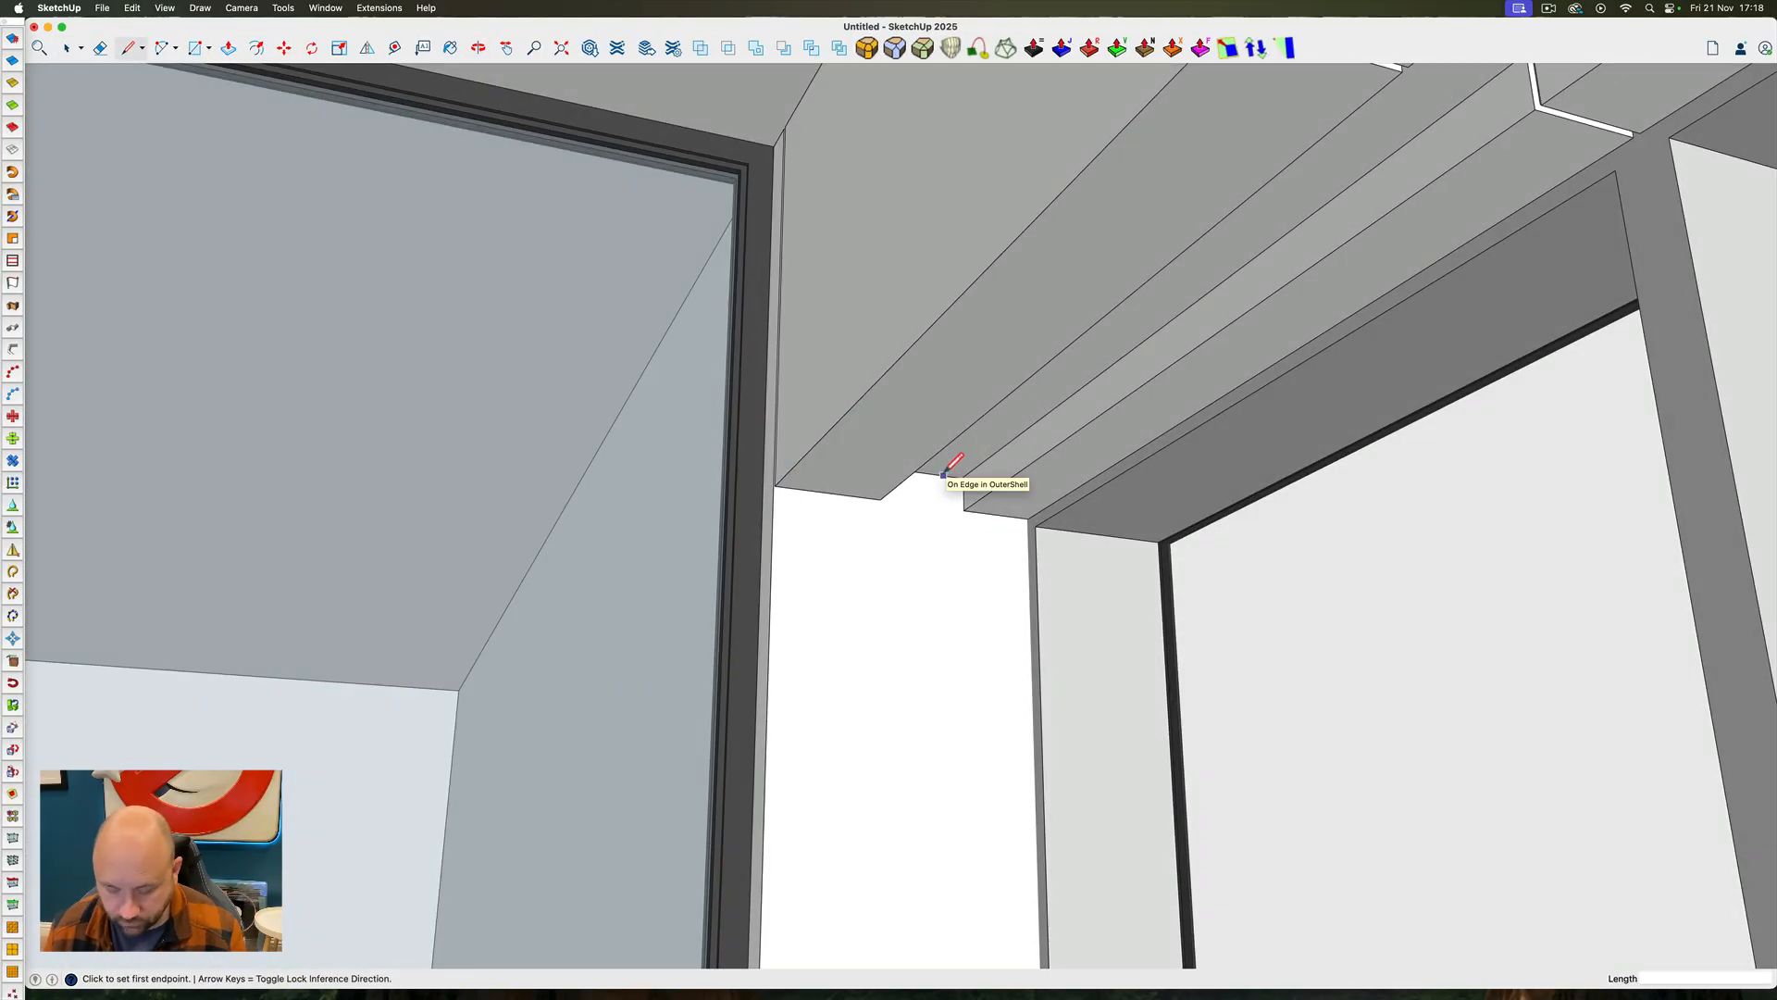
pyautogui.click(941, 474)
pyautogui.scroll(-6, 961, 458)
pyautogui.press('Left')
pyautogui.click(1381, 129)
pyautogui.press('space')
pyautogui.click(1342, 160)
# Draw two opposing arcs end to end along the ceiling line to form one S-shaped drape fold
pyautogui.scroll(4, 1342, 160)
pyautogui.keyDown('ctrl'); pyautogui.keyDown('super'); pyautogui.moveTo(1342, 159); pyautogui.dragTo(1277, 179); pyautogui.keyUp('super'); pyautogui.keyUp('ctrl')
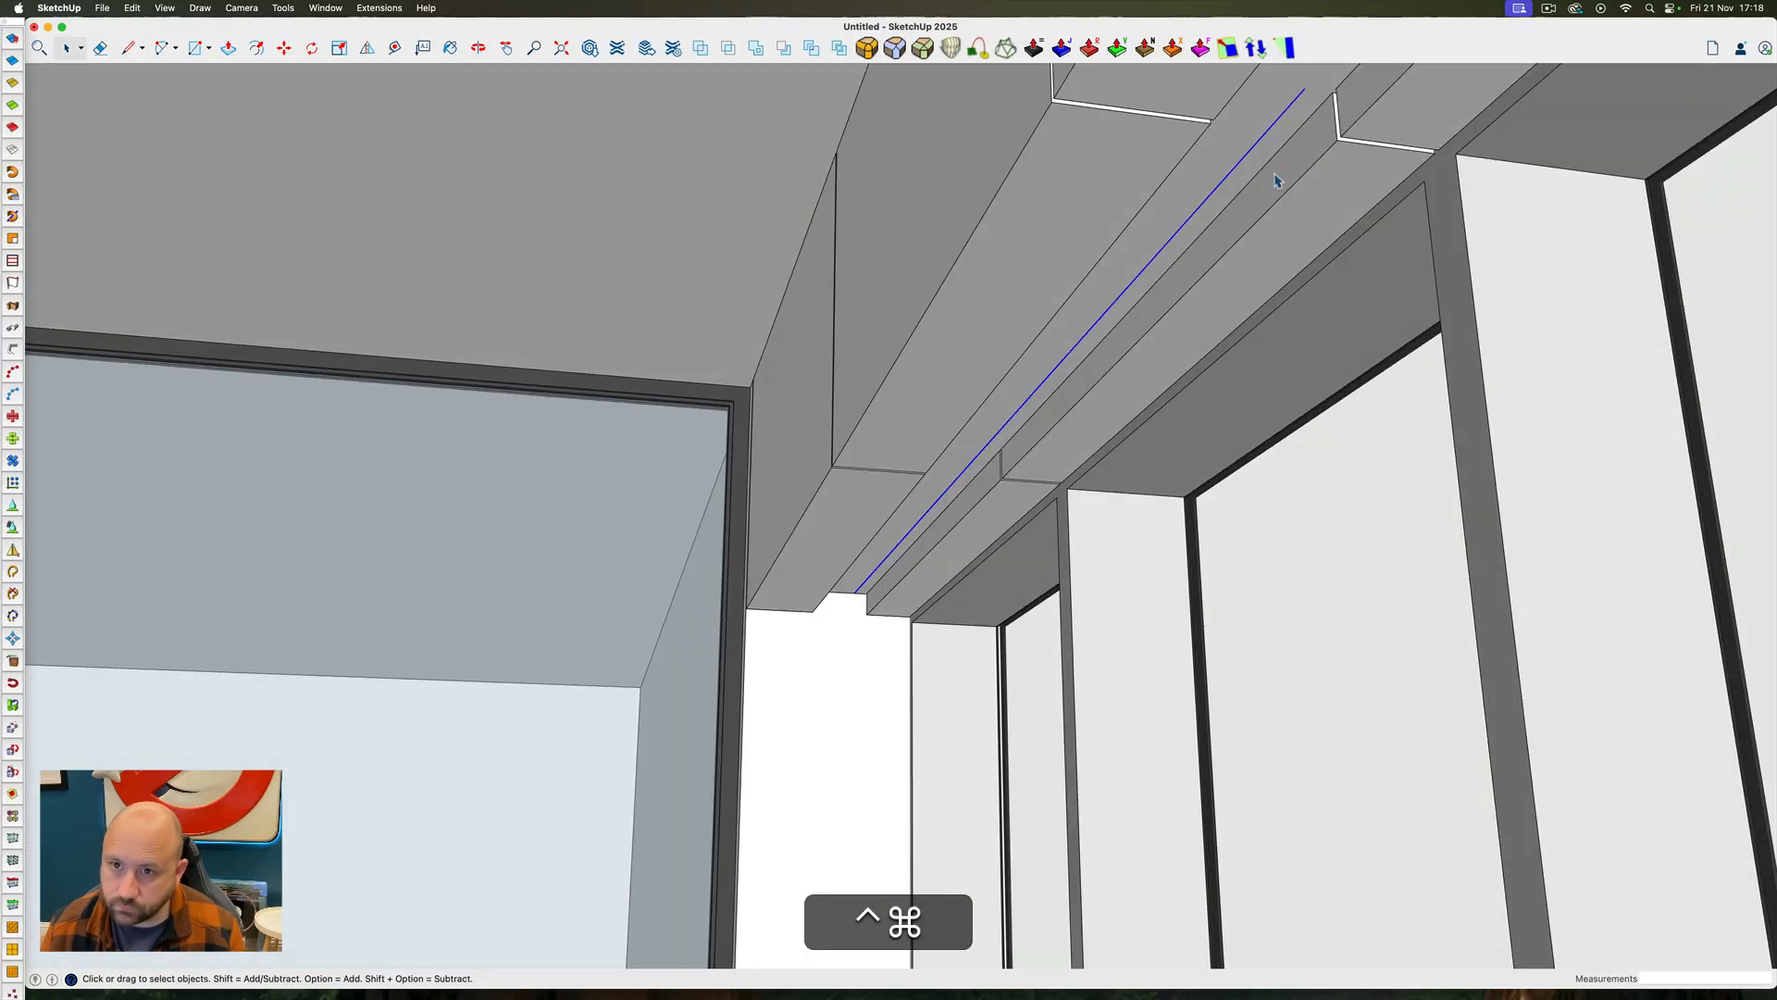
pyautogui.press('a')
pyautogui.click(1305, 88)
pyautogui.click(1240, 160)
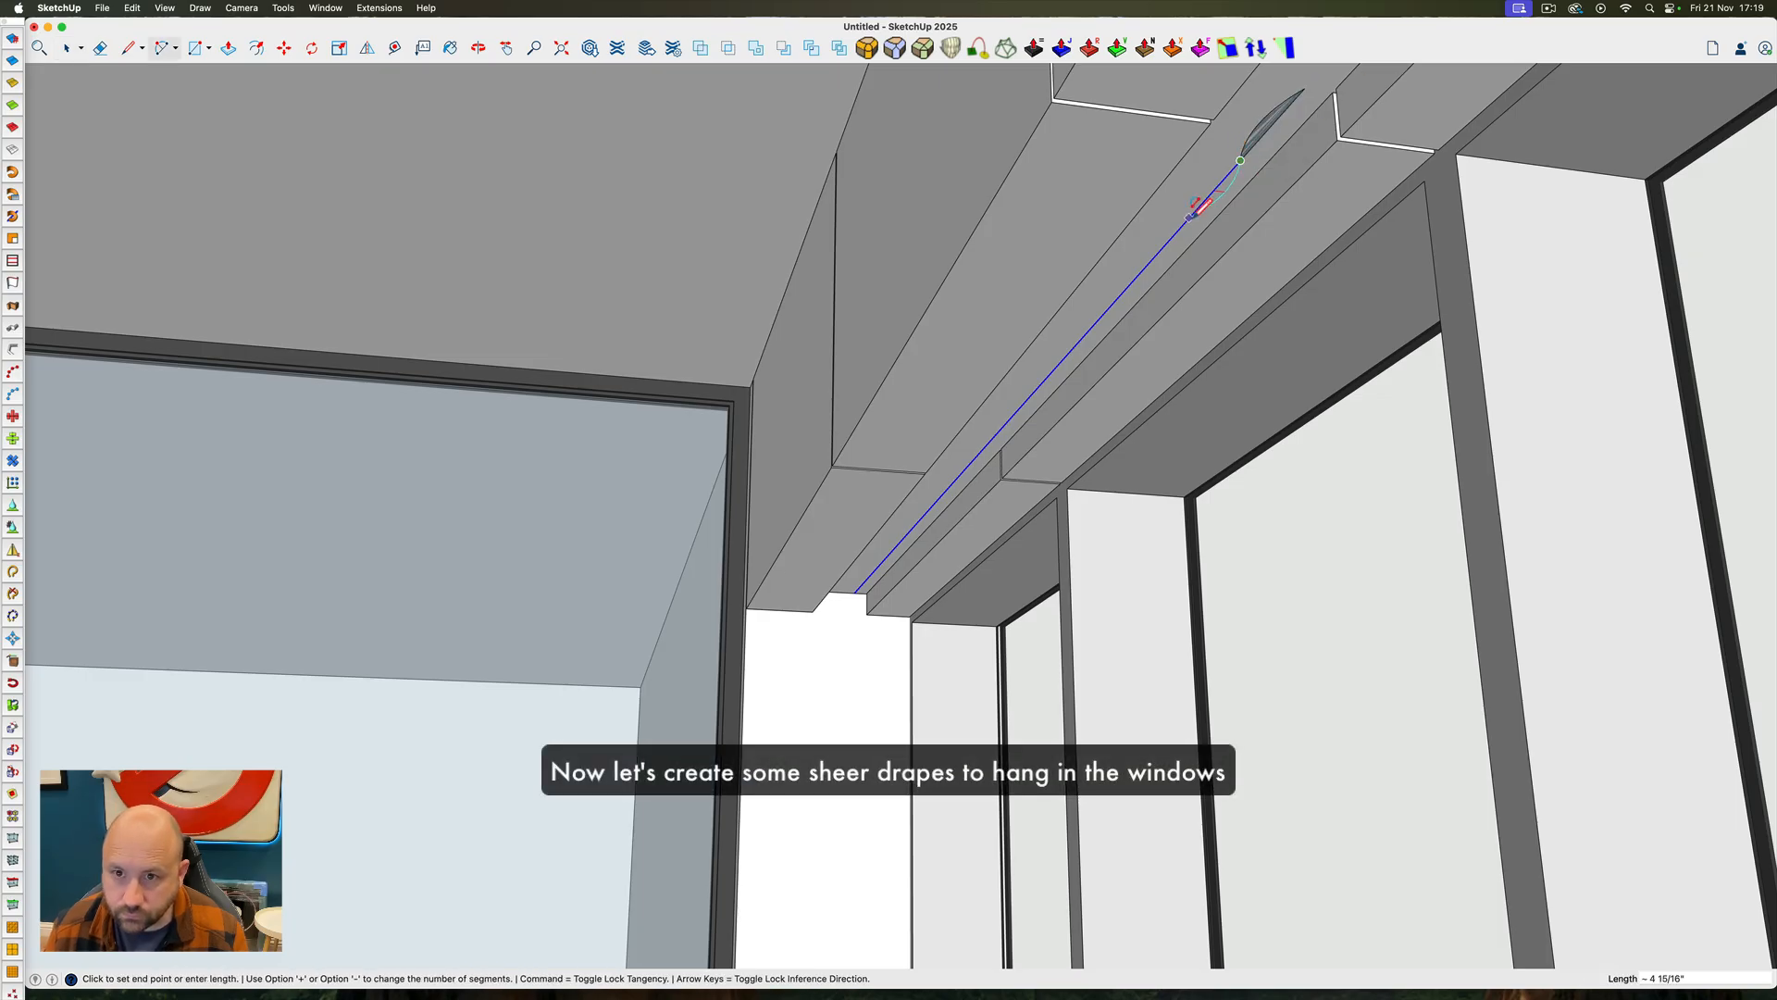
pyautogui.doubleClick(1188, 220)
# Try to copy the S-shaped fold along the ceiling line, and undo the copy
pyautogui.press('space')
pyautogui.click(1214, 199)
pyautogui.click(1229, 190)
pyautogui.keyDown('shift'); pyautogui.click(1243, 153); pyautogui.keyUp('shift')
pyautogui.press('m')
pyautogui.click(1303, 89)
pyautogui.press('alt')
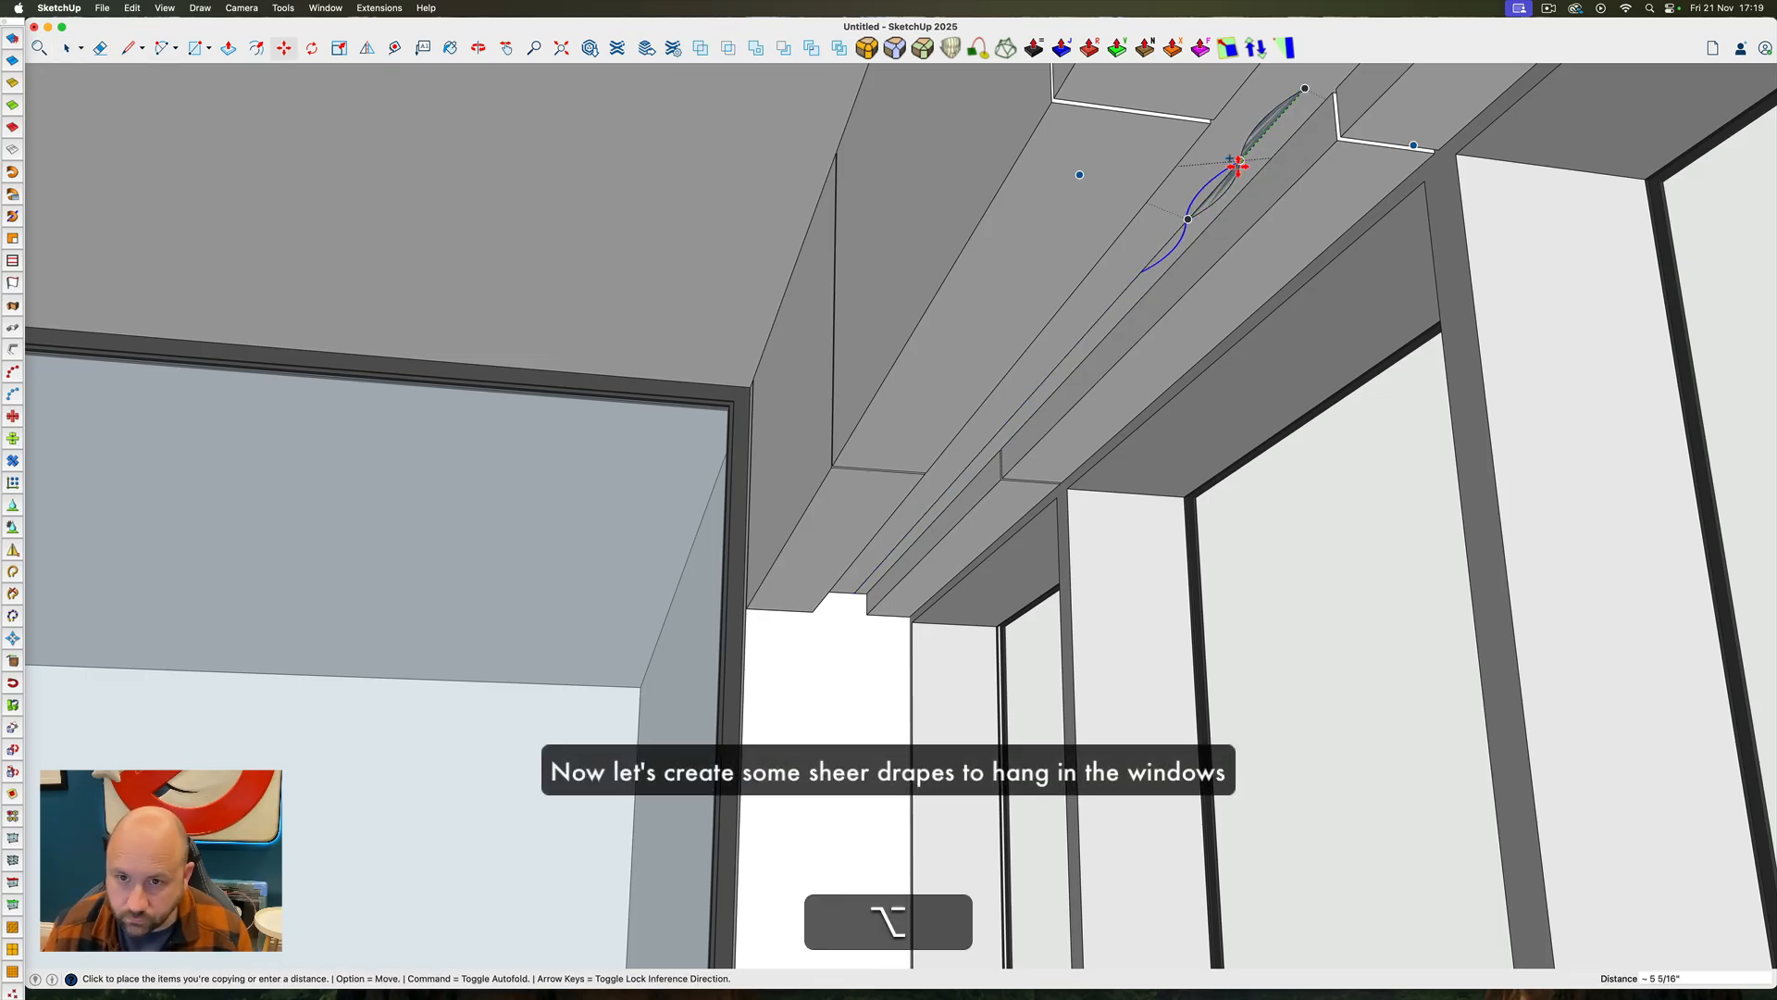
pyautogui.press('Return')
pyautogui.press('super+z')
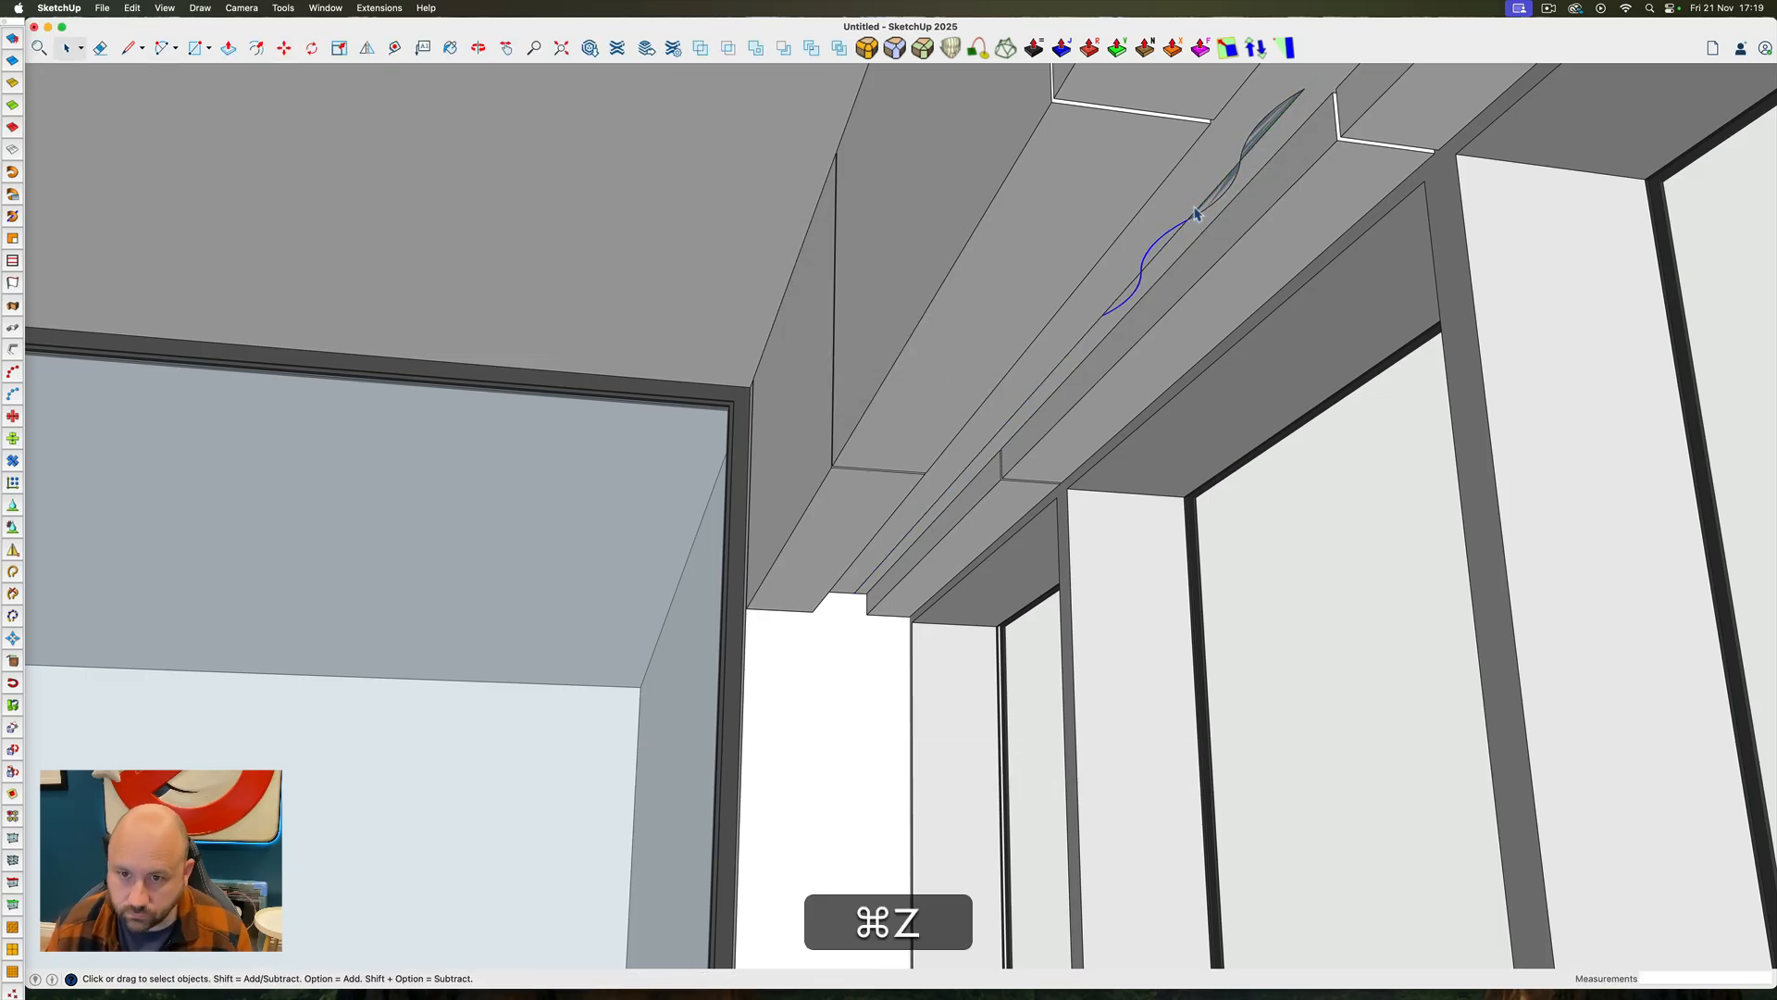
# Move the ceiling line together with its S-shaped fold out of the room into open space
pyautogui.click(1188, 220)
pyautogui.press('Right')
pyautogui.click(1179, 225)
pyautogui.press('space')
pyautogui.scroll(-15, 1182, 571)
pyautogui.keyDown('ctrl'); pyautogui.keyDown('super'); pyautogui.moveTo(1182, 571); pyautogui.dragTo(1295, 666); pyautogui.keyUp('super'); pyautogui.keyUp('ctrl')
pyautogui.scroll(15, 1519, 607)
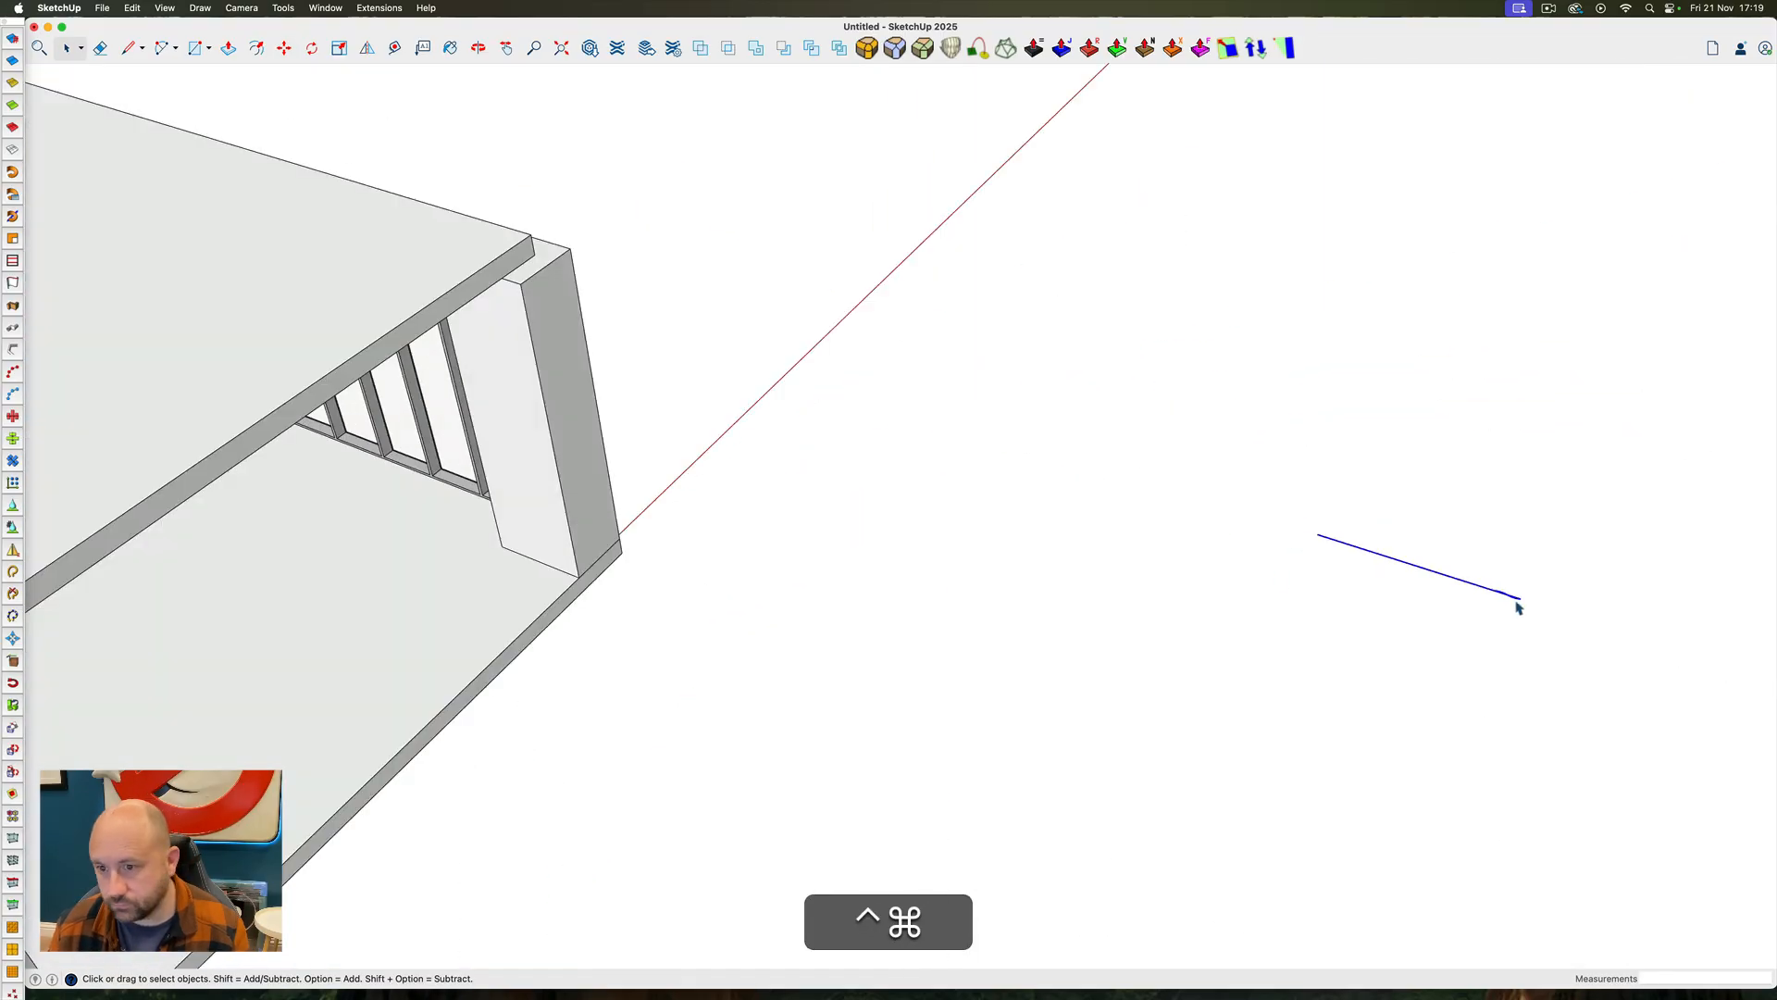
# Select both arcs of the S-shaped fold and copy them clear of the straight line
pyautogui.click(1425, 563)
pyautogui.keyDown('shift'); pyautogui.click(1288, 496); pyautogui.keyUp('shift')
pyautogui.press('m')
pyautogui.click(1301, 501)
pyautogui.press('alt')
pyautogui.press('space')
pyautogui.click(1293, 498)
pyautogui.keyDown('shift'); pyautogui.click(1350, 527); pyautogui.keyUp('shift')
pyautogui.press('m')
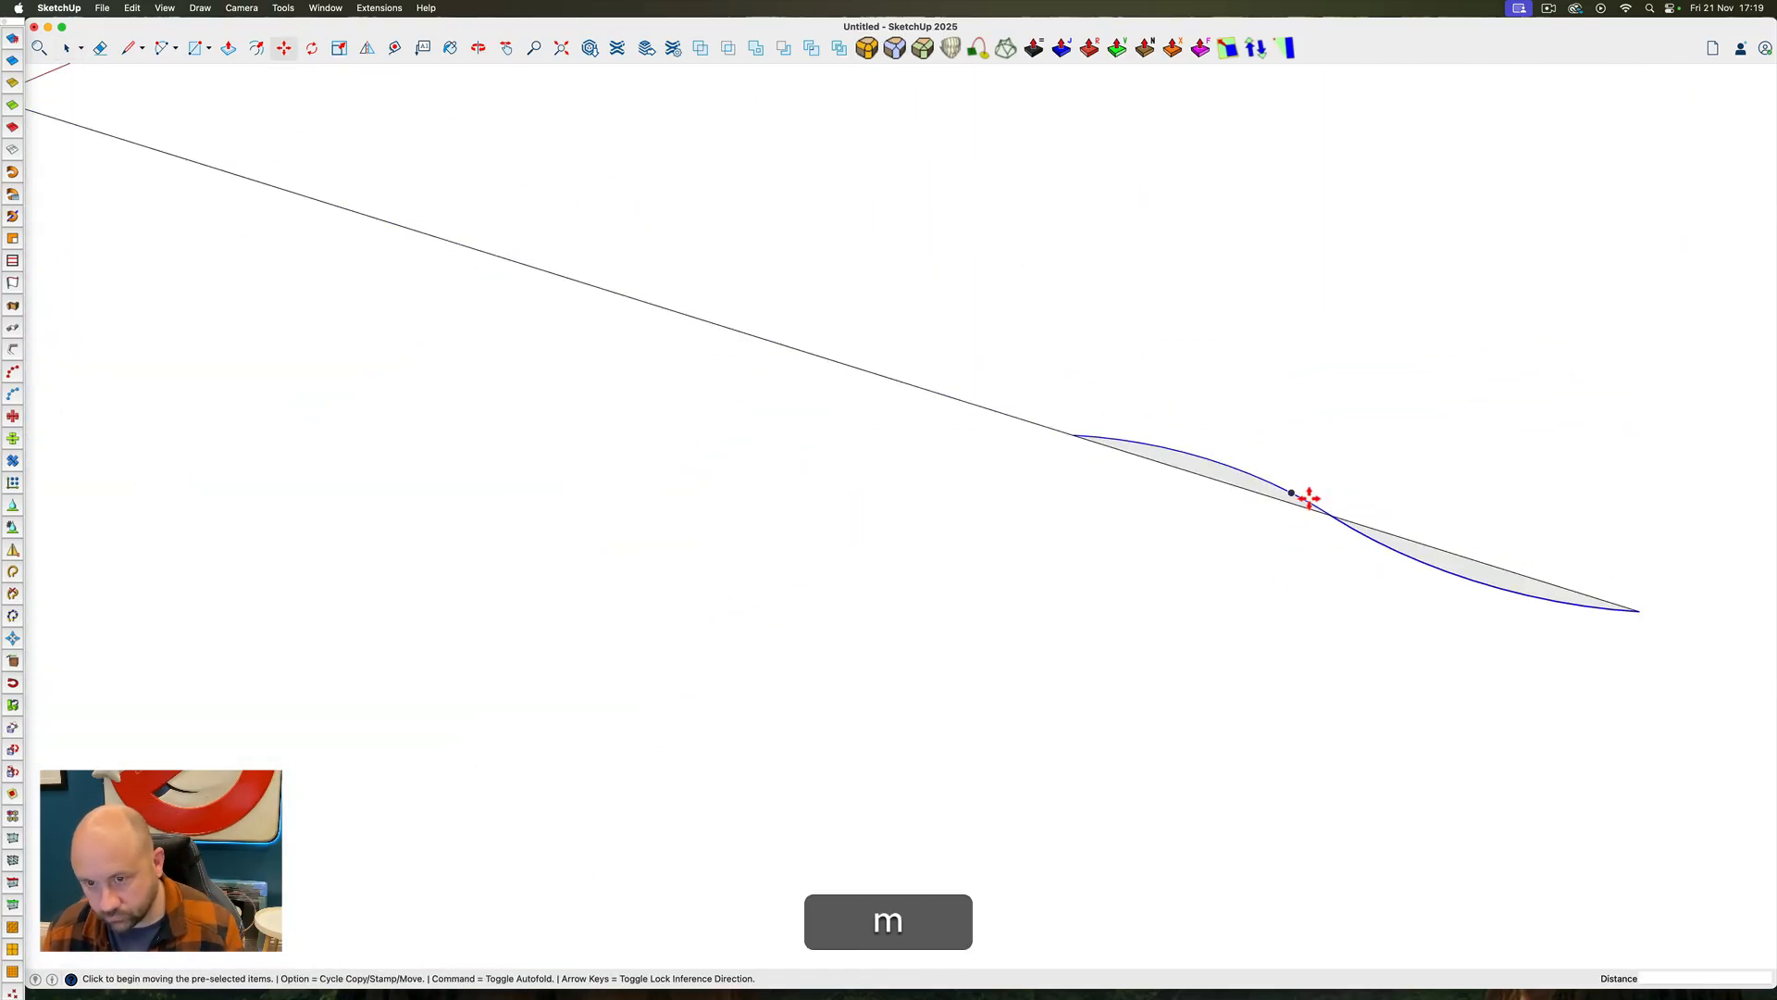
pyautogui.press('Return')
# Copy the S-shaped fold end to end and array it x7 into a continuous wavy line
pyautogui.scroll(-8, 1189, 546)
pyautogui.press('space')
pyautogui.press('m')
pyautogui.click(1328, 477)
pyautogui.press('alt')
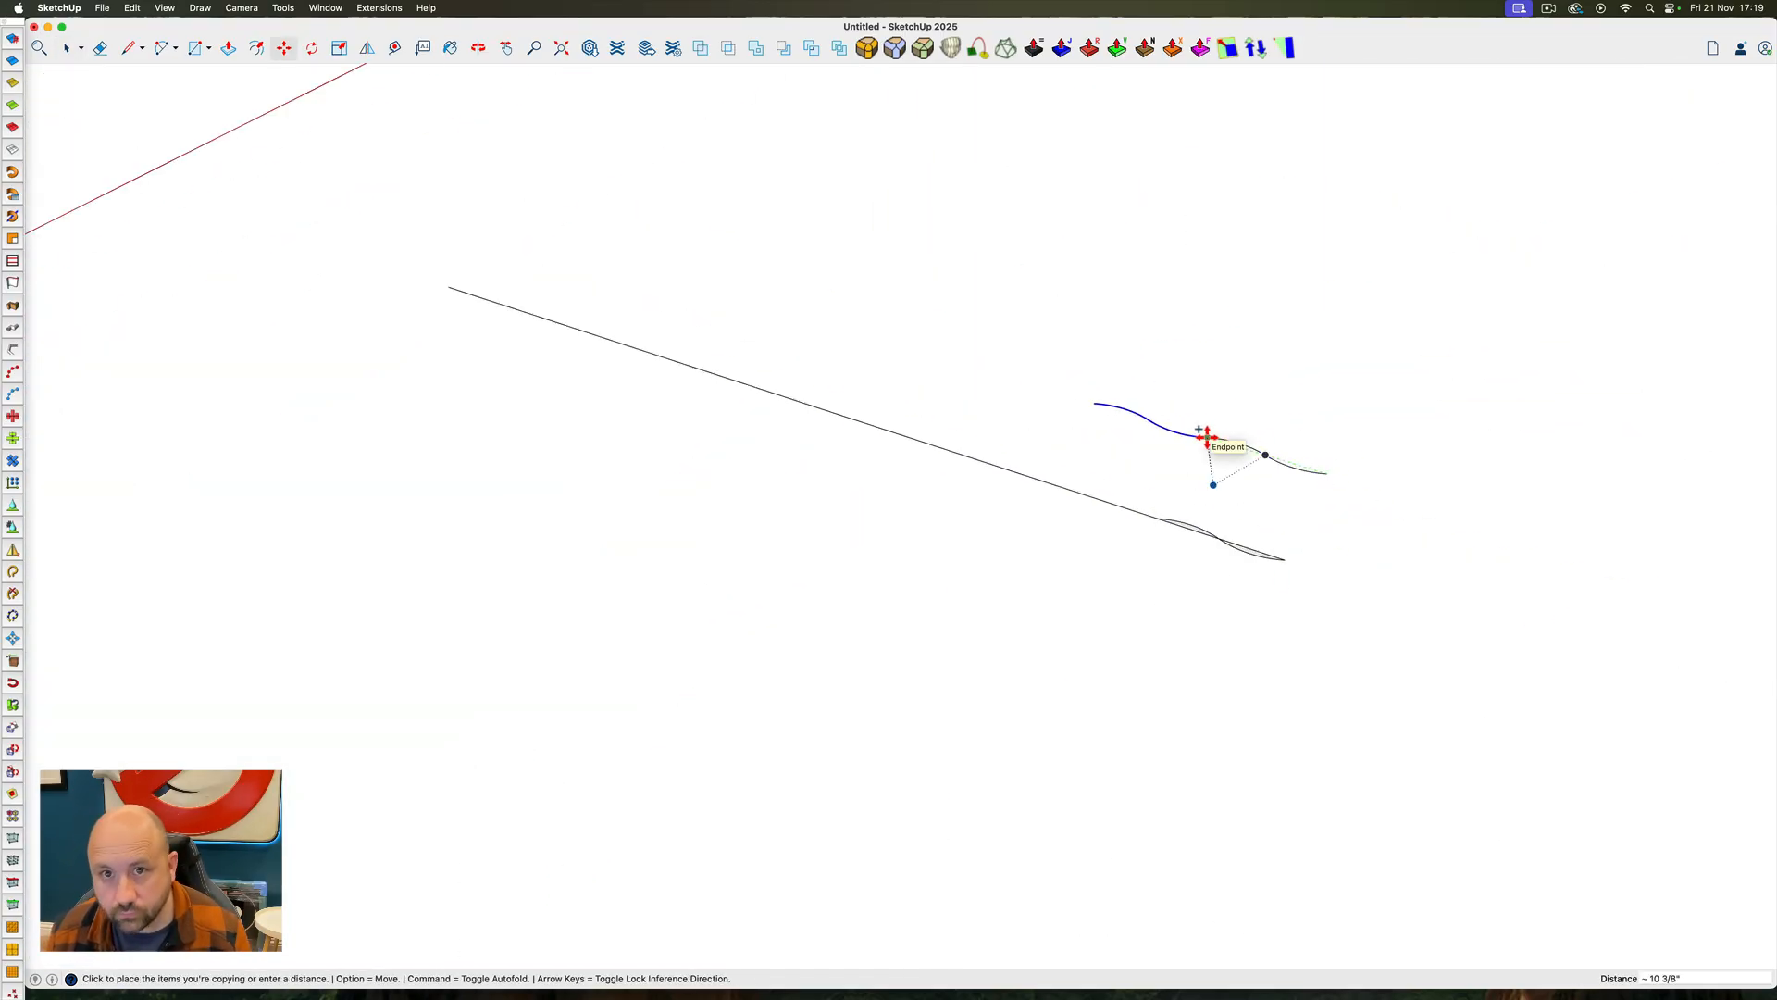
pyautogui.click(1208, 437)
pyautogui.scroll(5, 1203, 432)
pyautogui.scroll(-5, 1264, 520)
pyautogui.write('x4')
pyautogui.press('Return')
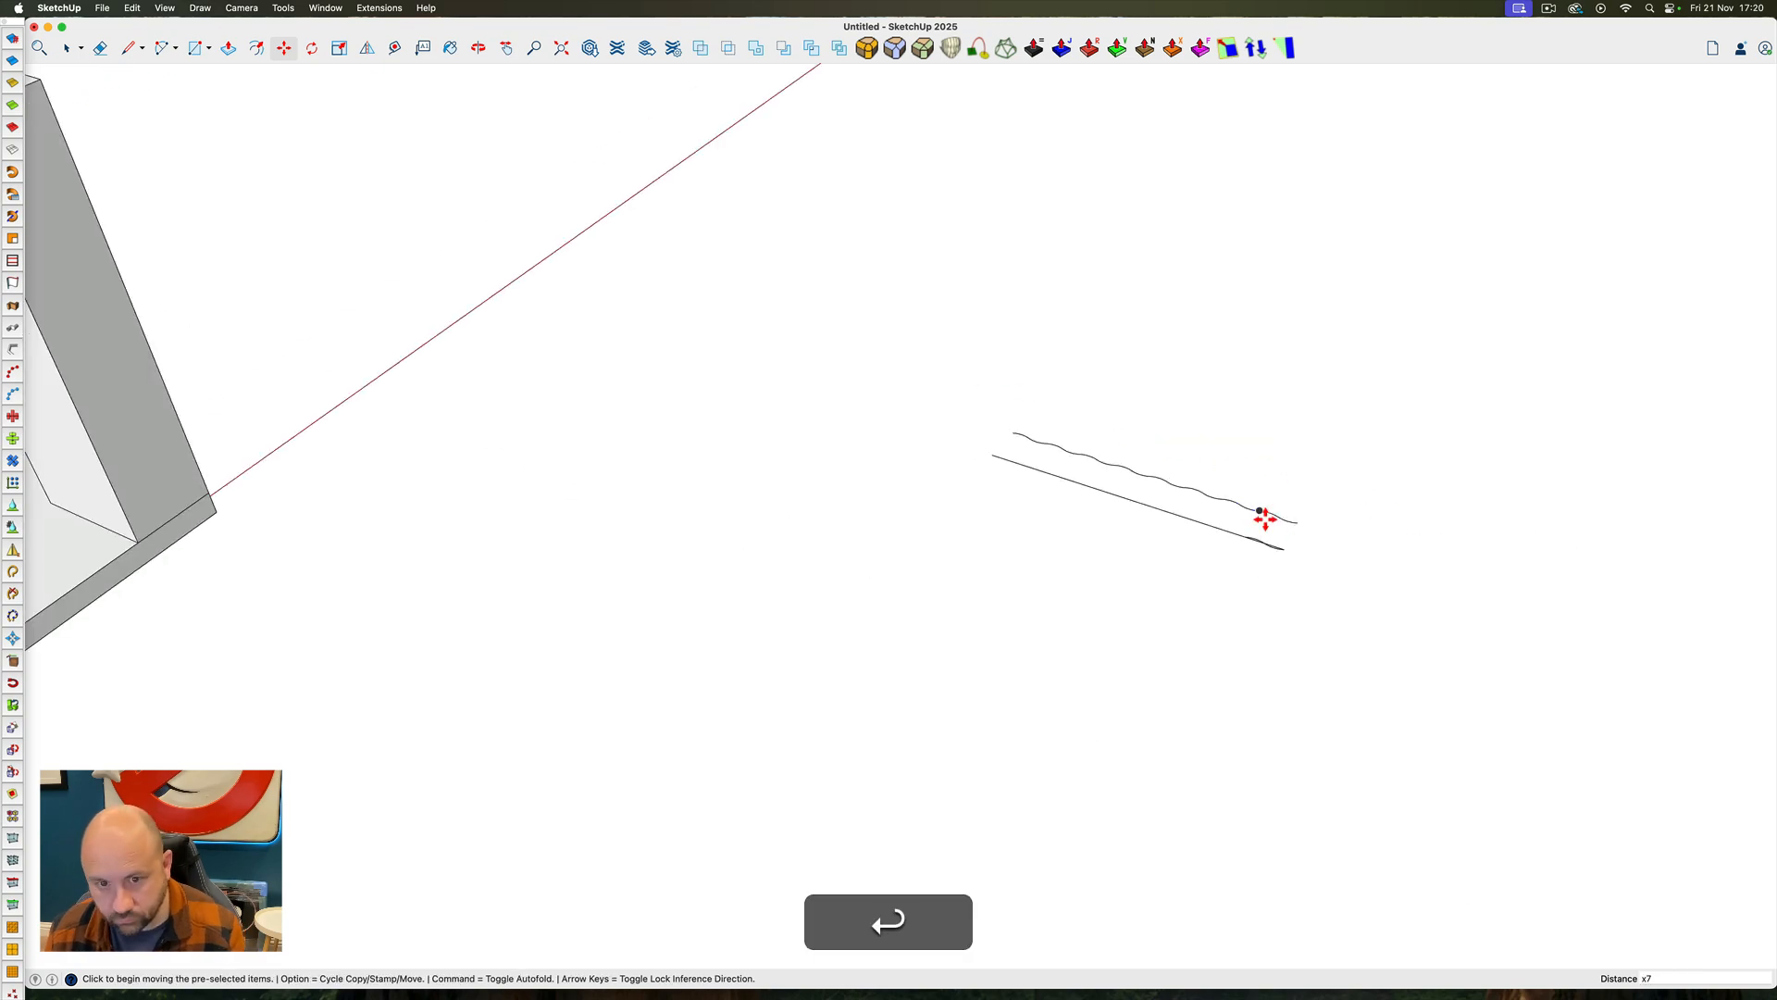
# Select the entire wavy line and extrude it straight down 15' 4" to the room's floor level with Extrude Lines
pyautogui.scroll(5, 1264, 520)
pyautogui.moveTo(1264, 519); pyautogui.dragTo(1194, 463, button='middle')
pyautogui.press('space')
pyautogui.tripleClick(1177, 453)
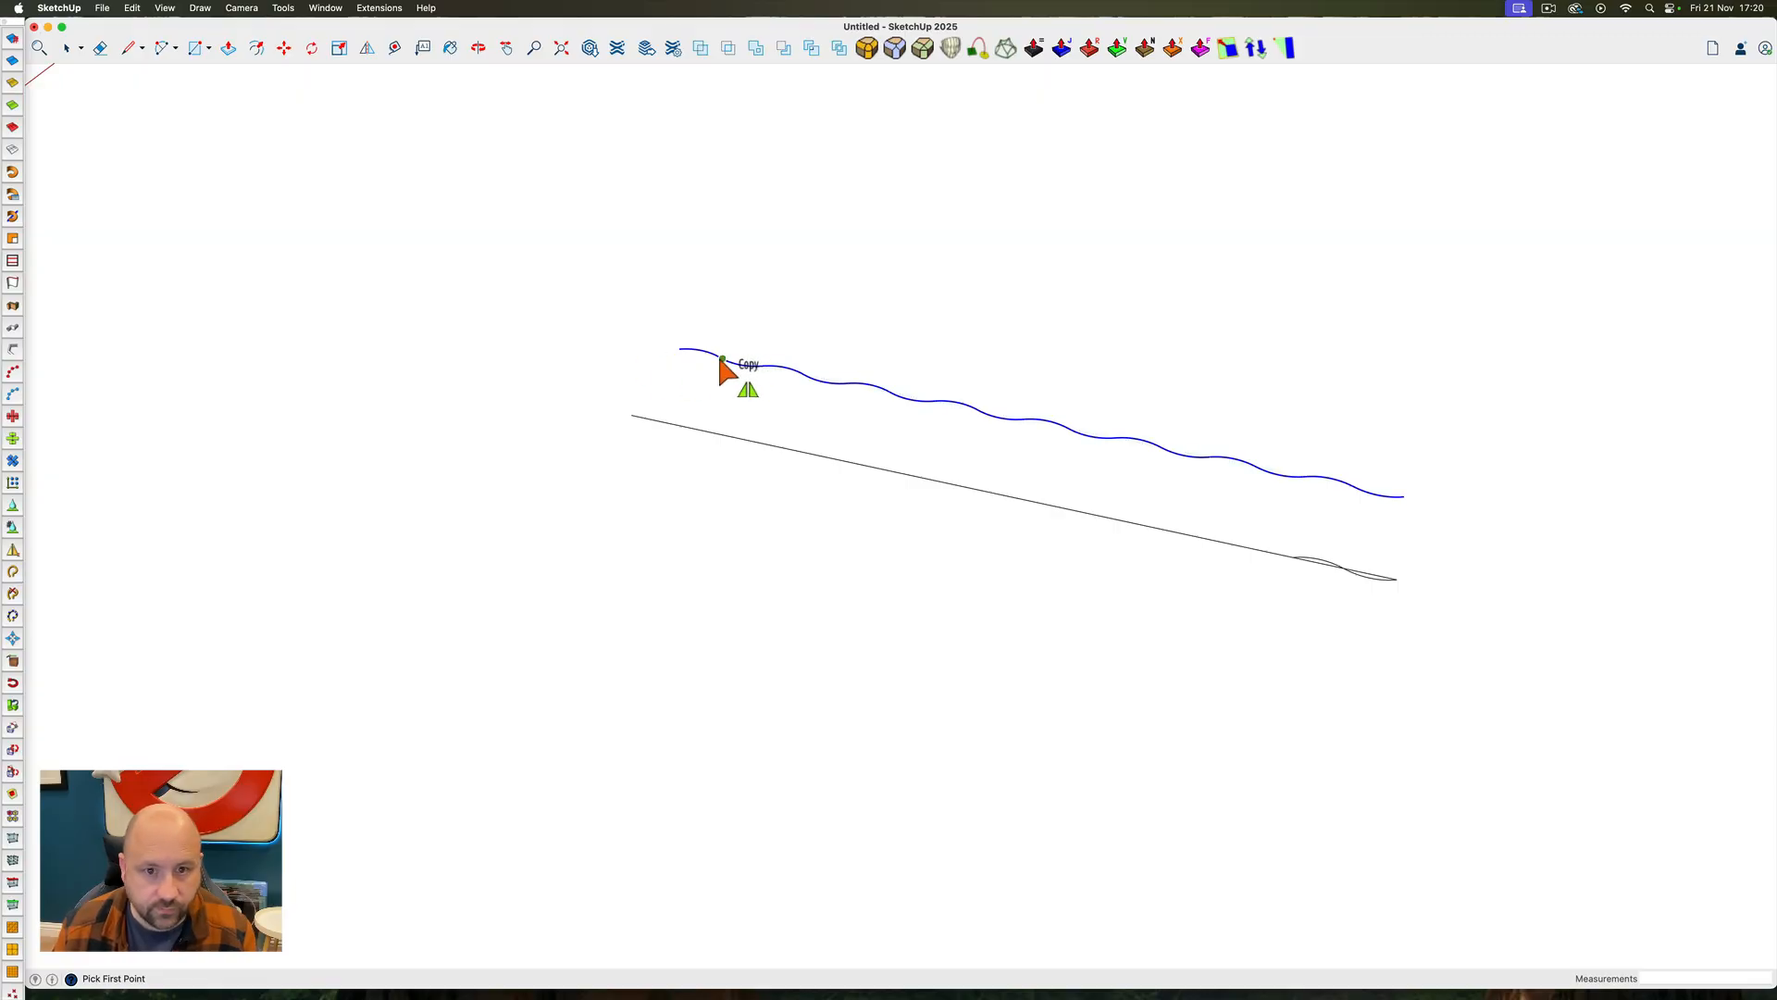
pyautogui.press('space')
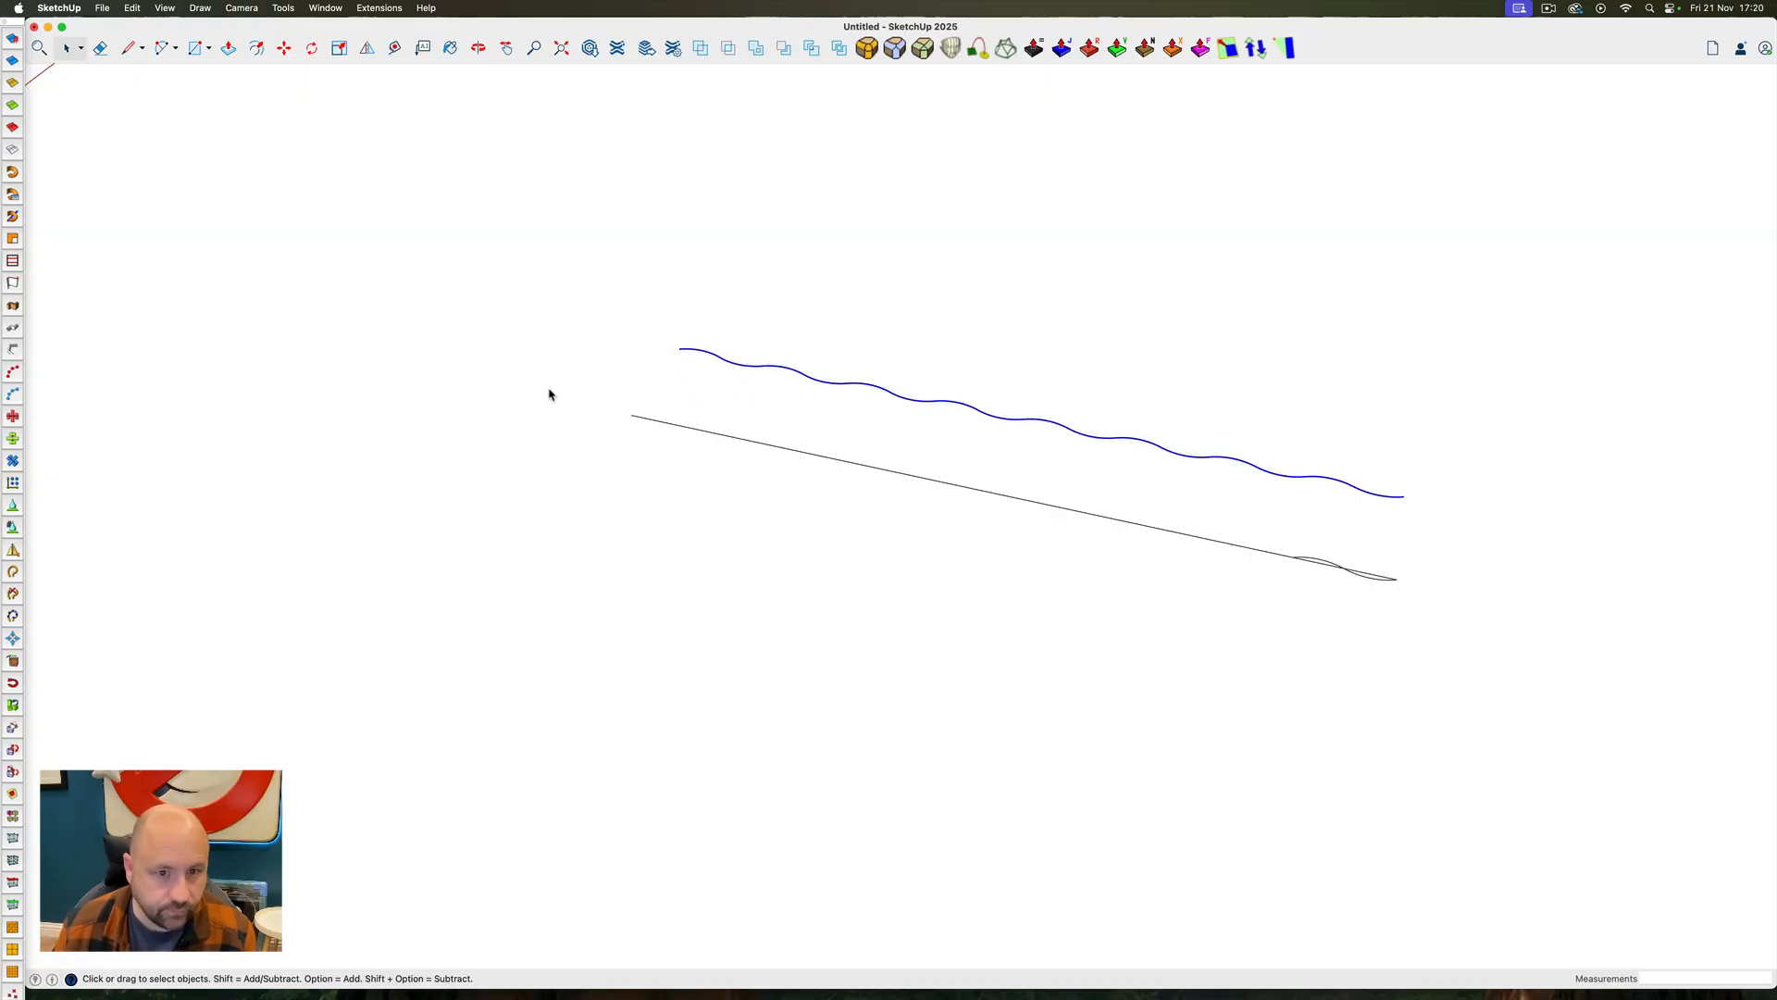
pyautogui.click(717, 409)
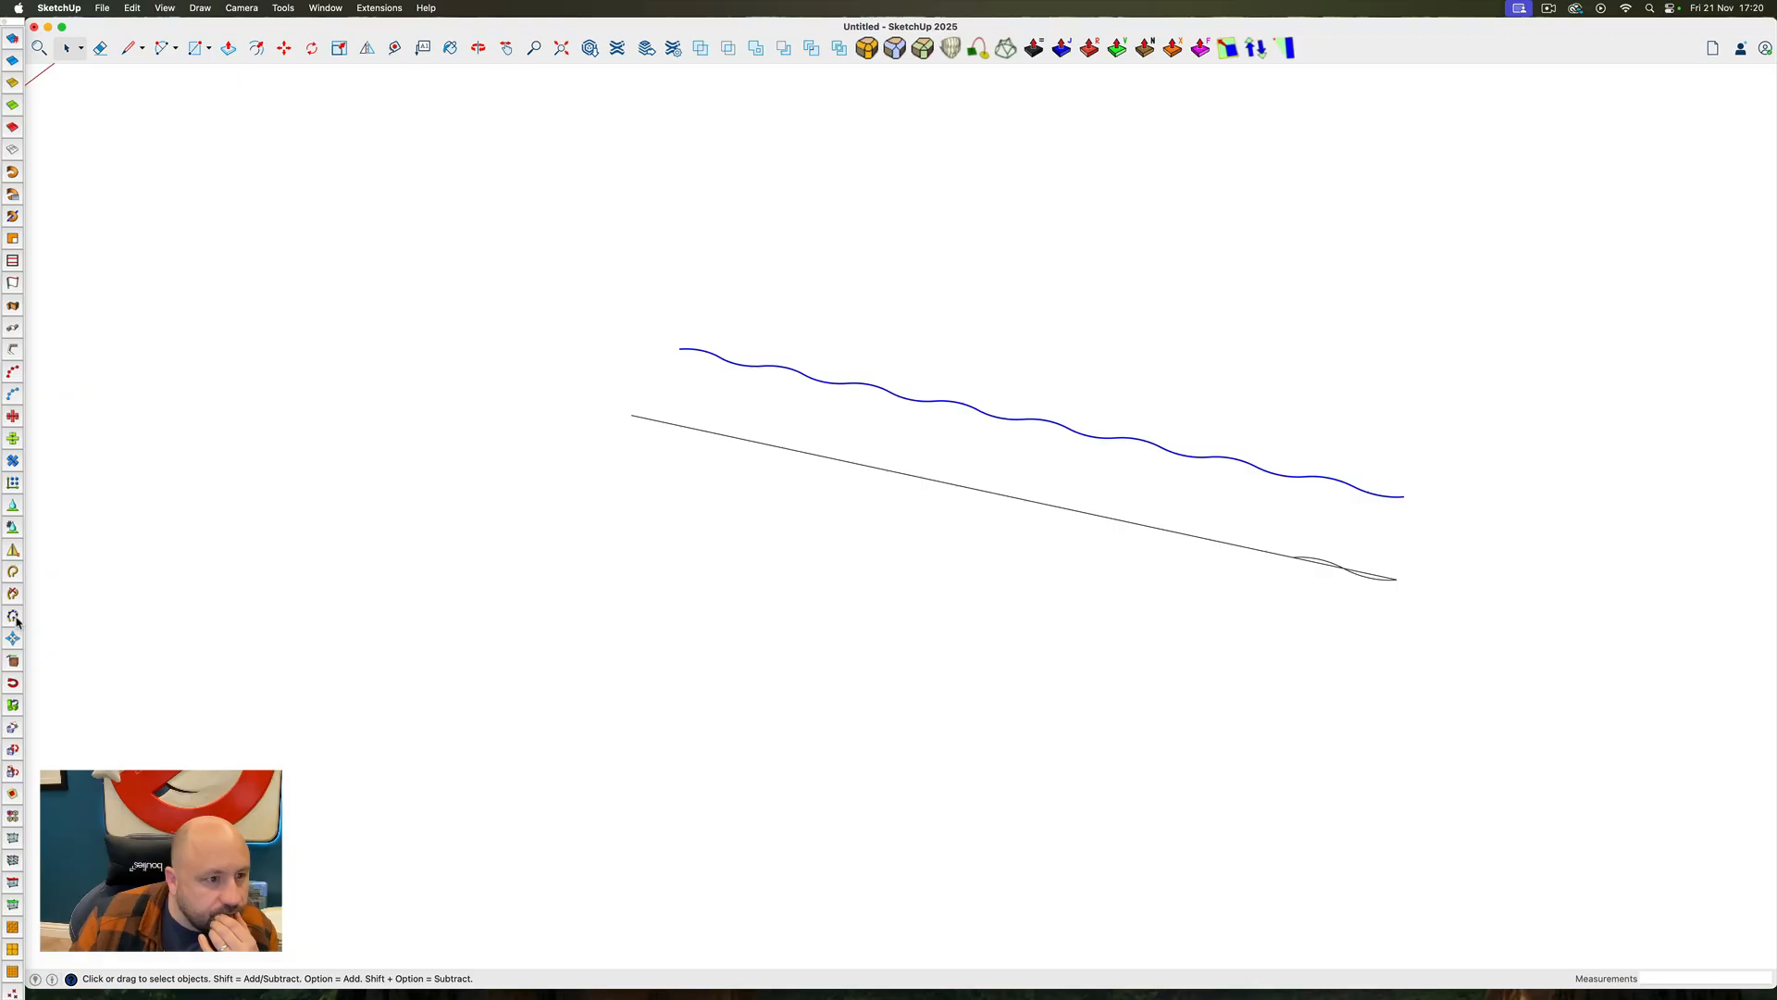
pyautogui.click(13, 285)
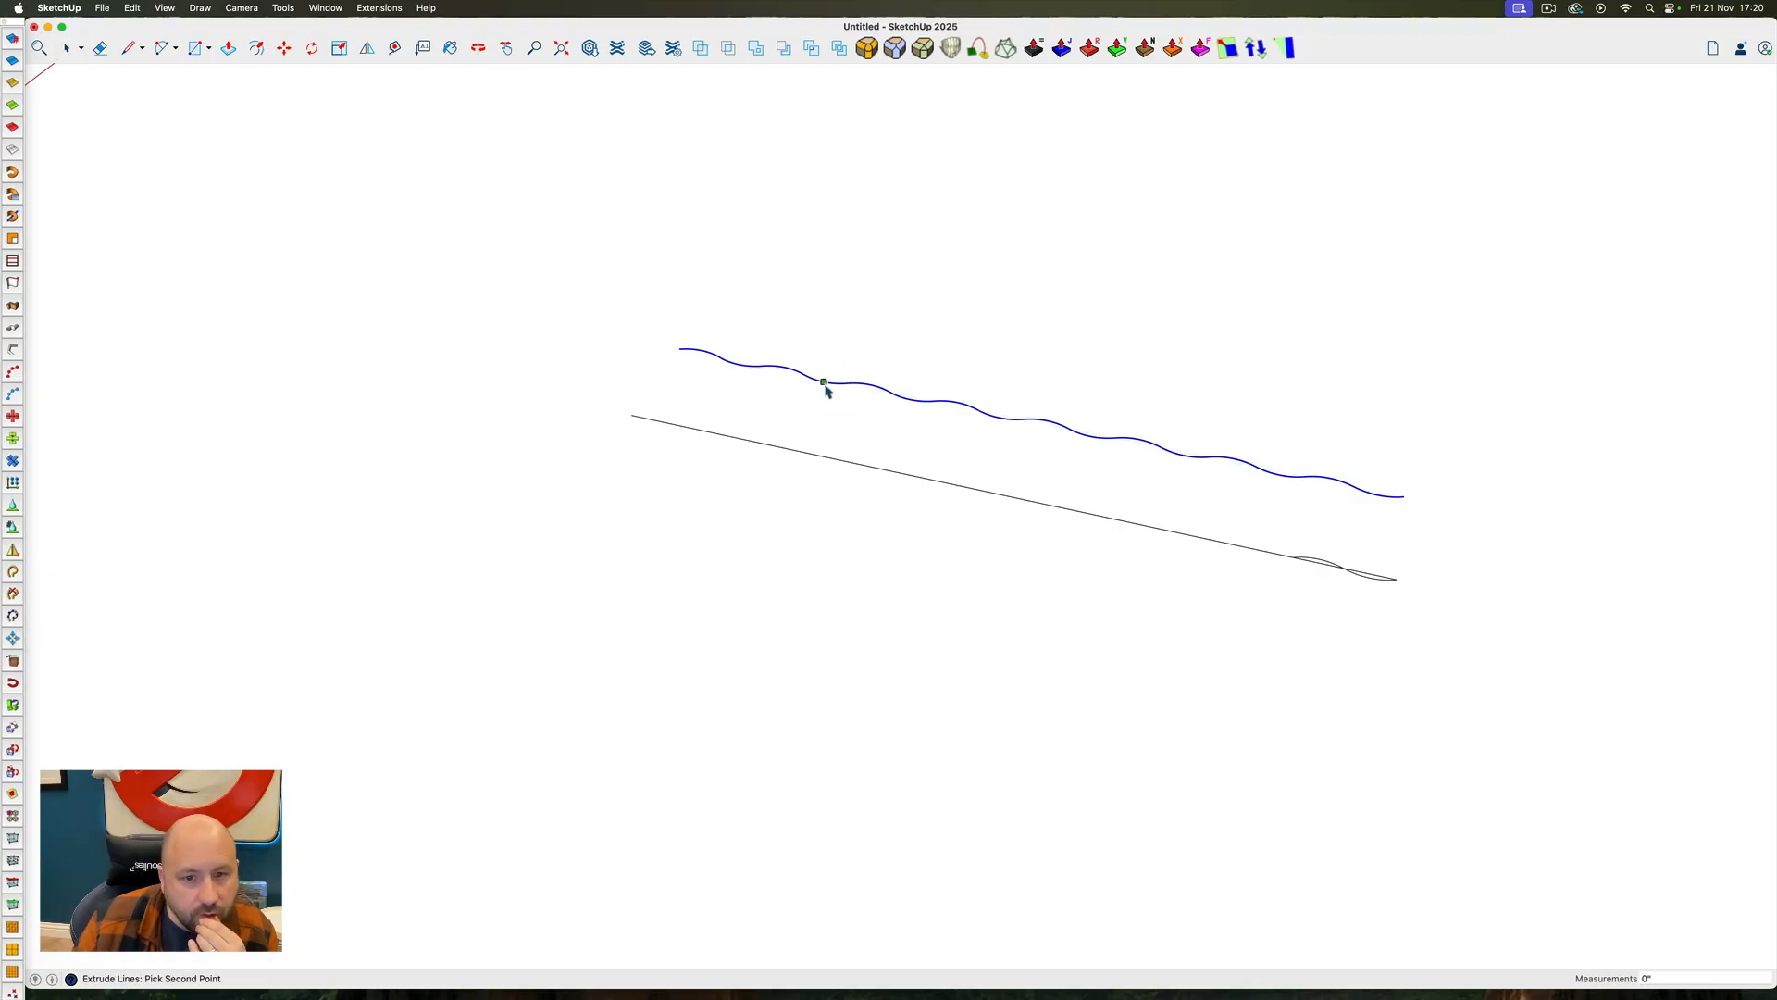
pyautogui.scroll(-10, 830, 513)
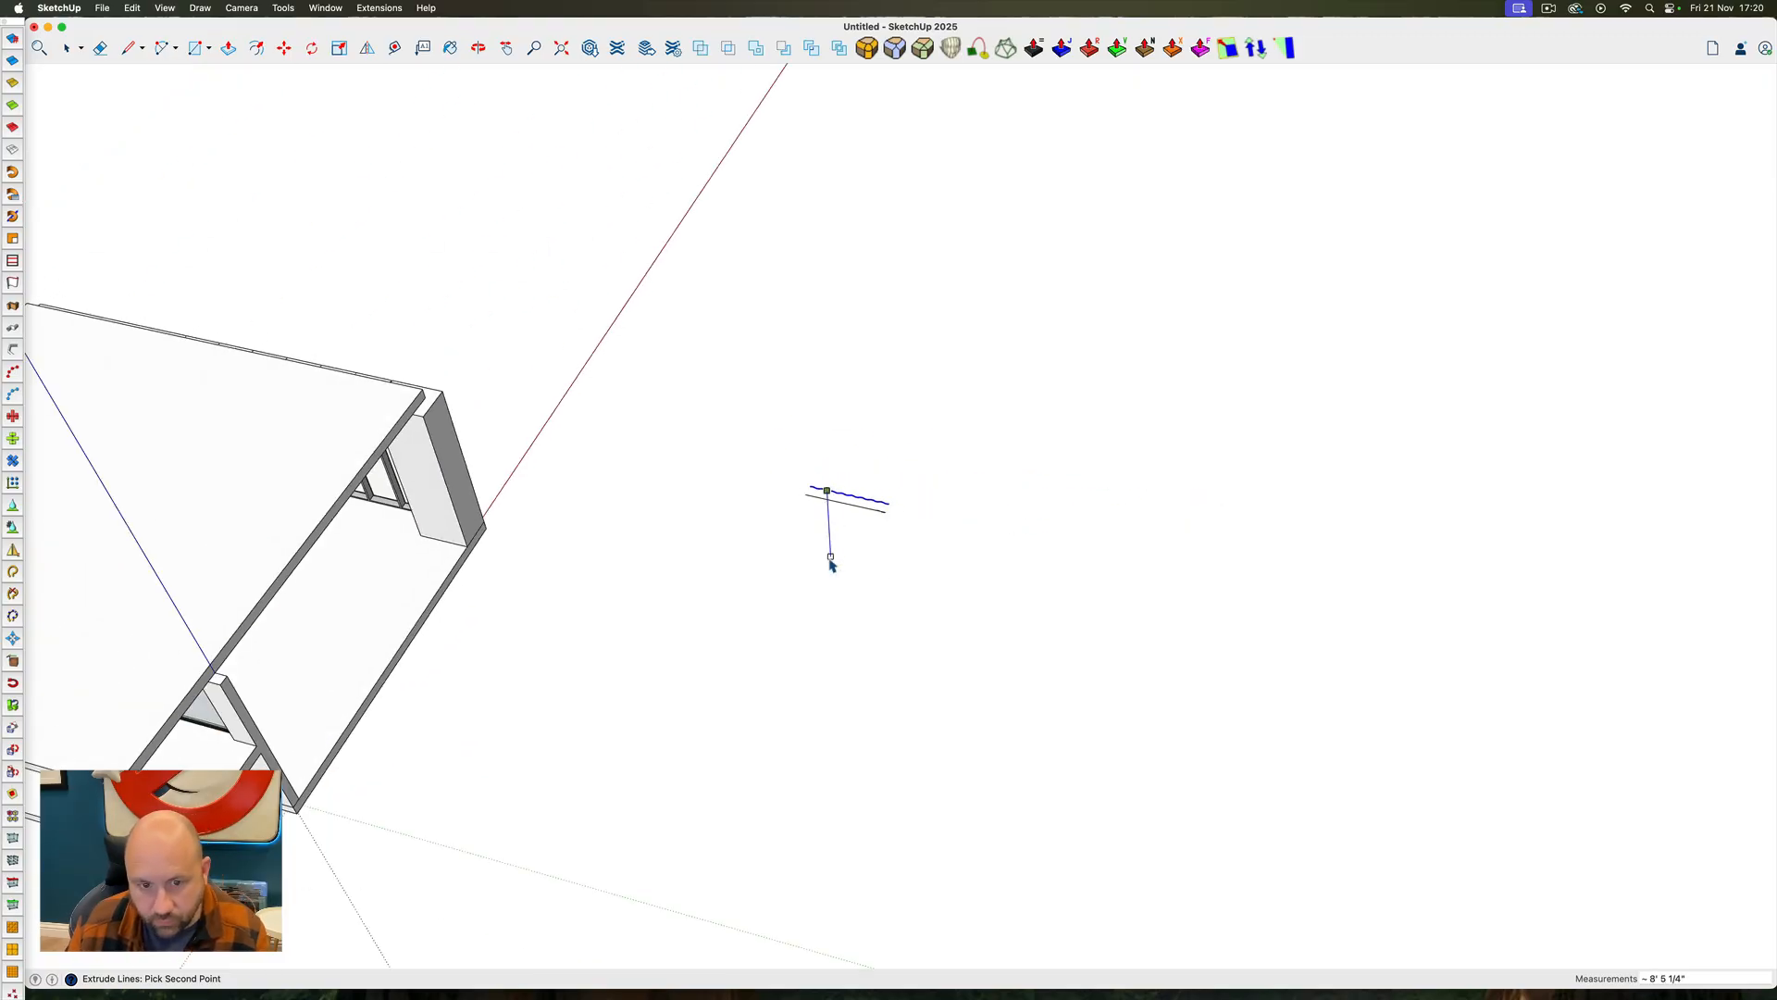
pyautogui.press('shift')
pyautogui.keyDown('shift'); pyautogui.click(405, 570); pyautogui.keyUp('shift')
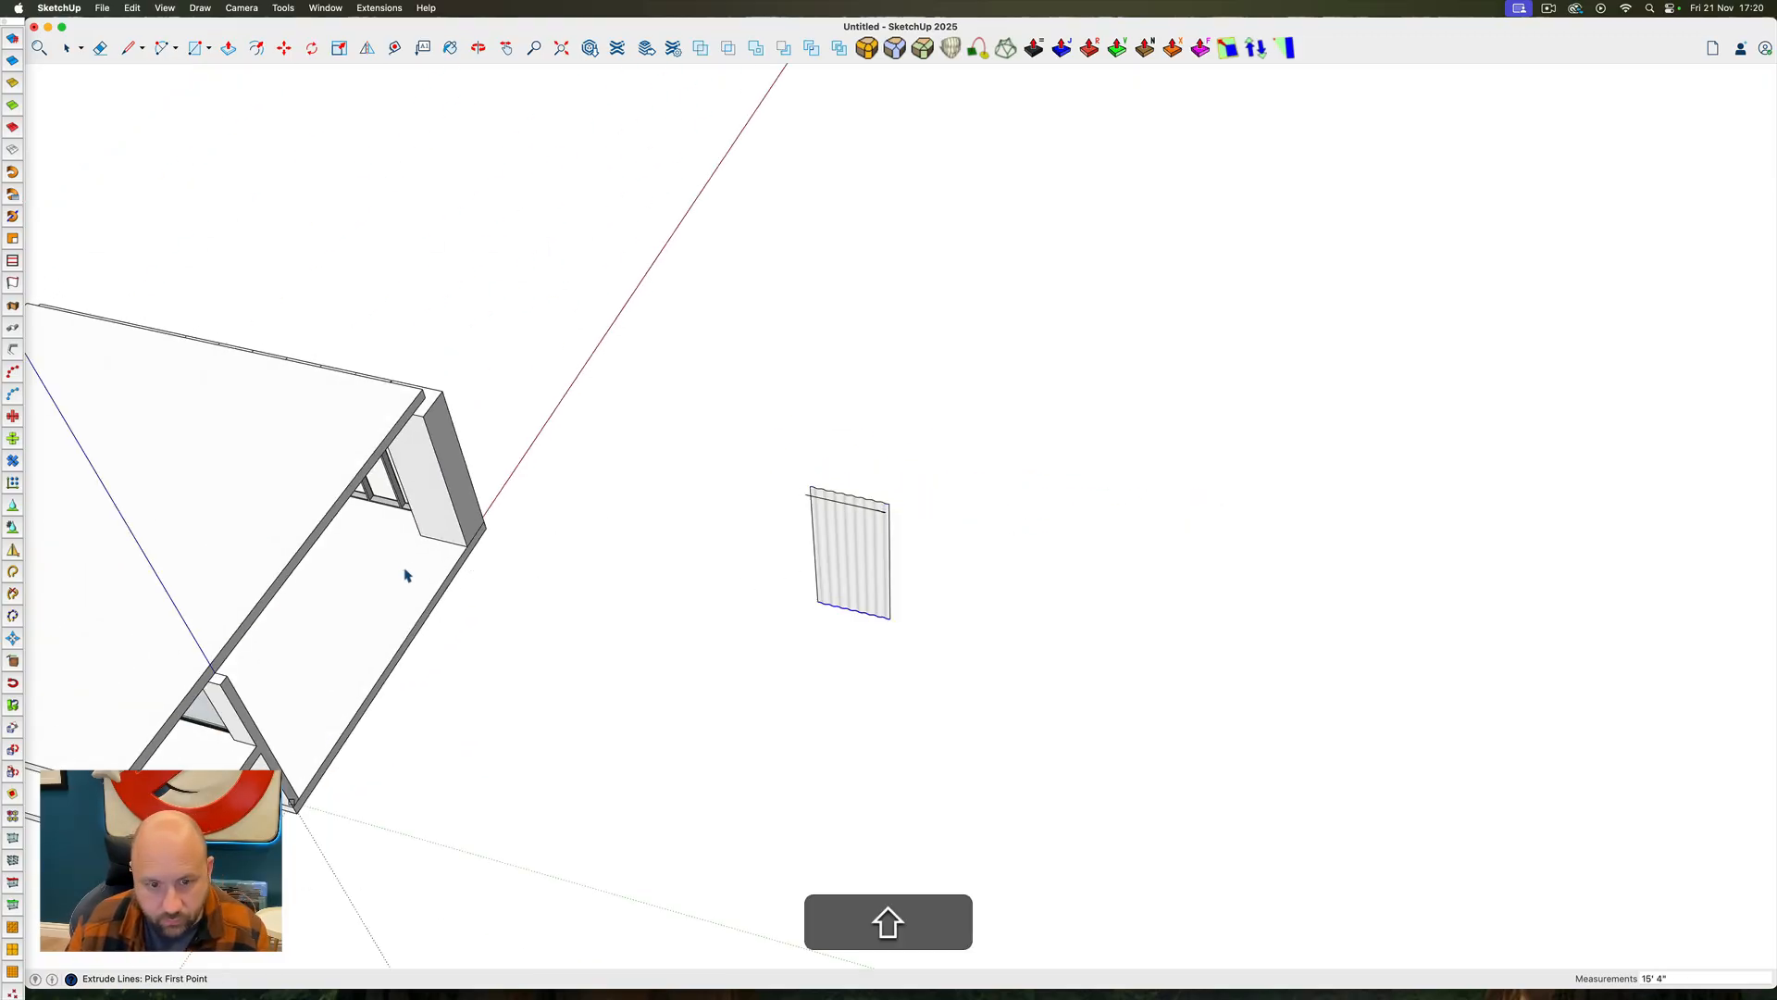
# Thicken the entire wavy drape surface by 3 mm with Joint Push Pull
pyautogui.scroll(6, 814, 546)
pyautogui.press('space')
pyautogui.tripleClick(848, 521)
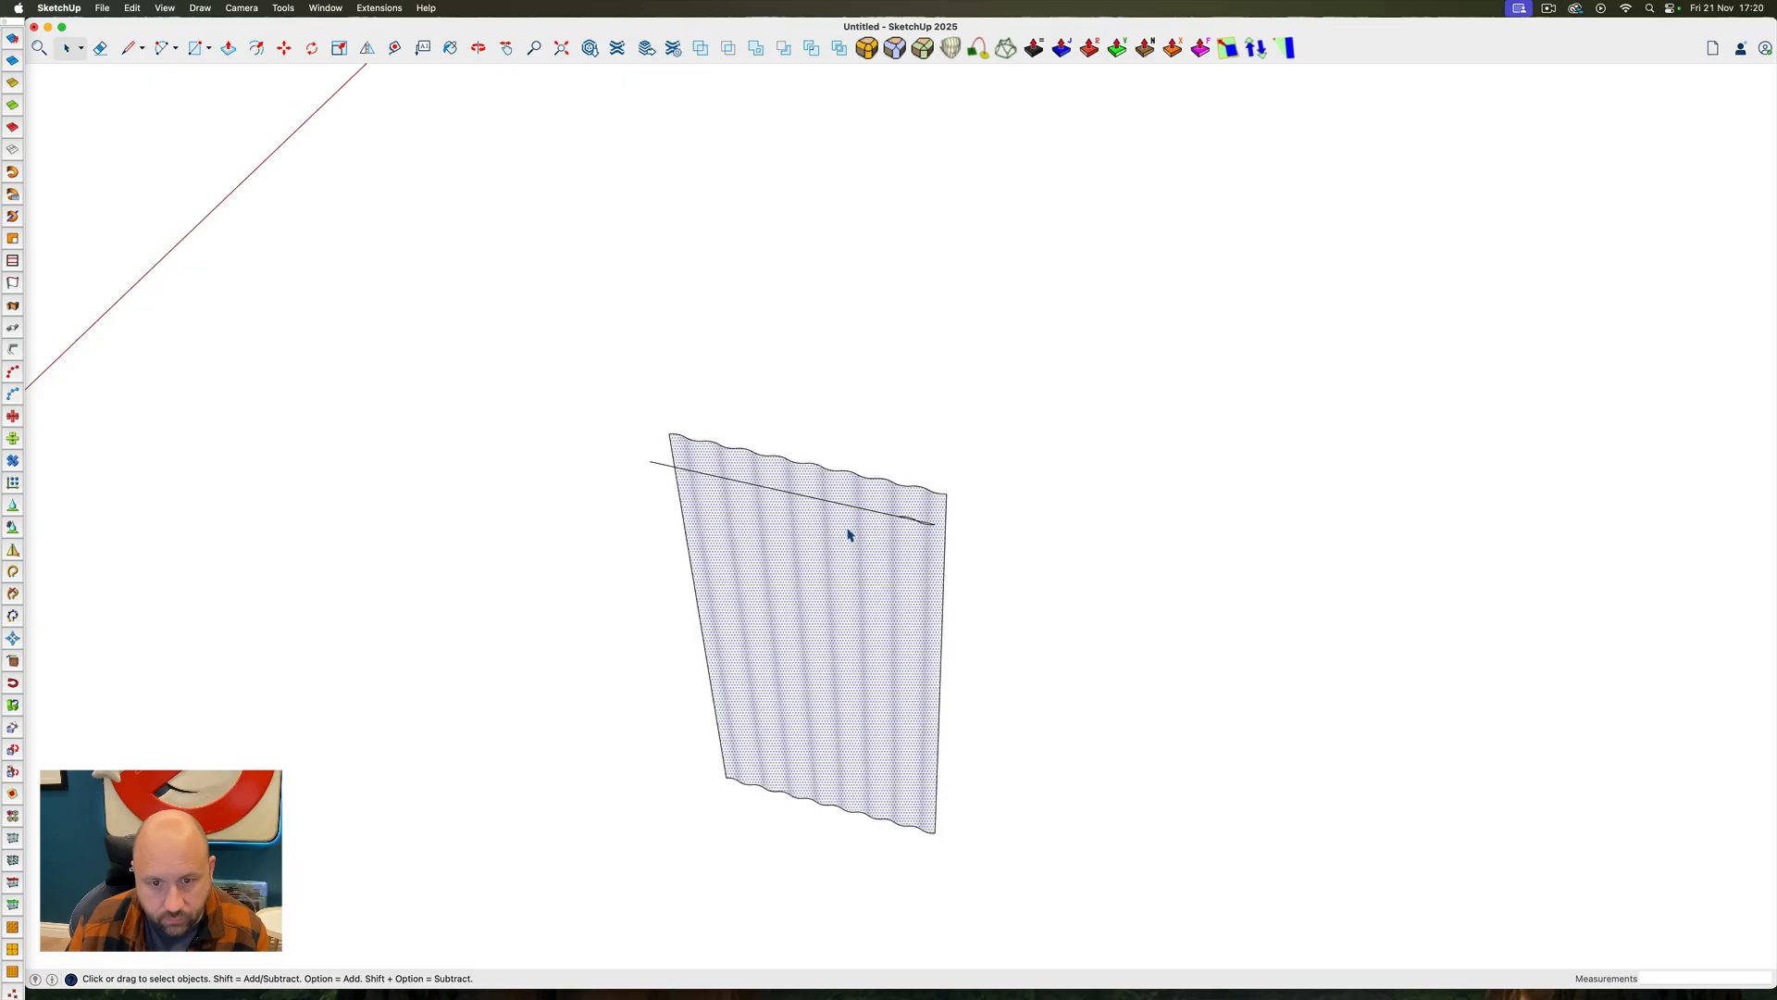
pyautogui.scroll(8, 848, 505)
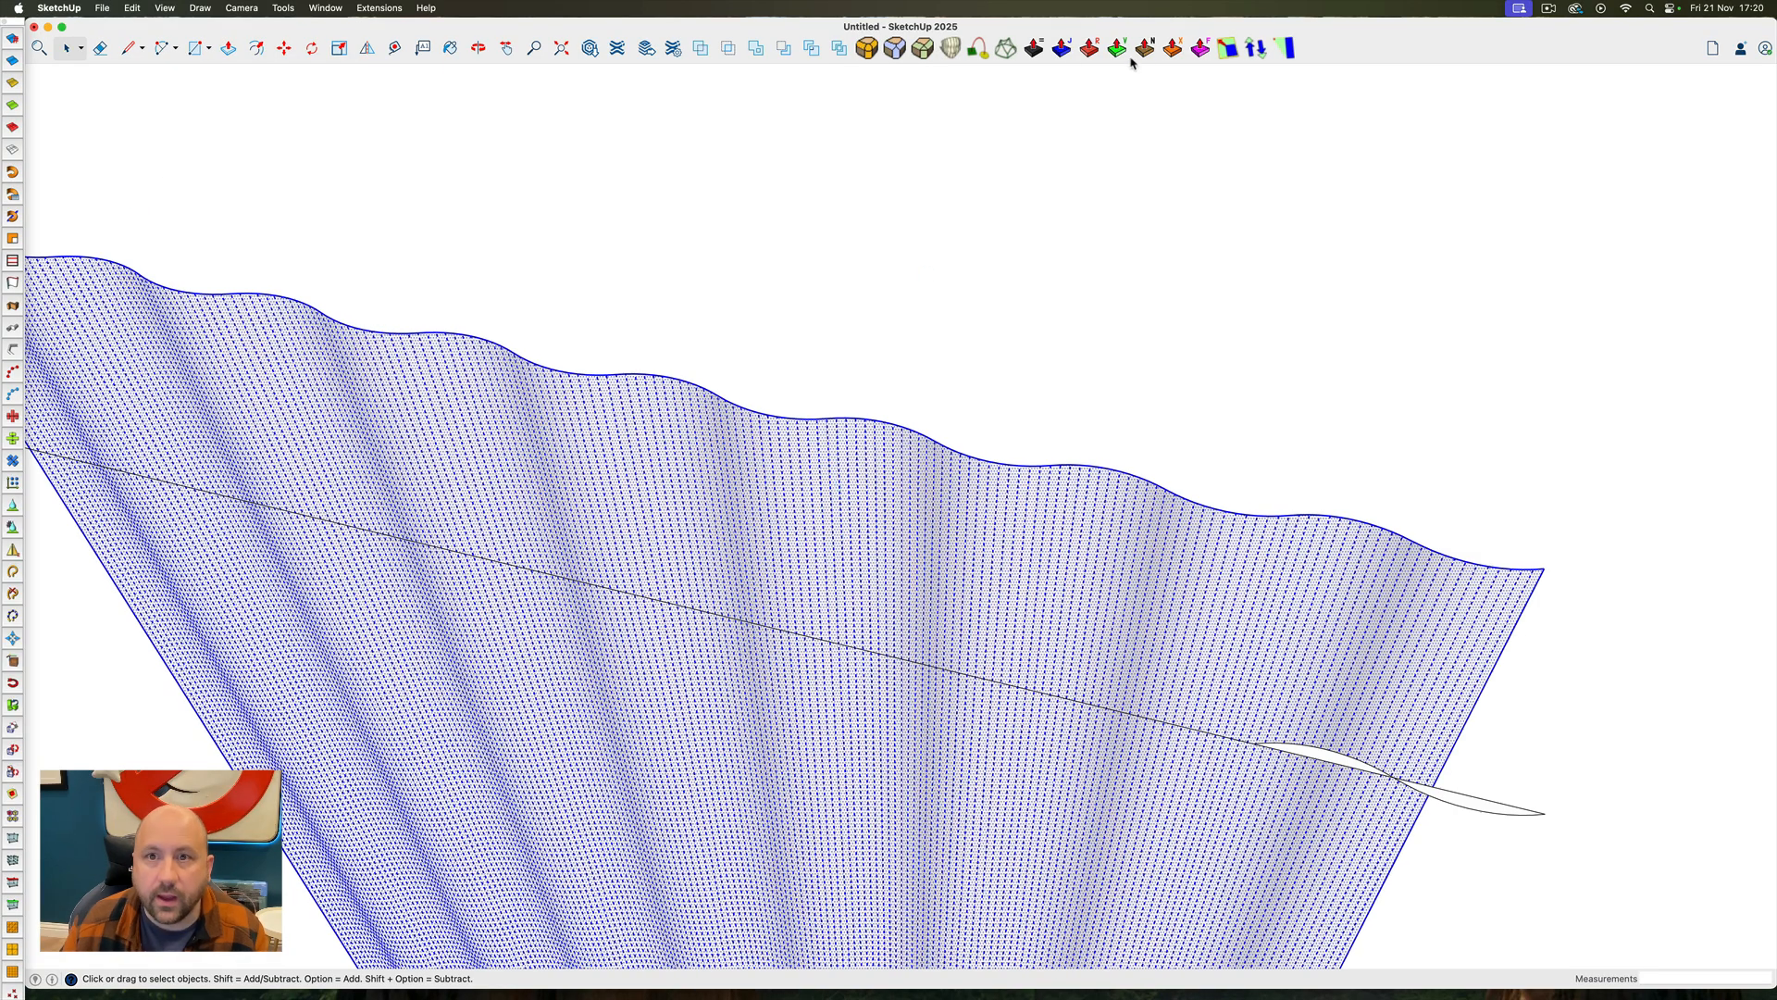
pyautogui.click(1062, 48)
pyautogui.click(919, 455)
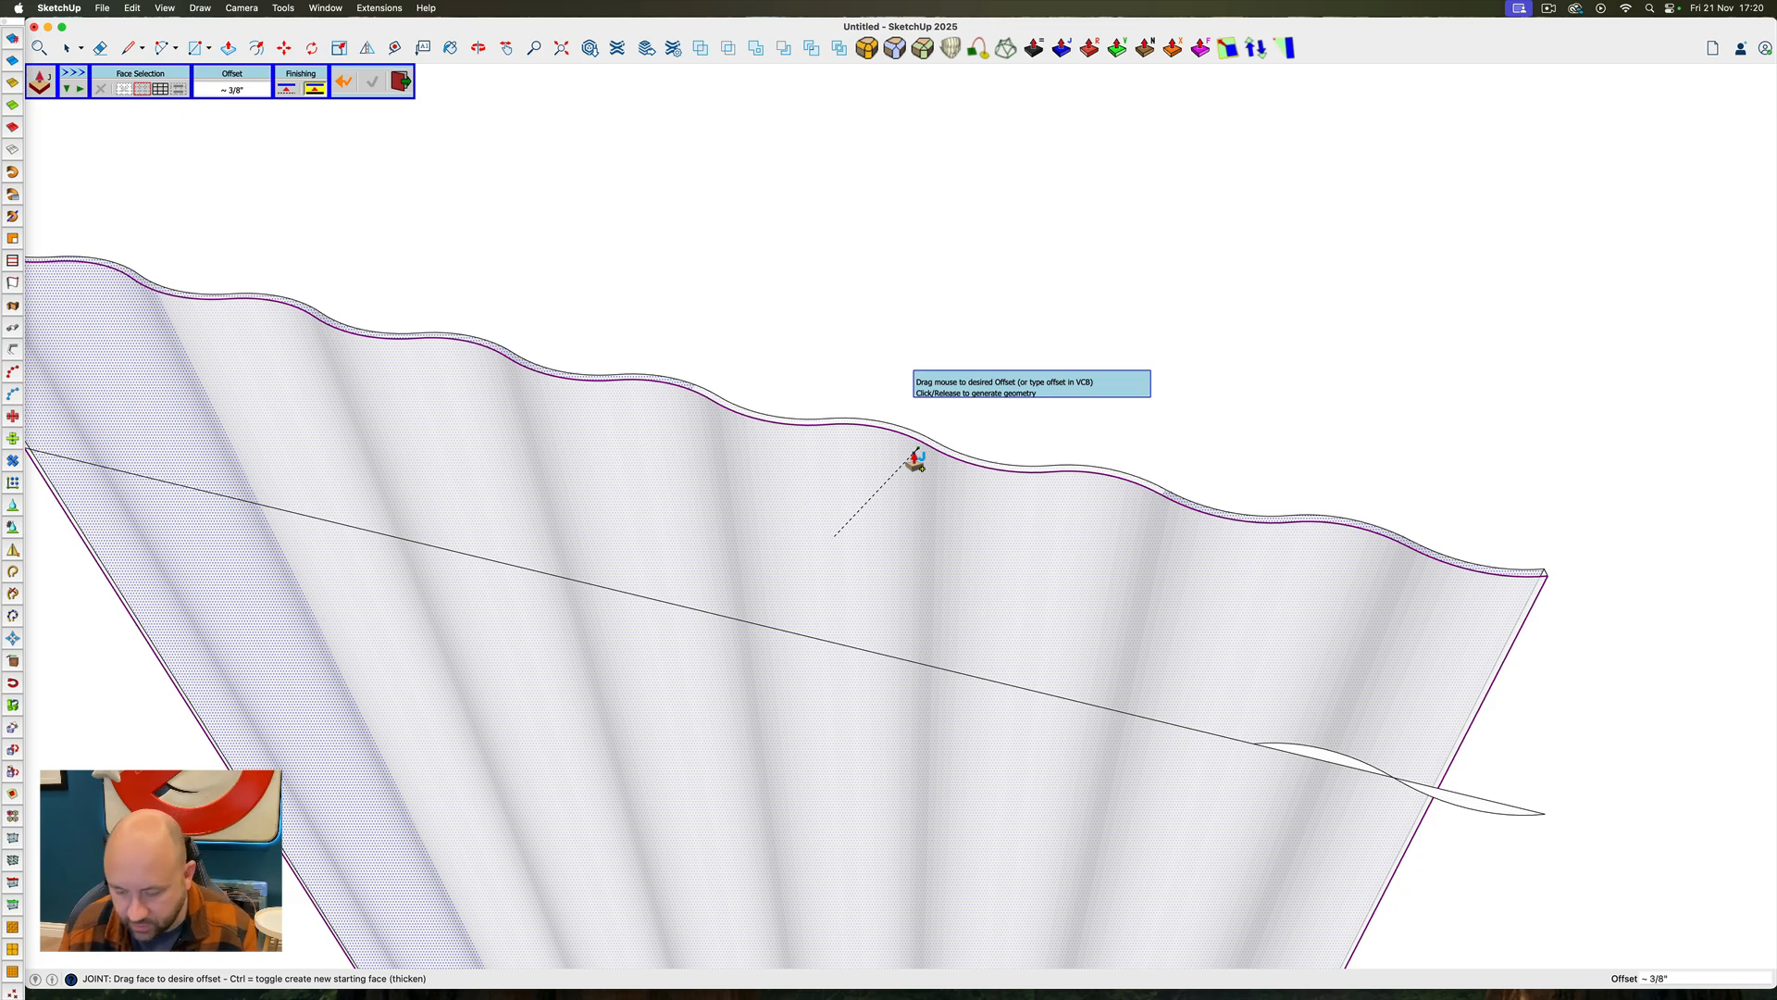
pyautogui.write('3m')
pyautogui.press('space')
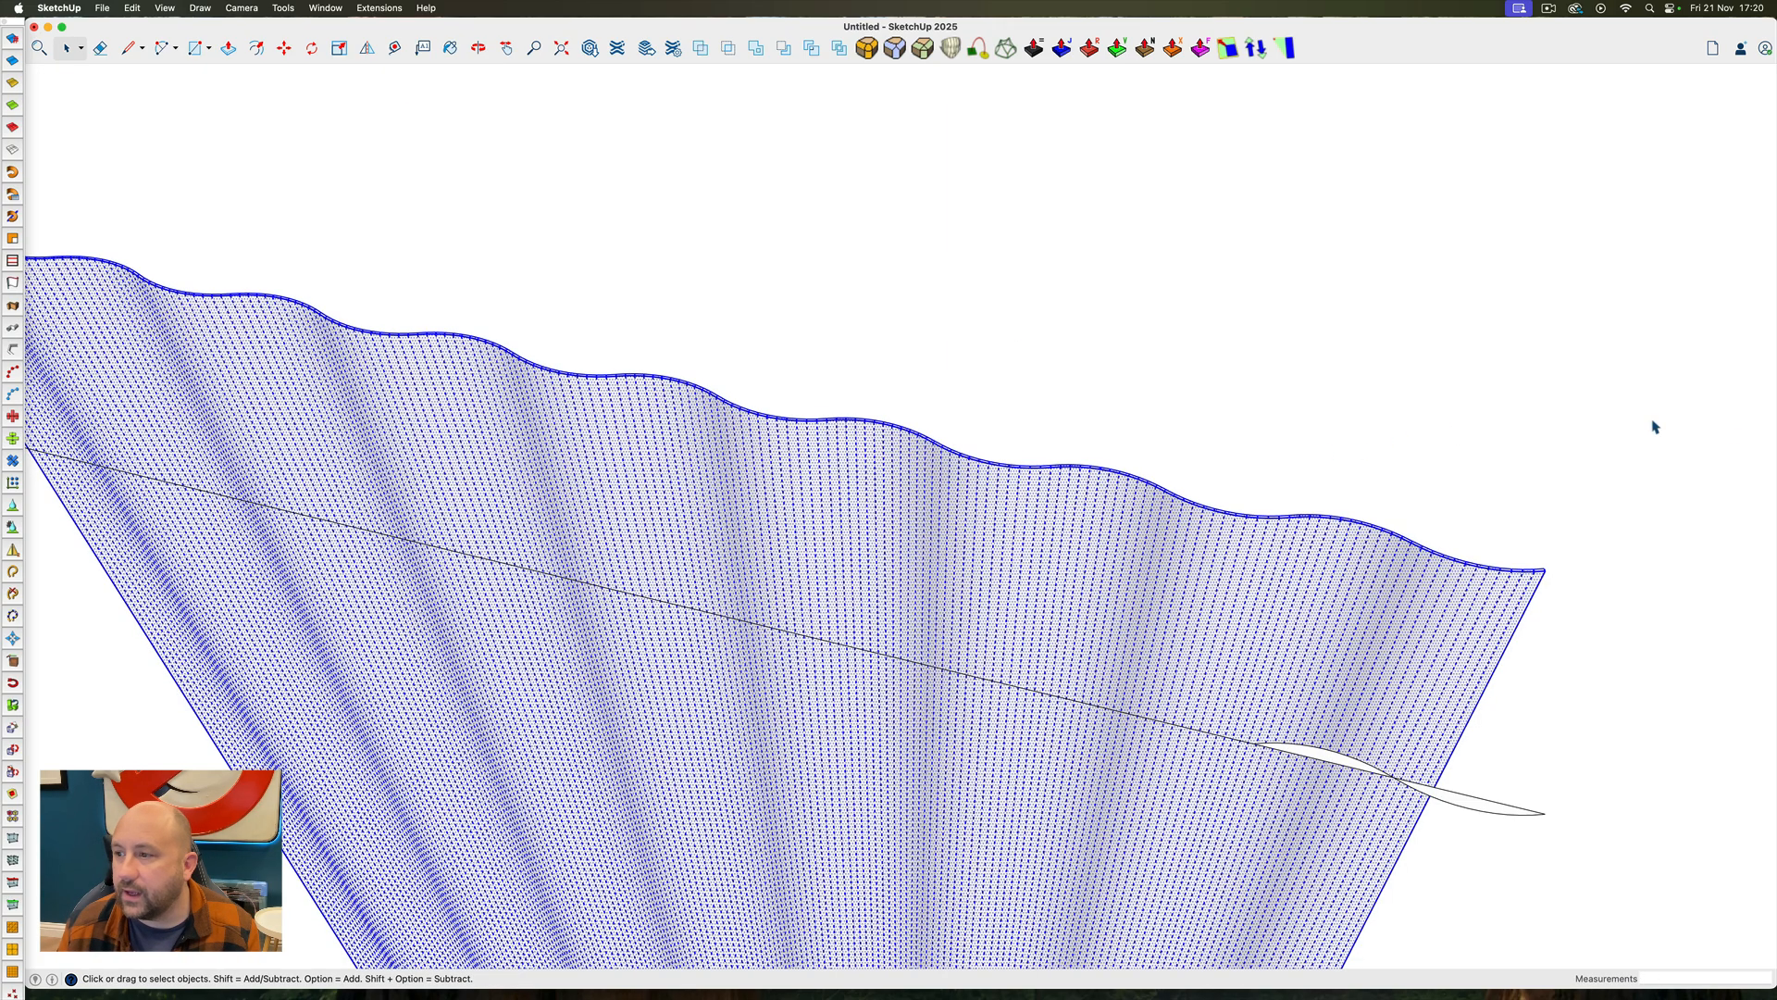
# Paint the selected drape with a translucent colour at 17% opacity
pyautogui.press('b')
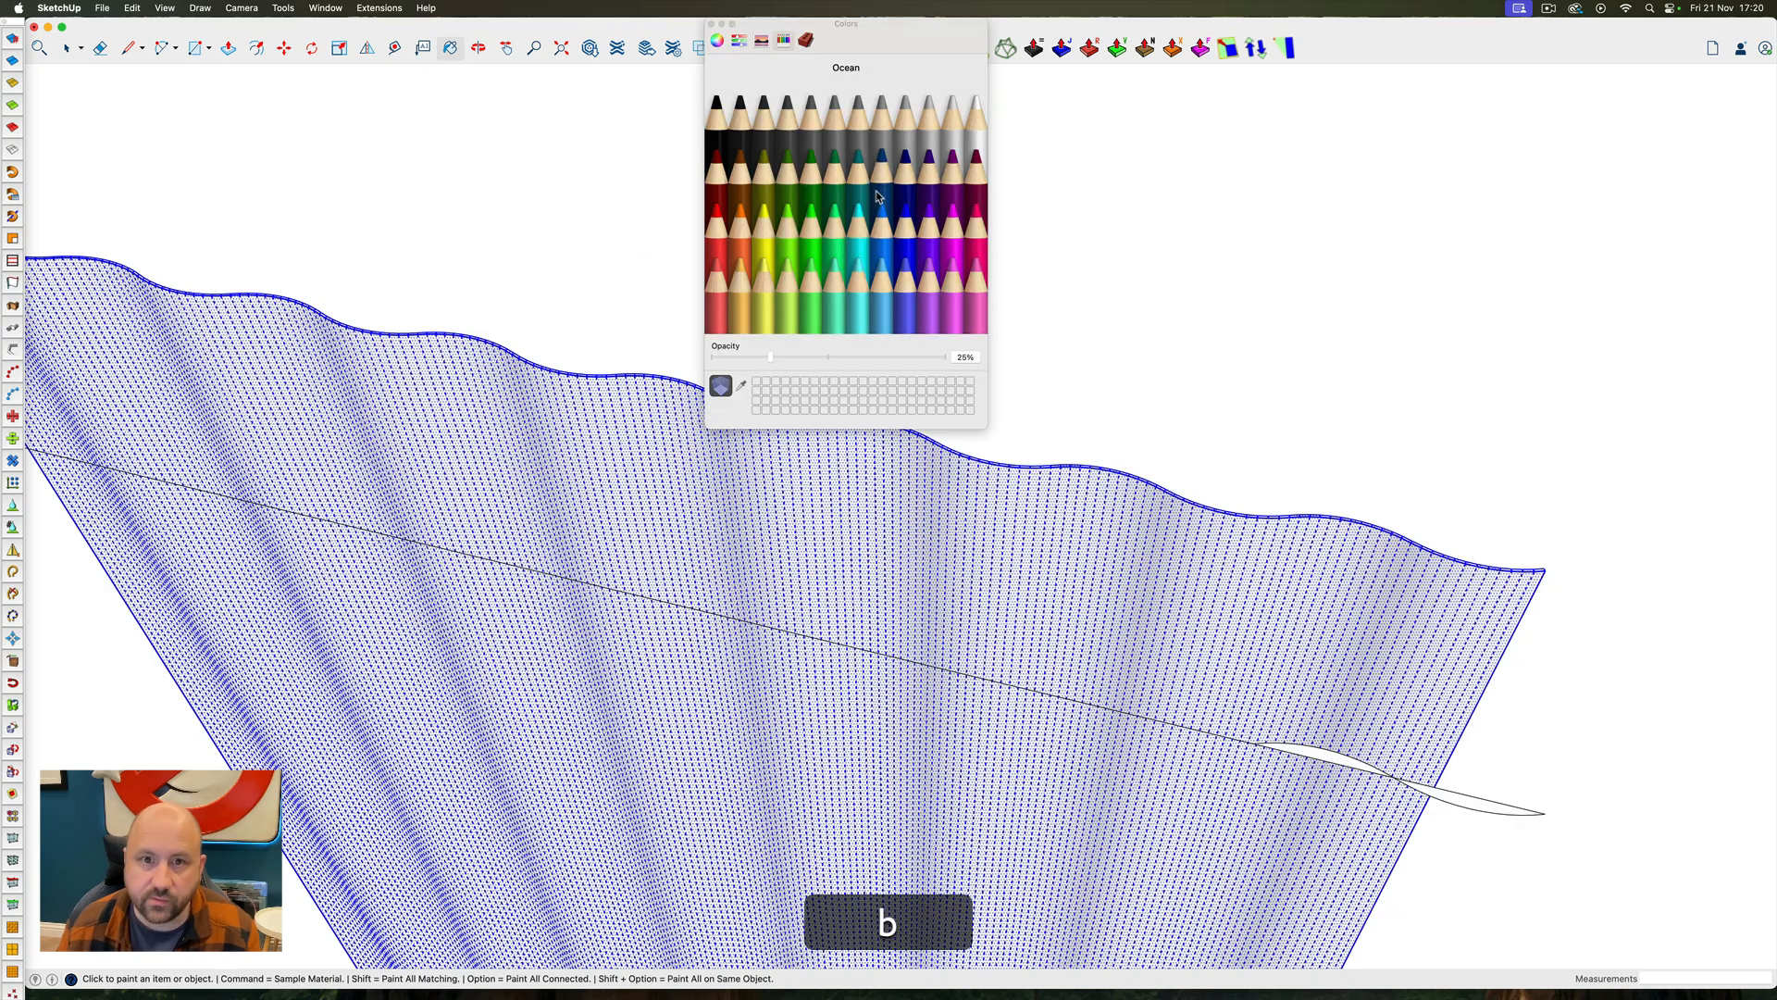
pyautogui.click(930, 134)
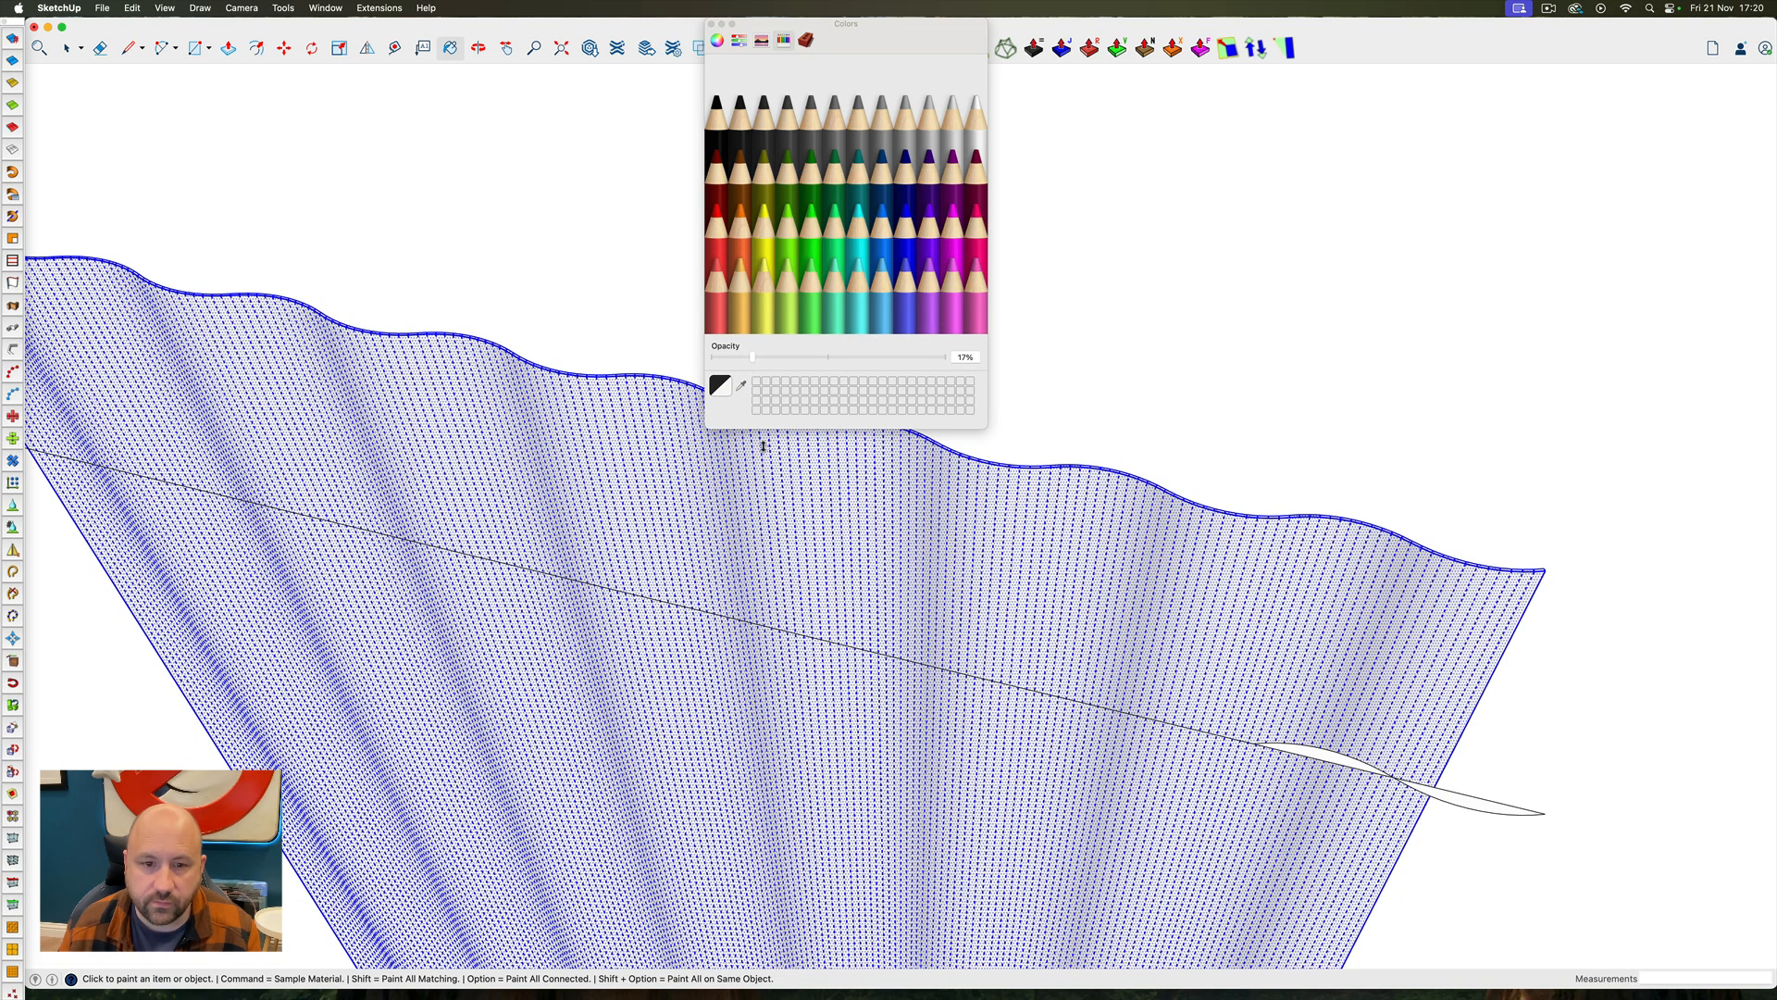
pyautogui.click(814, 531)
pyautogui.press('space')
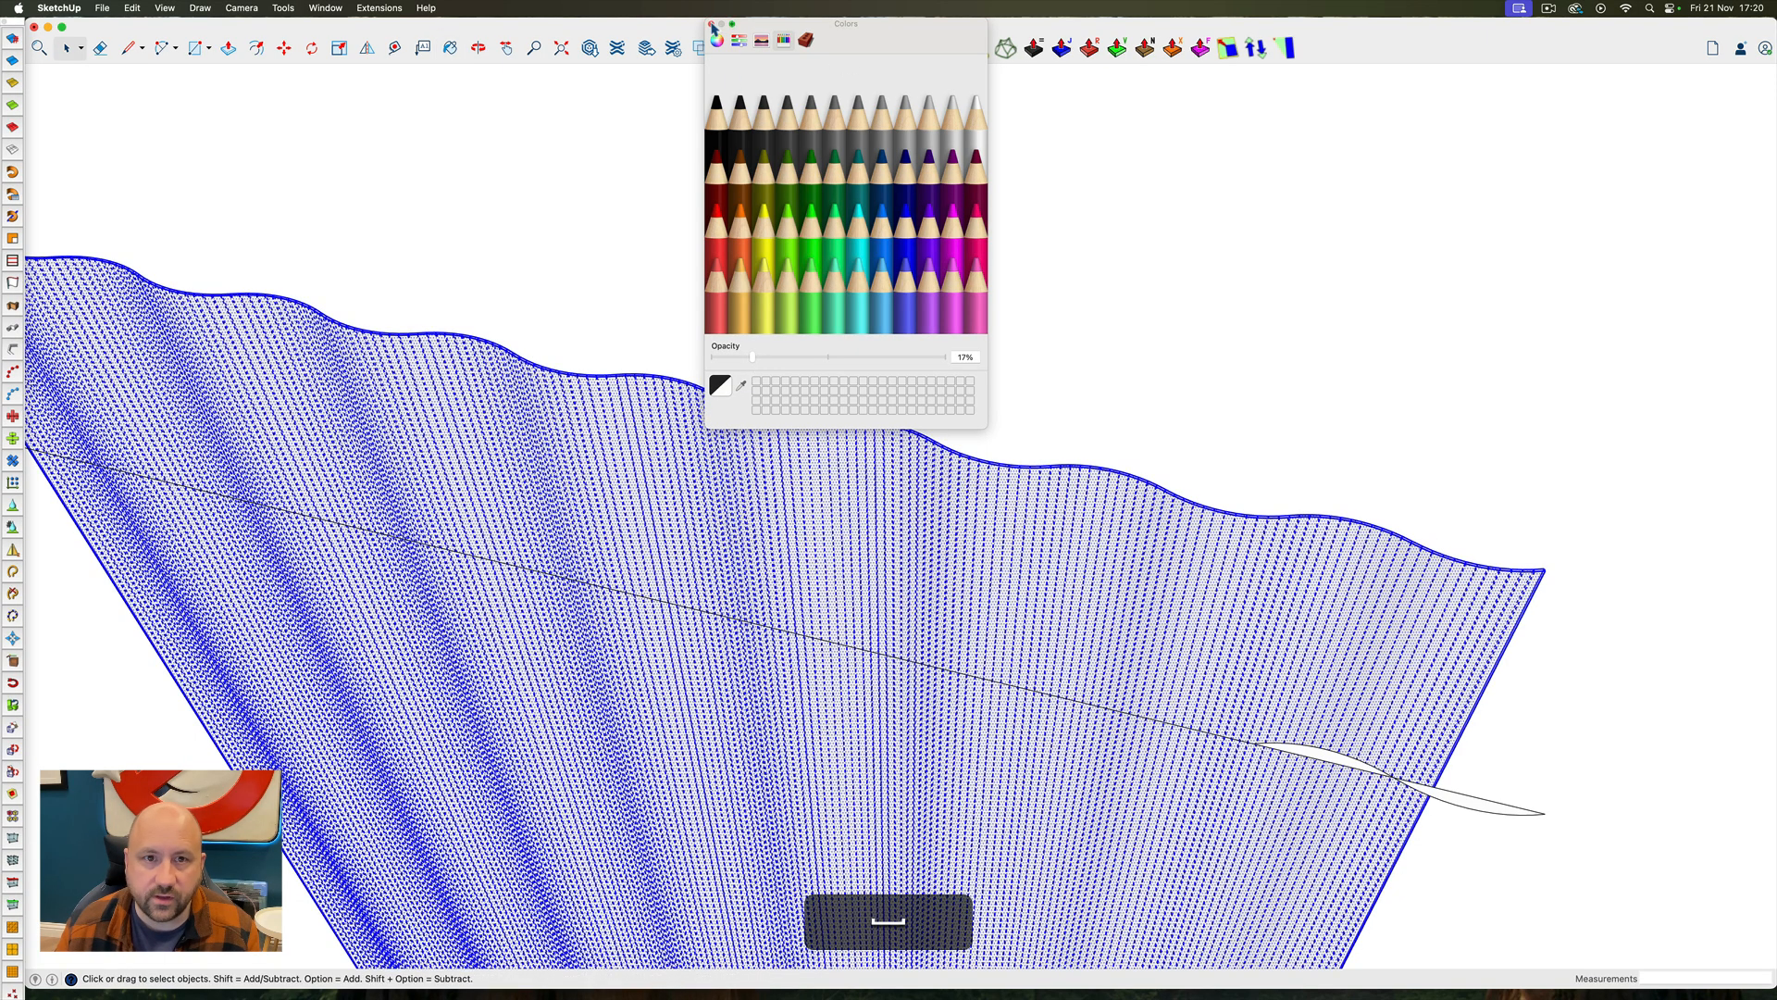
# Turn the selected translucent drape into a component, keeping the default definition name and settings
pyautogui.click(712, 24)
pyautogui.rightClick(900, 477)
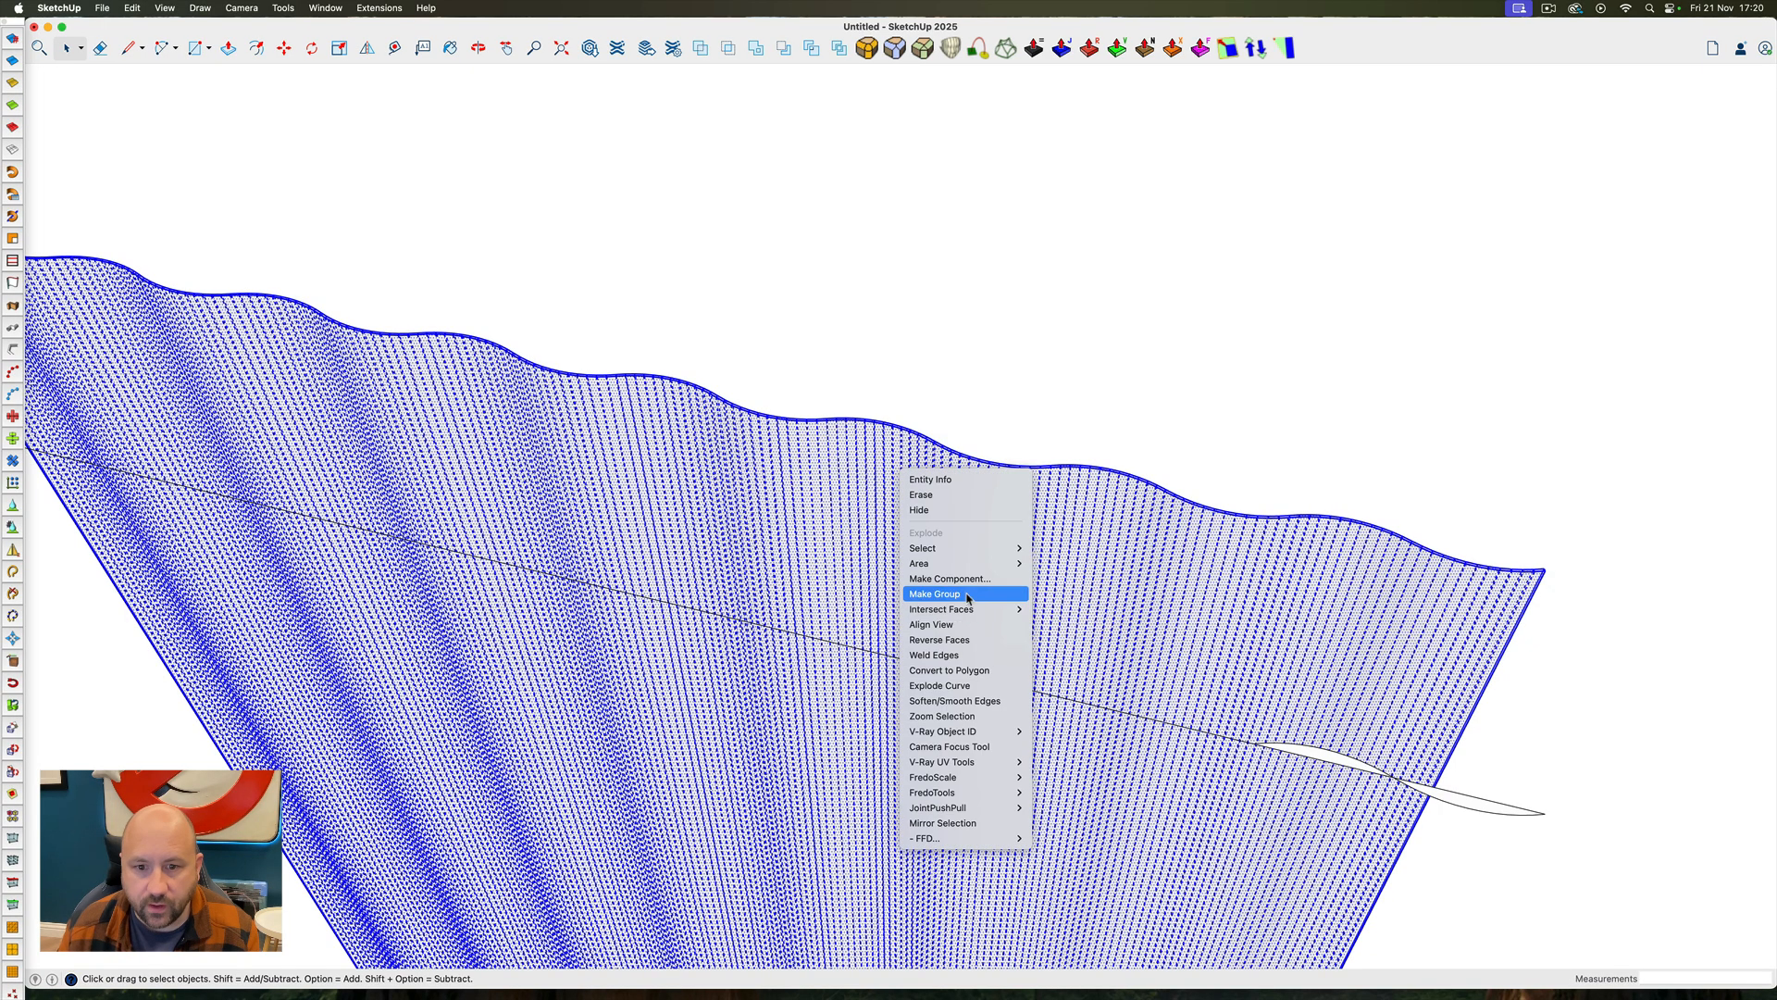
pyautogui.click(950, 578)
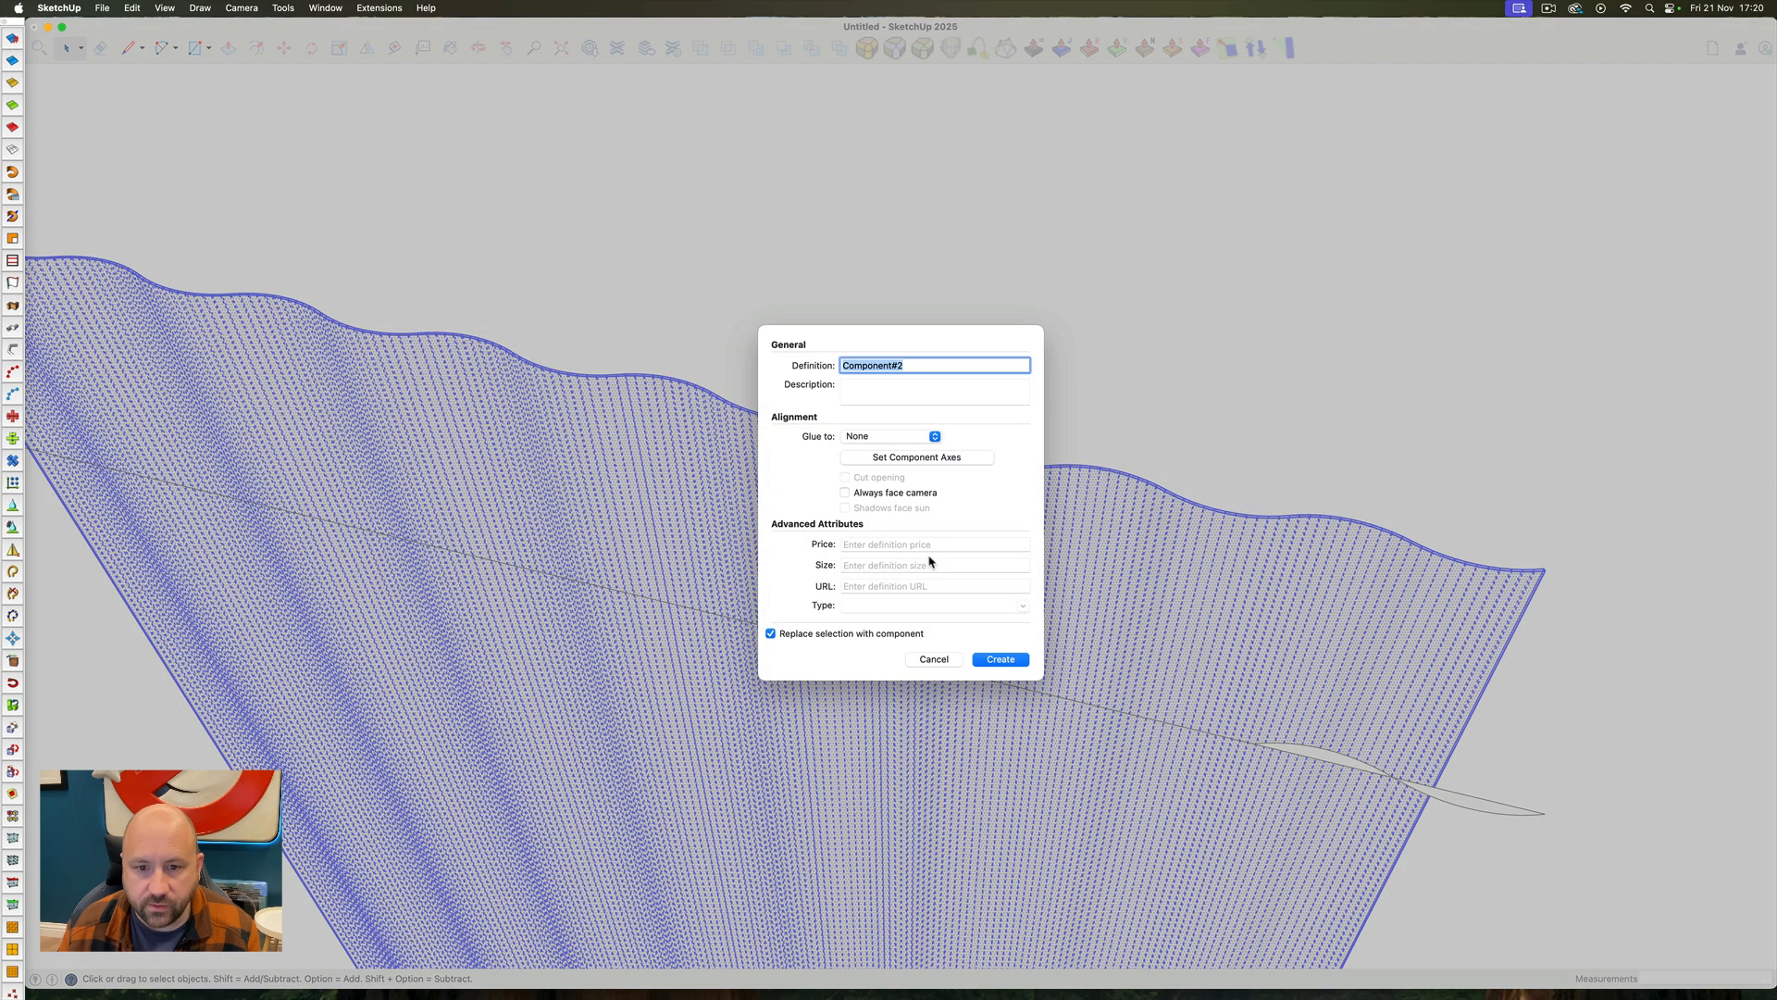
pyautogui.click(1001, 659)
pyautogui.scroll(-5, 937, 588)
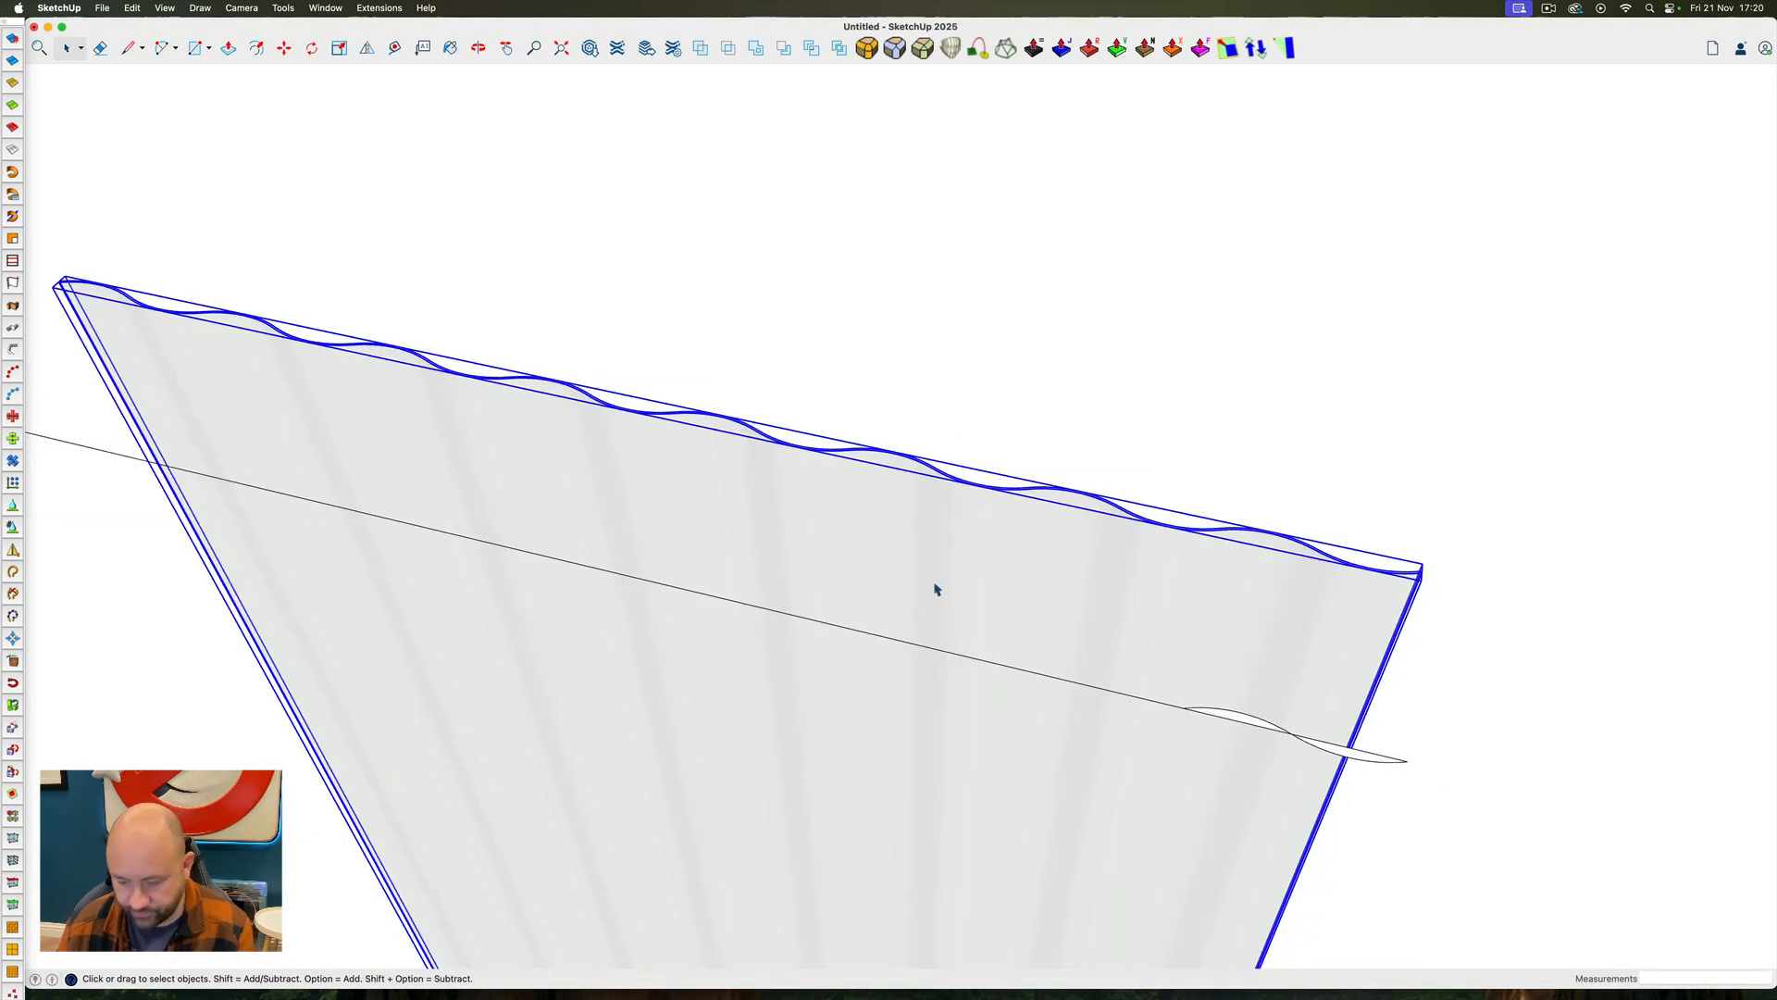
# Move the drape component 60' back into the room at the tall windows
pyautogui.press('m')
pyautogui.click(1041, 591)
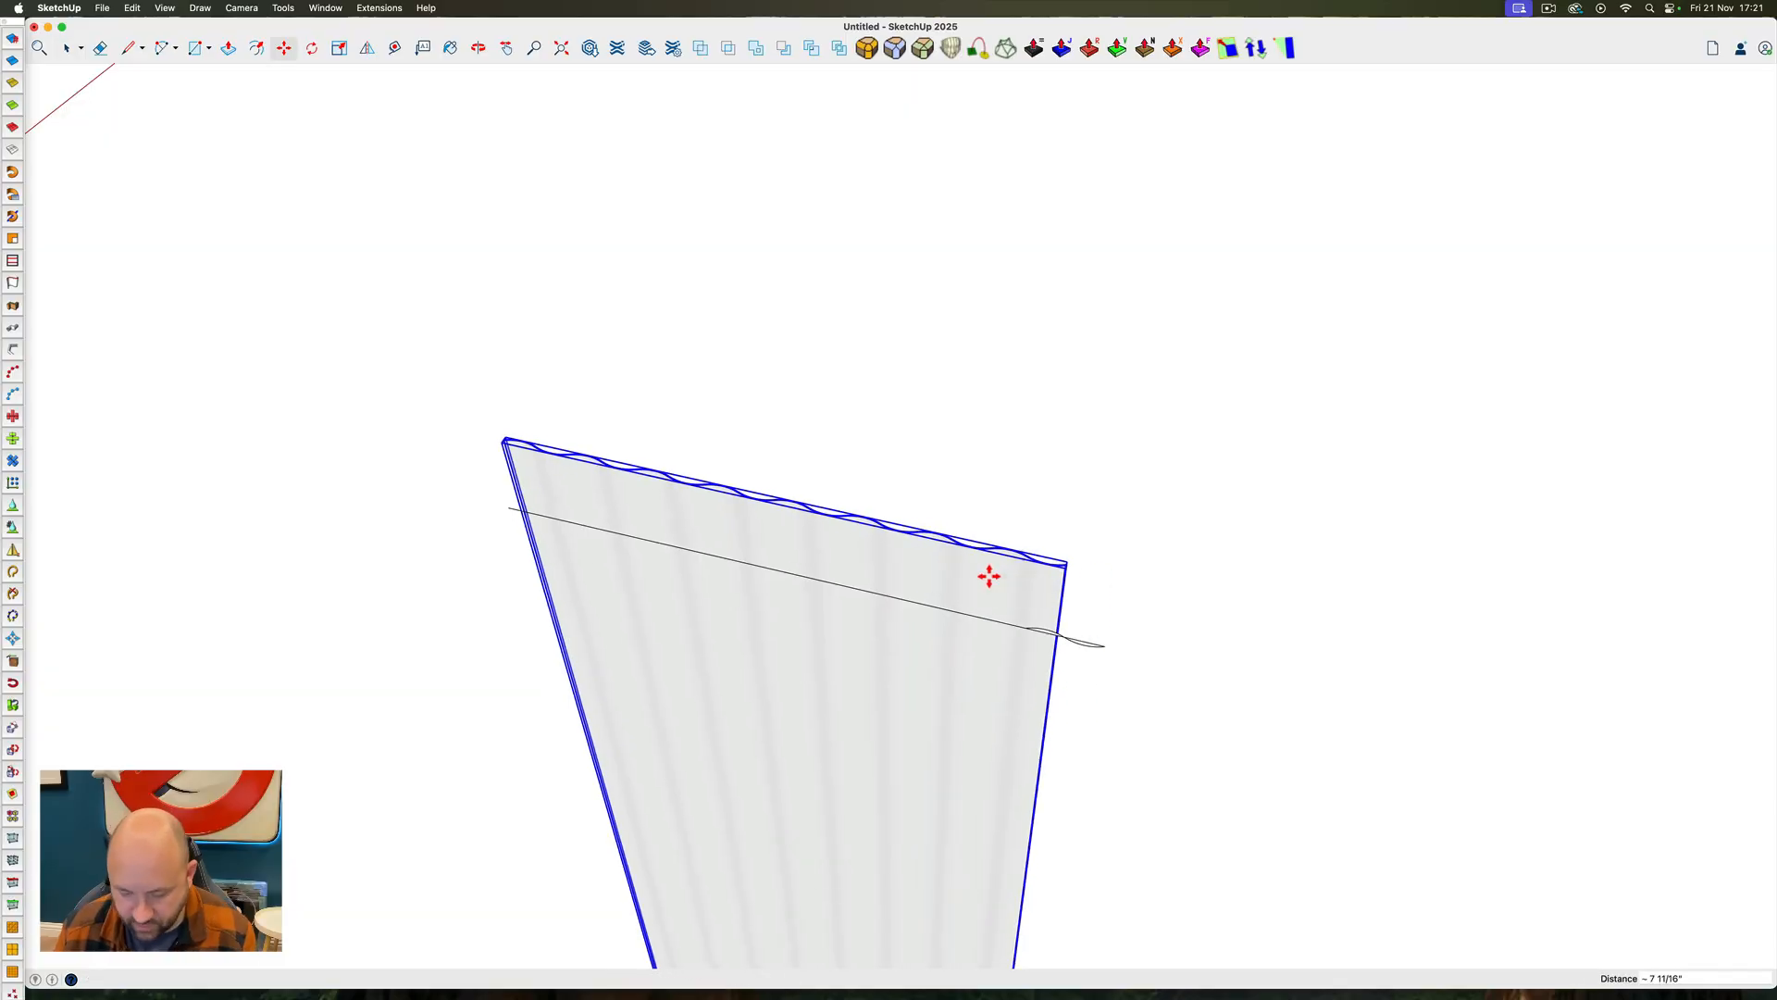
pyautogui.write("60'")
pyautogui.press('Return')
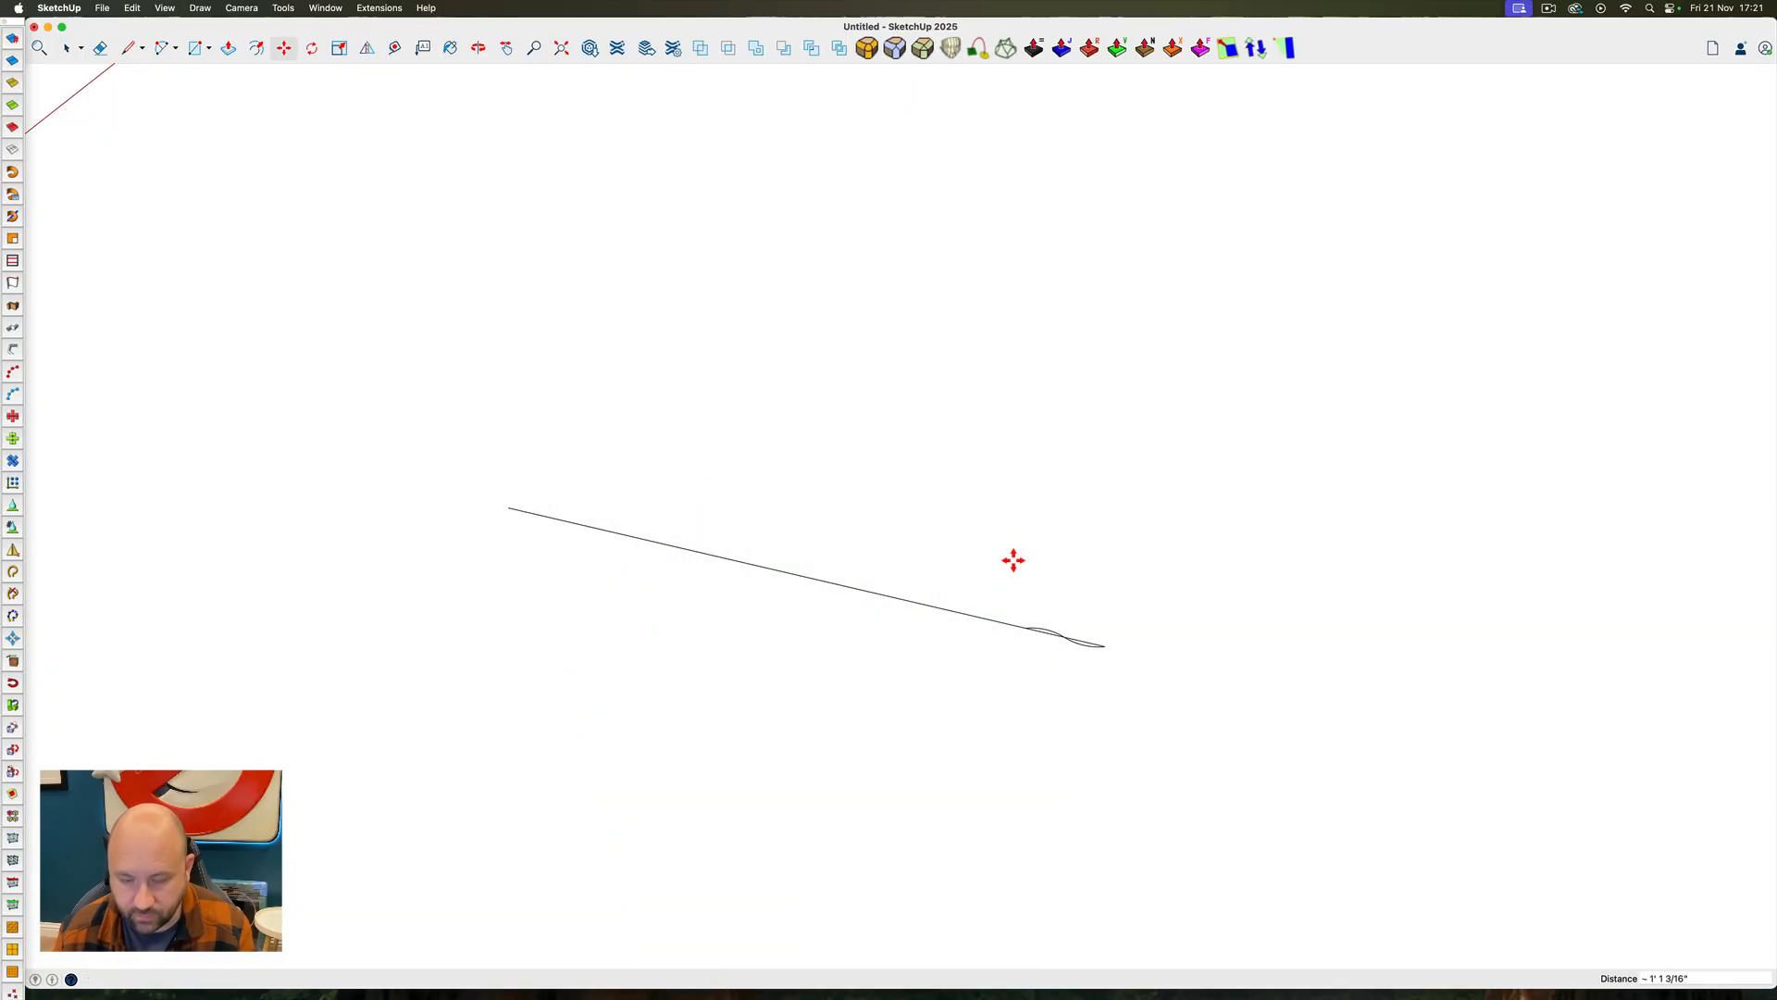
pyautogui.write('1')
pyautogui.press('space')
# Copy the drape component end to end along the window wall and array it x2 to cover all the tall windows
pyautogui.scroll(-10, 979, 539)
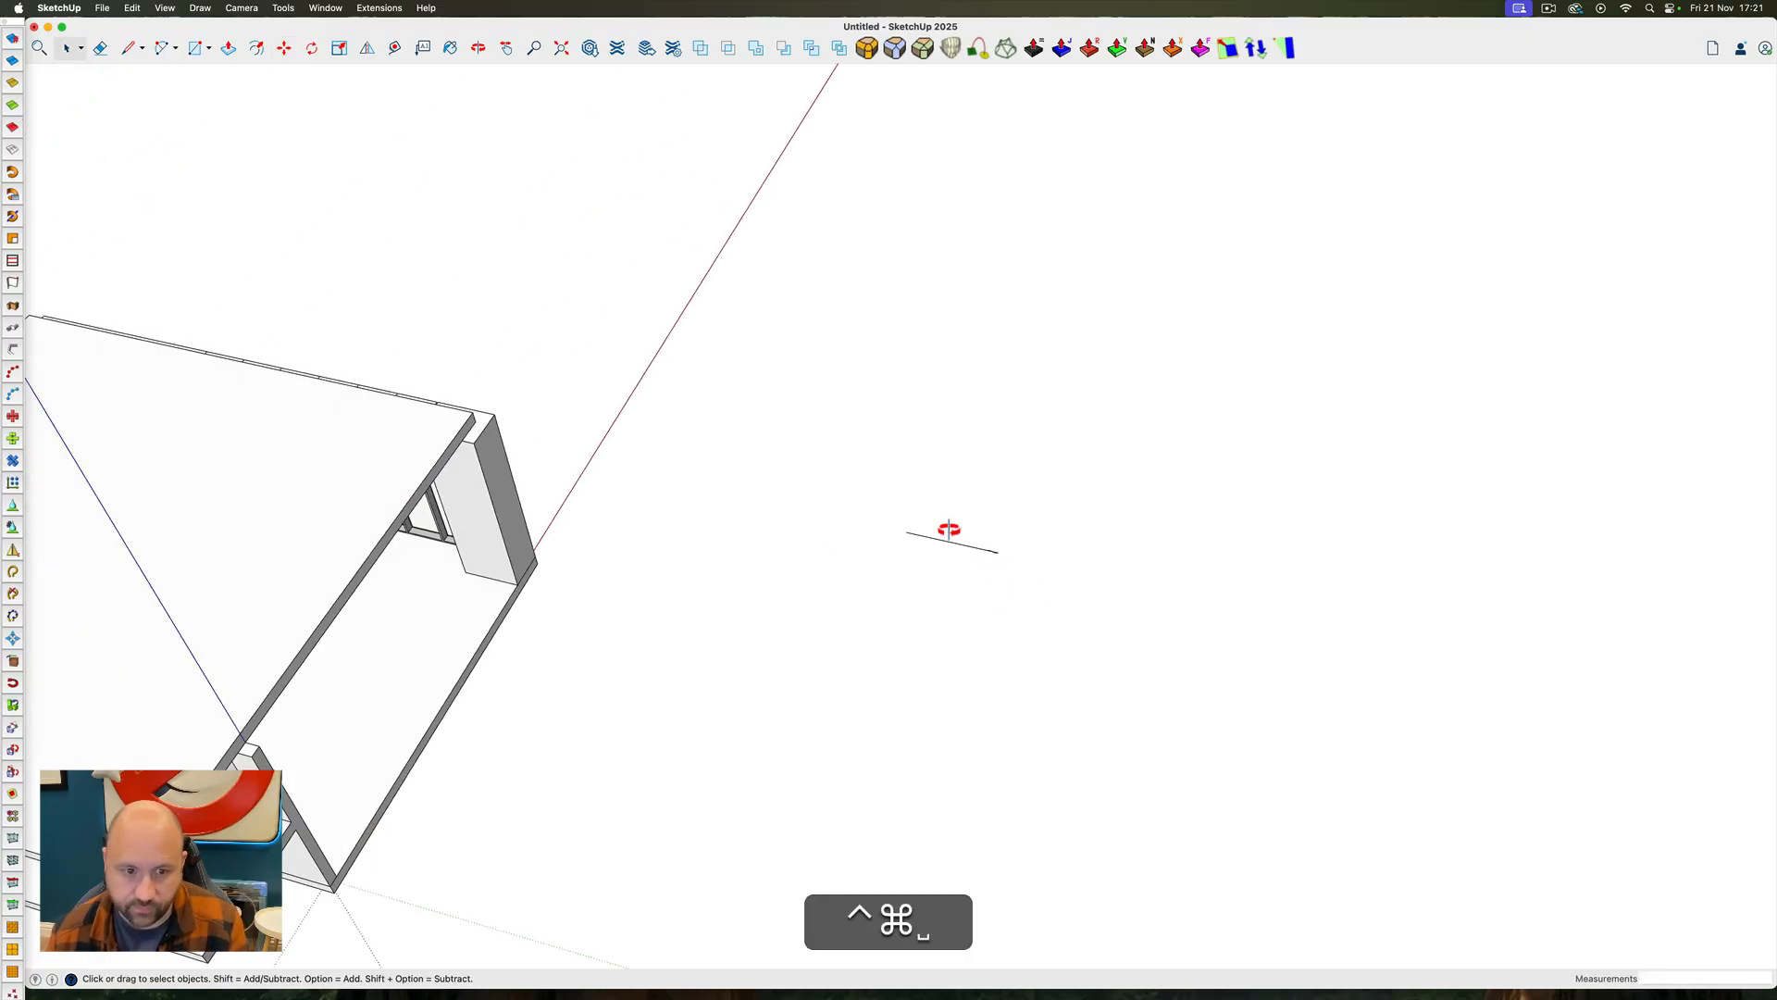
pyautogui.keyDown('ctrl'); pyautogui.keyDown('super'); pyautogui.moveTo(948, 528); pyautogui.dragTo(472, 280); pyautogui.keyUp('super'); pyautogui.keyUp('ctrl')
pyautogui.scroll(10, 609, 480)
pyautogui.keyDown('ctrl'); pyautogui.keyDown('super'); pyautogui.moveTo(610, 479); pyautogui.dragTo(703, 435); pyautogui.keyUp('super'); pyautogui.keyUp('ctrl')
pyautogui.scroll(-6, 647, 419)
pyautogui.scroll(10, 826, 448)
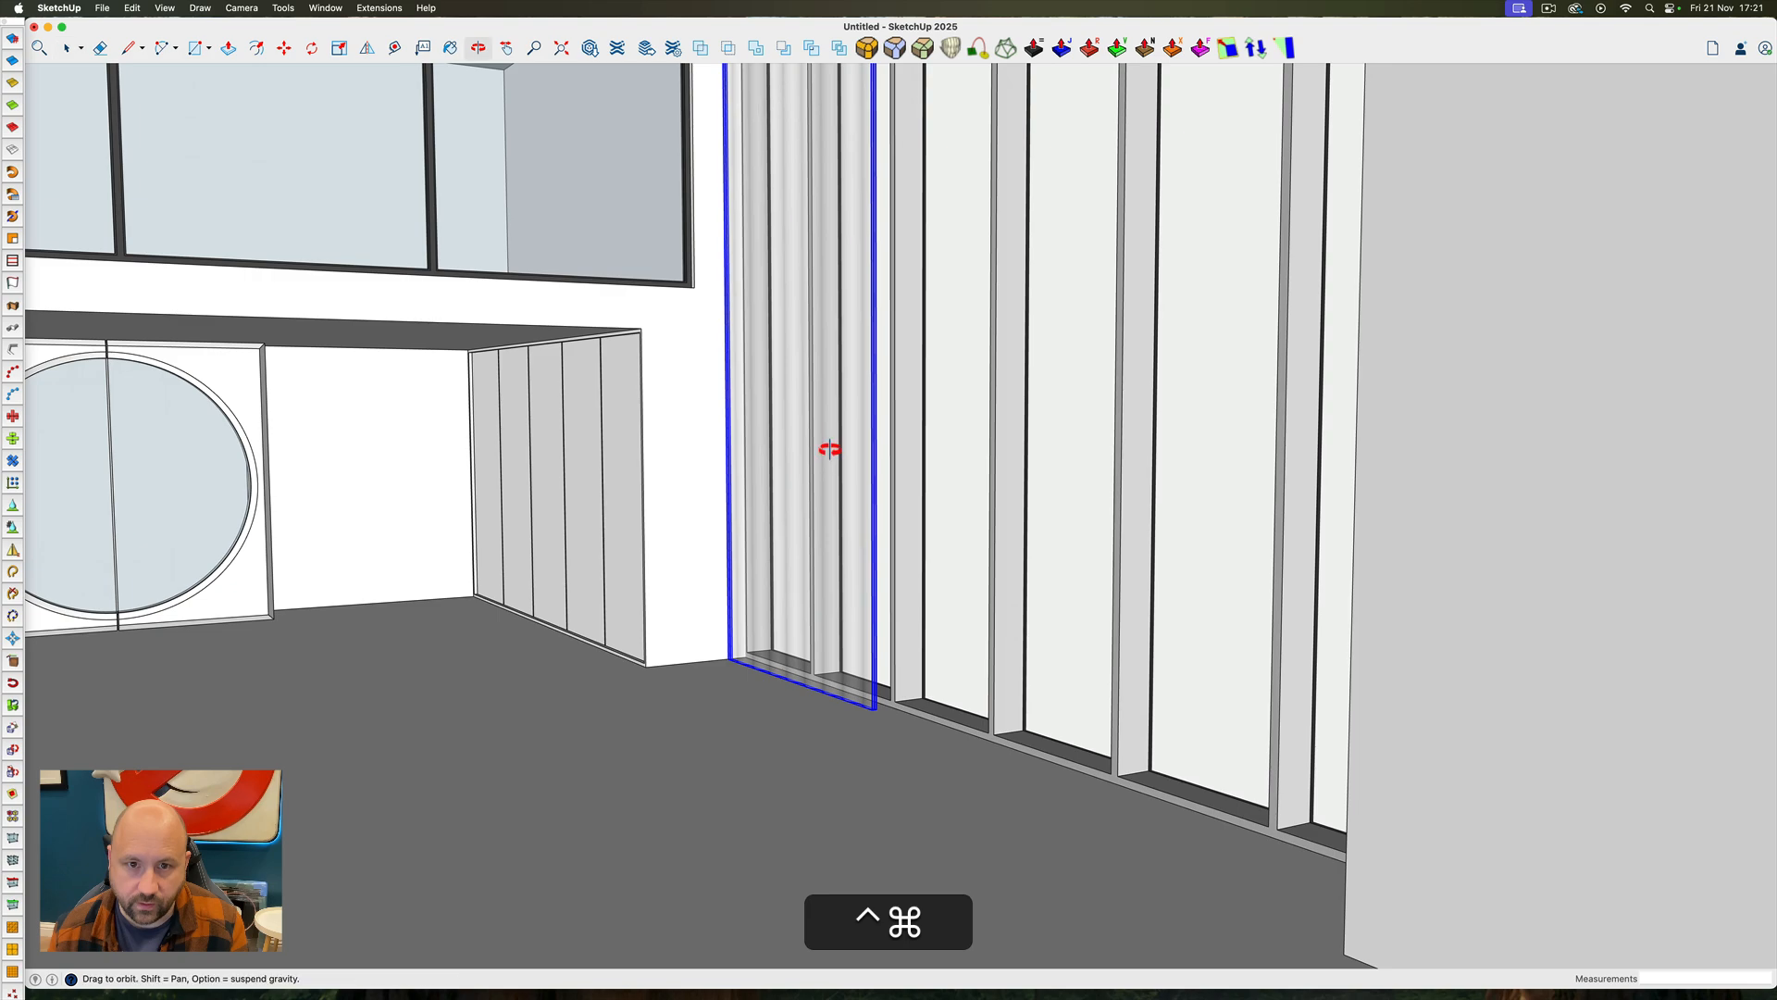
pyautogui.press('m')
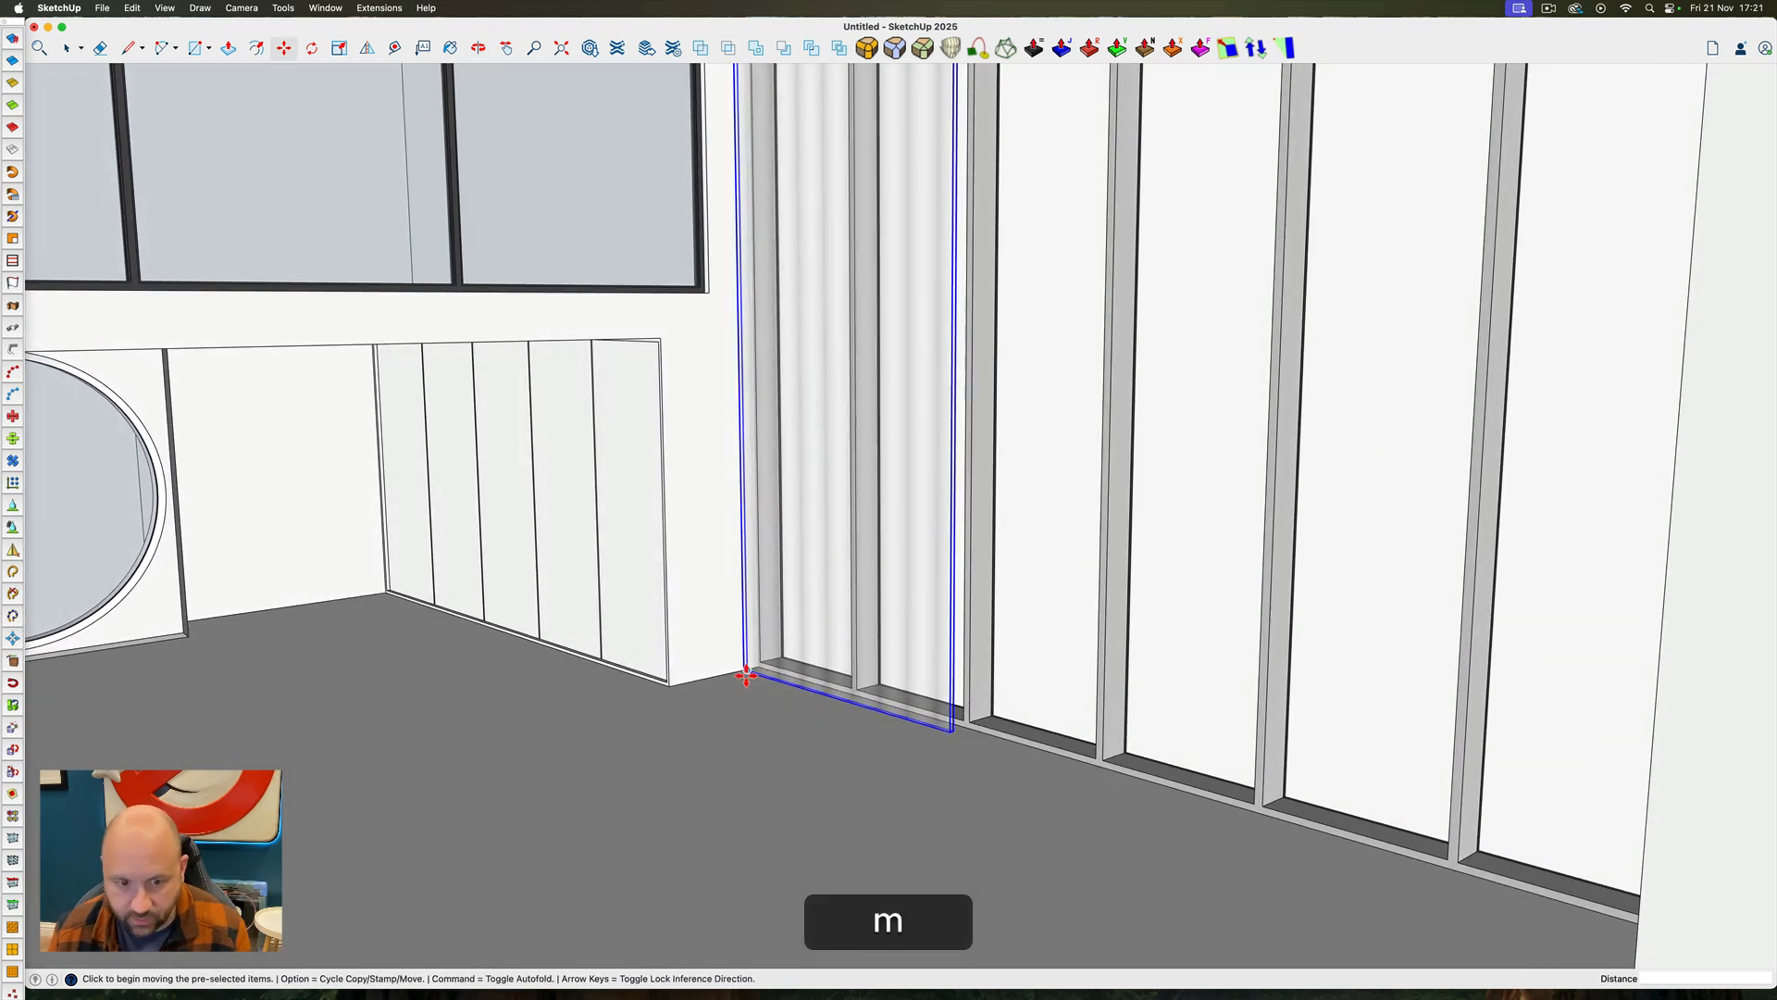
pyautogui.click(743, 672)
pyautogui.press('Up')
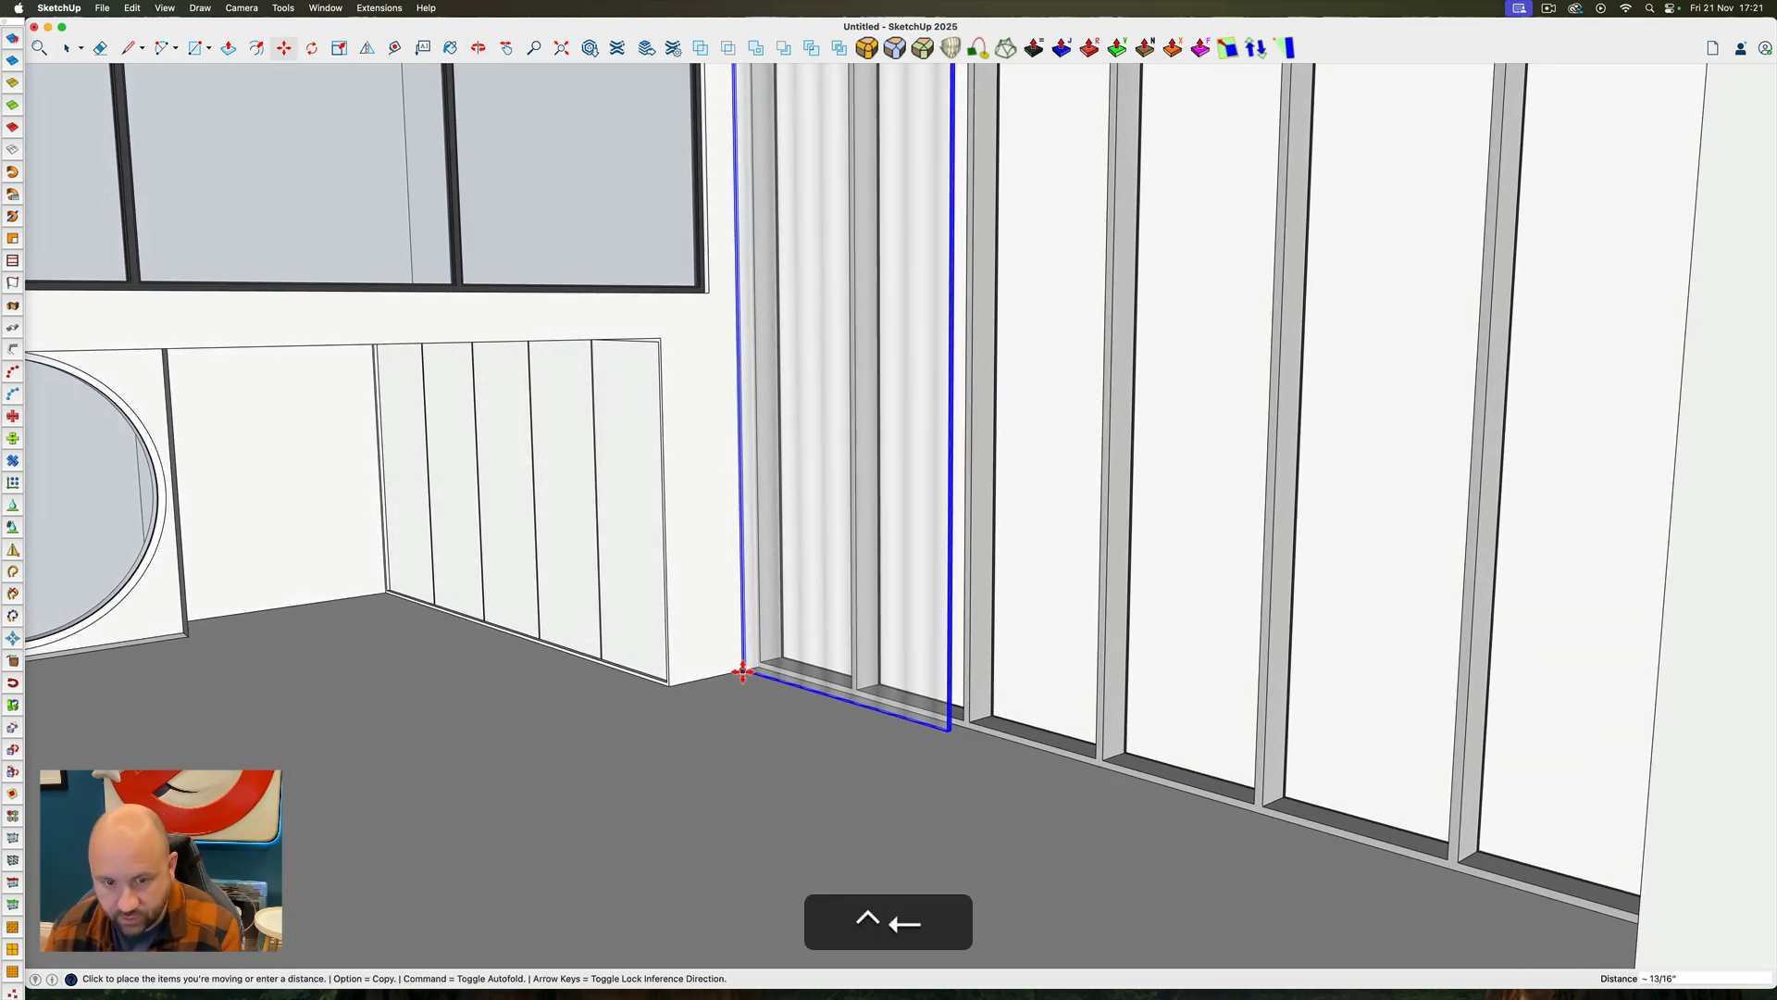
pyautogui.press('alt')
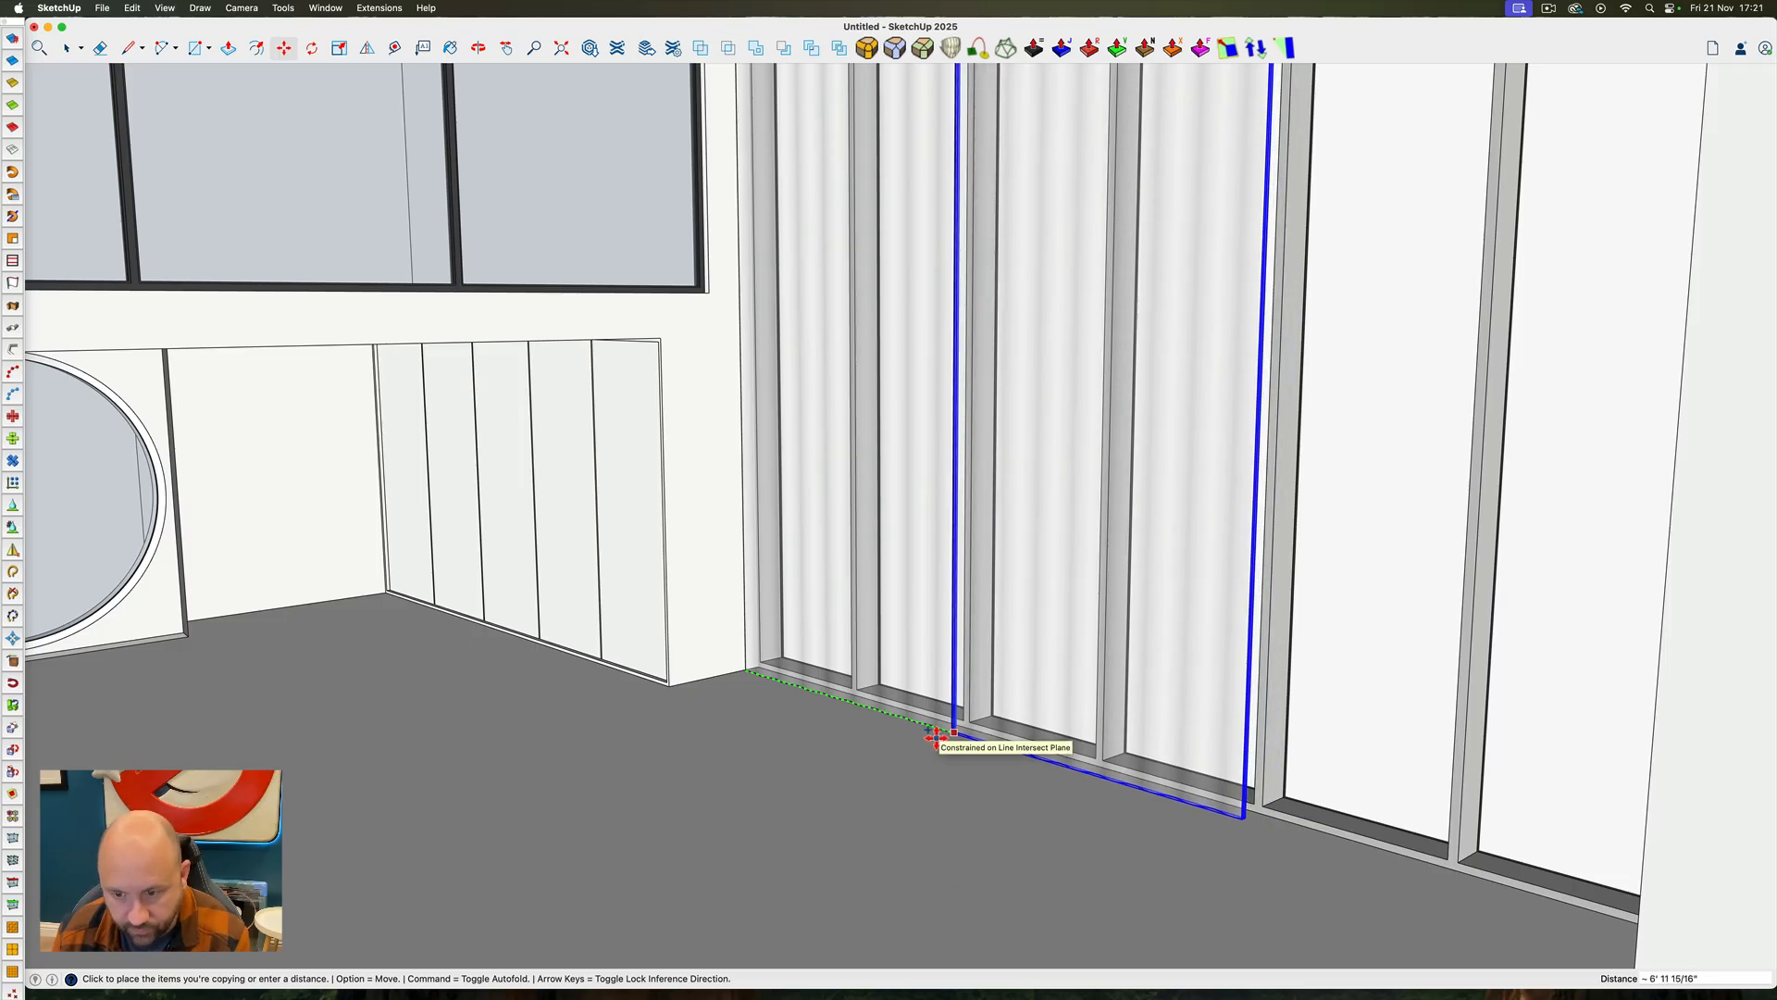
pyautogui.write('x2')
pyautogui.press('Return')
pyautogui.press('space')
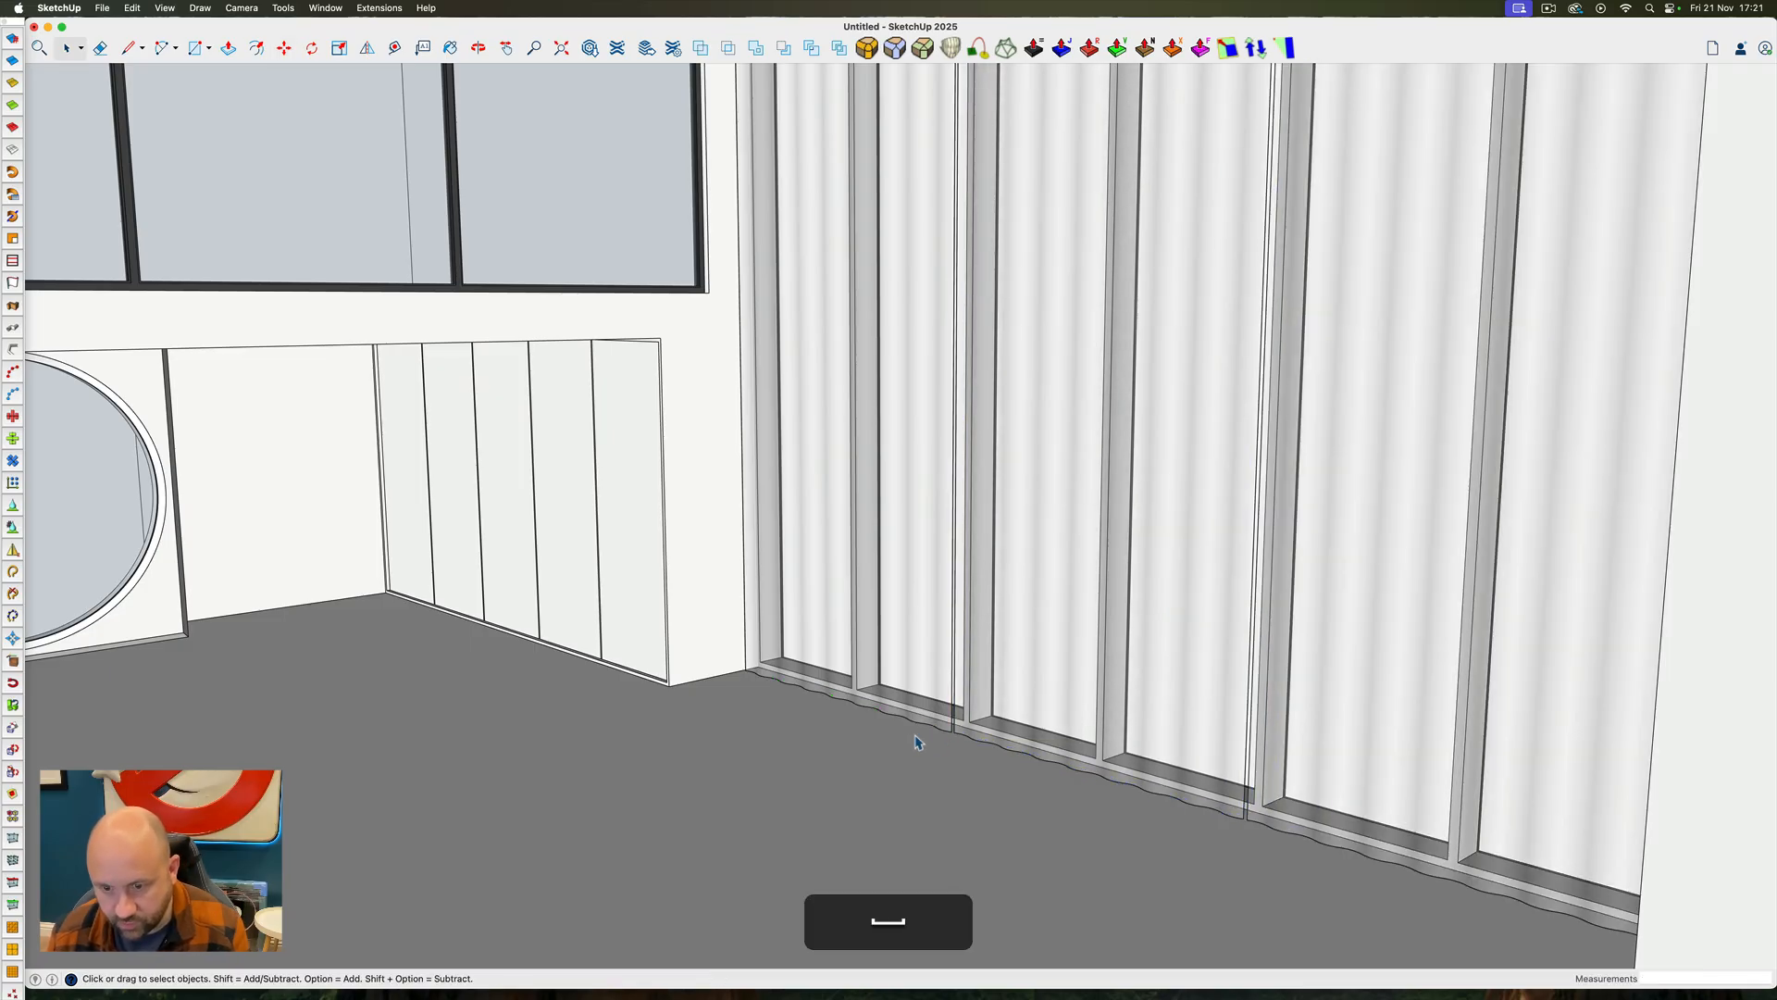
# Examine the drapes from inside and outside the room and compare the model with the magazine reference image
pyautogui.scroll(-5, 906, 734)
pyautogui.keyDown('ctrl'); pyautogui.keyDown('super'); pyautogui.moveTo(906, 734); pyautogui.dragTo(960, 550); pyautogui.keyUp('super'); pyautogui.keyUp('ctrl')
pyautogui.scroll(4, 953, 501)
pyautogui.scroll(4, 954, 502)
pyautogui.keyDown('ctrl'); pyautogui.keyDown('super'); pyautogui.scroll(-10, 960, 550); pyautogui.keyUp('super'); pyautogui.keyUp('ctrl')
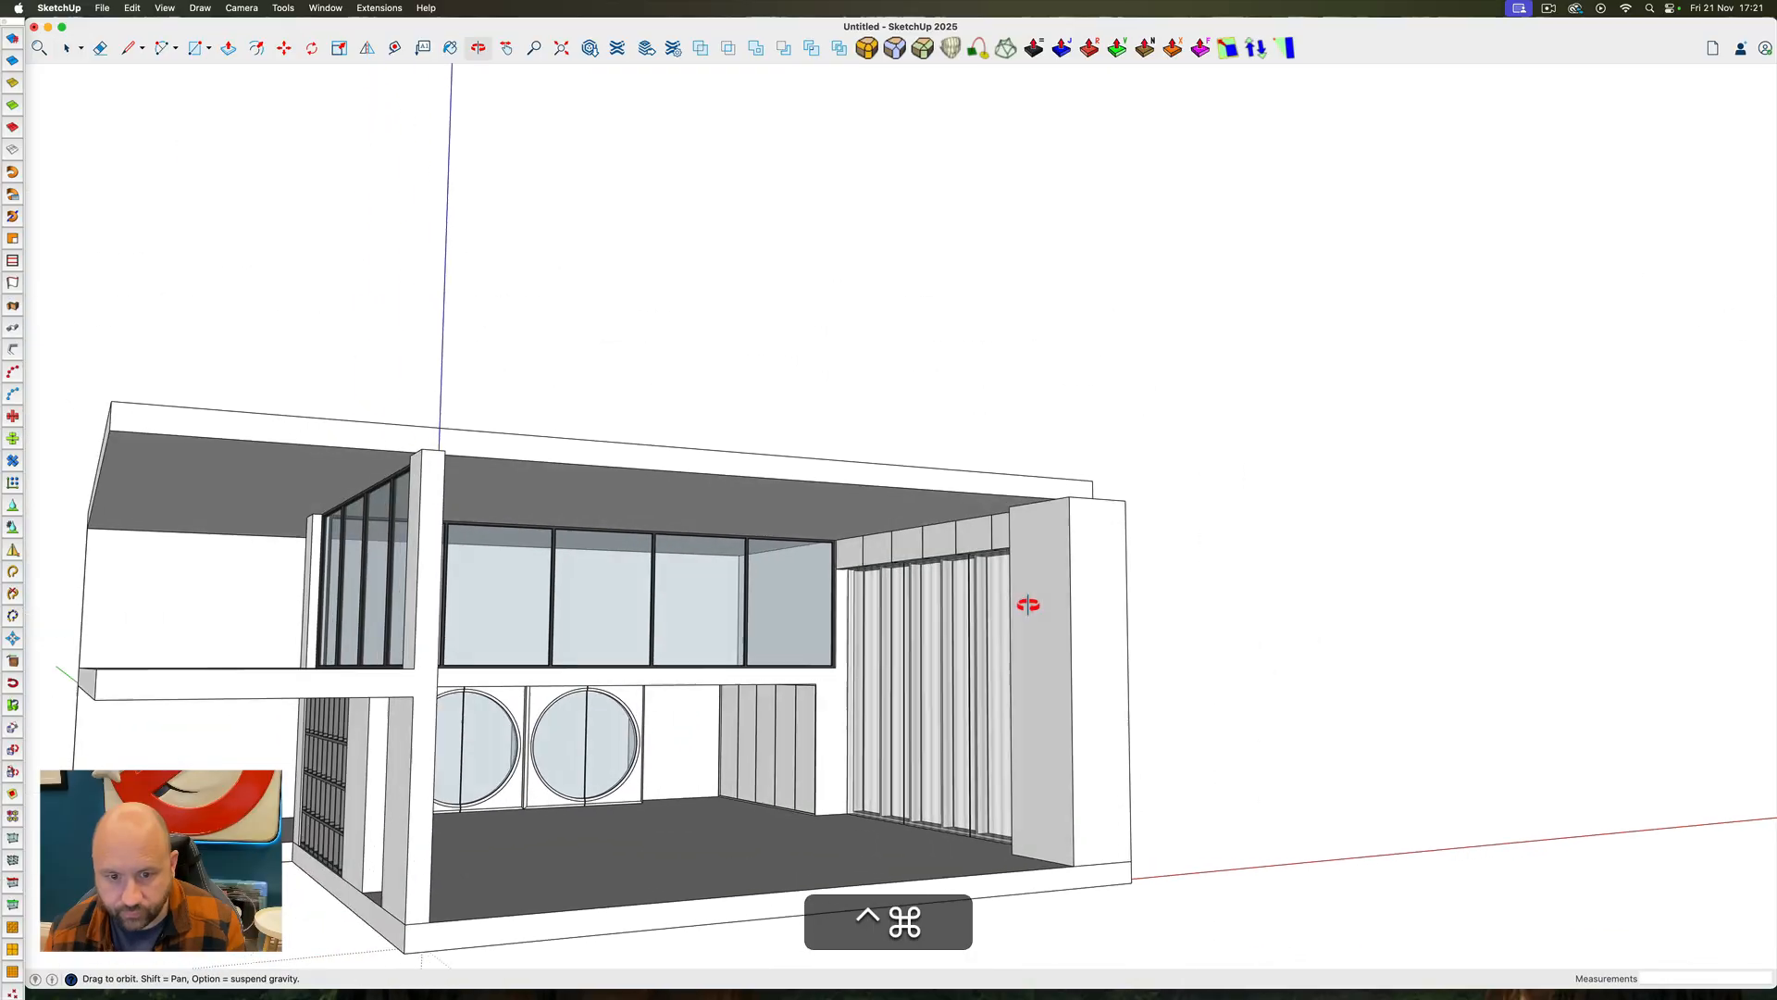
pyautogui.keyDown('ctrl'); pyautogui.keyDown('super'); pyautogui.moveTo(1227, 636); pyautogui.dragTo(985, 665); pyautogui.keyUp('super'); pyautogui.keyUp('ctrl')
pyautogui.keyDown('ctrl'); pyautogui.keyDown('super'); pyautogui.scroll(8, 827, 807); pyautogui.keyUp('super'); pyautogui.keyUp('ctrl')
pyautogui.keyDown('ctrl'); pyautogui.keyDown('super'); pyautogui.moveTo(829, 814); pyautogui.dragTo(868, 749); pyautogui.keyUp('super'); pyautogui.keyUp('ctrl')
pyautogui.keyDown('ctrl'); pyautogui.keyDown('super'); pyautogui.scroll(-8, 898, 612); pyautogui.keyUp('super'); pyautogui.keyUp('ctrl')
pyautogui.keyDown('ctrl'); pyautogui.keyDown('super'); pyautogui.moveTo(900, 618); pyautogui.dragTo(678, 678); pyautogui.keyUp('super'); pyautogui.keyUp('ctrl')
pyautogui.scroll(-6, 840, 656)
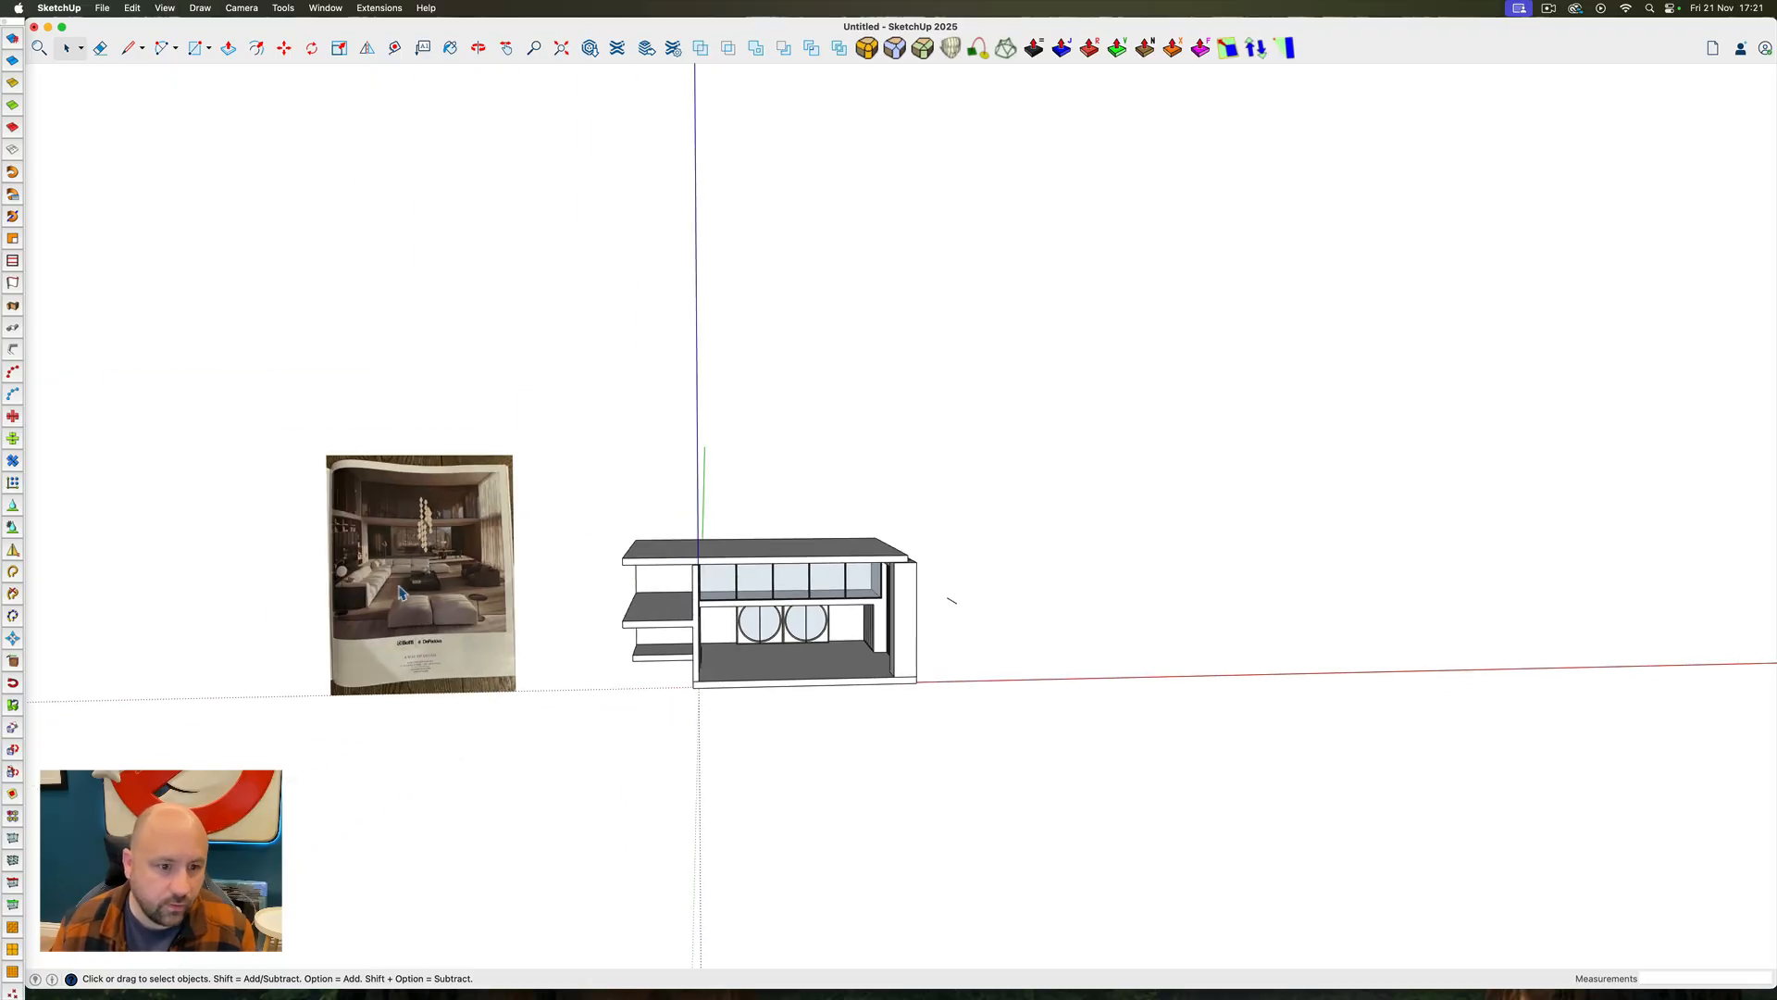
pyautogui.scroll(8, 401, 593)
pyautogui.keyDown('ctrl'); pyautogui.keyDown('super'); pyautogui.moveTo(401, 595); pyautogui.dragTo(414, 674); pyautogui.keyUp('super'); pyautogui.keyUp('ctrl')
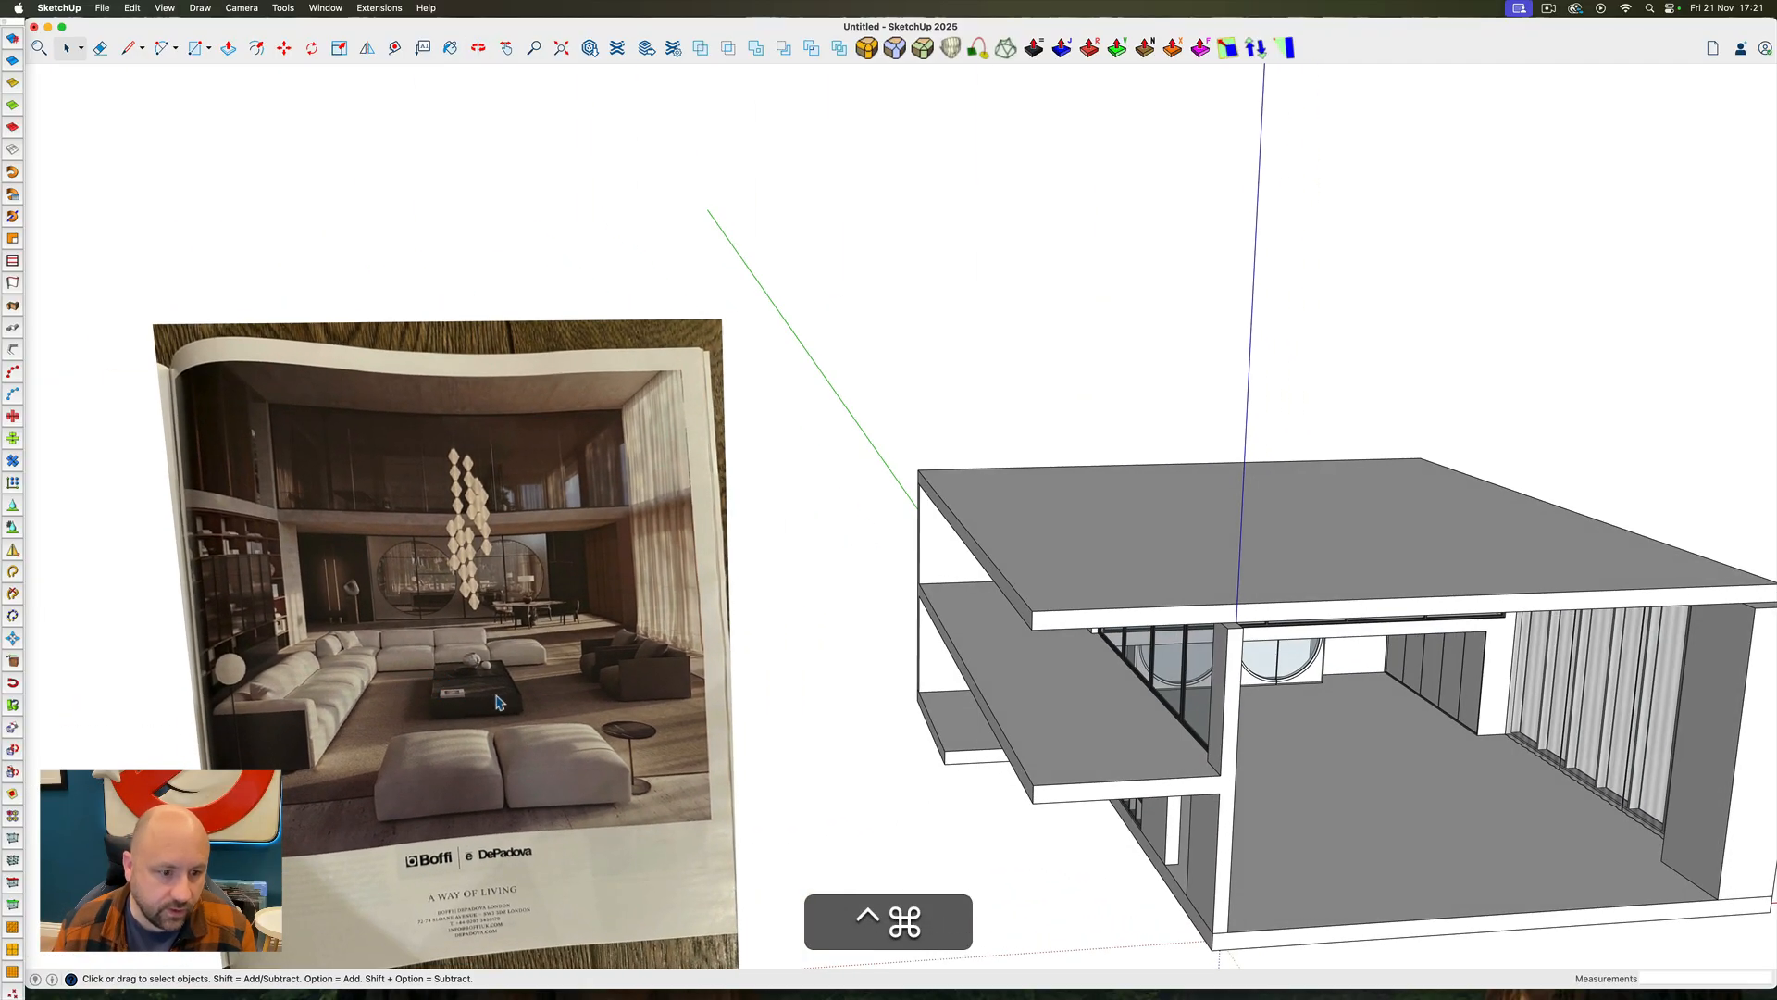
pyautogui.scroll(-4, 406, 661)
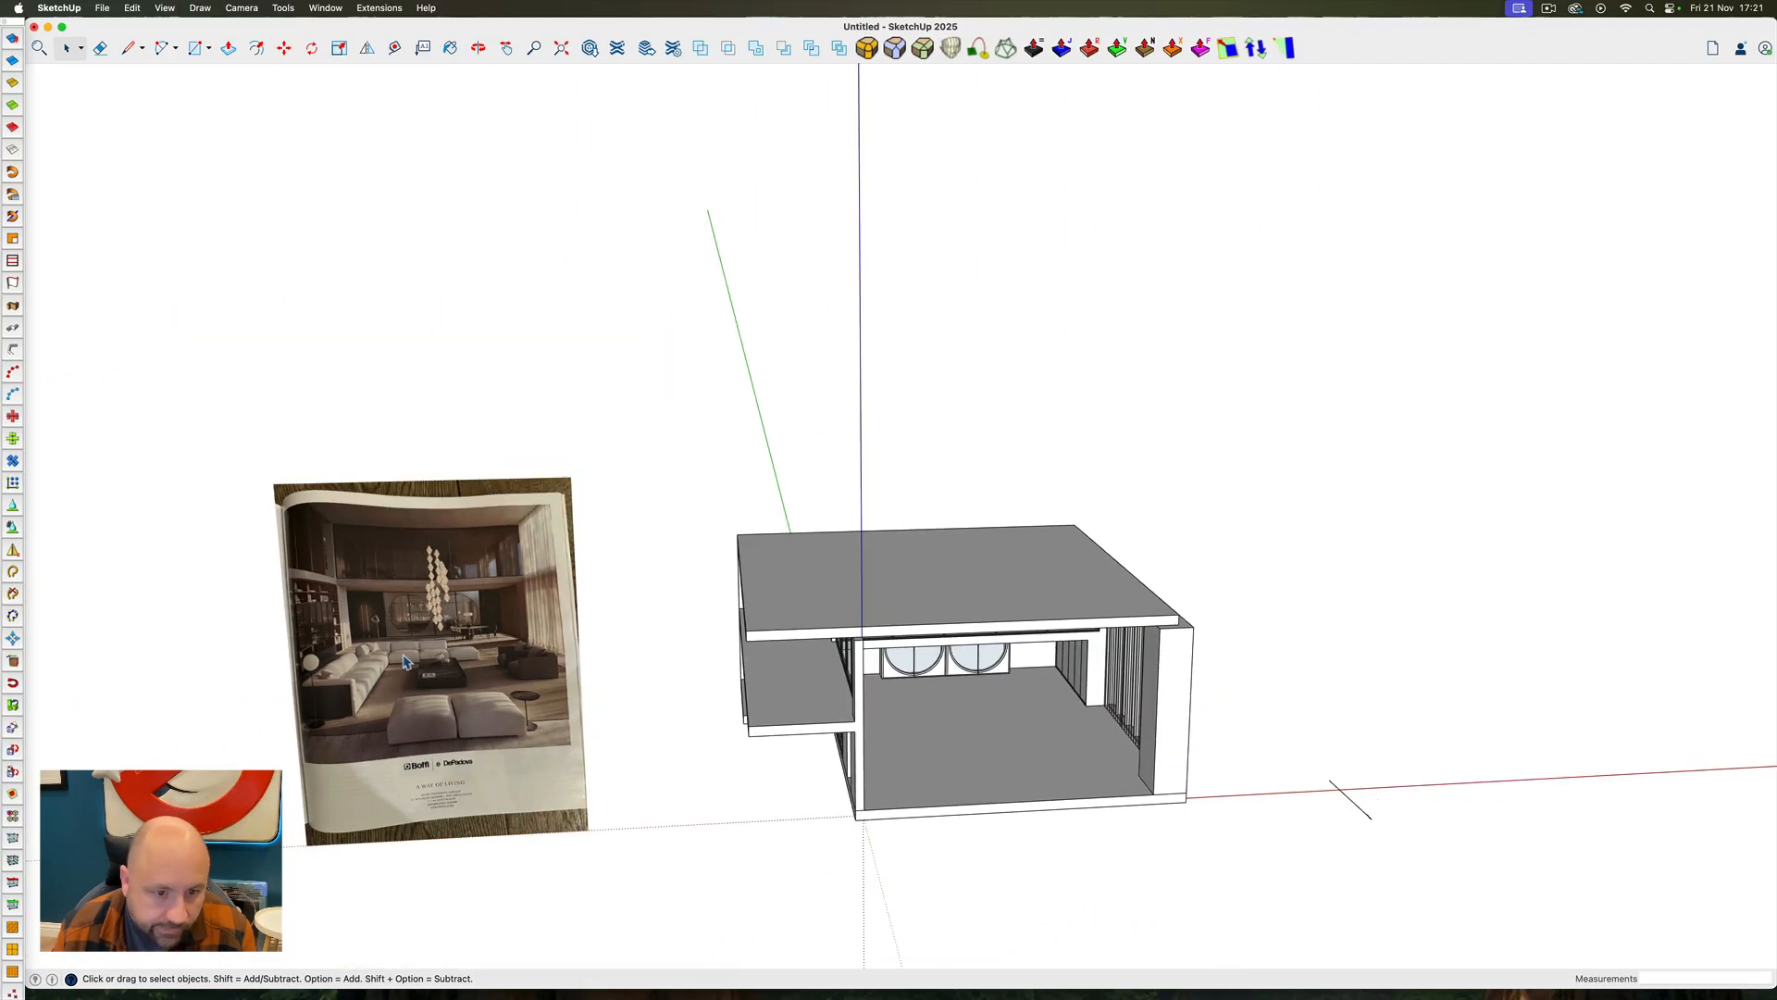
# Draw a large rug rectangle on the living room floor, give it a slight thickness, and make it a group
pyautogui.scroll(5, 1089, 776)
pyautogui.keyDown('ctrl'); pyautogui.keyDown('super'); pyautogui.moveTo(1089, 775); pyautogui.dragTo(1000, 761); pyautogui.keyUp('super'); pyautogui.keyUp('ctrl')
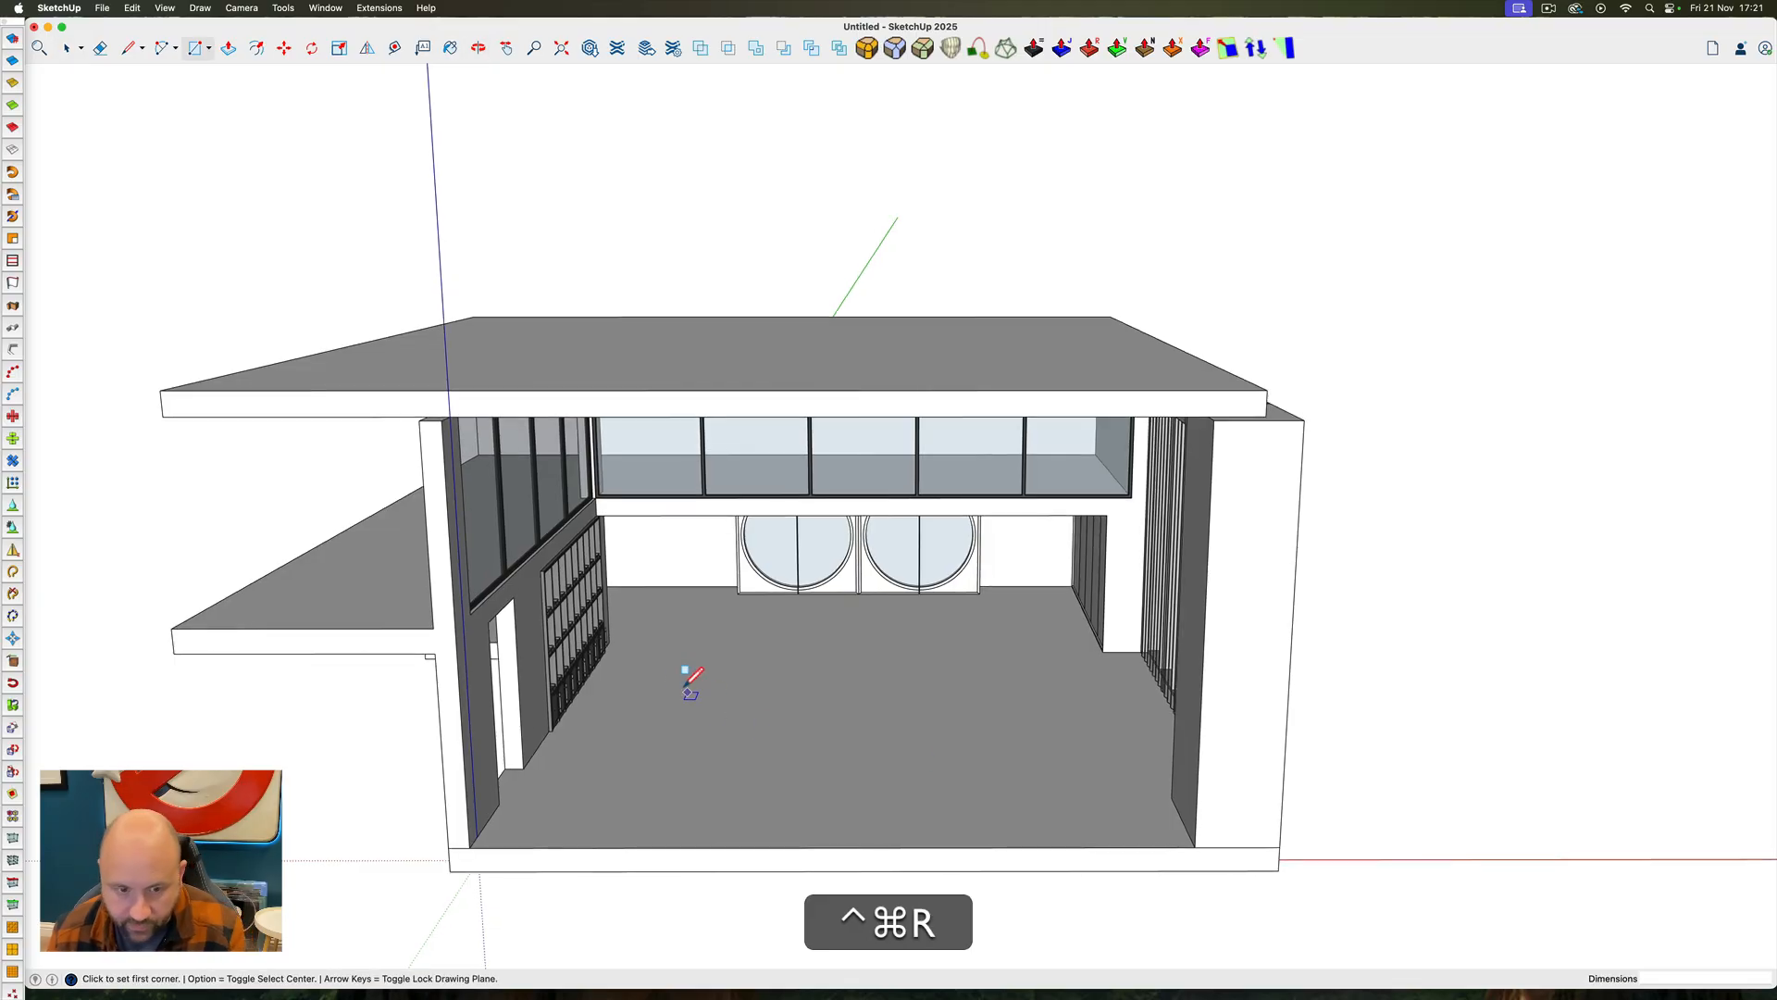
pyautogui.click(640, 642)
pyautogui.click(1130, 812)
pyautogui.write('p')
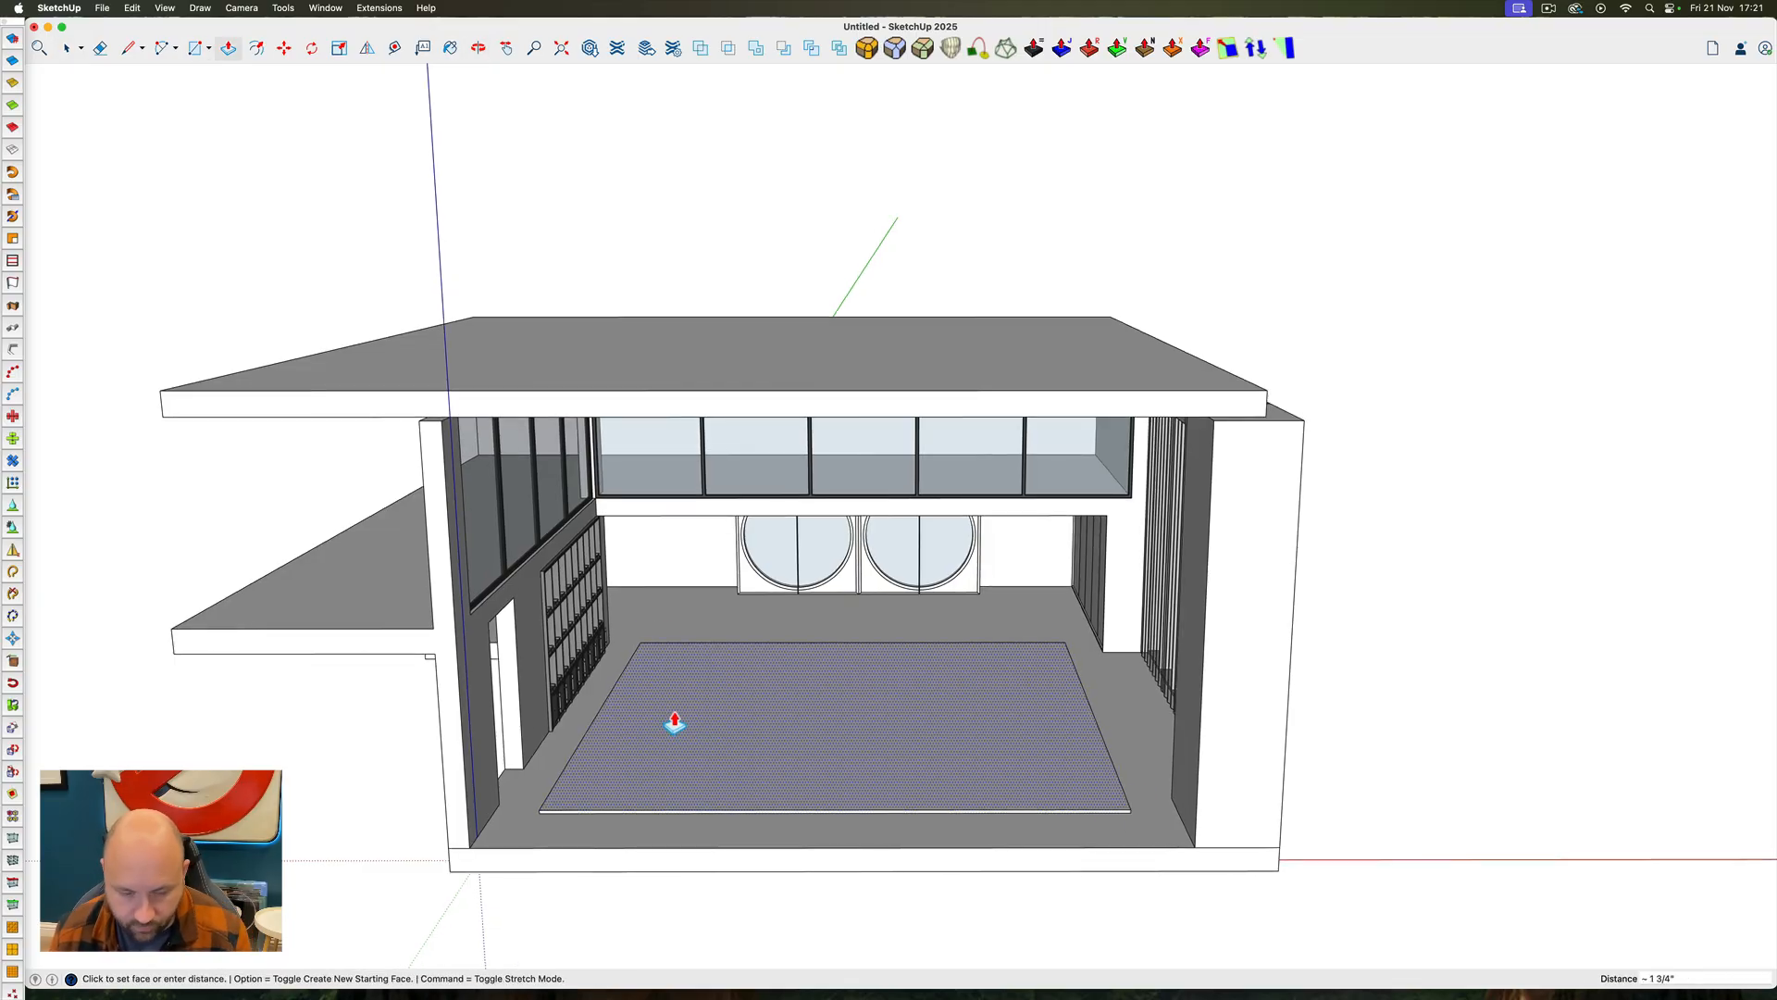
pyautogui.write('5')
pyautogui.press('BackSpace')
pyautogui.rightClick(670, 758)
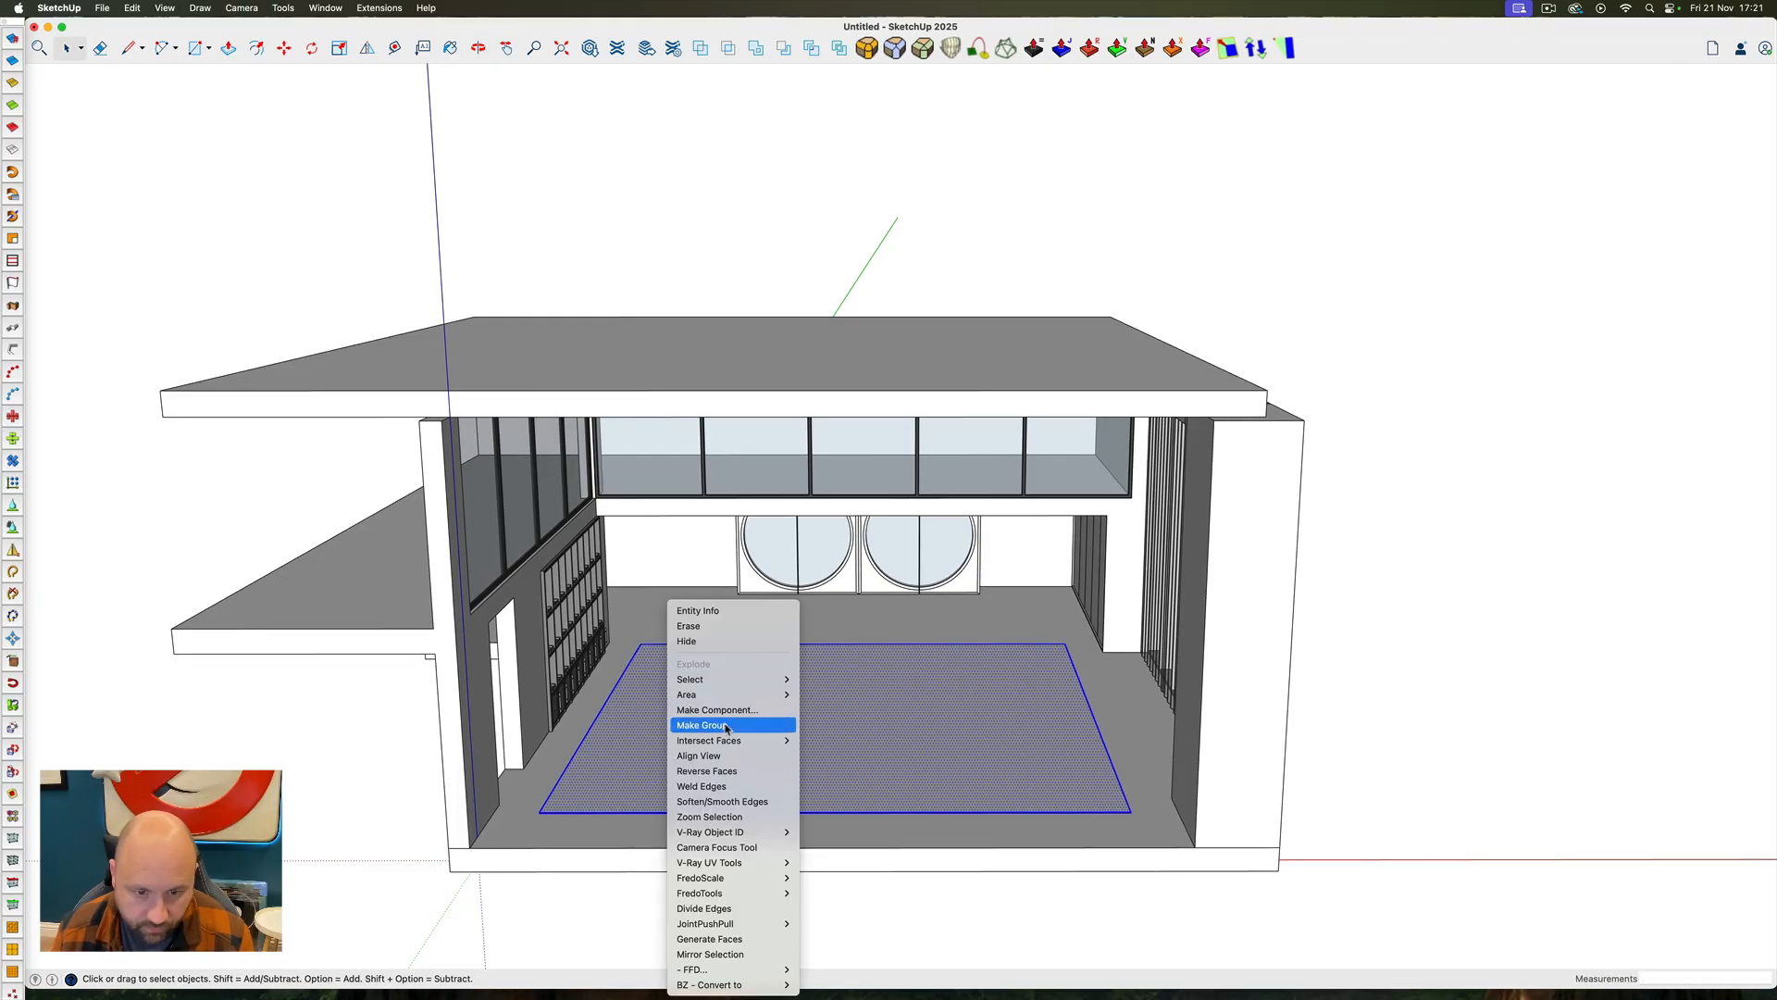
pyautogui.click(731, 726)
# Narrow the rug inside its group by moving its side edge inwards
pyautogui.press('m')
pyautogui.press('space')
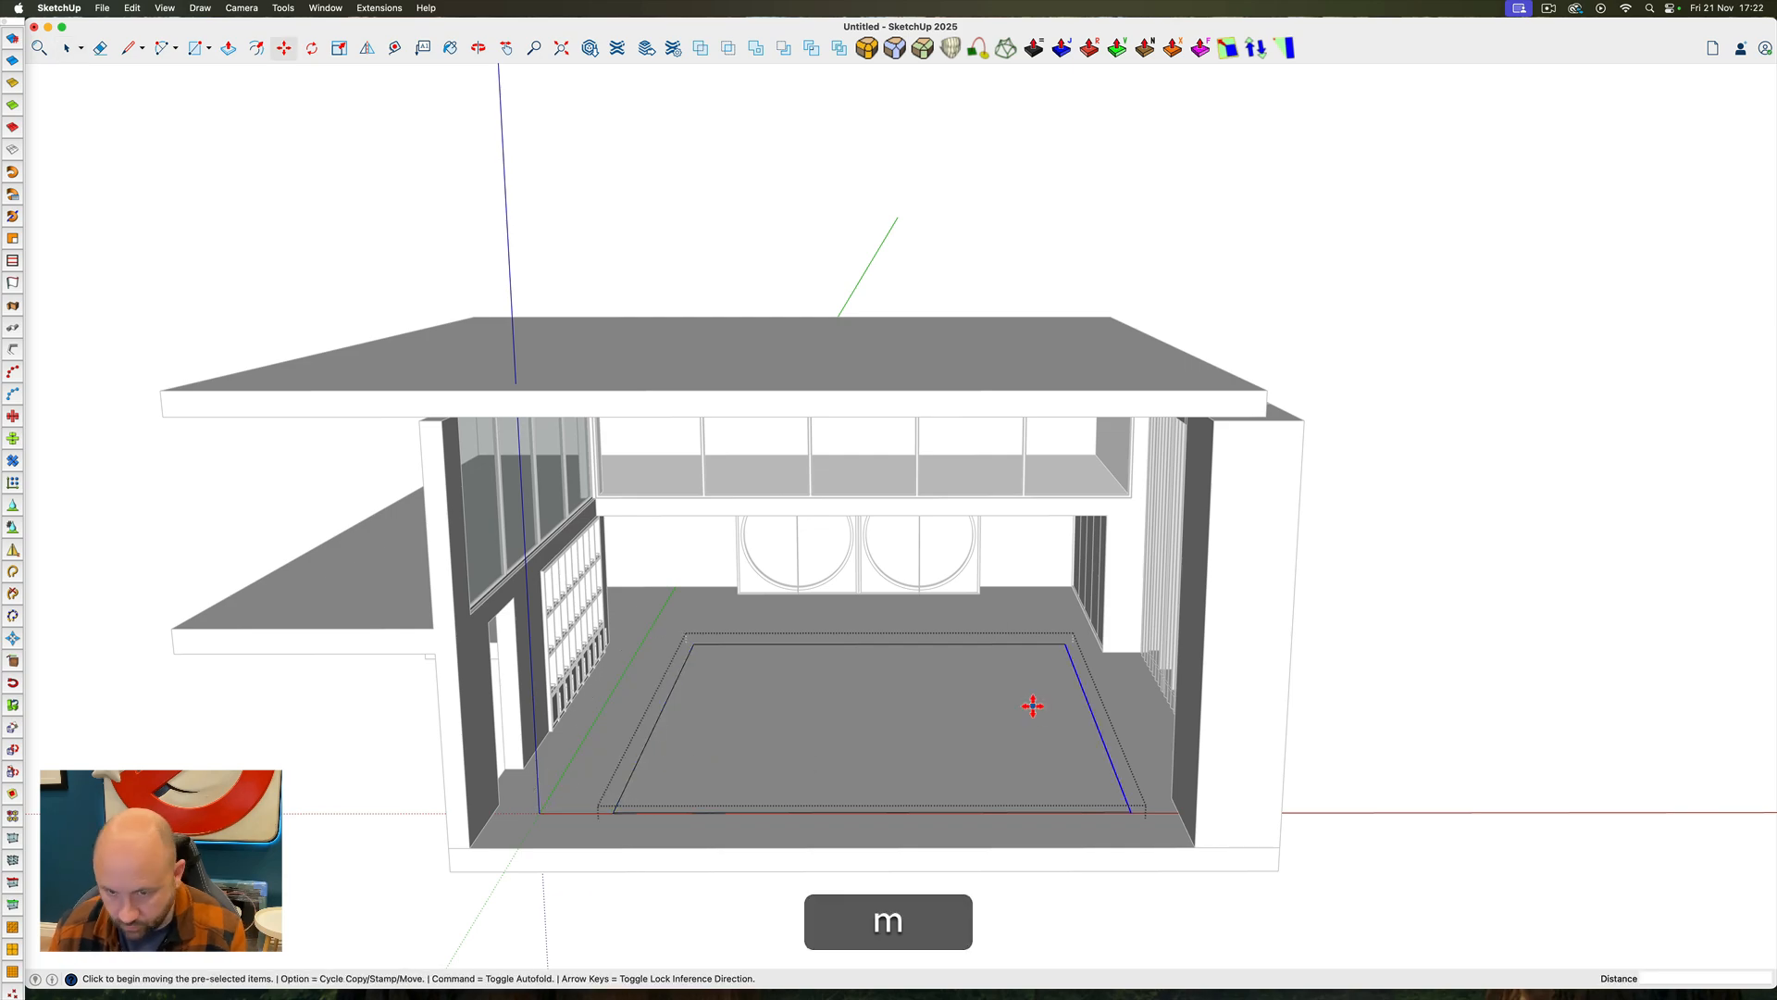
pyautogui.press('space')
pyautogui.press('Escape')
# Select and delete the leftover drape construction lines lying beside the building
pyautogui.scroll(-8, 907, 708)
pyautogui.keyDown('ctrl'); pyautogui.keyDown('super'); pyautogui.moveTo(778, 786); pyautogui.dragTo(463, 698); pyautogui.keyUp('super'); pyautogui.keyUp('ctrl')
pyautogui.scroll(8, 518, 620)
pyautogui.scroll(-8, 518, 593)
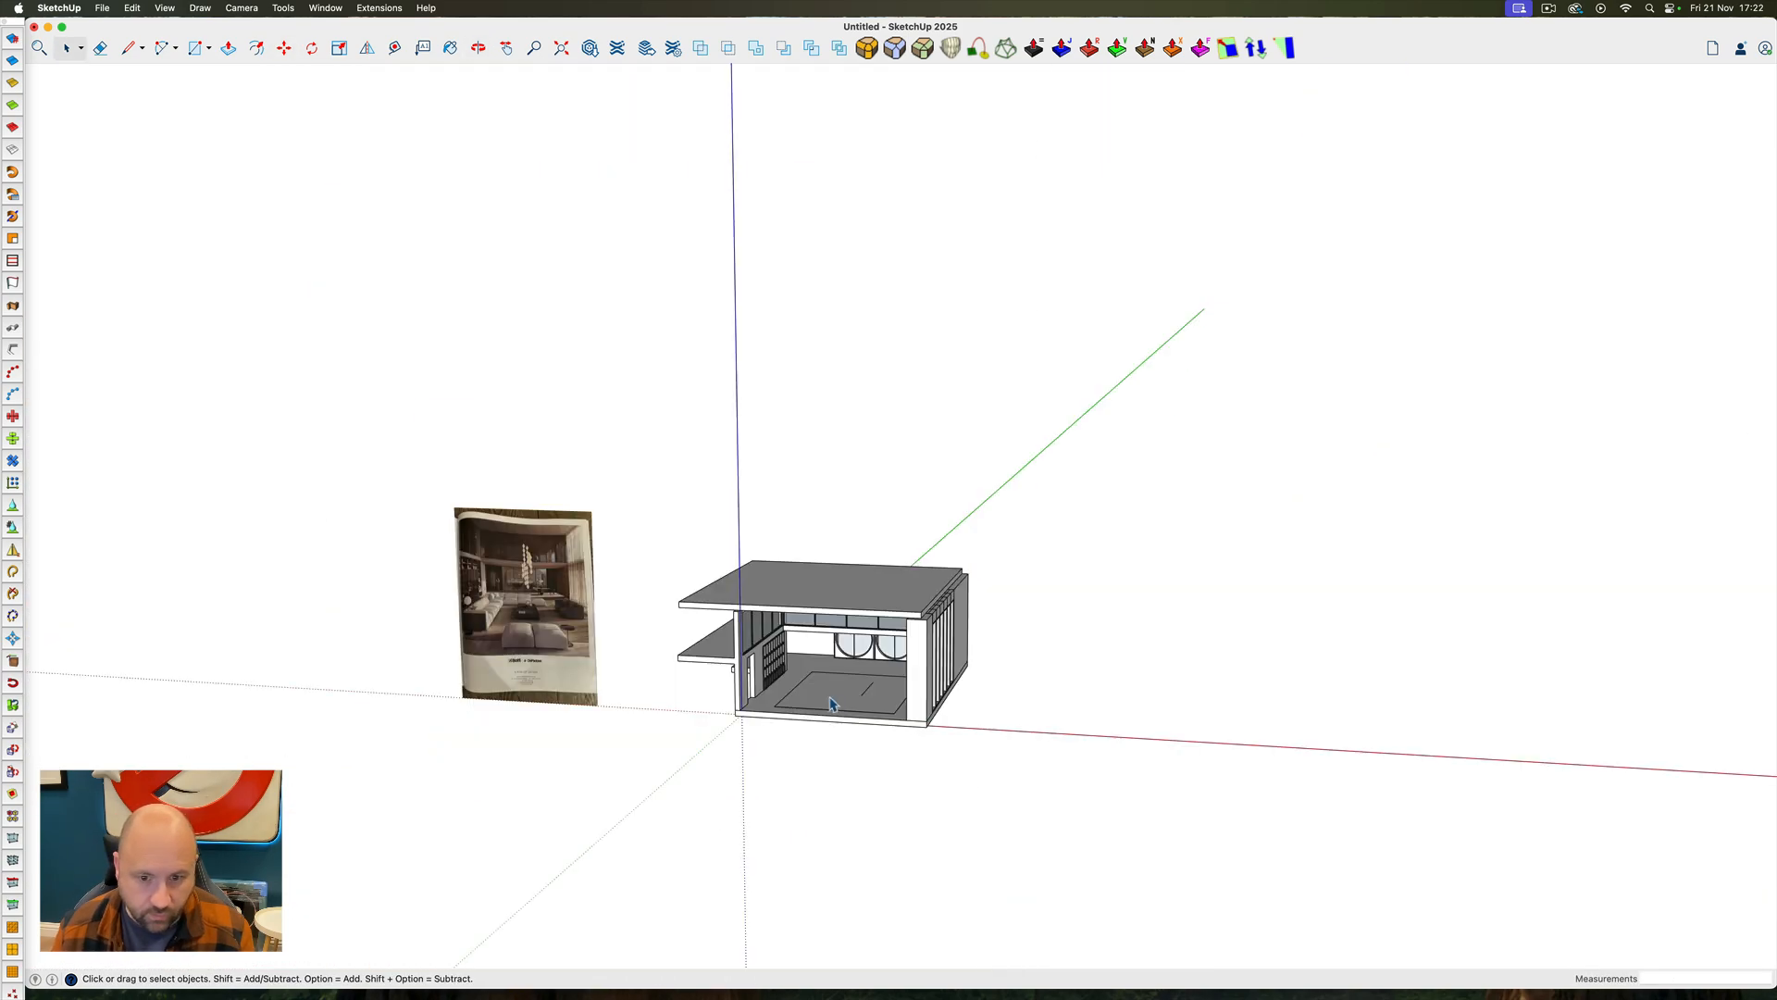
pyautogui.scroll(8, 830, 703)
pyautogui.keyDown('ctrl'); pyautogui.keyDown('super'); pyautogui.moveTo(830, 704); pyautogui.dragTo(992, 670); pyautogui.keyUp('super'); pyautogui.keyUp('ctrl')
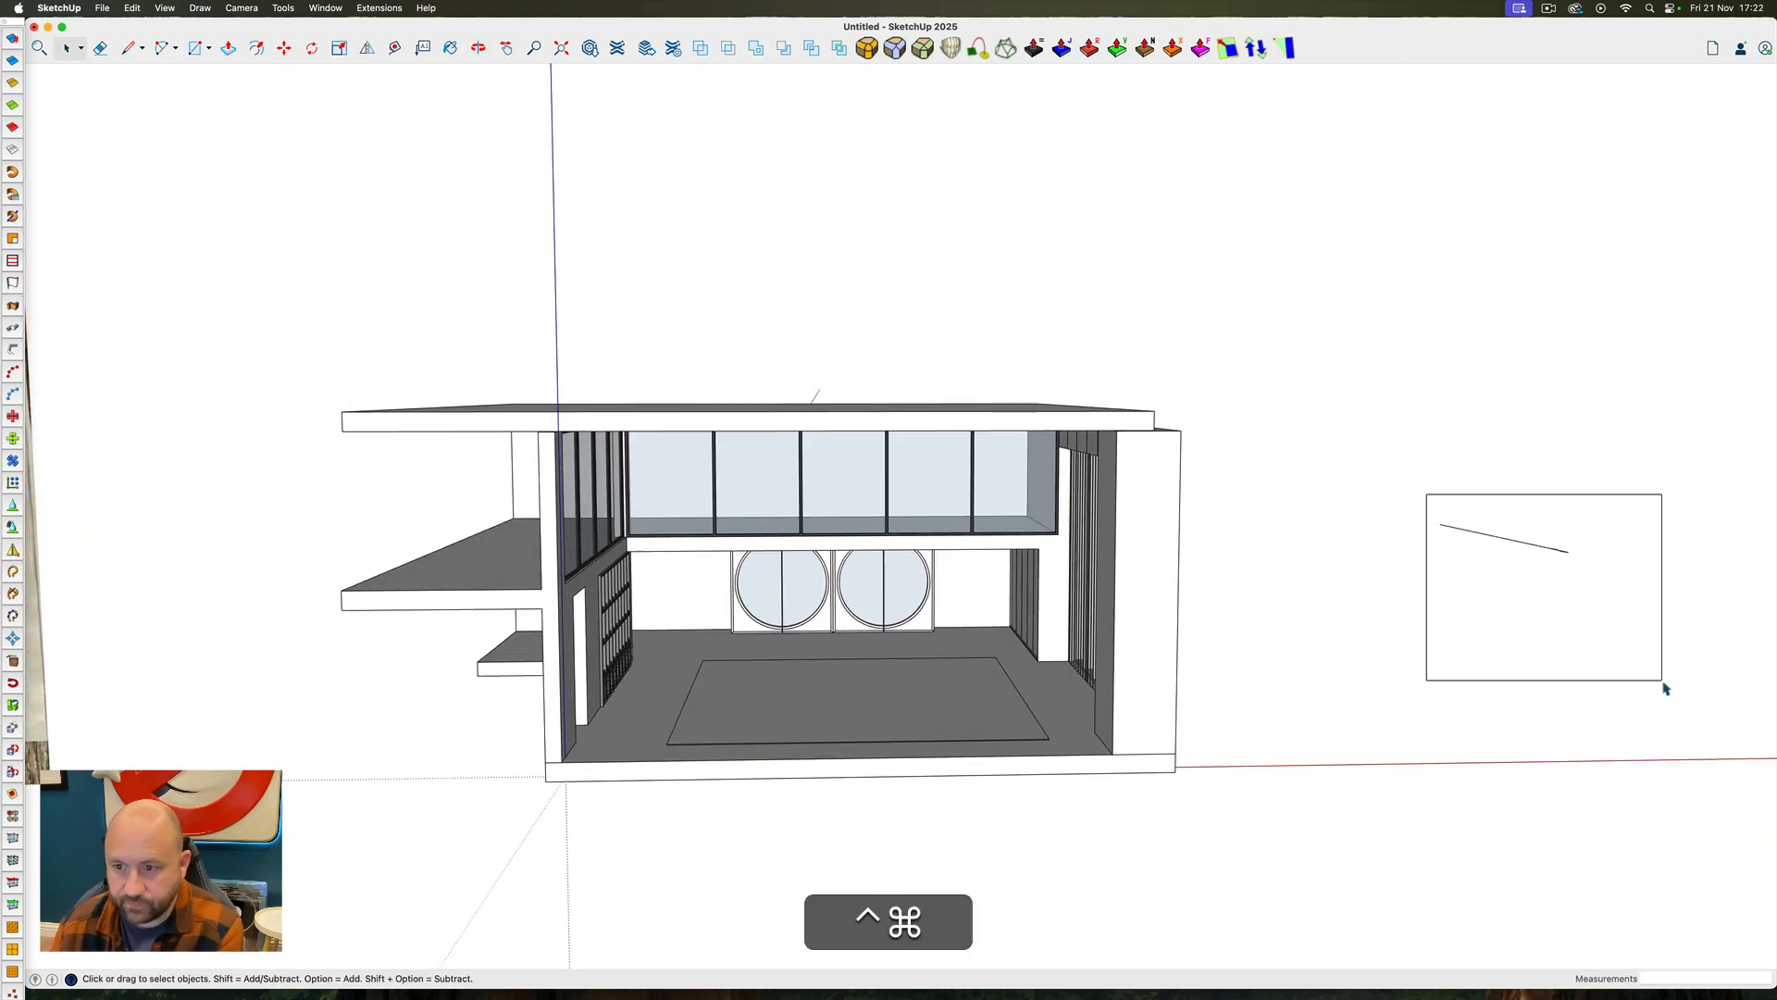
pyautogui.moveTo(1662, 682); pyautogui.dragTo(1663, 683)
pyautogui.press('BackSpace')
# Open the end wall block beside the drapes for editing and push its top face down about 13' 10"
pyautogui.scroll(-6, 966, 670)
pyautogui.keyDown('ctrl'); pyautogui.keyDown('super'); pyautogui.moveTo(981, 683); pyautogui.dragTo(1262, 690); pyautogui.keyUp('super'); pyautogui.keyUp('ctrl')
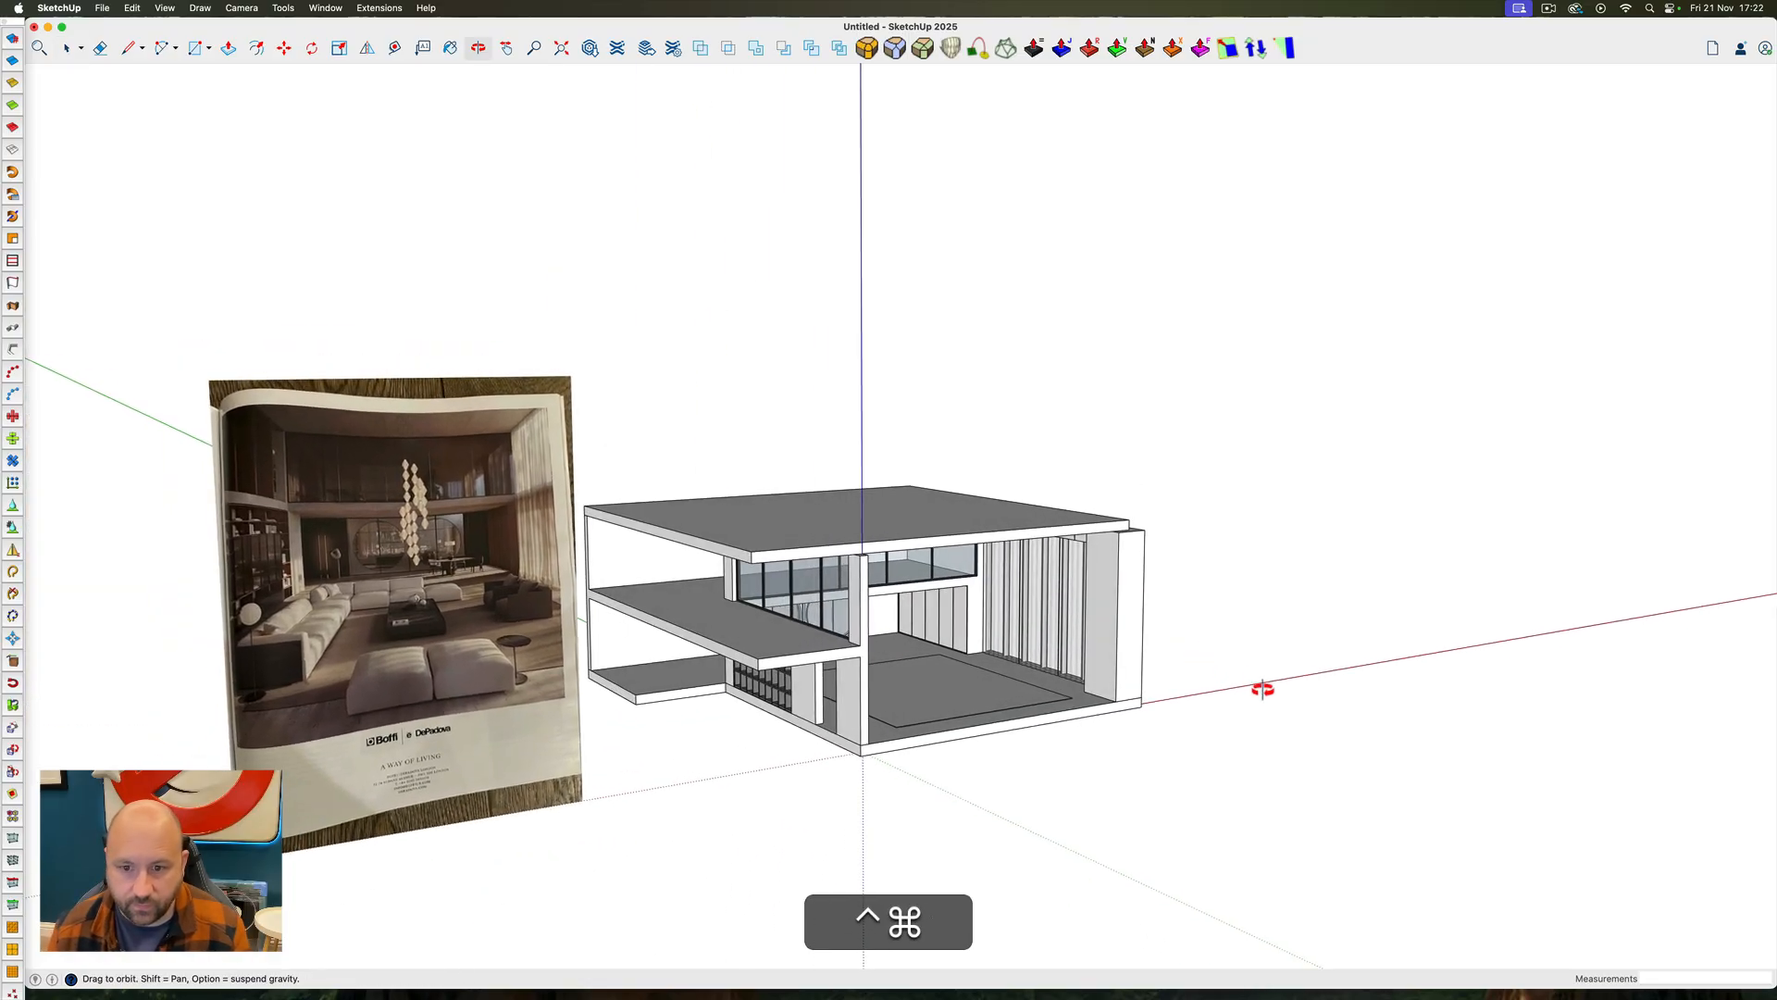
pyautogui.scroll(8, 1119, 616)
pyautogui.doubleClick(1119, 615)
pyautogui.tripleClick(1040, 670)
pyautogui.keyDown('ctrl'); pyautogui.keyDown('super'); pyautogui.moveTo(1040, 670); pyautogui.dragTo(1135, 656); pyautogui.keyUp('super'); pyautogui.keyUp('ctrl')
pyautogui.press('p')
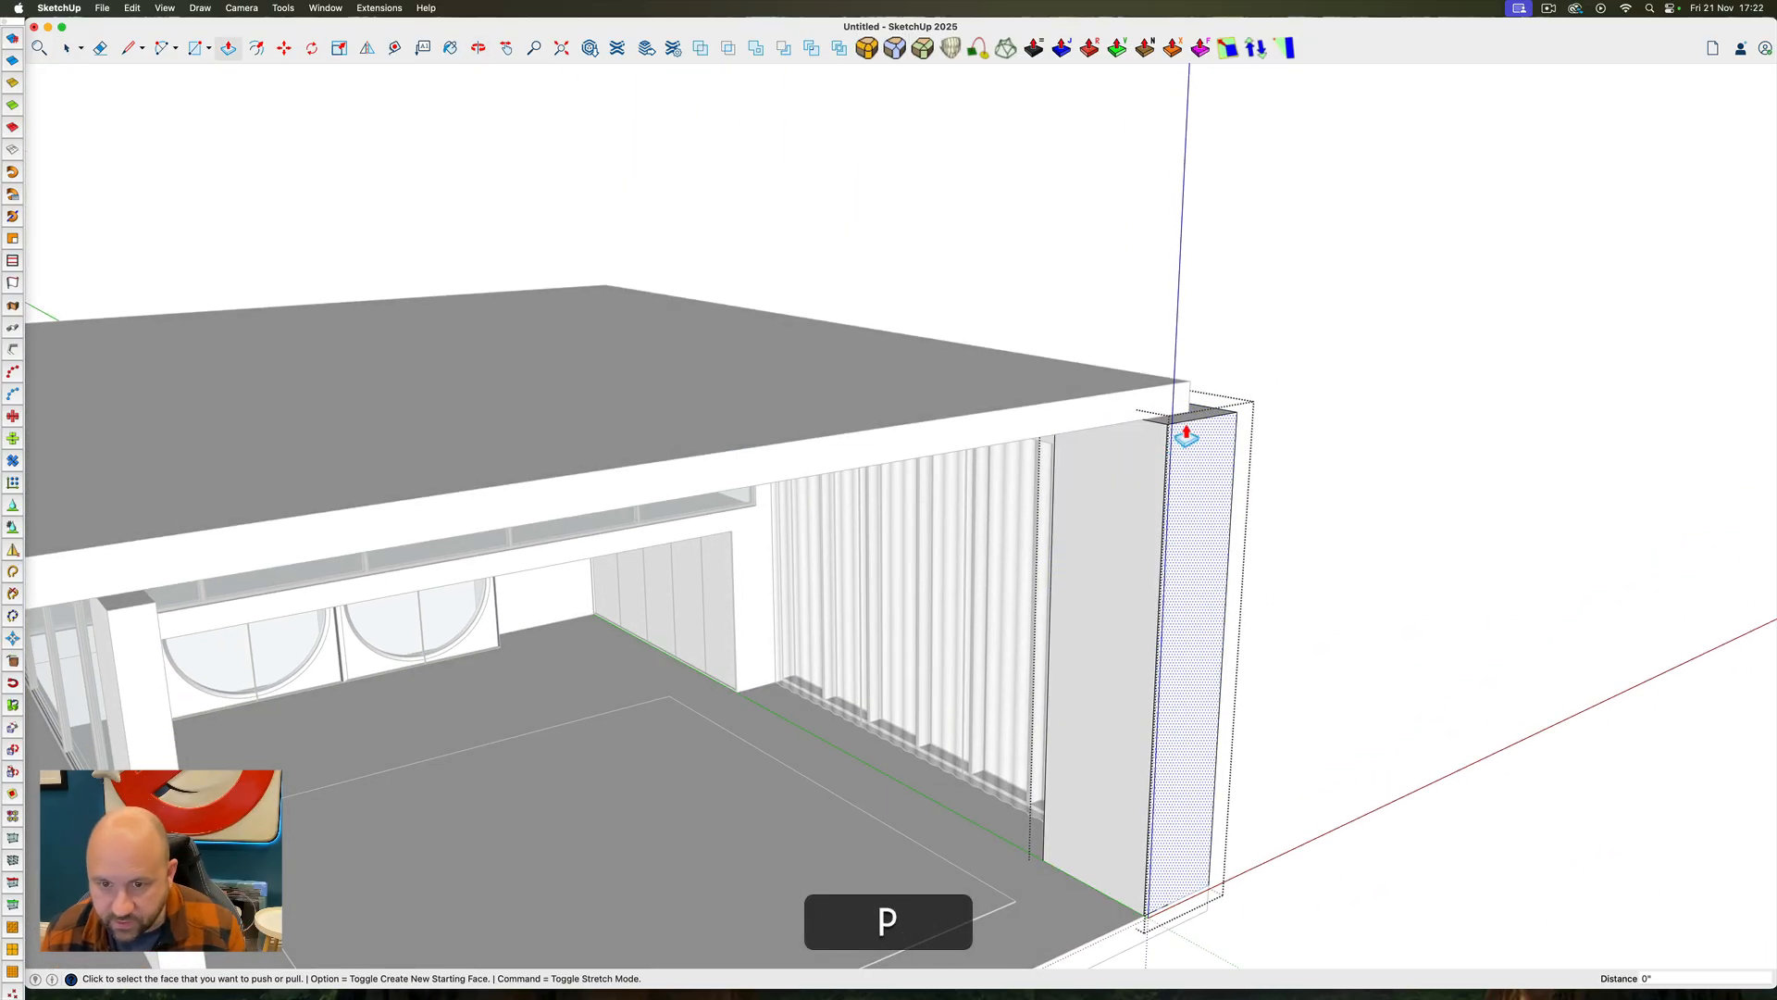
pyautogui.click(1178, 414)
pyautogui.click(1093, 823)
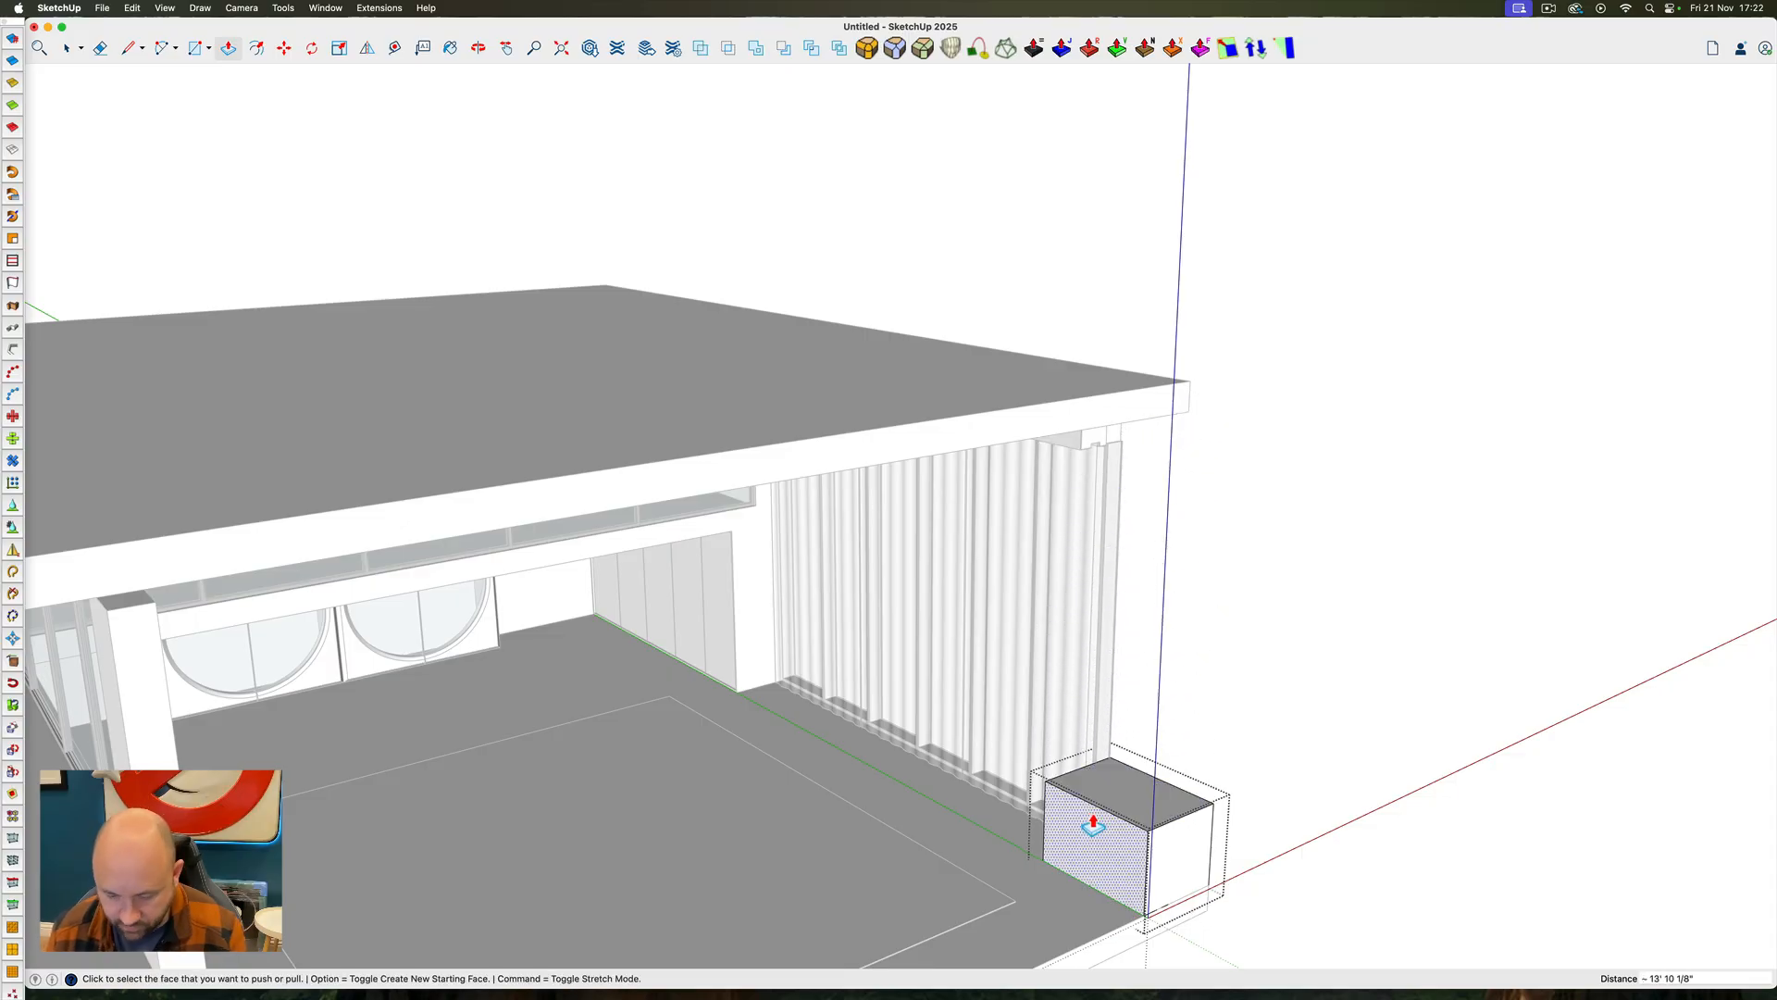
# Place a guide line 2' above the block's base and lower the block's top face to it
pyautogui.scroll(3, 1074, 907)
pyautogui.press('t')
pyautogui.click(1104, 869)
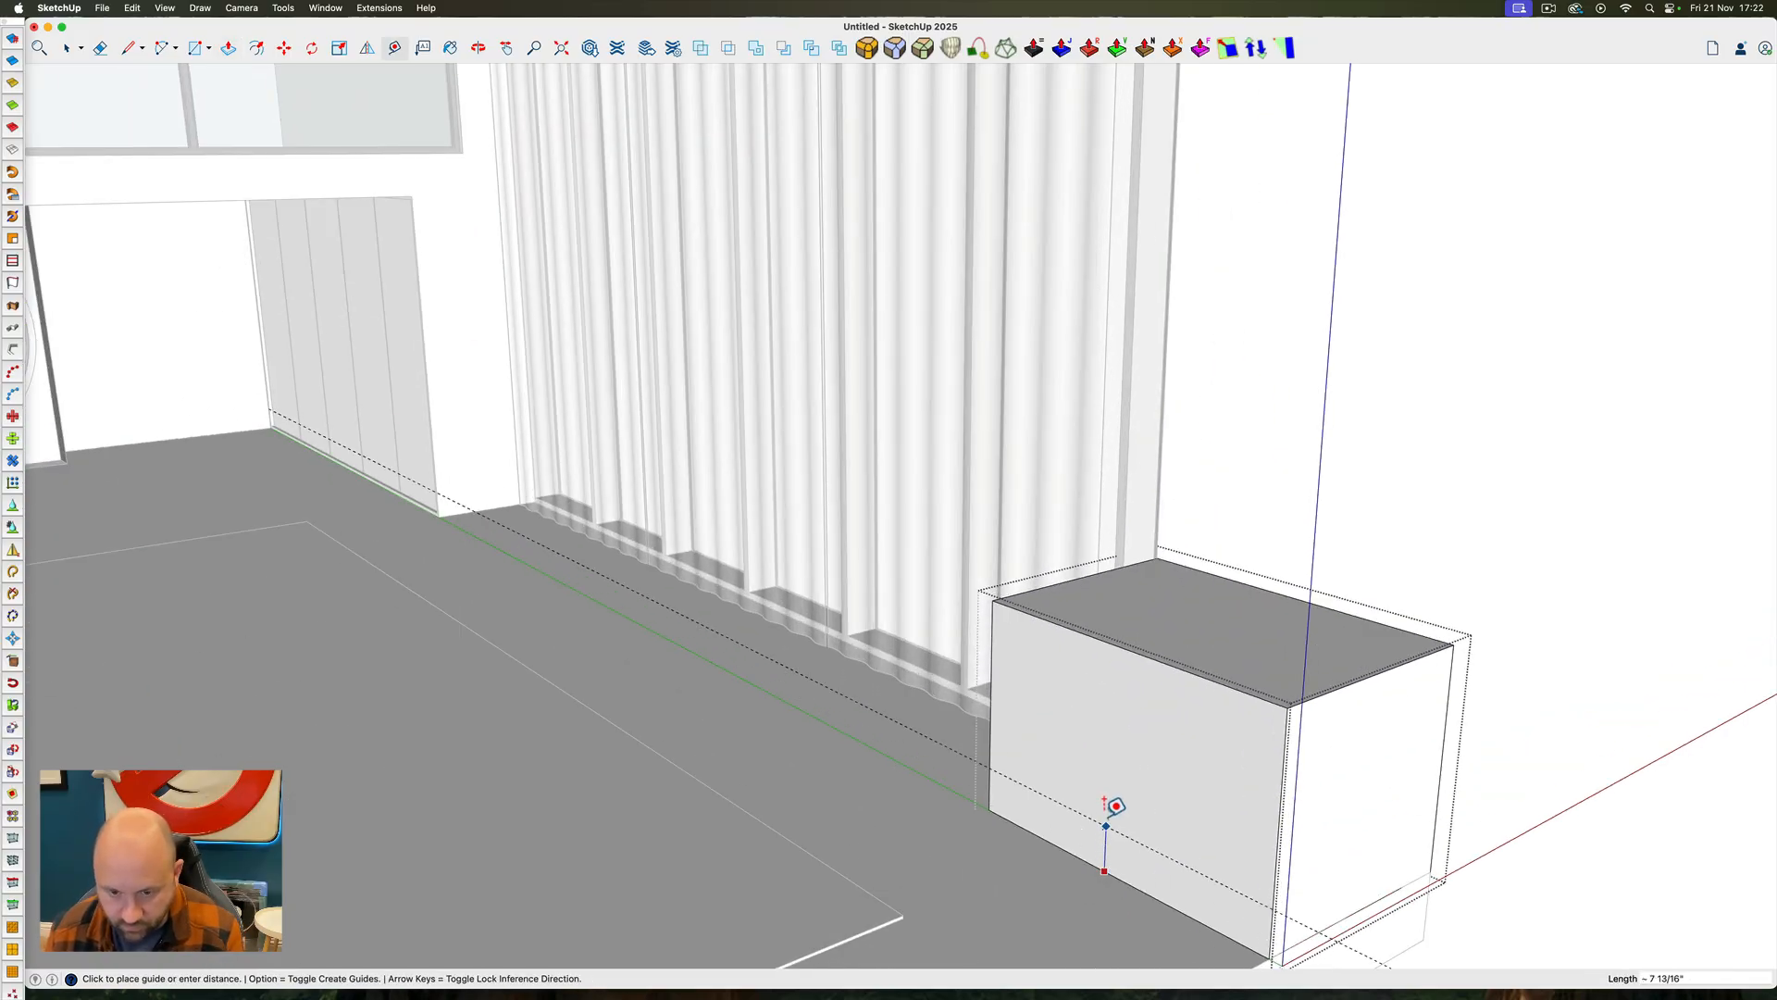
pyautogui.press('p')
pyautogui.click(1152, 670)
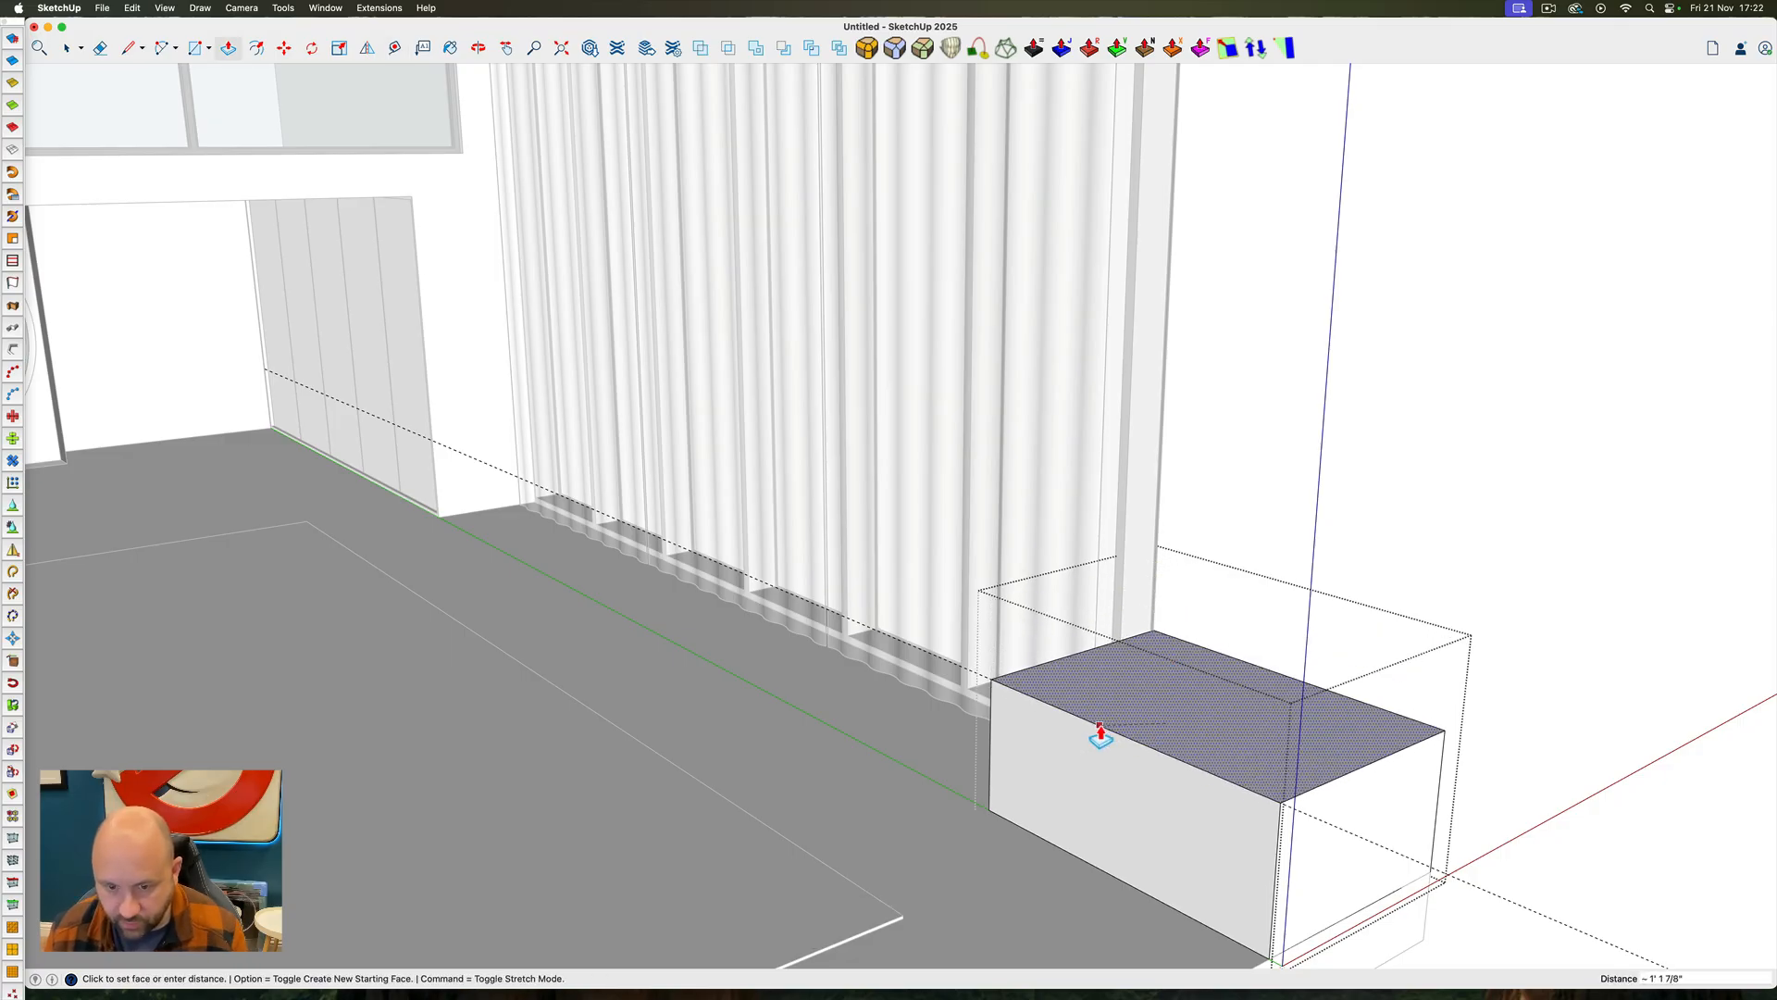
pyautogui.press('space')
# Turn the 2' high wall block group into a component with the default settings
pyautogui.keyDown('ctrl'); pyautogui.keyDown('super'); pyautogui.moveTo(1095, 750); pyautogui.dragTo(1257, 778); pyautogui.keyUp('super'); pyautogui.keyUp('ctrl')
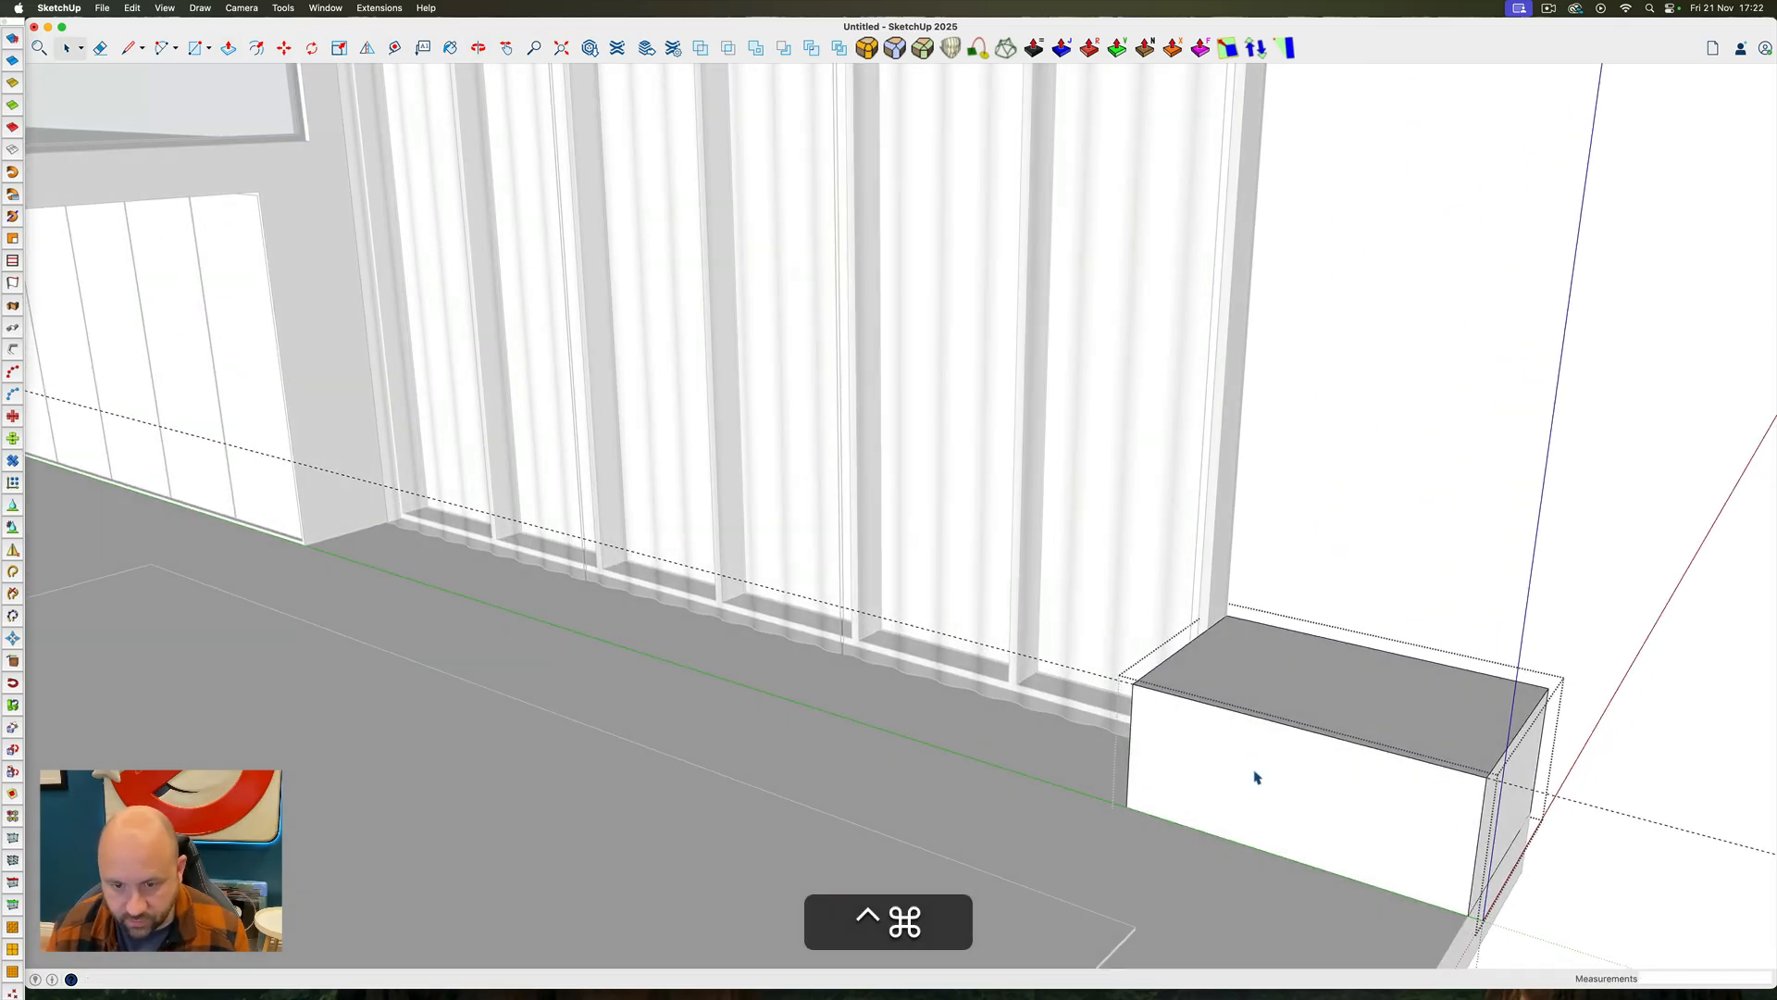
pyautogui.keyDown('ctrl'); pyautogui.keyDown('super'); pyautogui.moveTo(1364, 772); pyautogui.dragTo(1097, 711); pyautogui.keyUp('super'); pyautogui.keyUp('ctrl')
pyautogui.click(1082, 733)
pyautogui.doubleClick(1083, 733)
pyautogui.rightClick(1082, 733)
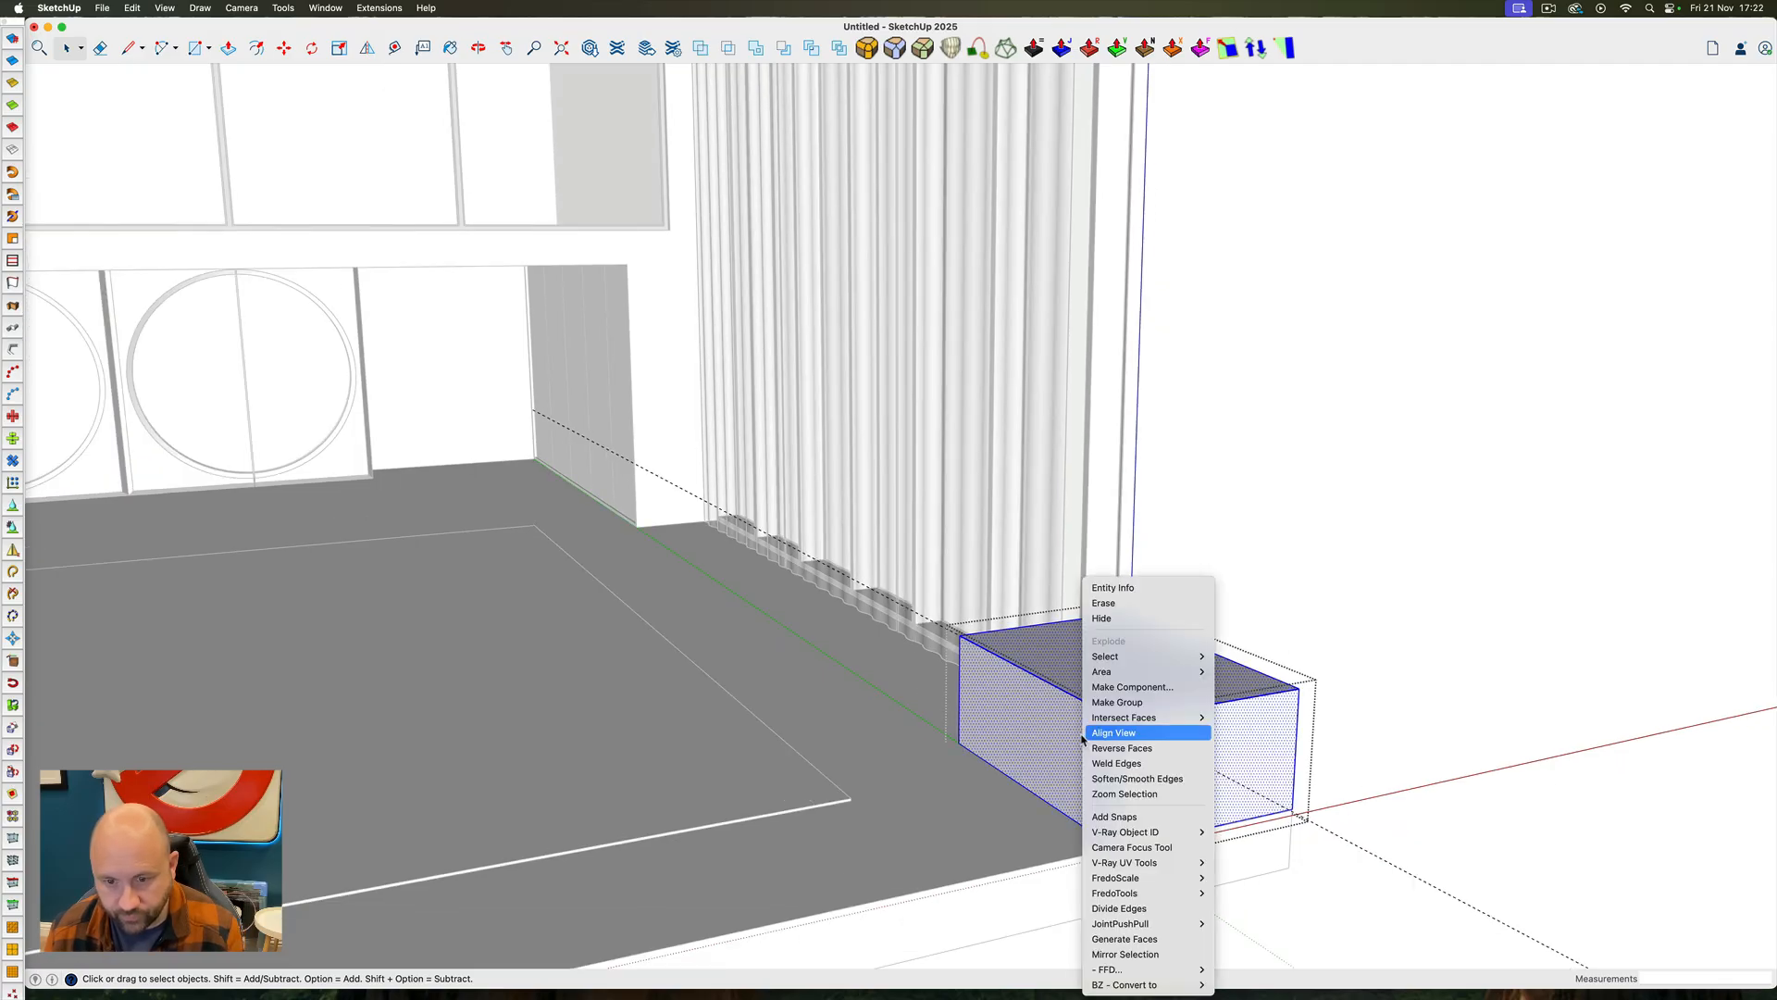
pyautogui.press('Escape')
pyautogui.rightClick(1026, 711)
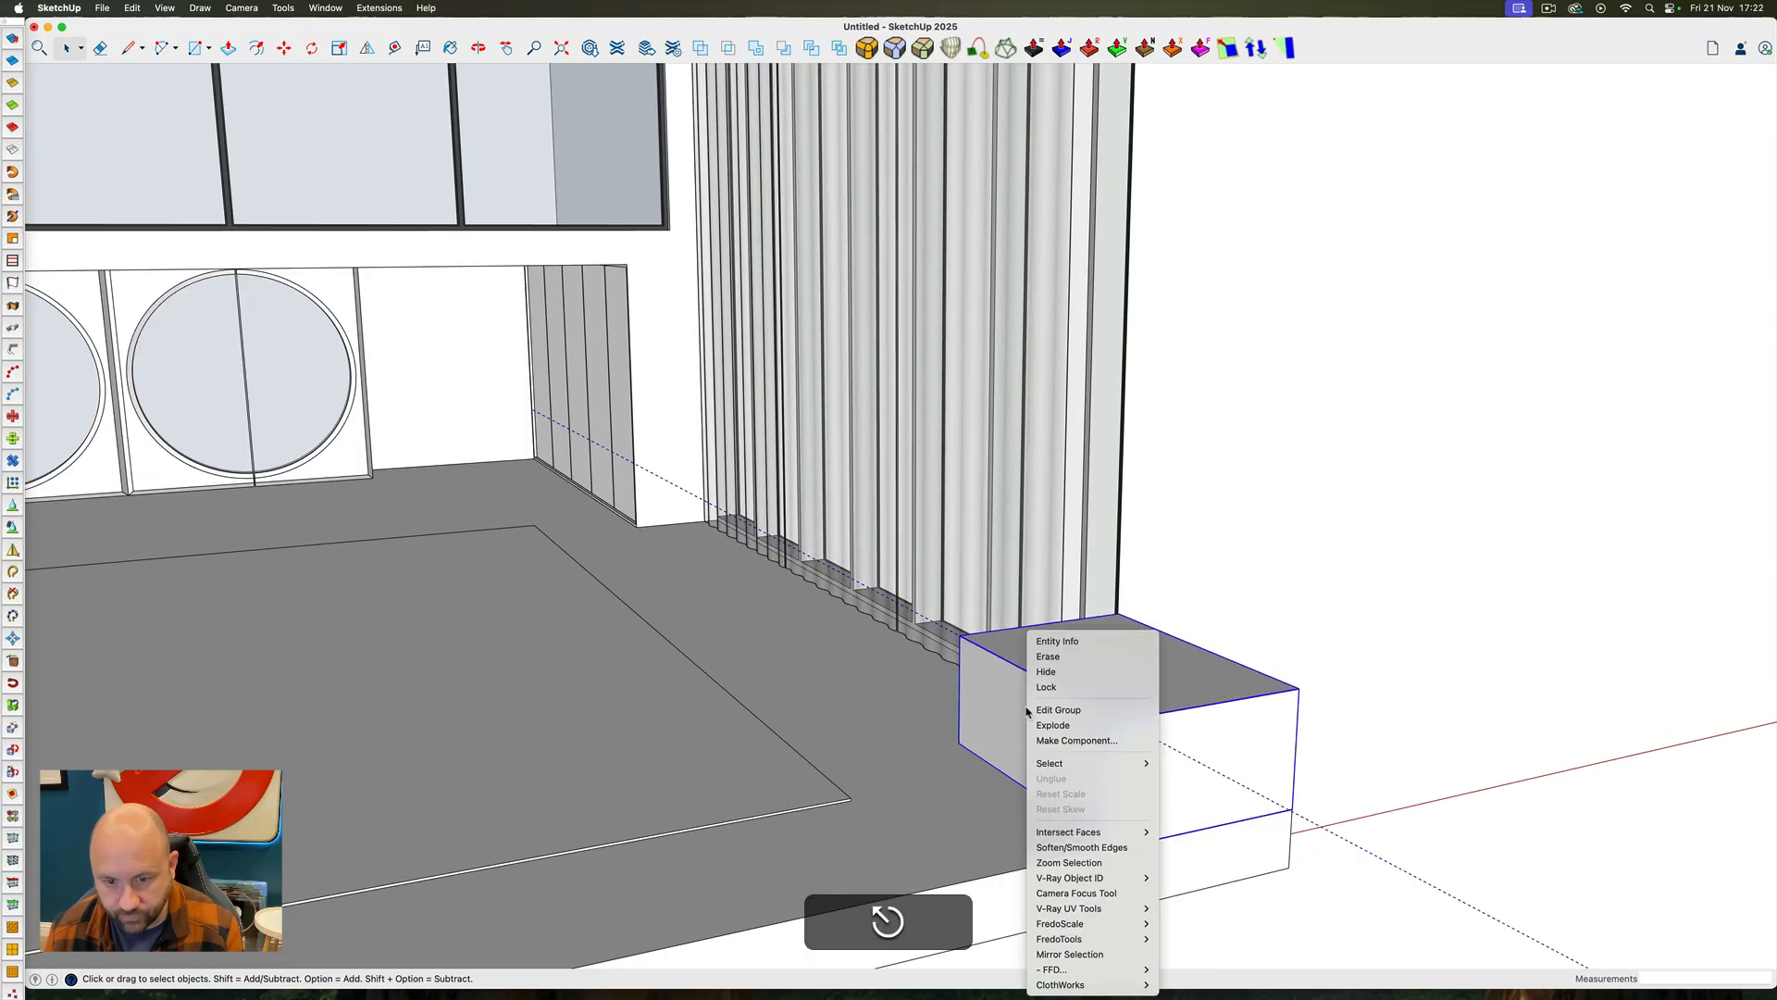
pyautogui.click(1071, 741)
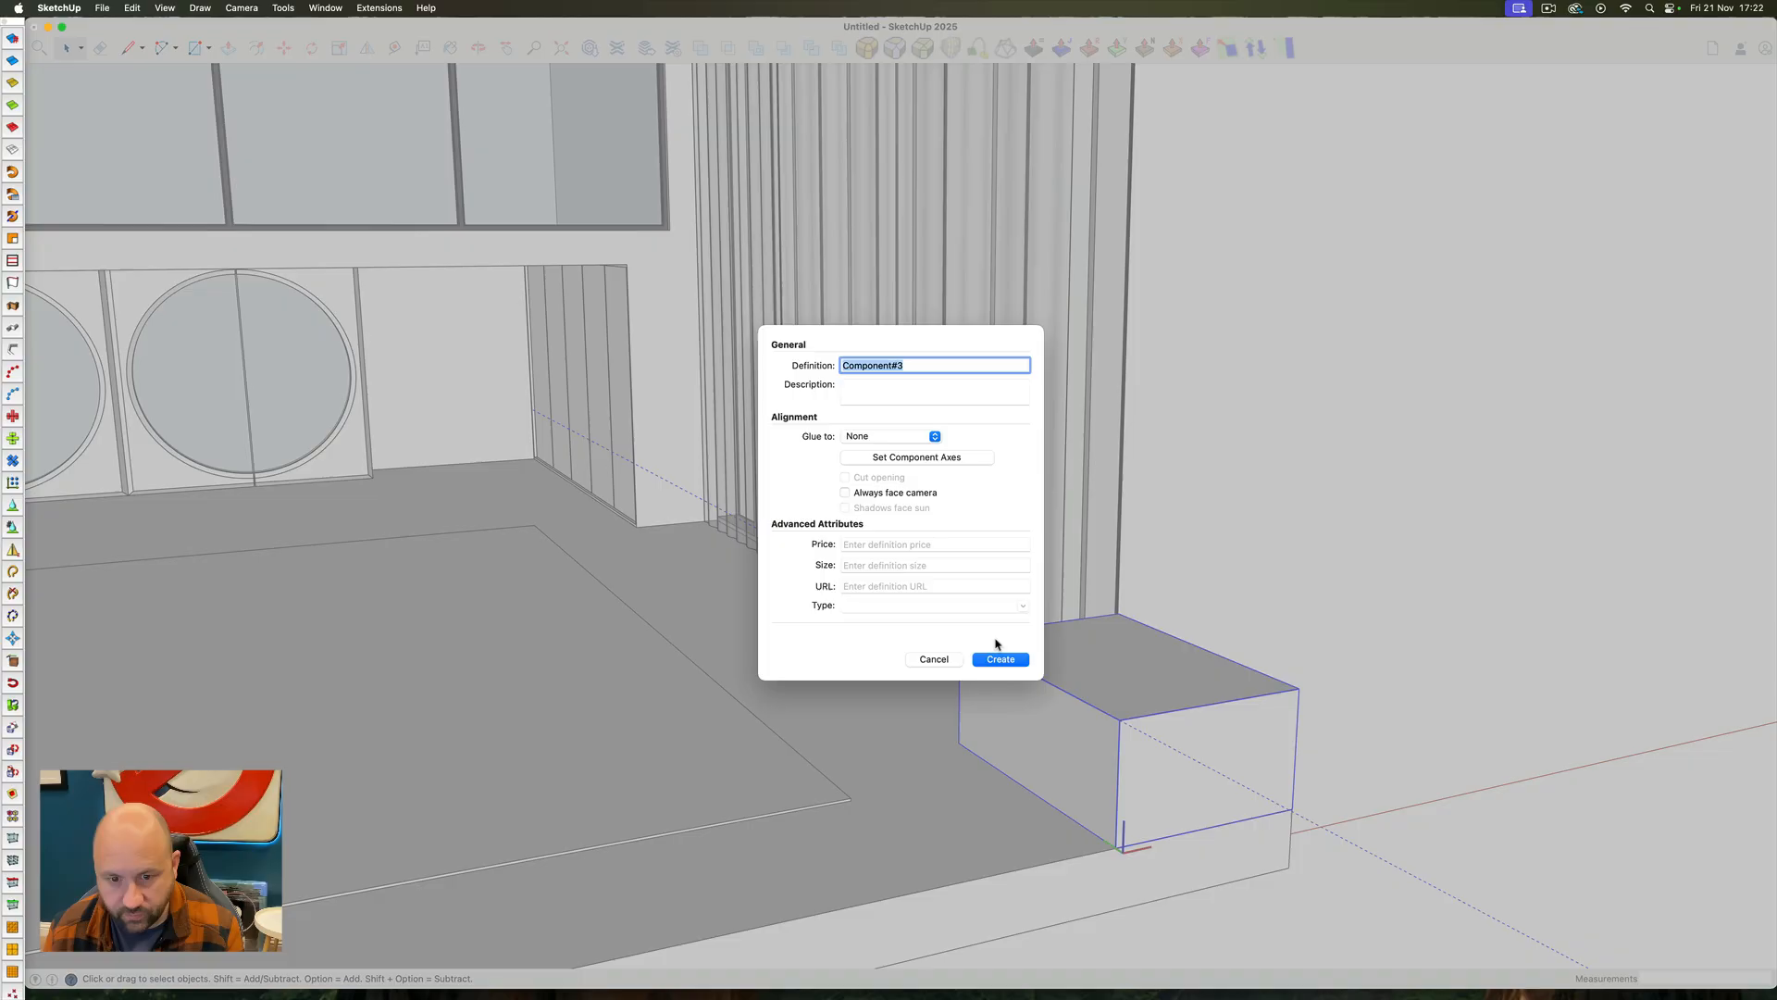
pyautogui.click(1016, 661)
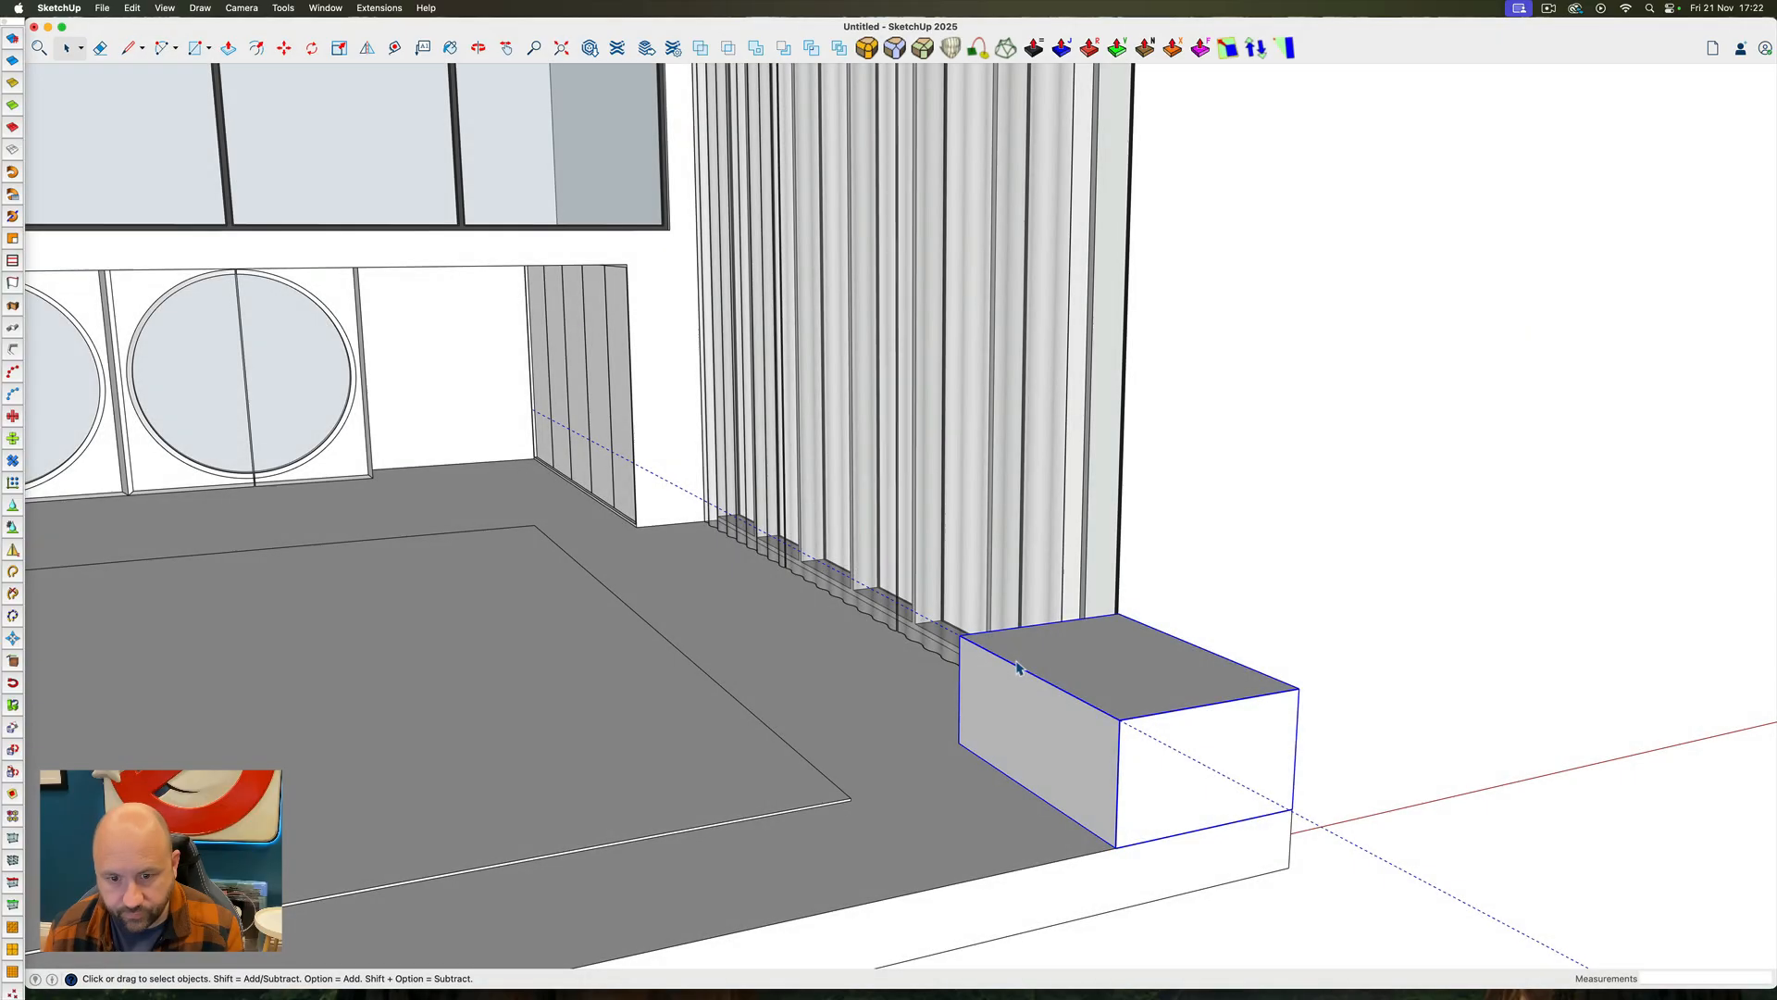
# Copy the block component straight up 2' and array it into a stacked column towards the roof
pyautogui.press('m')
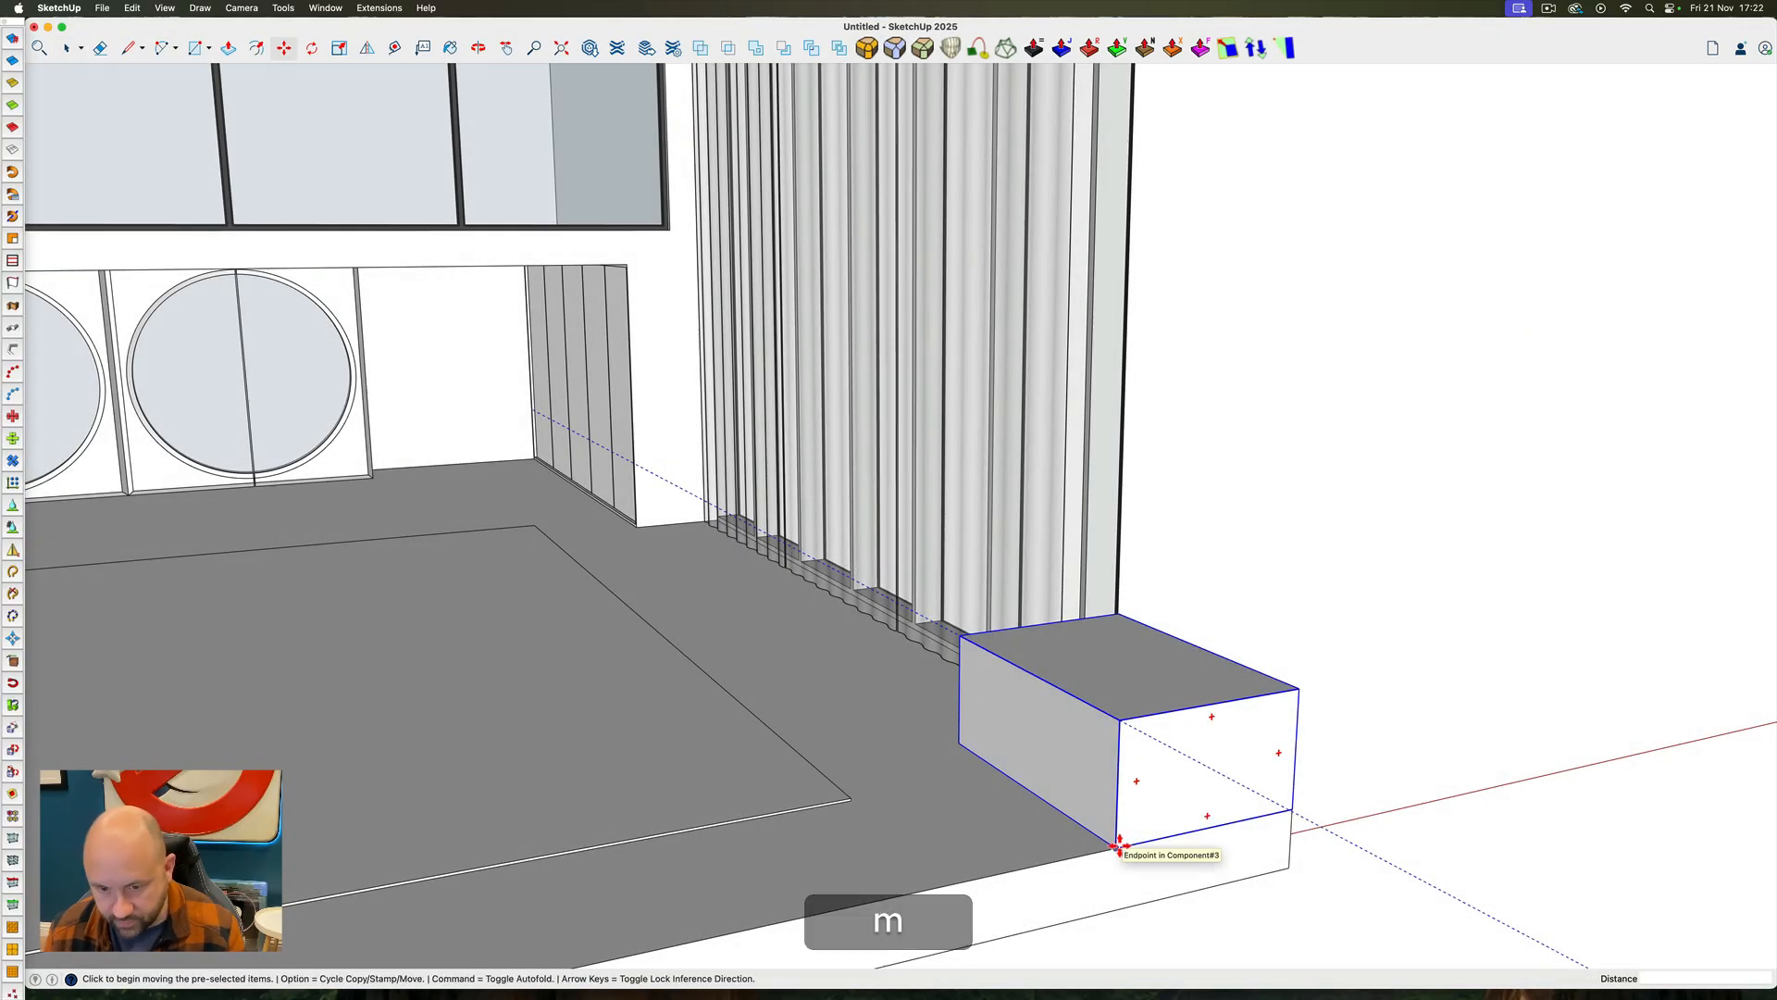
pyautogui.press('alt')
pyautogui.click(1116, 847)
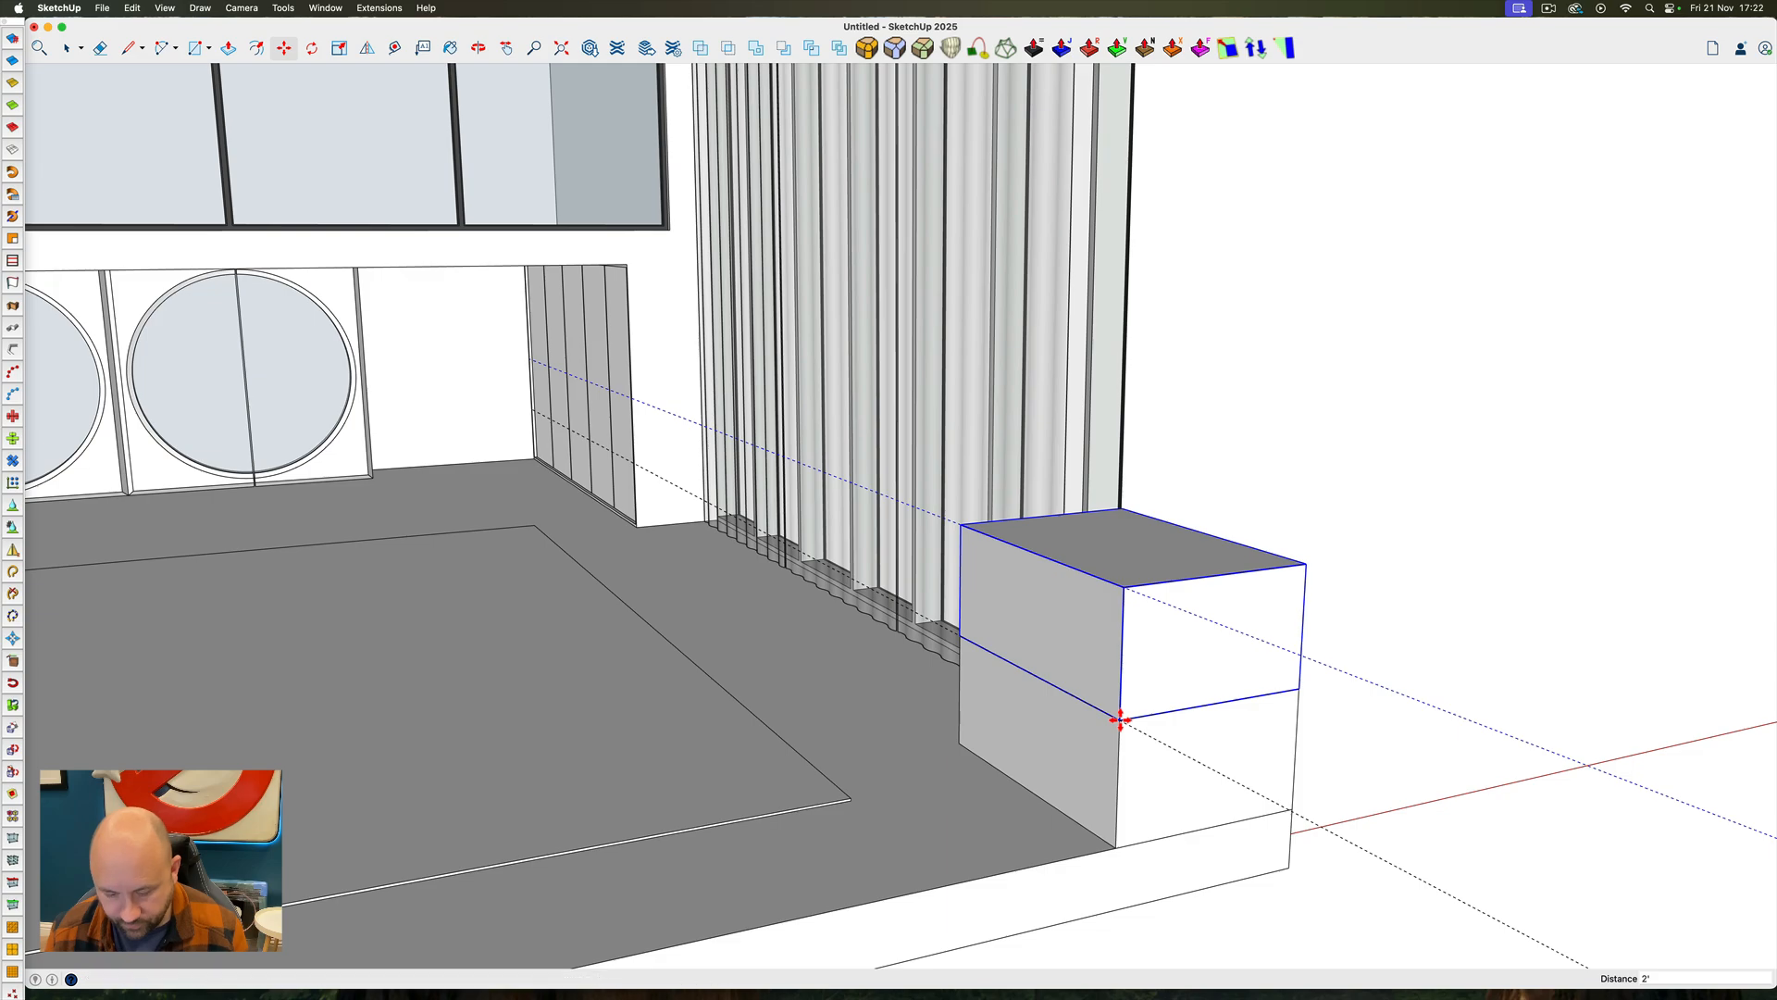
pyautogui.press('Return')
pyautogui.scroll(-6, 1119, 719)
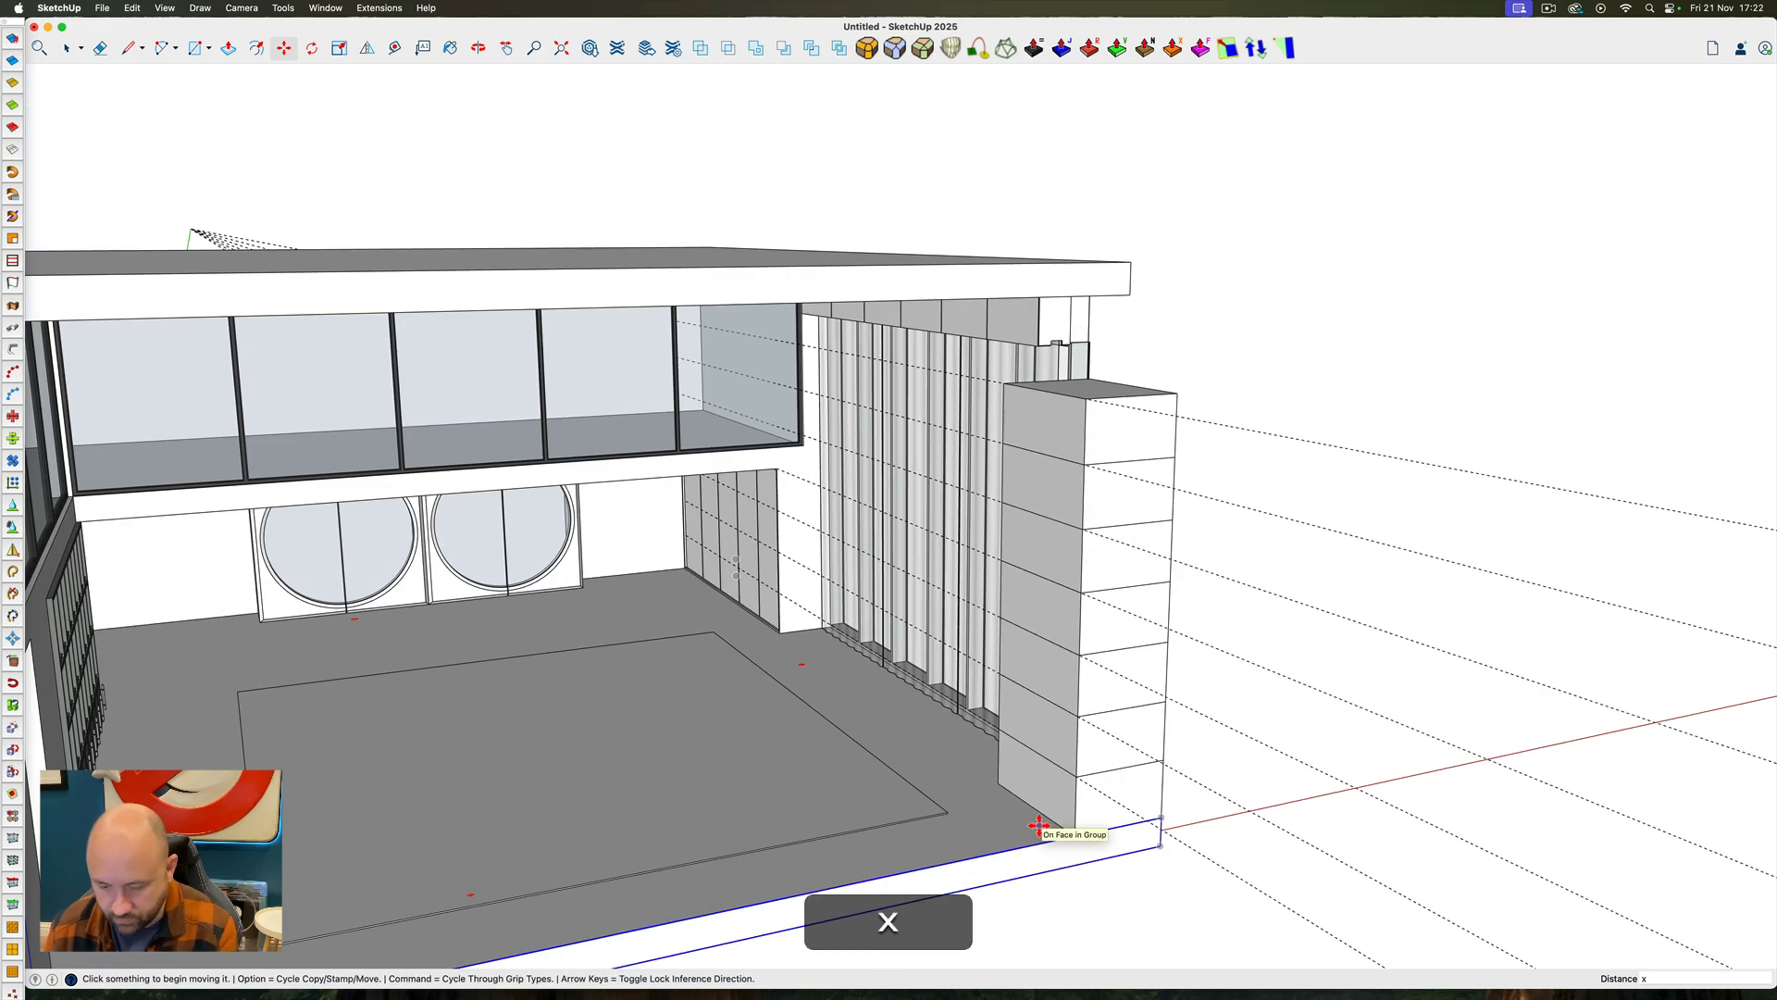
# Delete all guide lines and hide the block directly above the bottom block of the wall column
pyautogui.press('space')
pyautogui.click(131, 8)
pyautogui.click(146, 145)
pyautogui.scroll(5, 1064, 774)
pyautogui.tripleClick(1036, 793)
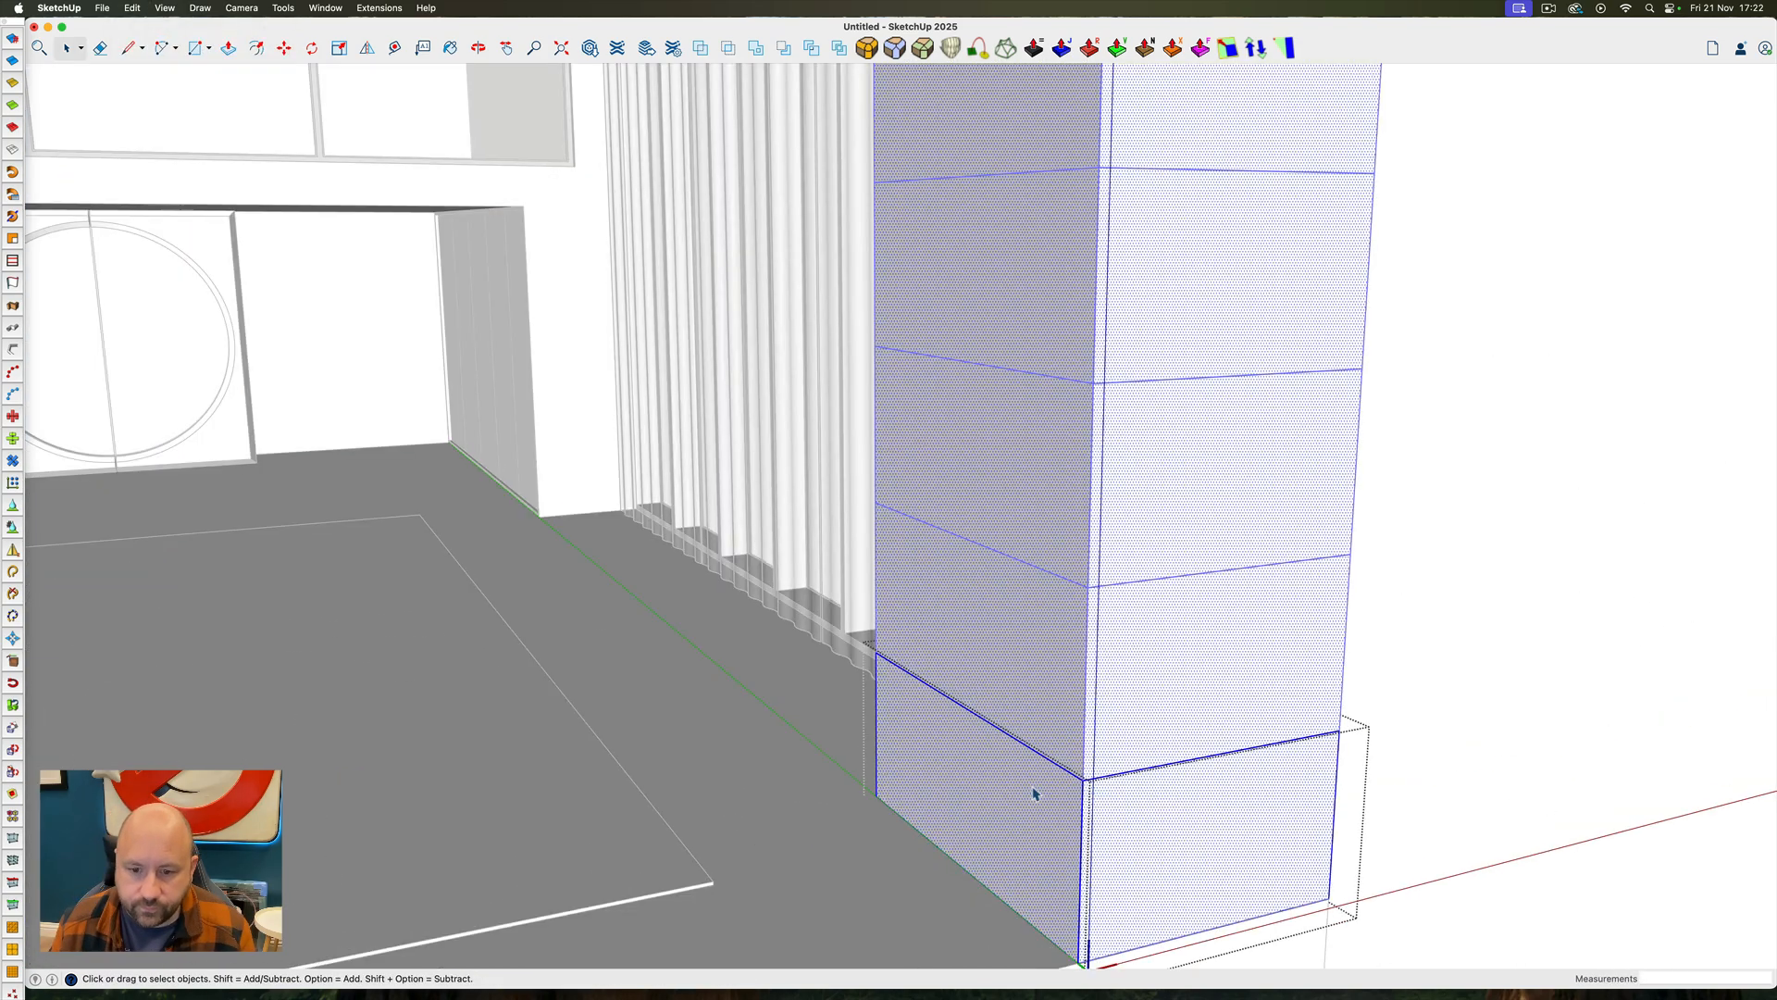
pyautogui.keyDown('ctrl'); pyautogui.keyDown('super'); pyautogui.moveTo(1036, 793); pyautogui.dragTo(1154, 795); pyautogui.keyUp('super'); pyautogui.keyUp('ctrl')
pyautogui.press('super+z')
pyautogui.rightClick(1039, 542)
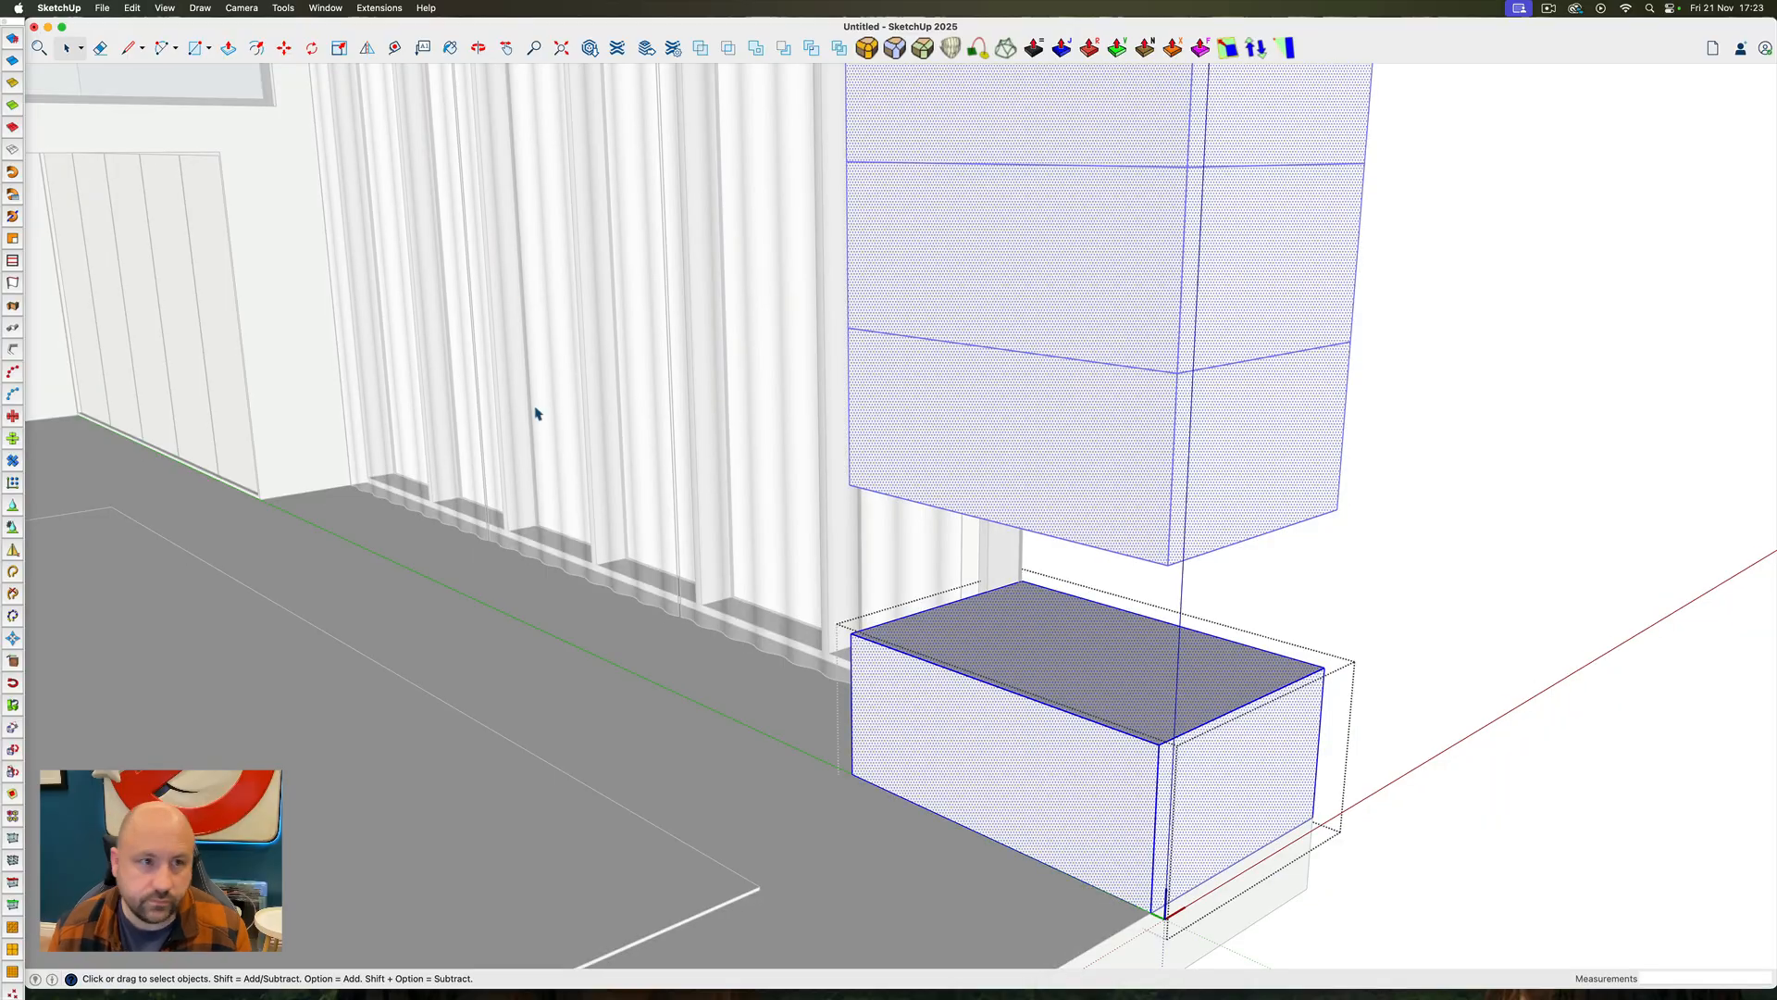
# Open the bottom block component for editing and offset its top face outline inward 1/2"
pyautogui.click(971, 622)
pyautogui.write('f1"')
pyautogui.hotkey('shift', 'Return')
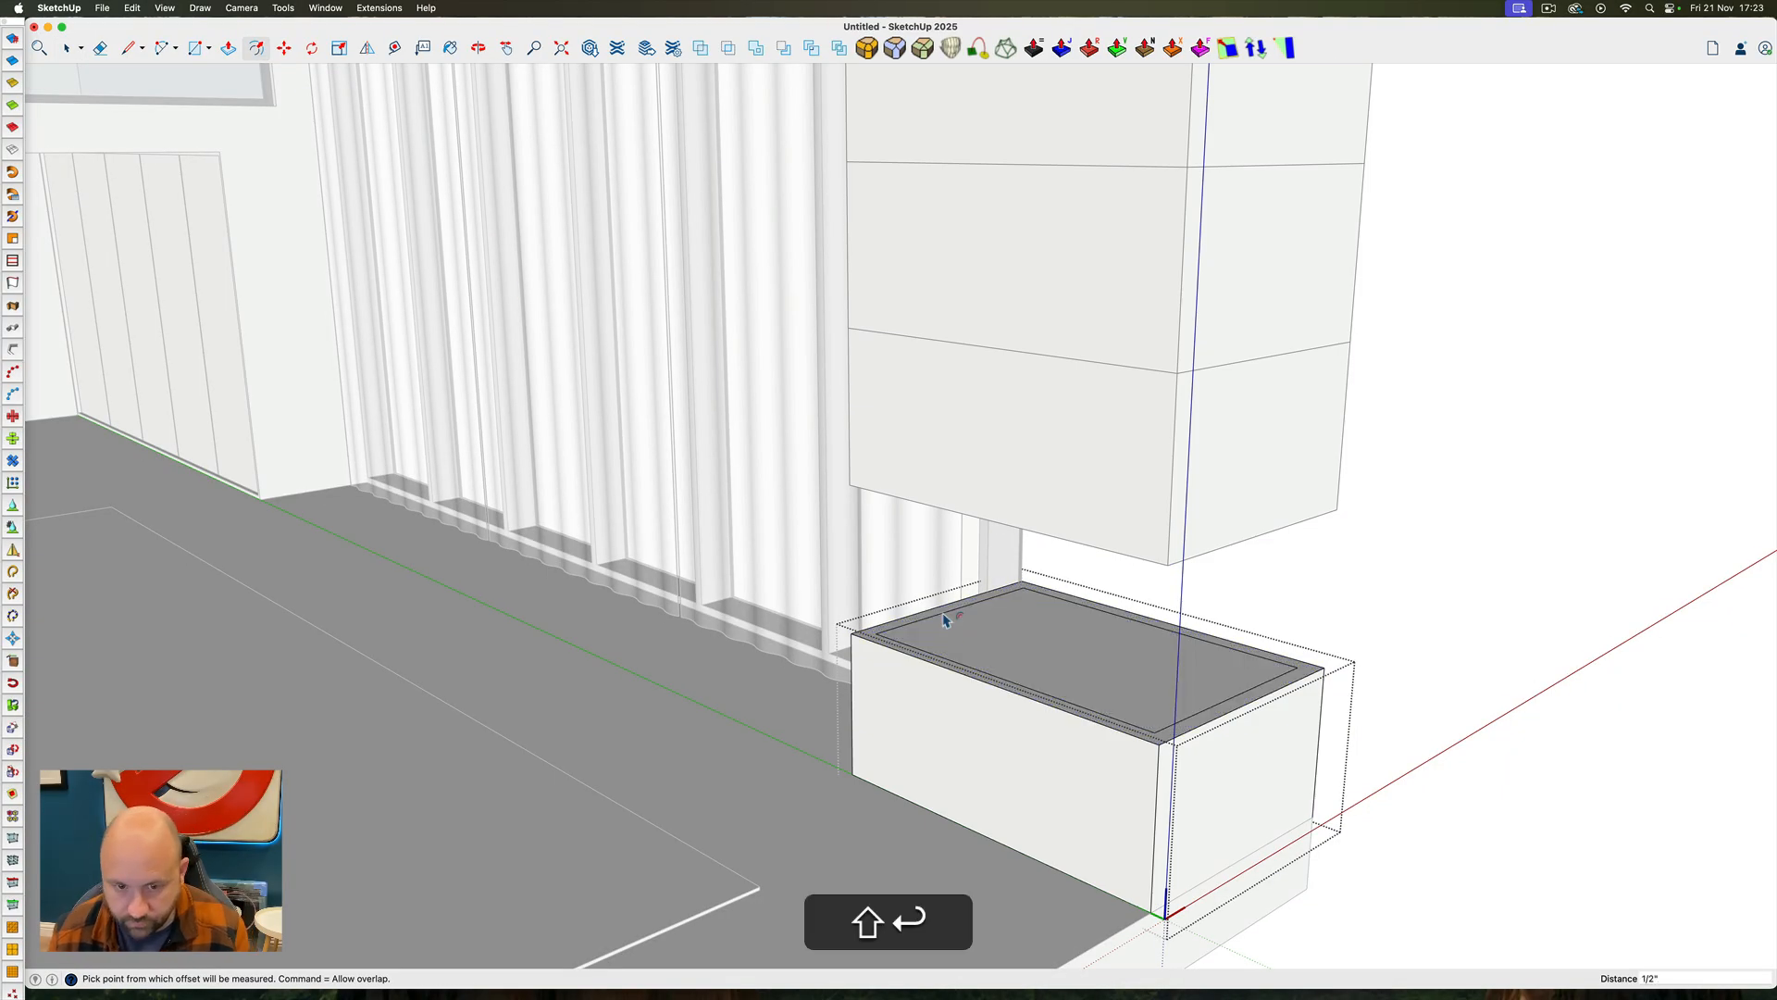
# Select the outer edges of the block's top face and move them down 1/4" to bevel the rim
pyautogui.scroll(10, 873, 637)
pyautogui.press('space')
pyautogui.doubleClick(870, 616)
pyautogui.keyDown('shift'); pyautogui.doubleClick(793, 608); pyautogui.keyUp('shift')
pyautogui.keyDown('shift'); pyautogui.click(941, 600); pyautogui.keyUp('shift')
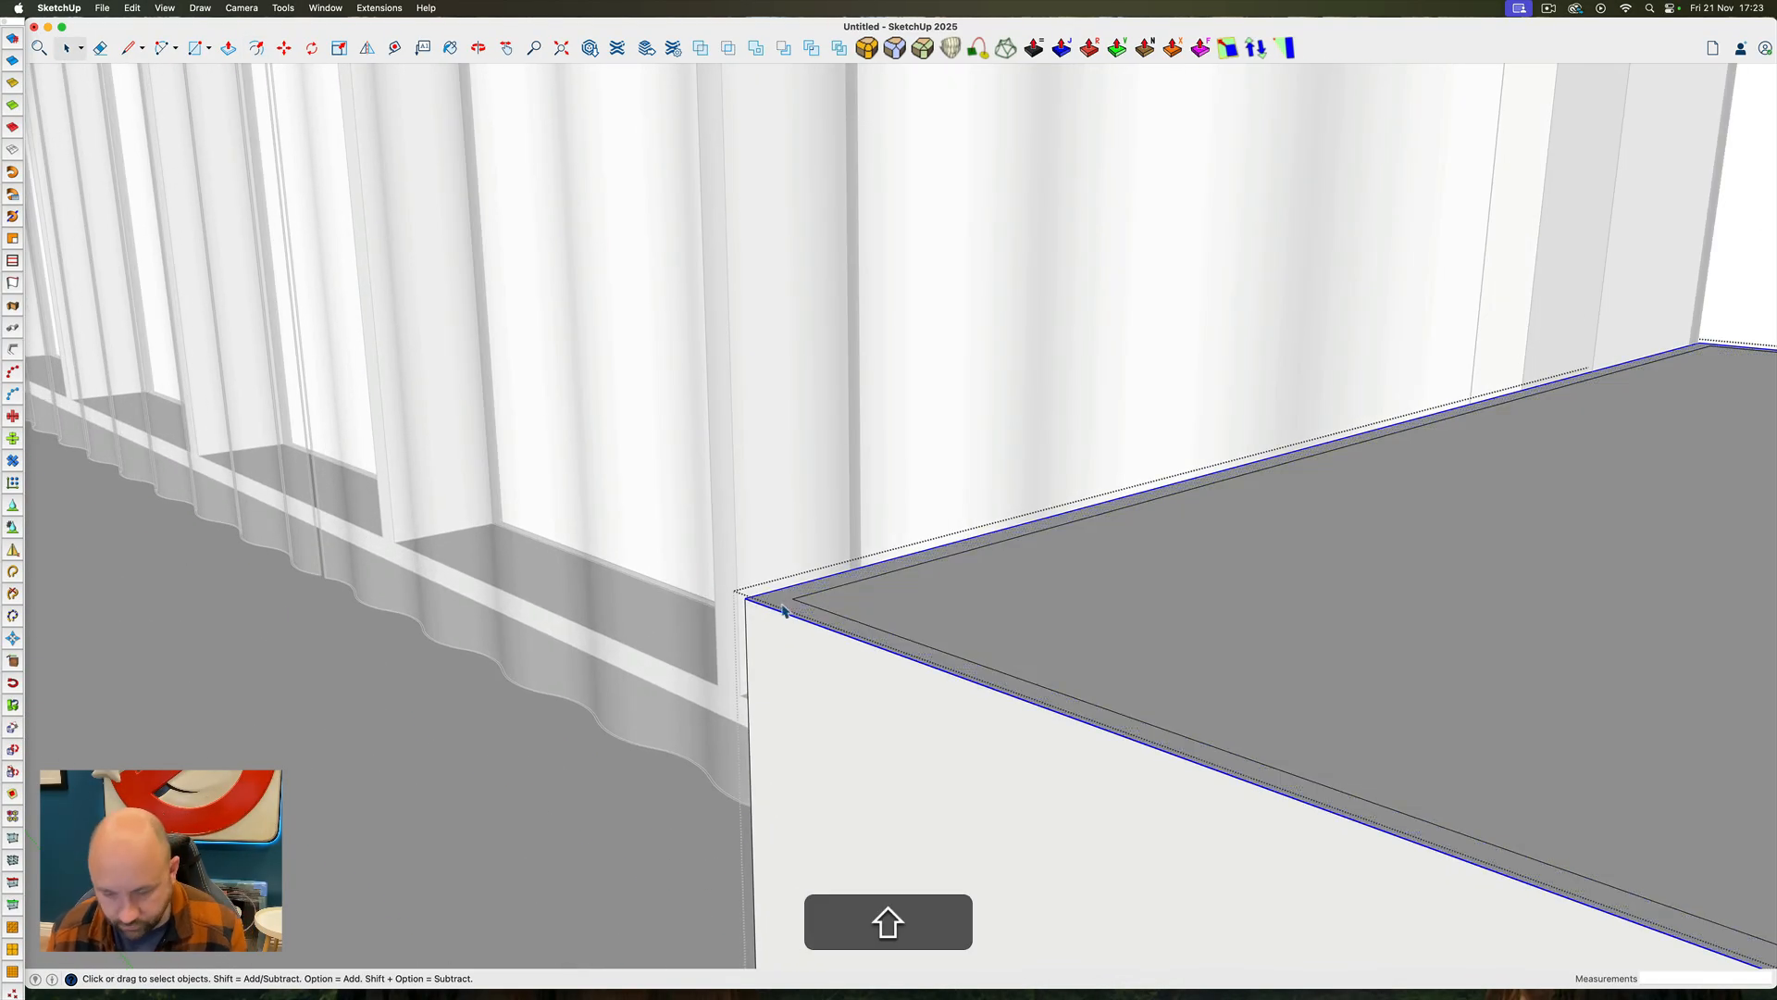
pyautogui.click(746, 599)
pyautogui.press('Up')
pyautogui.write('1/8"')
pyautogui.hotkey('shift', 'Return')
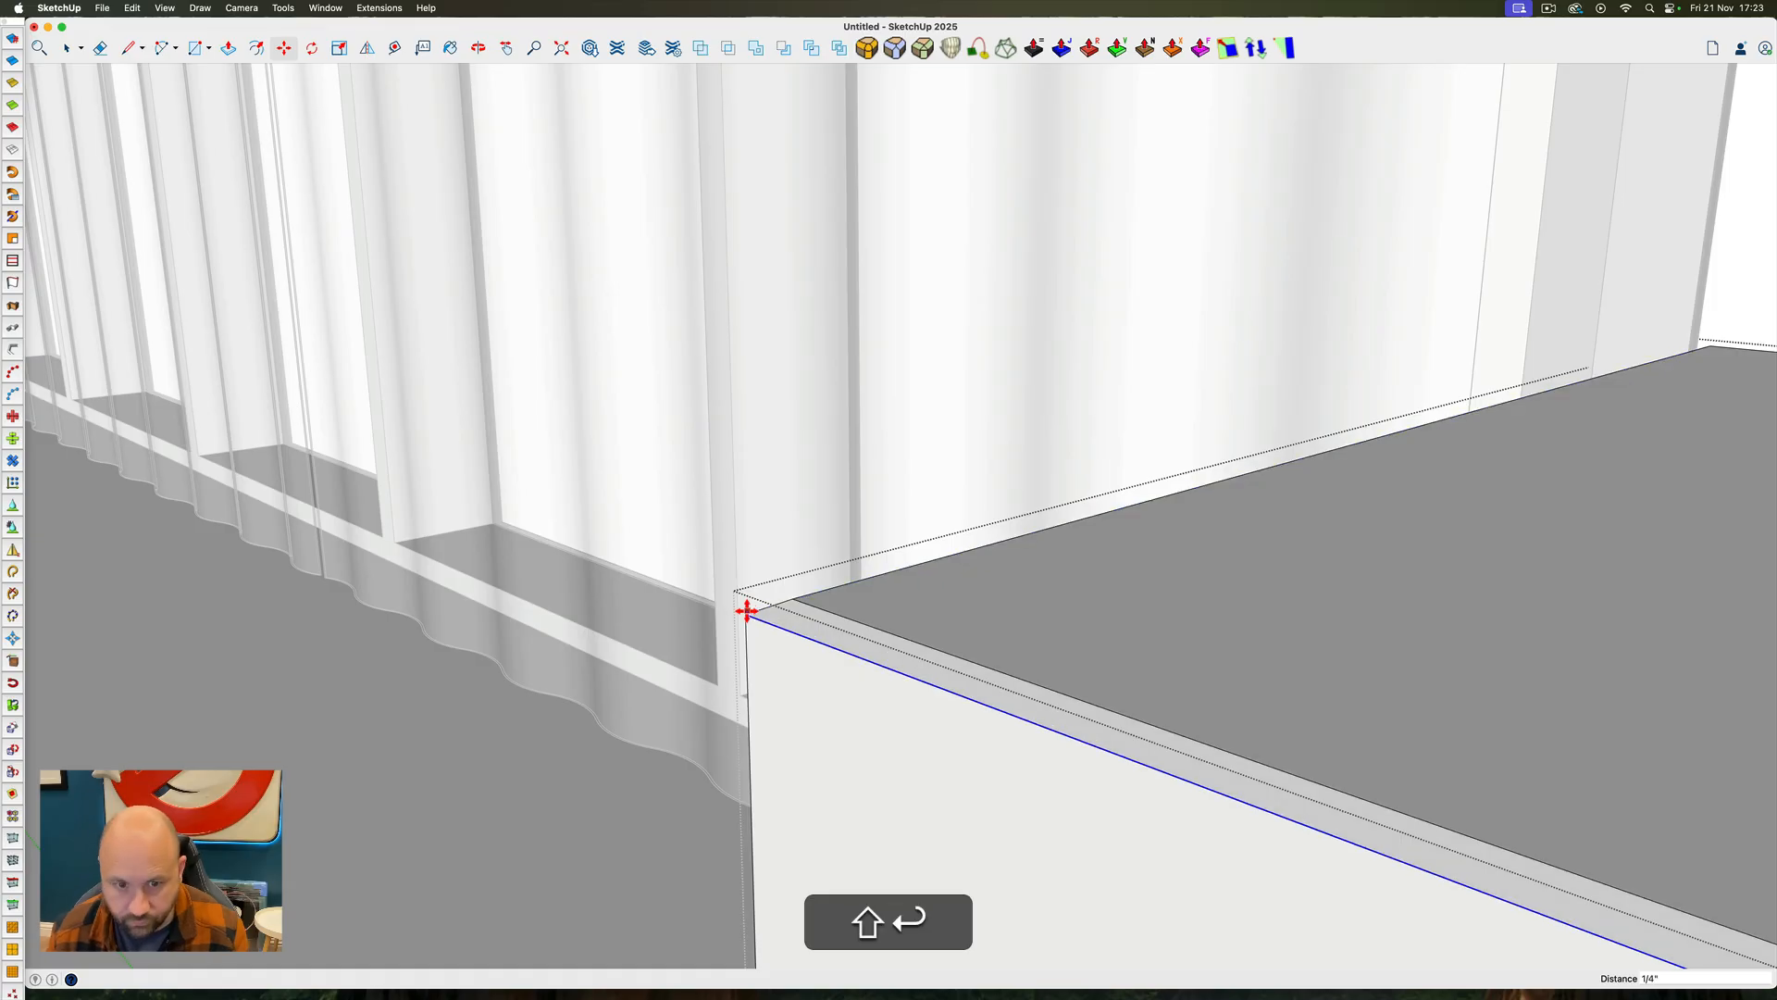
pyautogui.press('space')
pyautogui.press('Escape')
pyautogui.scroll(-10, 747, 611)
pyautogui.tripleClick(920, 512)
pyautogui.keyDown('ctrl'); pyautogui.keyDown('super'); pyautogui.moveTo(920, 512); pyautogui.dragTo(828, 299); pyautogui.keyUp('super'); pyautogui.keyUp('ctrl')
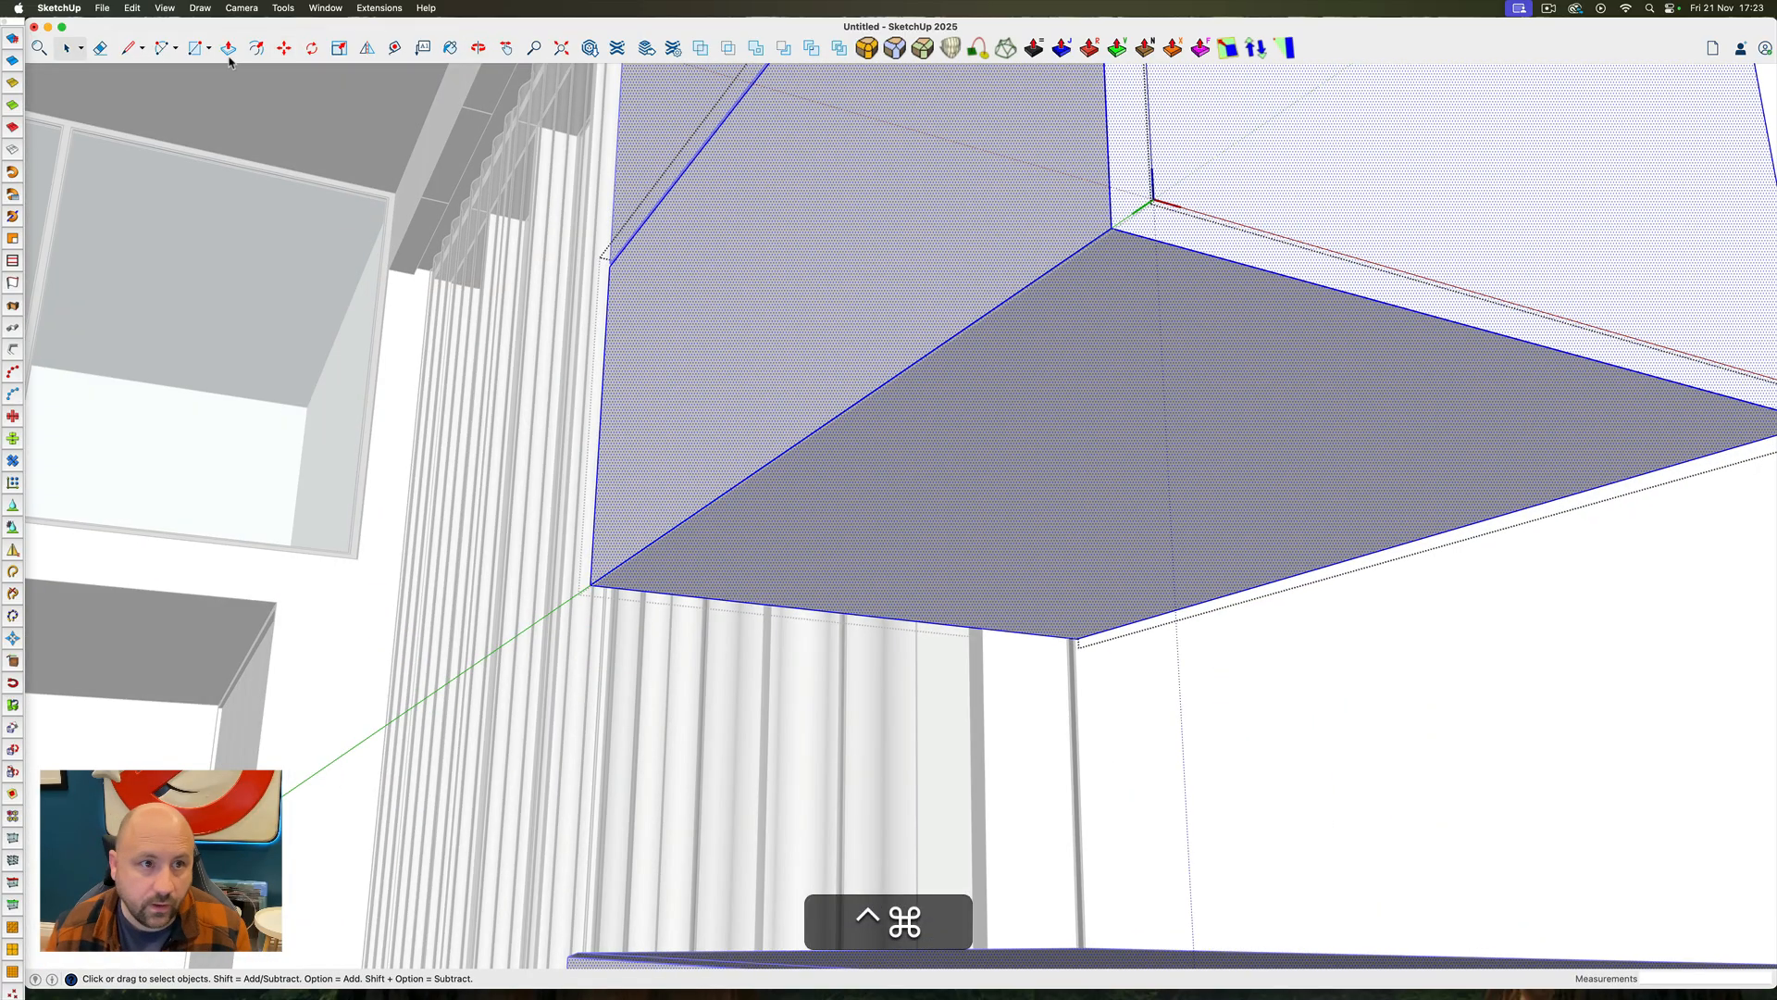
pyautogui.click(257, 48)
pyautogui.click(809, 434)
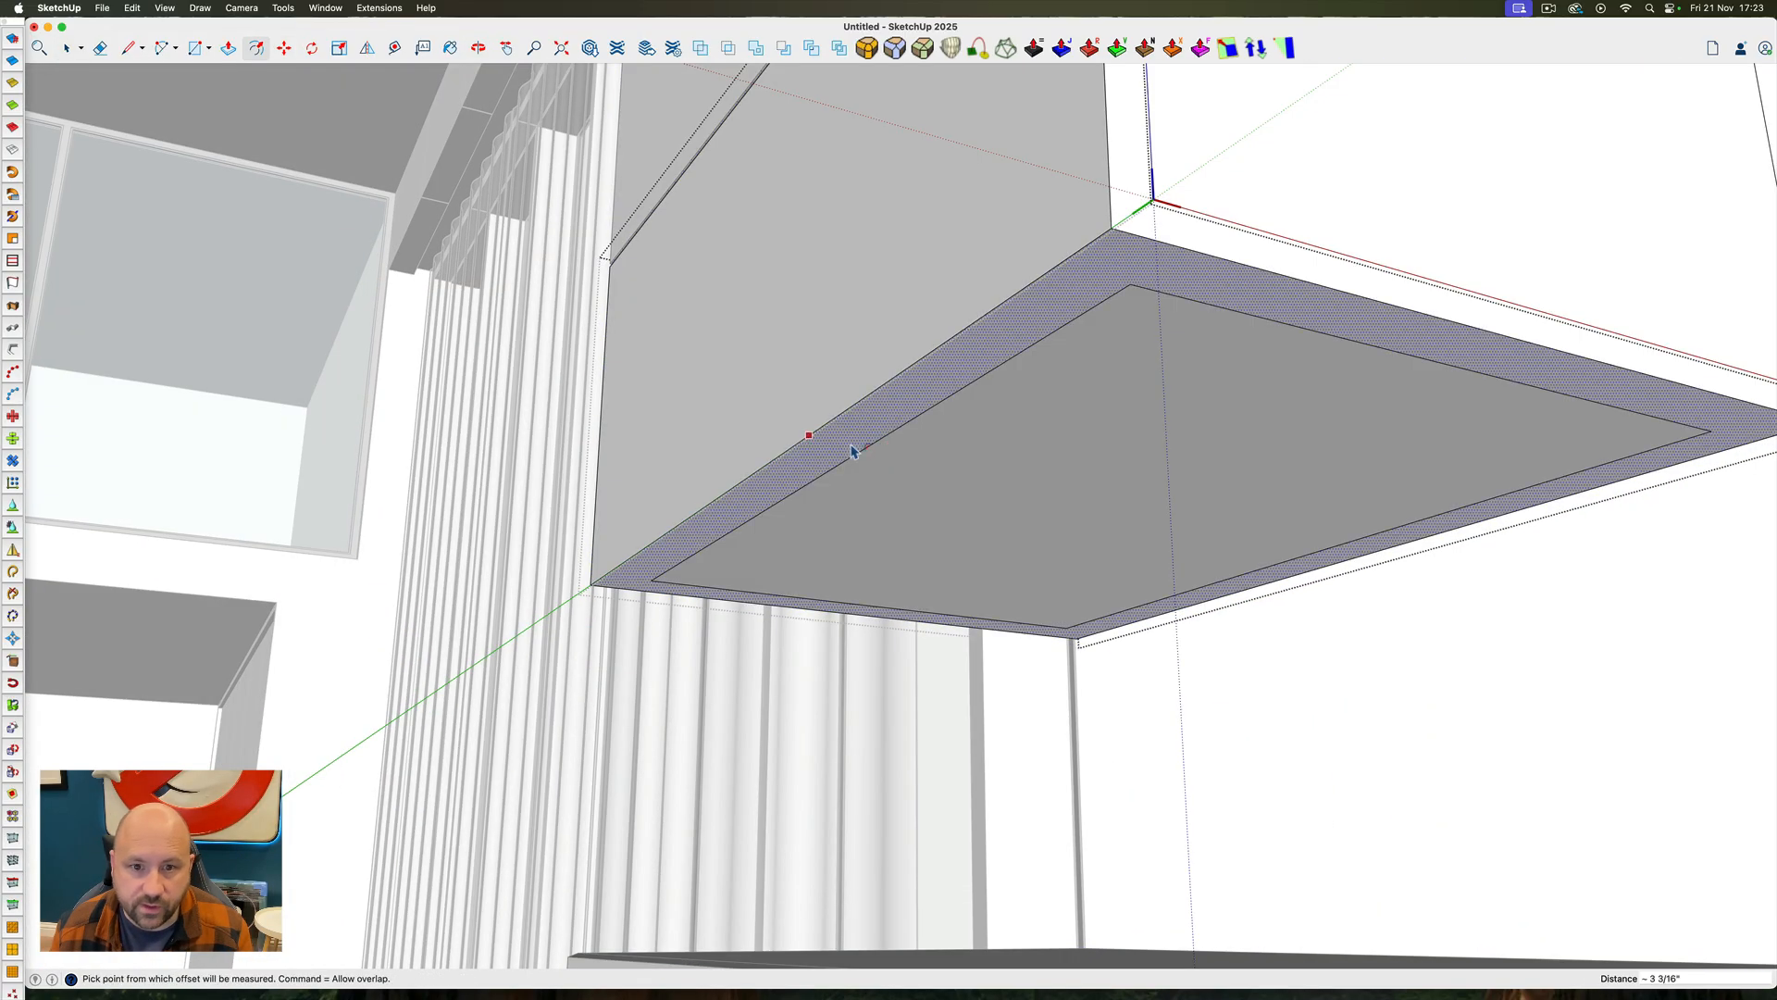
pyautogui.press('super+z')
pyautogui.moveTo(853, 408); pyautogui.dragTo(856, 556)
pyautogui.scroll(-4, 869, 412)
pyautogui.press('super+z')
# Offset the outline of the block's underside inward and raise its outer edges to bevel the lower rim
pyautogui.click(856, 409)
pyautogui.click(690, 843)
pyautogui.press('space')
pyautogui.keyDown('ctrl'); pyautogui.keyDown('super'); pyautogui.moveTo(917, 450); pyautogui.dragTo(928, 269); pyautogui.keyUp('super'); pyautogui.keyUp('ctrl')
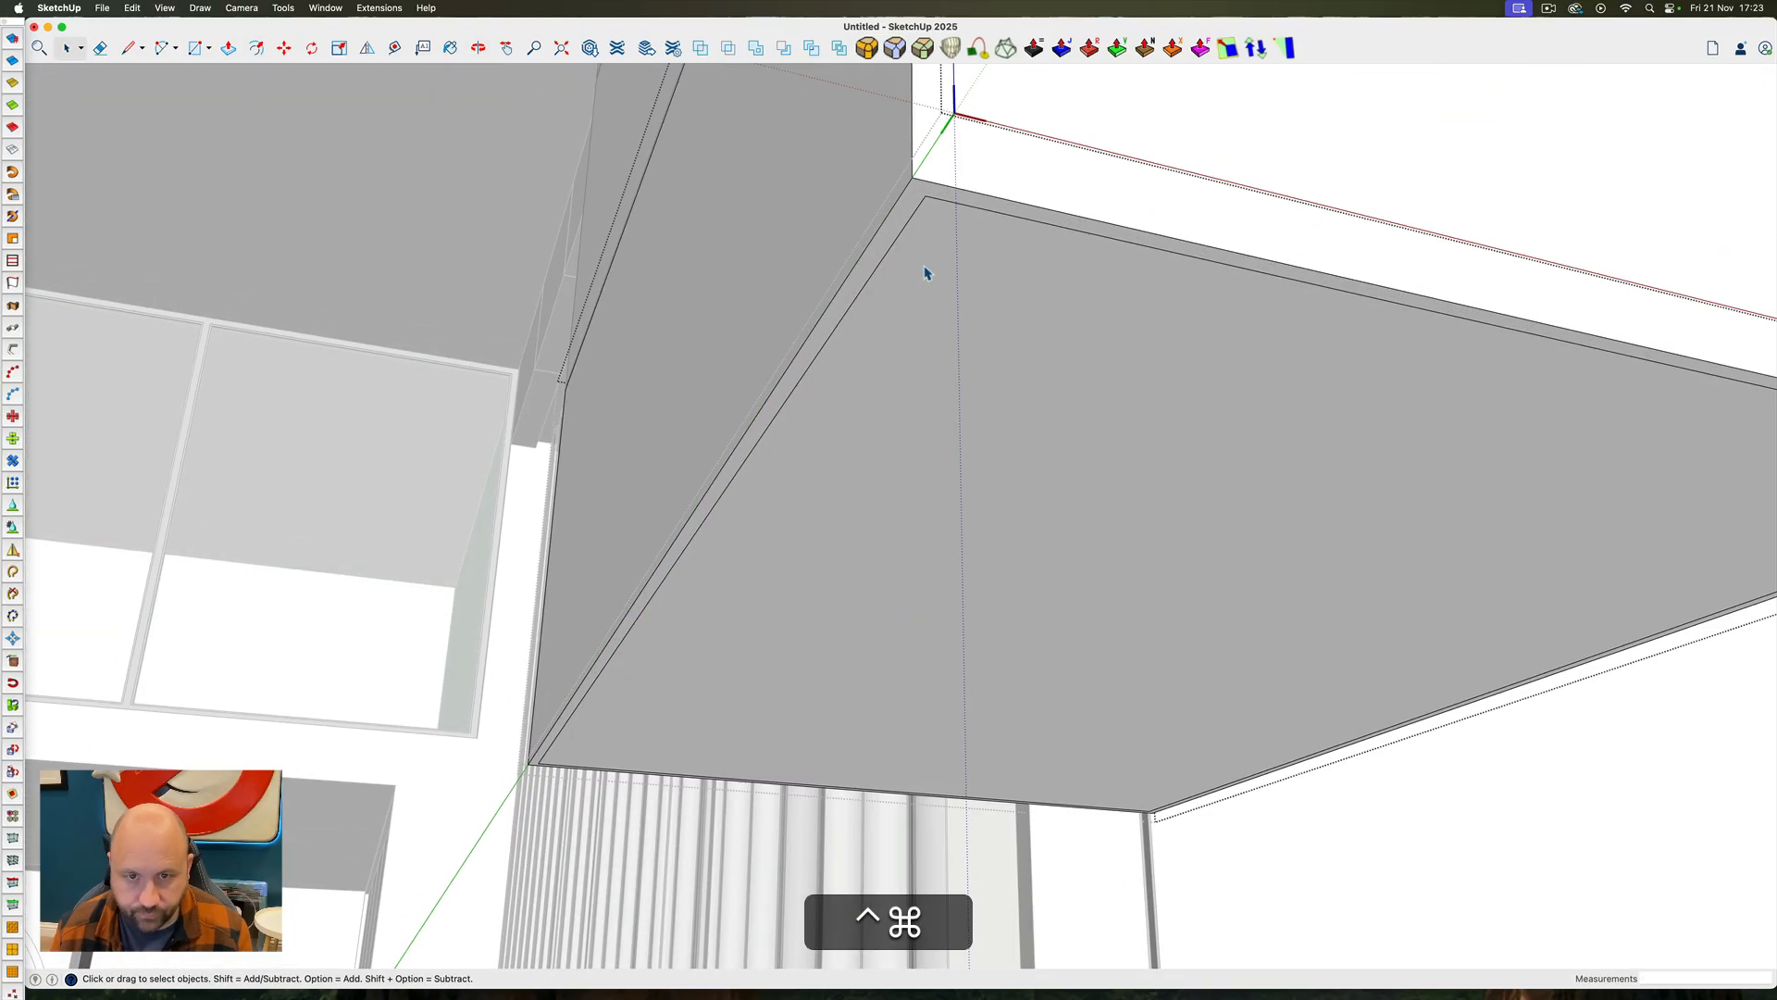
pyautogui.tripleClick(902, 242)
pyautogui.keyDown('shift'); pyautogui.doubleClick(902, 242); pyautogui.keyUp('shift')
pyautogui.click(913, 175)
pyautogui.press('Up')
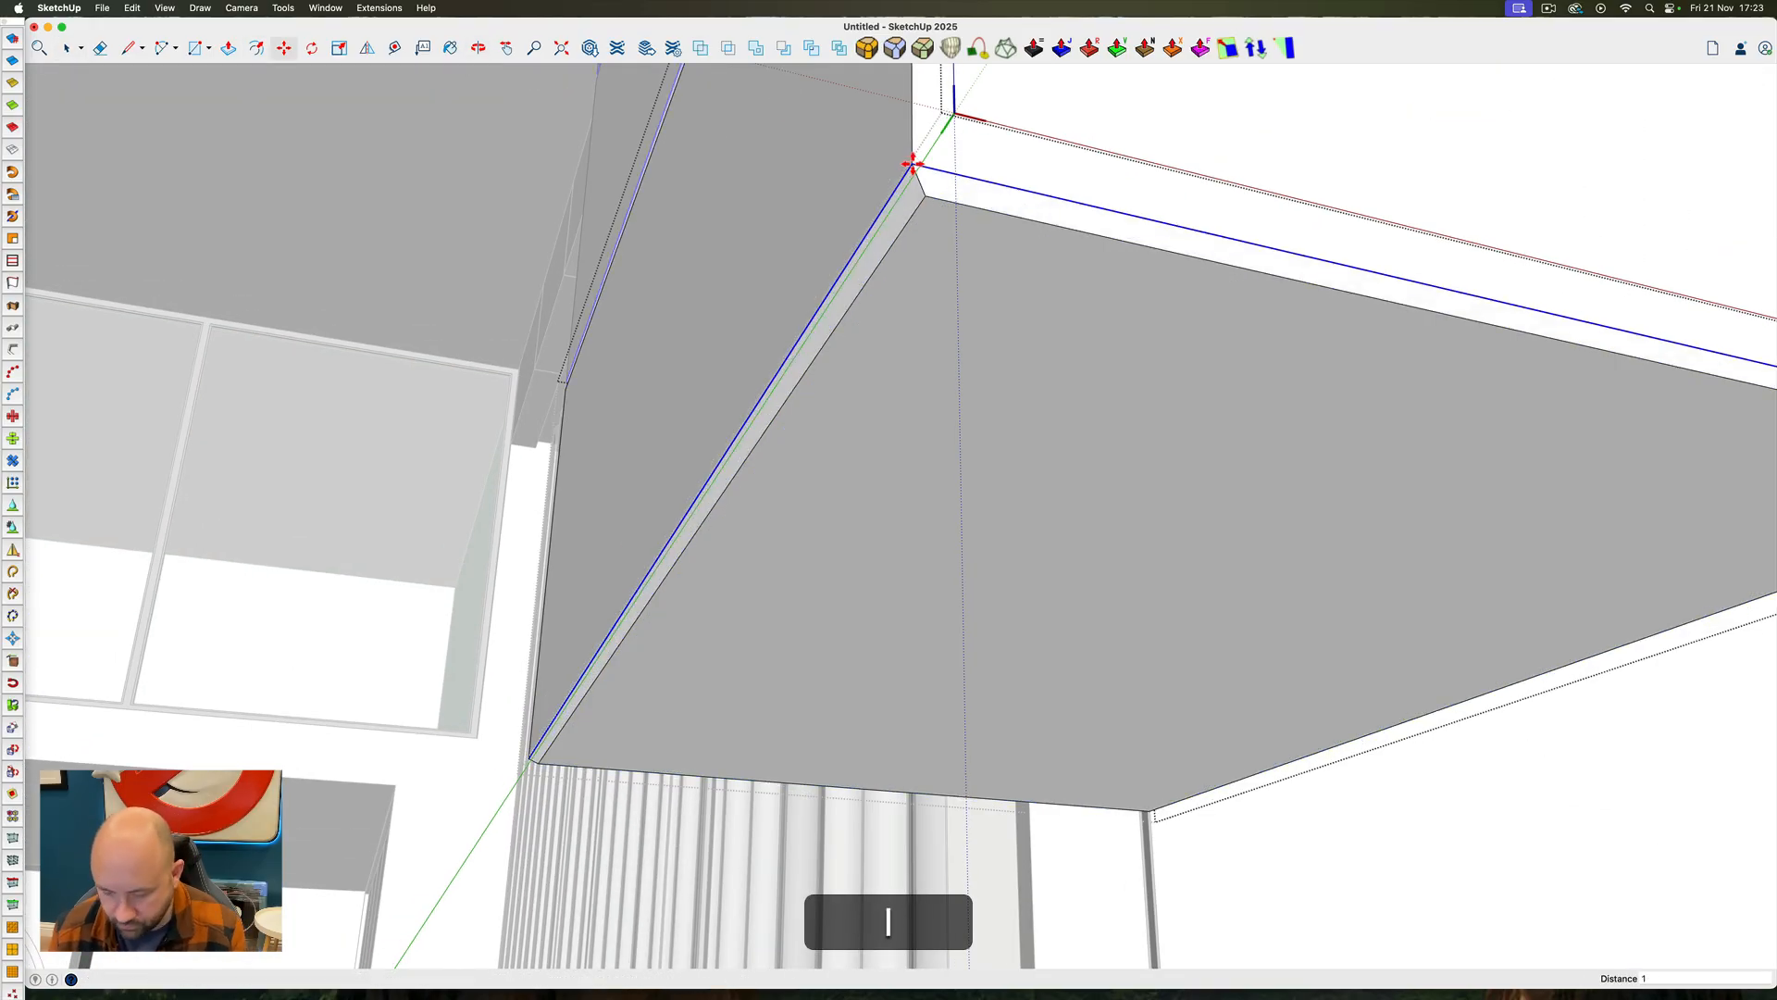
pyautogui.click(911, 164)
# Close the block component and unhide the hidden block in the wall column
pyautogui.press('space')
pyautogui.keyDown('ctrl'); pyautogui.keyDown('super'); pyautogui.moveTo(911, 198); pyautogui.dragTo(1419, 600); pyautogui.keyUp('super'); pyautogui.keyUp('ctrl')
pyautogui.click(1419, 600)
pyautogui.press('shift+super+3')
pyautogui.press('shift+super+e')
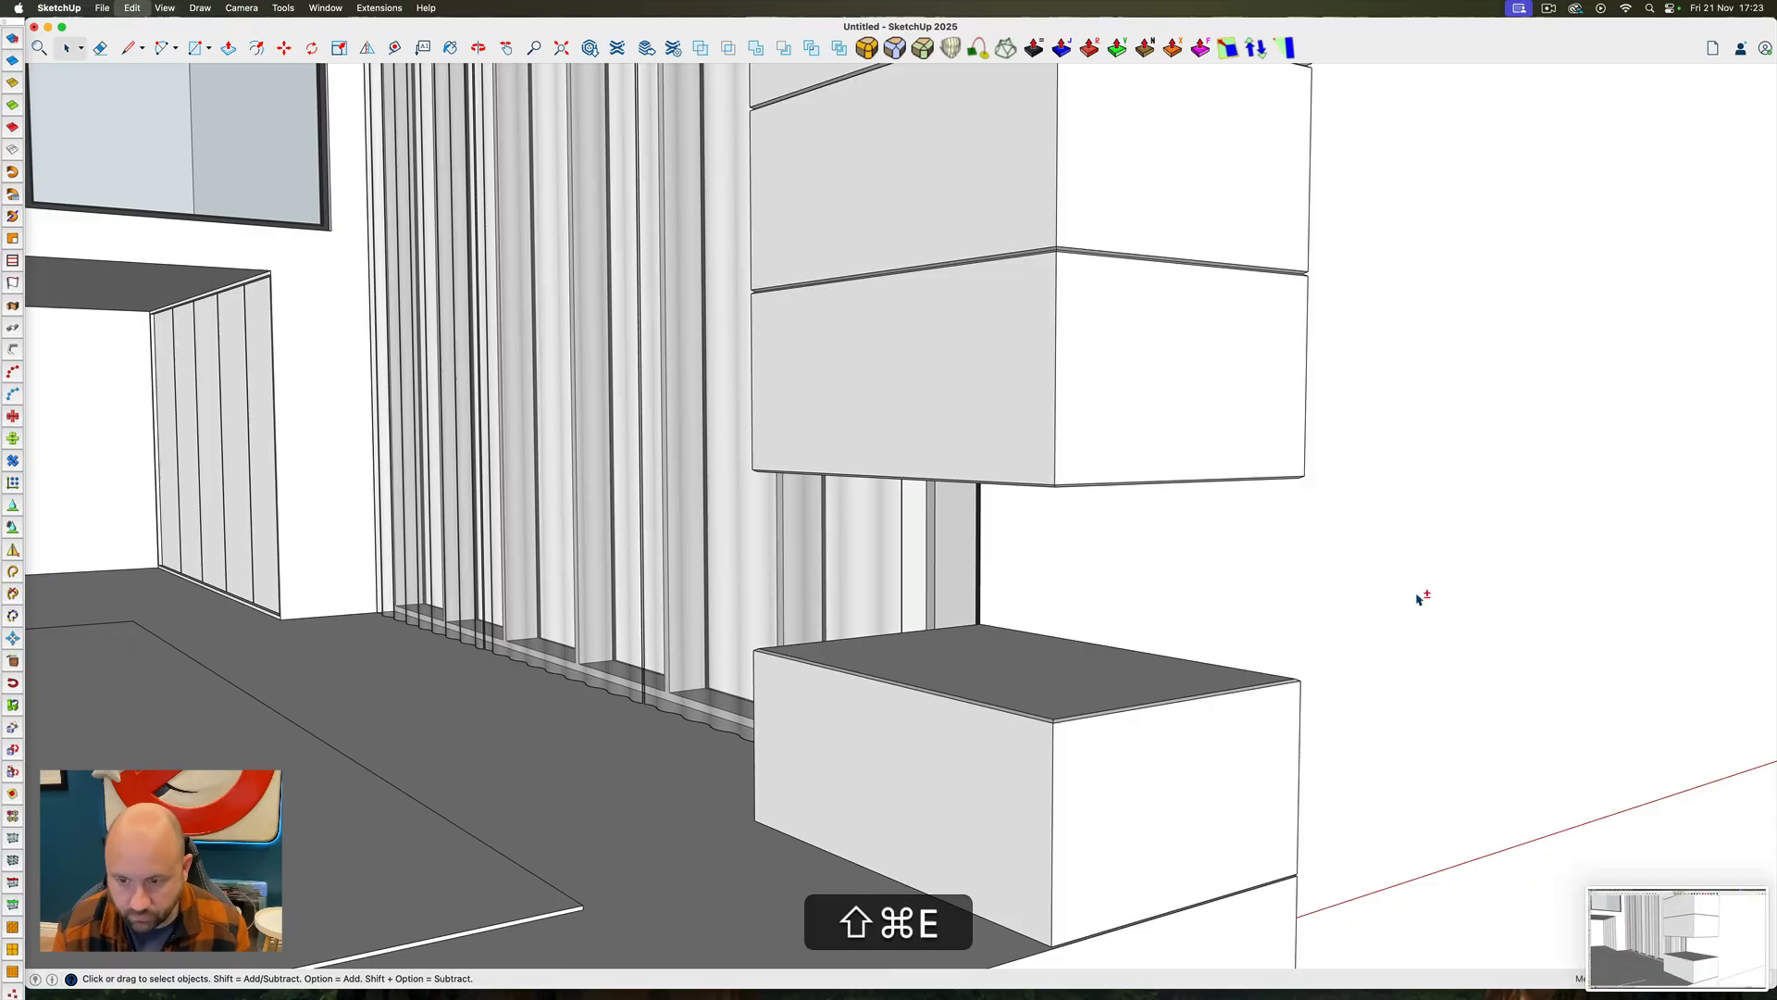
# Examine the mezzanine front and the upper corner of the opening beneath it, near the drapes
pyautogui.keyDown('ctrl'); pyautogui.keyDown('super'); pyautogui.moveTo(1036, 623); pyautogui.dragTo(893, 454); pyautogui.keyUp('super'); pyautogui.keyUp('ctrl')
pyautogui.tripleClick(1050, 451)
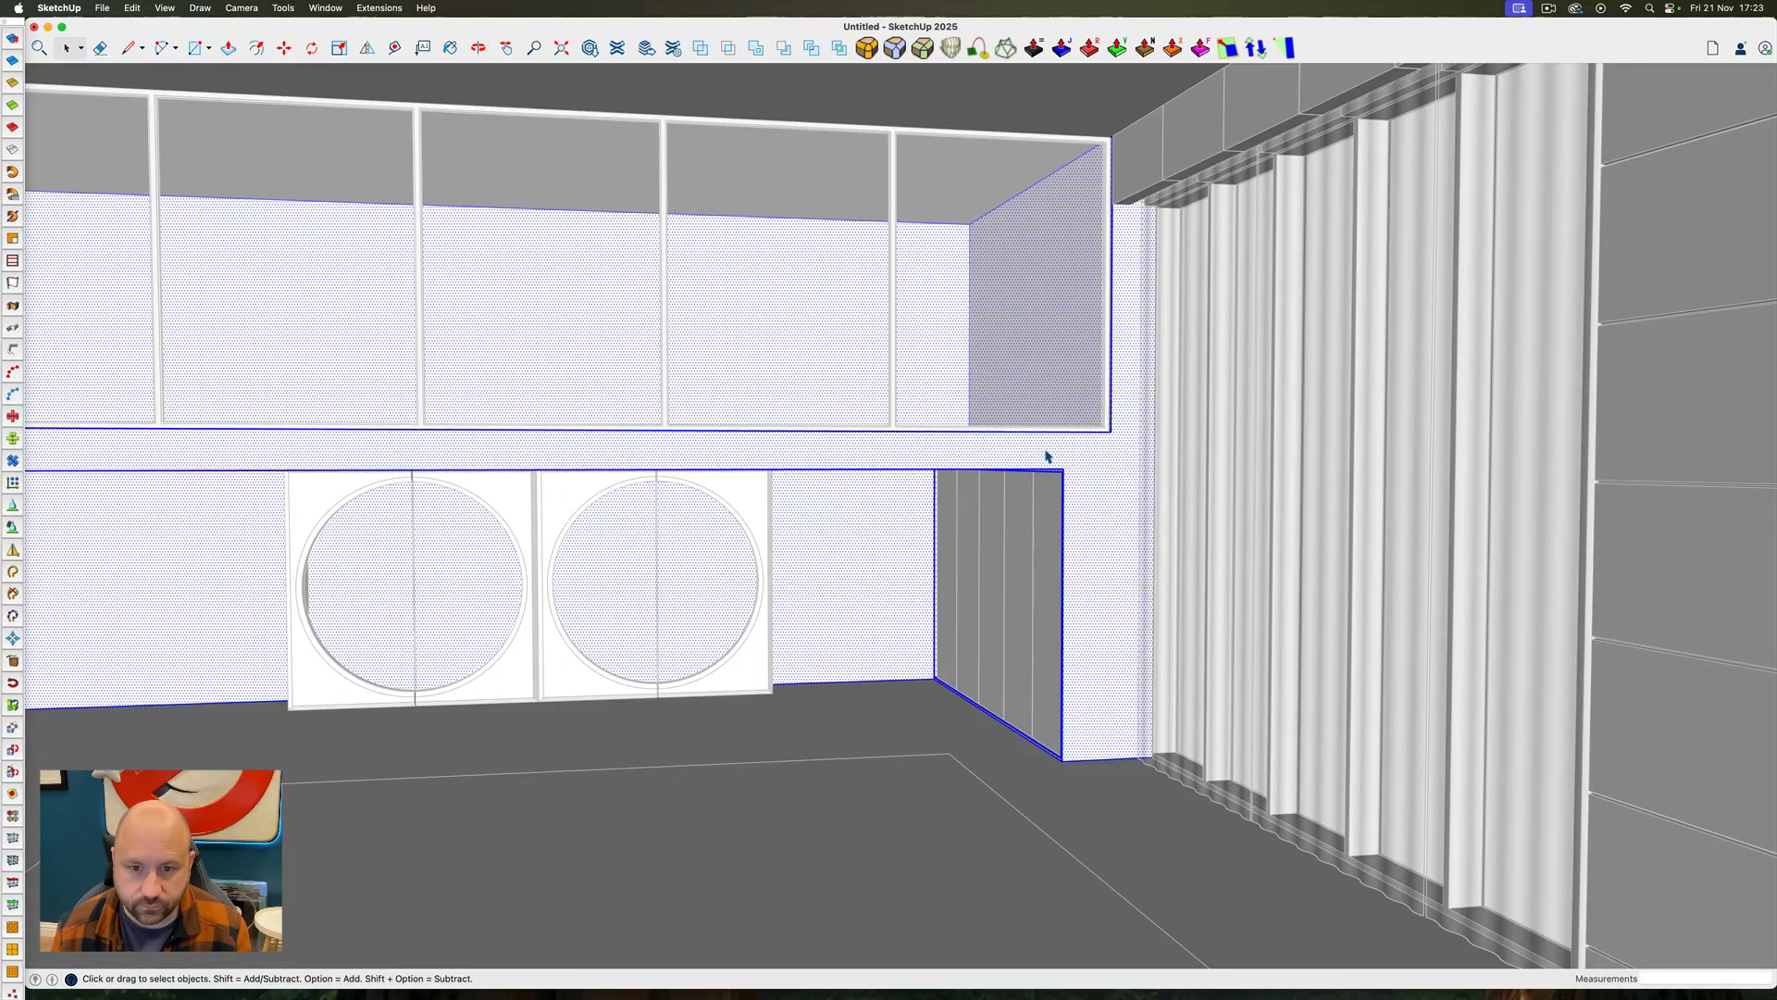
pyautogui.scroll(5, 1049, 450)
pyautogui.keyDown('ctrl'); pyautogui.keyDown('super'); pyautogui.moveTo(1052, 448); pyautogui.dragTo(1017, 585); pyautogui.keyUp('super'); pyautogui.keyUp('ctrl')
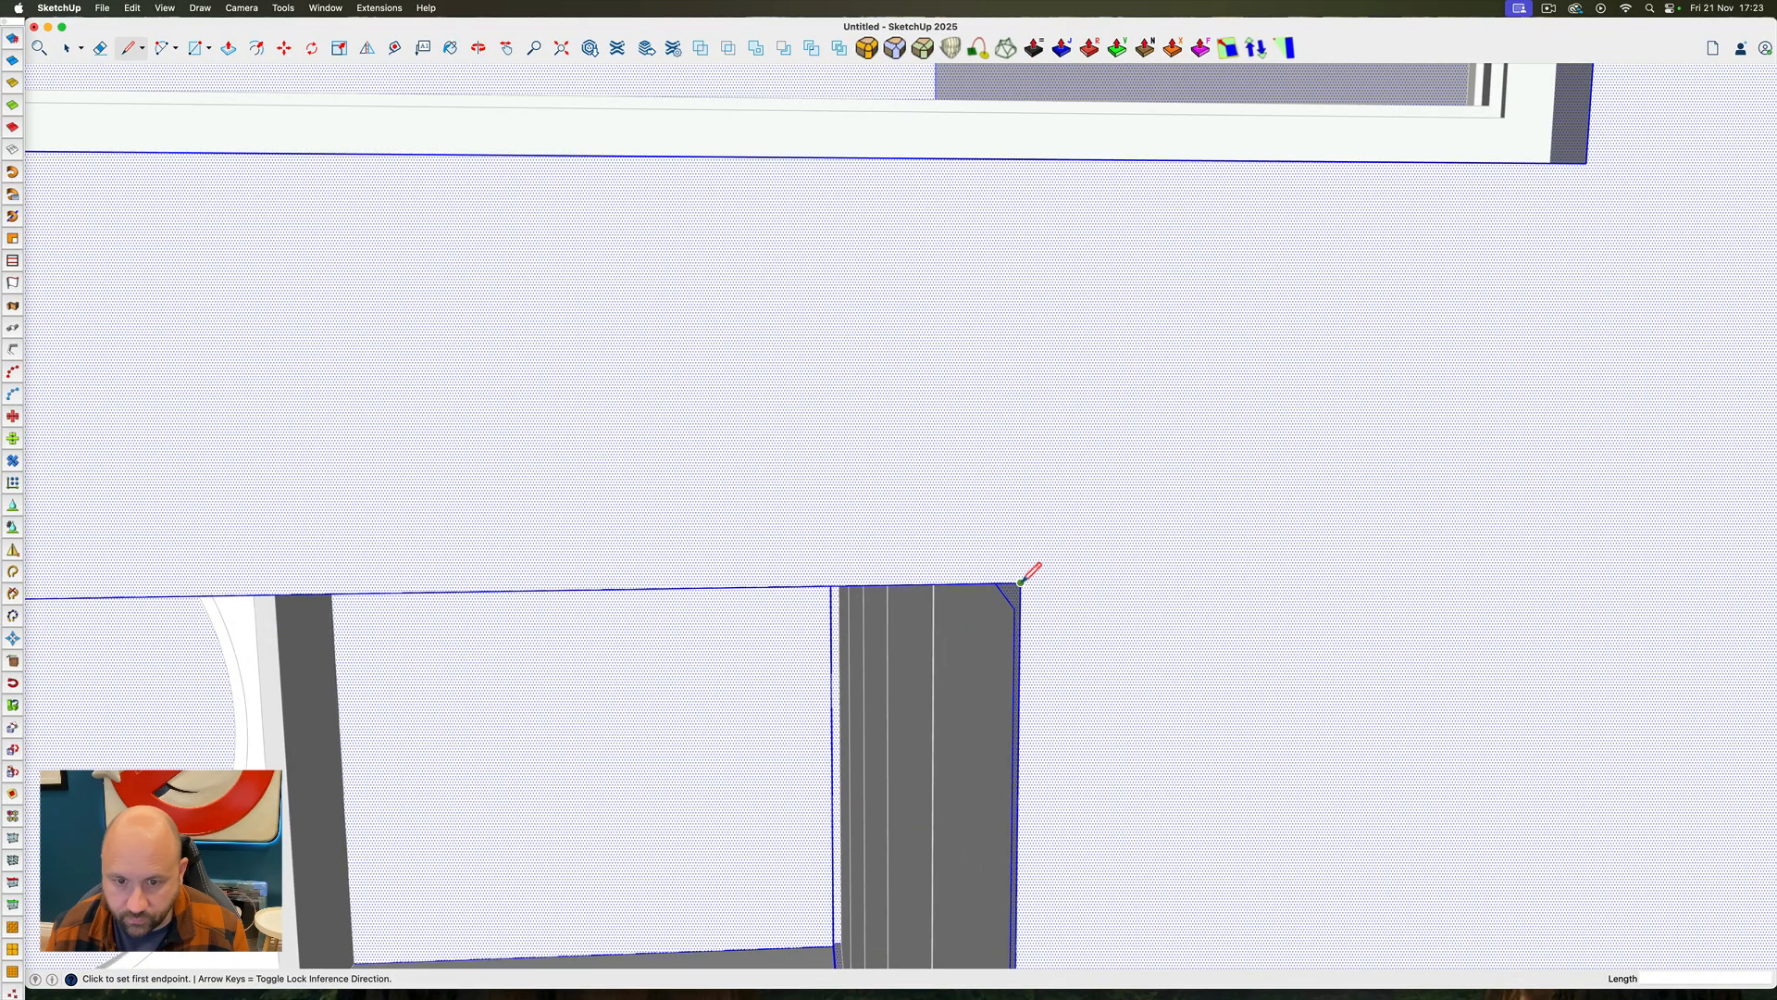
pyautogui.scroll(-6, 1334, 626)
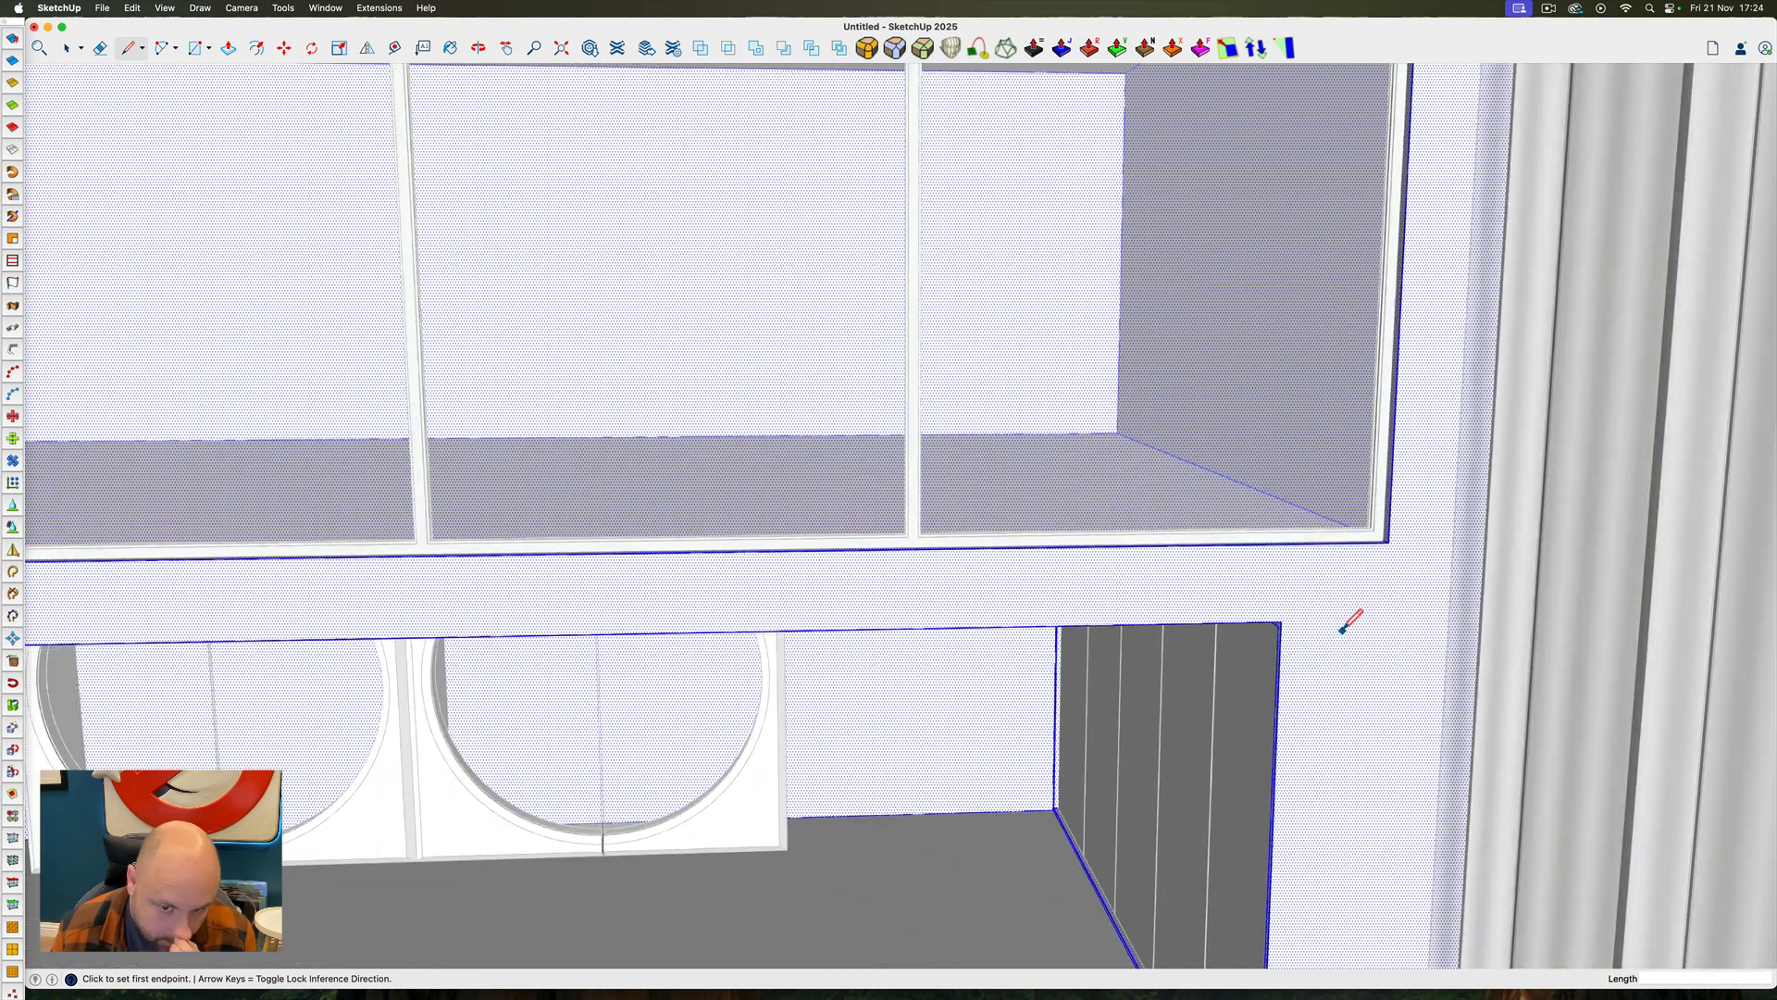
pyautogui.keyDown('ctrl'); pyautogui.keyDown('super'); pyautogui.moveTo(1115, 639); pyautogui.dragTo(907, 639); pyautogui.keyUp('super'); pyautogui.keyUp('ctrl')
pyautogui.scroll(-8, 1101, 500)
pyautogui.scroll(6, 1123, 543)
pyautogui.doubleClick(1123, 543)
pyautogui.press('p')
pyautogui.press('space')
pyautogui.moveTo(1122, 543)
pyautogui.mouseDown()
pyautogui.moveTo(1180, 629)
pyautogui.moveTo(1040, 622)
pyautogui.mouseUp()
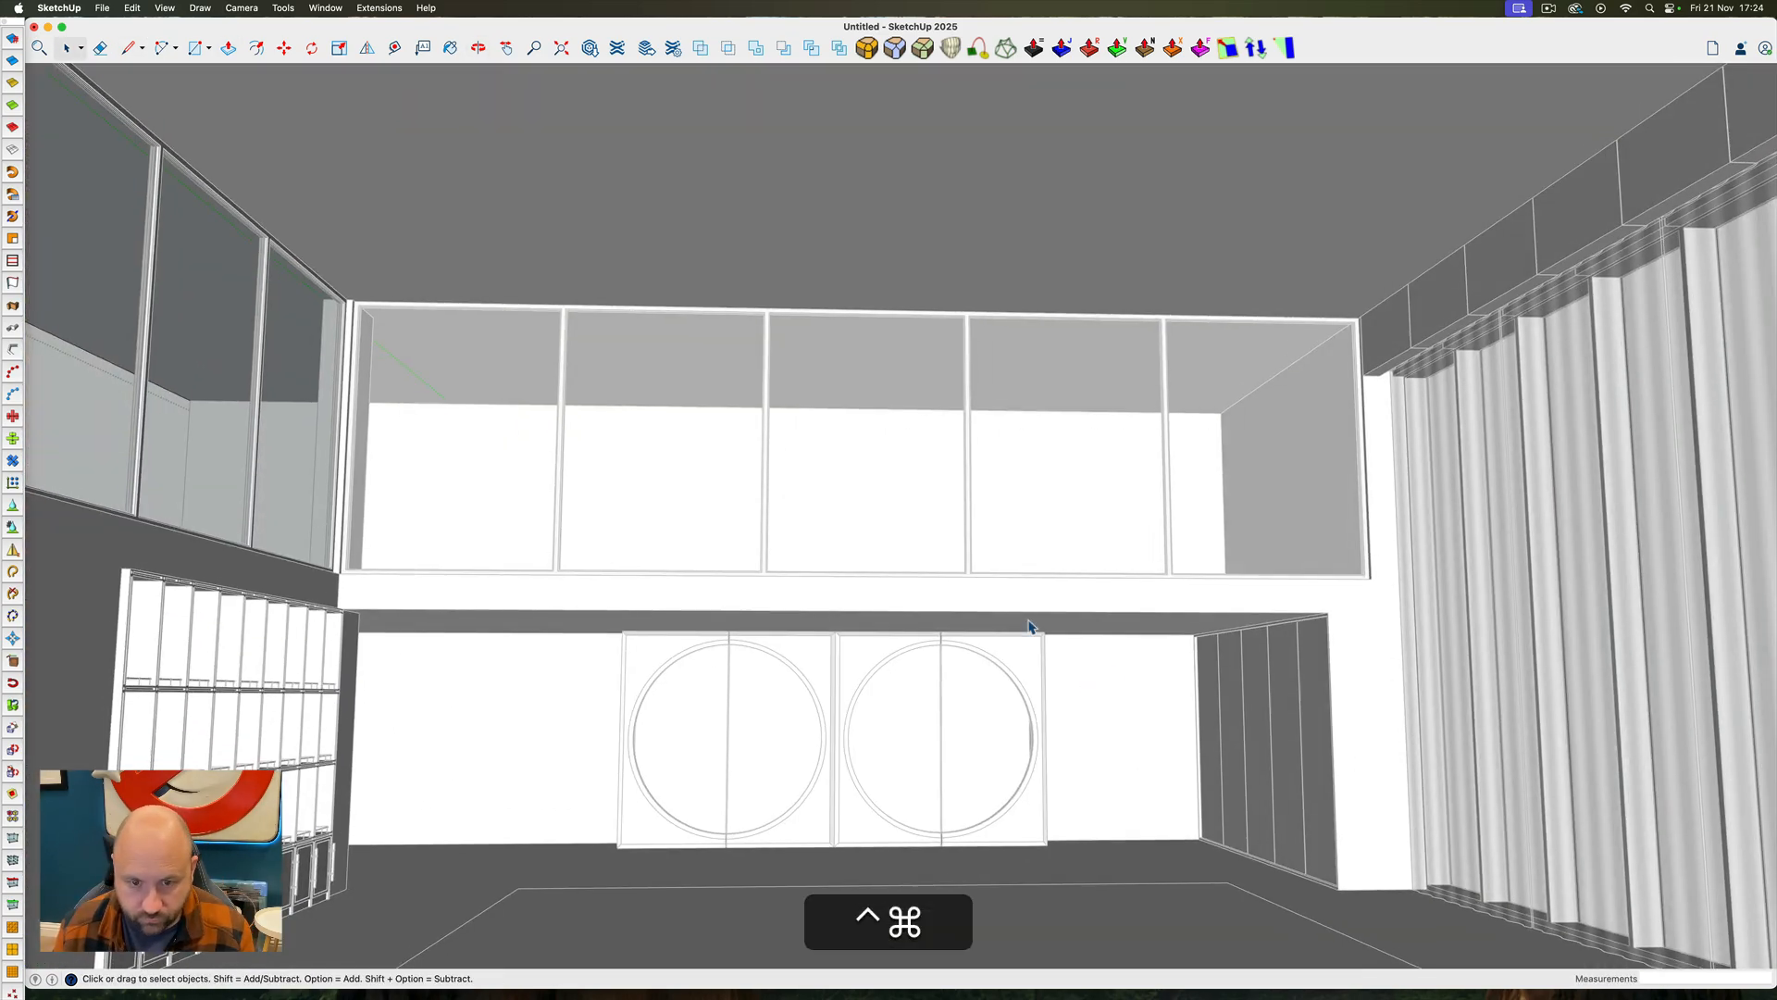
# Open the back wall for editing and cut a rectangular opening through it behind the circular glass doors
pyautogui.scroll(-8, 1040, 623)
pyautogui.doubleClick(976, 777)
pyautogui.moveTo(1064, 682)
pyautogui.keyDown('ctrl'); pyautogui.keyDown('super'); pyautogui.mouseDown()
pyautogui.moveTo(975, 778)
pyautogui.moveTo(1400, 578)
pyautogui.mouseUp(); pyautogui.keyUp('super'); pyautogui.keyUp('ctrl')
pyautogui.press('r')
pyautogui.press('p')
pyautogui.moveTo(1071, 746); pyautogui.dragTo(853, 607)
pyautogui.click(1072, 734)
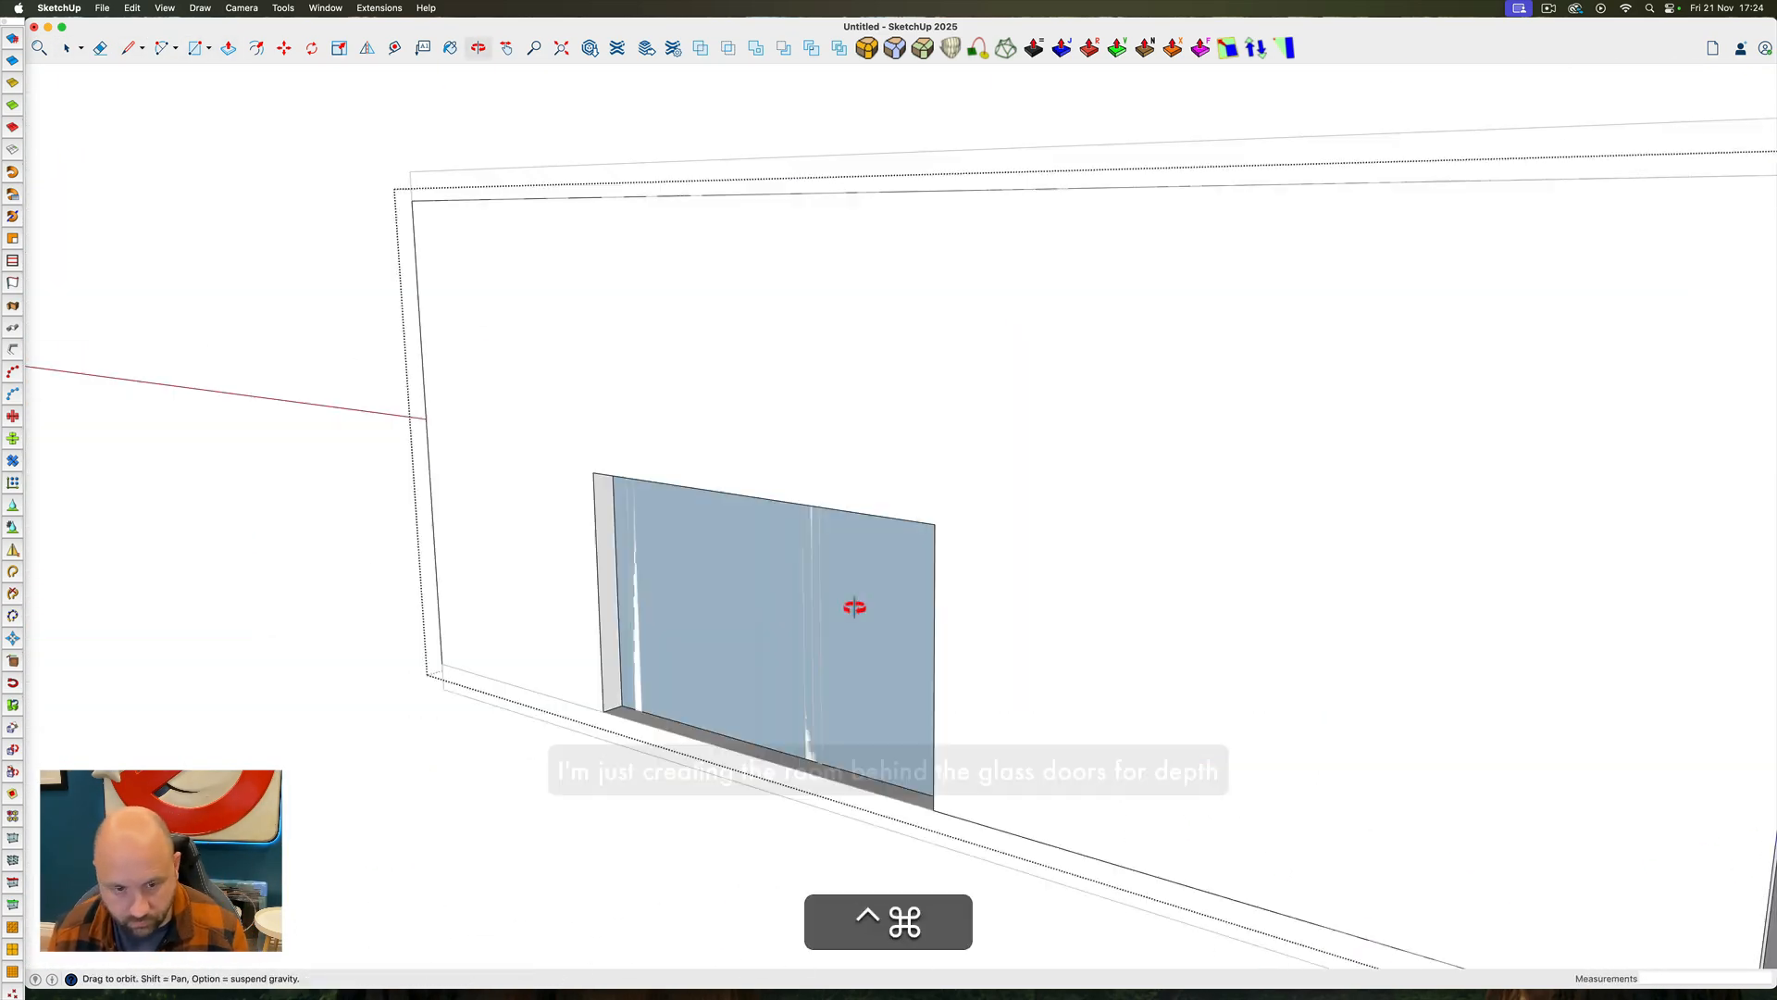
# Push/pull the side faces of the back wall opening around the glass door frame
pyautogui.press('space')
pyautogui.scroll(8, 852, 607)
pyautogui.doubleClick(619, 408)
pyautogui.press('p')
pyautogui.moveTo(676, 408); pyautogui.dragTo(774, 408)
pyautogui.moveTo(1499, 333); pyautogui.dragTo(1429, 512)
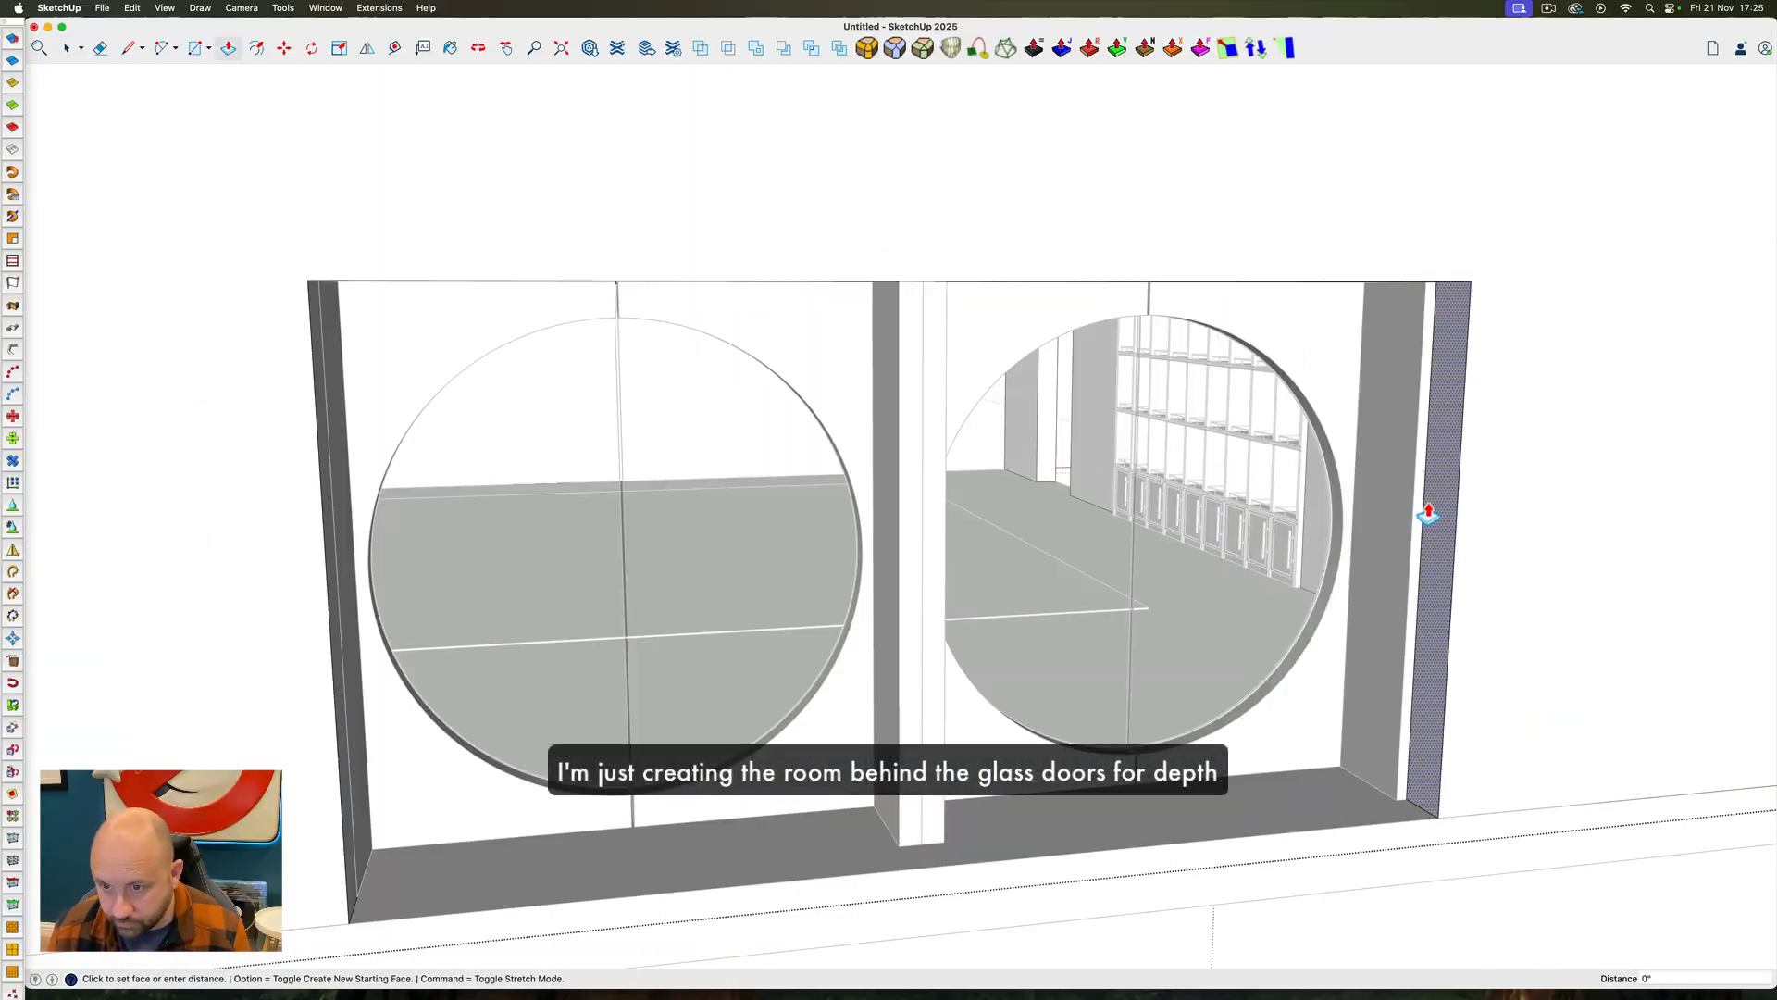
# Offset the opening's top and side edges and extrude the outline outward as the shell of a room behind the doors
pyautogui.press('space')
pyautogui.click(1034, 574)
pyautogui.keyDown('shift'); pyautogui.click(1170, 484); pyautogui.keyUp('shift')
pyautogui.keyDown('shift'); pyautogui.click(1615, 555); pyautogui.keyUp('shift')
pyautogui.press('f')
pyautogui.moveTo(1036, 544); pyautogui.dragTo(1015, 544)
# Draw a rectangle about 21' 9 5/8" by 1' on the floor slab's back edge and extrude it as the rear room's floor
pyautogui.doubleClick(957, 648)
pyautogui.keyDown('ctrl'); pyautogui.keyDown('super'); pyautogui.moveTo(957, 648); pyautogui.dragTo(962, 555); pyautogui.keyUp('super'); pyautogui.keyUp('ctrl')
pyautogui.press('r')
pyautogui.moveTo(476, 519); pyautogui.dragTo(1672, 572)
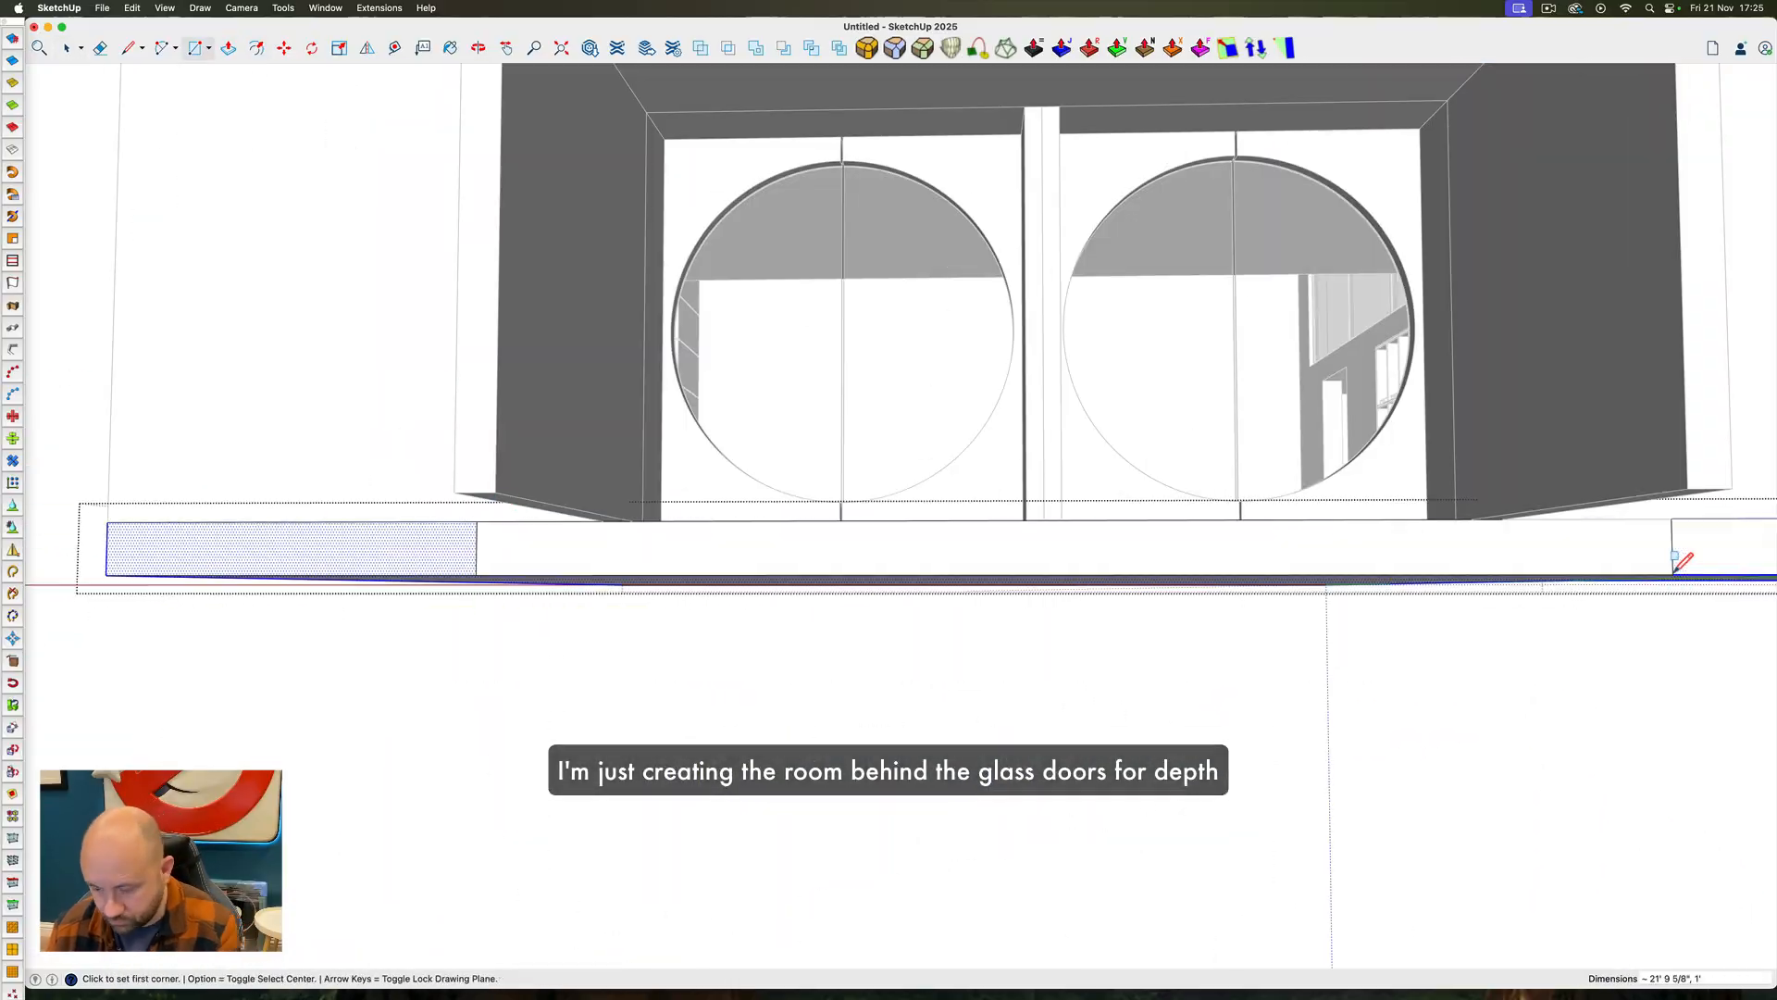
pyautogui.press('p')
pyautogui.moveTo(1019, 830); pyautogui.dragTo(972, 633)
pyautogui.press('space')
# Draw a rectangle over the open back of the rear room and make it a group to close the room off
pyautogui.press('r')
pyautogui.click(941, 845)
pyautogui.click(1326, 649)
pyautogui.press('space')
pyautogui.doubleClick(1188, 724)
pyautogui.rightClick(1189, 724)
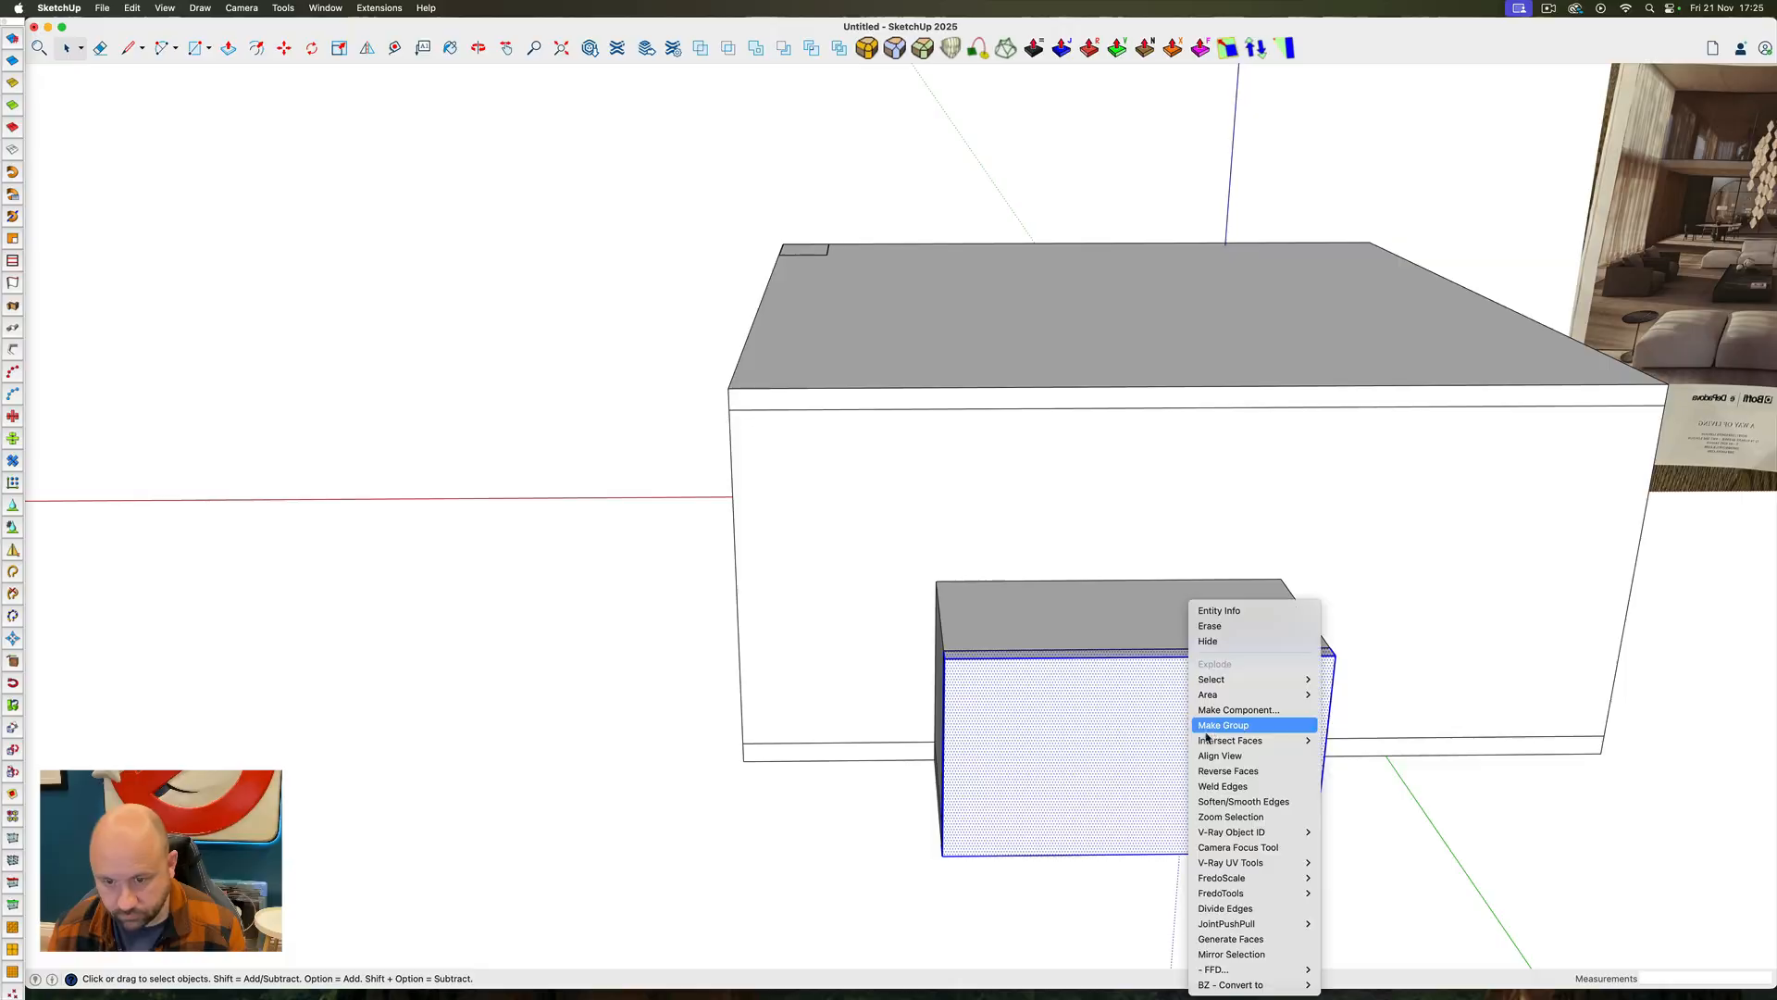
pyautogui.click(1206, 729)
# Open 3D Warehouse, search for "L shaped sofa" and enlarge the results window
pyautogui.keyDown('ctrl'); pyautogui.keyDown('super'); pyautogui.moveTo(1206, 574); pyautogui.dragTo(948, 420); pyautogui.keyUp('super'); pyautogui.keyUp('ctrl')
pyautogui.scroll(-8, 833, 500)
pyautogui.click(590, 48)
pyautogui.write('L shaped sofa')
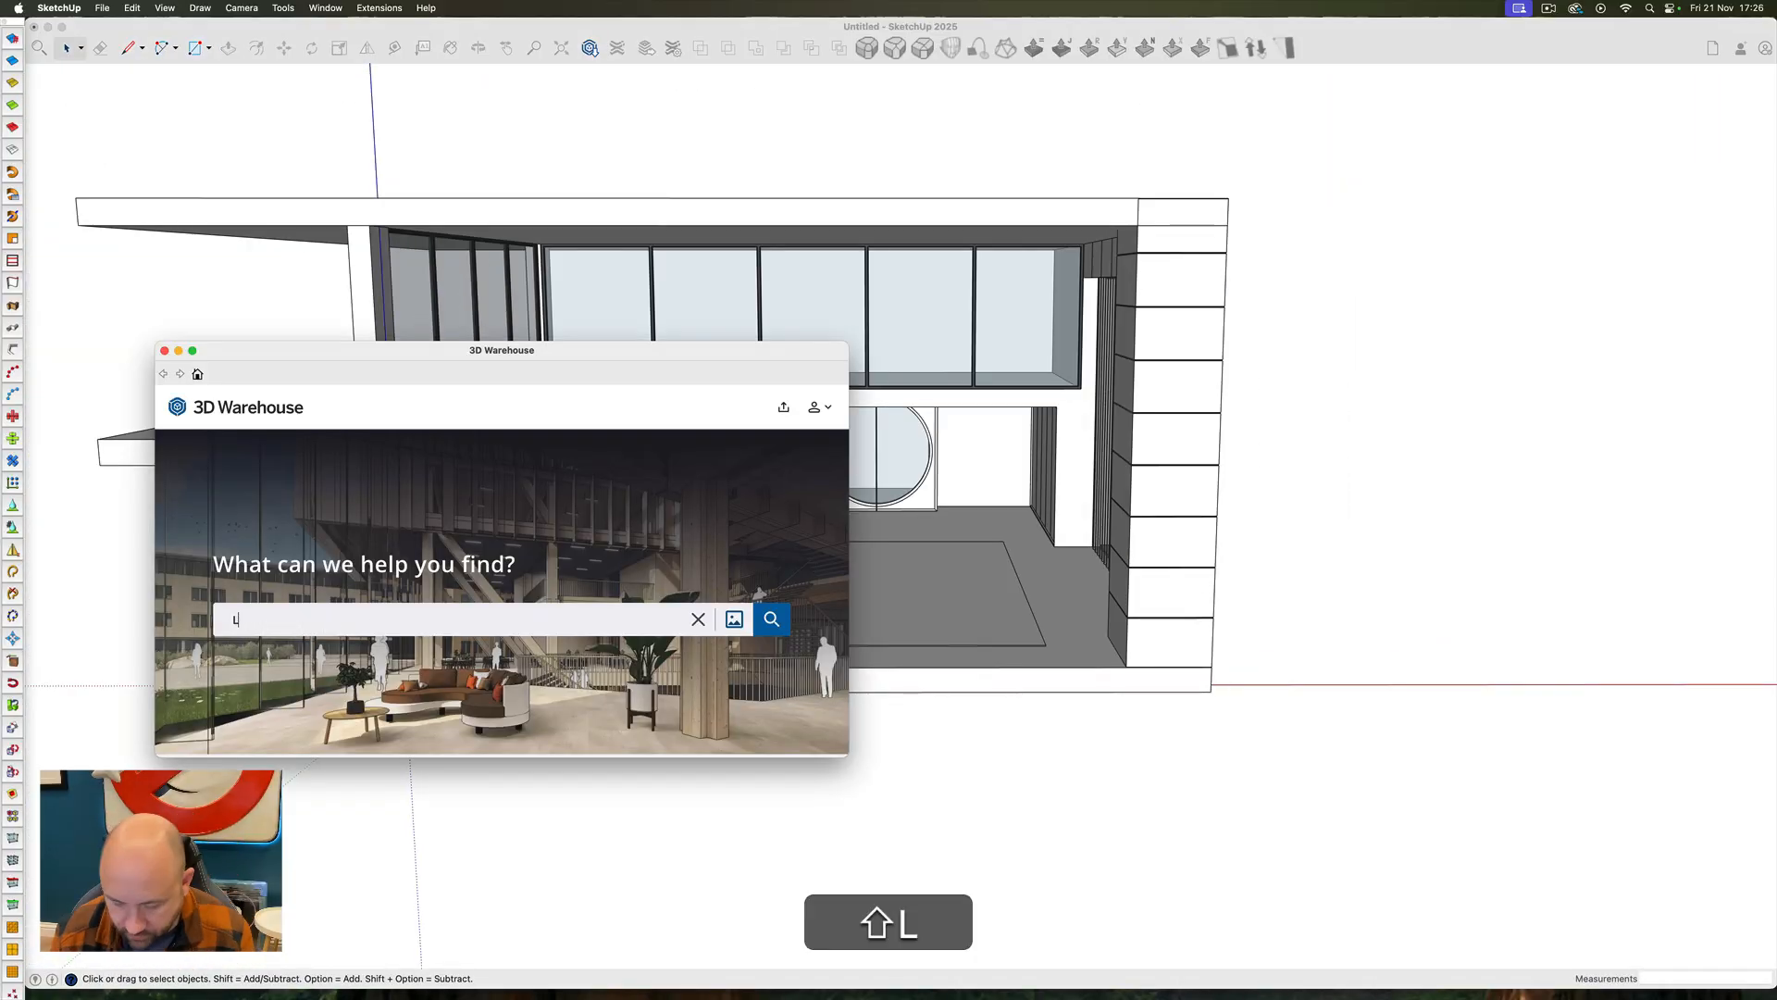
pyautogui.press('Return')
pyautogui.moveTo(848, 757); pyautogui.dragTo(1228, 927)
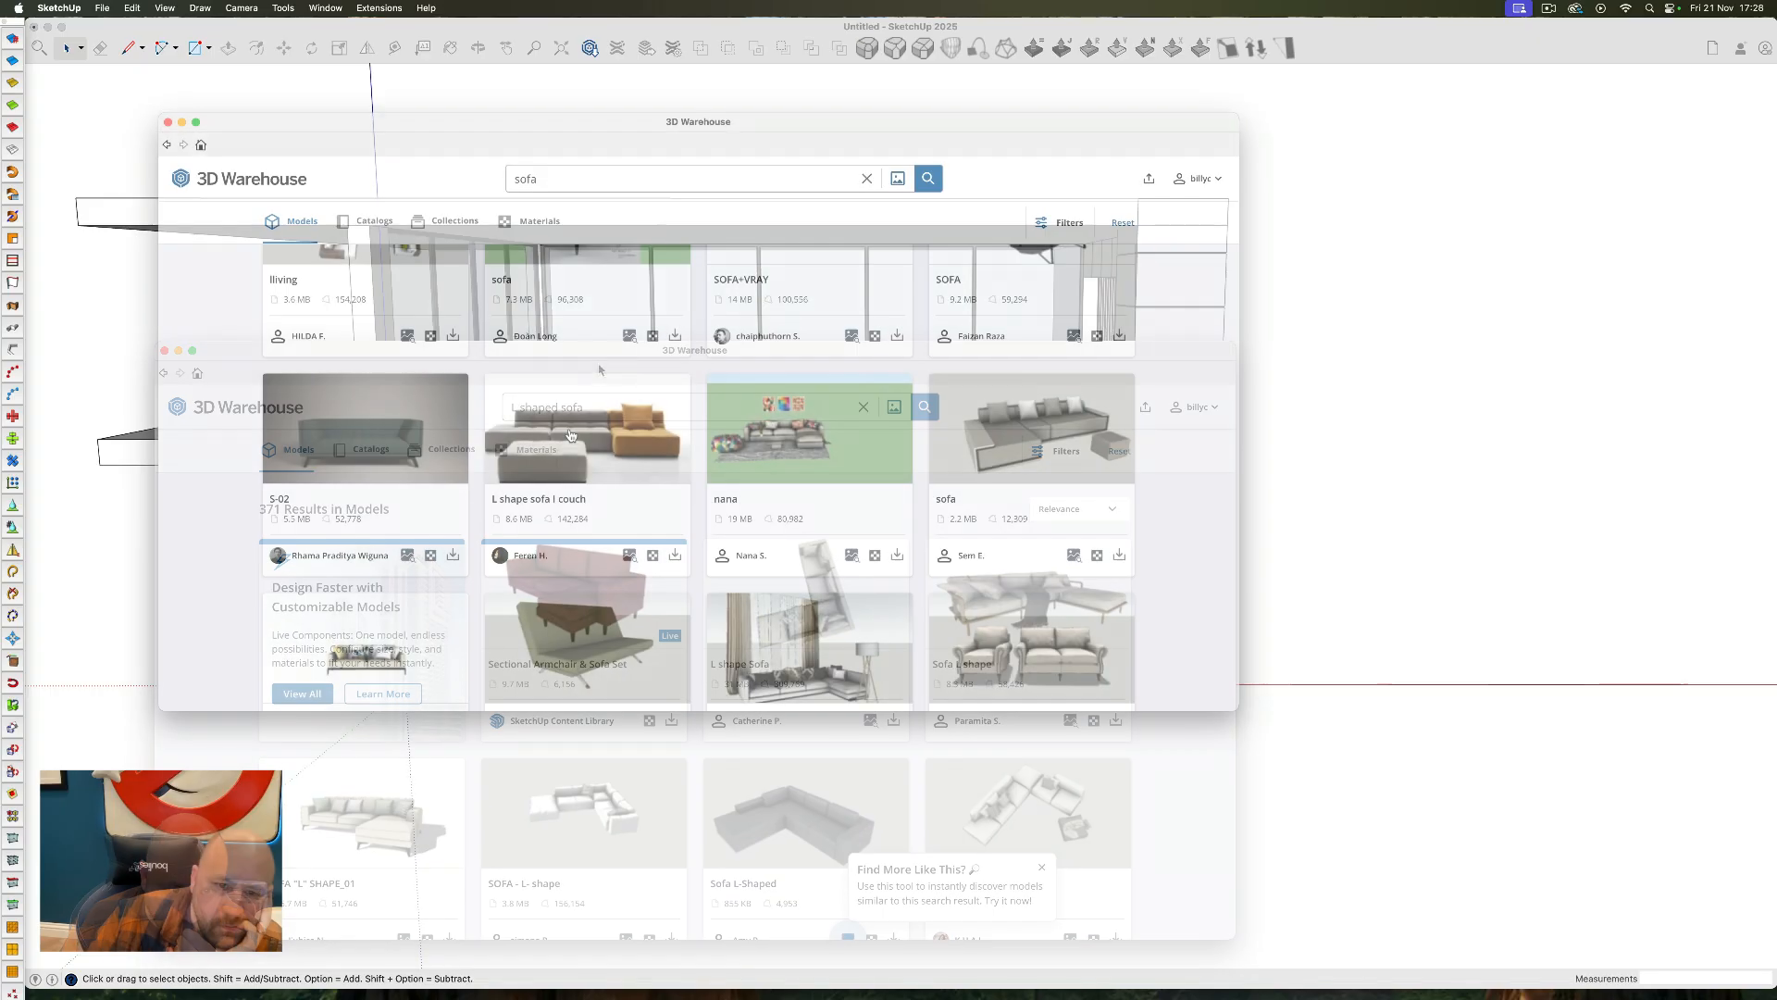
# Load the "L shape sofa I couch" model directly into the scene and place it beside the house
pyautogui.click(570, 435)
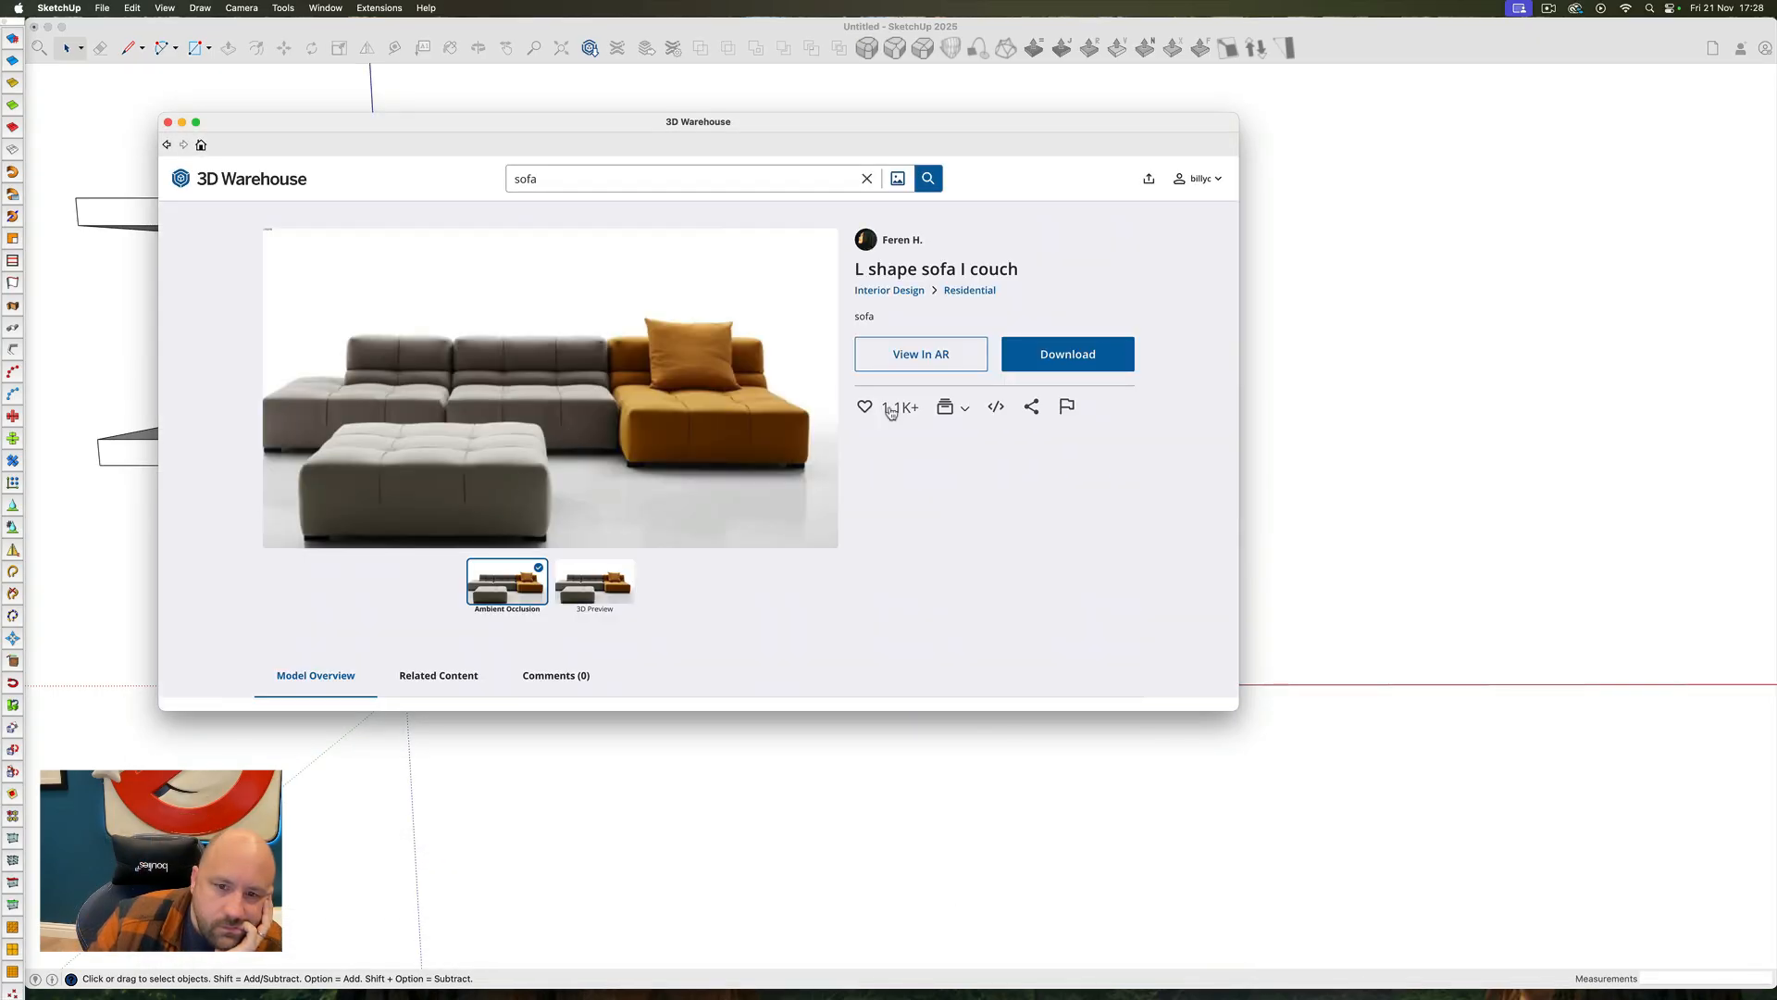
pyautogui.click(1056, 361)
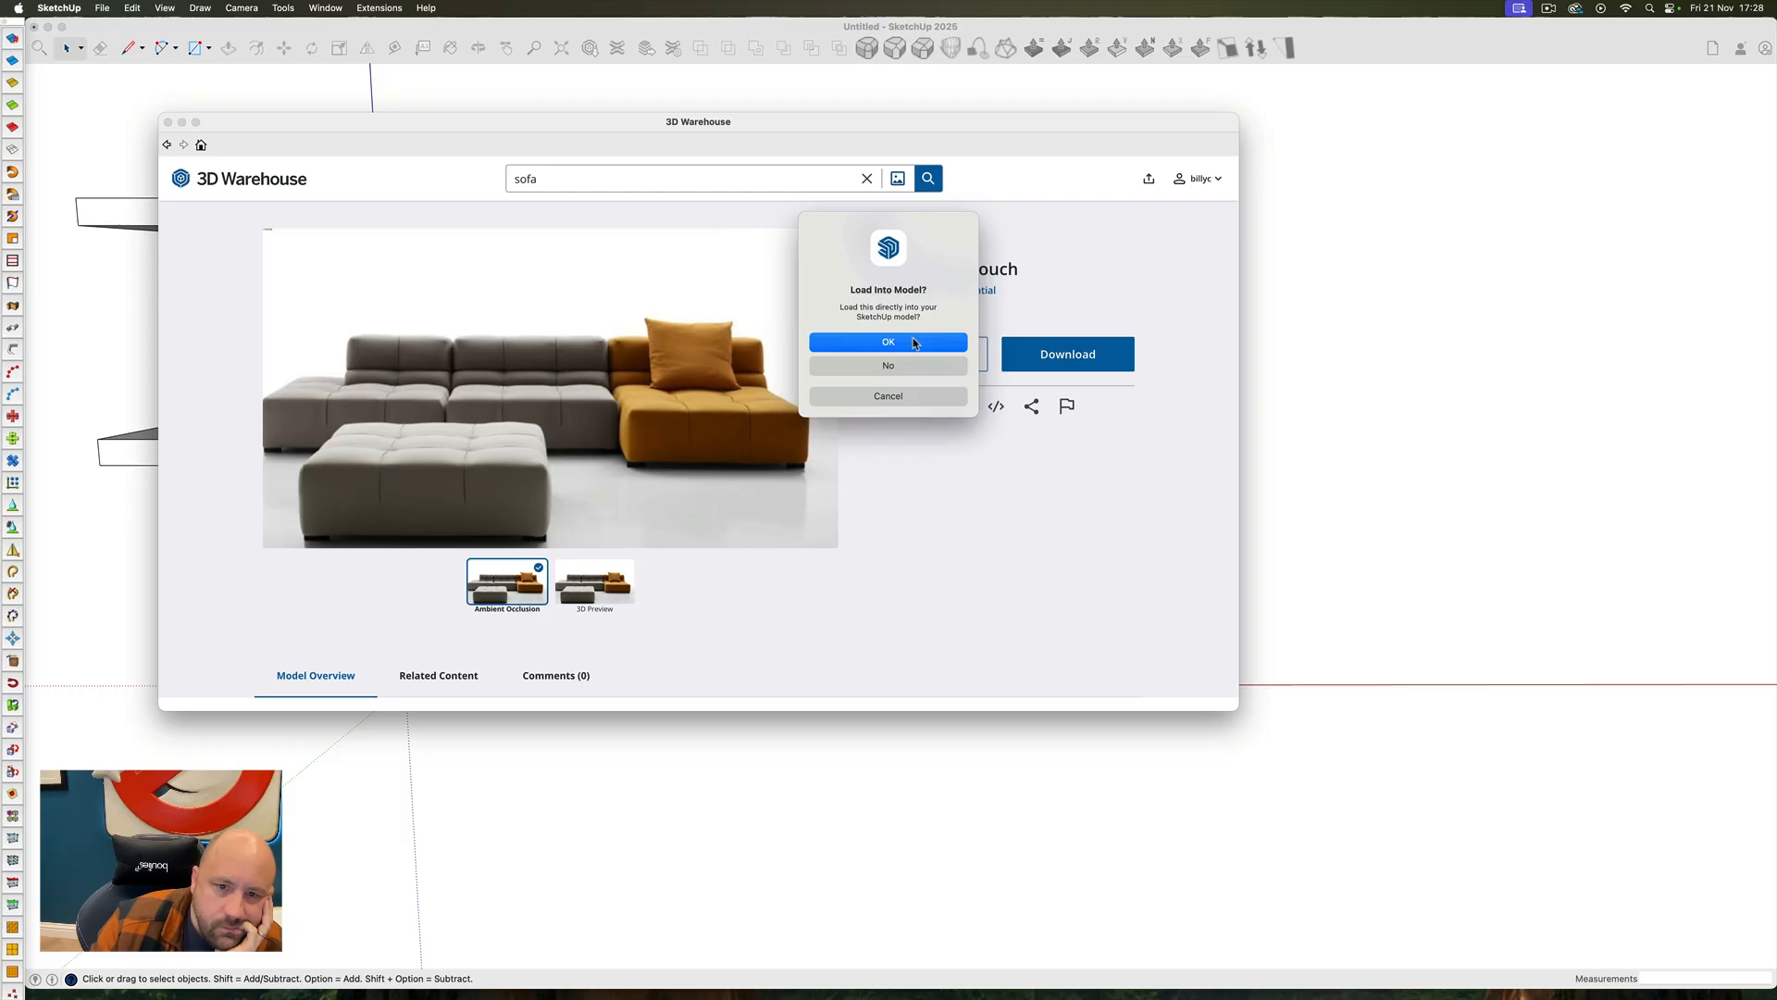
pyautogui.click(913, 343)
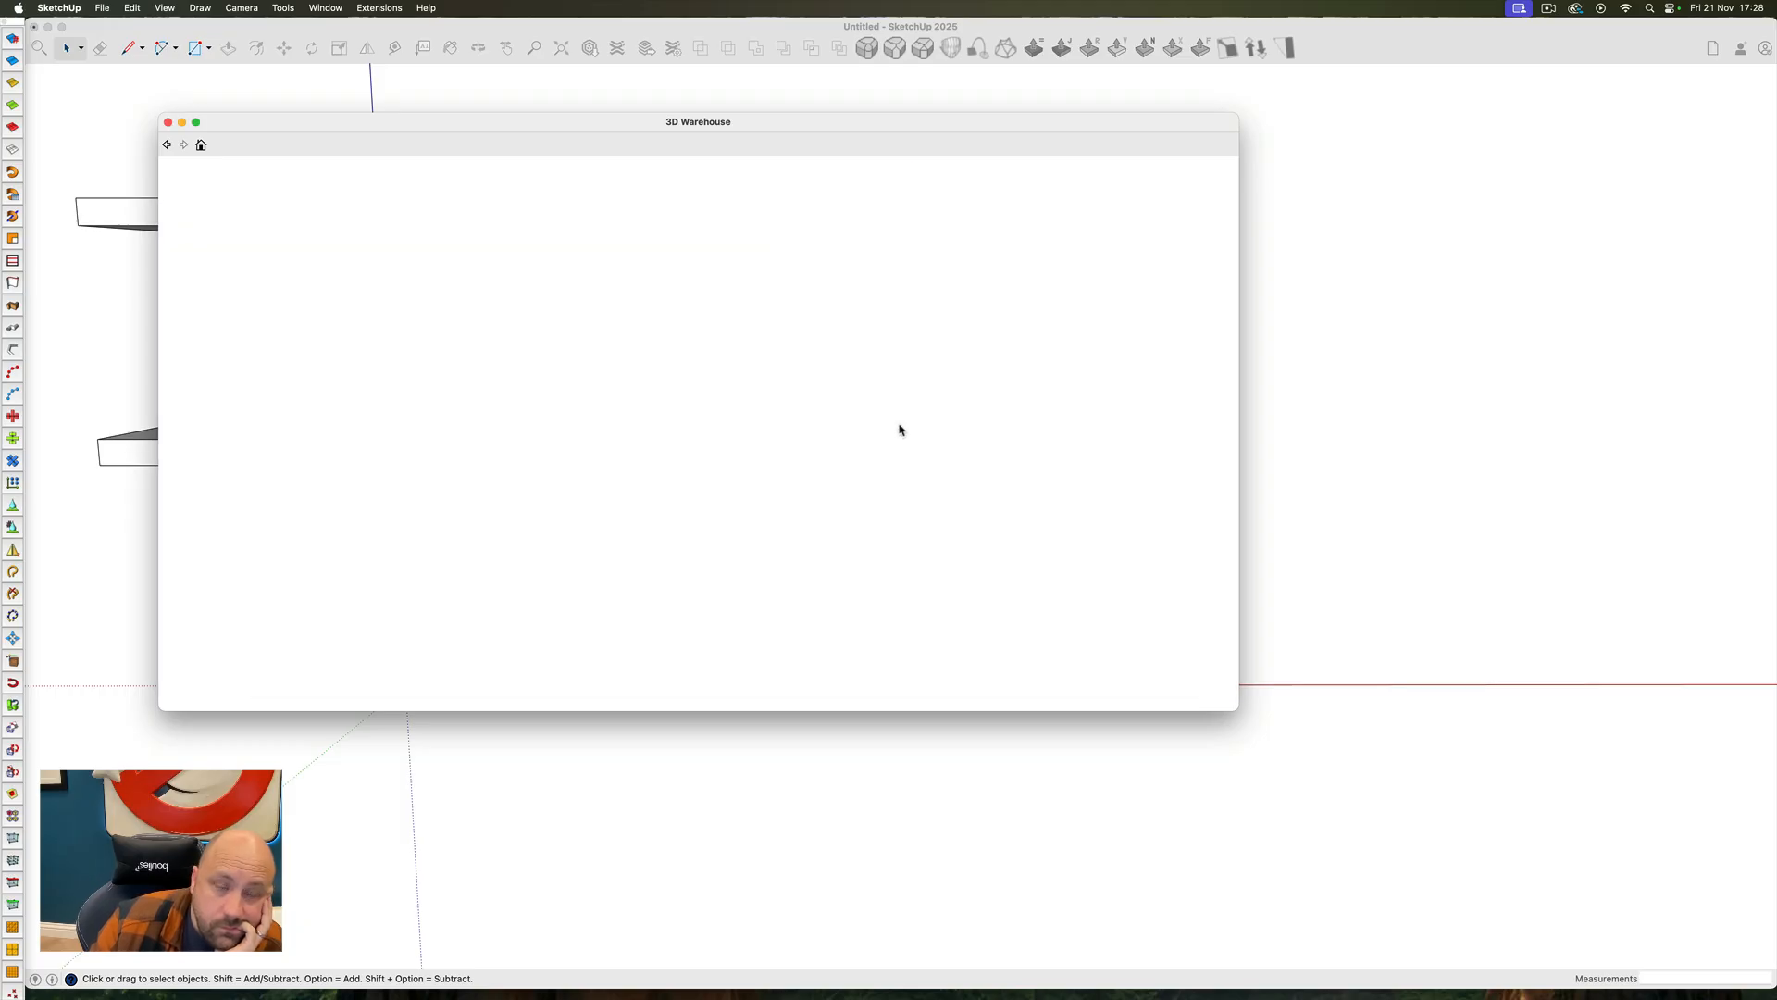
pyautogui.click(690, 618)
# Measure the sofa's seat height from the base of its feet with the Tape Measure tool
pyautogui.scroll(-8, 690, 619)
pyautogui.scroll(4, 941, 655)
pyautogui.keyDown('ctrl'); pyautogui.keyDown('super'); pyautogui.moveTo(942, 657); pyautogui.dragTo(1048, 730); pyautogui.keyUp('super'); pyautogui.keyUp('ctrl')
pyautogui.press('space')
pyautogui.scroll(5, 960, 547)
pyautogui.press('t')
pyautogui.click(731, 673)
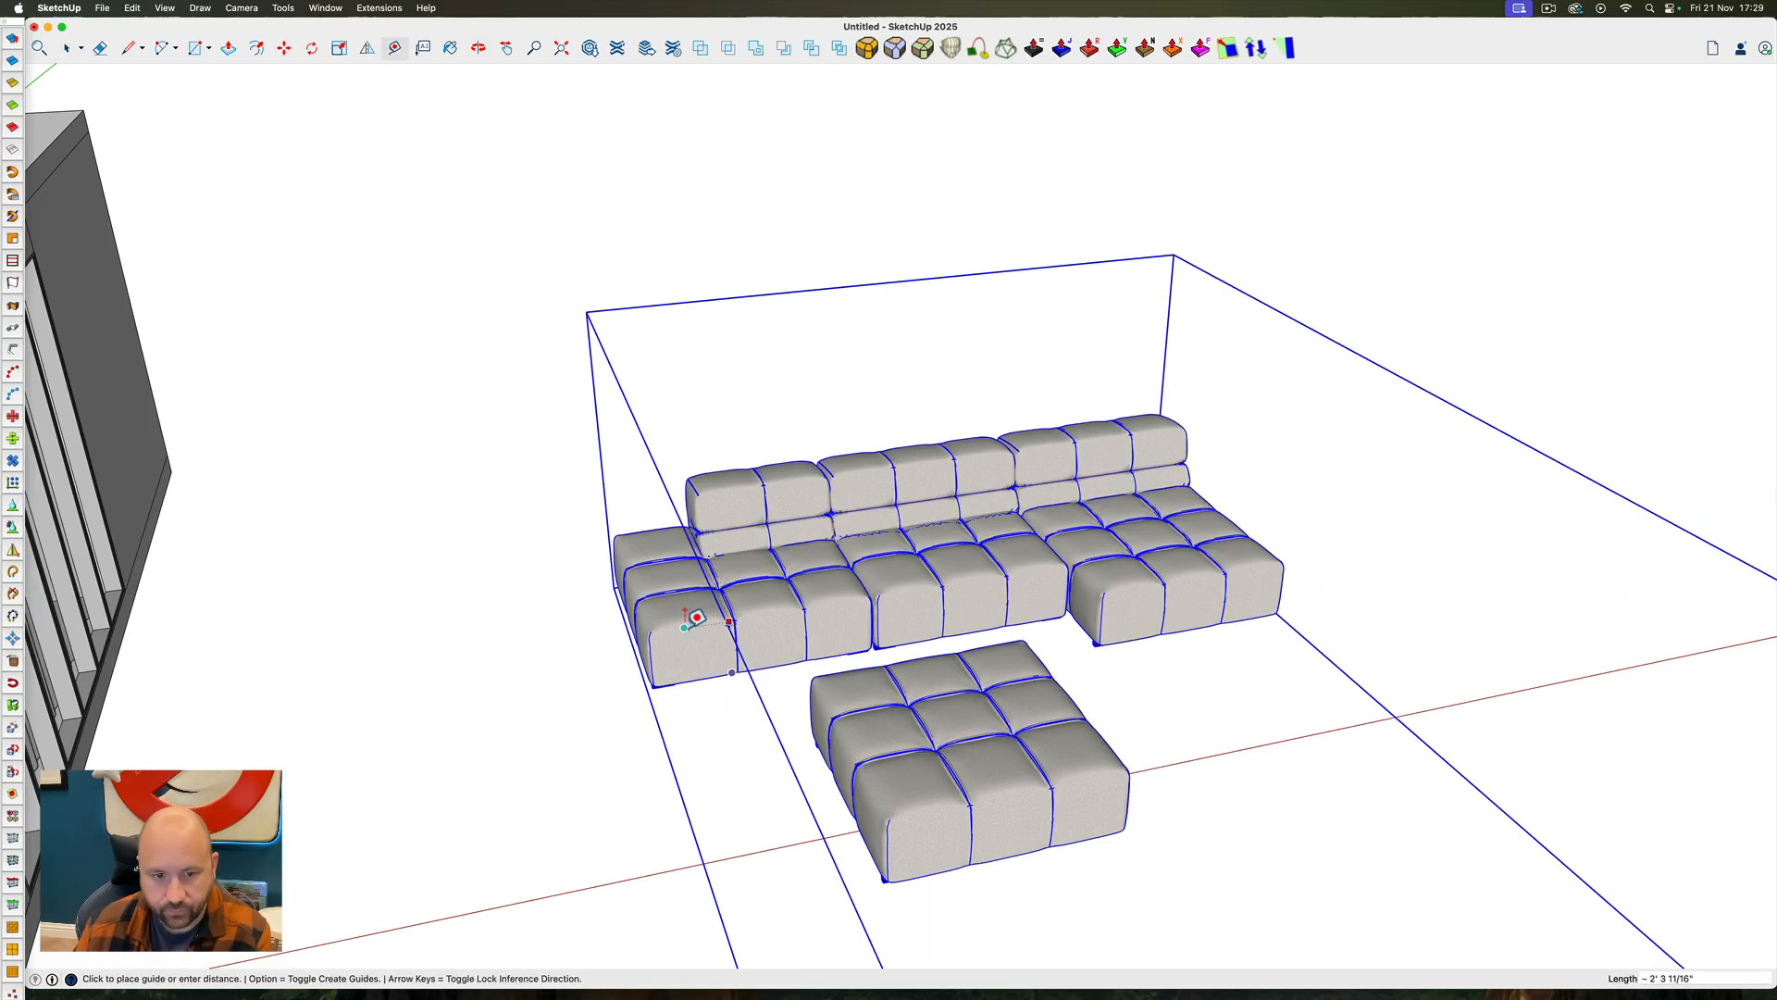
pyautogui.scroll(5, 696, 617)
pyautogui.keyDown('ctrl'); pyautogui.keyDown('super'); pyautogui.moveTo(746, 619); pyautogui.dragTo(902, 424); pyautogui.keyUp('super'); pyautogui.keyUp('ctrl')
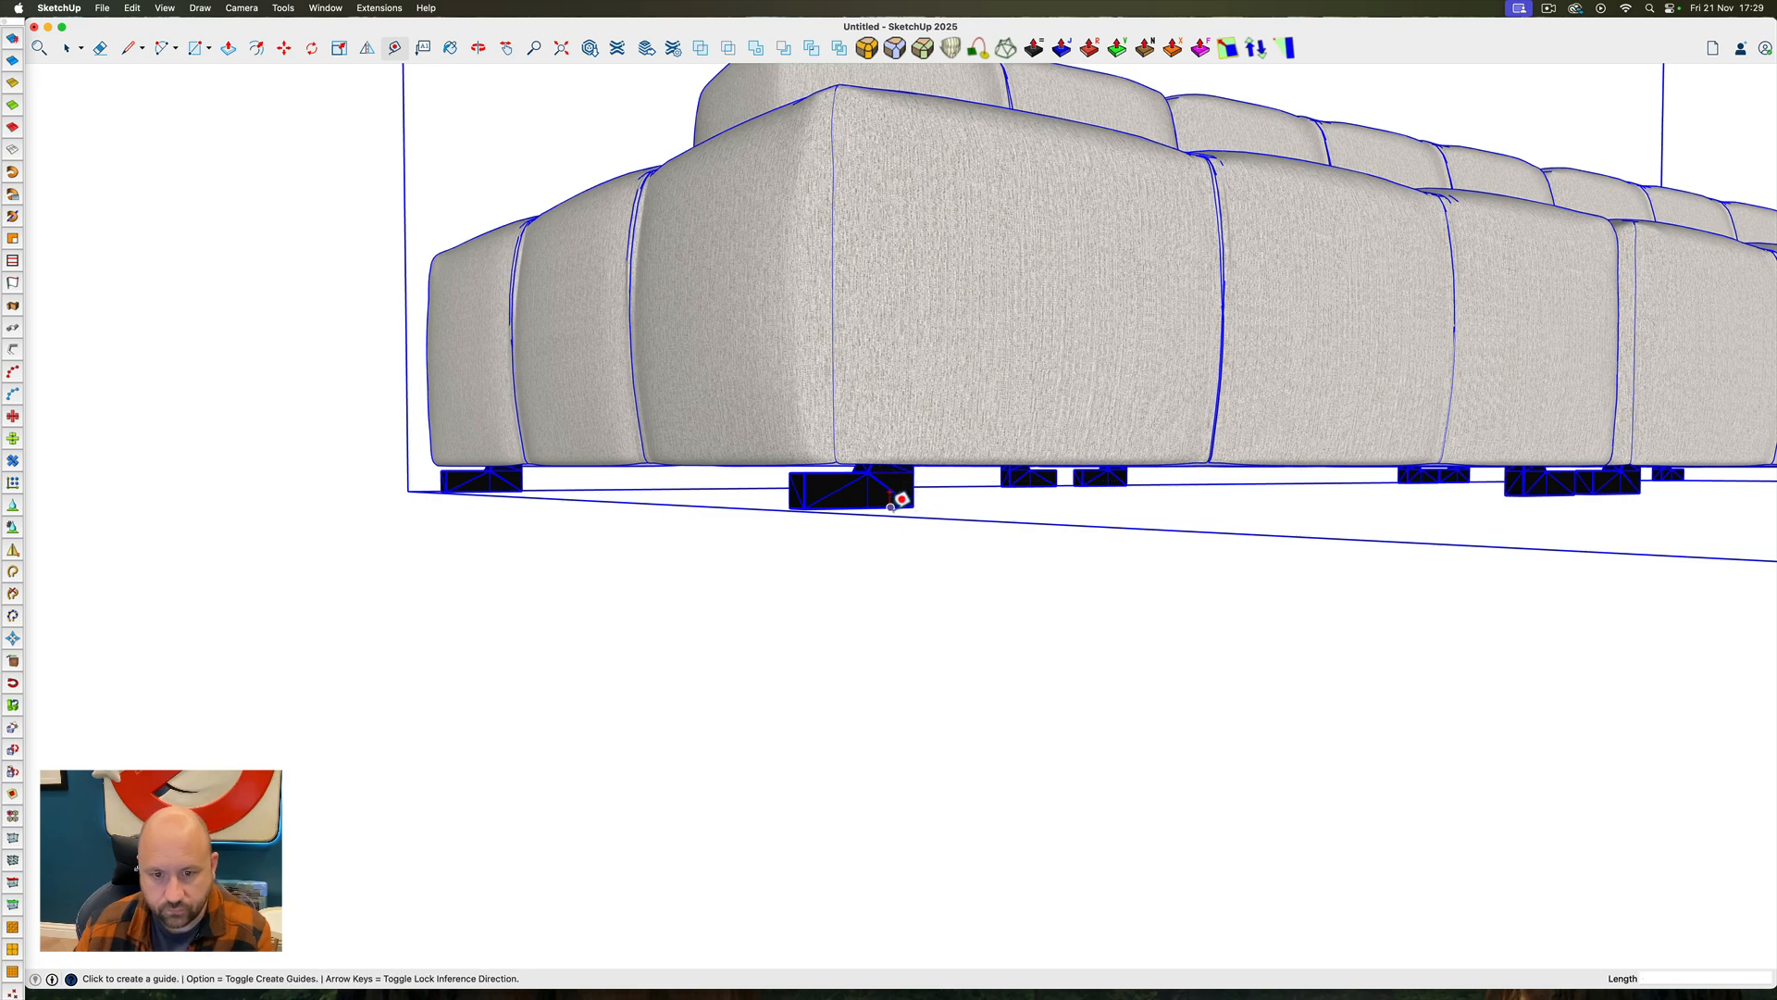
pyautogui.keyDown('ctrl'); pyautogui.keyDown('super'); pyautogui.moveTo(908, 297); pyautogui.dragTo(902, 527); pyautogui.keyUp('super'); pyautogui.keyUp('ctrl')
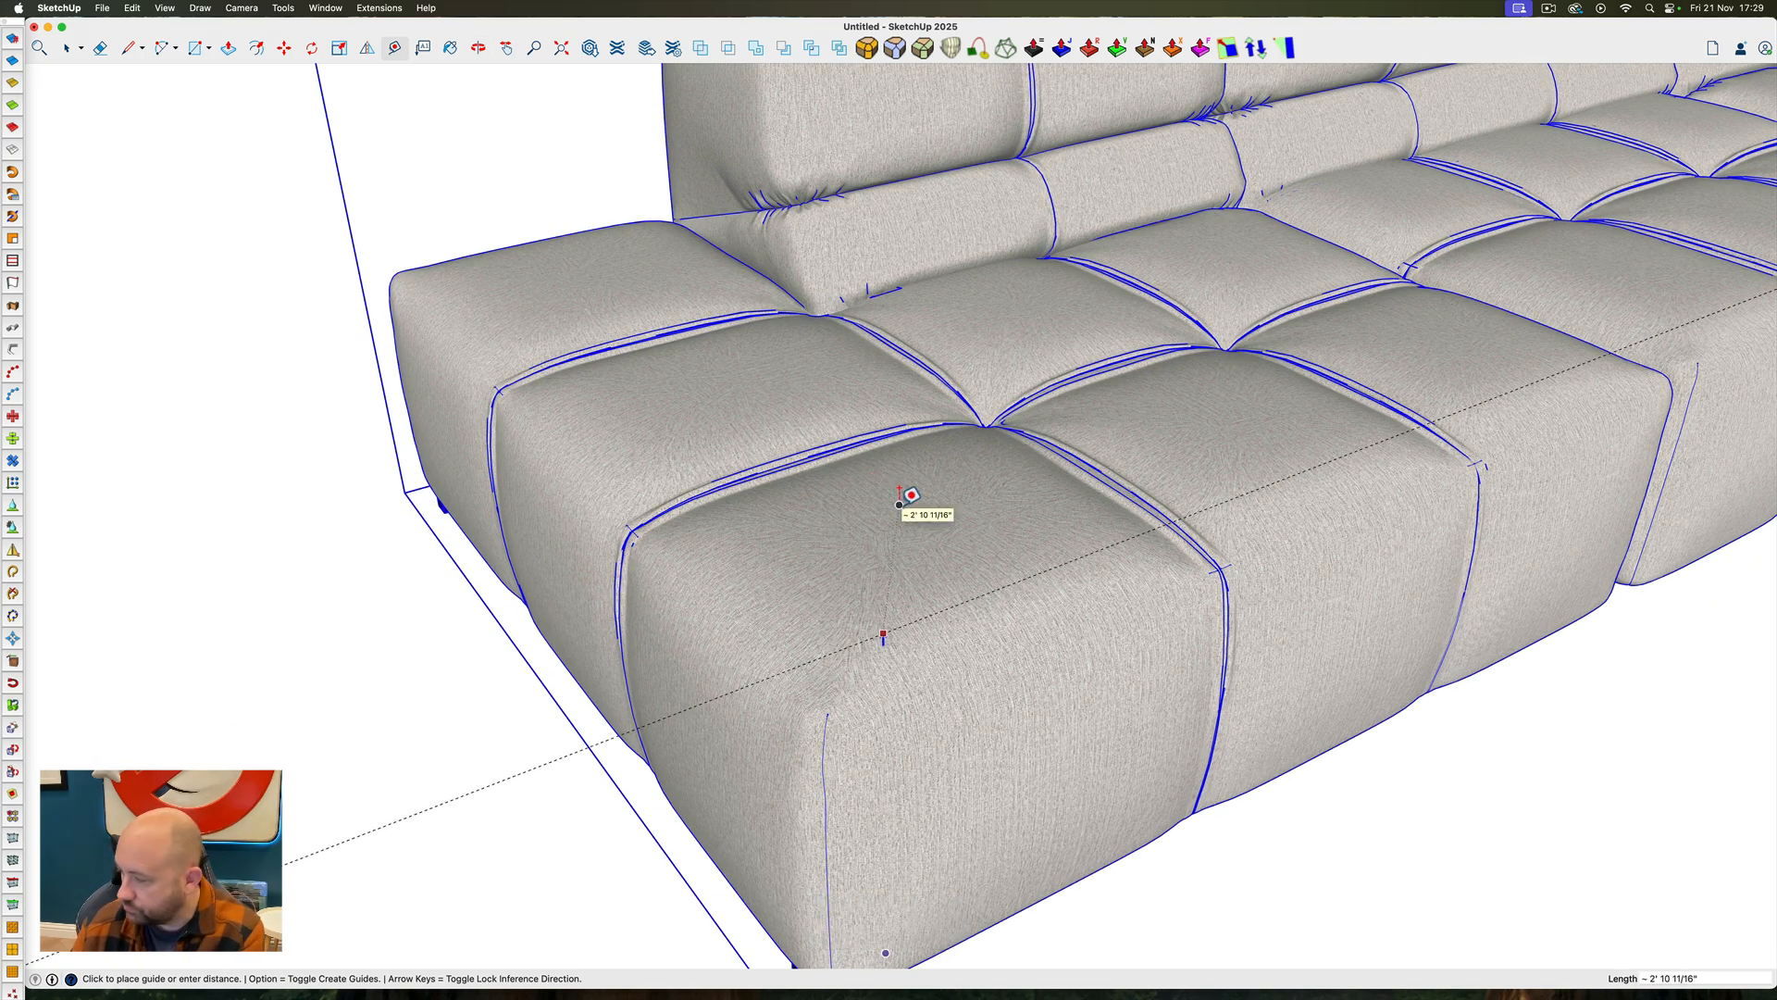
pyautogui.press('space')
# Open the sofa component and delete the preview picture included with it
pyautogui.scroll(-12, 830, 547)
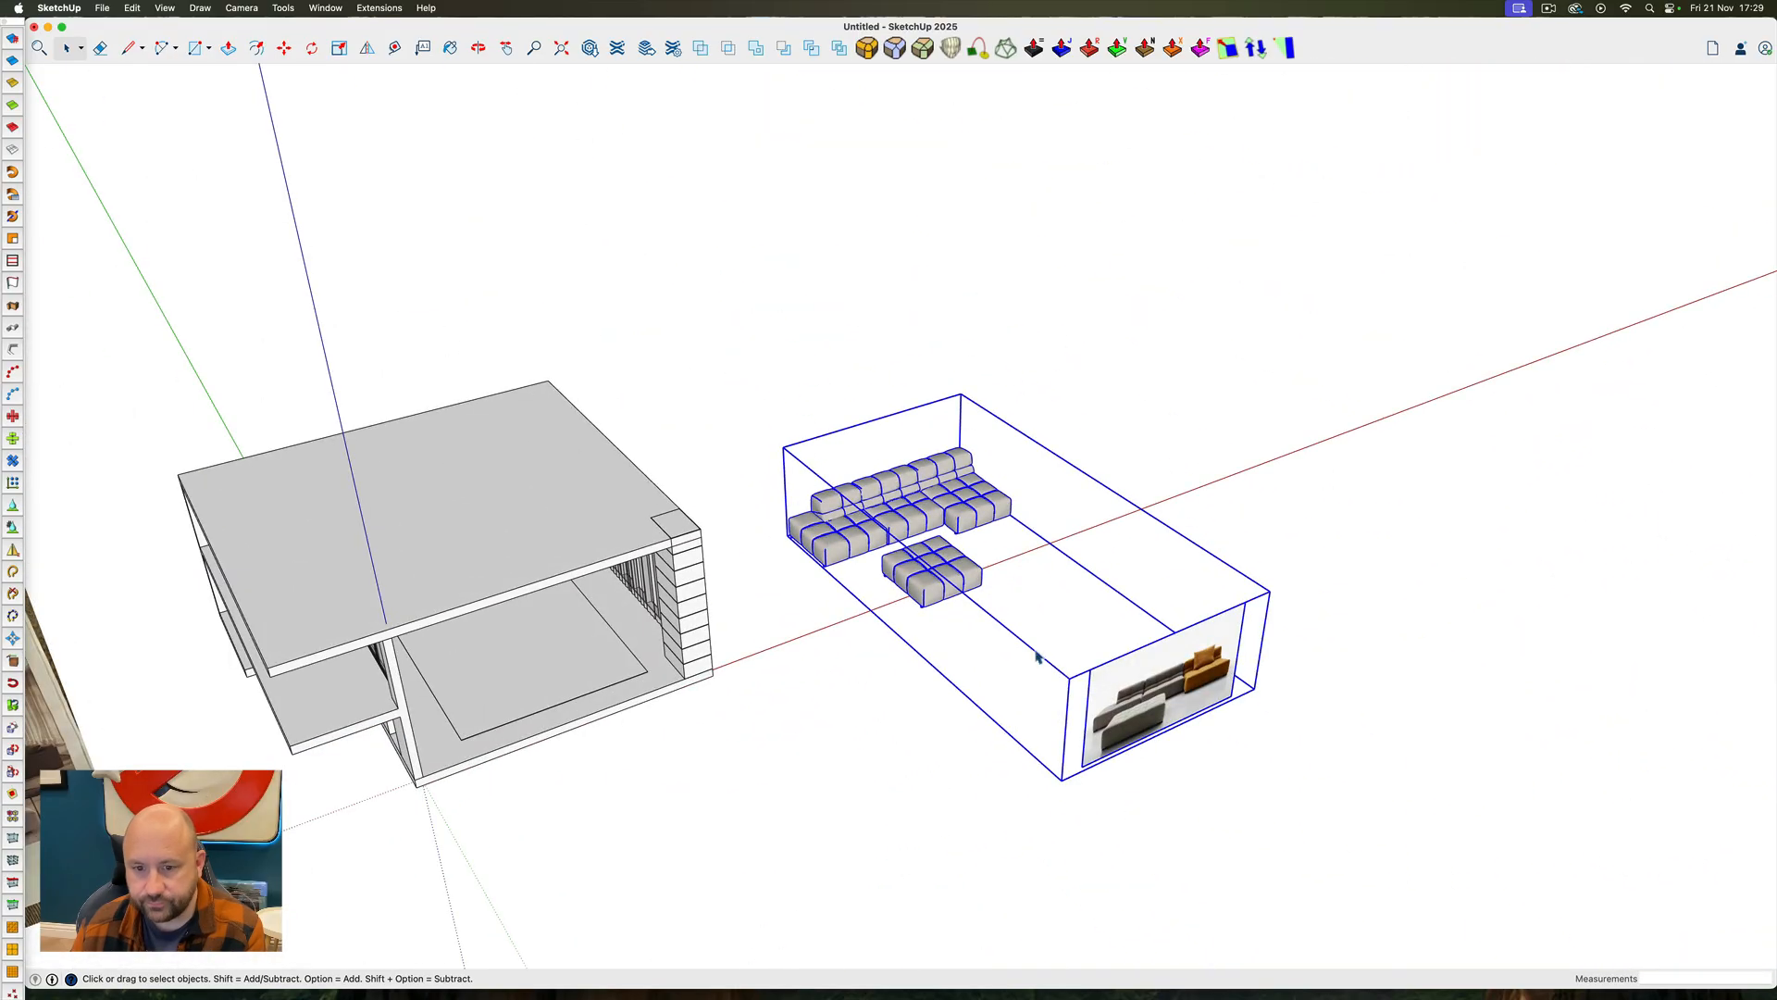
pyautogui.doubleClick(1139, 708)
pyautogui.press('BackSpace')
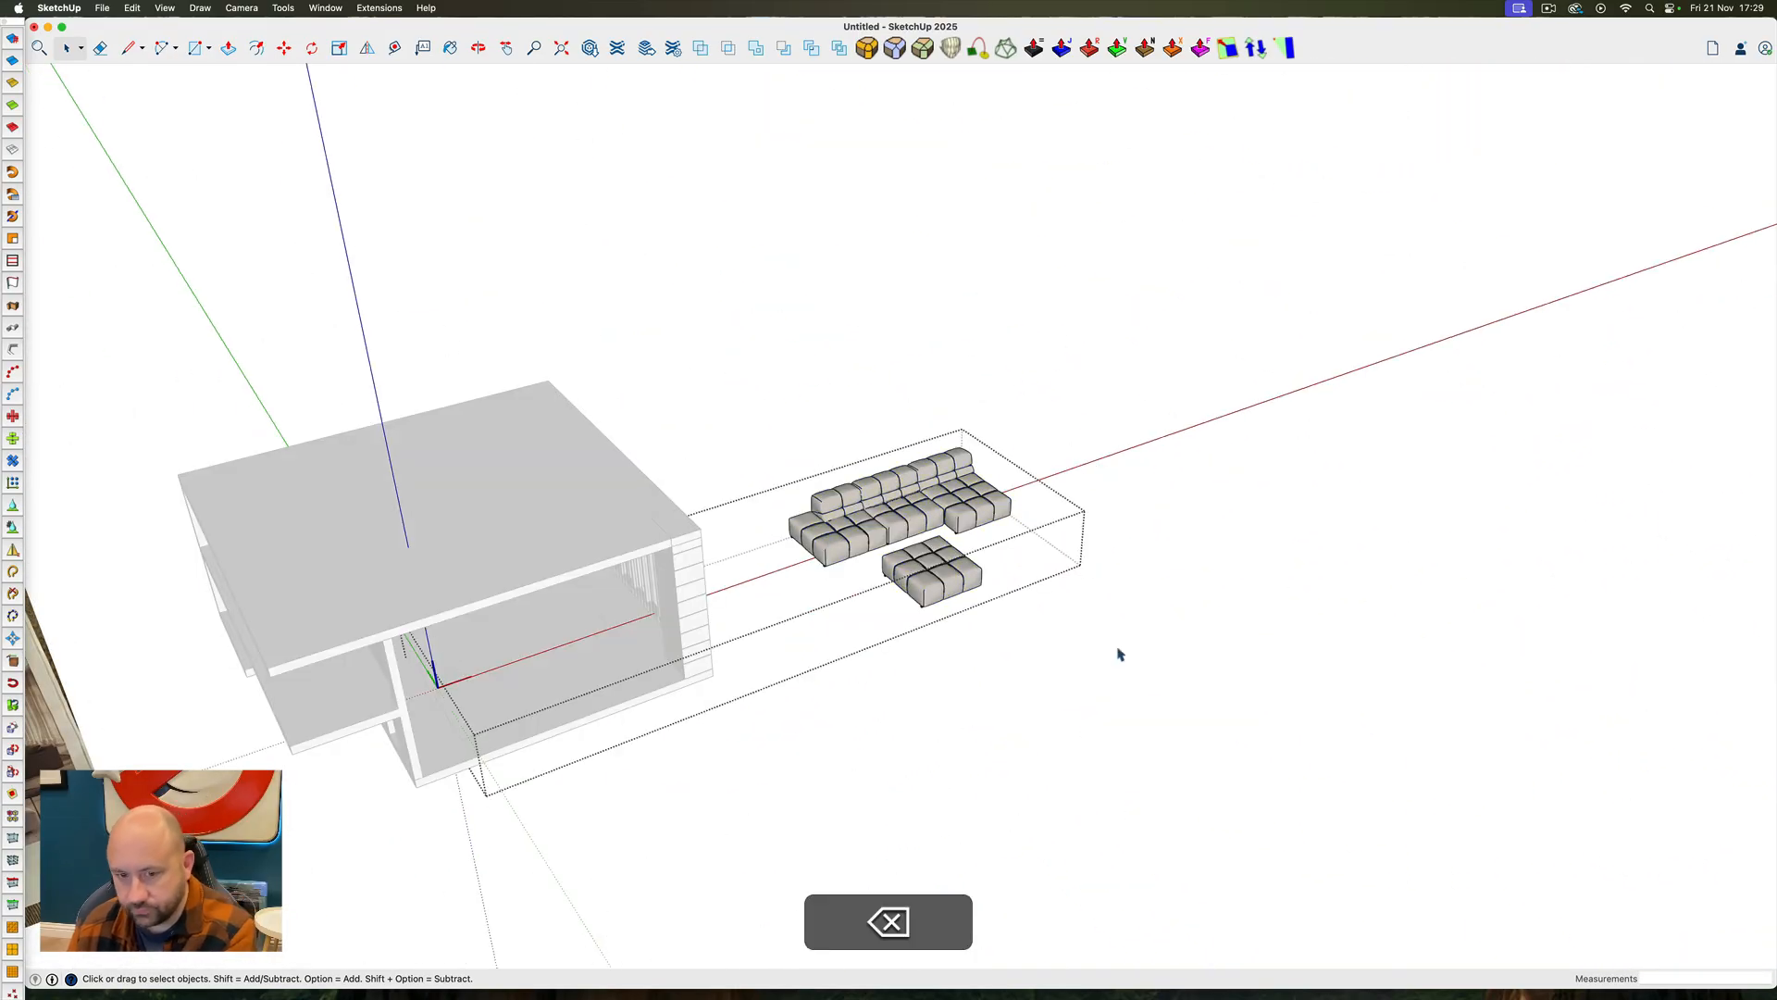
pyautogui.press('Escape')
# Scale the sofa set down uniformly to about half its size
pyautogui.keyDown('ctrl'); pyautogui.keyDown('super'); pyautogui.moveTo(931, 552); pyautogui.dragTo(662, 529); pyautogui.keyUp('super'); pyautogui.keyUp('ctrl')
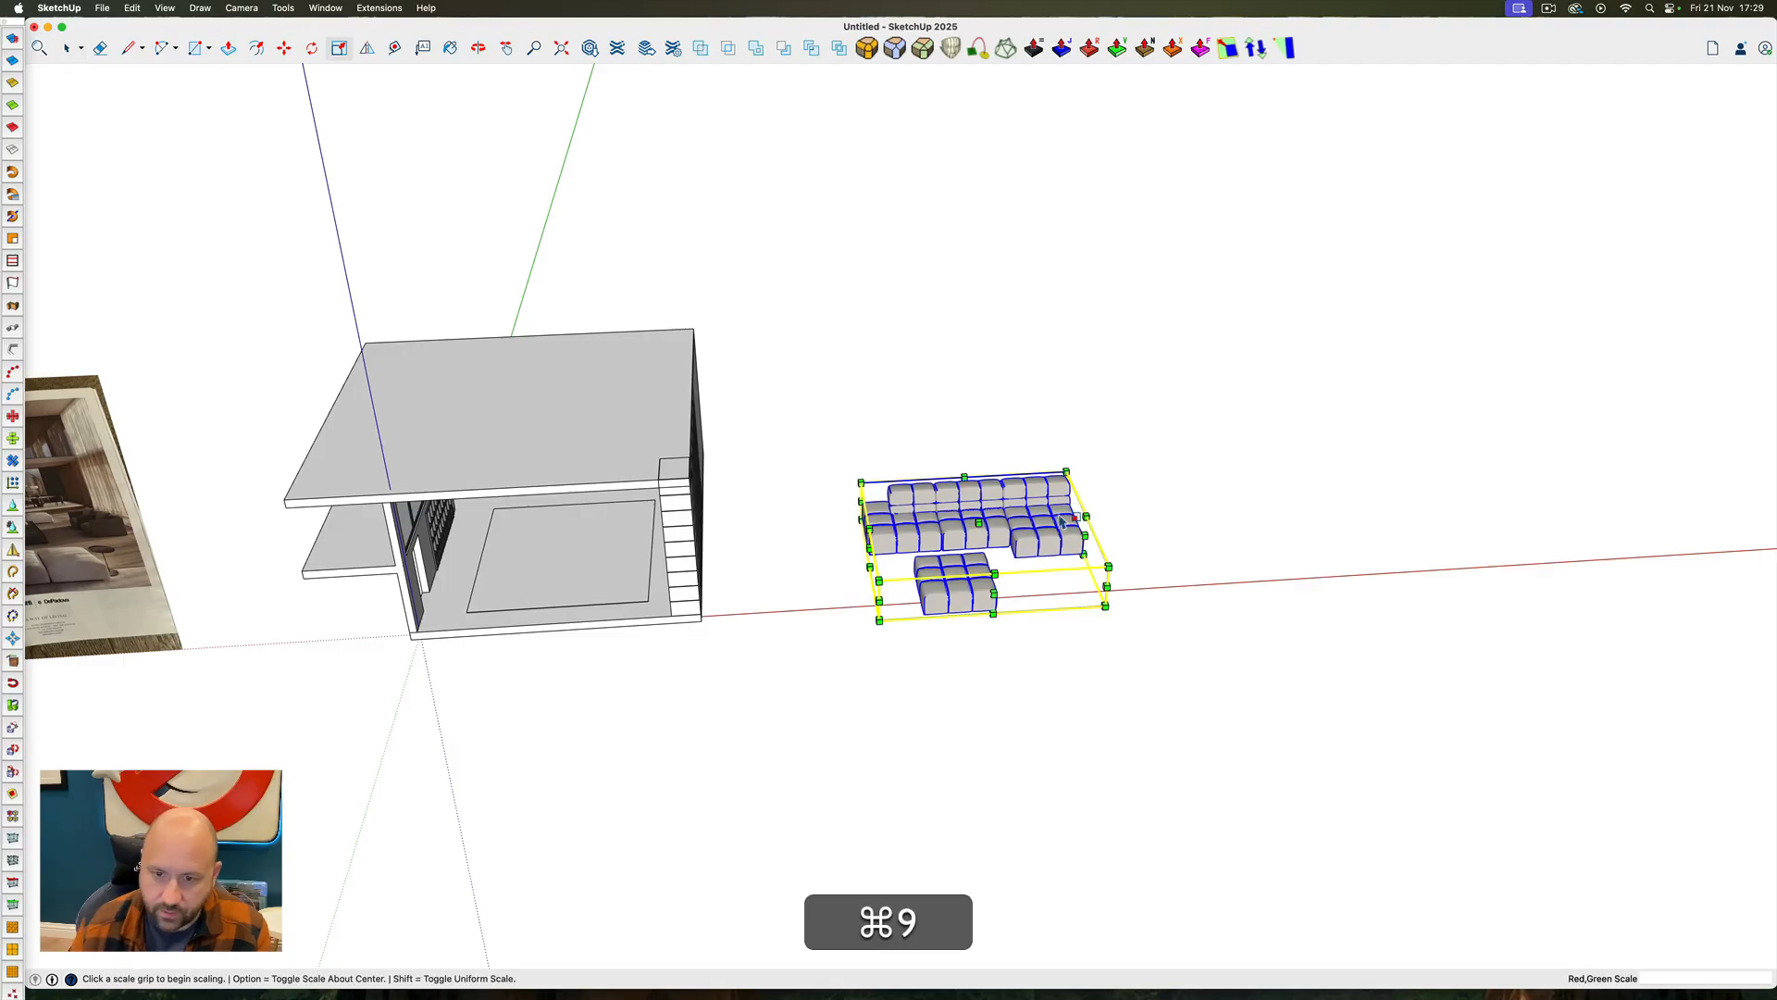
pyautogui.click(1066, 472)
pyautogui.press('alt')
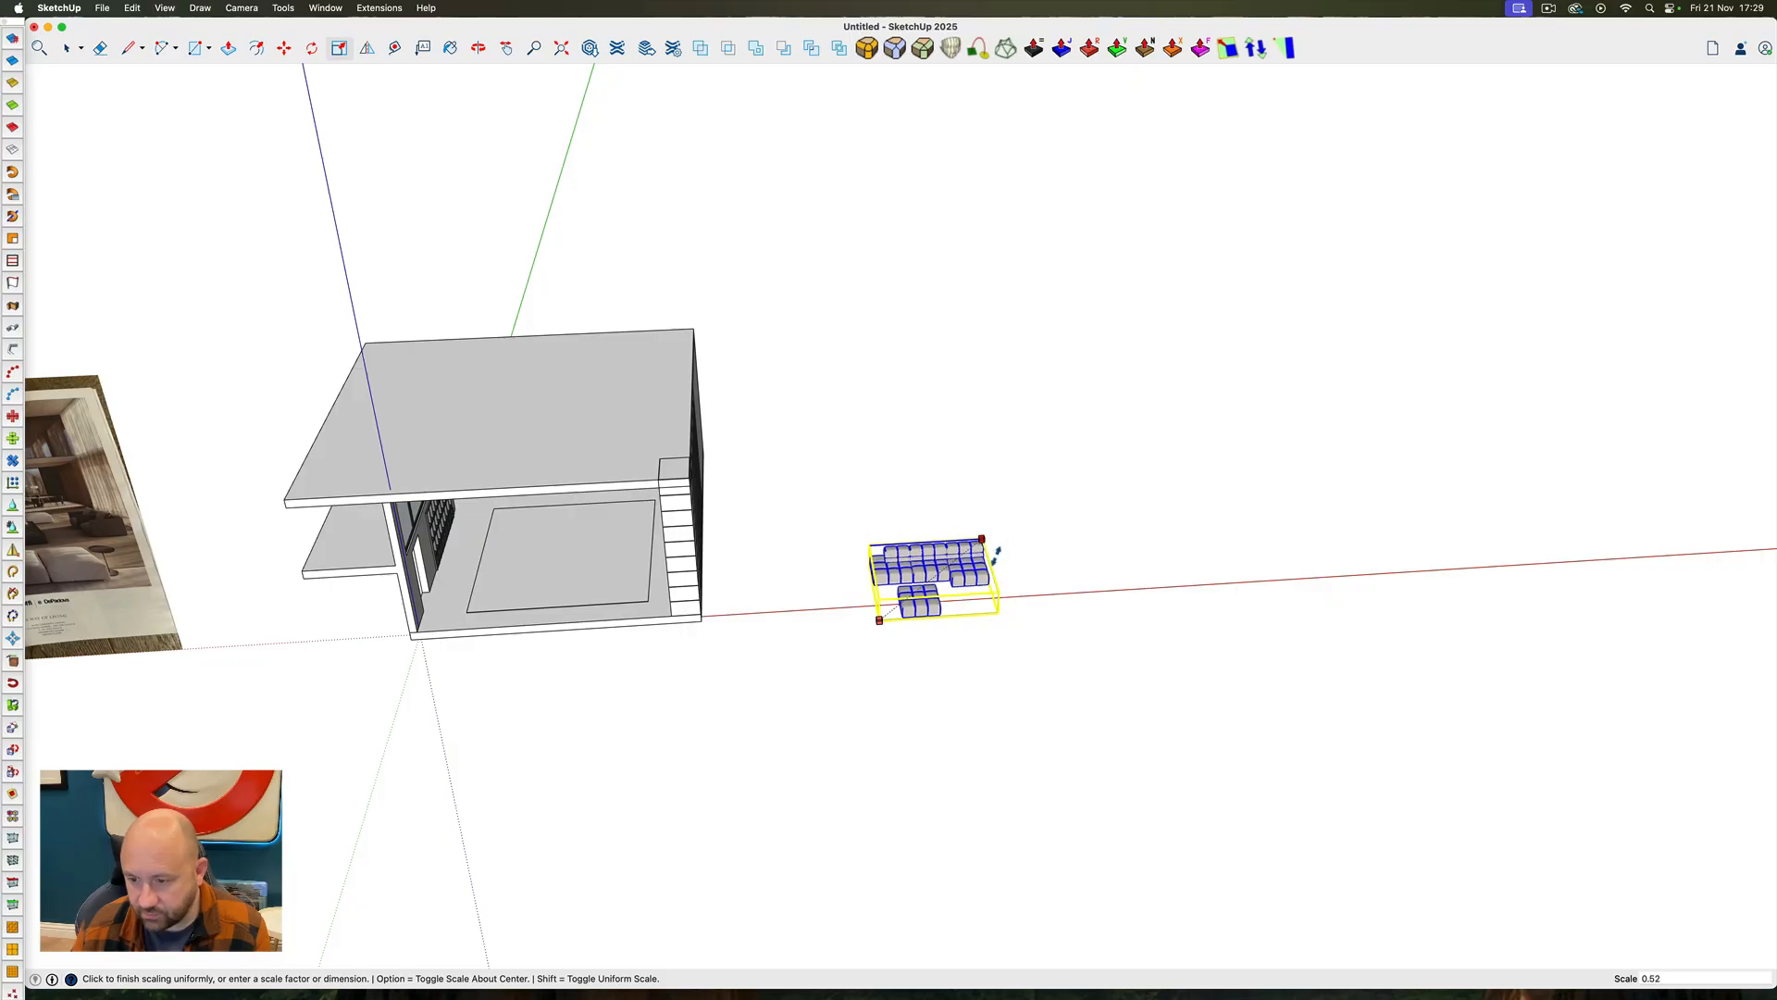
pyautogui.press('space')
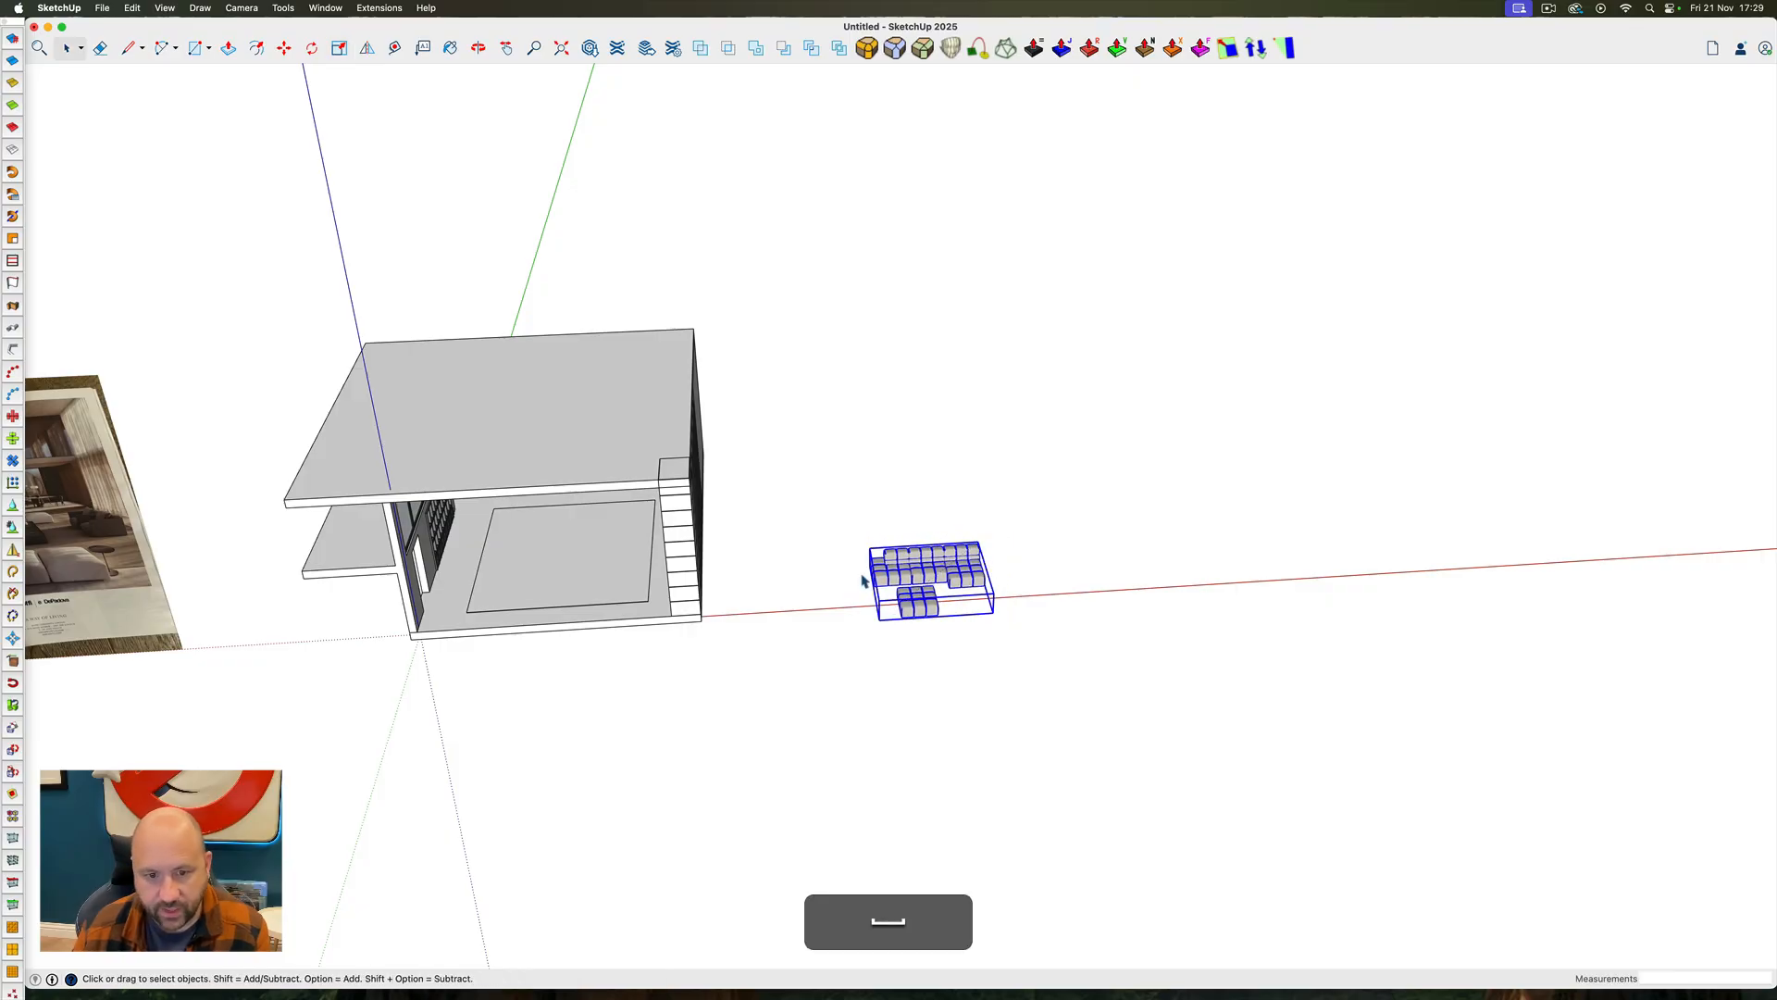
# Move the sofa set onto the rug area in the living room and rotate it 90°
pyautogui.scroll(5, 861, 546)
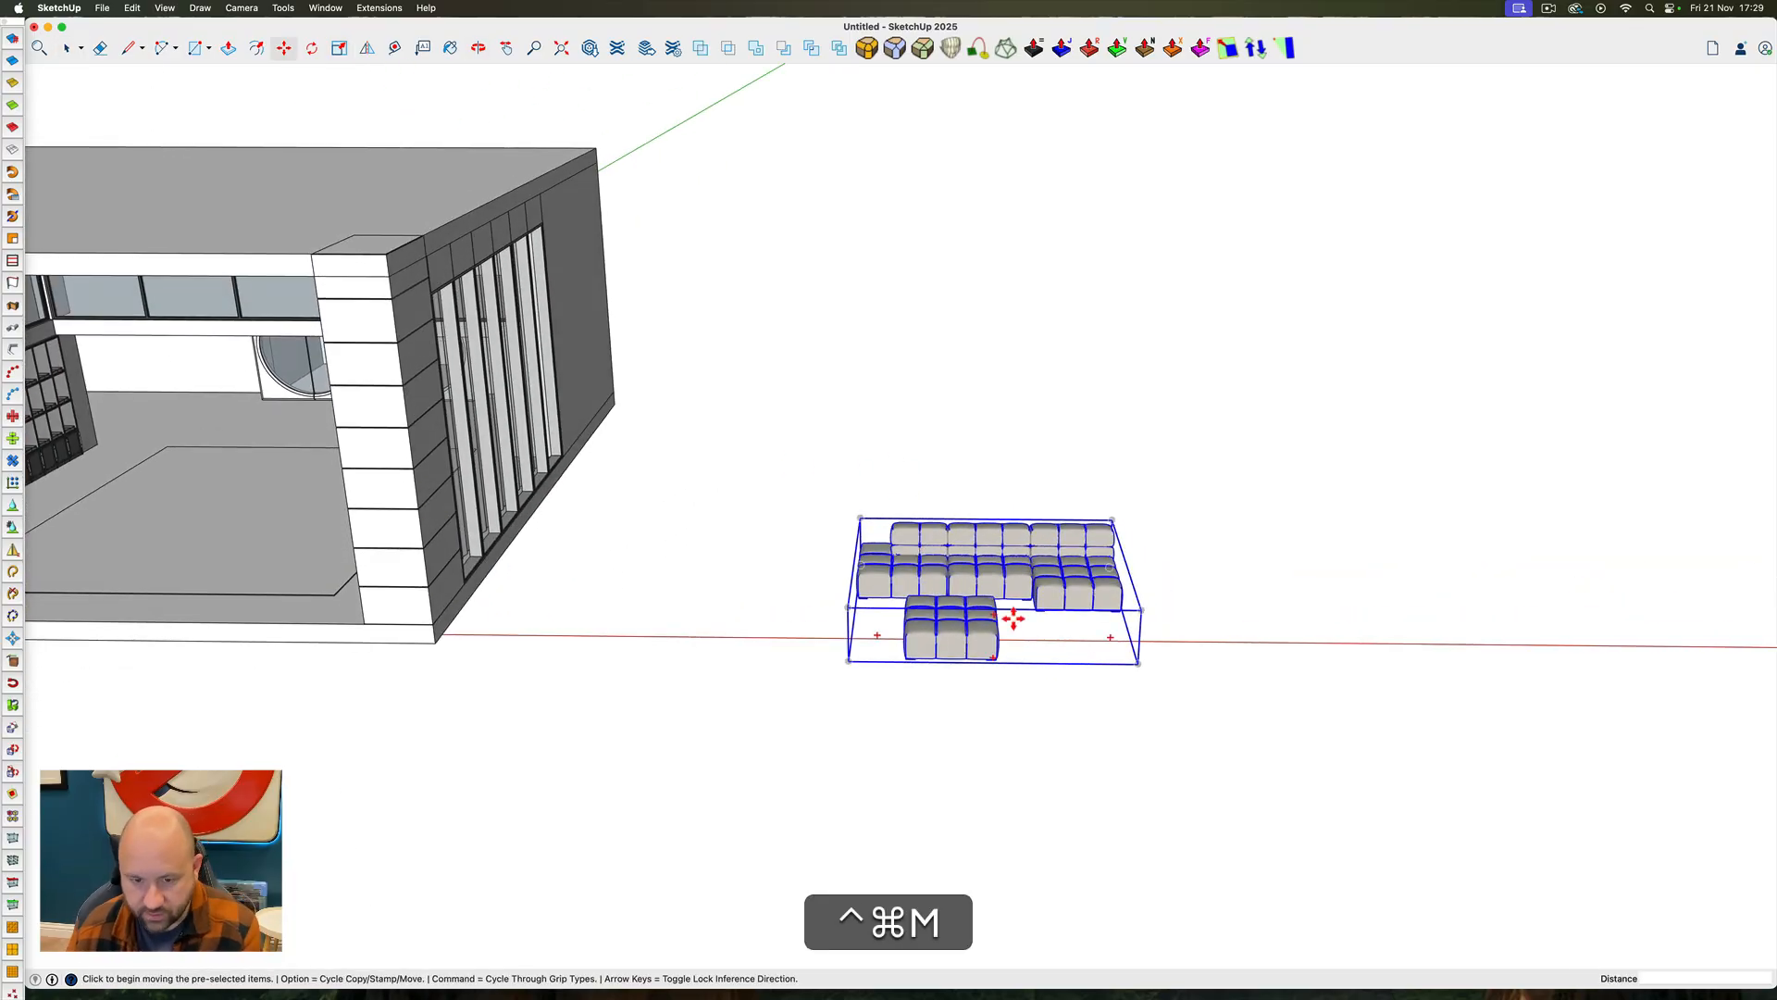
pyautogui.click(1063, 609)
pyautogui.scroll(-6, 1040, 602)
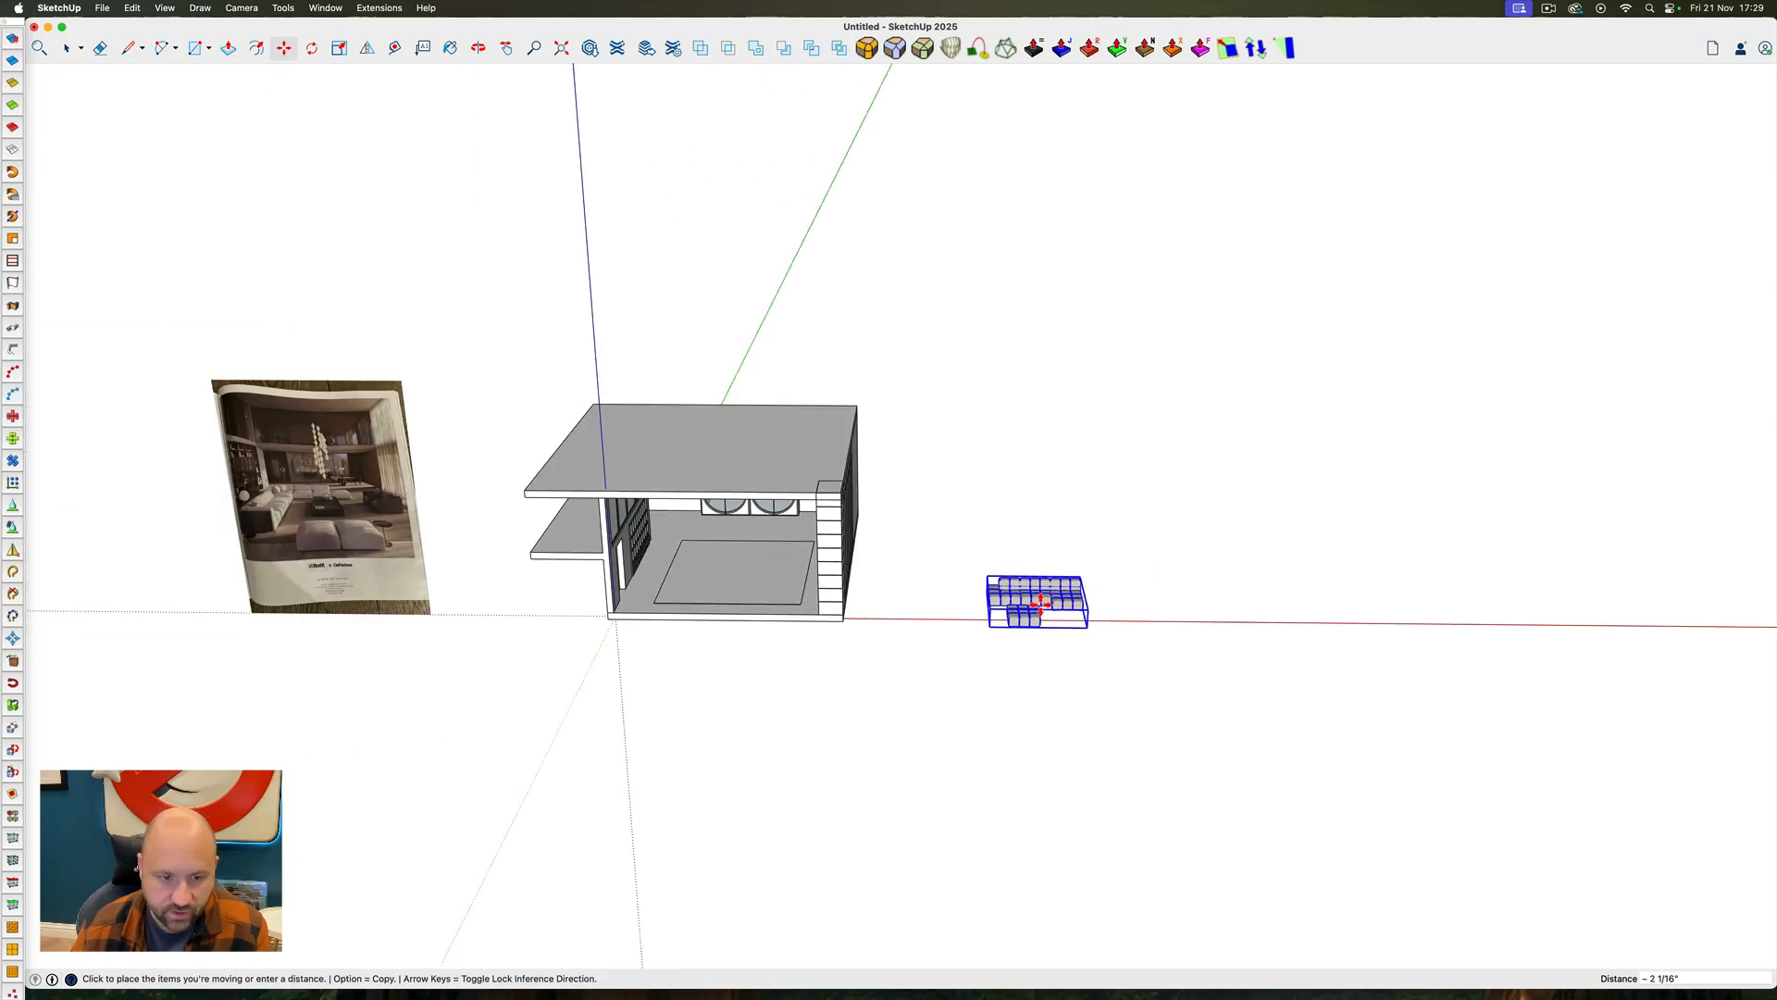
pyautogui.click(752, 574)
pyautogui.scroll(6, 752, 574)
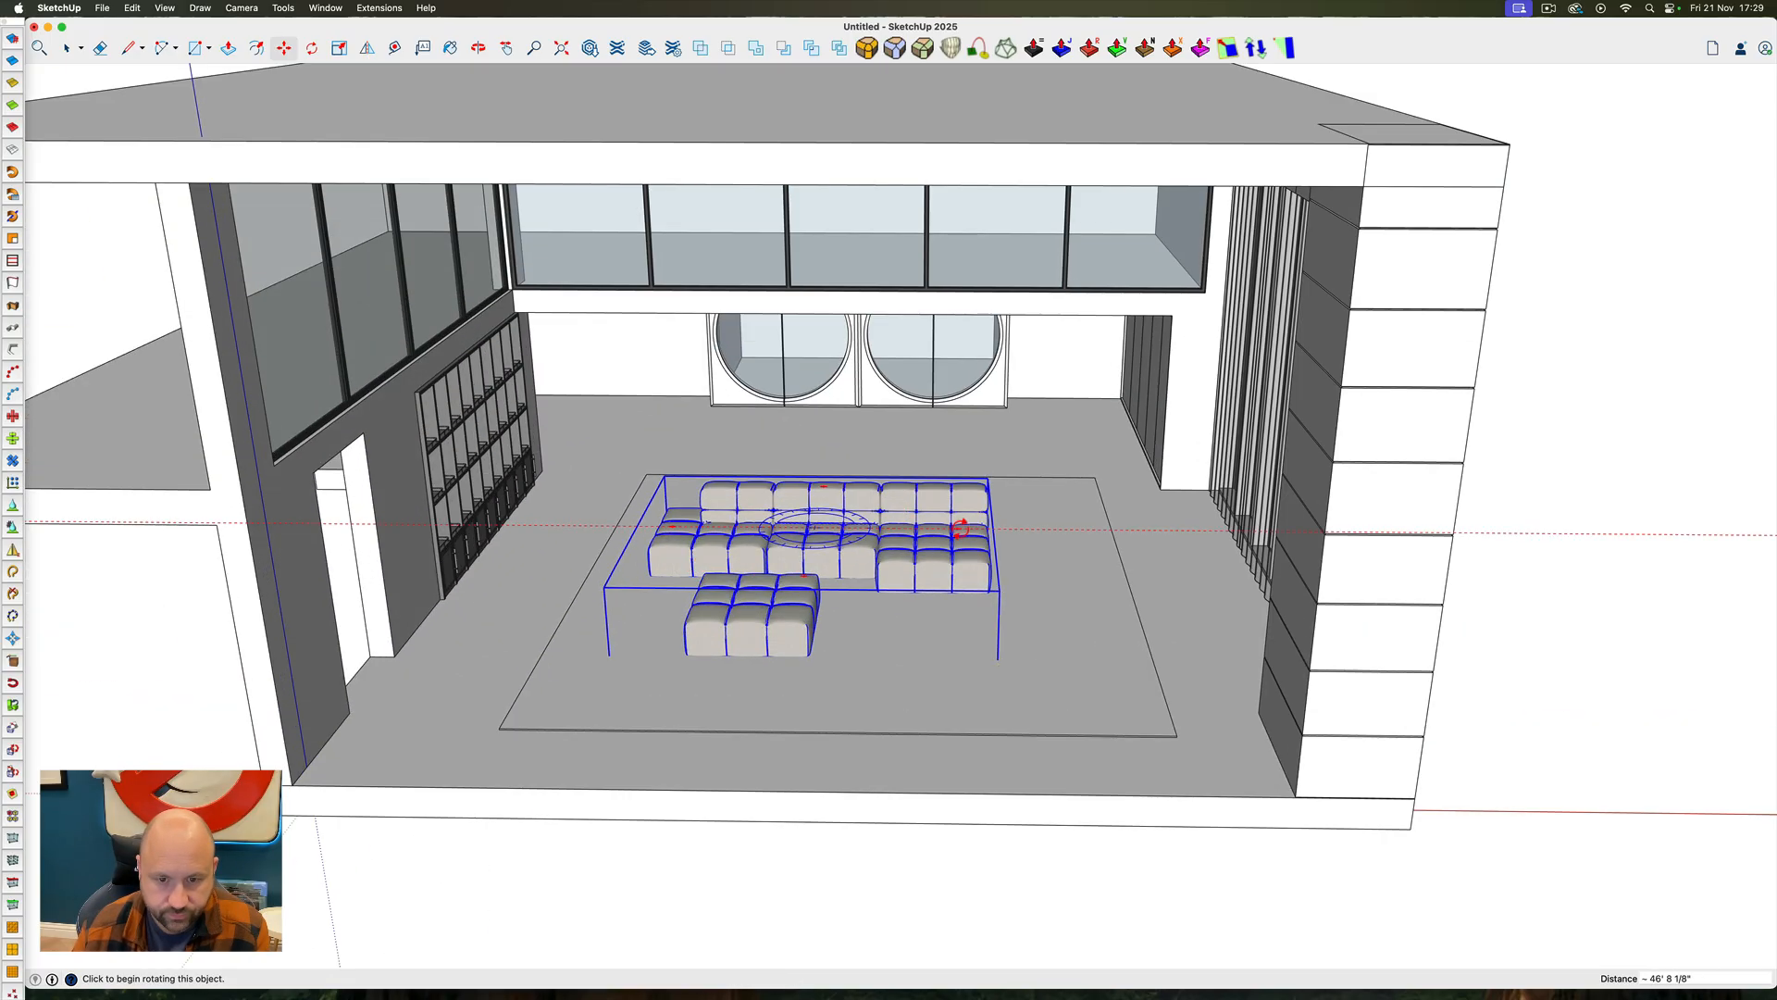
pyautogui.click(961, 527)
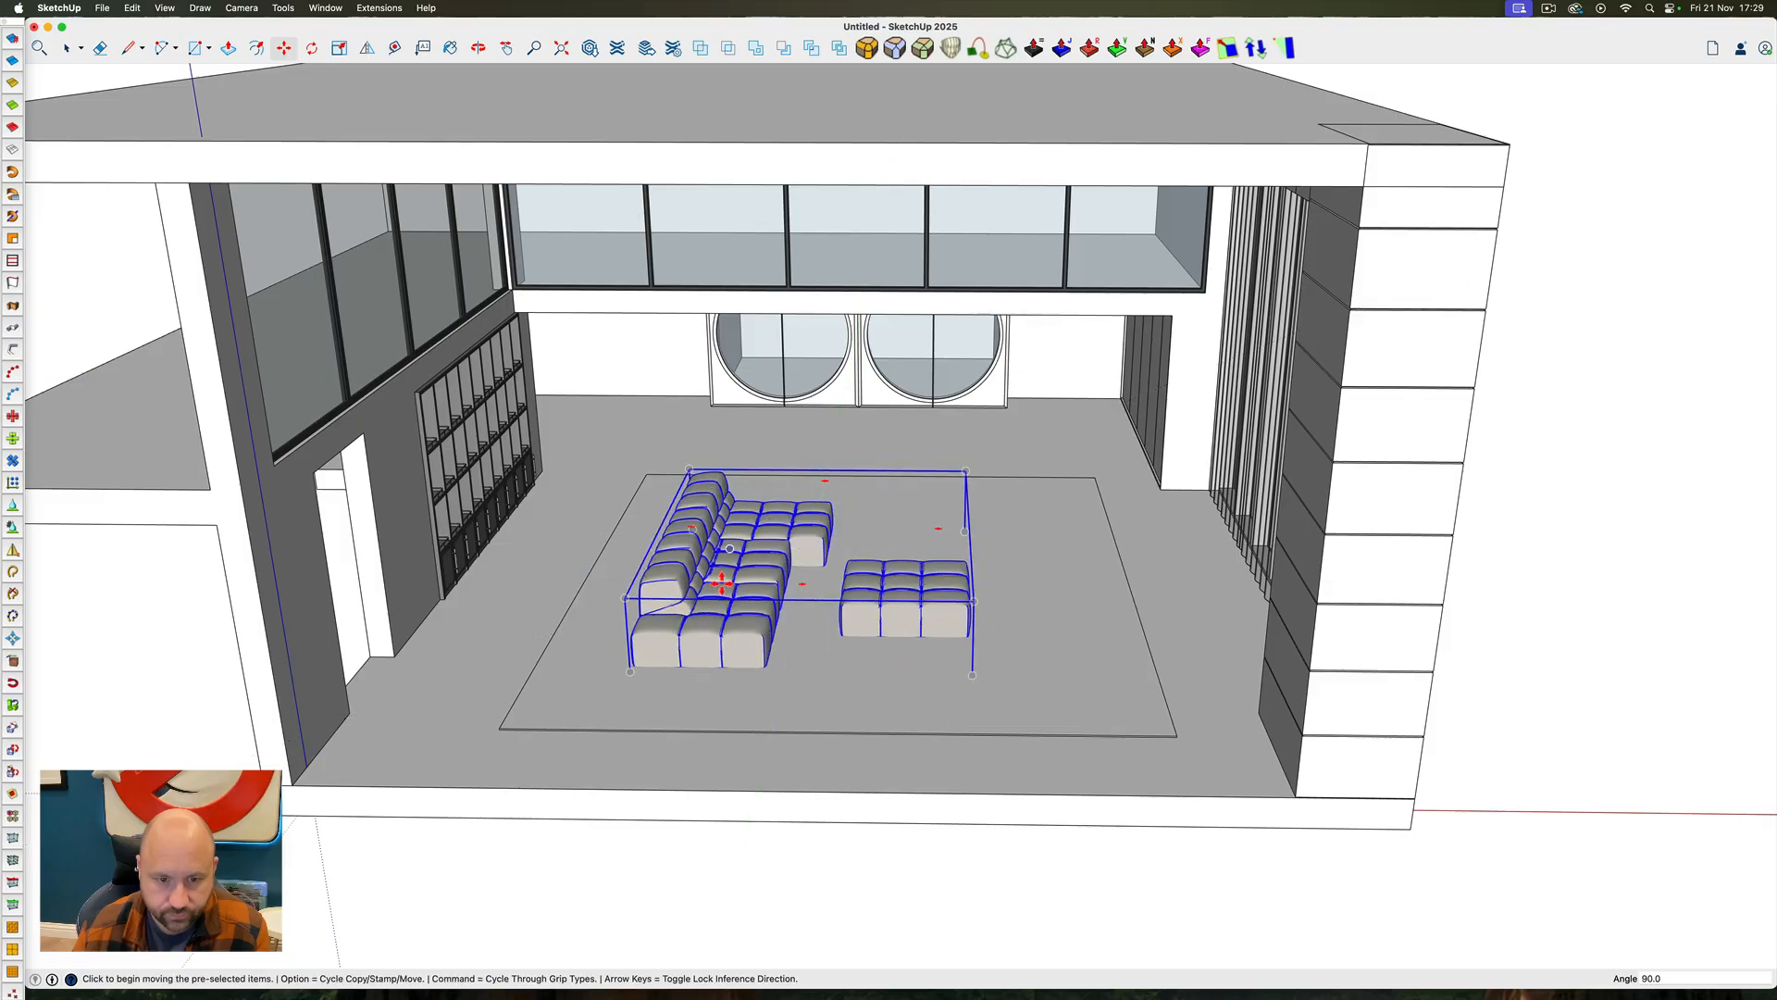
# Move the sofa set vertically so its feet rest on the rug, and adjust its position within the rug area
pyautogui.scroll(3, 721, 583)
pyautogui.press('Up')
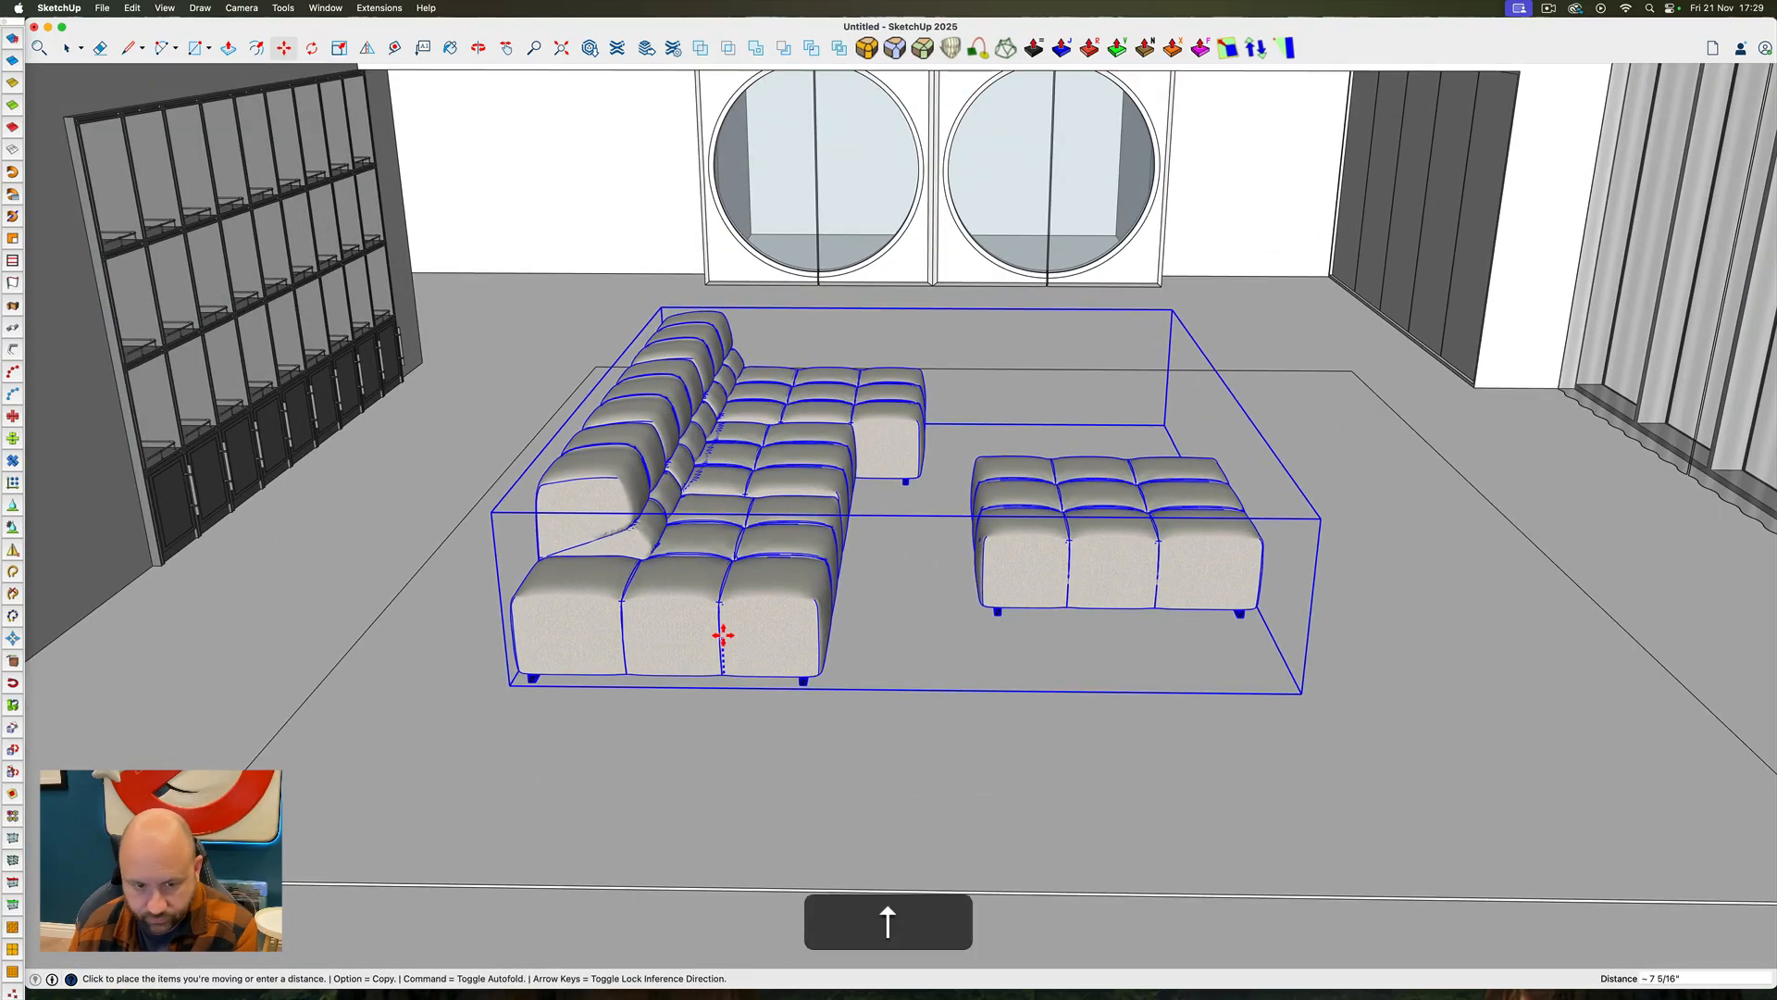
pyautogui.scroll(5, 806, 683)
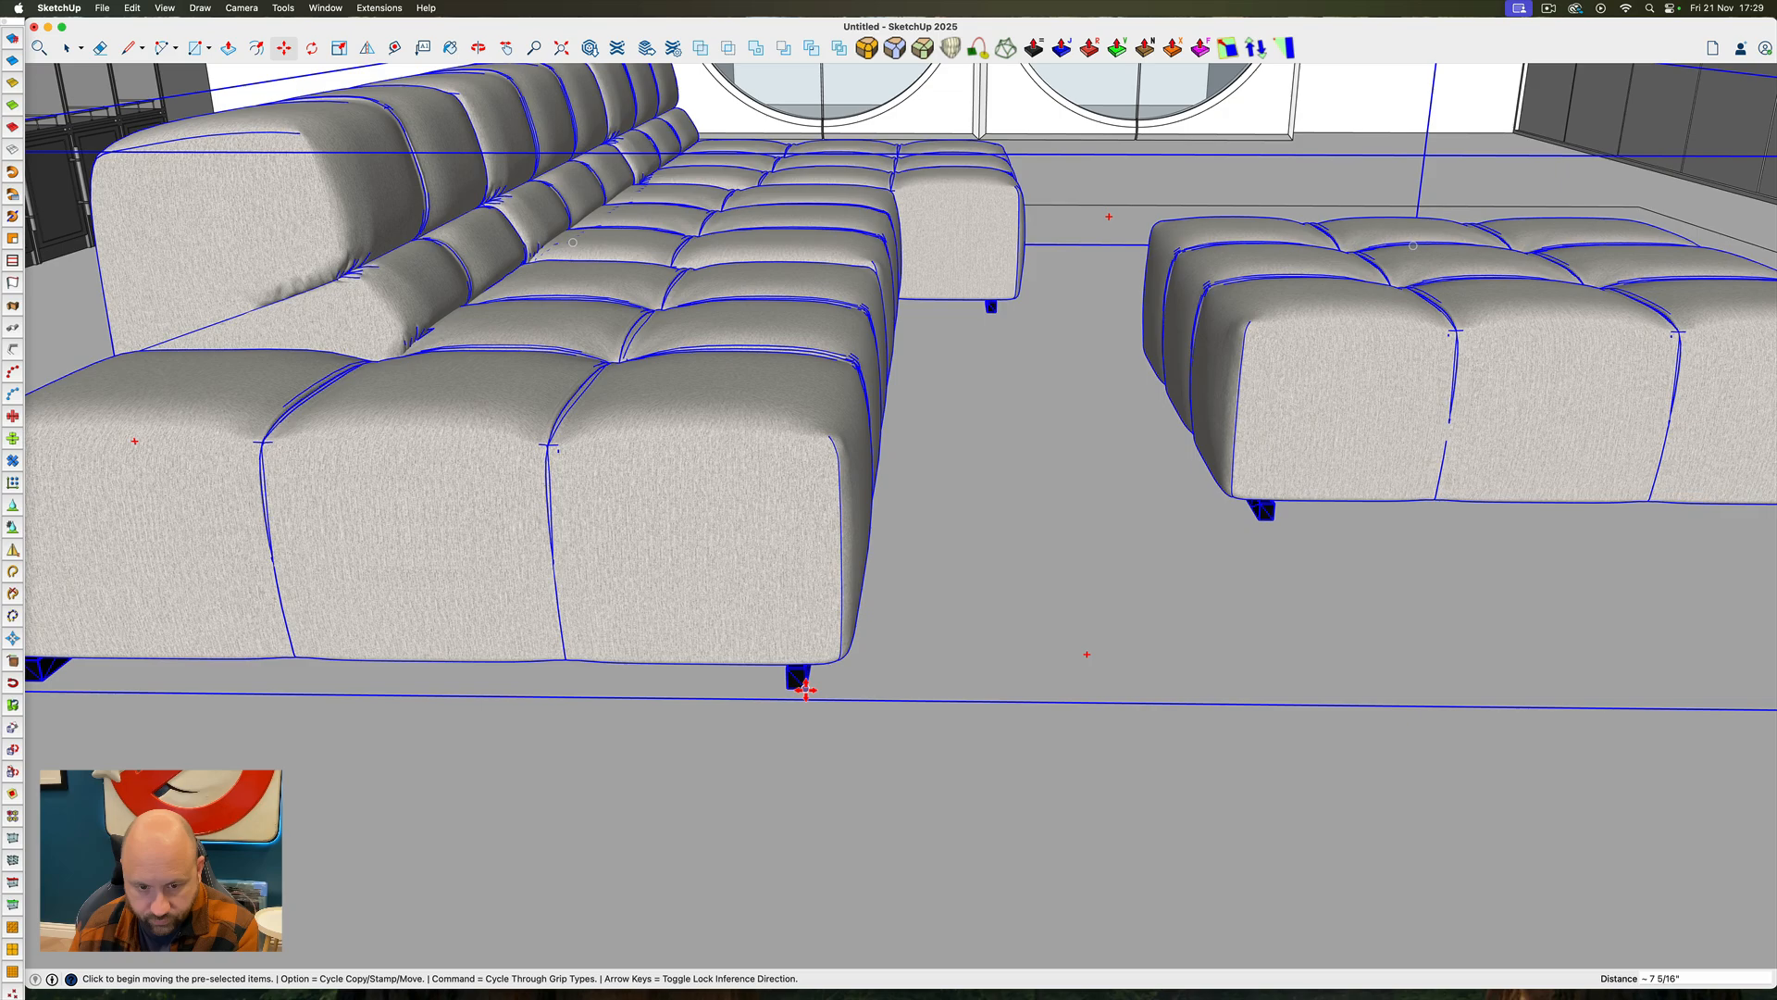
pyautogui.scroll(-10, 806, 687)
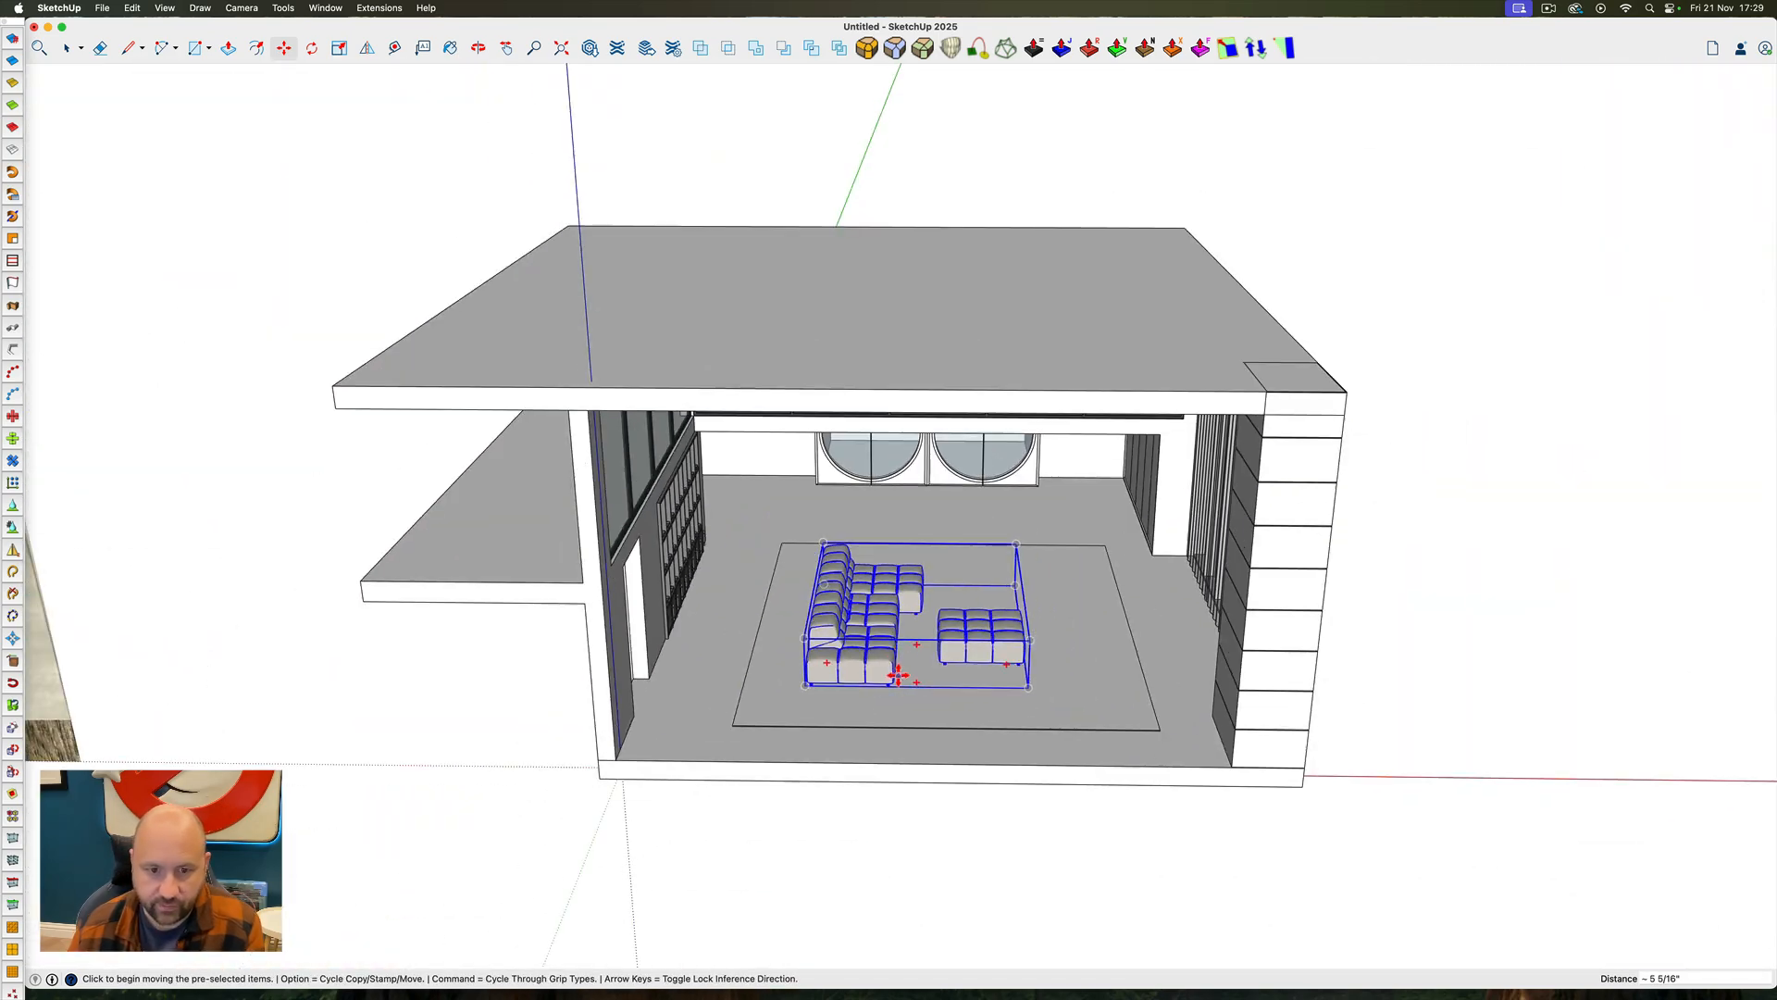
pyautogui.click(887, 598)
pyautogui.scroll(6, 884, 603)
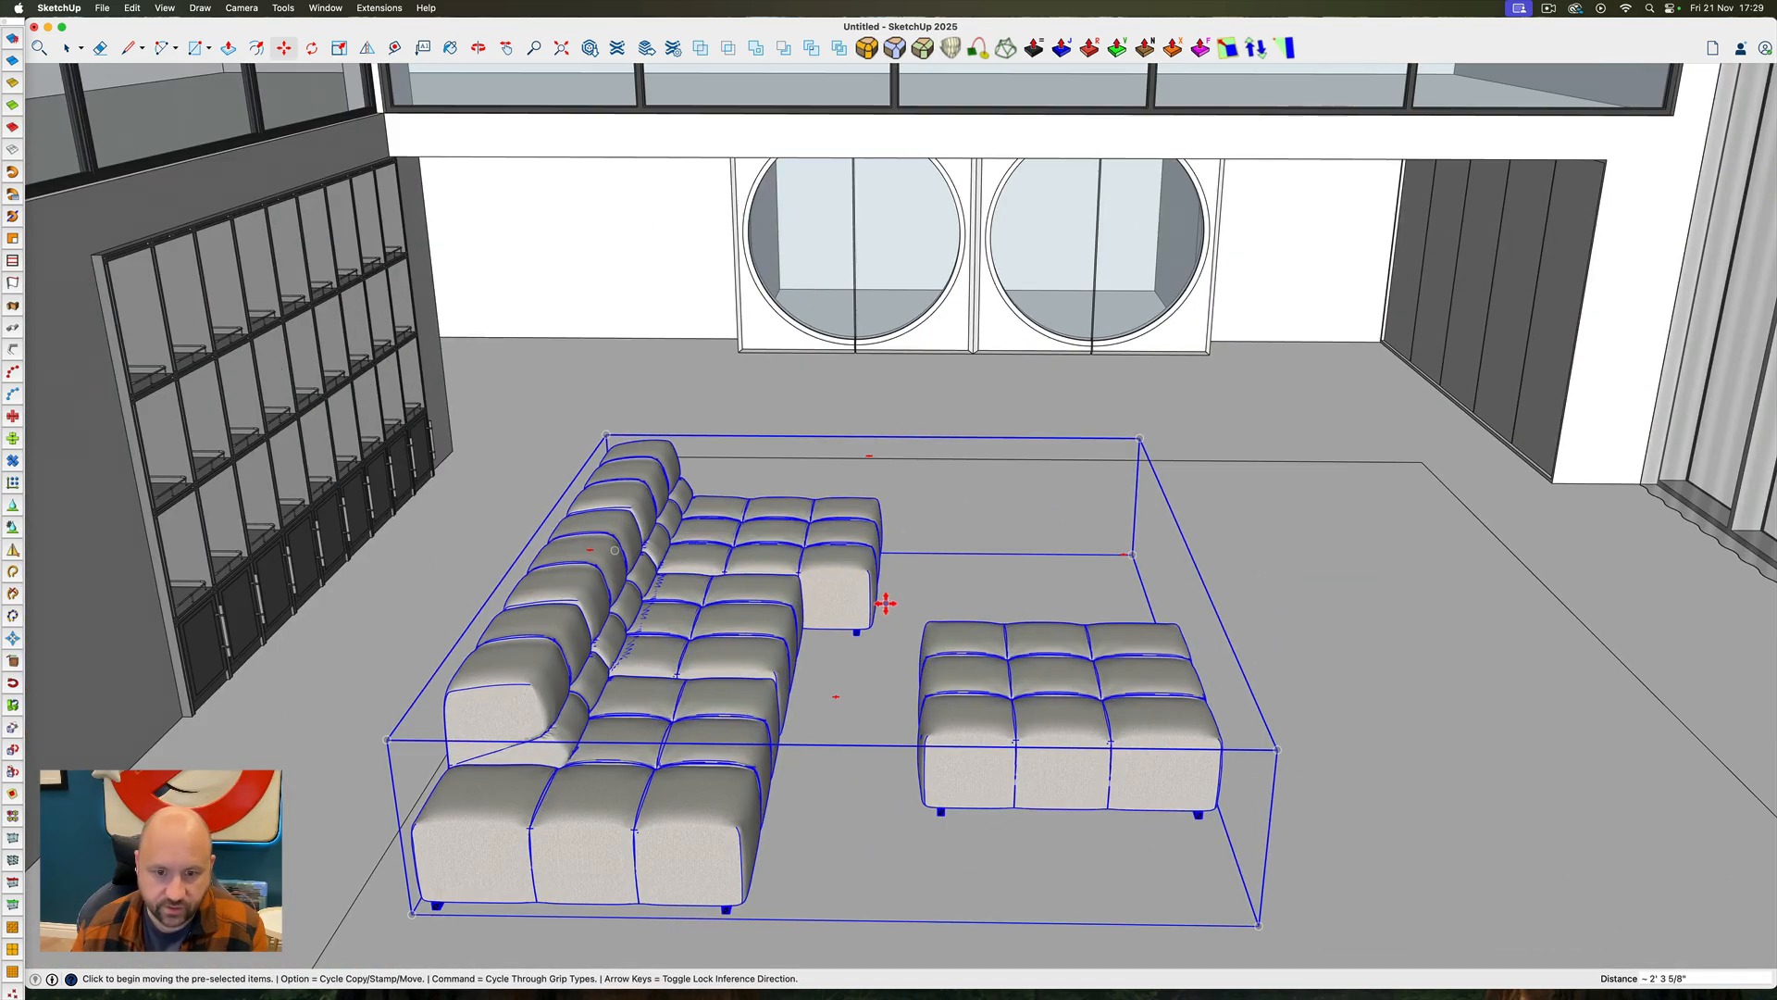
pyautogui.keyDown('ctrl'); pyautogui.keyDown('super'); pyautogui.moveTo(893, 606); pyautogui.dragTo(745, 509); pyautogui.keyUp('super'); pyautogui.keyUp('ctrl')
pyautogui.scroll(-8, 968, 561)
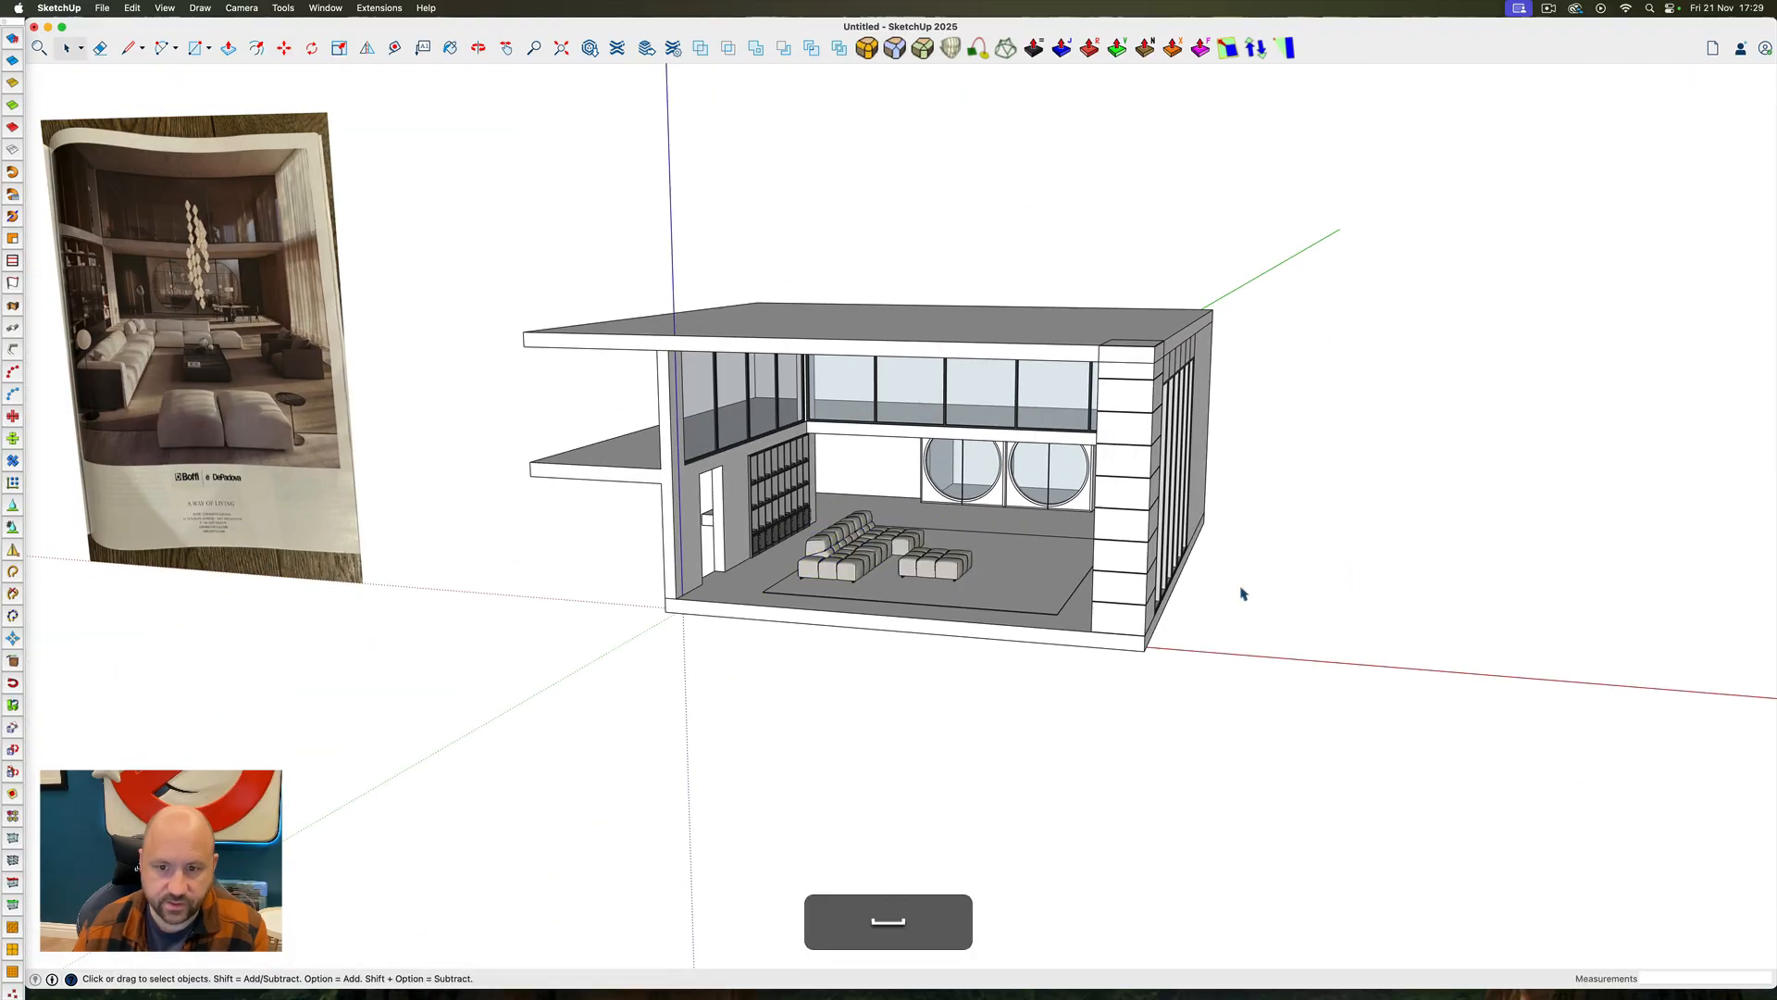
# Compare the room with the magazine reference, open 3D Warehouse and look through the sofa models for more seating
pyautogui.moveTo(1242, 593)
pyautogui.keyDown('ctrl'); pyautogui.keyDown('super'); pyautogui.mouseDown()
pyautogui.moveTo(999, 547)
pyautogui.moveTo(991, 603)
pyautogui.moveTo(1027, 624)
pyautogui.moveTo(715, 490)
pyautogui.mouseUp(); pyautogui.keyUp('super'); pyautogui.keyUp('ctrl')
pyautogui.scroll(5, 520, 489)
pyautogui.scroll(-4, 518, 488)
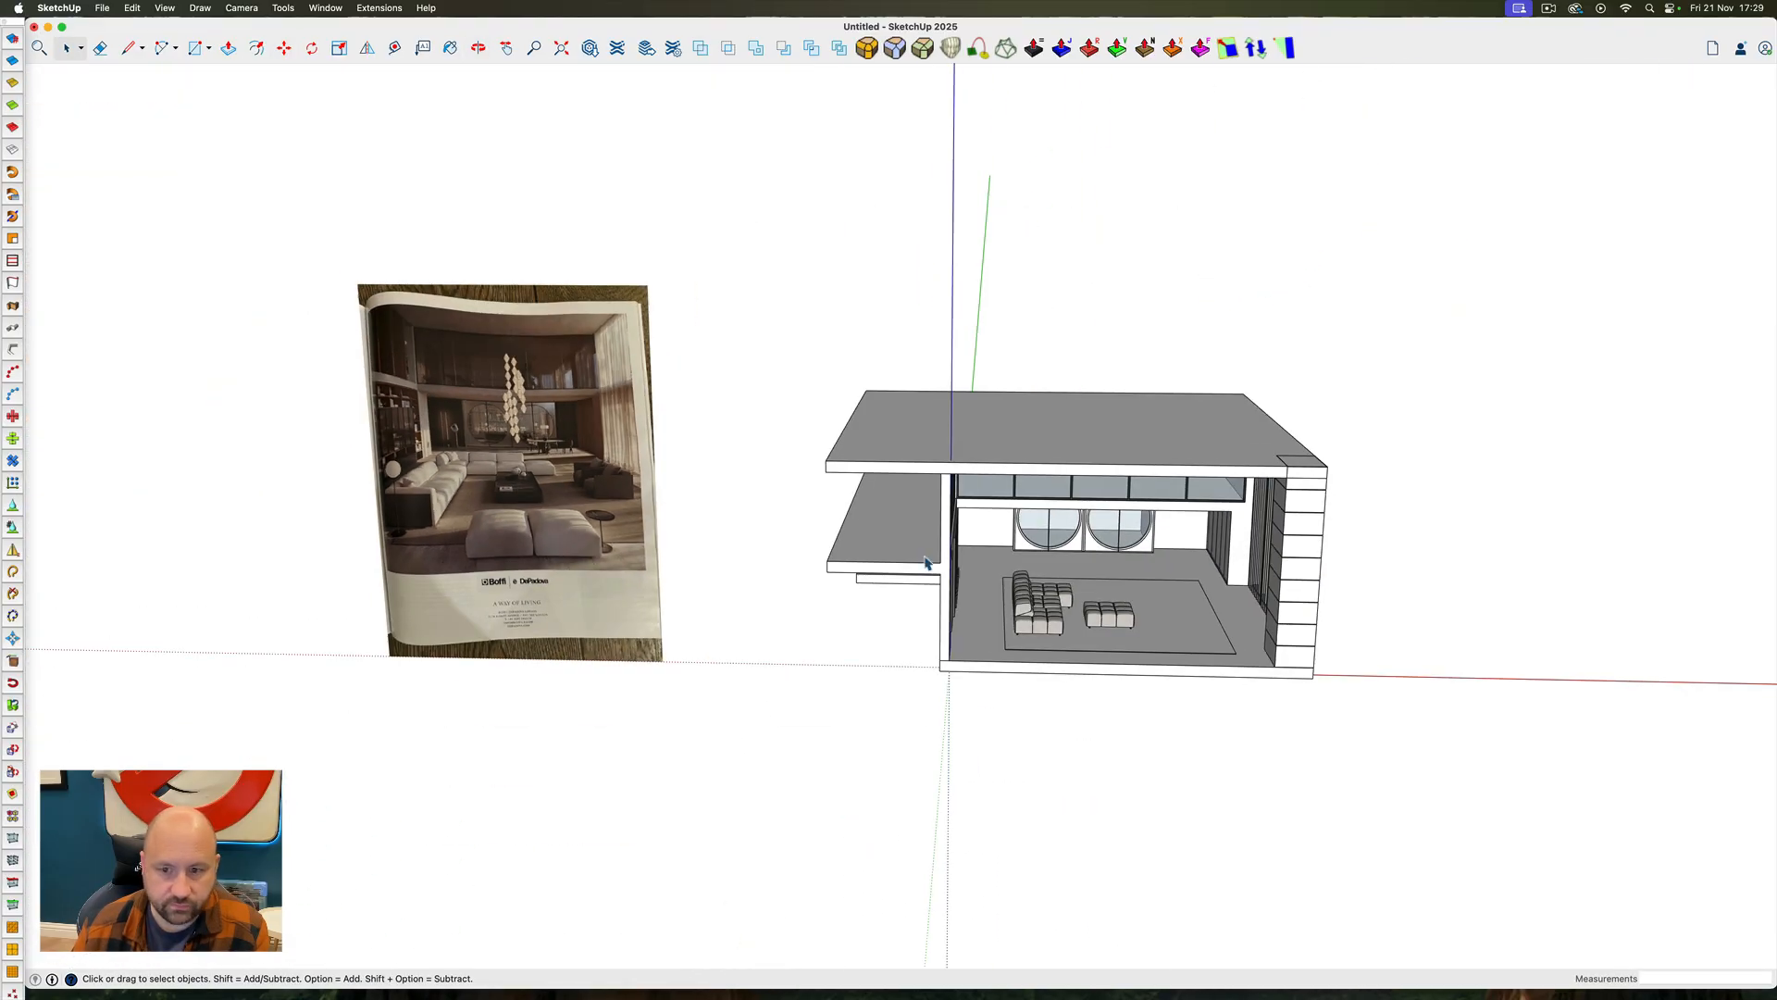
pyautogui.scroll(5, 1279, 418)
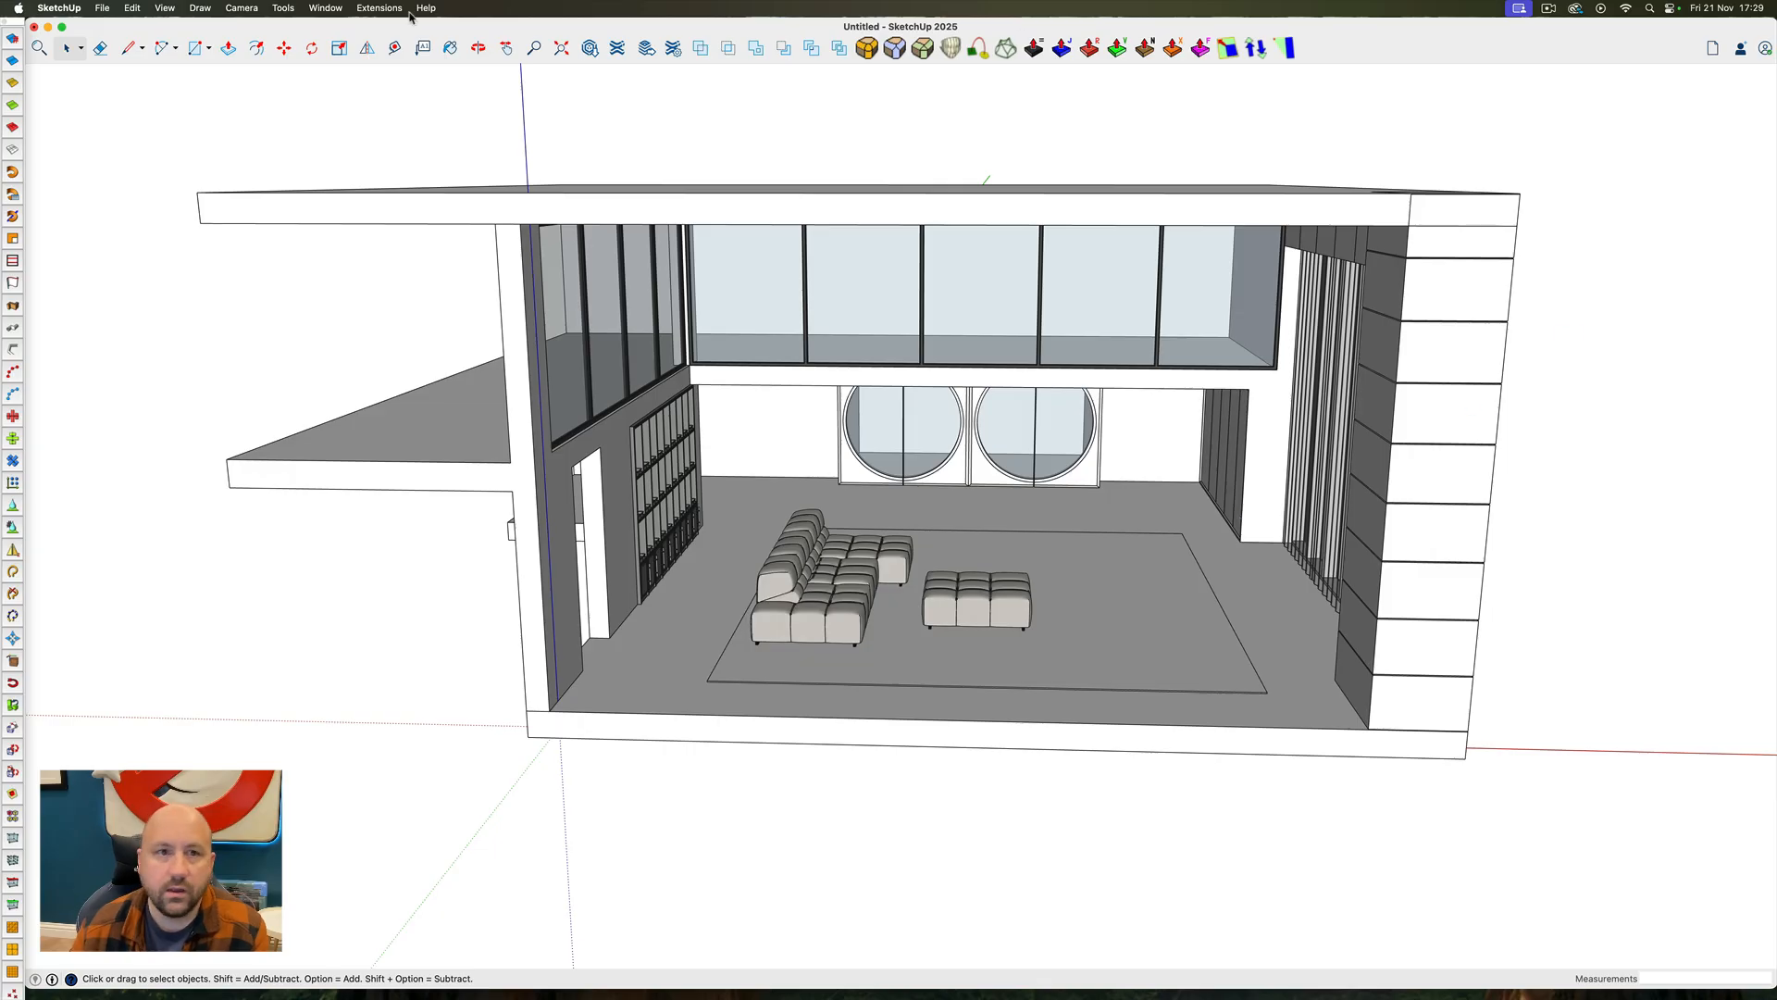
pyautogui.click(591, 48)
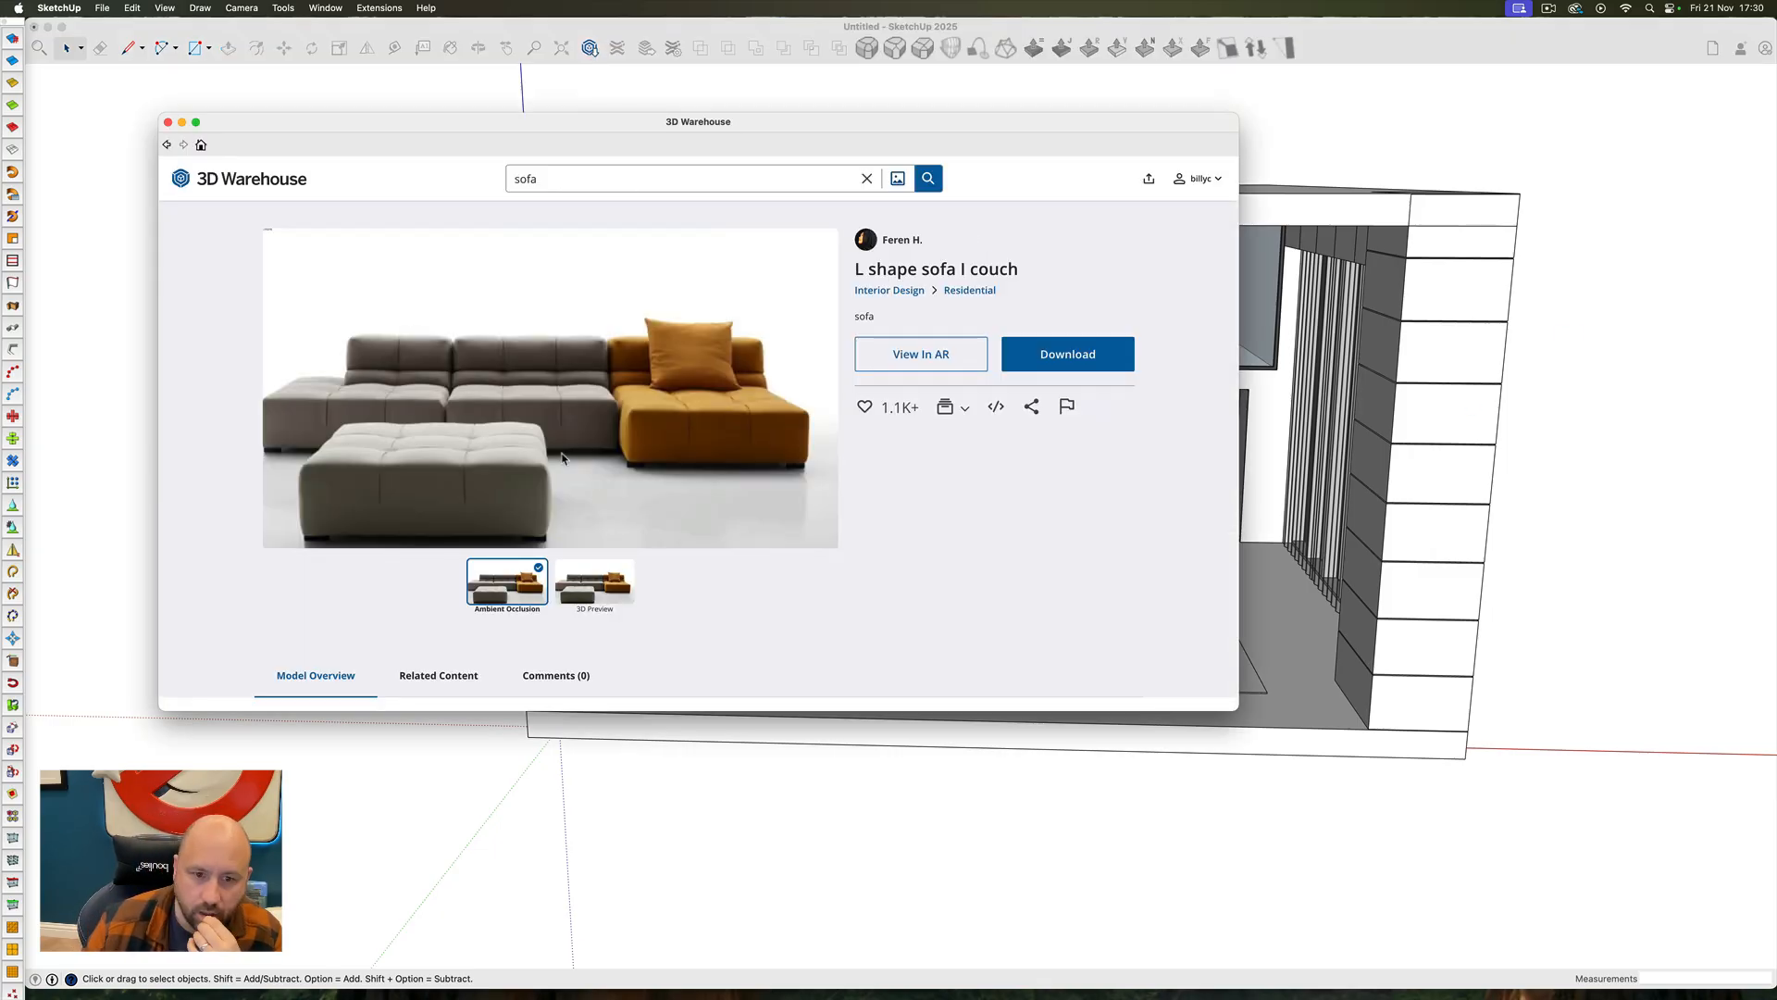
pyautogui.scroll(-10, 506, 455)
pyautogui.scroll(3, 507, 455)
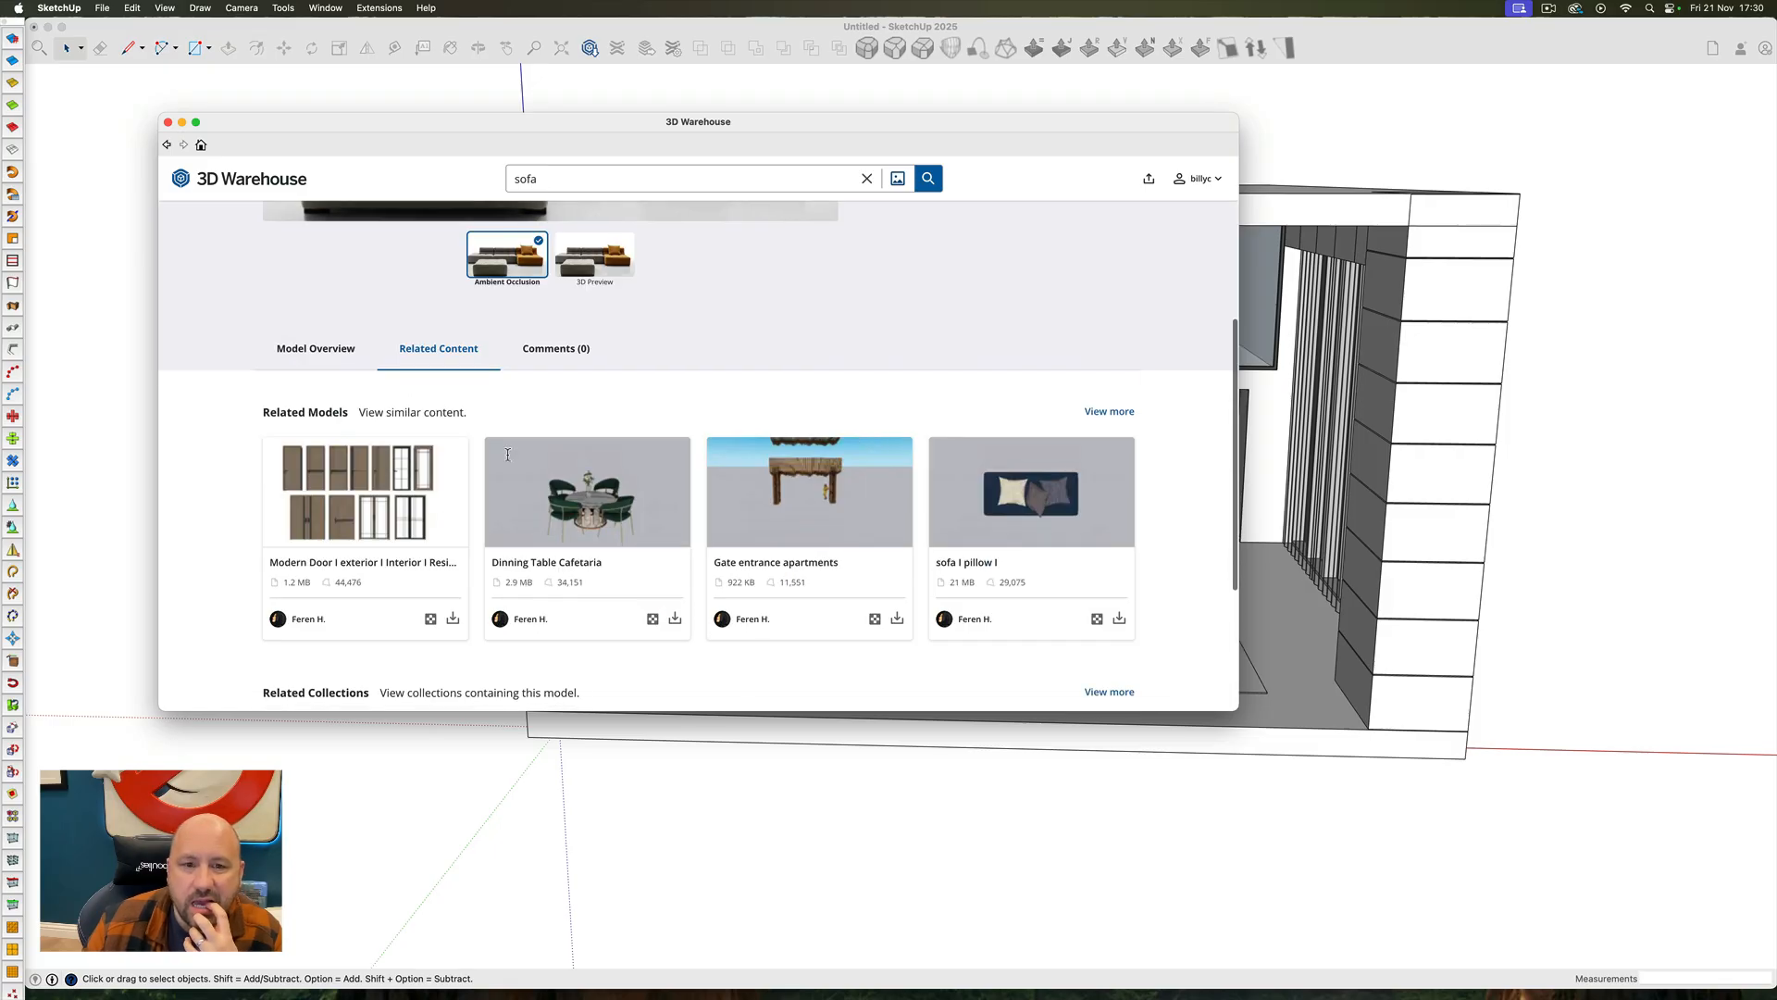
pyautogui.hscroll(-5, 438, 450)
pyautogui.scroll(-15, 702, 462)
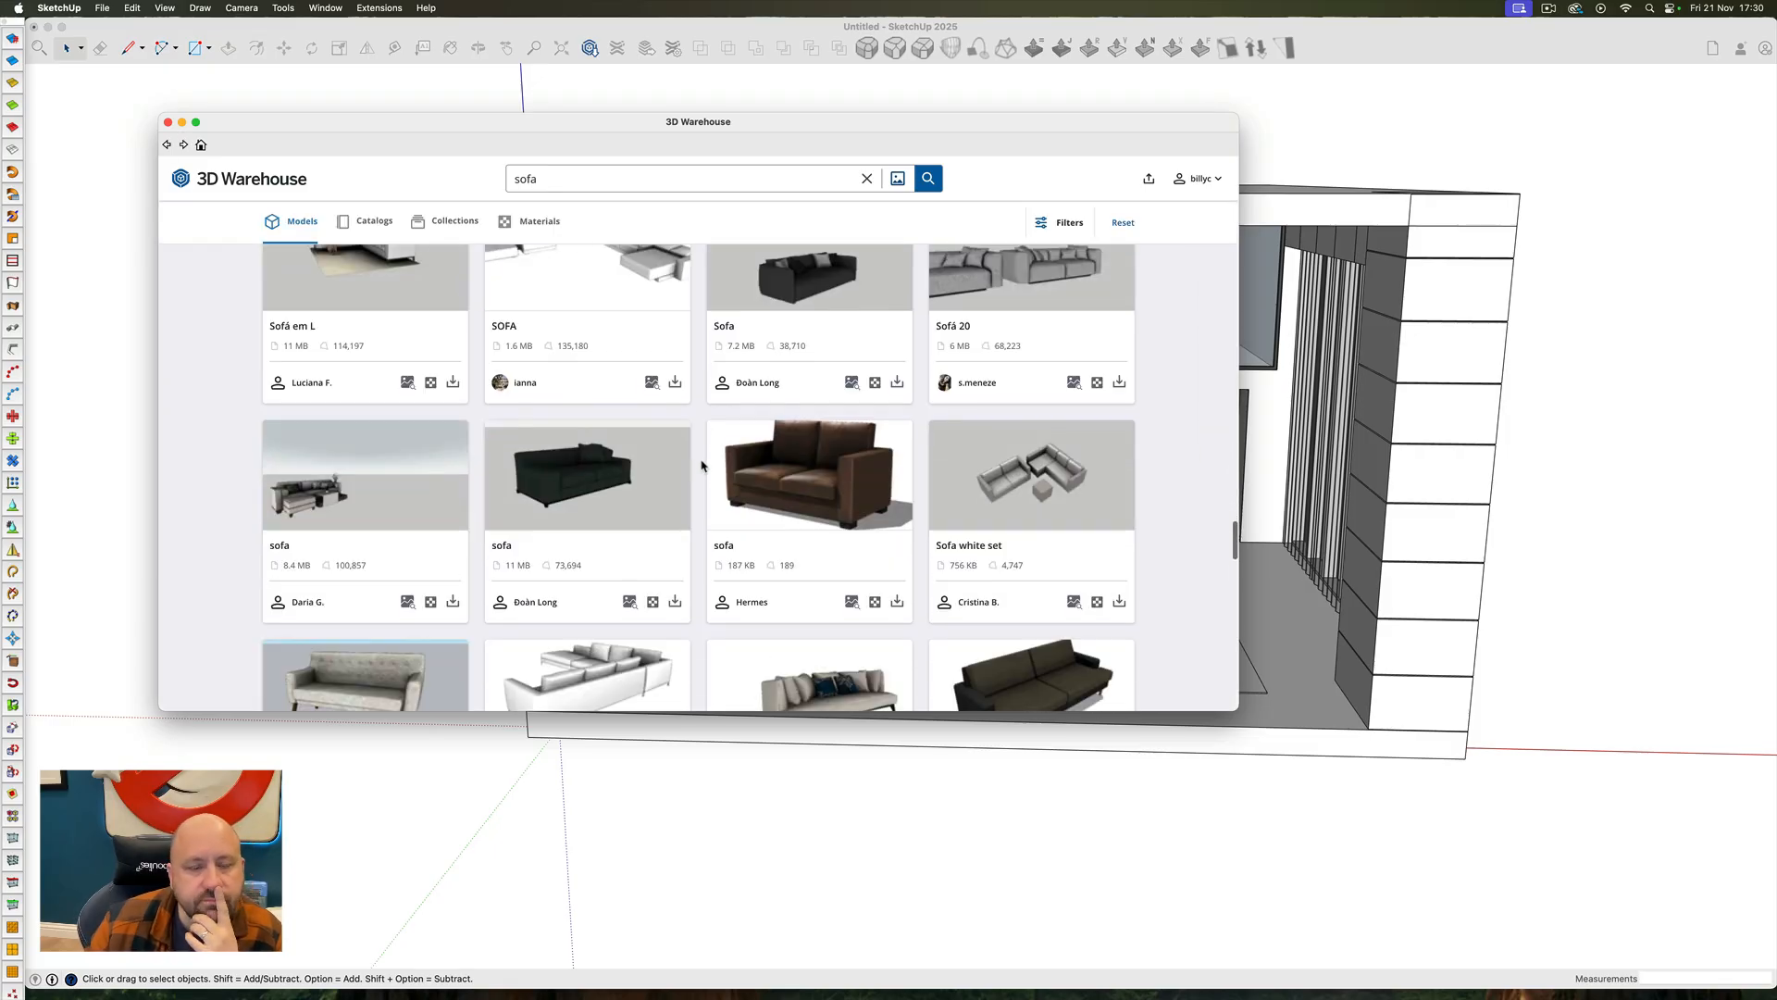
pyautogui.scroll(-15, 701, 466)
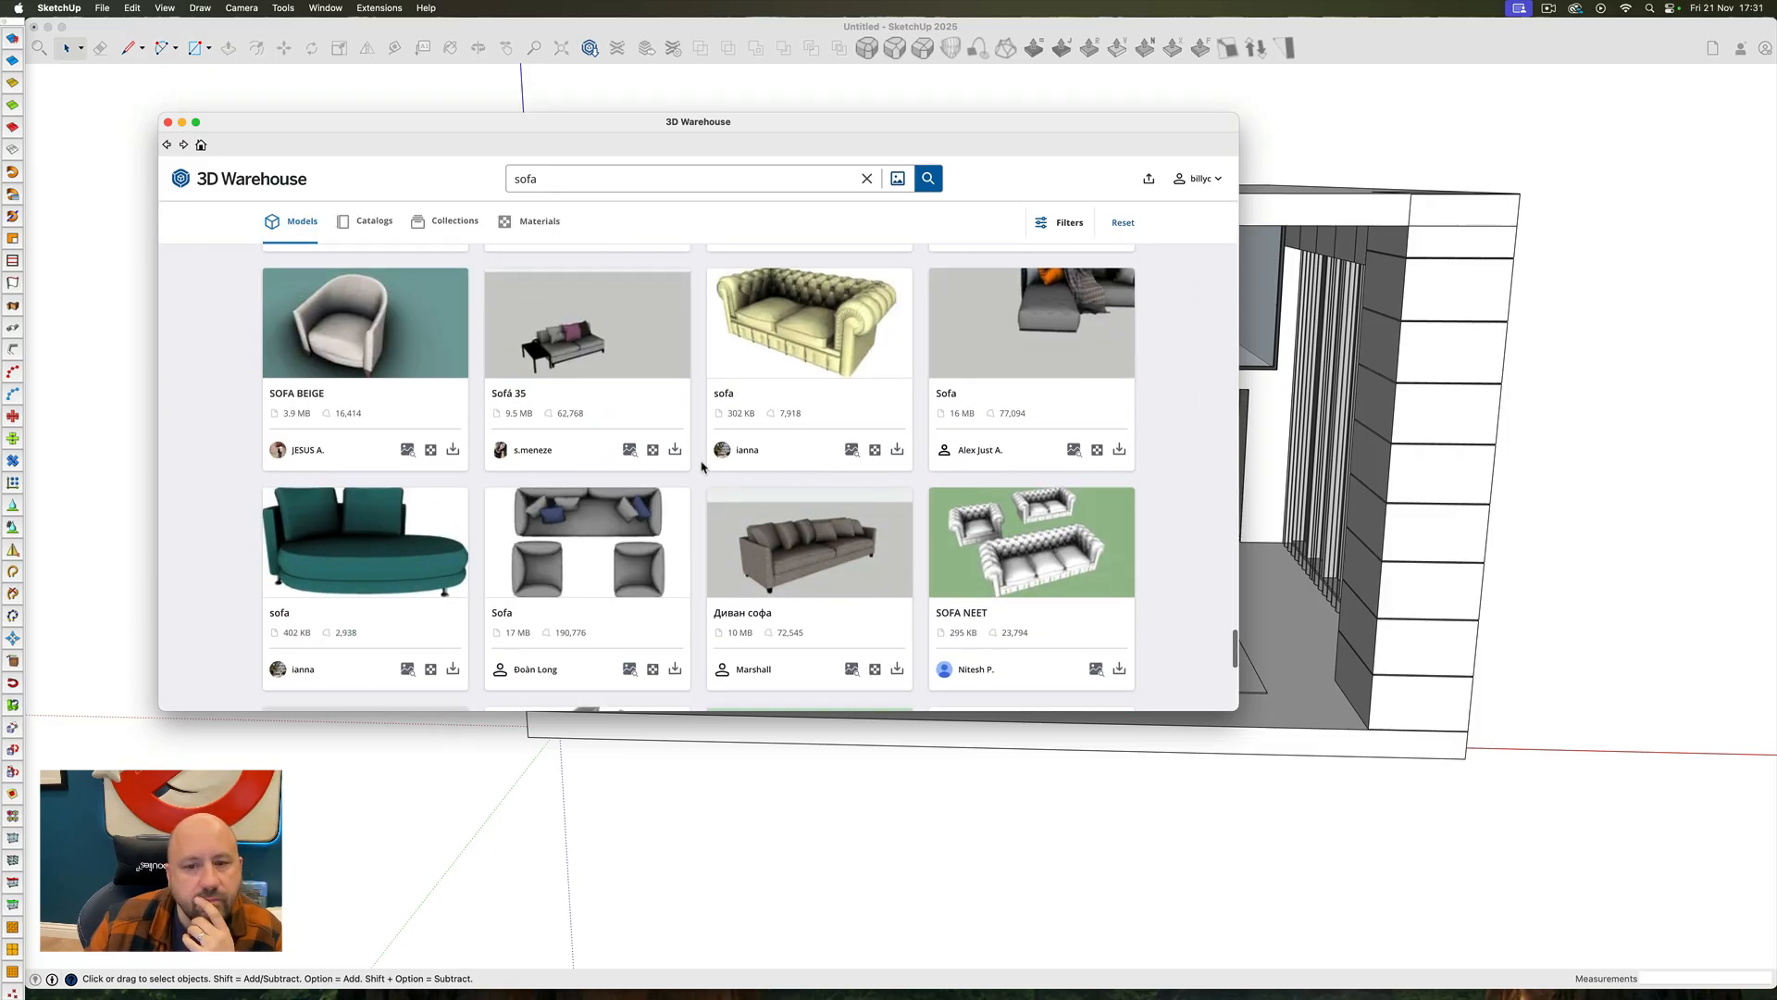
# Search 3D Warehouse for "arm chair" and choose a green tub armchair for the room
pyautogui.doubleClick(546, 180)
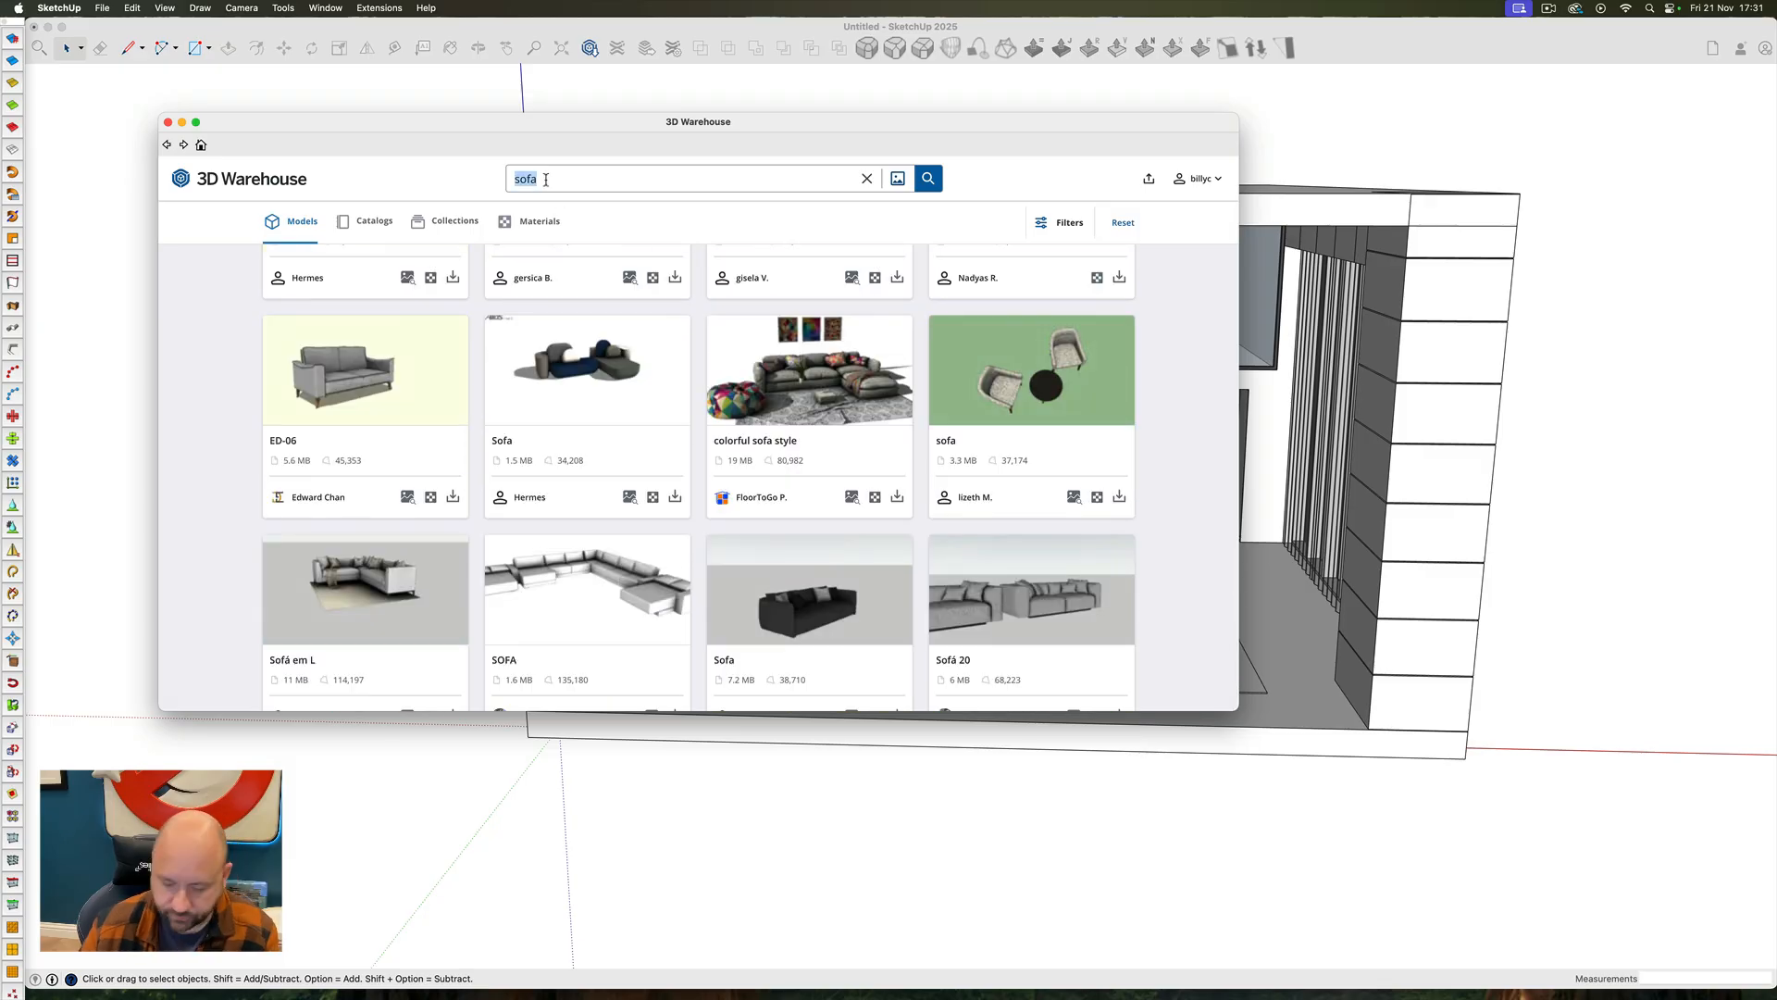
pyautogui.press('Return')
pyautogui.scroll(5, 648, 463)
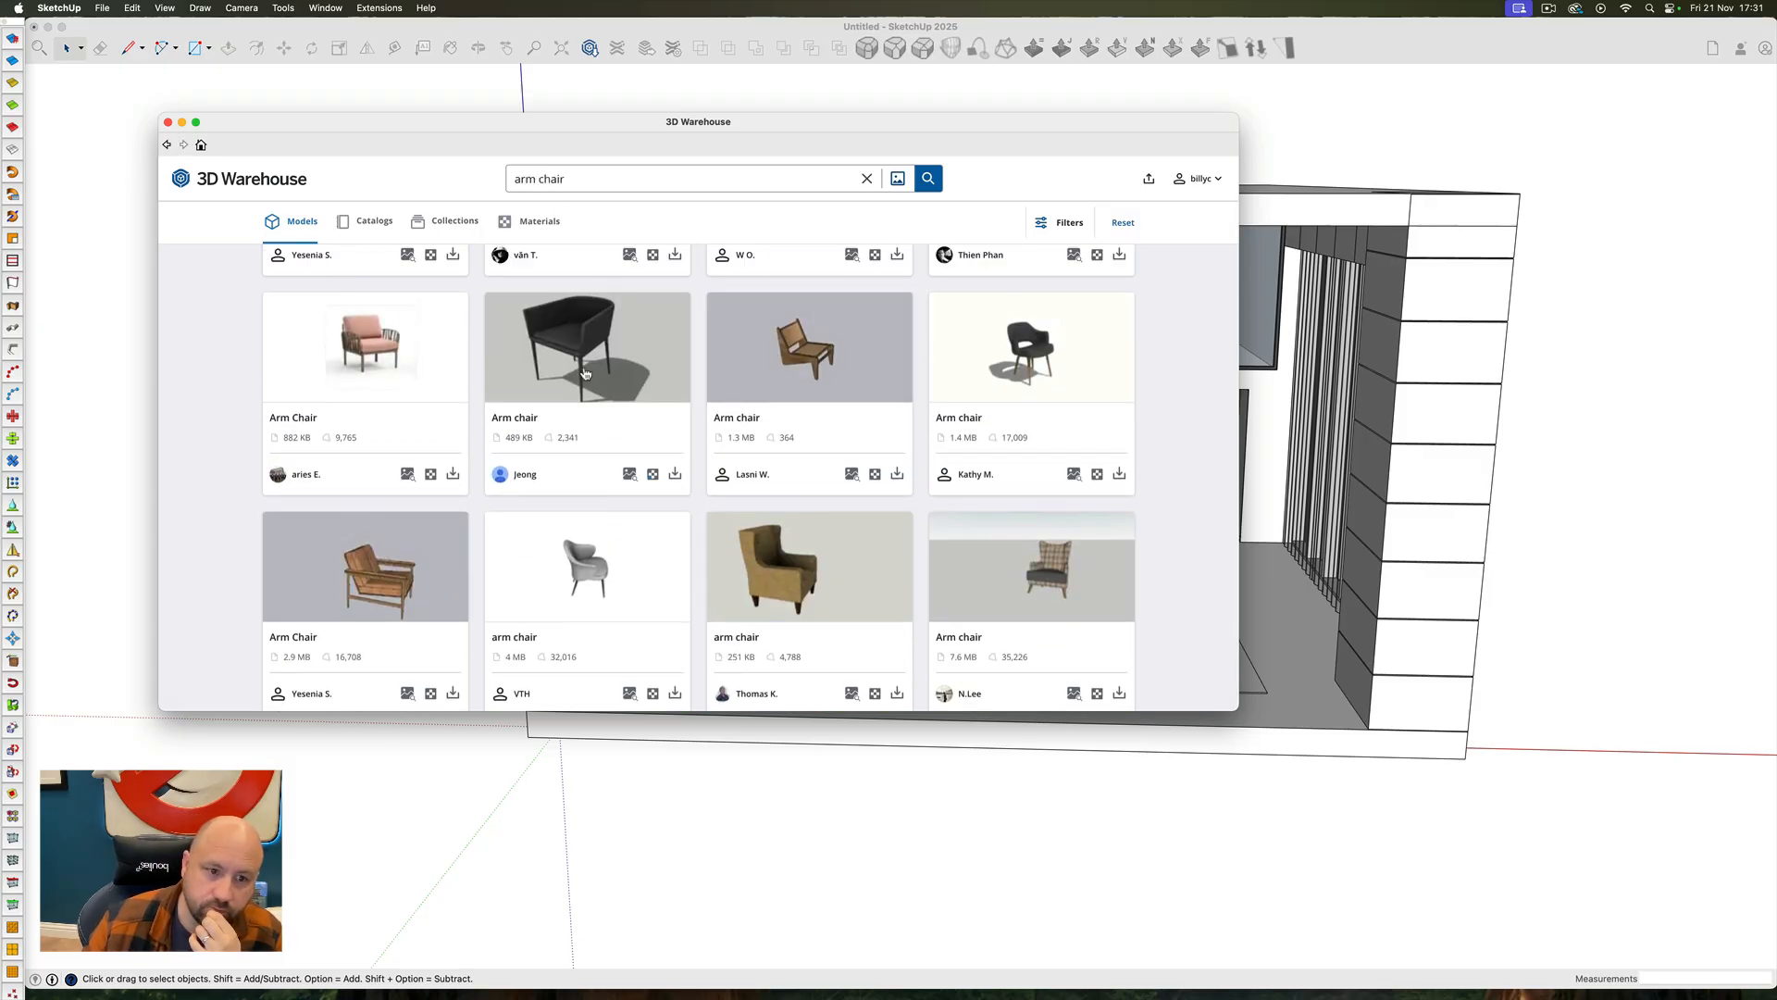
pyautogui.click(391, 565)
pyautogui.click(166, 145)
pyautogui.scroll(2, 394, 444)
pyautogui.click(385, 531)
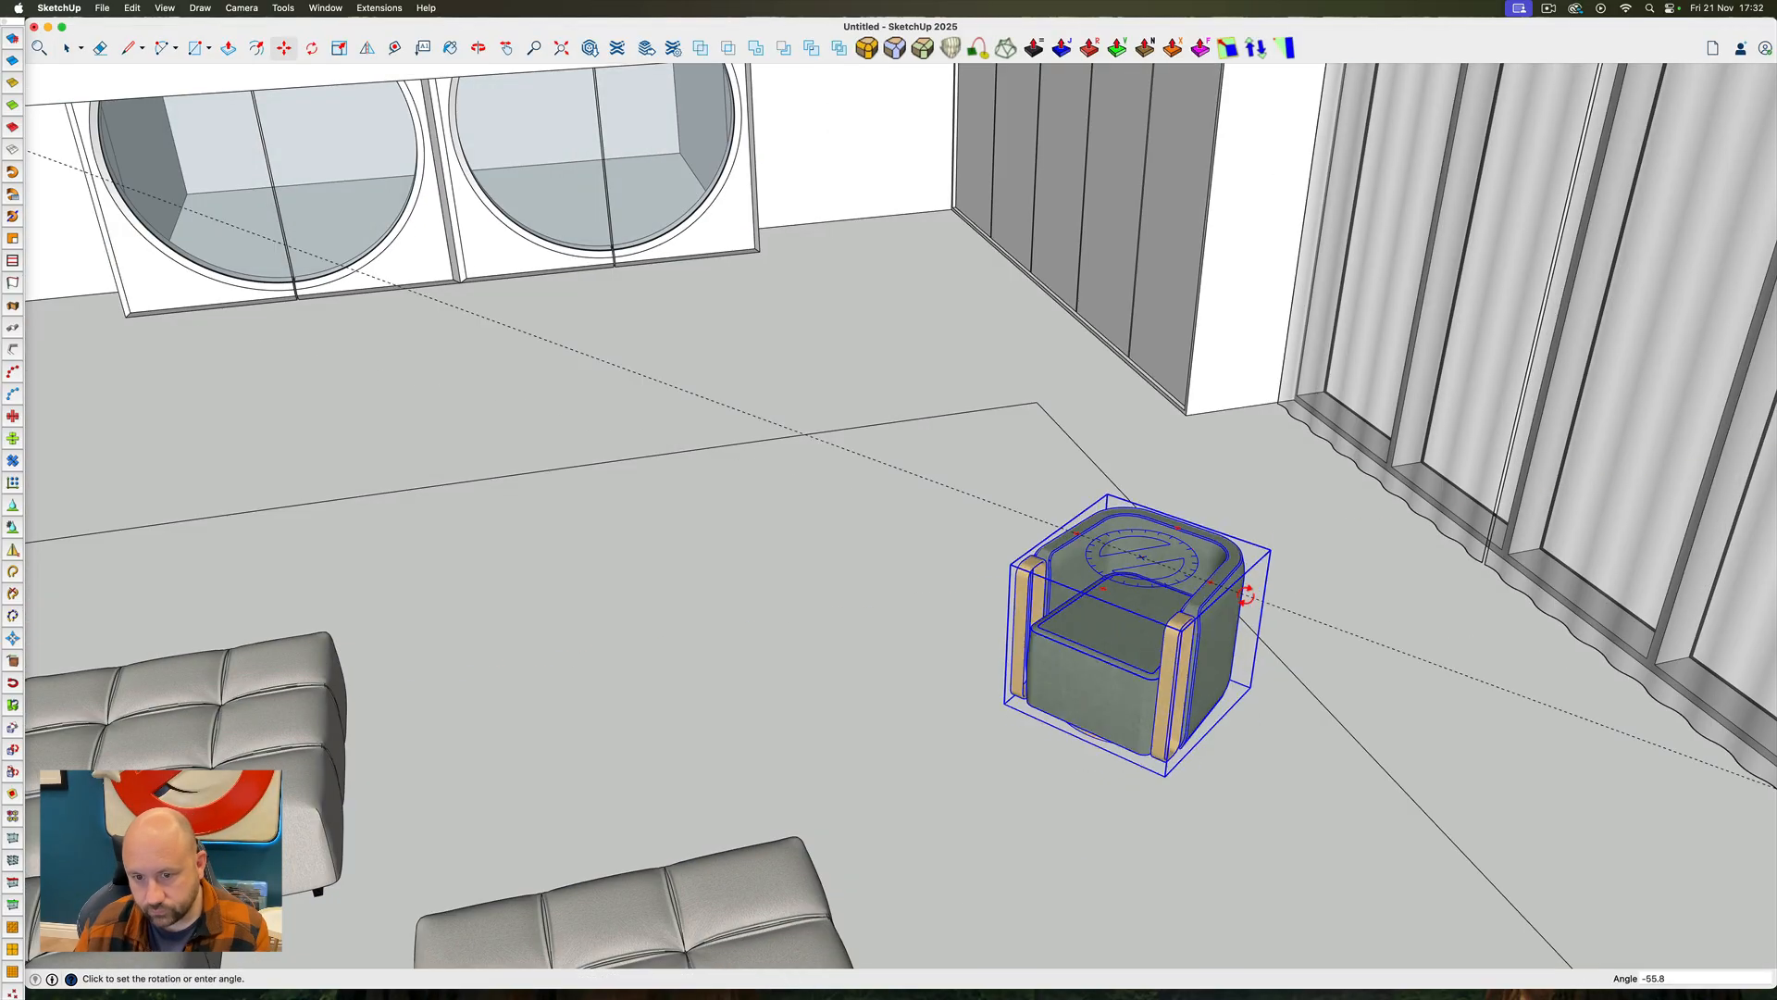
# Rotate and copy the green armchairs into one pair at the rug's side and one along its front, and add a side table
pyautogui.press('Left')
pyautogui.press('shift')
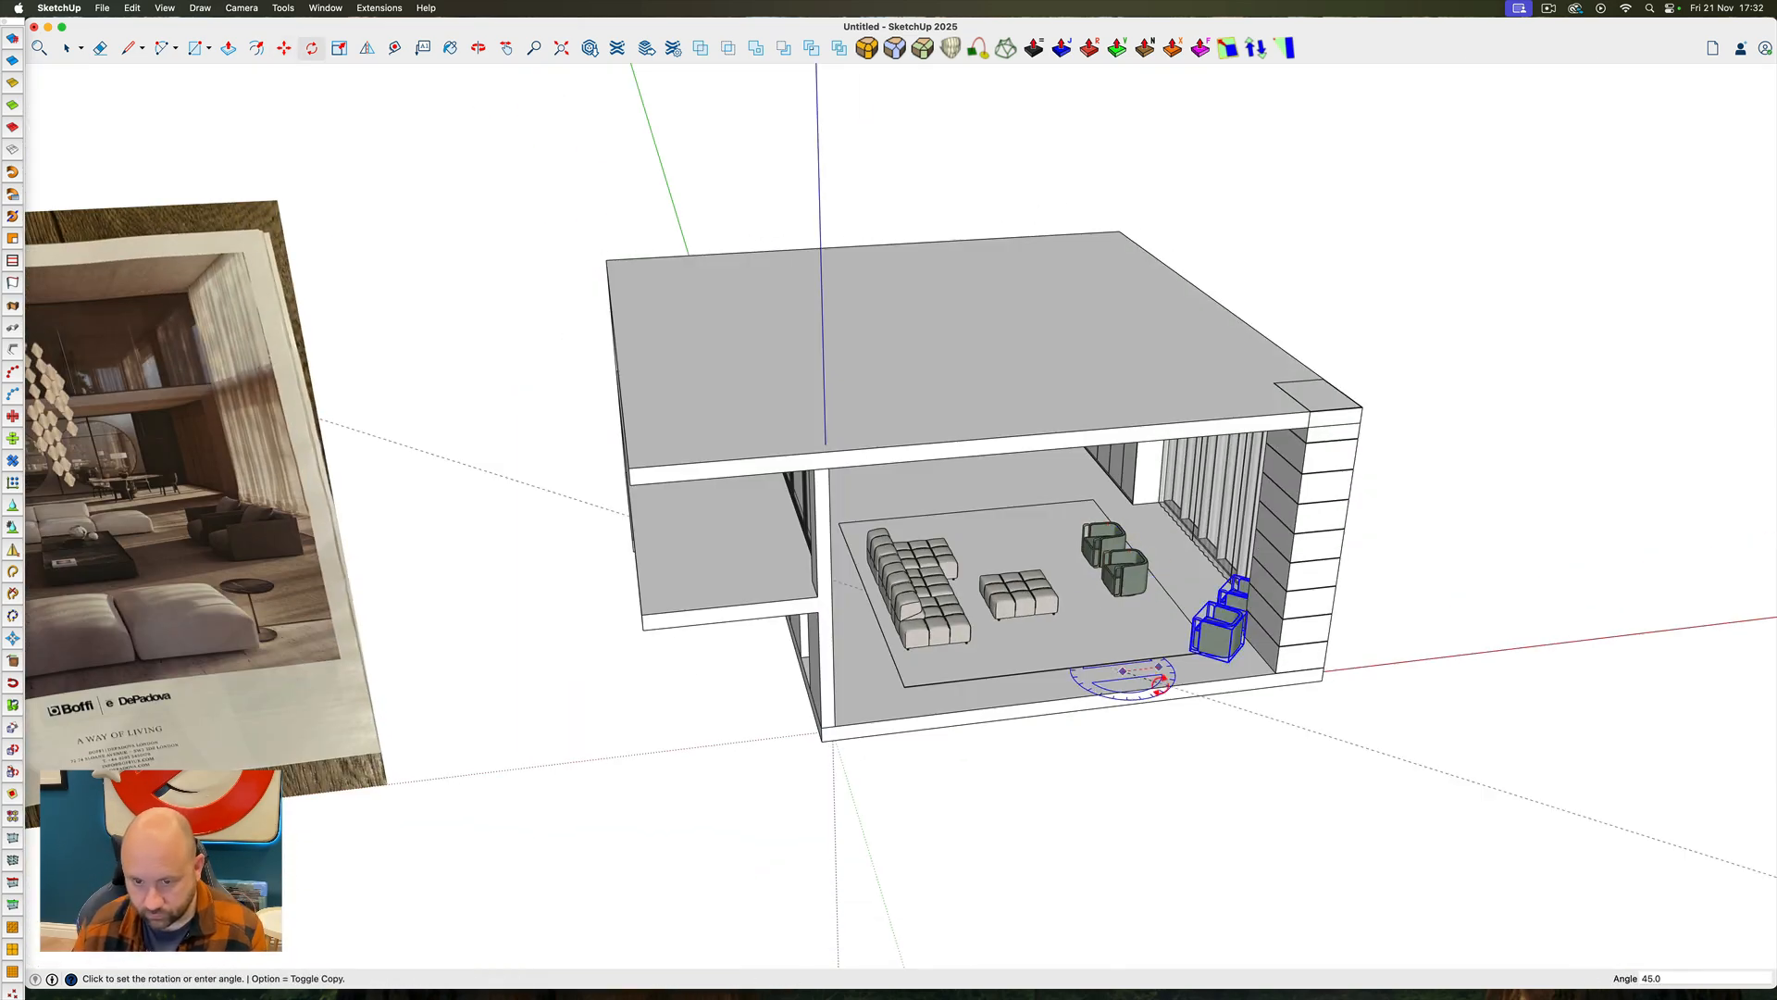
pyautogui.press('Right')
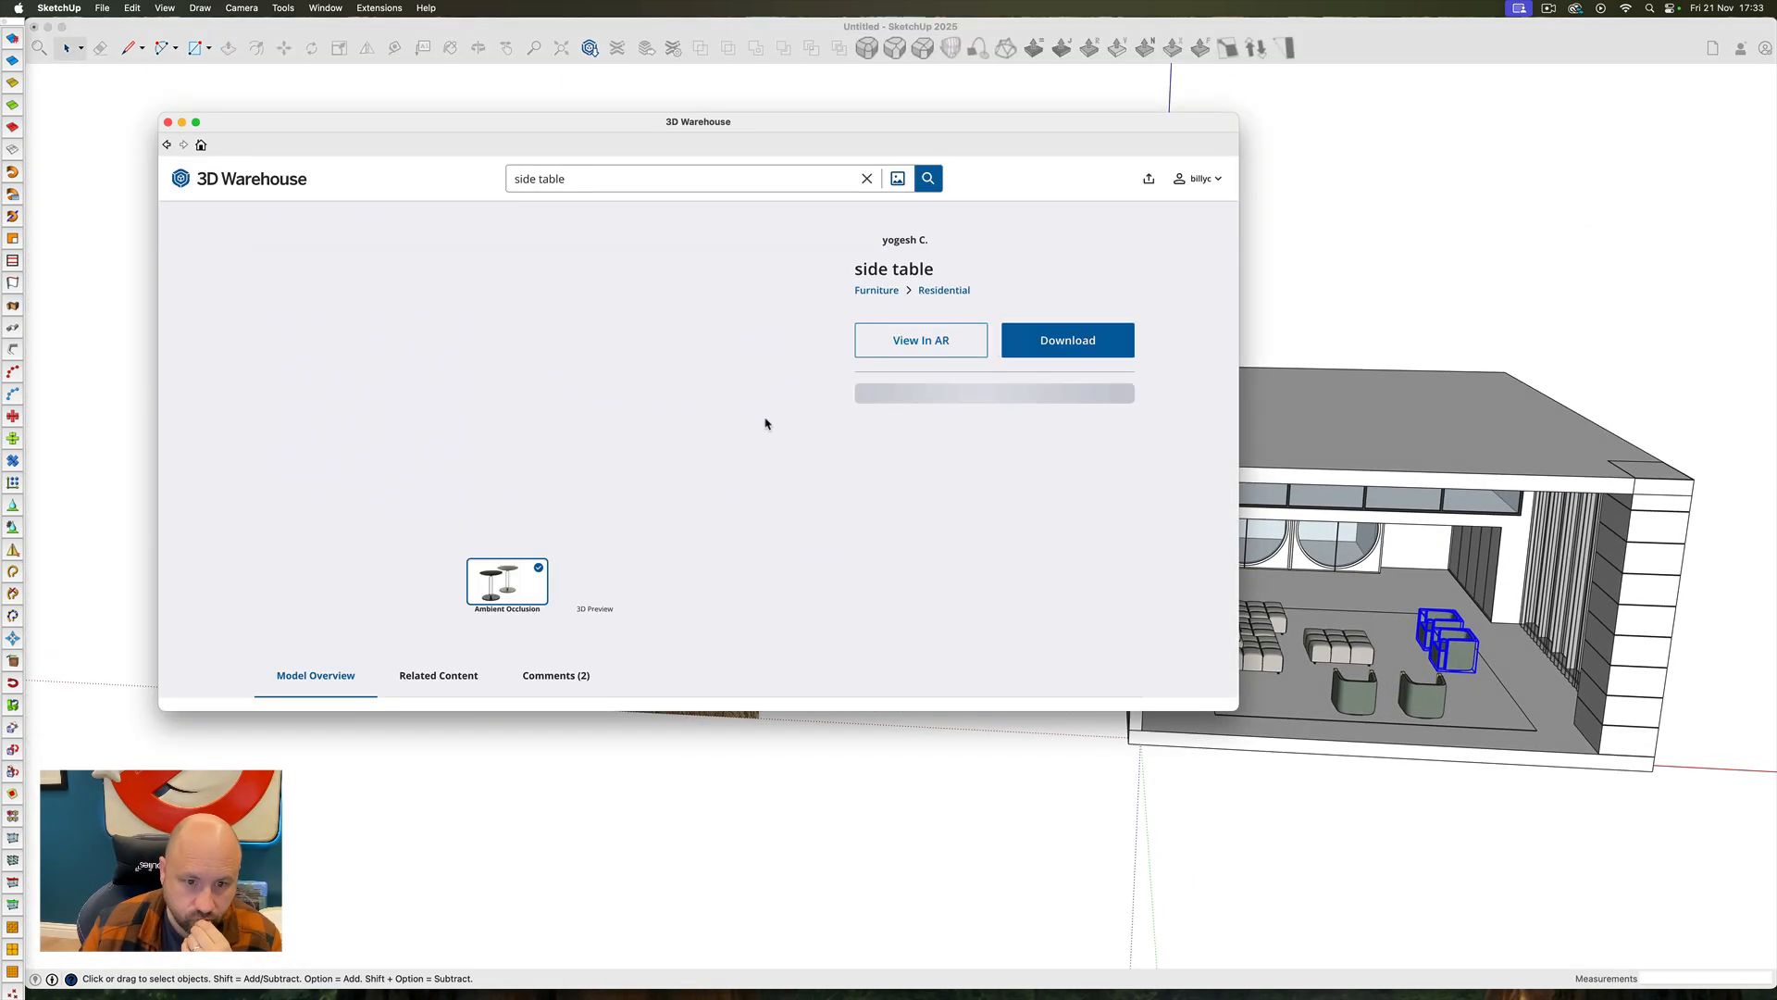
pyautogui.press('m')
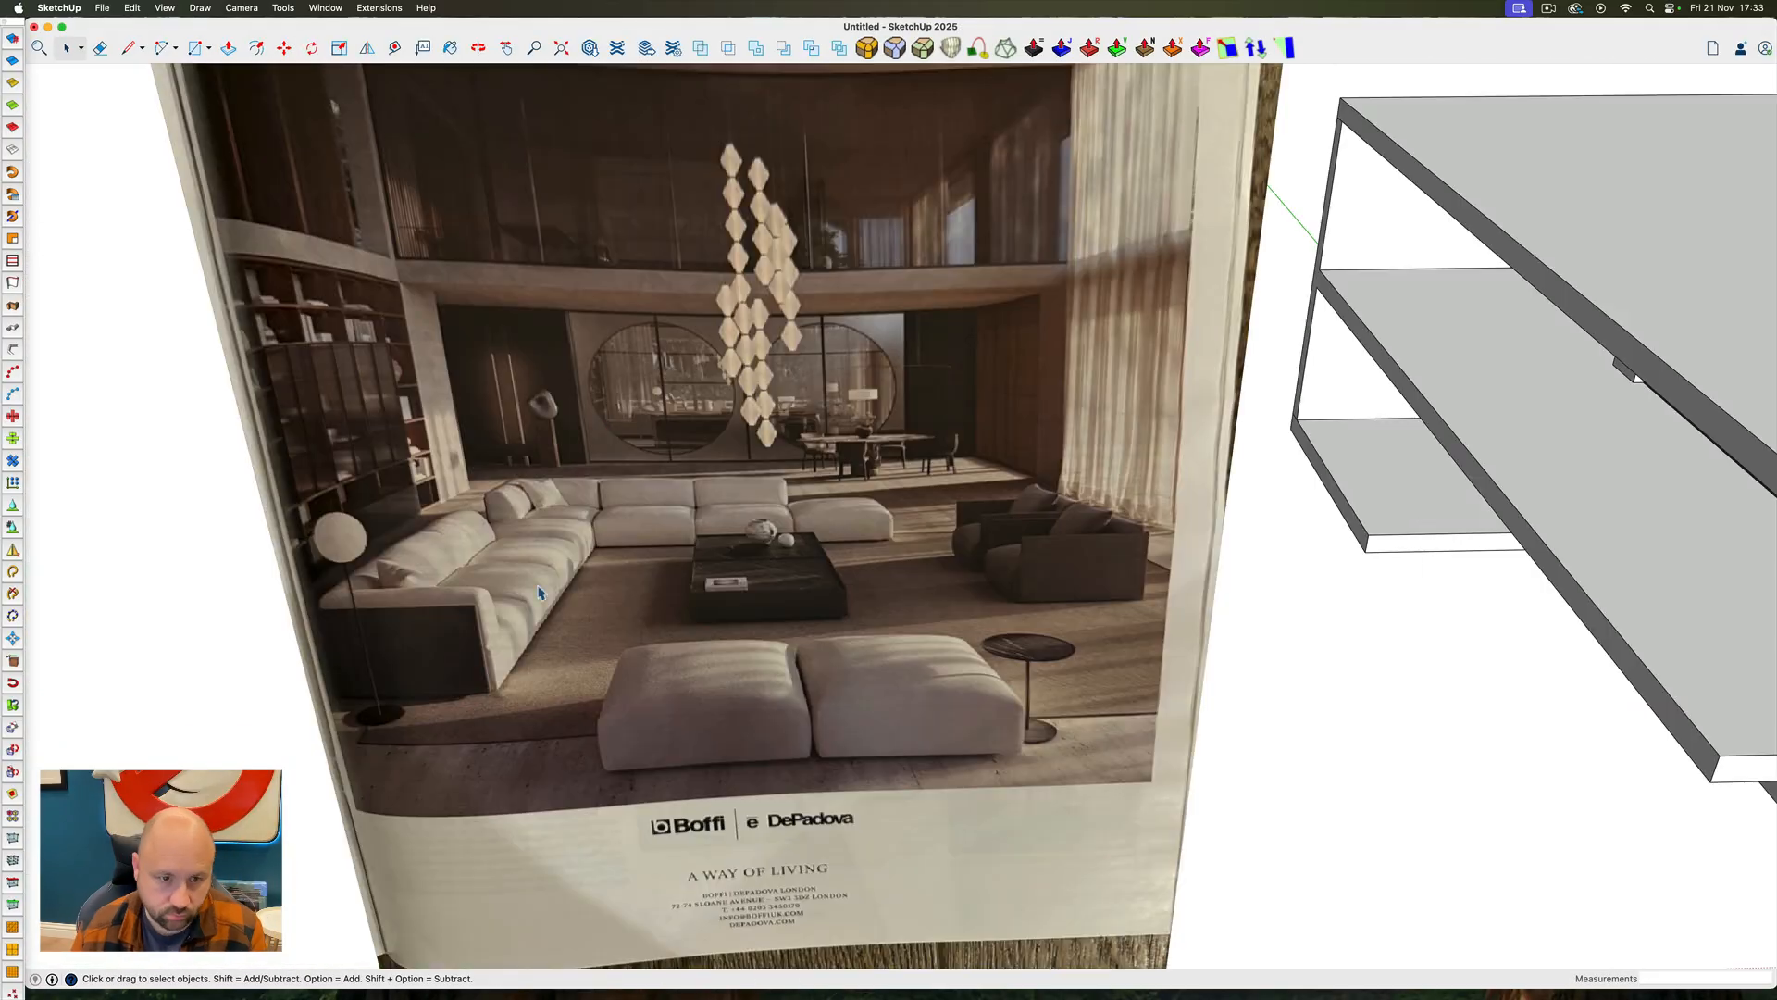
# Extend the ground-floor slab with Push/Pull beneath the side balcony slab, behind the shelving wall
pyautogui.press('p')
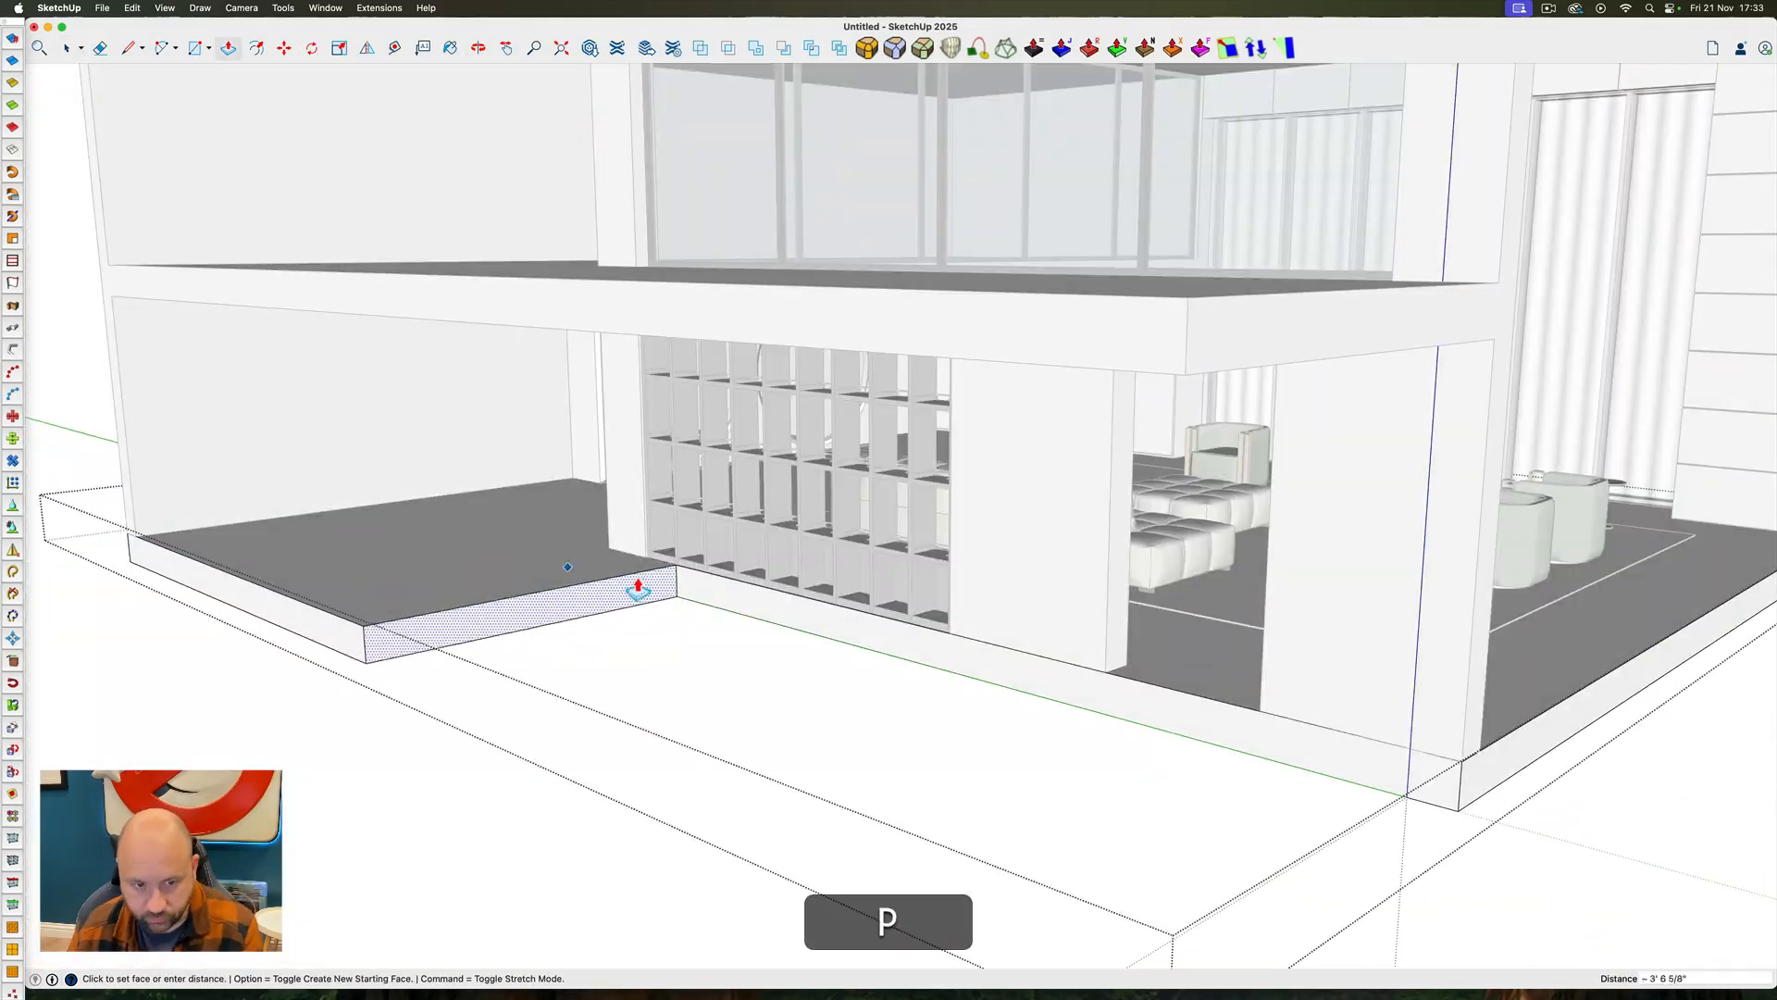
pyautogui.press('space')
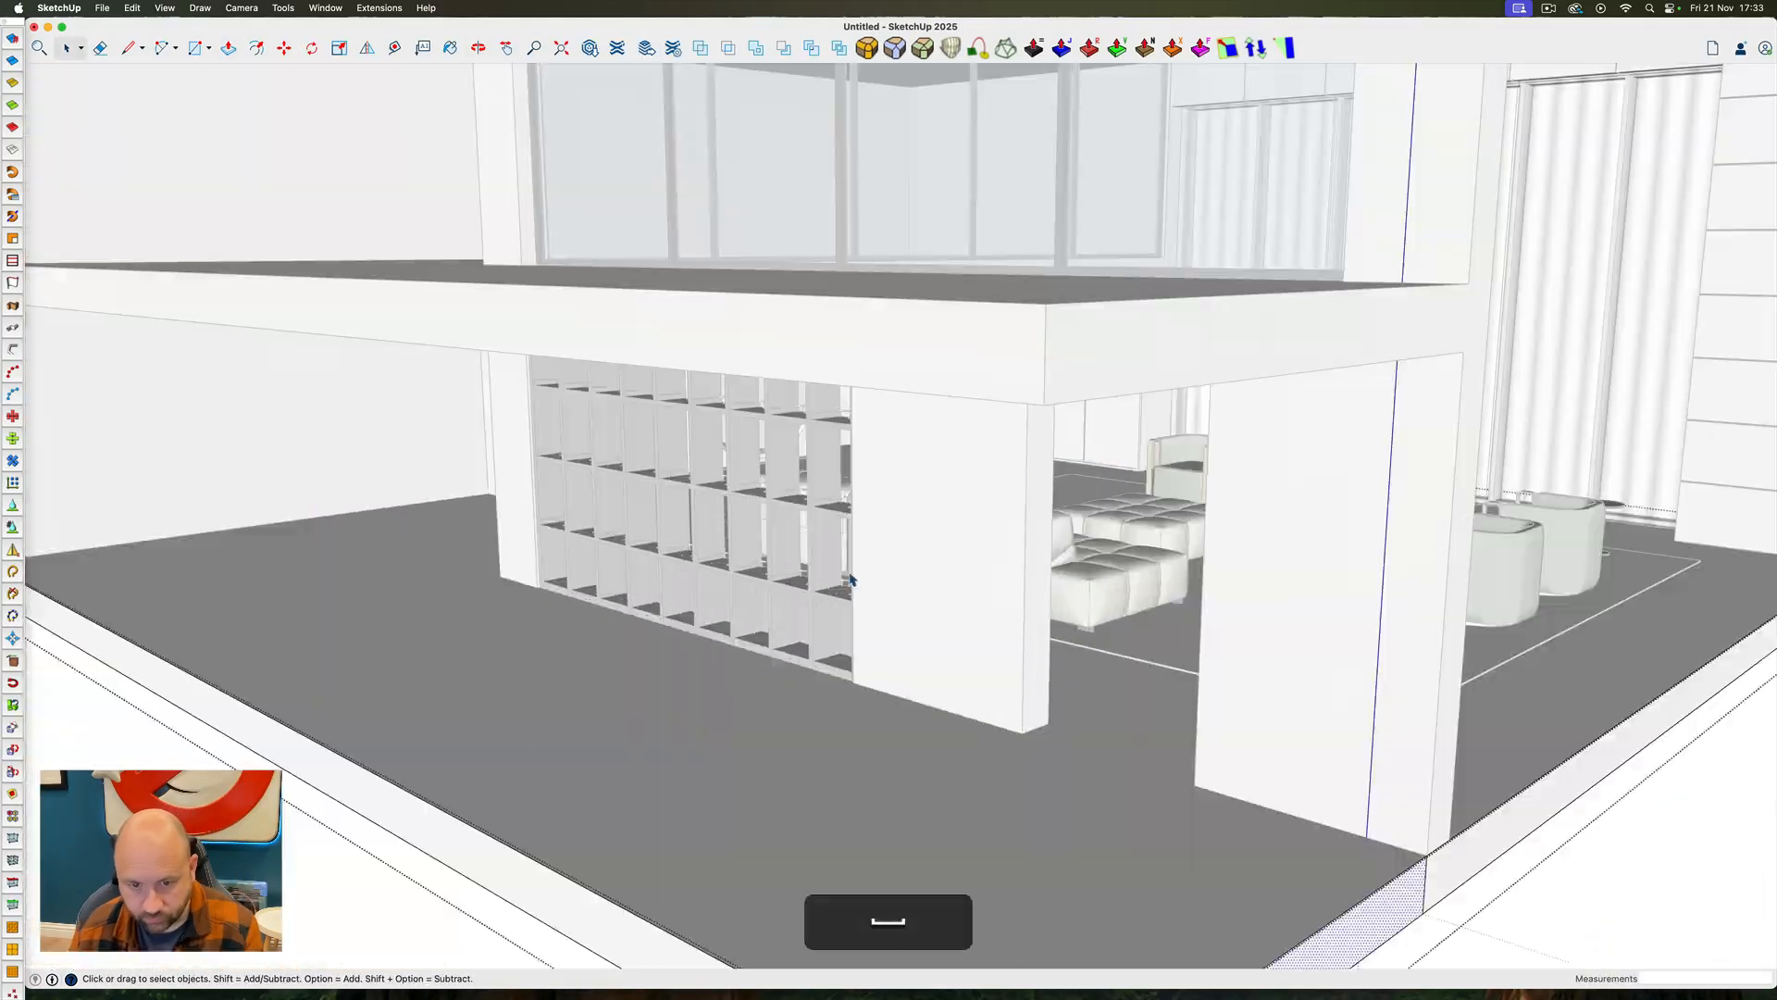
pyautogui.click(1046, 263)
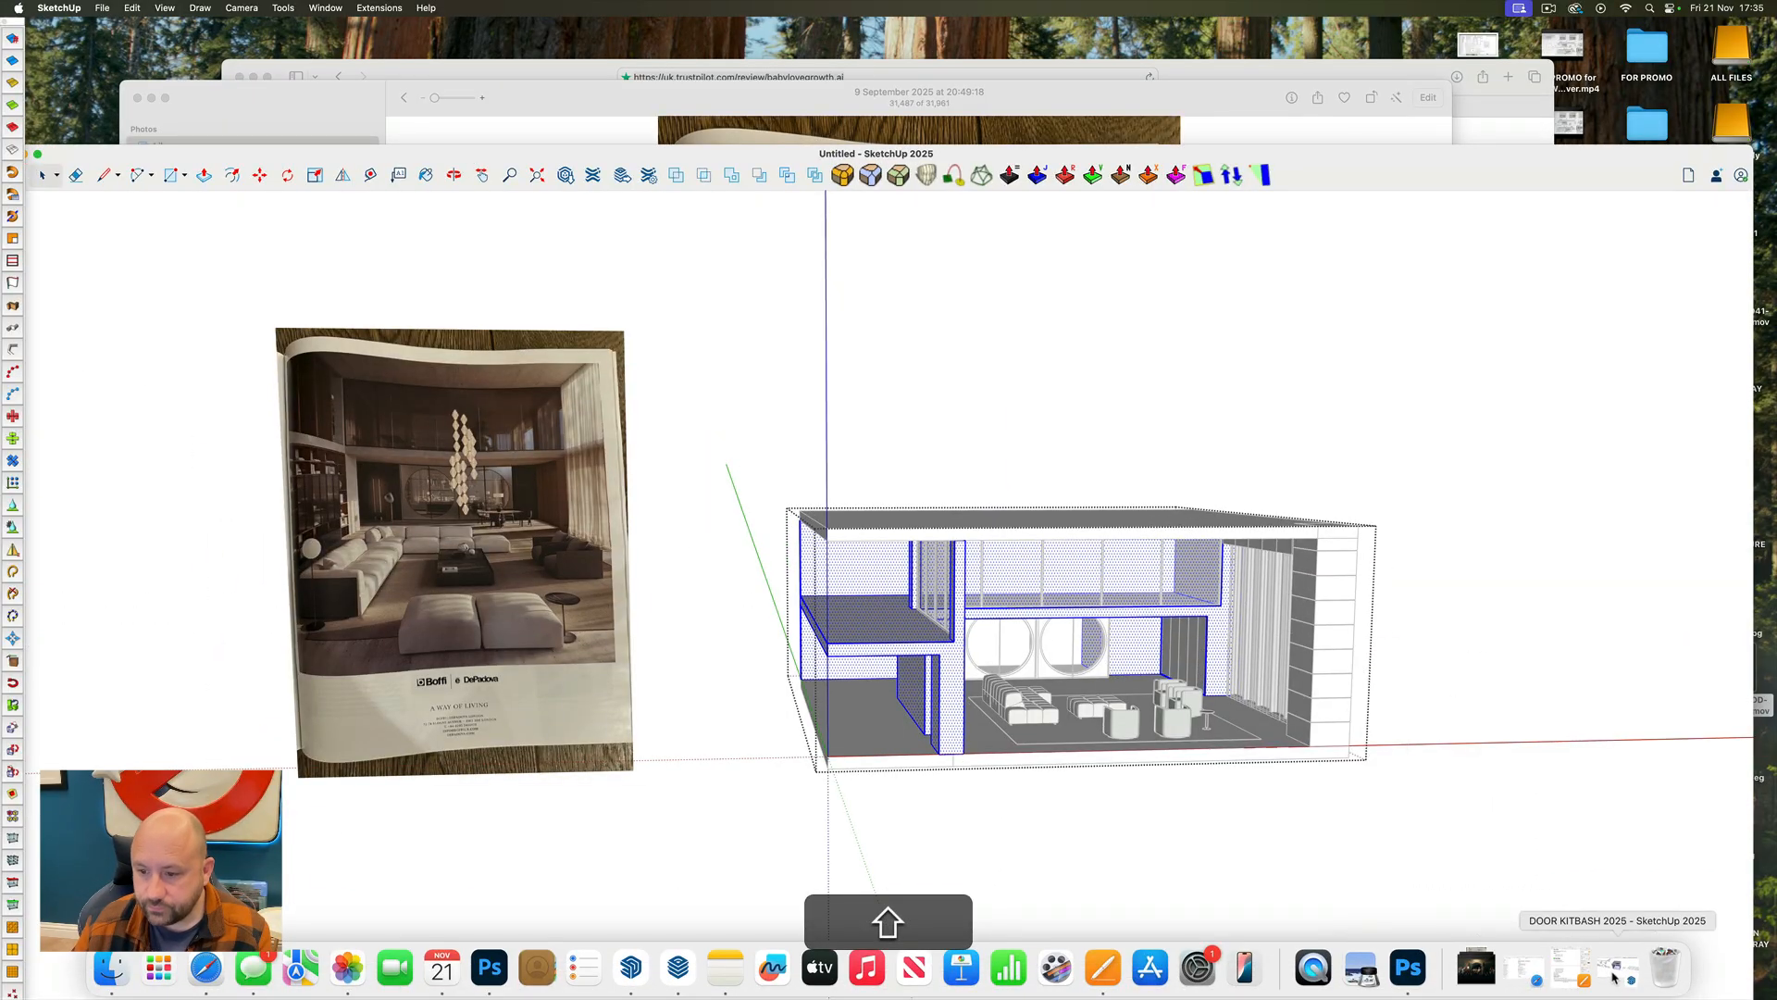
# Switch to the DOOR KITBASH 2025 model and find the shelved room that contains double doors
pyautogui.click(1615, 974)
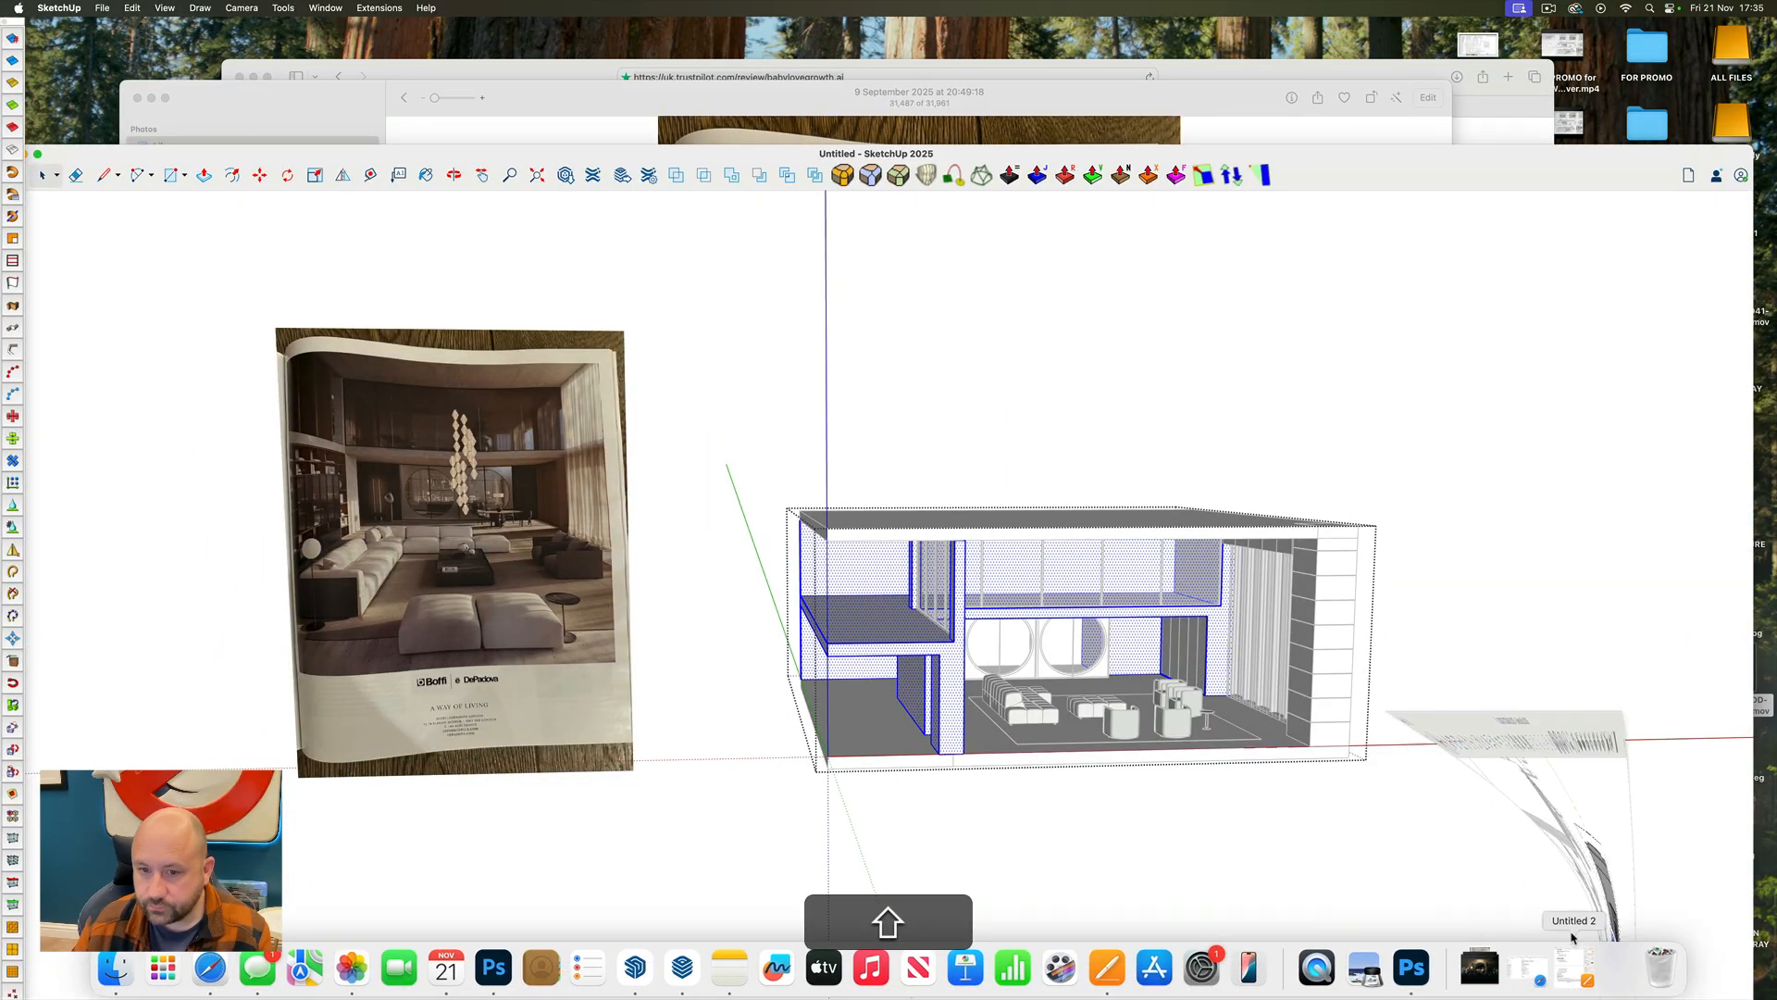
pyautogui.click(673, 529)
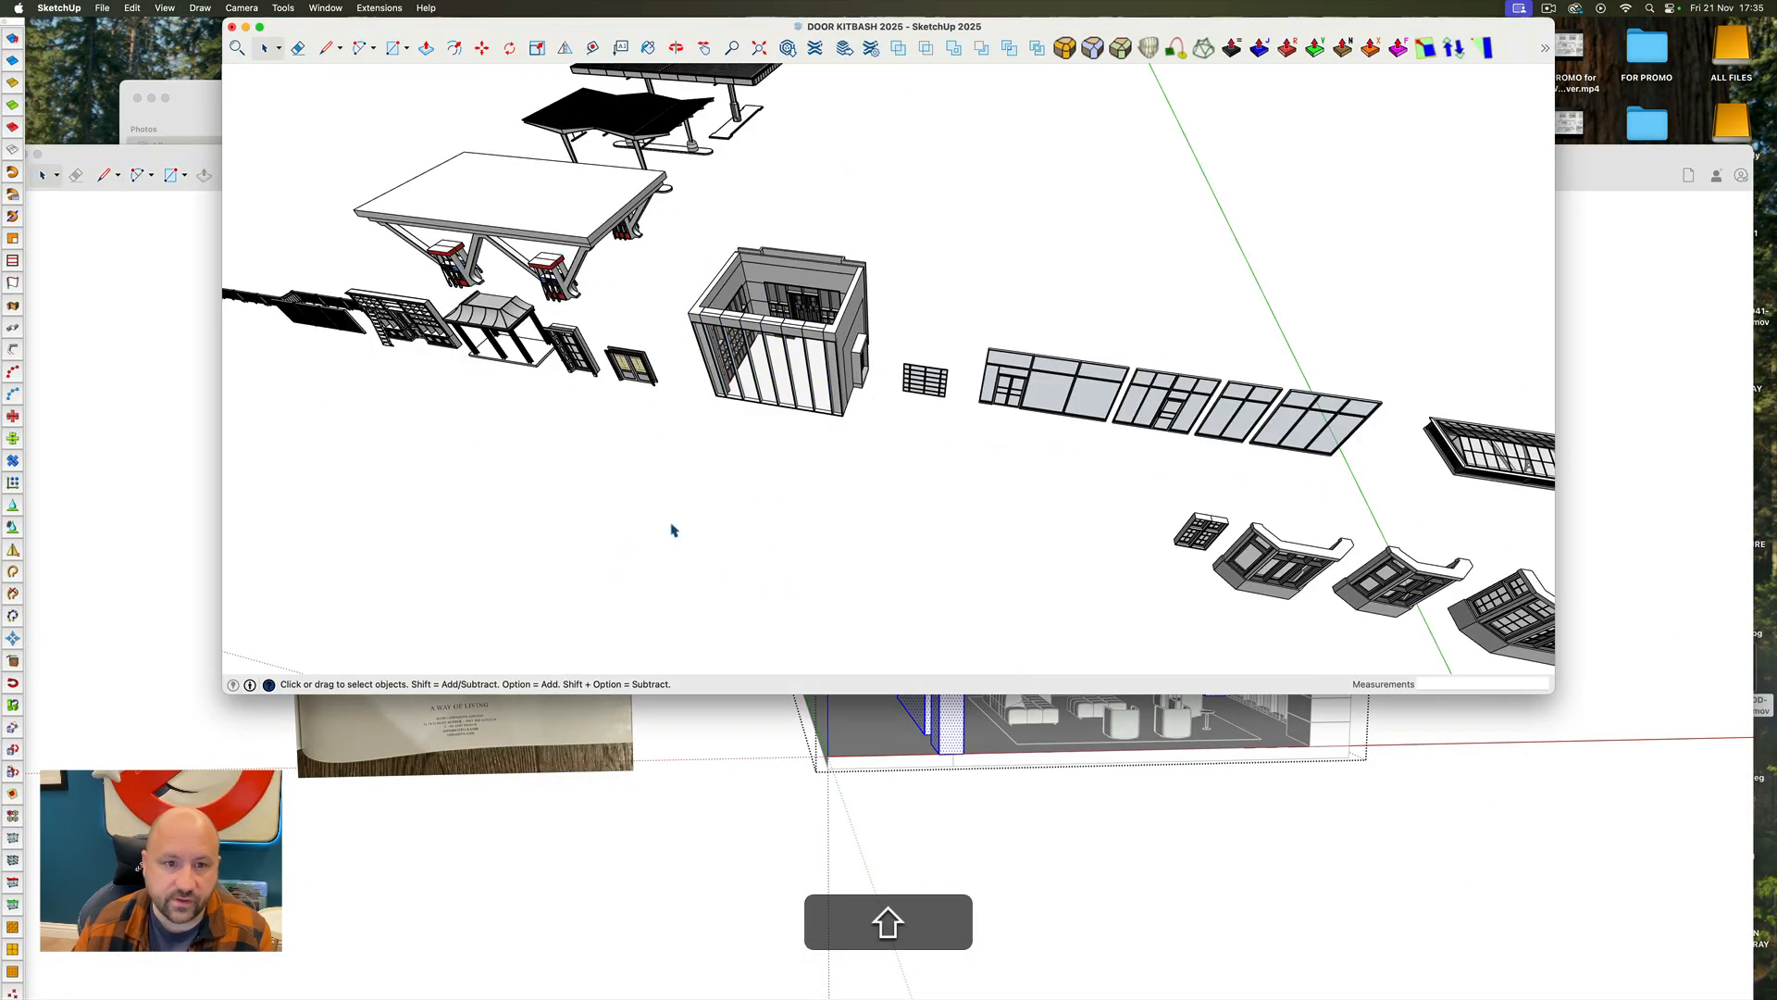
pyautogui.scroll(6, 590, 373)
pyautogui.keyDown('ctrl'); pyautogui.keyDown('super'); pyautogui.moveTo(589, 373); pyautogui.dragTo(625, 359); pyautogui.keyUp('super'); pyautogui.keyUp('ctrl')
pyautogui.scroll(-5, 738, 494)
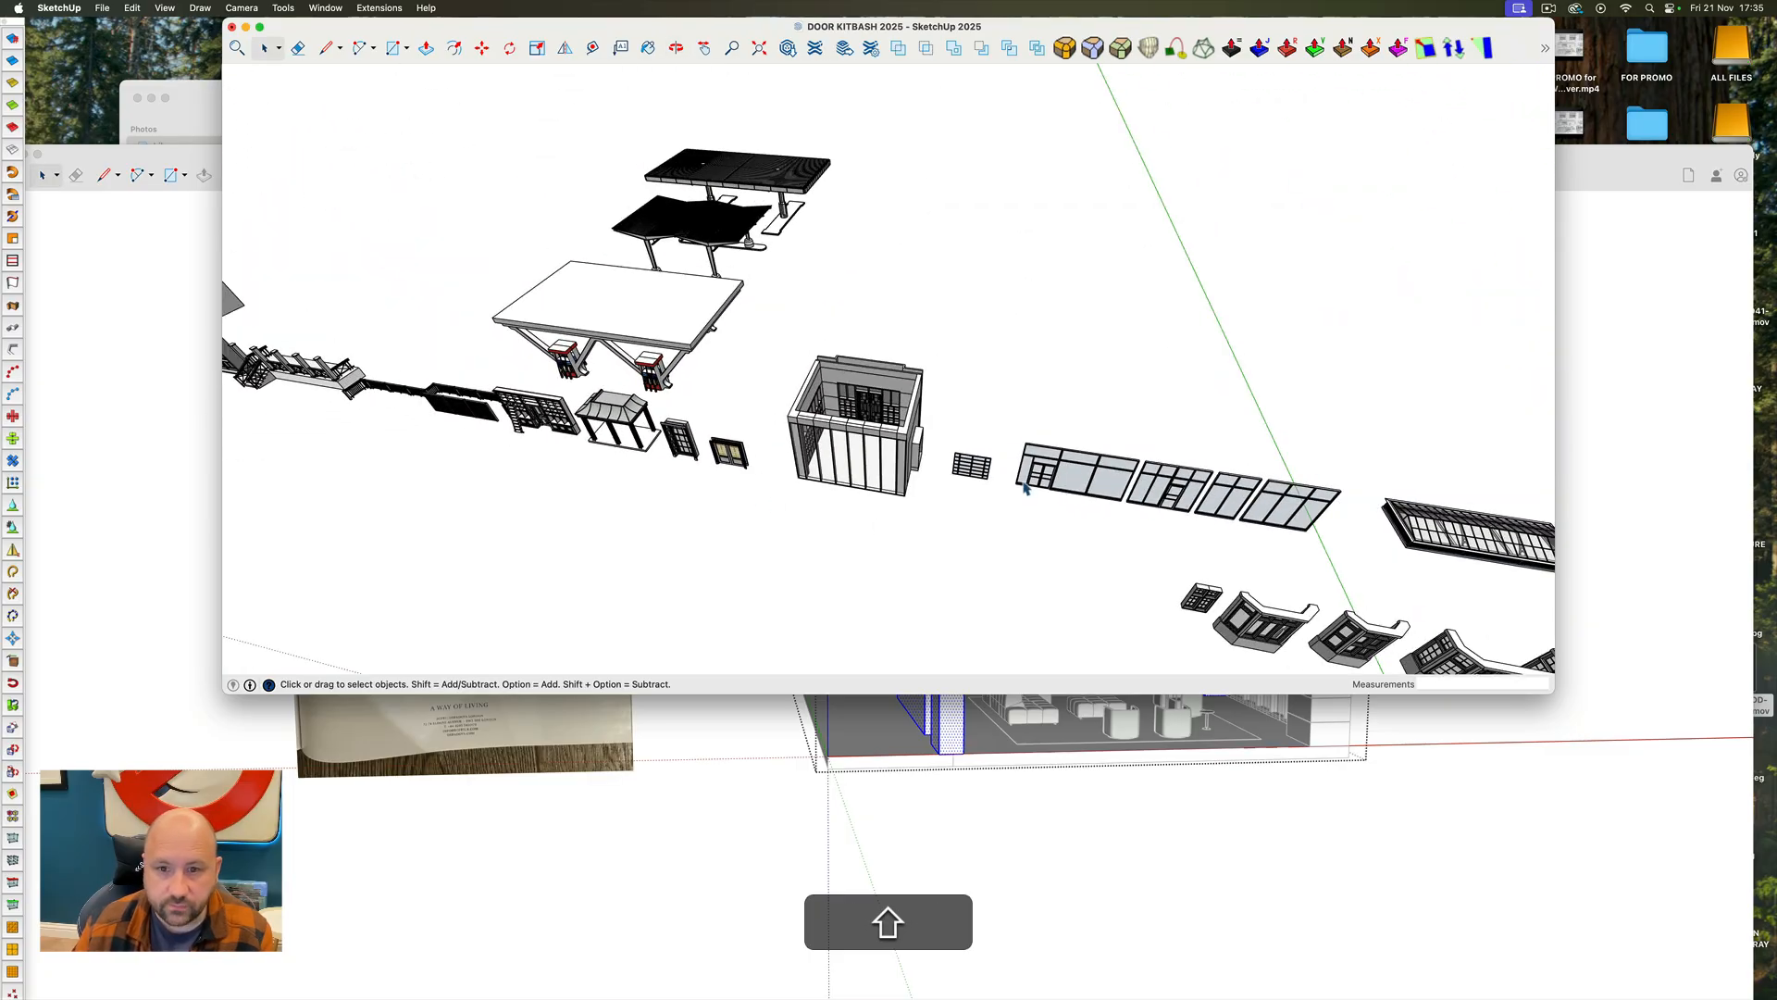
pyautogui.scroll(5, 1092, 485)
pyautogui.keyDown('ctrl'); pyautogui.keyDown('super'); pyautogui.moveTo(1019, 480); pyautogui.dragTo(1531, 410); pyautogui.keyUp('super'); pyautogui.keyUp('ctrl')
pyautogui.scroll(-5, 1031, 370)
pyautogui.scroll(10, 990, 505)
# Open the shelved room's group in the kitbash model and copy its double doors with brick-pattern glazing
pyautogui.click(1009, 514)
pyautogui.keyDown('ctrl'); pyautogui.keyDown('super'); pyautogui.moveTo(1009, 514); pyautogui.dragTo(956, 365); pyautogui.keyUp('super'); pyautogui.keyUp('ctrl')
pyautogui.doubleClick(956, 365)
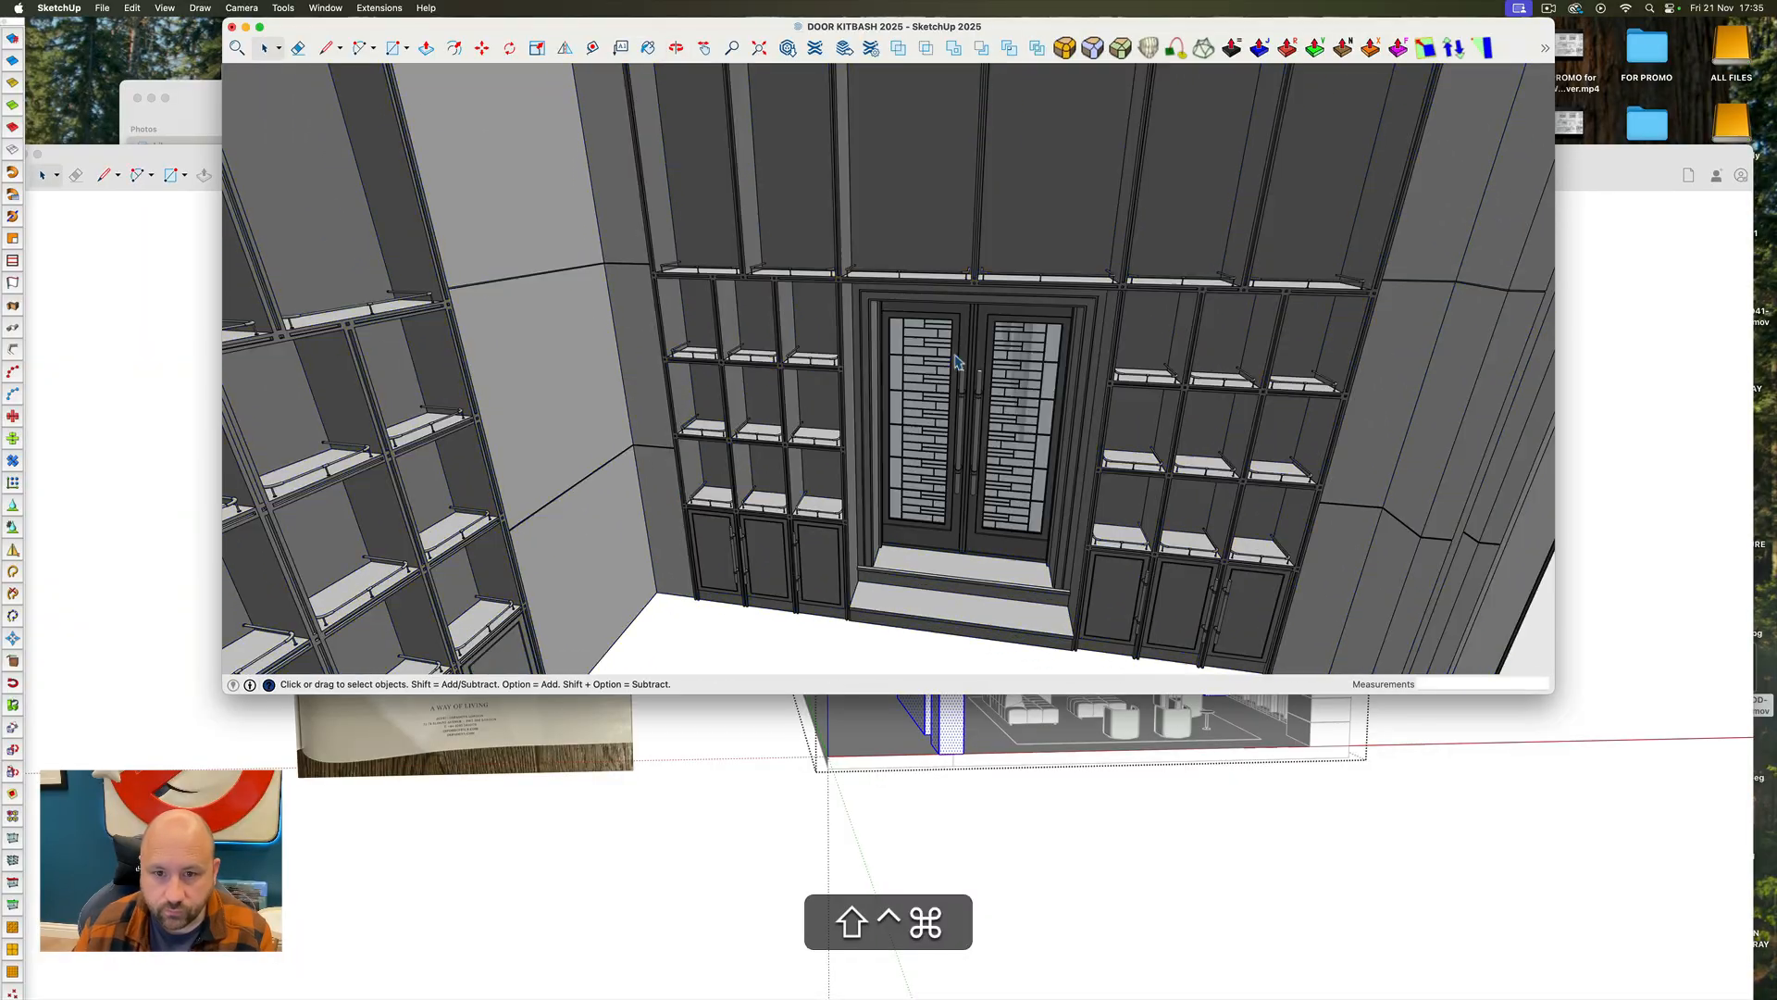
pyautogui.click(982, 494)
pyautogui.scroll(5, 981, 494)
pyautogui.keyDown('ctrl'); pyautogui.keyDown('super'); pyautogui.moveTo(981, 494); pyautogui.dragTo(454, 553); pyautogui.keyUp('super'); pyautogui.keyUp('ctrl')
pyautogui.press('super+c')
pyautogui.scroll(-10, 451, 552)
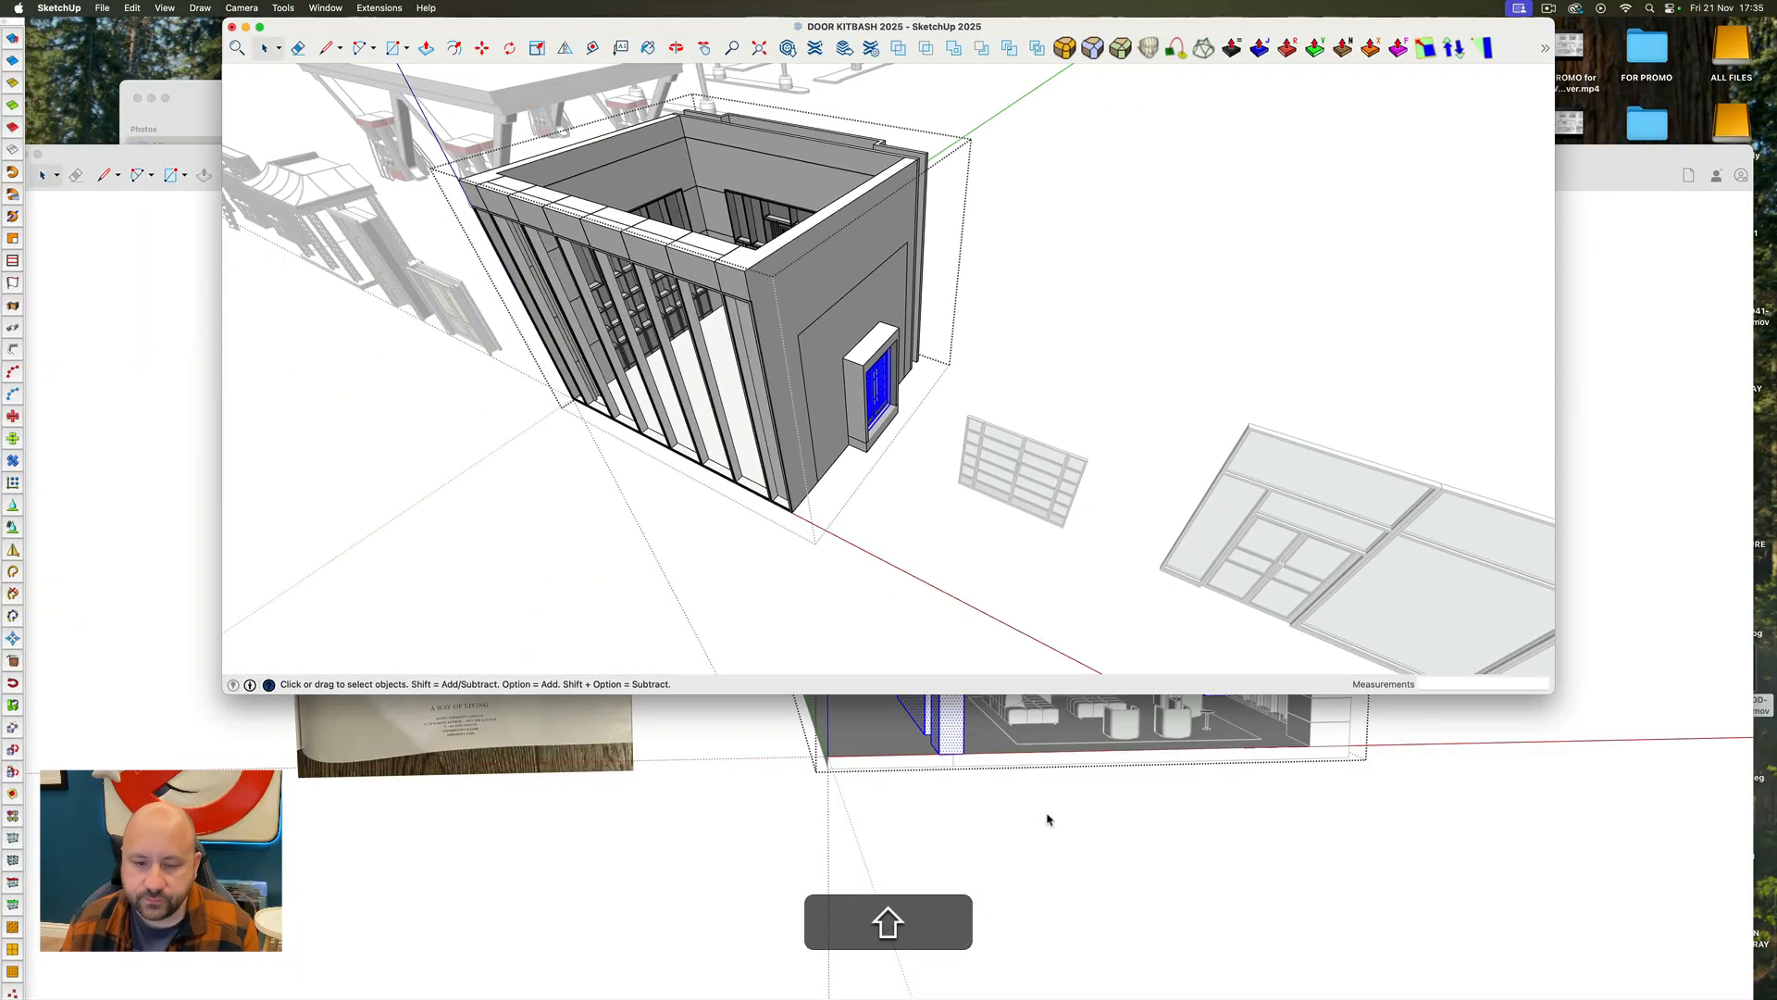
# Return to the untitled house model and paste the double doors near the doorway beside the shelving
pyautogui.click(1046, 819)
pyautogui.keyDown('ctrl'); pyautogui.keyDown('shift'); pyautogui.keyDown('super'); pyautogui.moveTo(1046, 819); pyautogui.dragTo(607, 795); pyautogui.keyUp('super'); pyautogui.keyUp('shift'); pyautogui.keyUp('ctrl')
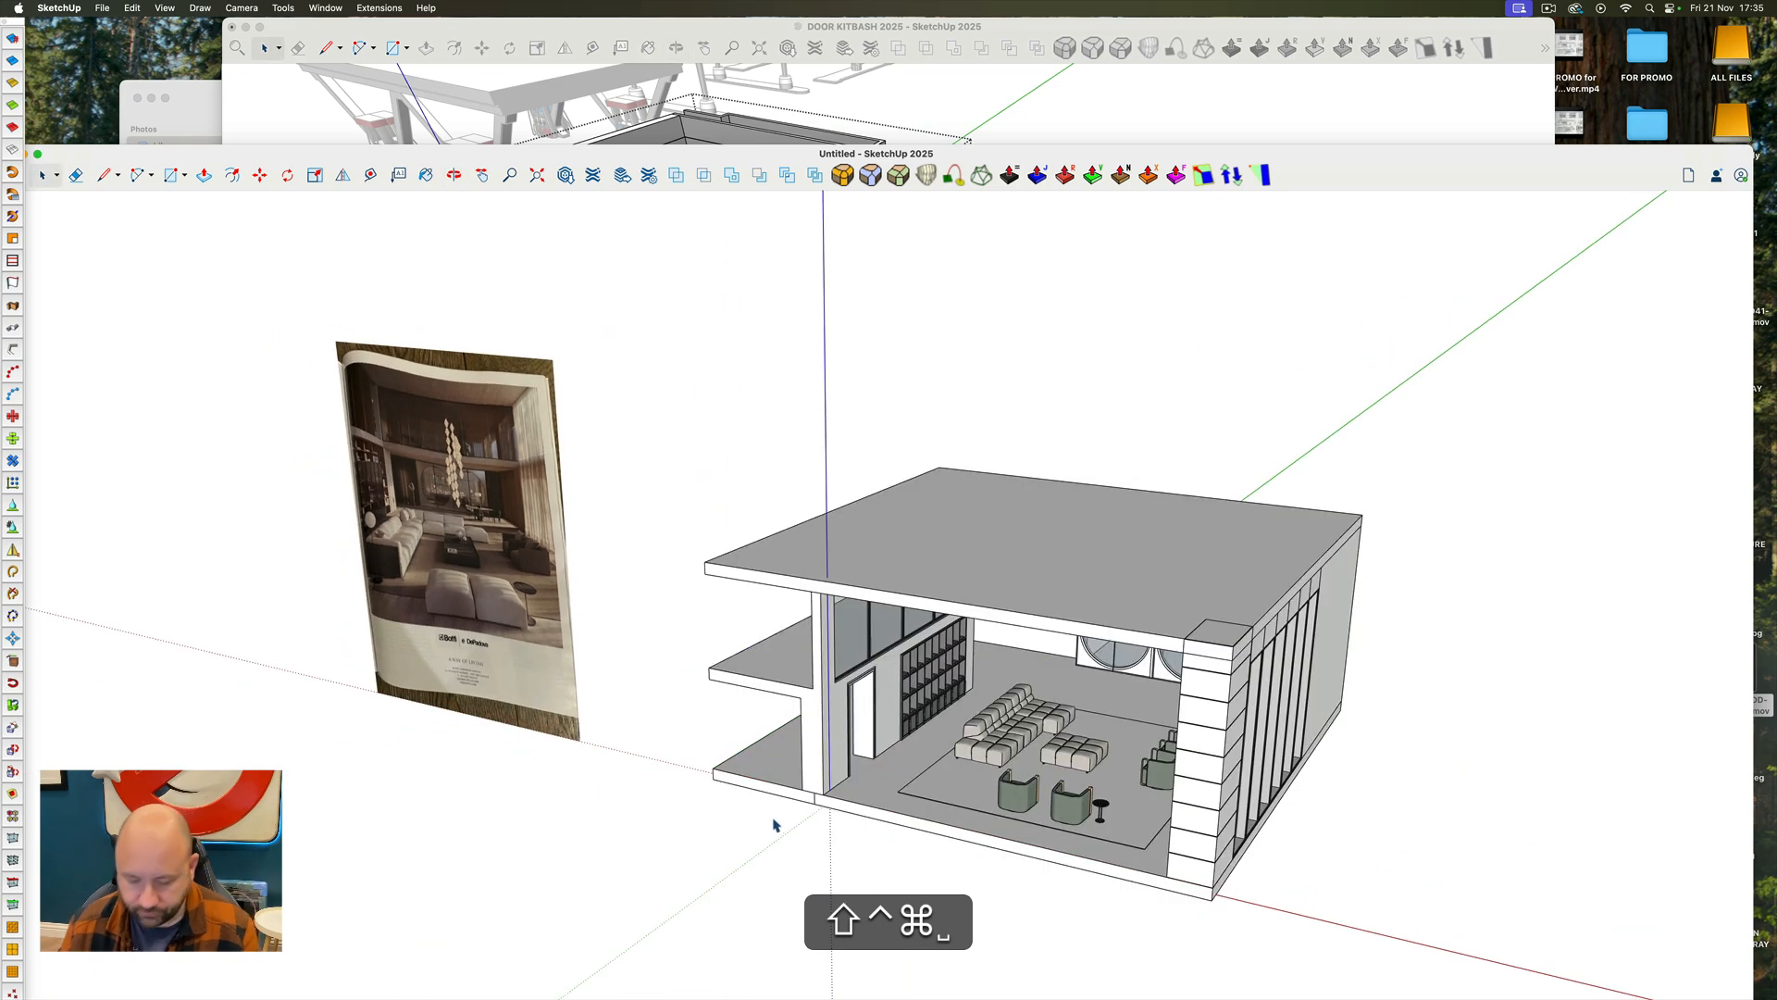
pyautogui.press('shift+super+v')
pyautogui.scroll(8, 773, 823)
# Move the double doors by their bottom corner to the near bottom corner of the doorway
pyautogui.press('m')
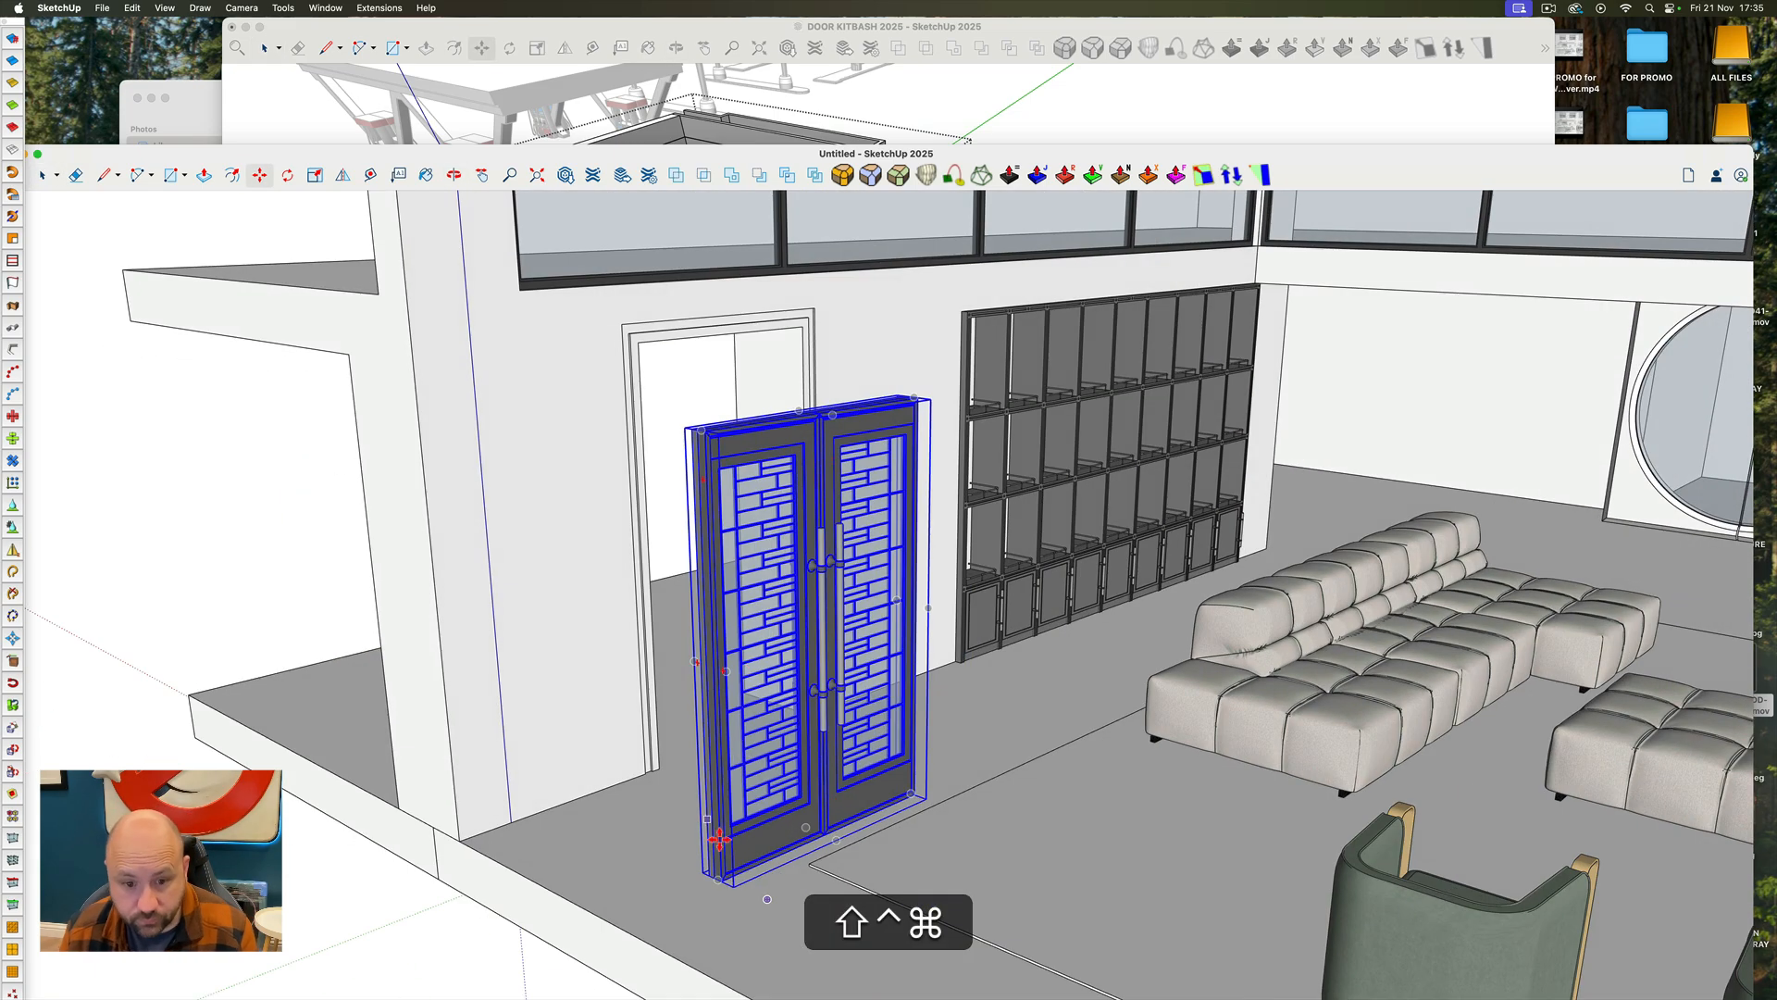
pyautogui.keyDown('shift'); pyautogui.scroll(6, 719, 839); pyautogui.keyUp('shift')
pyautogui.click(734, 902)
pyautogui.click(552, 577)
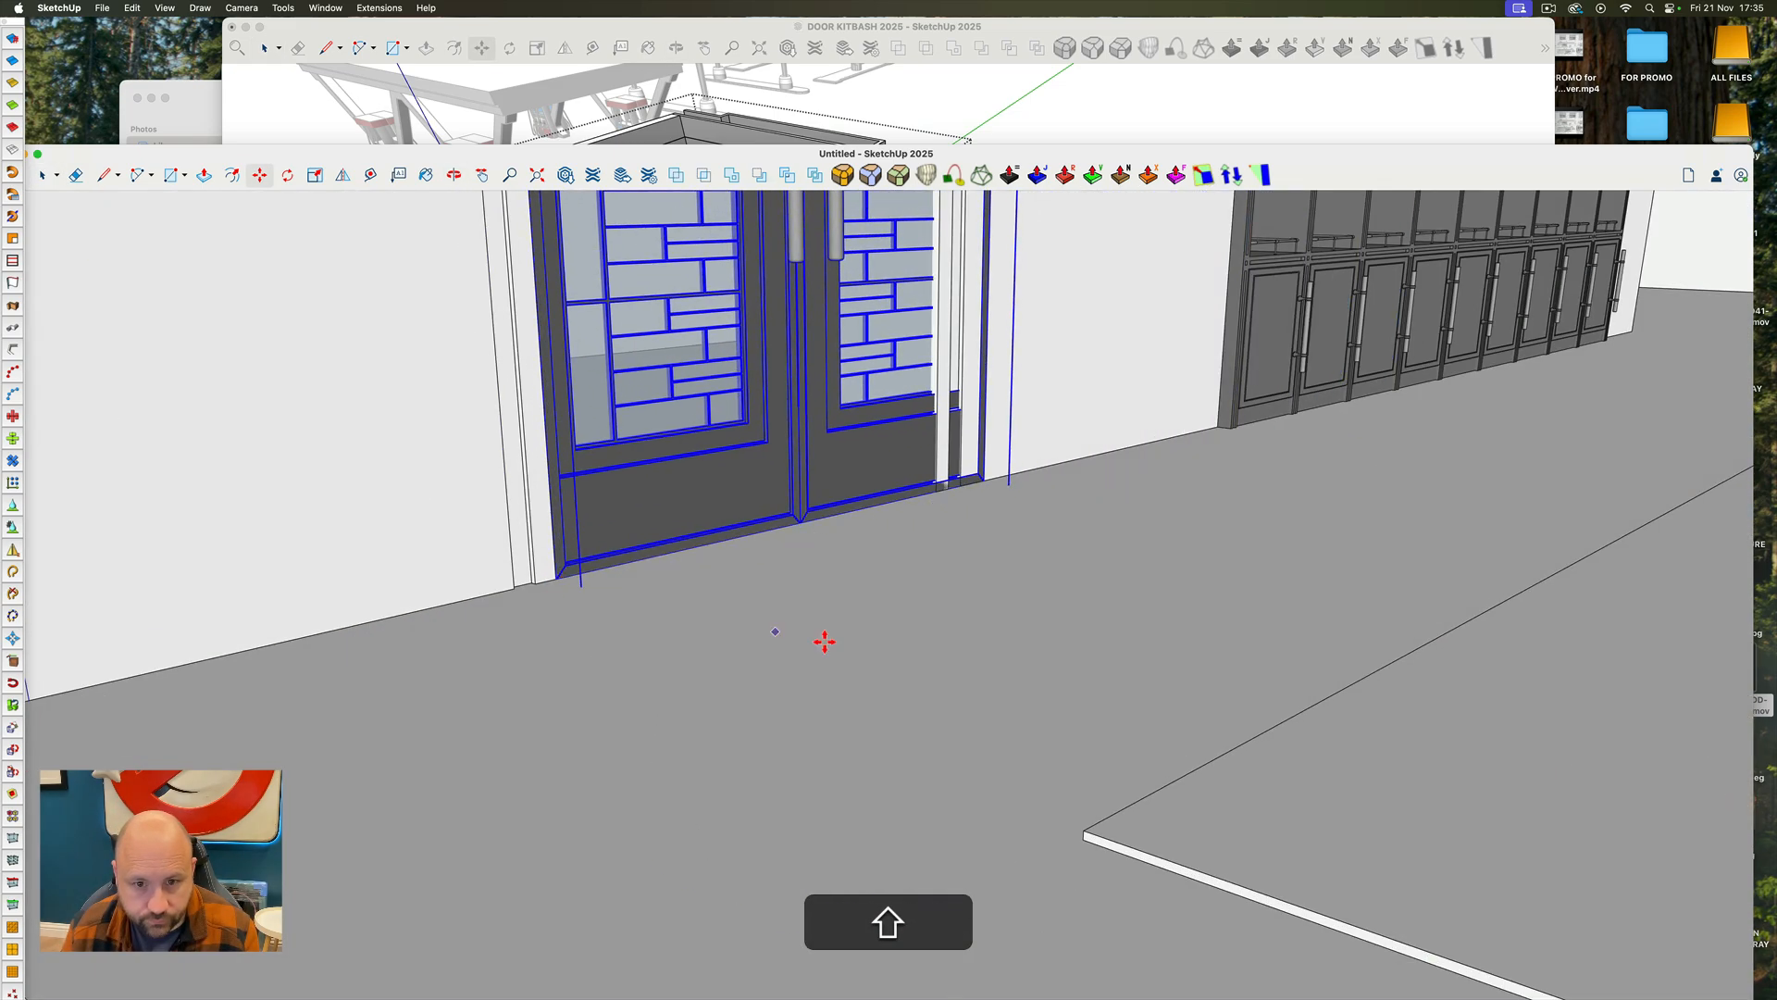
pyautogui.scroll(-10, 880, 670)
# Shift the double doors sideways so their edge nearest the shelving lines up with the doorway's jamb
pyautogui.keyDown('ctrl'); pyautogui.keyDown('shift'); pyautogui.keyDown('super'); pyautogui.moveTo(880, 671); pyautogui.dragTo(833, 690); pyautogui.keyUp('super'); pyautogui.keyUp('shift'); pyautogui.keyUp('ctrl')
pyautogui.scroll(8, 805, 340)
pyautogui.moveTo(701, 361); pyautogui.dragTo(857, 321, button='middle')
pyautogui.click(1130, 398)
pyautogui.click(1057, 399)
pyautogui.scroll(-6, 1057, 399)
# Open the wall group and move the doorway's edges farthest from the shelving outward to match the double doors' width
pyautogui.press('space')
pyautogui.doubleClick(720, 276)
pyautogui.moveTo(718, 274); pyautogui.dragTo(1000, 861)
pyautogui.moveTo(848, 619); pyautogui.dragTo(836, 626, button='middle')
pyautogui.moveTo(827, 298); pyautogui.dragTo(964, 780)
pyautogui.press('m')
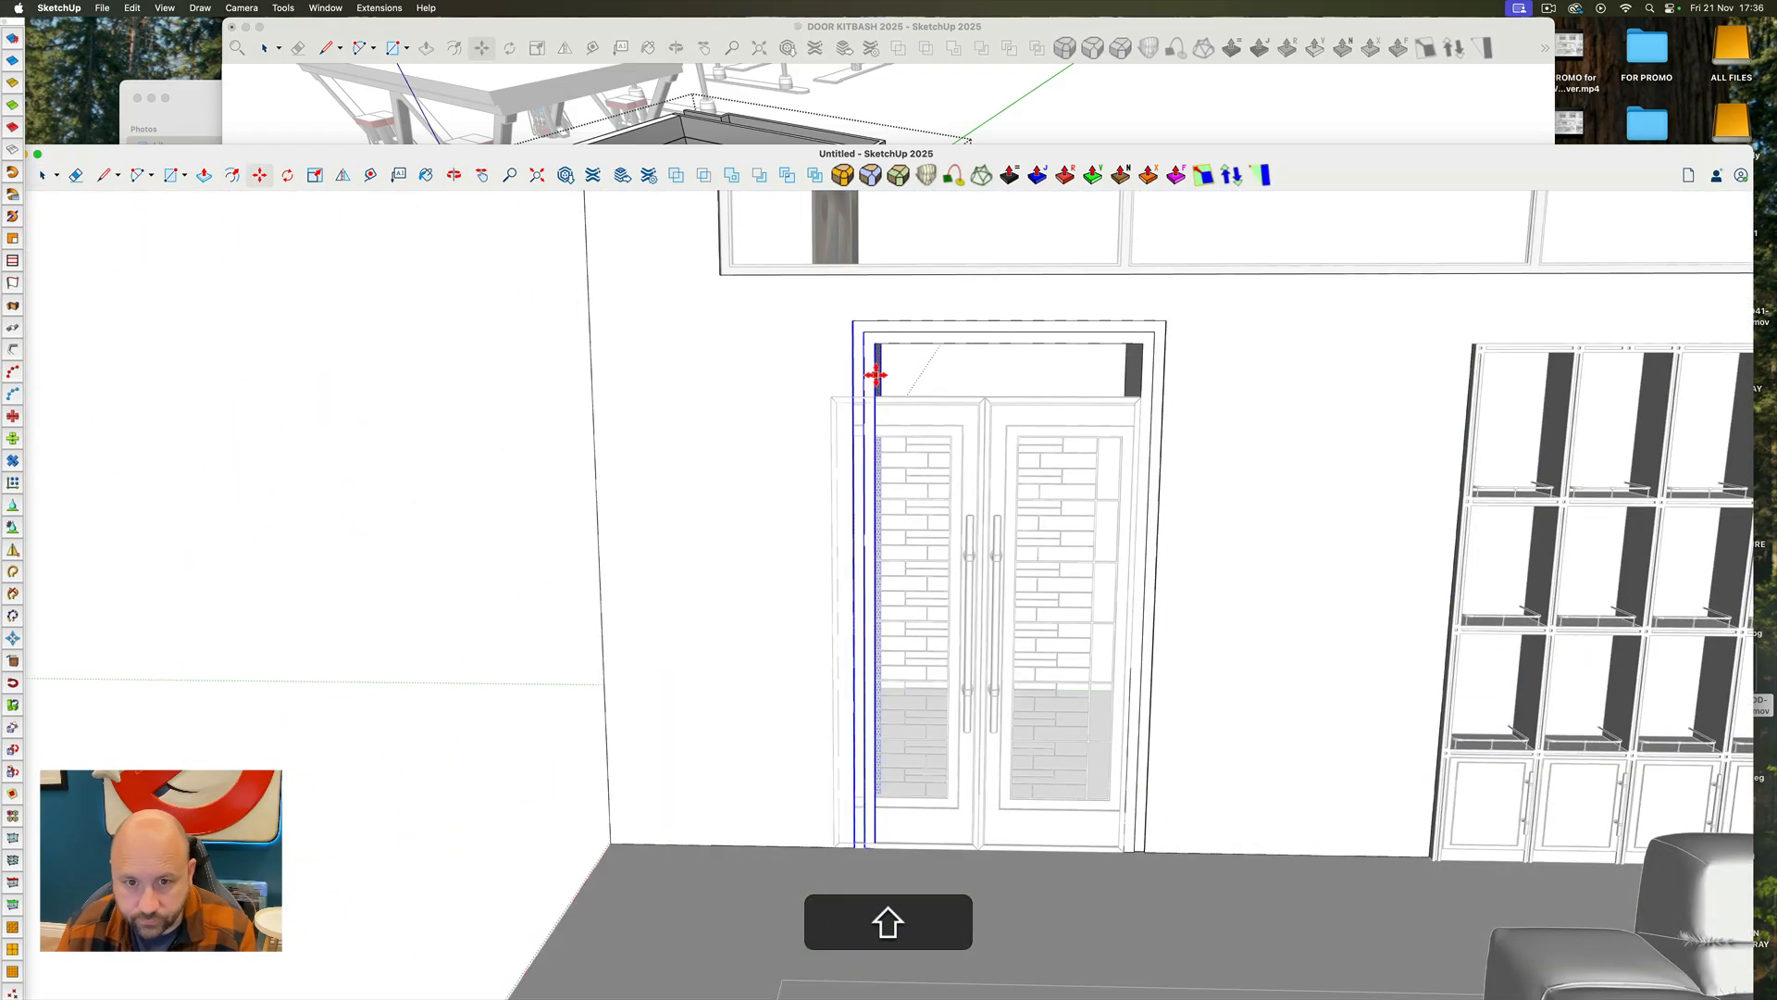
pyautogui.click(819, 419)
pyautogui.click(832, 399)
pyautogui.press('space')
pyautogui.moveTo(793, 294); pyautogui.dragTo(1272, 396)
pyautogui.press('m')
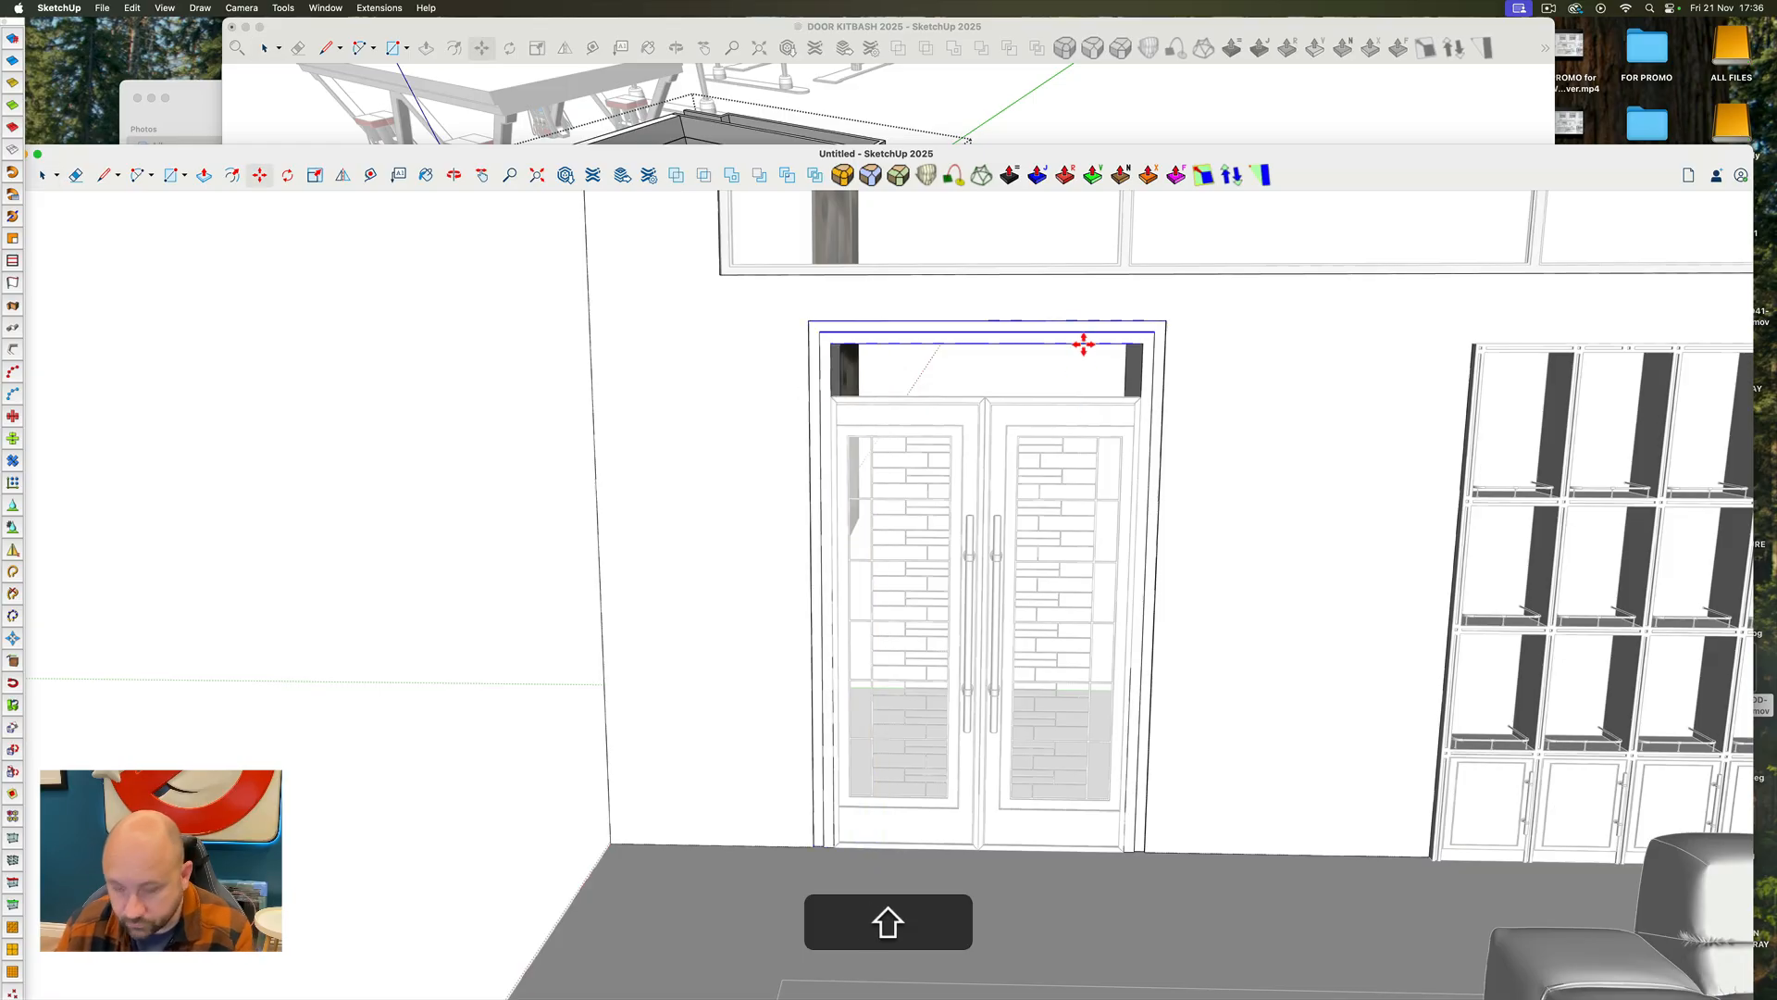
pyautogui.scroll(6, 1102, 393)
pyautogui.scroll(-5, 1099, 387)
pyautogui.press('space')
# Draw a rectangle across the gap between the tops of the double doors and the head of the door frame
pyautogui.click(1091, 444)
pyautogui.moveTo(963, 398); pyautogui.dragTo(1155, 475, button='middle')
pyautogui.scroll(6, 1154, 476)
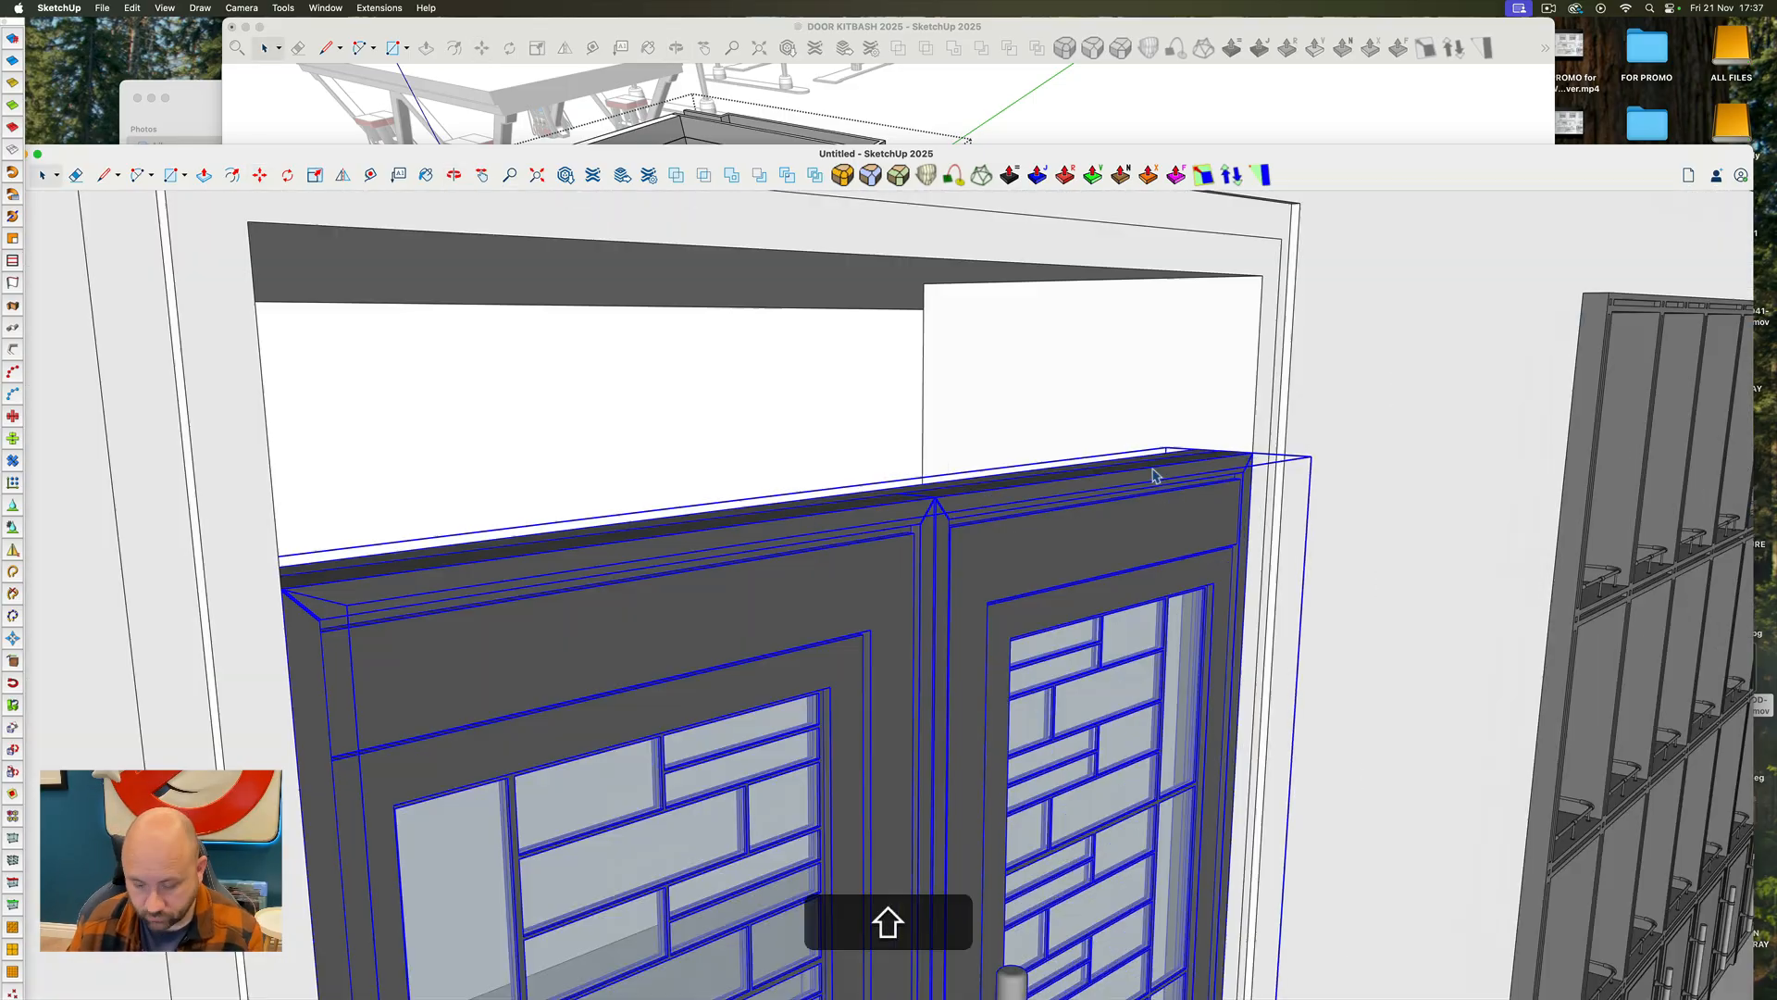
pyautogui.press('r')
pyautogui.click(1263, 457)
pyautogui.scroll(-8, 601, 281)
pyautogui.click(599, 289)
pyautogui.press('space')
pyautogui.doubleClick(833, 347)
pyautogui.scroll(8, 1073, 398)
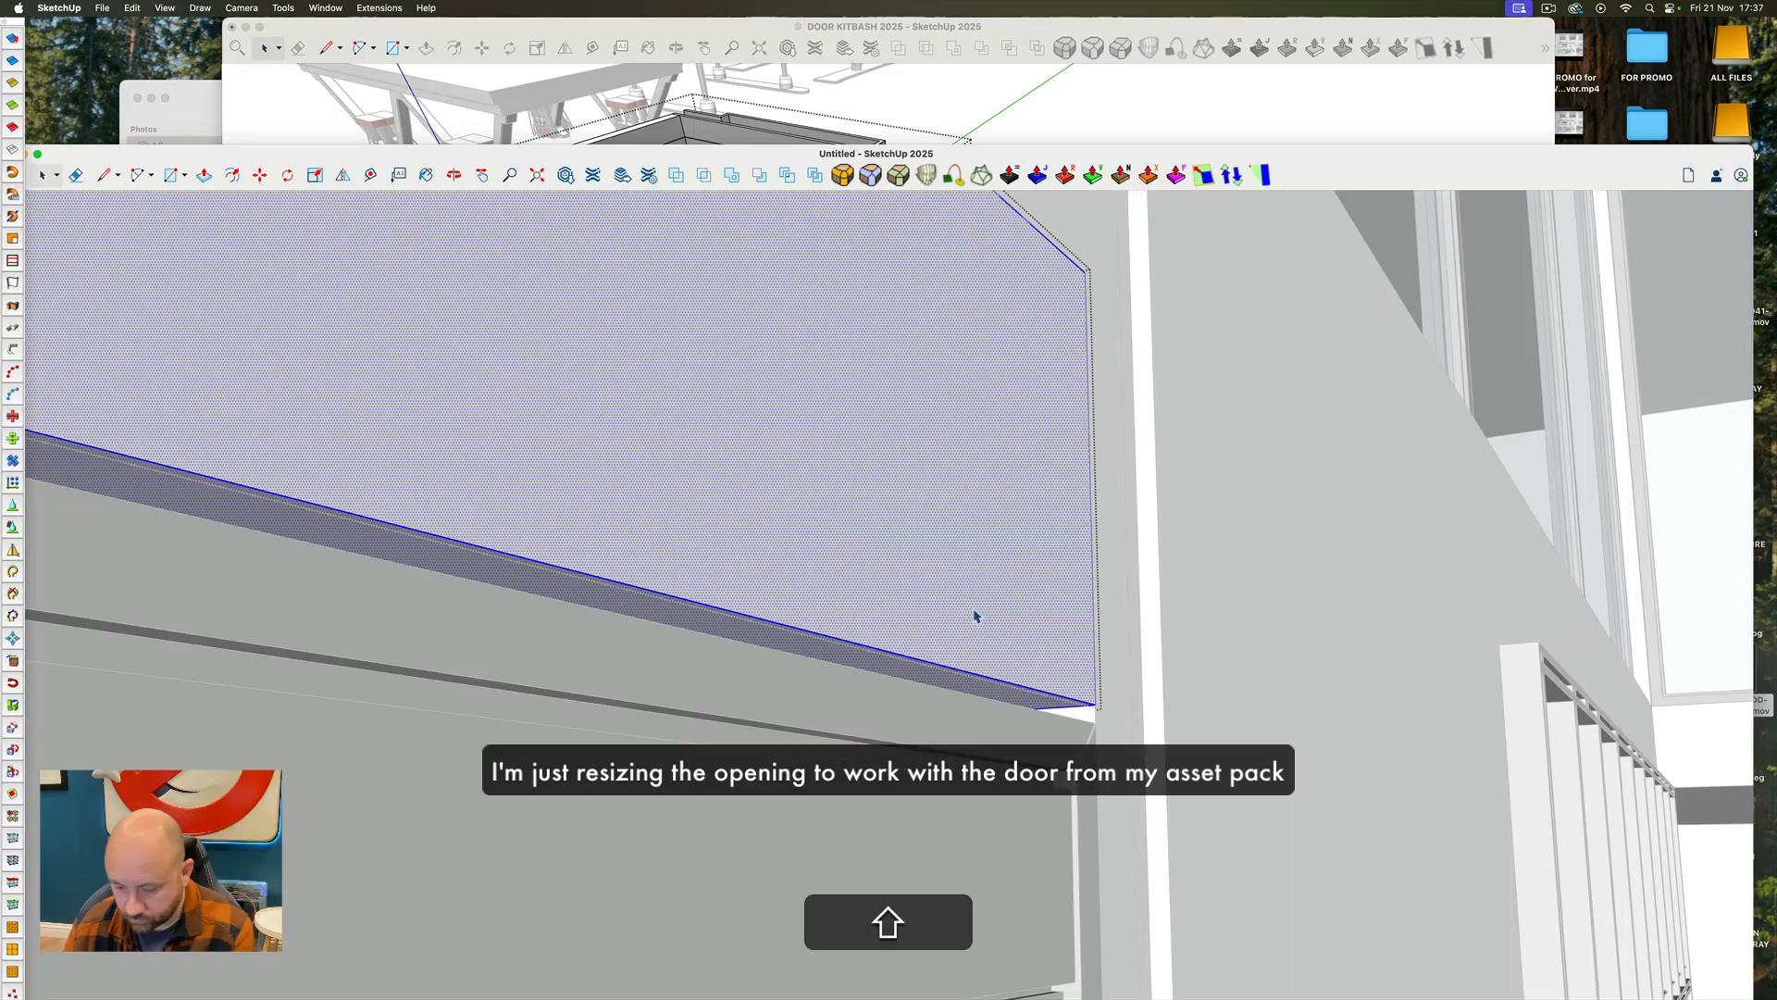
pyautogui.keyDown('shift'); pyautogui.click(1115, 509); pyautogui.keyUp('shift')
pyautogui.rightClick(1116, 510)
pyautogui.moveTo(1161, 687)
pyautogui.scroll(-8, 849, 670)
# Move the door frame's top edges vertically down to meet the tops of the double doors
pyautogui.doubleClick(849, 670)
pyautogui.scroll(5, 781, 607)
pyautogui.click(782, 557)
pyautogui.scroll(-5, 740, 638)
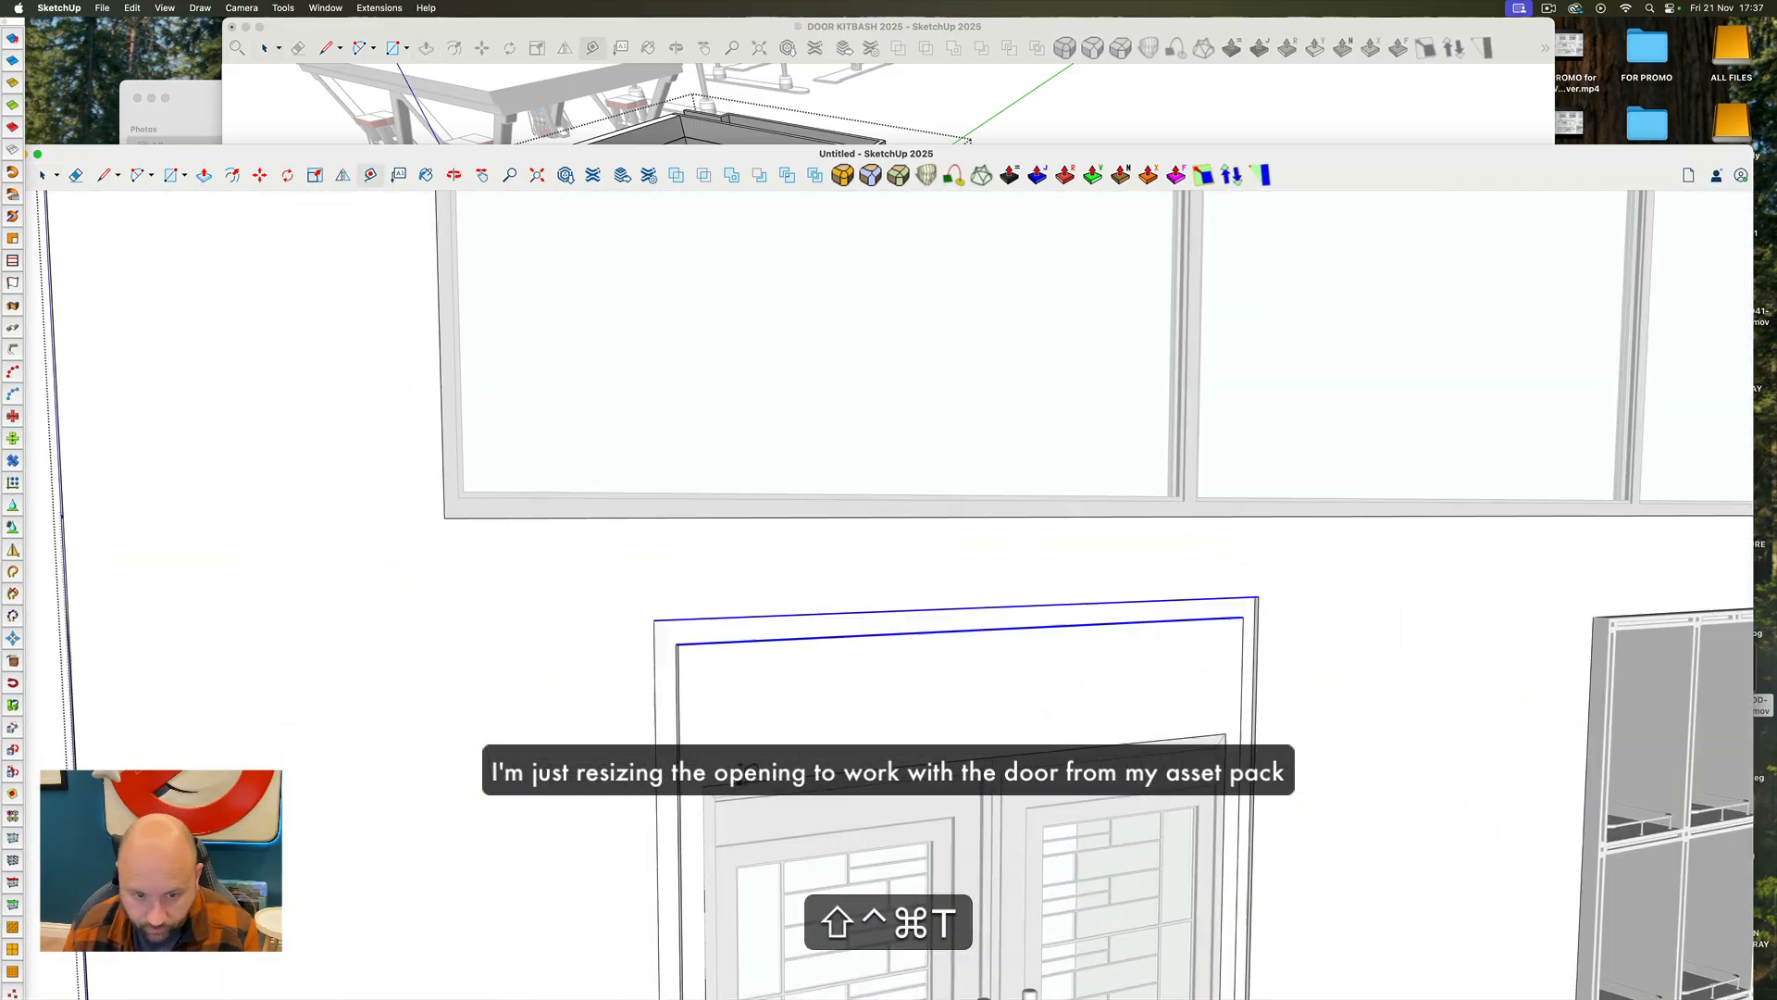
pyautogui.press('m')
pyautogui.click(737, 642)
pyautogui.press('Up')
pyautogui.click(734, 759)
pyautogui.press('space')
pyautogui.scroll(-10, 888, 713)
pyautogui.press('Escape')
# Place a copy of the round side table in front of the sofa's near corner
pyautogui.scroll(8, 889, 704)
pyautogui.scroll(-6, 851, 648)
pyautogui.moveTo(833, 555); pyautogui.dragTo(1003, 531, button='middle')
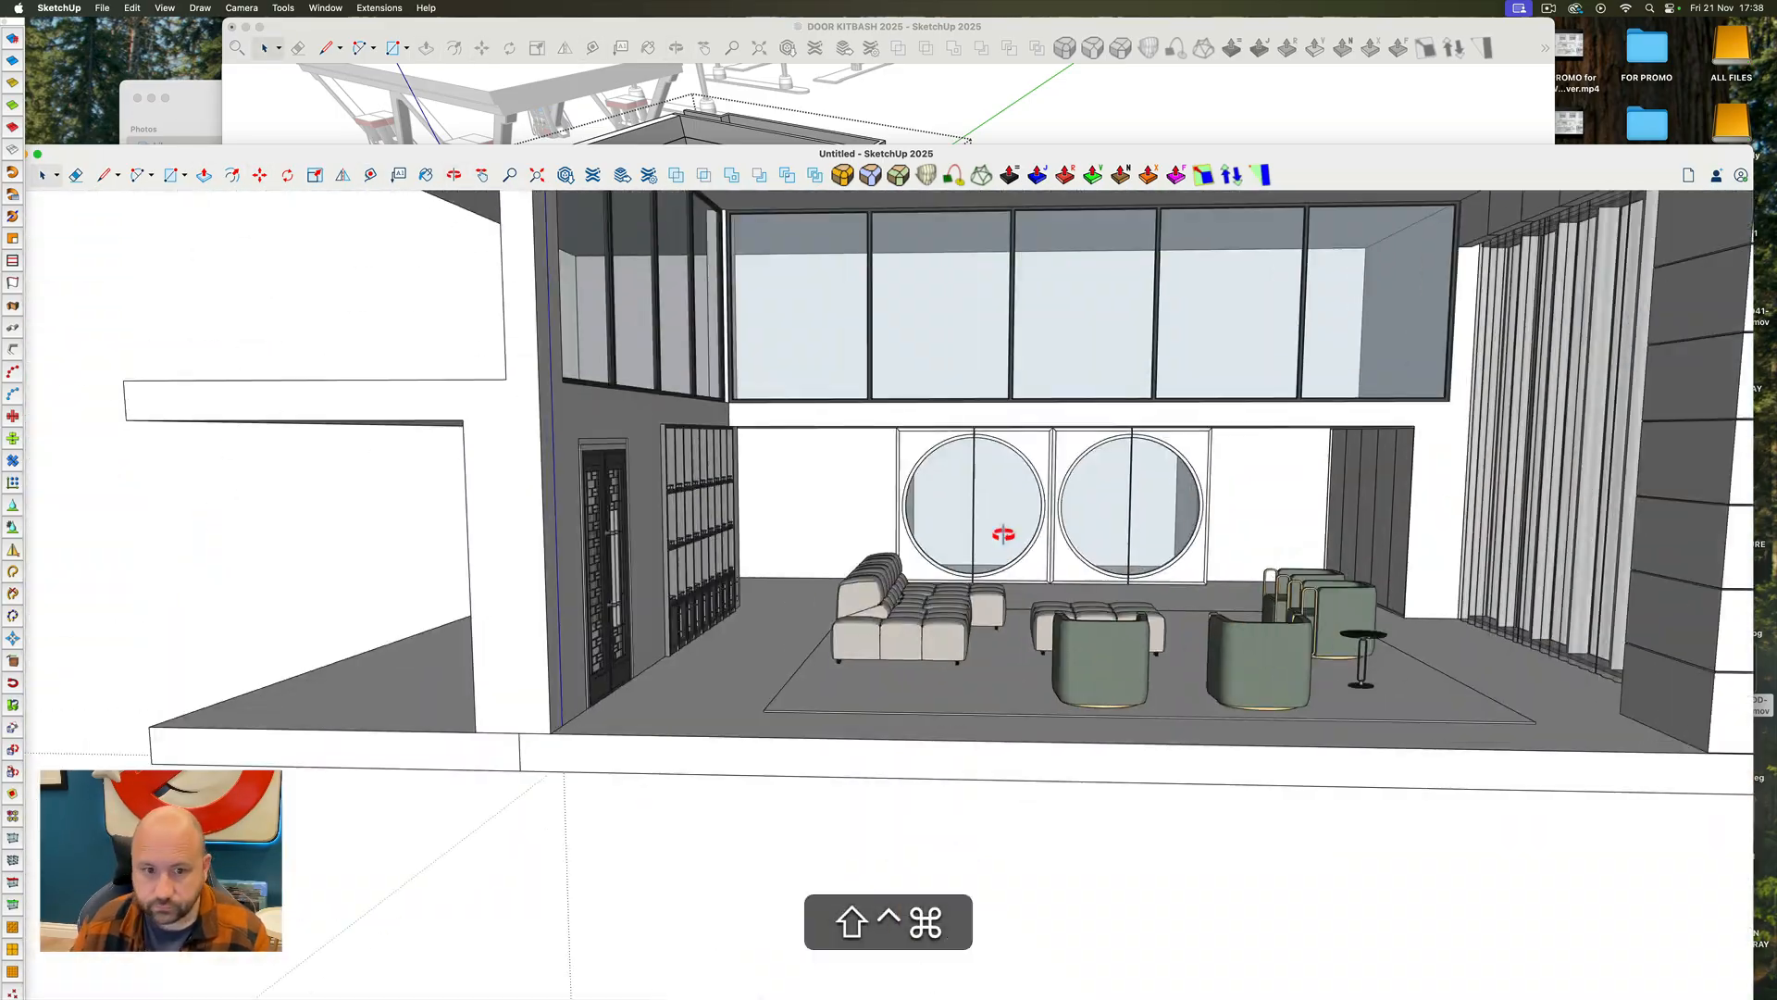
pyautogui.scroll(8, 309, 331)
pyautogui.scroll(-10, 309, 331)
pyautogui.scroll(8, 1190, 734)
pyautogui.moveTo(1018, 648); pyautogui.dragTo(925, 666, button='middle')
pyautogui.click(904, 675)
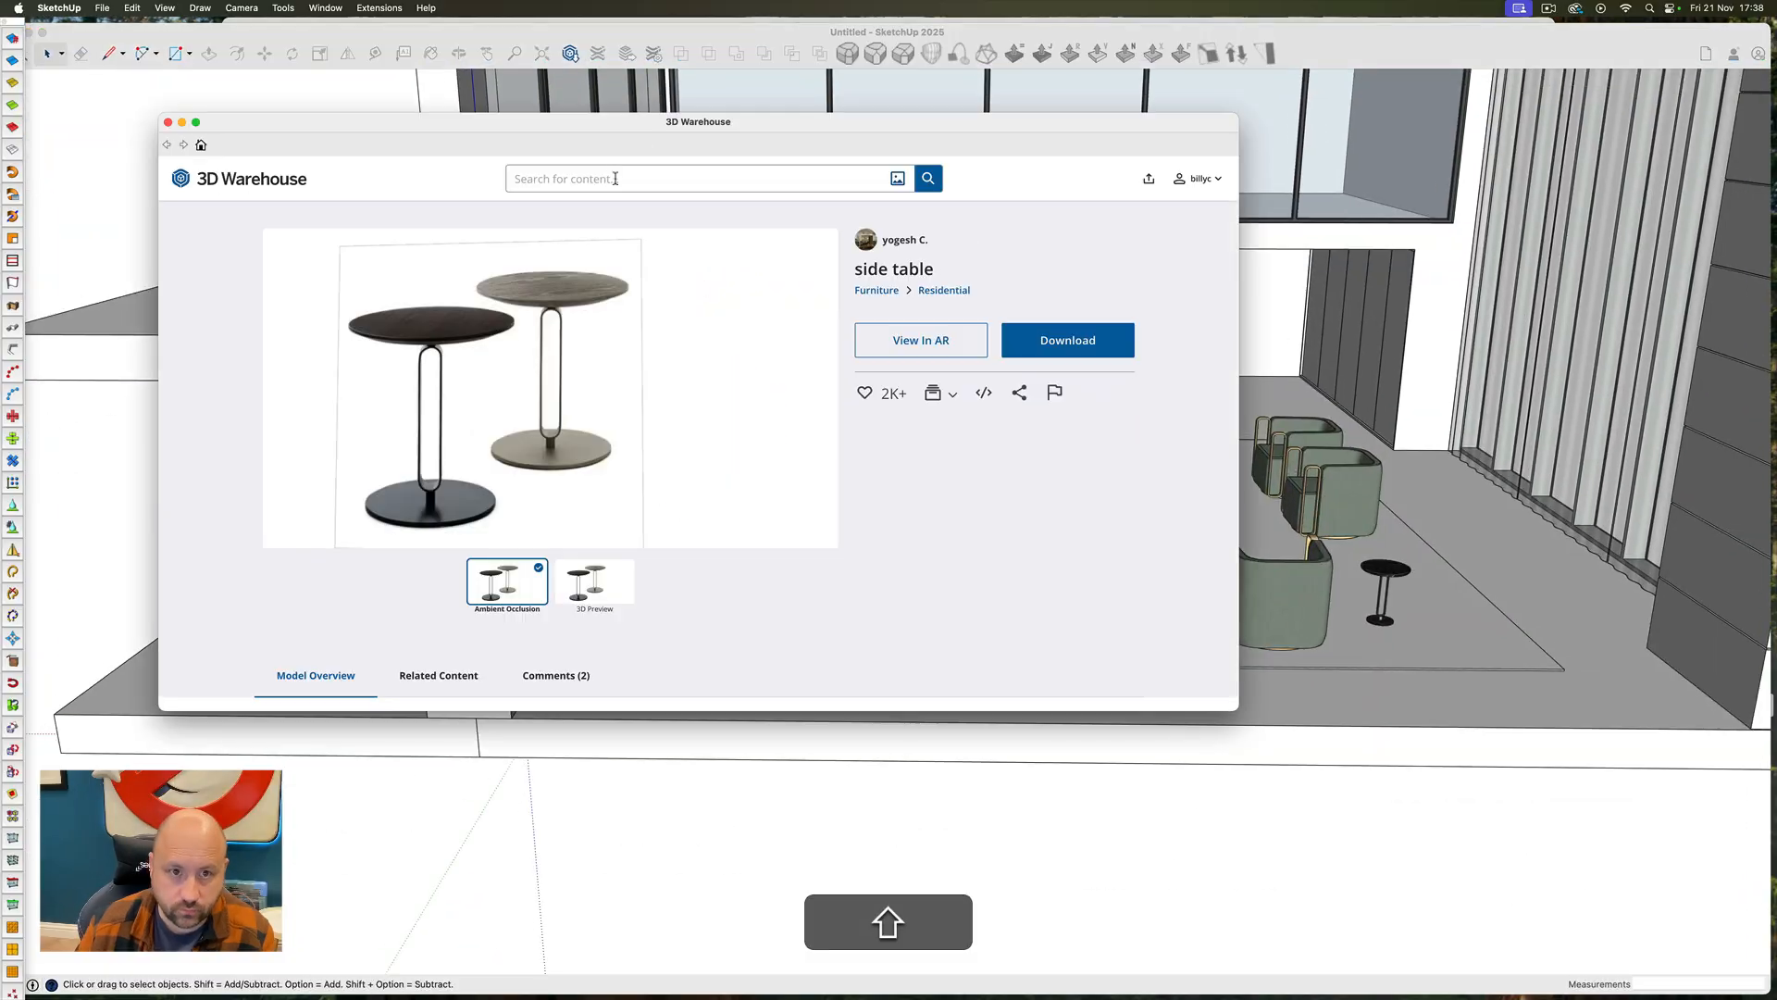
# Search 3D Warehouse for "LAMP" models
pyautogui.click(615, 178)
pyautogui.write('LAMP')
pyautogui.press('Return')
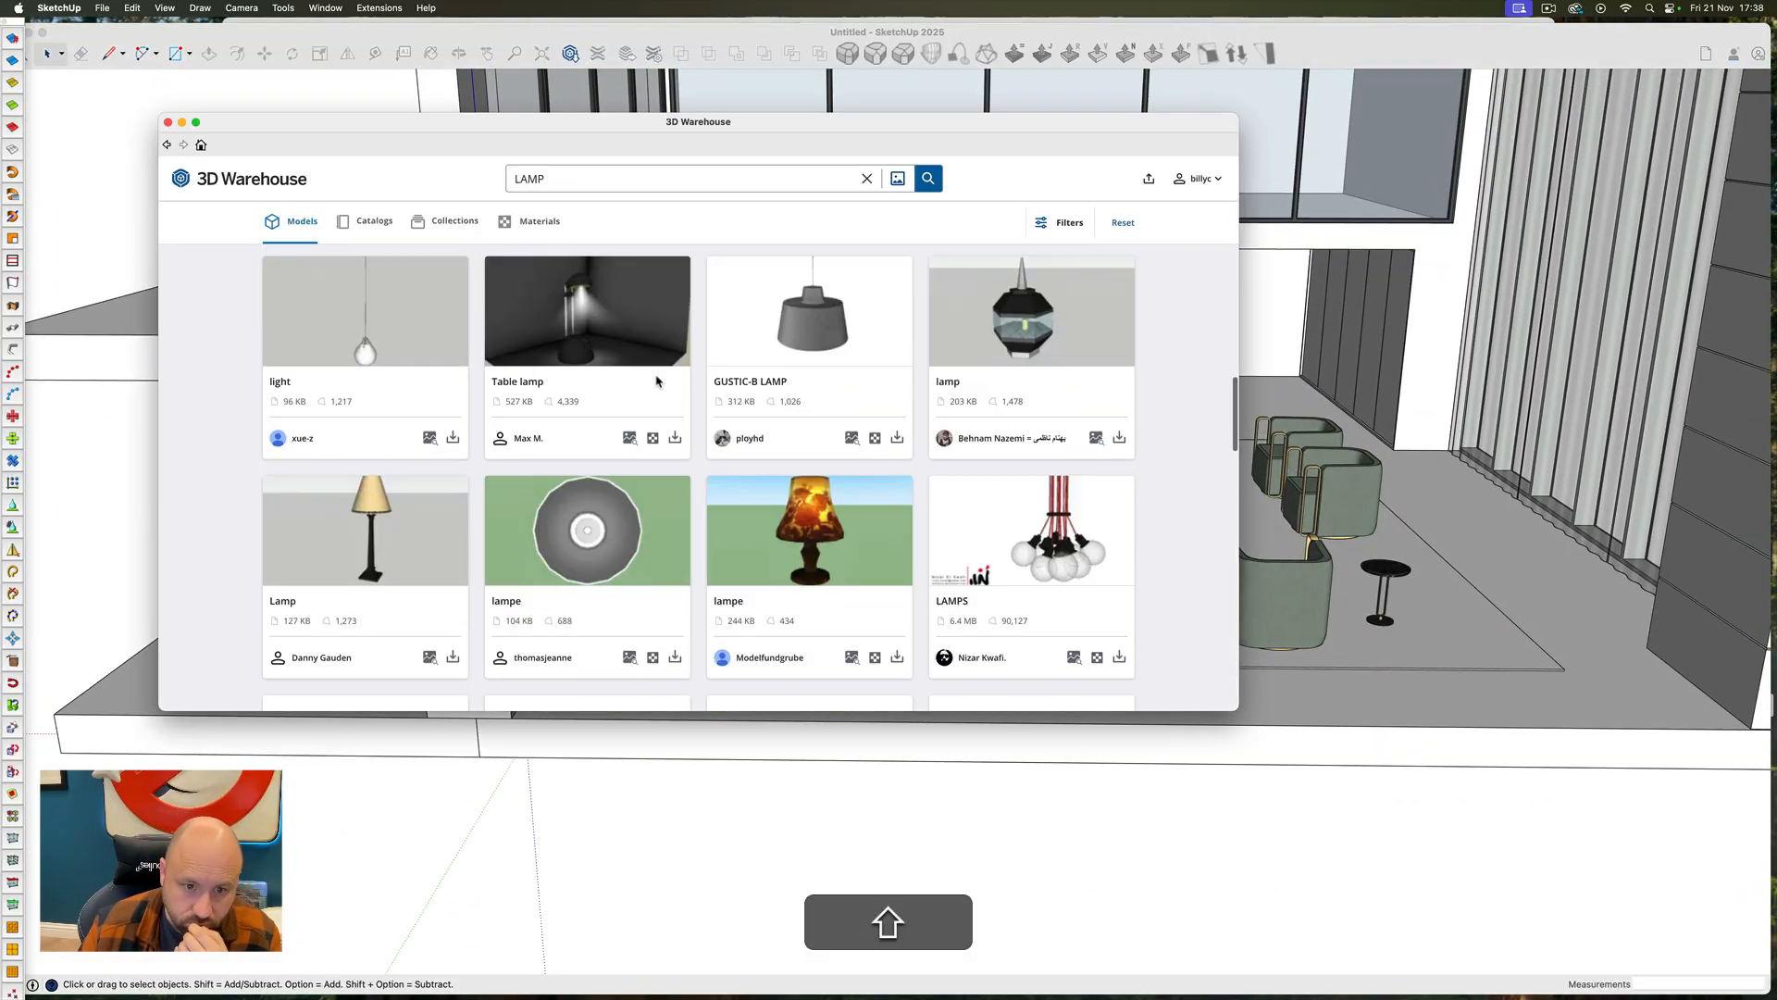
# Search 3D Warehouse for "STANDARD LAMP" and place a floor lamp behind the far end of the sofa
pyautogui.write('STANDARD LAMP')
pyautogui.press('Return')
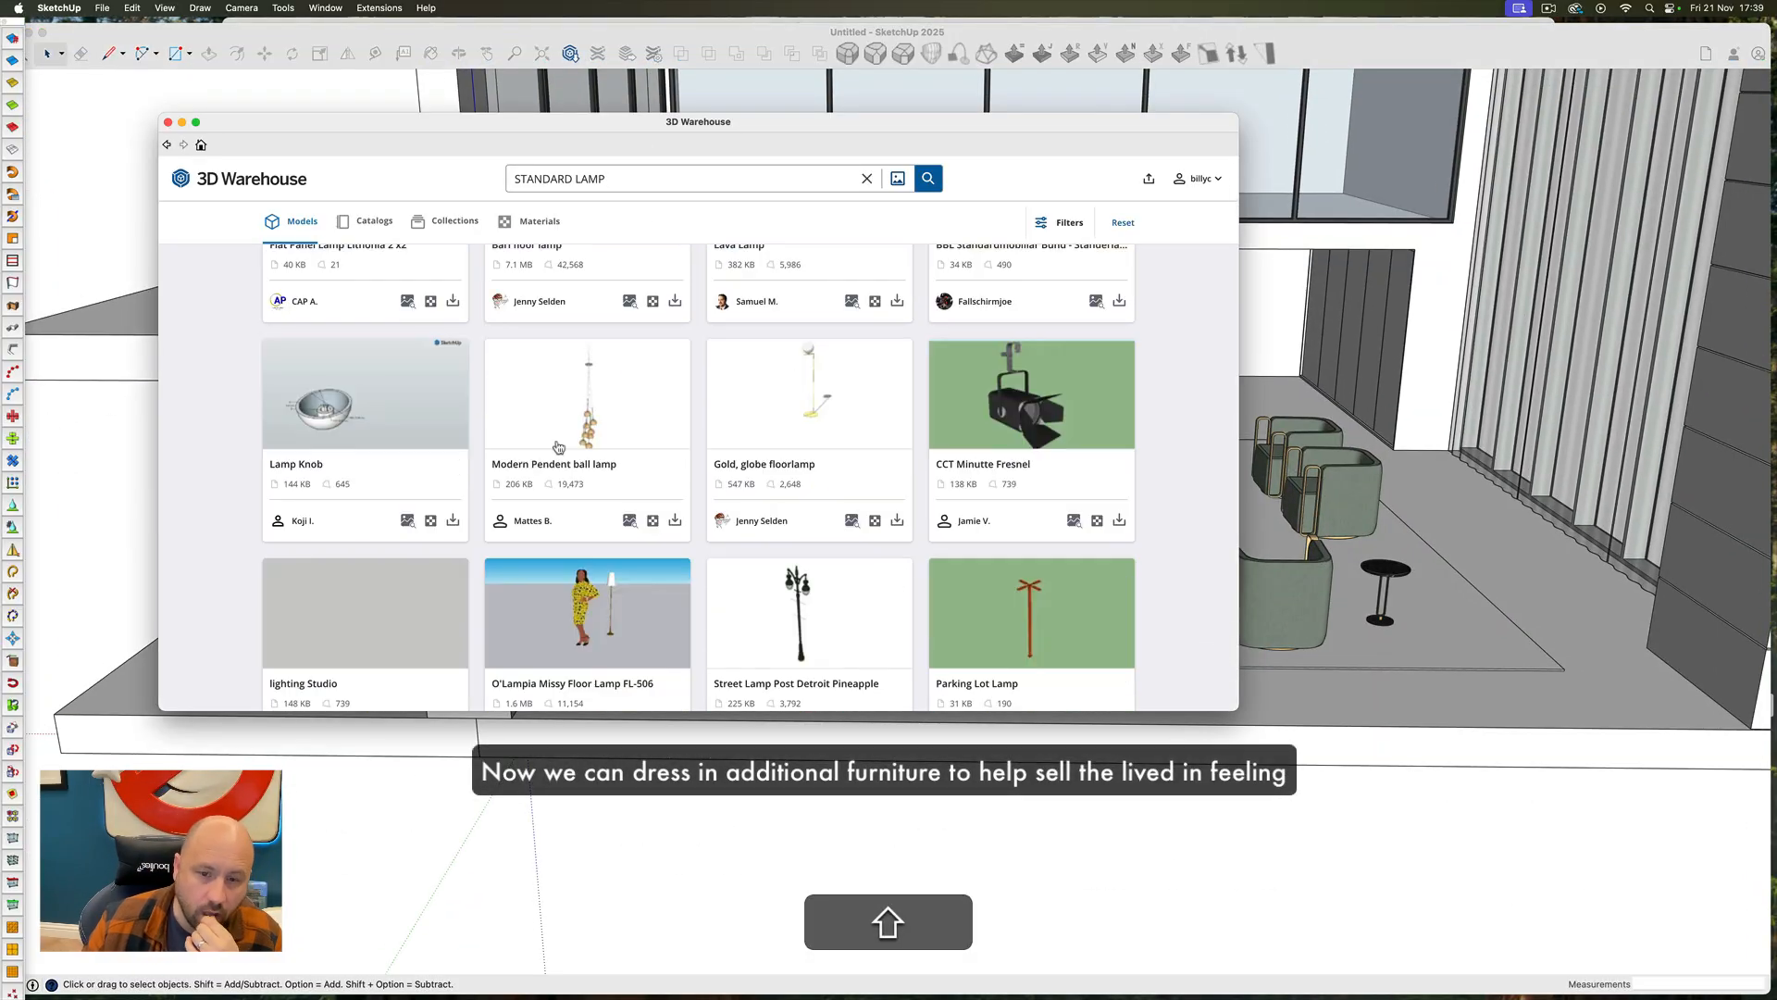
pyautogui.click(810, 561)
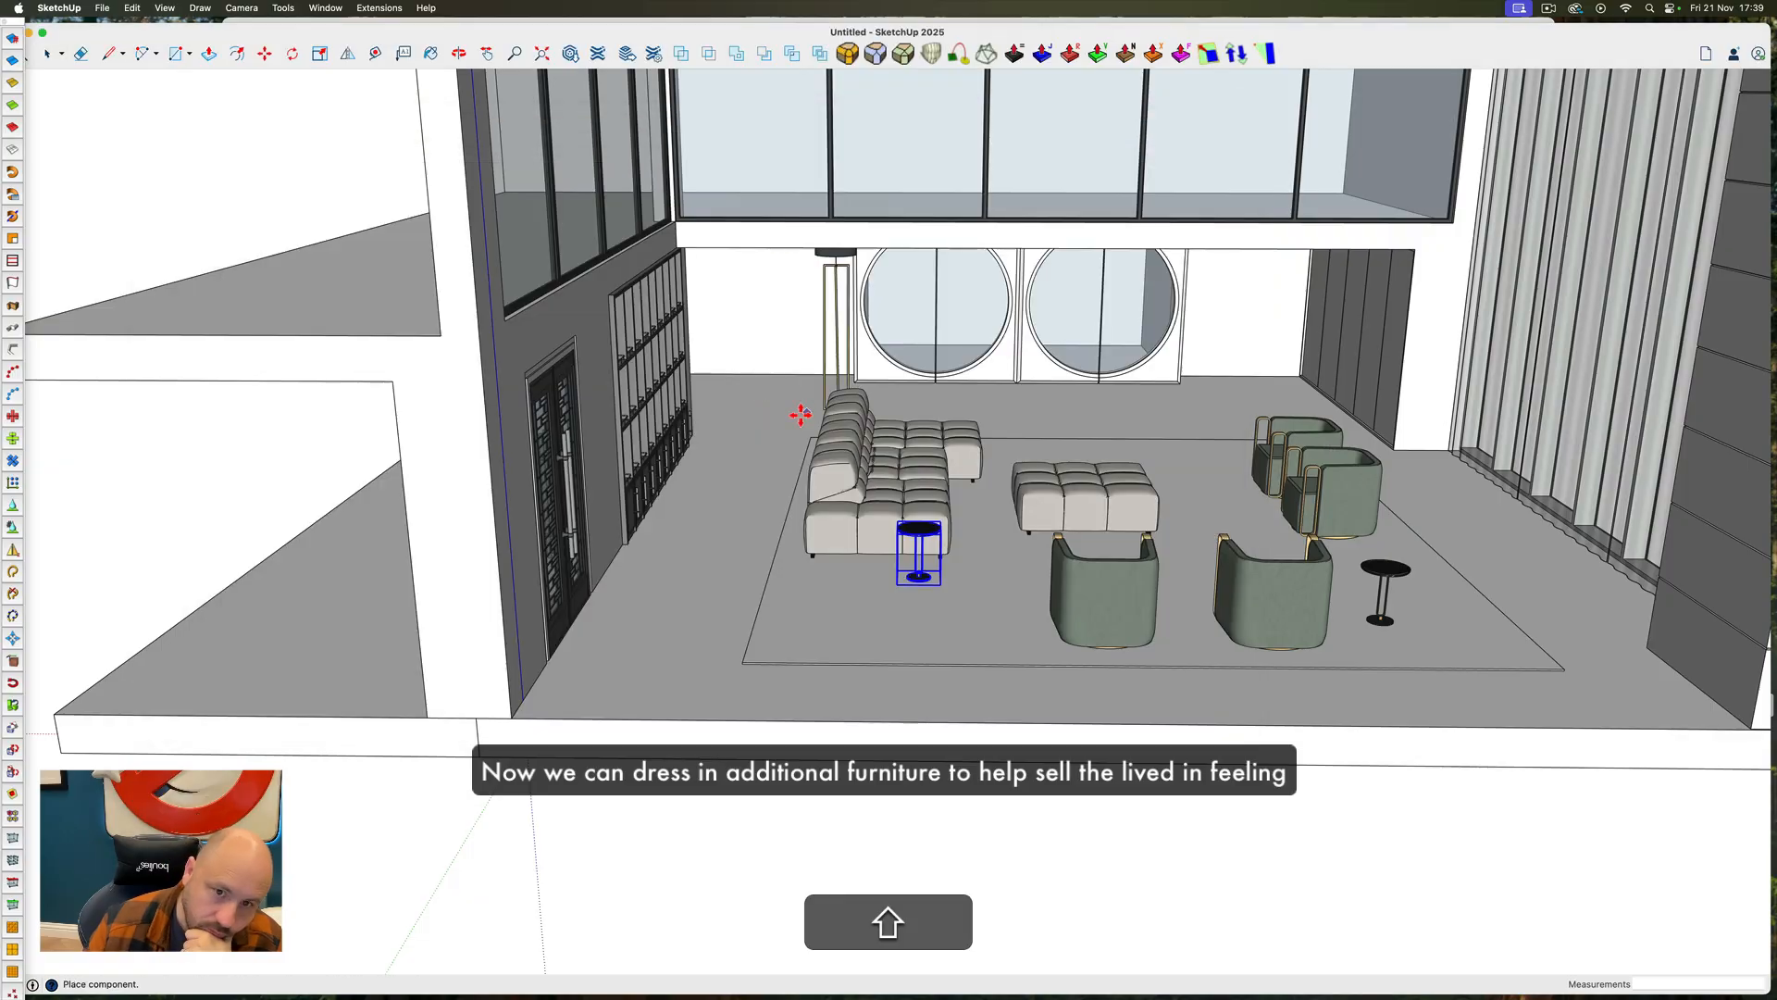
pyautogui.press('shift+super+9')
pyautogui.hotkey('shift', 'm')
pyautogui.hotkey('shift', 'z')
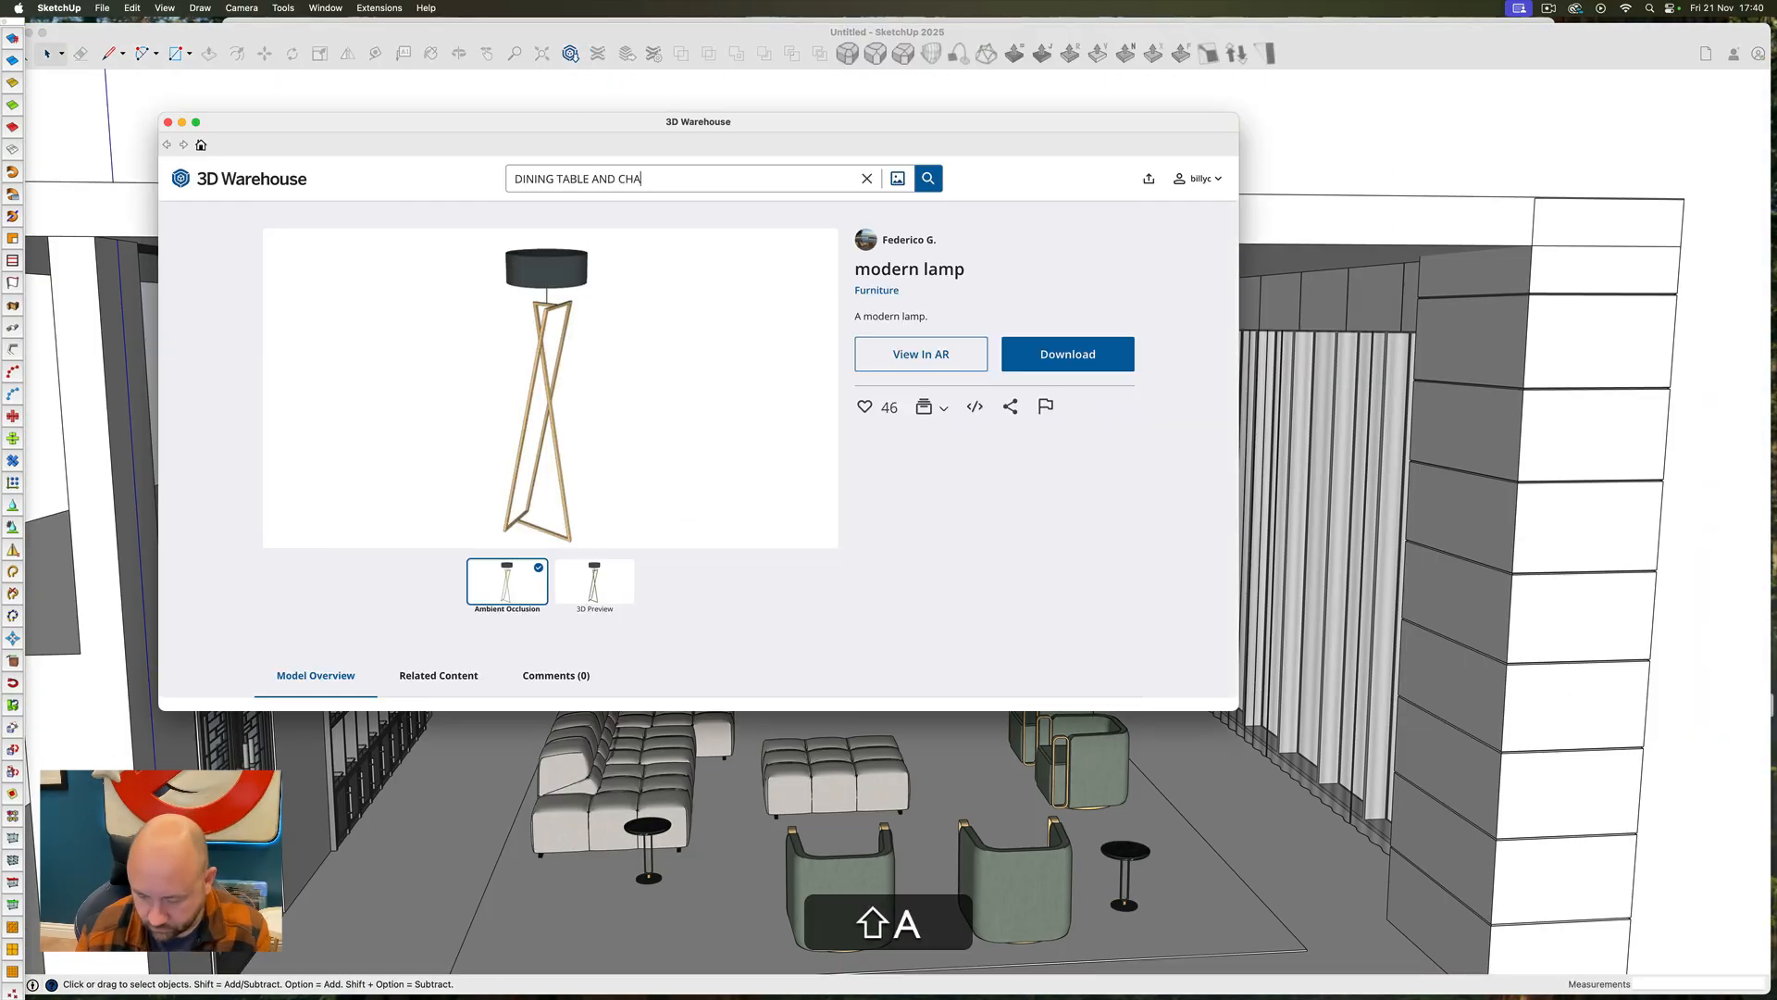
# Search 3D Warehouse for "DINING TABLE AND CHAIRS" and place a dining set in front of the circular windows
pyautogui.write('IRS')
pyautogui.press('Return')
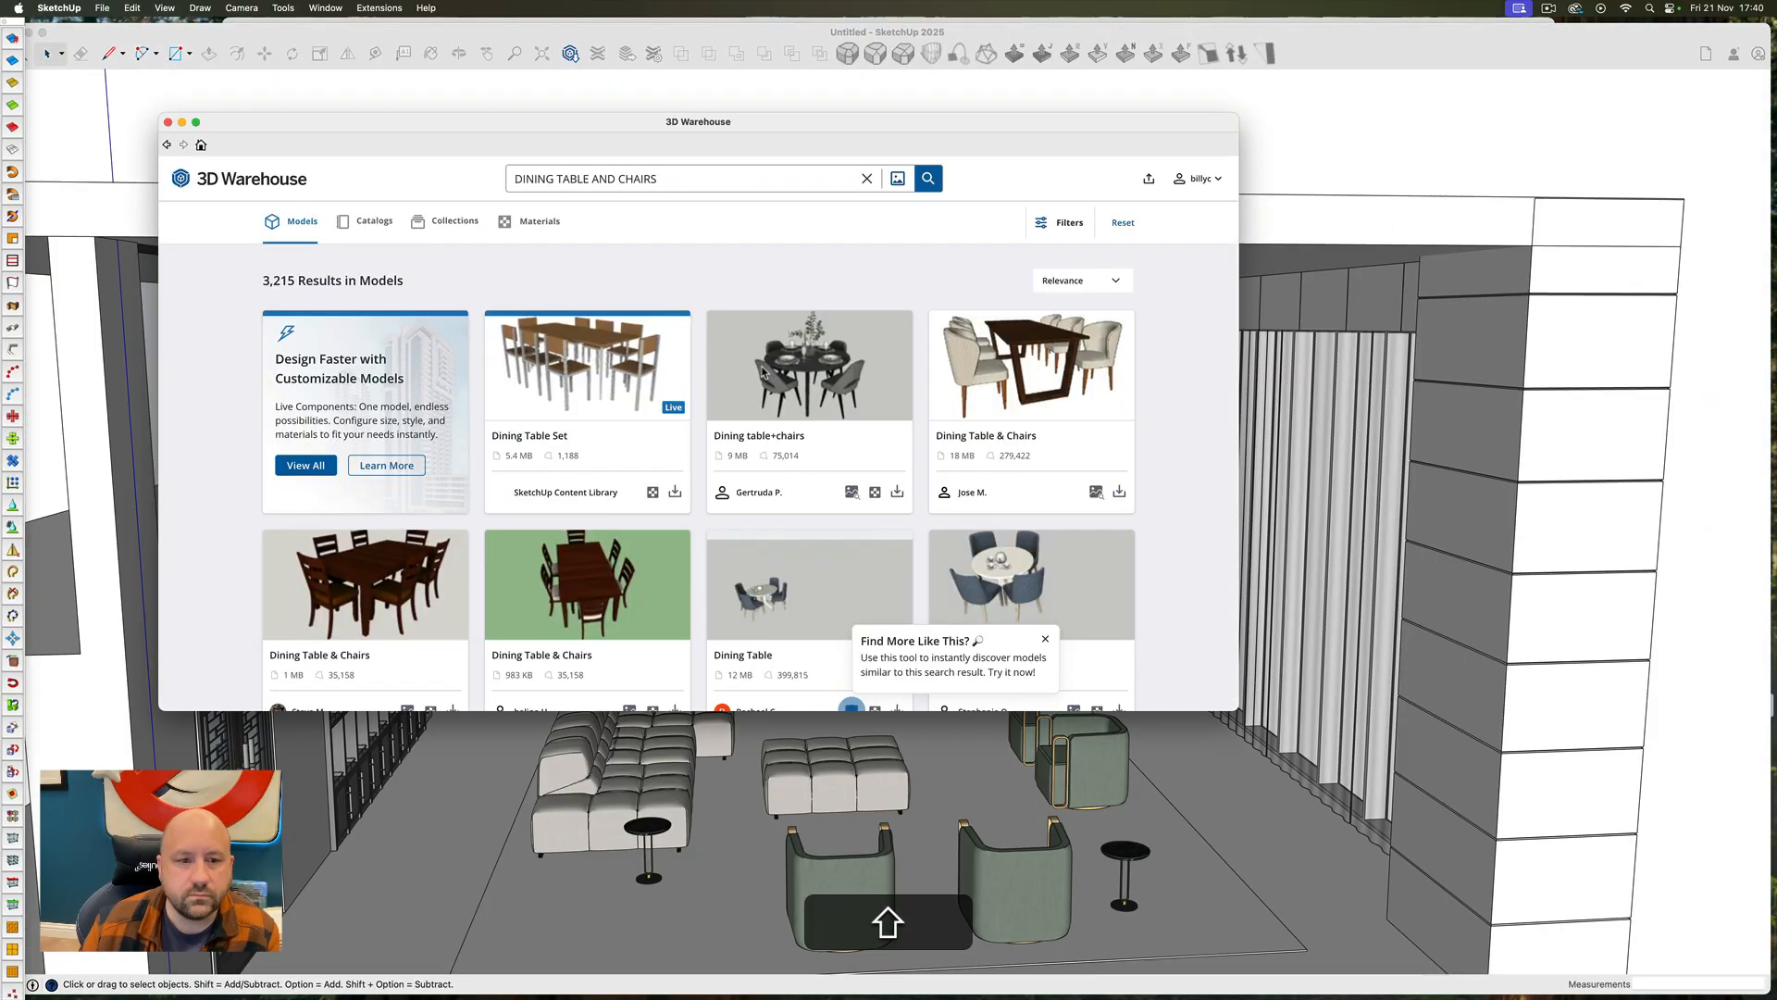
pyautogui.click(590, 464)
pyautogui.click(166, 145)
pyautogui.scroll(-5, 751, 415)
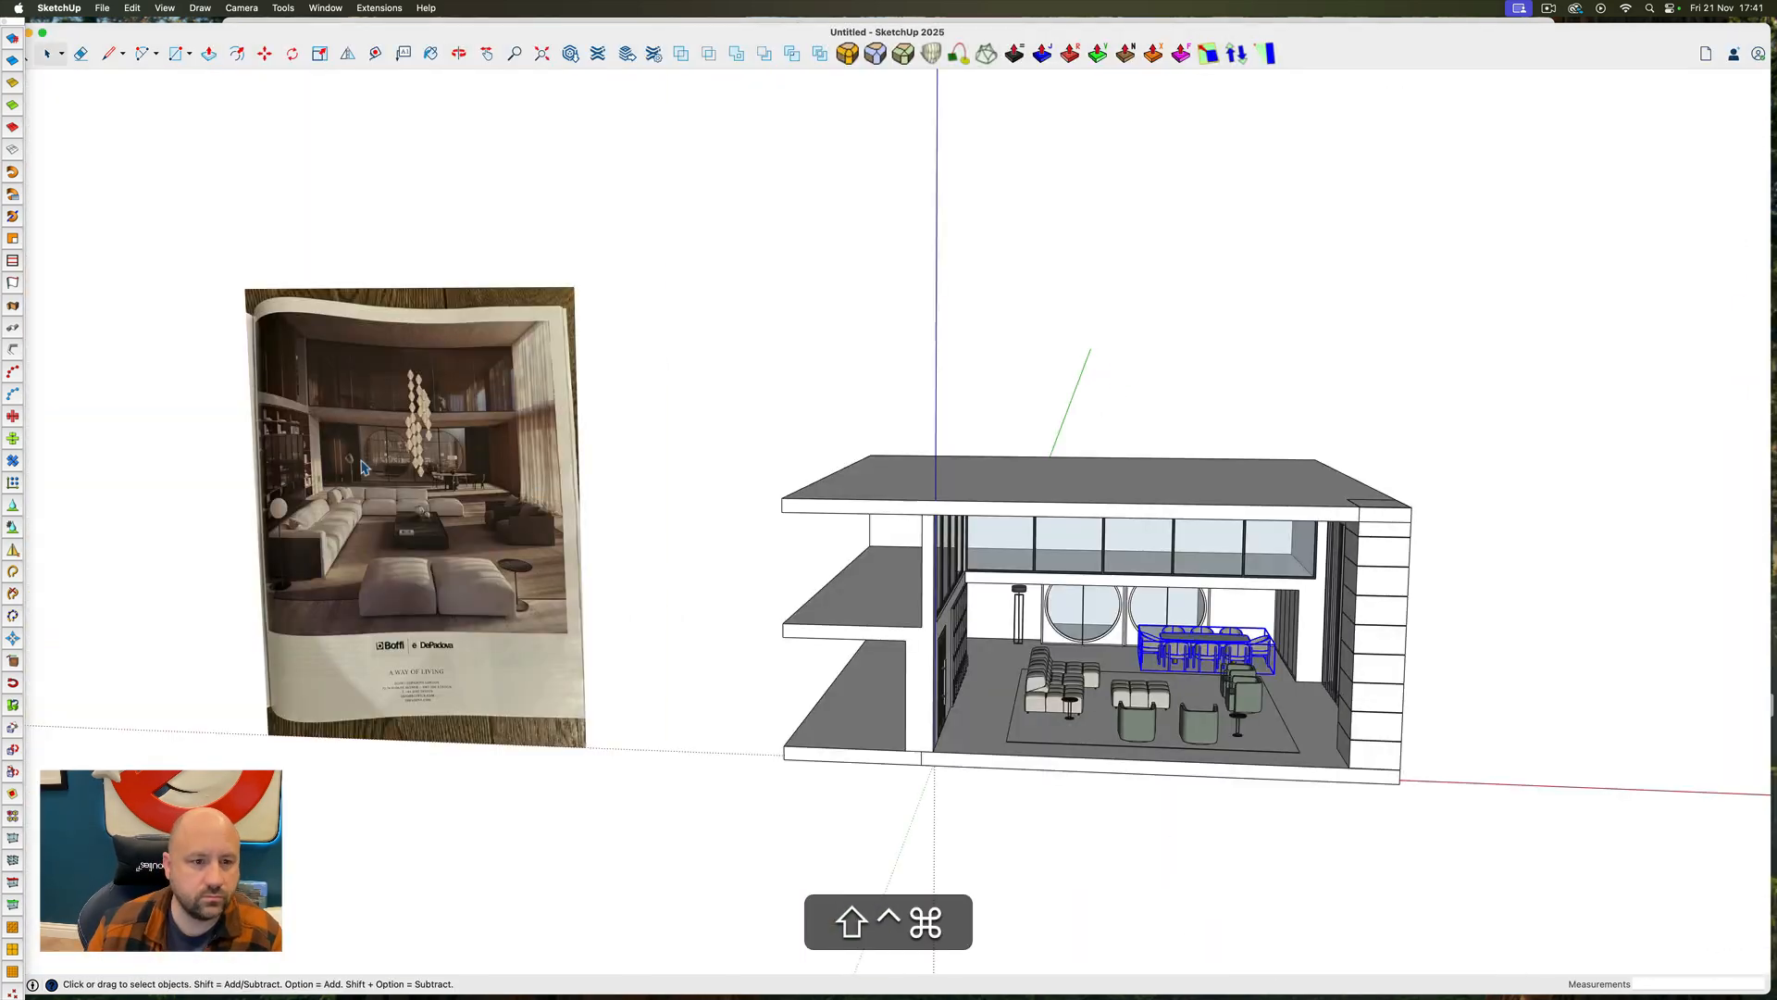
# Place a copy of the floor lamp beside the sofa's near end, next to the round side table
pyautogui.press('m')
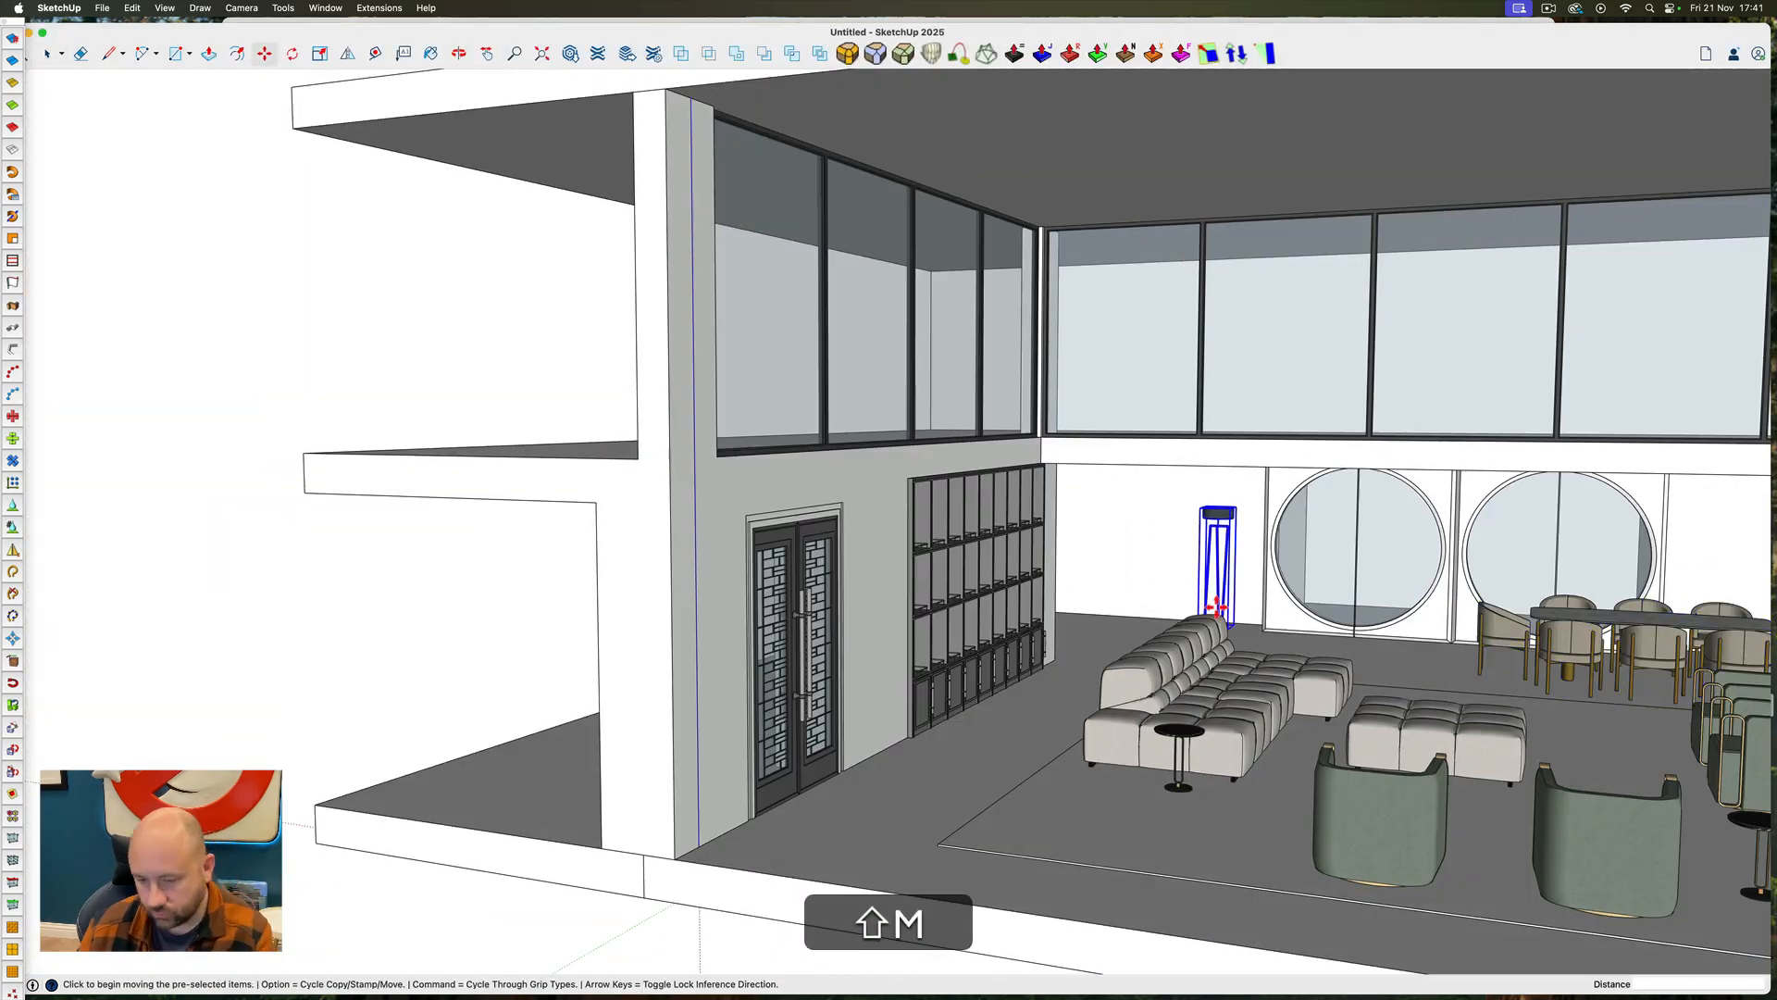
pyautogui.scroll(-5, 1093, 756)
pyautogui.scroll(10, 1031, 932)
pyautogui.press('ctrl+shift+super+m')
# Hide the roof slab to open up the upper level from above
pyautogui.moveTo(1031, 932); pyautogui.dragTo(533, 381, button='middle')
pyautogui.scroll(-10, 1091, 306)
pyautogui.scroll(3, 463, 277)
pyautogui.scroll(-10, 606, 413)
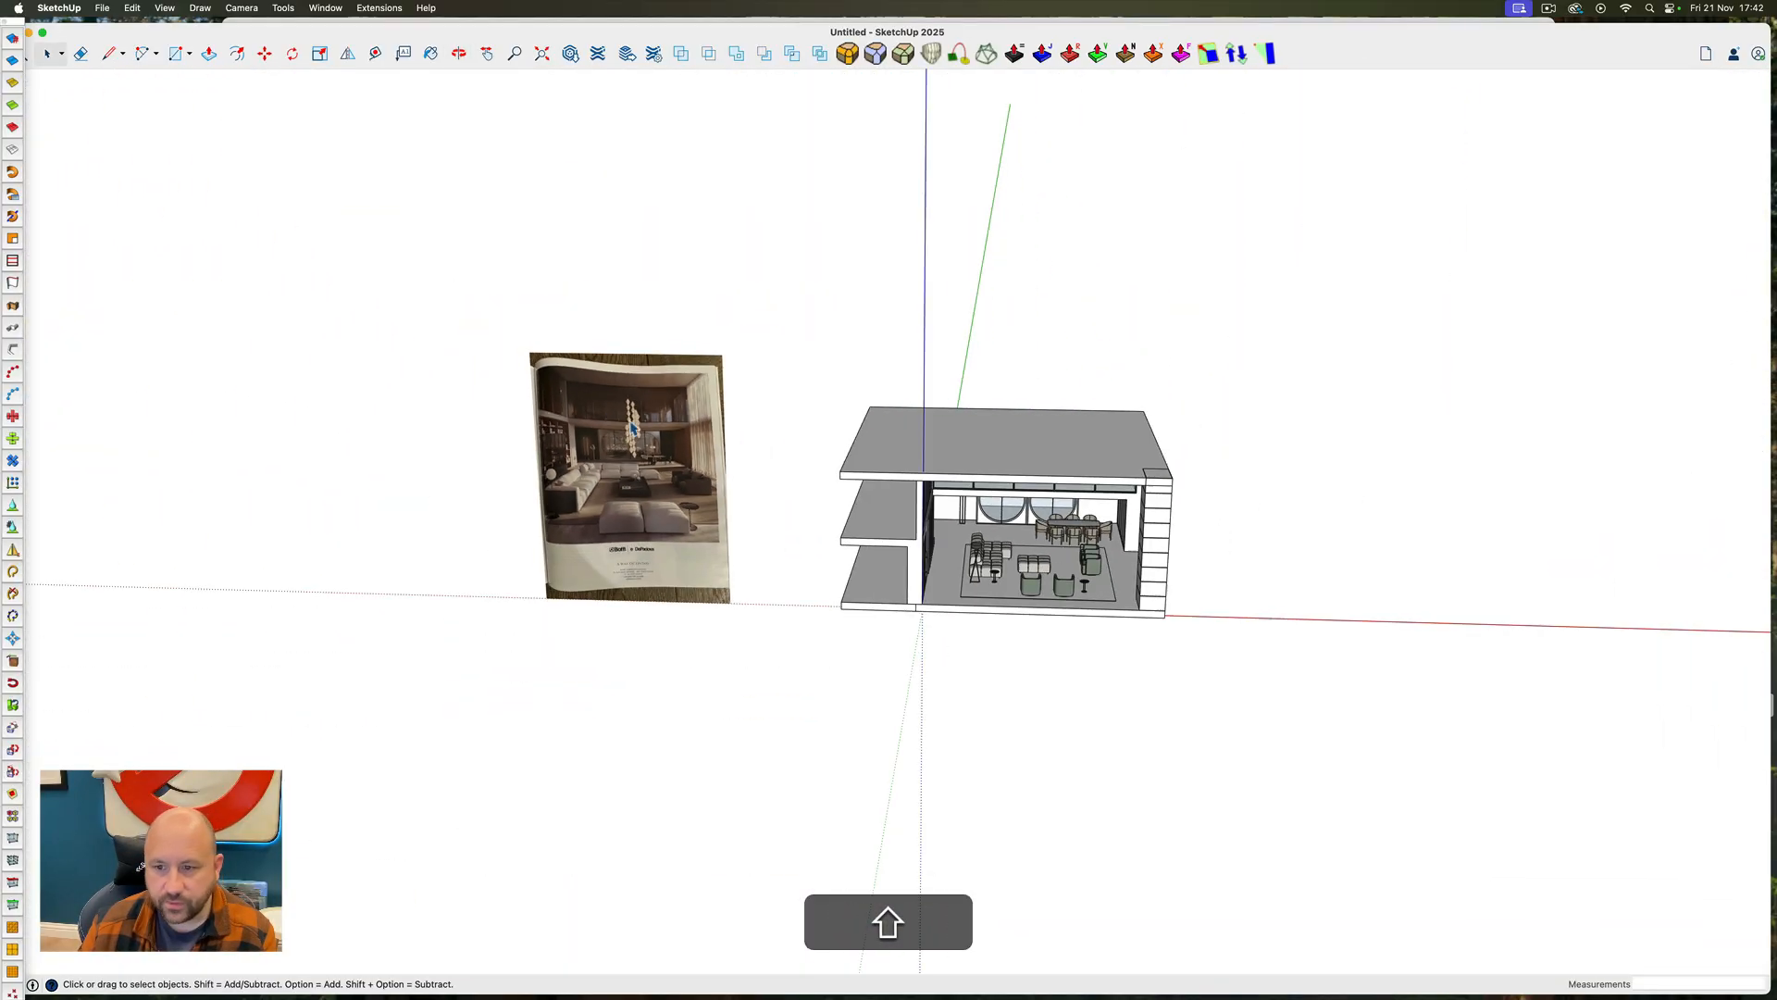
pyautogui.moveTo(1148, 500); pyautogui.dragTo(648, 574, button='middle')
pyautogui.scroll(10, 1099, 484)
pyautogui.rightClick(1004, 632)
pyautogui.click(1023, 671)
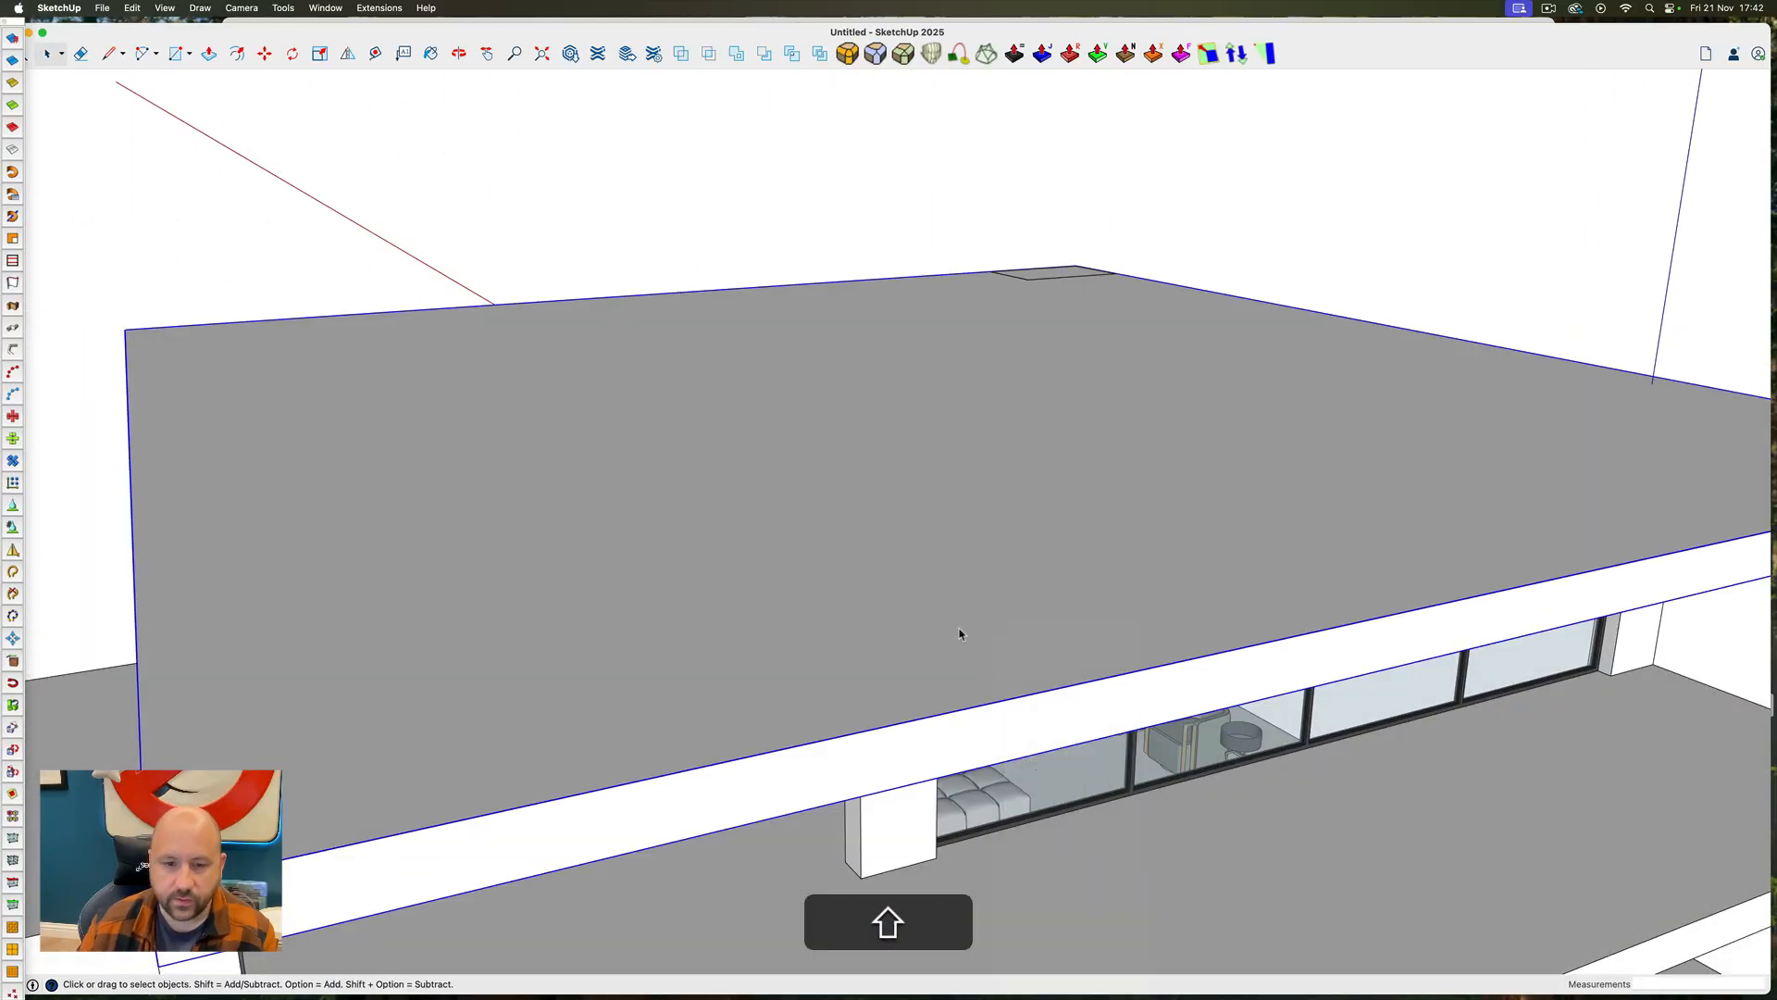
# Draw a 1/4" by 3" rectangle on the upper floor at the outer corner of the back glazing
pyautogui.moveTo(960, 635); pyautogui.dragTo(583, 591, button='middle')
pyautogui.scroll(10, 582, 590)
pyautogui.press('r')
pyautogui.click(626, 726)
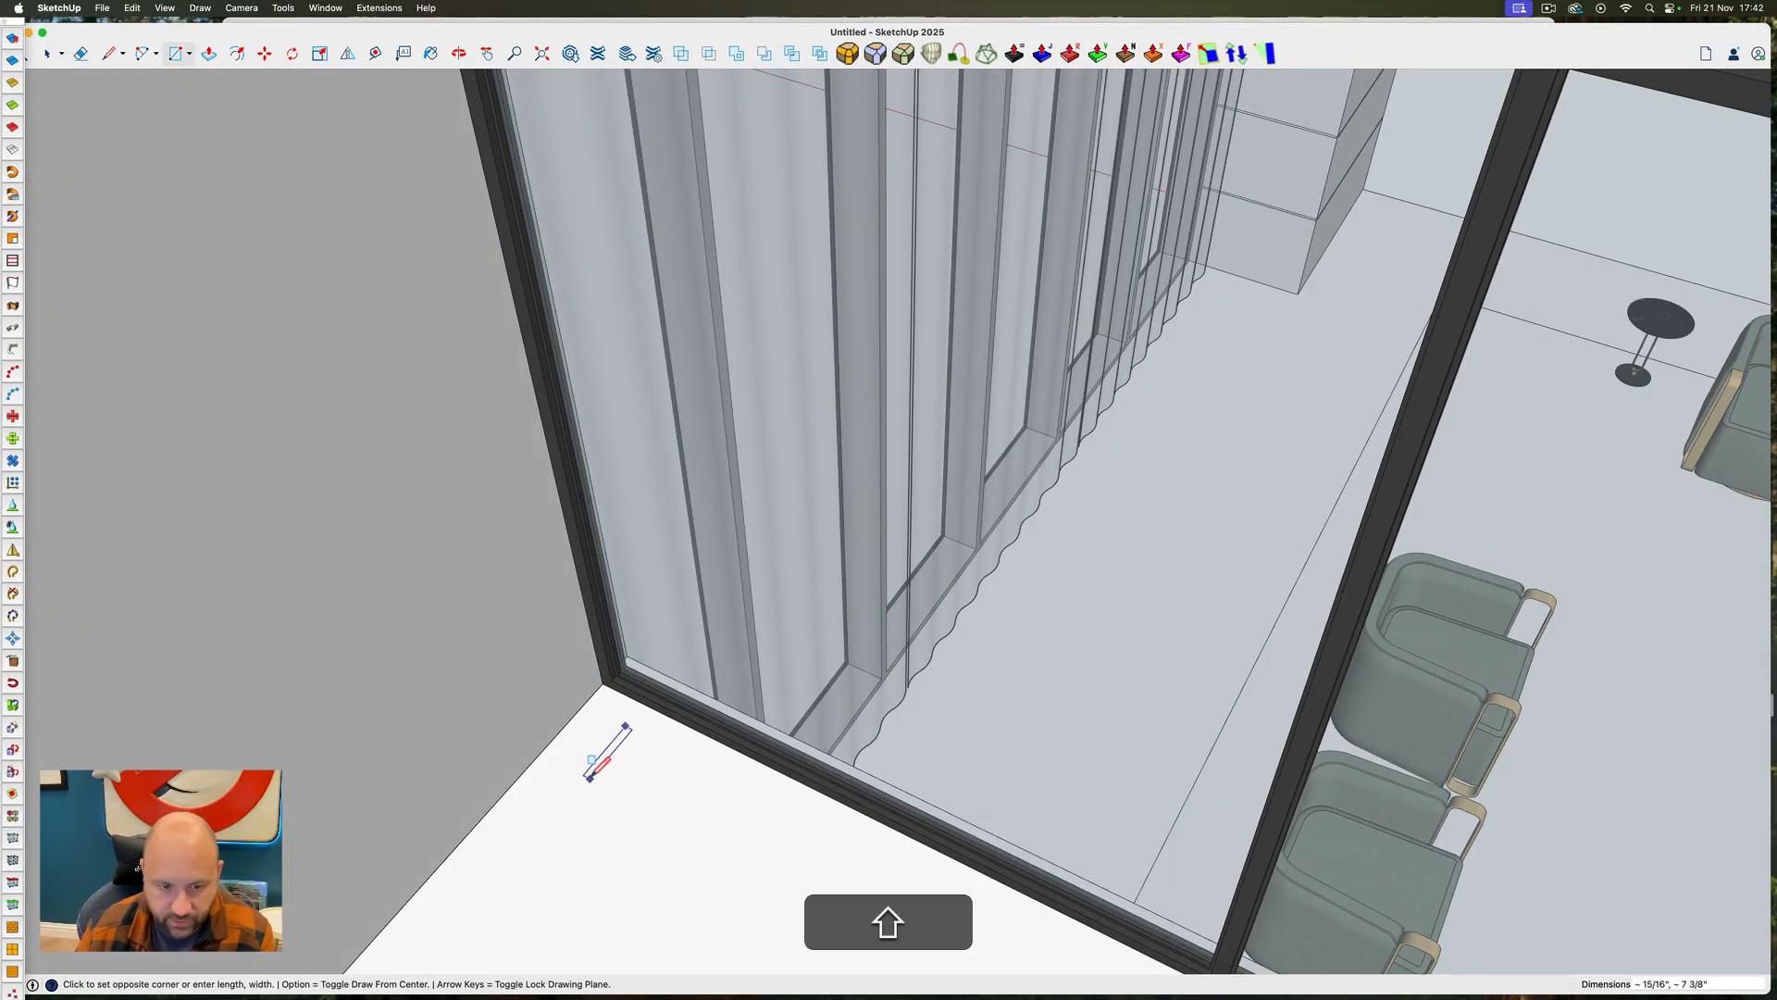
pyautogui.click(587, 784)
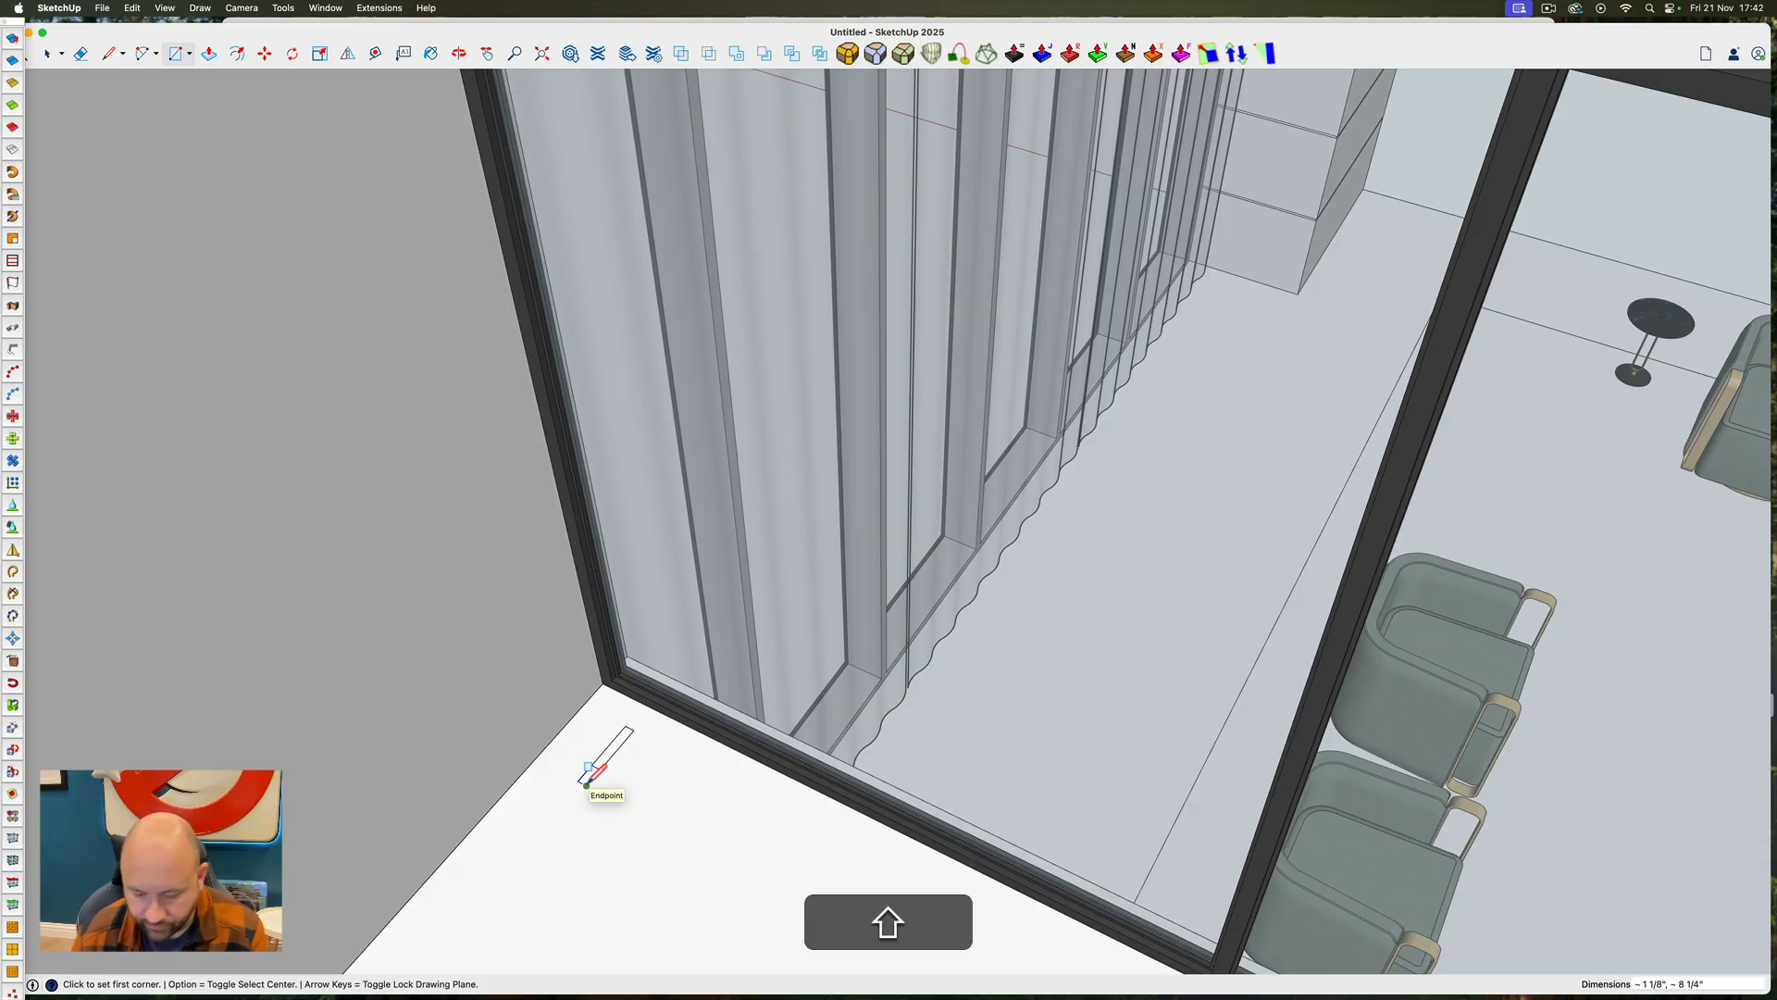
pyautogui.write('1')
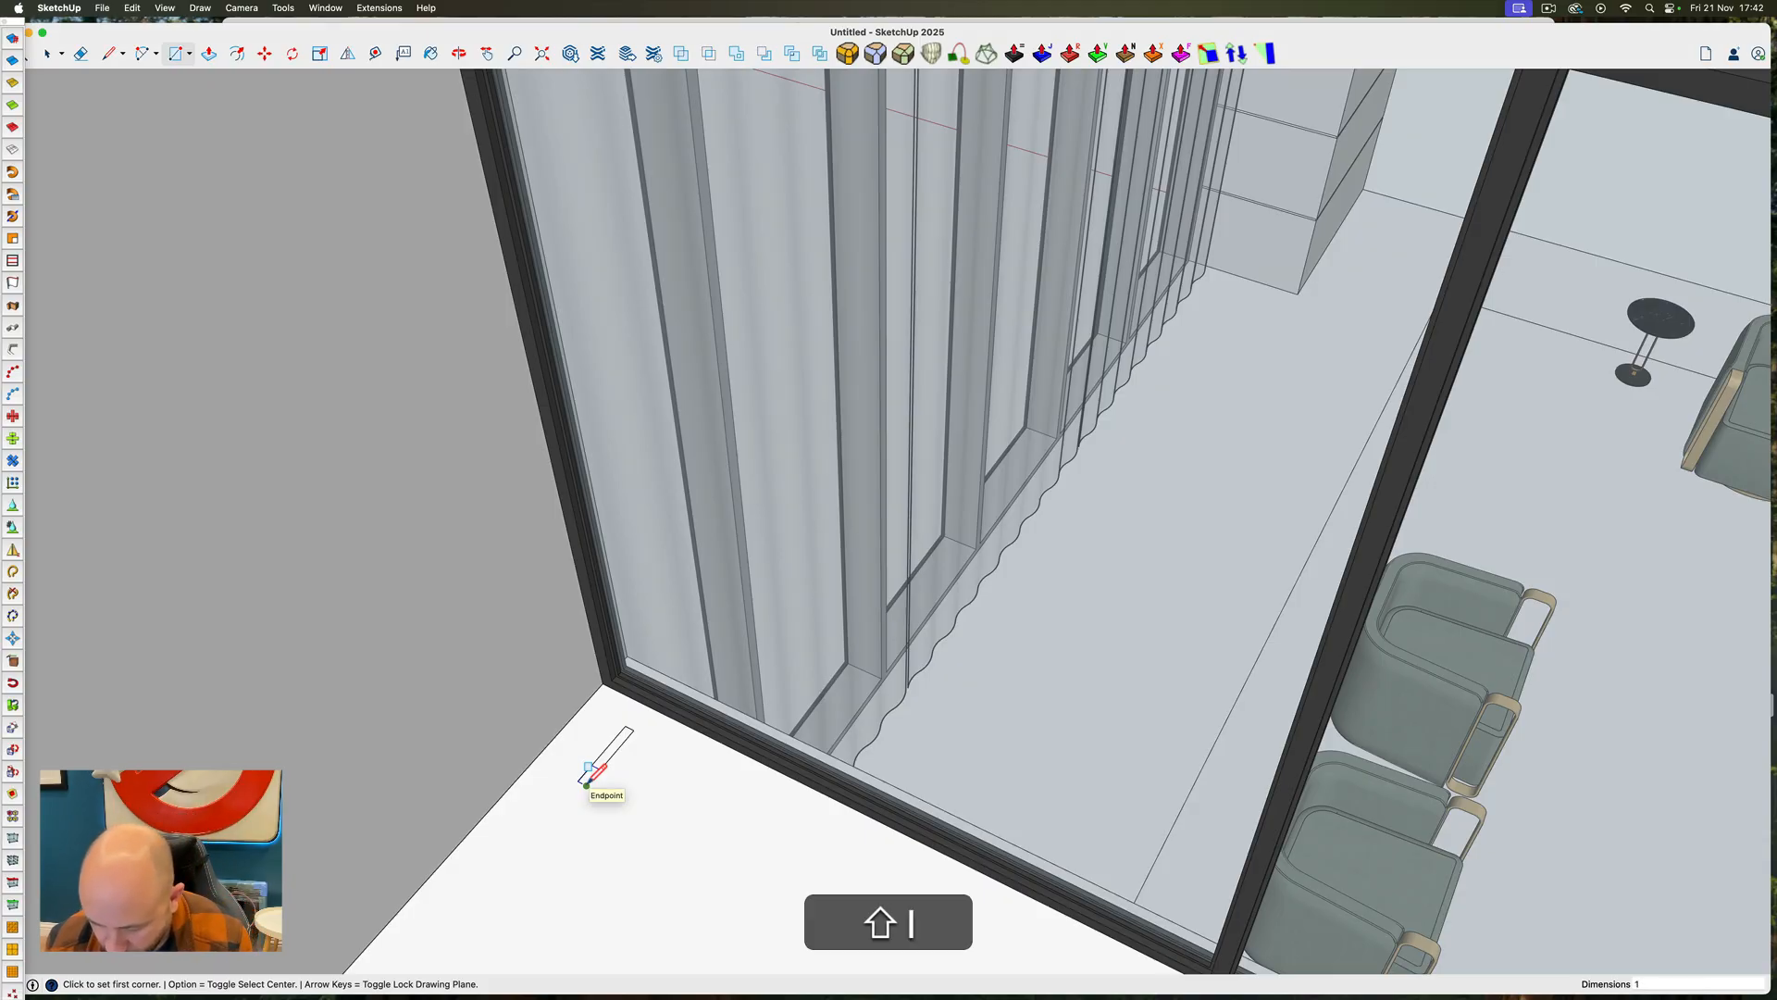
pyautogui.write('/4",3"')
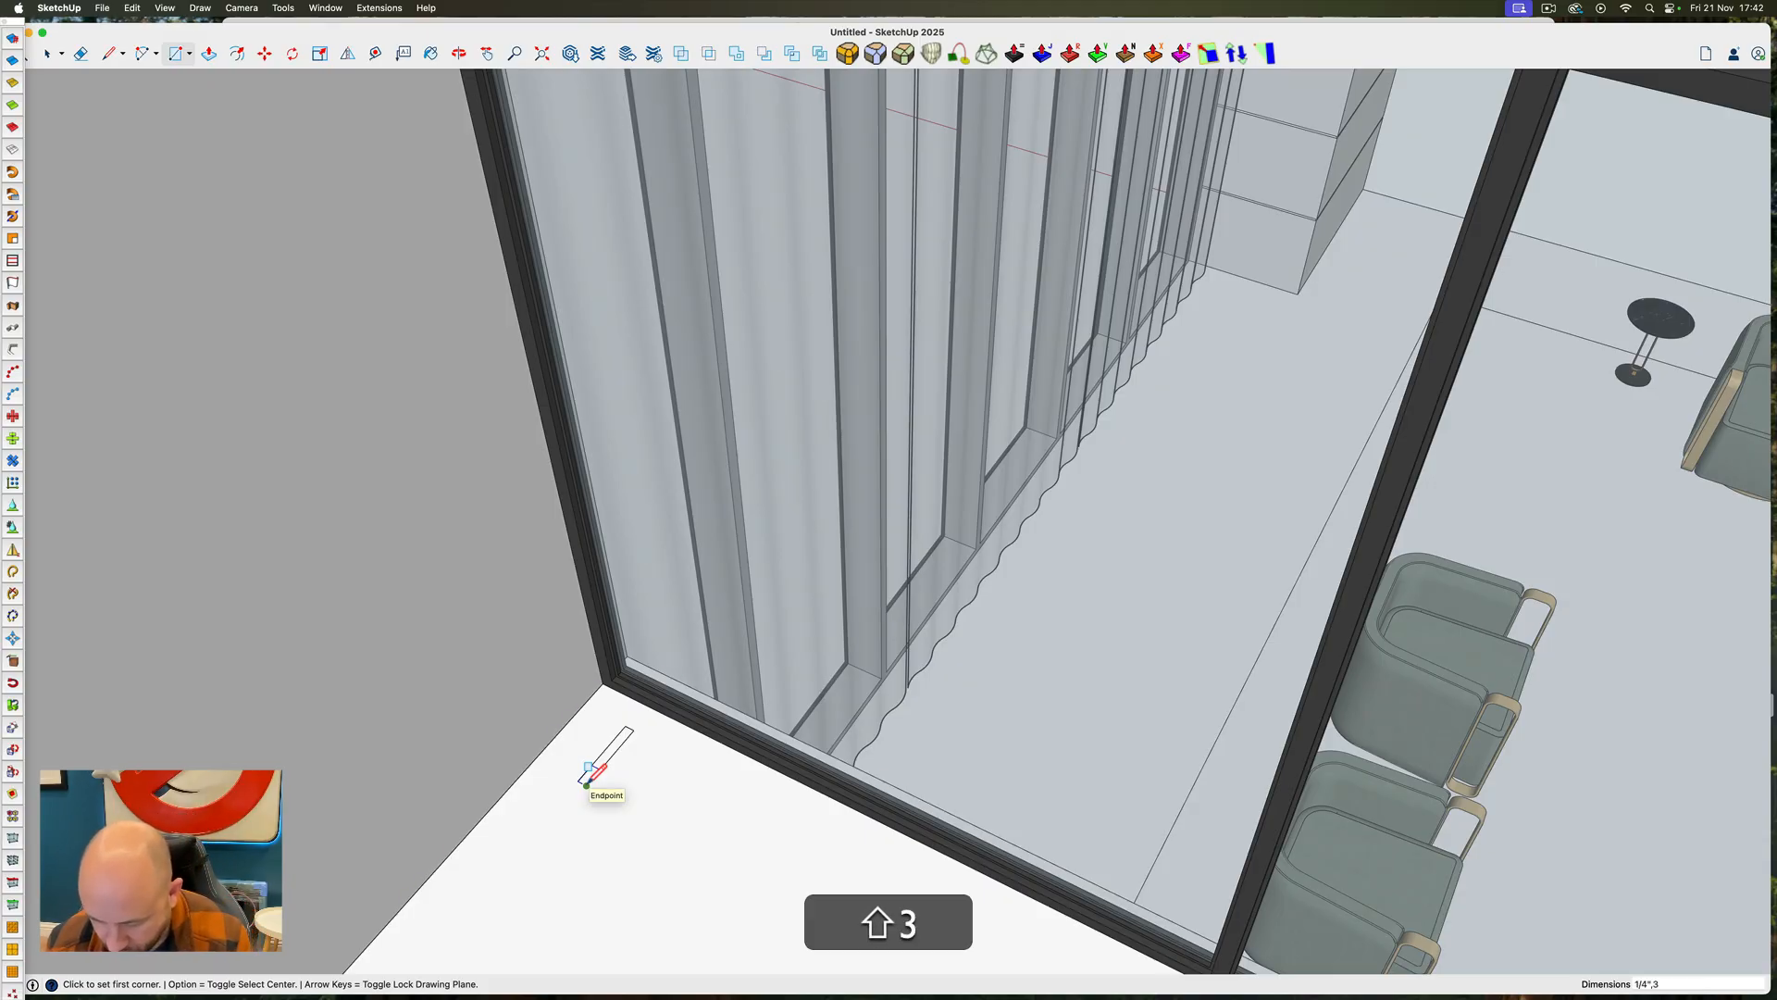
pyautogui.press('Return')
# Push/Pull the small rectangle up 8' to form a thin vertical slat beside the glazing frame
pyautogui.press('p')
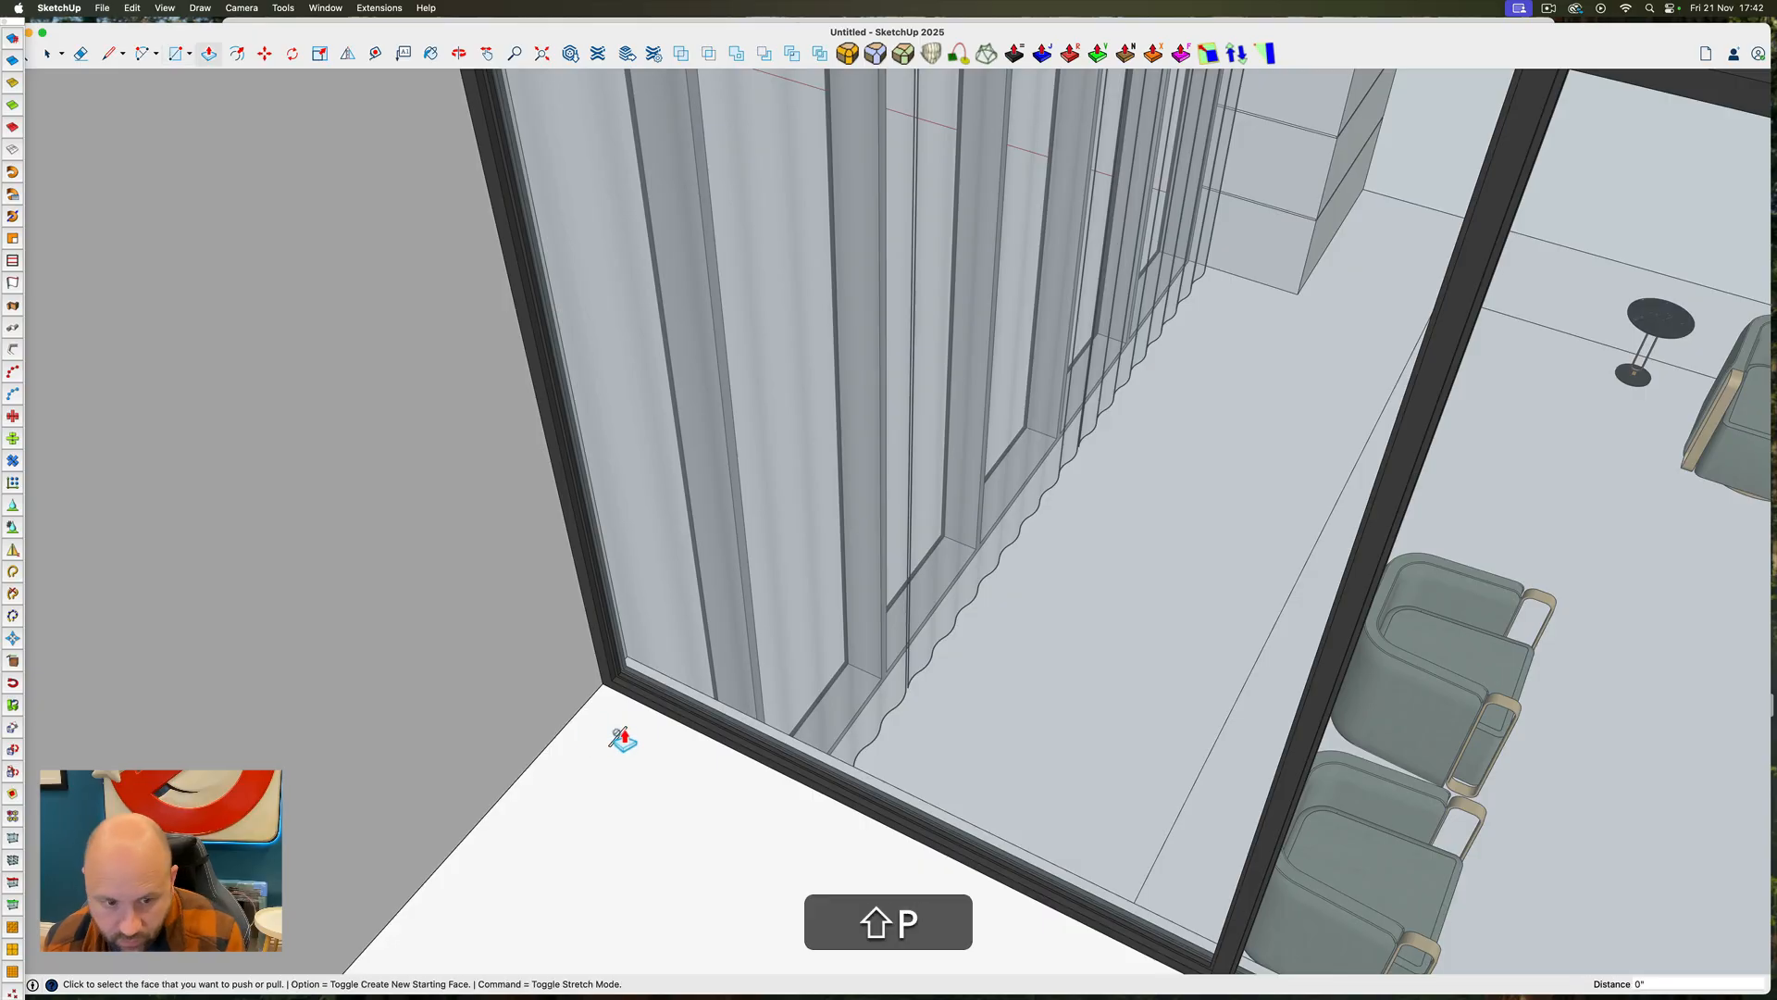
pyautogui.click(618, 739)
pyautogui.scroll(-5, 606, 657)
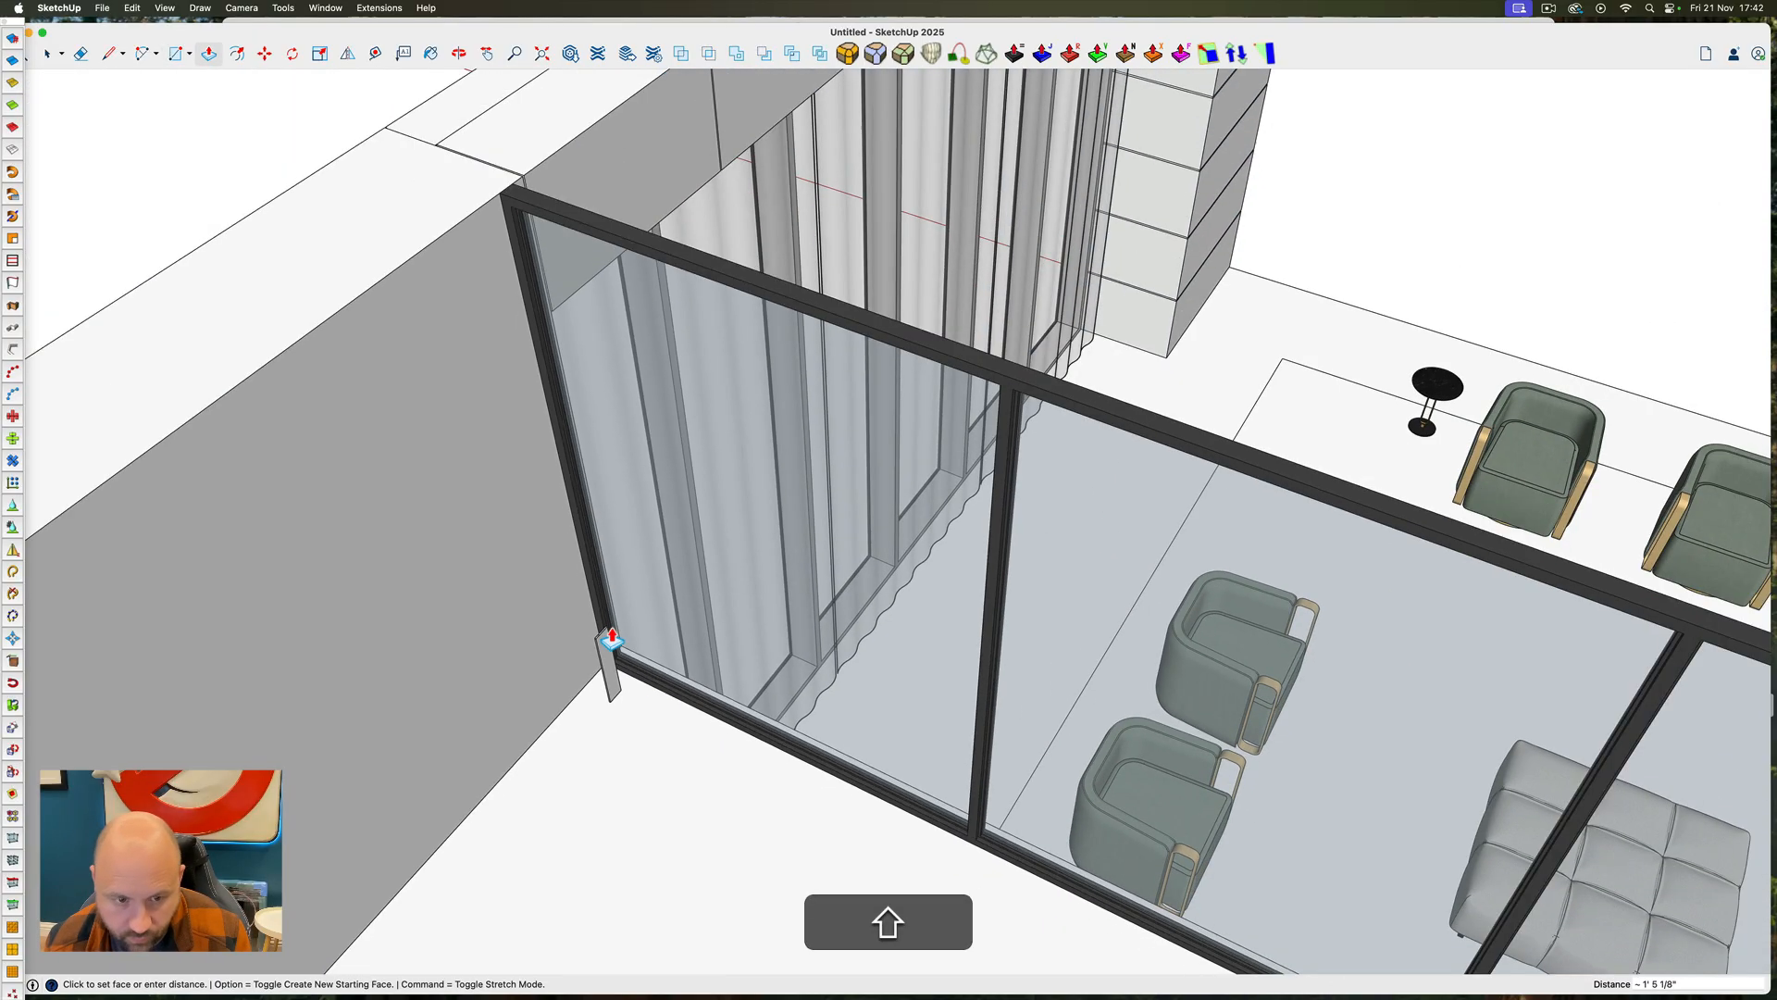
pyautogui.click(566, 408)
pyautogui.scroll(5, 567, 412)
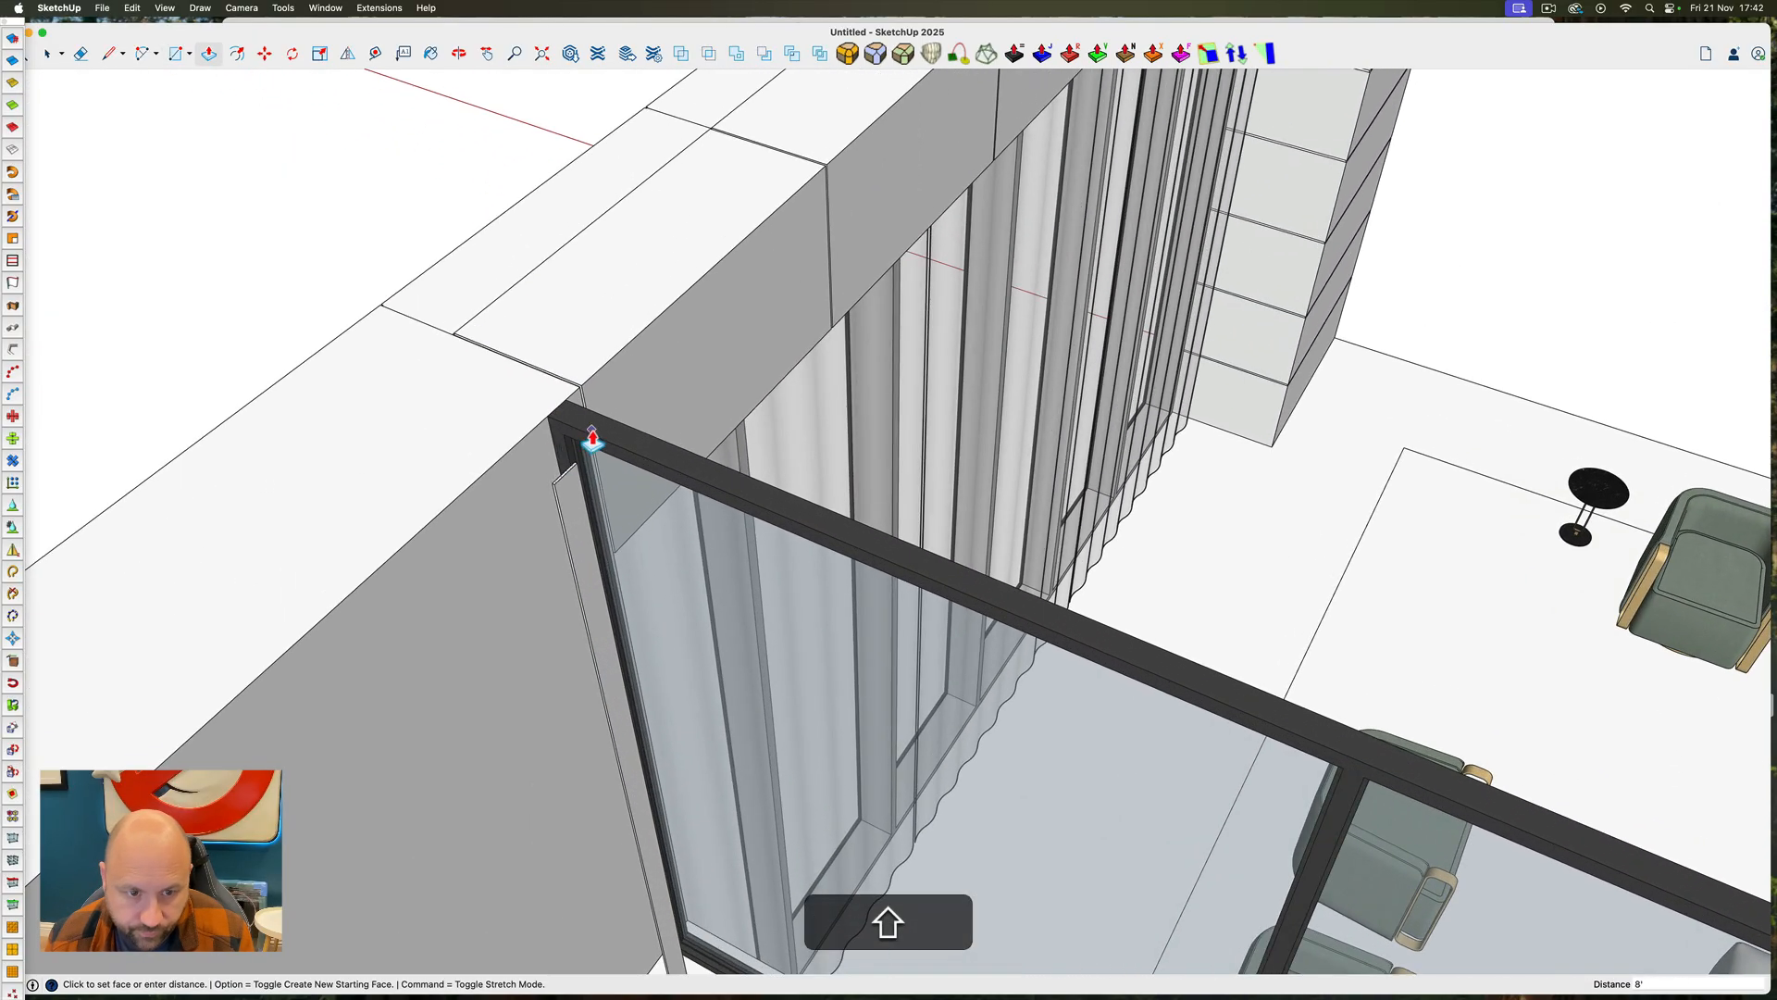
# Turn the whole vertical slat into a component, keeping the default definition settings
pyautogui.press('space')
pyautogui.scroll(5, 574, 479)
pyautogui.click(596, 548)
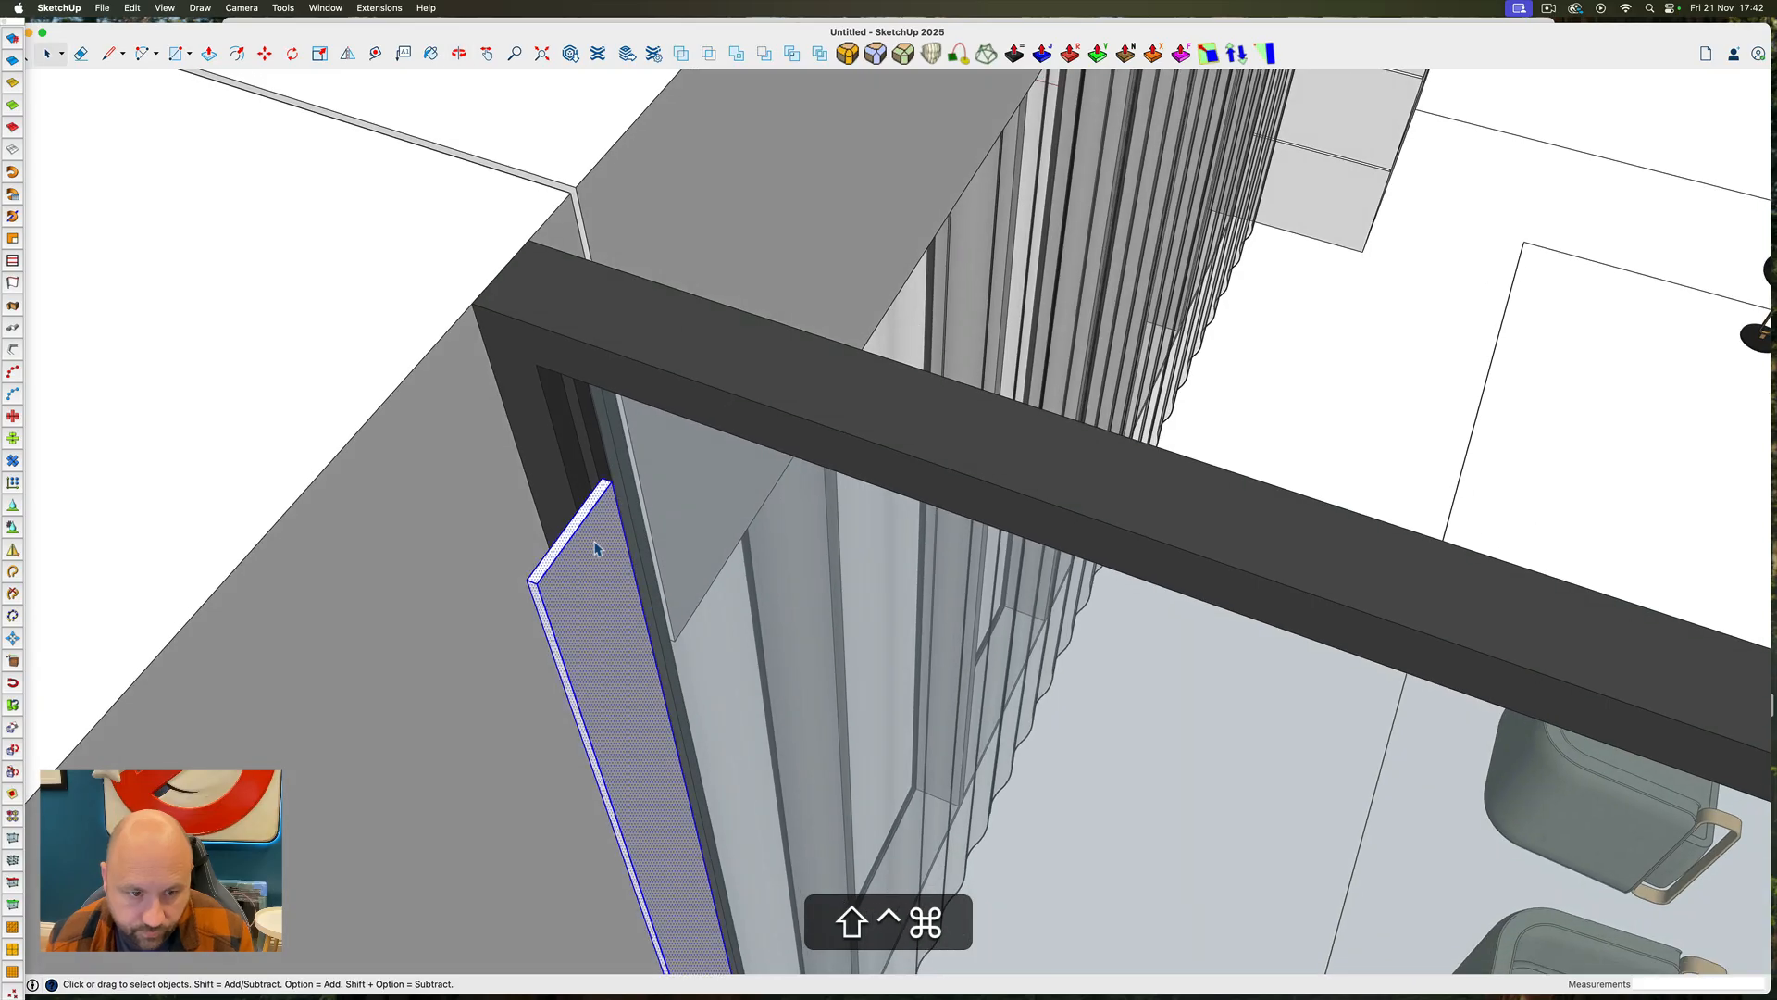
pyautogui.scroll(3, 581, 530)
pyautogui.rightClick(581, 524)
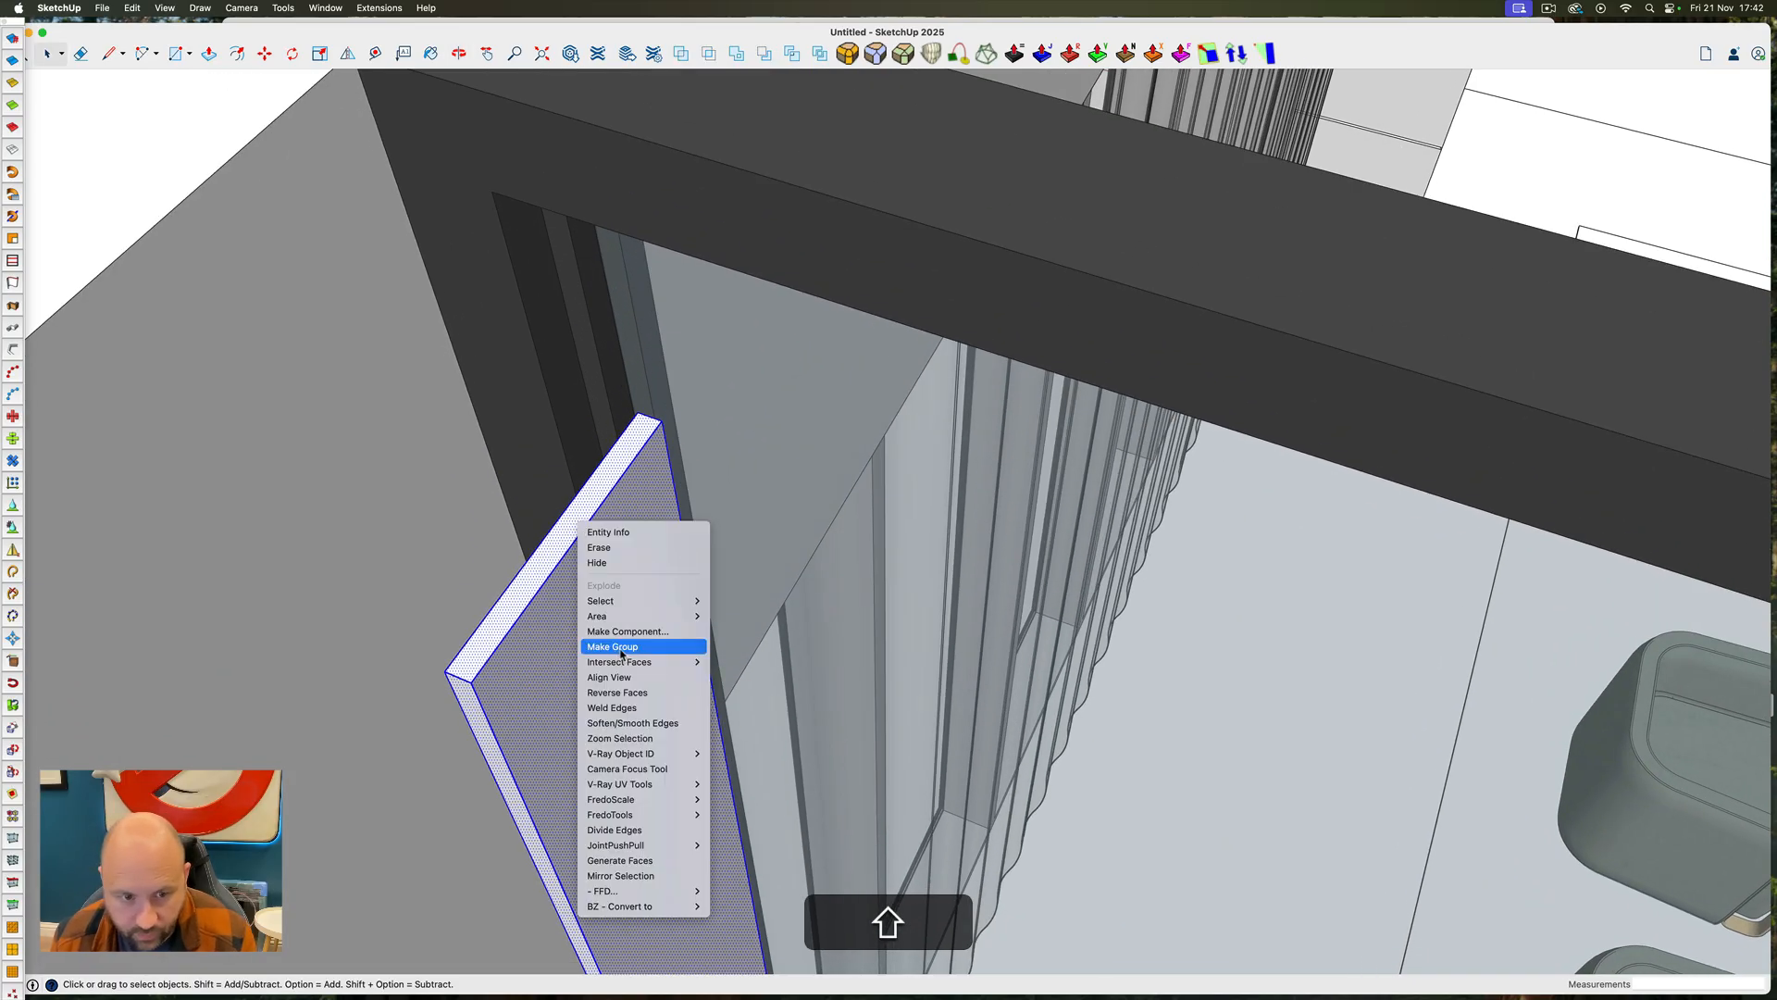
pyautogui.click(621, 629)
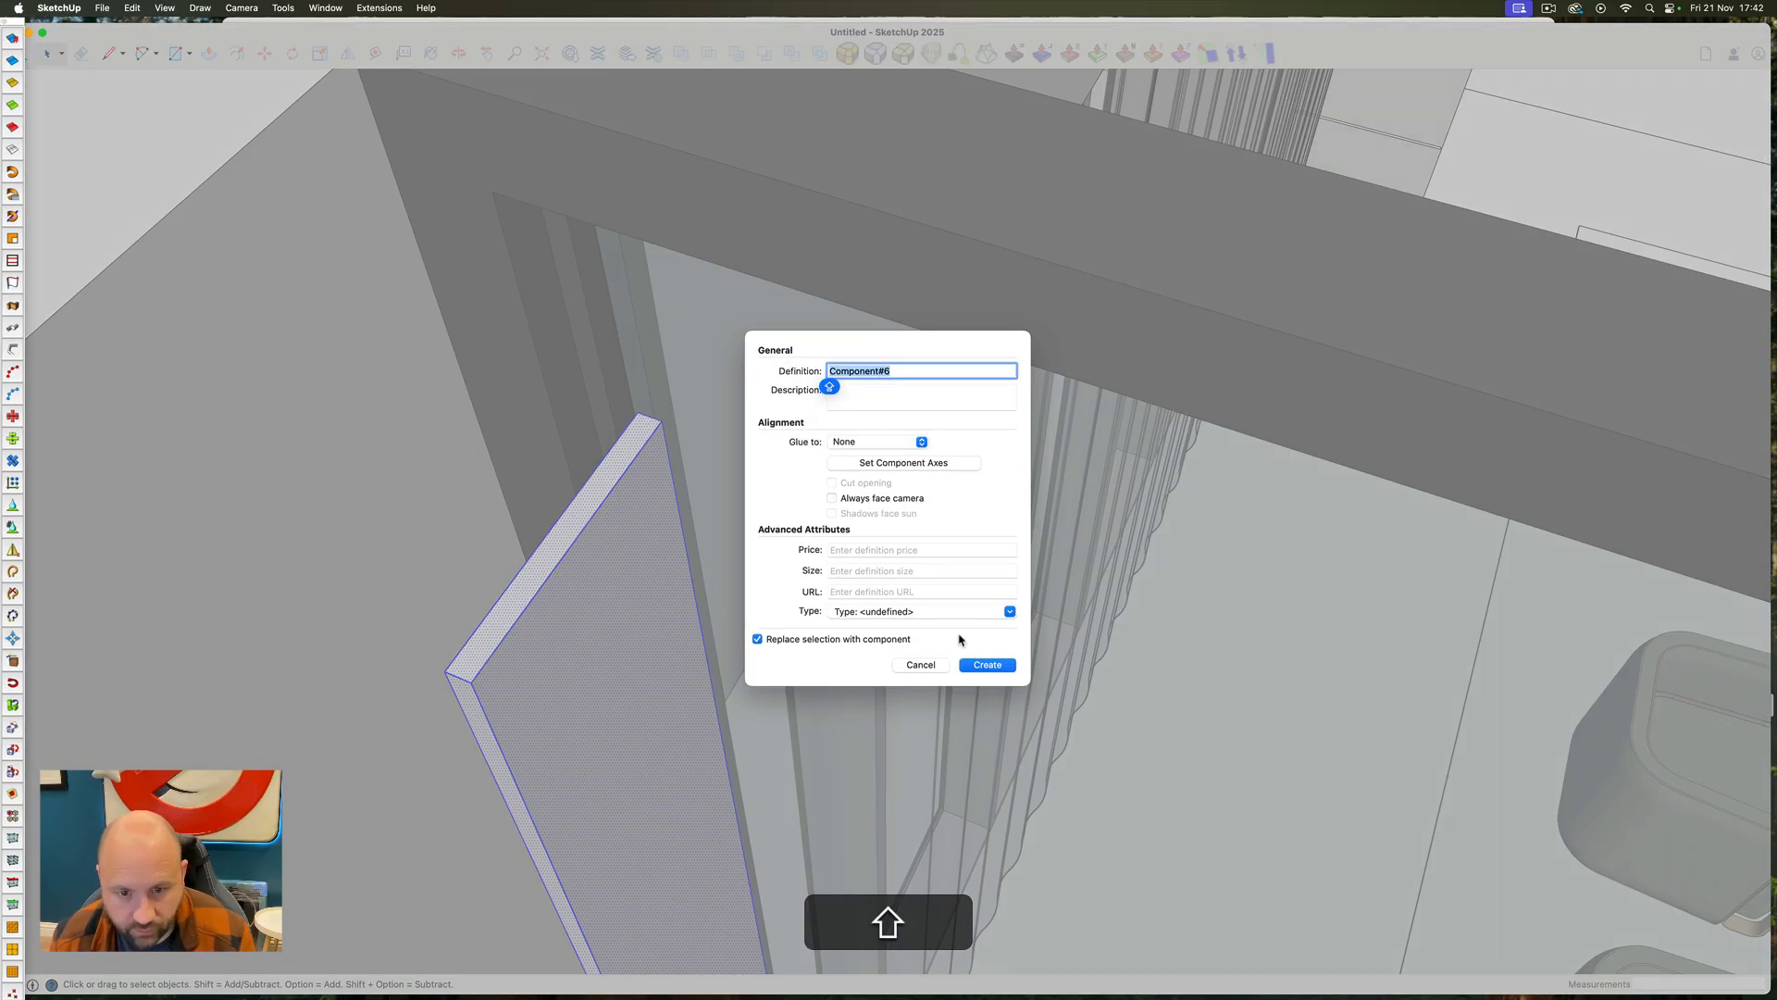
pyautogui.click(1002, 668)
# Move the slat component against the wall at the end of the glazing frame
pyautogui.press('m')
pyautogui.scroll(-4, 611, 453)
pyautogui.click(611, 453)
pyautogui.scroll(-4, 559, 397)
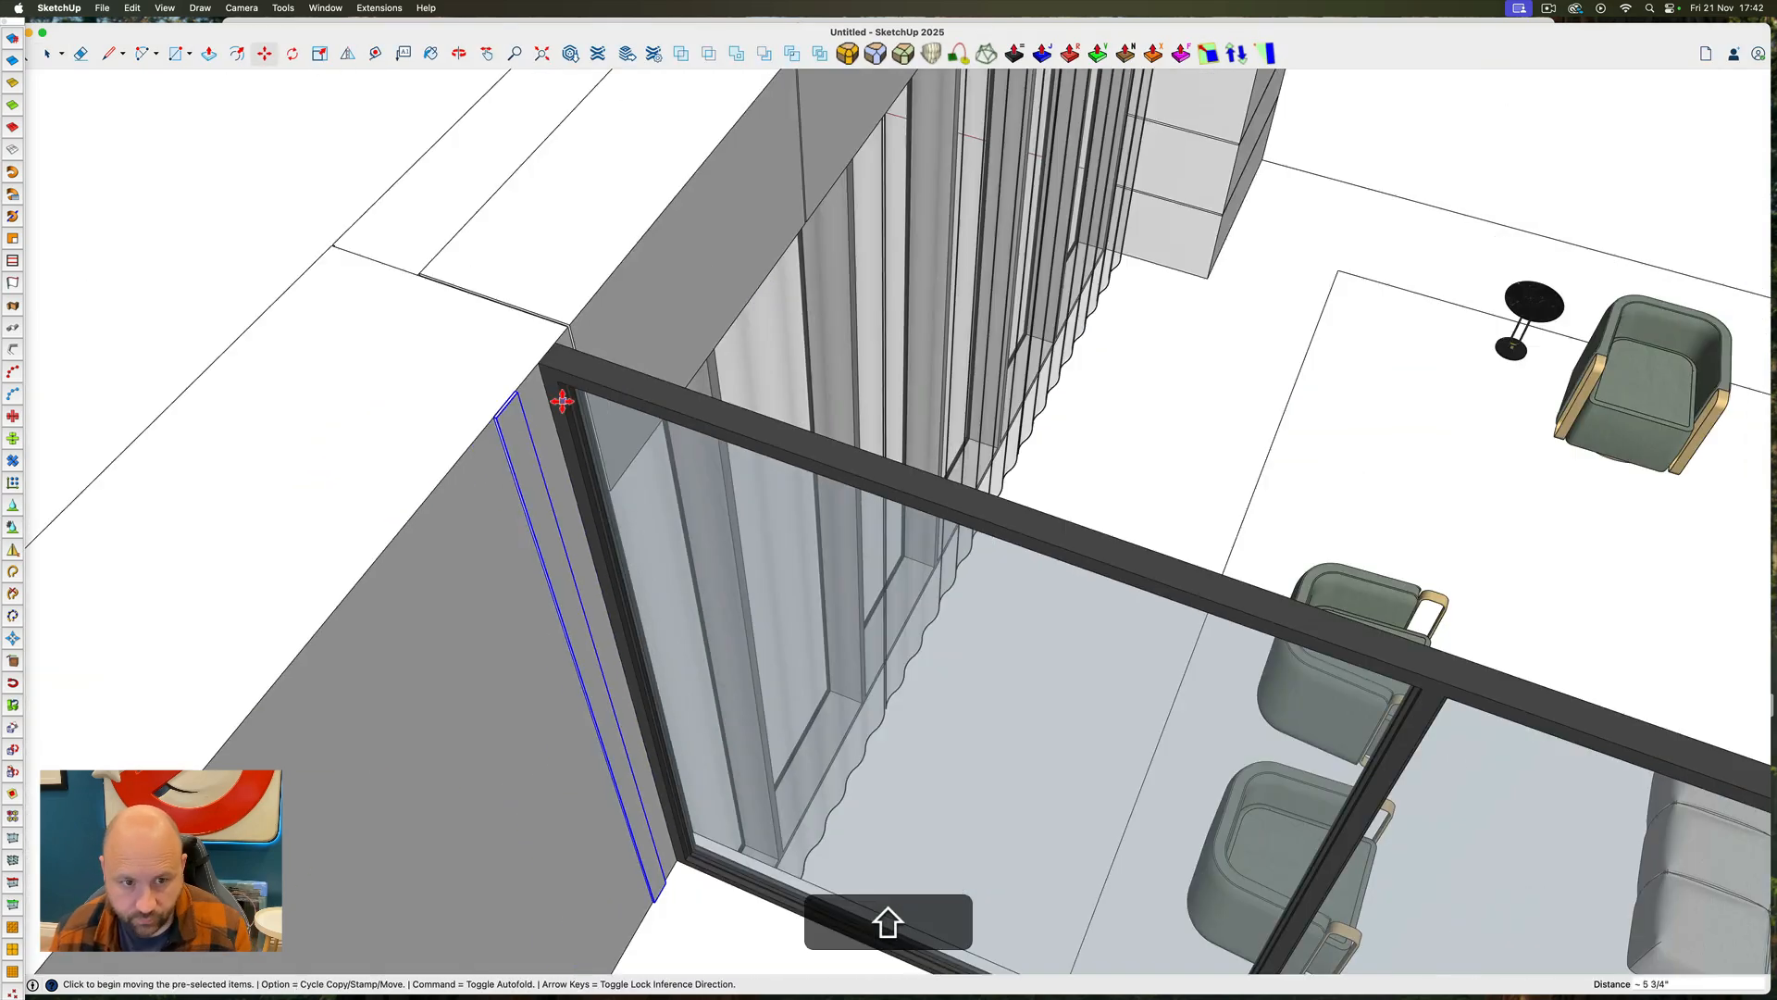
pyautogui.moveTo(559, 397); pyautogui.dragTo(611, 495, button='middle')
# Copy the slat along the red axis to the far end of the back glazing and divide the run into 50 copies
pyautogui.scroll(5, 616, 500)
pyautogui.click(621, 507)
pyautogui.click(563, 505)
pyautogui.press('Right')
pyautogui.scroll(-8, 812, 551)
pyautogui.scroll(5, 1408, 592)
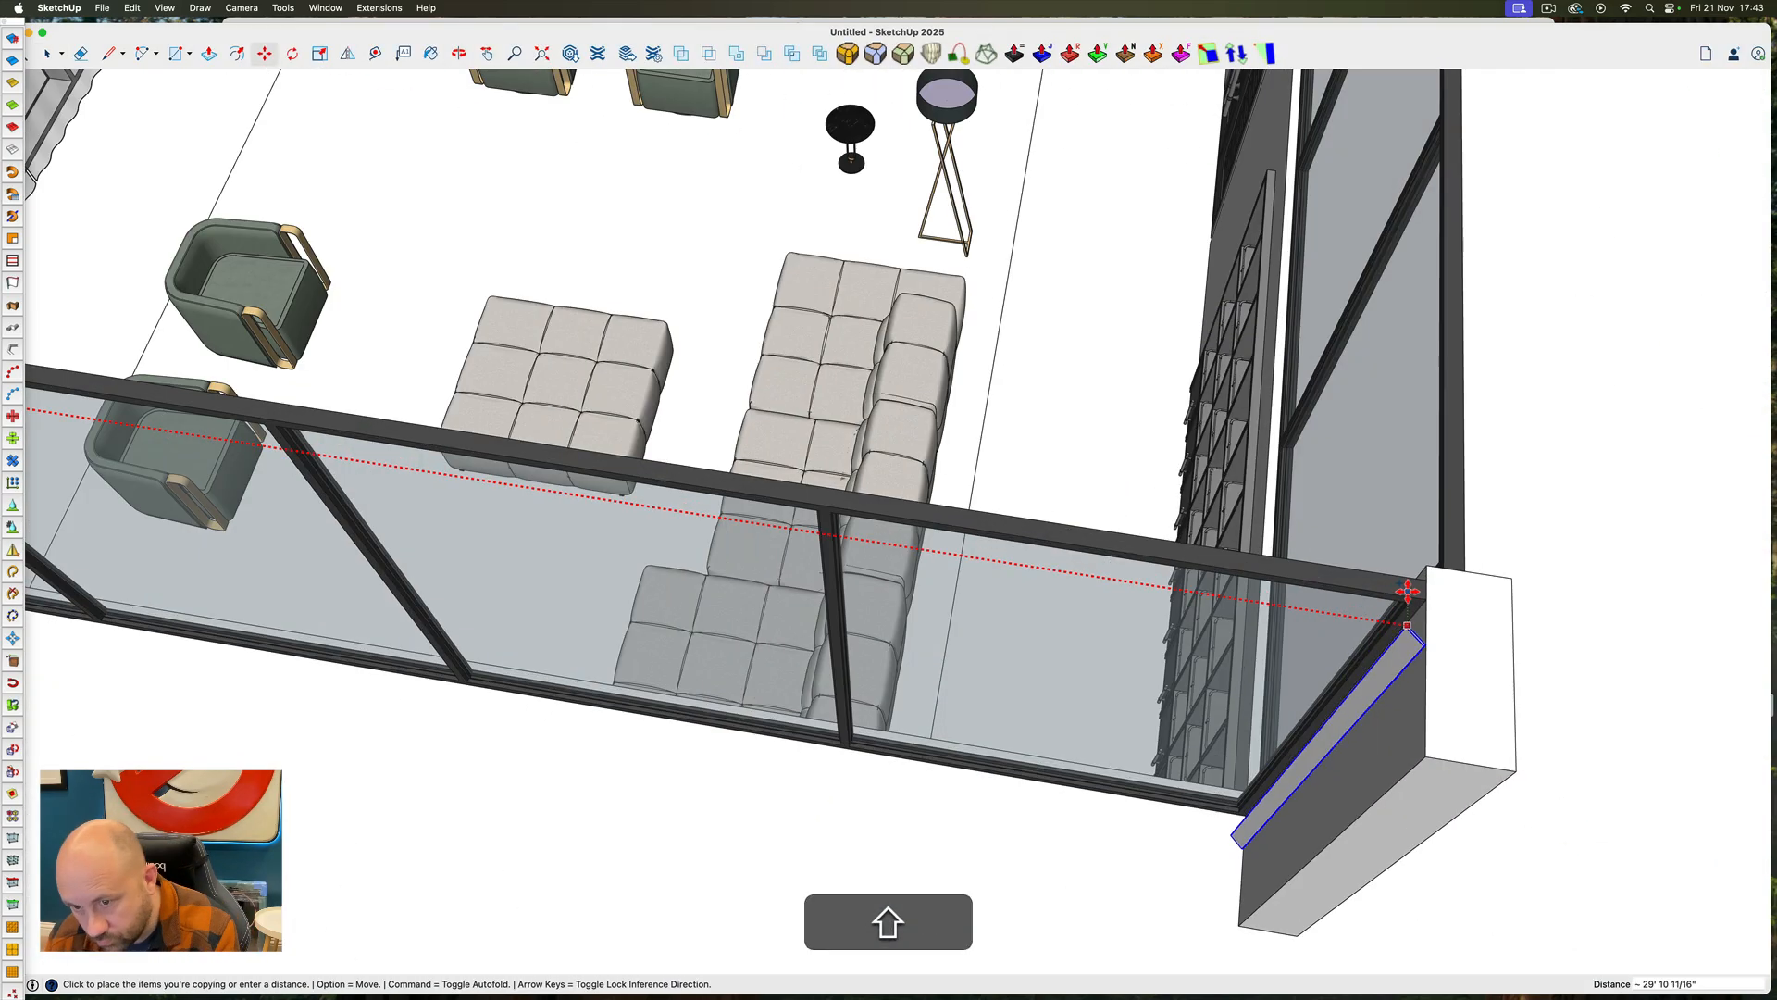
pyautogui.click(1408, 593)
pyautogui.write('/32')
pyautogui.press('Return')
pyautogui.write('/50')
pyautogui.press('Return')
# Select the full row of slats and copy it sideways to the corner where the side glazing begins
pyautogui.press('space')
pyautogui.scroll(-10, 1408, 592)
pyautogui.moveTo(330, 306); pyautogui.dragTo(750, 521, button='middle')
pyautogui.click(750, 521)
pyautogui.scroll(-2, 908, 436)
pyautogui.press('ctrl+shift+super+1')
pyautogui.scroll(-1, 440, 321)
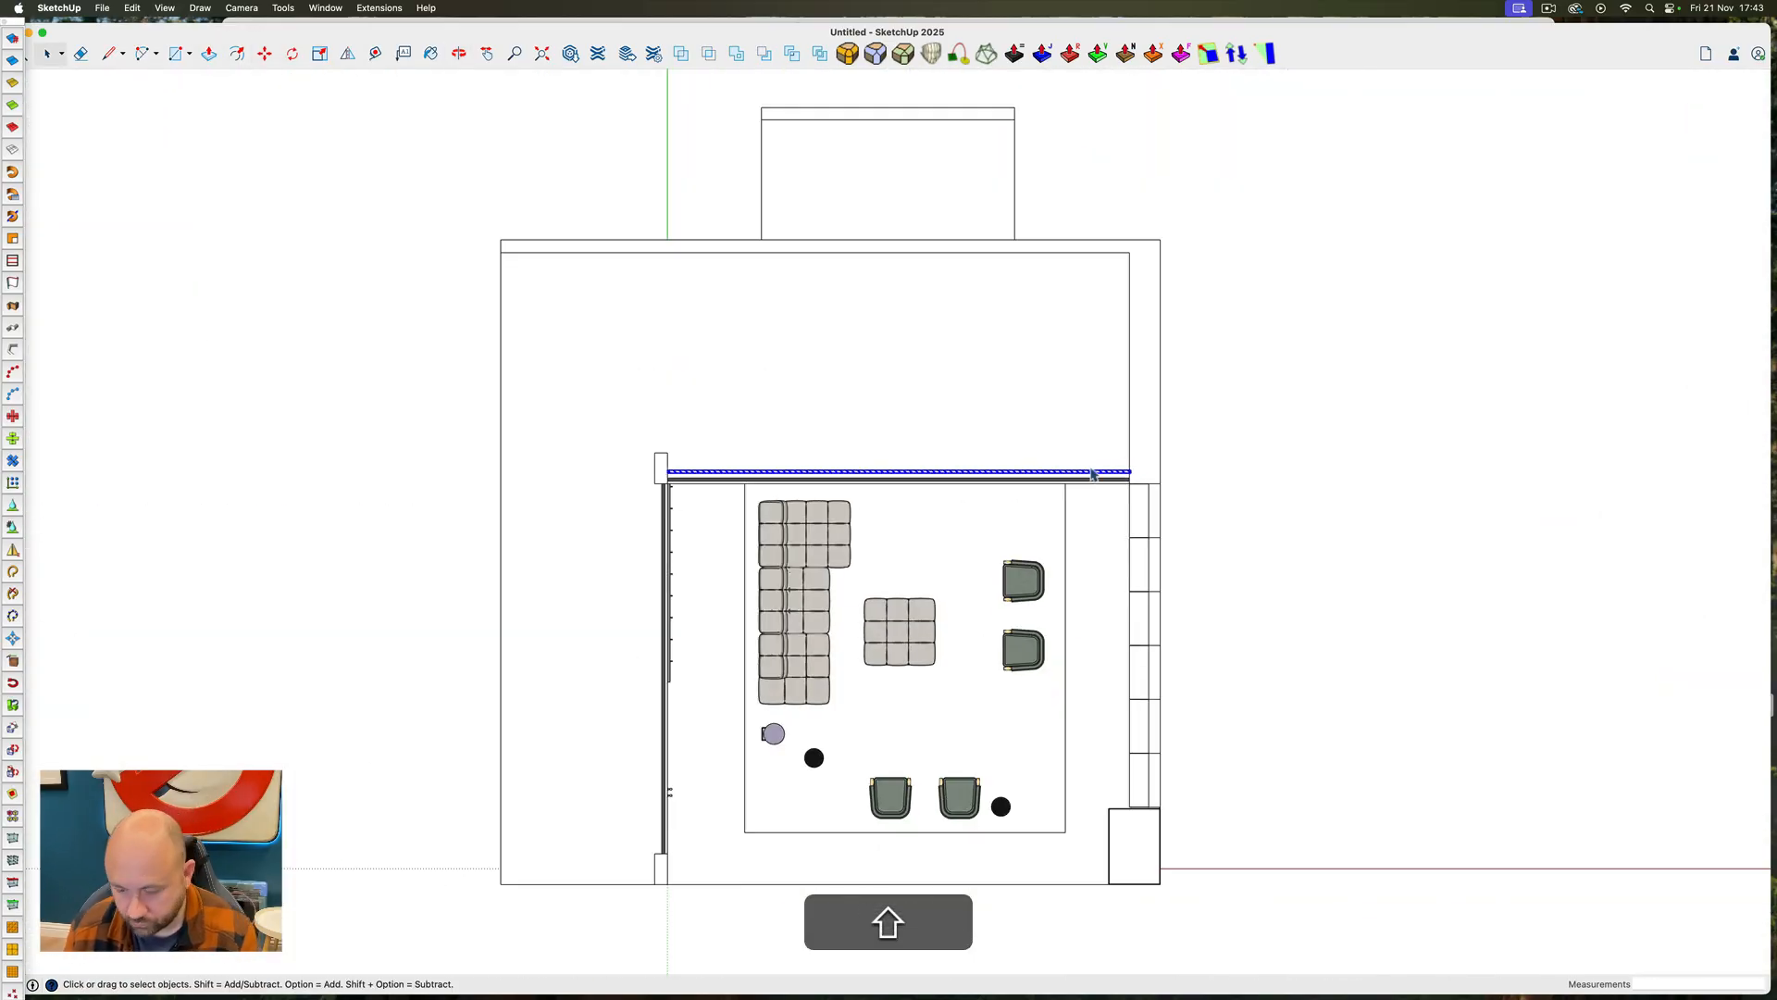
pyautogui.press('m')
pyautogui.click(1128, 475)
pyautogui.press('alt')
pyautogui.click(648, 473)
# Rotate the copied slat row parallel to the side glazing and move it into place behind that glazing
pyautogui.scroll(8, 648, 465)
pyautogui.press('q')
pyautogui.click(575, 508)
pyautogui.click(799, 508)
pyautogui.click(575, 318)
pyautogui.press('m')
pyautogui.click(577, 292)
pyautogui.click(813, 520)
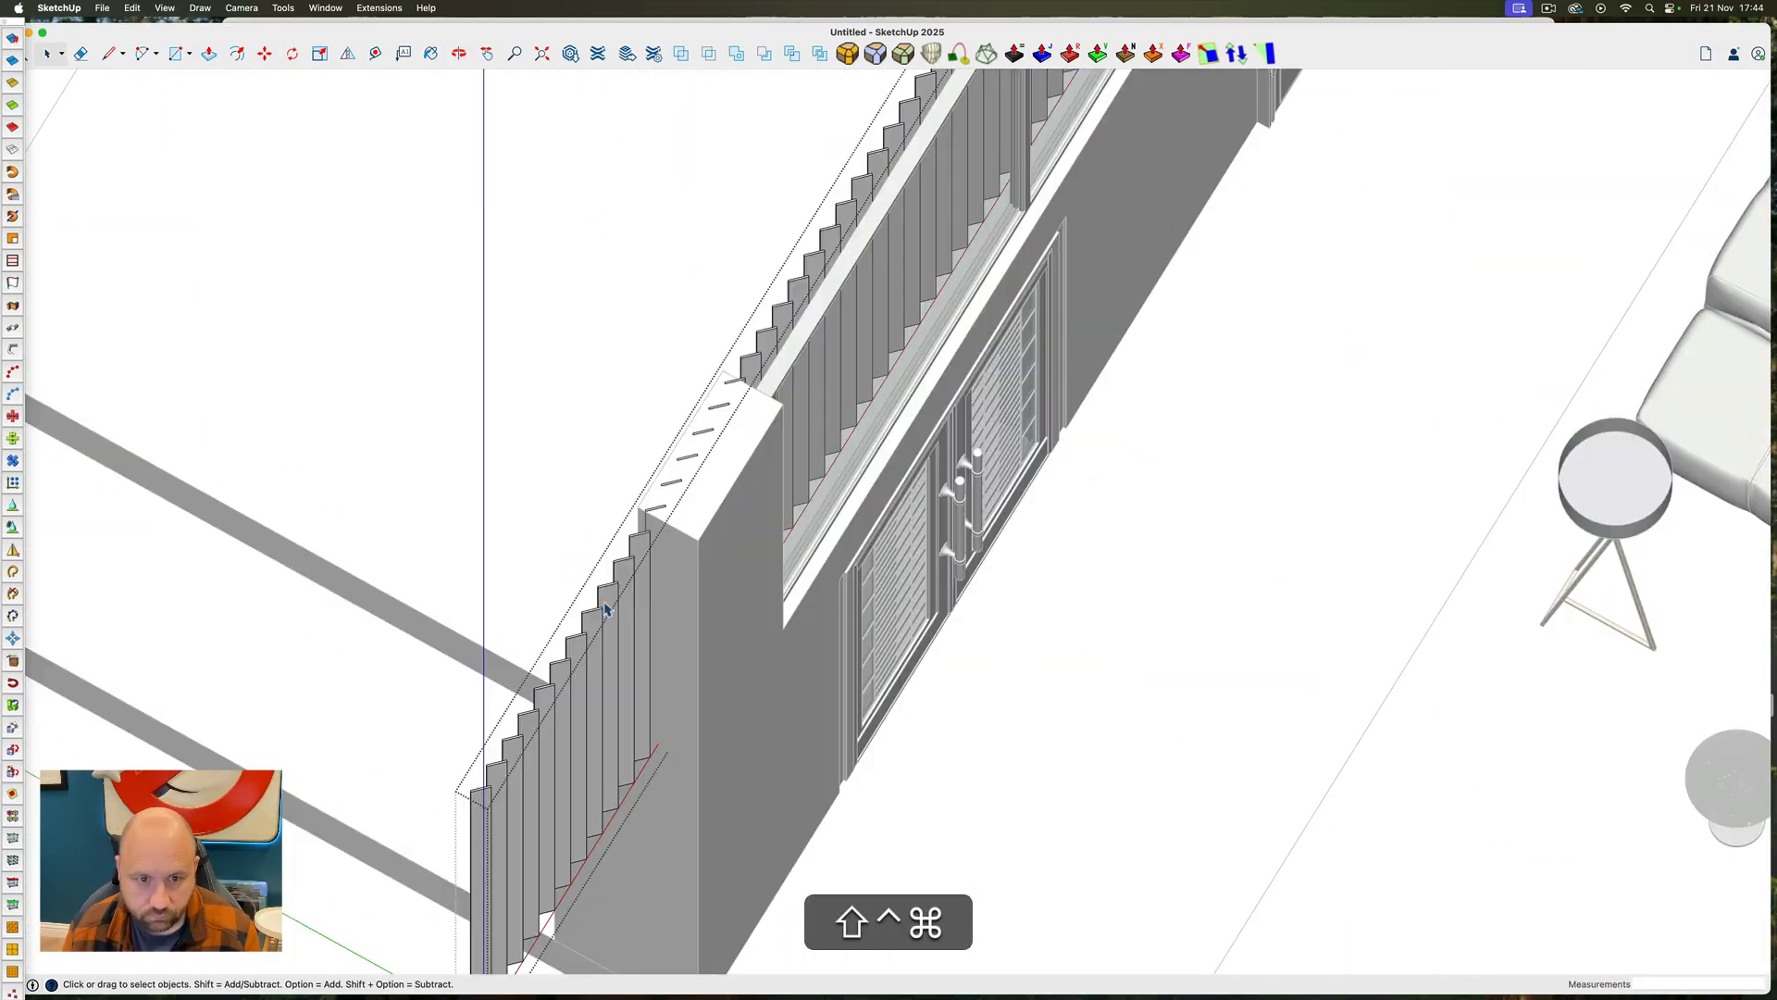
# Unhide the roof to check the slatted glazing, and hide the roof again
pyautogui.moveTo(648, 296); pyautogui.dragTo(962, 106, button='middle')
pyautogui.press('shift+super+e')
pyautogui.scroll(3, 1079, 512)
pyautogui.moveTo(1079, 511); pyautogui.dragTo(888, 917, button='middle')
pyautogui.press('space')
pyautogui.press('super+e')
# Search 3D Warehouse for "MODERN BED" and place a bed set with a chevron panel wall against the upper floor's back wall
pyautogui.click(570, 54)
pyautogui.click(685, 179)
pyautogui.write('MODERN BED')
pyautogui.press('Return')
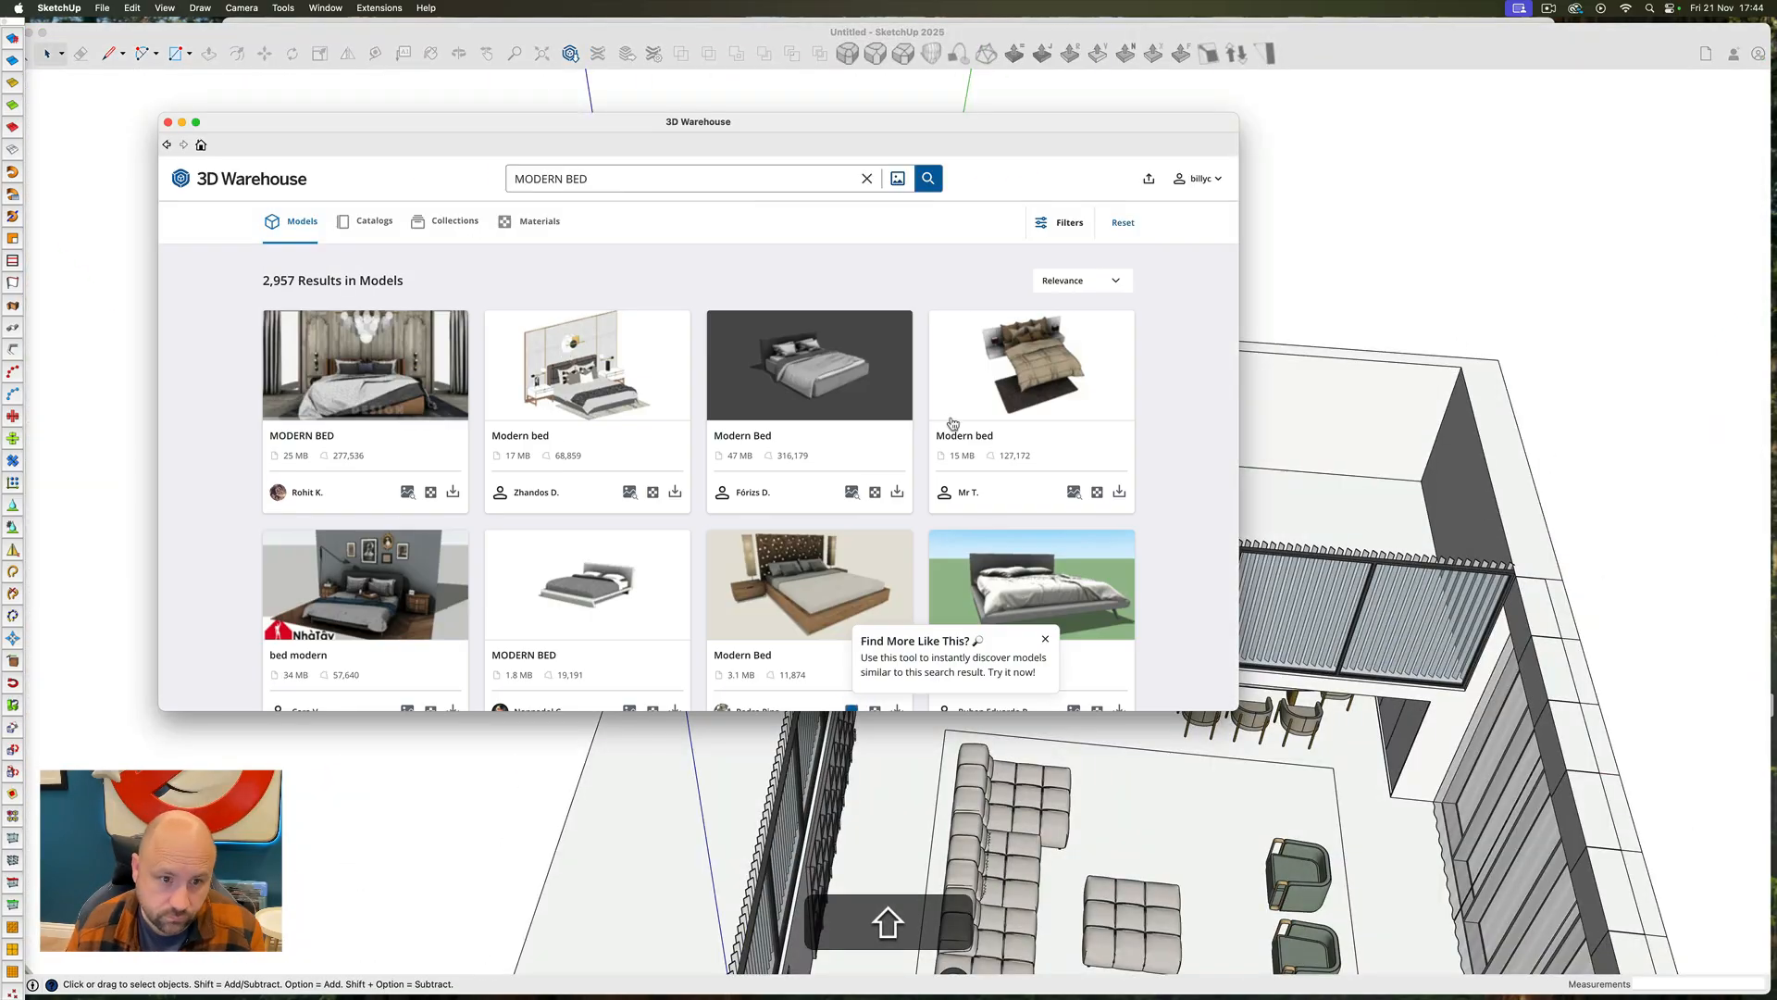
pyautogui.scroll(-10, 764, 528)
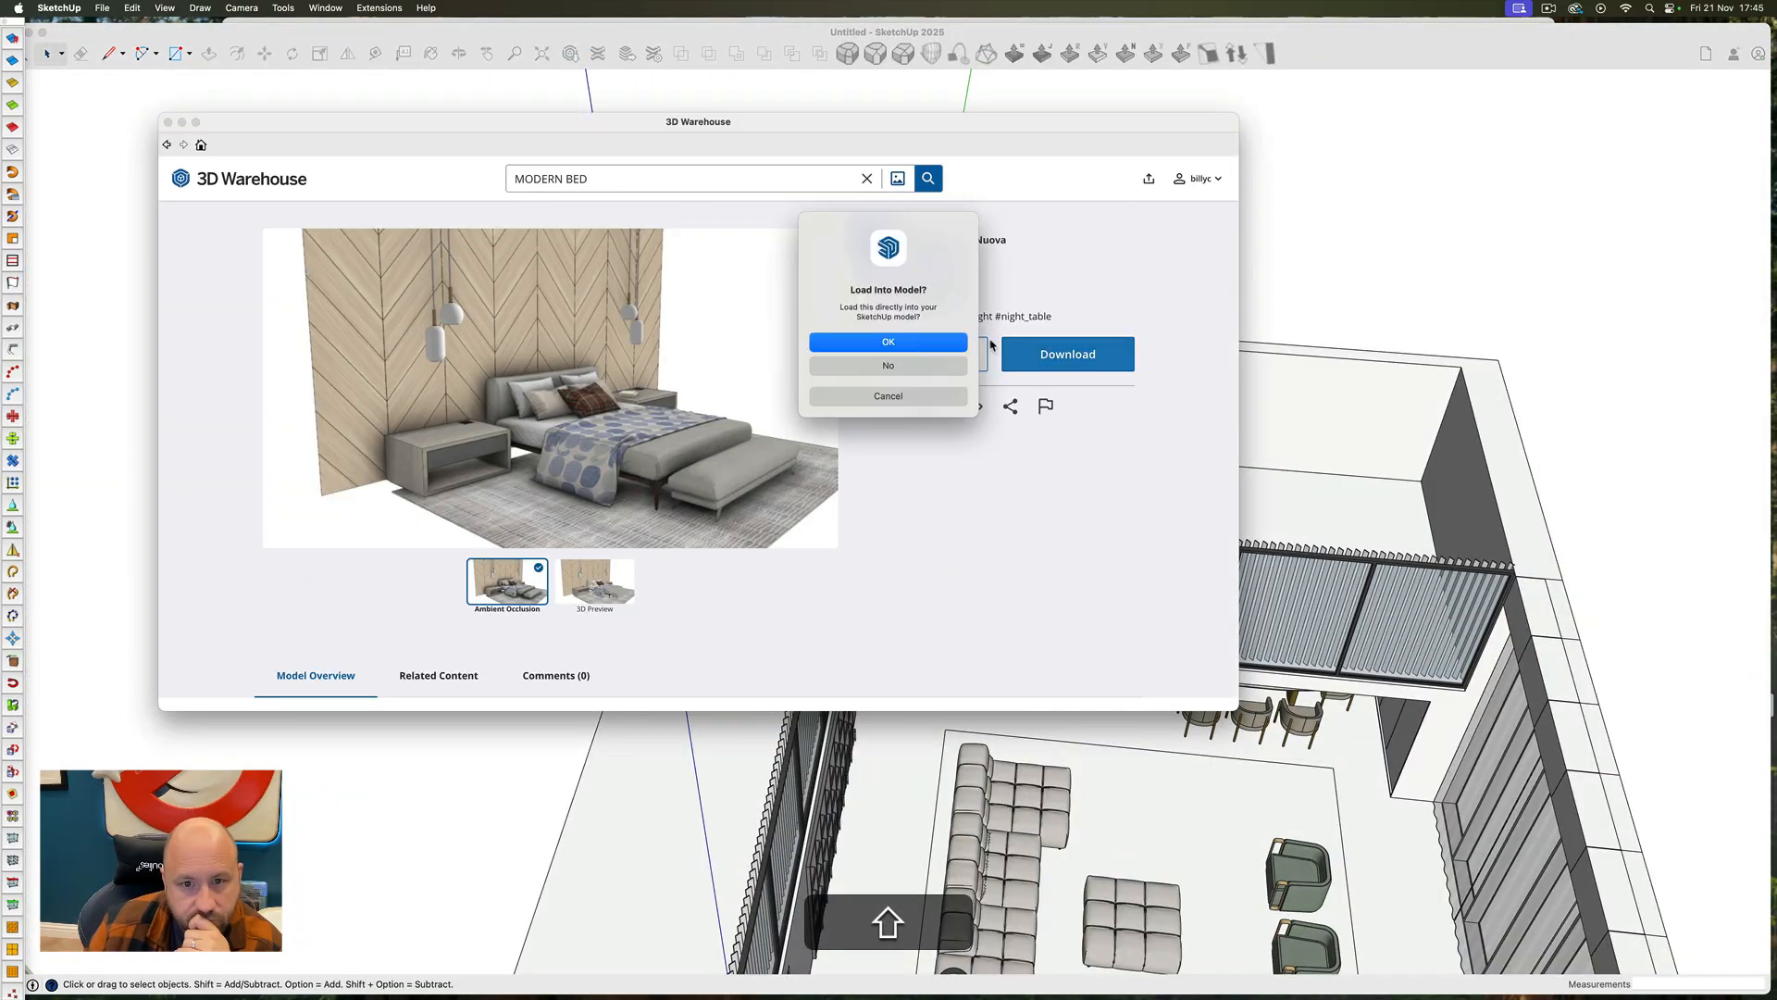
pyautogui.click(892, 345)
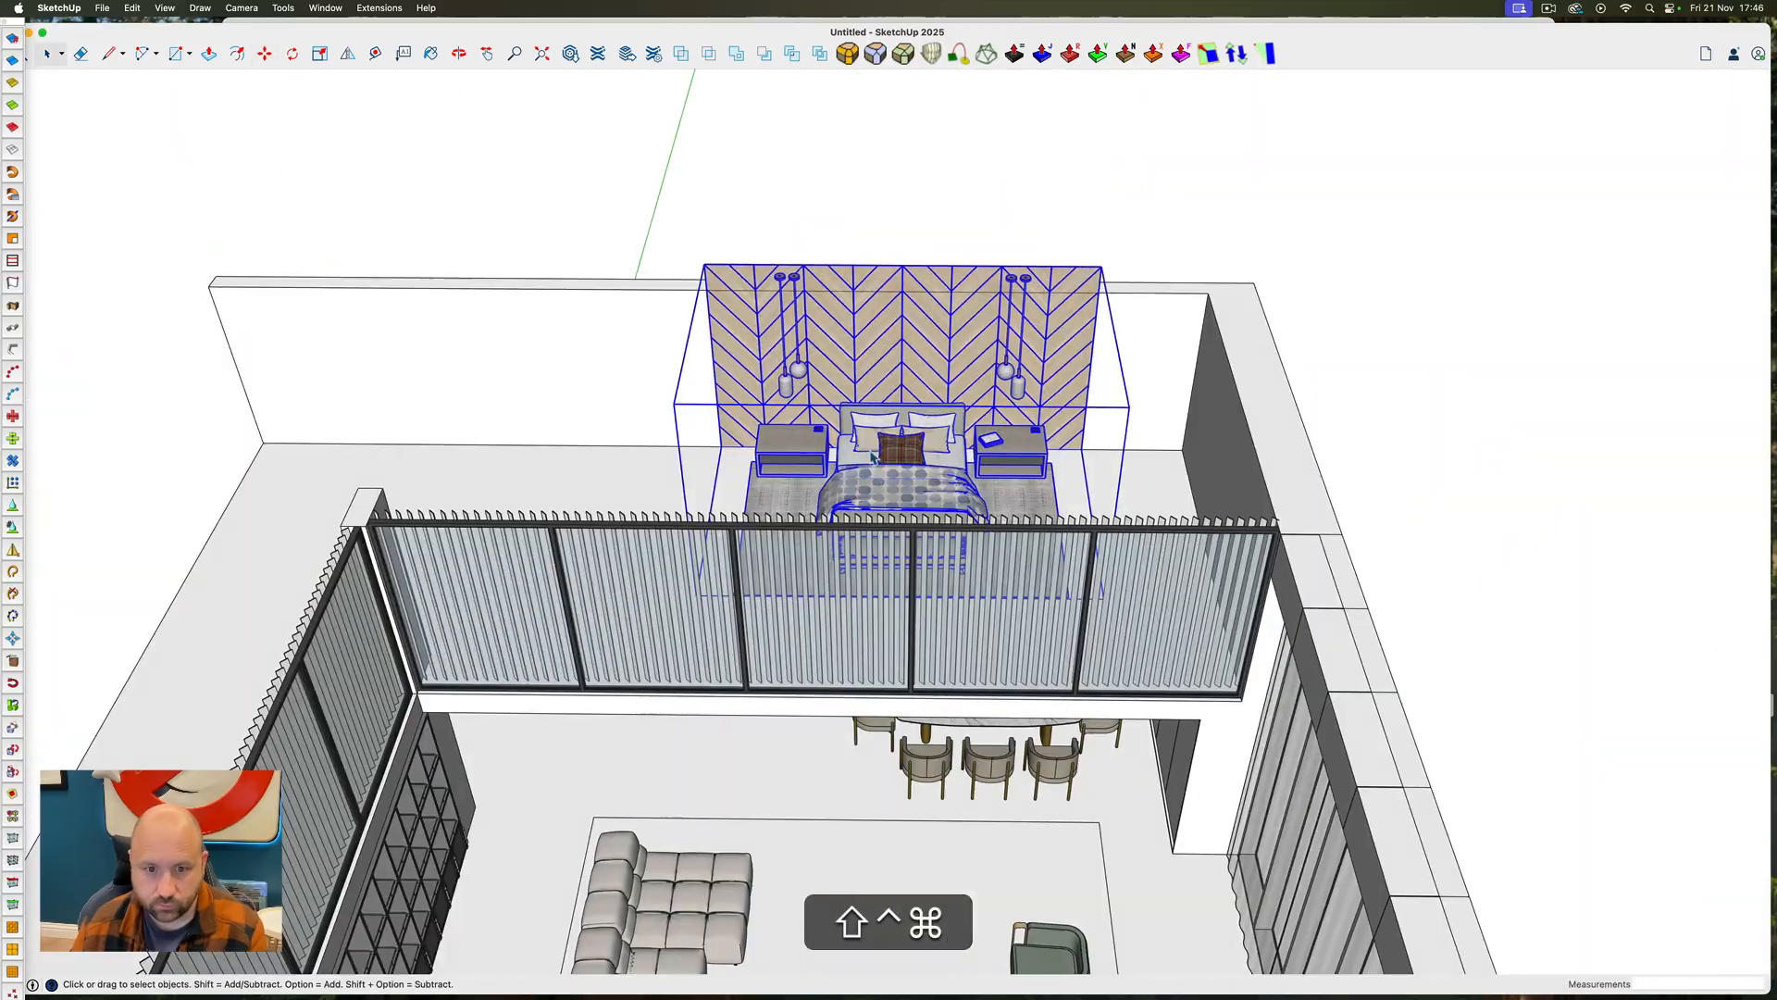
pyautogui.press('space')
pyautogui.scroll(5, 986, 493)
# Scale the bed set's chevron panel and pendant lights down to suit the height of the upper floor's back wall
pyautogui.moveTo(913, 624); pyautogui.dragTo(797, 380, button='middle')
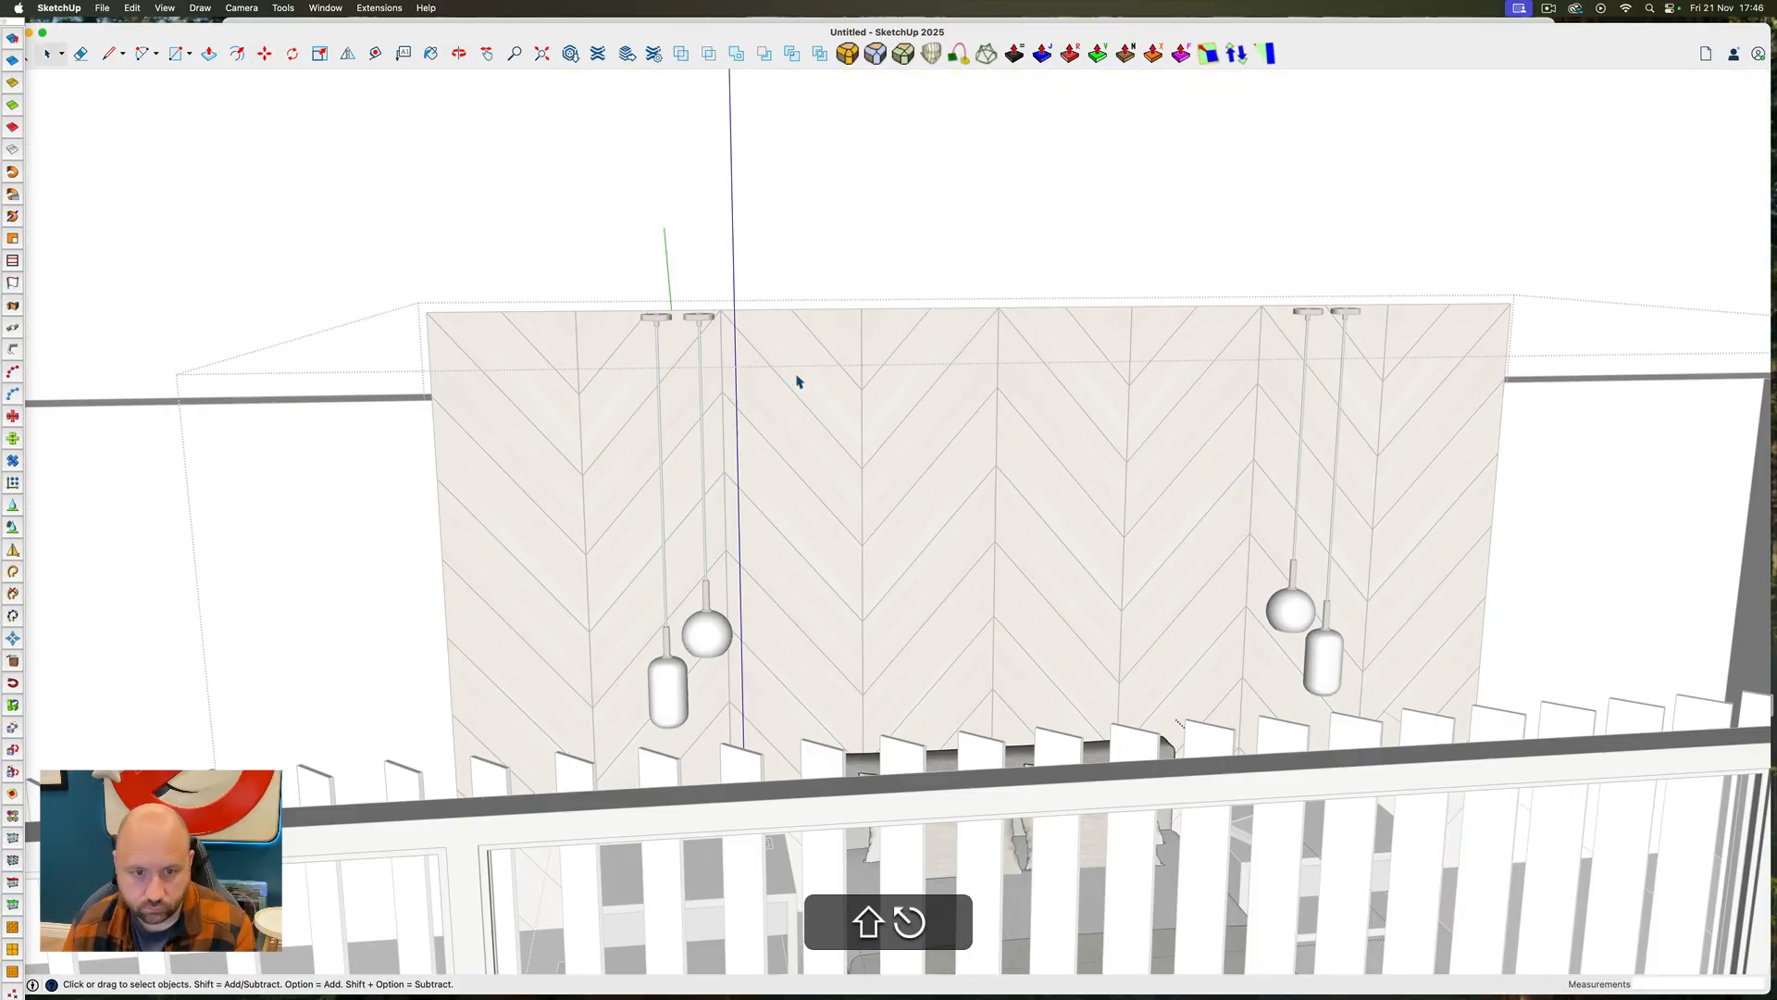
pyautogui.click(1069, 463)
pyautogui.press('s')
pyautogui.moveTo(1069, 400); pyautogui.dragTo(1040, 454)
pyautogui.click(824, 511)
pyautogui.keyDown('shift'); pyautogui.click(1351, 363); pyautogui.keyUp('shift')
pyautogui.press('s')
pyautogui.click(1100, 423)
pyautogui.click(1040, 455)
pyautogui.scroll(-8, 1041, 455)
pyautogui.press('space')
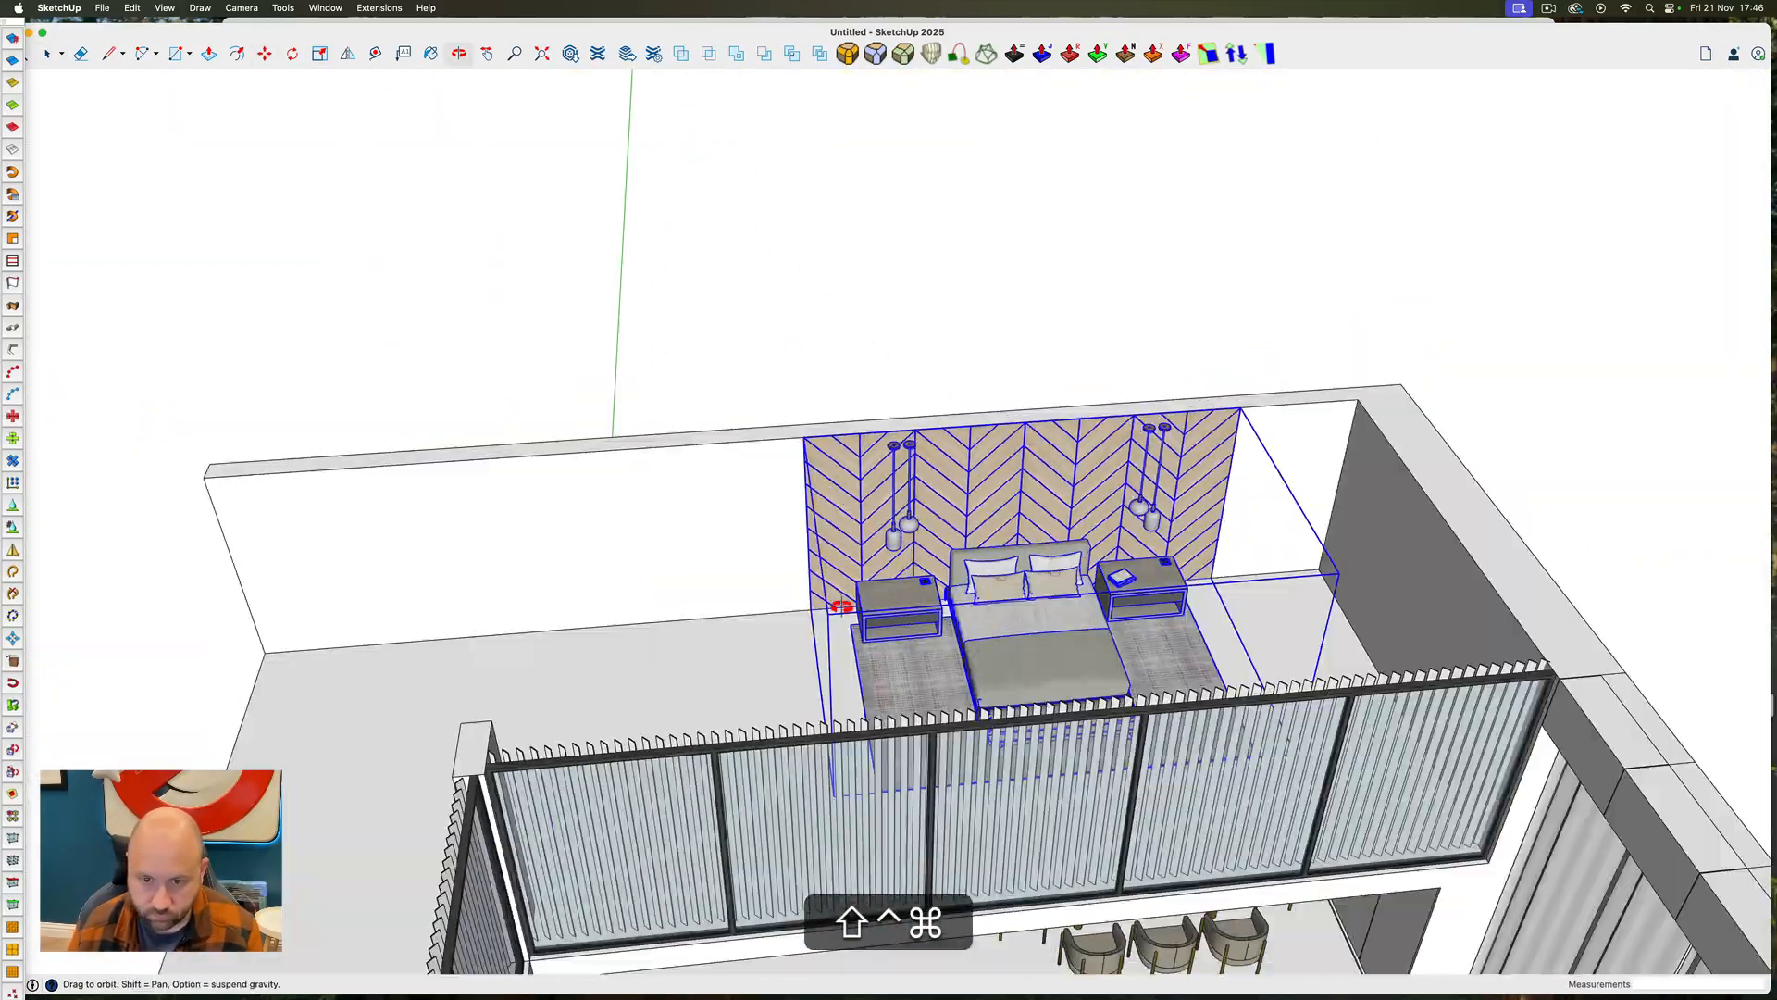
# Copy the chevron panel to both sides of the original, extending the panelling along the back wall
pyautogui.click(1064, 555)
pyautogui.press('m')
pyautogui.click(821, 509)
pyautogui.press('alt')
pyautogui.click(1300, 499)
pyautogui.click(1300, 500)
pyautogui.click(822, 509)
pyautogui.scroll(-8, 941, 591)
# Move the bed set towards the middle of the back wall and delete the chevron panelling that projects past the end wall
pyautogui.press('m')
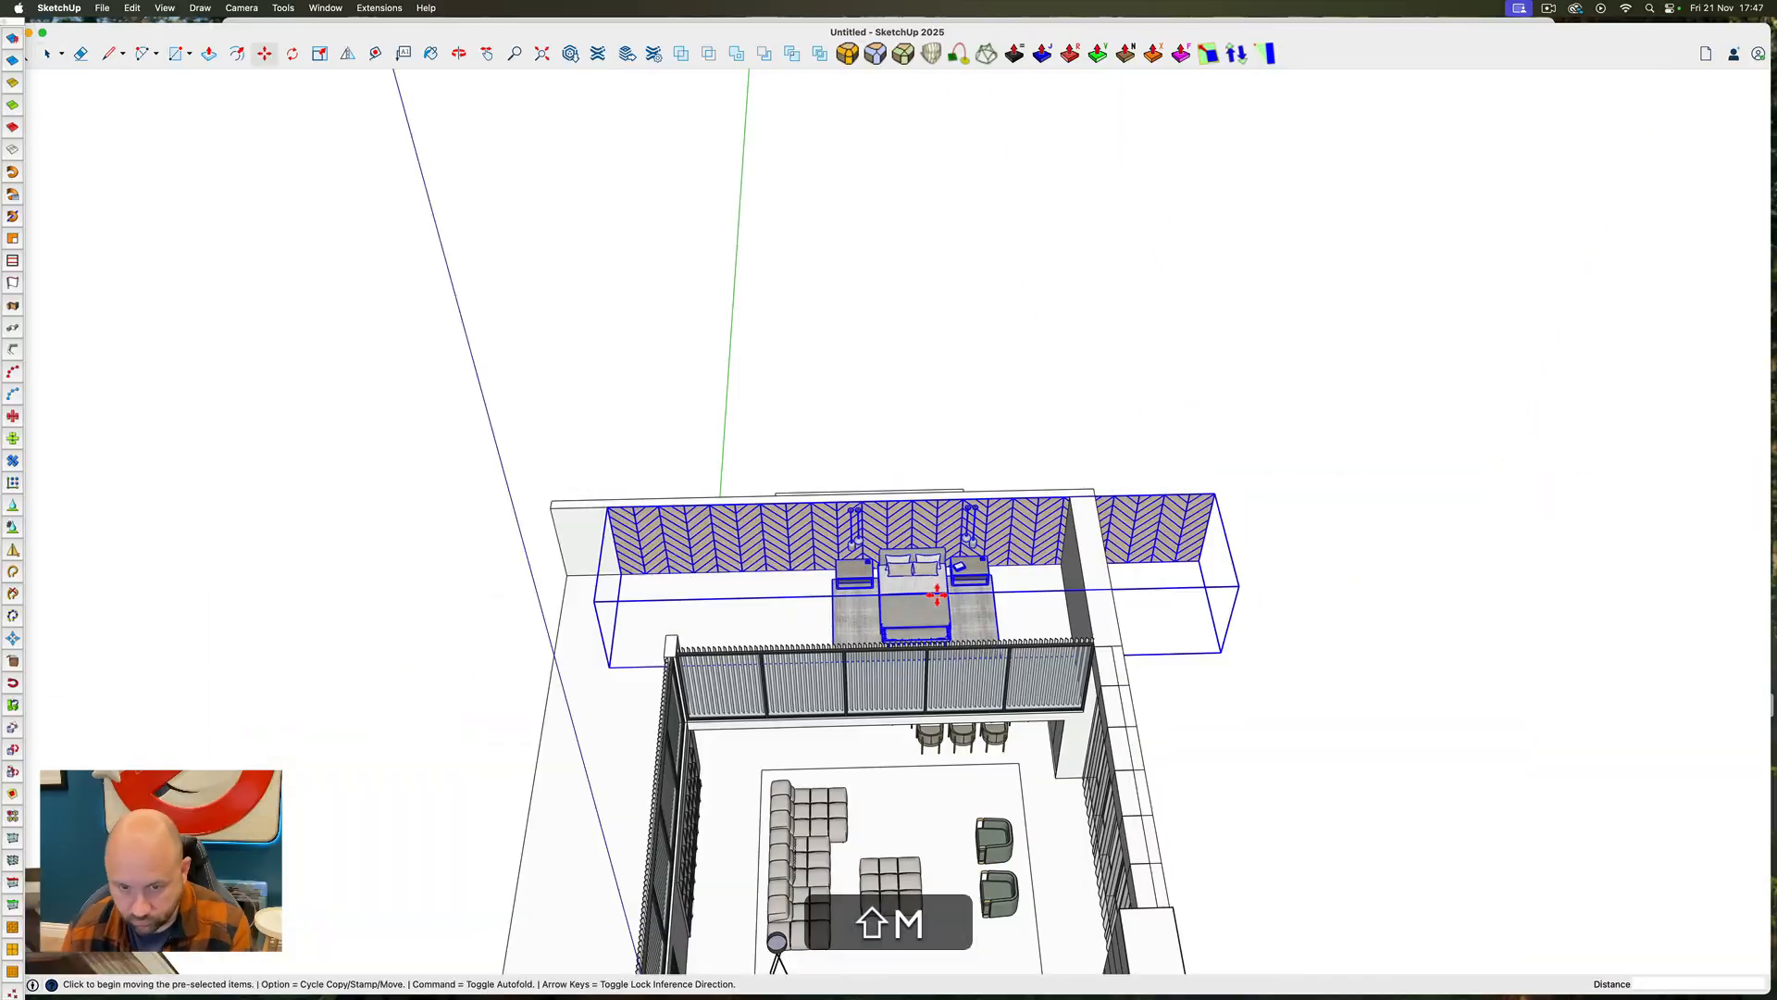
pyautogui.click(940, 591)
pyautogui.press('space')
pyautogui.click(1344, 538)
pyautogui.press('Delete')
pyautogui.click(326, 377)
# Unhide the roof slab and return to the front view of the room
pyautogui.scroll(-8, 754, 623)
pyautogui.press('shift+super+e')
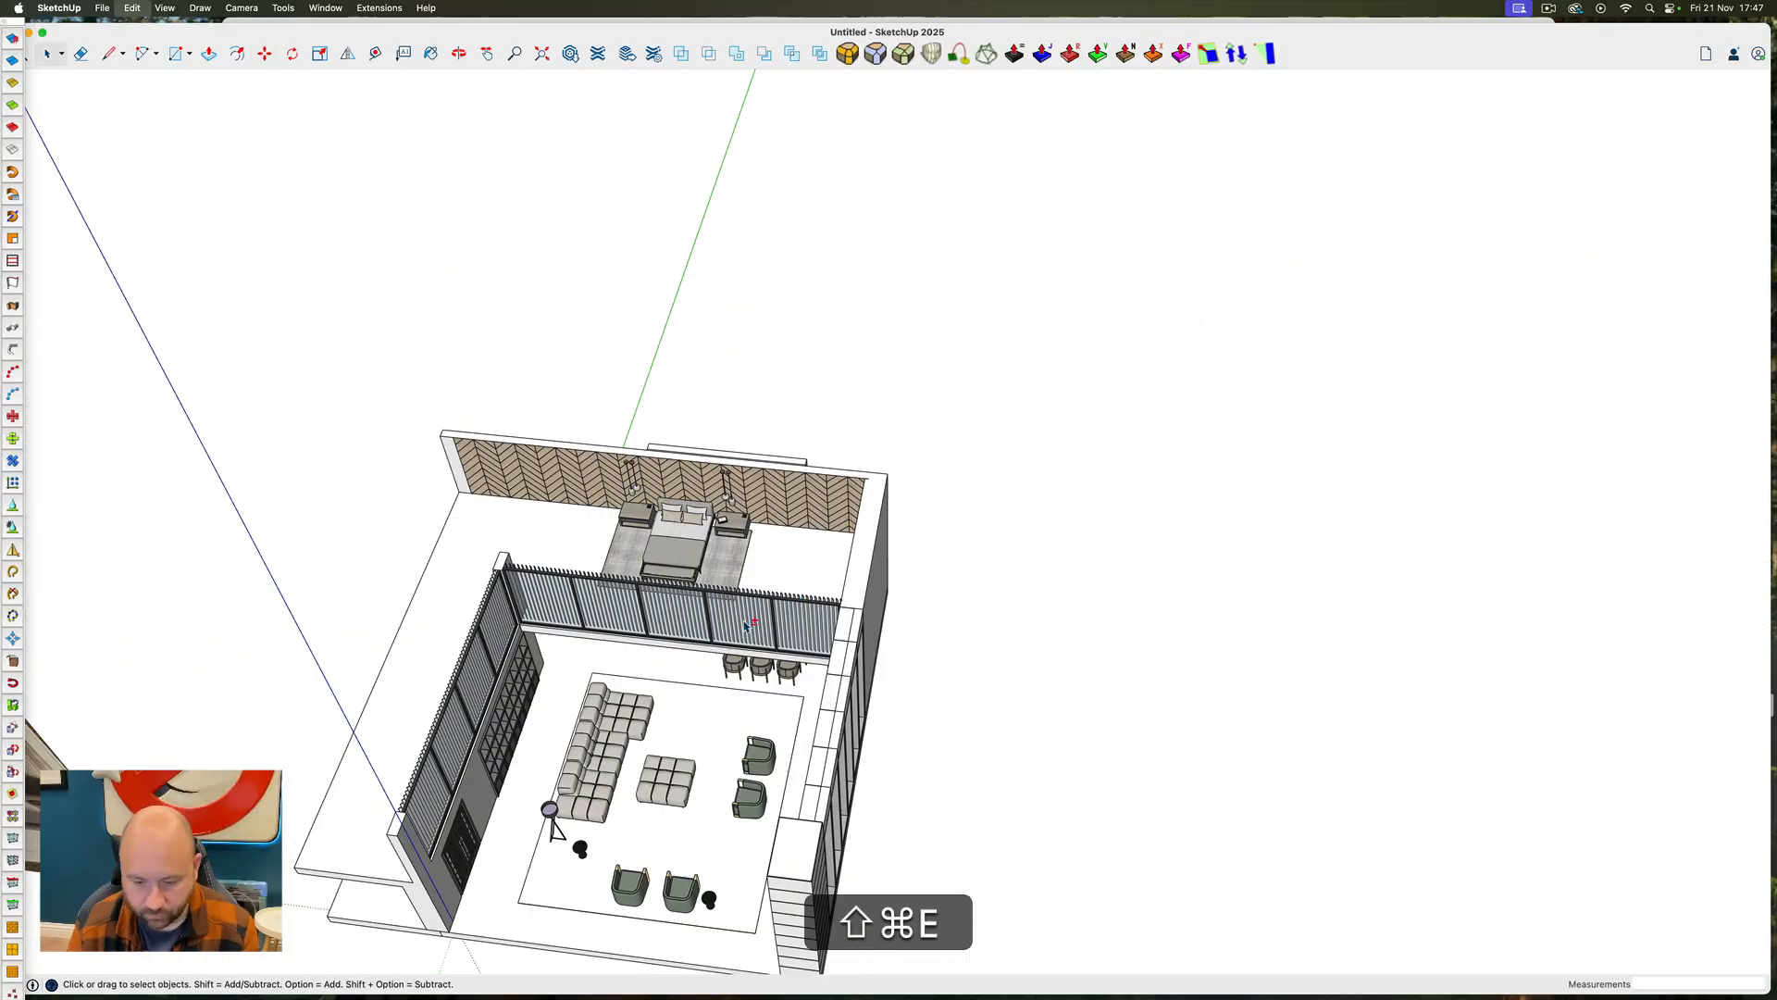
pyautogui.moveTo(753, 622); pyautogui.dragTo(553, 573, button='middle')
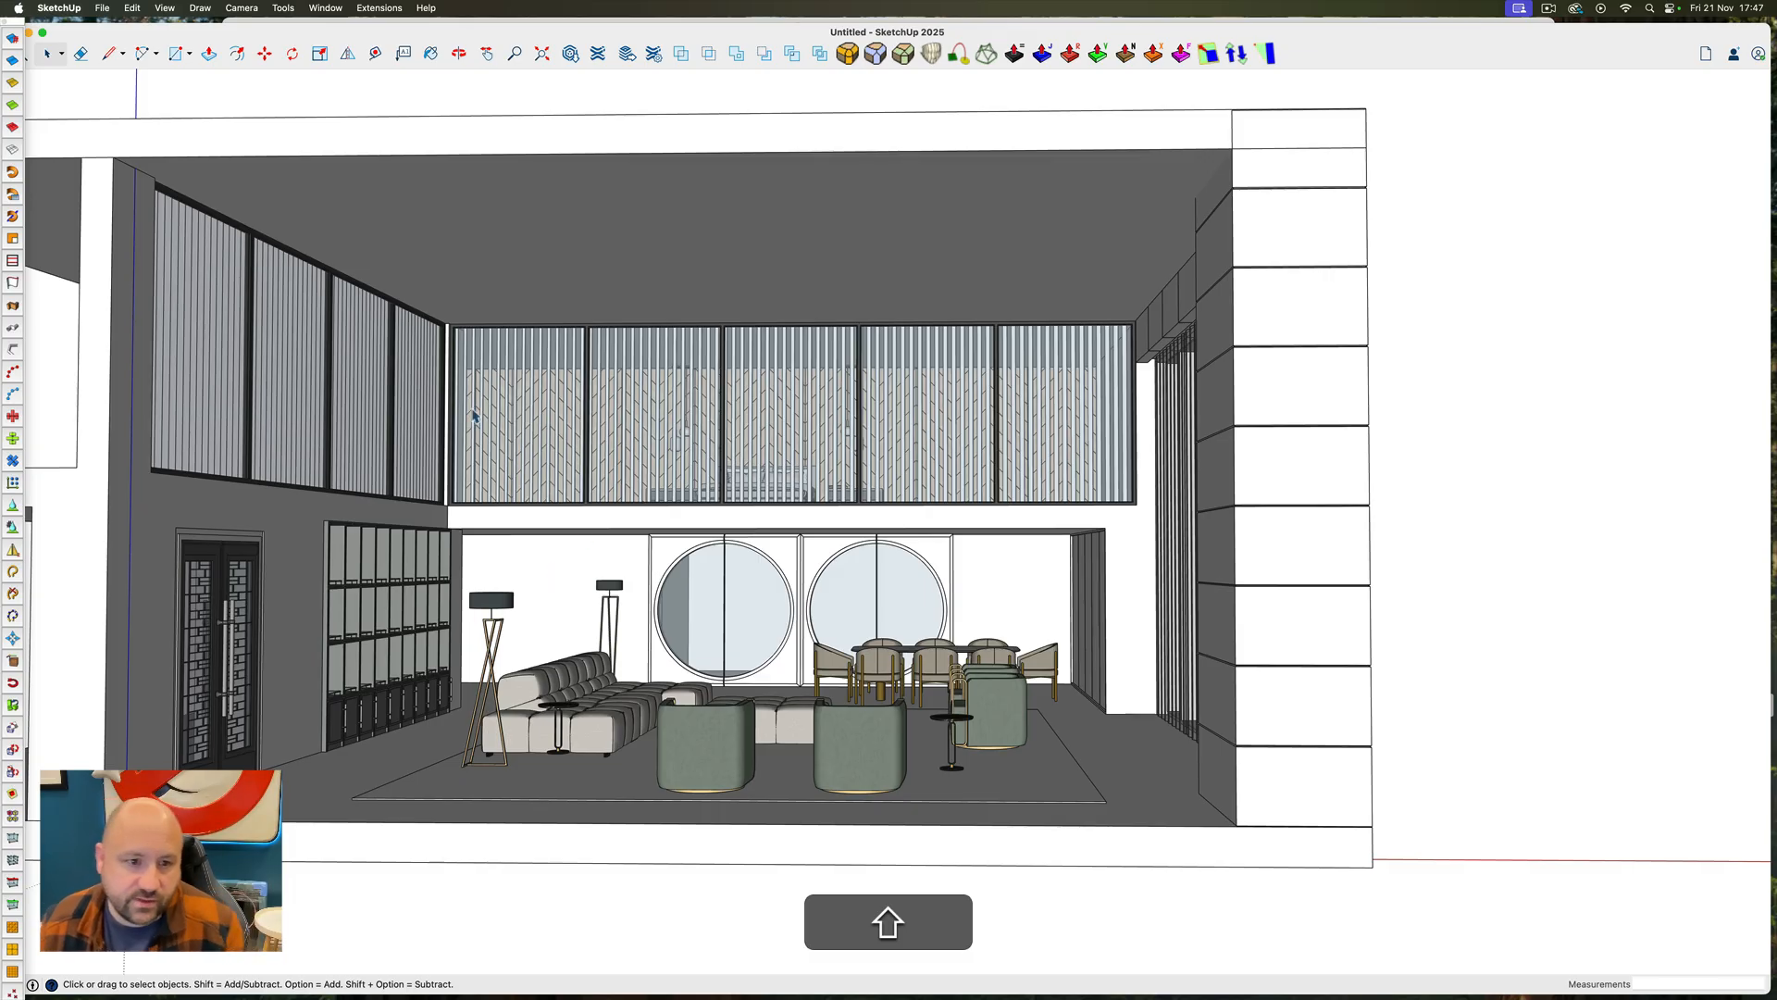
# Examine the furnished room from the front and compare it with the magazine reference image
pyautogui.hotkey('shift', 'h')
pyautogui.moveTo(622, 583); pyautogui.dragTo(724, 619)
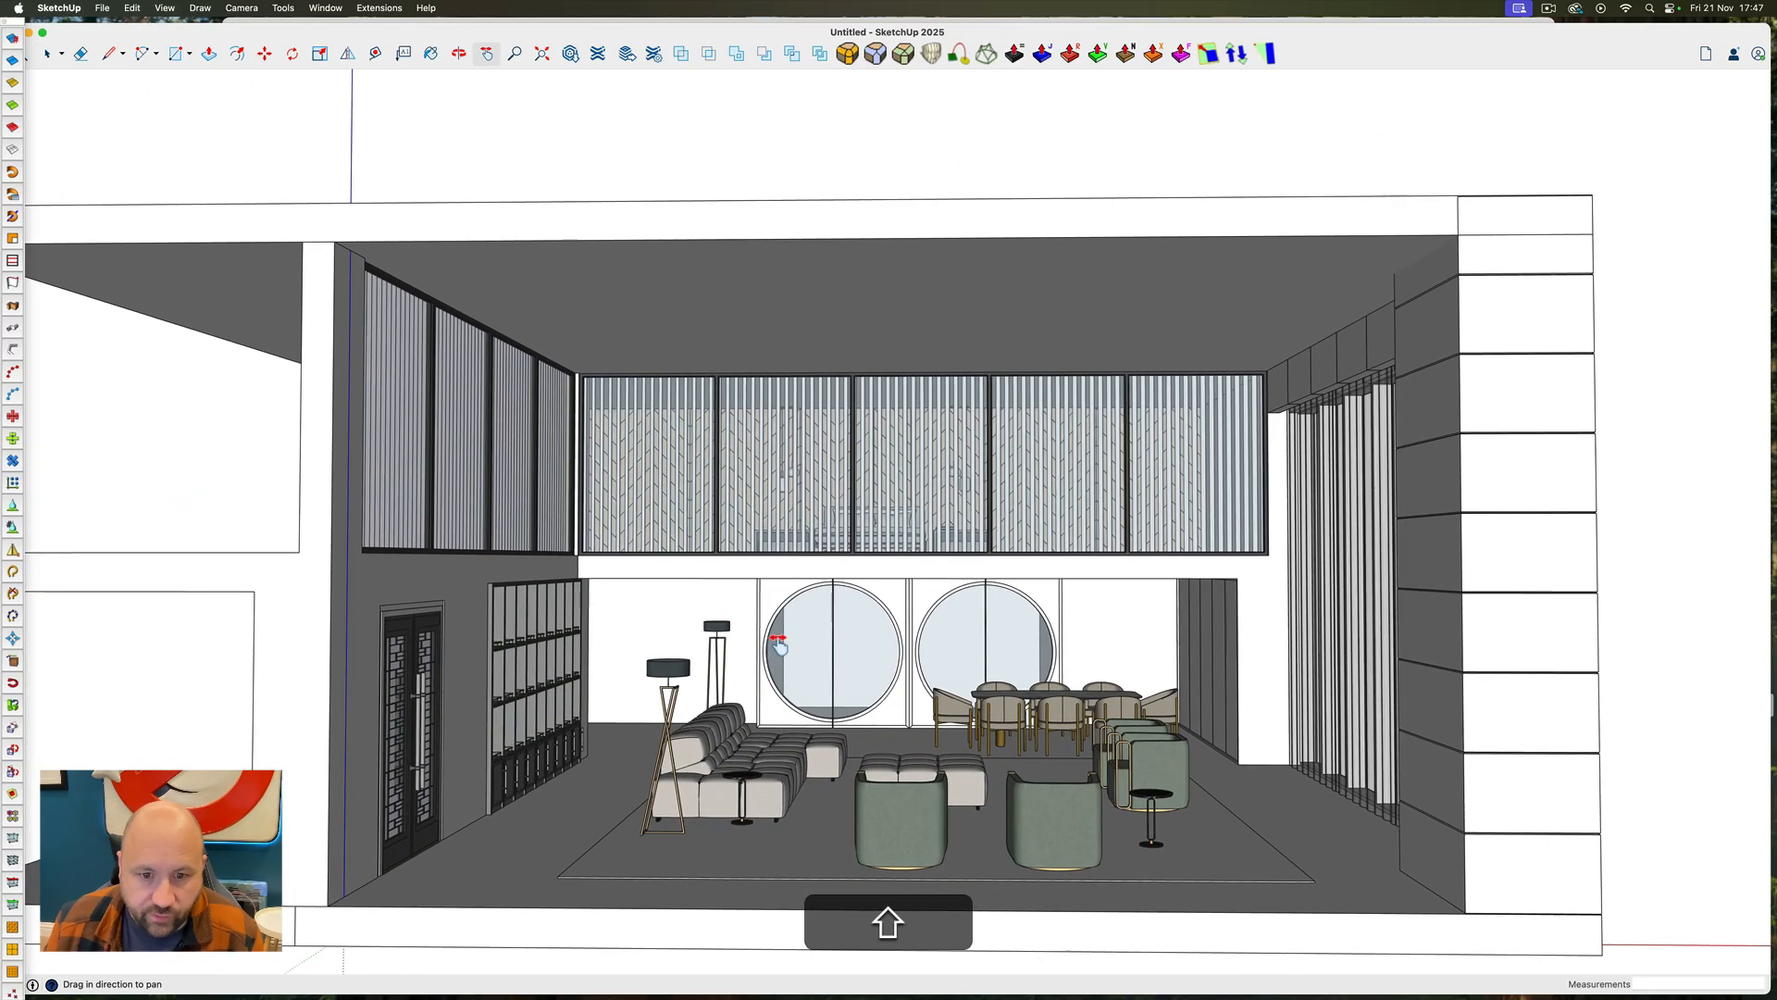
pyautogui.scroll(8, 777, 636)
pyautogui.scroll(-8, 901, 515)
pyautogui.moveTo(925, 573); pyautogui.dragTo(935, 611, button='middle')
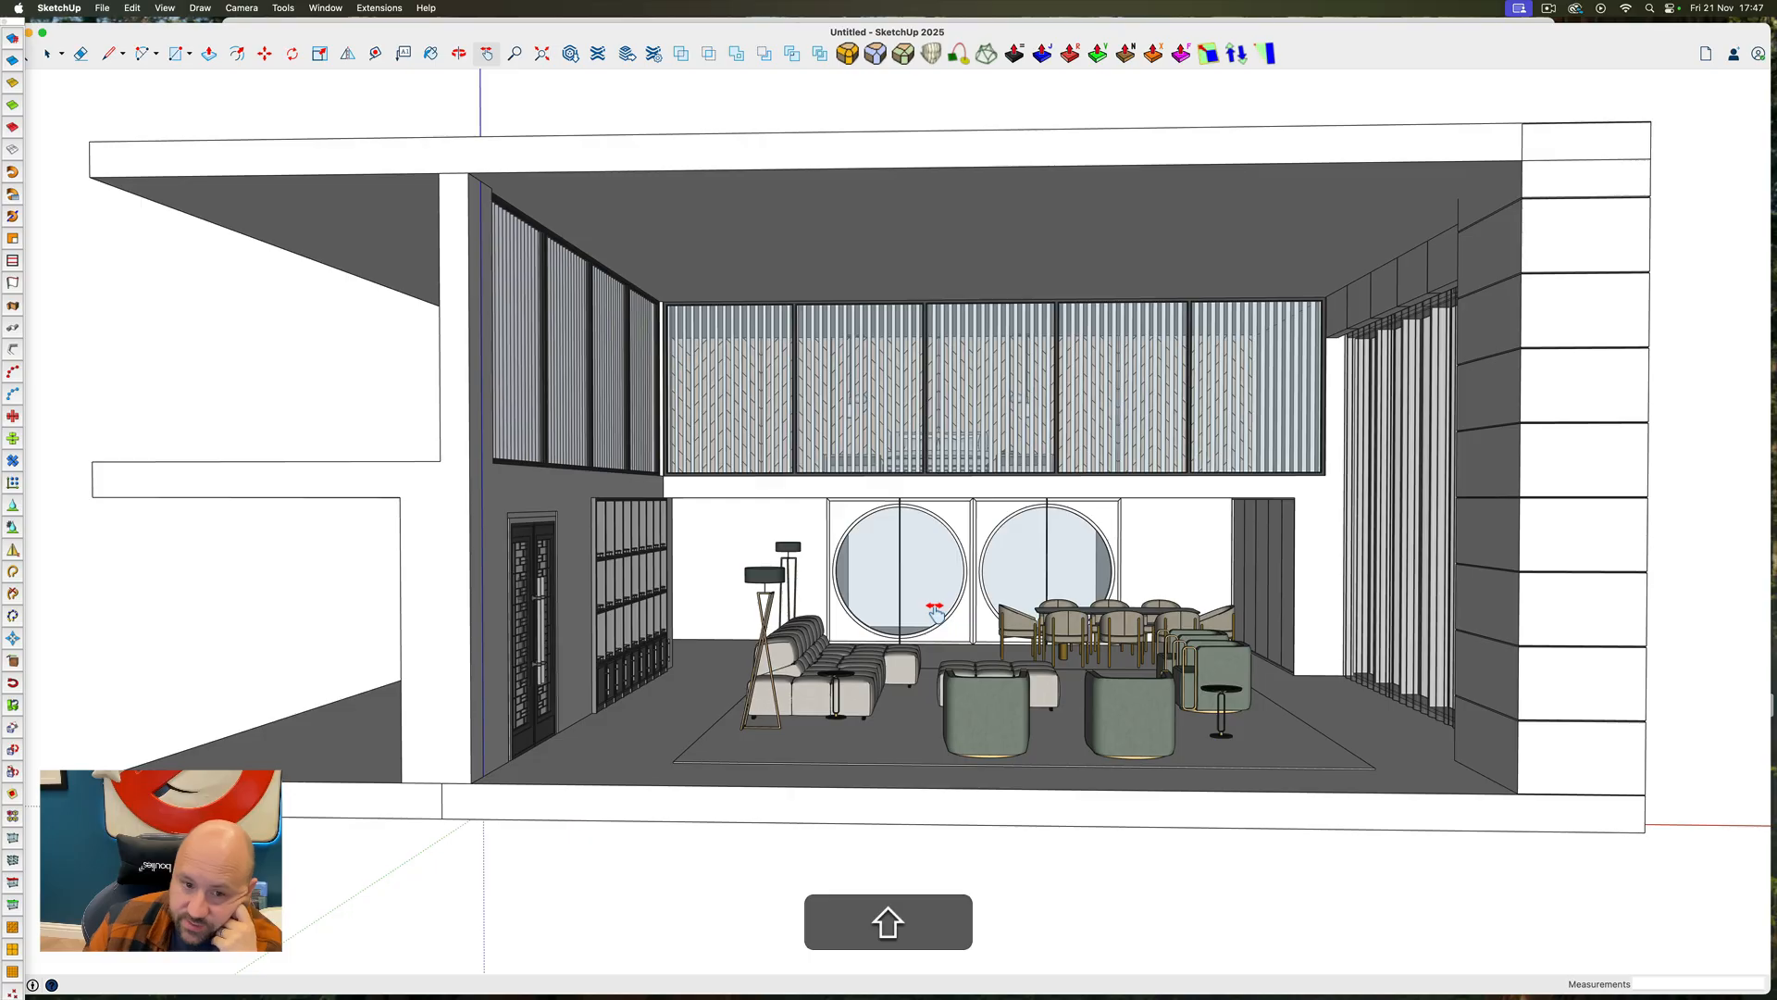
pyautogui.scroll(-10, 1102, 576)
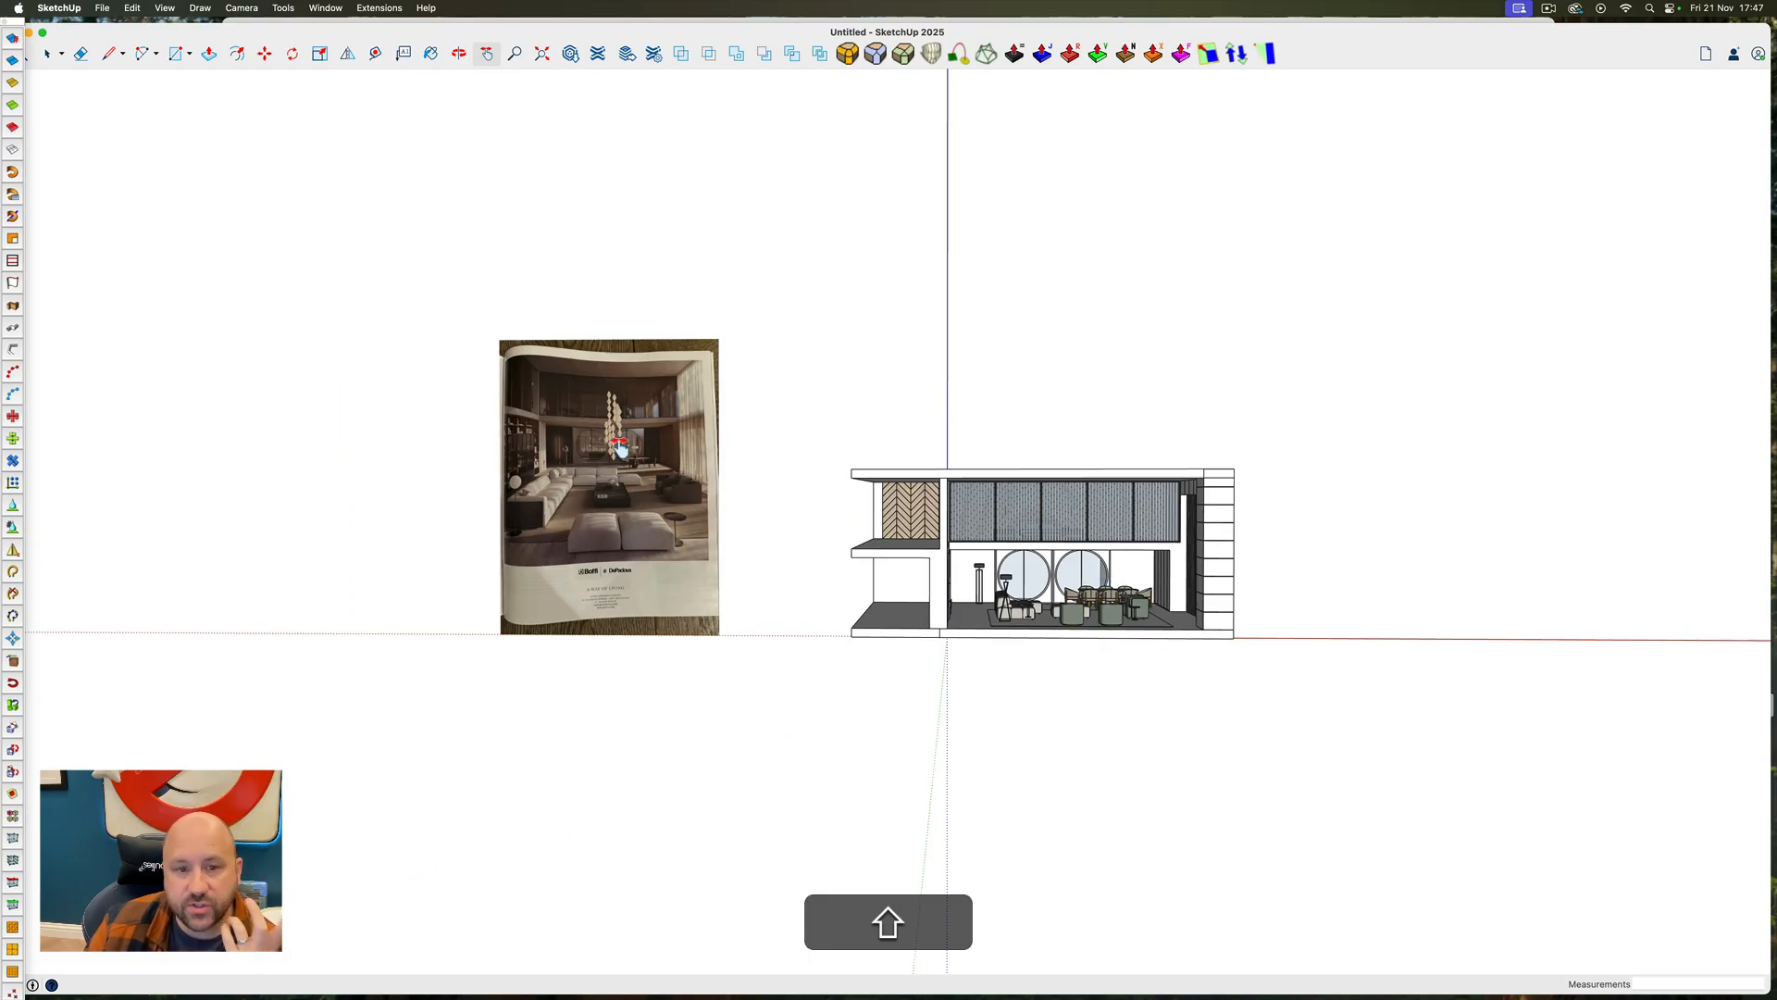
pyautogui.scroll(5, 620, 447)
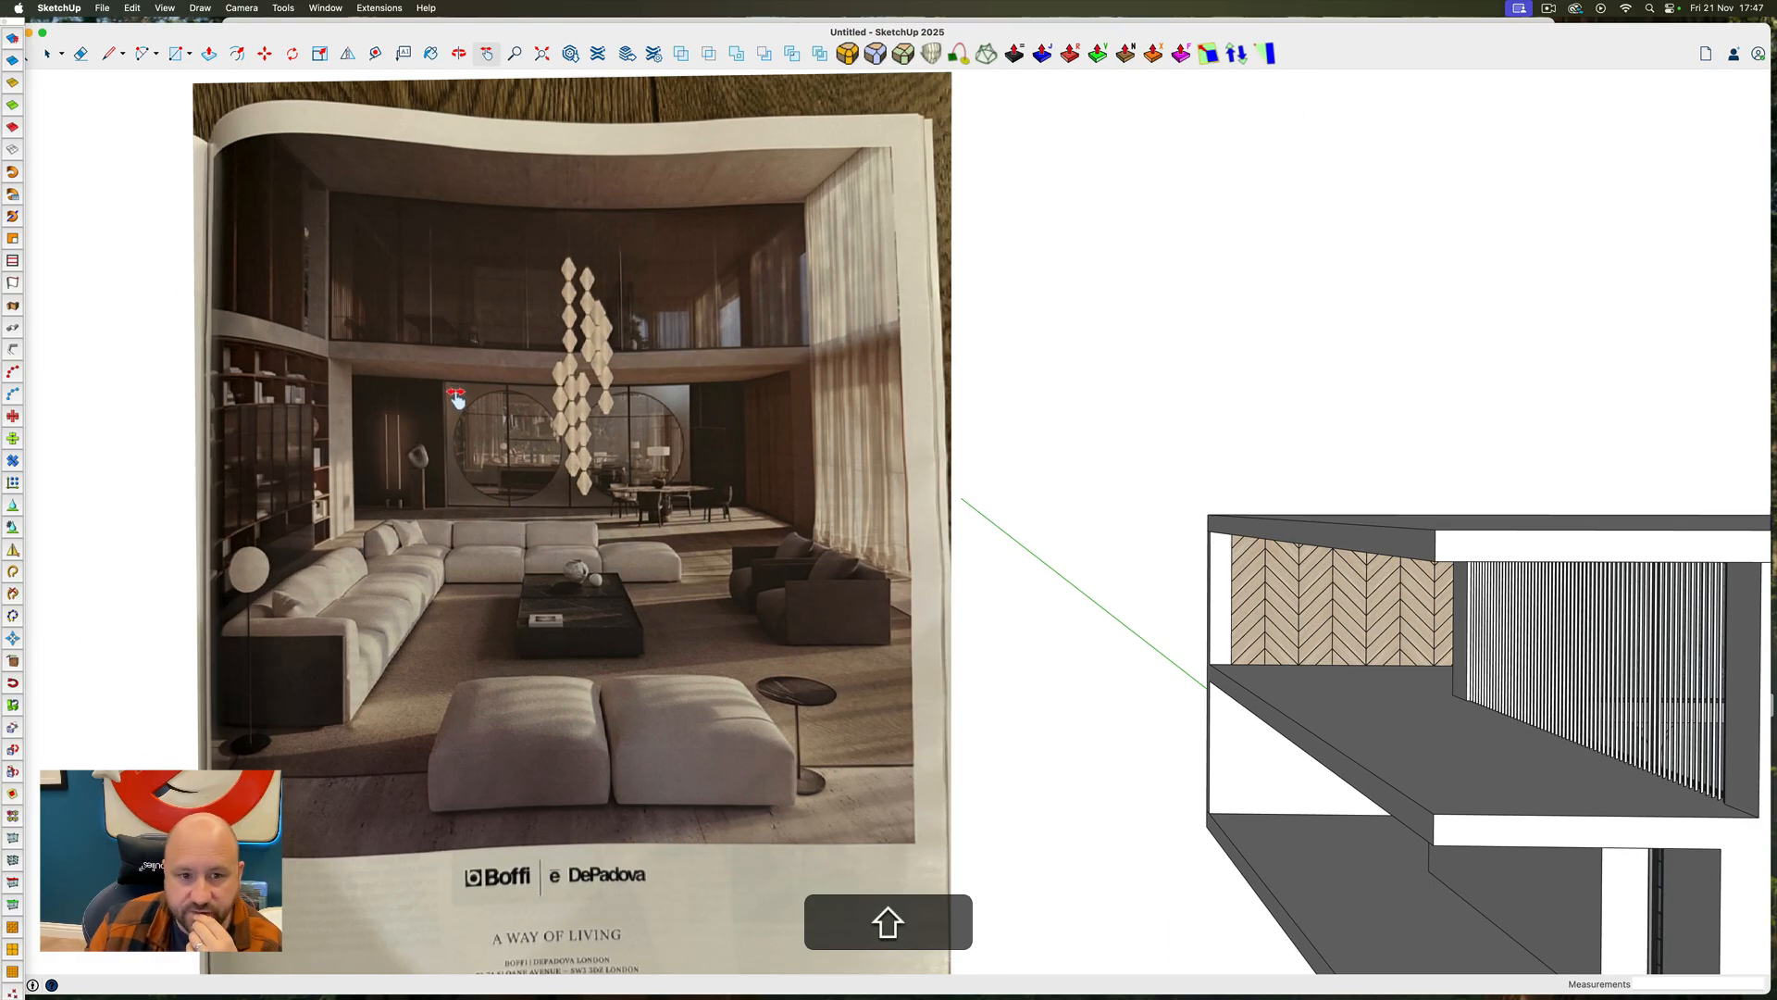
pyautogui.scroll(-5, 456, 398)
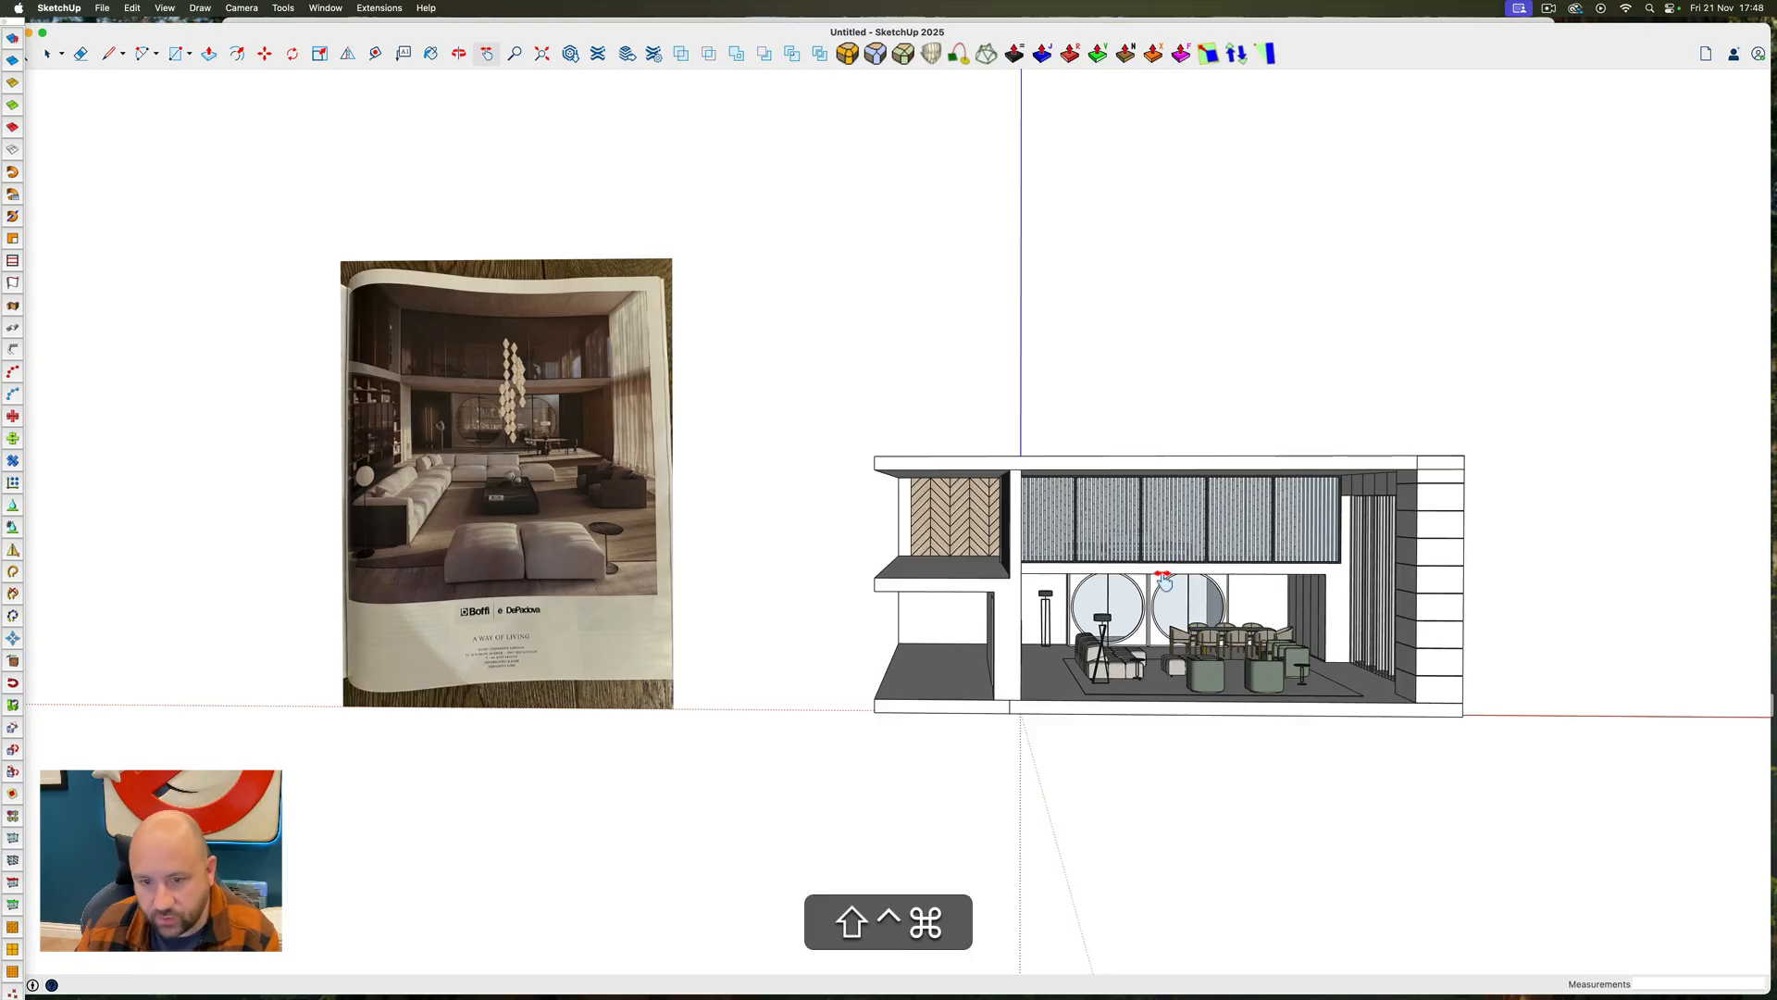
pyautogui.moveTo(1161, 576); pyautogui.dragTo(1209, 507, button='middle')
pyautogui.scroll(5, 1209, 506)
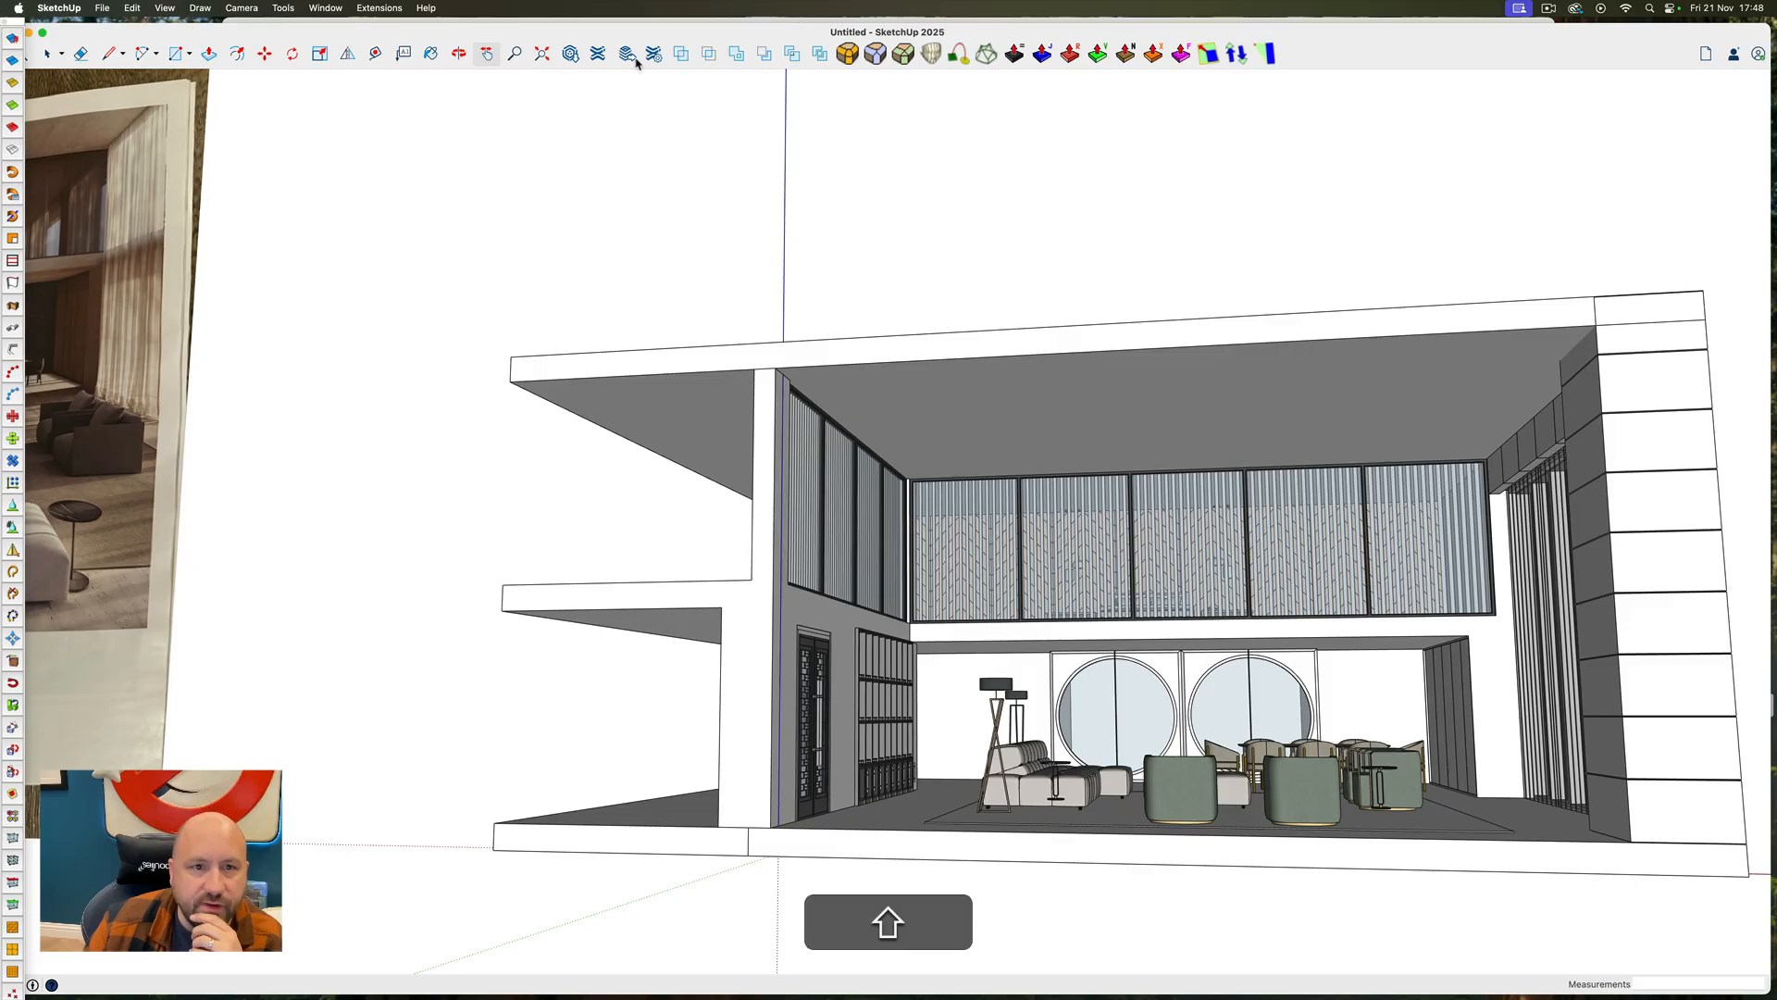
# Open 3D Warehouse to look for another model
pyautogui.click(572, 54)
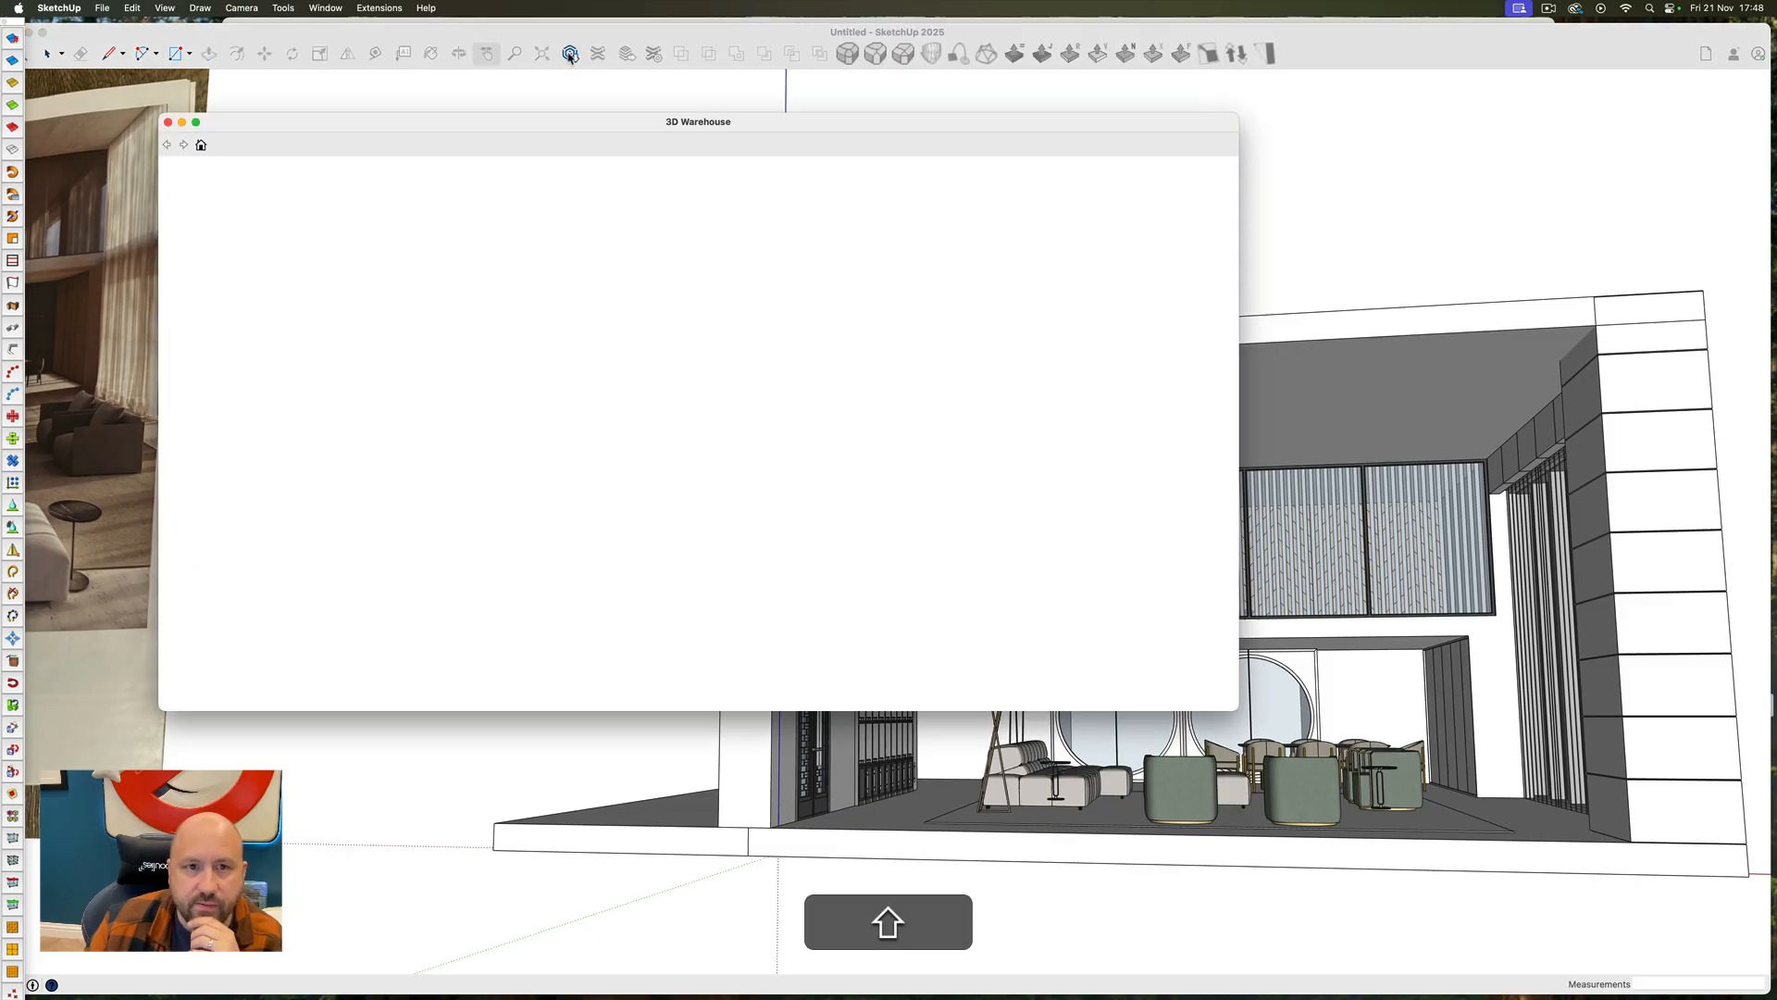
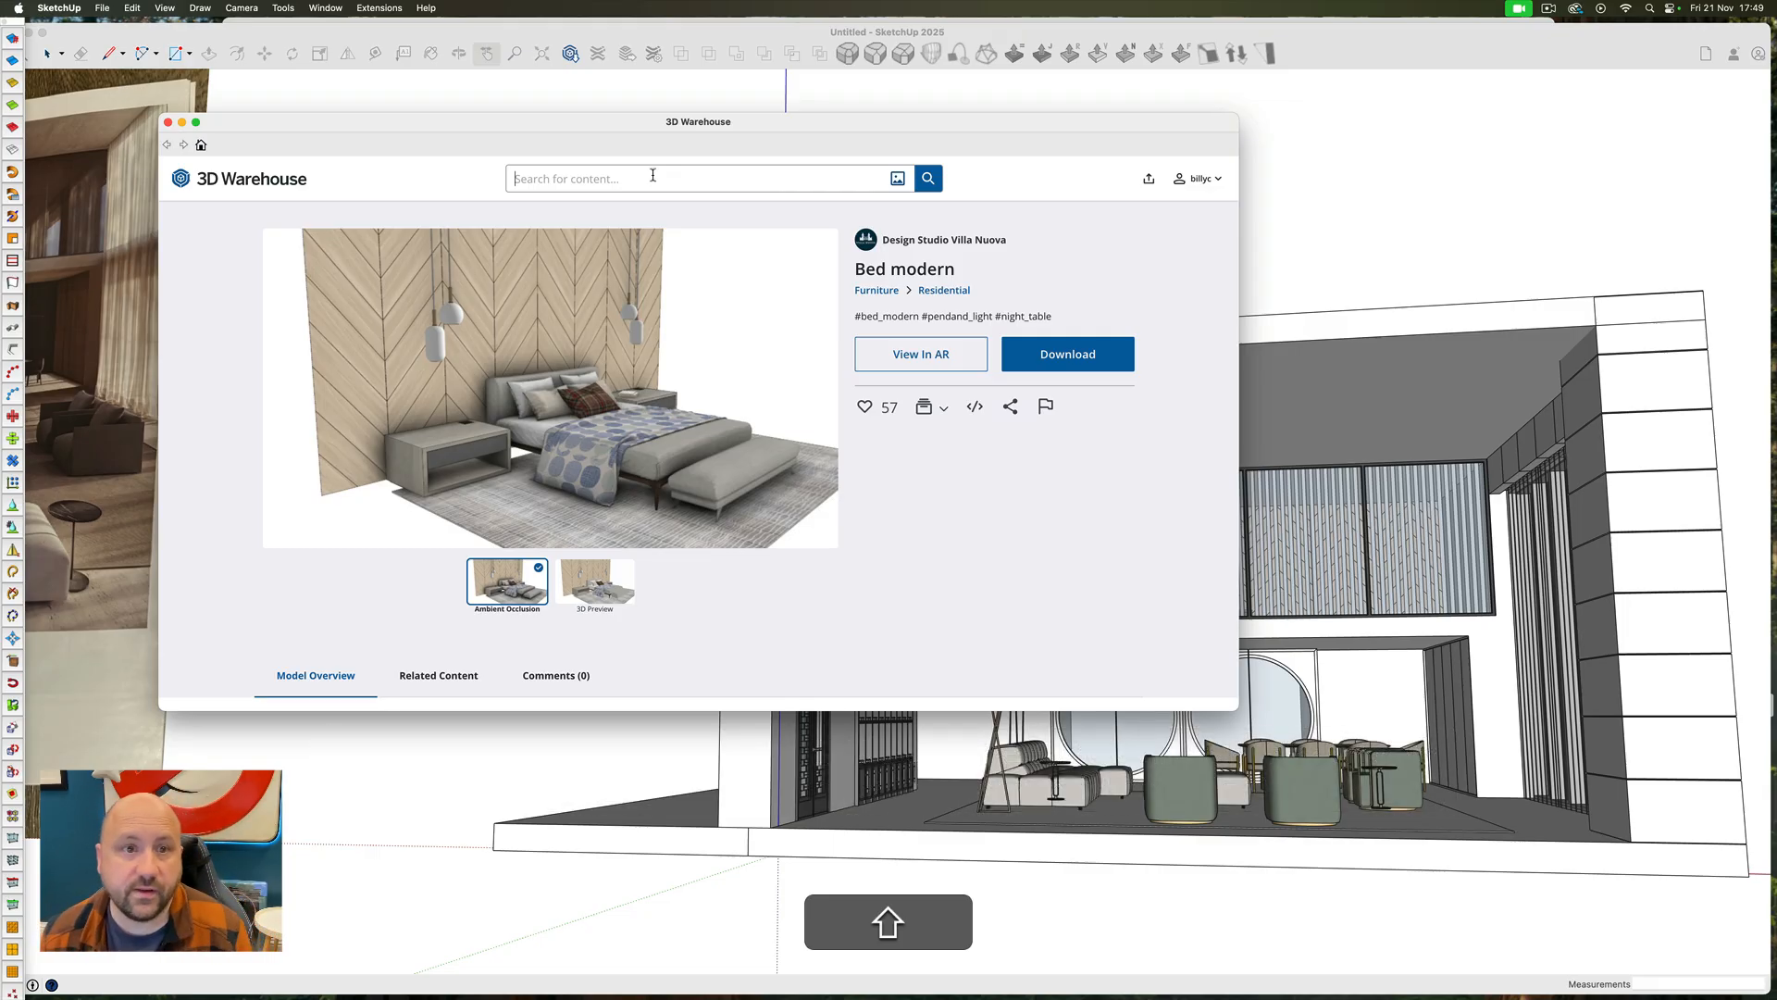
# Search 3D Warehouse for "Pendent light" and browse the models found
pyautogui.write('Pende')
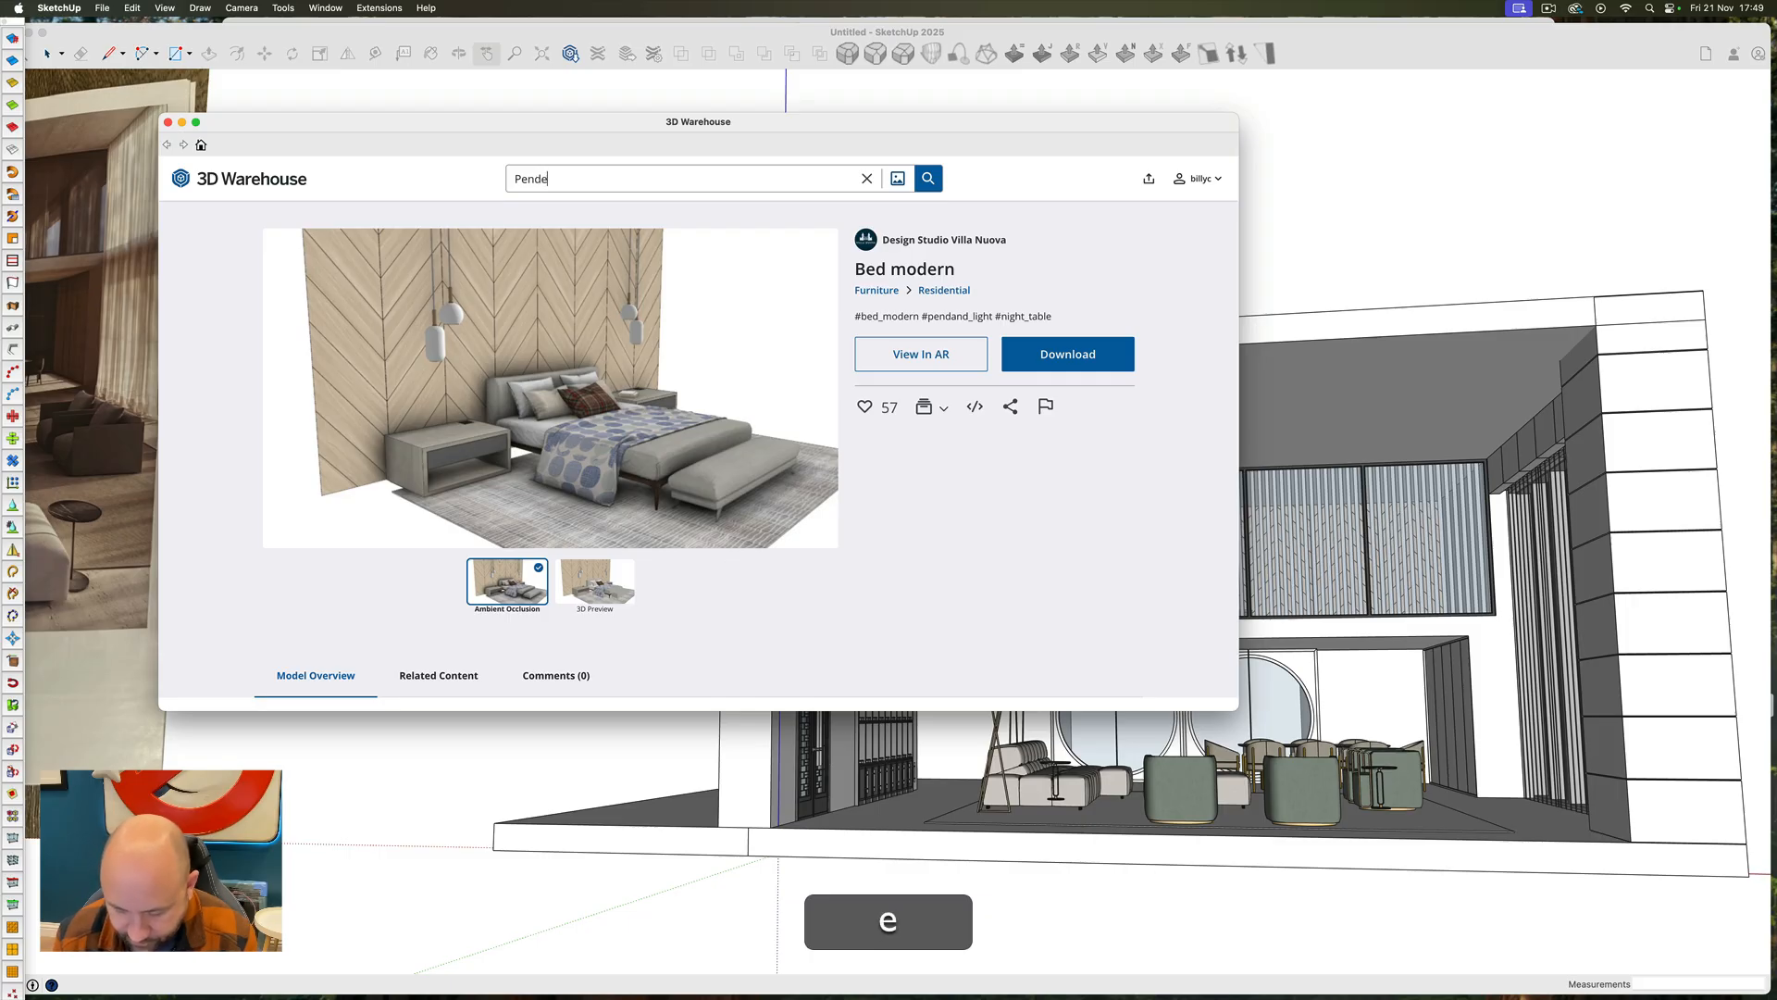
pyautogui.write('nt ')
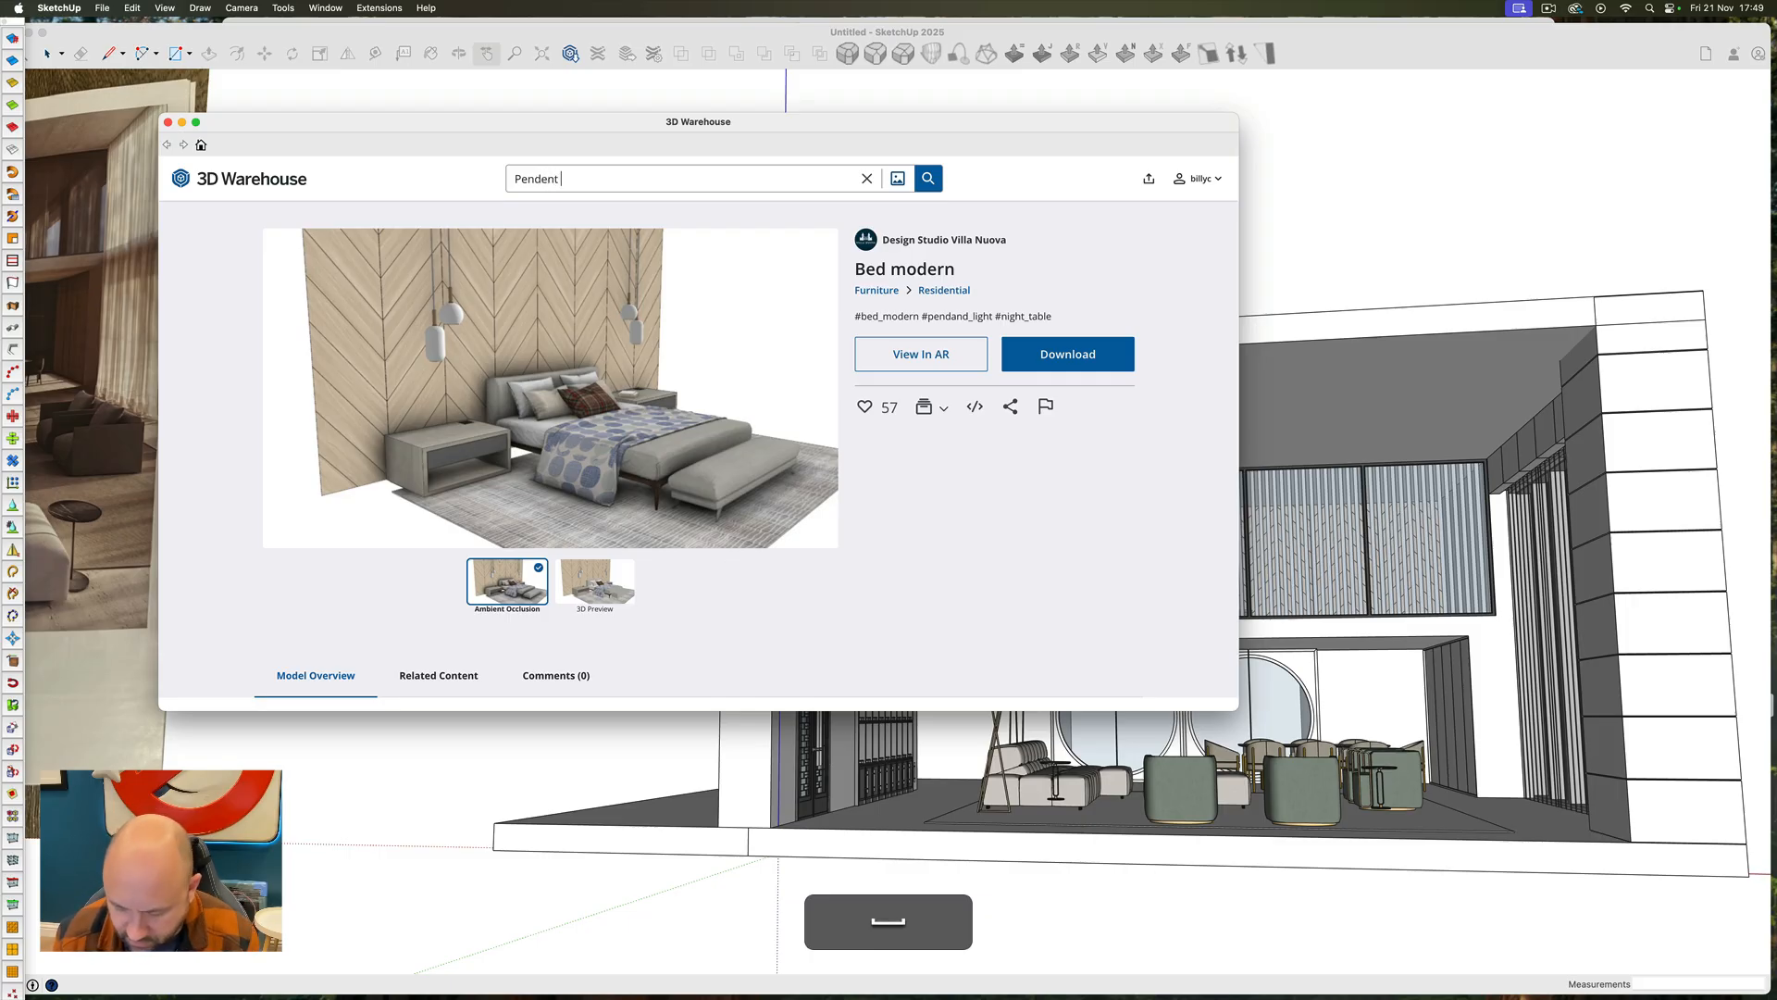
pyautogui.write('light')
pyautogui.press('Return')
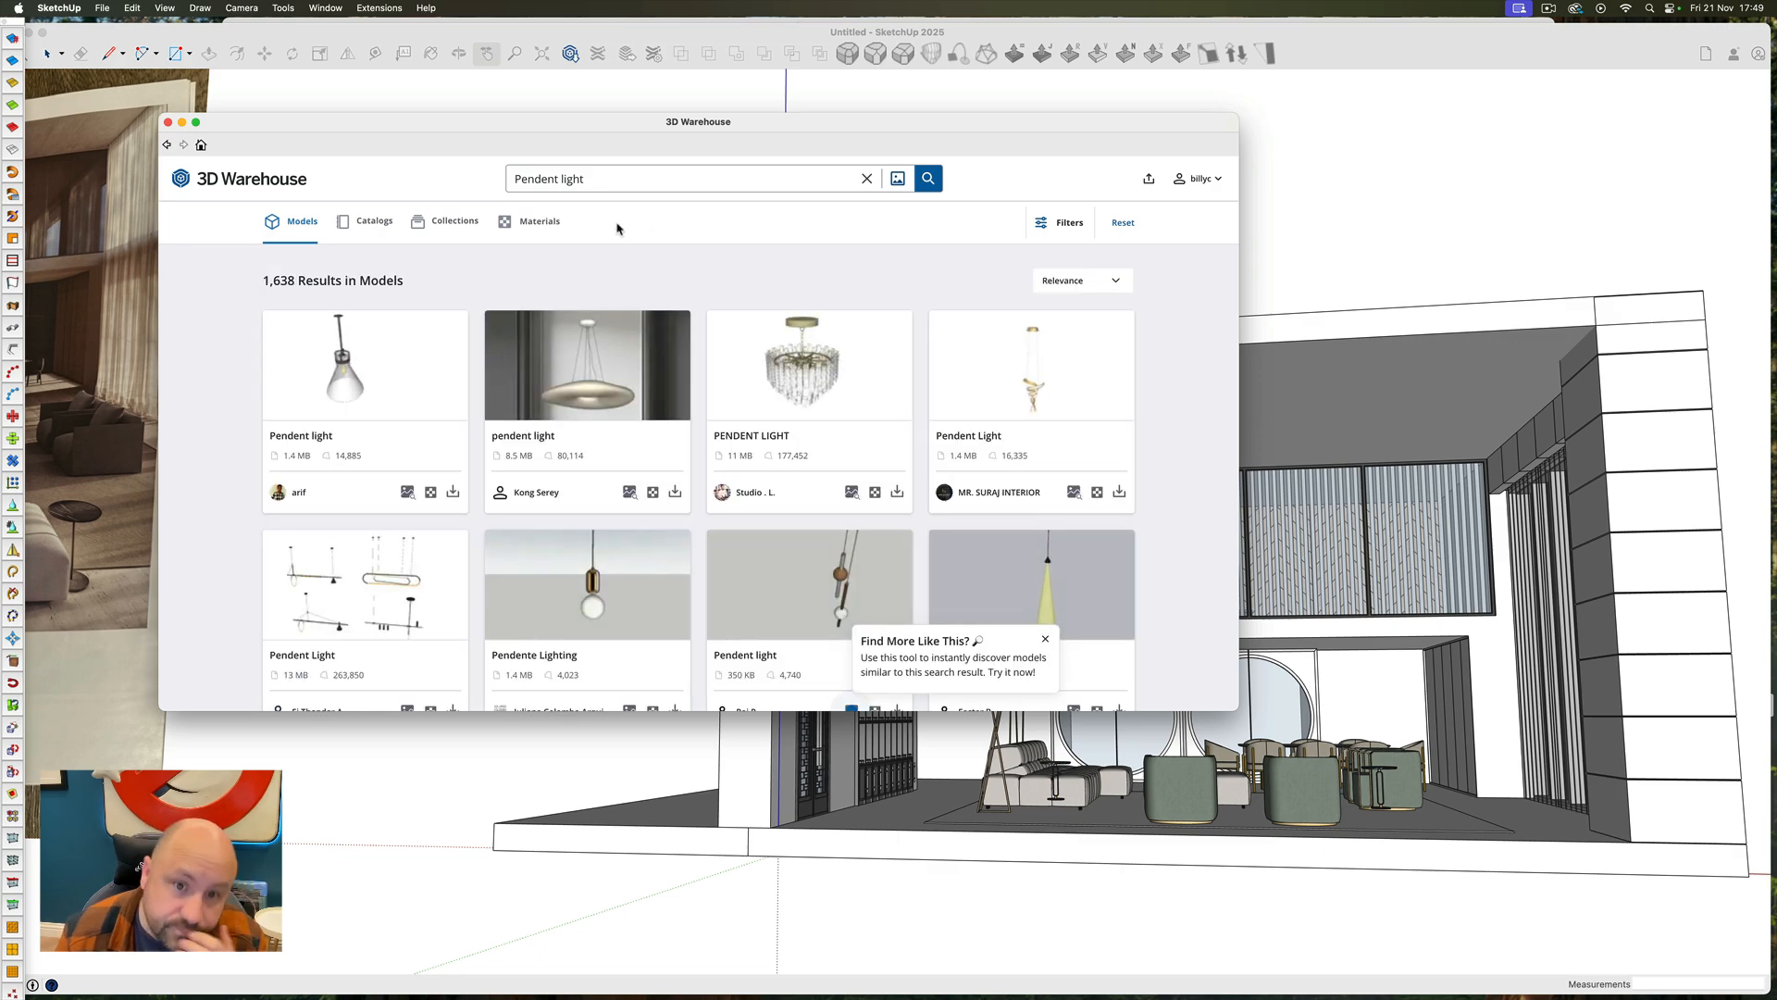
pyautogui.scroll(-5, 639, 351)
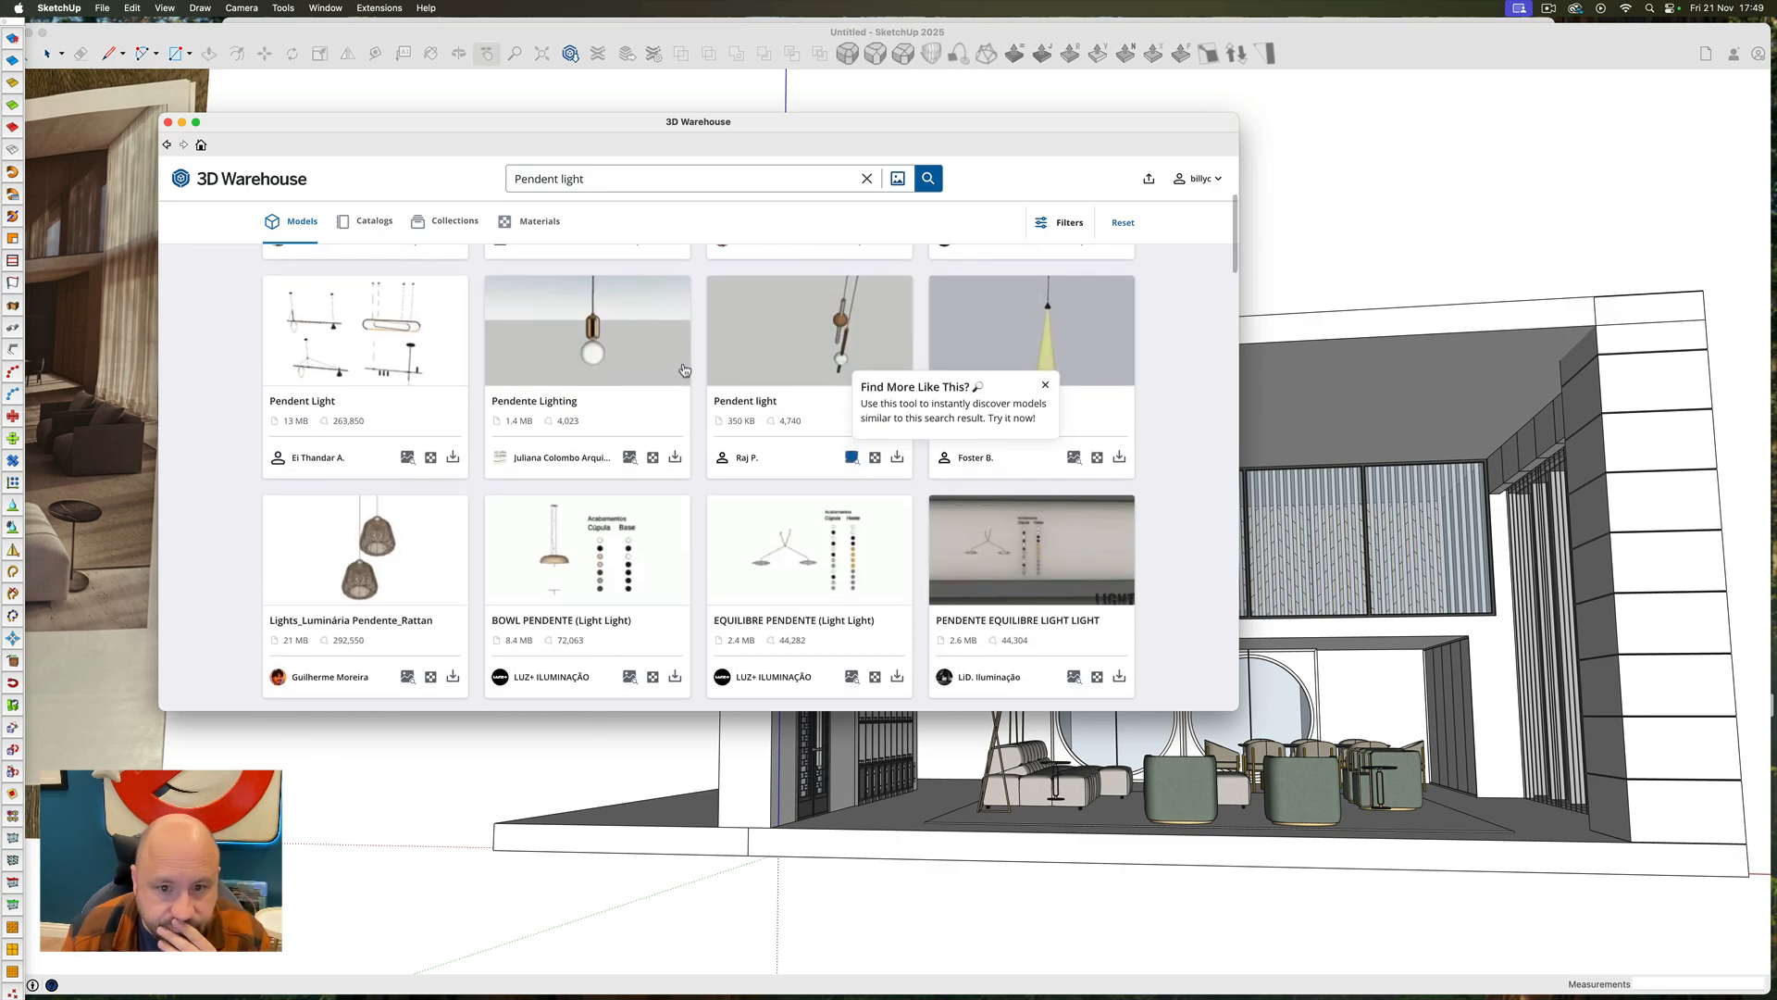
pyautogui.scroll(-7, 684, 370)
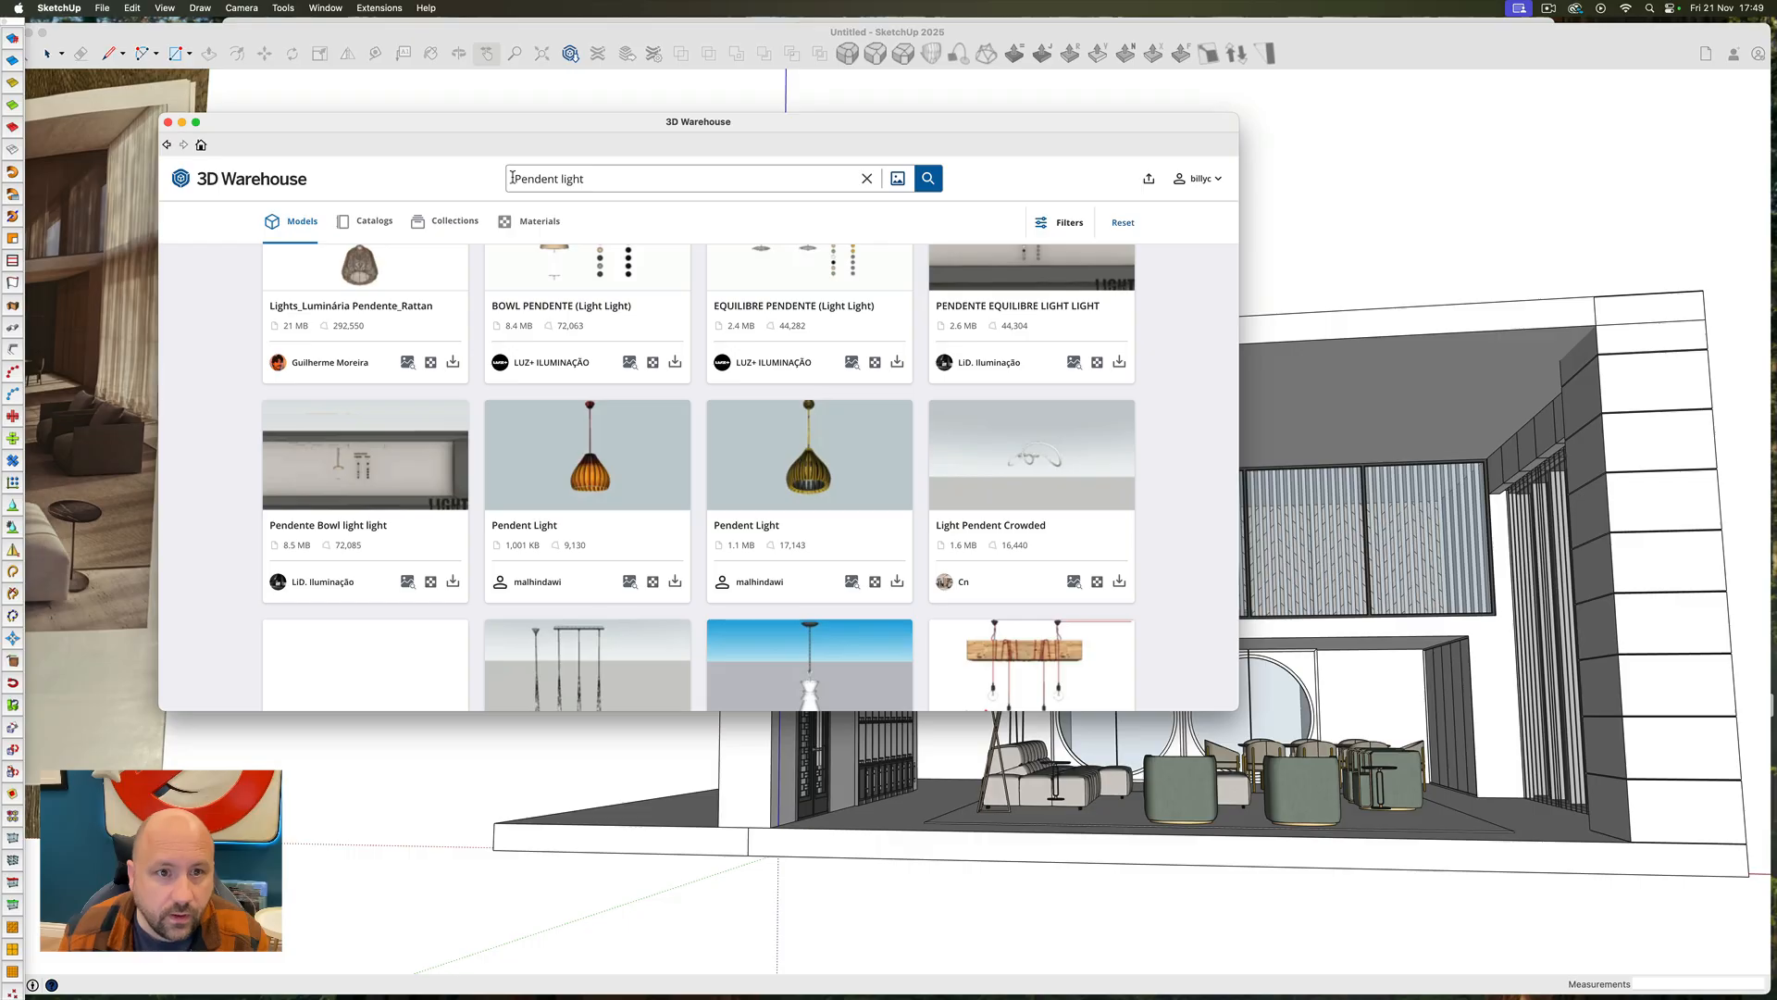
# Narrow the model search to "modern Pendent light" and browse the results
pyautogui.write('modern')
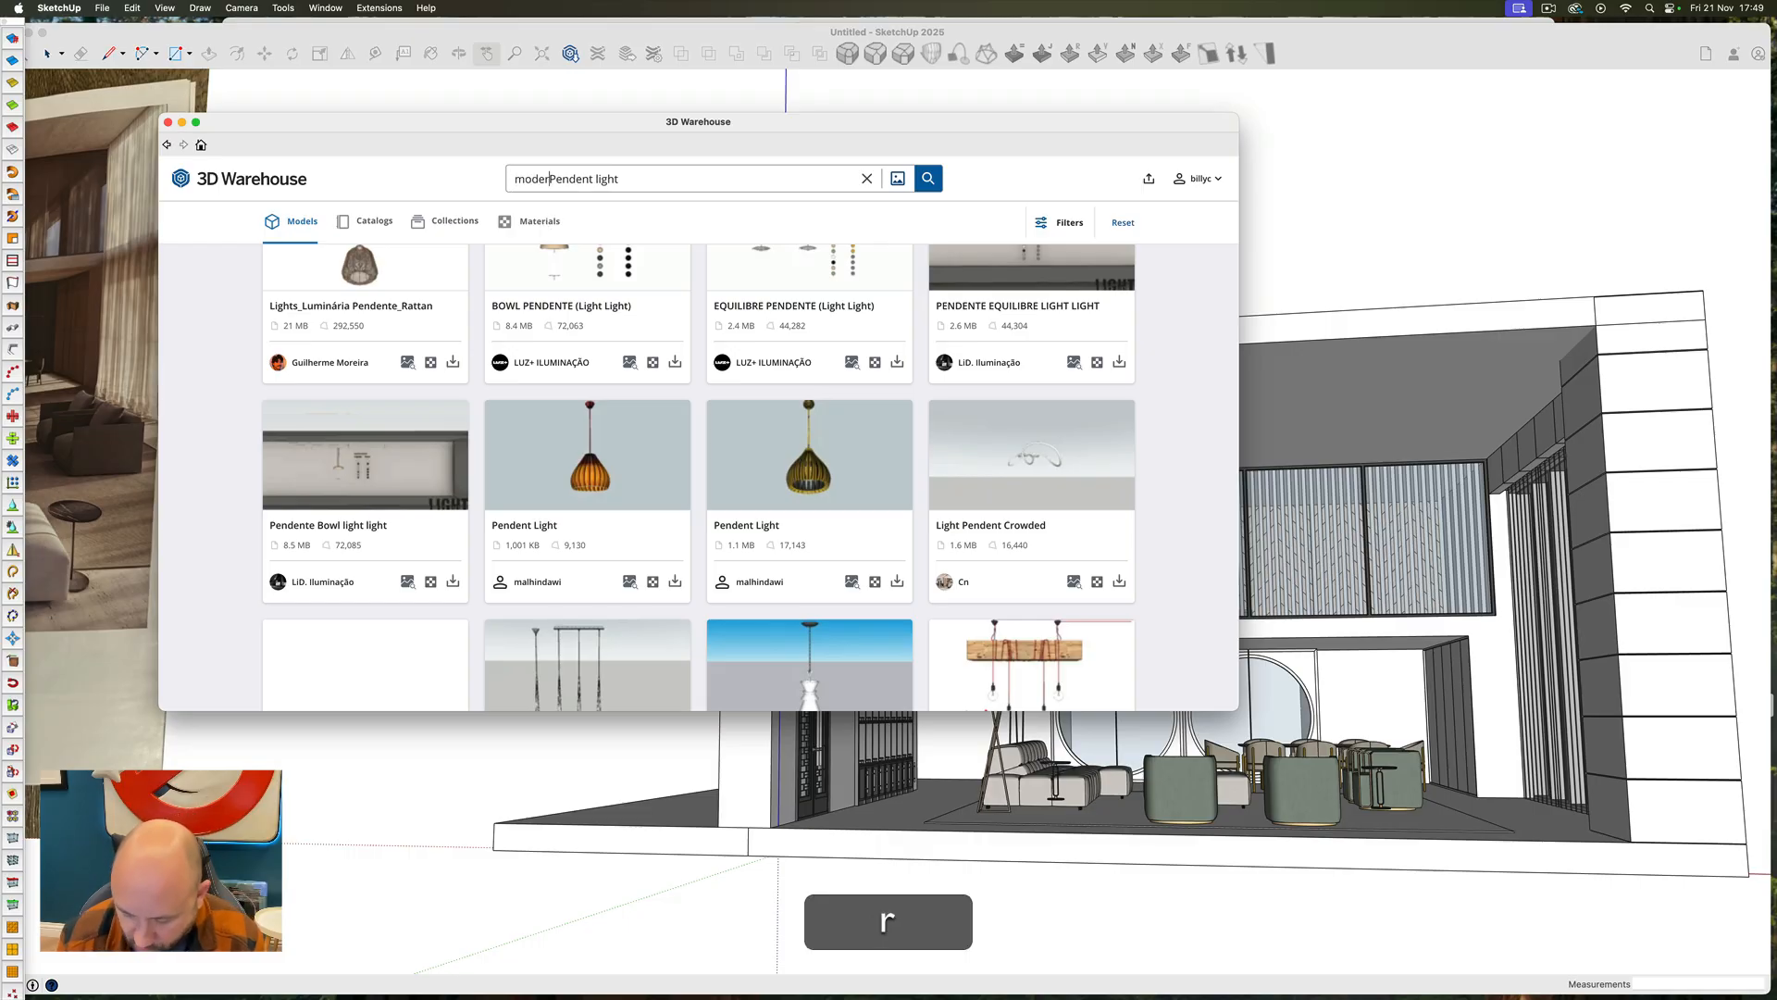
pyautogui.press('Return')
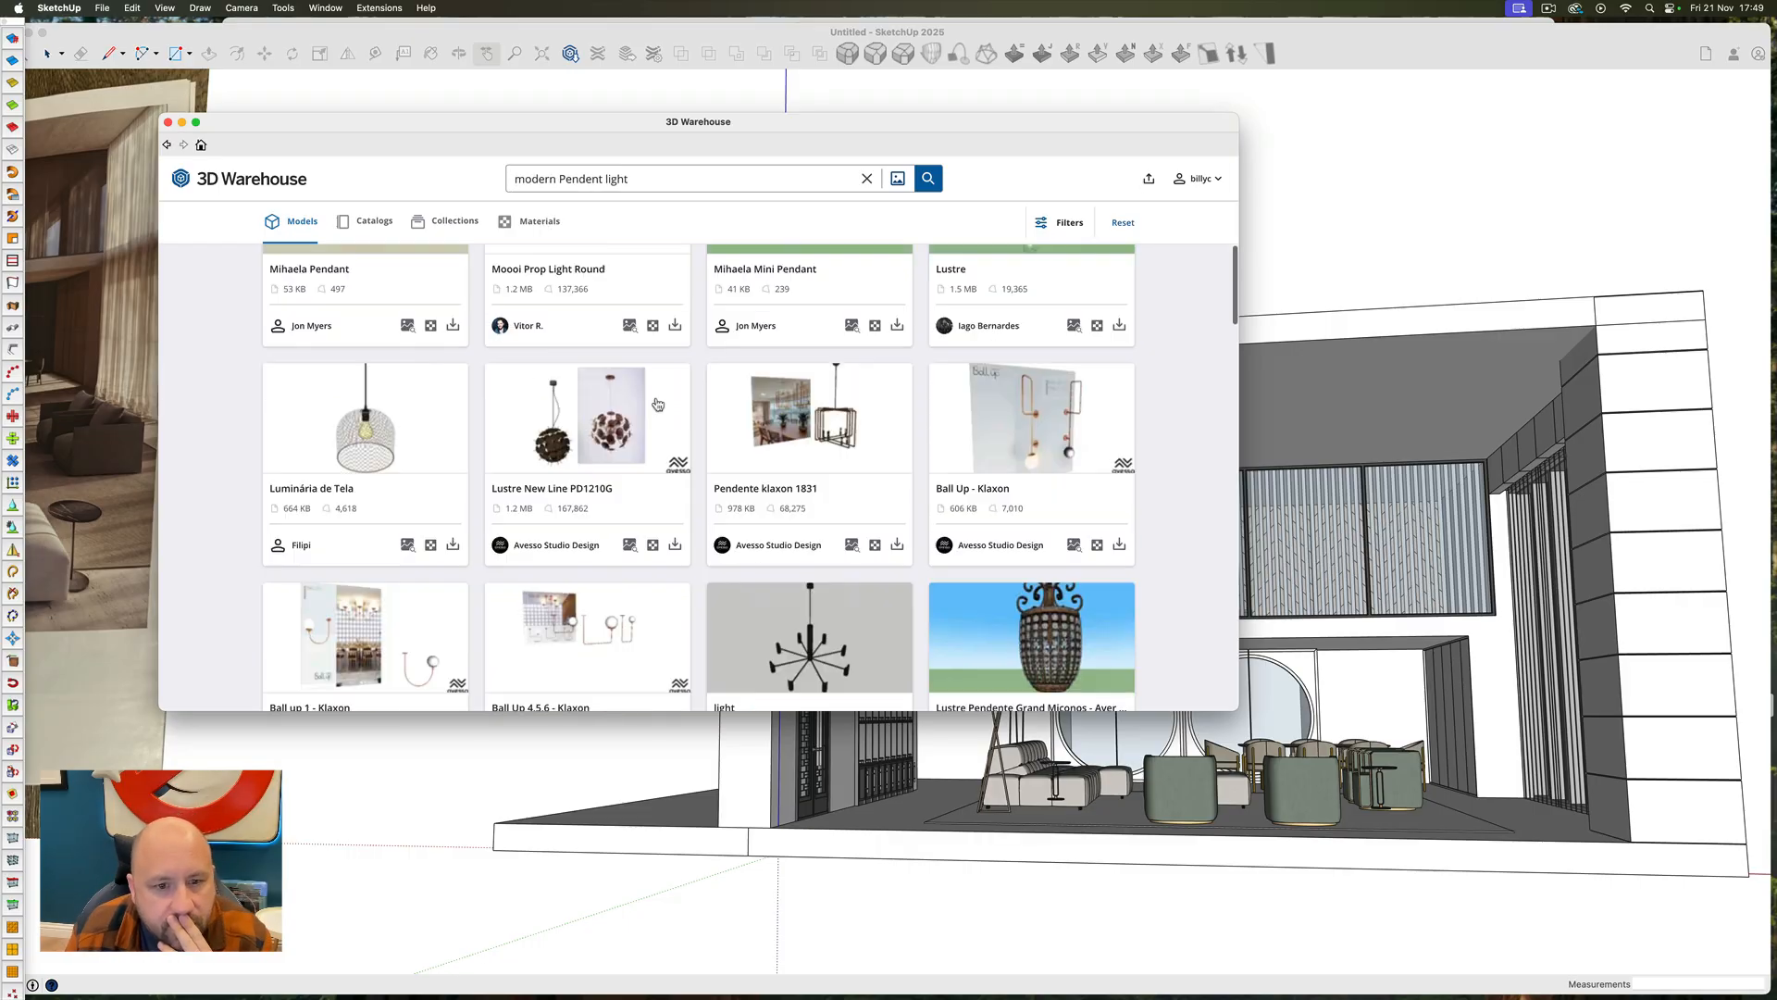
pyautogui.scroll(-10, 723, 635)
pyautogui.scroll(-15, 723, 635)
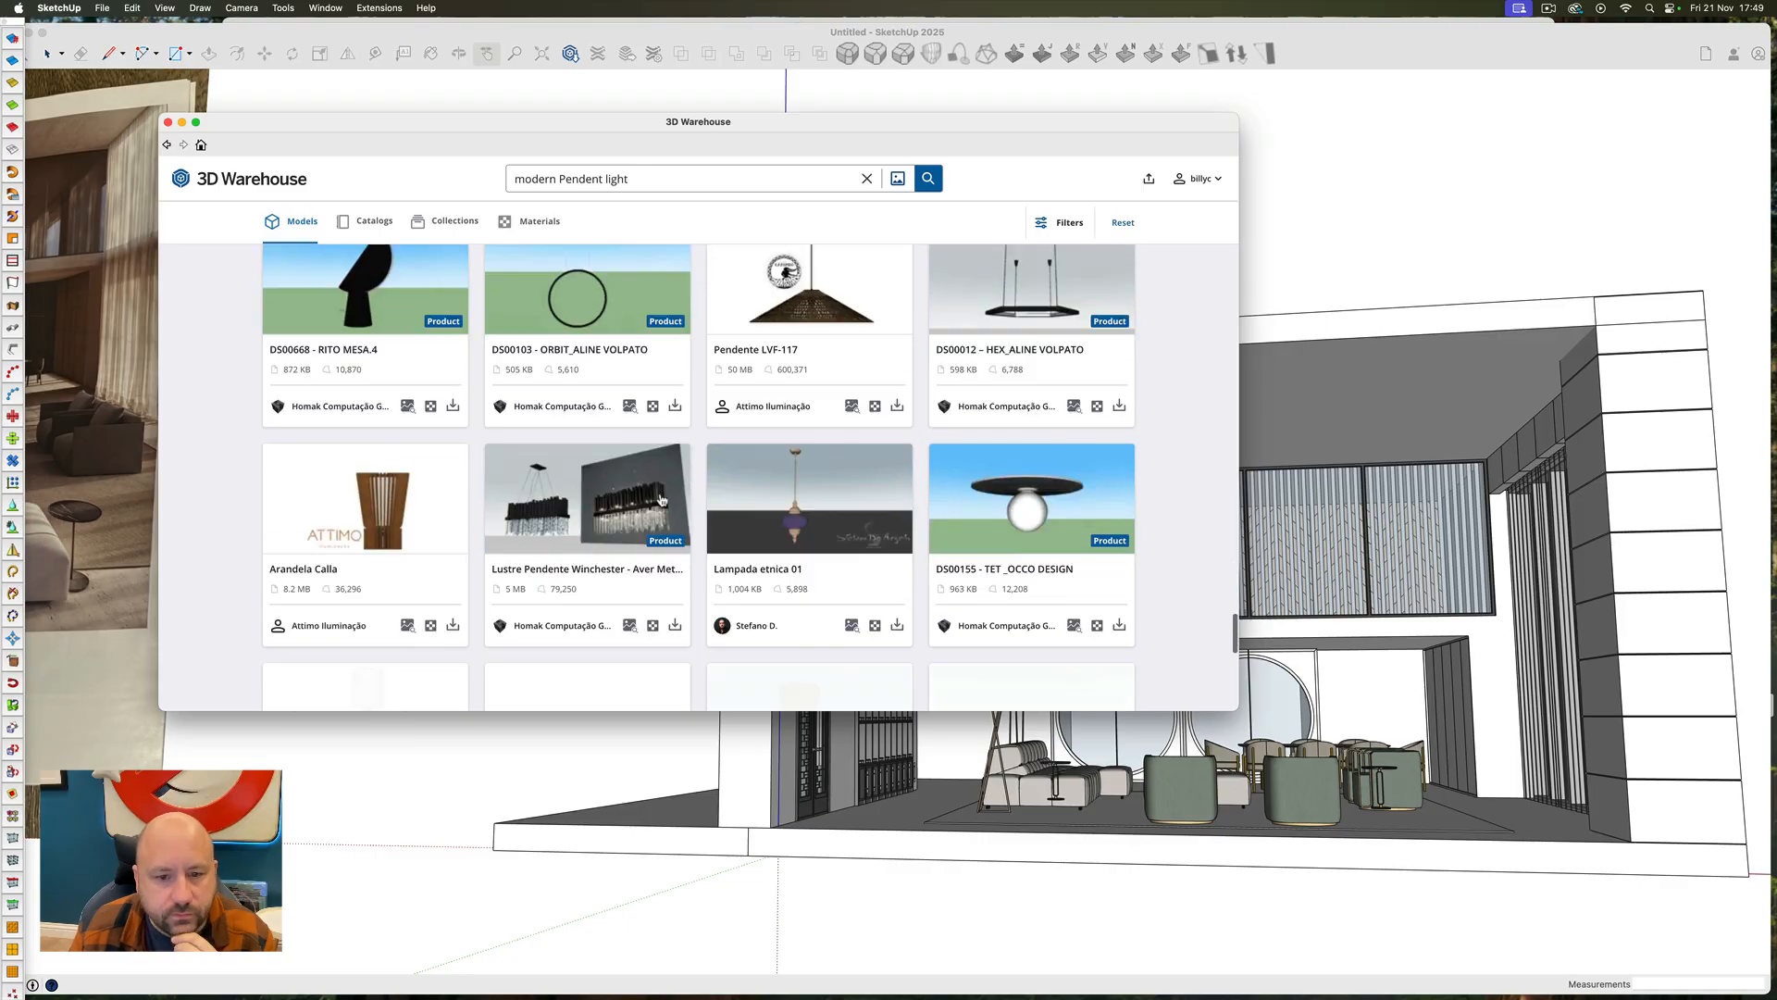
pyautogui.scroll(-10, 615, 508)
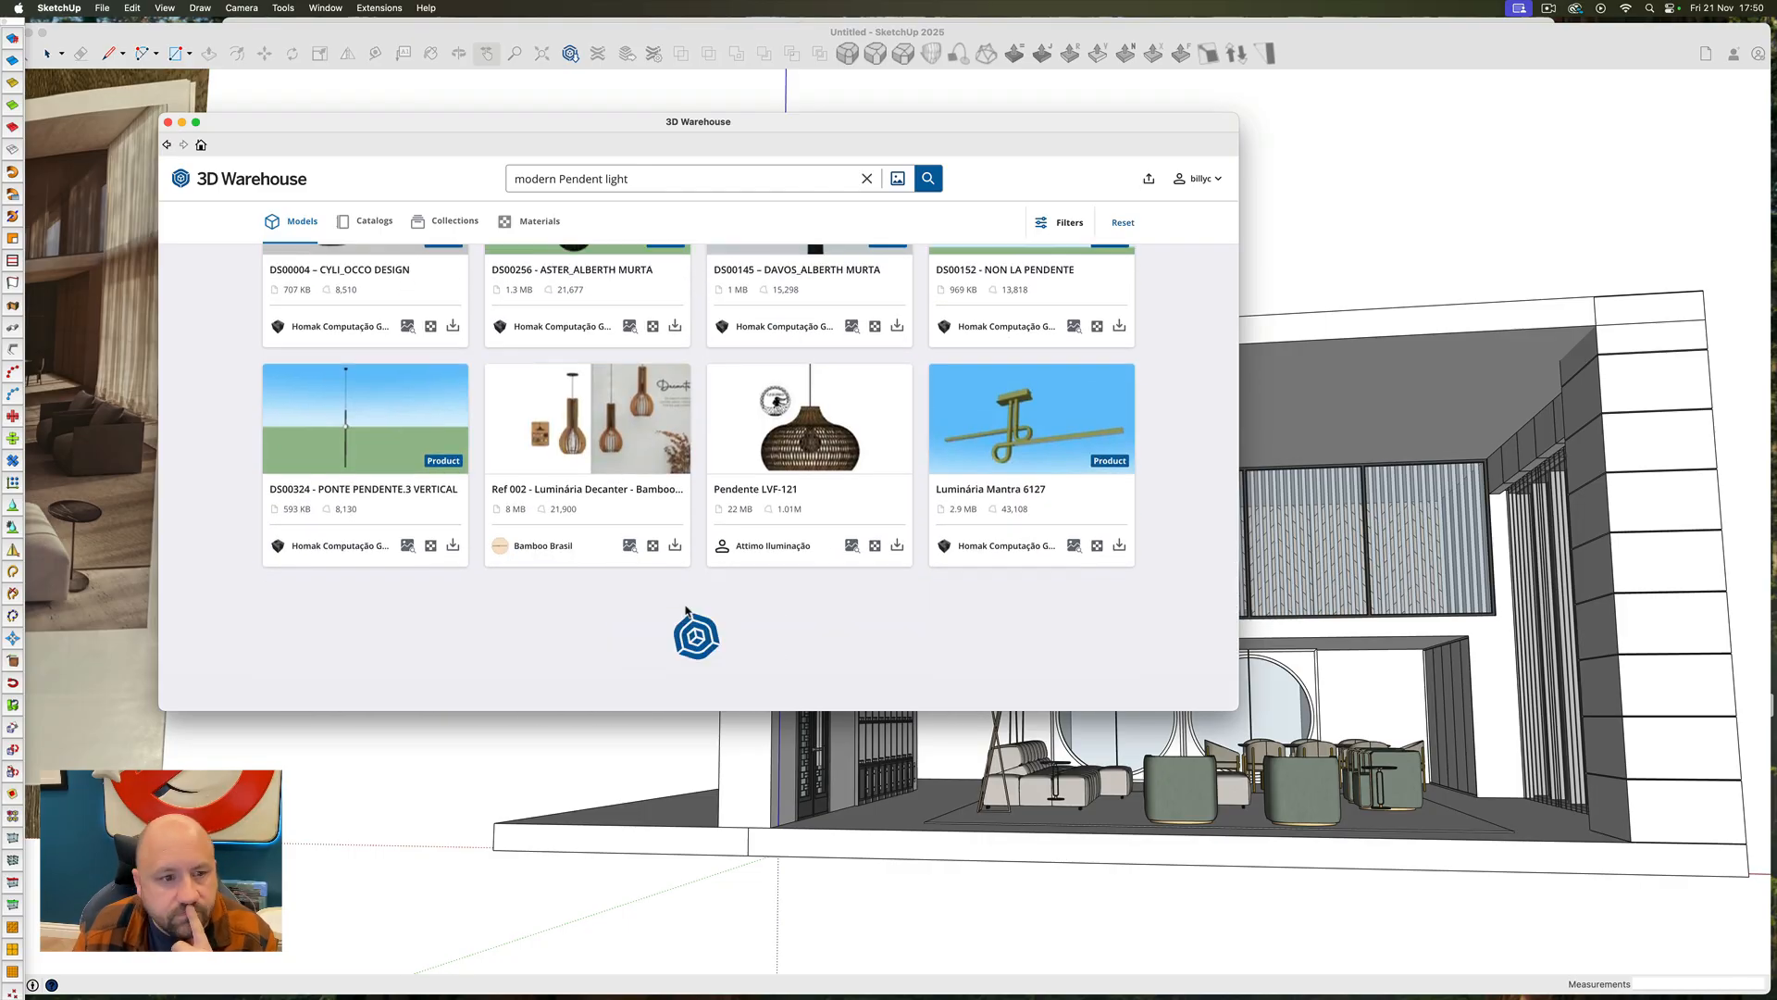
# Replace the model search with "modern chandelier"
pyautogui.tripleClick(652, 177)
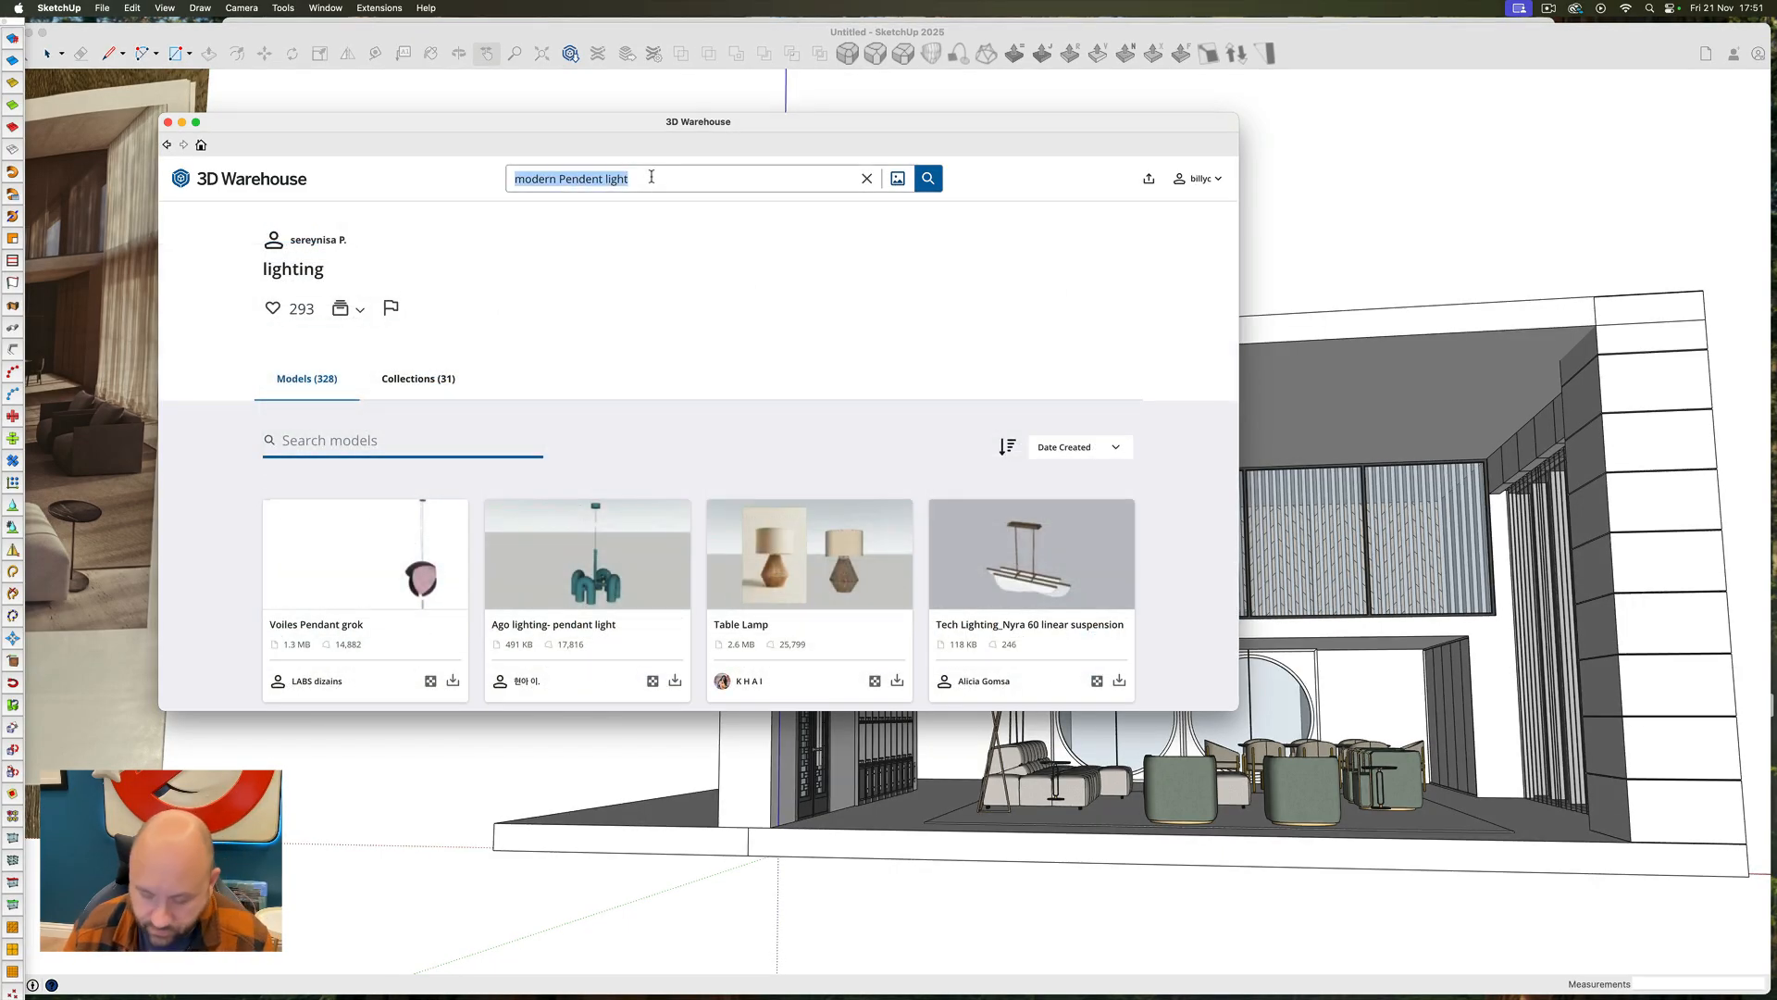
pyautogui.write('m')
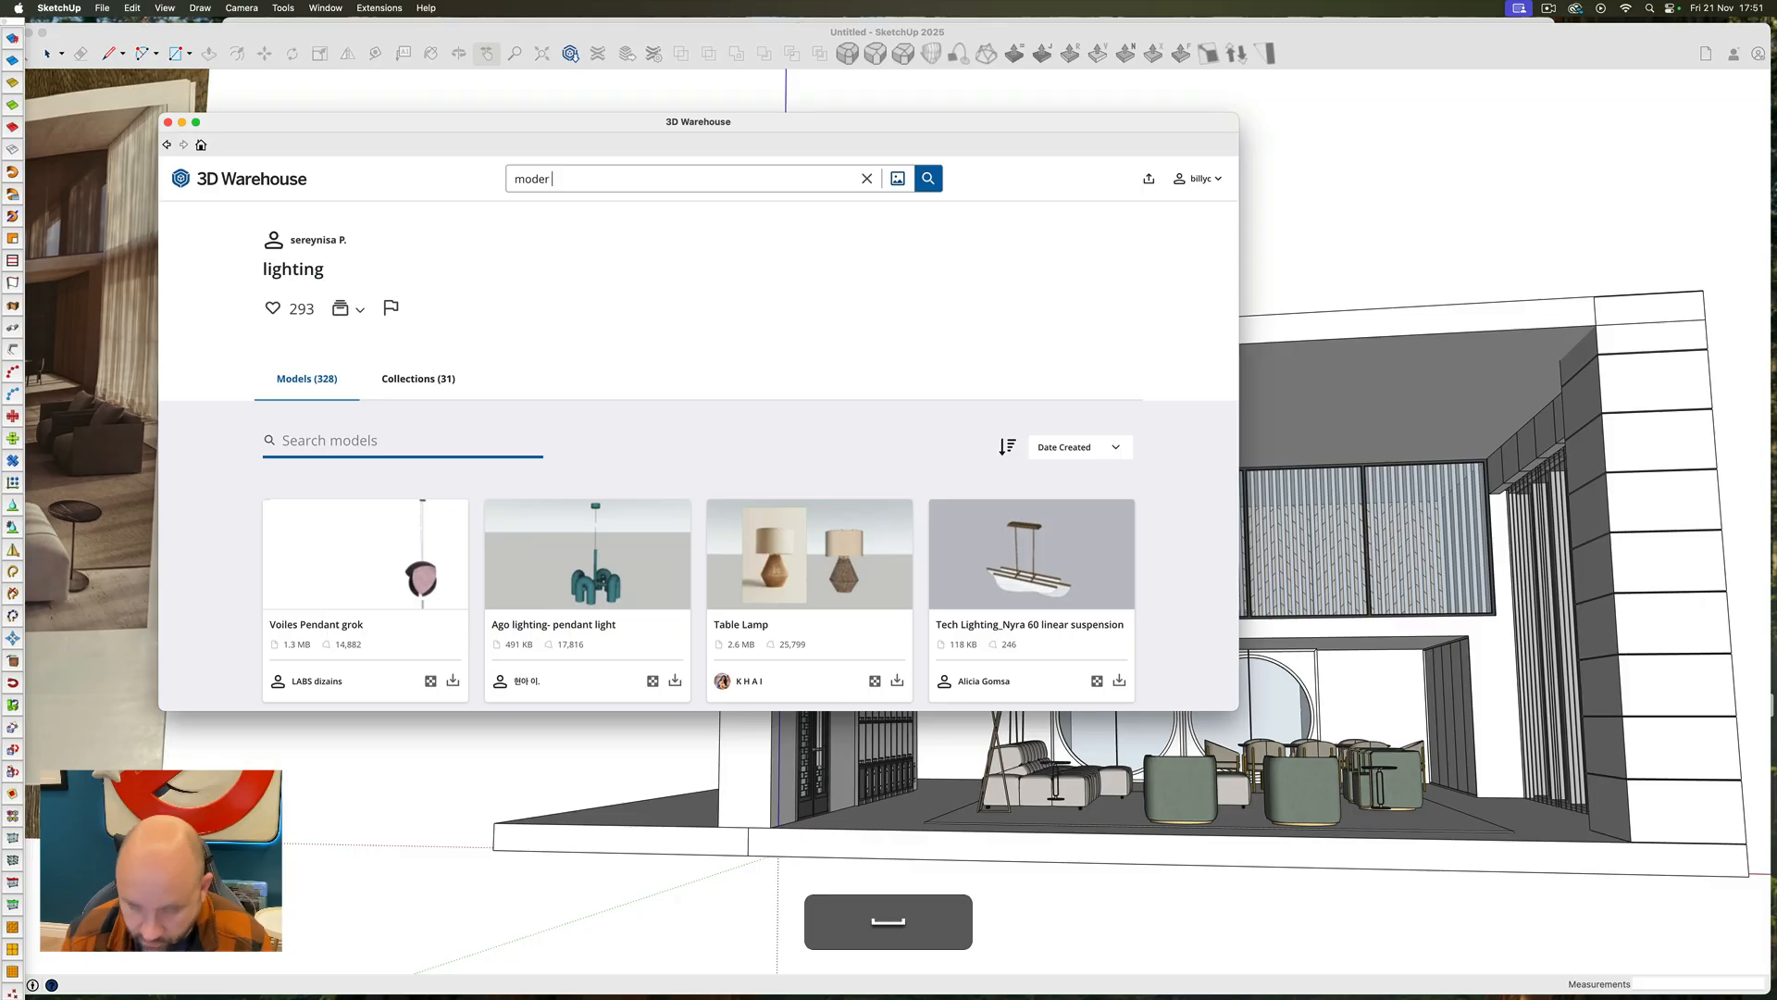
pyautogui.write('oder')
pyautogui.press('BackSpace')
pyautogui.write('n c')
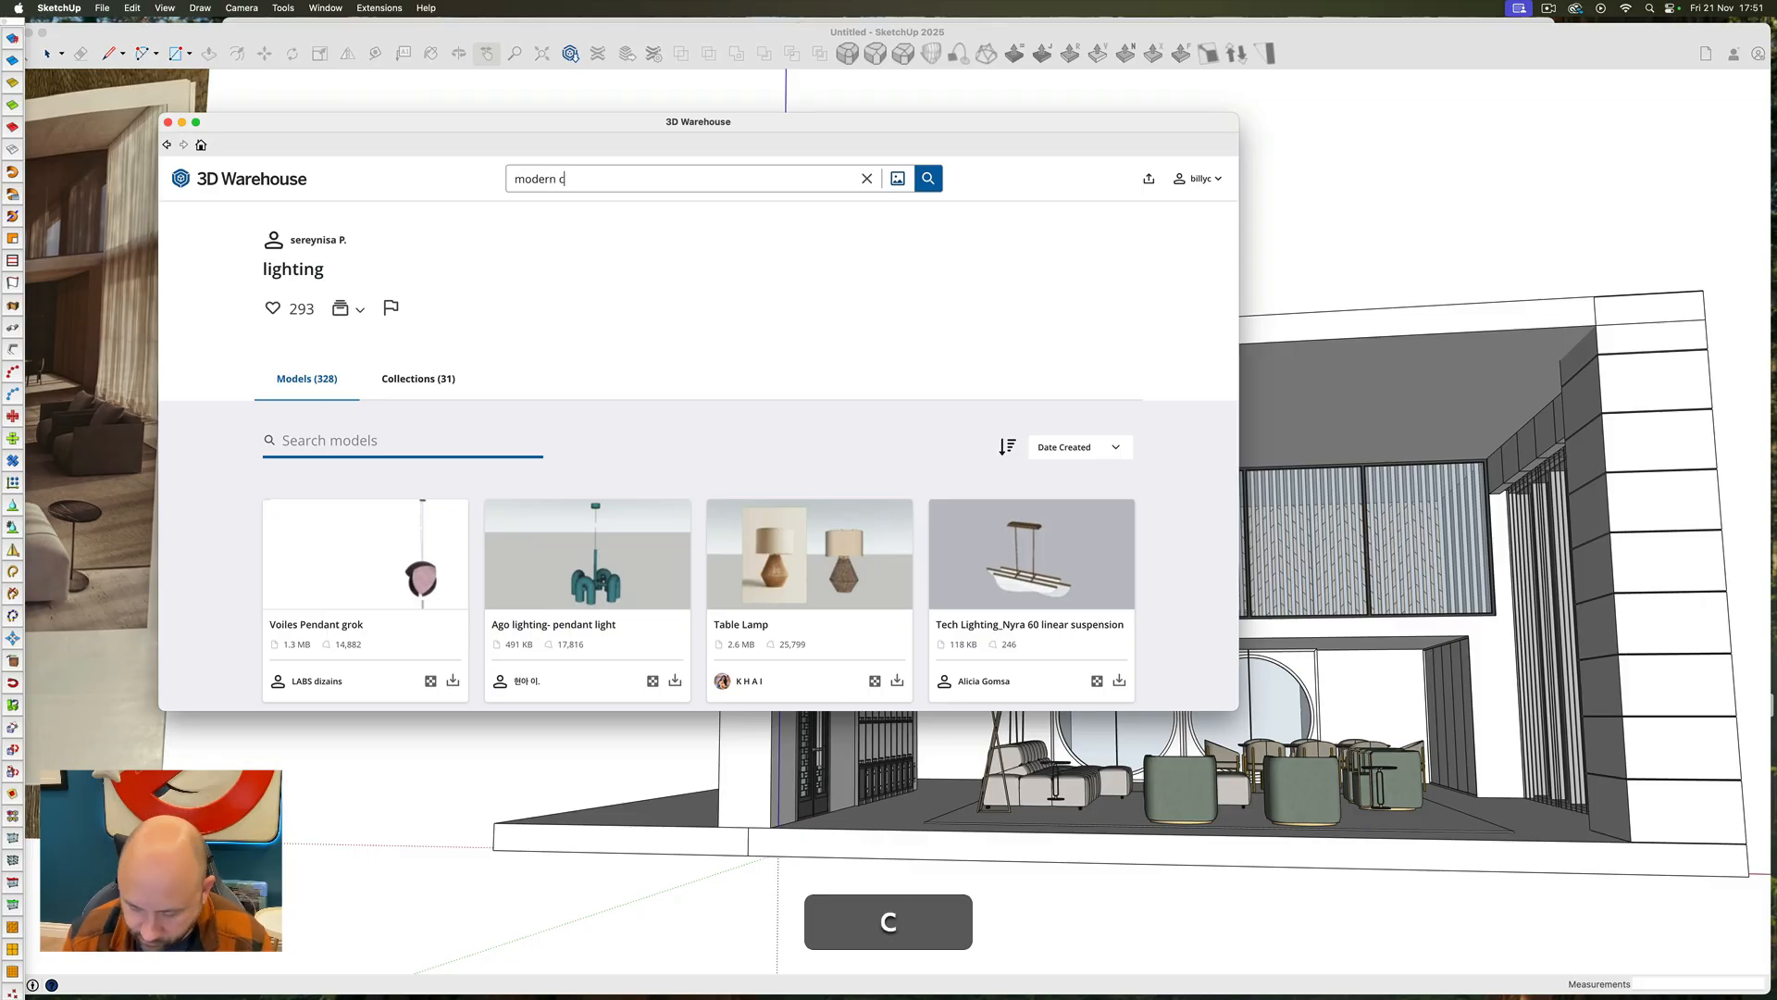
pyautogui.write('handelier')
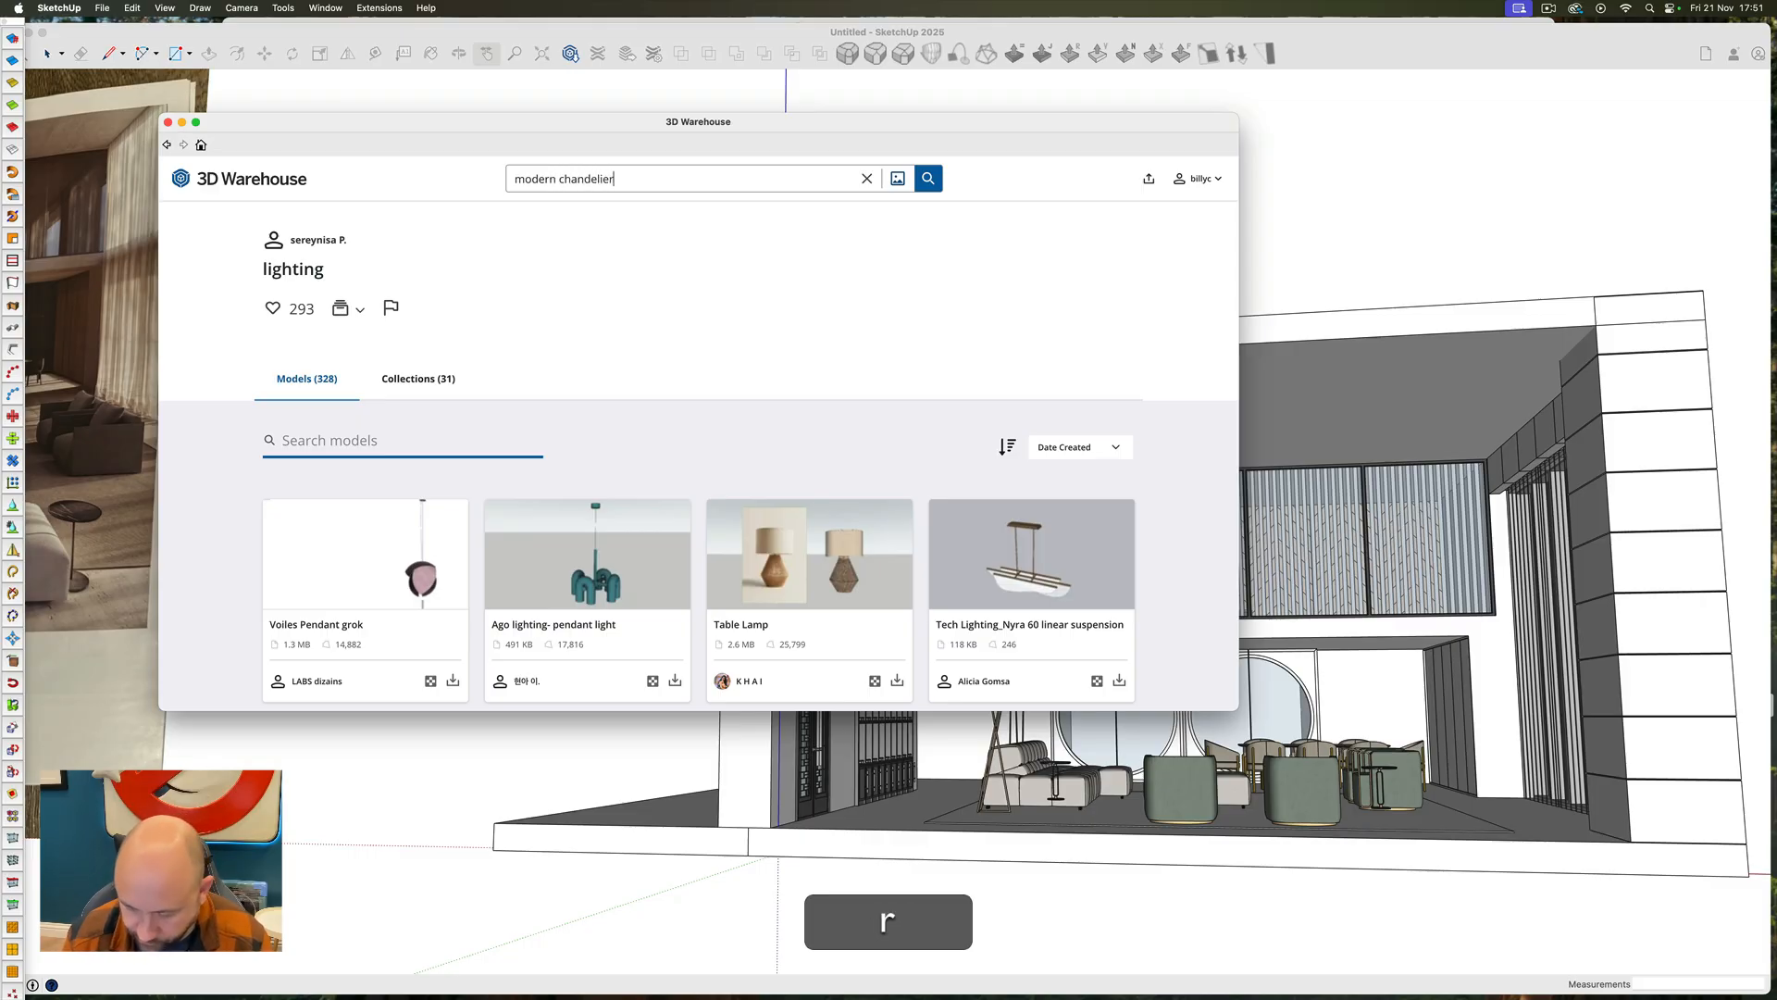
pyautogui.press('Return')
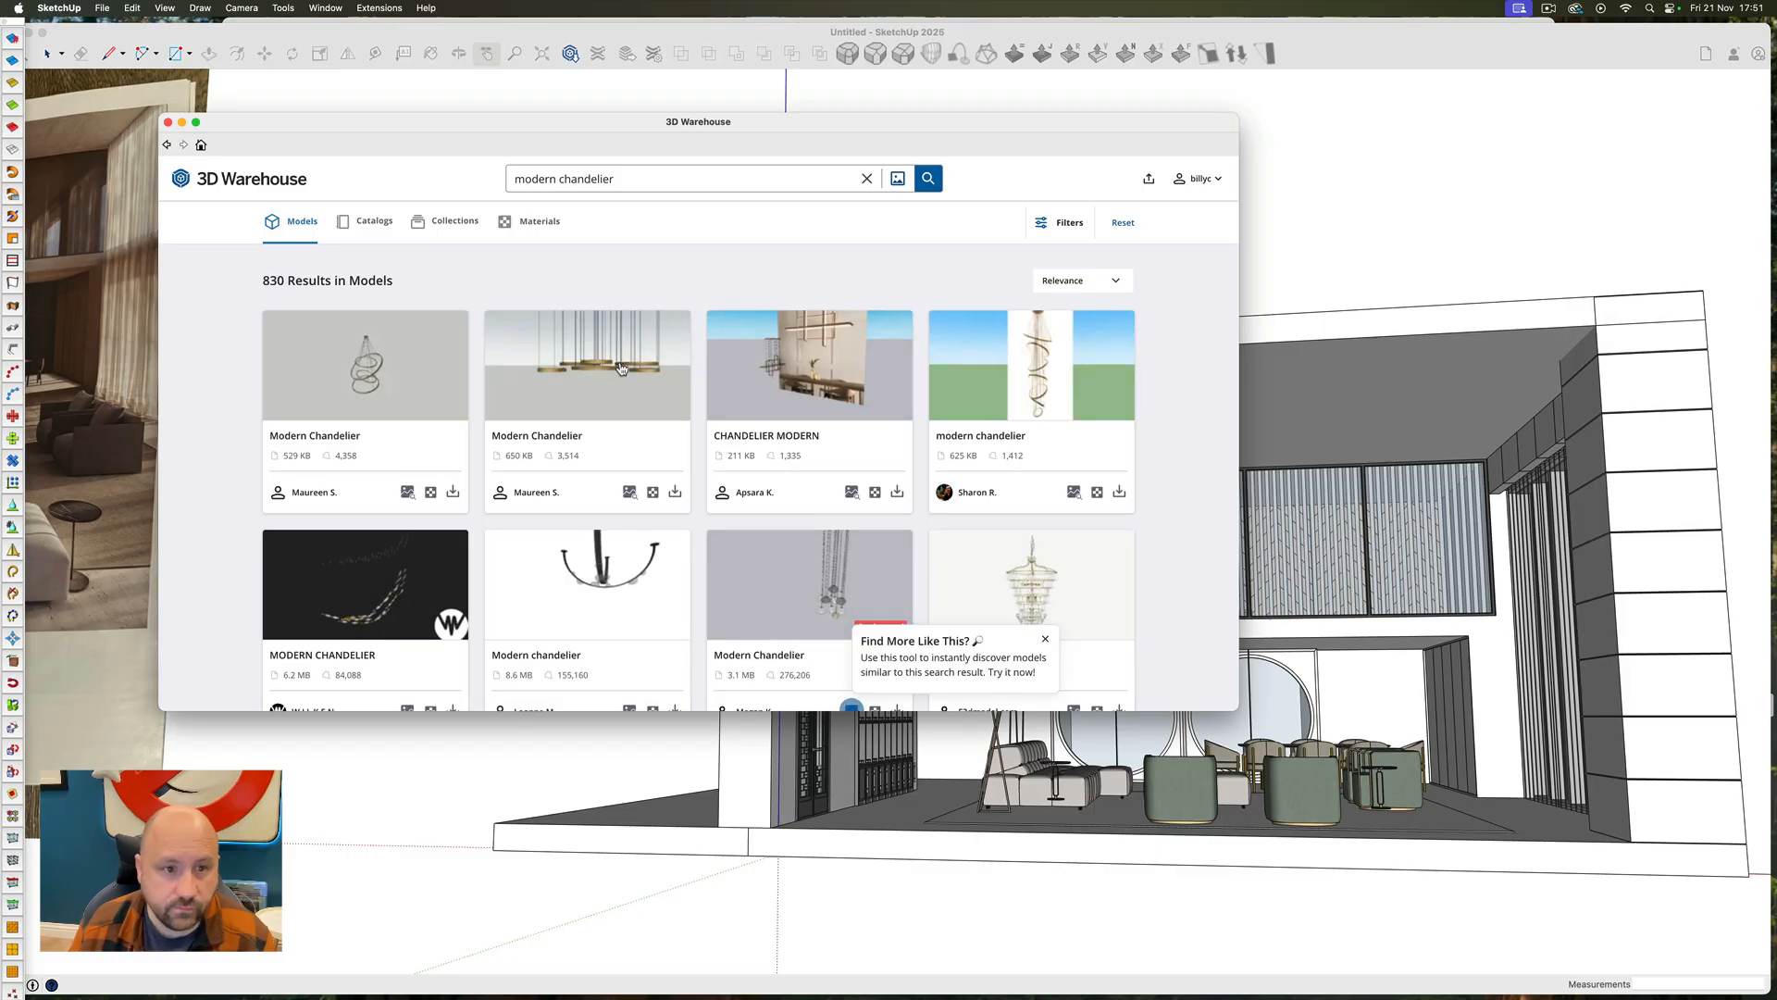
# Try the branching "modern chandelier" by loading it into the model and placing it under the living room ceiling
pyautogui.scroll(-6, 616, 375)
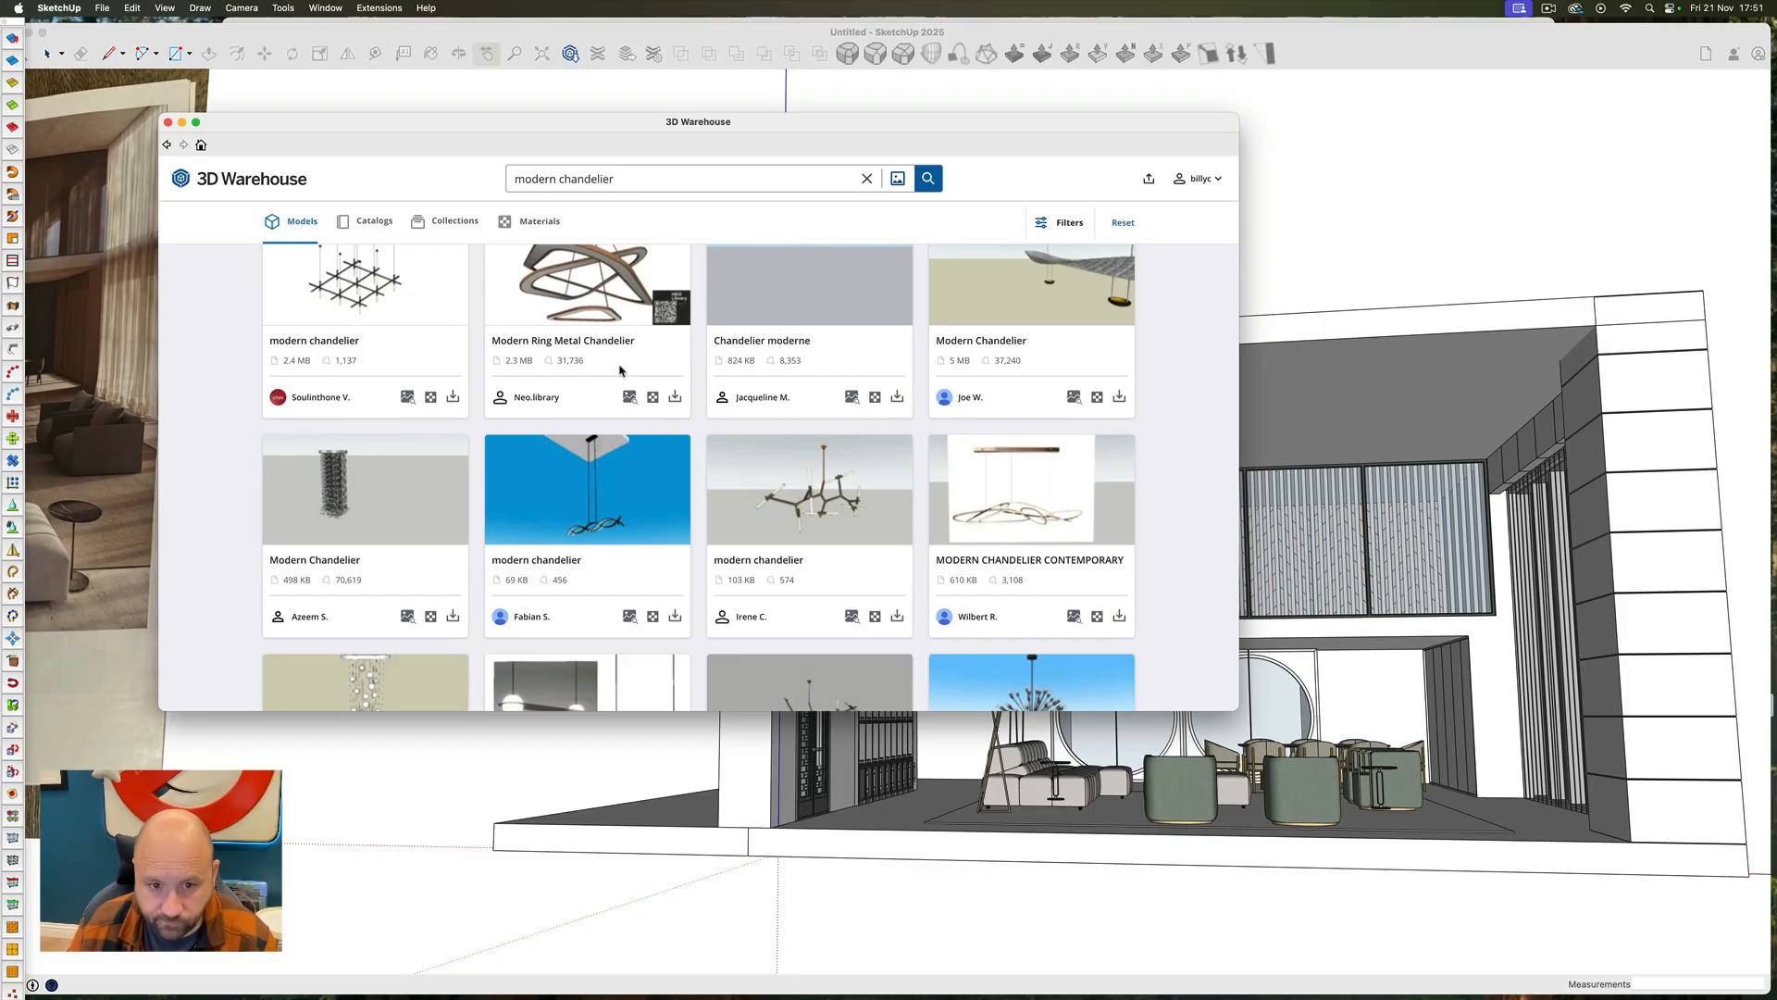
pyautogui.scroll(-3, 619, 370)
pyautogui.click(821, 335)
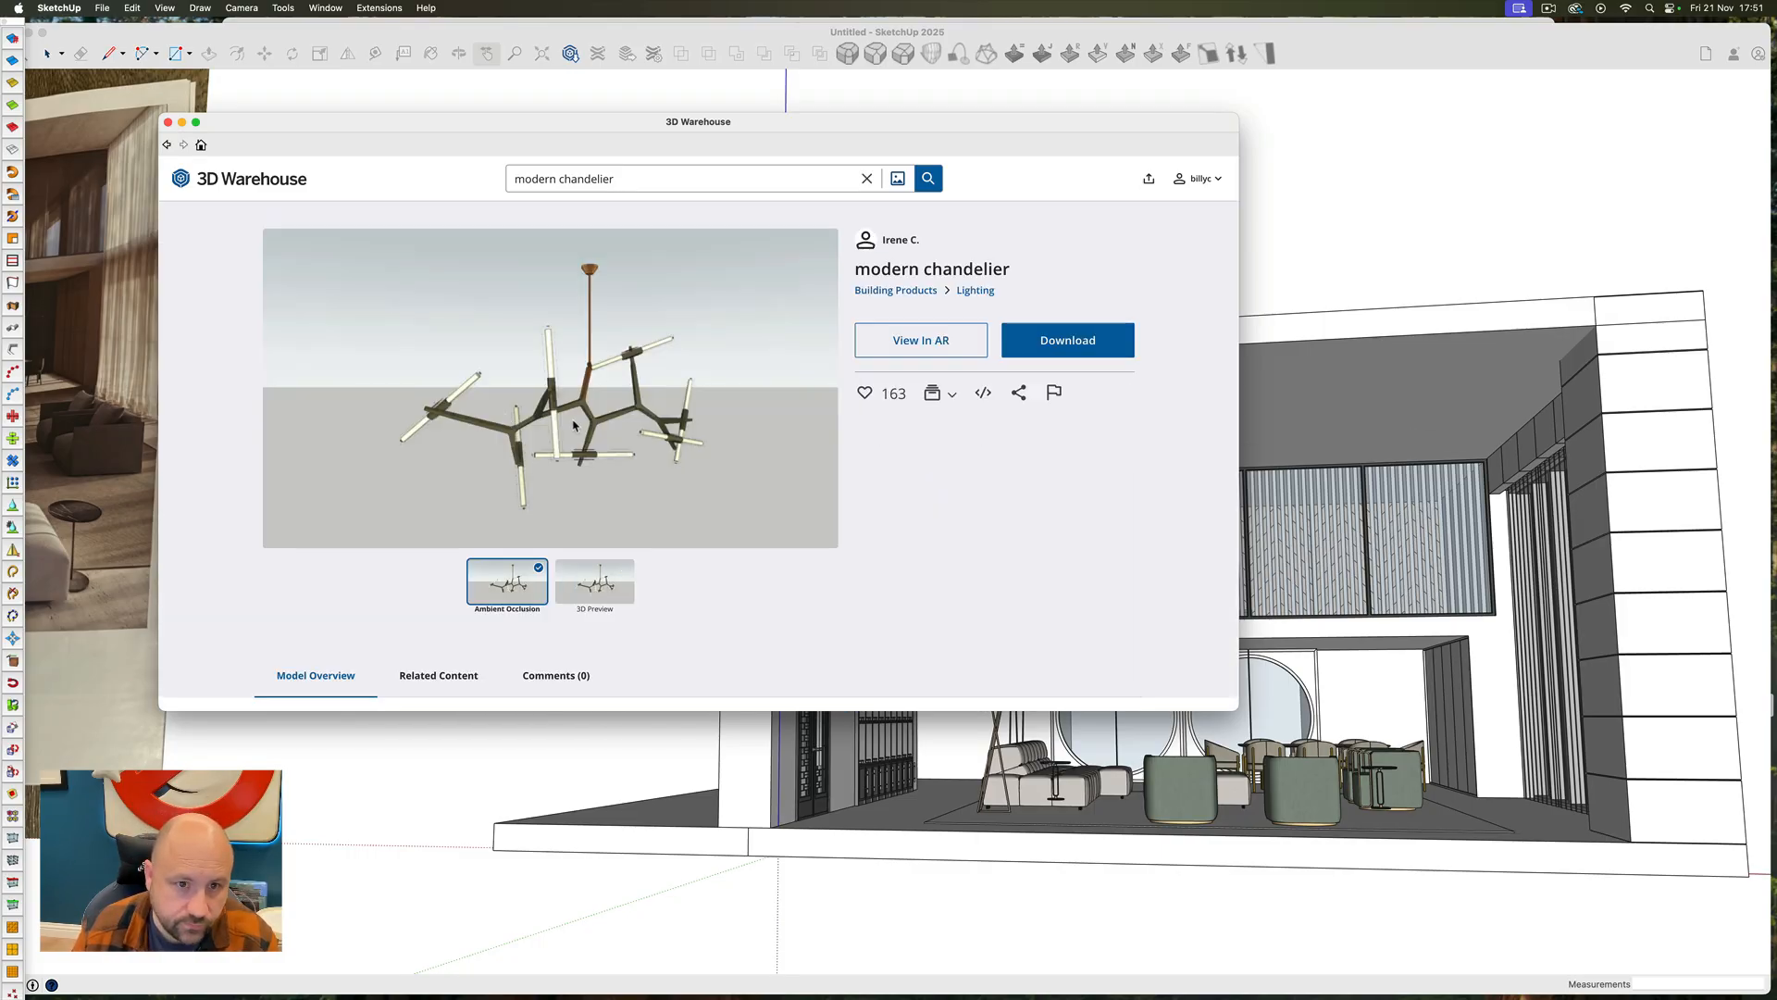
pyautogui.click(1057, 352)
pyautogui.click(926, 348)
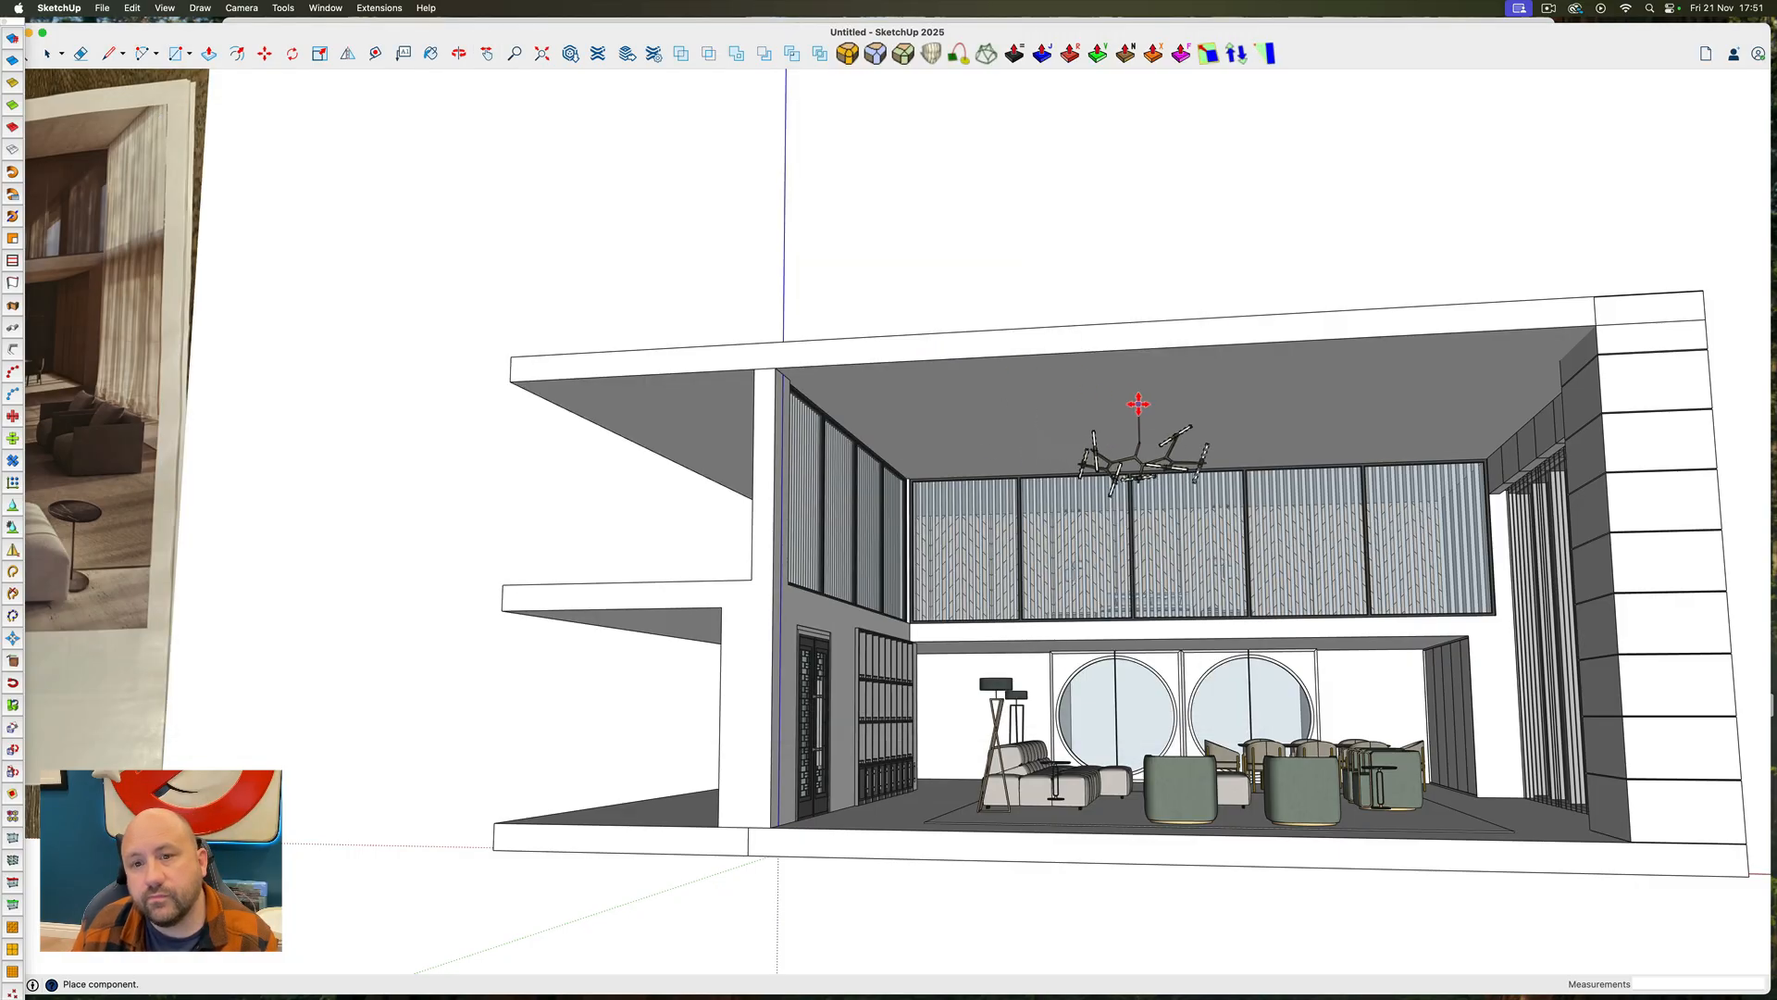
pyautogui.click(1174, 408)
# Inspect the branching chandelier under the ceiling and delete it from the model
pyautogui.scroll(5, 1176, 412)
pyautogui.keyDown('ctrl'); pyautogui.keyDown('super'); pyautogui.moveTo(1182, 420); pyautogui.dragTo(1124, 518); pyautogui.keyUp('super'); pyautogui.keyUp('ctrl')
pyautogui.scroll(-8, 1055, 467)
pyautogui.scroll(7, 1059, 509)
pyautogui.keyDown('ctrl'); pyautogui.keyDown('super'); pyautogui.moveTo(1064, 499); pyautogui.dragTo(1063, 452); pyautogui.keyUp('super'); pyautogui.keyUp('ctrl')
pyautogui.press('BackSpace')
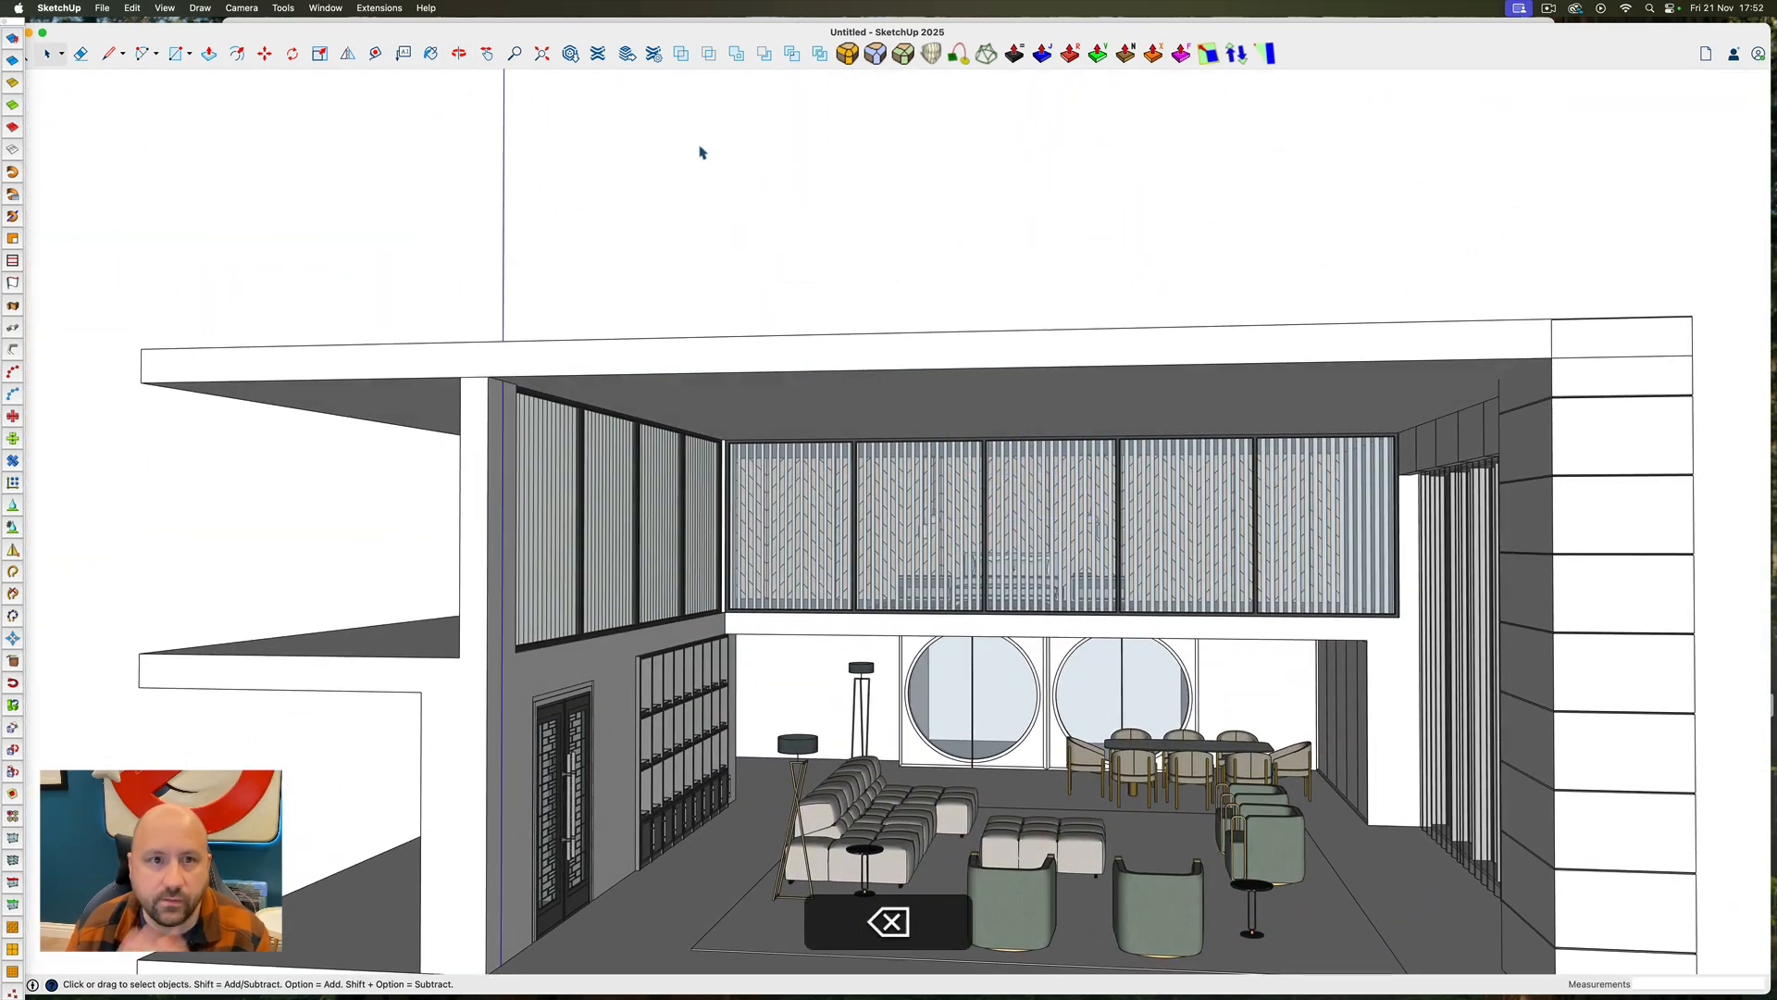
# Reopen 3D Warehouse, search for "modern chandelier" and browse the results for a different design
pyautogui.click(570, 55)
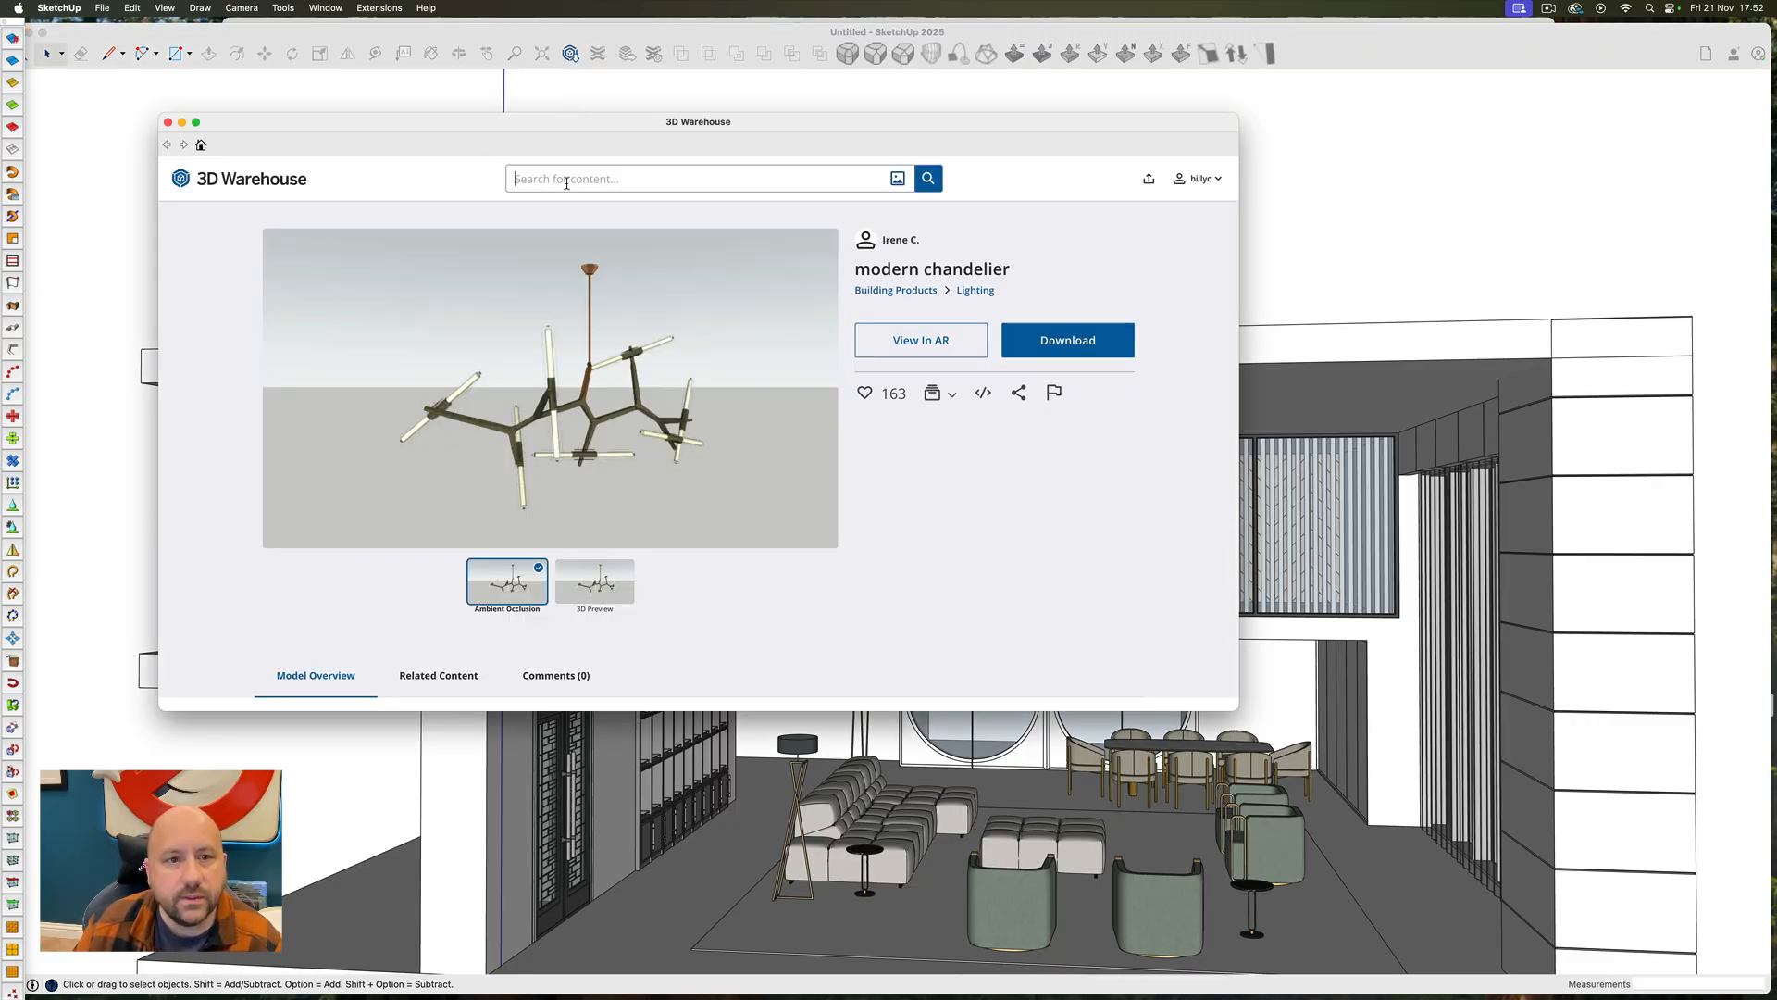
pyautogui.click(566, 181)
pyautogui.write('modern')
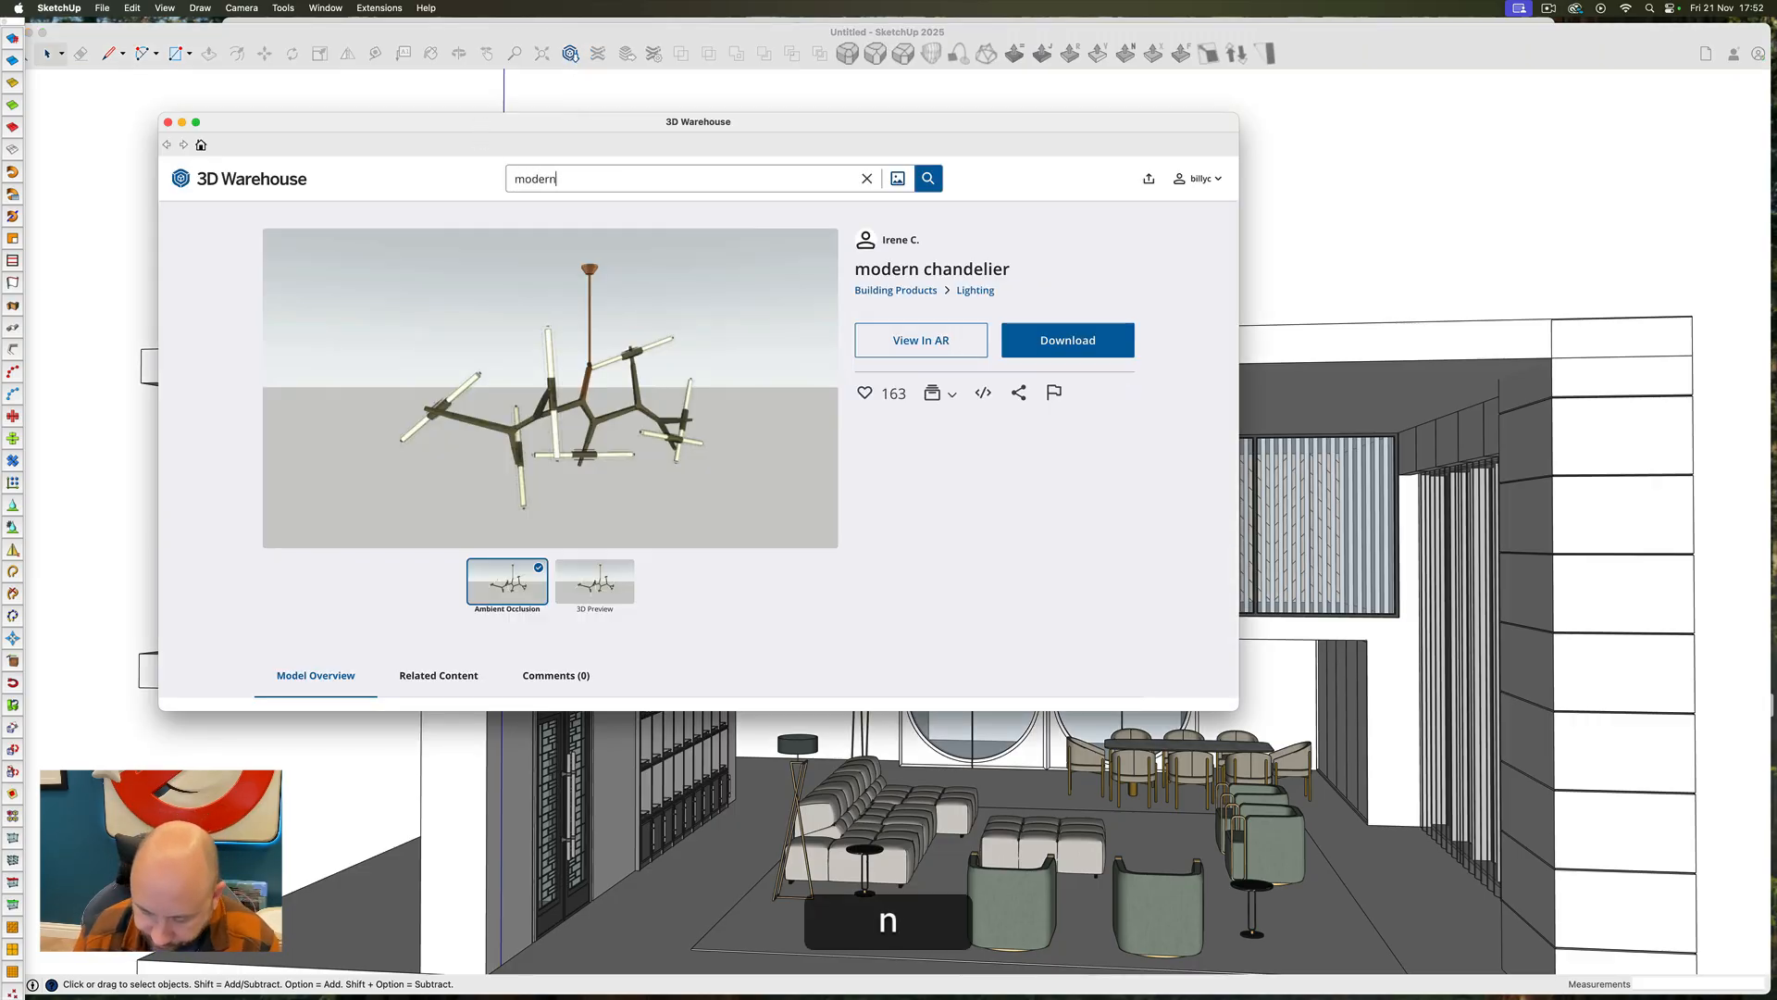
pyautogui.write(' chandelier')
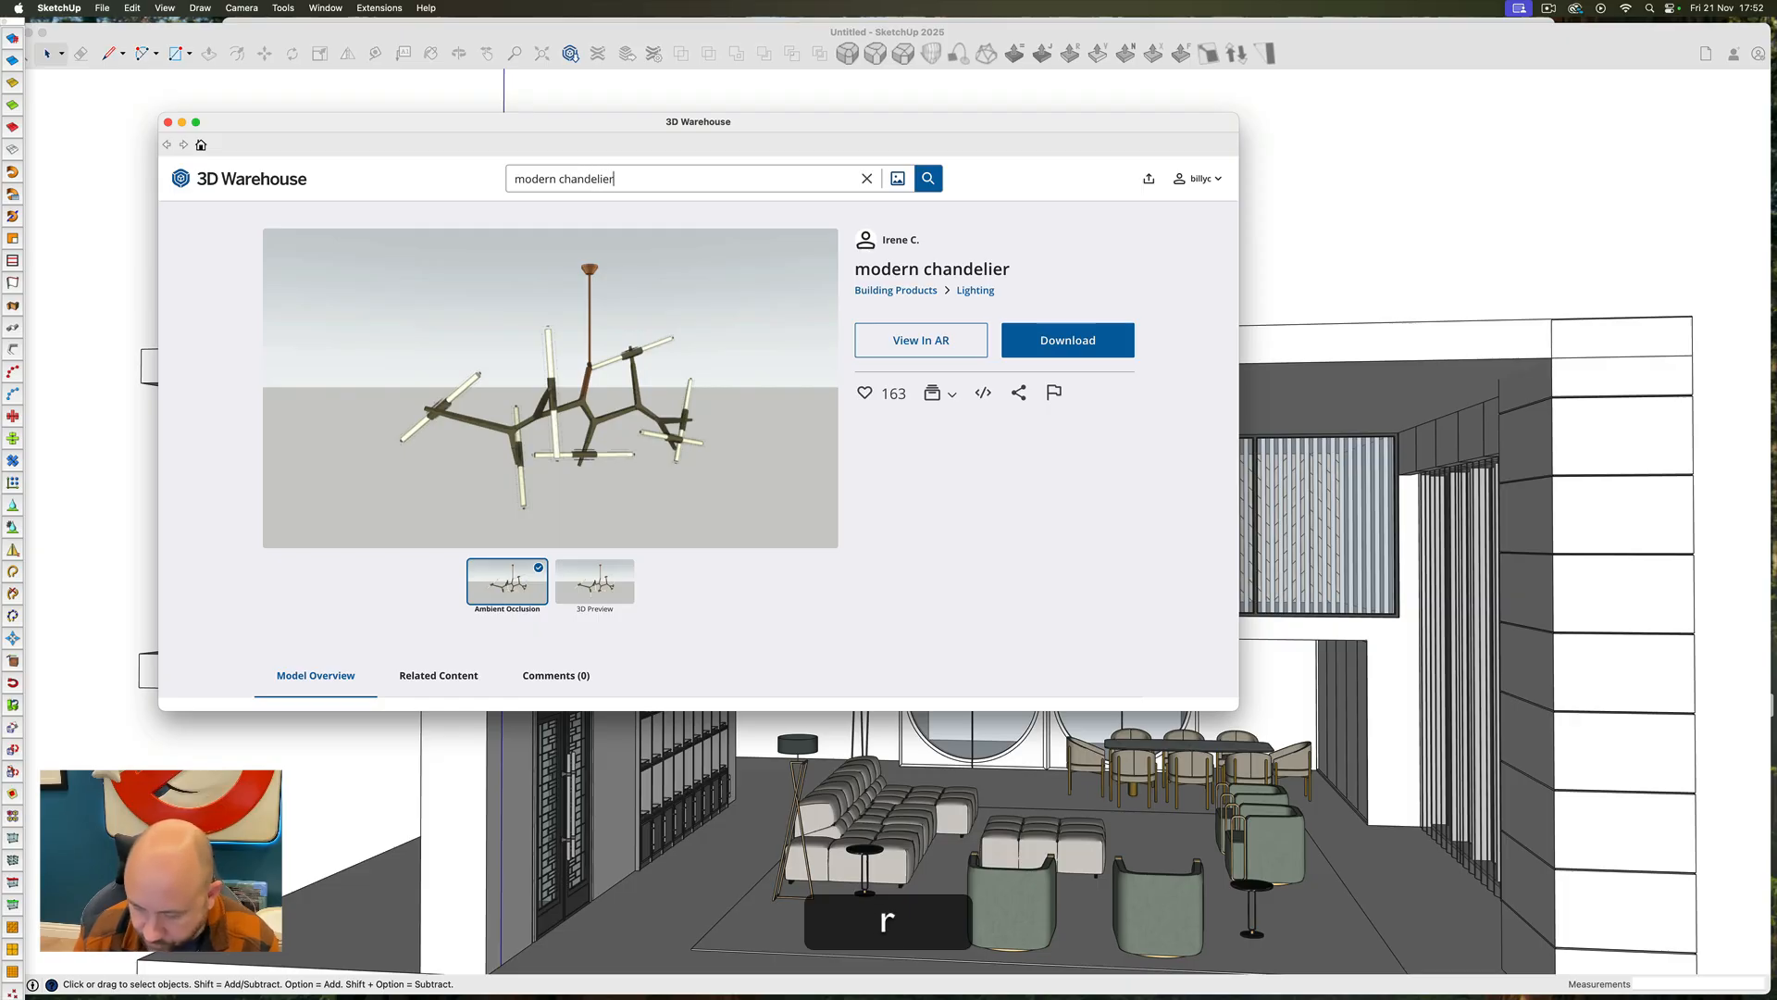
pyautogui.press('Return')
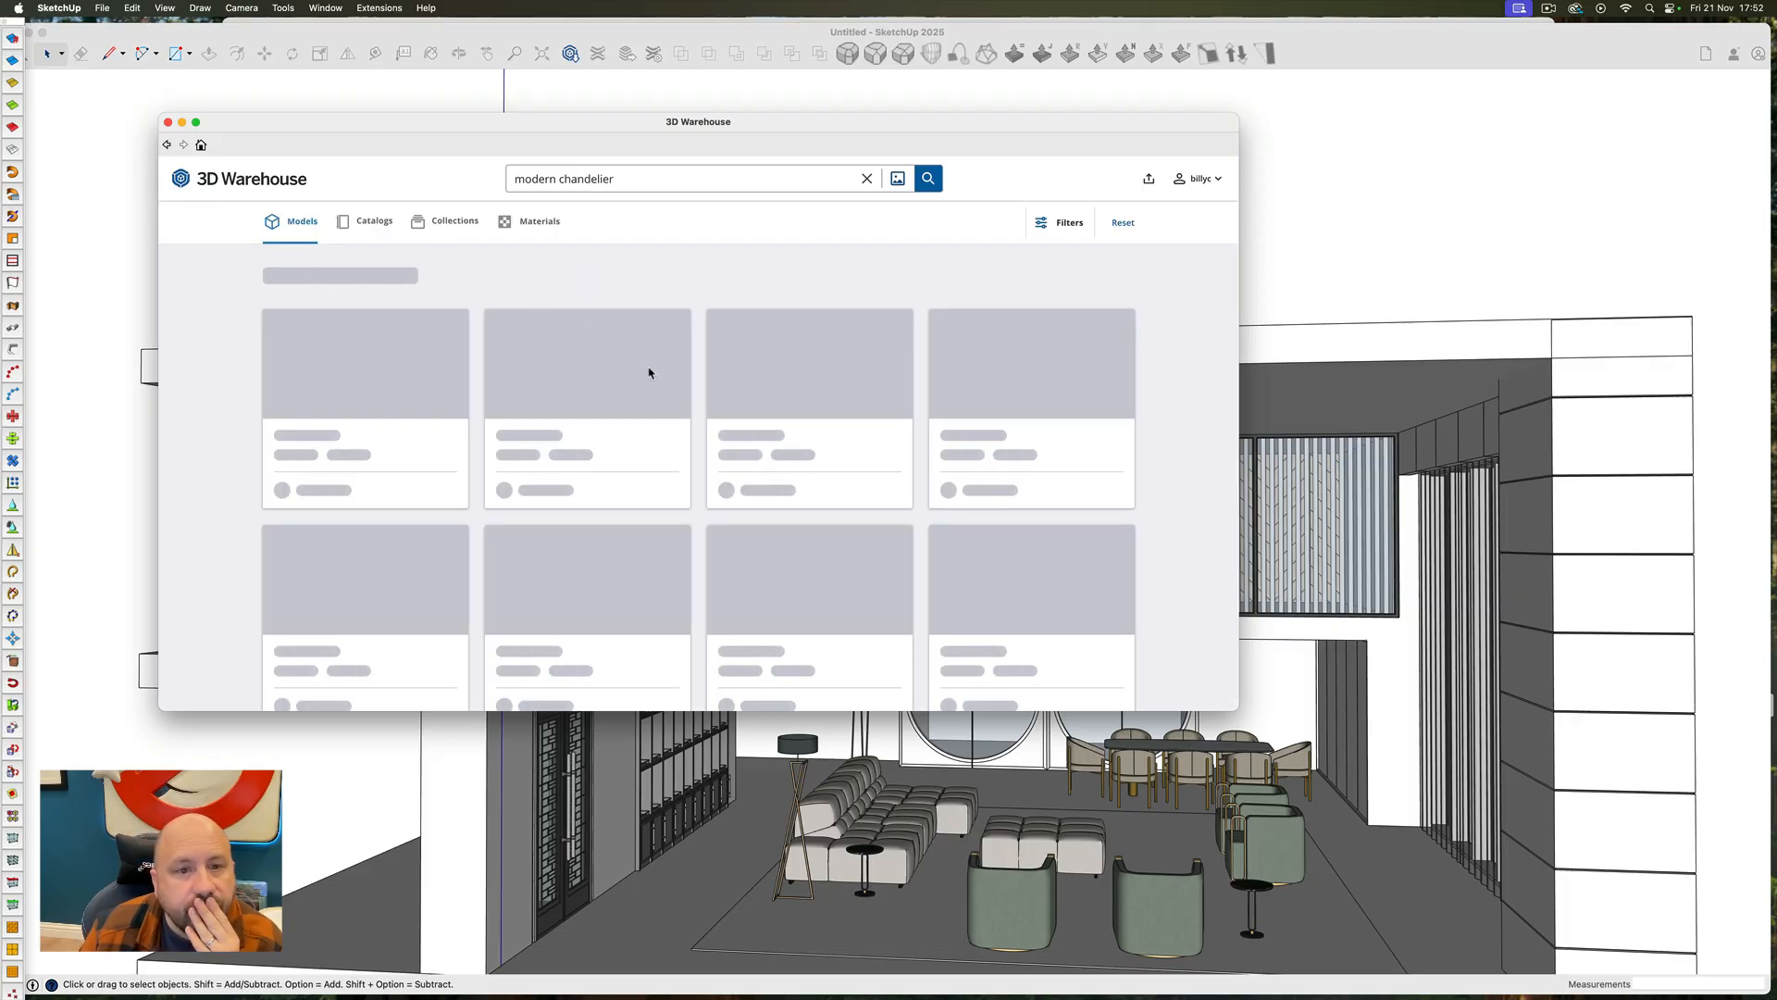
pyautogui.scroll(-5, 620, 384)
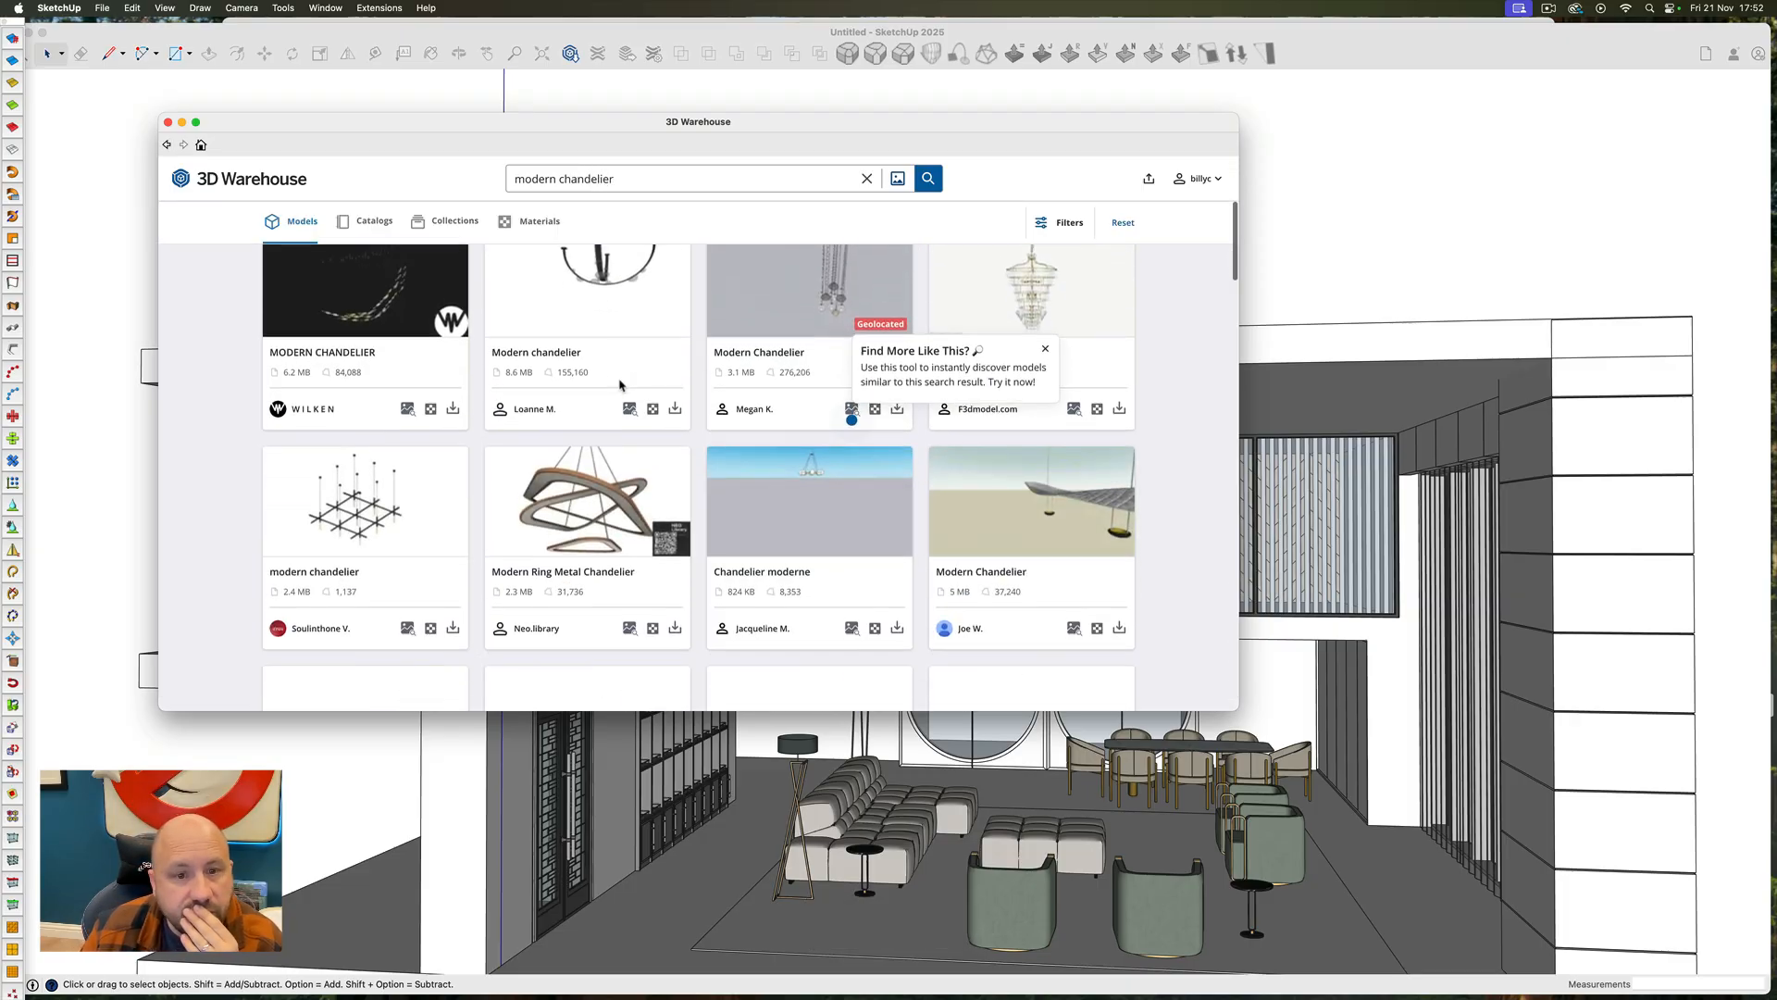
pyautogui.scroll(-10, 620, 384)
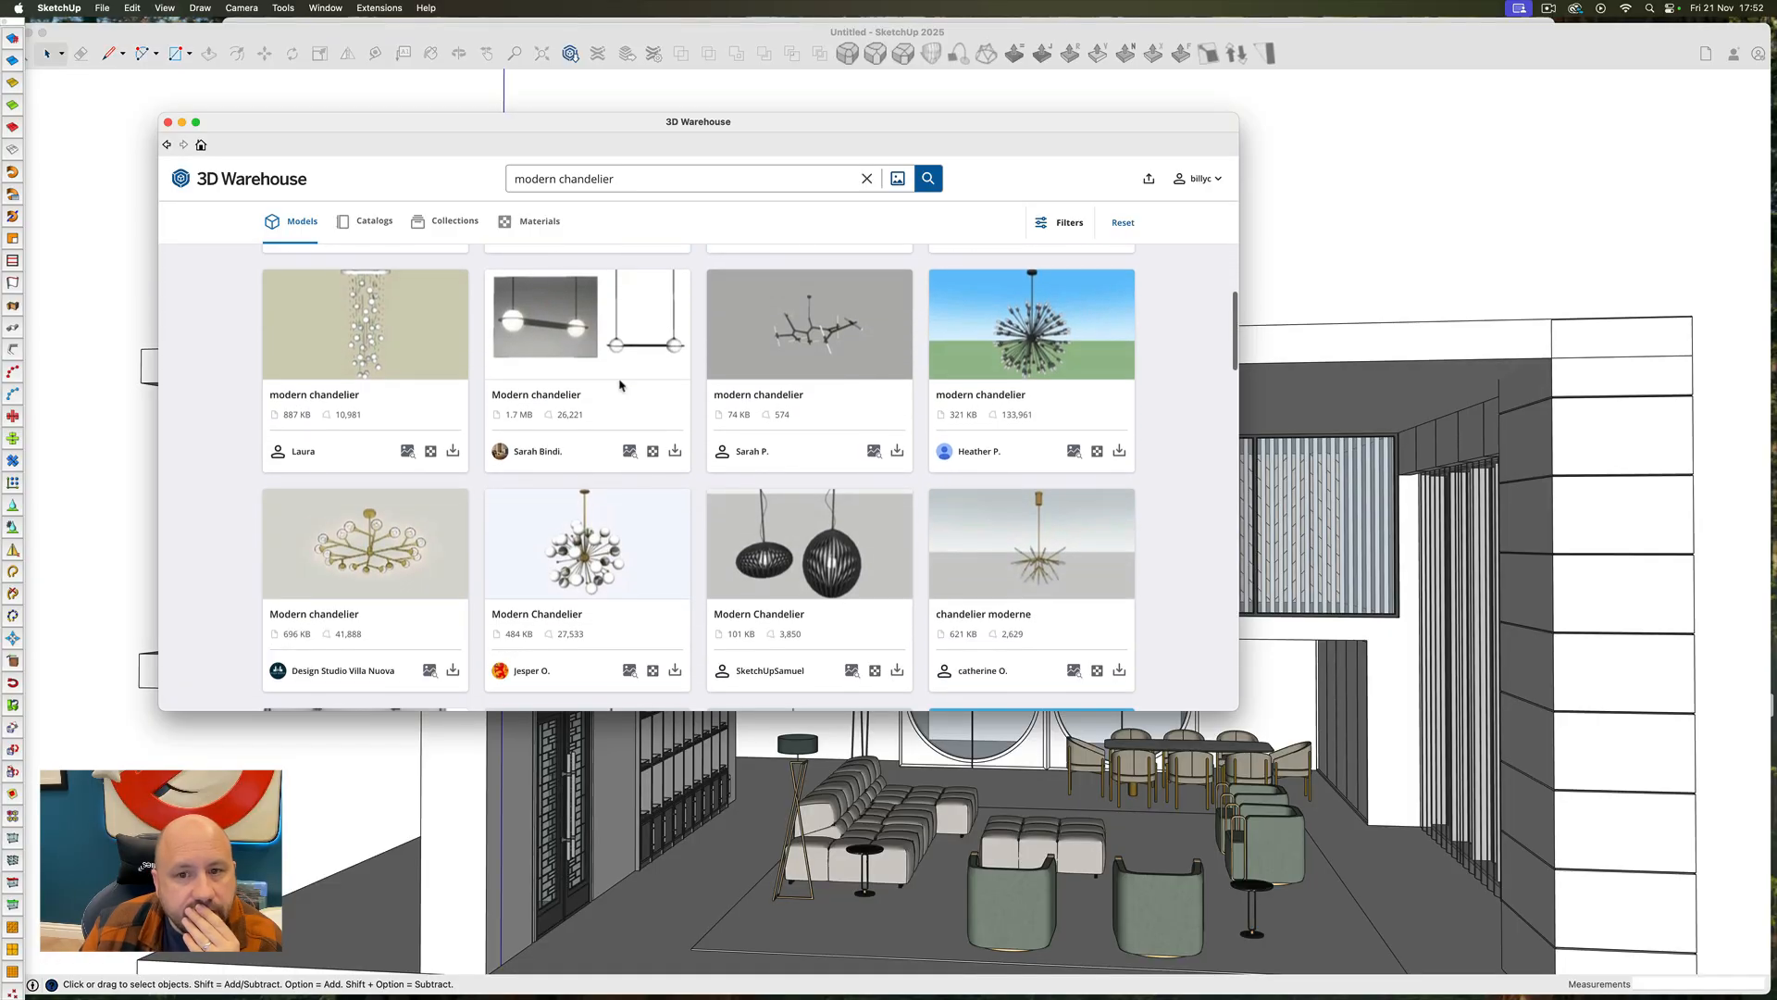
pyautogui.scroll(-5, 620, 384)
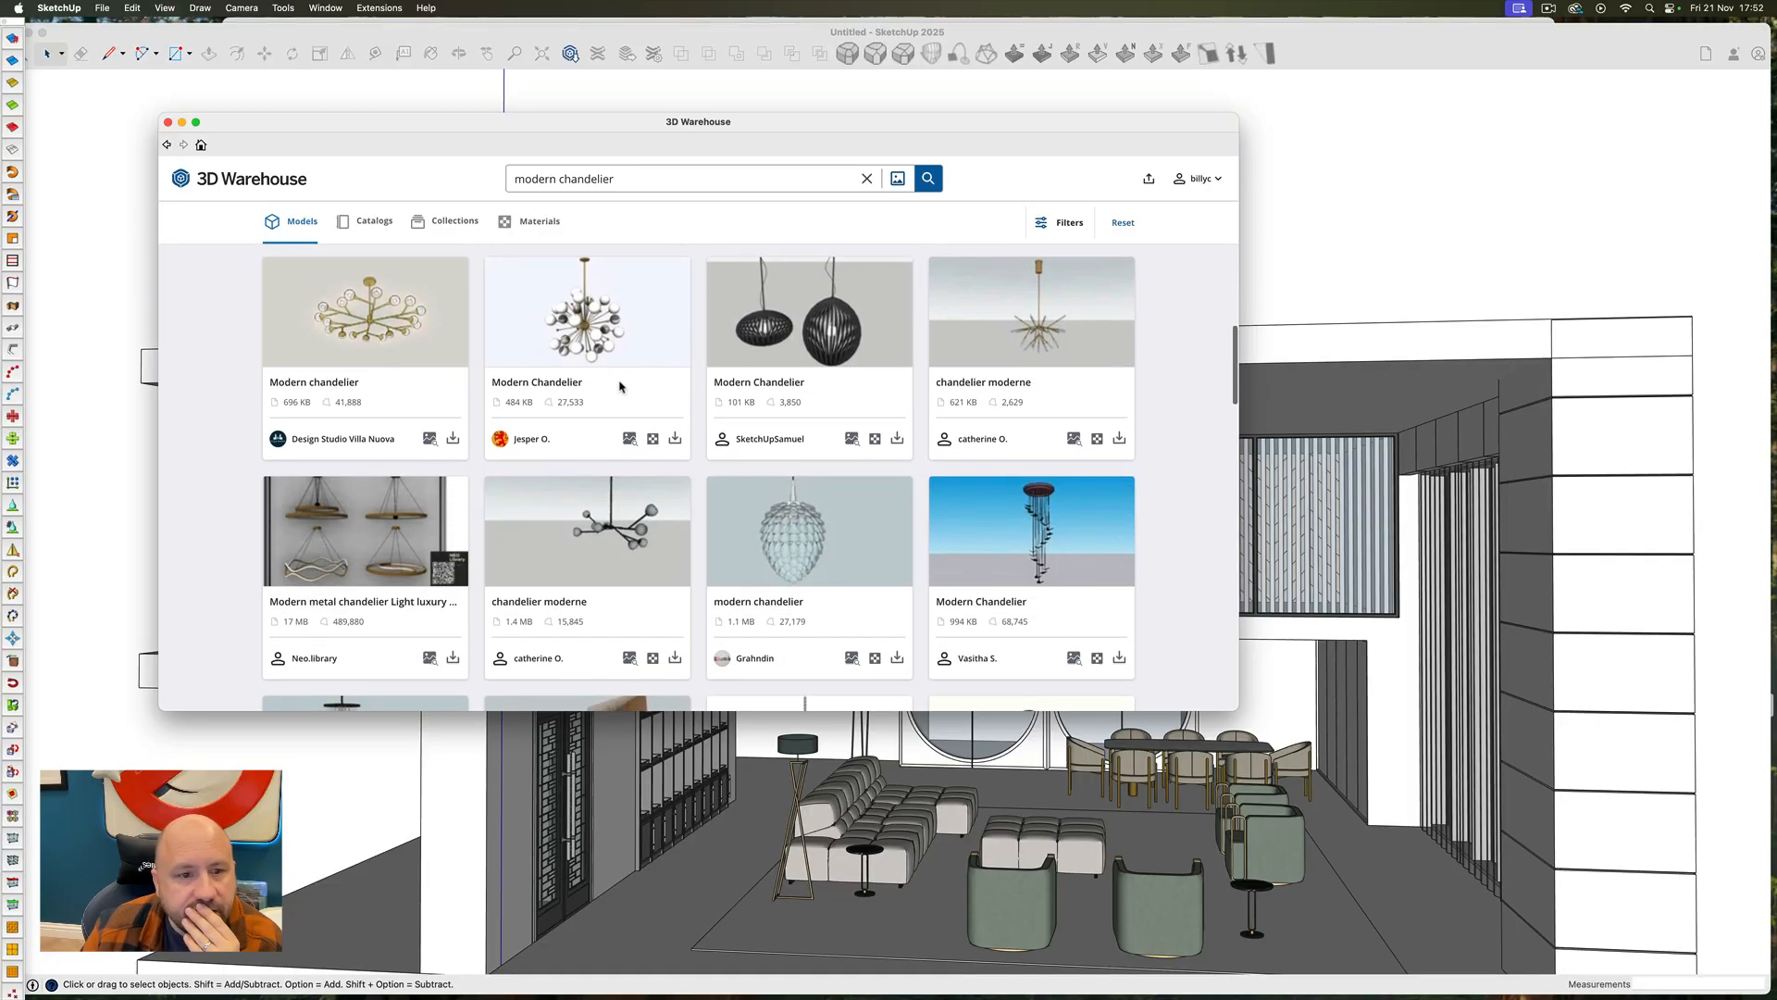
pyautogui.scroll(-10, 620, 386)
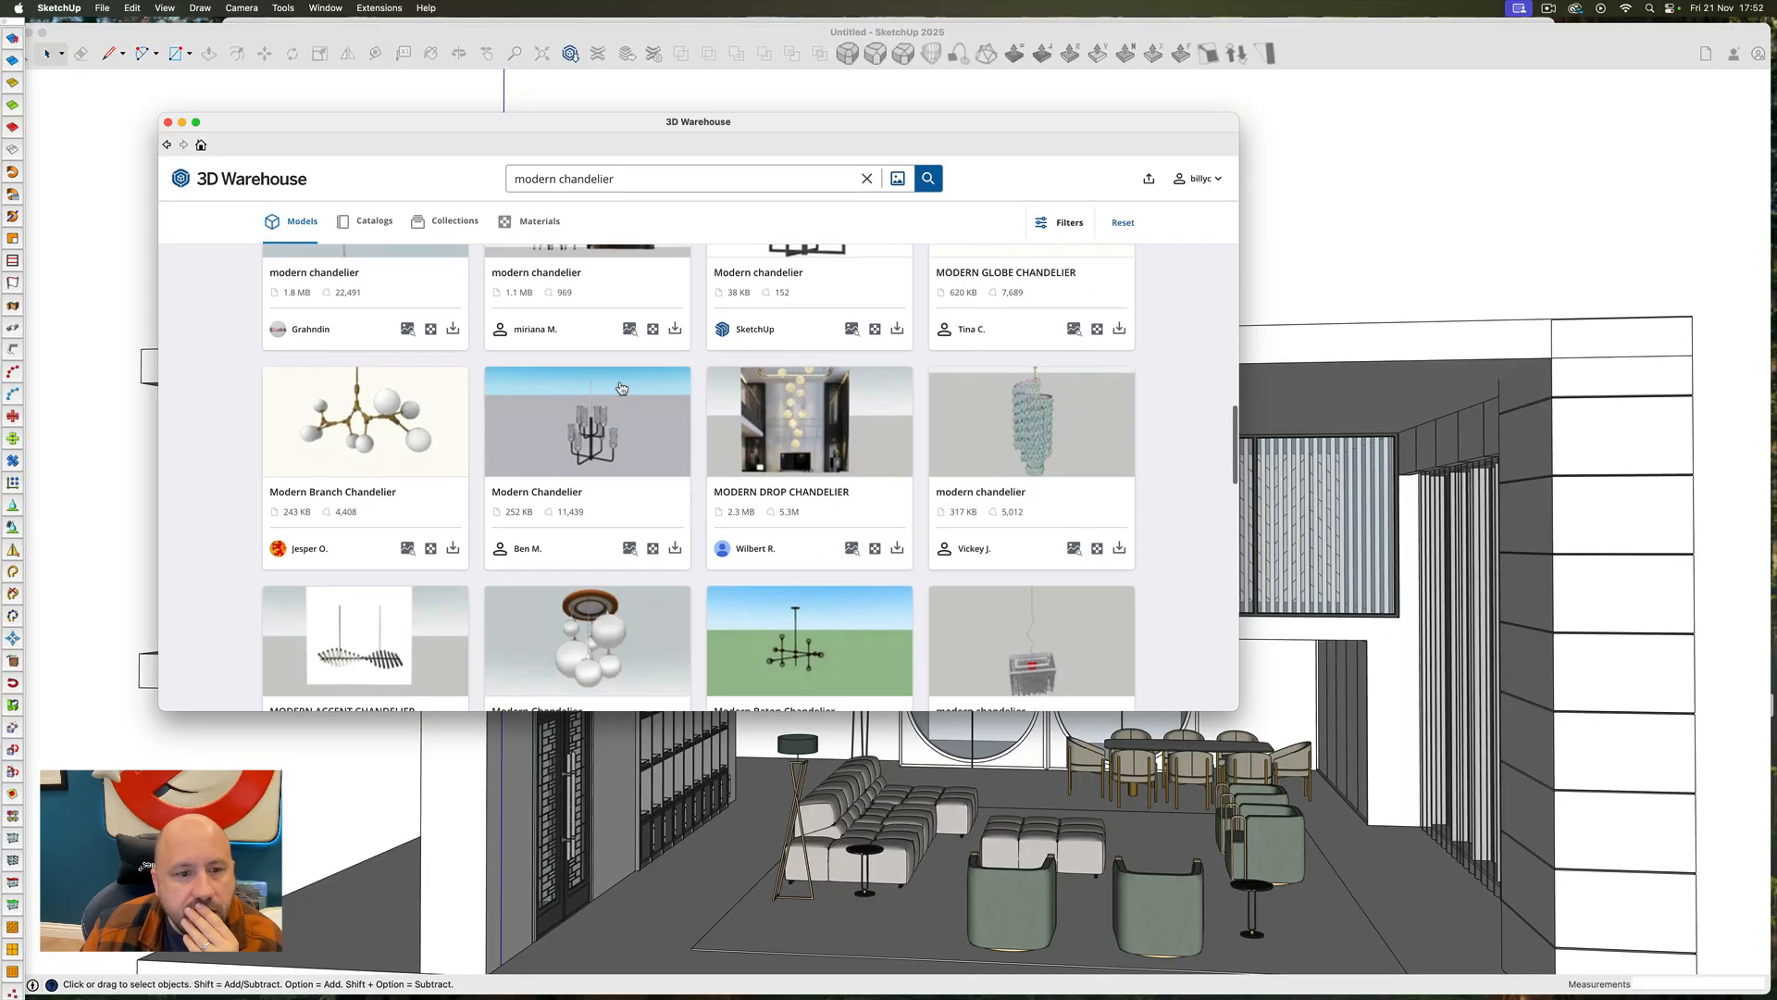
pyautogui.scroll(-10, 620, 386)
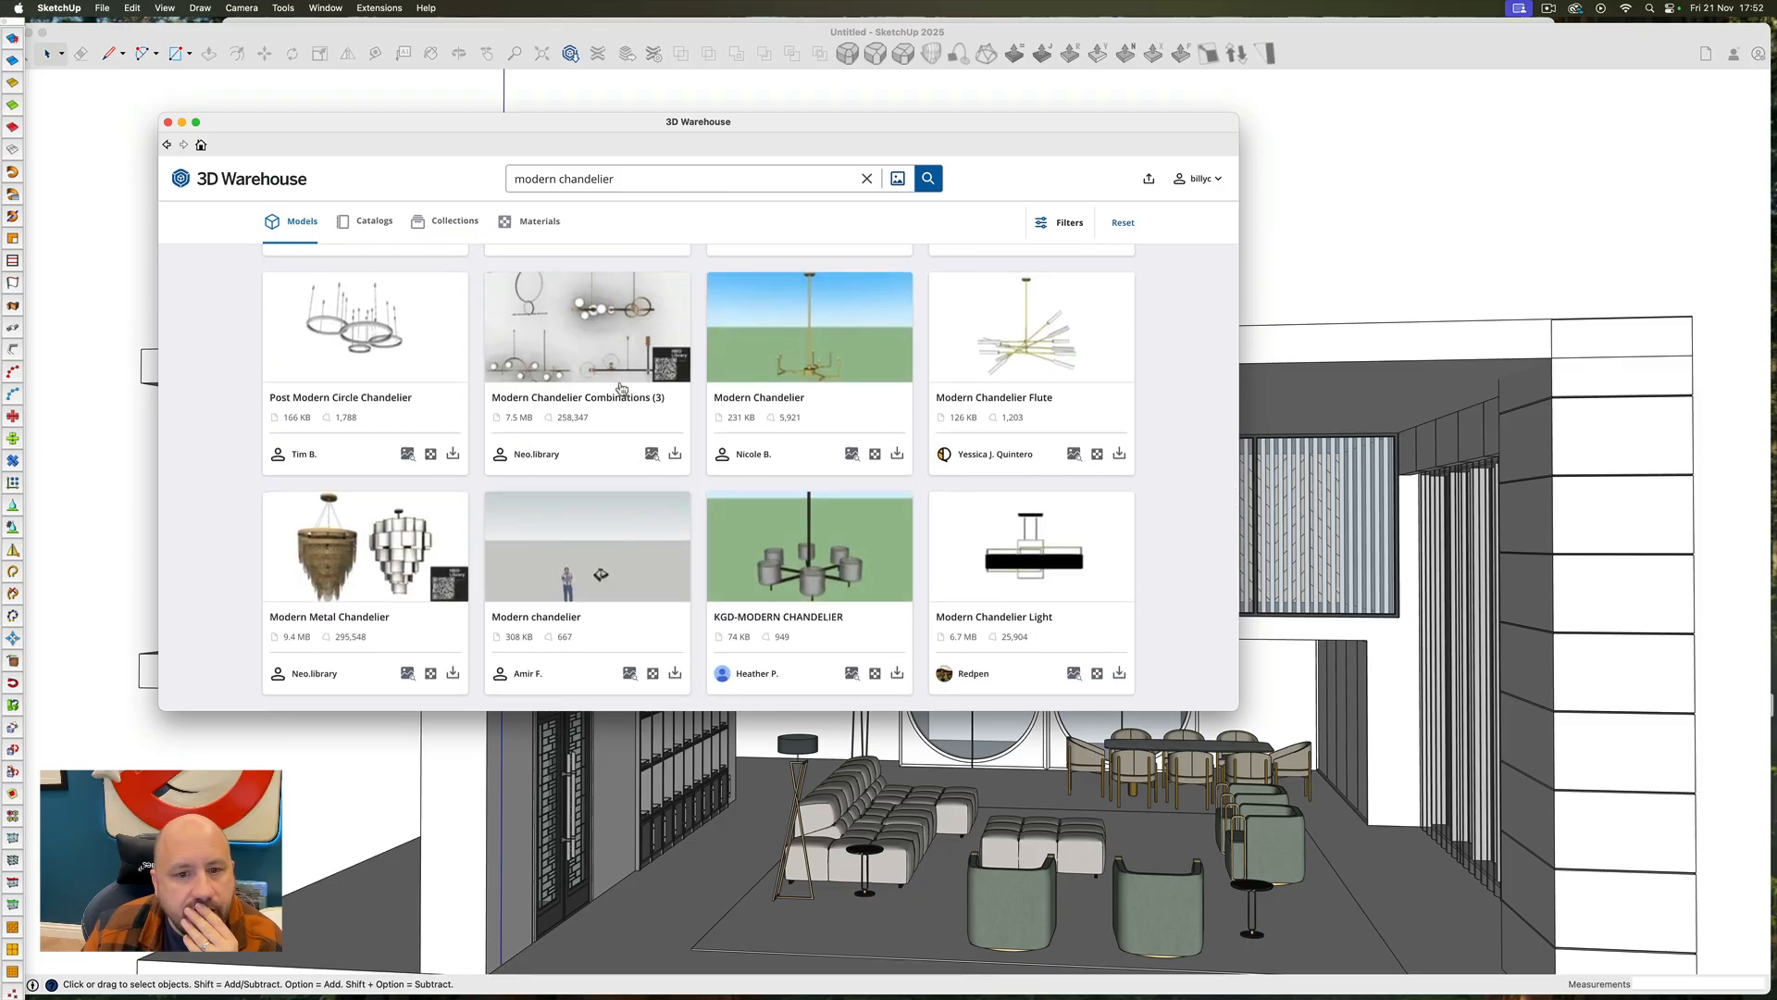
pyautogui.scroll(-3, 620, 389)
# Load the "modern tiered chandelier" into the model and move it so it hangs from the living room ceiling
pyautogui.click(350, 426)
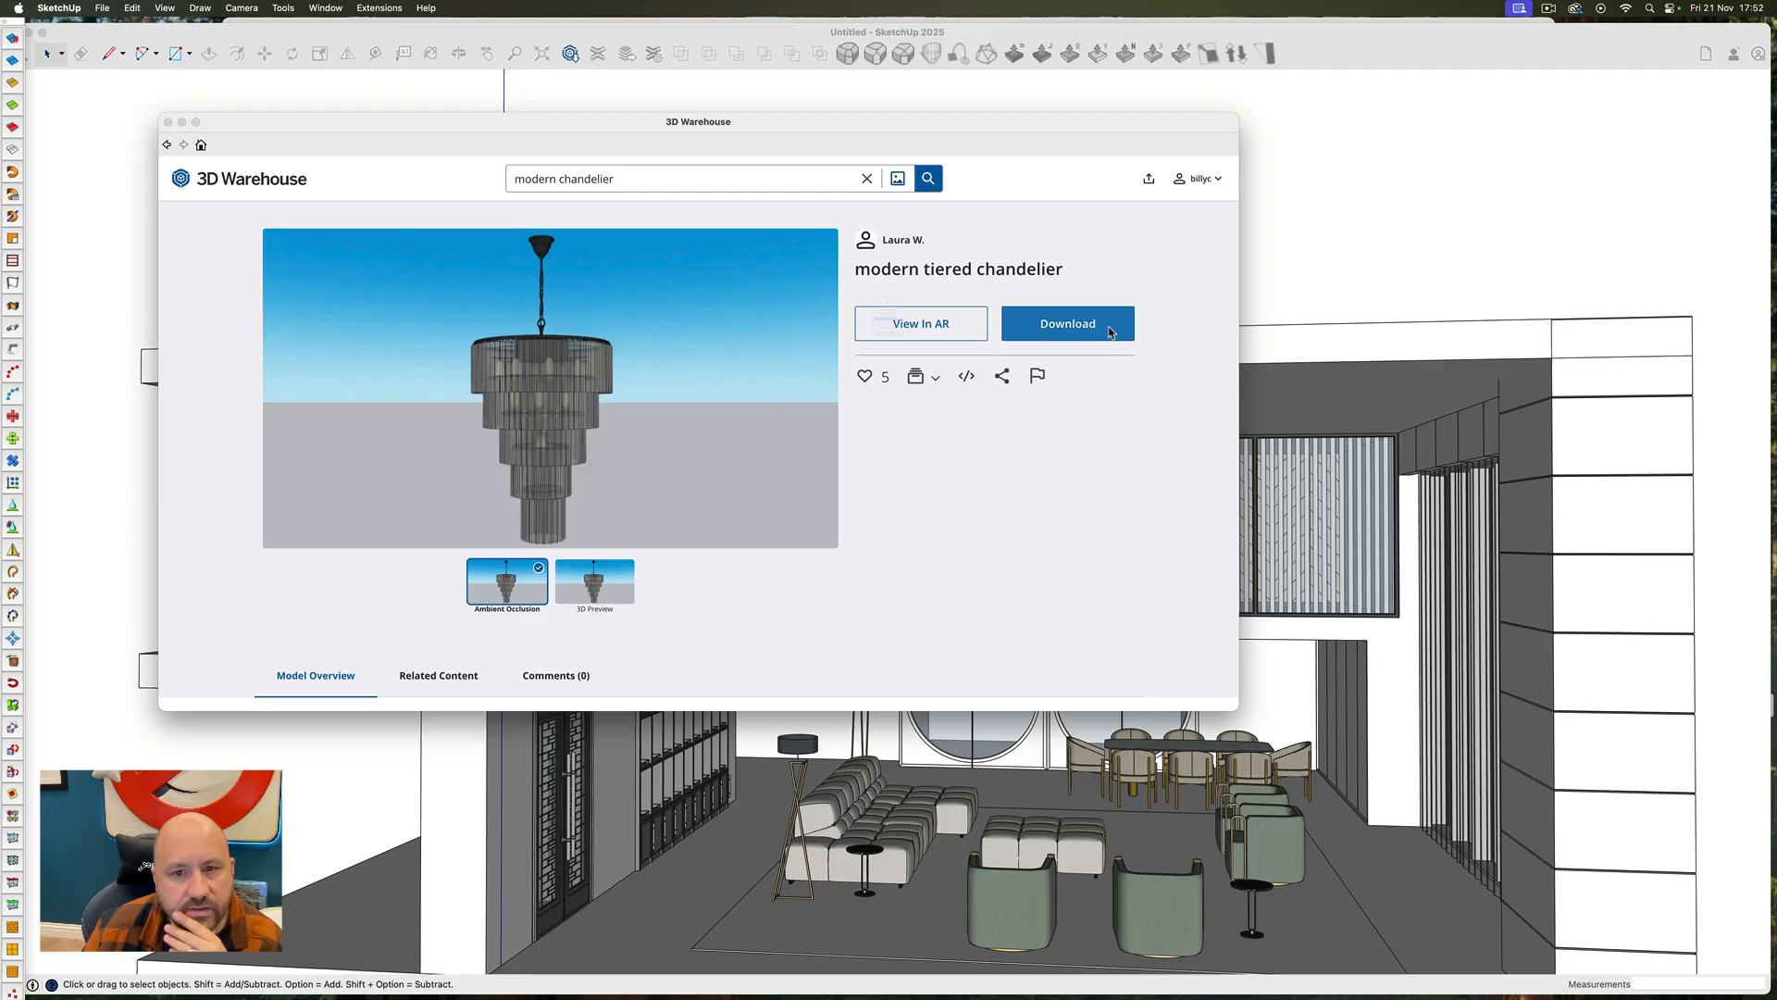
pyautogui.click(1058, 338)
pyautogui.click(942, 342)
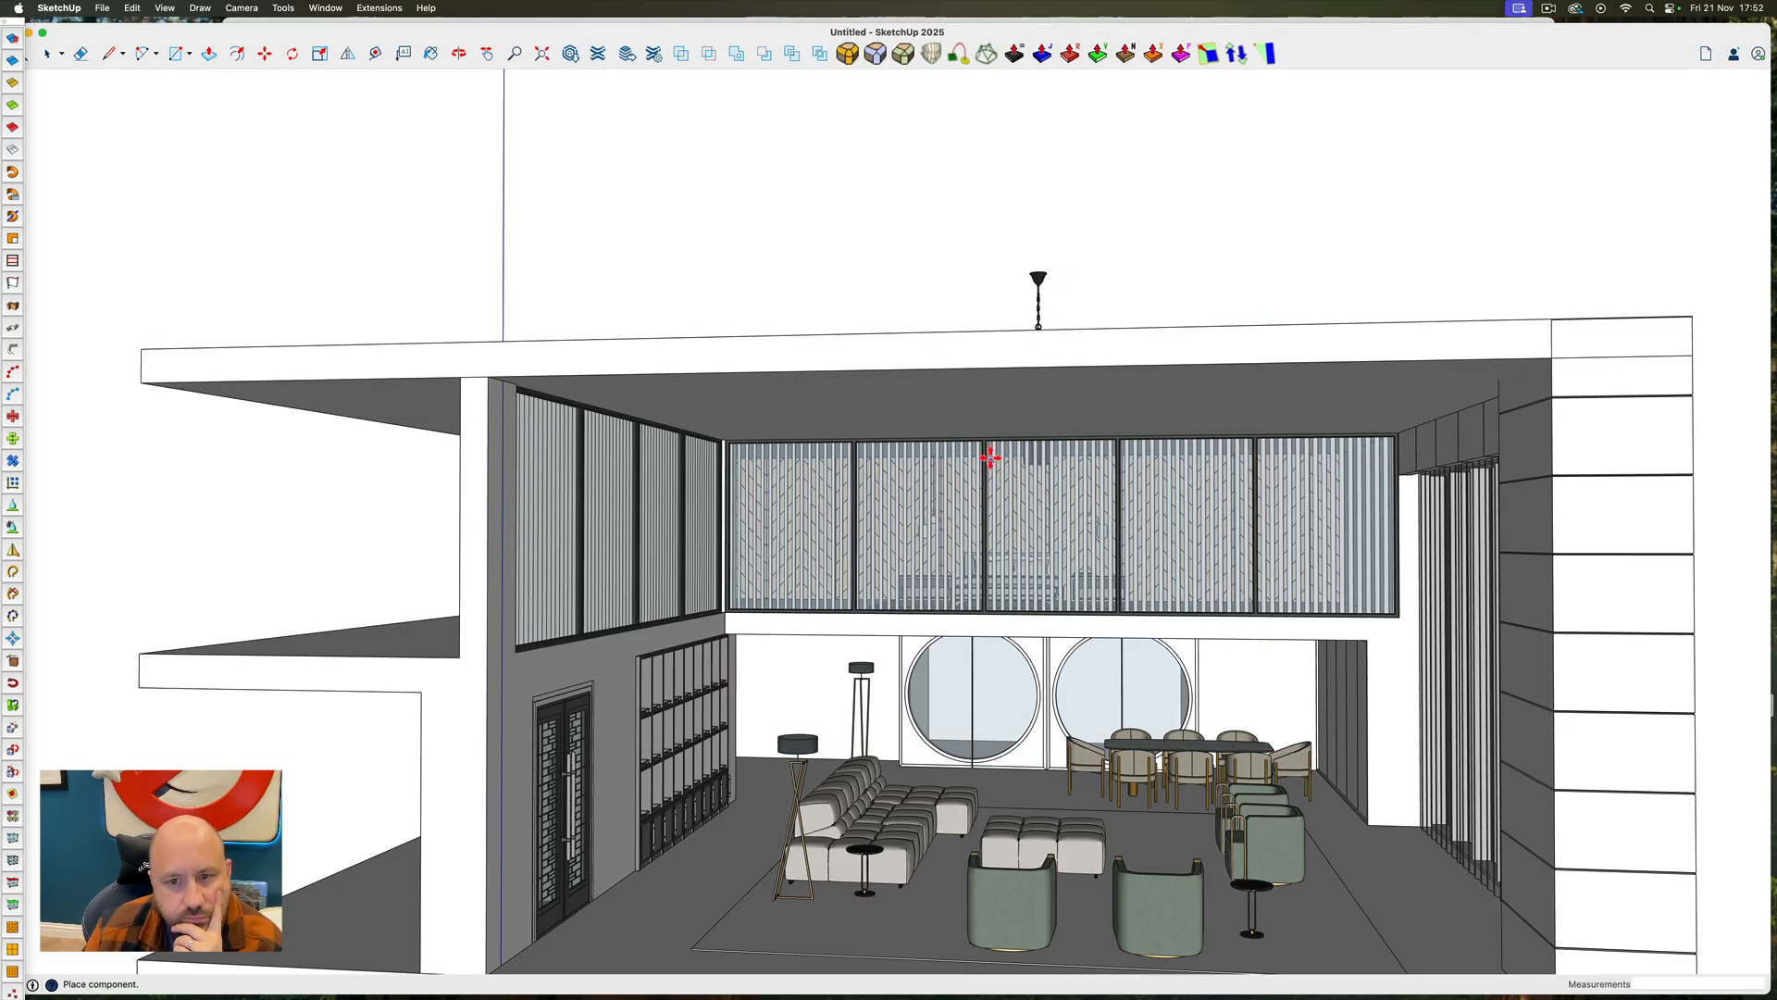
pyautogui.click(987, 429)
pyautogui.click(1045, 225)
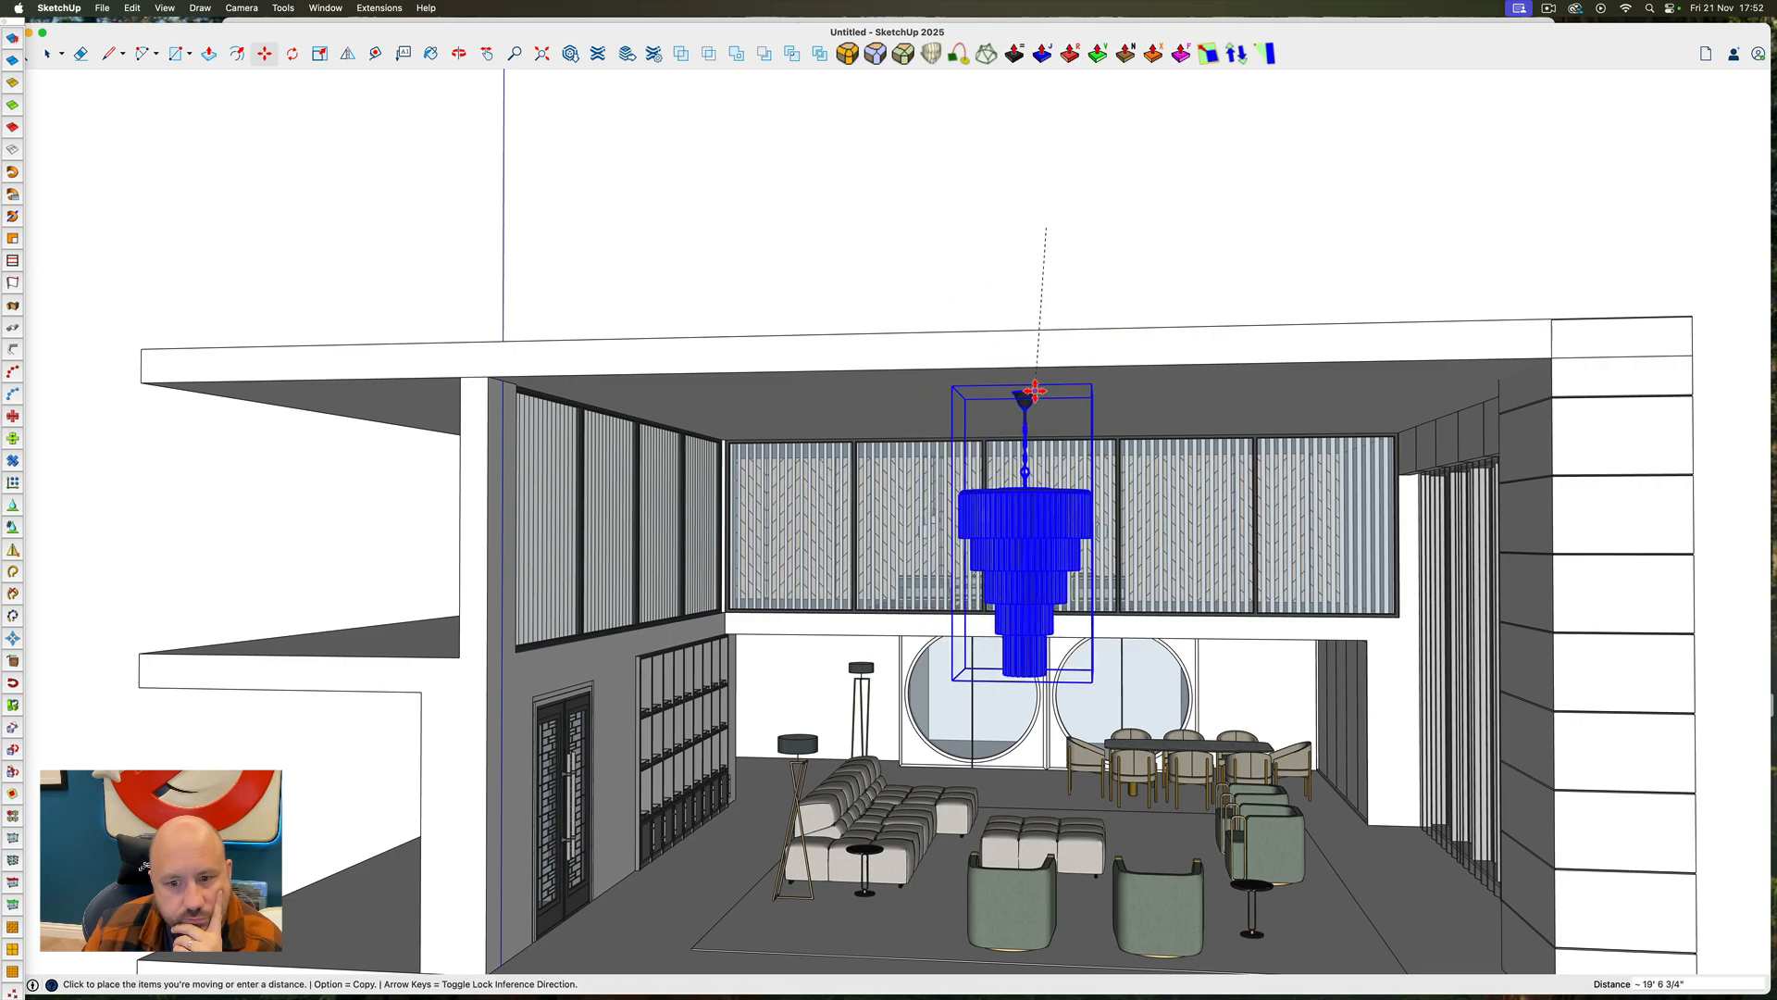
pyautogui.click(1034, 391)
# Move the tiered chandelier about 7' 10" along the green axis, deeper into the living room
pyautogui.moveTo(1023, 397); pyautogui.dragTo(773, 625, button='middle')
pyautogui.press('m')
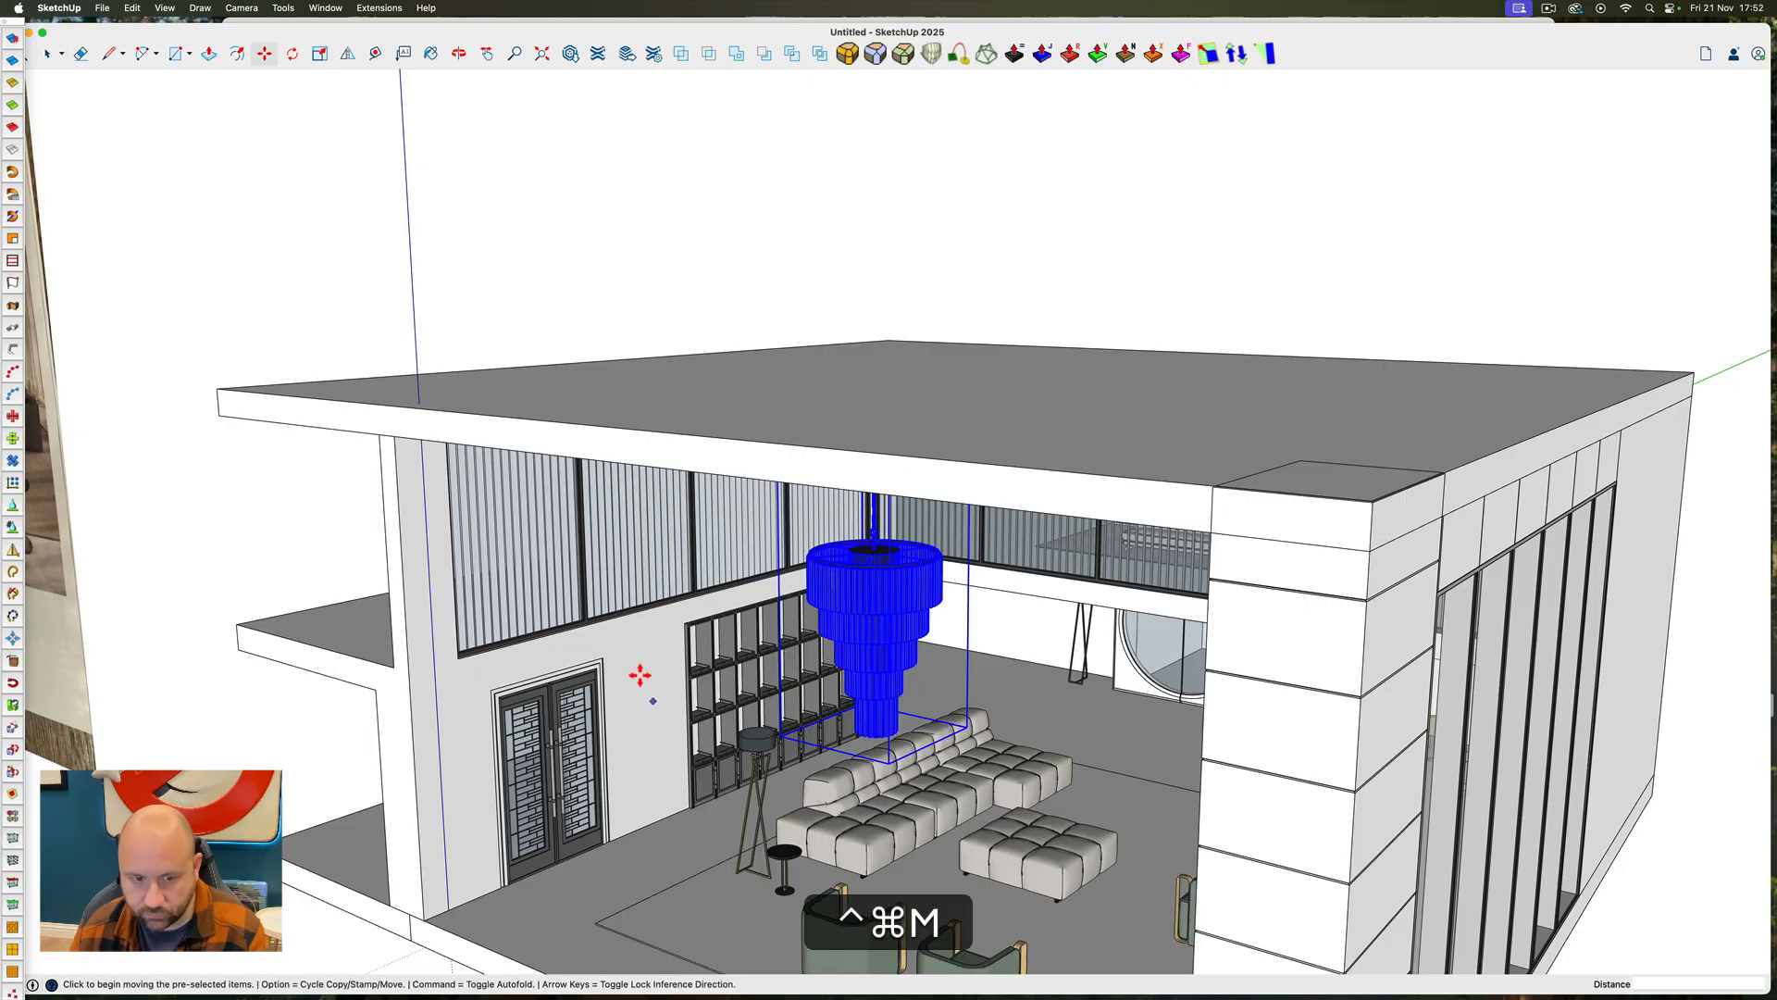
pyautogui.click(619, 647)
pyautogui.press('Left')
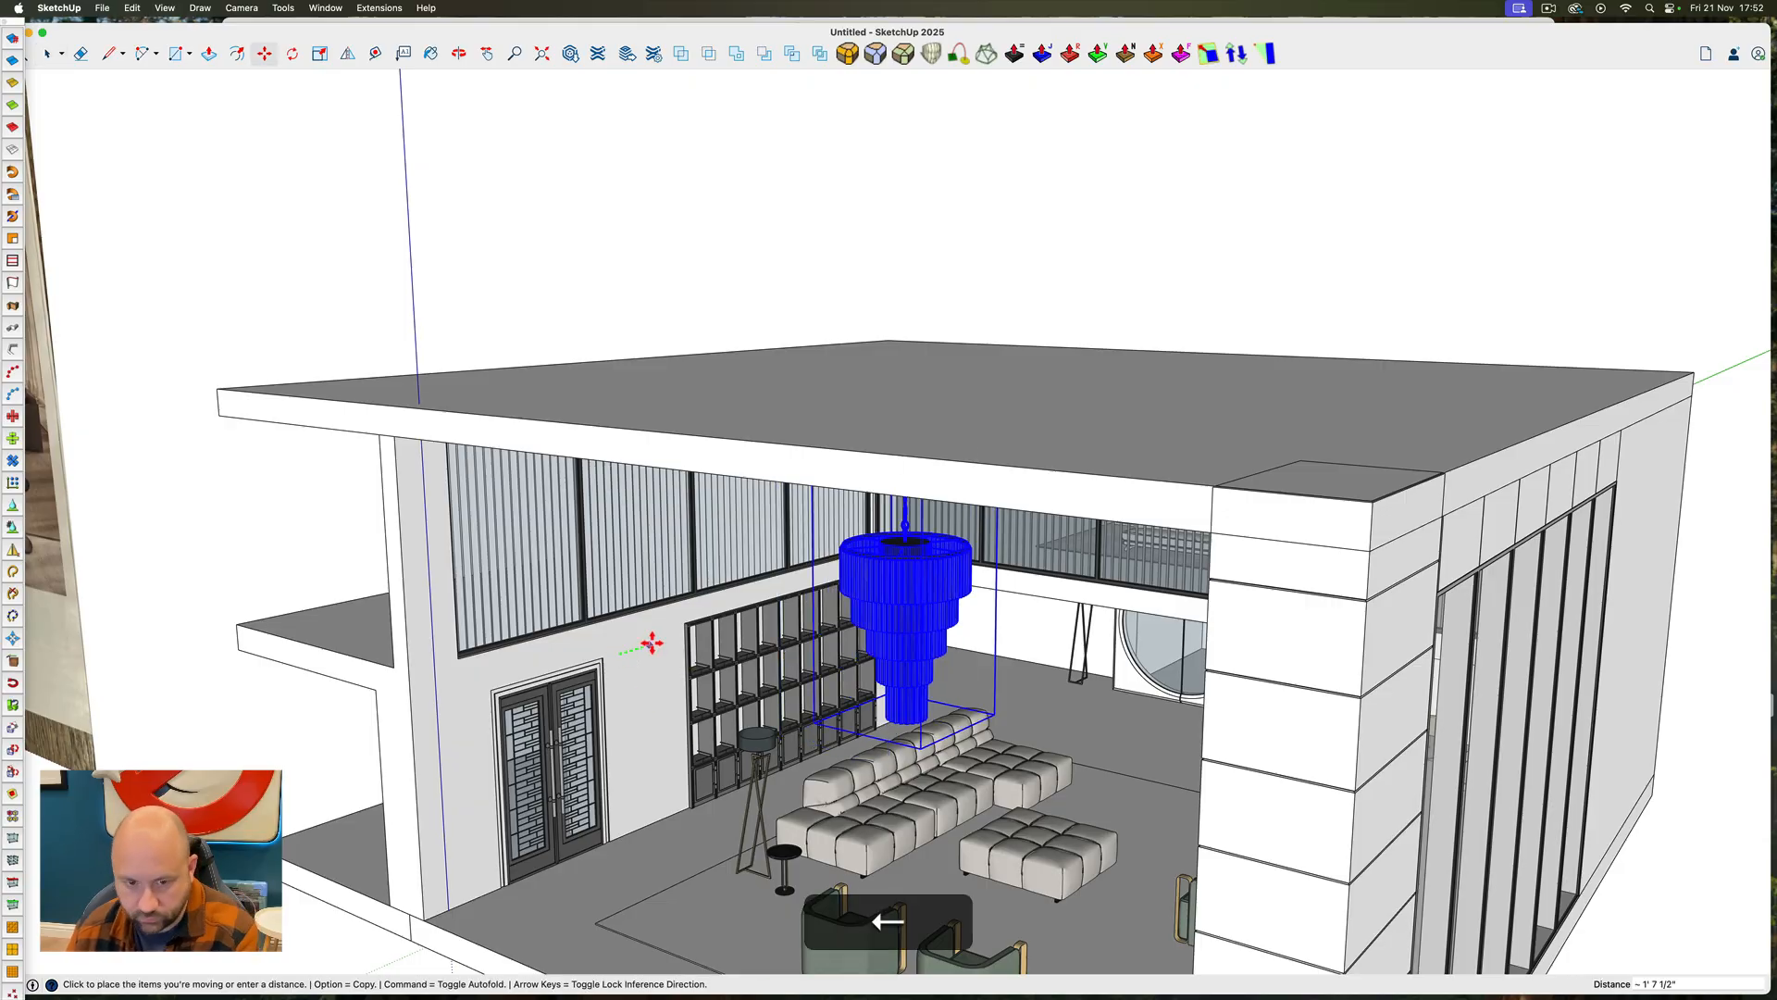
pyautogui.click(756, 596)
pyautogui.press('space')
# Scale the tiered chandelier down uniformly to about 0.82, deselect it and return to the front view beside the magazine image
pyautogui.moveTo(787, 685); pyautogui.dragTo(1091, 506, button='middle')
pyautogui.press('ctrl+super+9')
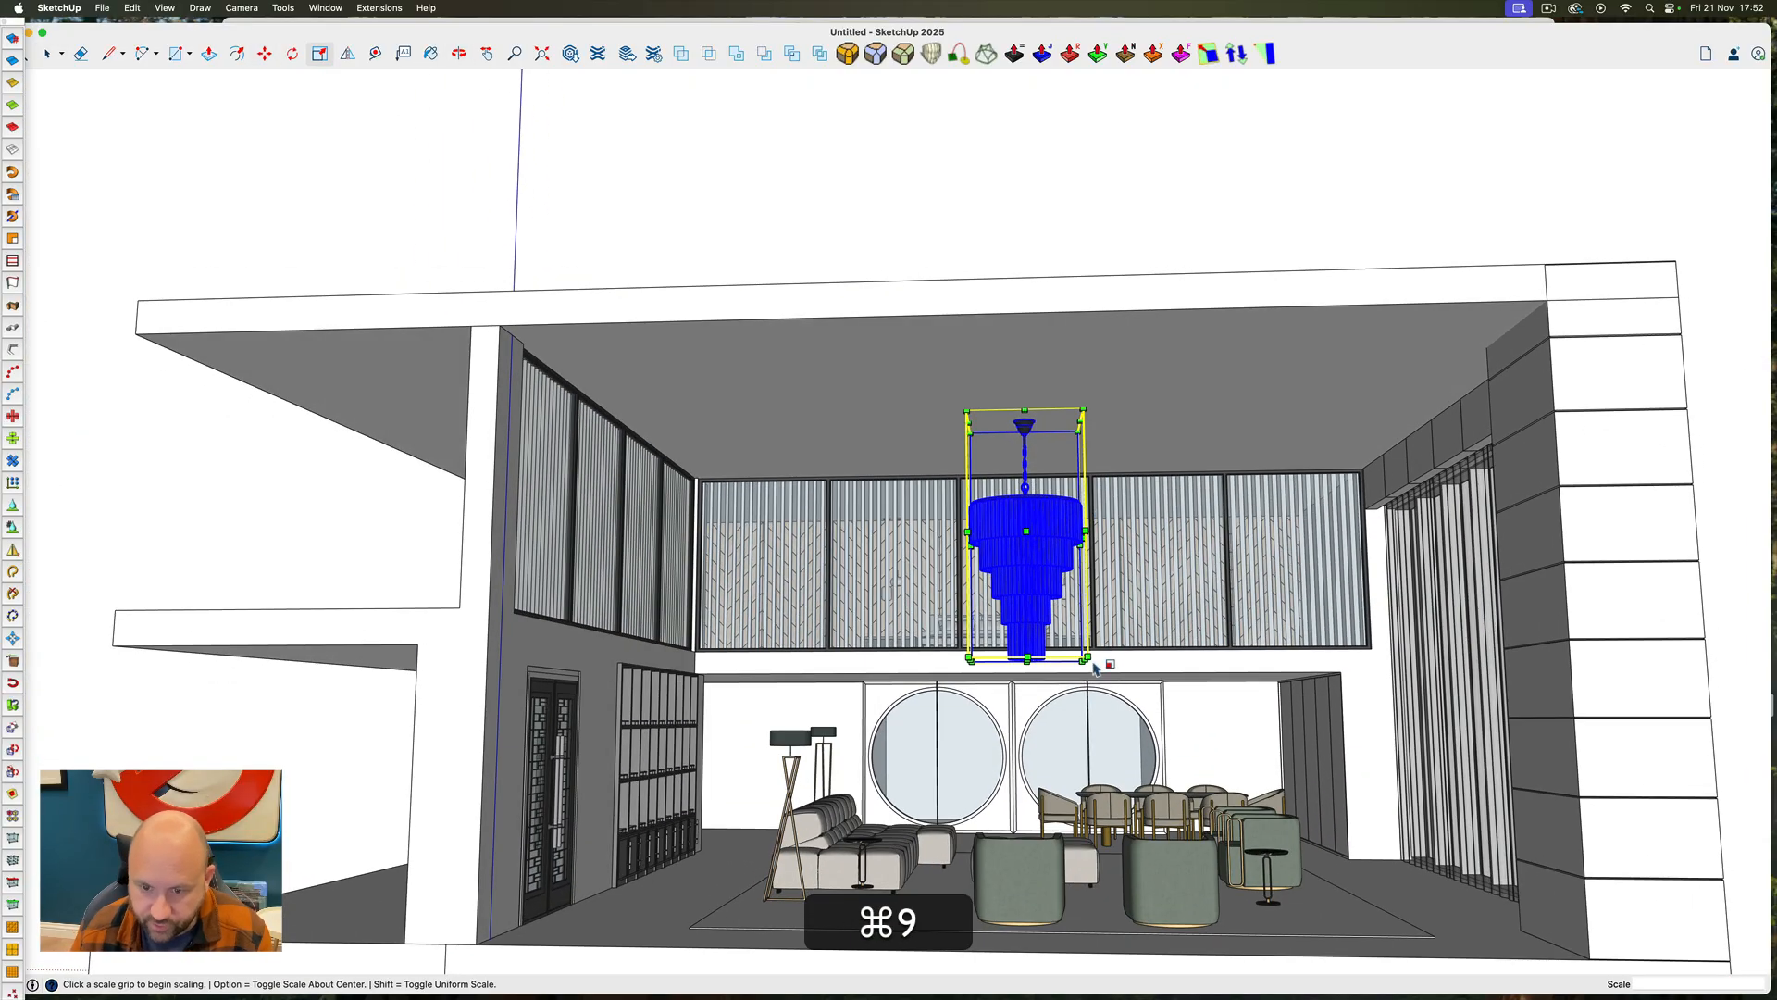
pyautogui.click(1086, 658)
pyautogui.press('alt')
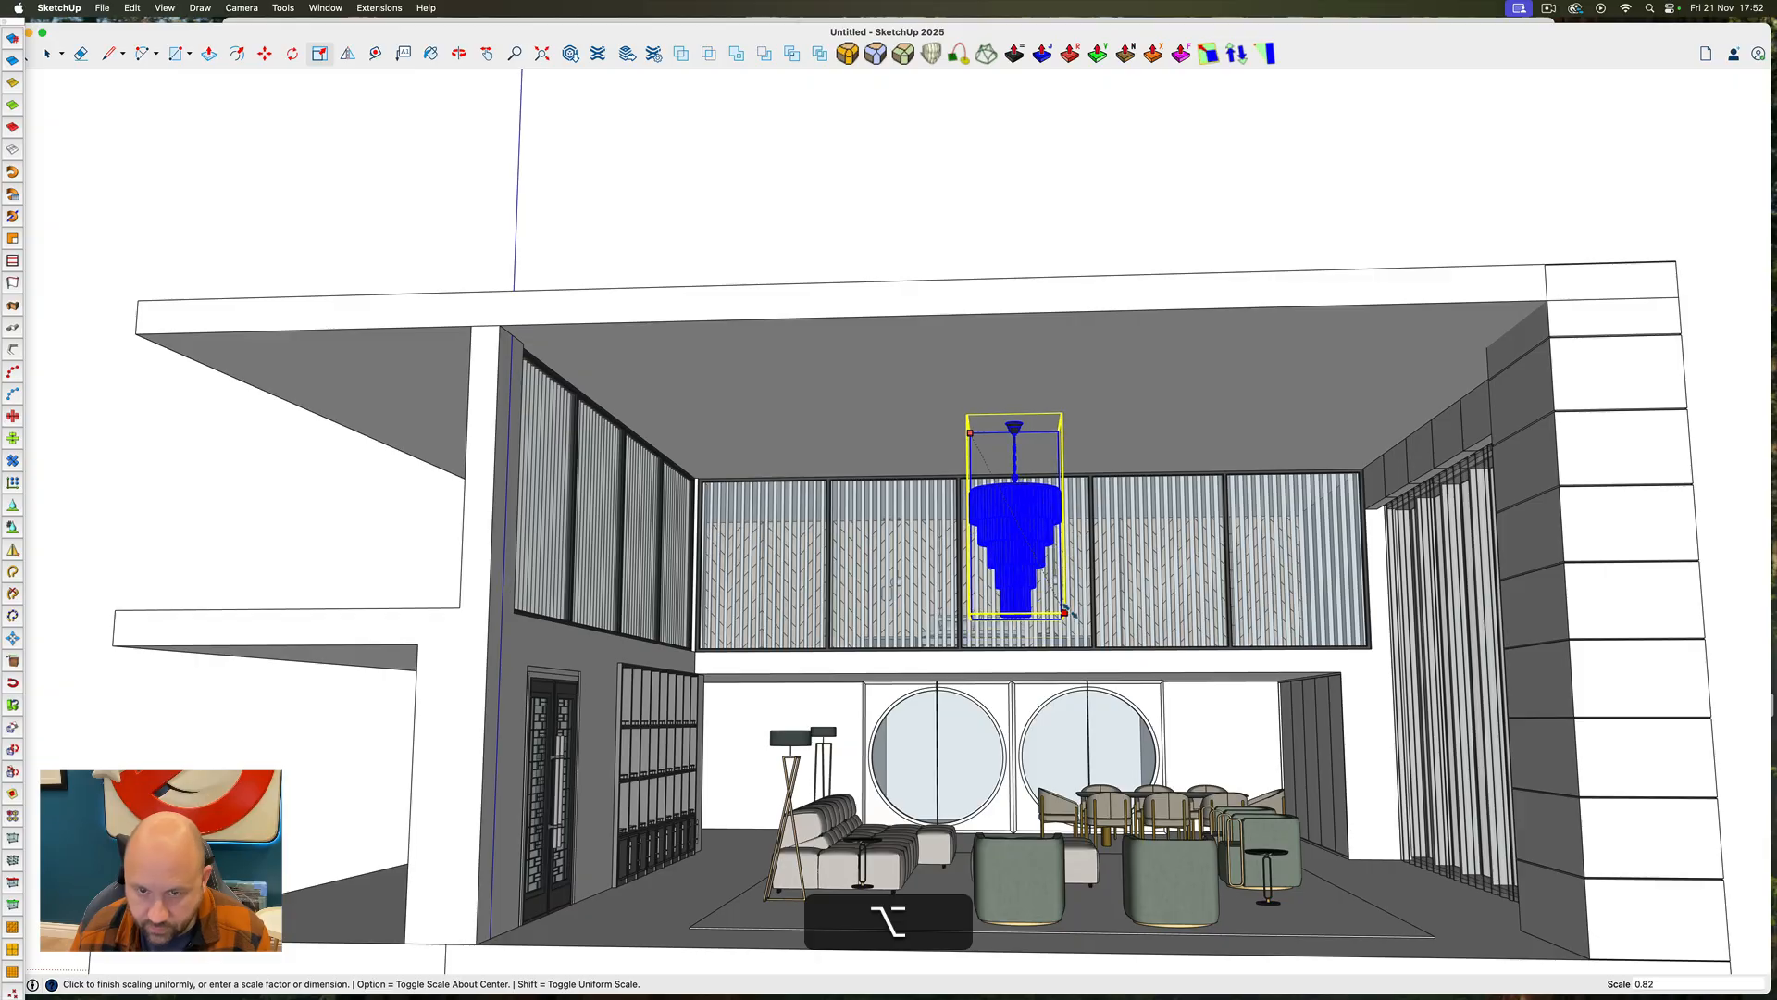
pyautogui.click(1067, 613)
pyautogui.press('space')
pyautogui.scroll(10, 1015, 420)
pyautogui.keyDown('ctrl'); pyautogui.keyDown('super'); pyautogui.moveTo(1015, 424); pyautogui.dragTo(1003, 503); pyautogui.keyUp('super'); pyautogui.keyUp('ctrl')
pyautogui.scroll(-15, 998, 458)
pyautogui.press('space')
pyautogui.click(1367, 560)
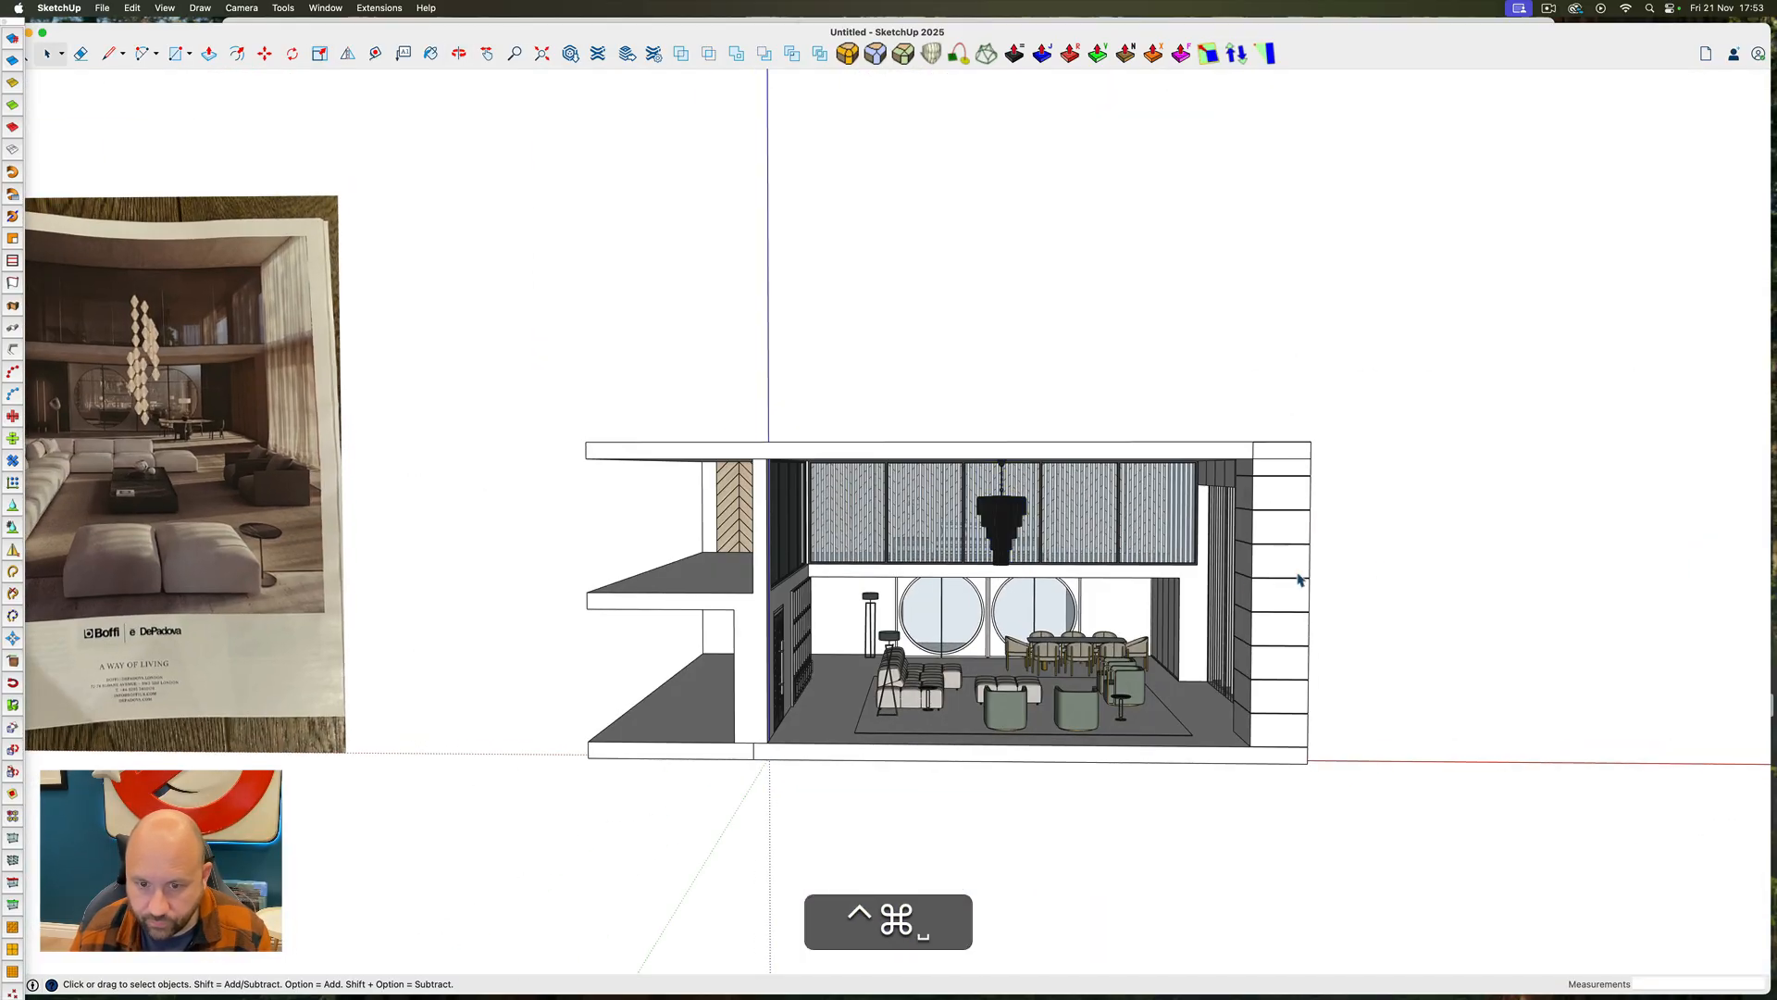
# Examine the furnished living room from inside and compare it with the magazine reference image
pyautogui.scroll(15, 990, 581)
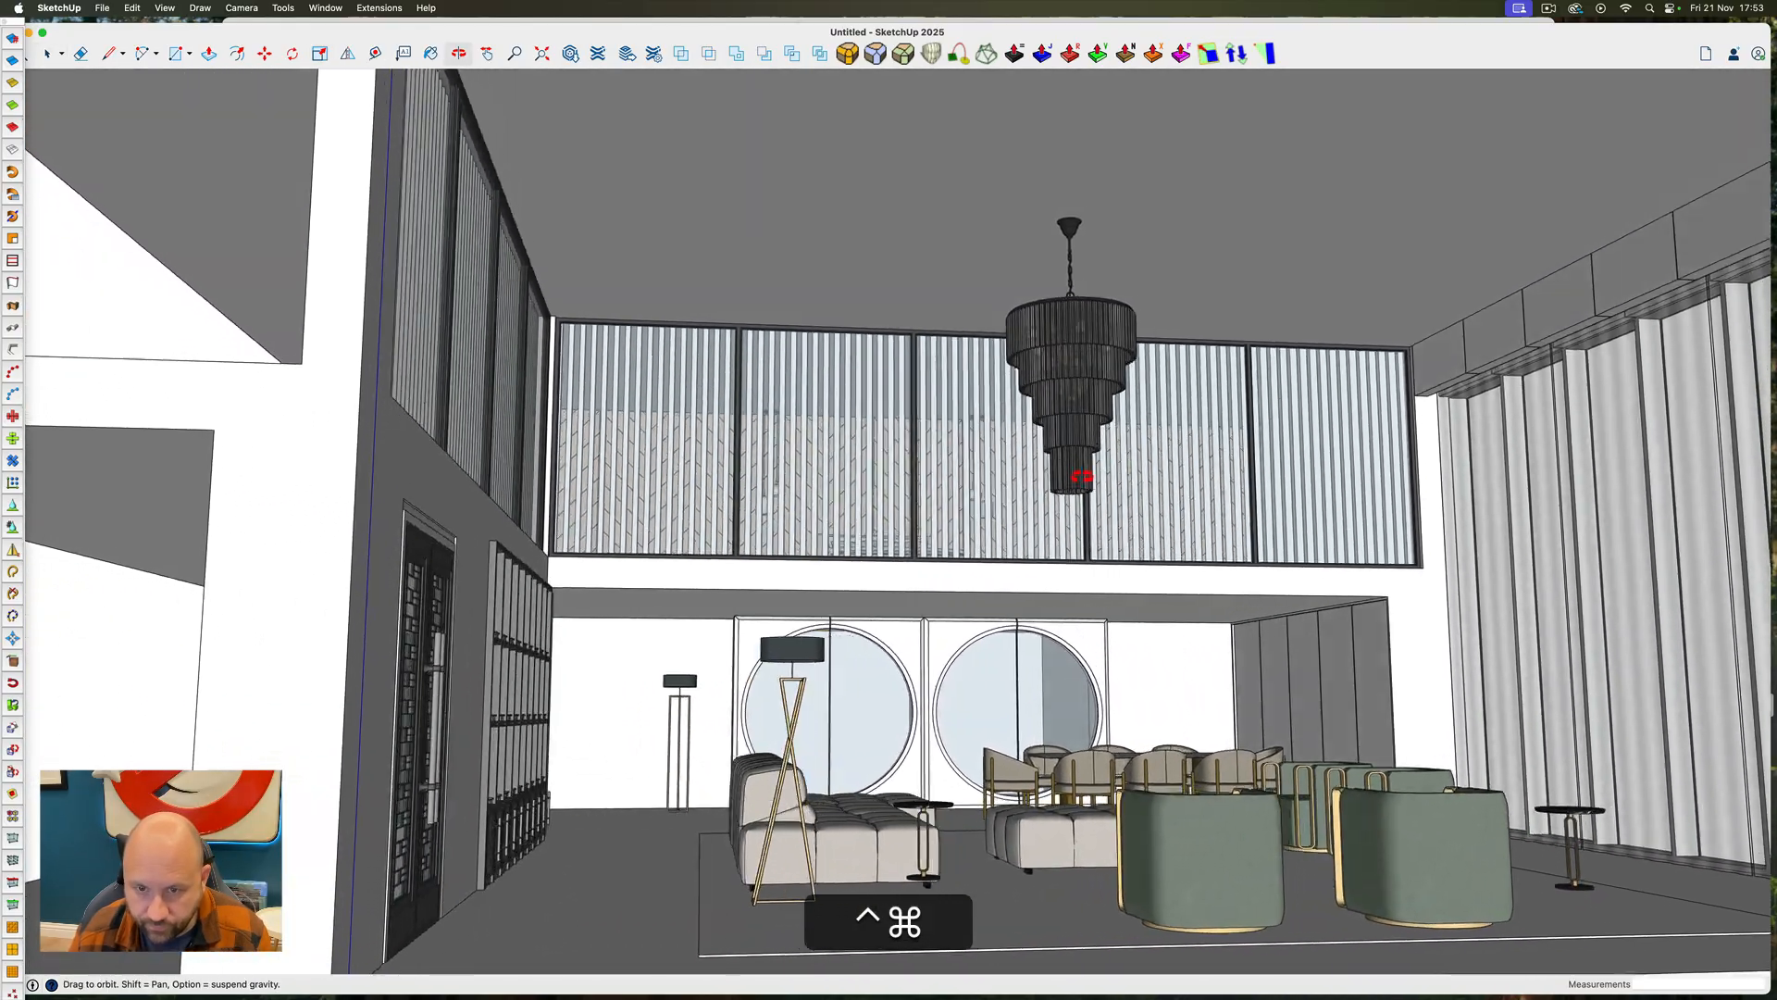
pyautogui.keyDown('ctrl'); pyautogui.keyDown('super'); pyautogui.moveTo(1081, 477); pyautogui.dragTo(1015, 500); pyautogui.keyUp('super'); pyautogui.keyUp('ctrl')
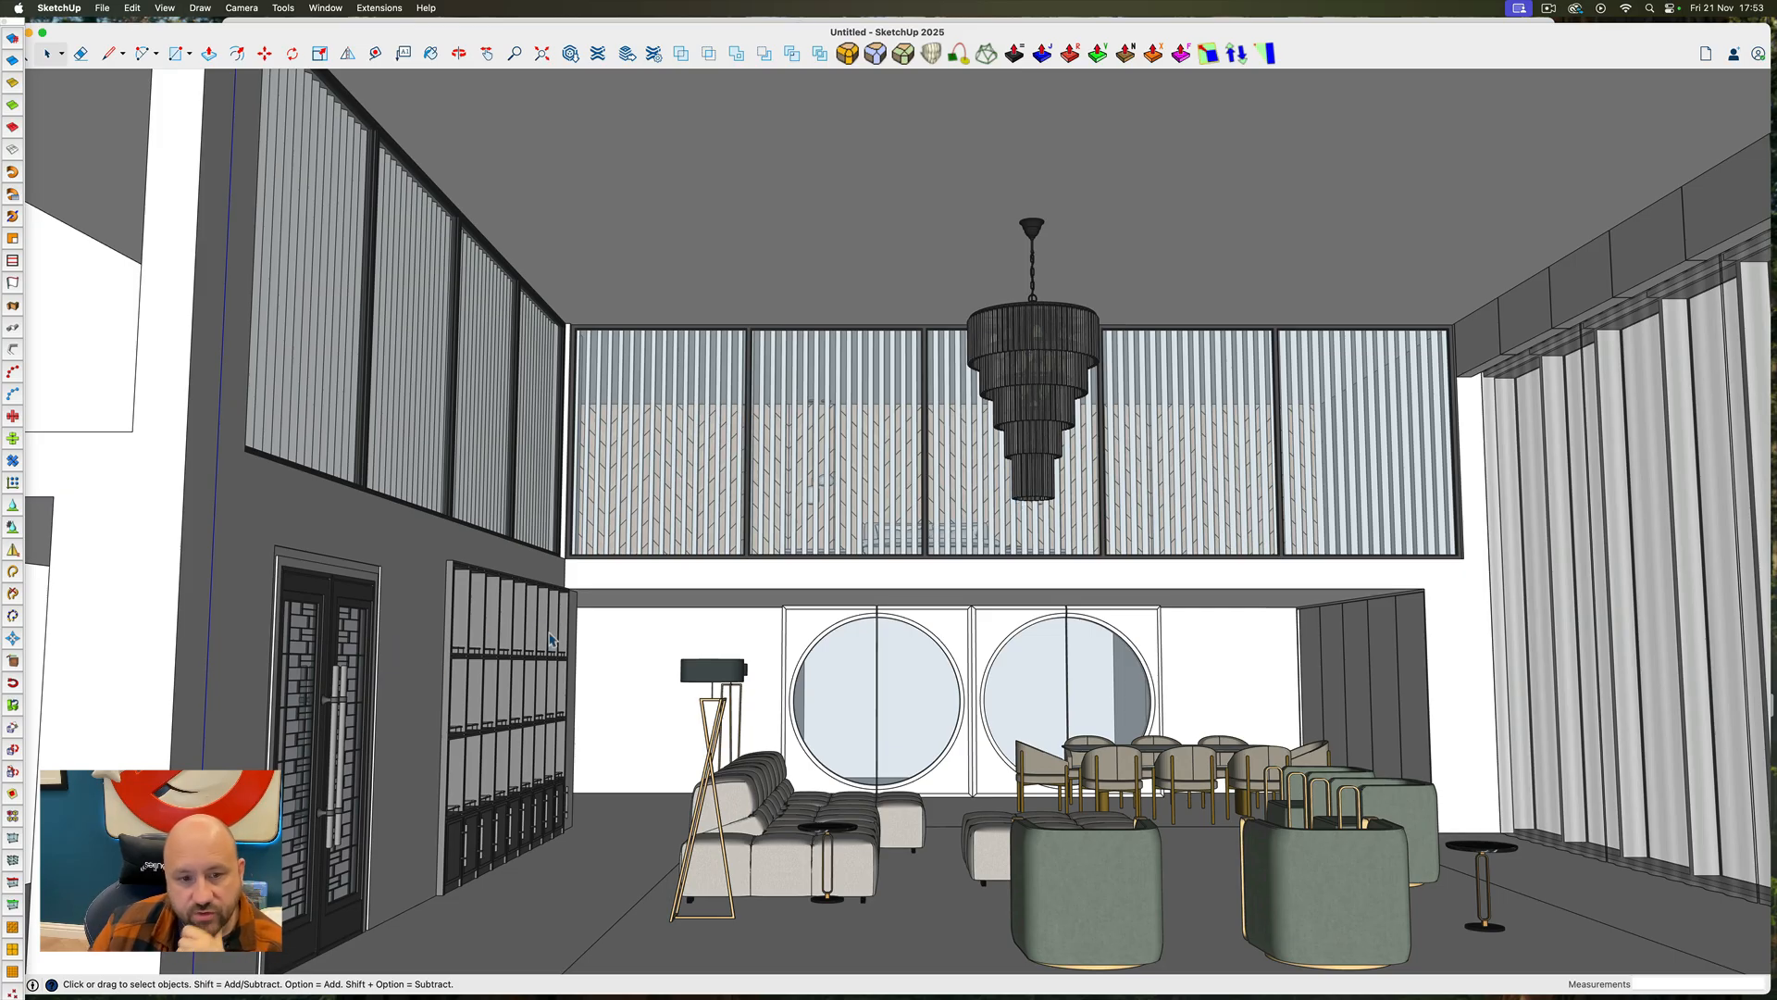
pyautogui.moveTo(500, 645)
pyautogui.keyDown('ctrl'); pyautogui.keyDown('super'); pyautogui.mouseDown()
pyautogui.moveTo(370, 670)
pyautogui.moveTo(503, 672)
pyautogui.mouseUp(); pyautogui.keyUp('super'); pyautogui.keyUp('ctrl')
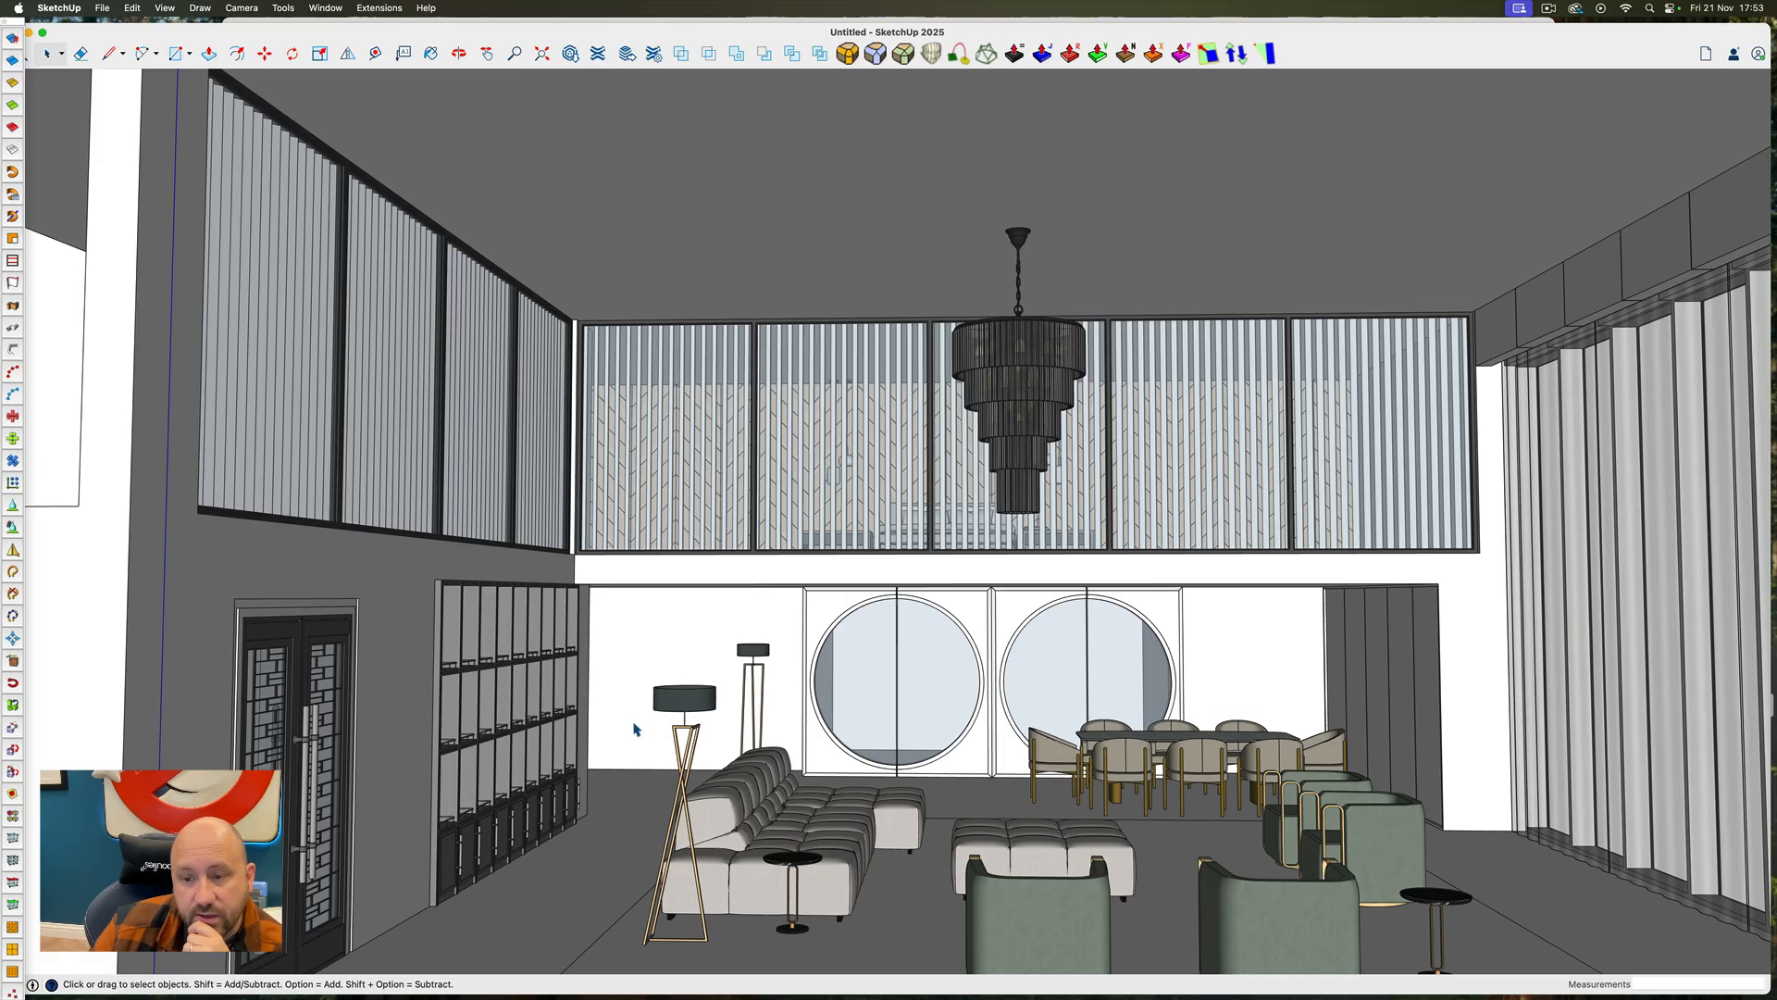
pyautogui.scroll(-10, 987, 733)
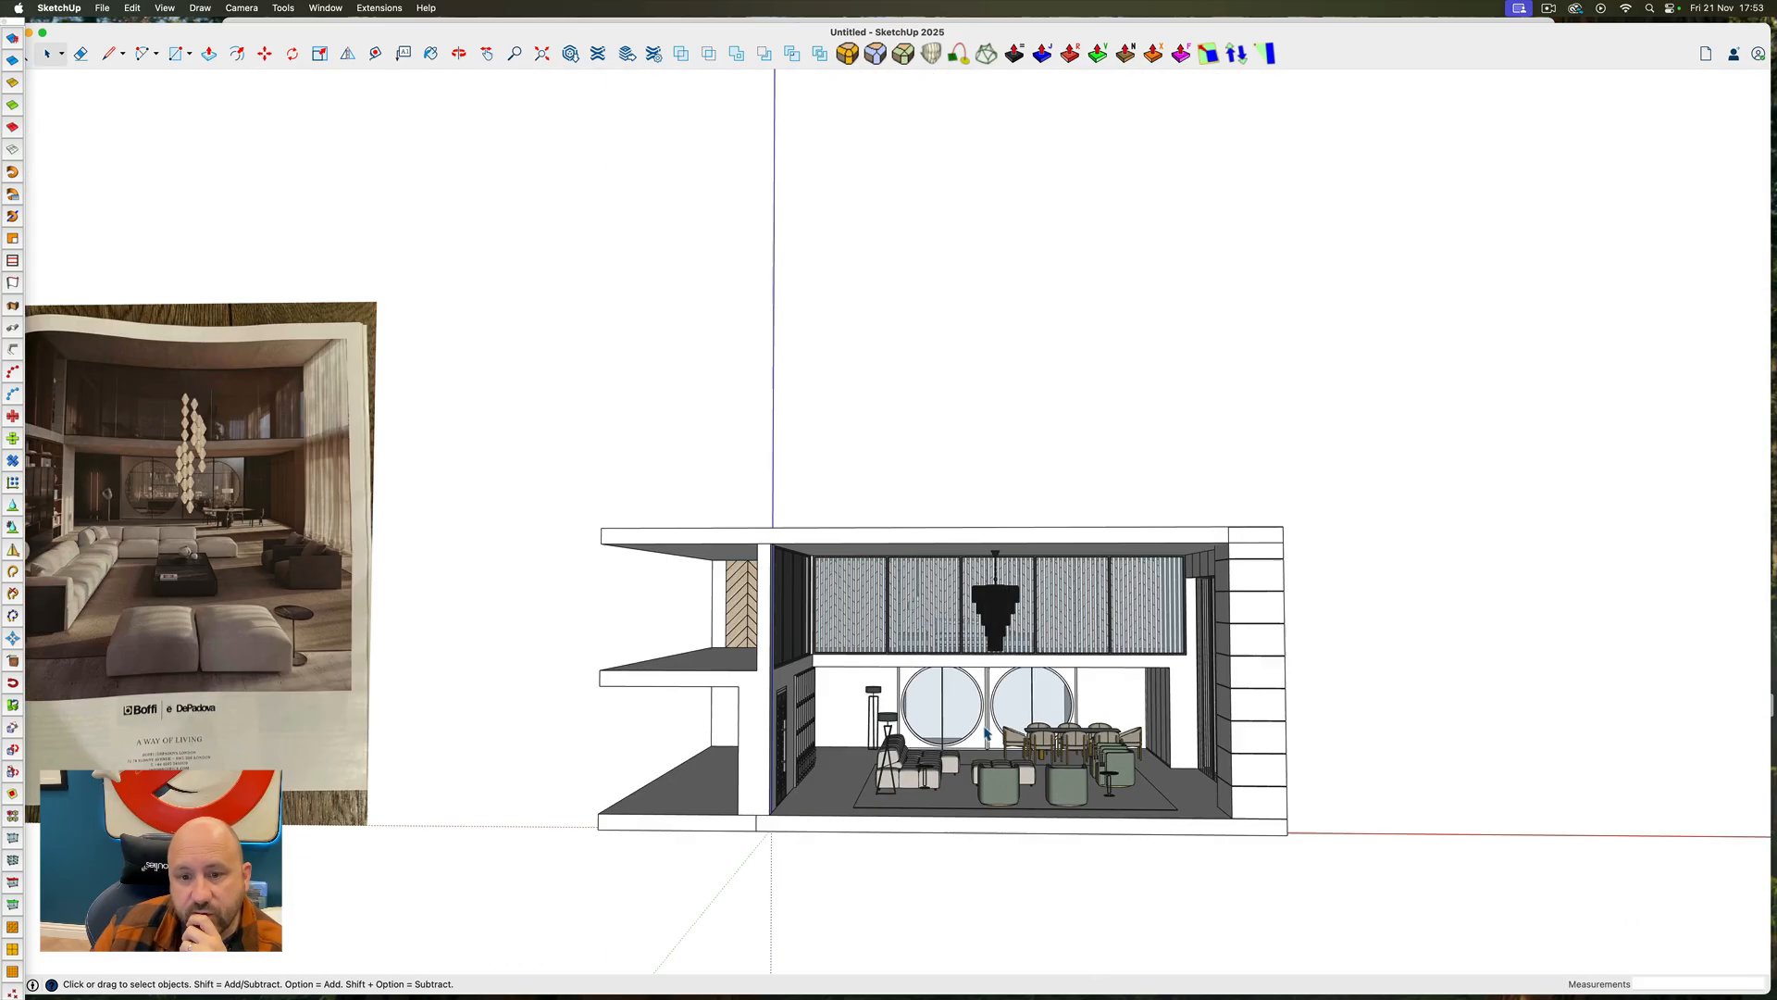
pyautogui.scroll(4, 966, 725)
pyautogui.scroll(-2, 1030, 746)
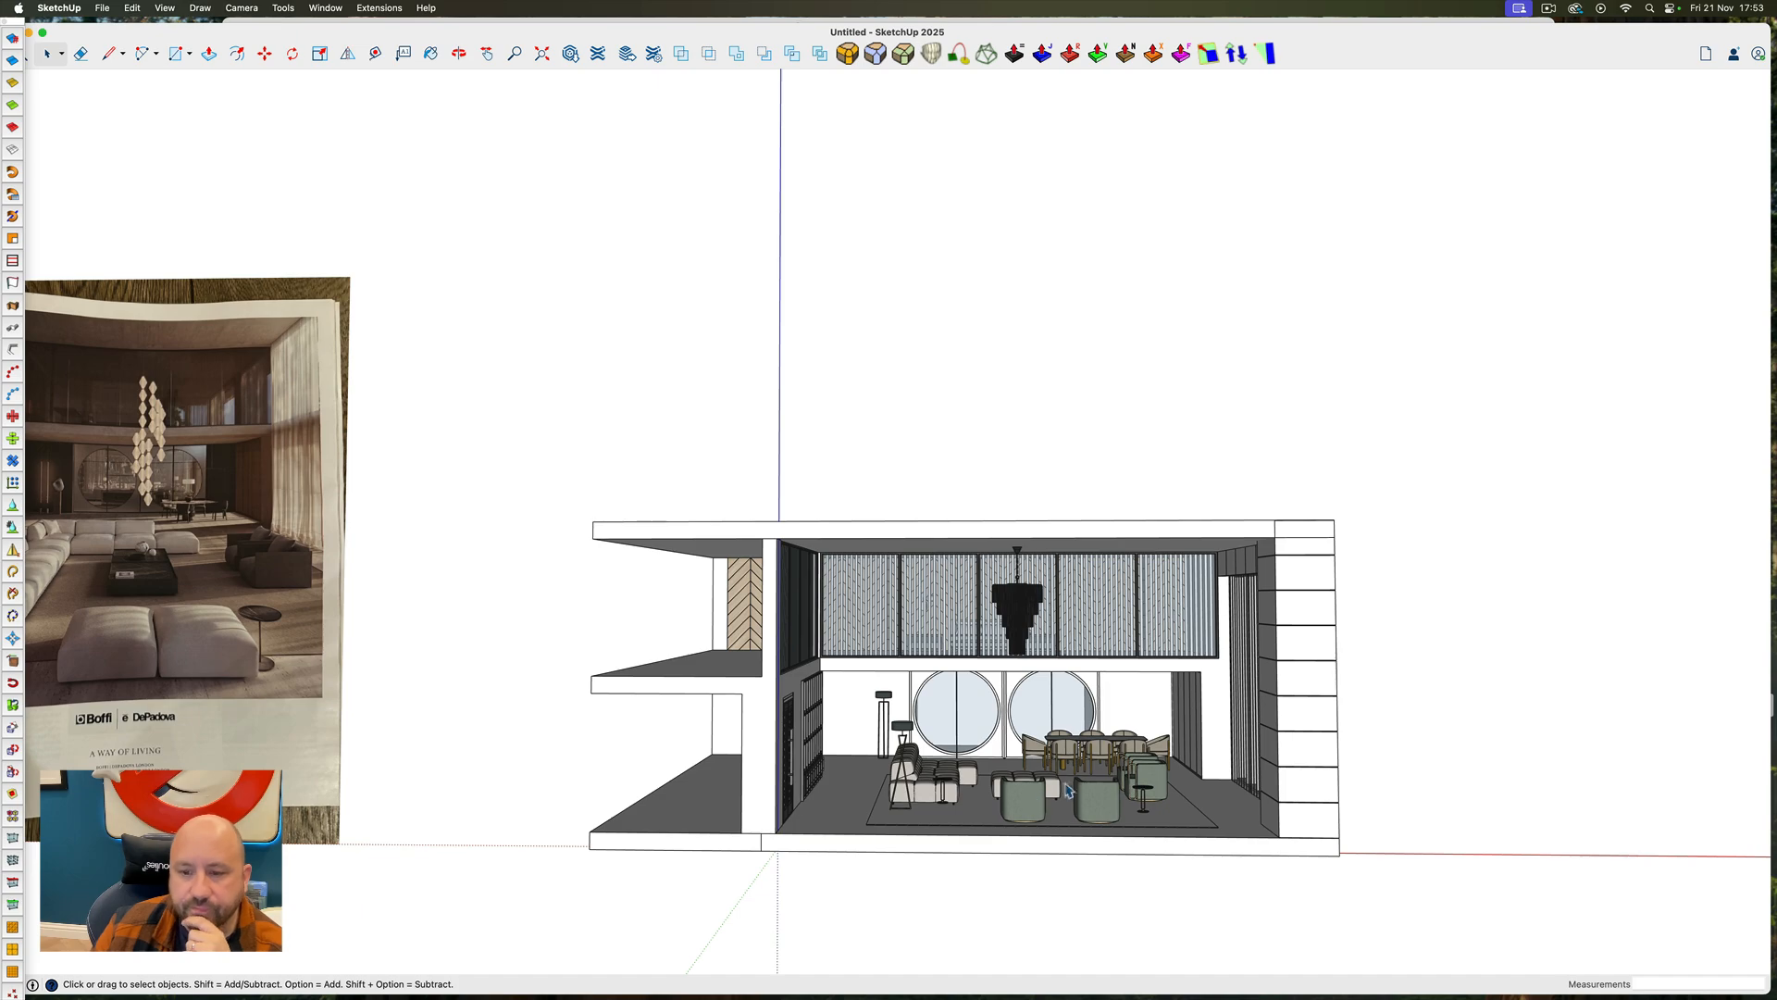
pyautogui.scroll(10, 1015, 794)
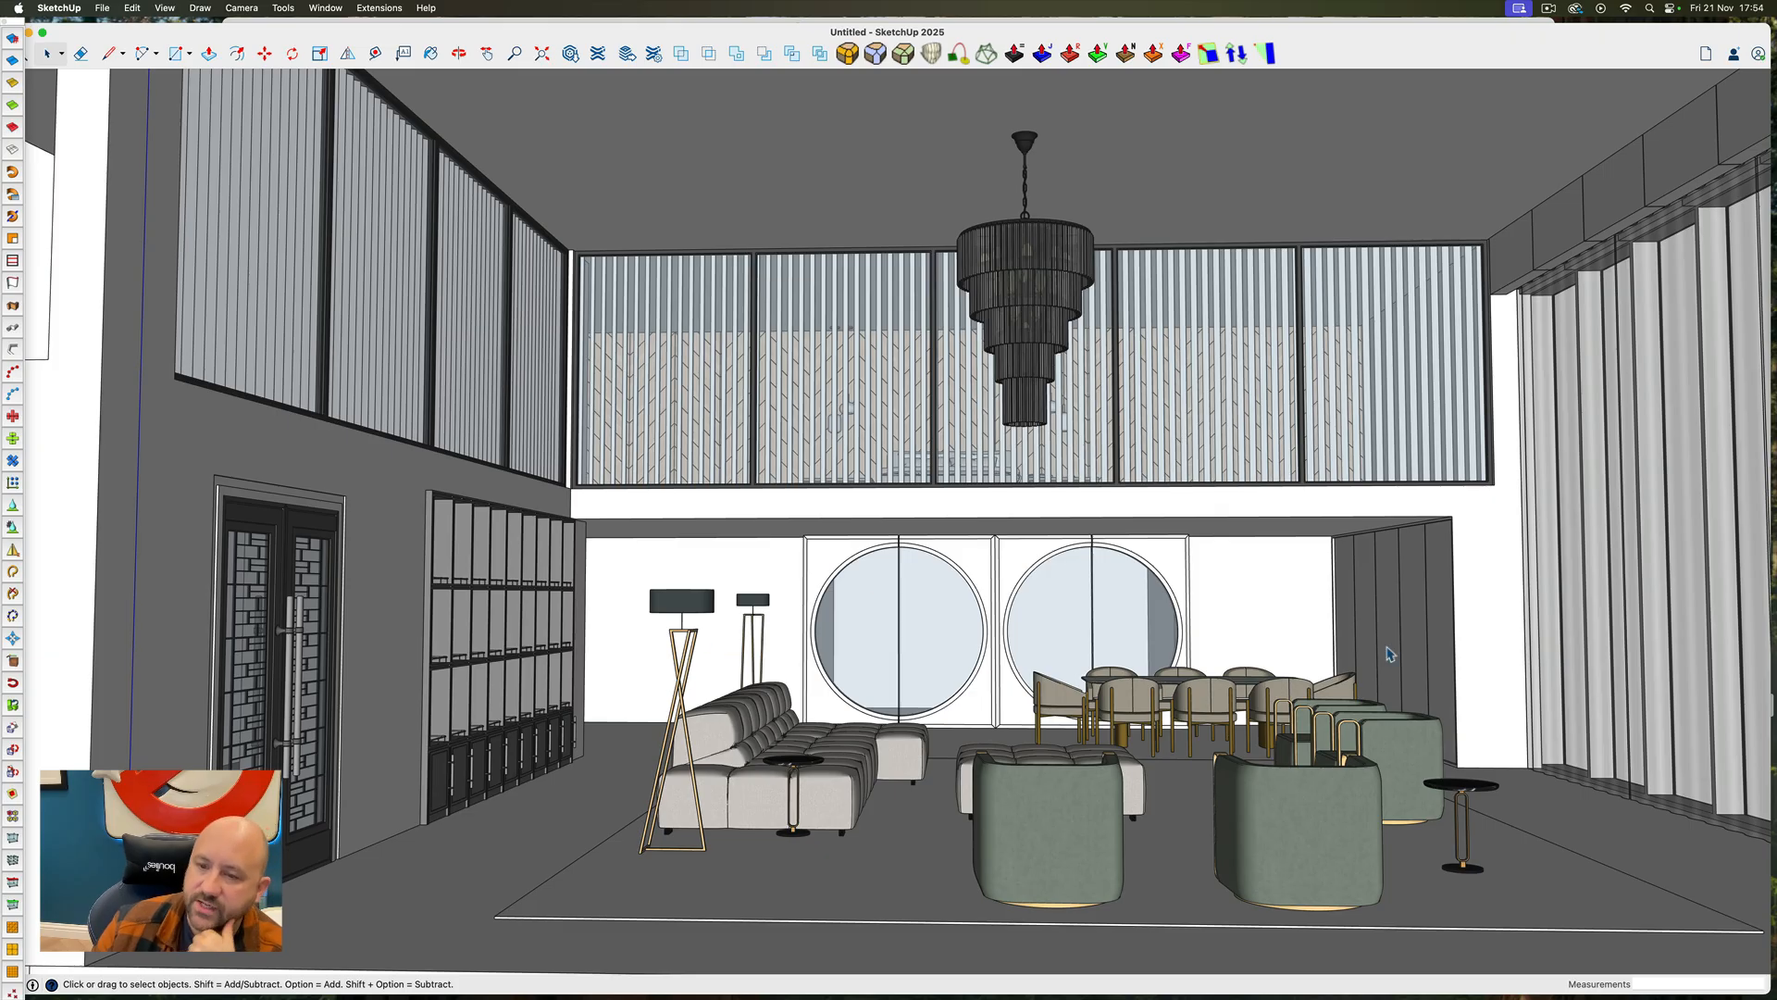
# Open the wall panelling beside the dining area for editing and bring up the online 3D Warehouse material collections from the Wood materials
pyautogui.doubleClick(1397, 605)
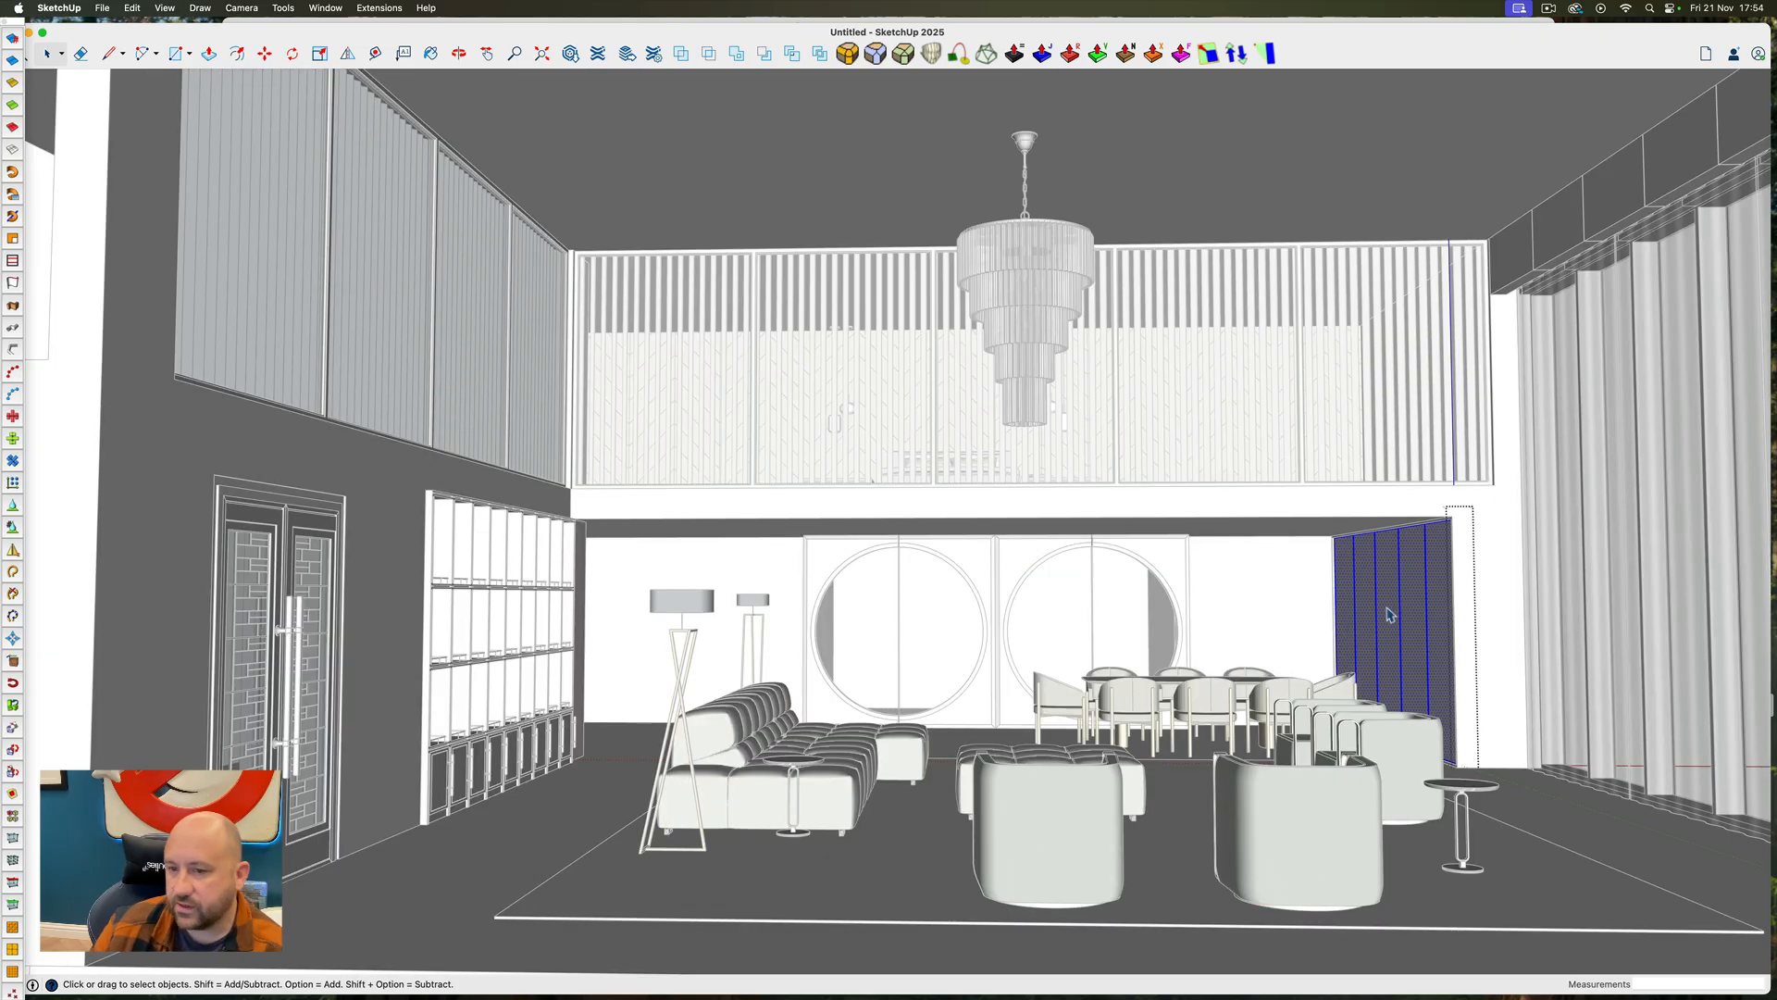
pyautogui.press('b')
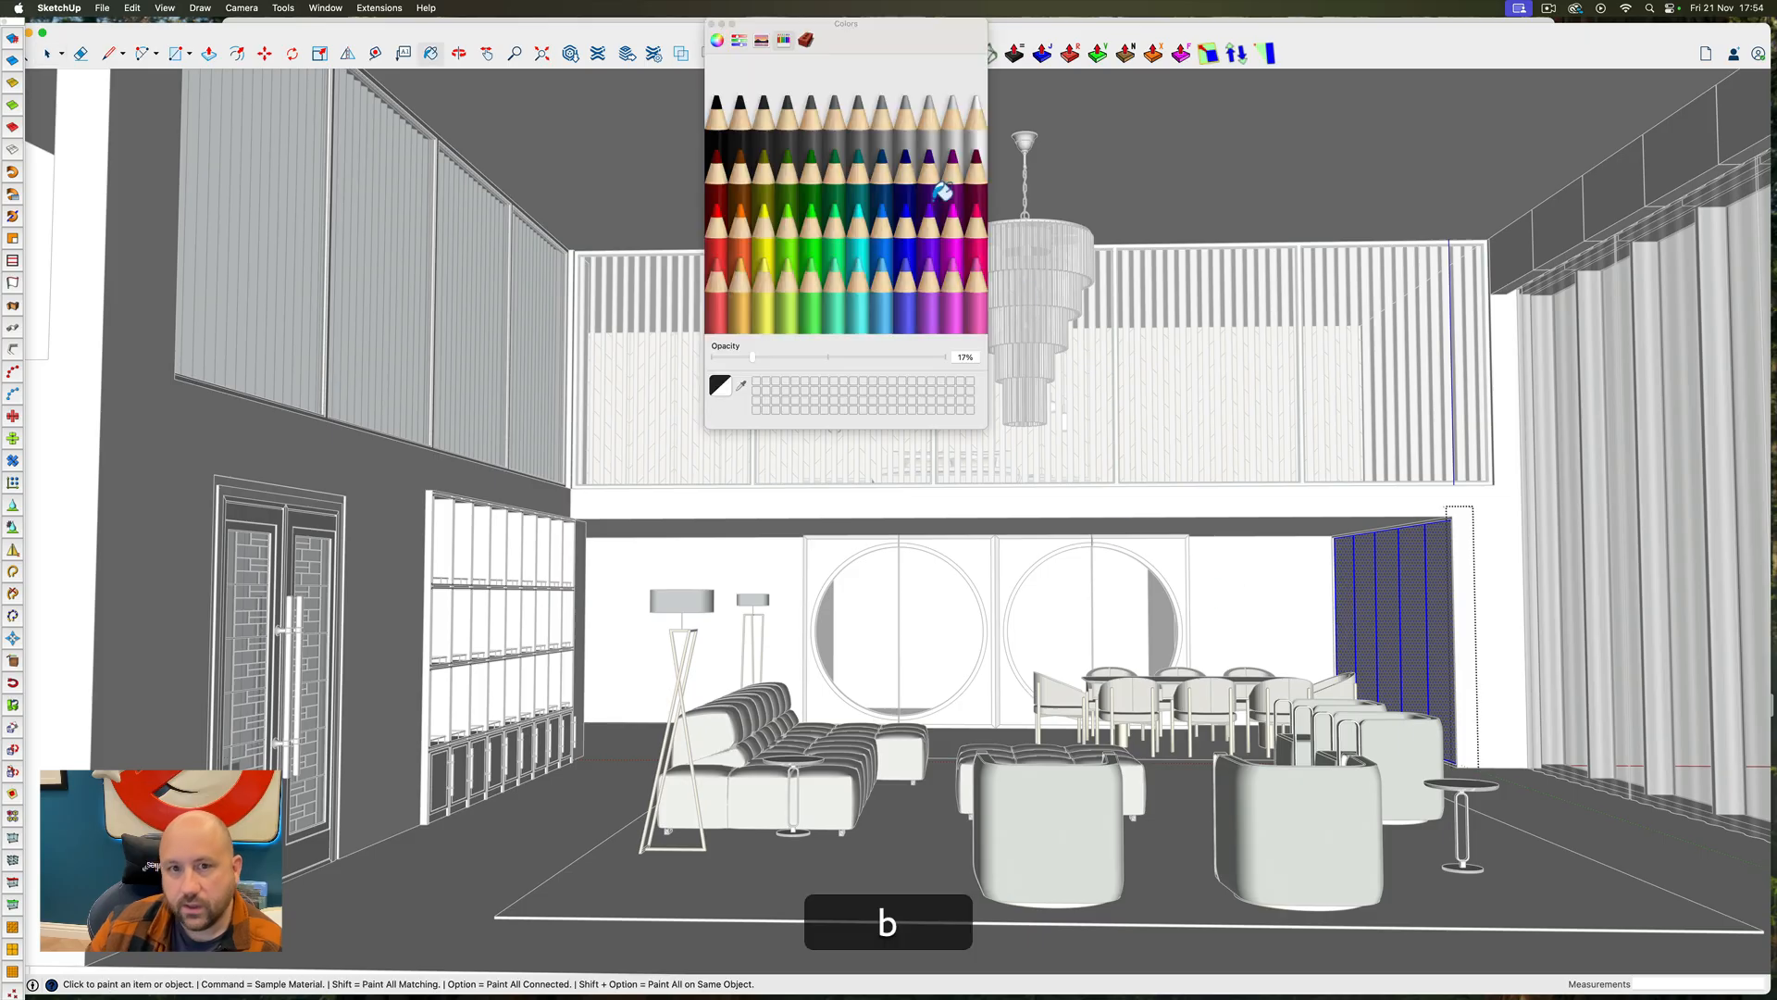
pyautogui.click(804, 41)
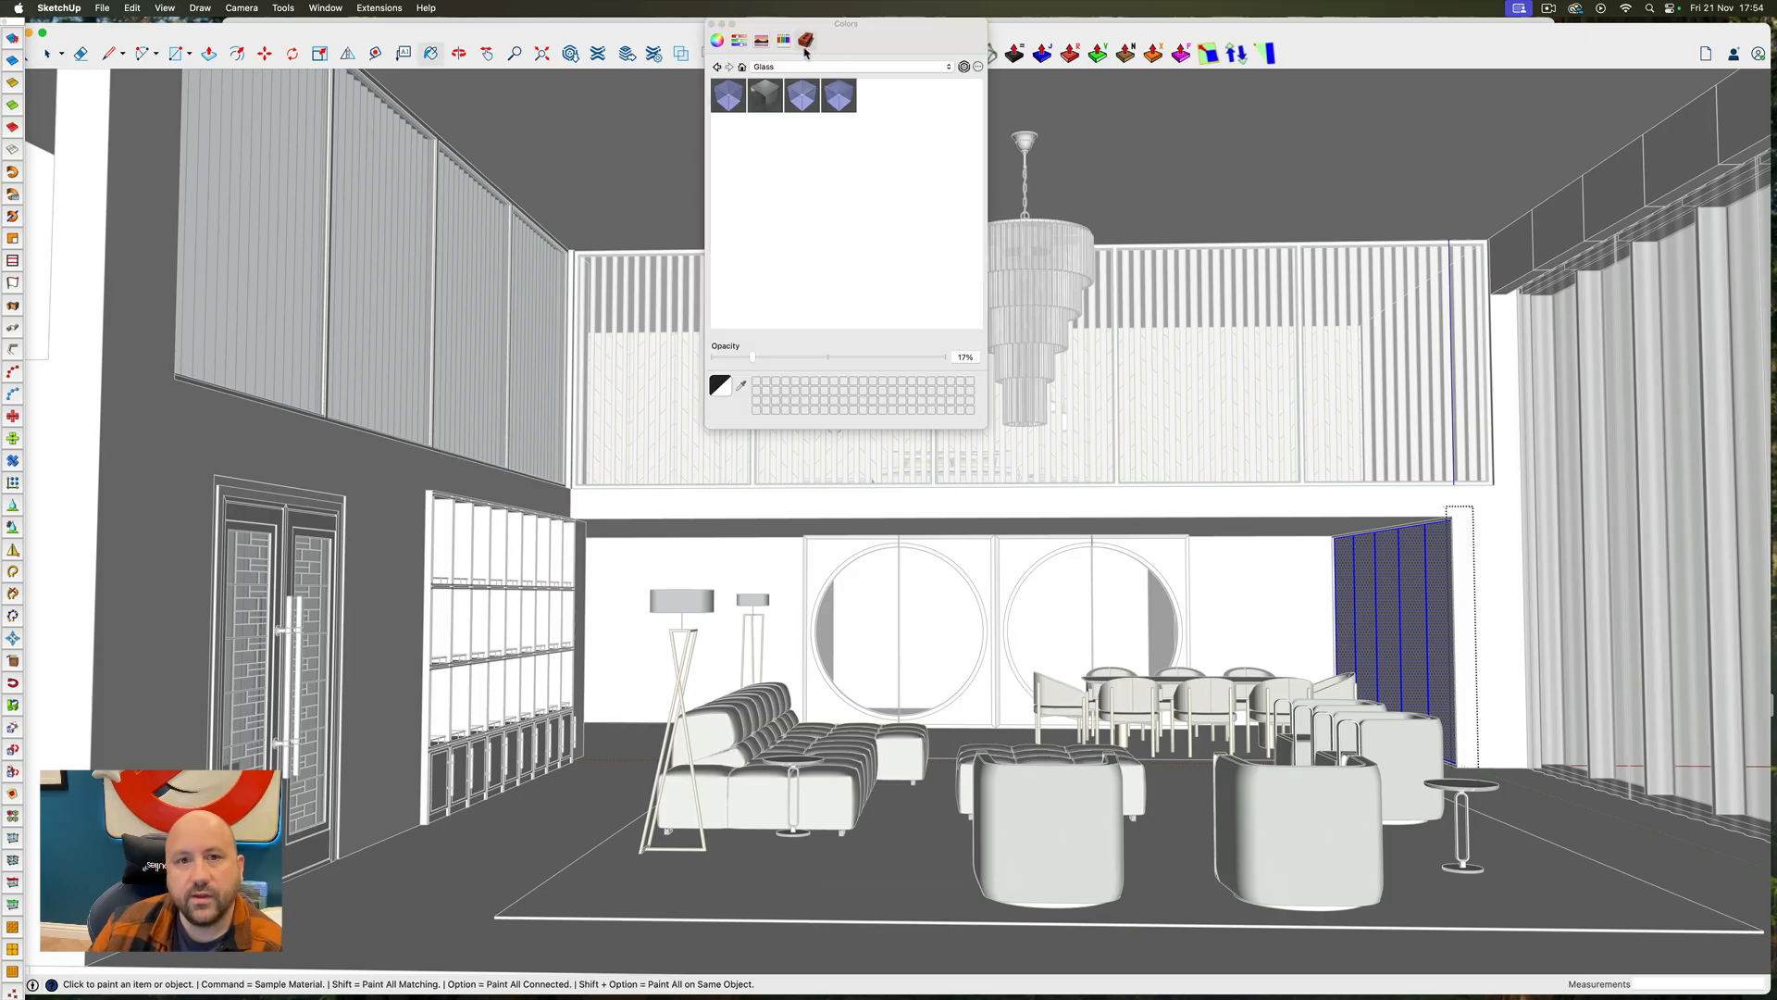
pyautogui.click(842, 68)
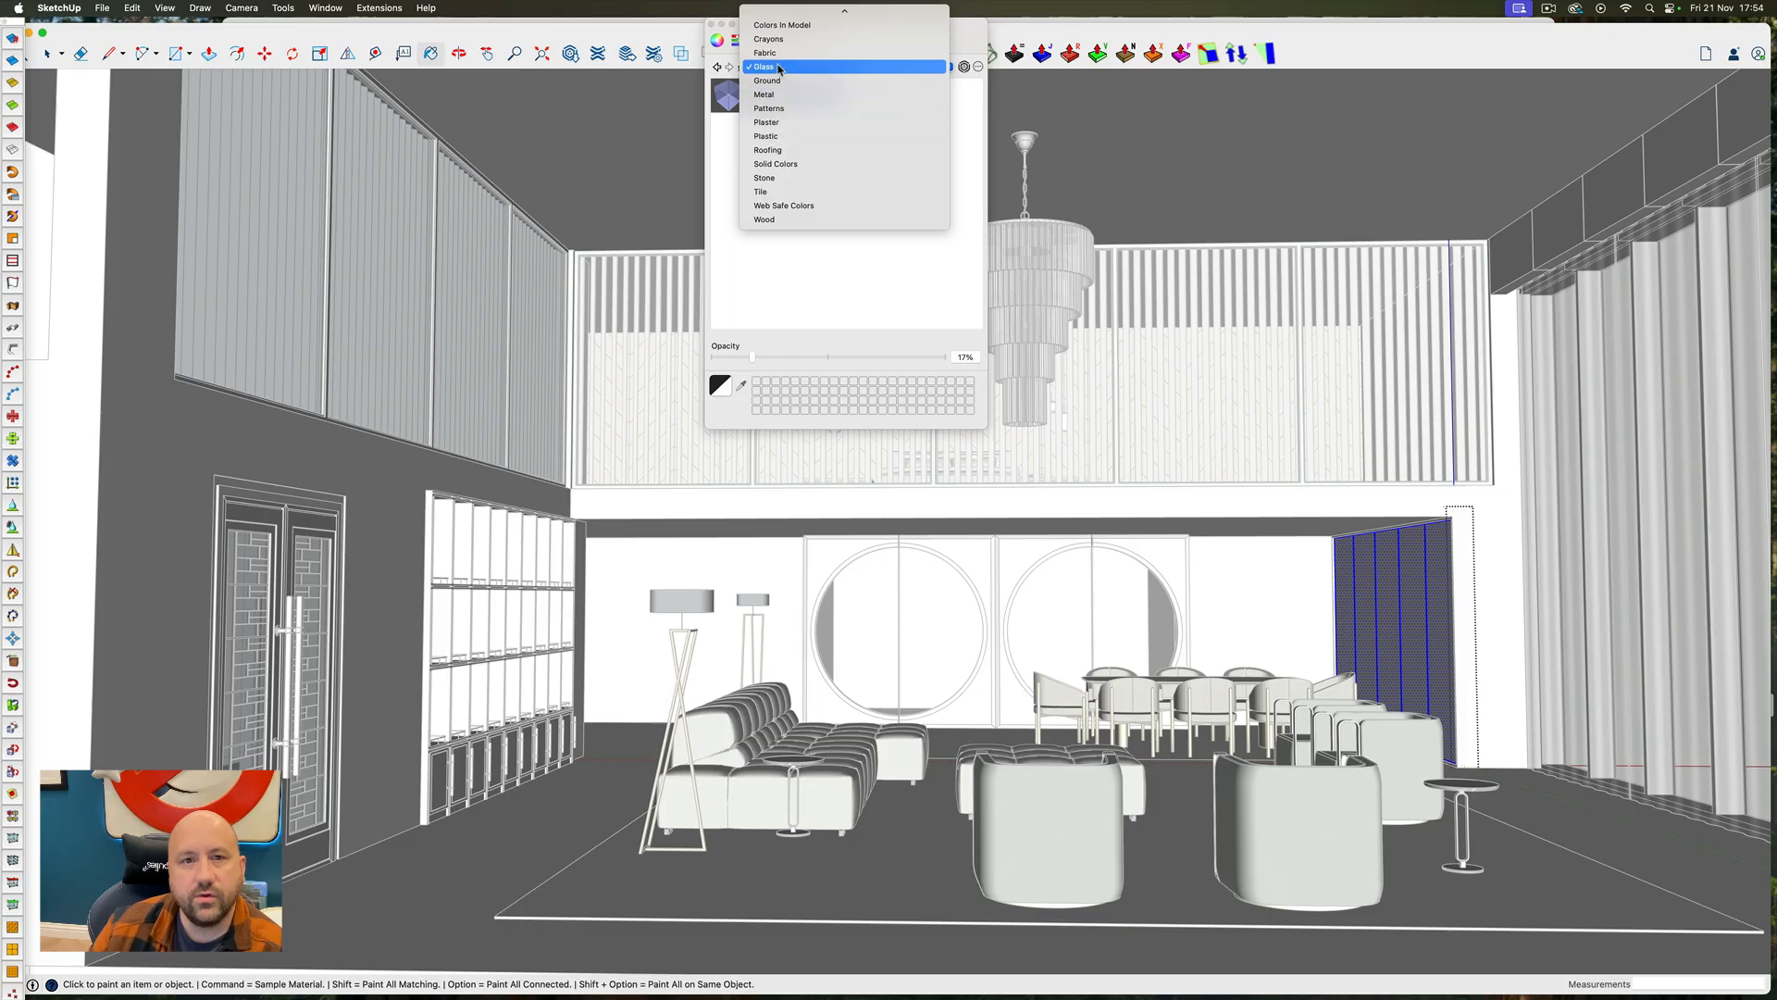
pyautogui.click(782, 219)
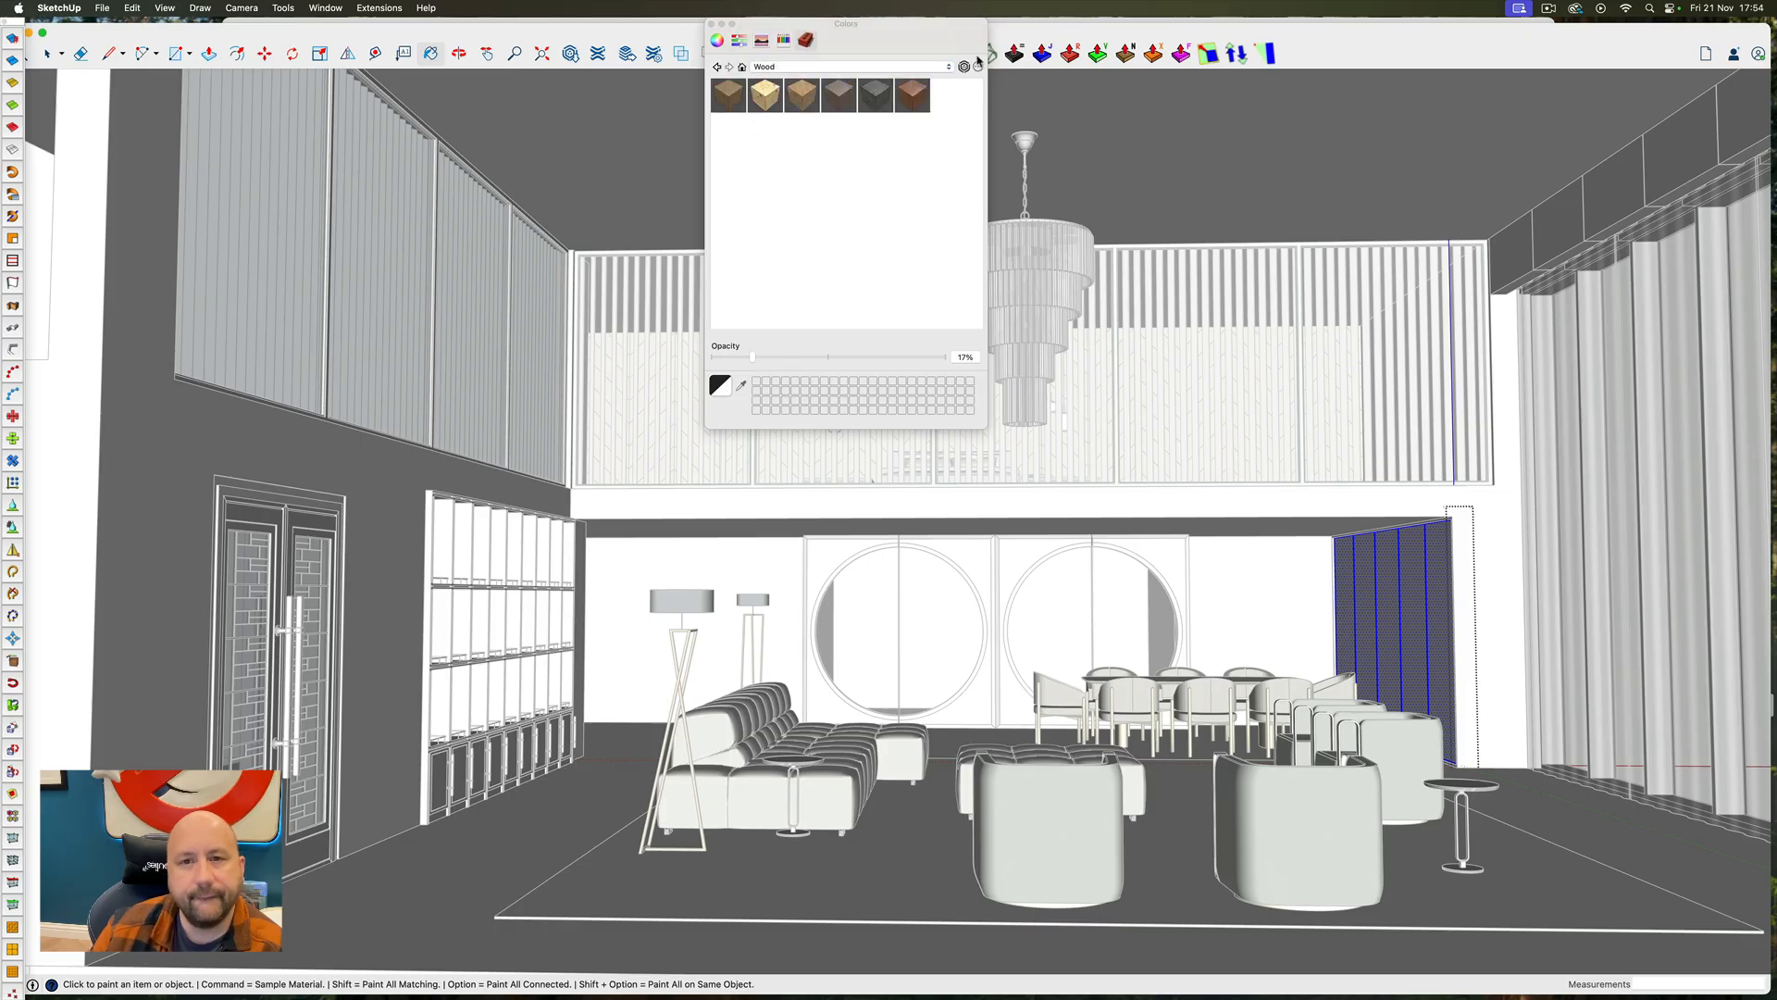
pyautogui.click(967, 69)
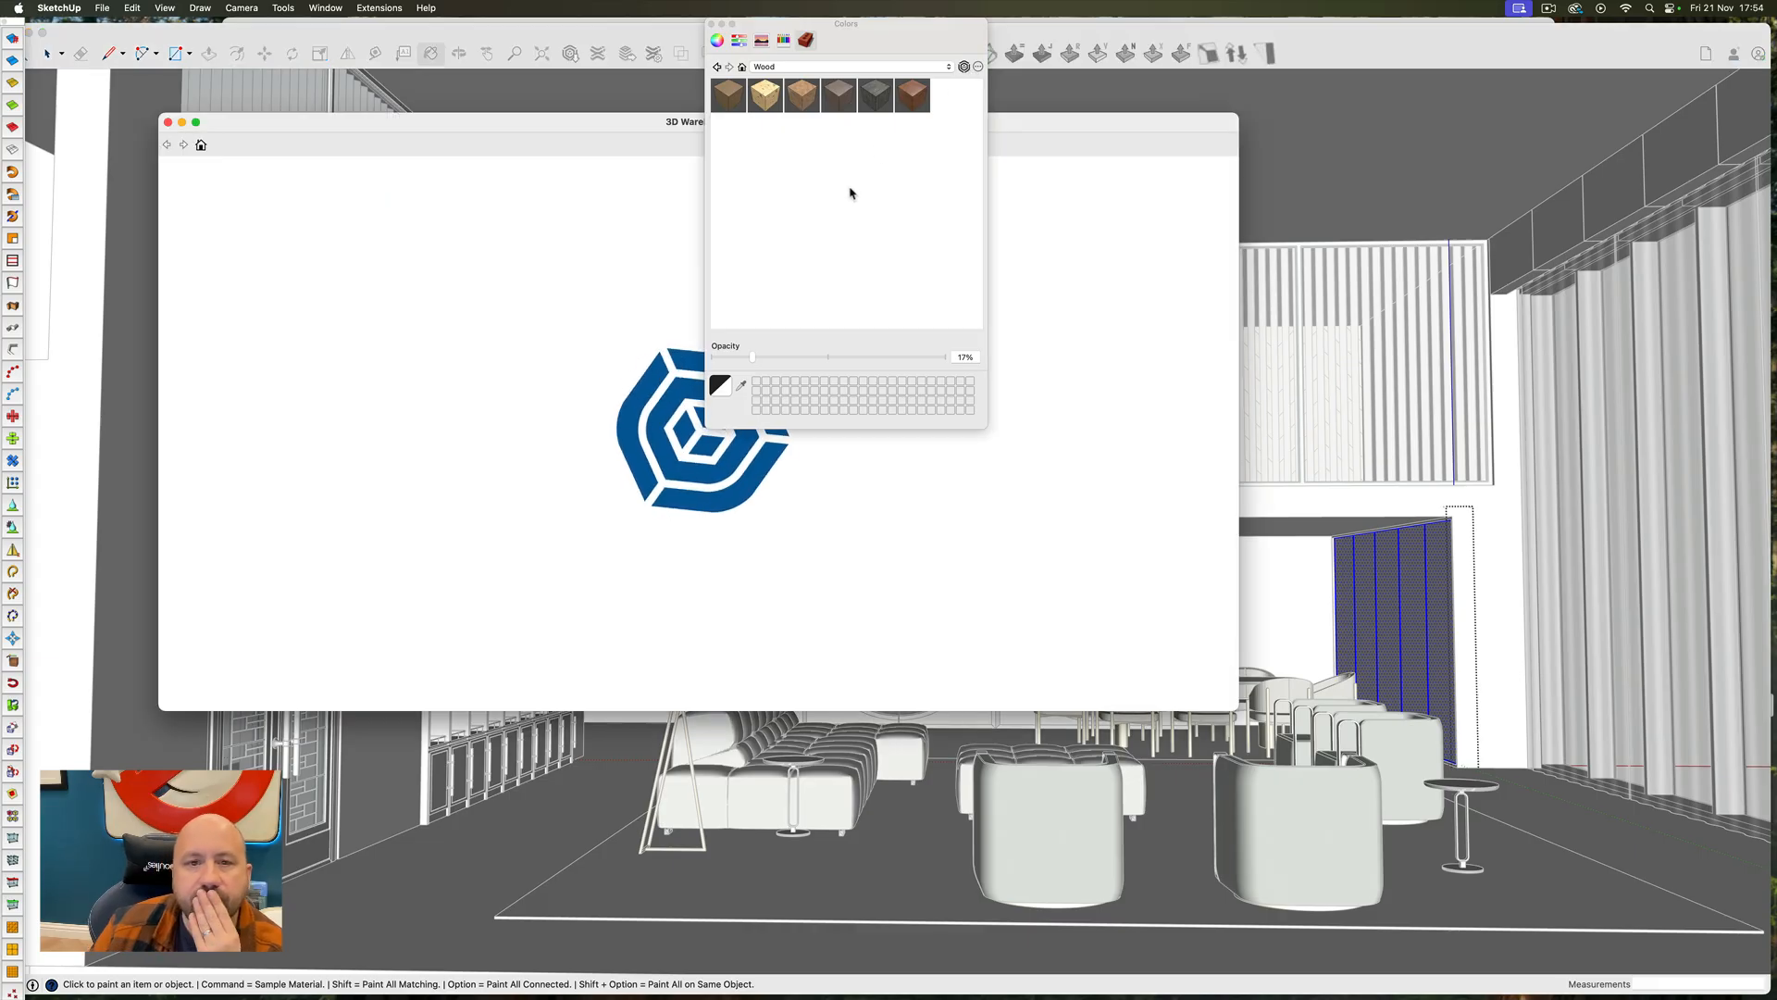
pyautogui.moveTo(1020, 111); pyautogui.dragTo(1220, 150)
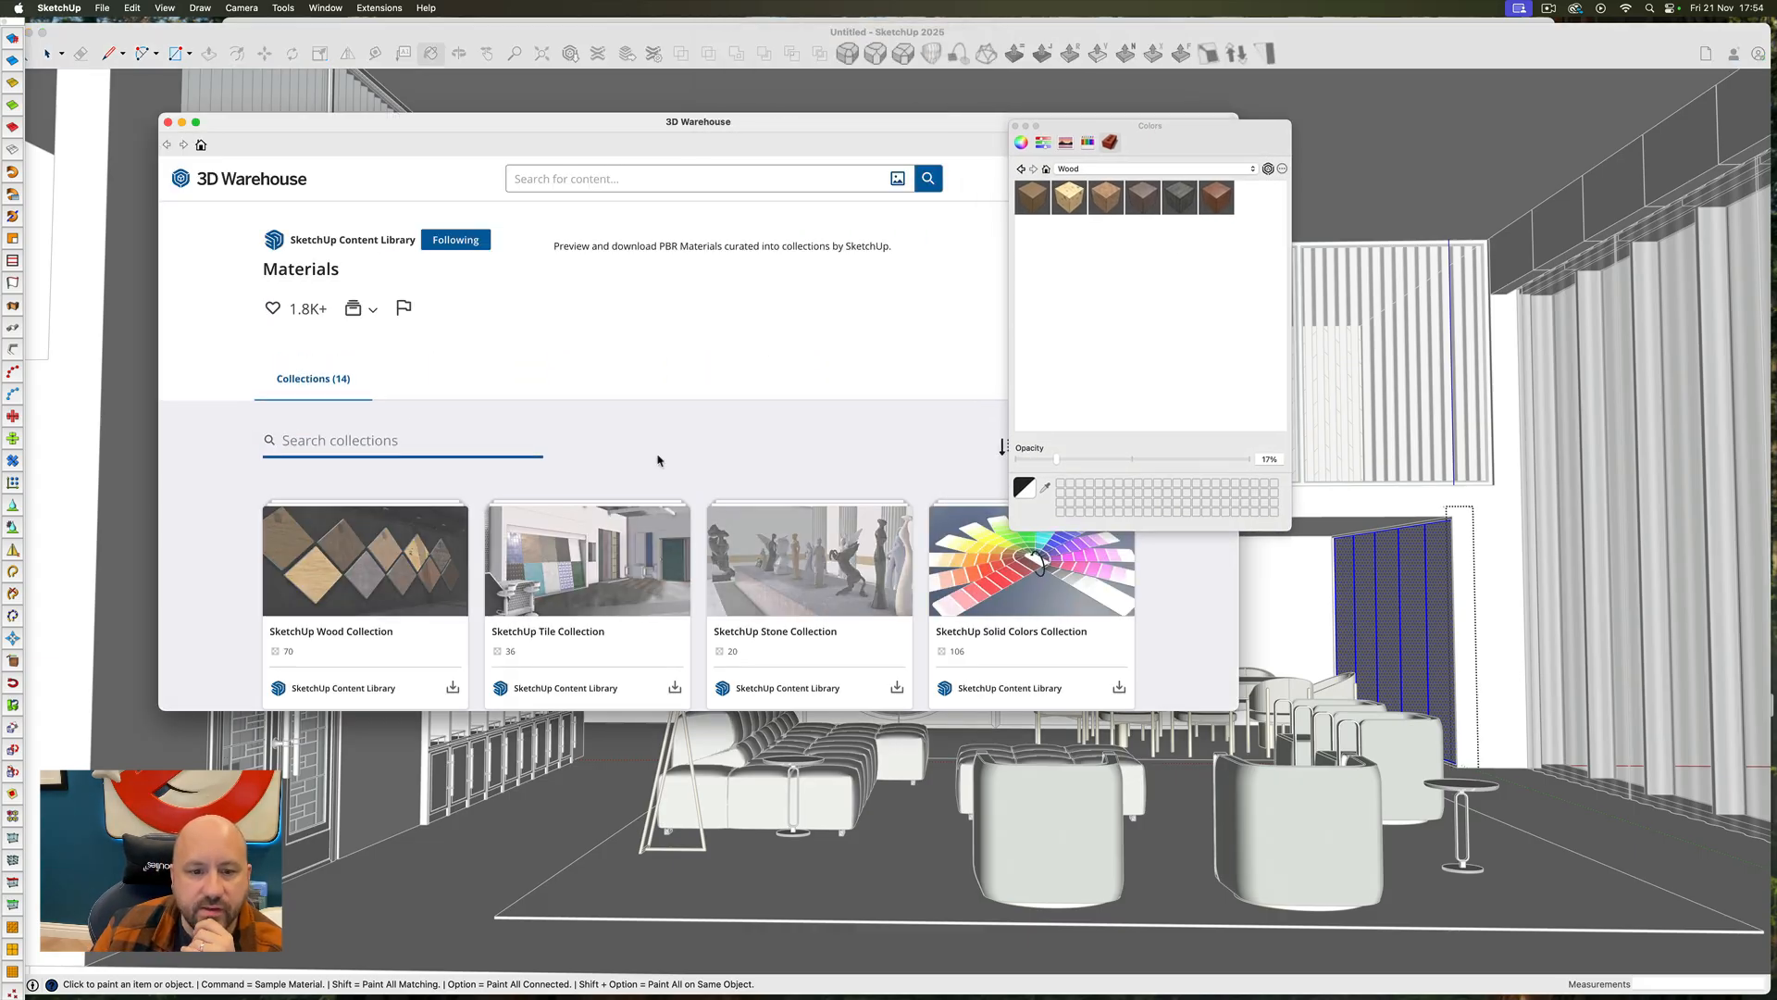
# Download the Wood_Veneer_06_1K material from the SketchUp Wood Collection and paint the dining-area wall panels with it
pyautogui.click(375, 593)
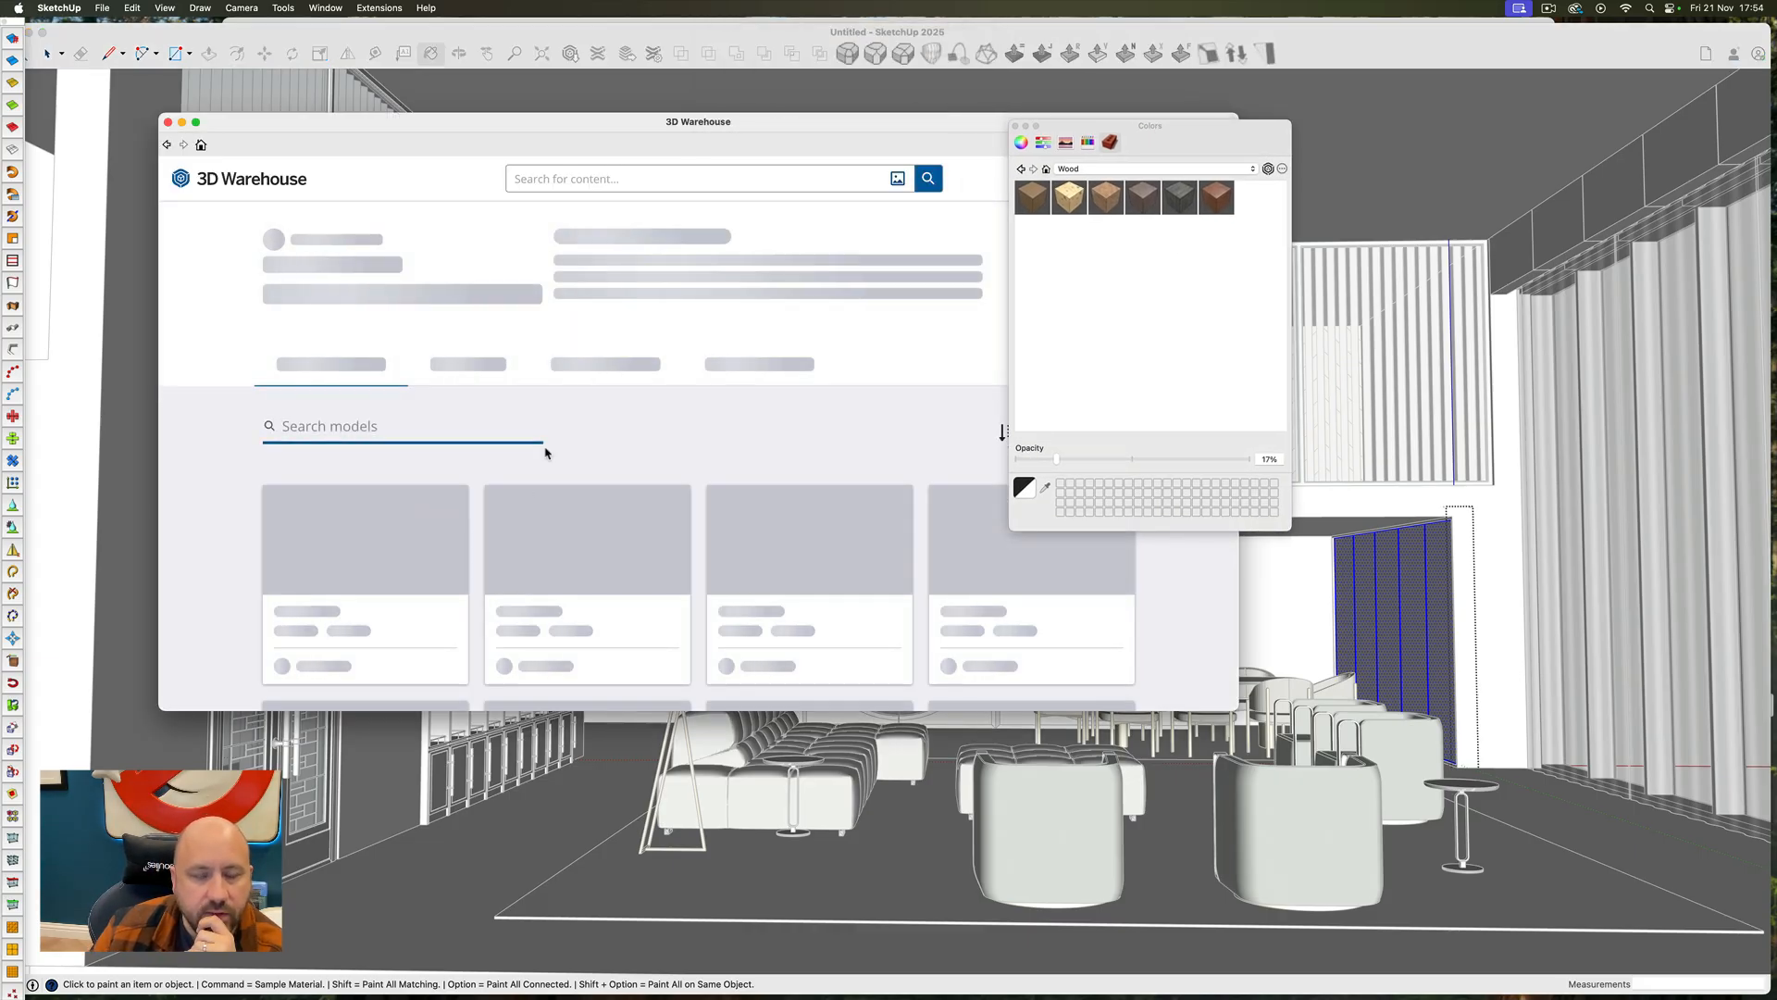
pyautogui.scroll(-3, 625, 477)
pyautogui.scroll(-5, 625, 477)
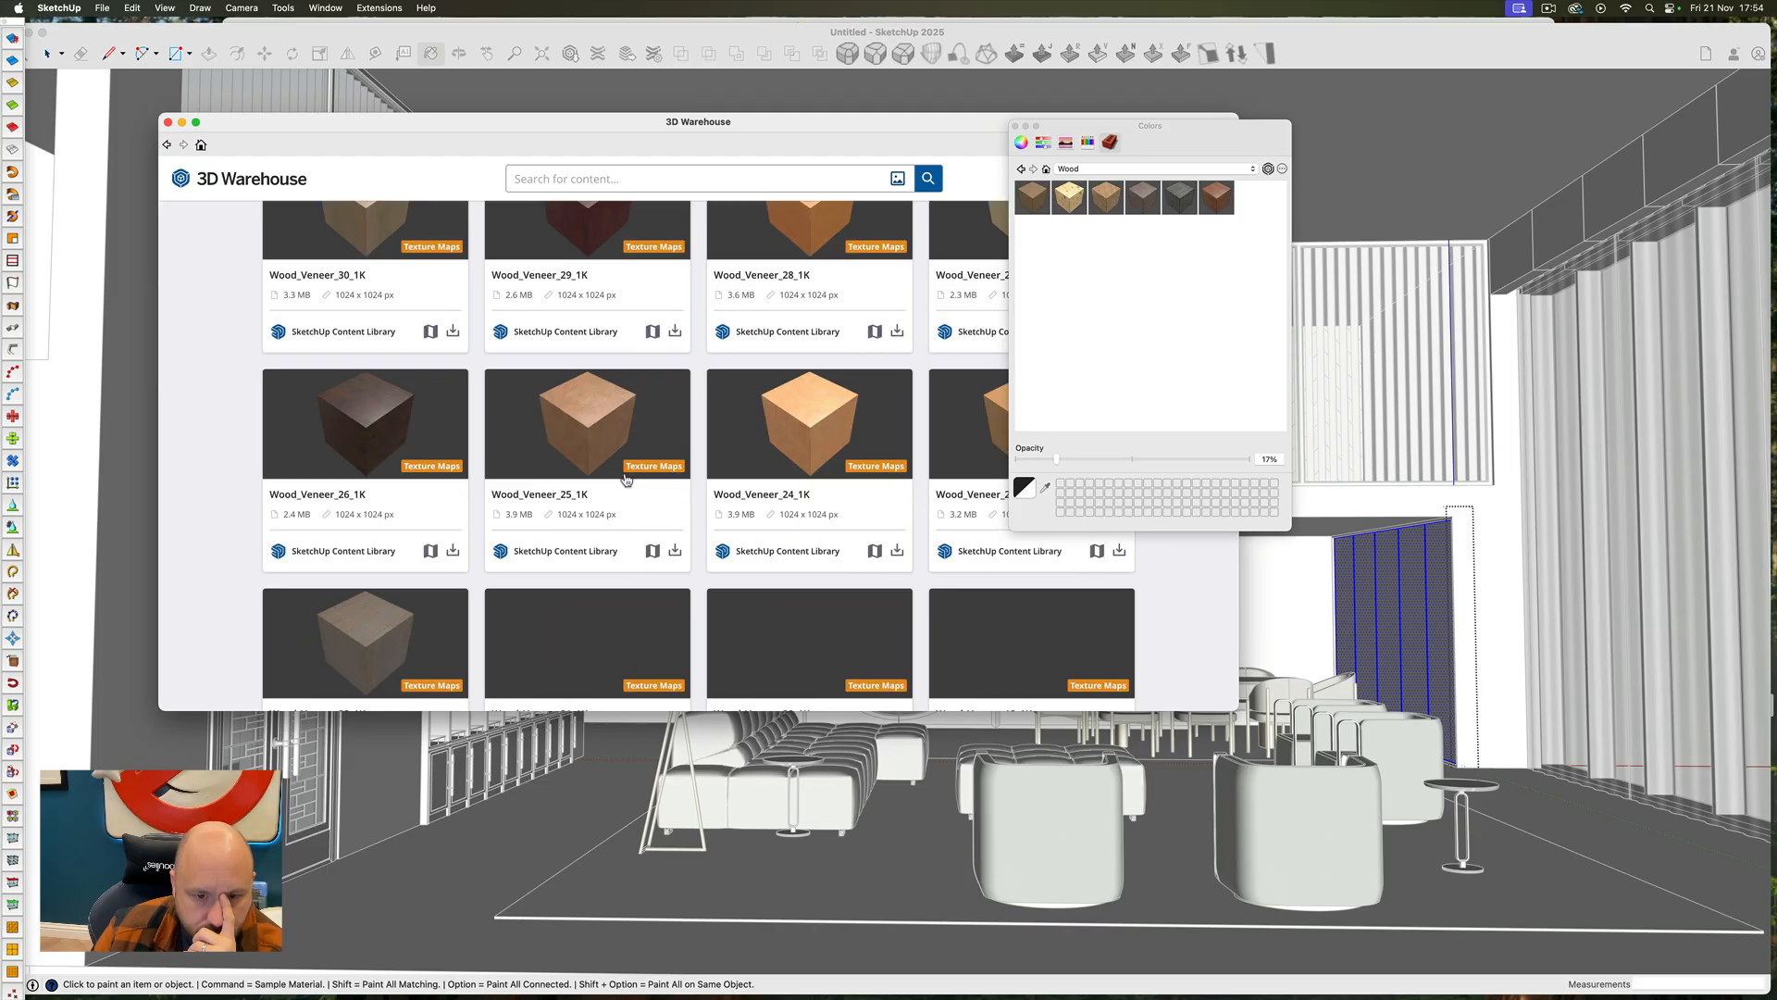
pyautogui.scroll(-6, 625, 477)
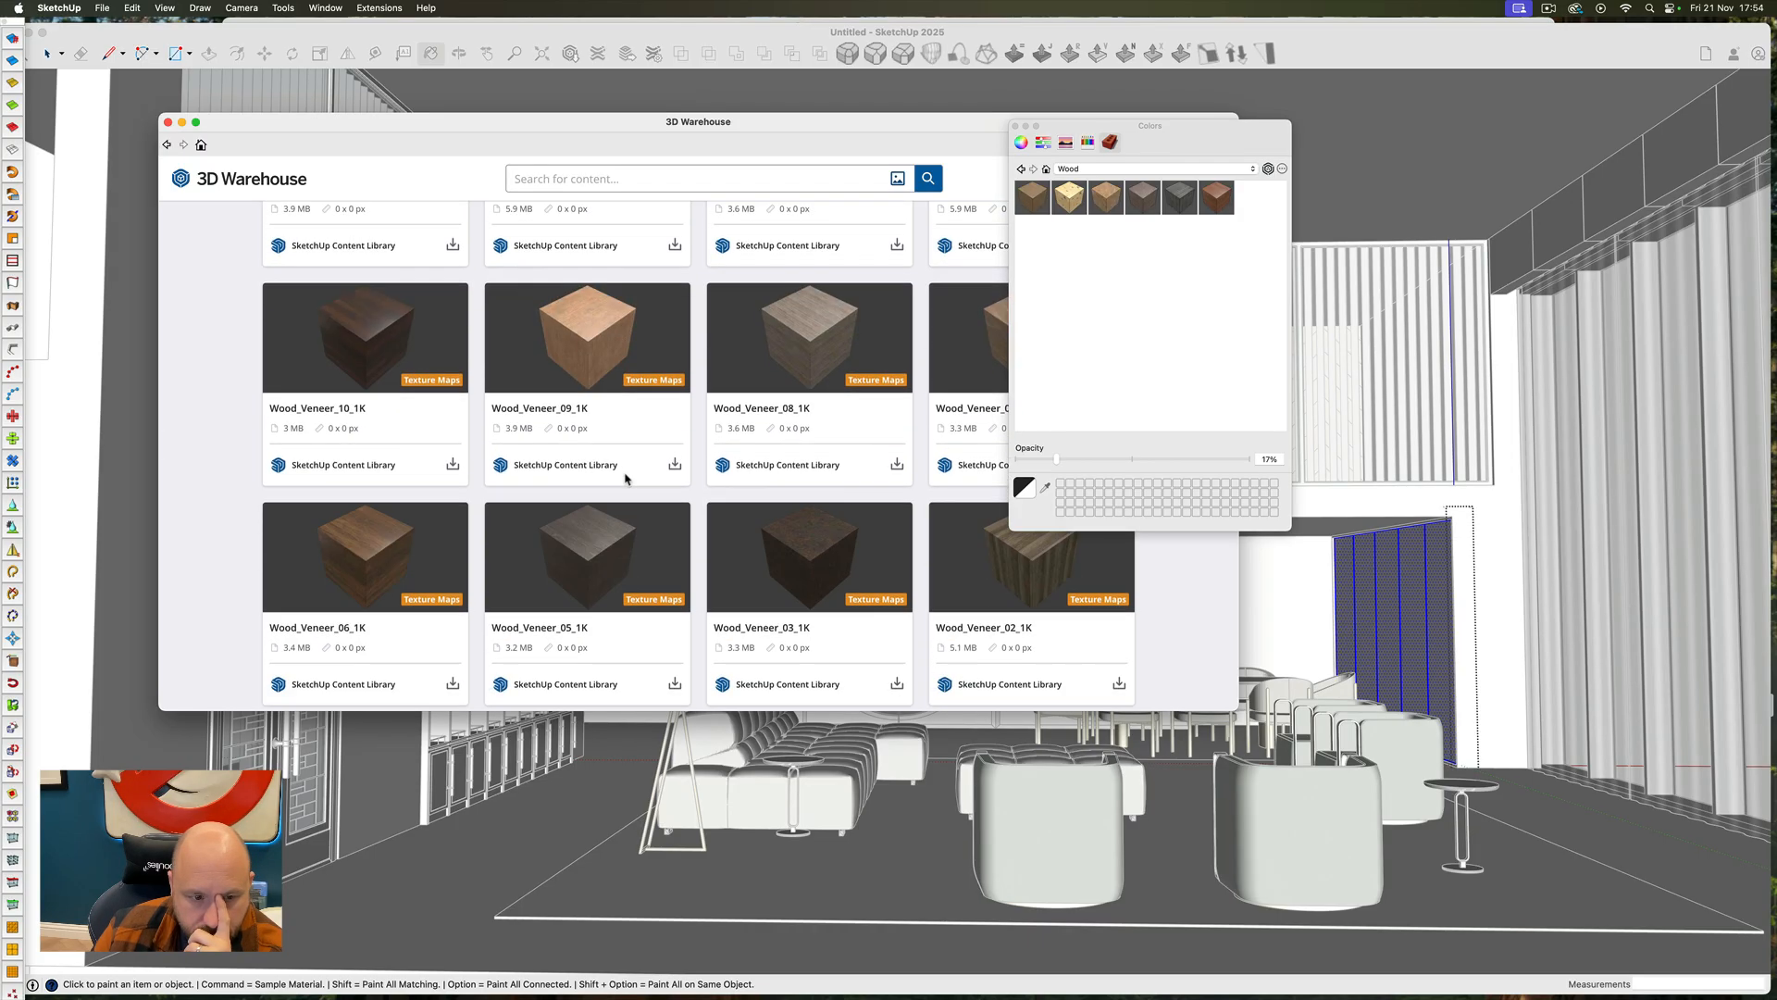
pyautogui.click(378, 557)
pyautogui.click(884, 374)
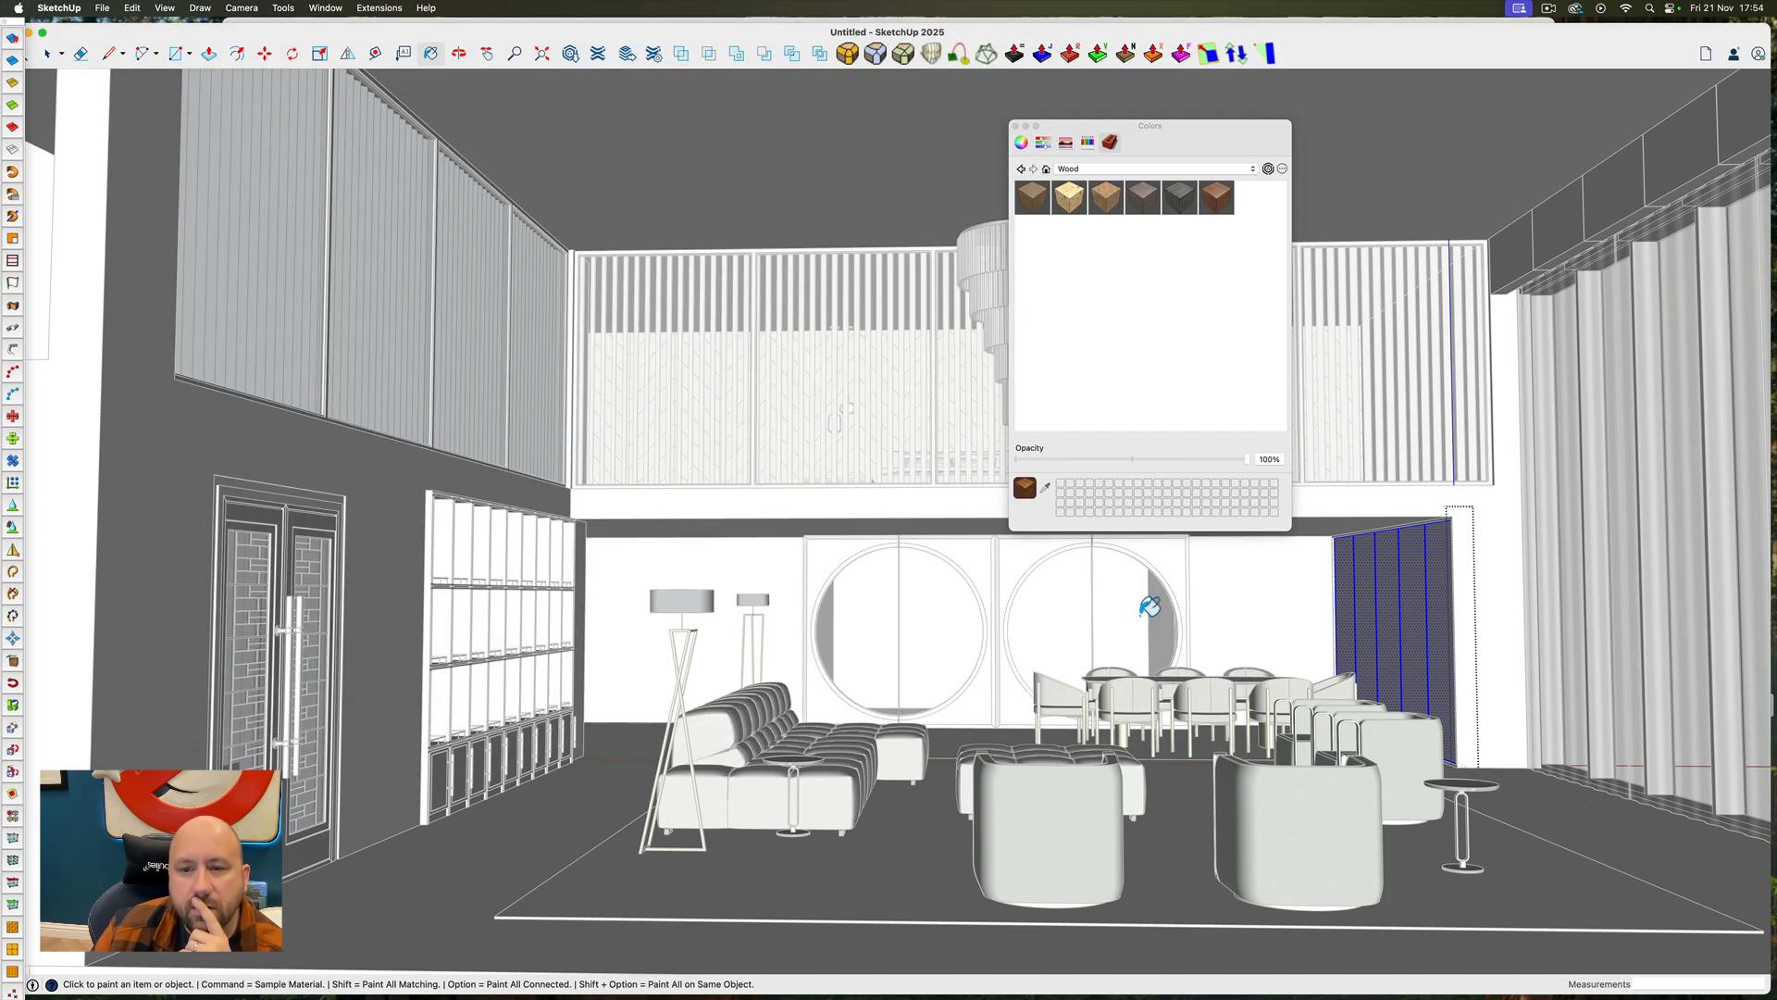
pyautogui.click(1367, 585)
pyautogui.press('space')
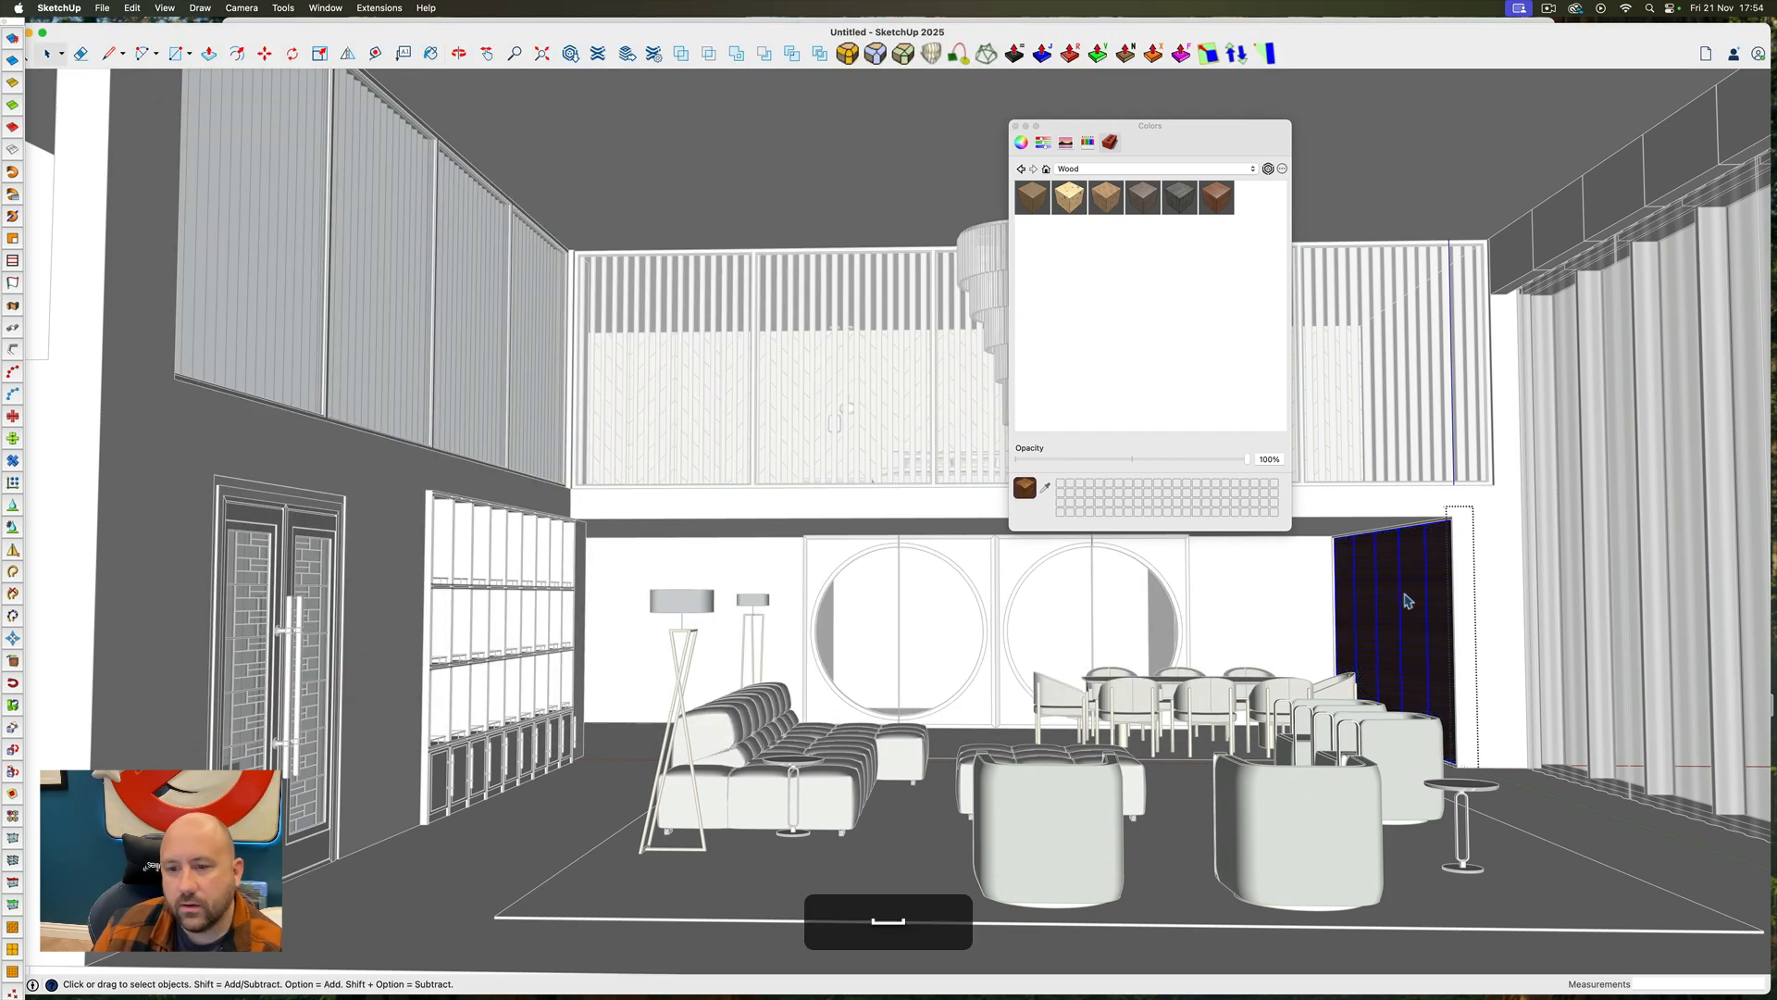
# Rotate the wood texture on one wall panel a quarter turn so the grain runs vertically
pyautogui.scroll(4, 1404, 600)
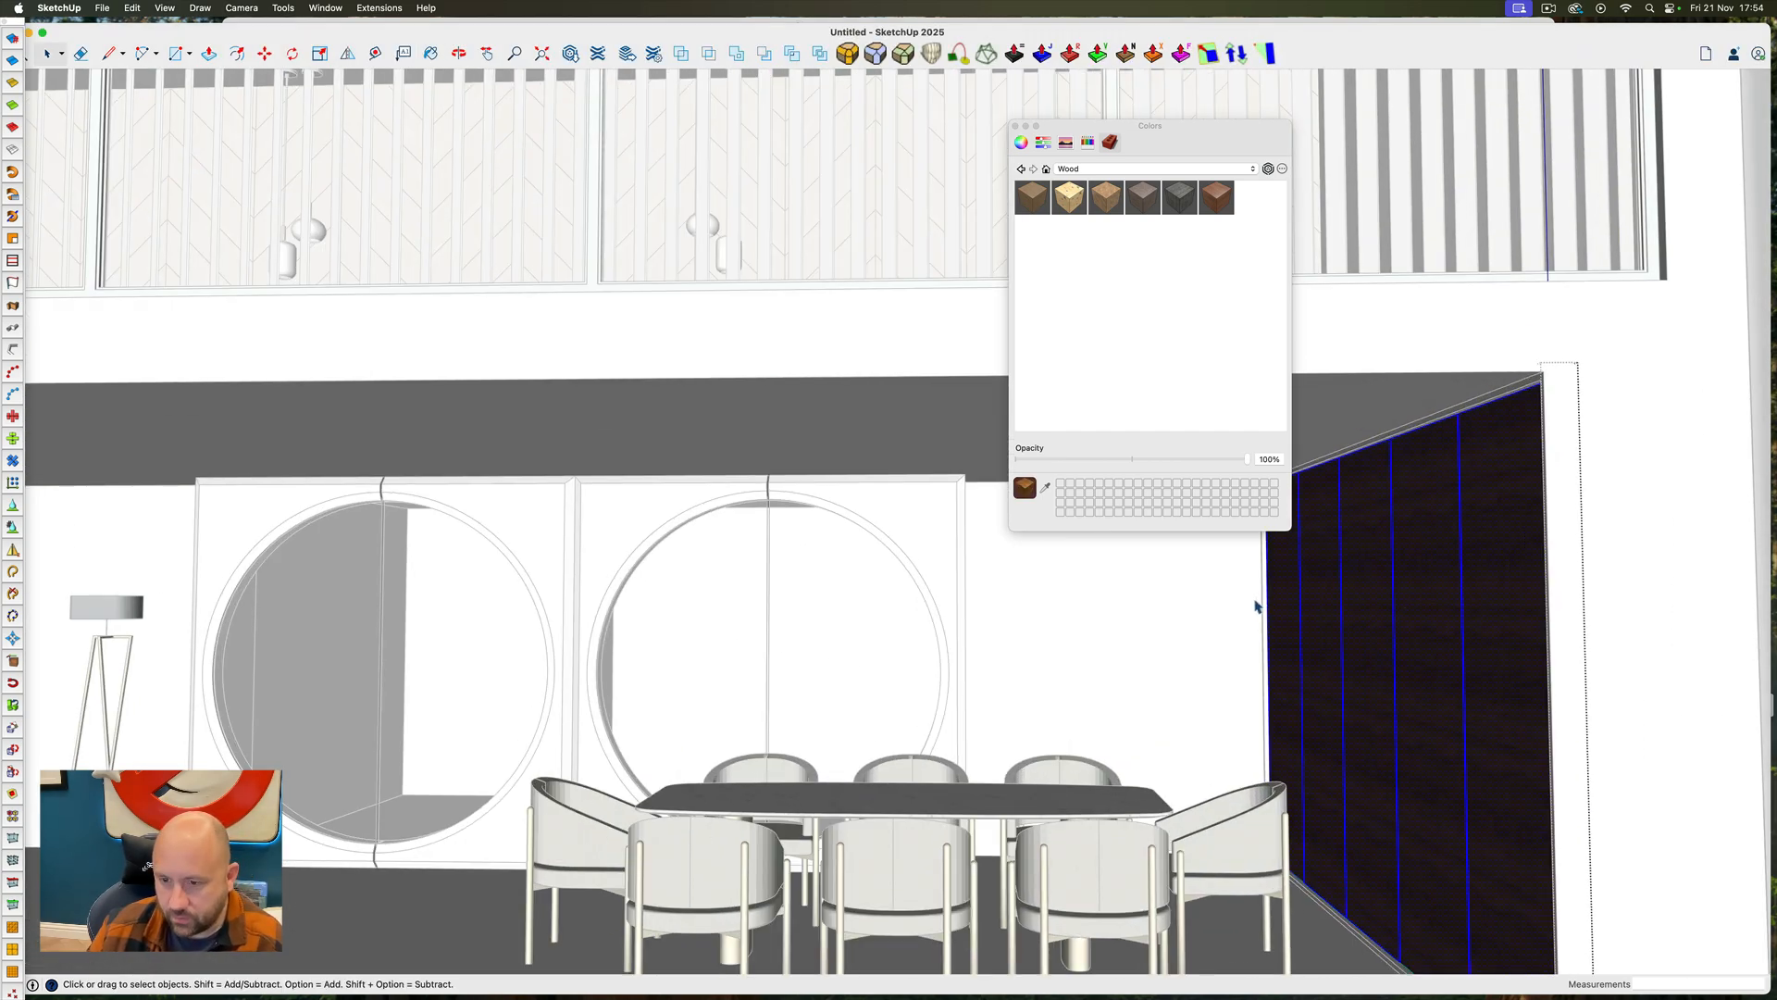
pyautogui.moveTo(1256, 606); pyautogui.dragTo(1536, 607, button='middle')
pyautogui.scroll(5, 1532, 608)
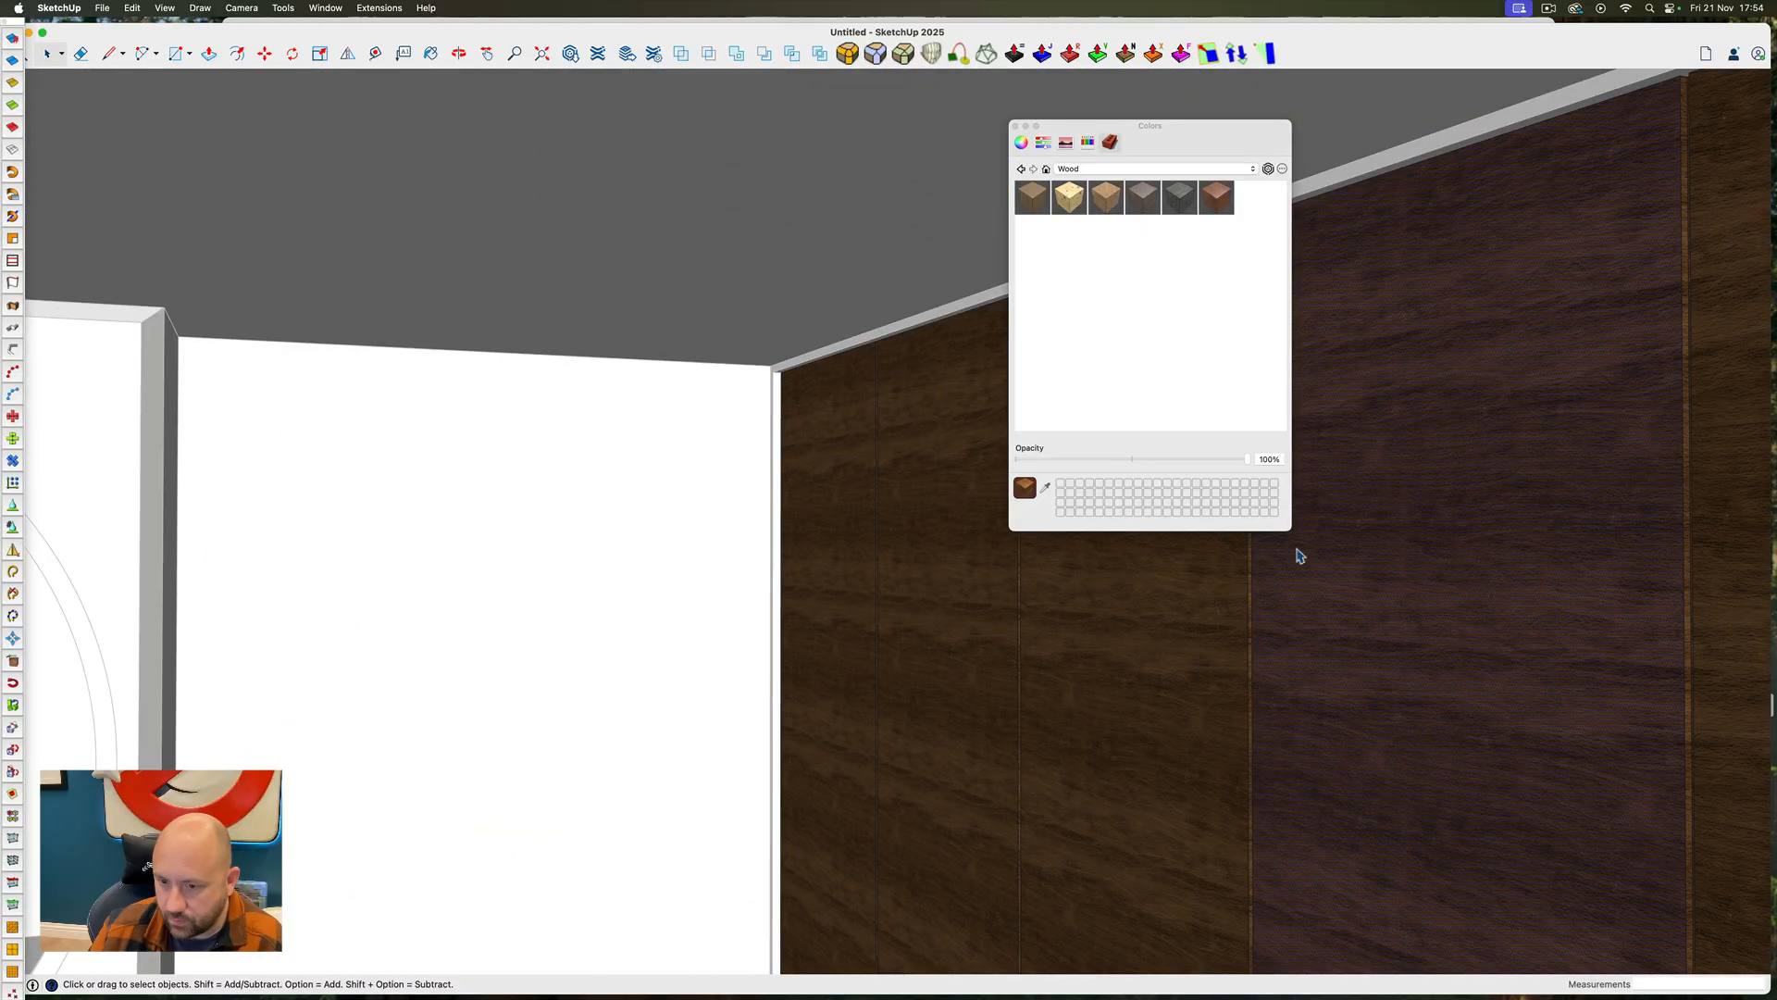
pyautogui.scroll(-6, 1248, 558)
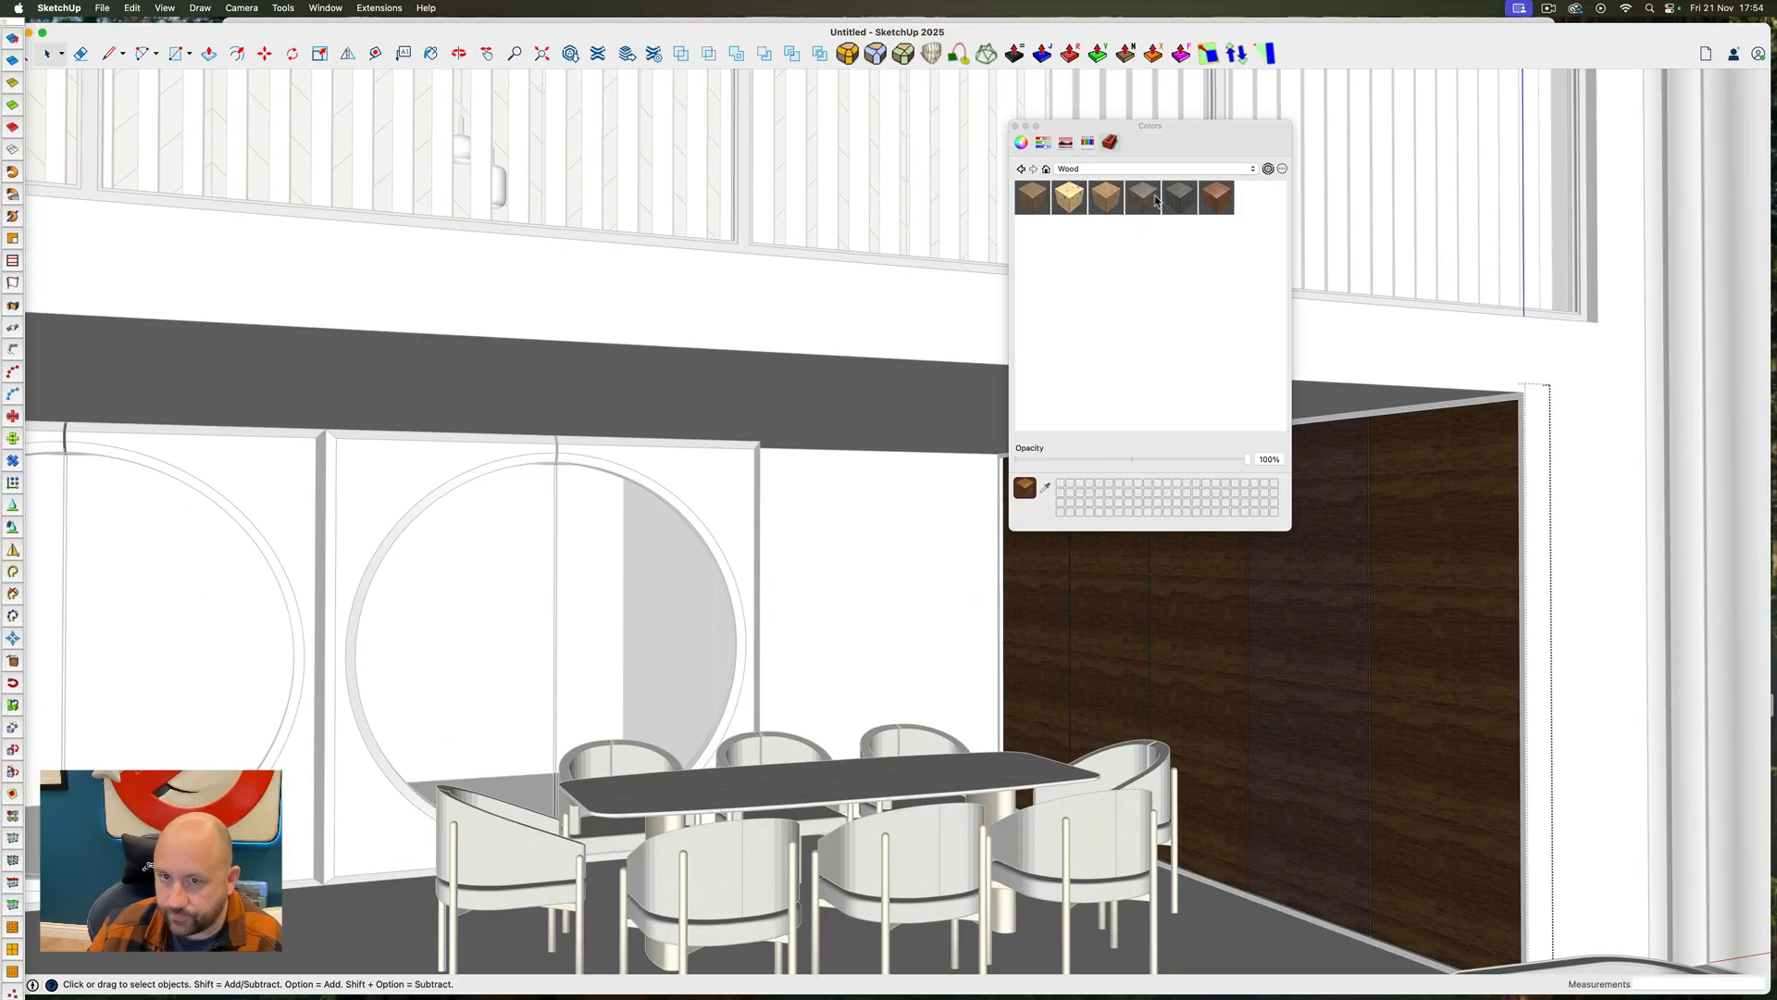
pyautogui.moveTo(1173, 133); pyautogui.dragTo(1776, 232)
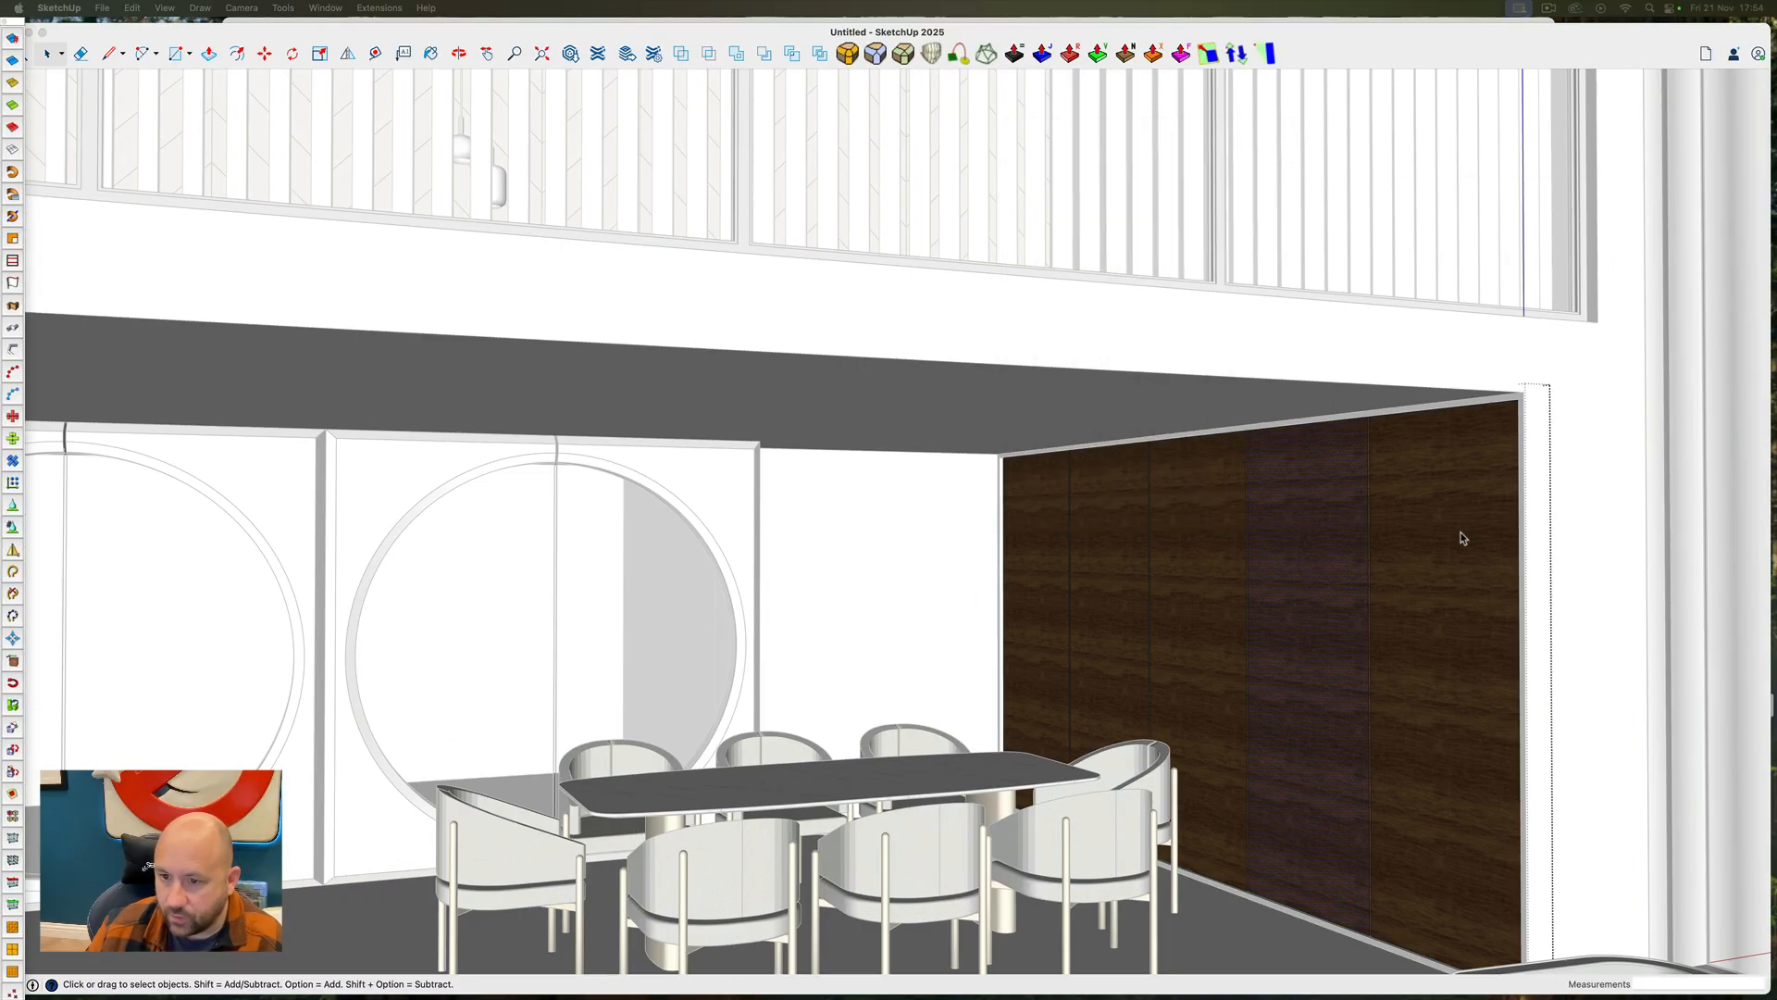
pyautogui.scroll(3, 1347, 569)
pyautogui.scroll(4, 1324, 565)
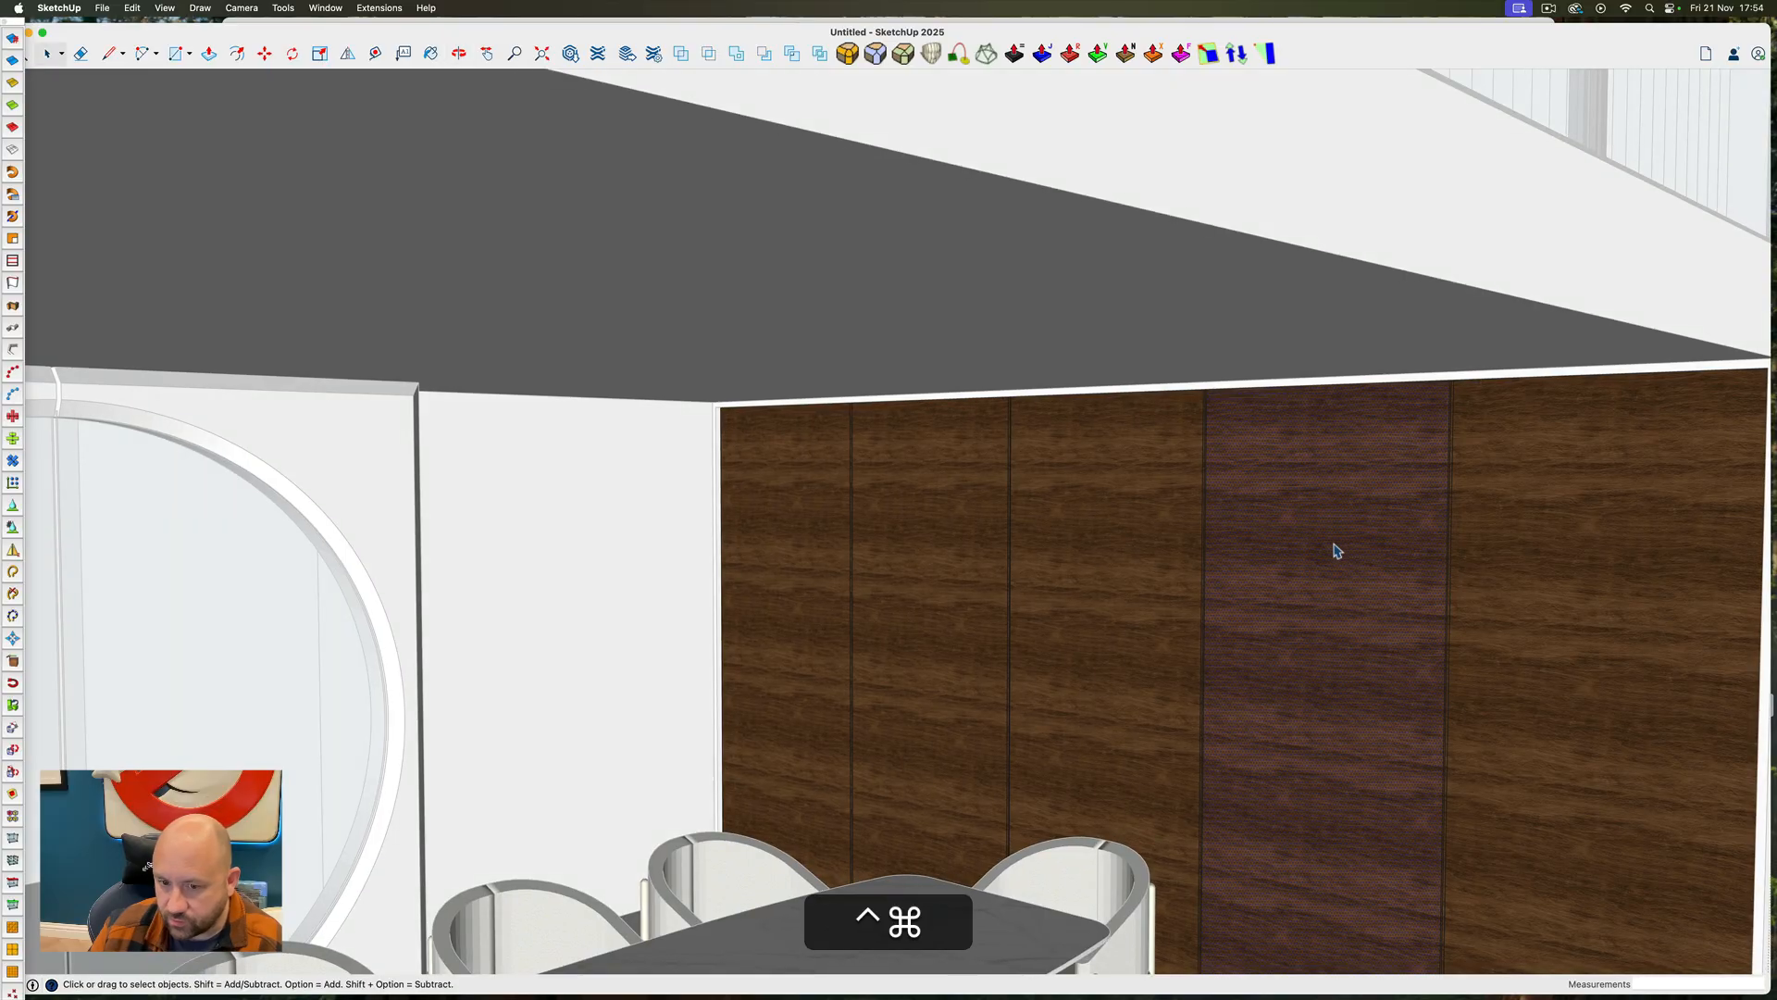
pyautogui.rightClick(1336, 549)
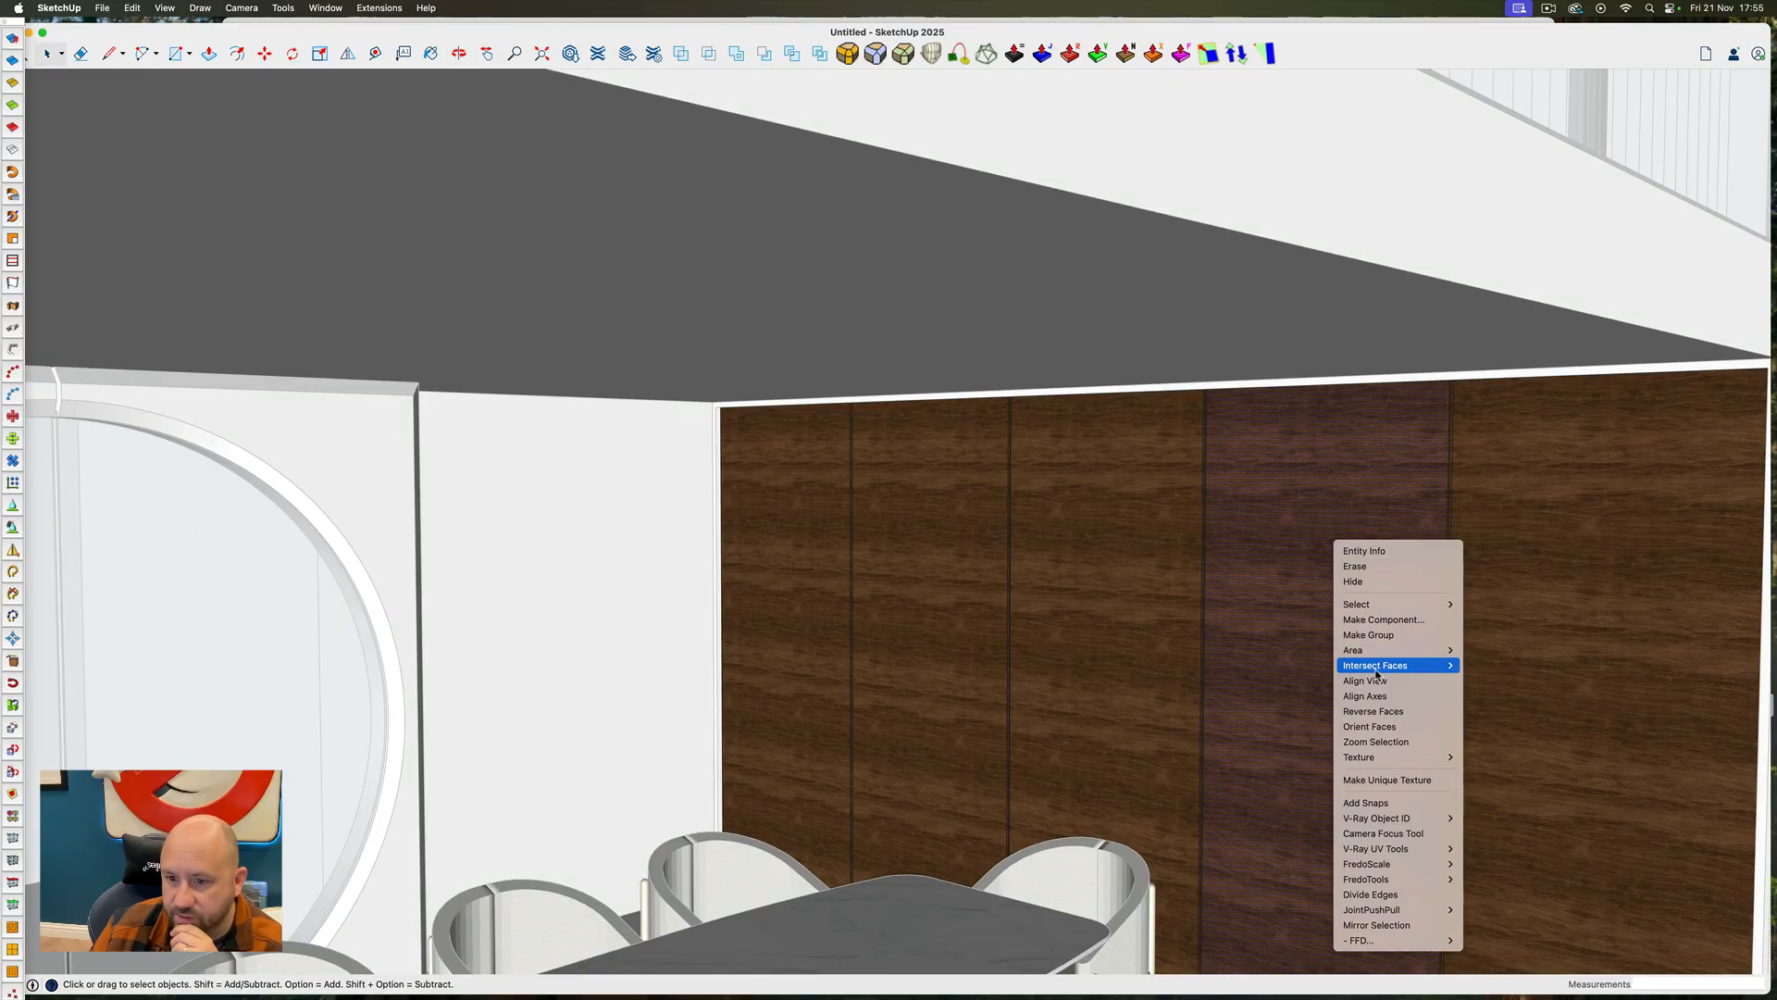
pyautogui.moveTo(1370, 757)
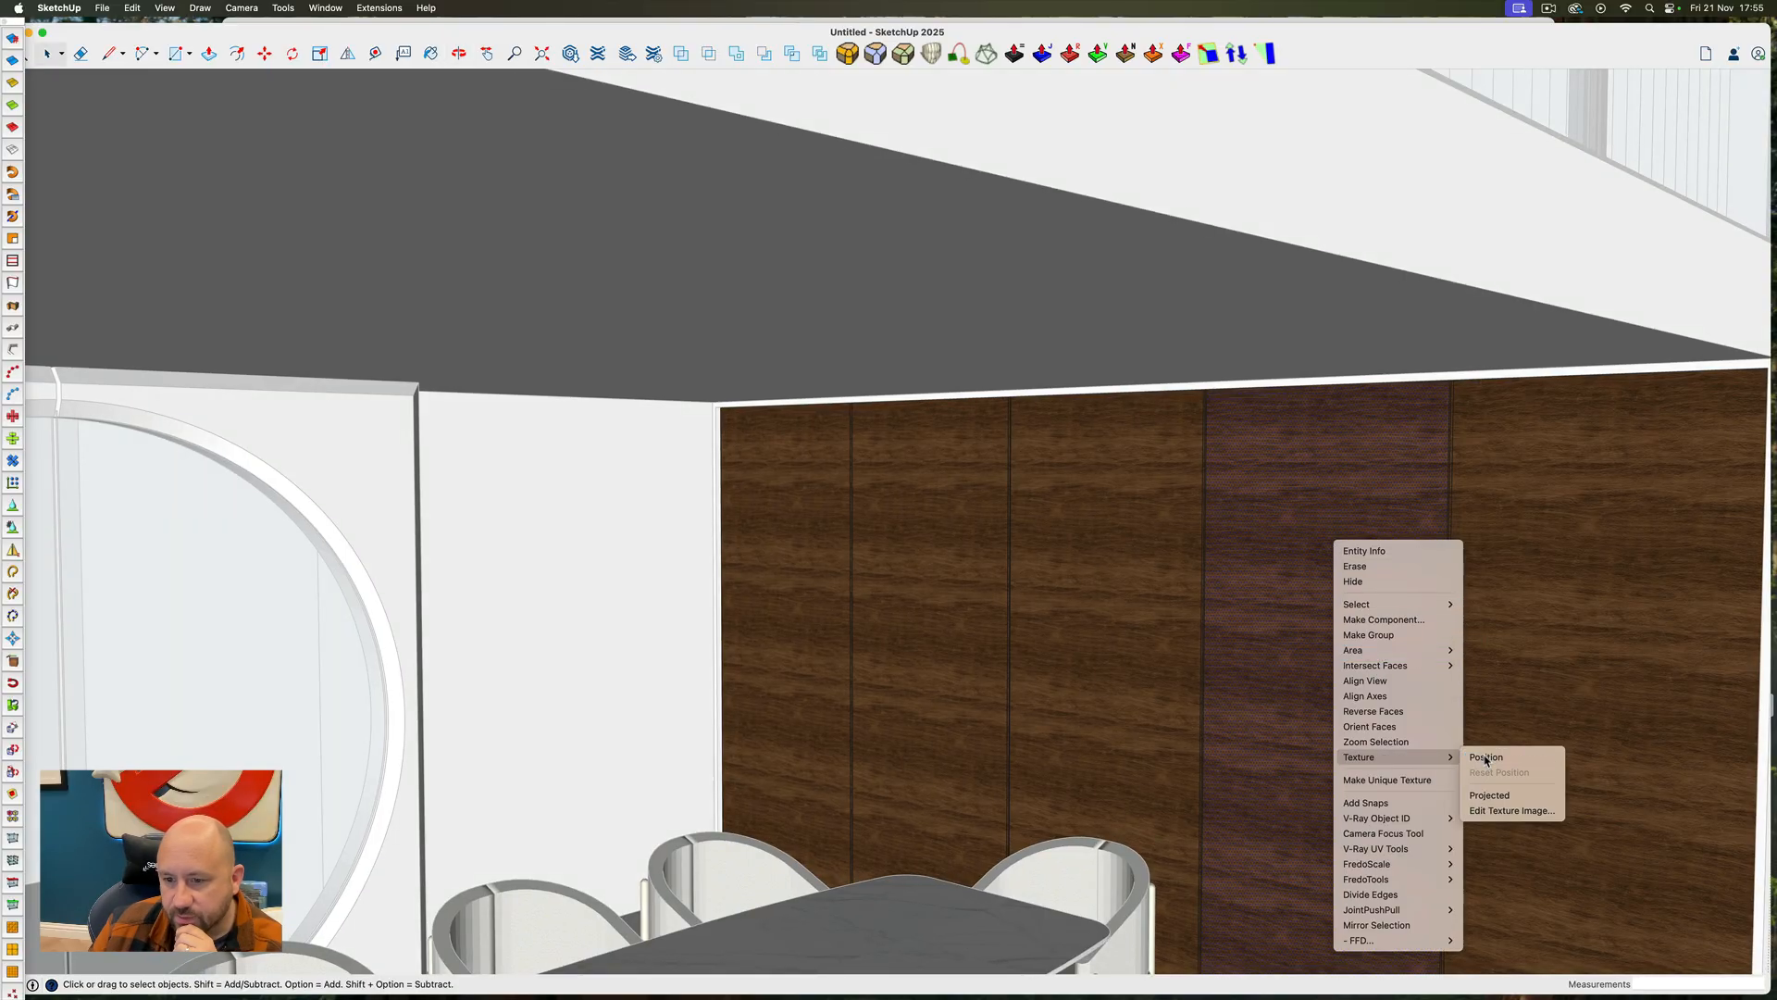
pyautogui.click(1488, 757)
pyautogui.moveTo(1425, 641); pyautogui.dragTo(1282, 850)
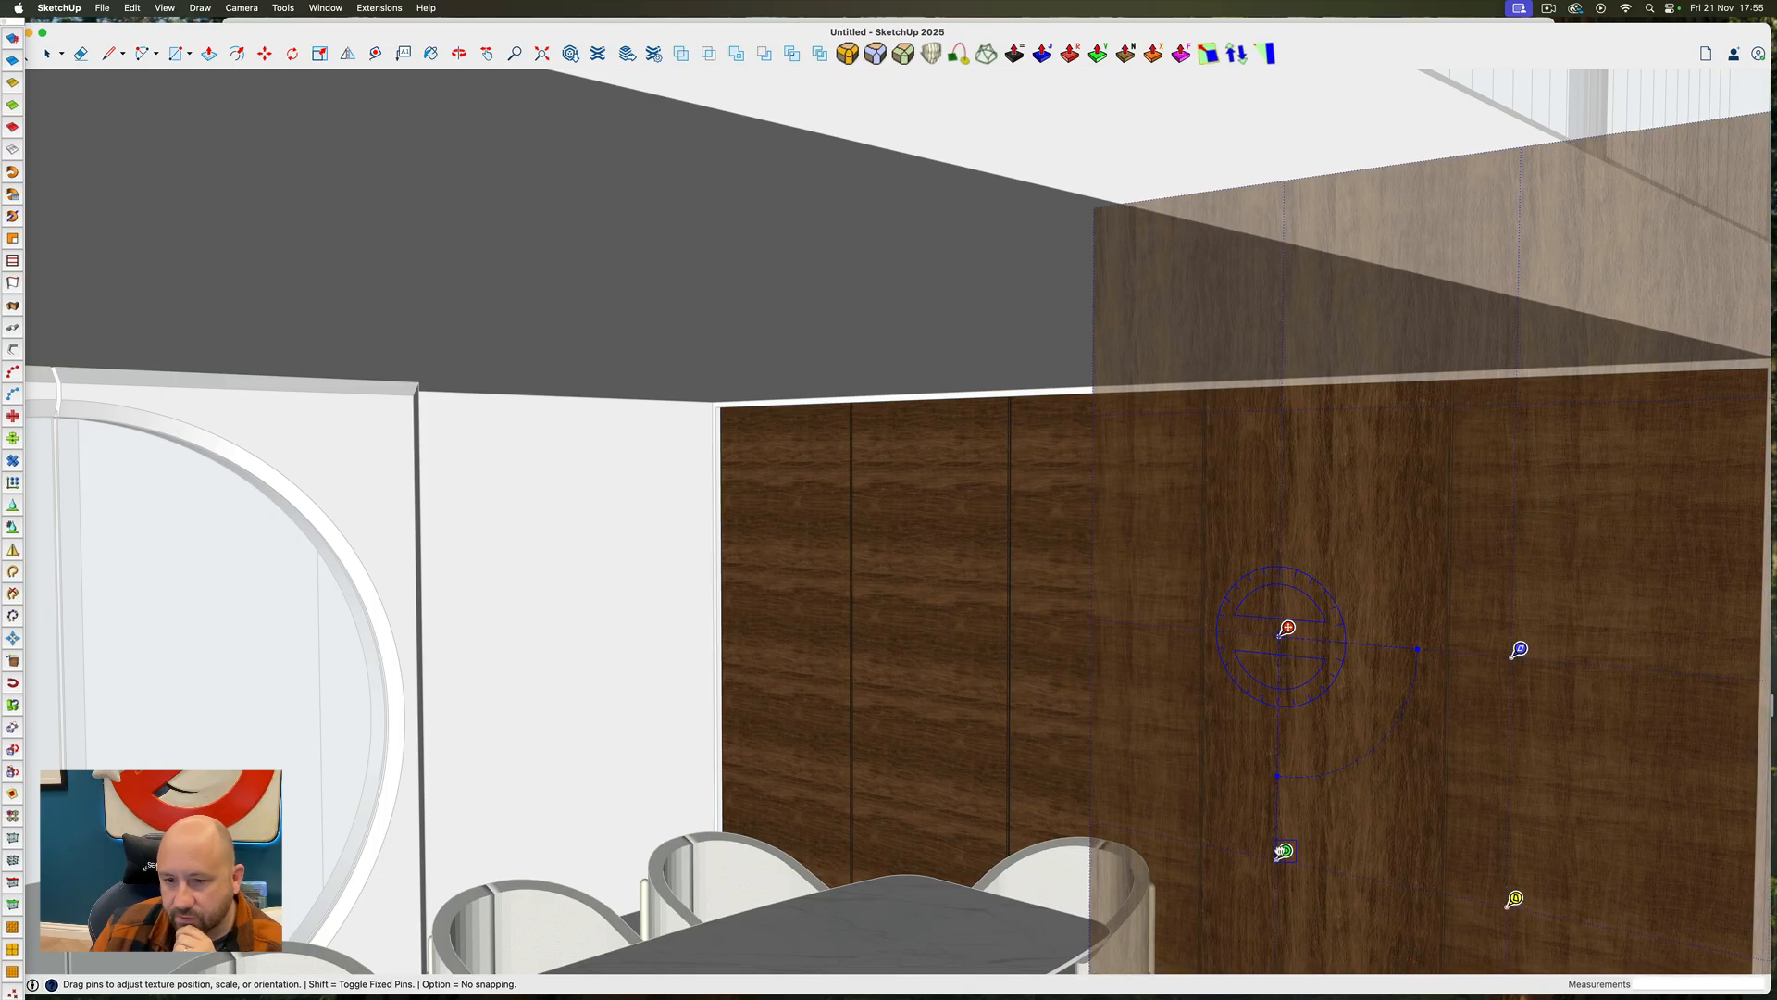
pyautogui.rightClick(1350, 631)
pyautogui.click(1362, 637)
# Sample the vertically grained wood texture, apply it to all the dining-area wall panels and close the panelling group
pyautogui.press('b')
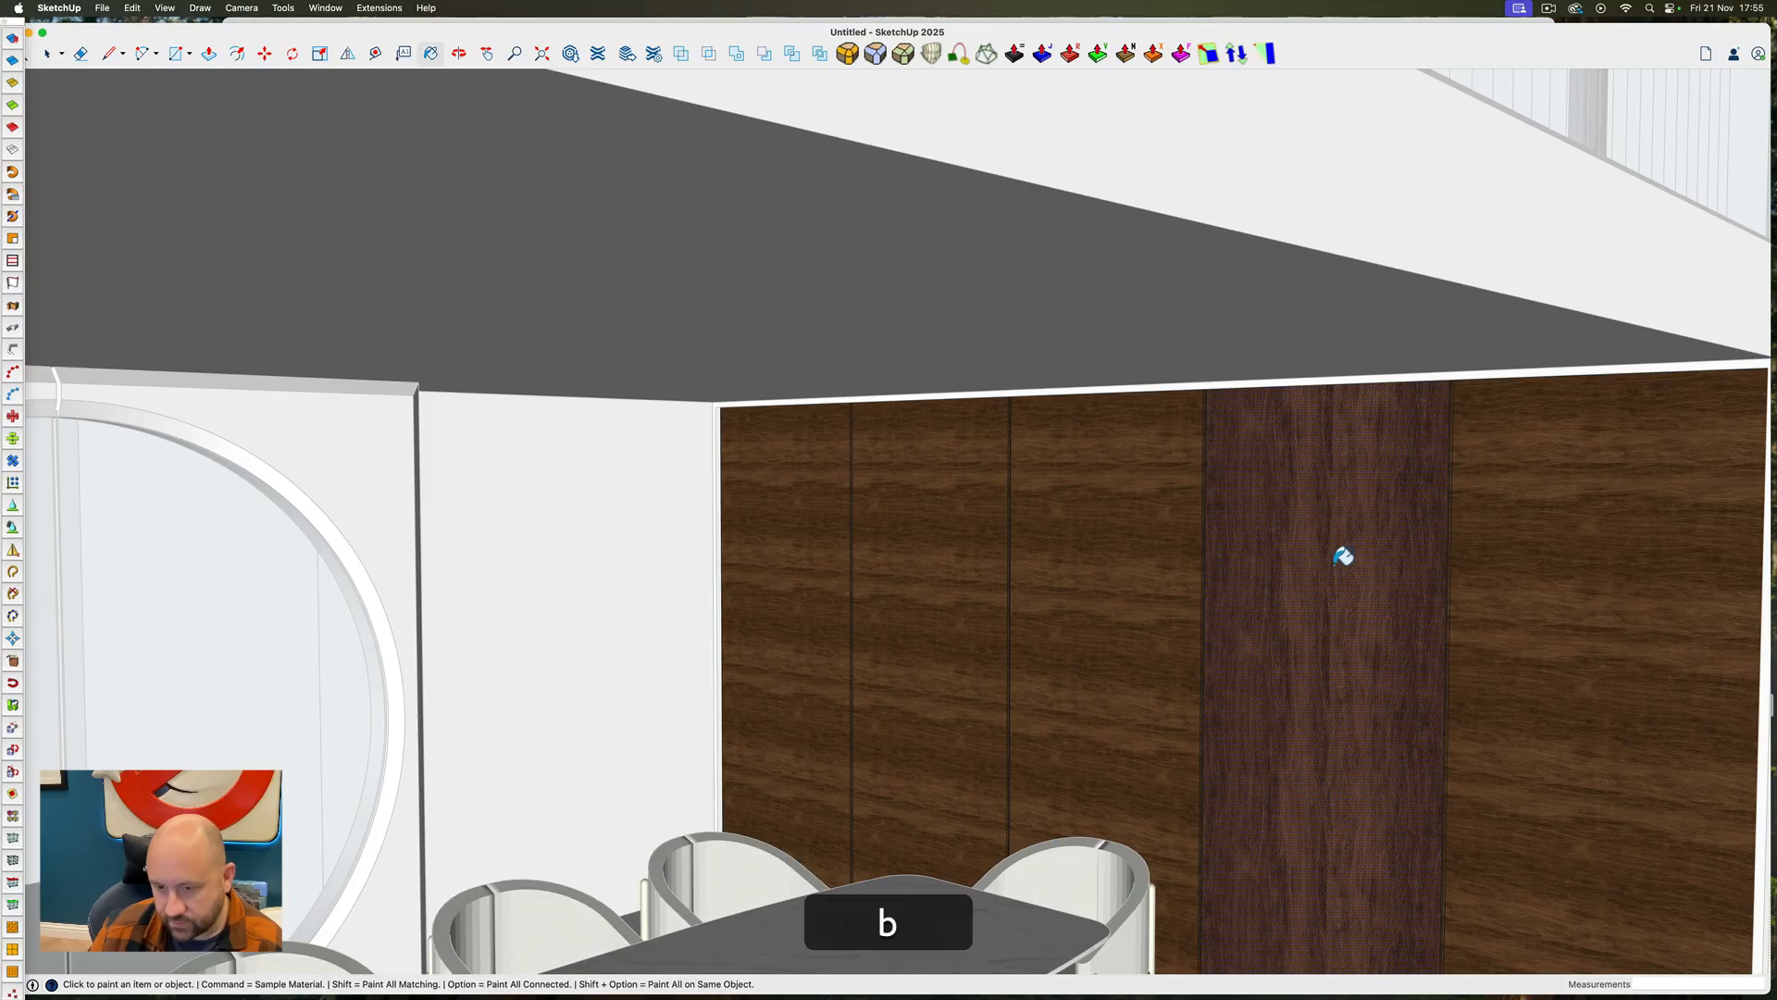
pyautogui.press('space')
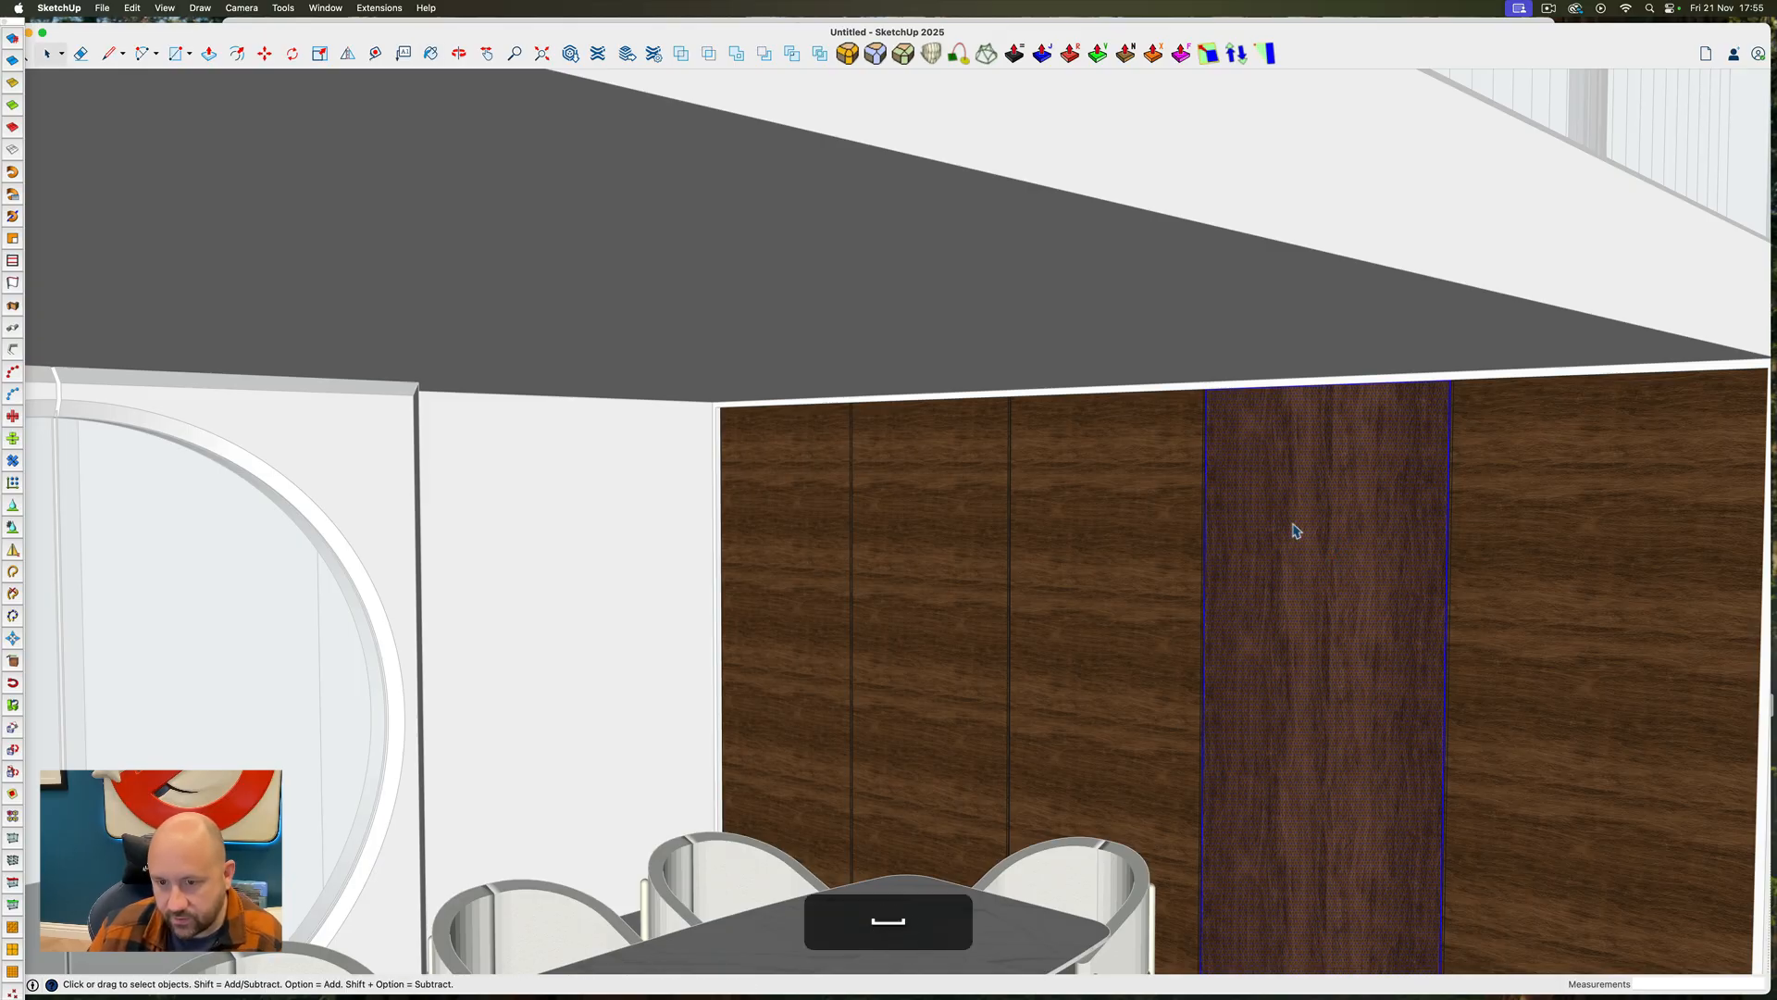
pyautogui.press('b')
pyautogui.click(1253, 509)
pyautogui.press('space')
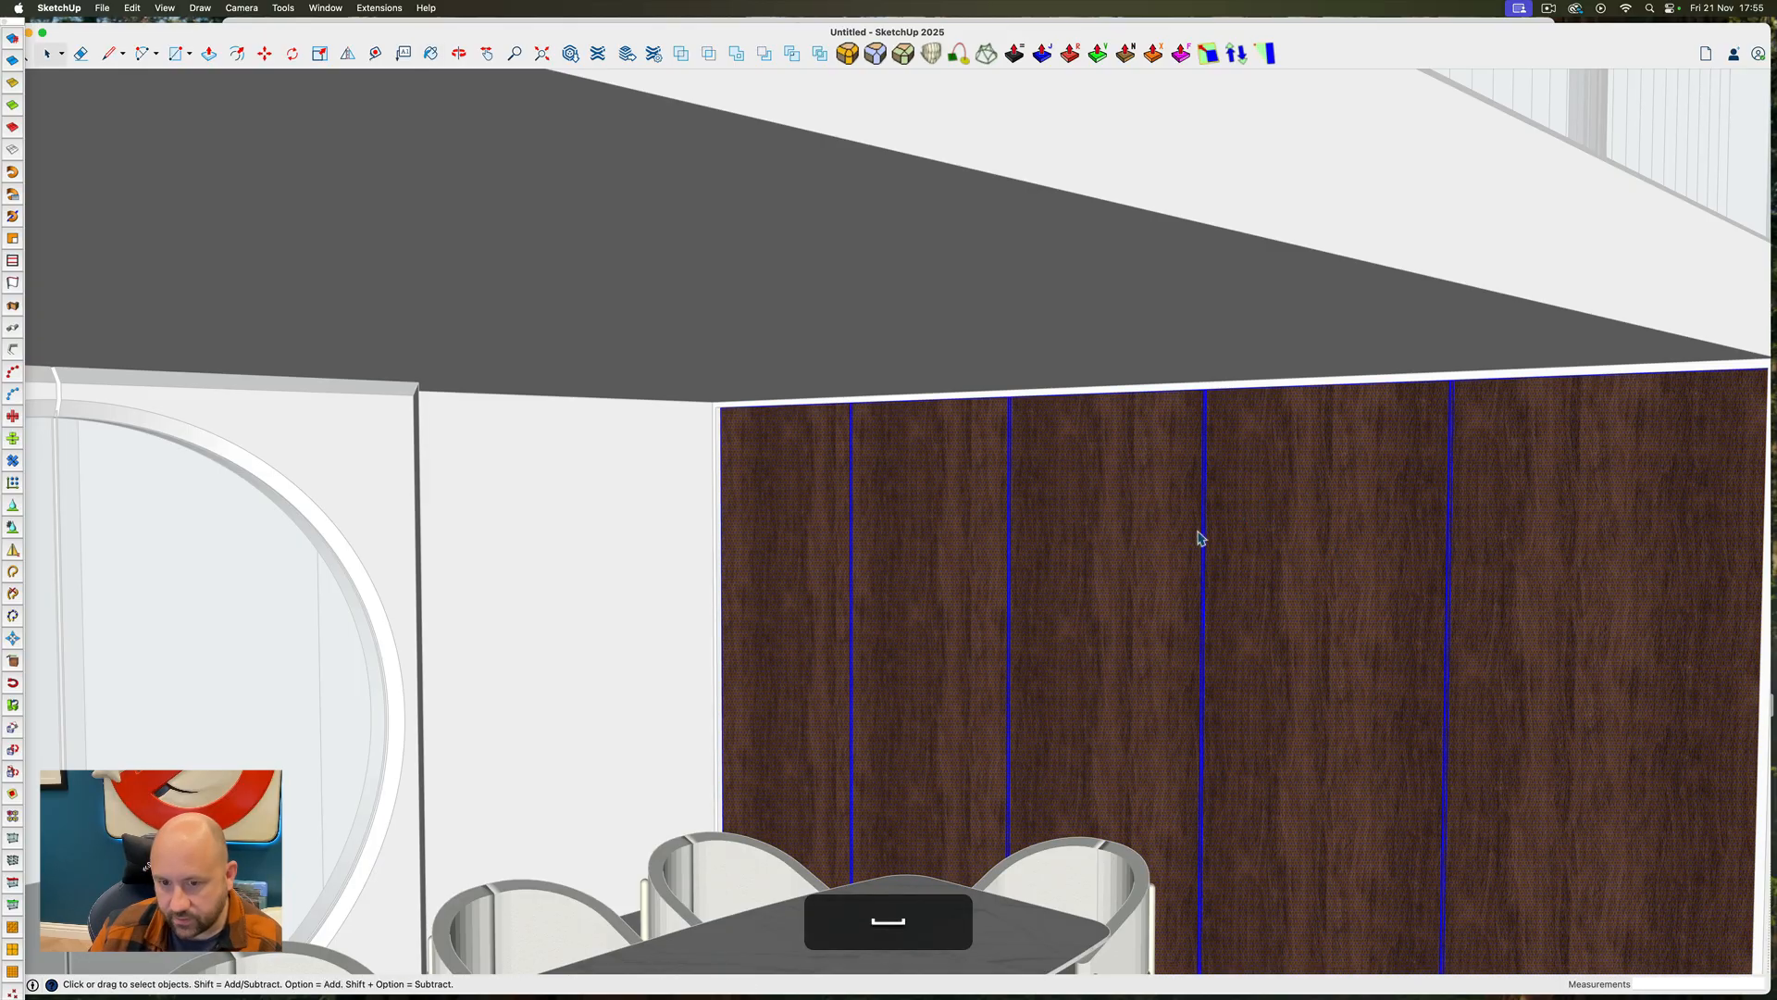
pyautogui.press('Escape')
pyautogui.press('space')
# Open the white wall group around the dining area for editing and select all its connected geometry
pyautogui.scroll(-5, 1227, 545)
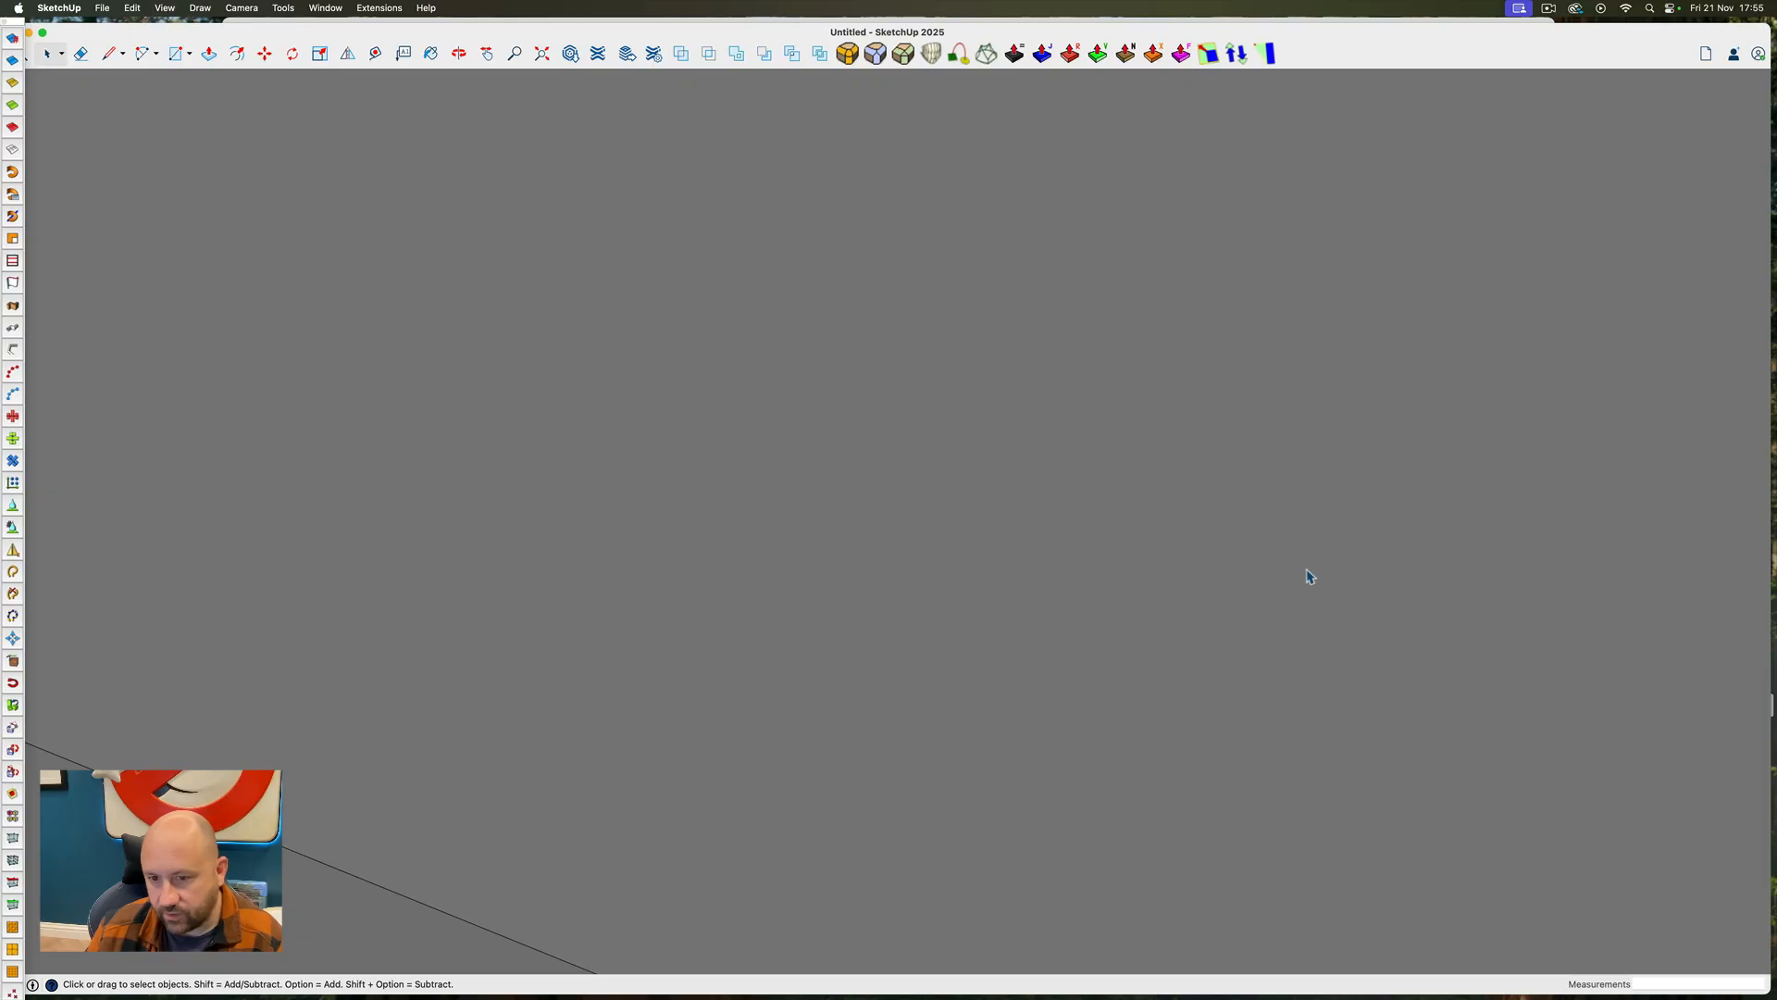
pyautogui.scroll(-5, 1307, 569)
pyautogui.scroll(10, 1306, 574)
pyautogui.keyDown('ctrl'); pyautogui.keyDown('super'); pyautogui.moveTo(1313, 591); pyautogui.dragTo(1084, 568); pyautogui.keyUp('super'); pyautogui.keyUp('ctrl')
pyautogui.scroll(-5, 1136, 566)
pyautogui.tripleClick(1210, 551)
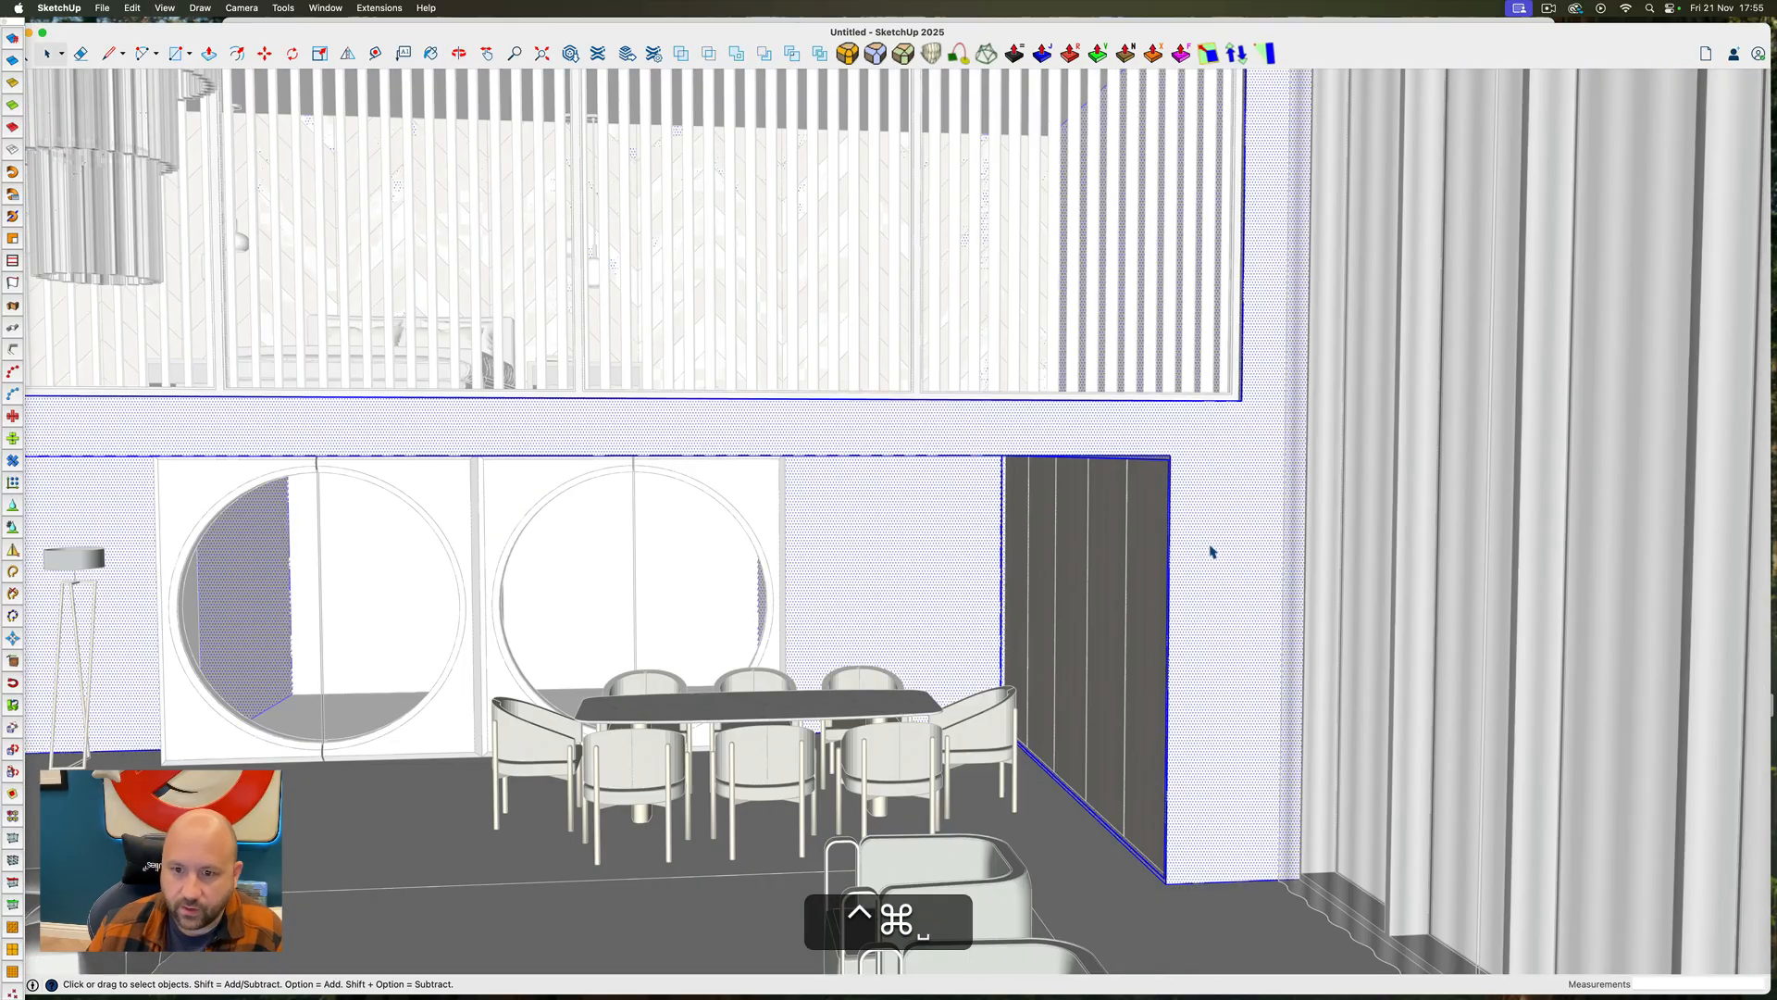
# Reopen the 3D Warehouse material collections and move the Colors window clear of them
pyautogui.moveTo(1776, 352); pyautogui.dragTo(1051, 241)
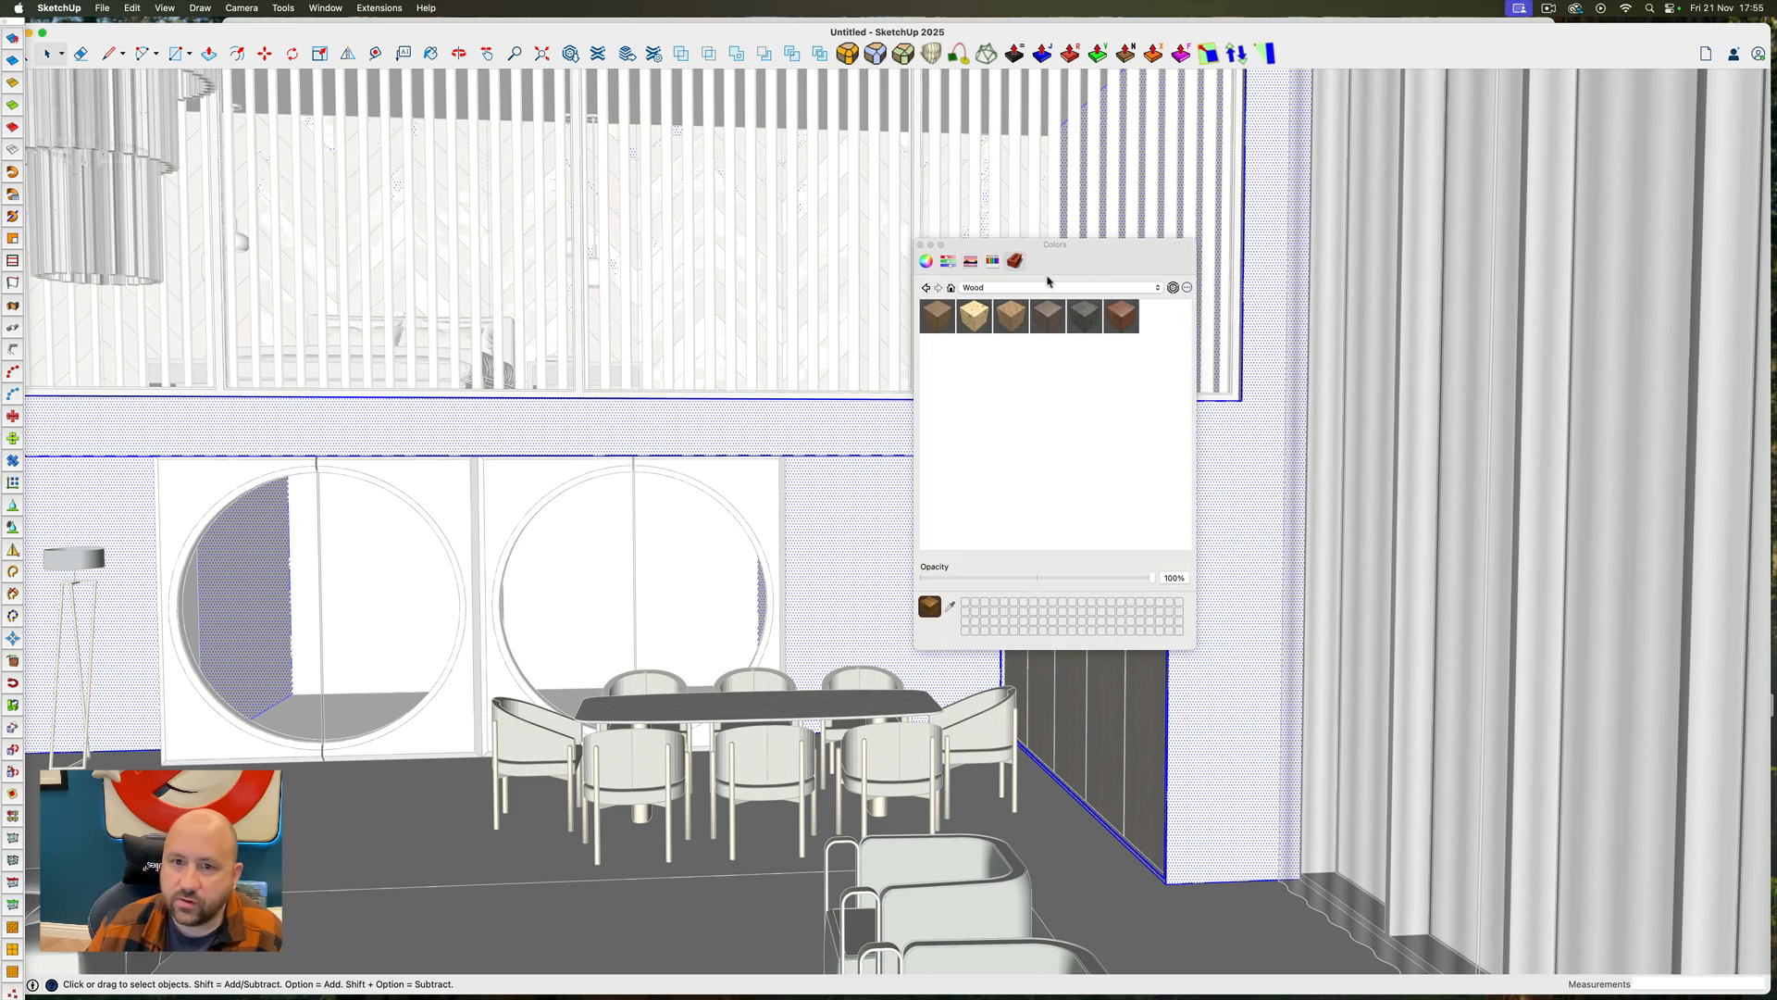
pyautogui.click(1061, 291)
pyautogui.click(1171, 289)
pyautogui.click(1173, 288)
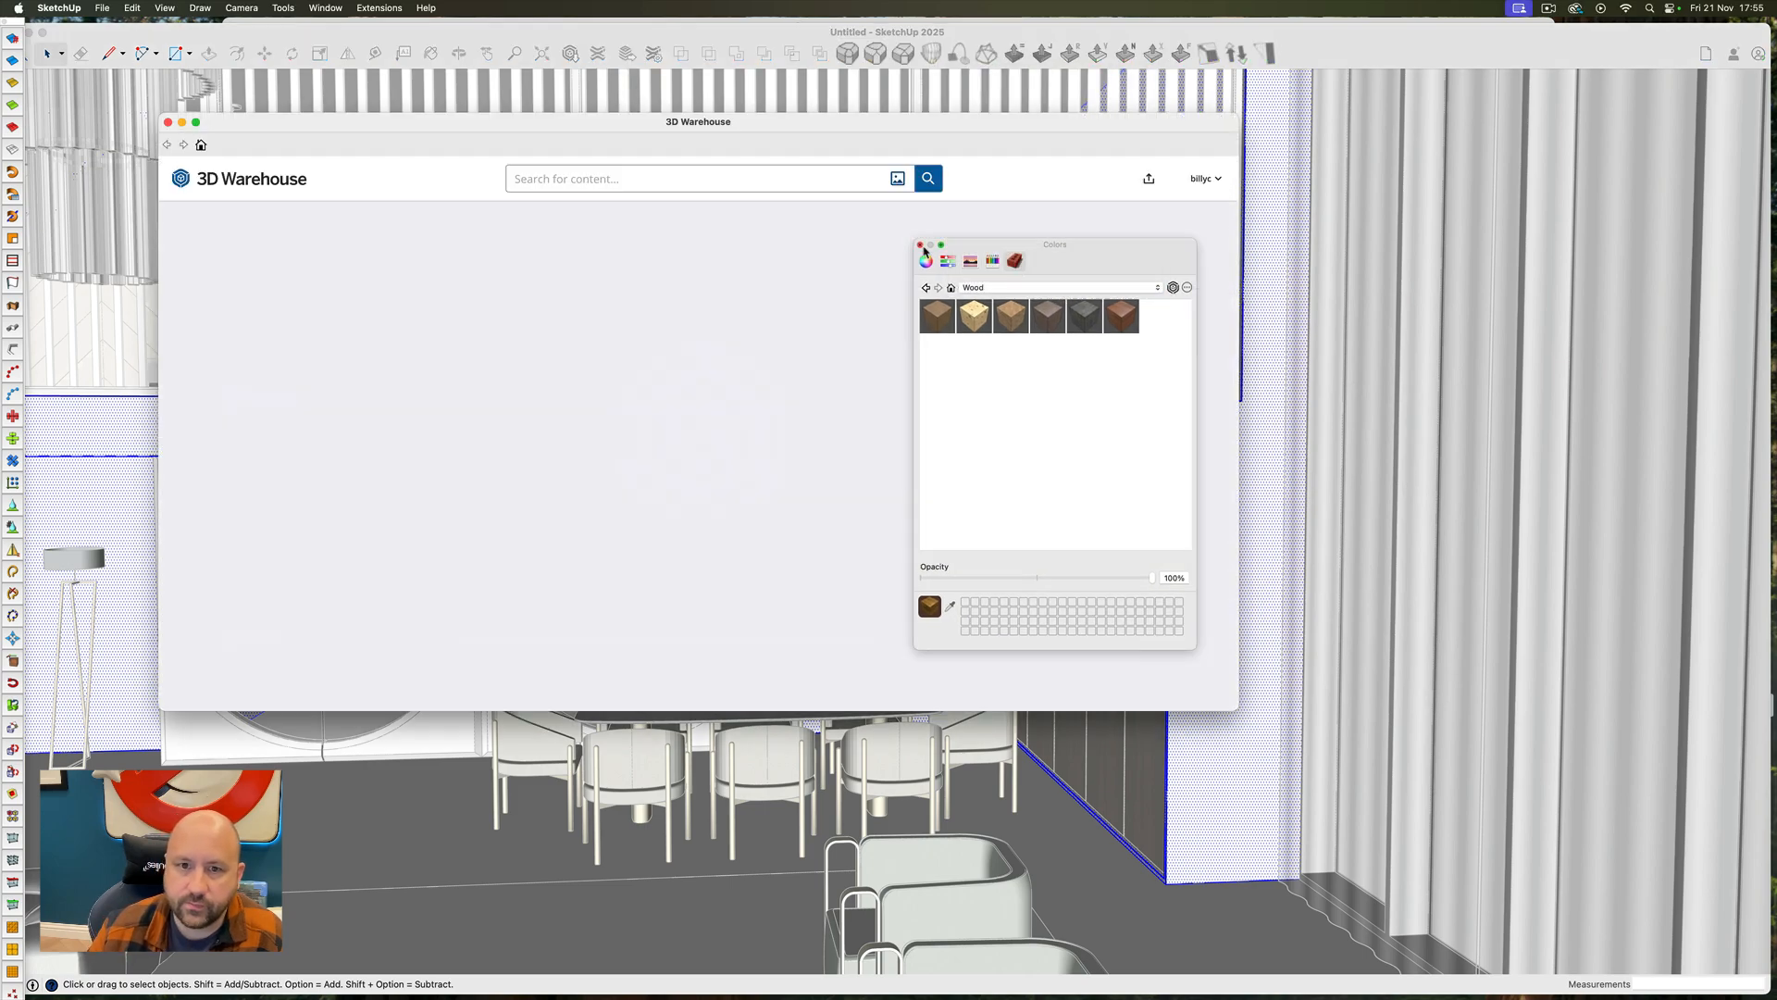
pyautogui.moveTo(922, 248); pyautogui.dragTo(1363, 297)
# Find the Concrete_16_1K material among the concrete and asphalt materials and download it into the model
pyautogui.scroll(-8, 635, 568)
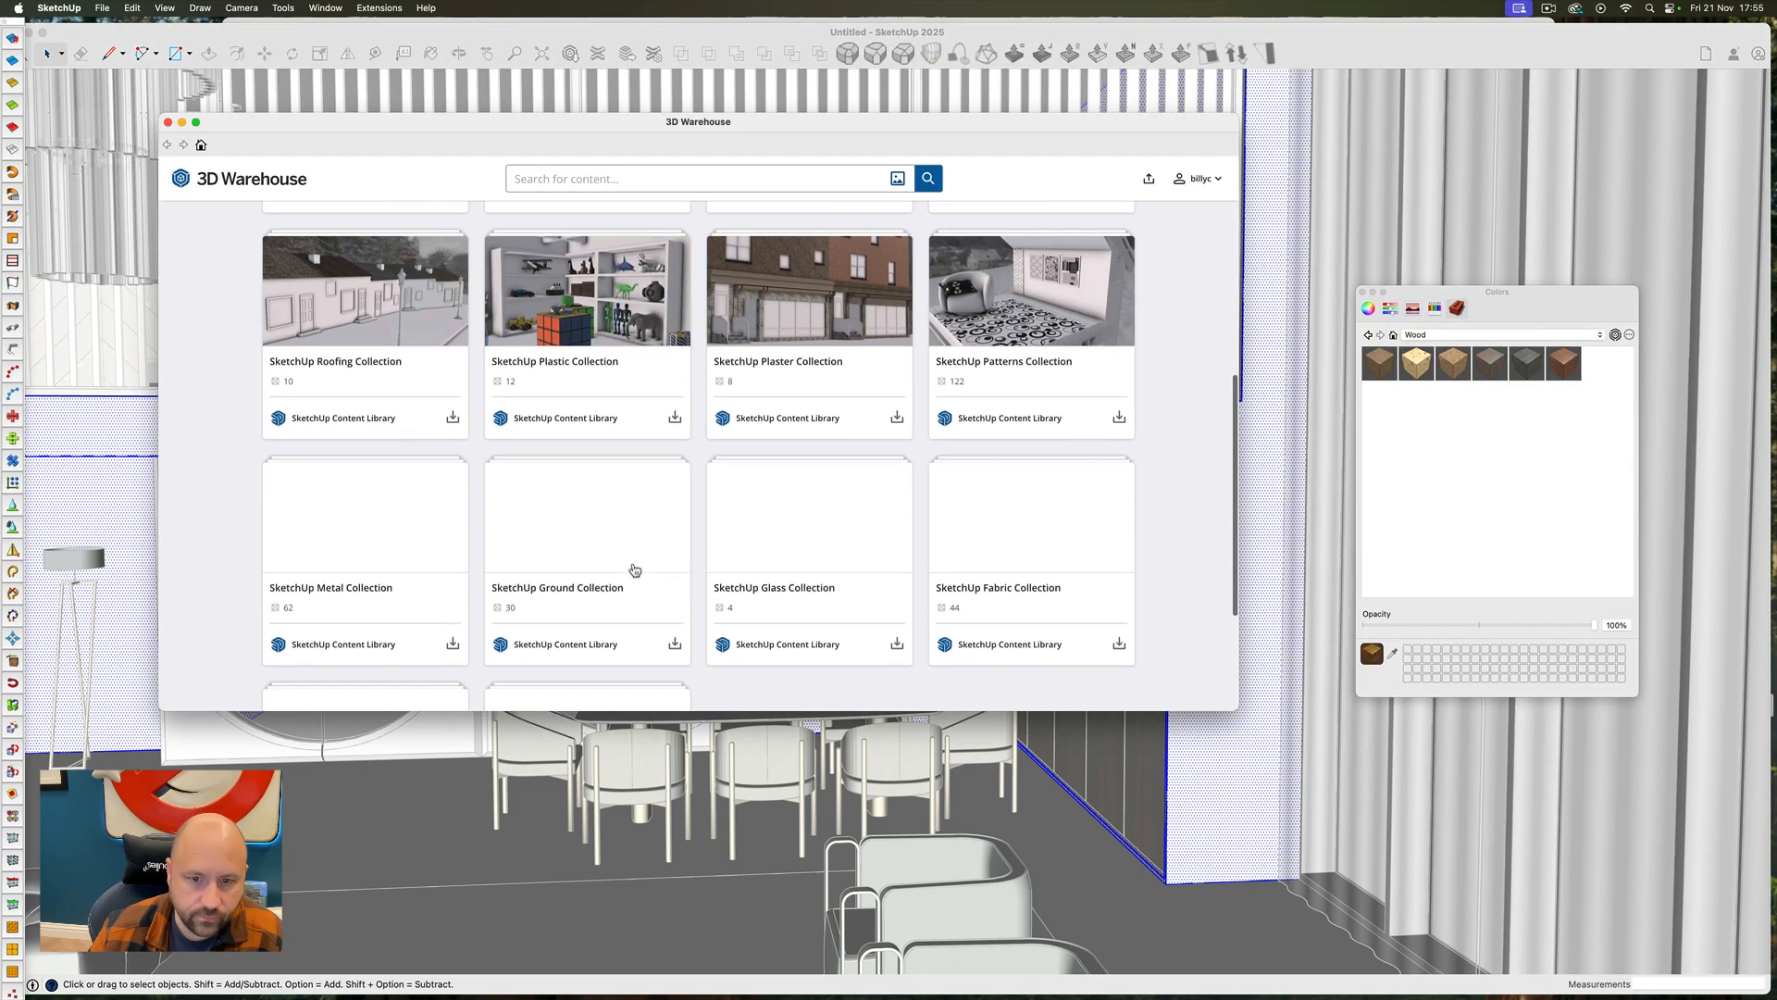
pyautogui.scroll(-5, 635, 568)
pyautogui.click(385, 575)
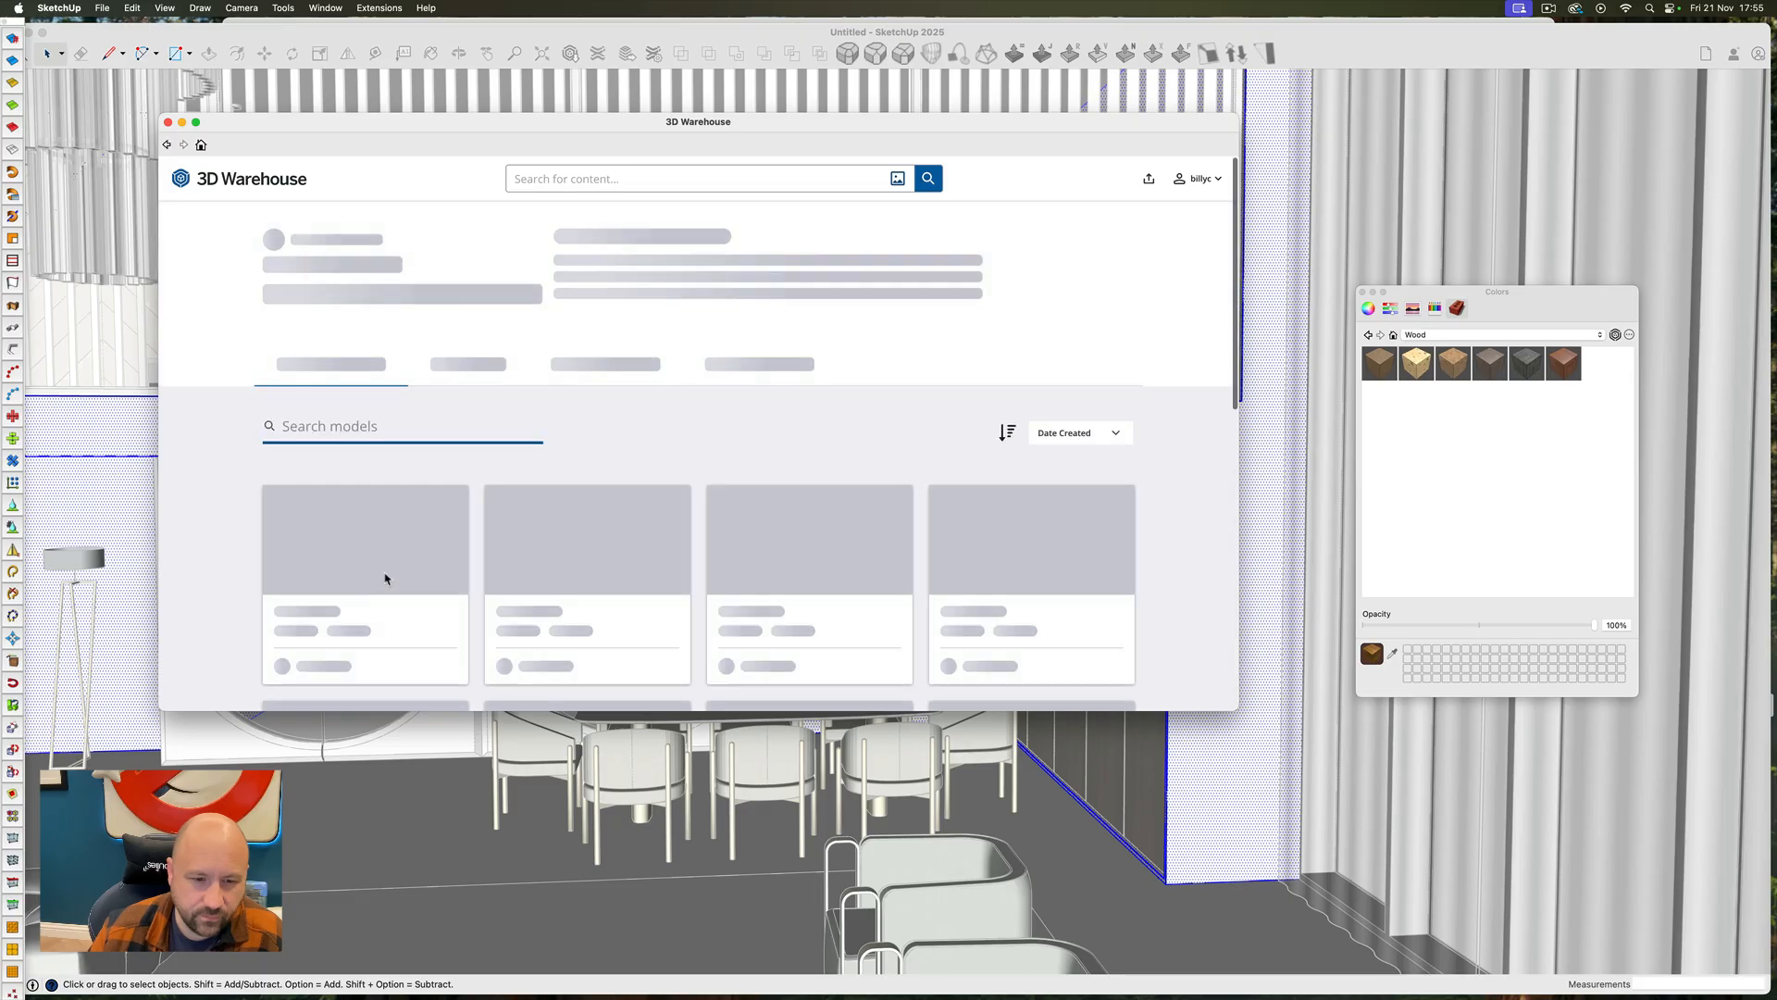
pyautogui.scroll(-5, 794, 509)
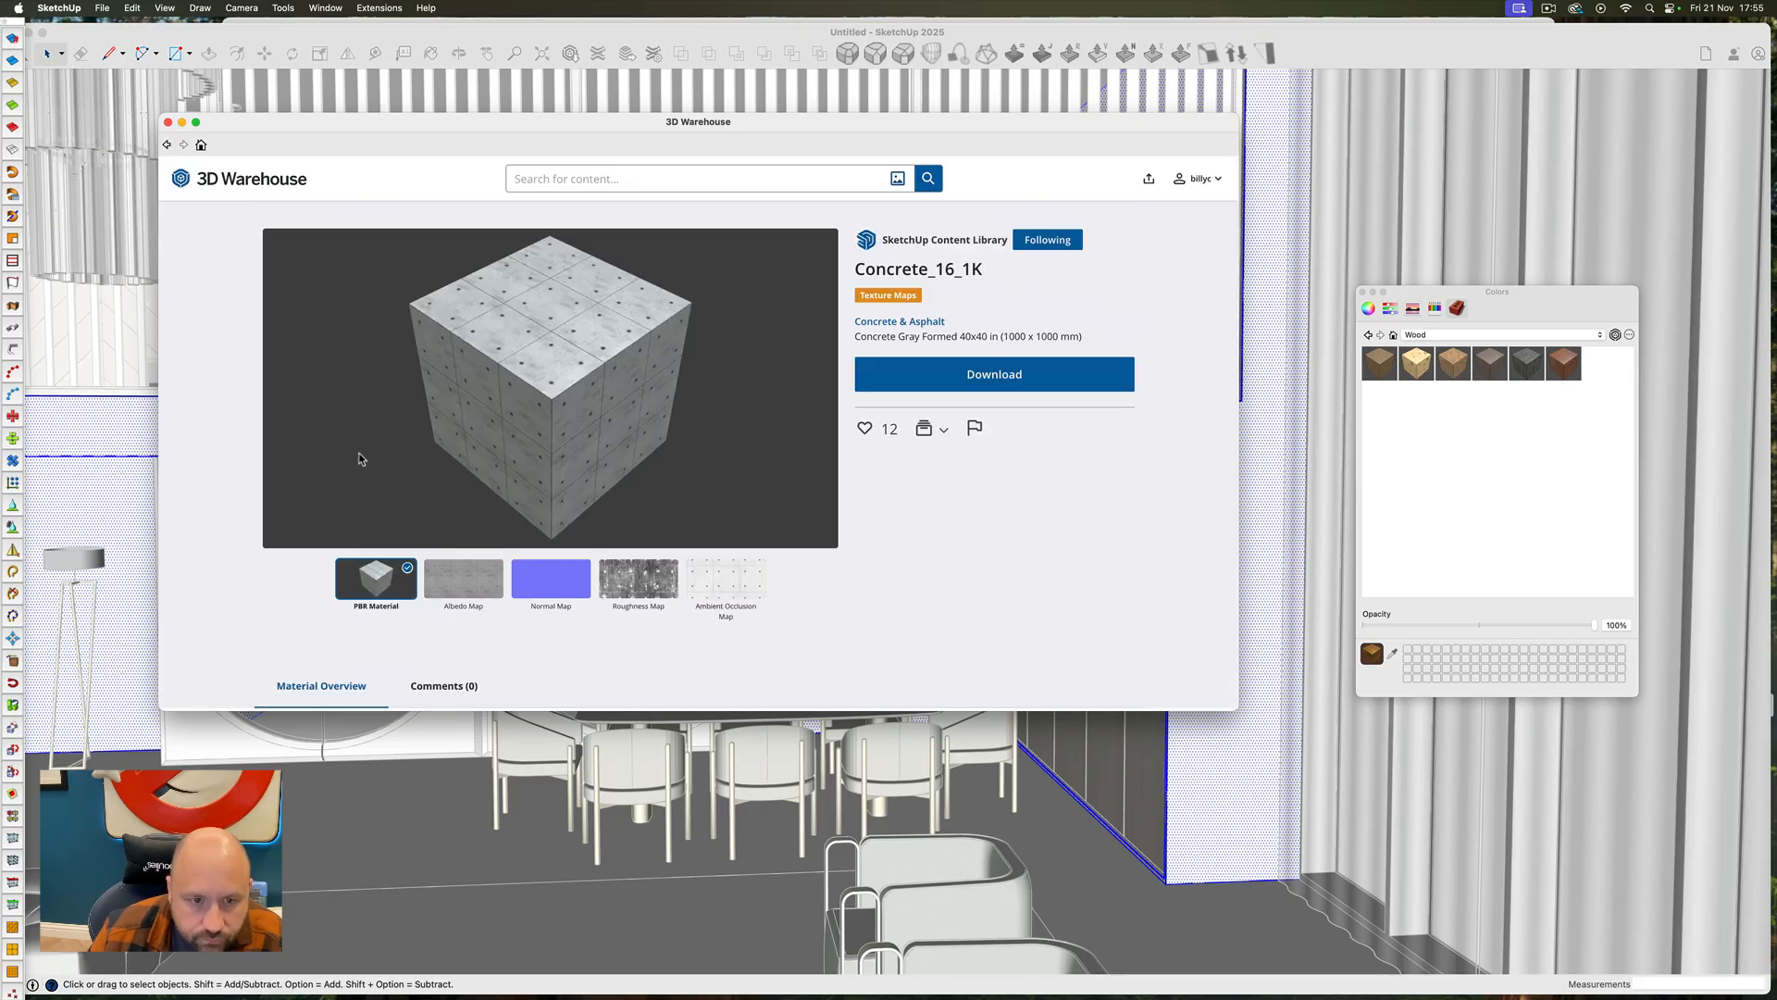
pyautogui.click(981, 374)
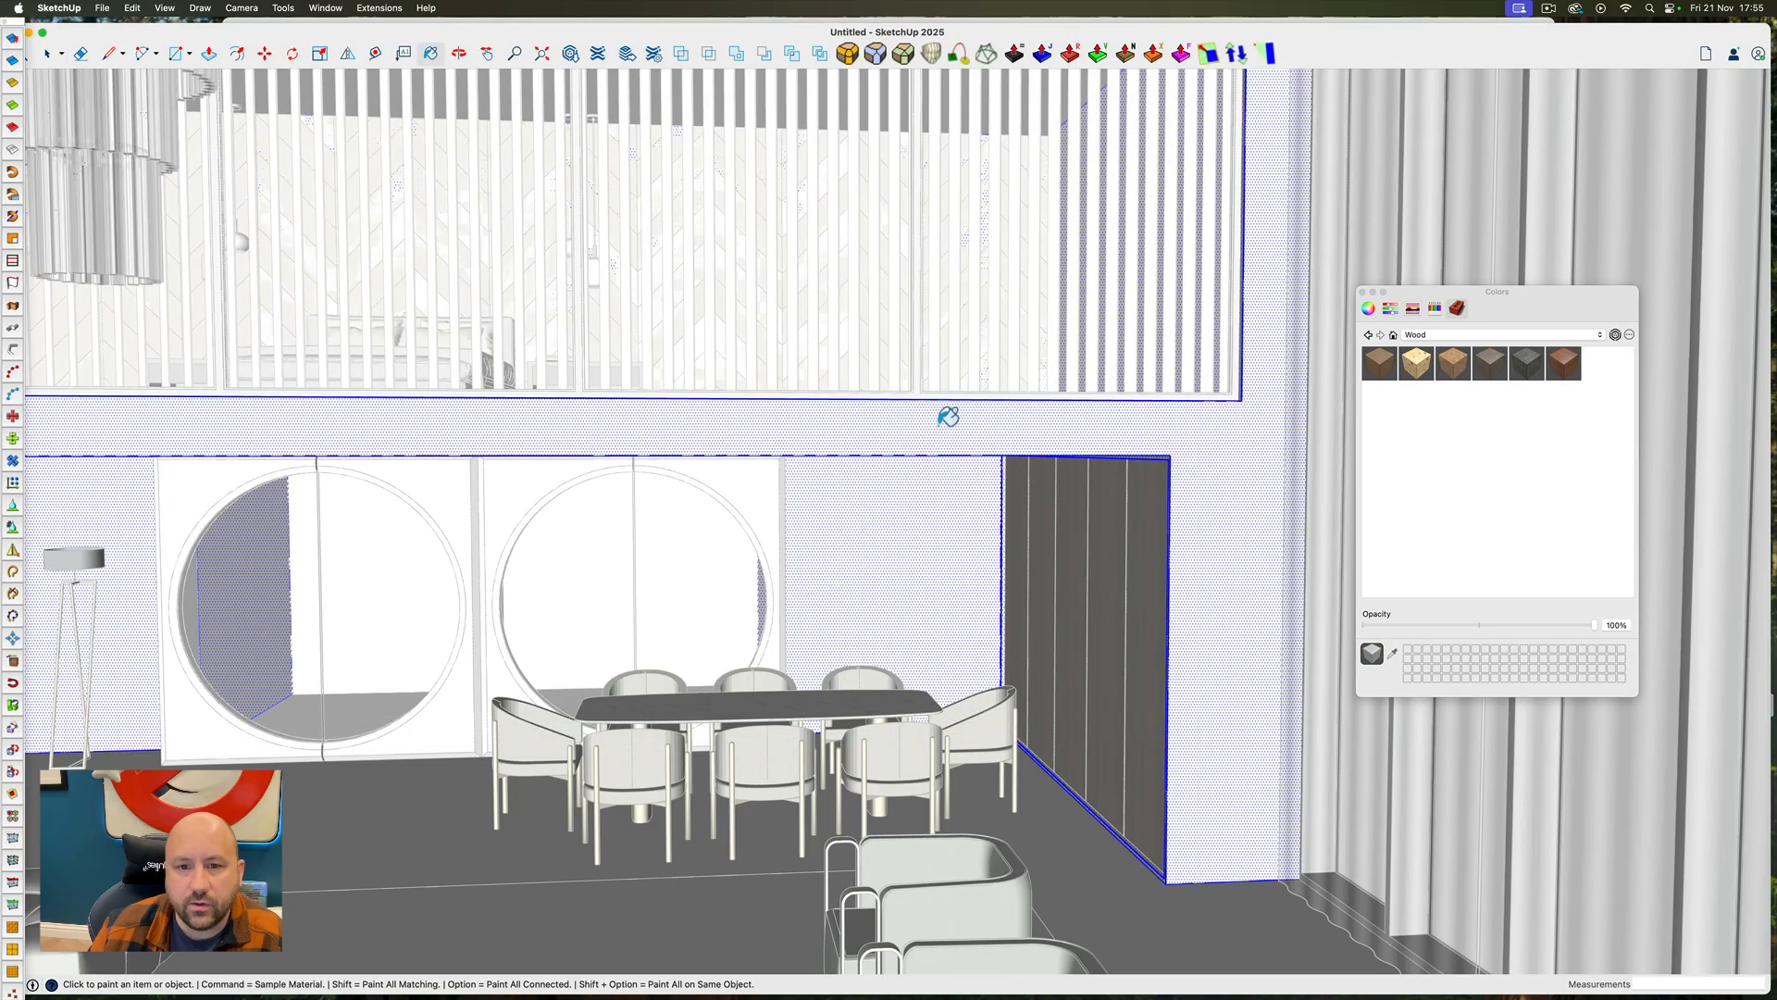
# Apply the downloaded Concrete_16_1K material to the selected walls around the dining area and close the wall group
pyautogui.click(946, 418)
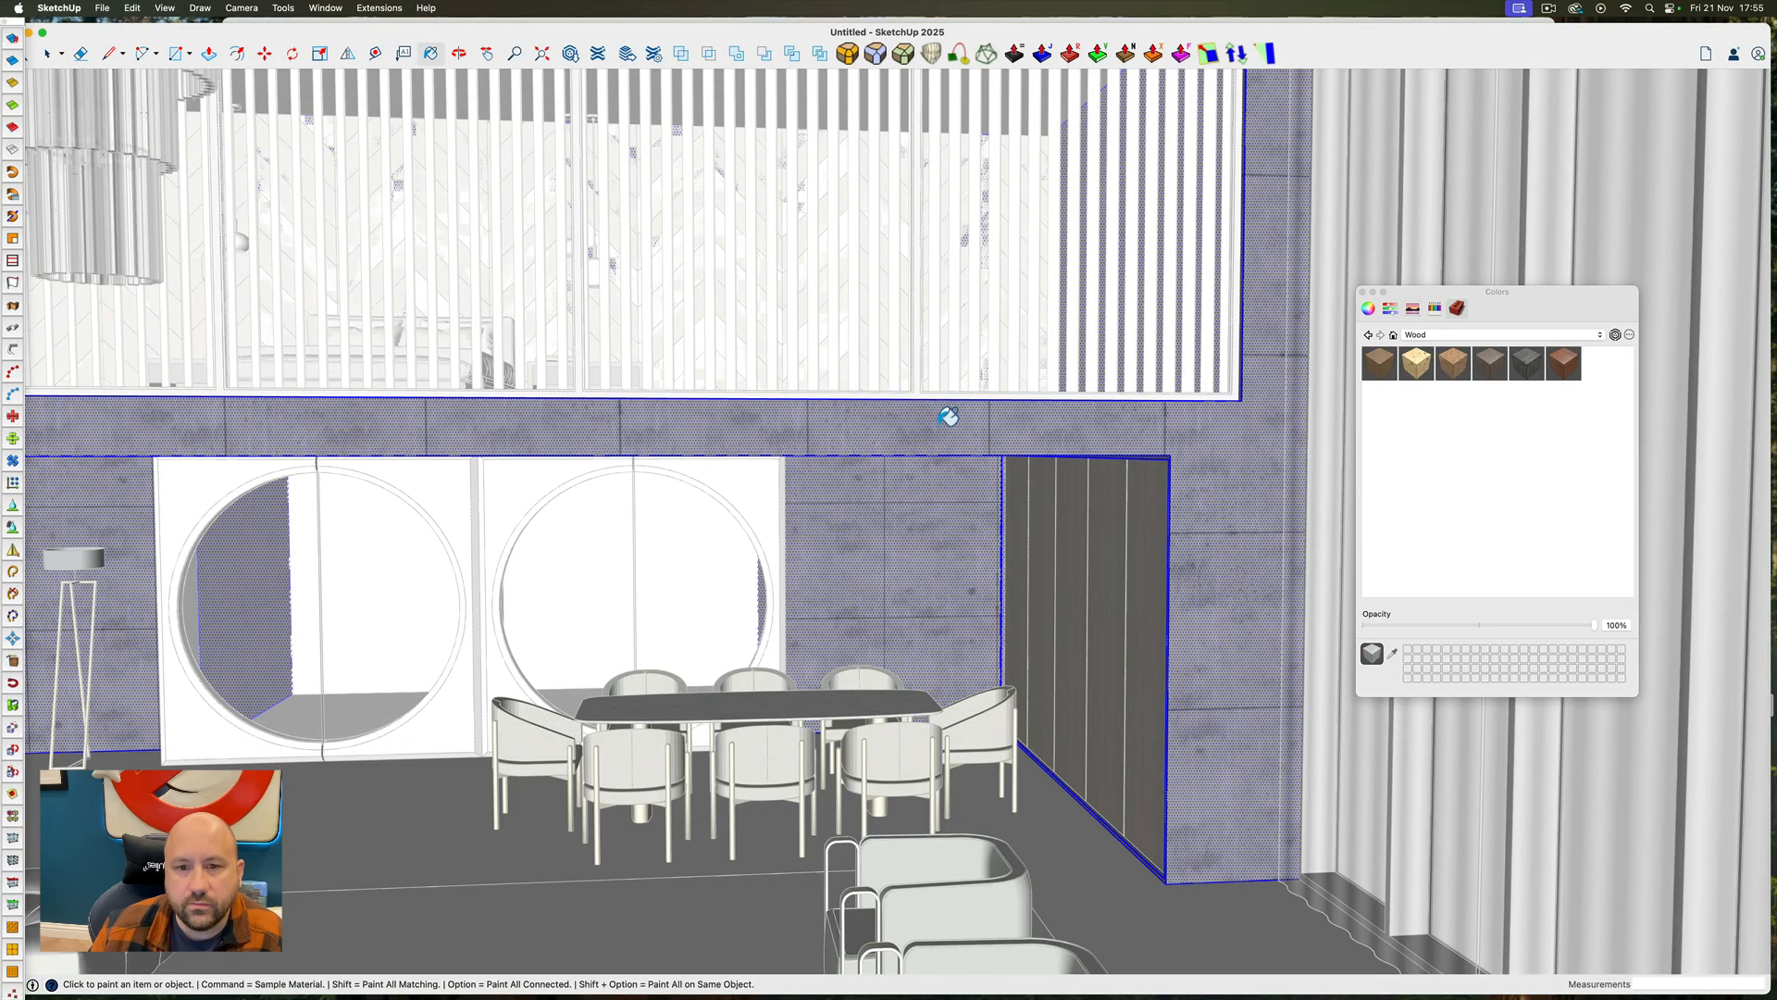
pyautogui.scroll(-10, 943, 497)
pyautogui.keyDown('ctrl'); pyautogui.keyDown('super'); pyautogui.moveTo(897, 496); pyautogui.dragTo(841, 470); pyautogui.keyUp('super'); pyautogui.keyUp('ctrl')
pyautogui.scroll(6, 705, 497)
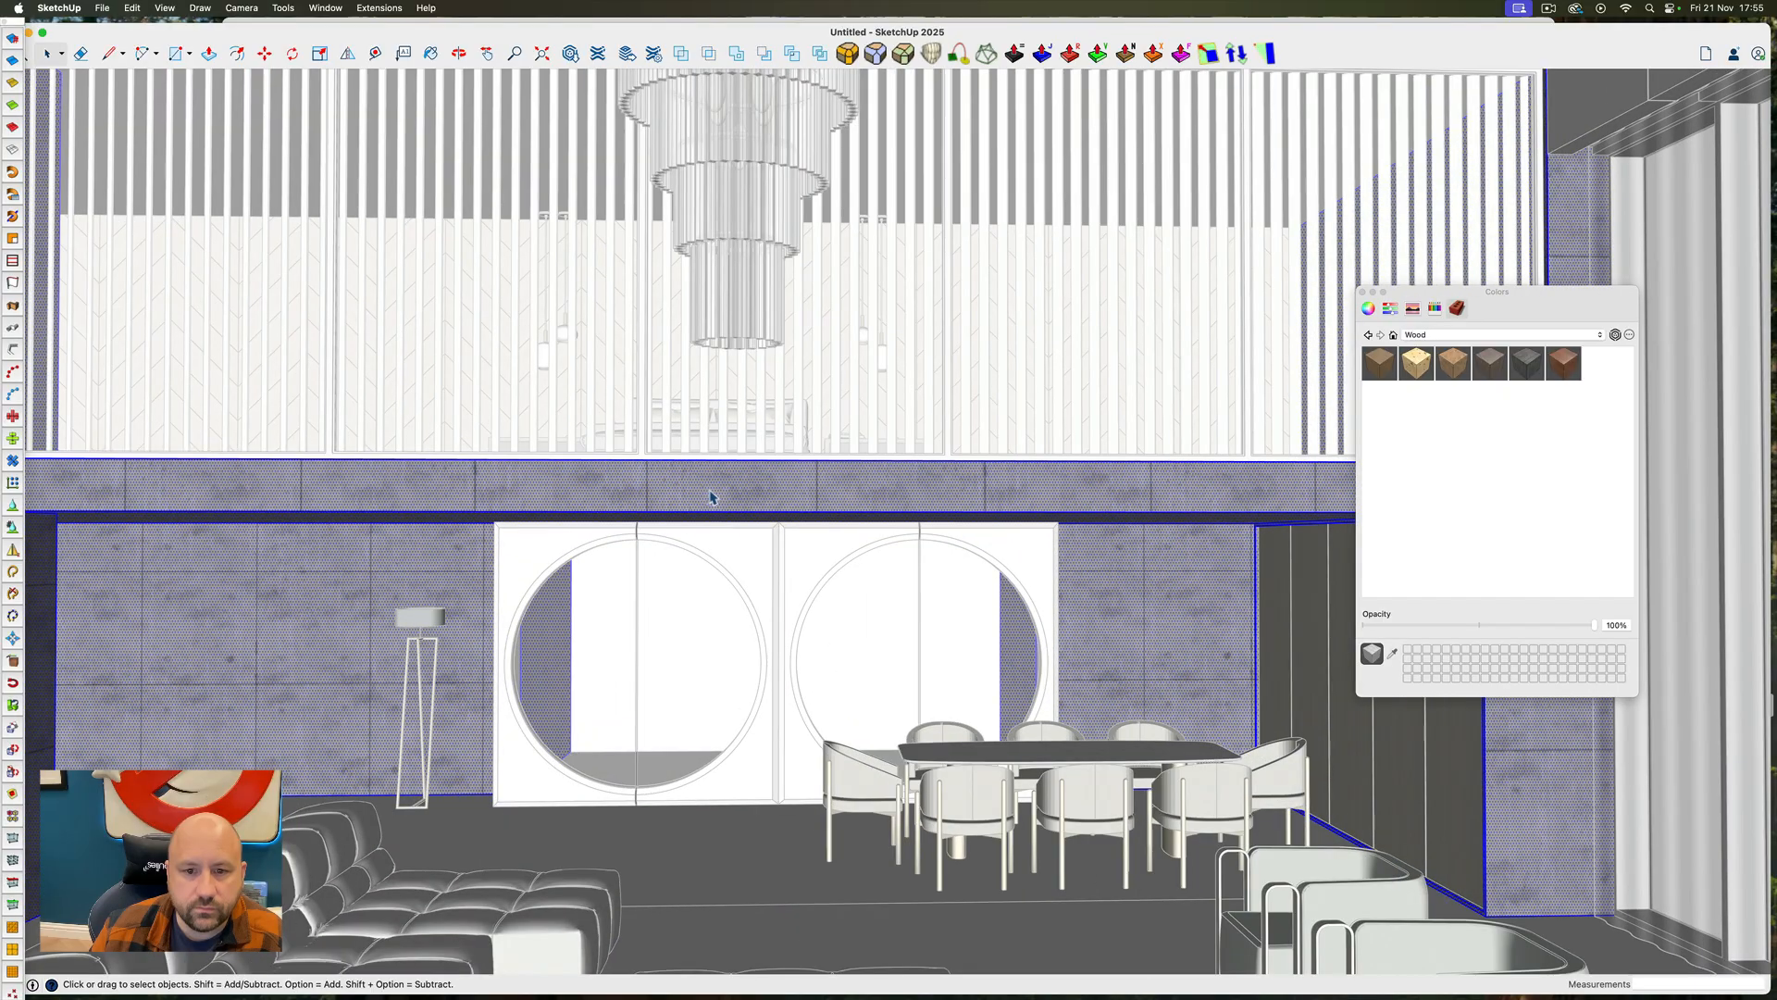
pyautogui.scroll(-6, 759, 491)
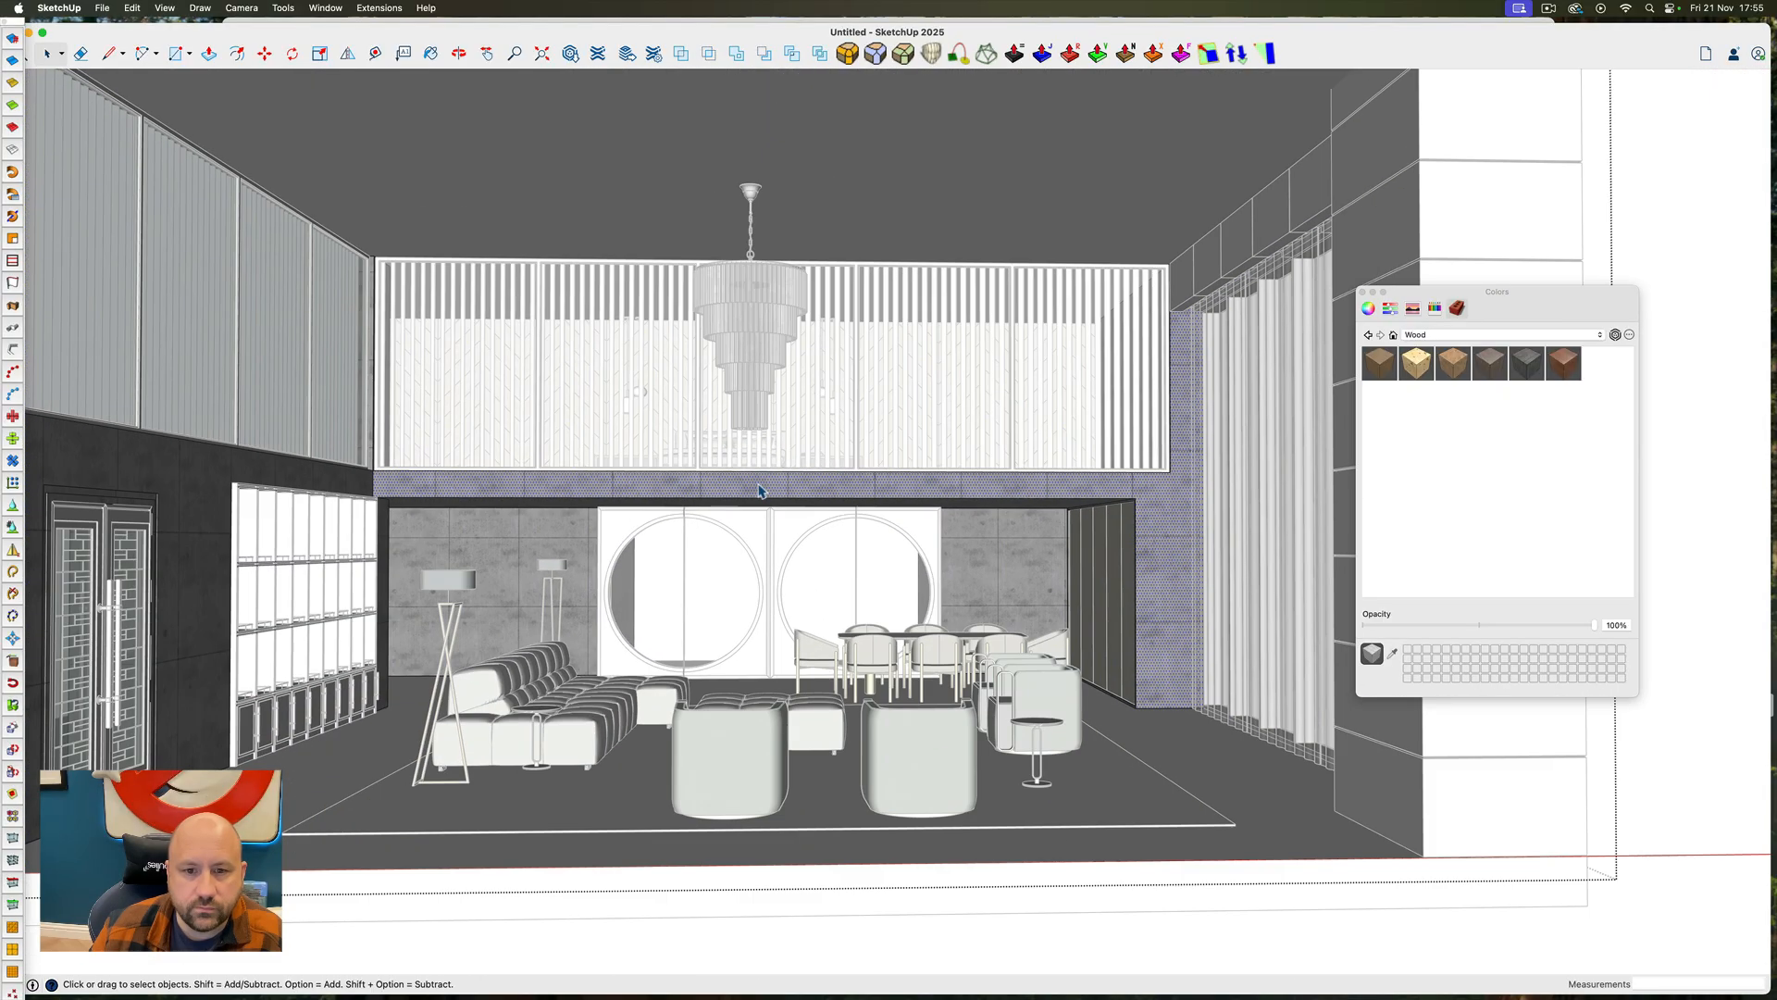
pyautogui.press('super+z')
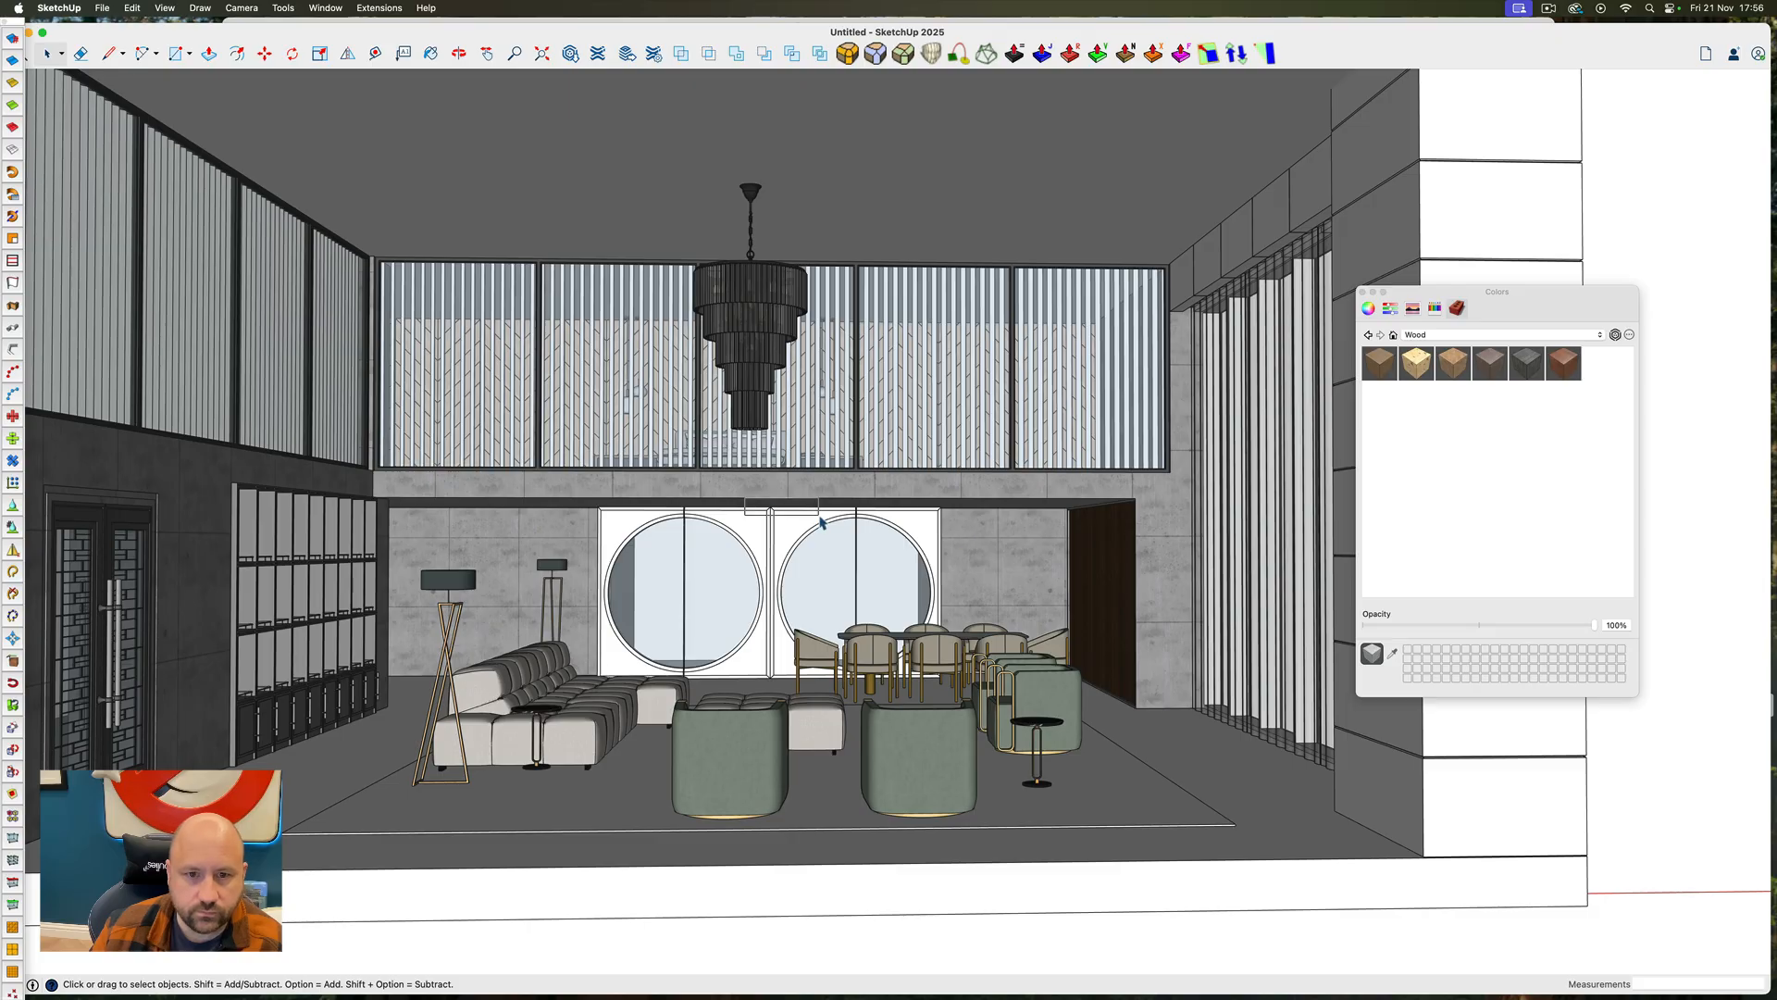
# Open the ceiling slab for editing and sketch a circle of about 7' 2 7/16" radius on its underside, centred above the chandelier
pyautogui.keyDown('ctrl'); pyautogui.keyDown('super'); pyautogui.moveTo(770, 491); pyautogui.dragTo(725, 366); pyautogui.keyUp('super'); pyautogui.keyUp('ctrl')
pyautogui.scroll(-7, 787, 539)
pyautogui.click(725, 367)
pyautogui.scroll(5, 726, 389)
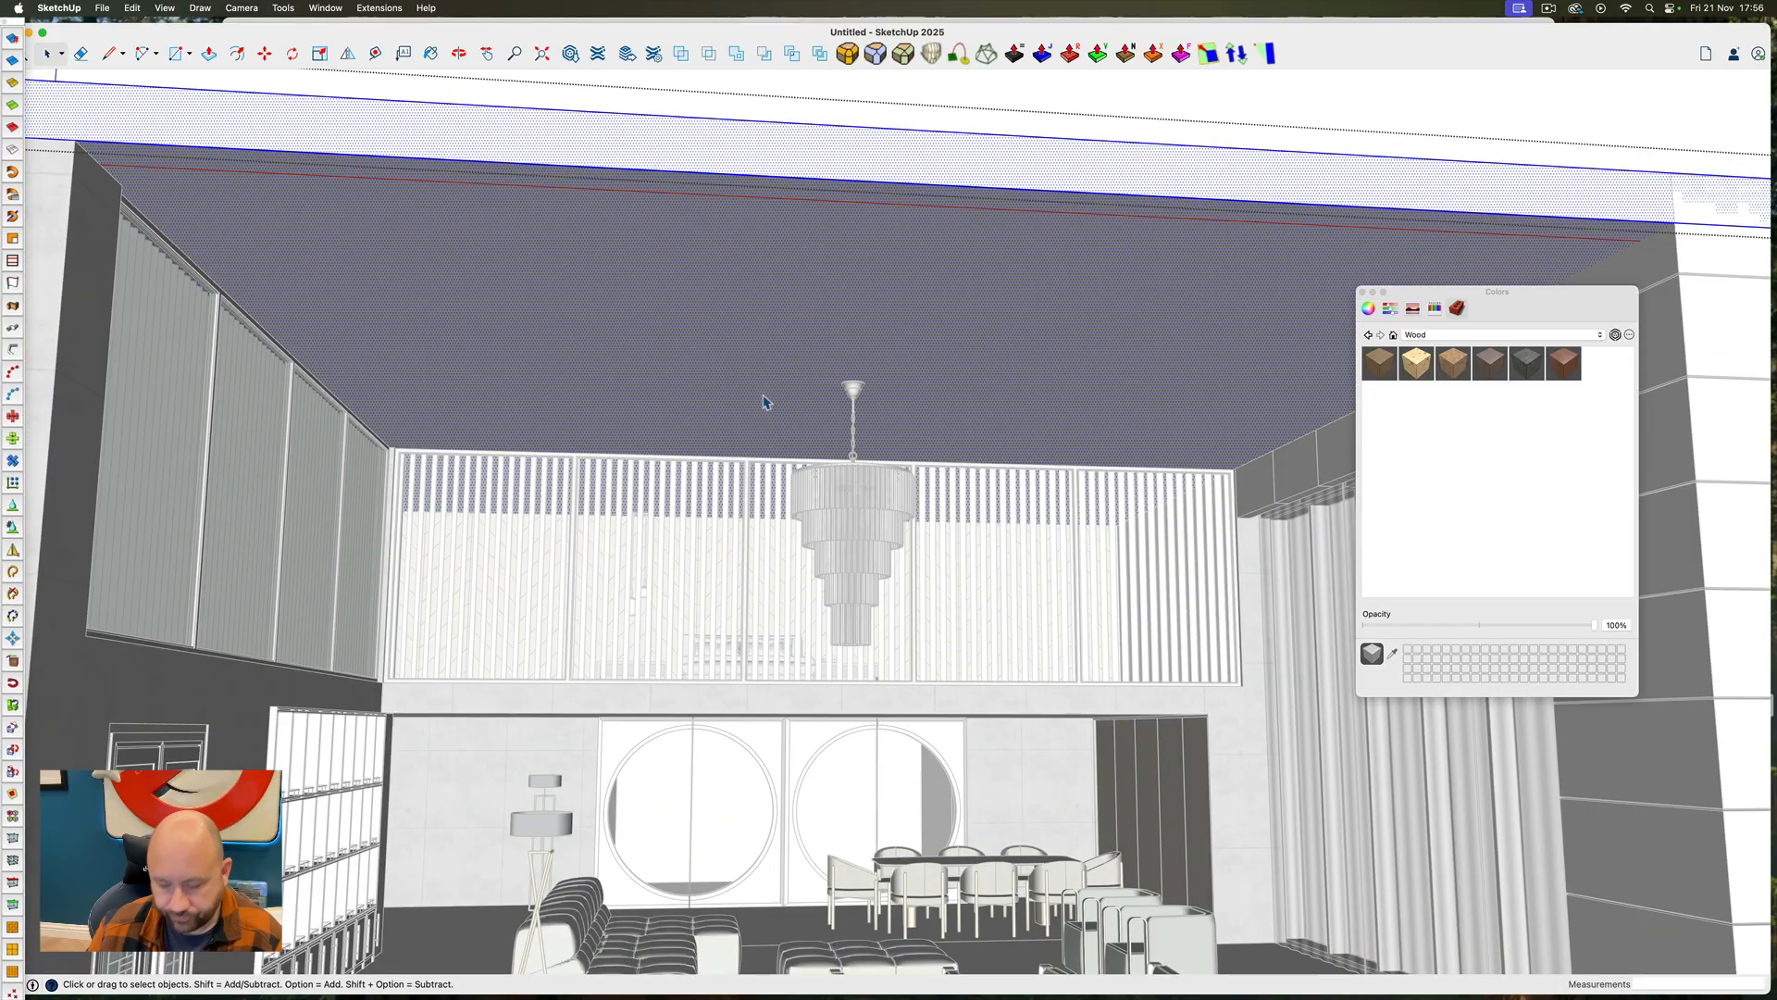
pyautogui.press('c')
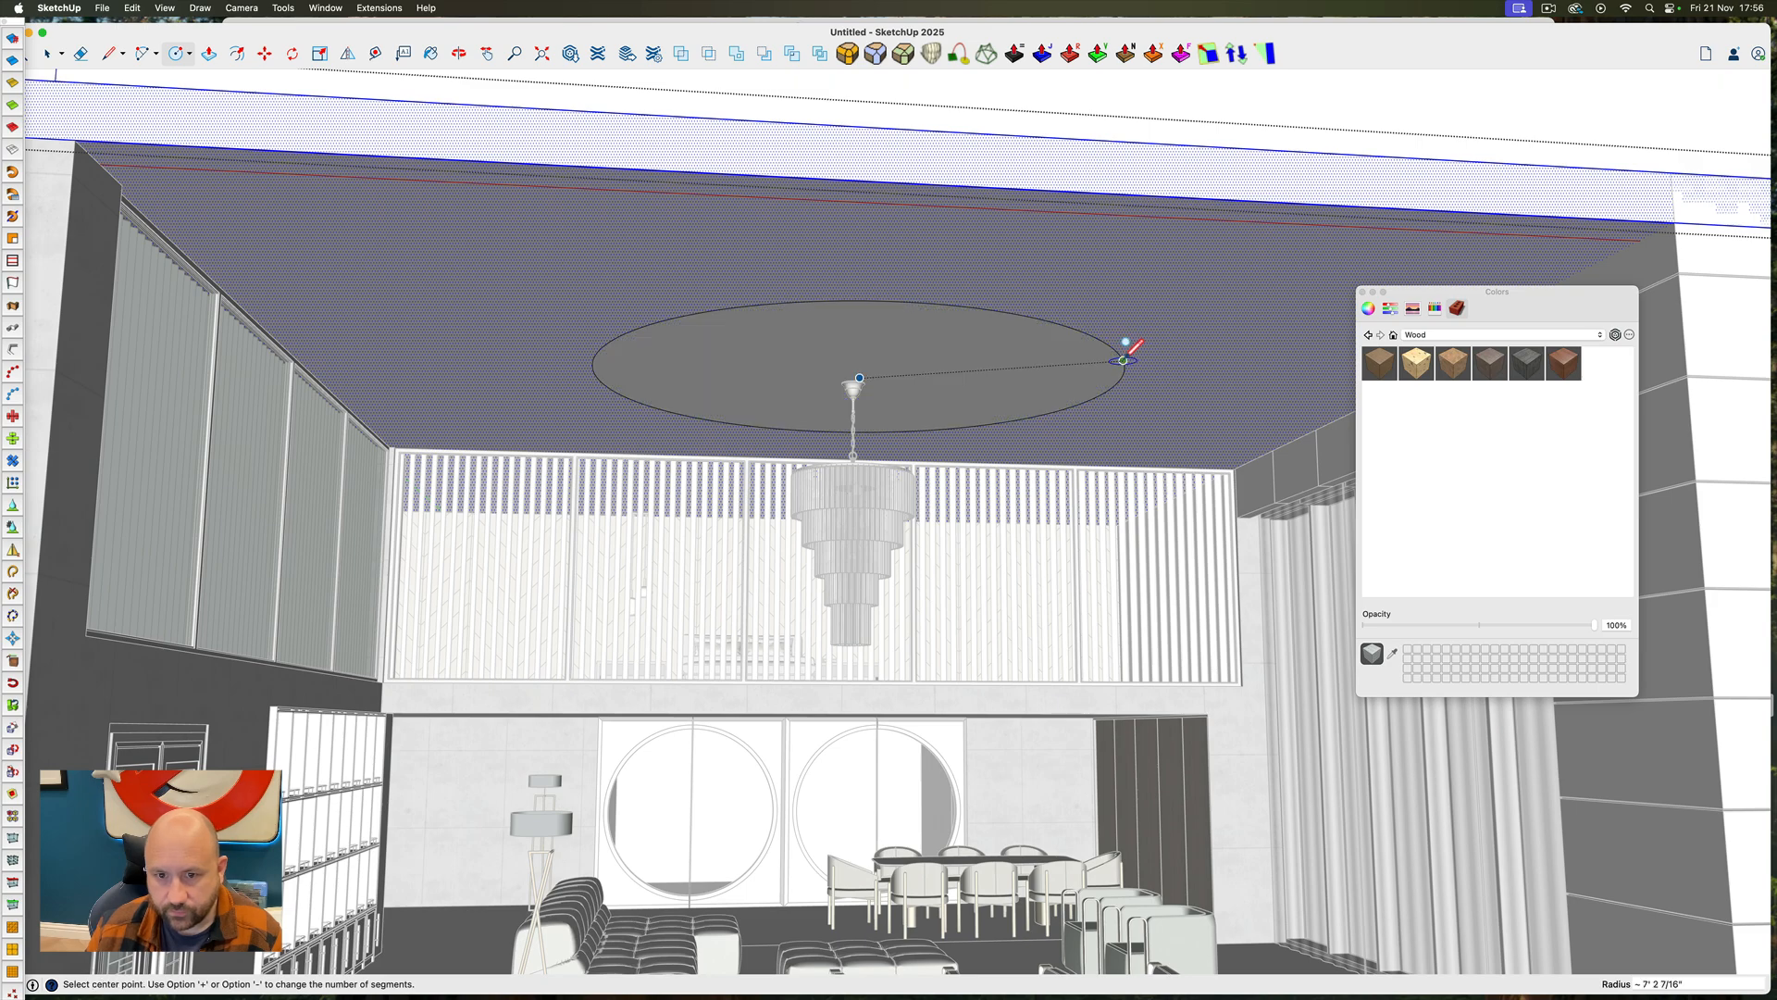
pyautogui.click(1123, 359)
# Push the ceiling circle up about 2 3/8" to form a round recess, and close the ceiling group
pyautogui.press('p')
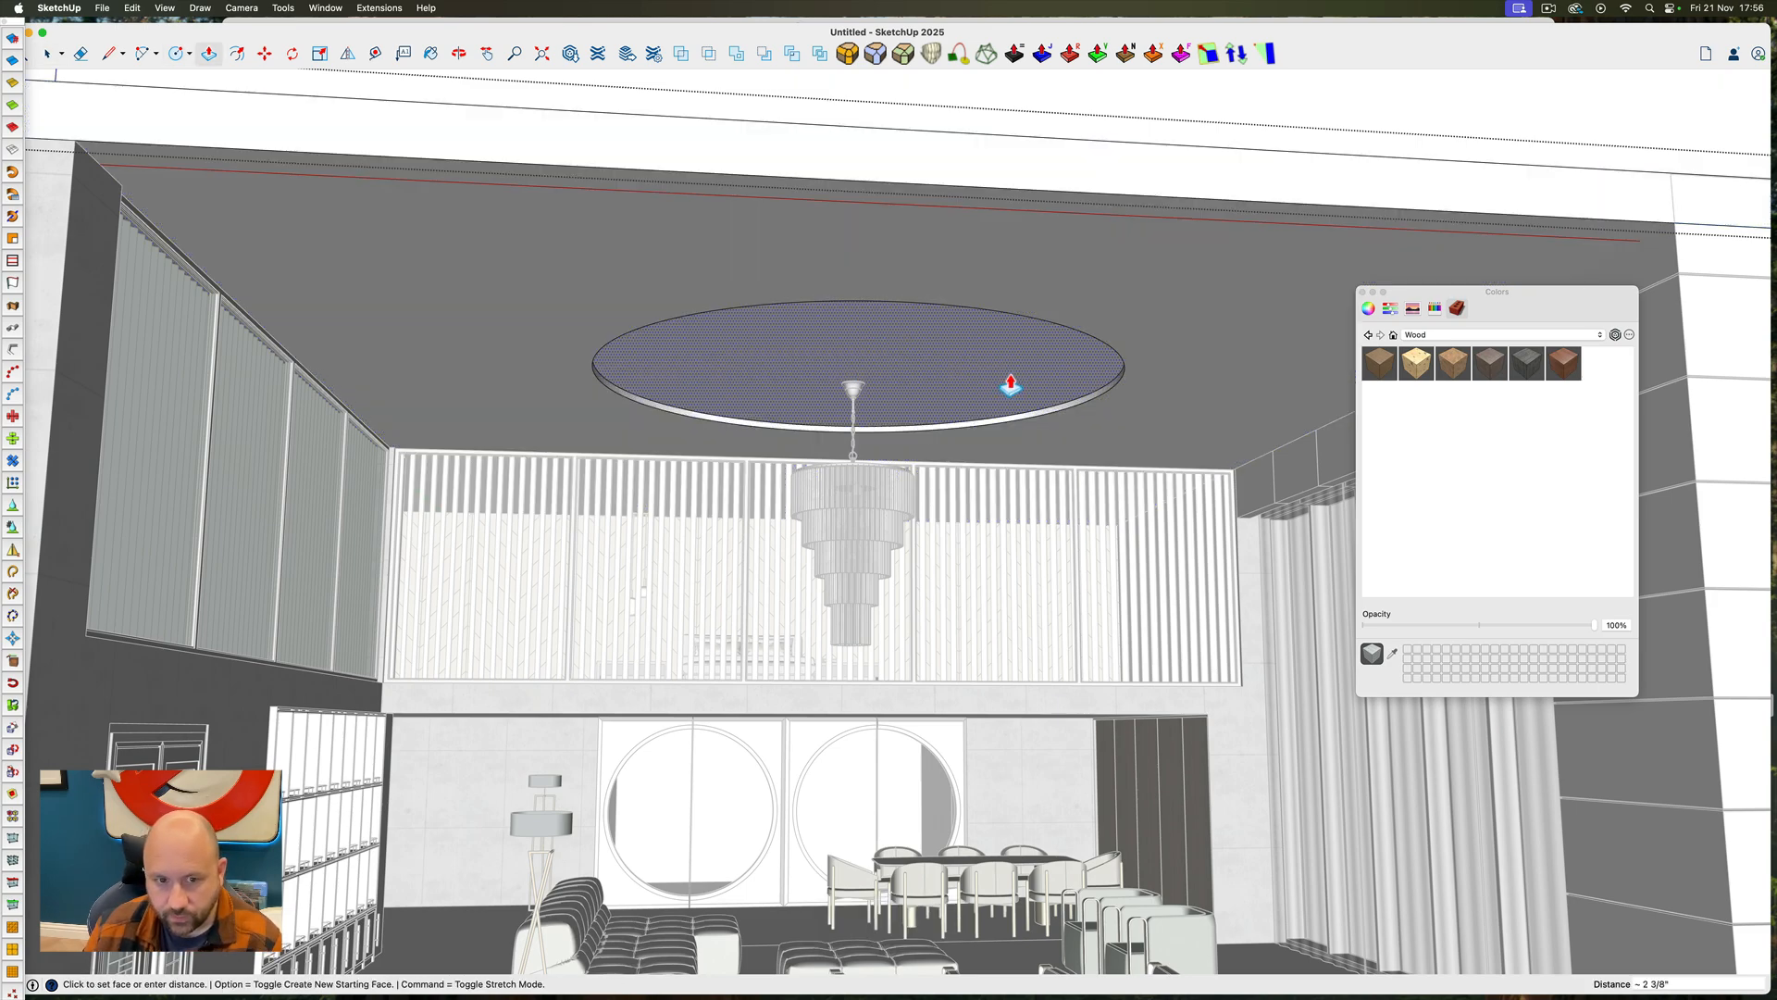
pyautogui.press('space')
pyautogui.press('Escape')
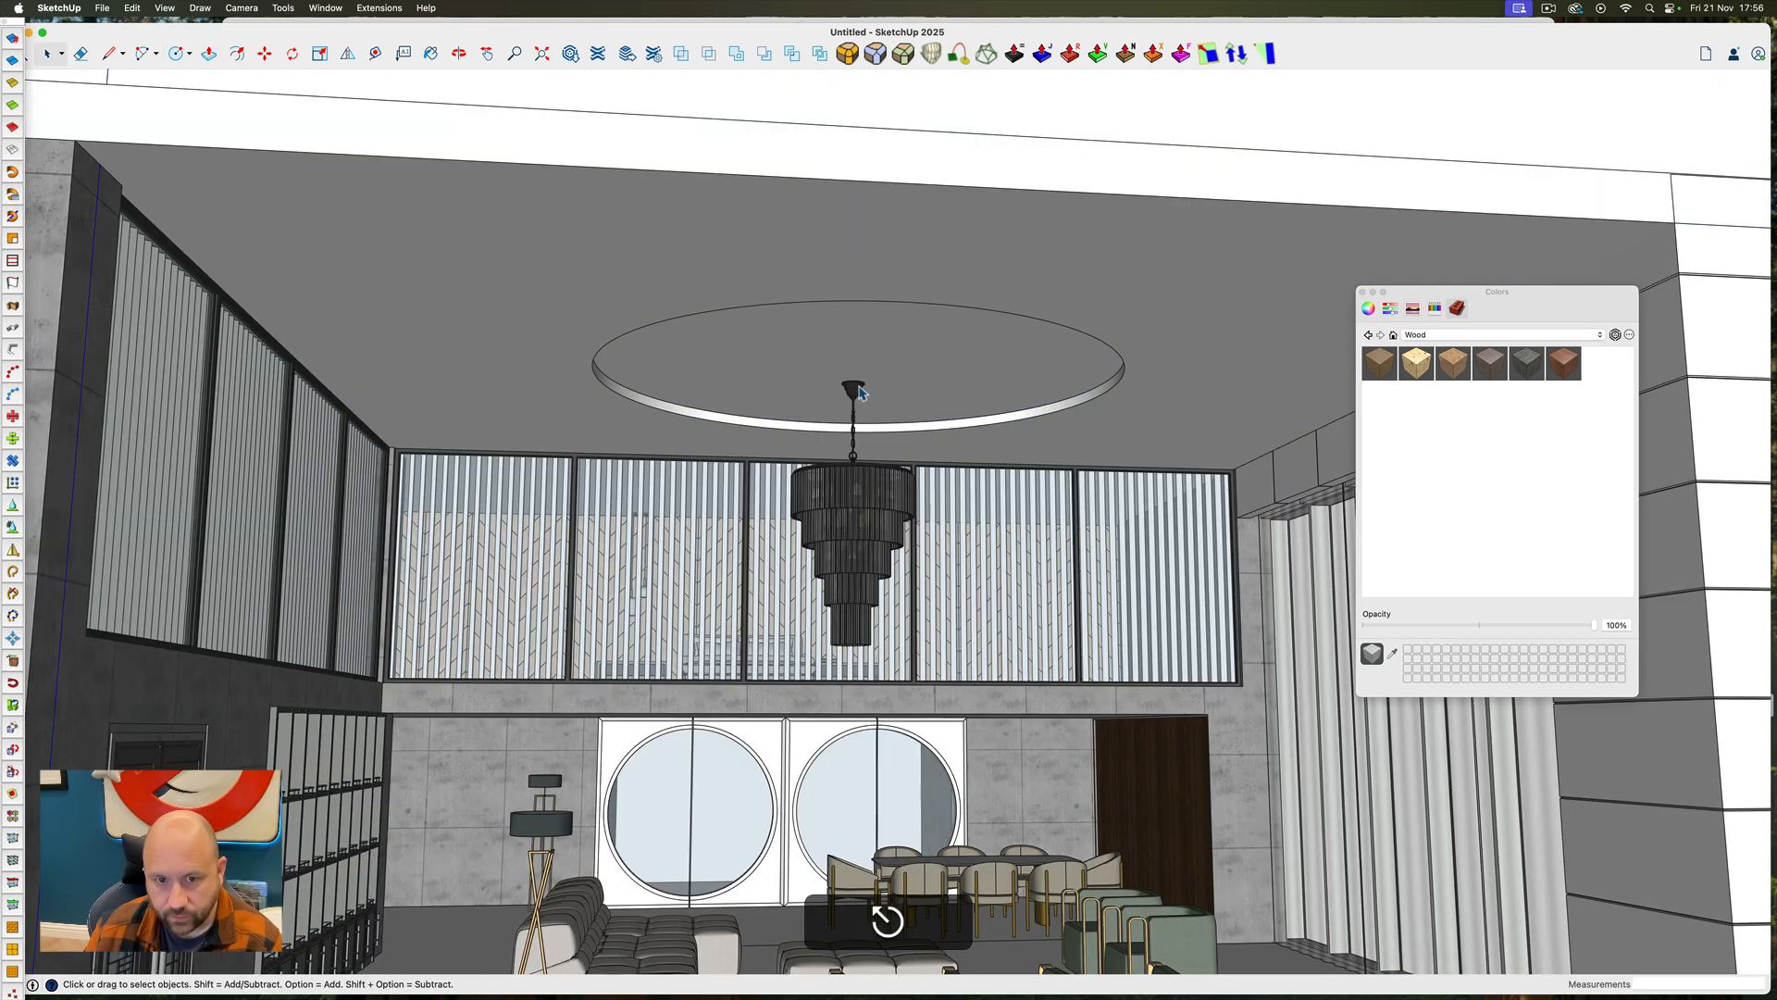
# Try to move the chandelier vertically, starting from the flat top face of its ceiling canopy
pyautogui.press('space')
pyautogui.click(859, 391)
pyautogui.scroll(5, 859, 390)
pyautogui.press('m')
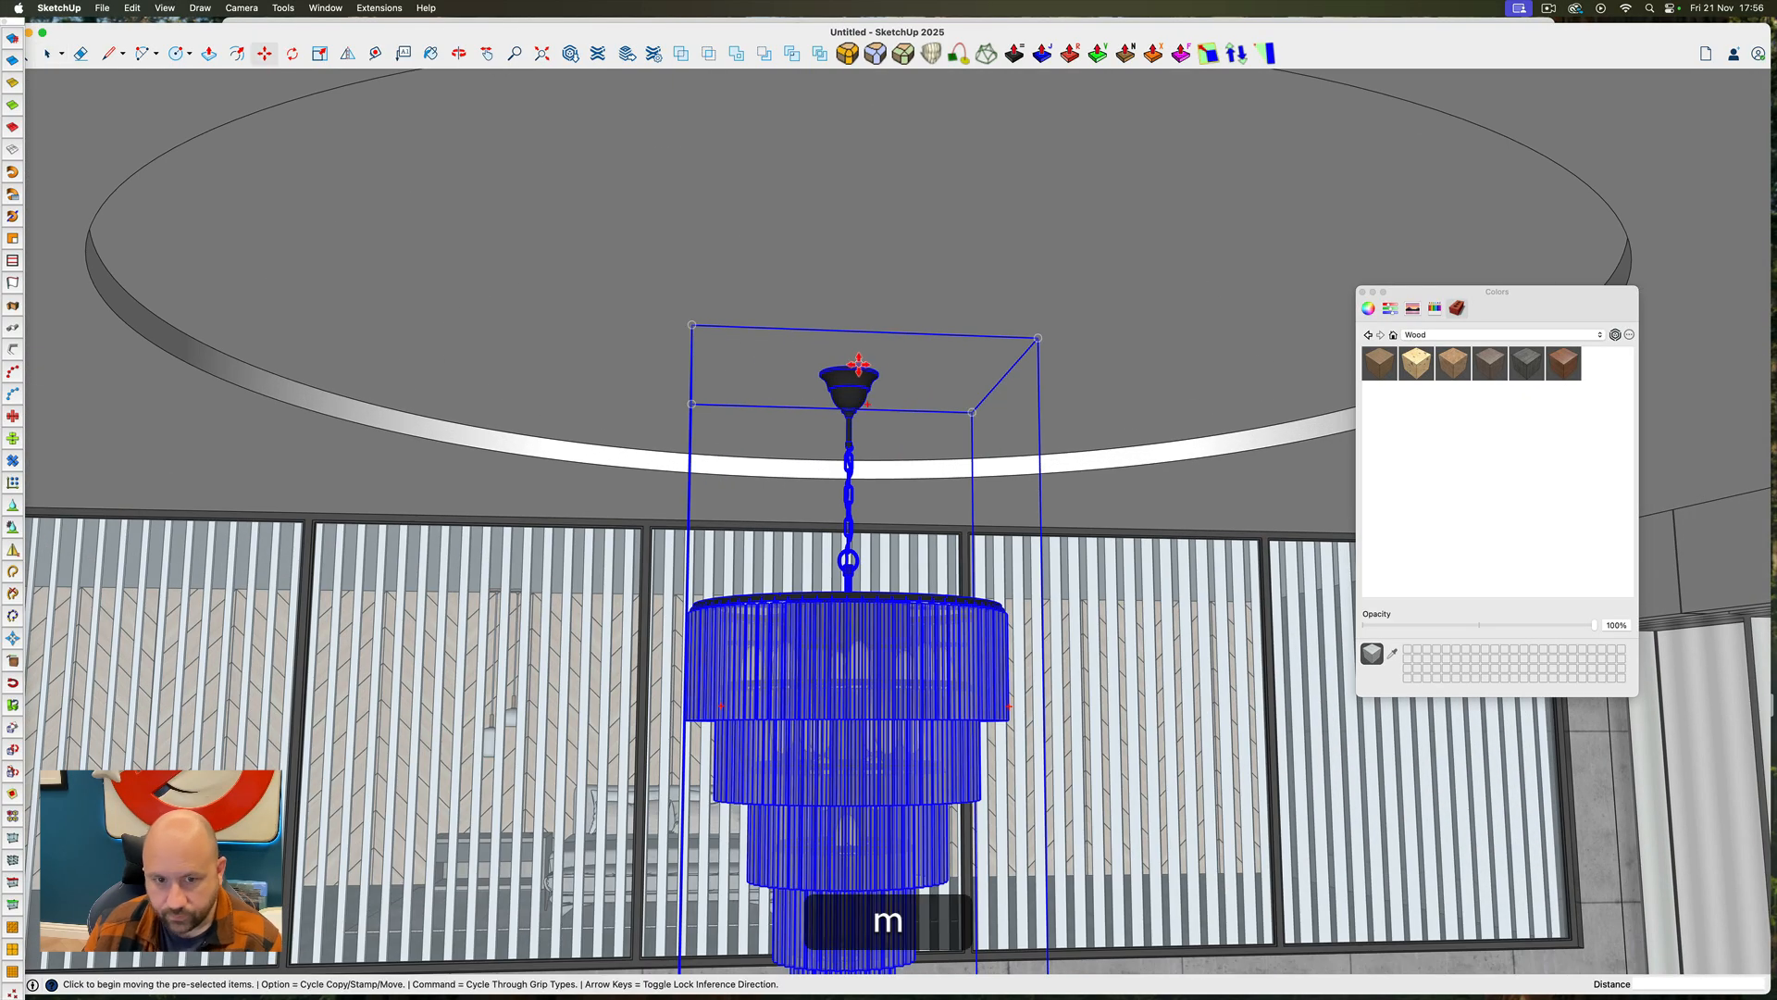
pyautogui.scroll(5, 849, 367)
pyautogui.keyDown('ctrl'); pyautogui.keyDown('super'); pyautogui.moveTo(850, 368); pyautogui.dragTo(983, 252); pyautogui.keyUp('super'); pyautogui.keyUp('ctrl')
pyautogui.scroll(8, 844, 395)
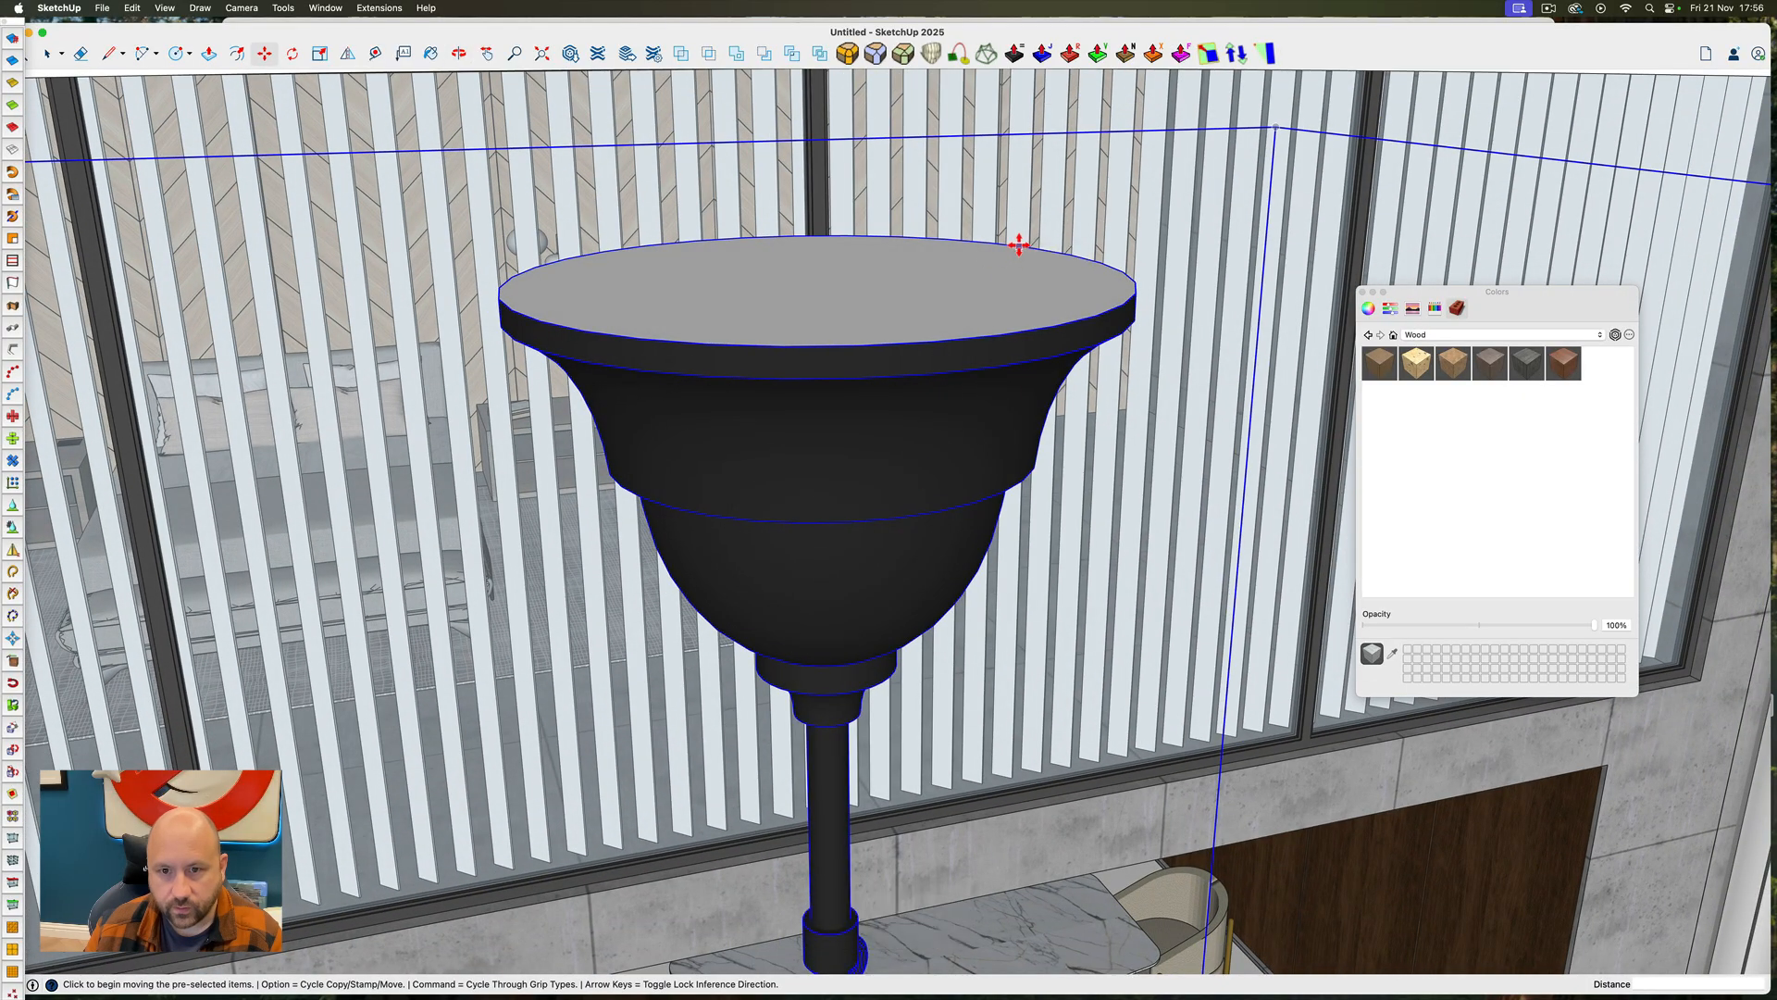
pyautogui.click(828, 285)
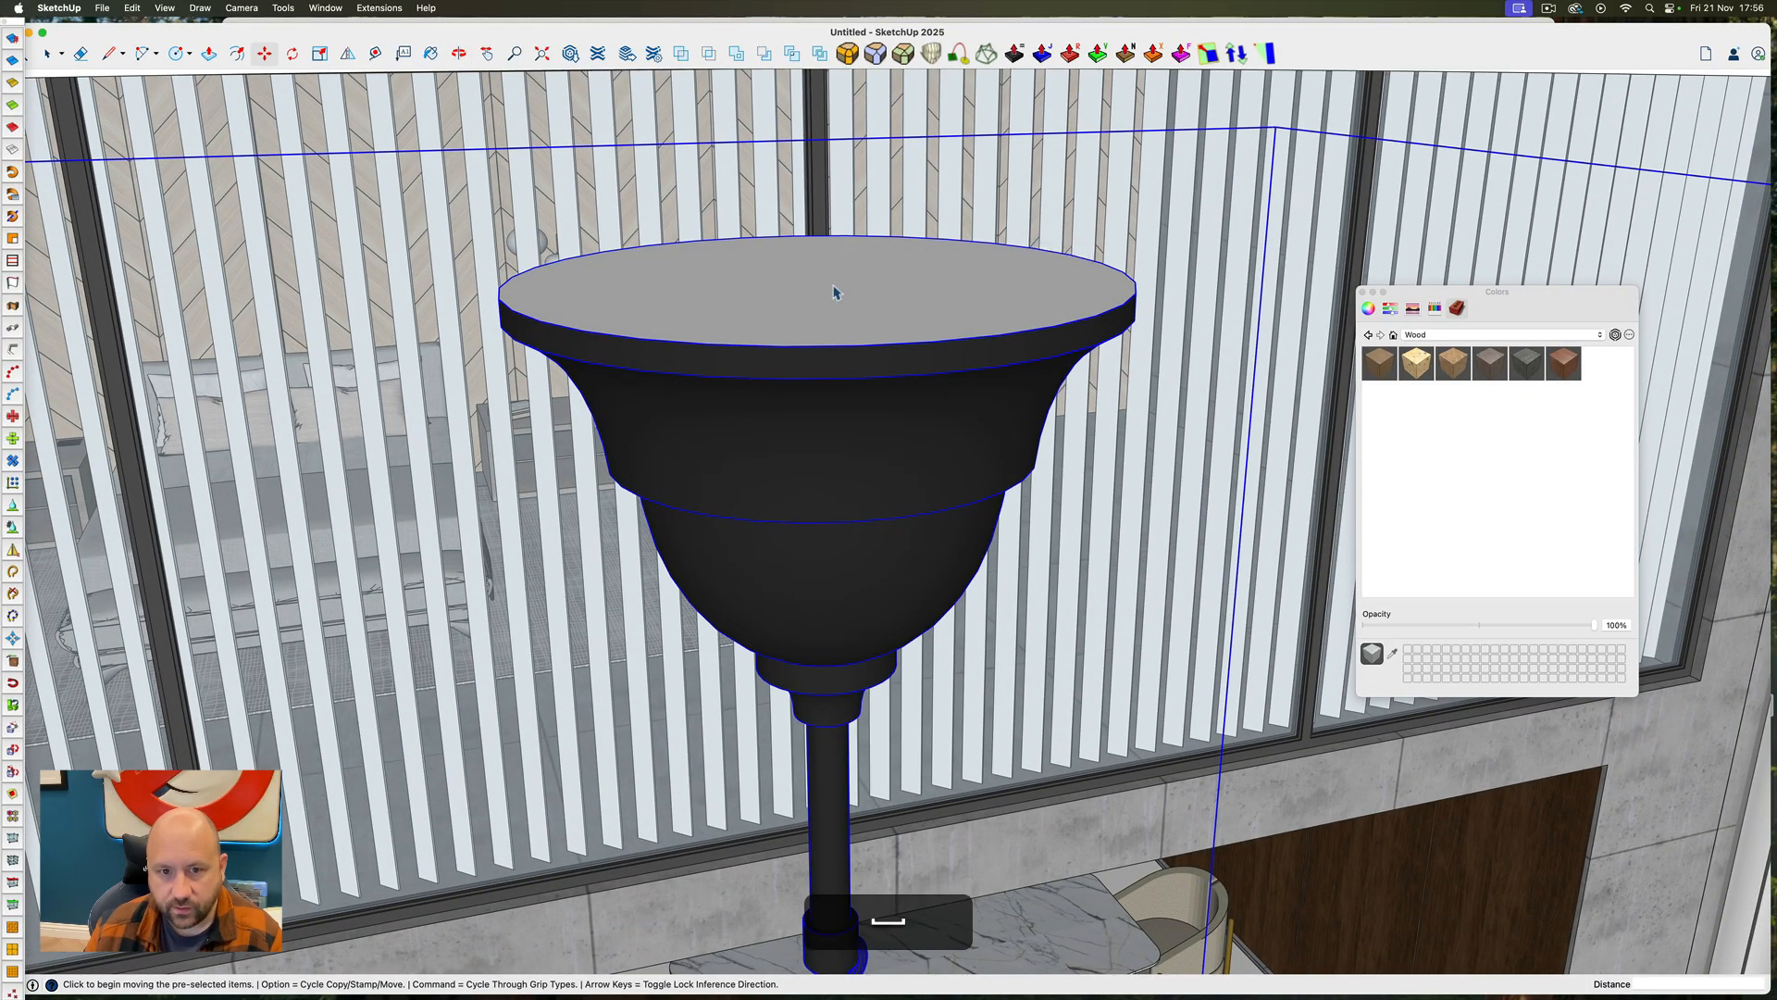
pyautogui.keyDown('ctrl'); pyautogui.keyDown('super'); pyautogui.moveTo(833, 285); pyautogui.dragTo(797, 290); pyautogui.keyUp('super'); pyautogui.keyUp('ctrl')
pyautogui.press('Up')
pyautogui.click(835, 398)
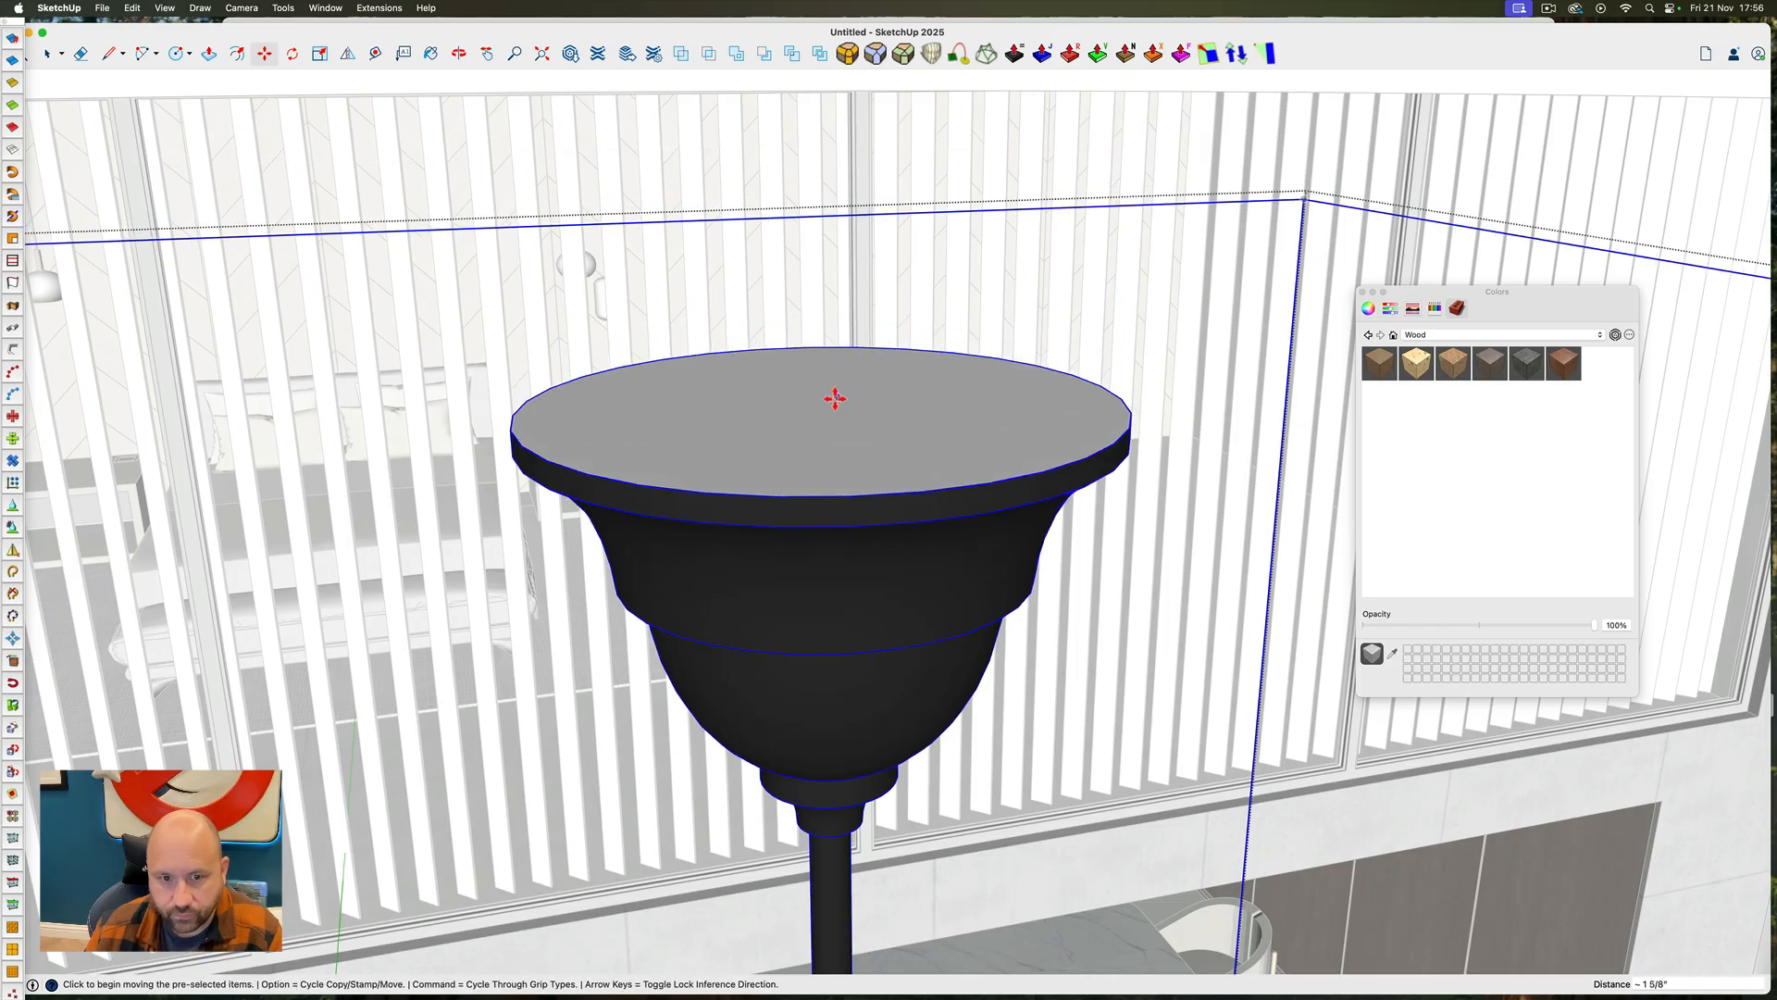
pyautogui.press('space')
pyautogui.doubleClick(818, 404)
pyautogui.doubleClick(818, 403)
pyautogui.tripleClick(805, 402)
pyautogui.click(785, 350)
pyautogui.keyDown('shift'); pyautogui.click(833, 350); pyautogui.keyUp('shift')
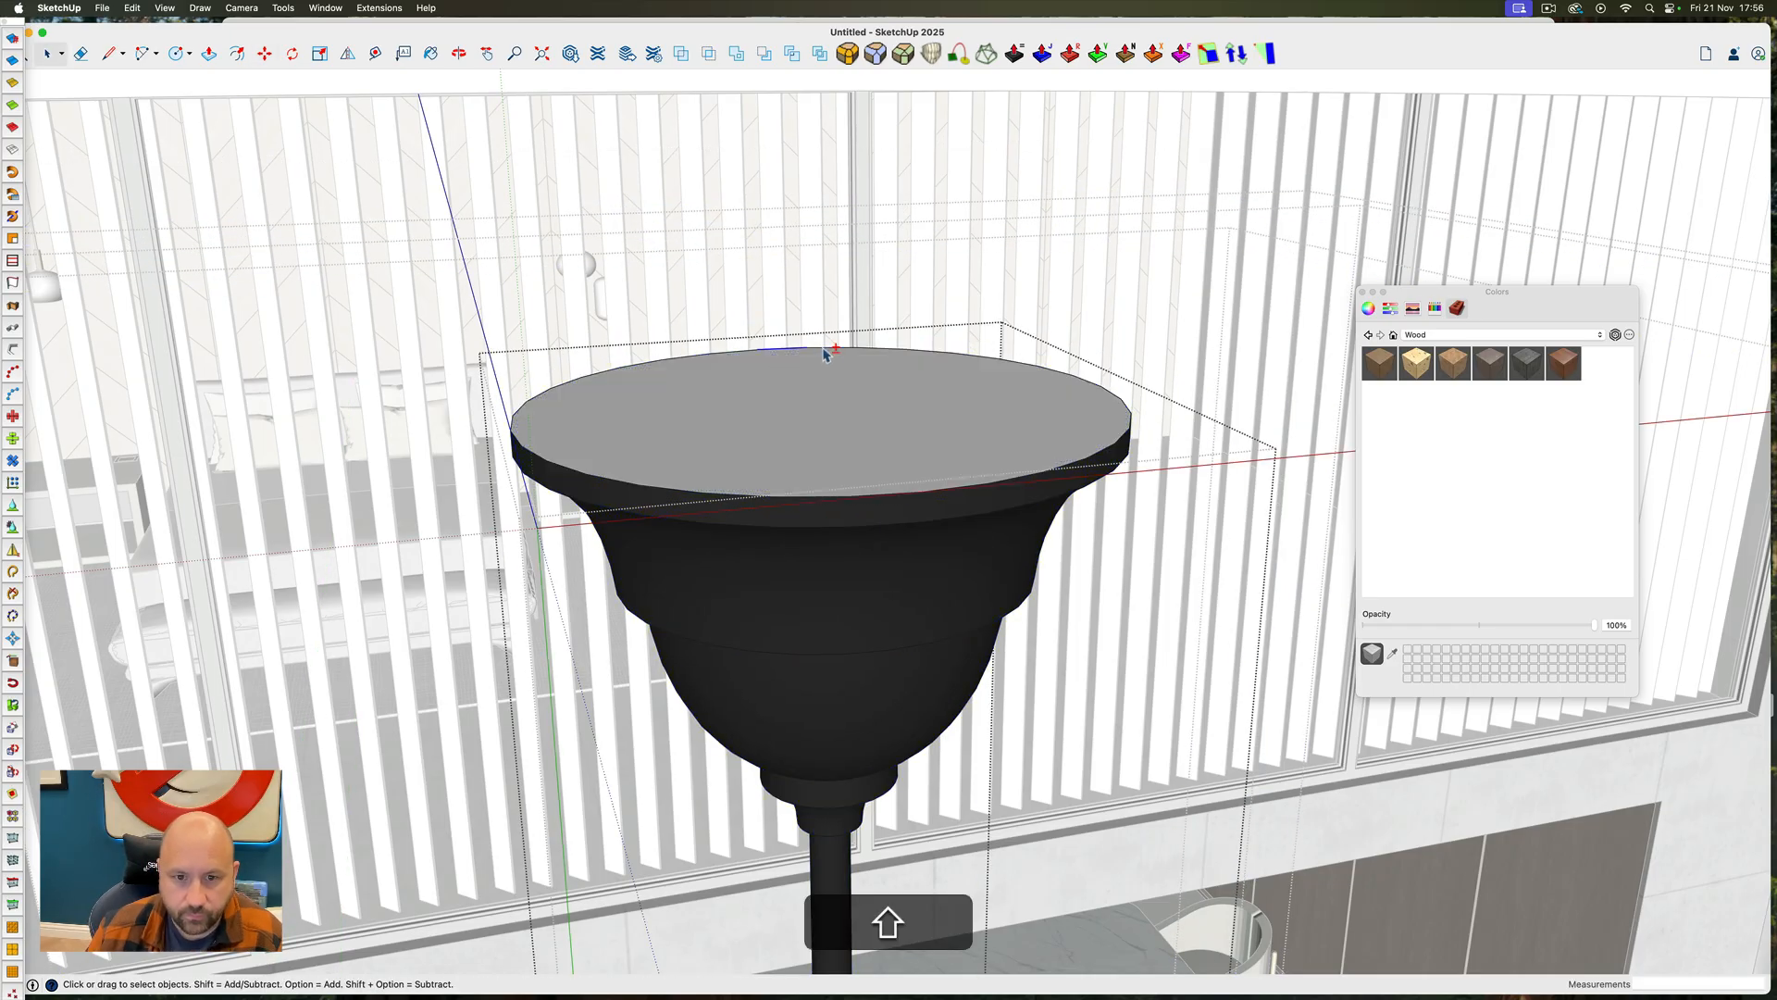
pyautogui.click(379, 7)
pyautogui.moveTo(411, 166)
pyautogui.click(802, 353)
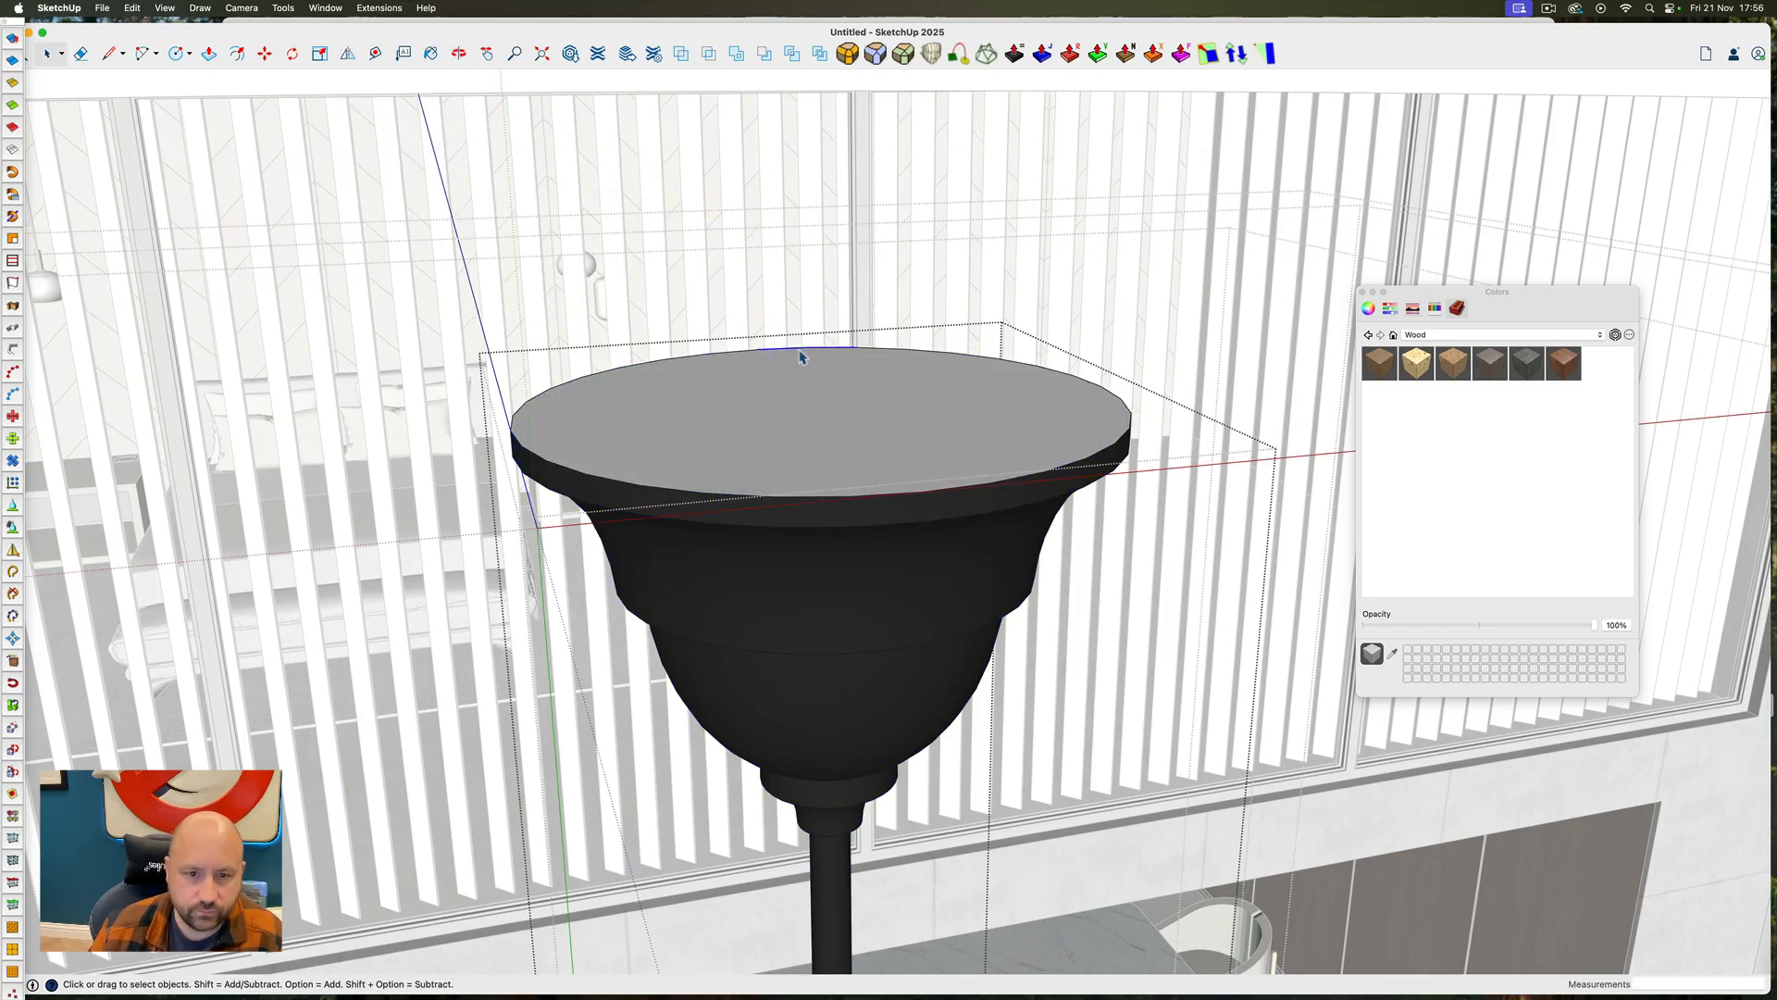
pyautogui.press('Escape')
pyautogui.press('Escape')
pyautogui.scroll(-3, 760, 407)
pyautogui.scroll(2, 761, 409)
# Move the chandelier by the centre of its canopy top up to the circular ceiling recess
pyautogui.click(804, 417)
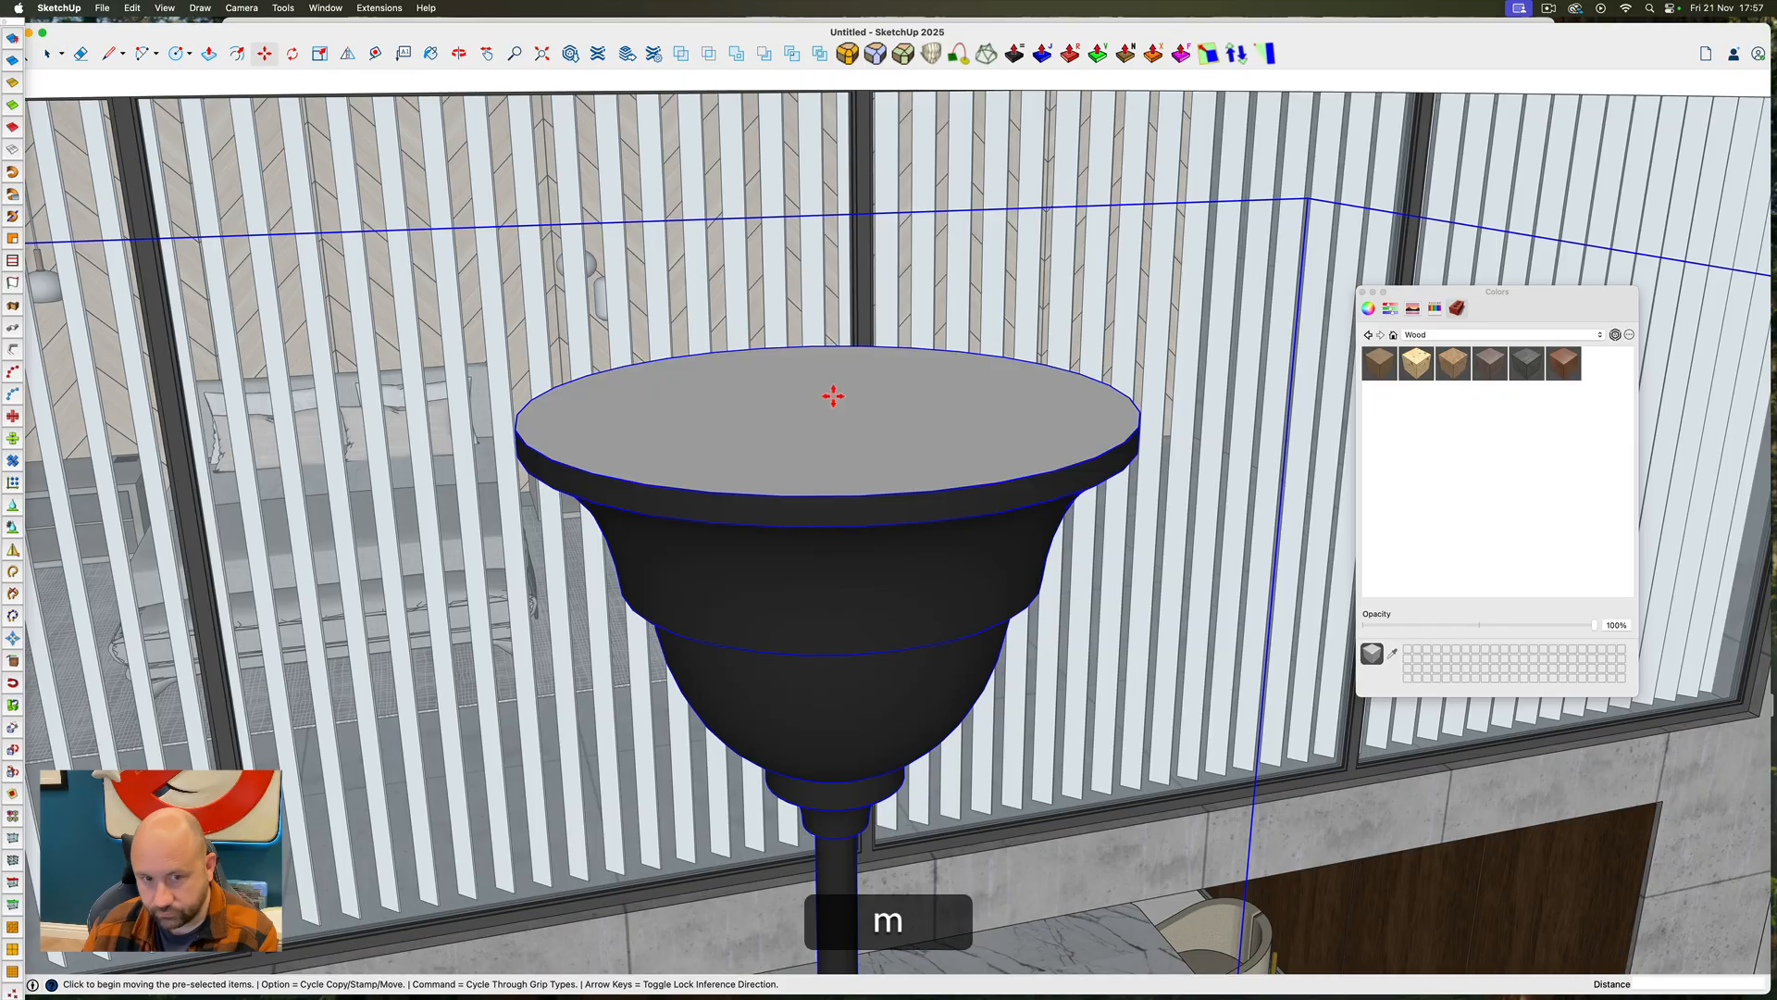
pyautogui.press('m')
pyautogui.click(831, 413)
pyautogui.keyDown('ctrl'); pyautogui.keyDown('super'); pyautogui.moveTo(831, 413); pyautogui.dragTo(1253, 314); pyautogui.keyUp('super'); pyautogui.keyUp('ctrl')
pyautogui.scroll(-10, 781, 348)
pyautogui.click(809, 360)
pyautogui.scroll(-5, 809, 360)
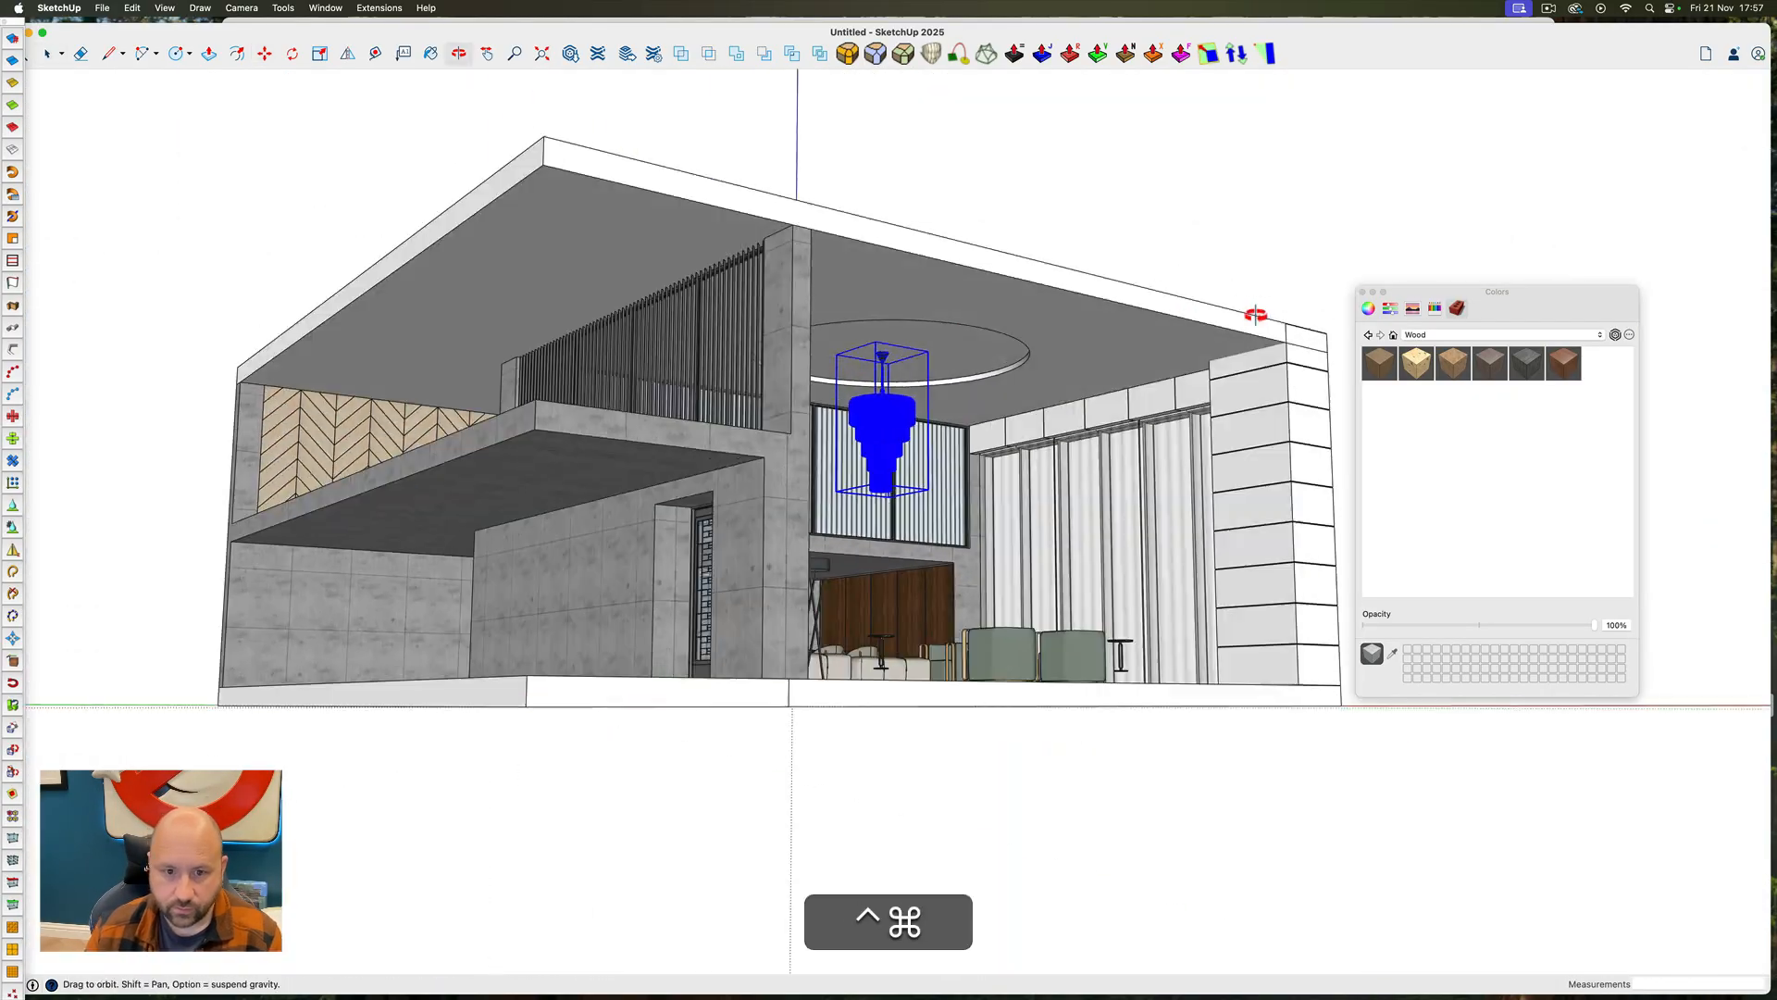
# Open the ceiling slab group for editing and bring up the 3D Warehouse material collections
pyautogui.press('space')
pyautogui.scroll(5, 971, 352)
pyautogui.doubleClick(1065, 252)
pyautogui.click(570, 54)
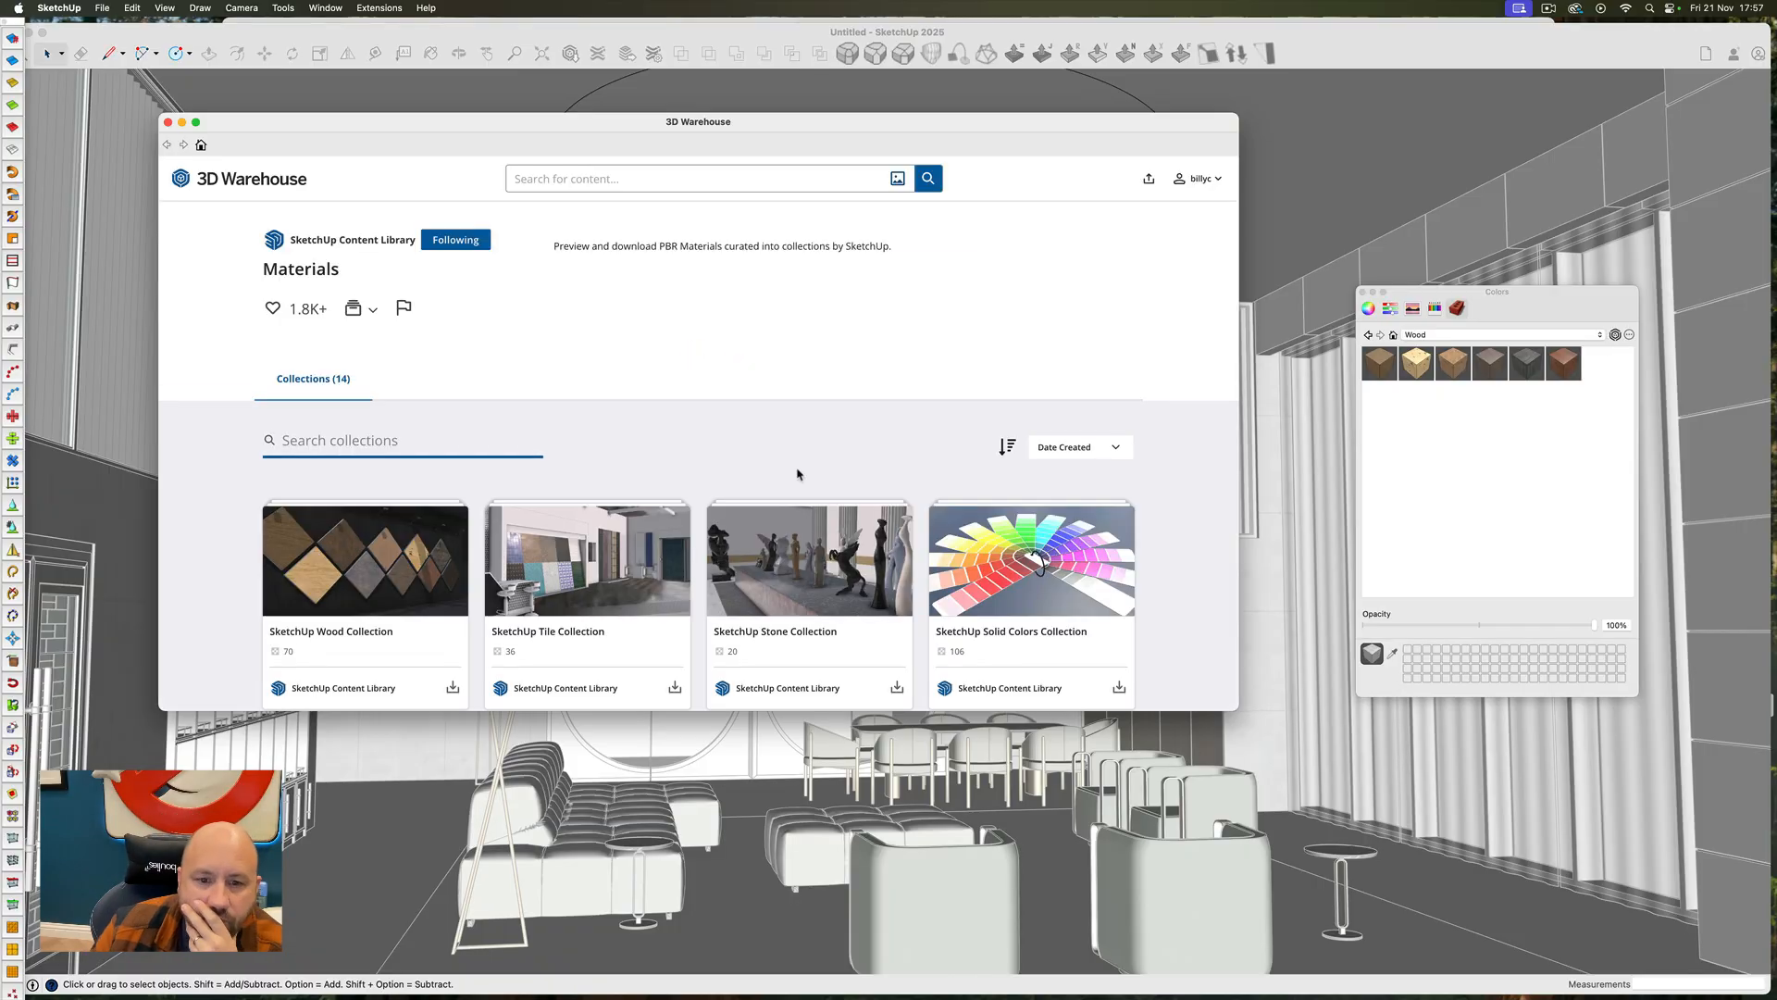
# Examine the plaster and marble material collections for a suitable ceiling finish
pyautogui.scroll(-4, 798, 474)
pyautogui.click(797, 546)
pyautogui.scroll(-5, 537, 500)
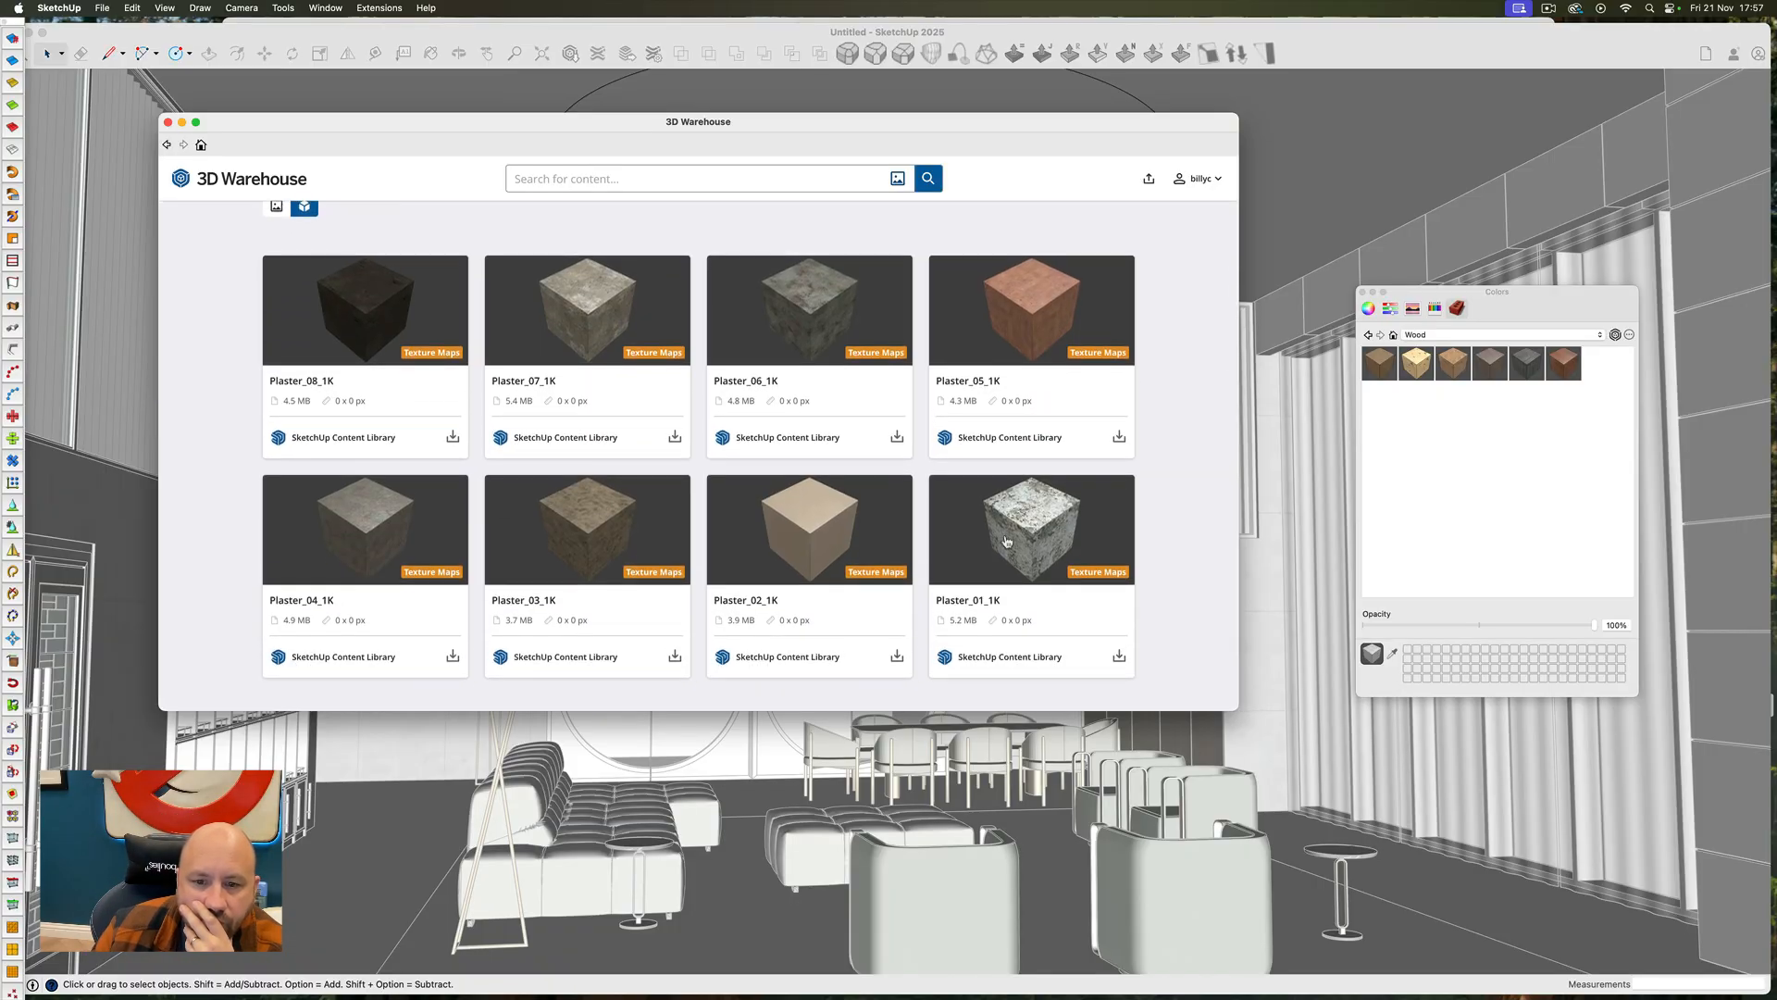
pyautogui.click(168, 145)
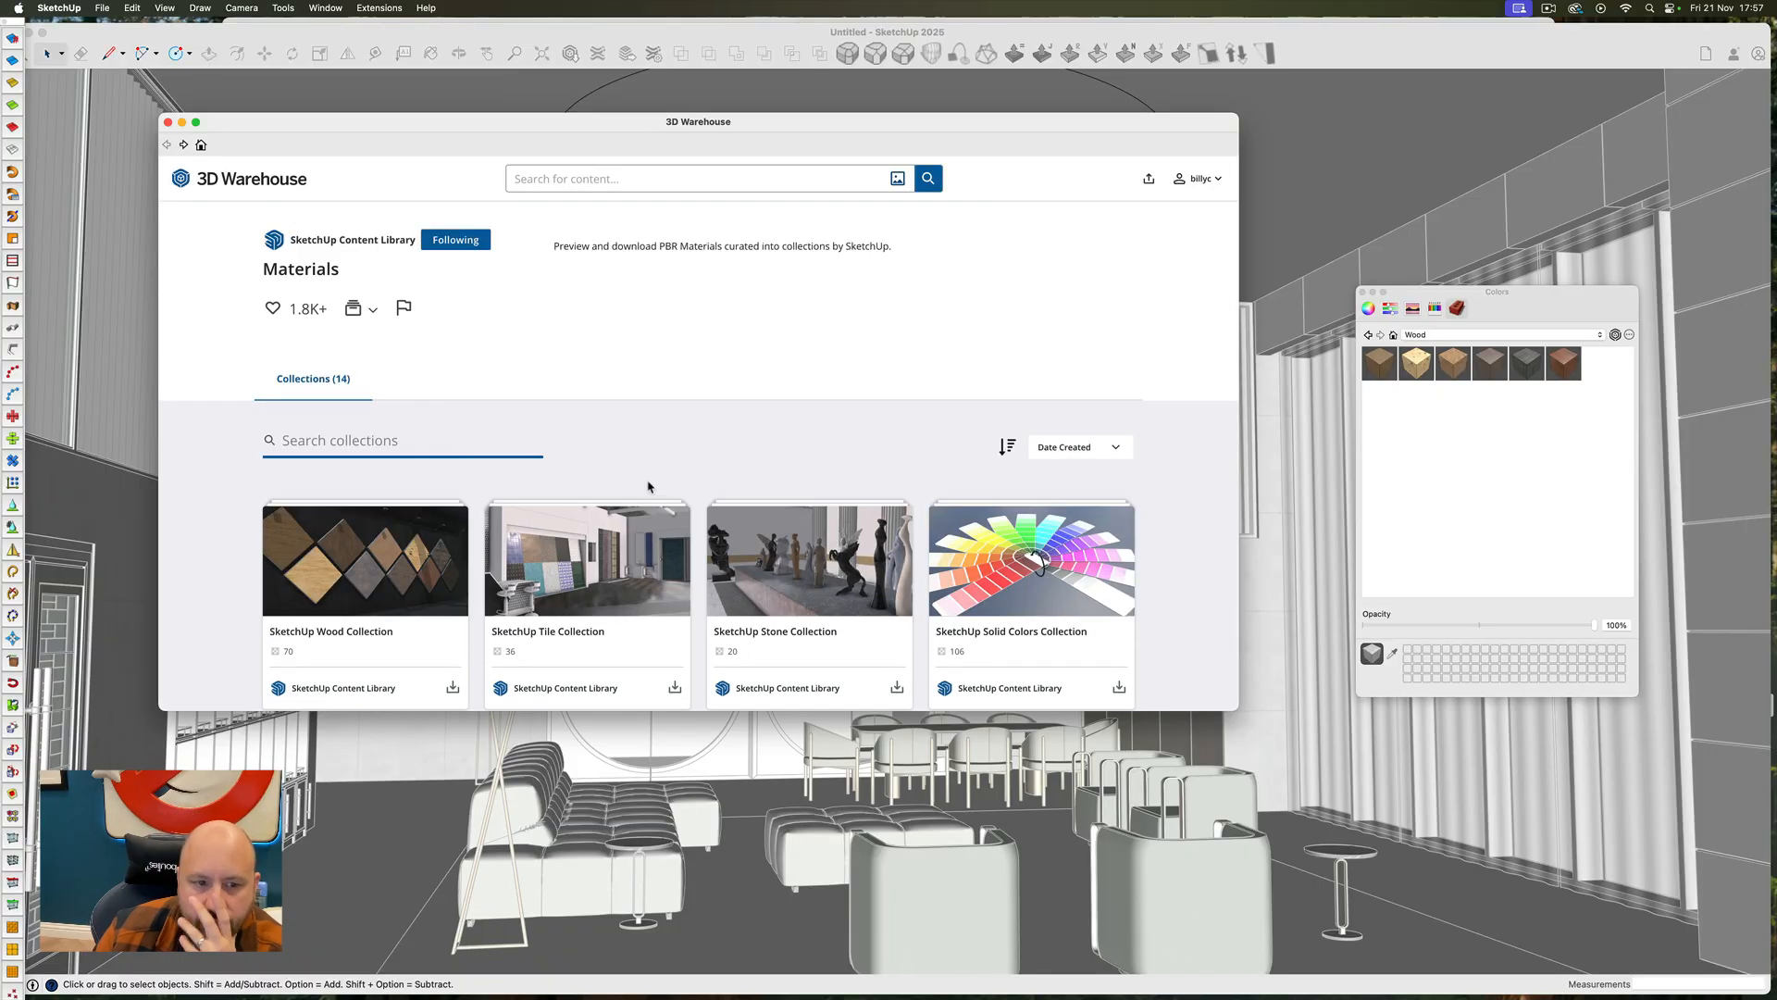
pyautogui.scroll(-3, 650, 484)
pyautogui.click(438, 428)
pyautogui.scroll(-6, 438, 421)
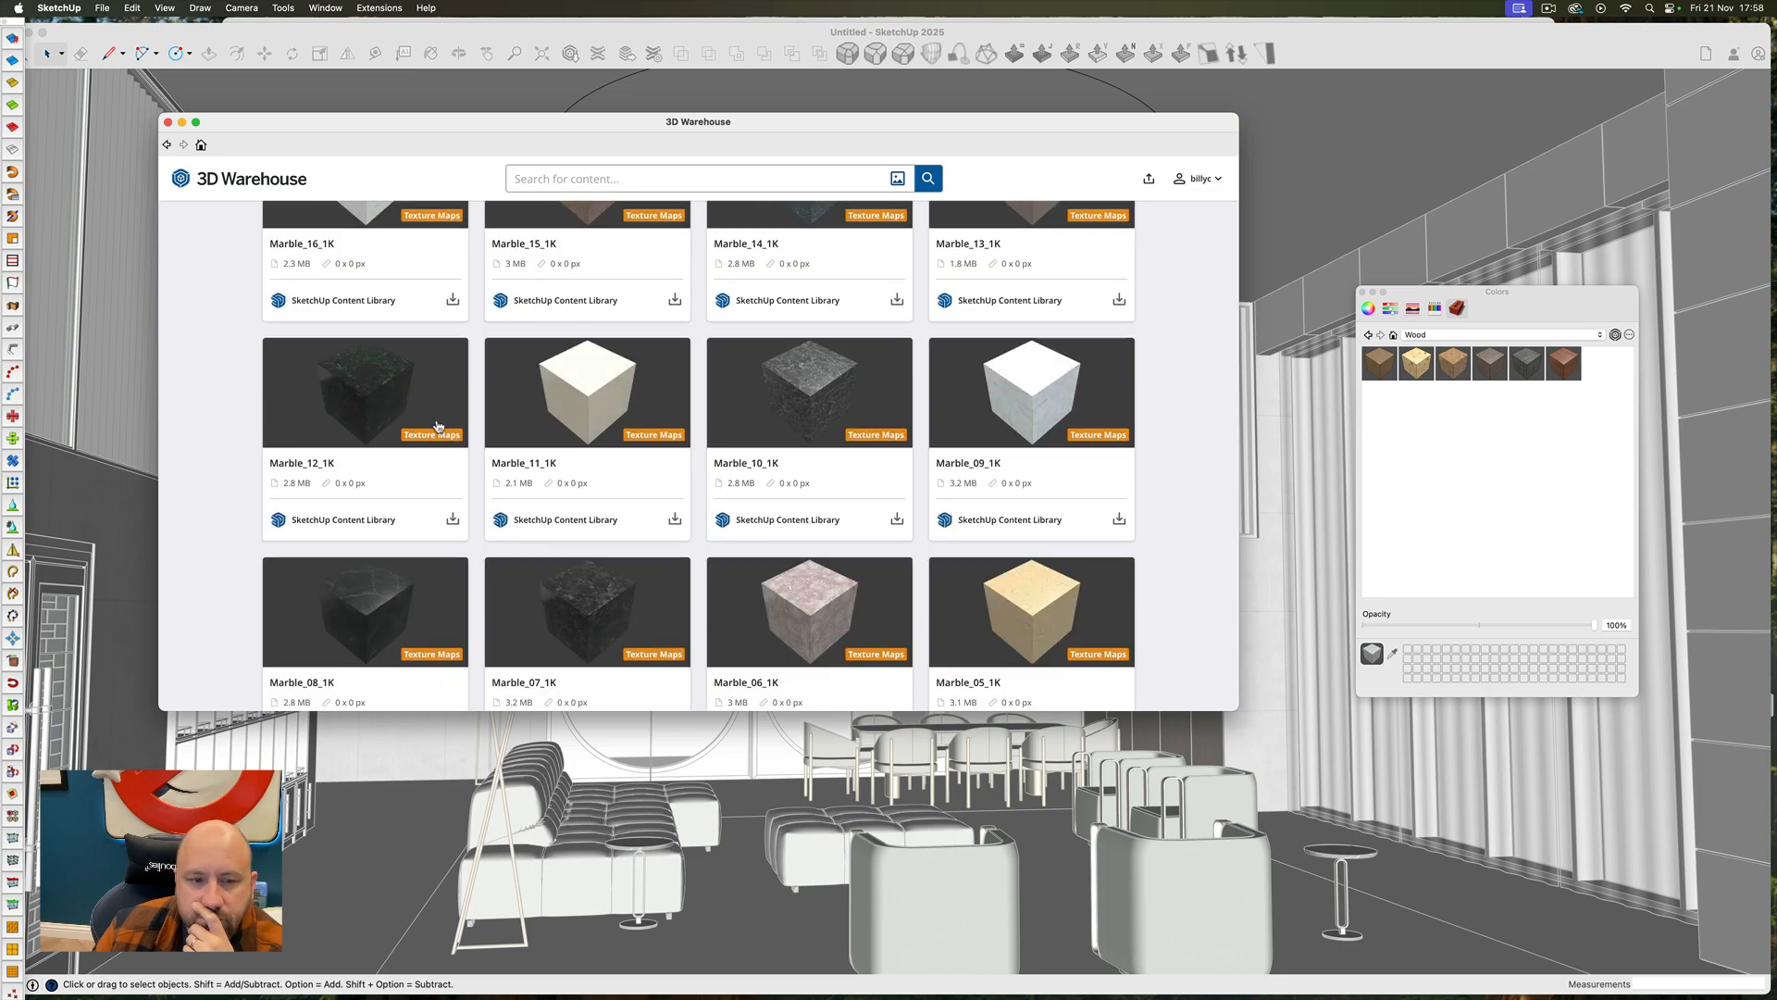
pyautogui.scroll(-3, 439, 426)
pyautogui.click(167, 146)
# Download a material from the SketchUp Concrete & Asphalt Collection, apply it to the ceiling and close the ceiling group
pyautogui.click(524, 553)
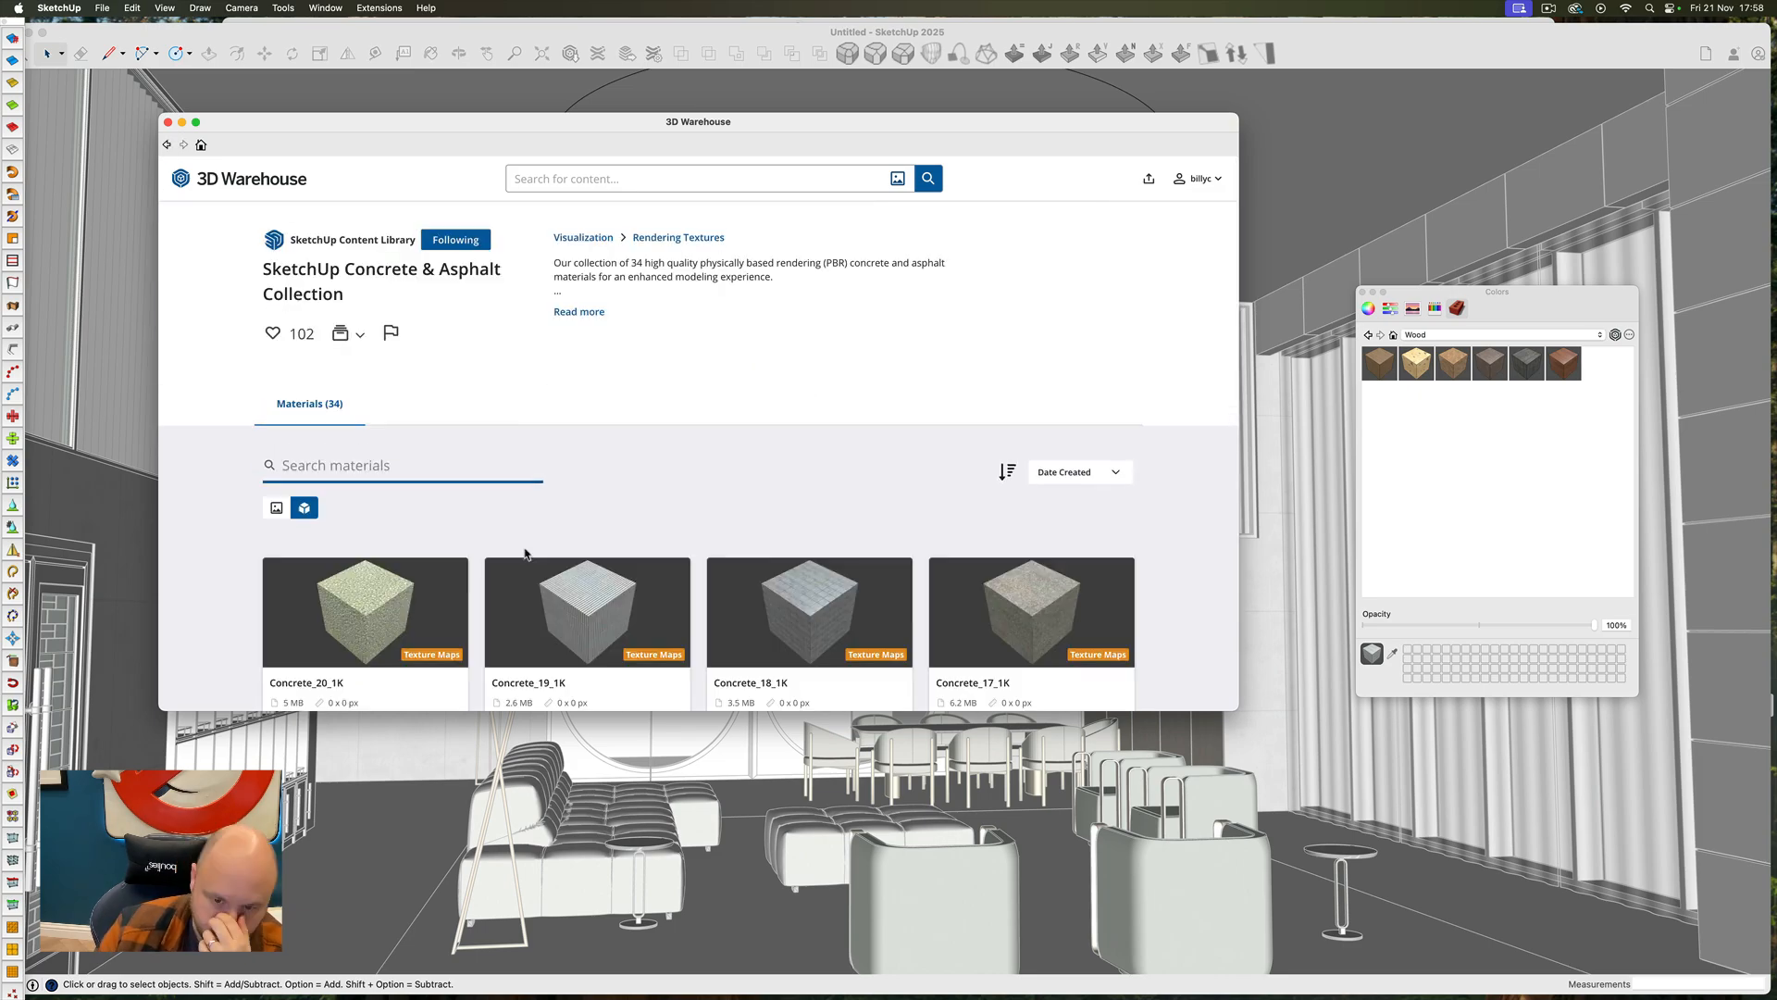
pyautogui.scroll(-5, 524, 553)
pyautogui.click(401, 383)
pyautogui.click(989, 380)
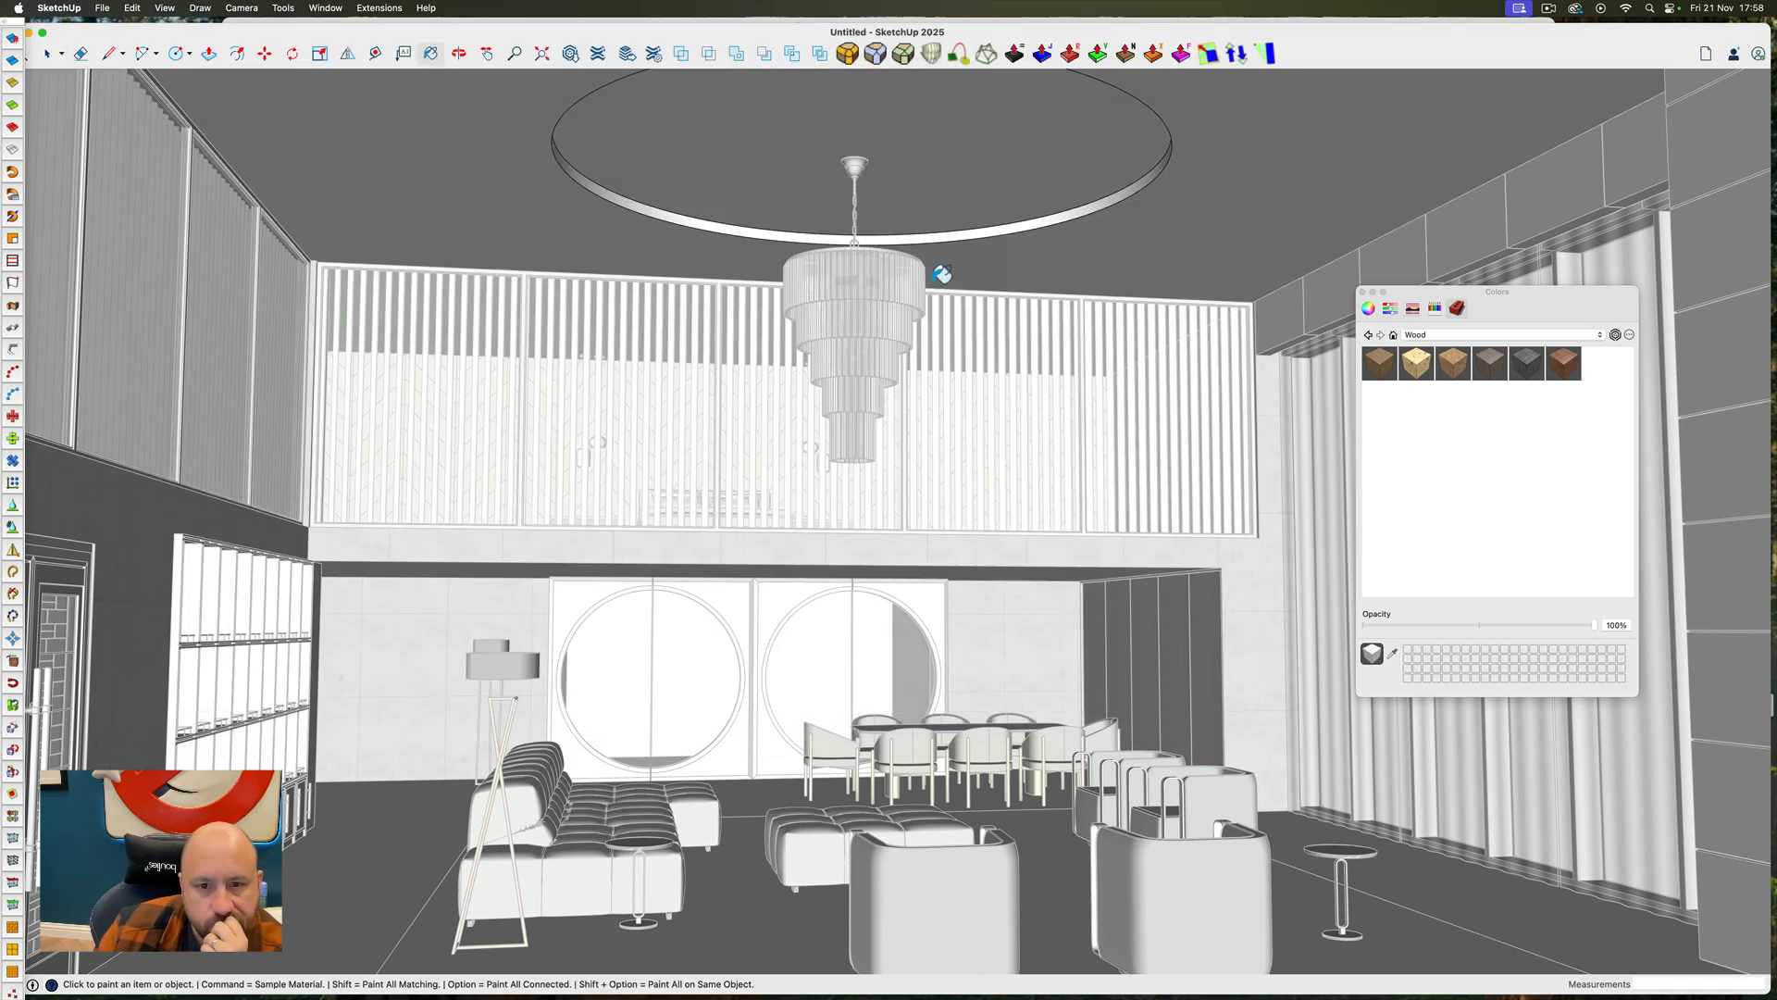
pyautogui.click(1042, 209)
pyautogui.click(1101, 237)
pyautogui.press('space')
pyautogui.press('Escape')
# Open the banded corner pillar beside the curtains, apply the downloaded concrete to all its connected geometry, and close the group
pyautogui.scroll(-10, 1046, 214)
pyautogui.scroll(10, 860, 277)
pyautogui.click(858, 237)
pyautogui.press('space')
pyautogui.tripleClick(1150, 269)
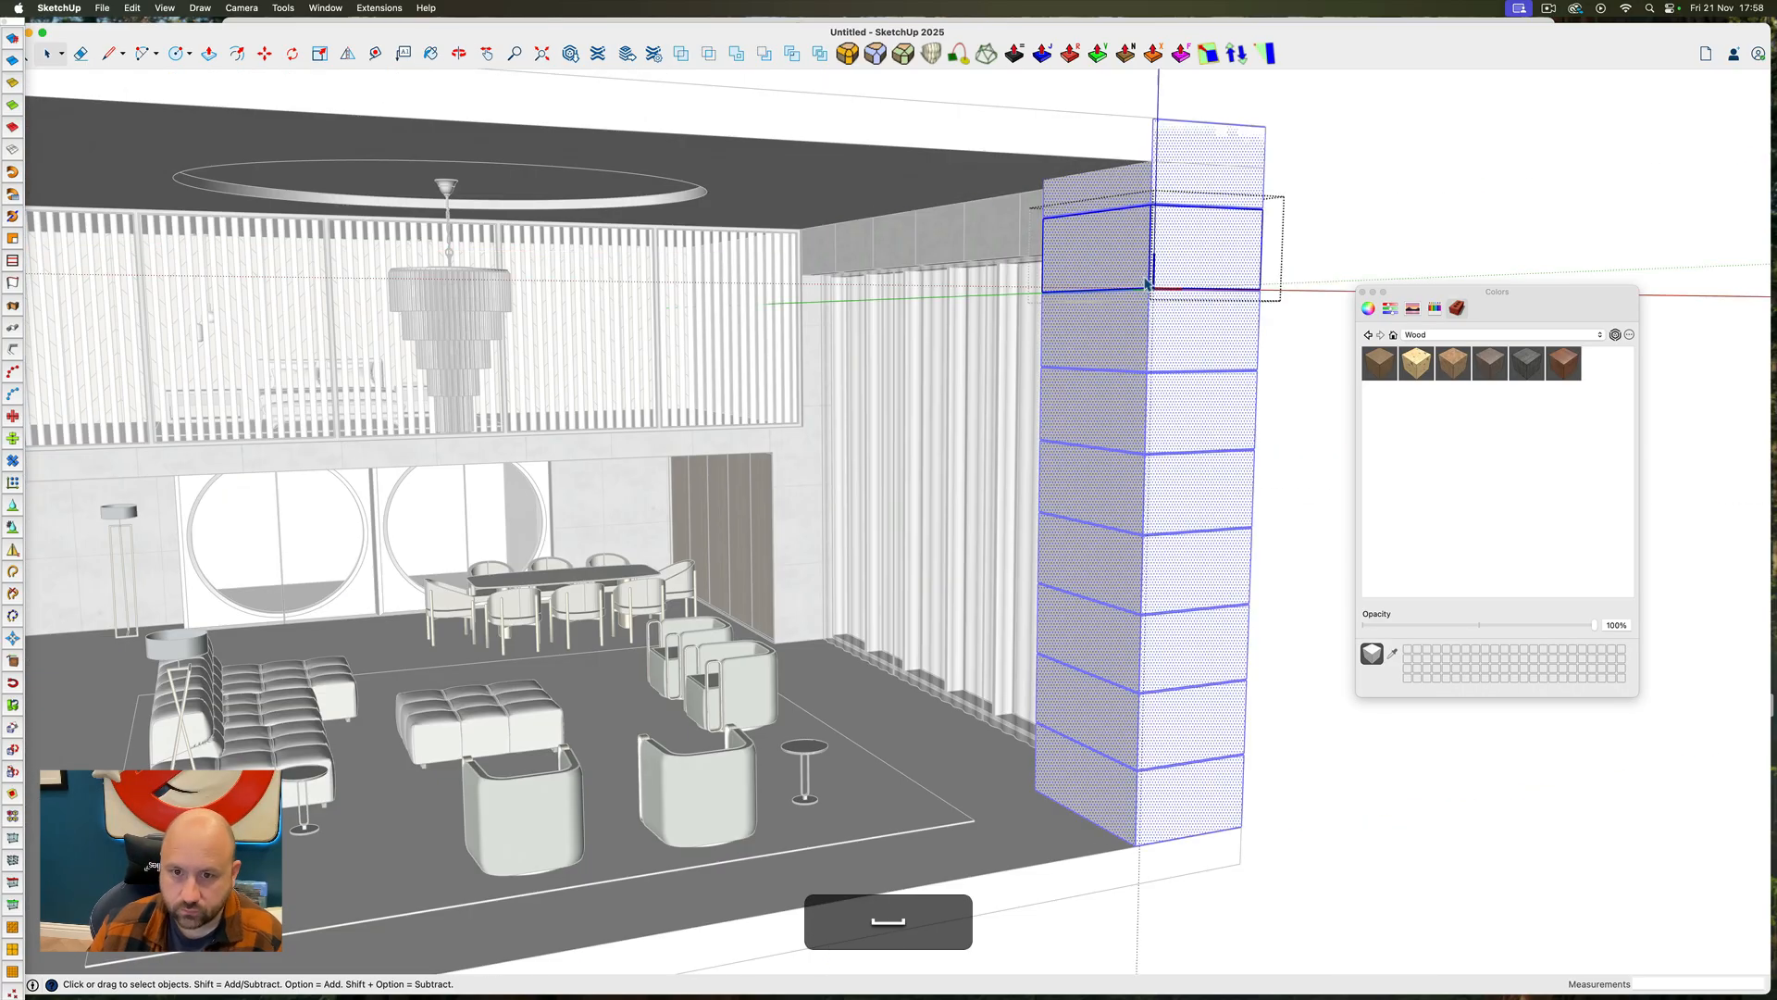
pyautogui.press('b')
pyautogui.click(1151, 270)
pyautogui.press('space')
pyautogui.press('Escape')
# Select the frames of the large circular-window doors and apply the dark wood sampled from the dining-area panelling
pyautogui.moveTo(1120, 296); pyautogui.dragTo(848, 369, button='middle')
pyautogui.scroll(10, 701, 474)
pyautogui.tripleClick(701, 474)
pyautogui.scroll(-8, 615, 416)
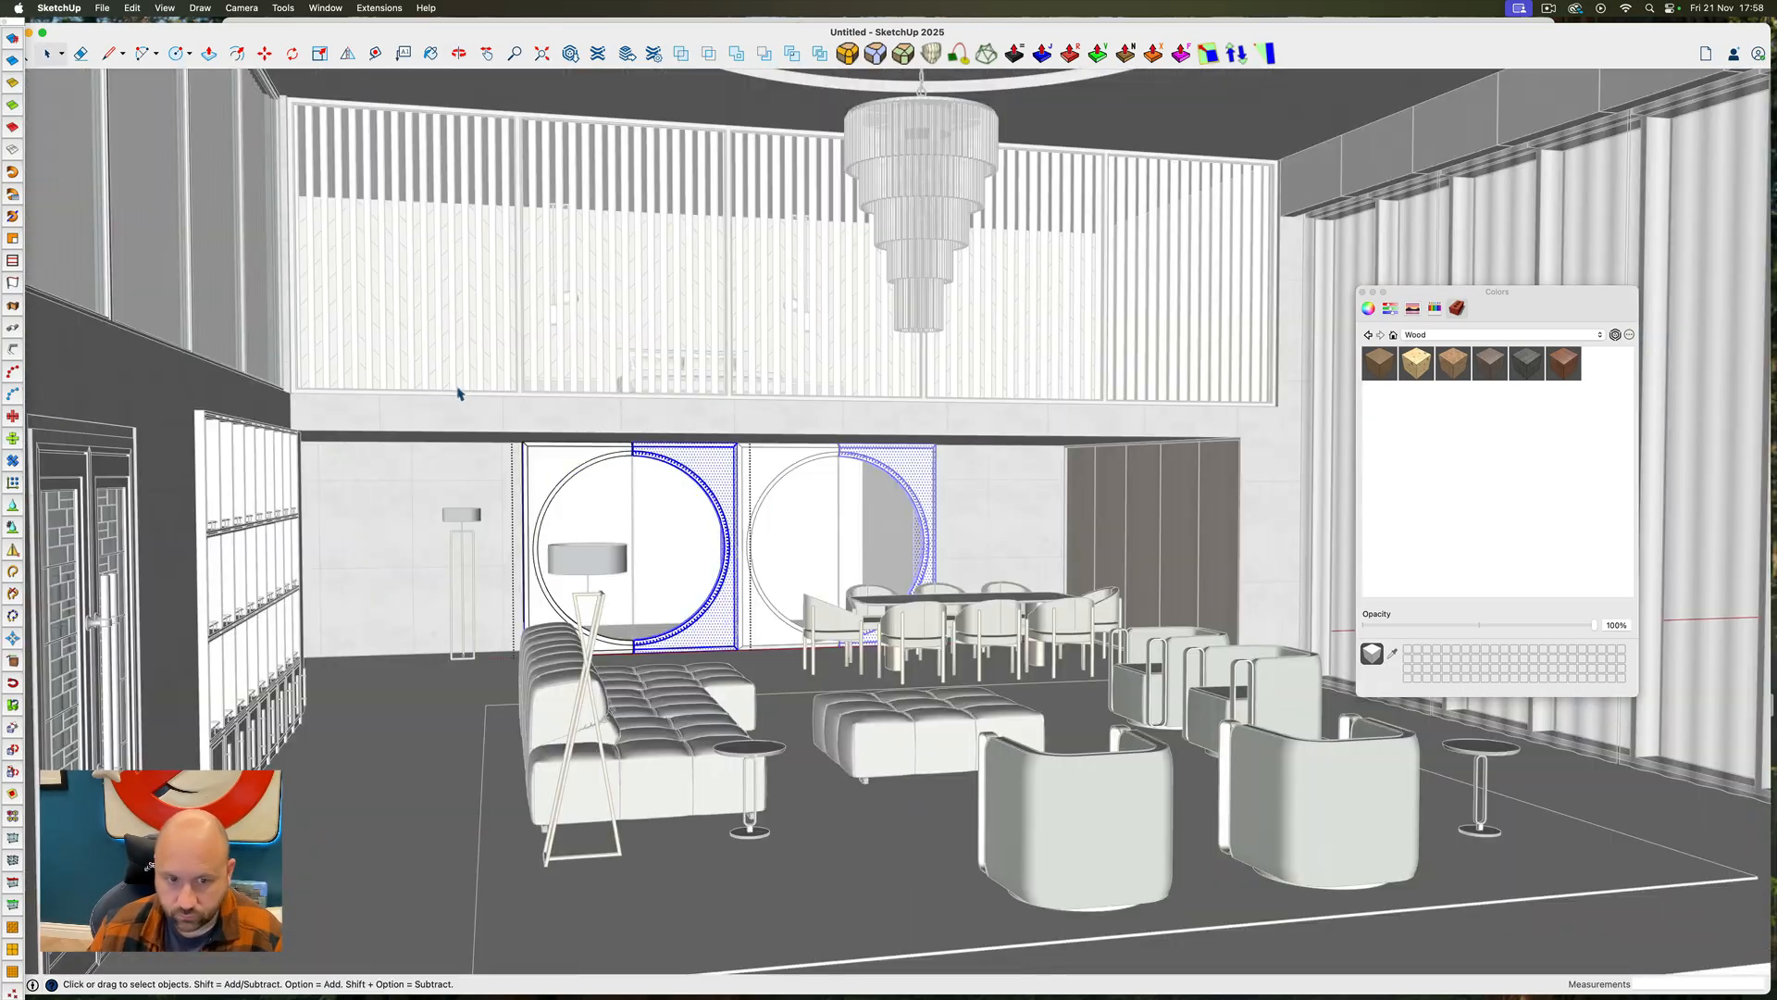
pyautogui.moveTo(456, 392); pyautogui.dragTo(981, 675)
pyautogui.press('b')
pyautogui.keyDown('super'); pyautogui.click(1182, 518); pyautogui.keyUp('super')
pyautogui.click(737, 472)
pyautogui.press('space')
pyautogui.press('Escape')
# Open the floor slab, select all its geometry, and apply the concrete sampled from the corner pillar
pyautogui.scroll(-5, 722, 546)
pyautogui.moveTo(713, 555)
pyautogui.keyDown('ctrl'); pyautogui.keyDown('super'); pyautogui.mouseDown()
pyautogui.moveTo(789, 525)
pyautogui.moveTo(657, 629)
pyautogui.mouseUp(); pyautogui.keyUp('super'); pyautogui.keyUp('ctrl')
pyautogui.tripleClick(393, 753)
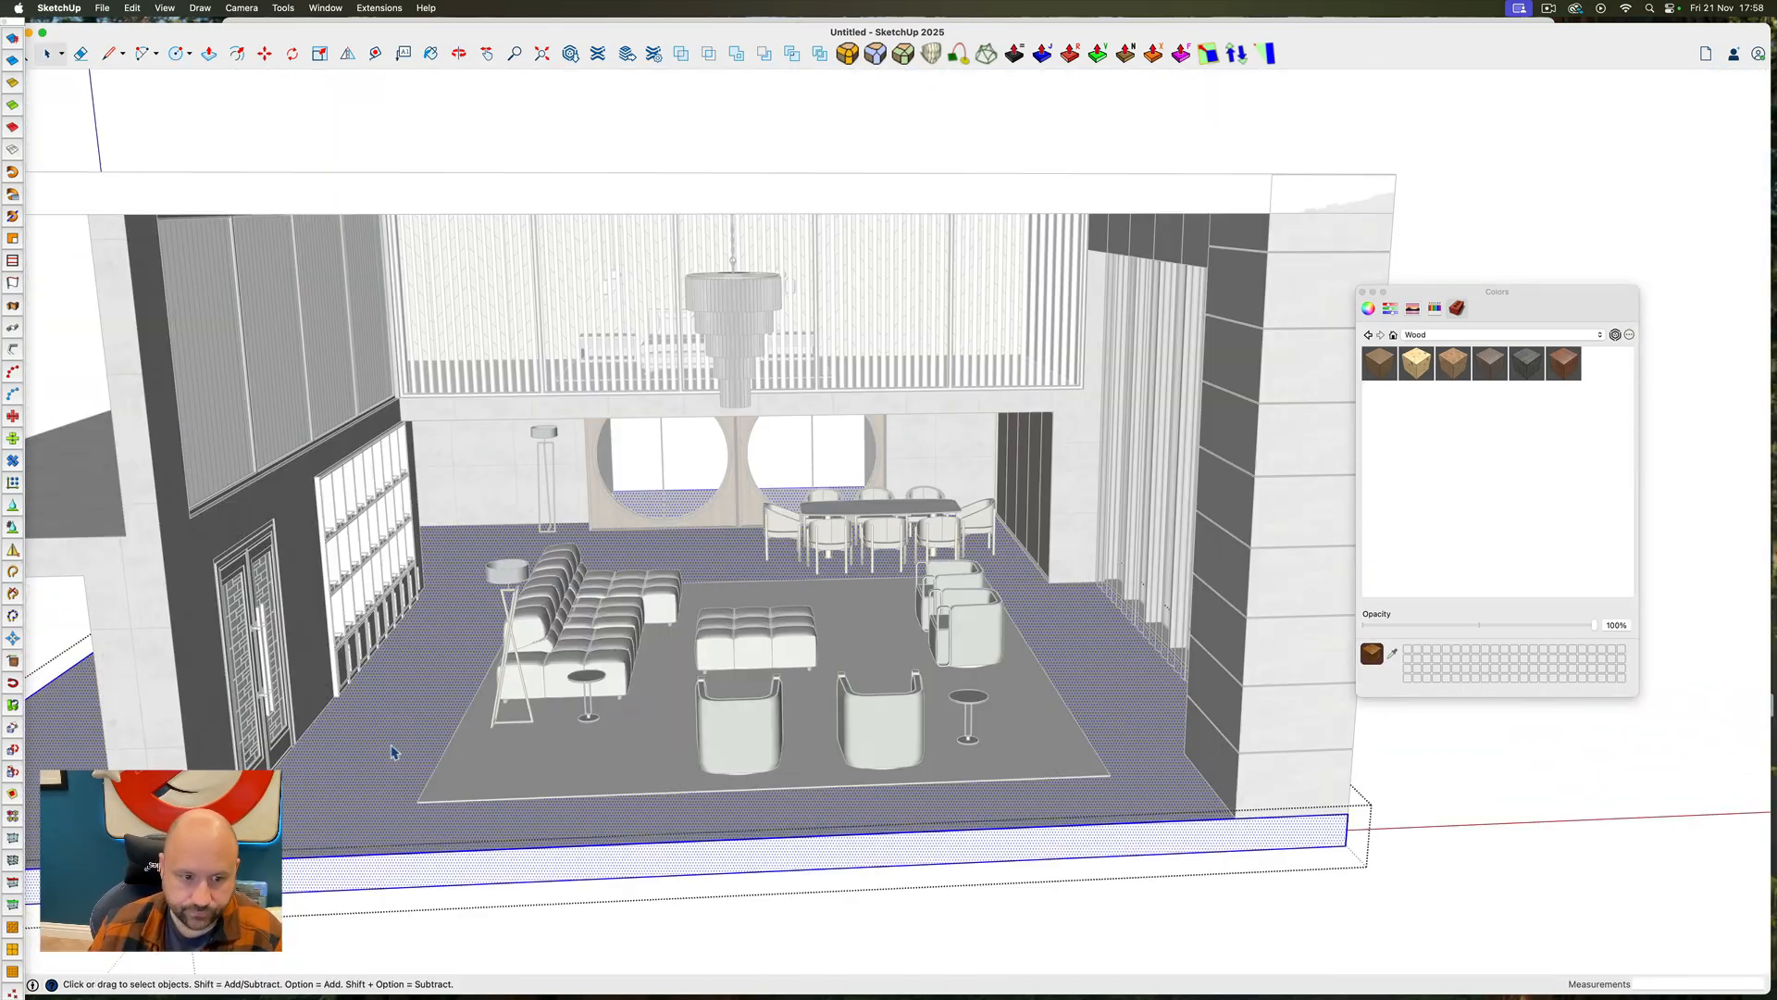
pyautogui.press('b')
pyautogui.keyDown('super'); pyautogui.click(1296, 732); pyautogui.keyUp('super')
pyautogui.click(1126, 729)
pyautogui.press('Escape')
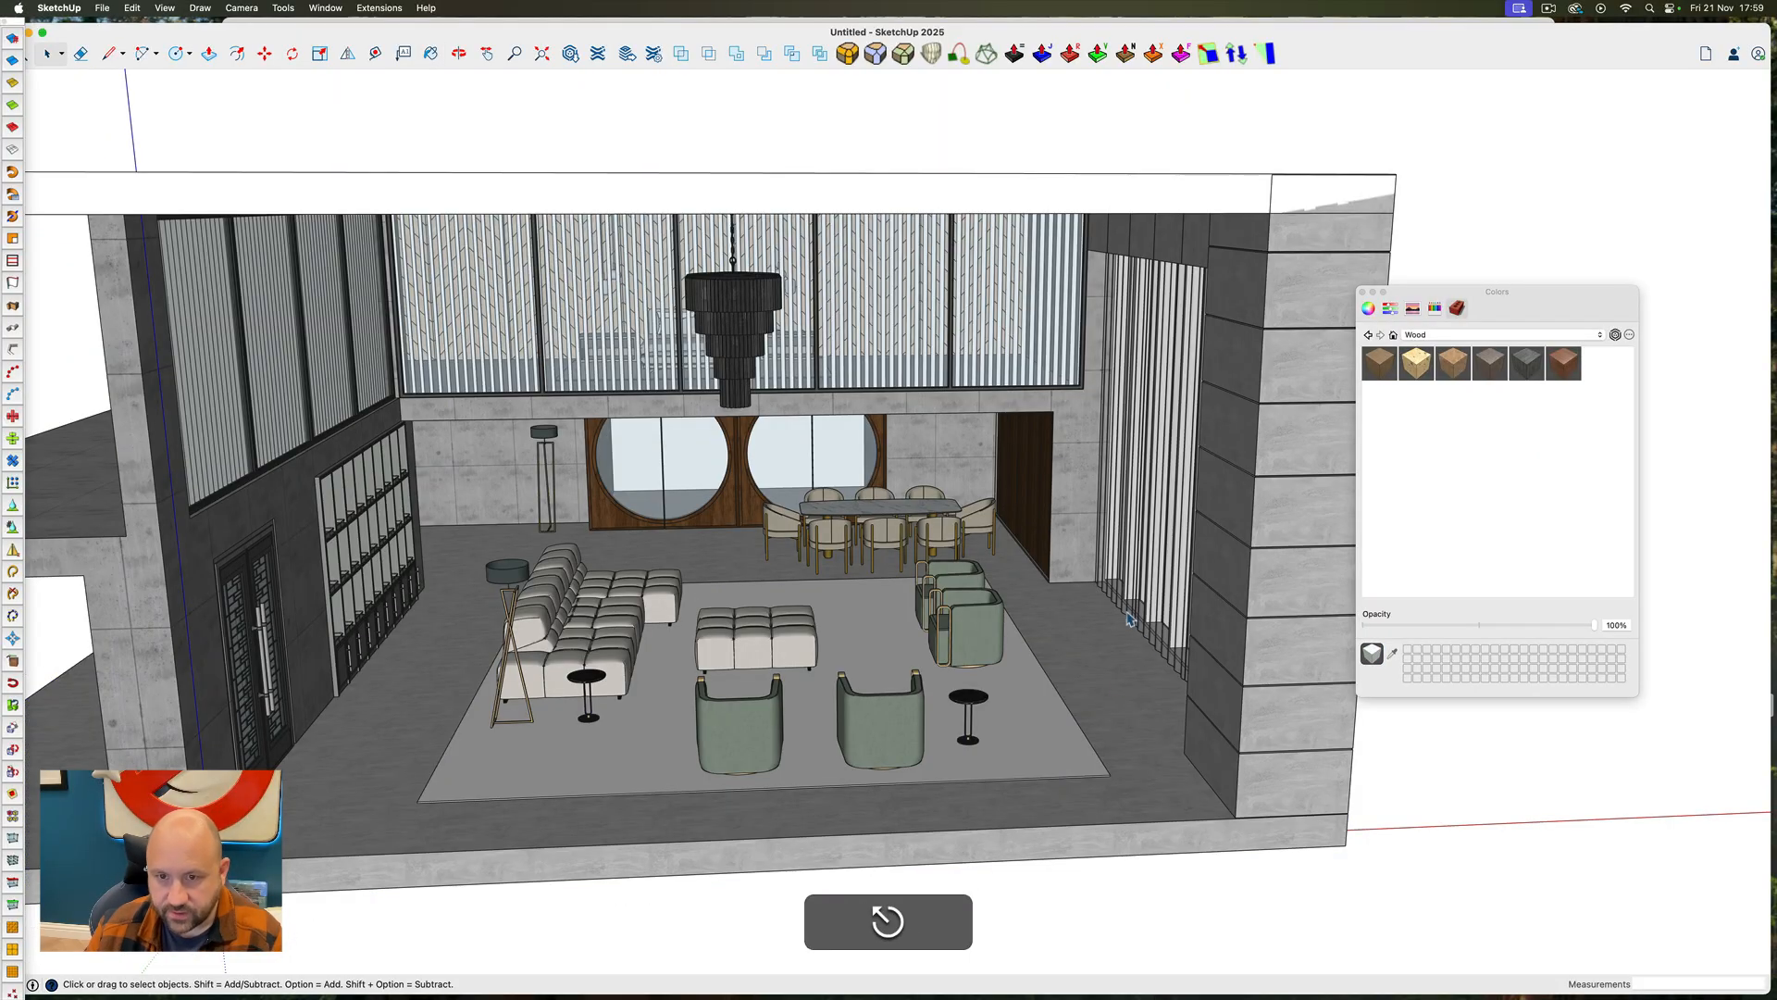
# Apply the same concrete to each of the six rectangular panels above the curtained glazing and close the last panel group
pyautogui.keyDown('ctrl'); pyautogui.keyDown('super'); pyautogui.moveTo(1128, 618); pyautogui.dragTo(643, 501); pyautogui.keyUp('super'); pyautogui.keyUp('ctrl')
pyautogui.tripleClick(850, 304)
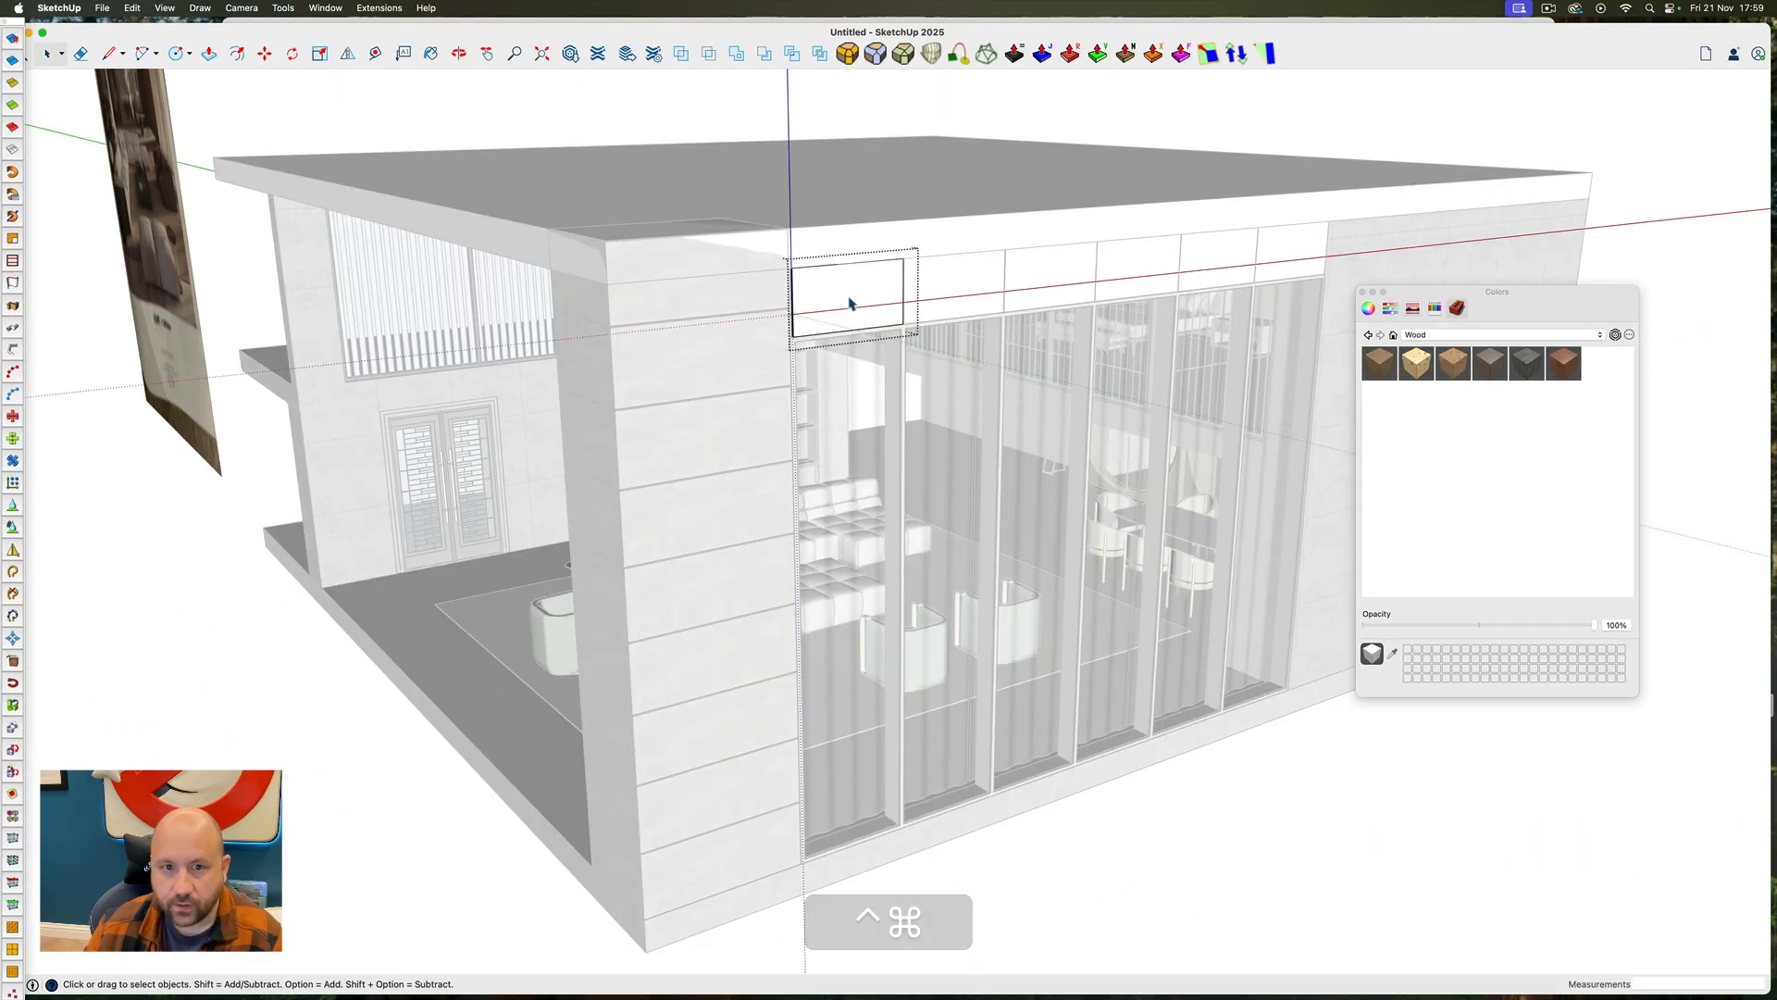
pyautogui.press('b')
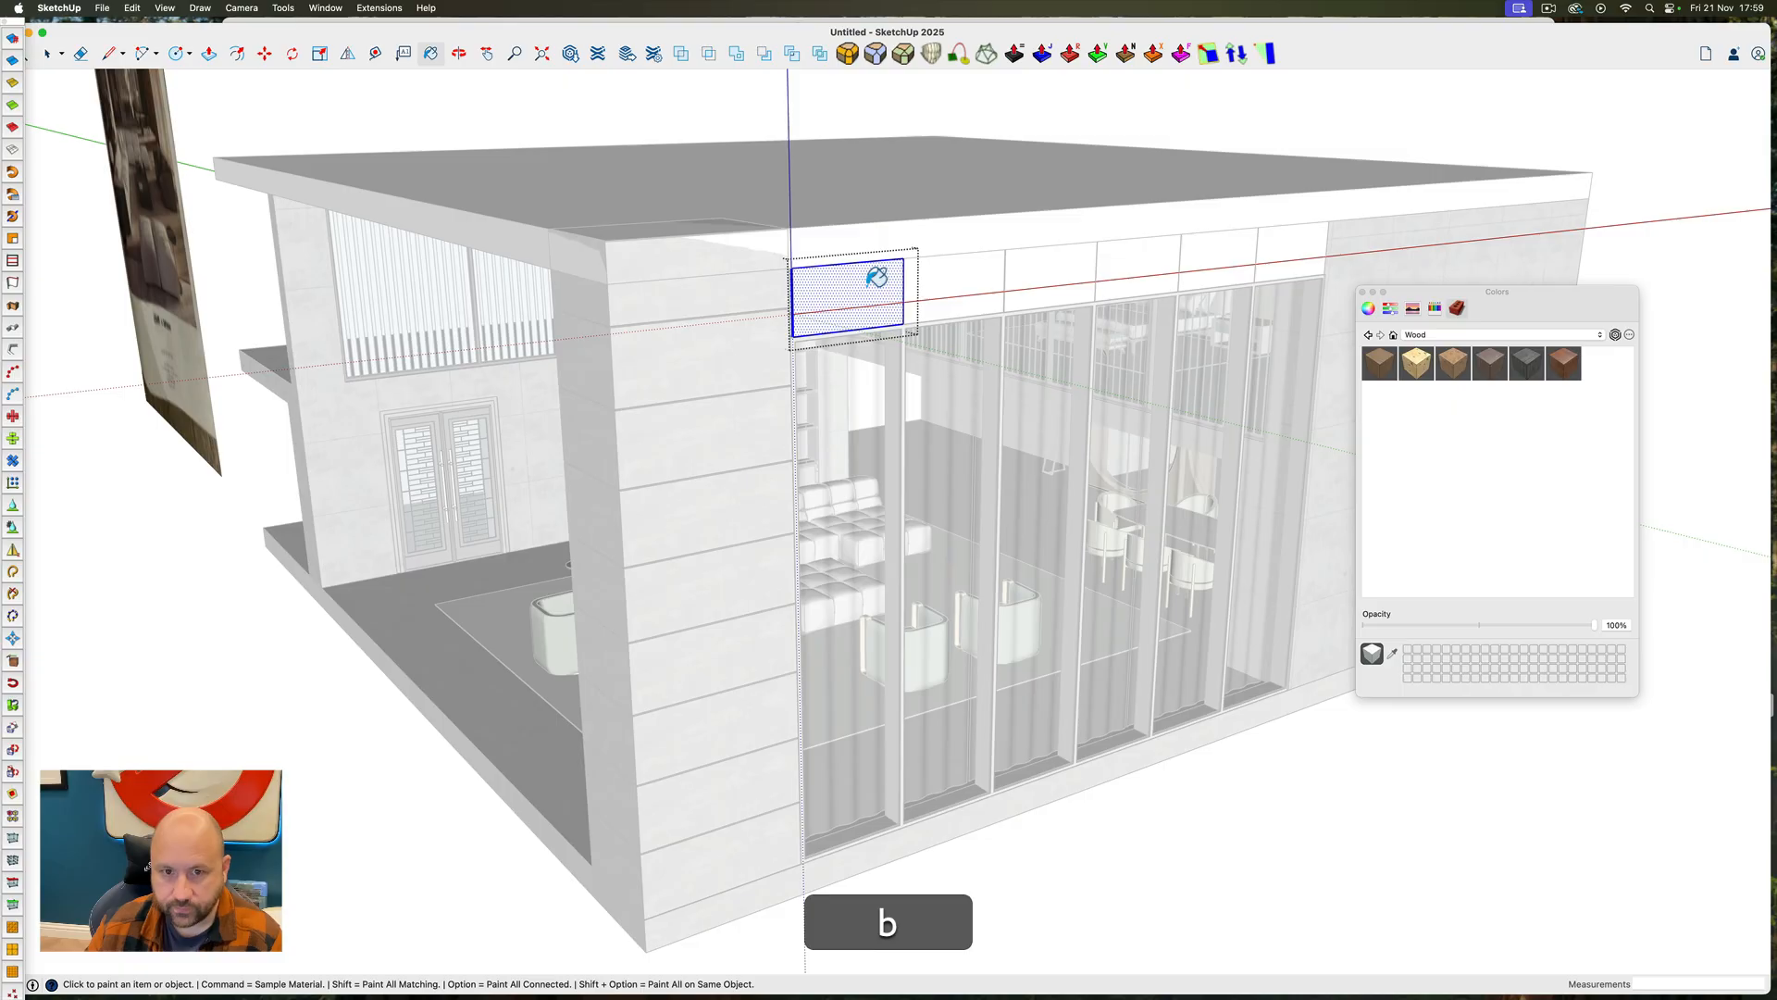
pyautogui.press('space')
pyautogui.tripleClick(953, 284)
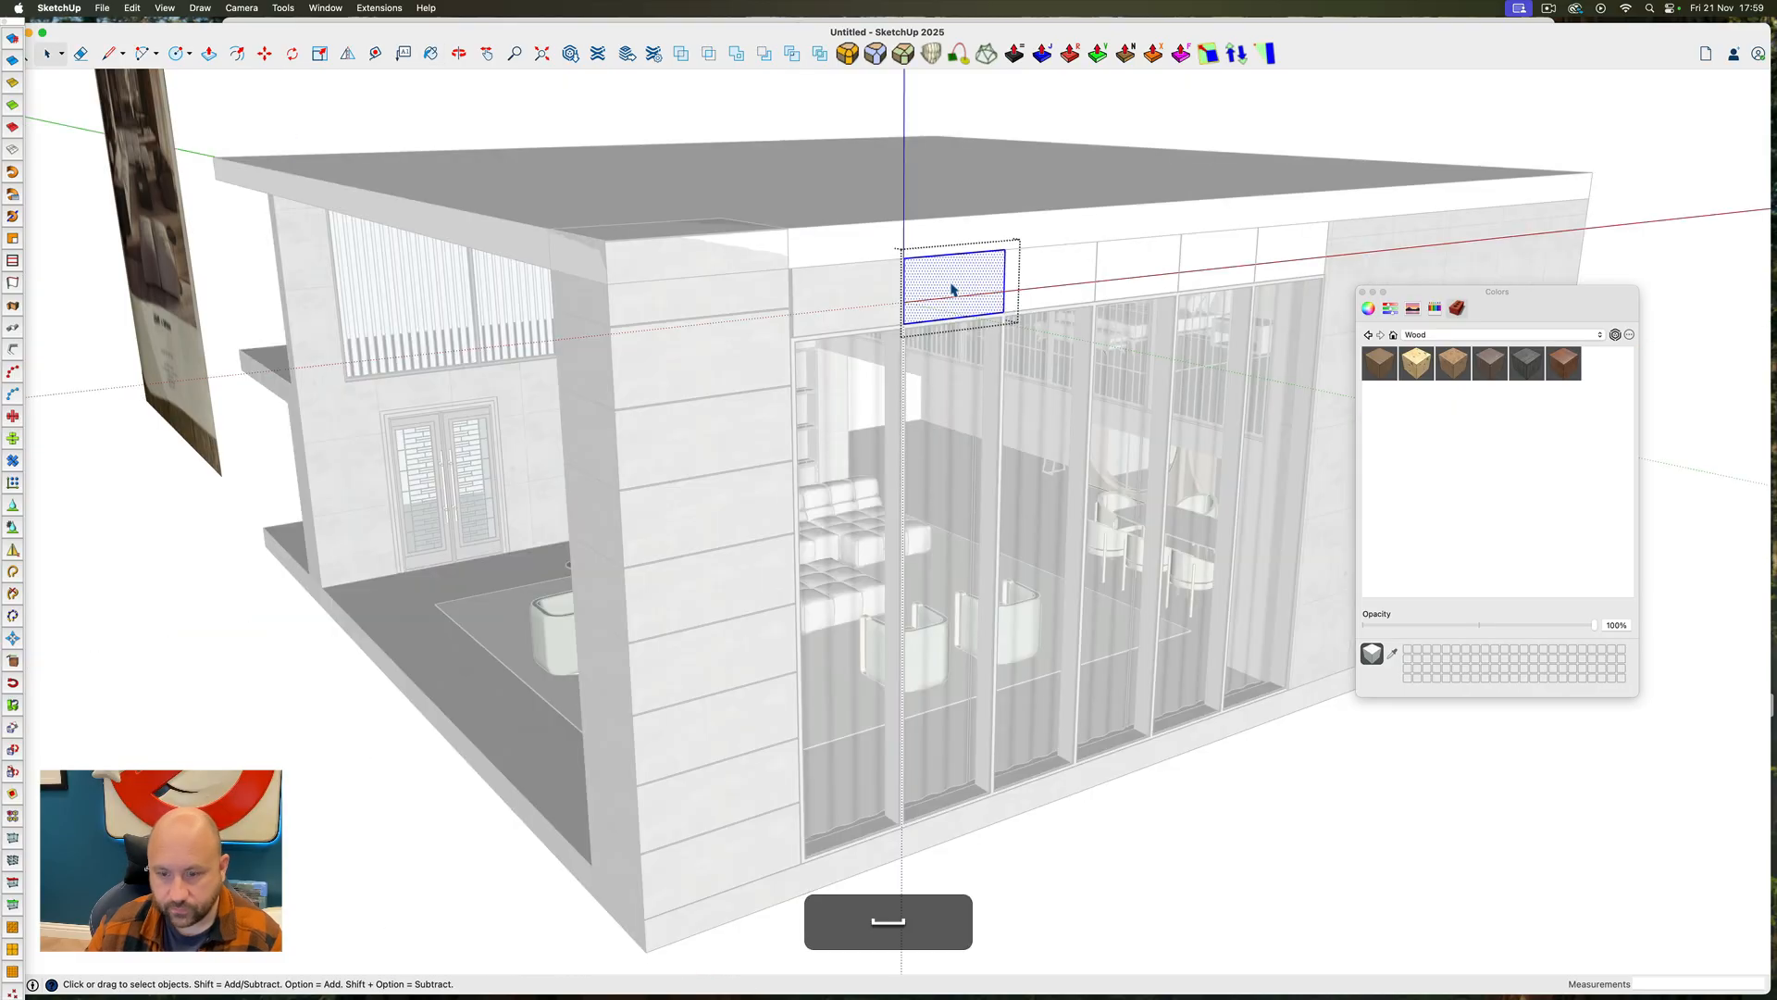
pyautogui.press('b')
pyautogui.tripleClick(1046, 278)
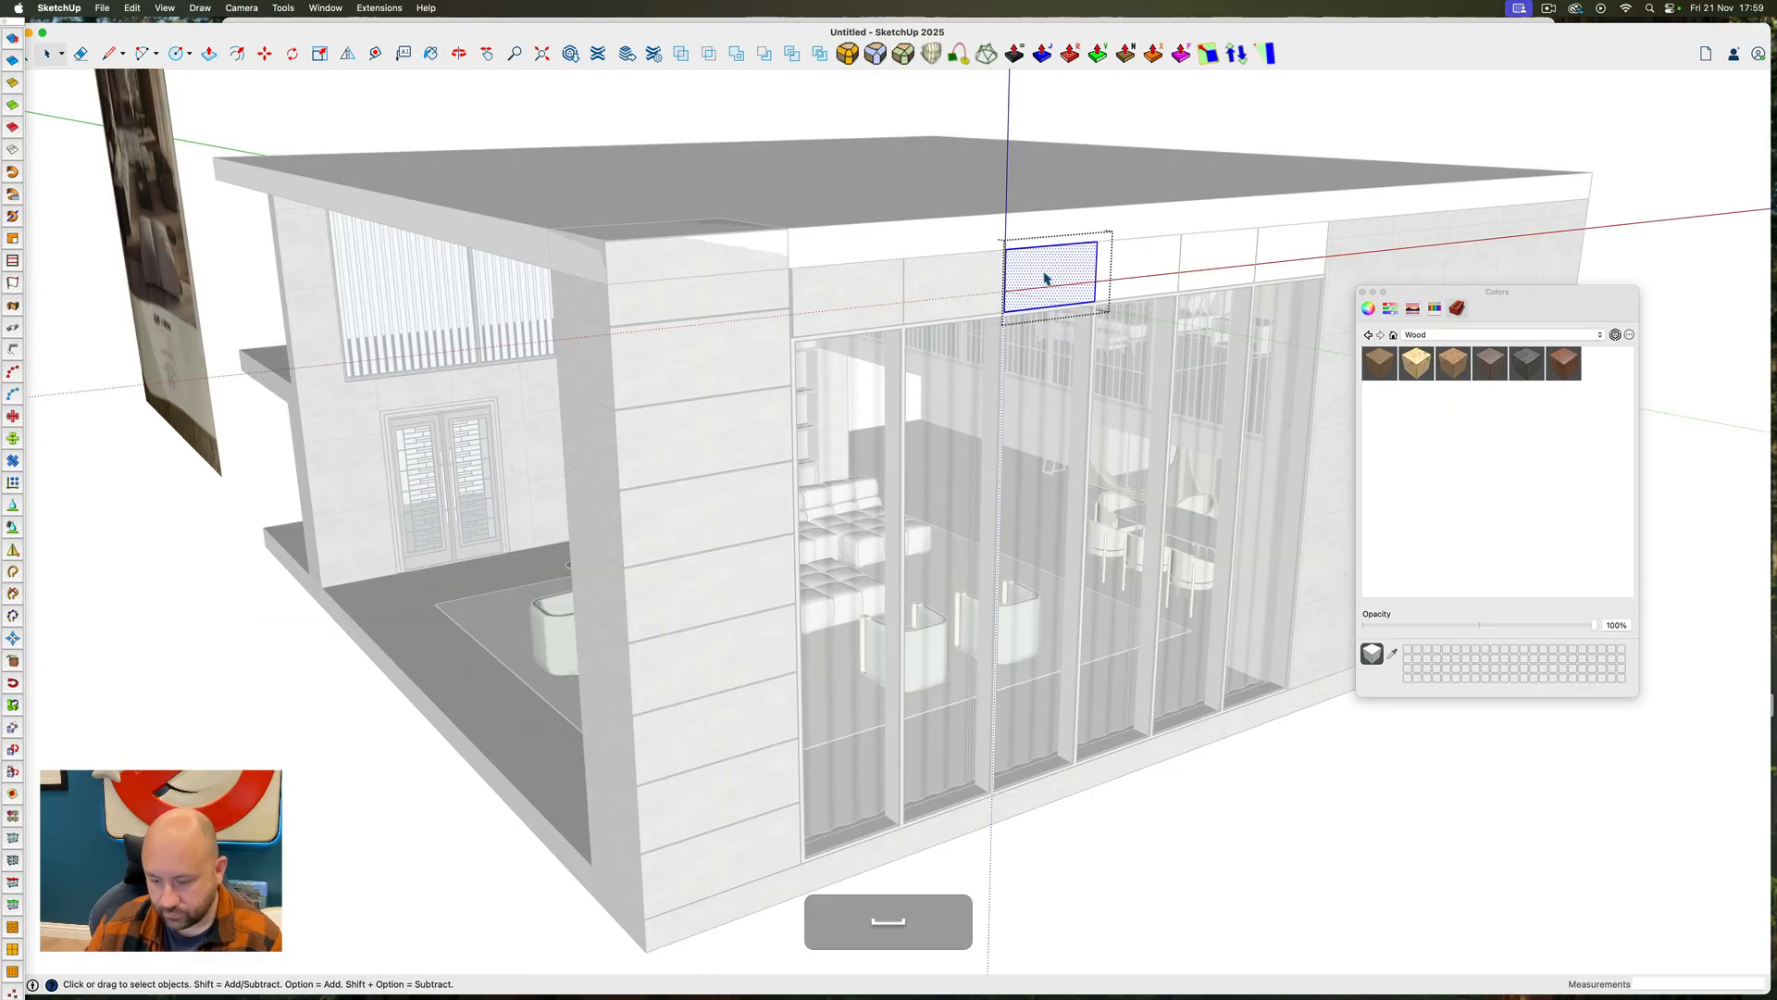
pyautogui.press('b')
pyautogui.tripleClick(1126, 274)
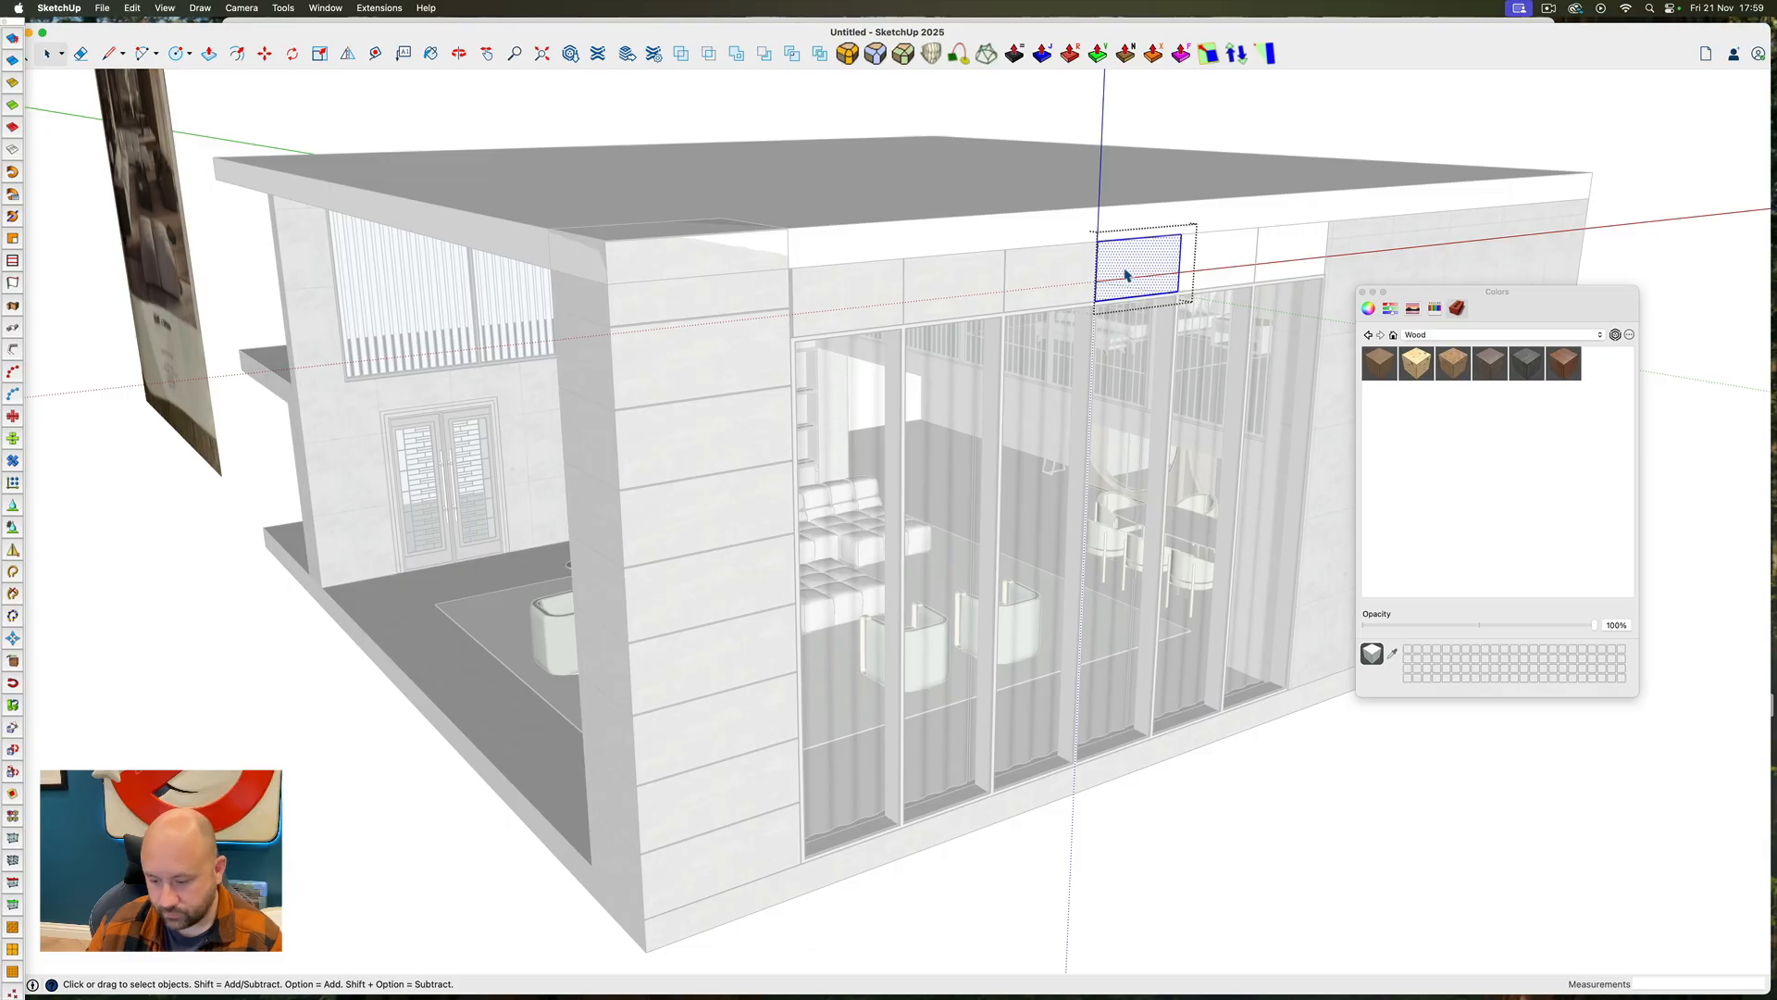
pyautogui.tripleClick(1221, 260)
pyautogui.press('b')
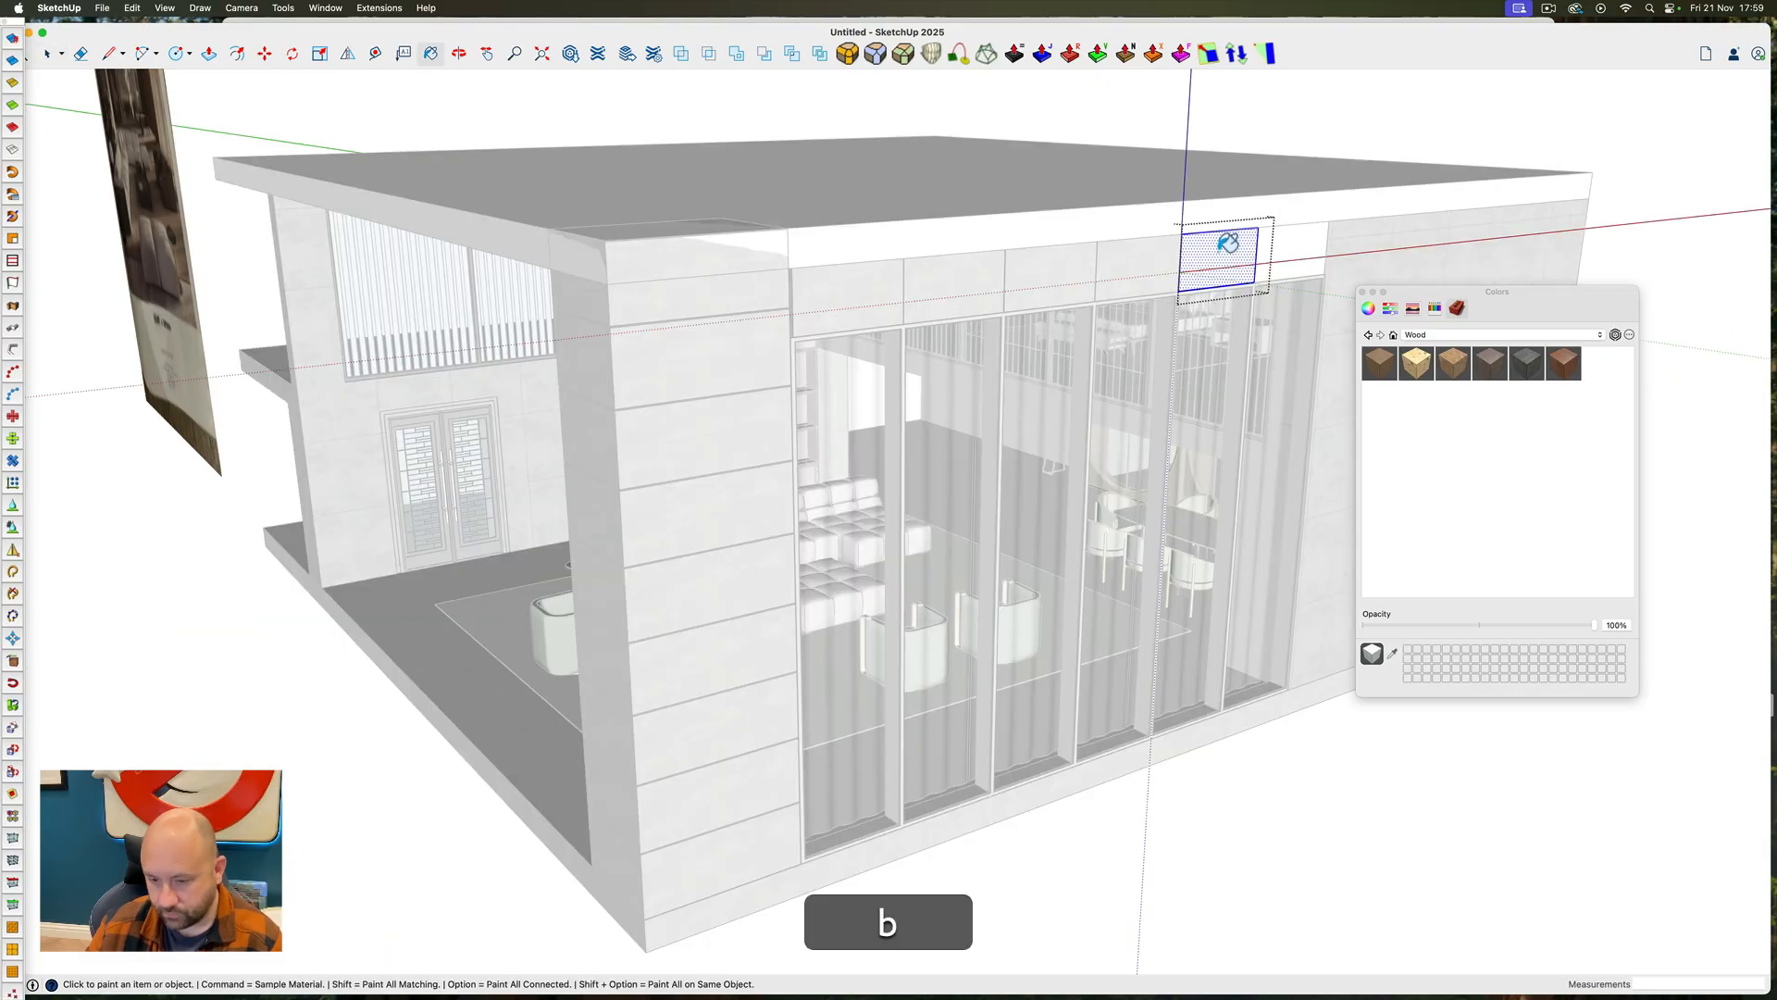
pyautogui.doubleClick(1290, 253)
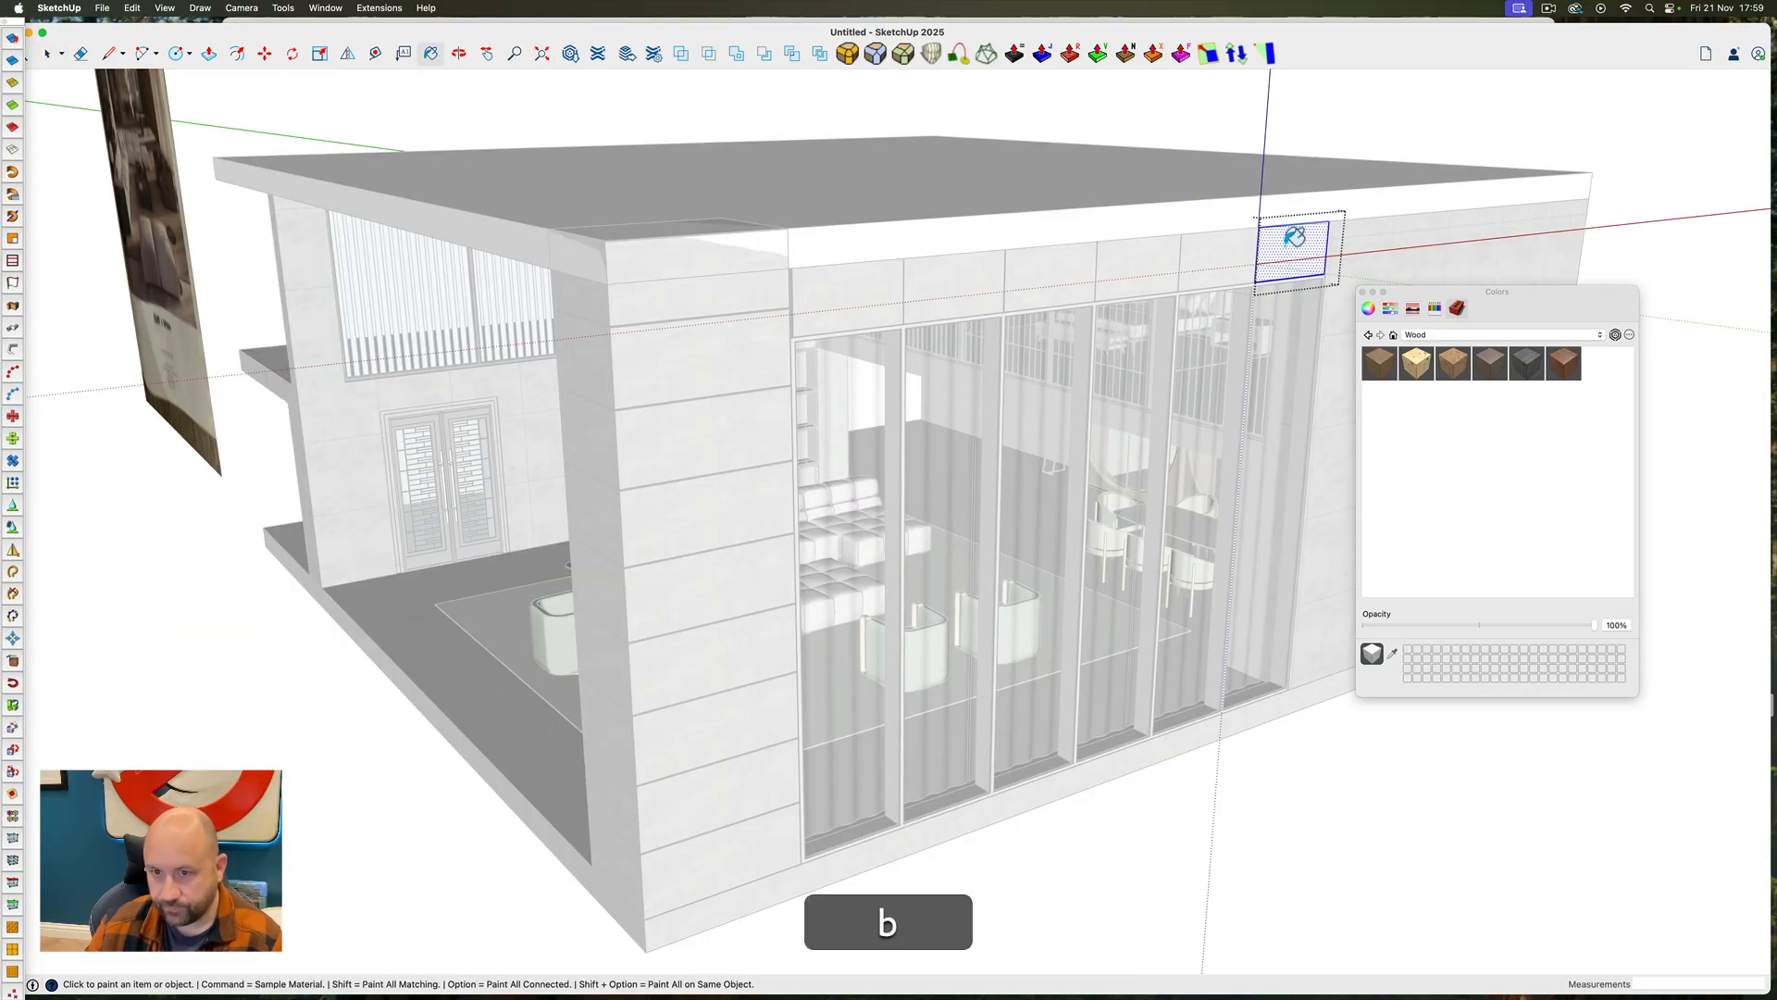
pyautogui.scroll(-5, 831, 330)
pyautogui.press('Escape')
pyautogui.scroll(6, 716, 291)
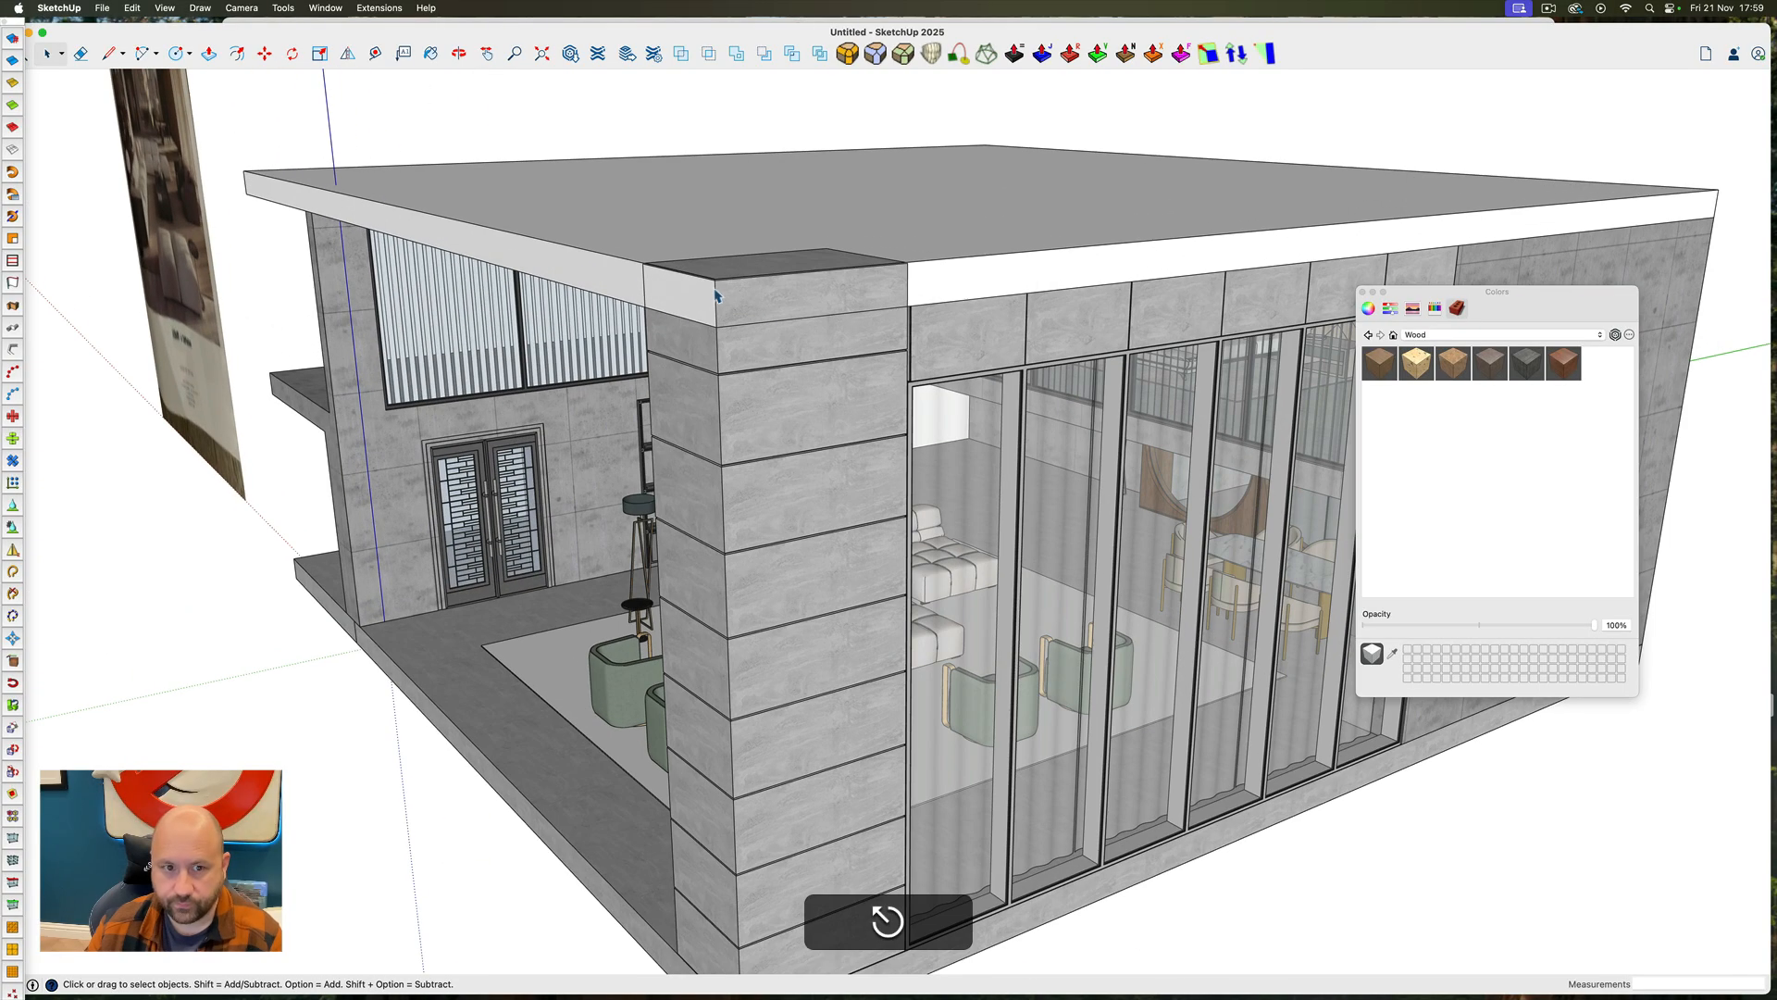
pyautogui.keyDown('ctrl'); pyautogui.keyDown('super'); pyautogui.moveTo(642, 353); pyautogui.dragTo(1277, 244); pyautogui.keyUp('super'); pyautogui.keyUp('ctrl')
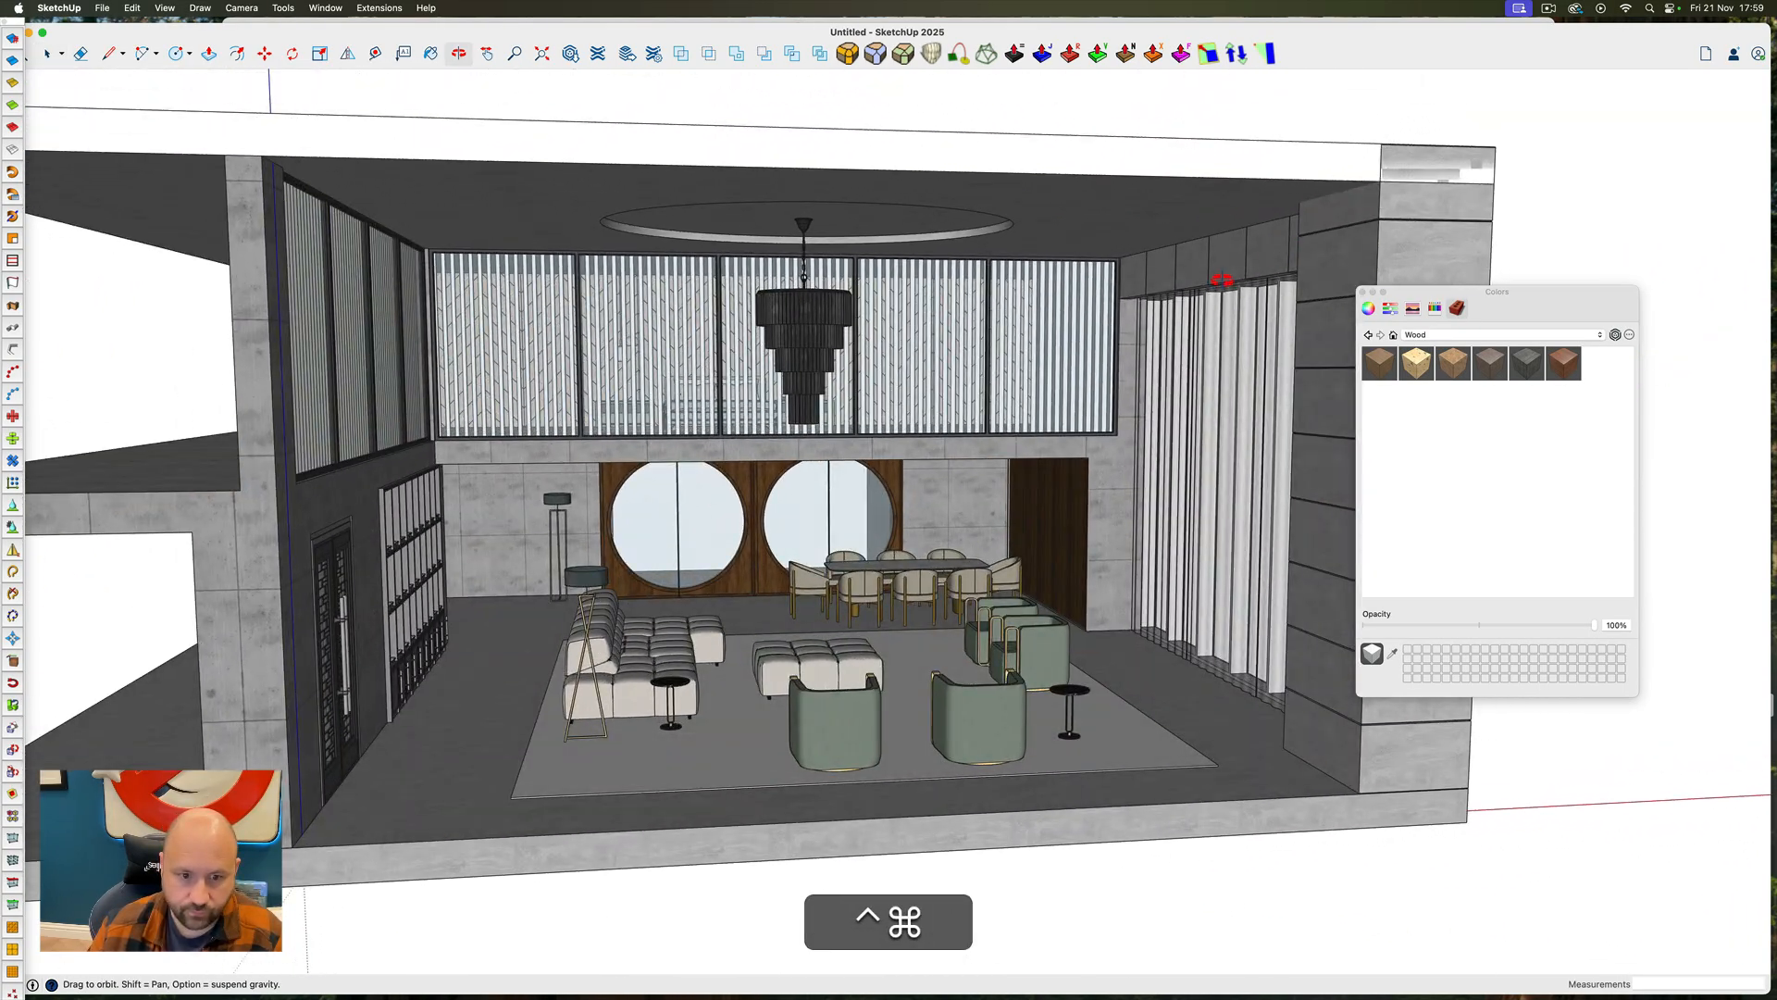
# Open the pull handles on the entrance double doors and apply the dark wood to their long grips
pyautogui.keyDown('ctrl'); pyautogui.keyDown('super'); pyautogui.moveTo(822, 588); pyautogui.dragTo(506, 768); pyautogui.keyUp('super'); pyautogui.keyUp('ctrl')
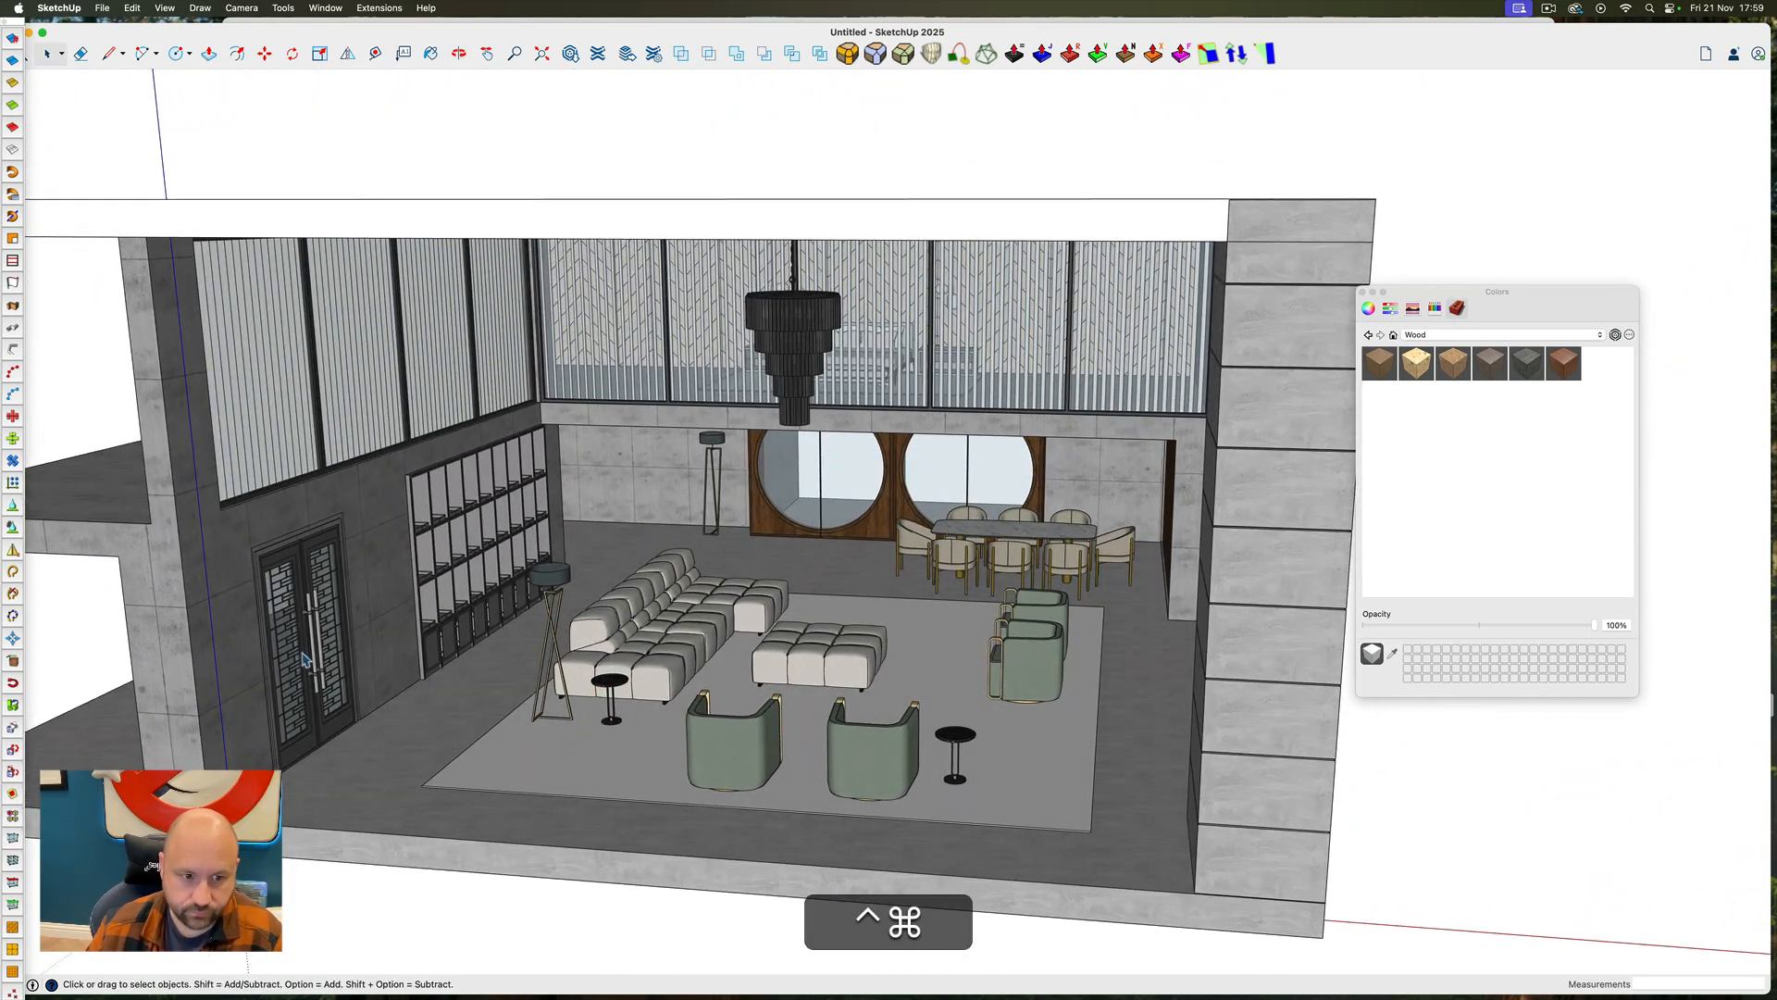
pyautogui.scroll(5, 307, 659)
pyautogui.doubleClick(329, 633)
pyautogui.doubleClick(329, 633)
pyautogui.press('b')
pyautogui.keyDown('super'); pyautogui.click(396, 623); pyautogui.keyUp('super')
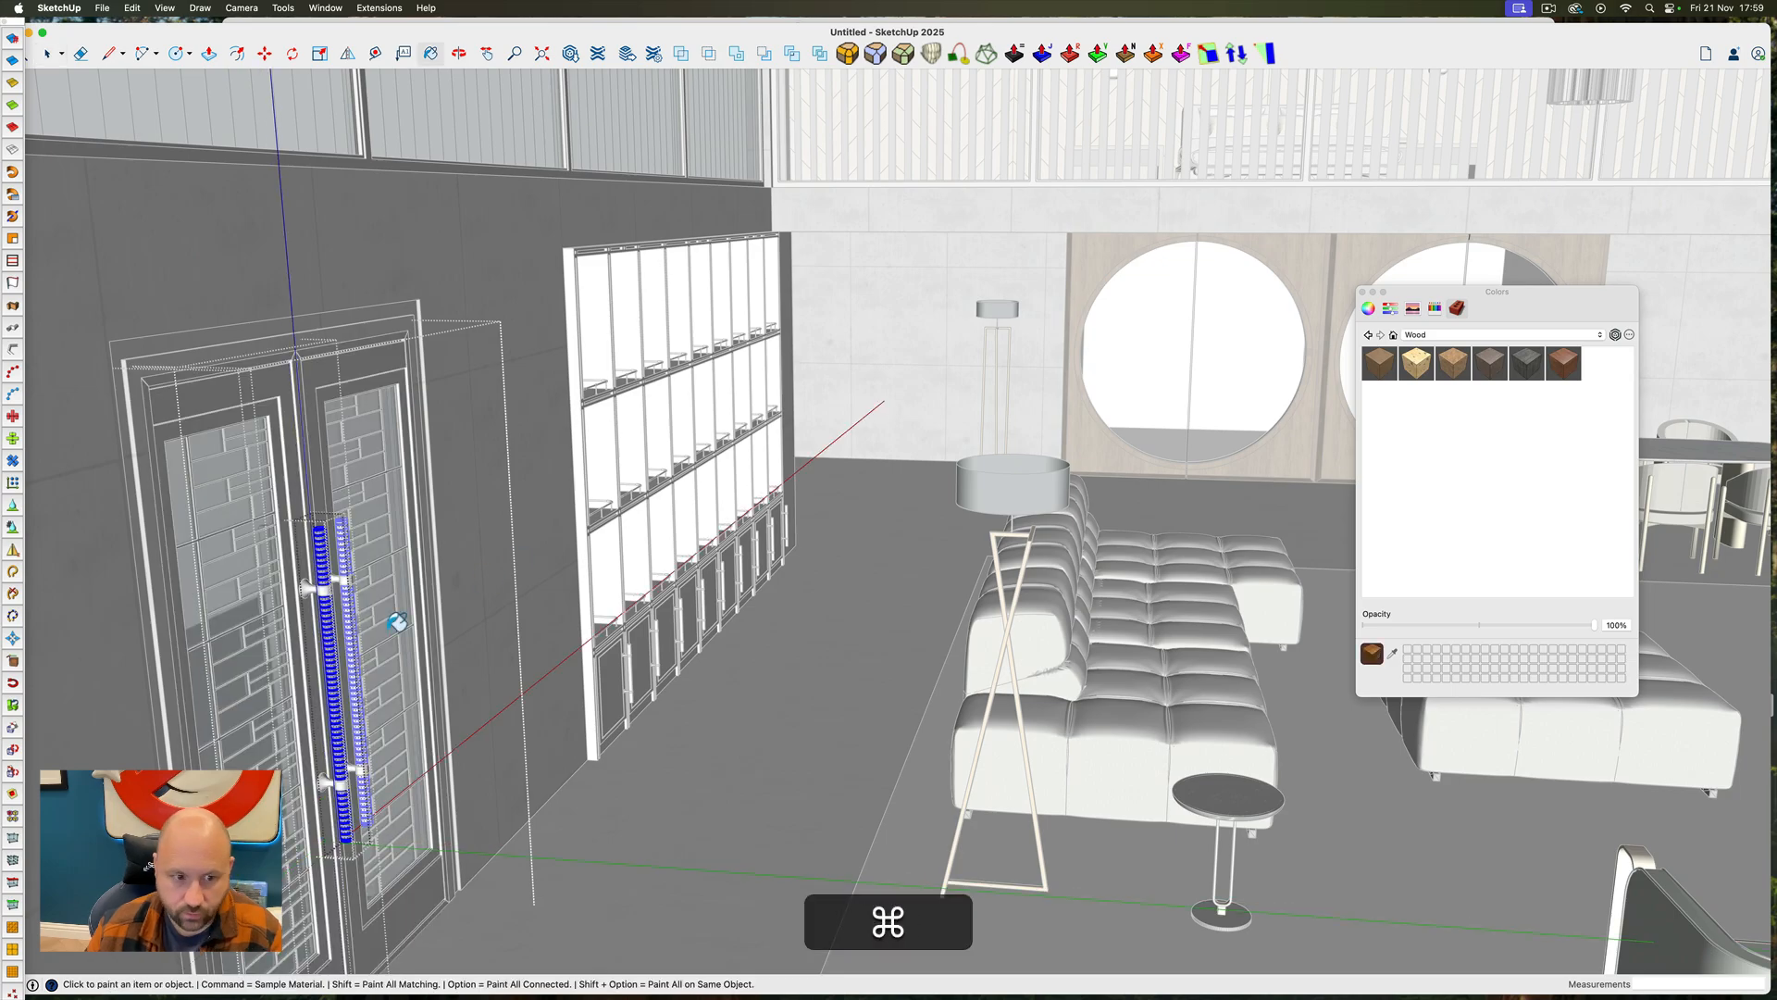
pyautogui.click(330, 657)
pyautogui.press('space')
pyautogui.press('Escape')
# Apply the gold material sampled from the floor lamp's legs to the door handles' mounting brackets and close the groups
pyautogui.doubleClick(307, 592)
pyautogui.press('b')
pyautogui.keyDown('super'); pyautogui.click(998, 676); pyautogui.keyUp('super')
pyautogui.click(319, 590)
pyautogui.press('space')
pyautogui.press('Escape')
pyautogui.press('Escape')
pyautogui.press('Escape')
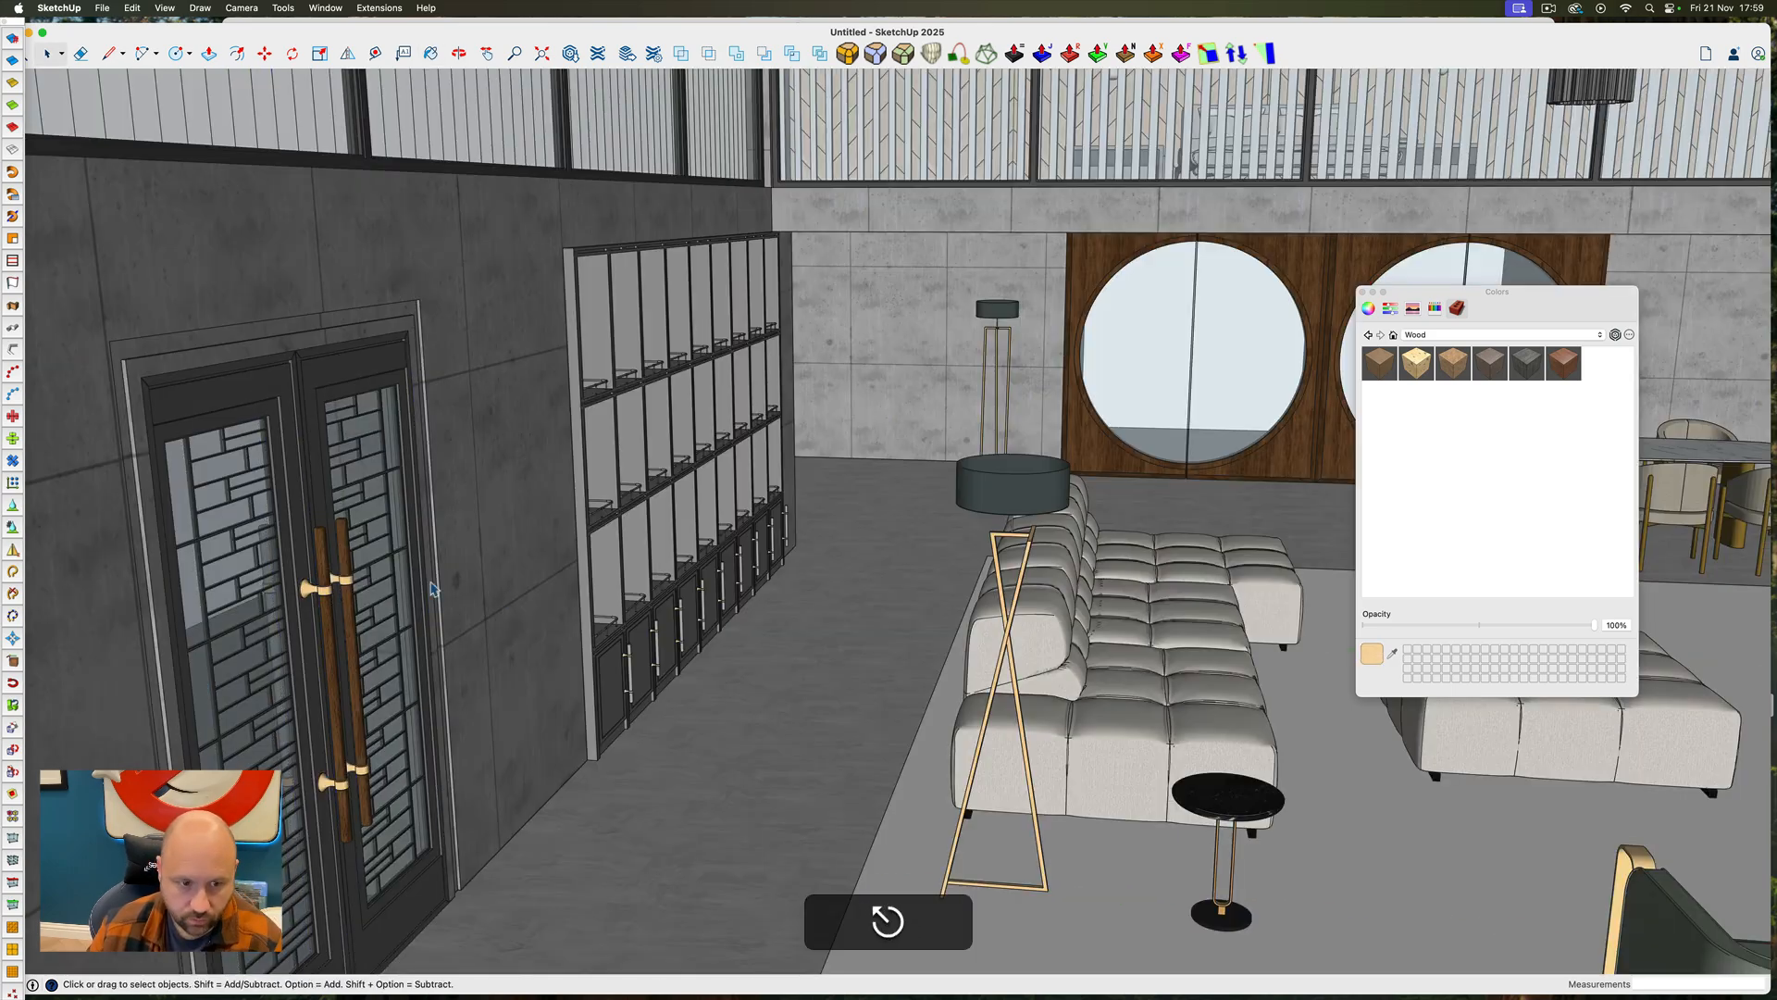
# Open the small guard rail component on the wall shelving and apply the same gold to its bends and connectors
pyautogui.keyDown('ctrl'); pyautogui.keyDown('super'); pyautogui.moveTo(832, 555); pyautogui.dragTo(648, 602); pyautogui.keyUp('super'); pyautogui.keyUp('ctrl')
pyautogui.scroll(8, 574, 512)
pyautogui.doubleClick(574, 512)
pyautogui.doubleClick(573, 511)
pyautogui.scroll(-5, 572, 510)
pyautogui.scroll(5, 572, 510)
pyautogui.press('b')
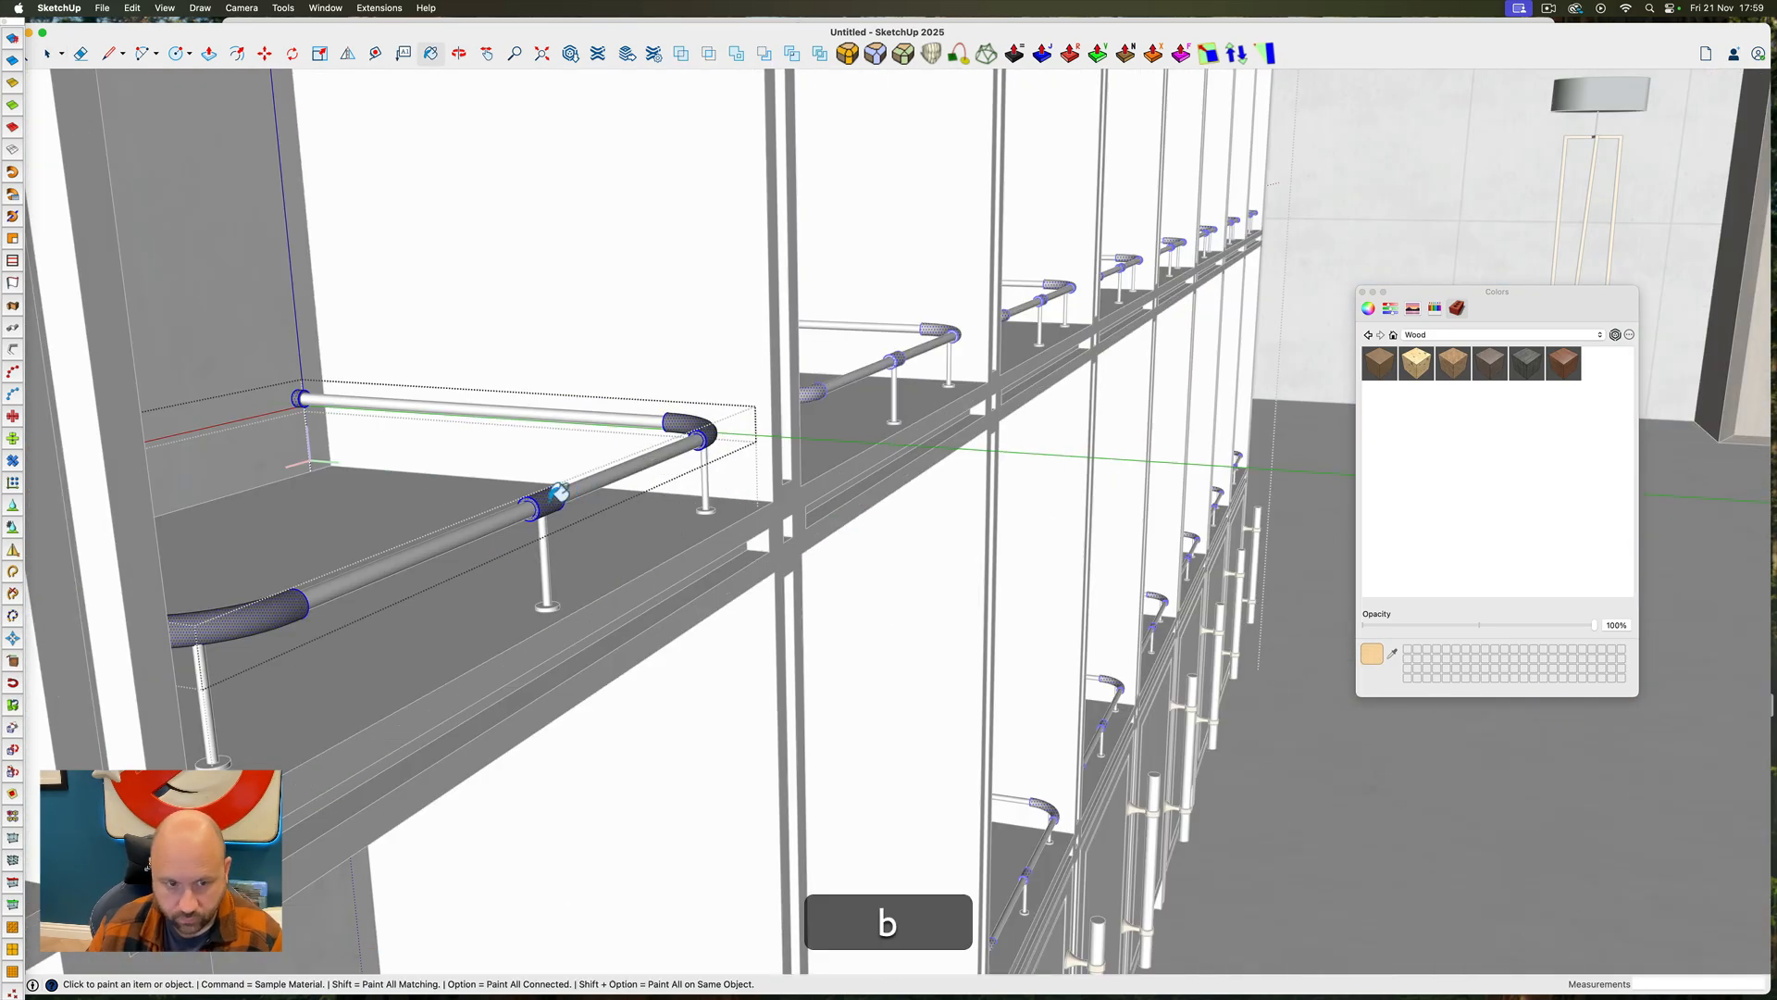
pyautogui.click(558, 498)
pyautogui.press('b')
pyautogui.click(520, 515)
pyautogui.press('b')
pyautogui.click(547, 530)
pyautogui.press('space')
pyautogui.press('Escape')
# Apply the gold to the shelf rail's remaining tubes and support post, and close the shelving groups
pyautogui.doubleClick(646, 500)
pyautogui.press('b')
pyautogui.click(646, 500)
pyautogui.press('space')
pyautogui.press('Escape')
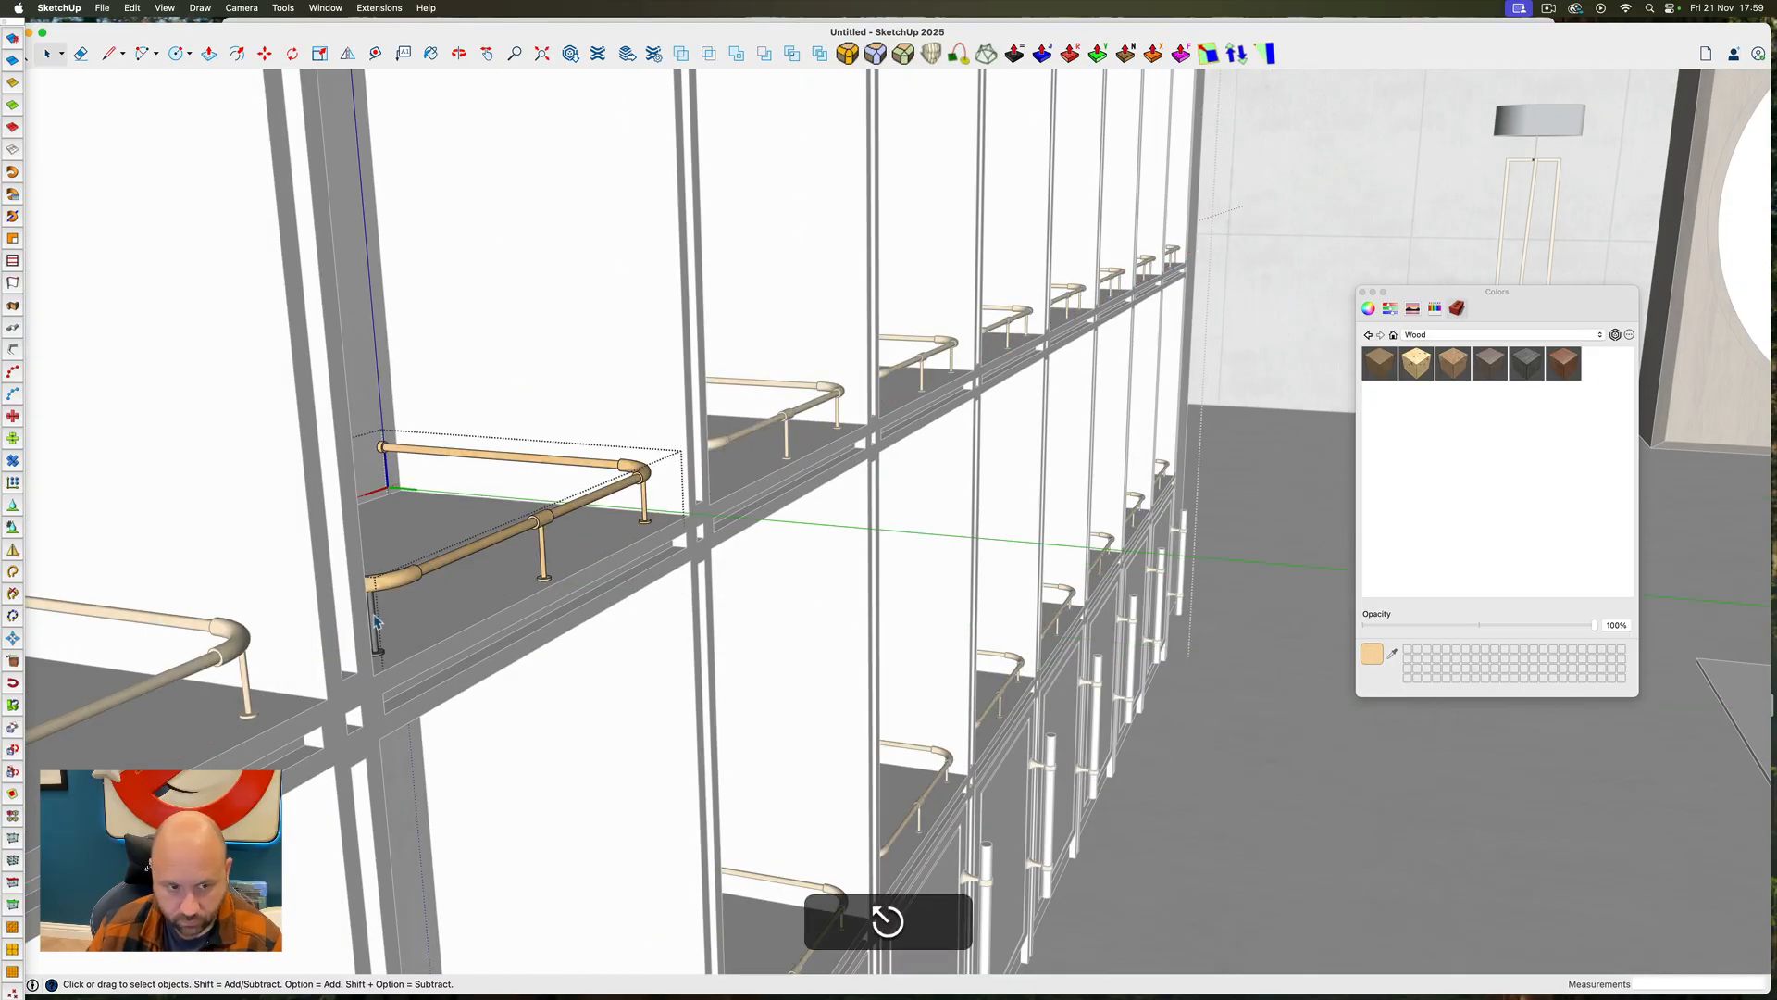
pyautogui.scroll(-5, 531, 556)
pyautogui.press('b')
pyautogui.click(404, 595)
pyautogui.press('space')
pyautogui.press('Escape')
pyautogui.press('Escape')
pyautogui.scroll(-10, 403, 594)
pyautogui.moveTo(592, 592)
pyautogui.keyDown('ctrl'); pyautogui.keyDown('super'); pyautogui.mouseDown()
pyautogui.moveTo(722, 491)
pyautogui.moveTo(1043, 481)
pyautogui.moveTo(683, 496)
pyautogui.moveTo(682, 521)
pyautogui.mouseUp(); pyautogui.keyUp('super'); pyautogui.keyUp('ctrl')
pyautogui.scroll(-3, 1018, 486)
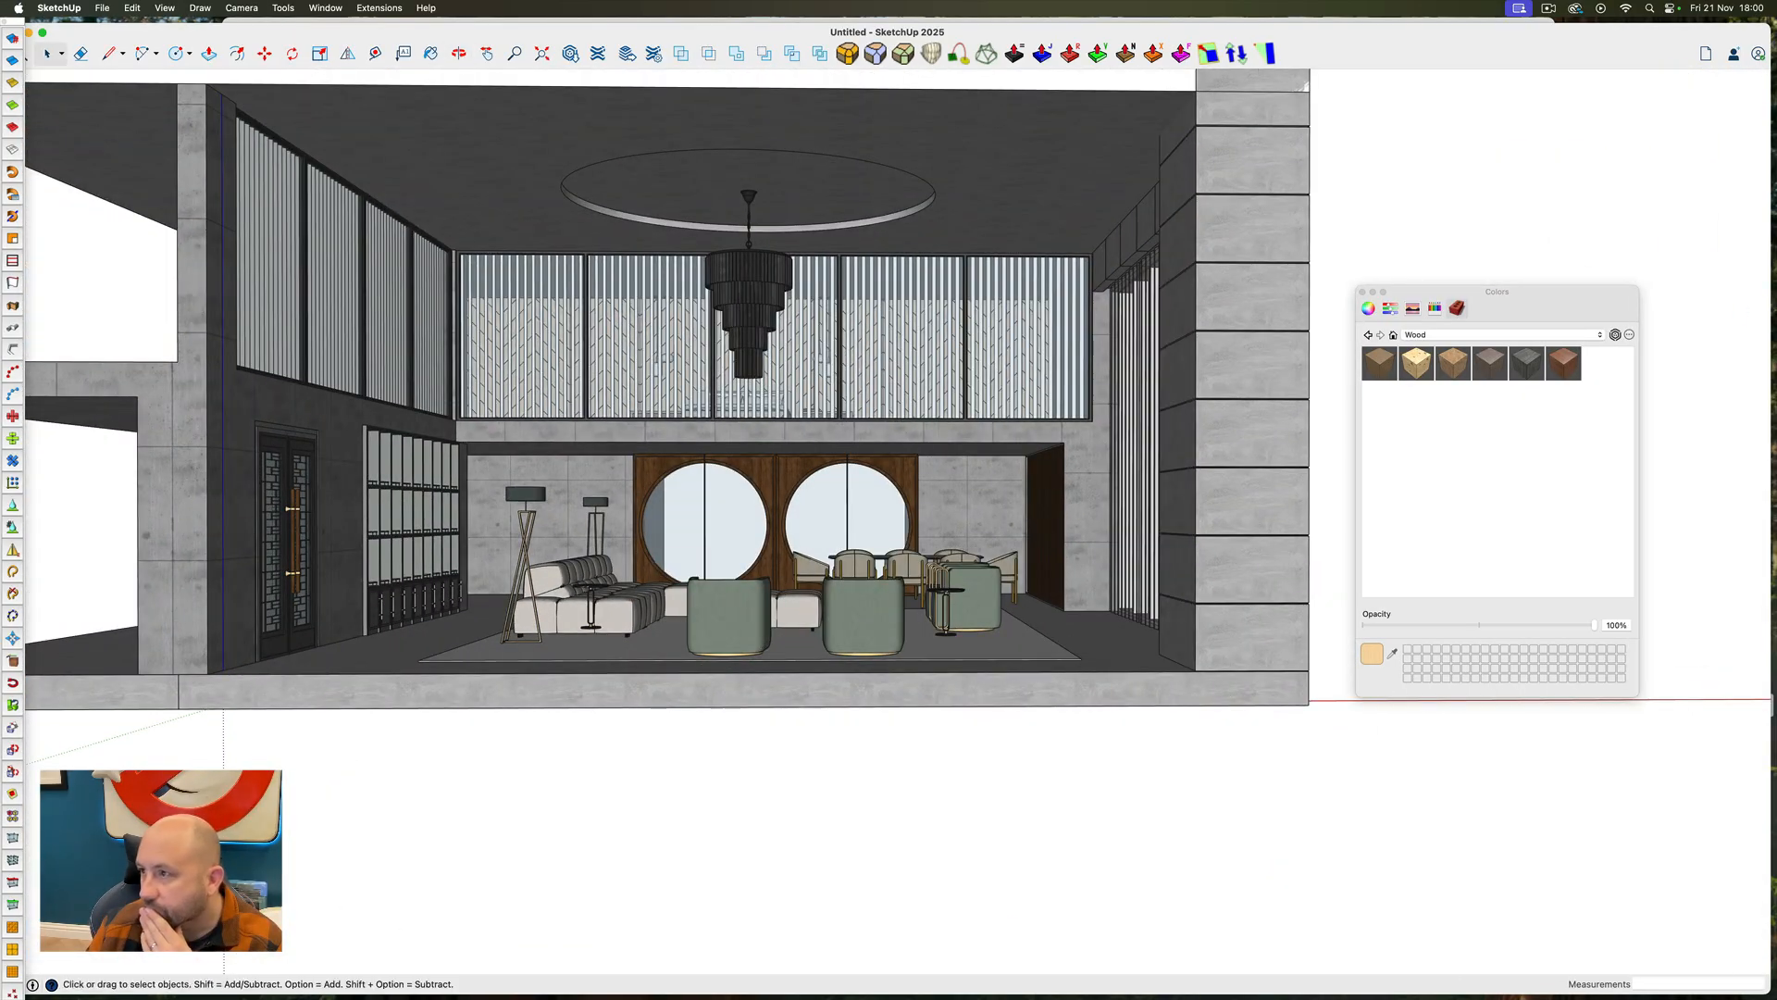
# Place the branching chandelier component on the lower ceiling above the dining table
pyautogui.scroll(5, 716, 449)
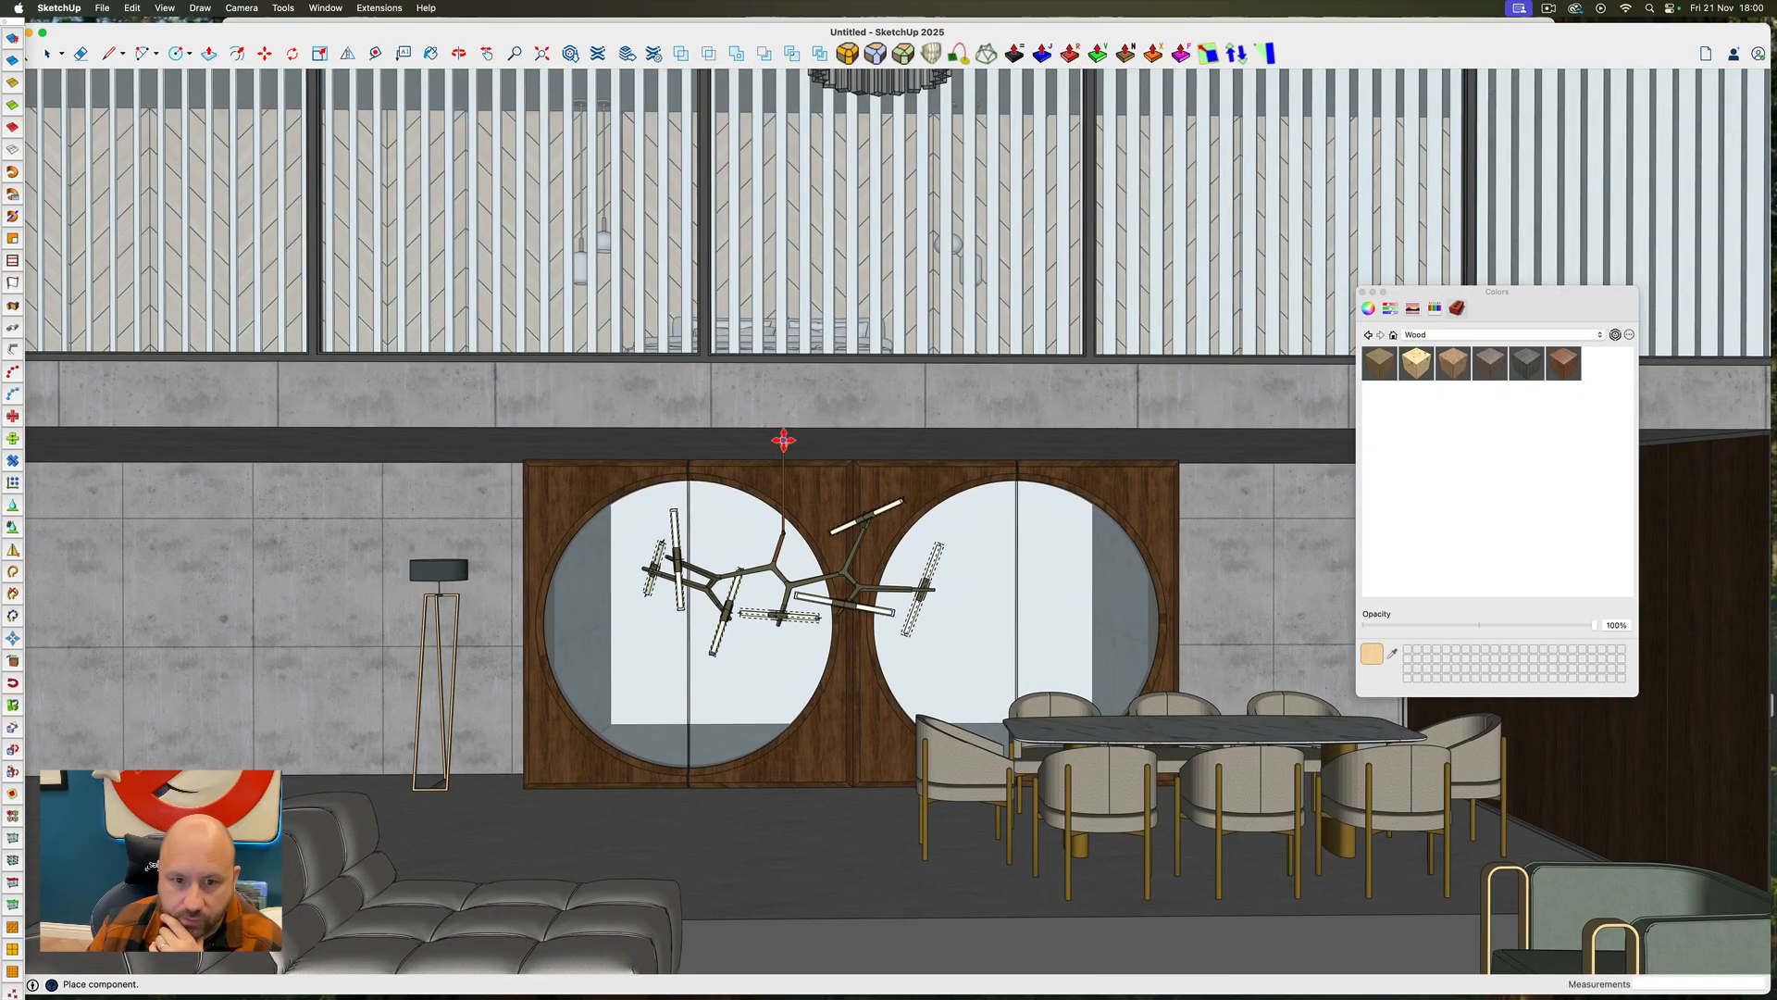
pyautogui.scroll(-3, 785, 423)
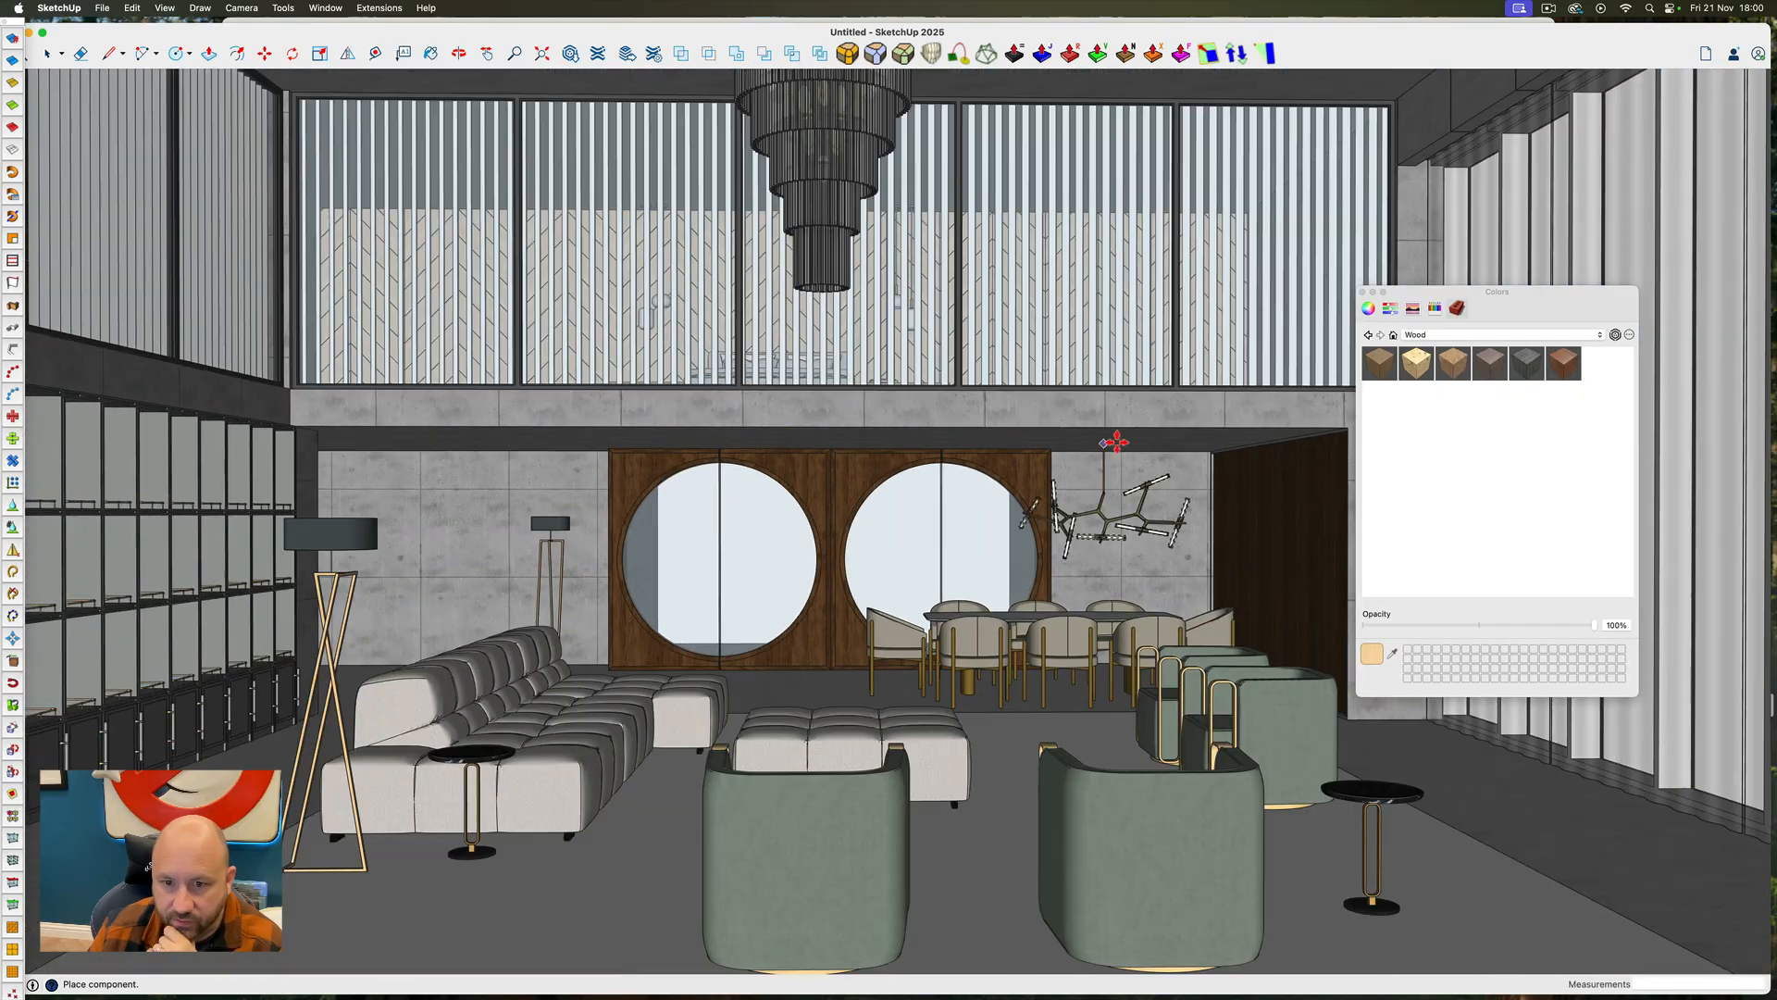
pyautogui.scroll(4, 1114, 435)
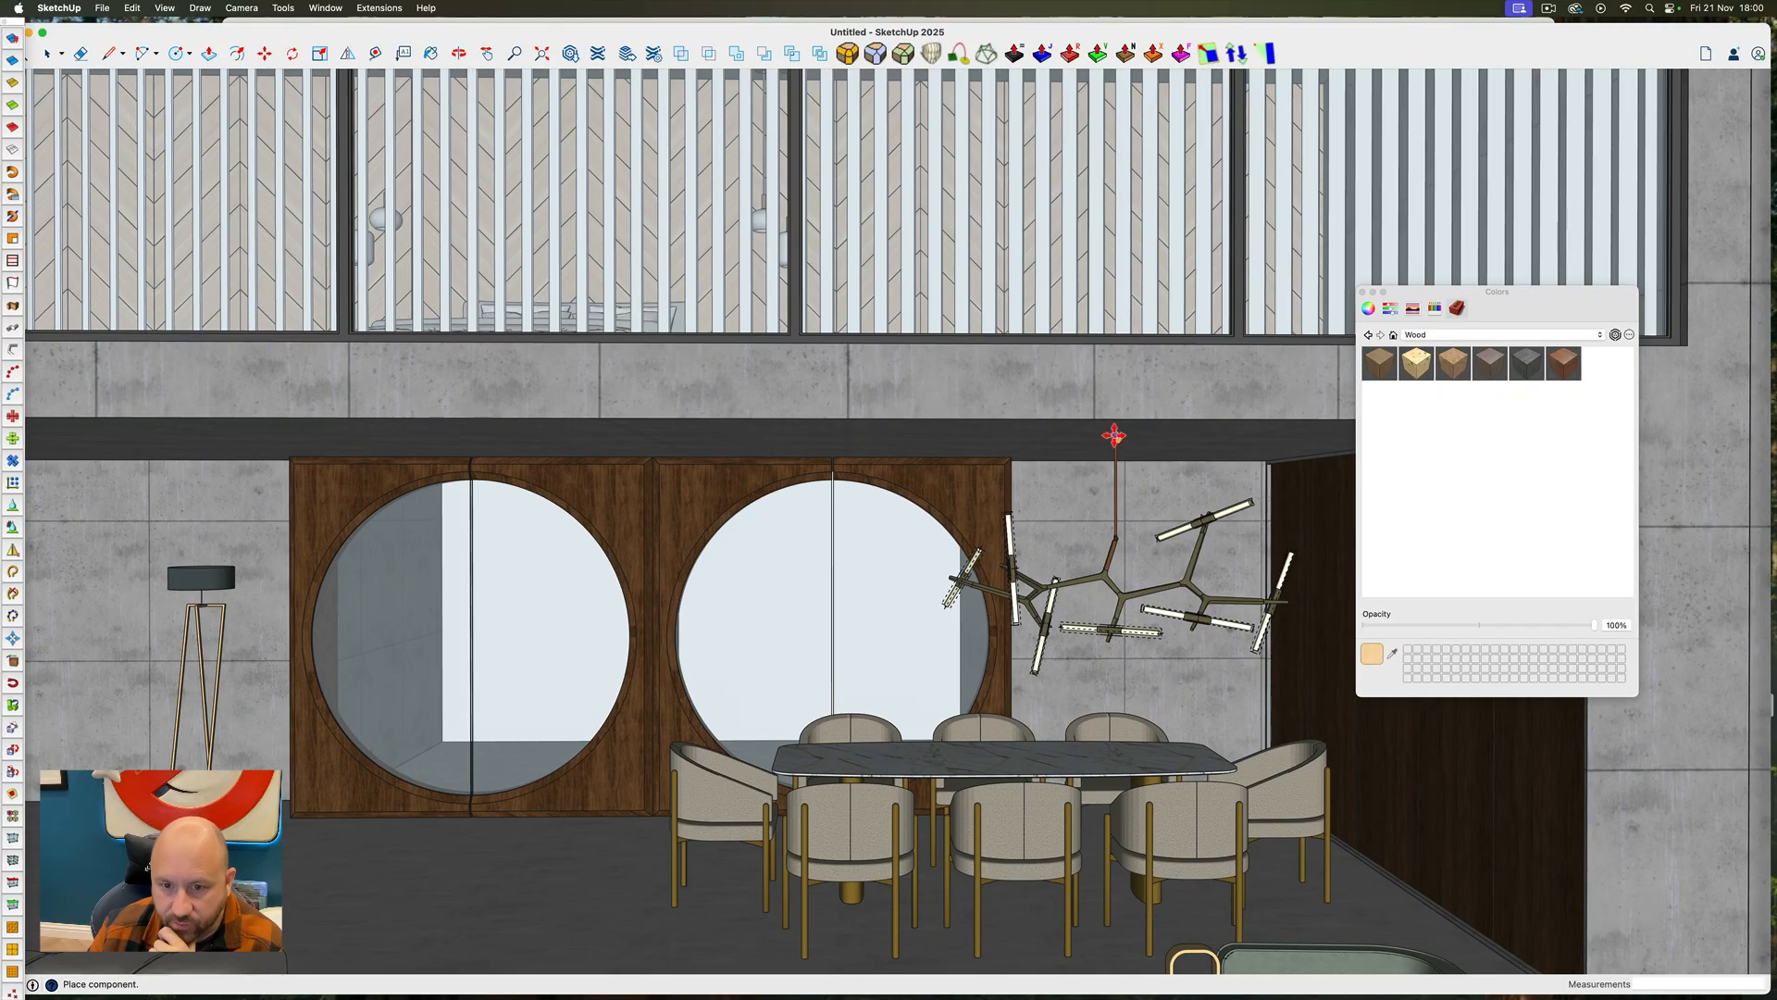
pyautogui.click(982, 435)
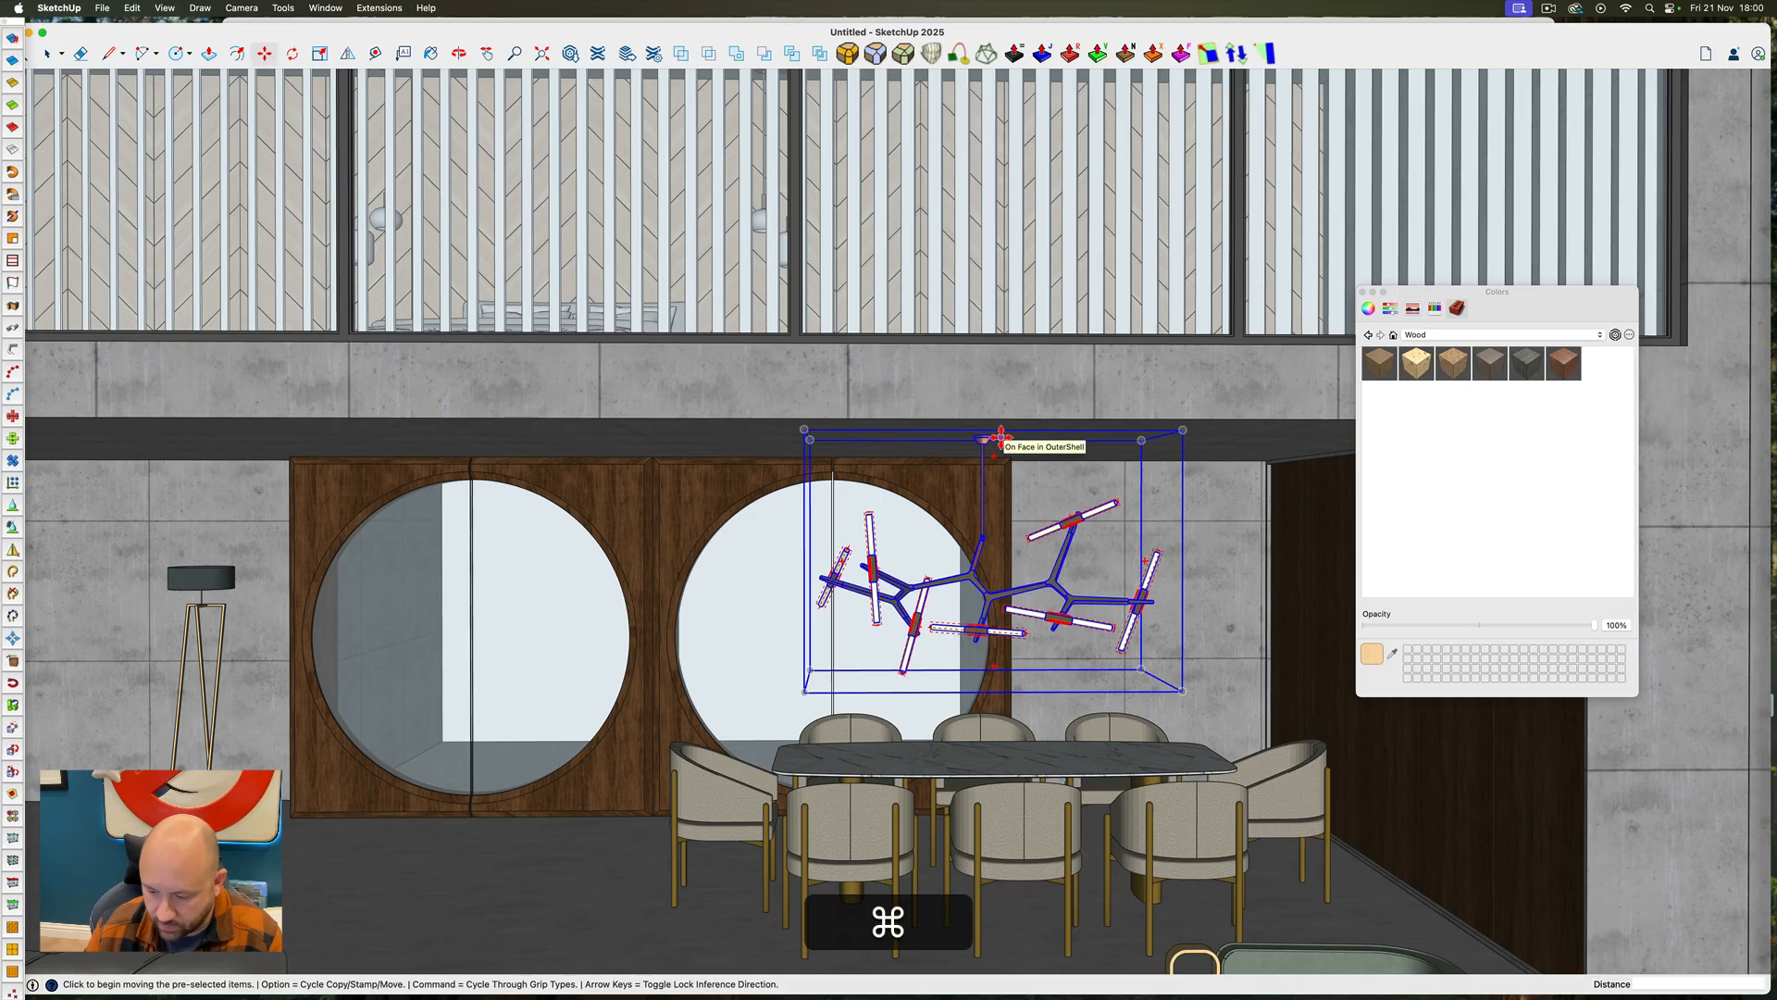
# Scale the branching chandelier down uniformly about its center
pyautogui.press('super+9')
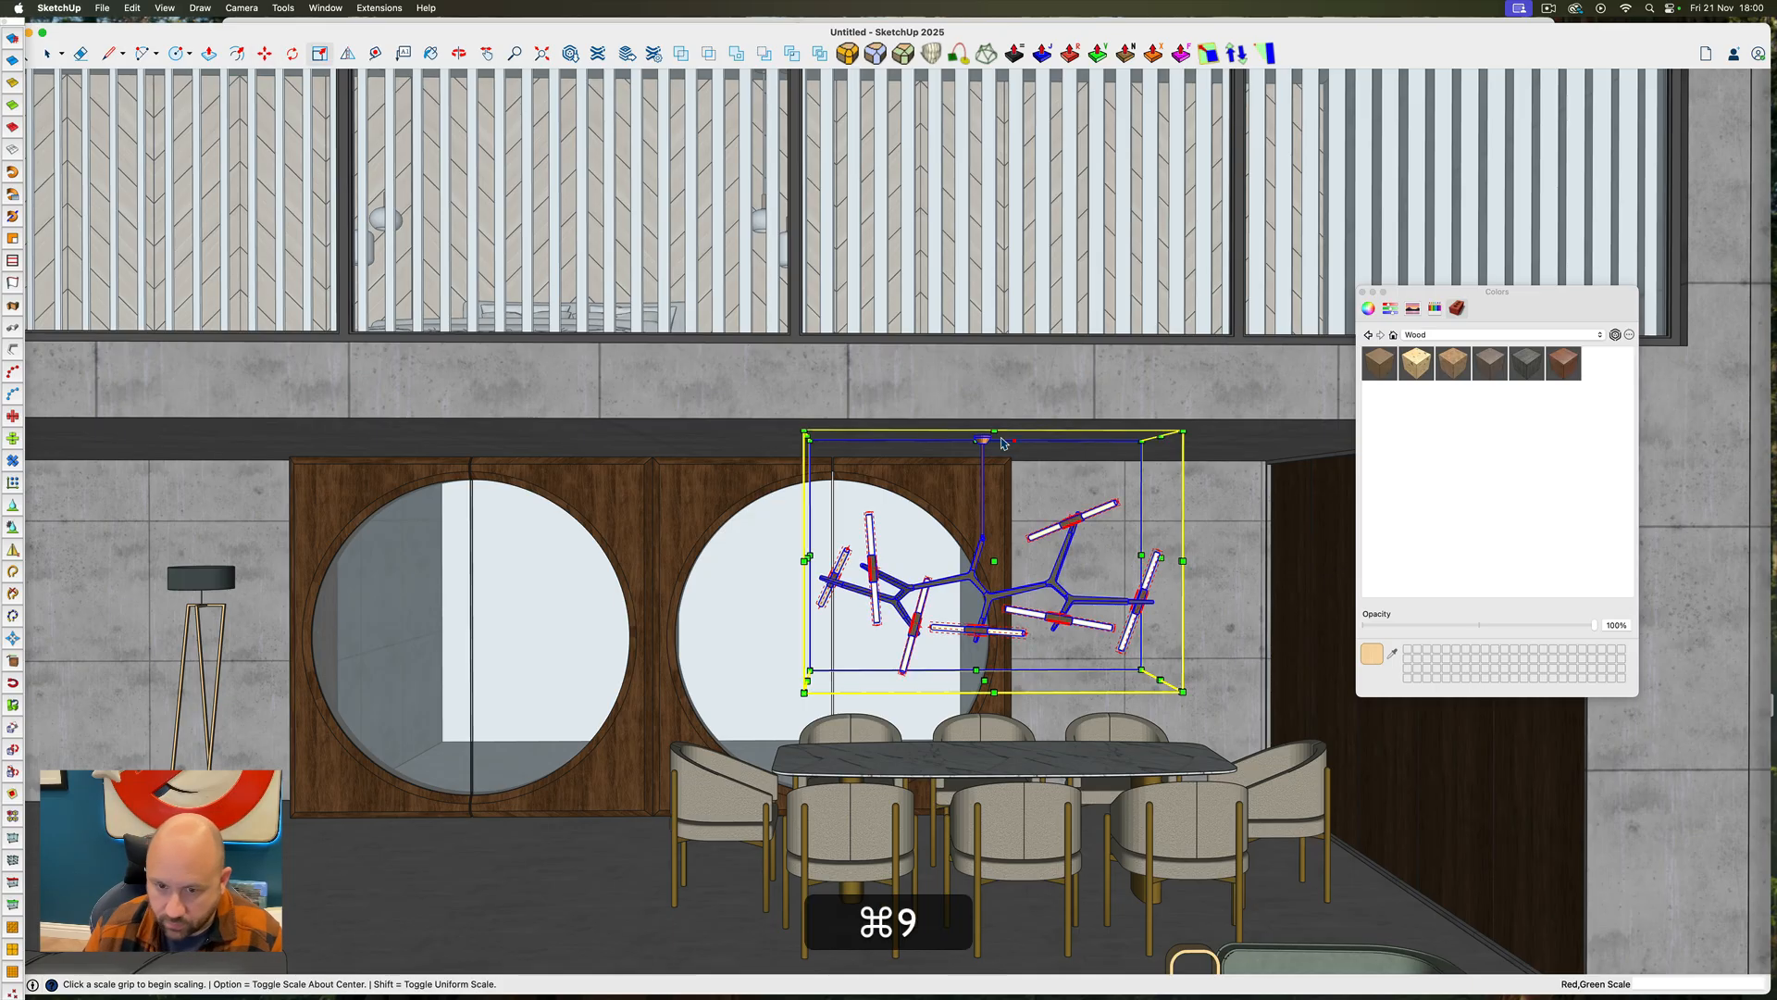
pyautogui.click(1181, 690)
pyautogui.press('alt')
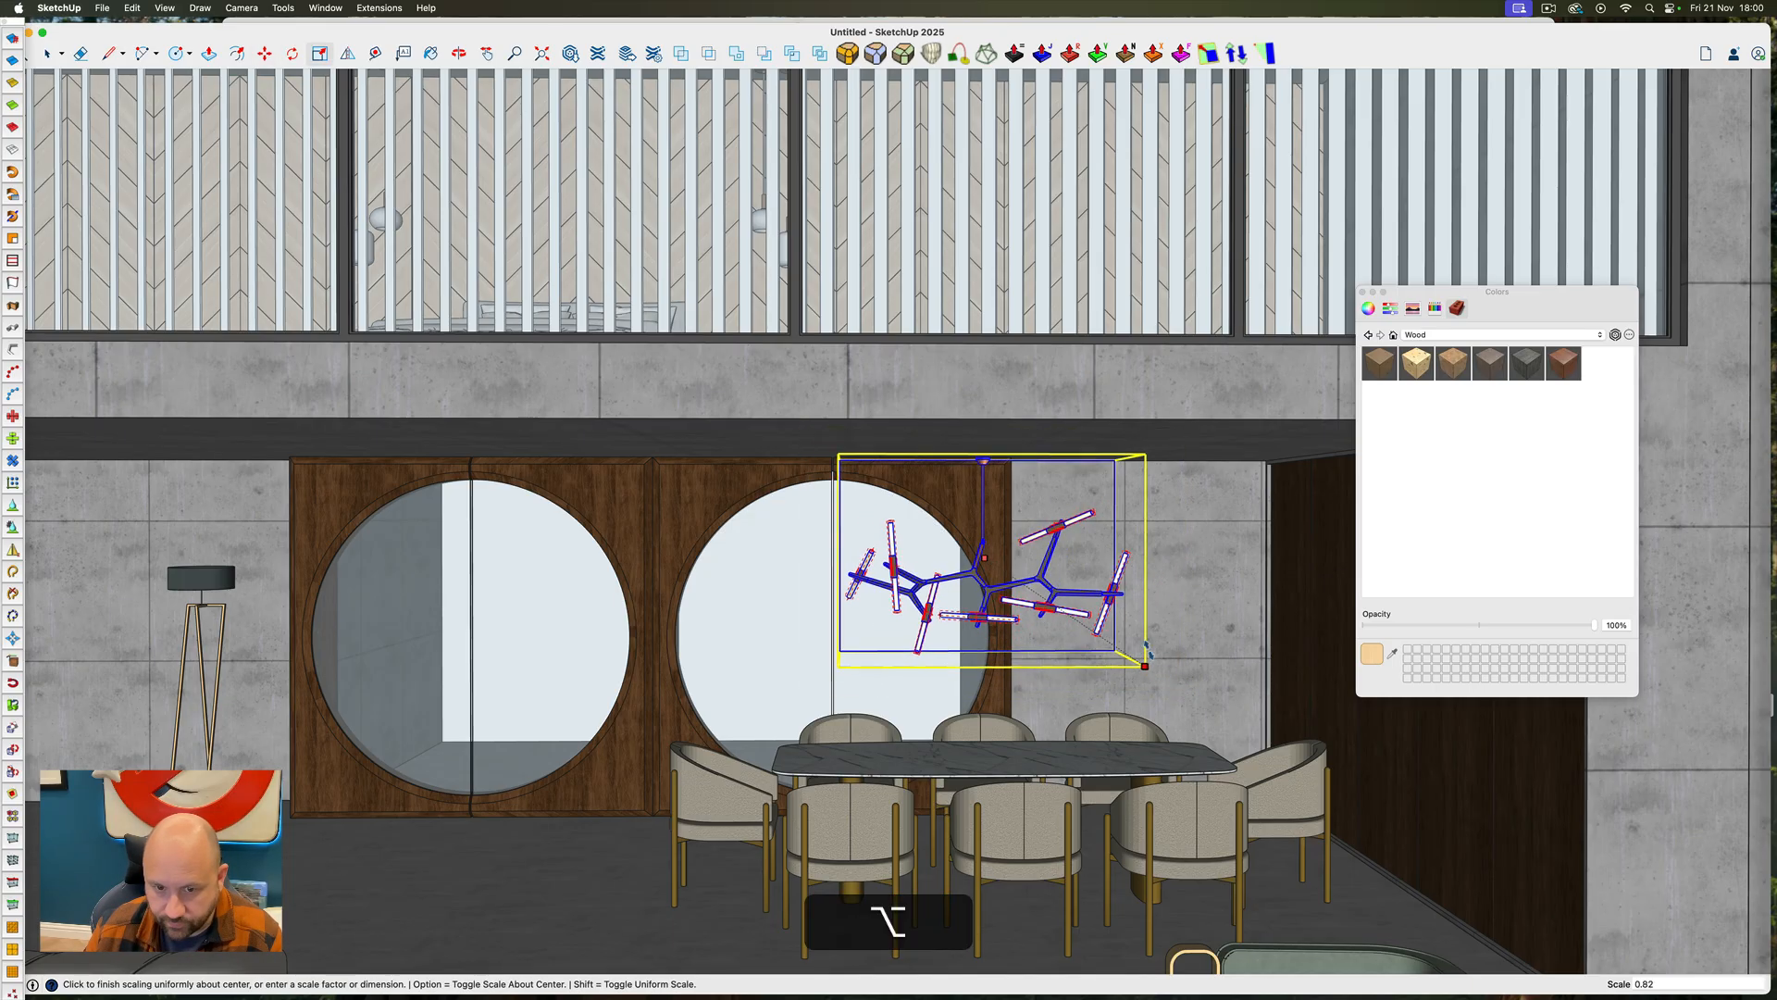
pyautogui.click(1140, 639)
pyautogui.press('space')
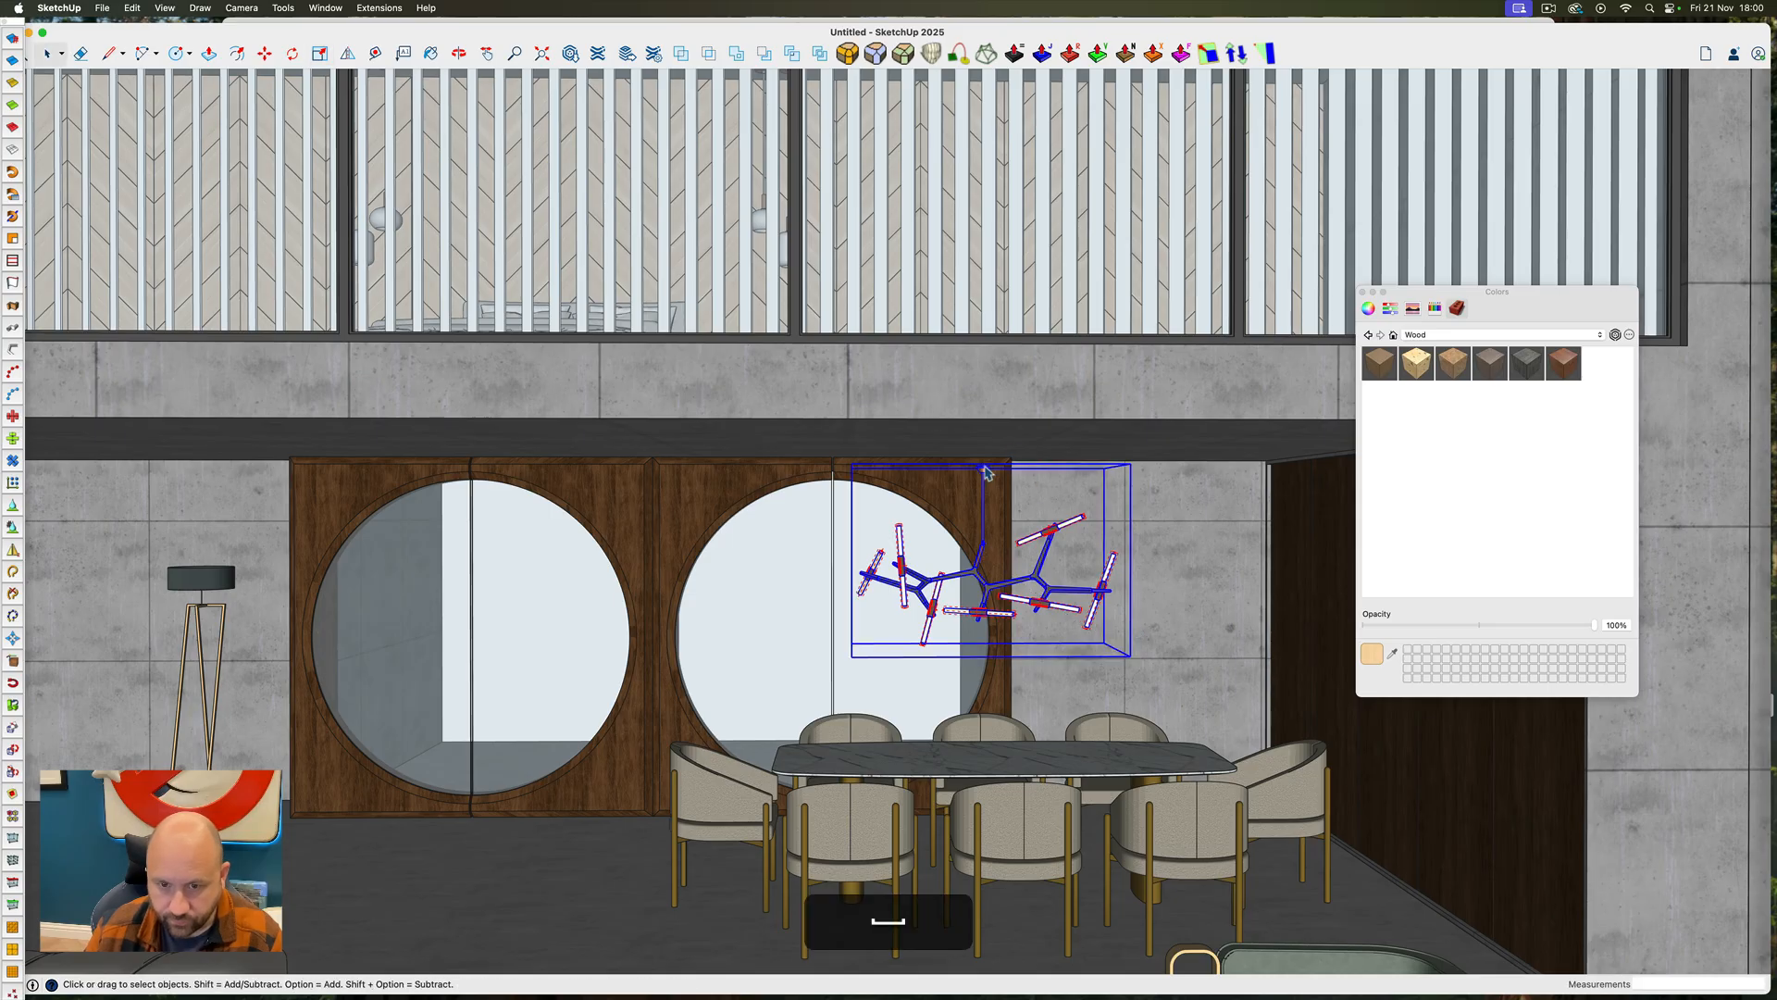
# Move the chandelier vertically by its ceiling cap until it meets the lower ceiling above the dining area
pyautogui.scroll(6, 983, 472)
pyautogui.press('m')
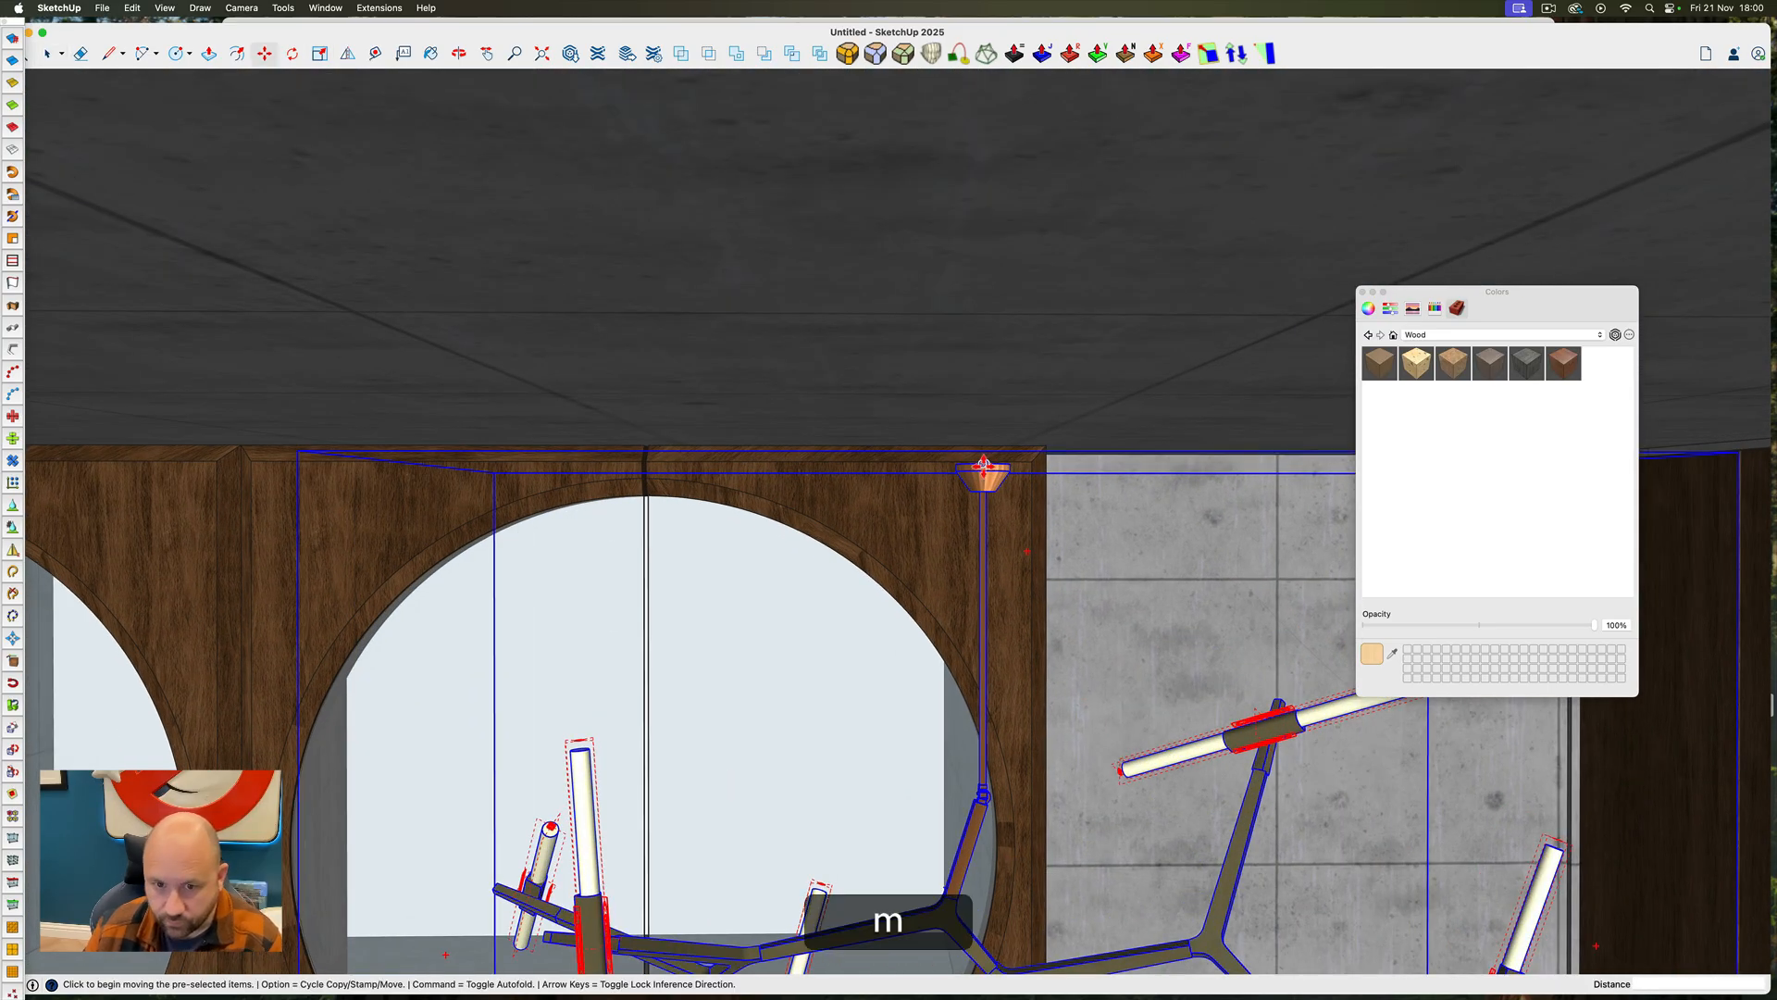
pyautogui.click(984, 468)
pyautogui.press('Up')
pyautogui.click(1032, 294)
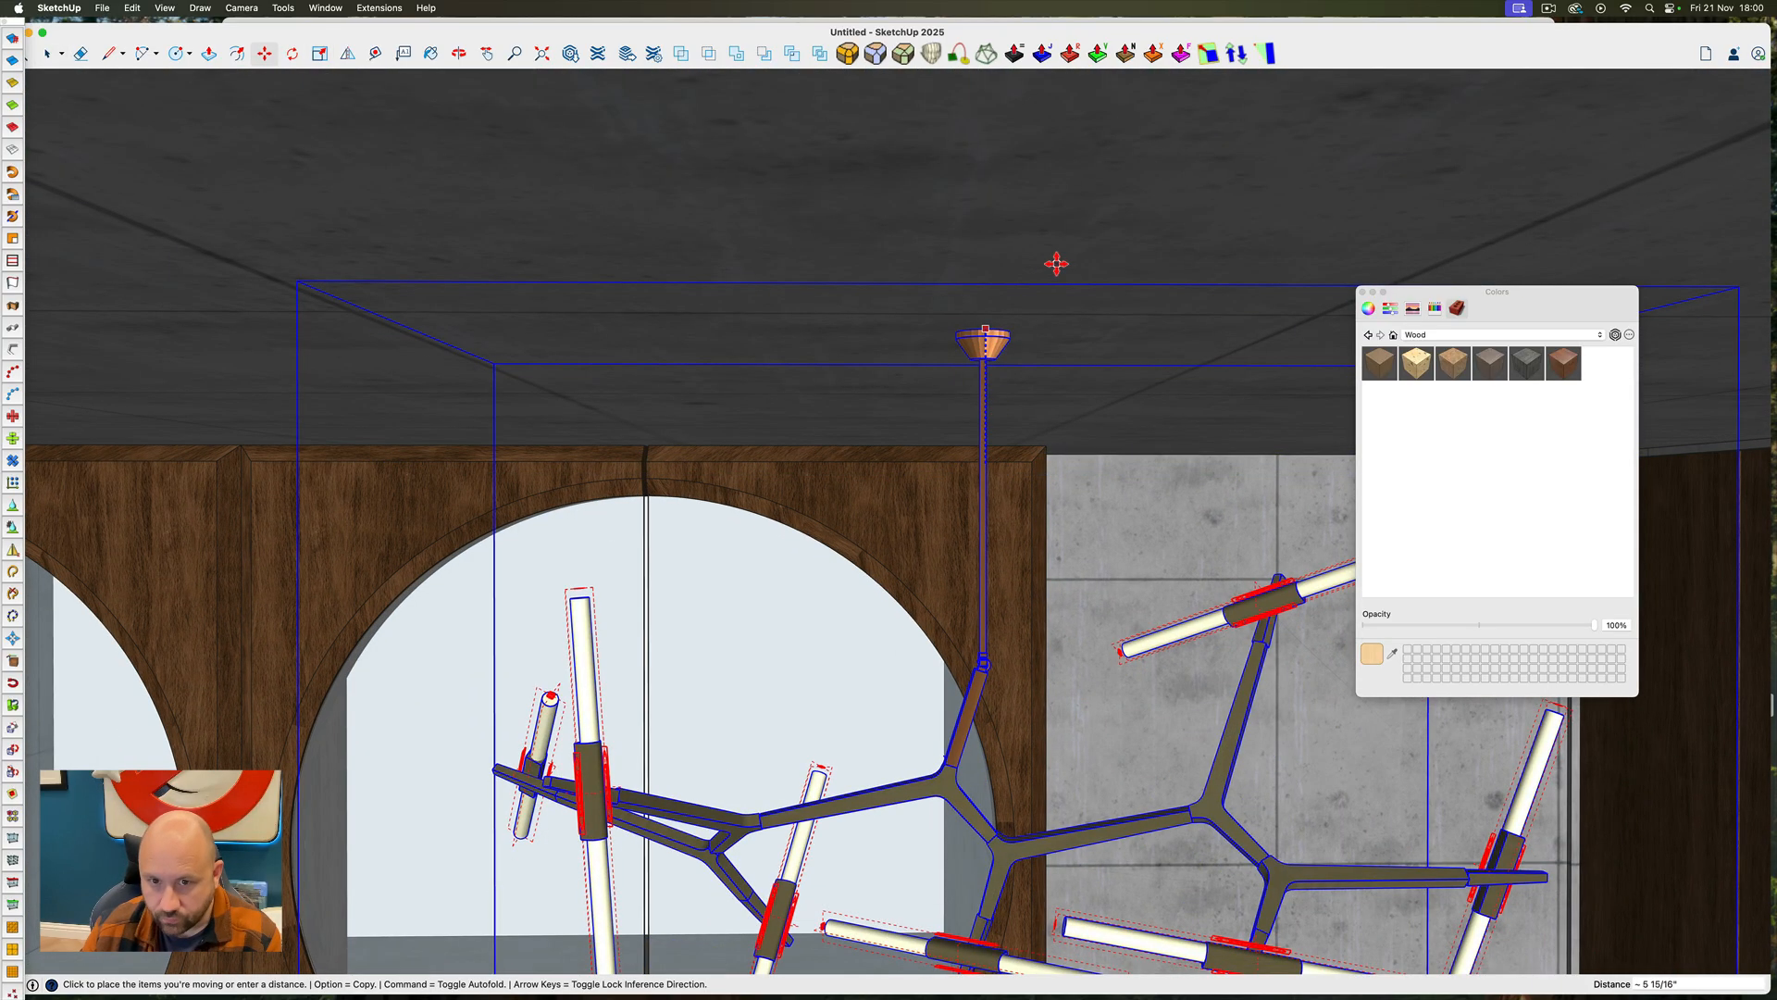
pyautogui.press('space')
pyautogui.scroll(-10, 1044, 414)
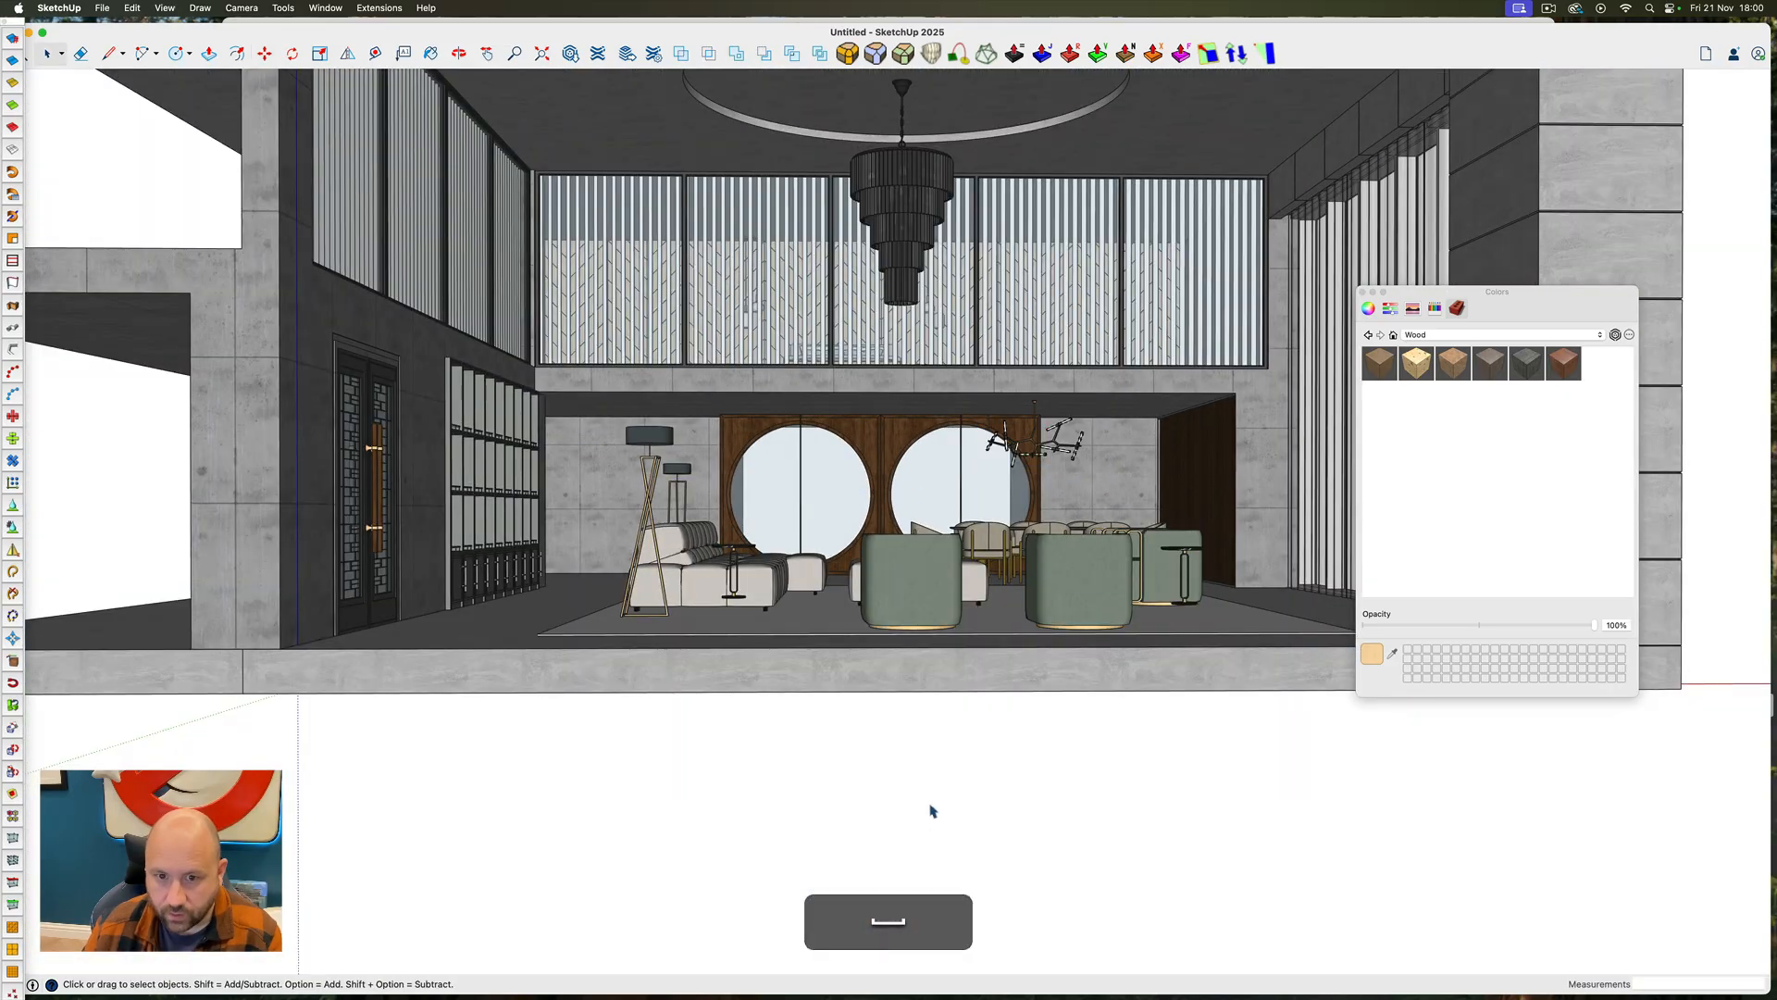
# Open the rug, select all its geometry, and open the SketchUp Fabric Collection among the 3D Warehouse materials
pyautogui.keyDown('ctrl'); pyautogui.keyDown('super'); pyautogui.moveTo(890, 529); pyautogui.dragTo(959, 610); pyautogui.keyUp('super'); pyautogui.keyUp('ctrl')
pyautogui.tripleClick(1033, 582)
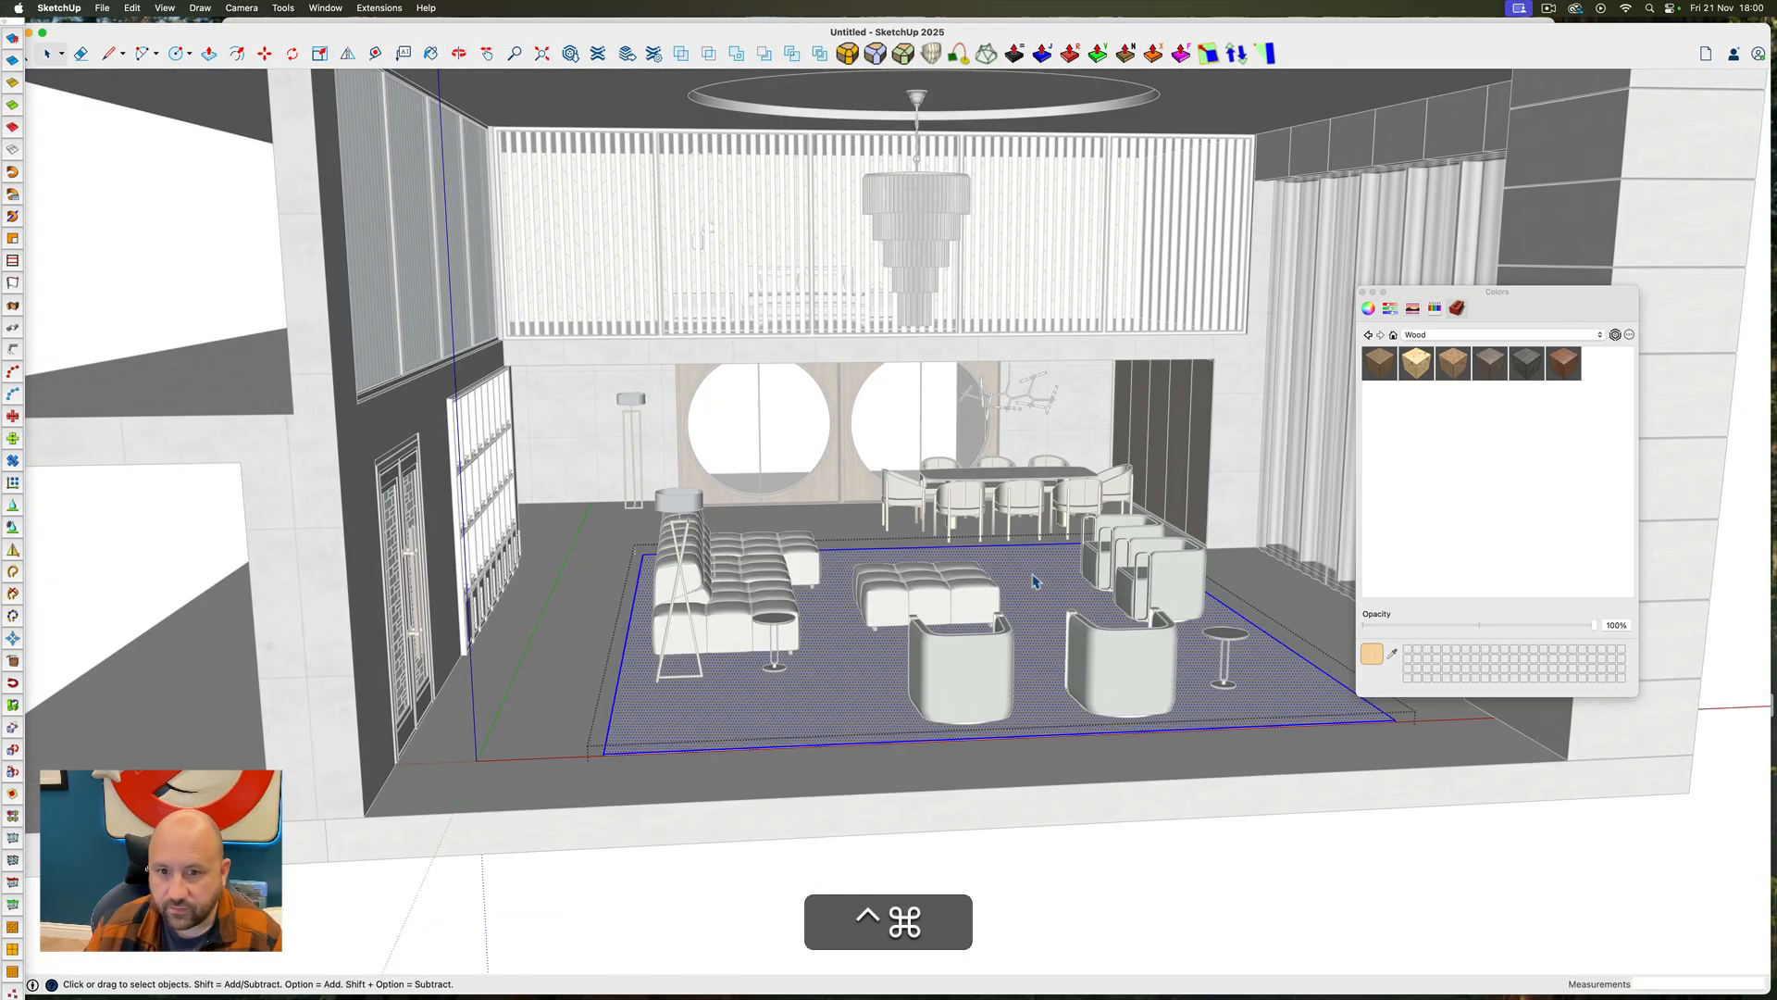
pyautogui.click(1615, 336)
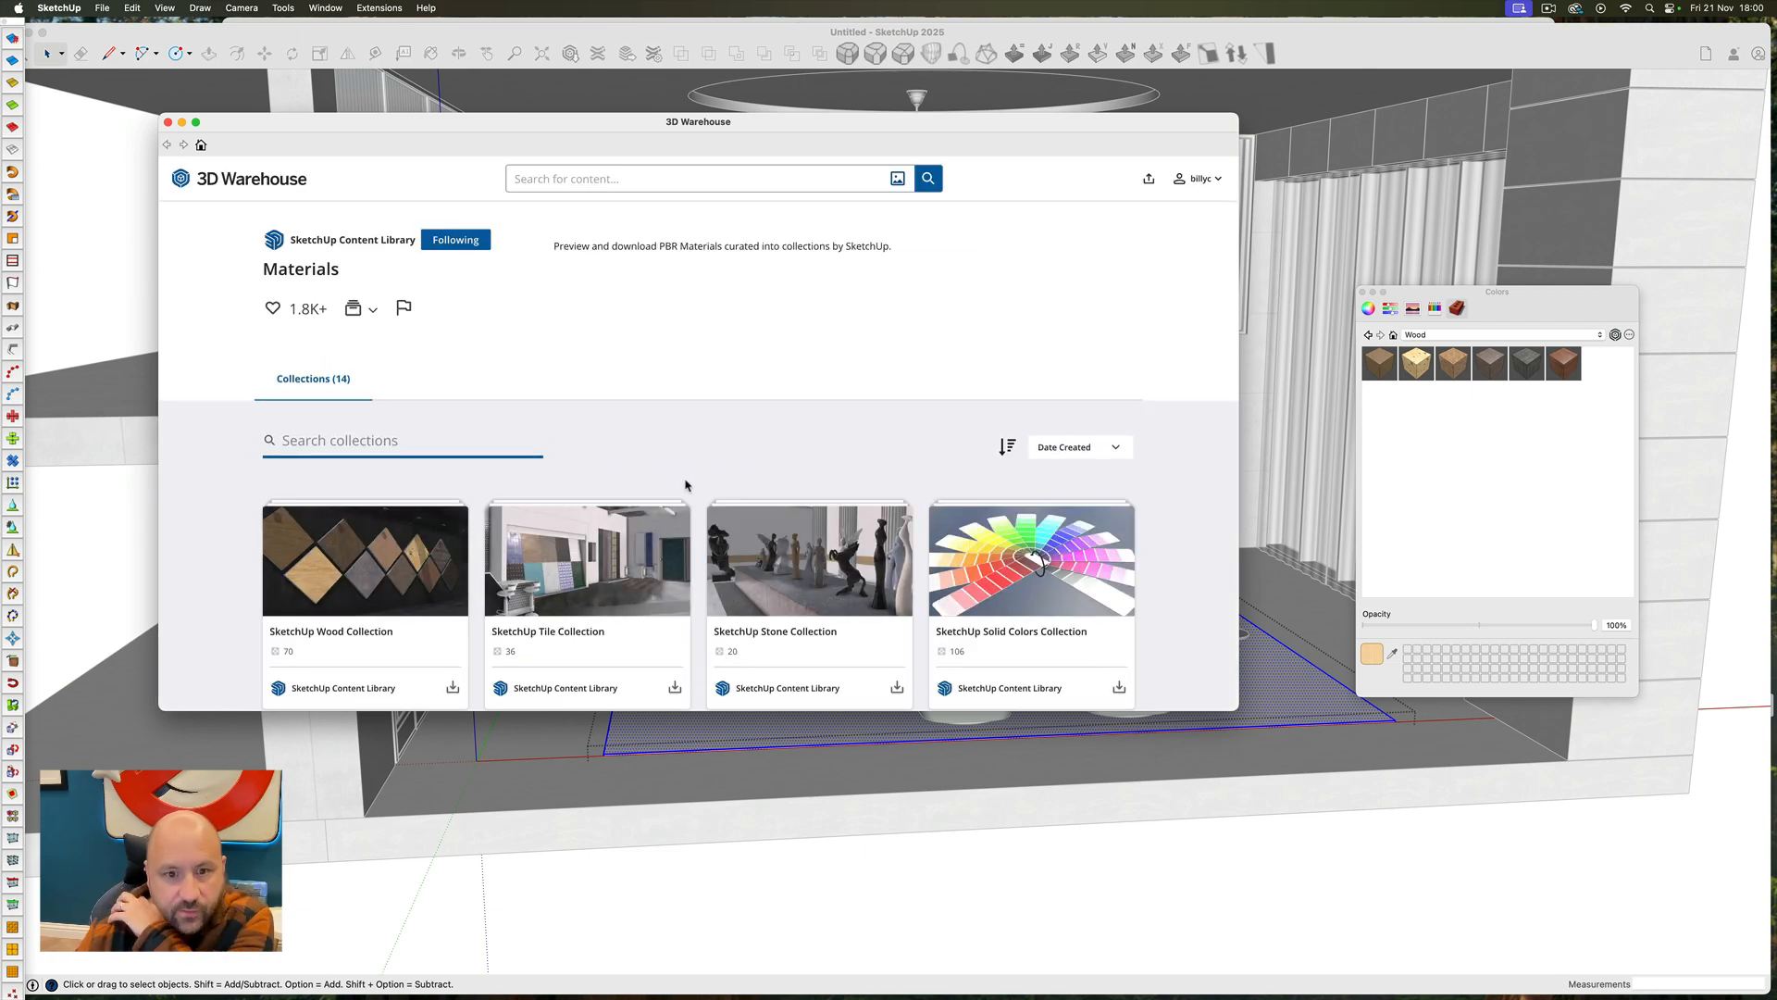
pyautogui.scroll(-3, 721, 535)
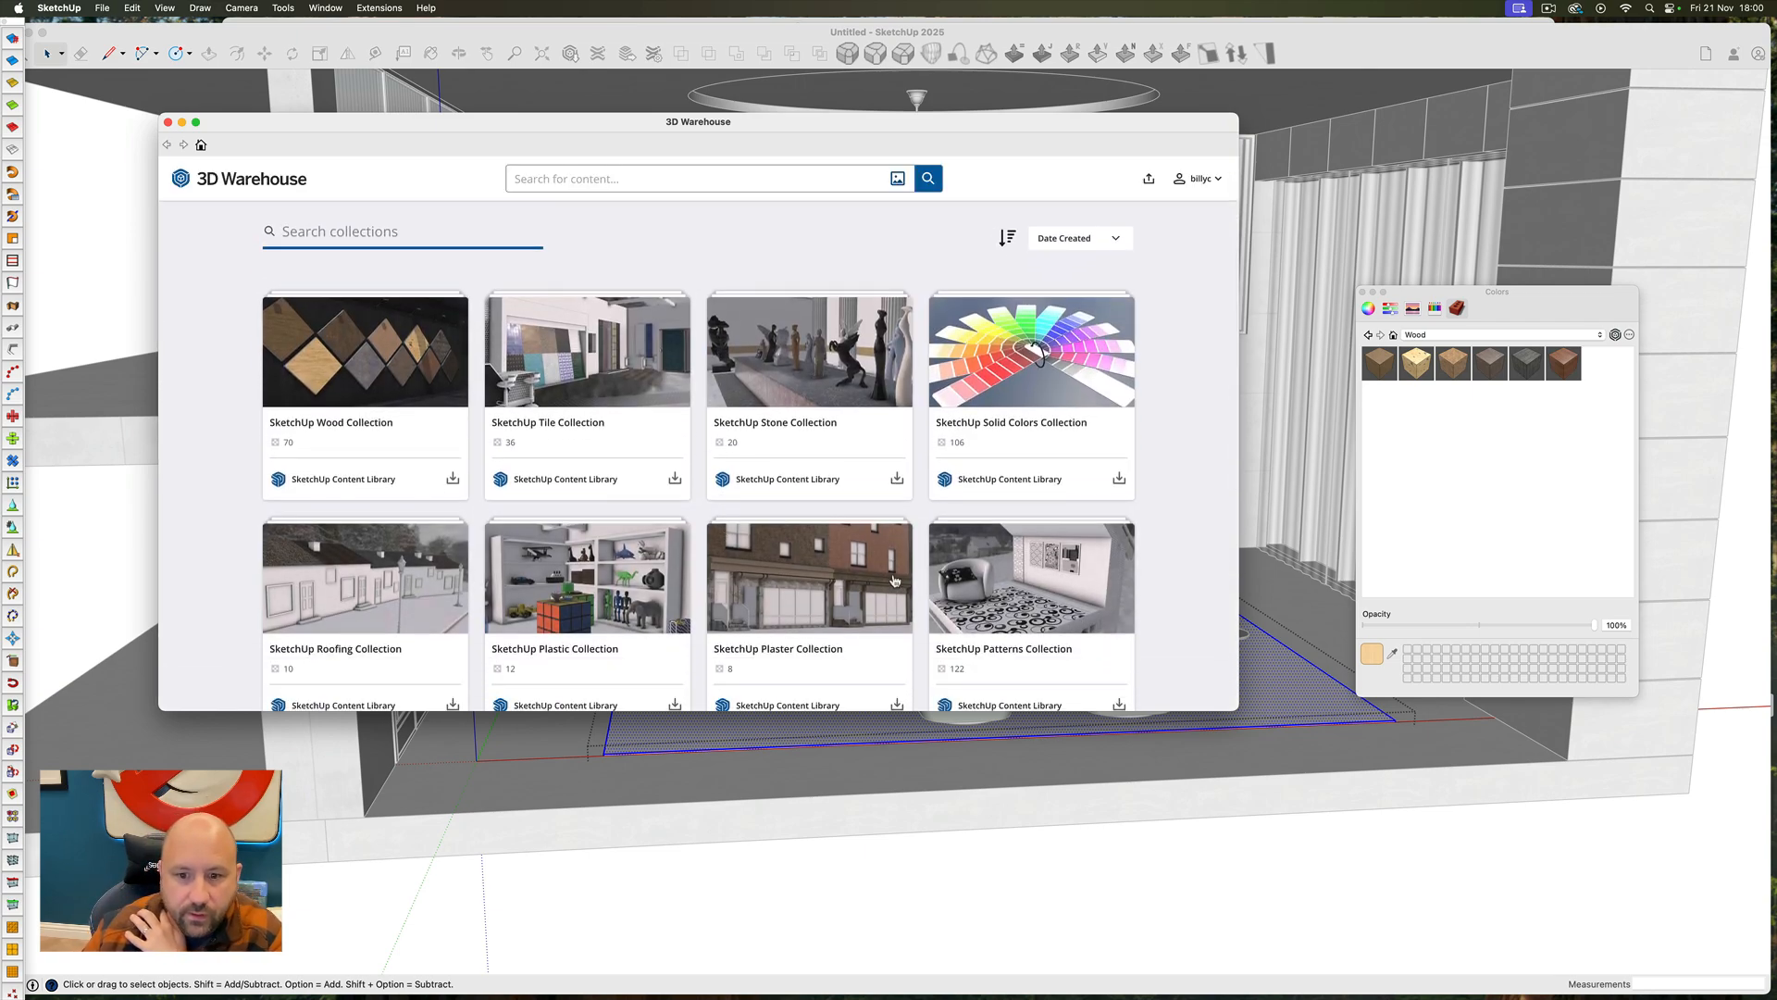
pyautogui.scroll(-6, 798, 593)
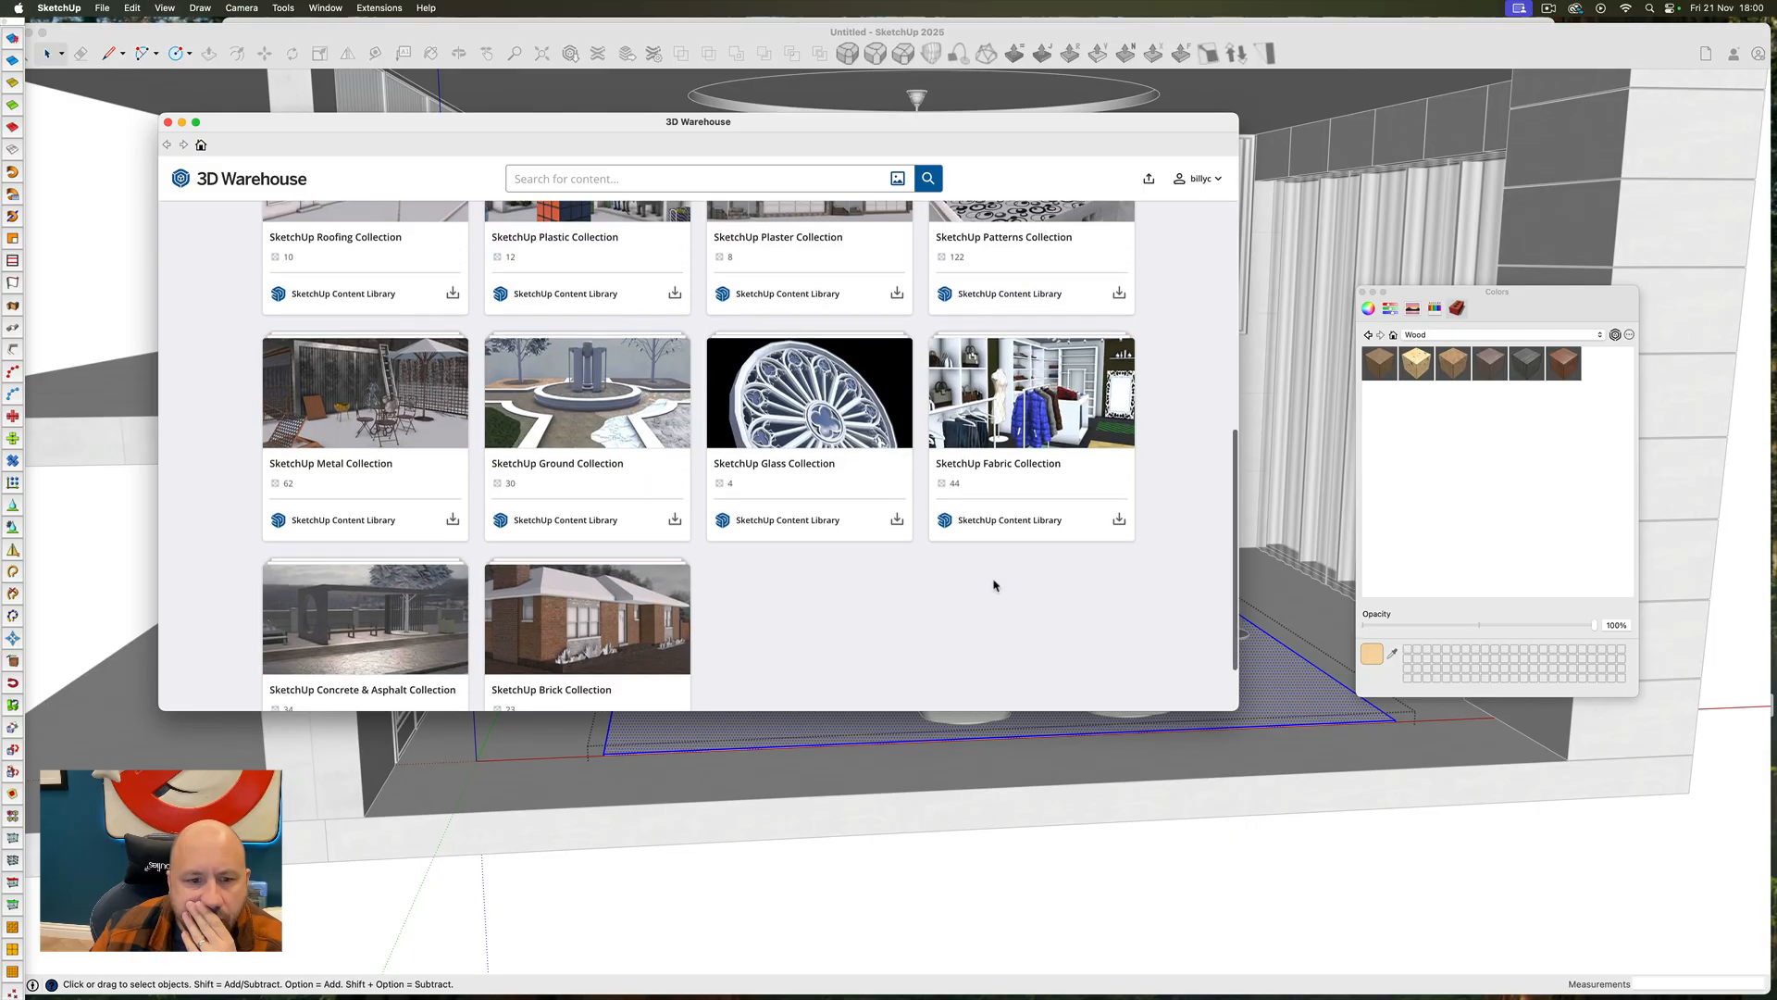
pyautogui.click(1004, 430)
pyautogui.scroll(-15, 531, 488)
pyautogui.click(606, 555)
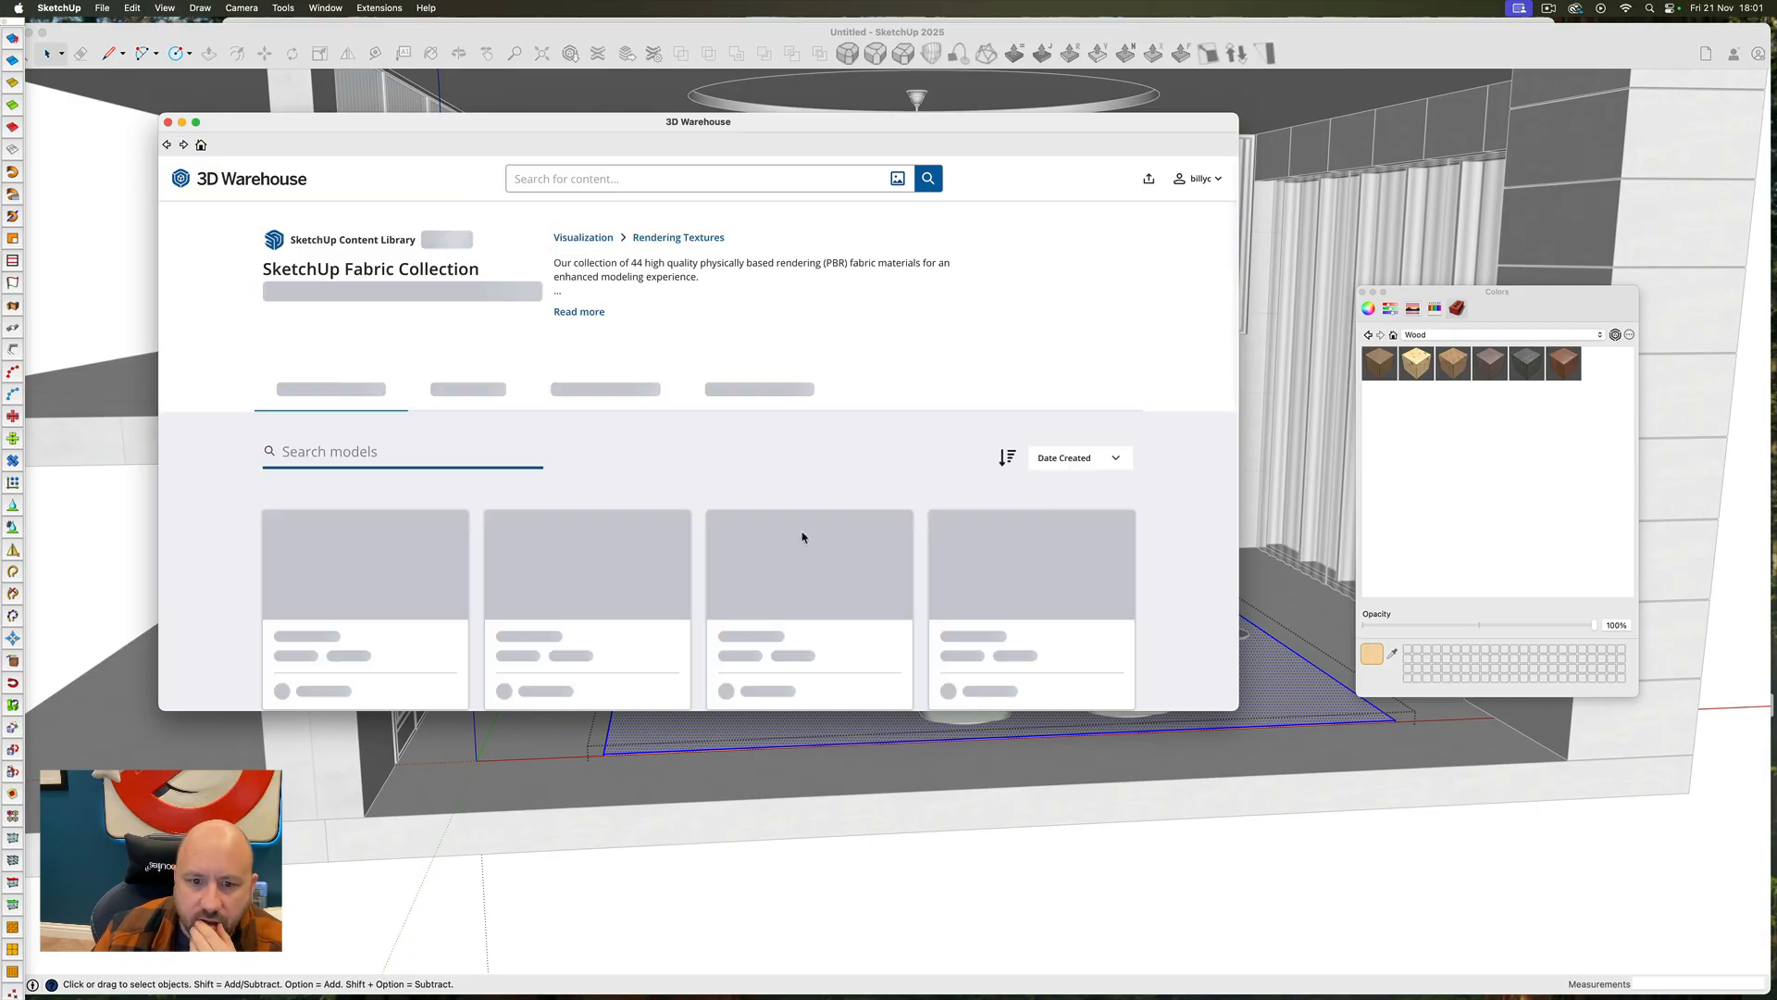
# Search 3D Warehouse for carpet
pyautogui.scroll(-10, 407, 525)
pyautogui.click(618, 184)
pyautogui.write('carpet')
pyautogui.press('Return')
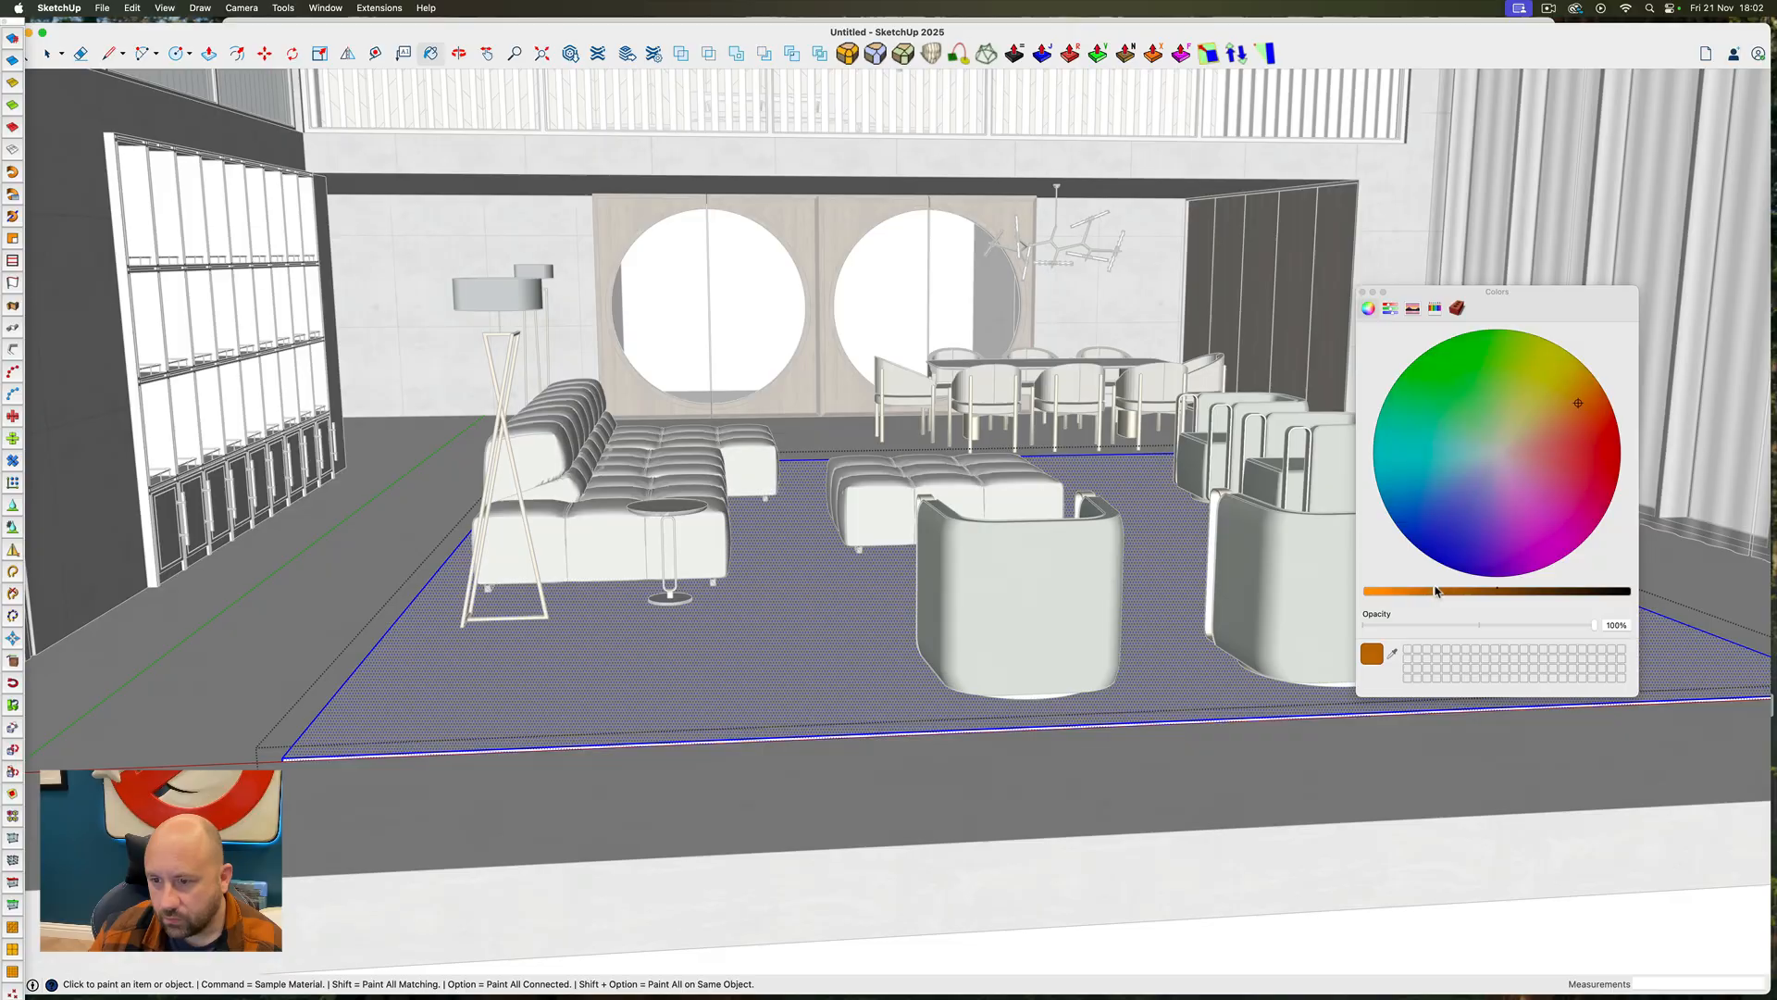
# Finish coloring the rug a dark orange-brown and close its group
pyautogui.press('space')
pyautogui.press('Escape')
pyautogui.scroll(-5, 592, 685)
pyautogui.moveTo(592, 684); pyautogui.dragTo(893, 590, button='middle')
pyautogui.scroll(-8, 892, 591)
pyautogui.scroll(8, 894, 583)
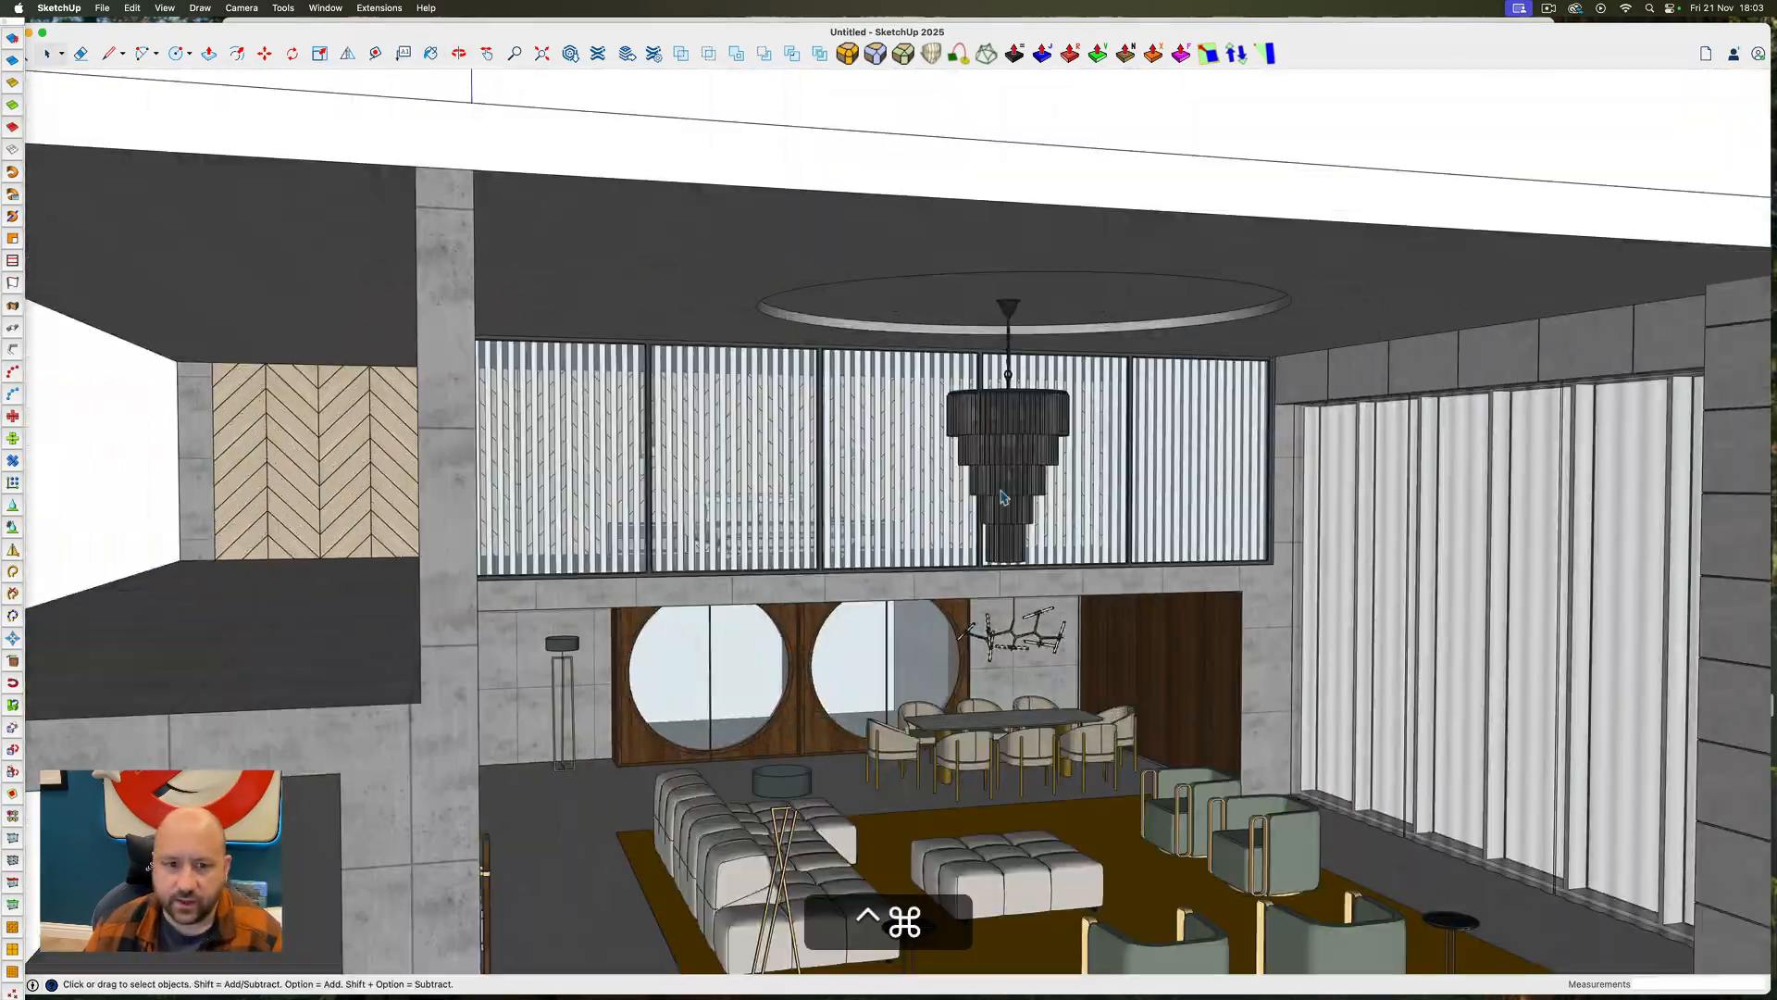
# Open a vertical slat of the upper-floor glazed screen and select all its geometry
pyautogui.moveTo(944, 528); pyautogui.dragTo(1774, 548, button='middle')
pyautogui.scroll(10, 894, 537)
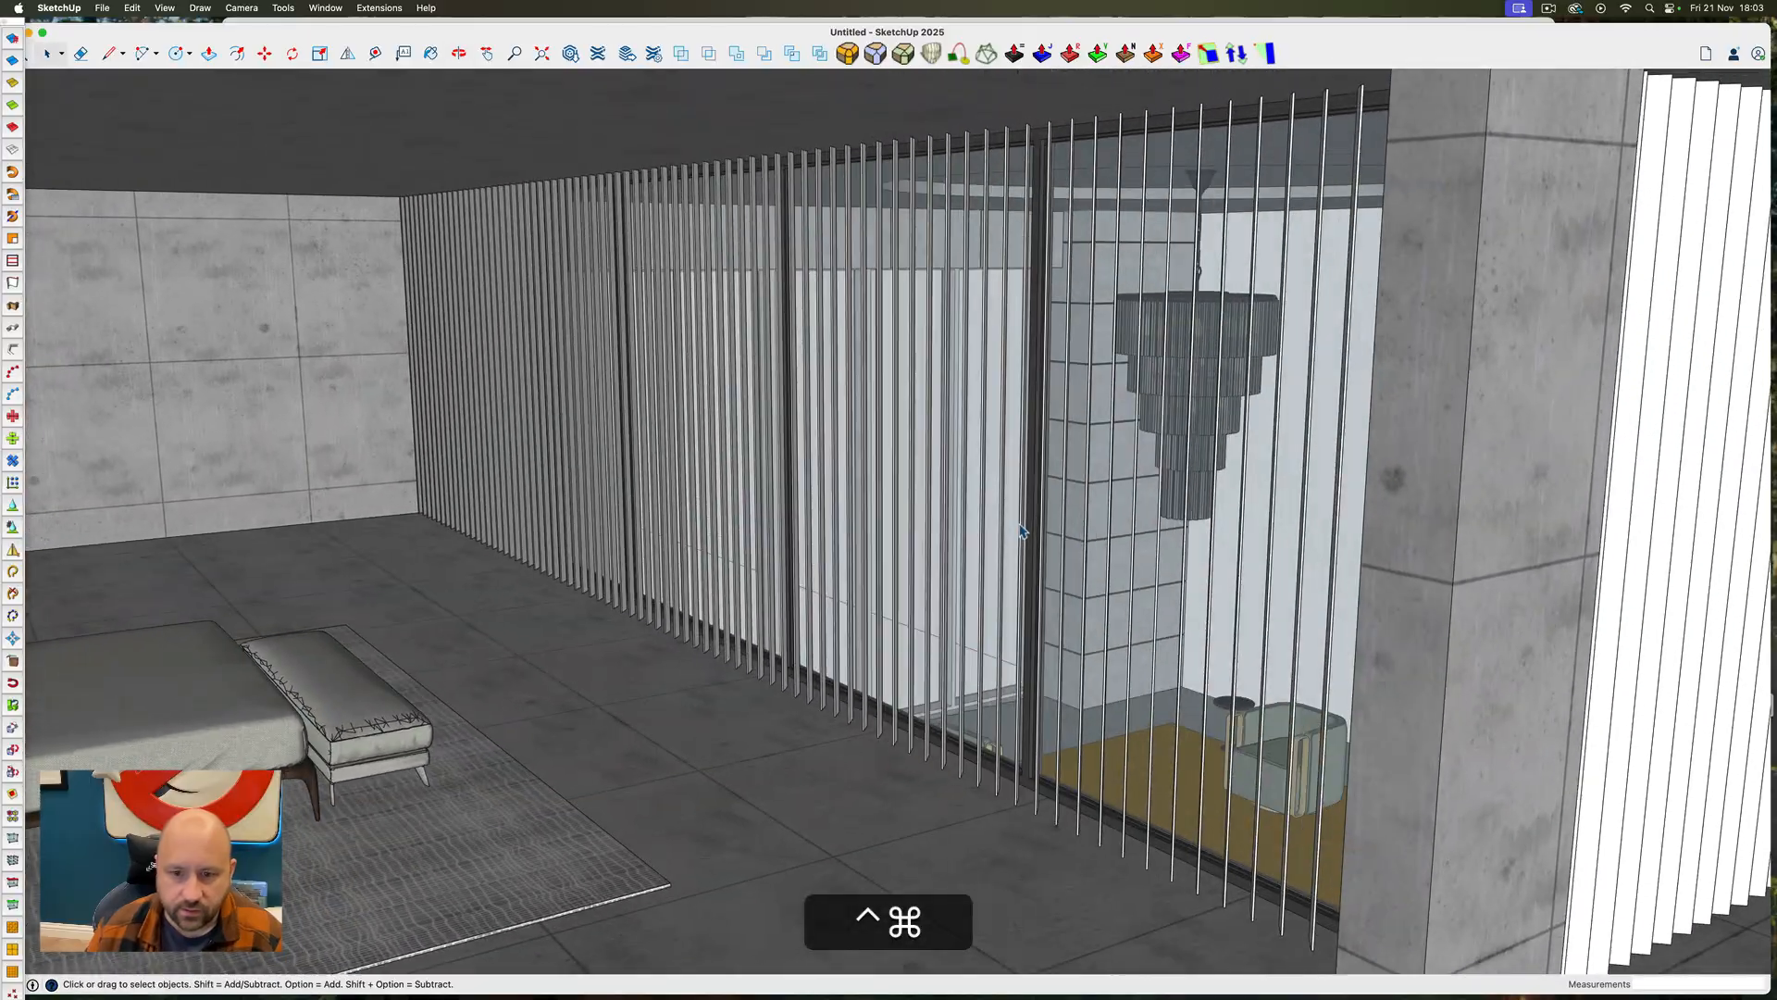
pyautogui.moveTo(1016, 548)
pyautogui.mouseDown(button='middle')
pyautogui.moveTo(734, 528)
pyautogui.moveTo(238, 555)
pyautogui.moveTo(325, 519)
pyautogui.moveTo(763, 564)
pyautogui.moveTo(1027, 484)
pyautogui.mouseUp(button='middle')
pyautogui.scroll(15, 1027, 484)
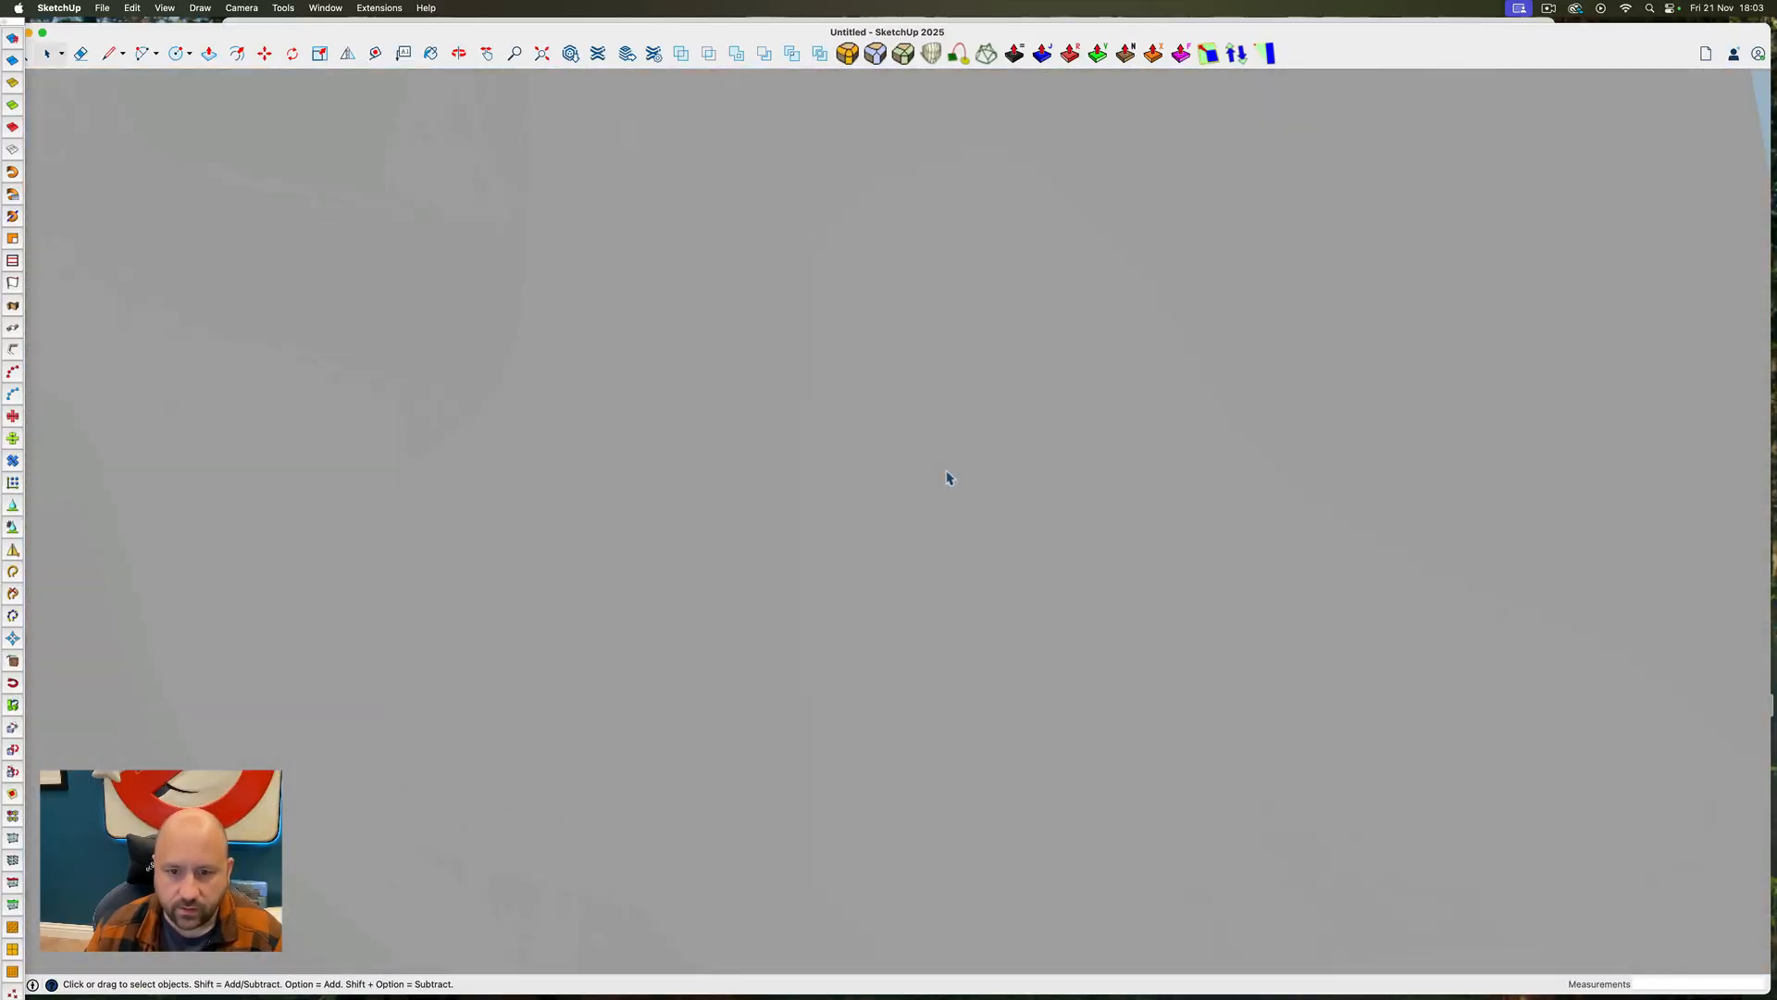
pyautogui.scroll(-8, 949, 477)
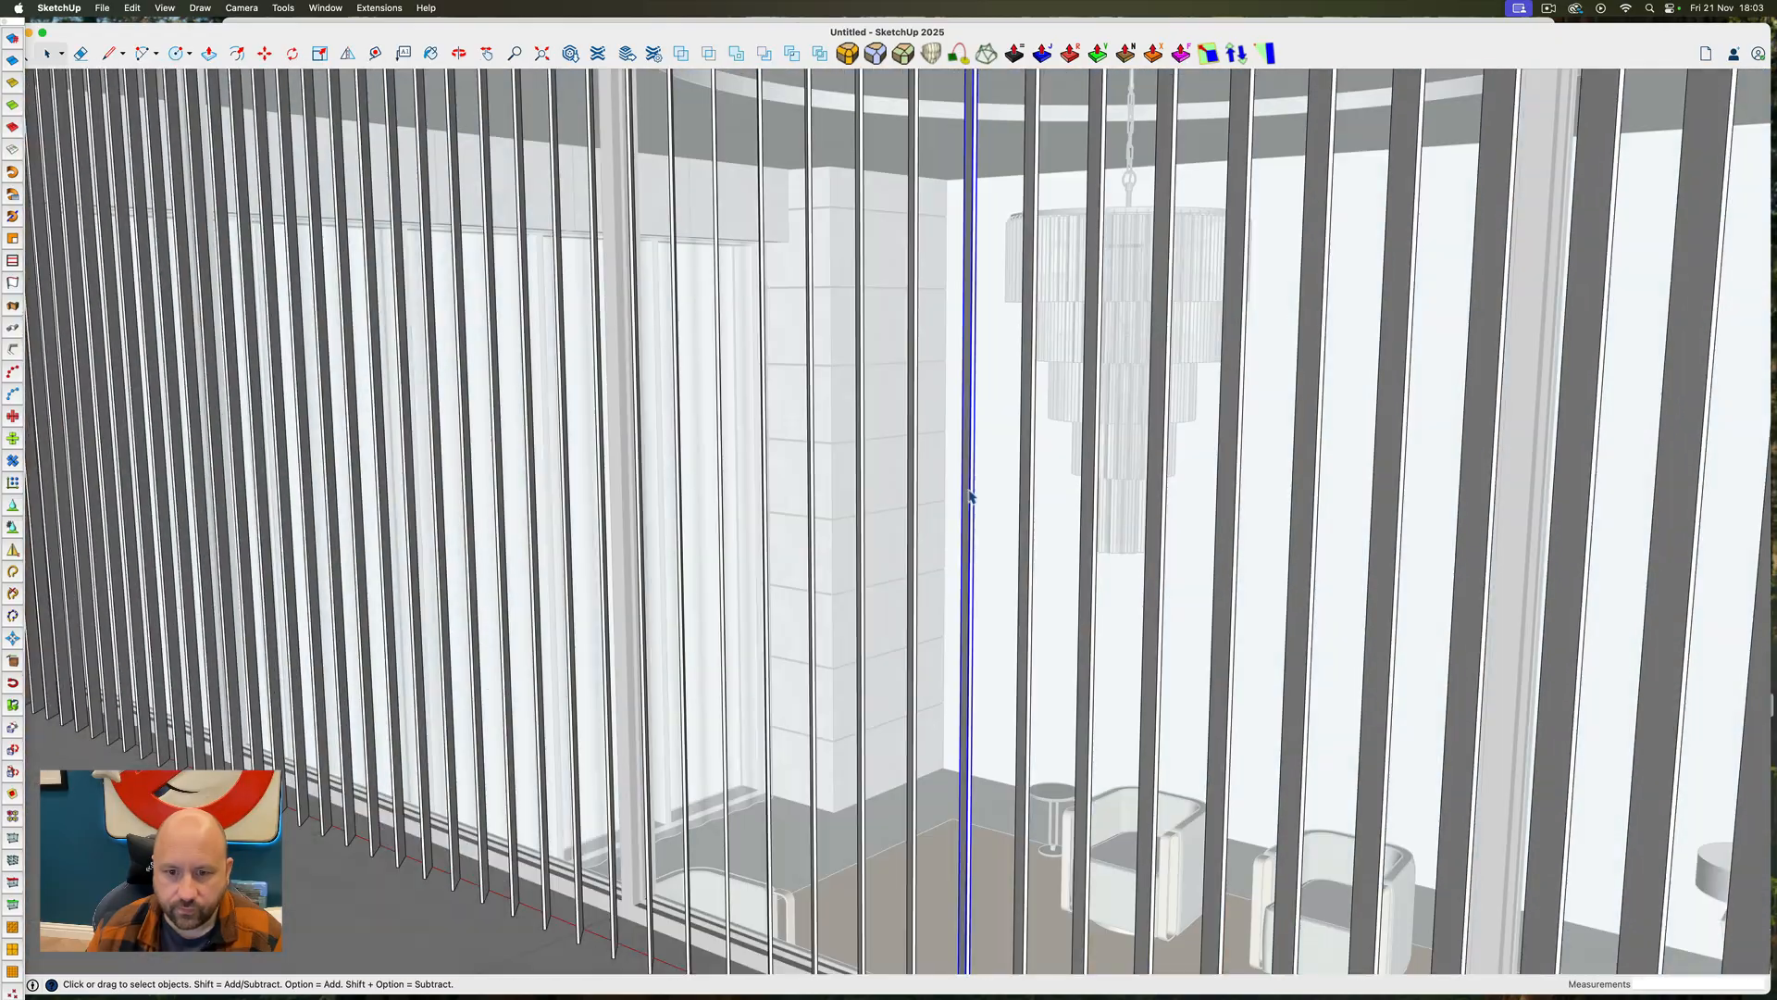
pyautogui.moveTo(971, 499)
pyautogui.mouseDown(button='middle')
pyautogui.moveTo(873, 444)
pyautogui.moveTo(912, 458)
pyautogui.mouseUp(button='middle')
pyautogui.scroll(10, 1376, 892)
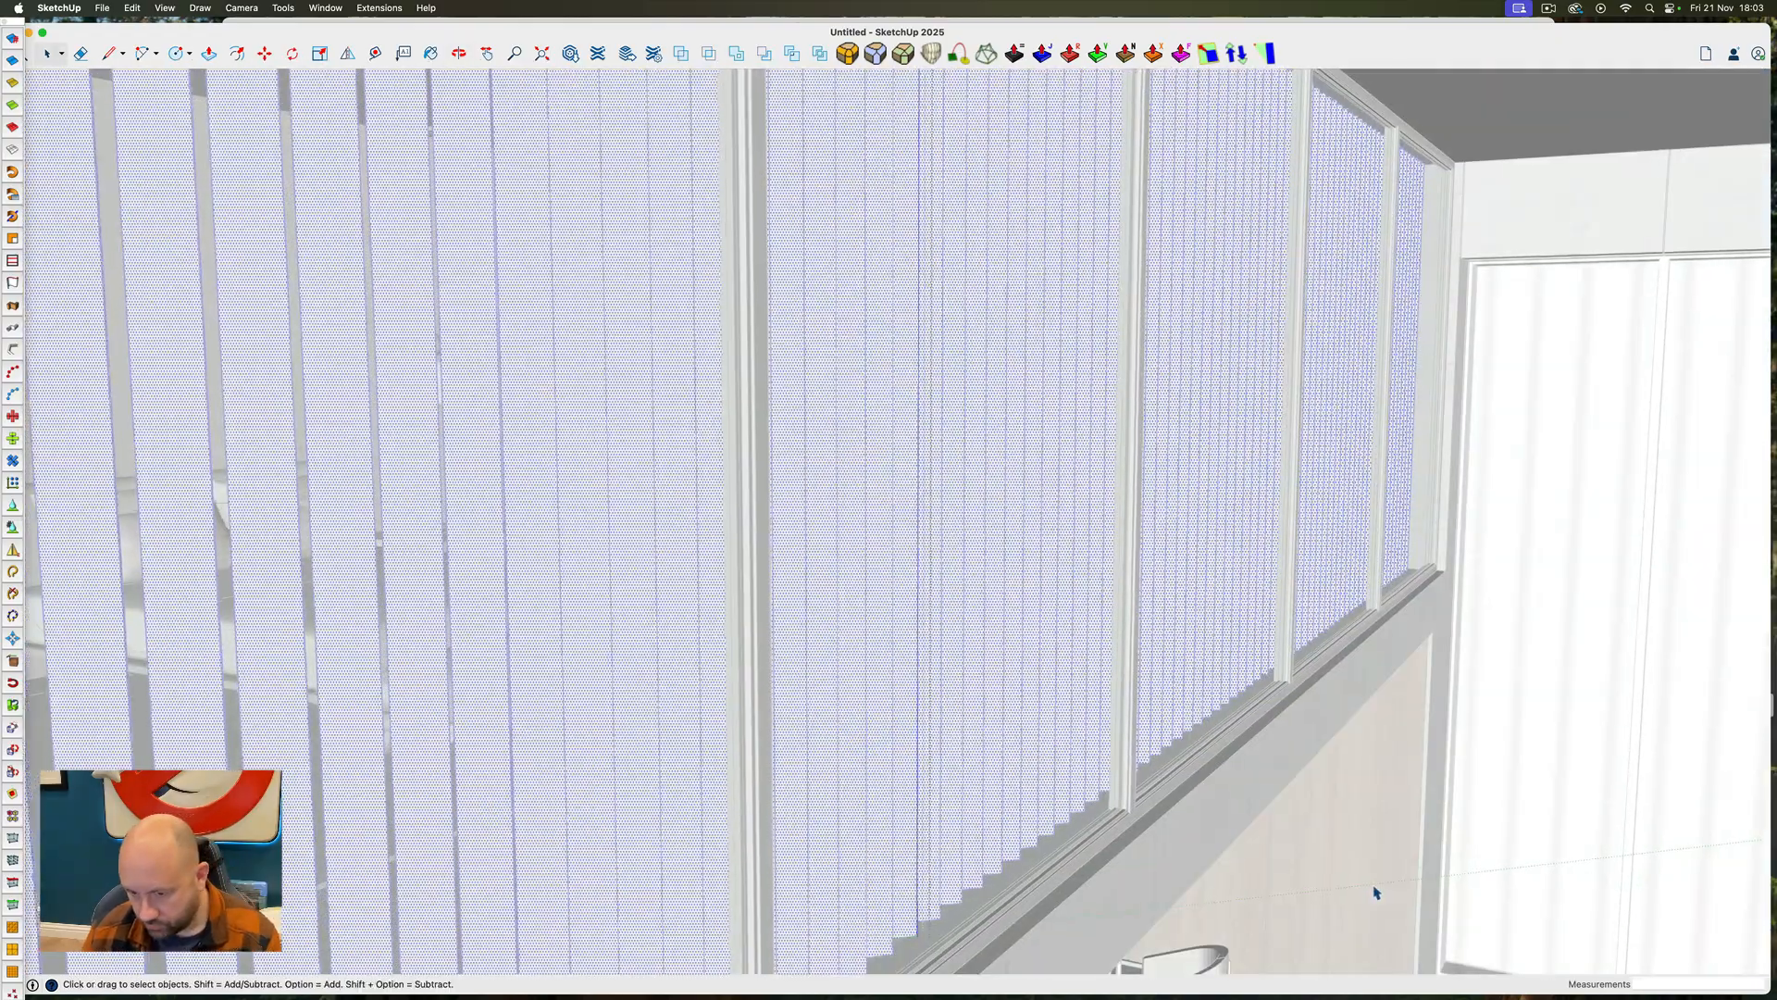
# Apply the dark wood to the upper-floor vertical slats and close the slat groups
pyautogui.press('b')
pyautogui.scroll(-3, 1281, 833)
pyautogui.keyDown('ctrl'); pyautogui.keyDown('super'); pyautogui.moveTo(1281, 833); pyautogui.dragTo(1370, 842); pyautogui.keyUp('super'); pyautogui.keyUp('ctrl')
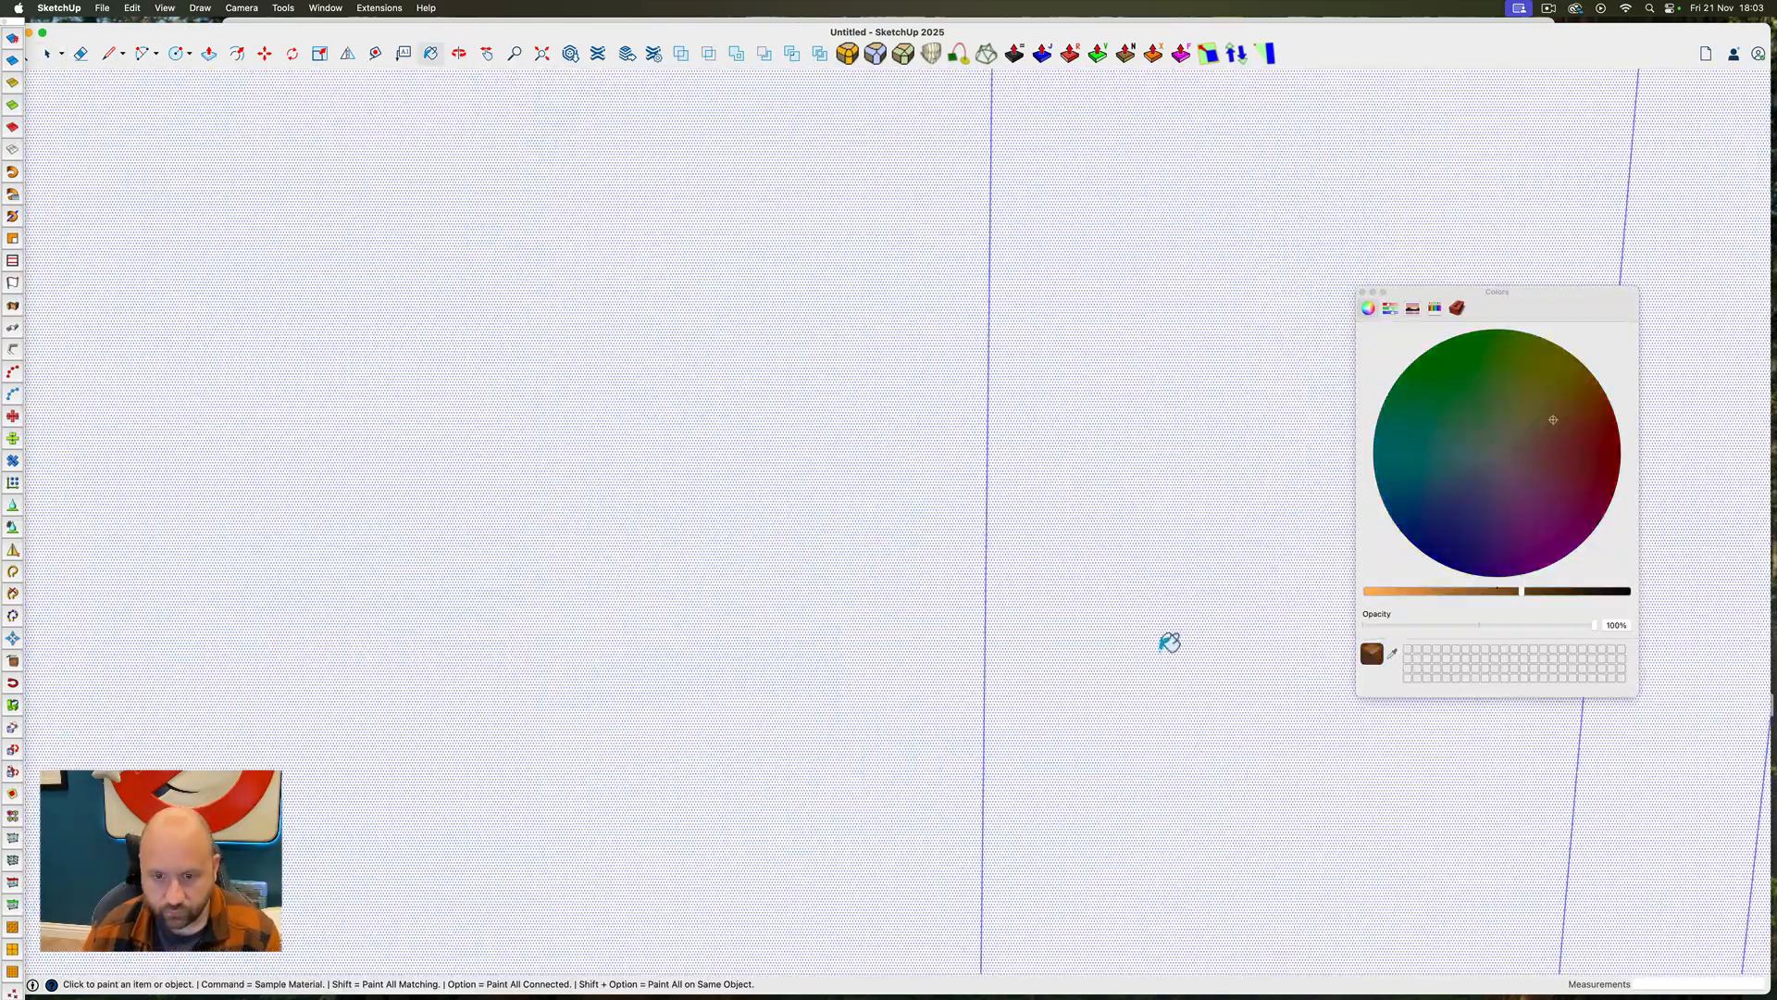
pyautogui.scroll(-5, 1169, 641)
pyautogui.scroll(-10, 451, 574)
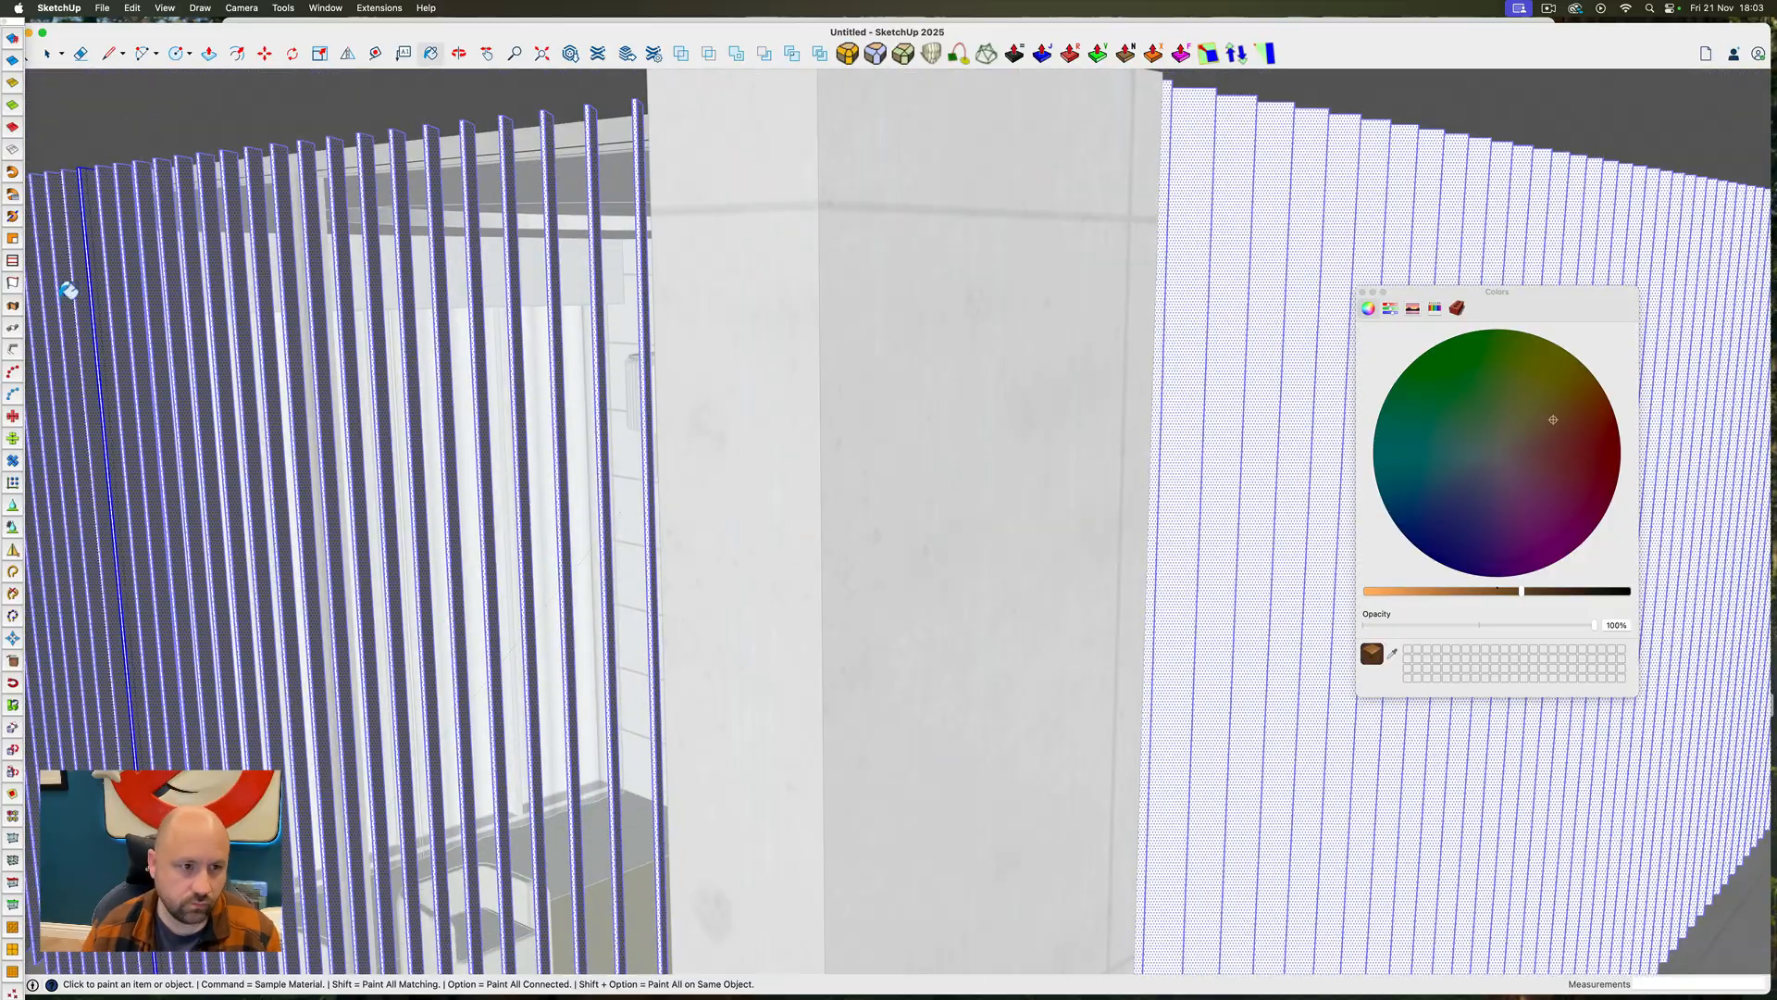
pyautogui.click(68, 288)
pyautogui.press('space')
pyautogui.press('Escape')
pyautogui.press('Escape')
# Frame an interior view across the seating toward the circular-window doors and dining area, and move the Colors window aside
pyautogui.scroll(-15, 1049, 533)
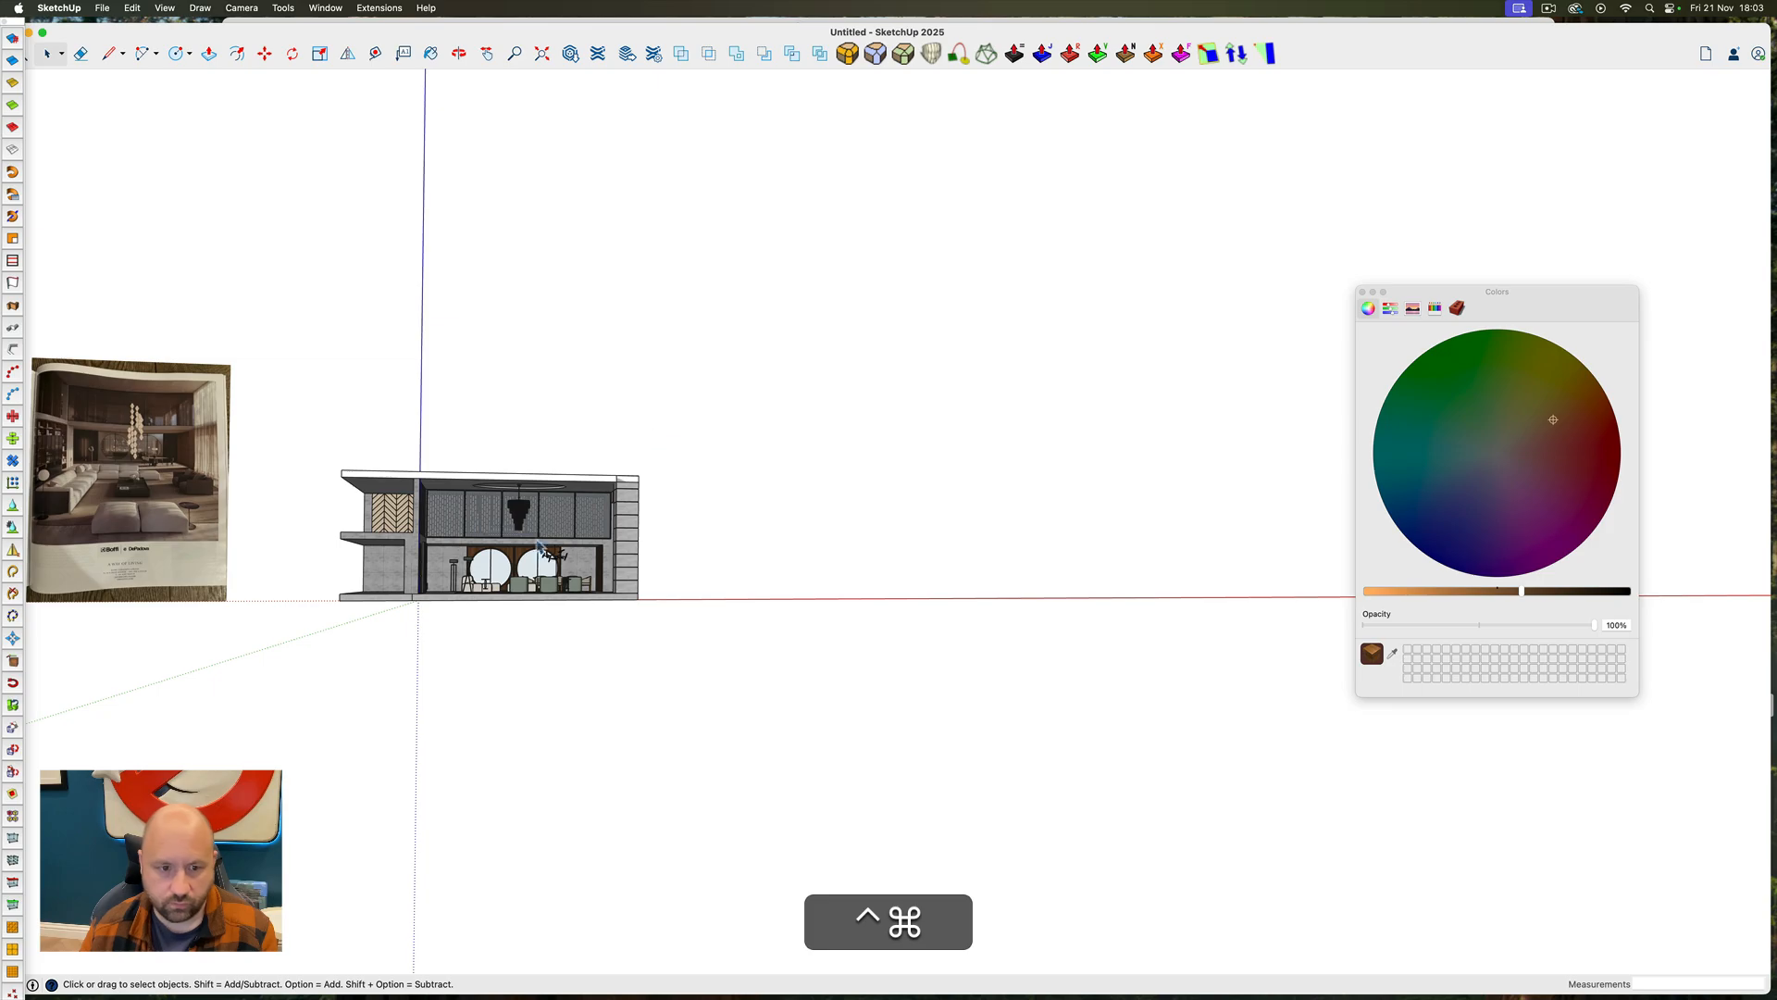
pyautogui.scroll(15, 539, 546)
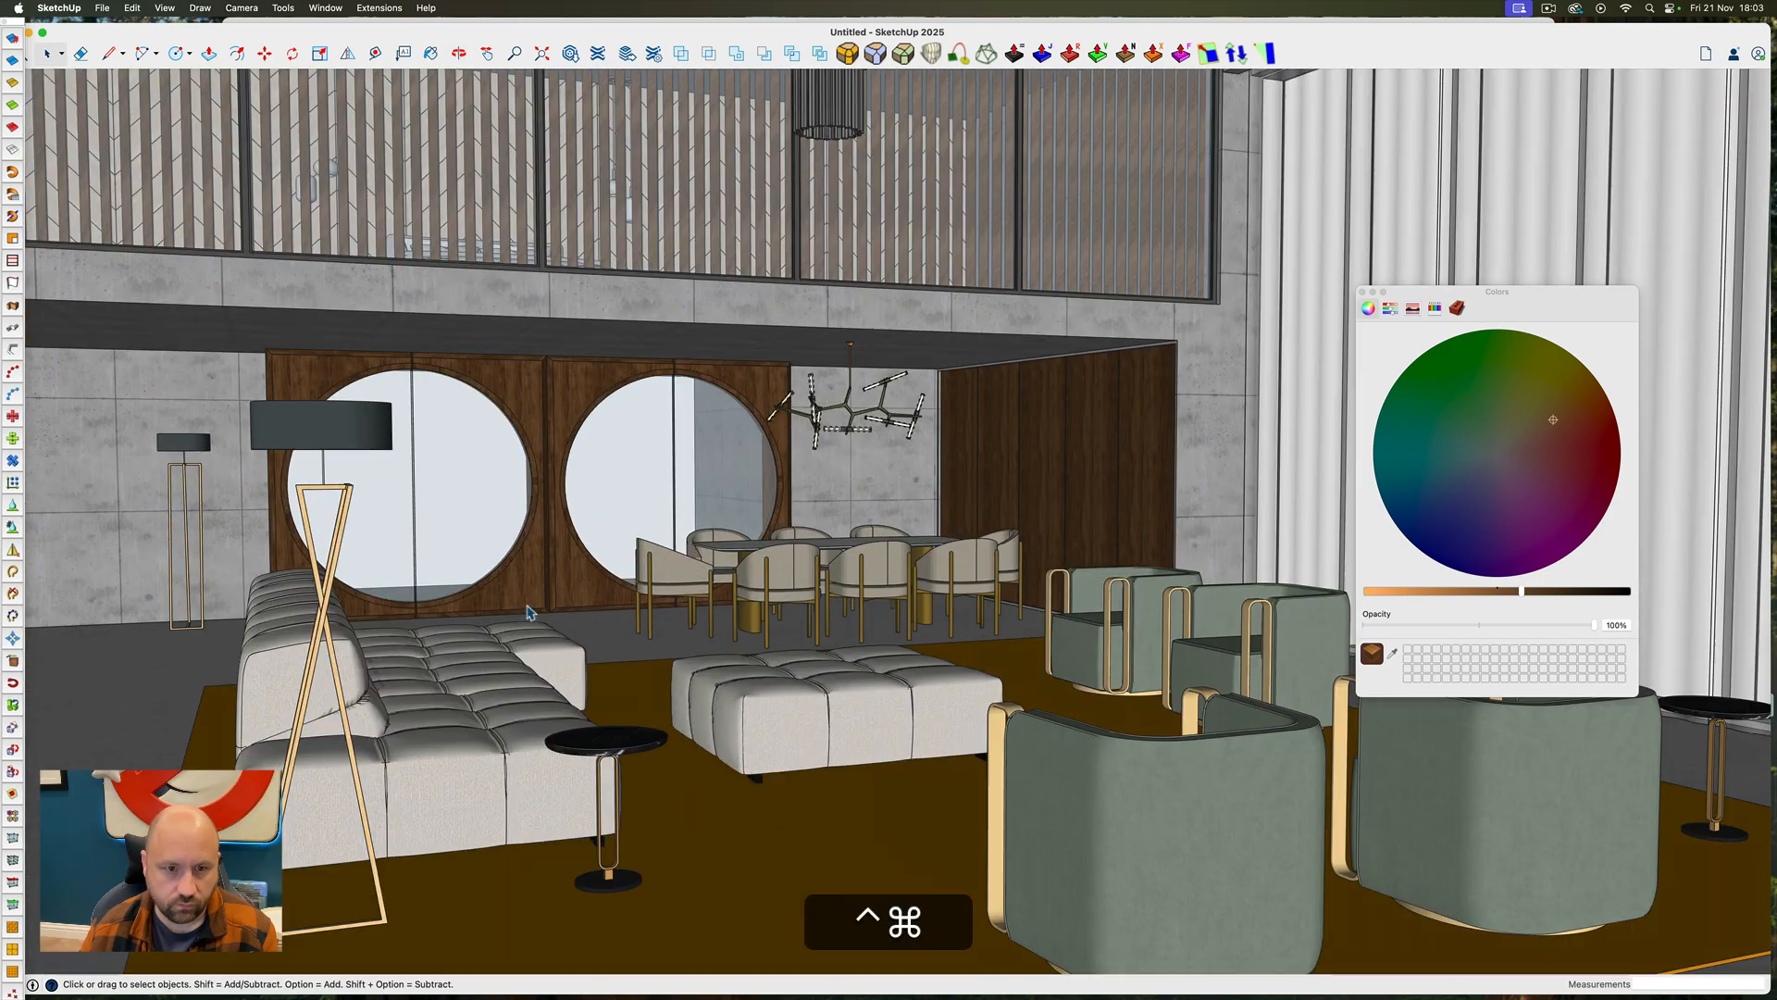
pyautogui.scroll(-8, 527, 607)
pyautogui.keyDown('ctrl'); pyautogui.keyDown('super'); pyautogui.moveTo(527, 608); pyautogui.dragTo(505, 576); pyautogui.keyUp('super'); pyautogui.keyUp('ctrl')
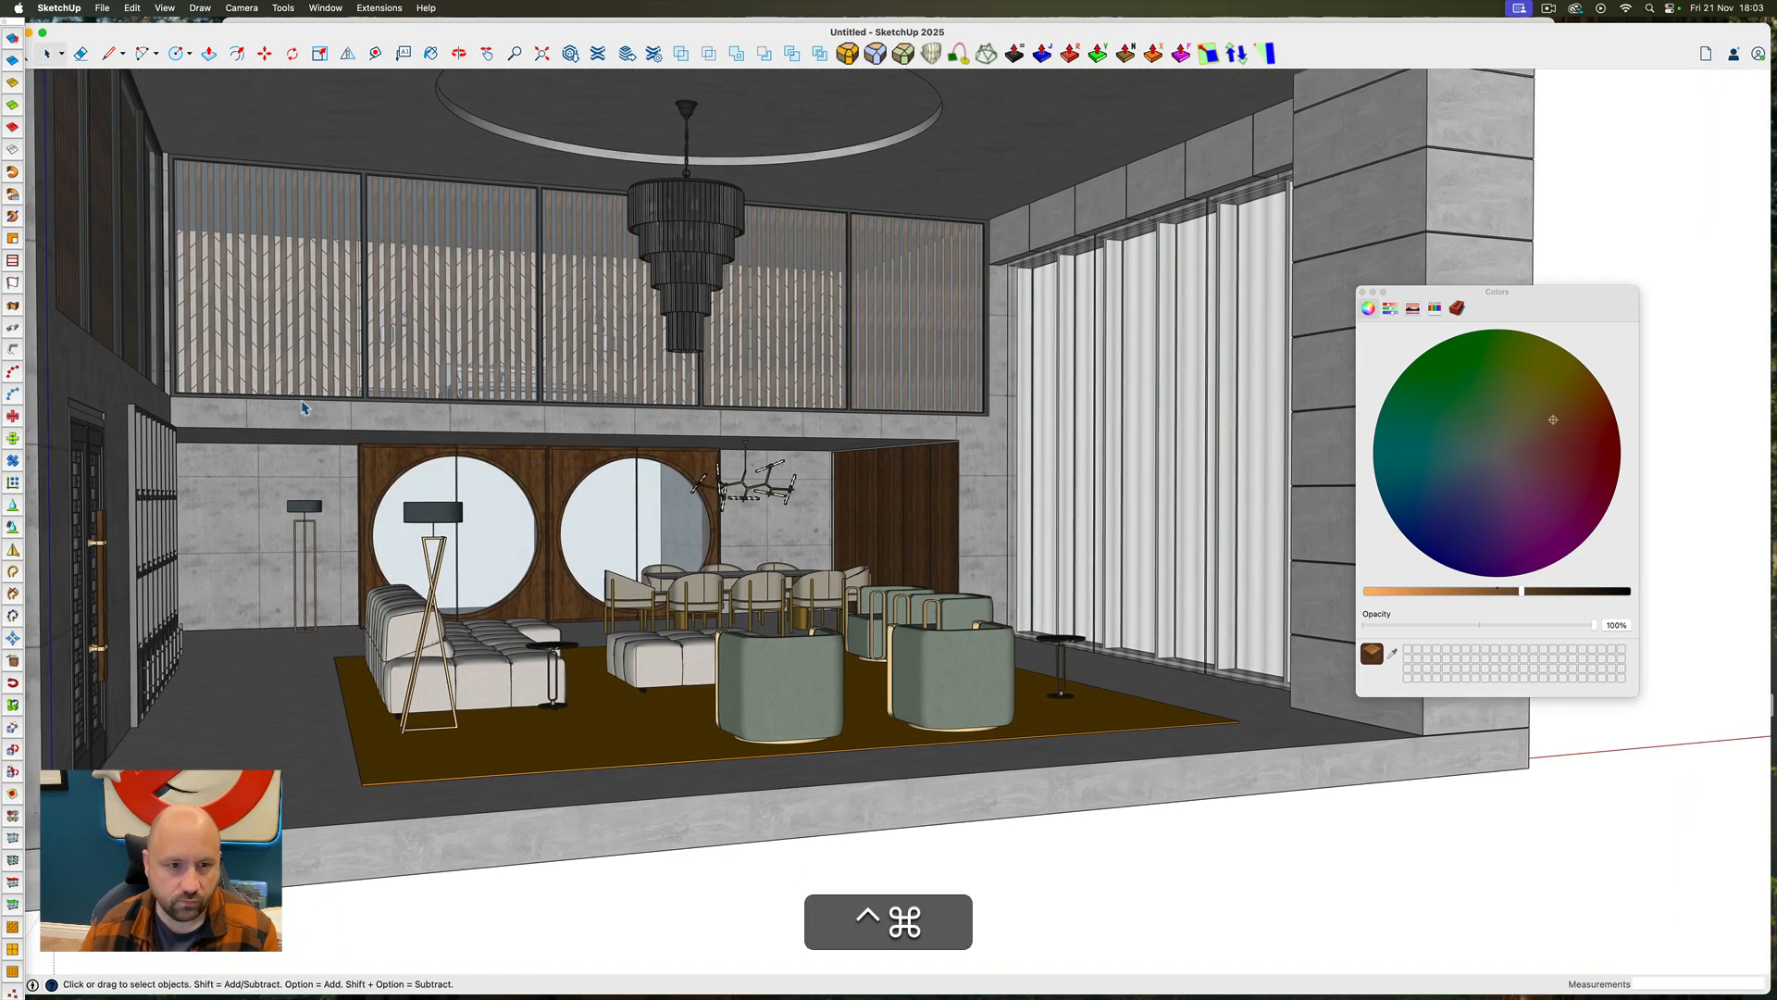
pyautogui.scroll(5, 298, 401)
pyautogui.keyDown('ctrl'); pyautogui.keyDown('super'); pyautogui.moveTo(330, 413); pyautogui.dragTo(375, 372); pyautogui.keyUp('super'); pyautogui.keyUp('ctrl')
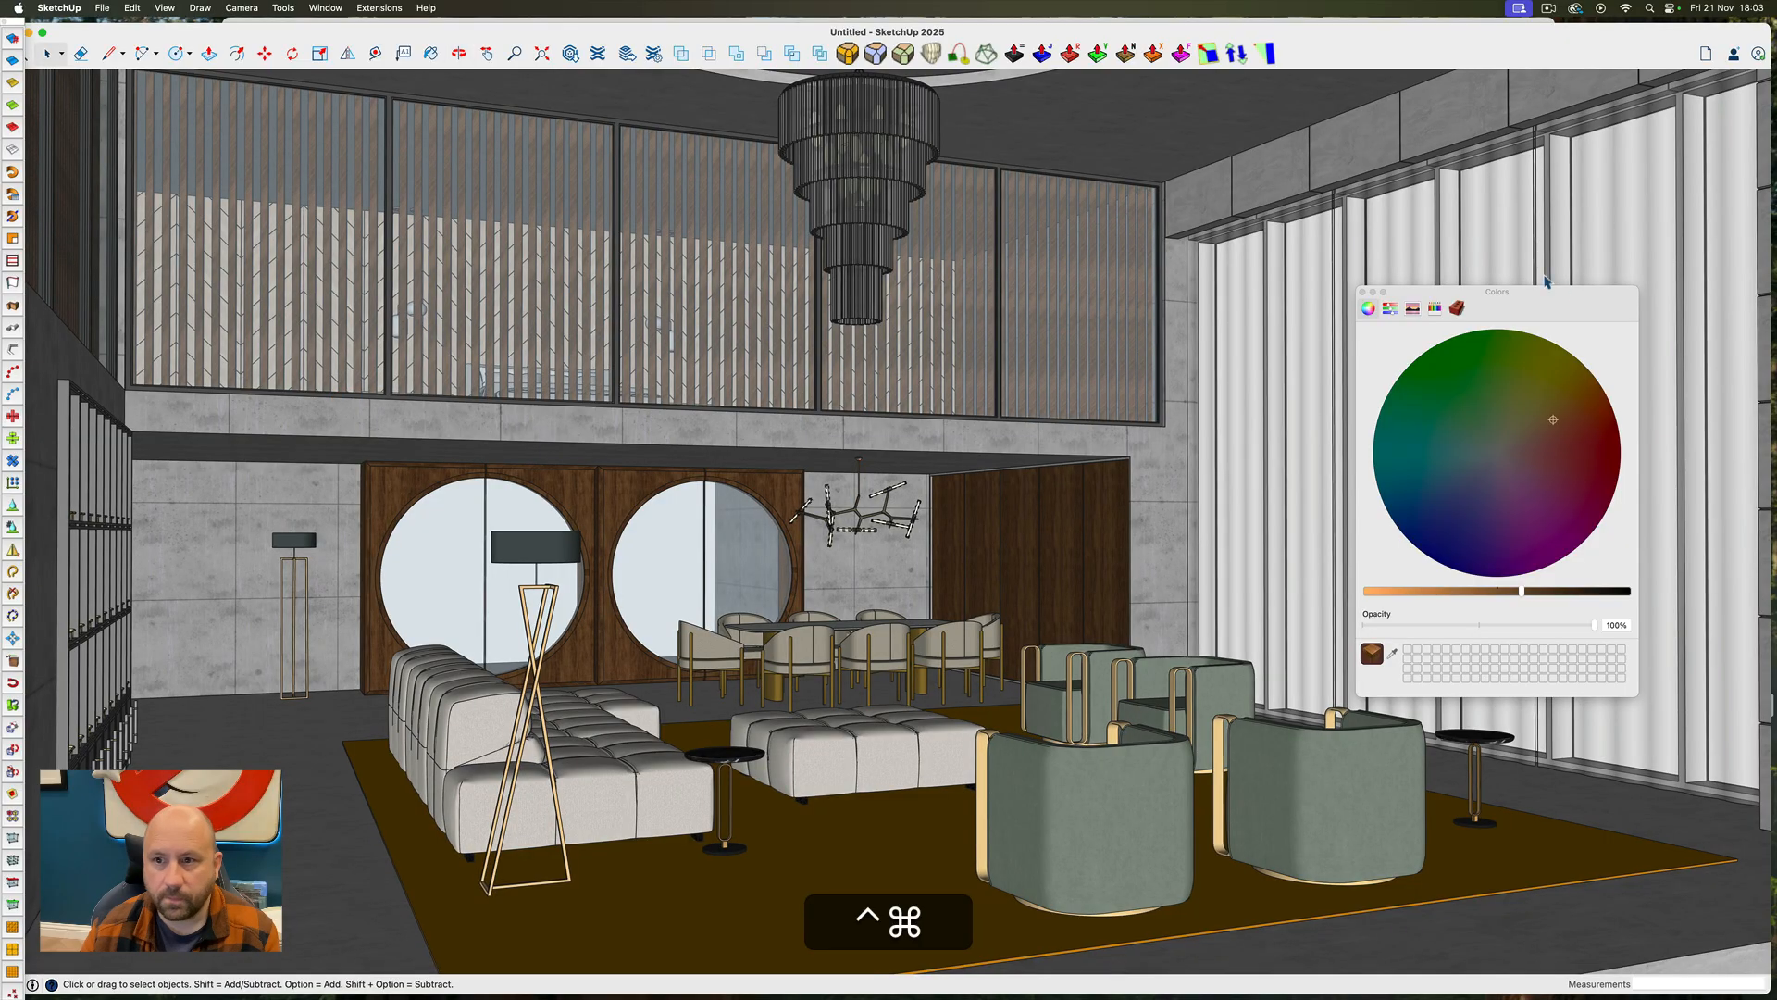
pyautogui.moveTo(1570, 294); pyautogui.dragTo(1776, 361)
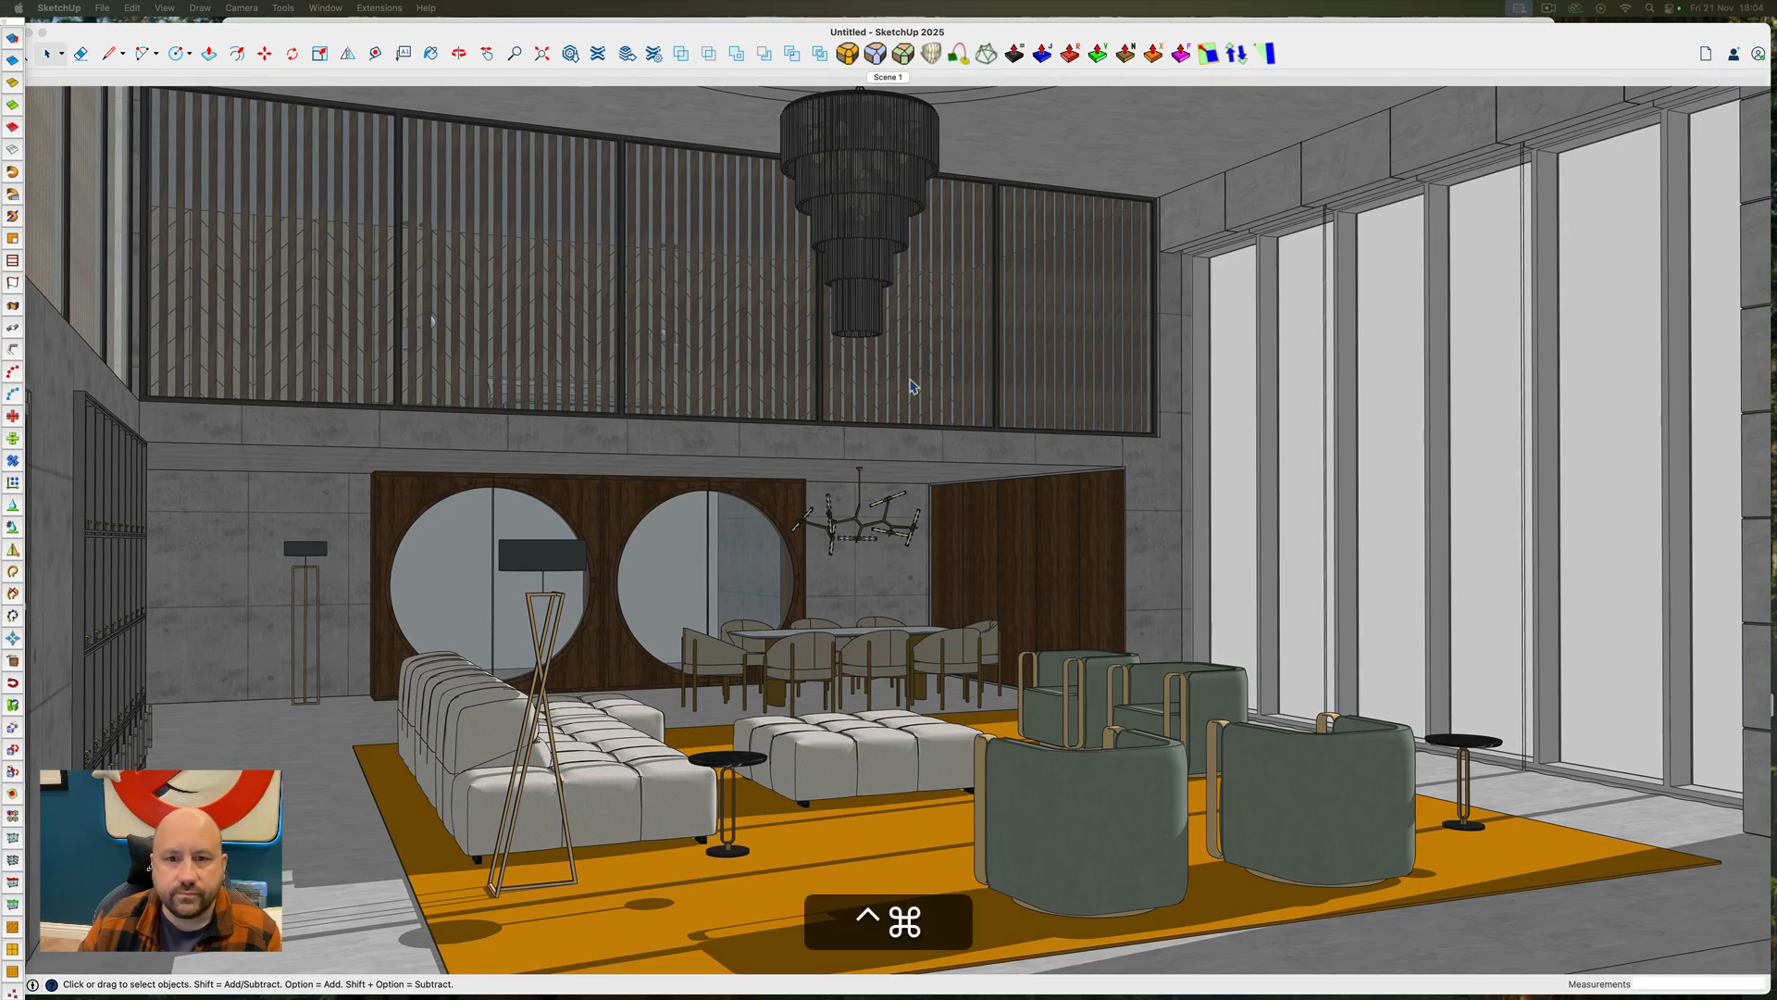
# Examine the shadowed room from eye level, turning from the dining area past the sofa toward the shelving and entrance doors
pyautogui.moveTo(898, 404); pyautogui.dragTo(586, 414, button='middle')
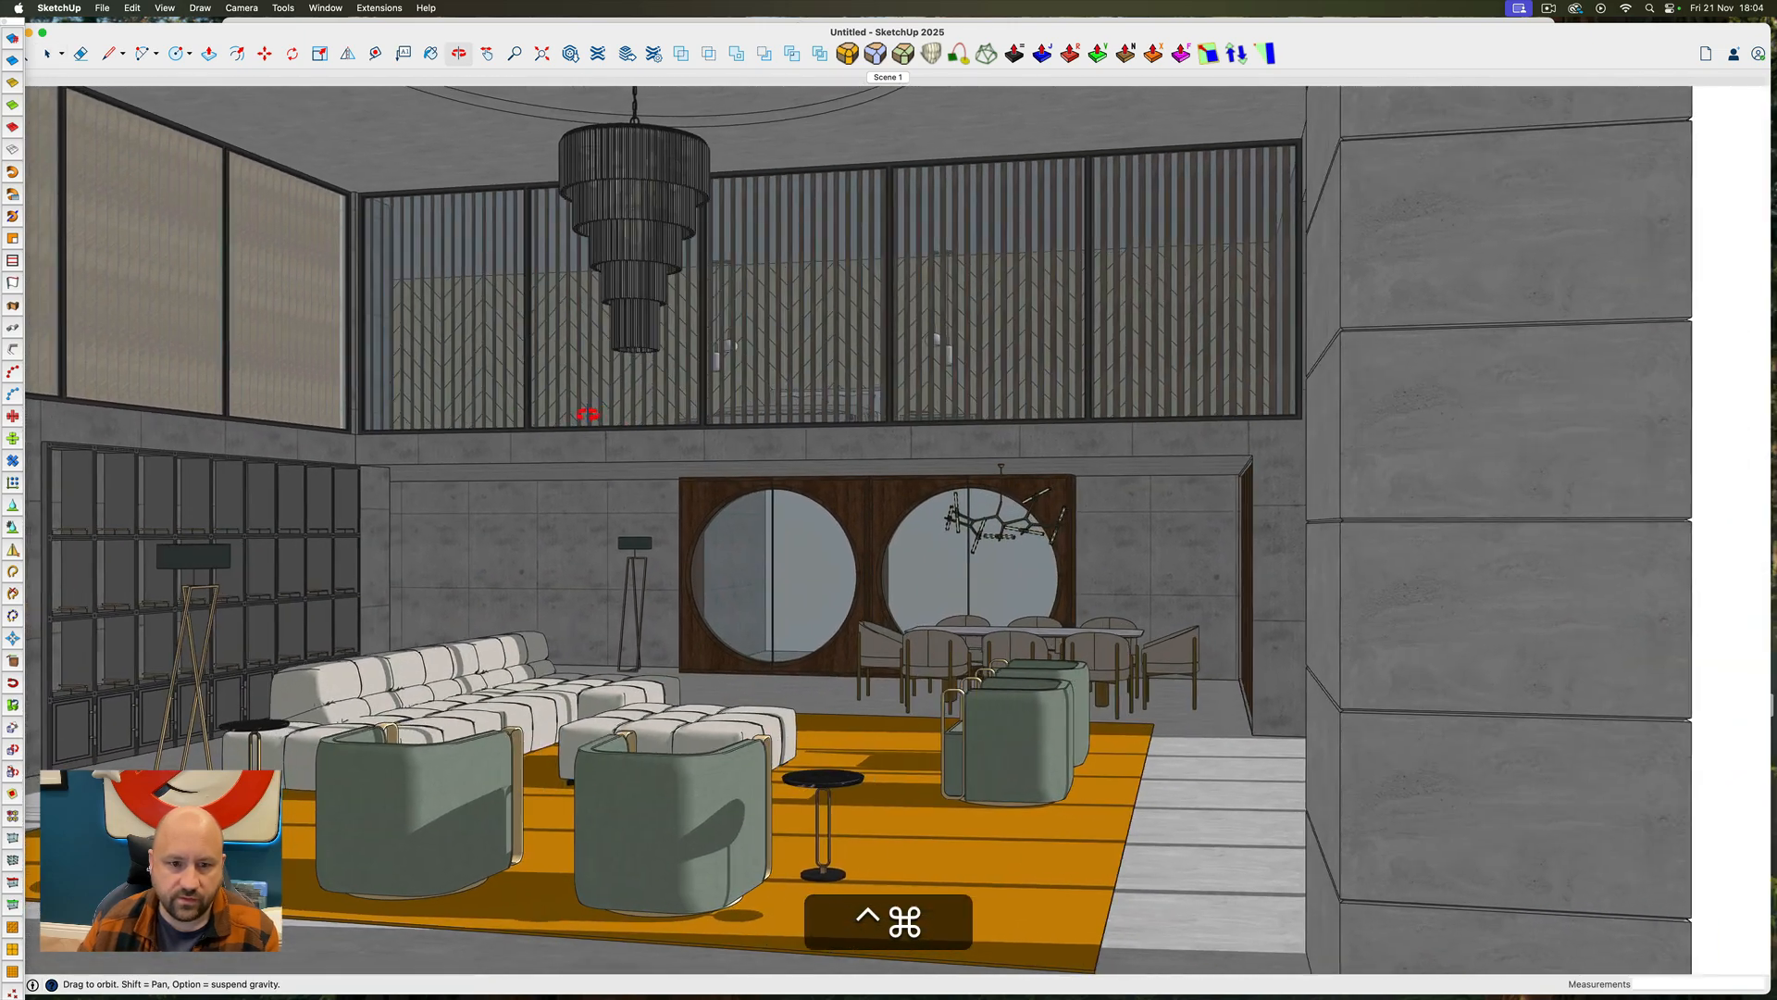
pyautogui.press('h')
pyautogui.rightClick(1037, 564)
pyautogui.click(1079, 619)
pyautogui.moveTo(1270, 568); pyautogui.dragTo(987, 555)
pyautogui.moveTo(911, 412); pyautogui.dragTo(968, 500)
pyautogui.scroll(5, 881, 348)
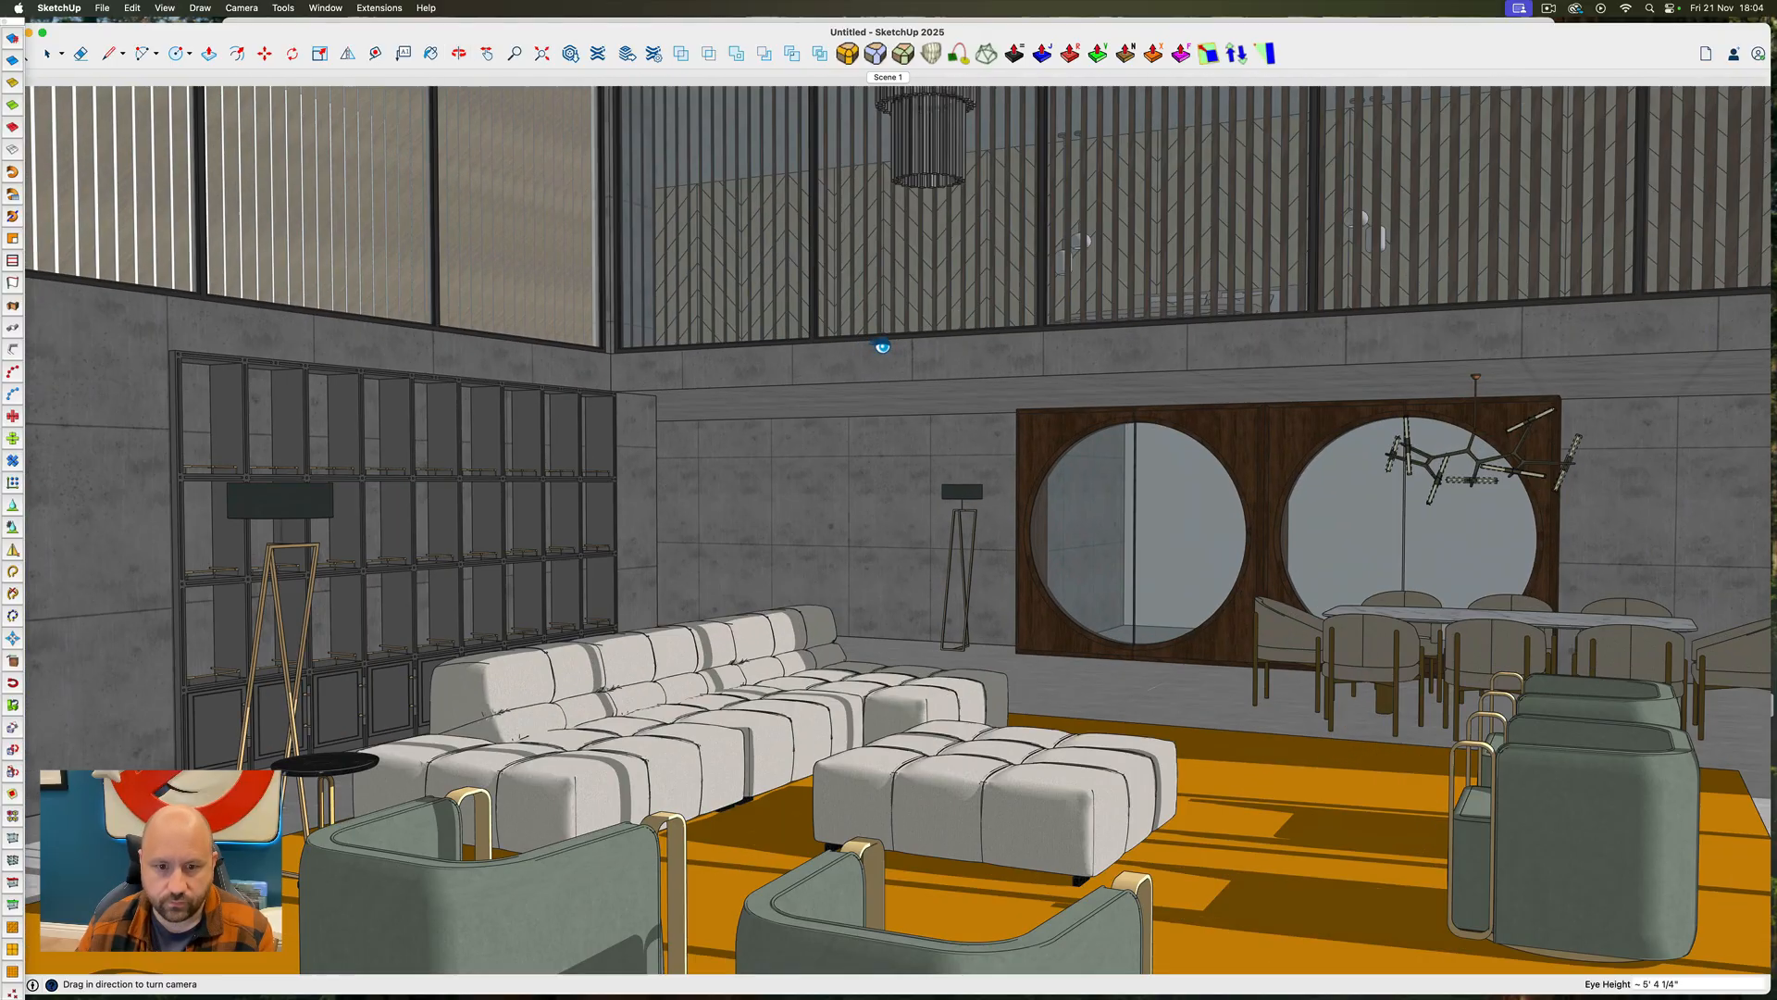
pyautogui.scroll(-3, 881, 348)
pyautogui.moveTo(1116, 493); pyautogui.dragTo(1103, 608)
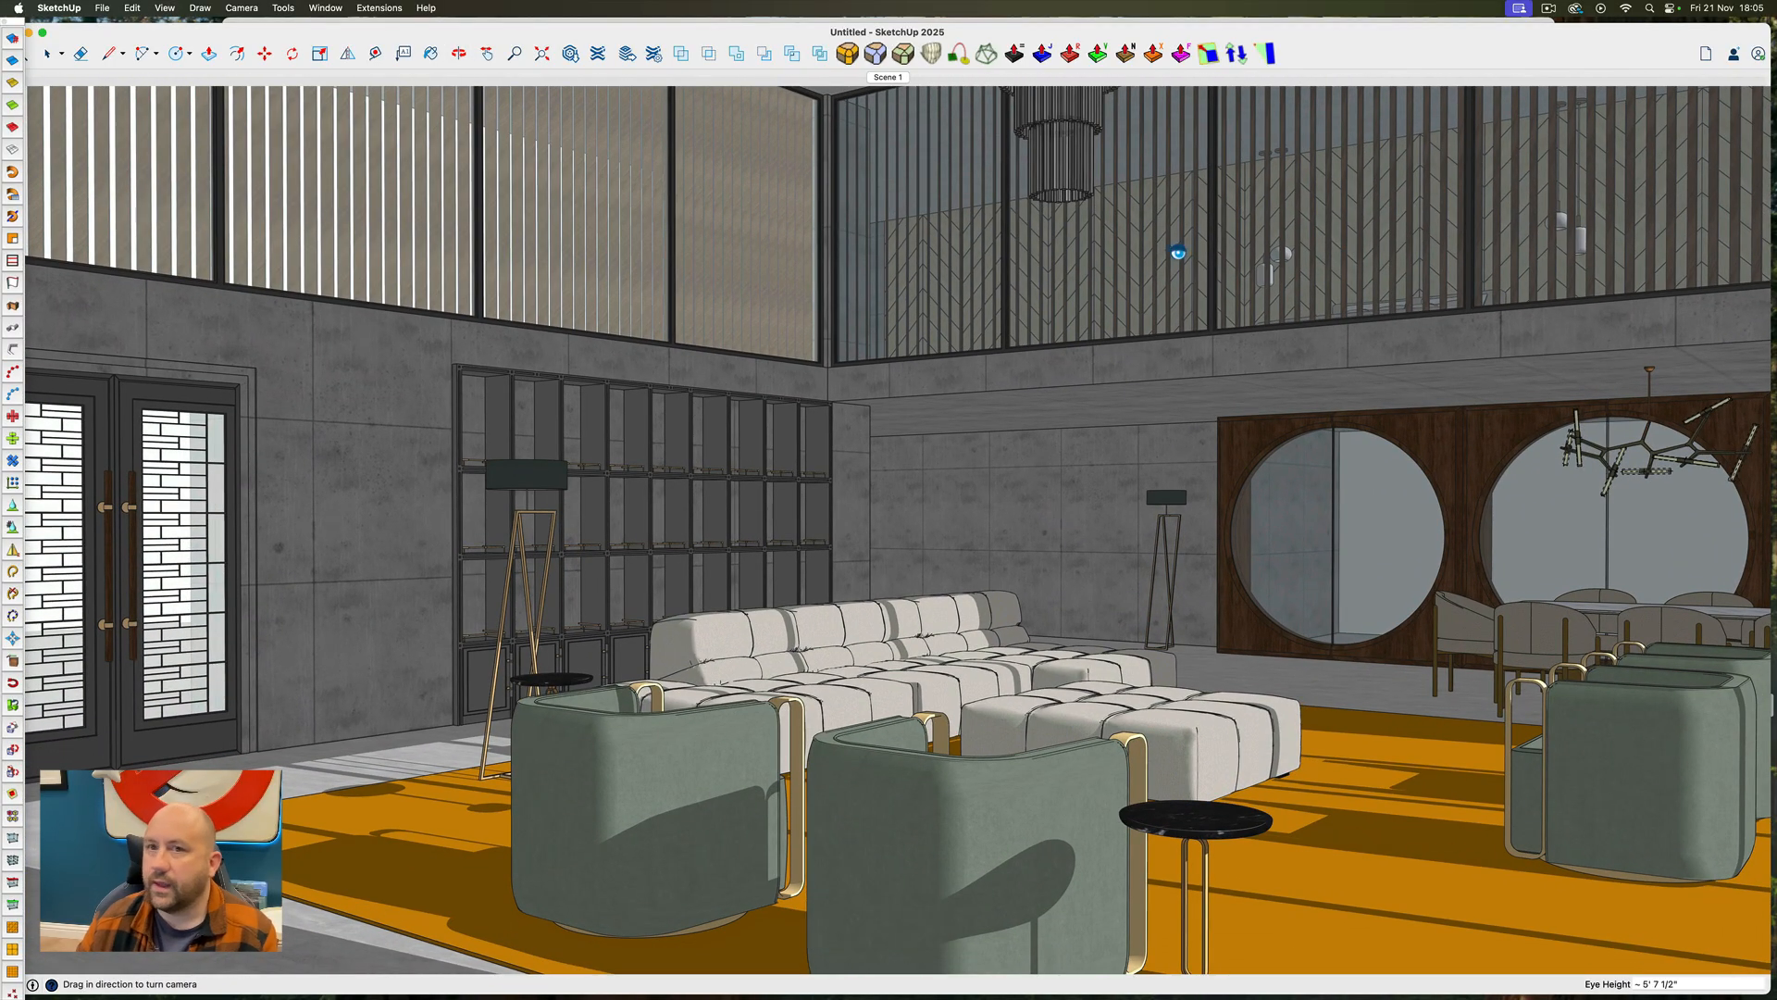